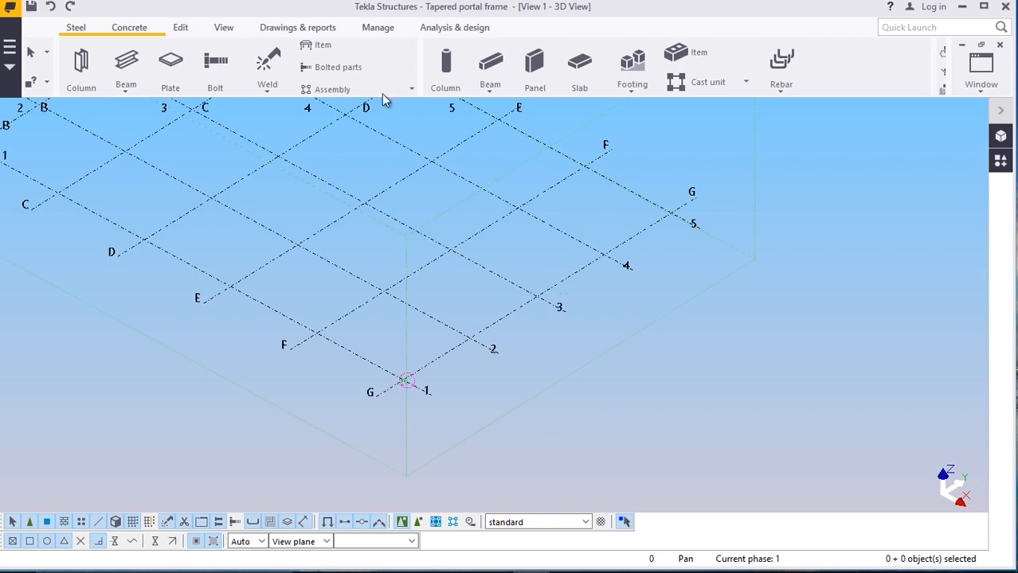
Place a steel column at the intersection of grid lines G and 1, and end the column command
{"action": "left_click", "coordinate": [82, 70]}
{"action": "scroll", "coordinate": [404, 383], "scroll_direction": "up", "scroll_amount": 4}
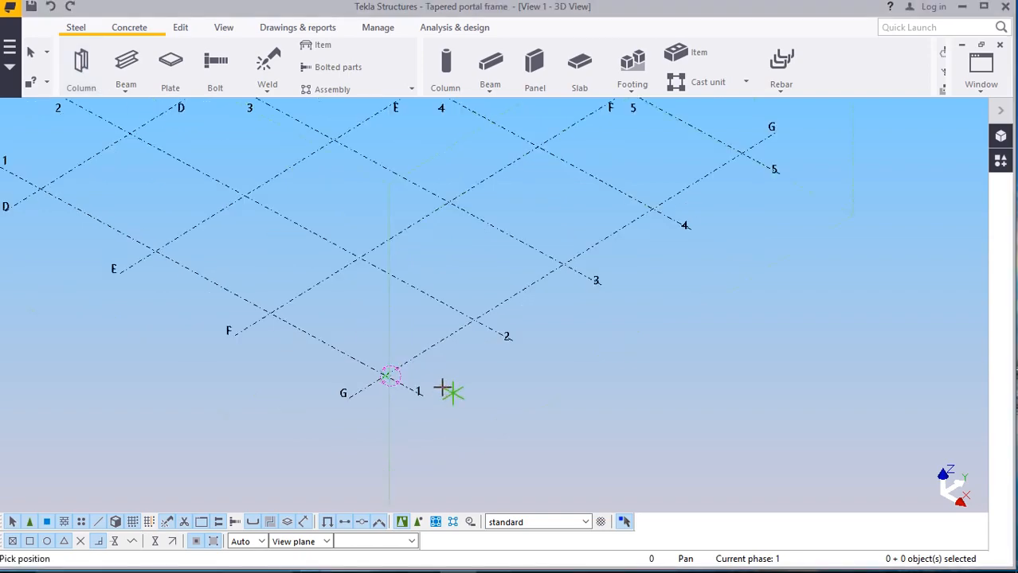
{"action": "scroll", "coordinate": [510, 302], "scroll_direction": "down", "scroll_amount": 4}
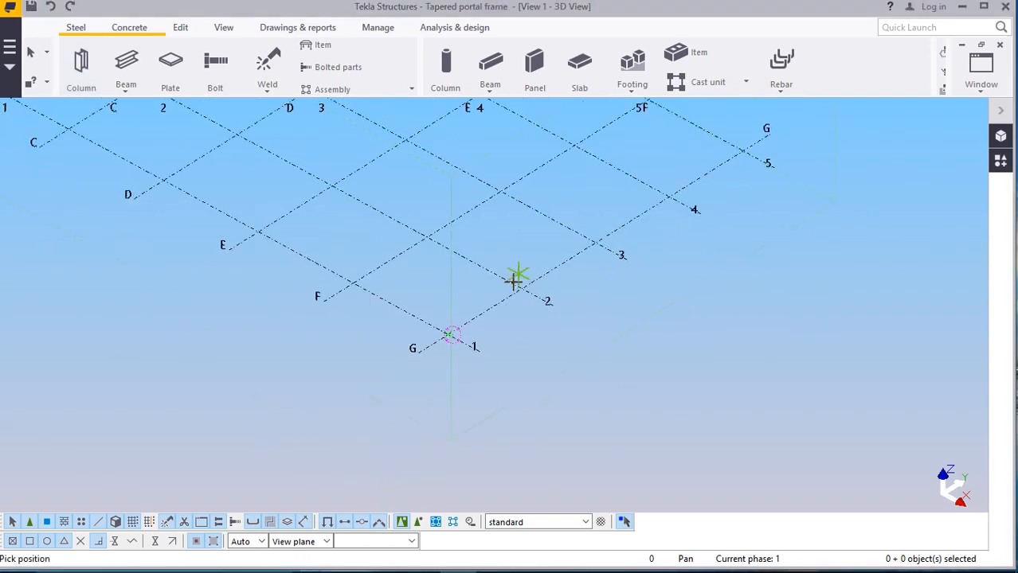
{"action": "scroll", "coordinate": [522, 306], "scroll_direction": "up", "scroll_amount": 2}
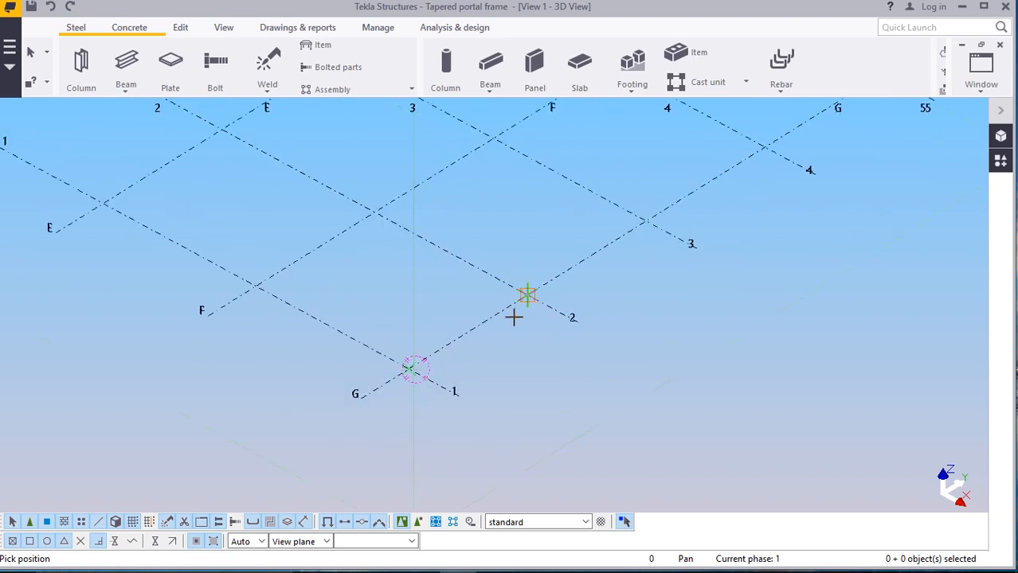
{"action": "left_click", "coordinate": [410, 371]}
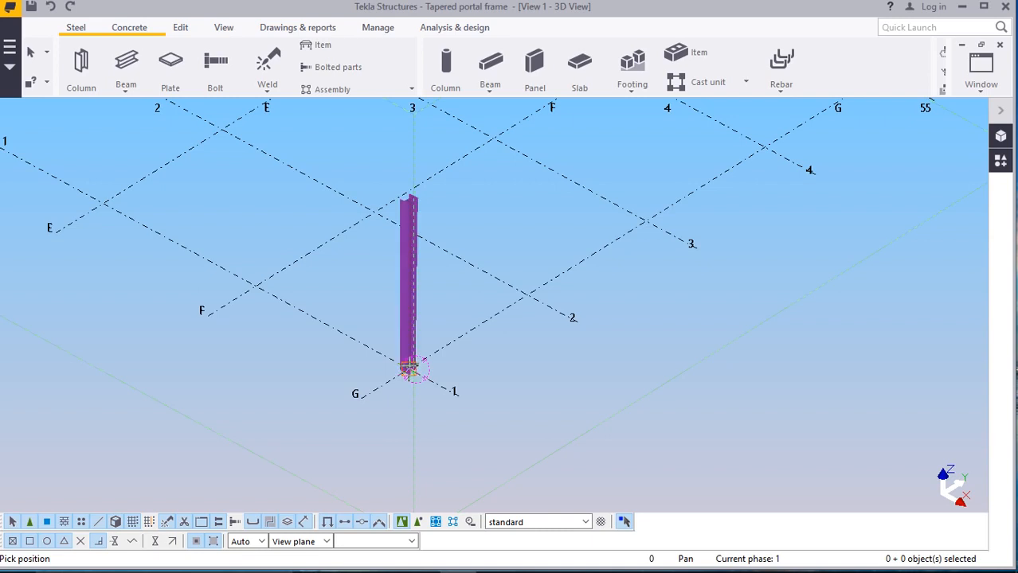
{"action": "scroll", "coordinate": [410, 368], "scroll_direction": "up", "scroll_amount": 6}
{"action": "right_click", "coordinate": [526, 180]}
{"action": "left_click", "coordinate": [560, 191]}
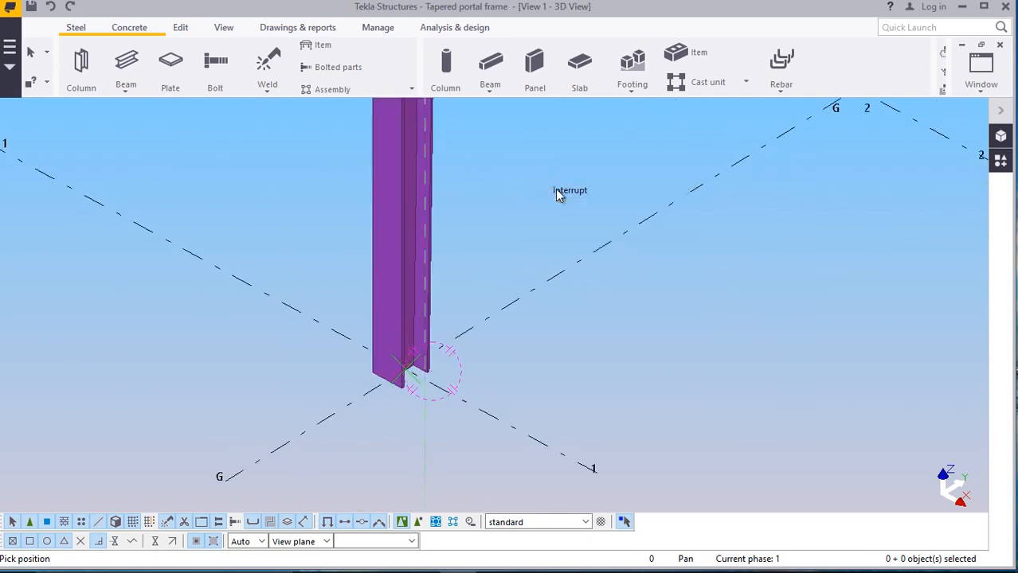
Choose the tapered PHI section from the I profiles in the column's profile catalog and apply it to the column
{"action": "double_click", "coordinate": [405, 176]}
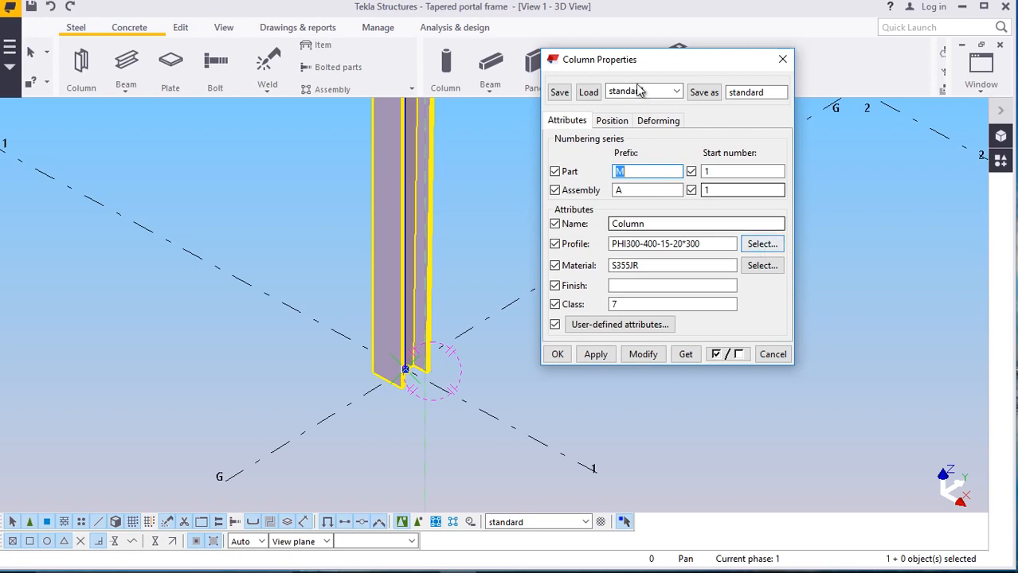
{"action": "left_click", "coordinate": [756, 249]}
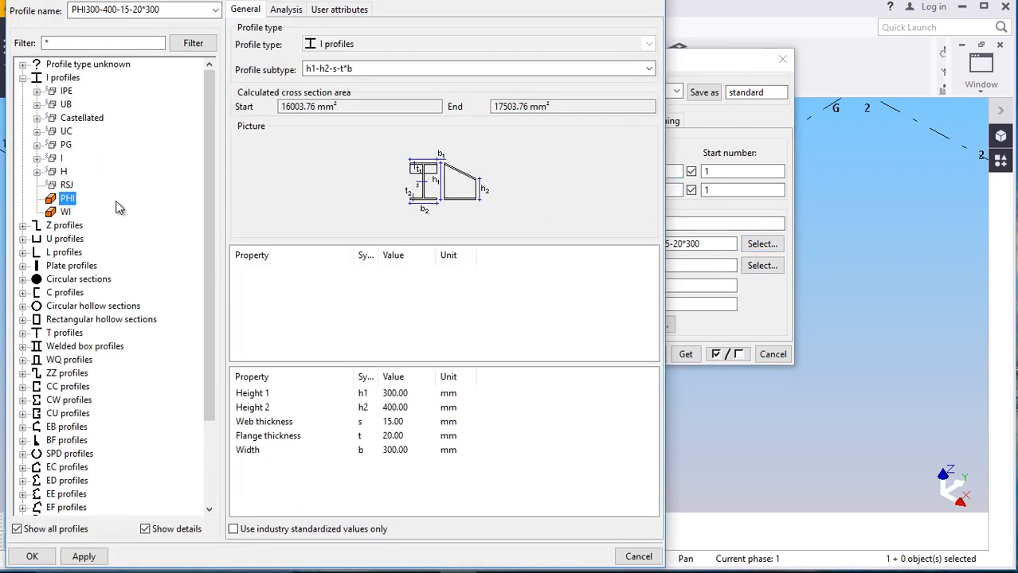
{"action": "left_click", "coordinate": [22, 78]}
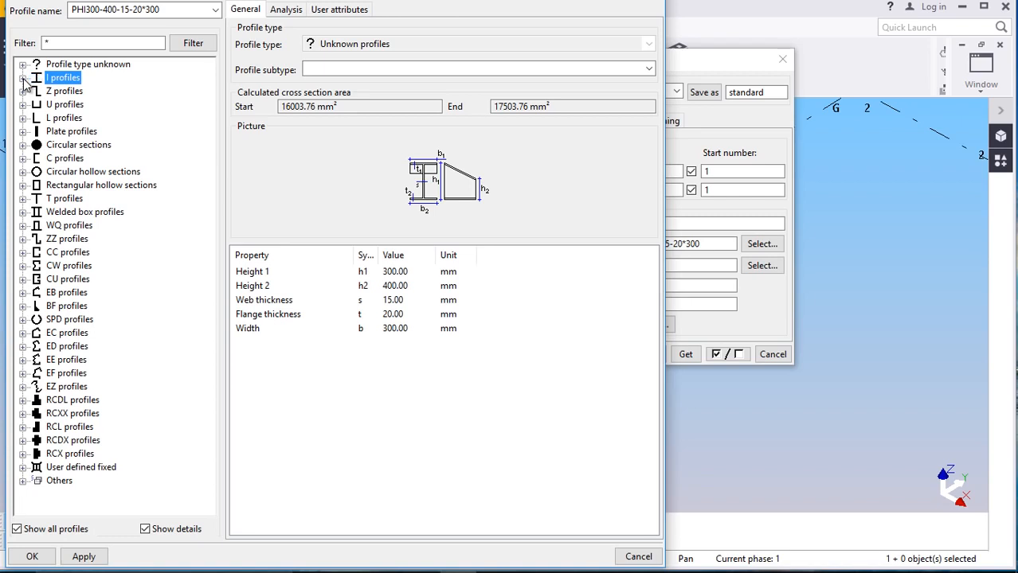
{"action": "left_click", "coordinate": [22, 78]}
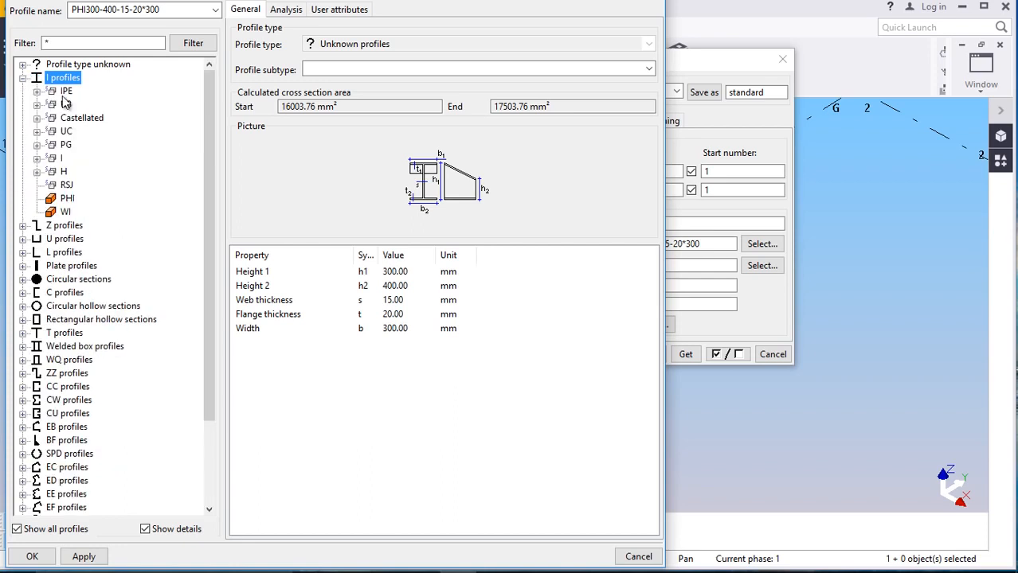
{"action": "left_click", "coordinate": [69, 201]}
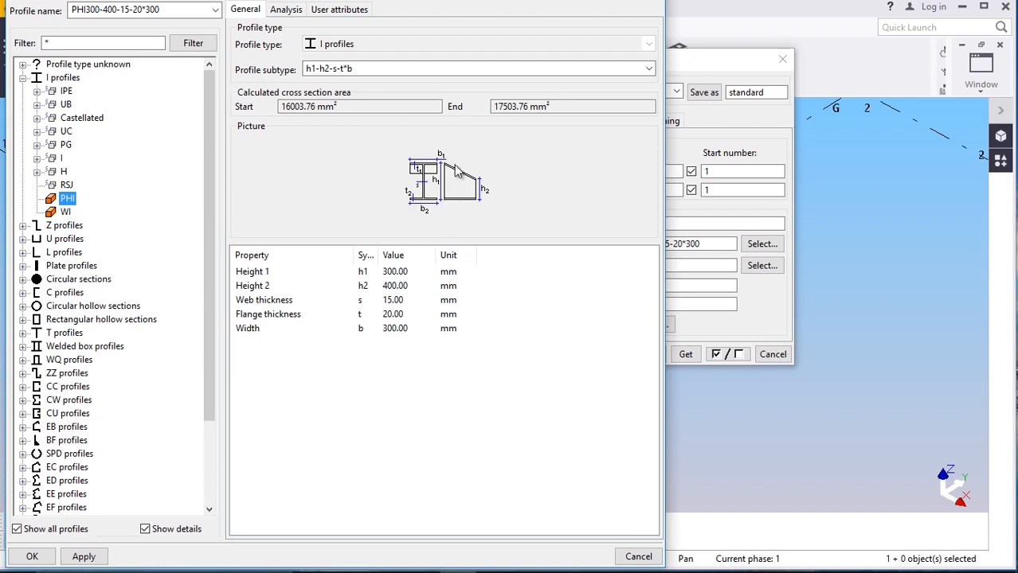
{"action": "left_click", "coordinate": [84, 557]}
{"action": "left_click", "coordinate": [31, 556]}
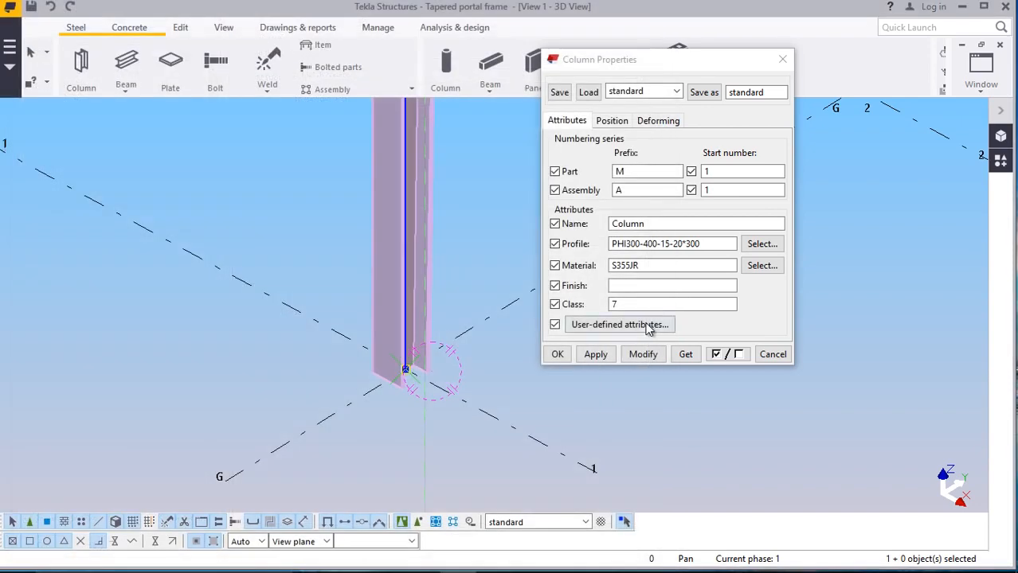
{"action": "left_click", "coordinate": [643, 356]}
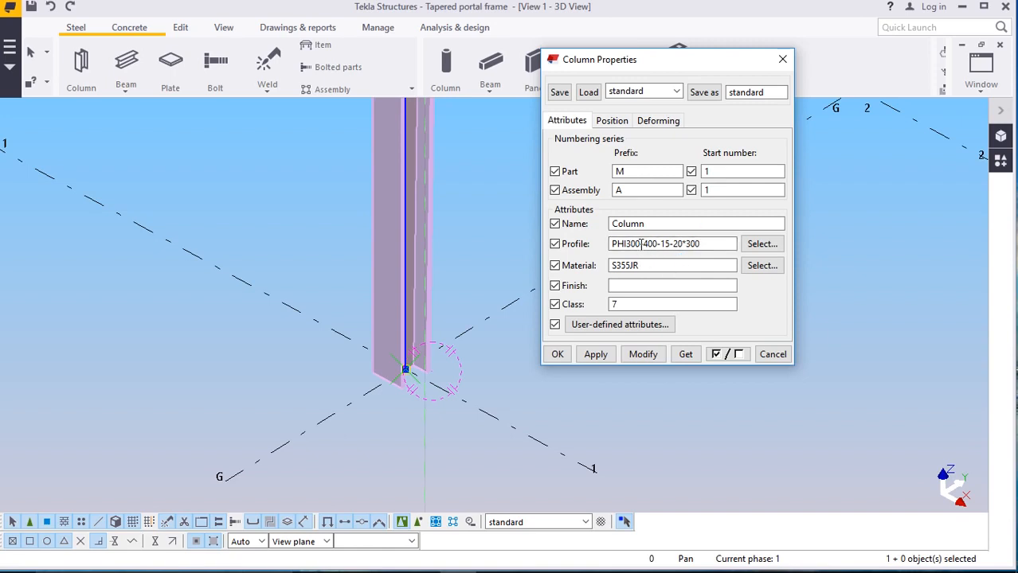
{"action": "left_click", "coordinate": [657, 244]}
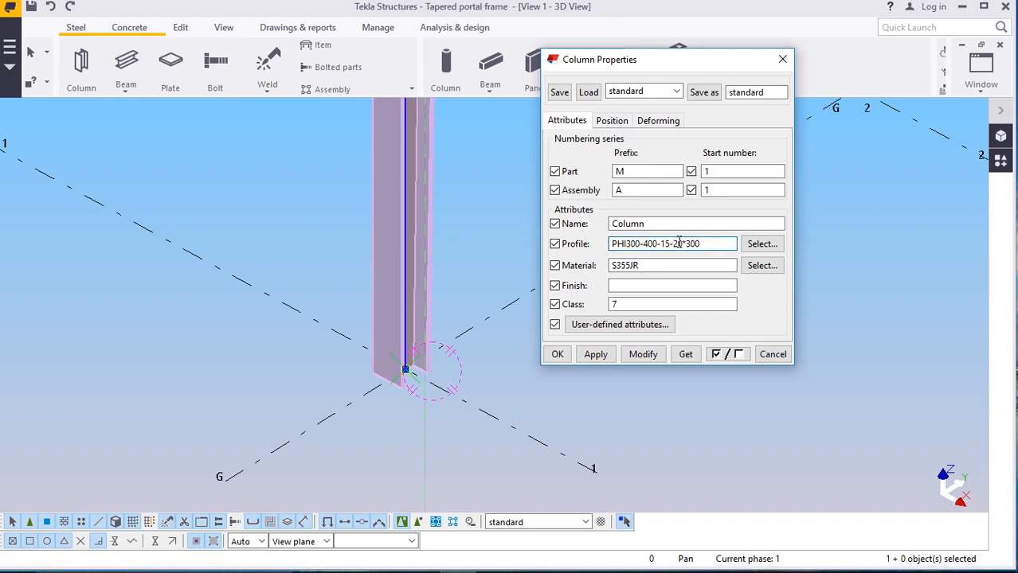
{"action": "key", "text": "BackSpace"}
{"action": "key", "text": "BackSpace"}
{"action": "key", "text": "BackSpace"}
{"action": "type", "text": "600"}
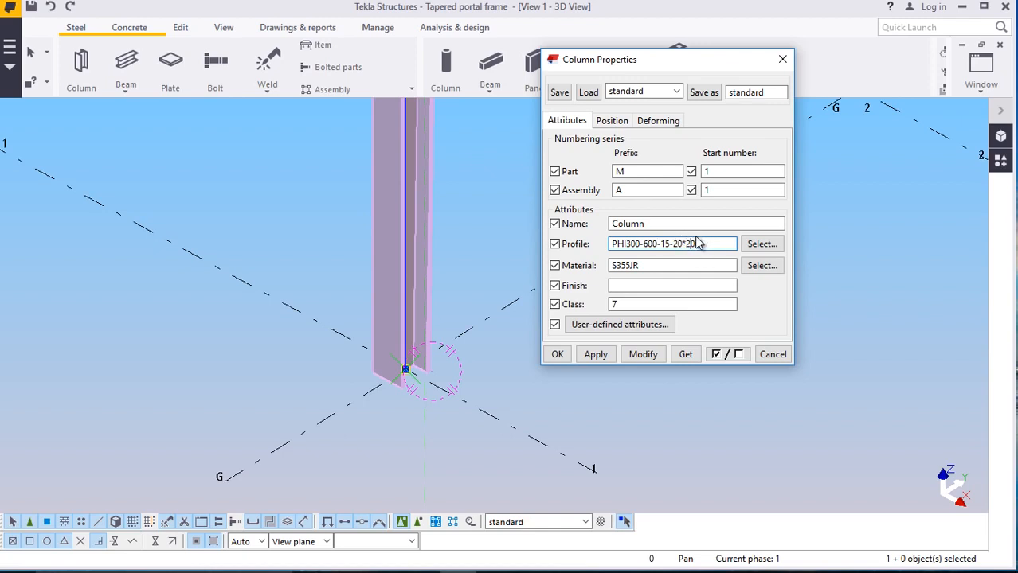
Accept S355JR as the column's material, modify the column with these properties and close its settings
{"action": "left_click", "coordinate": [763, 266]}
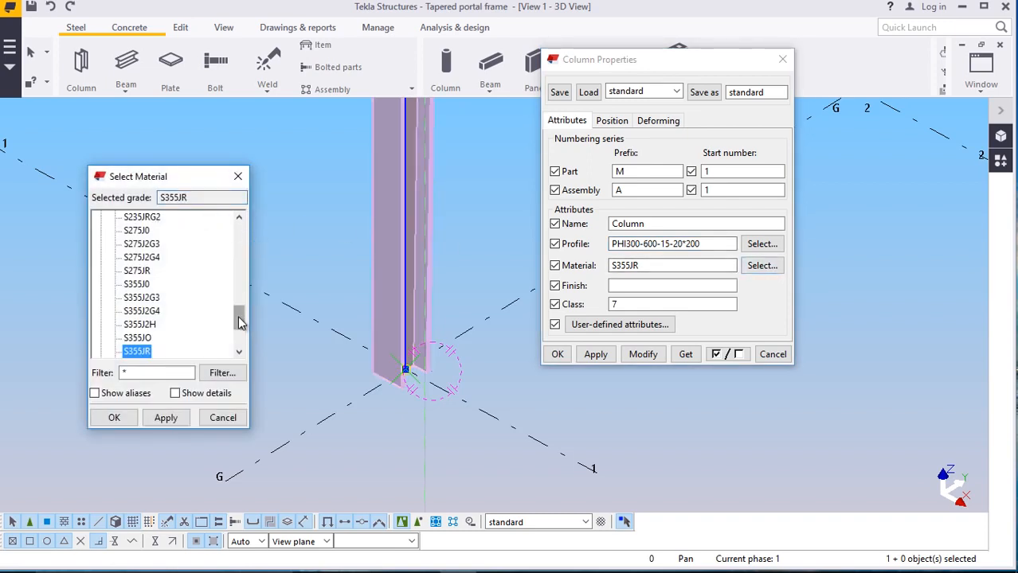
{"action": "left_click_drag", "start_coordinate": [241, 321], "coordinate": [245, 280]}
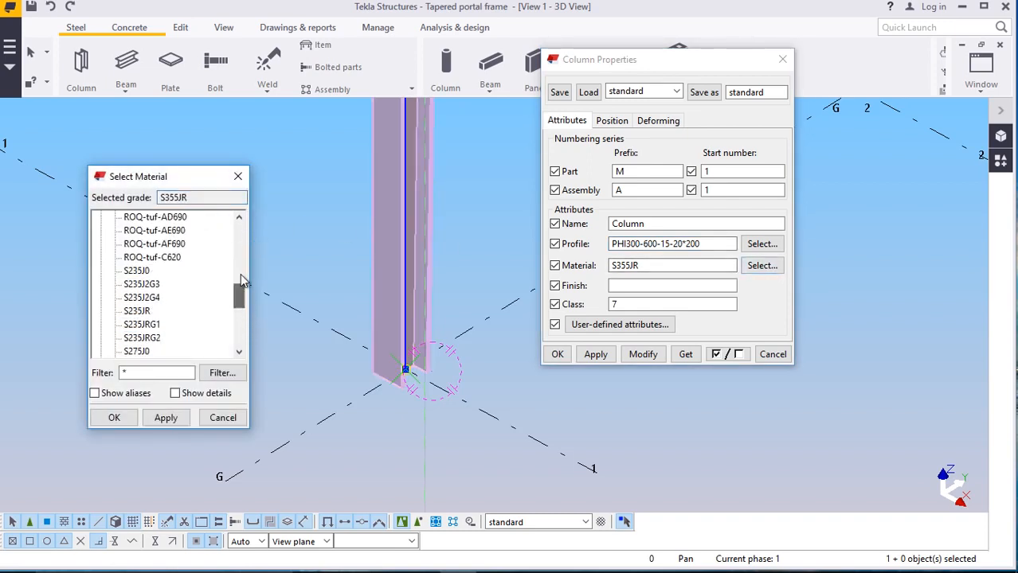
{"action": "left_click", "coordinate": [128, 417]}
{"action": "left_click", "coordinate": [640, 354]}
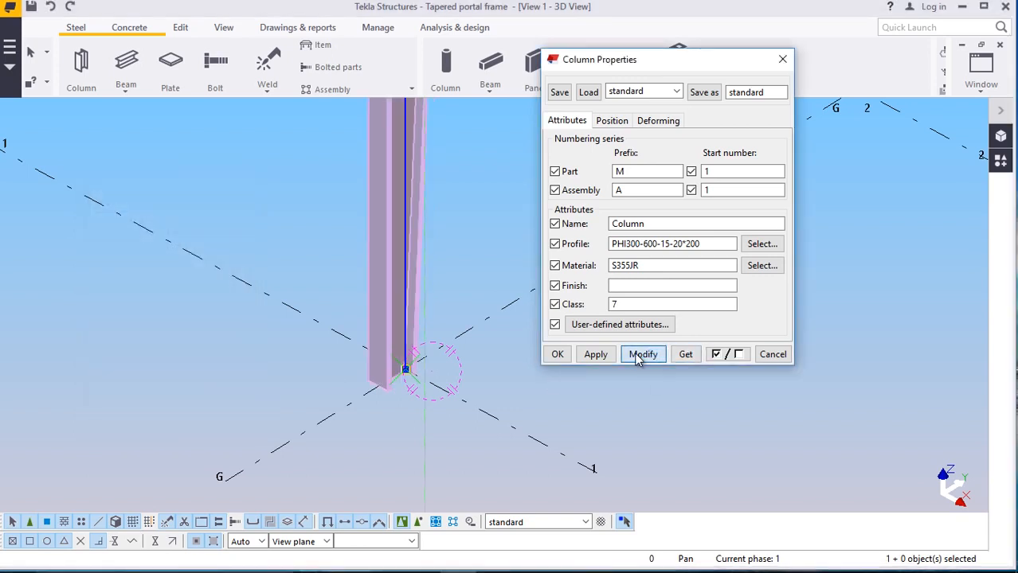
{"action": "left_click", "coordinate": [558, 354]}
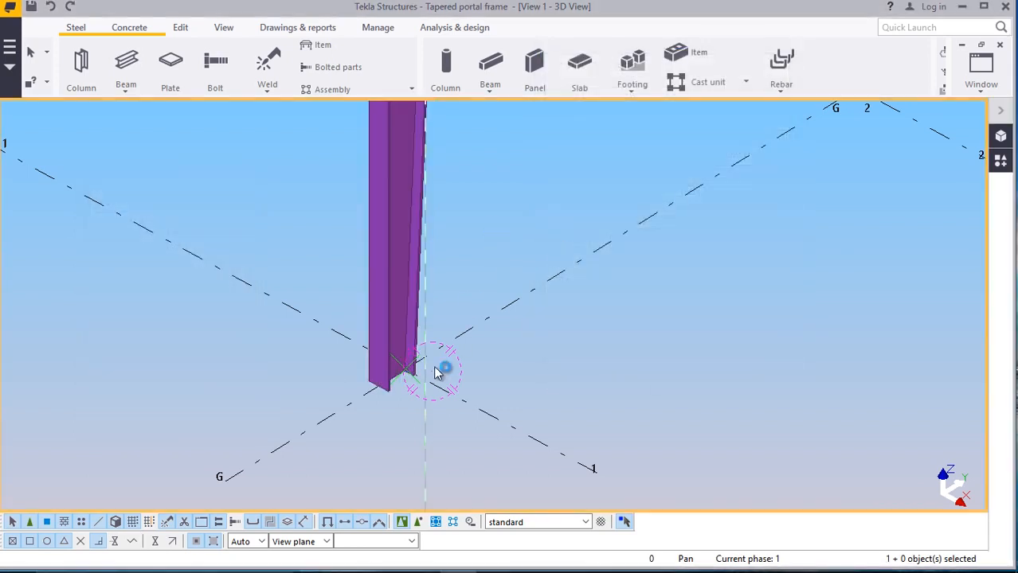
Review the column's position settings and its top and bottom levels, reapply them, and deselect the column
{"action": "scroll", "coordinate": [436, 373], "scroll_direction": "down", "scroll_amount": 5}
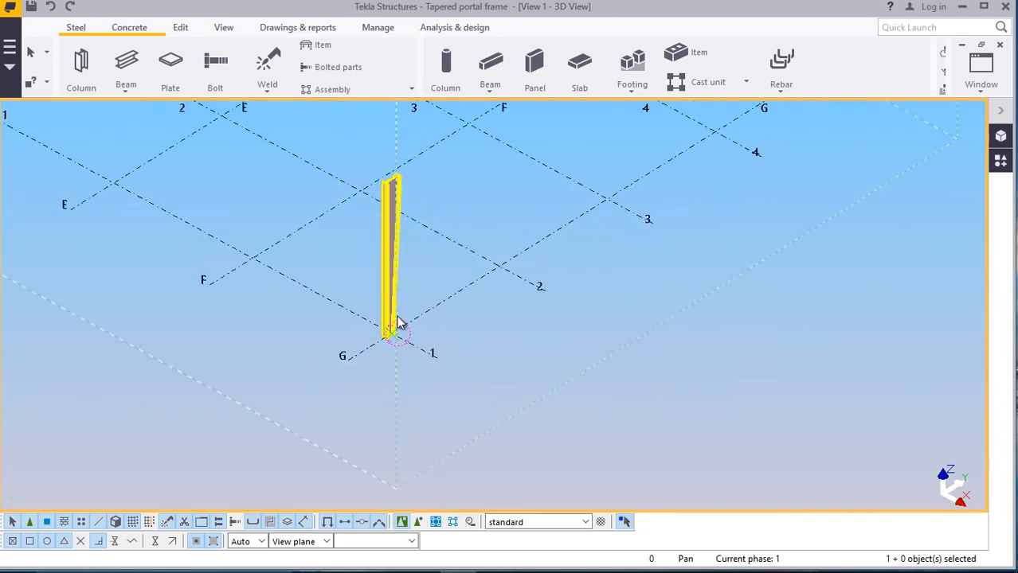
{"action": "scroll", "coordinate": [392, 151], "scroll_direction": "up", "scroll_amount": 6}
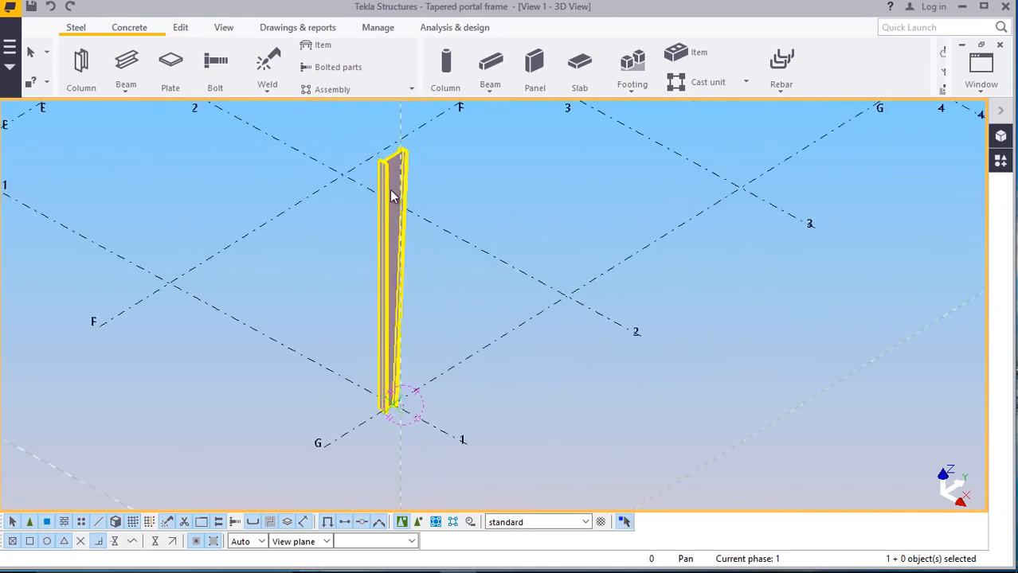
{"action": "double_click", "coordinate": [402, 149]}
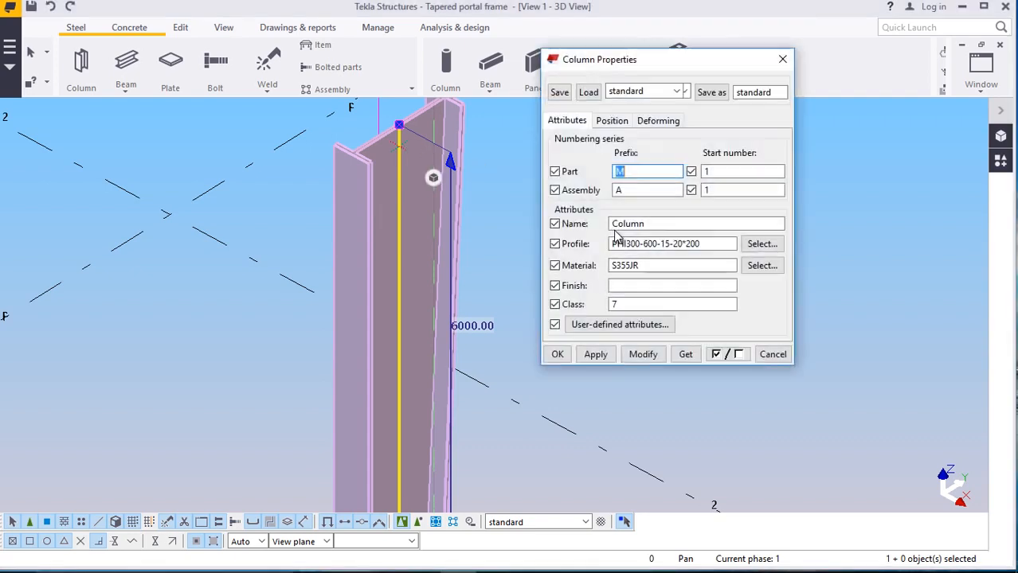
{"action": "left_click", "coordinate": [612, 125]}
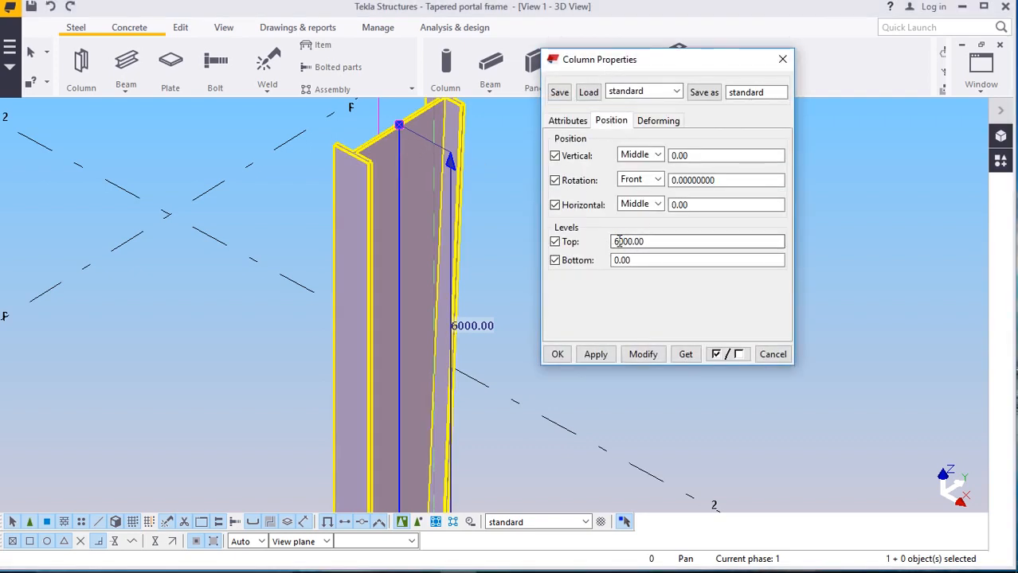
{"action": "left_click", "coordinate": [633, 260]}
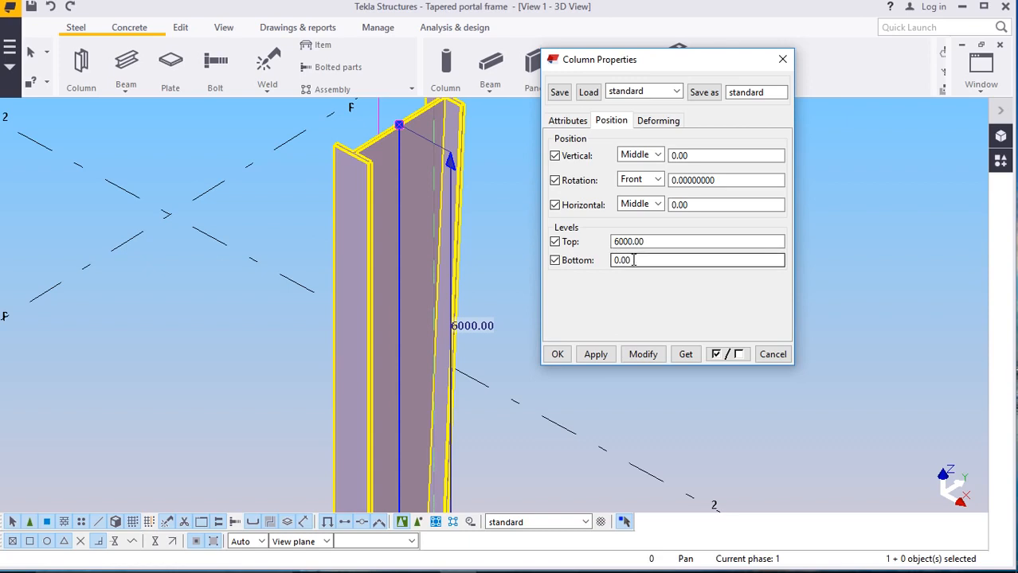
{"action": "left_click", "coordinate": [643, 360]}
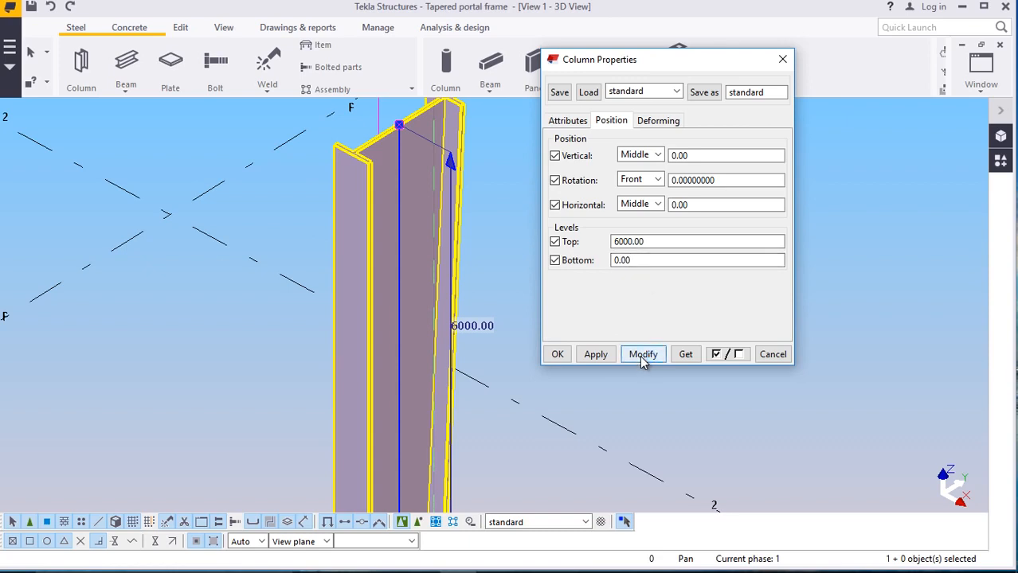
{"action": "left_click", "coordinate": [645, 358]}
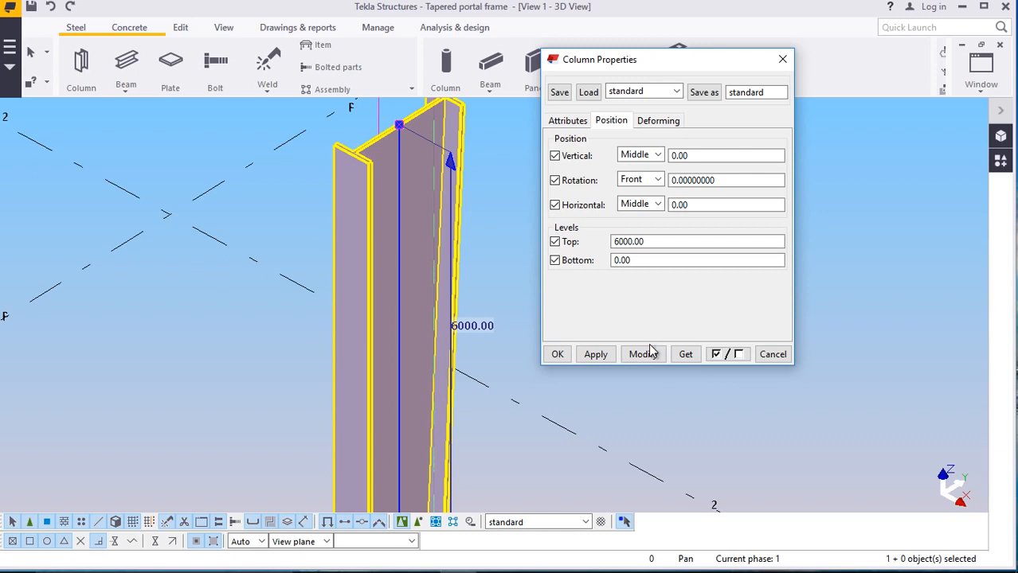
{"action": "left_click", "coordinate": [649, 354]}
{"action": "left_click", "coordinate": [782, 59]}
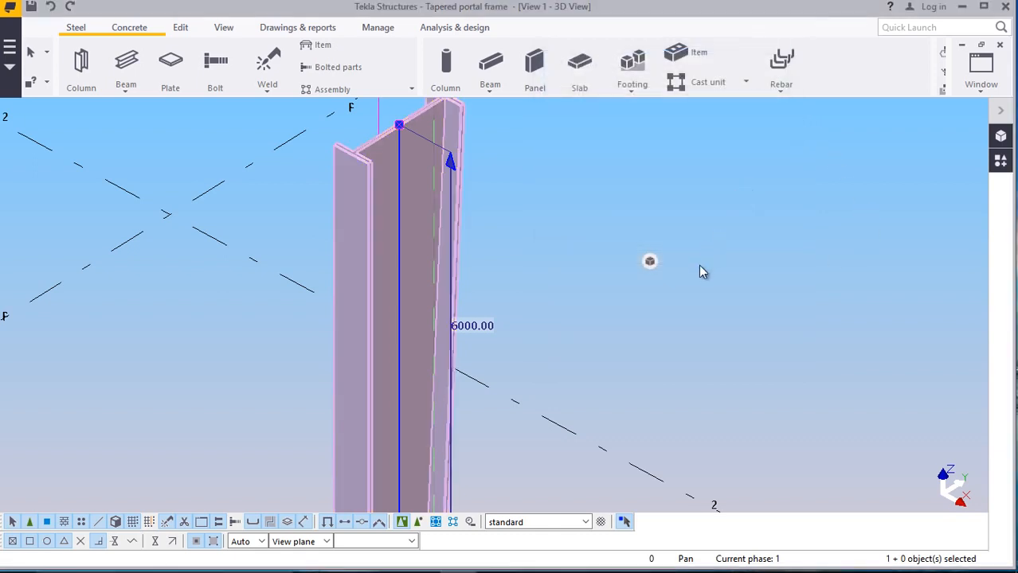
{"action": "scroll", "coordinate": [700, 266], "scroll_direction": "down", "scroll_amount": 1}
{"action": "scroll", "coordinate": [462, 266], "scroll_direction": "down", "scroll_amount": 1}
{"action": "left_click", "coordinate": [571, 176]}
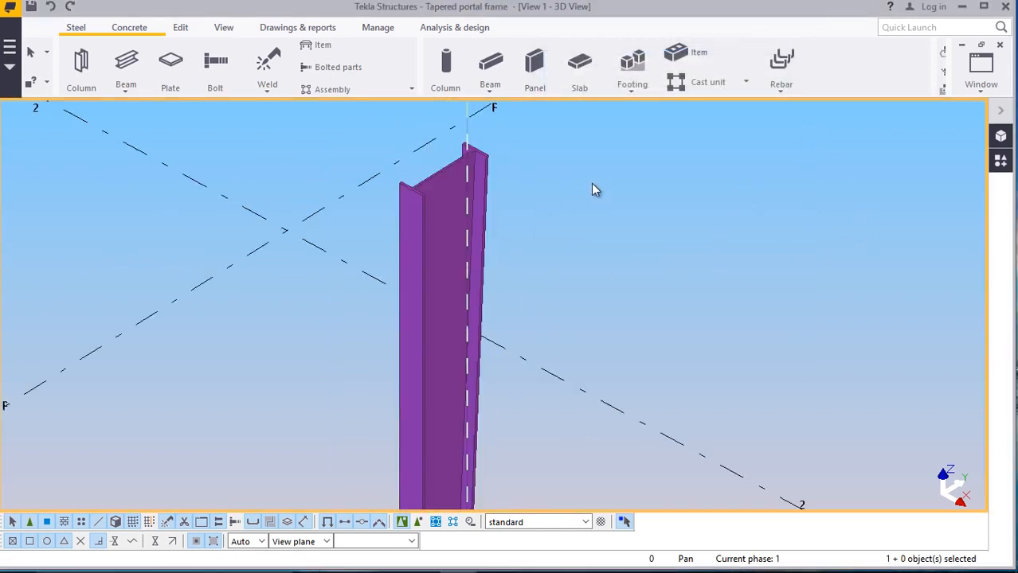
Search the applications and components catalog for "tapere" and look through the tapered components down to Tapered column base plate (1068)
{"action": "left_click", "coordinate": [1000, 163]}
{"action": "left_click", "coordinate": [899, 170]}
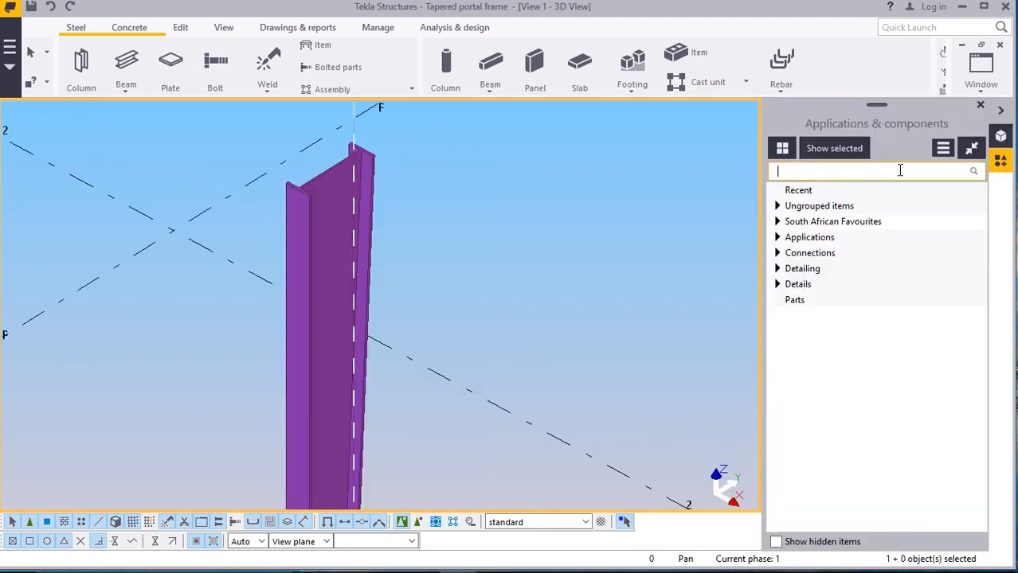
{"action": "type", "text": "ta"}
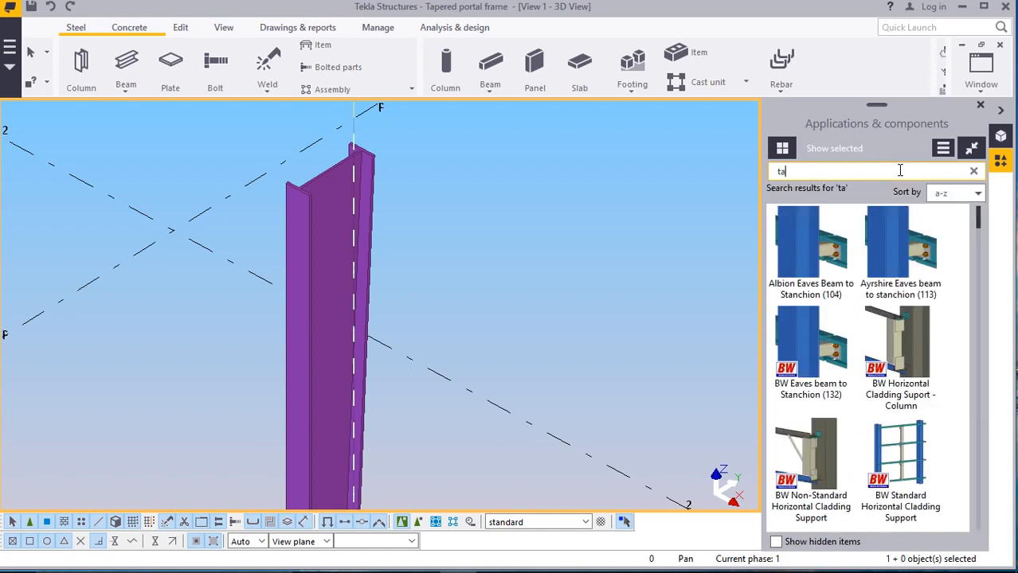
{"action": "type", "text": "pere"}
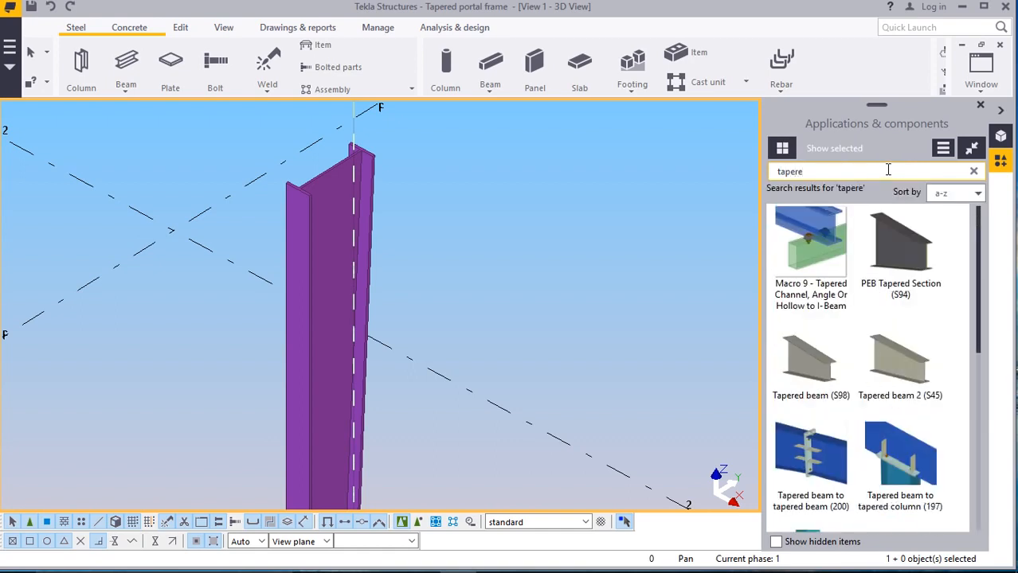
{"action": "scroll", "coordinate": [873, 367], "scroll_direction": "down", "scroll_amount": 6}
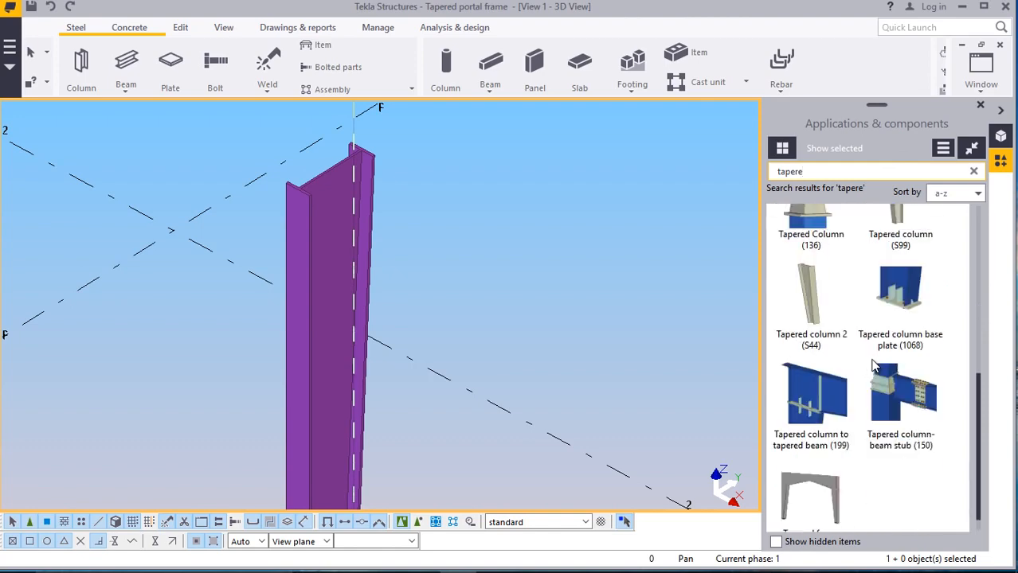
{"action": "scroll", "coordinate": [874, 366], "scroll_direction": "down", "scroll_amount": 1}
{"action": "scroll", "coordinate": [843, 358], "scroll_direction": "up", "scroll_amount": 5}
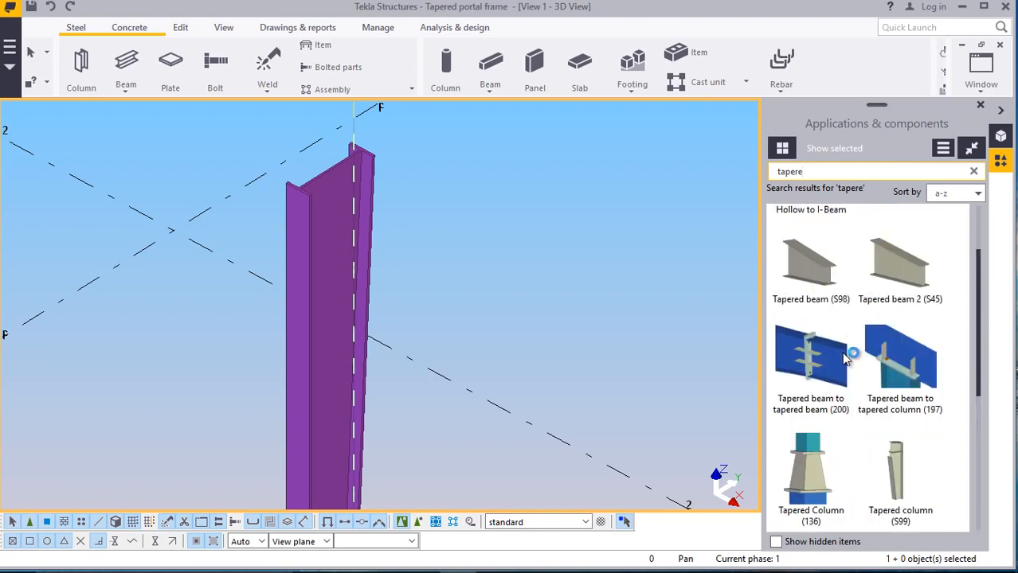
{"action": "scroll", "coordinate": [847, 353], "scroll_direction": "down", "scroll_amount": 5}
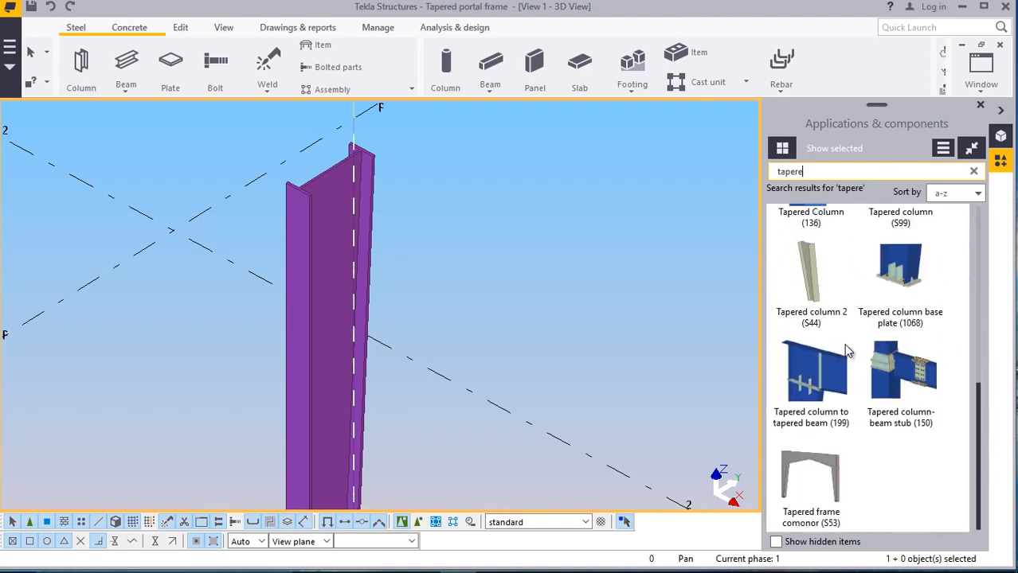
{"action": "scroll", "coordinate": [849, 351], "scroll_direction": "up", "scroll_amount": 4}
{"action": "scroll", "coordinate": [852, 347], "scroll_direction": "down", "scroll_amount": 3}
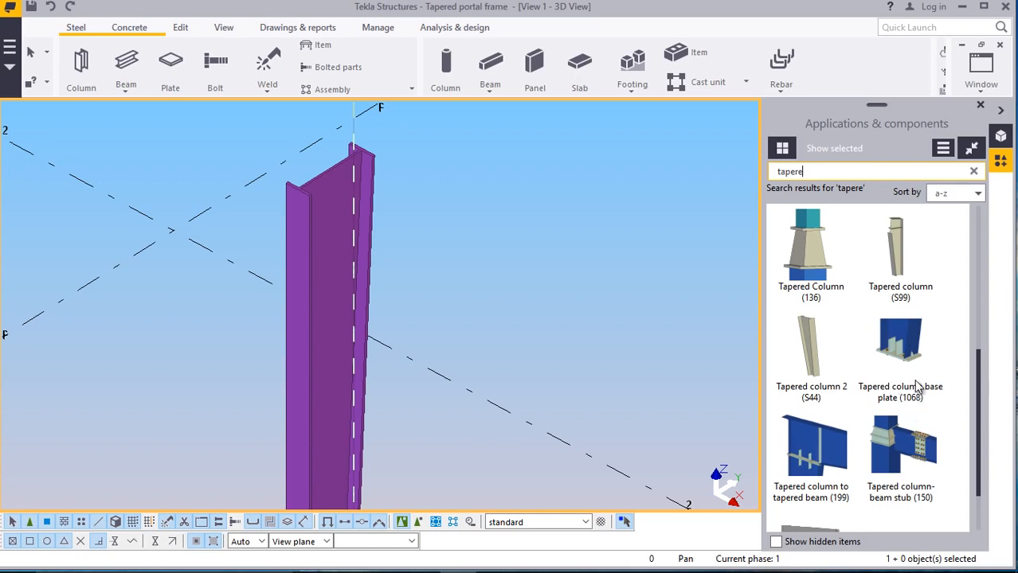
{"action": "left_click", "coordinate": [913, 389]}
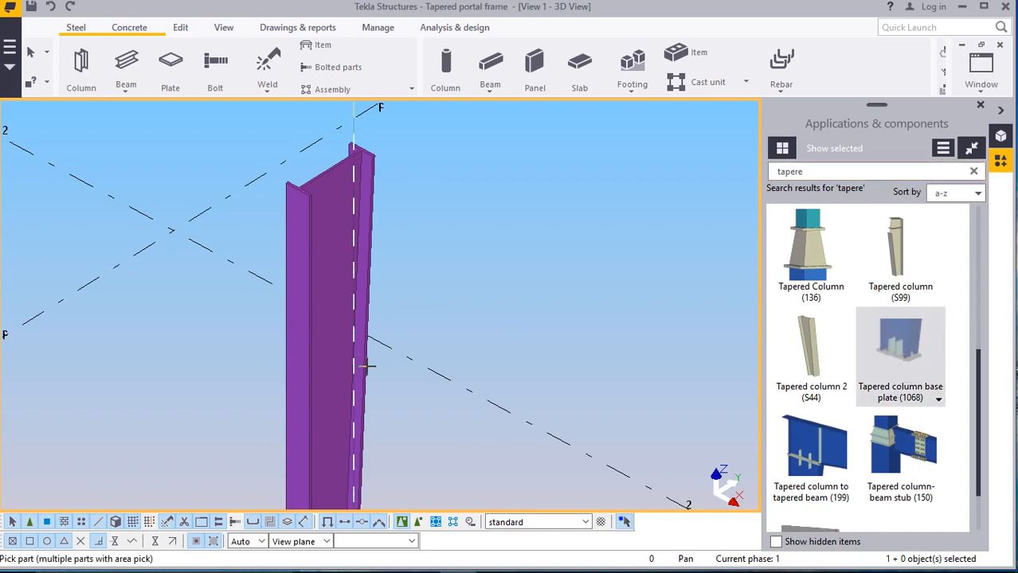
{"action": "scroll", "coordinate": [382, 221], "scroll_direction": "down", "scroll_amount": 5}
{"action": "scroll", "coordinate": [368, 358], "scroll_direction": "up", "scroll_amount": 8}
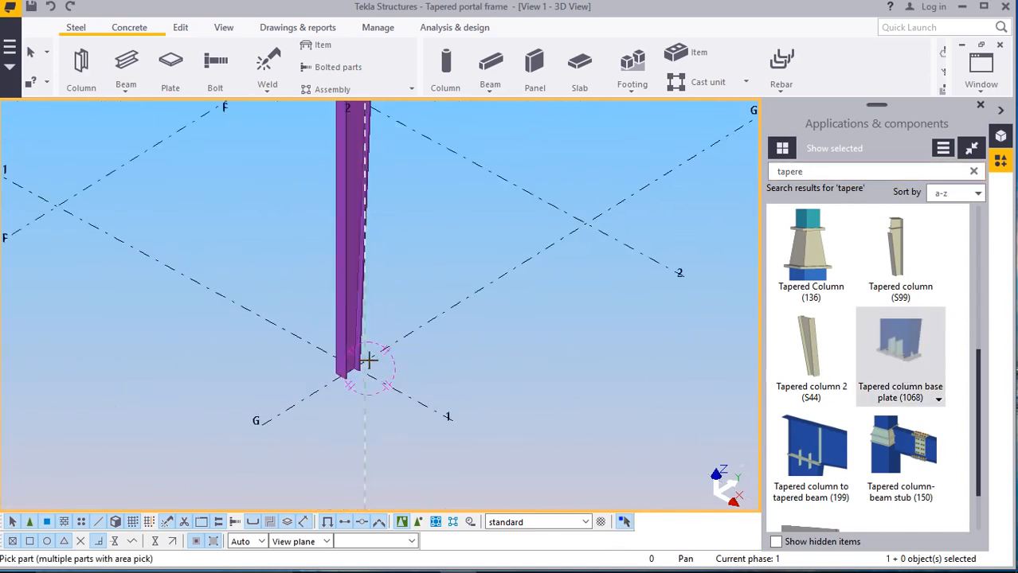
{"action": "scroll", "coordinate": [326, 367], "scroll_direction": "up", "scroll_amount": 1}
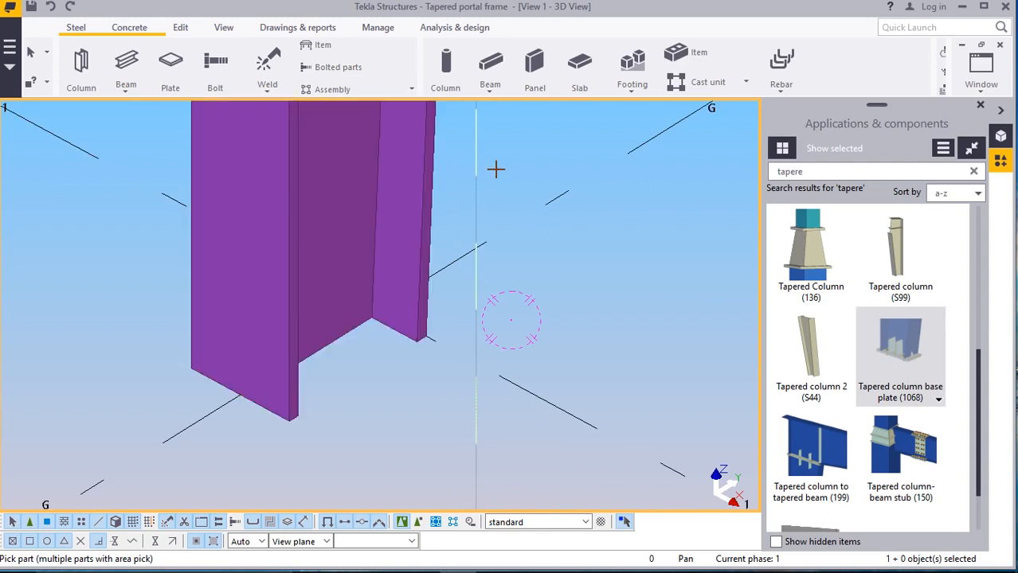
{"action": "right_click", "coordinate": [495, 169]}
{"action": "left_click", "coordinate": [525, 182]}
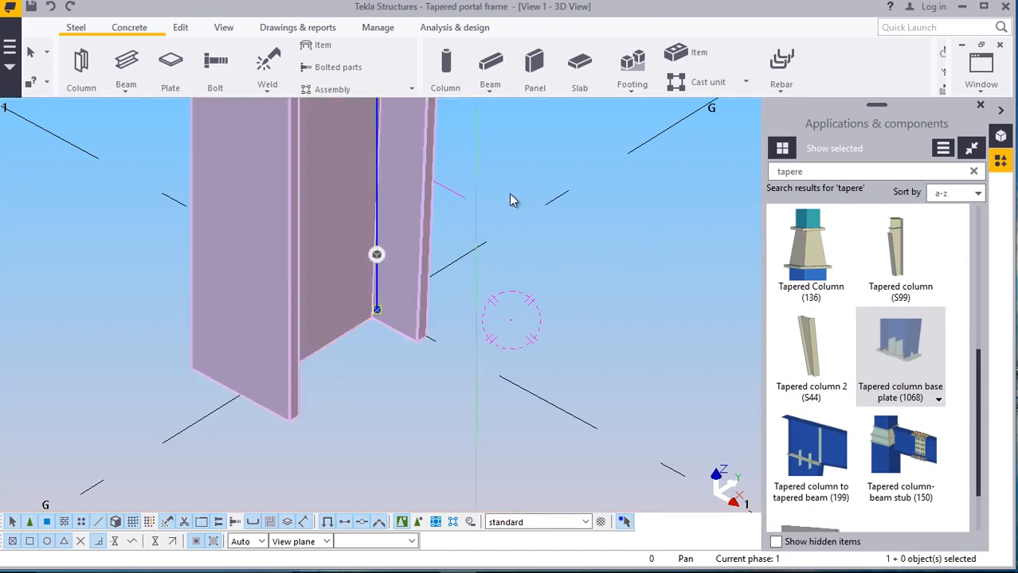
Set the view's rotation point at the foot of the column for viewing the face of its web
{"action": "left_click", "coordinate": [224, 27]}
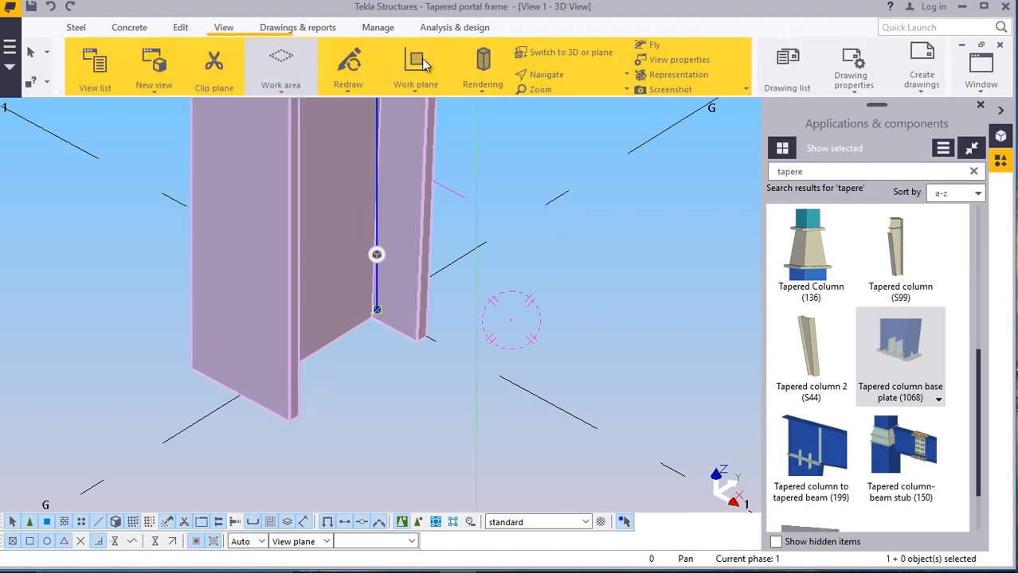
{"action": "left_click", "coordinate": [539, 77]}
{"action": "left_click", "coordinate": [527, 99]}
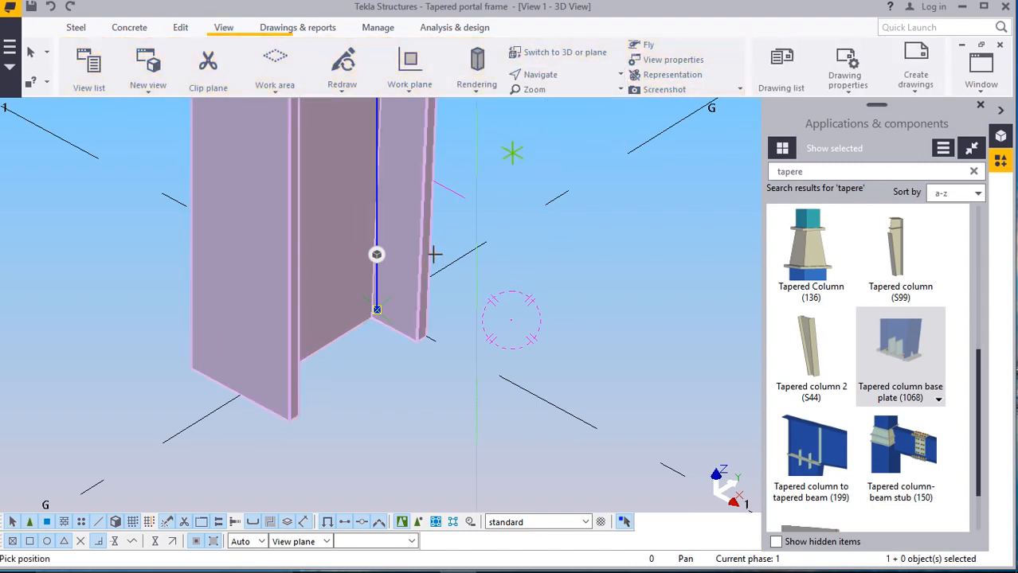
{"action": "left_click", "coordinate": [346, 314]}
{"action": "middle_click_drag", "start_coordinate": [355, 330], "coordinate": [143, 298], "text": "ctrl"}
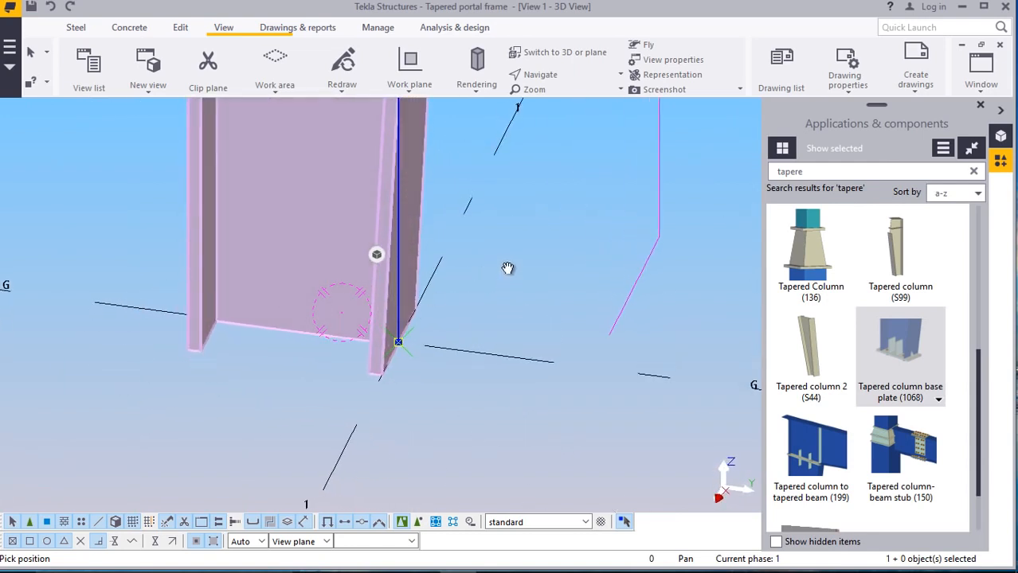
{"action": "right_click", "coordinate": [537, 246]}
{"action": "left_click", "coordinate": [568, 253]}
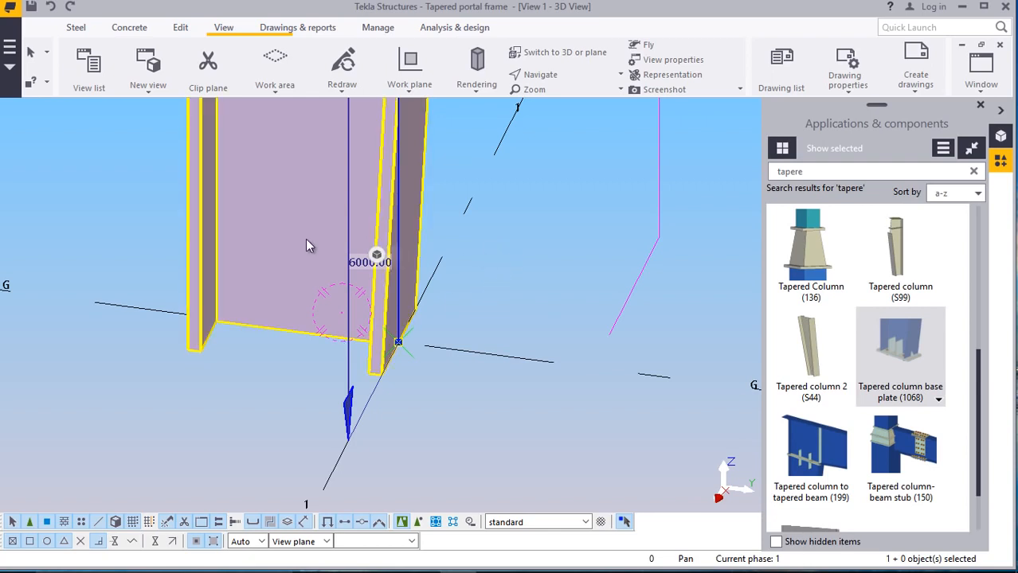
Move the column from the midpoint of its web's bottom edge to the intersection of grid lines G and 1
{"action": "right_click", "coordinate": [279, 199]}
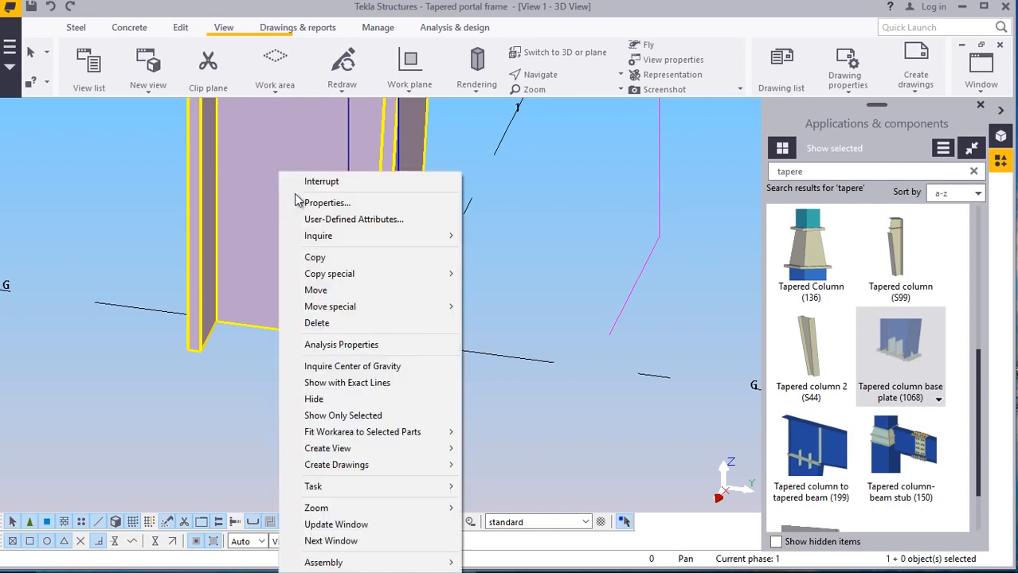
{"action": "left_click", "coordinate": [315, 290]}
{"action": "scroll", "coordinate": [318, 316], "scroll_direction": "up", "scroll_amount": 1}
{"action": "scroll", "coordinate": [305, 348], "scroll_direction": "up", "scroll_amount": 2}
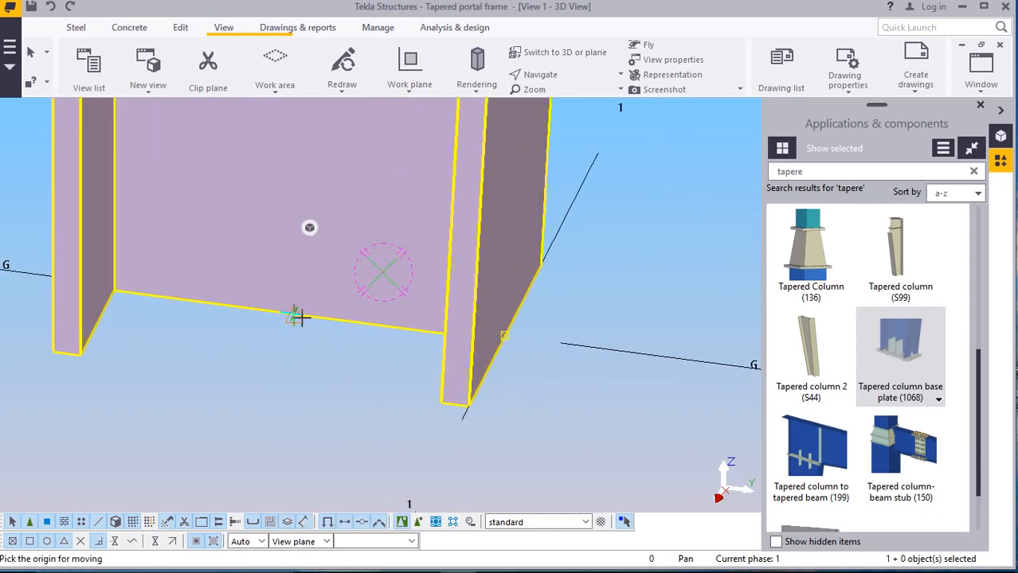
{"action": "left_click", "coordinate": [295, 315]}
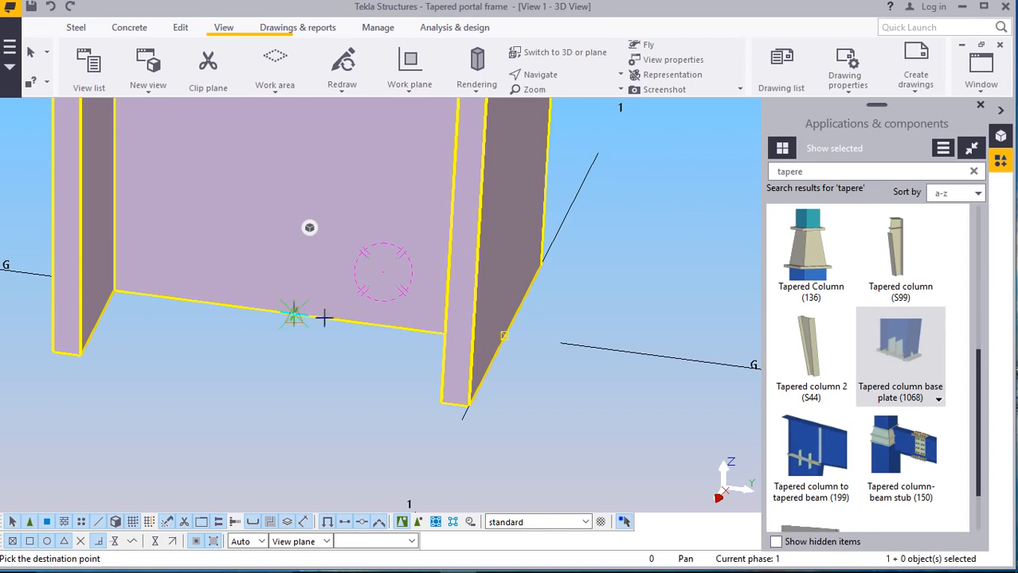
{"action": "left_click", "coordinate": [507, 348]}
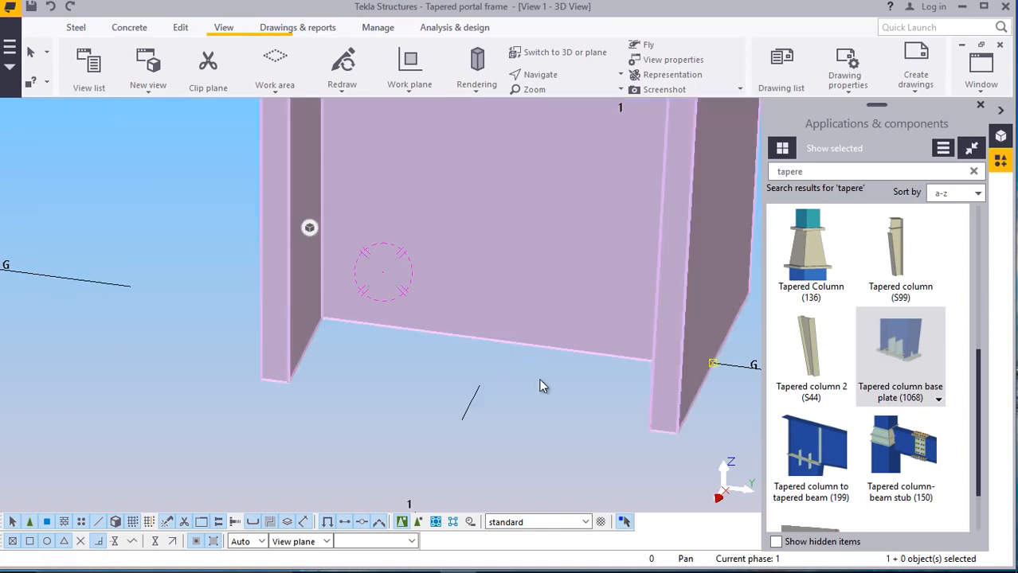
Examine the moved column along its height and how its base sits on grid lines G and 1
{"action": "scroll", "coordinate": [409, 365], "scroll_direction": "down", "scroll_amount": 6}
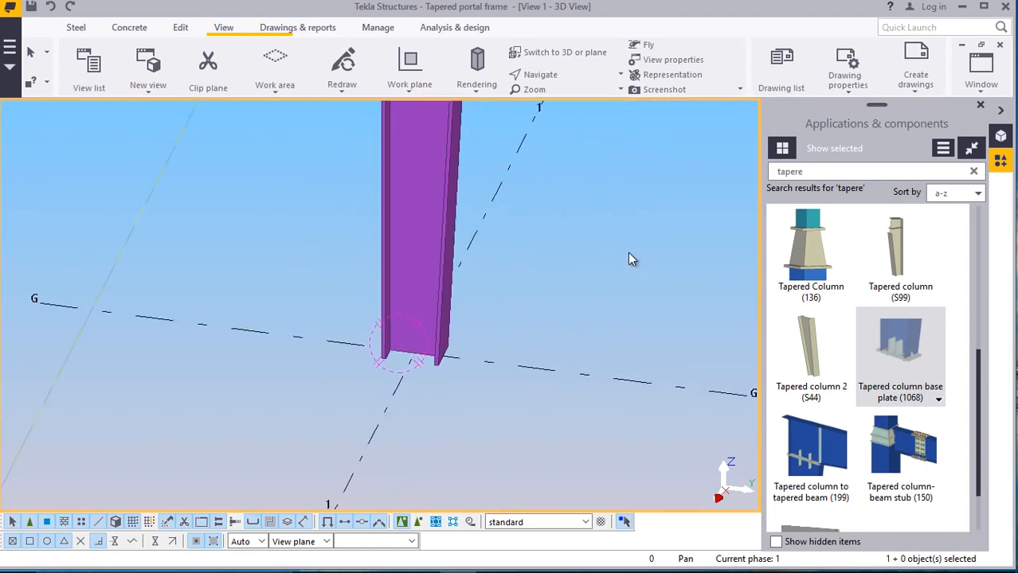
{"action": "scroll", "coordinate": [319, 375], "scroll_direction": "down", "scroll_amount": 5}
{"action": "left_click", "coordinate": [336, 194]}
{"action": "scroll", "coordinate": [336, 193], "scroll_direction": "up", "scroll_amount": 2}
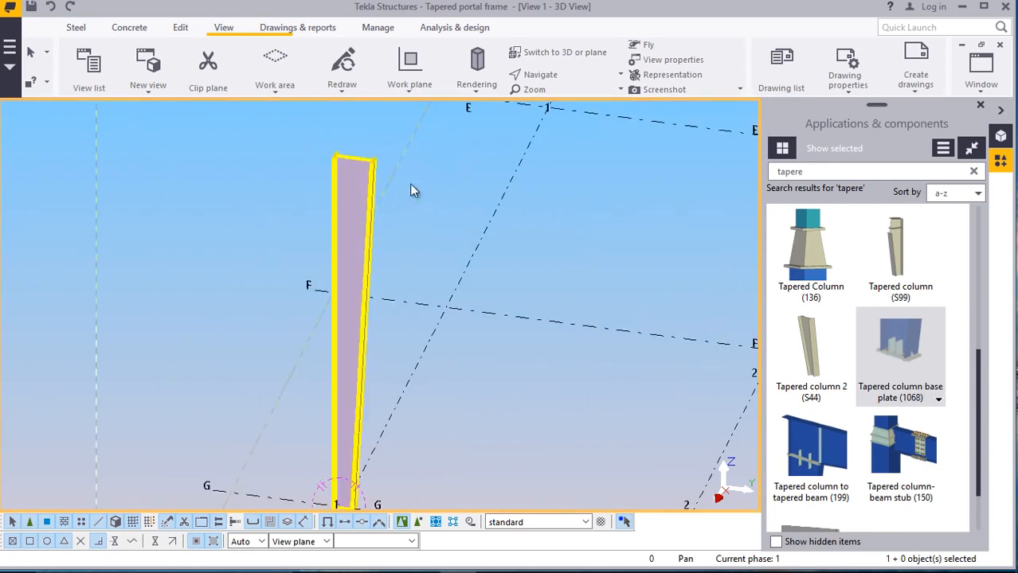
{"action": "scroll", "coordinate": [478, 266], "scroll_direction": "up", "scroll_amount": 1}
{"action": "scroll", "coordinate": [448, 304], "scroll_direction": "down", "scroll_amount": 3}
{"action": "scroll", "coordinate": [405, 413], "scroll_direction": "up", "scroll_amount": 4}
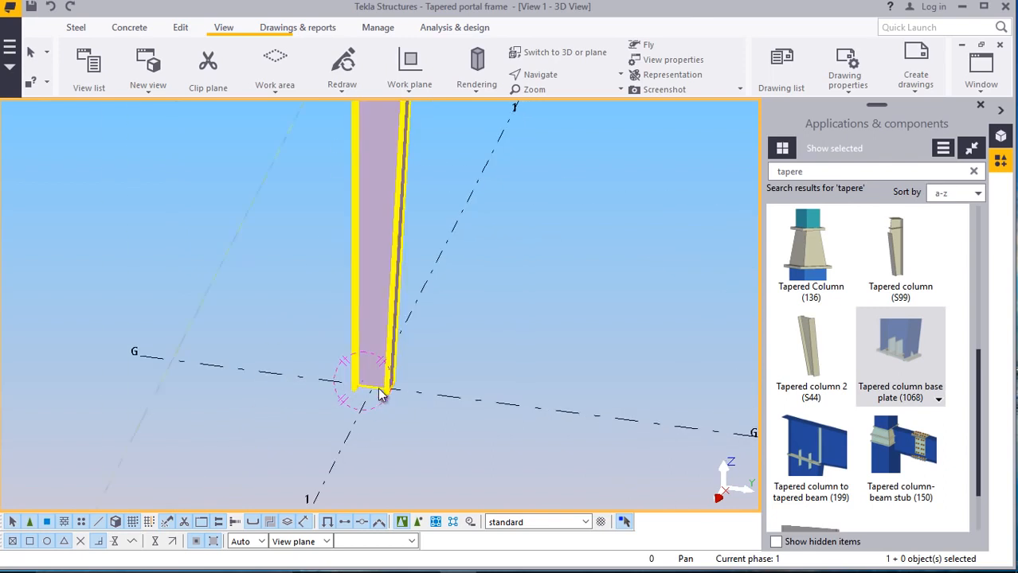
{"action": "scroll", "coordinate": [381, 389], "scroll_direction": "up", "scroll_amount": 2}
{"action": "scroll", "coordinate": [345, 382], "scroll_direction": "up", "scroll_amount": 4}
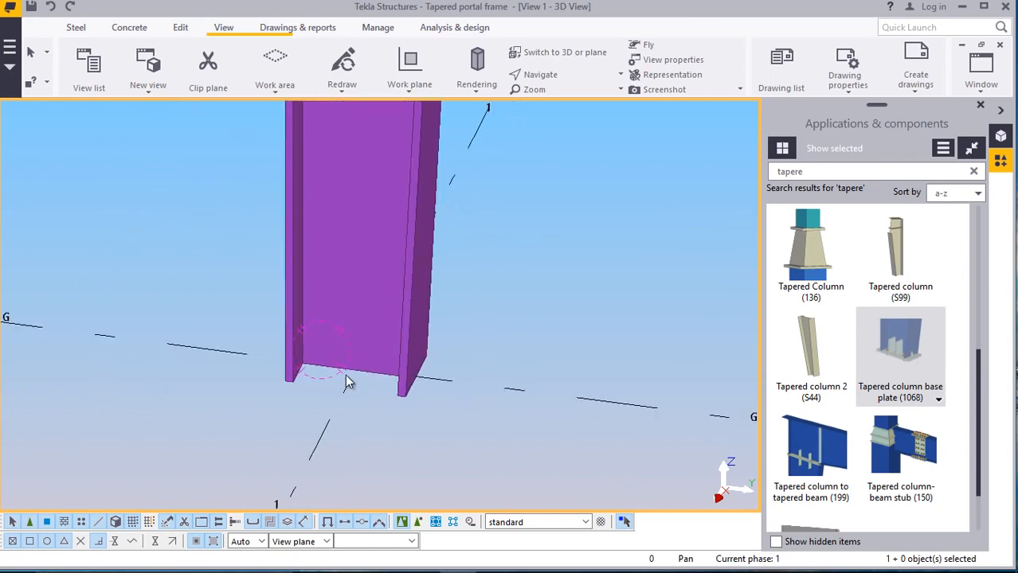
Try to apply Tapered column base plate (1068) to the column, using the middle of its web's bottom edge as the position
{"action": "left_click", "coordinate": [884, 356]}
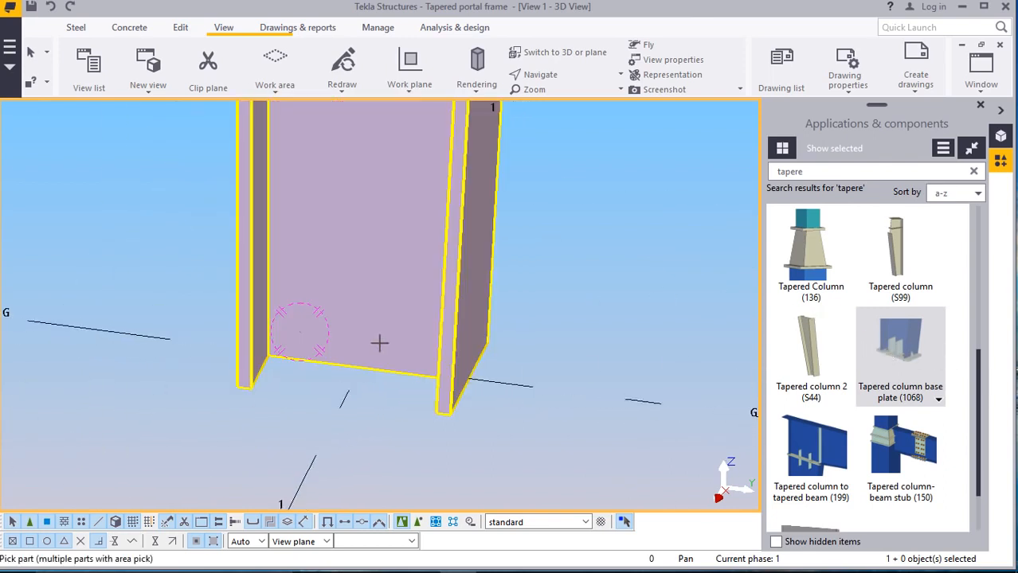
{"action": "left_click", "coordinate": [370, 363]}
{"action": "scroll", "coordinate": [355, 390], "scroll_direction": "up", "scroll_amount": 2}
{"action": "scroll", "coordinate": [354, 390], "scroll_direction": "up", "scroll_amount": 1}
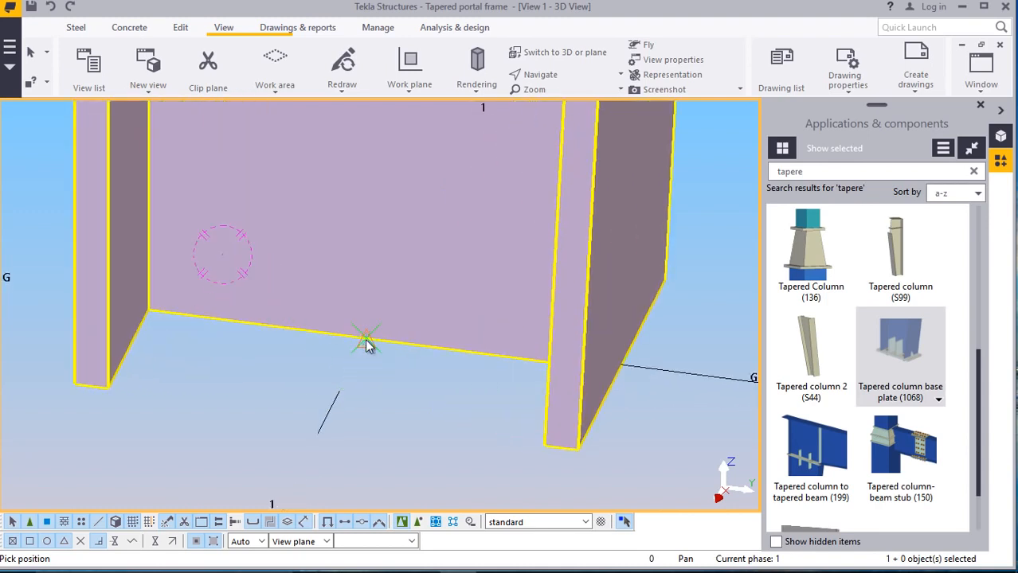
{"action": "left_click", "coordinate": [365, 341]}
{"action": "left_click", "coordinate": [365, 341]}
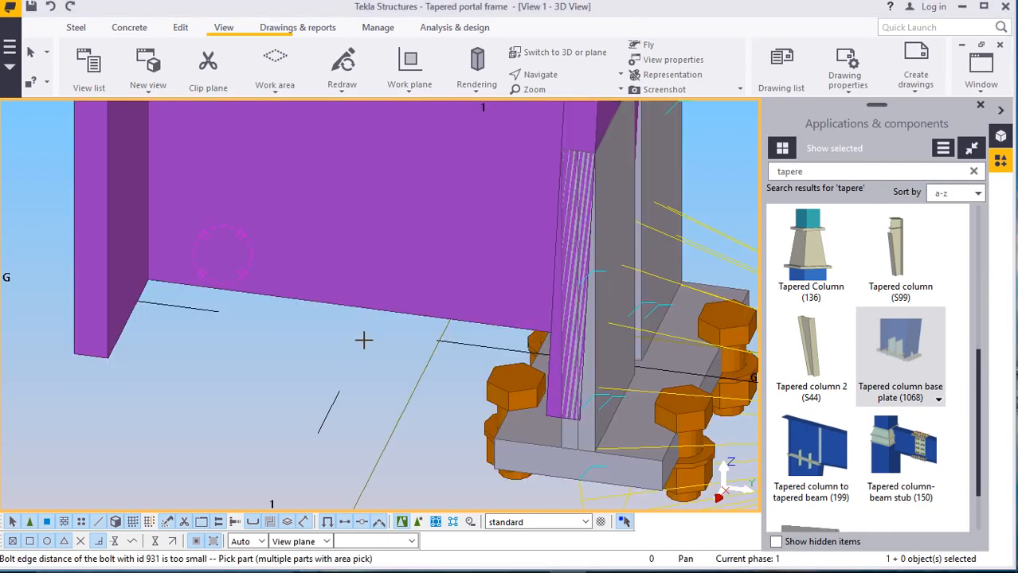
Inspect the base plate at the column foot, end the component command and undo the base plate
{"action": "scroll", "coordinate": [383, 318], "scroll_direction": "down", "scroll_amount": 5}
{"action": "scroll", "coordinate": [478, 263], "scroll_direction": "up", "scroll_amount": 8}
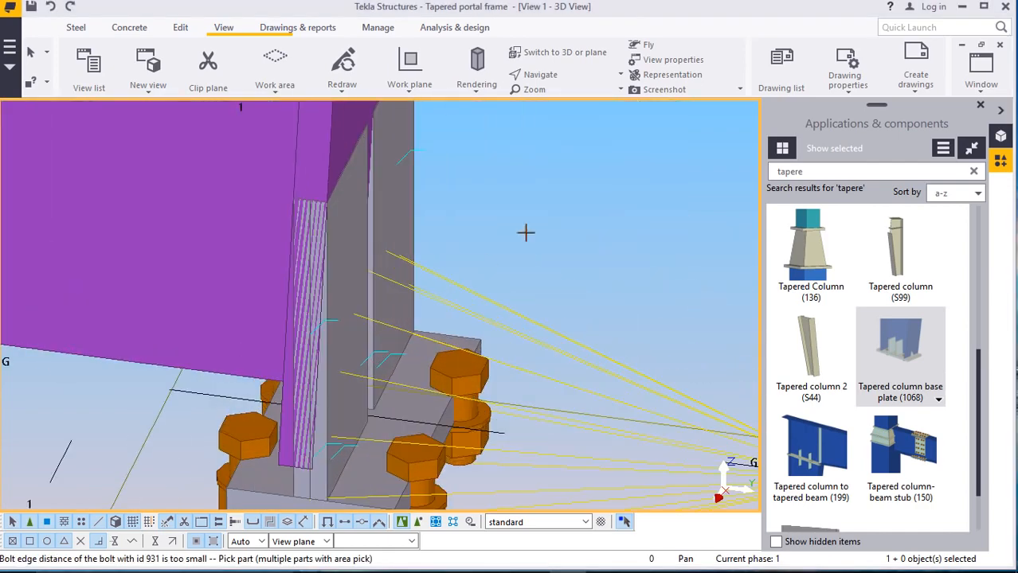
{"action": "right_click", "coordinate": [552, 233]}
{"action": "left_click", "coordinate": [579, 234]}
{"action": "left_click", "coordinate": [50, 6]}
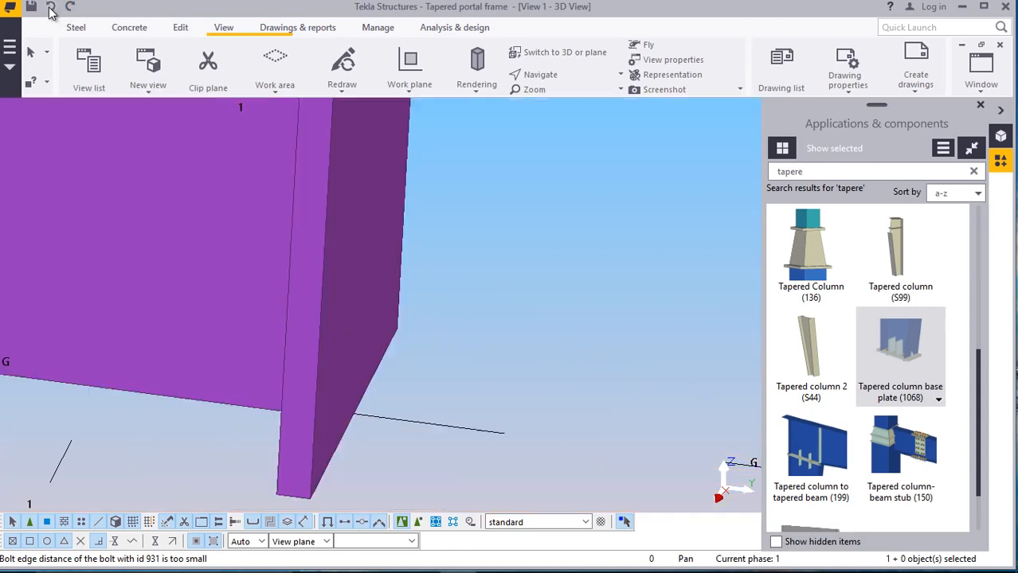
Reset the view's rotation point to the bottom edge of the column's web for viewing its opposite side
{"action": "scroll", "coordinate": [558, 266], "scroll_direction": "down", "scroll_amount": 4}
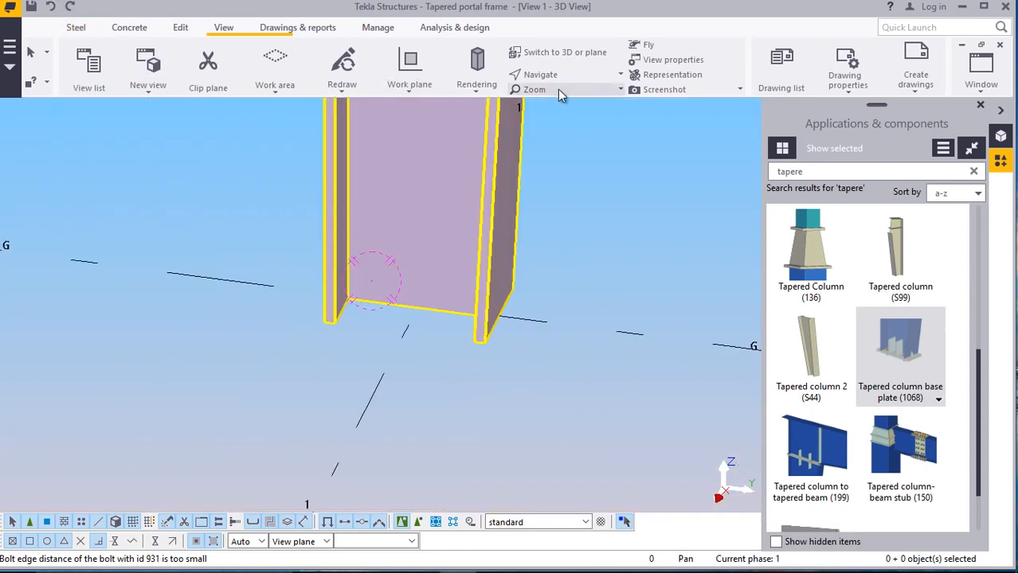
{"action": "left_click", "coordinate": [552, 76]}
{"action": "left_click", "coordinate": [543, 125]}
{"action": "left_click", "coordinate": [404, 303]}
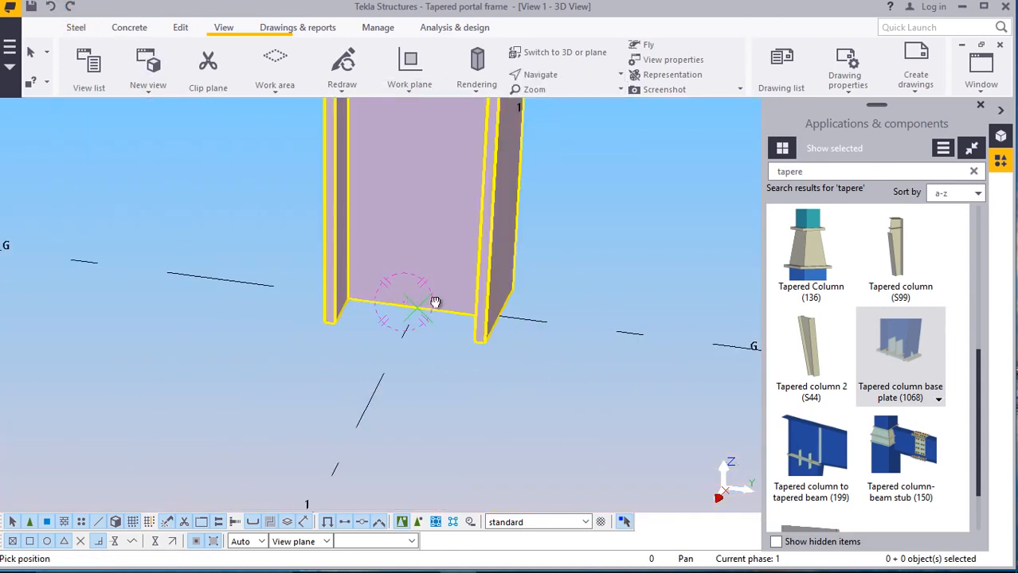
{"action": "middle_click_drag", "start_coordinate": [434, 302], "coordinate": [543, 286], "text": "ctrl"}
{"action": "scroll", "coordinate": [421, 288], "scroll_direction": "up", "scroll_amount": 8}
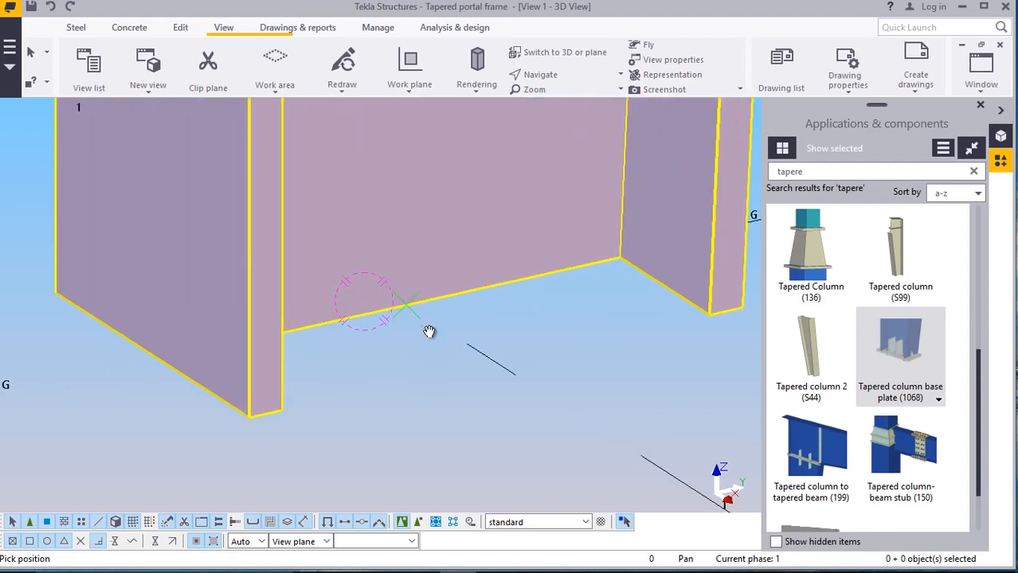
{"action": "right_click", "coordinate": [484, 328]}
{"action": "left_click", "coordinate": [519, 336]}
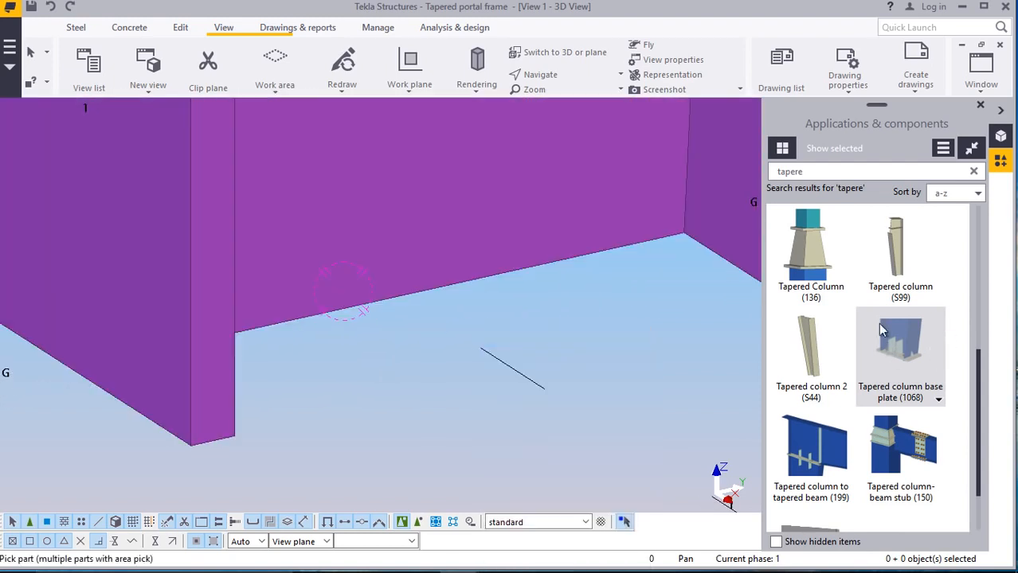
Apply Tapered column base plate (1068) to the column again, placing it at the bottom edge of the web
{"action": "left_click", "coordinate": [330, 208]}
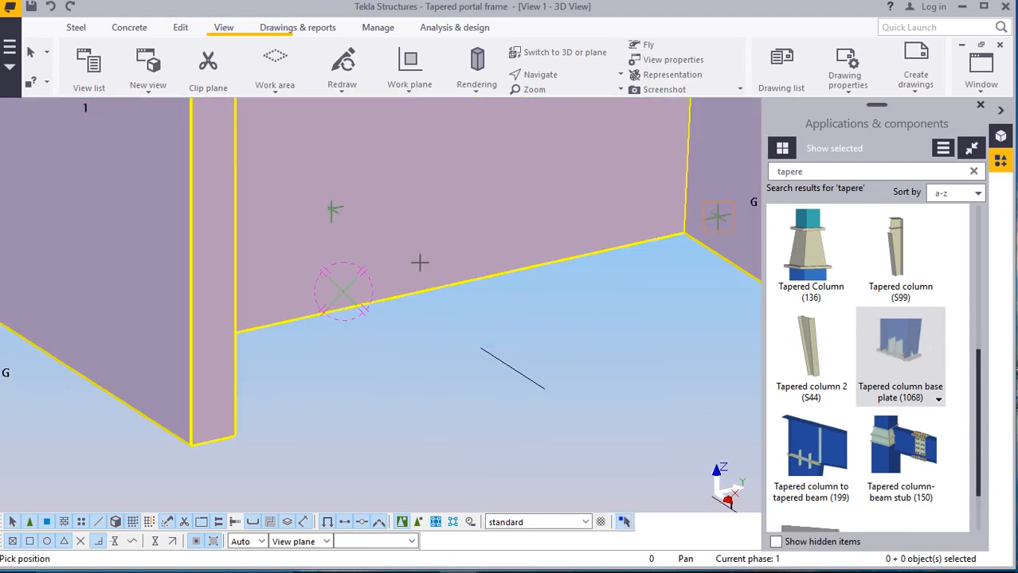
{"action": "left_click", "coordinate": [398, 305]}
{"action": "scroll", "coordinate": [549, 239], "scroll_direction": "down", "scroll_amount": 5}
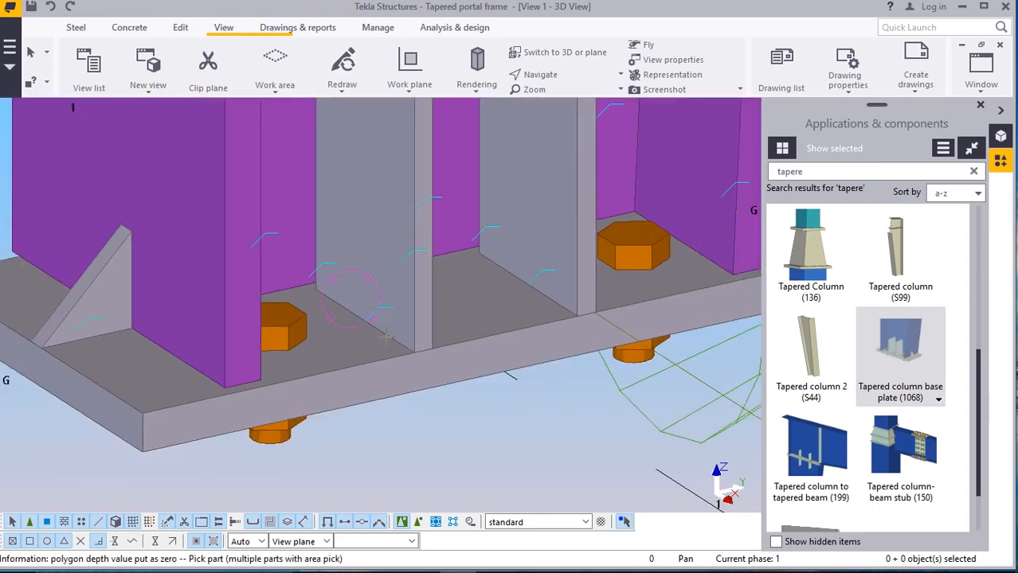
{"action": "right_click", "coordinate": [609, 195]}
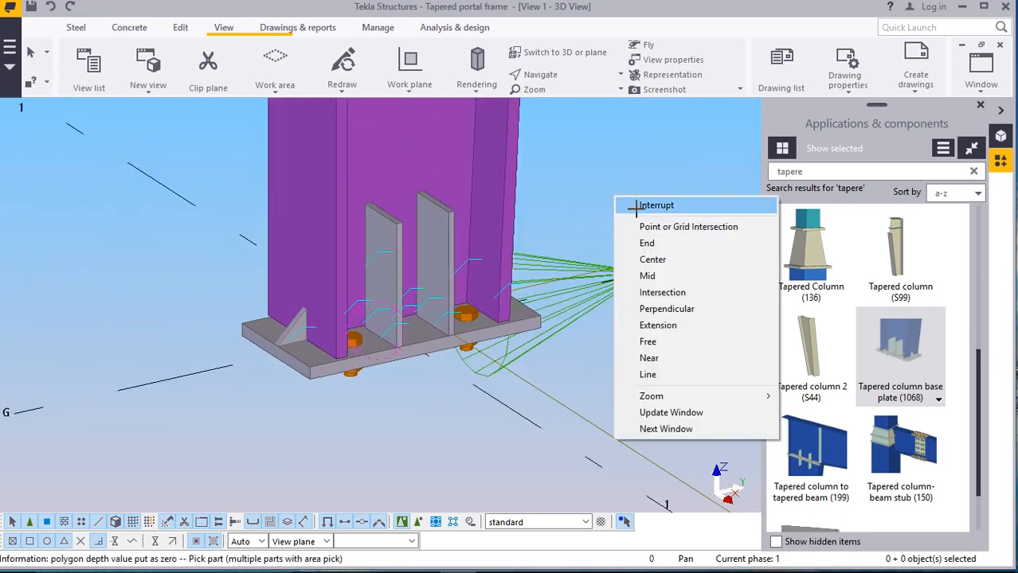
End the component command and open the properties of the column's tapered base plate component
{"action": "left_click", "coordinate": [629, 205]}
{"action": "scroll", "coordinate": [502, 362], "scroll_direction": "up", "scroll_amount": 2}
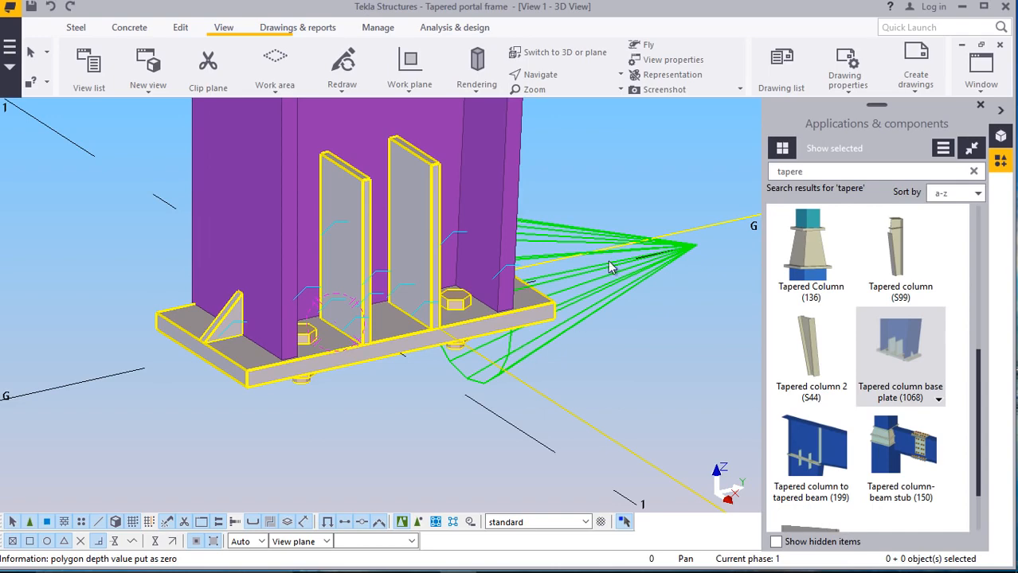
{"action": "scroll", "coordinate": [607, 275], "scroll_direction": "up", "scroll_amount": 3}
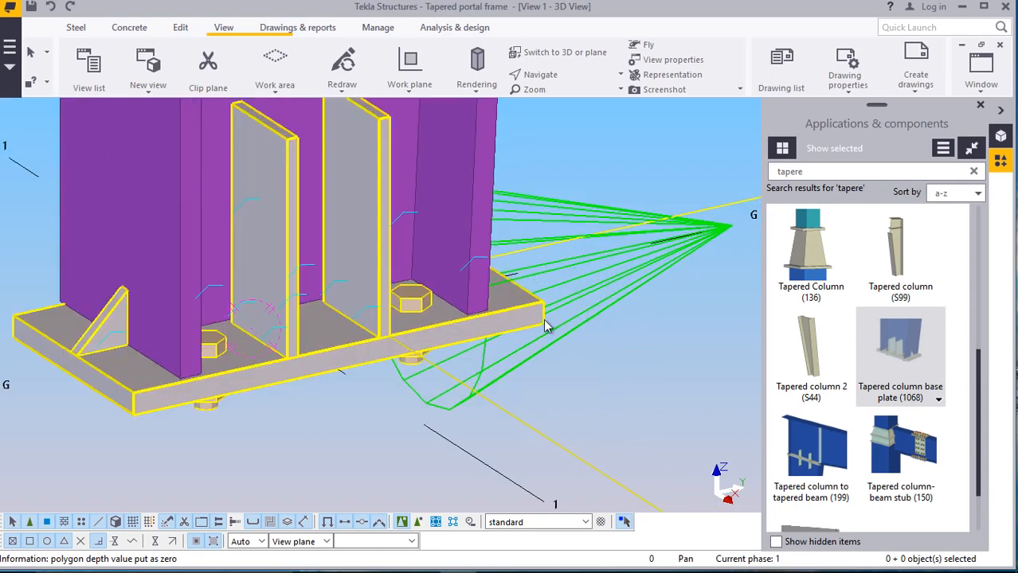
{"action": "scroll", "coordinate": [494, 320], "scroll_direction": "down", "scroll_amount": 2}
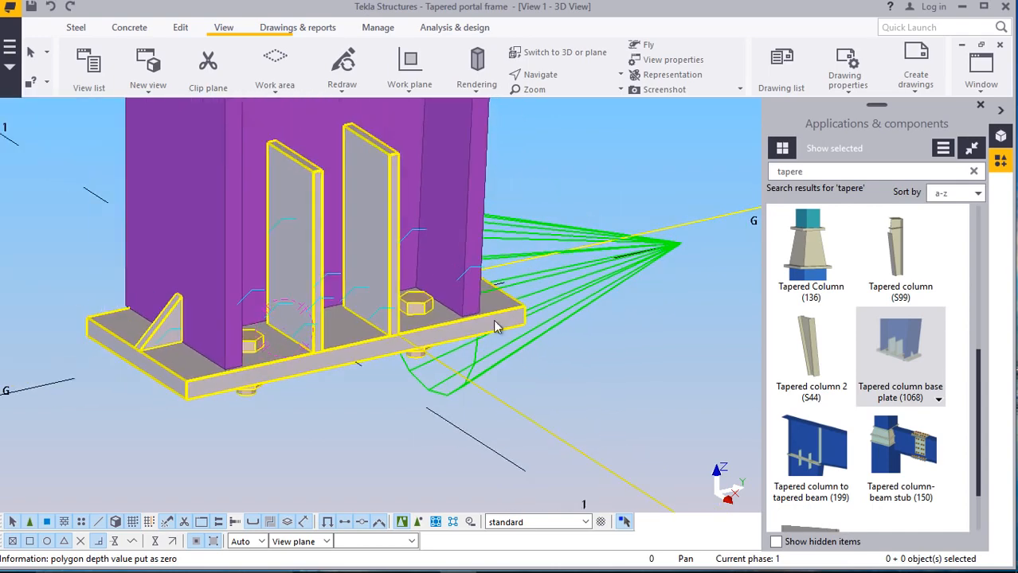
{"action": "left_click", "coordinate": [596, 299]}
{"action": "double_click", "coordinate": [599, 298]}
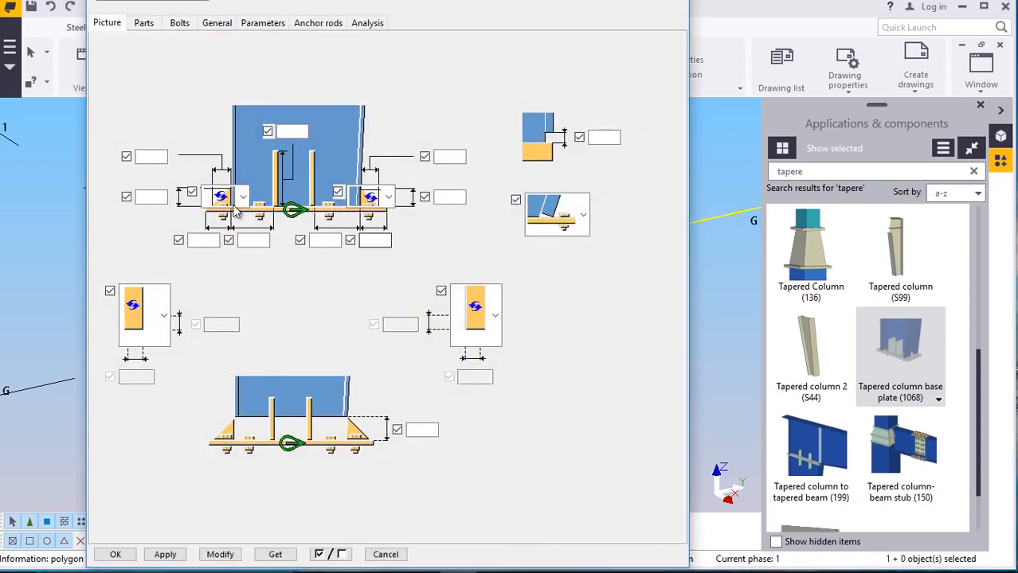
Set the flange stiffeners on both sides of the column to 60 wide and 100 high
{"action": "left_click", "coordinate": [160, 154]}
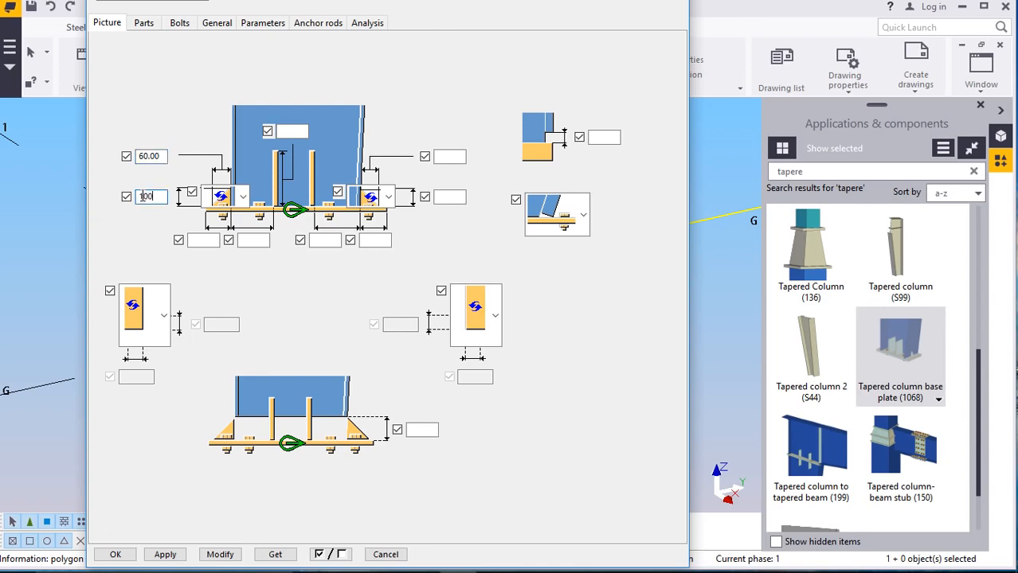
{"action": "left_click", "coordinate": [149, 199]}
{"action": "type", "text": "100"}
{"action": "left_click", "coordinate": [448, 157]}
{"action": "left_click", "coordinate": [456, 197]}
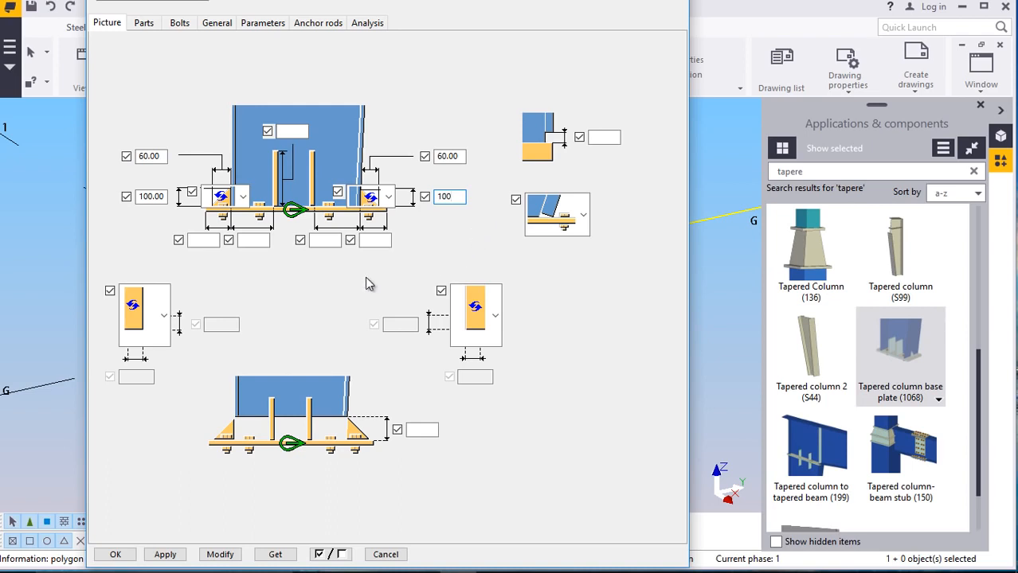
Set the distance from each column flange to its web stiffener to 60 and modify the base plate connection
{"action": "left_click", "coordinate": [254, 239]}
{"action": "type", "text": "60"}
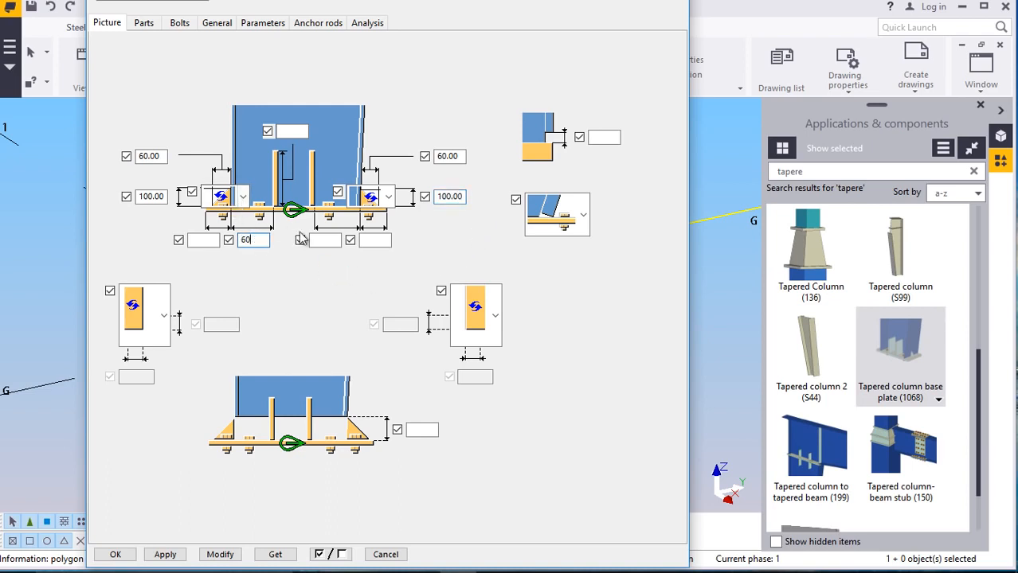
{"action": "left_click", "coordinate": [333, 239]}
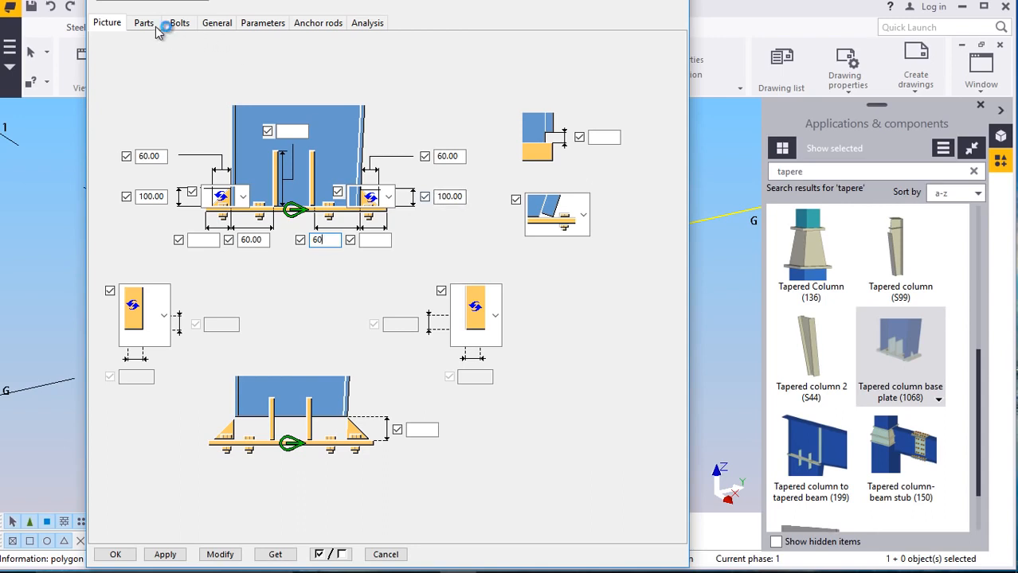
{"action": "left_click", "coordinate": [219, 554]}
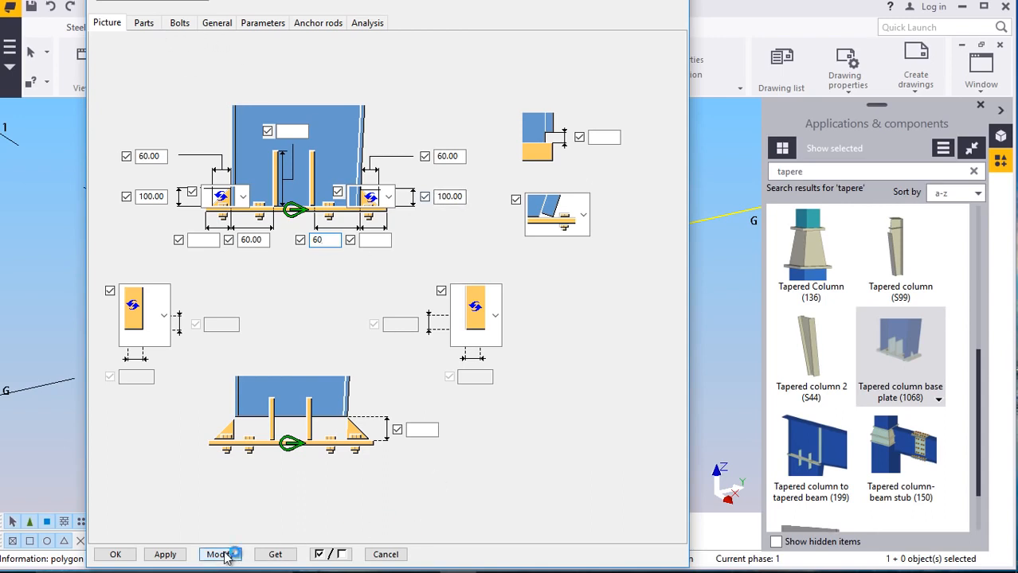
Set the end plate's width b to 300 and modify the connection
{"action": "left_click", "coordinate": [148, 24]}
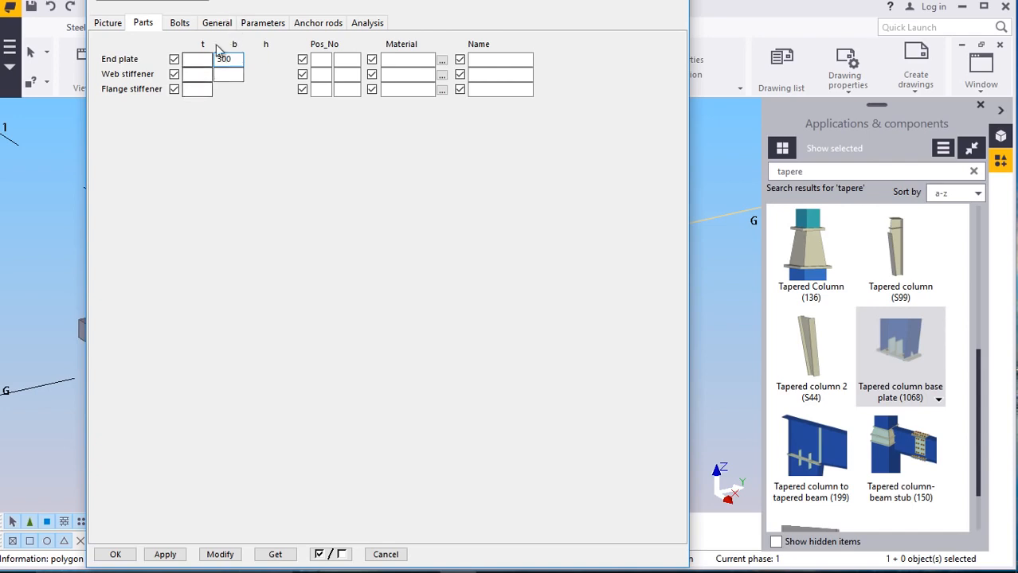
{"action": "left_click", "coordinate": [187, 24]}
{"action": "left_click", "coordinate": [150, 24]}
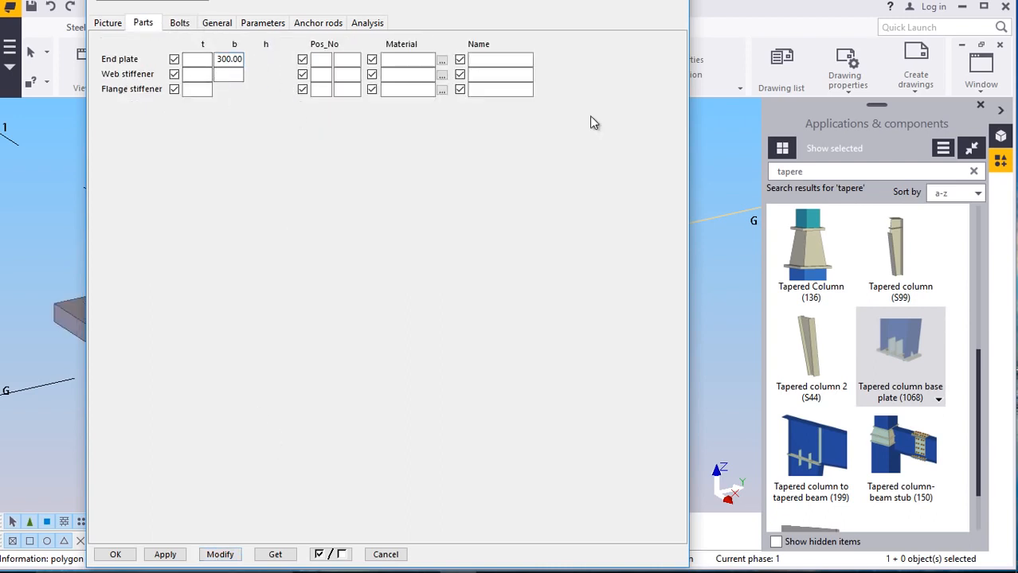
Set the base plate's bolt size to 20 and the bolt standard to HSFG-XOX
{"action": "left_click", "coordinate": [188, 27]}
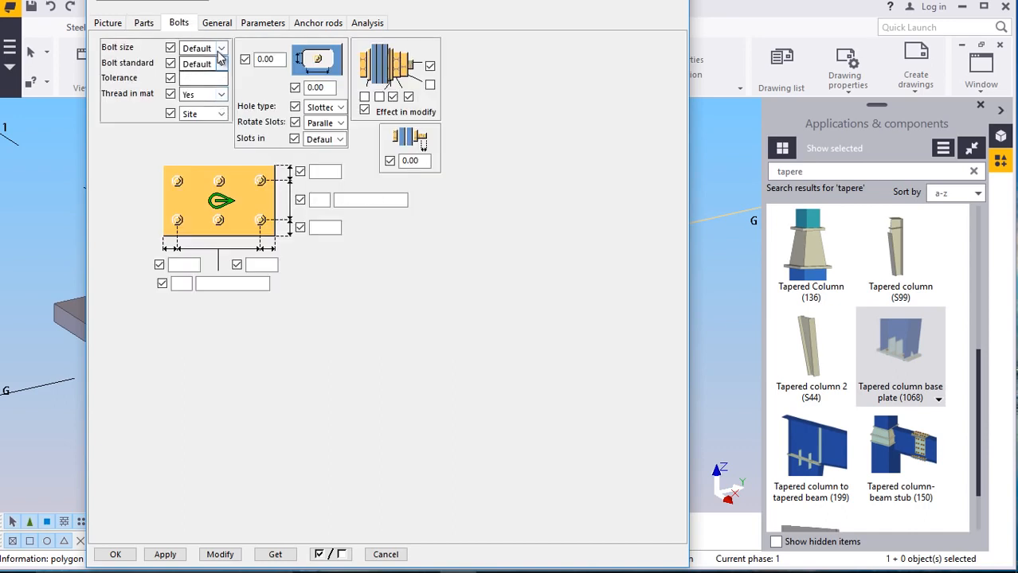
{"action": "left_click", "coordinate": [221, 49]}
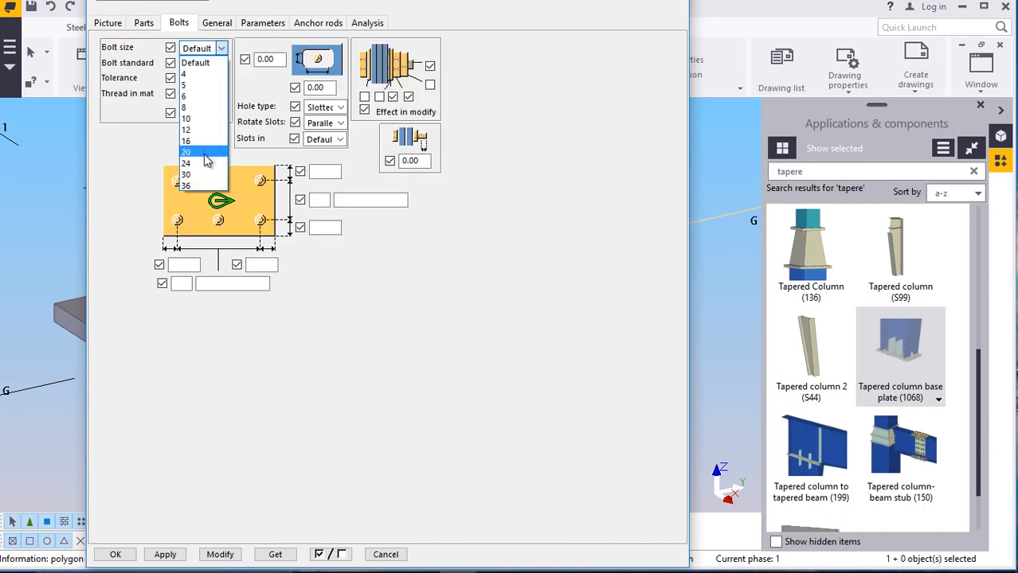
{"action": "left_click", "coordinate": [204, 154]}
{"action": "left_click", "coordinate": [222, 64]}
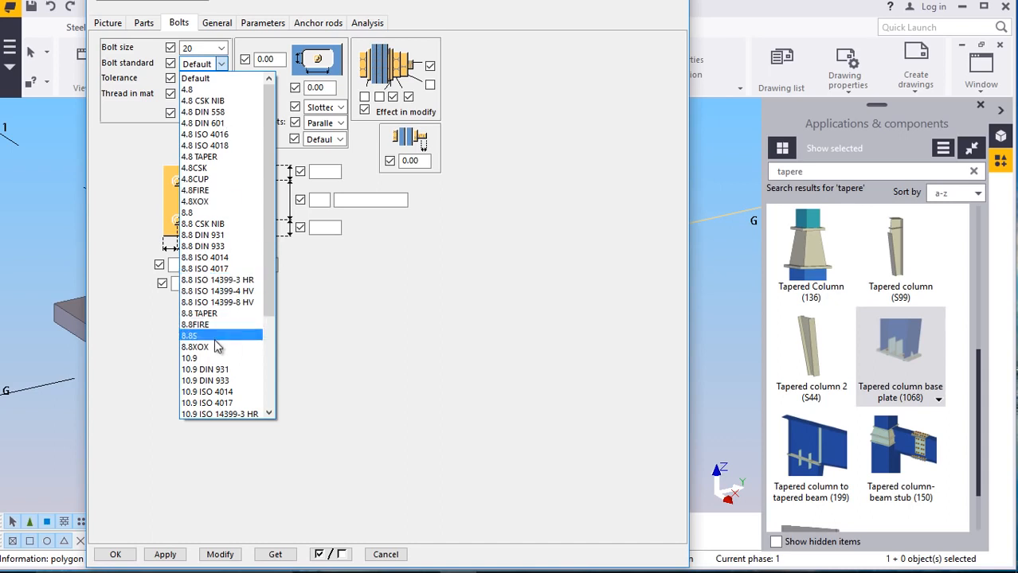
{"action": "scroll", "coordinate": [216, 357], "scroll_direction": "down", "scroll_amount": 1}
{"action": "scroll", "coordinate": [217, 357], "scroll_direction": "down", "scroll_amount": 3}
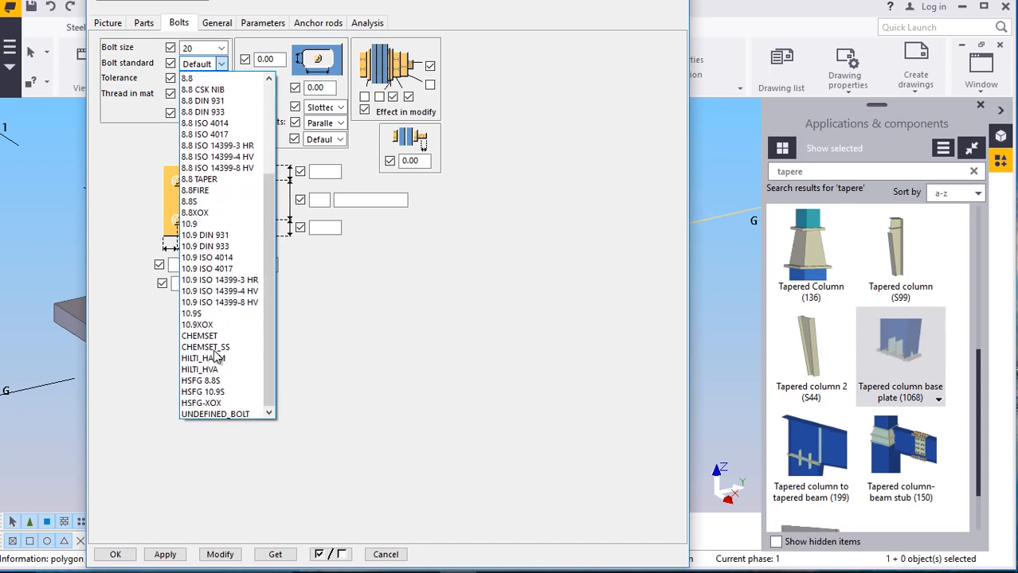
{"action": "left_click", "coordinate": [220, 404]}
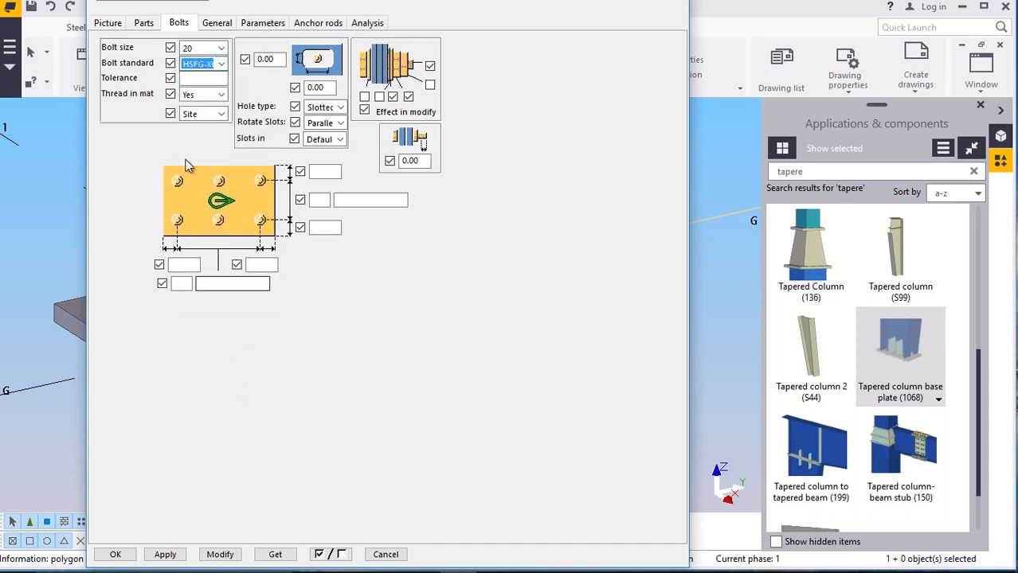
Enable the first part of the bolt assembly and set the bolt edge distances along the plate to 35 and 10
{"action": "left_click", "coordinate": [365, 97]}
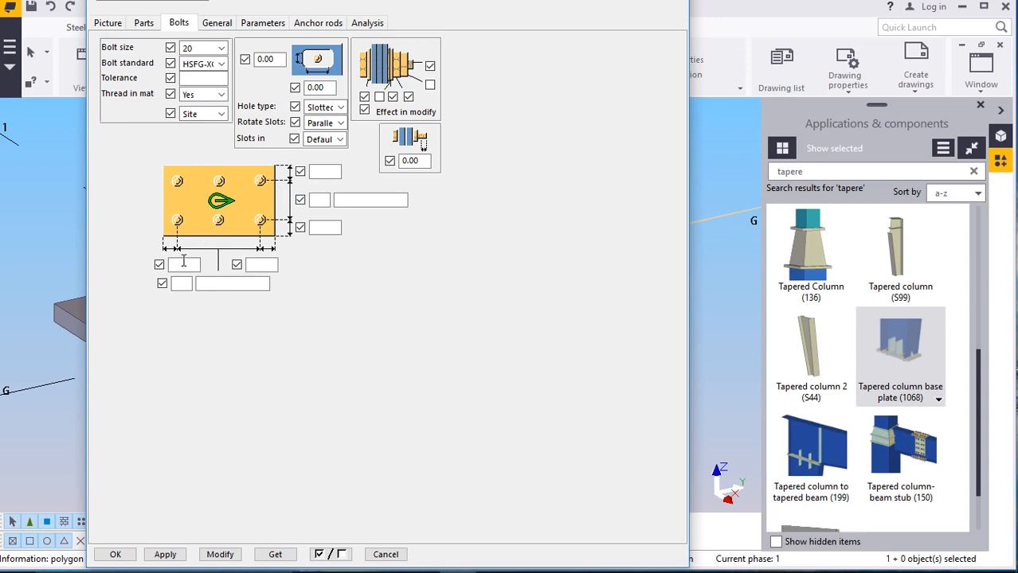
{"action": "left_click", "coordinate": [183, 263]}
{"action": "left_click", "coordinate": [262, 266]}
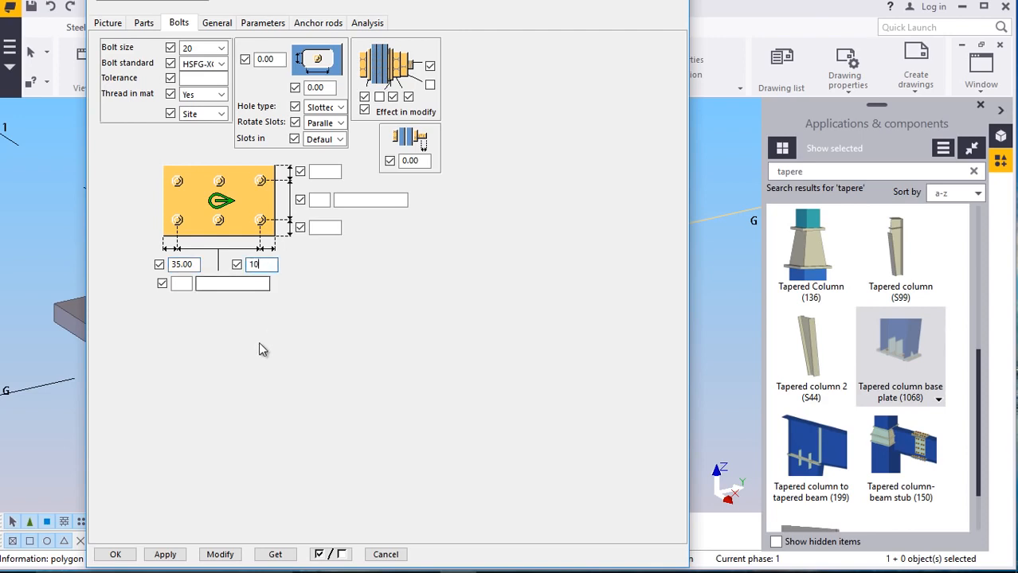
Define four bolts along the plate at 117 spacing, modify the connection and accept its properties
{"action": "left_click", "coordinate": [187, 281]}
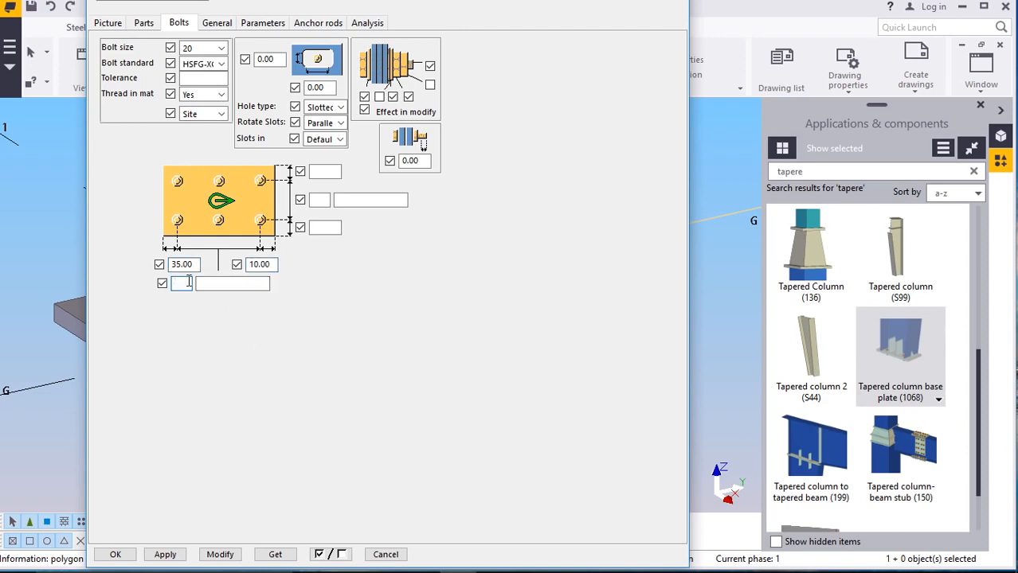
{"action": "left_click", "coordinate": [225, 285]}
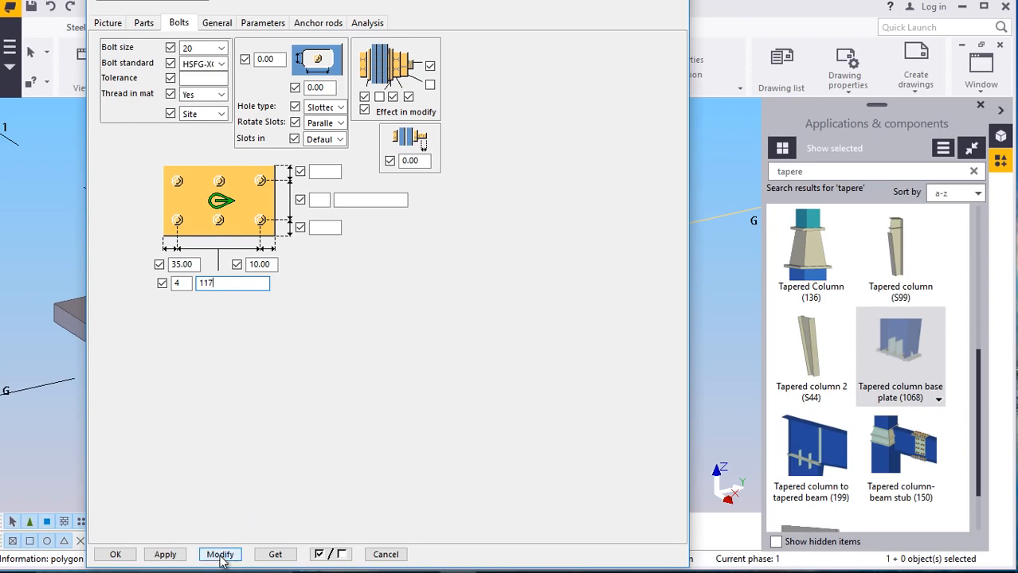
{"action": "left_click", "coordinate": [169, 555]}
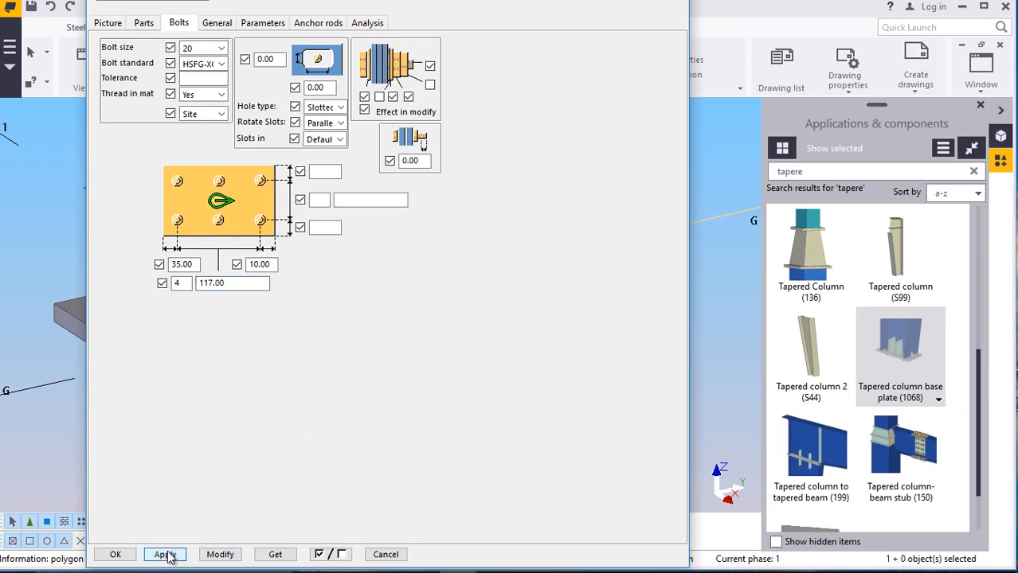
{"action": "left_click", "coordinate": [115, 554]}
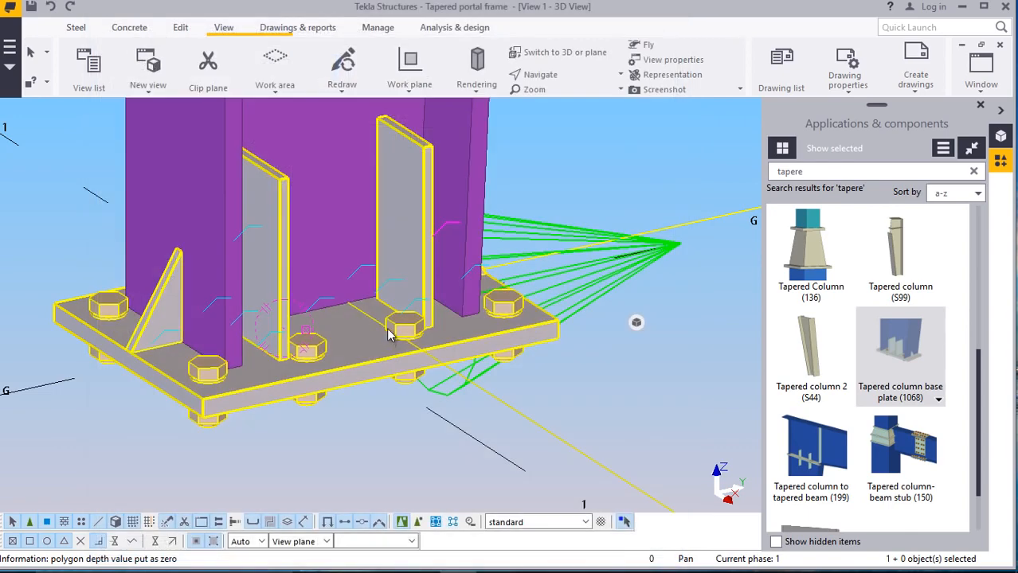
Inspect the modified base plate, stiffeners and bolts while rotating the view around the column foot
{"action": "scroll", "coordinate": [170, 288], "scroll_direction": "up", "scroll_amount": 2}
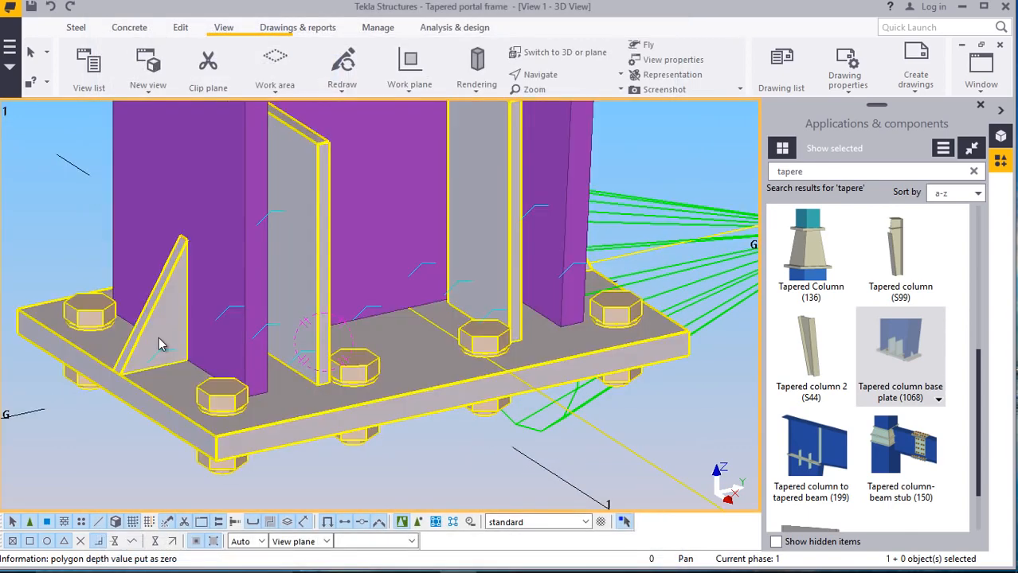
{"action": "scroll", "coordinate": [159, 344], "scroll_direction": "down", "scroll_amount": 4}
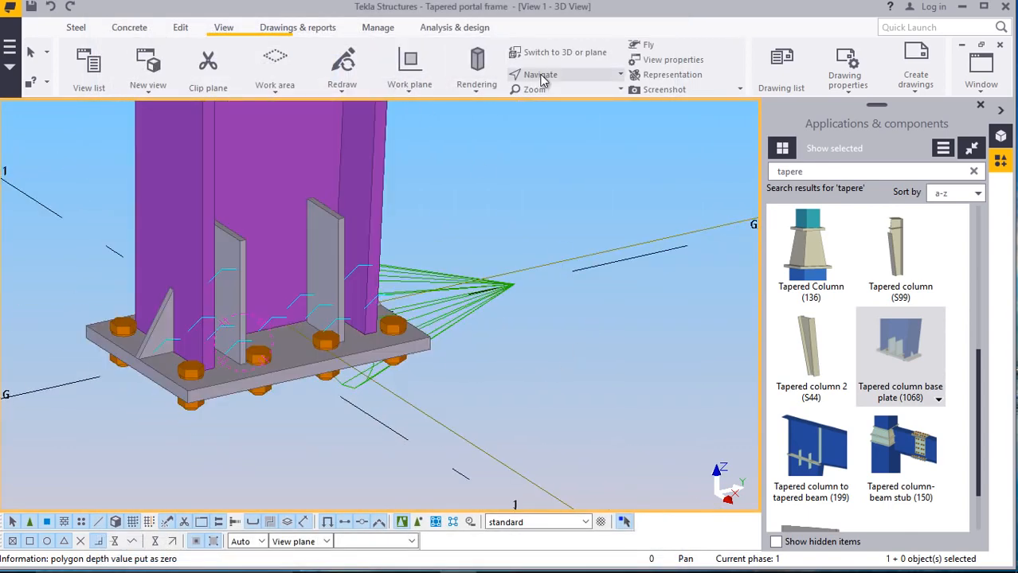
{"action": "left_click", "coordinate": [541, 78]}
{"action": "left_click", "coordinate": [546, 105]}
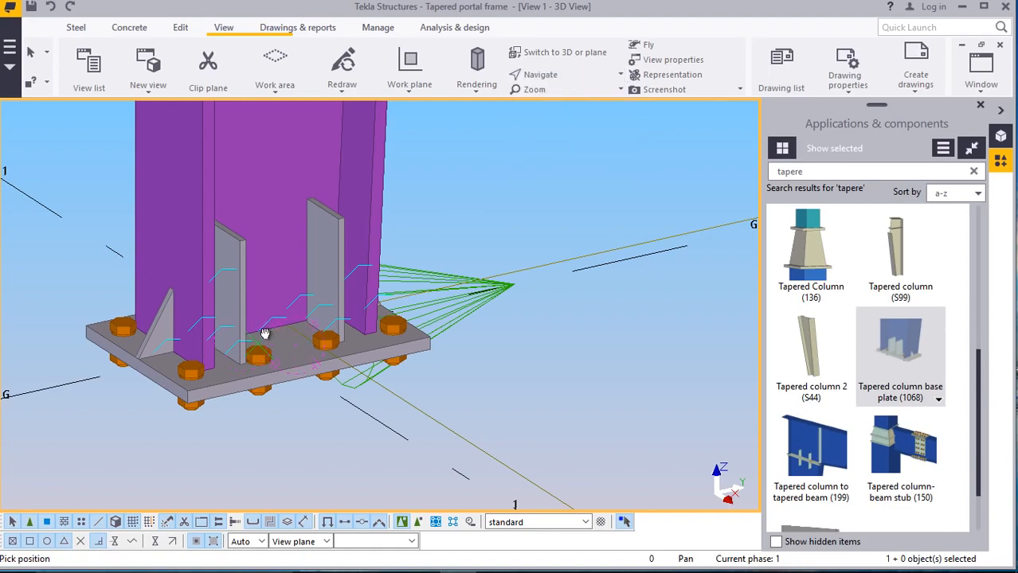
{"action": "left_click_drag", "start_coordinate": [265, 333], "coordinate": [283, 415]}
{"action": "right_click", "coordinate": [468, 258]}
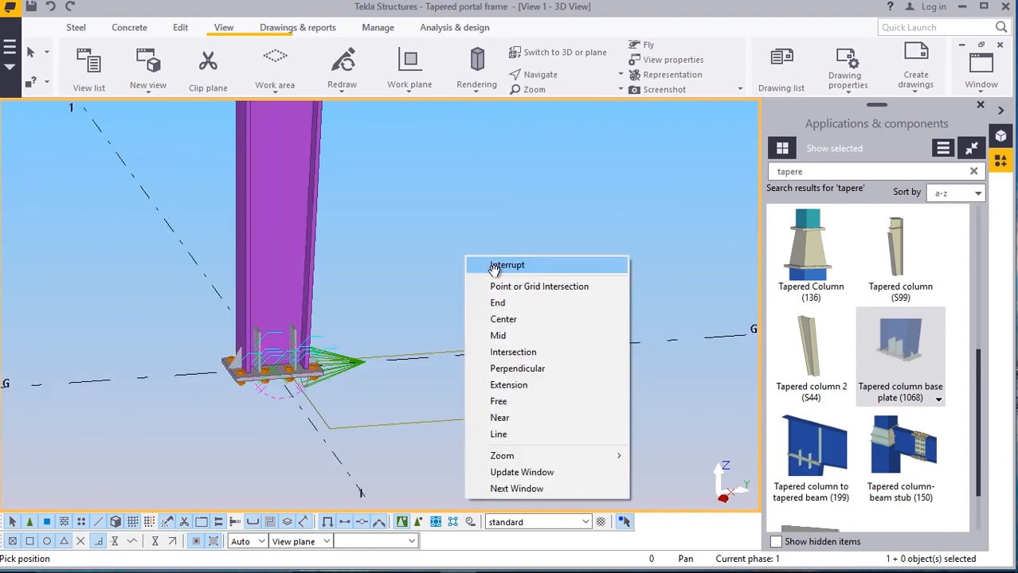
{"action": "left_click", "coordinate": [494, 270]}
Examine the top end of the tapered column, rotating the view around it, and return to the grid overview
{"action": "scroll", "coordinate": [305, 447], "scroll_direction": "down", "scroll_amount": 8}
{"action": "scroll", "coordinate": [275, 207], "scroll_direction": "up", "scroll_amount": 3}
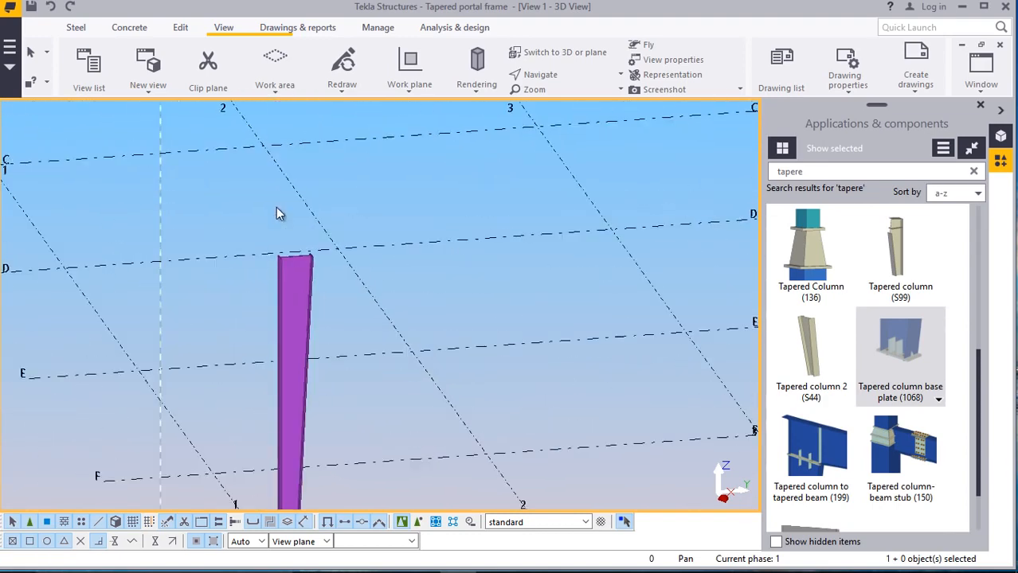
{"action": "scroll", "coordinate": [299, 282], "scroll_direction": "up", "scroll_amount": 5}
{"action": "left_click", "coordinate": [558, 74]}
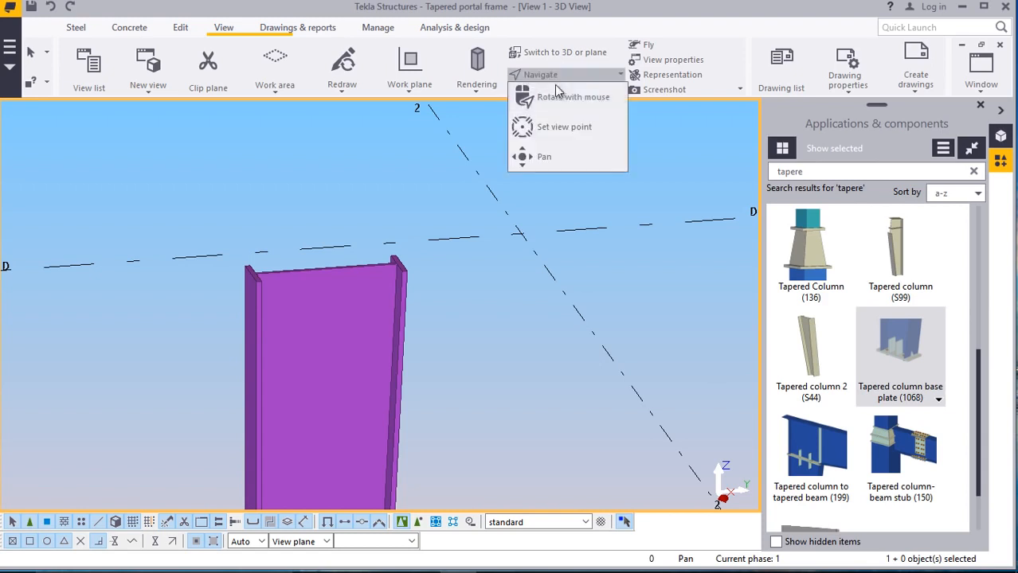
{"action": "left_click", "coordinate": [544, 156]}
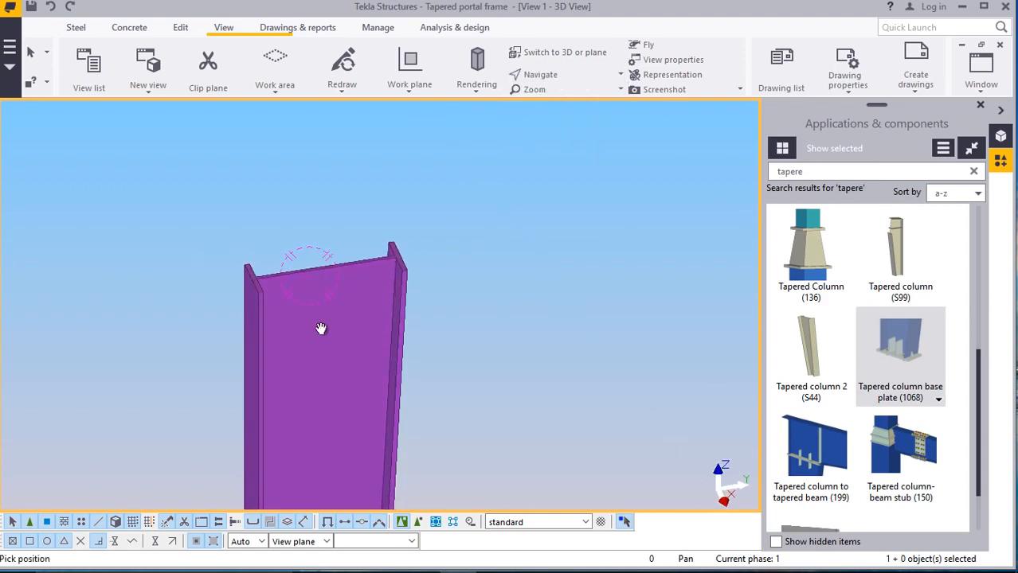
{"action": "scroll", "coordinate": [223, 253], "scroll_direction": "down", "scroll_amount": 5}
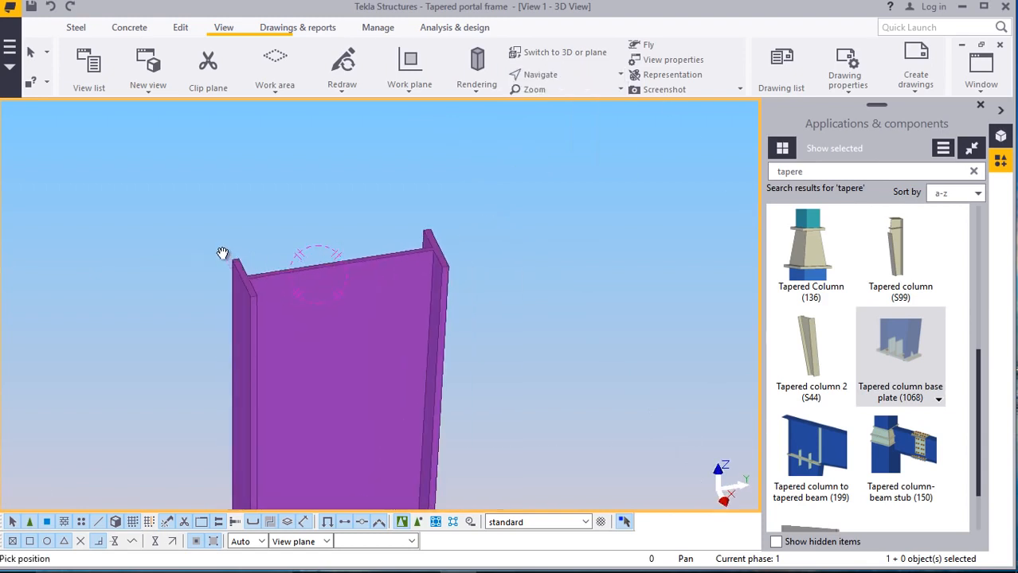
{"action": "right_click", "coordinate": [388, 174]}
{"action": "left_click", "coordinate": [410, 184]}
{"action": "scroll", "coordinate": [203, 200], "scroll_direction": "down", "scroll_amount": 5}
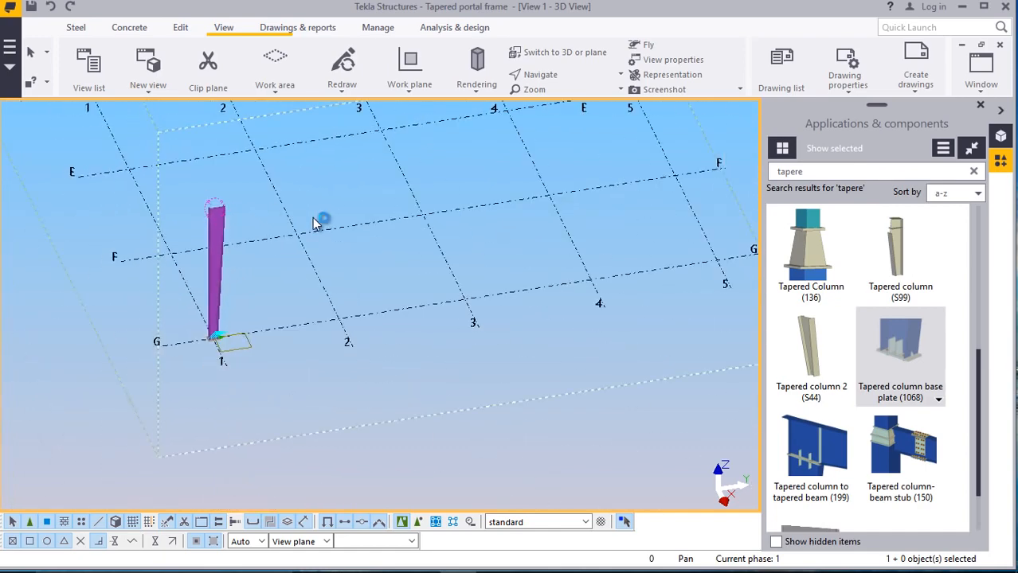
{"action": "scroll", "coordinate": [427, 269], "scroll_direction": "up", "scroll_amount": 3}
{"action": "left_click", "coordinate": [88, 86]}
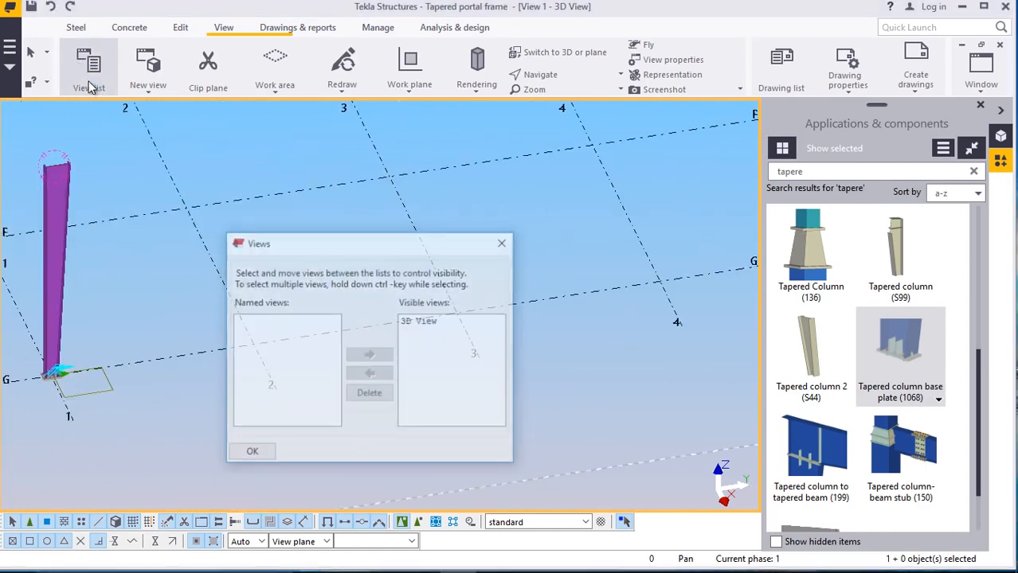
{"action": "left_click", "coordinate": [501, 243]}
{"action": "scroll", "coordinate": [290, 250], "scroll_direction": "down", "scroll_amount": 3}
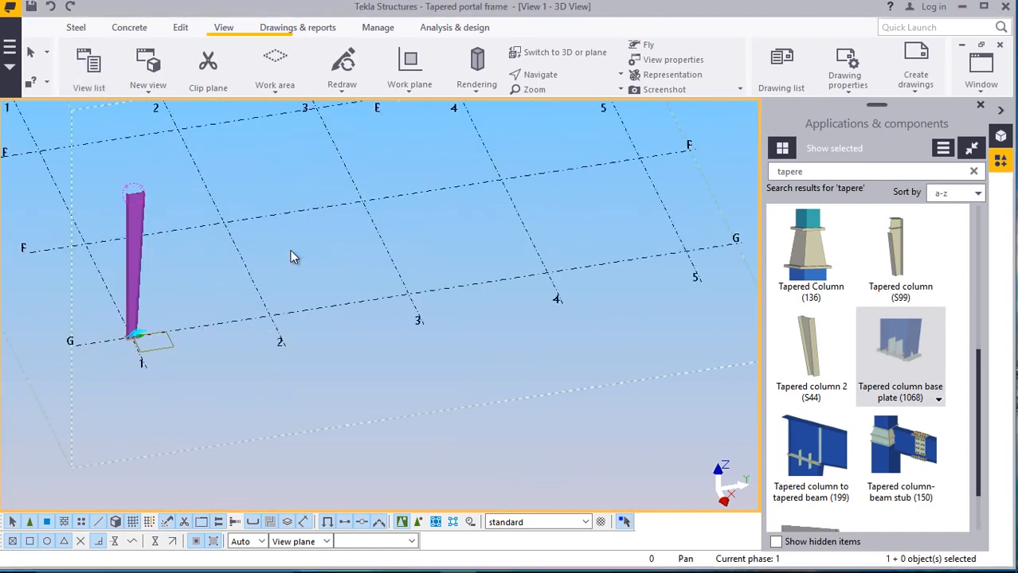
Generate views along the grid lines from the model grid using the standard settings
{"action": "scroll", "coordinate": [285, 277], "scroll_direction": "up", "scroll_amount": 3}
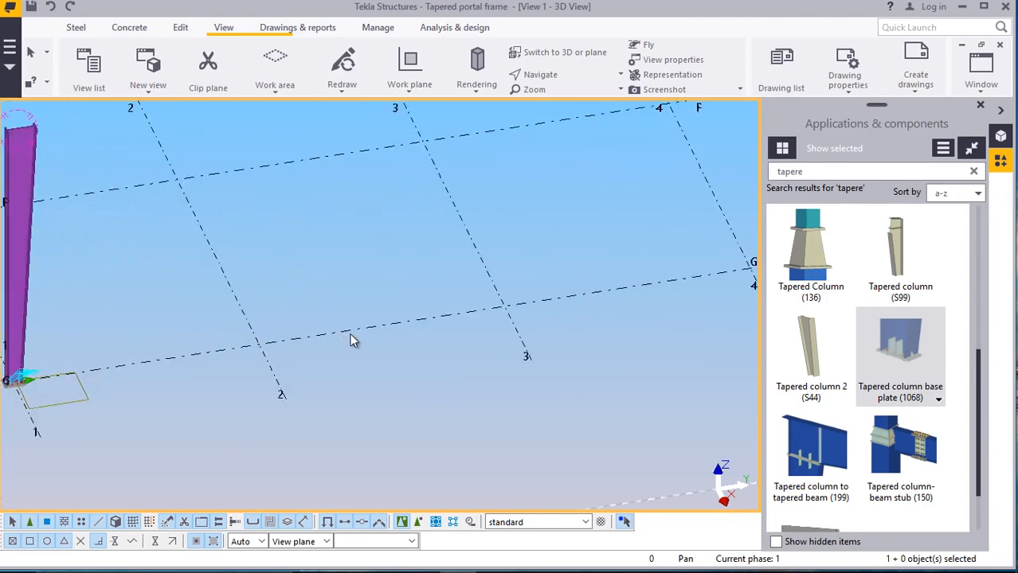
{"action": "left_click", "coordinate": [350, 334]}
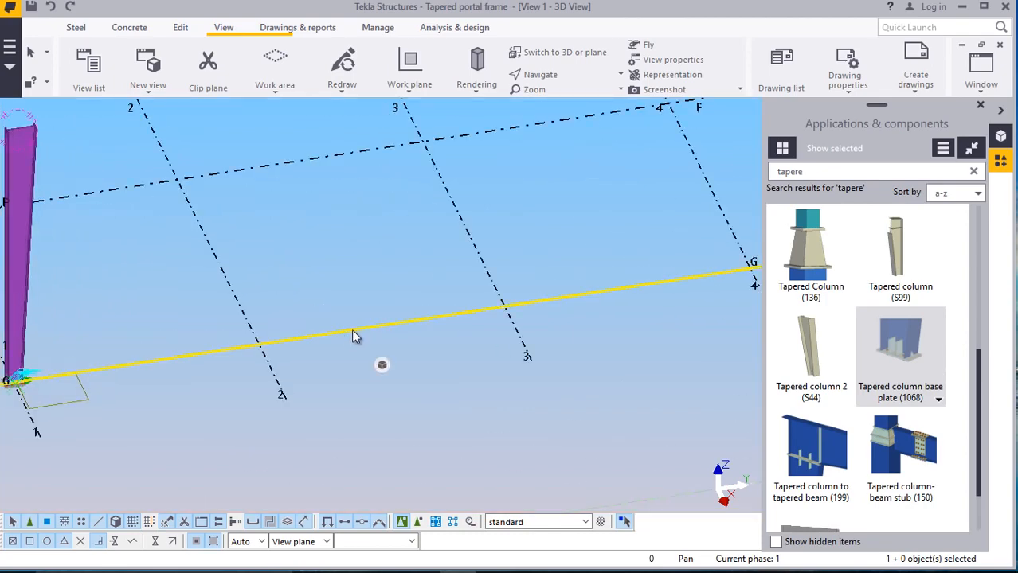
{"action": "right_click", "coordinate": [351, 329]}
{"action": "mouse_move", "coordinate": [428, 250]}
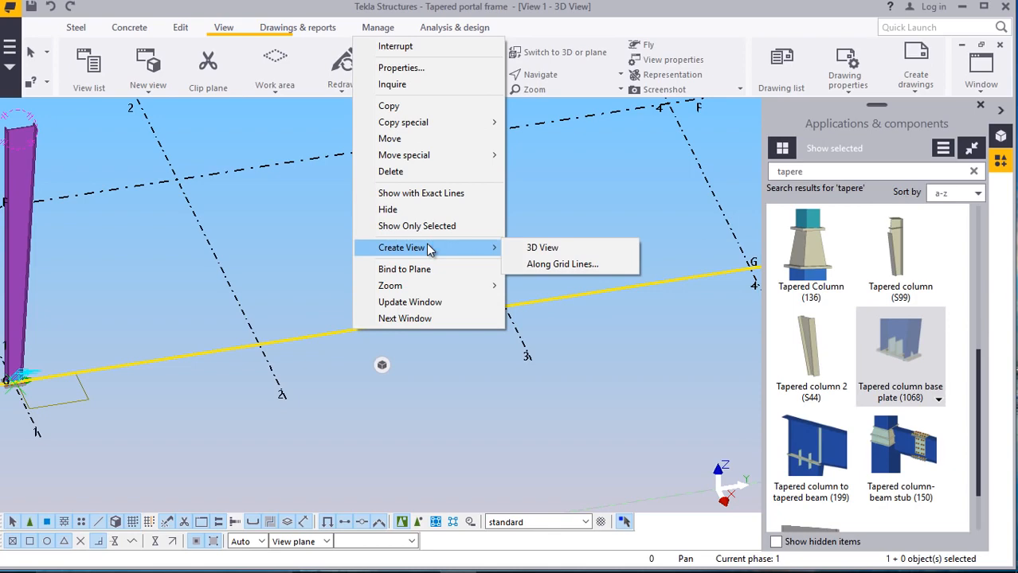
{"action": "left_click", "coordinate": [552, 266]}
{"action": "left_click", "coordinate": [349, 329]}
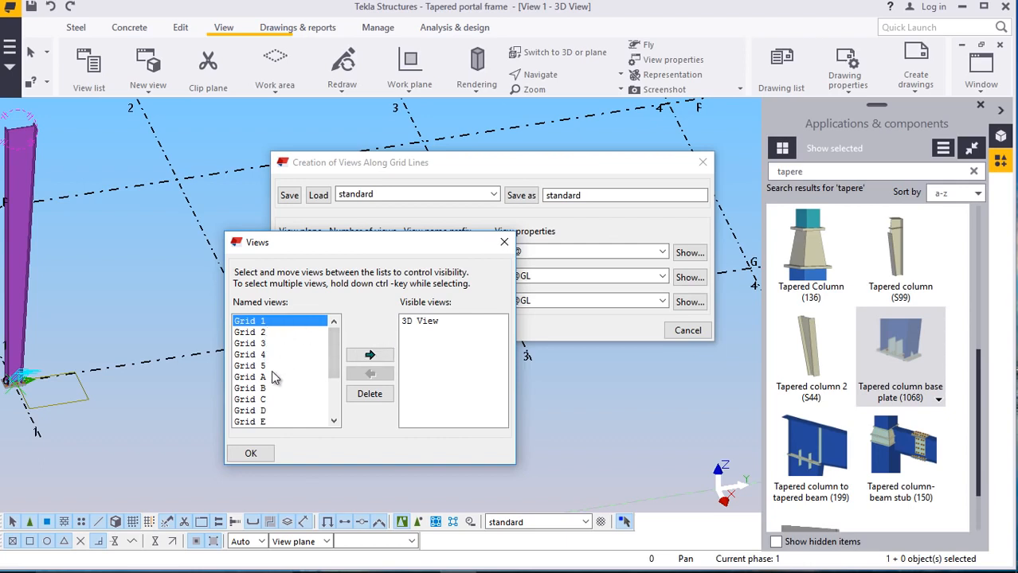
Make the Grid G elevation view visible, close the view creation dialogs and the Applications & components pane
{"action": "scroll", "coordinate": [270, 386], "scroll_direction": "down", "scroll_amount": 2}
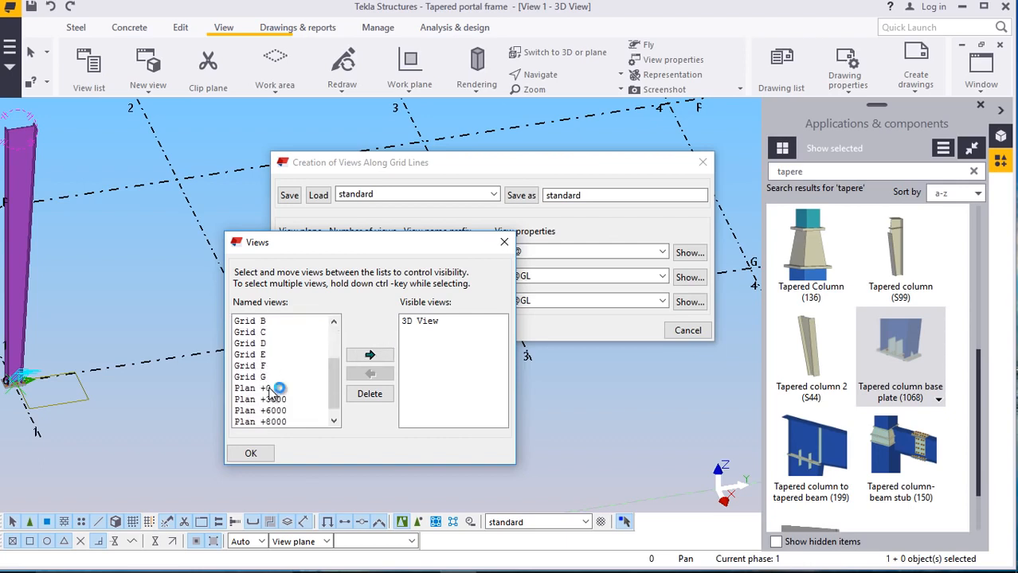
{"action": "left_click", "coordinate": [258, 378]}
{"action": "left_click", "coordinate": [369, 356]}
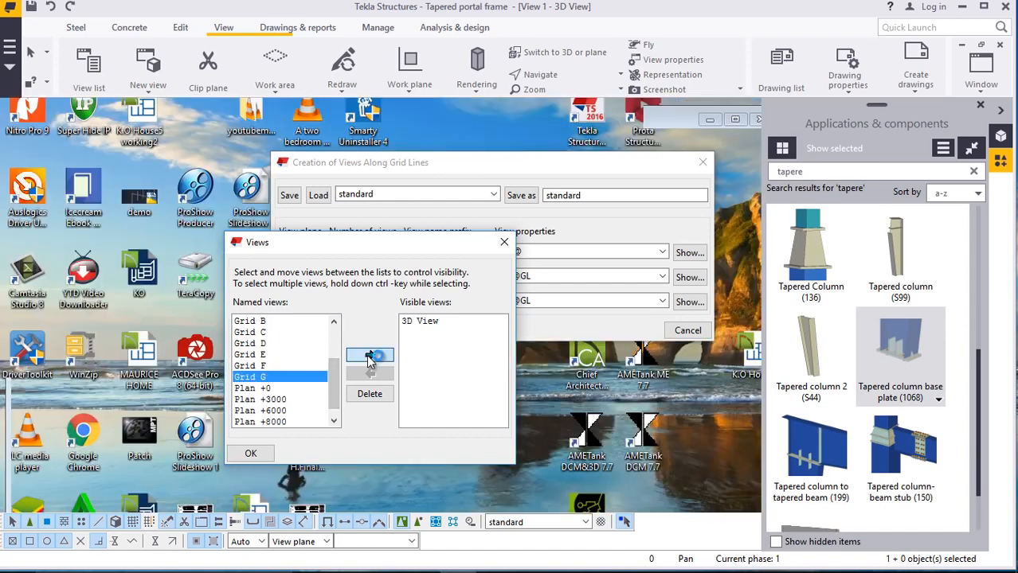
{"action": "left_click", "coordinate": [261, 455]}
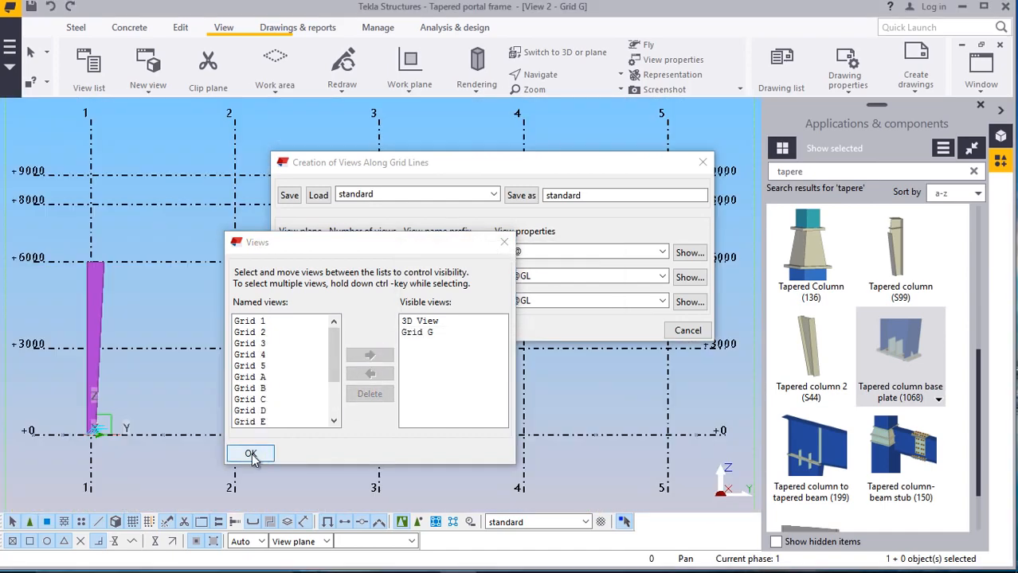
{"action": "left_click", "coordinate": [294, 331]}
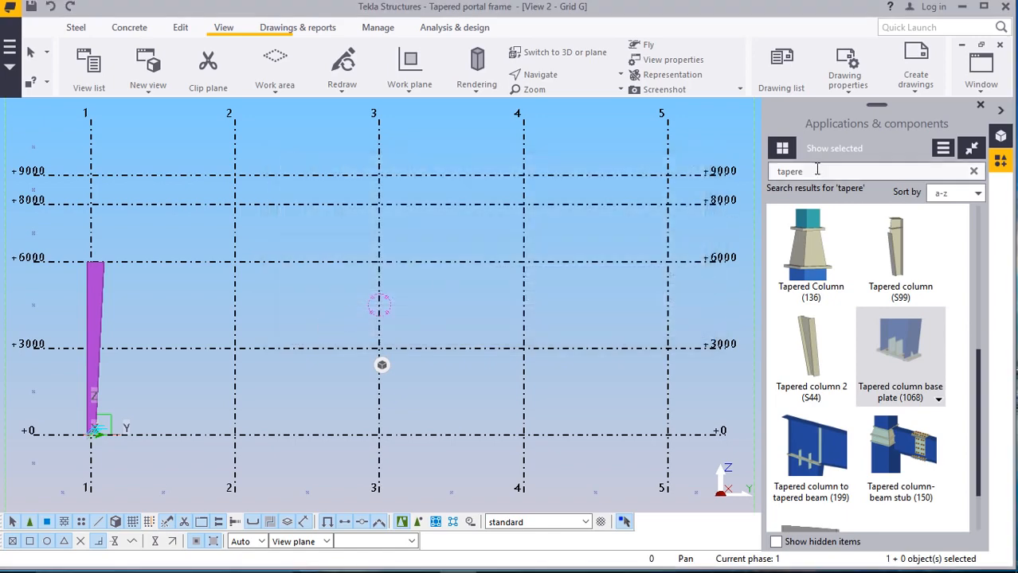
{"action": "left_click", "coordinate": [980, 105]}
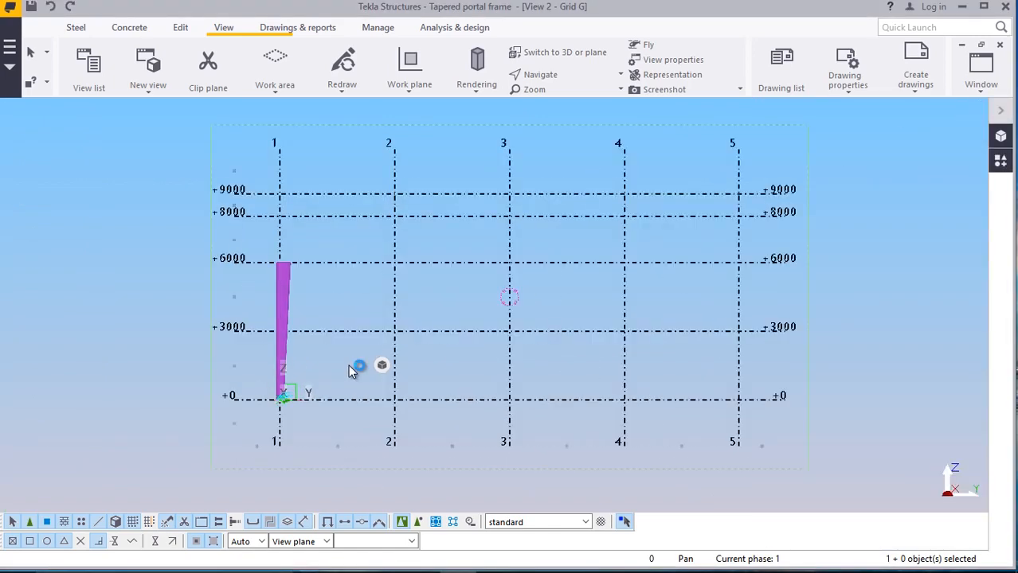
Place a steel beam across the top of the tapered column at +6000, from its outer to its inner corner
{"action": "scroll", "coordinate": [310, 335], "scroll_direction": "up", "scroll_amount": 4}
{"action": "scroll", "coordinate": [285, 372], "scroll_direction": "up", "scroll_amount": 4}
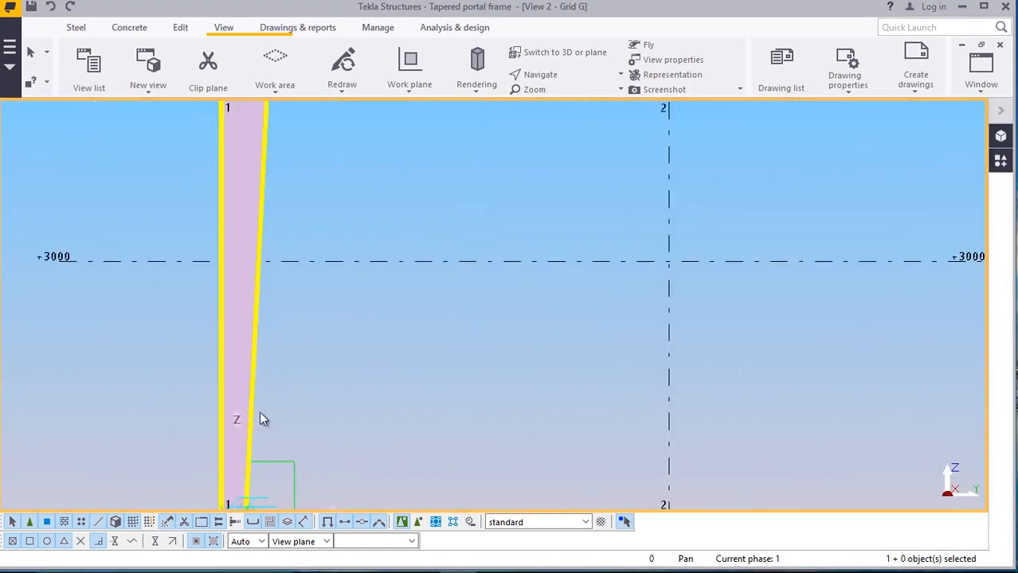
{"action": "scroll", "coordinate": [313, 368], "scroll_direction": "down", "scroll_amount": 4}
{"action": "scroll", "coordinate": [253, 196], "scroll_direction": "up", "scroll_amount": 4}
{"action": "scroll", "coordinate": [268, 226], "scroll_direction": "up", "scroll_amount": 3}
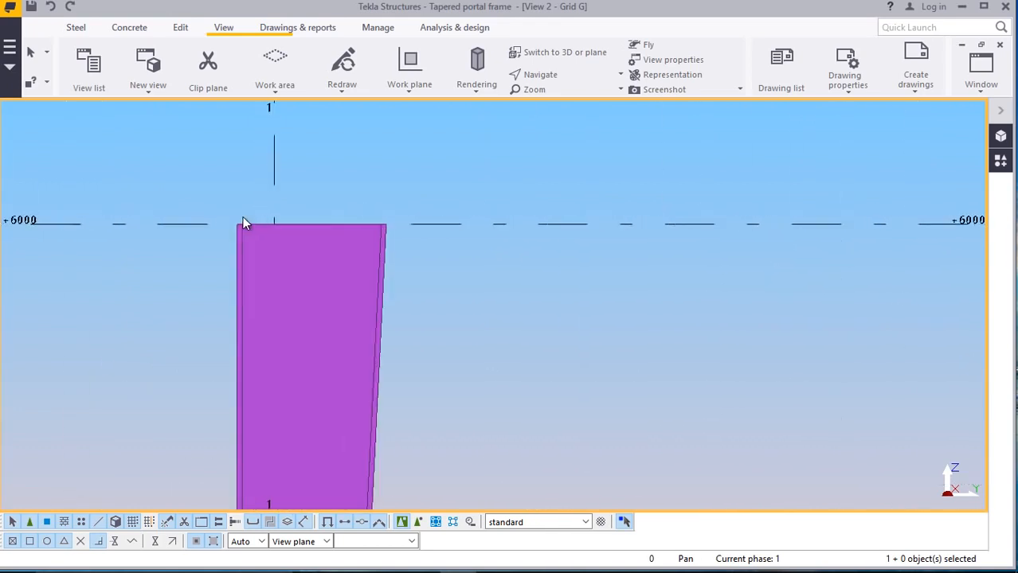
{"action": "scroll", "coordinate": [227, 222], "scroll_direction": "up", "scroll_amount": 1}
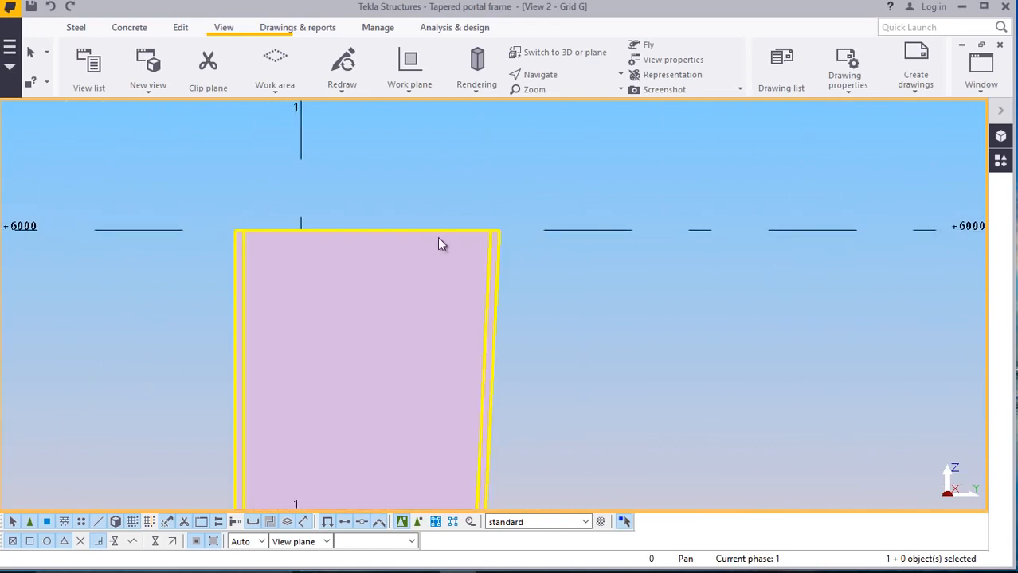
{"action": "left_click", "coordinate": [76, 27]}
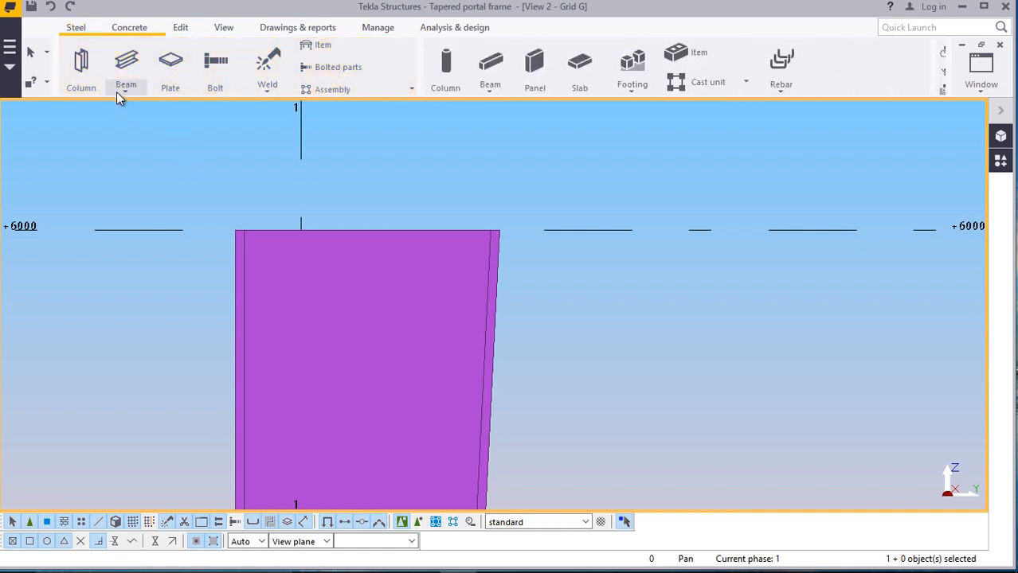
{"action": "left_click", "coordinate": [123, 89]}
{"action": "left_click", "coordinate": [166, 114]}
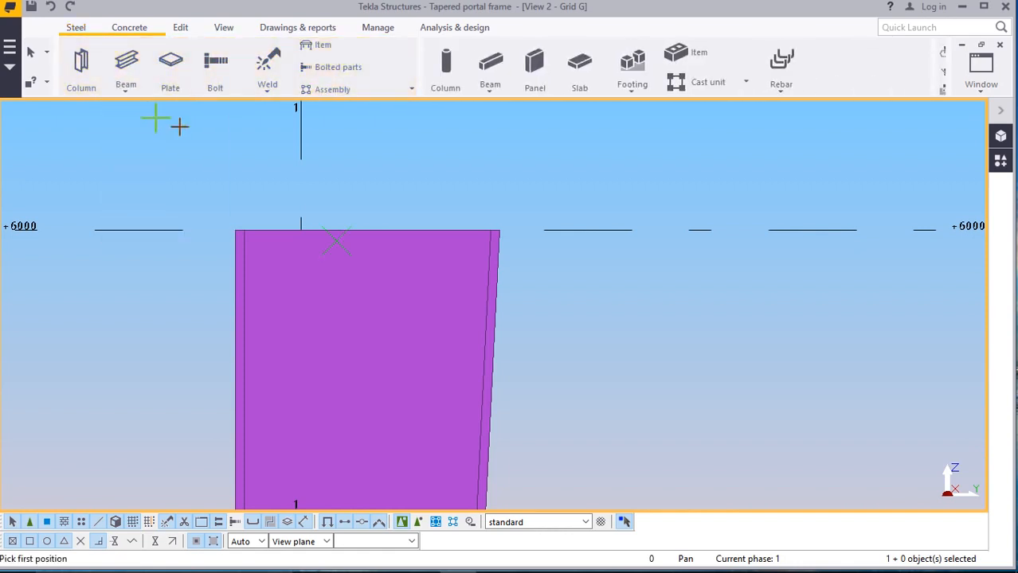
{"action": "scroll", "coordinate": [231, 231], "scroll_direction": "up", "scroll_amount": 4}
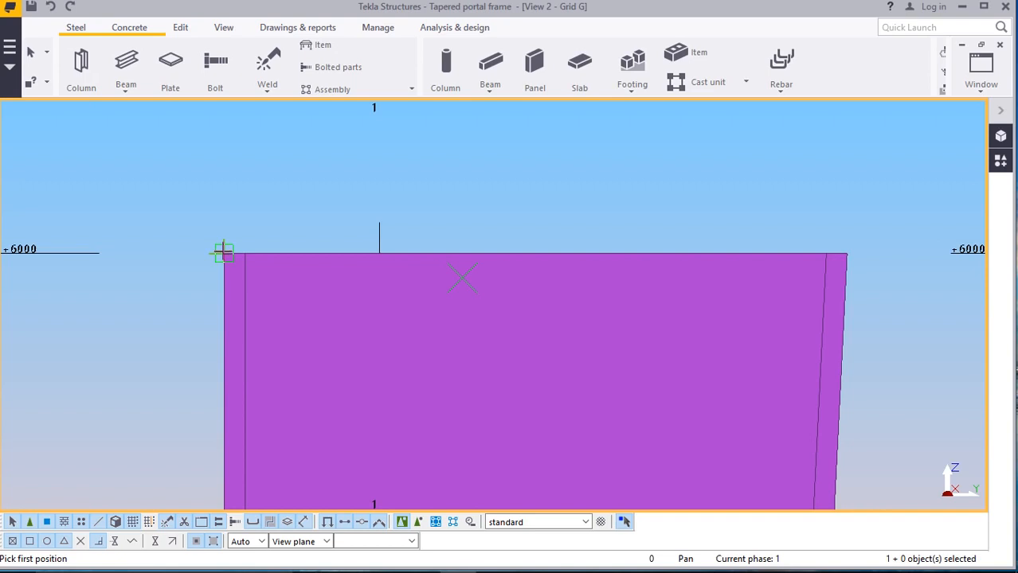
{"action": "left_click", "coordinate": [224, 255]}
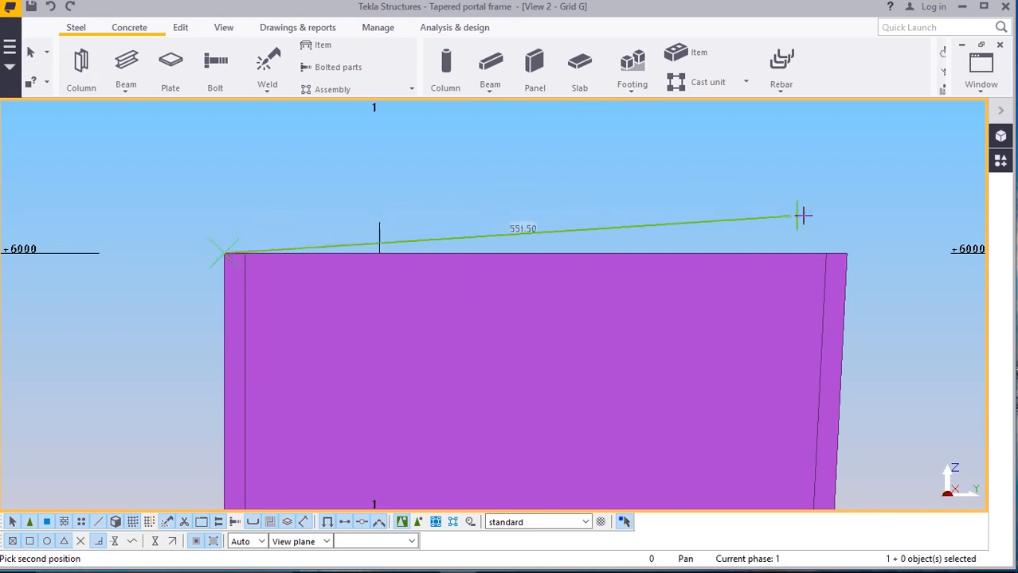
{"action": "scroll", "coordinate": [828, 219], "scroll_direction": "up", "scroll_amount": 1}
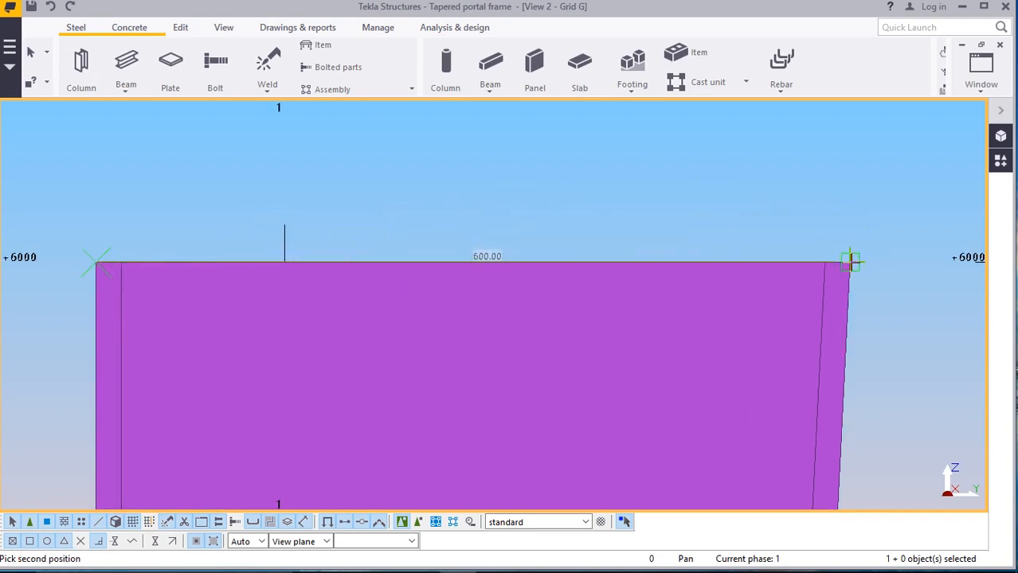
{"action": "scroll", "coordinate": [852, 258], "scroll_direction": "up", "scroll_amount": 1}
{"action": "left_click", "coordinate": [849, 259]}
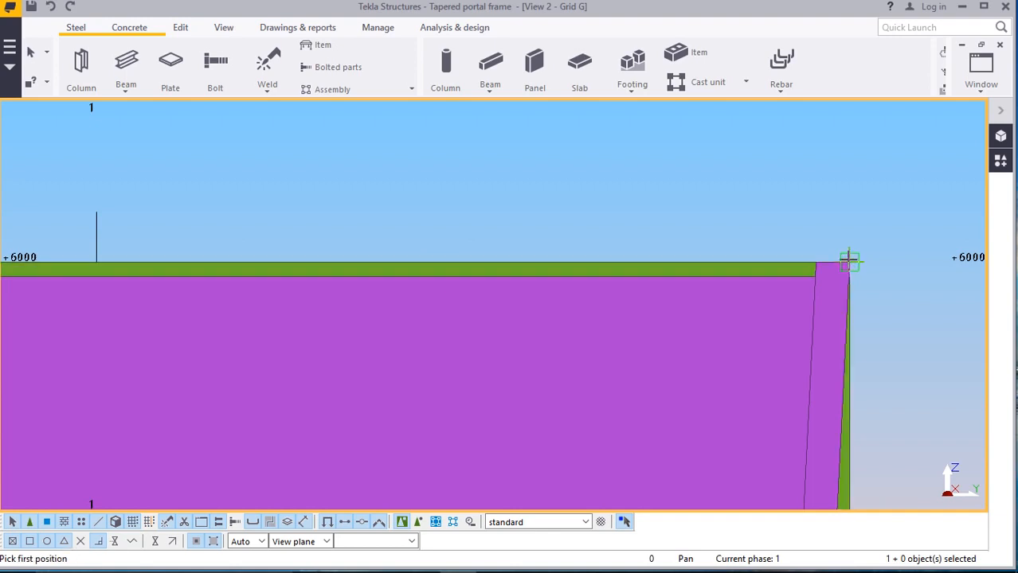
{"action": "right_click", "coordinate": [750, 209]}
{"action": "left_click", "coordinate": [764, 217]}
Set the new beam's depth position to Front, modify the beam and accept its properties
{"action": "scroll", "coordinate": [466, 221], "scroll_direction": "down", "scroll_amount": 3}
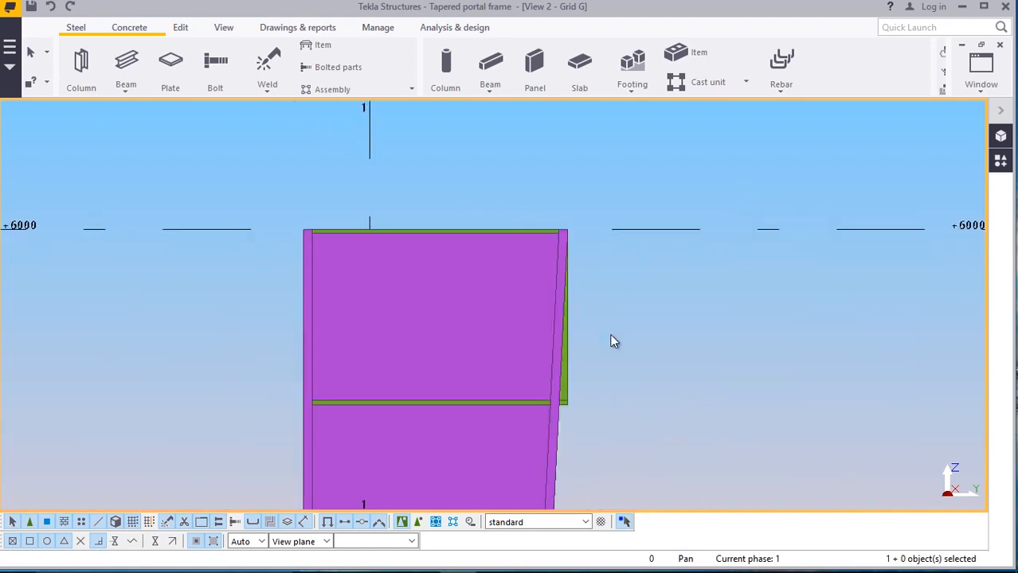
{"action": "scroll", "coordinate": [568, 375], "scroll_direction": "up", "scroll_amount": 1}
{"action": "double_click", "coordinate": [560, 373]}
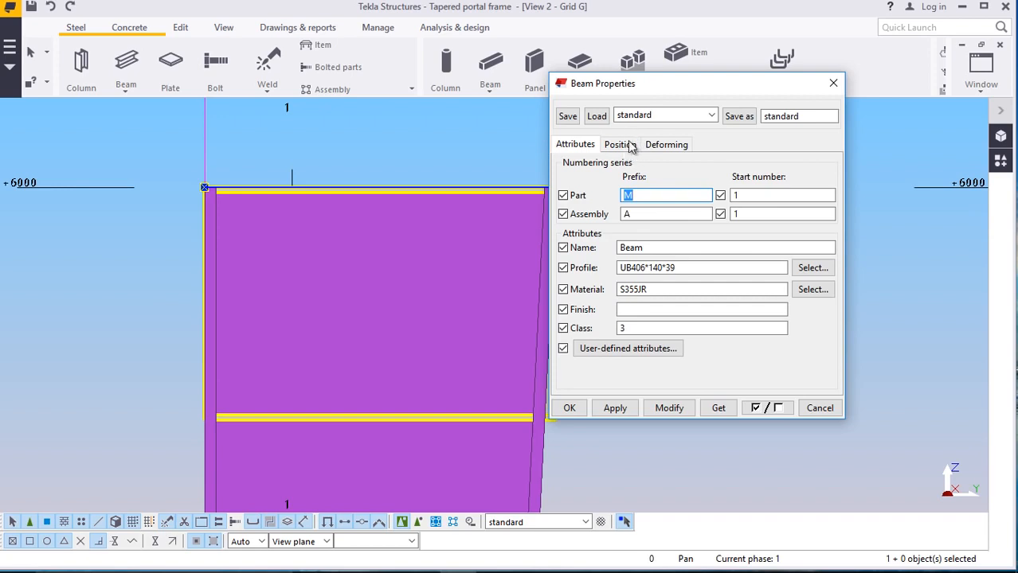
{"action": "left_click", "coordinate": [629, 146]}
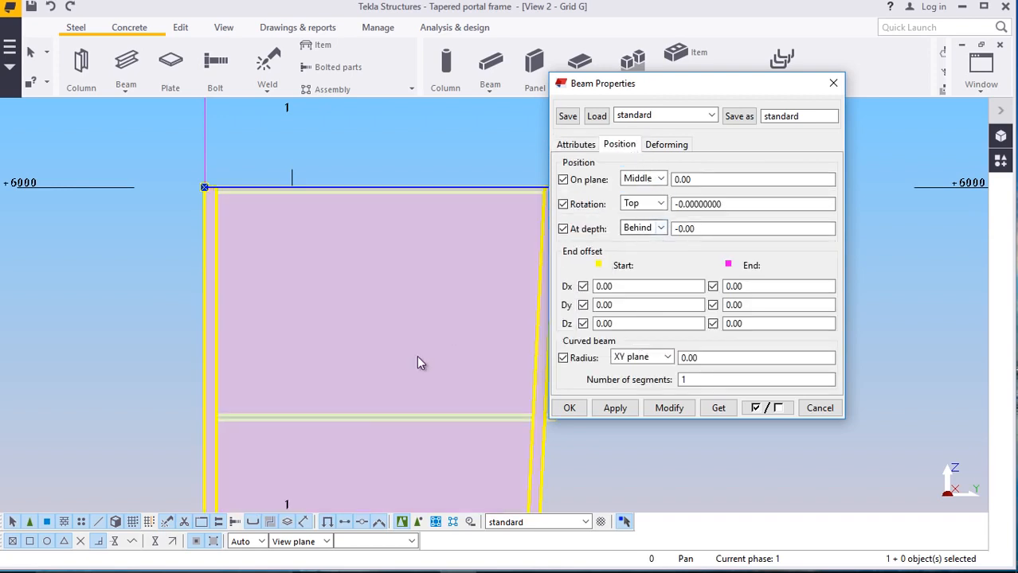
{"action": "left_click", "coordinate": [663, 228]}
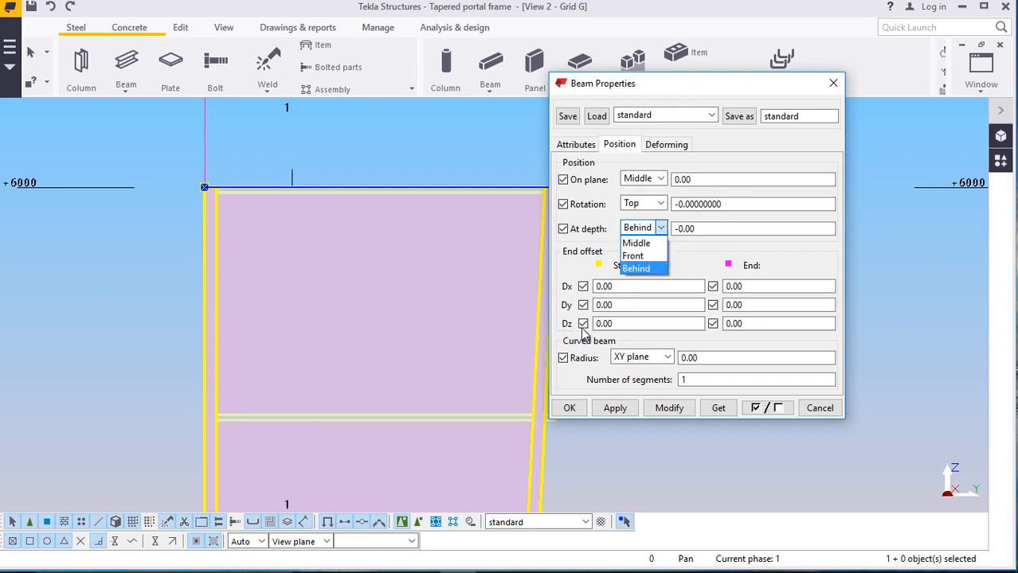
{"action": "left_click", "coordinate": [643, 270]}
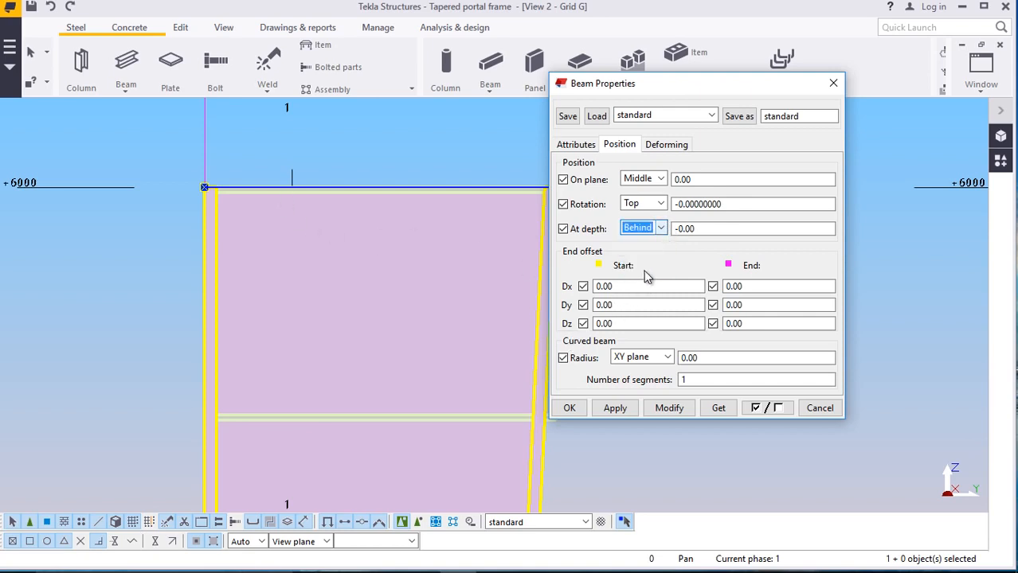
{"action": "left_click", "coordinate": [661, 228]}
{"action": "left_click", "coordinate": [647, 267]}
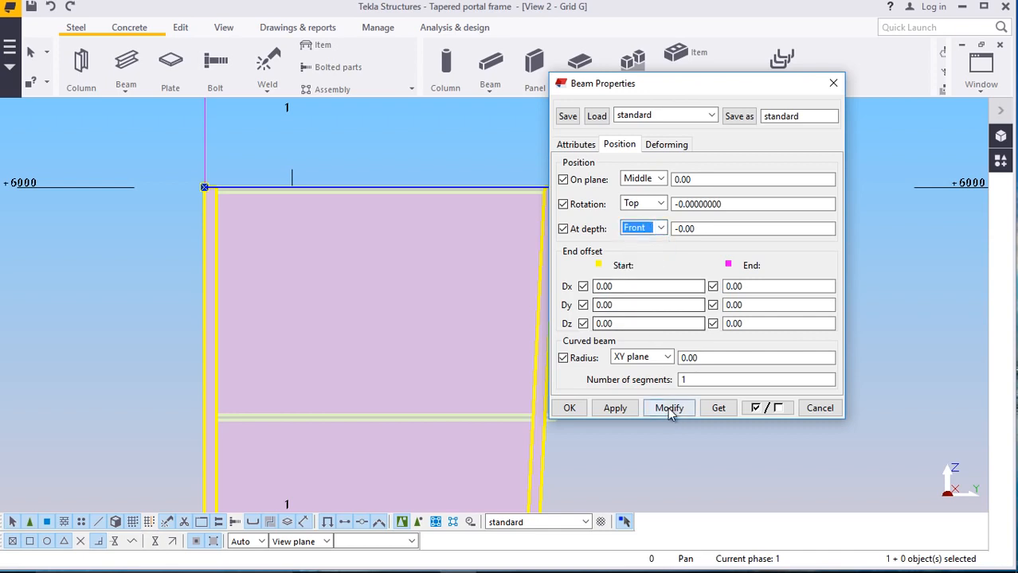
{"action": "left_click", "coordinate": [670, 412]}
{"action": "left_click", "coordinate": [619, 414]}
{"action": "left_click", "coordinate": [569, 409]}
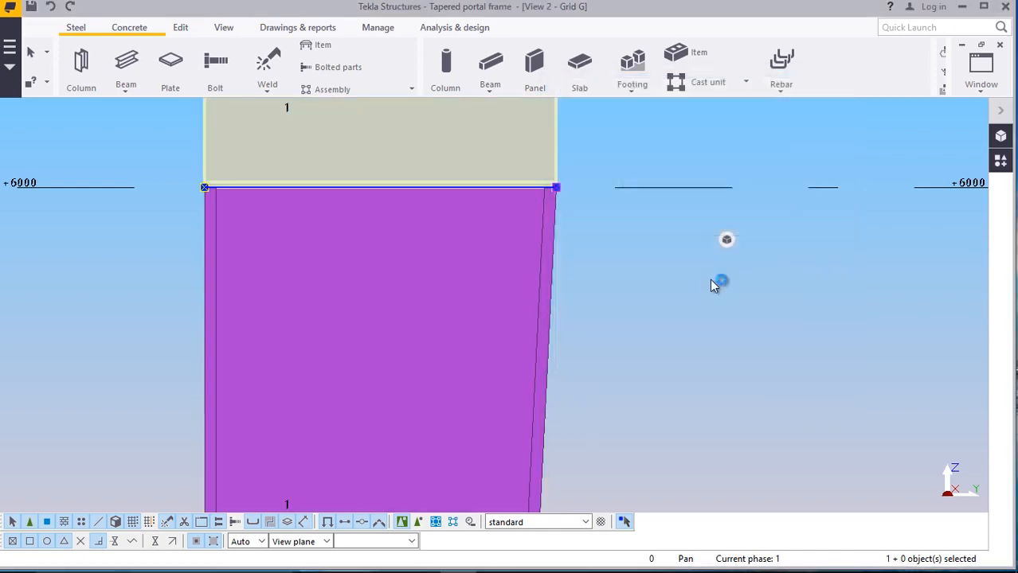
Change the profile of the beam on the column top to the flat plate FLT200*20, modify it and apply the properties
{"action": "scroll", "coordinate": [605, 318], "scroll_direction": "down", "scroll_amount": 4}
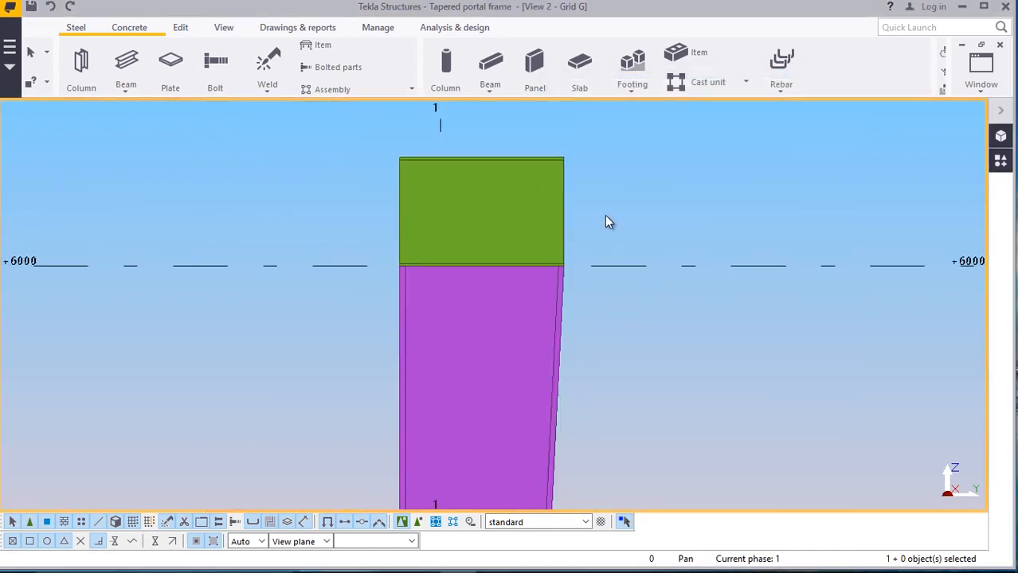
{"action": "scroll", "coordinate": [490, 212], "scroll_direction": "up", "scroll_amount": 3}
{"action": "scroll", "coordinate": [476, 208], "scroll_direction": "down", "scroll_amount": 2}
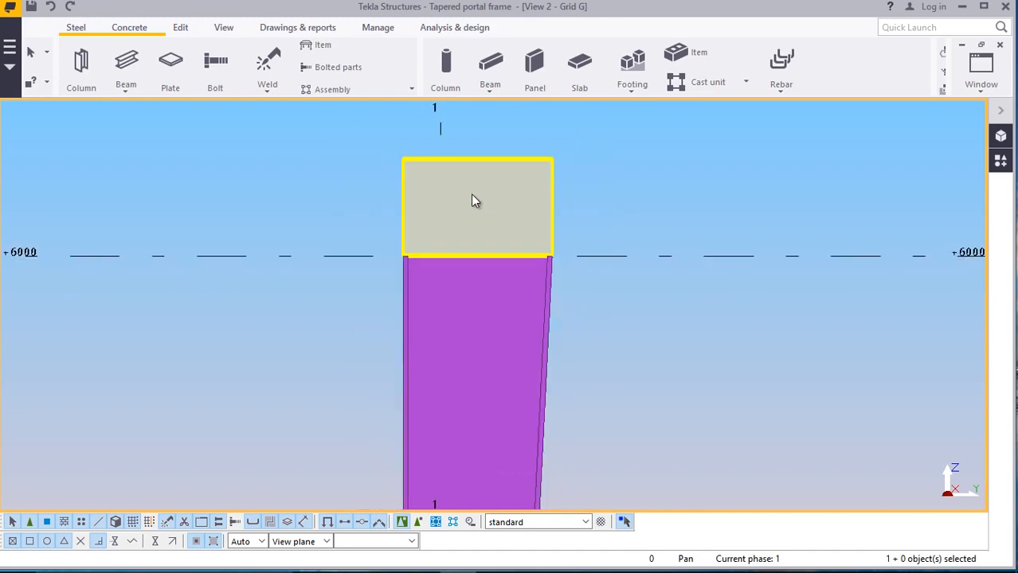
{"action": "double_click", "coordinate": [470, 200]}
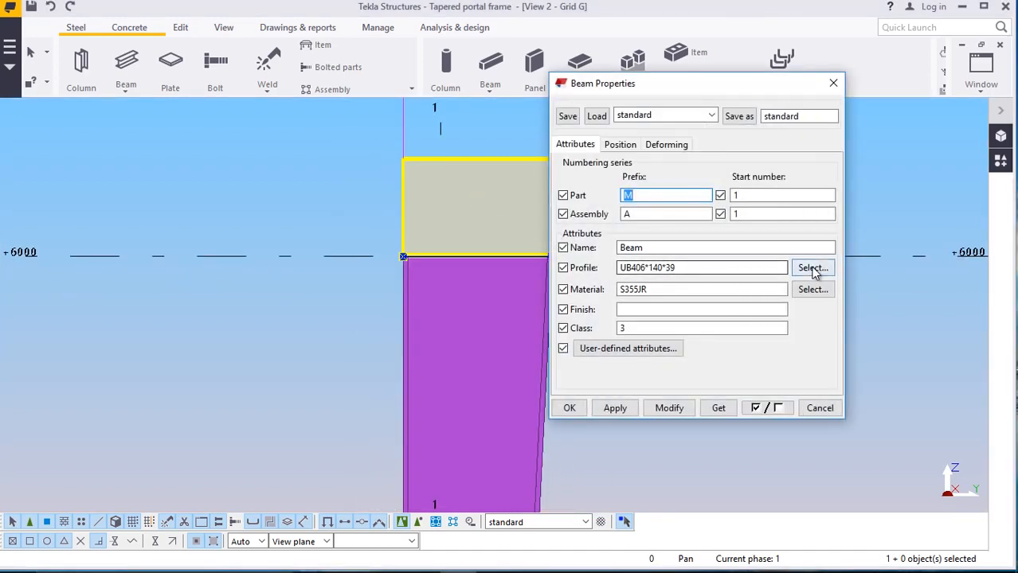
{"action": "left_click", "coordinate": [813, 268]}
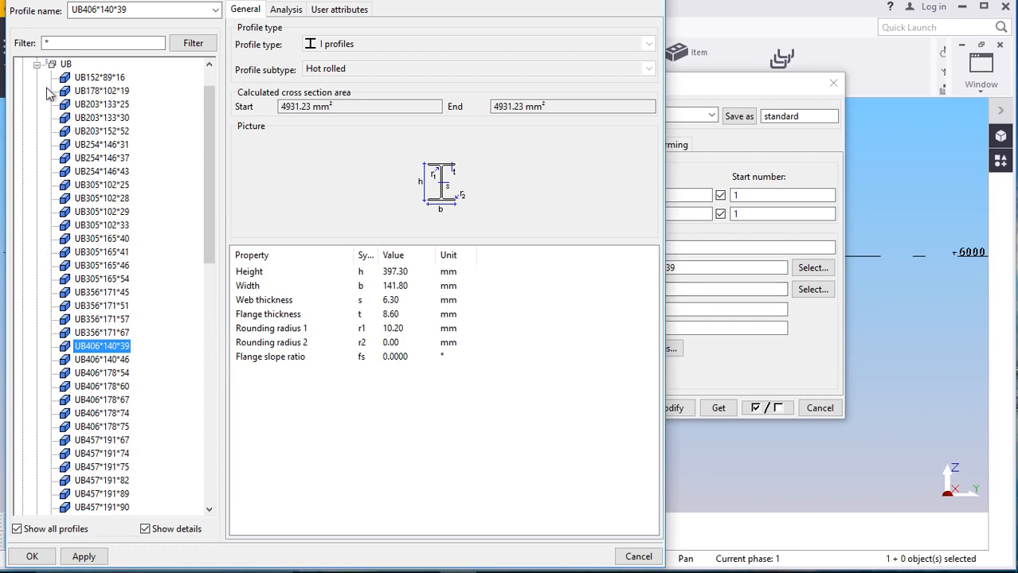
{"action": "left_click", "coordinate": [37, 63]}
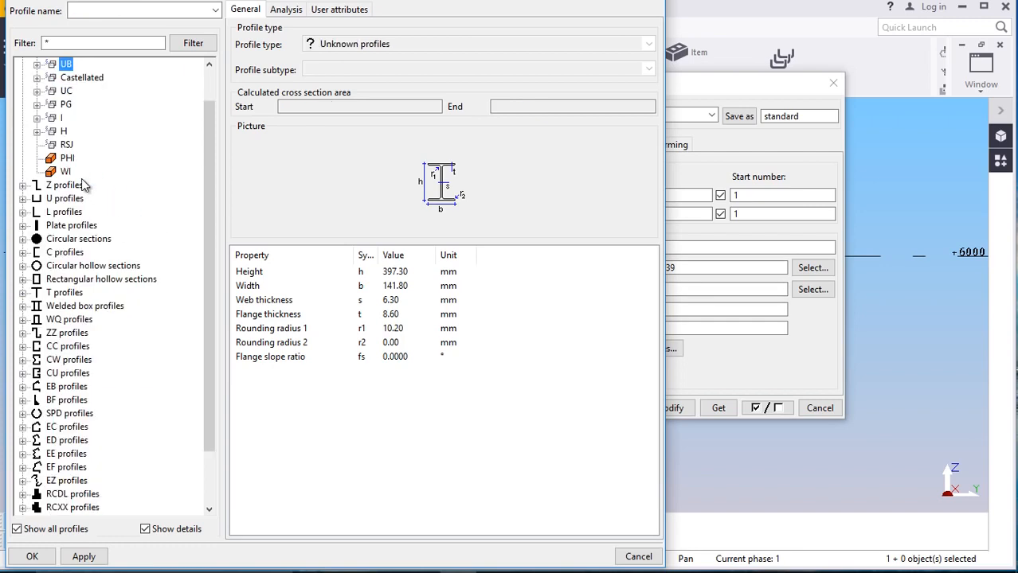
{"action": "scroll", "coordinate": [74, 167], "scroll_direction": "down", "scroll_amount": 2}
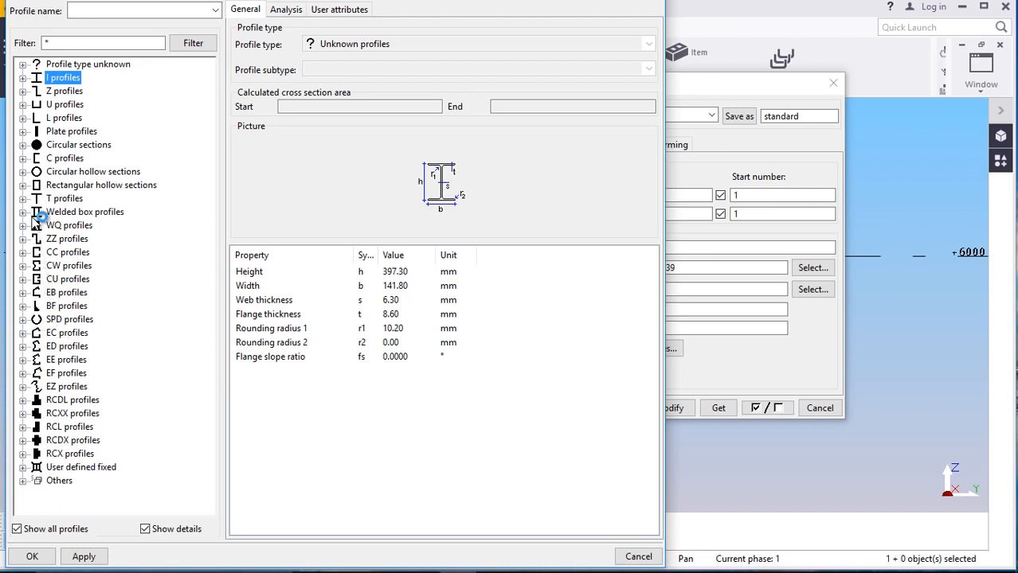
{"action": "left_click", "coordinate": [22, 132]}
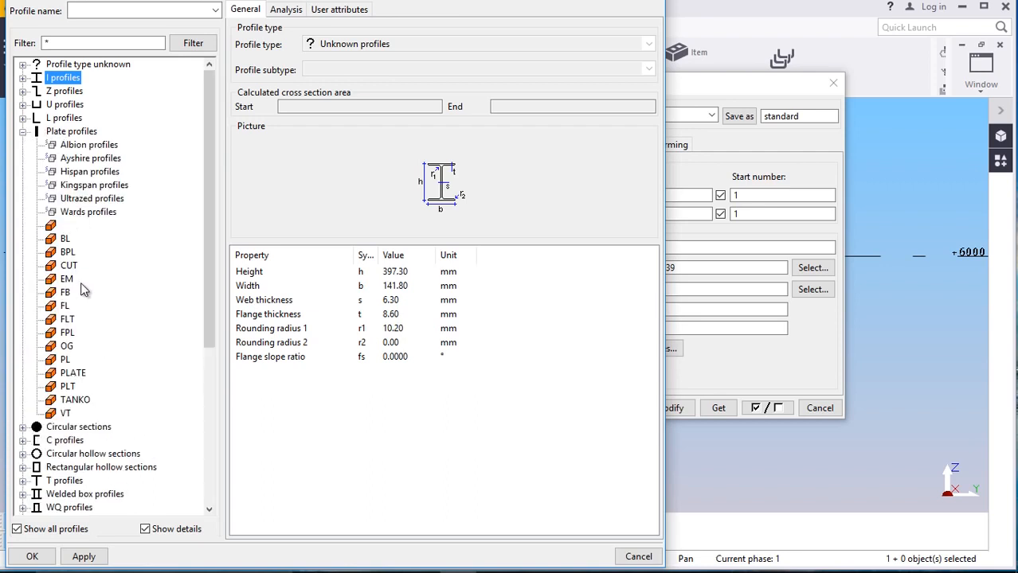
{"action": "left_click", "coordinate": [65, 320]}
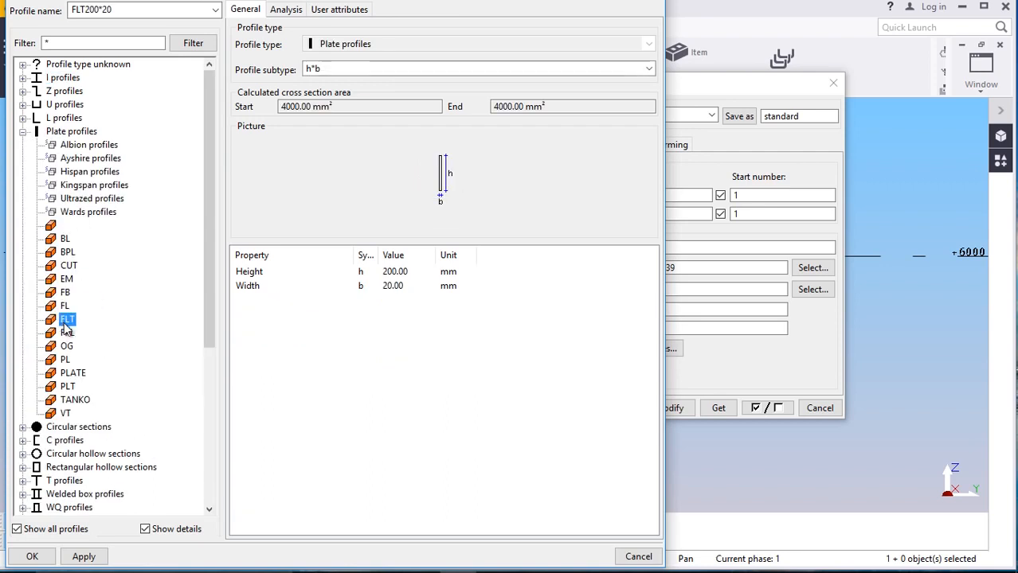
{"action": "left_click", "coordinate": [30, 556]}
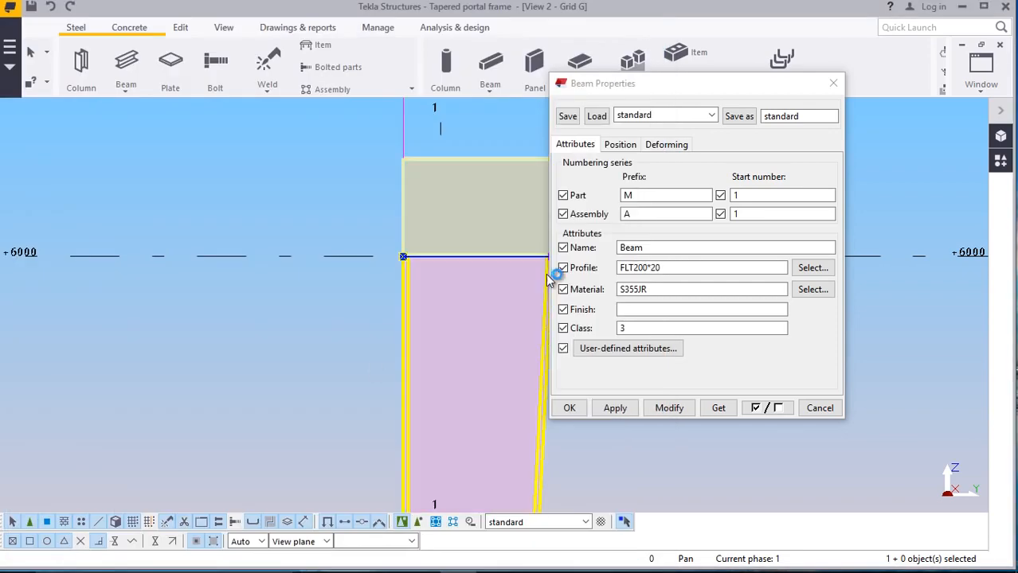
{"action": "left_click", "coordinate": [668, 408]}
{"action": "left_click", "coordinate": [615, 408]}
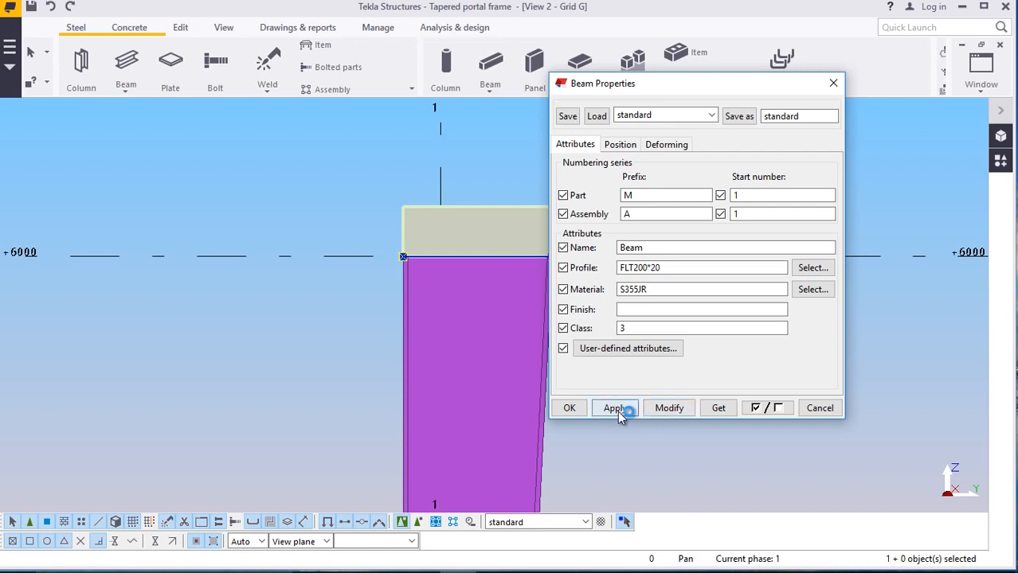
Accept the flat plate's properties and switch to View 1 - 3D View, showing the top of the tapered column
{"action": "left_click", "coordinate": [558, 411]}
{"action": "scroll", "coordinate": [486, 228], "scroll_direction": "up", "scroll_amount": 3}
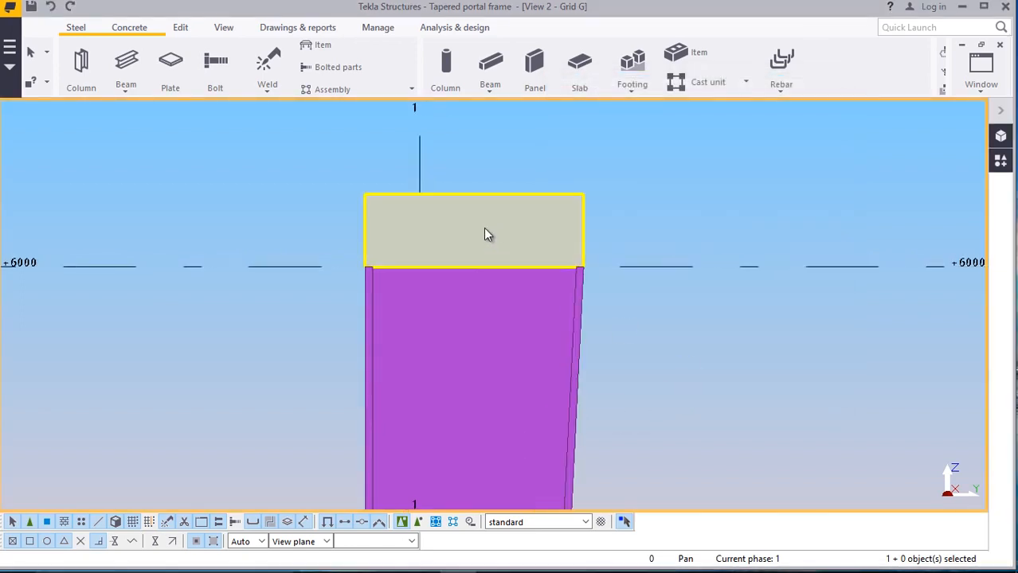
{"action": "scroll", "coordinate": [365, 262], "scroll_direction": "down", "scroll_amount": 5}
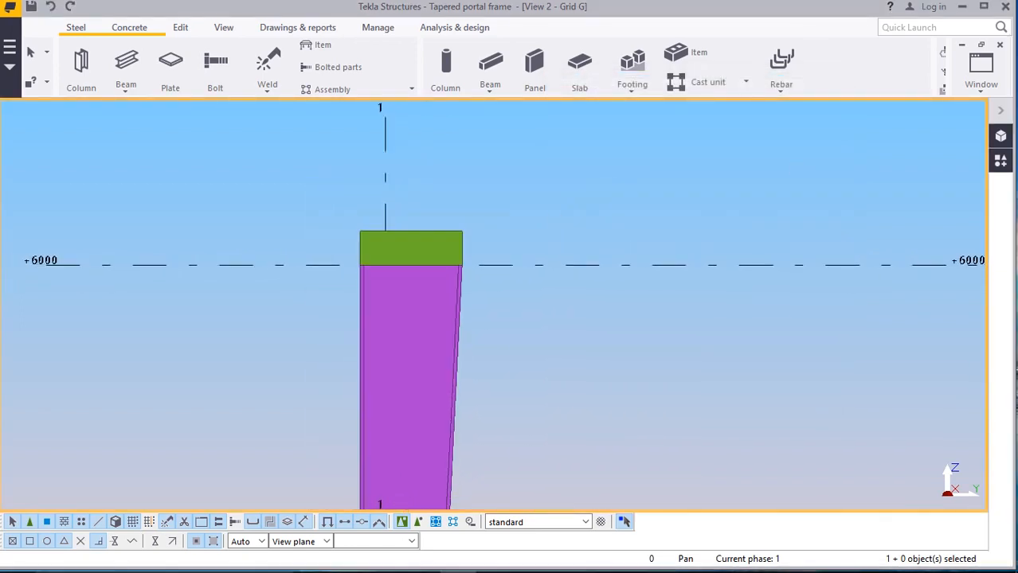
{"action": "left_click", "coordinate": [981, 88]}
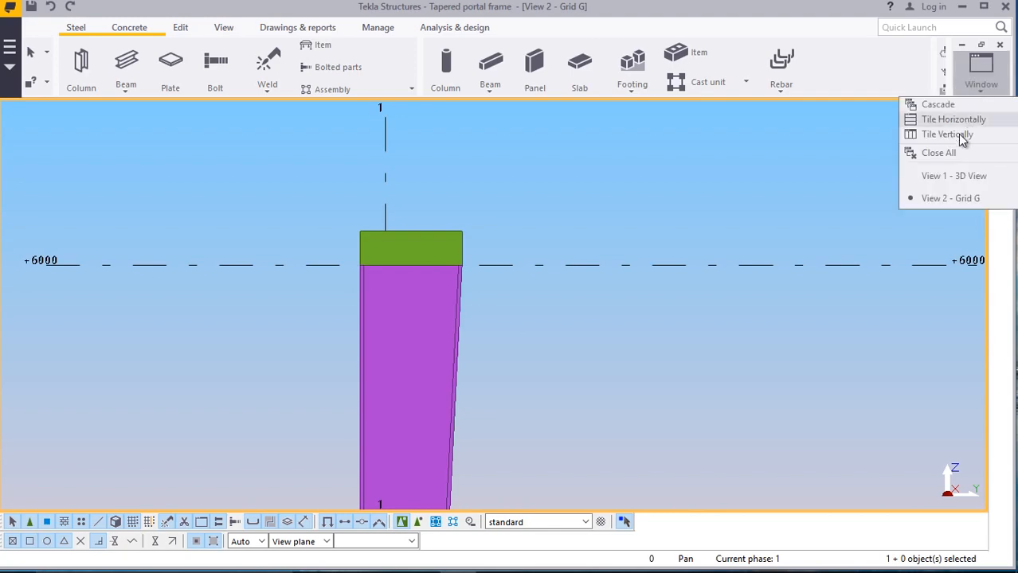
{"action": "left_click", "coordinate": [945, 180]}
{"action": "scroll", "coordinate": [286, 192], "scroll_direction": "down", "scroll_amount": 2}
{"action": "scroll", "coordinate": [348, 196], "scroll_direction": "up", "scroll_amount": 5}
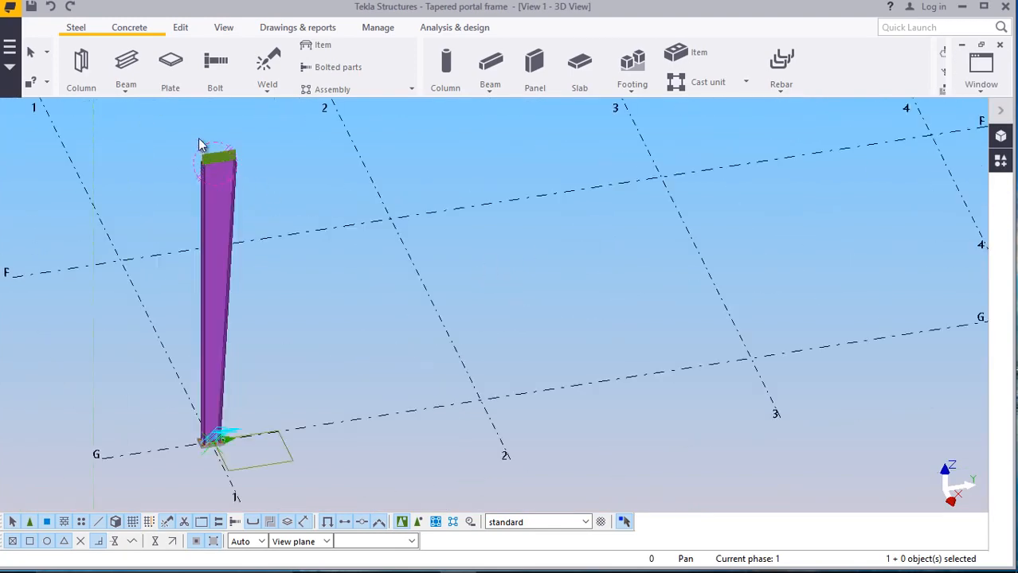
{"action": "scroll", "coordinate": [183, 146], "scroll_direction": "up", "scroll_amount": 3}
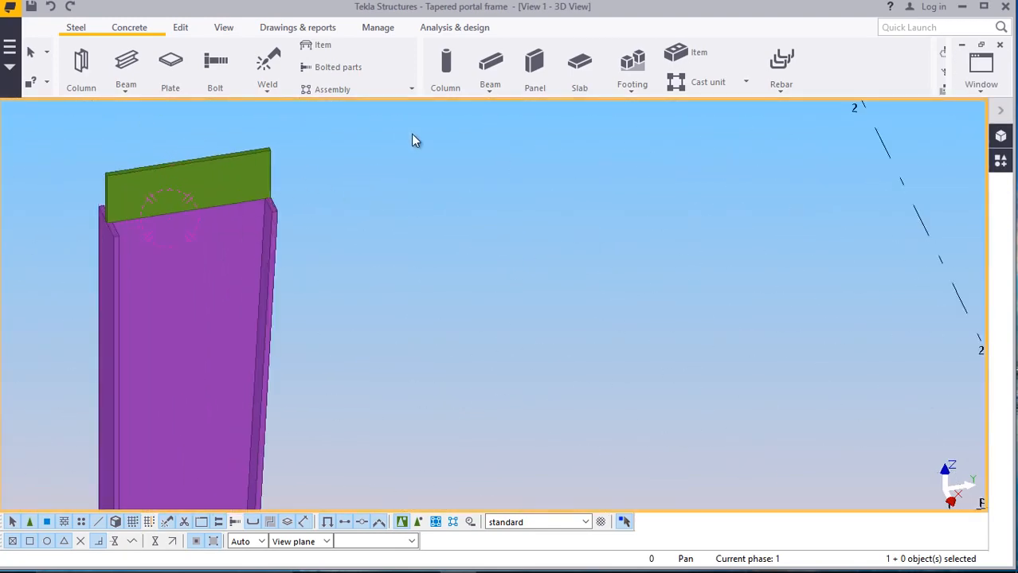
Set the rotation of the plate on the column top to Back, modify it and accept the properties
{"action": "left_click", "coordinate": [224, 27]}
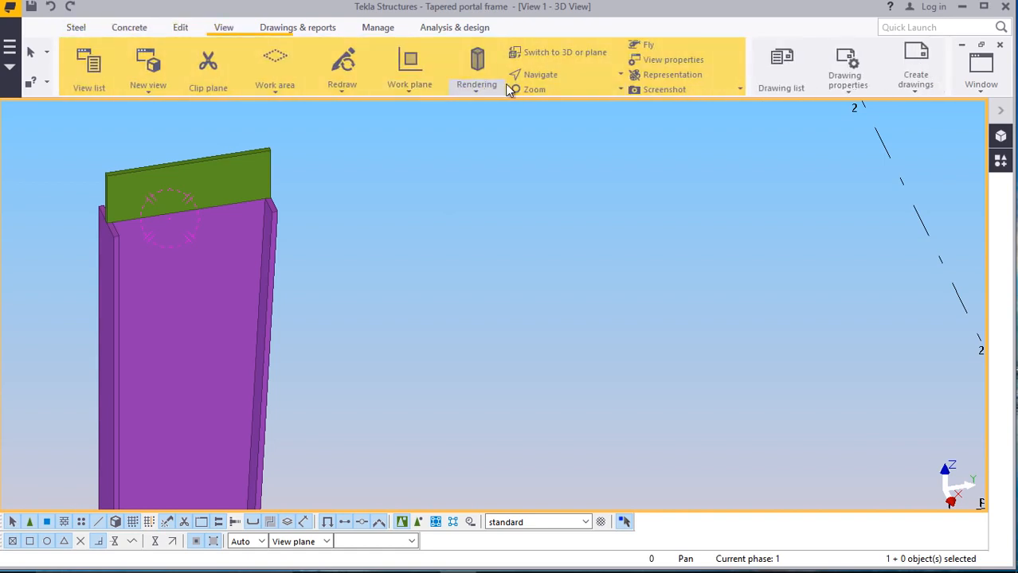
{"action": "left_click", "coordinate": [552, 78]}
{"action": "left_click", "coordinate": [555, 98]}
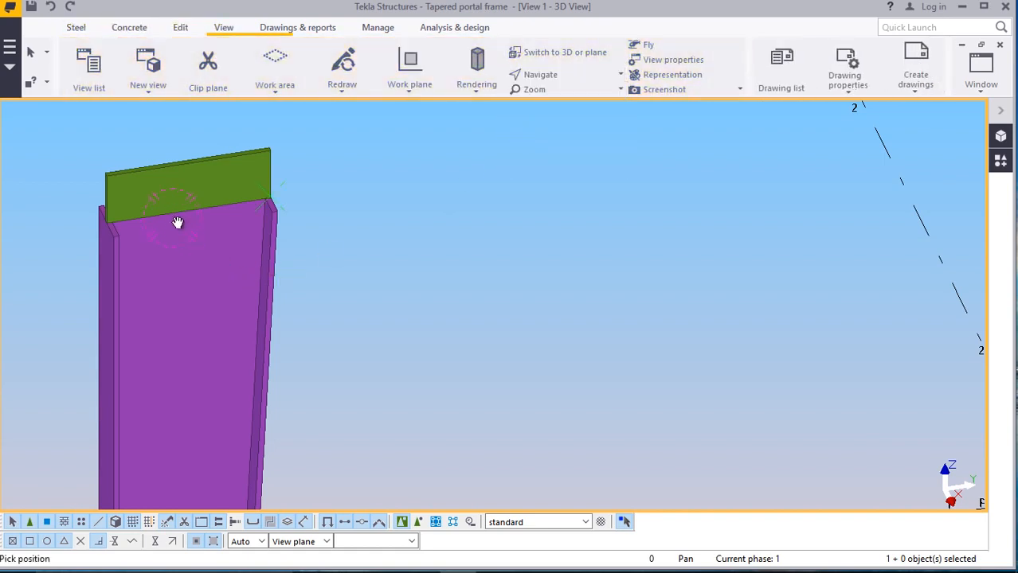
{"action": "left_click_drag", "start_coordinate": [177, 223], "coordinate": [284, 237]}
{"action": "scroll", "coordinate": [141, 209], "scroll_direction": "up", "scroll_amount": 5}
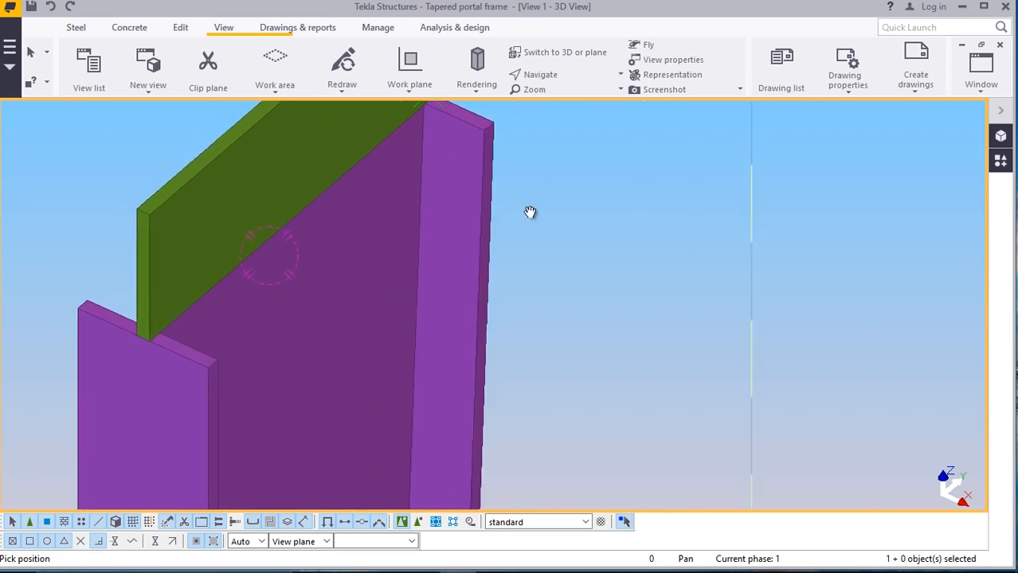
{"action": "right_click", "coordinate": [544, 207]}
{"action": "left_click", "coordinate": [579, 215]}
{"action": "left_click", "coordinate": [217, 180]}
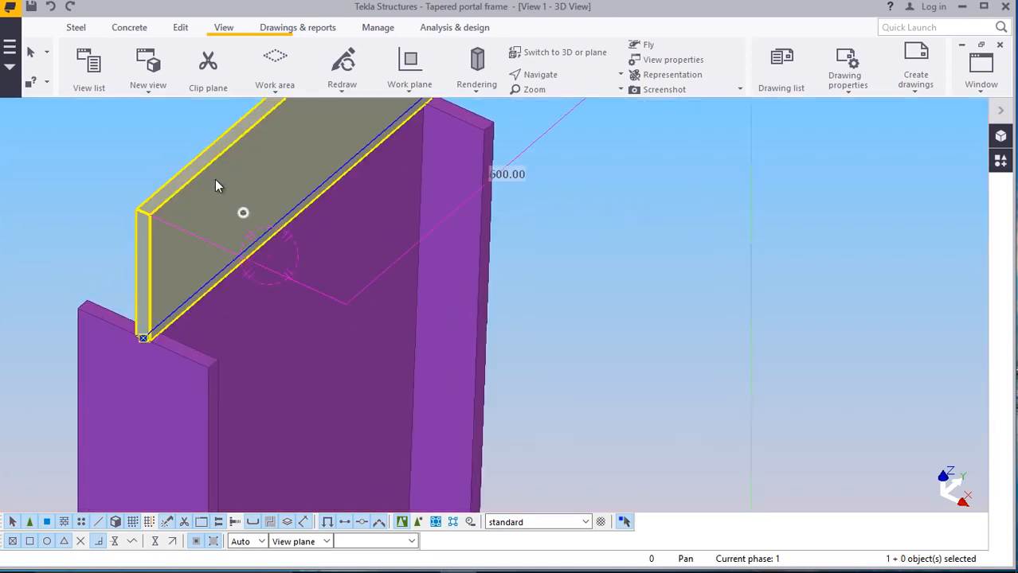
{"action": "double_click", "coordinate": [261, 147]}
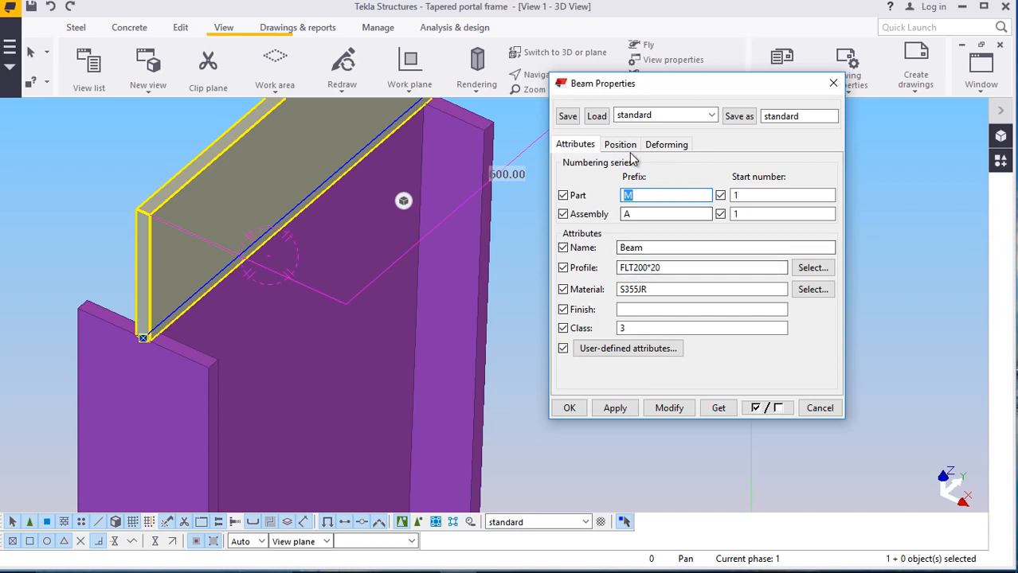
{"action": "left_click", "coordinate": [620, 146]}
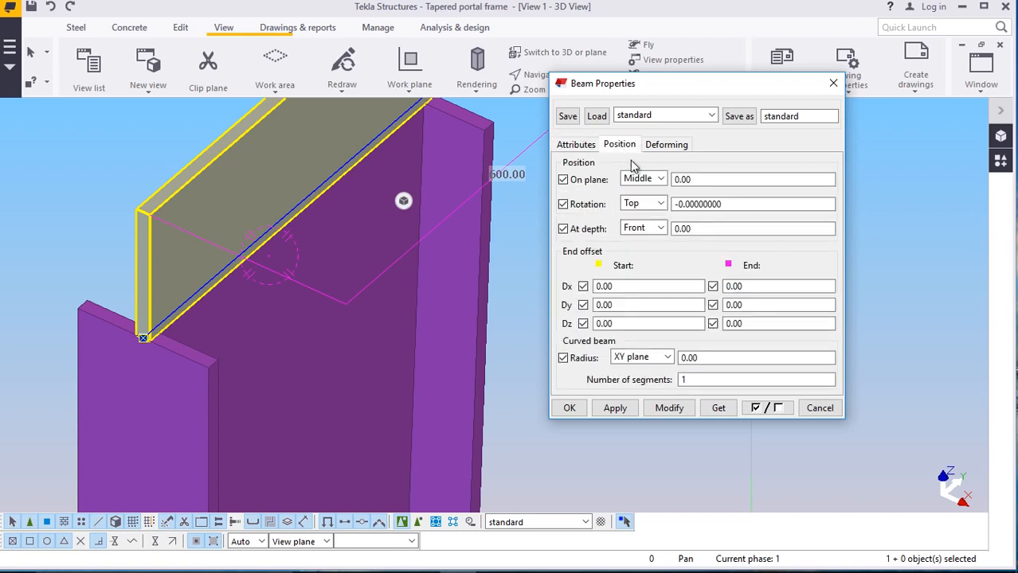
{"action": "left_click", "coordinate": [661, 204]}
{"action": "left_click", "coordinate": [650, 245]}
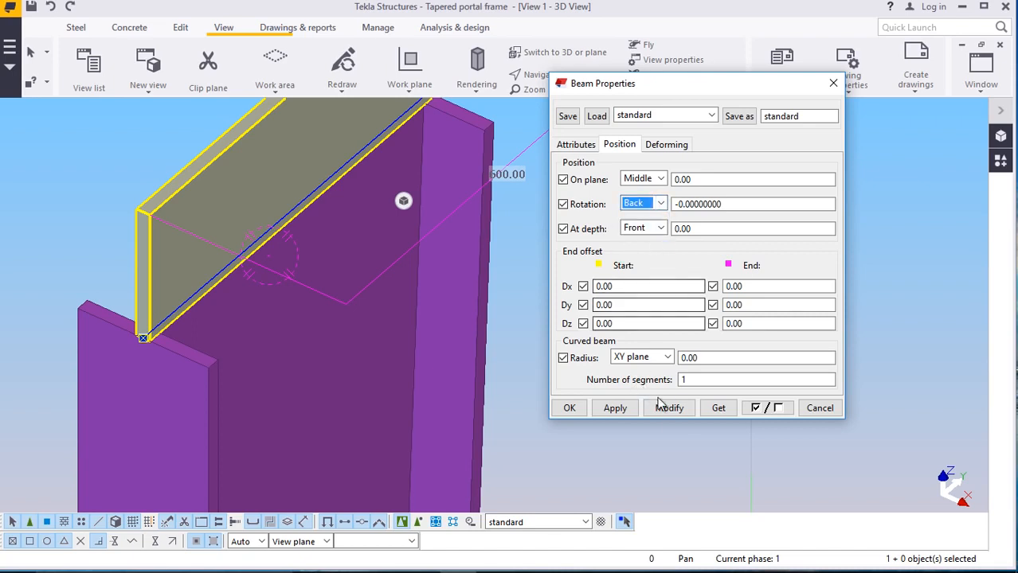
{"action": "left_click", "coordinate": [666, 409]}
{"action": "left_click", "coordinate": [625, 408]}
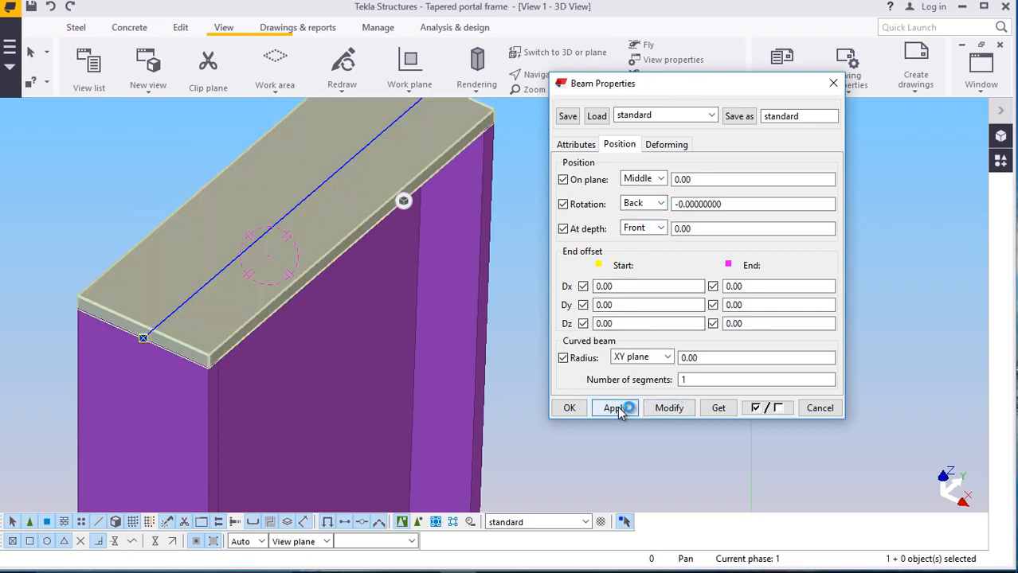
{"action": "left_click", "coordinate": [569, 408]}
Reopen the cap plate's beam properties and show its position settings
{"action": "scroll", "coordinate": [444, 315], "scroll_direction": "down", "scroll_amount": 2}
{"action": "scroll", "coordinate": [383, 180], "scroll_direction": "up", "scroll_amount": 2}
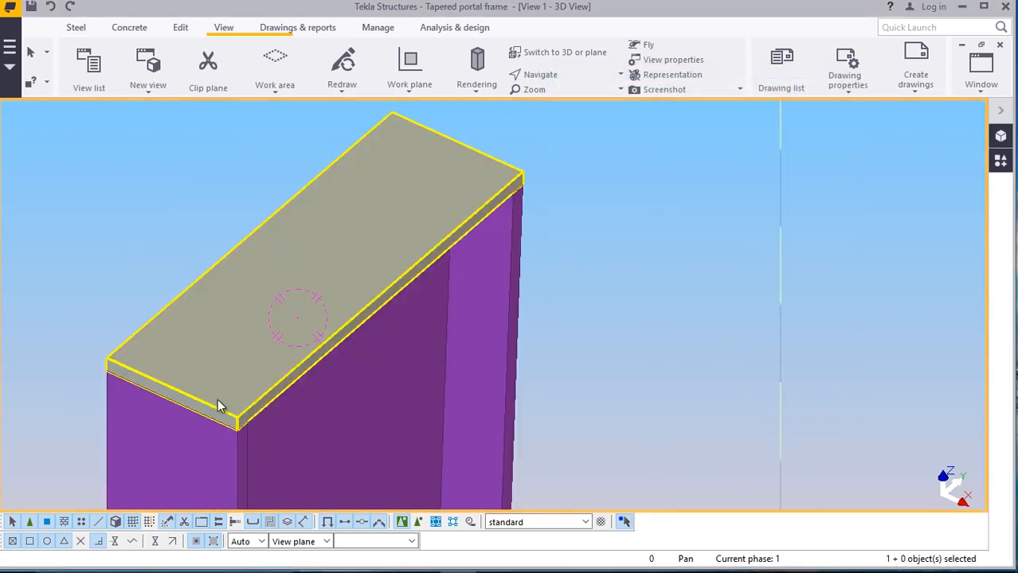
{"action": "scroll", "coordinate": [239, 403], "scroll_direction": "up", "scroll_amount": 2}
{"action": "scroll", "coordinate": [343, 331], "scroll_direction": "down", "scroll_amount": 2}
{"action": "scroll", "coordinate": [231, 406], "scroll_direction": "up", "scroll_amount": 2}
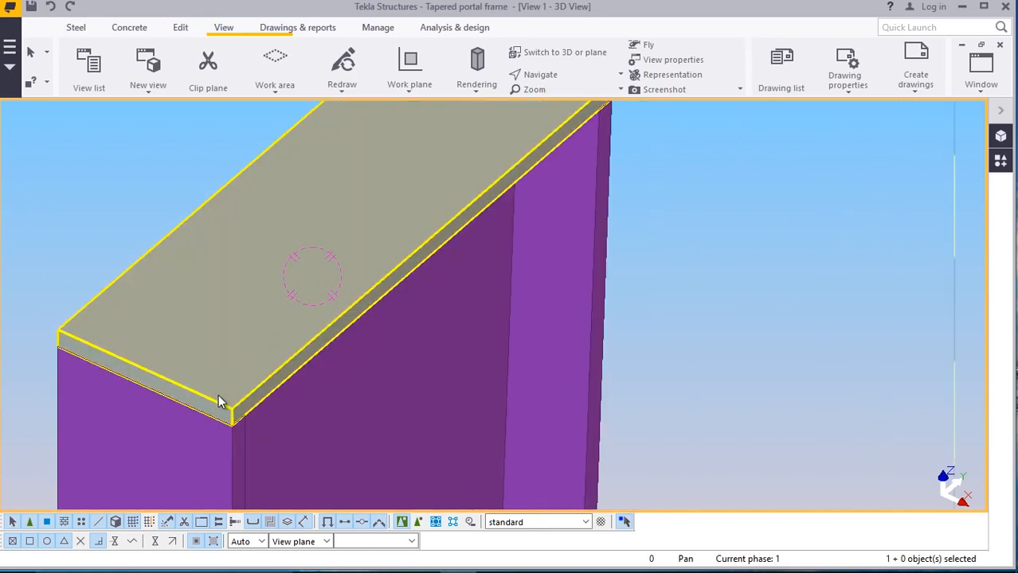
{"action": "double_click", "coordinate": [409, 188]}
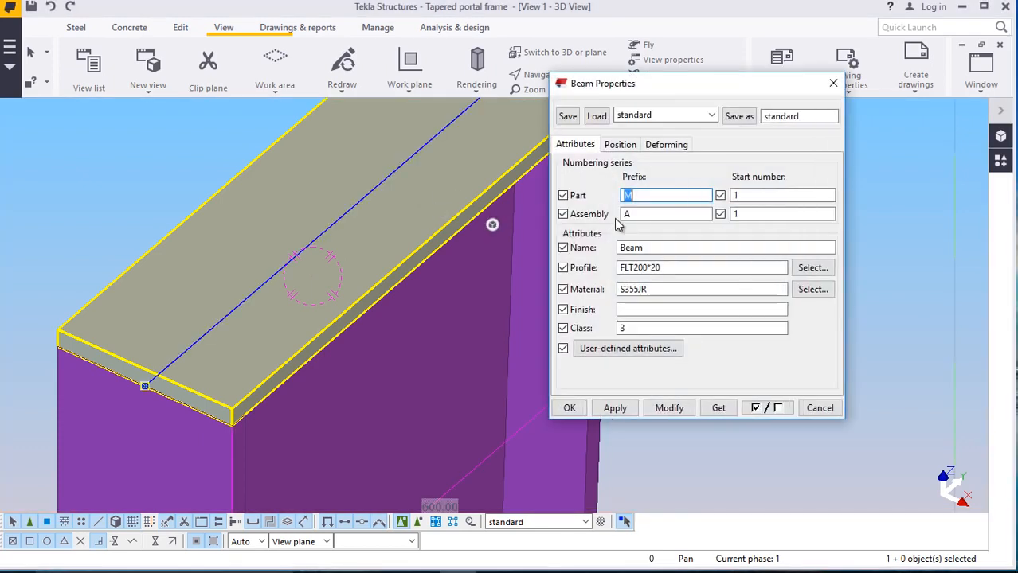
{"action": "left_click", "coordinate": [622, 146]}
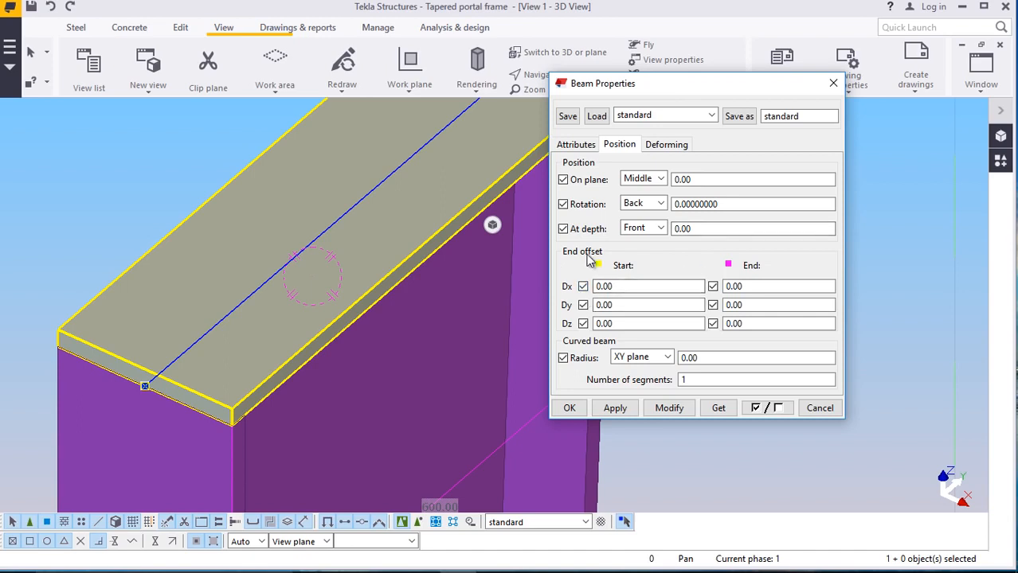
Try a start end offset Dx of 70 on the cap plate, then reset it to 0
{"action": "left_click", "coordinate": [617, 287]}
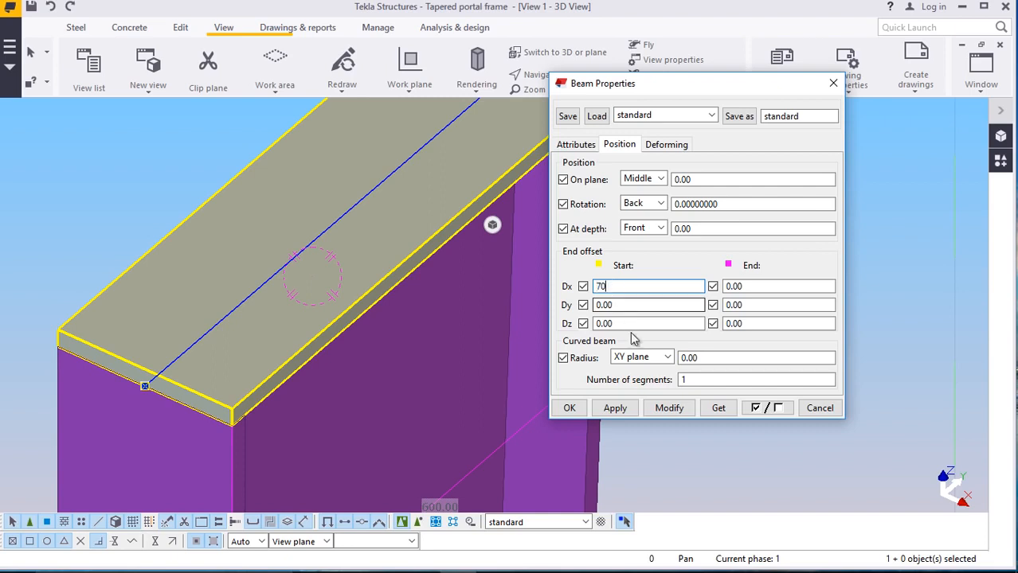
{"action": "left_click", "coordinate": [669, 413]}
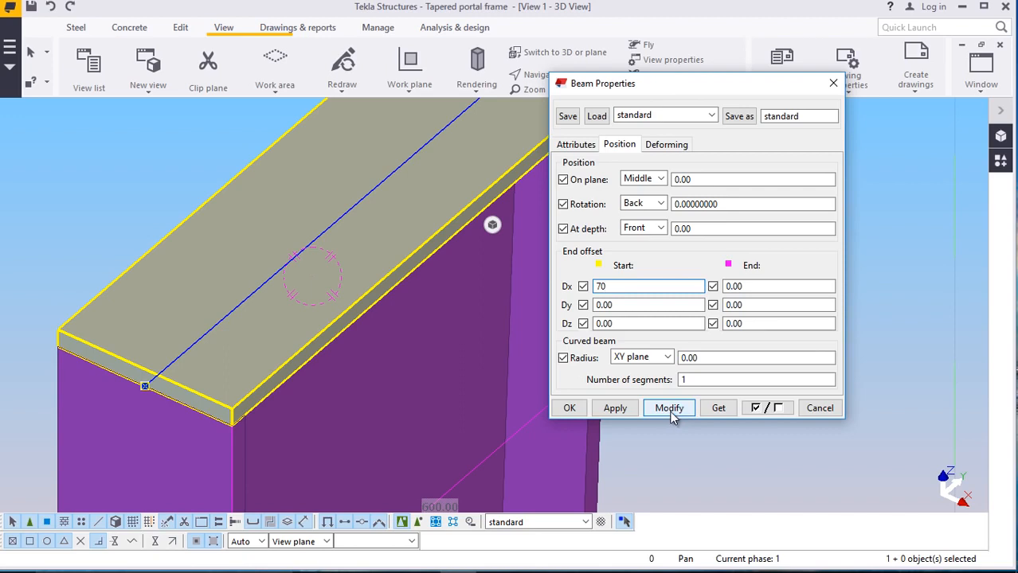
{"action": "left_click", "coordinate": [669, 409]}
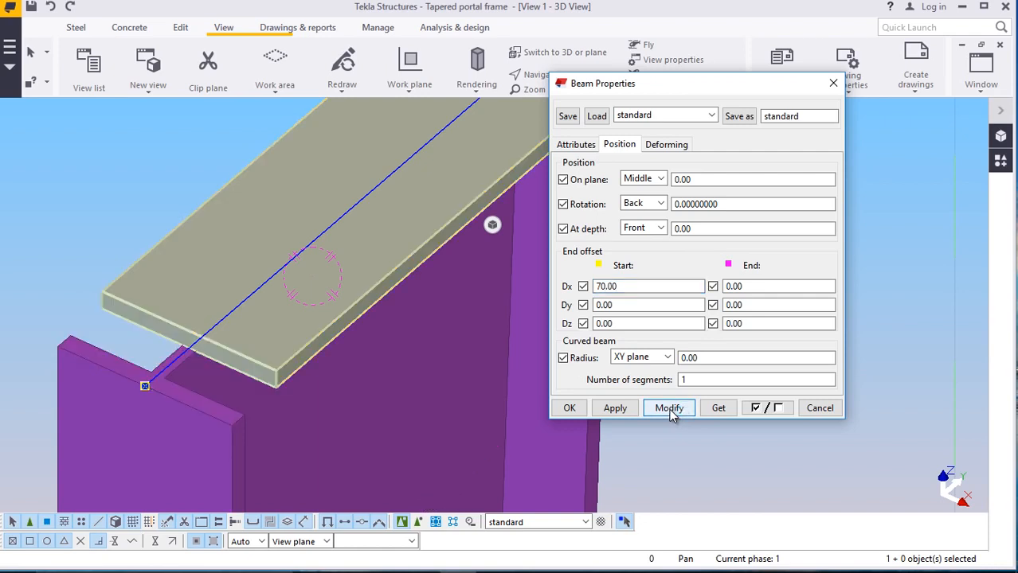
{"action": "left_click_drag", "start_coordinate": [617, 286], "coordinate": [579, 292]}
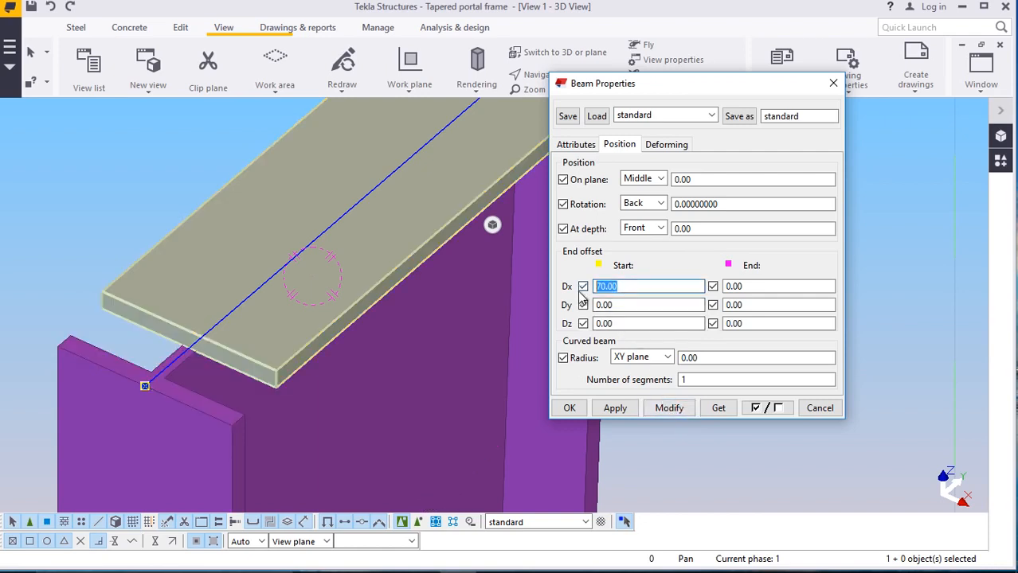
{"action": "type", "text": "0"}
{"action": "left_click", "coordinate": [668, 408]}
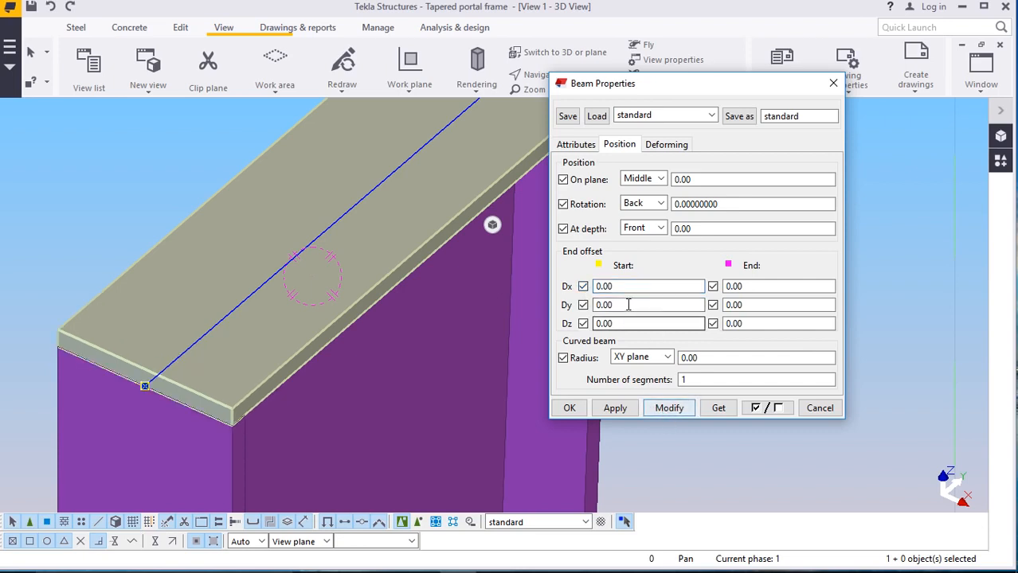
Set the cap plate's start end offset Dx to -70, modify the plate and accept the properties
{"action": "left_click_drag", "start_coordinate": [621, 286], "coordinate": [575, 291]}
{"action": "type", "text": "-"}
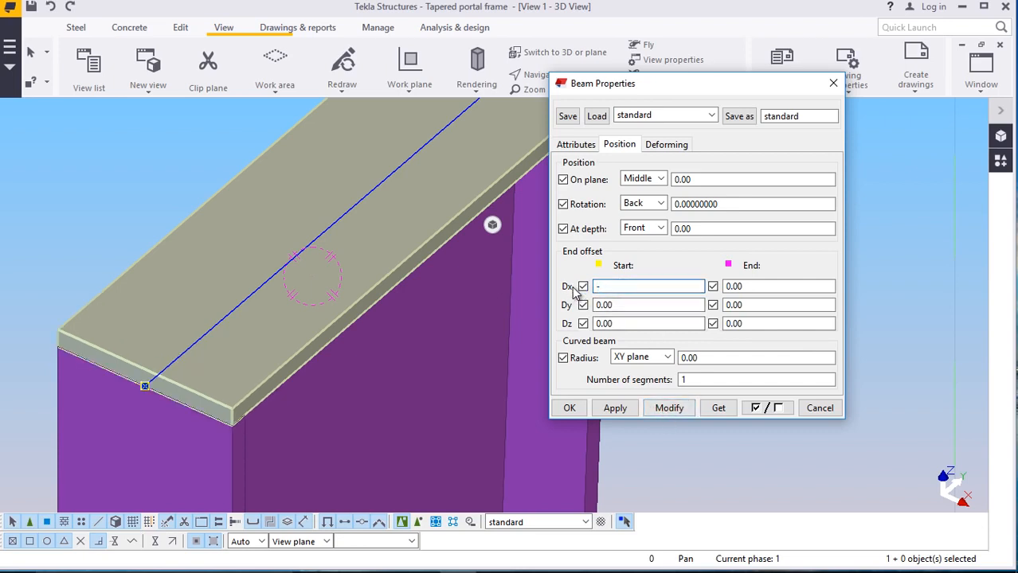
{"action": "type", "text": "70"}
{"action": "left_click", "coordinate": [669, 409]}
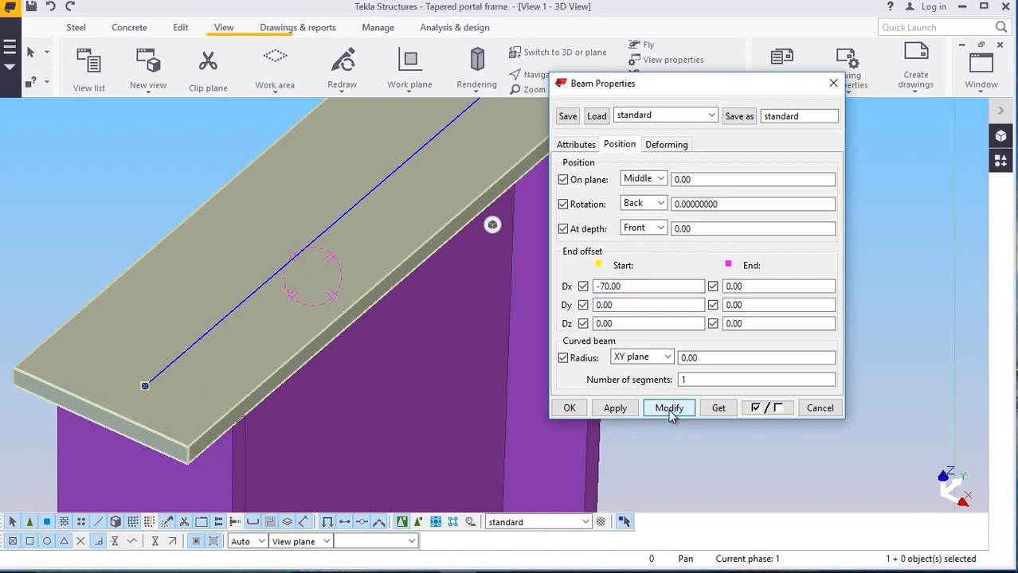
{"action": "left_click", "coordinate": [570, 408]}
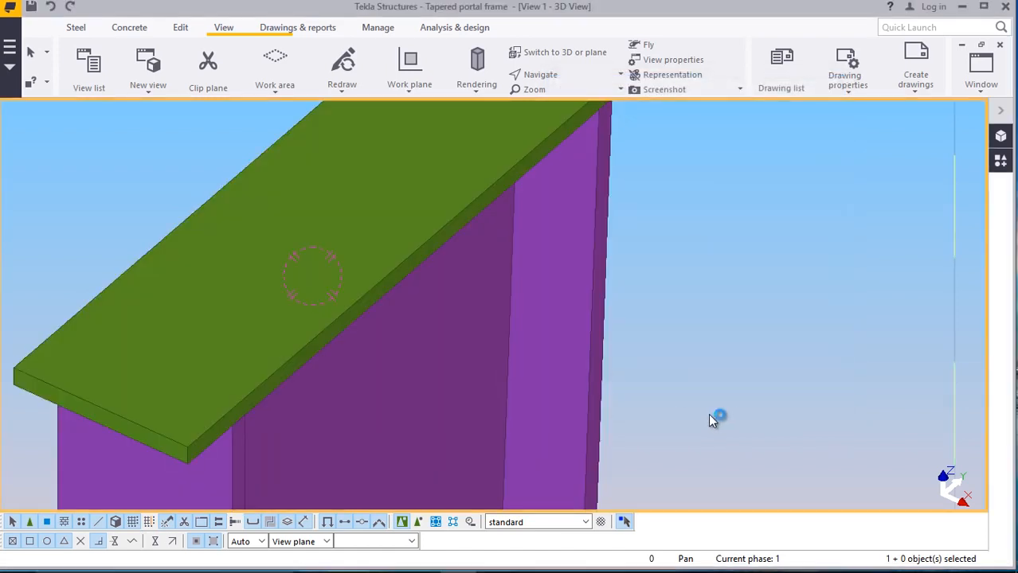
Set the cap plate's end offset Dx to 70 at its end point over the inner flange, modify it and accept the properties
{"action": "scroll", "coordinate": [316, 426], "scroll_direction": "down", "scroll_amount": 3}
{"action": "left_click", "coordinate": [566, 77]}
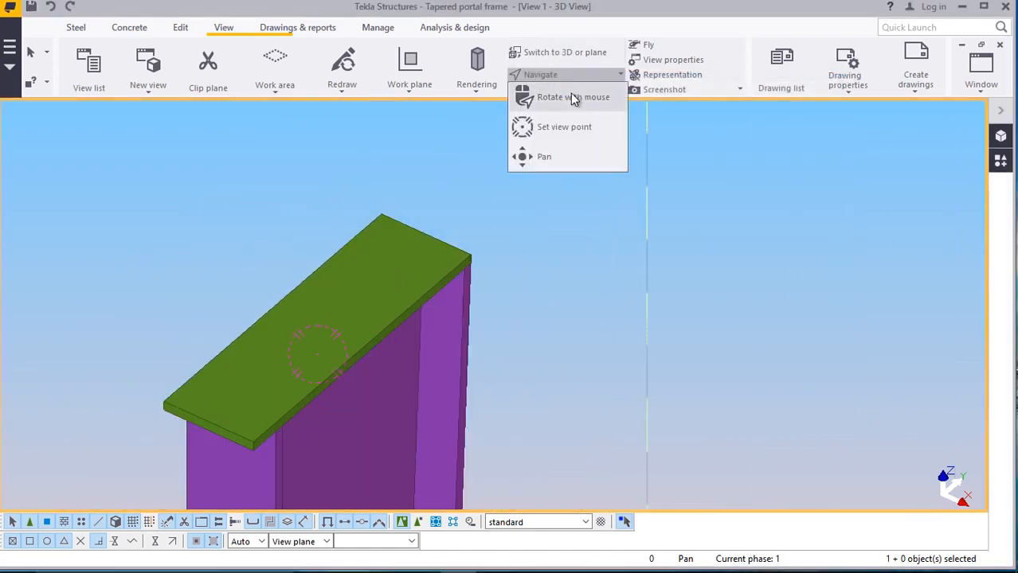
{"action": "left_click", "coordinate": [570, 97]}
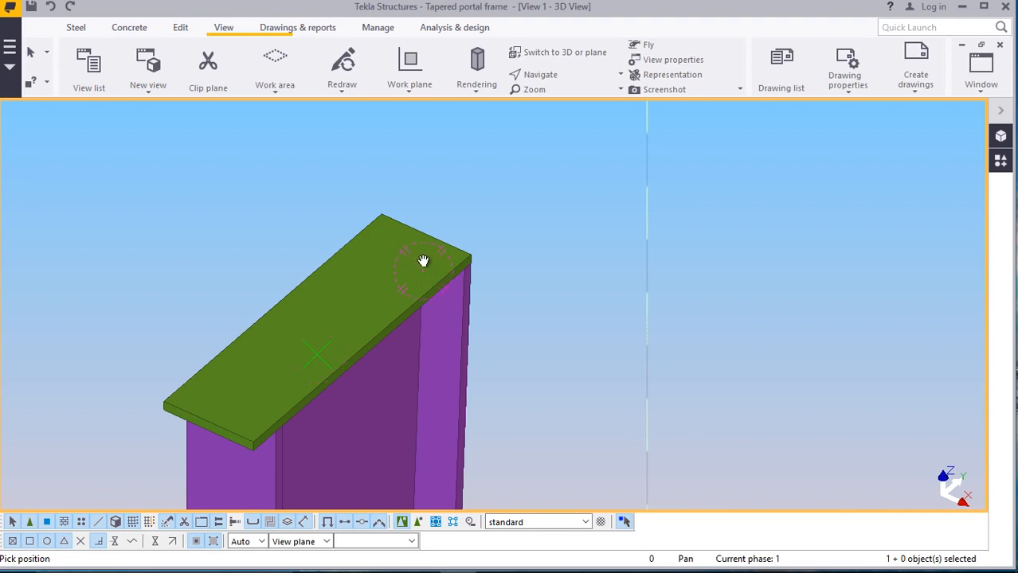
{"action": "left_click_drag", "start_coordinate": [423, 262], "coordinate": [516, 264]}
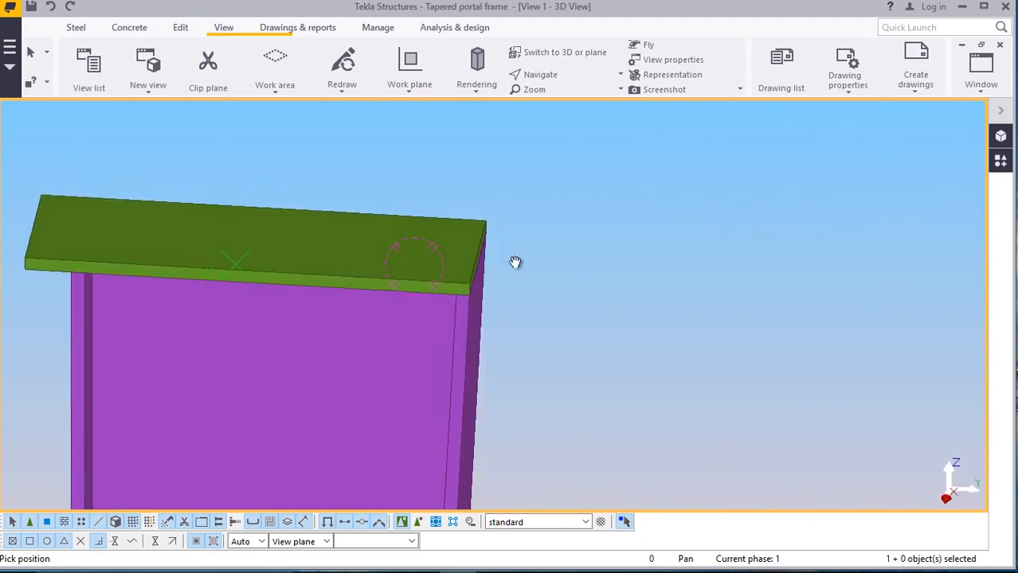
{"action": "right_click", "coordinate": [546, 242]}
{"action": "left_click", "coordinate": [585, 254]}
{"action": "scroll", "coordinate": [488, 269], "scroll_direction": "up", "scroll_amount": 2}
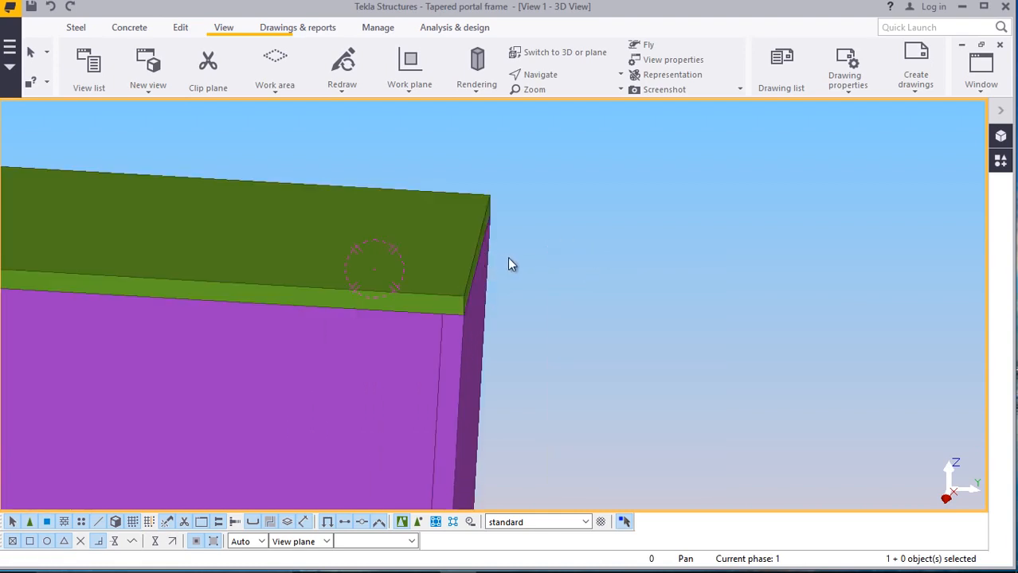
{"action": "double_click", "coordinate": [423, 229]}
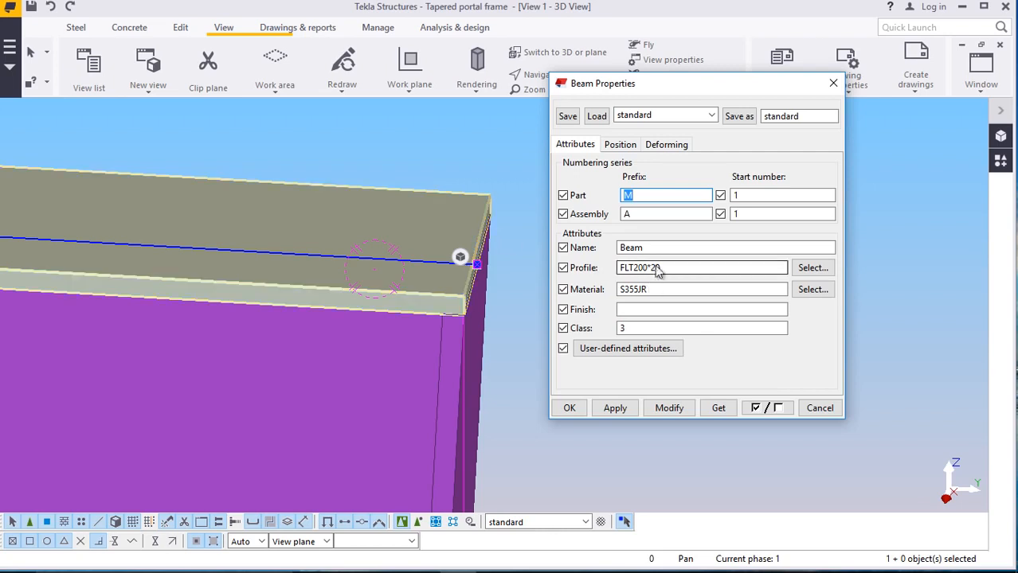
{"action": "left_click", "coordinate": [619, 144]}
{"action": "left_click", "coordinate": [755, 287]}
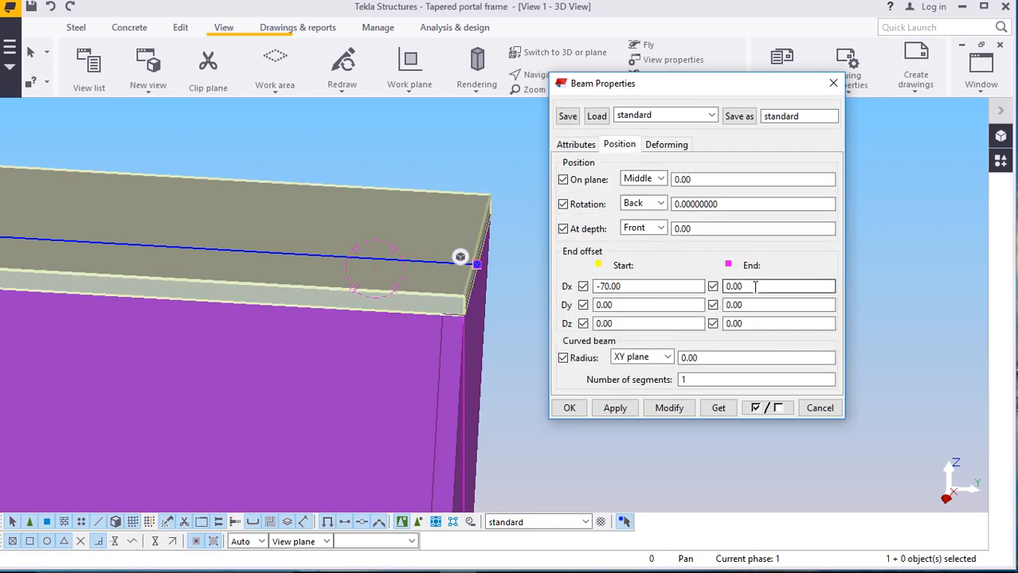
{"action": "left_click_drag", "start_coordinate": [755, 287], "coordinate": [726, 292]}
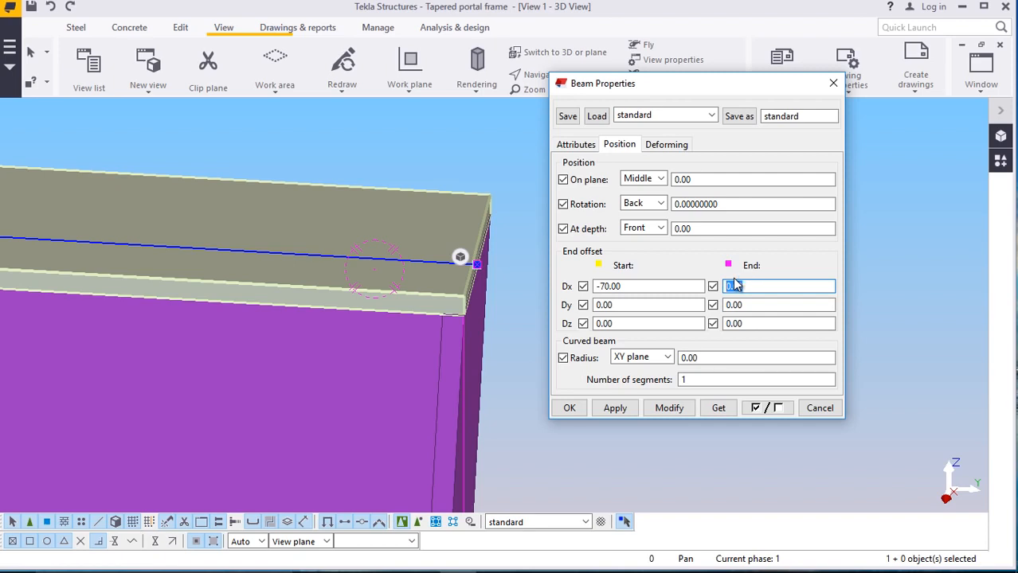
{"action": "type", "text": "70"}
{"action": "left_click", "coordinate": [669, 407]}
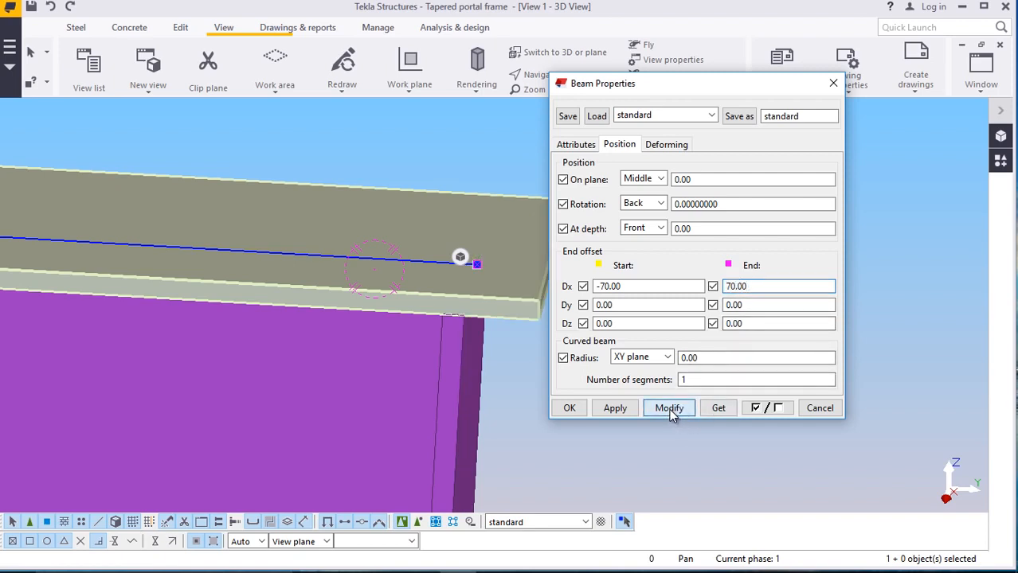
{"action": "left_click", "coordinate": [570, 408]}
Inspect the cap plate's overhang at both ends of the column top in the 3D view
{"action": "left_click", "coordinate": [723, 319]}
{"action": "scroll", "coordinate": [439, 282], "scroll_direction": "up", "scroll_amount": 1}
{"action": "scroll", "coordinate": [534, 323], "scroll_direction": "down", "scroll_amount": 7}
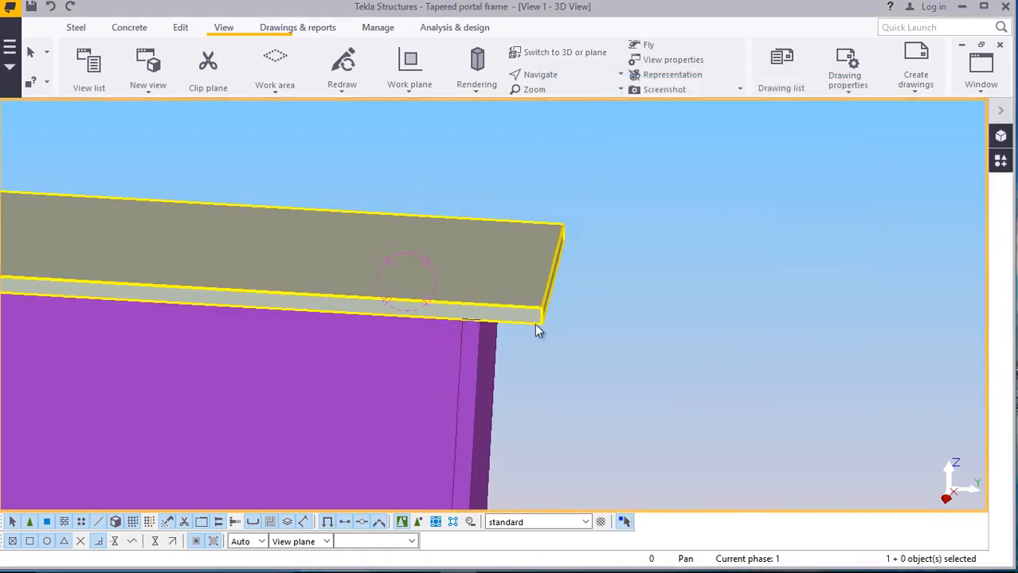
{"action": "left_click", "coordinate": [490, 324]}
{"action": "scroll", "coordinate": [181, 295], "scroll_direction": "up", "scroll_amount": 5}
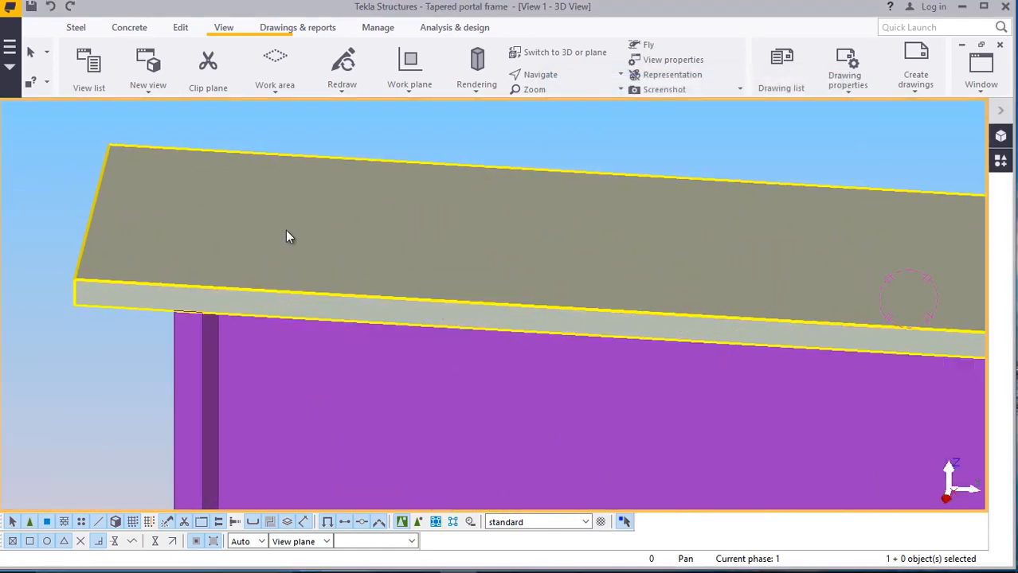
Change the cap plate's profile to FLT250*20, modify the plate and accept the properties
{"action": "double_click", "coordinate": [288, 231]}
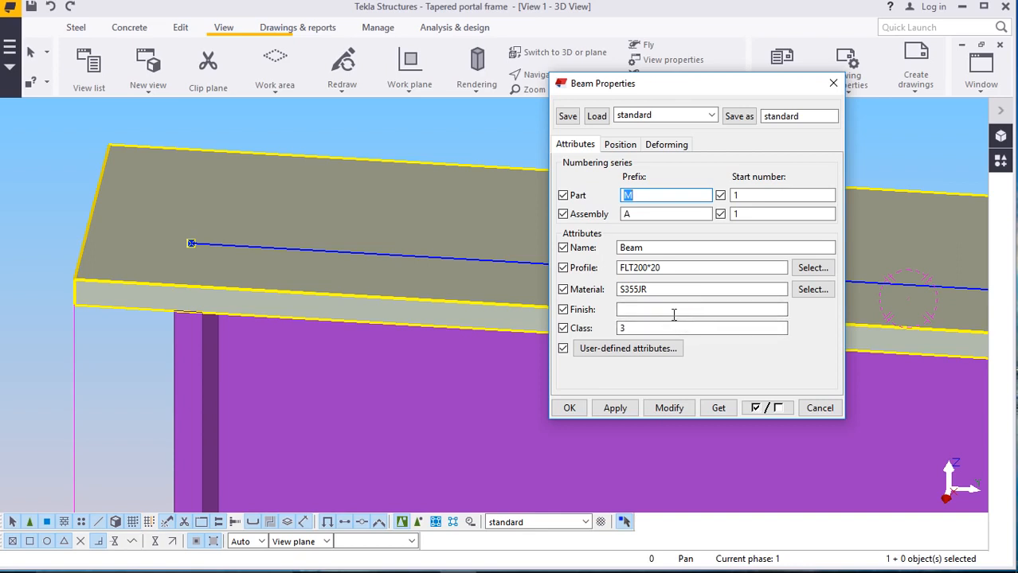
{"action": "left_click", "coordinate": [649, 269]}
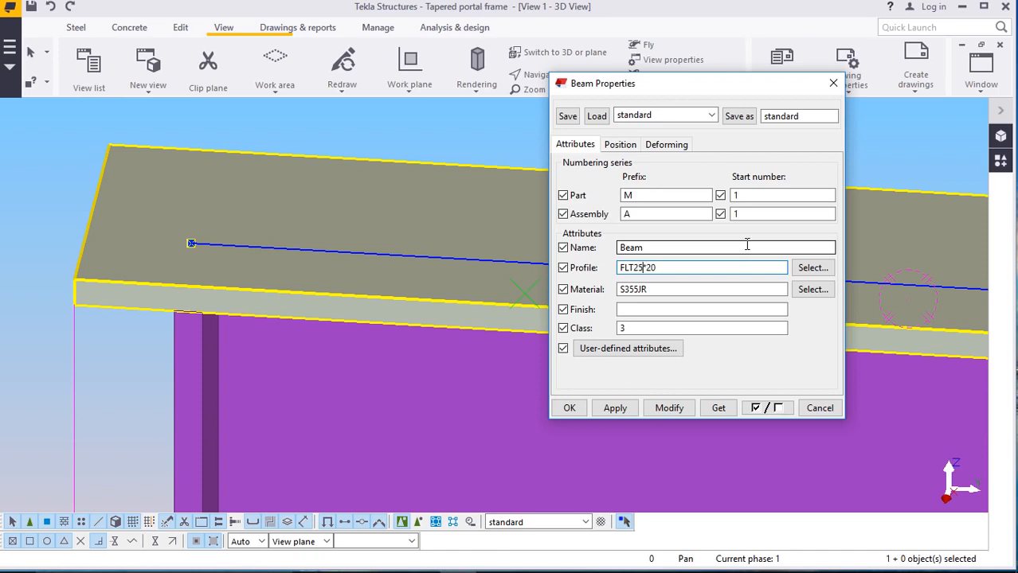
{"action": "left_click", "coordinate": [665, 408]}
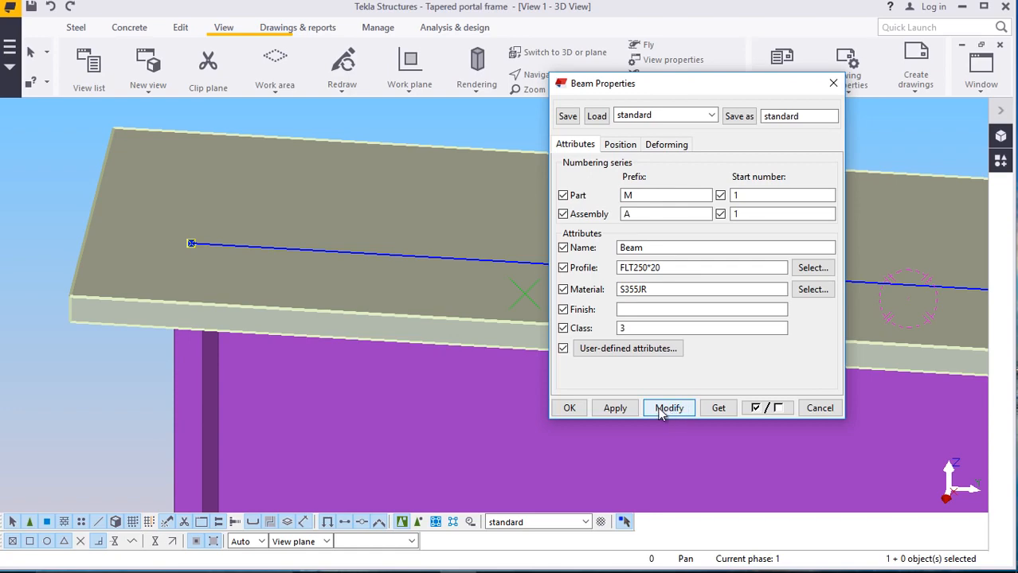
{"action": "left_click", "coordinate": [570, 407]}
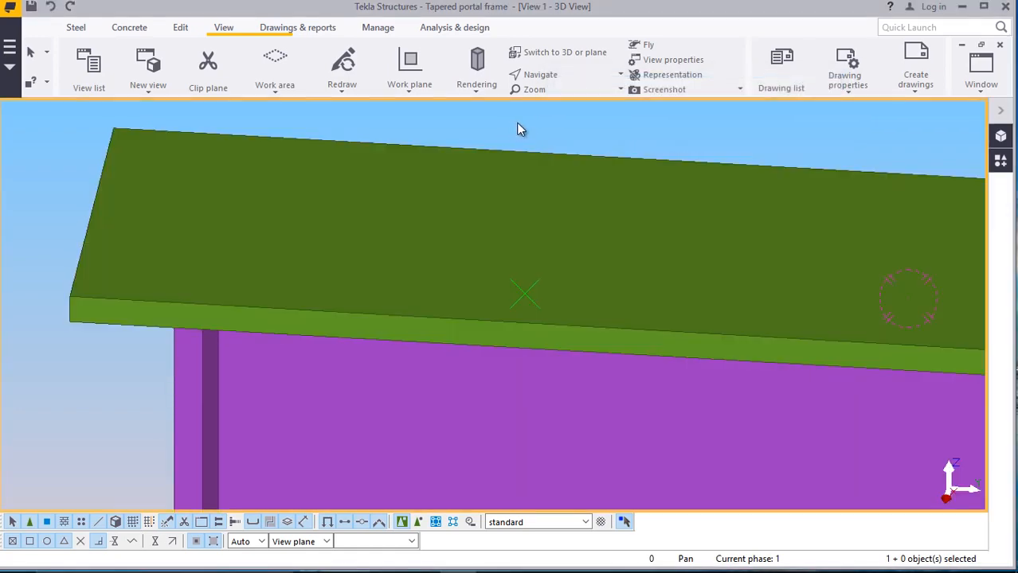
Copy the cap plate 20 mm straight up, from its bottom corner to its top corner, to stack a second plate
{"action": "left_click", "coordinate": [560, 74]}
{"action": "left_click", "coordinate": [578, 97]}
{"action": "left_click_drag", "start_coordinate": [225, 314], "coordinate": [375, 311]}
{"action": "right_click", "coordinate": [194, 189]}
{"action": "left_click", "coordinate": [205, 200]}
{"action": "scroll", "coordinate": [281, 338], "scroll_direction": "up", "scroll_amount": 3}
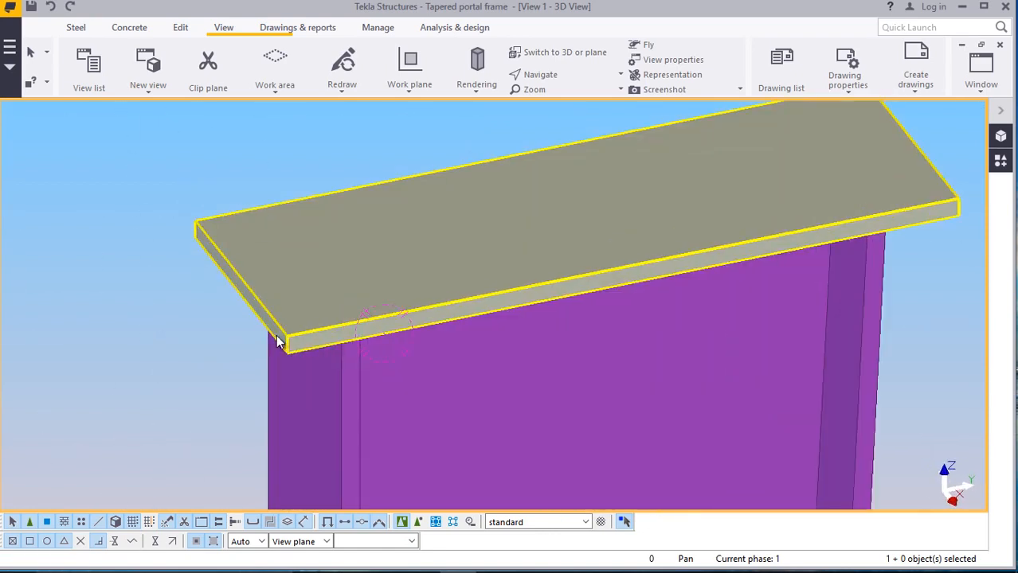
{"action": "scroll", "coordinate": [298, 335], "scroll_direction": "down", "scroll_amount": 2}
{"action": "left_click", "coordinate": [259, 245]}
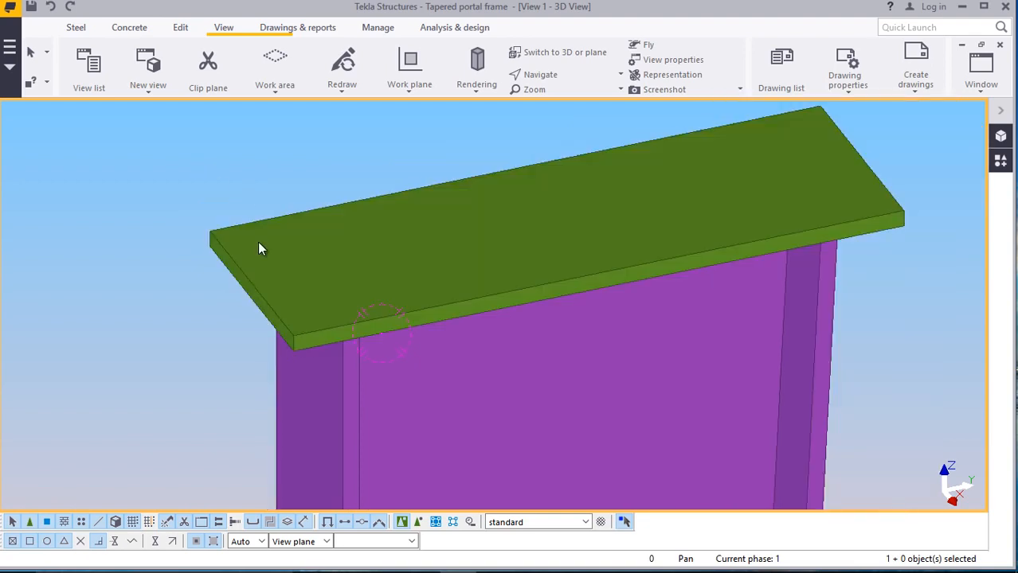
{"action": "right_click", "coordinate": [164, 169]}
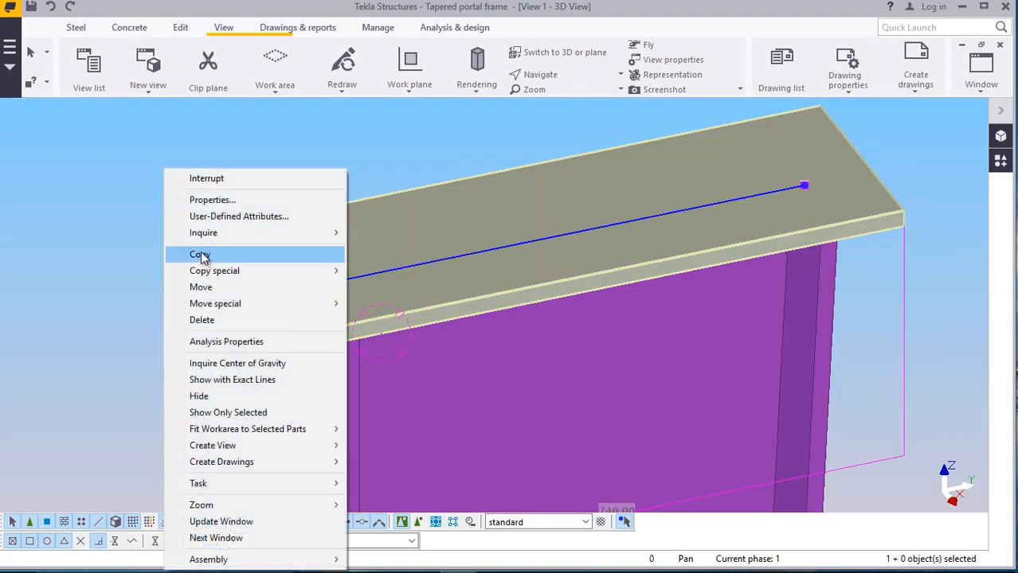
{"action": "left_click", "coordinate": [200, 254]}
{"action": "scroll", "coordinate": [292, 273], "scroll_direction": "up", "scroll_amount": 5}
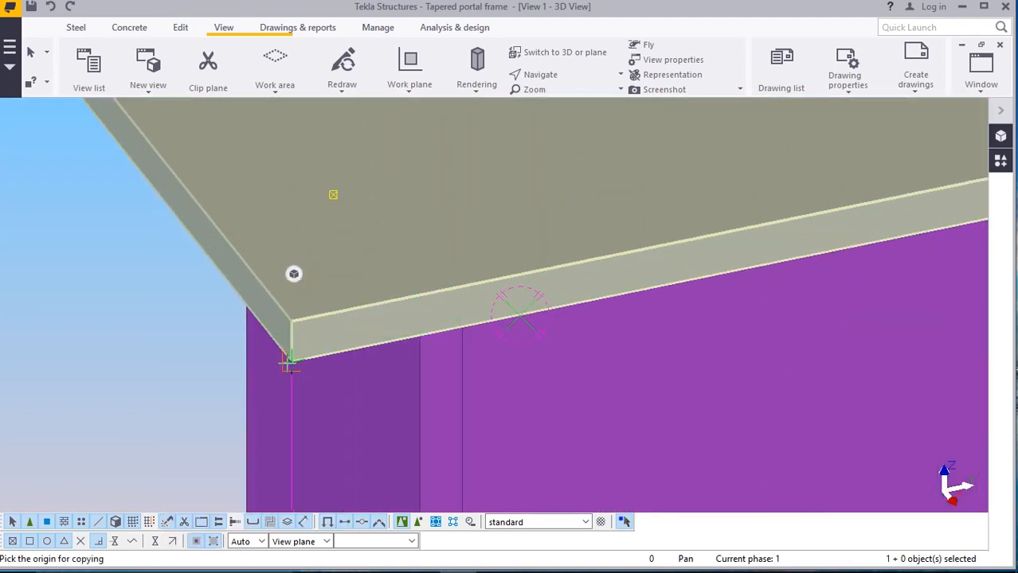
{"action": "scroll", "coordinate": [289, 361], "scroll_direction": "up", "scroll_amount": 5}
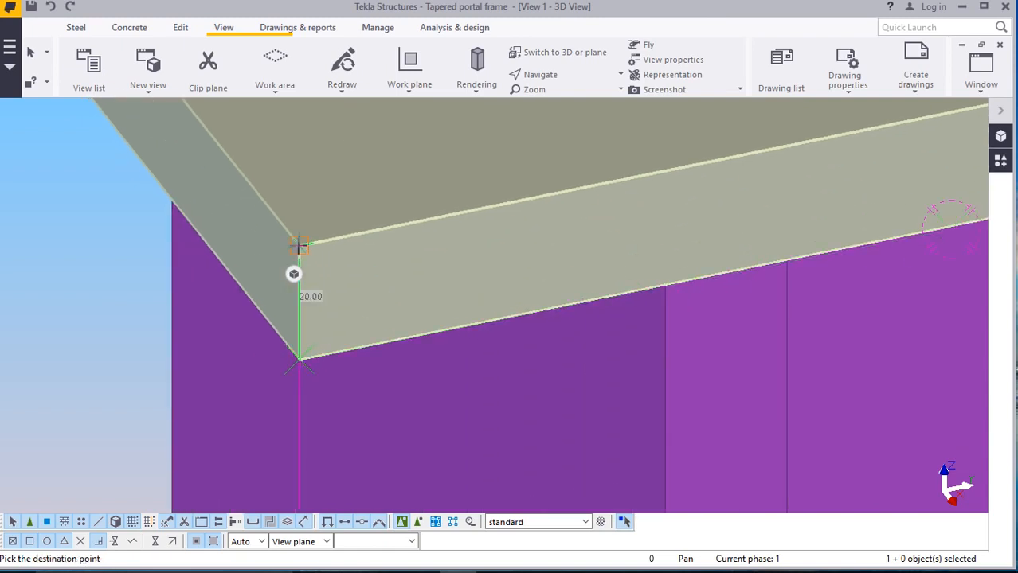
{"action": "right_click", "coordinate": [128, 266]}
{"action": "left_click", "coordinate": [156, 280]}
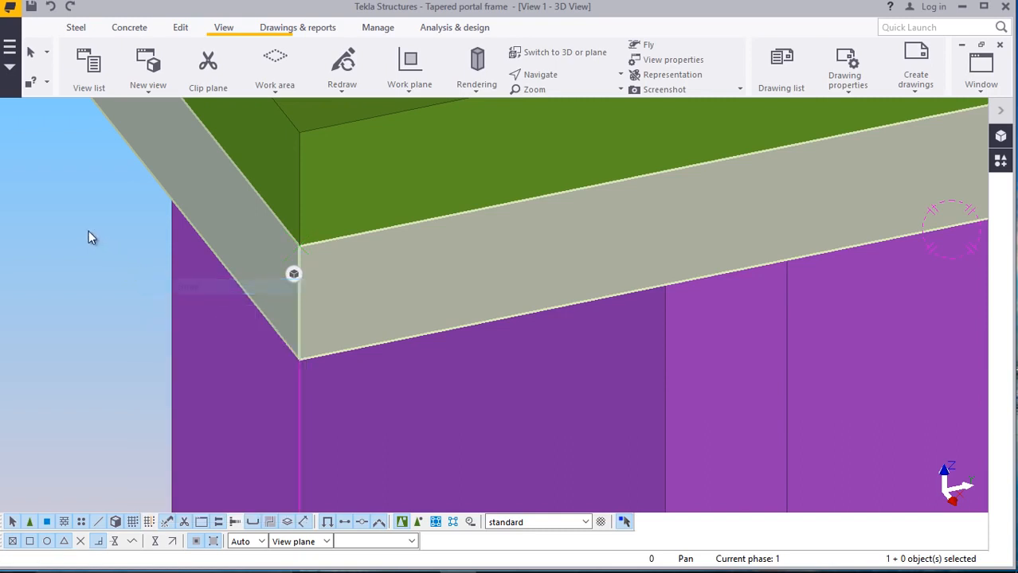
Open the Grid G elevation view and examine the two stacked cap plates on the column top
{"action": "scroll", "coordinate": [159, 359], "scroll_direction": "down", "scroll_amount": 8}
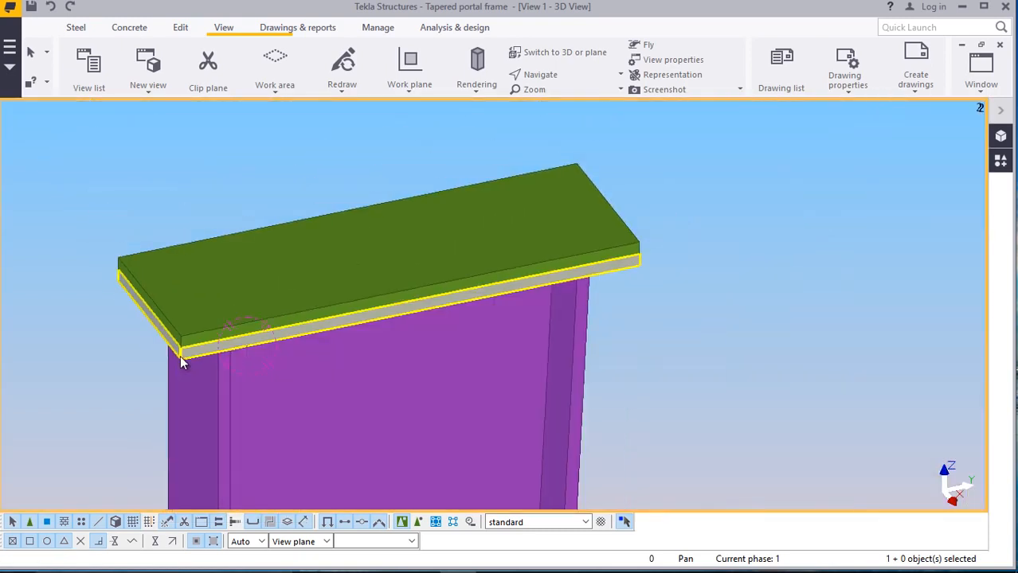
{"action": "scroll", "coordinate": [181, 362], "scroll_direction": "down", "scroll_amount": 6}
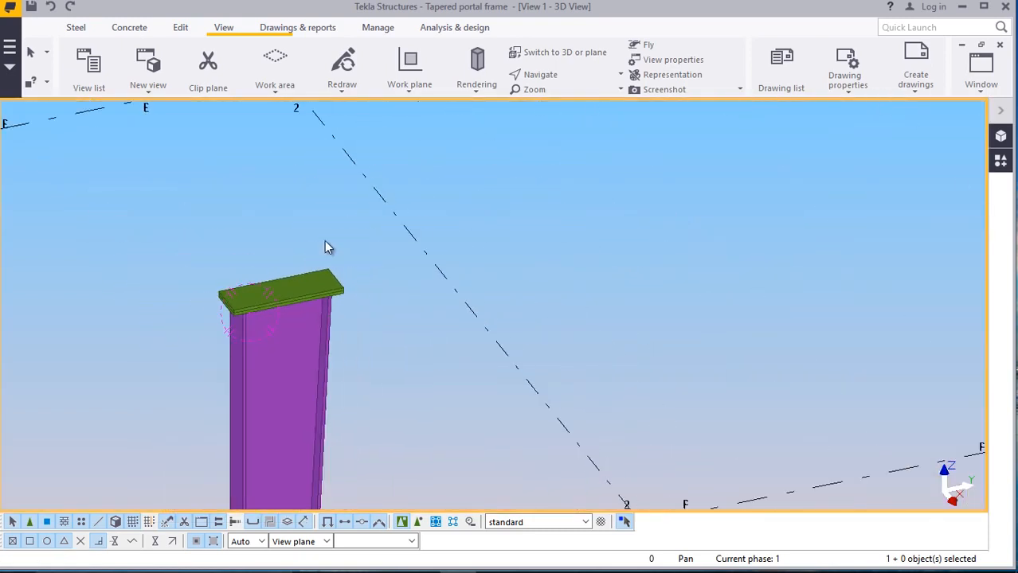
{"action": "middle_click_drag", "start_coordinate": [327, 246], "coordinate": [456, 219]}
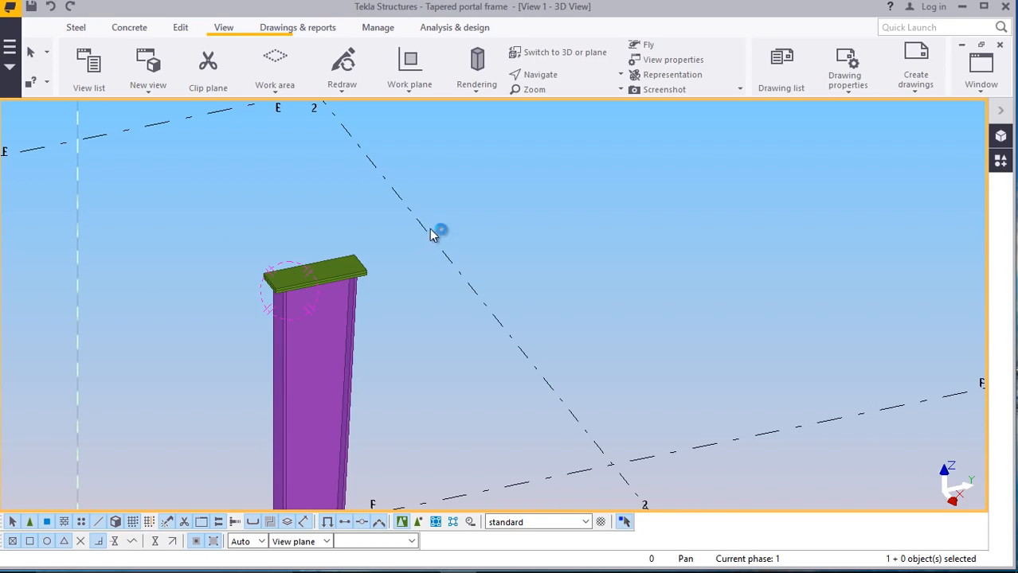
{"action": "left_click", "coordinate": [983, 92]}
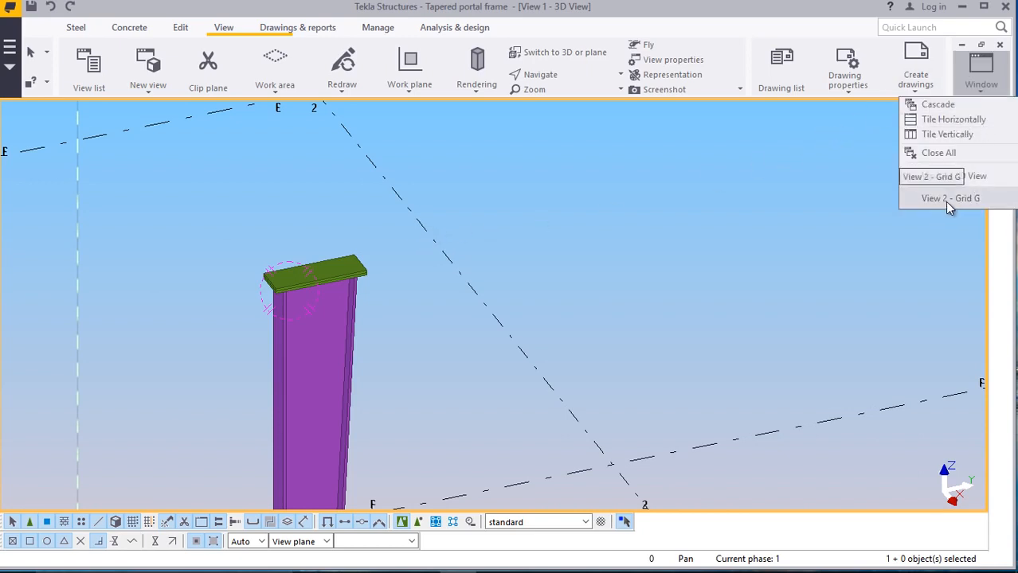
{"action": "left_click", "coordinate": [952, 200]}
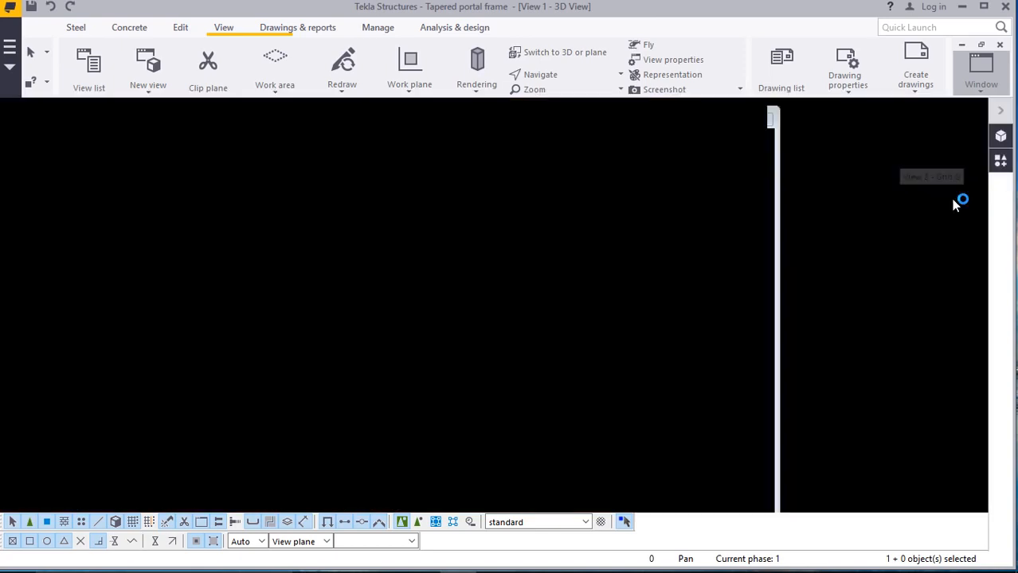
{"action": "scroll", "coordinate": [413, 244], "scroll_direction": "up", "scroll_amount": 3}
{"action": "scroll", "coordinate": [420, 241], "scroll_direction": "up", "scroll_amount": 1}
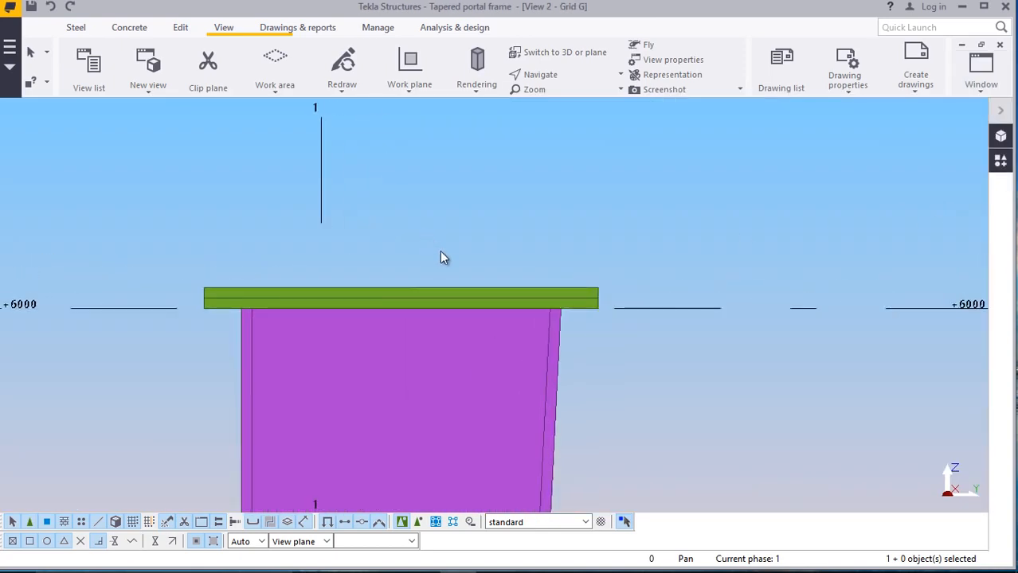
{"action": "scroll", "coordinate": [443, 256], "scroll_direction": "down", "scroll_amount": 3}
{"action": "scroll", "coordinate": [119, 350], "scroll_direction": "down", "scroll_amount": 3}
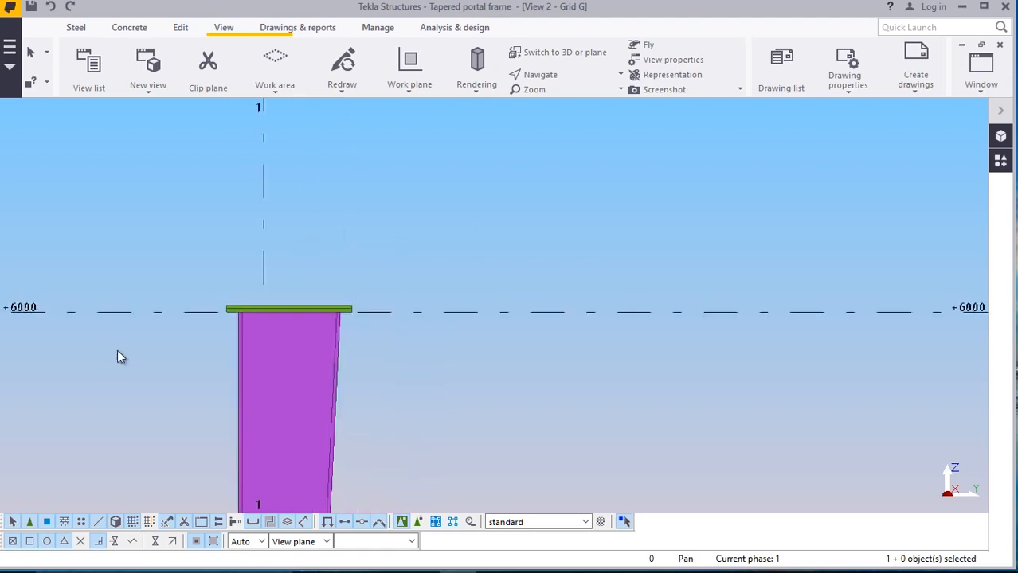
{"action": "scroll", "coordinate": [176, 317], "scroll_direction": "up", "scroll_amount": 4}
{"action": "scroll", "coordinate": [178, 319], "scroll_direction": "up", "scroll_amount": 1}
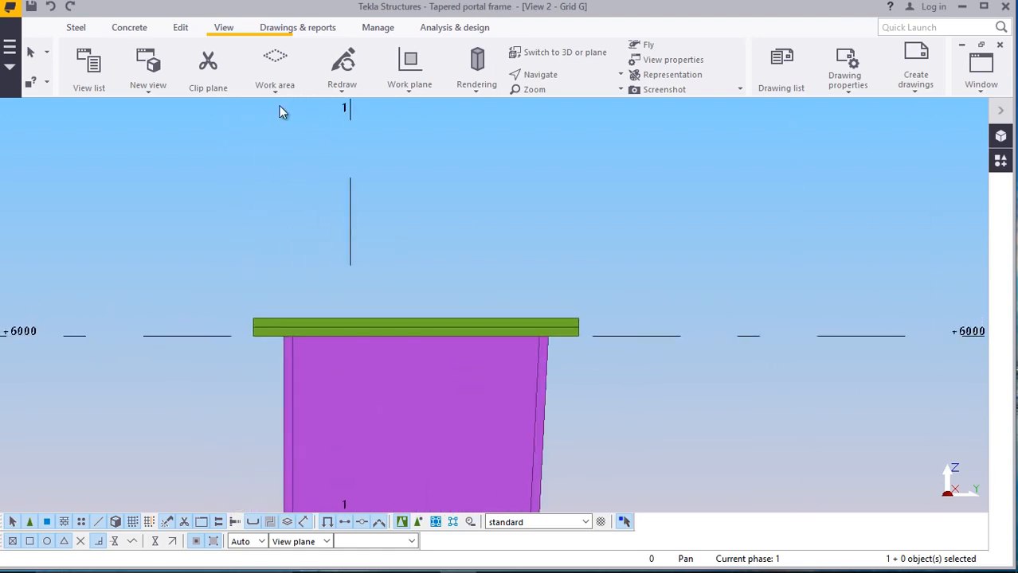
Place a steel beam running 600 mm vertically upward from the outer end of the joint between the two cap plates
{"action": "left_click", "coordinate": [75, 28]}
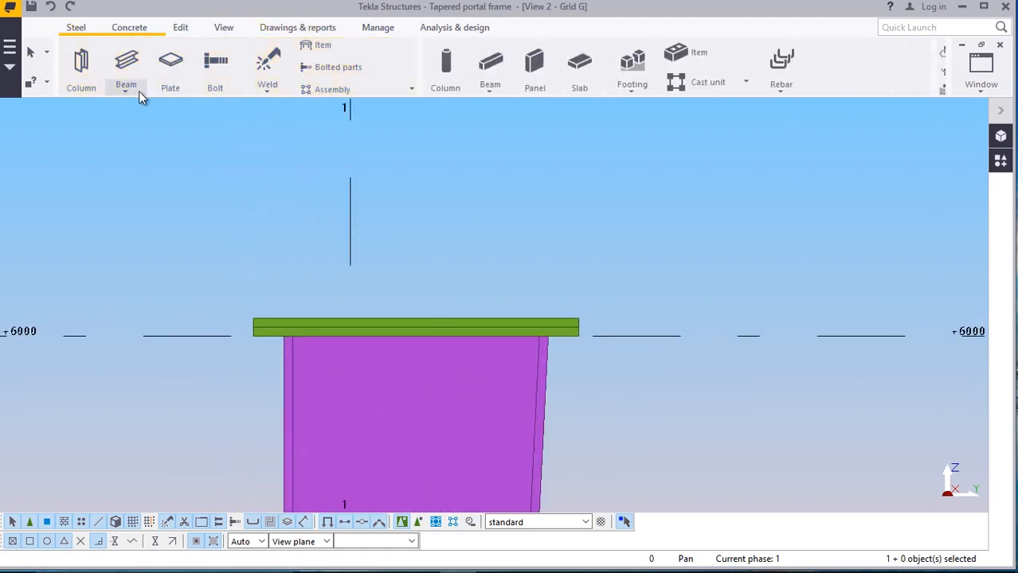
{"action": "left_click", "coordinate": [124, 93]}
{"action": "left_click", "coordinate": [142, 109]}
{"action": "scroll", "coordinate": [255, 311], "scroll_direction": "up", "scroll_amount": 2}
{"action": "scroll", "coordinate": [259, 315], "scroll_direction": "up", "scroll_amount": 1}
{"action": "scroll", "coordinate": [254, 350], "scroll_direction": "up", "scroll_amount": 1}
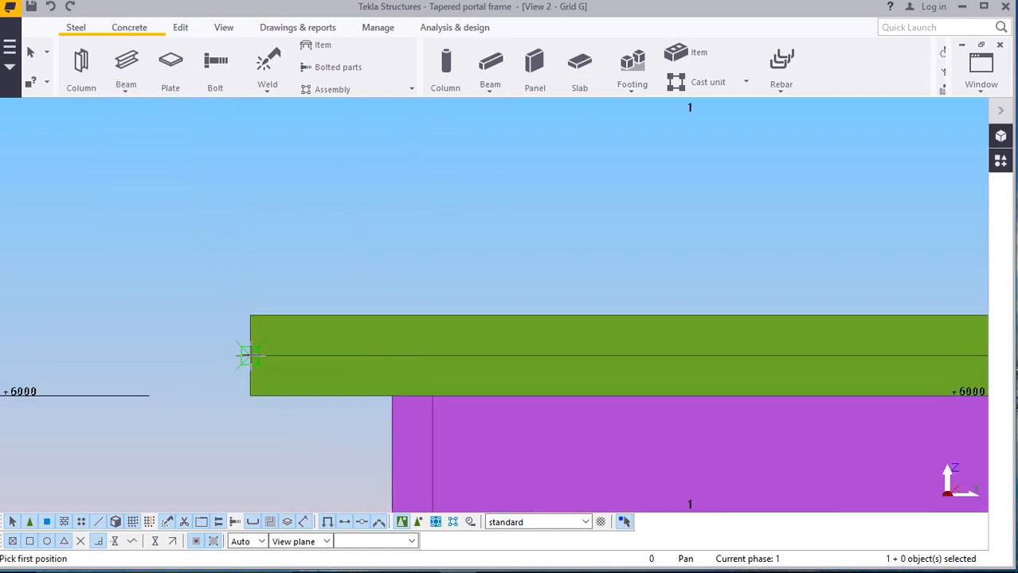
{"action": "left_click", "coordinate": [249, 355]}
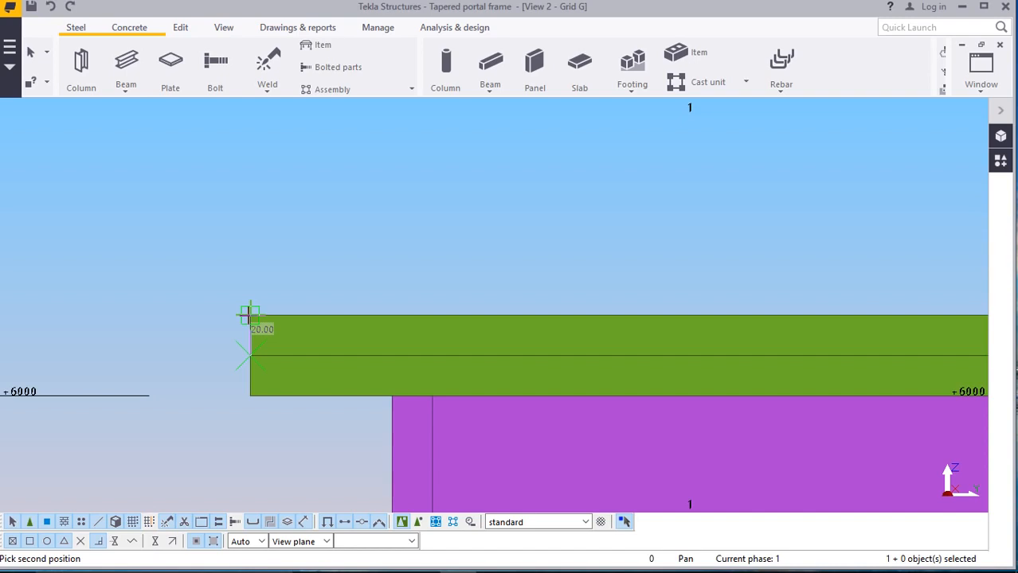
{"action": "type", "text": "600"}
{"action": "key", "text": "Return"}
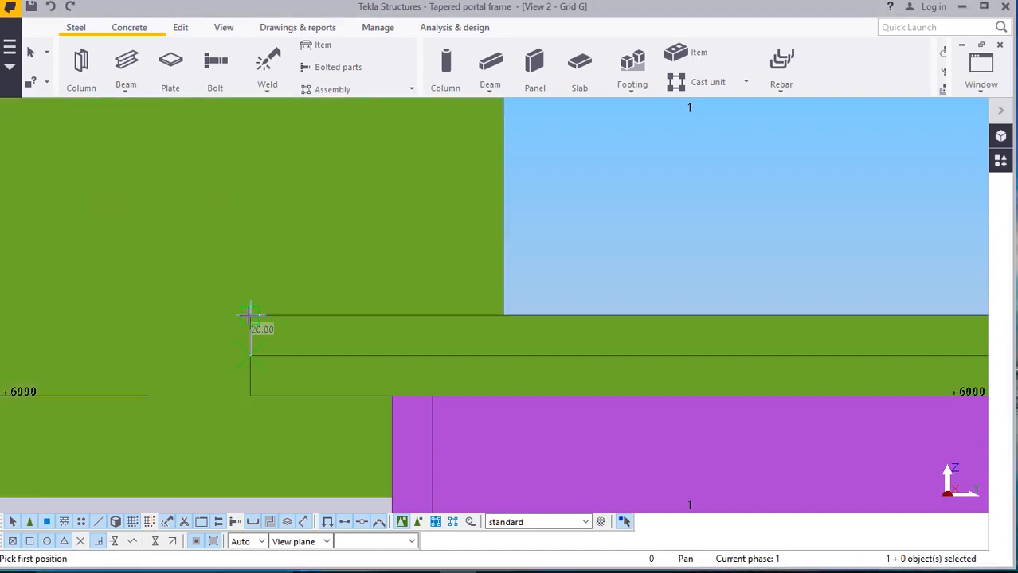
{"action": "right_click", "coordinate": [634, 194]}
{"action": "left_click", "coordinate": [673, 200]}
{"action": "scroll", "coordinate": [411, 289], "scroll_direction": "down", "scroll_amount": 4}
{"action": "scroll", "coordinate": [351, 315], "scroll_direction": "down", "scroll_amount": 5}
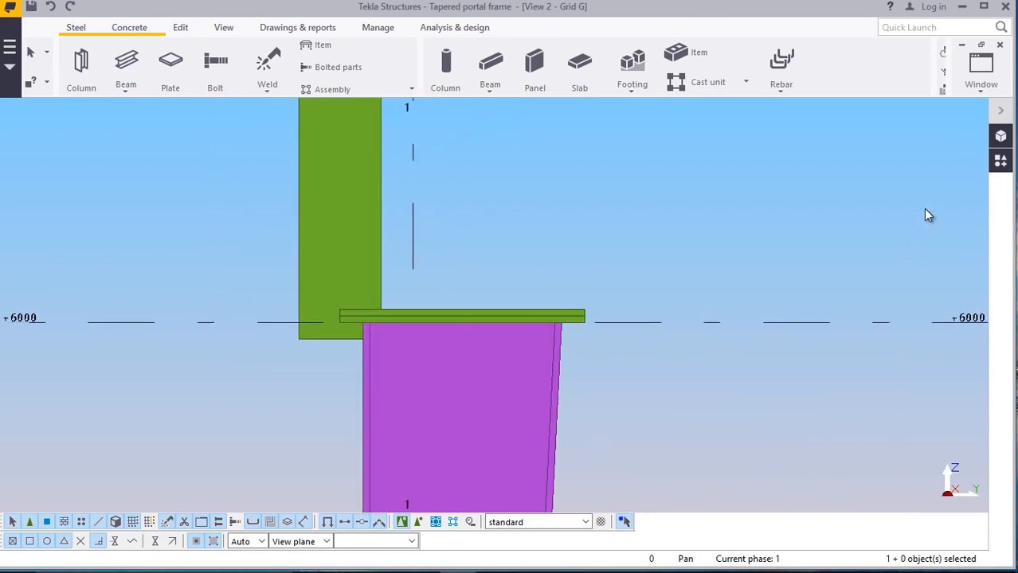
Return to the 3D view and open the position properties of the new vertical plate
{"action": "left_click", "coordinate": [981, 67]}
{"action": "left_click", "coordinate": [953, 176]}
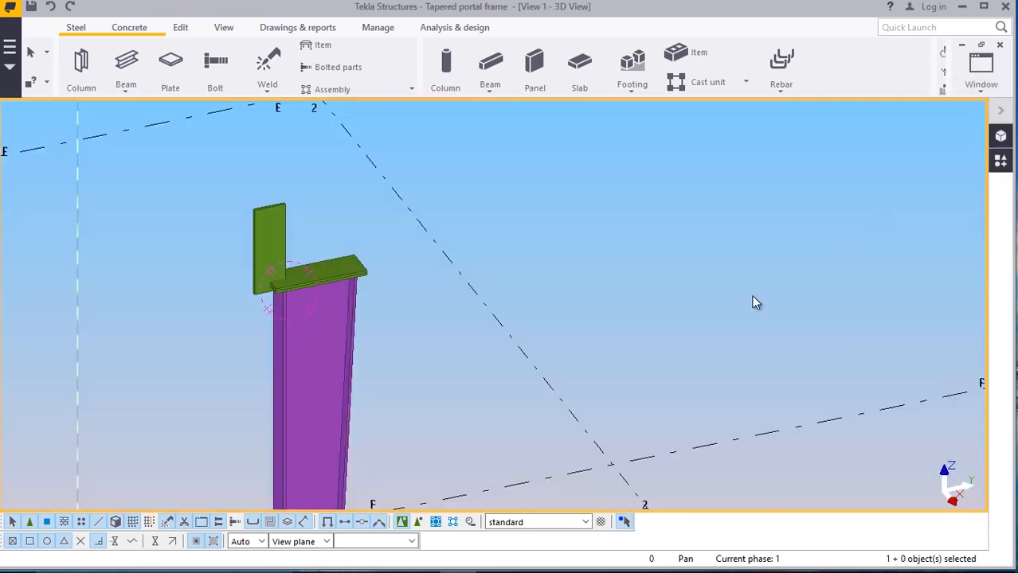
{"action": "scroll", "coordinate": [239, 272], "scroll_direction": "up", "scroll_amount": 3}
{"action": "scroll", "coordinate": [239, 272], "scroll_direction": "up", "scroll_amount": 1}
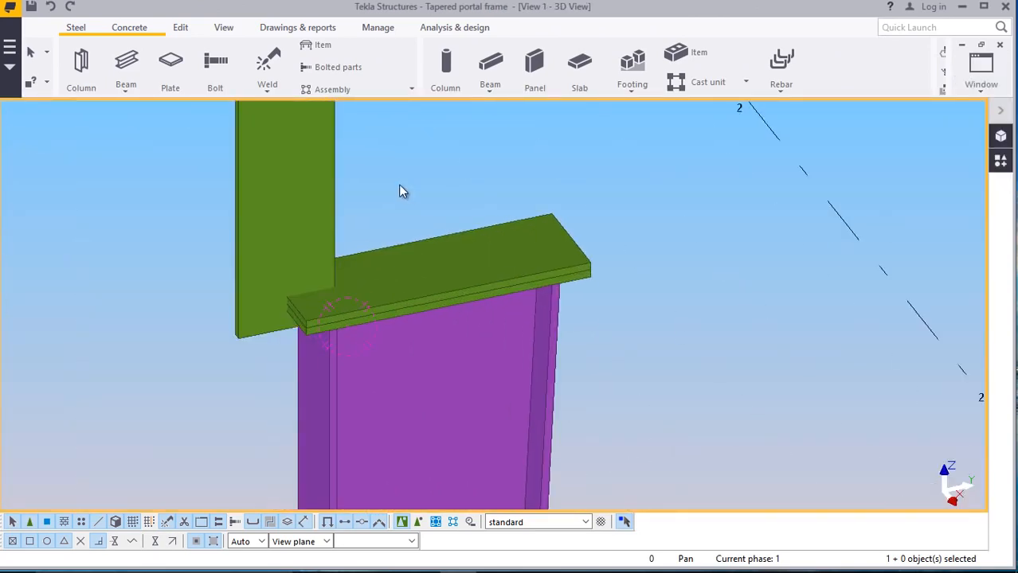
{"action": "double_click", "coordinate": [258, 166]}
{"action": "left_click", "coordinate": [611, 121]}
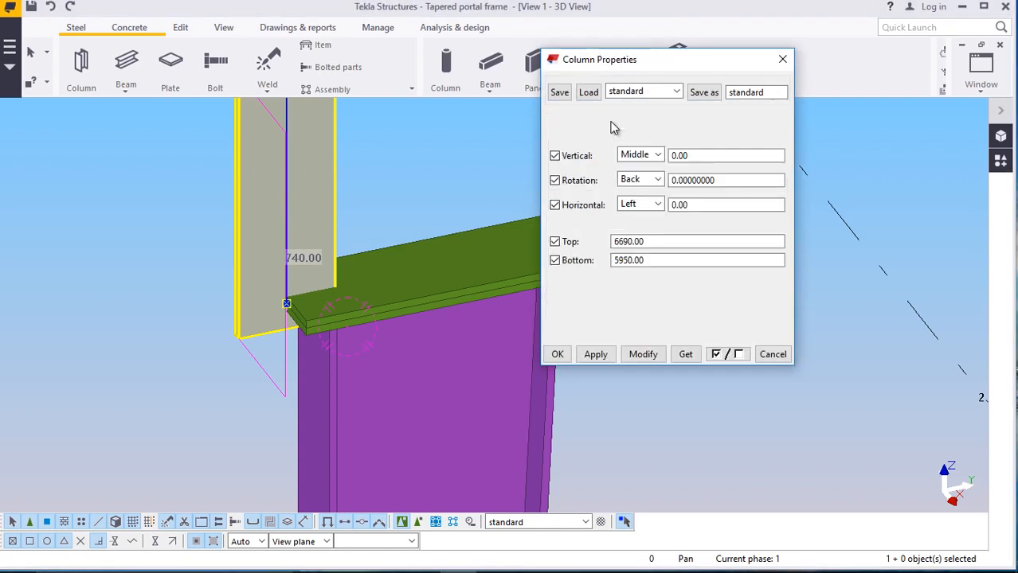
Try the Back and Front rotation settings on the vertical plate
{"action": "left_click", "coordinate": [658, 181]}
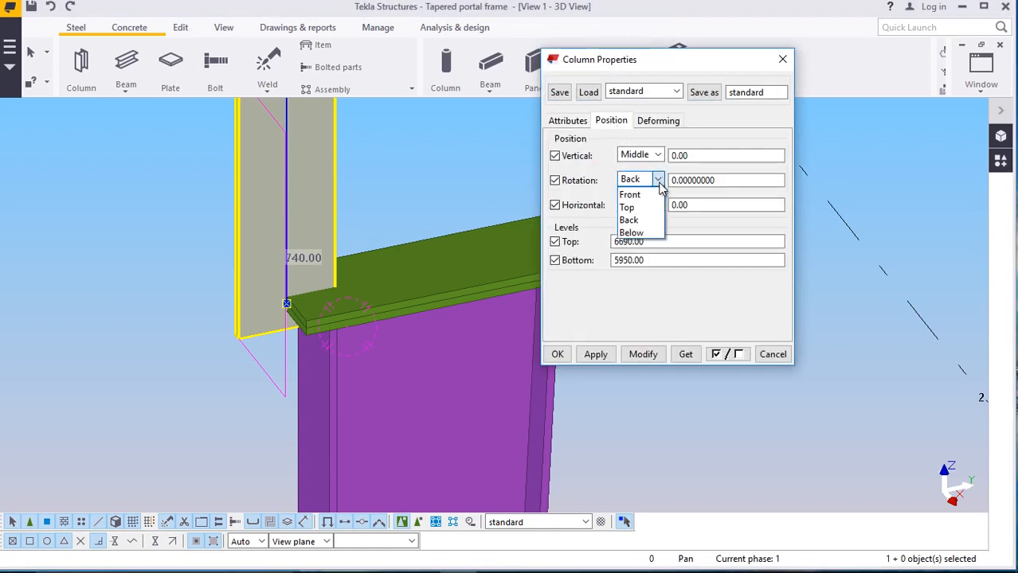
{"action": "left_click", "coordinate": [641, 220]}
{"action": "left_click", "coordinate": [646, 355]}
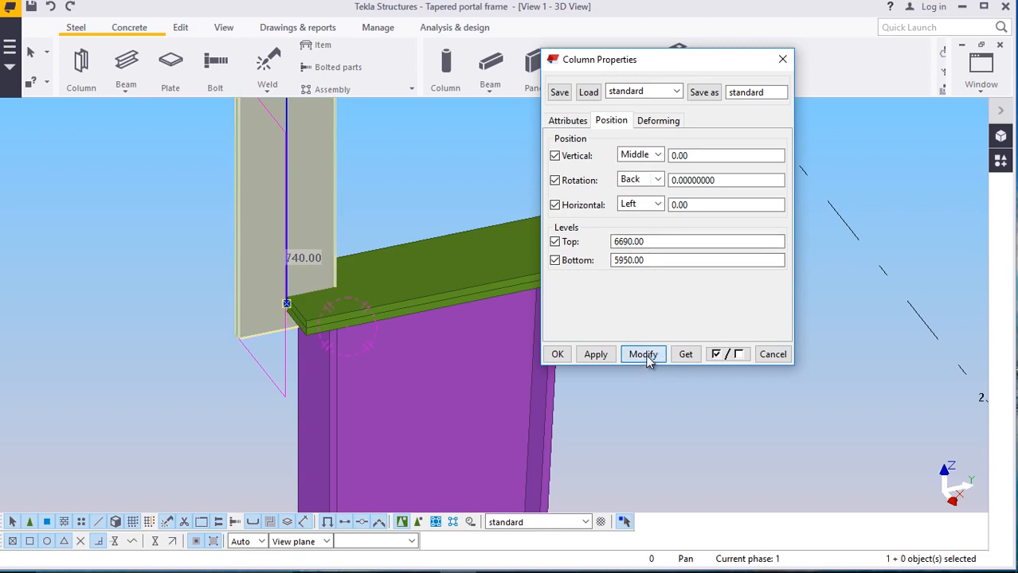
{"action": "left_click", "coordinate": [658, 180]}
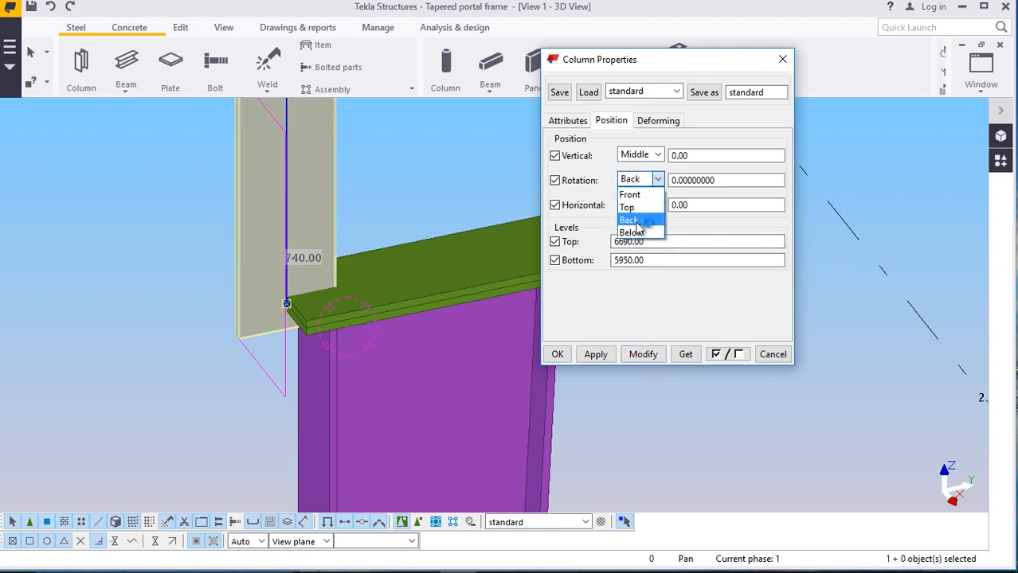
{"action": "left_click", "coordinate": [629, 195]}
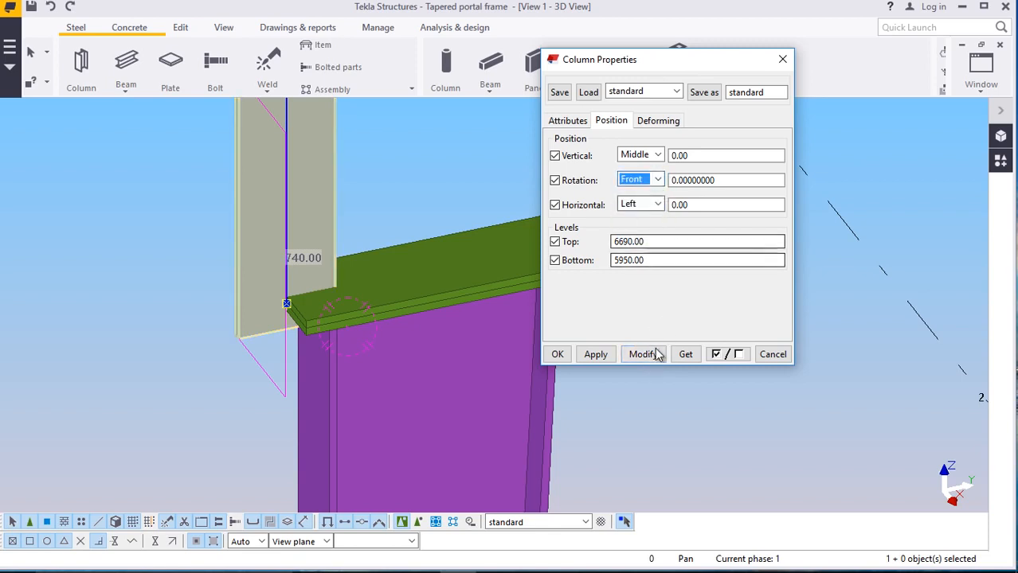
{"action": "left_click", "coordinate": [643, 354]}
Set the vertical plate's rotation to Below and its horizontal position to Middle, modifying the plate after each change
{"action": "left_click", "coordinate": [658, 179]}
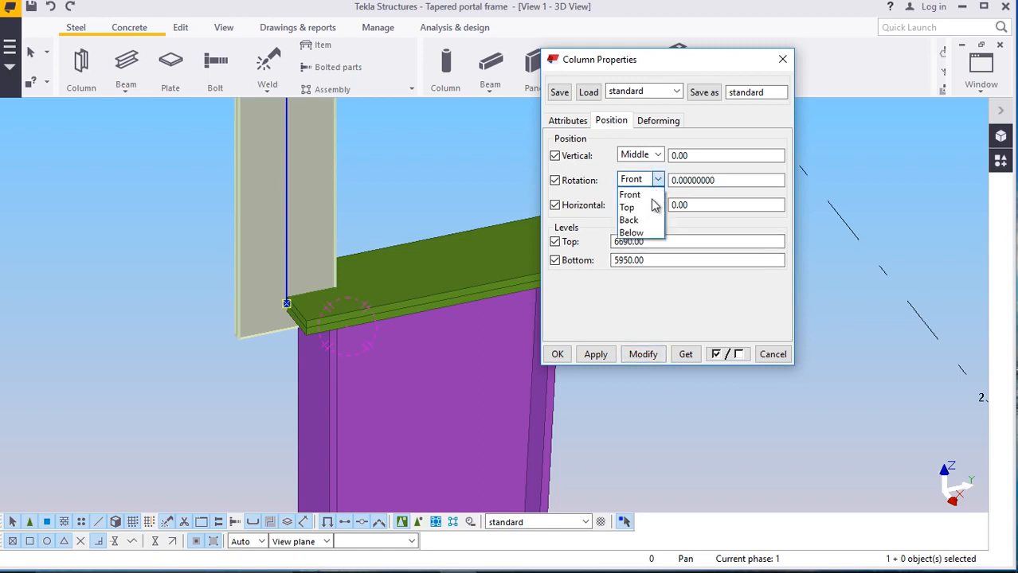
{"action": "left_click", "coordinate": [646, 232]}
{"action": "left_click", "coordinate": [650, 355]}
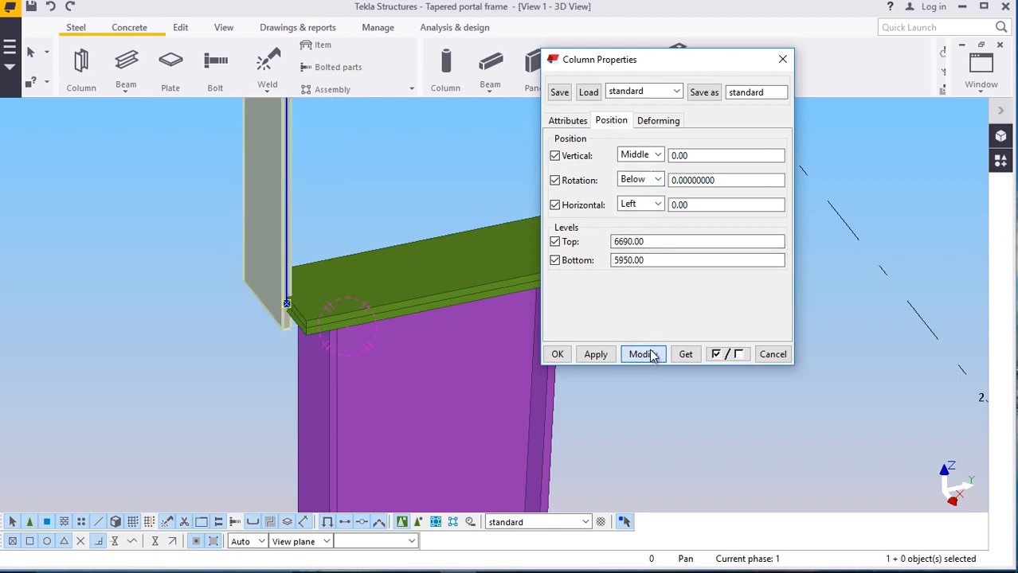
{"action": "left_click", "coordinate": [658, 205]}
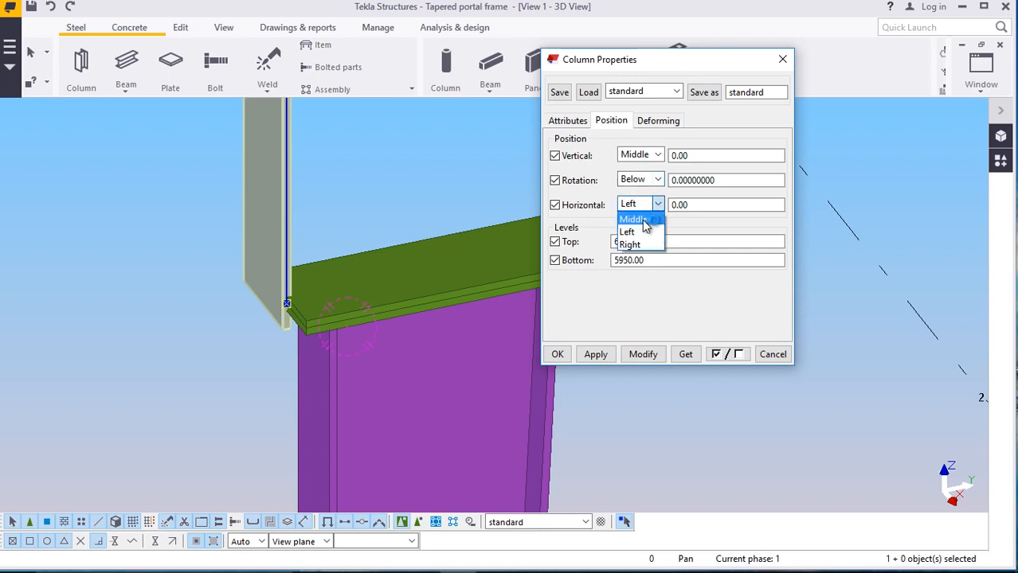
{"action": "left_click", "coordinate": [643, 220]}
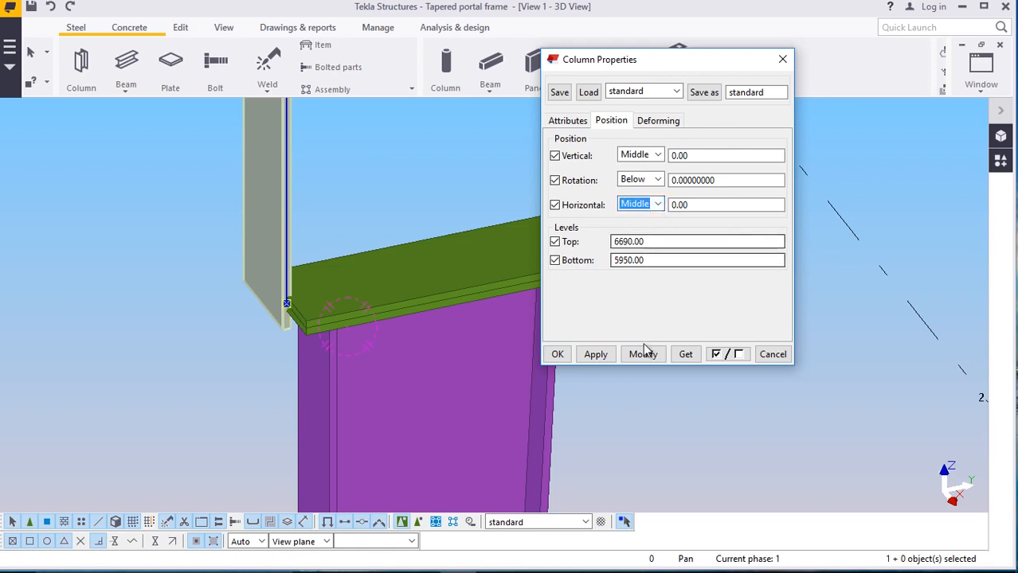
{"action": "left_click", "coordinate": [644, 355]}
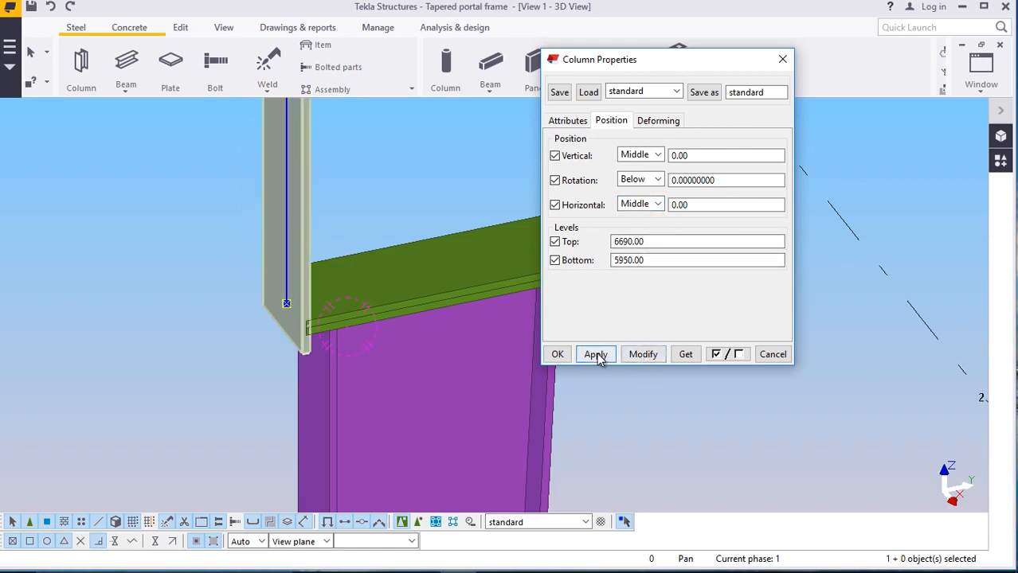
Move the vertical plate straight up from its lower inner corner so its base sits on the top face of the upper cap plate
{"action": "left_click", "coordinate": [558, 355]}
{"action": "scroll", "coordinate": [317, 345], "scroll_direction": "up", "scroll_amount": 6}
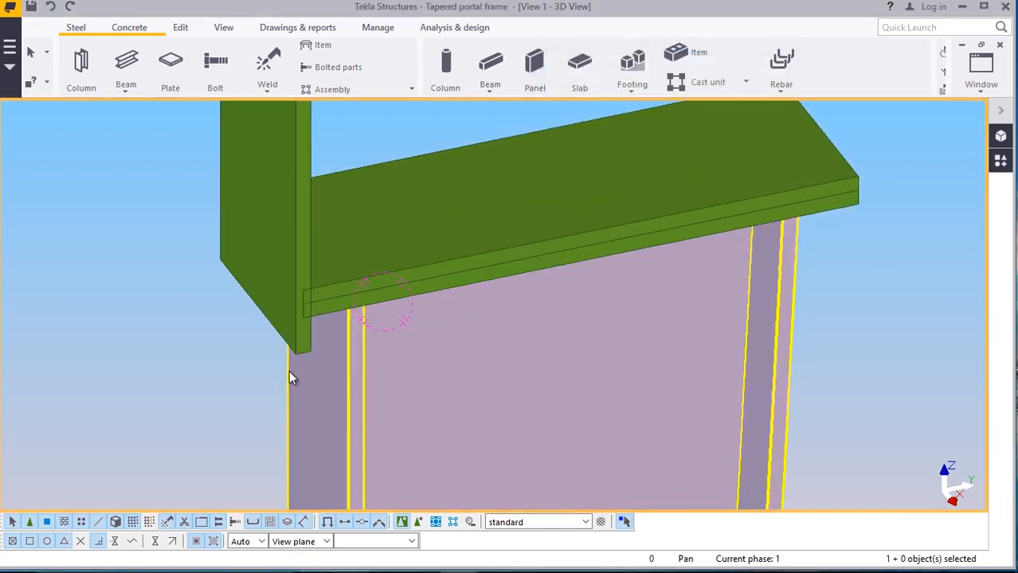
{"action": "left_click", "coordinate": [311, 340]}
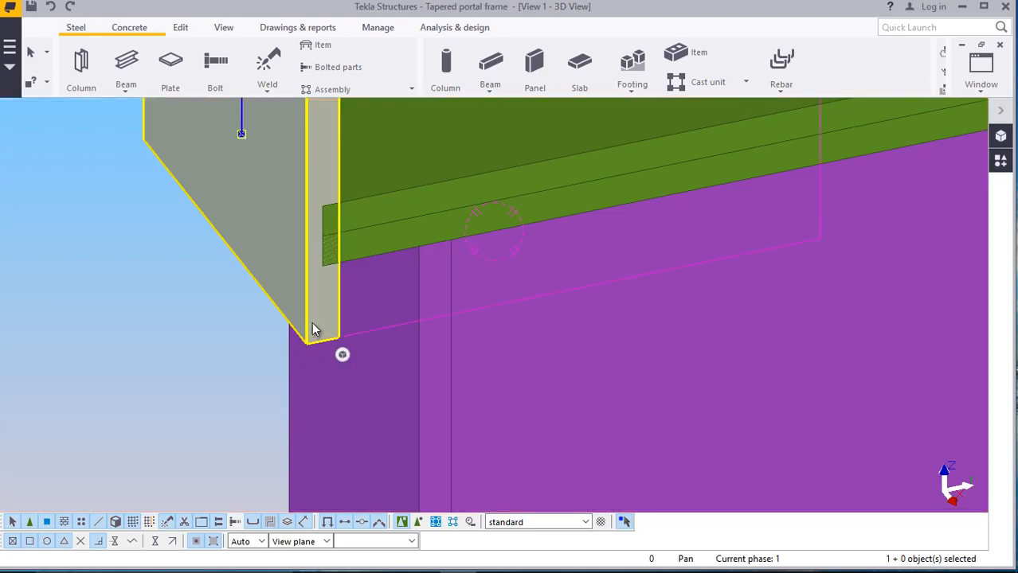
{"action": "right_click", "coordinate": [313, 329]}
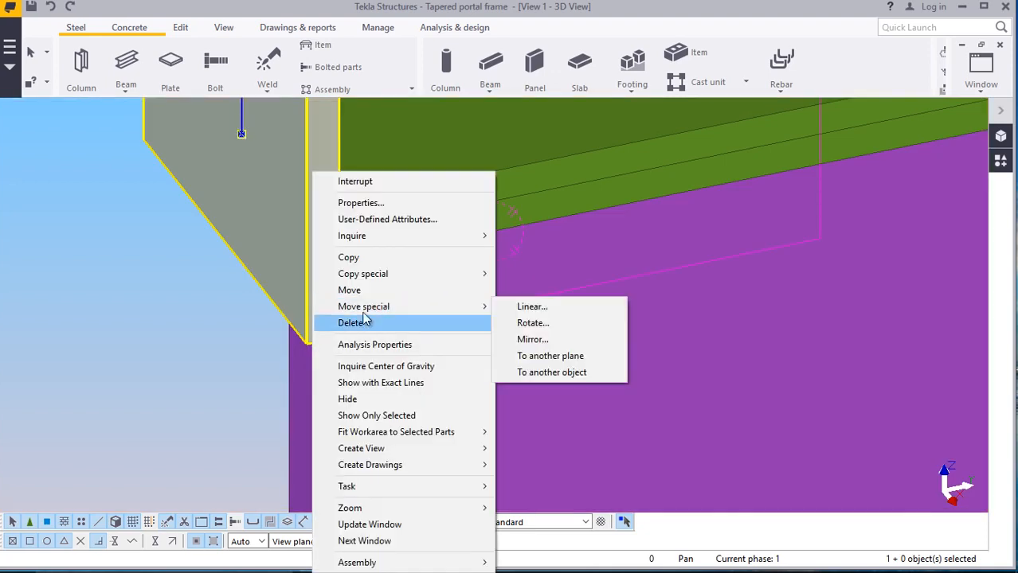
{"action": "left_click", "coordinate": [350, 289]}
{"action": "scroll", "coordinate": [318, 338], "scroll_direction": "up", "scroll_amount": 5}
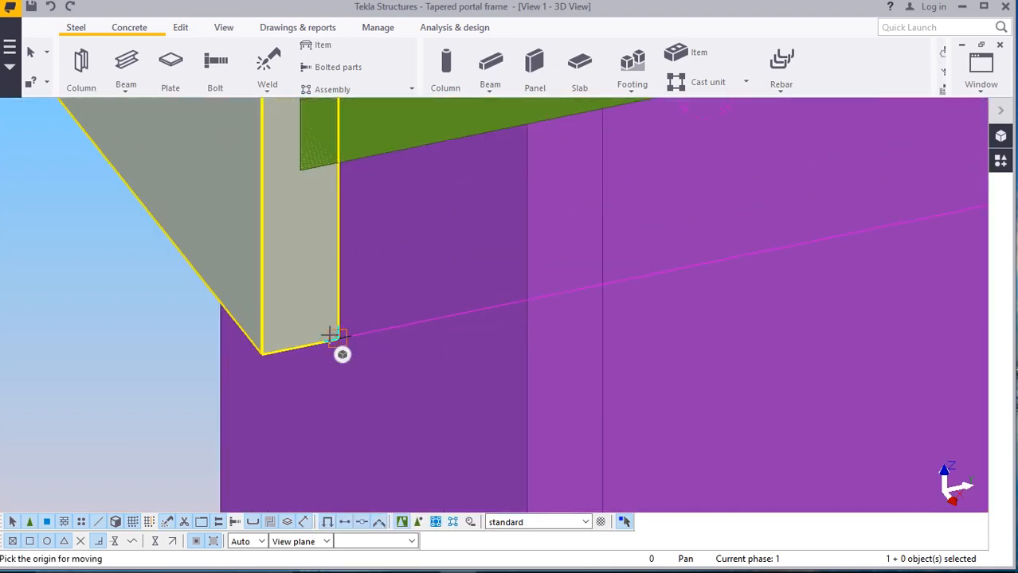
{"action": "scroll", "coordinate": [313, 337], "scroll_direction": "up", "scroll_amount": 2}
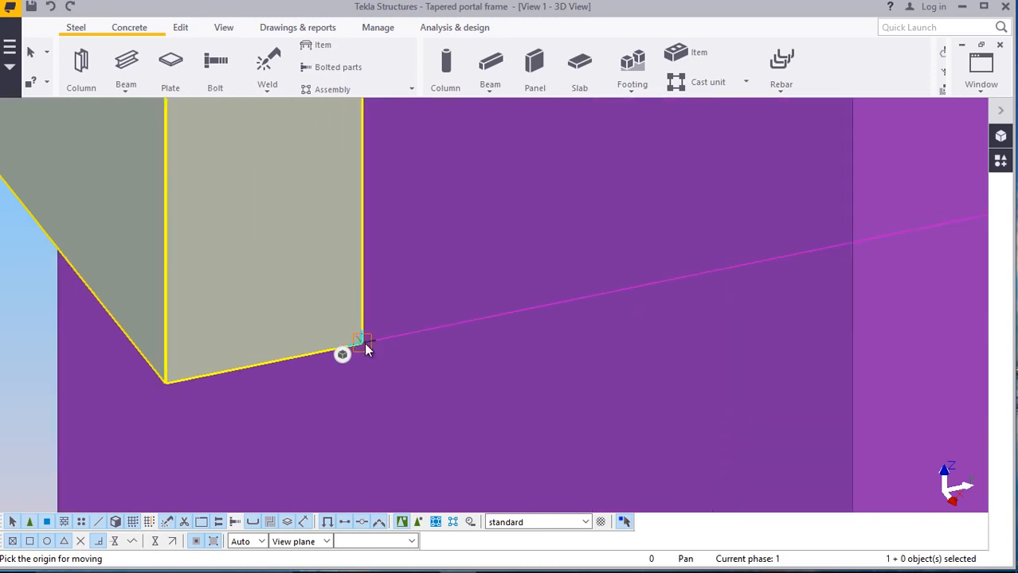
{"action": "left_click", "coordinate": [361, 342]}
{"action": "scroll", "coordinate": [363, 363], "scroll_direction": "down", "scroll_amount": 4}
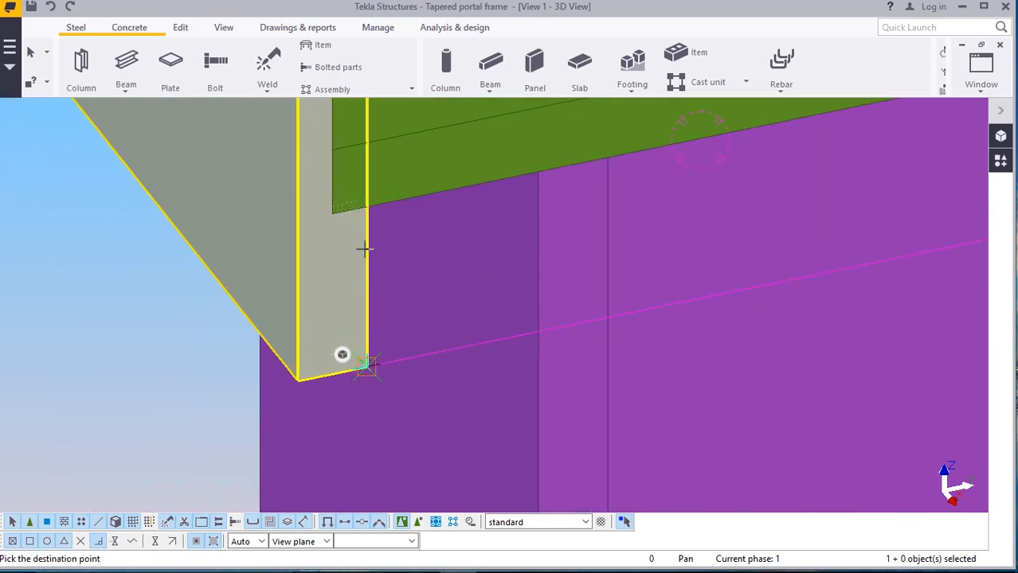
{"action": "scroll", "coordinate": [363, 195], "scroll_direction": "up", "scroll_amount": 6}
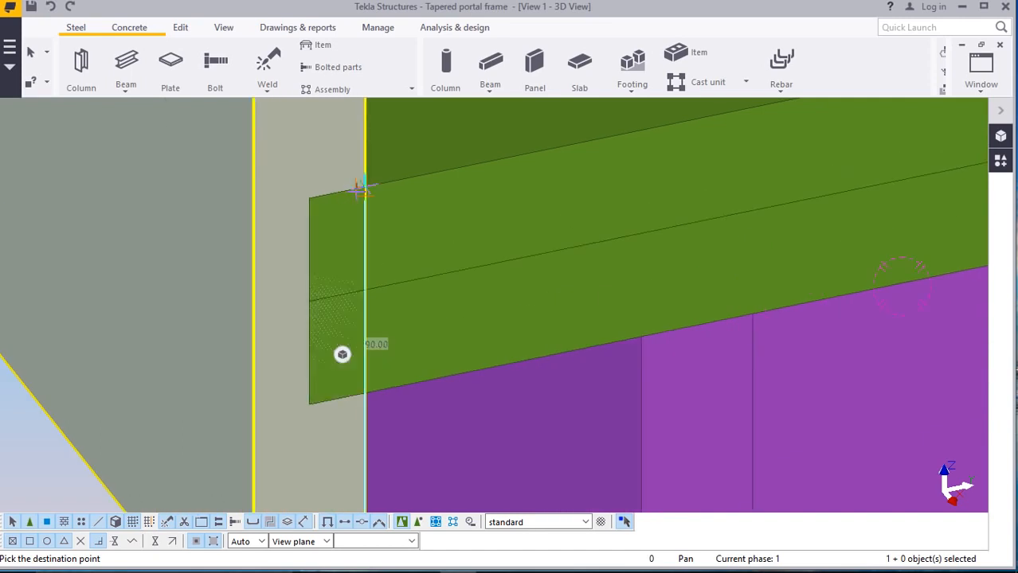
{"action": "left_click", "coordinate": [367, 184]}
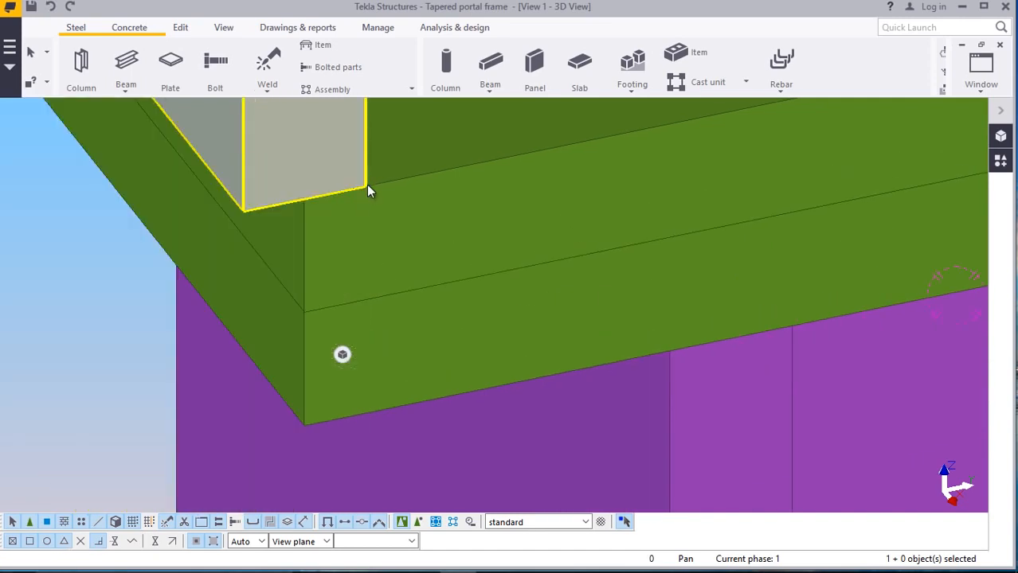
Move the vertical plate outward so its outer bottom corner coincides with the outer end corner of the upper cap plate
{"action": "right_click", "coordinate": [314, 166]}
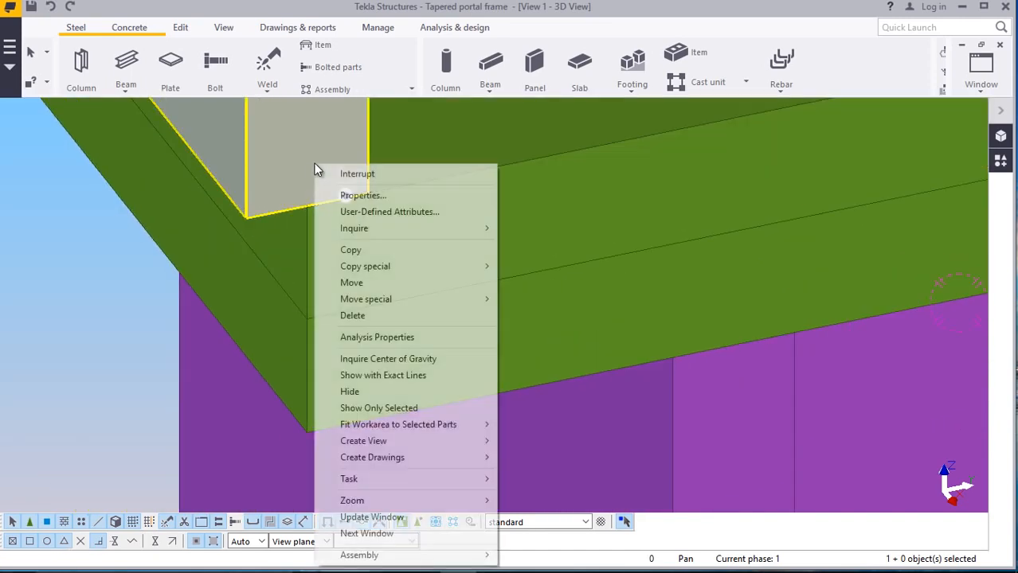
{"action": "left_click", "coordinate": [362, 280]}
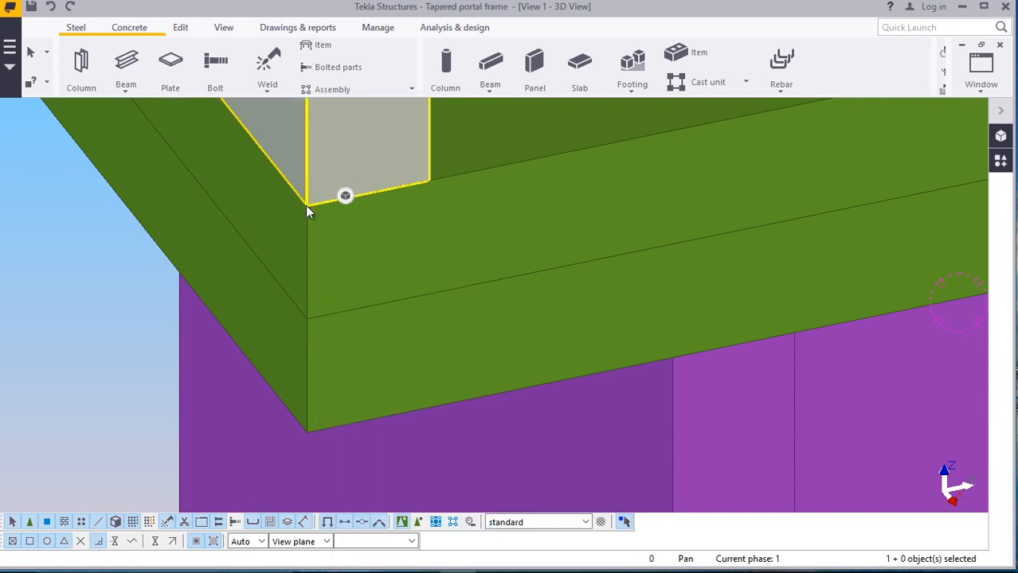
{"action": "left_click", "coordinate": [305, 205]}
Examine how the vertical plate and the two cap plates line up with the outer column flange
{"action": "scroll", "coordinate": [253, 239], "scroll_direction": "down", "scroll_amount": 5}
{"action": "scroll", "coordinate": [287, 273], "scroll_direction": "down", "scroll_amount": 6}
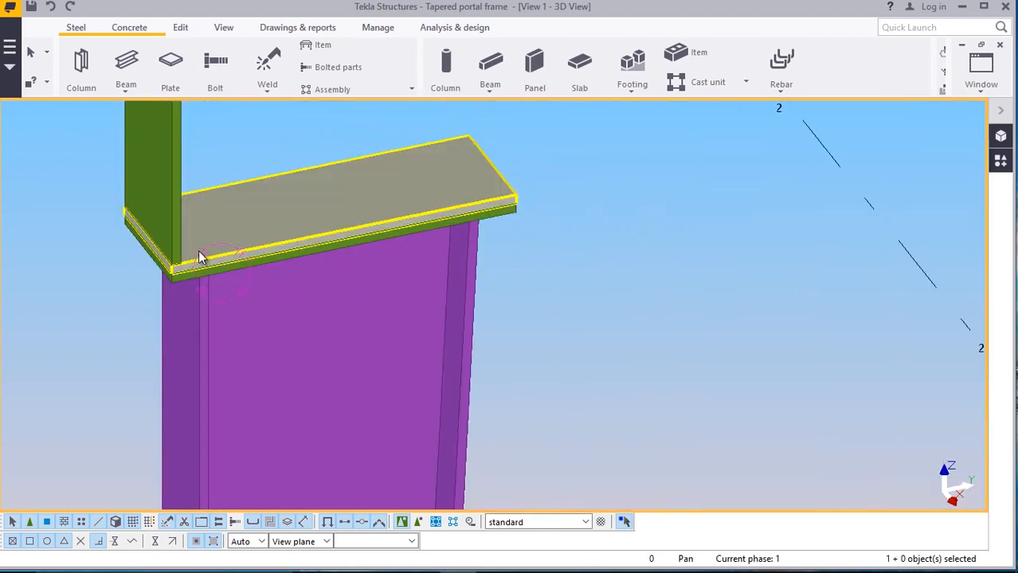
{"action": "left_click", "coordinate": [169, 255]}
{"action": "scroll", "coordinate": [166, 251], "scroll_direction": "up", "scroll_amount": 5}
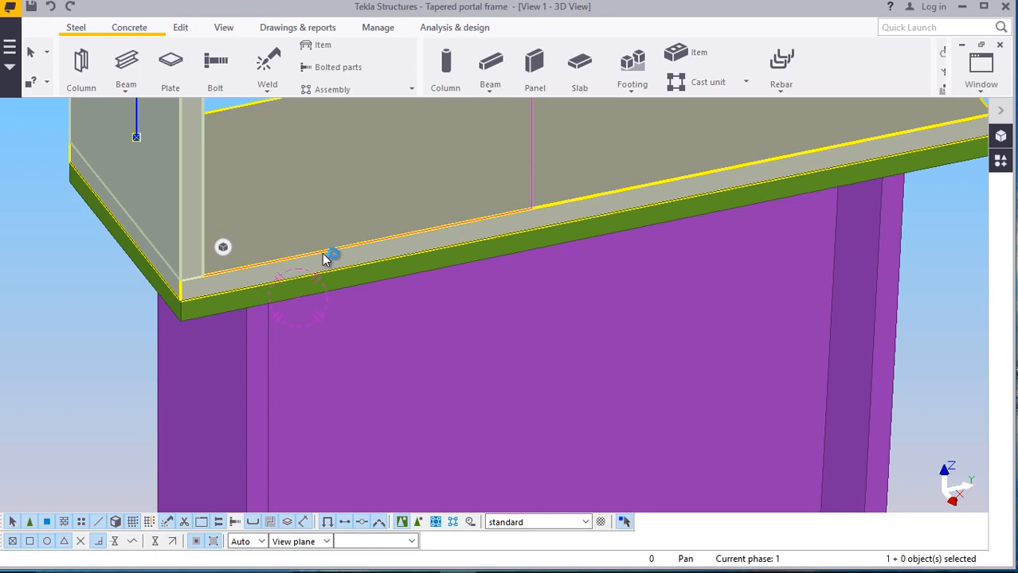
{"action": "scroll", "coordinate": [227, 296], "scroll_direction": "up", "scroll_amount": 1}
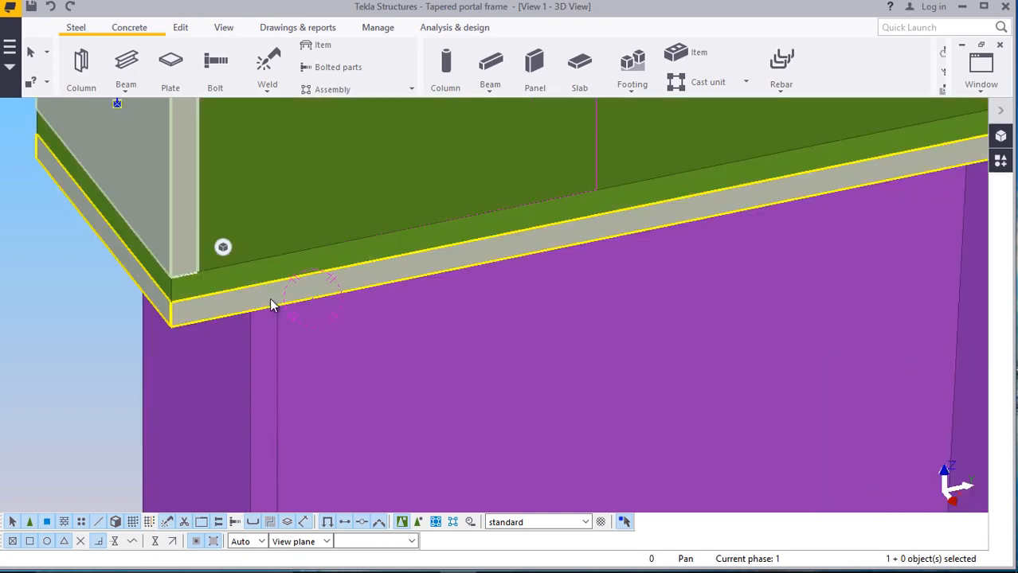
{"action": "scroll", "coordinate": [270, 296], "scroll_direction": "down", "scroll_amount": 3}
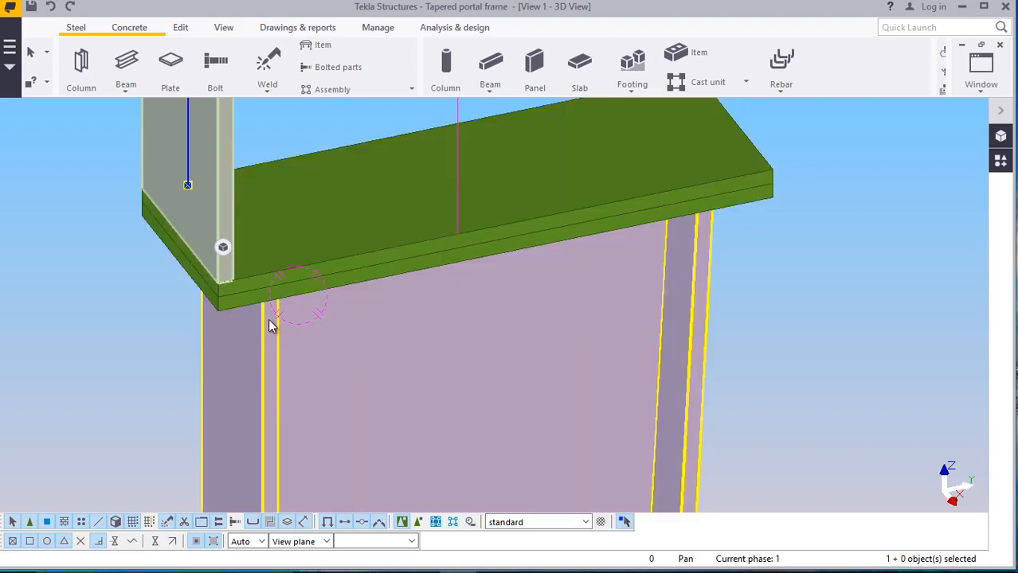
{"action": "scroll", "coordinate": [268, 315], "scroll_direction": "up", "scroll_amount": 2}
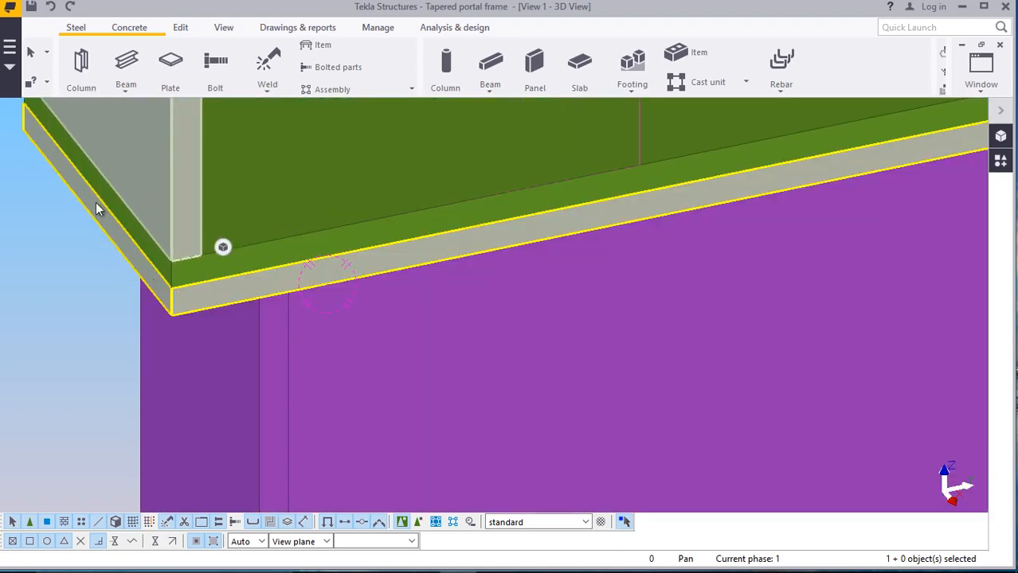
{"action": "left_click", "coordinate": [56, 239]}
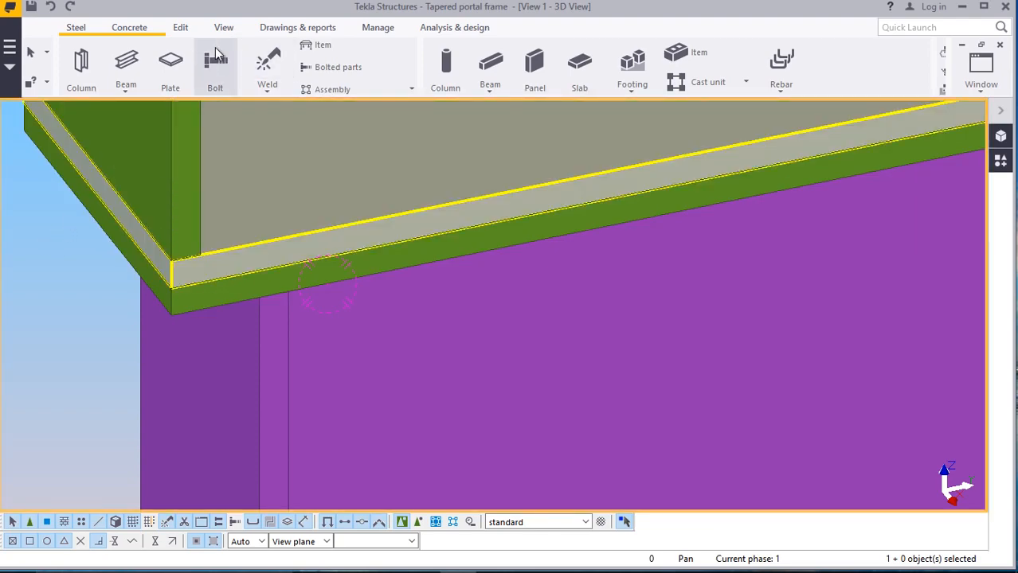
{"action": "left_click", "coordinate": [181, 28]}
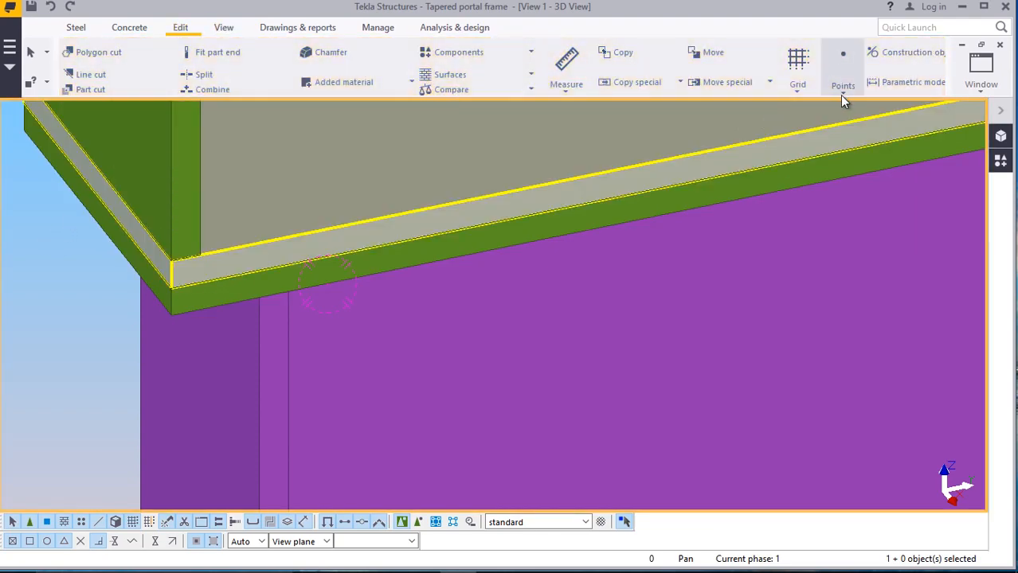
{"action": "left_click", "coordinate": [841, 95]}
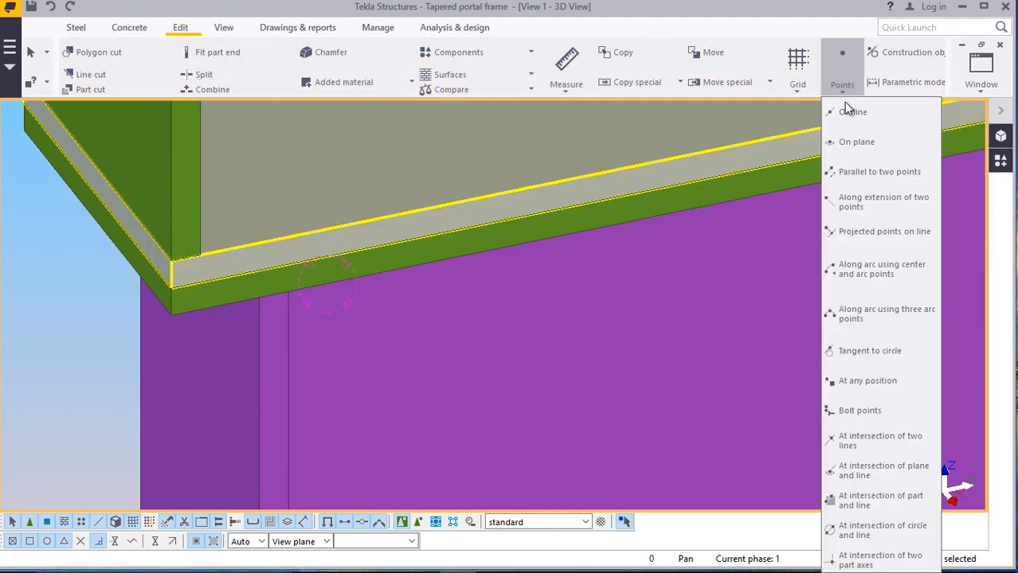
{"action": "left_click", "coordinate": [858, 384]}
{"action": "scroll", "coordinate": [259, 299], "scroll_direction": "up", "scroll_amount": 3}
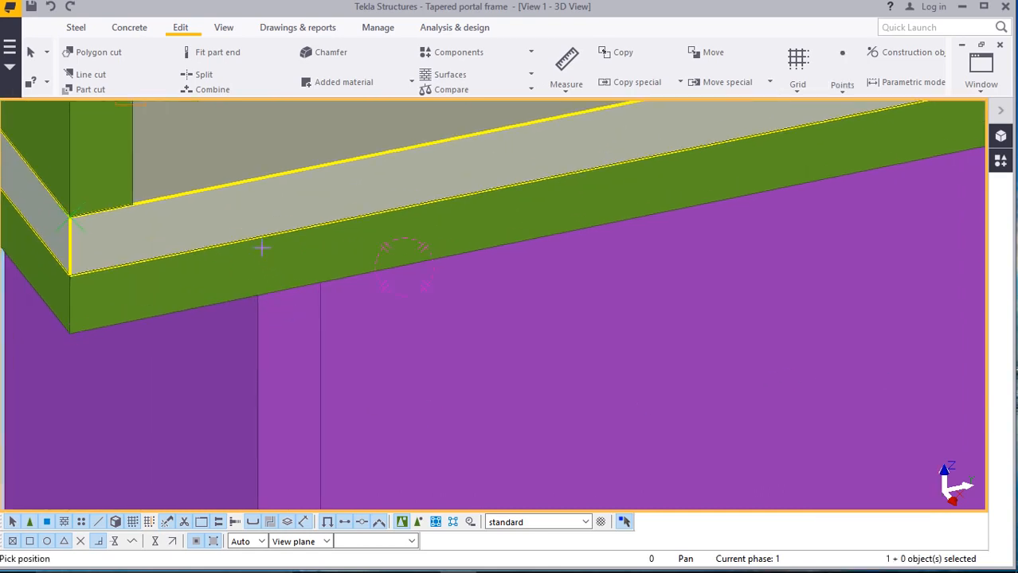
{"action": "scroll", "coordinate": [237, 297], "scroll_direction": "down", "scroll_amount": 1}
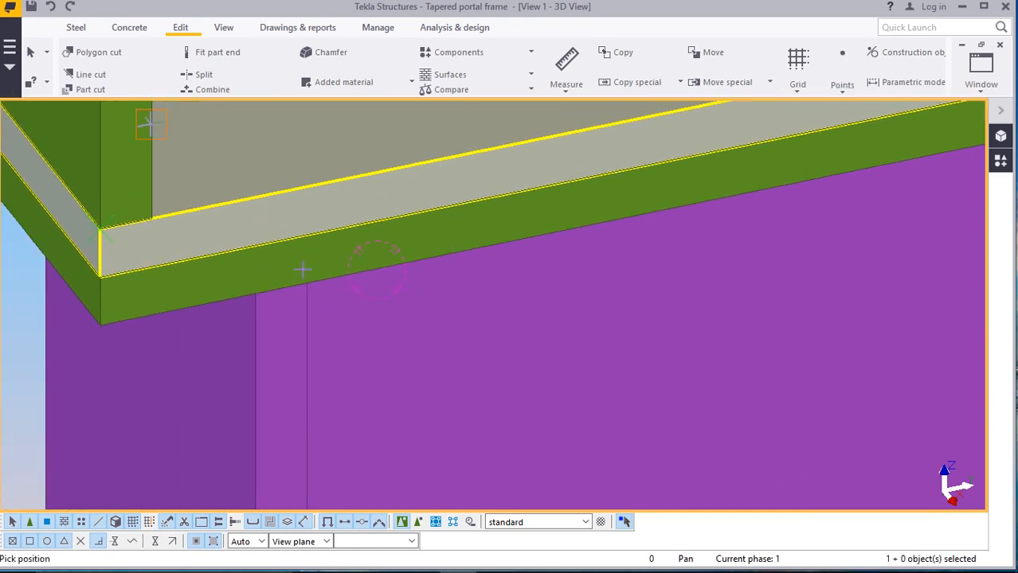
Place points at the column flange's top corner, on the lower cap plate's bottom edge, and directly above on the upper cap plate's top edge
{"action": "left_click", "coordinate": [227, 32]}
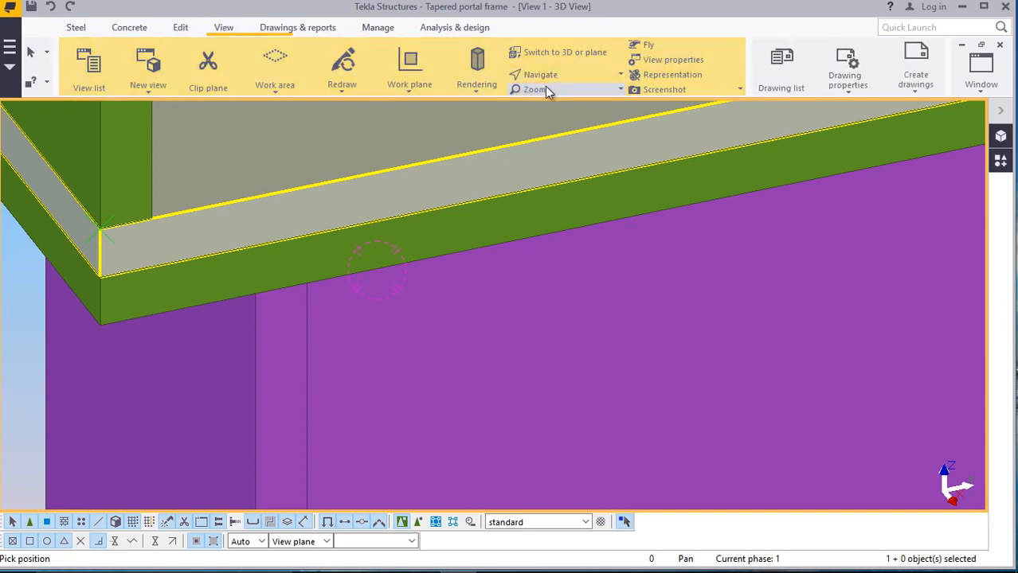
{"action": "left_click", "coordinate": [547, 75]}
{"action": "left_click", "coordinate": [560, 99]}
{"action": "left_click_drag", "start_coordinate": [281, 271], "coordinate": [268, 312]}
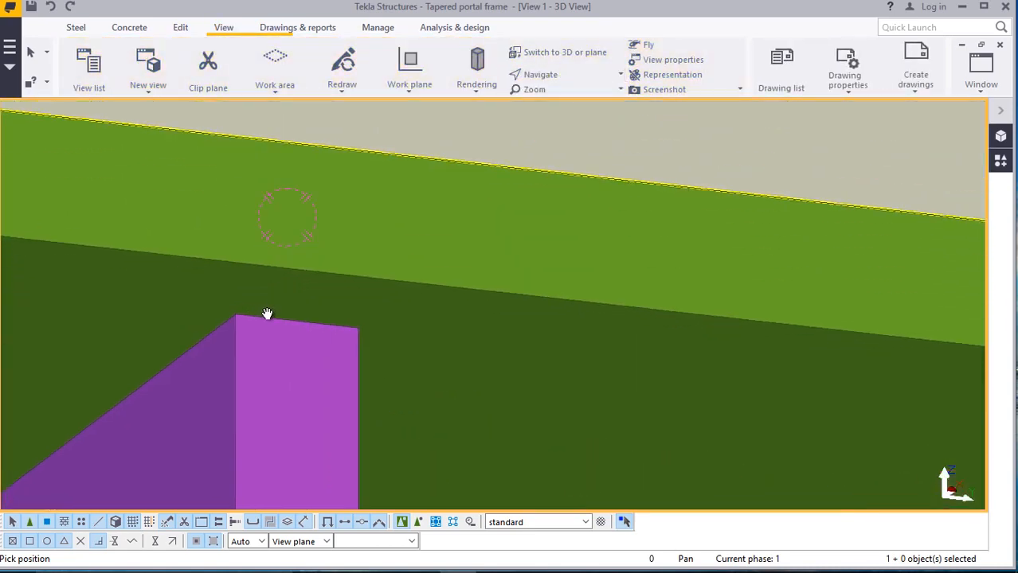
{"action": "right_click", "coordinate": [269, 313]}
{"action": "left_click", "coordinate": [309, 320]}
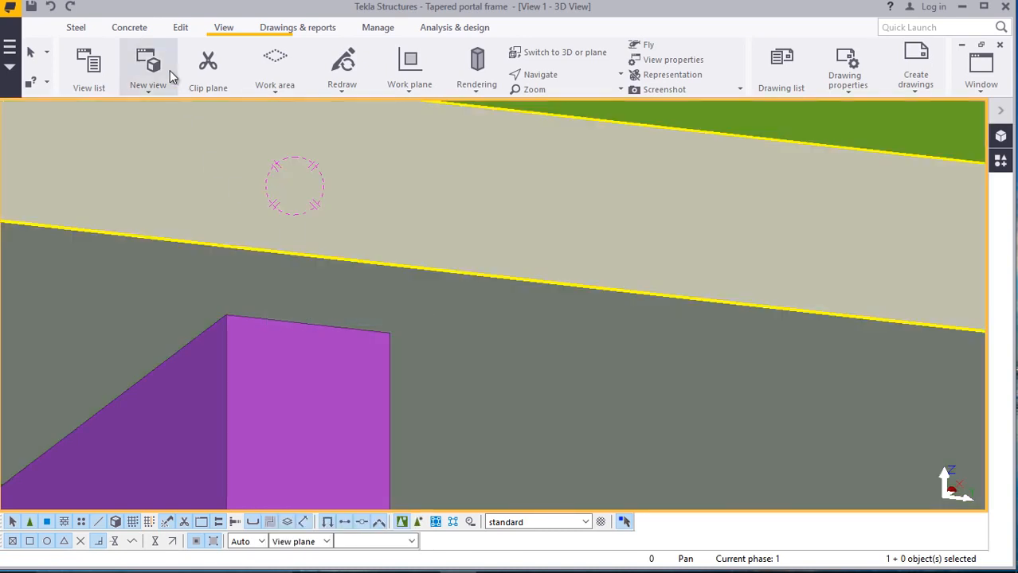
{"action": "left_click", "coordinate": [180, 28]}
{"action": "left_click", "coordinate": [839, 89]}
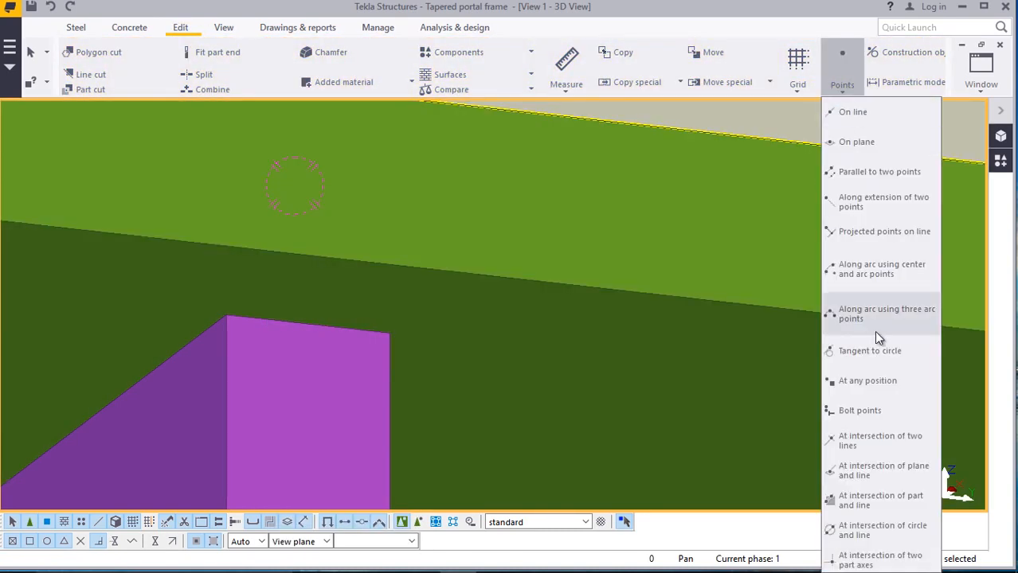
{"action": "left_click", "coordinate": [874, 383]}
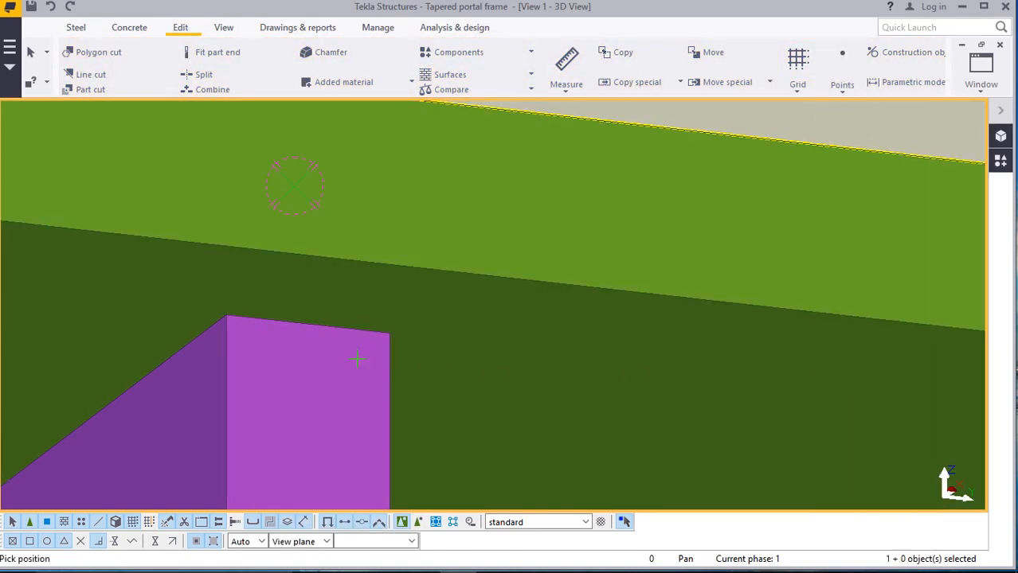
{"action": "left_click", "coordinate": [226, 315]}
{"action": "scroll", "coordinate": [321, 346], "scroll_direction": "down", "scroll_amount": 3}
{"action": "scroll", "coordinate": [377, 274], "scroll_direction": "down", "scroll_amount": 3}
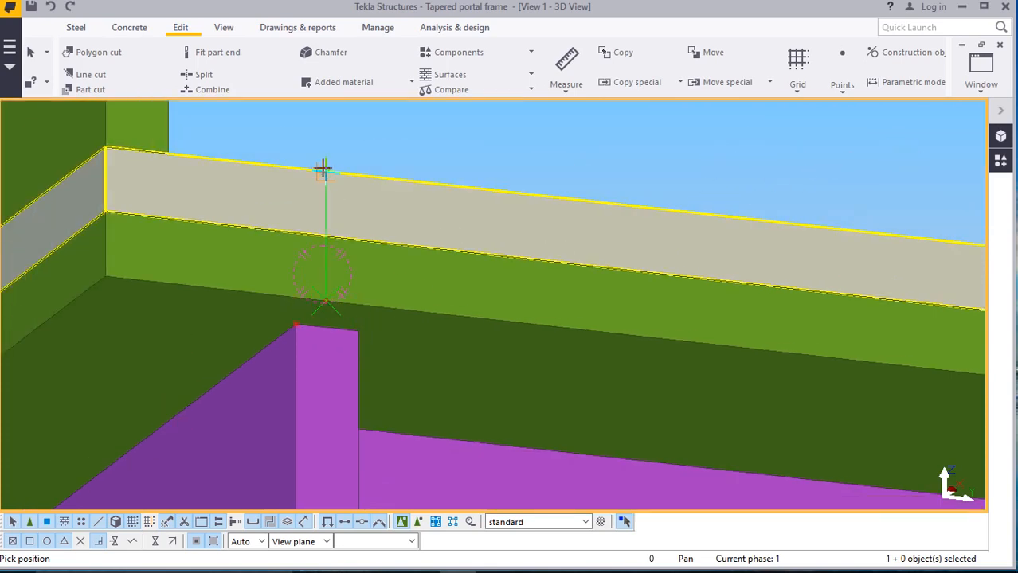
{"action": "right_click", "coordinate": [372, 155]}
{"action": "left_click", "coordinate": [410, 169]}
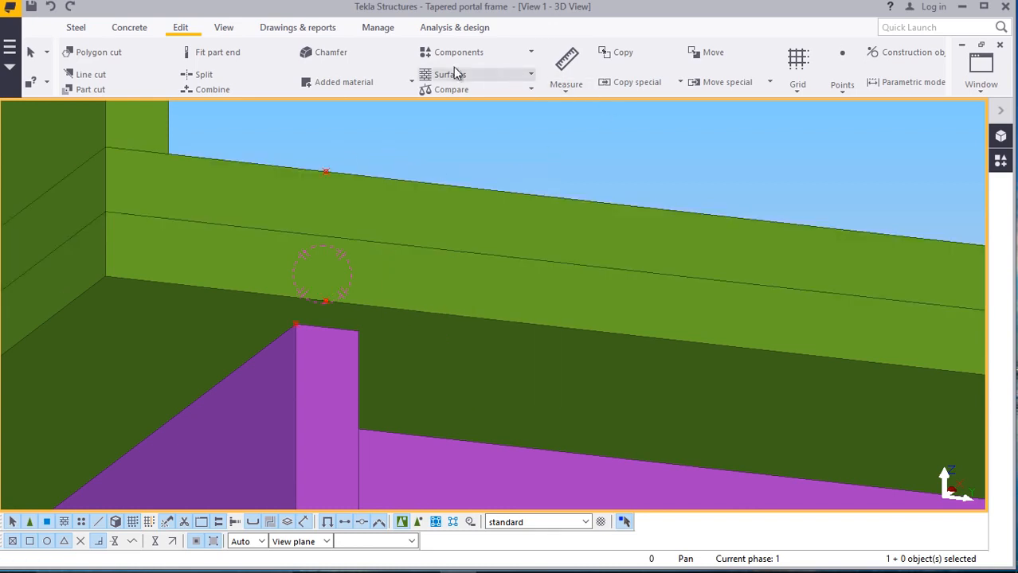
Set the view's centre of rotation at the point on the upper cap plate's top edge
{"action": "left_click", "coordinate": [223, 29]}
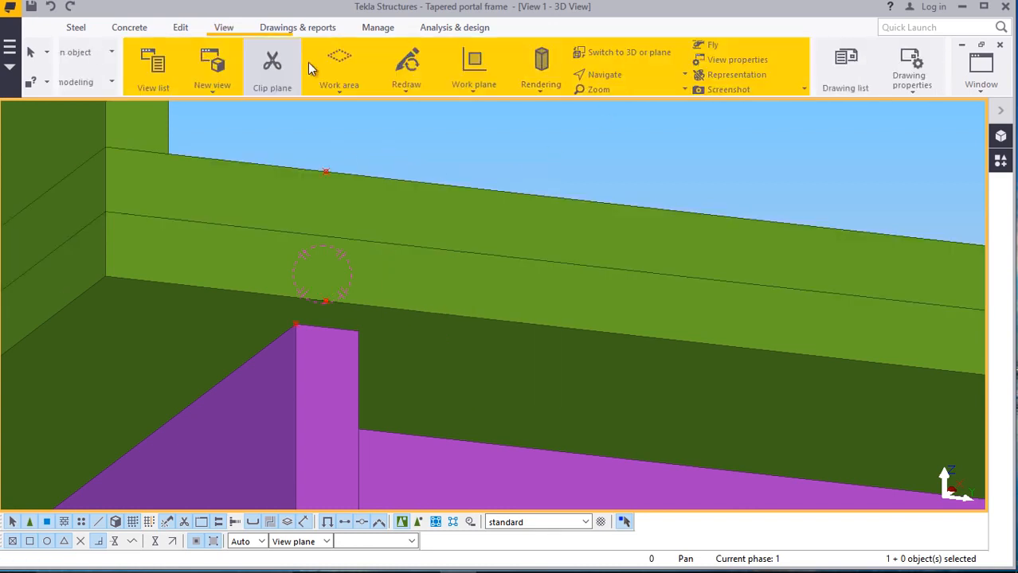
{"action": "left_click", "coordinate": [551, 75]}
{"action": "left_click", "coordinate": [564, 95]}
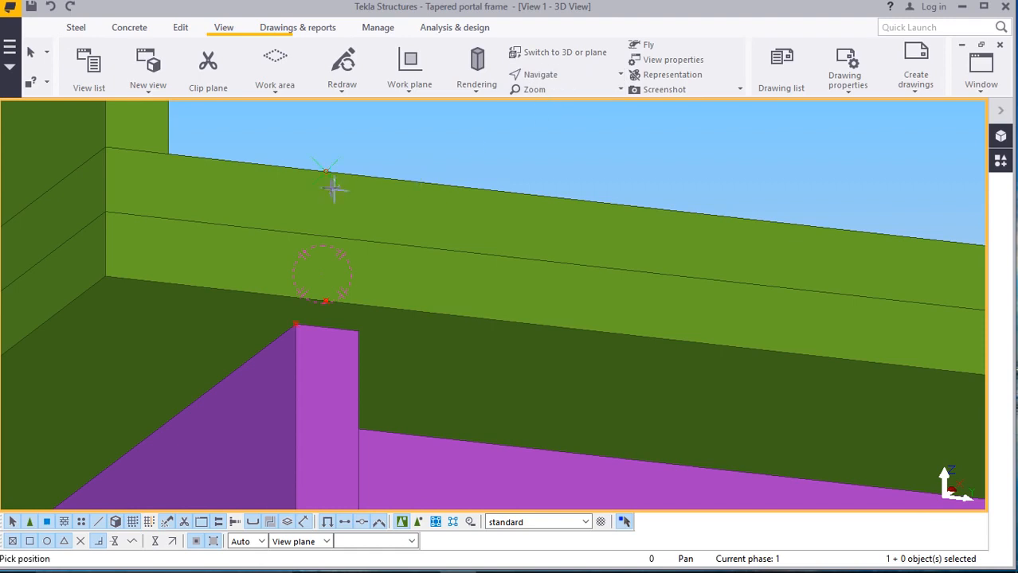
{"action": "middle_click_drag", "start_coordinate": [337, 189], "coordinate": [324, 333], "text": "ctrl"}
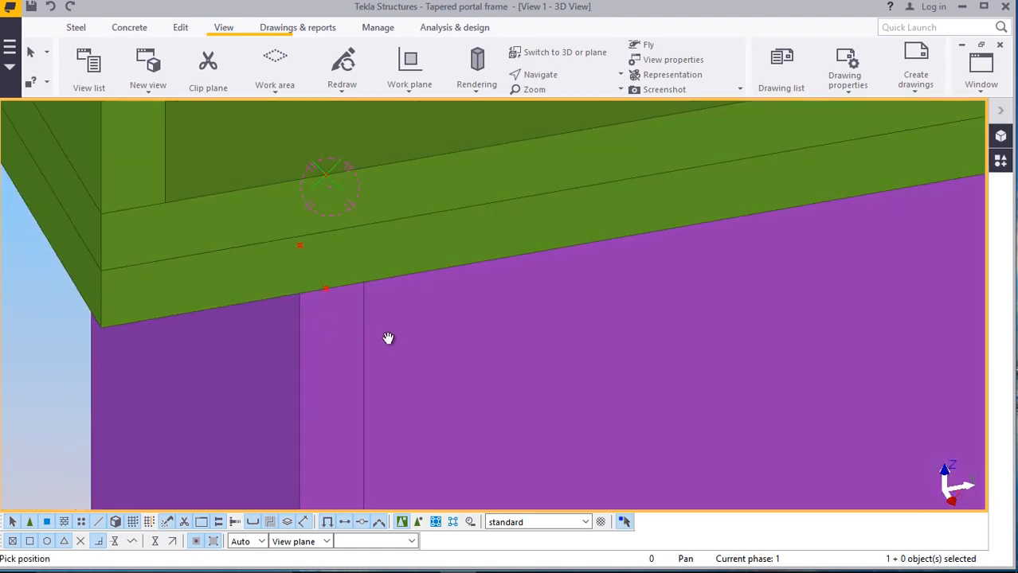
{"action": "scroll", "coordinate": [388, 337], "scroll_direction": "down", "scroll_amount": 2}
{"action": "middle_click_drag", "start_coordinate": [354, 253], "coordinate": [108, 227], "text": "ctrl"}
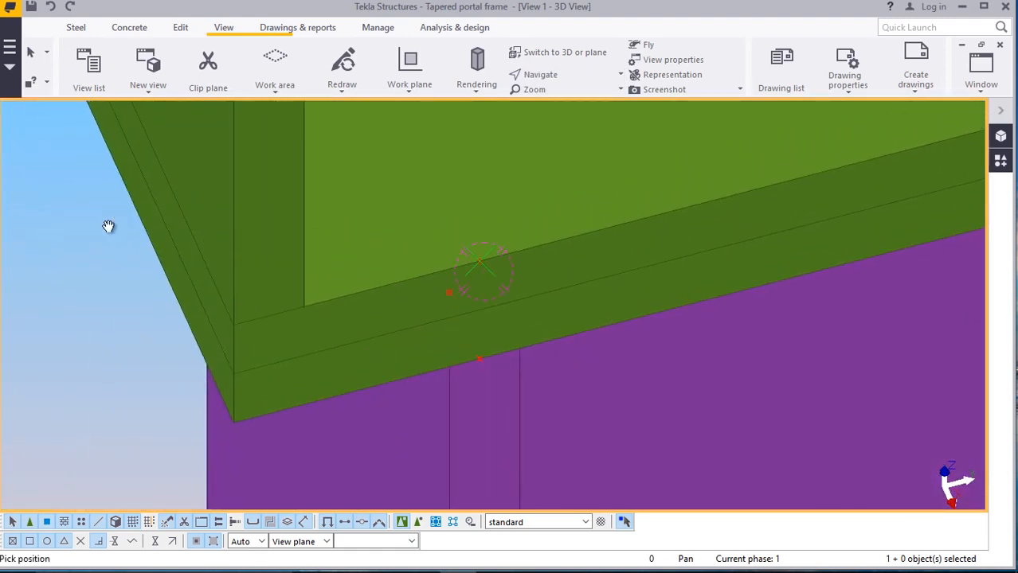
{"action": "scroll", "coordinate": [127, 227], "scroll_direction": "up", "scroll_amount": 1}
{"action": "right_click", "coordinate": [74, 196]}
{"action": "left_click", "coordinate": [99, 205]}
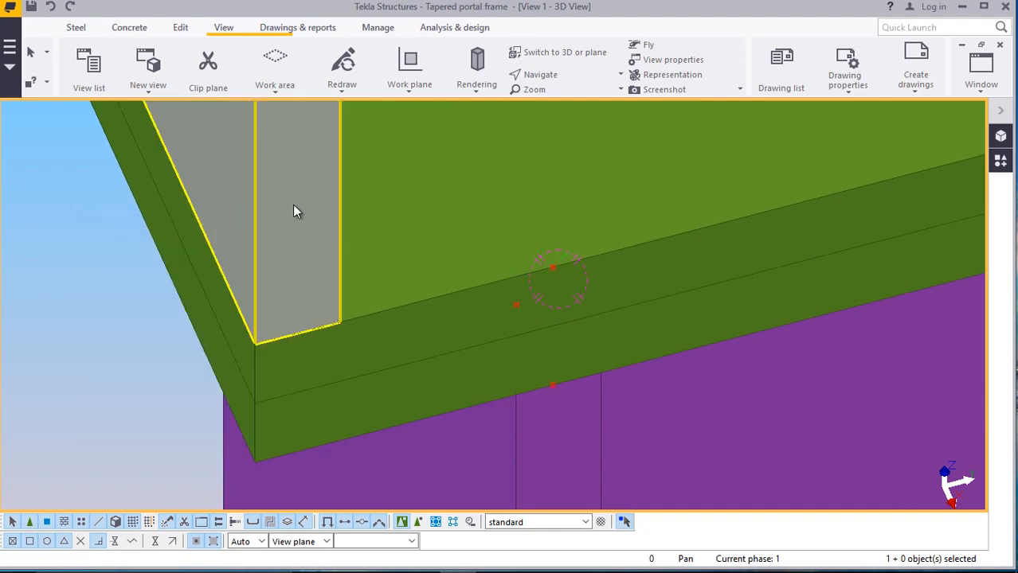
Move the vertical plate from its outer bottom corner to the point on the upper cap plate's top edge
{"action": "right_click", "coordinate": [295, 205]}
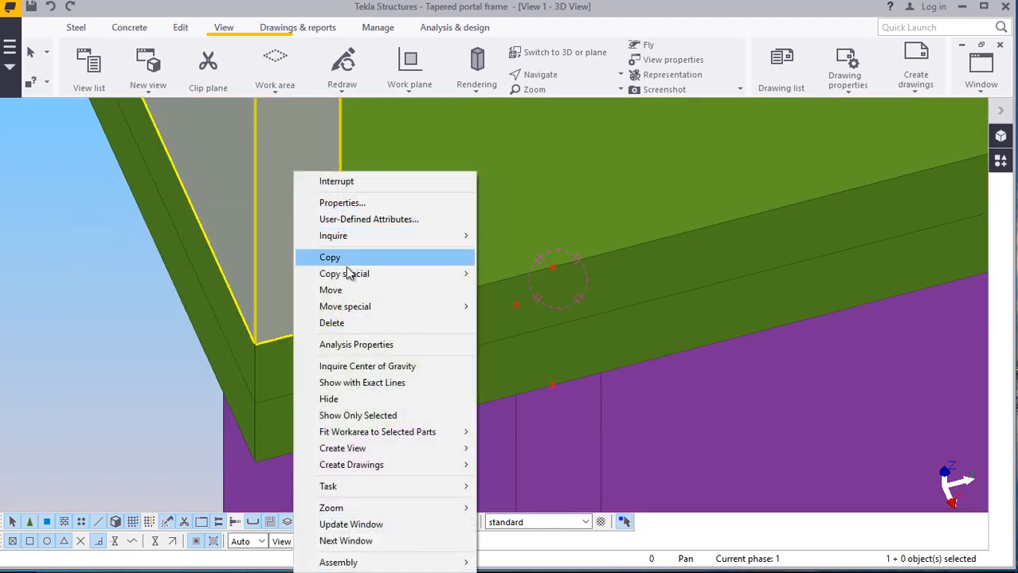
{"action": "left_click", "coordinate": [330, 290]}
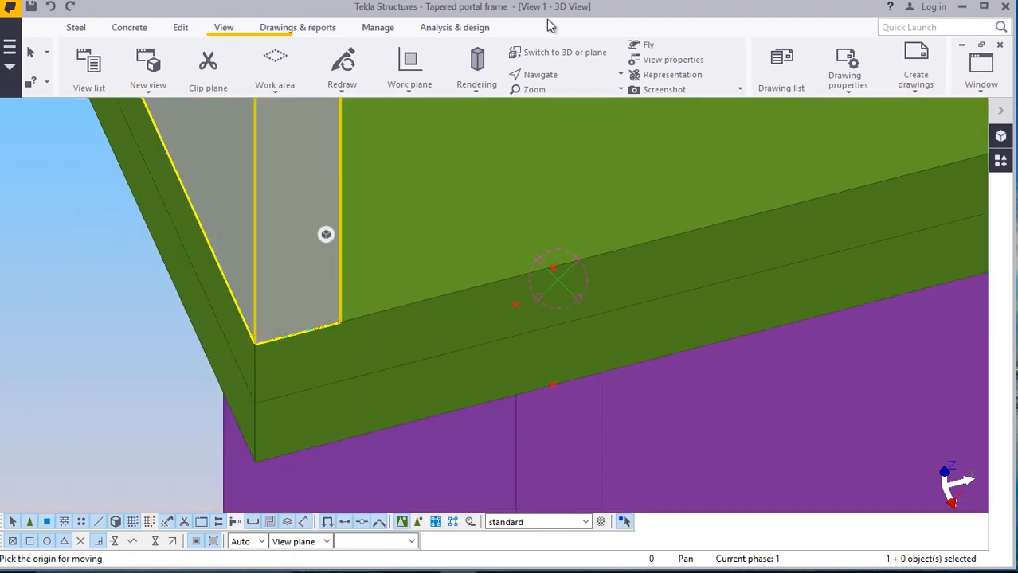
{"action": "scroll", "coordinate": [593, 259], "scroll_direction": "up", "scroll_amount": 3}
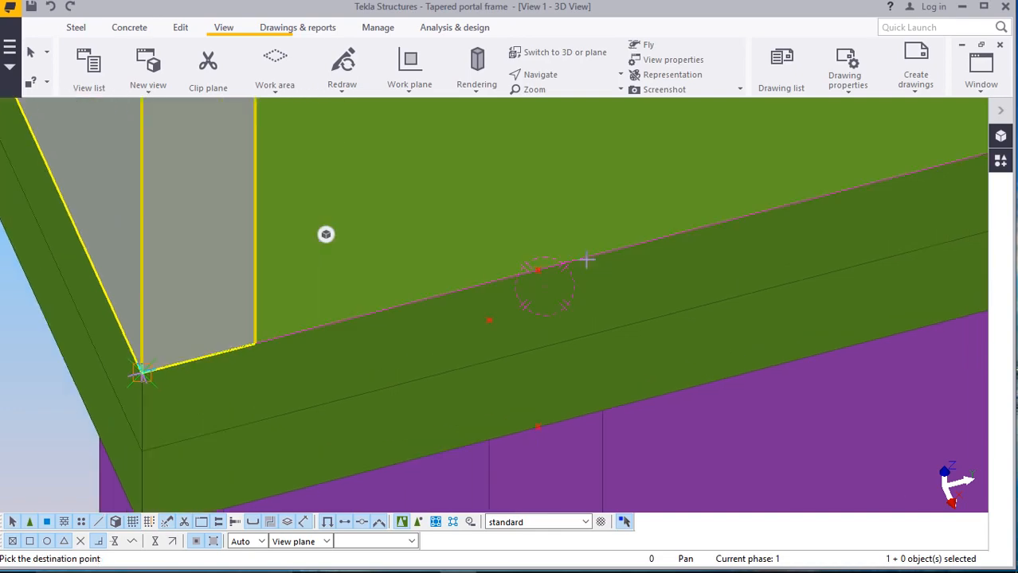
{"action": "left_click", "coordinate": [532, 270]}
{"action": "scroll", "coordinate": [386, 298], "scroll_direction": "down", "scroll_amount": 15}
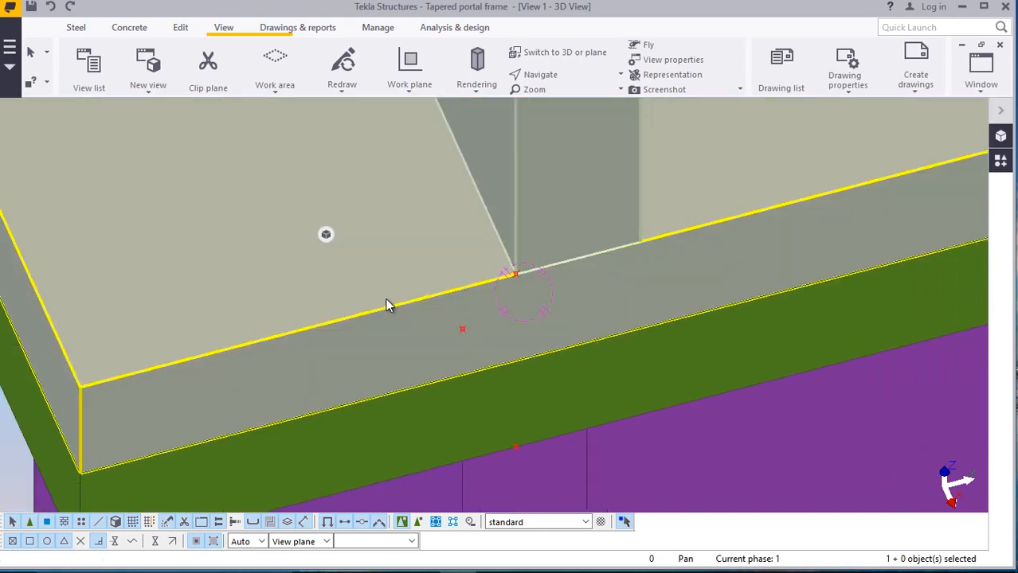
{"action": "scroll", "coordinate": [293, 378], "scroll_direction": "down", "scroll_amount": 10}
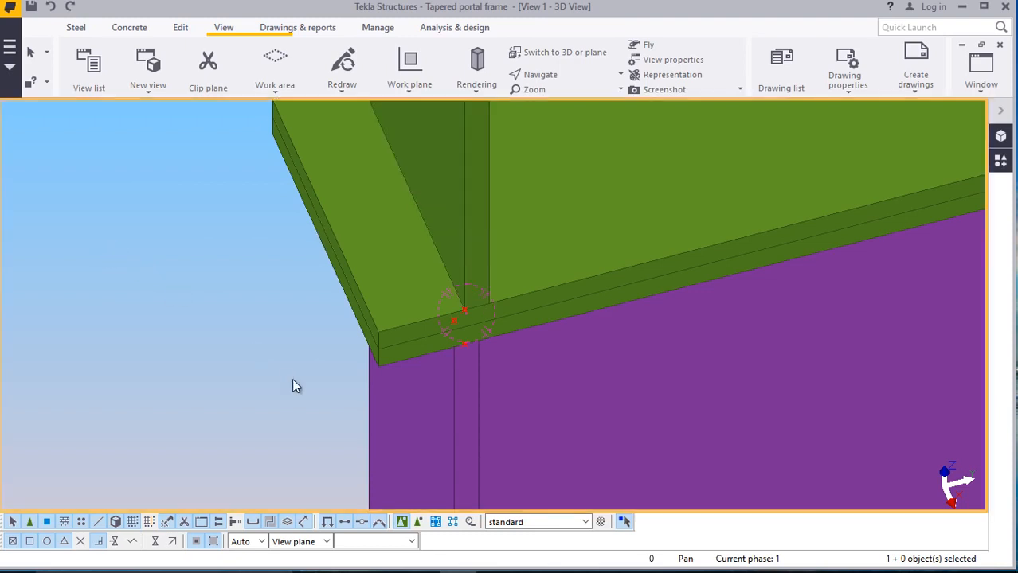
{"action": "scroll", "coordinate": [325, 314], "scroll_direction": "up", "scroll_amount": 2}
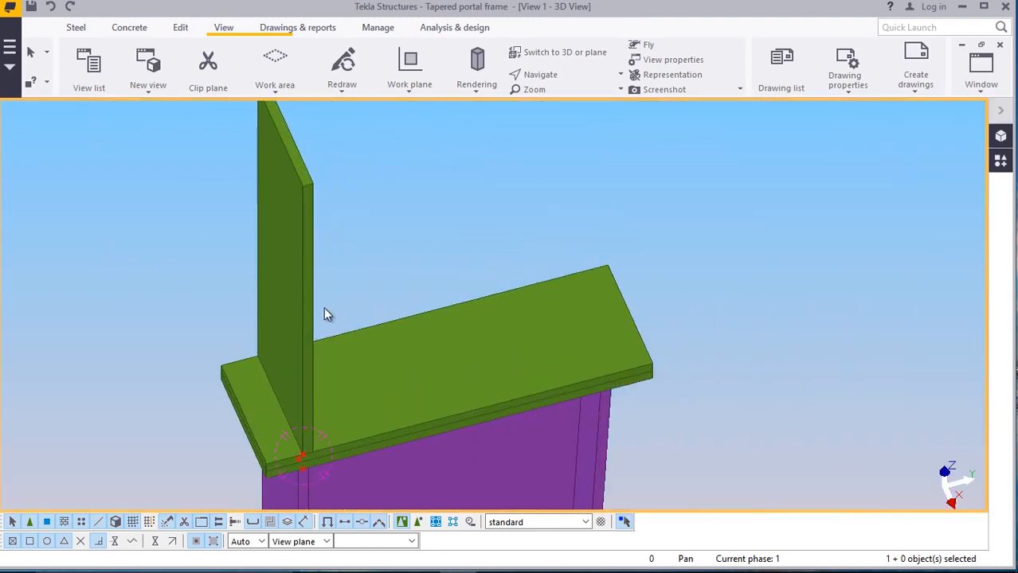
{"action": "scroll", "coordinate": [303, 306], "scroll_direction": "down", "scroll_amount": 3}
{"action": "scroll", "coordinate": [273, 348], "scroll_direction": "up", "scroll_amount": 8}
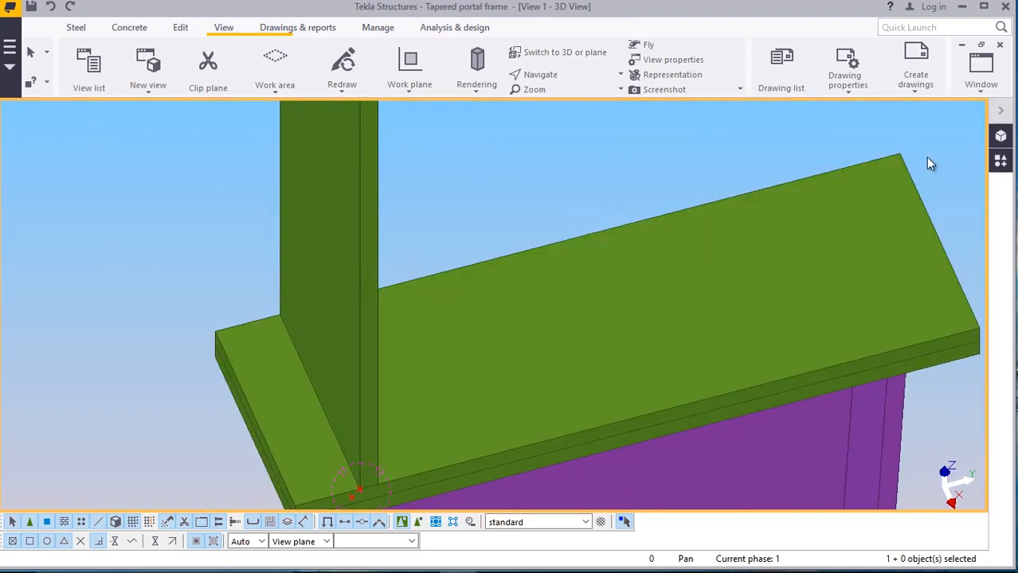
Switch to the Grid G elevation and bring the whole grid from line 1 to line 5 into view
{"action": "left_click", "coordinate": [981, 86]}
{"action": "left_click", "coordinate": [937, 200]}
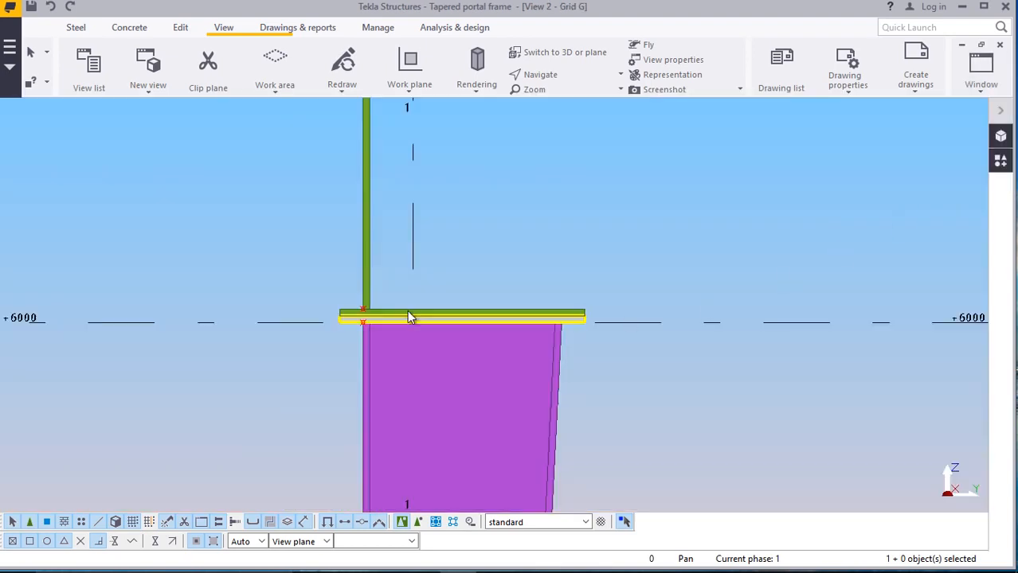
{"action": "scroll", "coordinate": [229, 356], "scroll_direction": "down", "scroll_amount": 6}
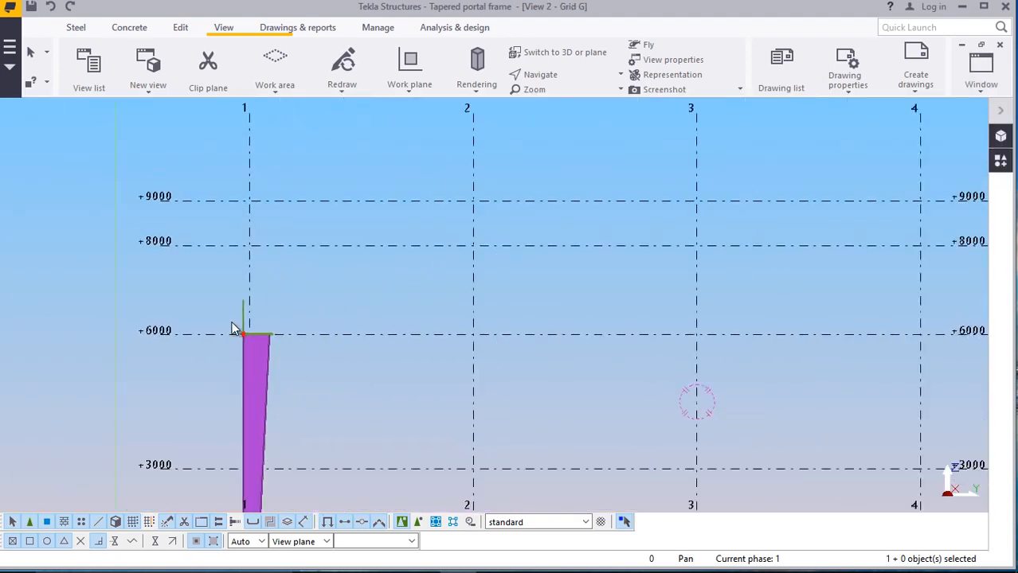
{"action": "scroll", "coordinate": [238, 306], "scroll_direction": "down", "scroll_amount": 1}
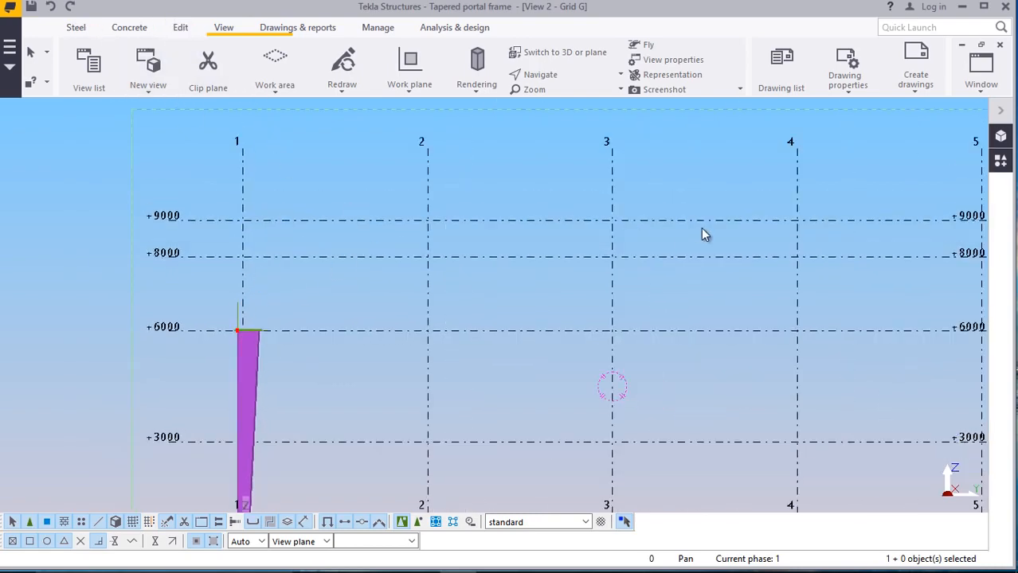
{"action": "scroll", "coordinate": [557, 283], "scroll_direction": "down", "scroll_amount": 2}
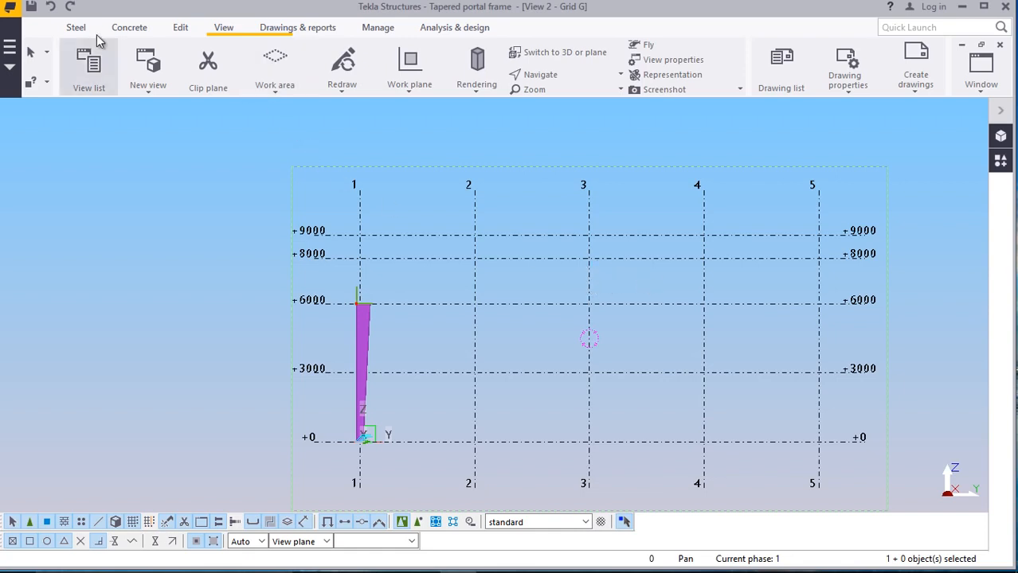
Draw a construction line from the vertical plate's outer top corner to the intersection of grid line 3 and the +8000 level
{"action": "left_click", "coordinate": [181, 28]}
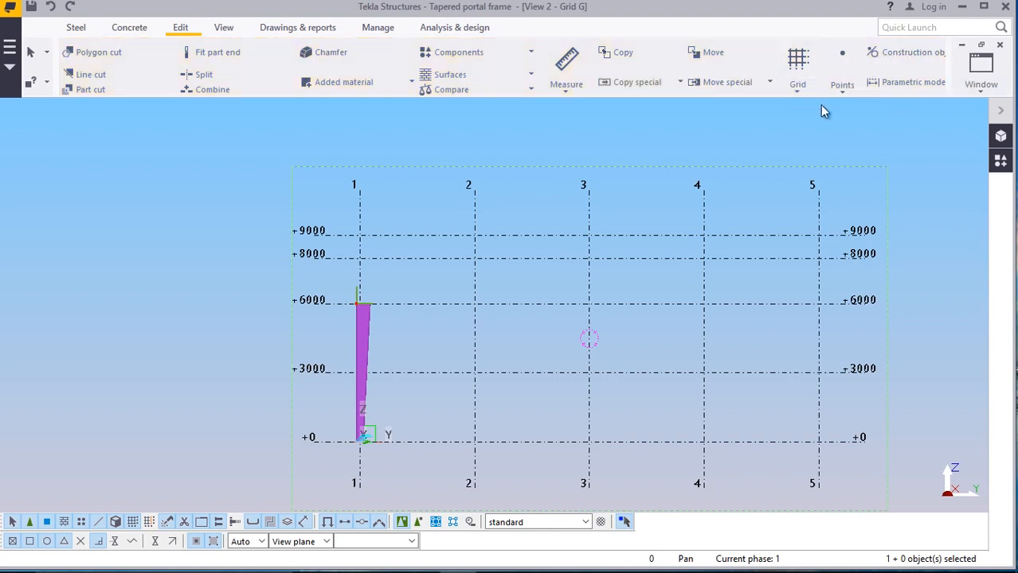
{"action": "scroll", "coordinate": [705, 69], "scroll_direction": "down", "scroll_amount": 4}
{"action": "left_click", "coordinate": [798, 56]}
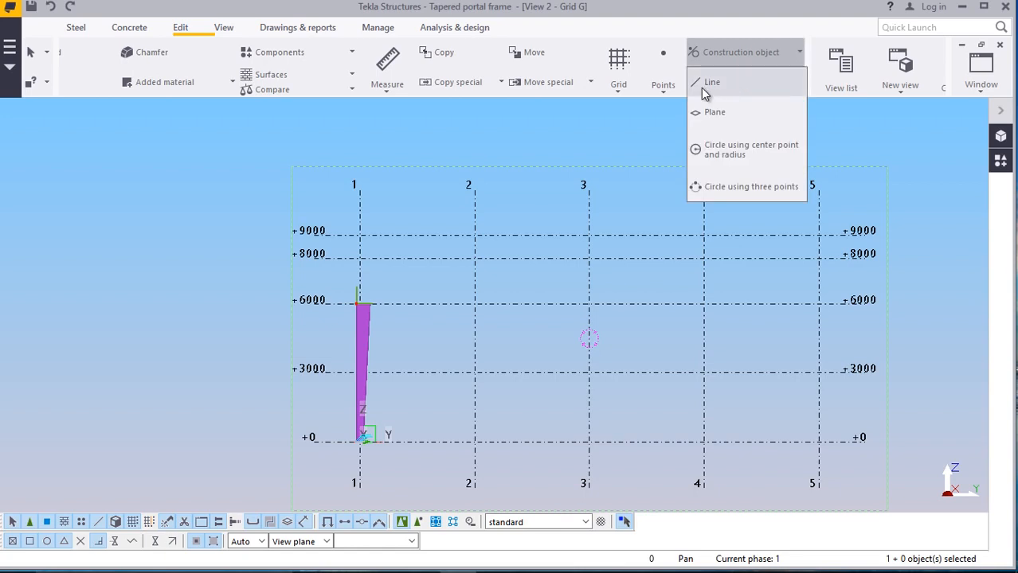
{"action": "left_click", "coordinate": [700, 87]}
{"action": "scroll", "coordinate": [338, 266], "scroll_direction": "up", "scroll_amount": 2}
{"action": "scroll", "coordinate": [364, 296], "scroll_direction": "up", "scroll_amount": 5}
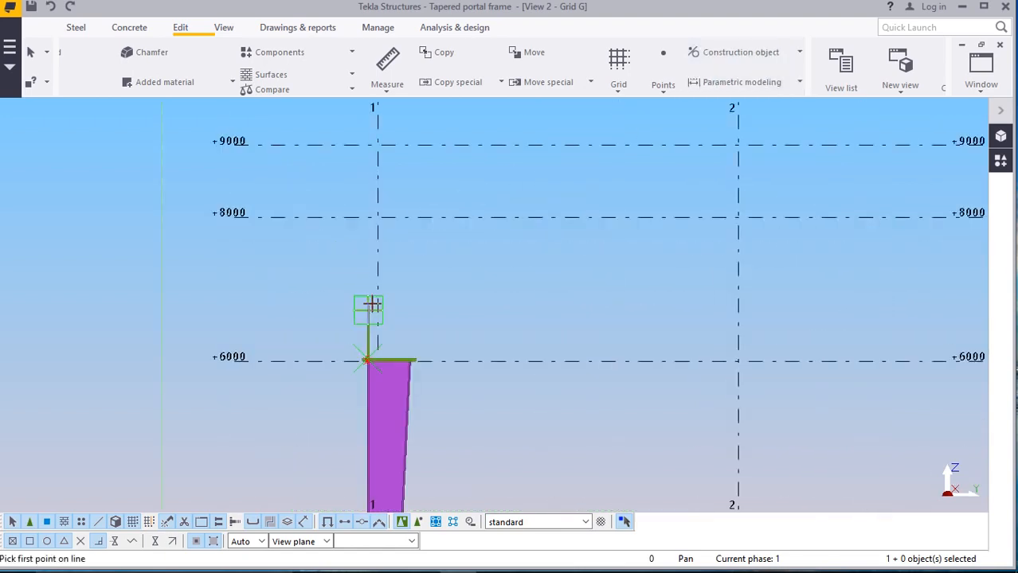
{"action": "scroll", "coordinate": [368, 291], "scroll_direction": "up", "scroll_amount": 5}
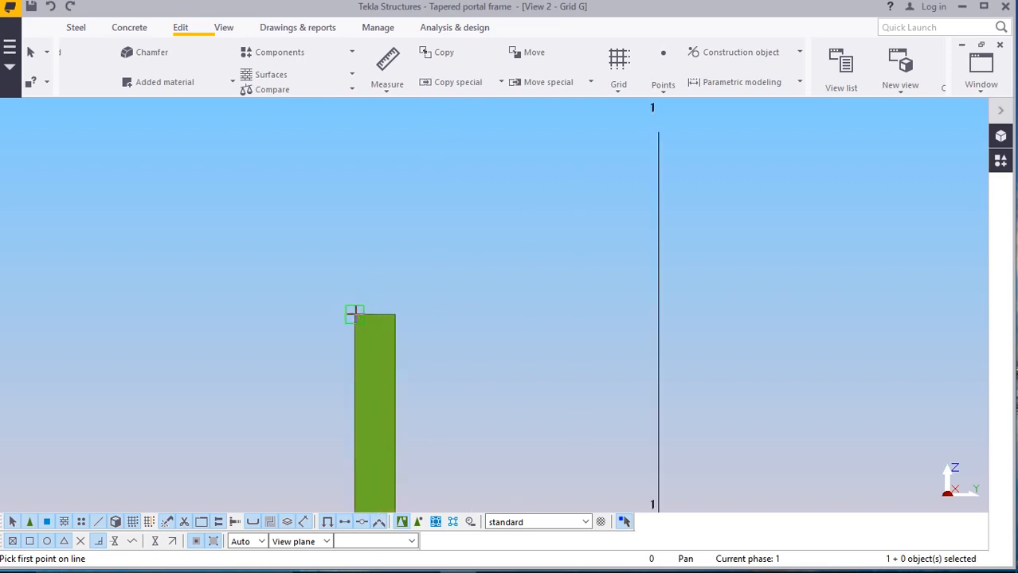
{"action": "left_click", "coordinate": [355, 315]}
{"action": "scroll", "coordinate": [247, 318], "scroll_direction": "down", "scroll_amount": 6}
{"action": "scroll", "coordinate": [240, 311], "scroll_direction": "down", "scroll_amount": 6}
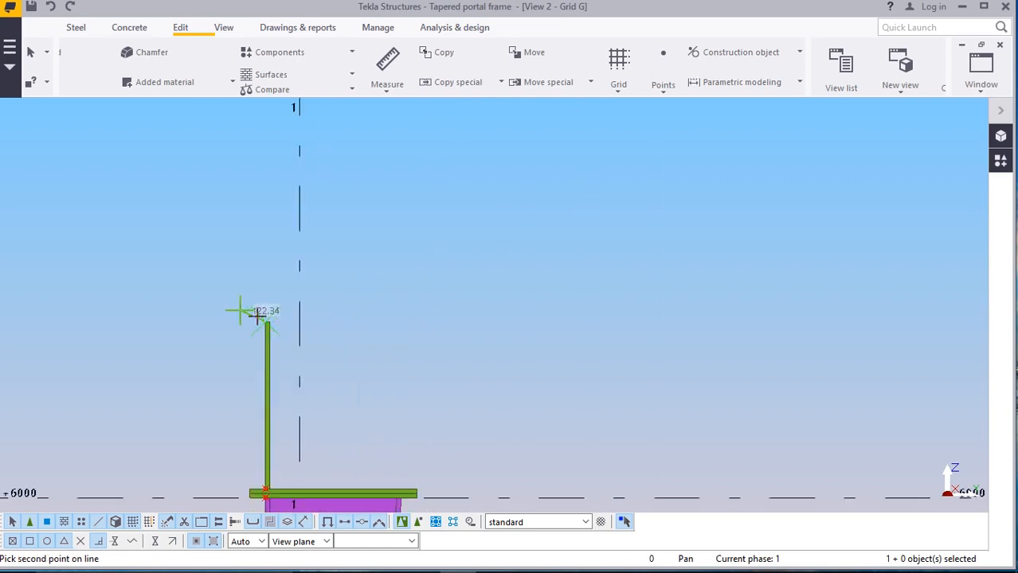
{"action": "scroll", "coordinate": [637, 281], "scroll_direction": "up", "scroll_amount": 2}
{"action": "scroll", "coordinate": [638, 263], "scroll_direction": "up", "scroll_amount": 2}
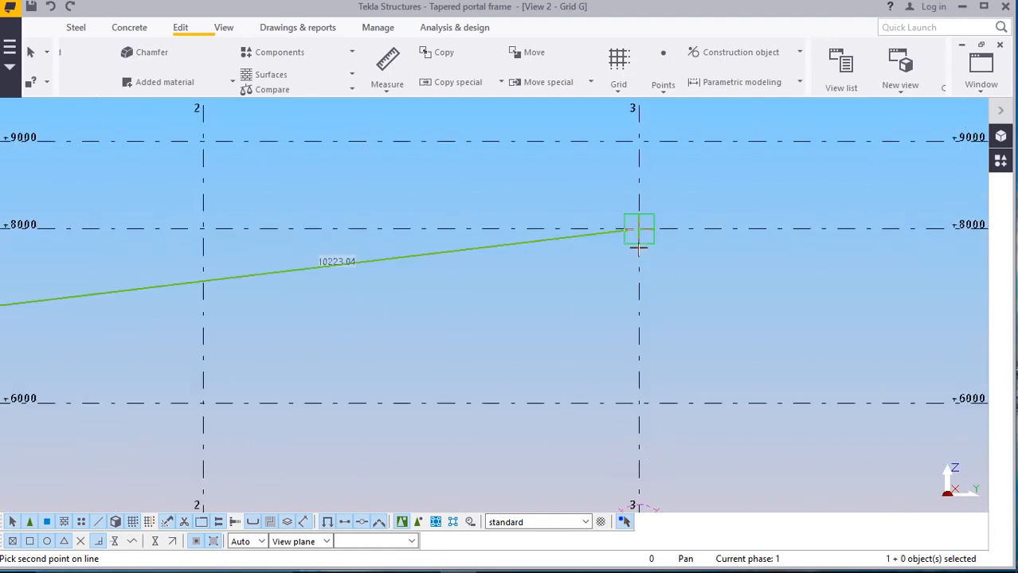
{"action": "scroll", "coordinate": [633, 223], "scroll_direction": "down", "scroll_amount": 4}
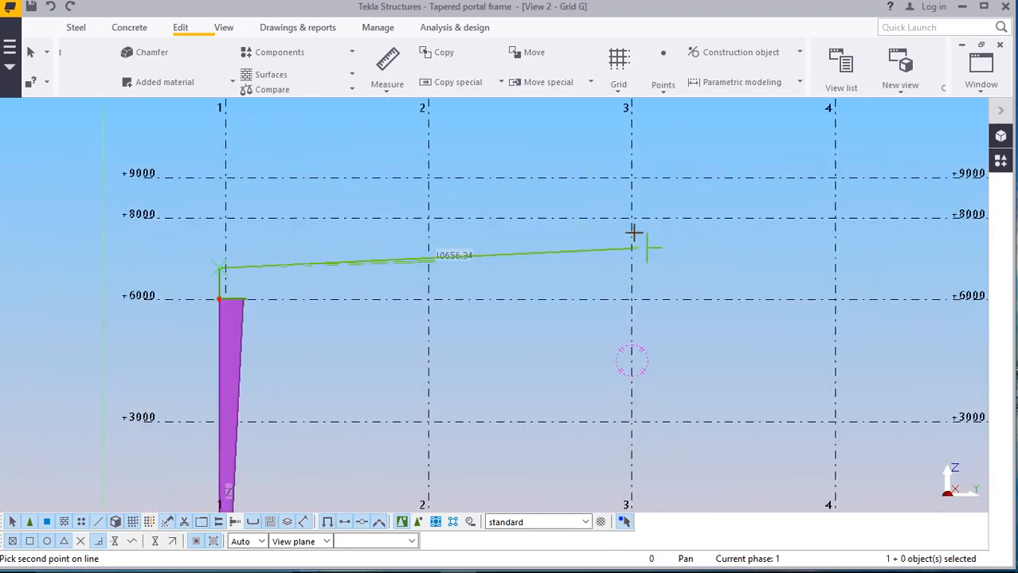
{"action": "scroll", "coordinate": [632, 220], "scroll_direction": "up", "scroll_amount": 3}
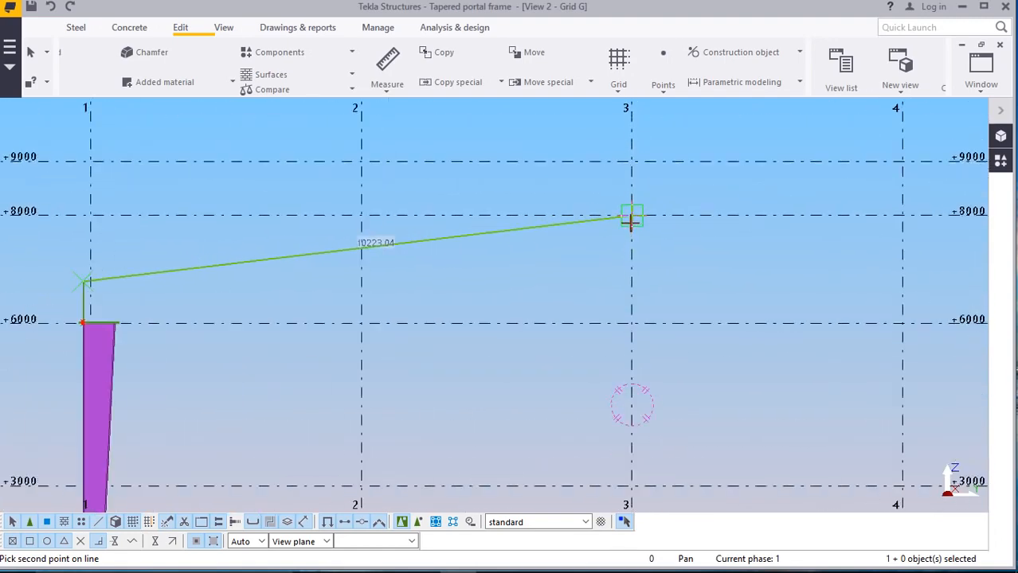
{"action": "right_click", "coordinate": [688, 175]}
{"action": "left_click", "coordinate": [739, 179]}
{"action": "scroll", "coordinate": [696, 266], "scroll_direction": "down", "scroll_amount": 4}
{"action": "scroll", "coordinate": [378, 263], "scroll_direction": "up", "scroll_amount": 4}
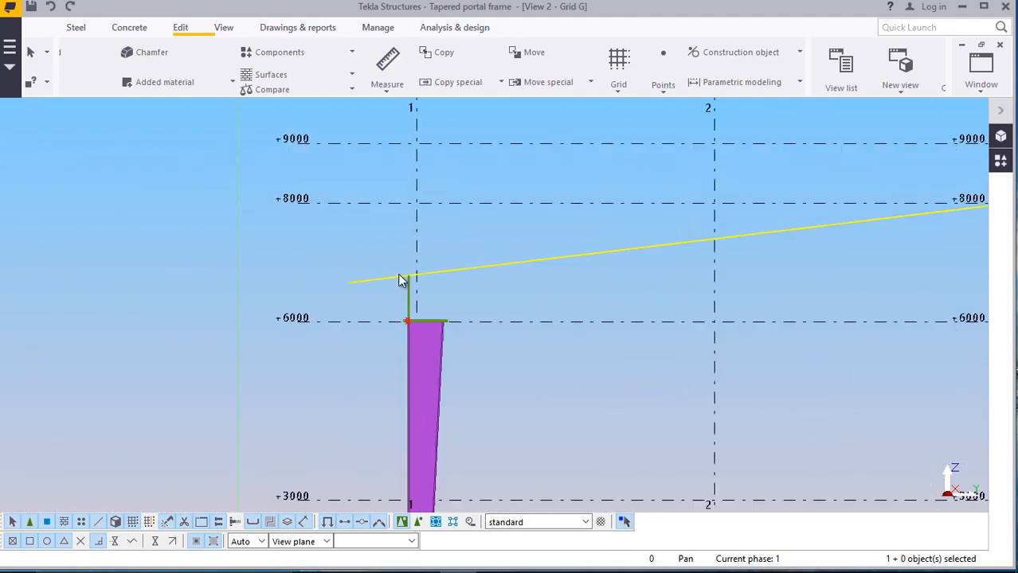
{"action": "scroll", "coordinate": [402, 281], "scroll_direction": "up", "scroll_amount": 6}
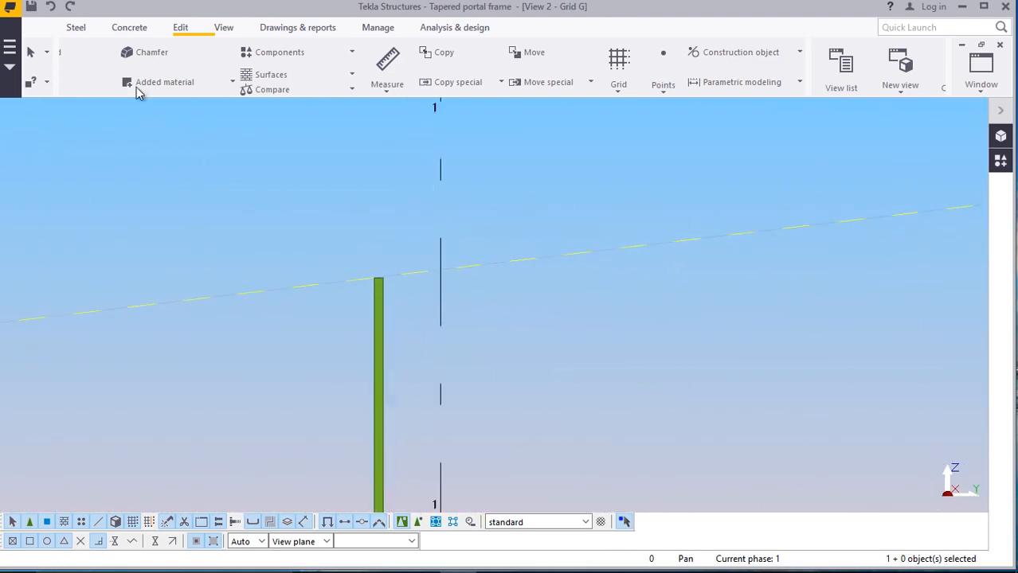
{"action": "left_click", "coordinate": [74, 29]}
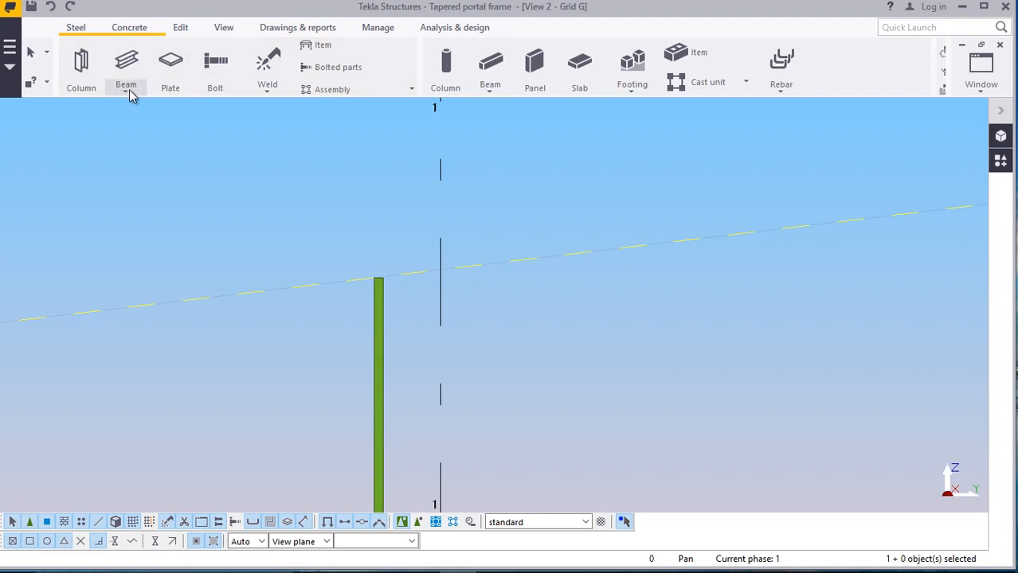
{"action": "left_click", "coordinate": [131, 94]}
{"action": "left_click", "coordinate": [143, 109]}
{"action": "scroll", "coordinate": [382, 283], "scroll_direction": "up", "scroll_amount": 3}
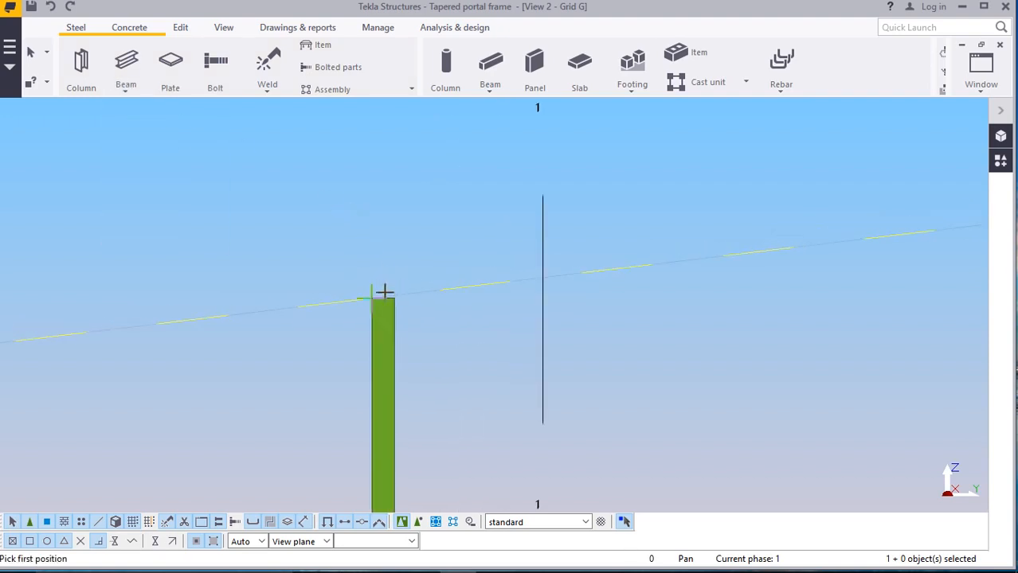
{"action": "scroll", "coordinate": [384, 291], "scroll_direction": "up", "scroll_amount": 2}
{"action": "left_click", "coordinate": [358, 309]}
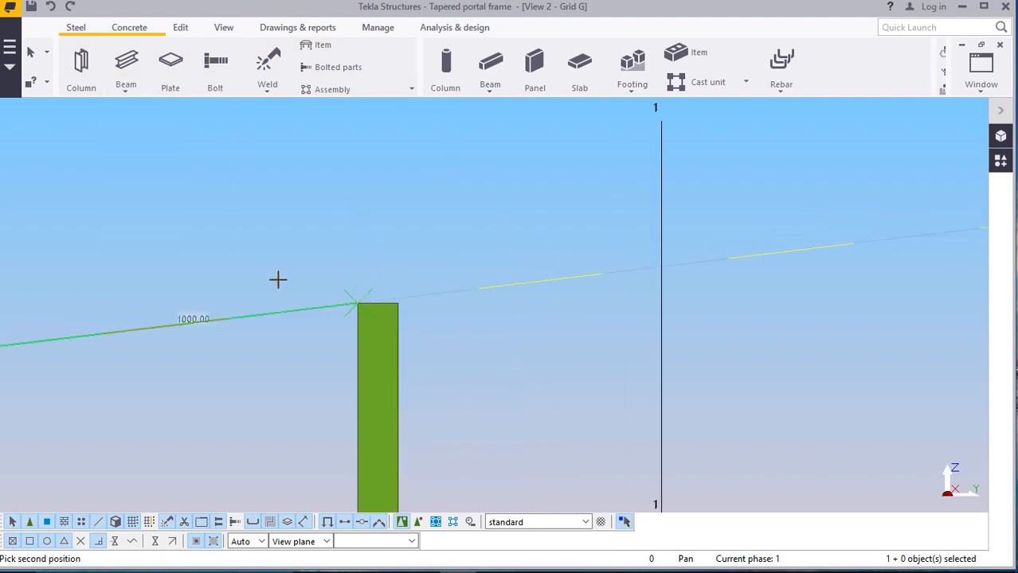
{"action": "scroll", "coordinate": [277, 277], "scroll_direction": "down", "scroll_amount": 2}
{"action": "right_click", "coordinate": [342, 184]}
{"action": "left_click", "coordinate": [406, 193]}
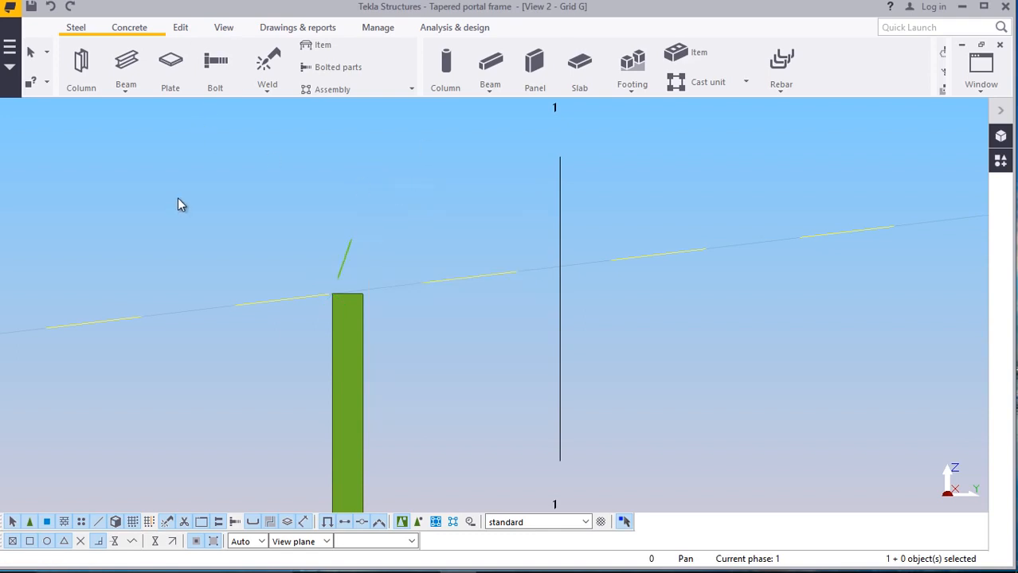
Create a 4000 mm steel beam from the vertical plate's outer top corner along the construction line towards grid line 3 at +8000
{"action": "left_click", "coordinate": [123, 91]}
{"action": "left_click", "coordinate": [143, 109]}
{"action": "scroll", "coordinate": [331, 314], "scroll_direction": "up", "scroll_amount": 3}
{"action": "scroll", "coordinate": [338, 287], "scroll_direction": "up", "scroll_amount": 4}
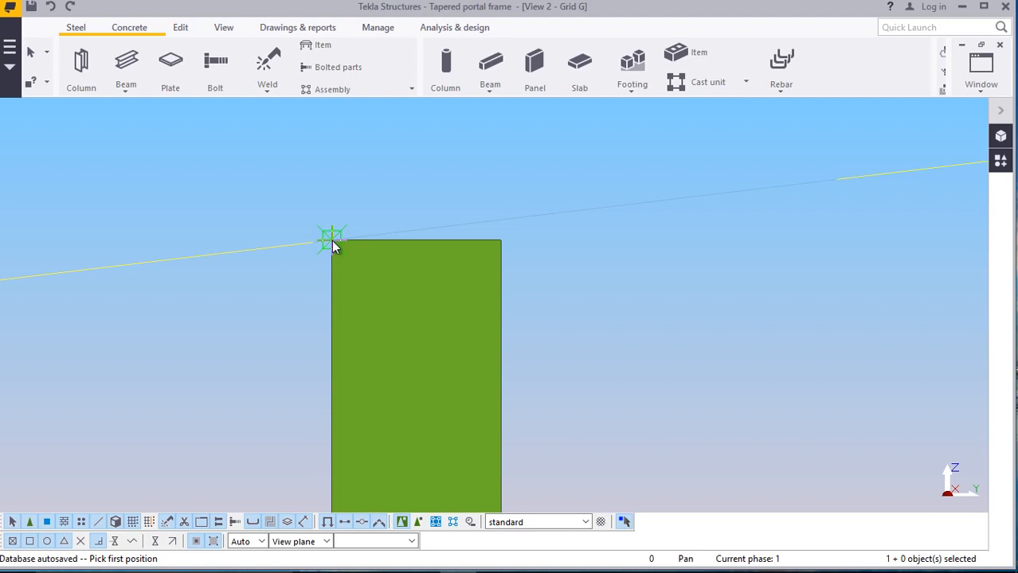
{"action": "scroll", "coordinate": [268, 360], "scroll_direction": "down", "scroll_amount": 8}
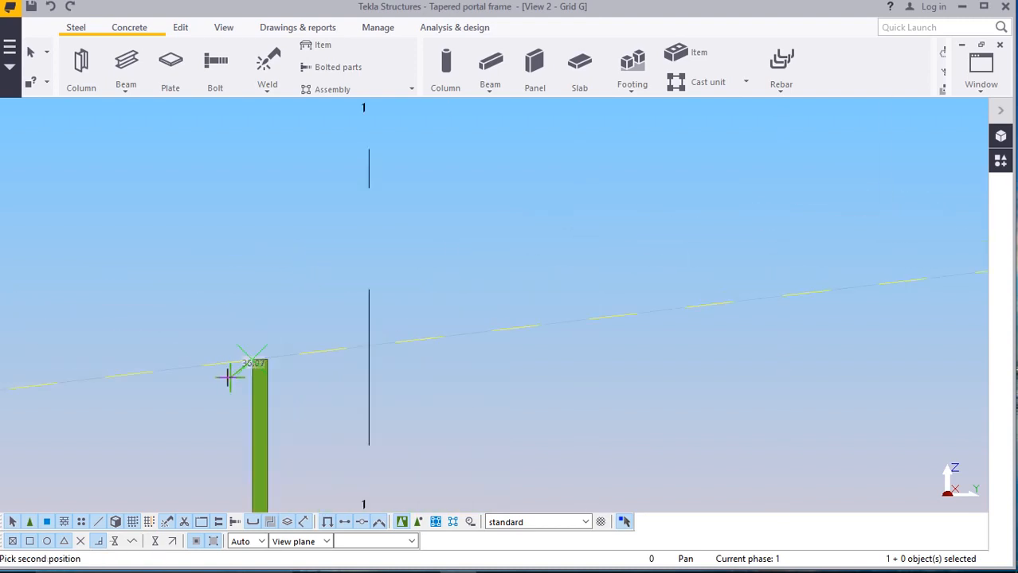
{"action": "scroll", "coordinate": [226, 374], "scroll_direction": "down", "scroll_amount": 6}
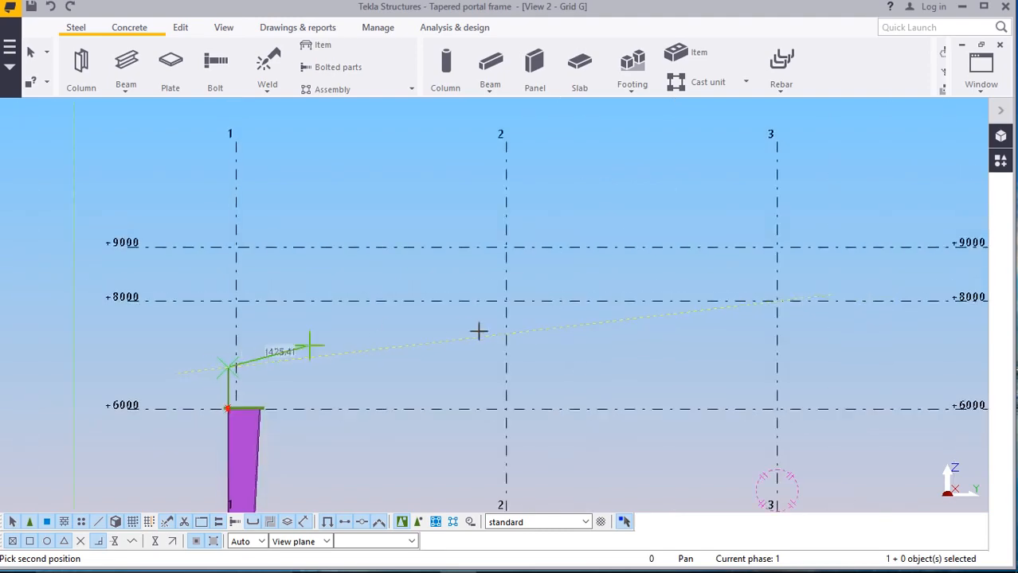
{"action": "scroll", "coordinate": [480, 351], "scroll_direction": "up", "scroll_amount": 1}
{"action": "scroll", "coordinate": [494, 350], "scroll_direction": "up", "scroll_amount": 1}
{"action": "scroll", "coordinate": [484, 333], "scroll_direction": "down", "scroll_amount": 2}
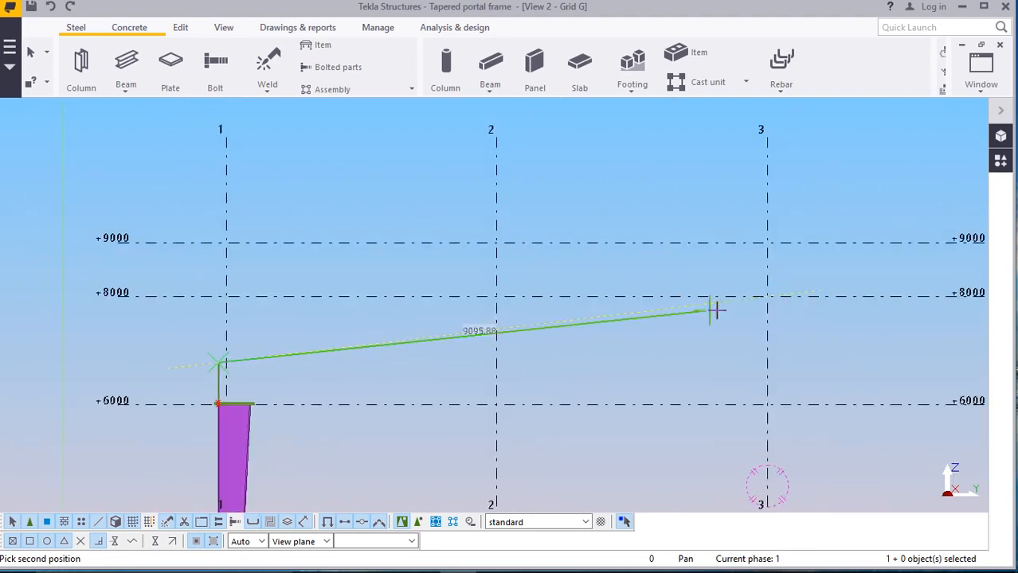
{"action": "scroll", "coordinate": [776, 295], "scroll_direction": "up", "scroll_amount": 2}
{"action": "scroll", "coordinate": [777, 294], "scroll_direction": "up", "scroll_amount": 3}
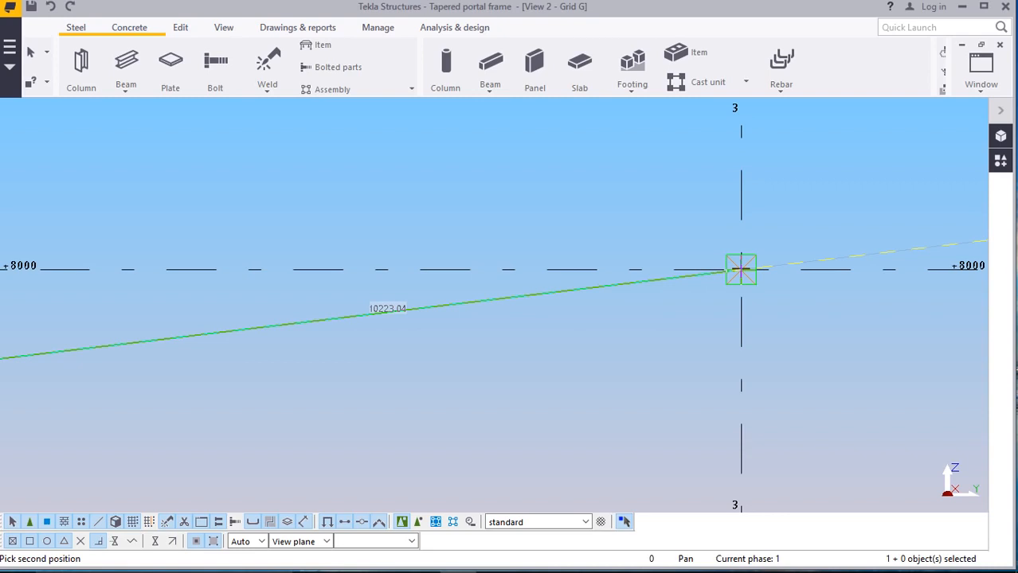
{"action": "type", "text": "4000"}
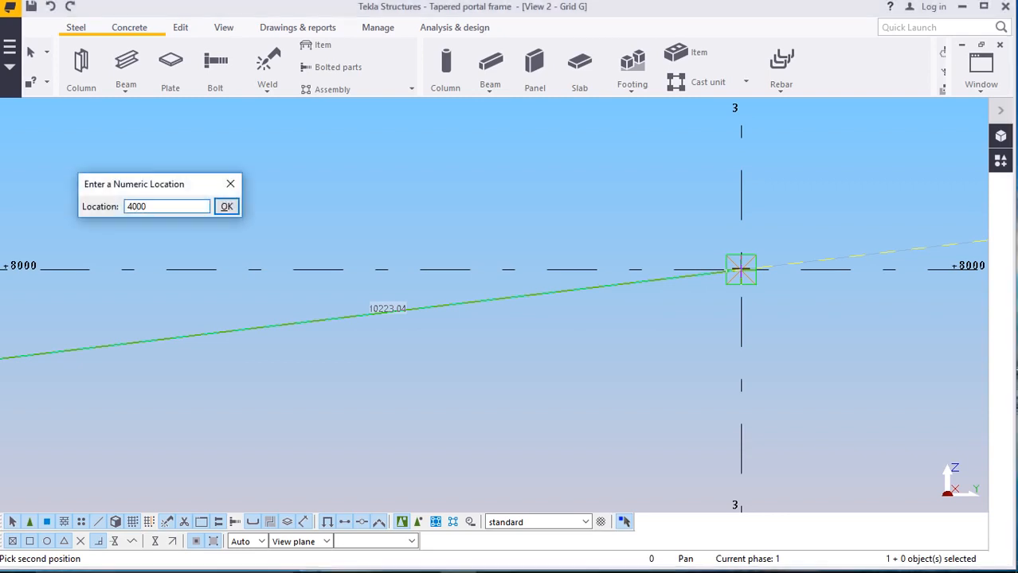
{"action": "key", "text": "Return"}
{"action": "right_click", "coordinate": [482, 157]}
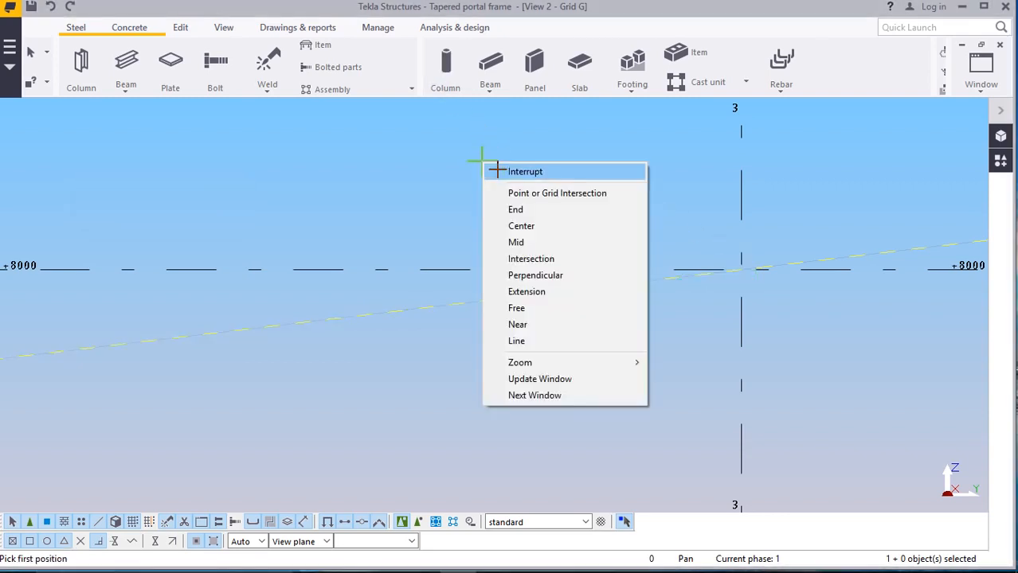
{"action": "left_click", "coordinate": [497, 170]}
{"action": "scroll", "coordinate": [524, 216], "scroll_direction": "down", "scroll_amount": 8}
{"action": "scroll", "coordinate": [133, 287], "scroll_direction": "up", "scroll_amount": 2}
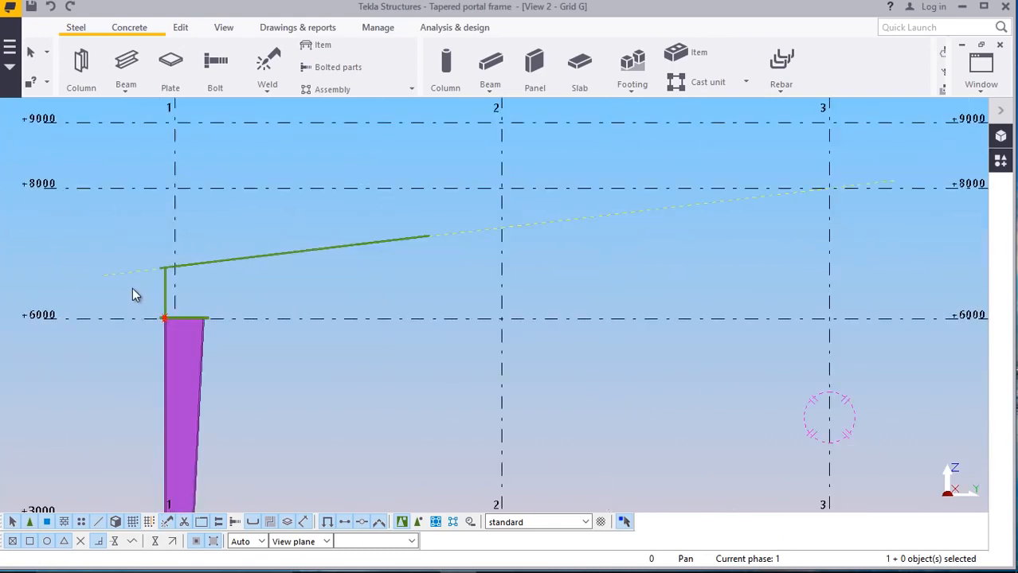
Set the sloping flange plate's Dx end offsets to 0 at both start and end, and apply them to the part
{"action": "scroll", "coordinate": [167, 274], "scroll_direction": "up", "scroll_amount": 5}
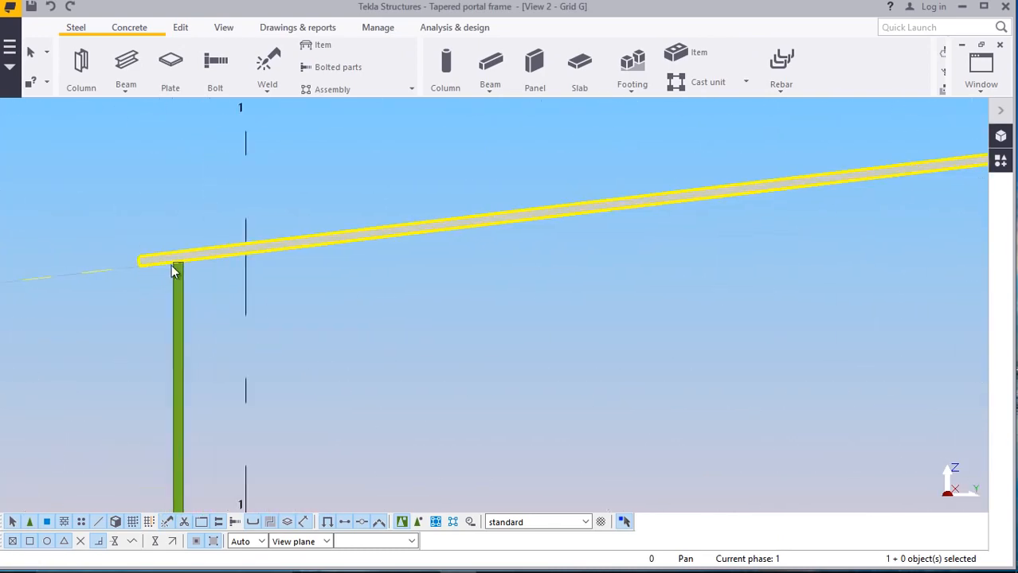
{"action": "scroll", "coordinate": [174, 263], "scroll_direction": "up", "scroll_amount": 5}
{"action": "scroll", "coordinate": [211, 262], "scroll_direction": "down", "scroll_amount": 3}
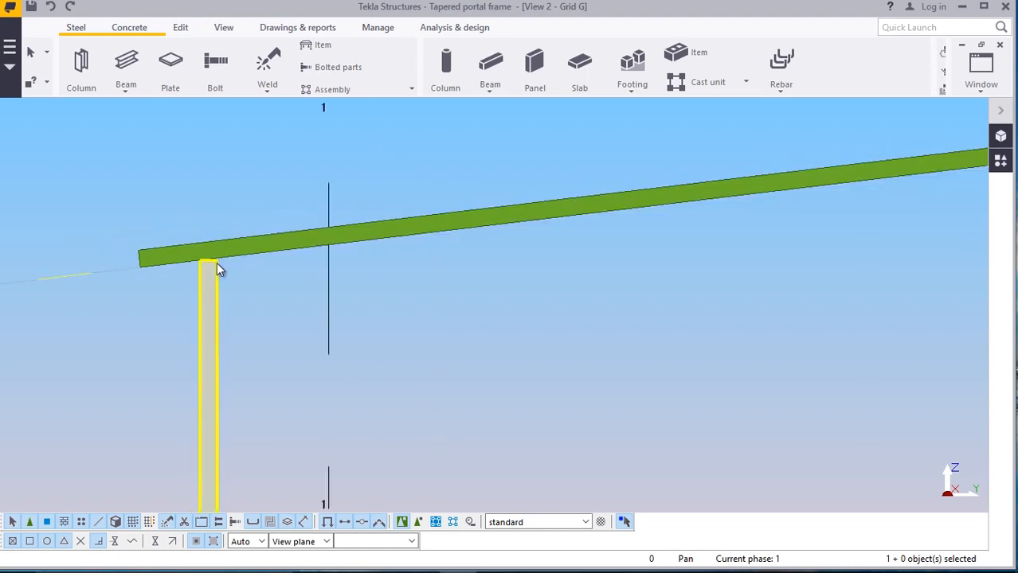
{"action": "scroll", "coordinate": [284, 270], "scroll_direction": "up", "scroll_amount": 4}
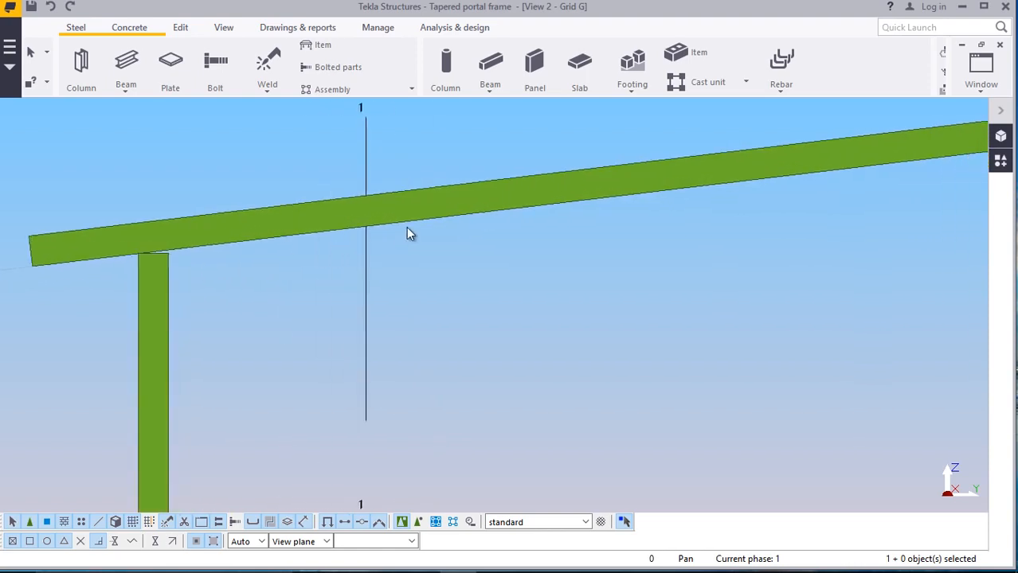
{"action": "left_click", "coordinate": [424, 212]}
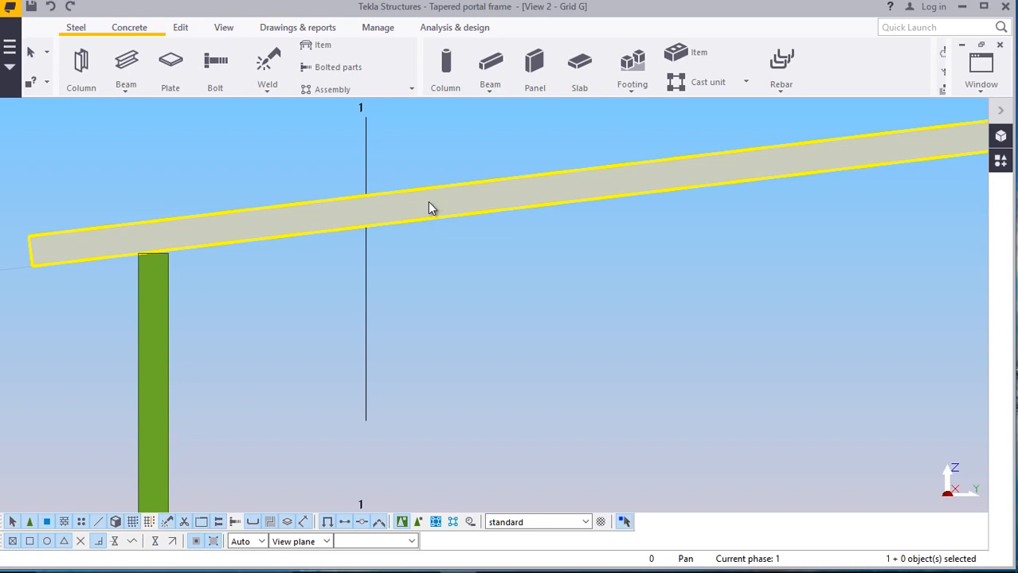
{"action": "double_click", "coordinate": [429, 208]}
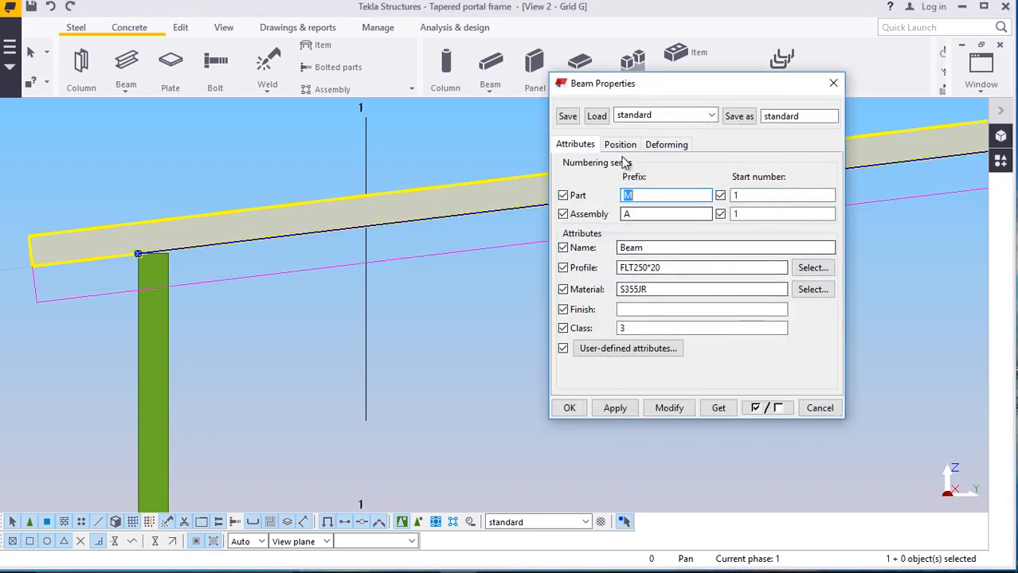
{"action": "left_click", "coordinate": [620, 144]}
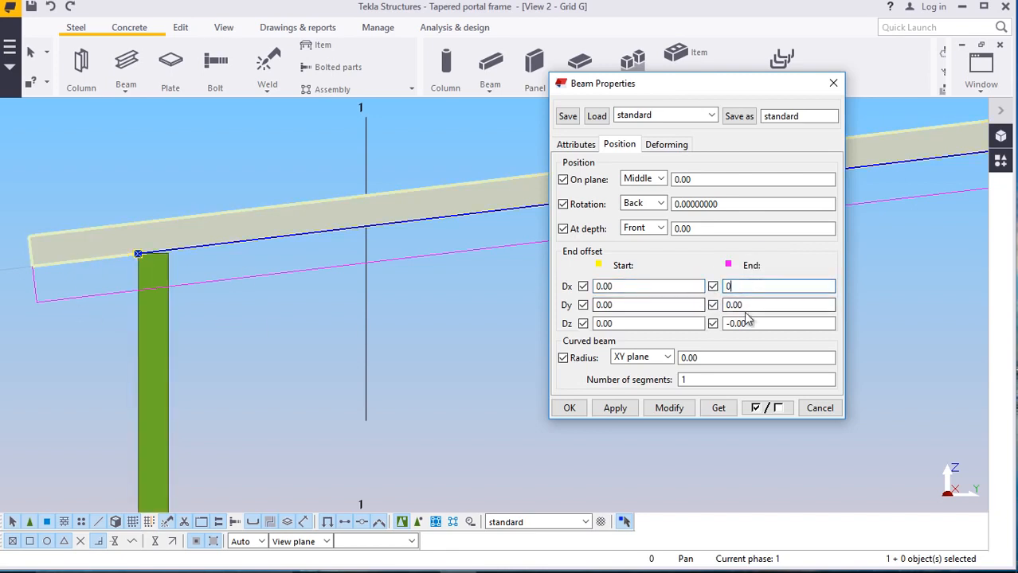
{"action": "left_click", "coordinate": [669, 407]}
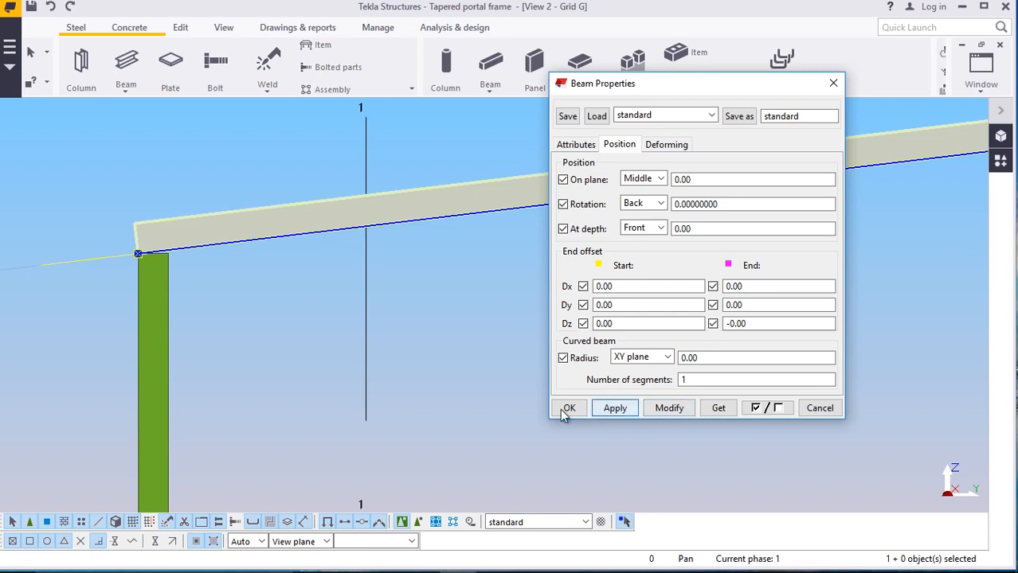
{"action": "left_click", "coordinate": [567, 408]}
Extend the vertical plate's upper end so that it overlaps part of the sloping plate's depth
{"action": "scroll", "coordinate": [148, 257], "scroll_direction": "up", "scroll_amount": 2}
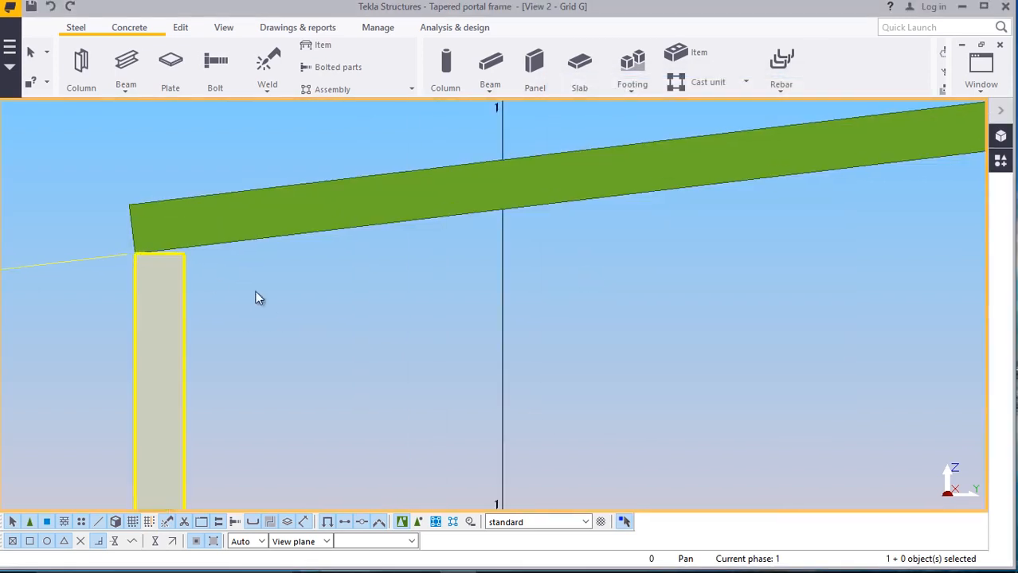
{"action": "scroll", "coordinate": [272, 293], "scroll_direction": "up", "scroll_amount": 2}
{"action": "scroll", "coordinate": [108, 235], "scroll_direction": "up", "scroll_amount": 2}
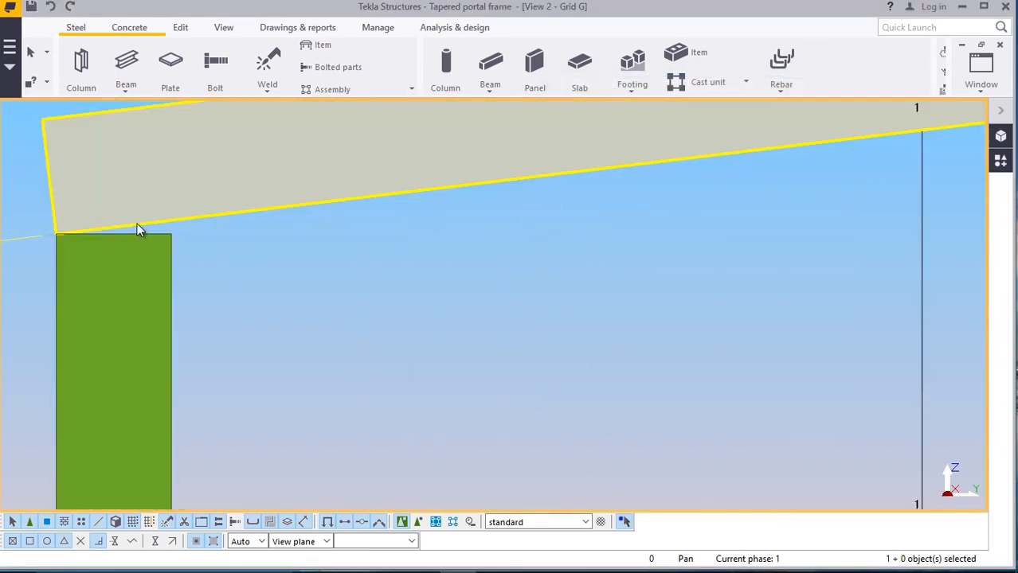
{"action": "scroll", "coordinate": [138, 230], "scroll_direction": "up", "scroll_amount": 1}
{"action": "scroll", "coordinate": [220, 278], "scroll_direction": "down", "scroll_amount": 3}
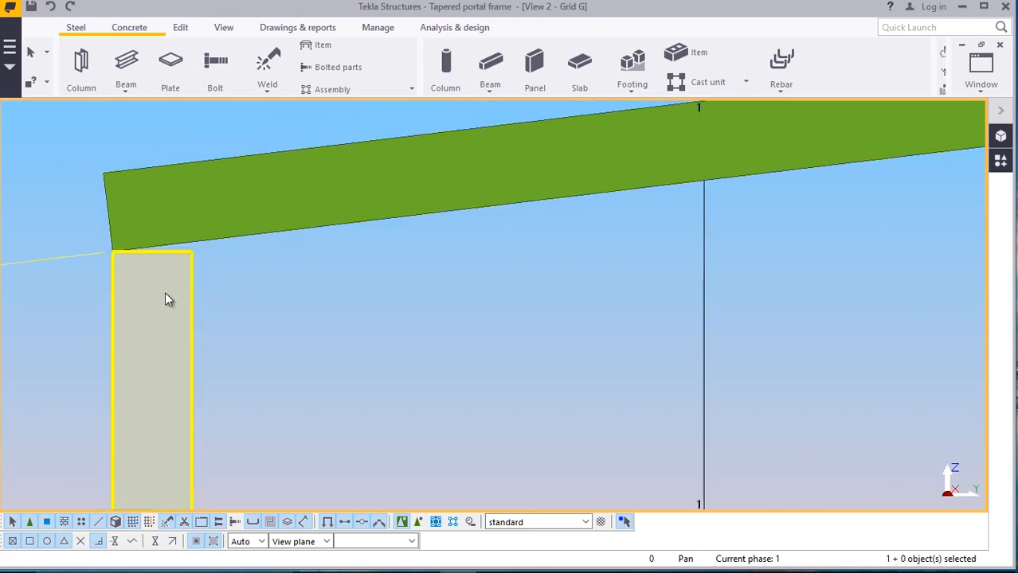
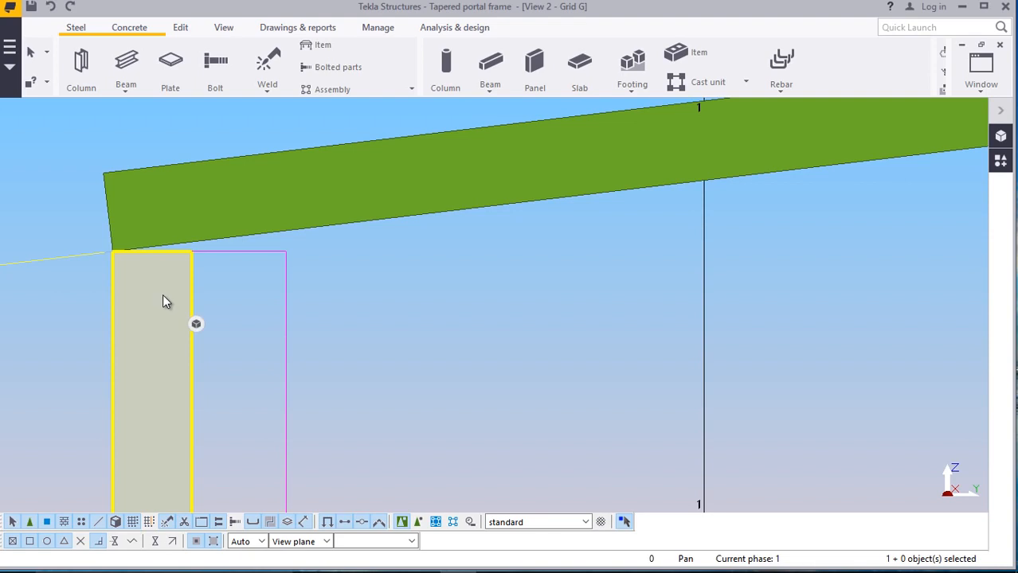
{"action": "double_click", "coordinate": [163, 296]}
{"action": "scroll", "coordinate": [294, 310], "scroll_direction": "down", "scroll_amount": 3}
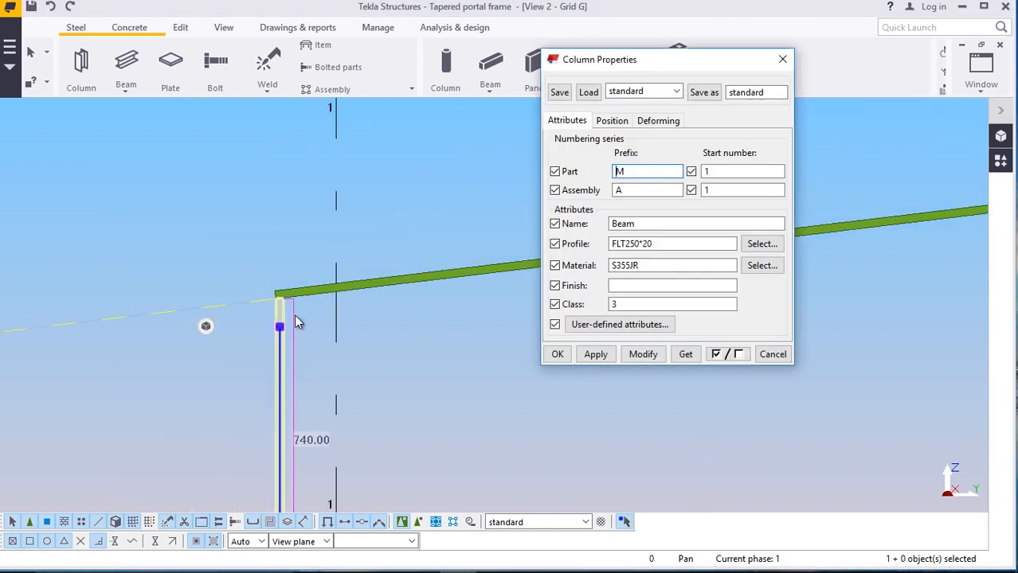
{"action": "scroll", "coordinate": [283, 326], "scroll_direction": "up", "scroll_amount": 2}
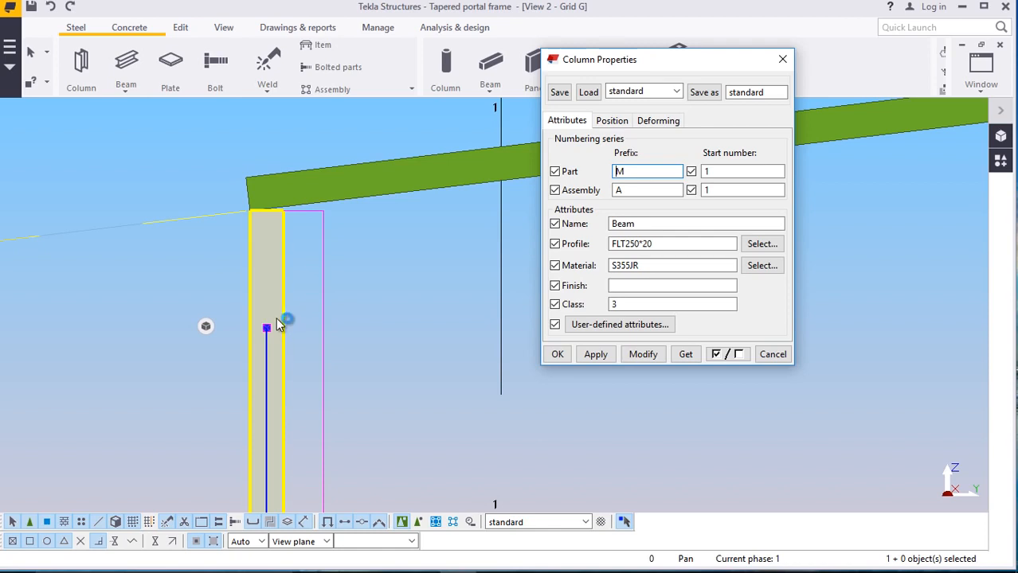
{"action": "left_click", "coordinate": [266, 327]}
{"action": "left_click_drag", "start_coordinate": [265, 327], "coordinate": [266, 278]}
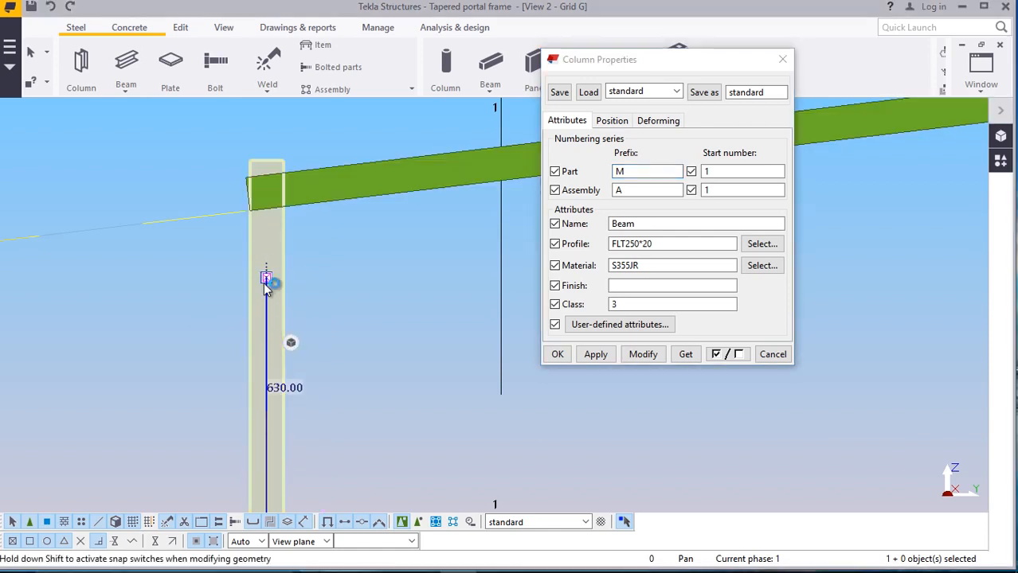
{"action": "left_click_drag", "start_coordinate": [267, 279], "coordinate": [270, 296]}
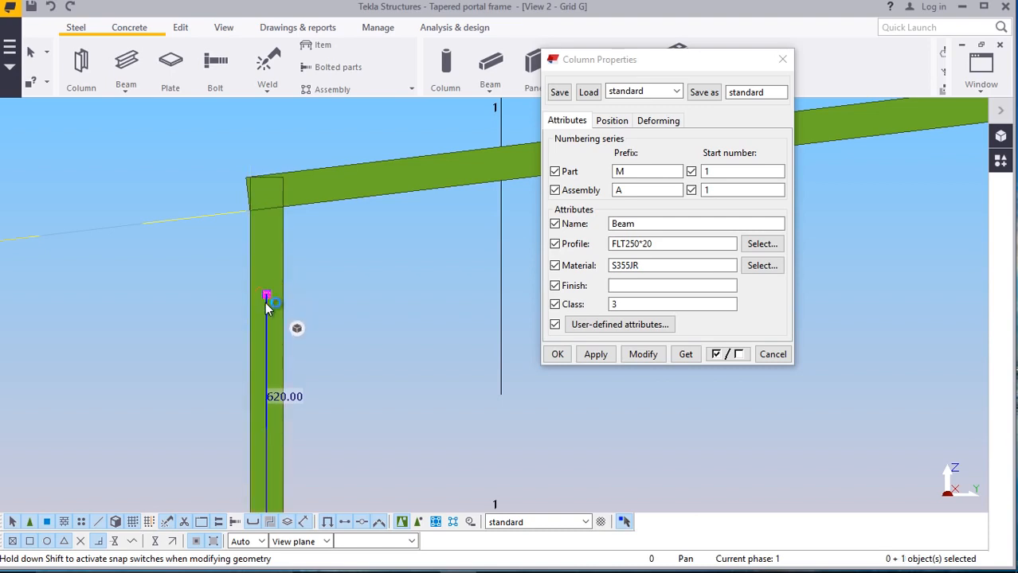
{"action": "left_click_drag", "start_coordinate": [265, 301], "coordinate": [266, 311]}
{"action": "scroll", "coordinate": [305, 203], "scroll_direction": "up", "scroll_amount": 1}
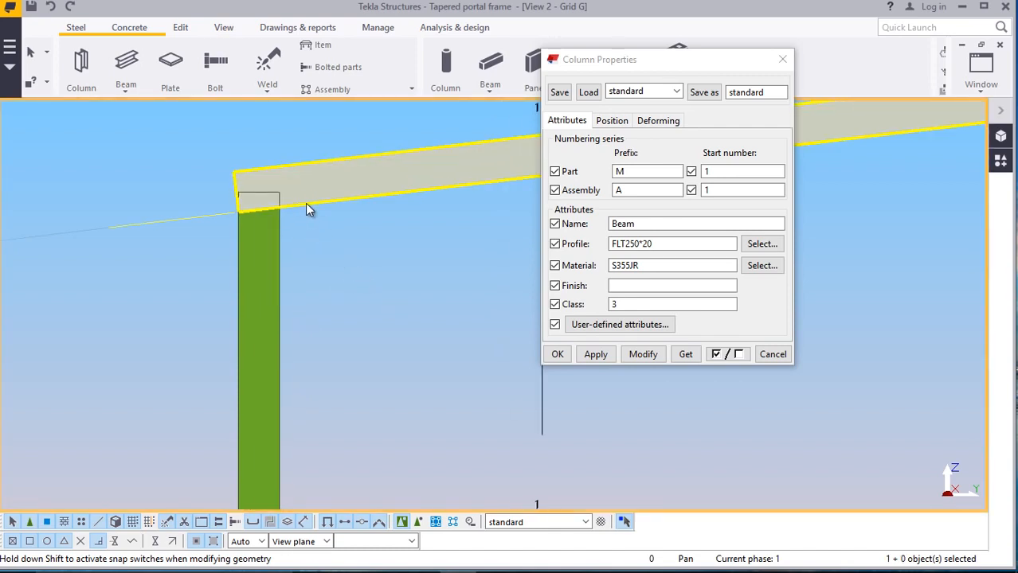
{"action": "left_click", "coordinate": [774, 355]}
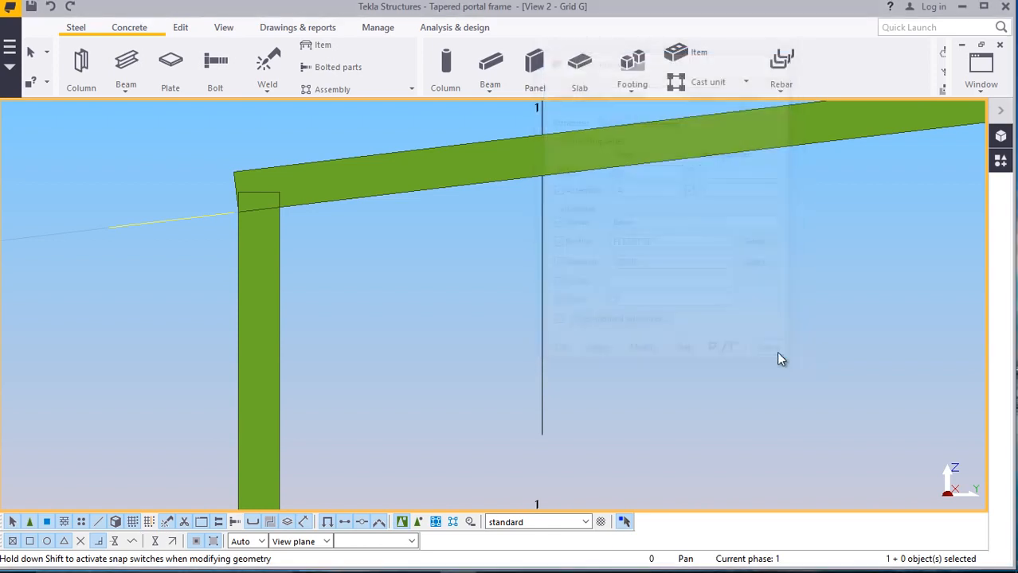
Cut the top of the vertical plate with the sloping plate using Part cut
{"action": "left_click", "coordinate": [178, 30]}
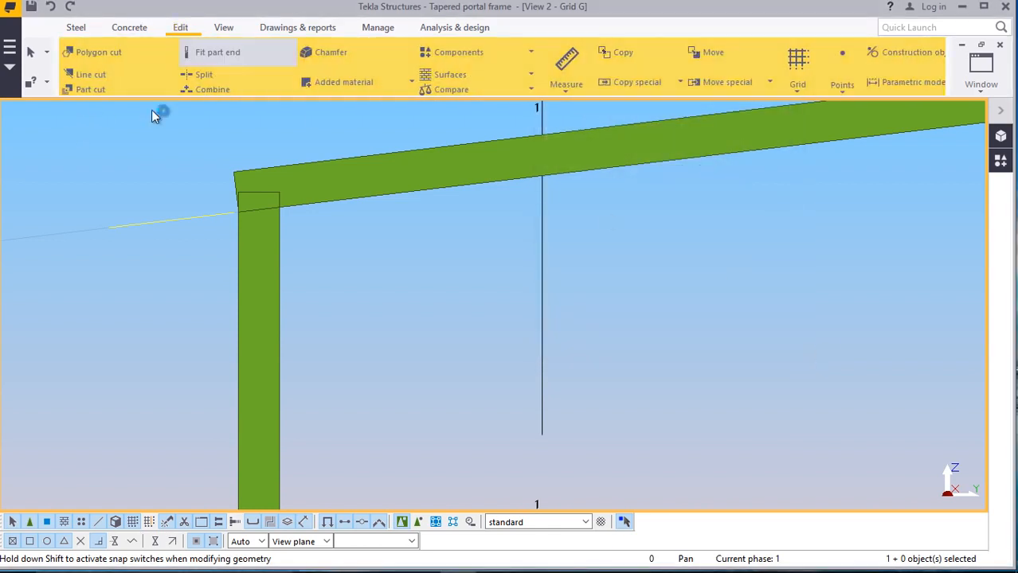
{"action": "left_click", "coordinate": [89, 90]}
{"action": "scroll", "coordinate": [266, 187], "scroll_direction": "up", "scroll_amount": 2}
{"action": "scroll", "coordinate": [265, 187], "scroll_direction": "up", "scroll_amount": 1}
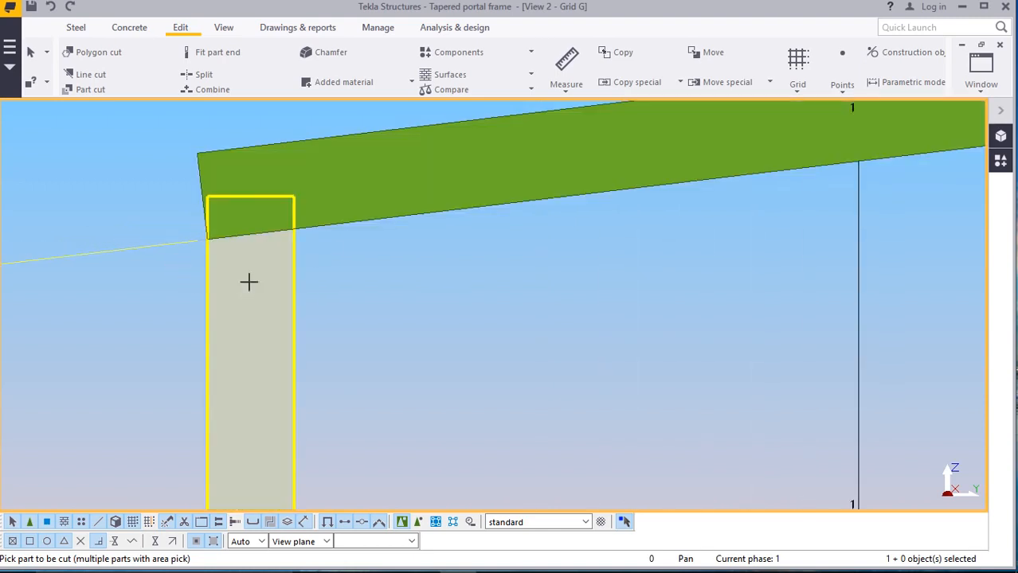
{"action": "left_click", "coordinate": [370, 165]}
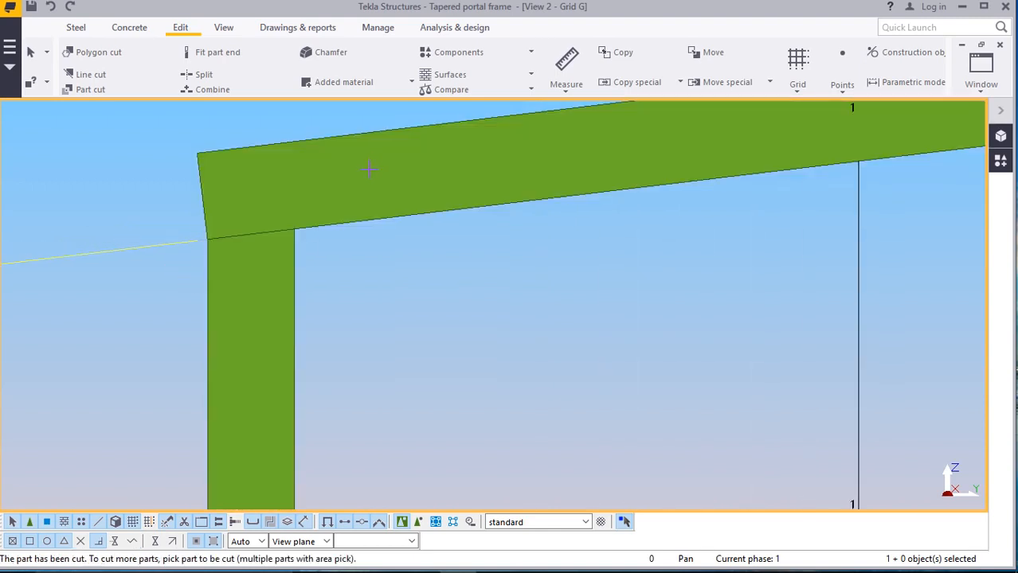
{"action": "right_click", "coordinate": [81, 216]}
{"action": "left_click", "coordinate": [115, 221]}
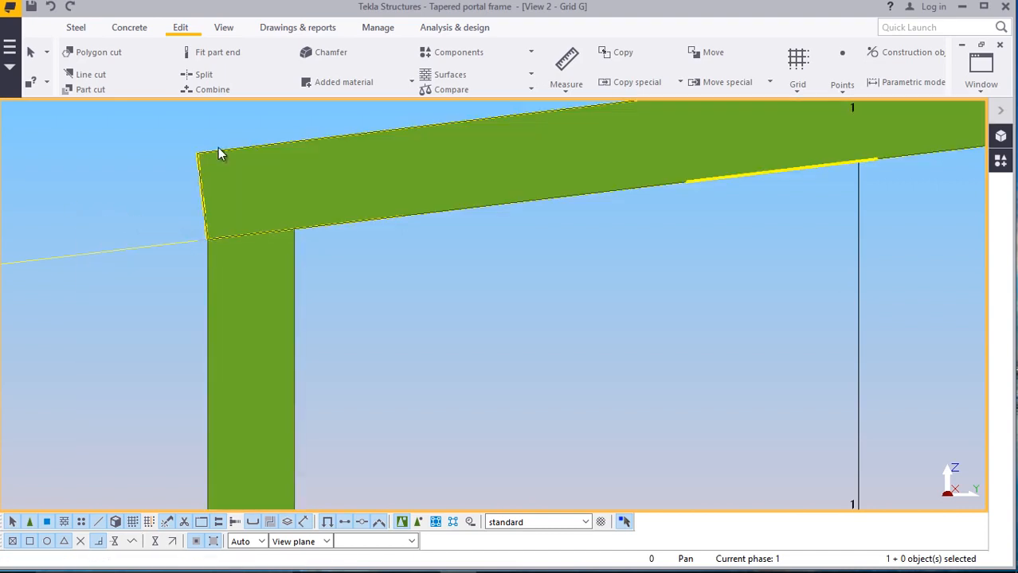
Stretch the vertical plate's upper end further up, past the upper face of the sloping plate
{"action": "left_click", "coordinate": [240, 284]}
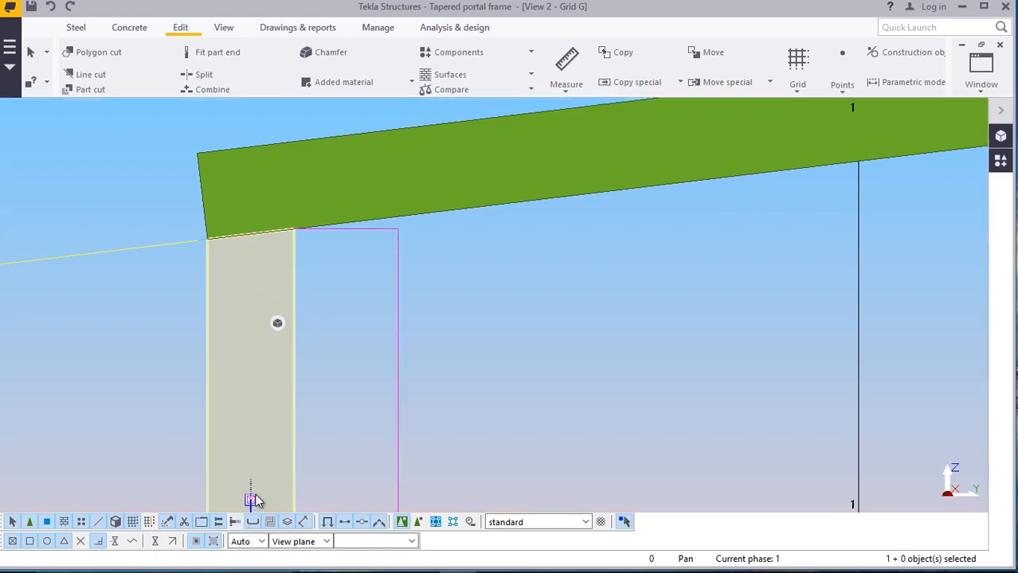
{"action": "left_click_drag", "start_coordinate": [252, 500], "coordinate": [253, 462]}
{"action": "left_click_drag", "start_coordinate": [250, 418], "coordinate": [250, 414]}
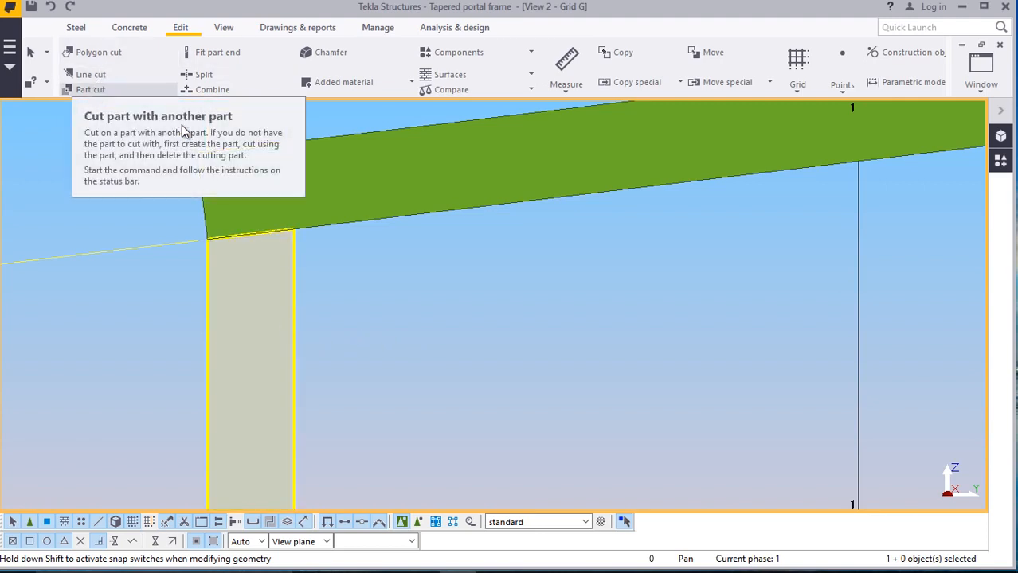
{"action": "left_click", "coordinate": [315, 208]}
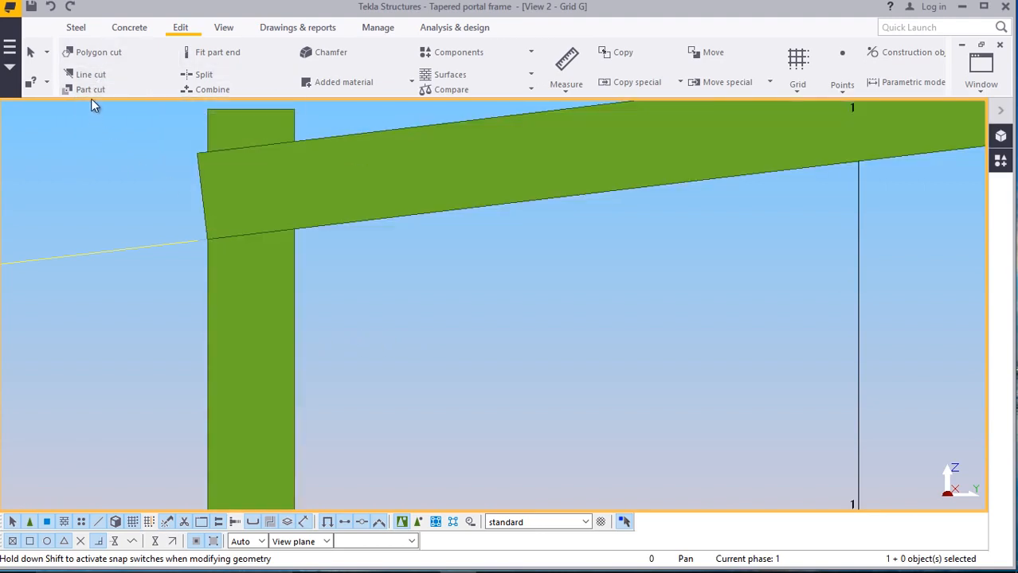
Apply another part cut to the extended vertical plate, with the sloping plate as the cutting part
{"action": "left_click", "coordinate": [90, 89]}
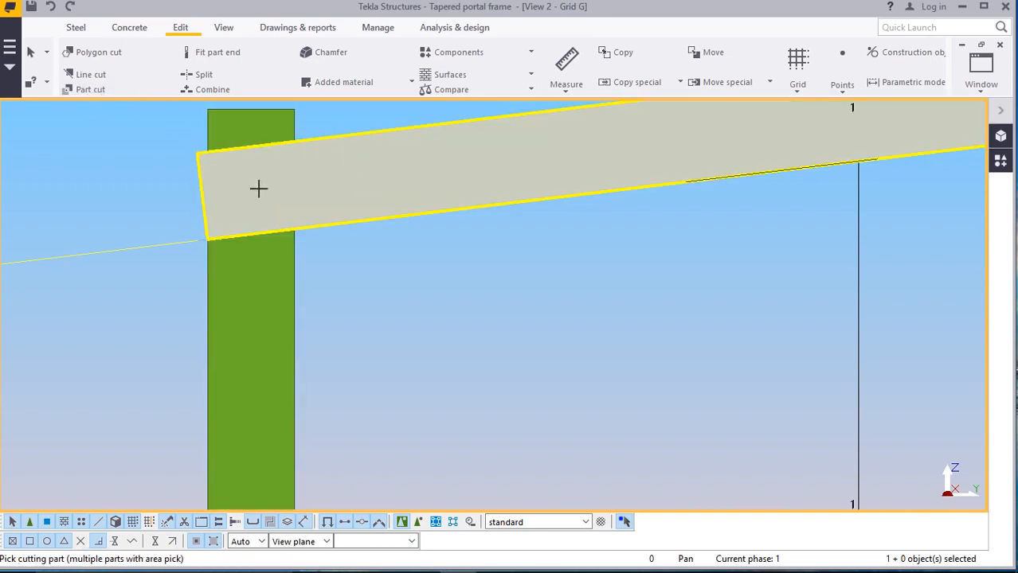
{"action": "left_click", "coordinate": [224, 135]}
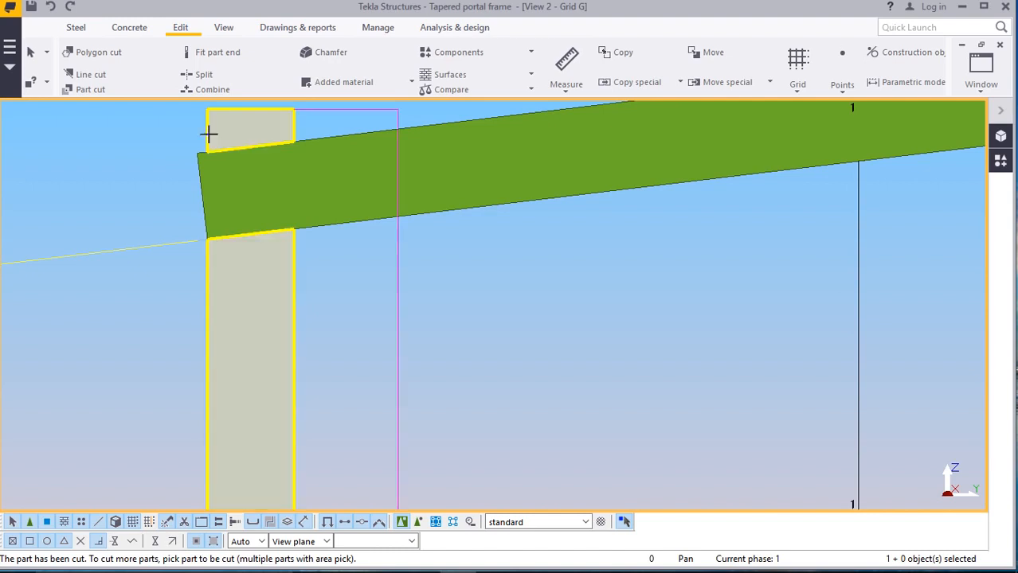
{"action": "right_click", "coordinate": [122, 157]}
{"action": "left_click", "coordinate": [163, 167]}
{"action": "left_click", "coordinate": [75, 28]}
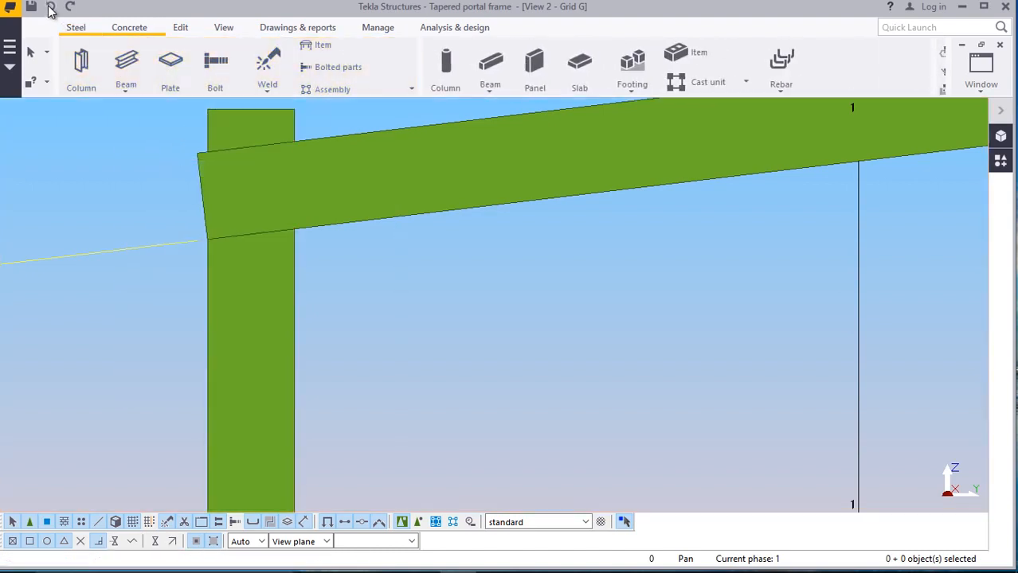
Undo the vertical plate's last extension past the sloping plate's upper face
{"action": "left_click", "coordinate": [50, 8]}
{"action": "left_click", "coordinate": [216, 172]}
{"action": "scroll", "coordinate": [216, 172], "scroll_direction": "up", "scroll_amount": 4}
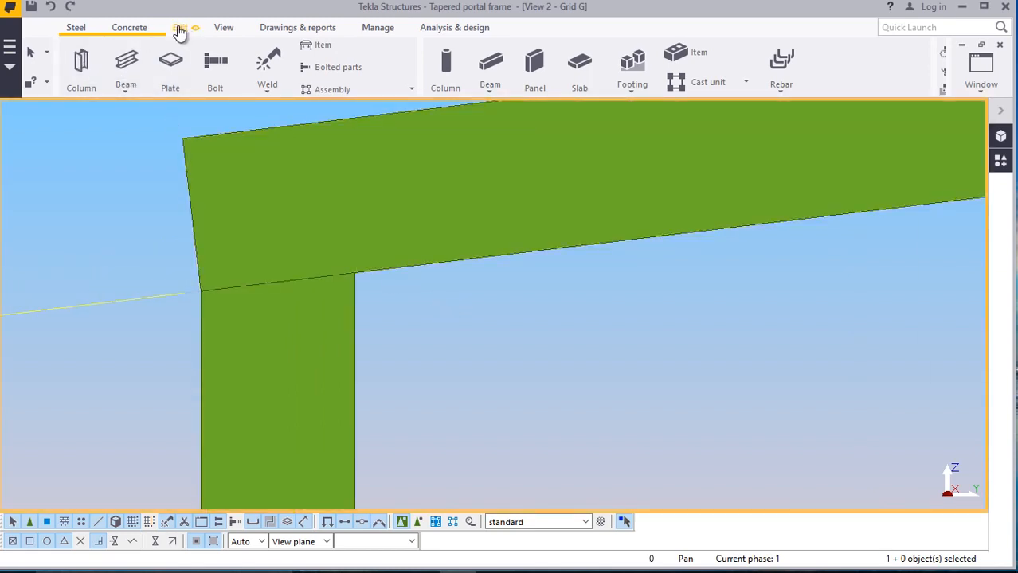
Add a point at the outer corner where the sloping plate's lower edge meets the vertical plate
{"action": "left_click", "coordinate": [180, 30]}
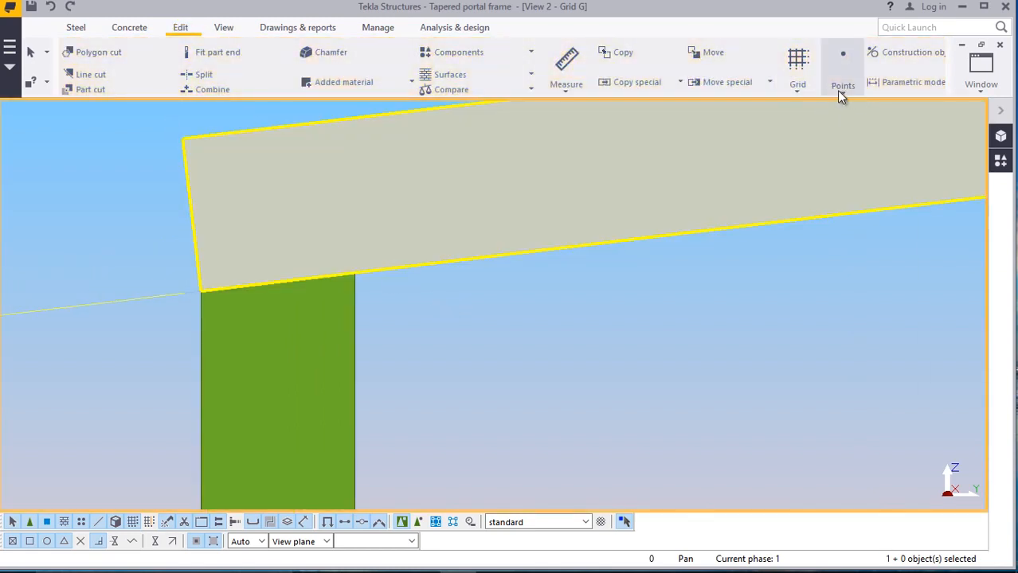
{"action": "left_click", "coordinate": [840, 94]}
{"action": "left_click", "coordinate": [843, 372]}
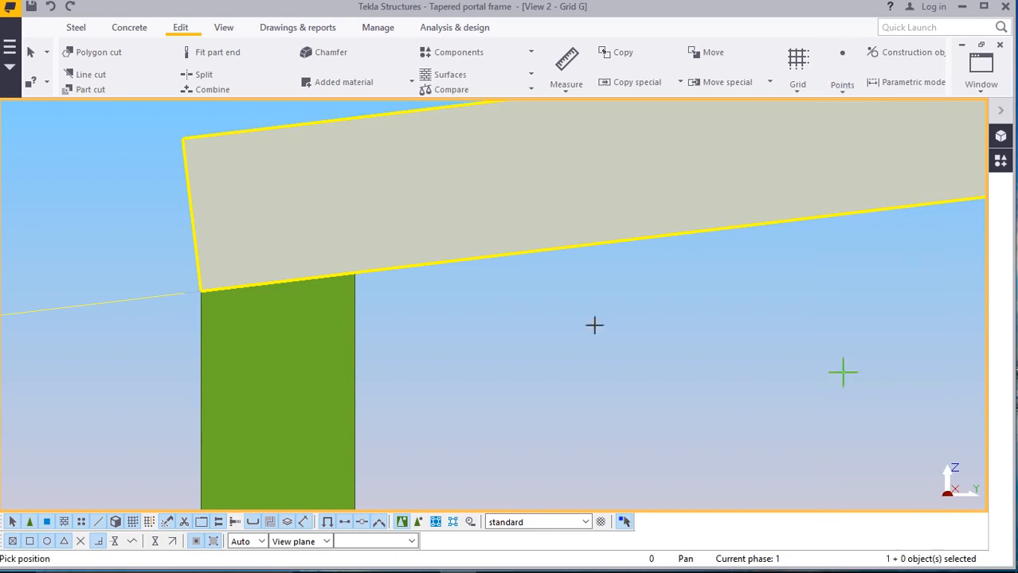
{"action": "scroll", "coordinate": [188, 267], "scroll_direction": "up", "scroll_amount": 1}
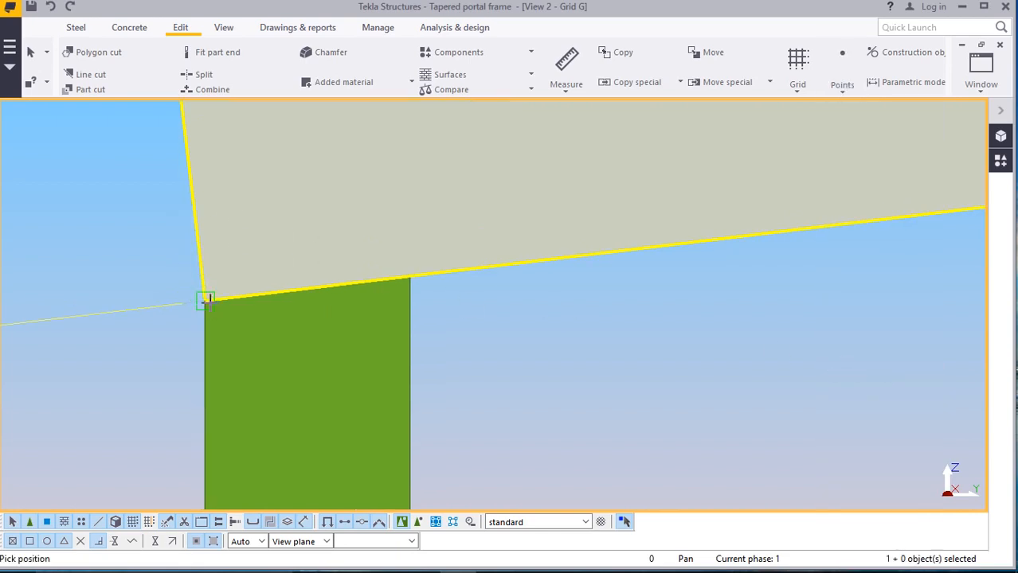
{"action": "scroll", "coordinate": [205, 300], "scroll_direction": "down", "scroll_amount": 1}
{"action": "scroll", "coordinate": [203, 192], "scroll_direction": "up", "scroll_amount": 2}
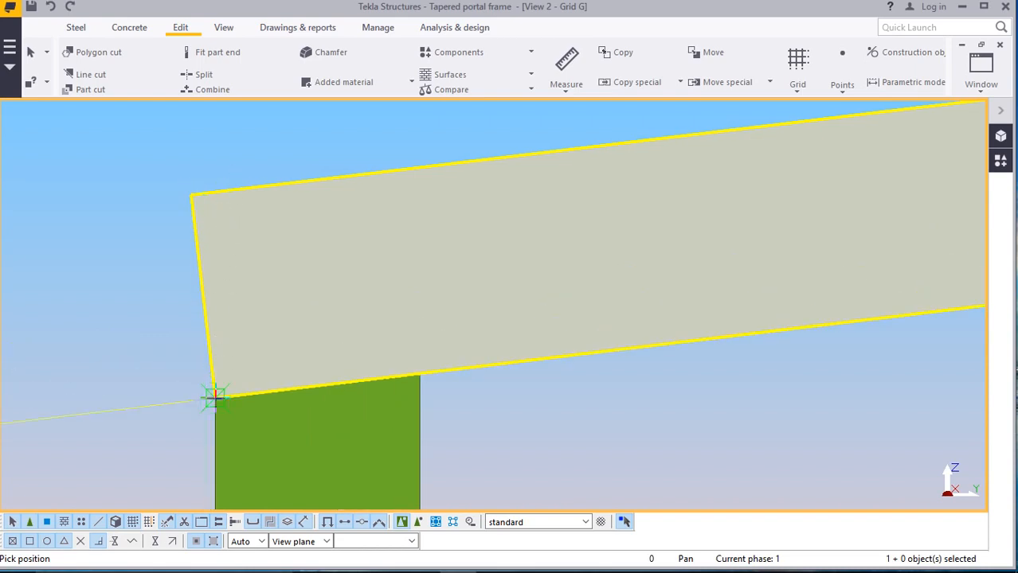
{"action": "right_click", "coordinate": [271, 147]}
{"action": "left_click", "coordinate": [296, 158]}
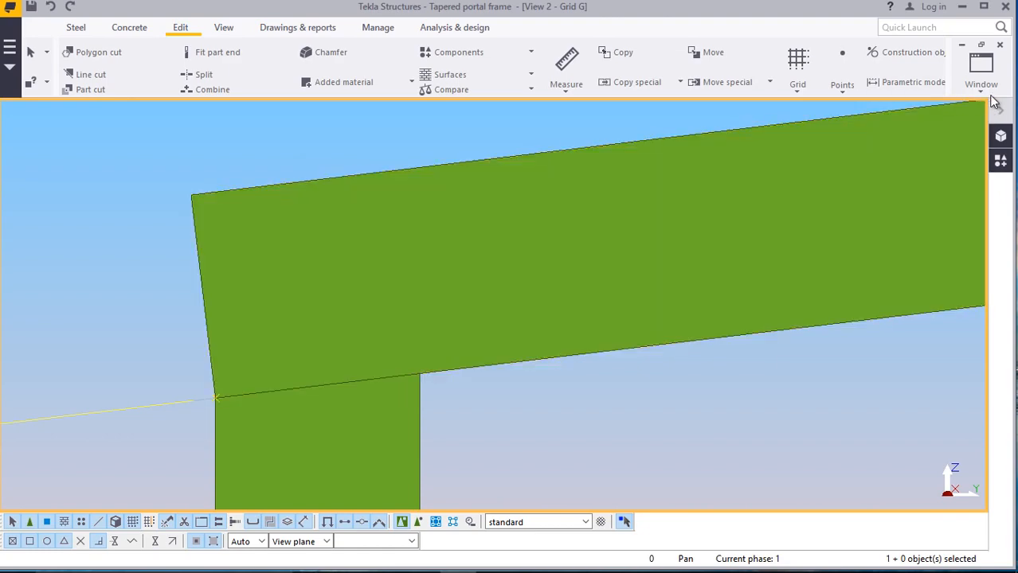
Examine the joint between the vertical and sloping plates in the 3D view, redrawing and rotating it for a closer look
{"action": "left_click", "coordinate": [984, 89]}
{"action": "left_click", "coordinate": [964, 171]}
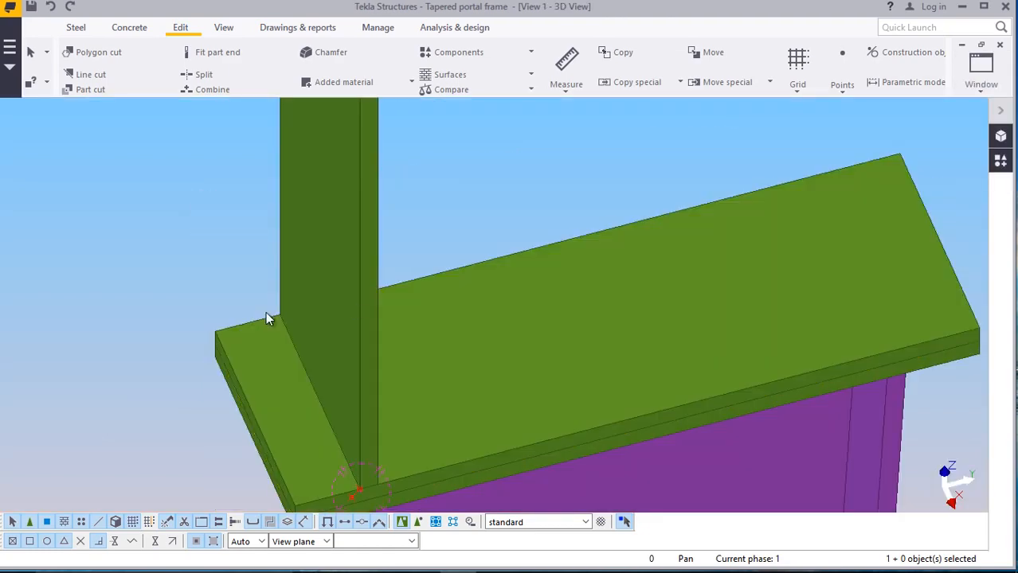
{"action": "scroll", "coordinate": [269, 342], "scroll_direction": "down", "scroll_amount": 3}
{"action": "scroll", "coordinate": [310, 215], "scroll_direction": "up", "scroll_amount": 3}
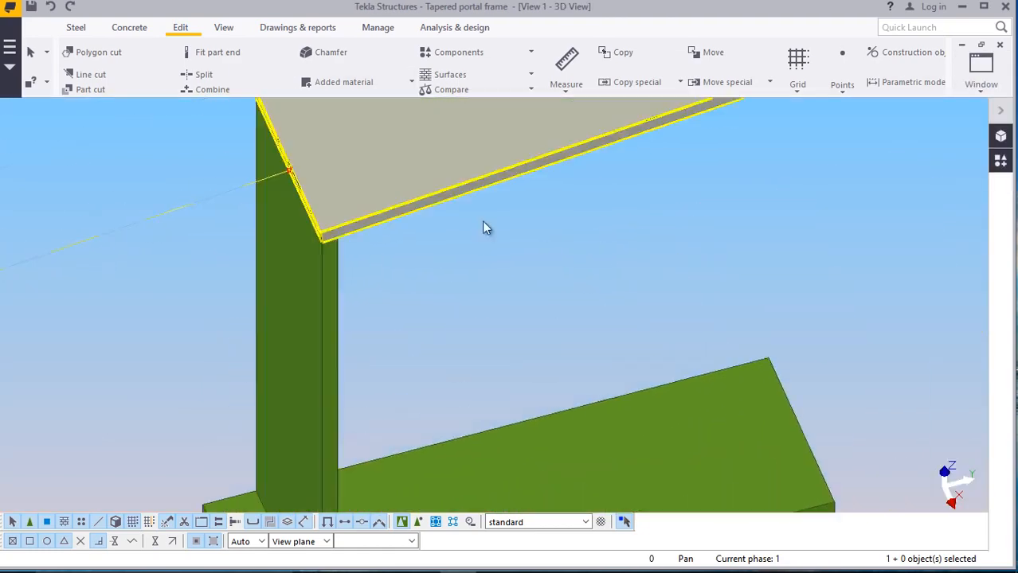
{"action": "right_click", "coordinate": [510, 245]}
{"action": "mouse_move", "coordinate": [556, 297]}
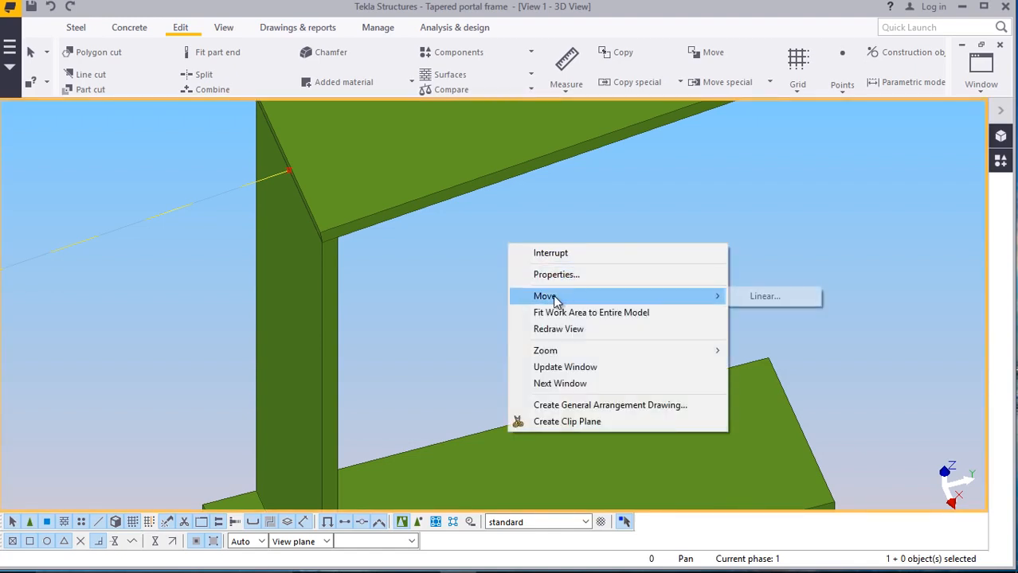
{"action": "left_click", "coordinate": [563, 329]}
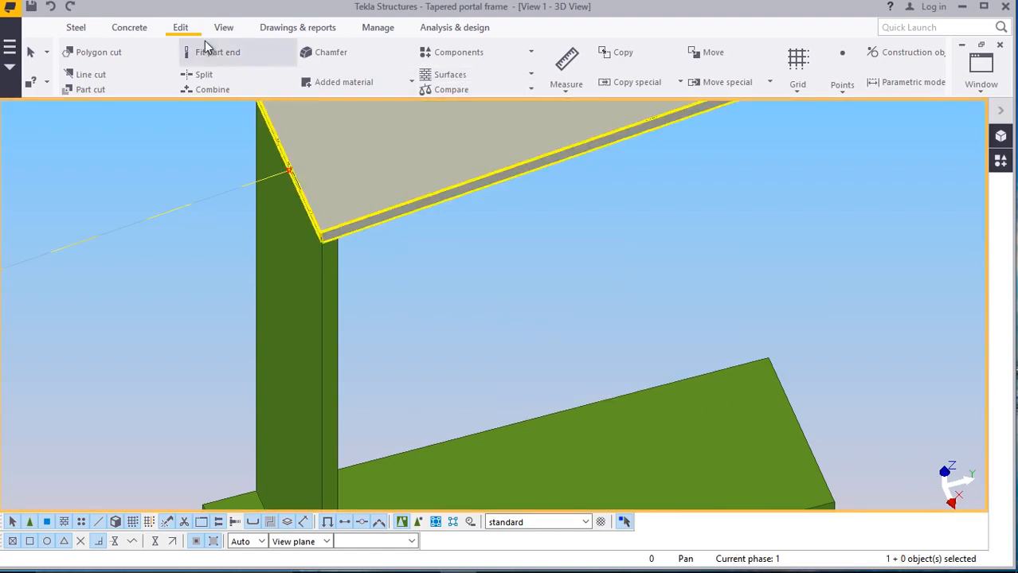
{"action": "left_click", "coordinate": [223, 27]}
{"action": "left_click", "coordinate": [549, 74]}
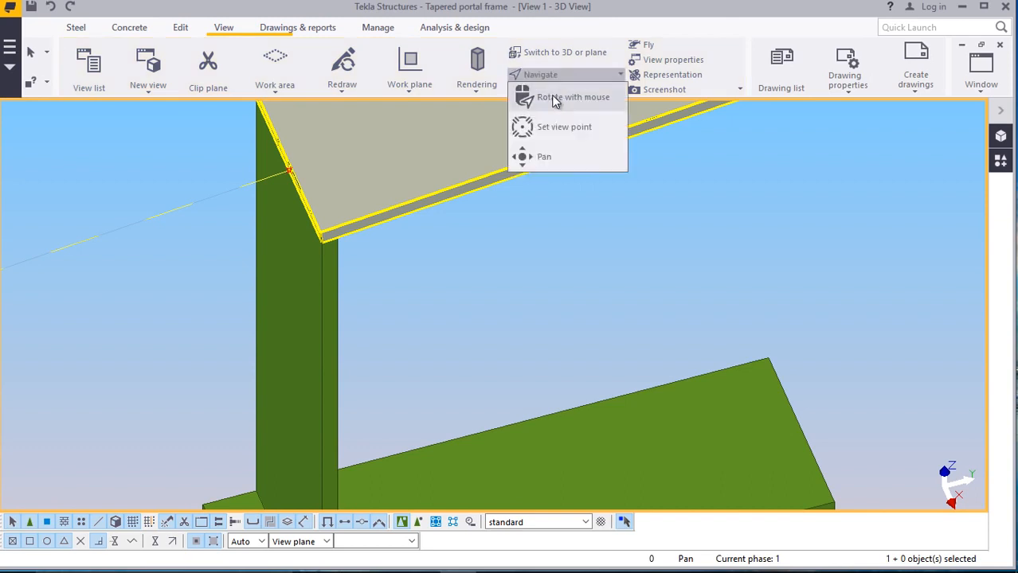
{"action": "left_click", "coordinate": [555, 100]}
{"action": "left_click_drag", "start_coordinate": [349, 249], "coordinate": [272, 282]}
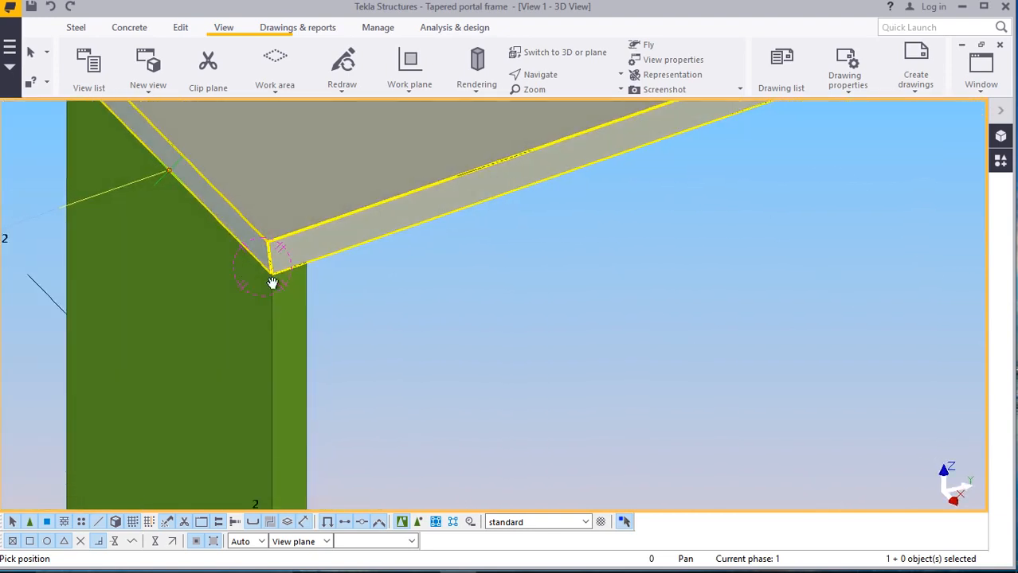
{"action": "right_click", "coordinate": [568, 289]}
{"action": "left_click", "coordinate": [594, 301]}
{"action": "scroll", "coordinate": [226, 341], "scroll_direction": "down", "scroll_amount": 10}
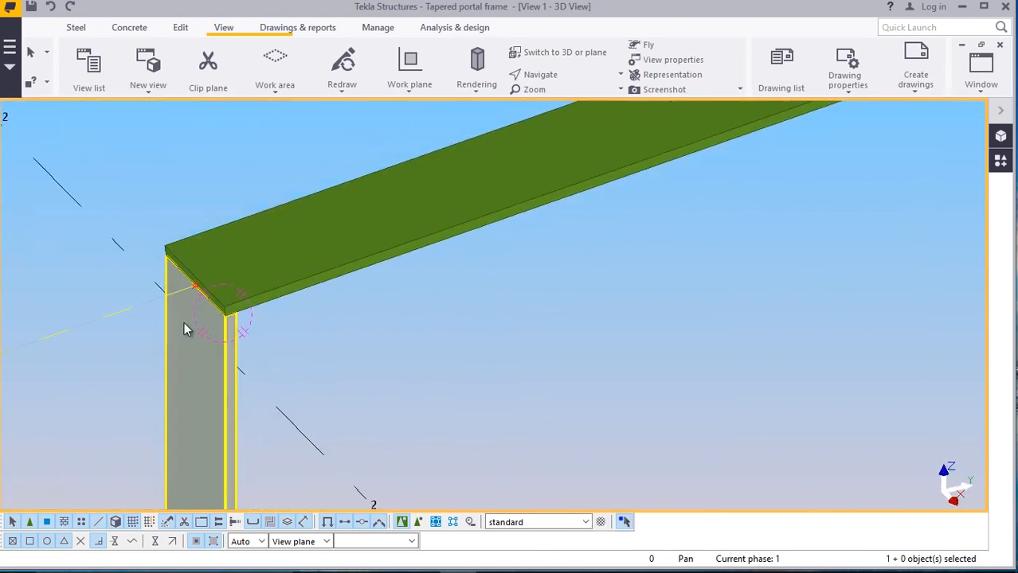
Return to the Grid G view and redraw it around the eaves end of the sloping plate
{"action": "left_click", "coordinate": [981, 70]}
{"action": "left_click", "coordinate": [939, 200]}
{"action": "scroll", "coordinate": [331, 314], "scroll_direction": "down", "scroll_amount": 6}
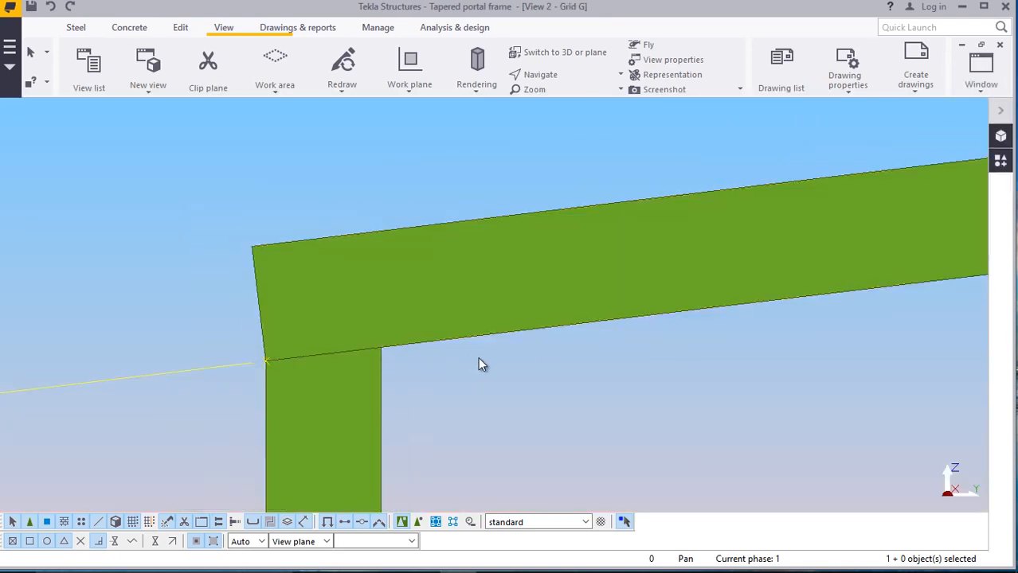
{"action": "scroll", "coordinate": [244, 276], "scroll_direction": "down", "scroll_amount": 1}
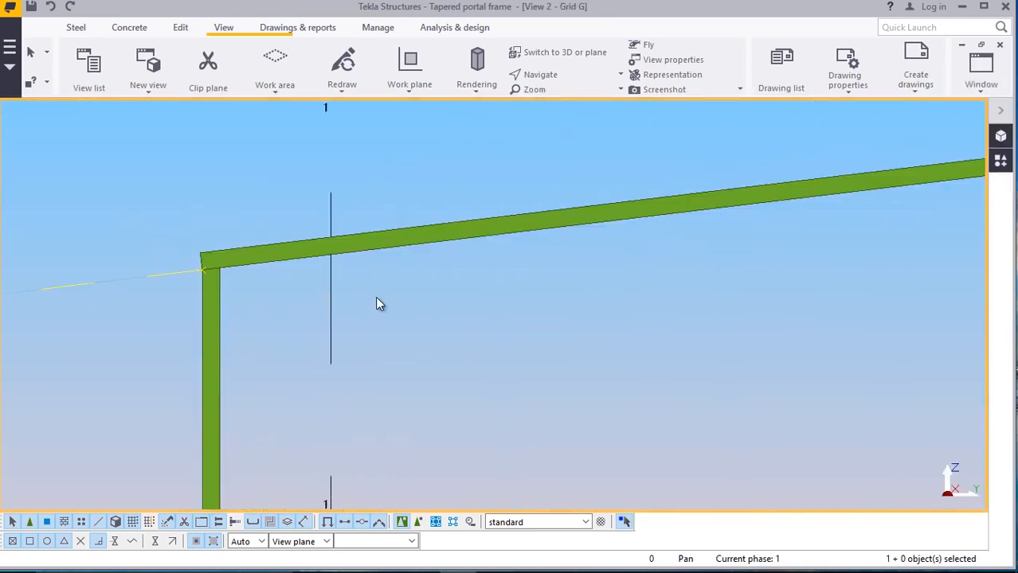
{"action": "left_click", "coordinate": [386, 236]}
{"action": "right_click", "coordinate": [394, 275]}
{"action": "left_click", "coordinate": [365, 320]}
{"action": "right_click", "coordinate": [366, 320]}
{"action": "left_click", "coordinate": [413, 399]}
Create a 300 mm long steel beam from the upper corner of the sloping plate's free end, directed downward through its lower corner
{"action": "scroll", "coordinate": [249, 248], "scroll_direction": "down", "scroll_amount": 6}
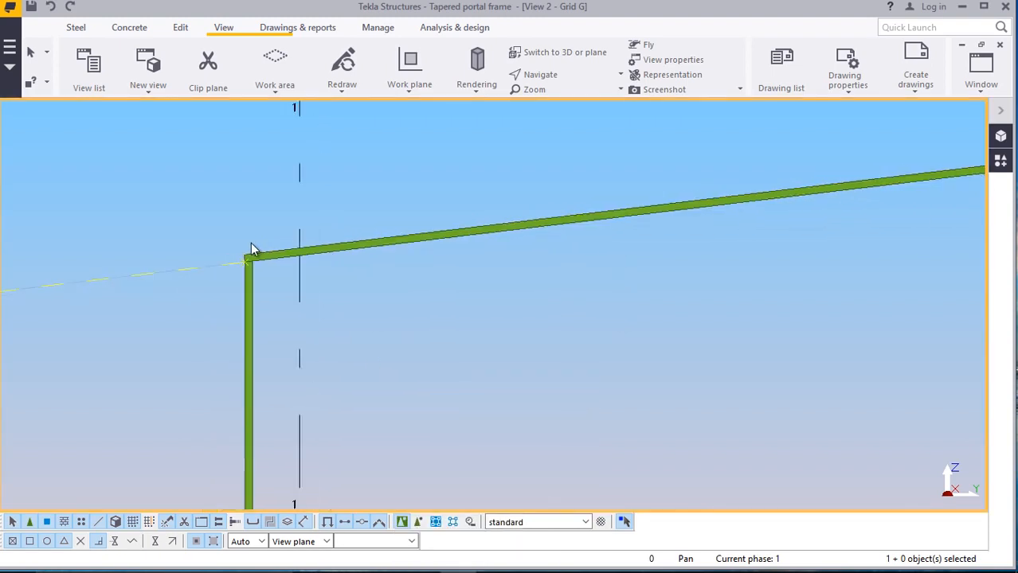
{"action": "scroll", "coordinate": [739, 231], "scroll_direction": "up", "scroll_amount": 1}
{"action": "scroll", "coordinate": [689, 214], "scroll_direction": "up", "scroll_amount": 3}
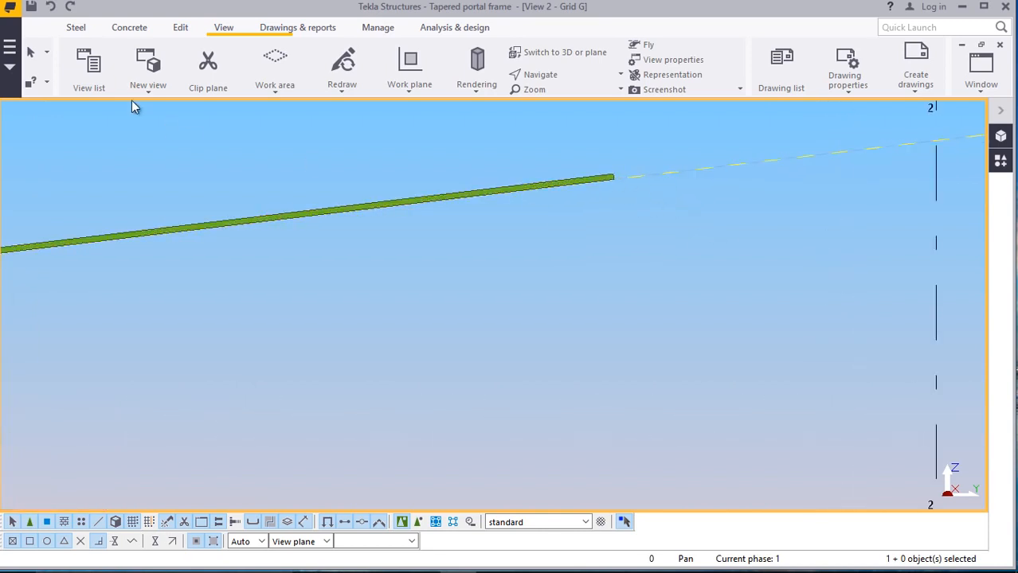
{"action": "left_click", "coordinate": [79, 30]}
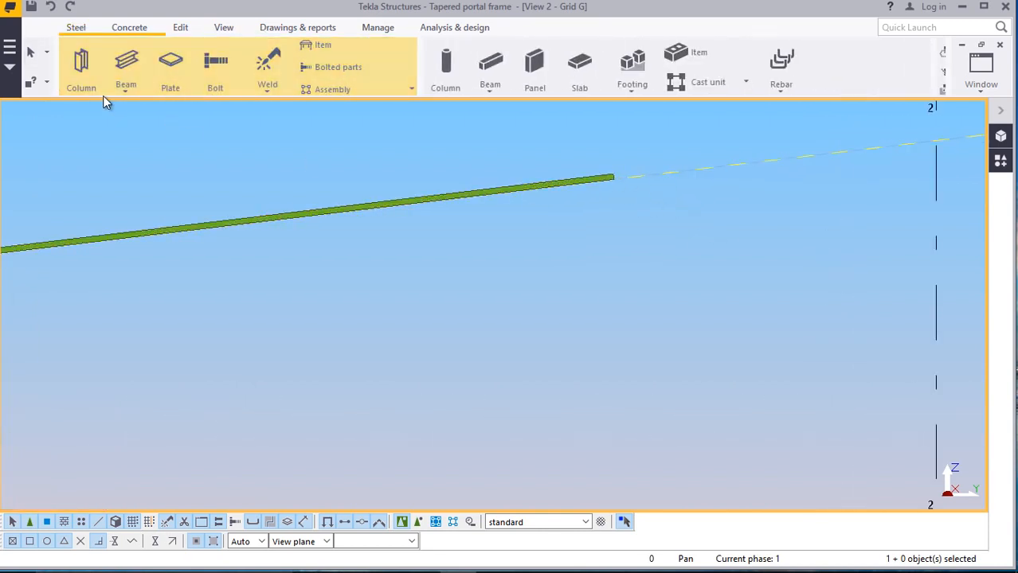
{"action": "left_click", "coordinate": [127, 93]}
{"action": "left_click", "coordinate": [136, 113]}
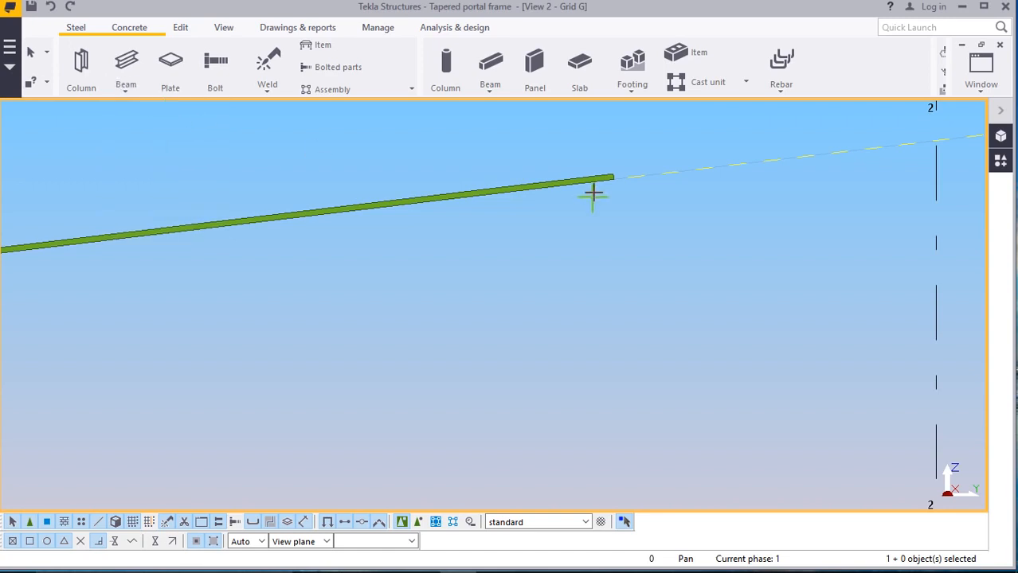
{"action": "scroll", "coordinate": [595, 188], "scroll_direction": "up", "scroll_amount": 3}
{"action": "scroll", "coordinate": [635, 154], "scroll_direction": "up", "scroll_amount": 2}
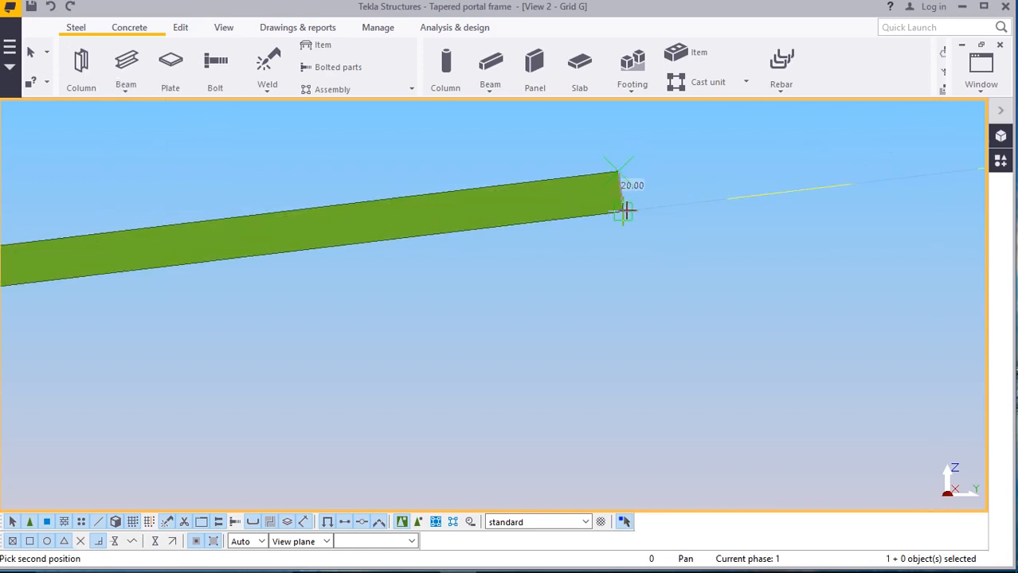
{"action": "scroll", "coordinate": [626, 210], "scroll_direction": "up", "scroll_amount": 3}
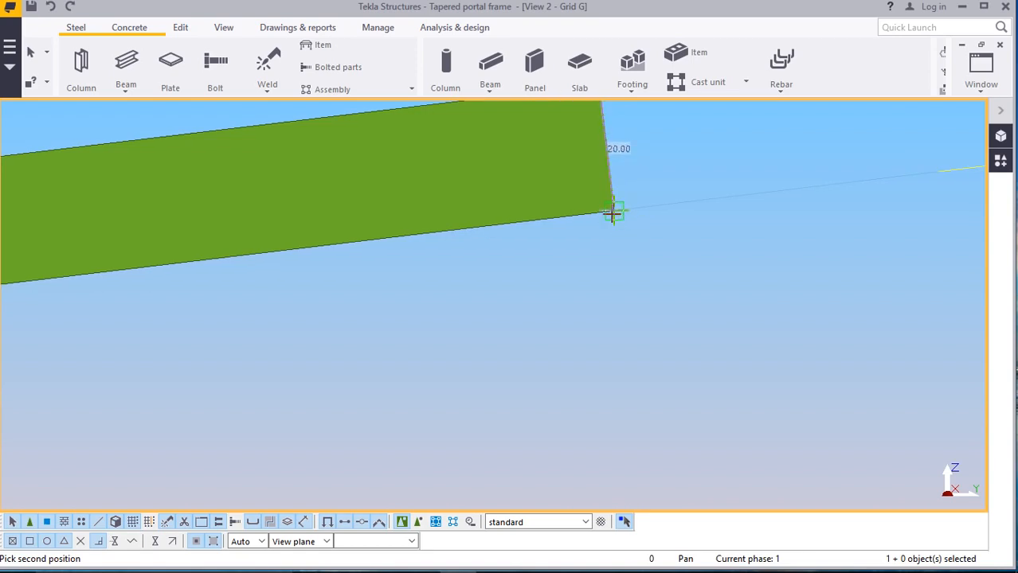
{"action": "type", "text": "300"}
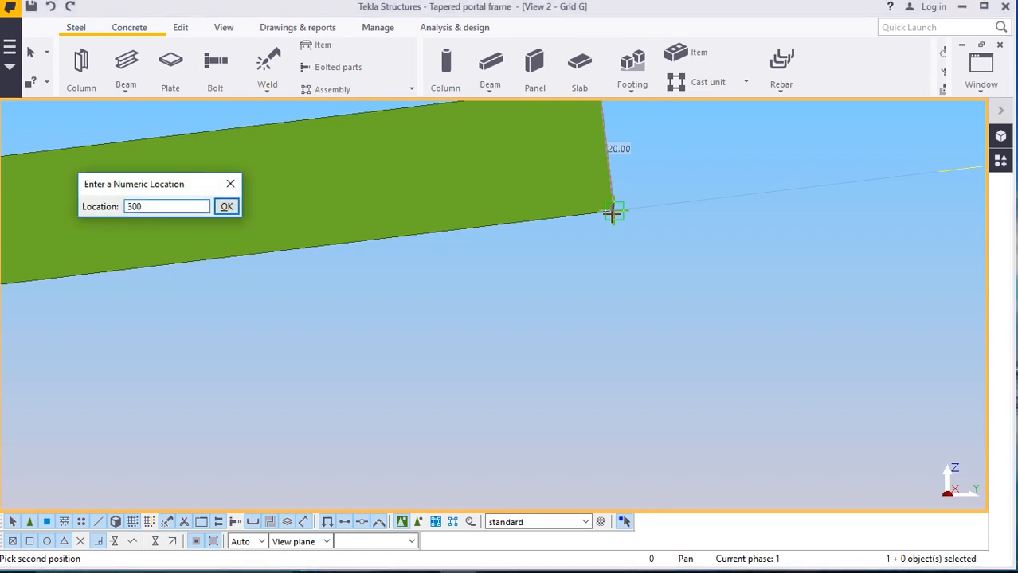
{"action": "key", "text": "Return"}
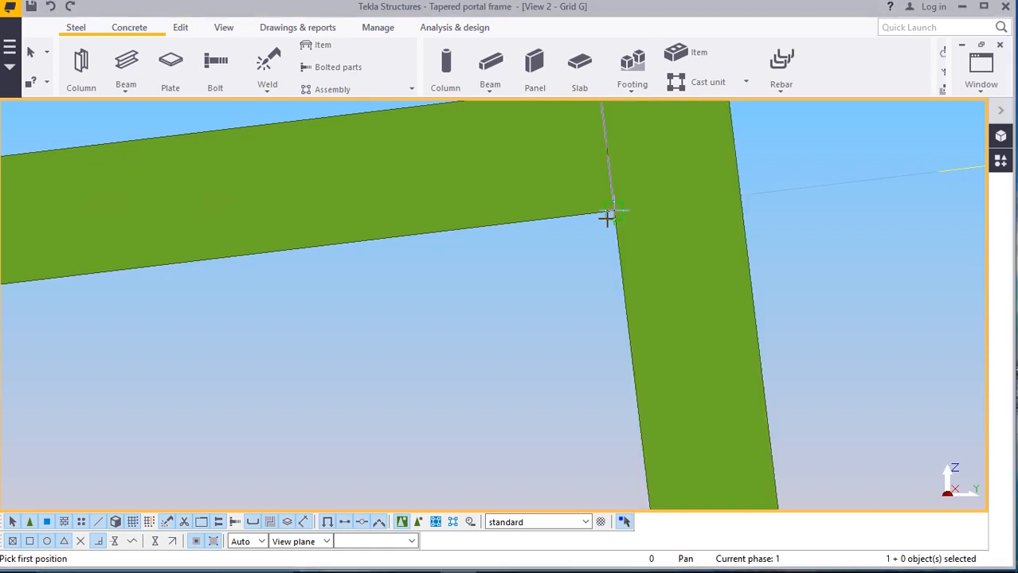
{"action": "right_click", "coordinate": [759, 224]}
{"action": "left_click", "coordinate": [788, 210]}
Change the profile of the new beam at the sloping plate's free end to FLT250*16
{"action": "scroll", "coordinate": [489, 259], "scroll_direction": "down", "scroll_amount": 5}
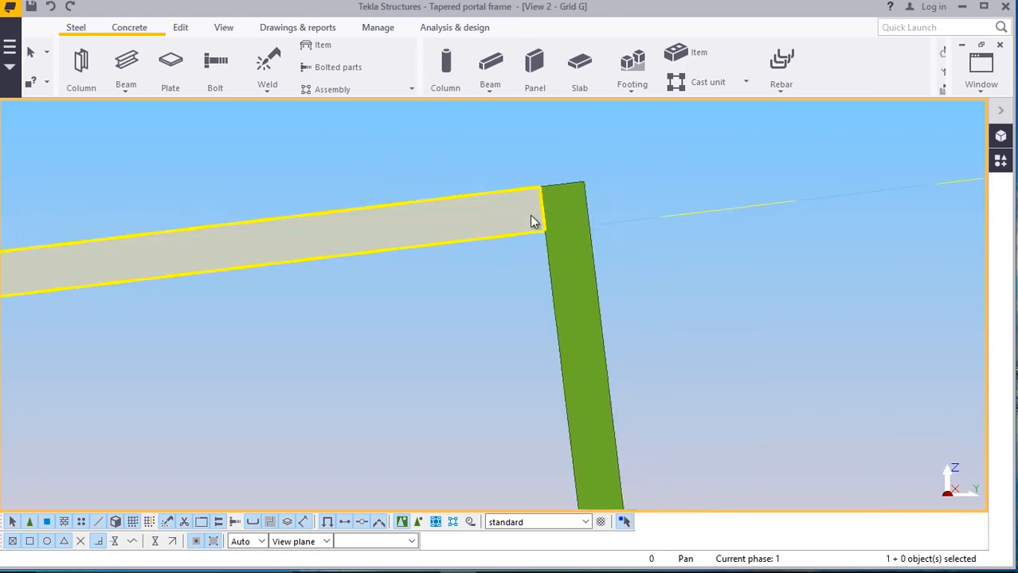
{"action": "double_click", "coordinate": [556, 279]}
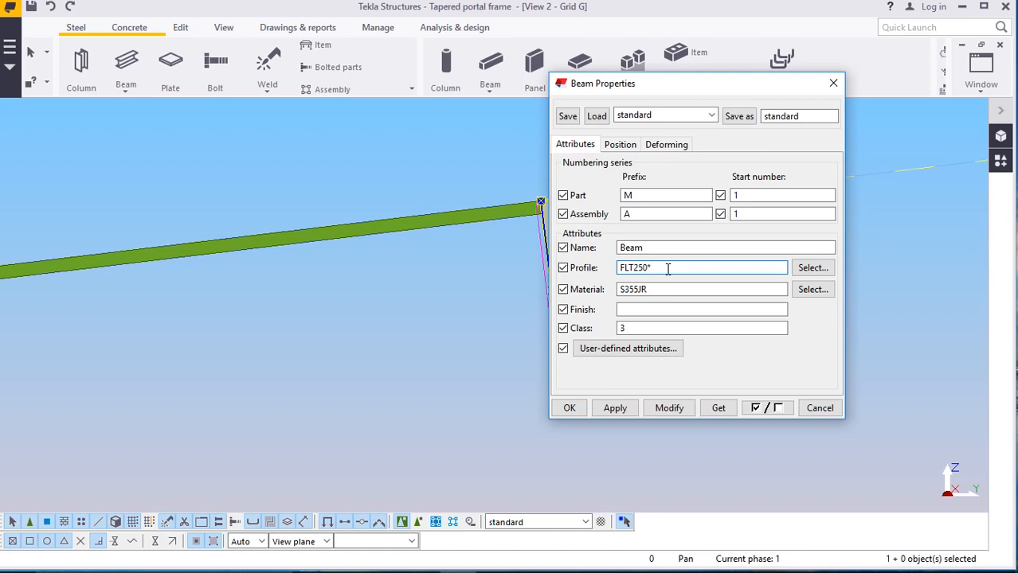
{"action": "left_click", "coordinate": [669, 408]}
{"action": "left_click", "coordinate": [570, 408]}
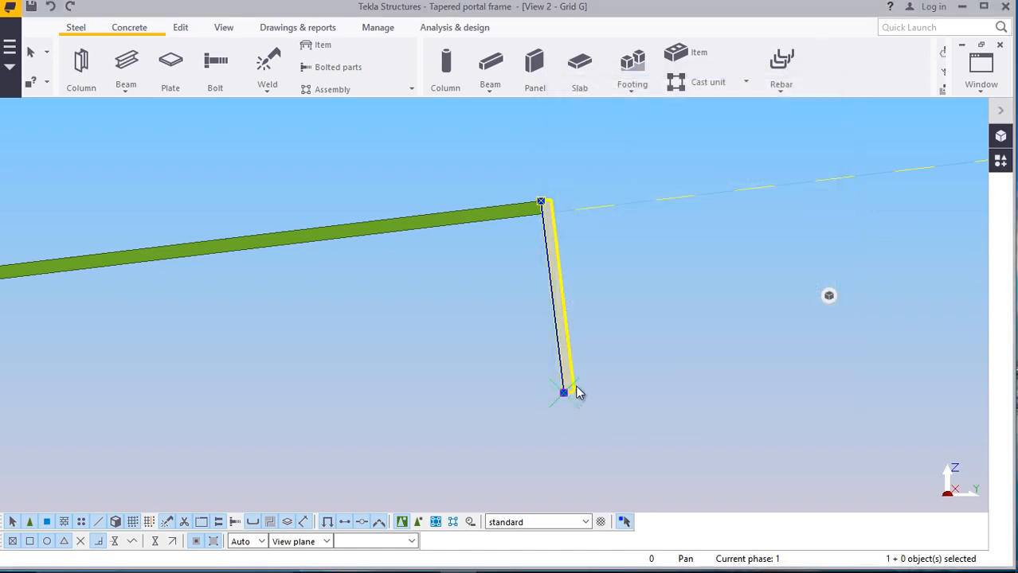
{"action": "left_click", "coordinate": [652, 284]}
Check the new end plate's position against the sloping plate and grids, and review its beam properties
{"action": "scroll", "coordinate": [541, 191], "scroll_direction": "up", "scroll_amount": 3}
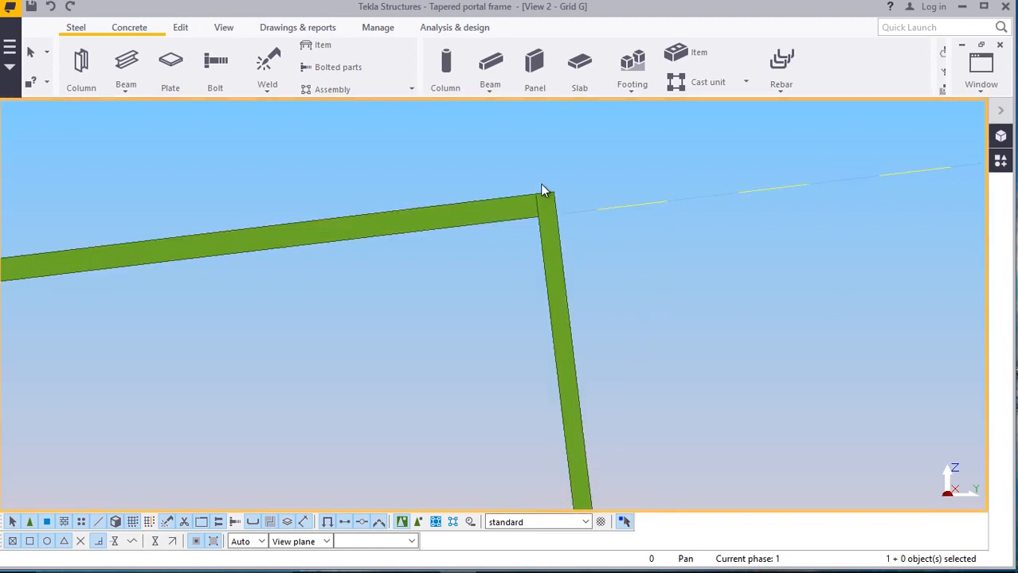
{"action": "scroll", "coordinate": [549, 187], "scroll_direction": "down", "scroll_amount": 6}
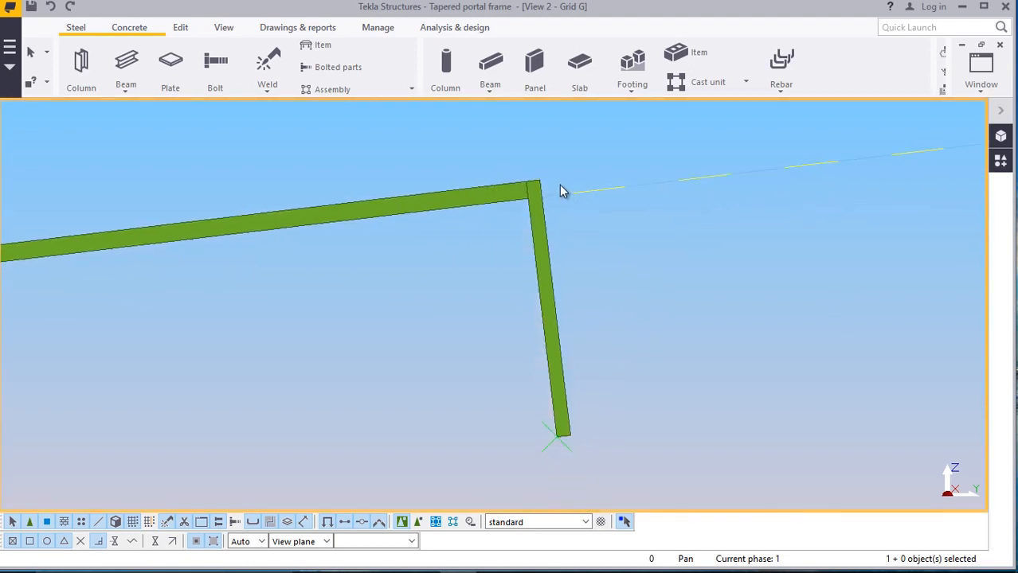
{"action": "scroll", "coordinate": [633, 269], "scroll_direction": "down", "scroll_amount": 5}
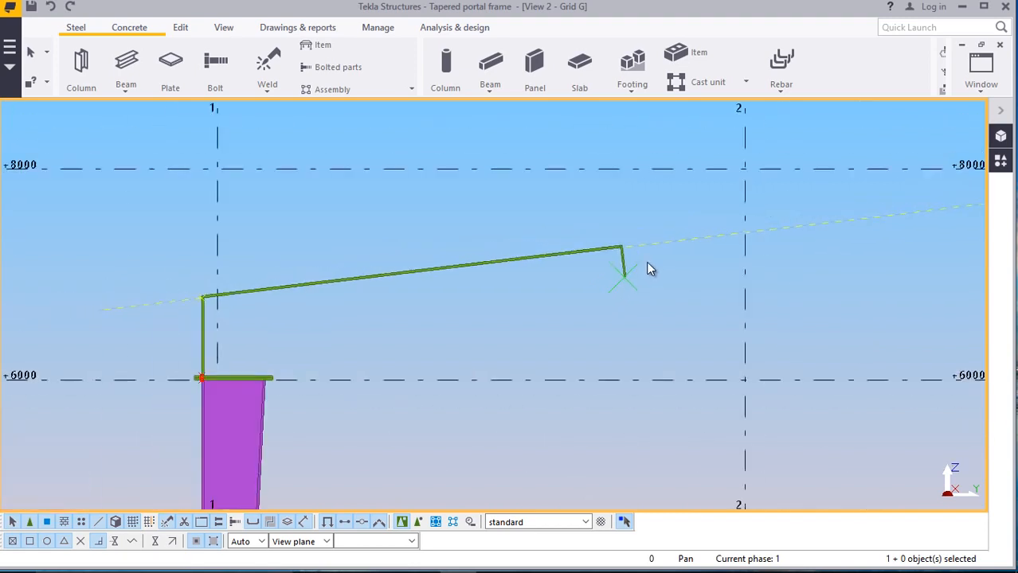
{"action": "scroll", "coordinate": [585, 265], "scroll_direction": "up", "scroll_amount": 5}
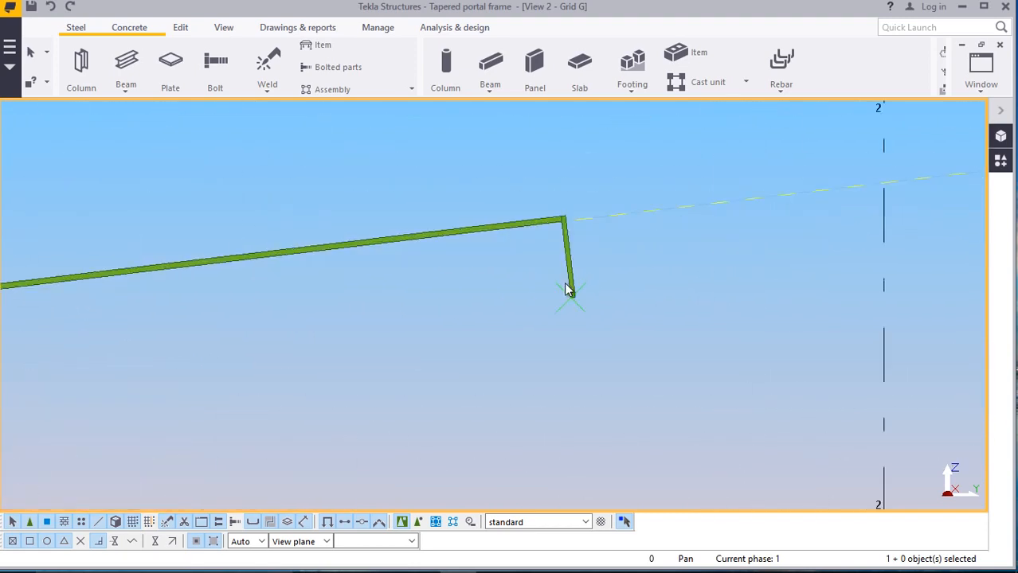
{"action": "scroll", "coordinate": [629, 252], "scroll_direction": "down", "scroll_amount": 4}
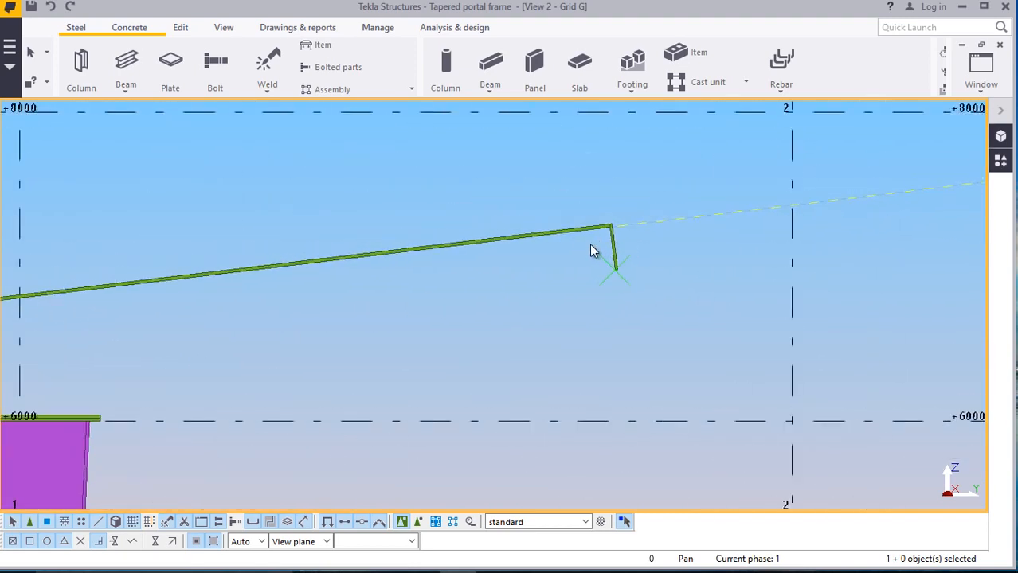
{"action": "scroll", "coordinate": [606, 249], "scroll_direction": "up", "scroll_amount": 4}
{"action": "scroll", "coordinate": [642, 258], "scroll_direction": "down", "scroll_amount": 4}
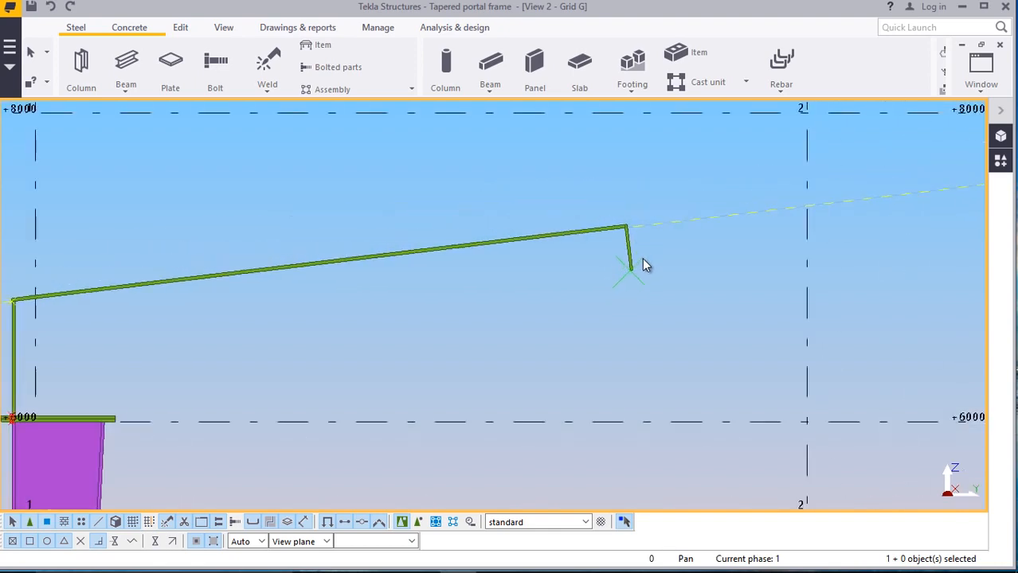
{"action": "double_click", "coordinate": [631, 259]}
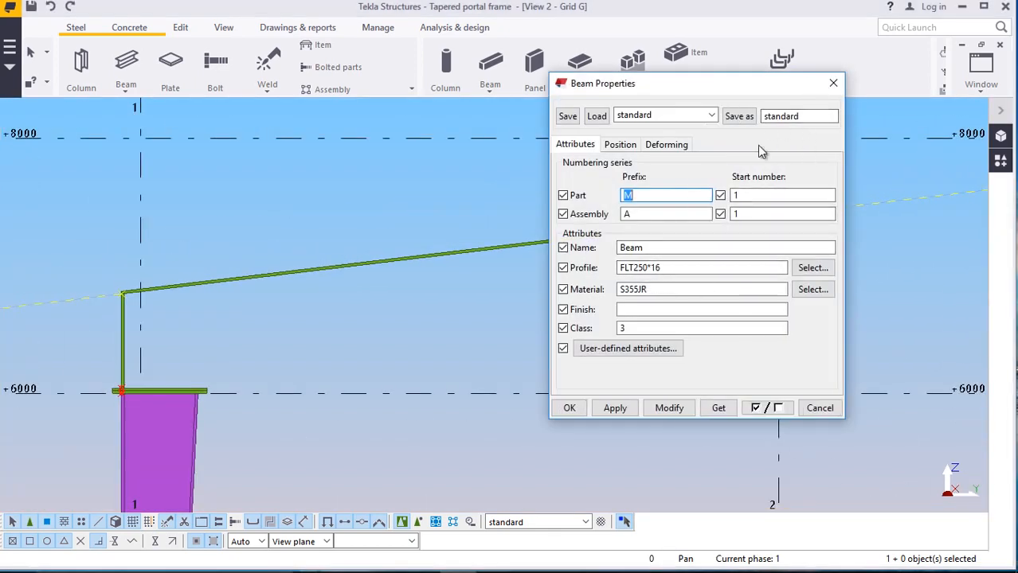
{"action": "left_click_drag", "start_coordinate": [653, 90], "coordinate": [426, 80]}
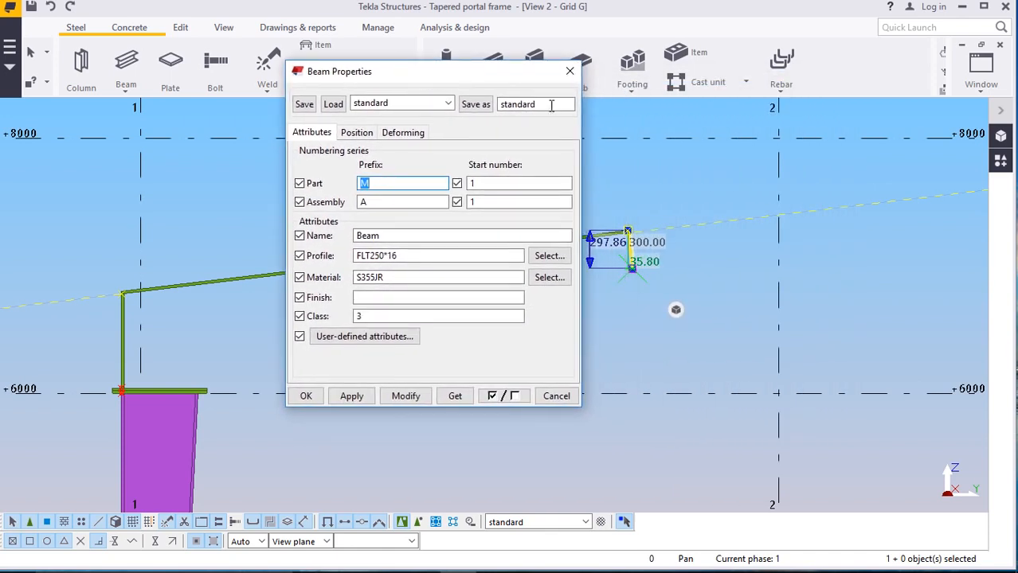
{"action": "left_click", "coordinate": [571, 73]}
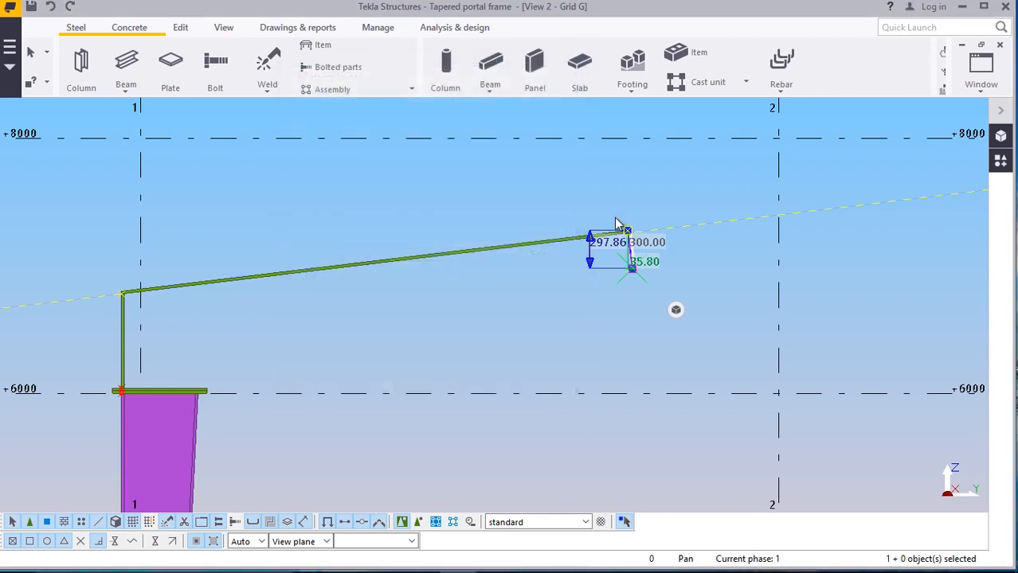
Examine the 300 mm end plate's lower end point and its fit against the sloping plate, column and grids
{"action": "scroll", "coordinate": [637, 302], "scroll_direction": "up", "scroll_amount": 5}
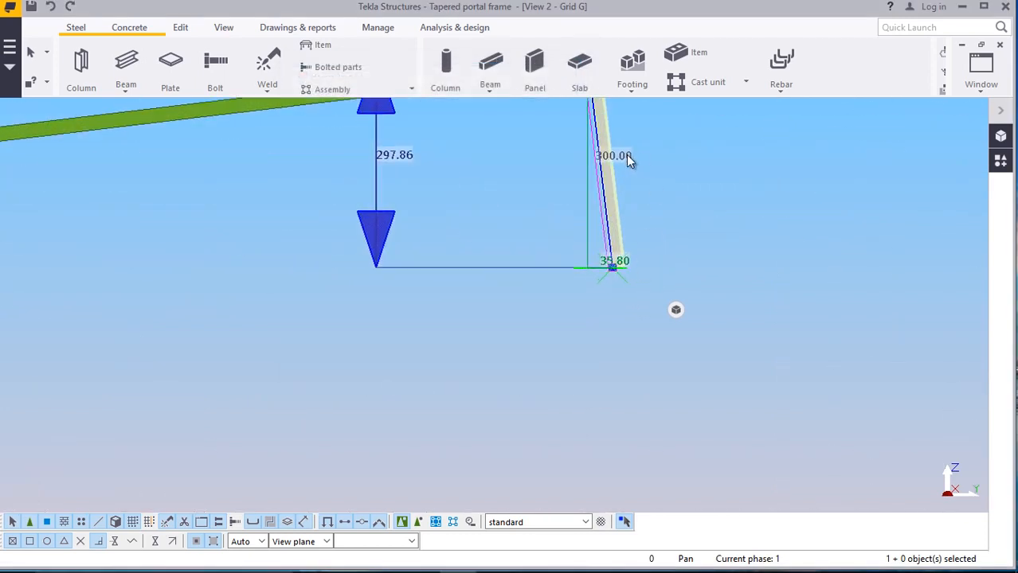
{"action": "left_click", "coordinate": [612, 269]}
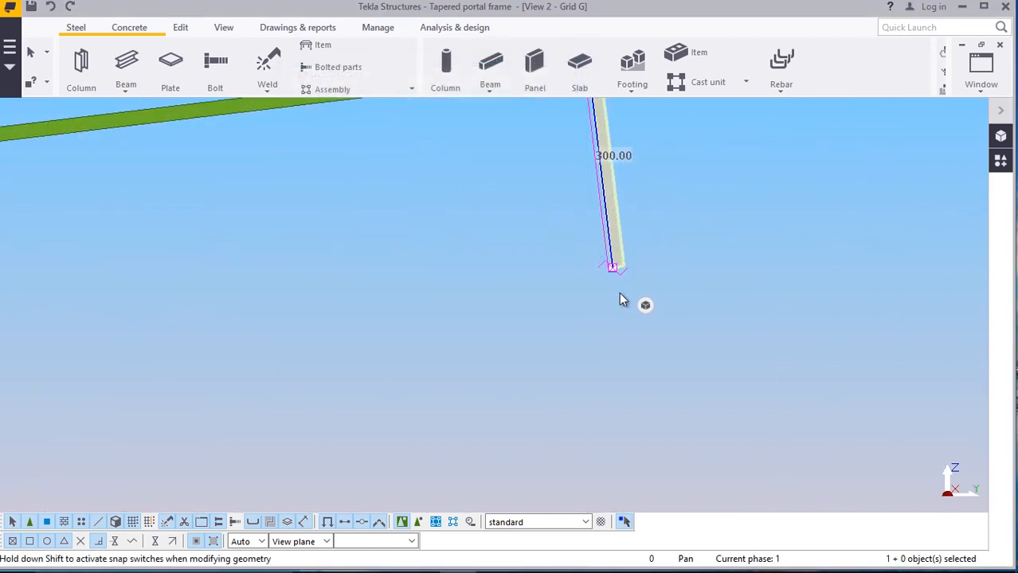
{"action": "left_click", "coordinate": [612, 266]}
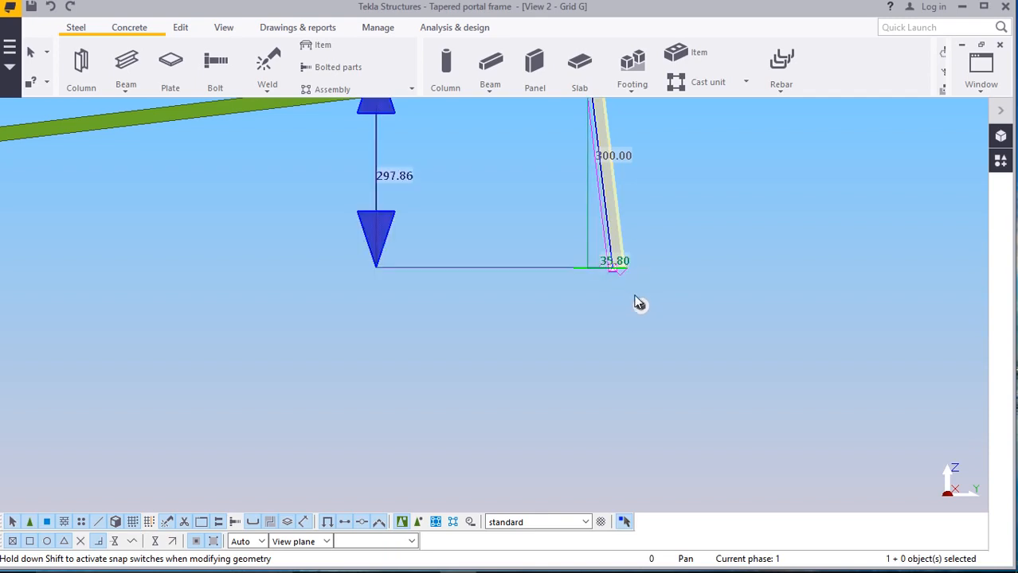
{"action": "scroll", "coordinate": [553, 308], "scroll_direction": "down", "scroll_amount": 2}
{"action": "scroll", "coordinate": [597, 214], "scroll_direction": "up", "scroll_amount": 4}
{"action": "left_click", "coordinate": [641, 175]}
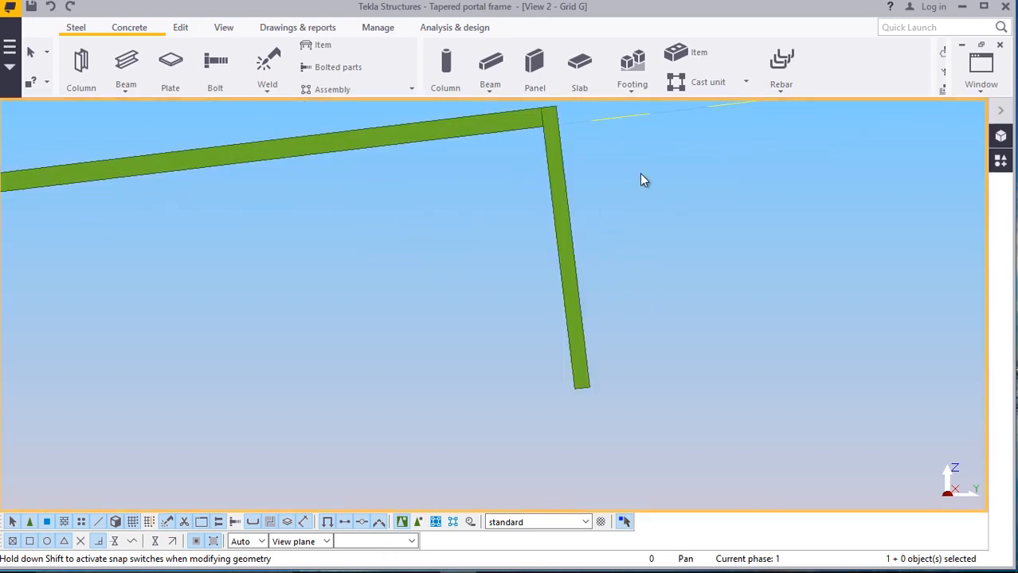
{"action": "scroll", "coordinate": [523, 296], "scroll_direction": "down", "scroll_amount": 1}
{"action": "scroll", "coordinate": [557, 293], "scroll_direction": "down", "scroll_amount": 3}
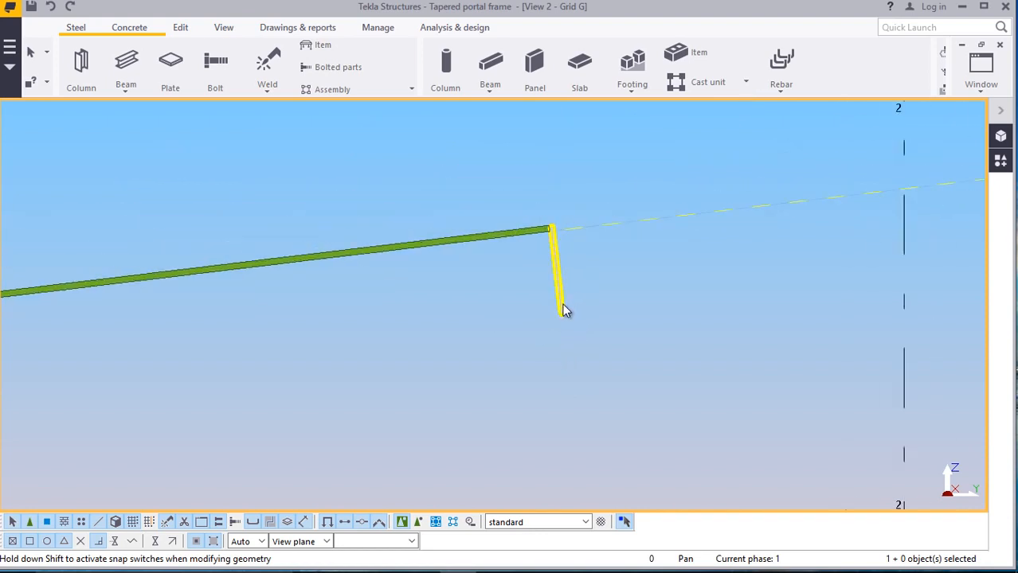
{"action": "scroll", "coordinate": [606, 297], "scroll_direction": "down", "scroll_amount": 2}
{"action": "scroll", "coordinate": [642, 295], "scroll_direction": "up", "scroll_amount": 2}
{"action": "scroll", "coordinate": [616, 301], "scroll_direction": "down", "scroll_amount": 2}
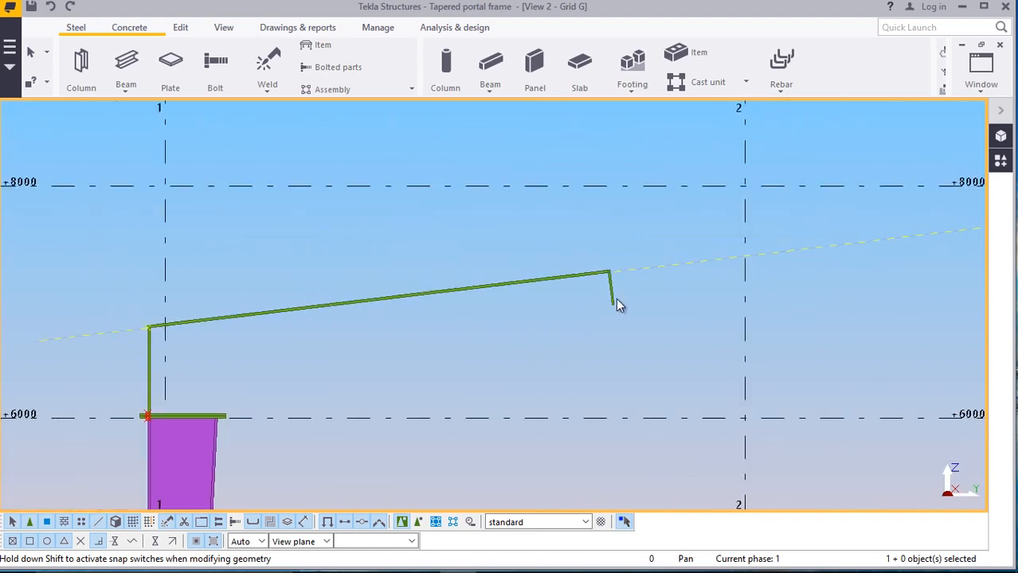
Delete the 300 mm end plate at the sloping plate's free end
{"action": "scroll", "coordinate": [615, 292], "scroll_direction": "up", "scroll_amount": 2}
{"action": "right_click", "coordinate": [653, 312]}
{"action": "left_click", "coordinate": [752, 322]}
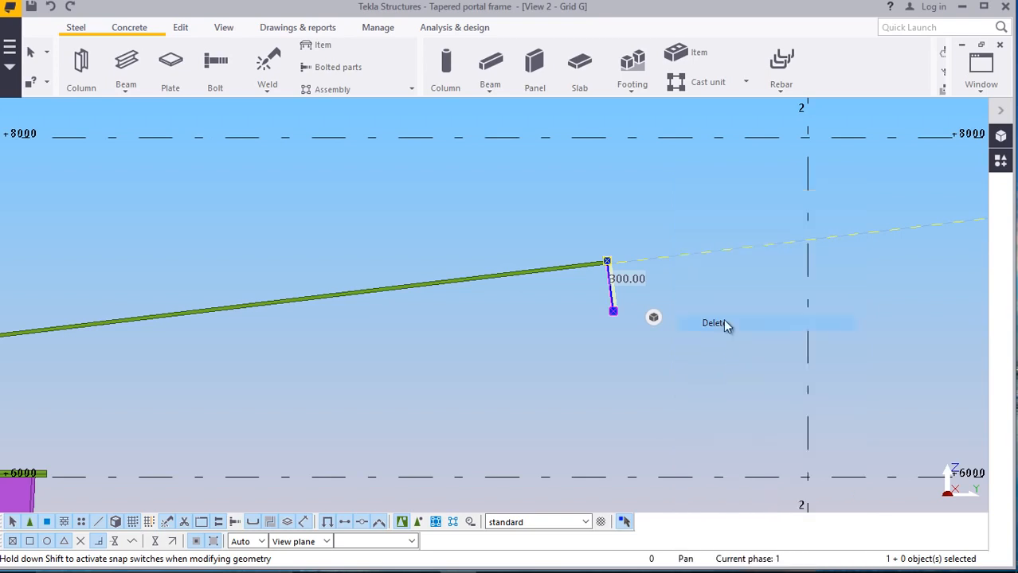
Create a 350 mm long steel beam from the upper corner of the sloping plate's free end, directed downward through its lower corner
{"action": "scroll", "coordinate": [605, 260], "scroll_direction": "up", "scroll_amount": 1}
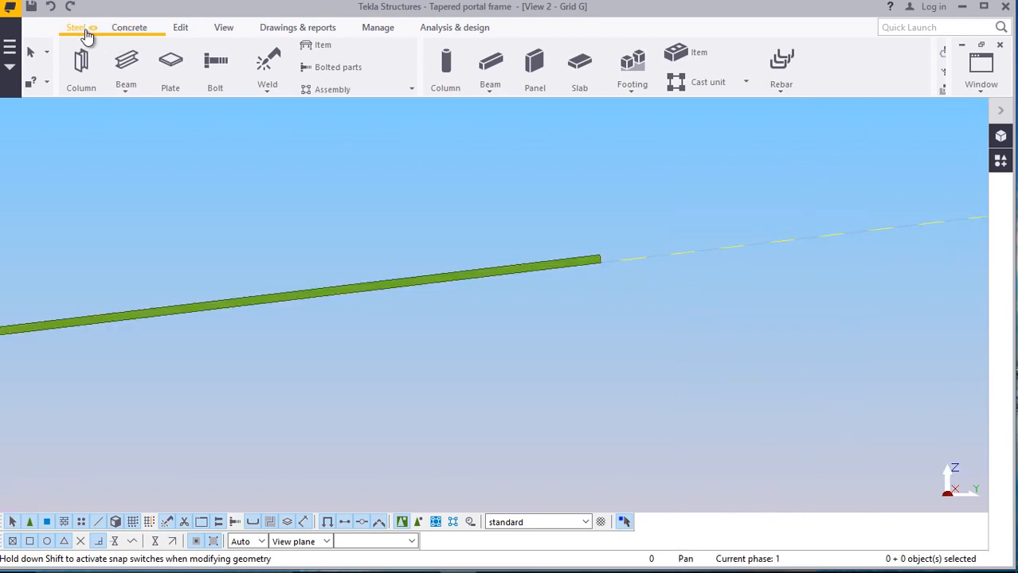
{"action": "left_click", "coordinate": [124, 91]}
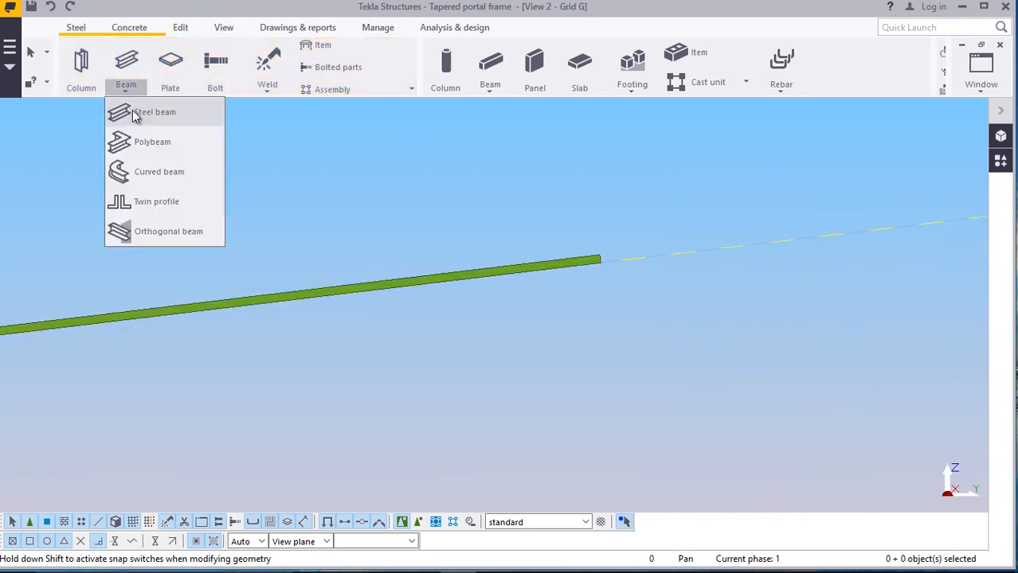
{"action": "left_click", "coordinate": [137, 111]}
{"action": "scroll", "coordinate": [618, 264], "scroll_direction": "up", "scroll_amount": 5}
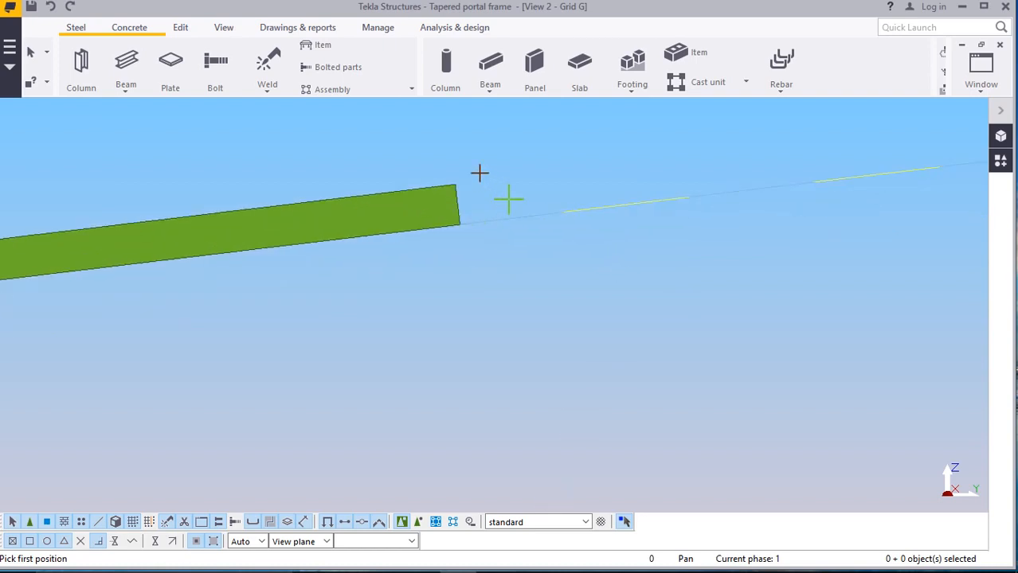
{"action": "left_click", "coordinate": [449, 182]}
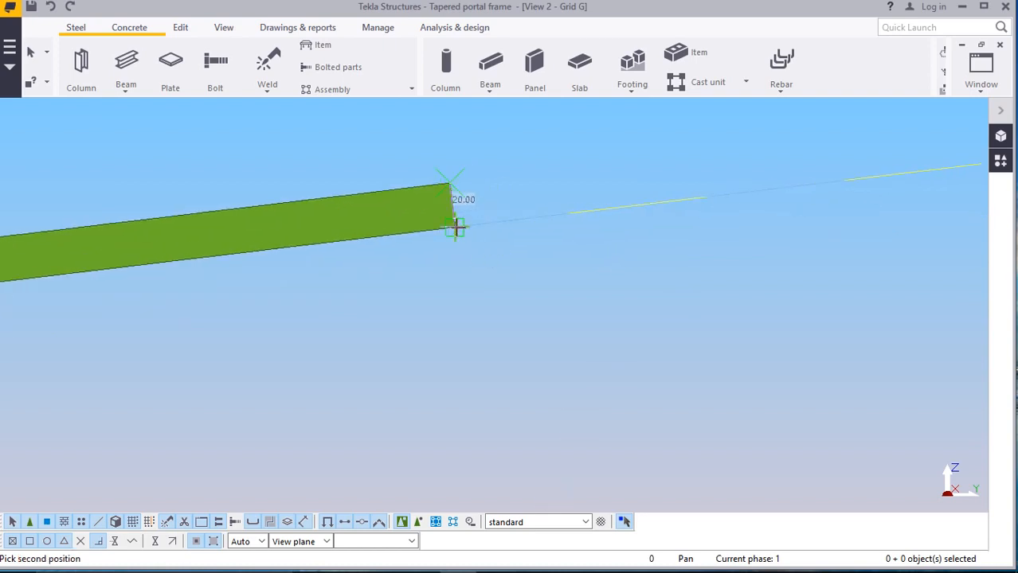
{"action": "type", "text": "350"}
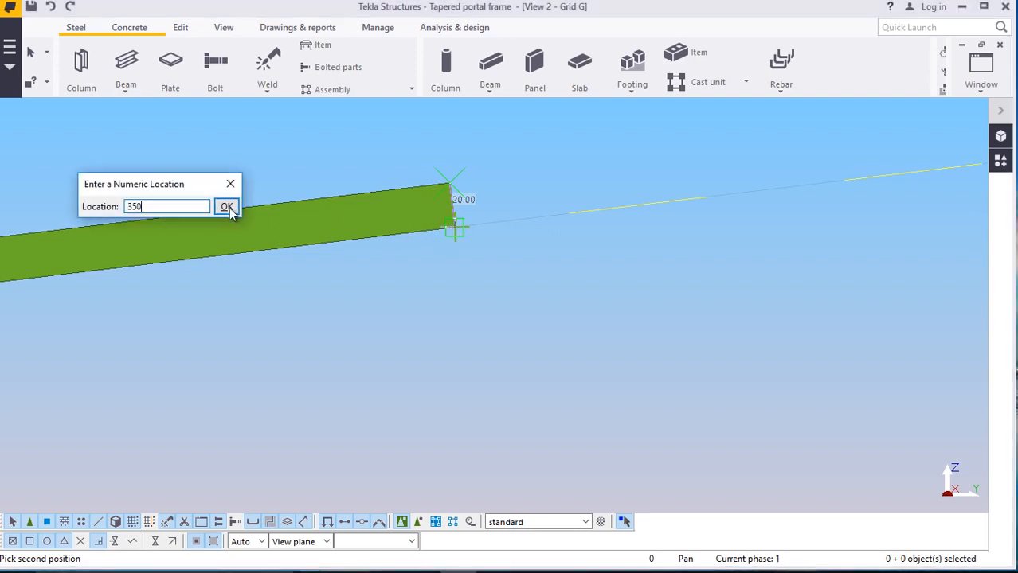
{"action": "left_click", "coordinate": [227, 207]}
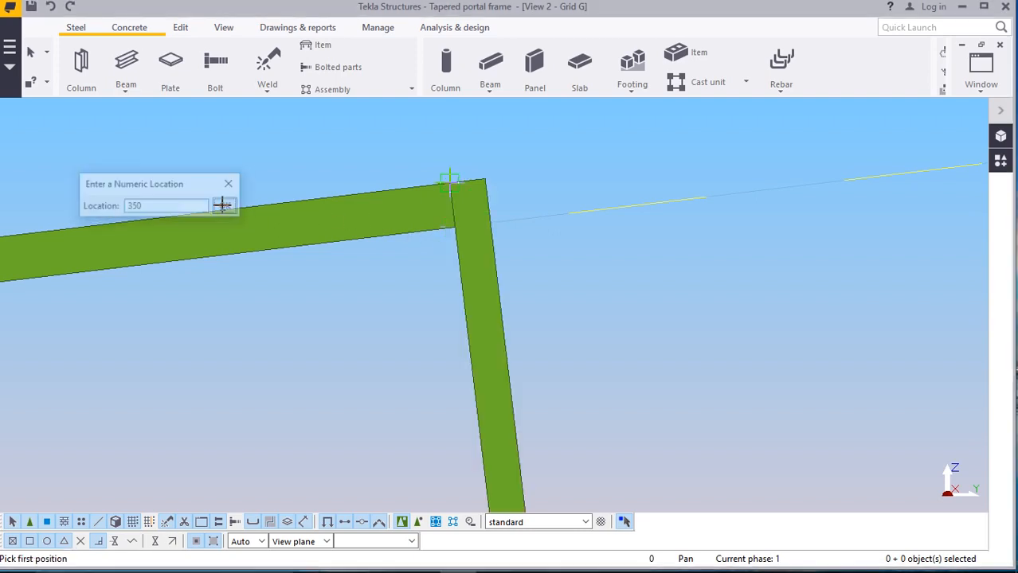
{"action": "right_click", "coordinate": [528, 176]}
{"action": "left_click", "coordinate": [567, 190]}
Review the new 350 mm end plate's beam properties and inspect its joint with the sloping plate
{"action": "double_click", "coordinate": [490, 317]}
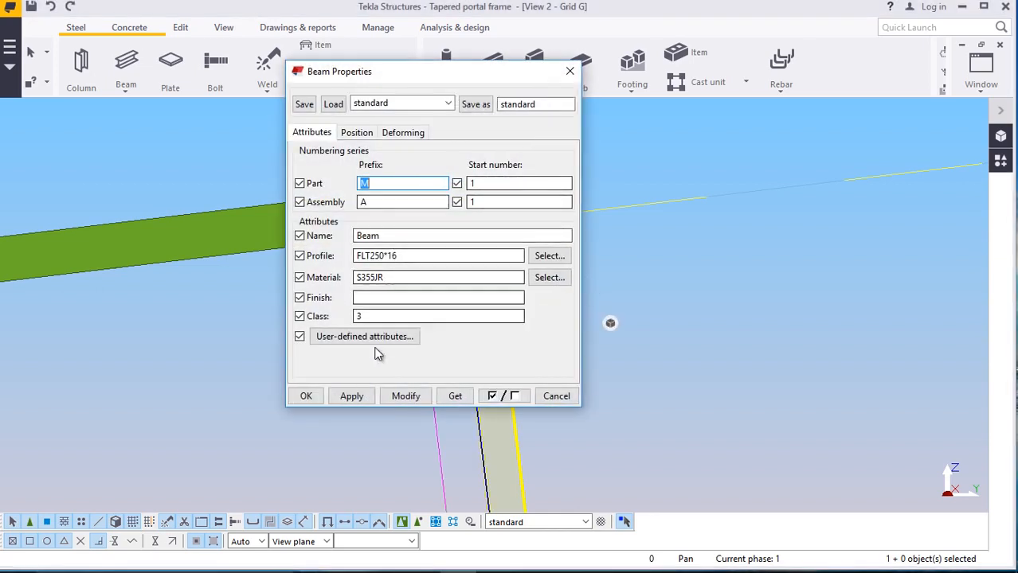
{"action": "left_click", "coordinate": [305, 396]}
{"action": "scroll", "coordinate": [386, 249], "scroll_direction": "down", "scroll_amount": 6}
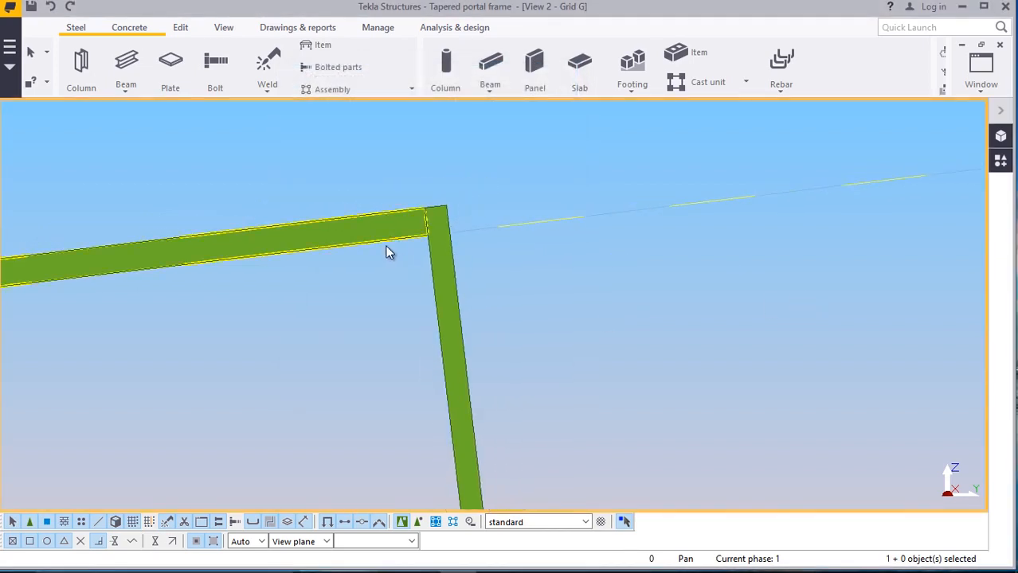
{"action": "scroll", "coordinate": [448, 188], "scroll_direction": "up", "scroll_amount": 4}
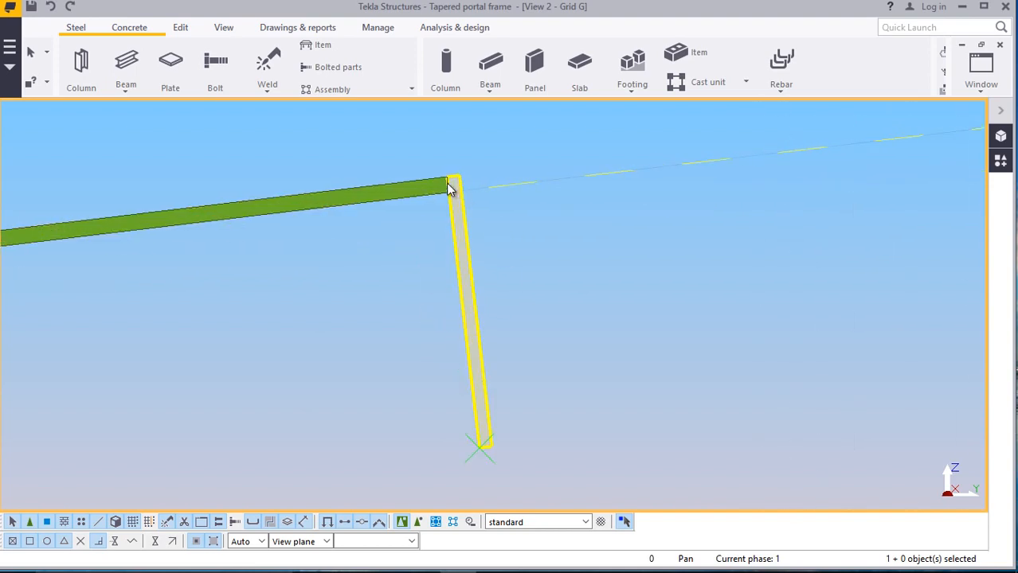
Extend the end plate above the sloping plate by setting its start offset Dx to -50
{"action": "double_click", "coordinate": [467, 218]}
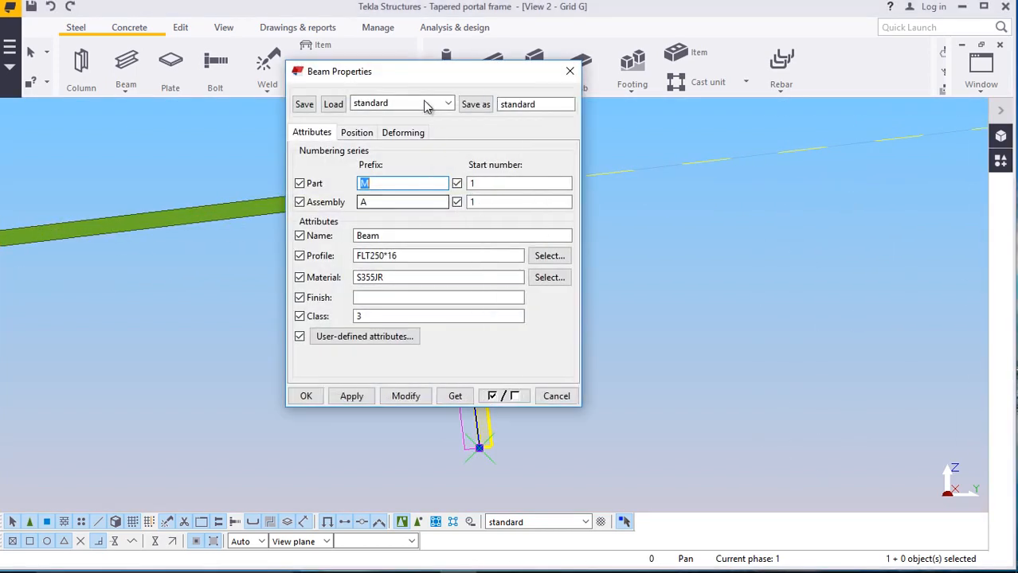
{"action": "left_click_drag", "start_coordinate": [430, 69], "coordinate": [782, 94]}
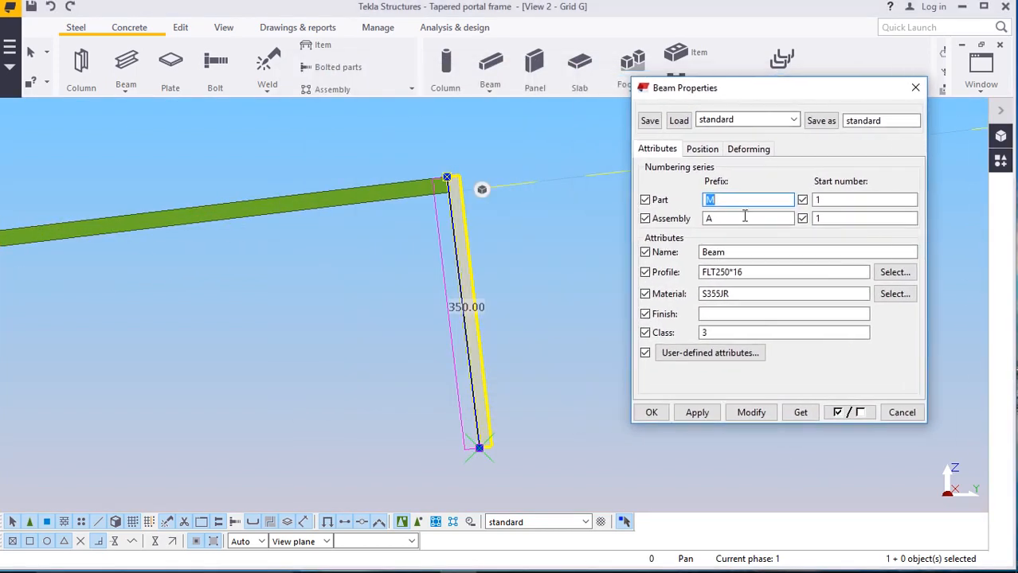
{"action": "left_click", "coordinate": [701, 149]}
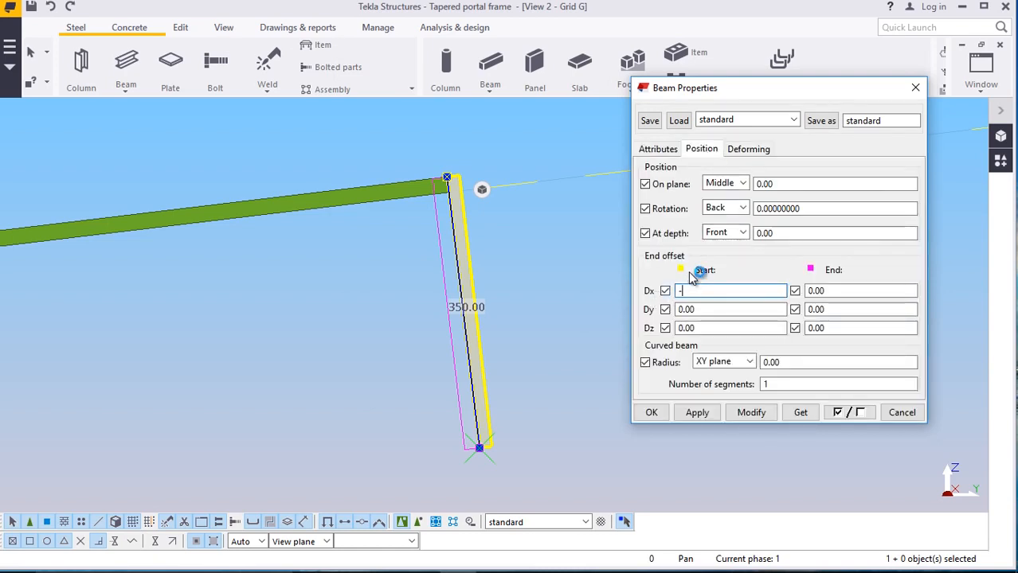
{"action": "type", "text": "-50"}
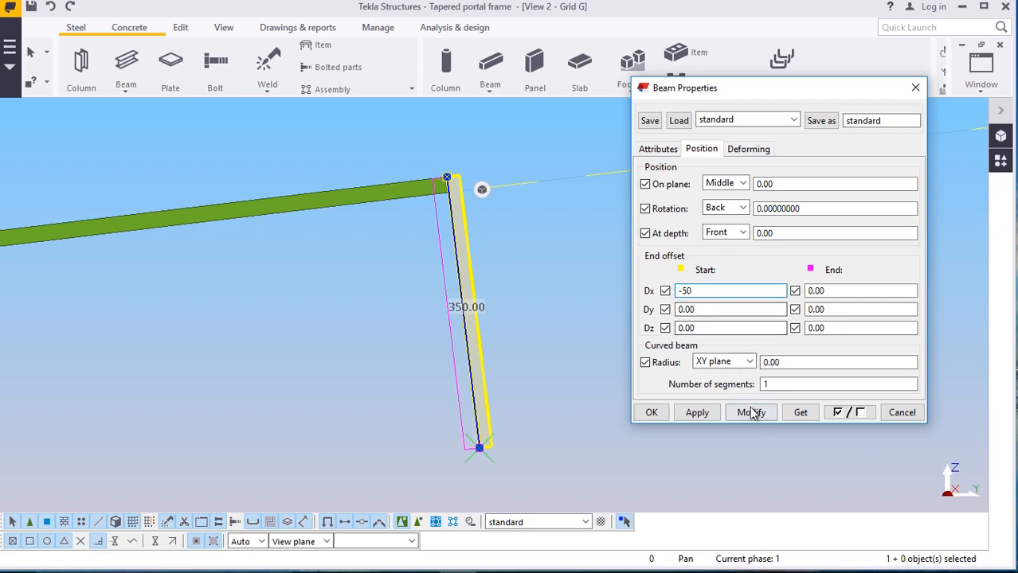
{"action": "left_click", "coordinate": [751, 412]}
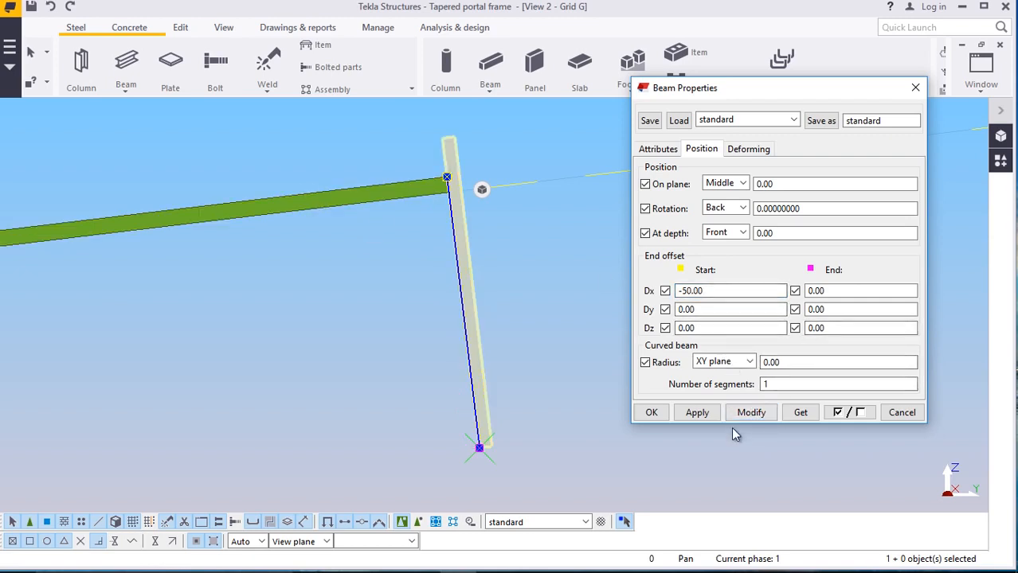
Try an end offset Dx of 50 on the plate's lower end, and undo that change
{"action": "left_click", "coordinate": [828, 311]}
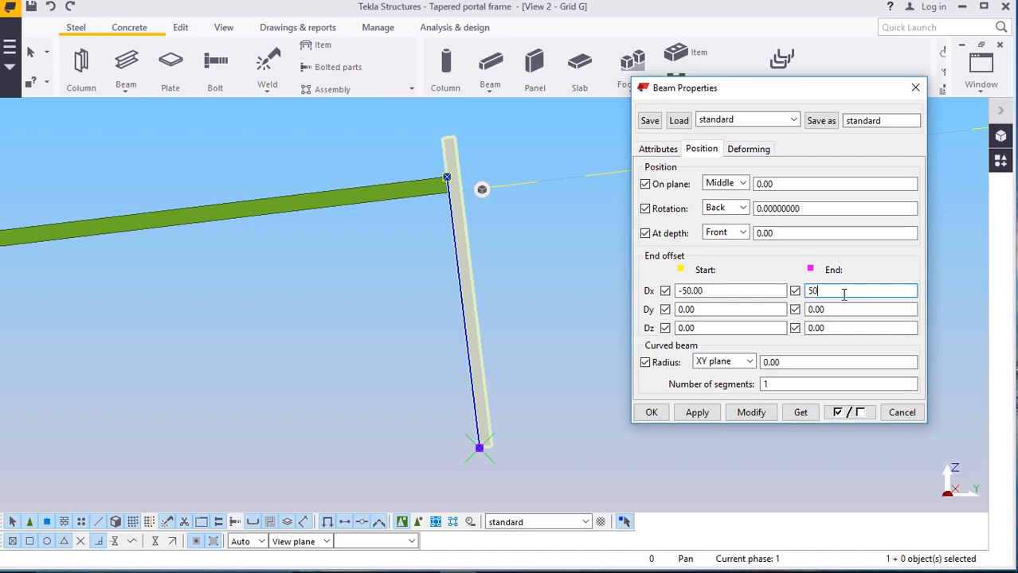
{"action": "left_click", "coordinate": [844, 294]}
{"action": "type", "text": "50"}
{"action": "left_click", "coordinate": [752, 413]}
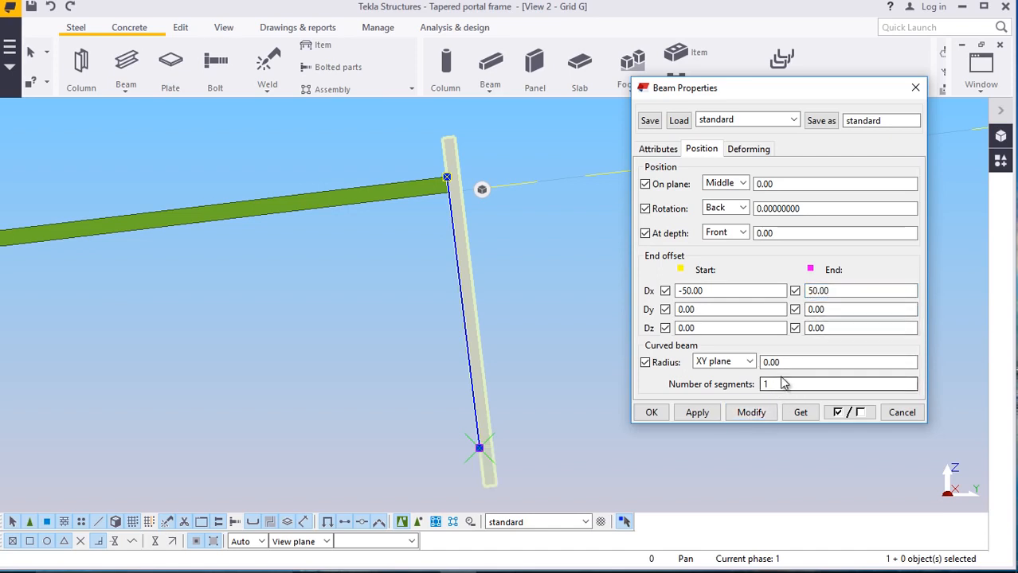
{"action": "left_click", "coordinate": [915, 88]}
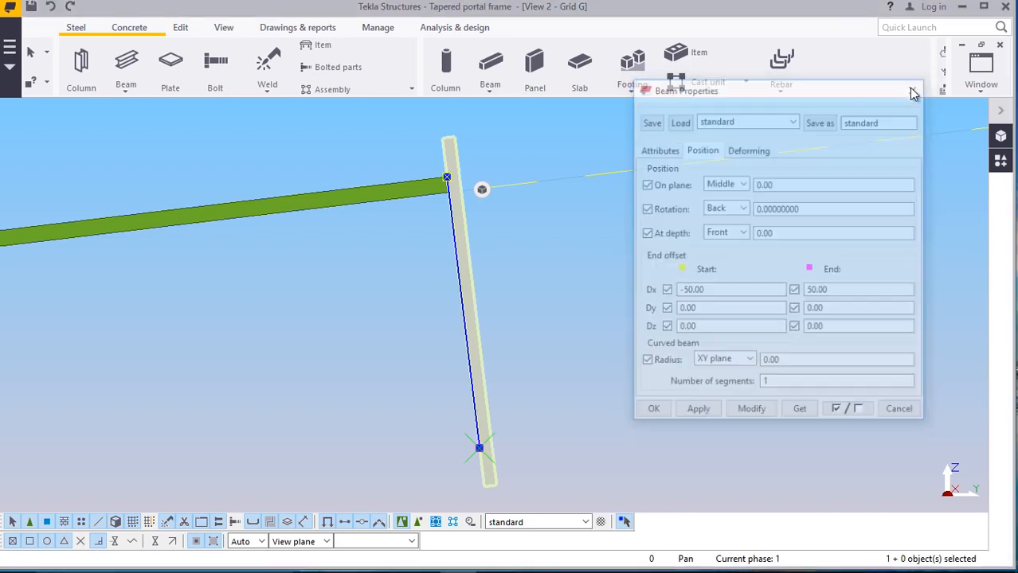
{"action": "left_click", "coordinate": [53, 6]}
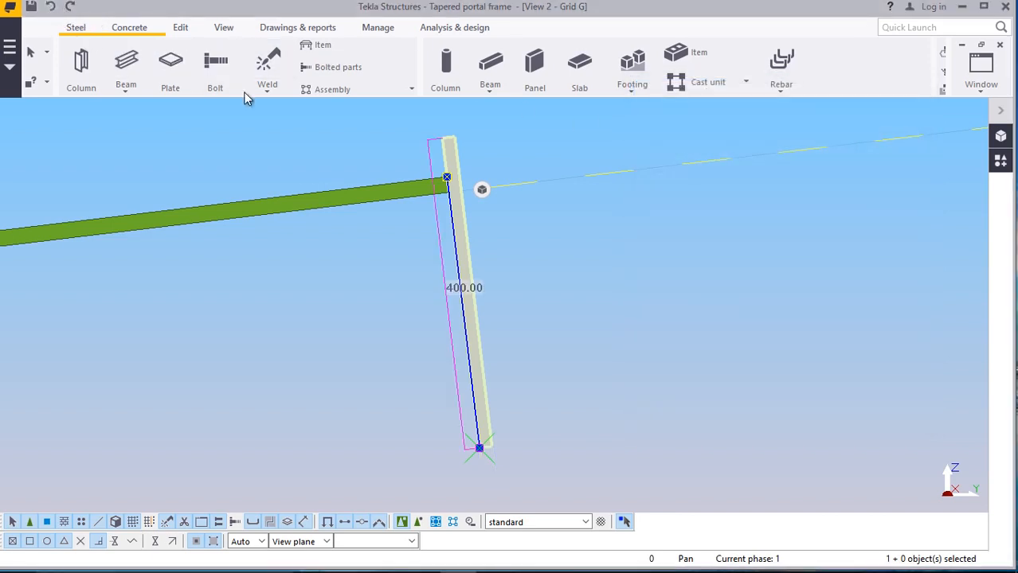
Deselect the end plate and examine its extension and position relative to the sloping plate and the grids
{"action": "left_click", "coordinate": [697, 319]}
{"action": "scroll", "coordinate": [699, 310], "scroll_direction": "down", "scroll_amount": 6}
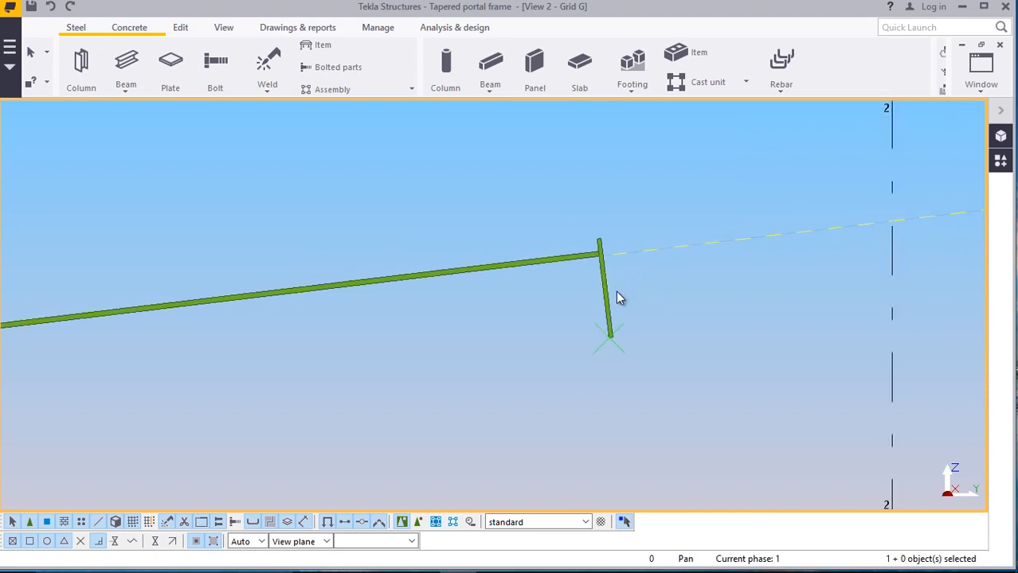
{"action": "scroll", "coordinate": [639, 236], "scroll_direction": "down", "scroll_amount": 2}
{"action": "scroll", "coordinate": [677, 235], "scroll_direction": "up", "scroll_amount": 3}
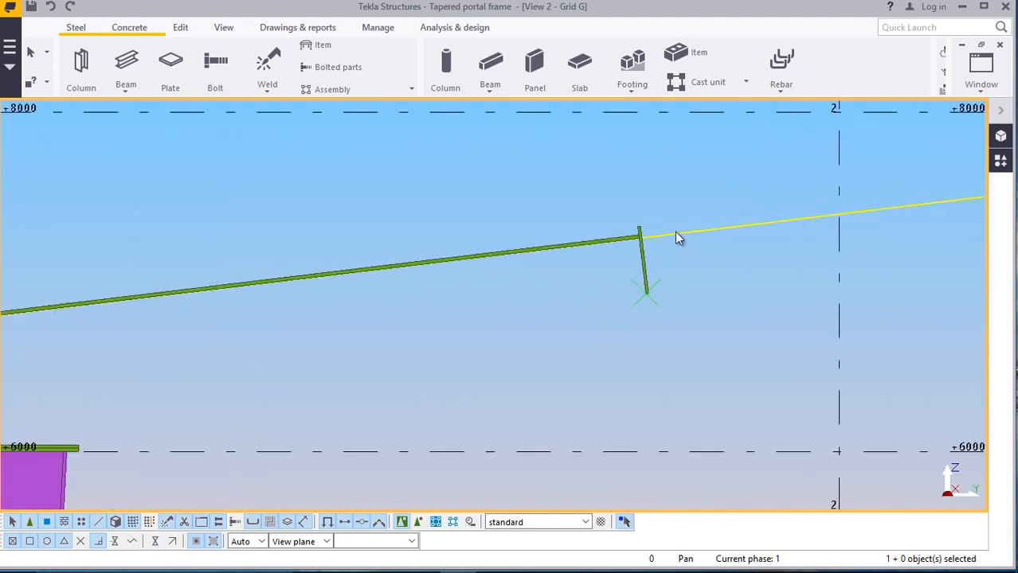
{"action": "scroll", "coordinate": [639, 244], "scroll_direction": "up", "scroll_amount": 3}
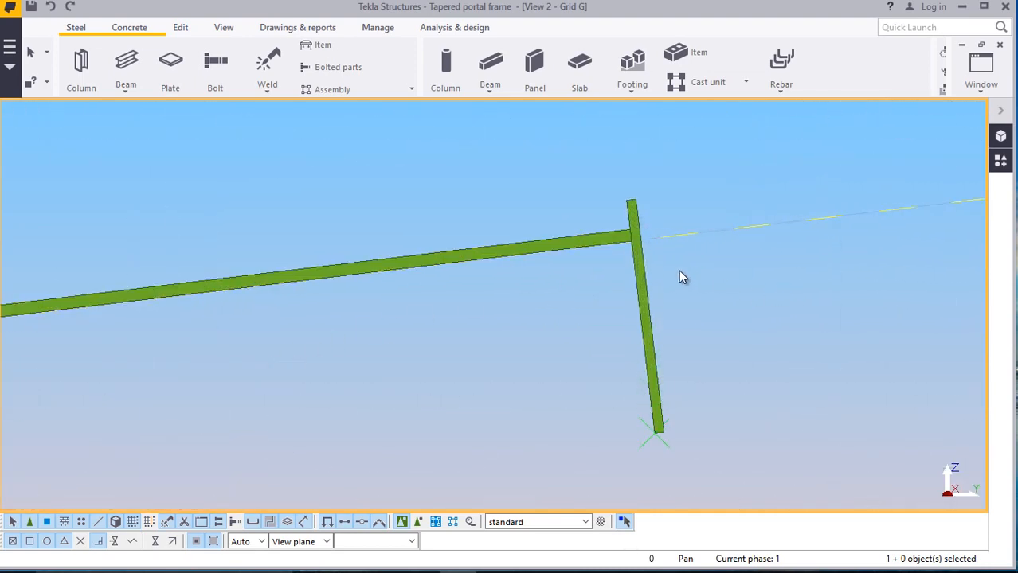
{"action": "scroll", "coordinate": [679, 271], "scroll_direction": "down", "scroll_amount": 4}
{"action": "scroll", "coordinate": [655, 277], "scroll_direction": "up", "scroll_amount": 4}
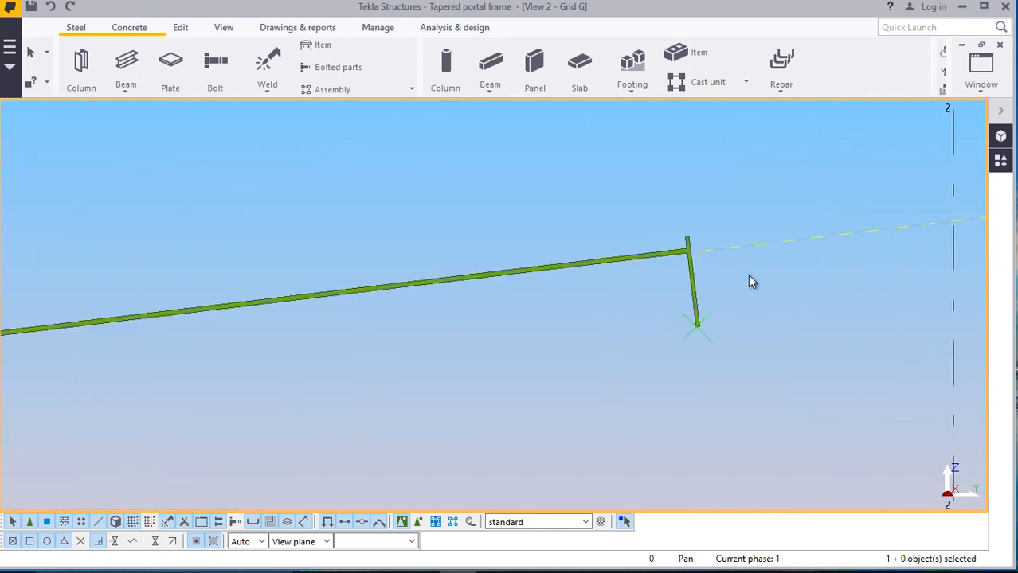
{"action": "scroll", "coordinate": [716, 303], "scroll_direction": "down", "scroll_amount": 2}
{"action": "scroll", "coordinate": [696, 341], "scroll_direction": "up", "scroll_amount": 3}
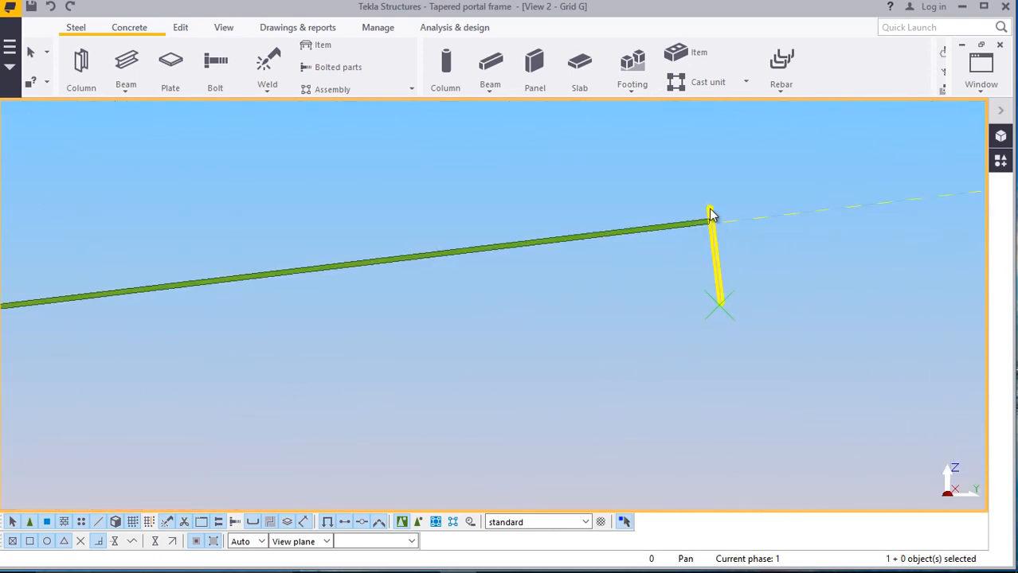
{"action": "scroll", "coordinate": [725, 222], "scroll_direction": "up", "scroll_amount": 4}
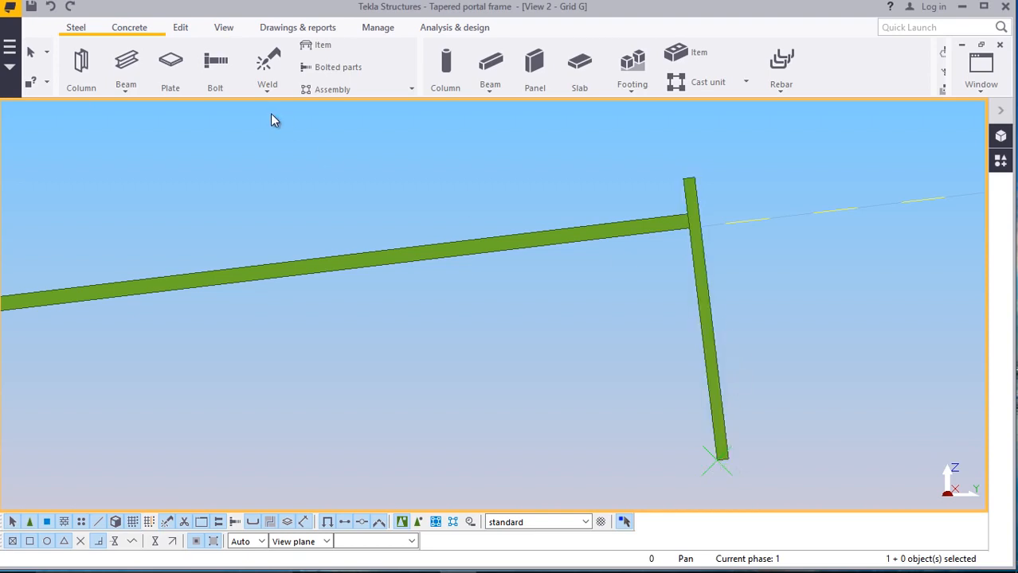
Place two points on the rafter end plate, at its upper corner and where it meets the sloping plate's top face
{"action": "left_click", "coordinate": [179, 30]}
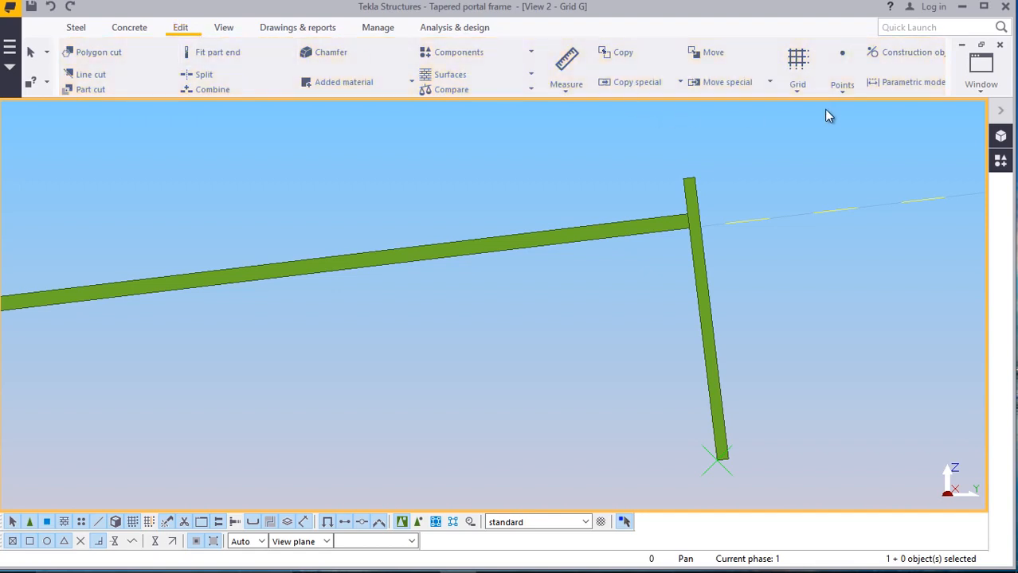
{"action": "left_click", "coordinate": [837, 90]}
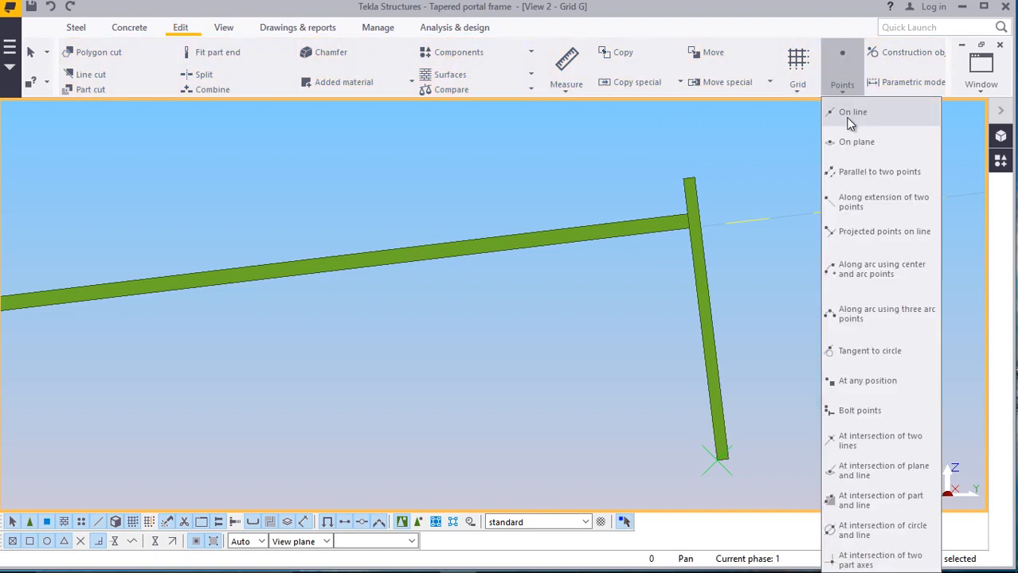
{"action": "left_click", "coordinate": [865, 382]}
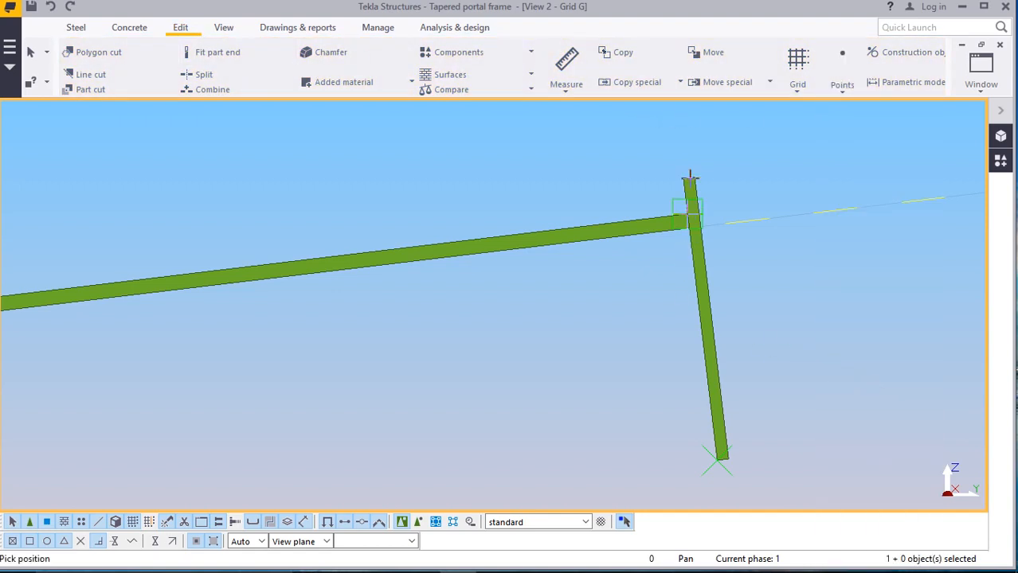
{"action": "scroll", "coordinate": [688, 173], "scroll_direction": "up", "scroll_amount": 2}
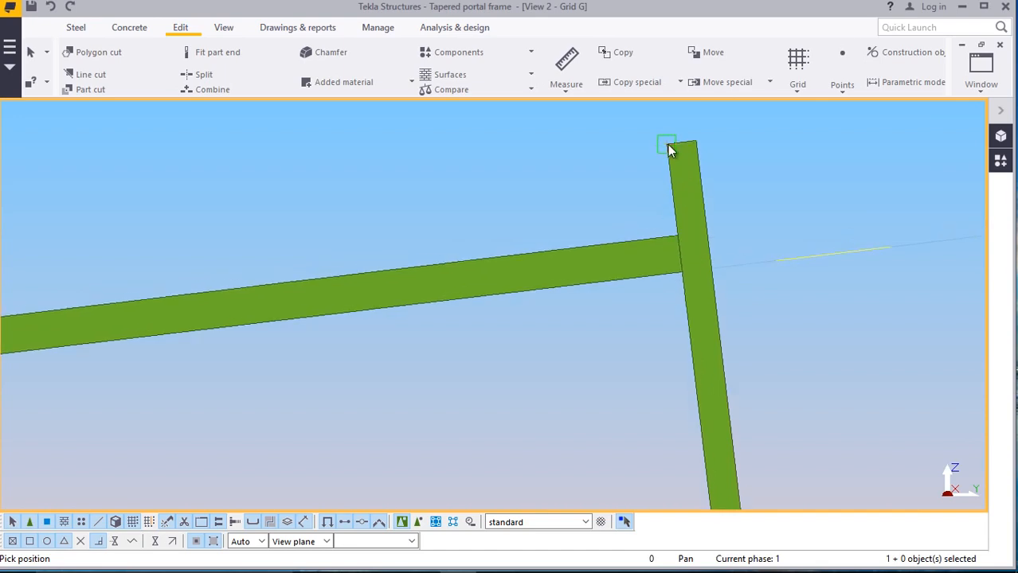
{"action": "right_click", "coordinate": [789, 179]}
{"action": "left_click", "coordinate": [796, 191]}
{"action": "scroll", "coordinate": [494, 254], "scroll_direction": "down", "scroll_amount": 5}
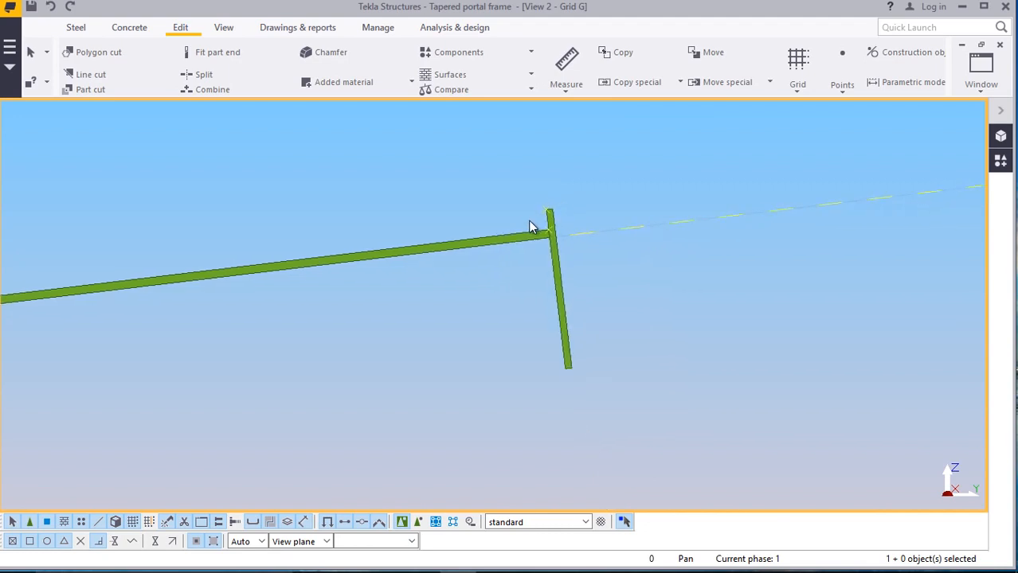
Switch to the 3D view and examine the two new points on the rafter end plate
{"action": "scroll", "coordinate": [535, 225], "scroll_direction": "down", "scroll_amount": 6}
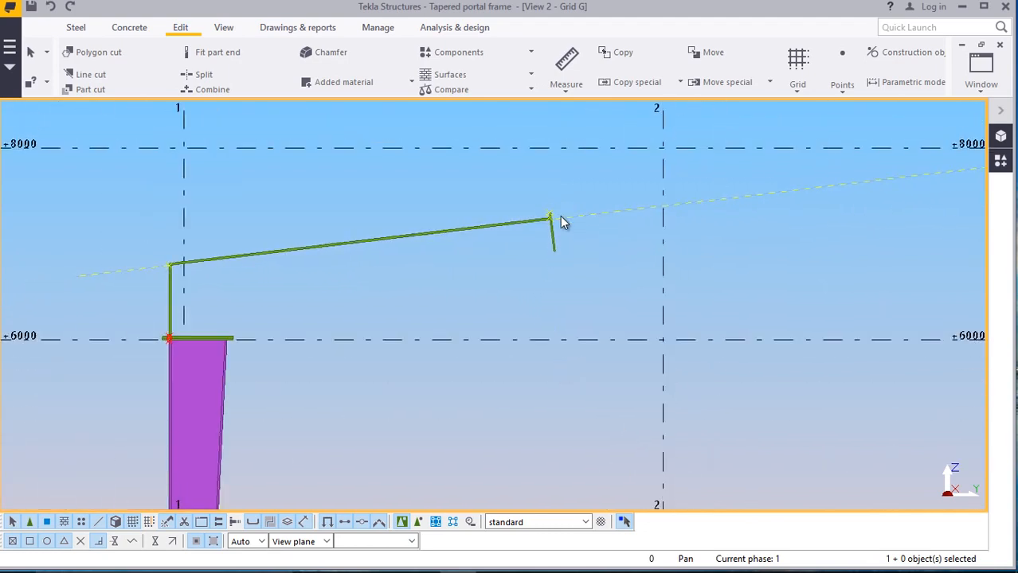
{"action": "scroll", "coordinate": [561, 215], "scroll_direction": "up", "scroll_amount": 7}
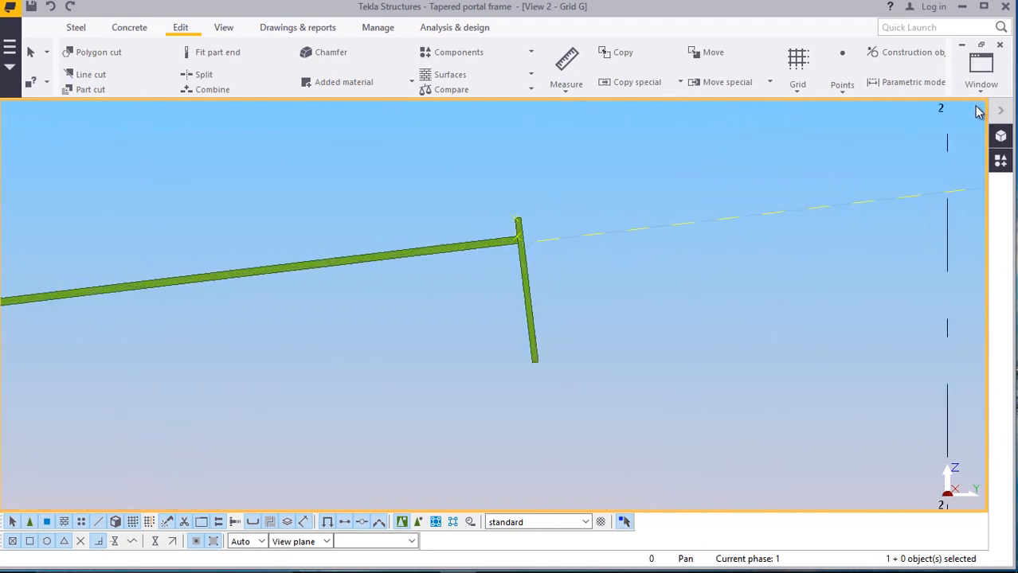
{"action": "left_click", "coordinate": [981, 64]}
{"action": "left_click", "coordinate": [931, 177]}
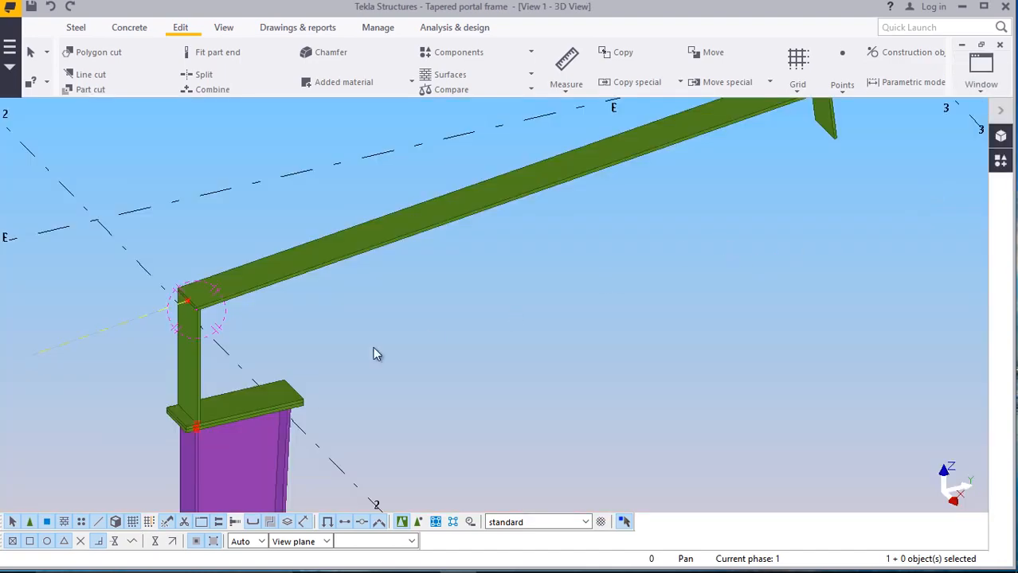
{"action": "scroll", "coordinate": [372, 355], "scroll_direction": "down", "scroll_amount": 3}
{"action": "scroll", "coordinate": [558, 219], "scroll_direction": "up", "scroll_amount": 7}
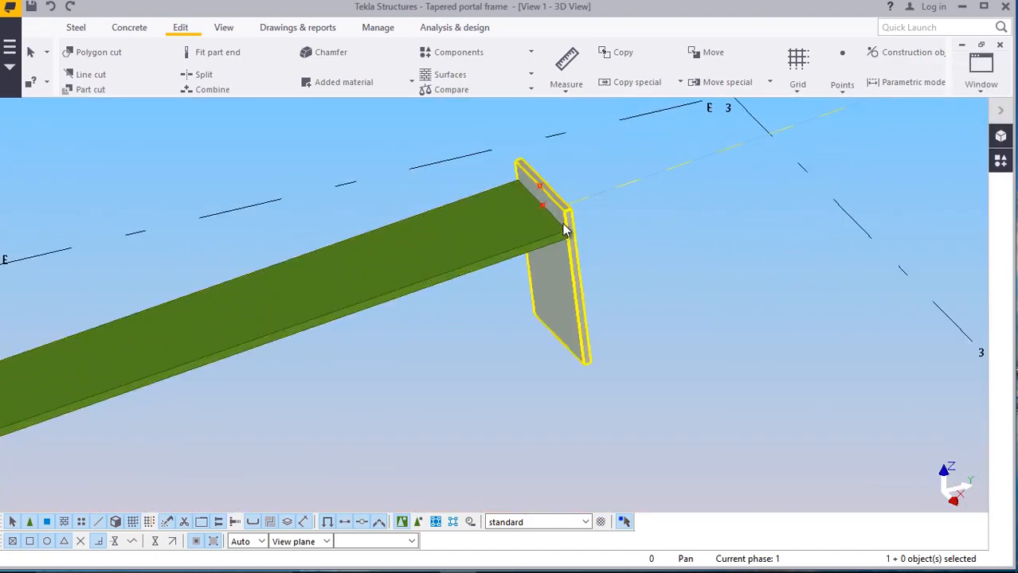
{"action": "scroll", "coordinate": [563, 227], "scroll_direction": "up", "scroll_amount": 5}
{"action": "scroll", "coordinate": [519, 214], "scroll_direction": "down", "scroll_amount": 3}
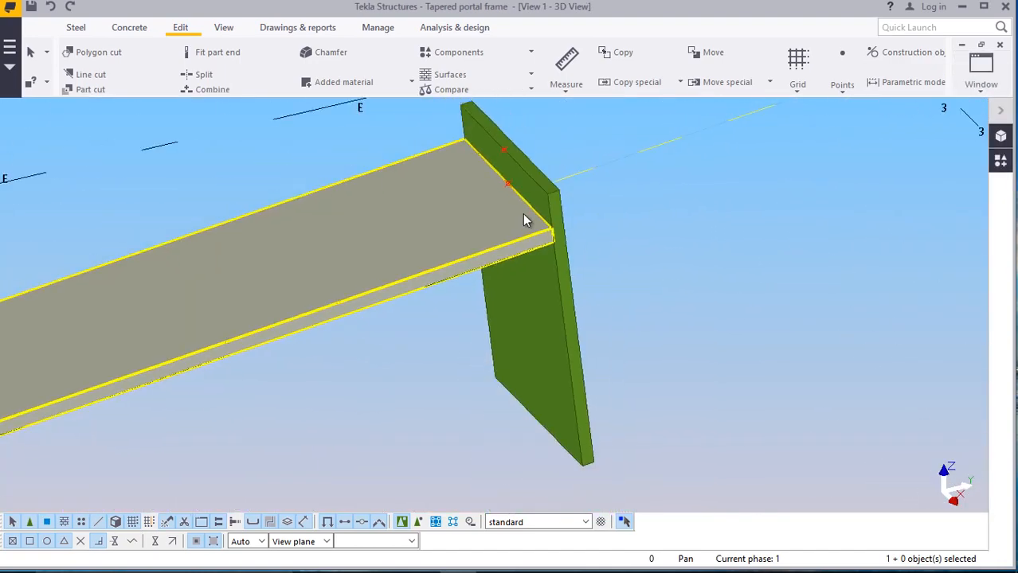
{"action": "scroll", "coordinate": [508, 161], "scroll_direction": "down", "scroll_amount": 1}
Copy both points down the end plate, using the sloping plate's joint corner as origin and the end plate's lower corner as destination
{"action": "left_click", "coordinate": [506, 155]}
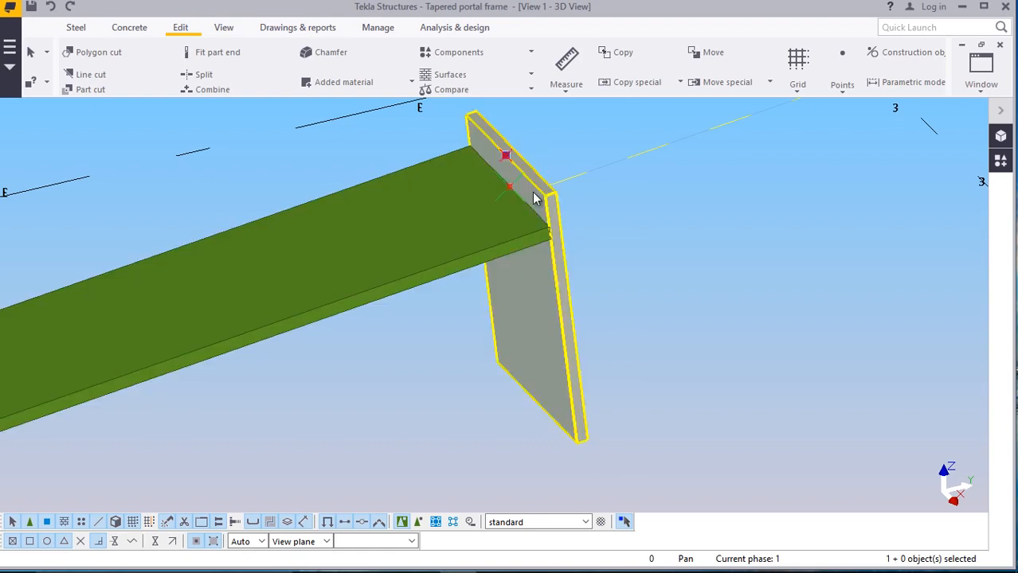
{"action": "left_click", "coordinate": [510, 188]}
{"action": "right_click", "coordinate": [598, 180]}
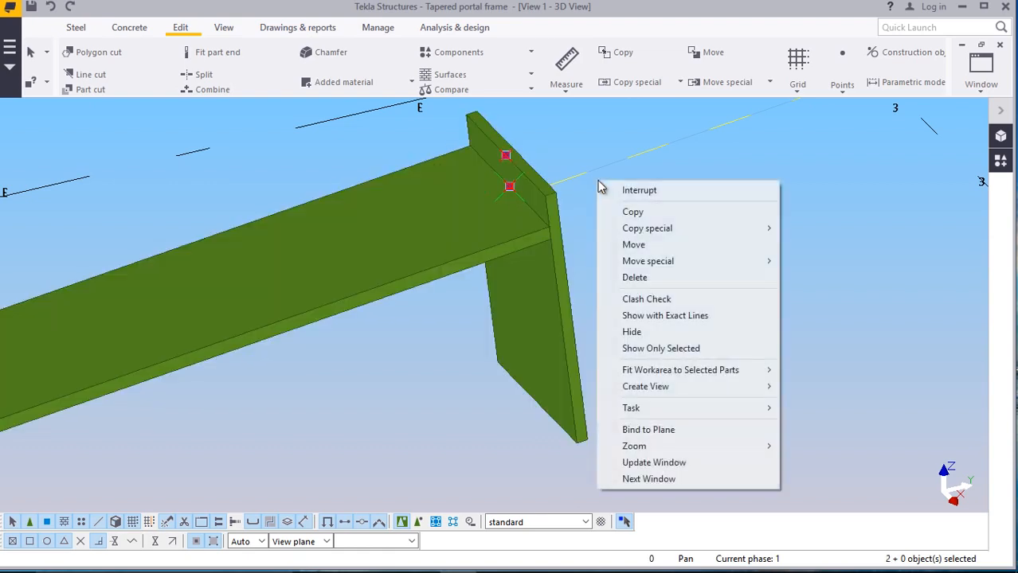
{"action": "left_click", "coordinate": [633, 212]}
{"action": "scroll", "coordinate": [554, 186], "scroll_direction": "up", "scroll_amount": 2}
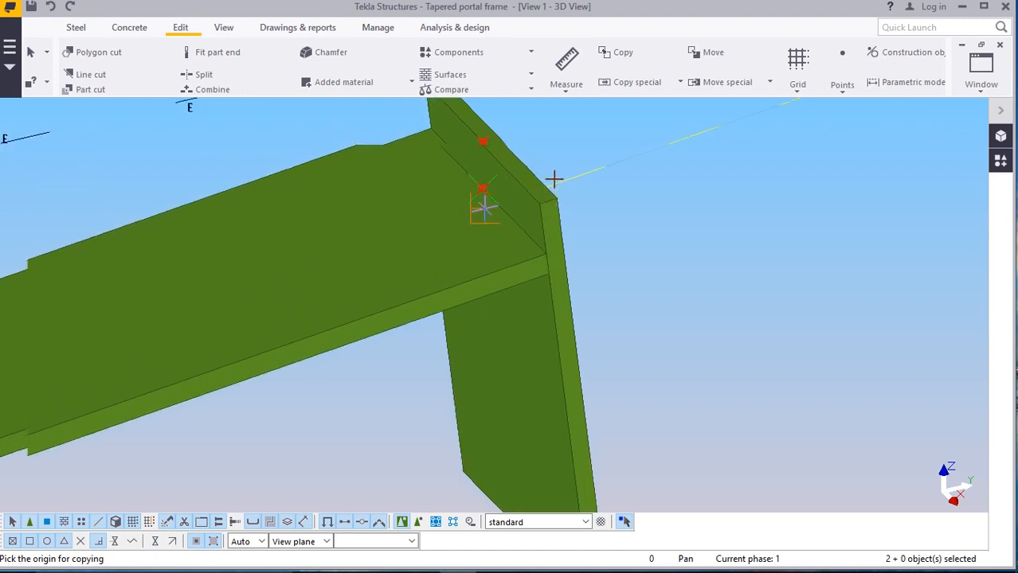
{"action": "scroll", "coordinate": [554, 177], "scroll_direction": "down", "scroll_amount": 2}
{"action": "scroll", "coordinate": [544, 195], "scroll_direction": "up", "scroll_amount": 5}
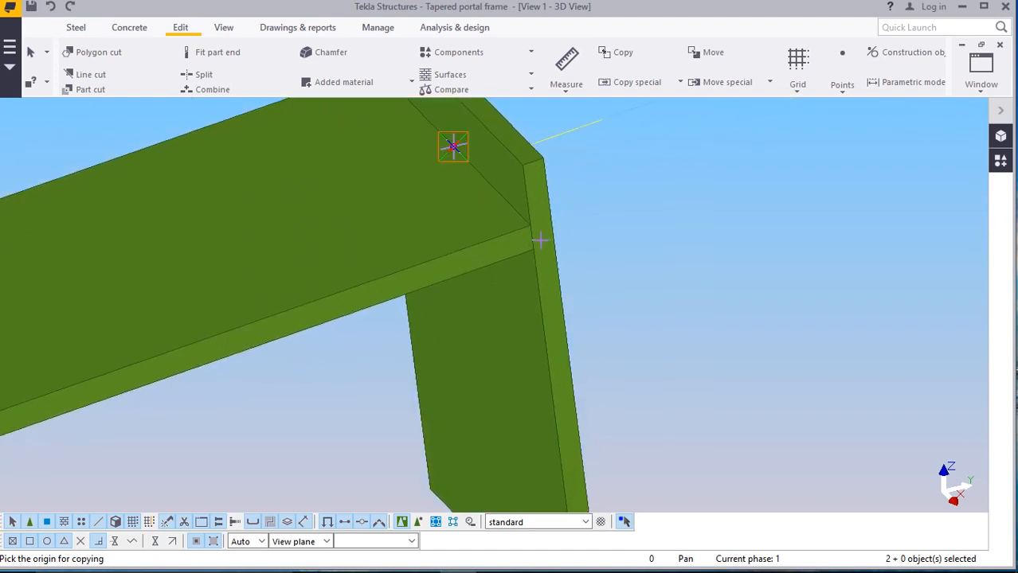
{"action": "scroll", "coordinate": [501, 231], "scroll_direction": "down", "scroll_amount": 5}
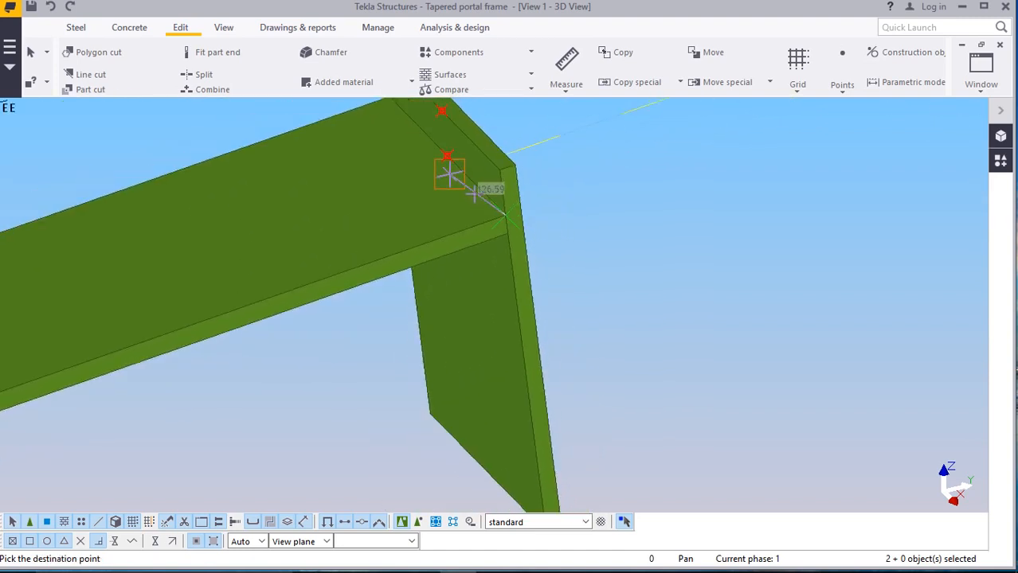
{"action": "scroll", "coordinate": [524, 403], "scroll_direction": "up", "scroll_amount": 3}
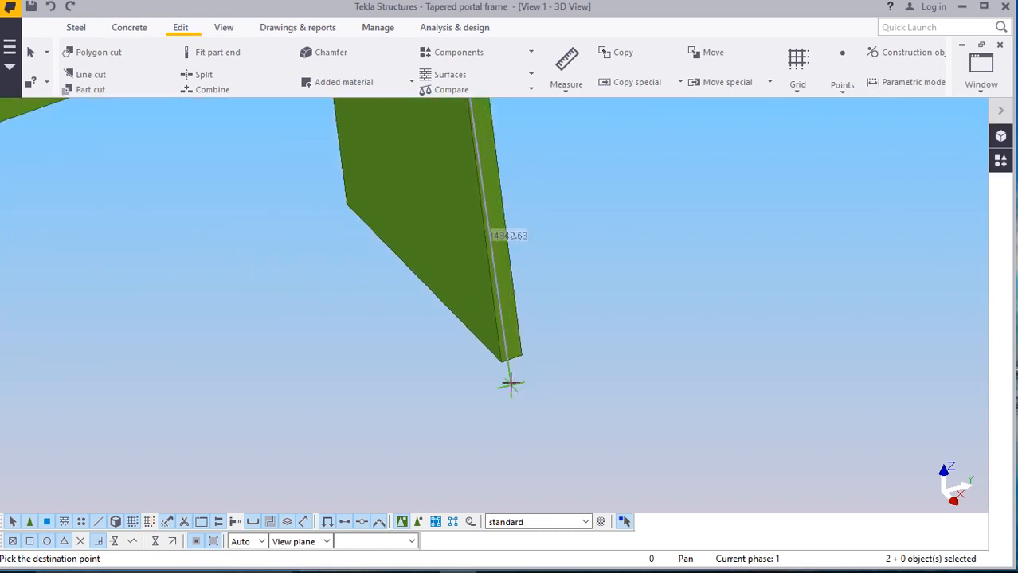
{"action": "right_click", "coordinate": [664, 188]}
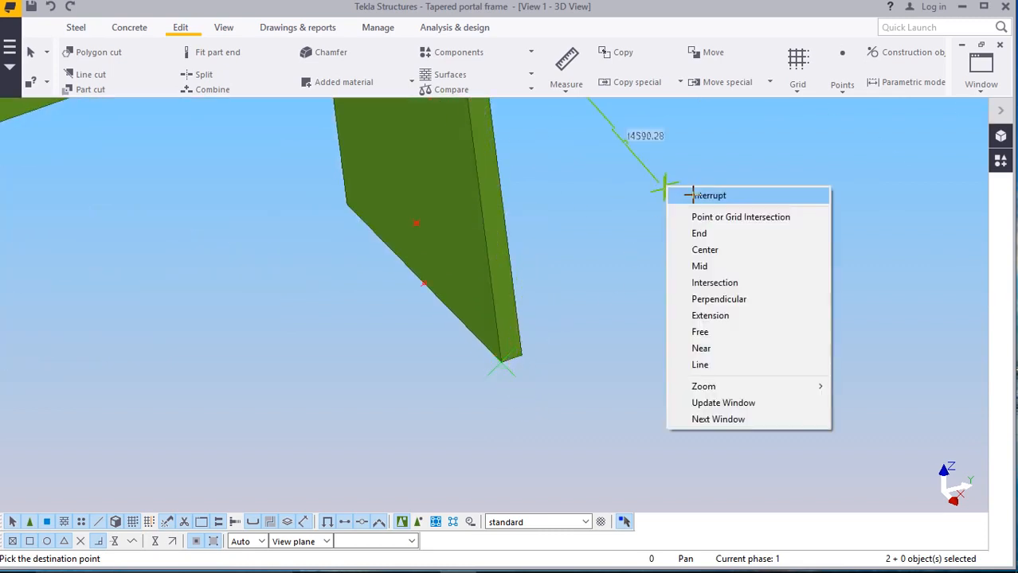
{"action": "left_click", "coordinate": [677, 194]}
{"action": "scroll", "coordinate": [617, 307], "scroll_direction": "down", "scroll_amount": 2}
{"action": "scroll", "coordinate": [614, 290], "scroll_direction": "down", "scroll_amount": 3}
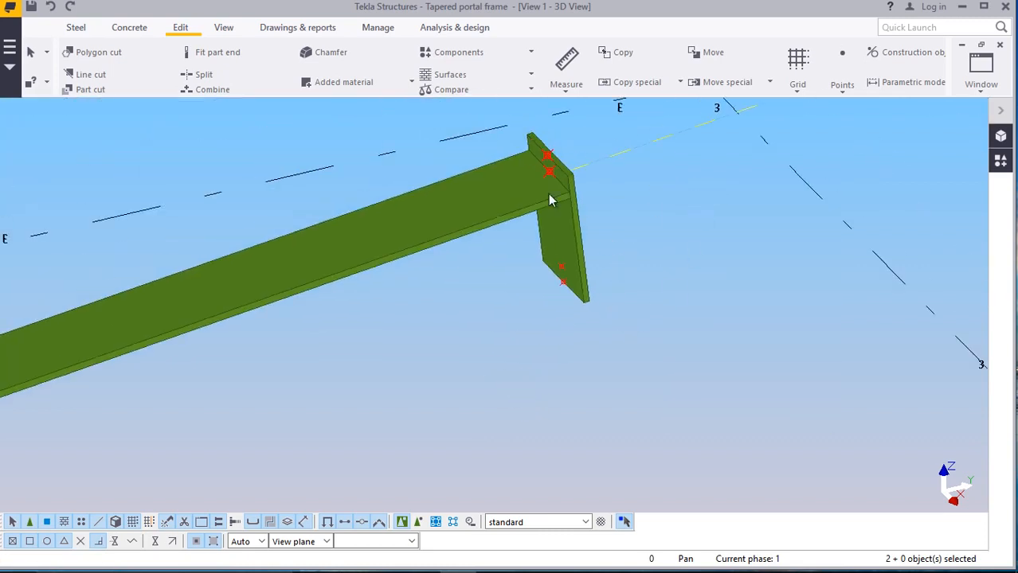
Copy the sloping flange plate from its upper joint point to the upper of the two copied points near the end plate's lower end
{"action": "left_click", "coordinate": [494, 189]}
{"action": "right_click", "coordinate": [650, 196]}
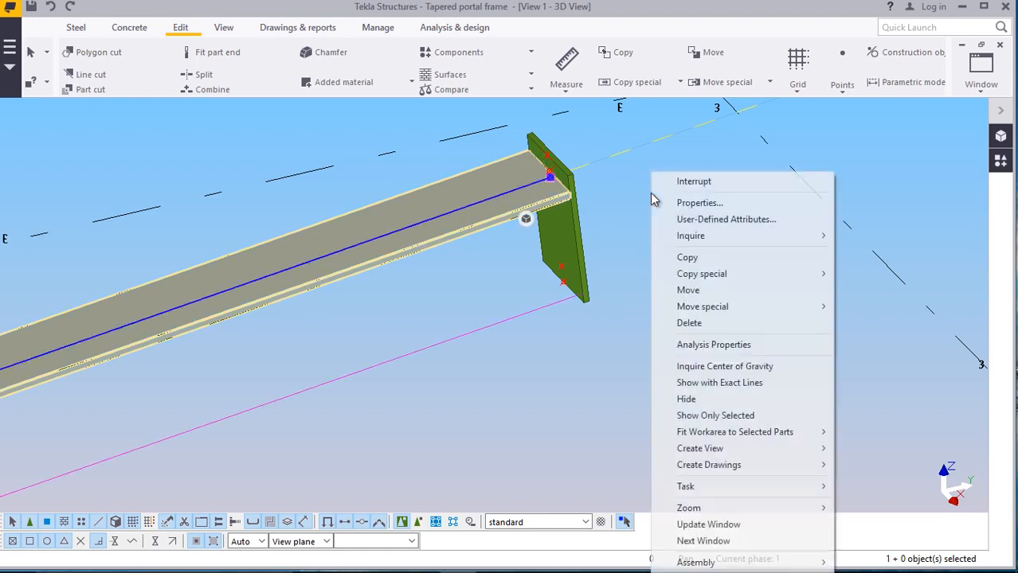
{"action": "left_click", "coordinate": [693, 258]}
{"action": "scroll", "coordinate": [539, 155], "scroll_direction": "up", "scroll_amount": 4}
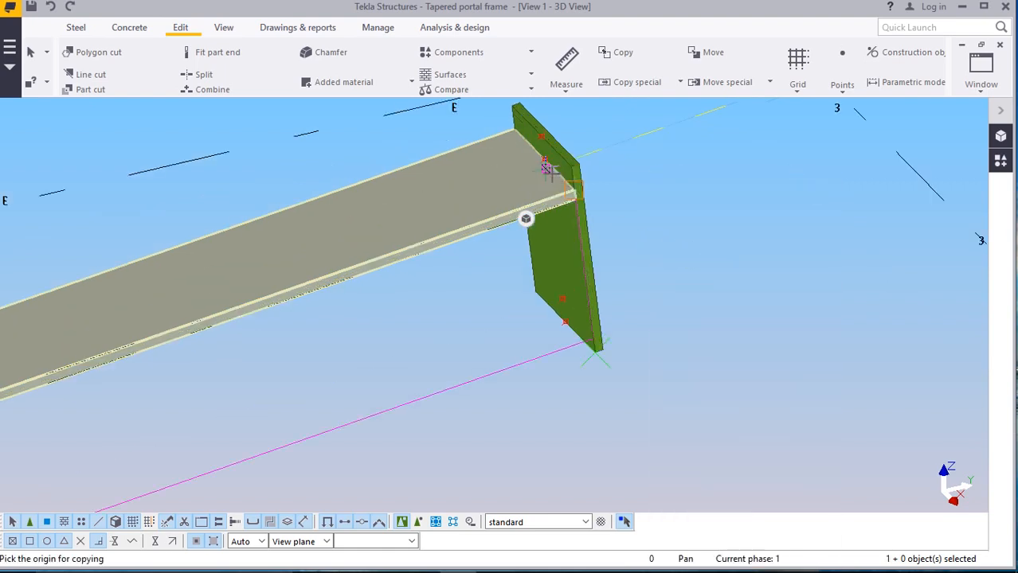
{"action": "scroll", "coordinate": [552, 164], "scroll_direction": "up", "scroll_amount": 2}
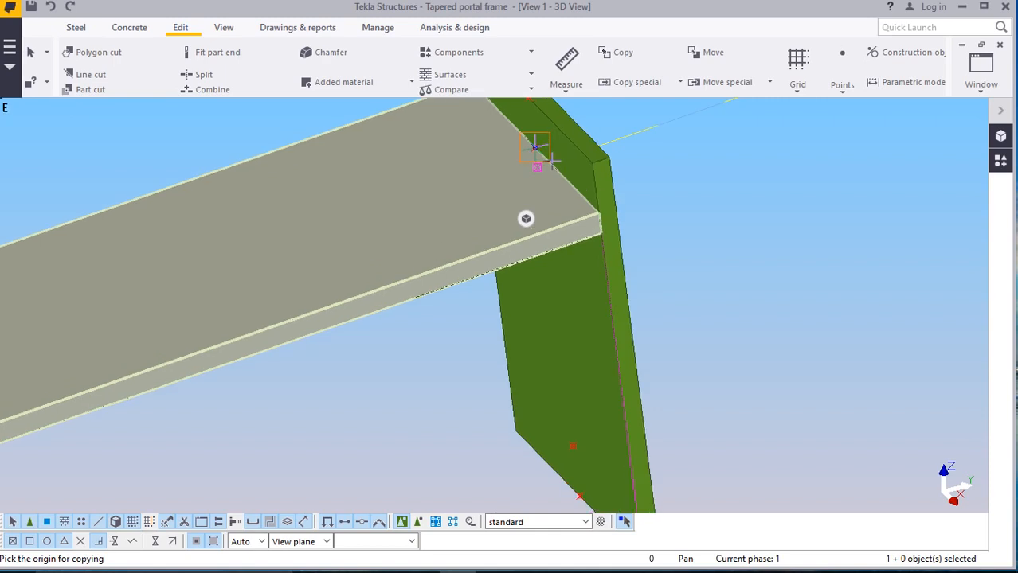
{"action": "scroll", "coordinate": [552, 163], "scroll_direction": "down", "scroll_amount": 1}
{"action": "scroll", "coordinate": [545, 156], "scroll_direction": "up", "scroll_amount": 1}
{"action": "scroll", "coordinate": [539, 156], "scroll_direction": "up", "scroll_amount": 1}
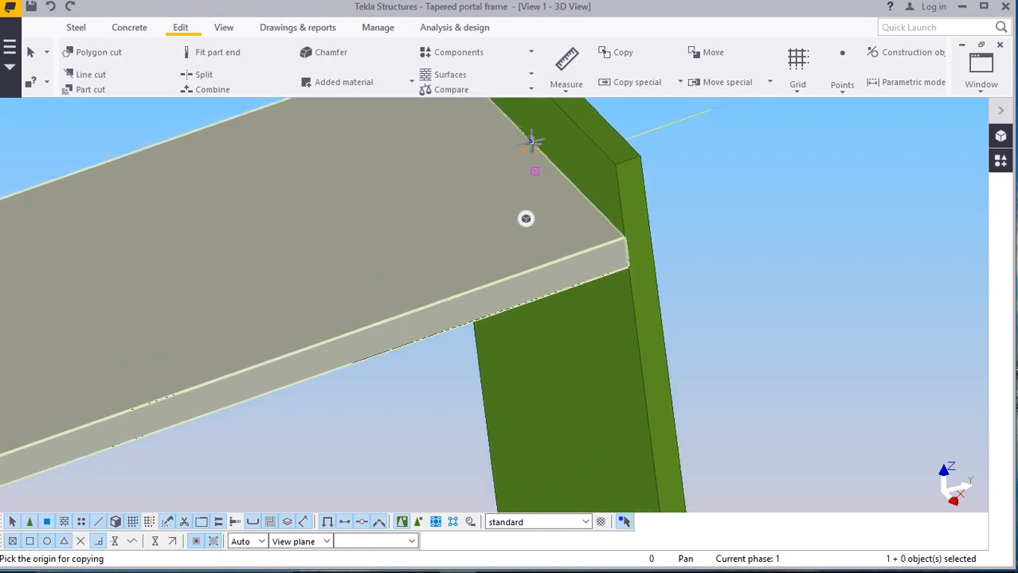
{"action": "left_click", "coordinate": [530, 139]}
{"action": "scroll", "coordinate": [517, 175], "scroll_direction": "down", "scroll_amount": 3}
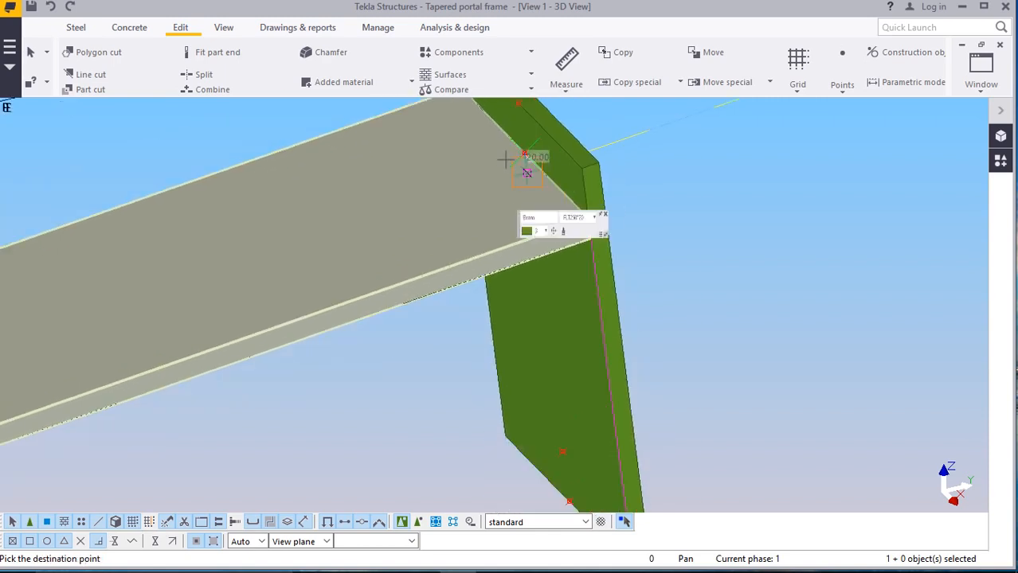
{"action": "scroll", "coordinate": [552, 367], "scroll_direction": "up", "scroll_amount": 2}
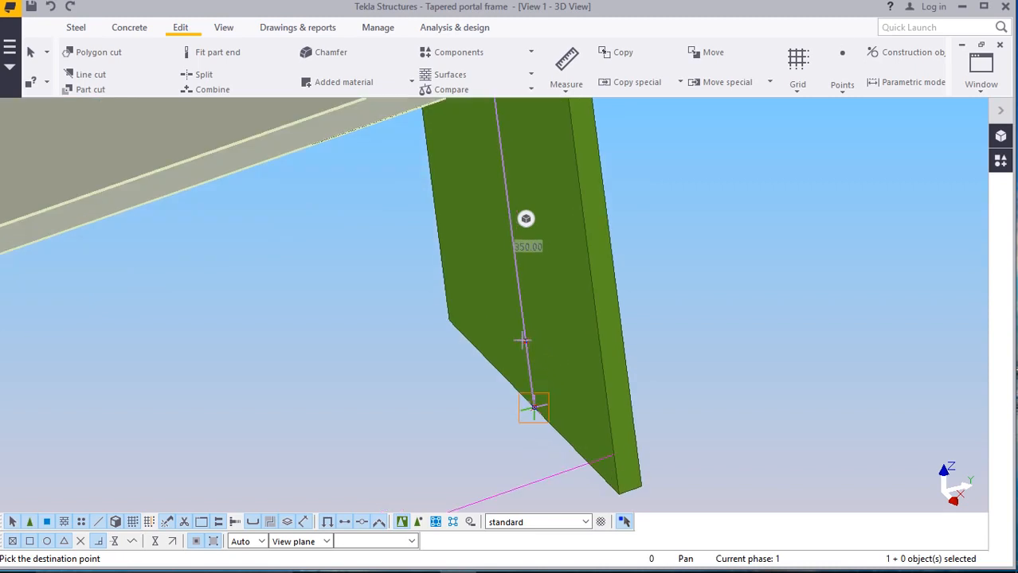
{"action": "left_click", "coordinate": [525, 340]}
{"action": "right_click", "coordinate": [647, 281]}
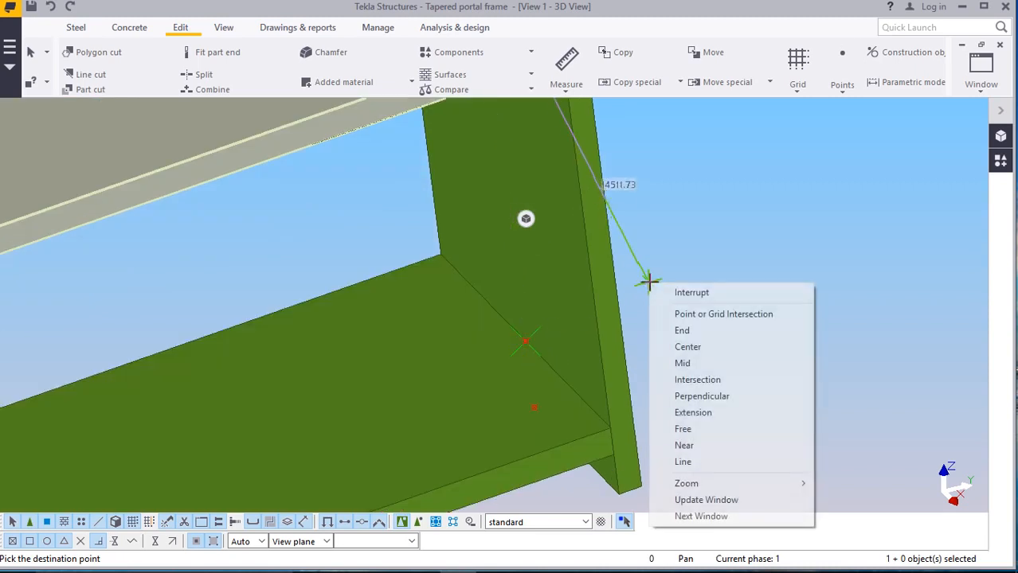
{"action": "left_click", "coordinate": [675, 292]}
{"action": "scroll", "coordinate": [650, 287], "scroll_direction": "down", "scroll_amount": 3}
{"action": "left_click", "coordinate": [704, 237]}
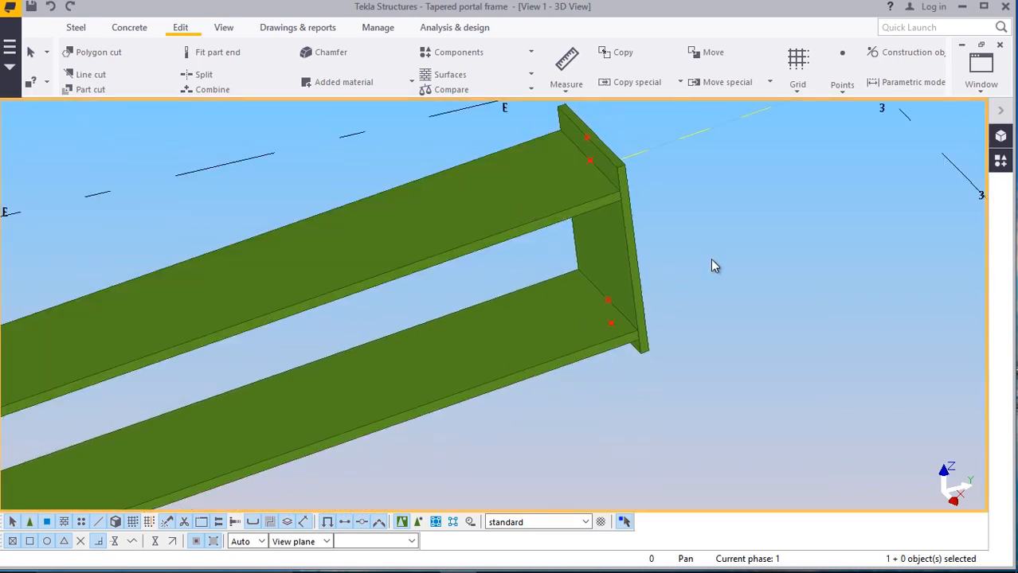
Delete the copied lower flange plate from the rafter
{"action": "scroll", "coordinate": [700, 254], "scroll_direction": "down", "scroll_amount": 5}
{"action": "scroll", "coordinate": [443, 366], "scroll_direction": "up", "scroll_amount": 1}
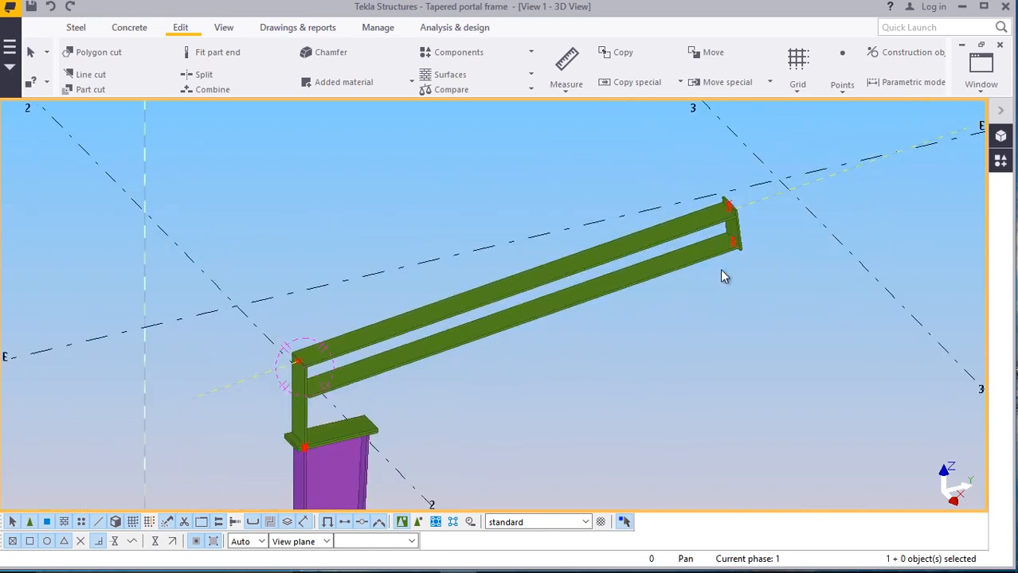
{"action": "left_click", "coordinate": [650, 282]}
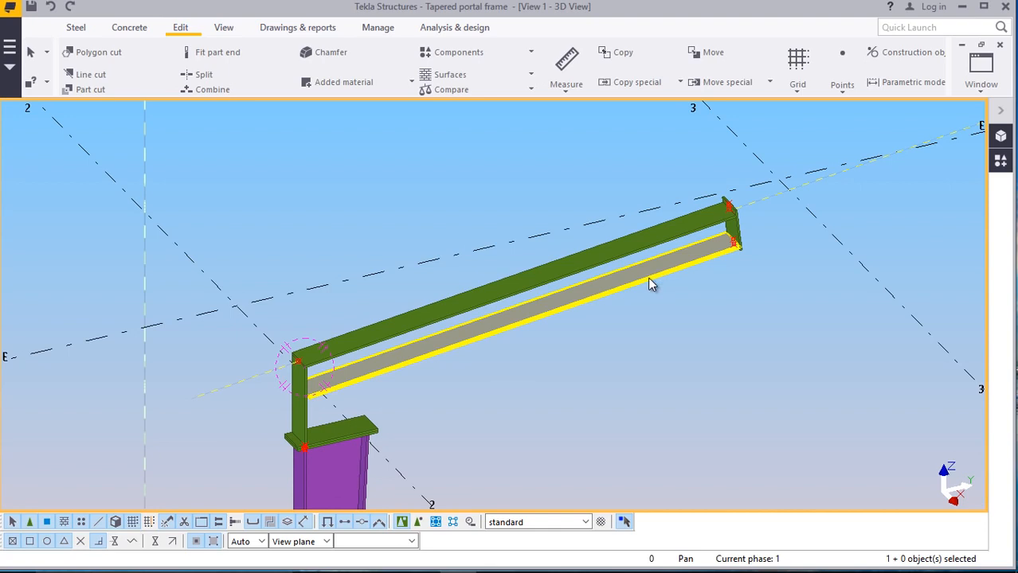
{"action": "right_click", "coordinate": [748, 315]}
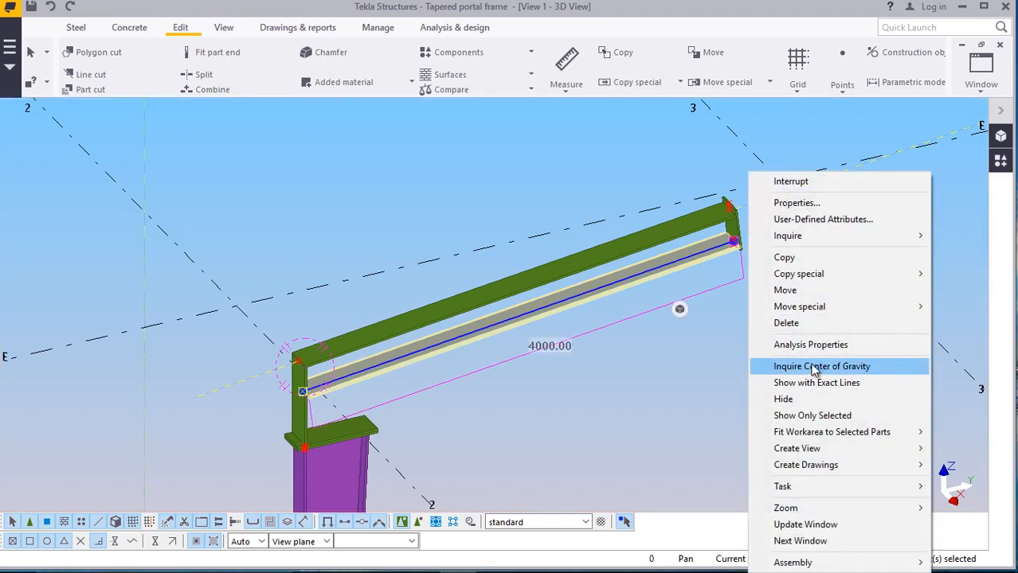
{"action": "left_click", "coordinate": [793, 323]}
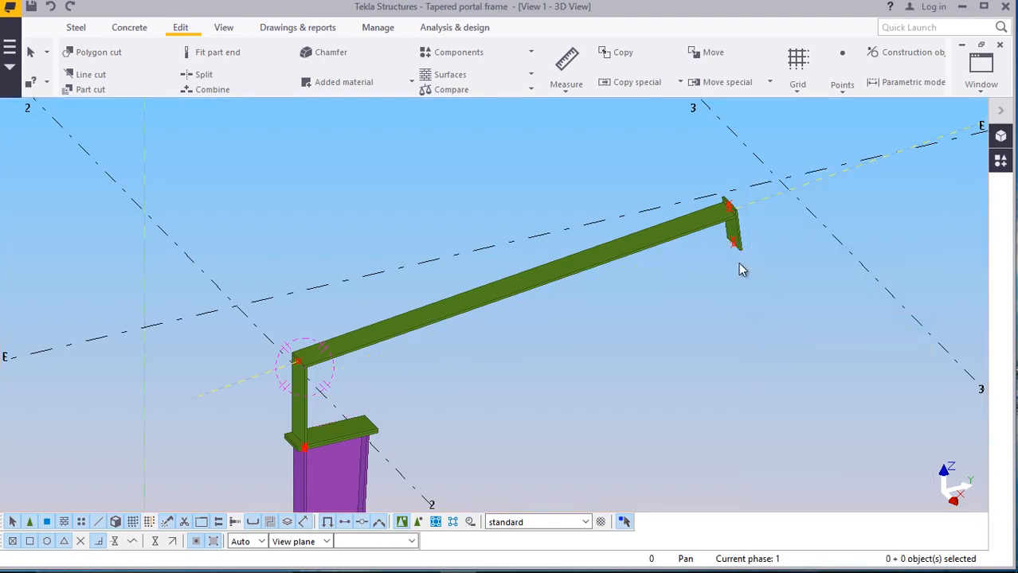
Inspect the vertical plate and the horizontal cap plate above the tapered column
{"action": "scroll", "coordinate": [736, 263], "scroll_direction": "up", "scroll_amount": 3}
{"action": "scroll", "coordinate": [729, 243], "scroll_direction": "down", "scroll_amount": 4}
{"action": "scroll", "coordinate": [374, 390], "scroll_direction": "up", "scroll_amount": 4}
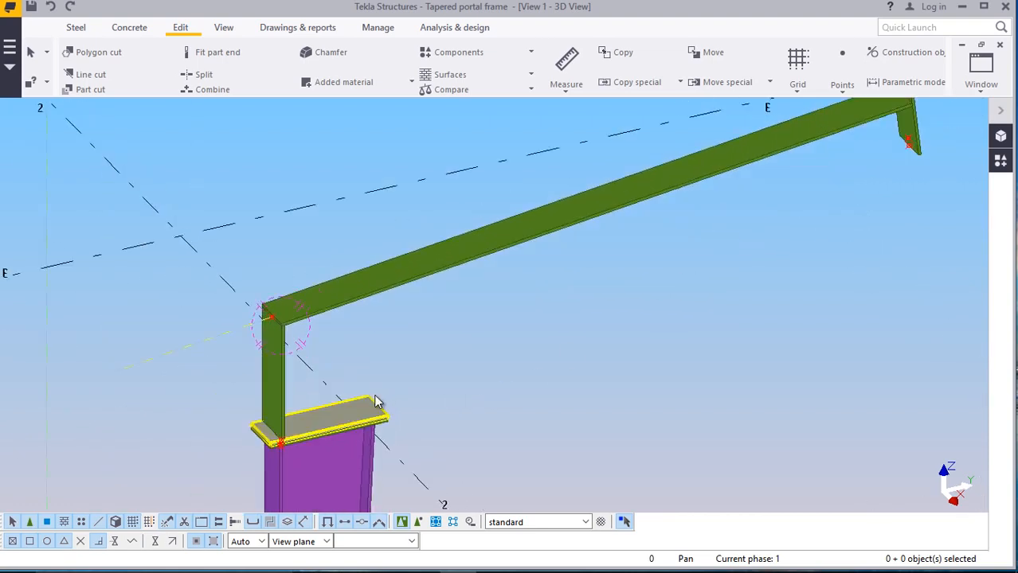
{"action": "scroll", "coordinate": [366, 403], "scroll_direction": "up", "scroll_amount": 2}
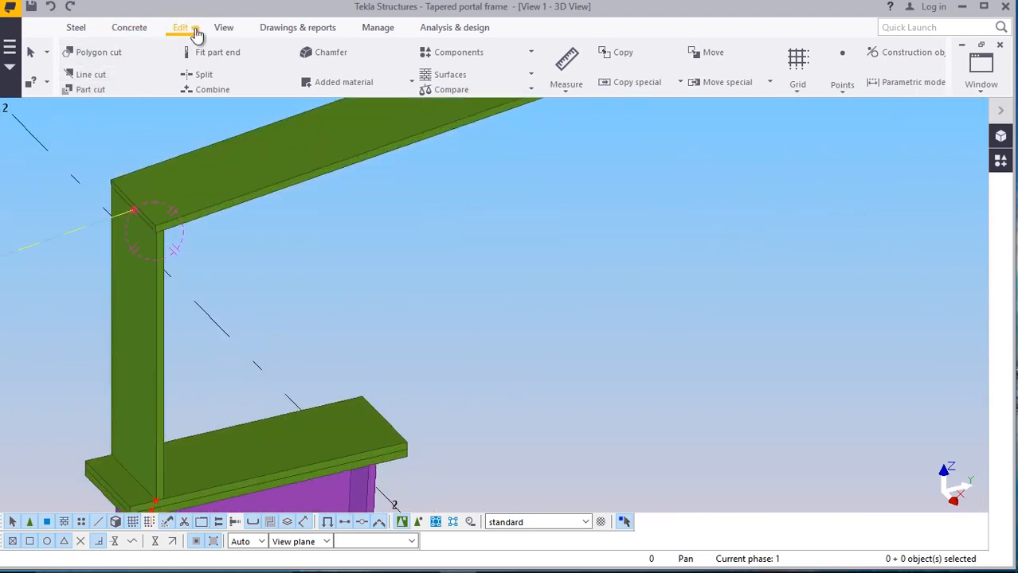
Place points at the two upper corners of the inner end of the horizontal plate on top of the column
{"action": "left_click", "coordinate": [842, 89]}
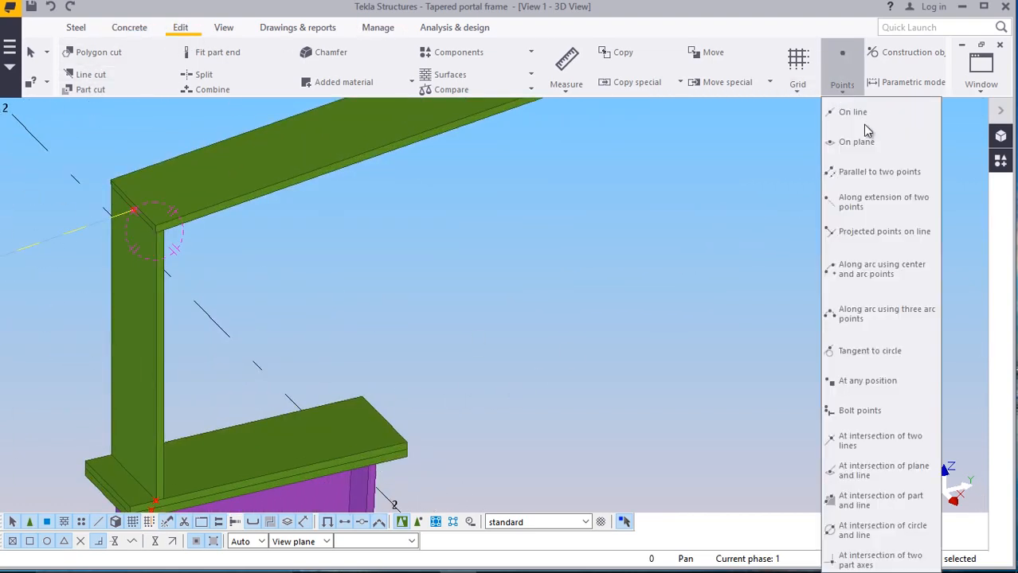
{"action": "left_click", "coordinate": [873, 384]}
{"action": "scroll", "coordinate": [404, 440], "scroll_direction": "up", "scroll_amount": 3}
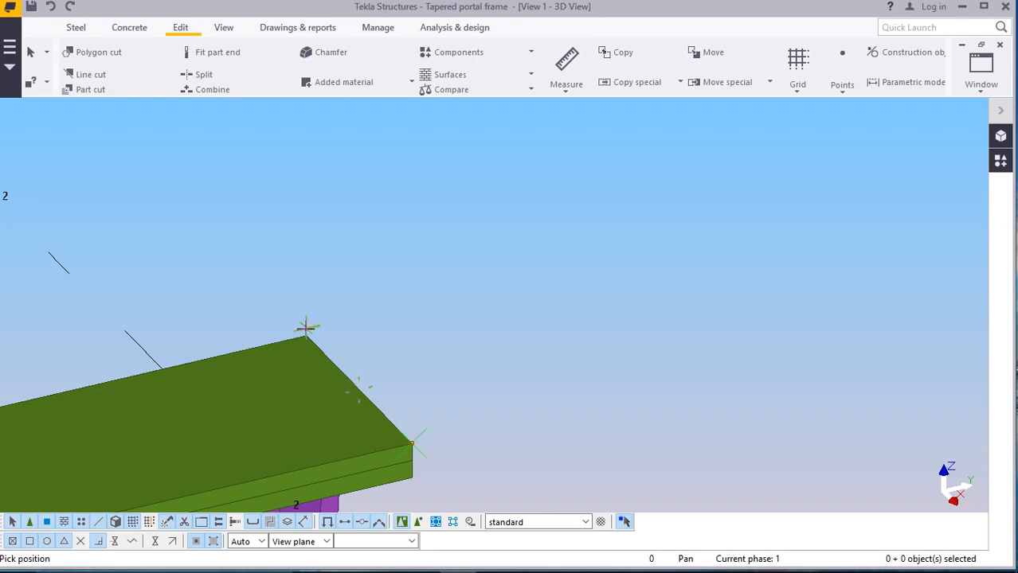
{"action": "right_click", "coordinate": [406, 244]}
{"action": "left_click", "coordinate": [460, 263]}
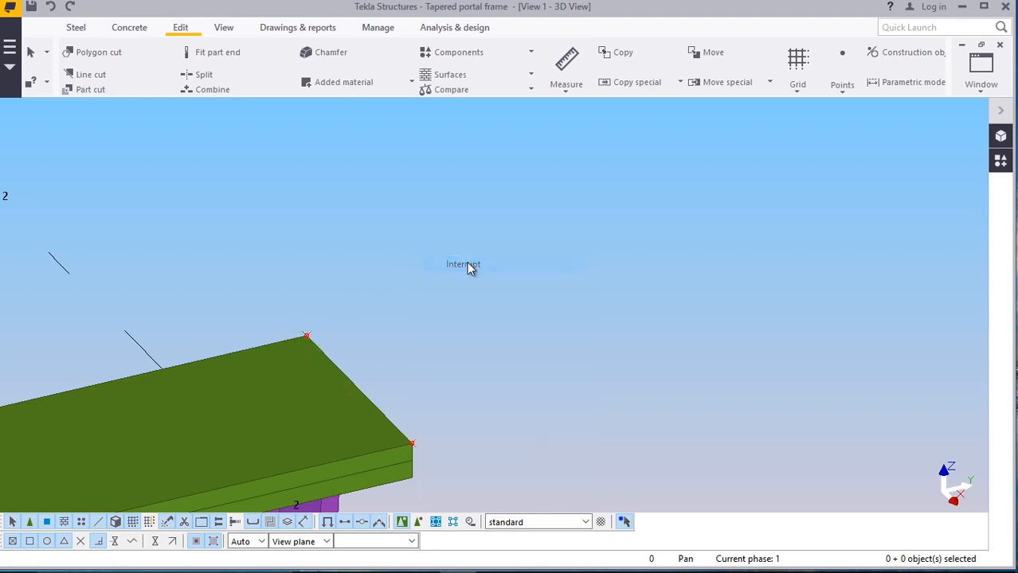
Add 1 dividing point on the line between the two corner points at the plate's end
{"action": "left_click", "coordinate": [361, 387]}
{"action": "left_click", "coordinate": [842, 92]}
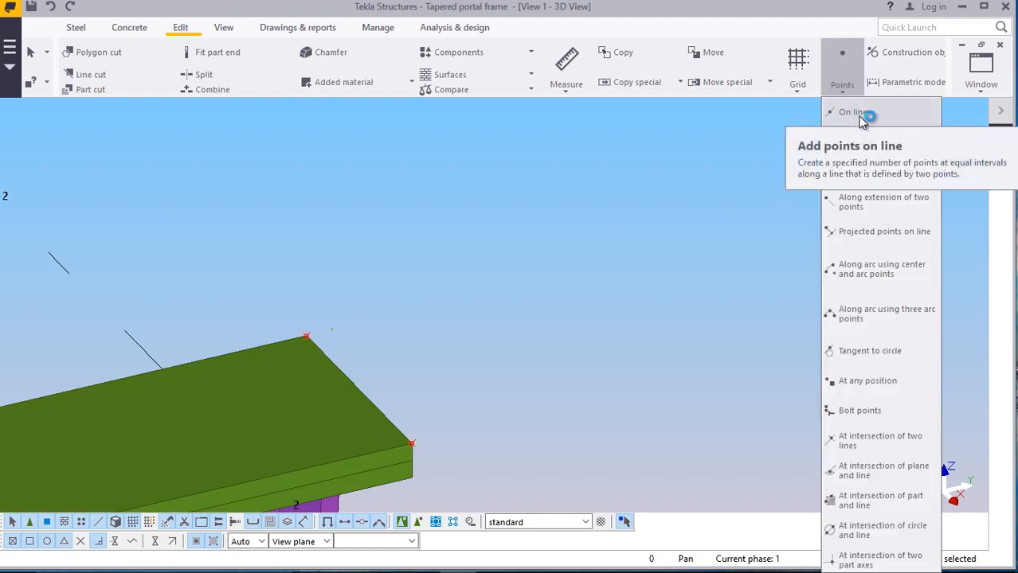
{"action": "left_click", "coordinate": [852, 112]}
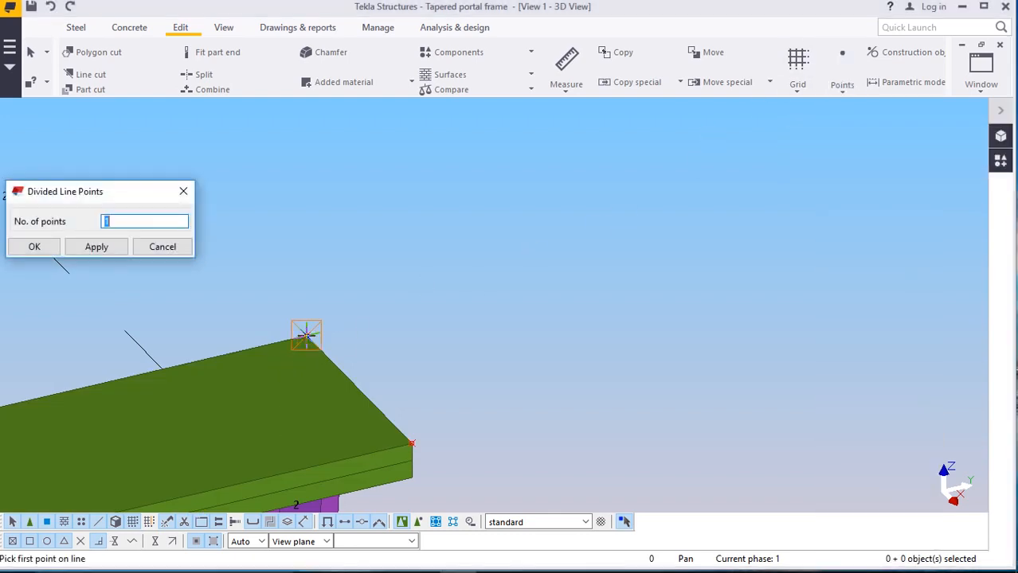
{"action": "left_click", "coordinate": [306, 336]}
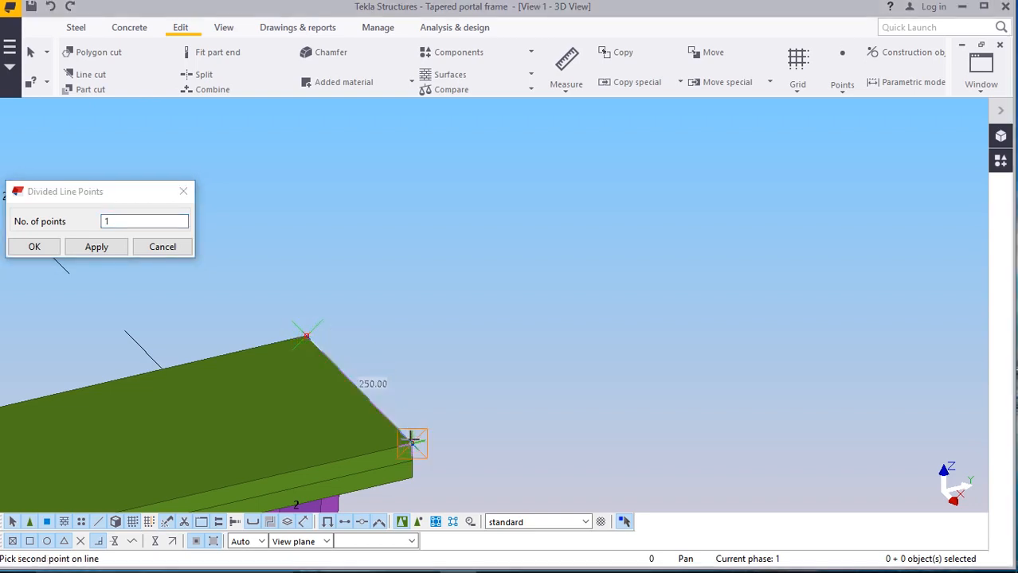
{"action": "left_click", "coordinate": [412, 443]}
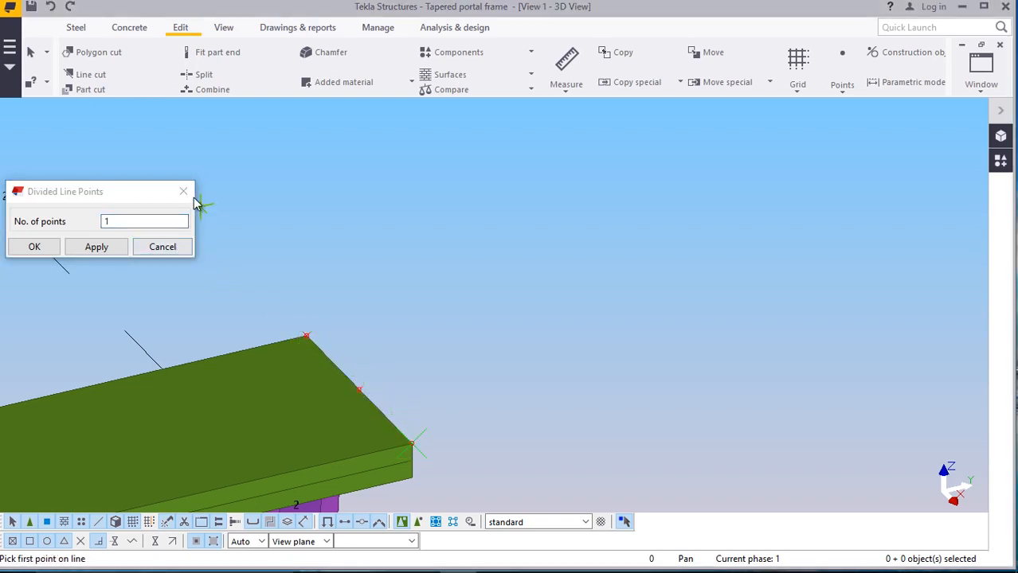
{"action": "left_click", "coordinate": [184, 191]}
{"action": "right_click", "coordinate": [466, 193]}
{"action": "left_click", "coordinate": [501, 205]}
Copy the three plate-end points 50 mm inward along the plate's long edge
{"action": "scroll", "coordinate": [358, 256], "scroll_direction": "down", "scroll_amount": 2}
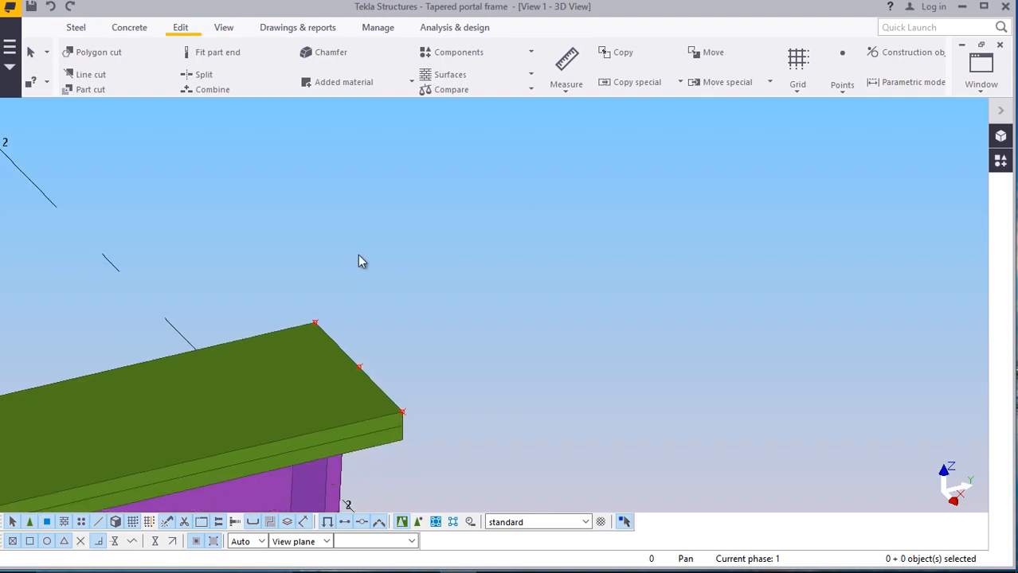
{"action": "scroll", "coordinate": [408, 413], "scroll_direction": "up", "scroll_amount": 2}
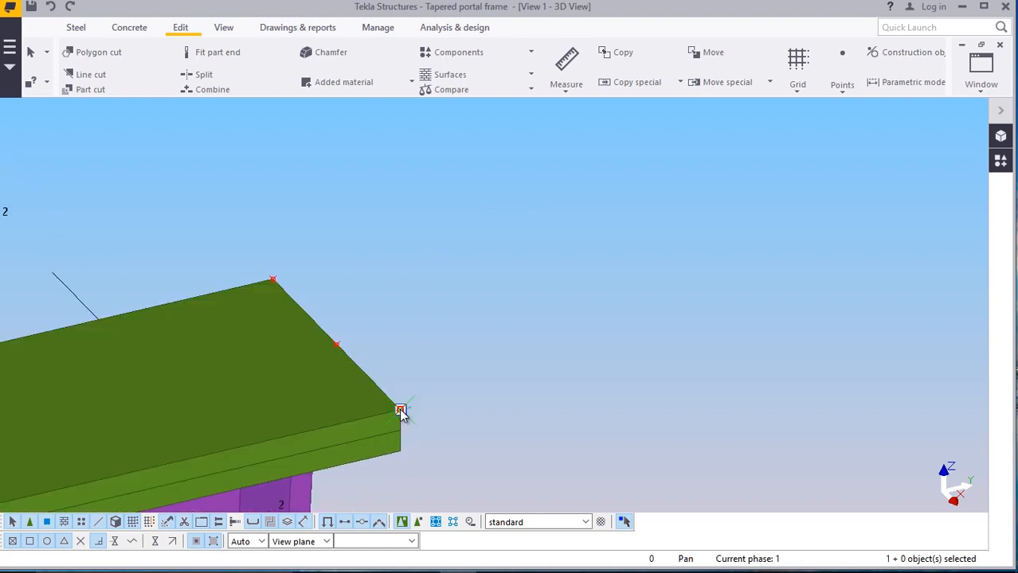
{"action": "left_click", "coordinate": [336, 344], "text": "shift"}
{"action": "right_click", "coordinate": [440, 247]}
{"action": "left_click", "coordinate": [484, 271]}
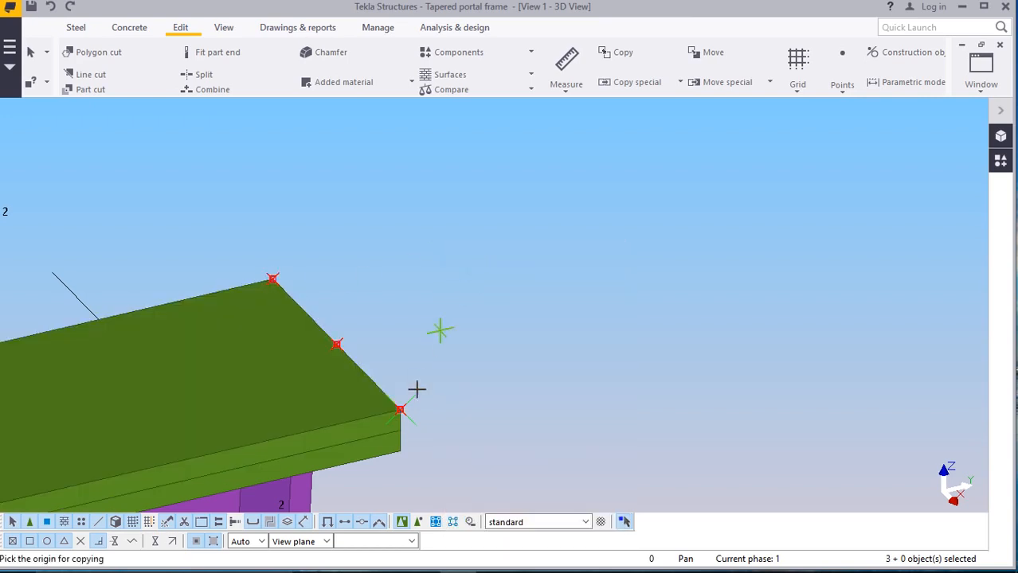
{"action": "scroll", "coordinate": [401, 428], "scroll_direction": "up", "scroll_amount": 1}
{"action": "scroll", "coordinate": [400, 428], "scroll_direction": "up", "scroll_amount": 1}
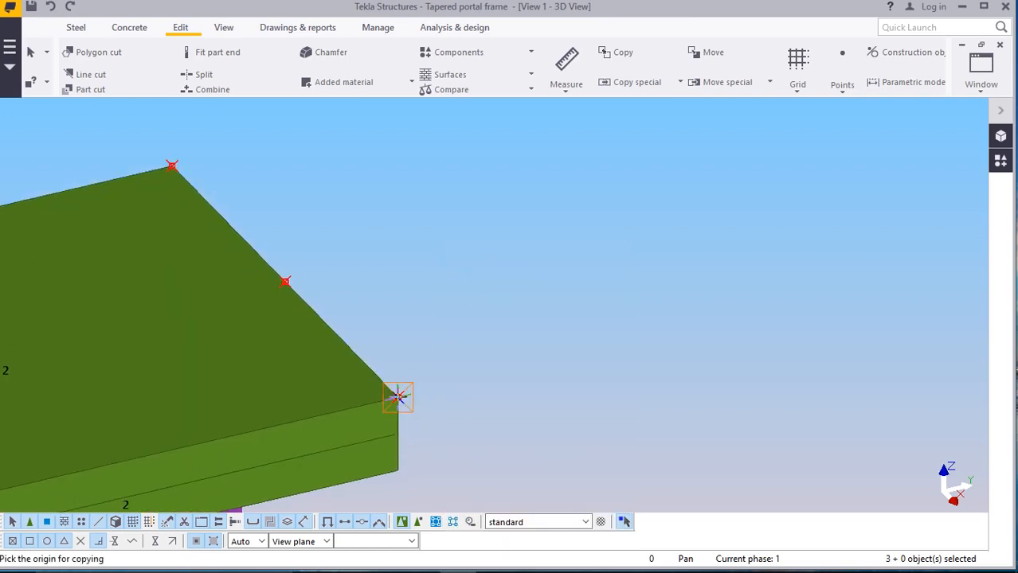
{"action": "left_click", "coordinate": [398, 397]}
{"action": "scroll", "coordinate": [594, 375], "scroll_direction": "down", "scroll_amount": 3}
{"action": "scroll", "coordinate": [319, 382], "scroll_direction": "up", "scroll_amount": 3}
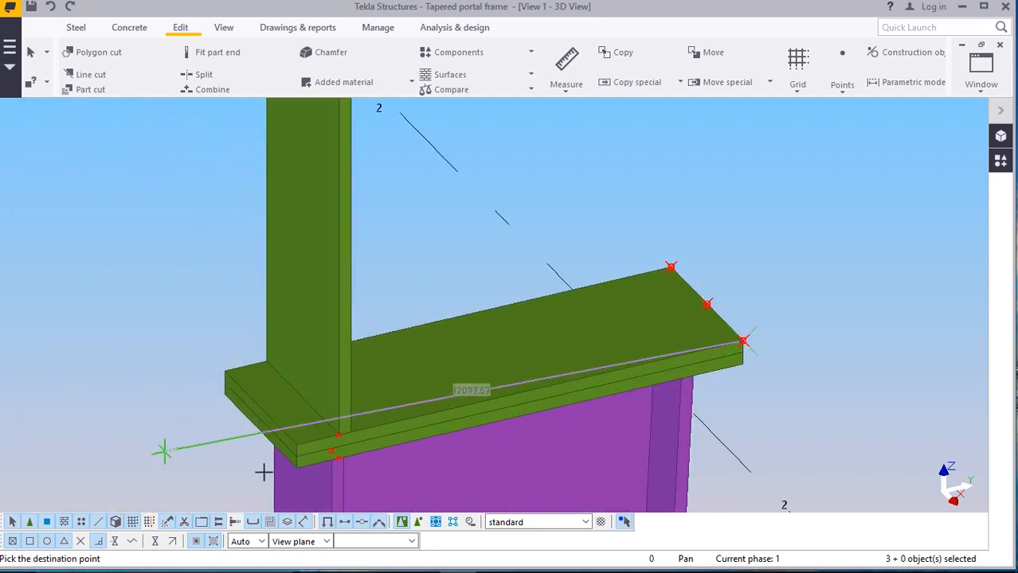
{"action": "scroll", "coordinate": [264, 473], "scroll_direction": "up", "scroll_amount": 4}
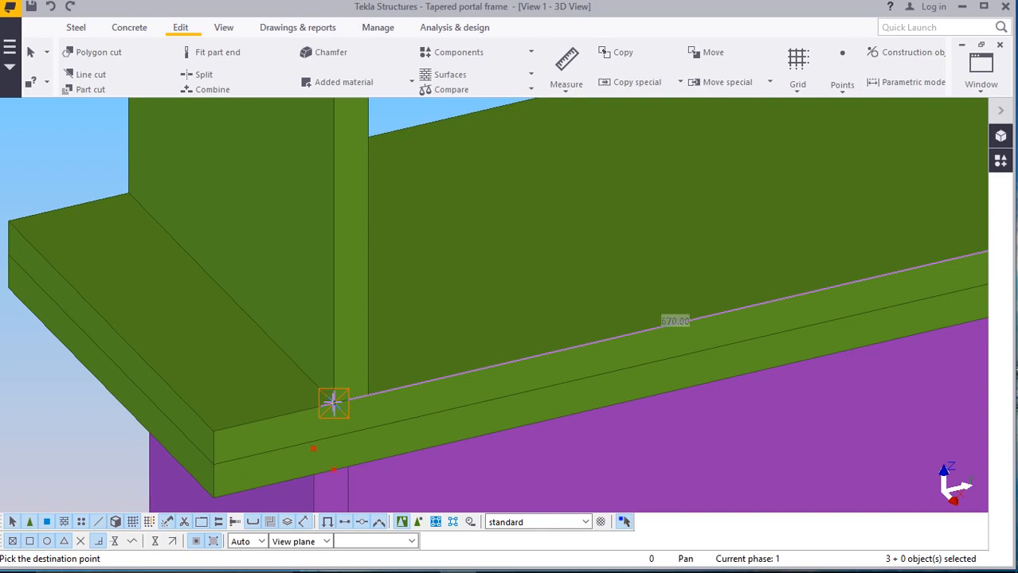
{"action": "type", "text": "50"}
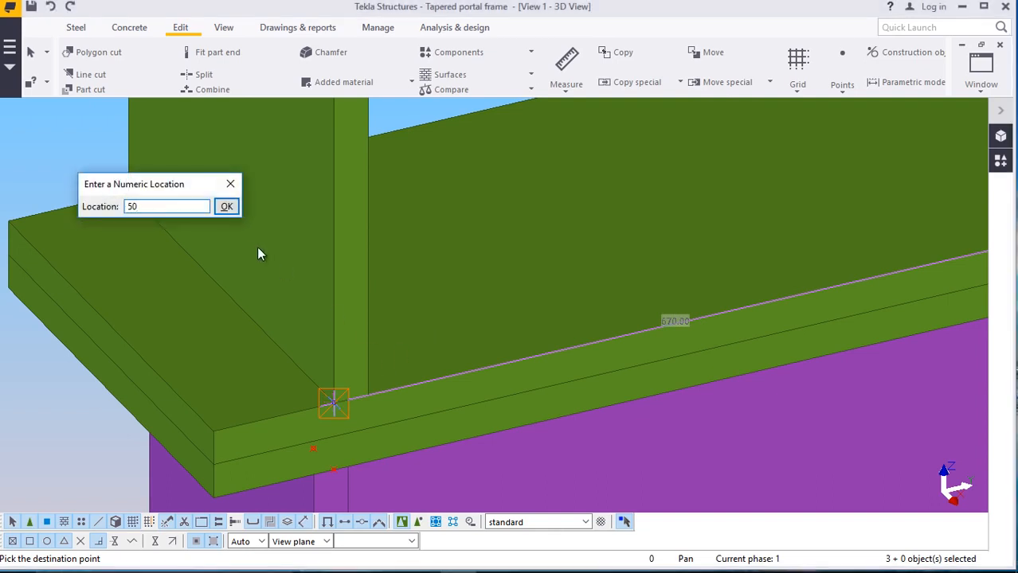
{"action": "left_click", "coordinate": [226, 207]}
{"action": "scroll", "coordinate": [225, 319], "scroll_direction": "down", "scroll_amount": 6}
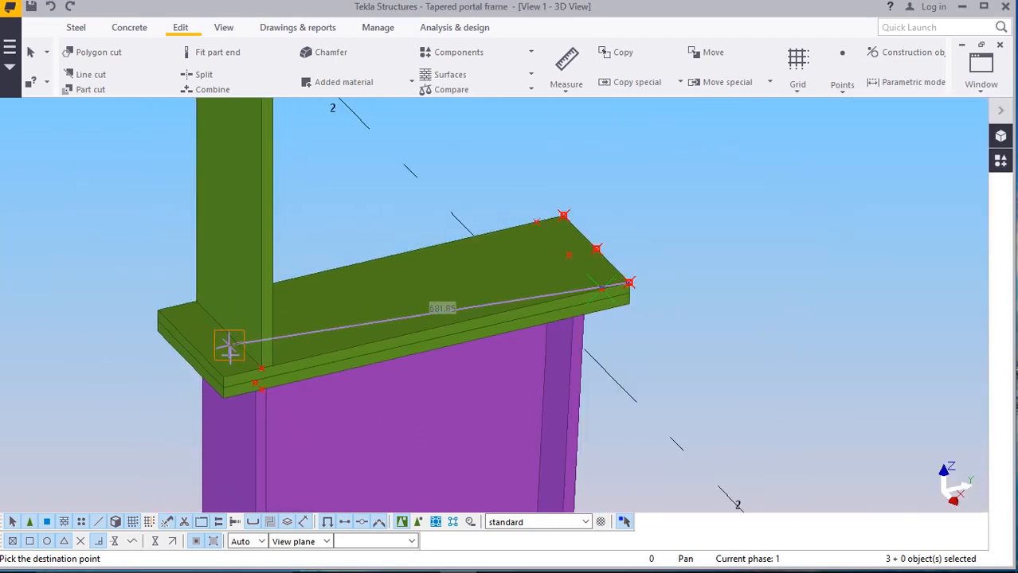
{"action": "right_click", "coordinate": [693, 169]}
{"action": "left_click", "coordinate": [722, 181]}
Delete the three original points on the plate's end edge, keeping the copied ones
{"action": "scroll", "coordinate": [609, 253], "scroll_direction": "up", "scroll_amount": 4}
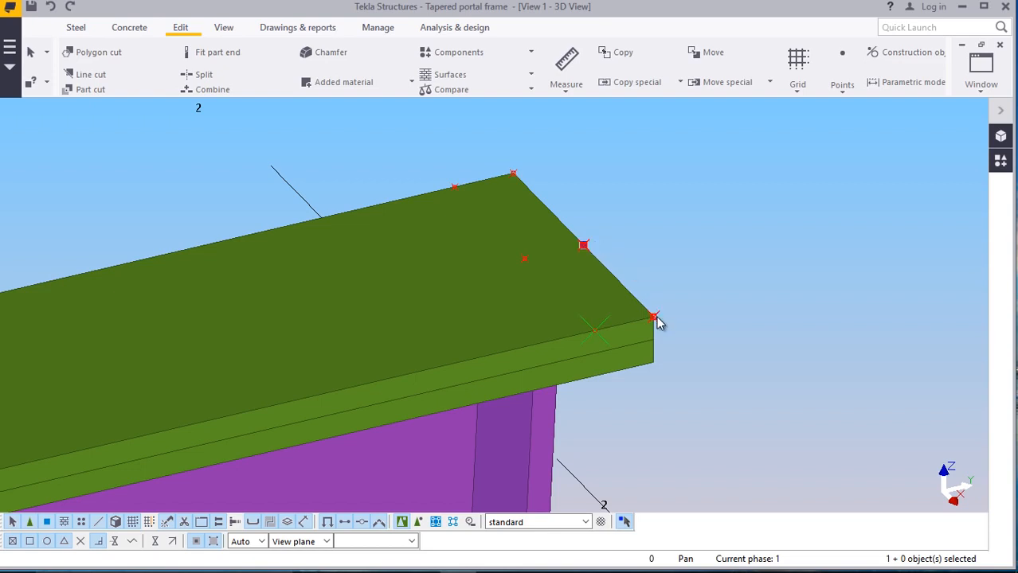
{"action": "left_click", "coordinate": [655, 317], "text": "ctrl"}
{"action": "left_click", "coordinate": [514, 173], "text": "ctrl"}
{"action": "right_click", "coordinate": [591, 166]}
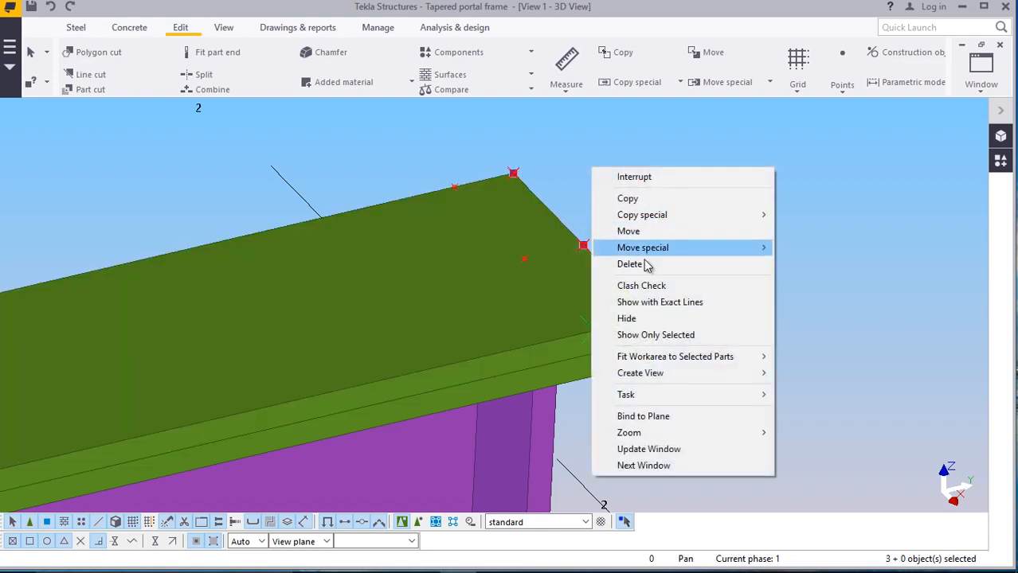
{"action": "left_click", "coordinate": [629, 263]}
{"action": "scroll", "coordinate": [414, 313], "scroll_direction": "down", "scroll_amount": 5}
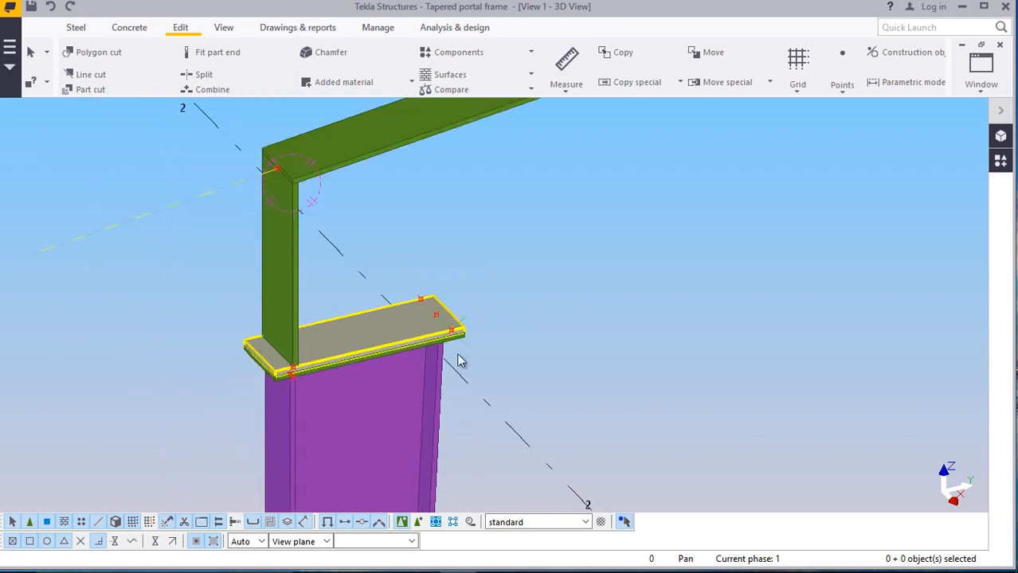
Create a steel beam from the upper of the two points near the apex end plate's lower edge to the copied midpoint on the column's top plate
{"action": "left_click", "coordinate": [74, 28]}
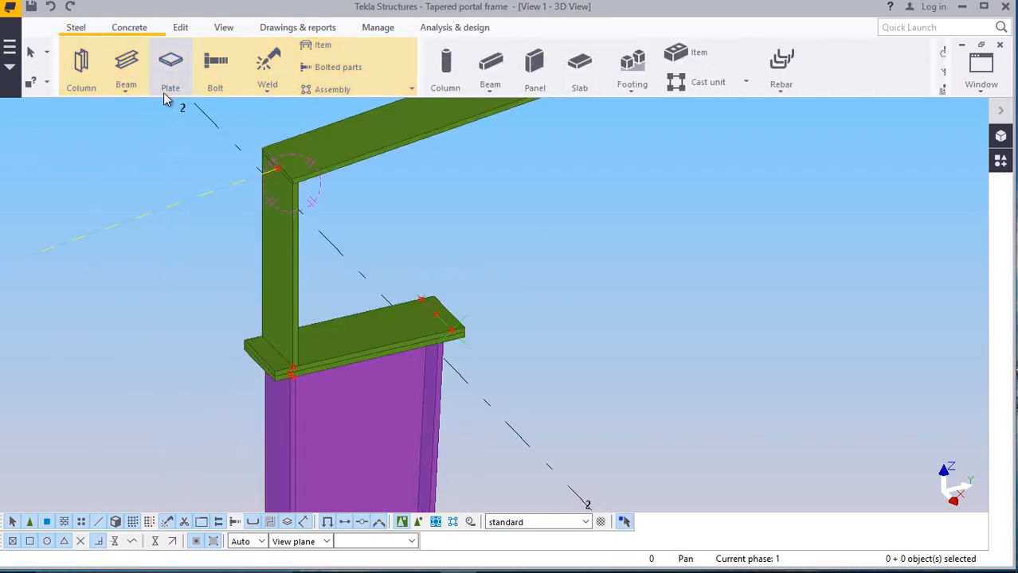
{"action": "left_click", "coordinate": [127, 92]}
{"action": "left_click", "coordinate": [140, 110]}
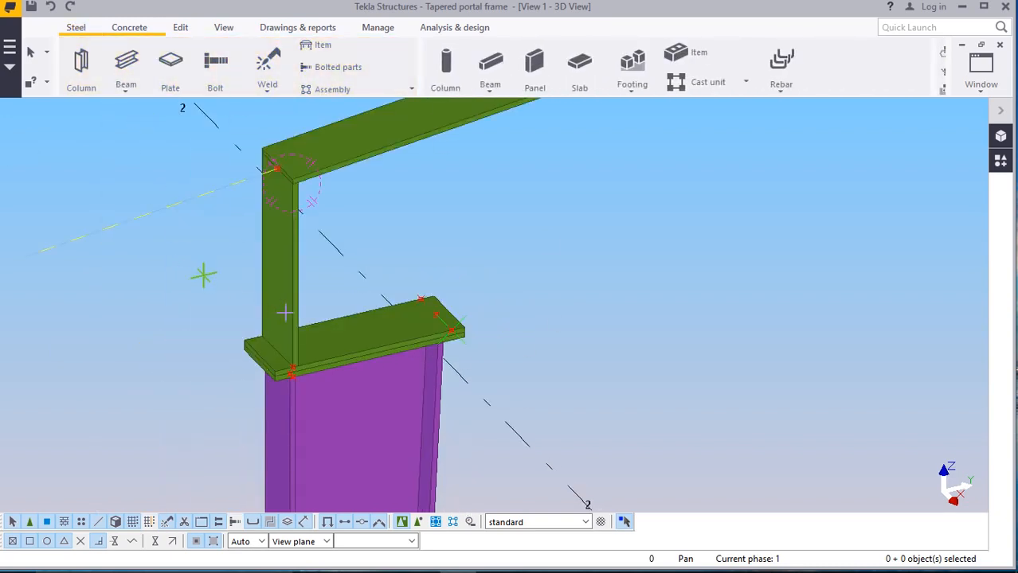
{"action": "scroll", "coordinate": [284, 313], "scroll_direction": "down", "scroll_amount": 4}
{"action": "scroll", "coordinate": [546, 209], "scroll_direction": "up", "scroll_amount": 5}
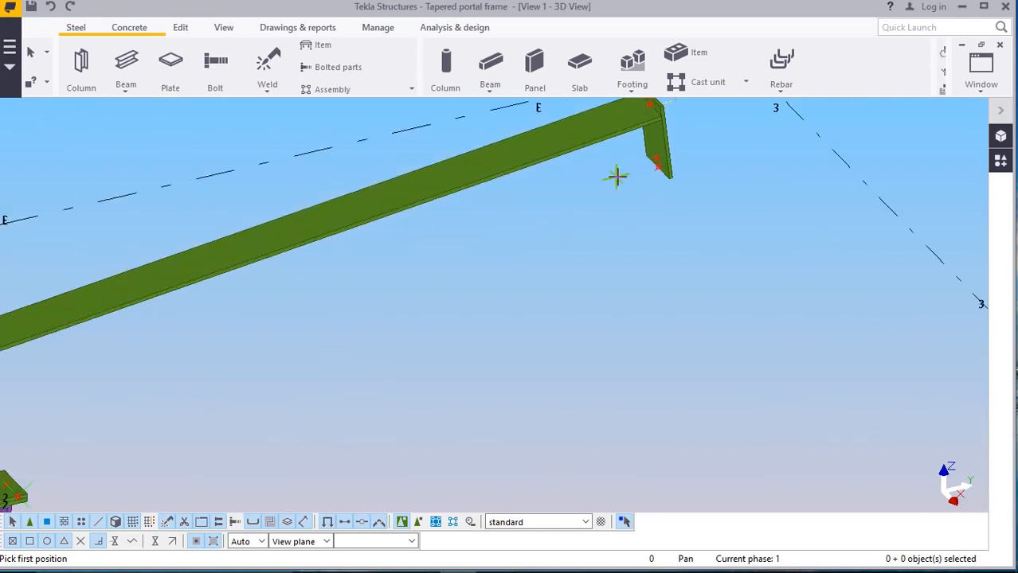
{"action": "scroll", "coordinate": [617, 176], "scroll_direction": "up", "scroll_amount": 3}
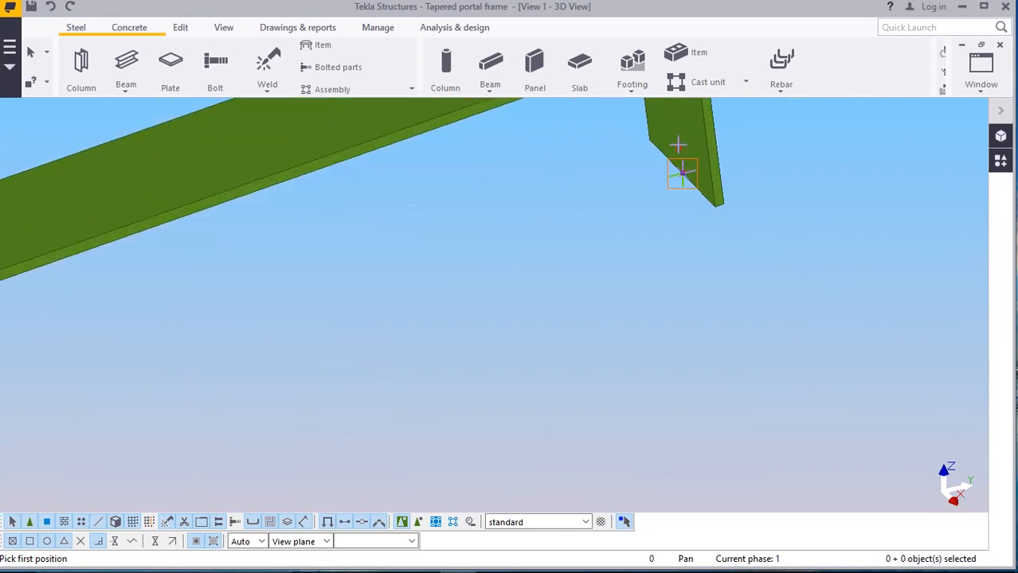
{"action": "scroll", "coordinate": [678, 145], "scroll_direction": "up", "scroll_amount": 3}
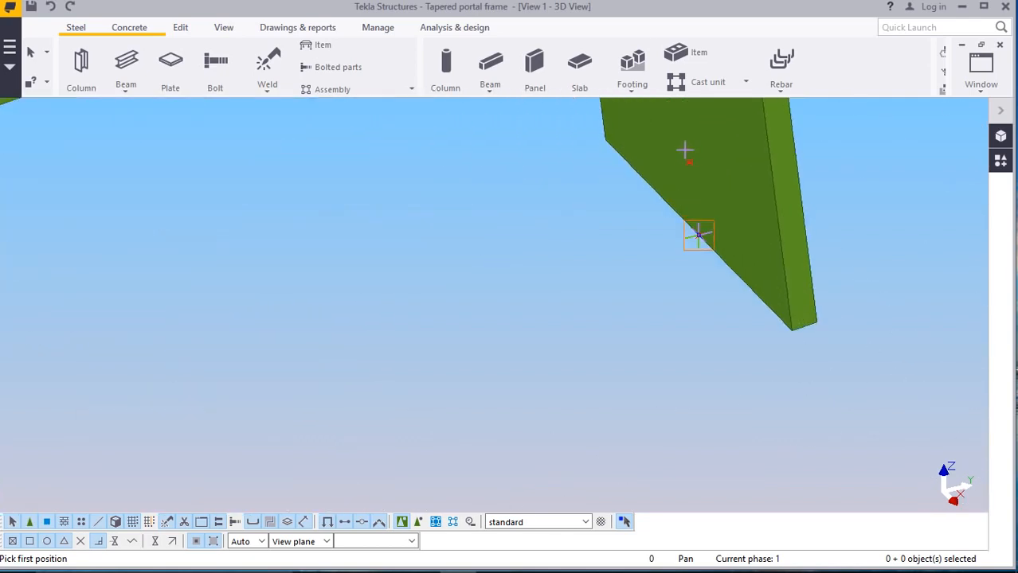
{"action": "left_click", "coordinate": [689, 165]}
{"action": "scroll", "coordinate": [666, 211], "scroll_direction": "down", "scroll_amount": 5}
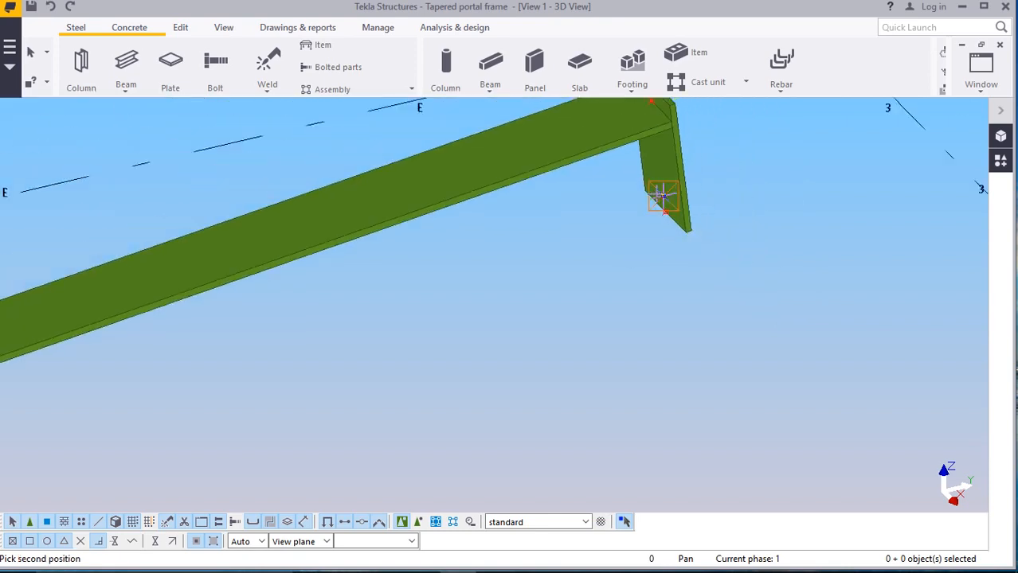
{"action": "scroll", "coordinate": [658, 194], "scroll_direction": "down", "scroll_amount": 3}
{"action": "scroll", "coordinate": [359, 352], "scroll_direction": "up", "scroll_amount": 7}
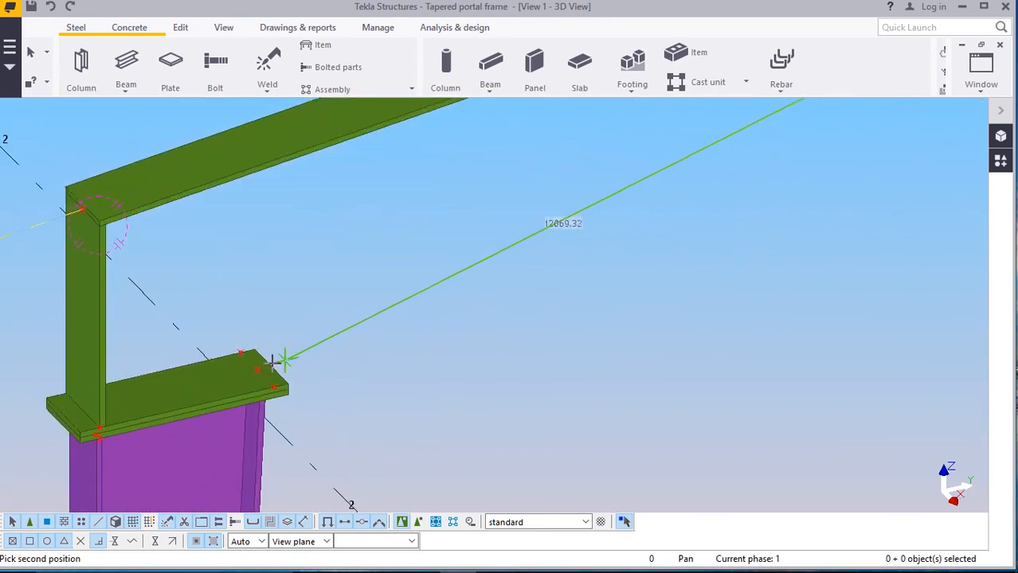
{"action": "scroll", "coordinate": [251, 376], "scroll_direction": "up", "scroll_amount": 1}
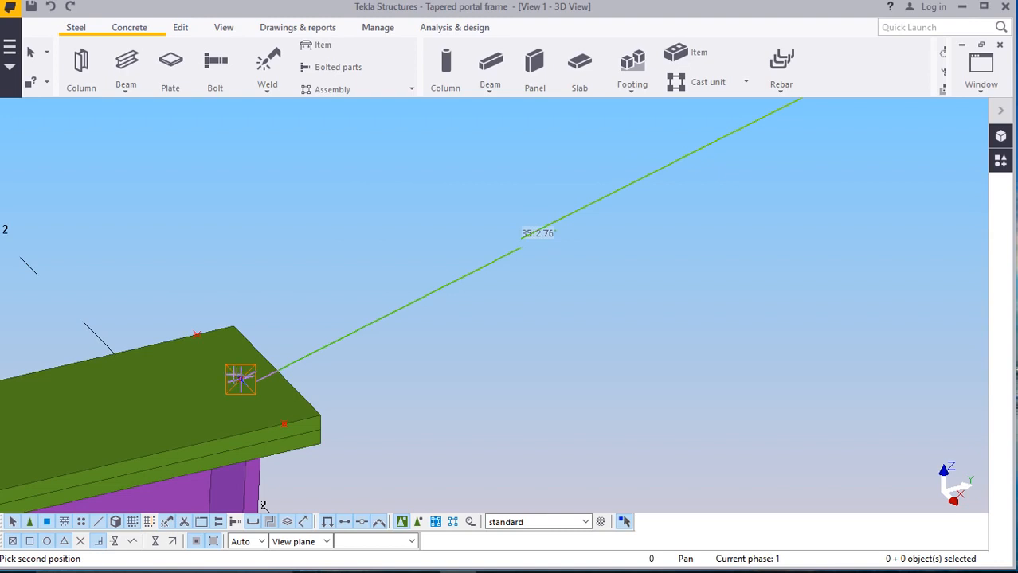
{"action": "scroll", "coordinate": [241, 379], "scroll_direction": "up", "scroll_amount": 2}
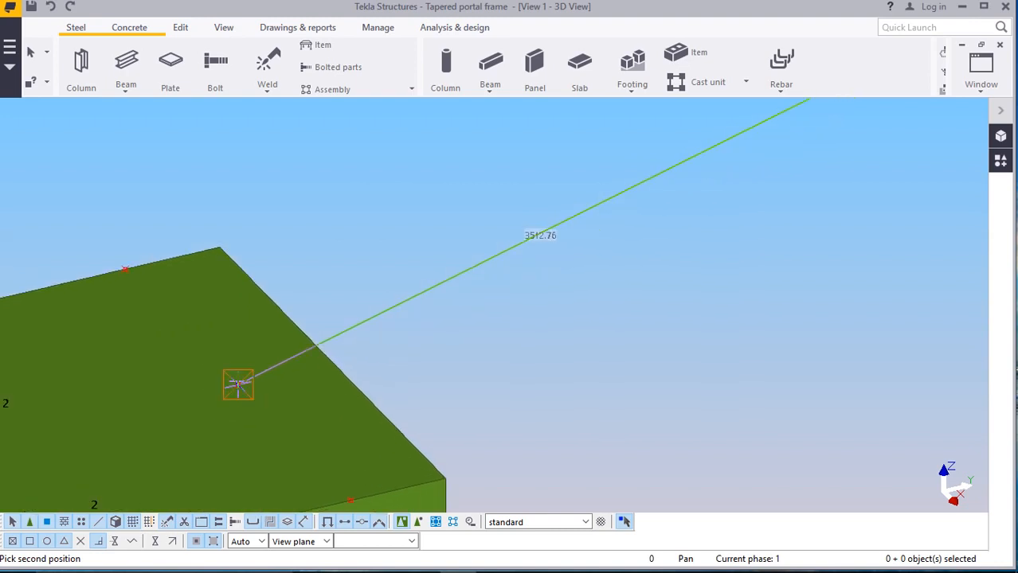
{"action": "left_click", "coordinate": [236, 381]}
{"action": "scroll", "coordinate": [276, 379], "scroll_direction": "down", "scroll_amount": 2}
{"action": "scroll", "coordinate": [253, 386], "scroll_direction": "down", "scroll_amount": 6}
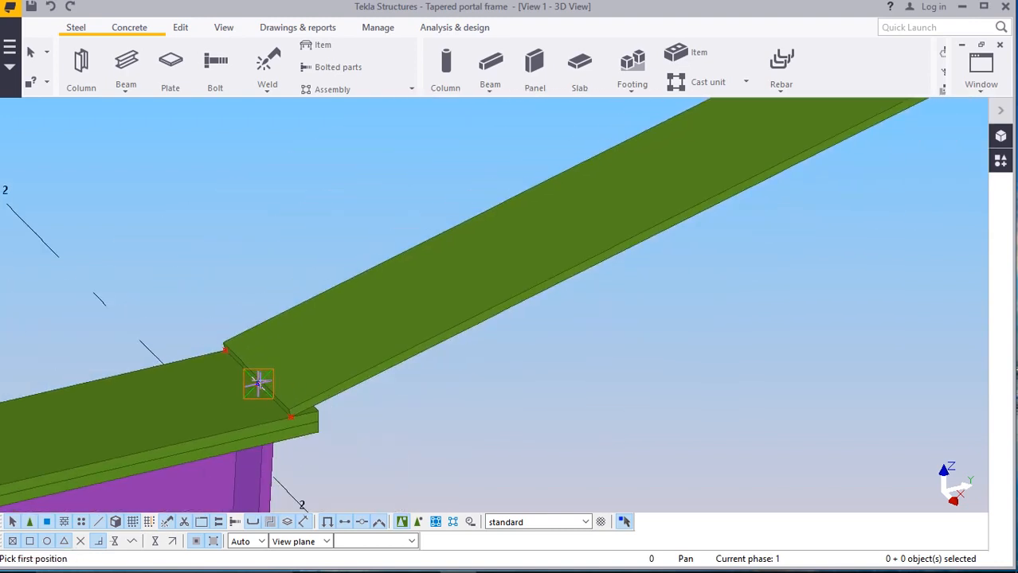
{"action": "scroll", "coordinate": [300, 379], "scroll_direction": "up", "scroll_amount": 8}
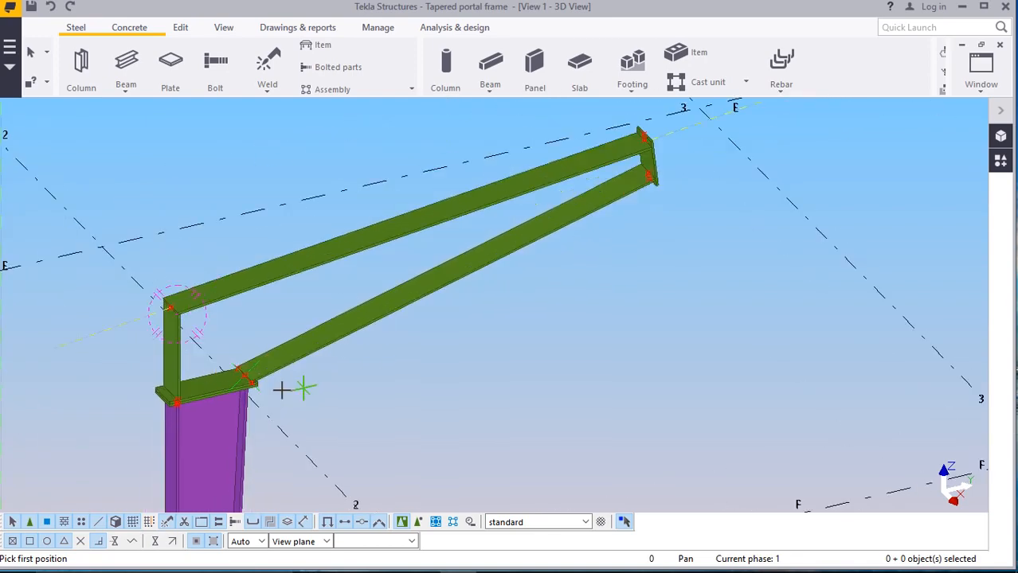
{"action": "right_click", "coordinate": [527, 337]}
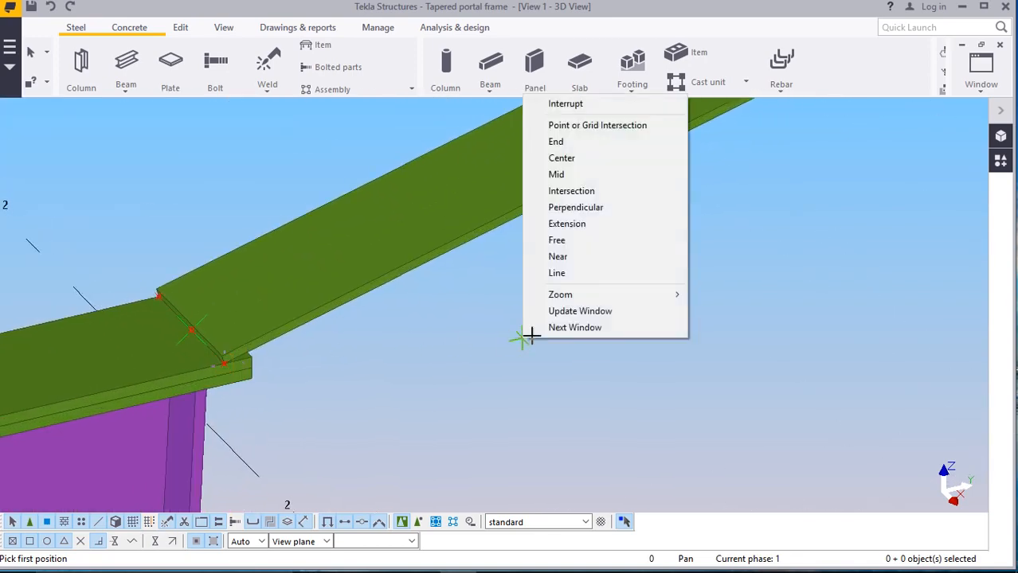
{"action": "left_click", "coordinate": [527, 101]}
Open the position properties of the new sloping bottom beam
{"action": "scroll", "coordinate": [202, 326], "scroll_direction": "up", "scroll_amount": 3}
{"action": "double_click", "coordinate": [203, 328]}
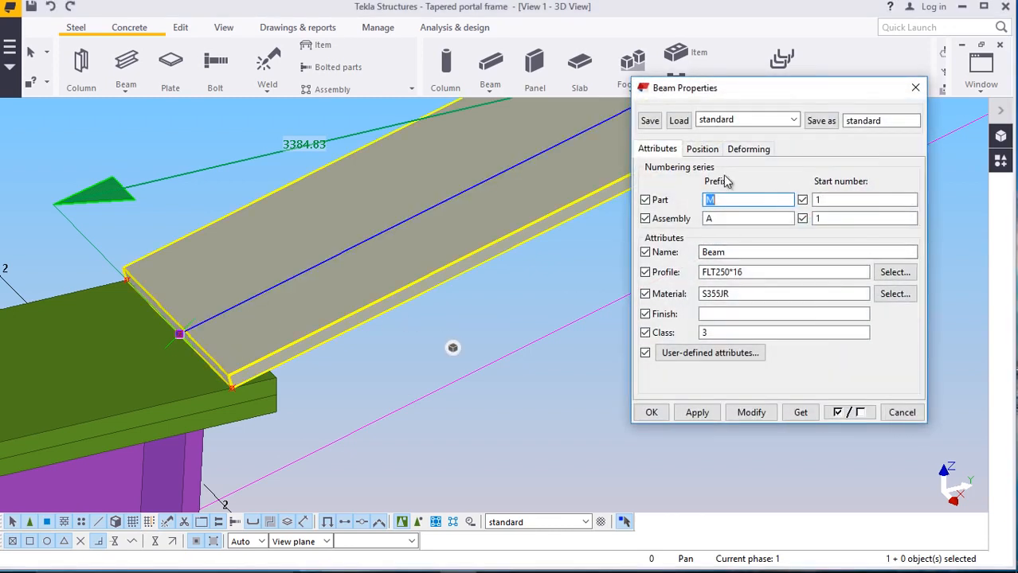
{"action": "left_click", "coordinate": [702, 152]}
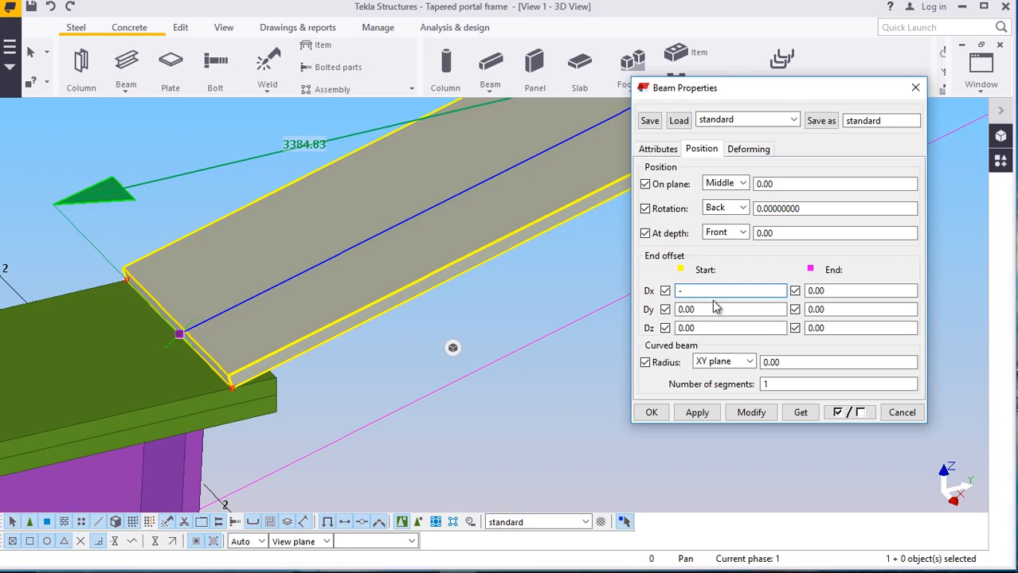
Try a start end offset Dx of -50 on the sloping beam and reset it to 0
{"action": "type", "text": "-50"}
{"action": "left_click", "coordinate": [751, 412]}
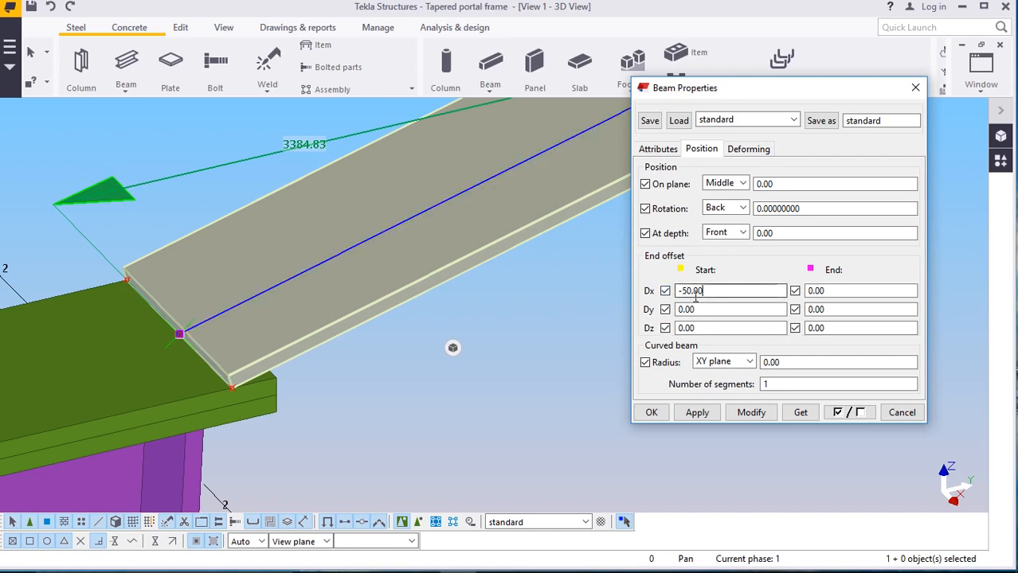
{"action": "left_click", "coordinate": [751, 413]}
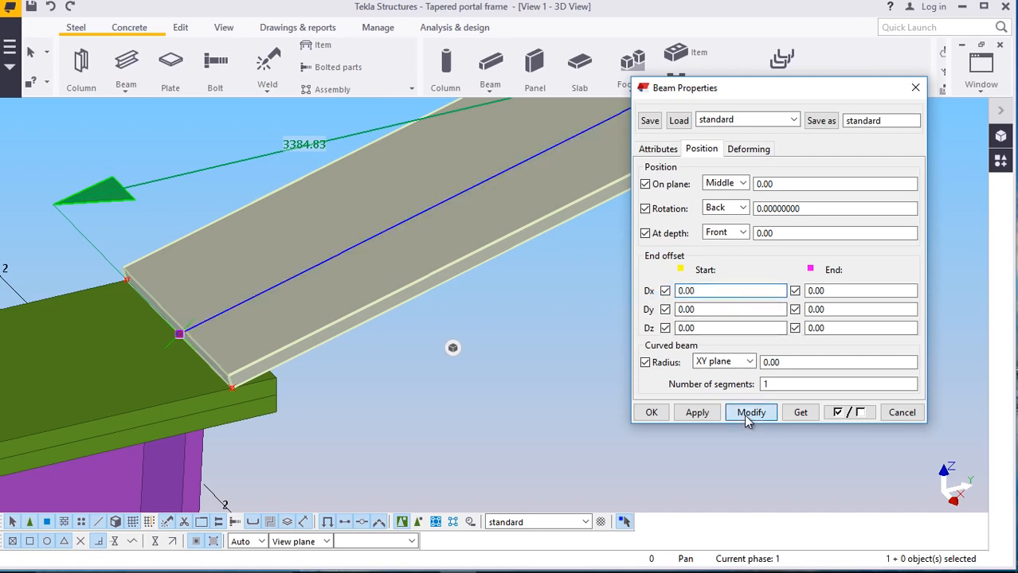
Try a start end offset Dx of 50 on the sloping bottom beam and reset it to 0
{"action": "left_click_drag", "start_coordinate": [697, 293], "coordinate": [650, 296]}
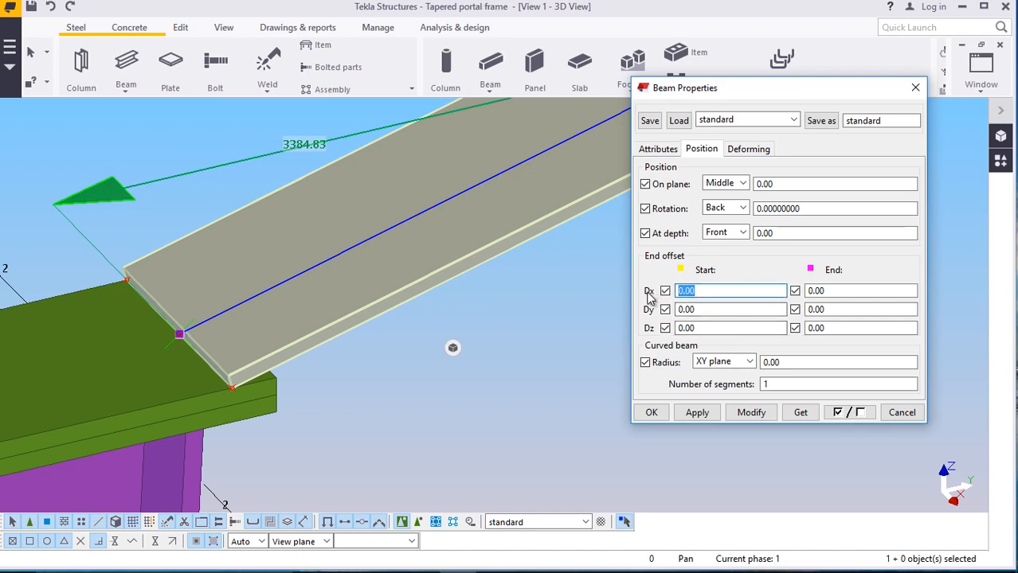
{"action": "left_click", "coordinate": [745, 415]}
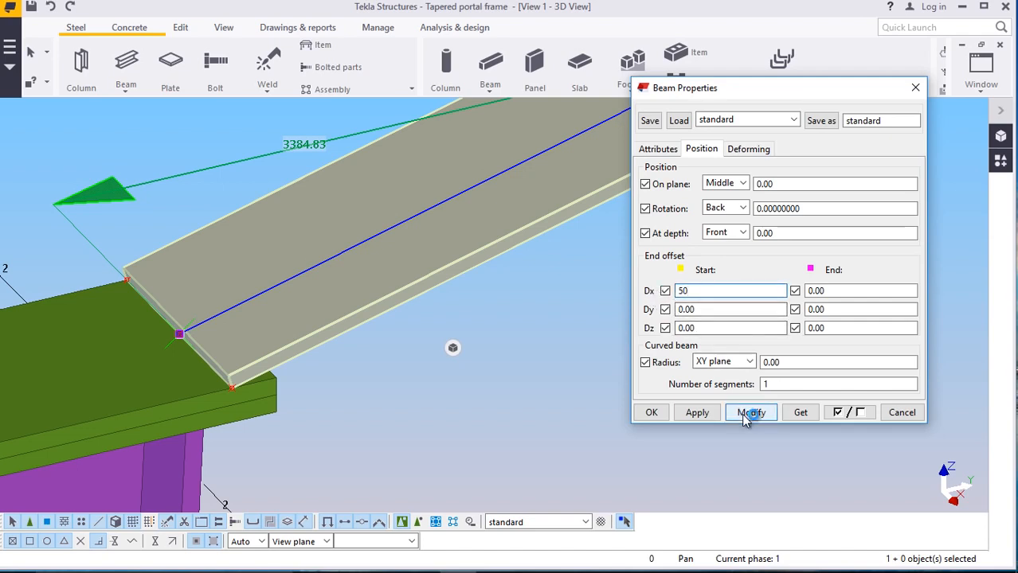
{"action": "left_click", "coordinate": [798, 289]}
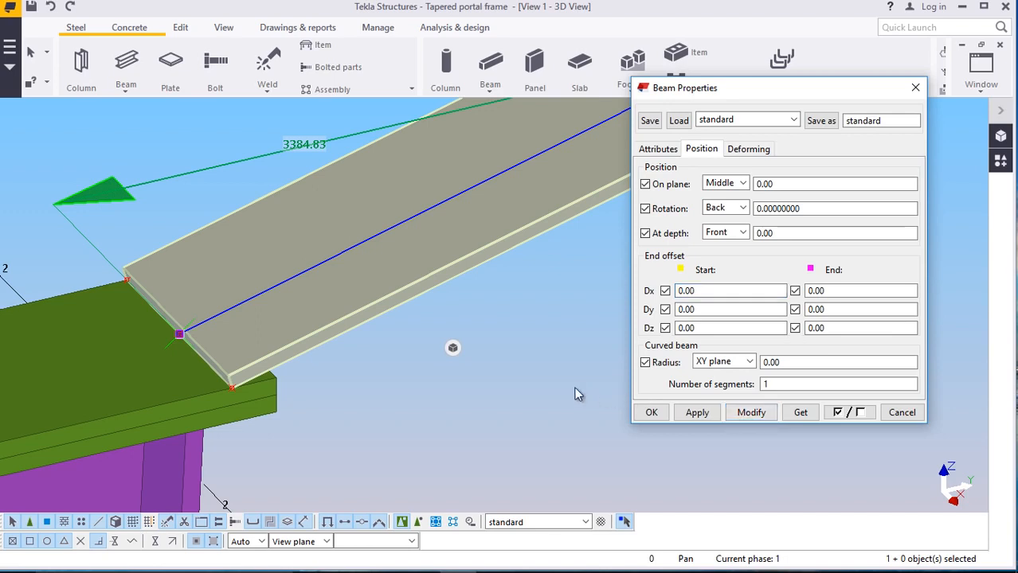
Set the sloping bottom beam's end offset Dx to 50 at its column end and close its properties
{"action": "left_click_drag", "start_coordinate": [829, 291], "coordinate": [782, 303]}
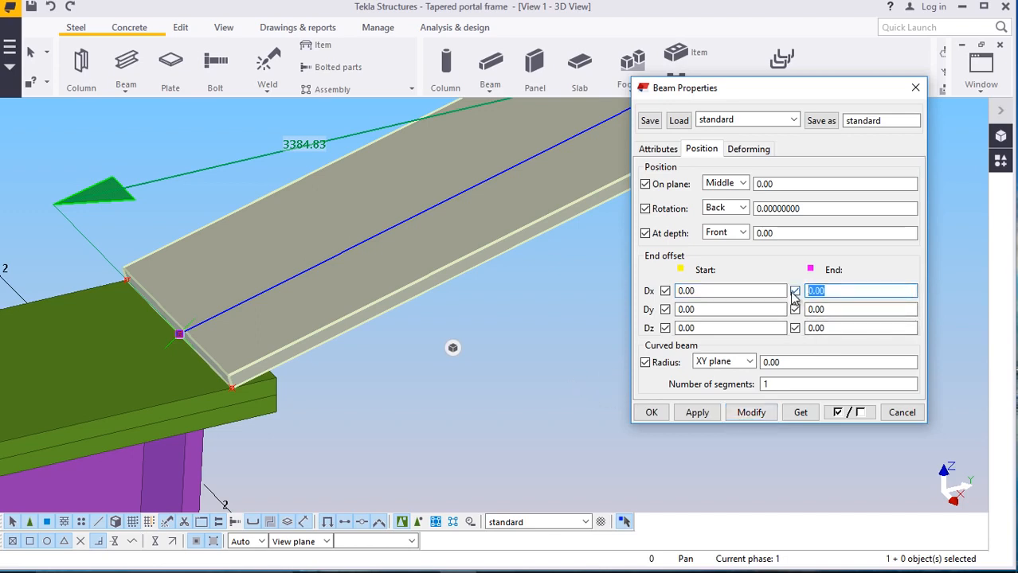
{"action": "type", "text": "50"}
{"action": "left_click", "coordinate": [751, 413]}
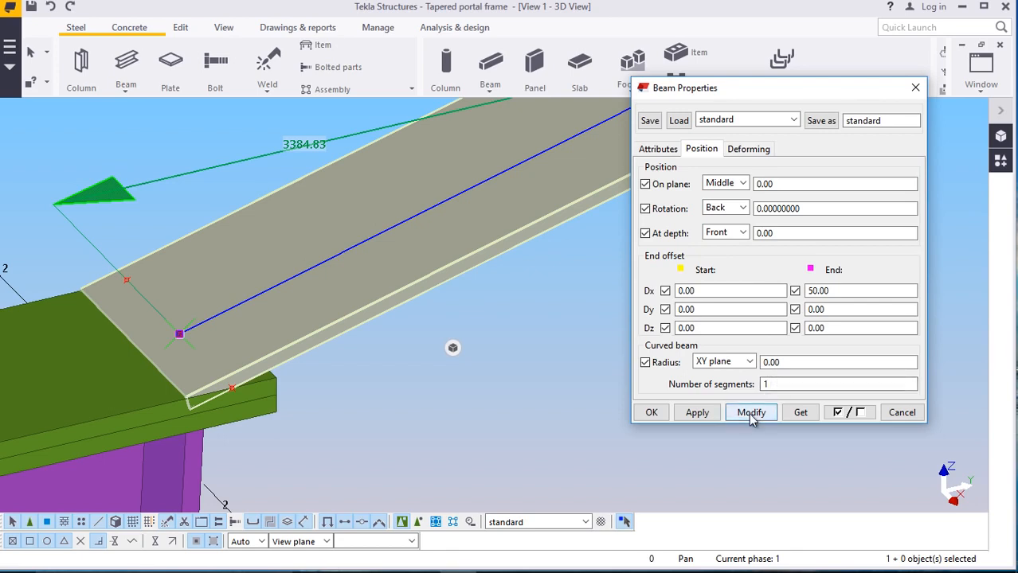
{"action": "left_click", "coordinate": [751, 414]}
{"action": "left_click", "coordinate": [650, 414]}
{"action": "left_click", "coordinate": [583, 402]}
Cut the sloping beam's lower end with a part cut, using the upper plate on the column as the cutting part
{"action": "scroll", "coordinate": [554, 412], "scroll_direction": "down", "scroll_amount": 7}
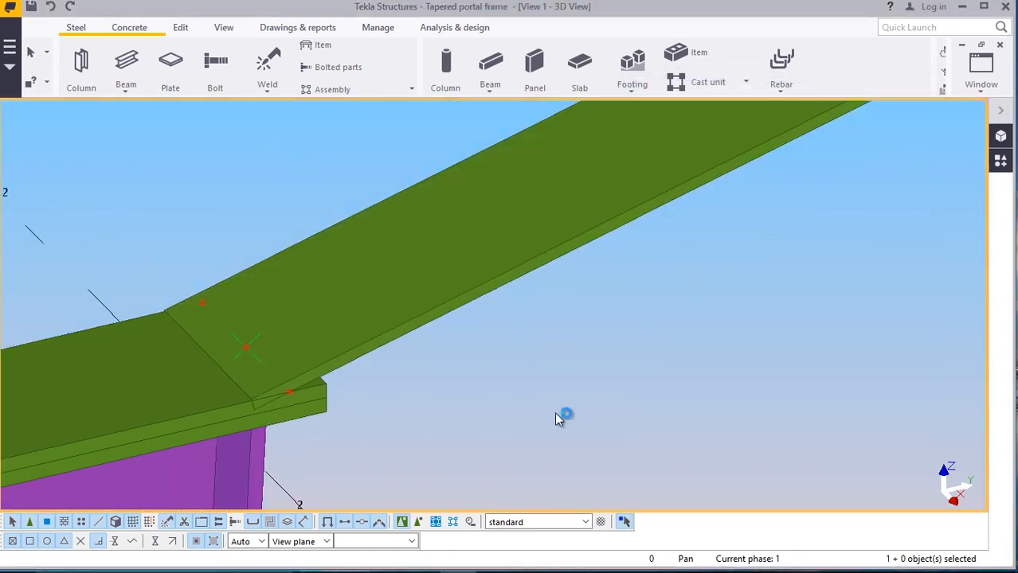
{"action": "scroll", "coordinate": [310, 389], "scroll_direction": "down", "scroll_amount": 3}
{"action": "scroll", "coordinate": [683, 218], "scroll_direction": "up", "scroll_amount": 7}
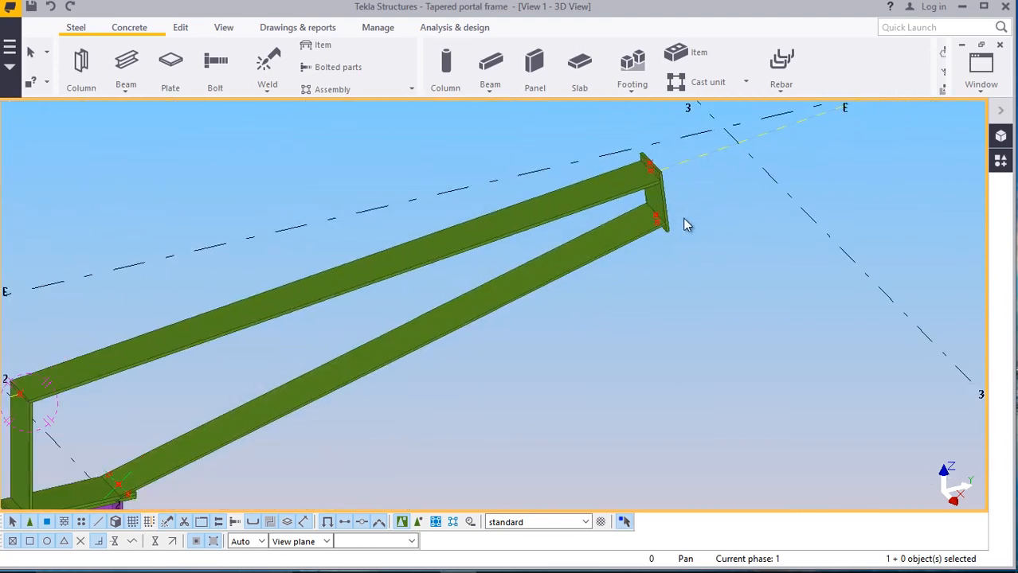
{"action": "scroll", "coordinate": [636, 211], "scroll_direction": "down", "scroll_amount": 8}
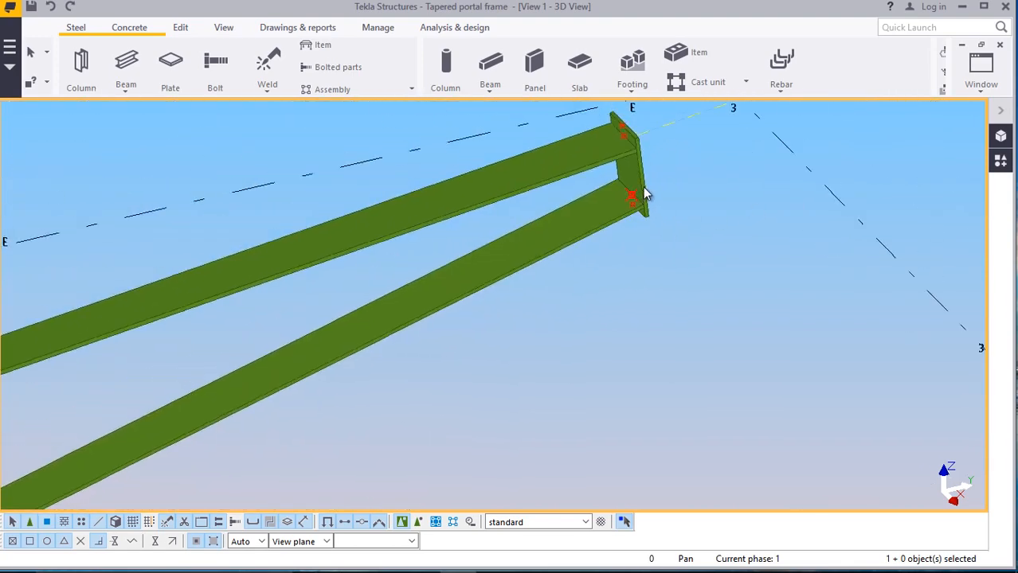
{"action": "scroll", "coordinate": [318, 343], "scroll_direction": "up", "scroll_amount": 2}
{"action": "scroll", "coordinate": [318, 342], "scroll_direction": "up", "scroll_amount": 6}
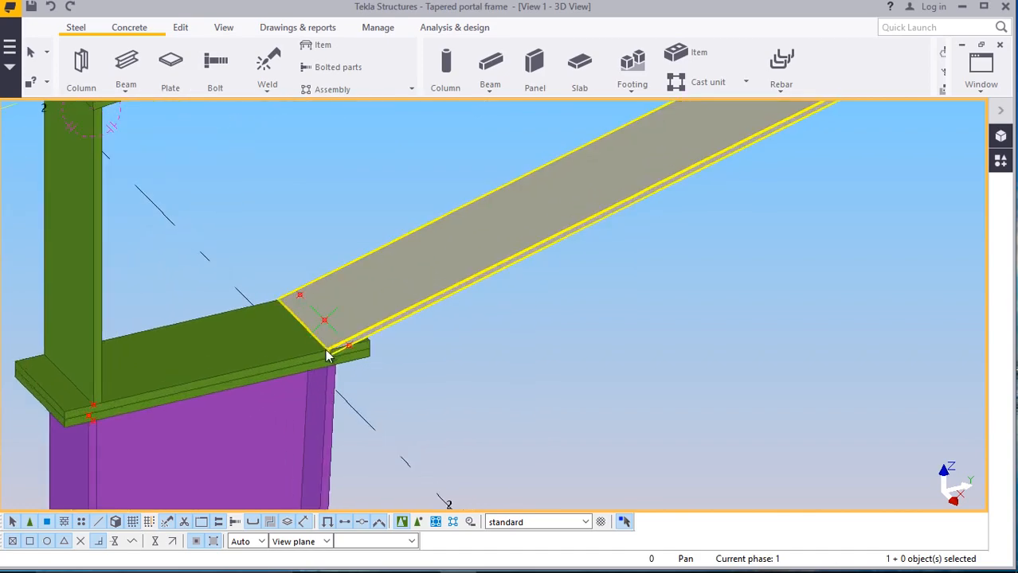
{"action": "scroll", "coordinate": [352, 349], "scroll_direction": "up", "scroll_amount": 2}
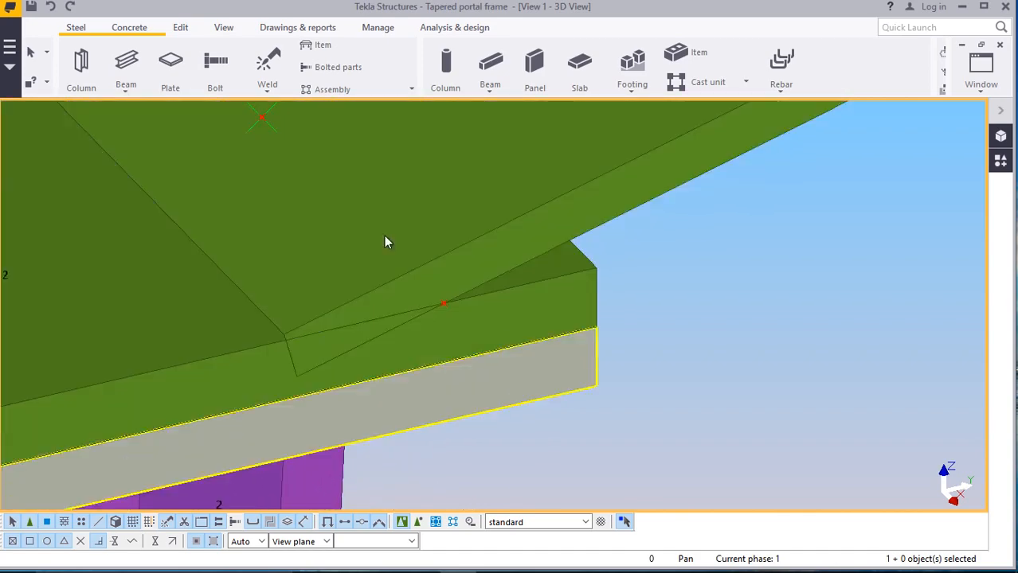
{"action": "left_click", "coordinate": [180, 29]}
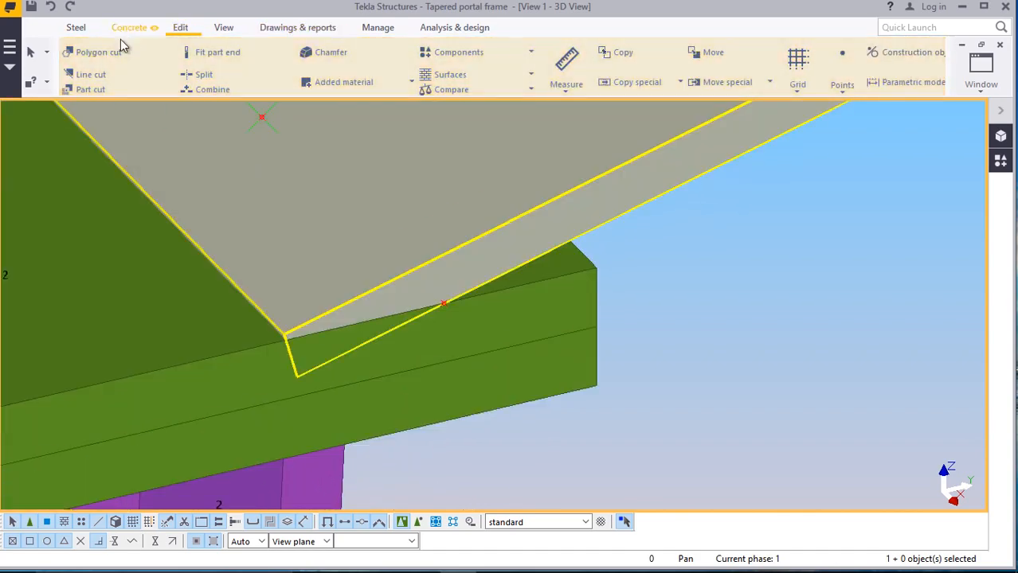
{"action": "left_click", "coordinate": [100, 93]}
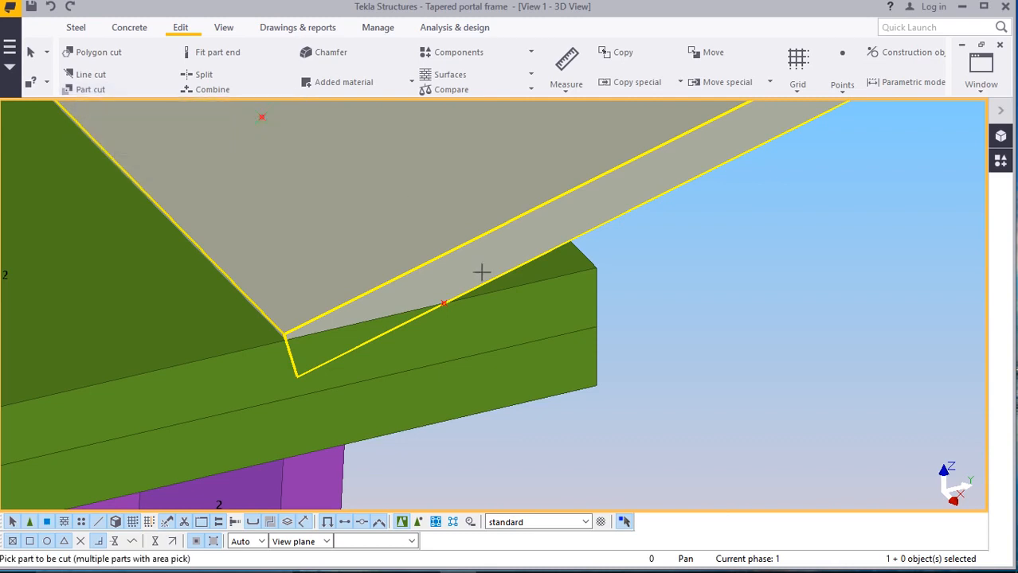
{"action": "scroll", "coordinate": [478, 271], "scroll_direction": "up", "scroll_amount": 1}
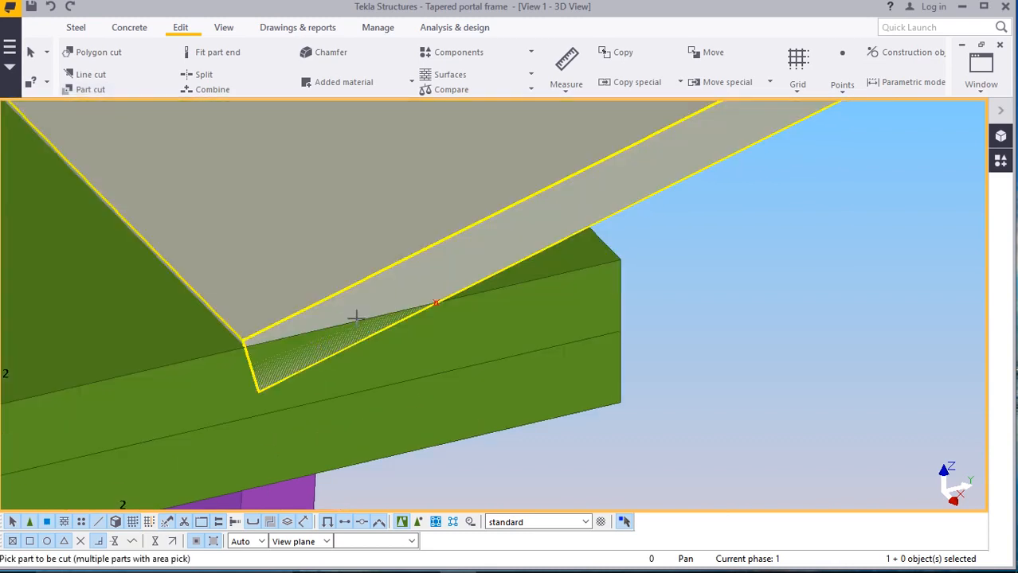
{"action": "left_click", "coordinate": [480, 248]}
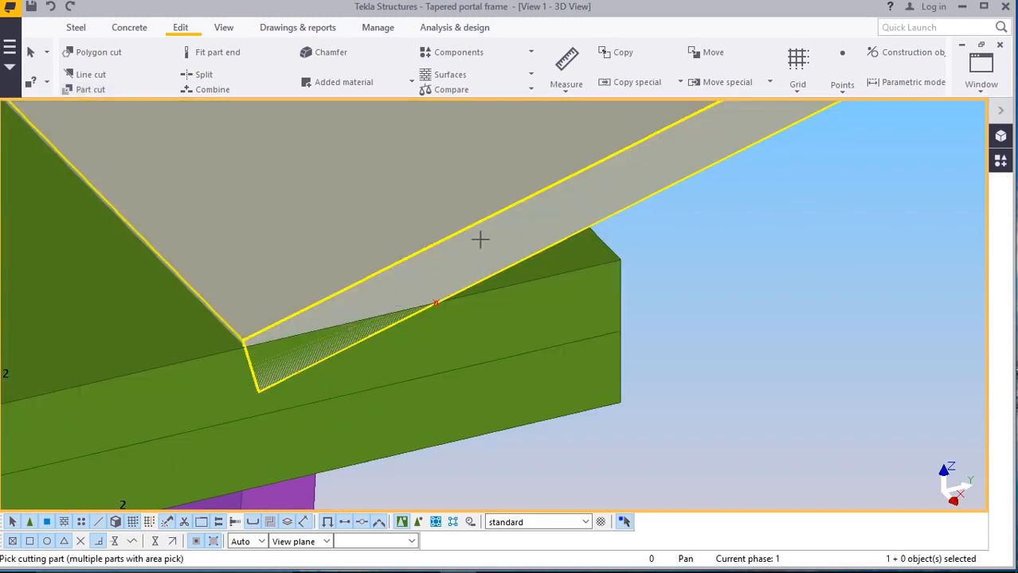
{"action": "left_click", "coordinate": [489, 311]}
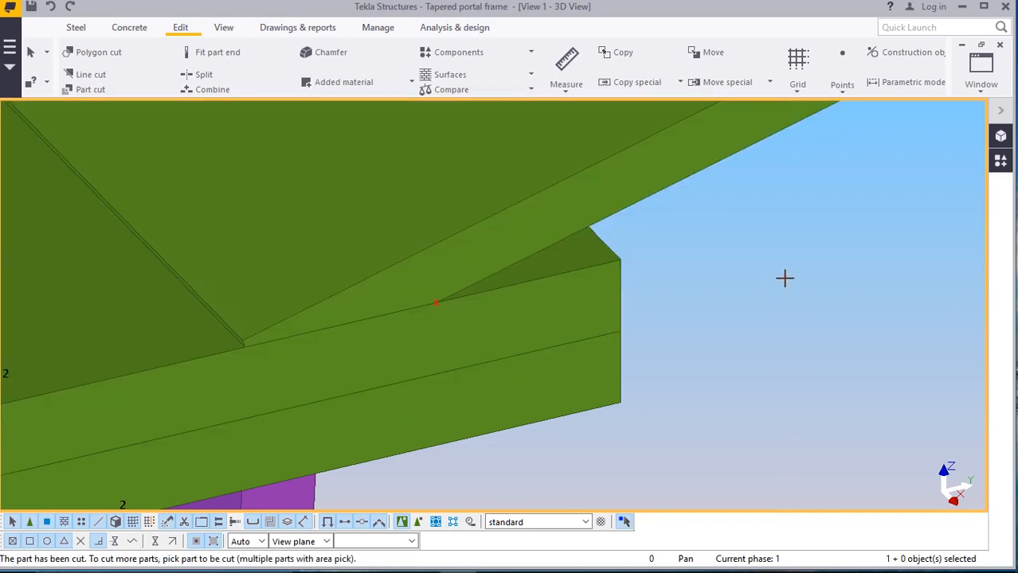
{"action": "right_click", "coordinate": [787, 281]}
{"action": "left_click", "coordinate": [806, 292]}
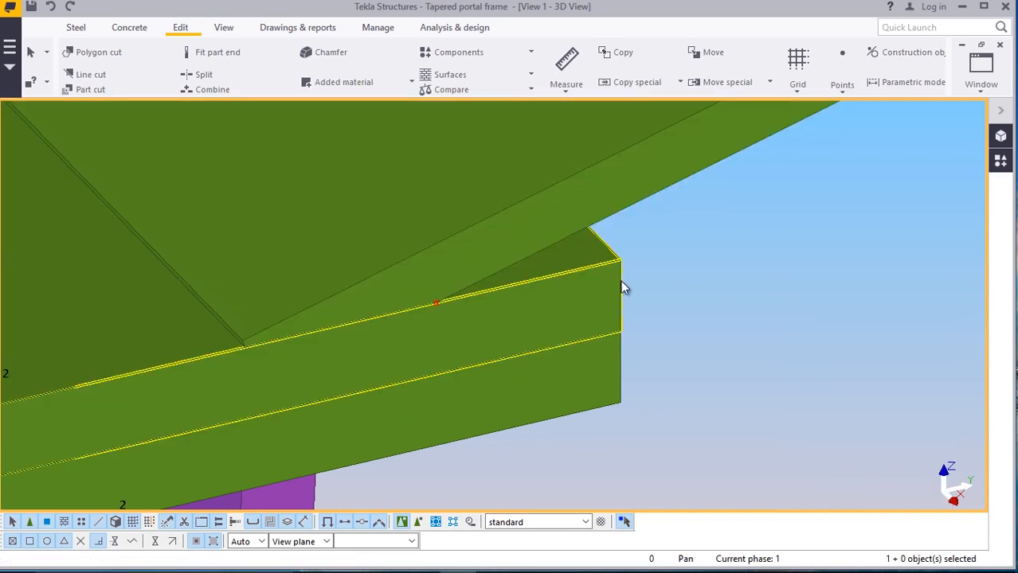
Examine the trimmed joint on the column's top plate and the beam ends at the apex end plate
{"action": "scroll", "coordinate": [450, 284], "scroll_direction": "down", "scroll_amount": 2}
{"action": "scroll", "coordinate": [451, 279], "scroll_direction": "down", "scroll_amount": 7}
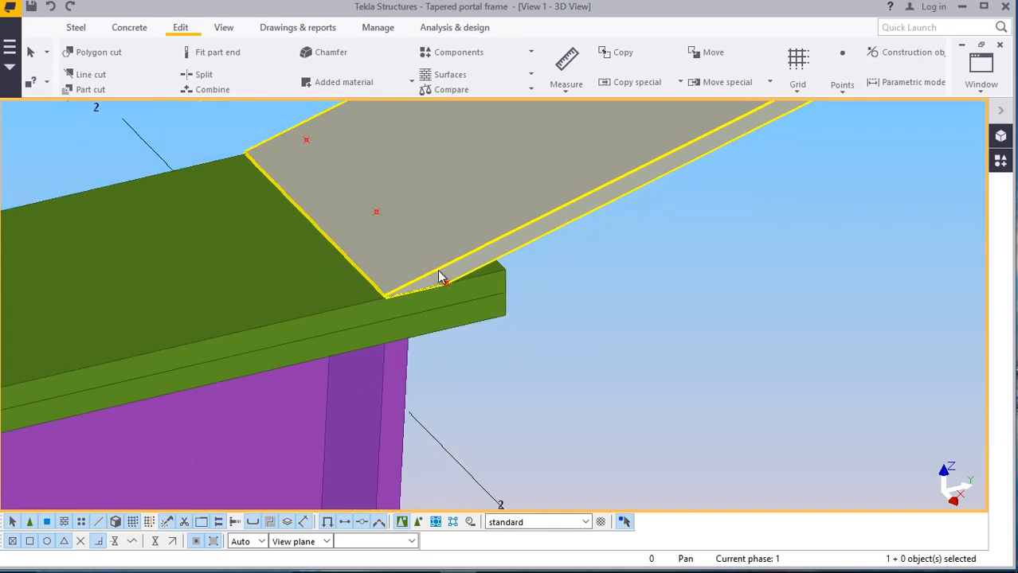
{"action": "scroll", "coordinate": [341, 348], "scroll_direction": "down", "scroll_amount": 2}
{"action": "scroll", "coordinate": [329, 336], "scroll_direction": "down", "scroll_amount": 5}
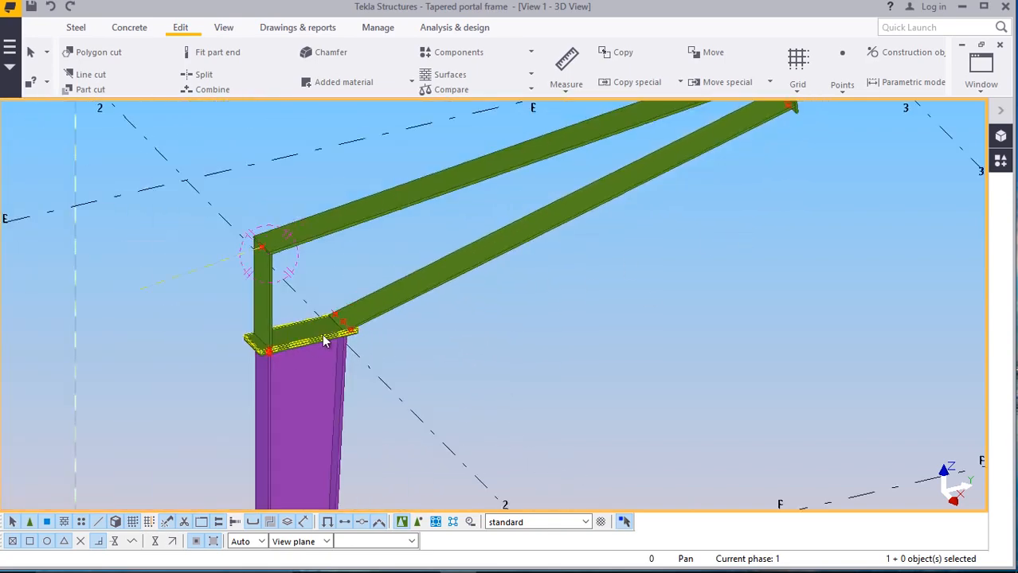
{"action": "scroll", "coordinate": [585, 179], "scroll_direction": "up", "scroll_amount": 6}
{"action": "scroll", "coordinate": [597, 193], "scroll_direction": "up", "scroll_amount": 8}
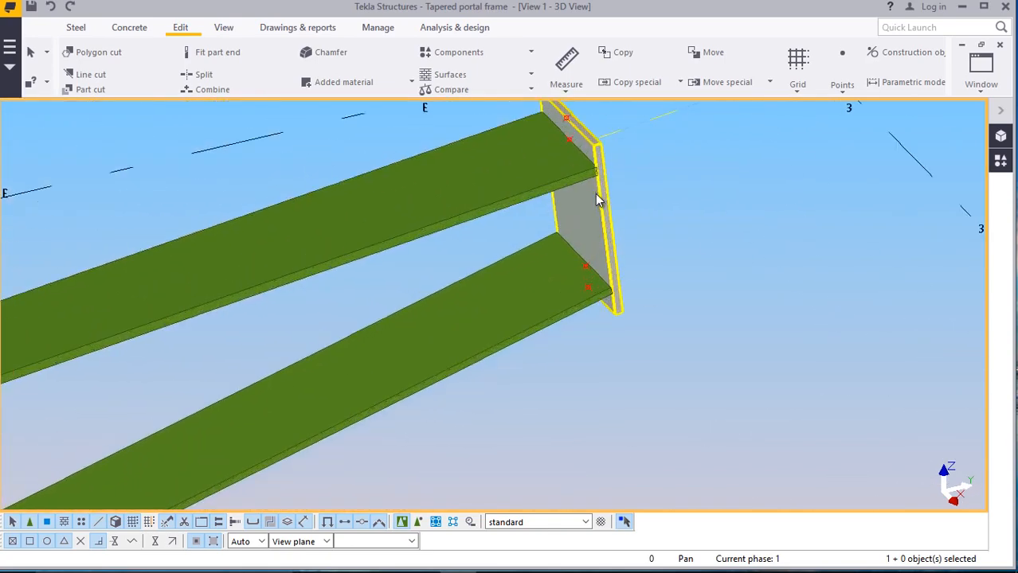
{"action": "scroll", "coordinate": [506, 262], "scroll_direction": "down", "scroll_amount": 4}
{"action": "scroll", "coordinate": [559, 191], "scroll_direction": "up", "scroll_amount": 4}
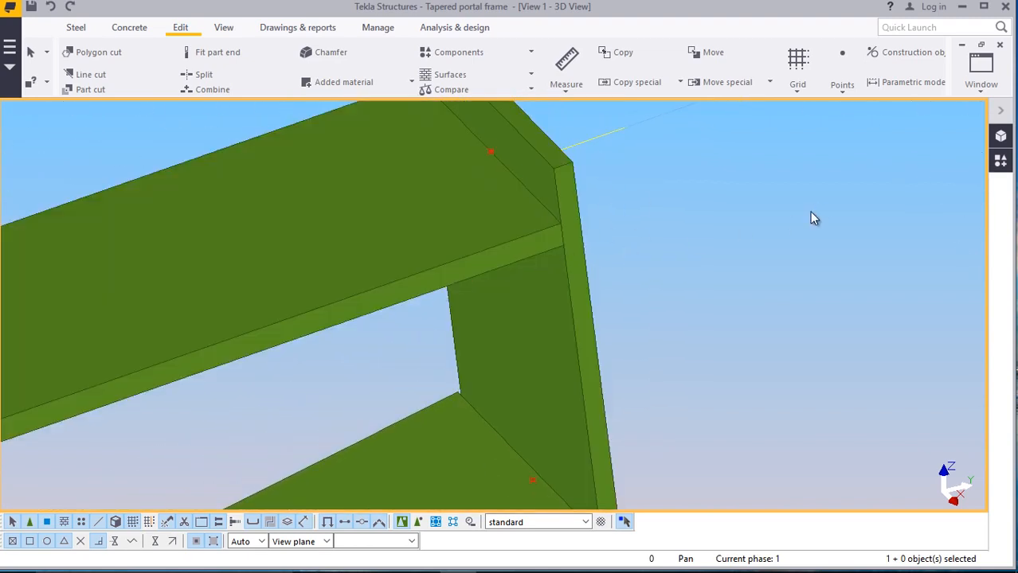
Switch to the Grid G elevation view and focus on the rafter's apex end plate
{"action": "left_click", "coordinate": [981, 70]}
{"action": "left_click", "coordinate": [947, 199]}
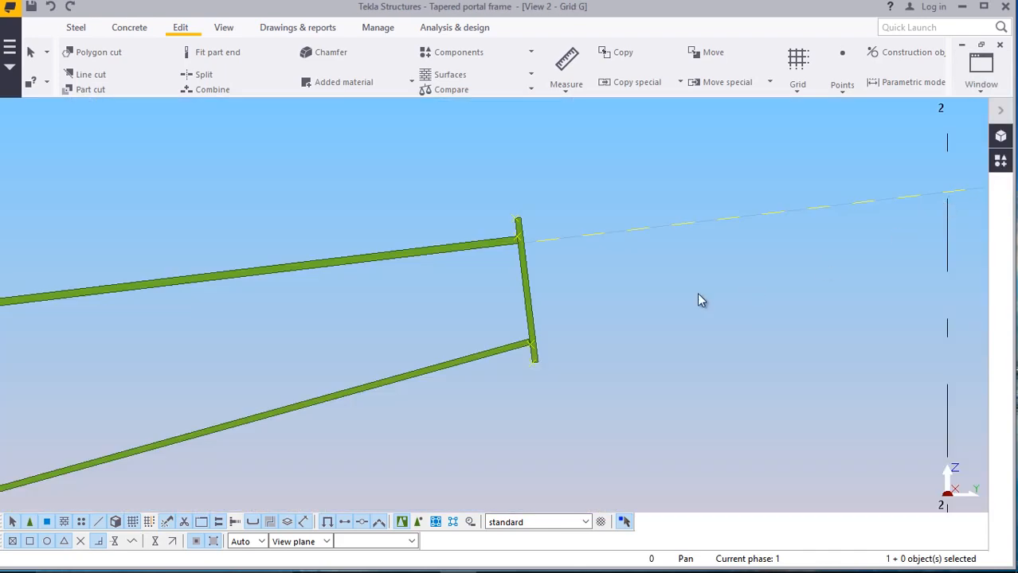
{"action": "scroll", "coordinate": [629, 255], "scroll_direction": "down", "scroll_amount": 5}
{"action": "scroll", "coordinate": [365, 343], "scroll_direction": "up", "scroll_amount": 6}
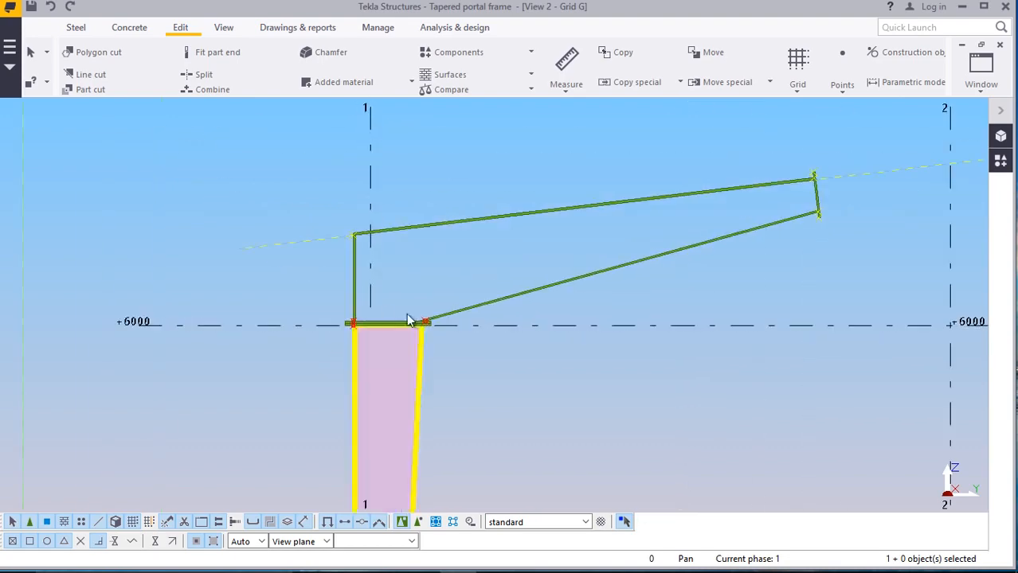
{"action": "scroll", "coordinate": [310, 318], "scroll_direction": "down", "scroll_amount": 6}
{"action": "scroll", "coordinate": [749, 237], "scroll_direction": "up", "scroll_amount": 5}
{"action": "scroll", "coordinate": [481, 267], "scroll_direction": "up", "scroll_amount": 8}
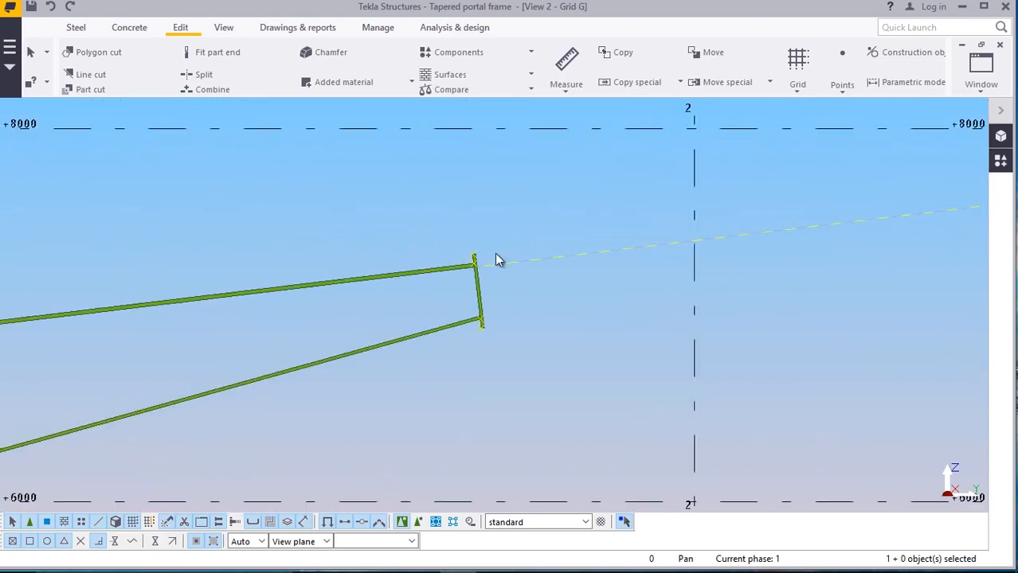
{"action": "scroll", "coordinate": [470, 267], "scroll_direction": "down", "scroll_amount": 1}
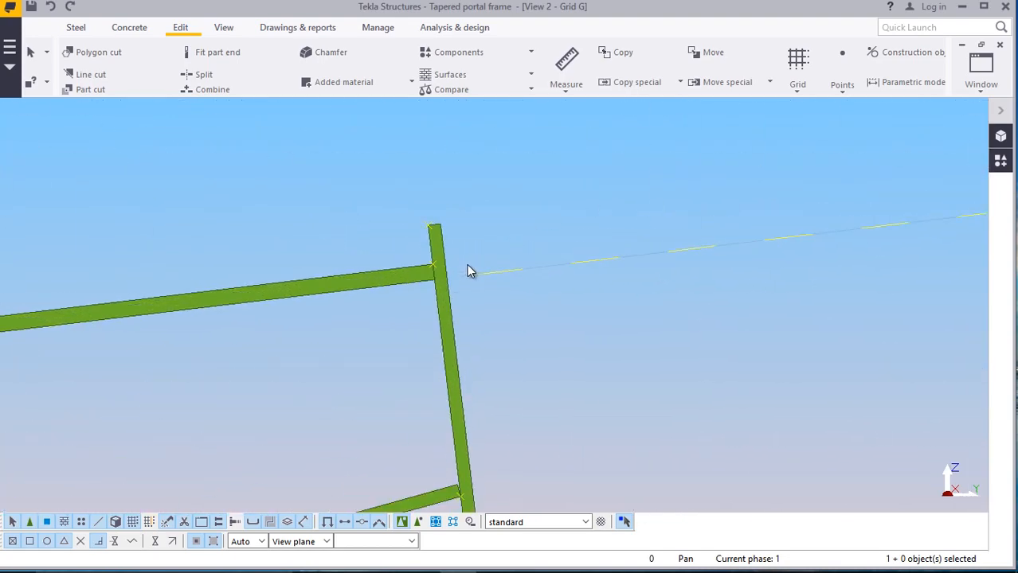
{"action": "scroll", "coordinate": [445, 267], "scroll_direction": "up", "scroll_amount": 1}
{"action": "scroll", "coordinate": [439, 266], "scroll_direction": "down", "scroll_amount": 2}
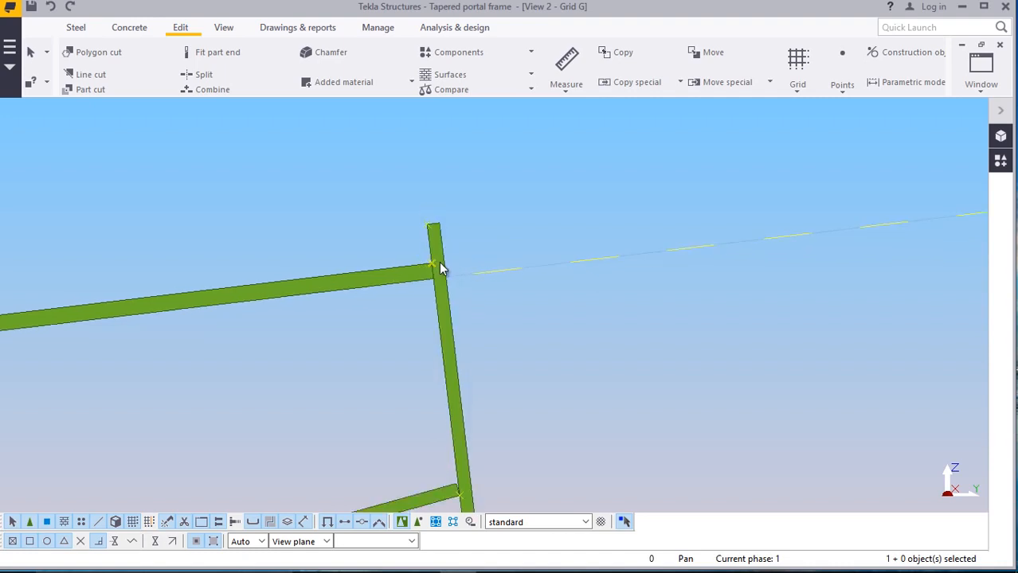
{"action": "scroll", "coordinate": [446, 287], "scroll_direction": "up", "scroll_amount": 4}
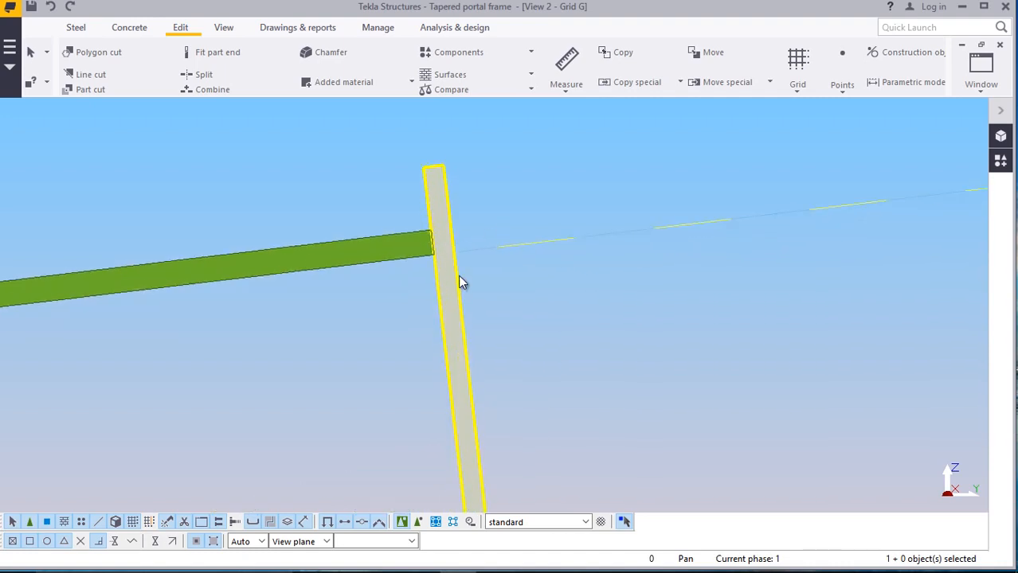
Copy the apex end plate by its own thickness, from its top inner corner to its top outer corner
{"action": "left_click", "coordinate": [438, 155]}
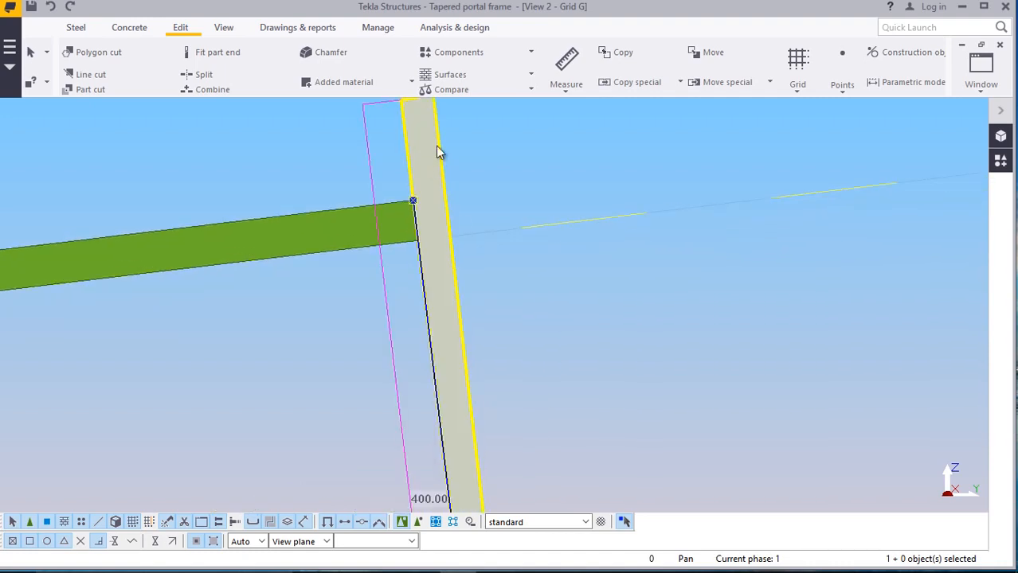
{"action": "right_click", "coordinate": [566, 148]}
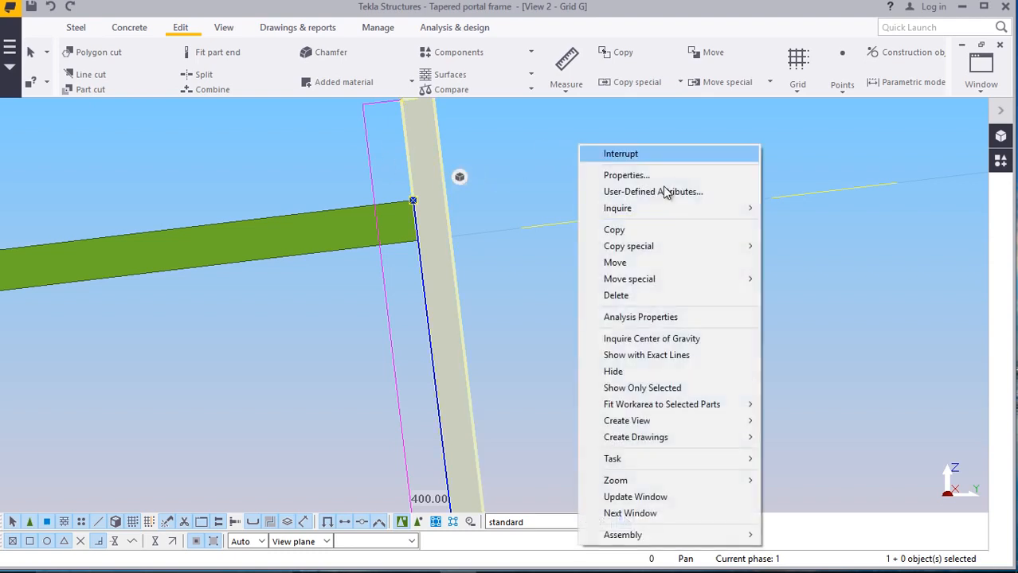
{"action": "left_click", "coordinate": [607, 229]}
{"action": "scroll", "coordinate": [409, 293], "scroll_direction": "down", "scroll_amount": 1}
{"action": "scroll", "coordinate": [407, 187], "scroll_direction": "up", "scroll_amount": 5}
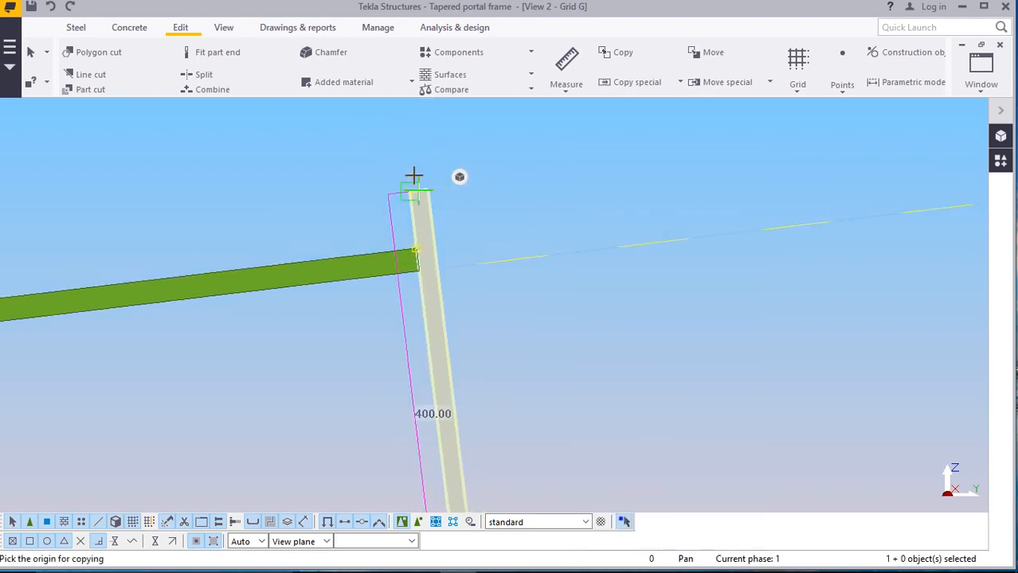
{"action": "scroll", "coordinate": [399, 194], "scroll_direction": "up", "scroll_amount": 1}
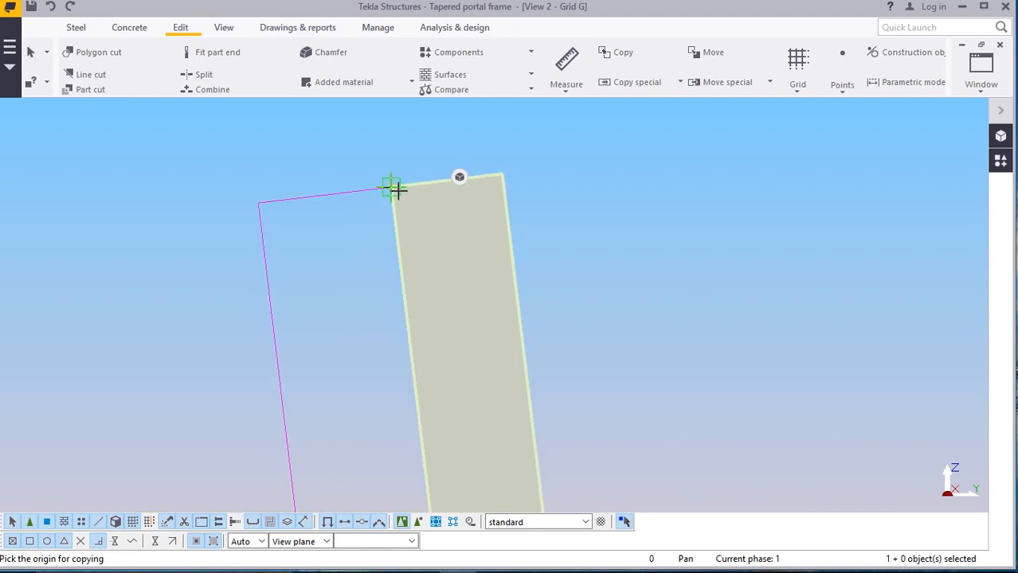
{"action": "left_click", "coordinate": [392, 189]}
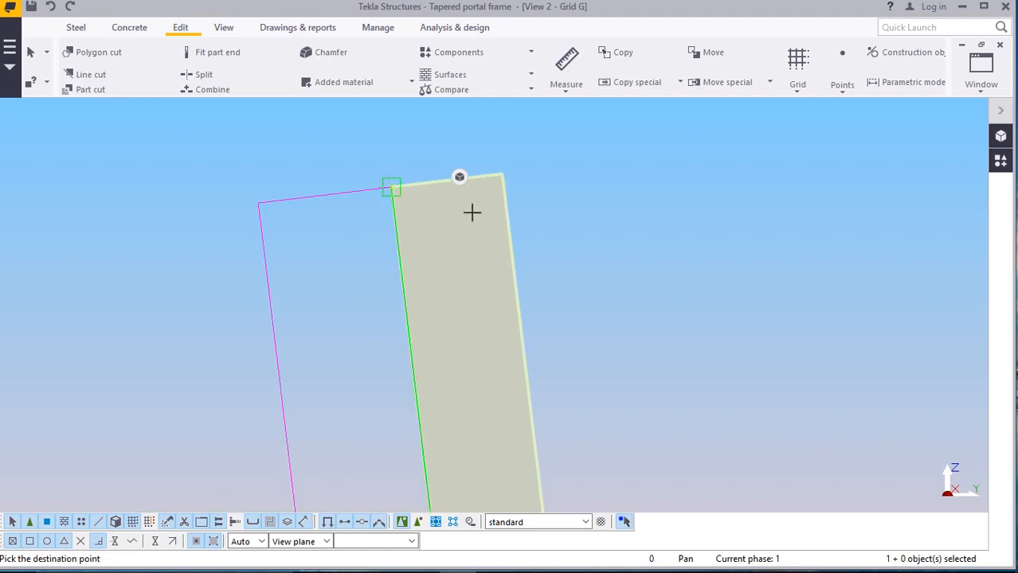
{"action": "left_click", "coordinate": [503, 174]}
{"action": "right_click", "coordinate": [666, 184]}
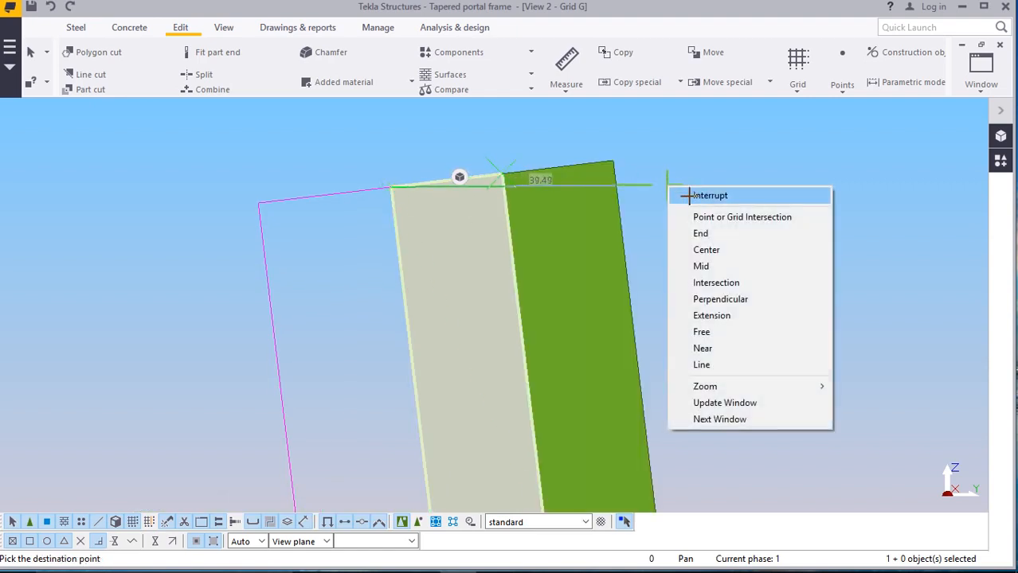
{"action": "left_click", "coordinate": [689, 196]}
Place a point on the outer face of the second apex end plate, square across from the top flange's upper corner
{"action": "scroll", "coordinate": [481, 280], "scroll_direction": "down", "scroll_amount": 2}
{"action": "scroll", "coordinate": [425, 271], "scroll_direction": "down", "scroll_amount": 8}
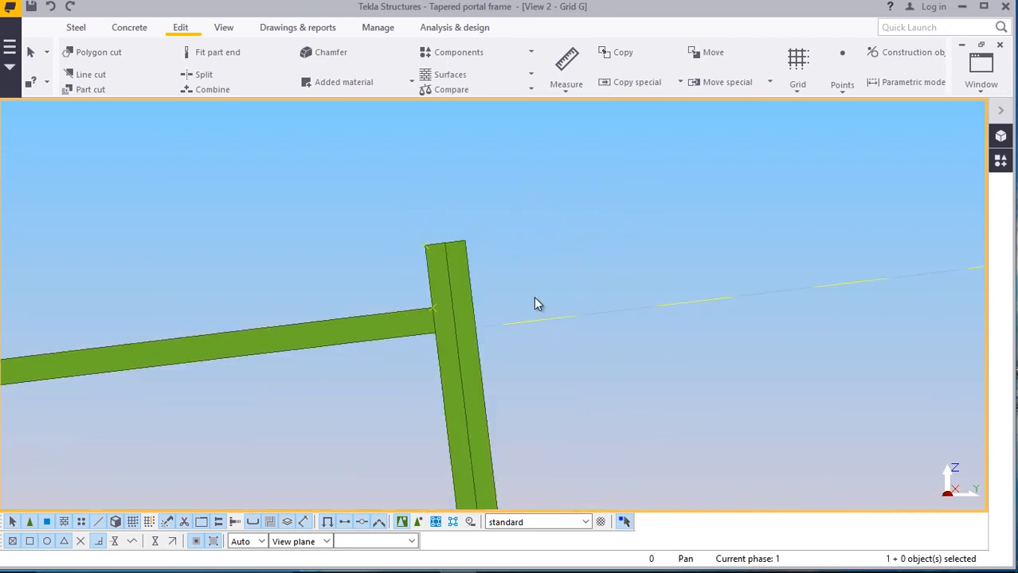
{"action": "scroll", "coordinate": [530, 316], "scroll_direction": "up", "scroll_amount": 6}
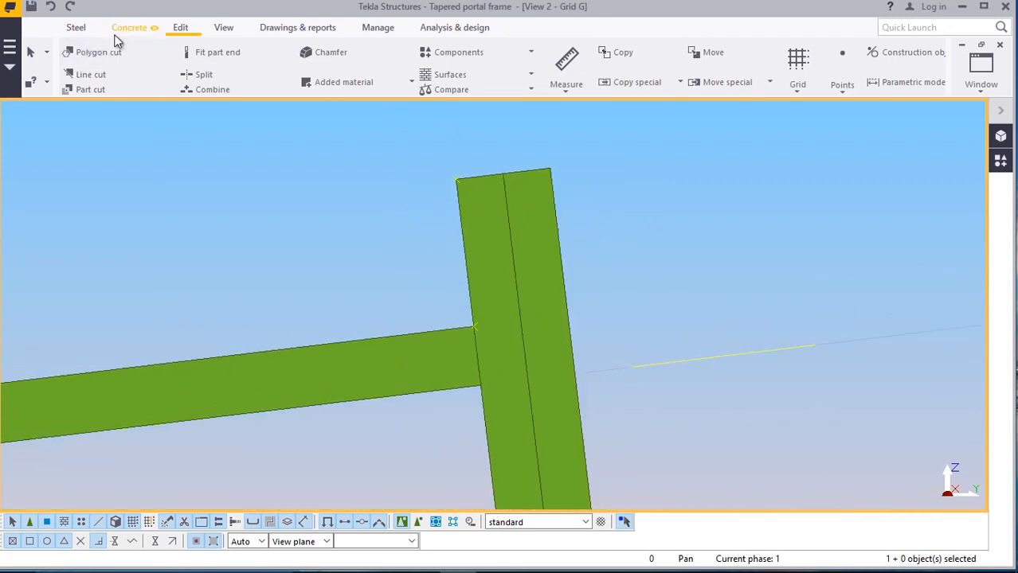
{"action": "left_click", "coordinate": [841, 92]}
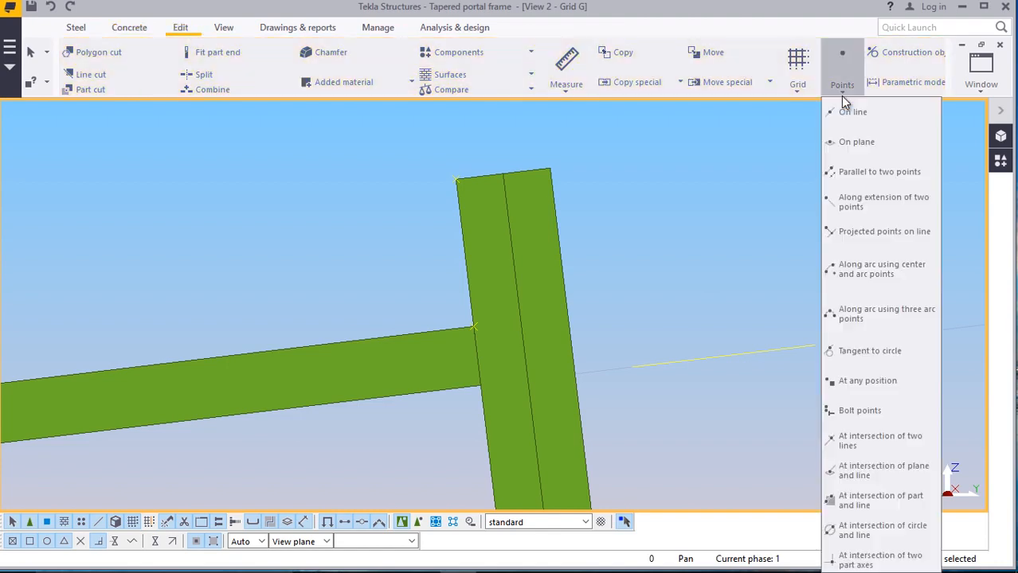
{"action": "left_click", "coordinate": [872, 379]}
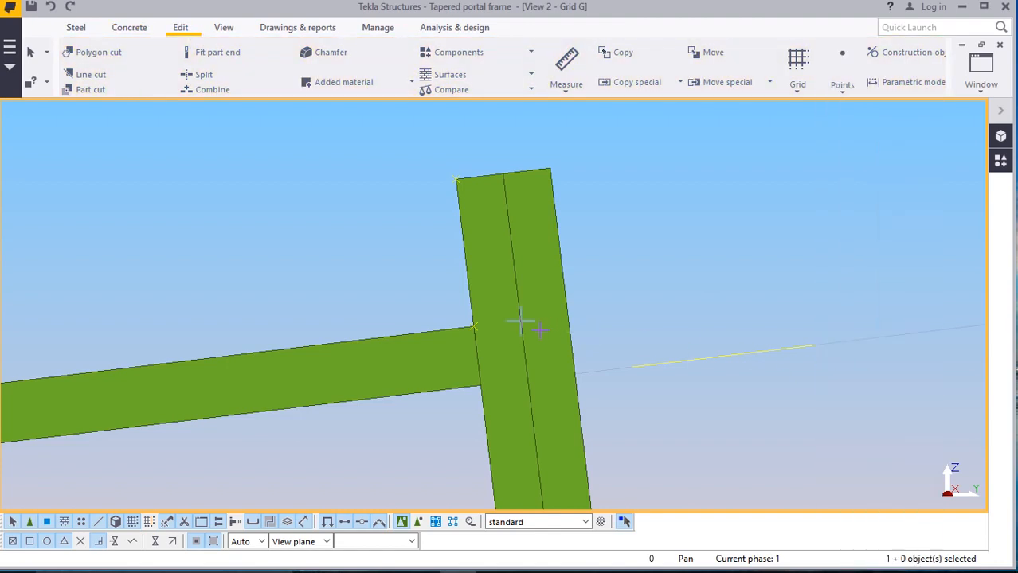
{"action": "scroll", "coordinate": [482, 340], "scroll_direction": "up", "scroll_amount": 1}
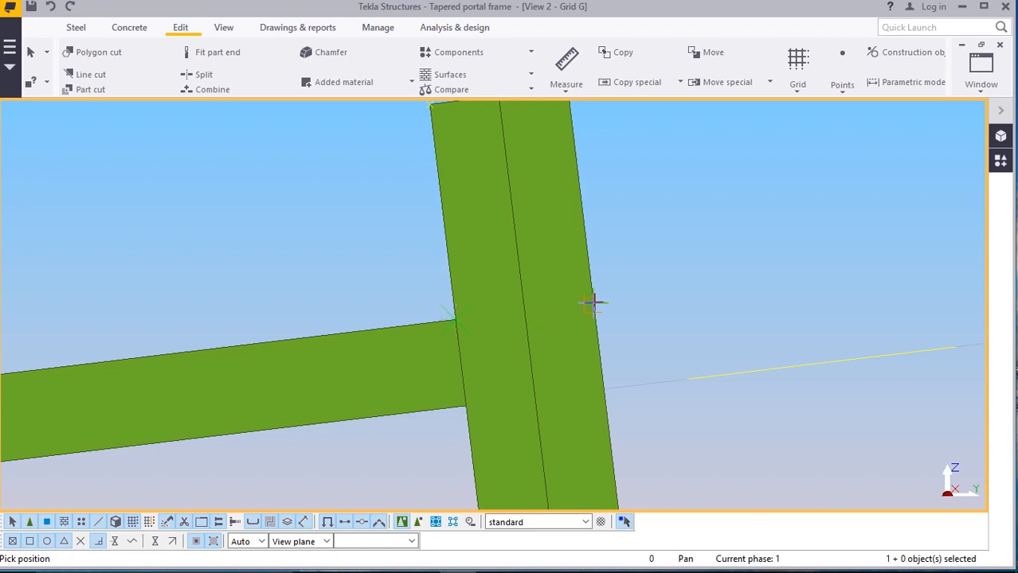
{"action": "right_click", "coordinate": [646, 195]}
{"action": "left_click", "coordinate": [667, 209]}
{"action": "scroll", "coordinate": [516, 250], "scroll_direction": "down", "scroll_amount": 3}
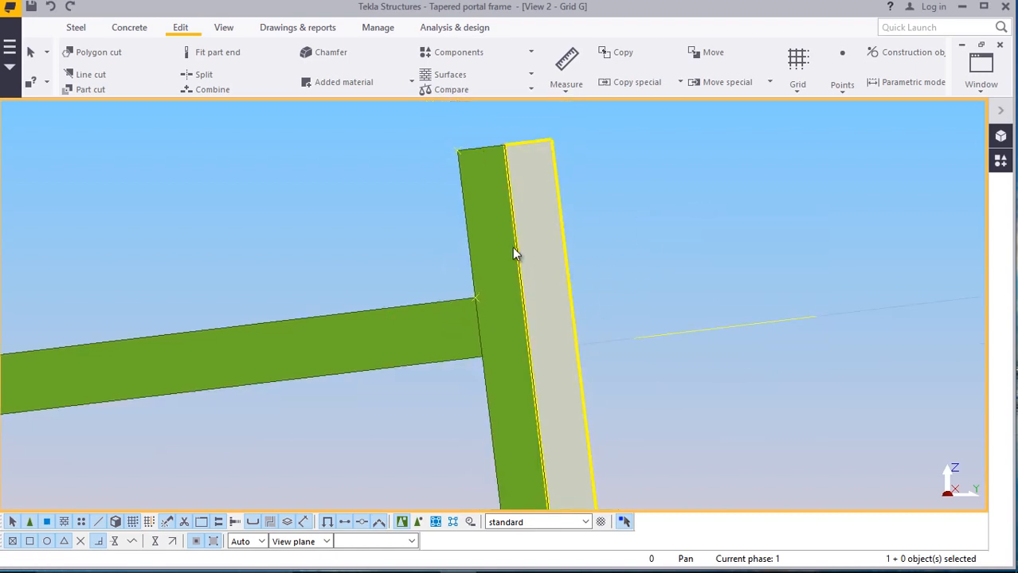
Open the position properties of the rafter's sloping bottom flange at the apex end plate
{"action": "scroll", "coordinate": [629, 247], "scroll_direction": "down", "scroll_amount": 6}
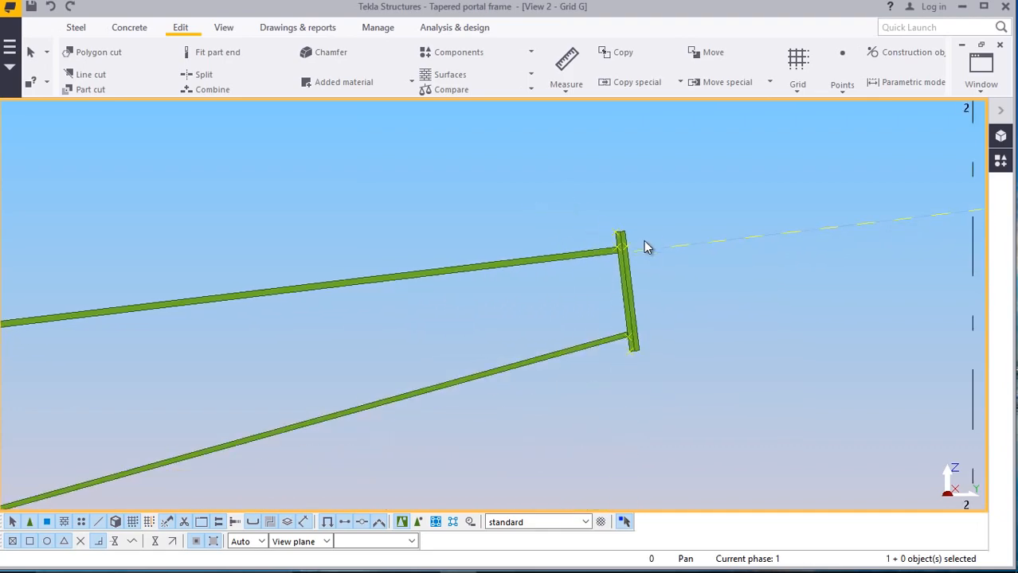
{"action": "scroll", "coordinate": [549, 255], "scroll_direction": "down", "scroll_amount": 3}
{"action": "scroll", "coordinate": [671, 242], "scroll_direction": "up", "scroll_amount": 4}
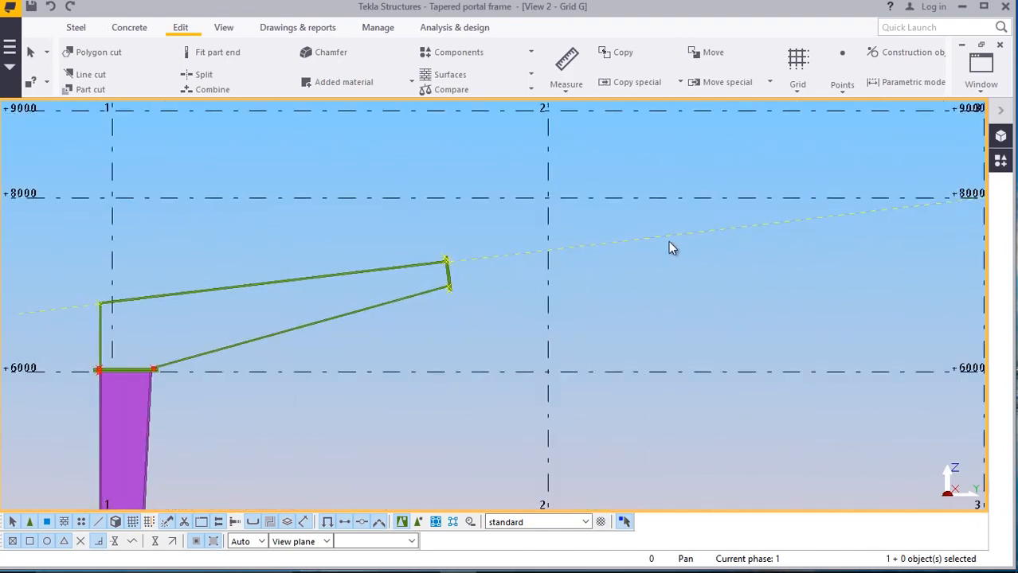
{"action": "scroll", "coordinate": [476, 288], "scroll_direction": "up", "scroll_amount": 2}
{"action": "scroll", "coordinate": [475, 287], "scroll_direction": "up", "scroll_amount": 1}
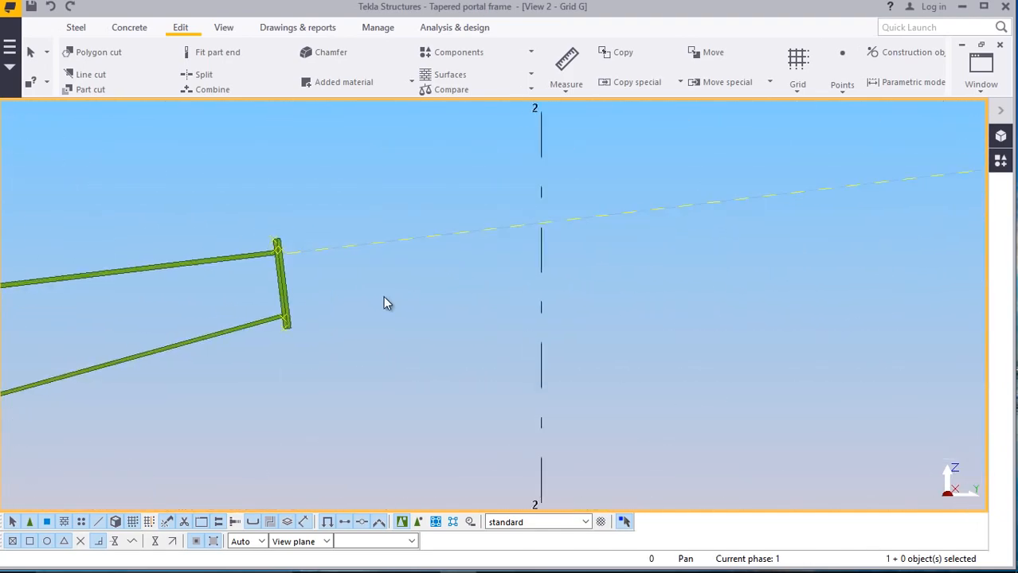
{"action": "scroll", "coordinate": [386, 299], "scroll_direction": "down", "scroll_amount": 4}
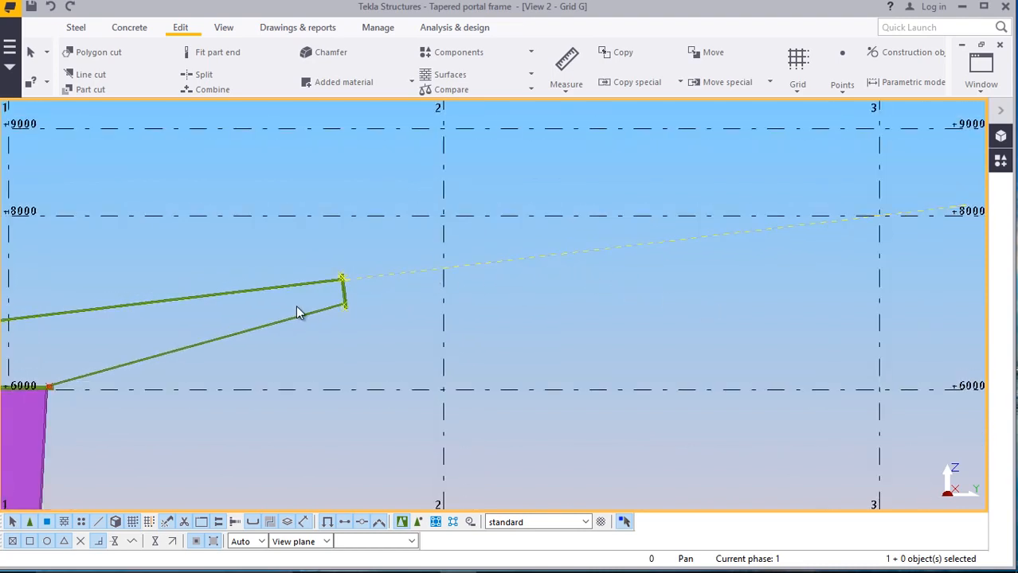
{"action": "scroll", "coordinate": [335, 306], "scroll_direction": "up", "scroll_amount": 8}
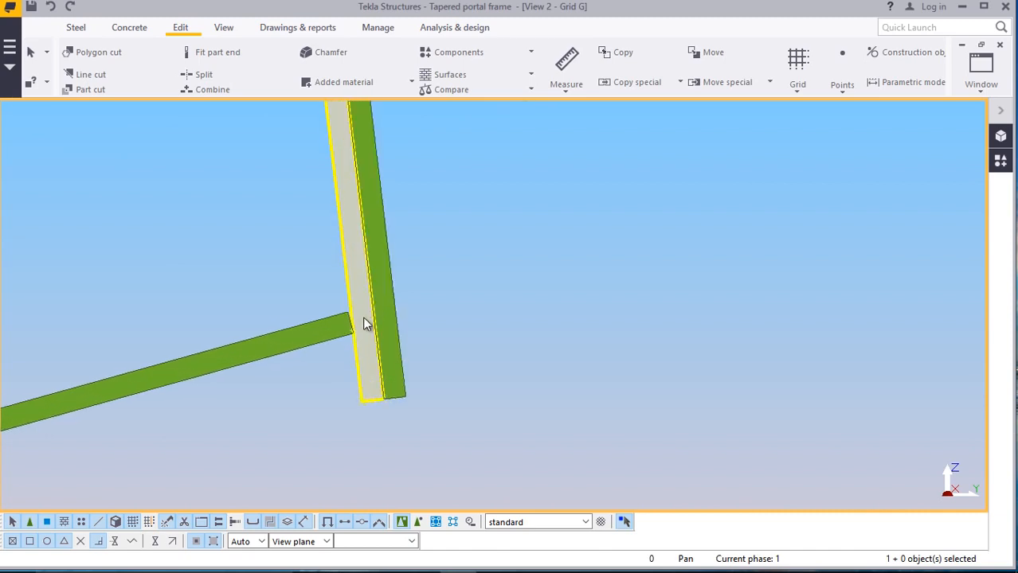
{"action": "scroll", "coordinate": [359, 319], "scroll_direction": "up", "scroll_amount": 6}
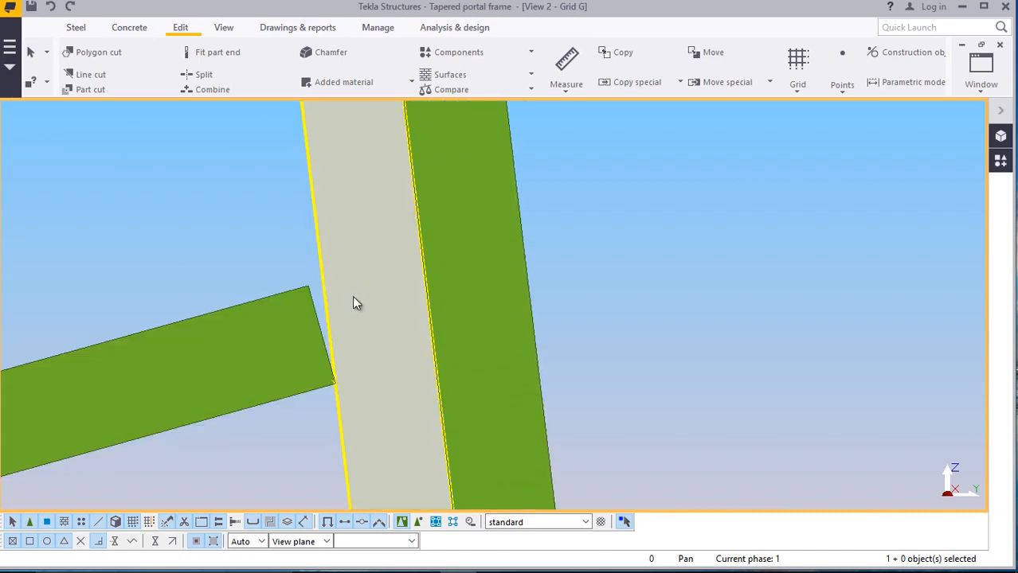
{"action": "double_click", "coordinate": [271, 337]}
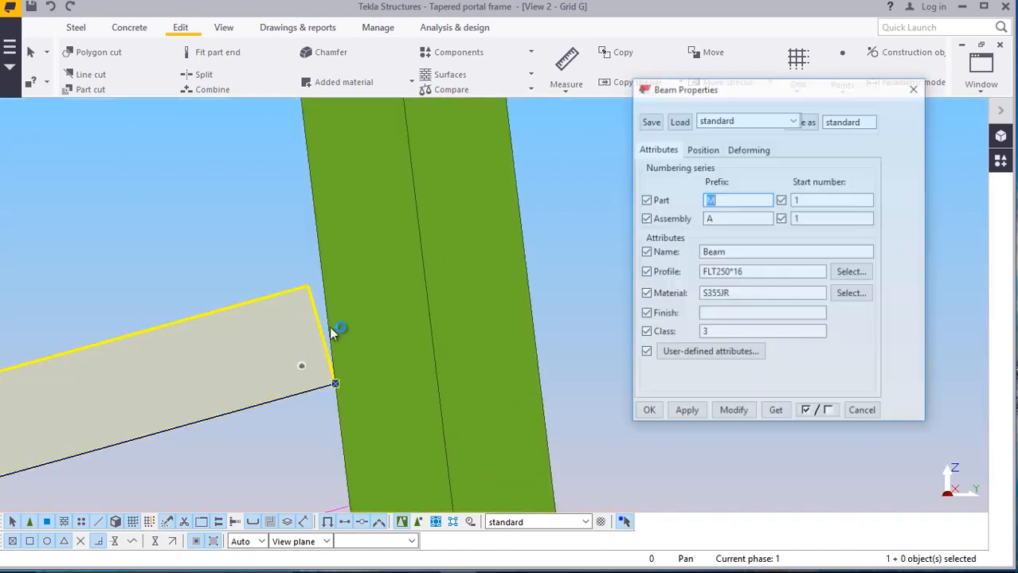
{"action": "left_click", "coordinate": [701, 150]}
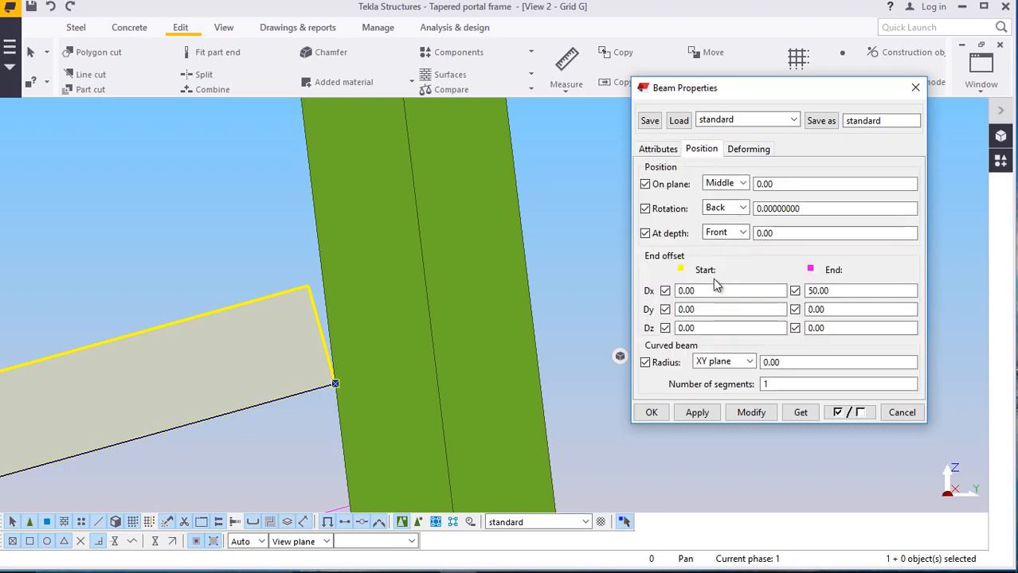
{"action": "left_click", "coordinate": [685, 292]}
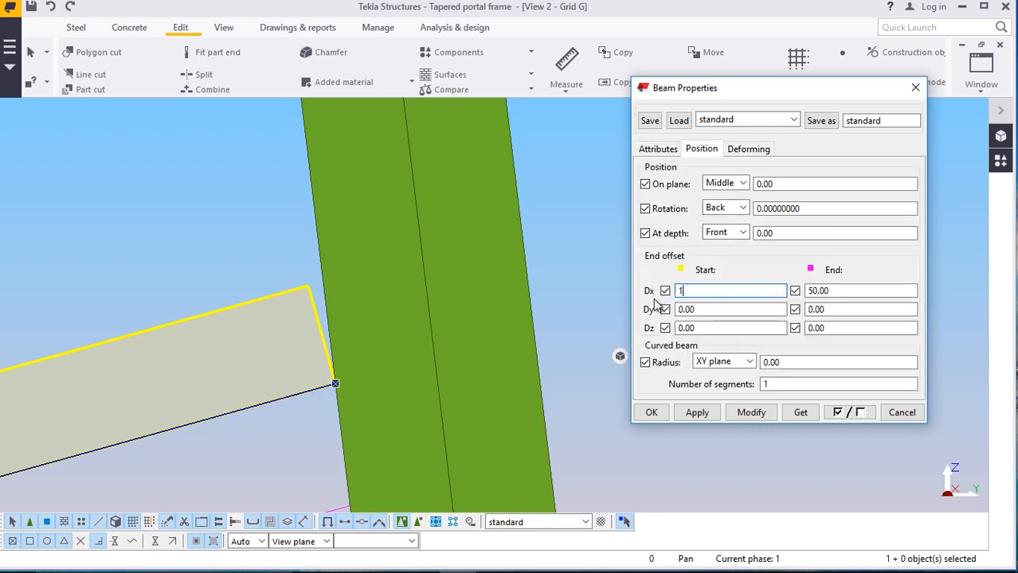
{"action": "type", "text": "10"}
{"action": "left_click", "coordinate": [736, 414]}
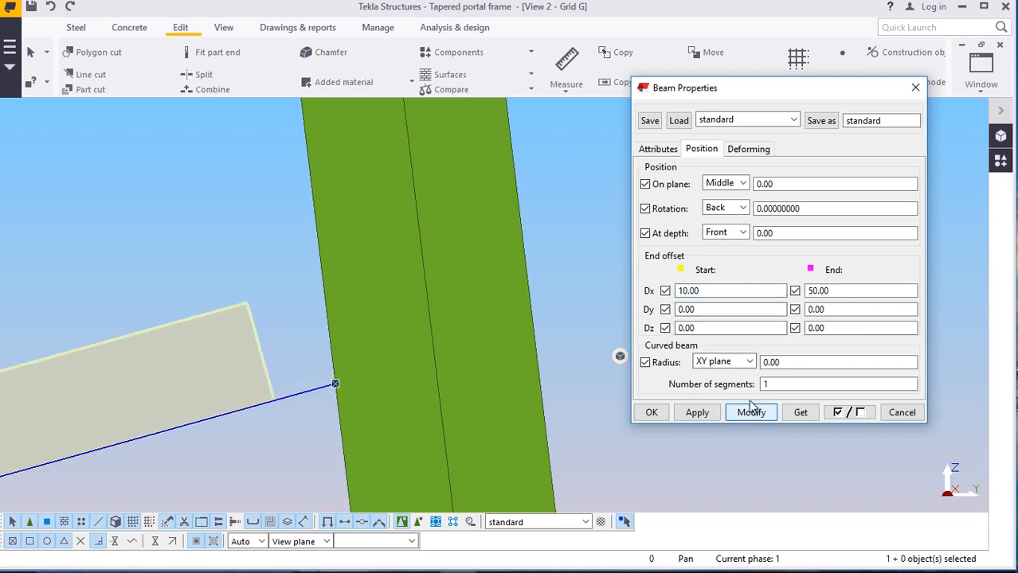
{"action": "left_click_drag", "start_coordinate": [711, 295], "coordinate": [652, 301]}
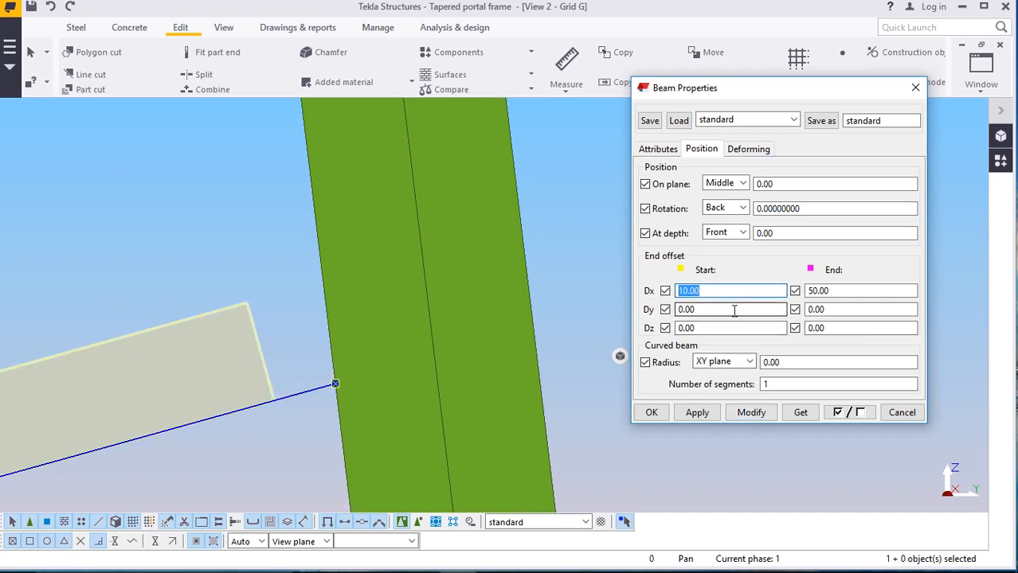
{"action": "type", "text": "0"}
{"action": "left_click", "coordinate": [750, 412]}
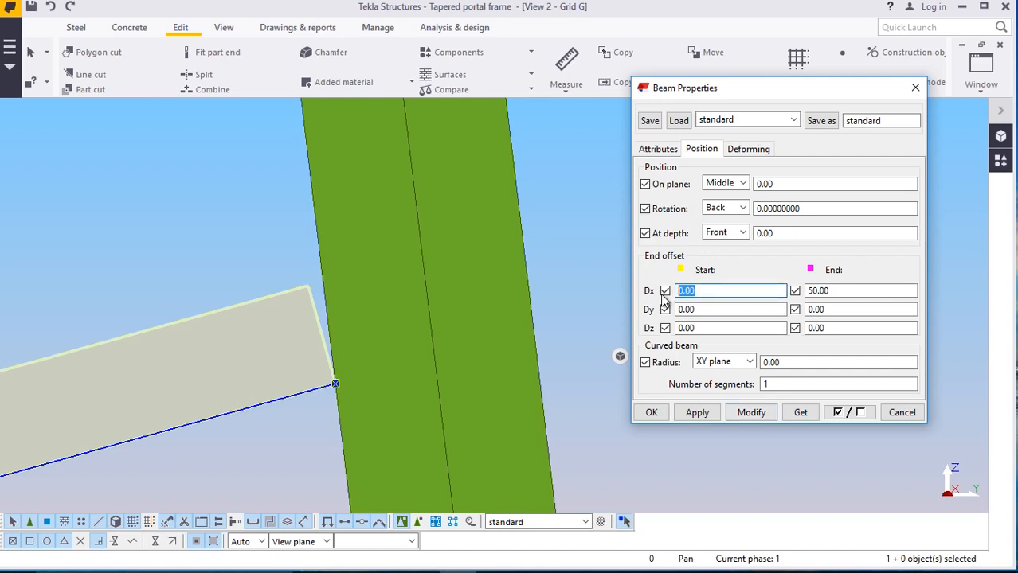
Set the bottom flange's start Dx end offset to -10 so it extends into the inner apex end plate
{"action": "type", "text": "-10"}
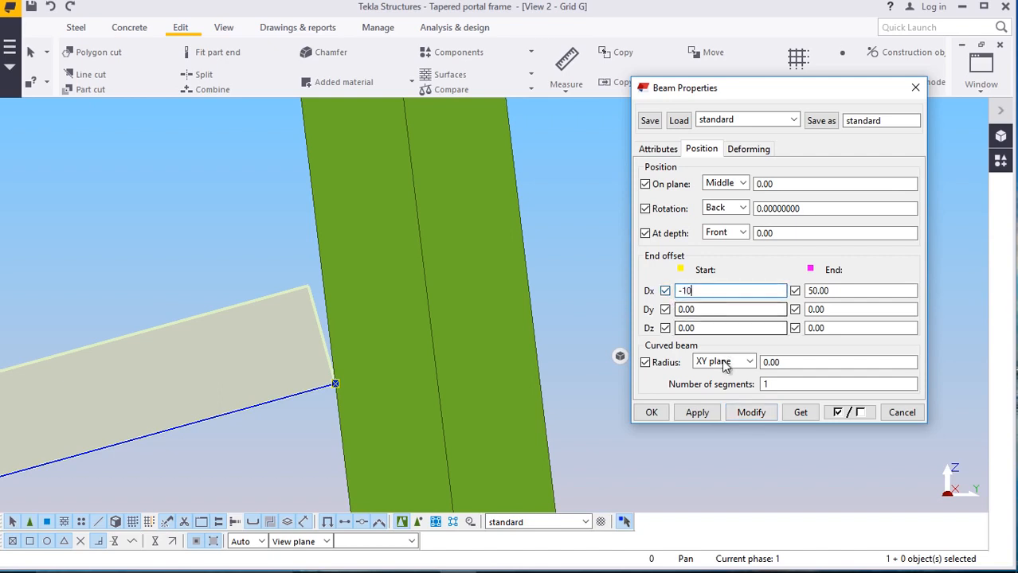
{"action": "left_click", "coordinate": [750, 413]}
{"action": "left_click", "coordinate": [694, 413]}
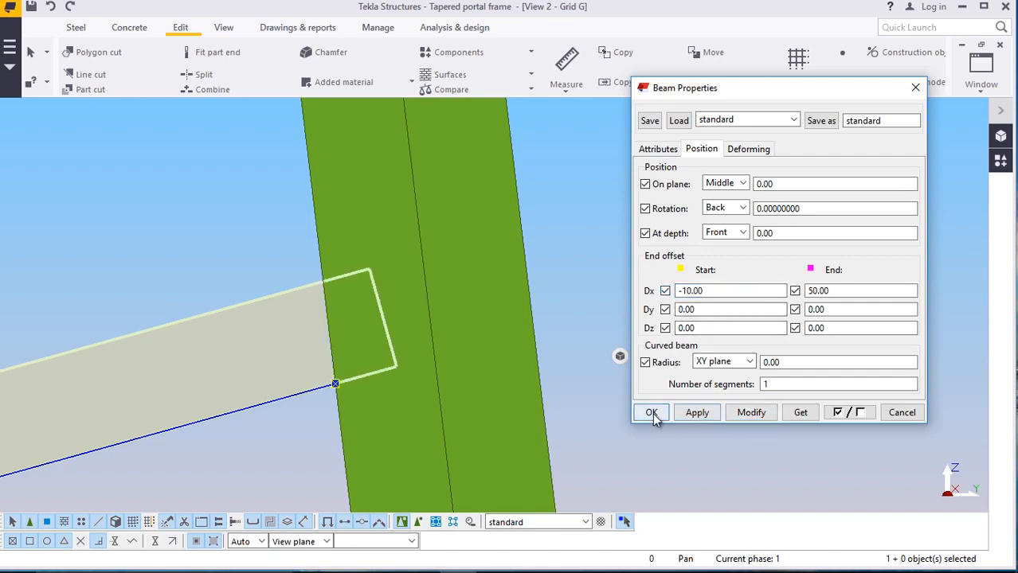
{"action": "left_click", "coordinate": [651, 412]}
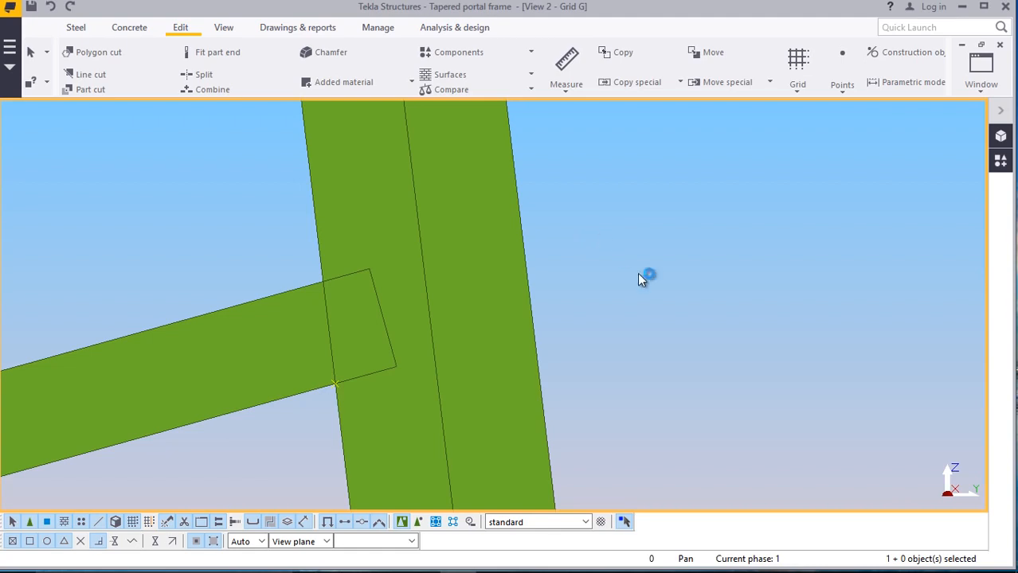
Trim the bottom flange's apex end with a part cut, using the inner apex end plate as the cutting part
{"action": "left_click", "coordinate": [90, 89]}
{"action": "left_click", "coordinate": [325, 330]}
{"action": "left_click", "coordinate": [316, 340]}
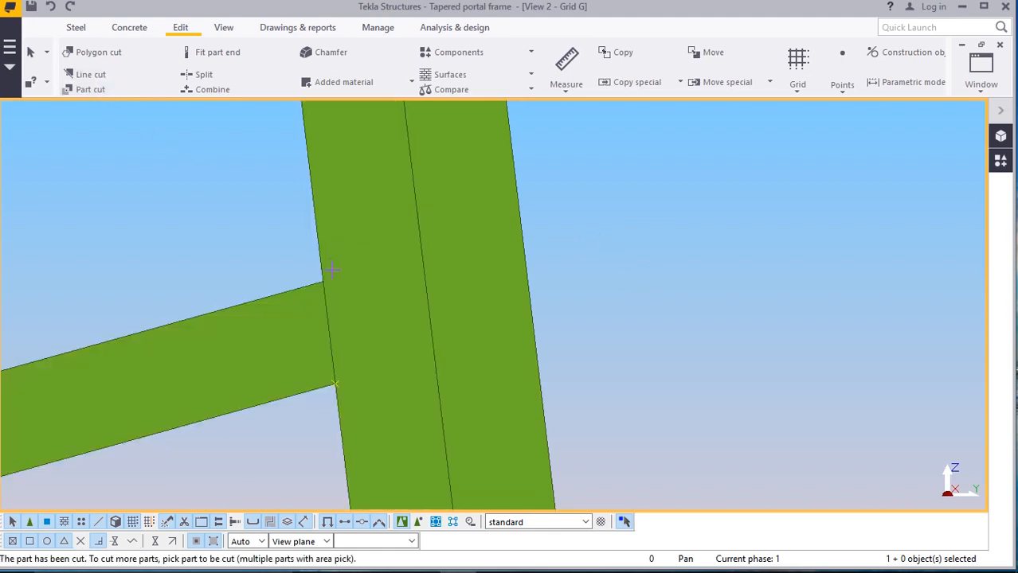
{"action": "right_click", "coordinate": [218, 204]}
{"action": "left_click", "coordinate": [236, 209]}
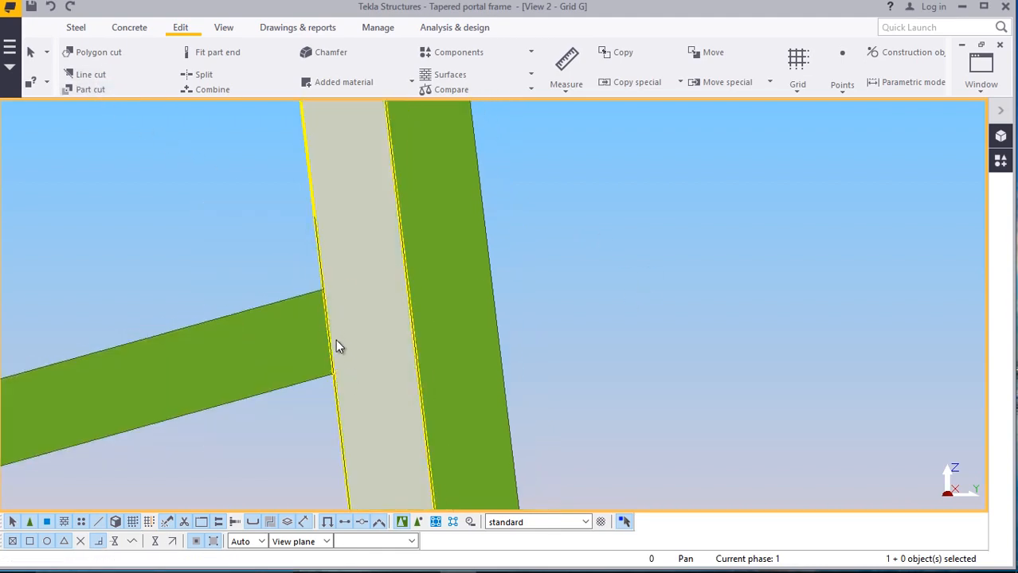
{"action": "scroll", "coordinate": [336, 346], "scroll_direction": "down", "scroll_amount": 5}
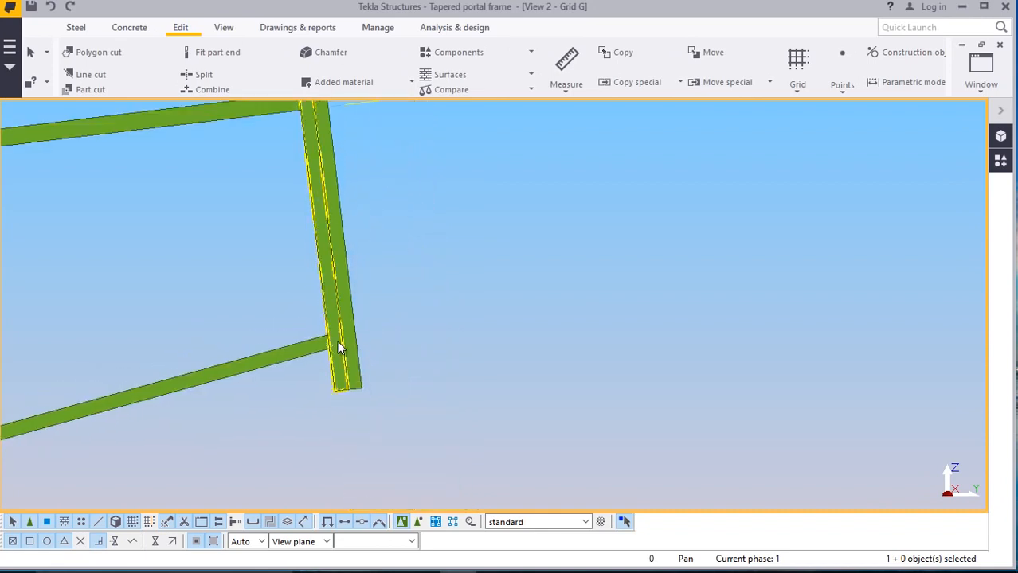
{"action": "scroll", "coordinate": [336, 348], "scroll_direction": "down", "scroll_amount": 2}
{"action": "scroll", "coordinate": [286, 261], "scroll_direction": "up", "scroll_amount": 3}
{"action": "scroll", "coordinate": [311, 264], "scroll_direction": "down", "scroll_amount": 4}
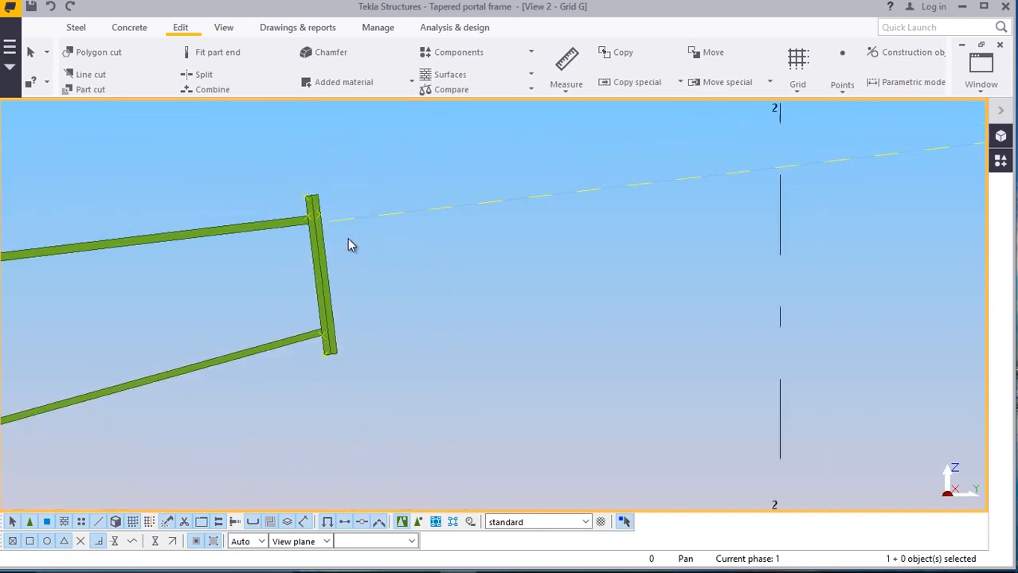
{"action": "scroll", "coordinate": [293, 271], "scroll_direction": "up", "scroll_amount": 2}
{"action": "scroll", "coordinate": [325, 366], "scroll_direction": "down", "scroll_amount": 1}
{"action": "scroll", "coordinate": [291, 374], "scroll_direction": "up", "scroll_amount": 3}
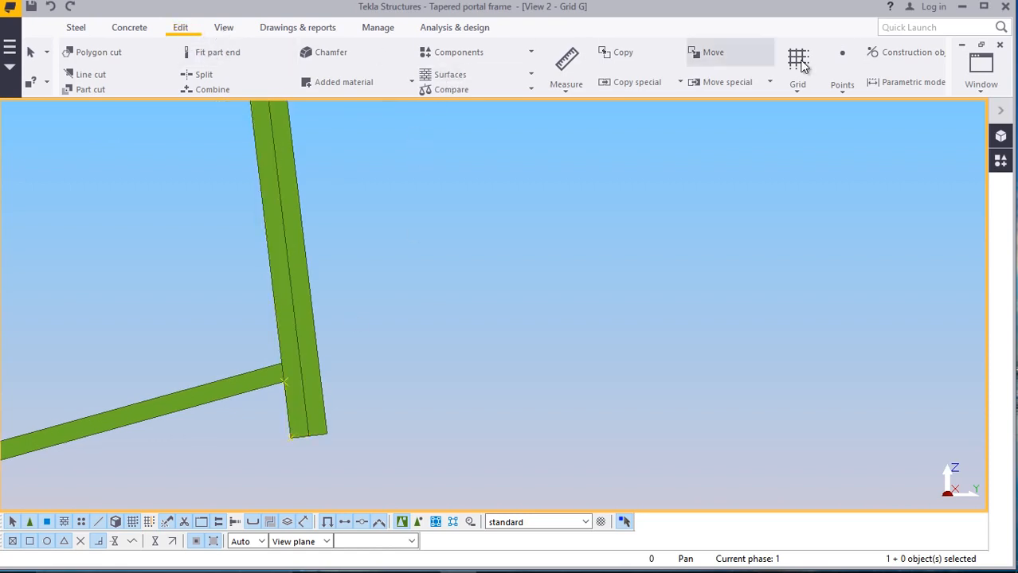
{"action": "left_click", "coordinate": [836, 93]}
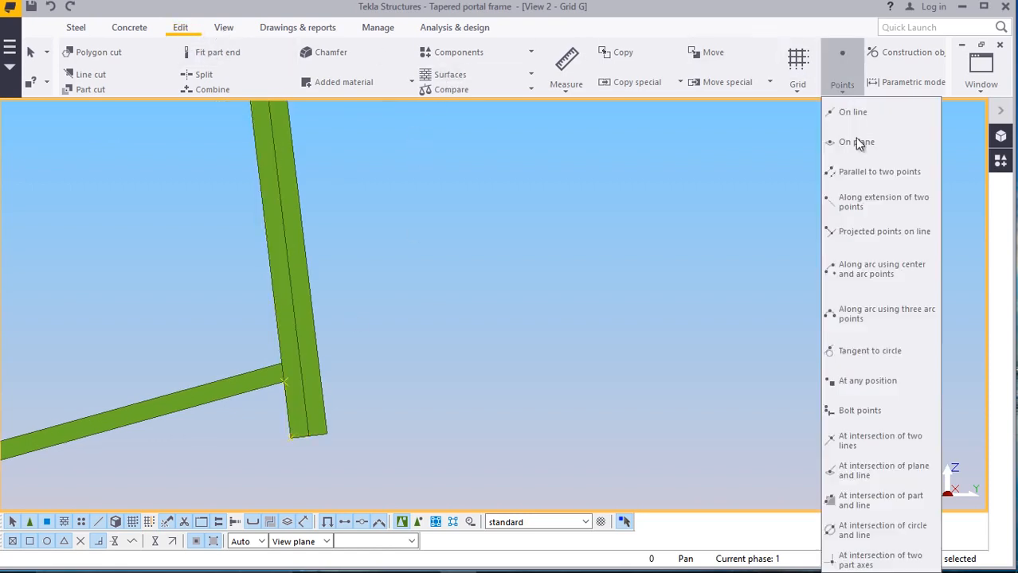
{"action": "left_click", "coordinate": [860, 410]}
{"action": "scroll", "coordinate": [299, 386], "scroll_direction": "up", "scroll_amount": 3}
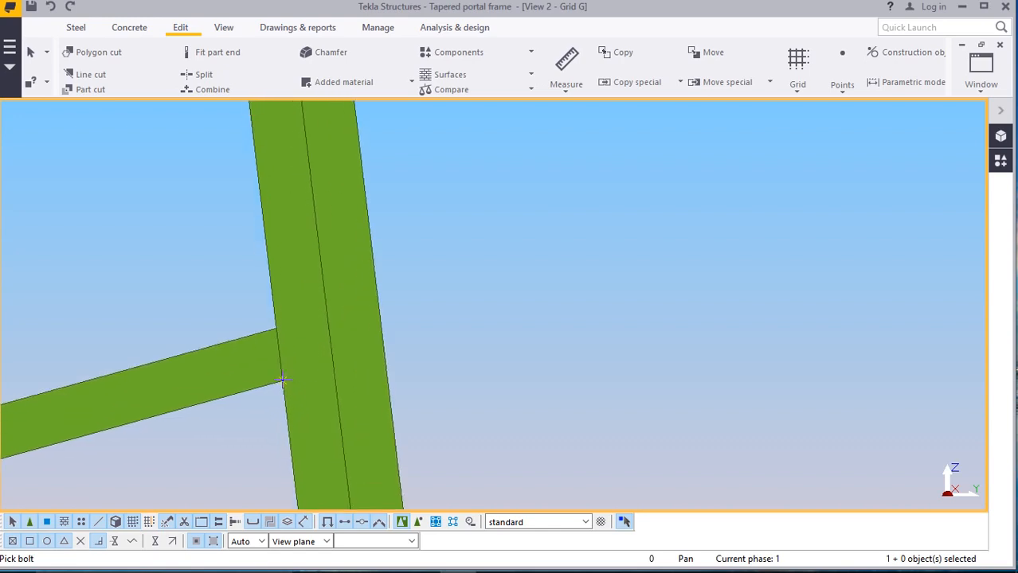
{"action": "right_click", "coordinate": [519, 156]}
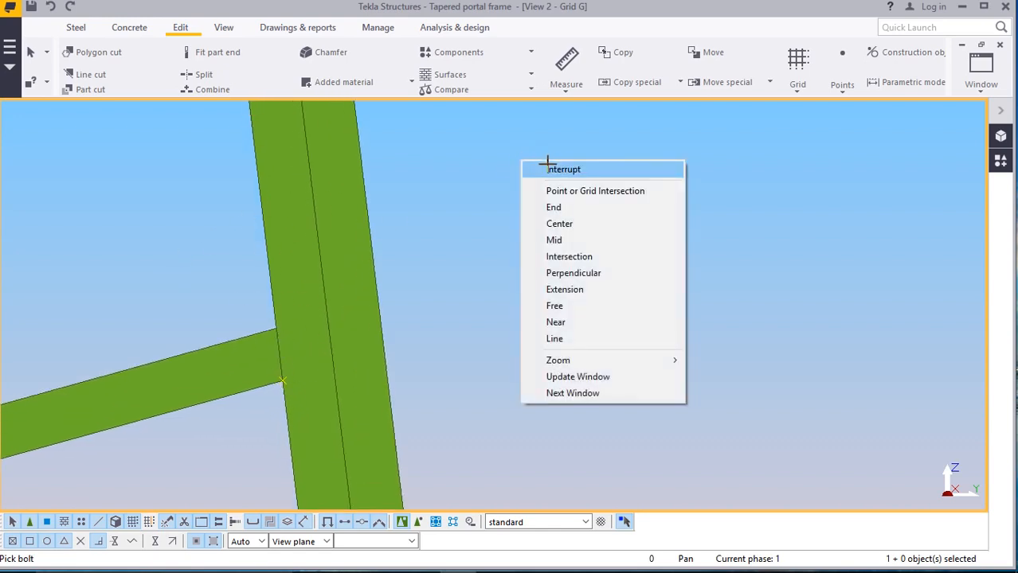
{"action": "left_click", "coordinate": [542, 165]}
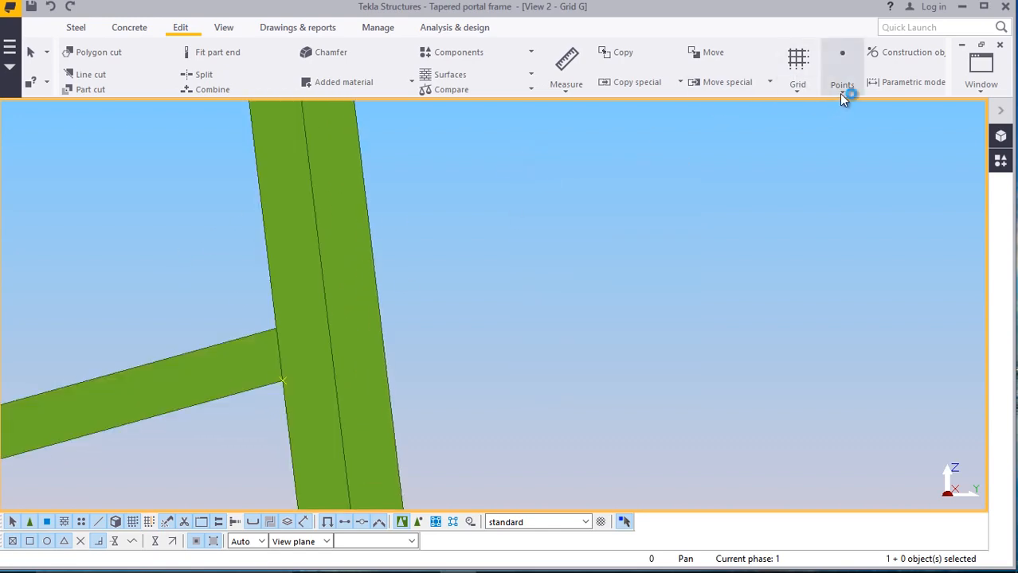
Place a point where the bottom flange's underside meets the inner face of the apex end plate
{"action": "left_click", "coordinate": [841, 93]}
{"action": "left_click", "coordinate": [859, 383]}
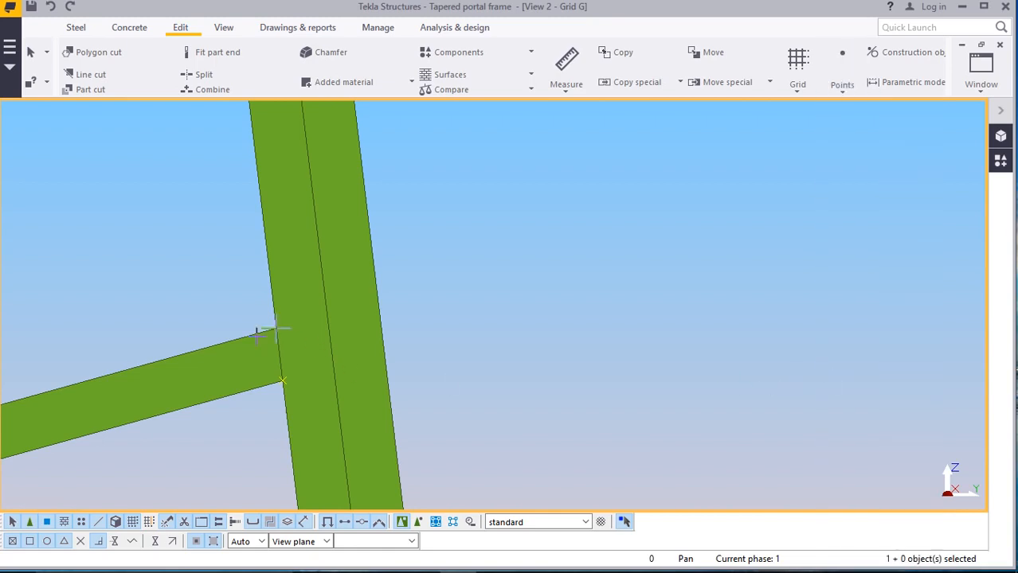
{"action": "left_click", "coordinate": [283, 380]}
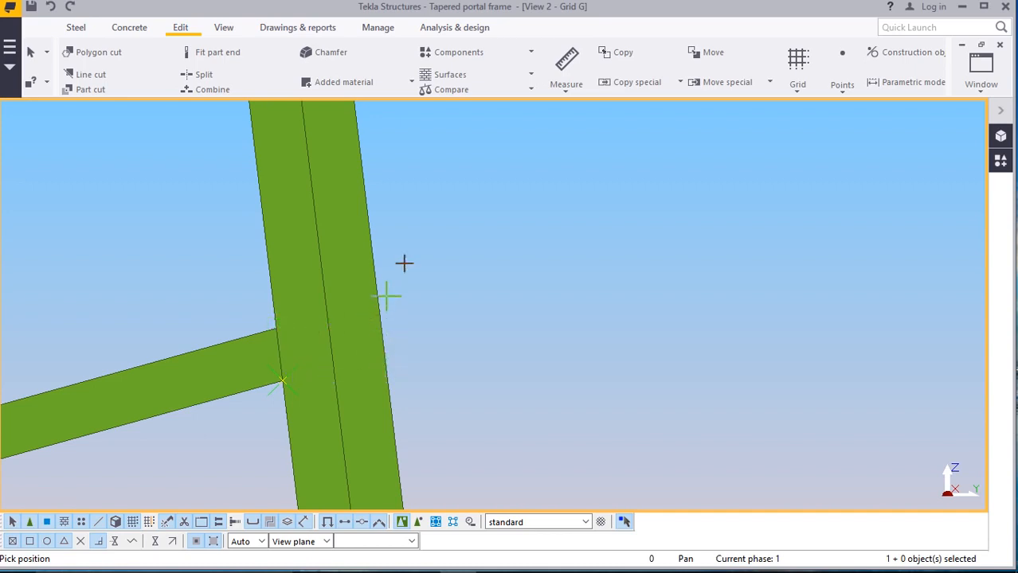
{"action": "right_click", "coordinate": [452, 187]}
{"action": "left_click", "coordinate": [466, 204]}
{"action": "scroll", "coordinate": [331, 291], "scroll_direction": "down", "scroll_amount": 5}
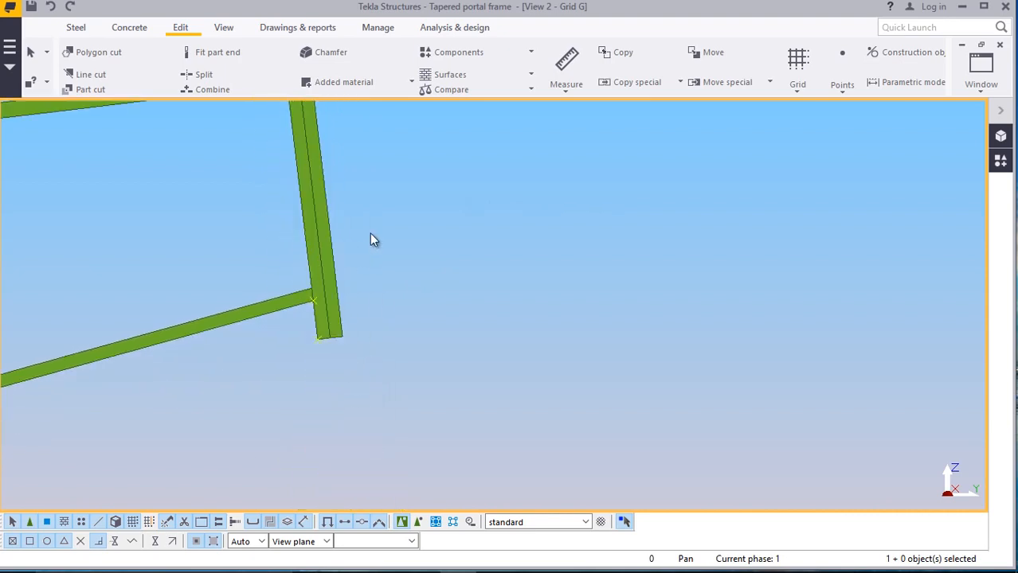
{"action": "scroll", "coordinate": [342, 342], "scroll_direction": "down", "scroll_amount": 10}
{"action": "scroll", "coordinate": [375, 267], "scroll_direction": "up", "scroll_amount": 5}
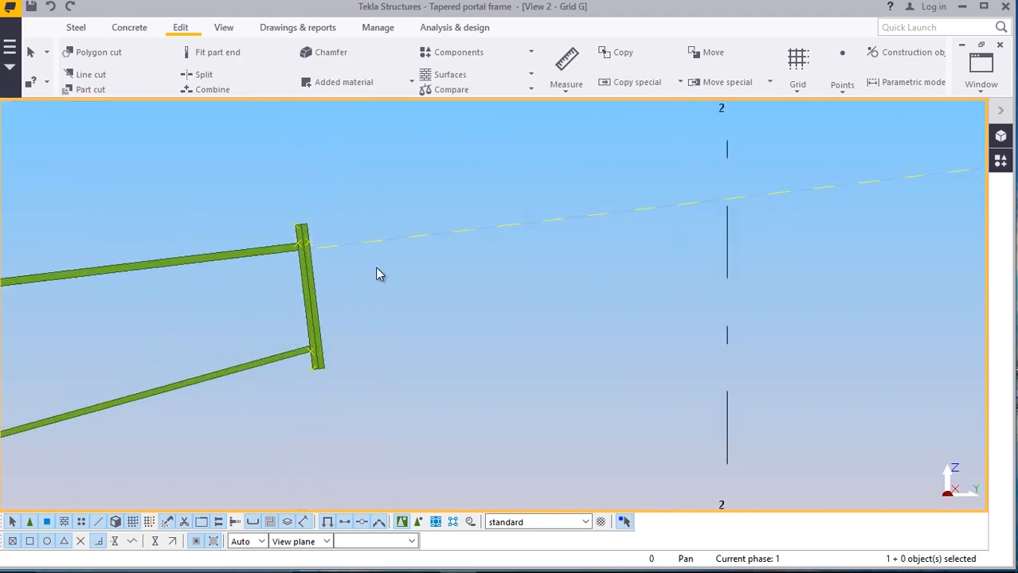
{"action": "scroll", "coordinate": [265, 297], "scroll_direction": "down", "scroll_amount": 3}
{"action": "scroll", "coordinate": [304, 261], "scroll_direction": "down", "scroll_amount": 2}
{"action": "scroll", "coordinate": [301, 248], "scroll_direction": "up", "scroll_amount": 6}
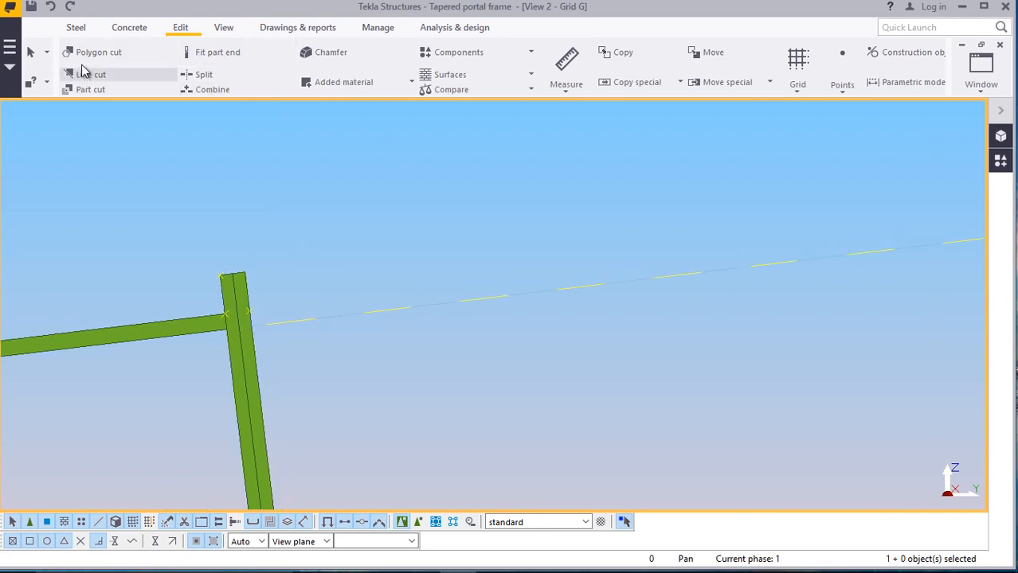
Model a steel beam from the existing top flange's upper corner at the end plate to the grid 3 and +8000 intersection
{"action": "left_click", "coordinate": [76, 27]}
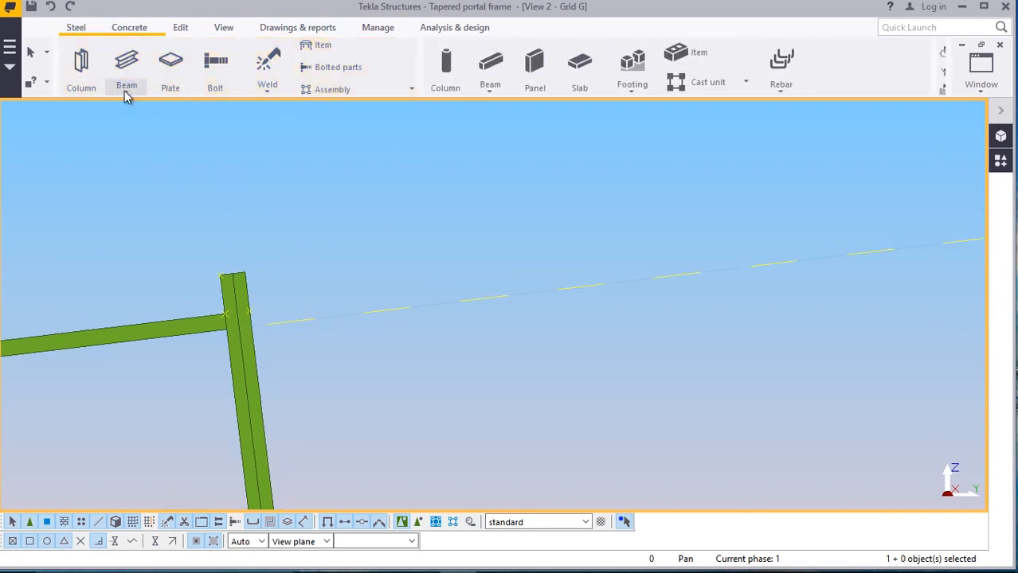
{"action": "left_click", "coordinate": [127, 94]}
{"action": "left_click", "coordinate": [132, 108]}
{"action": "scroll", "coordinate": [275, 348], "scroll_direction": "up", "scroll_amount": 5}
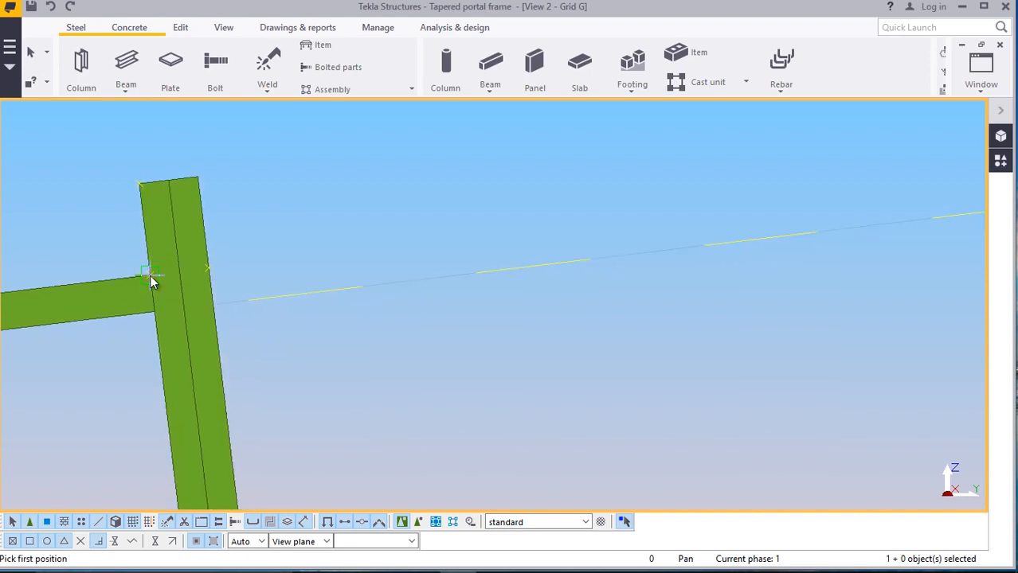
{"action": "scroll", "coordinate": [226, 327], "scroll_direction": "down", "scroll_amount": 6}
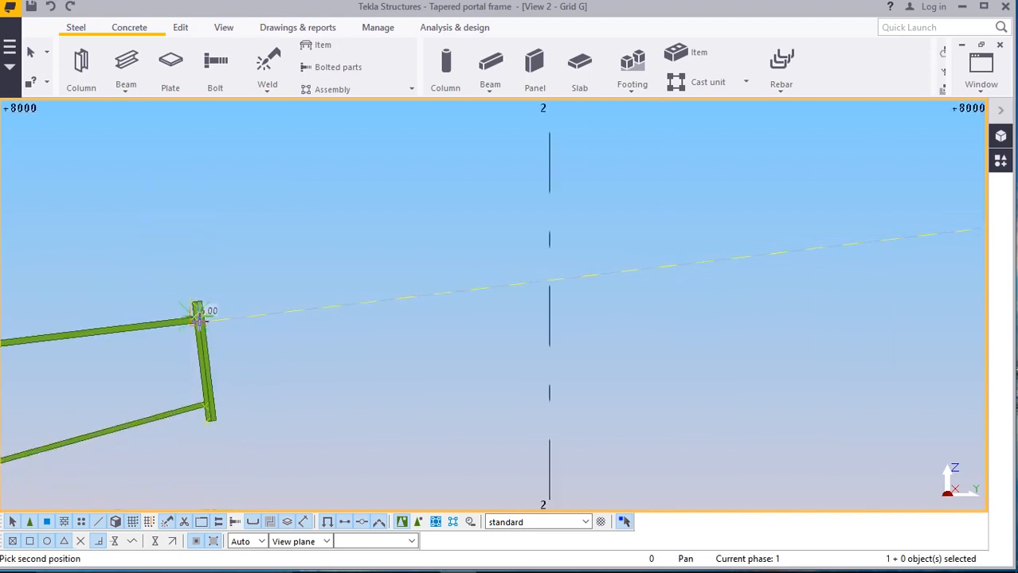
{"action": "scroll", "coordinate": [208, 311], "scroll_direction": "down", "scroll_amount": 5}
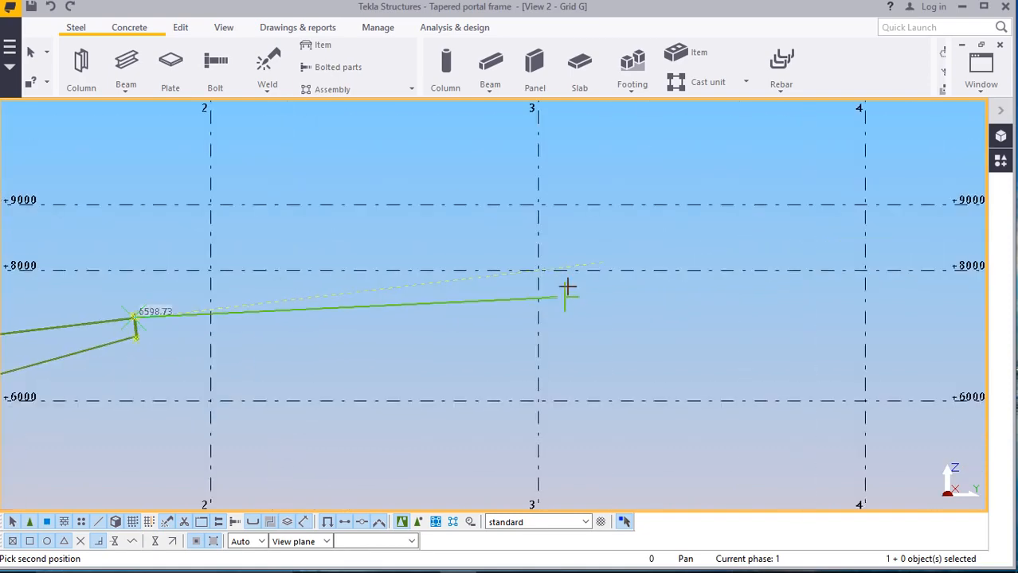
{"action": "scroll", "coordinate": [558, 278], "scroll_direction": "up", "scroll_amount": 3}
{"action": "scroll", "coordinate": [533, 267], "scroll_direction": "up", "scroll_amount": 4}
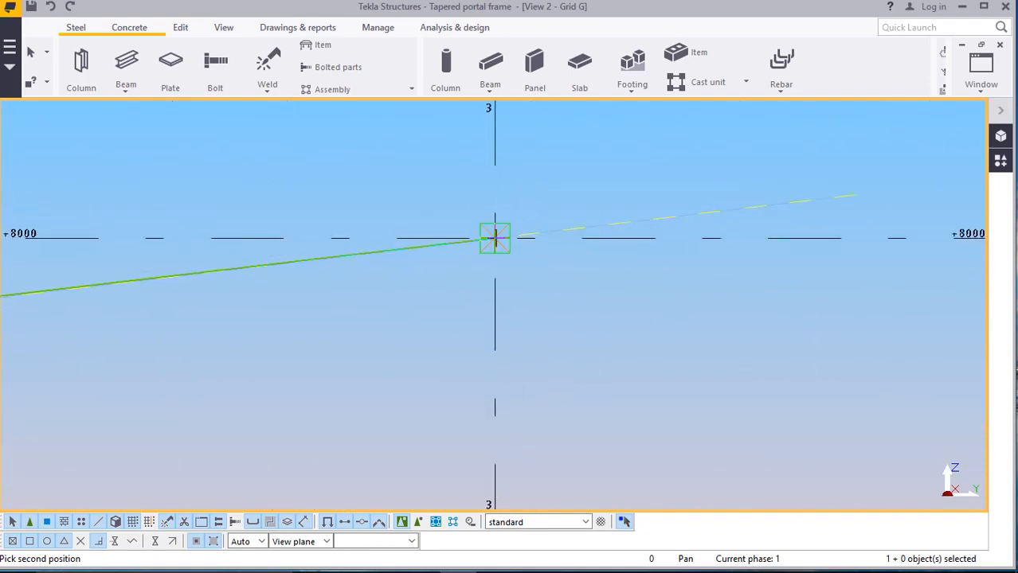
{"action": "left_click", "coordinate": [494, 243]}
{"action": "right_click", "coordinate": [555, 177]}
{"action": "left_click", "coordinate": [582, 191]}
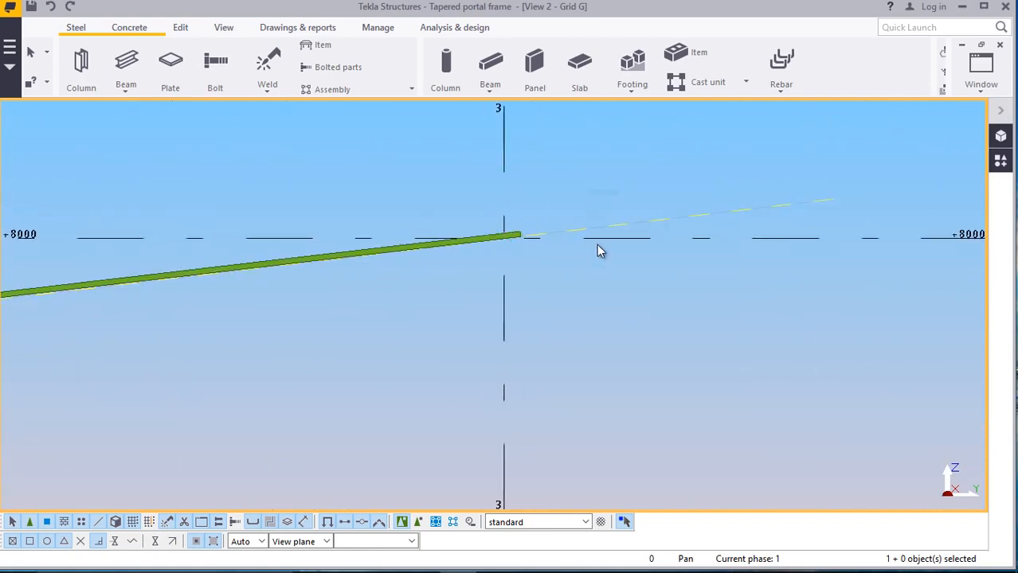
Set both the start and end Dx end offsets of the new top flange beam to 0
{"action": "scroll", "coordinate": [601, 247], "scroll_direction": "down", "scroll_amount": 4}
{"action": "scroll", "coordinate": [608, 248], "scroll_direction": "down", "scroll_amount": 4}
{"action": "scroll", "coordinate": [291, 287], "scroll_direction": "up", "scroll_amount": 4}
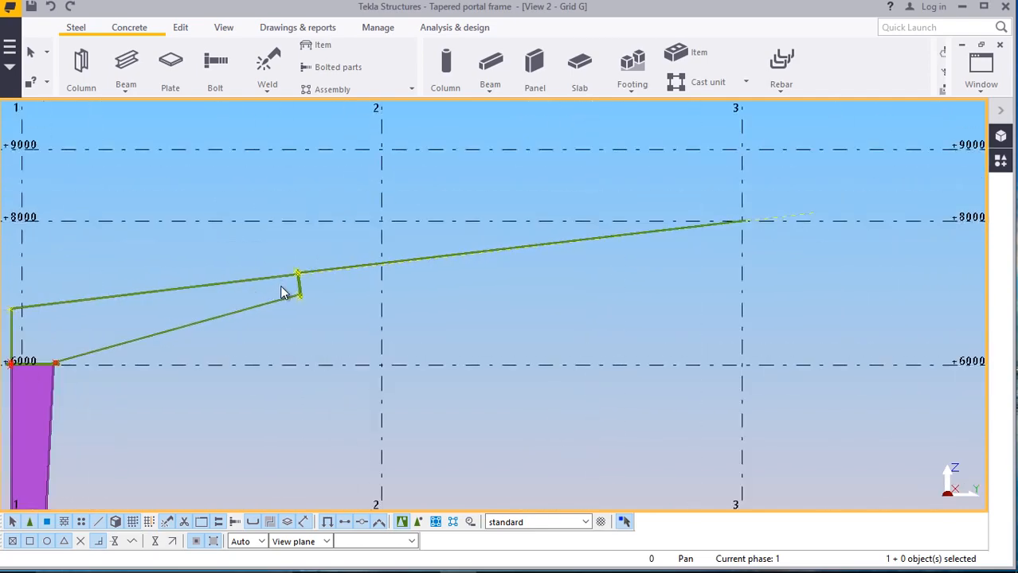
{"action": "double_click", "coordinate": [541, 234]}
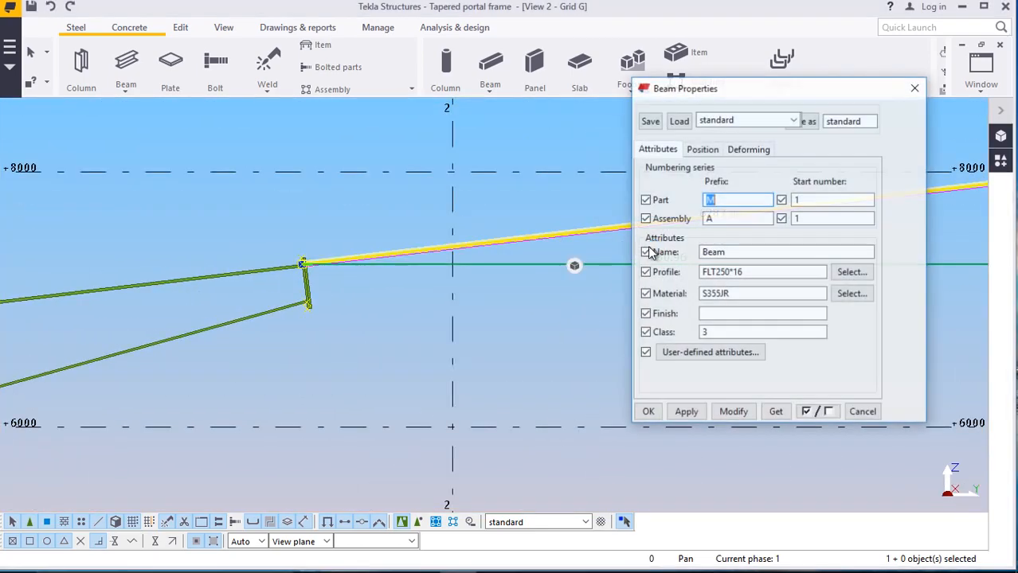
{"action": "left_click", "coordinate": [701, 151]}
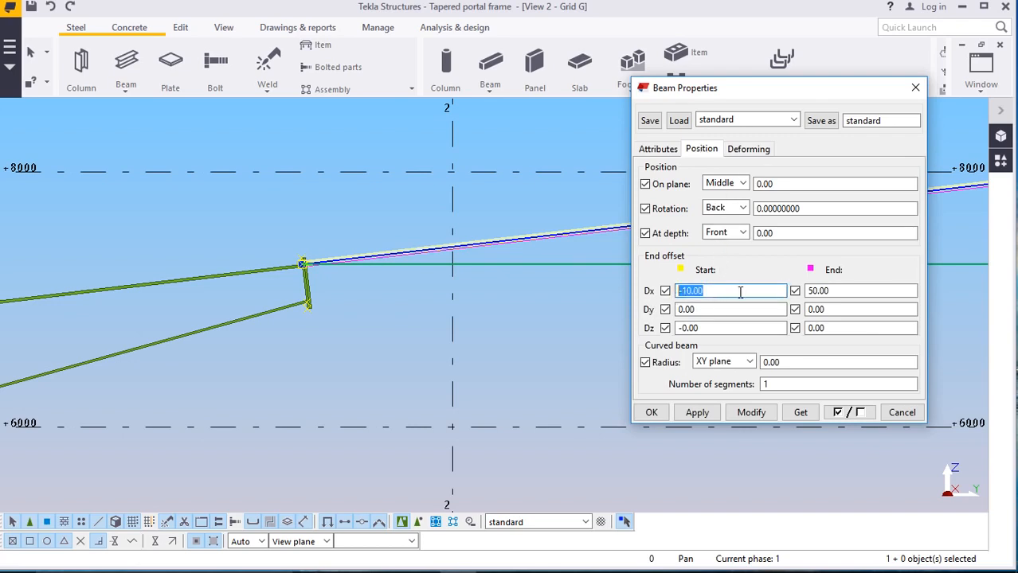
{"action": "double_click", "coordinate": [821, 291]}
{"action": "type", "text": "0"}
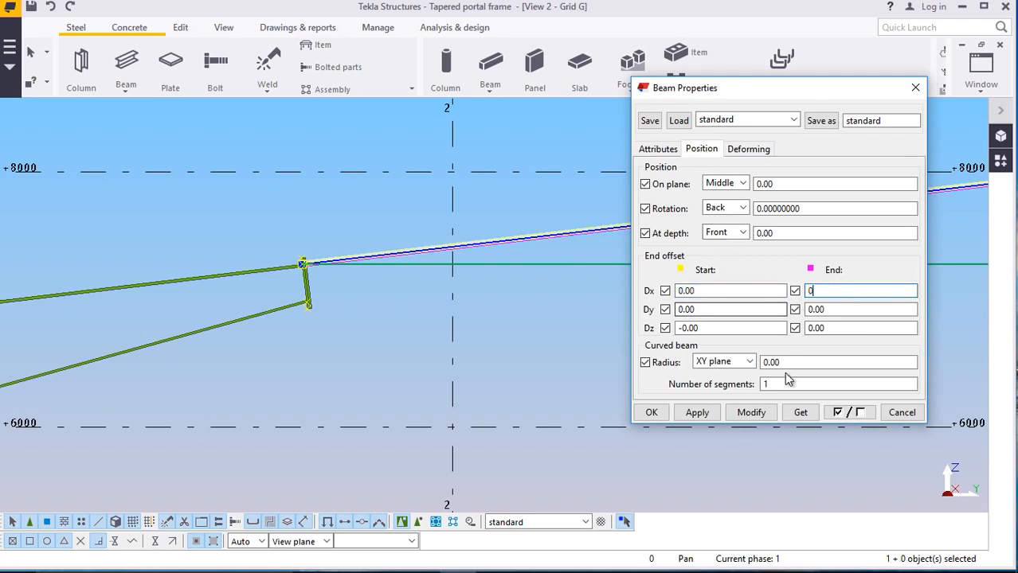
{"action": "left_click", "coordinate": [750, 413]}
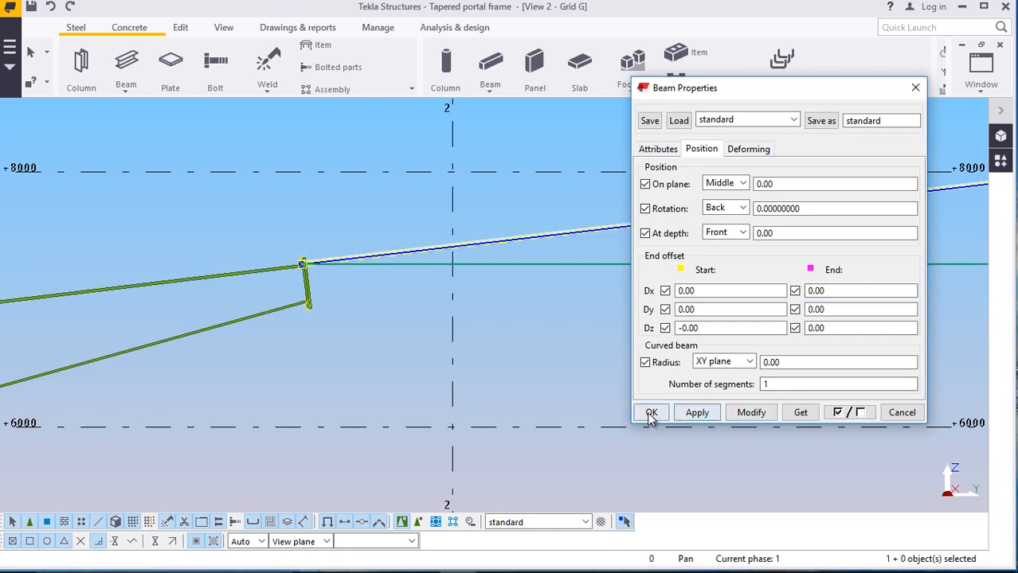
{"action": "left_click", "coordinate": [651, 414]}
Move the new top flange down 16 mm, from its top start corner to the existing top flange's upper corner
{"action": "scroll", "coordinate": [257, 269], "scroll_direction": "up", "scroll_amount": 5}
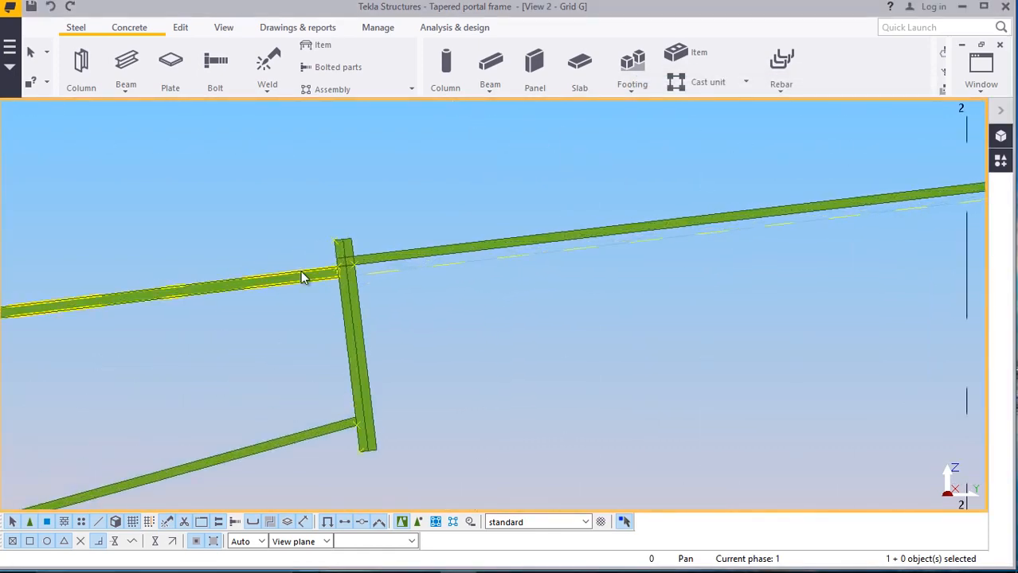
{"action": "scroll", "coordinate": [319, 277], "scroll_direction": "up", "scroll_amount": 6}
{"action": "left_click", "coordinate": [543, 205]}
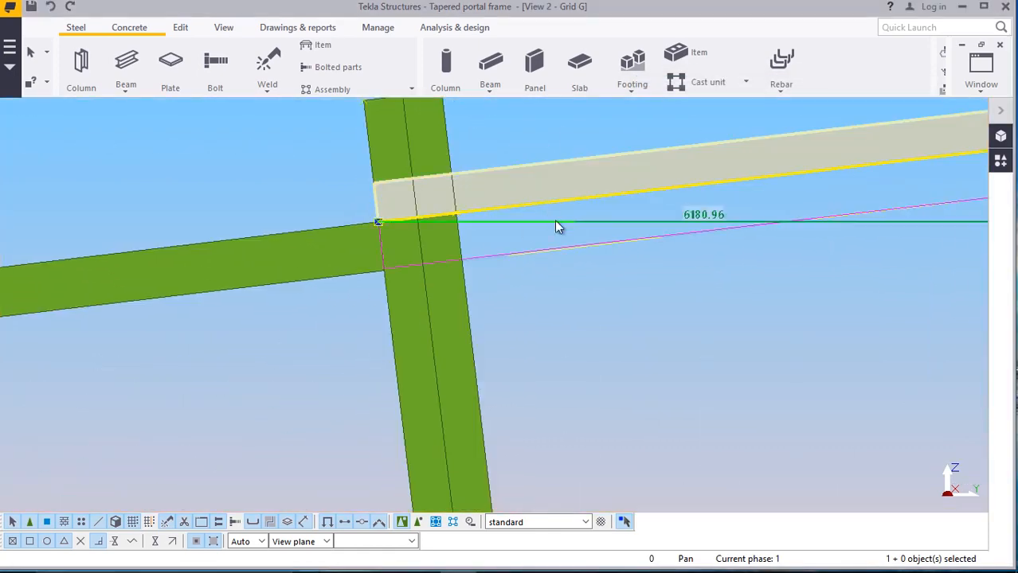
{"action": "right_click", "coordinate": [619, 318]}
{"action": "left_click", "coordinate": [647, 288]}
{"action": "scroll", "coordinate": [388, 181], "scroll_direction": "up", "scroll_amount": 1}
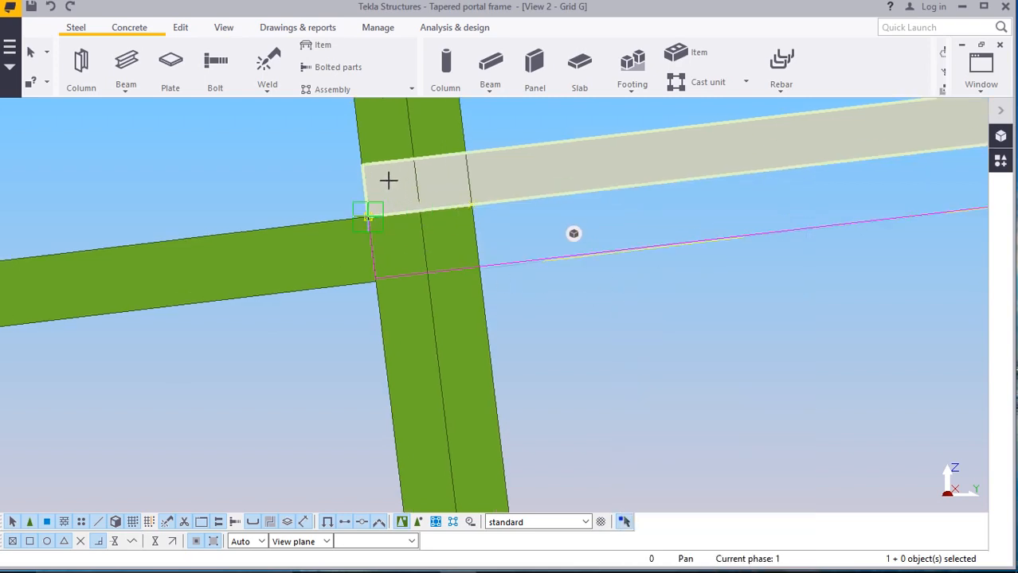
{"action": "left_click", "coordinate": [362, 167]}
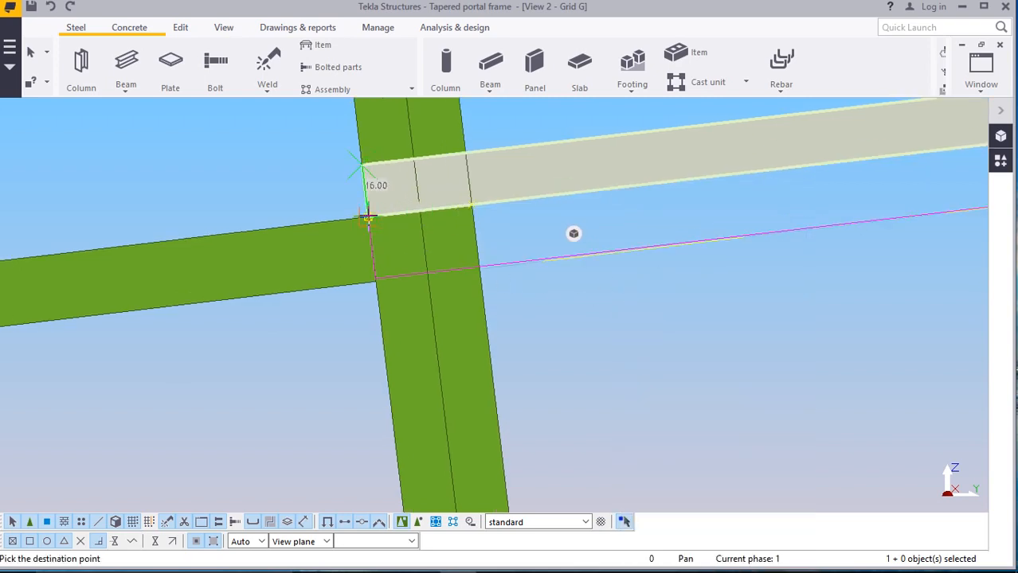
{"action": "left_click", "coordinate": [367, 216]}
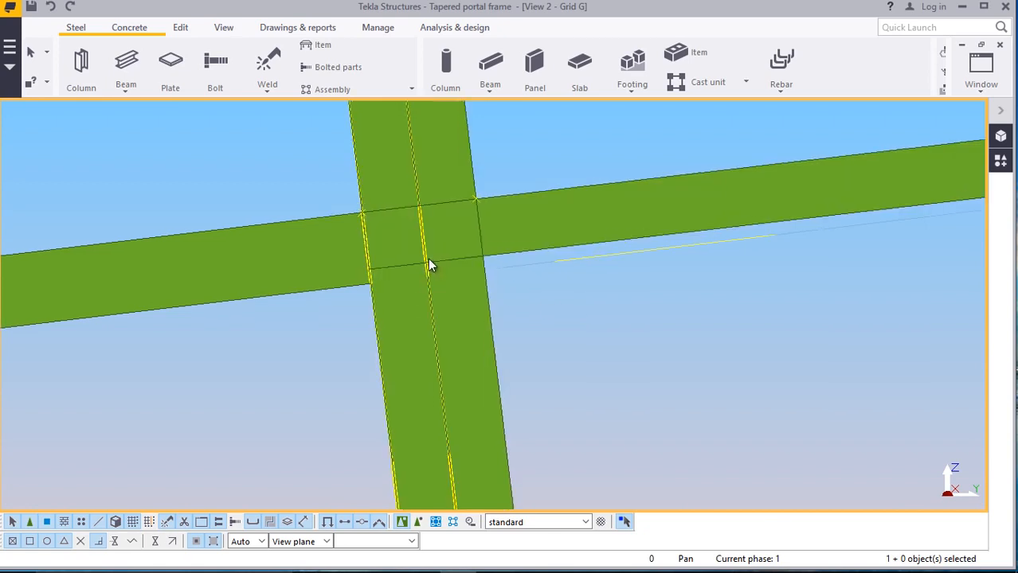
Change the new top flange's profile to FLT250*20
{"action": "left_click", "coordinate": [615, 237]}
{"action": "double_click", "coordinate": [680, 227]}
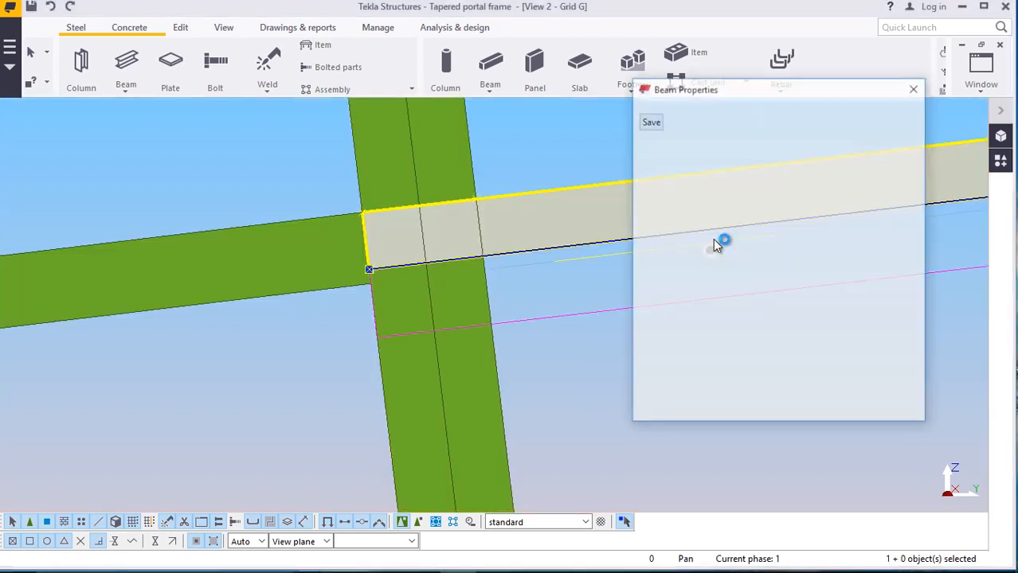
{"action": "left_click", "coordinate": [746, 273]}
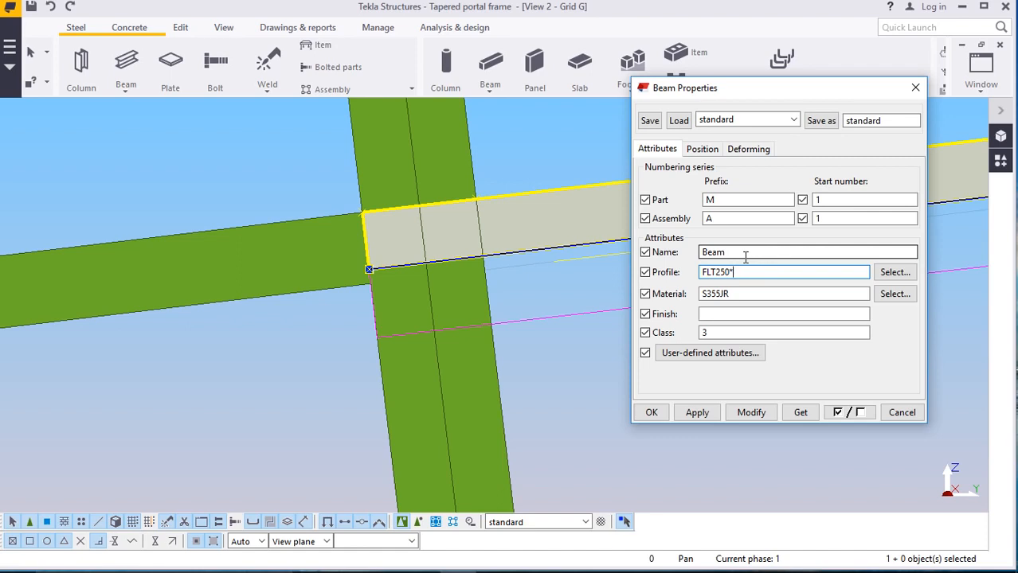
{"action": "left_click", "coordinate": [751, 413]}
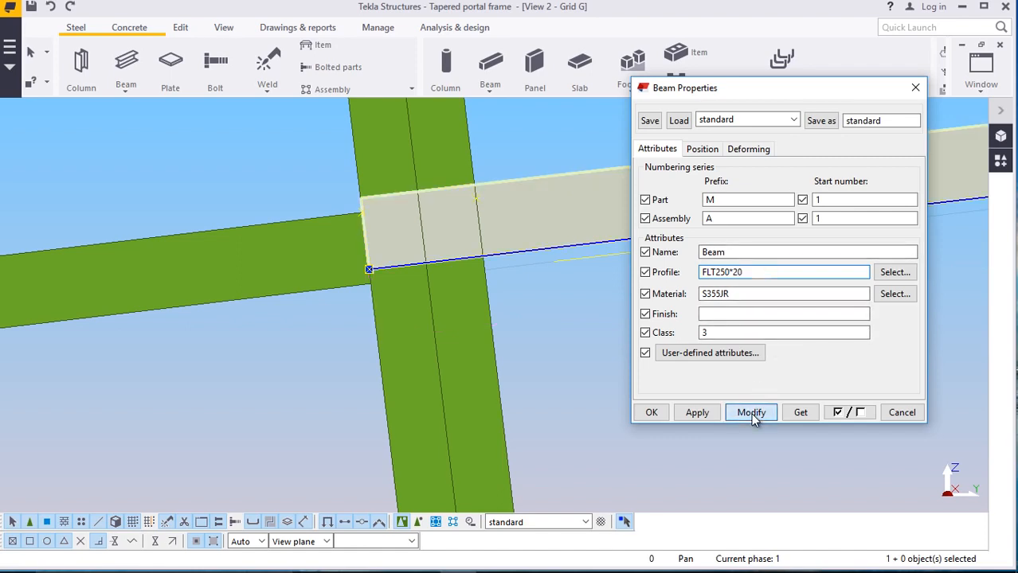
{"action": "left_click", "coordinate": [664, 410]}
{"action": "right_click", "coordinate": [588, 223]}
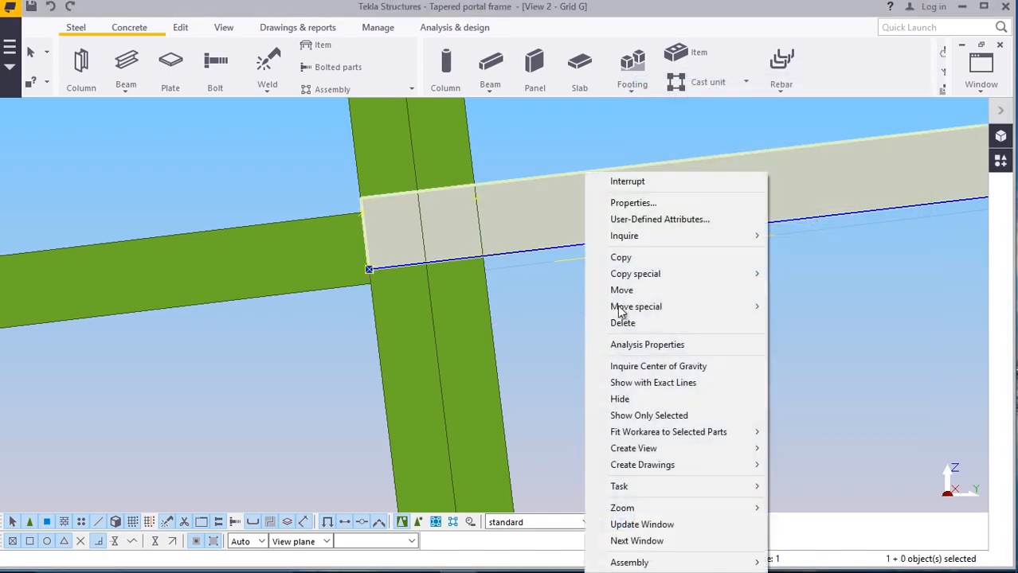
{"action": "left_click", "coordinate": [633, 256]}
{"action": "right_click", "coordinate": [606, 256]}
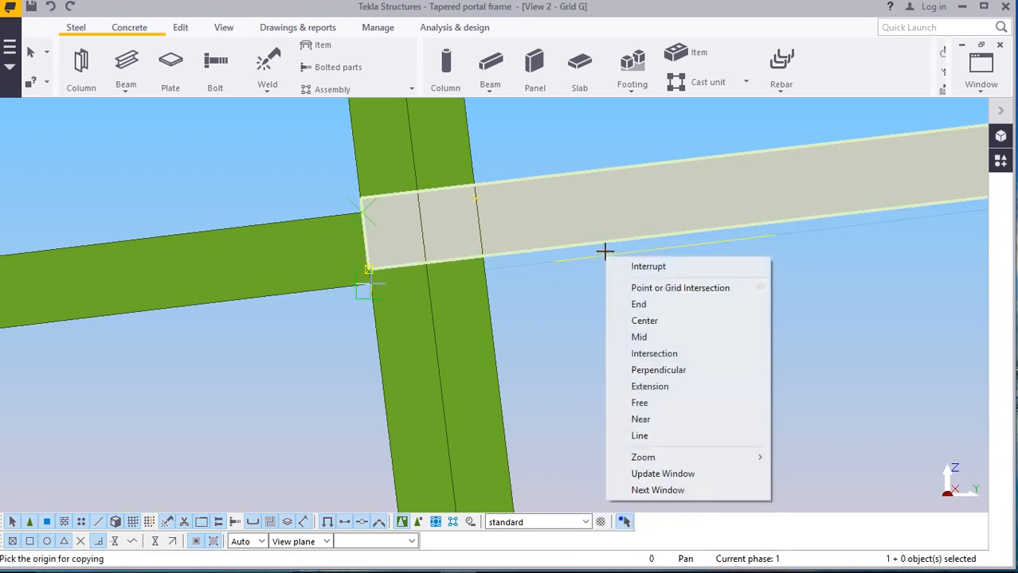
{"action": "left_click", "coordinate": [645, 281]}
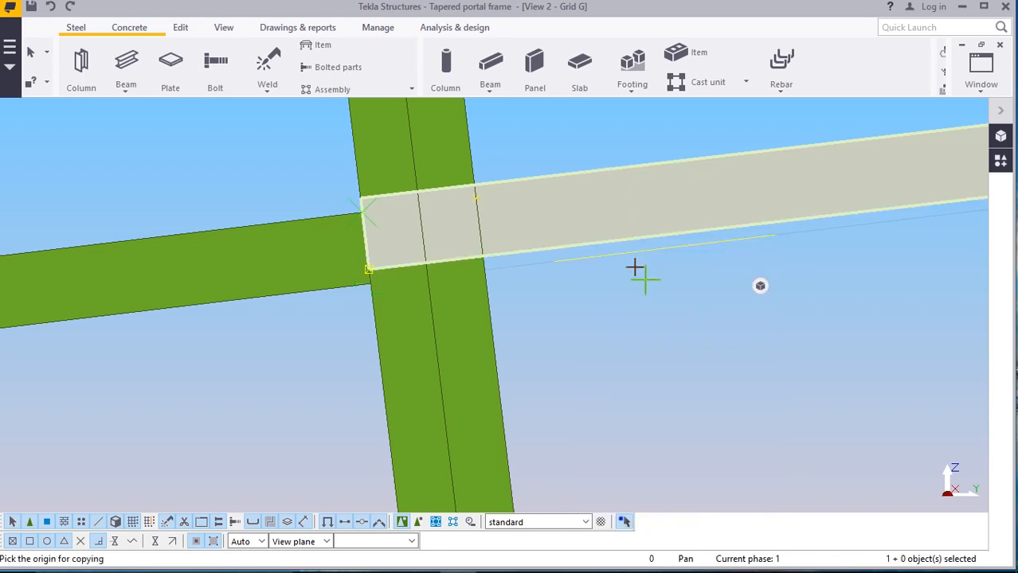
{"action": "right_click", "coordinate": [627, 253]}
{"action": "right_click", "coordinate": [591, 314]}
{"action": "left_click", "coordinate": [603, 321]}
{"action": "right_click", "coordinate": [583, 309]}
{"action": "left_click", "coordinate": [626, 292]}
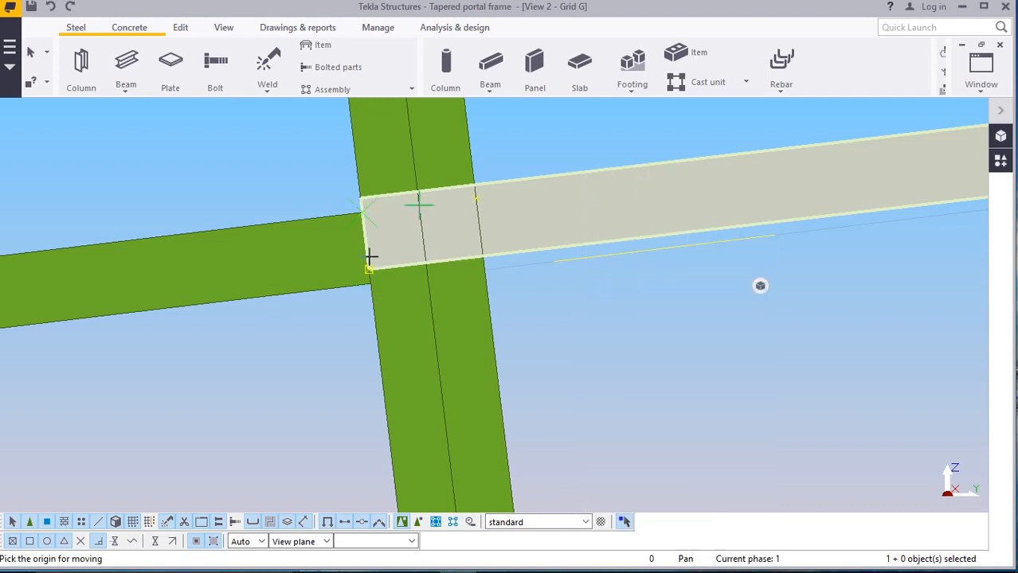
{"action": "scroll", "coordinate": [369, 256], "scroll_direction": "up", "scroll_amount": 5}
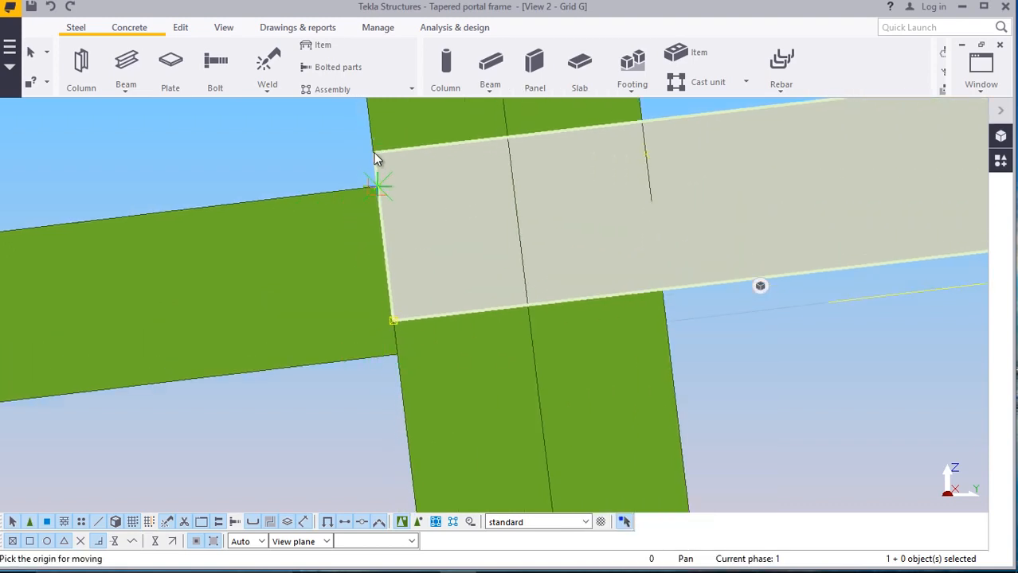
{"action": "right_click", "coordinate": [289, 141]}
{"action": "left_click", "coordinate": [308, 153]}
{"action": "left_click", "coordinate": [276, 148]}
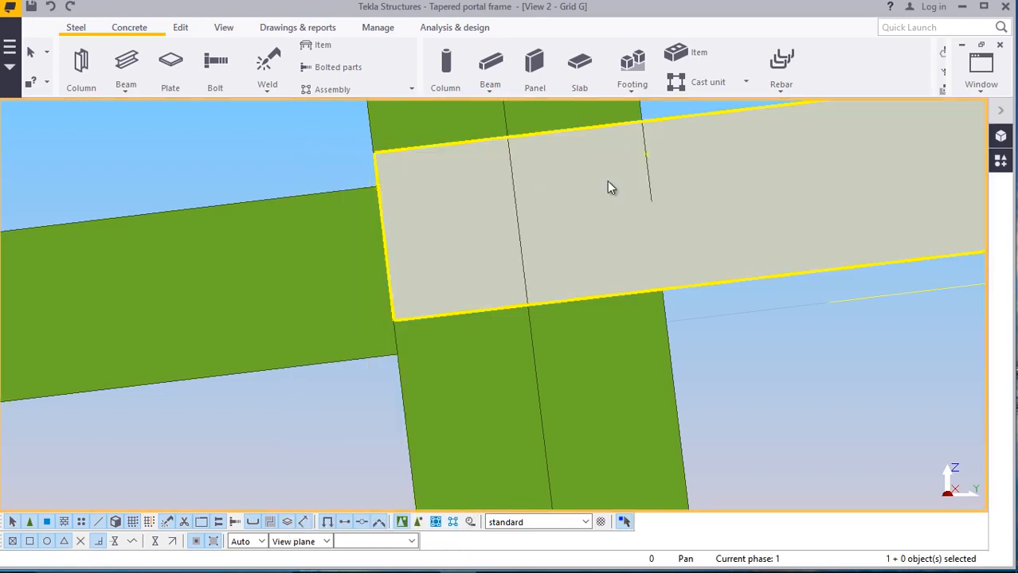
{"action": "left_click", "coordinate": [51, 7]}
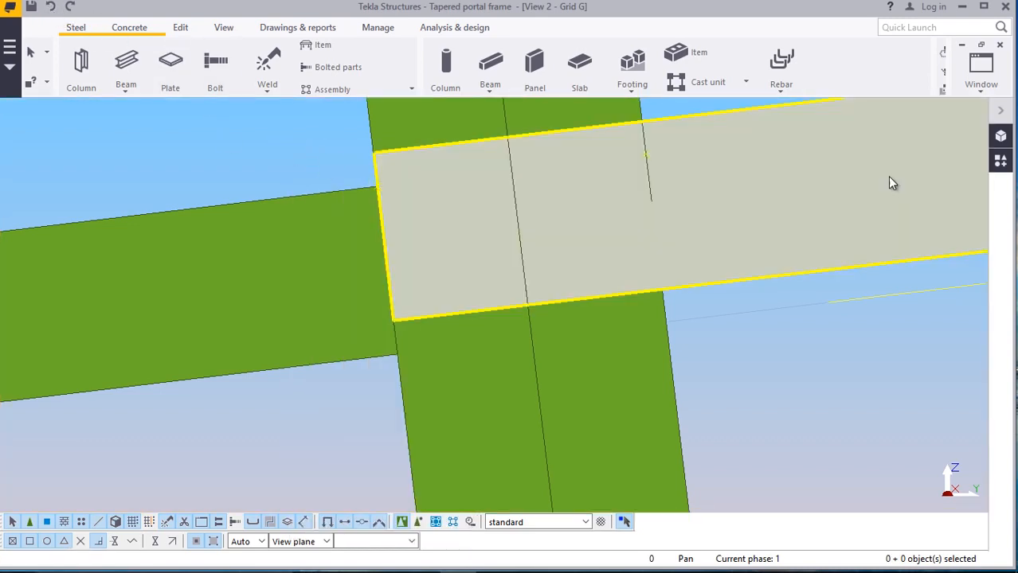
Move the new top flange down 4 mm so its top start corner meets the existing top flange's upper corner
{"action": "left_click", "coordinate": [864, 181]}
{"action": "right_click", "coordinate": [808, 168]}
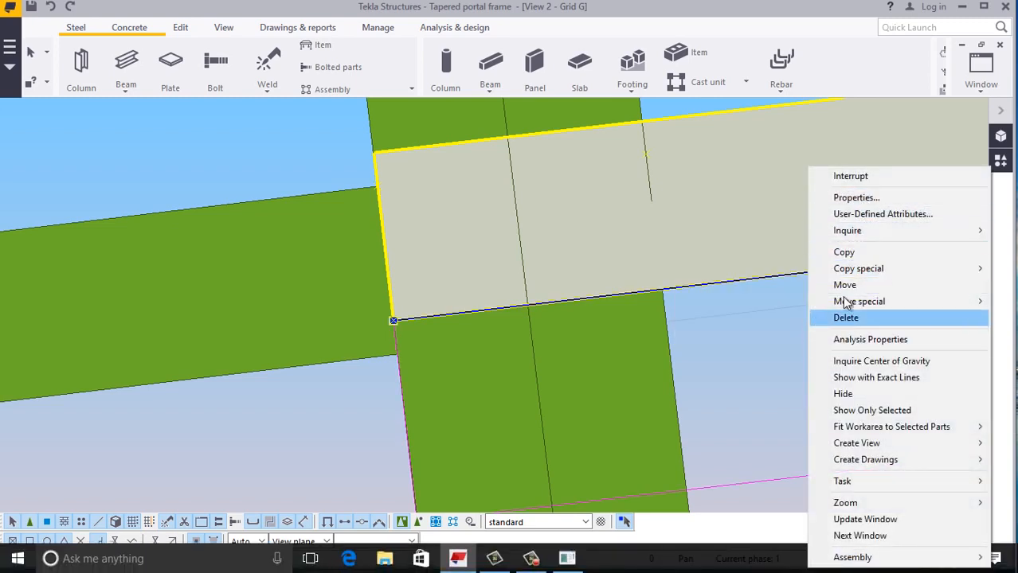
{"action": "left_click", "coordinate": [841, 285]}
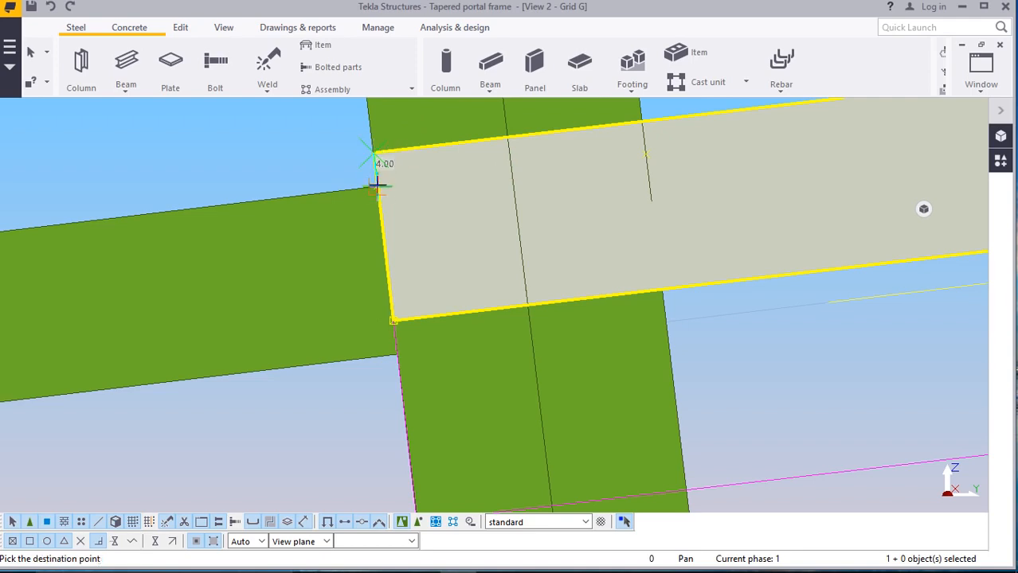
{"action": "left_click", "coordinate": [377, 185]}
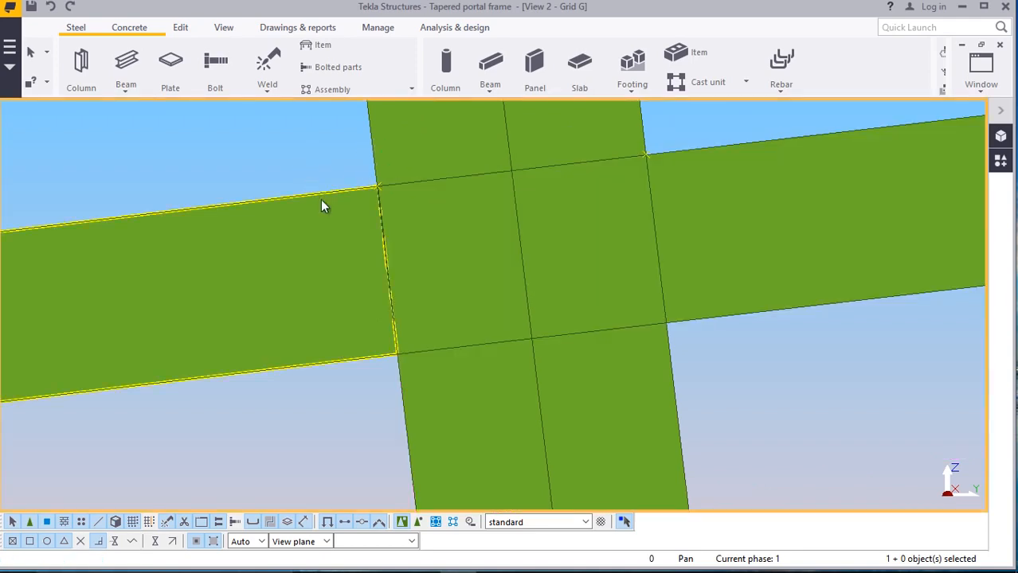
Move the new top flange along the slope from the inner end plate face to the point on the doubled plates' outer face
{"action": "left_click", "coordinate": [322, 205]}
{"action": "scroll", "coordinate": [319, 227], "scroll_direction": "down", "scroll_amount": 5}
{"action": "left_click", "coordinate": [379, 223]}
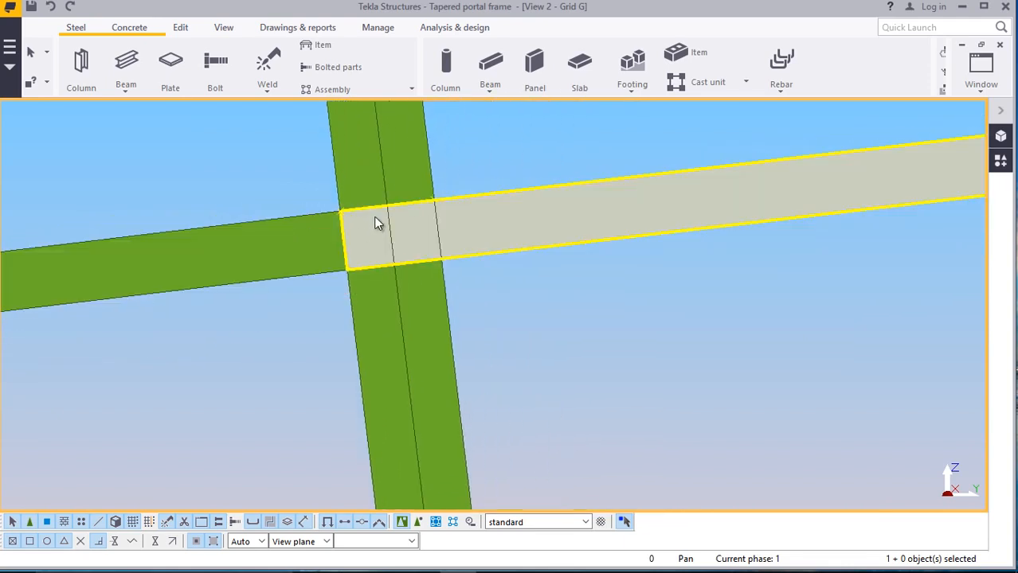
{"action": "scroll", "coordinate": [373, 225], "scroll_direction": "up", "scroll_amount": 2}
{"action": "right_click", "coordinate": [530, 136]}
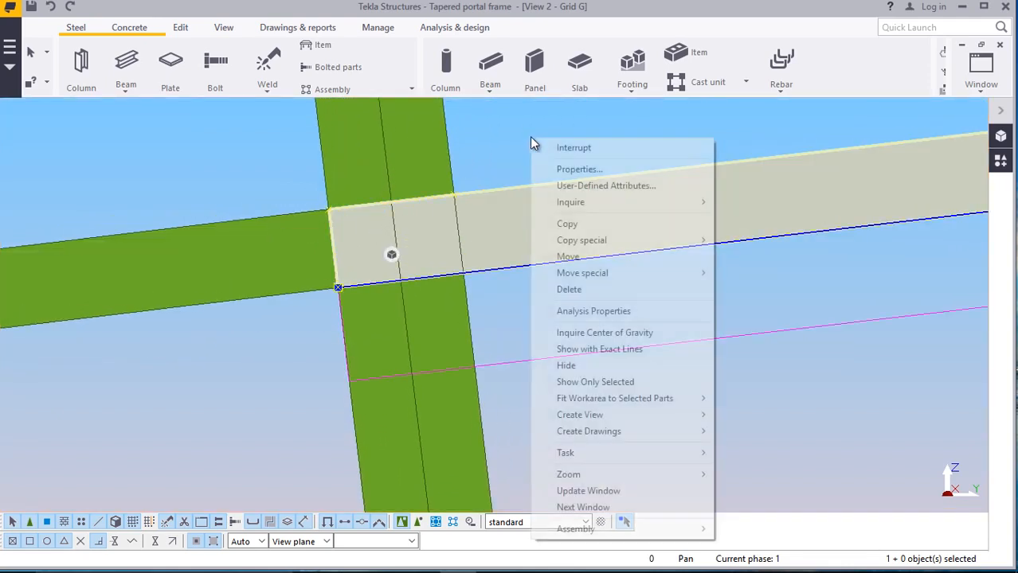
{"action": "left_click", "coordinate": [576, 257]}
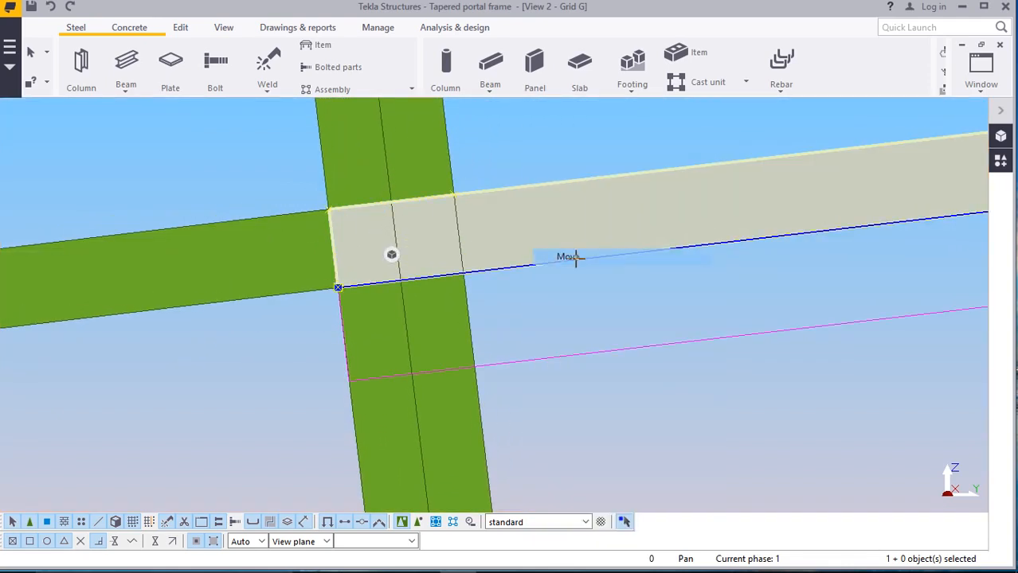
{"action": "left_click", "coordinate": [328, 209]}
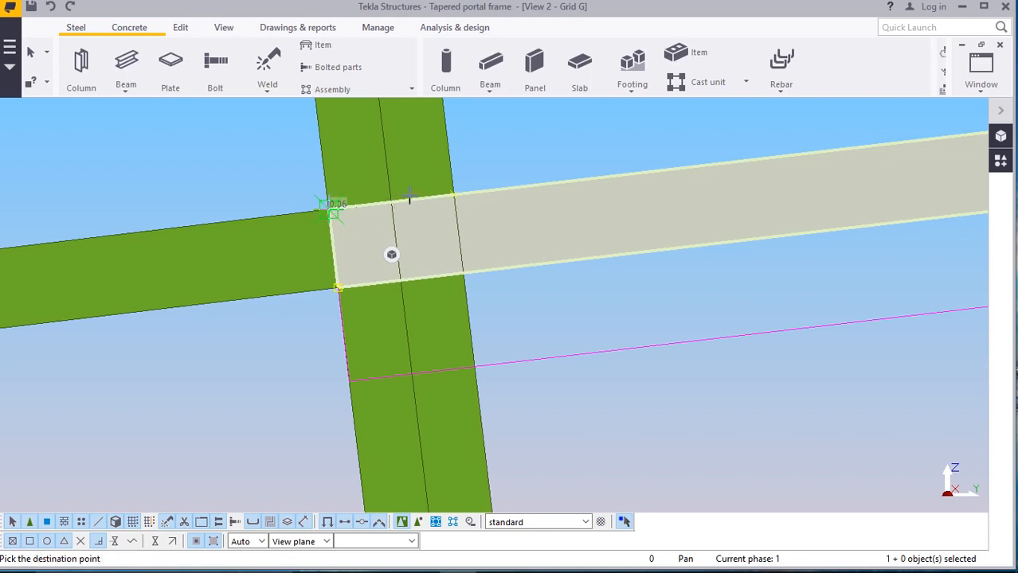
{"action": "left_click", "coordinate": [453, 196]}
{"action": "left_click", "coordinate": [477, 165]}
{"action": "scroll", "coordinate": [392, 228], "scroll_direction": "down", "scroll_amount": 3}
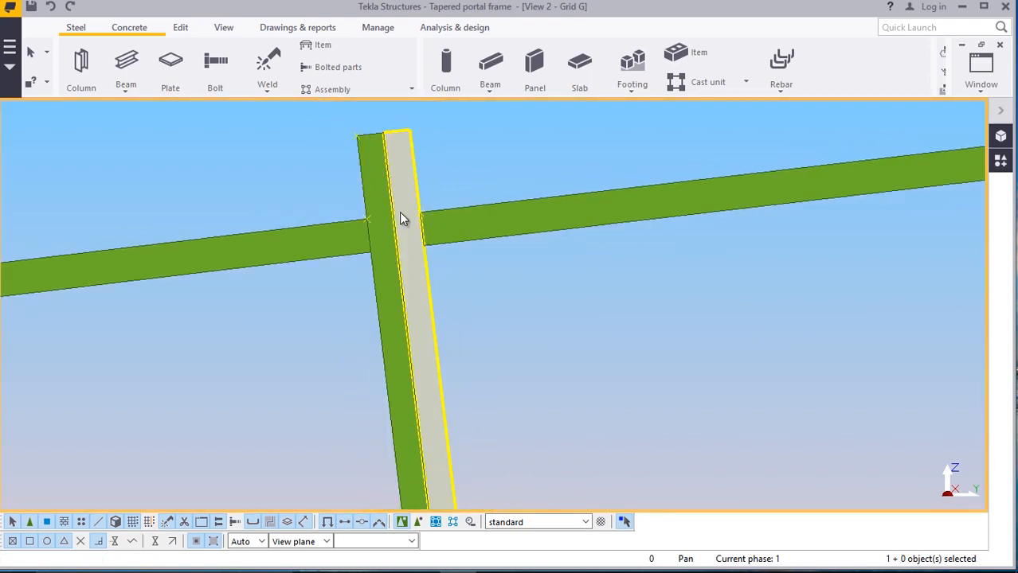
{"action": "scroll", "coordinate": [399, 212], "scroll_direction": "down", "scroll_amount": 6}
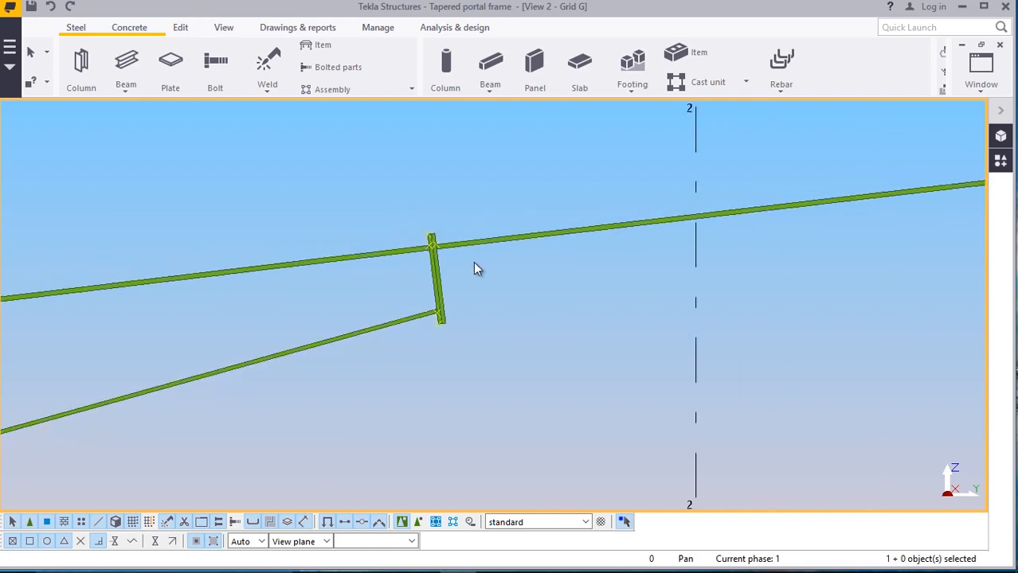
Examine the doubled end plates' joint and the new top flange's end at the ridge on grid 3
{"action": "scroll", "coordinate": [461, 310], "scroll_direction": "up", "scroll_amount": 6}
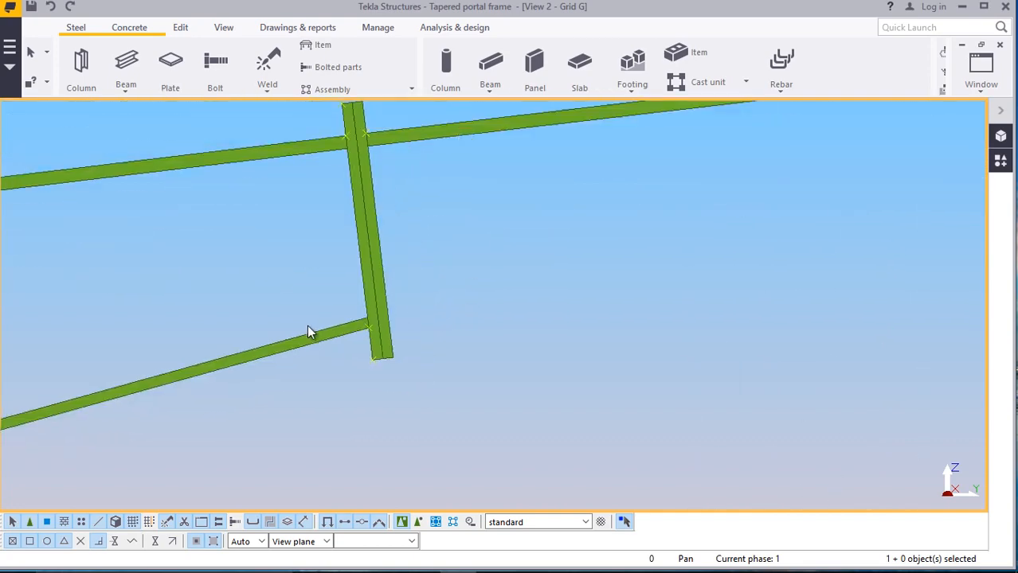
{"action": "scroll", "coordinate": [309, 332], "scroll_direction": "down", "scroll_amount": 8}
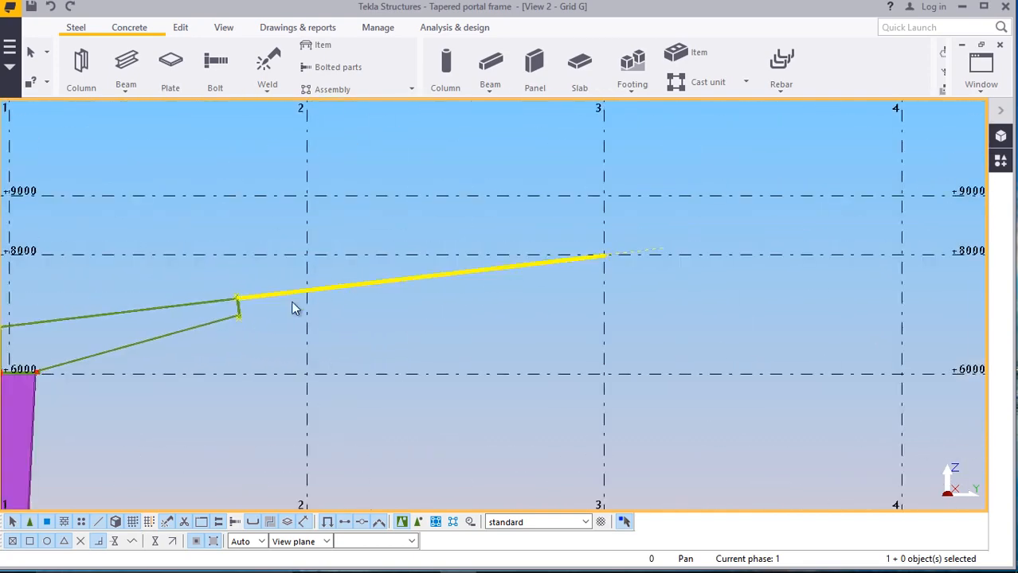
{"action": "scroll", "coordinate": [280, 312], "scroll_direction": "up", "scroll_amount": 3}
{"action": "scroll", "coordinate": [270, 312], "scroll_direction": "up", "scroll_amount": 1}
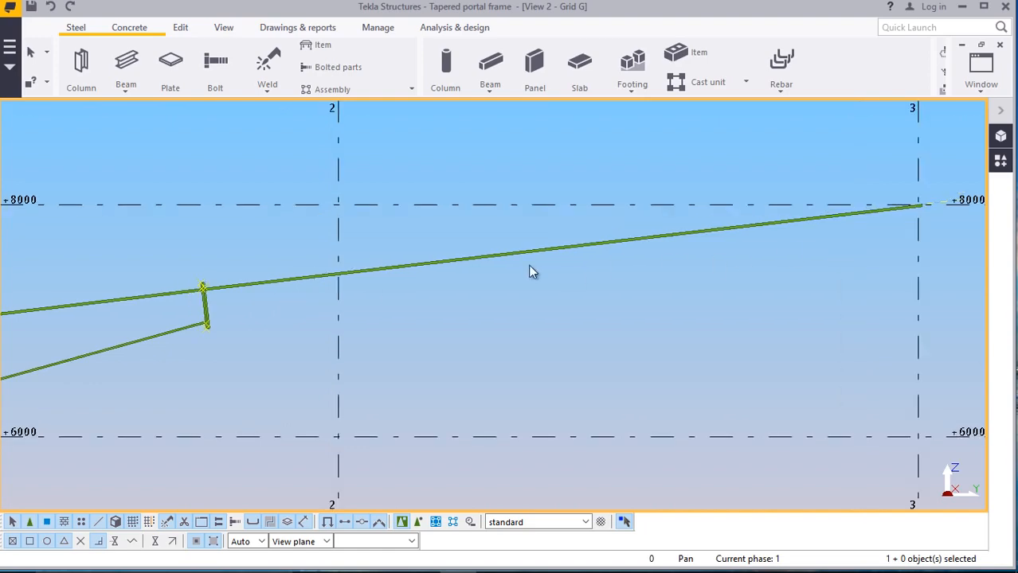
{"action": "scroll", "coordinate": [331, 288], "scroll_direction": "down", "scroll_amount": 1}
{"action": "scroll", "coordinate": [306, 298], "scroll_direction": "up", "scroll_amount": 3}
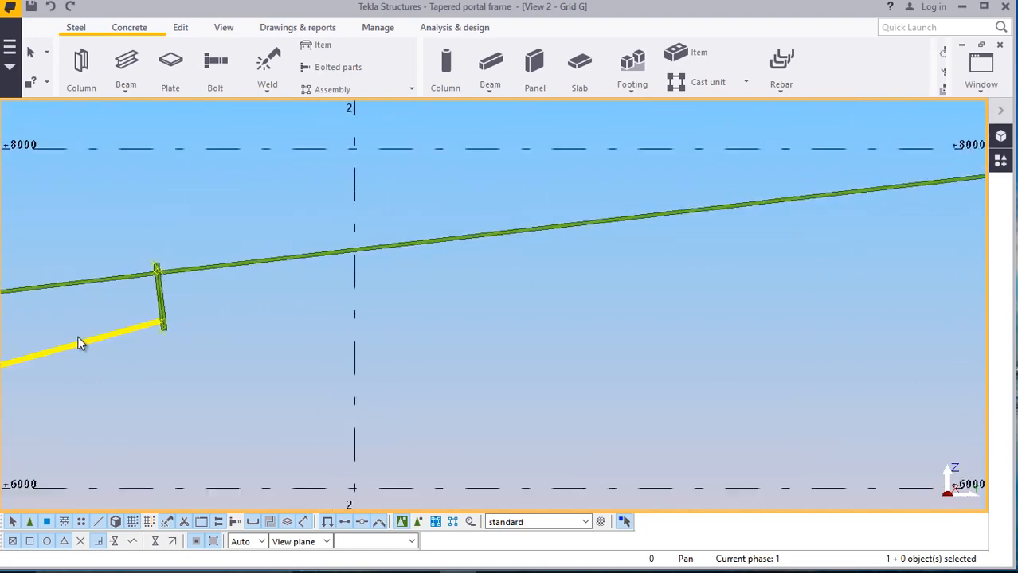
{"action": "scroll", "coordinate": [78, 344], "scroll_direction": "down", "scroll_amount": 3}
{"action": "scroll", "coordinate": [655, 244], "scroll_direction": "up", "scroll_amount": 4}
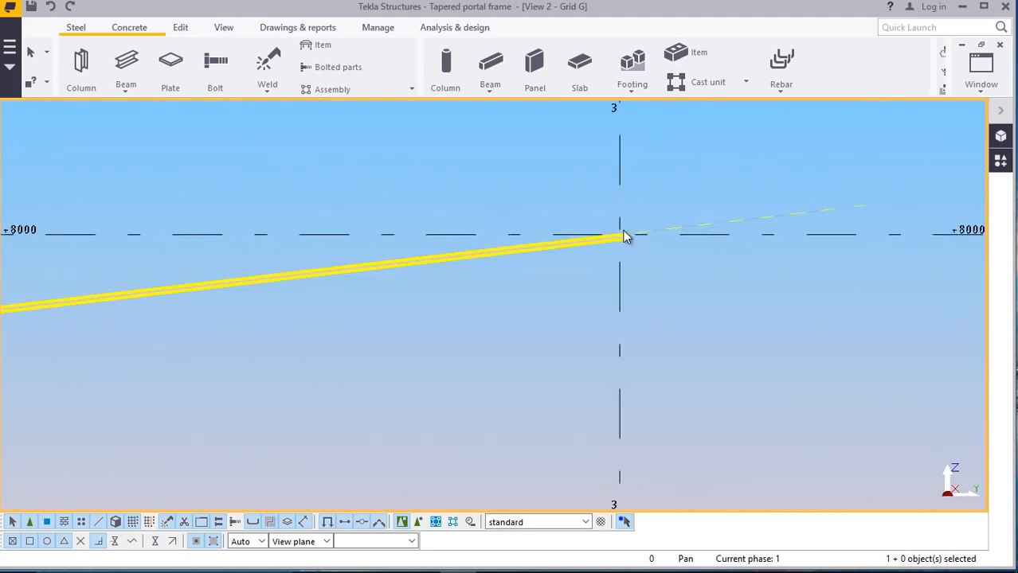
{"action": "scroll", "coordinate": [626, 239], "scroll_direction": "up", "scroll_amount": 4}
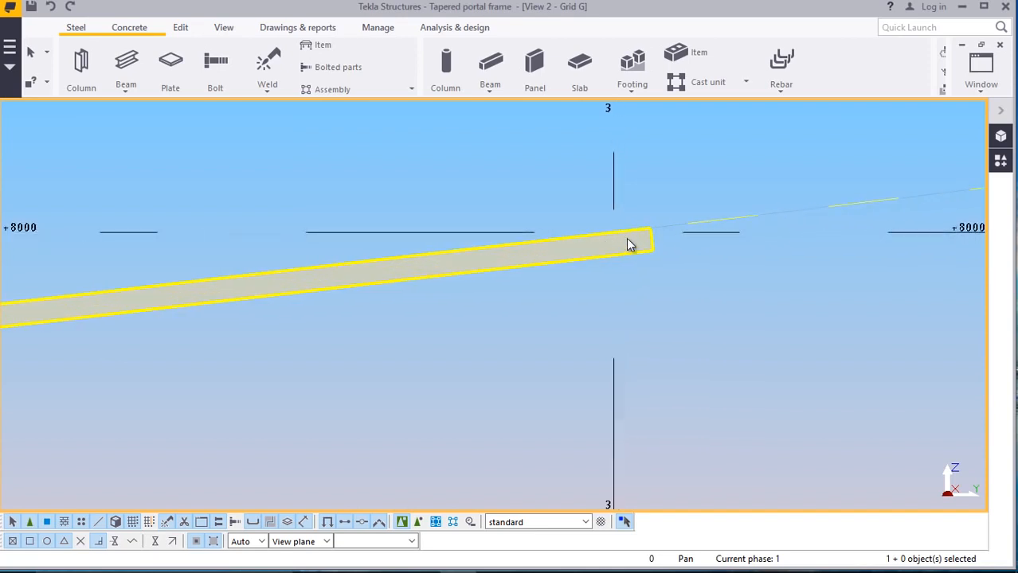
{"action": "scroll", "coordinate": [633, 247], "scroll_direction": "up", "scroll_amount": 1}
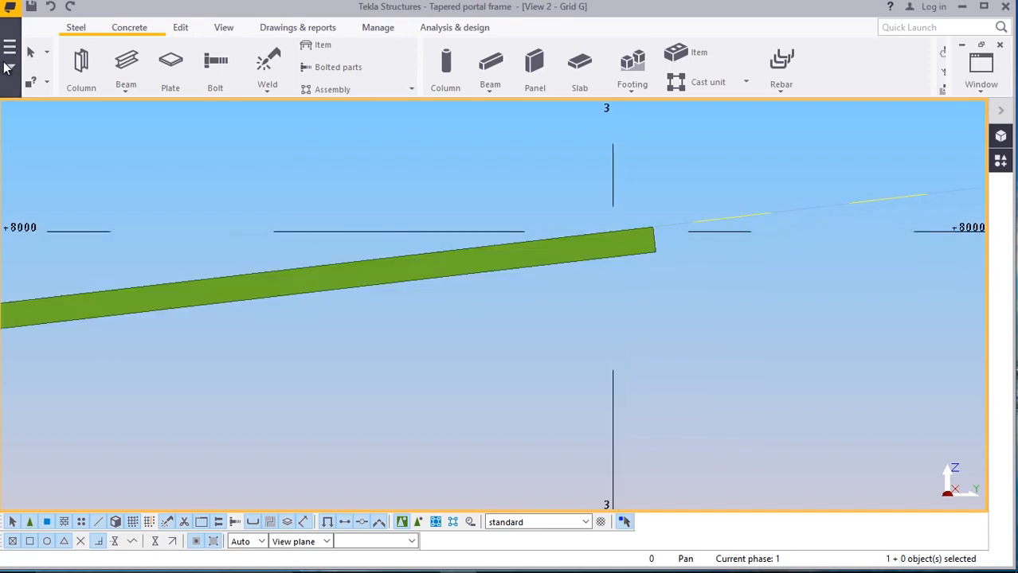
{"action": "scroll", "coordinate": [420, 229], "scroll_direction": "down", "scroll_amount": 2}
{"action": "scroll", "coordinate": [426, 231], "scroll_direction": "down", "scroll_amount": 2}
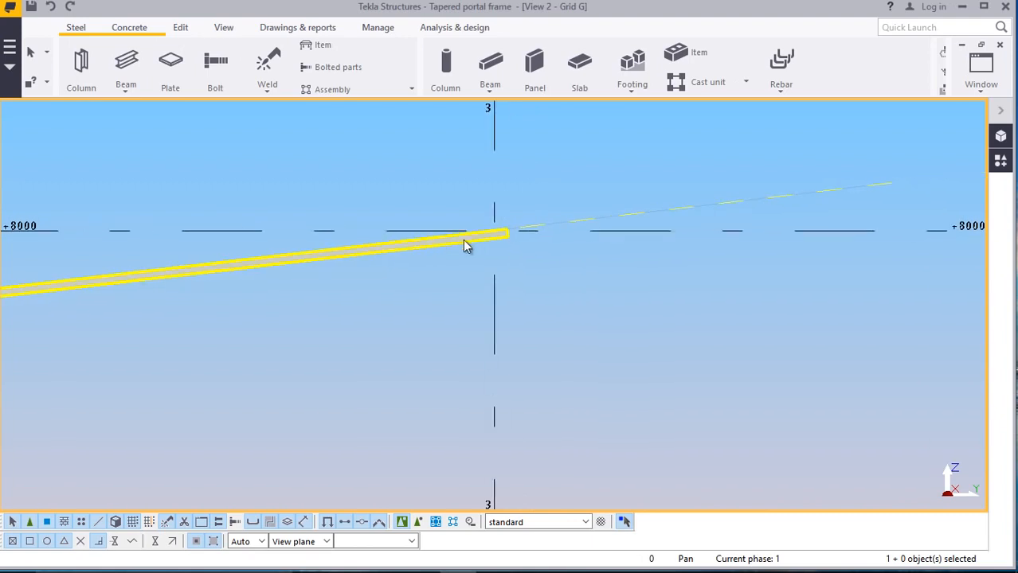
Try placing a vertical beam plate 350 mm down grid line 3 from its intersection with the +8000 level
{"action": "left_click", "coordinate": [124, 94]}
{"action": "left_click", "coordinate": [153, 109]}
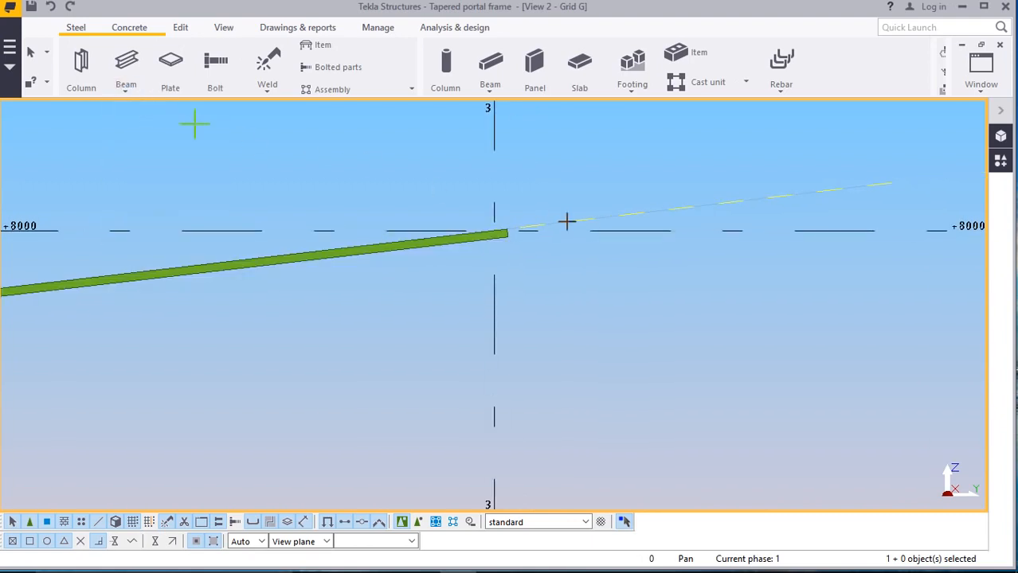
{"action": "scroll", "coordinate": [525, 245], "scroll_direction": "up", "scroll_amount": 2}
{"action": "scroll", "coordinate": [459, 239], "scroll_direction": "up", "scroll_amount": 1}
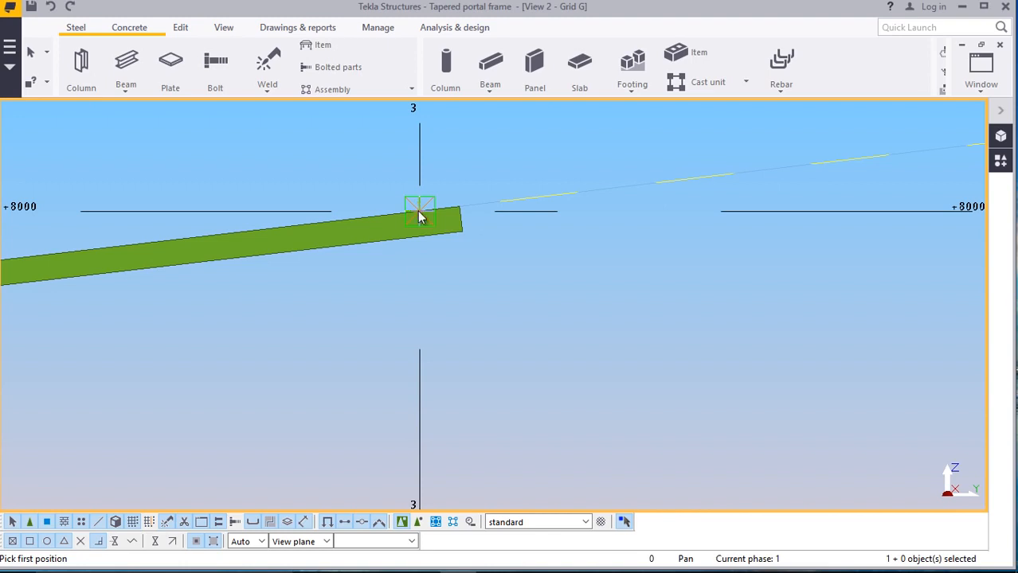
{"action": "scroll", "coordinate": [418, 359], "scroll_direction": "down", "scroll_amount": 4}
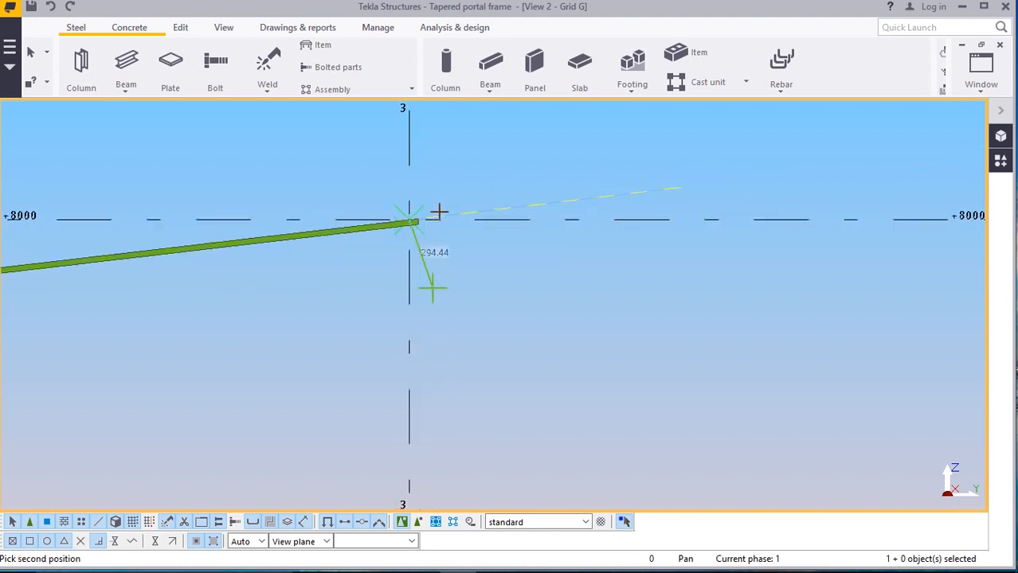
{"action": "scroll", "coordinate": [442, 271], "scroll_direction": "up", "scroll_amount": 2}
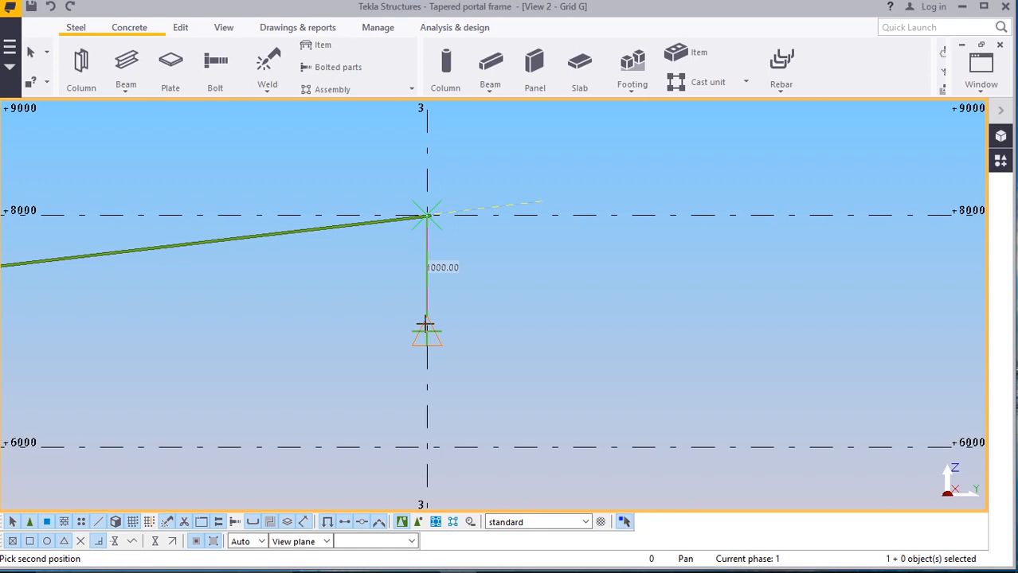
{"action": "type", "text": "350"}
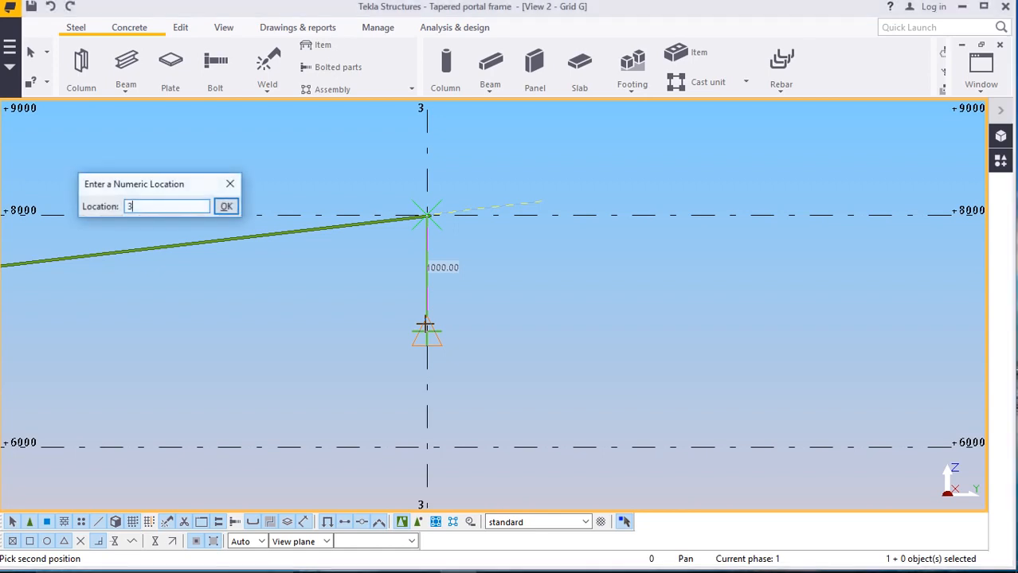
{"action": "left_click", "coordinate": [224, 206]}
{"action": "scroll", "coordinate": [408, 239], "scroll_direction": "up", "scroll_amount": 2}
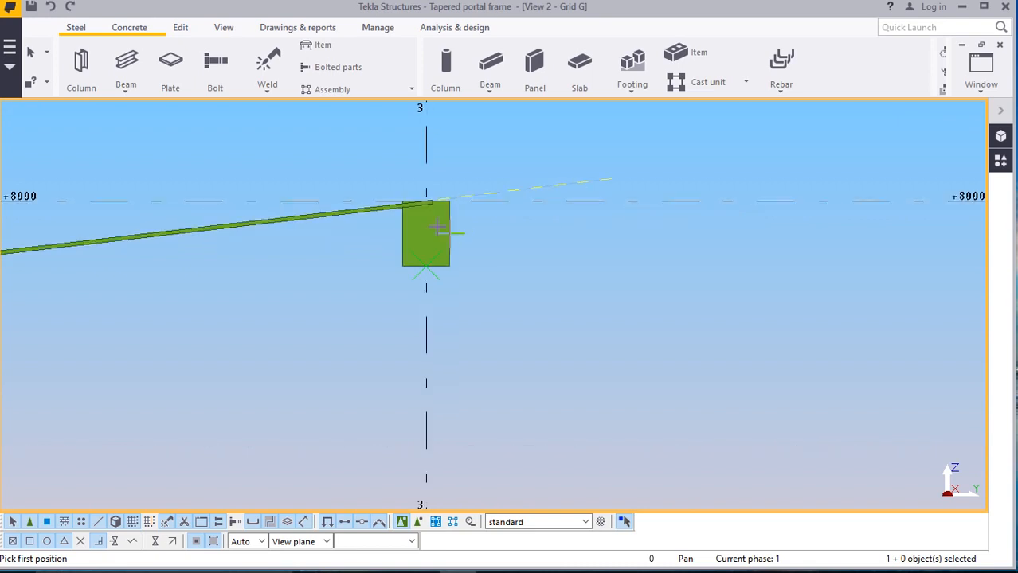
{"action": "right_click", "coordinate": [462, 137]}
{"action": "left_click", "coordinate": [477, 159]}
{"action": "scroll", "coordinate": [424, 220], "scroll_direction": "up", "scroll_amount": 1}
{"action": "scroll", "coordinate": [434, 225], "scroll_direction": "up", "scroll_amount": 3}
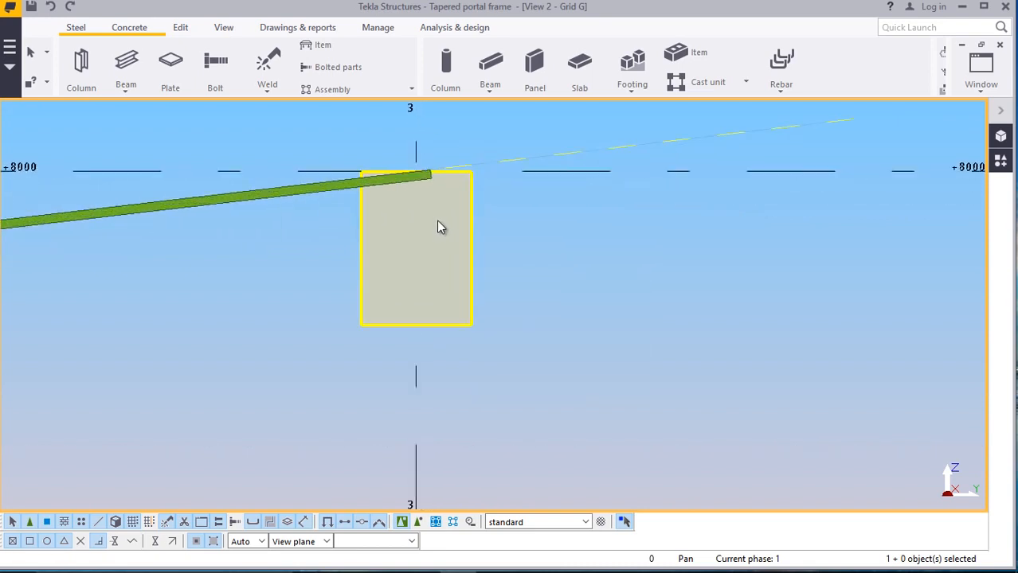
{"action": "scroll", "coordinate": [446, 231], "scroll_direction": "down", "scroll_amount": 2}
Check the ridge plate's beam properties and undo the 350 mm plate
{"action": "double_click", "coordinate": [460, 237]}
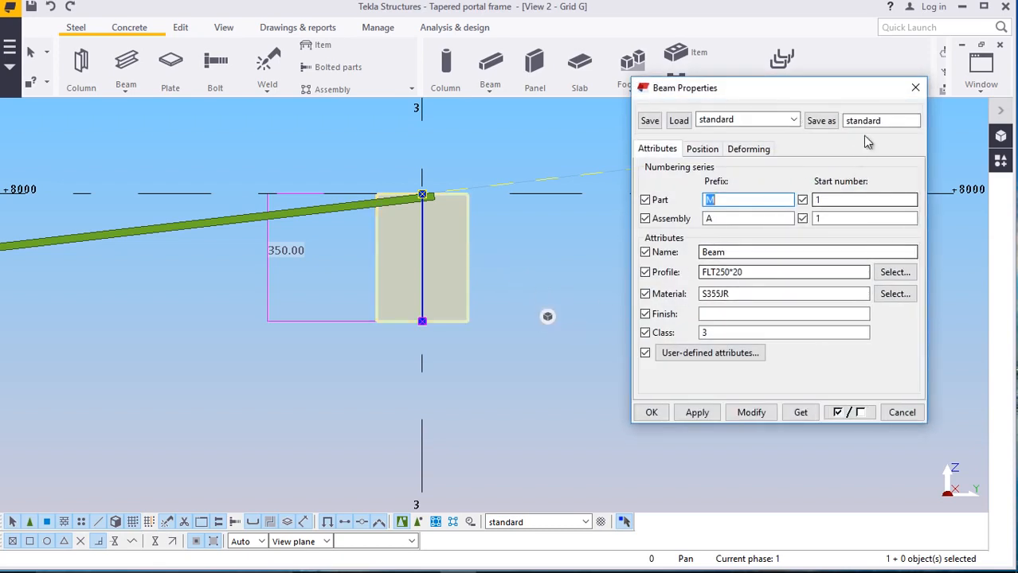
{"action": "left_click", "coordinate": [915, 87]}
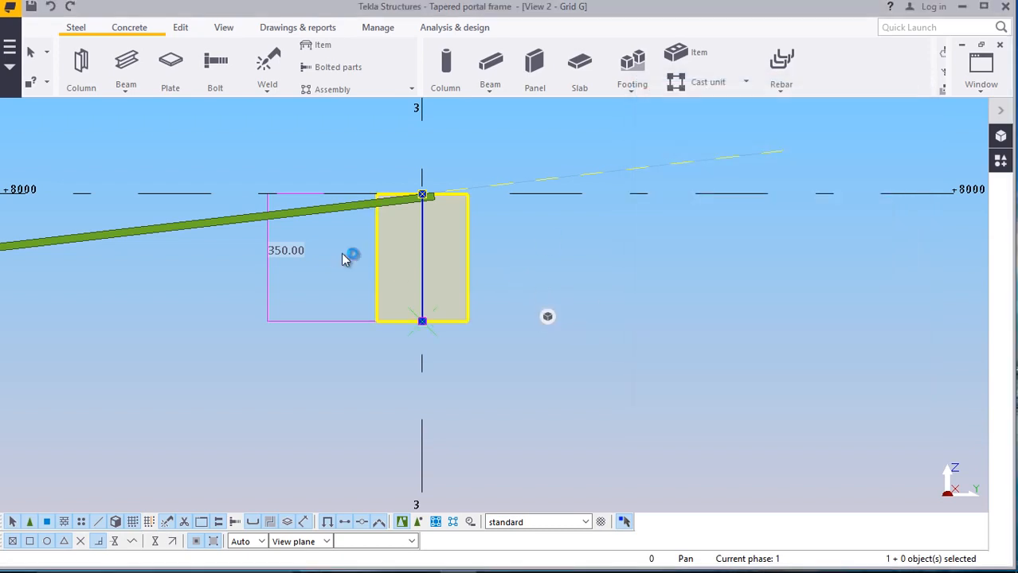
{"action": "left_click", "coordinate": [50, 7]}
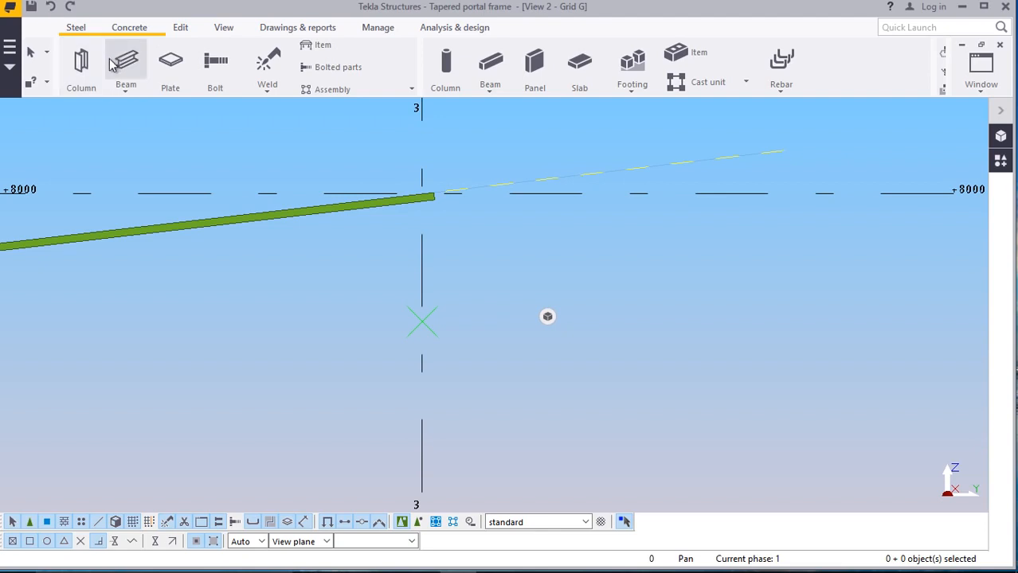
Place a vertical beam plate 400 mm down grid line 3 from its intersection with the +8000 level
{"action": "left_click", "coordinate": [126, 91]}
{"action": "left_click", "coordinate": [133, 111]}
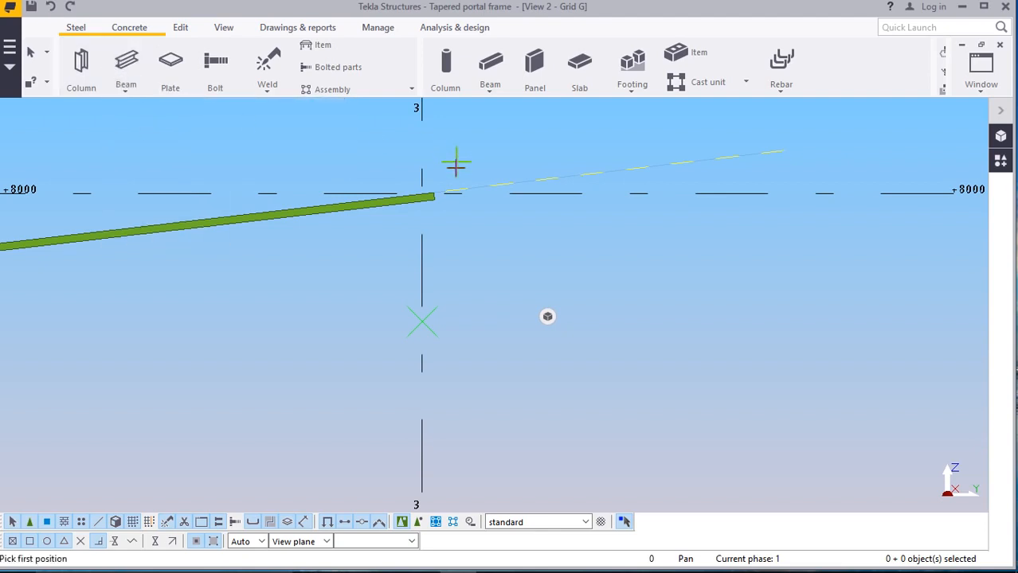
{"action": "scroll", "coordinate": [456, 165], "scroll_direction": "up", "scroll_amount": 3}
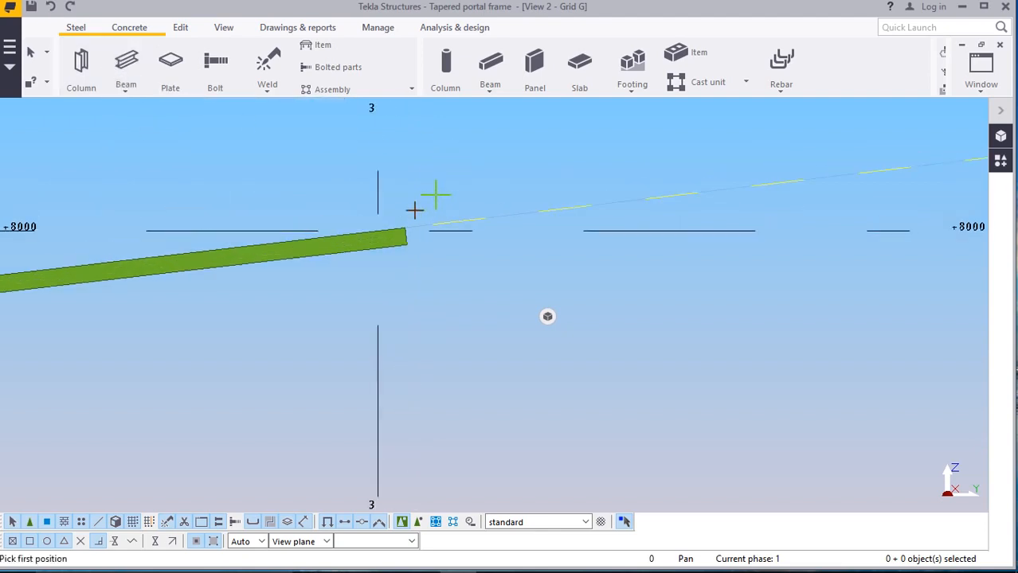
{"action": "left_click", "coordinate": [371, 228]}
{"action": "scroll", "coordinate": [405, 168], "scroll_direction": "down", "scroll_amount": 2}
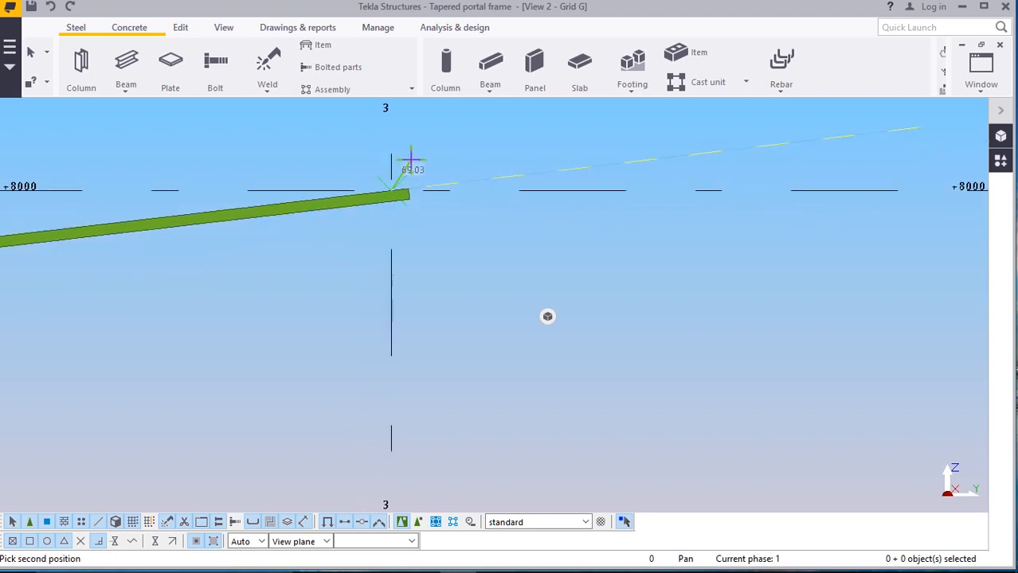
{"action": "scroll", "coordinate": [411, 161], "scroll_direction": "down", "scroll_amount": 1}
{"action": "scroll", "coordinate": [397, 438], "scroll_direction": "down", "scroll_amount": 3}
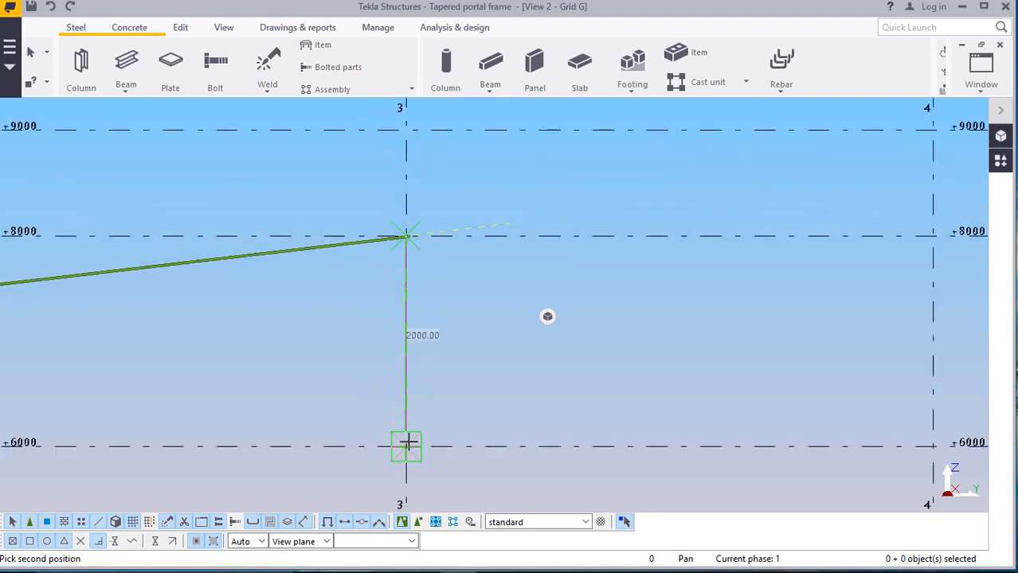
{"action": "type", "text": "400"}
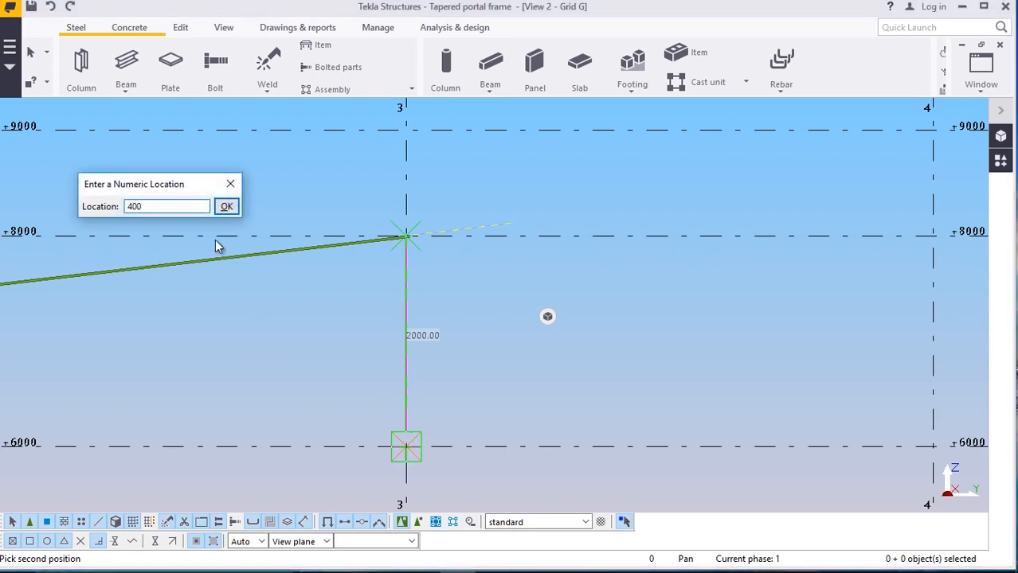
{"action": "left_click", "coordinate": [225, 206]}
{"action": "right_click", "coordinate": [519, 151]}
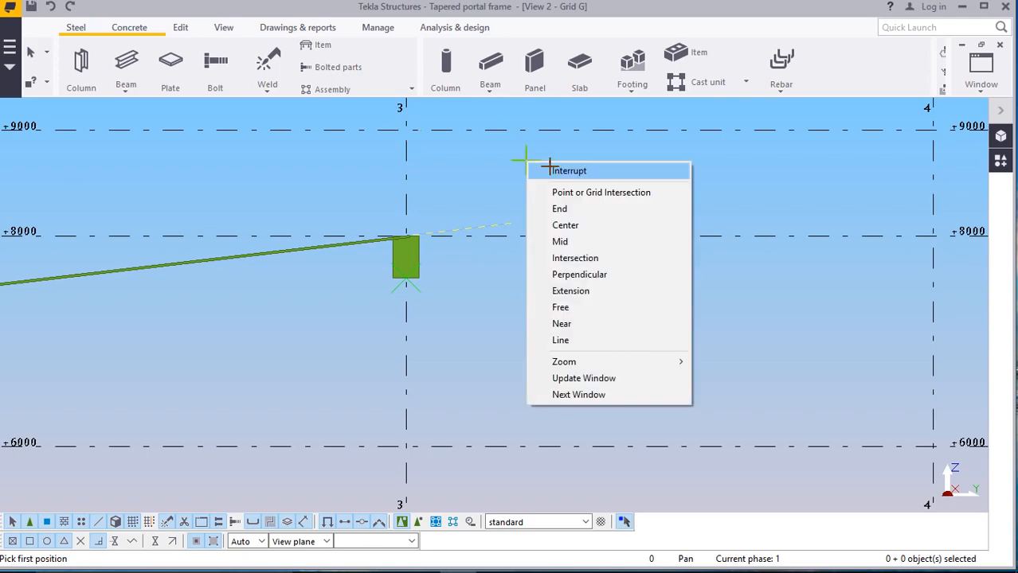
{"action": "left_click", "coordinate": [557, 168]}
{"action": "scroll", "coordinate": [478, 263], "scroll_direction": "down", "scroll_amount": 5}
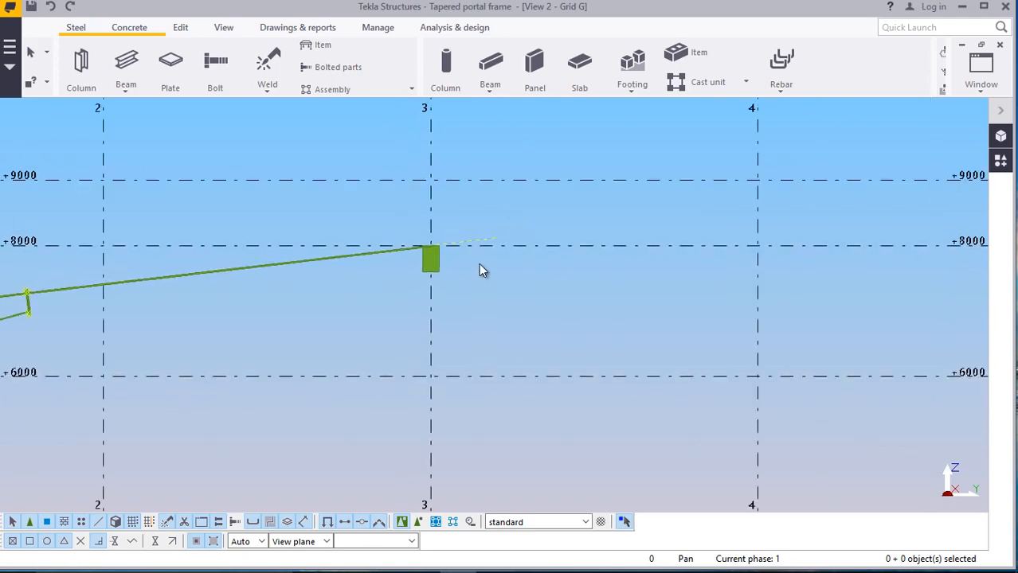
Close all open view windows
{"action": "left_click", "coordinate": [982, 91]}
{"action": "left_click", "coordinate": [965, 155]}
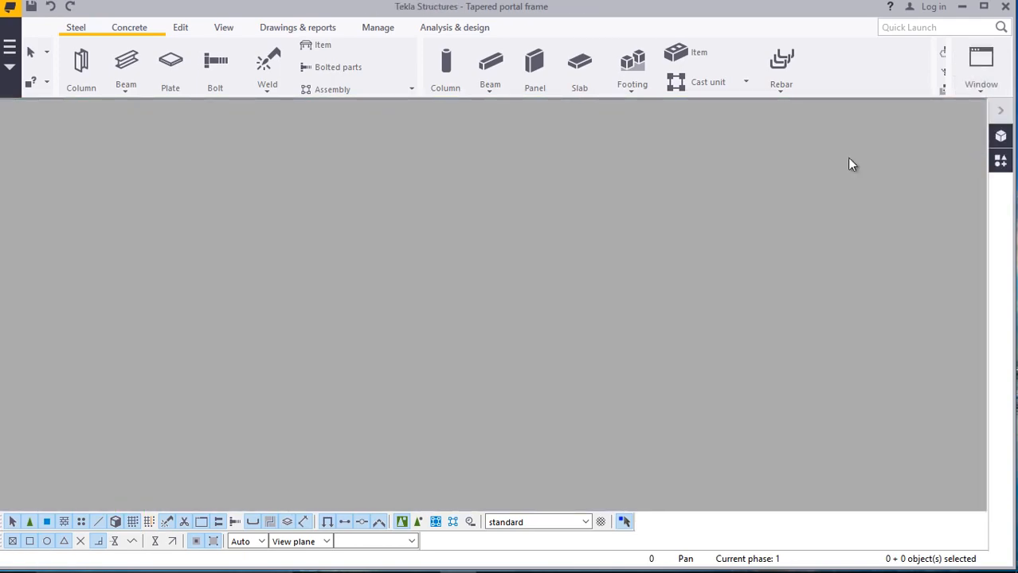
{"action": "left_click", "coordinate": [980, 92]}
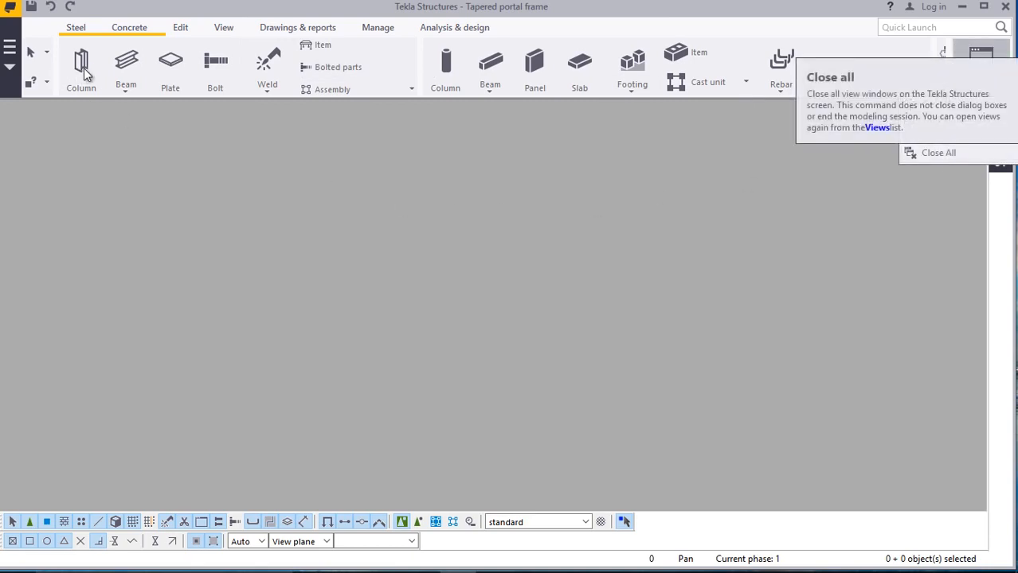
Reopen the 3D View and Grid G views and maximize the Grid G view
{"action": "left_click", "coordinate": [223, 31]}
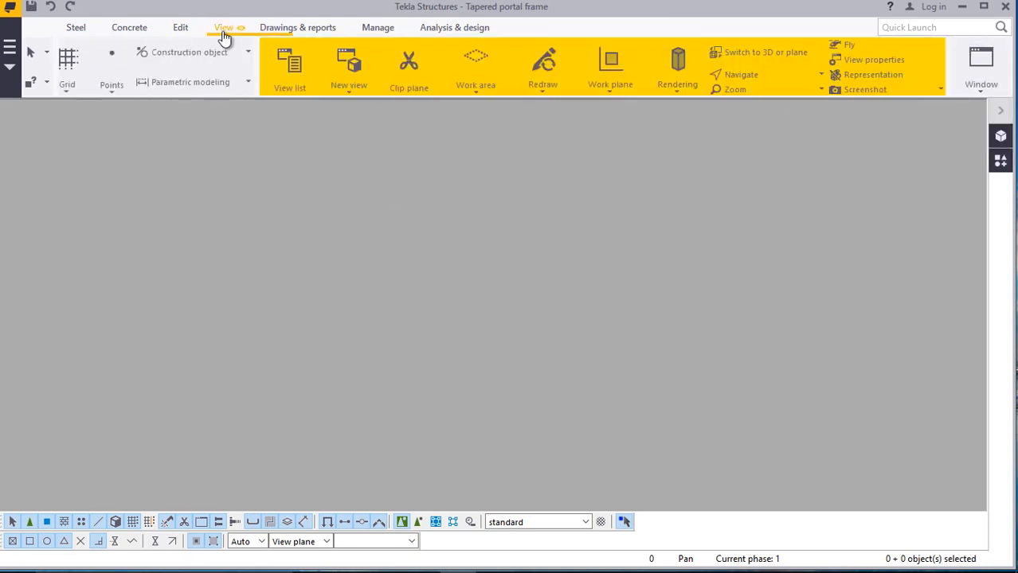
{"action": "left_click", "coordinate": [91, 81]}
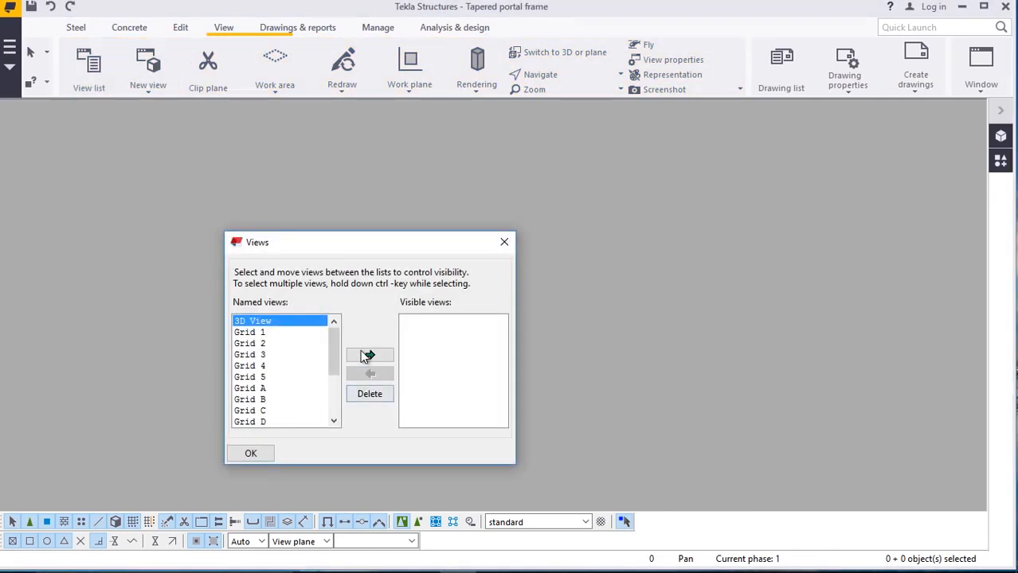
{"action": "left_click", "coordinate": [368, 356]}
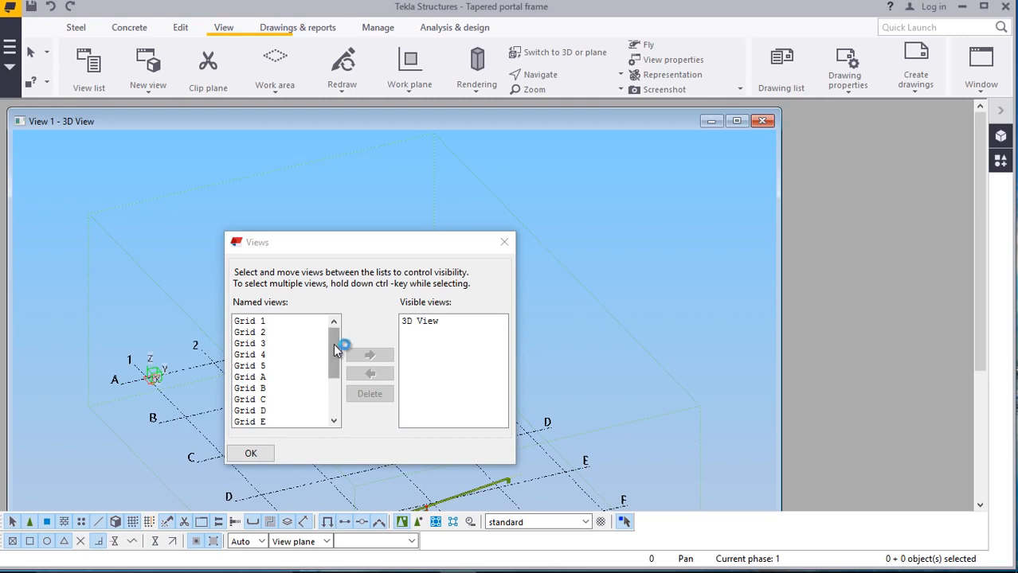
{"action": "left_click_drag", "start_coordinate": [336, 350], "coordinate": [336, 402]}
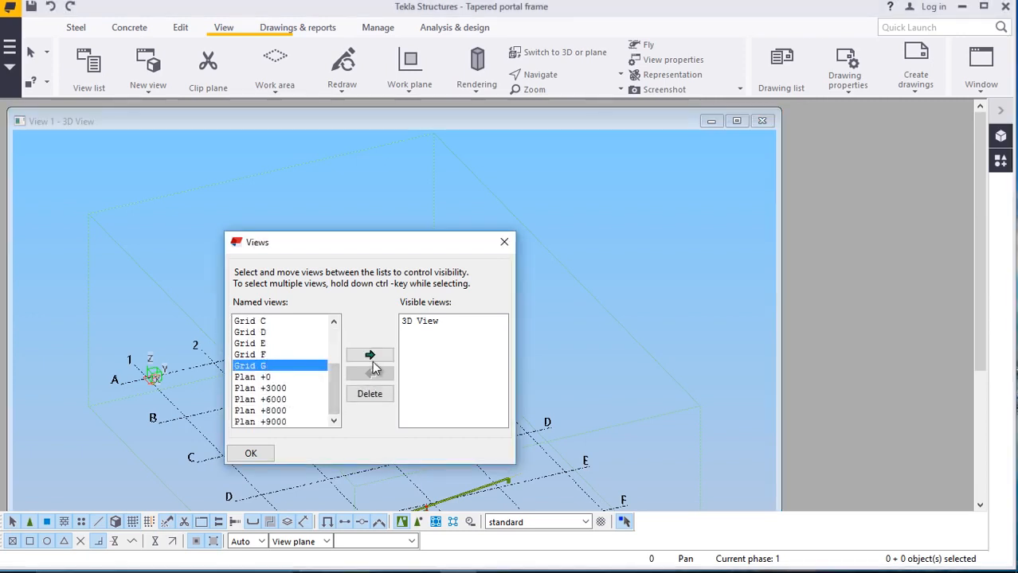
{"action": "left_click", "coordinate": [370, 355]}
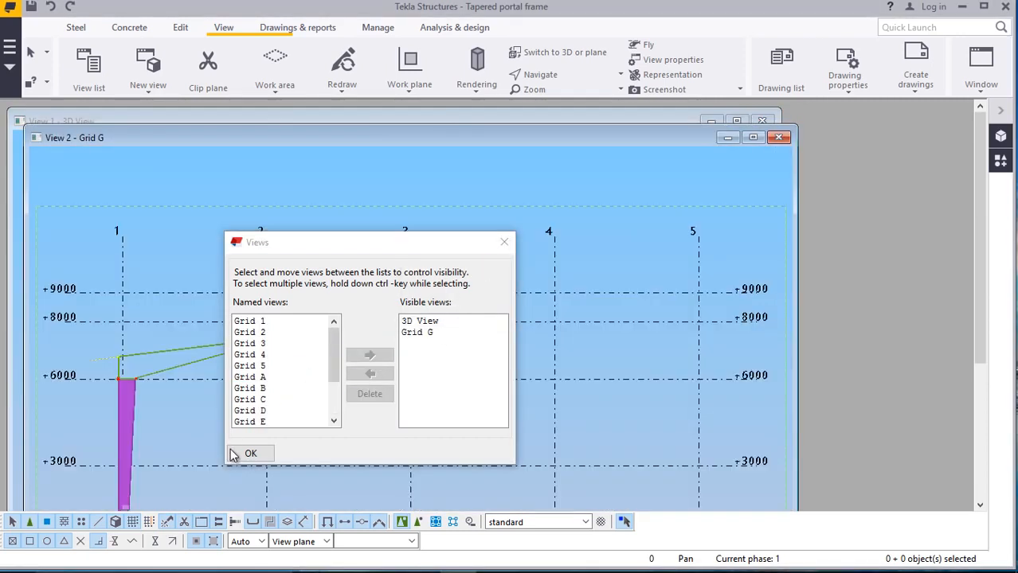
{"action": "left_click", "coordinate": [235, 454]}
{"action": "scroll", "coordinate": [404, 335], "scroll_direction": "up", "scroll_amount": 5}
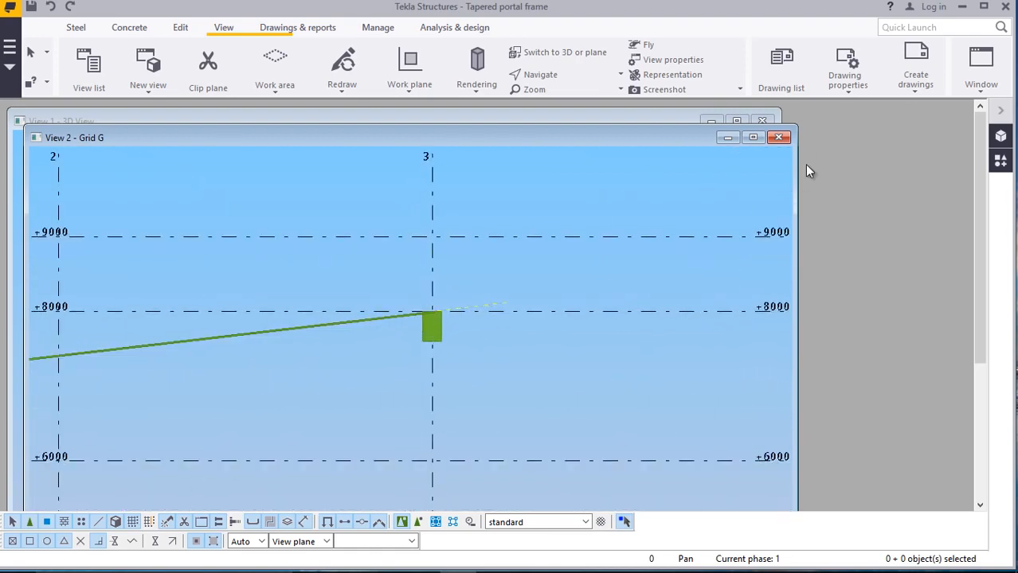
{"action": "left_click", "coordinate": [758, 139]}
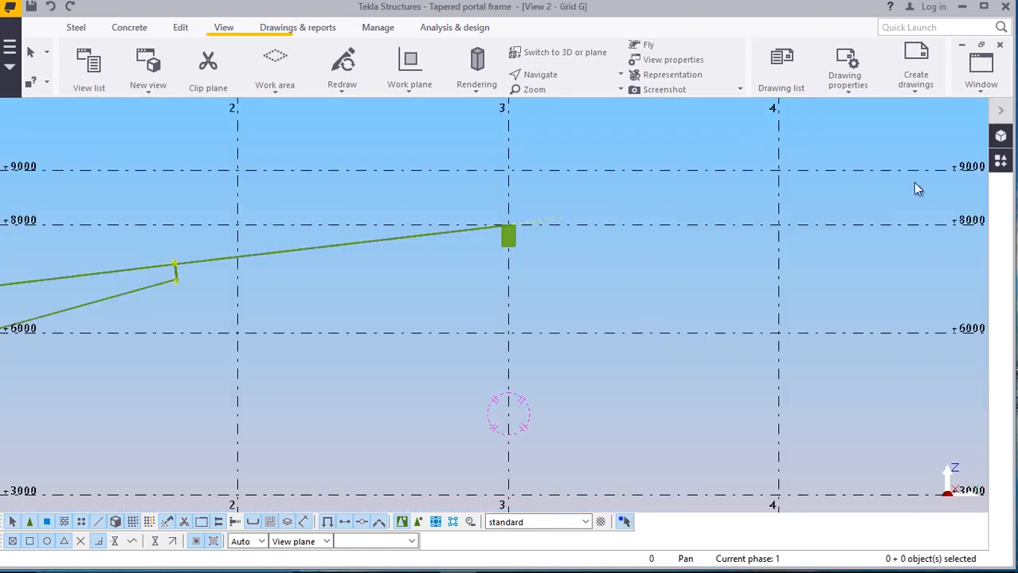
{"action": "scroll", "coordinate": [987, 199], "scroll_direction": "up", "scroll_amount": 1}
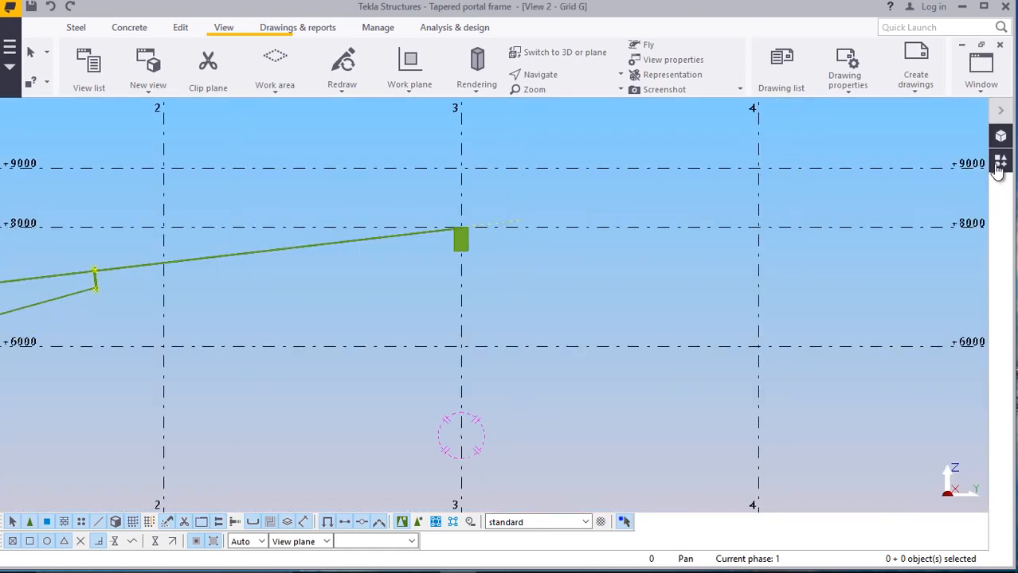
Switch to the 3D view and open the ridge end plate's beam properties at the position settings
{"action": "left_click", "coordinate": [982, 94]}
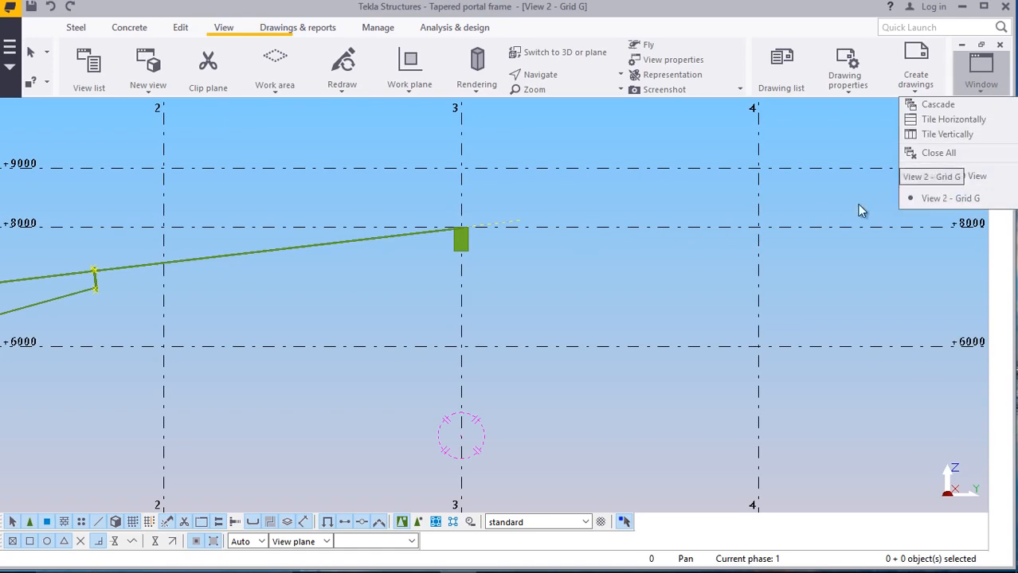
{"action": "left_click", "coordinate": [958, 177]}
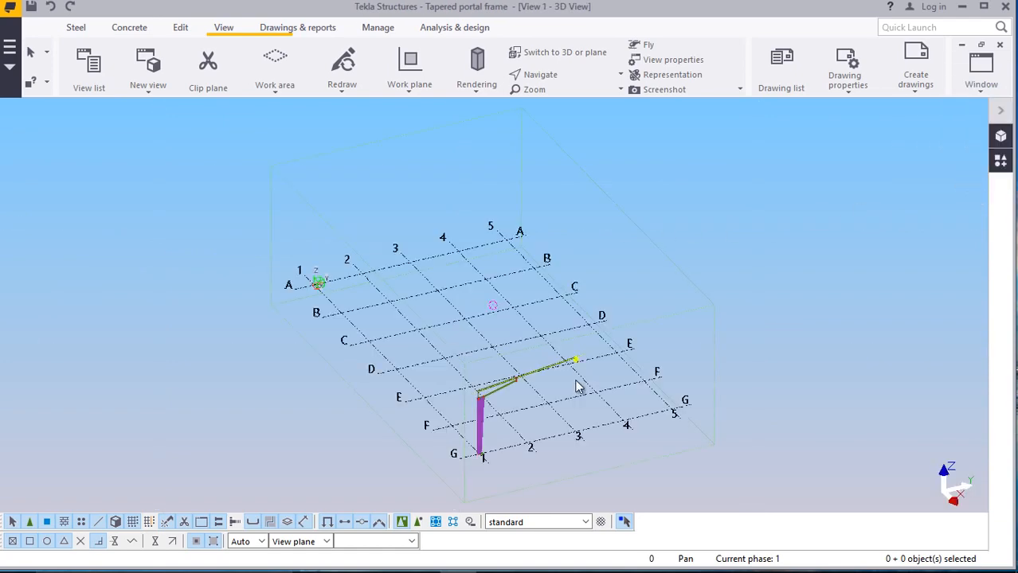
{"action": "scroll", "coordinate": [578, 387], "scroll_direction": "up", "scroll_amount": 8}
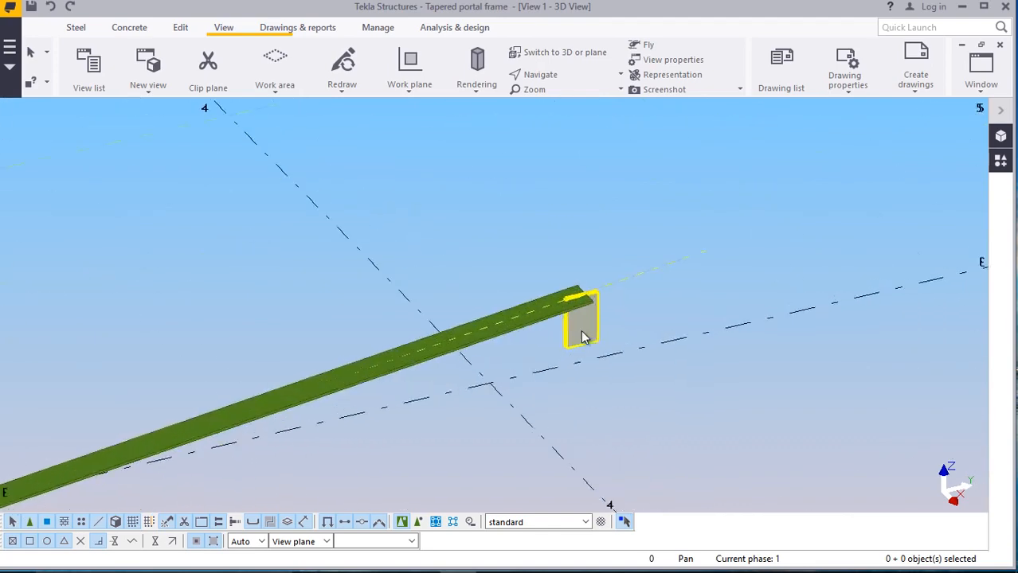
{"action": "scroll", "coordinate": [581, 330], "scroll_direction": "up", "scroll_amount": 10}
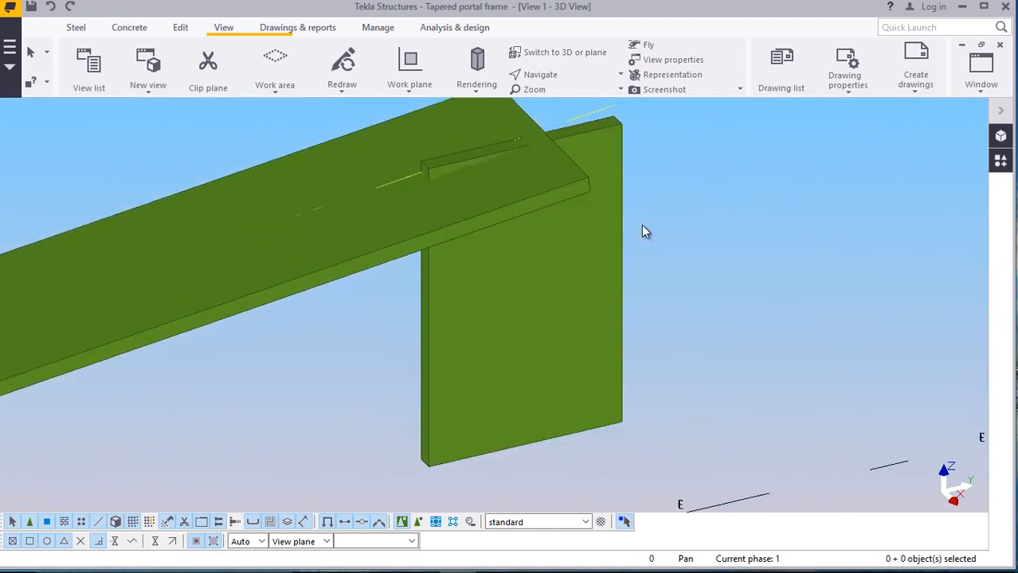
{"action": "double_click", "coordinate": [611, 228]}
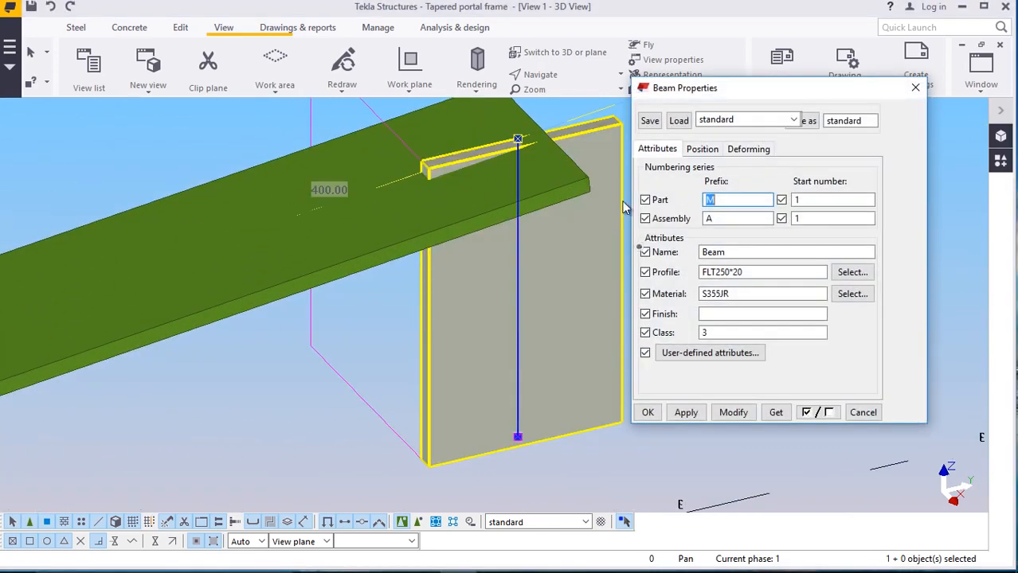
{"action": "left_click_drag", "start_coordinate": [712, 96], "coordinate": [759, 92]}
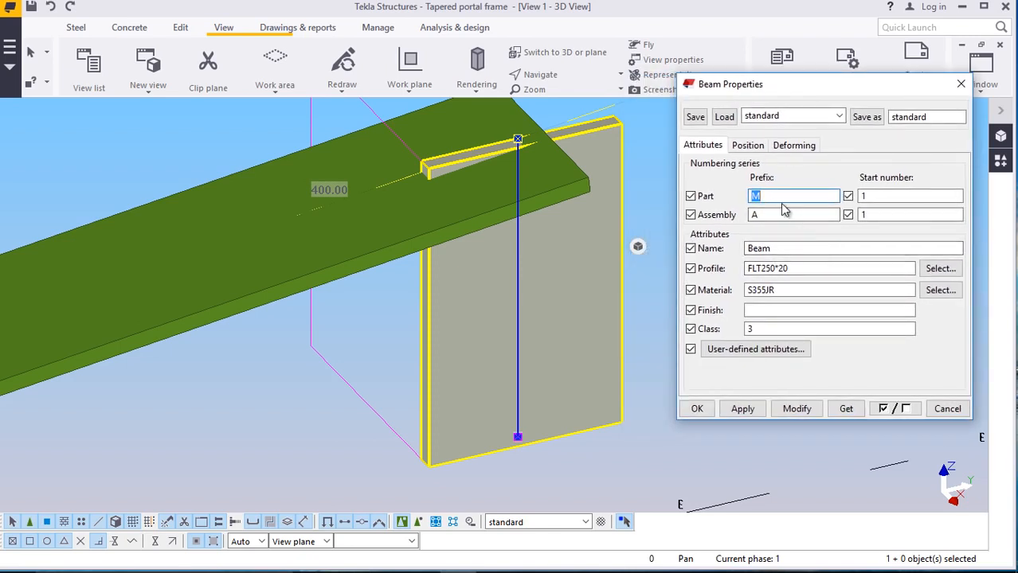
{"action": "left_click", "coordinate": [749, 146]}
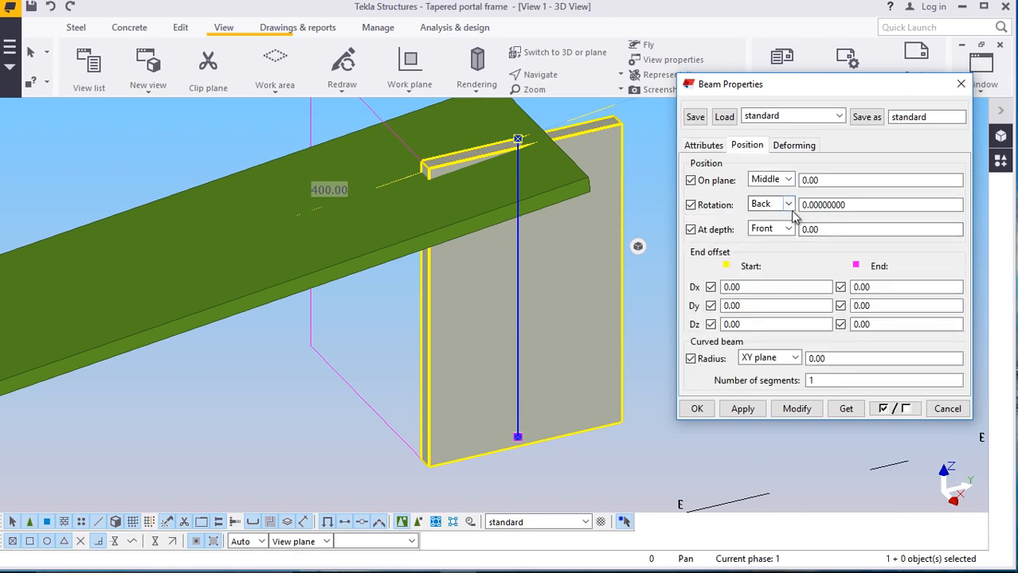
Try the Back and Front rotation options on the ridge end plate
{"action": "left_click", "coordinate": [788, 204]}
{"action": "left_click", "coordinate": [780, 245]}
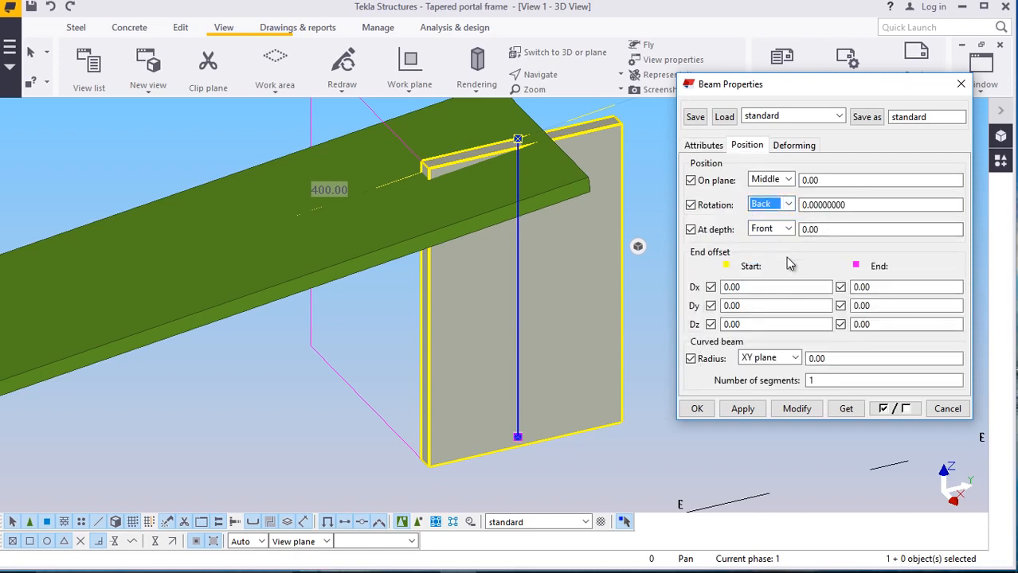
{"action": "left_click", "coordinate": [796, 410]}
{"action": "left_click", "coordinate": [788, 205]}
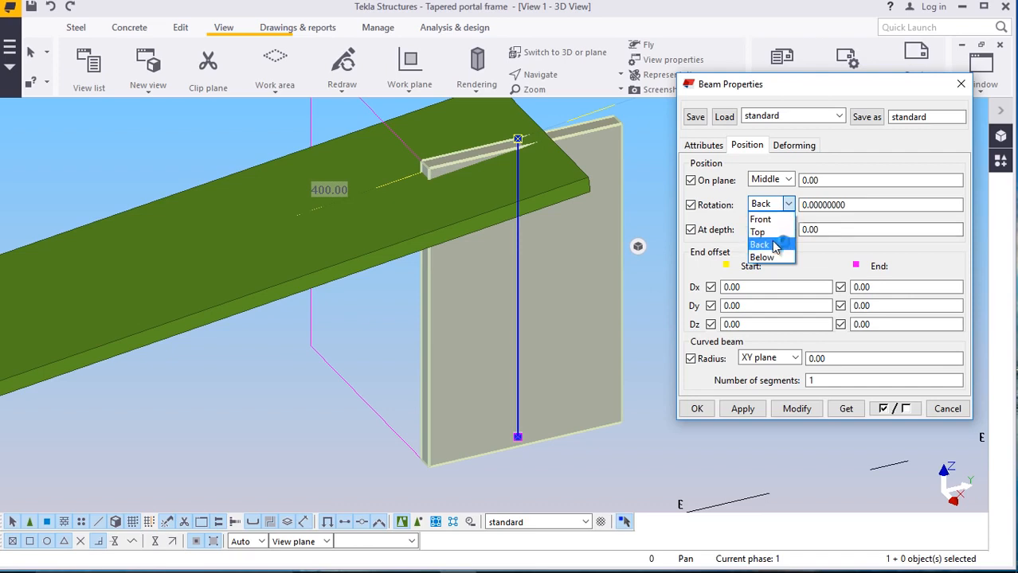
{"action": "left_click", "coordinate": [761, 219]}
{"action": "left_click", "coordinate": [796, 409]}
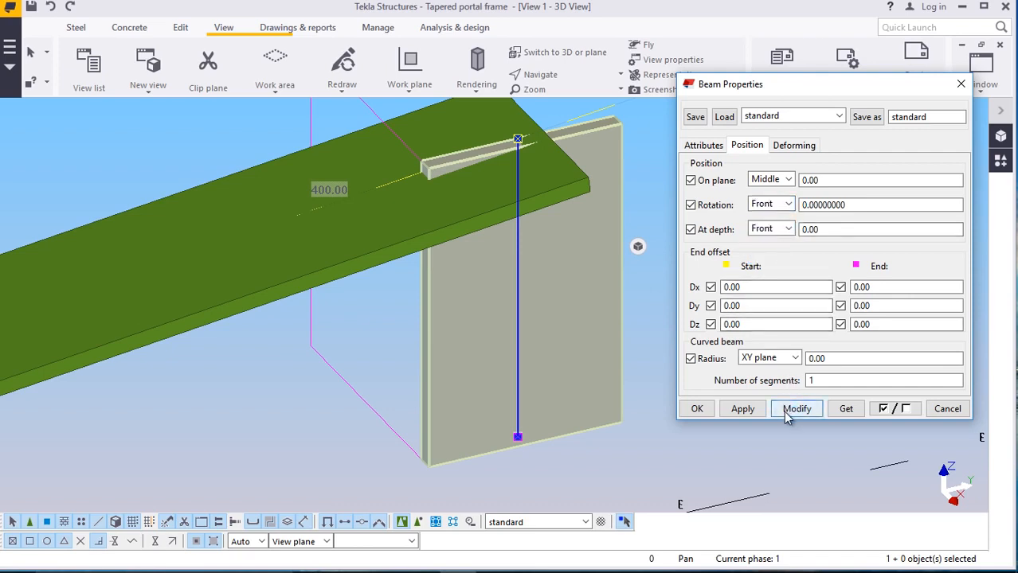
Set the ridge end plate's rotation to Top and close its beam properties
{"action": "left_click", "coordinate": [789, 204]}
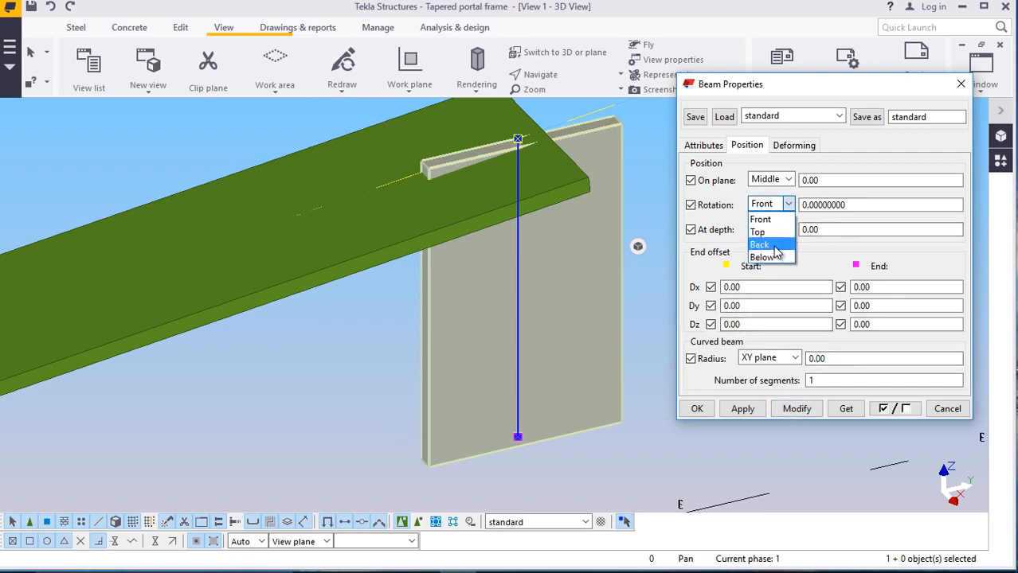
{"action": "left_click", "coordinate": [759, 232]}
{"action": "left_click", "coordinate": [797, 409]}
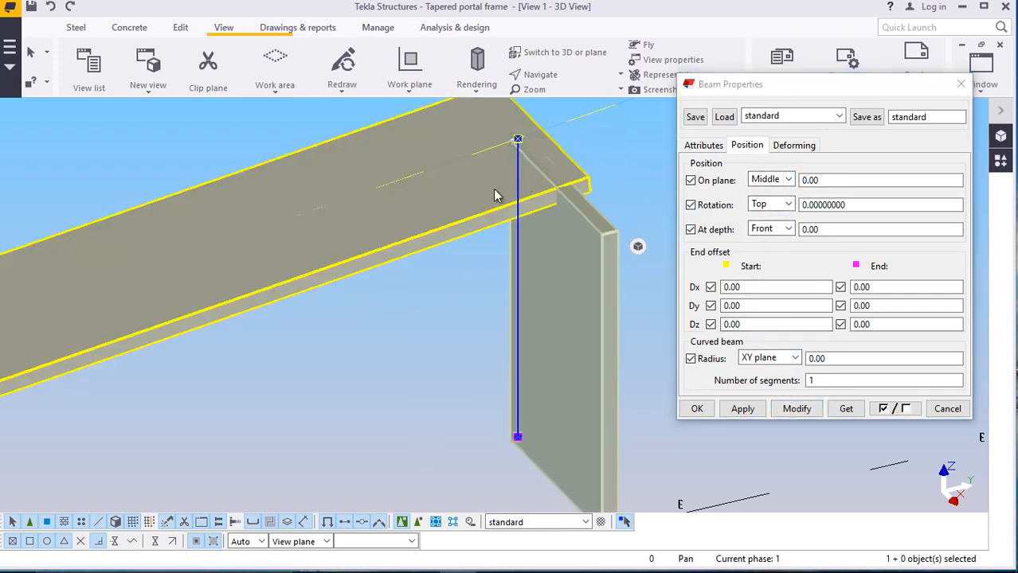
{"action": "middle_click_drag", "start_coordinate": [477, 247], "coordinate": [444, 287]}
{"action": "scroll", "coordinate": [444, 287], "scroll_direction": "down", "scroll_amount": 3}
{"action": "scroll", "coordinate": [502, 235], "scroll_direction": "up", "scroll_amount": 3}
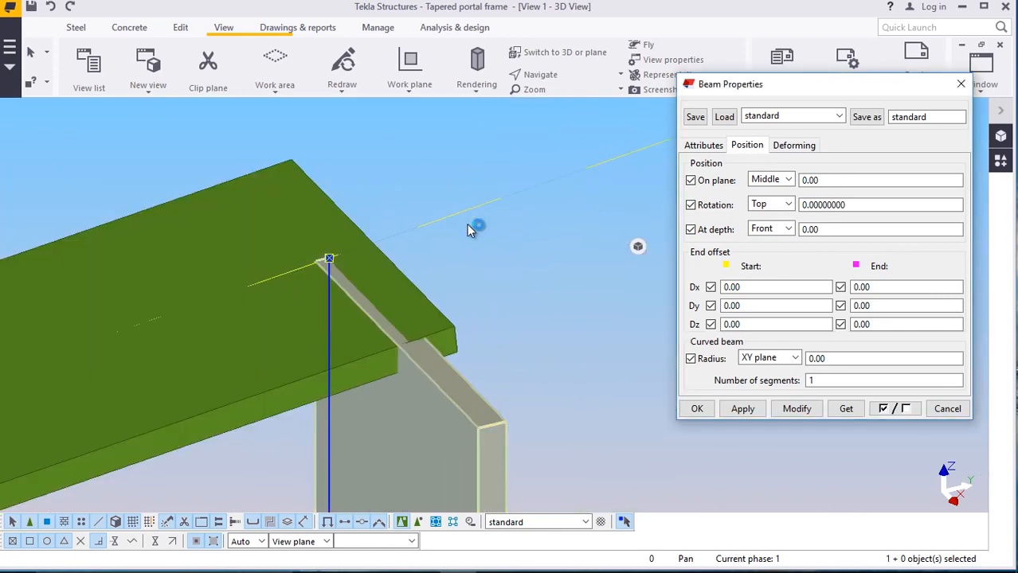
{"action": "left_click", "coordinate": [698, 408]}
Move the ridge end plate from its outer top corner to the rafter top flange's upper edge, centring it across the flange
{"action": "right_click", "coordinate": [496, 171]}
{"action": "left_click", "coordinate": [540, 292]}
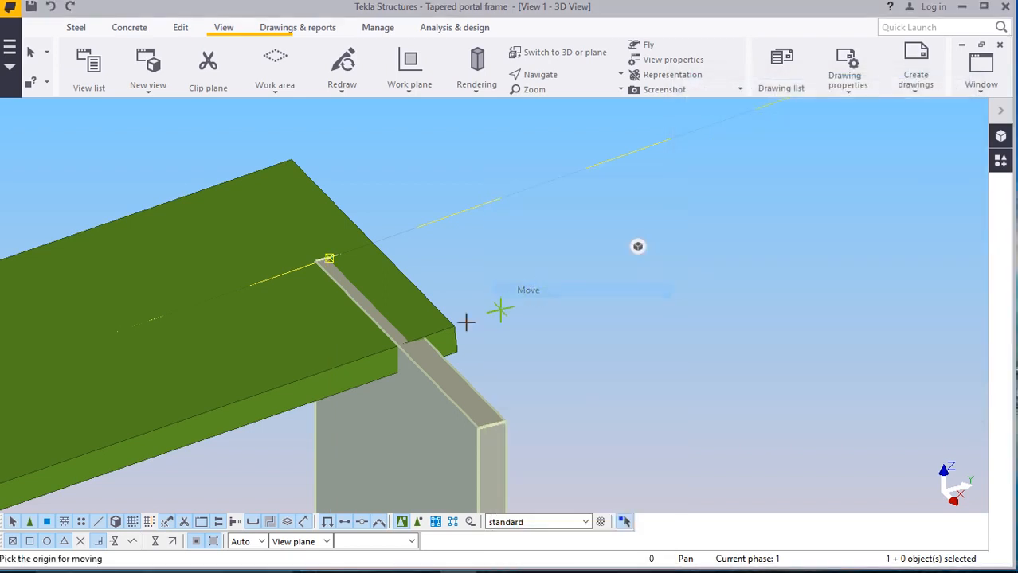
{"action": "scroll", "coordinate": [310, 313], "scroll_direction": "up", "scroll_amount": 3}
{"action": "scroll", "coordinate": [358, 247], "scroll_direction": "down", "scroll_amount": 3}
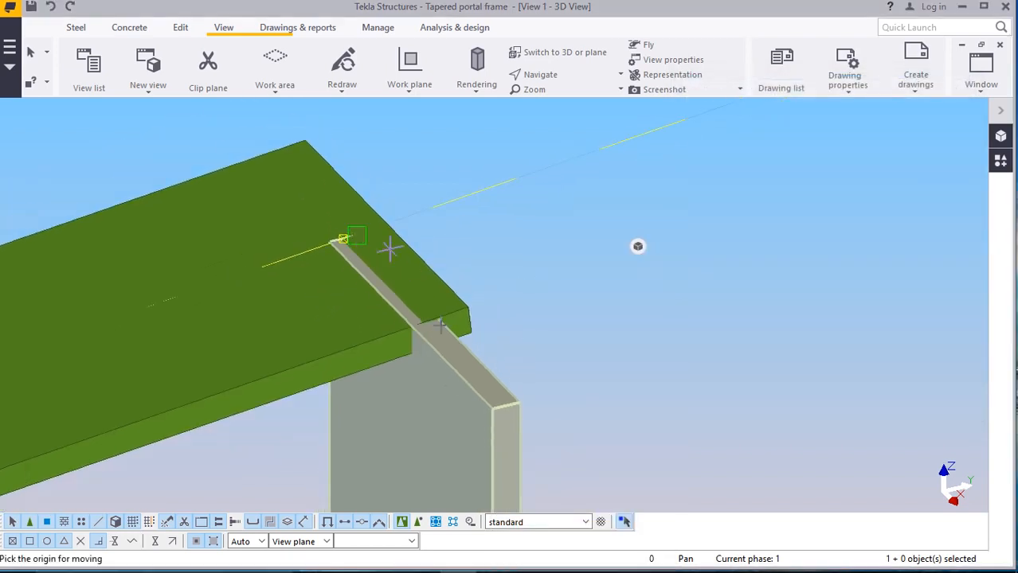
{"action": "scroll", "coordinate": [486, 419], "scroll_direction": "up", "scroll_amount": 2}
{"action": "scroll", "coordinate": [490, 410], "scroll_direction": "up", "scroll_amount": 2}
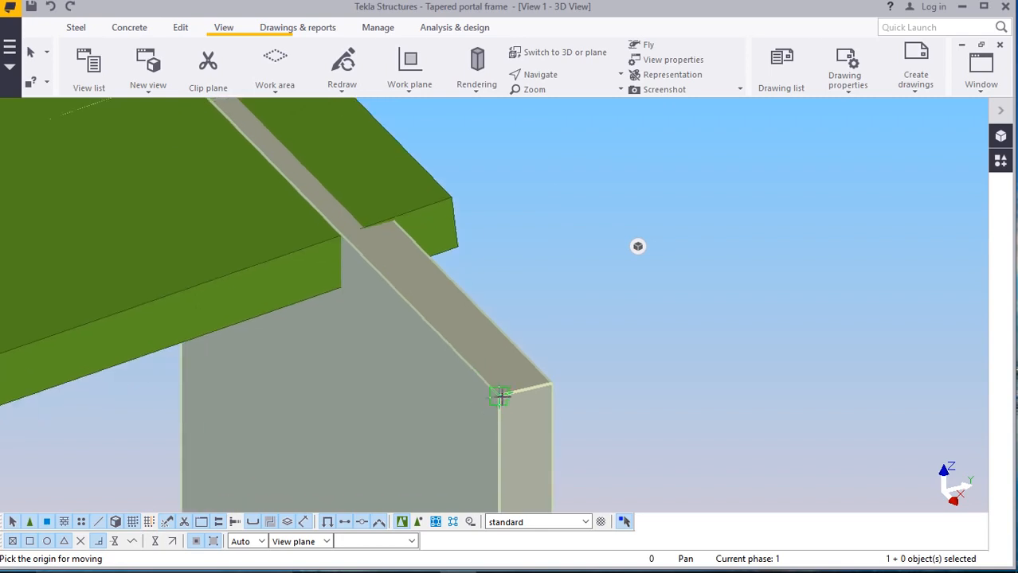
{"action": "left_click", "coordinate": [341, 236]}
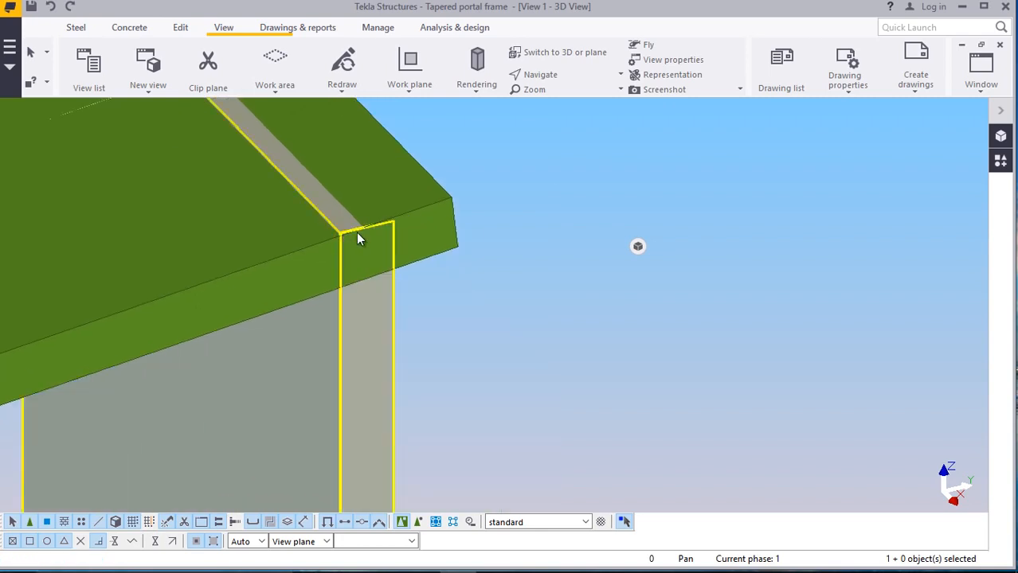
Examine in the Grid G view how the ridge end plate meets the top flange at grid 3 and level +8000
{"action": "scroll", "coordinate": [462, 271], "scroll_direction": "down", "scroll_amount": 6}
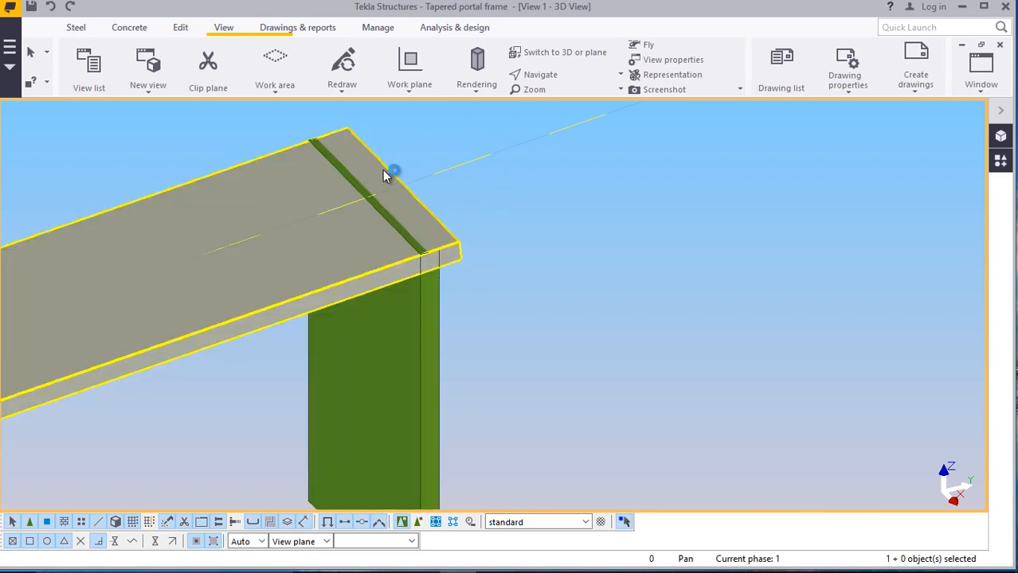
{"action": "left_click", "coordinate": [978, 80]}
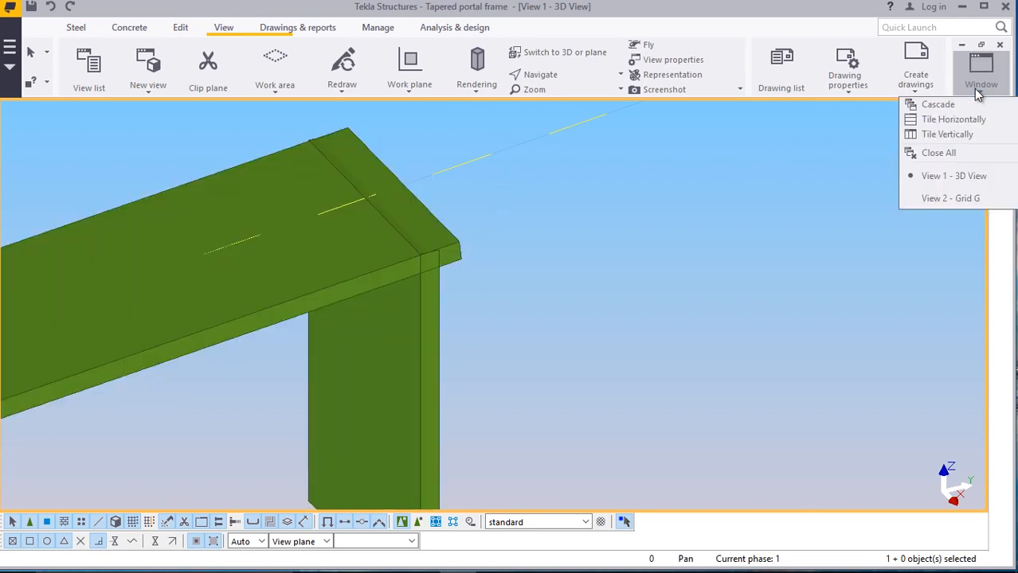
{"action": "left_click", "coordinate": [940, 198]}
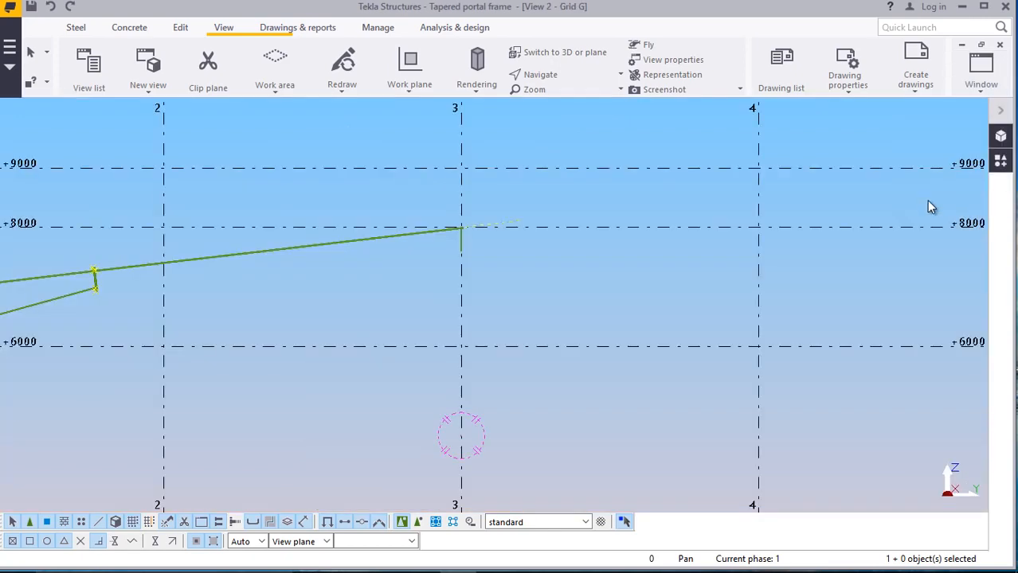
{"action": "scroll", "coordinate": [517, 251], "scroll_direction": "down", "scroll_amount": 2}
{"action": "scroll", "coordinate": [478, 244], "scroll_direction": "up", "scroll_amount": 3}
{"action": "scroll", "coordinate": [498, 252], "scroll_direction": "up", "scroll_amount": 5}
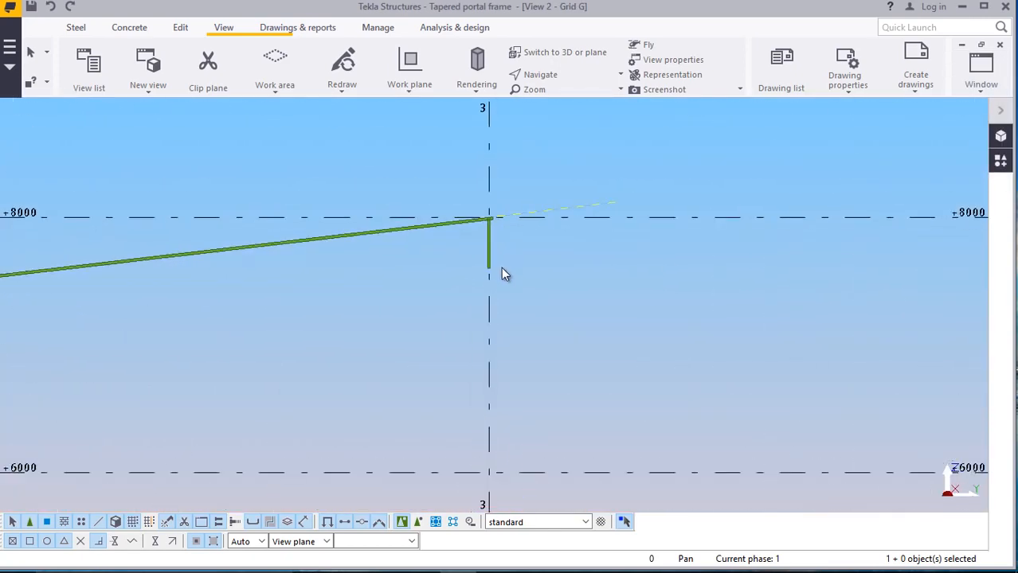
{"action": "scroll", "coordinate": [485, 179], "scroll_direction": "up", "scroll_amount": 4}
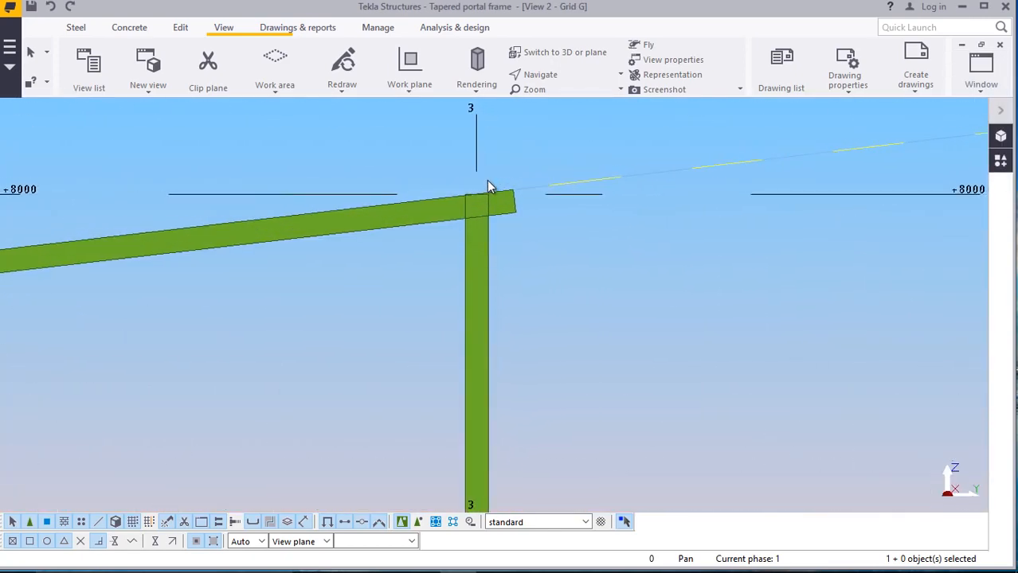
{"action": "scroll", "coordinate": [495, 181], "scroll_direction": "down", "scroll_amount": 5}
{"action": "scroll", "coordinate": [502, 180], "scroll_direction": "down", "scroll_amount": 3}
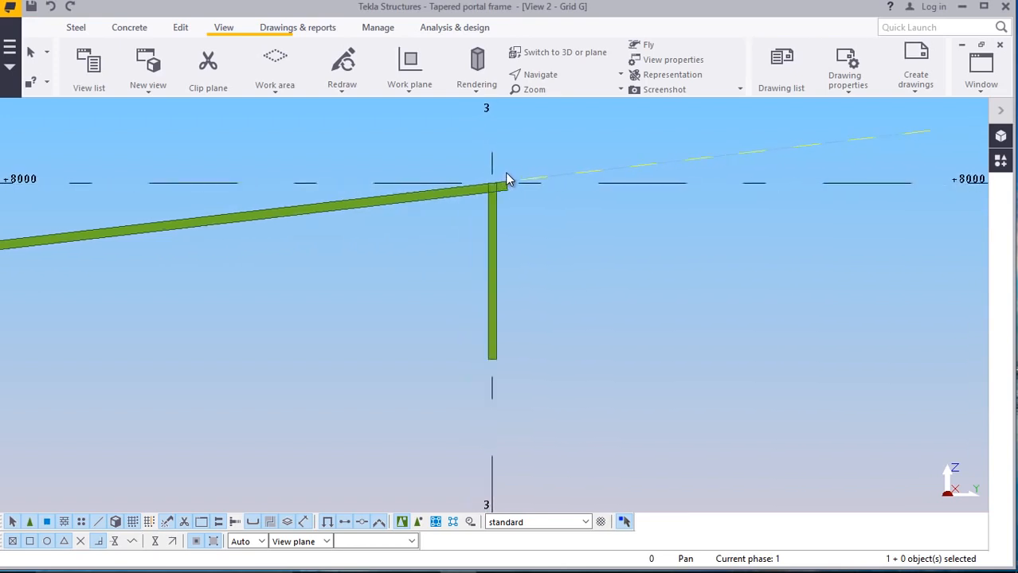
{"action": "scroll", "coordinate": [509, 173], "scroll_direction": "up", "scroll_amount": 3}
{"action": "scroll", "coordinate": [515, 179], "scroll_direction": "down", "scroll_amount": 2}
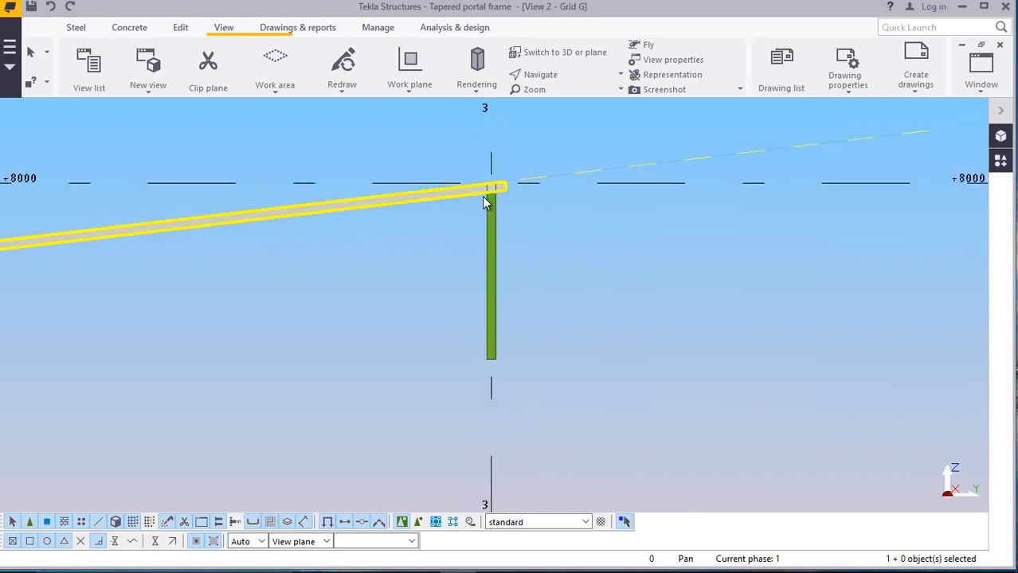
{"action": "scroll", "coordinate": [485, 198], "scroll_direction": "up", "scroll_amount": 5}
{"action": "scroll", "coordinate": [497, 191], "scroll_direction": "down", "scroll_amount": 2}
{"action": "scroll", "coordinate": [518, 190], "scroll_direction": "up", "scroll_amount": 1}
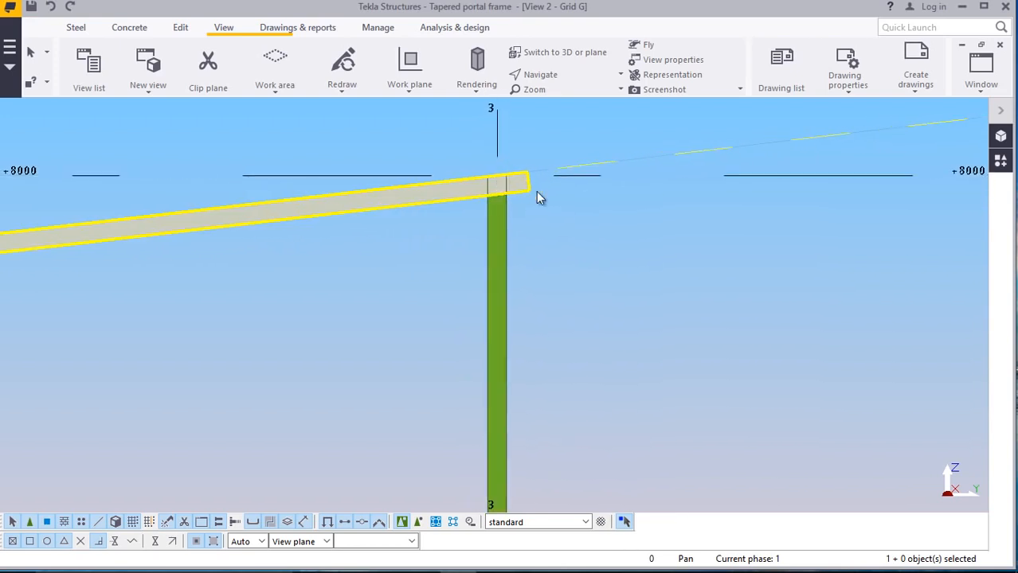
{"action": "scroll", "coordinate": [536, 195], "scroll_direction": "down", "scroll_amount": 4}
{"action": "scroll", "coordinate": [575, 197], "scroll_direction": "down", "scroll_amount": 4}
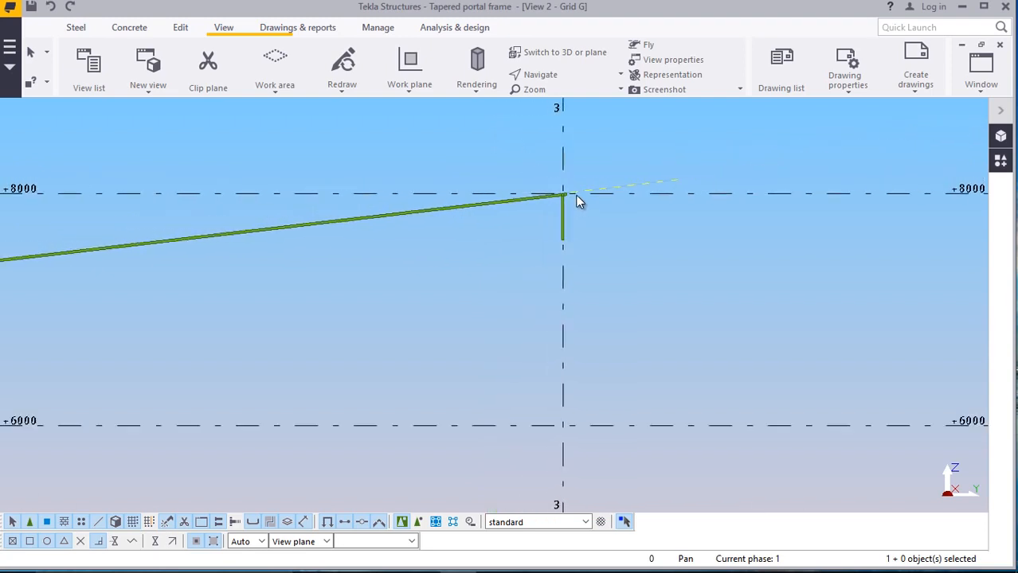
{"action": "scroll", "coordinate": [570, 207], "scroll_direction": "up", "scroll_amount": 5}
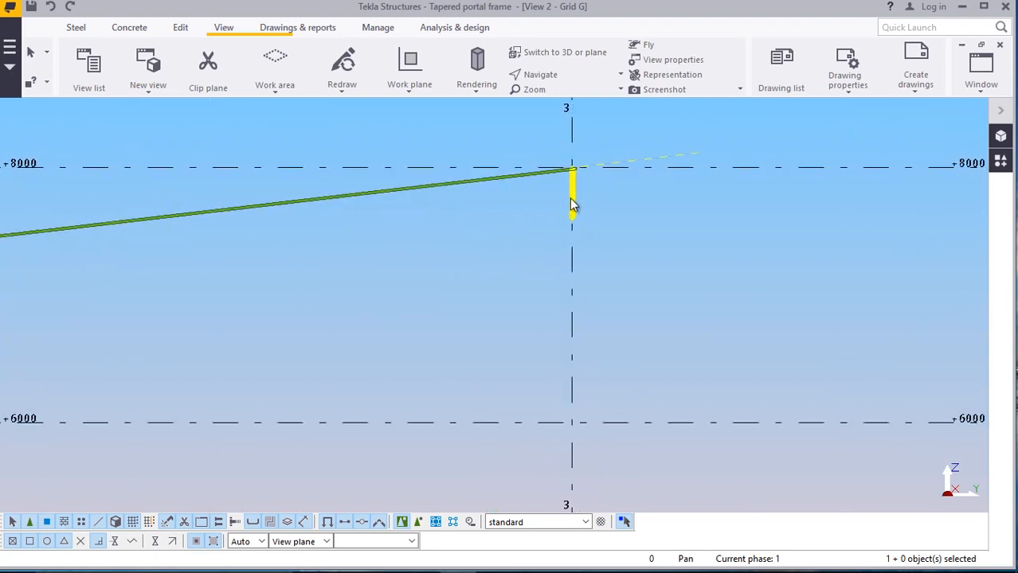
{"action": "scroll", "coordinate": [630, 223], "scroll_direction": "down", "scroll_amount": 1}
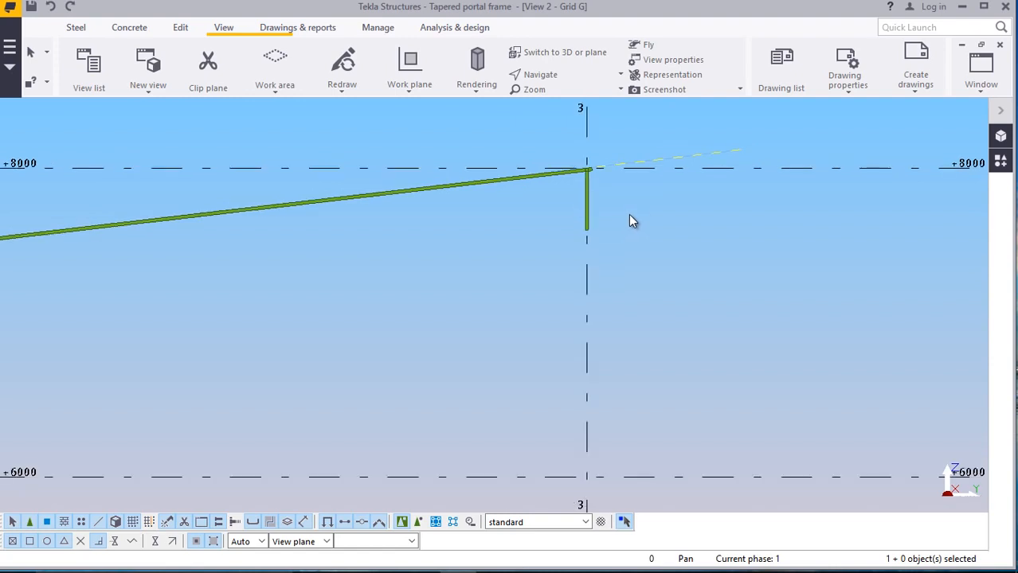
{"action": "scroll", "coordinate": [625, 210], "scroll_direction": "down", "scroll_amount": 2}
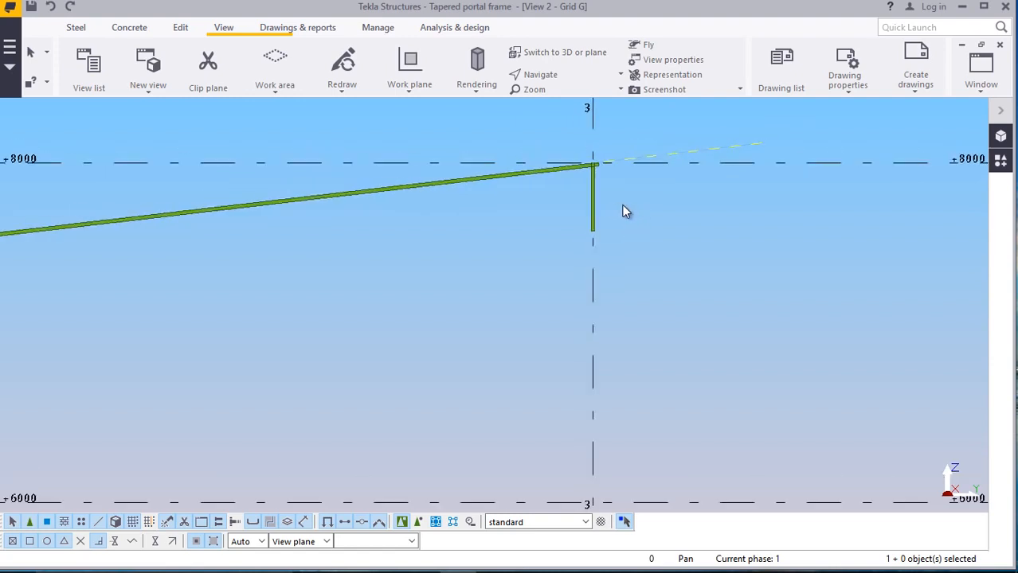
{"action": "scroll", "coordinate": [625, 205], "scroll_direction": "down", "scroll_amount": 1}
{"action": "scroll", "coordinate": [95, 263], "scroll_direction": "up", "scroll_amount": 6}
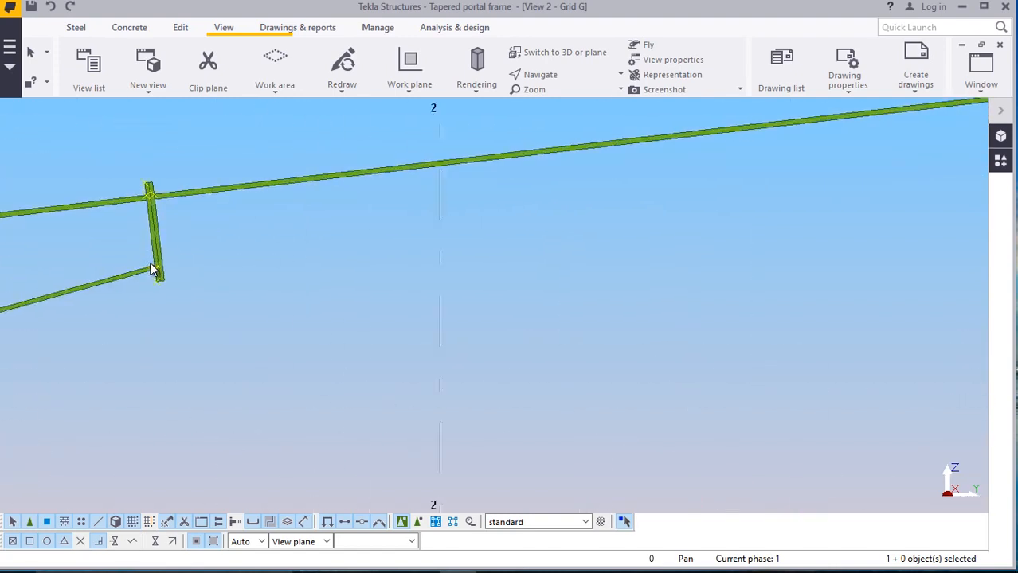
{"action": "scroll", "coordinate": [171, 260], "scroll_direction": "up", "scroll_amount": 1}
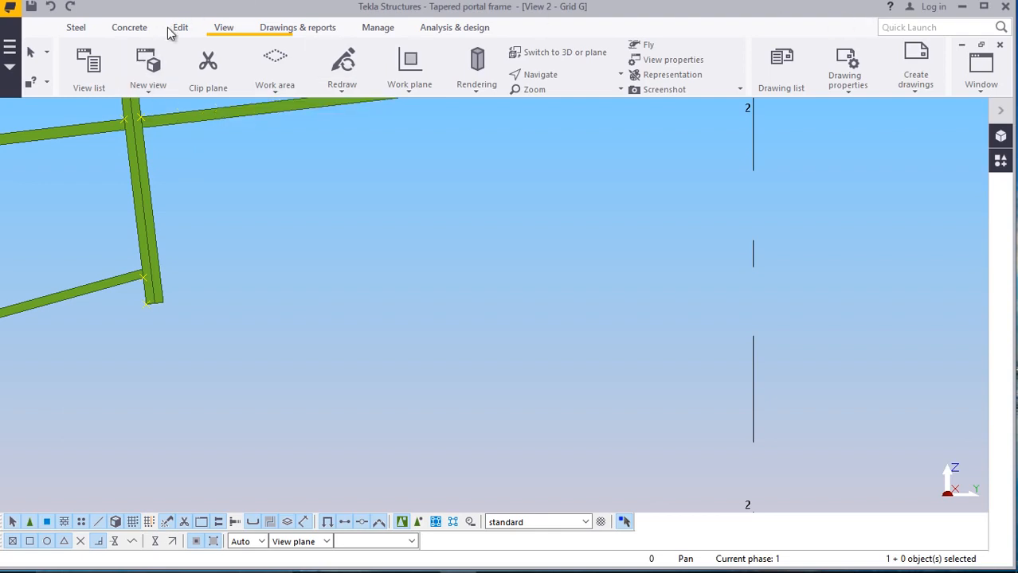
{"action": "left_click", "coordinate": [79, 35]}
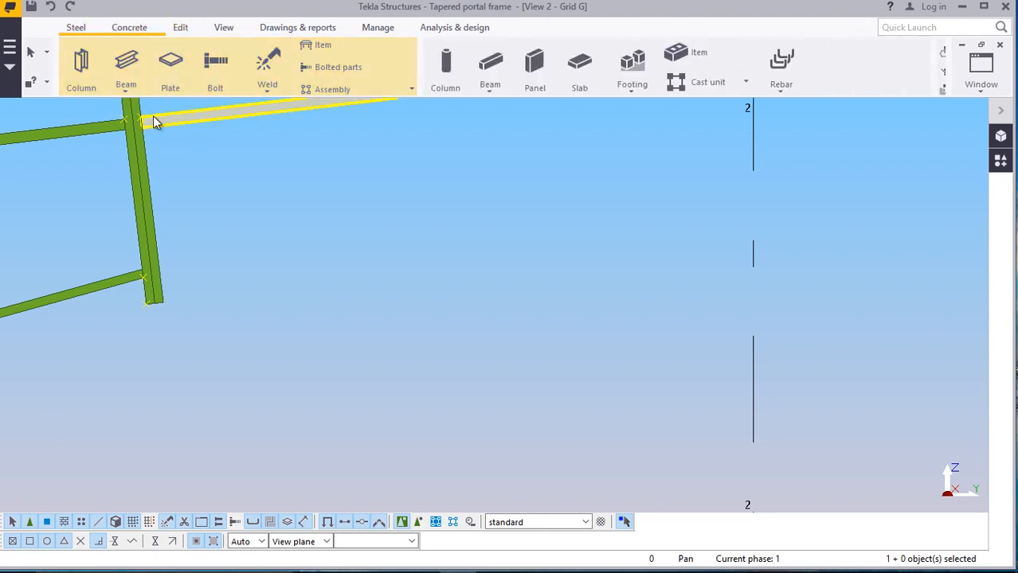
{"action": "left_click", "coordinate": [124, 92]}
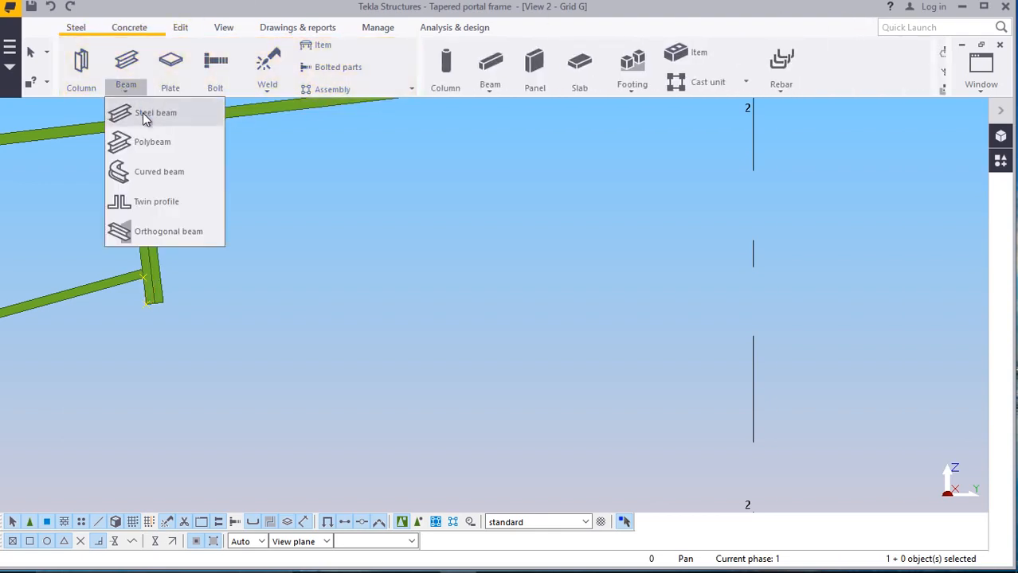
{"action": "left_click", "coordinate": [151, 113]}
{"action": "scroll", "coordinate": [140, 303], "scroll_direction": "up", "scroll_amount": 4}
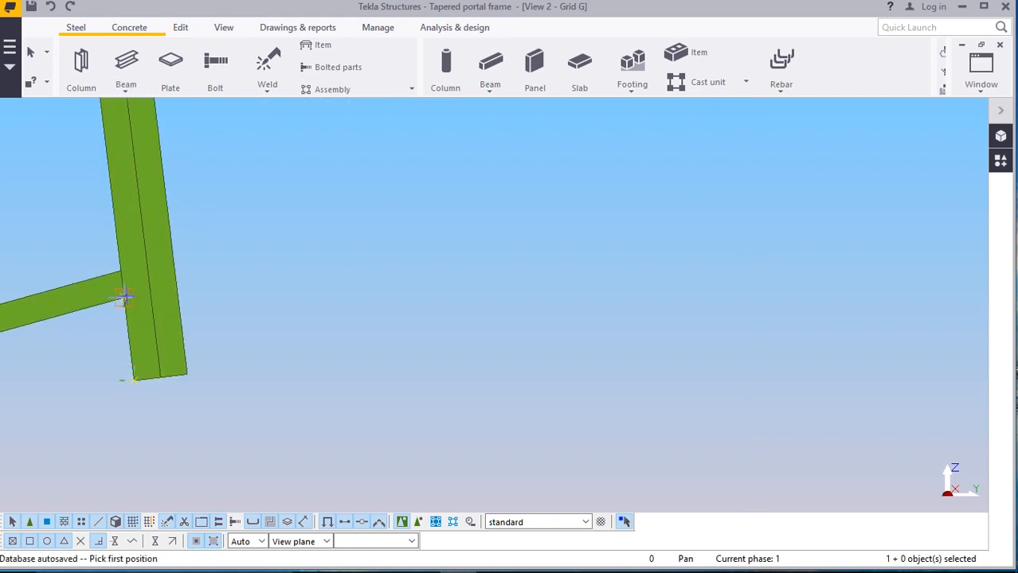
{"action": "scroll", "coordinate": [176, 280], "scroll_direction": "down", "scroll_amount": 7}
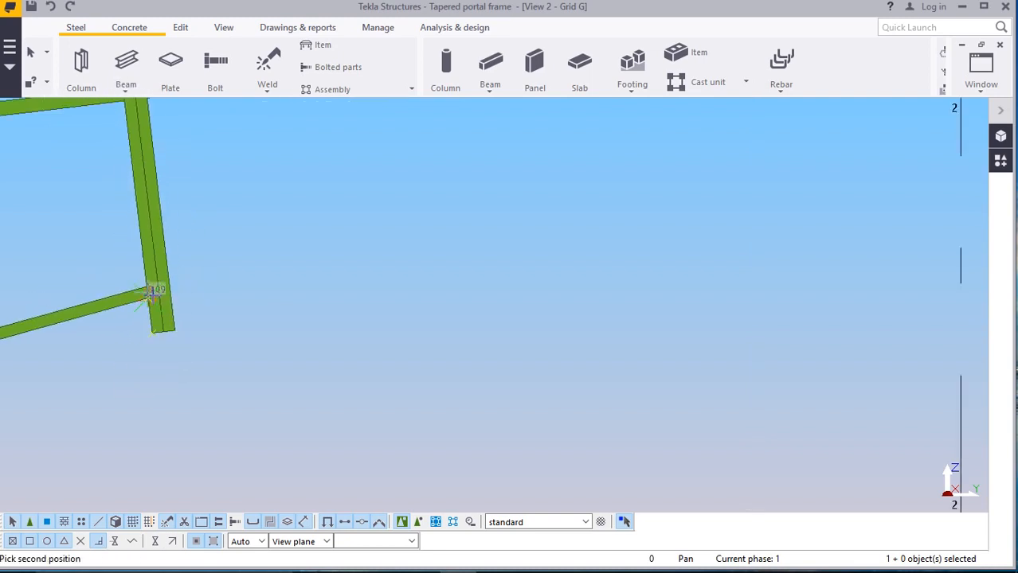
{"action": "scroll", "coordinate": [717, 268], "scroll_direction": "down", "scroll_amount": 2}
{"action": "scroll", "coordinate": [718, 223], "scroll_direction": "up", "scroll_amount": 4}
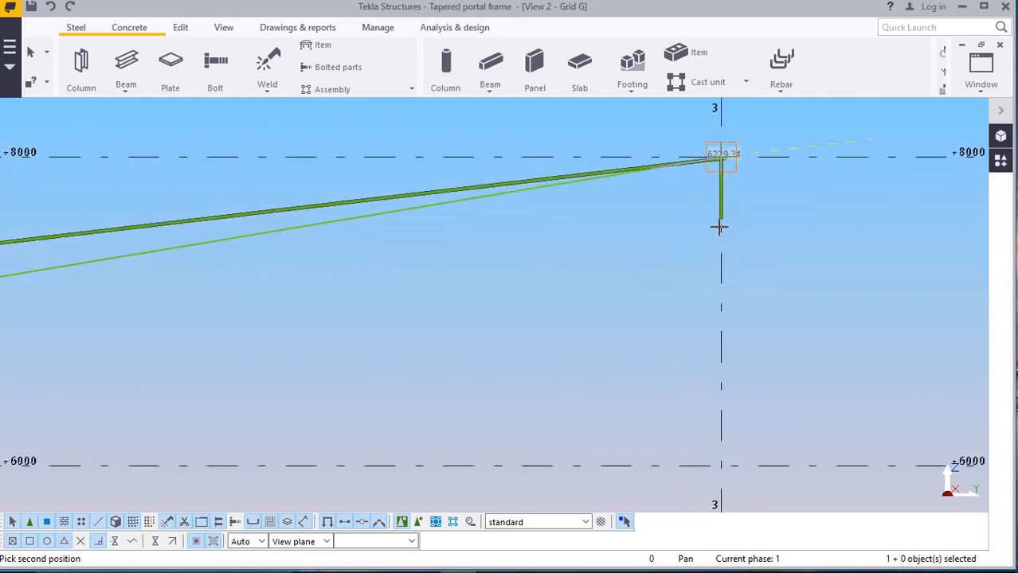
{"action": "scroll", "coordinate": [721, 215], "scroll_direction": "down", "scroll_amount": 4}
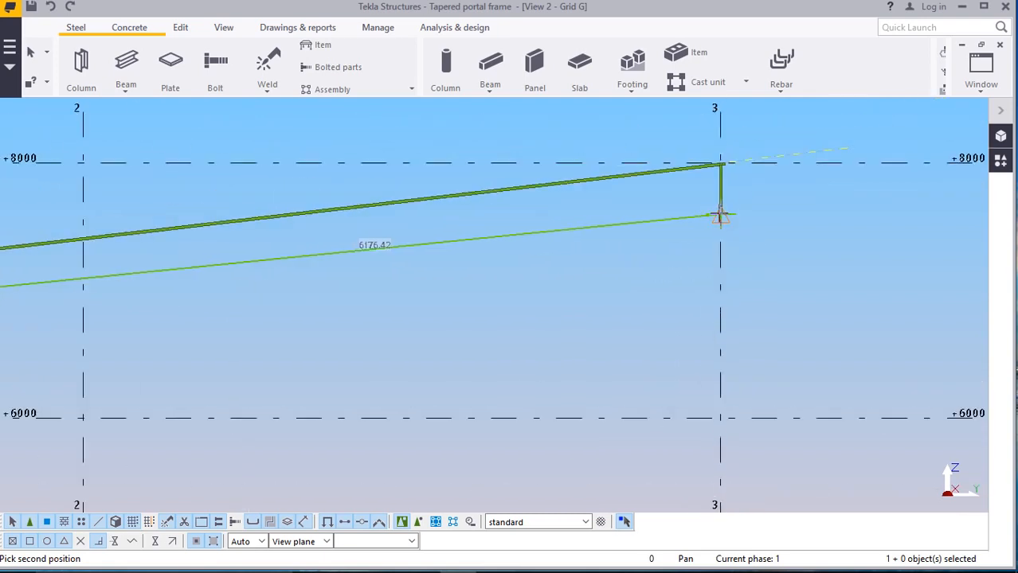
{"action": "scroll", "coordinate": [720, 213], "scroll_direction": "up", "scroll_amount": 3}
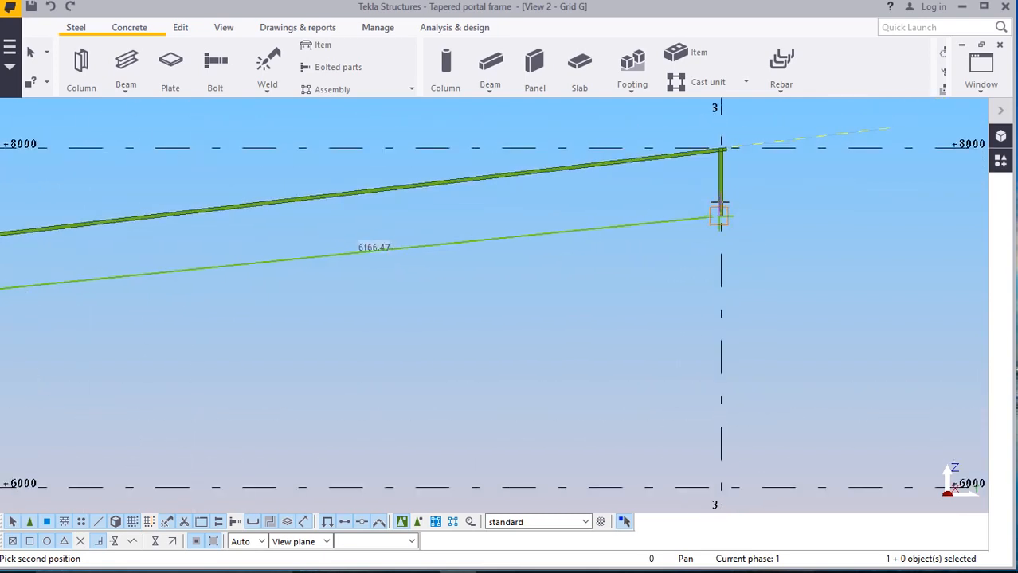
{"action": "key", "text": "Escape"}
{"action": "scroll", "coordinate": [778, 204], "scroll_direction": "down", "scroll_amount": 3}
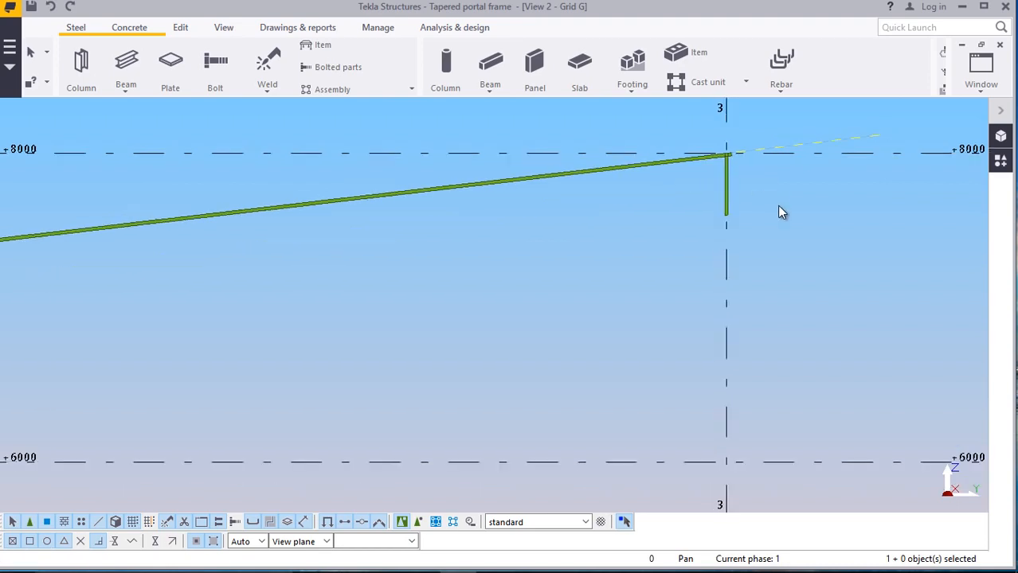
Copy the rafter's top flange between splice and ridge down to the haunch bottom flange's upper corner at the splice plate
{"action": "scroll", "coordinate": [165, 243], "scroll_direction": "up", "scroll_amount": 1}
{"action": "scroll", "coordinate": [163, 245], "scroll_direction": "up", "scroll_amount": 5}
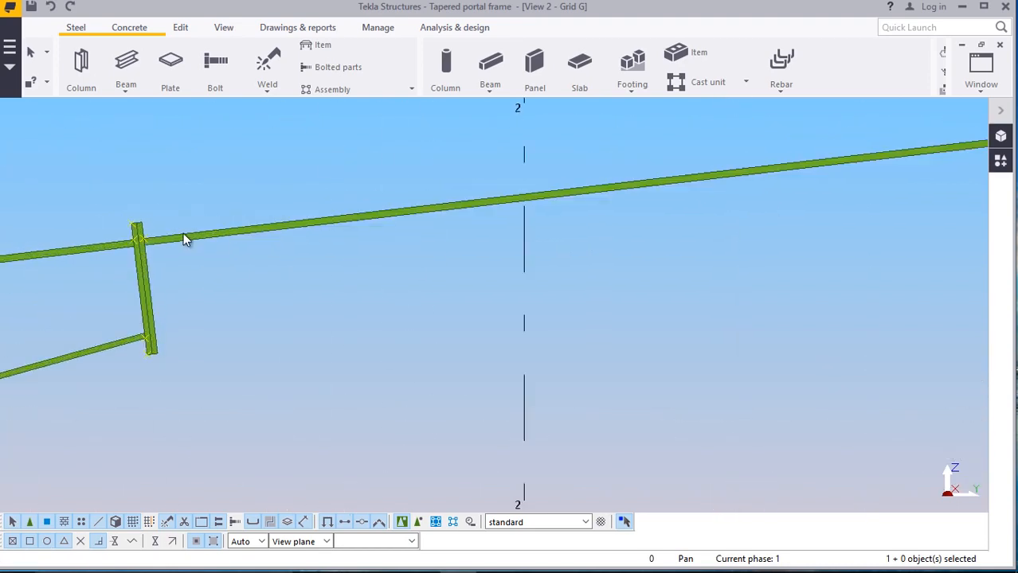
{"action": "right_click", "coordinate": [179, 173]}
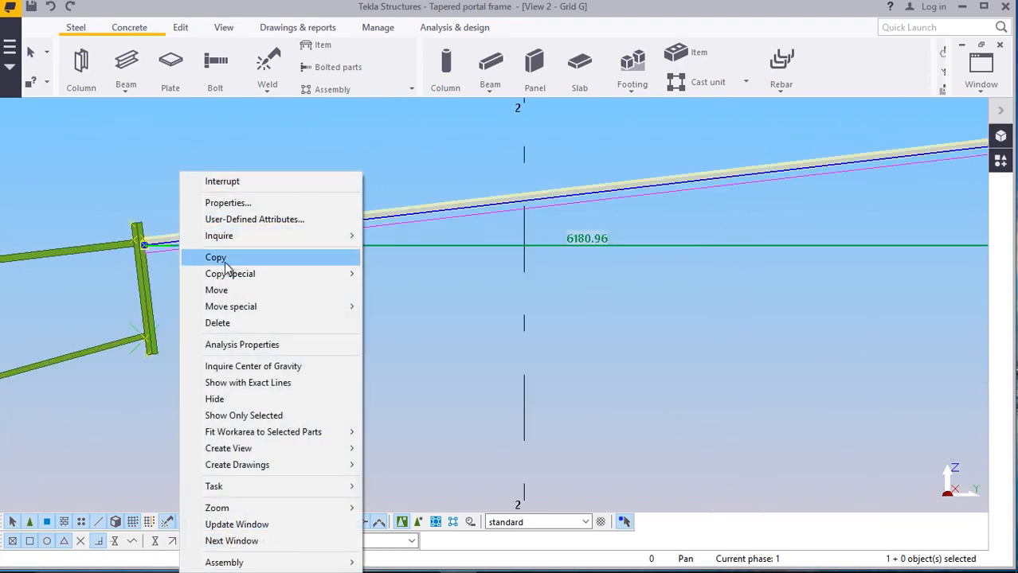
{"action": "left_click", "coordinate": [225, 258]}
{"action": "scroll", "coordinate": [146, 259], "scroll_direction": "up", "scroll_amount": 1}
{"action": "scroll", "coordinate": [148, 260], "scroll_direction": "up", "scroll_amount": 2}
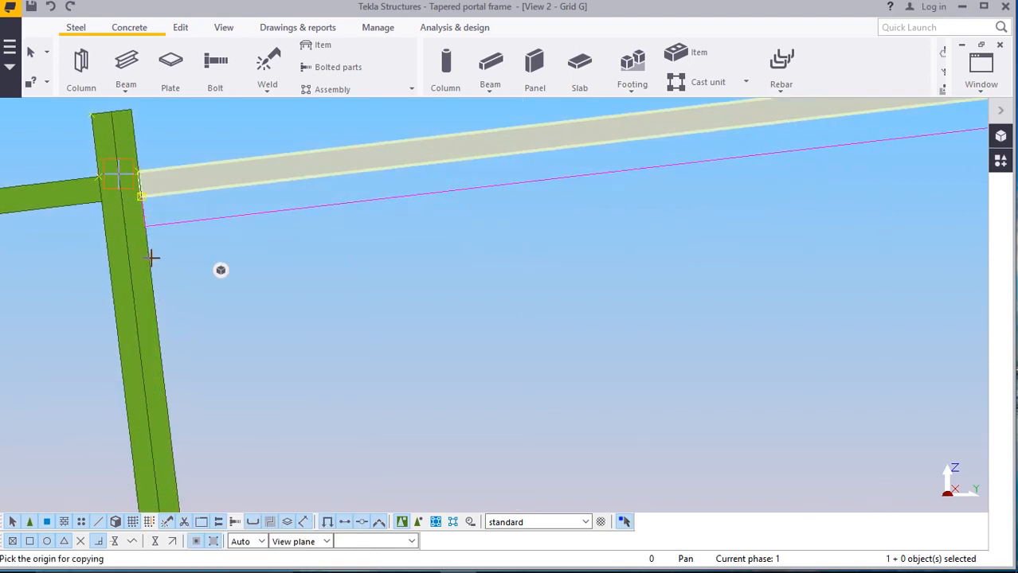
{"action": "scroll", "coordinate": [98, 184], "scroll_direction": "up", "scroll_amount": 2}
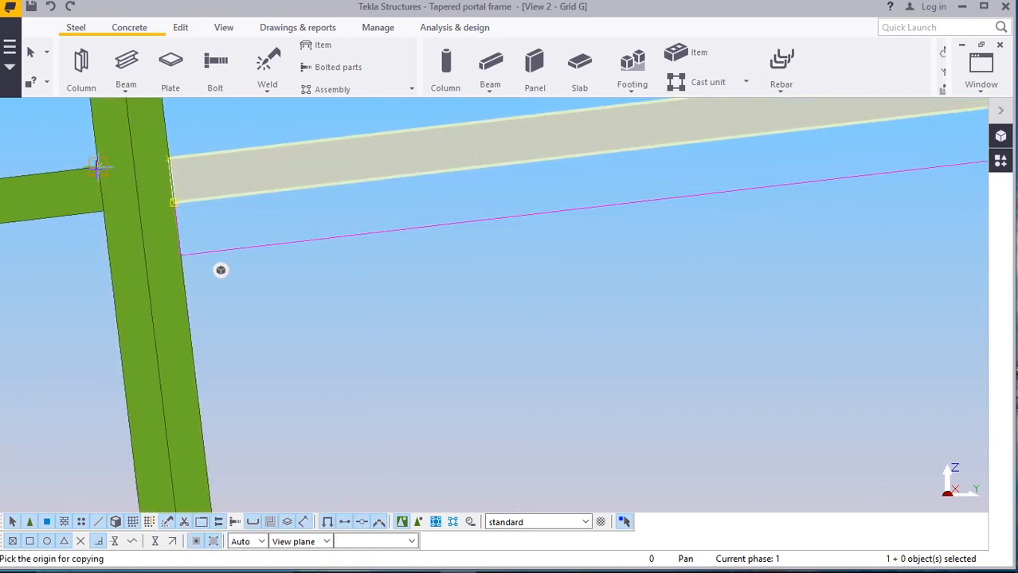
{"action": "scroll", "coordinate": [170, 269], "scroll_direction": "down", "scroll_amount": 3}
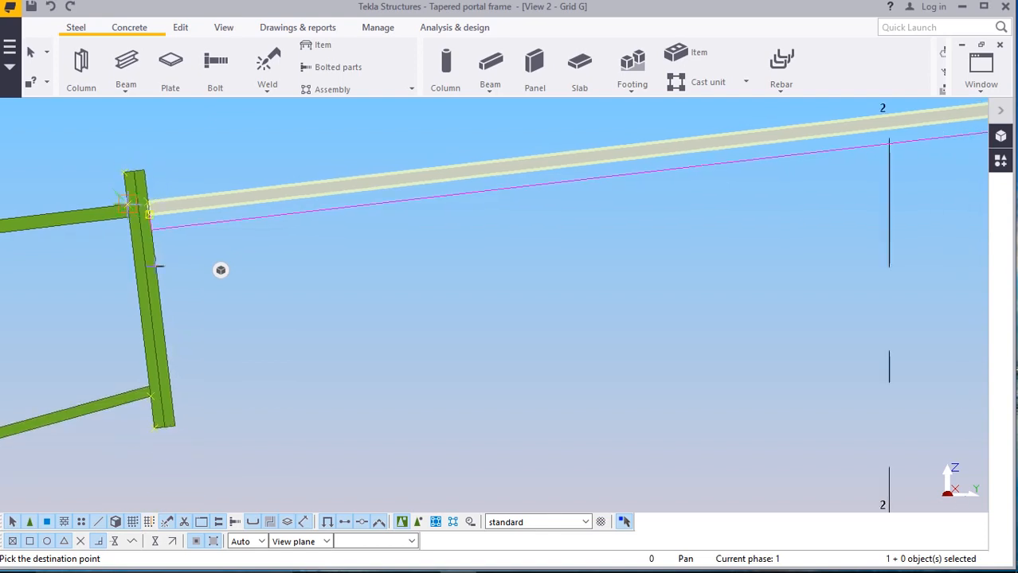
{"action": "scroll", "coordinate": [147, 474], "scroll_direction": "up", "scroll_amount": 3}
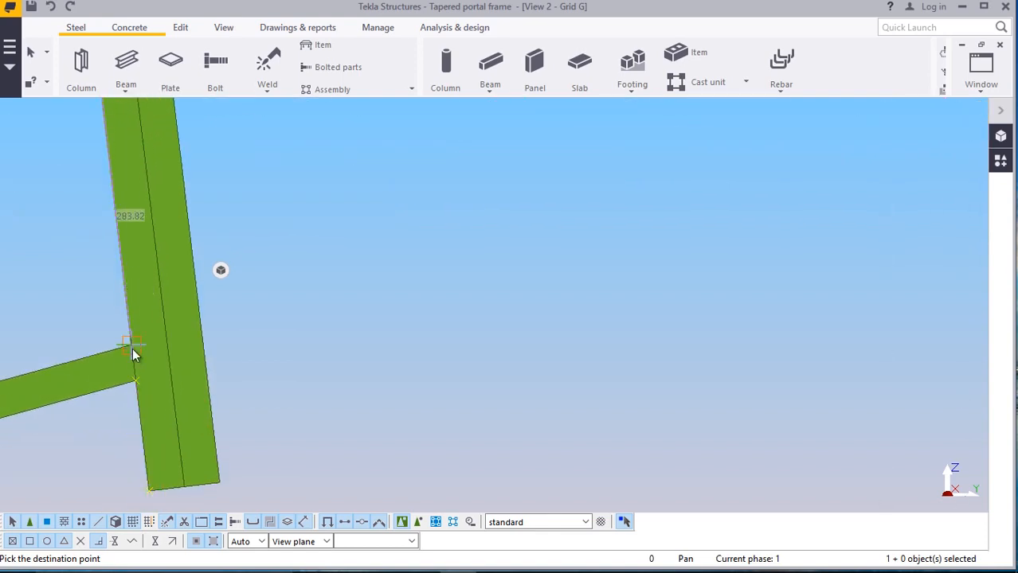
{"action": "scroll", "coordinate": [164, 341], "scroll_direction": "down", "scroll_amount": 2}
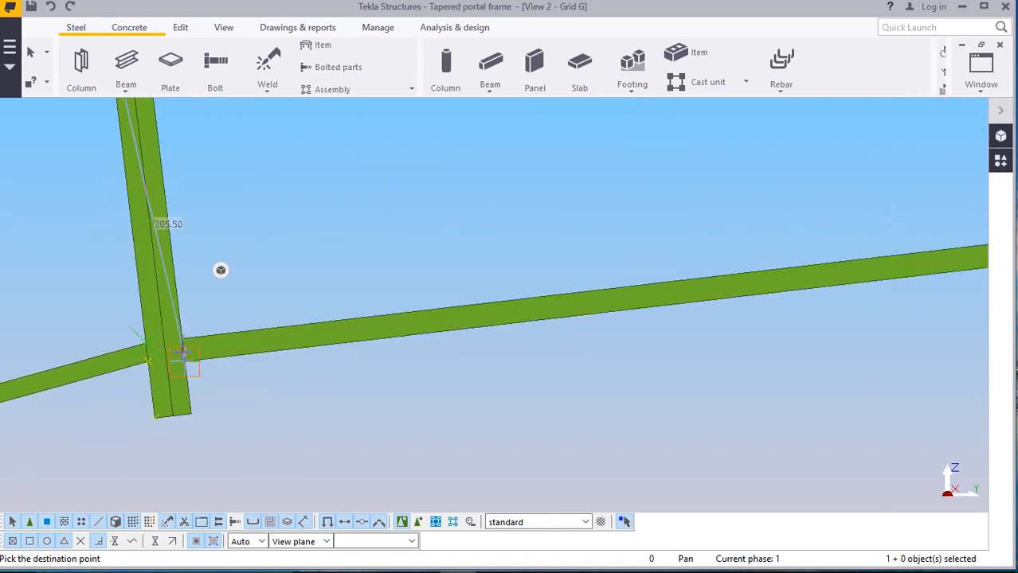
{"action": "scroll", "coordinate": [183, 355], "scroll_direction": "up", "scroll_amount": 3}
{"action": "right_click", "coordinate": [346, 208]}
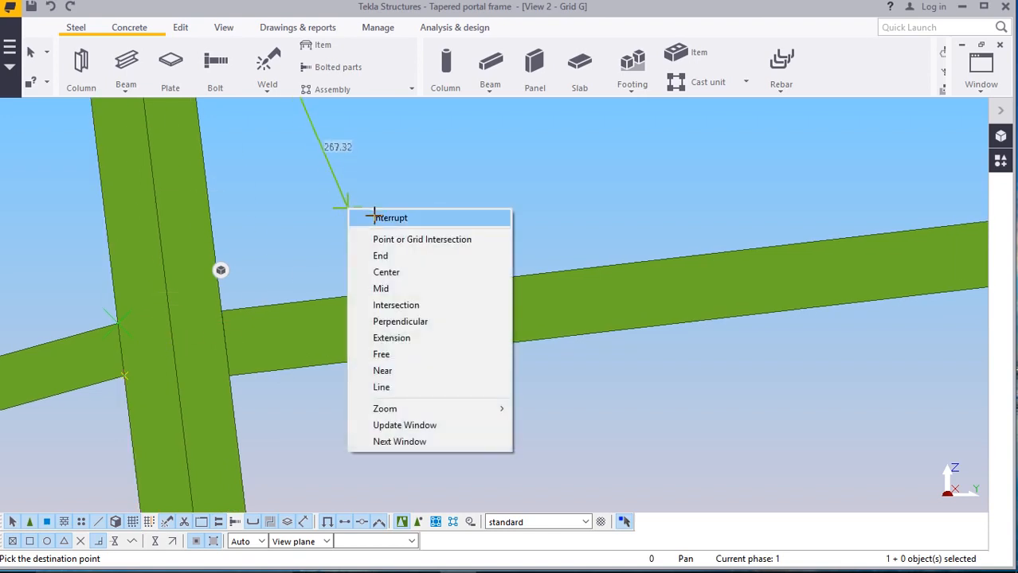
{"action": "left_click", "coordinate": [338, 218]}
{"action": "scroll", "coordinate": [261, 326], "scroll_direction": "down", "scroll_amount": 3}
Examine in the Grid G view how the copied bottom flange meets the splice plates and the ridge end plate
{"action": "scroll", "coordinate": [230, 377], "scroll_direction": "down", "scroll_amount": 2}
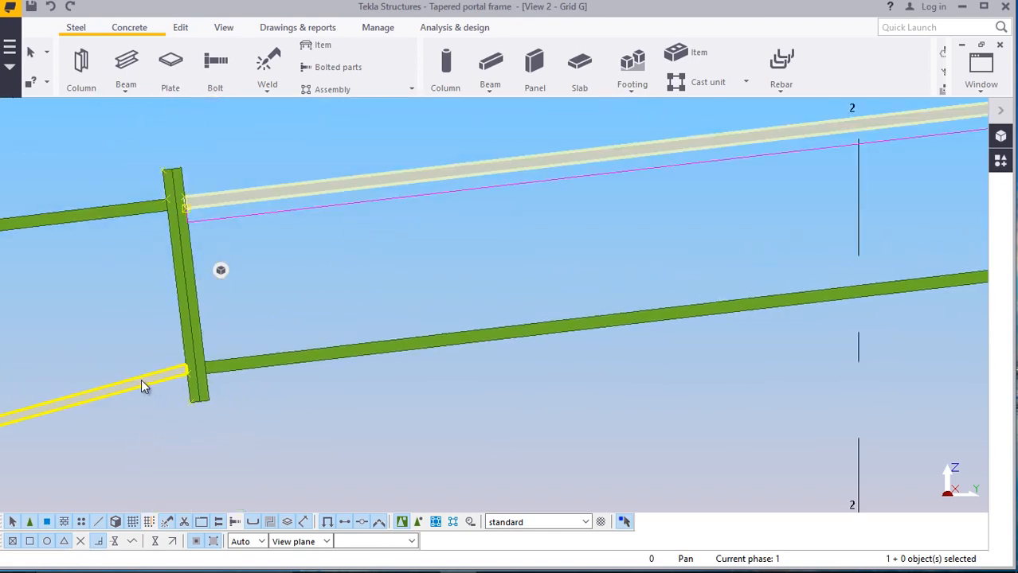
{"action": "scroll", "coordinate": [216, 164], "scroll_direction": "up", "scroll_amount": 4}
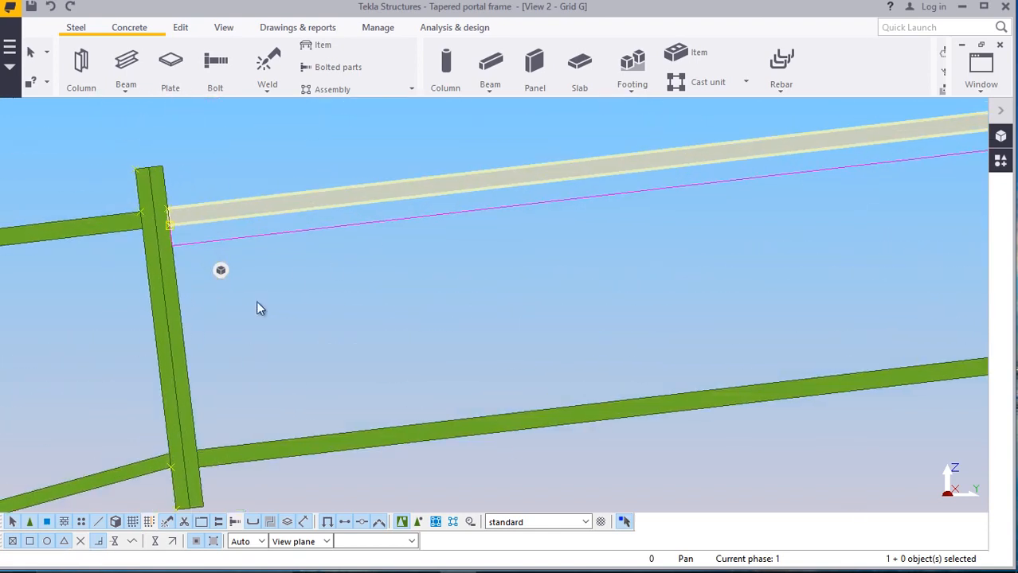
{"action": "scroll", "coordinate": [199, 314], "scroll_direction": "down", "scroll_amount": 10}
{"action": "scroll", "coordinate": [205, 297], "scroll_direction": "down", "scroll_amount": 7}
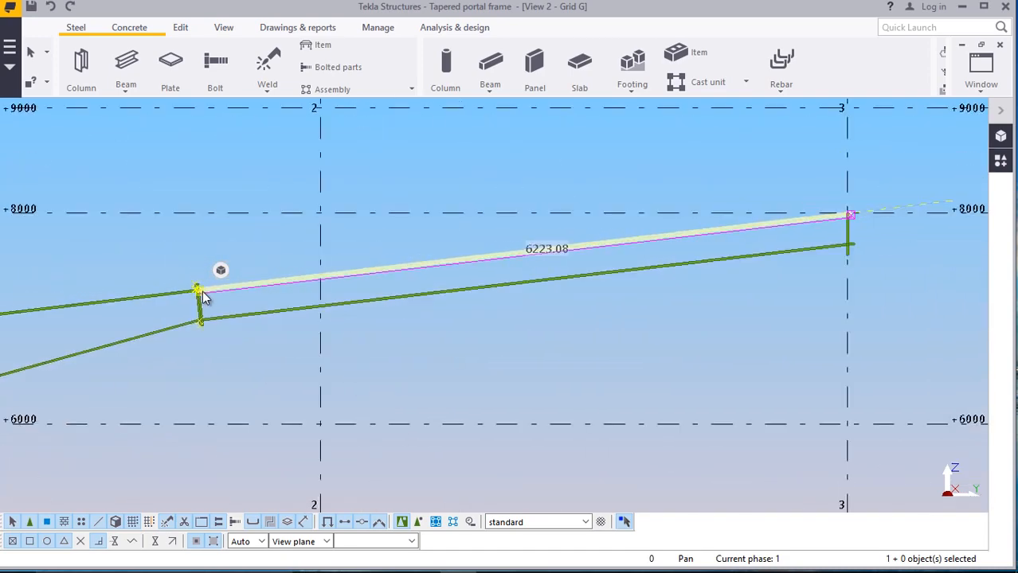
{"action": "scroll", "coordinate": [567, 258], "scroll_direction": "up", "scroll_amount": 3}
{"action": "scroll", "coordinate": [664, 245], "scroll_direction": "up", "scroll_amount": 1}
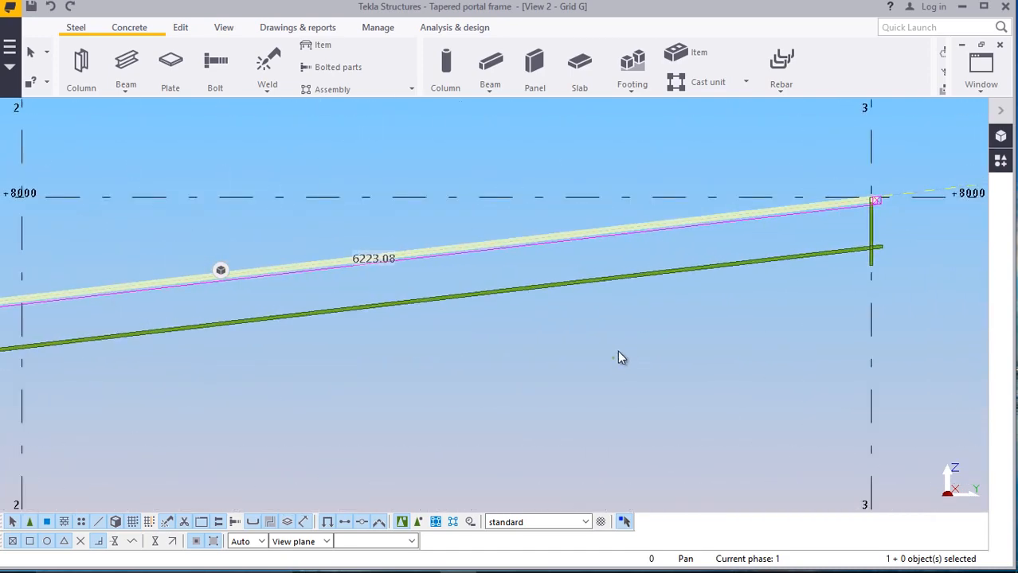
{"action": "scroll", "coordinate": [642, 311], "scroll_direction": "down", "scroll_amount": 2}
{"action": "scroll", "coordinate": [199, 338], "scroll_direction": "up", "scroll_amount": 4}
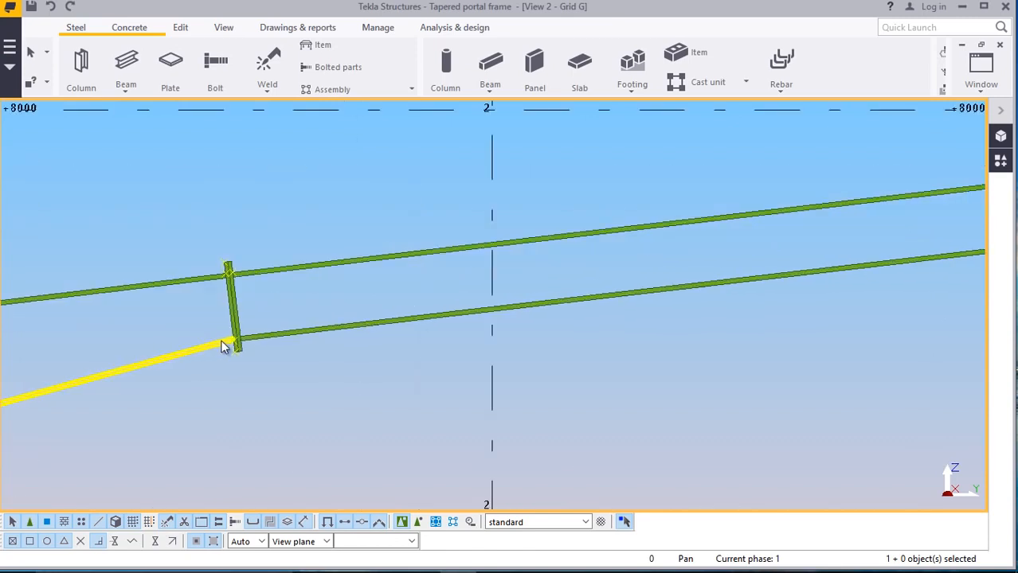
{"action": "scroll", "coordinate": [223, 344], "scroll_direction": "up", "scroll_amount": 5}
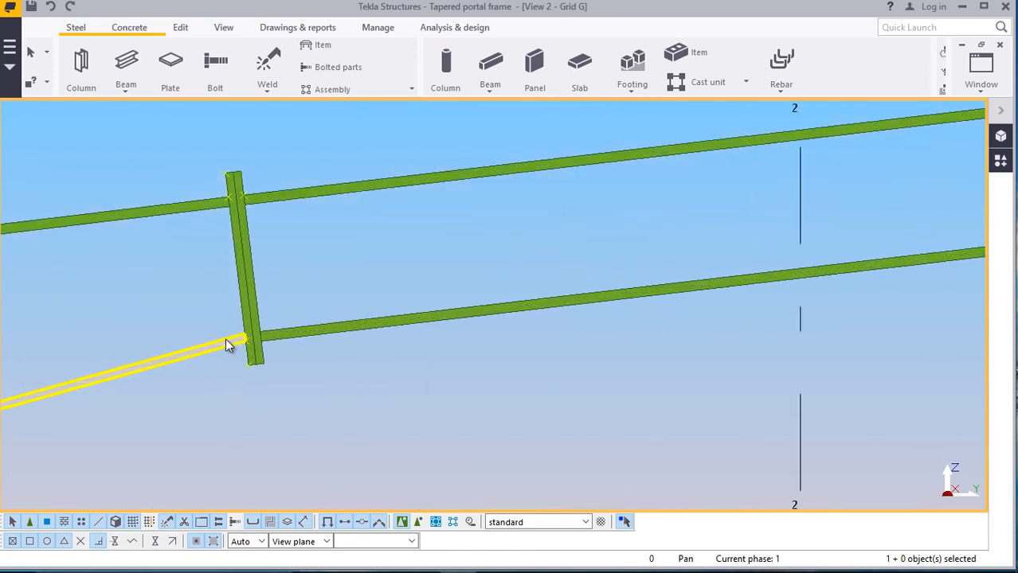
Examine in the 3D view, orbiting about the splice, how the bottom flanges on both sides of the plates line up
{"action": "left_click", "coordinate": [980, 76]}
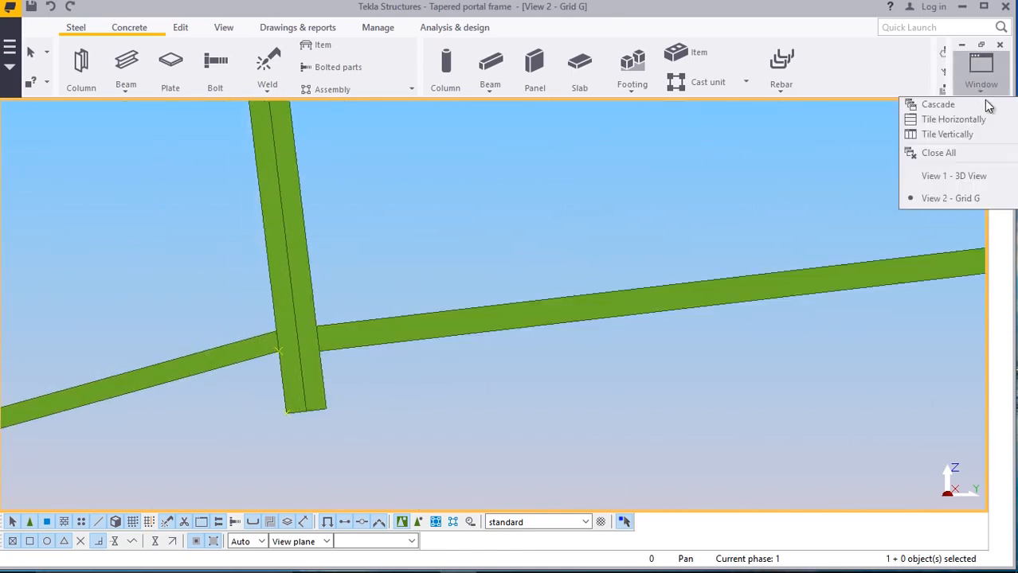
{"action": "left_click", "coordinate": [964, 172]}
{"action": "scroll", "coordinate": [470, 231], "scroll_direction": "down", "scroll_amount": 7}
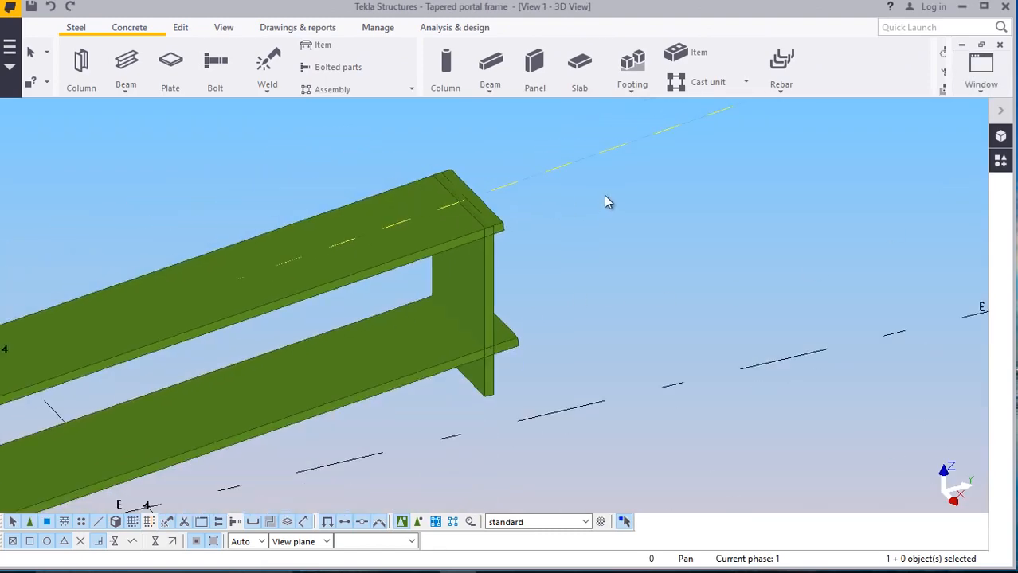
{"action": "scroll", "coordinate": [685, 169], "scroll_direction": "down", "scroll_amount": 5}
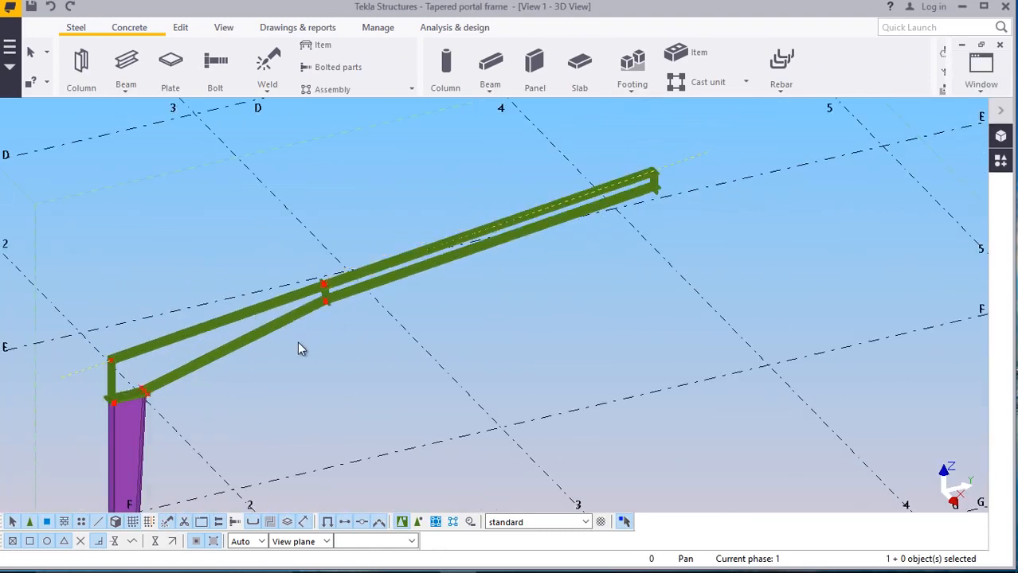
{"action": "scroll", "coordinate": [351, 291], "scroll_direction": "up", "scroll_amount": 8}
{"action": "scroll", "coordinate": [350, 293], "scroll_direction": "up", "scroll_amount": 10}
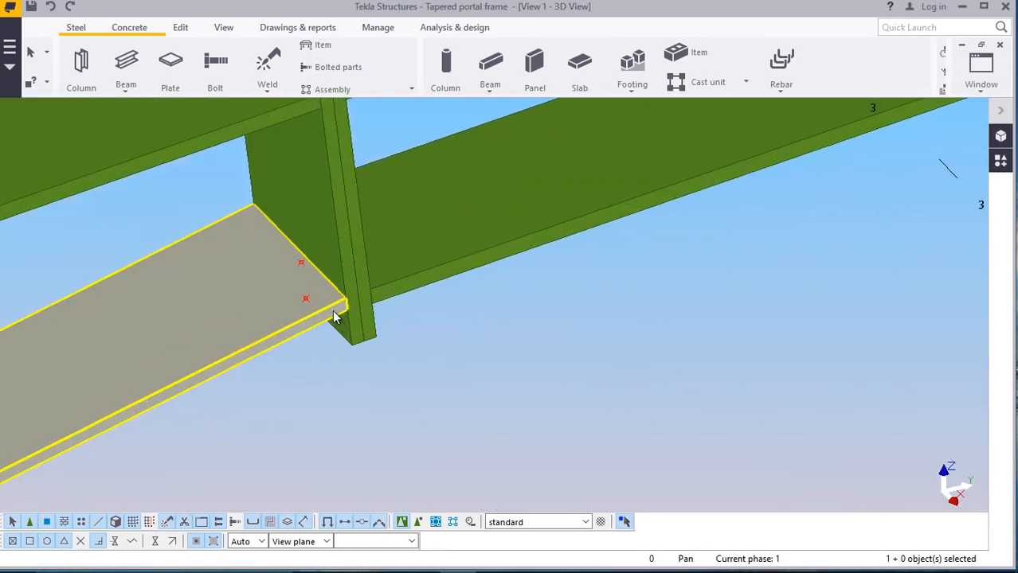
{"action": "scroll", "coordinate": [374, 290], "scroll_direction": "up", "scroll_amount": 1}
{"action": "left_click", "coordinate": [455, 207]}
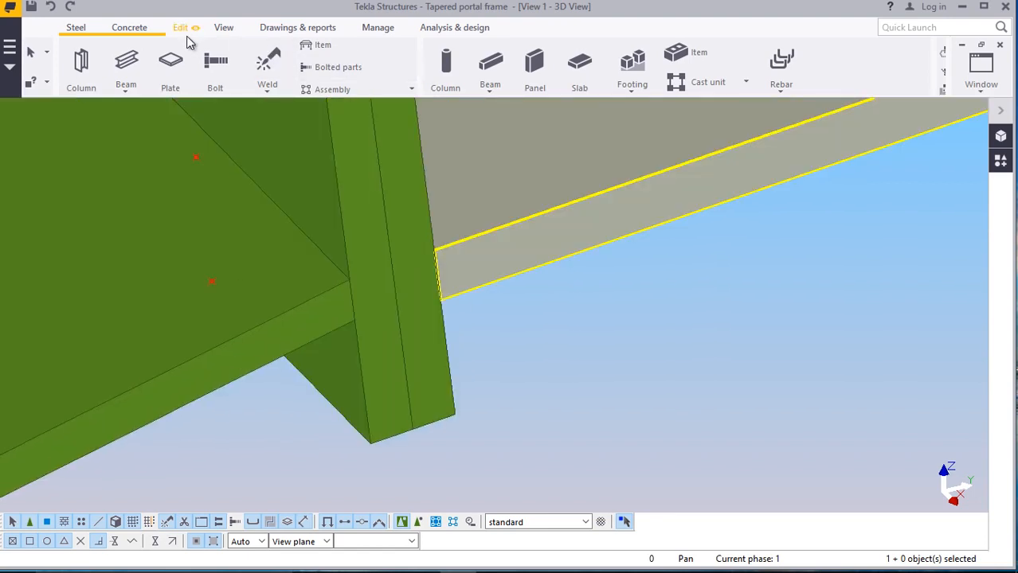
{"action": "left_click", "coordinate": [223, 28]}
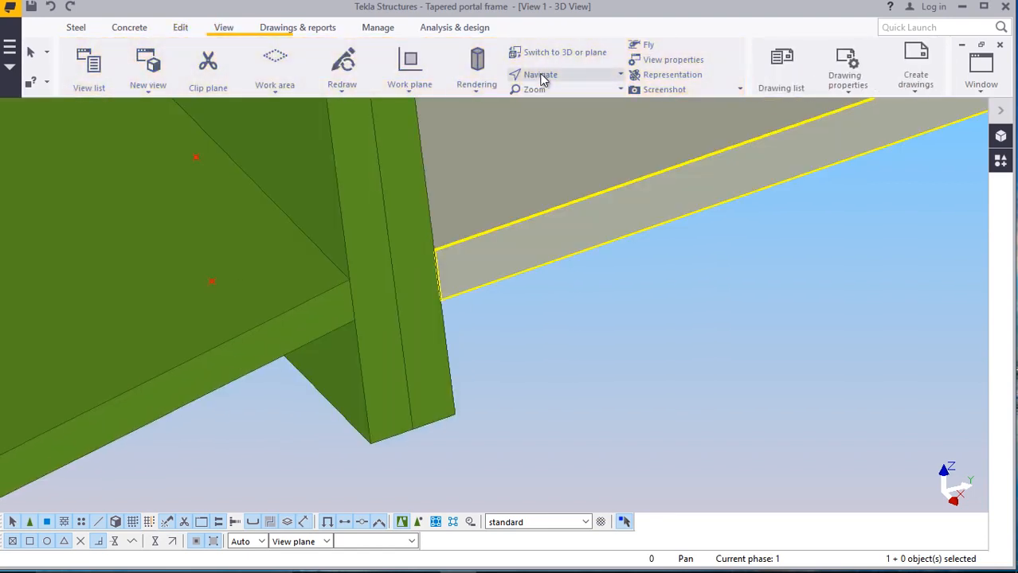
{"action": "left_click", "coordinate": [541, 75]}
{"action": "left_click", "coordinate": [561, 99]}
{"action": "left_click_drag", "start_coordinate": [399, 266], "coordinate": [421, 211]}
{"action": "right_click", "coordinate": [618, 341]}
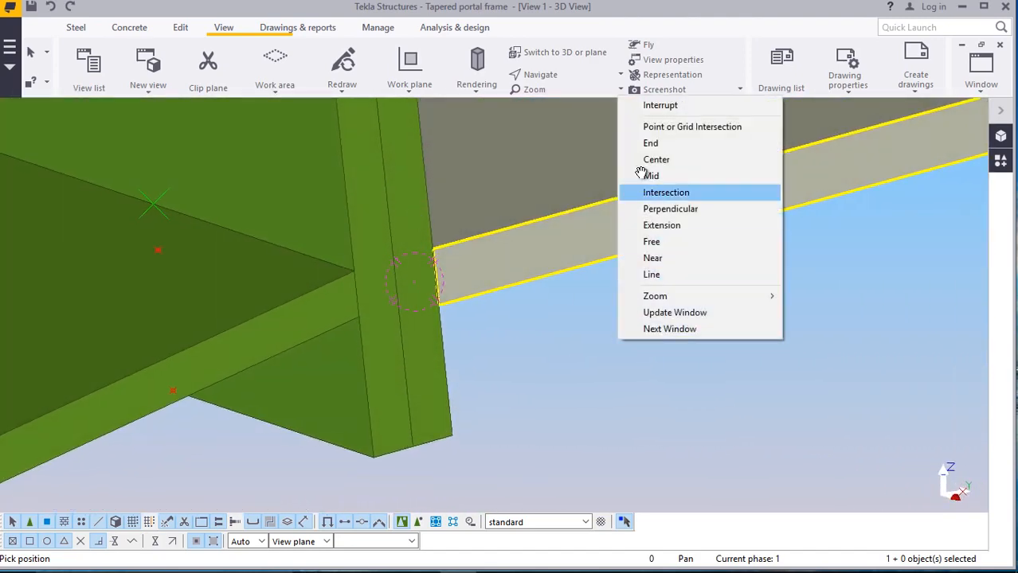
{"action": "left_click", "coordinate": [637, 106]}
Set the haunch bottom flange's profile to FLT250*20 and close its beam properties
{"action": "double_click", "coordinate": [235, 340]}
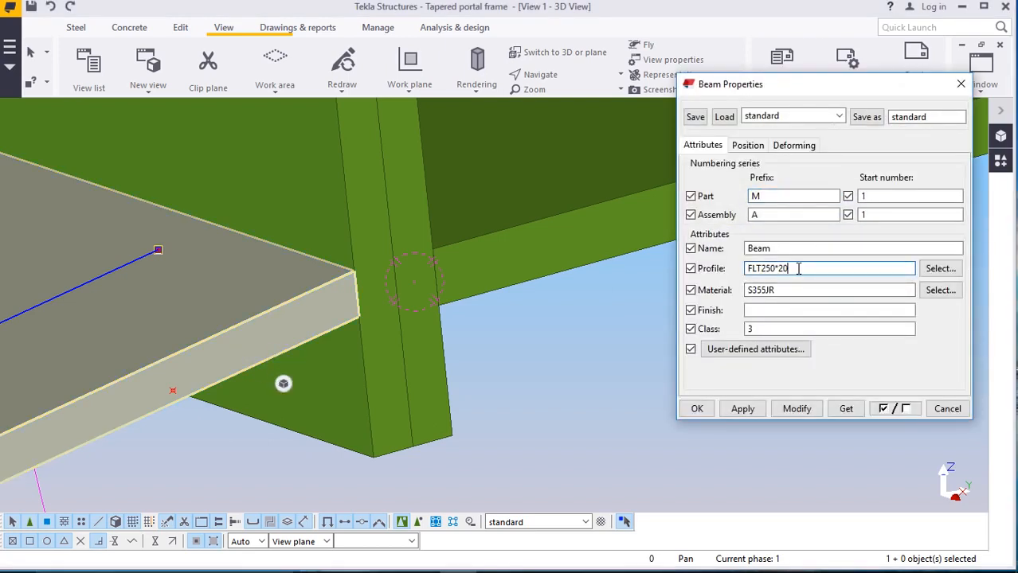
{"action": "left_click", "coordinate": [800, 410]}
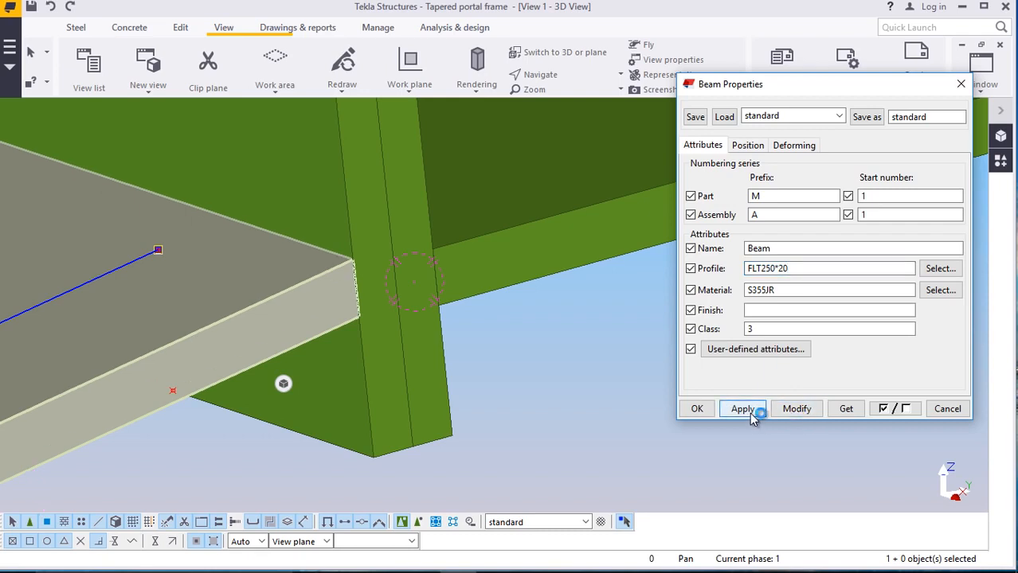
{"action": "left_click", "coordinate": [697, 409]}
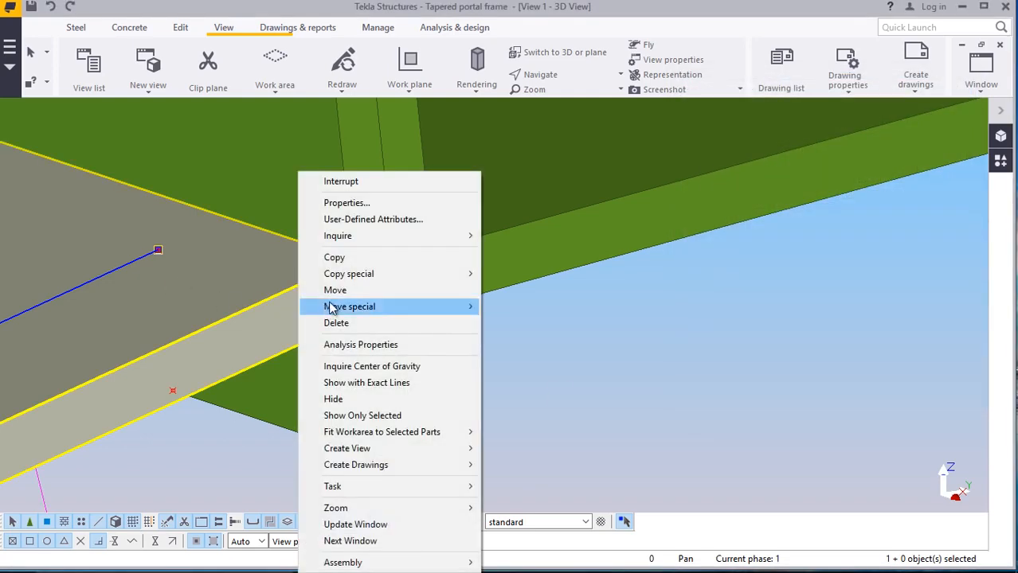
Move the haunch bottom flange 4 mm down along its end edge at the splice plate
{"action": "left_click", "coordinate": [336, 289]}
{"action": "scroll", "coordinate": [358, 267], "scroll_direction": "up", "scroll_amount": 1}
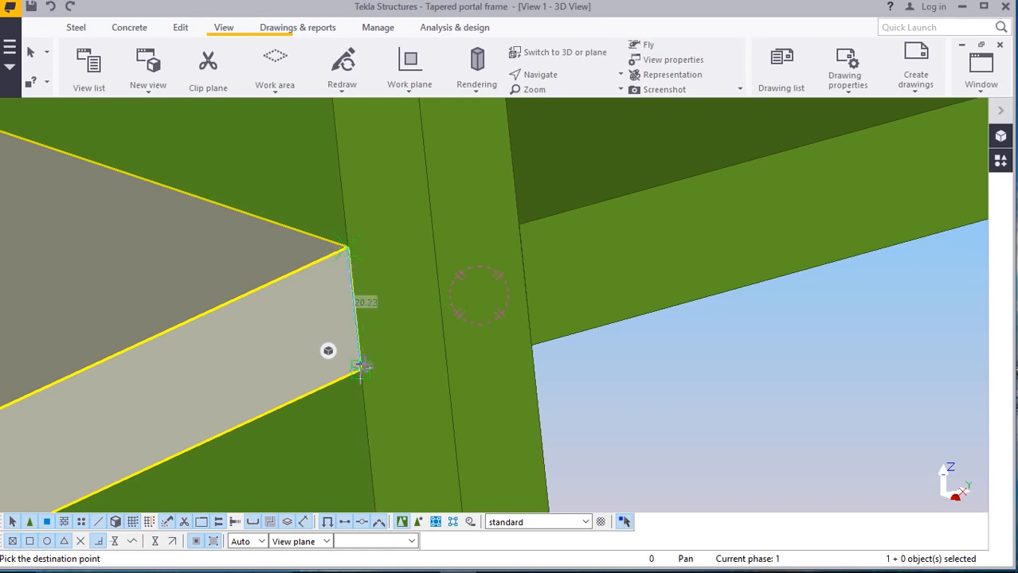
{"action": "type", "text": "4"}
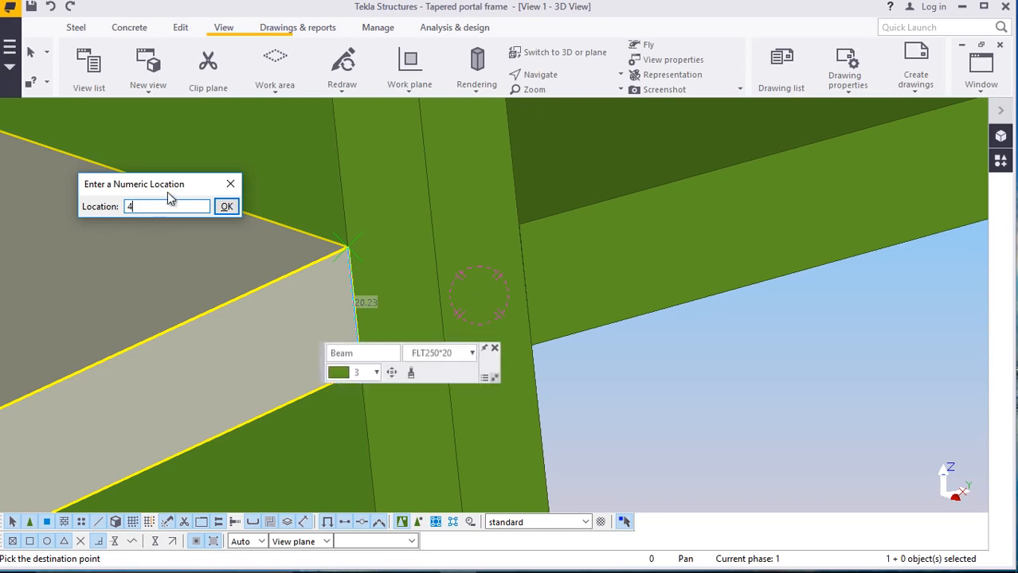
{"action": "left_click", "coordinate": [227, 207]}
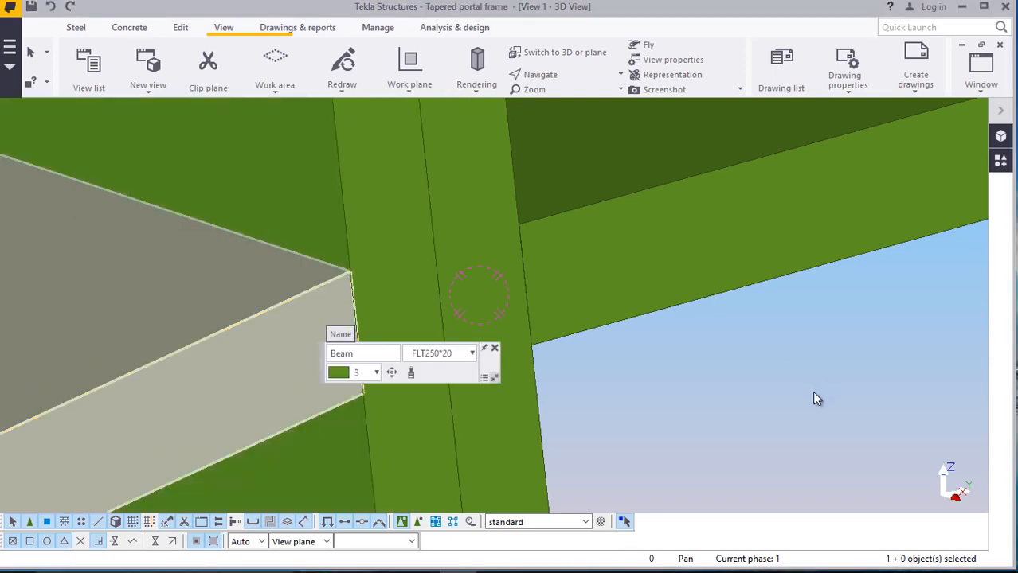
{"action": "scroll", "coordinate": [681, 395], "scroll_direction": "down", "scroll_amount": 7}
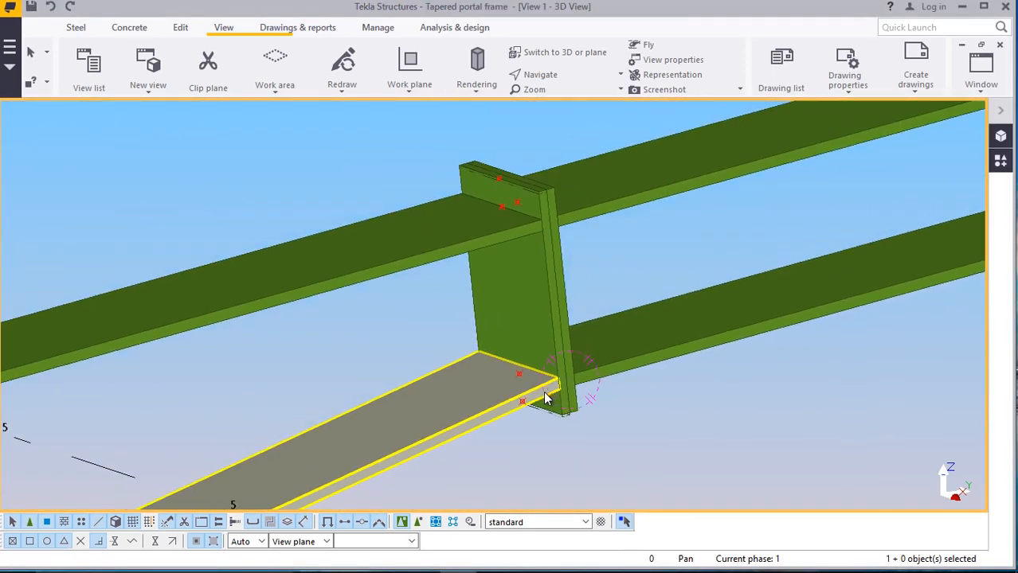
Check the profile of the haunch top flange in its beam properties
{"action": "scroll", "coordinate": [488, 232], "scroll_direction": "up", "scroll_amount": 5}
{"action": "left_click", "coordinate": [508, 237]}
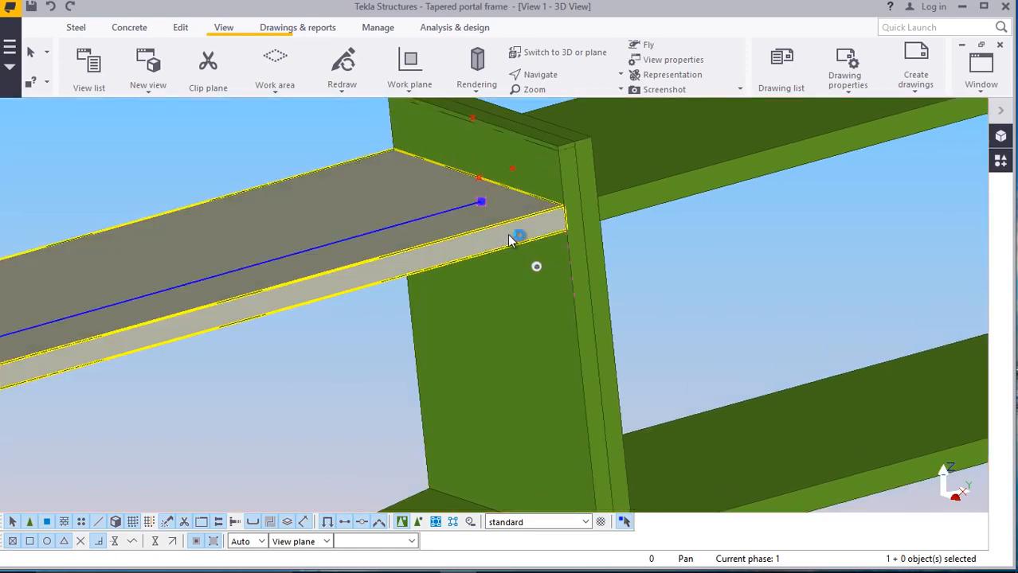
{"action": "double_click", "coordinate": [508, 234]}
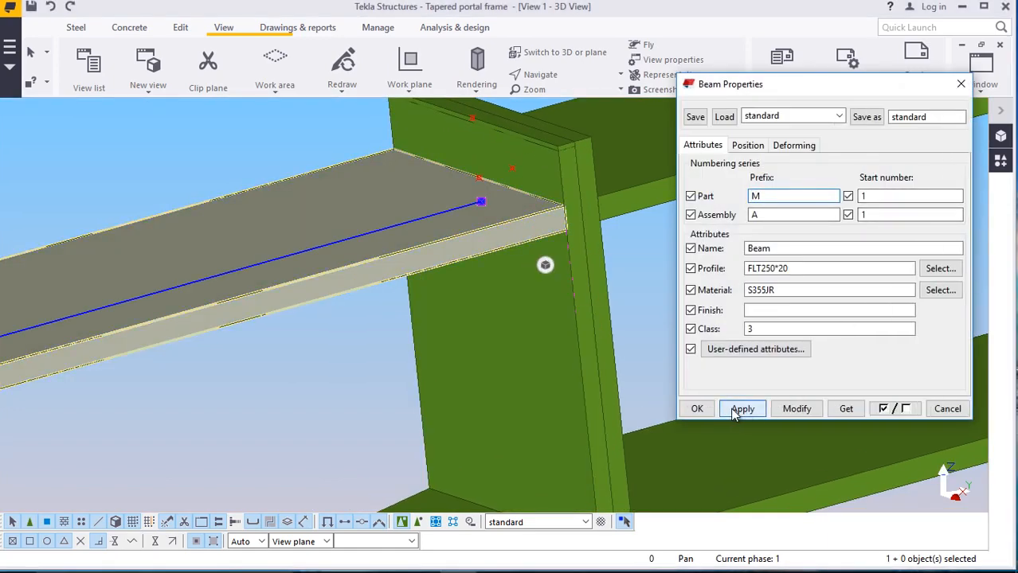
{"action": "left_click", "coordinate": [698, 408]}
{"action": "left_click", "coordinate": [741, 307]}
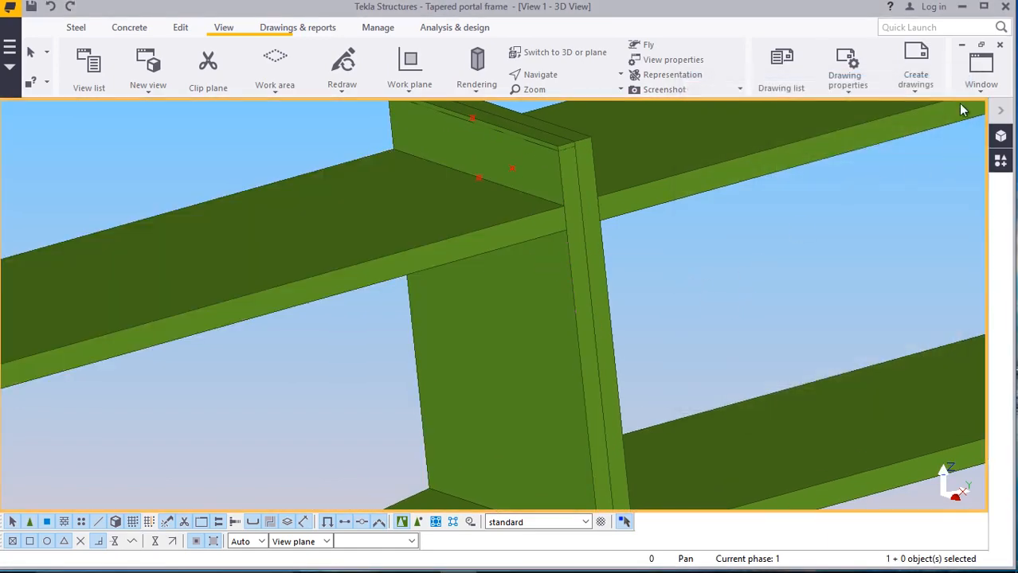
Examine in the Grid G view the flange alignment at the splice and both rafter flanges crossing the ridge end plate
{"action": "left_click", "coordinate": [981, 86]}
{"action": "left_click", "coordinate": [952, 199]}
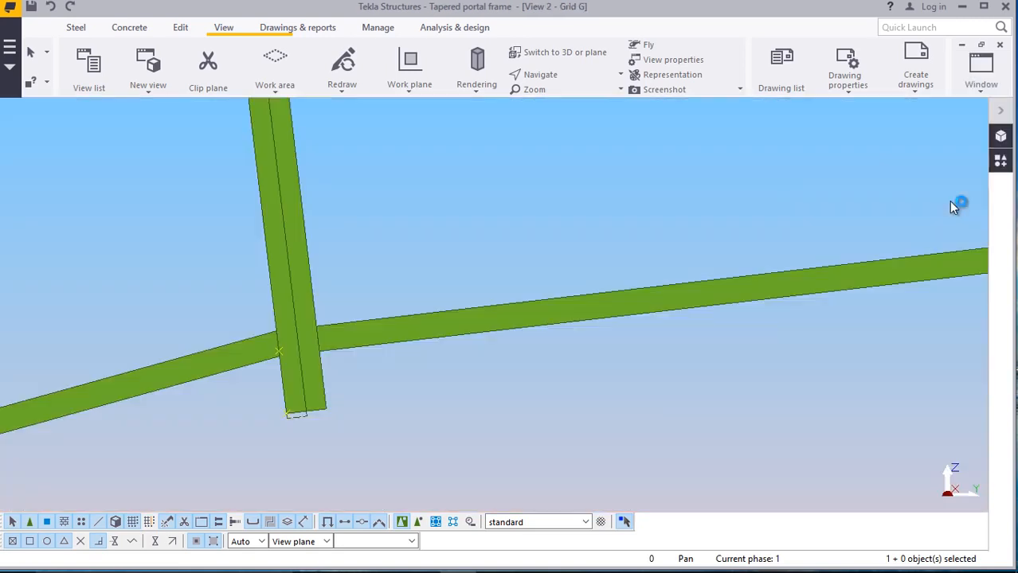
{"action": "scroll", "coordinate": [359, 335], "scroll_direction": "up", "scroll_amount": 5}
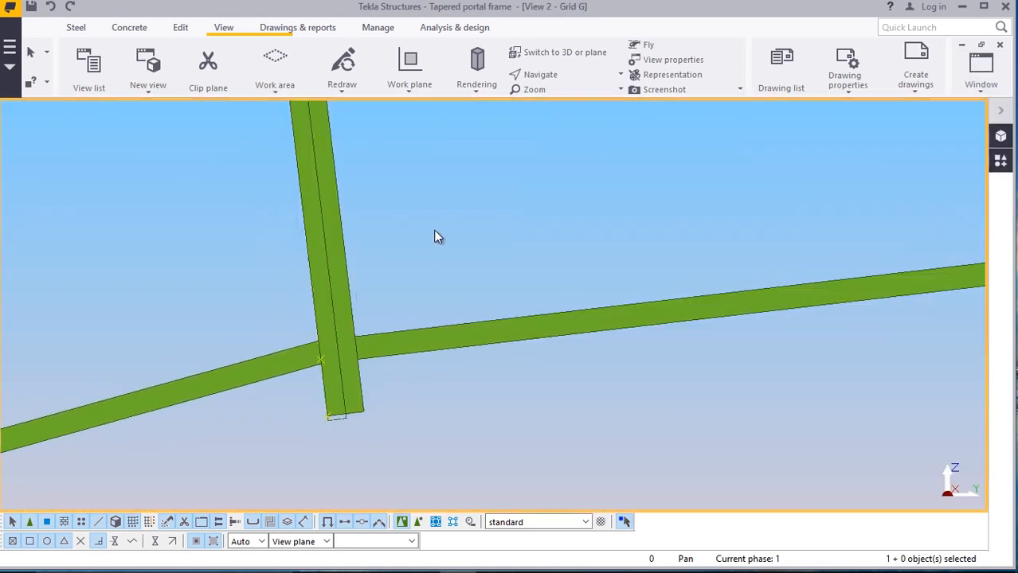
{"action": "scroll", "coordinate": [413, 257], "scroll_direction": "down", "scroll_amount": 10}
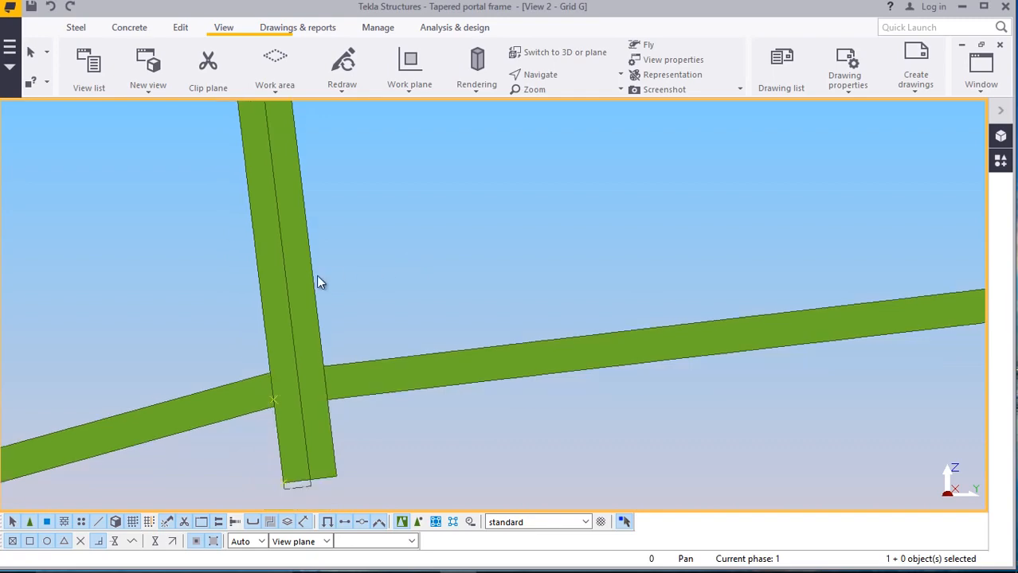
{"action": "scroll", "coordinate": [305, 298], "scroll_direction": "down", "scroll_amount": 5}
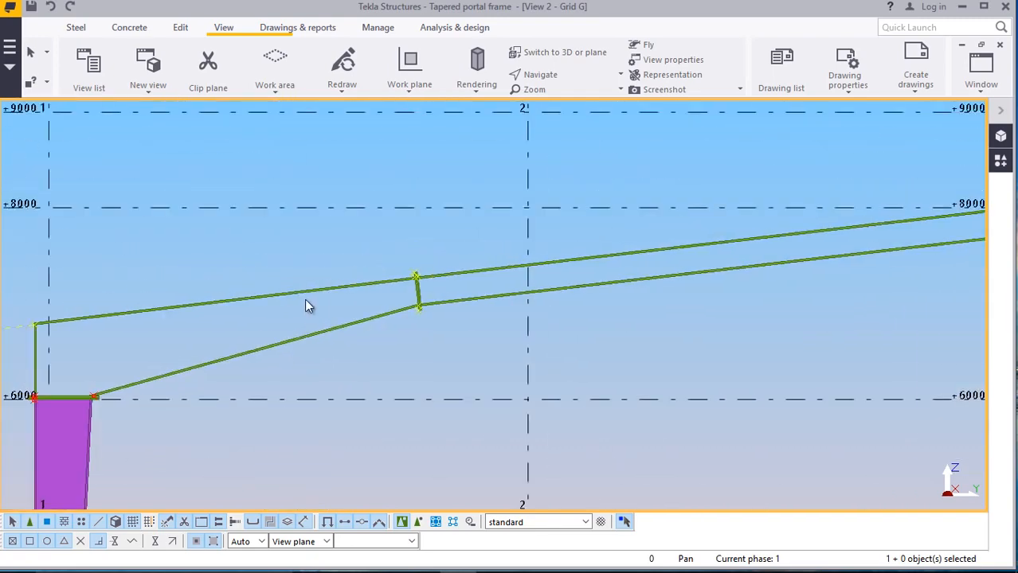
{"action": "scroll", "coordinate": [697, 245], "scroll_direction": "up", "scroll_amount": 3}
{"action": "scroll", "coordinate": [703, 252], "scroll_direction": "up", "scroll_amount": 5}
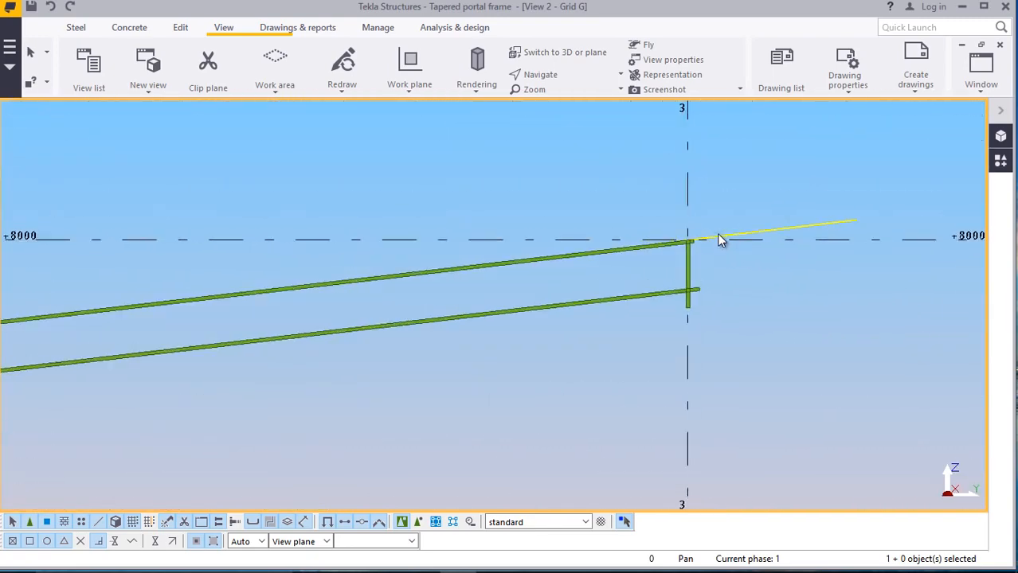
{"action": "scroll", "coordinate": [663, 362], "scroll_direction": "up", "scroll_amount": 6}
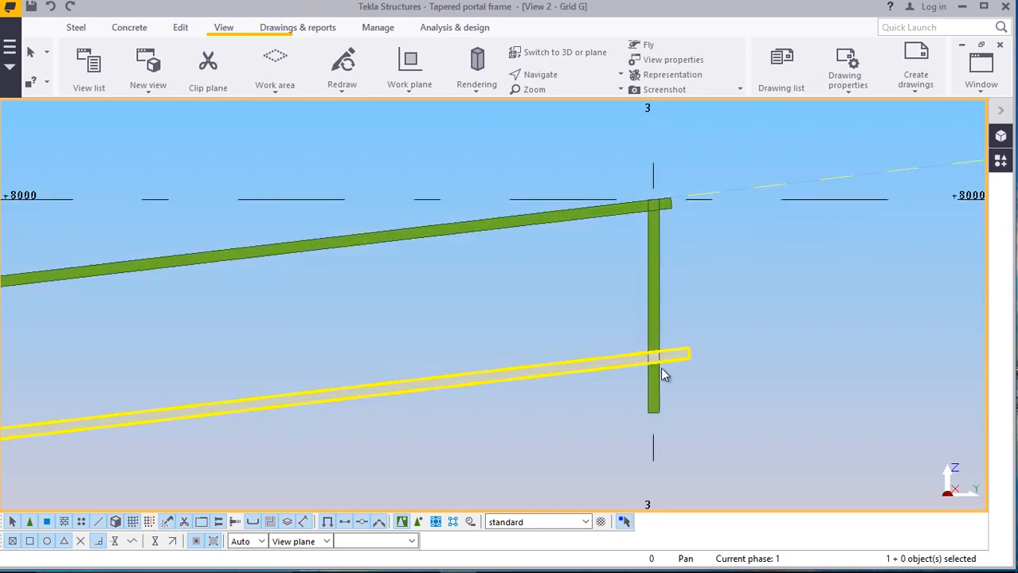
{"action": "scroll", "coordinate": [629, 312], "scroll_direction": "down", "scroll_amount": 3}
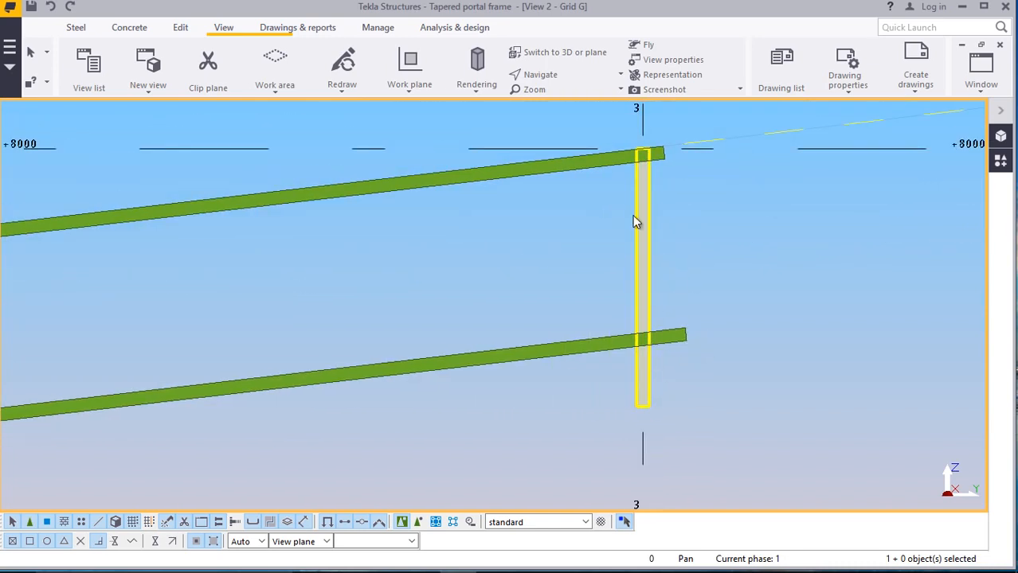
{"action": "scroll", "coordinate": [631, 372], "scroll_direction": "up", "scroll_amount": 3}
{"action": "scroll", "coordinate": [579, 352], "scroll_direction": "down", "scroll_amount": 5}
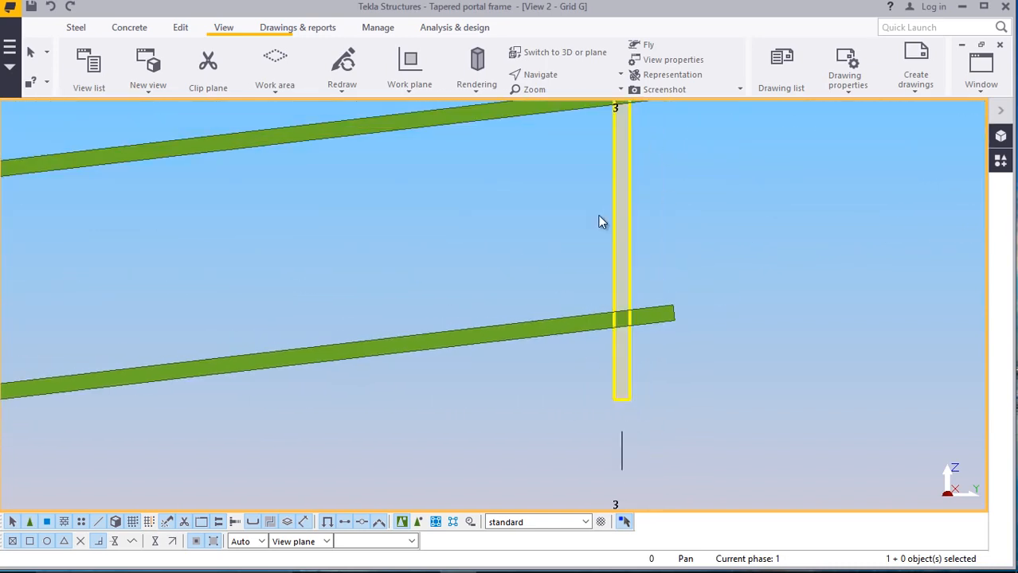
{"action": "scroll", "coordinate": [614, 153], "scroll_direction": "up", "scroll_amount": 4}
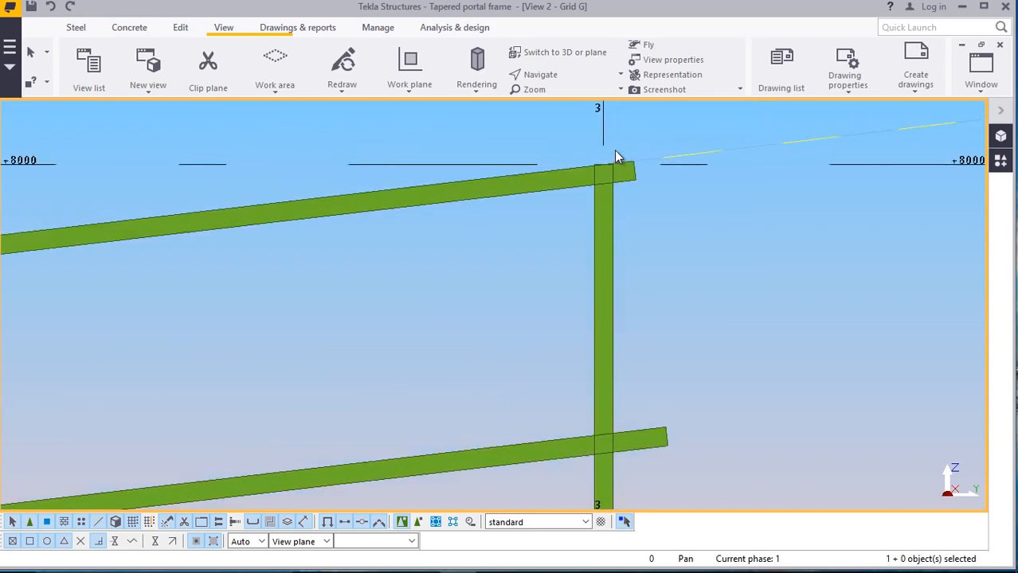
{"action": "scroll", "coordinate": [618, 153], "scroll_direction": "up", "scroll_amount": 1}
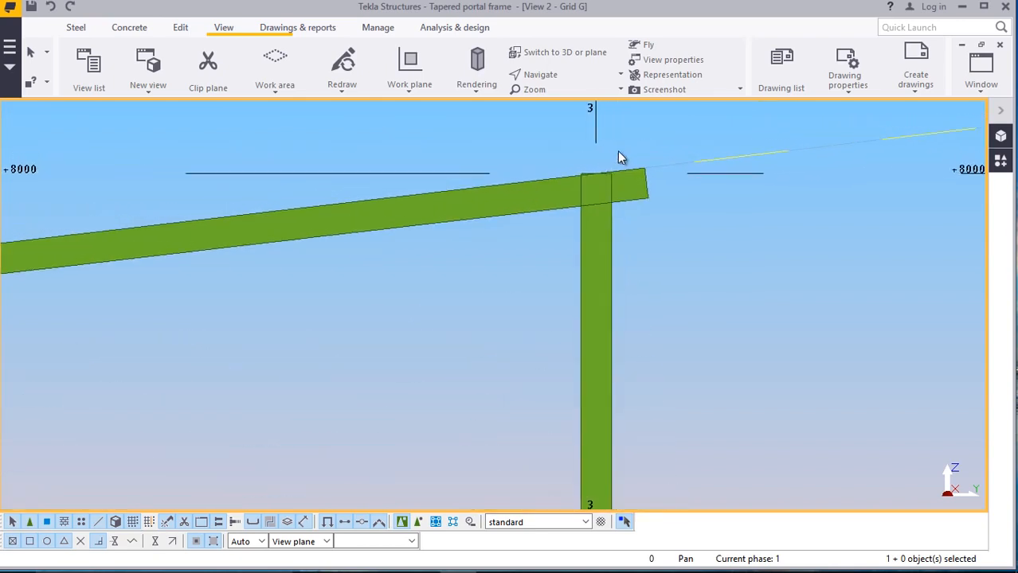
Extend the ridge end plate above the rafter's top flange by setting its start offset Dx to -75 mm
{"action": "left_click", "coordinate": [601, 248]}
{"action": "double_click", "coordinate": [601, 246]}
{"action": "left_click", "coordinate": [747, 145]}
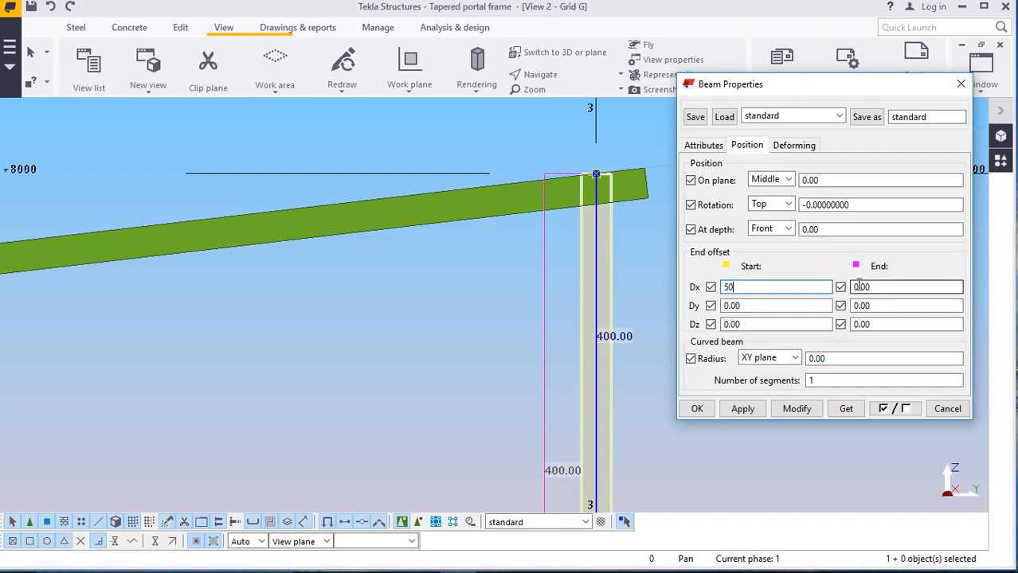
{"action": "left_click", "coordinate": [800, 411]}
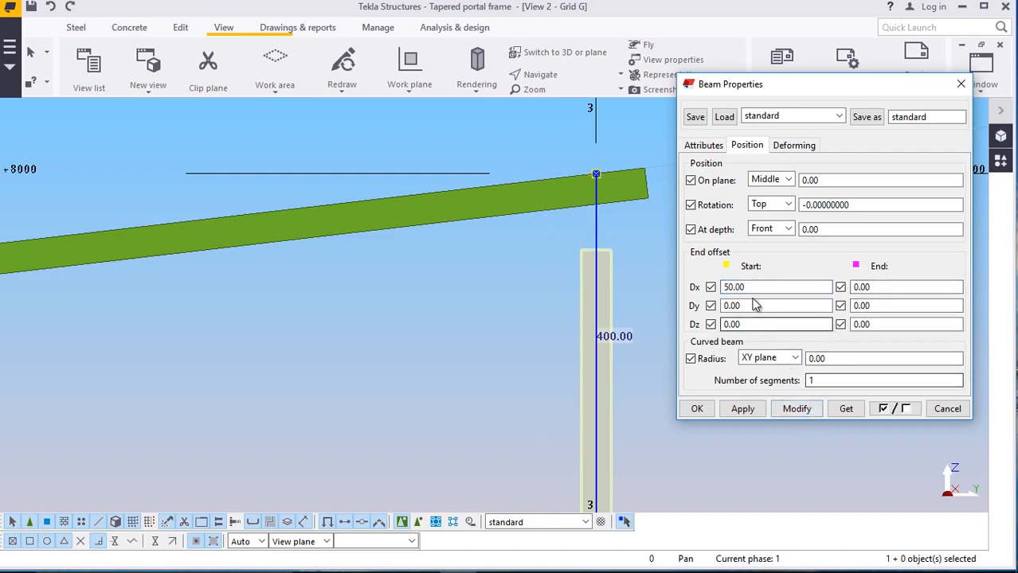
{"action": "left_click_drag", "start_coordinate": [756, 288], "coordinate": [727, 288]}
{"action": "type", "text": "0"}
{"action": "left_click", "coordinate": [797, 409]}
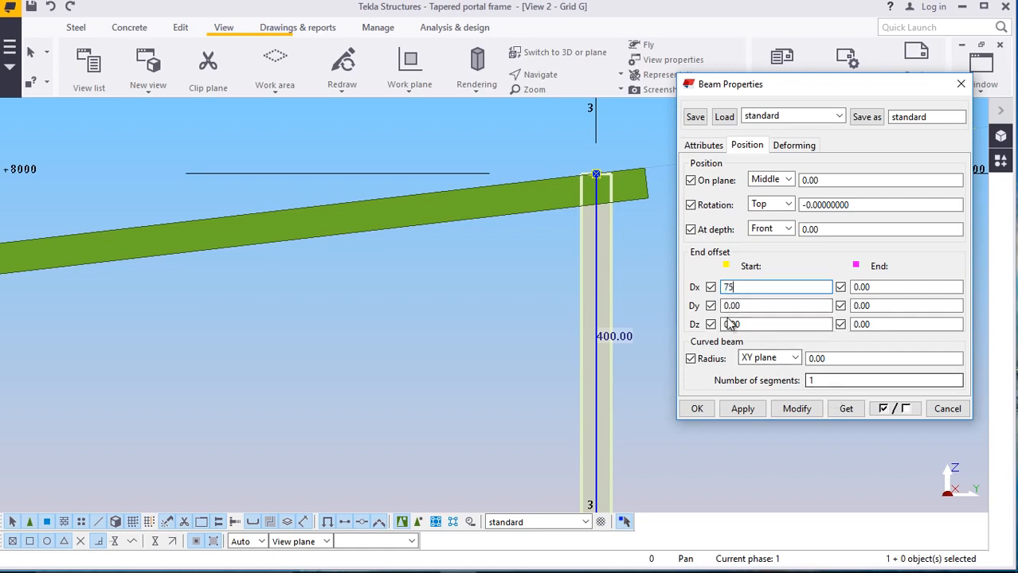
{"action": "left_click", "coordinate": [796, 408]}
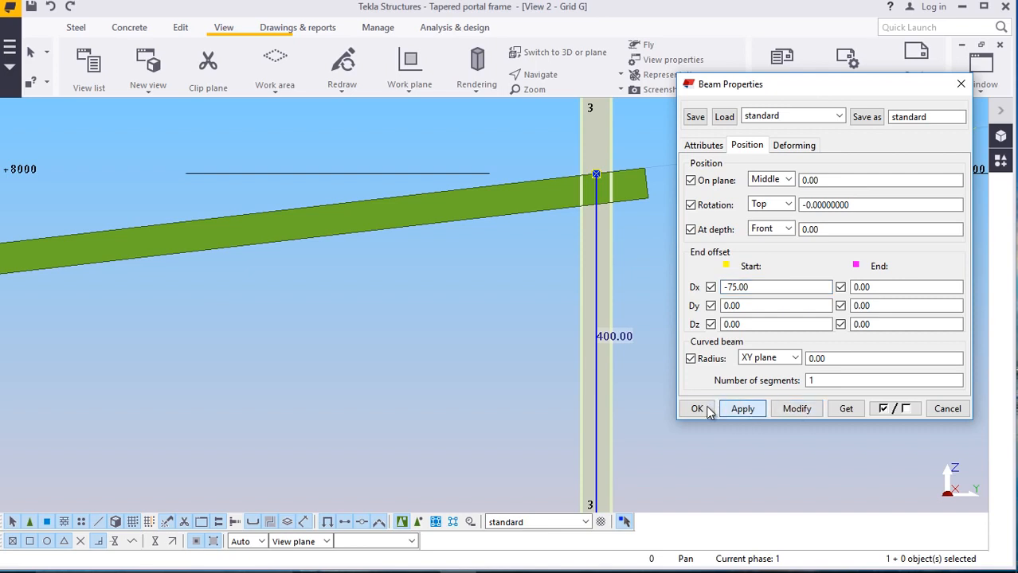
{"action": "left_click", "coordinate": [708, 411]}
Shorten the rafter's top flange at the ridge end plate by setting its end offset Dx to -40 mm
{"action": "scroll", "coordinate": [606, 335], "scroll_direction": "down", "scroll_amount": 3}
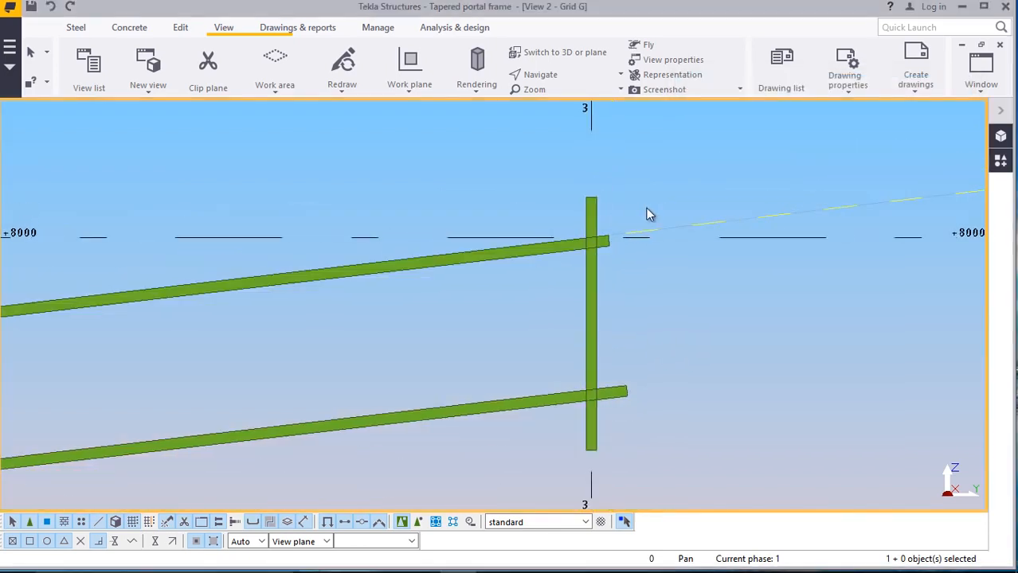
{"action": "scroll", "coordinate": [649, 209], "scroll_direction": "down", "scroll_amount": 2}
{"action": "scroll", "coordinate": [632, 330], "scroll_direction": "up", "scroll_amount": 2}
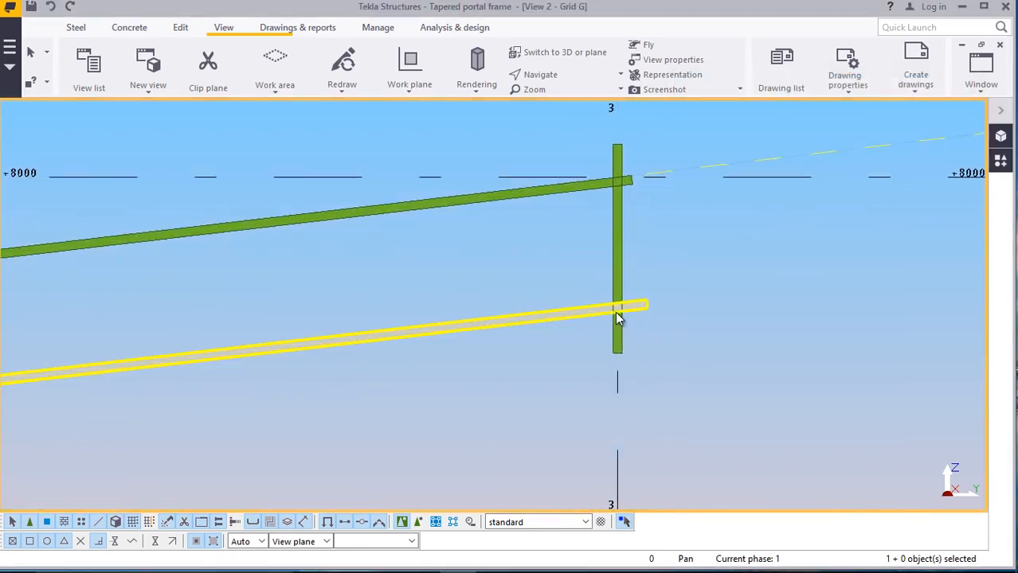
{"action": "scroll", "coordinate": [619, 318], "scroll_direction": "up", "scroll_amount": 2}
{"action": "scroll", "coordinate": [637, 183], "scroll_direction": "up", "scroll_amount": 3}
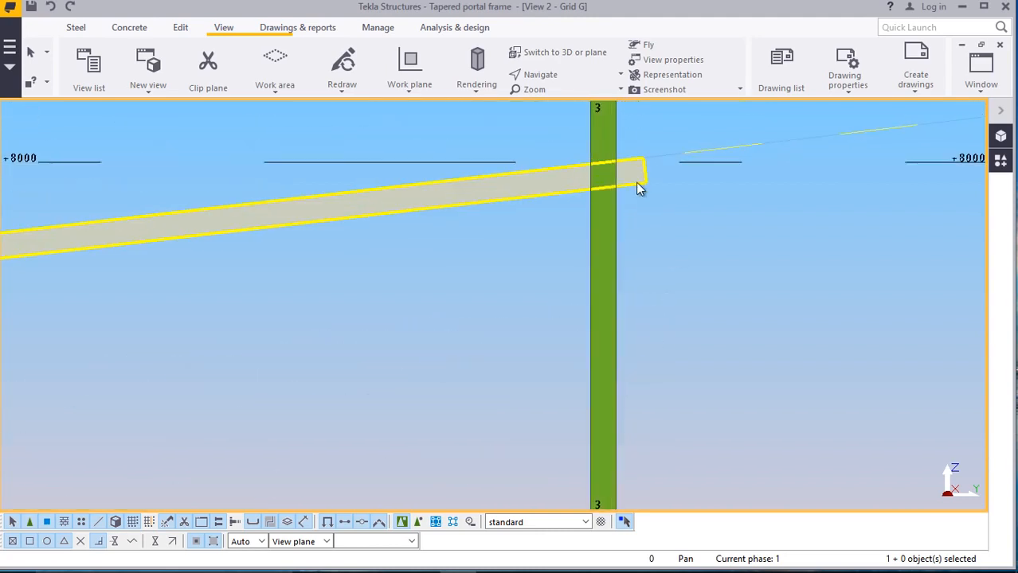
{"action": "double_click", "coordinate": [638, 178]}
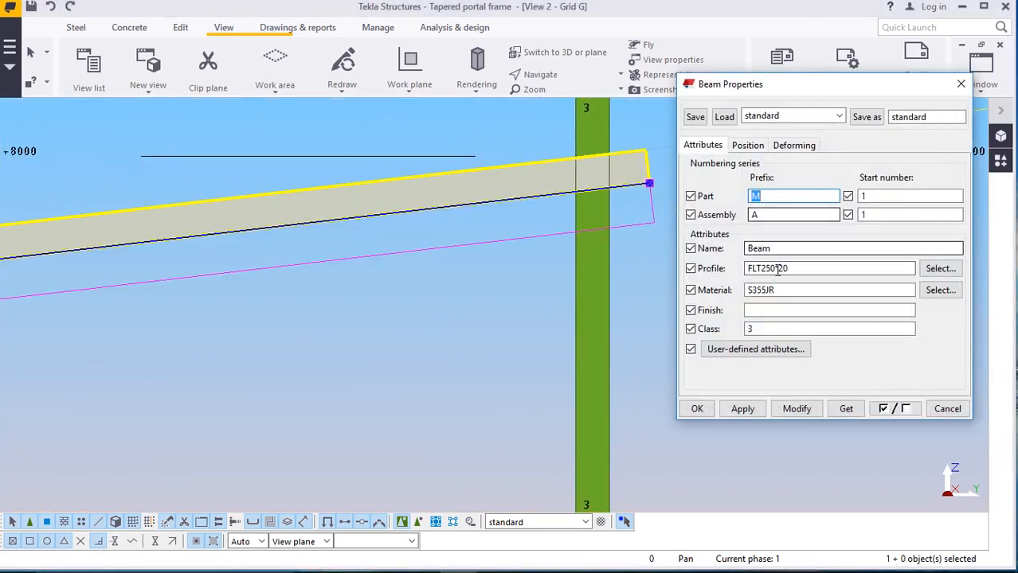
{"action": "left_click", "coordinate": [748, 147]}
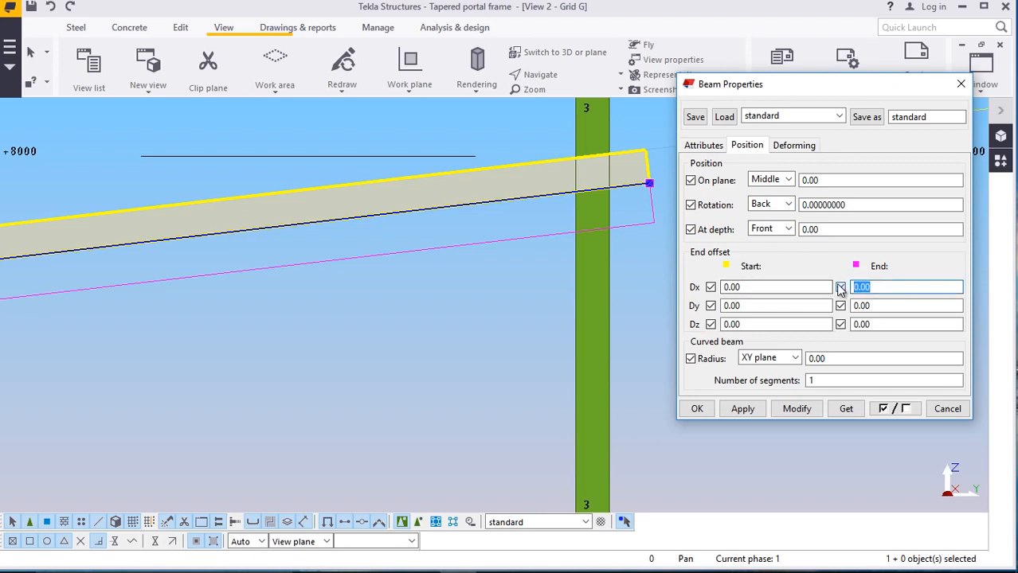
{"action": "type", "text": "50"}
{"action": "left_click", "coordinate": [796, 409]}
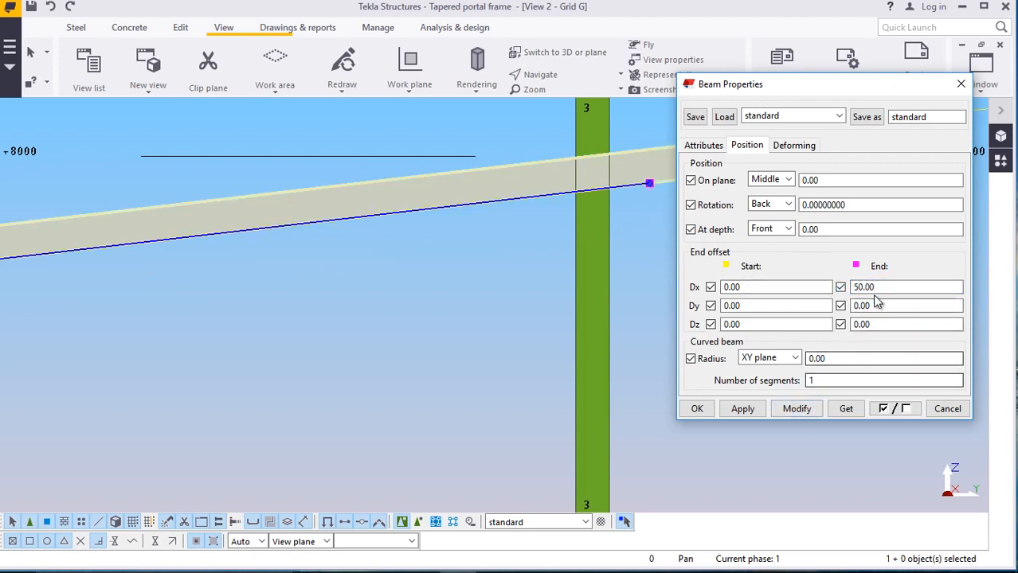
{"action": "type", "text": "0"}
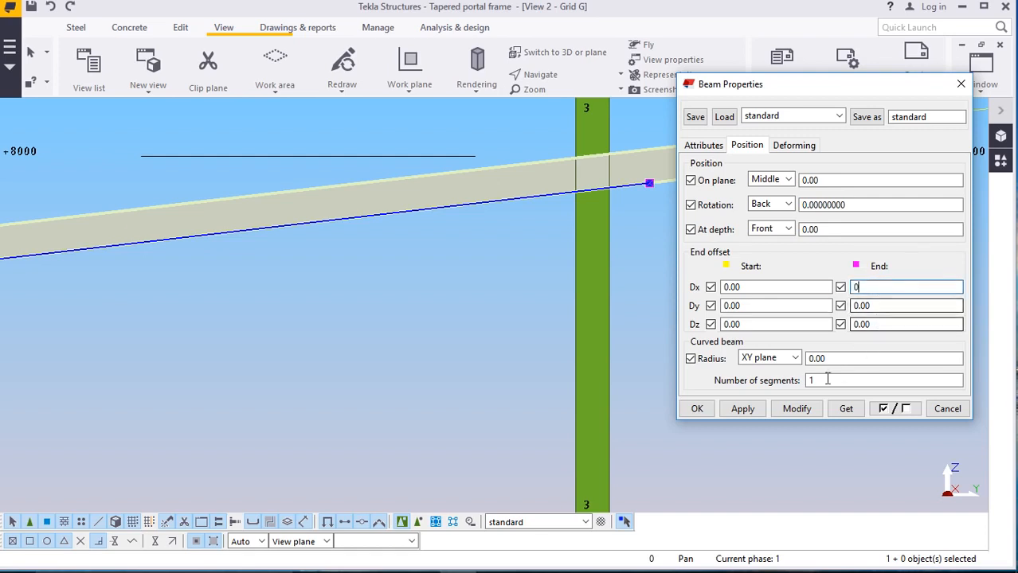
{"action": "left_click", "coordinate": [796, 409]}
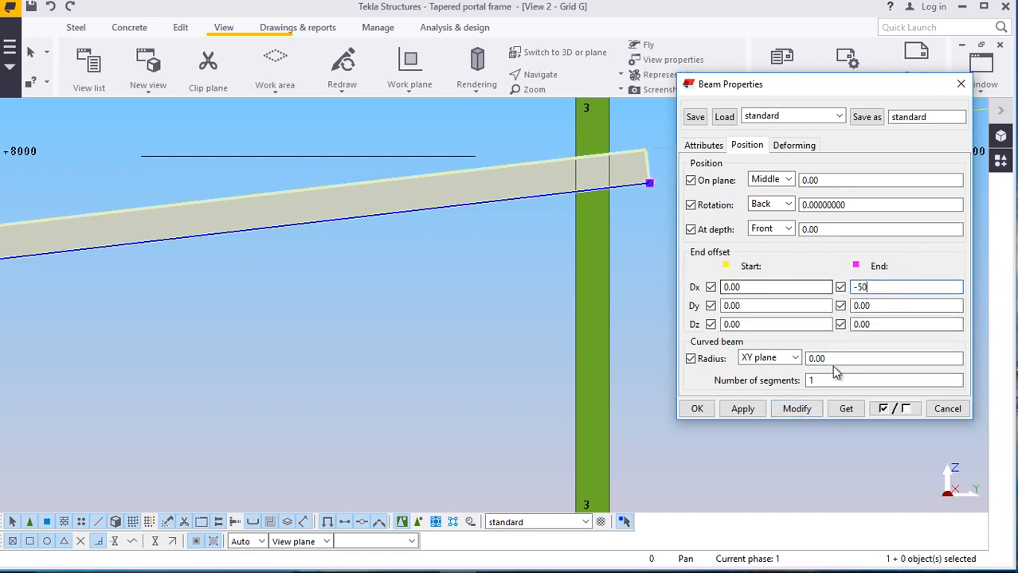
{"action": "left_click", "coordinate": [796, 409]}
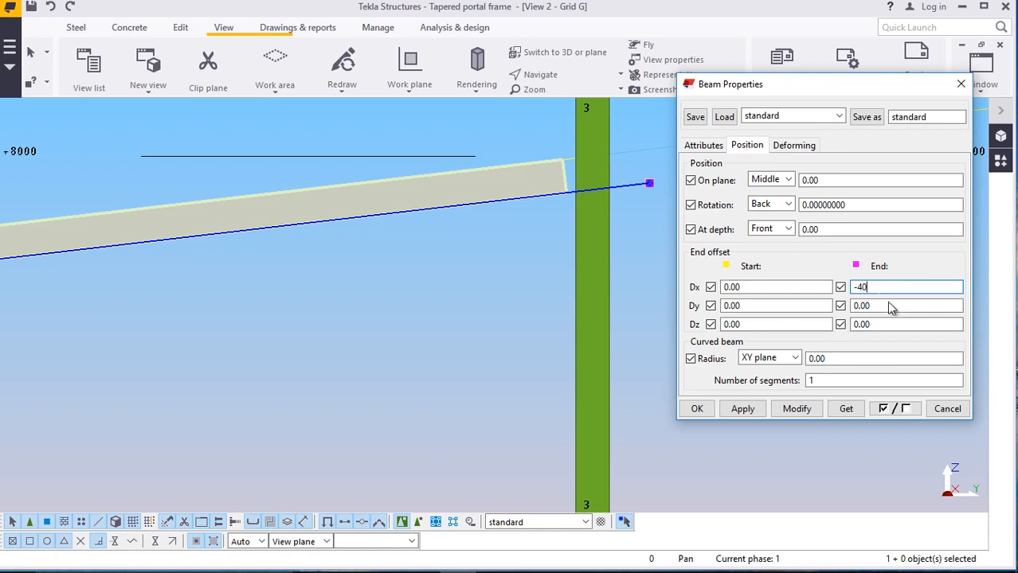
{"action": "left_click", "coordinate": [796, 409]}
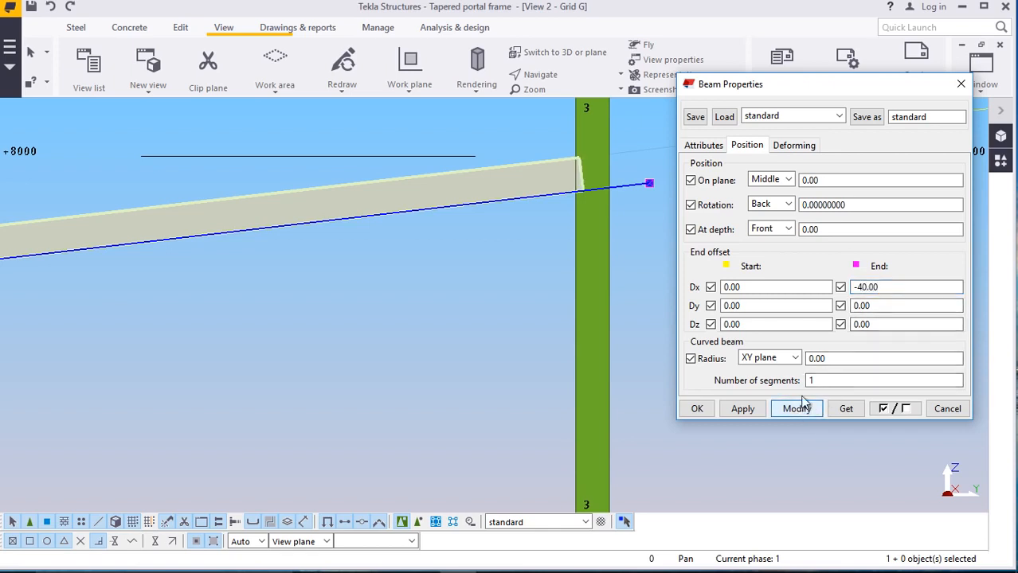
{"action": "left_click", "coordinate": [698, 409]}
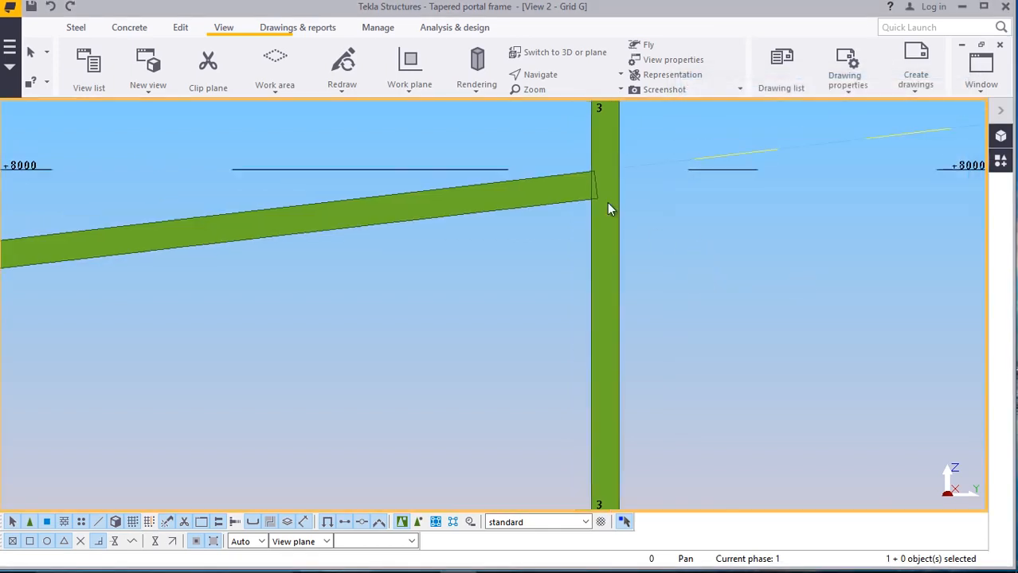
Try end offset Dx values of -40, -30 and -50 mm on the rafter's bottom flange at the ridge end plate
{"action": "scroll", "coordinate": [612, 356], "scroll_direction": "up", "scroll_amount": 5}
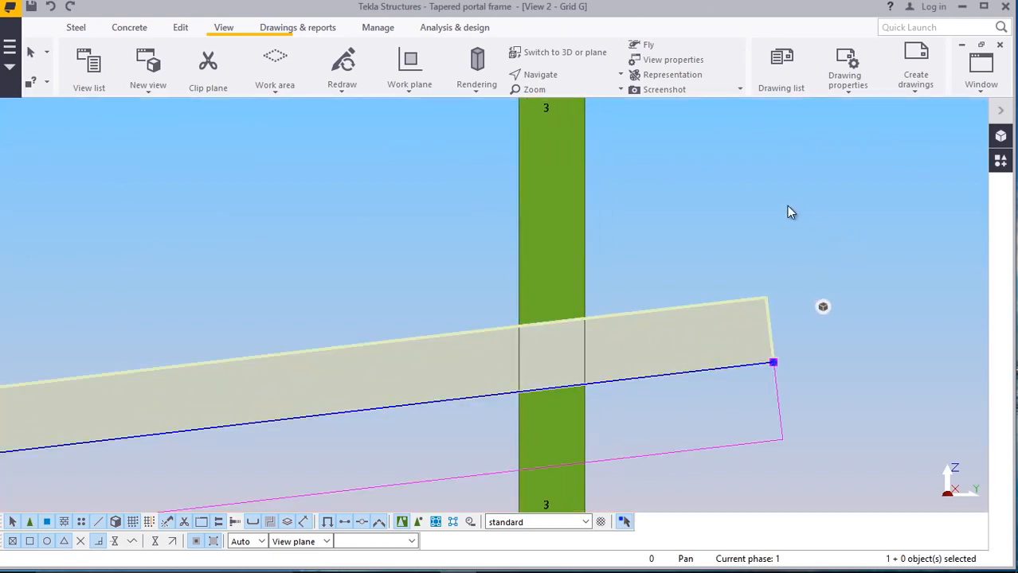
{"action": "double_click", "coordinate": [747, 343]}
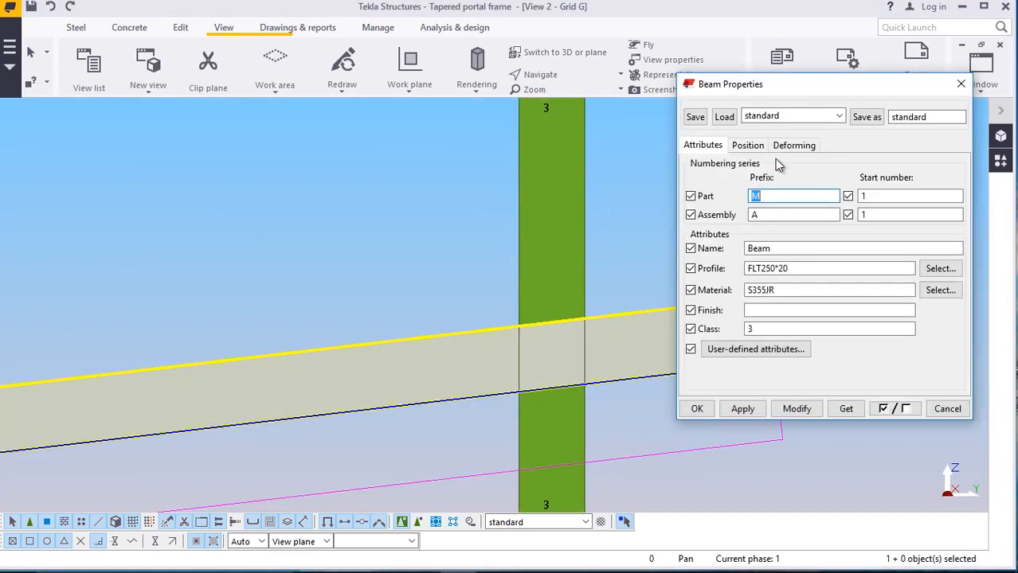
{"action": "left_click", "coordinate": [747, 145]}
{"action": "left_click", "coordinate": [862, 287]}
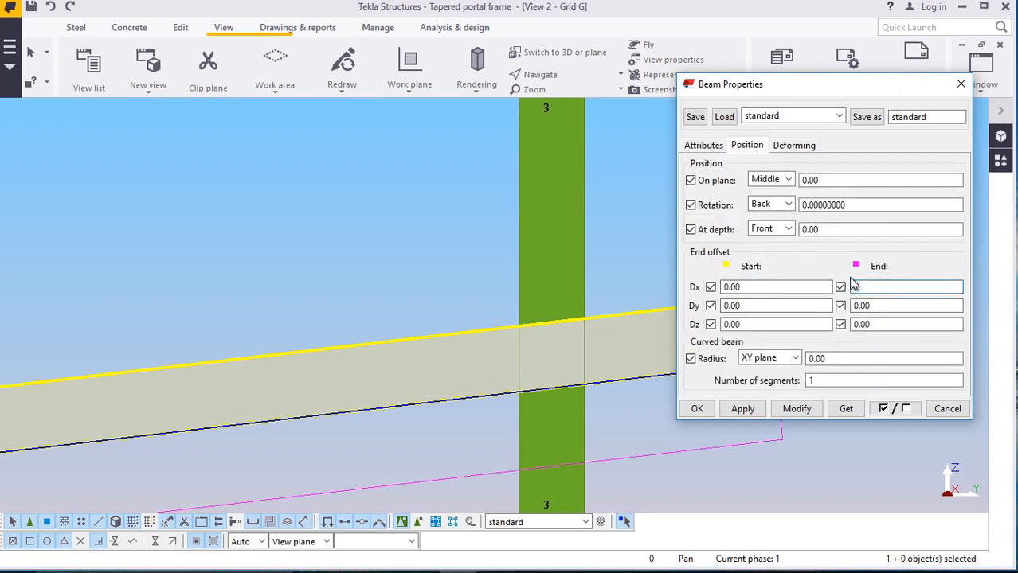
{"action": "type", "text": "-40"}
{"action": "left_click", "coordinate": [793, 409]}
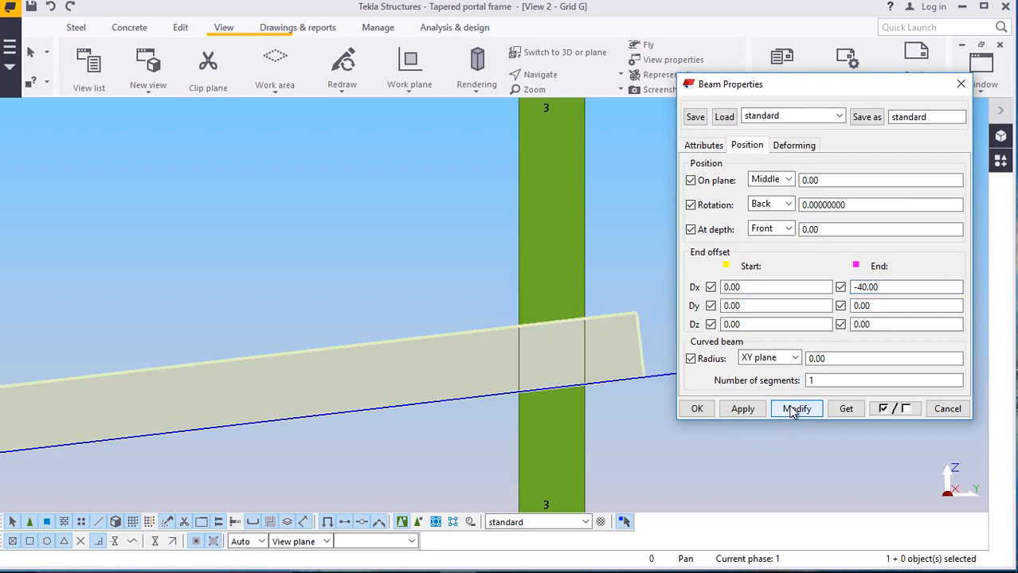
{"action": "left_click_drag", "start_coordinate": [893, 289], "coordinate": [871, 289]}
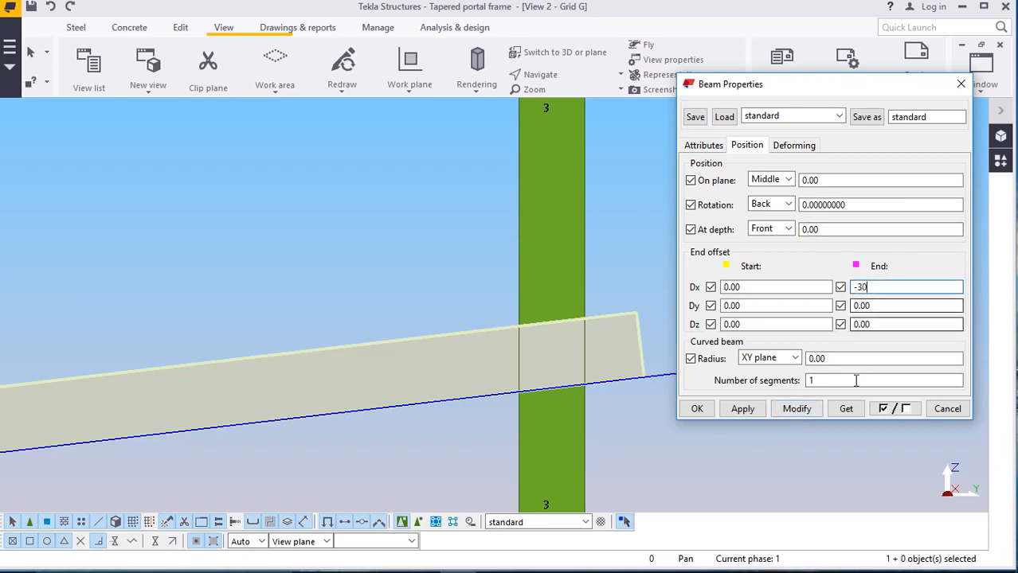
{"action": "left_click", "coordinate": [798, 410]}
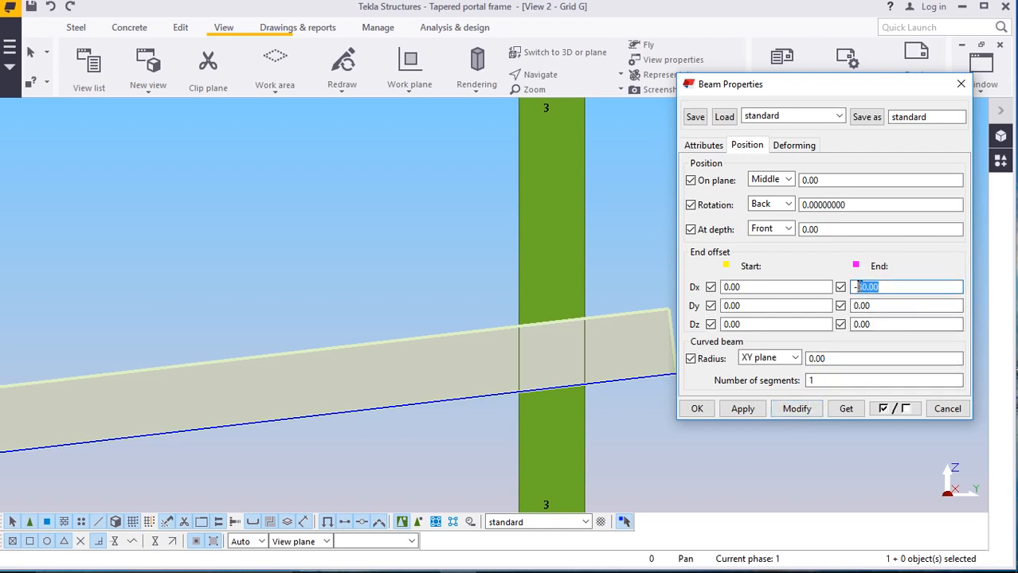
{"action": "left_click", "coordinate": [873, 286]}
{"action": "type", "text": "-50"}
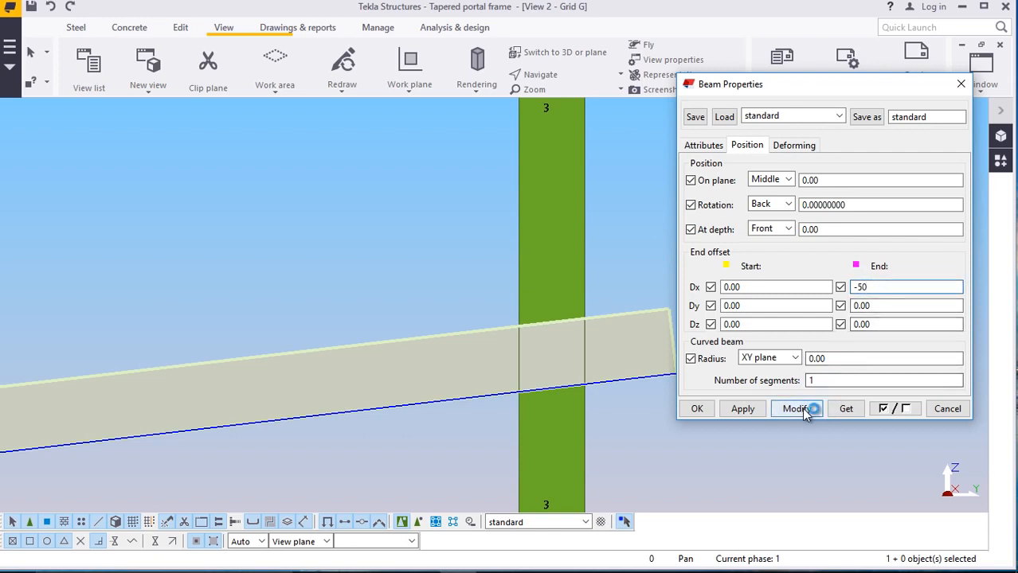
{"action": "left_click", "coordinate": [796, 410]}
Shorten the rafter's bottom flange at the ridge end plate by setting its end offset Dx to -60 mm
{"action": "left_click", "coordinate": [876, 287]}
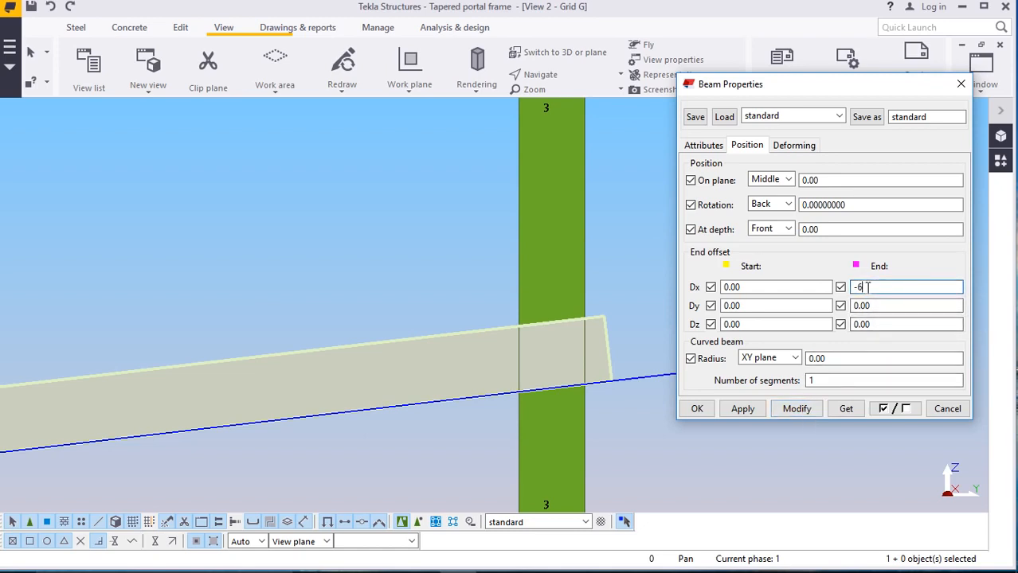
{"action": "type", "text": "-60"}
{"action": "left_click", "coordinate": [796, 409]}
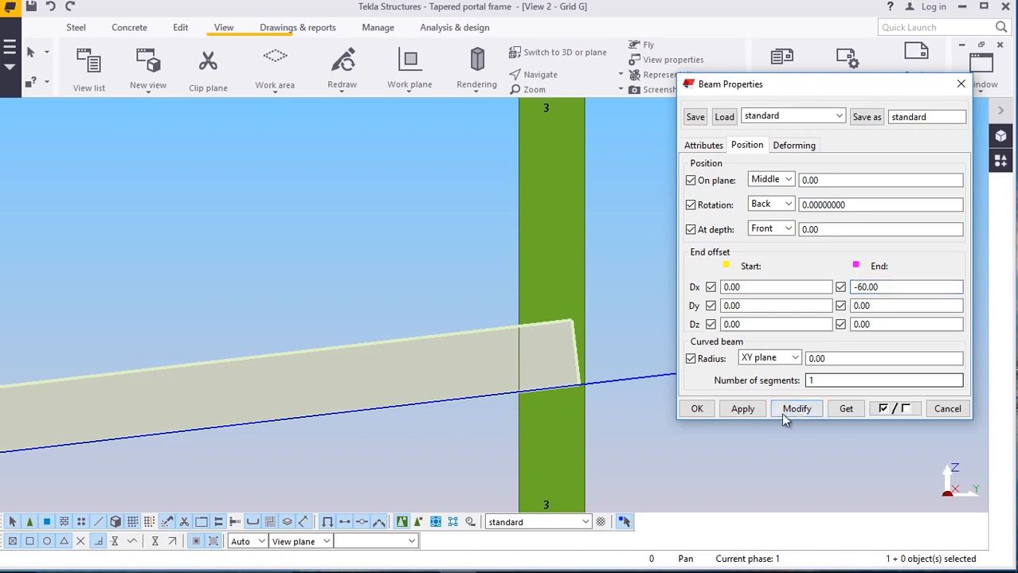
{"action": "left_click", "coordinate": [755, 410]}
{"action": "left_click", "coordinate": [697, 409]}
Trim the rafter's top flange at the ridge with a part cut, using the ridge end plate as the cutting part
{"action": "scroll", "coordinate": [637, 307], "scroll_direction": "down", "scroll_amount": 3}
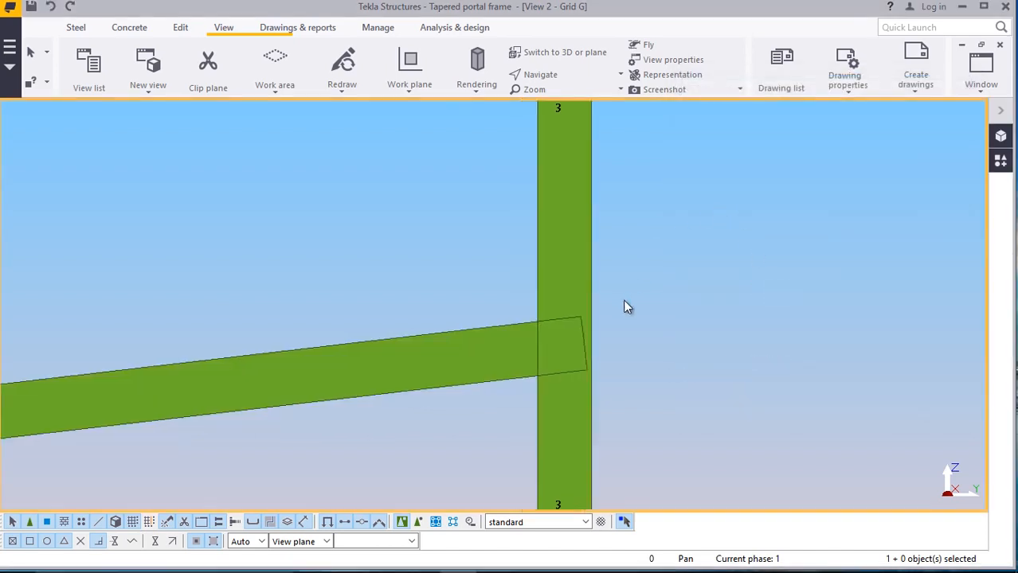
{"action": "scroll", "coordinate": [621, 318], "scroll_direction": "down", "scroll_amount": 3}
{"action": "scroll", "coordinate": [615, 208], "scroll_direction": "up", "scroll_amount": 5}
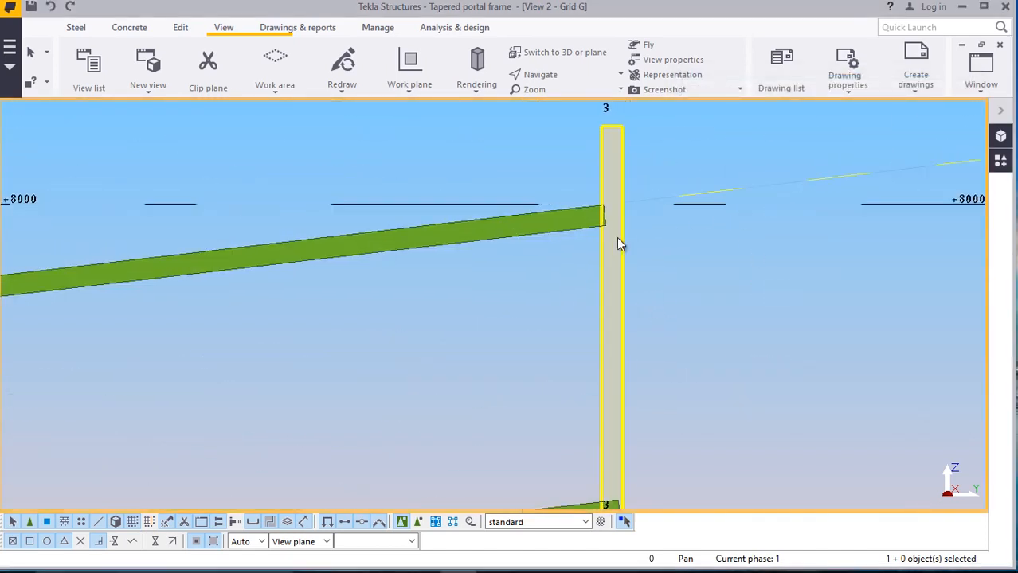
{"action": "left_click", "coordinate": [185, 32]}
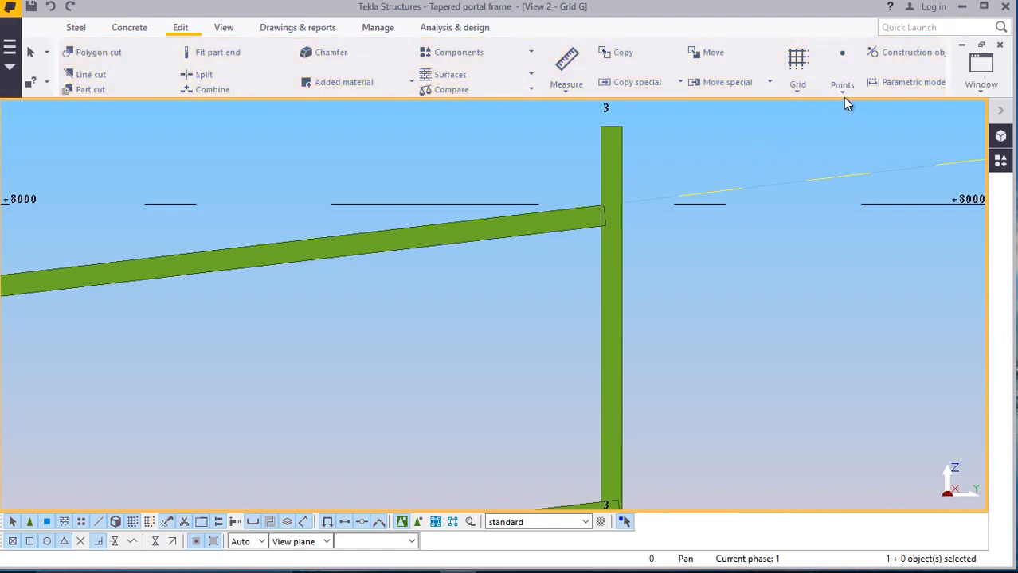
{"action": "left_click", "coordinate": [104, 90]}
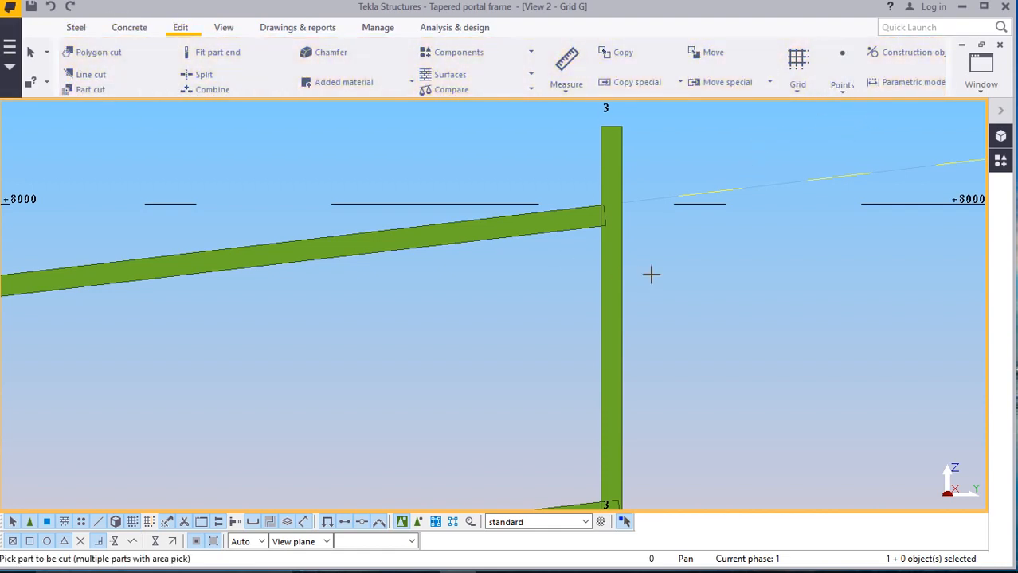
{"action": "scroll", "coordinate": [625, 219], "scroll_direction": "up", "scroll_amount": 3}
{"action": "left_click", "coordinate": [514, 226]}
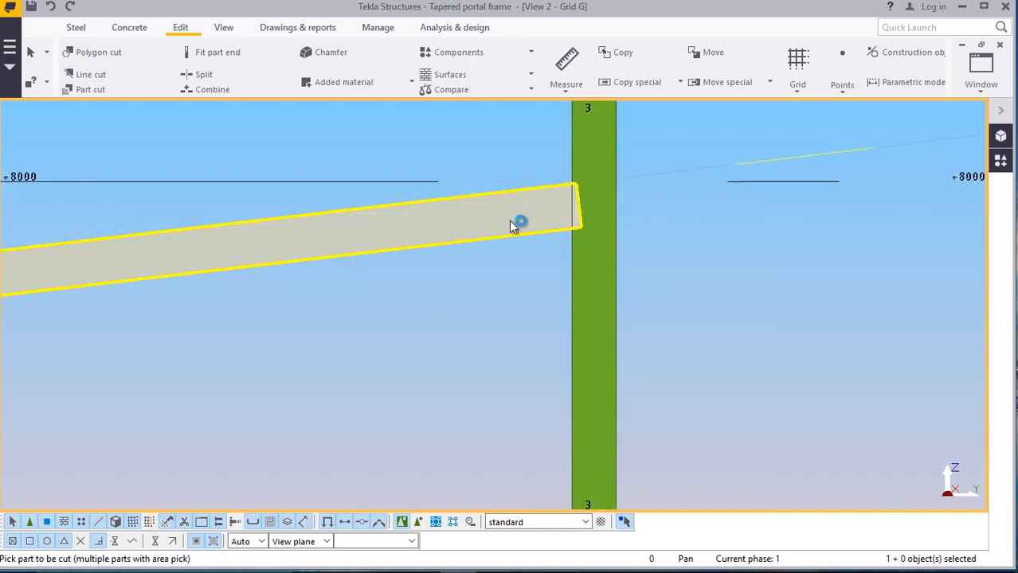
{"action": "left_click", "coordinate": [586, 176]}
Trim the rafter's bottom flange with a part cut against the same ridge end plate and end the command
{"action": "scroll", "coordinate": [577, 167], "scroll_direction": "down", "scroll_amount": 4}
{"action": "scroll", "coordinate": [582, 346], "scroll_direction": "up", "scroll_amount": 3}
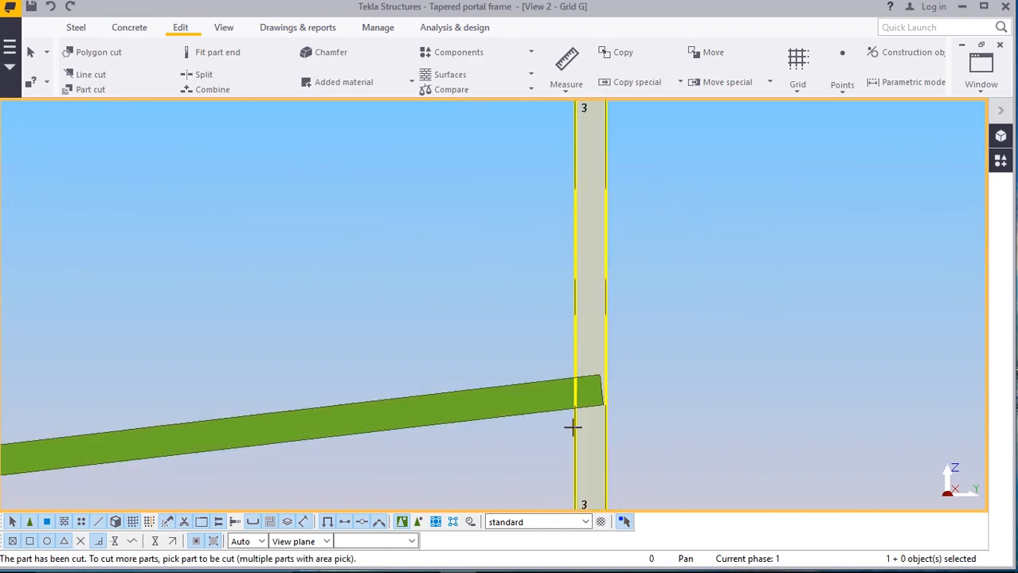
{"action": "left_click", "coordinate": [529, 398]}
{"action": "left_click", "coordinate": [602, 341]}
{"action": "right_click", "coordinate": [680, 224]}
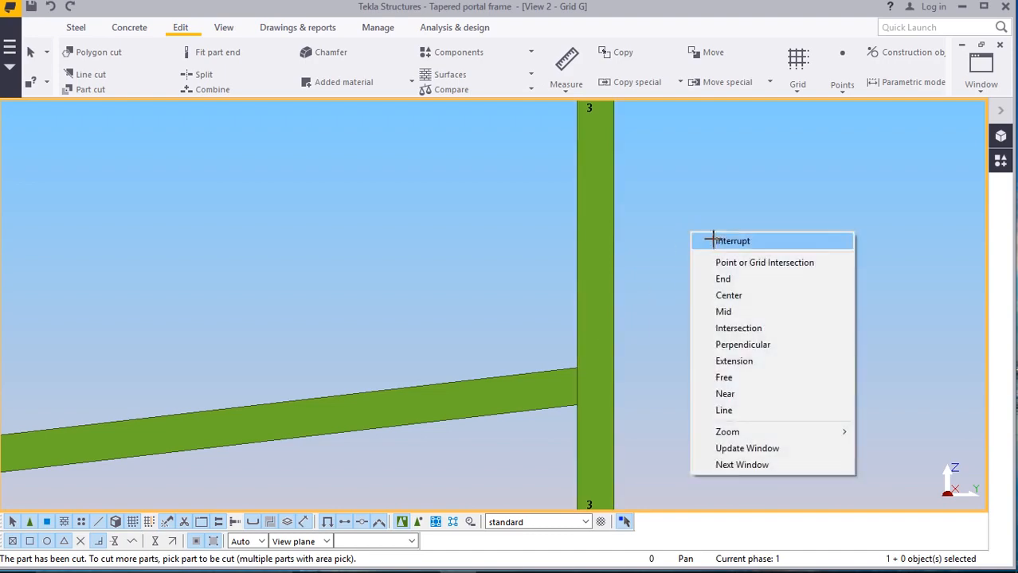
{"action": "left_click", "coordinate": [708, 232]}
Delete the existing part cut at the lower end of the haunch bottom flange above the column
{"action": "scroll", "coordinate": [669, 275], "scroll_direction": "down", "scroll_amount": 4}
{"action": "scroll", "coordinate": [709, 261], "scroll_direction": "down", "scroll_amount": 5}
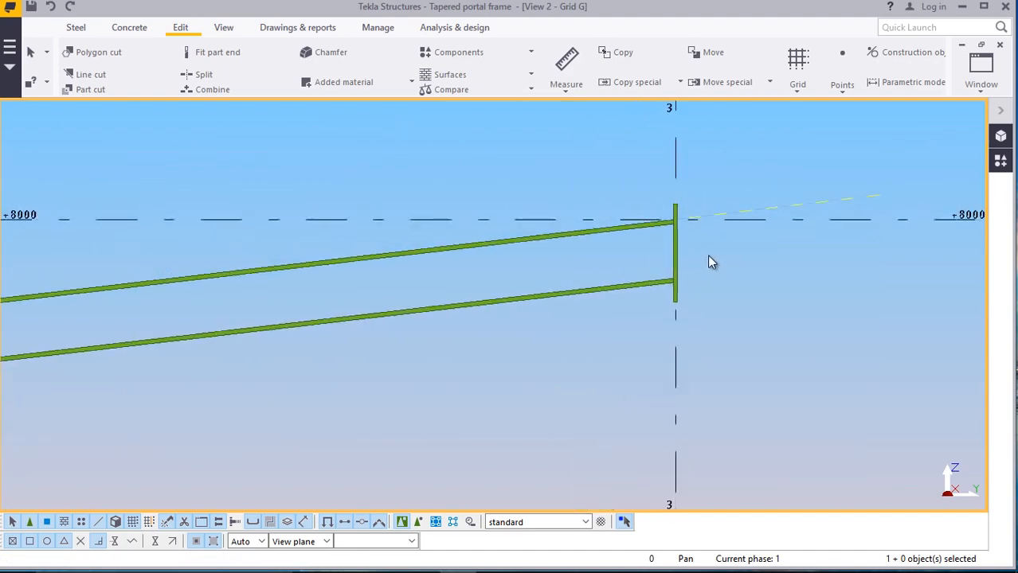
{"action": "scroll", "coordinate": [288, 330], "scroll_direction": "up", "scroll_amount": 3}
{"action": "scroll", "coordinate": [303, 321], "scroll_direction": "up", "scroll_amount": 5}
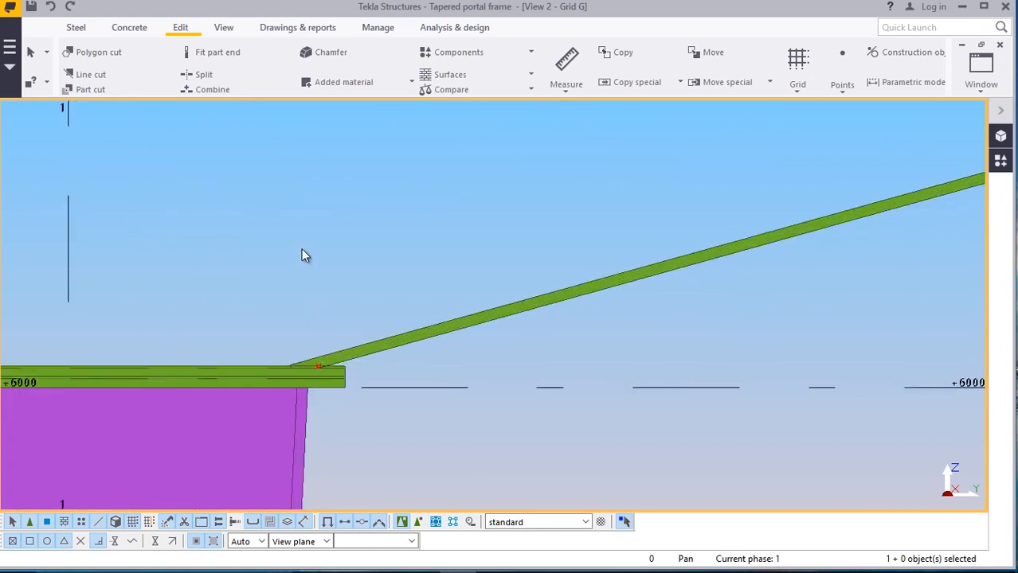
{"action": "scroll", "coordinate": [314, 359], "scroll_direction": "up", "scroll_amount": 6}
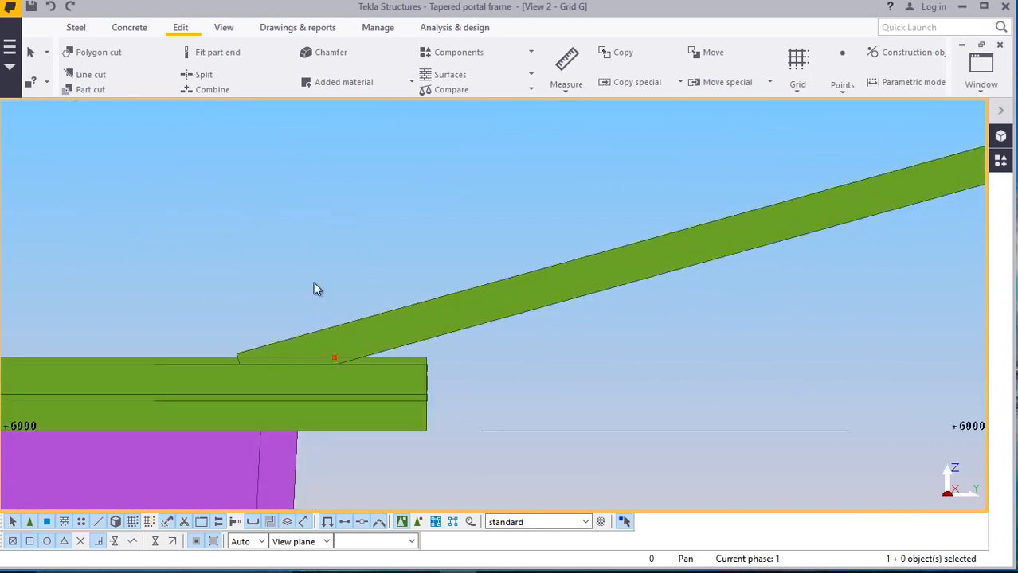
{"action": "scroll", "coordinate": [327, 323], "scroll_direction": "up", "scroll_amount": 2}
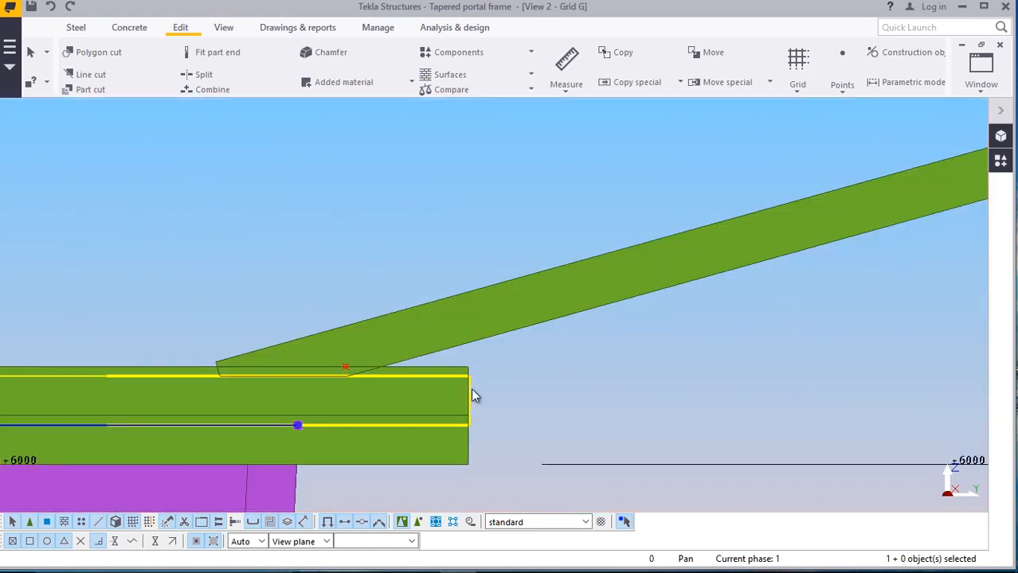
{"action": "right_click", "coordinate": [523, 383]}
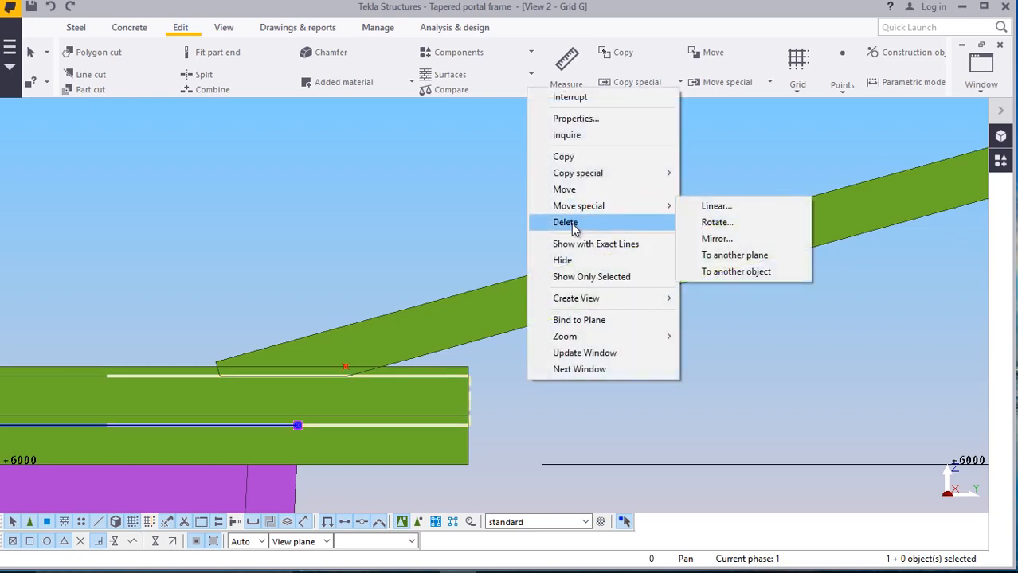
{"action": "left_click", "coordinate": [575, 228]}
{"action": "left_click", "coordinate": [354, 371]}
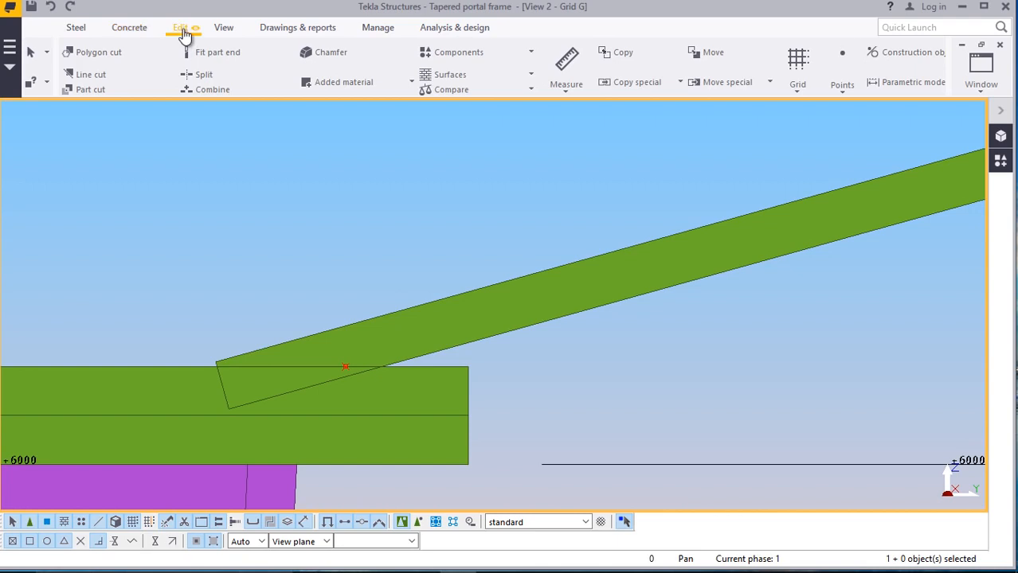
Part cut the lower end of the haunch bottom flange with the upper horizontal end plate on the column
{"action": "left_click", "coordinate": [90, 89]}
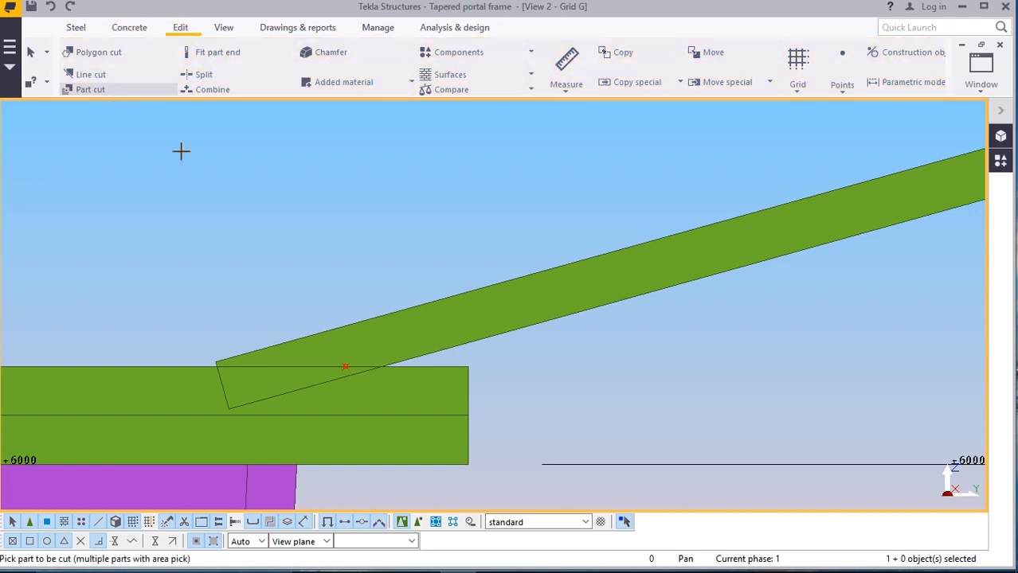
{"action": "left_click", "coordinate": [340, 344]}
{"action": "left_click", "coordinate": [396, 395]}
{"action": "right_click", "coordinate": [346, 245]}
{"action": "left_click", "coordinate": [385, 254]}
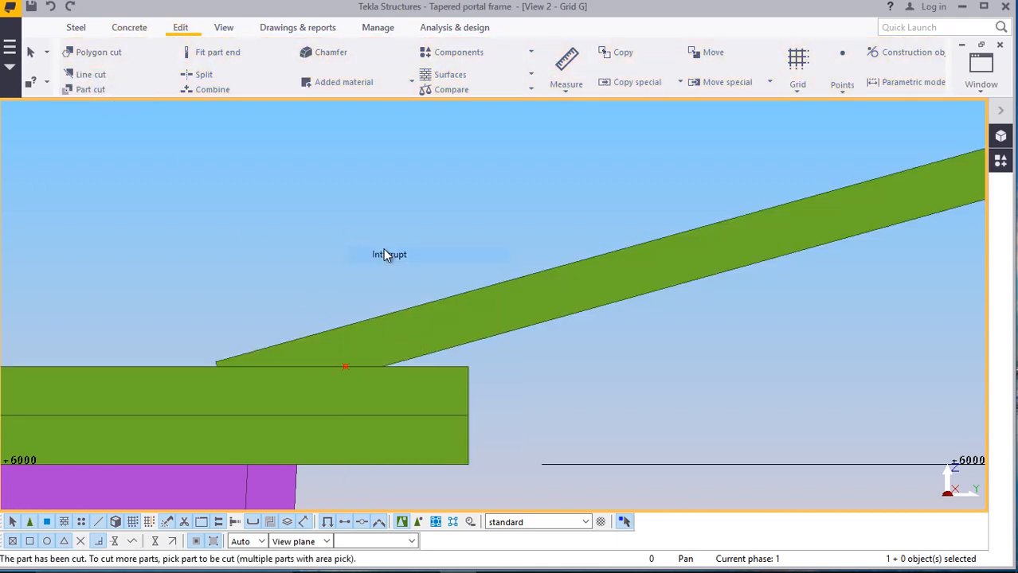
Start a steel web plate with its first corner where the vertical end flange's inner face meets the haunch top flange's underside
{"action": "scroll", "coordinate": [320, 327], "scroll_direction": "down", "scroll_amount": 4}
{"action": "scroll", "coordinate": [351, 328], "scroll_direction": "down", "scroll_amount": 4}
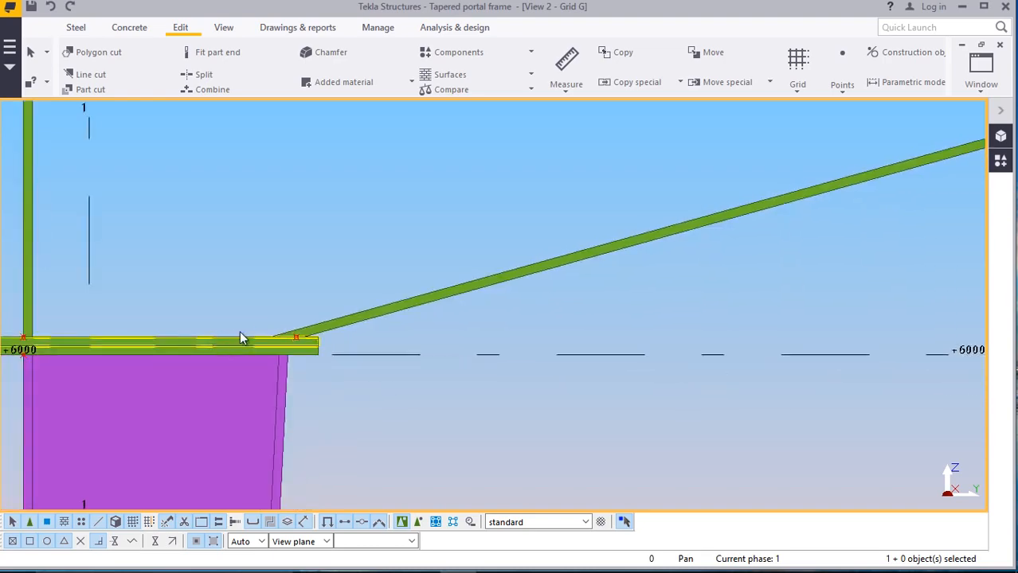
{"action": "scroll", "coordinate": [210, 326], "scroll_direction": "down", "scroll_amount": 2}
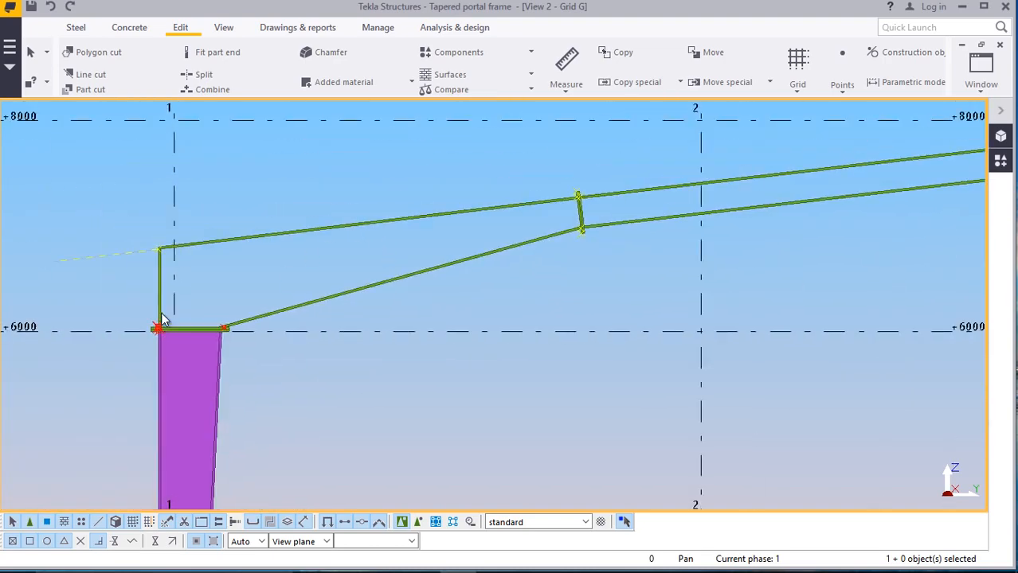
{"action": "scroll", "coordinate": [163, 255], "scroll_direction": "up", "scroll_amount": 6}
{"action": "scroll", "coordinate": [170, 242], "scroll_direction": "up", "scroll_amount": 5}
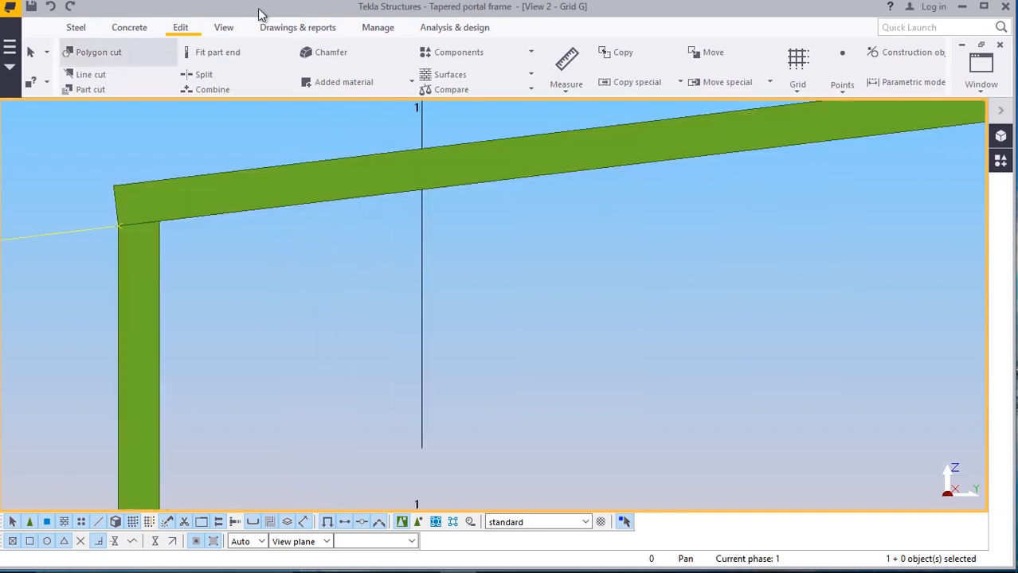
{"action": "left_click", "coordinate": [76, 28]}
{"action": "left_click", "coordinate": [170, 64]}
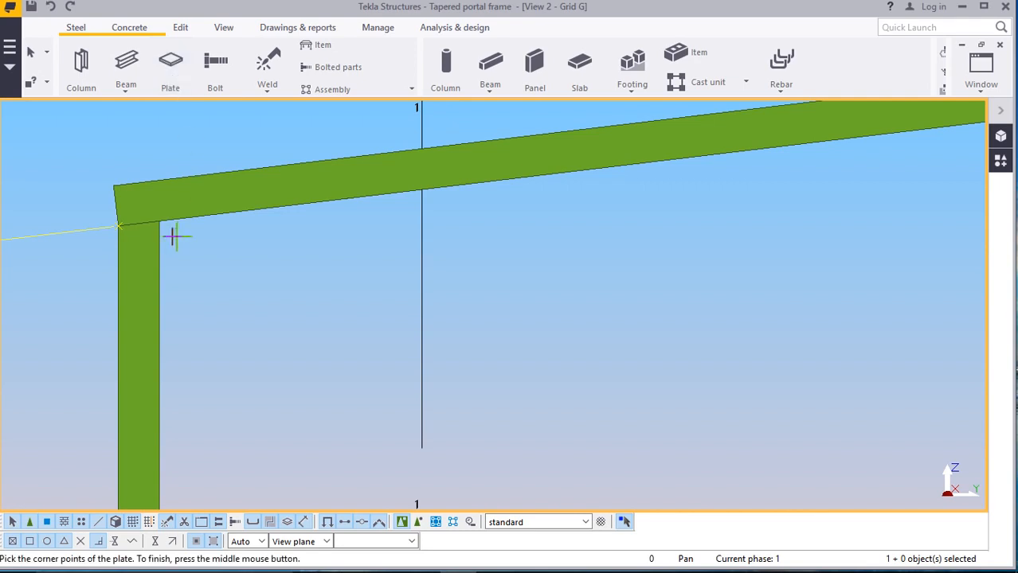
{"action": "scroll", "coordinate": [176, 236], "scroll_direction": "up", "scroll_amount": 3}
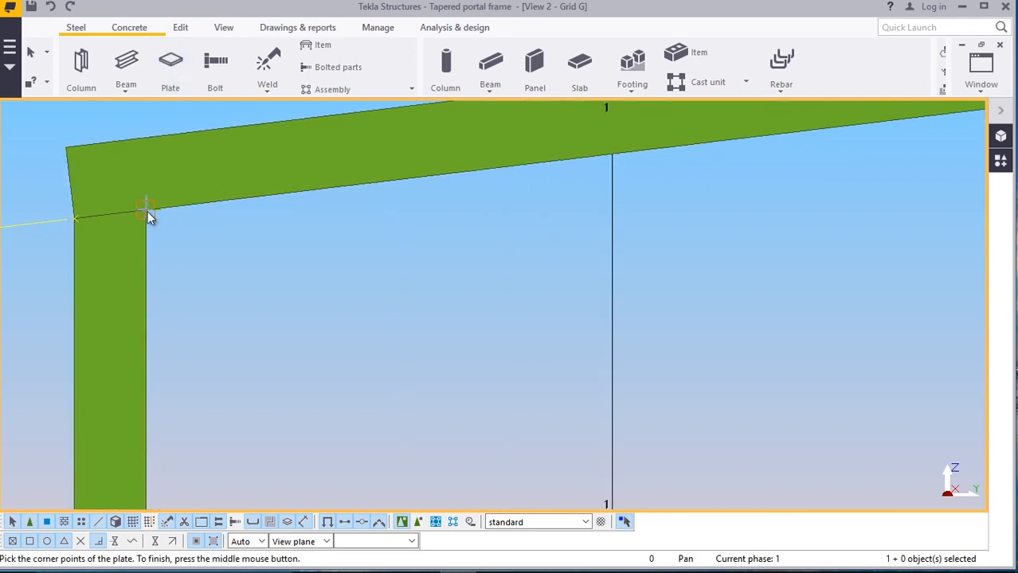
{"action": "left_click", "coordinate": [147, 211]}
{"action": "scroll", "coordinate": [144, 223], "scroll_direction": "down", "scroll_amount": 5}
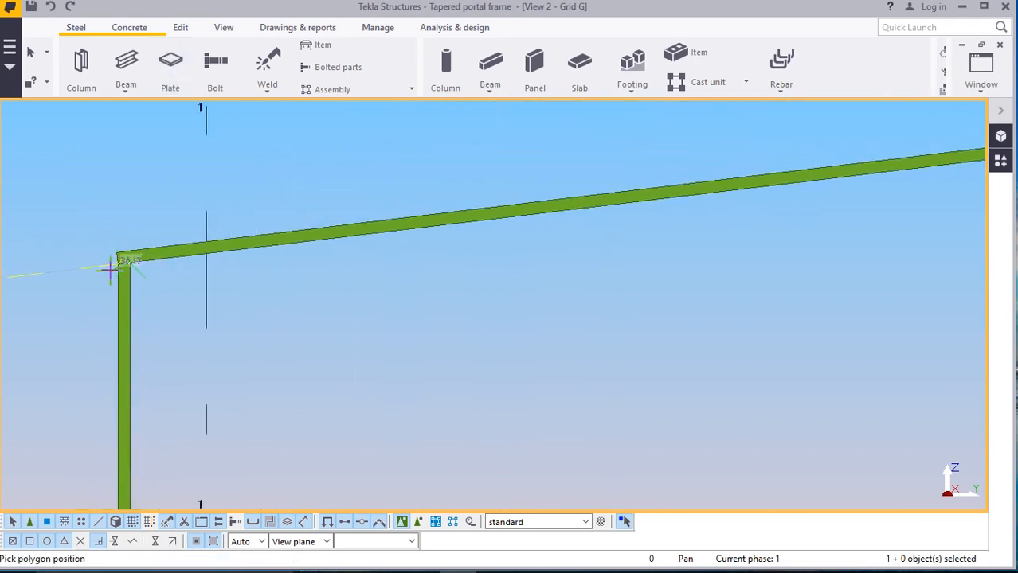
{"action": "scroll", "coordinate": [112, 263], "scroll_direction": "down", "scroll_amount": 3}
{"action": "scroll", "coordinate": [898, 193], "scroll_direction": "up", "scroll_amount": 5}
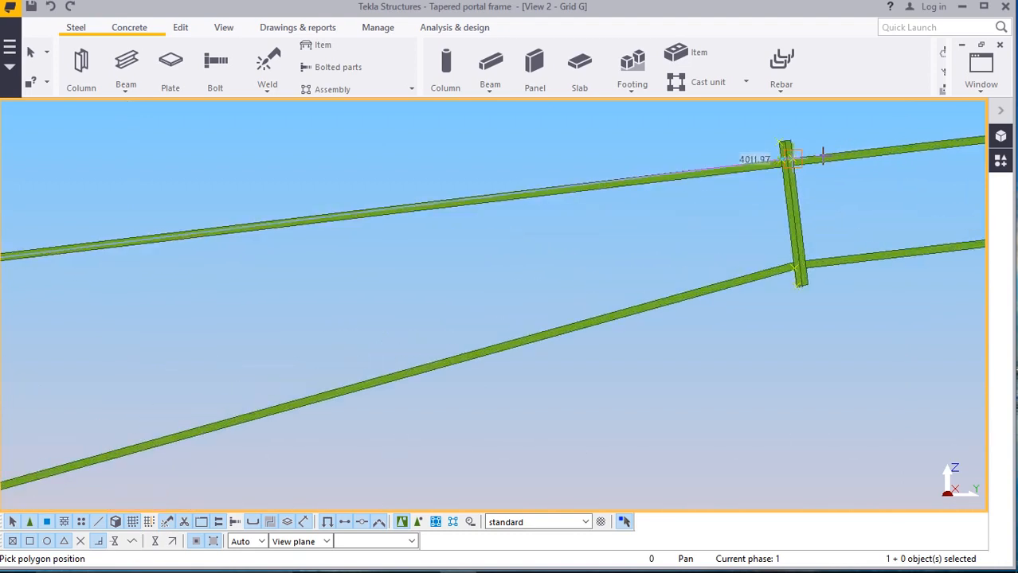
{"action": "scroll", "coordinate": [766, 163], "scroll_direction": "up", "scroll_amount": 5}
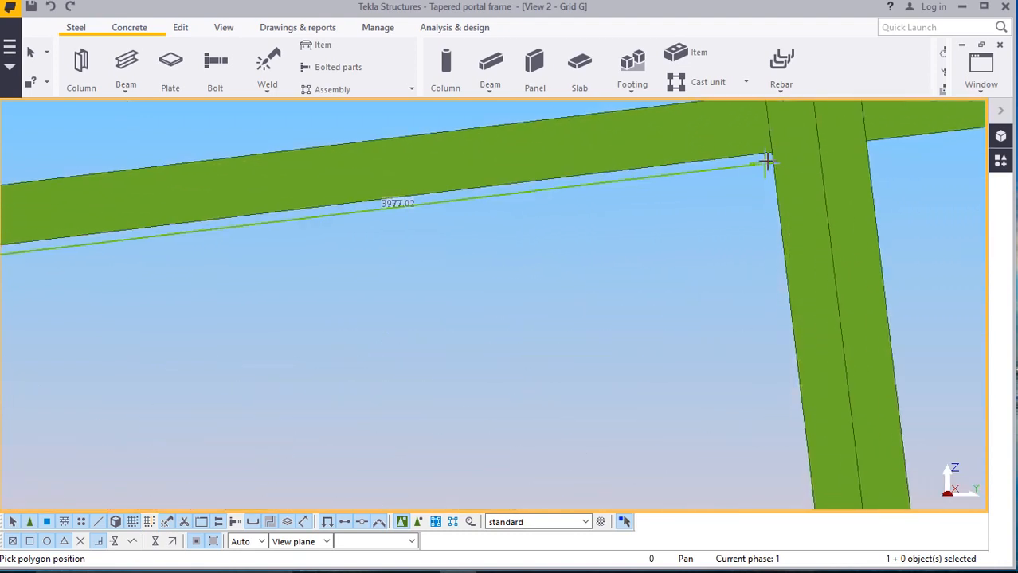
{"action": "left_click", "coordinate": [772, 152]}
{"action": "scroll", "coordinate": [730, 179], "scroll_direction": "down", "scroll_amount": 5}
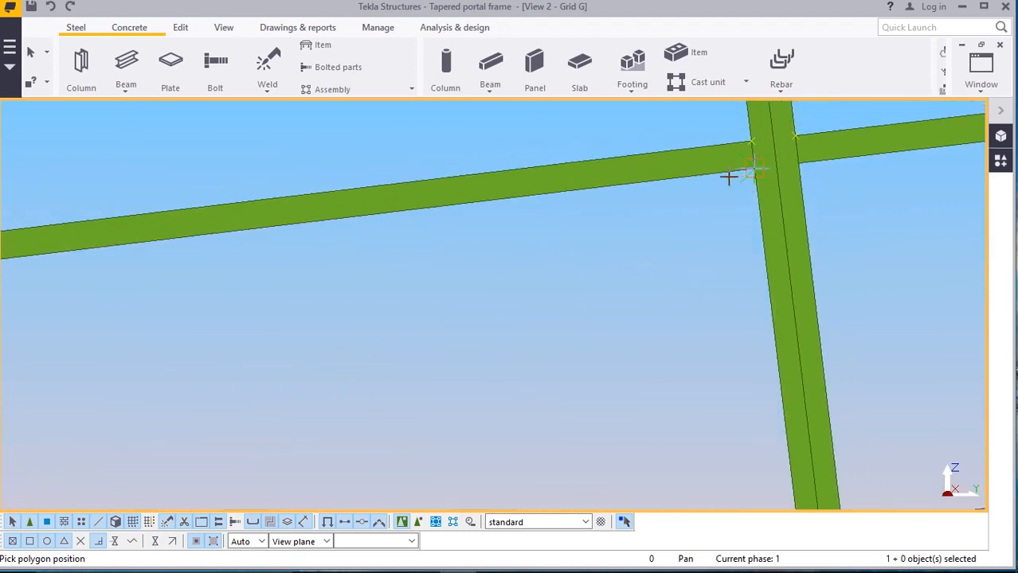
{"action": "scroll", "coordinate": [756, 335], "scroll_direction": "up", "scroll_amount": 1}
{"action": "scroll", "coordinate": [756, 336], "scroll_direction": "up", "scroll_amount": 2}
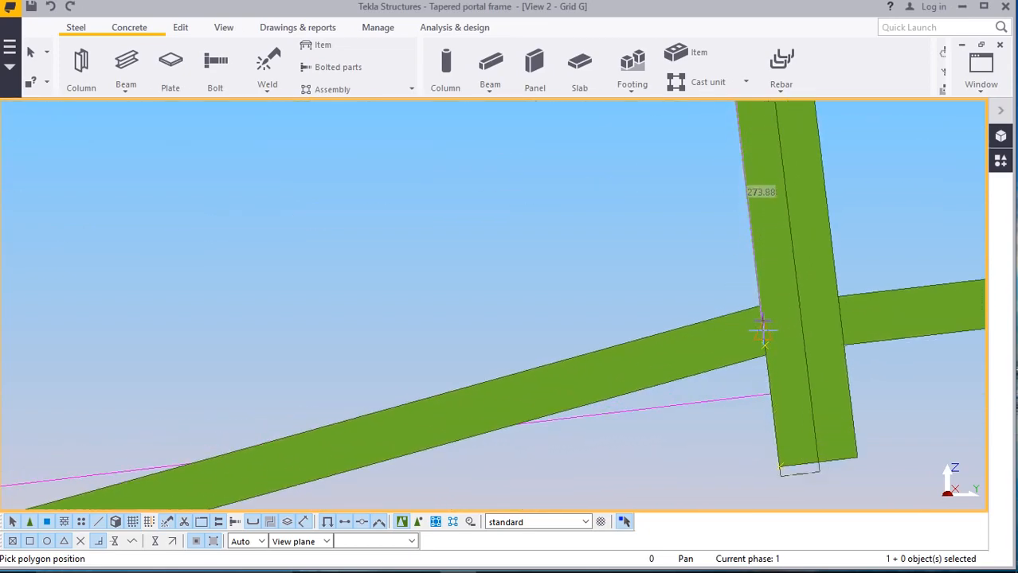
{"action": "left_click", "coordinate": [758, 310]}
Examine the tip of the haunch bottom flange where it meets the upper end plate on the column
{"action": "scroll", "coordinate": [731, 307], "scroll_direction": "down", "scroll_amount": 5}
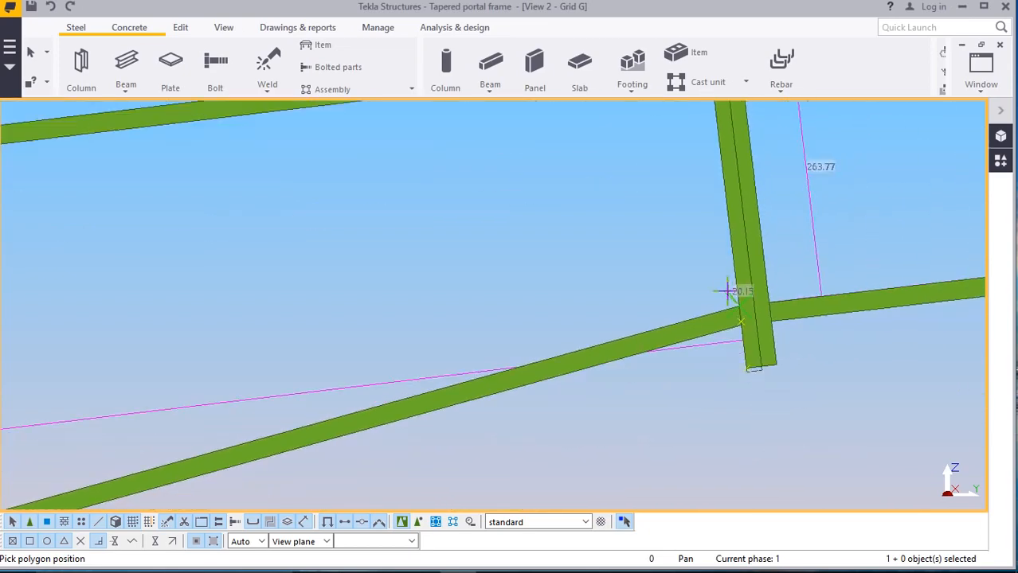
{"action": "scroll", "coordinate": [707, 279], "scroll_direction": "down", "scroll_amount": 3}
{"action": "scroll", "coordinate": [305, 402], "scroll_direction": "up", "scroll_amount": 5}
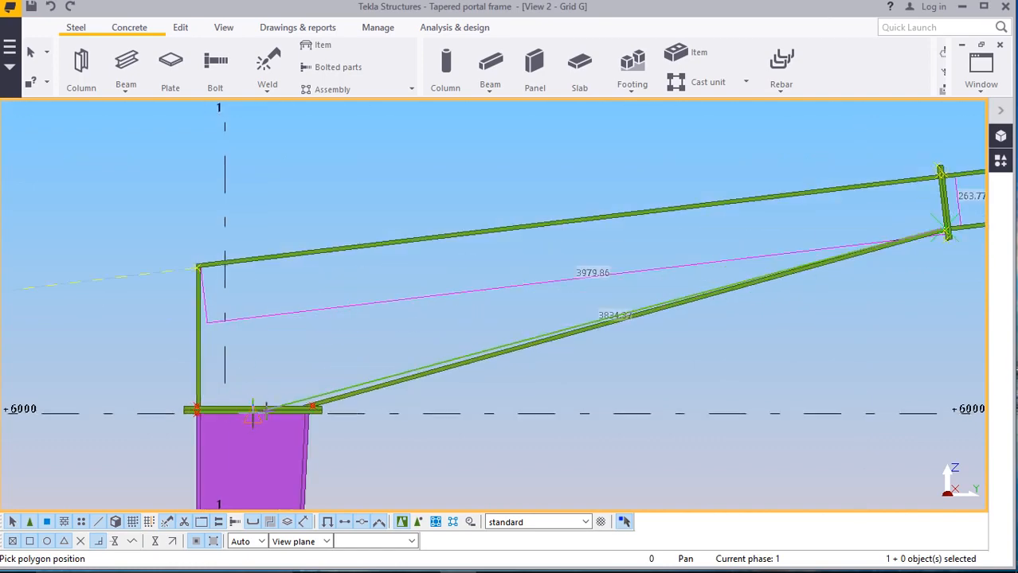
{"action": "scroll", "coordinate": [305, 402], "scroll_direction": "up", "scroll_amount": 3}
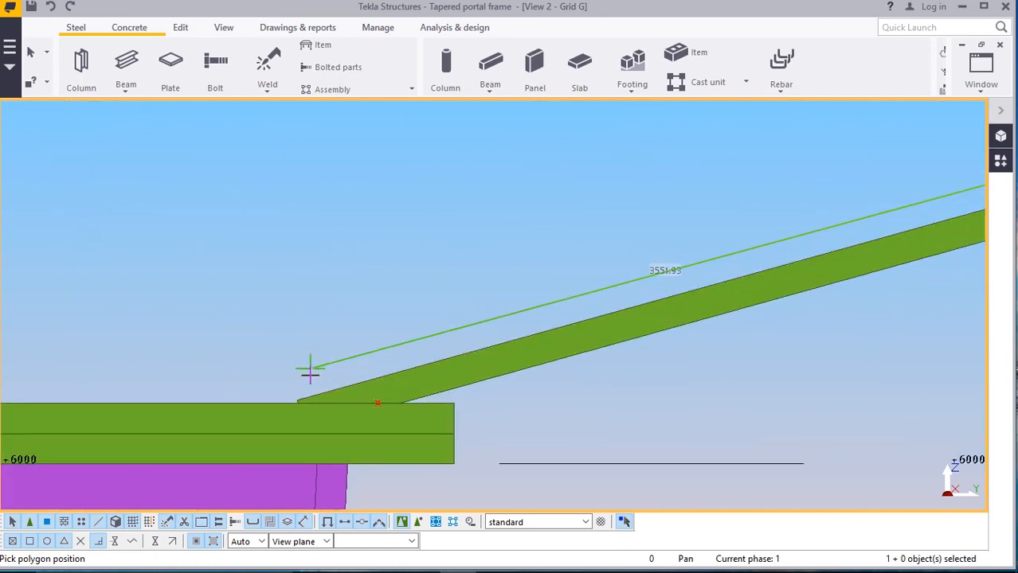
{"action": "scroll", "coordinate": [312, 387], "scroll_direction": "up", "scroll_amount": 5}
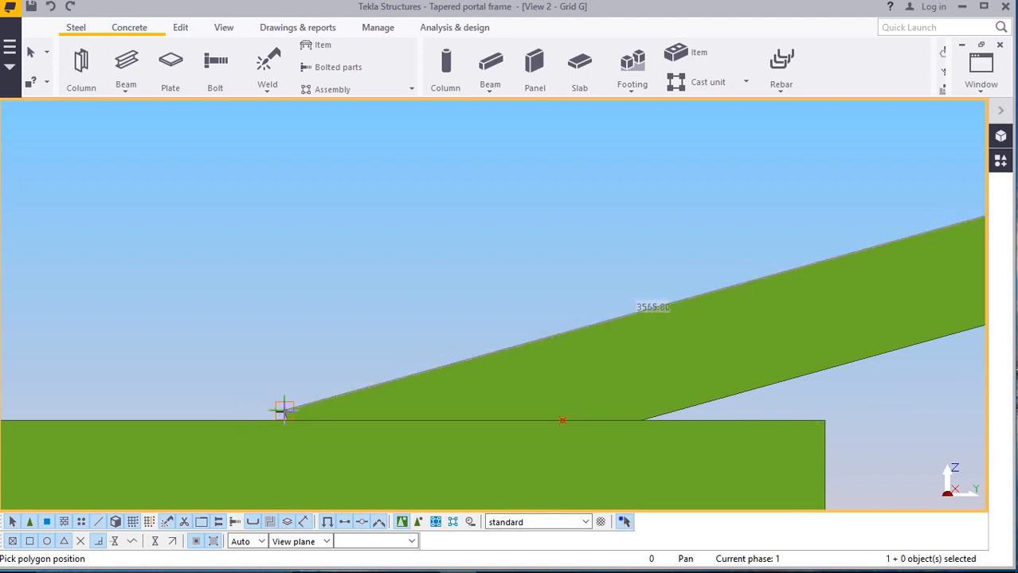
{"action": "scroll", "coordinate": [284, 411], "scroll_direction": "down", "scroll_amount": 8}
{"action": "scroll", "coordinate": [283, 408], "scroll_direction": "up", "scroll_amount": 3}
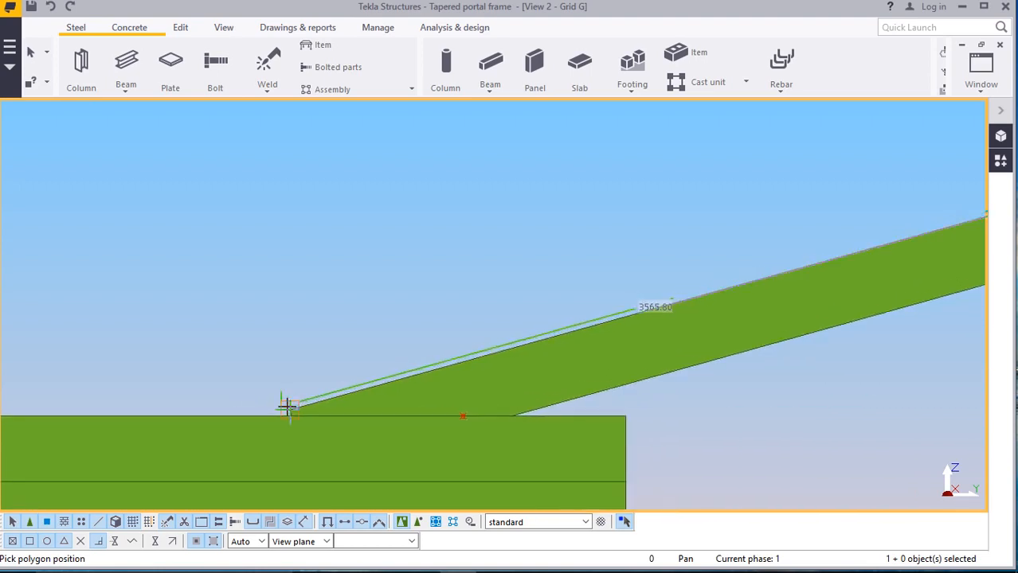
{"action": "scroll", "coordinate": [289, 410], "scroll_direction": "up", "scroll_amount": 5}
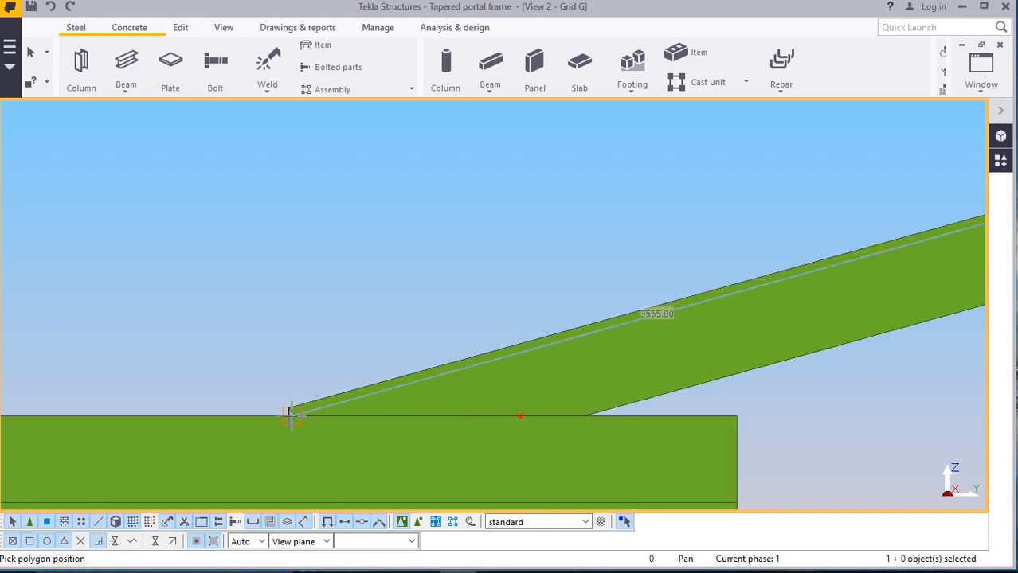
{"action": "scroll", "coordinate": [291, 414], "scroll_direction": "up", "scroll_amount": 2}
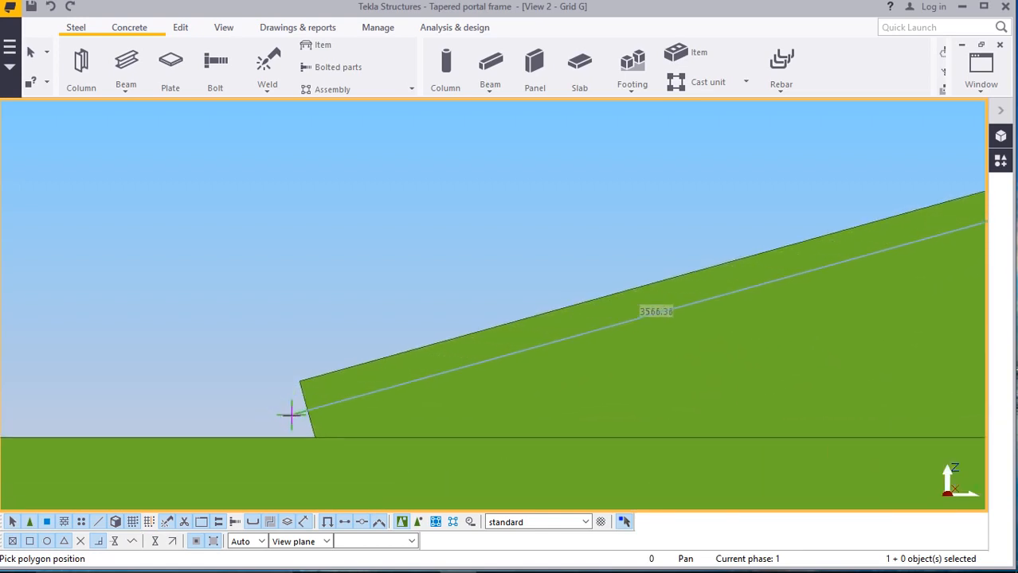
{"action": "scroll", "coordinate": [278, 424], "scroll_direction": "down", "scroll_amount": 5}
{"action": "scroll", "coordinate": [284, 408], "scroll_direction": "down", "scroll_amount": 2}
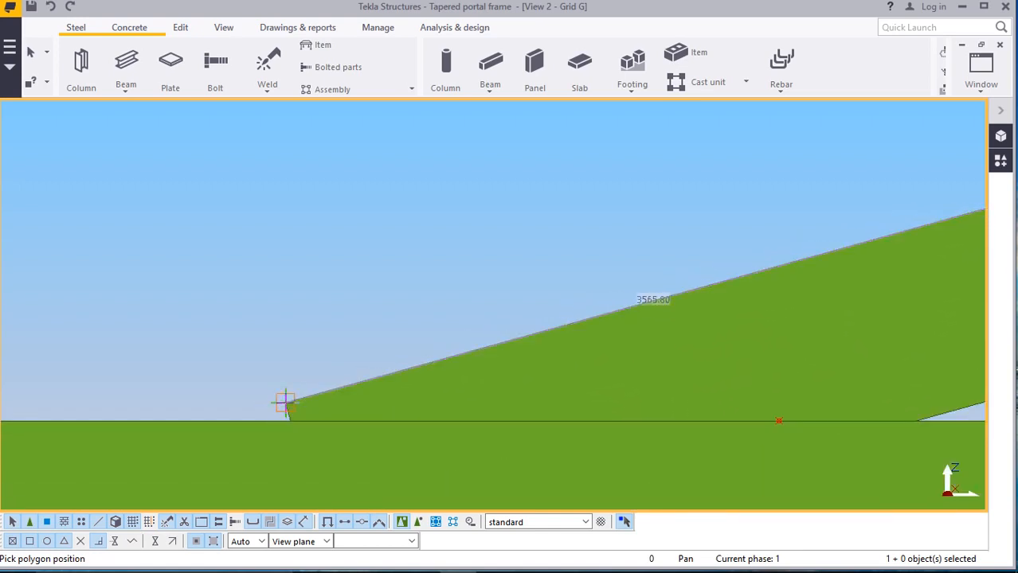
{"action": "scroll", "coordinate": [293, 389], "scroll_direction": "up", "scroll_amount": 3}
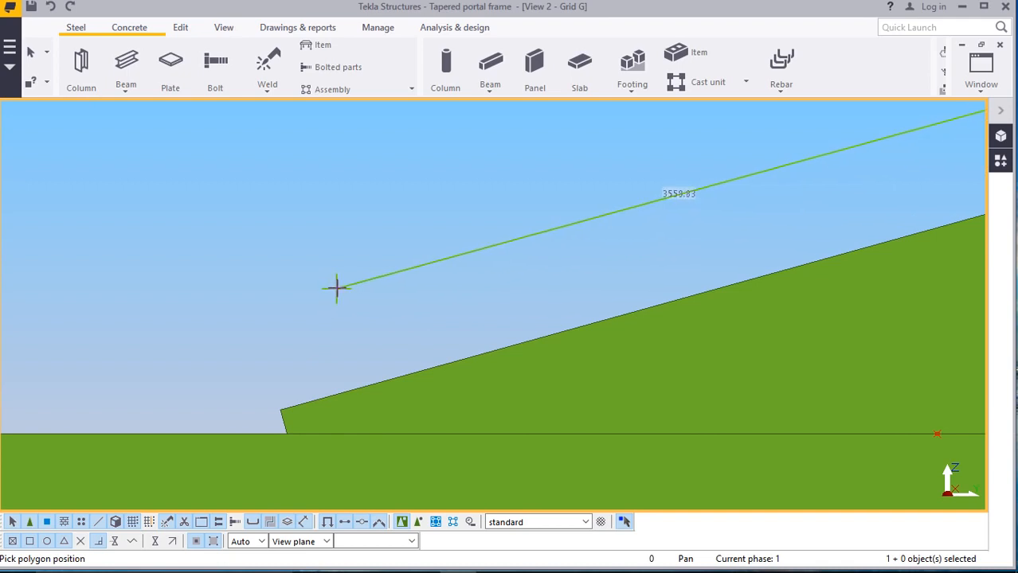
Set the haunch bottom flange's end offset Dx to -10 at the start and 62 at the end, and close its properties
{"action": "double_click", "coordinate": [510, 360]}
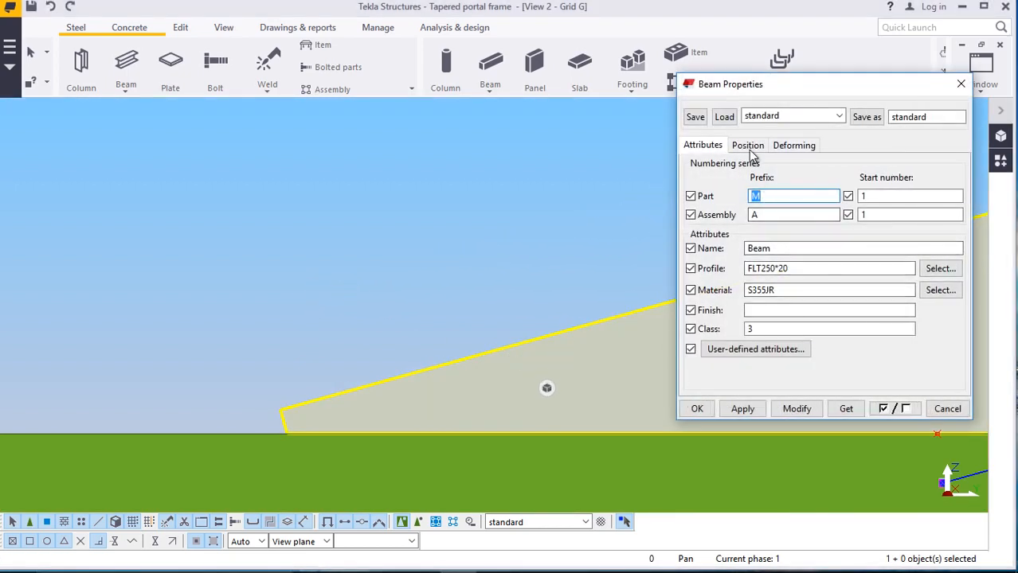
{"action": "left_click", "coordinate": [749, 148]}
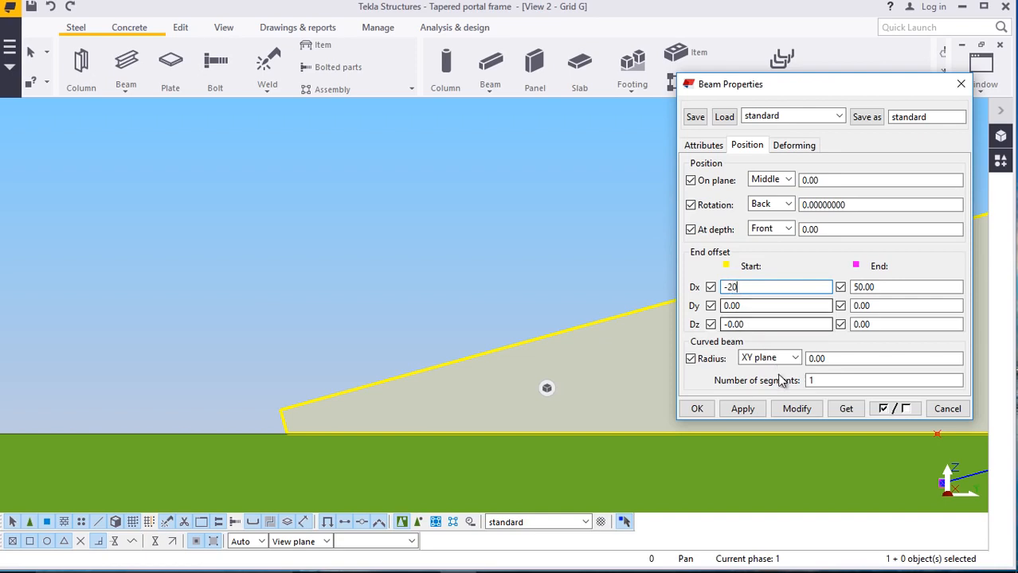
{"action": "left_click", "coordinate": [794, 409]}
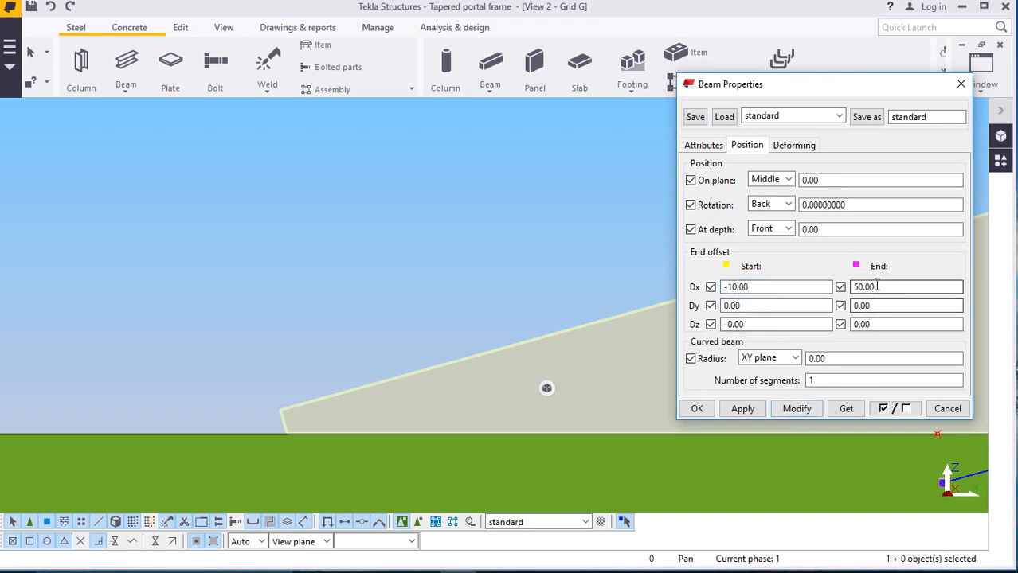
{"action": "left_click_drag", "start_coordinate": [820, 90], "coordinate": [802, 114]}
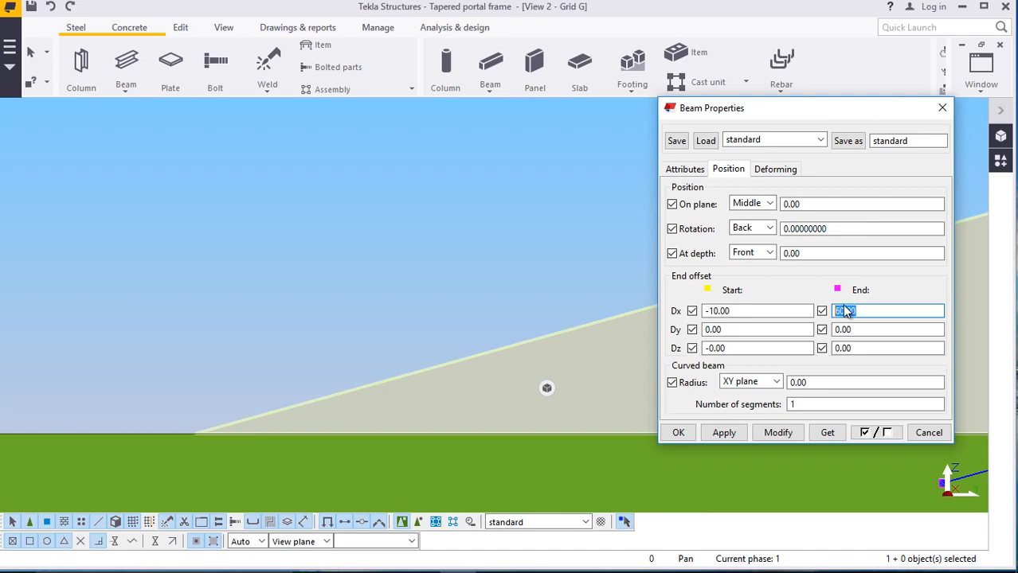
{"action": "left_click", "coordinate": [778, 435]}
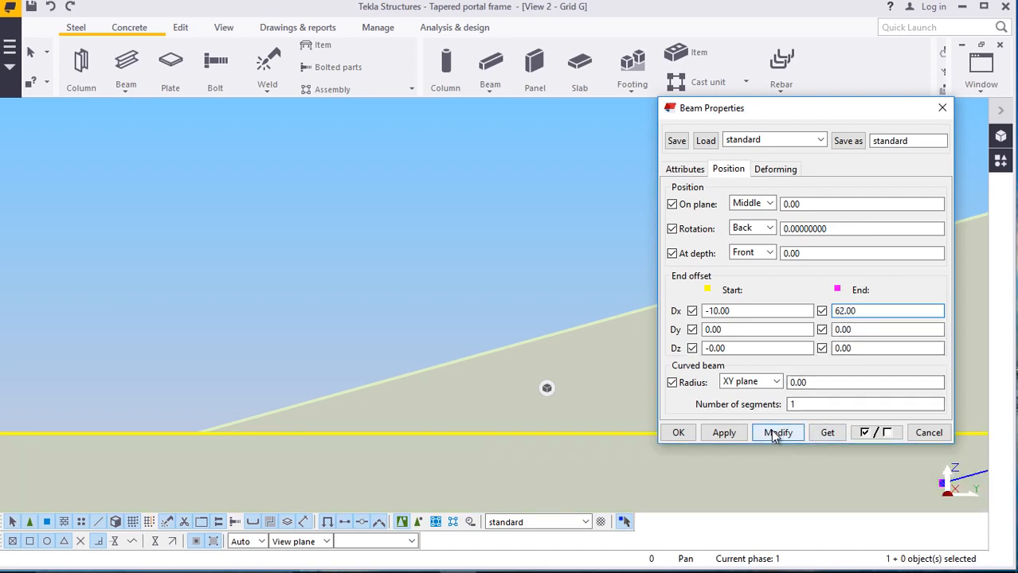
{"action": "left_click", "coordinate": [677, 432]}
{"action": "scroll", "coordinate": [534, 214], "scroll_direction": "down", "scroll_amount": 3}
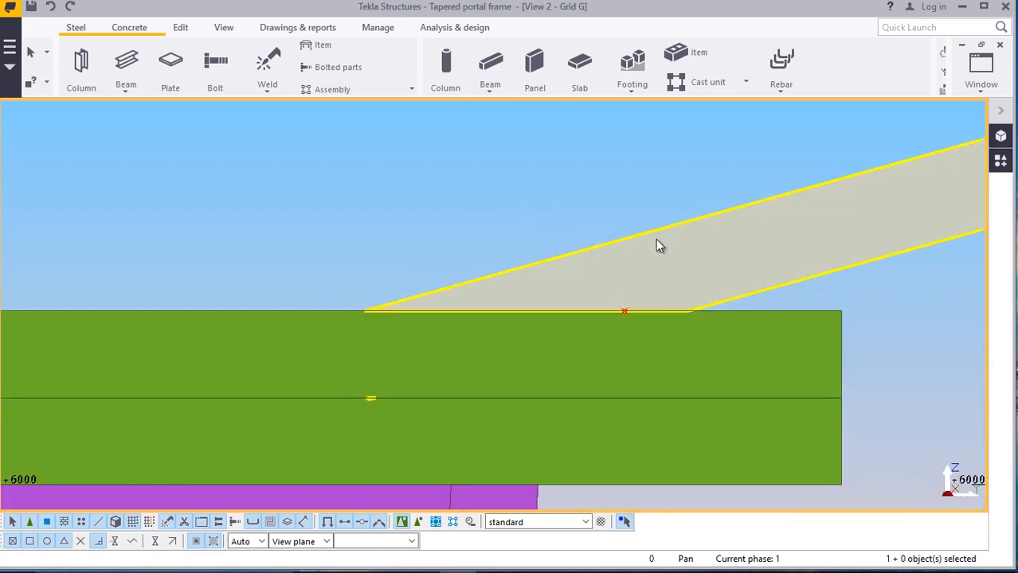
Show the parts transparently in the Grid G view to check the haunch bottom flange's cut end above the column
{"action": "scroll", "coordinate": [514, 318], "scroll_direction": "down", "scroll_amount": 1}
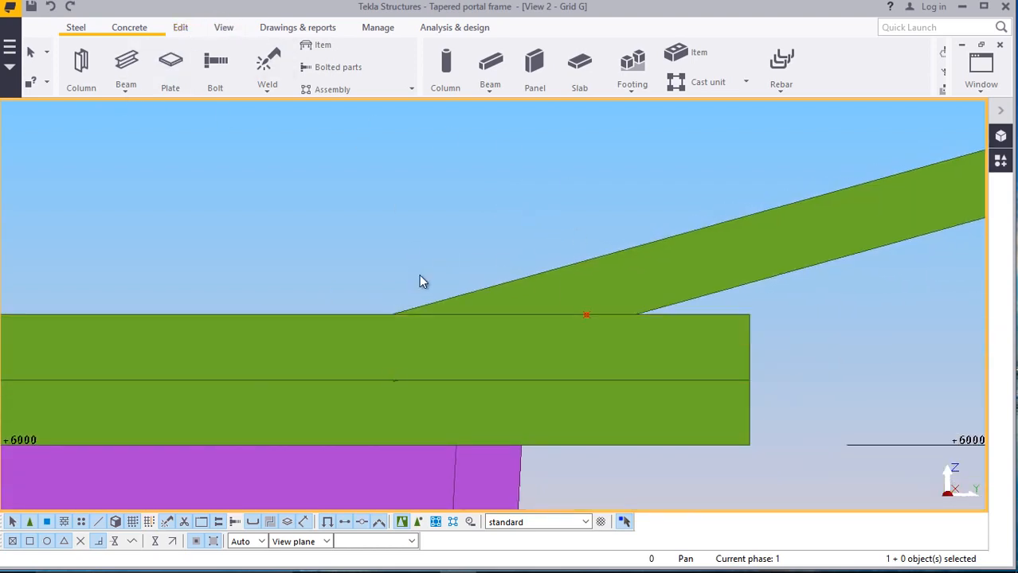
{"action": "scroll", "coordinate": [422, 282], "scroll_direction": "up", "scroll_amount": 1}
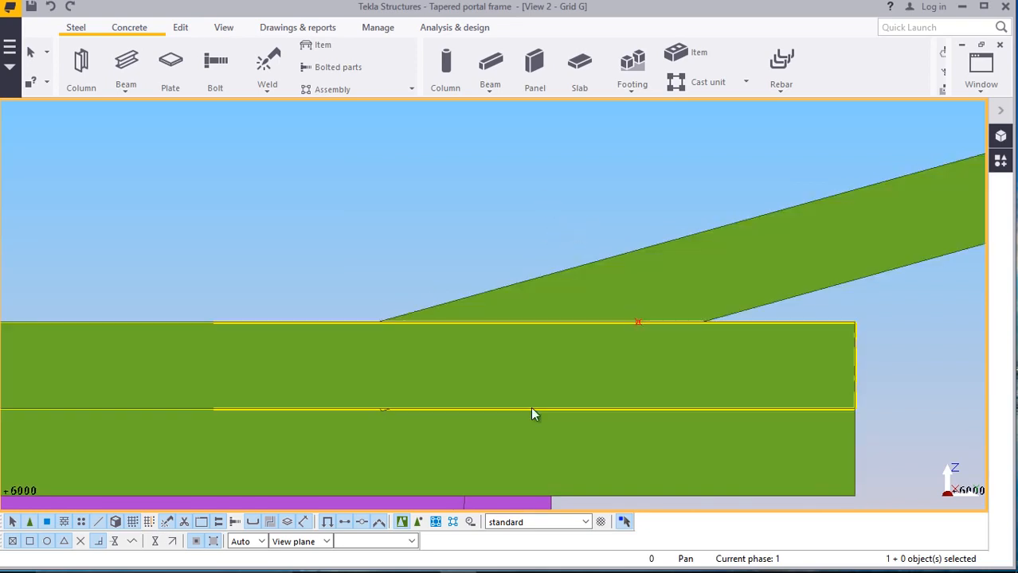
{"action": "key", "text": "ctrl+2"}
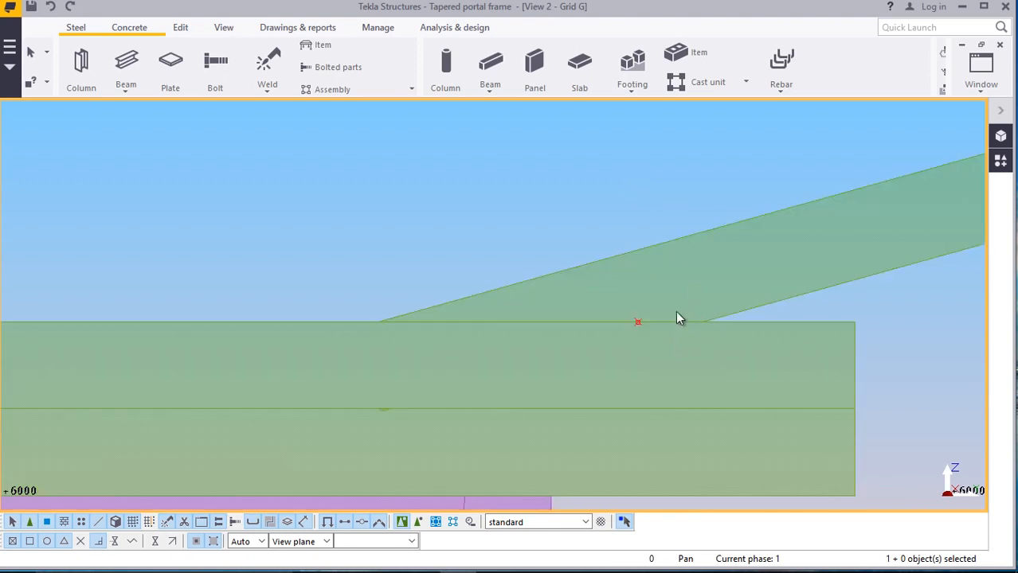
{"action": "scroll", "coordinate": [398, 326], "scroll_direction": "down", "scroll_amount": 3}
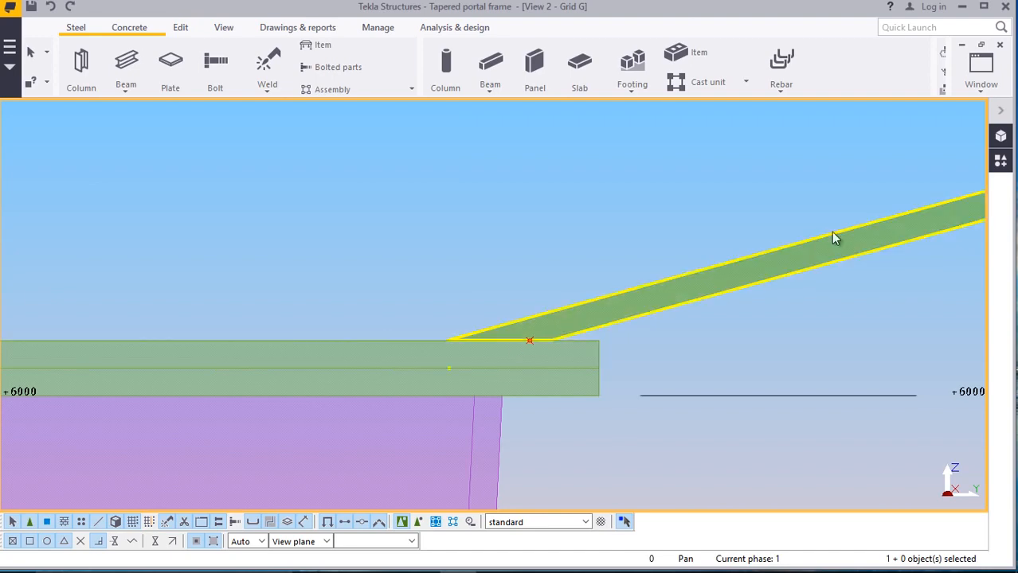
Inspect the joint between haunch bottom flange and column end plate in the 3D view, with transparent and then shaded rendering
{"action": "left_click", "coordinate": [980, 94]}
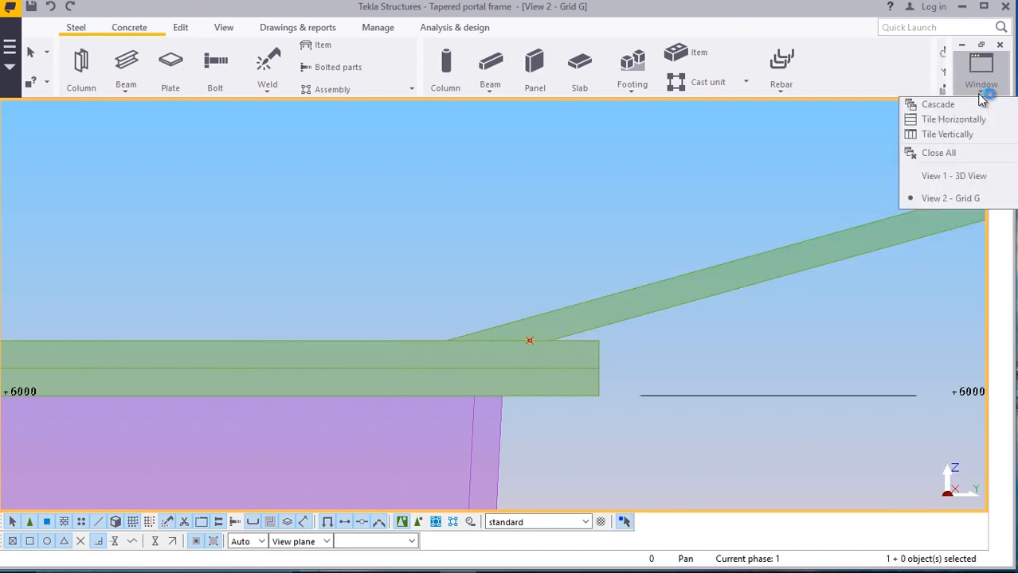
{"action": "left_click", "coordinate": [946, 174]}
{"action": "scroll", "coordinate": [543, 269], "scroll_direction": "down", "scroll_amount": 6}
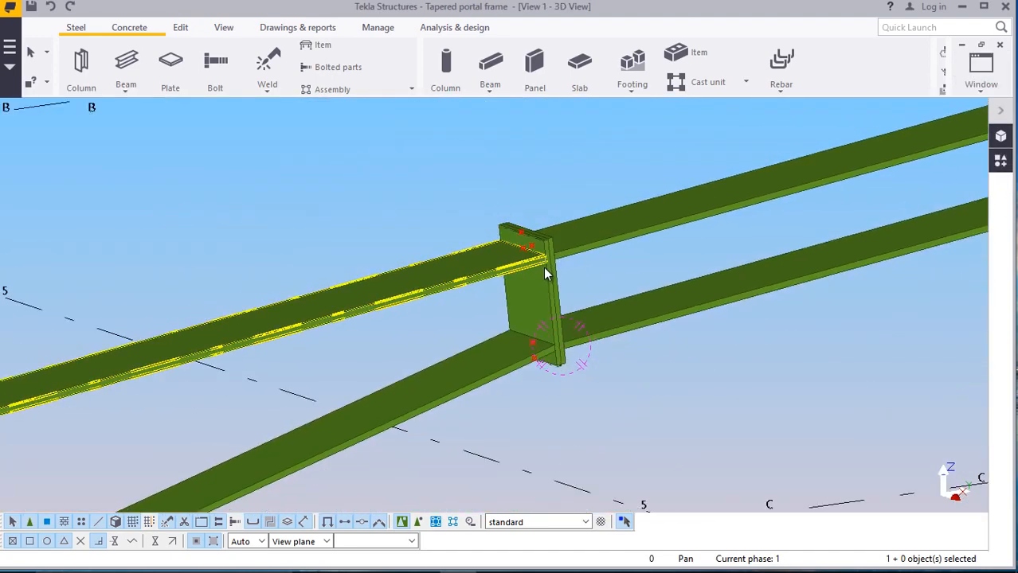
{"action": "scroll", "coordinate": [368, 350], "scroll_direction": "up", "scroll_amount": 8}
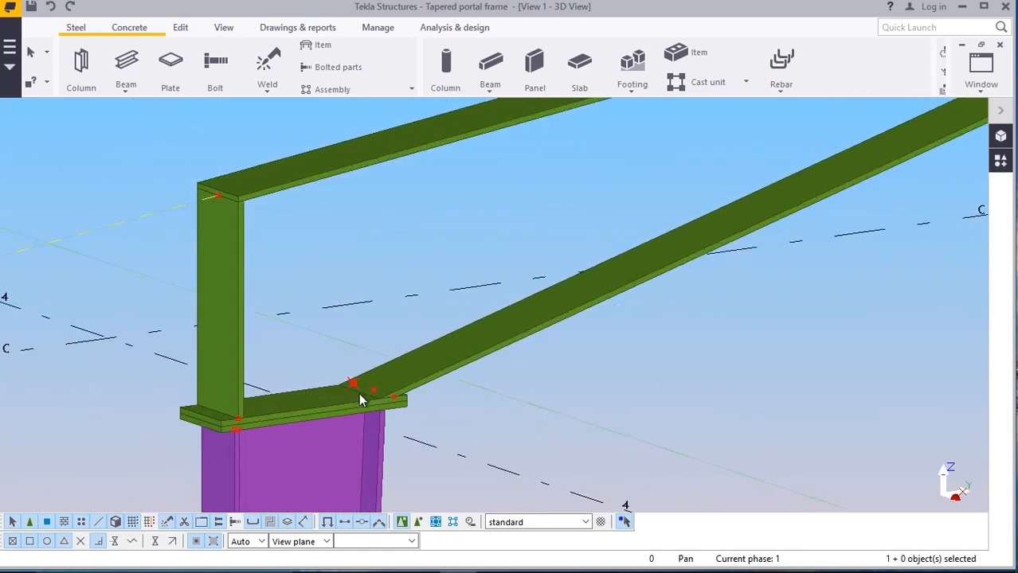
{"action": "scroll", "coordinate": [556, 429], "scroll_direction": "up", "scroll_amount": 1}
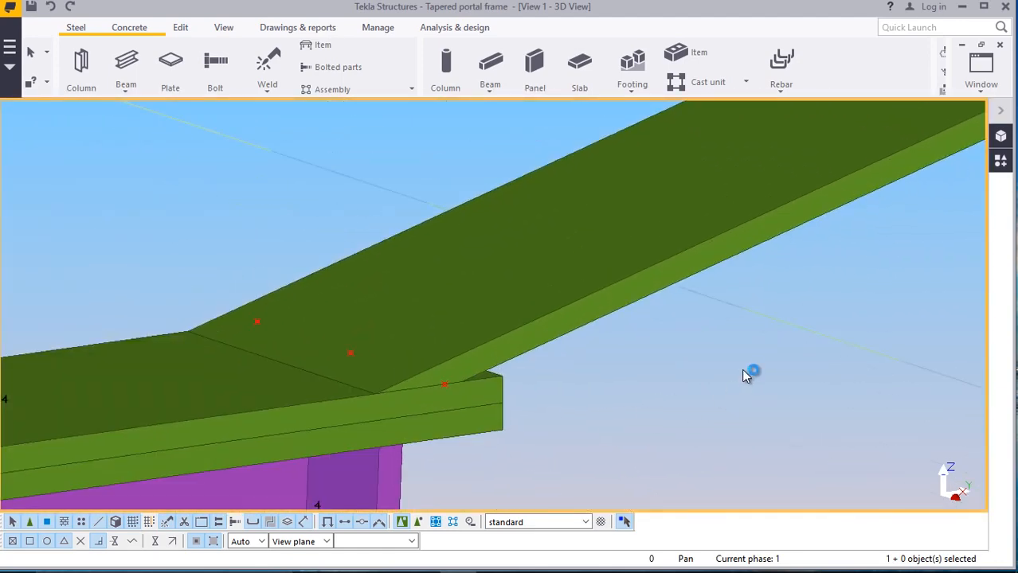
{"action": "key", "text": "ctrl+2"}
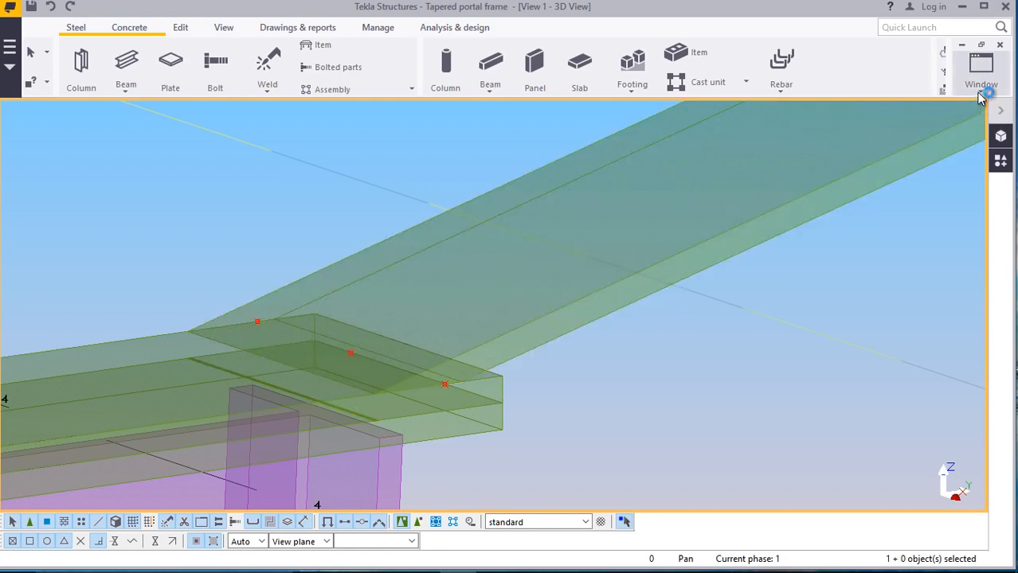
{"action": "key", "text": "ctrl+4"}
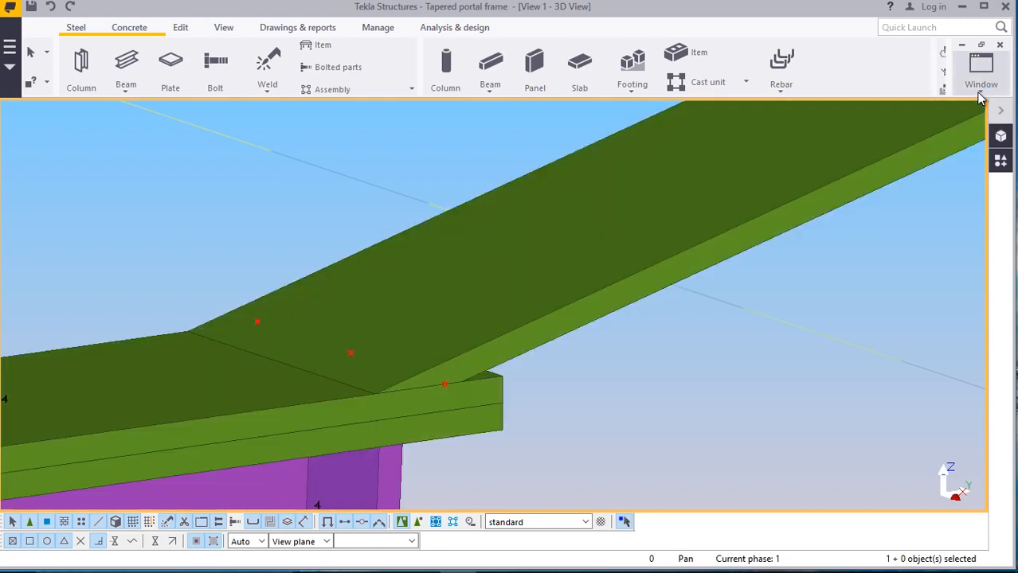
Return to the Grid G view and restore shaded rendering of the parts
{"action": "left_click", "coordinate": [980, 80]}
{"action": "left_click", "coordinate": [953, 199]}
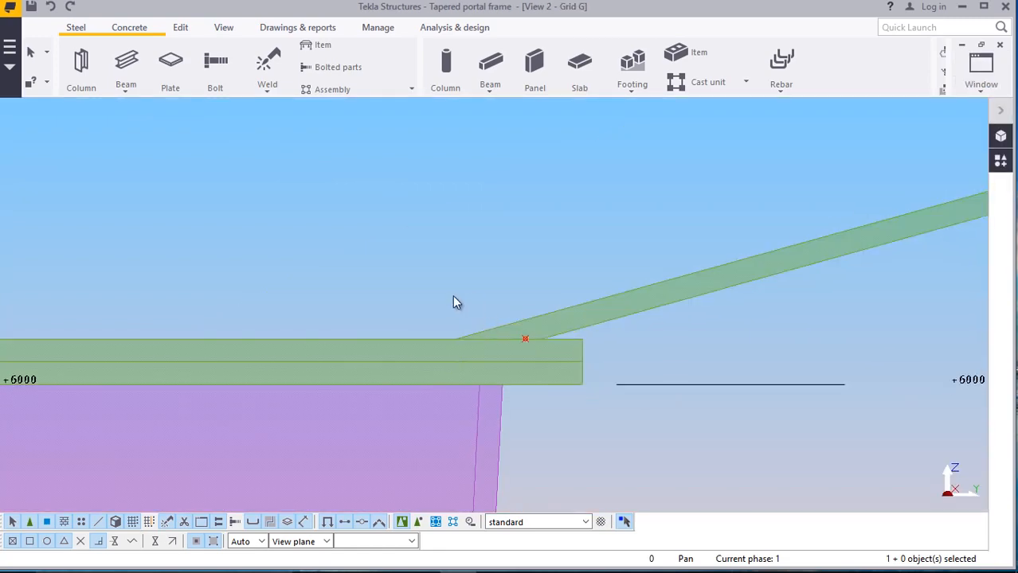
{"action": "key", "text": "ctrl+4"}
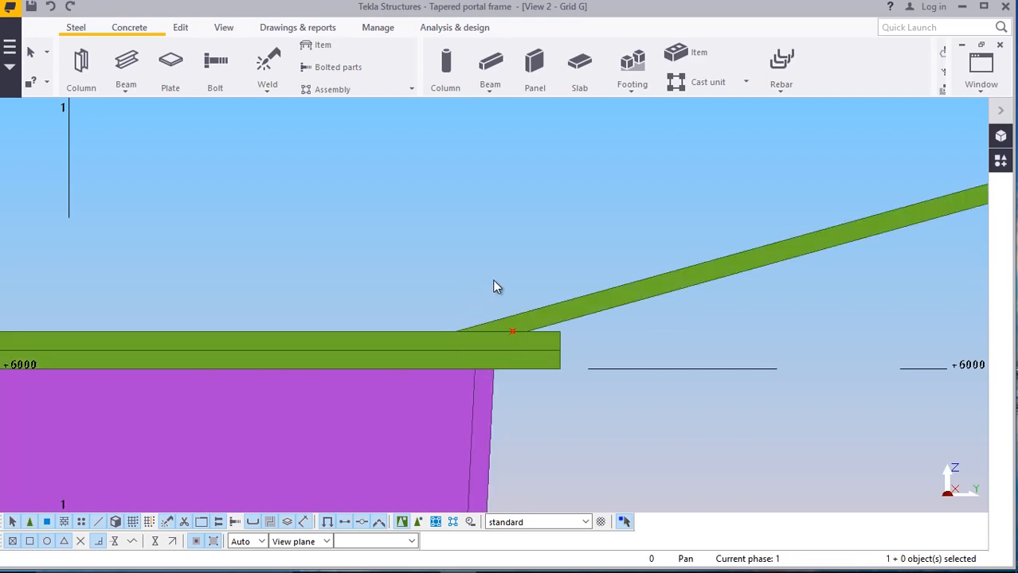
Start the haunch web plate with corners under the top flange at the eaves end plate and at both flanges' inner edges on the splice plate
{"action": "scroll", "coordinate": [486, 275], "scroll_direction": "down", "scroll_amount": 8}
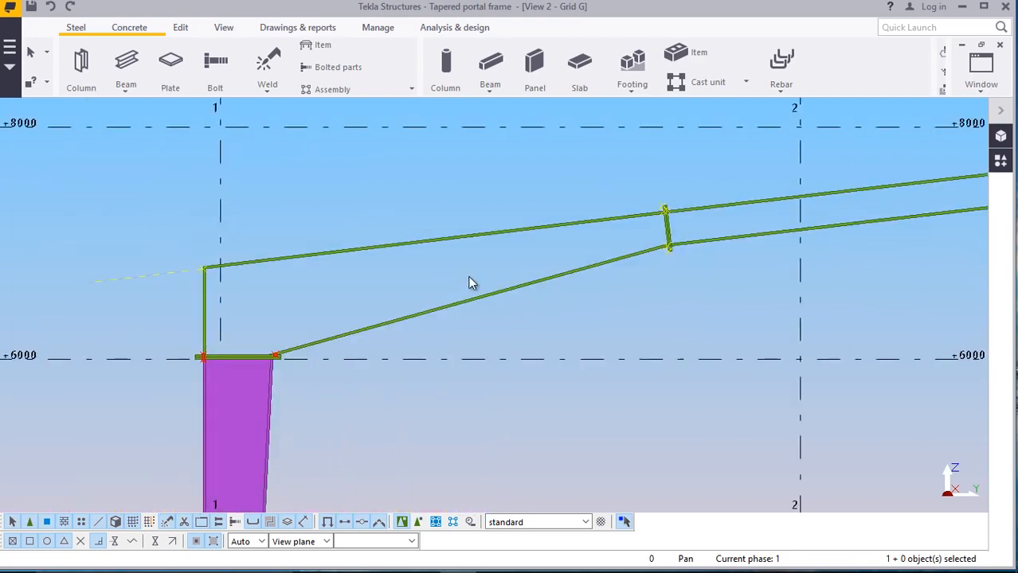
{"action": "scroll", "coordinate": [201, 290], "scroll_direction": "up", "scroll_amount": 4}
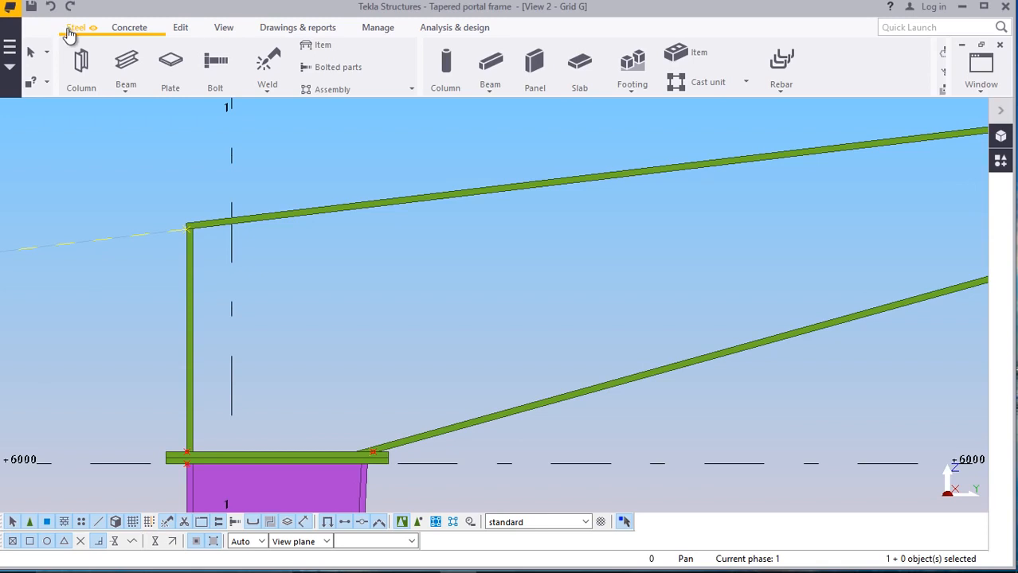
{"action": "scroll", "coordinate": [231, 214], "scroll_direction": "up", "scroll_amount": 5}
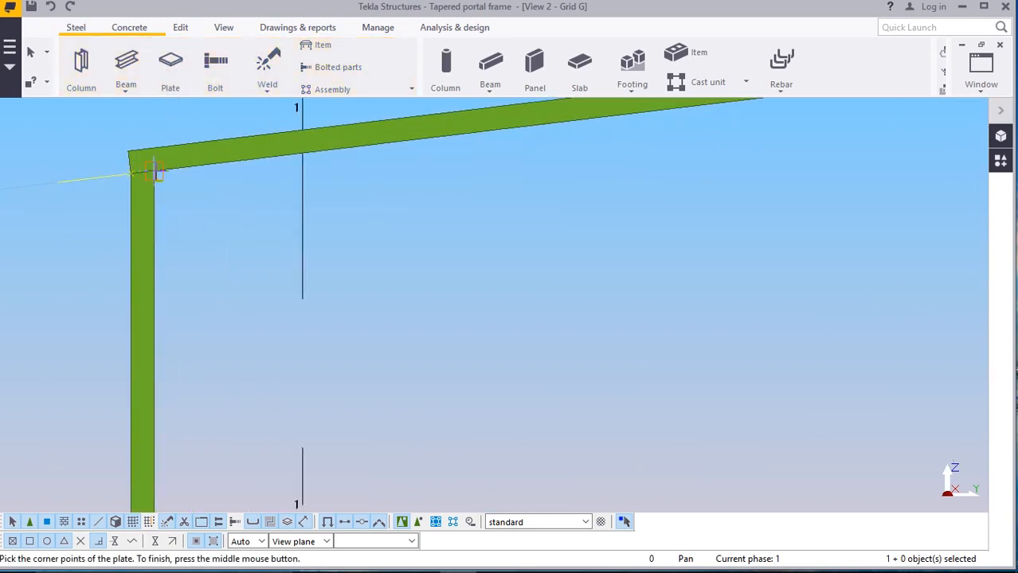
{"action": "scroll", "coordinate": [166, 226], "scroll_direction": "down", "scroll_amount": 6}
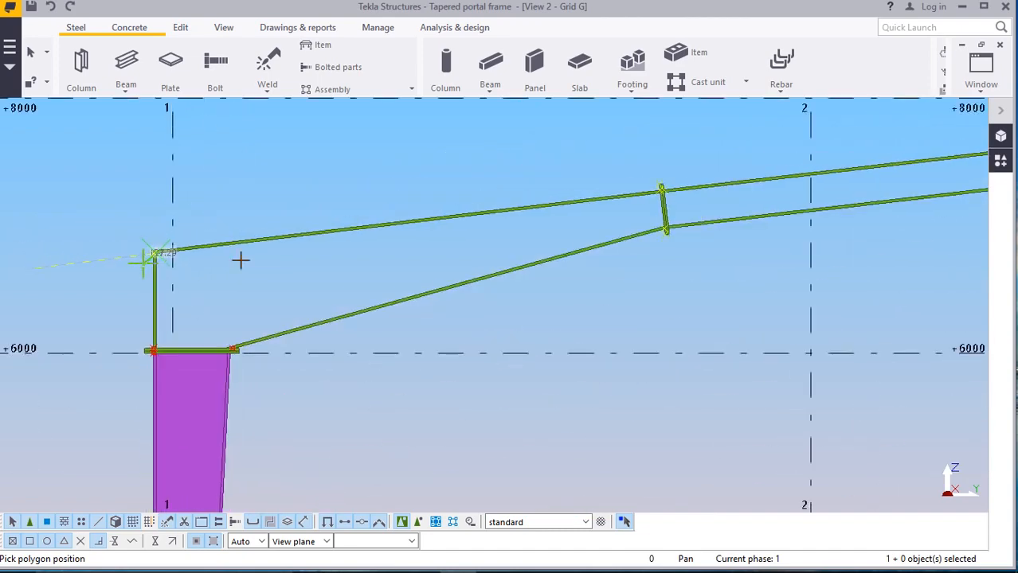
{"action": "scroll", "coordinate": [517, 211], "scroll_direction": "up", "scroll_amount": 5}
{"action": "scroll", "coordinate": [517, 211], "scroll_direction": "up", "scroll_amount": 6}
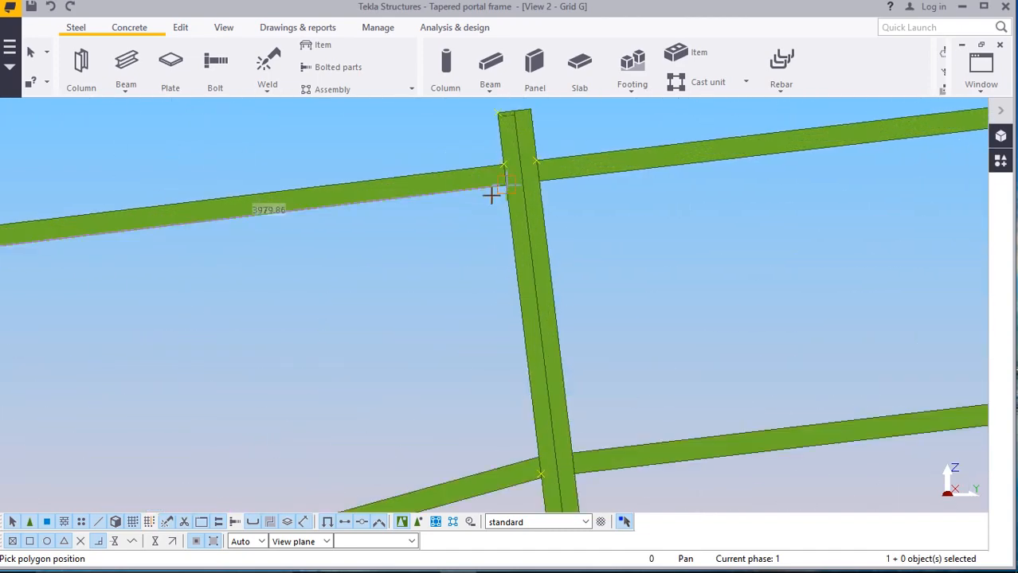
{"action": "scroll", "coordinate": [510, 181], "scroll_direction": "up", "scroll_amount": 1}
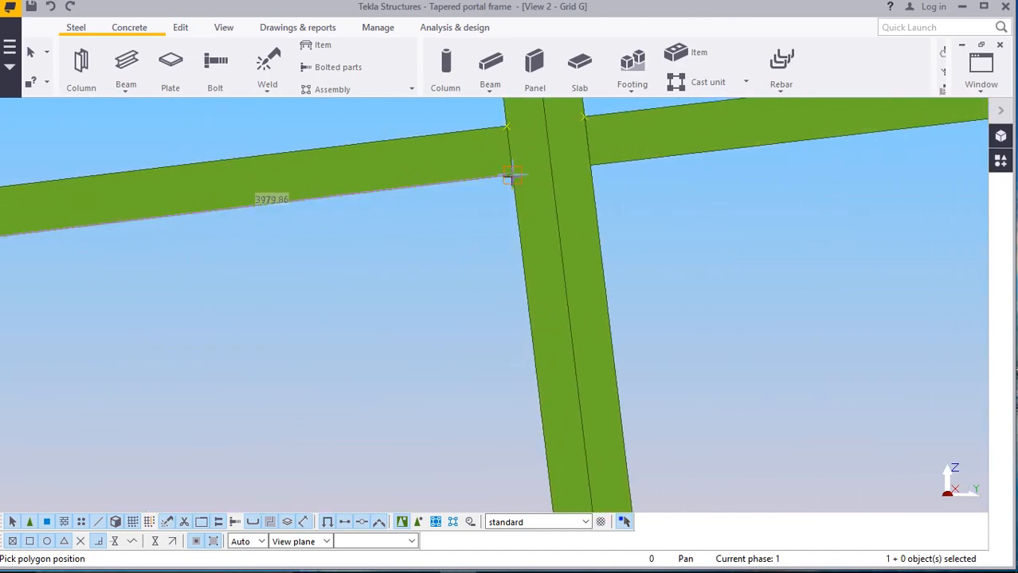
{"action": "left_click", "coordinate": [513, 175]}
{"action": "scroll", "coordinate": [516, 191], "scroll_direction": "down", "scroll_amount": 6}
{"action": "scroll", "coordinate": [527, 326], "scroll_direction": "up", "scroll_amount": 5}
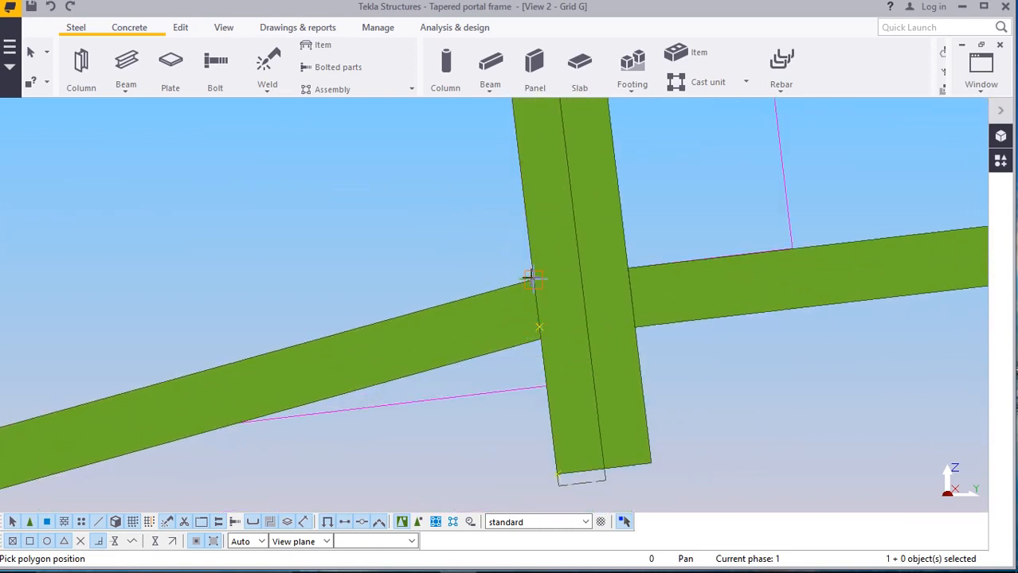
{"action": "left_click", "coordinate": [532, 278]}
{"action": "scroll", "coordinate": [557, 295], "scroll_direction": "down", "scroll_amount": 6}
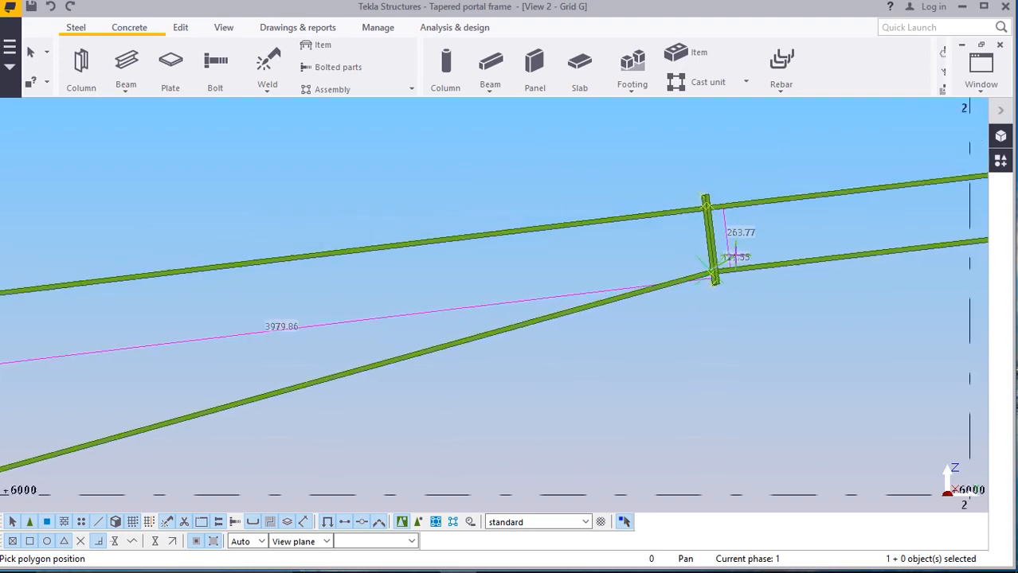
Add the haunch web plate's lower corners at the bottom flange's tip on the column plate and at the foot of the eaves end plate
{"action": "scroll", "coordinate": [732, 256], "scroll_direction": "down", "scroll_amount": 3}
{"action": "scroll", "coordinate": [211, 393], "scroll_direction": "up", "scroll_amount": 8}
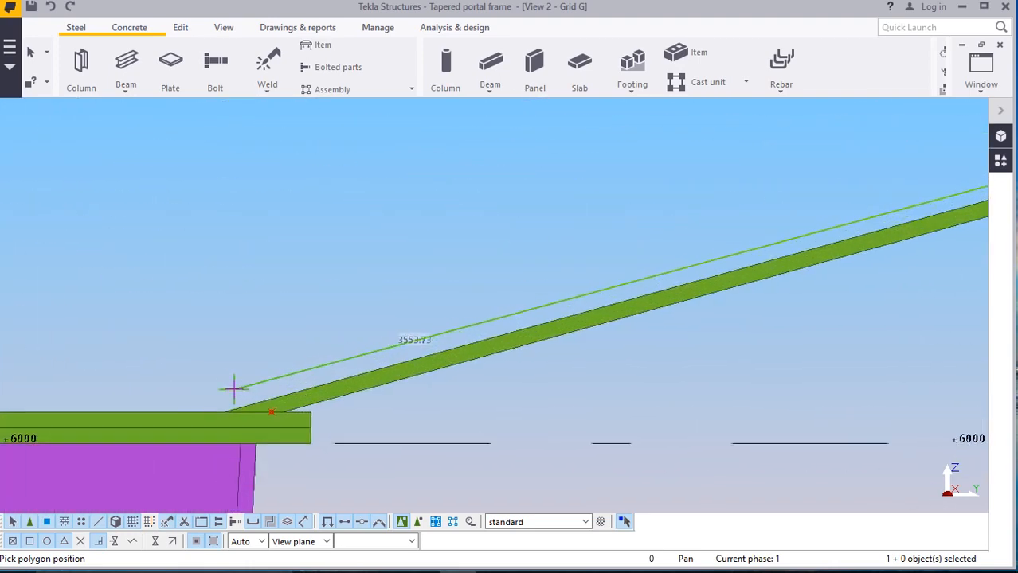
{"action": "scroll", "coordinate": [233, 390], "scroll_direction": "up", "scroll_amount": 2}
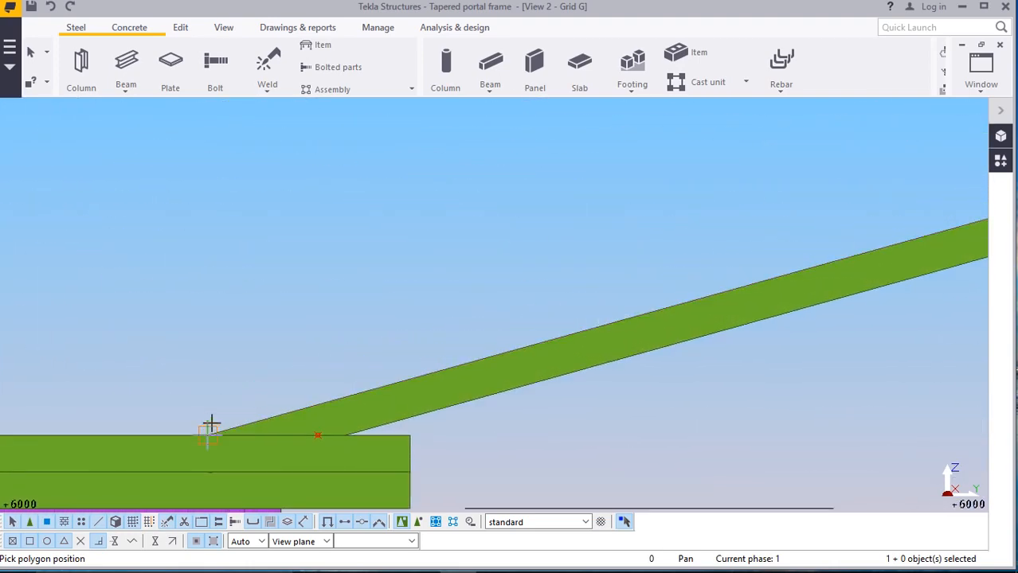
{"action": "left_click", "coordinate": [211, 423]}
{"action": "scroll", "coordinate": [357, 391], "scroll_direction": "down", "scroll_amount": 5}
{"action": "scroll", "coordinate": [70, 355], "scroll_direction": "up", "scroll_amount": 2}
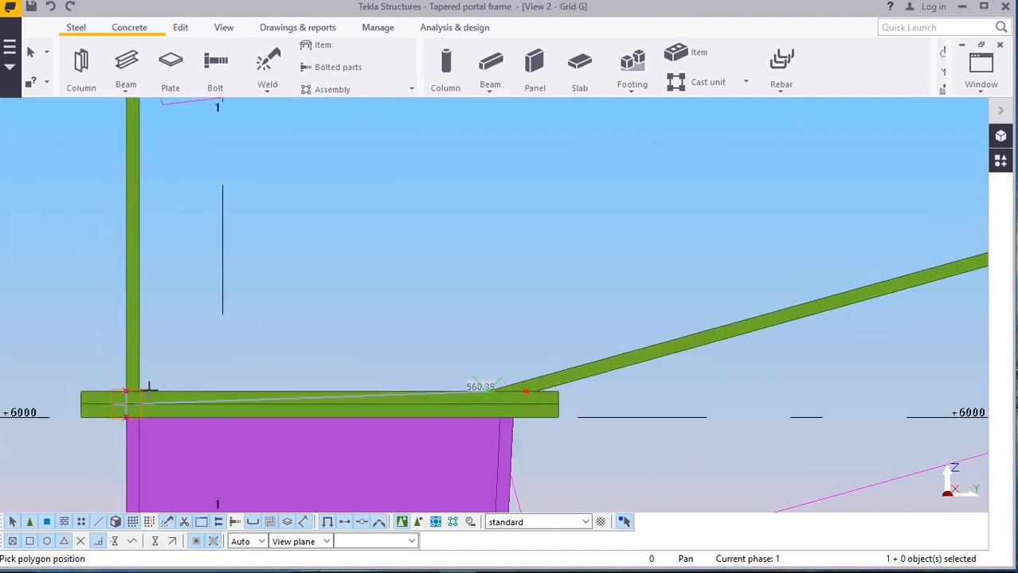
{"action": "scroll", "coordinate": [148, 388], "scroll_direction": "up", "scroll_amount": 2}
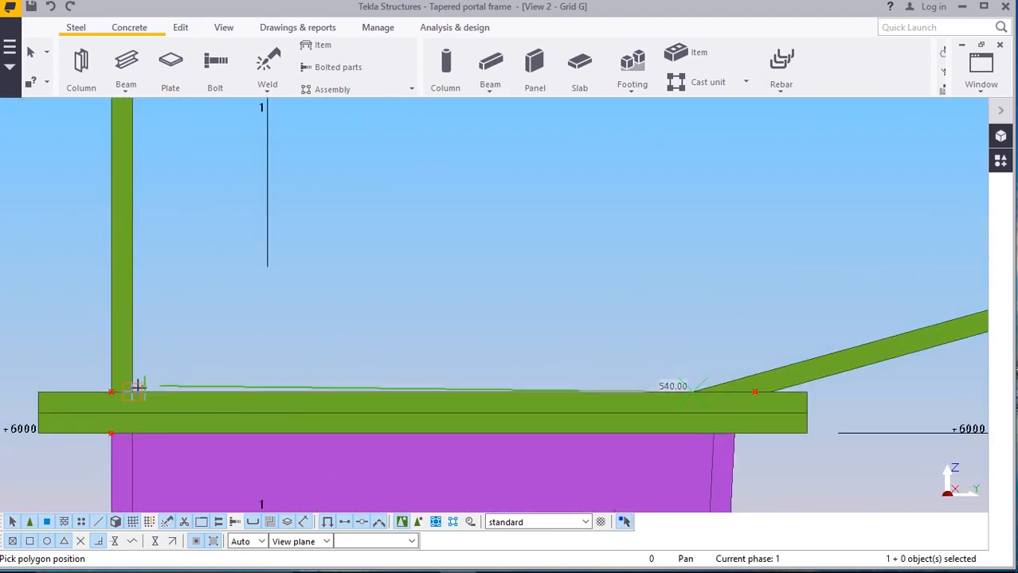
{"action": "left_click", "coordinate": [138, 387]}
{"action": "scroll", "coordinate": [174, 425], "scroll_direction": "down", "scroll_amount": 4}
Close the haunch web plate's outline at its first corner beneath the top flange and end the plate command
{"action": "scroll", "coordinate": [222, 381], "scroll_direction": "down", "scroll_amount": 1}
{"action": "scroll", "coordinate": [186, 196], "scroll_direction": "up", "scroll_amount": 2}
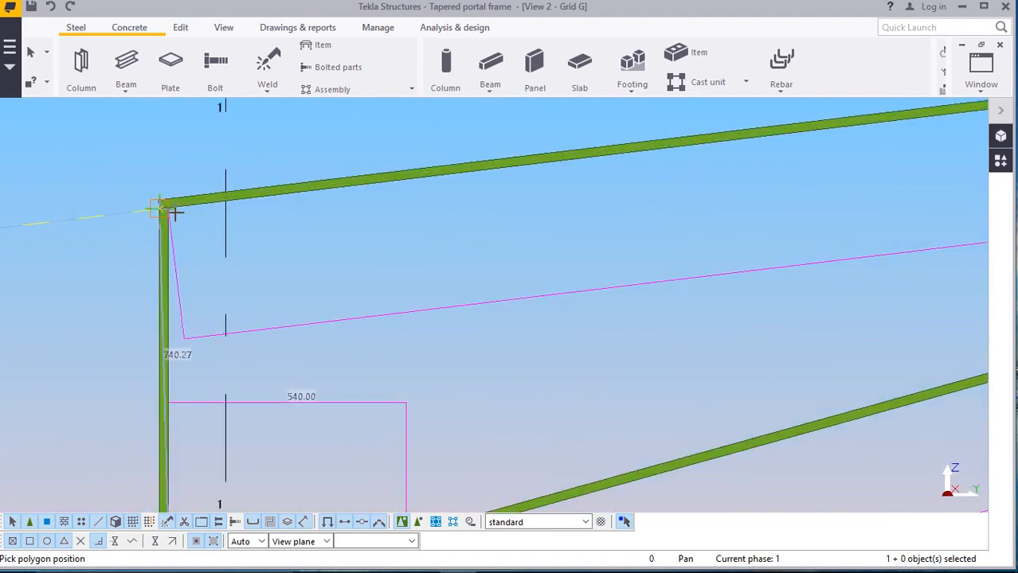
{"action": "scroll", "coordinate": [172, 214], "scroll_direction": "up", "scroll_amount": 4}
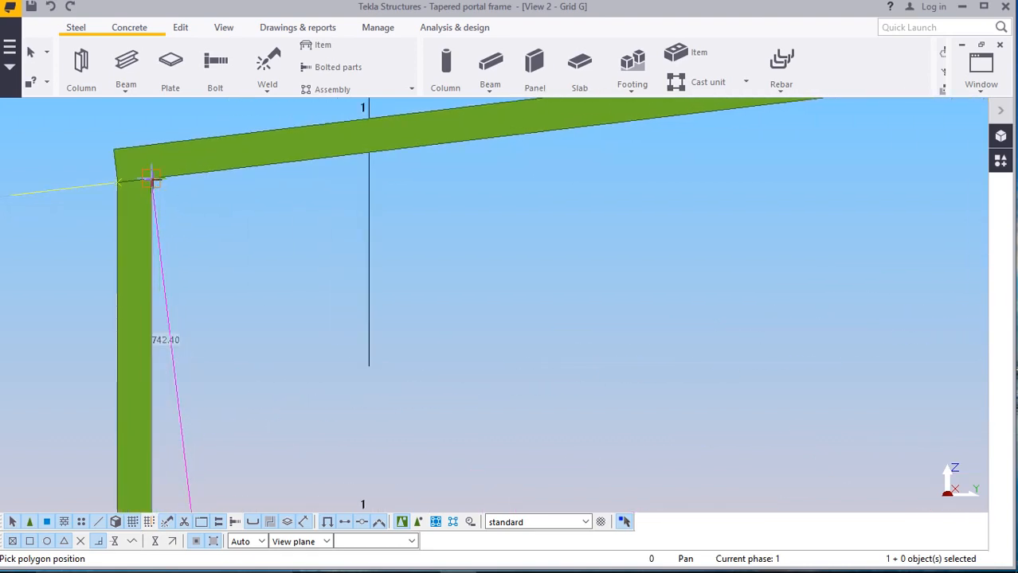
{"action": "left_click", "coordinate": [152, 179]}
{"action": "scroll", "coordinate": [247, 262], "scroll_direction": "down", "scroll_amount": 1}
{"action": "right_click", "coordinate": [253, 249]}
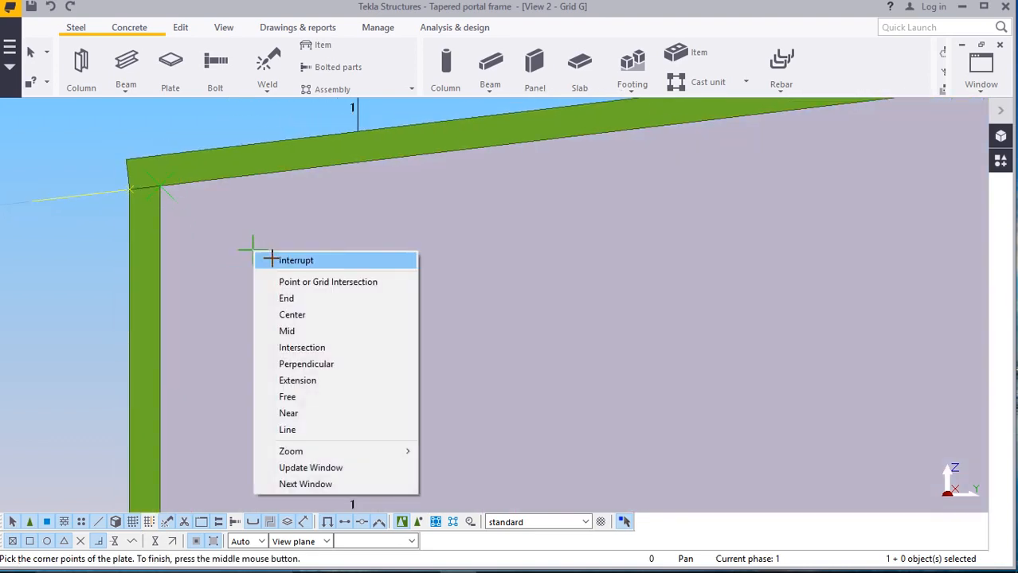
{"action": "left_click", "coordinate": [272, 258]}
{"action": "scroll", "coordinate": [224, 316], "scroll_direction": "down", "scroll_amount": 4}
{"action": "scroll", "coordinate": [171, 322], "scroll_direction": "down", "scroll_amount": 5}
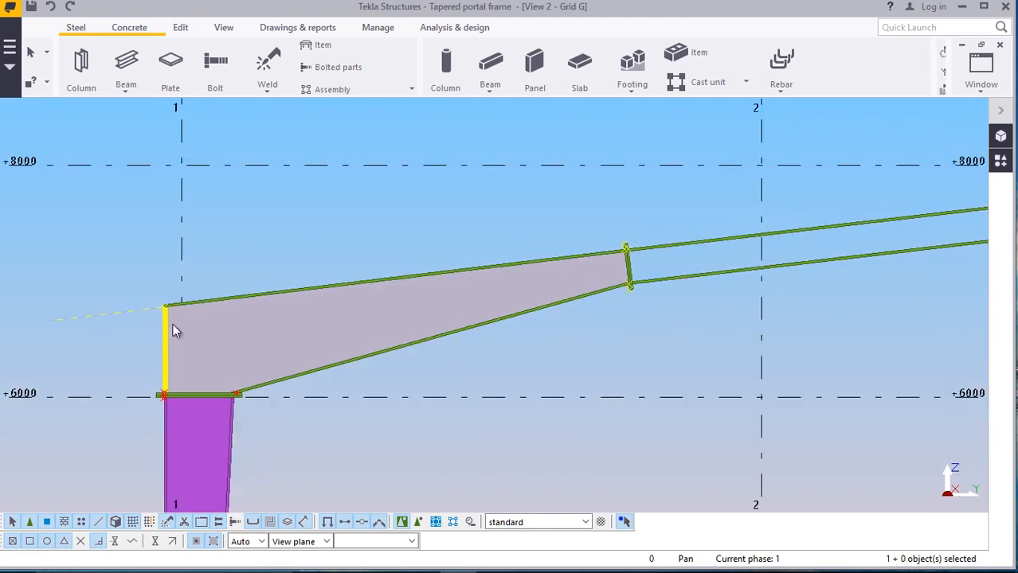
Start the rafter web plate with corners under the top flange at the splice plate and at both flanges' inner edges on the grid 3 end plate
{"action": "scroll", "coordinate": [760, 237], "scroll_direction": "up", "scroll_amount": 1}
{"action": "scroll", "coordinate": [717, 248], "scroll_direction": "up", "scroll_amount": 6}
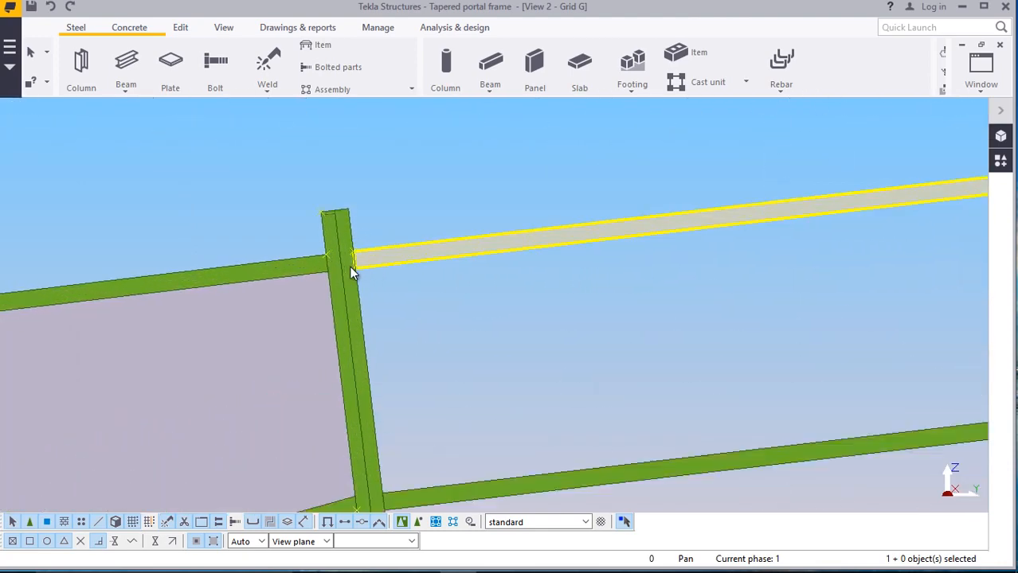
{"action": "scroll", "coordinate": [377, 254], "scroll_direction": "up", "scroll_amount": 3}
{"action": "scroll", "coordinate": [312, 321], "scroll_direction": "down", "scroll_amount": 3}
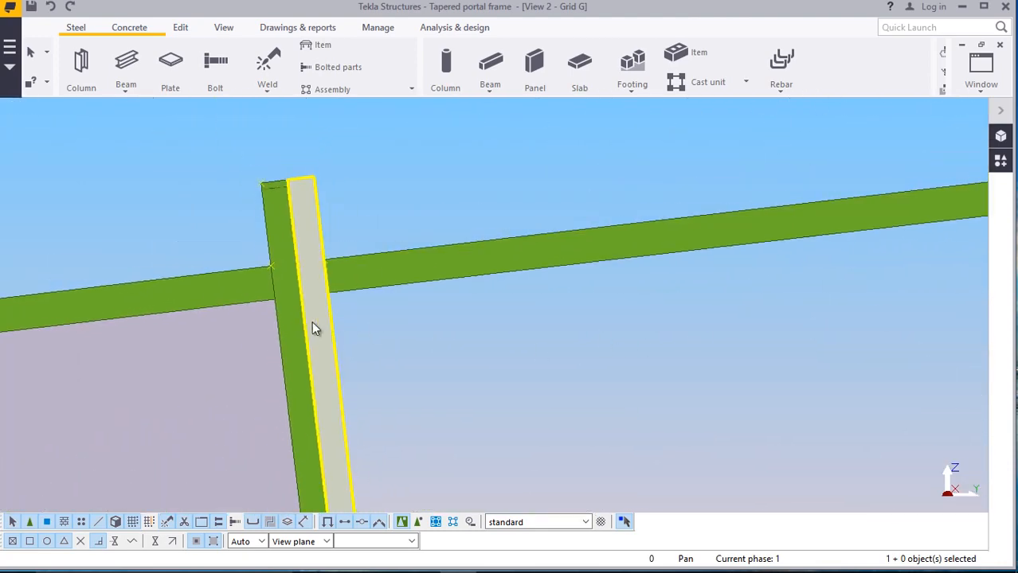
{"action": "left_click", "coordinate": [170, 80]}
{"action": "scroll", "coordinate": [374, 309], "scroll_direction": "up", "scroll_amount": 5}
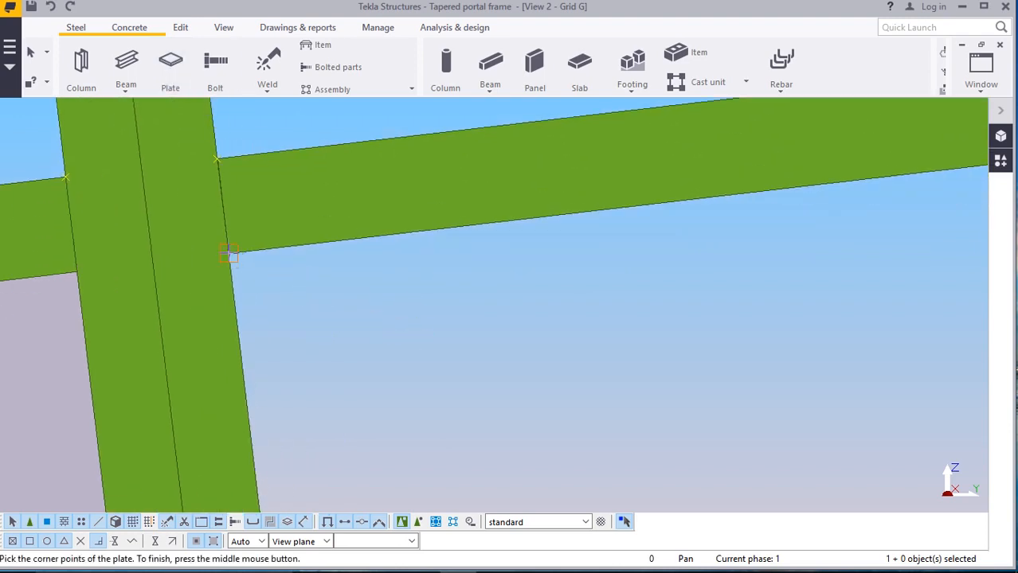
{"action": "scroll", "coordinate": [269, 322], "scroll_direction": "down", "scroll_amount": 6}
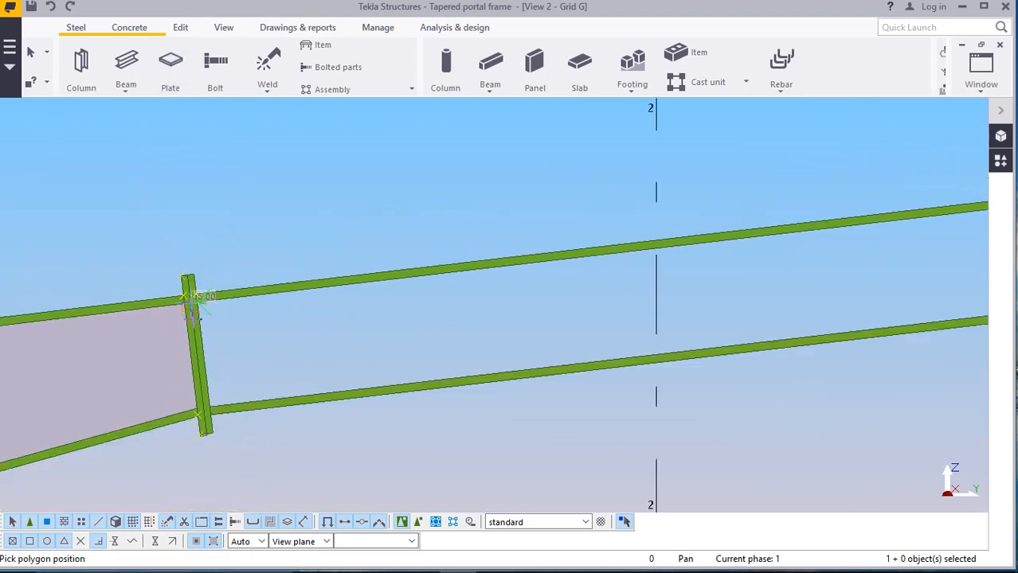
{"action": "scroll", "coordinate": [214, 313], "scroll_direction": "down", "scroll_amount": 4}
{"action": "scroll", "coordinate": [899, 276], "scroll_direction": "up", "scroll_amount": 8}
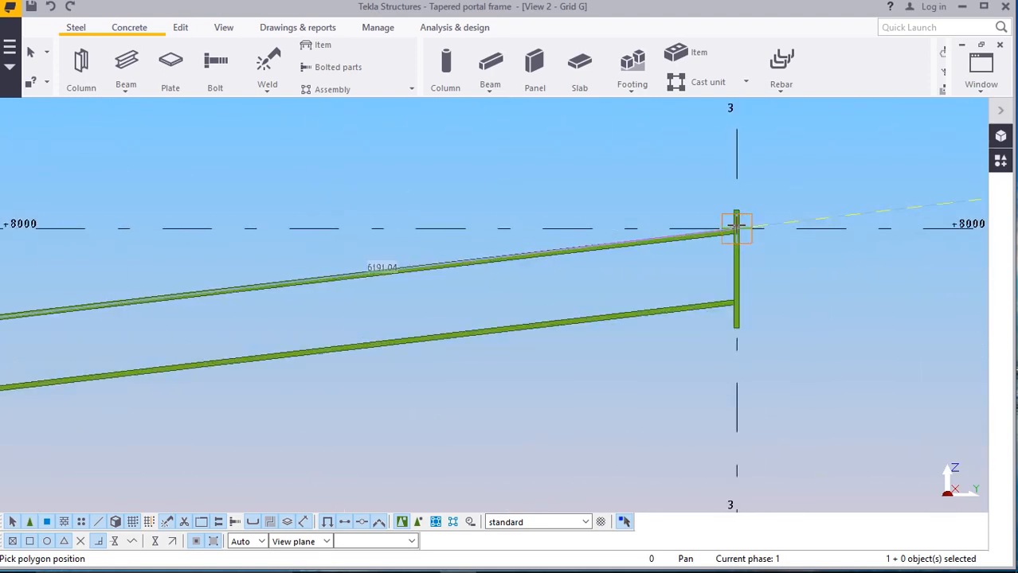
{"action": "scroll", "coordinate": [731, 236], "scroll_direction": "up", "scroll_amount": 8}
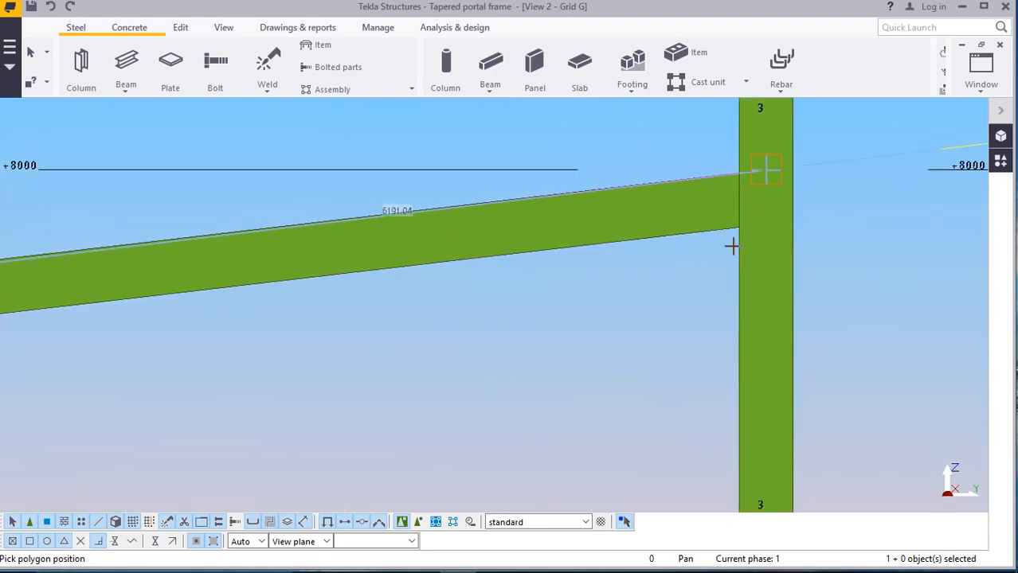
{"action": "scroll", "coordinate": [729, 224], "scroll_direction": "down", "scroll_amount": 7}
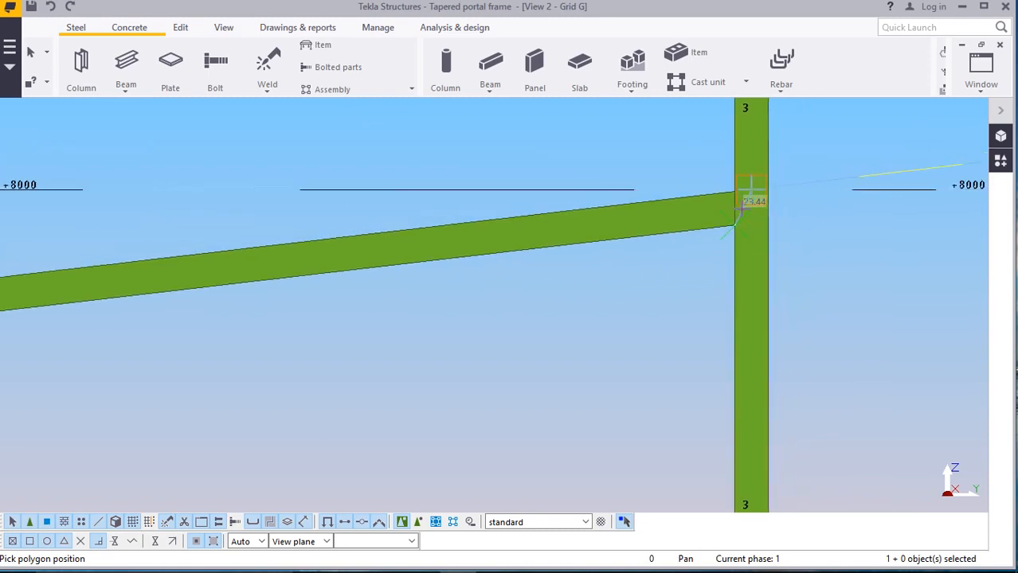
{"action": "scroll", "coordinate": [743, 386], "scroll_direction": "up", "scroll_amount": 2}
{"action": "scroll", "coordinate": [743, 388], "scroll_direction": "up", "scroll_amount": 5}
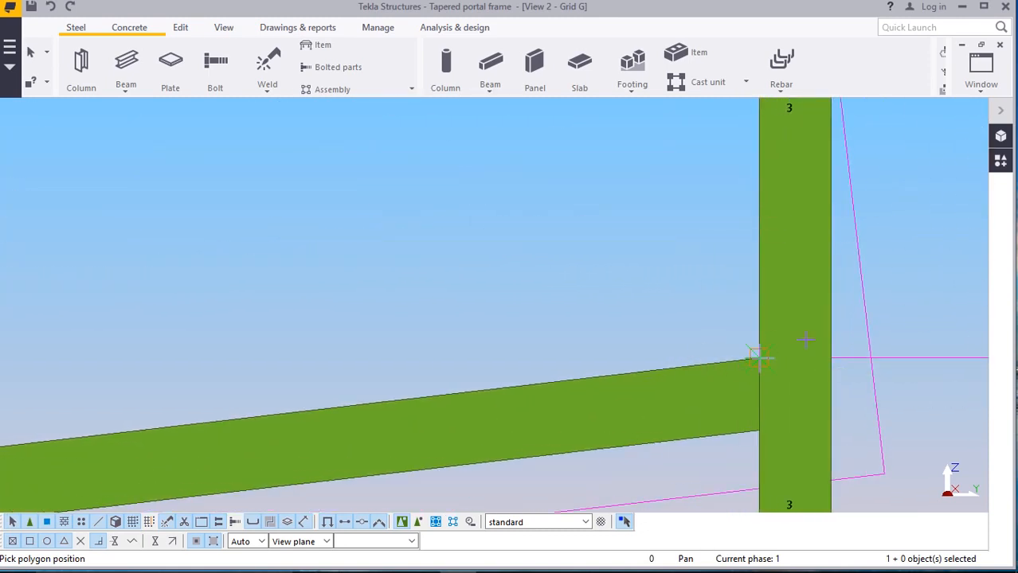
{"action": "scroll", "coordinate": [757, 359], "scroll_direction": "down", "scroll_amount": 5}
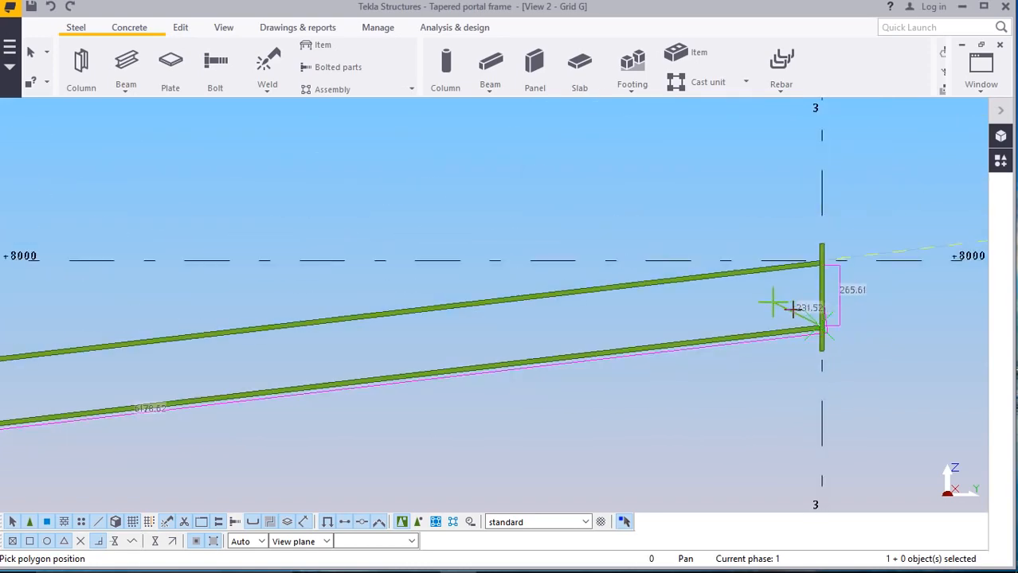
Complete the rafter web plate with the bottom flange's corner at the splice plate, close its outline at the first corner, and end the command
{"action": "scroll", "coordinate": [793, 309], "scroll_direction": "down", "scroll_amount": 3}
{"action": "scroll", "coordinate": [91, 394], "scroll_direction": "up", "scroll_amount": 6}
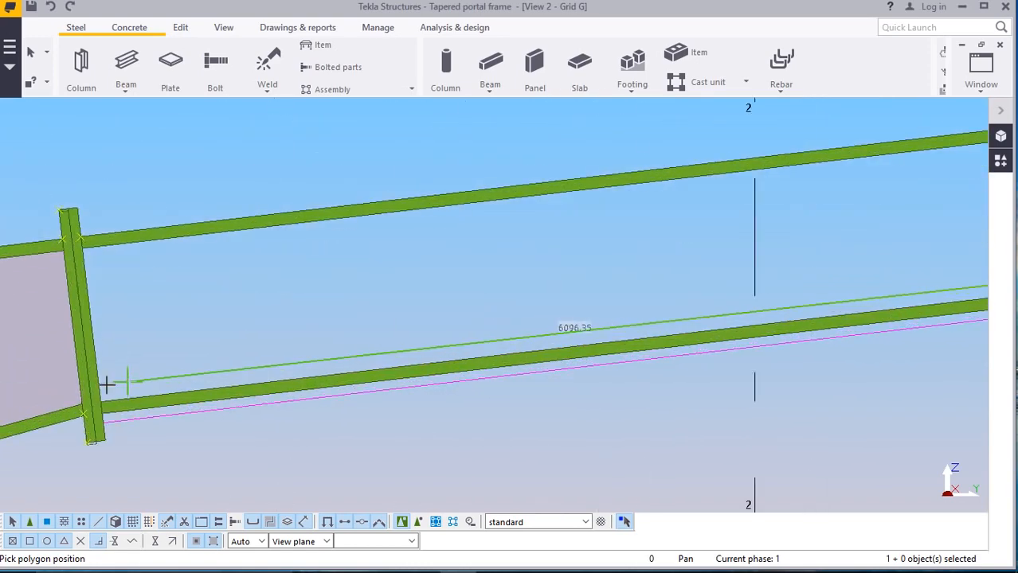
{"action": "scroll", "coordinate": [106, 385], "scroll_direction": "up", "scroll_amount": 4}
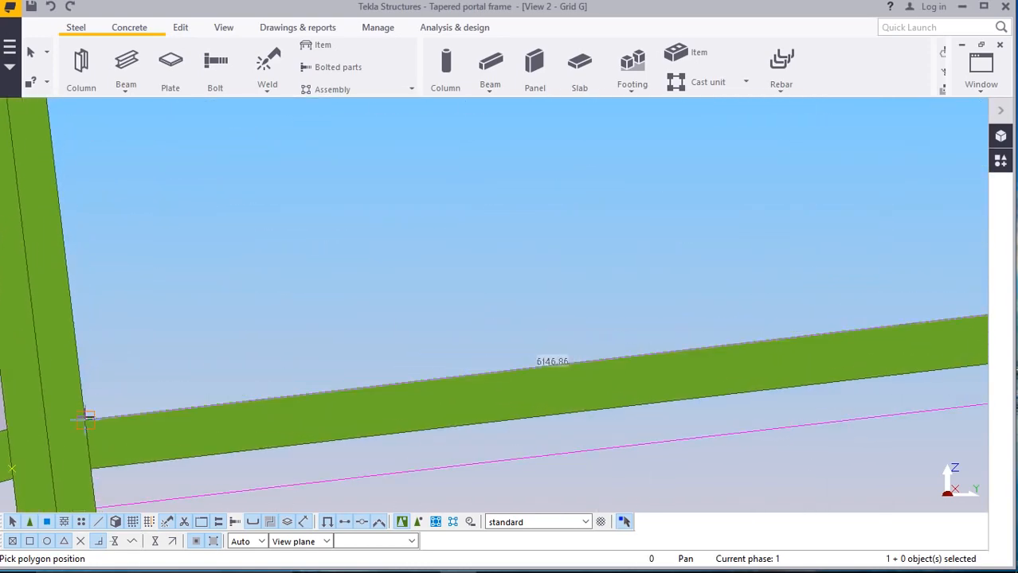
{"action": "left_click", "coordinate": [126, 435]}
{"action": "scroll", "coordinate": [204, 428], "scroll_direction": "down", "scroll_amount": 4}
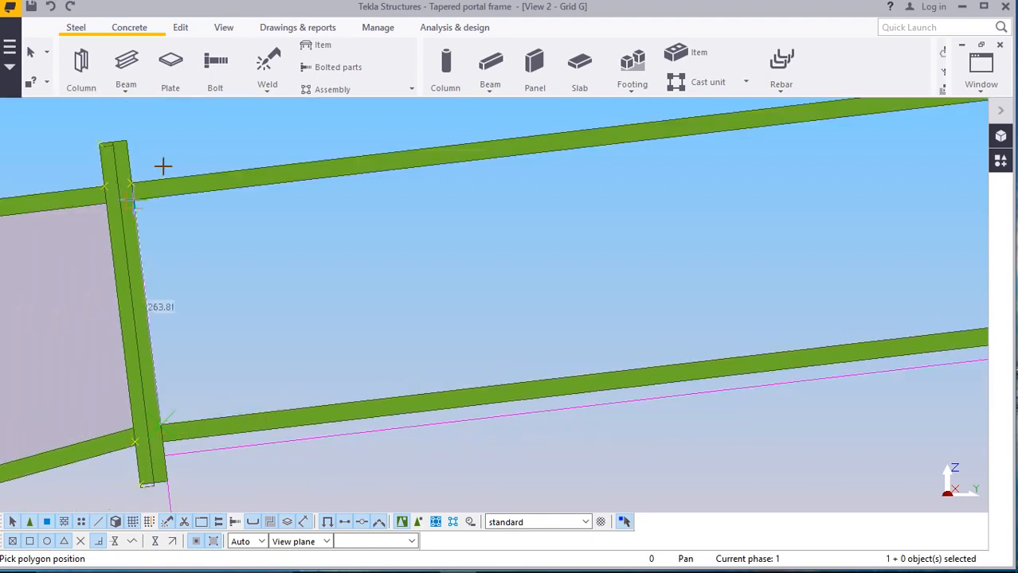
{"action": "scroll", "coordinate": [139, 208], "scroll_direction": "up", "scroll_amount": 4}
{"action": "scroll", "coordinate": [135, 199], "scroll_direction": "up", "scroll_amount": 1}
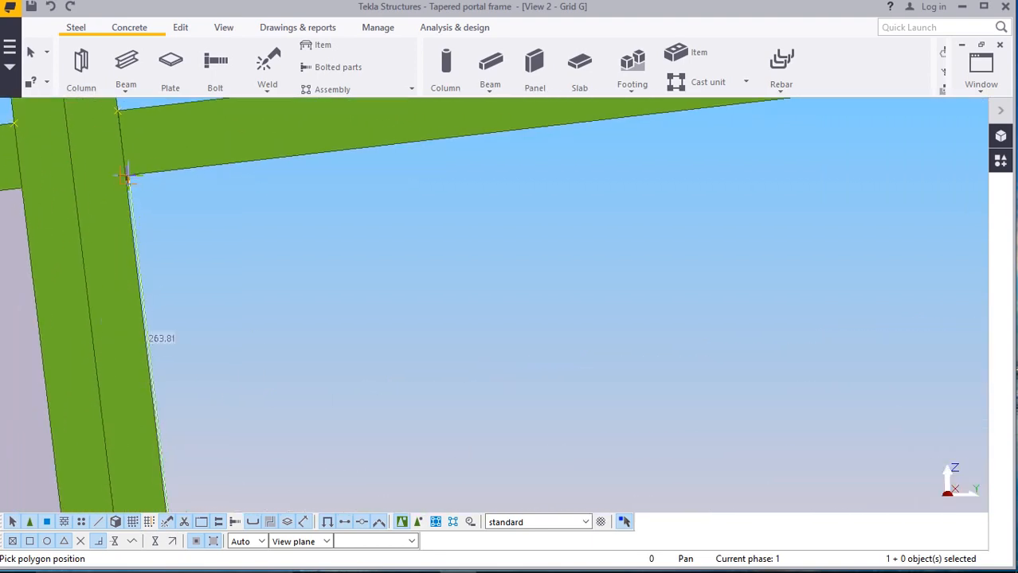
{"action": "left_click", "coordinate": [127, 182]}
{"action": "scroll", "coordinate": [282, 246], "scroll_direction": "down", "scroll_amount": 5}
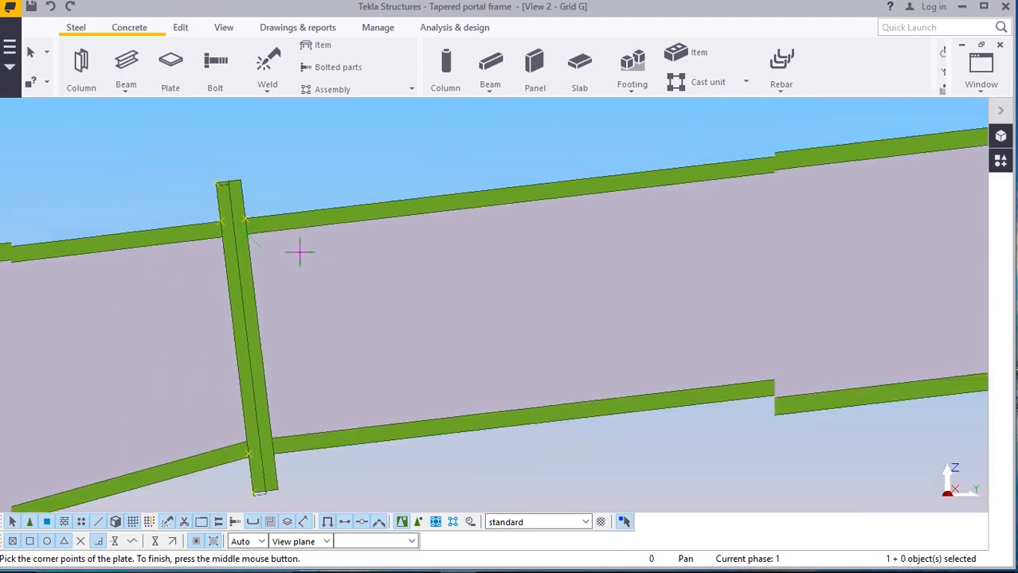
{"action": "right_click", "coordinate": [324, 140]}
{"action": "left_click", "coordinate": [364, 151]}
{"action": "scroll", "coordinate": [443, 275], "scroll_direction": "down", "scroll_amount": 5}
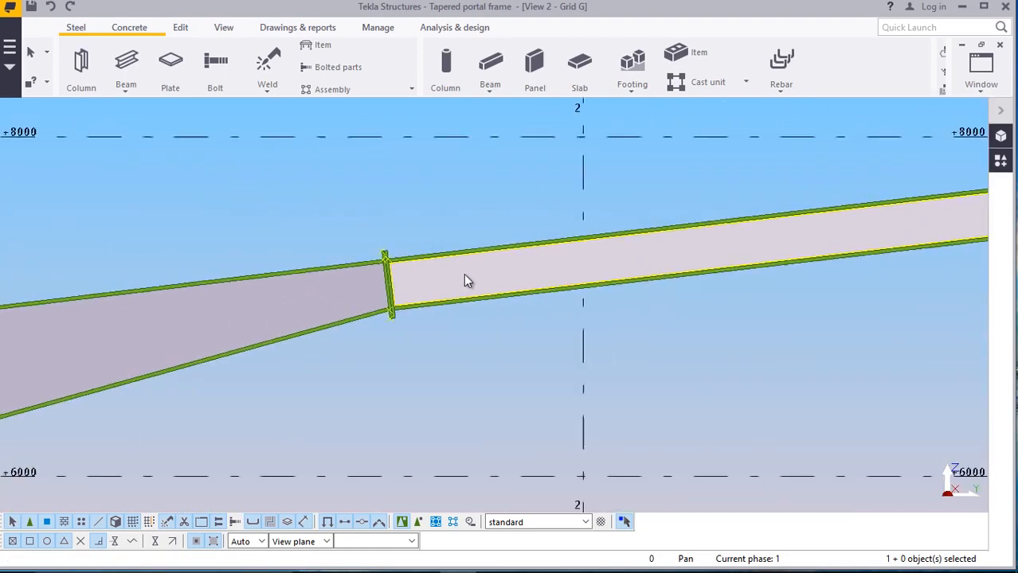
Check both web plates along the rafter in the Grid G view, and inspect the haunch above the column in the 3D view
{"action": "scroll", "coordinate": [501, 267], "scroll_direction": "down", "scroll_amount": 3}
{"action": "scroll", "coordinate": [624, 230], "scroll_direction": "up", "scroll_amount": 3}
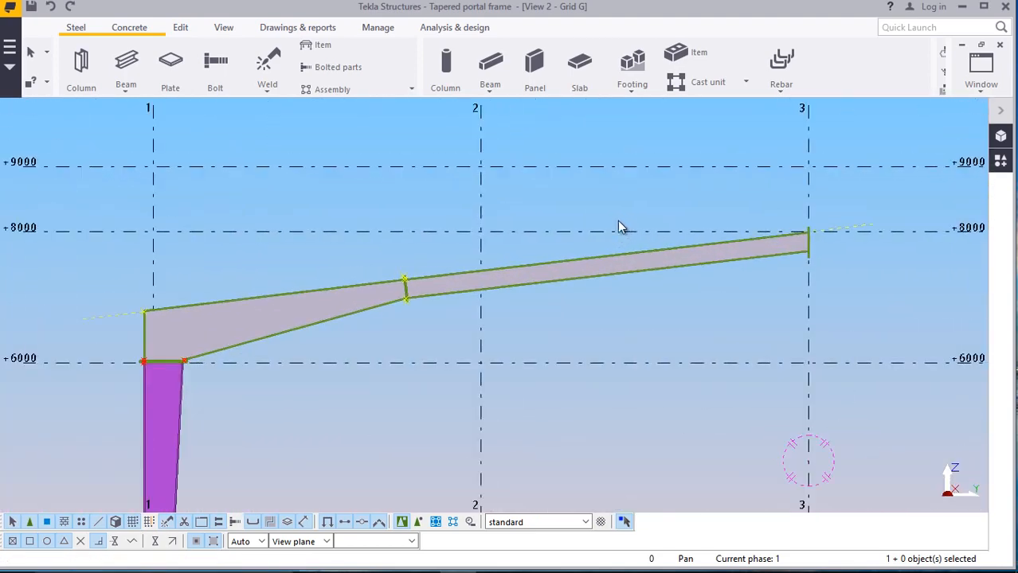
{"action": "scroll", "coordinate": [290, 310], "scroll_direction": "up", "scroll_amount": 2}
{"action": "scroll", "coordinate": [478, 301], "scroll_direction": "down", "scroll_amount": 6}
{"action": "scroll", "coordinate": [300, 322], "scroll_direction": "up", "scroll_amount": 5}
{"action": "scroll", "coordinate": [302, 322], "scroll_direction": "up", "scroll_amount": 4}
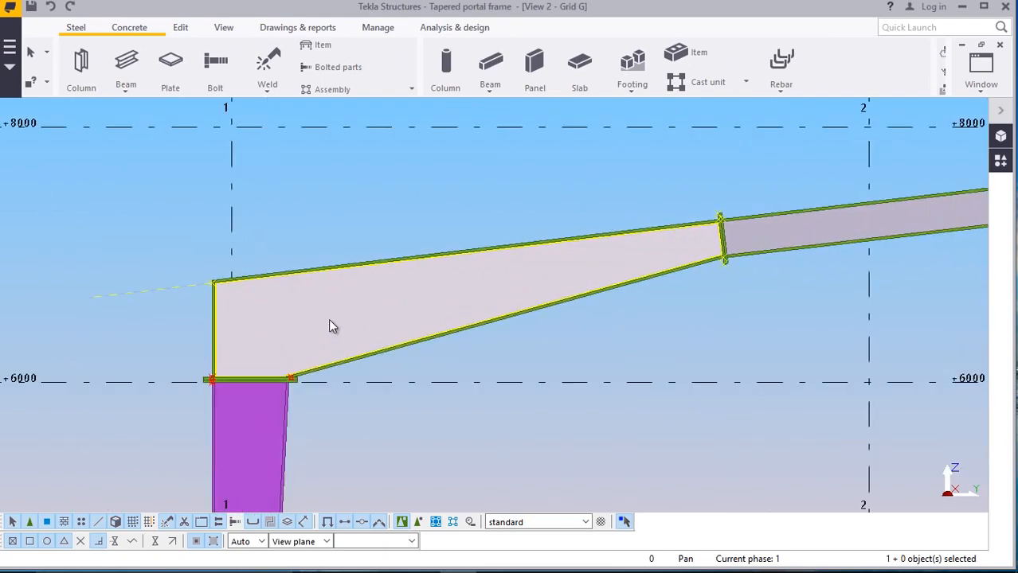
{"action": "left_click", "coordinate": [979, 87]}
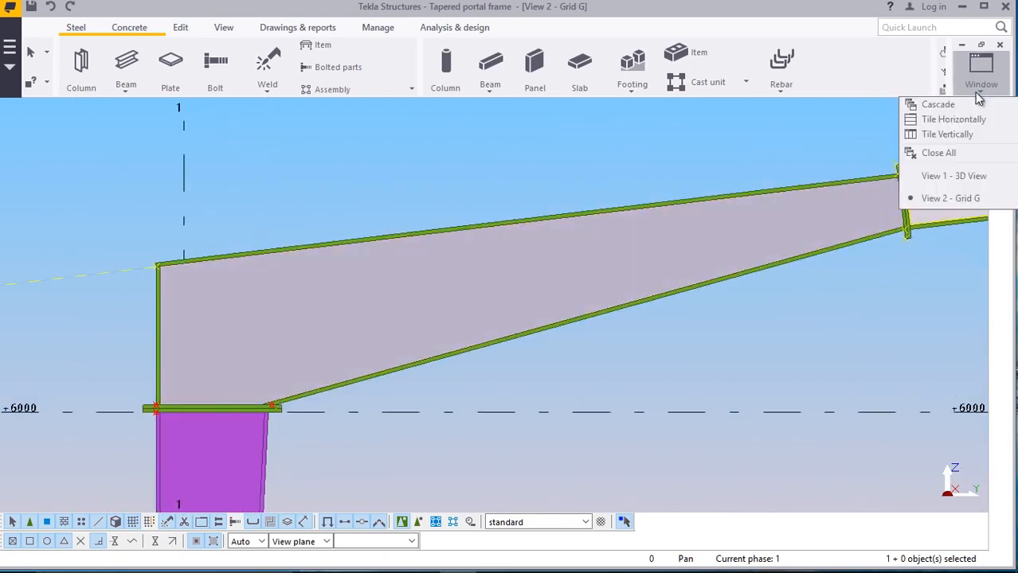
{"action": "left_click", "coordinate": [953, 176]}
{"action": "scroll", "coordinate": [444, 336], "scroll_direction": "down", "scroll_amount": 10}
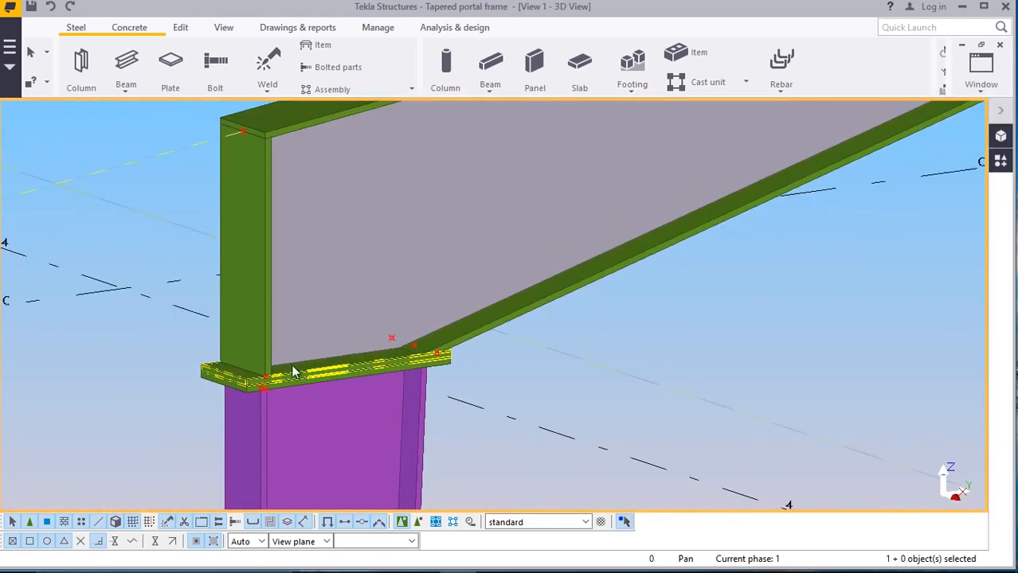
Inspect the web plates along the rafter, and rotate the 3D view around the haunch to examine its seat on the column
{"action": "scroll", "coordinate": [859, 151], "scroll_direction": "up", "scroll_amount": 4}
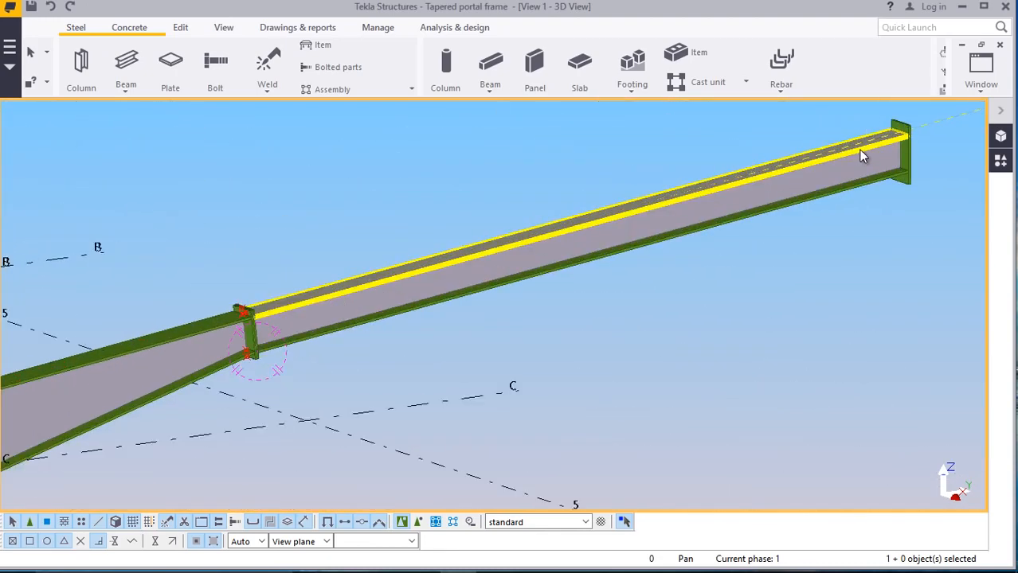
{"action": "scroll", "coordinate": [841, 200], "scroll_direction": "down", "scroll_amount": 4}
{"action": "scroll", "coordinate": [857, 191], "scroll_direction": "down", "scroll_amount": 5}
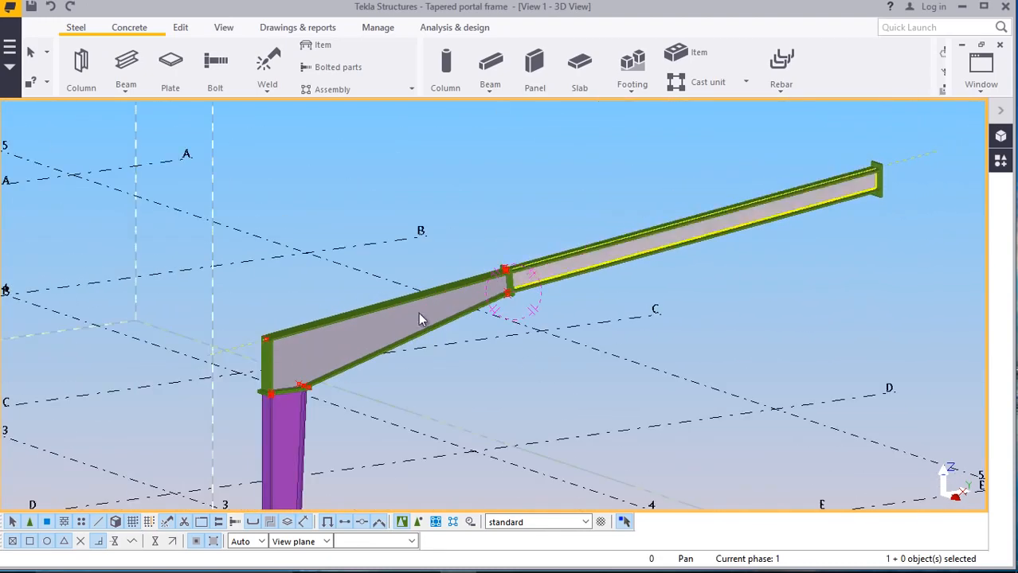
{"action": "scroll", "coordinate": [313, 389], "scroll_direction": "up", "scroll_amount": 8}
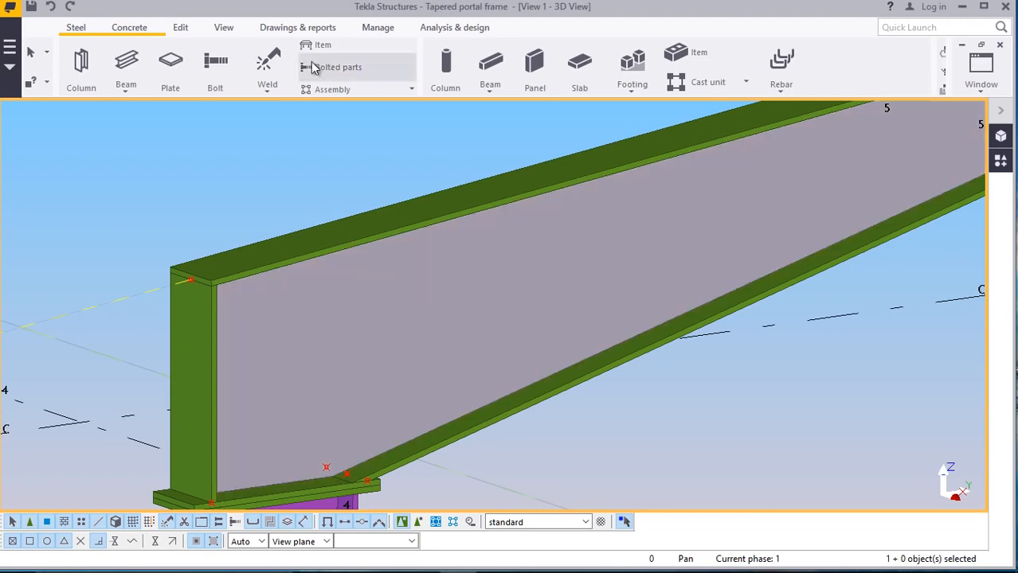
{"action": "left_click", "coordinate": [224, 31]}
{"action": "left_click", "coordinate": [532, 74]}
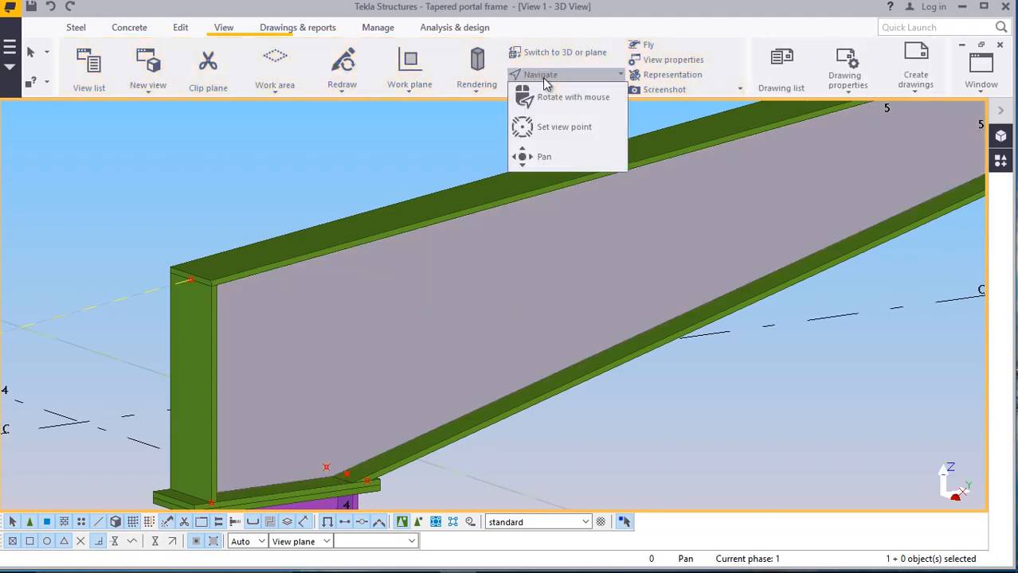
{"action": "left_click", "coordinate": [554, 121]}
{"action": "middle_click_drag", "start_coordinate": [483, 327], "coordinate": [209, 293], "text": "ctrl"}
{"action": "scroll", "coordinate": [368, 384], "scroll_direction": "up", "scroll_amount": 6}
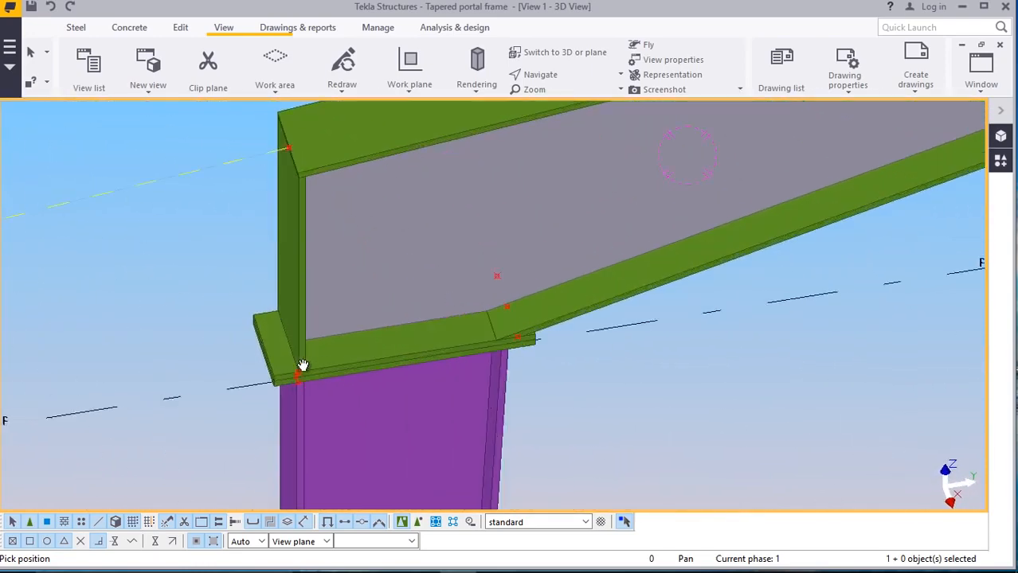
Examine the haunch web from the splice plate to the column from other 3D angles, and end the rotation command
{"action": "middle_click_drag", "start_coordinate": [416, 319], "coordinate": [635, 176], "text": "ctrl"}
{"action": "scroll", "coordinate": [414, 256], "scroll_direction": "down", "scroll_amount": 3}
{"action": "scroll", "coordinate": [373, 324], "scroll_direction": "down", "scroll_amount": 3}
{"action": "scroll", "coordinate": [558, 246], "scroll_direction": "up", "scroll_amount": 10}
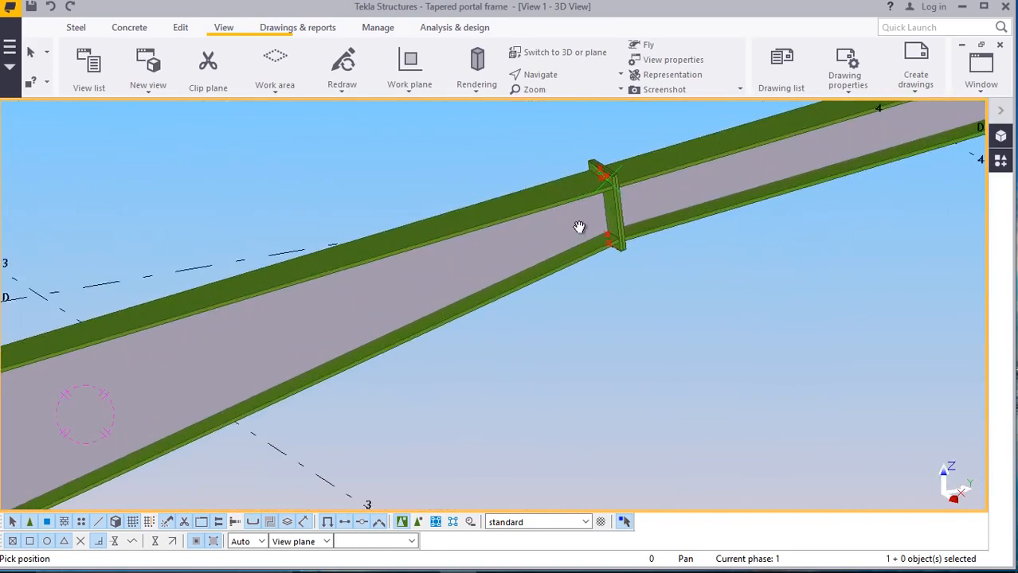
{"action": "scroll", "coordinate": [682, 227], "scroll_direction": "down", "scroll_amount": 4}
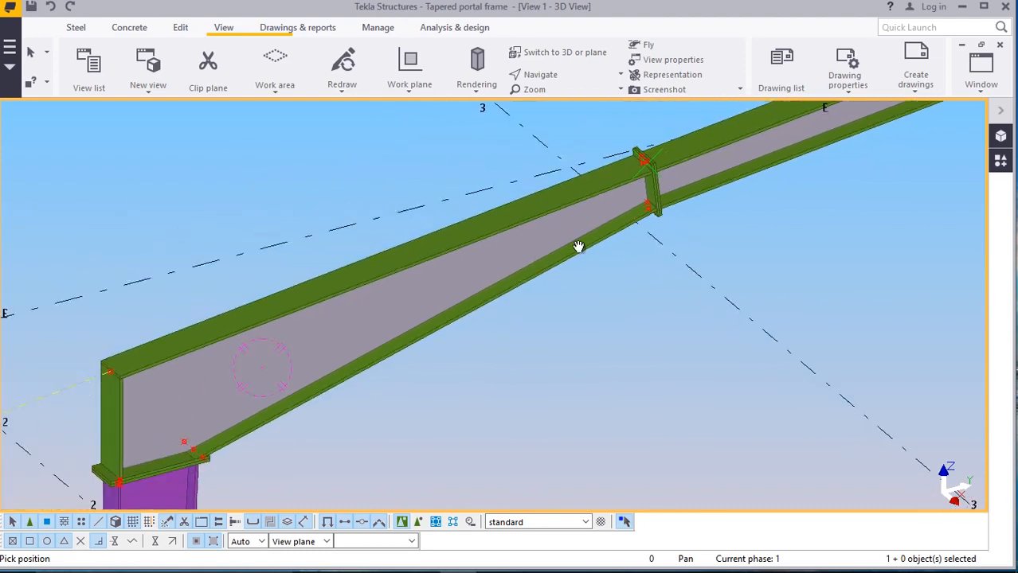
{"action": "scroll", "coordinate": [305, 357], "scroll_direction": "up", "scroll_amount": 3}
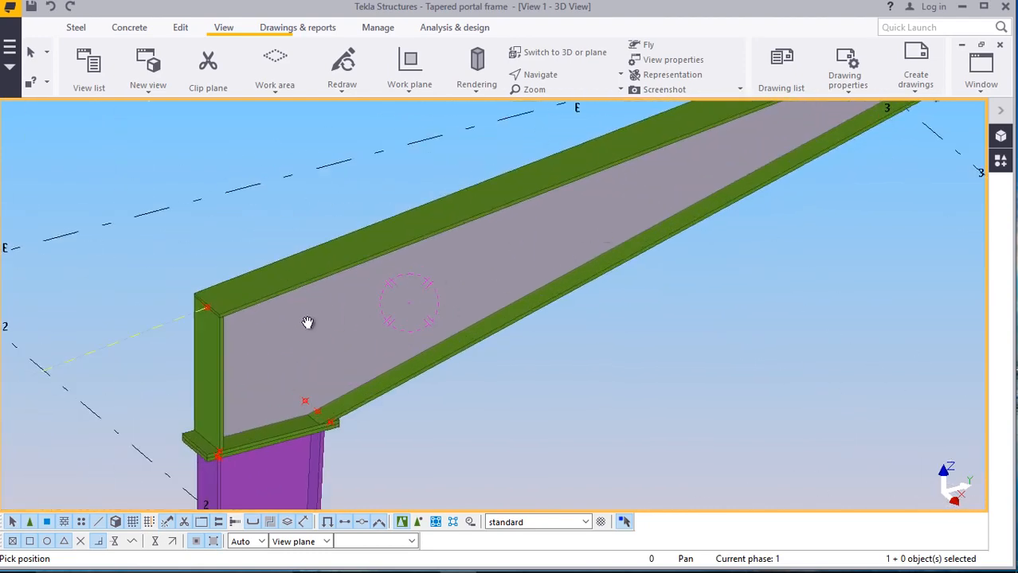
{"action": "scroll", "coordinate": [307, 323], "scroll_direction": "up", "scroll_amount": 4}
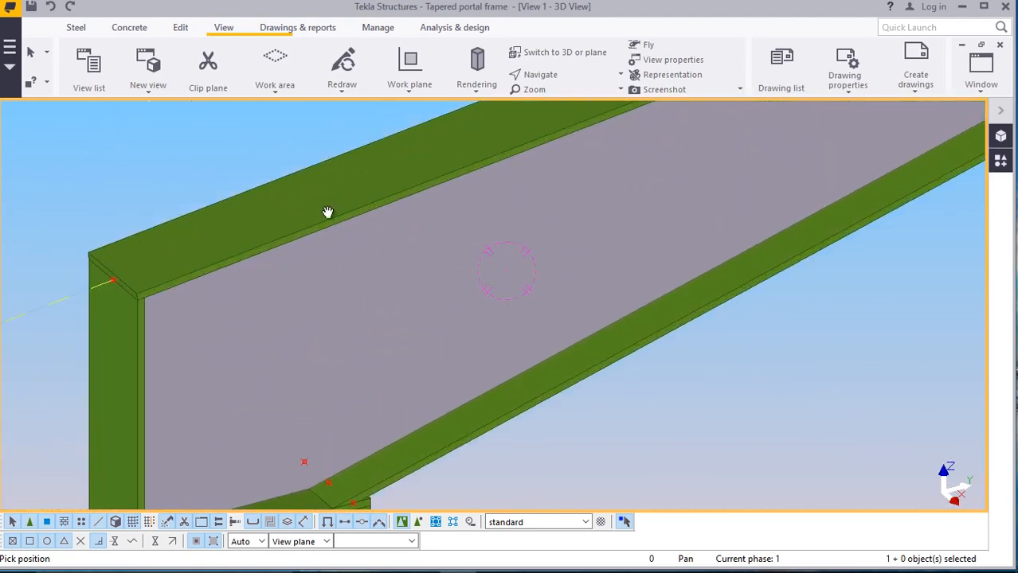
{"action": "scroll", "coordinate": [352, 292], "scroll_direction": "down", "scroll_amount": 2}
{"action": "scroll", "coordinate": [378, 290], "scroll_direction": "down", "scroll_amount": 2}
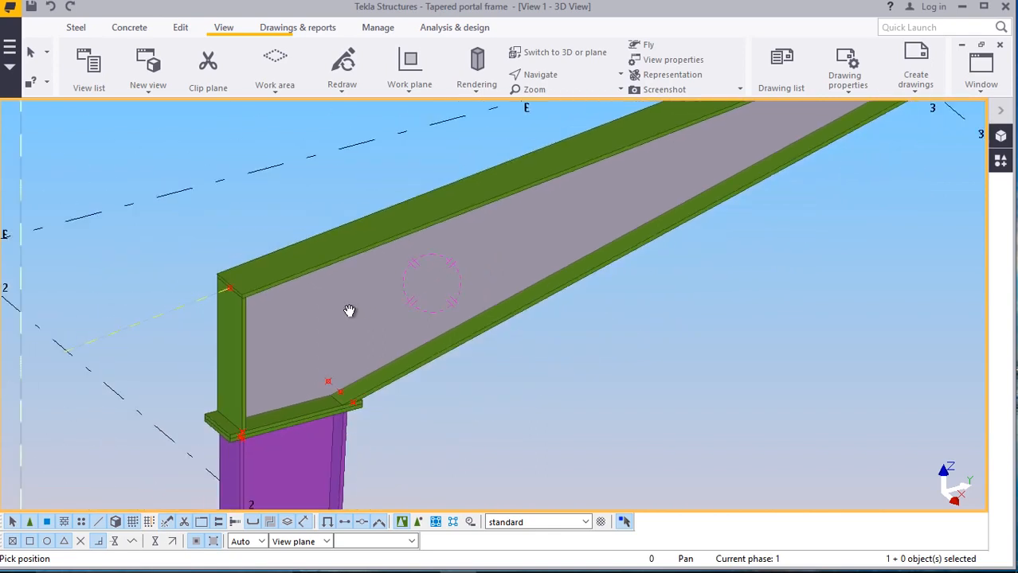
{"action": "right_click", "coordinate": [295, 200]}
{"action": "left_click", "coordinate": [311, 216]}
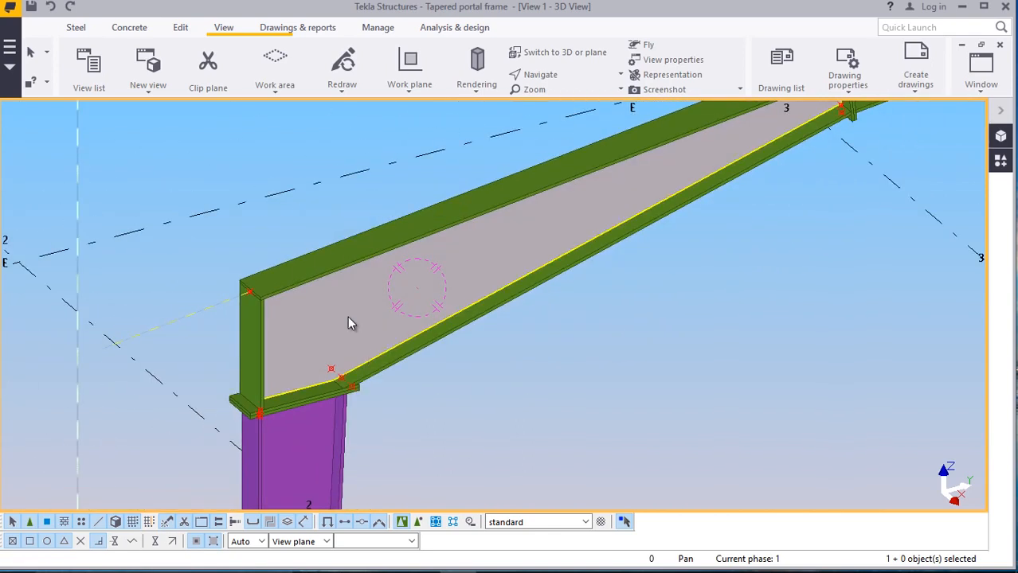
Change the haunch web plate's class to 3 so its colour matches the flanges
{"action": "left_click", "coordinate": [348, 318]}
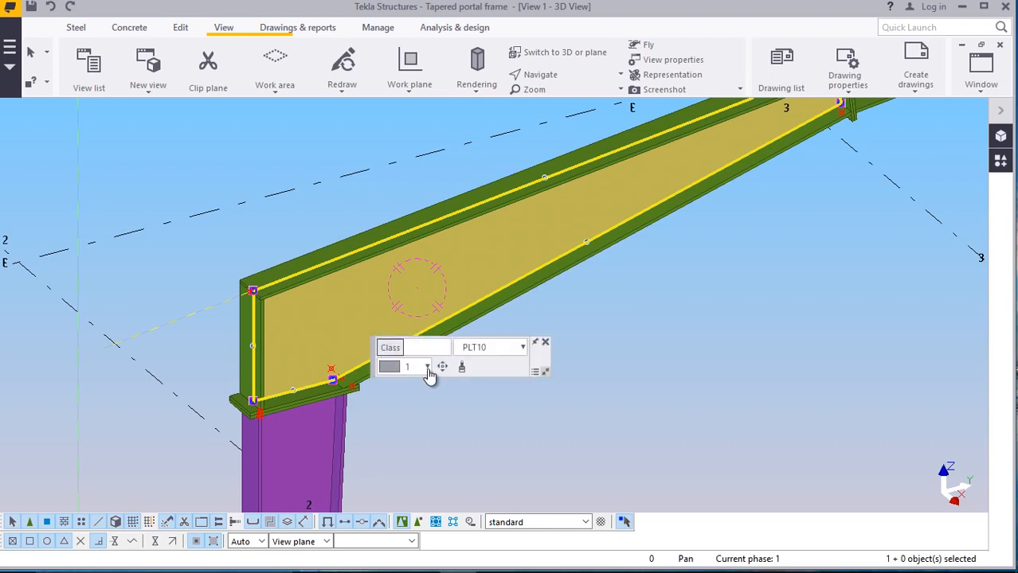
{"action": "left_click", "coordinate": [428, 370]}
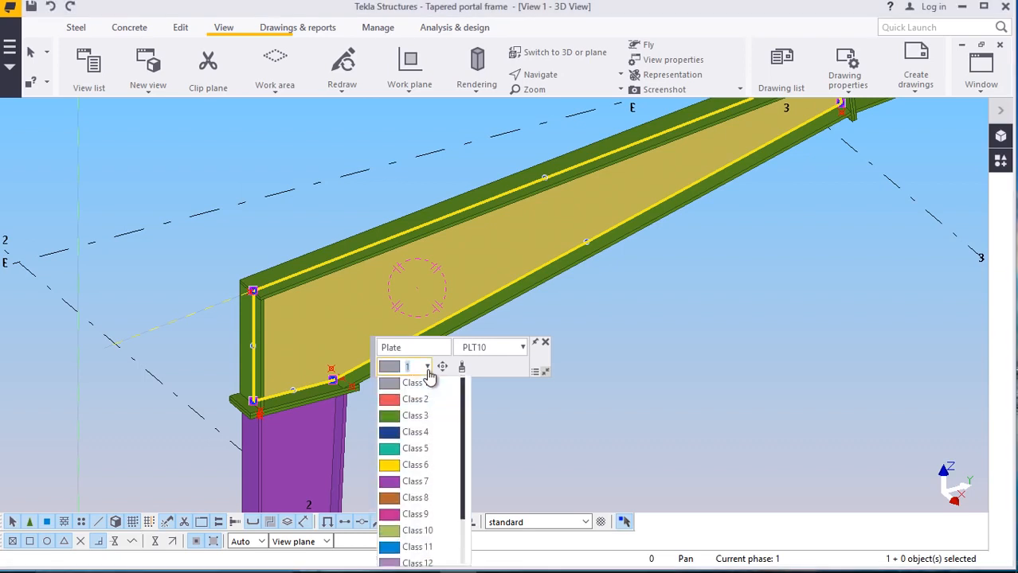
{"action": "left_click", "coordinate": [412, 415]}
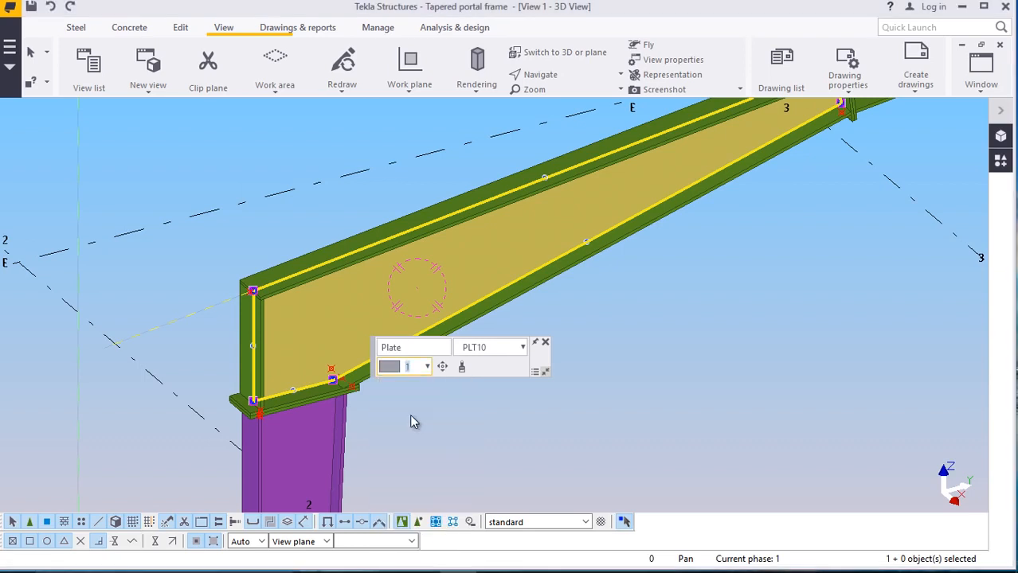
{"action": "left_click", "coordinate": [683, 321]}
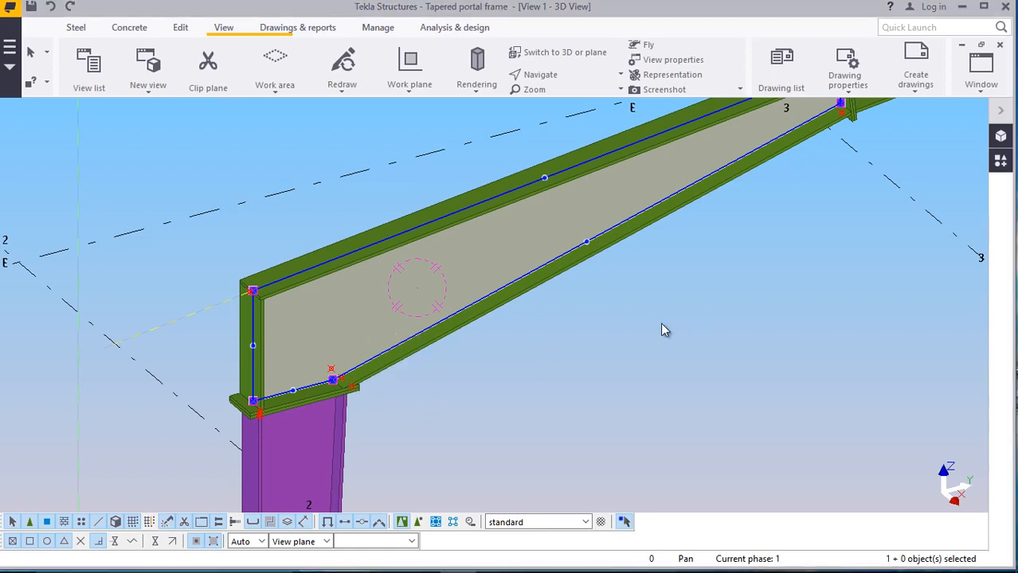
Change the class of the rafter web plate beyond the splice plate to 3 and deselect it
{"action": "scroll", "coordinate": [263, 394], "scroll_direction": "down", "scroll_amount": 4}
{"action": "scroll", "coordinate": [641, 219], "scroll_direction": "up", "scroll_amount": 2}
{"action": "scroll", "coordinate": [633, 203], "scroll_direction": "up", "scroll_amount": 3}
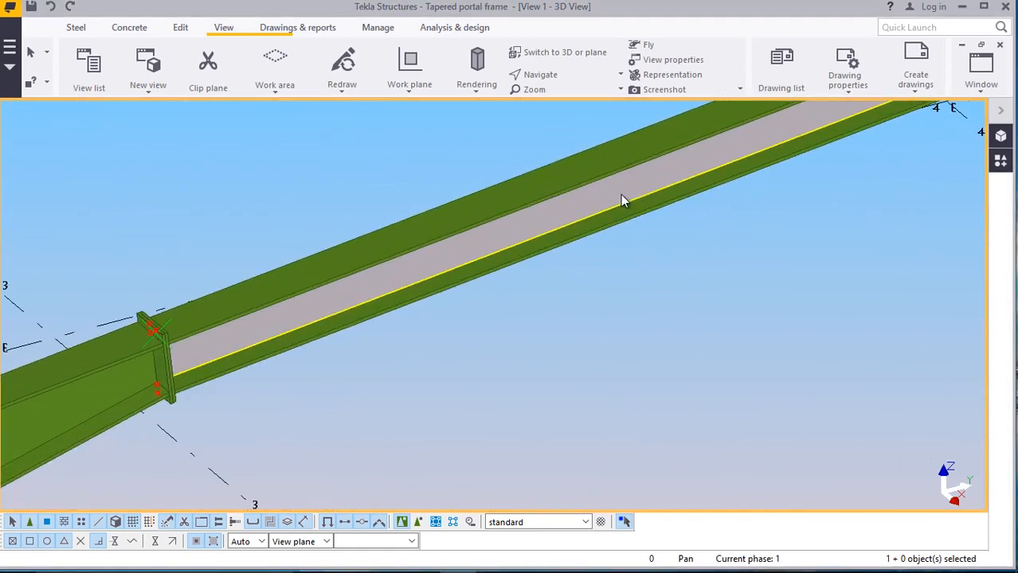
{"action": "left_click", "coordinate": [655, 223]}
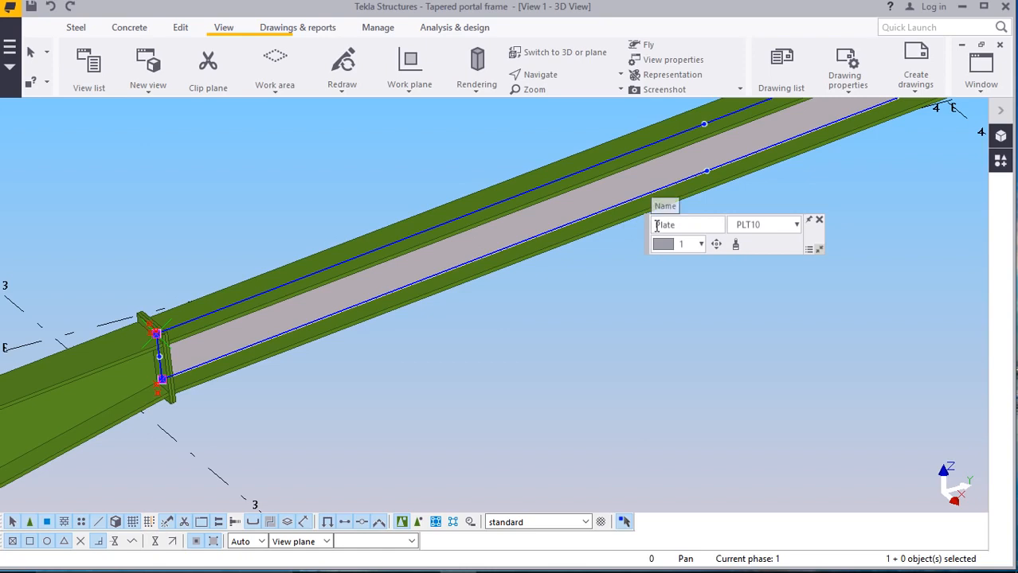
{"action": "left_click", "coordinate": [700, 246]}
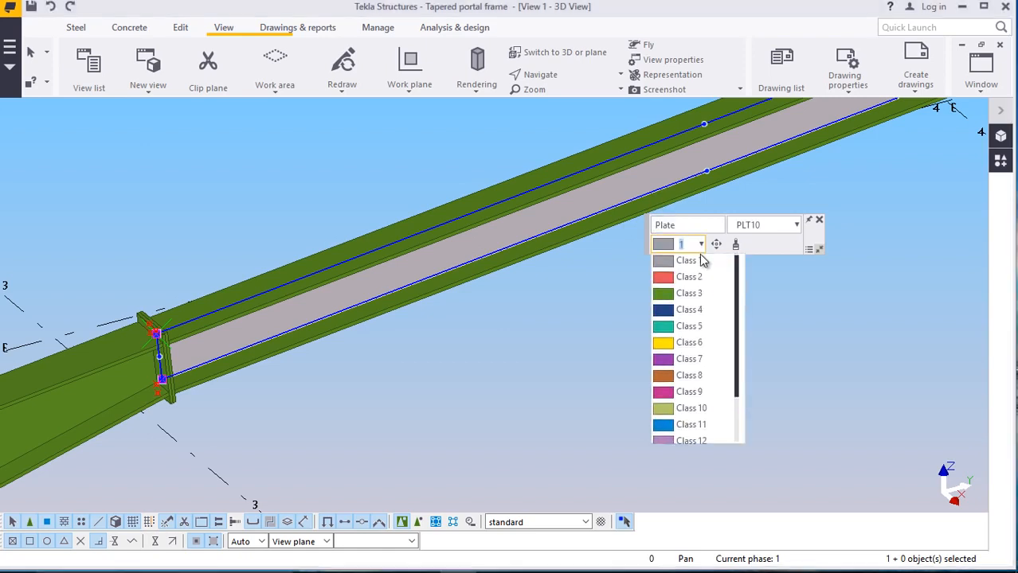
{"action": "left_click", "coordinate": [696, 294]}
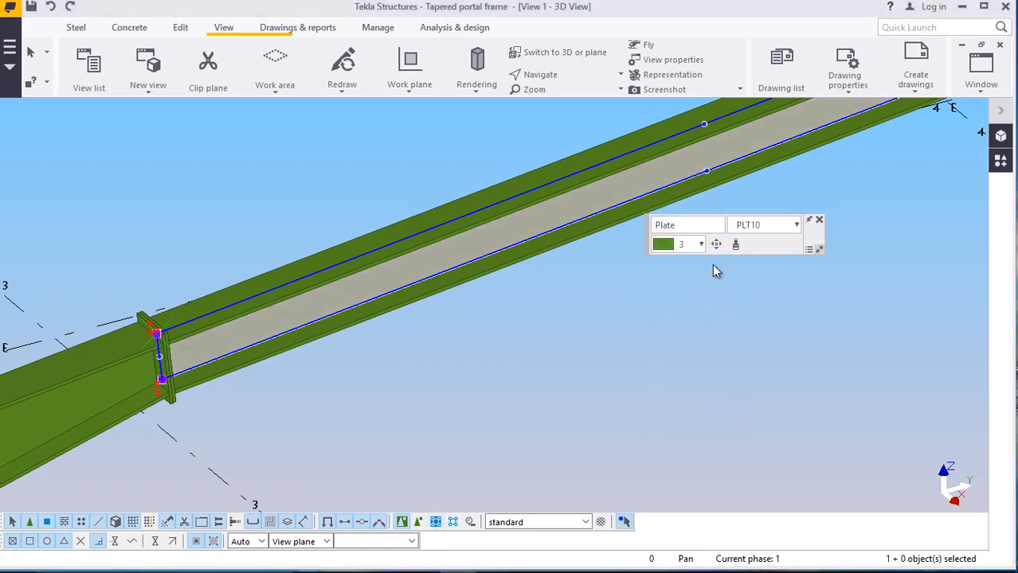
{"action": "left_click", "coordinate": [738, 317]}
Rotate the 3D view to examine the recoloured rafter, its splice and the haunch-to-column joint, and end the rotation command
{"action": "scroll", "coordinate": [510, 327], "scroll_direction": "down", "scroll_amount": 3}
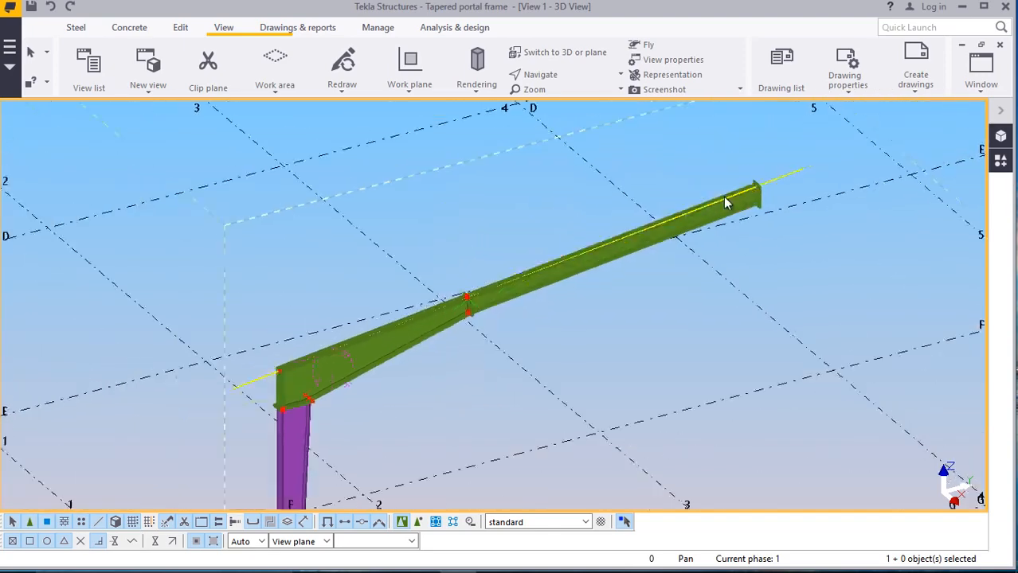
{"action": "scroll", "coordinate": [296, 391], "scroll_direction": "up", "scroll_amount": 6}
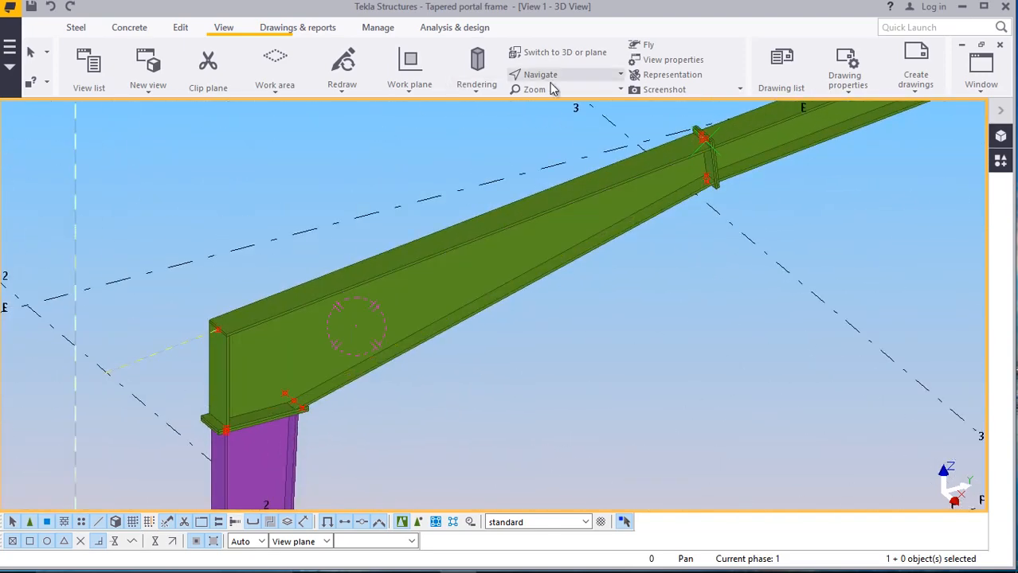
{"action": "left_click", "coordinate": [549, 74]}
{"action": "left_click", "coordinate": [559, 99]}
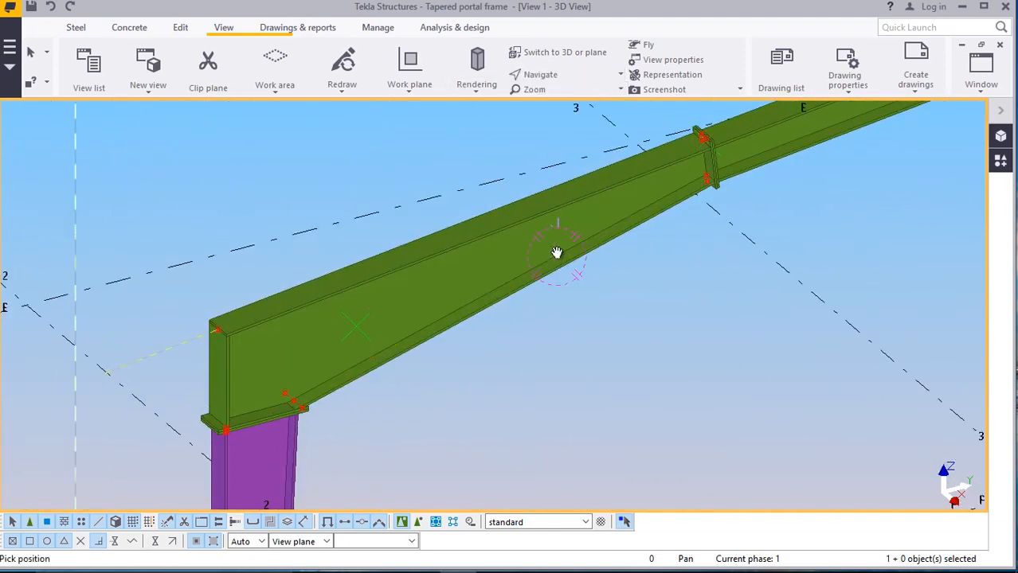
{"action": "middle_click_drag", "start_coordinate": [556, 253], "coordinate": [365, 199], "text": "ctrl"}
{"action": "scroll", "coordinate": [839, 203], "scroll_direction": "up", "scroll_amount": 2}
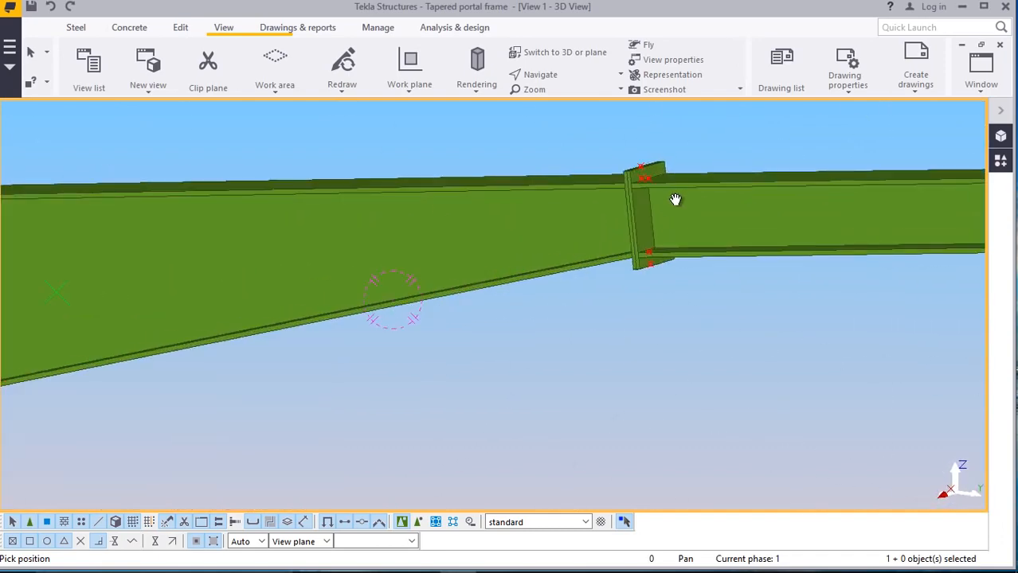
{"action": "middle_click_drag", "start_coordinate": [675, 199], "coordinate": [477, 264], "text": "ctrl"}
{"action": "scroll", "coordinate": [623, 252], "scroll_direction": "down", "scroll_amount": 2}
{"action": "middle_click_drag", "start_coordinate": [318, 330], "coordinate": [352, 356], "text": "ctrl"}
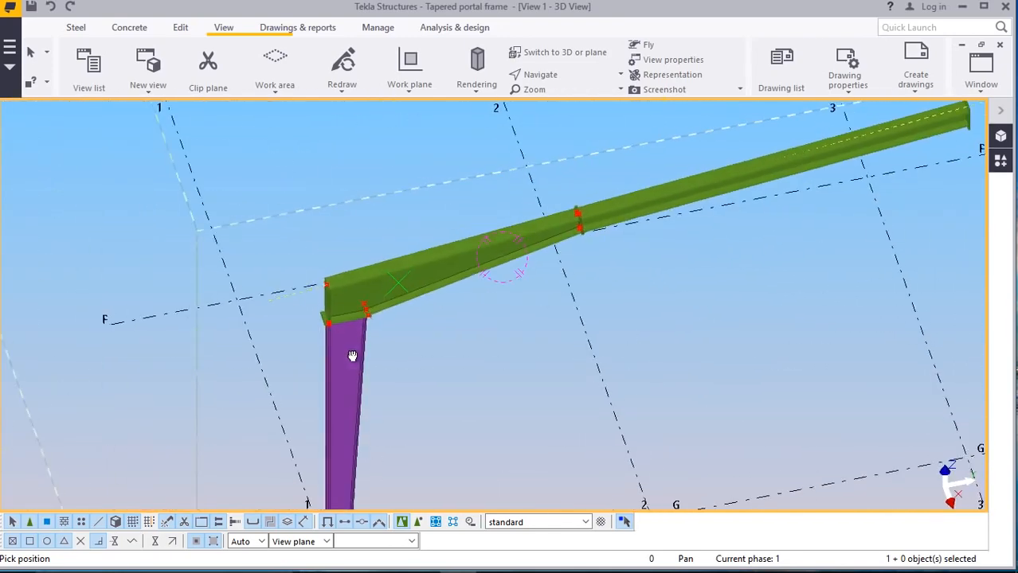
{"action": "scroll", "coordinate": [351, 343], "scroll_direction": "up", "scroll_amount": 6}
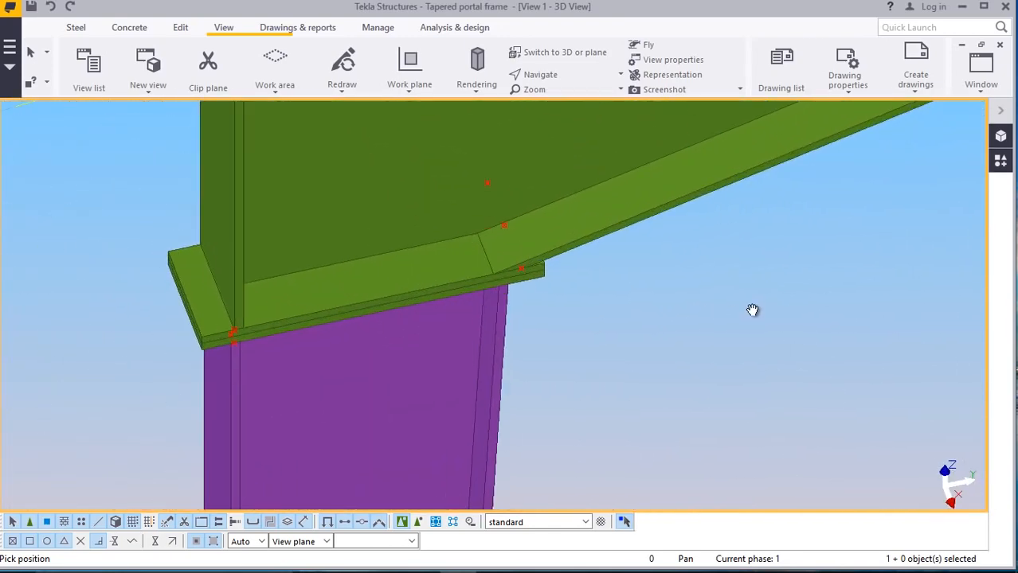
{"action": "right_click", "coordinate": [760, 313]}
{"action": "left_click", "coordinate": [794, 323]}
Start the Bolt command for the joint between the haunch's base plate and the column's cap plate
{"action": "scroll", "coordinate": [611, 362], "scroll_direction": "down", "scroll_amount": 2}
{"action": "scroll", "coordinate": [418, 317], "scroll_direction": "up", "scroll_amount": 3}
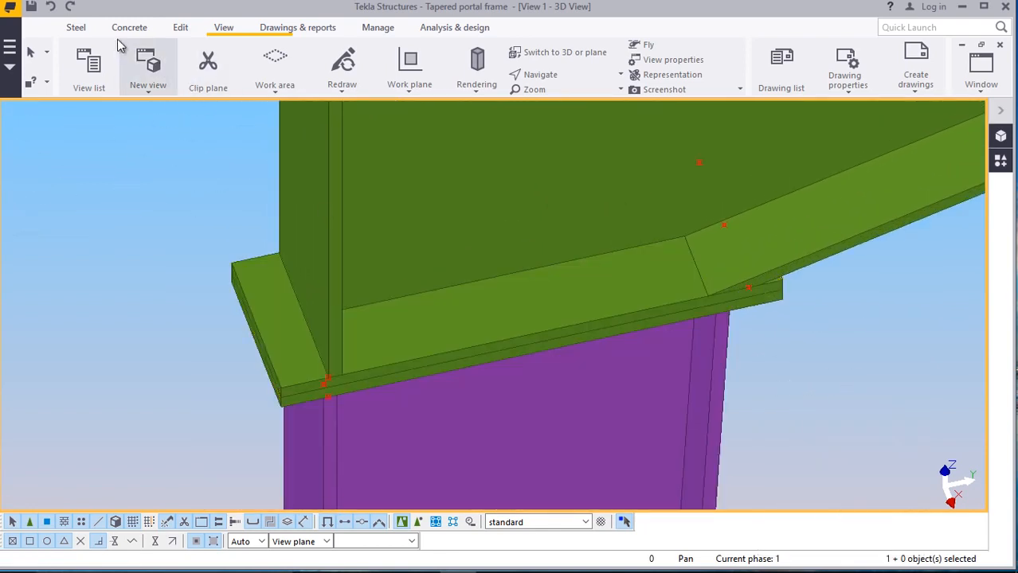
{"action": "left_click", "coordinate": [76, 27]}
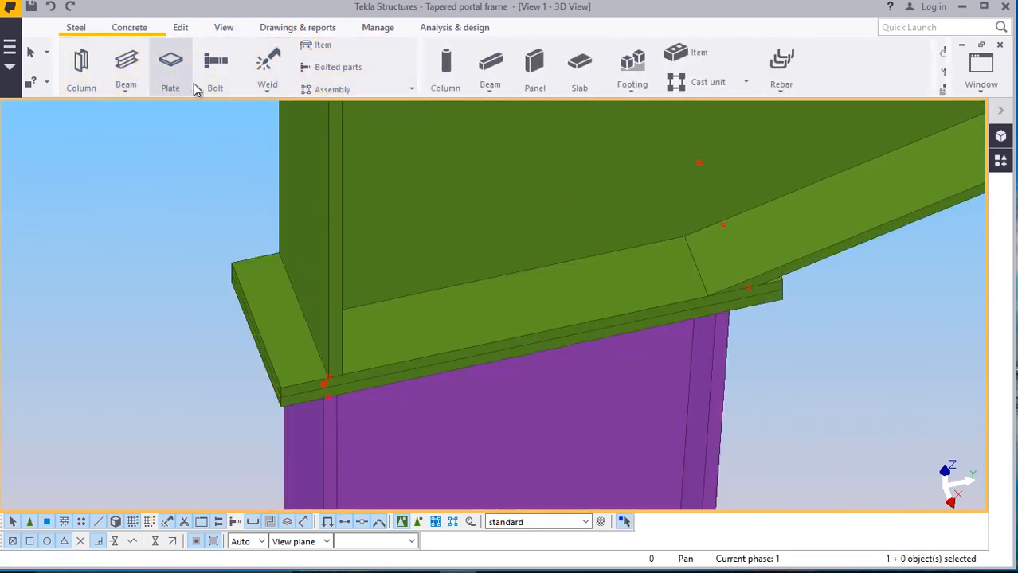
{"action": "left_click", "coordinate": [215, 64]}
{"action": "scroll", "coordinate": [378, 352], "scroll_direction": "up", "scroll_amount": 2}
{"action": "scroll", "coordinate": [378, 353], "scroll_direction": "down", "scroll_amount": 1}
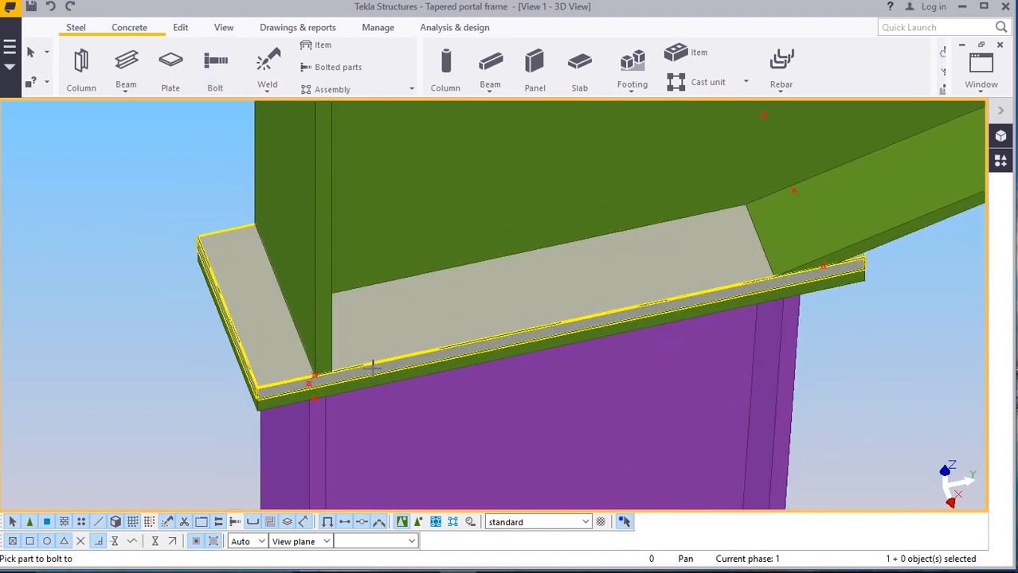
Bolt the two stacked end plates together, aligning the bolt group along the upper plate's short outer edge from near to far corner
{"action": "scroll", "coordinate": [371, 339], "scroll_direction": "up", "scroll_amount": 2}
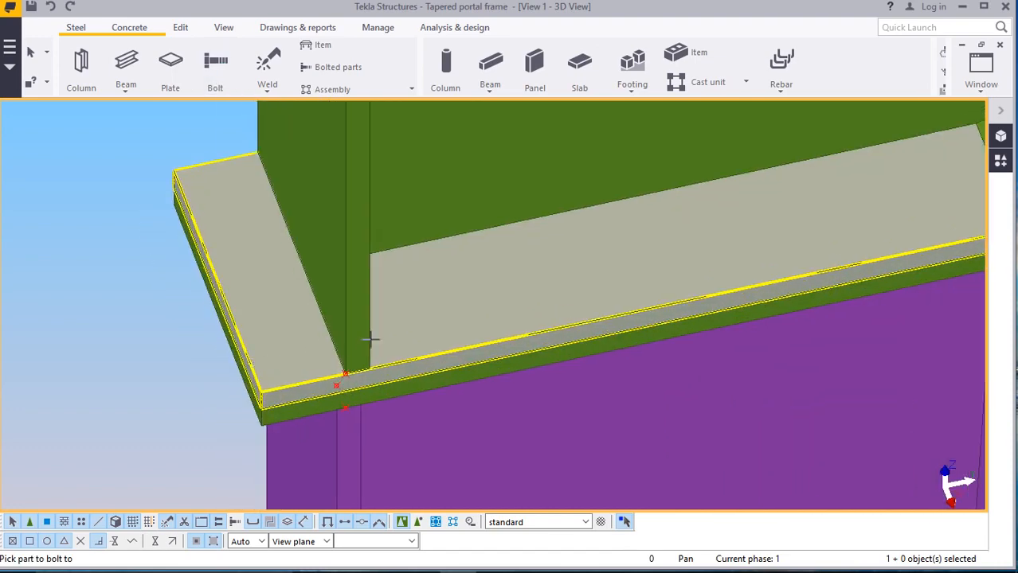
{"action": "left_click", "coordinate": [273, 338]}
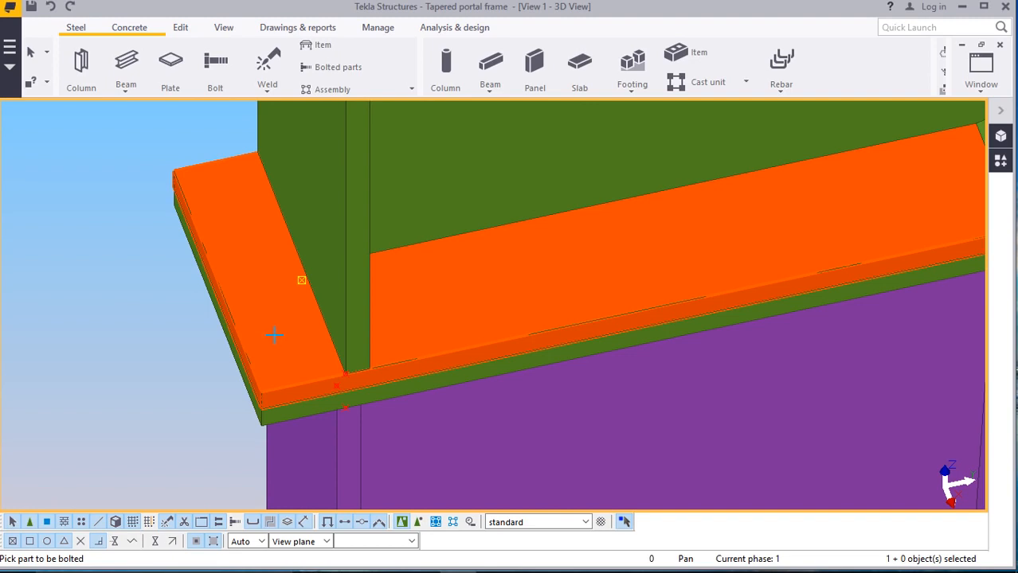
{"action": "left_click", "coordinate": [289, 409]}
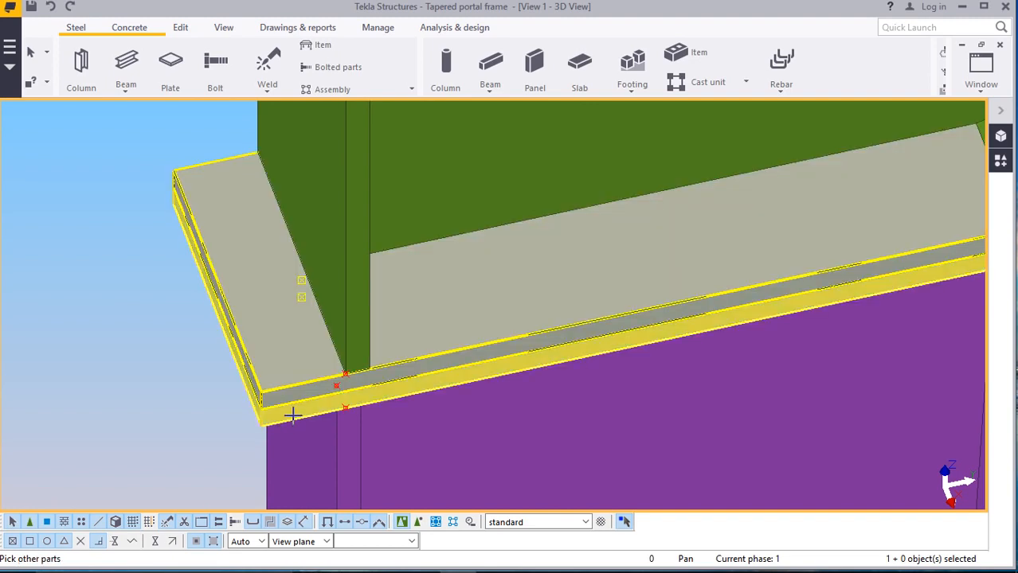
{"action": "middle_click", "coordinate": [279, 403]}
{"action": "scroll", "coordinate": [268, 387], "scroll_direction": "up", "scroll_amount": 4}
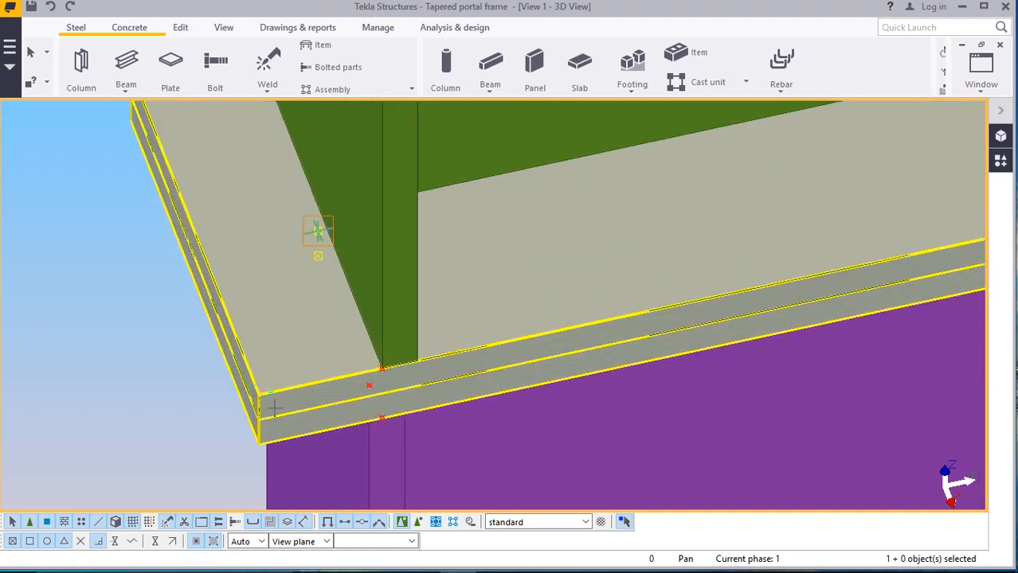
{"action": "scroll", "coordinate": [282, 411], "scroll_direction": "down", "scroll_amount": 3}
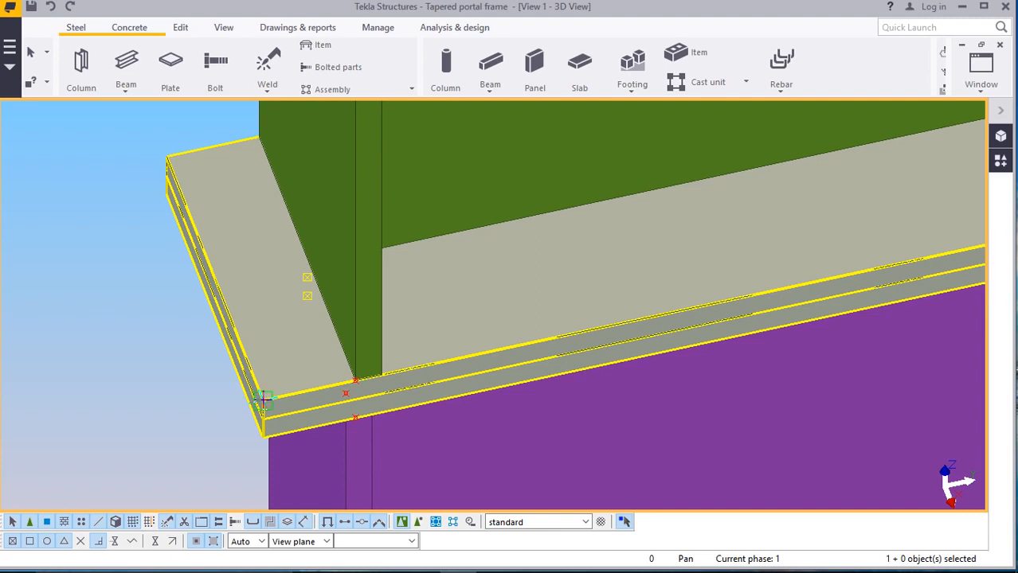
{"action": "left_click", "coordinate": [264, 402]}
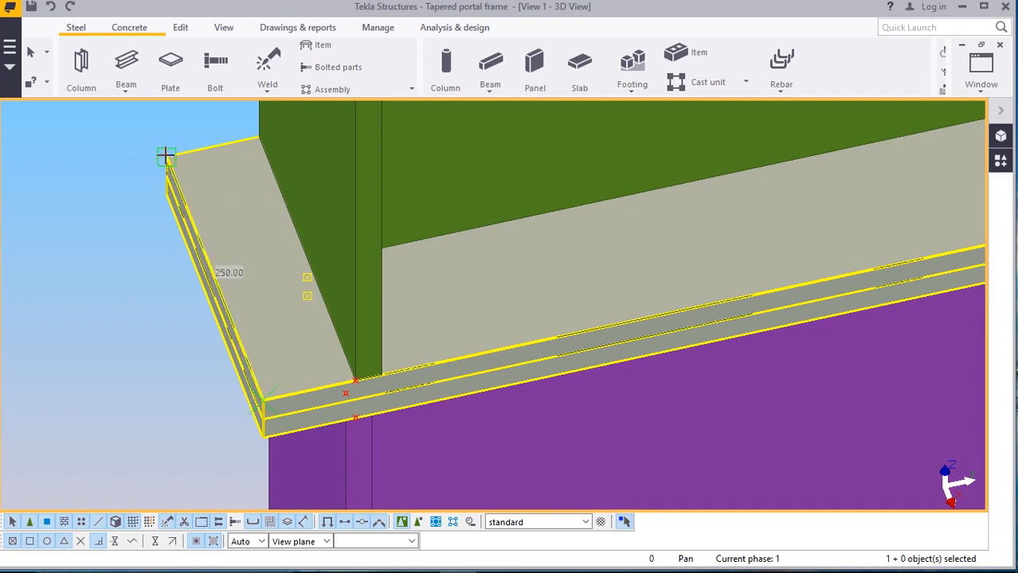
{"action": "left_click", "coordinate": [165, 155]}
{"action": "right_click", "coordinate": [125, 148]}
{"action": "left_click", "coordinate": [151, 157]}
Open the new bolt's properties and set its start-point Dx offset to 40
{"action": "scroll", "coordinate": [267, 451], "scroll_direction": "up", "scroll_amount": 3}
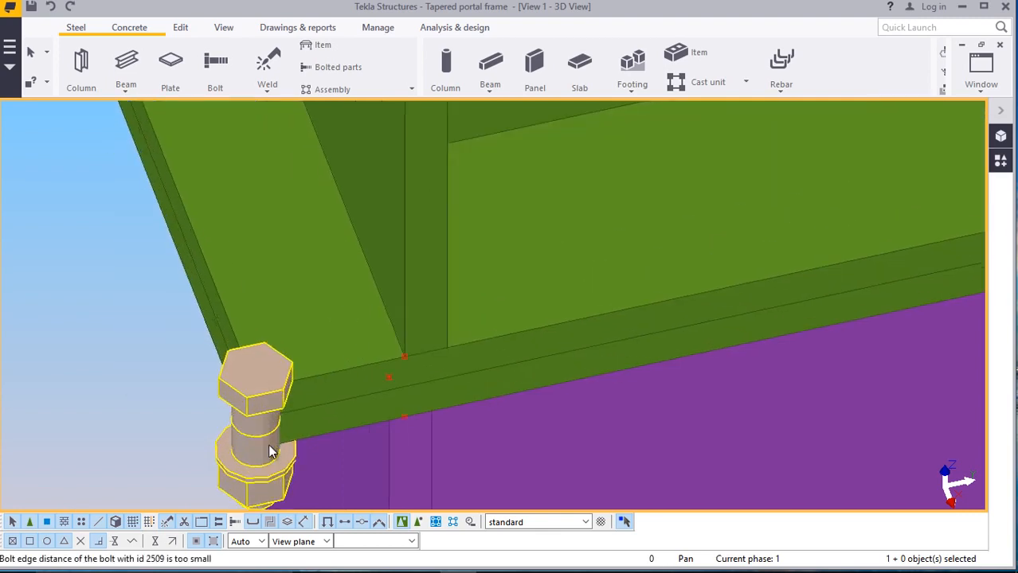
{"action": "scroll", "coordinate": [268, 452], "scroll_direction": "up", "scroll_amount": 1}
{"action": "double_click", "coordinate": [258, 447]}
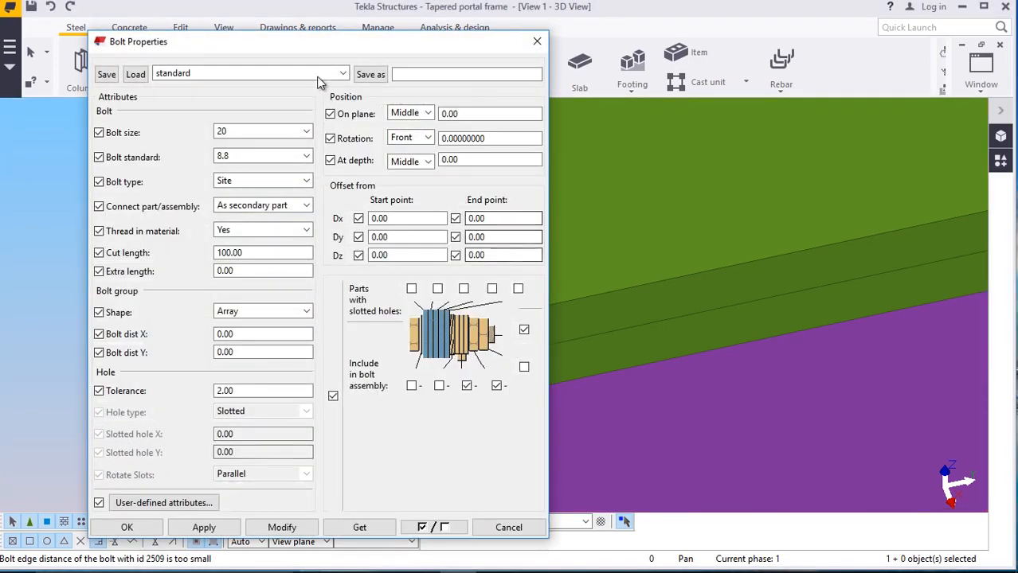
{"action": "left_click_drag", "start_coordinate": [289, 41], "coordinate": [649, 47]}
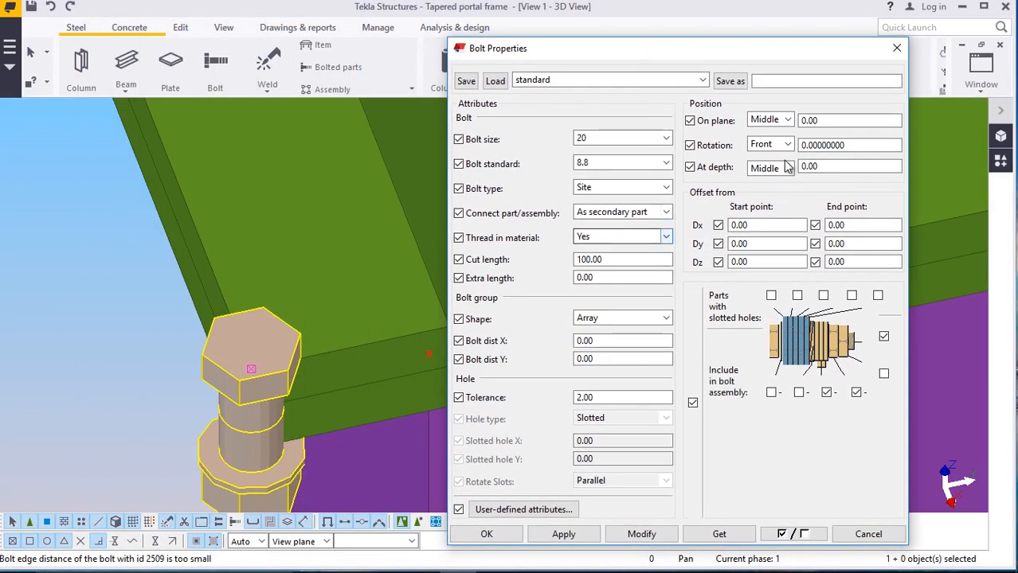
{"action": "double_click", "coordinate": [760, 225]}
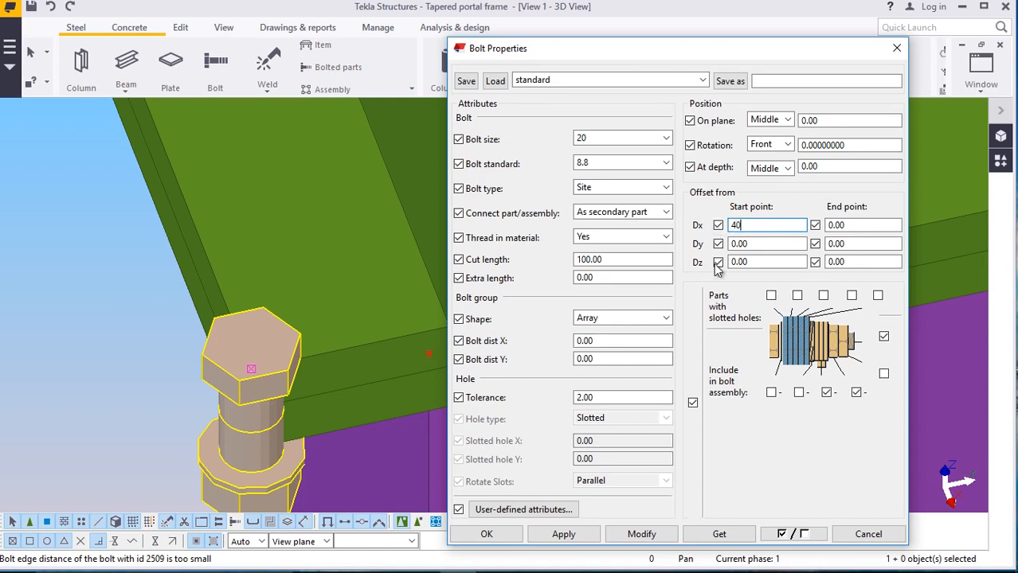
{"action": "type", "text": "40"}
{"action": "left_click", "coordinate": [648, 535]}
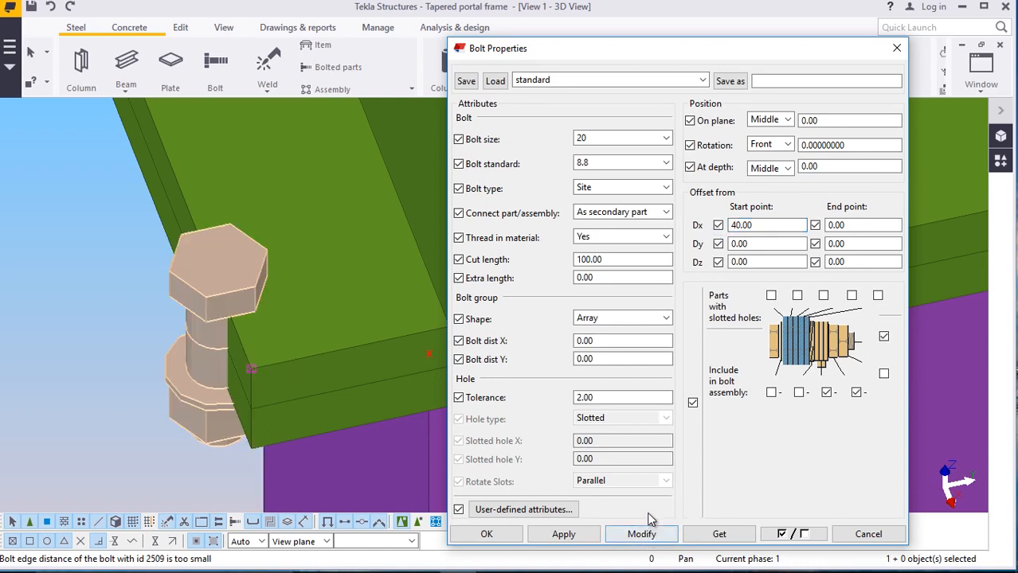
Set the bolt's start-point Dx offset to 30 and update the bolt
{"action": "left_click_drag", "start_coordinate": [754, 225], "coordinate": [740, 226]}
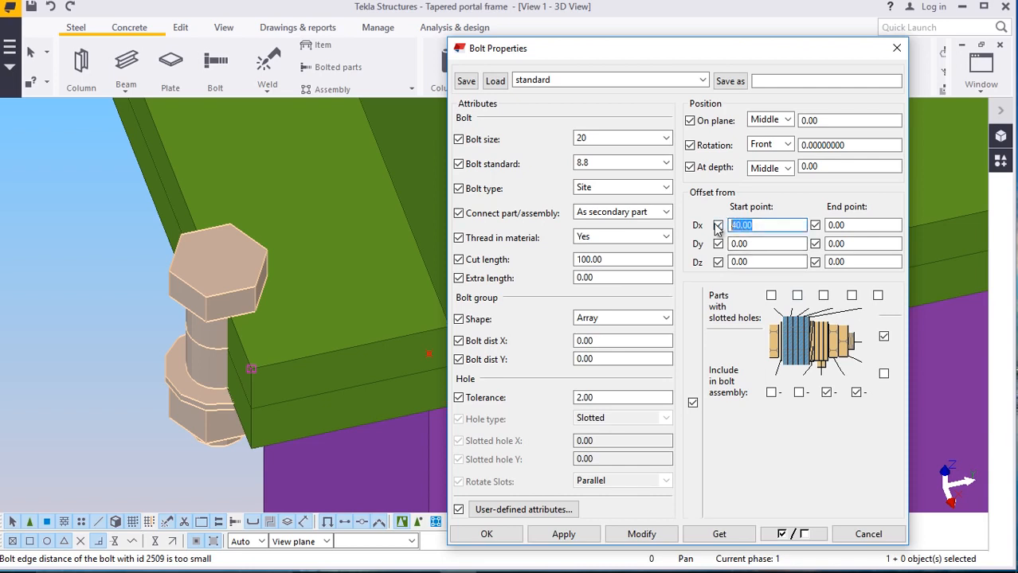
{"action": "type", "text": "30"}
{"action": "left_click", "coordinate": [644, 535]}
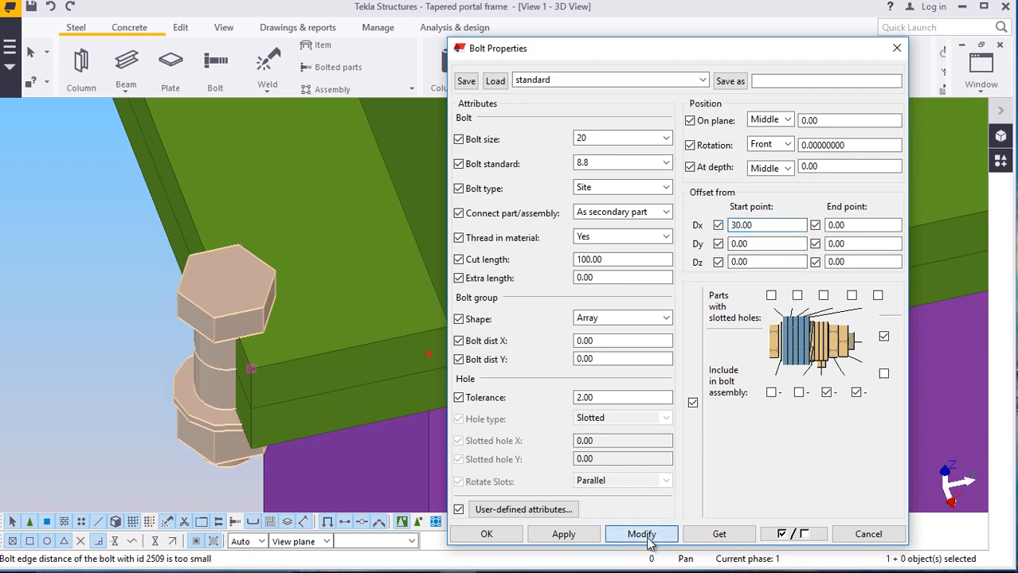
Try an on-plane offset of 20 for the bolt and reset it to 0
{"action": "left_click_drag", "start_coordinate": [828, 120], "coordinate": [803, 127]}
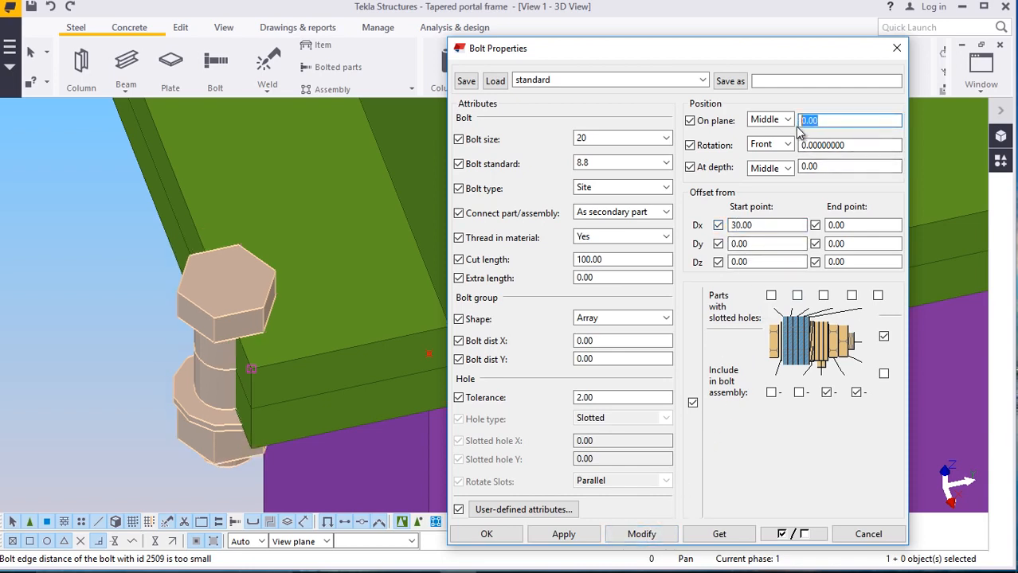
{"action": "type", "text": "20"}
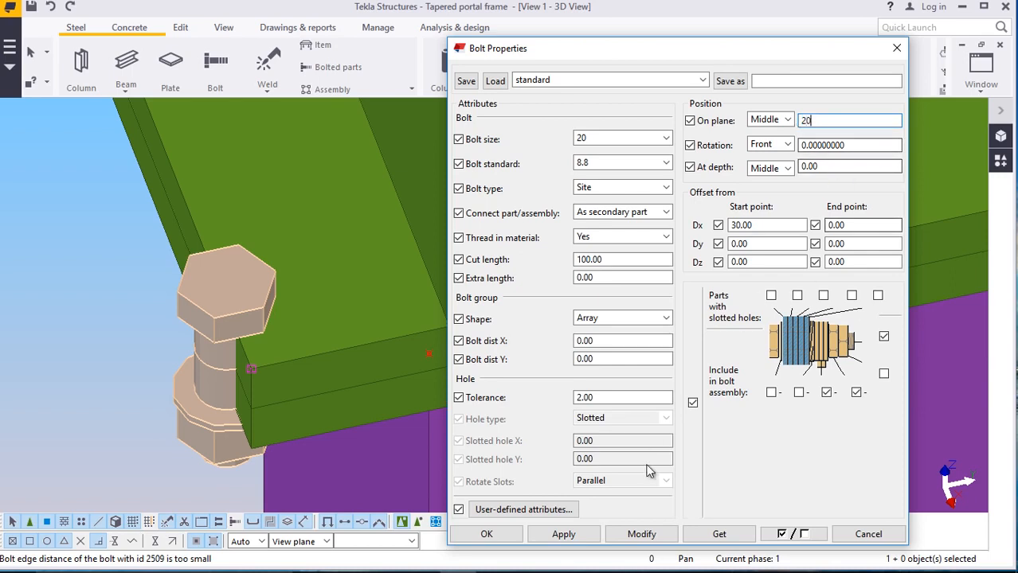
{"action": "left_click", "coordinate": [644, 534]}
{"action": "left_click_drag", "start_coordinate": [831, 120], "coordinate": [801, 128]}
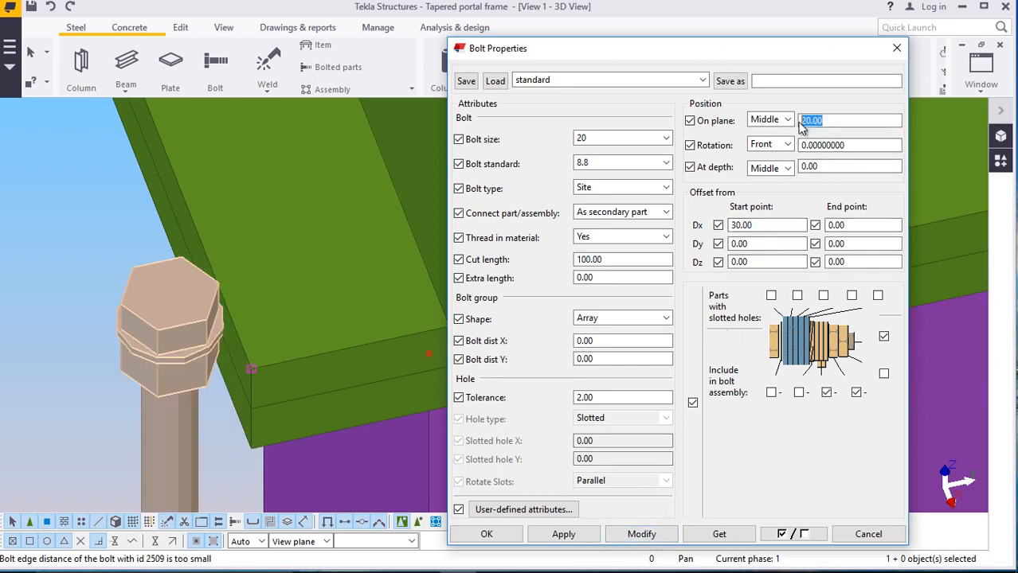
{"action": "type", "text": "0"}
{"action": "left_click", "coordinate": [641, 535]}
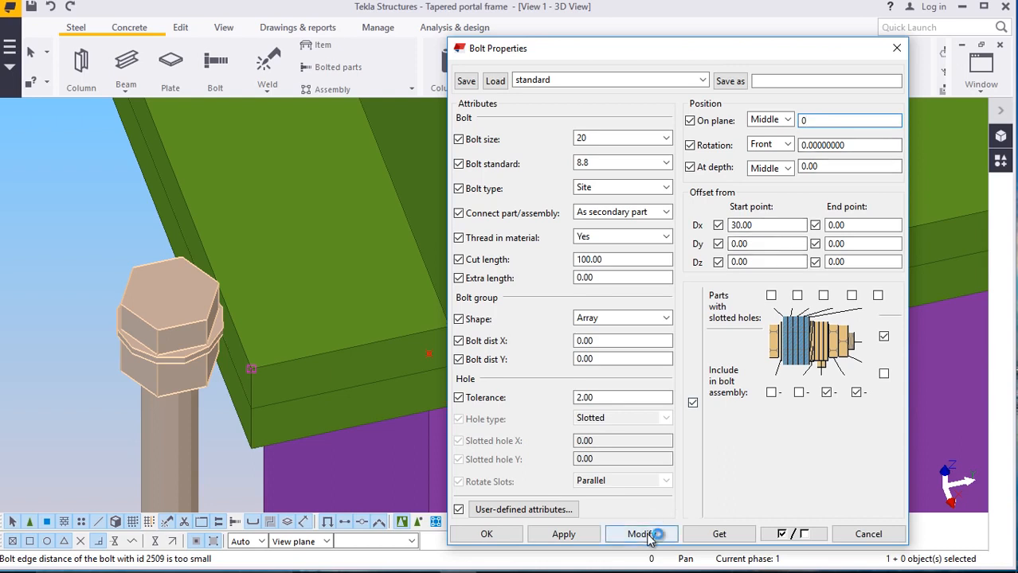
Set the bolt's on-plane offset to -20 and include the washer under the bolt head in the assembly
{"action": "left_click_drag", "start_coordinate": [828, 120], "coordinate": [793, 131]}
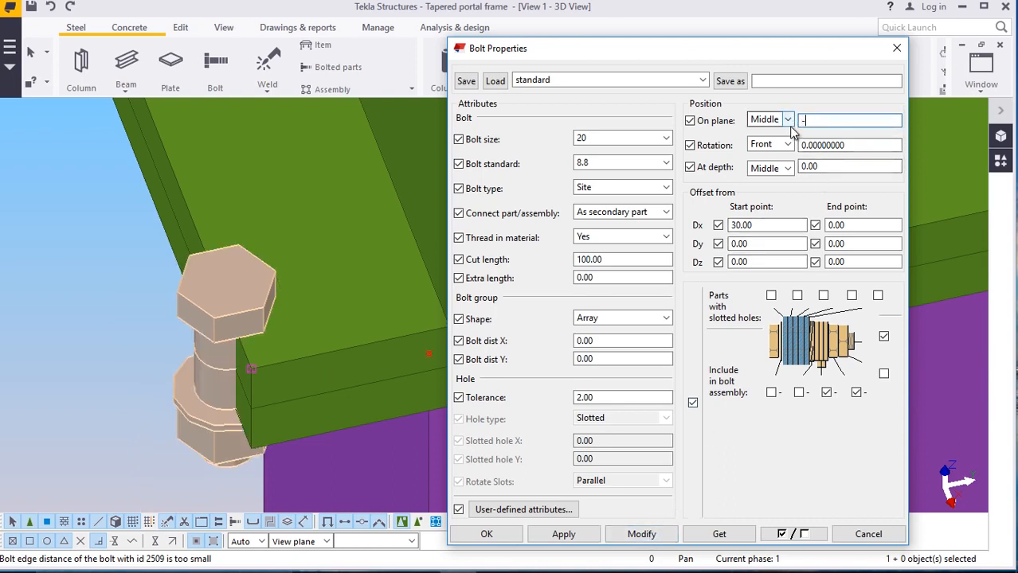
{"action": "type", "text": "-20"}
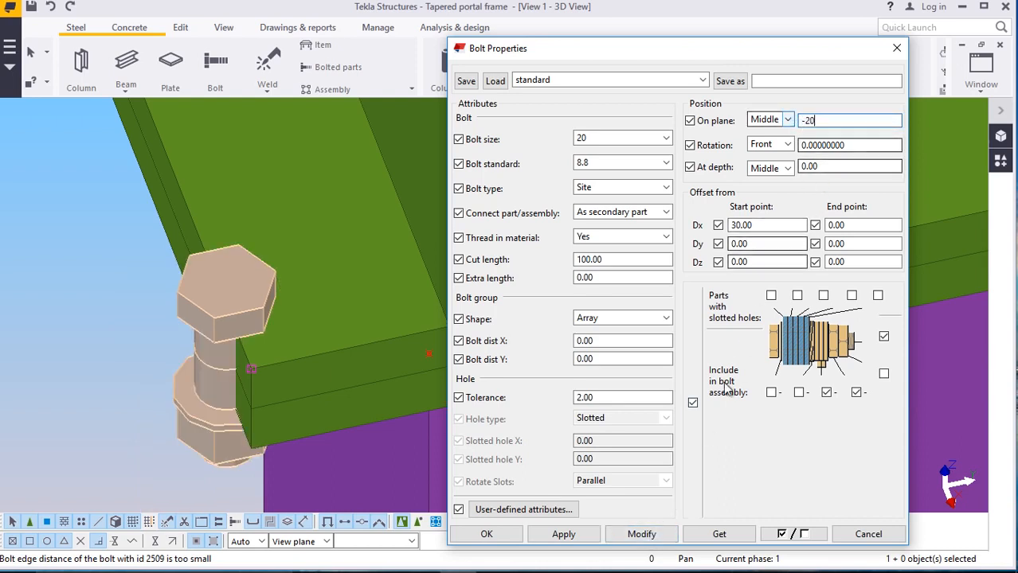
{"action": "left_click", "coordinate": [641, 535]}
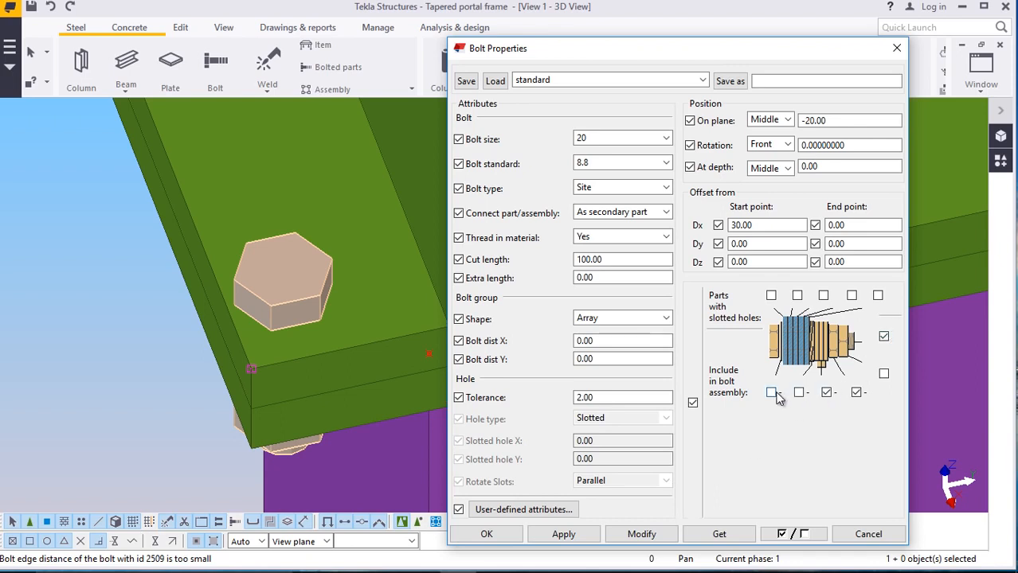
{"action": "left_click", "coordinate": [641, 535]}
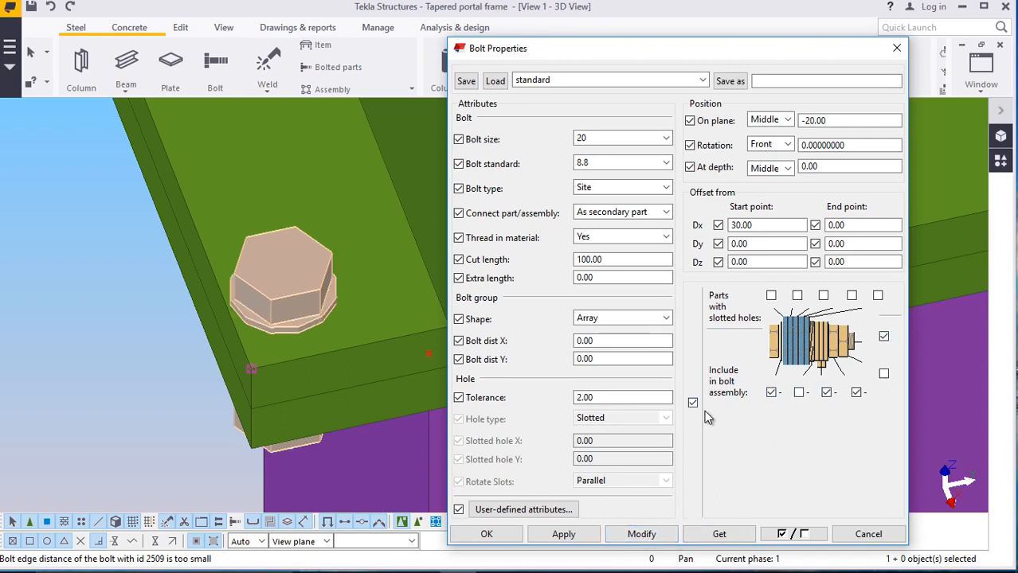
Move the bolt further inward on the plate by setting its on-plane offset to -25, -30 and finally -35
{"action": "left_click_drag", "start_coordinate": [828, 120], "coordinate": [818, 120]}
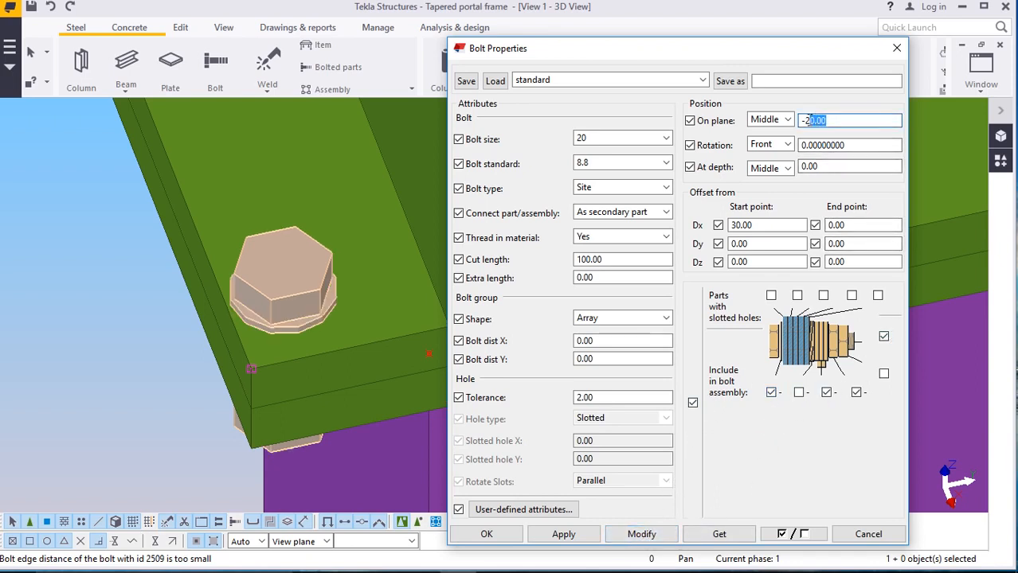
{"action": "left_click", "coordinate": [640, 533]}
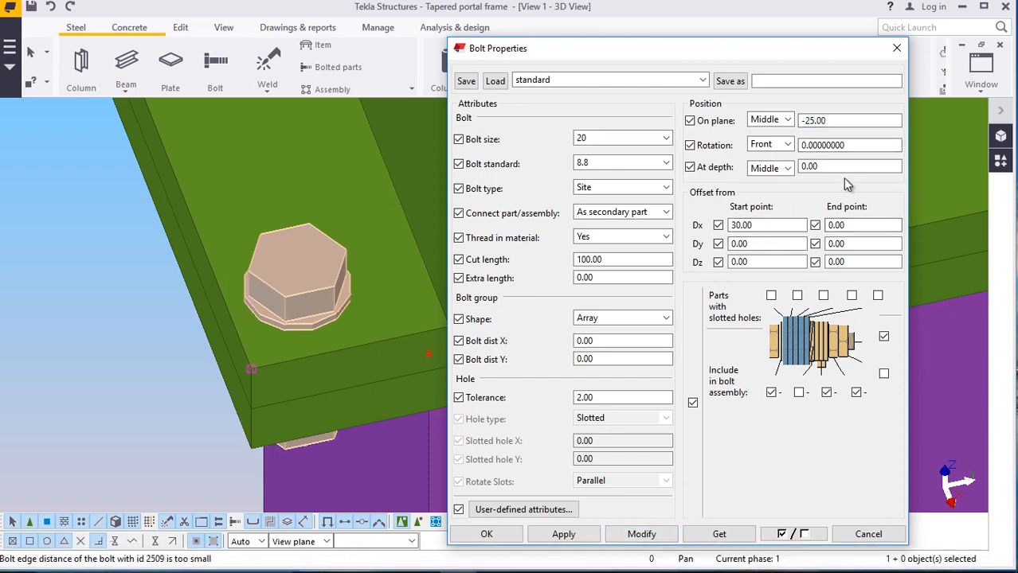
{"action": "left_click_drag", "start_coordinate": [832, 120], "coordinate": [814, 120]}
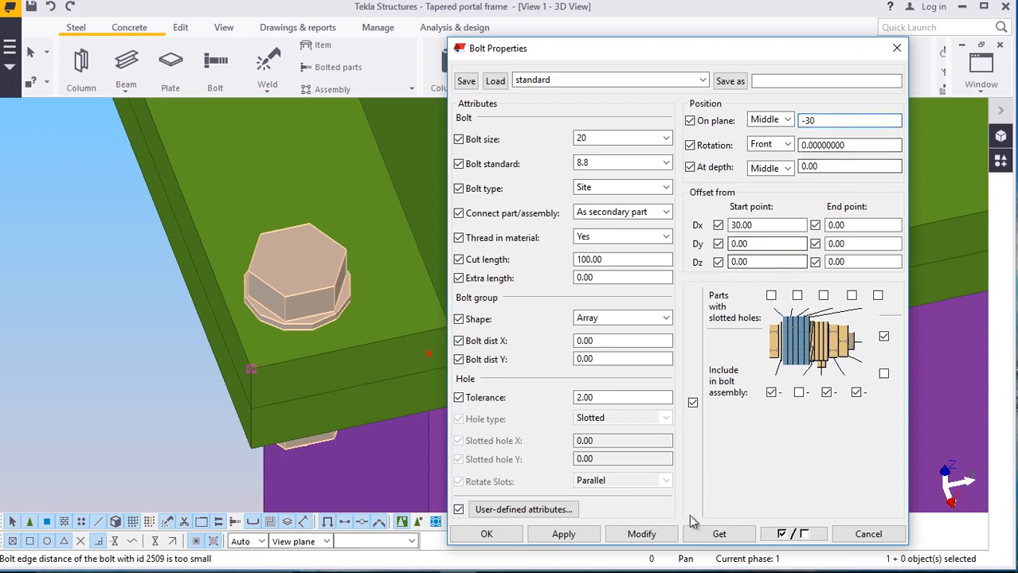
{"action": "left_click", "coordinate": [642, 534]}
{"action": "left_click", "coordinate": [834, 120]}
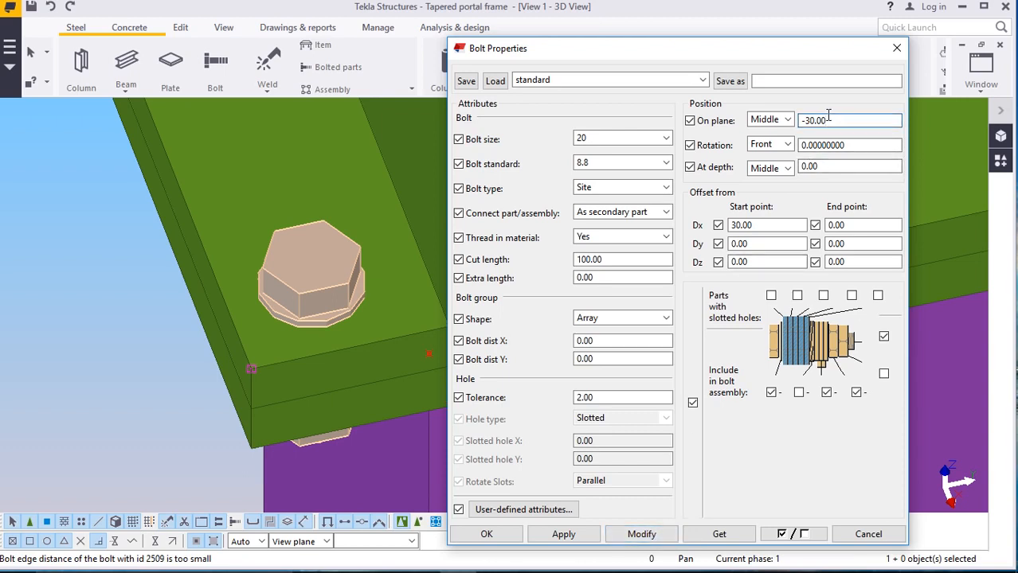
{"action": "type", "text": "5"}
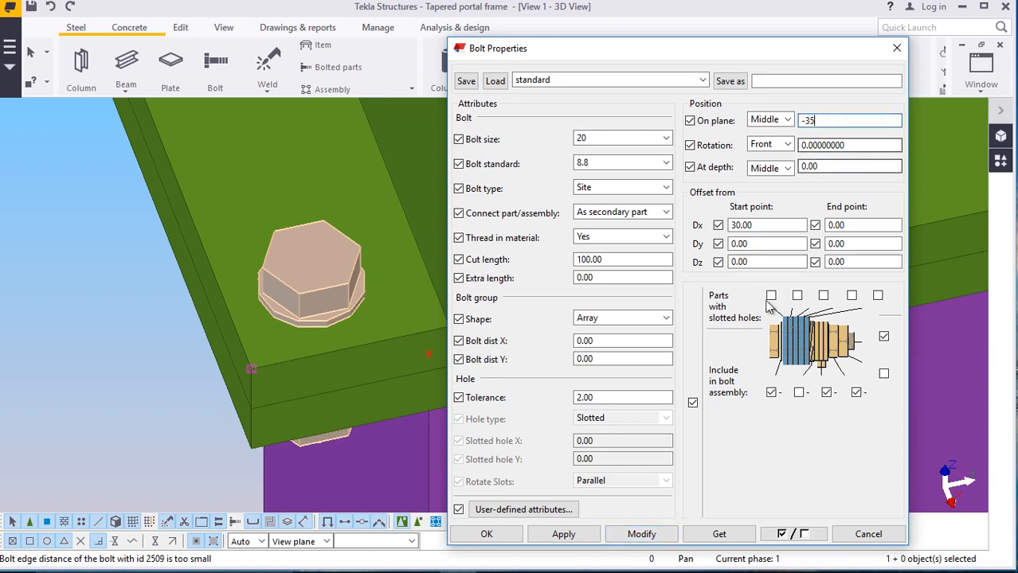
{"action": "left_click", "coordinate": [630, 536]}
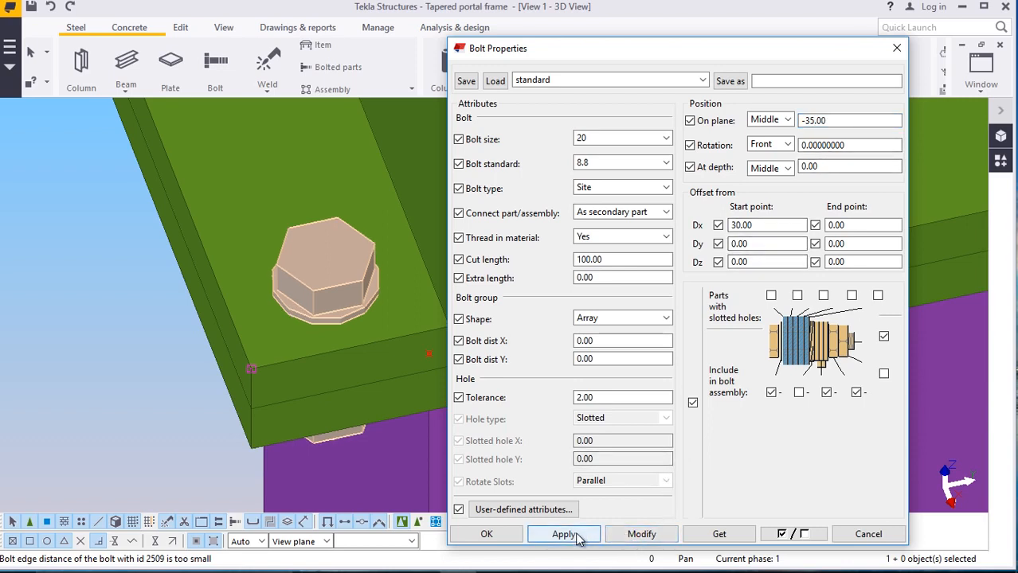
Set the bolt's start-point Dx offset to 35 and finally 40, updating the bolt each time
{"action": "left_click_drag", "start_coordinate": [759, 226], "coordinate": [745, 225]}
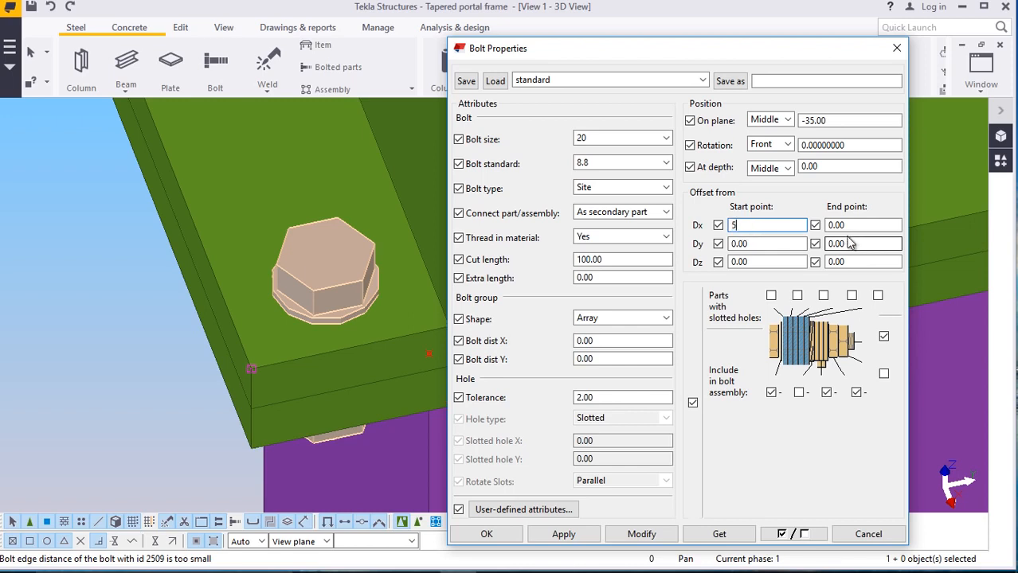
{"action": "type", "text": "35"}
{"action": "left_click", "coordinate": [651, 534]}
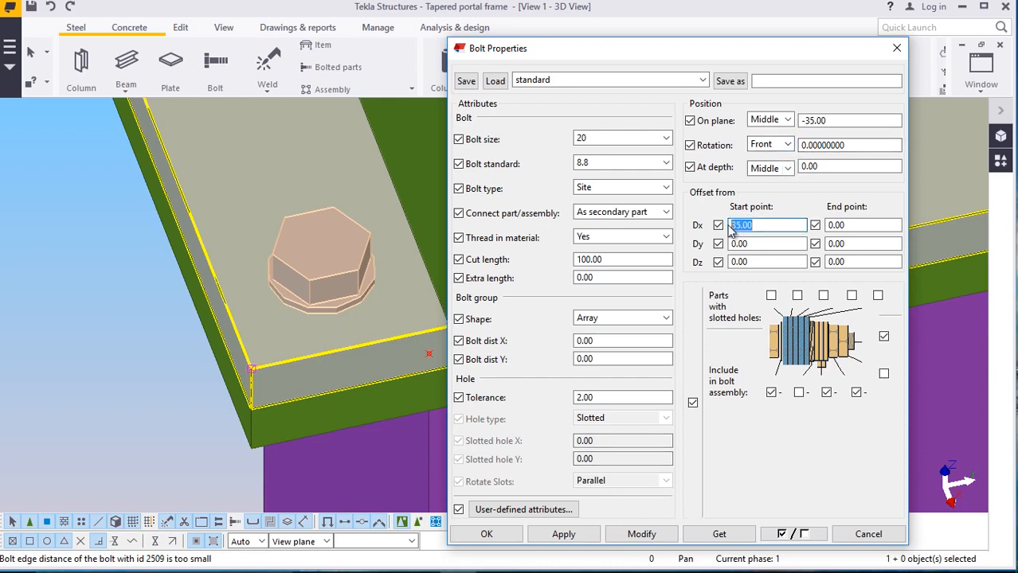
{"action": "left_click", "coordinate": [756, 225]}
{"action": "type", "text": "40"}
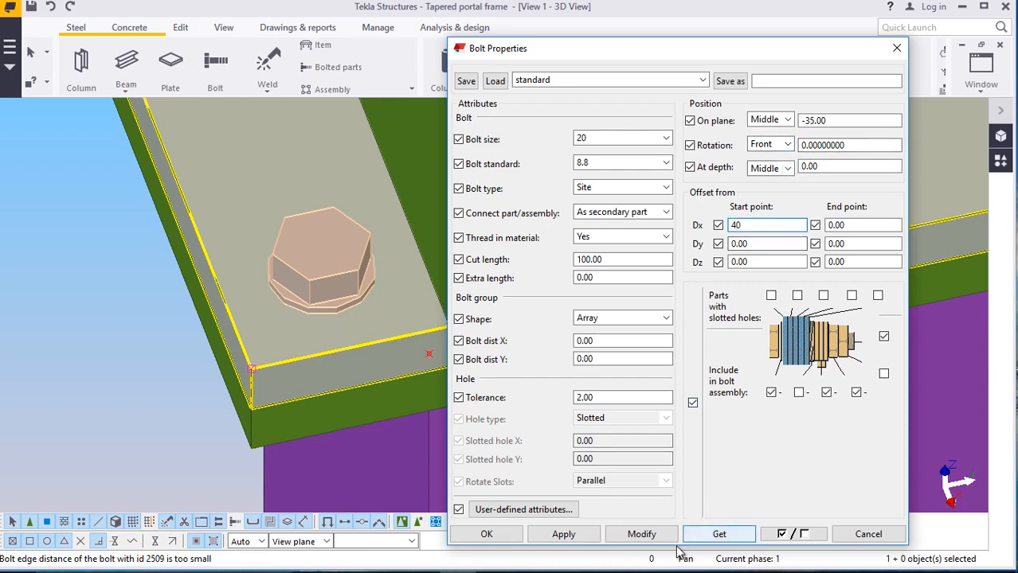
{"action": "left_click", "coordinate": [645, 537]}
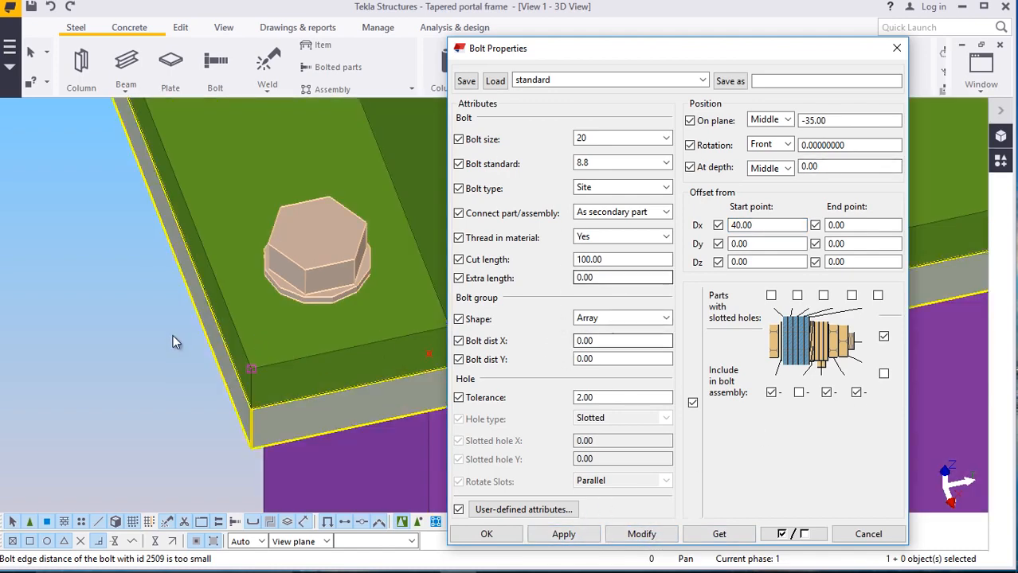
Array the bolt along the plate's short edge with a bolt distance X of 3*75
{"action": "scroll", "coordinate": [173, 337], "scroll_direction": "down", "scroll_amount": 5}
{"action": "scroll", "coordinate": [196, 281], "scroll_direction": "up", "scroll_amount": 3}
{"action": "left_click", "coordinate": [234, 265]}
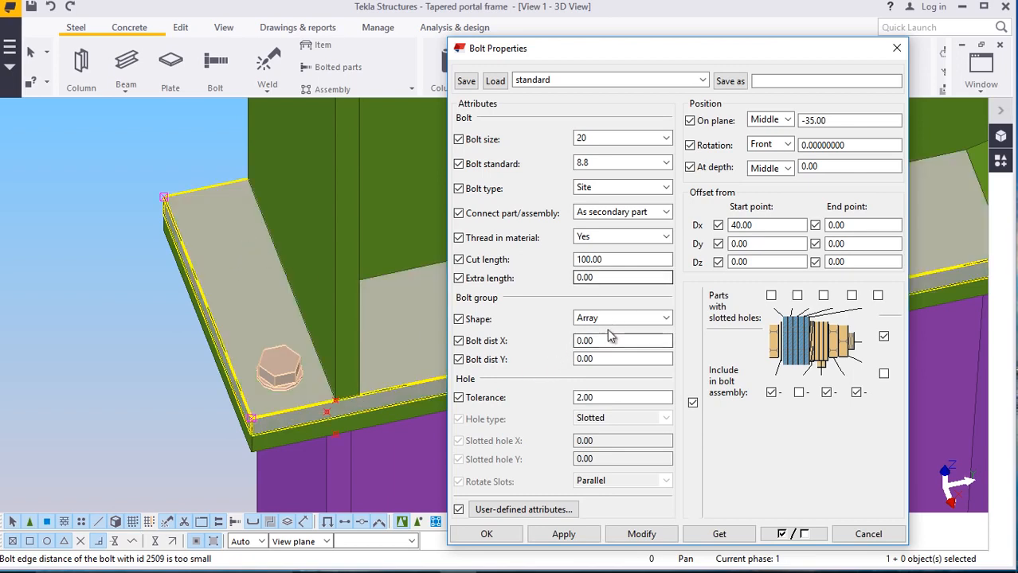
{"action": "left_click", "coordinate": [586, 340]}
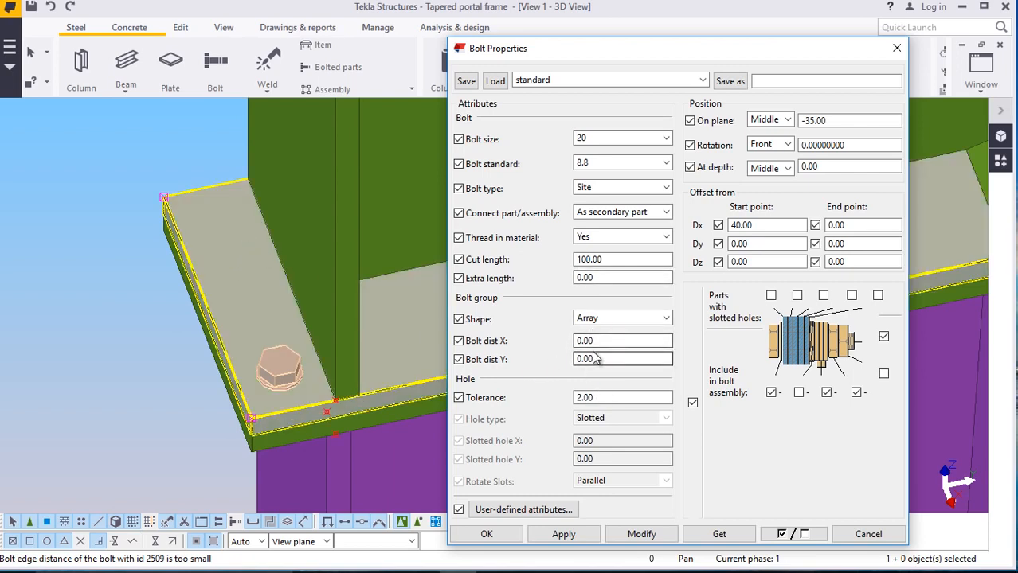
{"action": "double_click", "coordinate": [571, 342]}
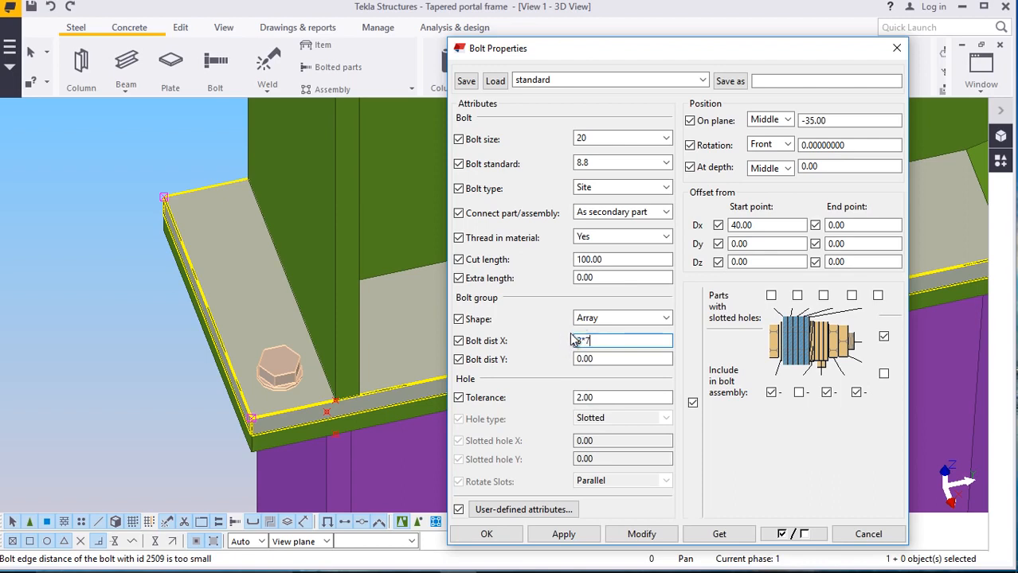
{"action": "type", "text": "3*75"}
{"action": "left_click", "coordinate": [629, 534]}
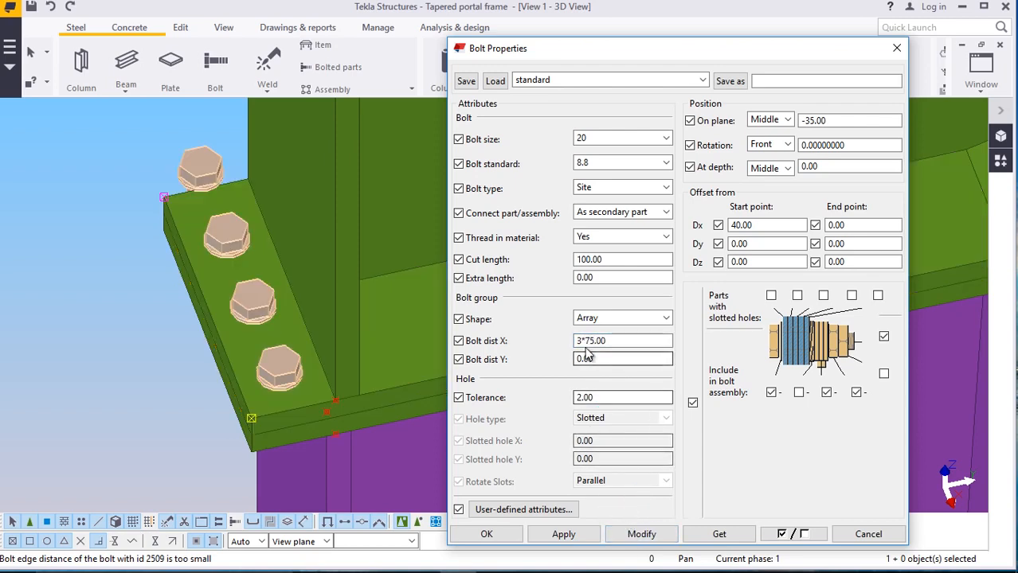
Reduce the bolt array to a bolt distance X of 2*75 and change the bolt standard to HSFG-XOX
{"action": "left_click", "coordinate": [584, 340]}
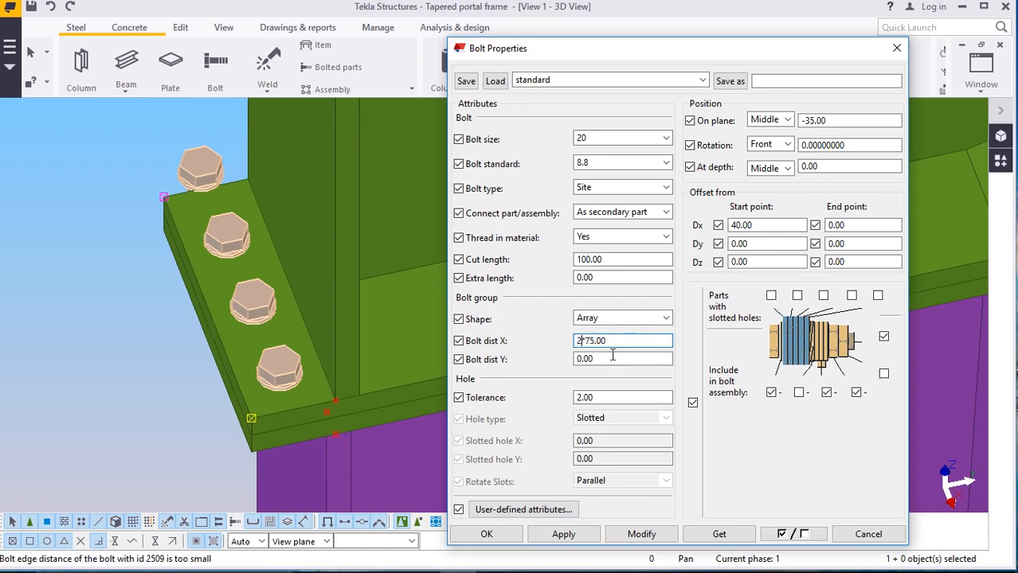
{"action": "left_click", "coordinate": [634, 536]}
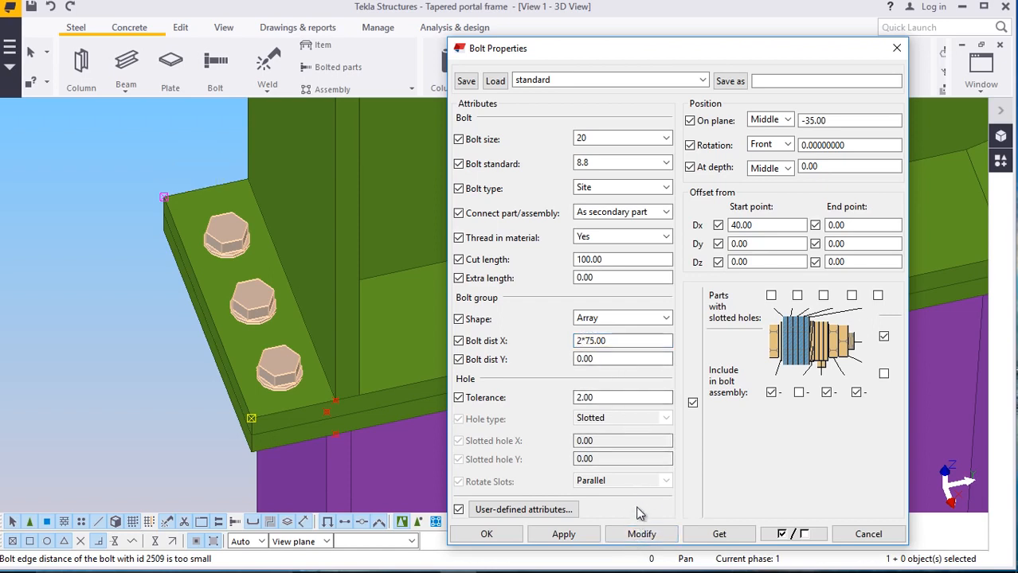
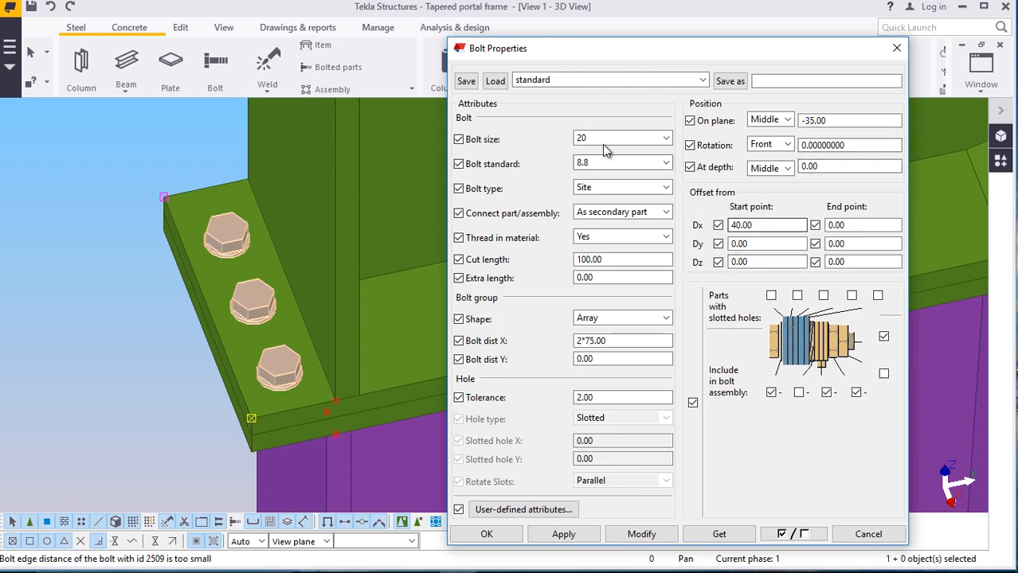
{"action": "left_click", "coordinate": [666, 162]}
{"action": "scroll", "coordinate": [605, 450], "scroll_direction": "down", "scroll_amount": 2}
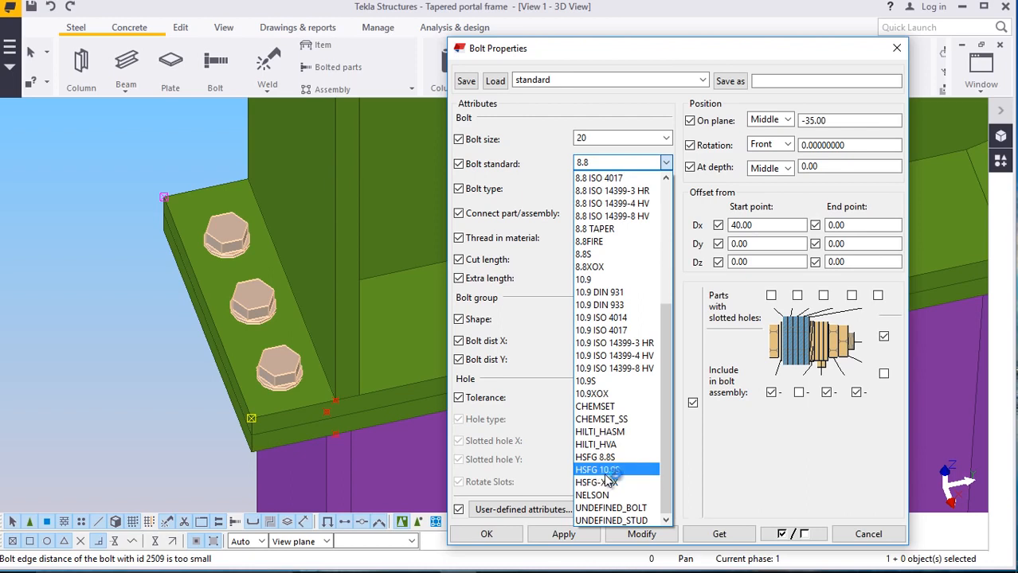
{"action": "left_click", "coordinate": [607, 484]}
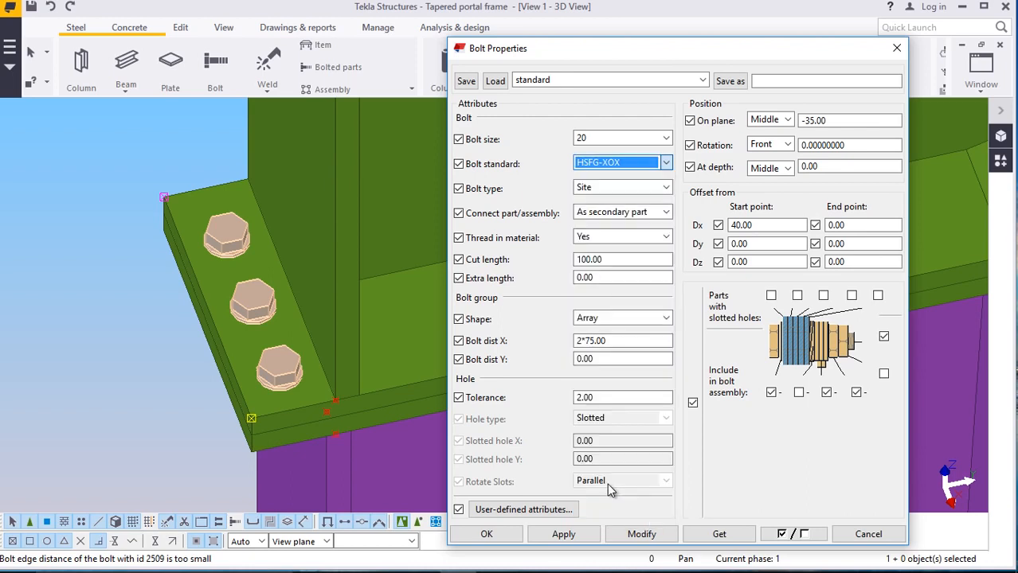
{"action": "left_click", "coordinate": [619, 534]}
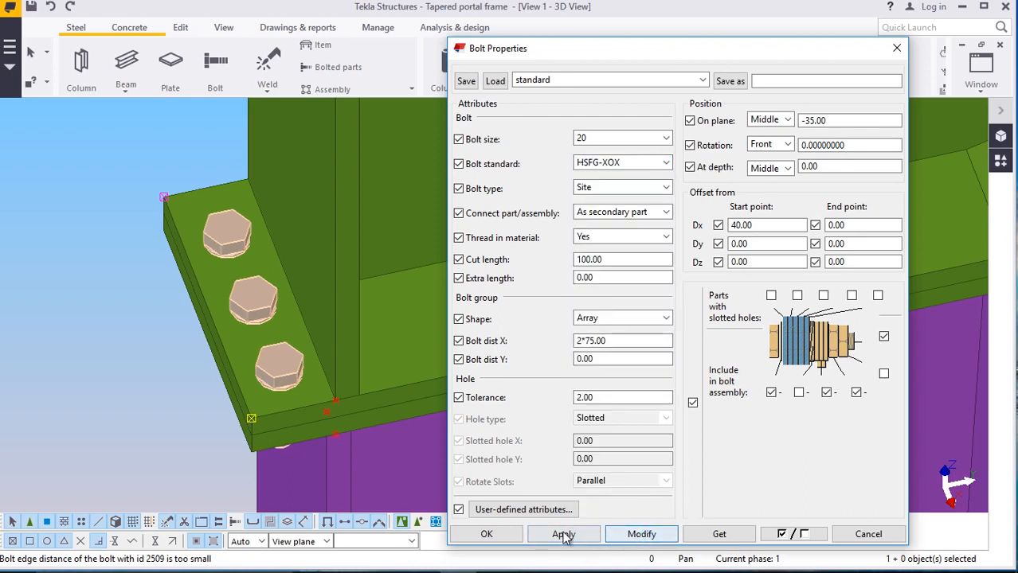
{"action": "left_click", "coordinate": [487, 534]}
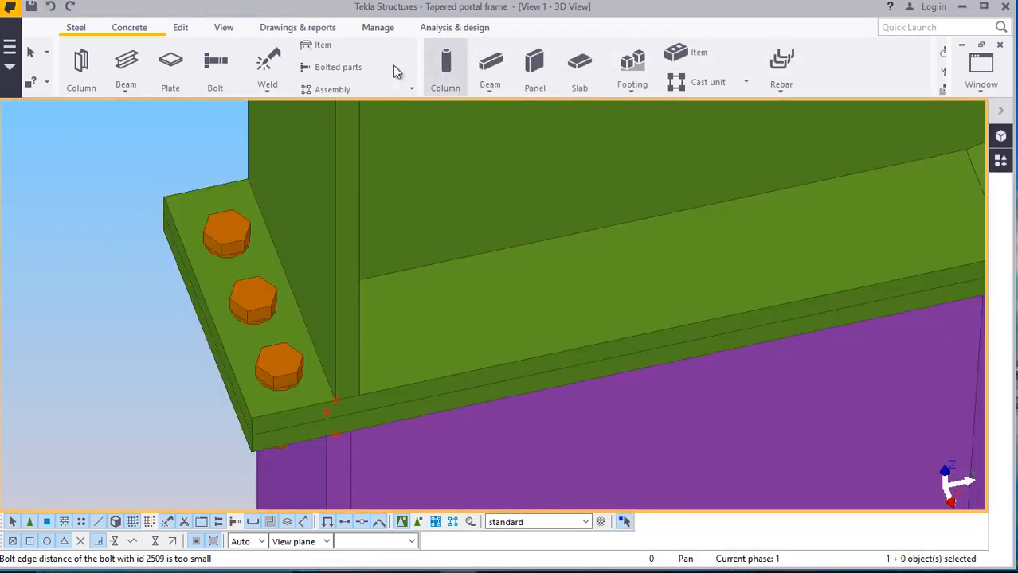
Try an on-plane offset of -40 for the bolt group and set it back to -35
{"action": "left_click", "coordinate": [224, 29]}
{"action": "left_click", "coordinate": [540, 75]}
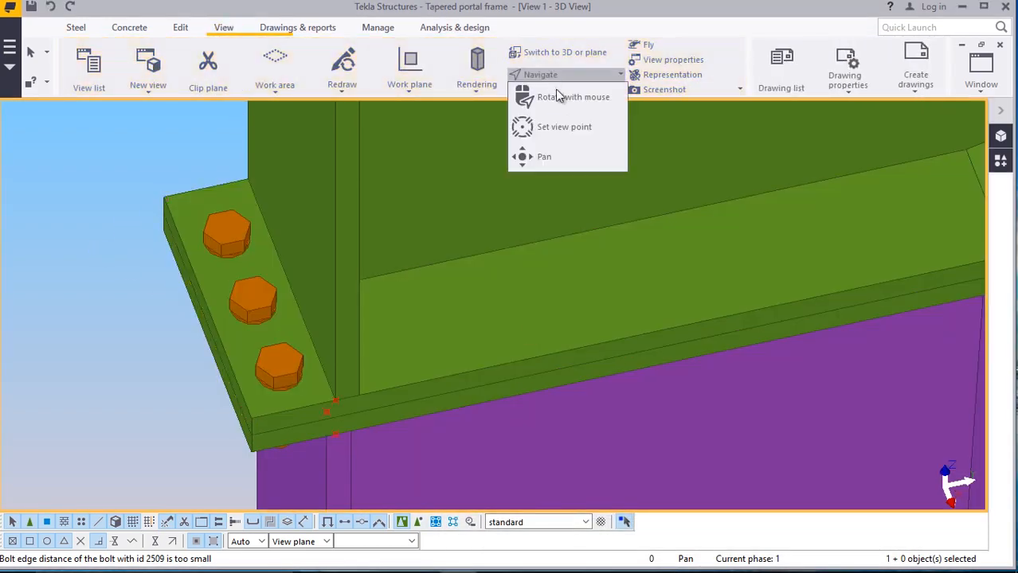
{"action": "left_click", "coordinate": [563, 97]}
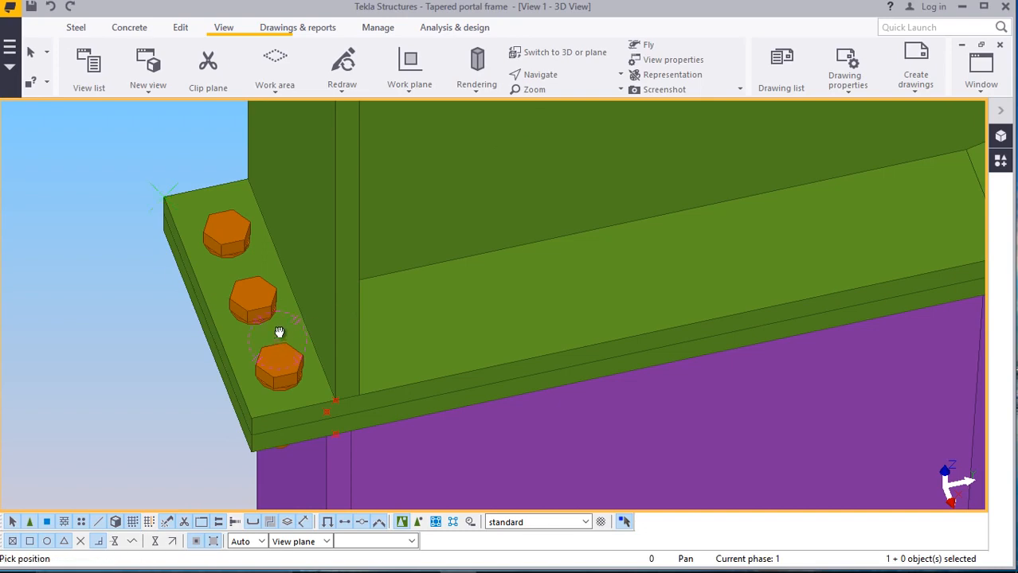
{"action": "left_click_drag", "start_coordinate": [279, 333], "coordinate": [130, 318]}
{"action": "right_click", "coordinate": [130, 317]}
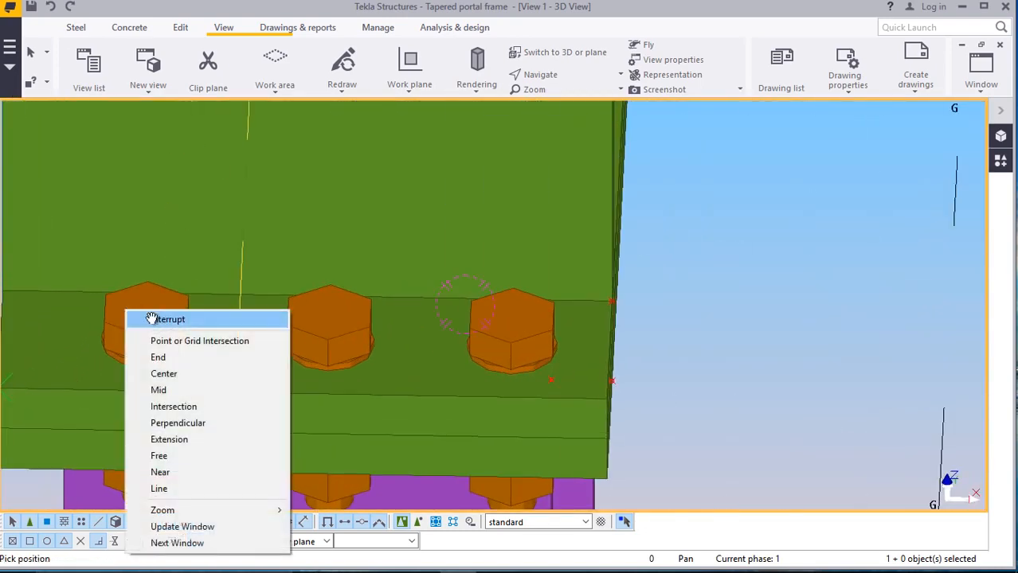
{"action": "left_click", "coordinate": [163, 319]}
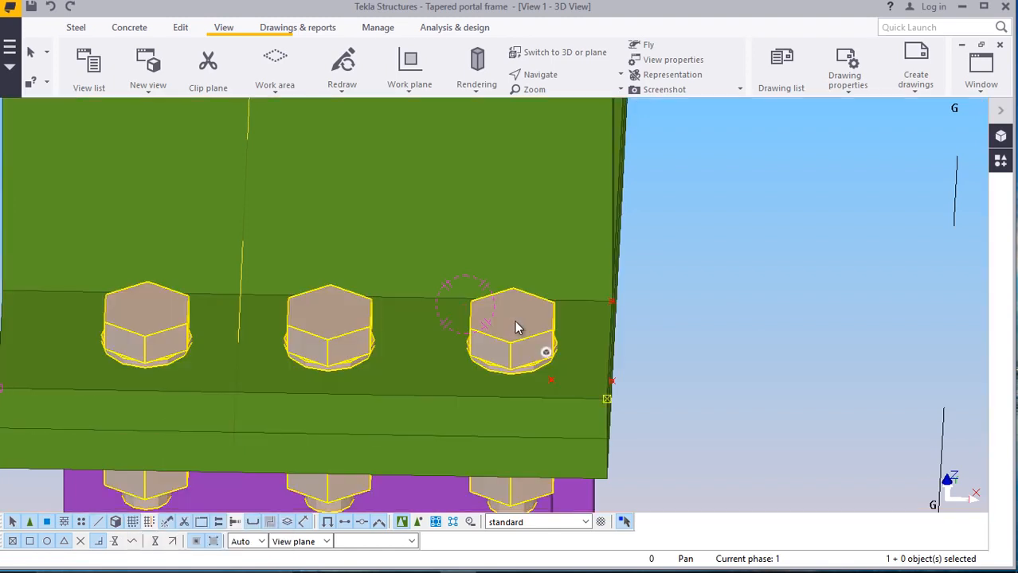
{"action": "scroll", "coordinate": [518, 315], "scroll_direction": "down", "scroll_amount": 2}
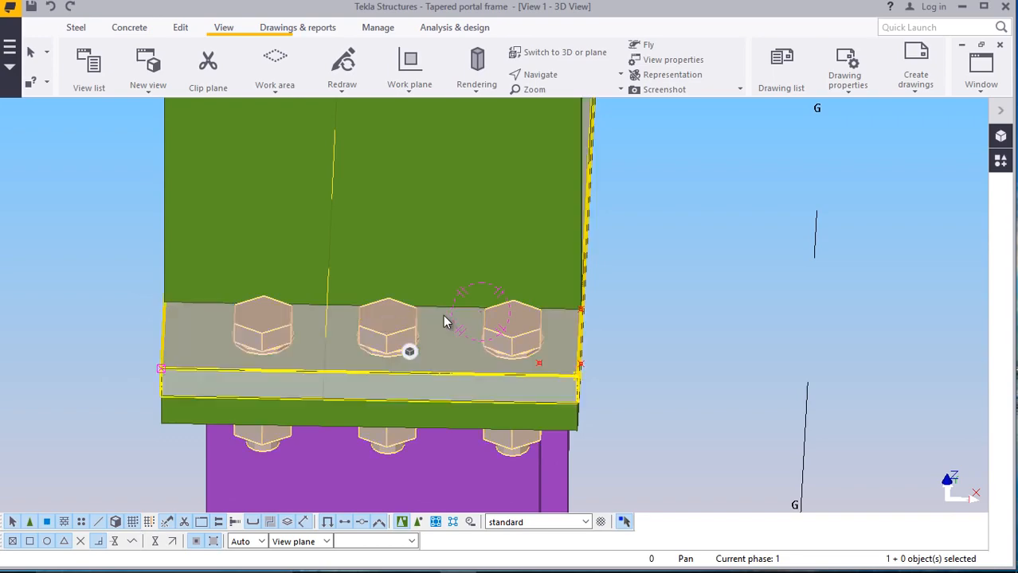
{"action": "double_click", "coordinate": [273, 334]}
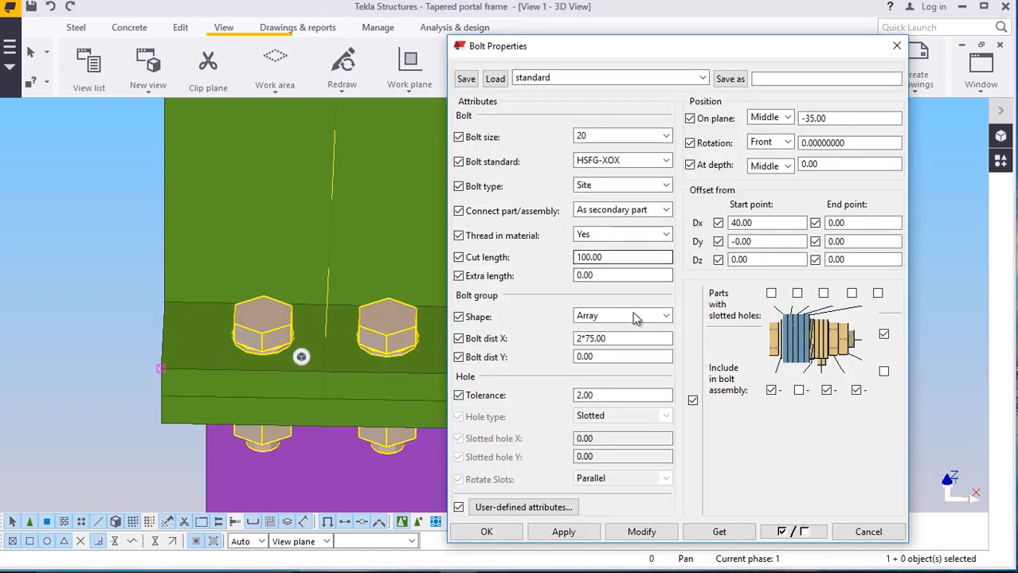
{"action": "left_click", "coordinate": [818, 117]}
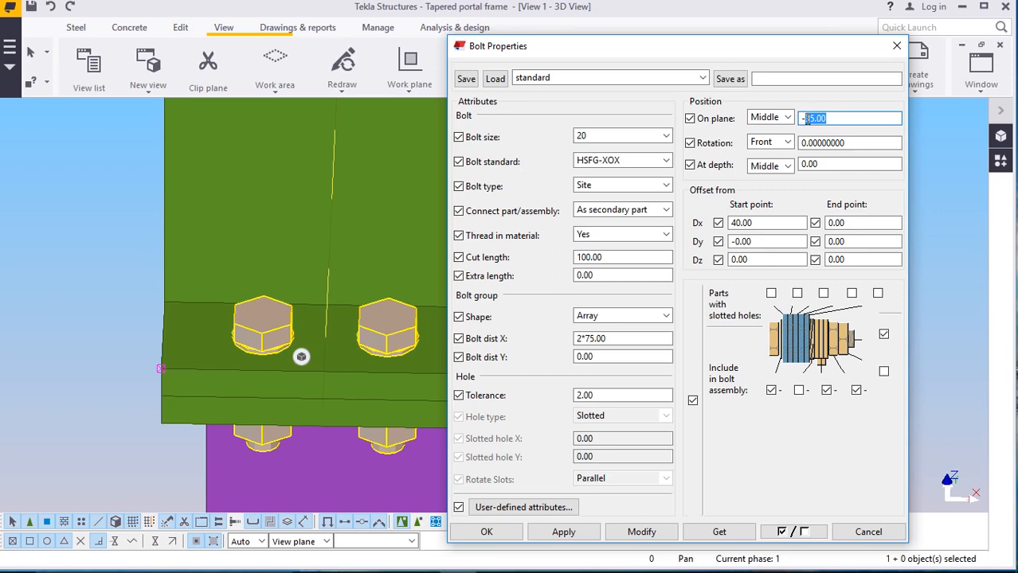
{"action": "type", "text": "-40"}
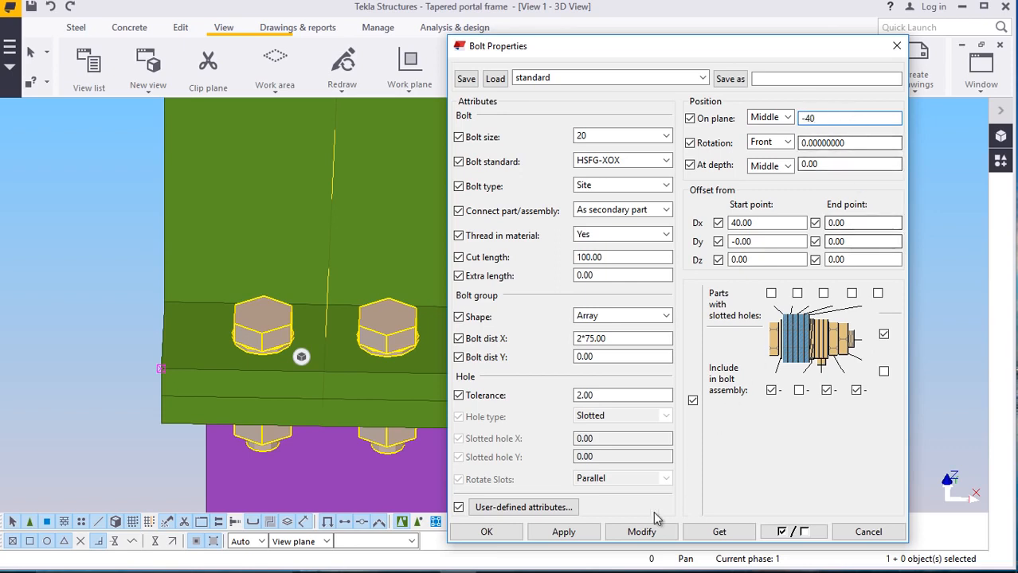
{"action": "left_click", "coordinate": [639, 533]}
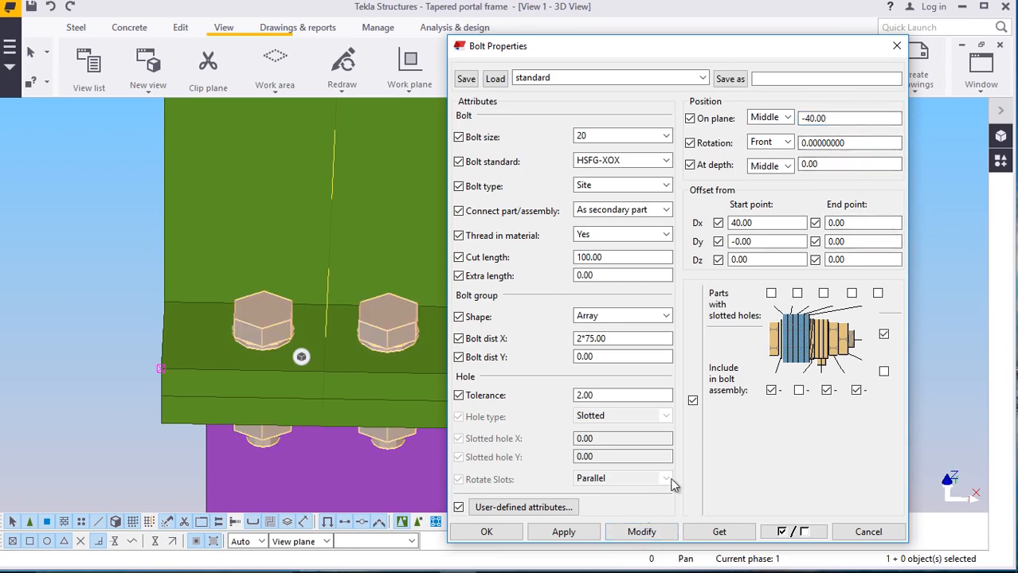
{"action": "left_click_drag", "start_coordinate": [831, 118], "coordinate": [812, 119]}
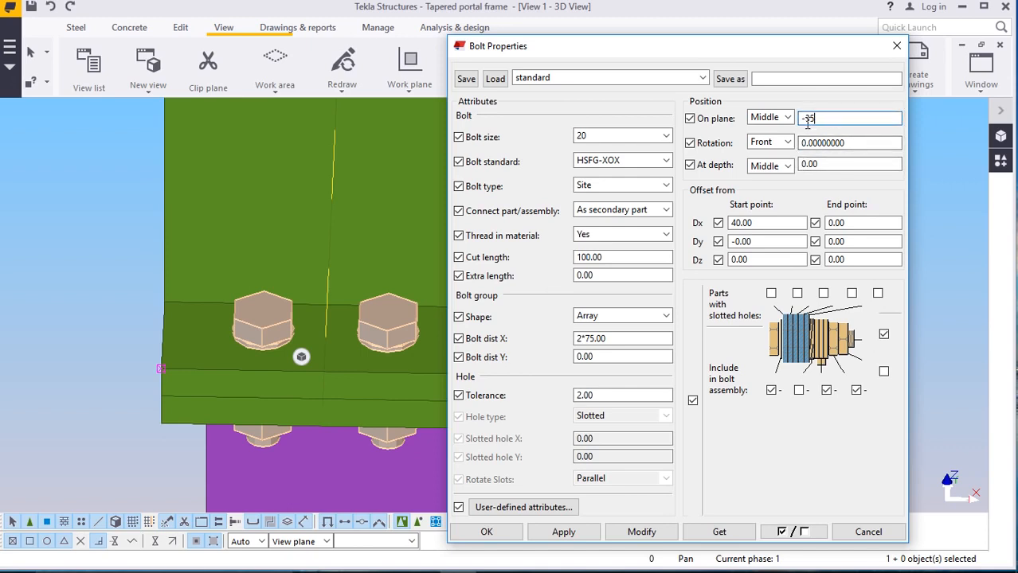
{"action": "left_click", "coordinate": [641, 532]}
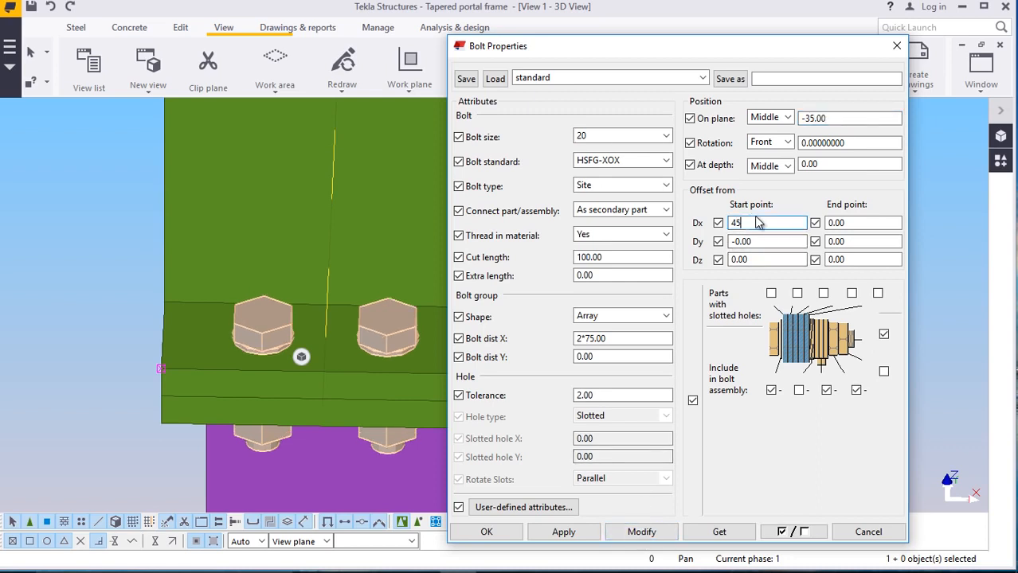
Try a start-point Dx offset of 45 and check how the bolts sit across the plate
{"action": "left_click", "coordinate": [642, 533]}
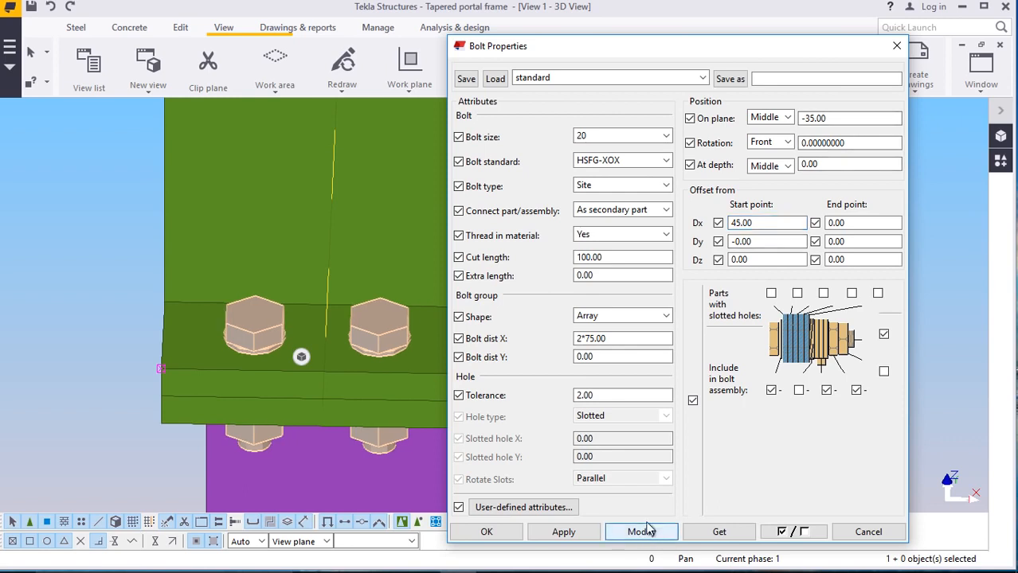
{"action": "scroll", "coordinate": [211, 297], "scroll_direction": "down", "scroll_amount": 3}
{"action": "scroll", "coordinate": [304, 325], "scroll_direction": "up", "scroll_amount": 4}
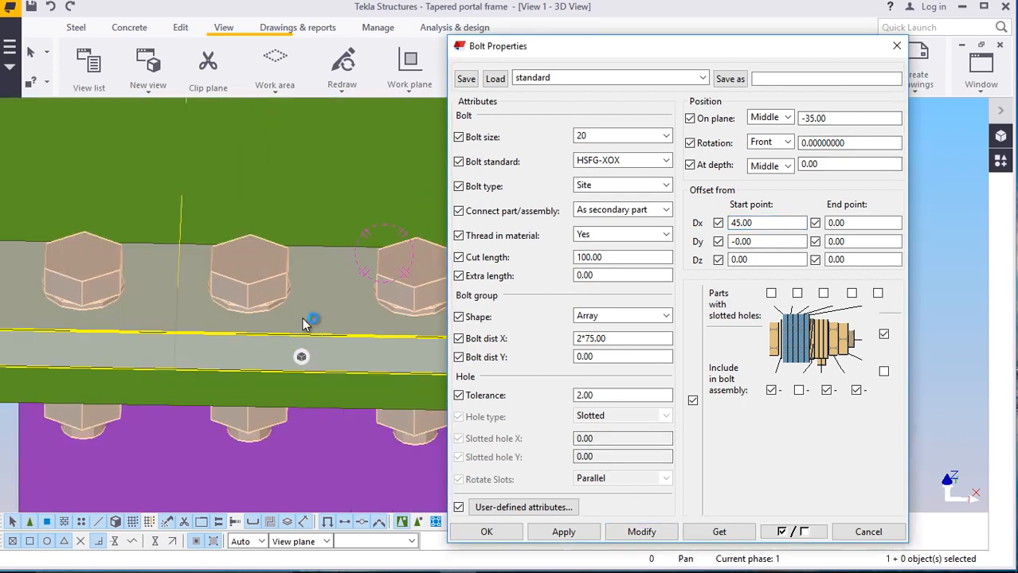
{"action": "scroll", "coordinate": [303, 320], "scroll_direction": "down", "scroll_amount": 4}
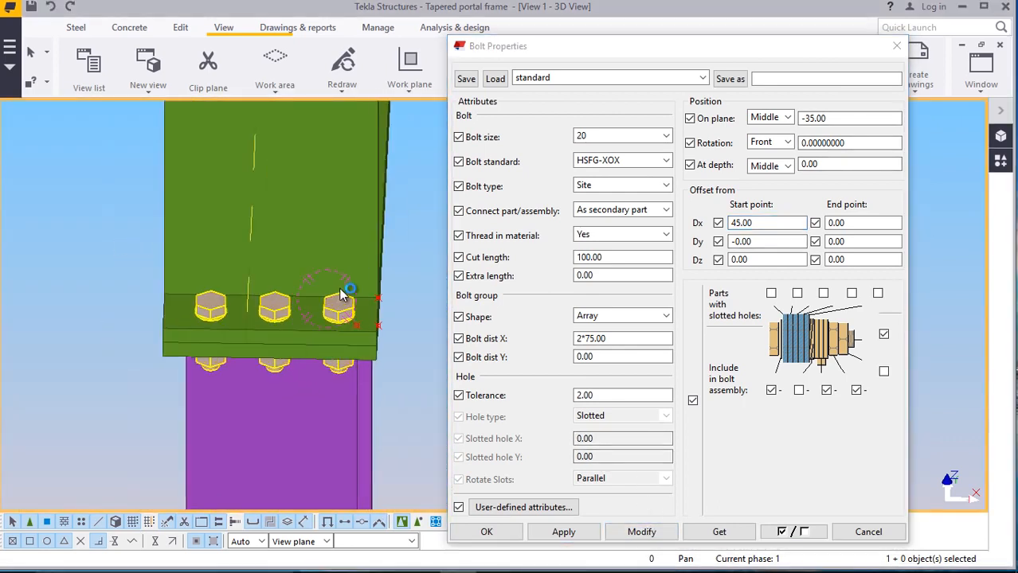
{"action": "scroll", "coordinate": [341, 295], "scroll_direction": "up", "scroll_amount": 1}
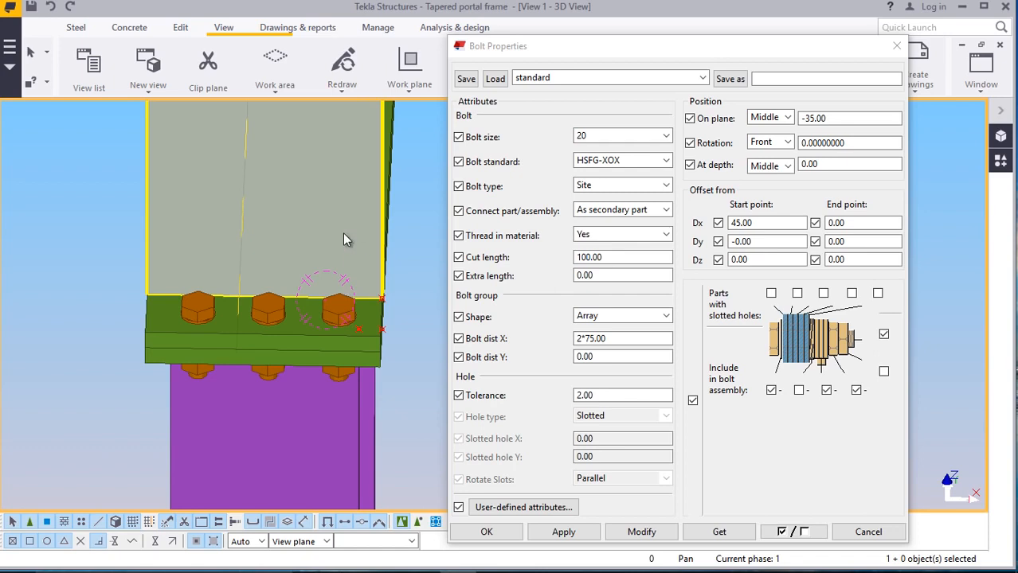
Set the bolt group's start-point Dx offset to 50 and update the bolts in the model
{"action": "left_click", "coordinate": [633, 532]}
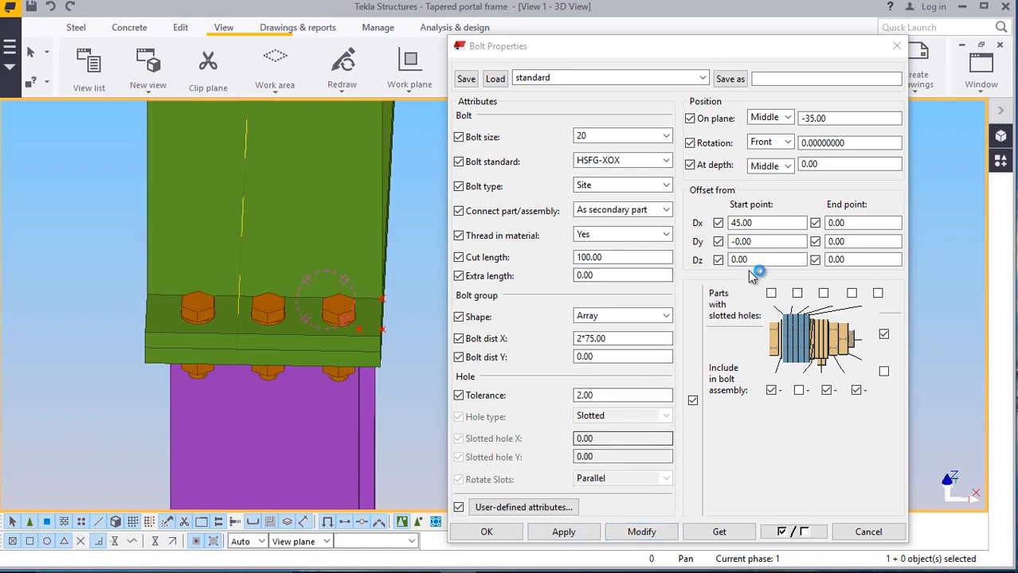
{"action": "left_click", "coordinate": [747, 223]}
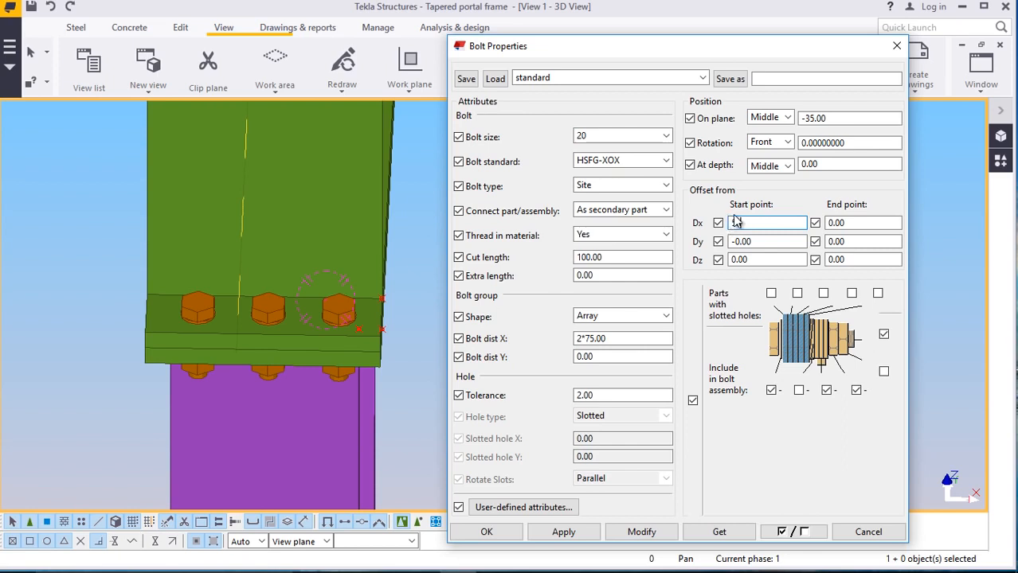
{"action": "left_click", "coordinate": [633, 532]}
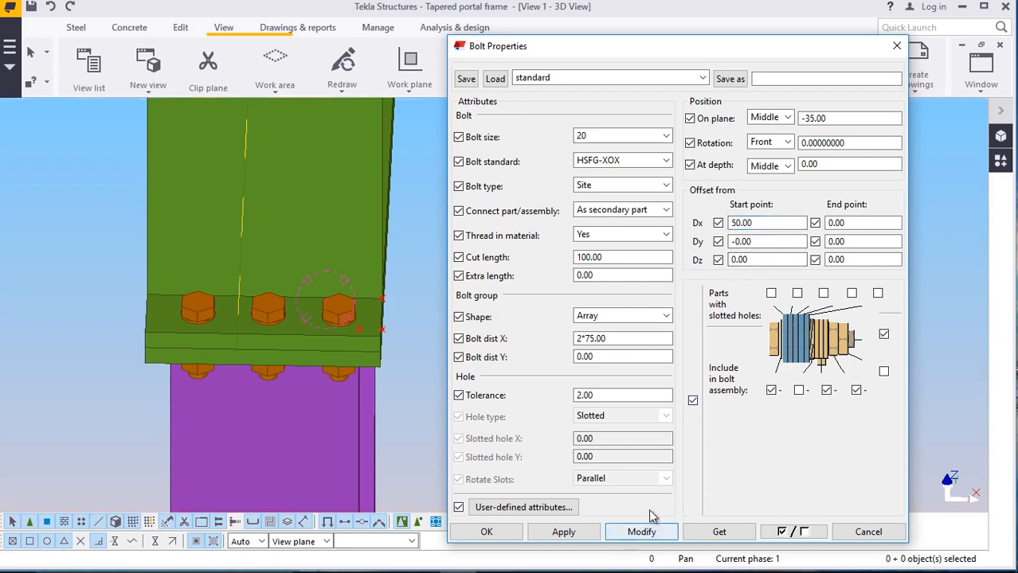
{"action": "double_click", "coordinate": [347, 312]}
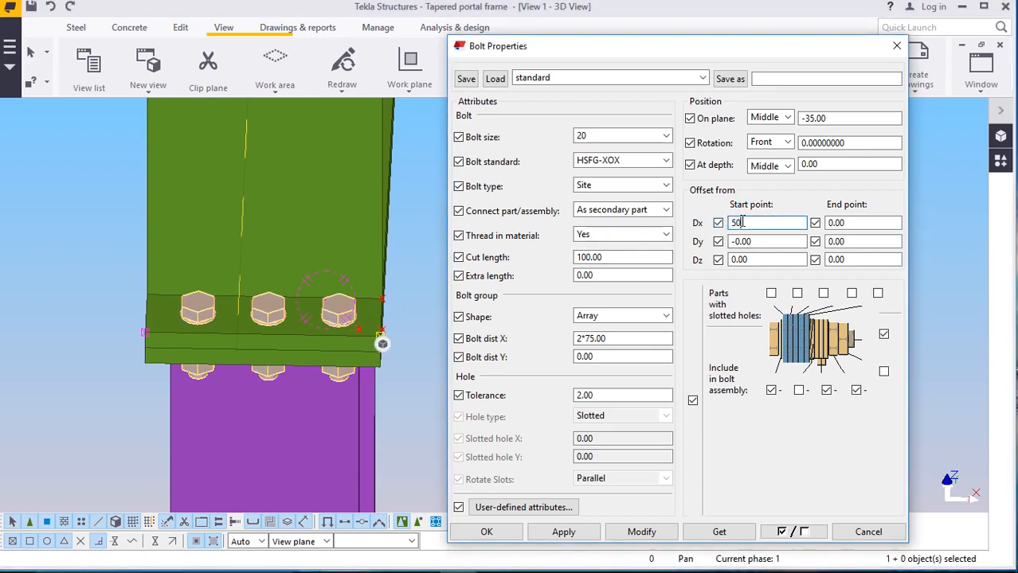
{"action": "type", "text": "50"}
{"action": "left_click", "coordinate": [633, 532]}
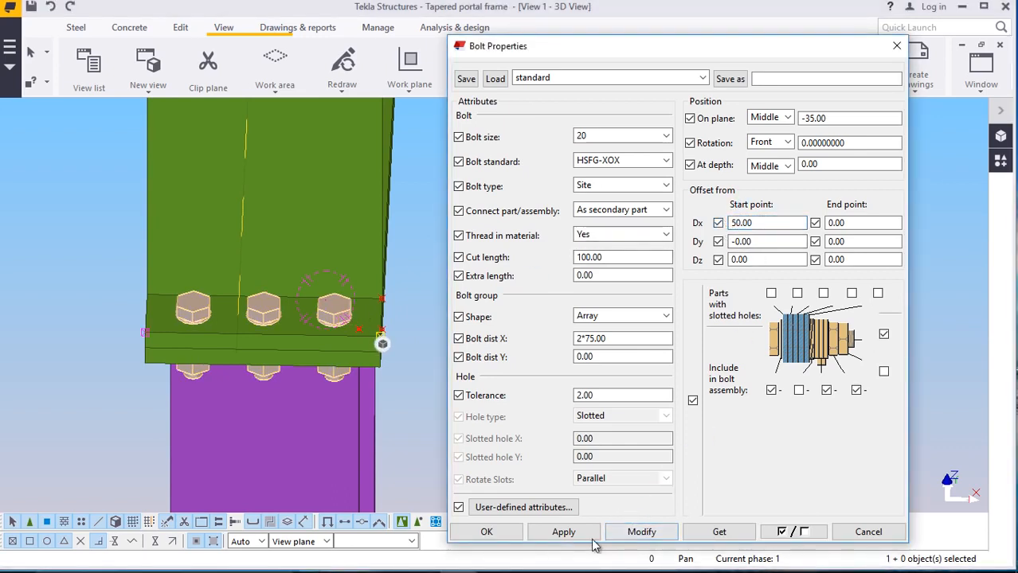
{"action": "left_click", "coordinate": [487, 532]}
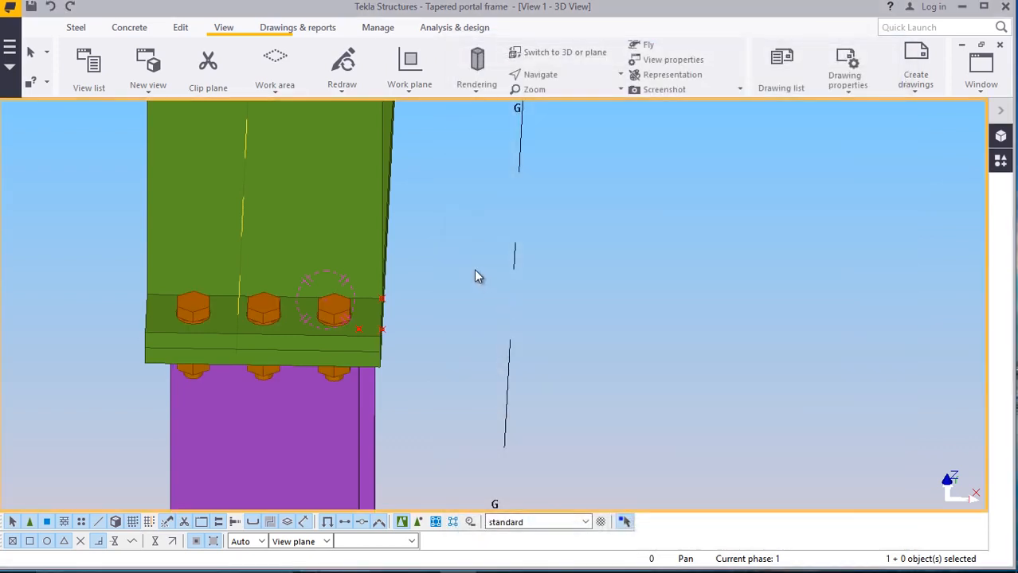
Place a construction point at the upper end plate's outer top corner beside the bolt row
{"action": "left_click", "coordinate": [561, 77]}
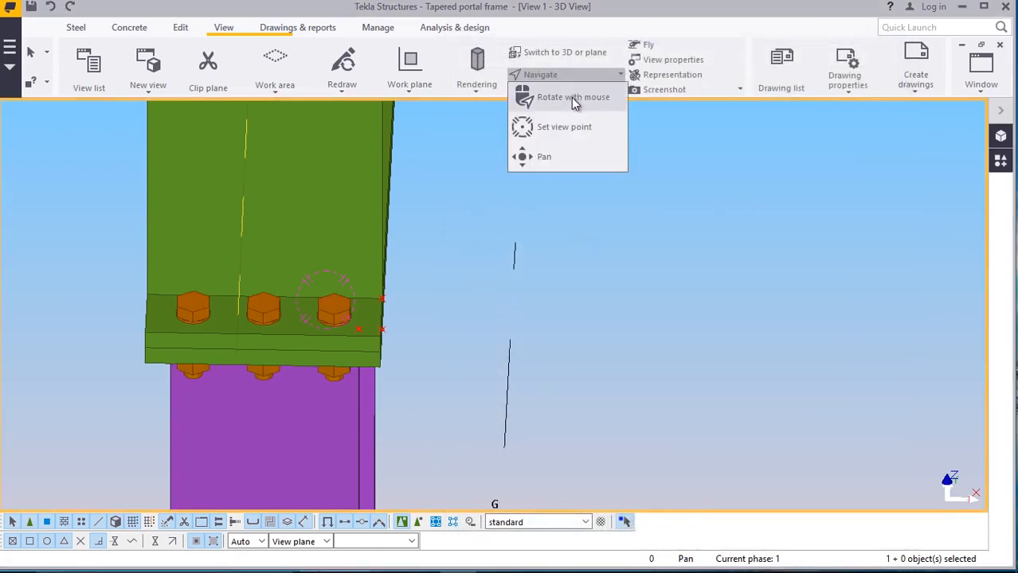
{"action": "left_click", "coordinate": [575, 100]}
{"action": "left_click_drag", "start_coordinate": [357, 309], "coordinate": [127, 183]}
{"action": "right_click", "coordinate": [127, 183]}
{"action": "left_click", "coordinate": [151, 193]}
{"action": "scroll", "coordinate": [172, 346], "scroll_direction": "down", "scroll_amount": 3}
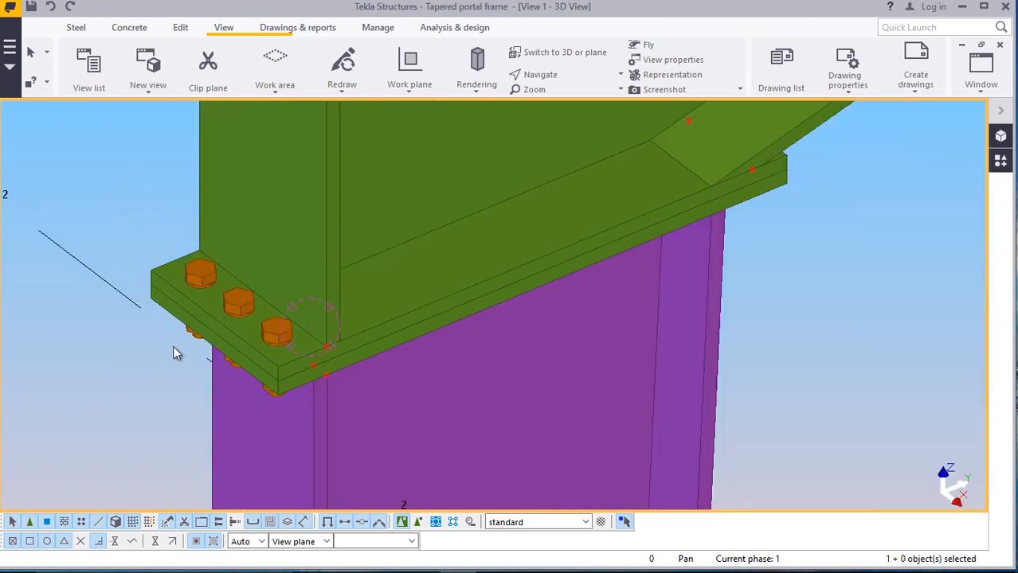
{"action": "scroll", "coordinate": [260, 359], "scroll_direction": "up", "scroll_amount": 3}
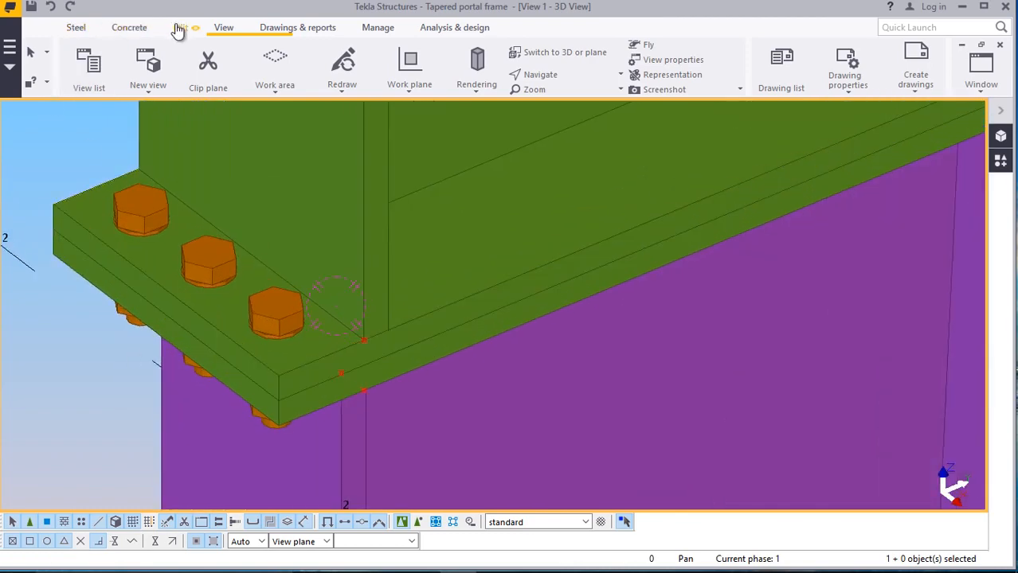
{"action": "left_click", "coordinate": [180, 29]}
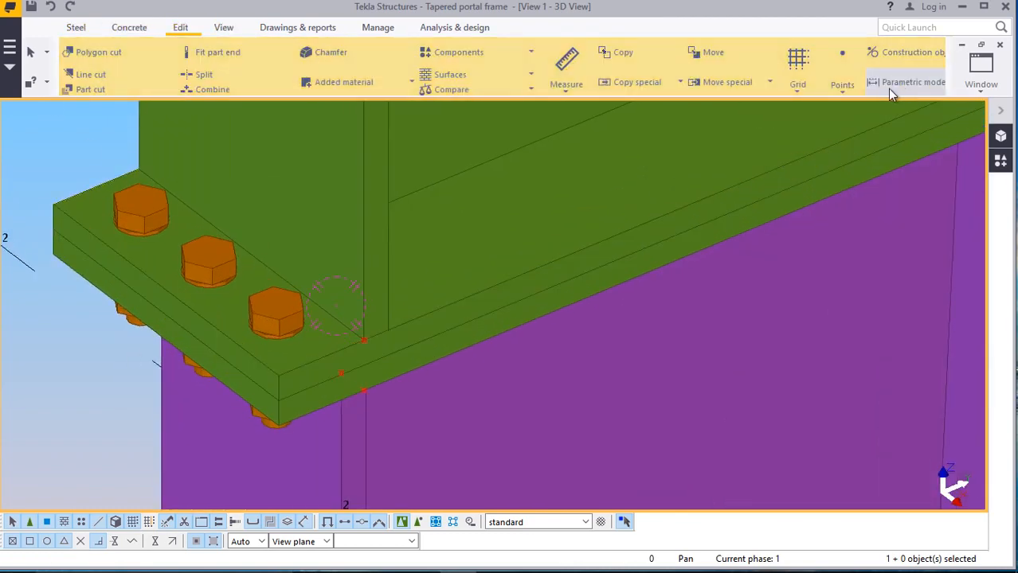
{"action": "left_click", "coordinate": [841, 93]}
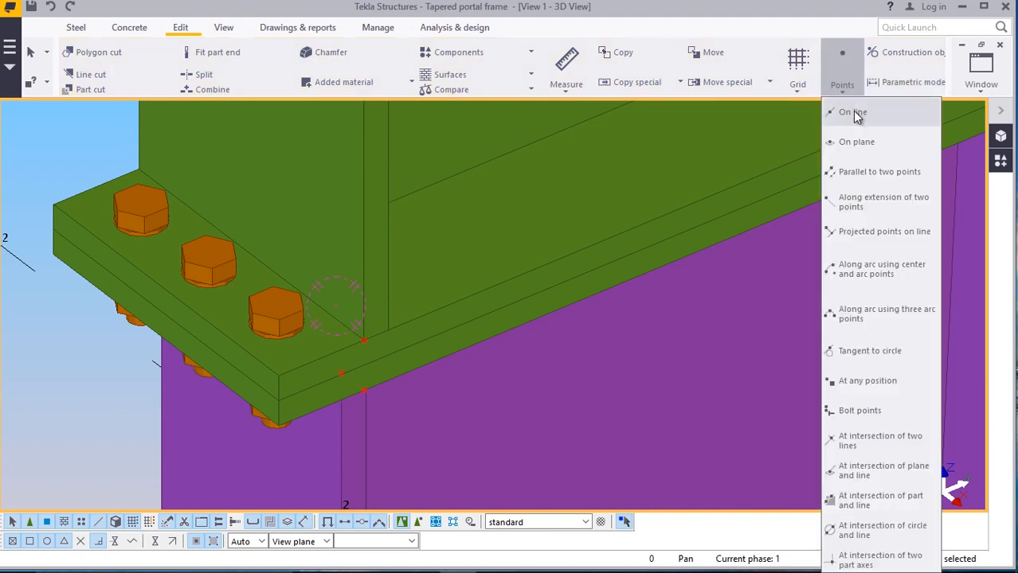
{"action": "left_click", "coordinate": [865, 381]}
{"action": "scroll", "coordinate": [272, 402], "scroll_direction": "up", "scroll_amount": 3}
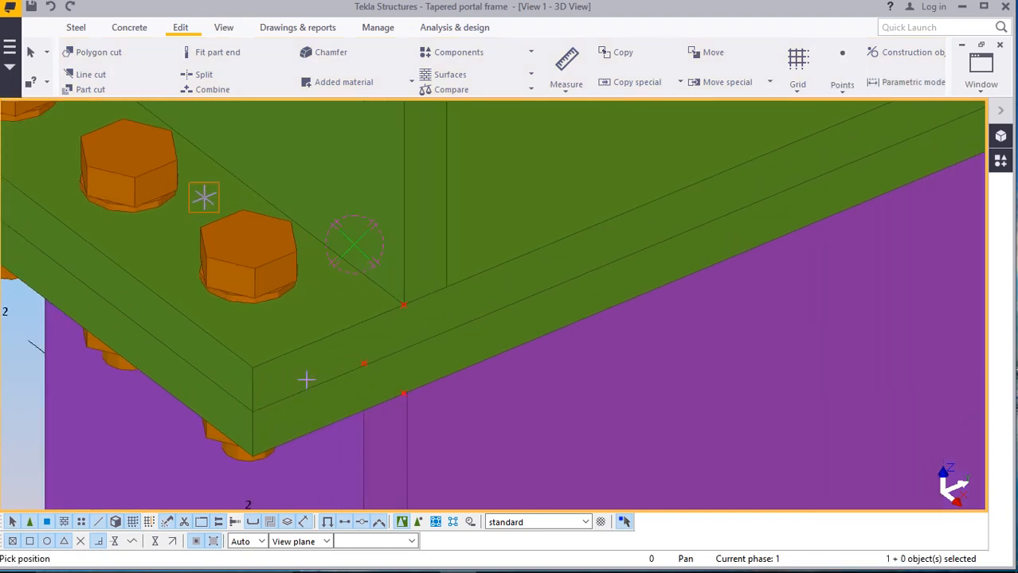
{"action": "left_click", "coordinate": [247, 368]}
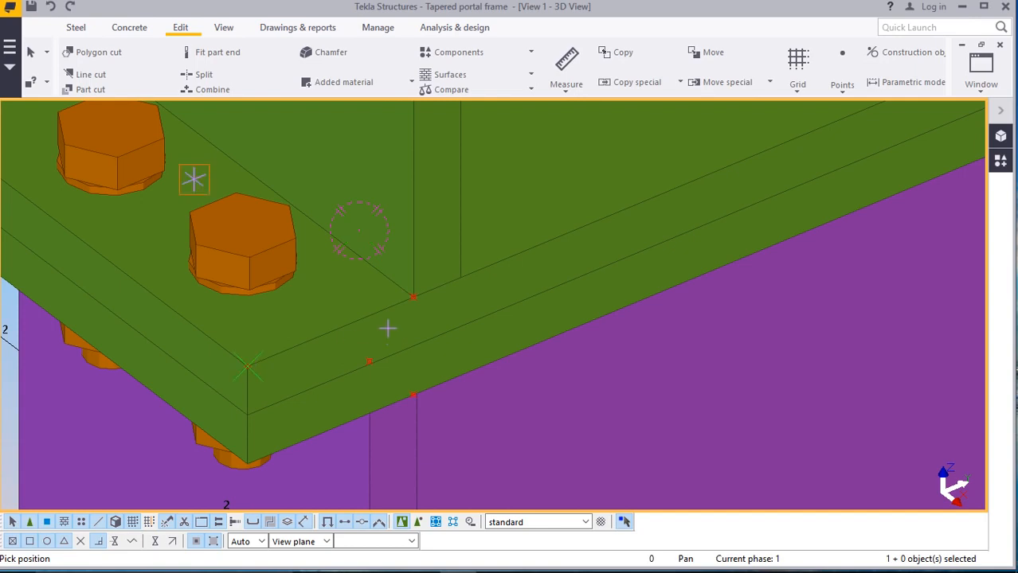
Copy the upper end plate's two top-edge points straight down onto the joint line between the two end plates
{"action": "right_click", "coordinate": [360, 303]}
{"action": "left_click", "coordinate": [406, 320]}
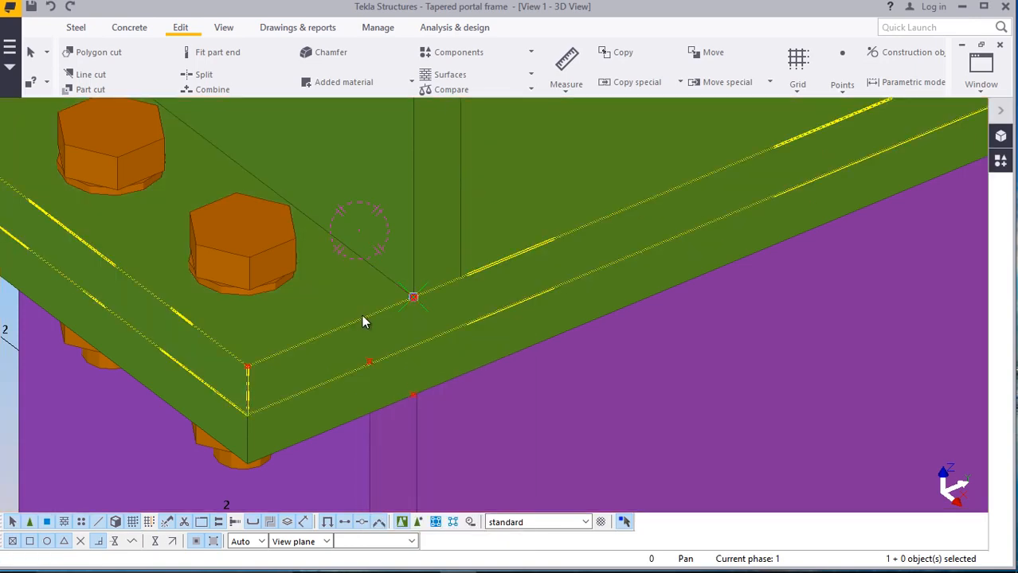
{"action": "left_click", "coordinate": [246, 365], "text": "ctrl"}
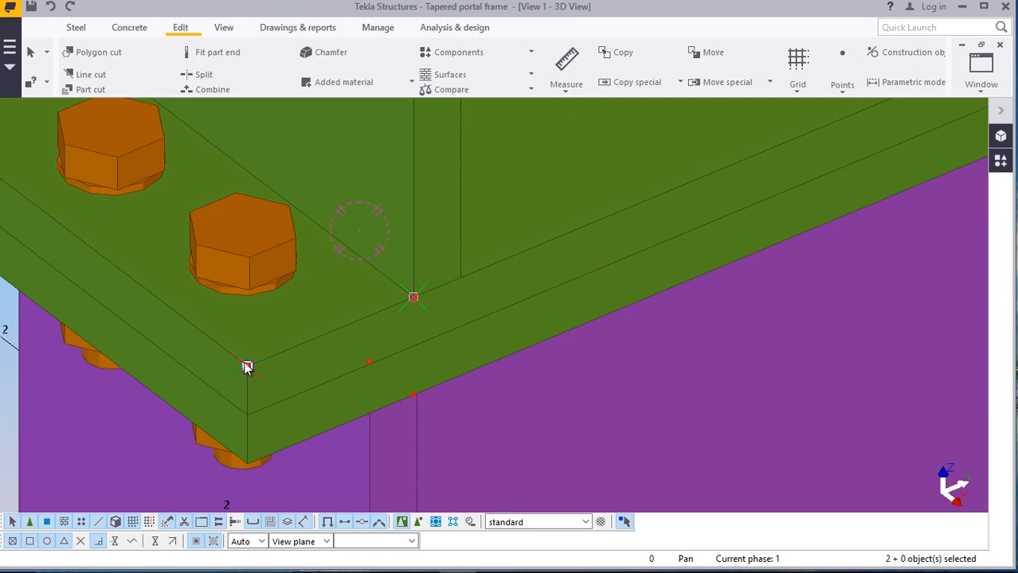
{"action": "right_click", "coordinate": [246, 366]}
{"action": "left_click", "coordinate": [279, 84]}
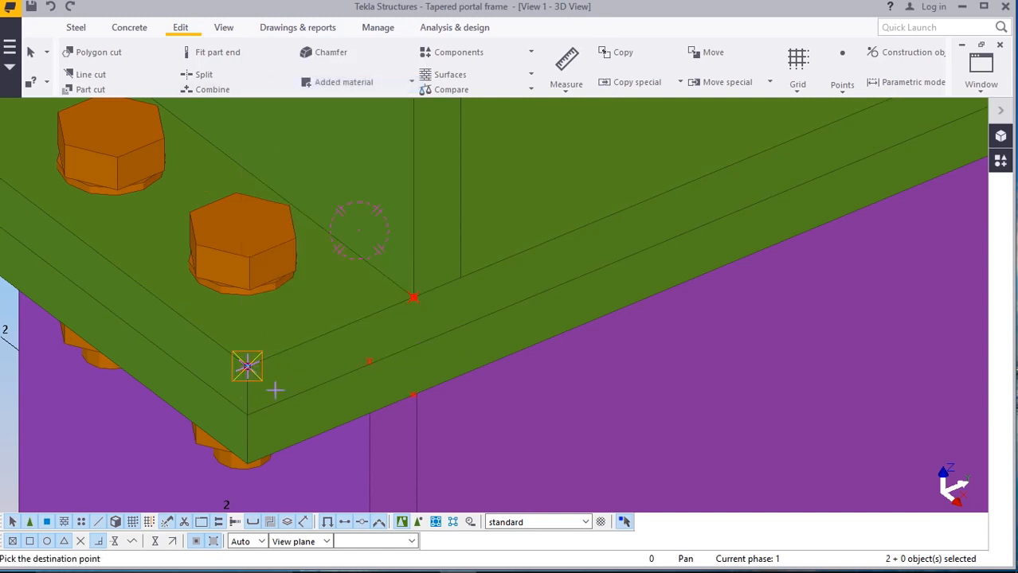
{"action": "right_click", "coordinate": [306, 351]}
{"action": "left_click", "coordinate": [342, 116]}
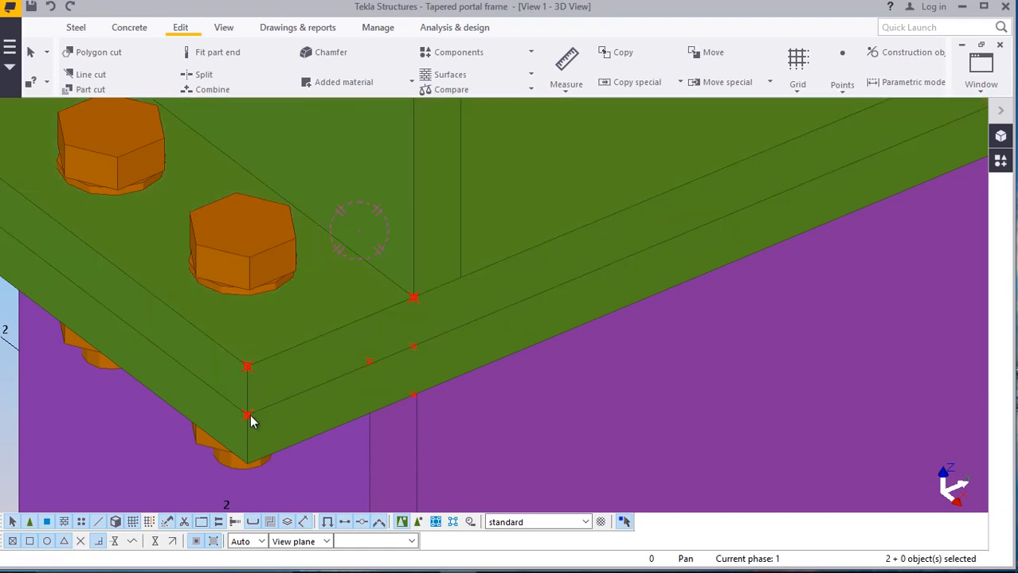
Copy the two joint-line points 200 mm upward along the end plate's vertical corner direction
{"action": "right_click", "coordinate": [413, 348]}
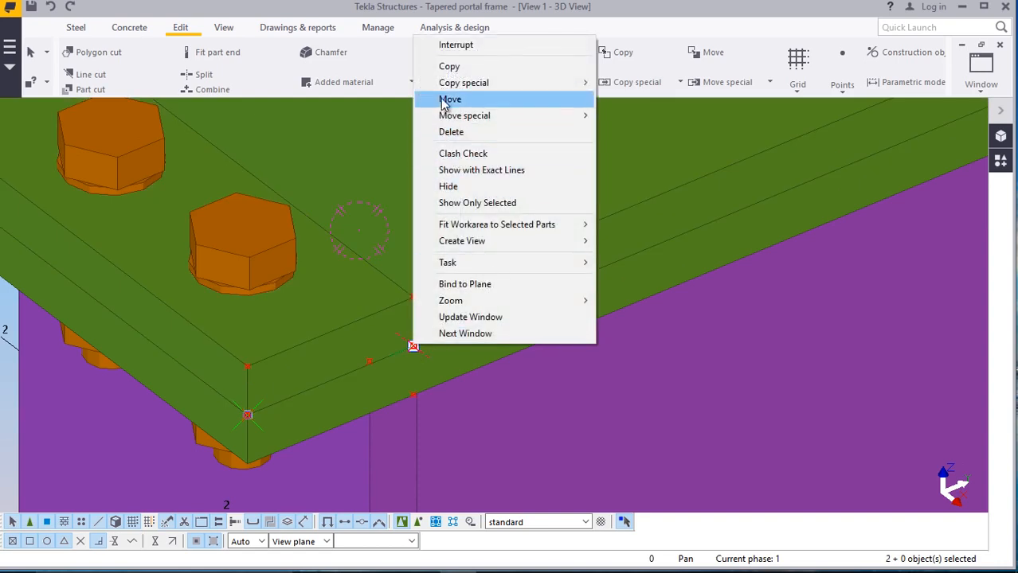
{"action": "left_click", "coordinate": [447, 69]}
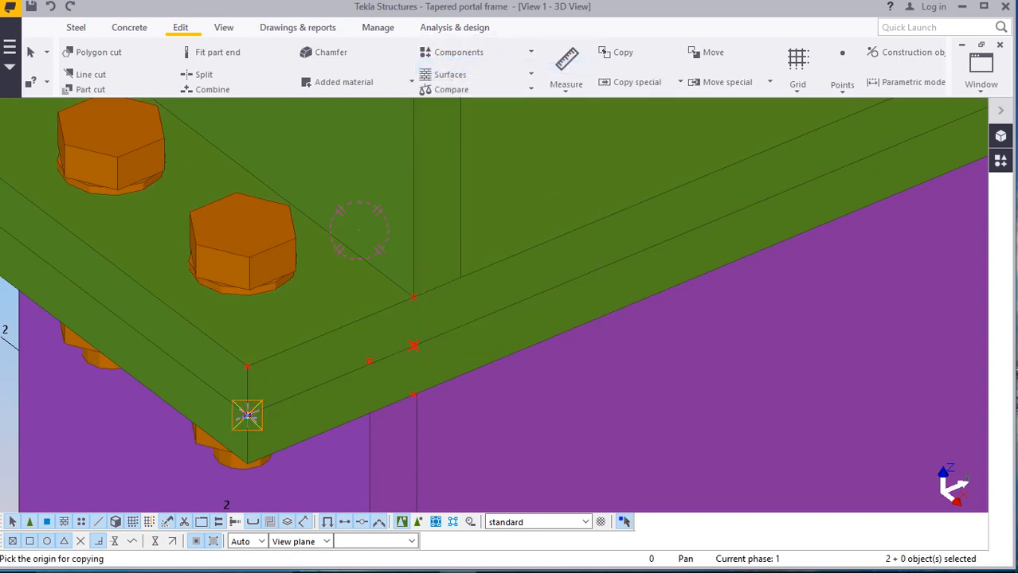
{"action": "left_click", "coordinate": [247, 415]}
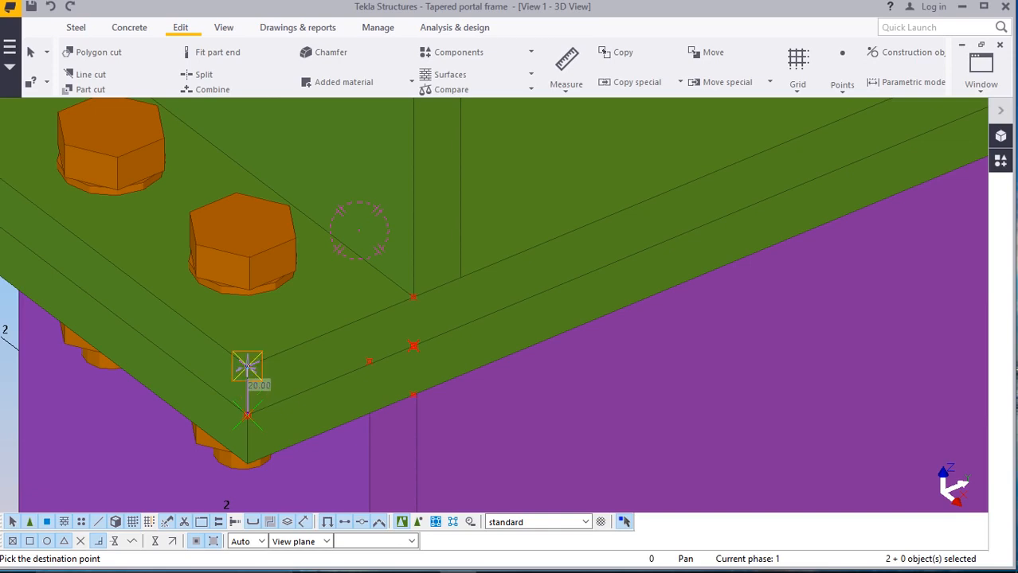
{"action": "type", "text": "200"}
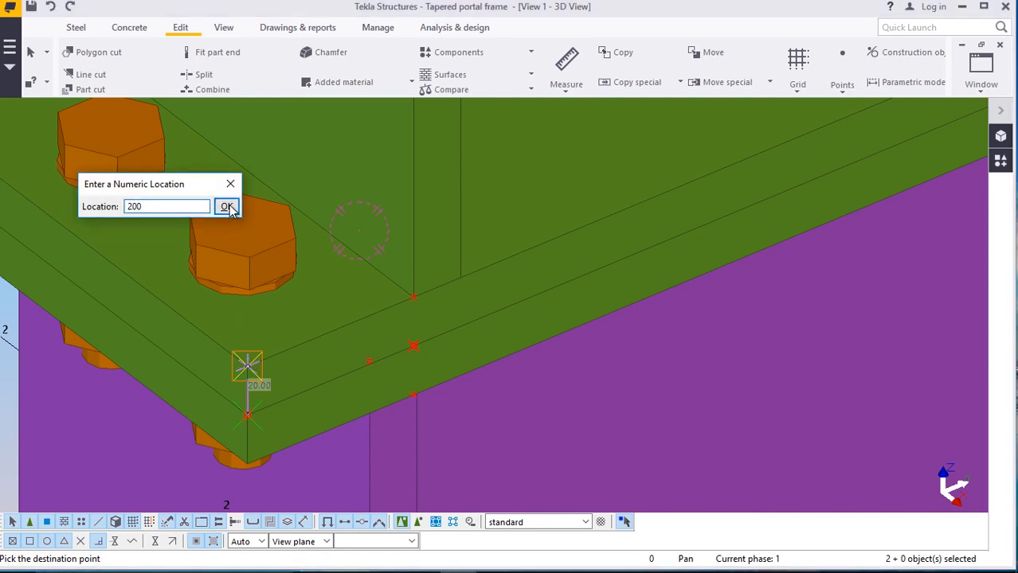
{"action": "left_click", "coordinate": [227, 207]}
{"action": "scroll", "coordinate": [325, 345], "scroll_direction": "down", "scroll_amount": 5}
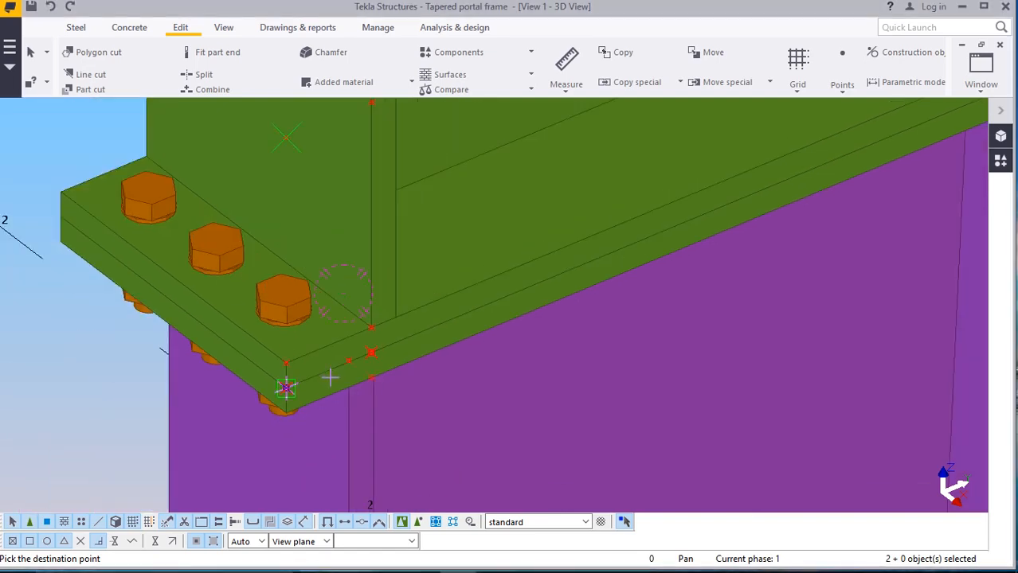
{"action": "right_click", "coordinate": [290, 255]}
{"action": "left_click", "coordinate": [338, 266]}
Model a vertical contour plate, 70 by 180 mm, through the two raised points and the two points on the end plate's top edge
{"action": "scroll", "coordinate": [340, 367], "scroll_direction": "up", "scroll_amount": 5}
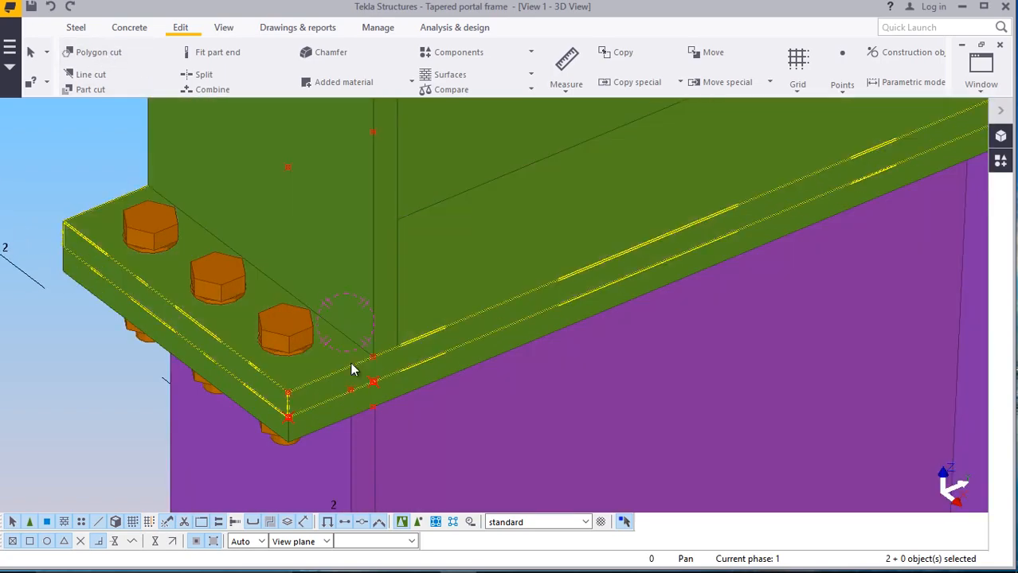
{"action": "left_click", "coordinate": [76, 28]}
{"action": "left_click", "coordinate": [169, 68]}
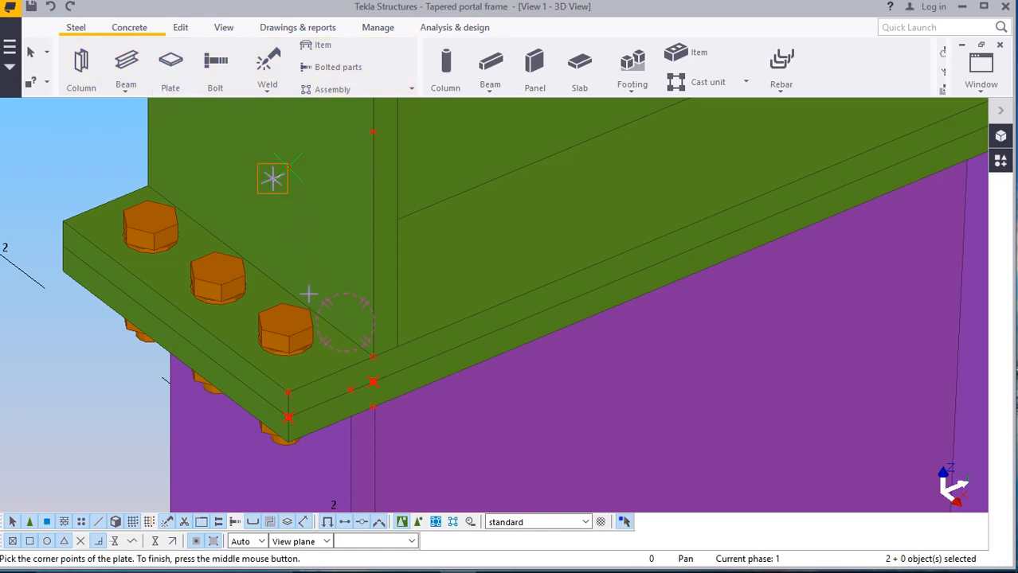
{"action": "scroll", "coordinate": [305, 198], "scroll_direction": "up", "scroll_amount": 2}
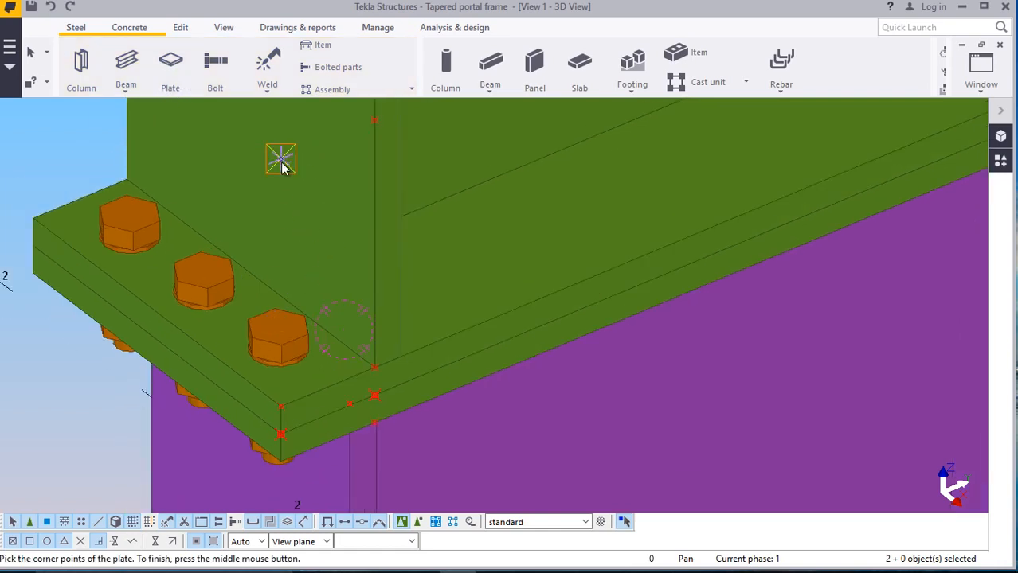
{"action": "left_click", "coordinate": [281, 161]}
{"action": "left_click", "coordinate": [374, 119]}
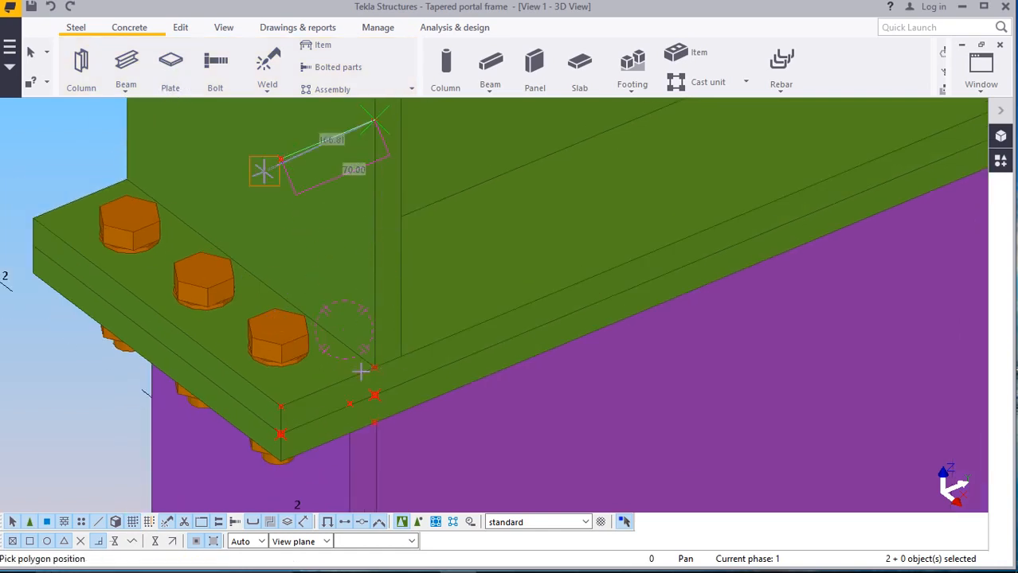
{"action": "left_click", "coordinate": [374, 367]}
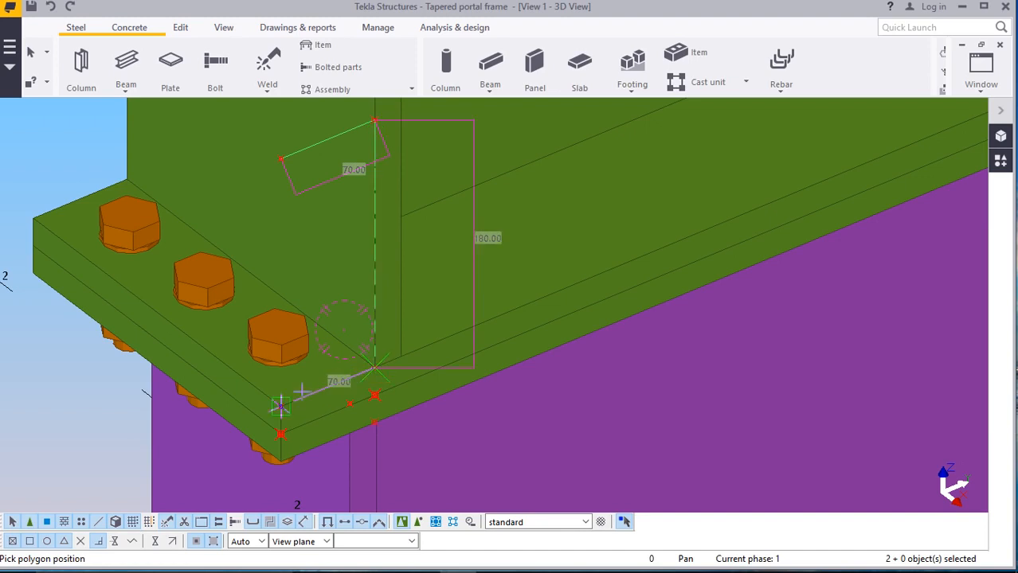
{"action": "left_click", "coordinate": [280, 407]}
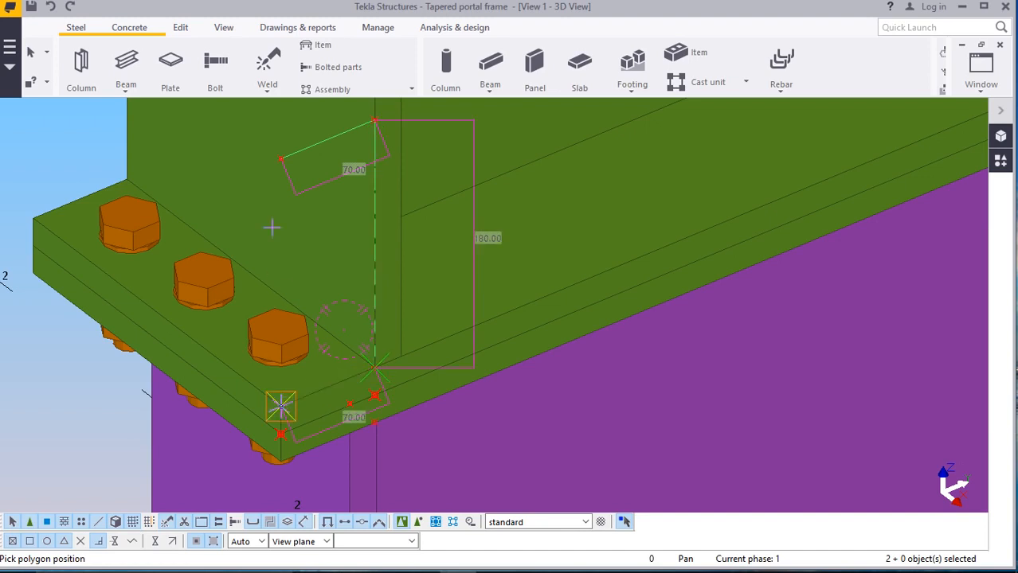
{"action": "left_click", "coordinate": [281, 158]}
{"action": "right_click", "coordinate": [91, 144]}
{"action": "left_click", "coordinate": [107, 144]}
Set the new vertical plate's profile to PLT16 and its depth position to Front
{"action": "left_click", "coordinate": [305, 199]}
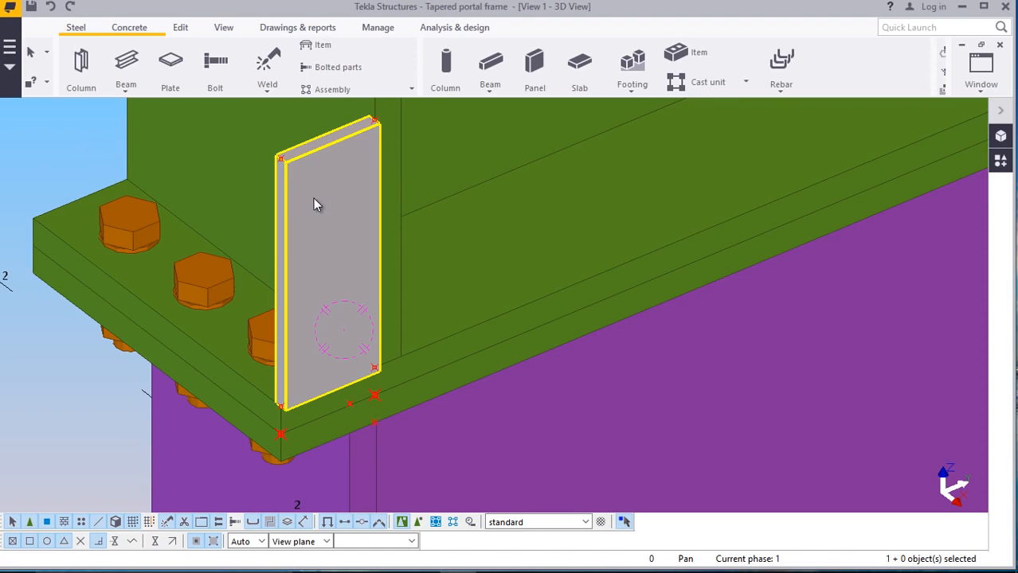
{"action": "double_click", "coordinate": [313, 205]}
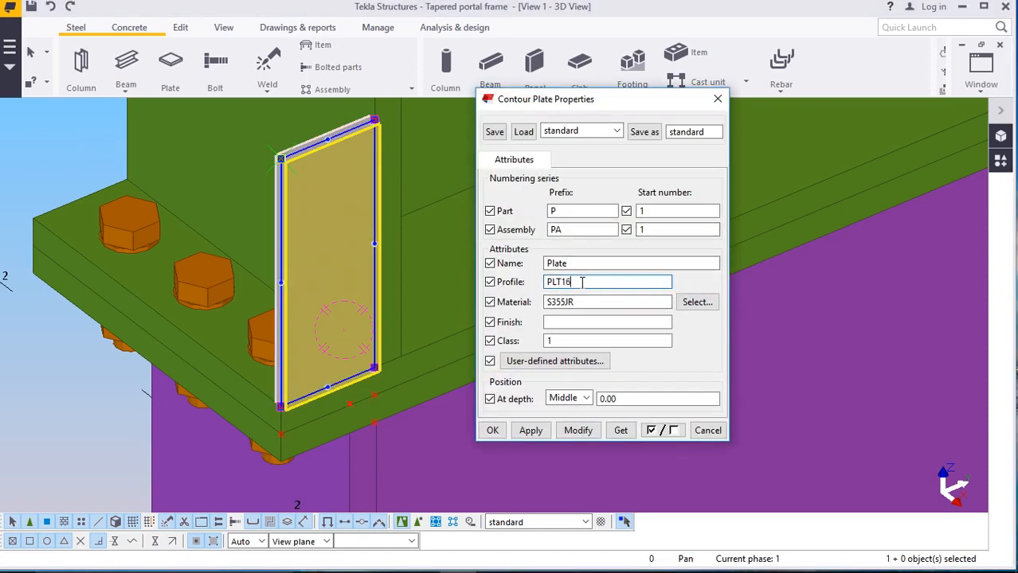
{"action": "left_click", "coordinate": [579, 430]}
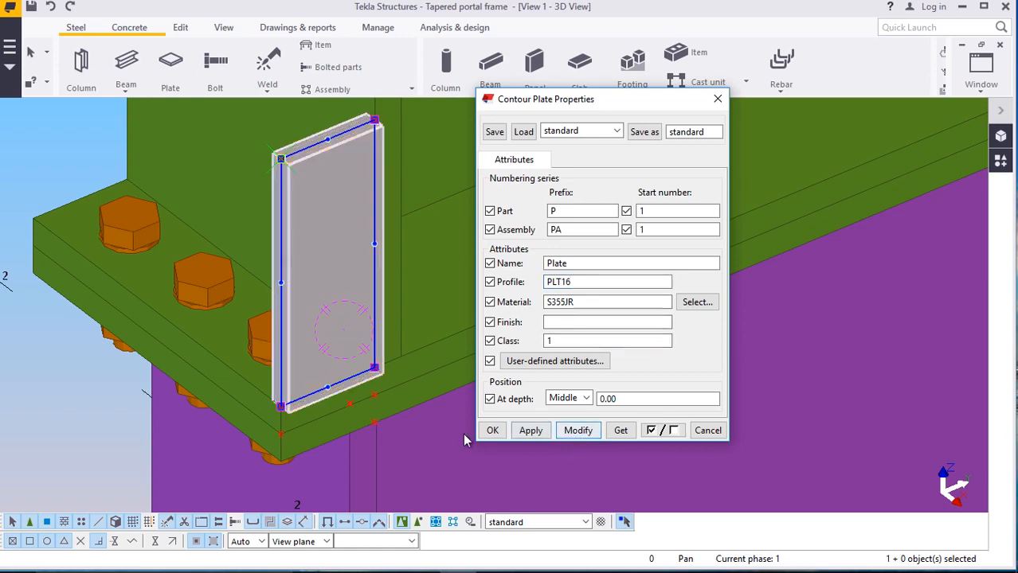
{"action": "scroll", "coordinate": [280, 412], "scroll_direction": "up", "scroll_amount": 5}
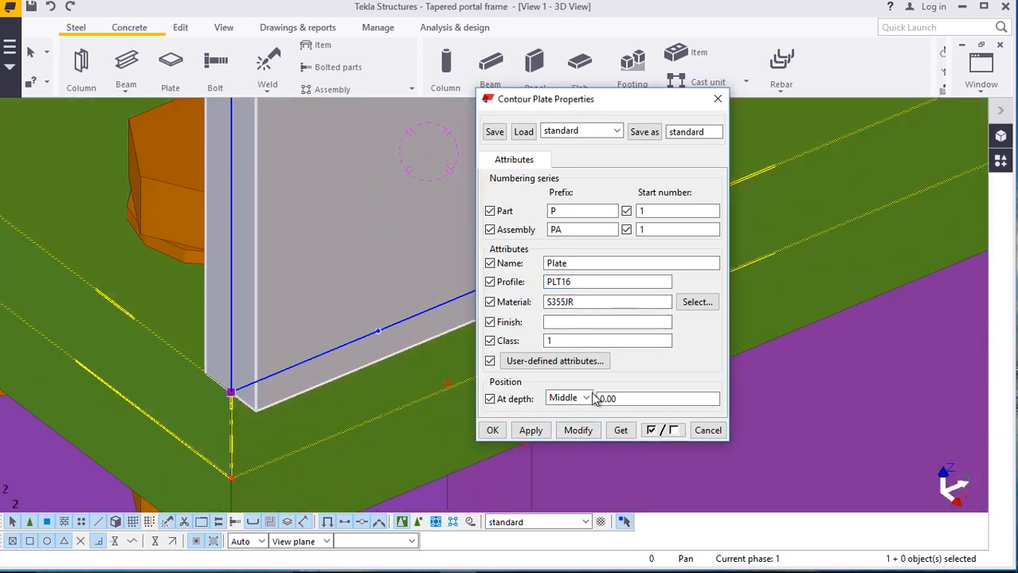
{"action": "scroll", "coordinate": [235, 392], "scroll_direction": "up", "scroll_amount": 3}
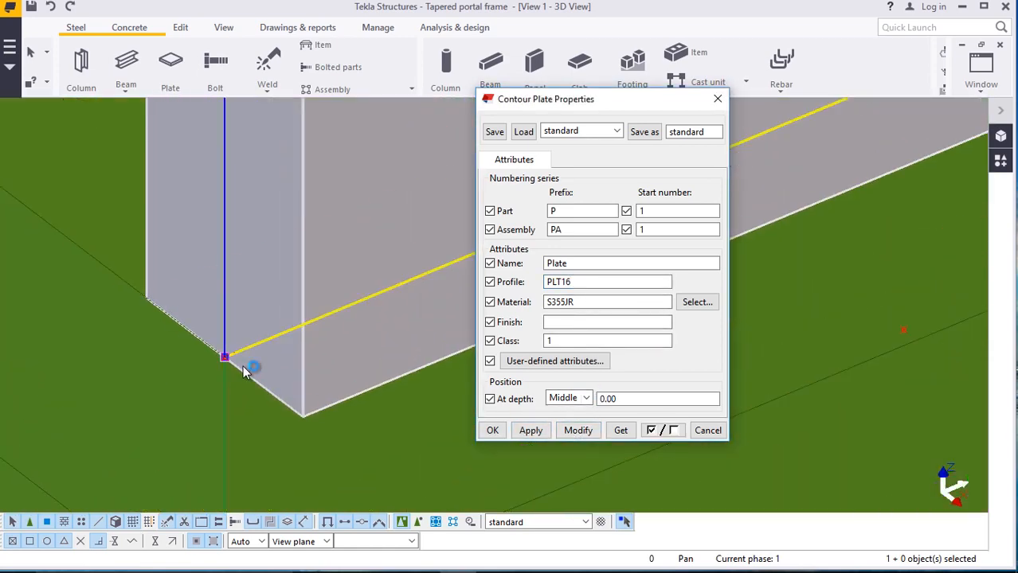
{"action": "left_click", "coordinate": [227, 358]}
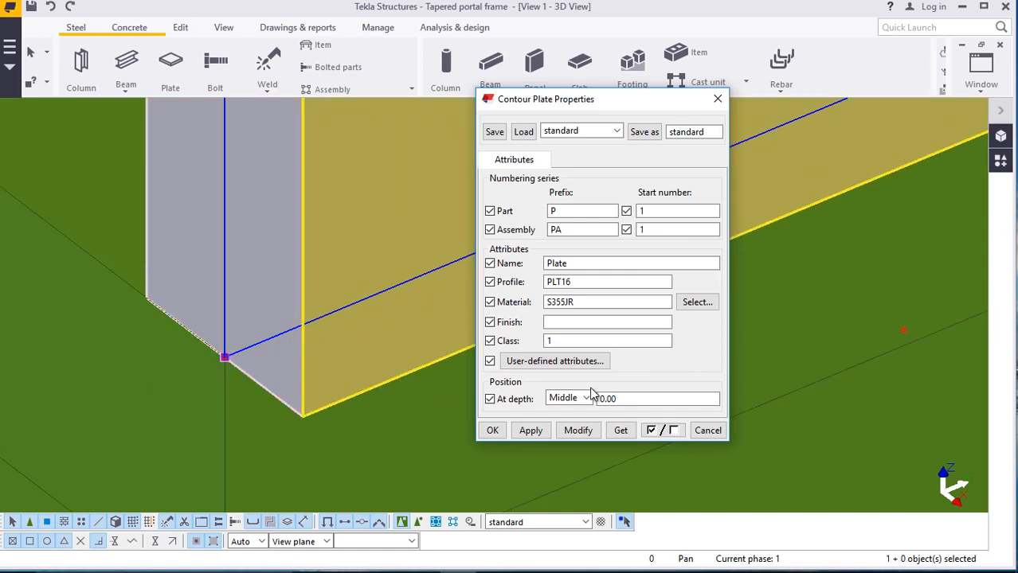
{"action": "left_click", "coordinate": [586, 399]}
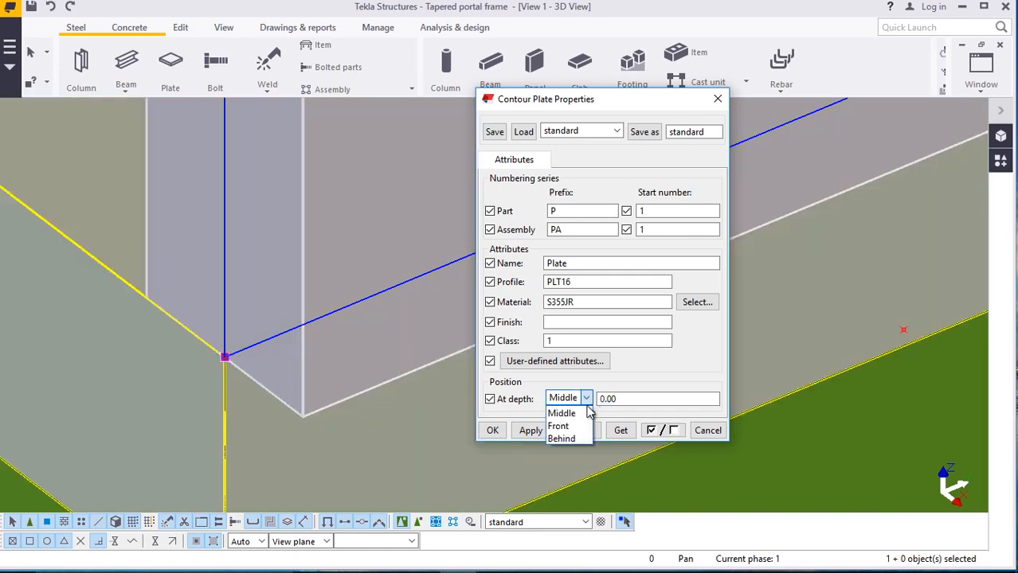
{"action": "left_click", "coordinate": [577, 430]}
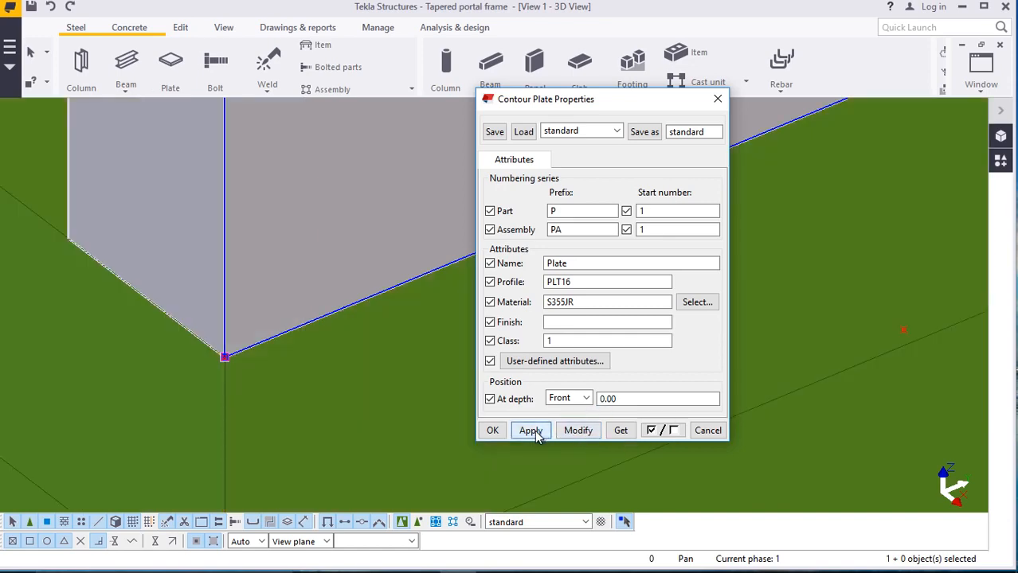
{"action": "left_click", "coordinate": [493, 430]}
Examine from several sides how the vertical plate sits against the rafter flange and the end plate's edge
{"action": "scroll", "coordinate": [494, 406], "scroll_direction": "up", "scroll_amount": 5}
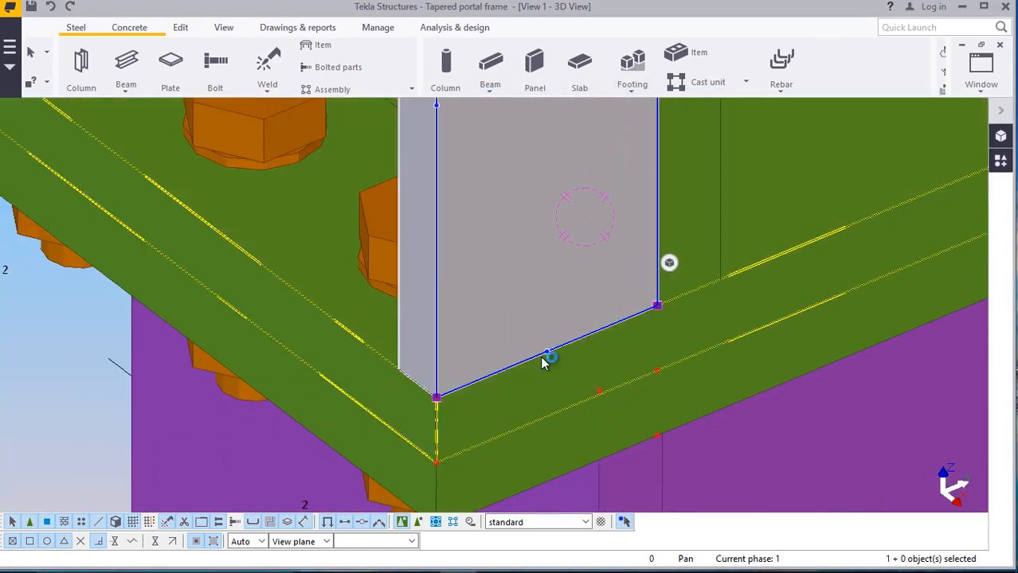
{"action": "scroll", "coordinate": [434, 363], "scroll_direction": "down", "scroll_amount": 5}
{"action": "scroll", "coordinate": [431, 130], "scroll_direction": "up", "scroll_amount": 2}
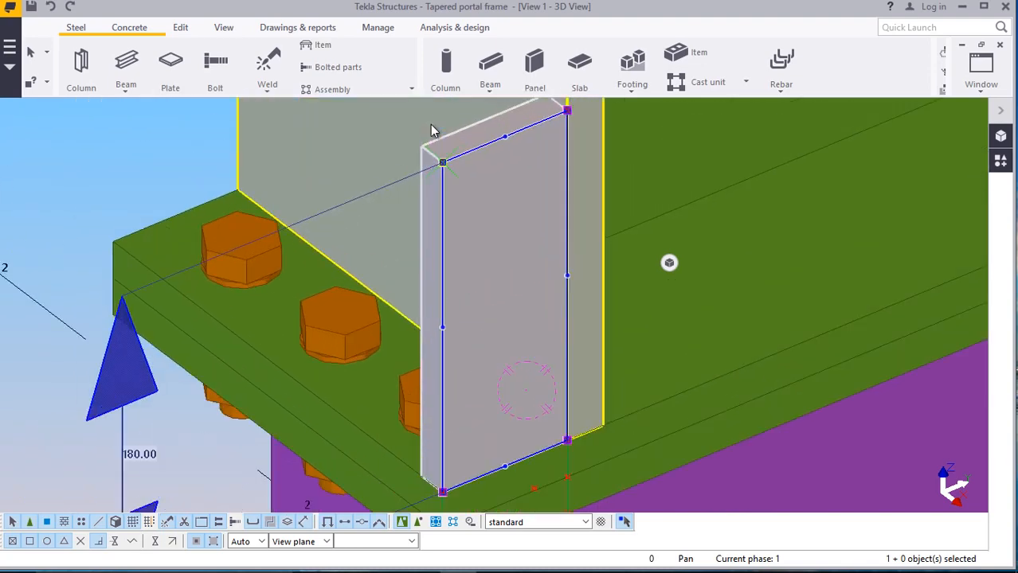
{"action": "scroll", "coordinate": [448, 296], "scroll_direction": "down", "scroll_amount": 1}
{"action": "scroll", "coordinate": [450, 295], "scroll_direction": "down", "scroll_amount": 3}
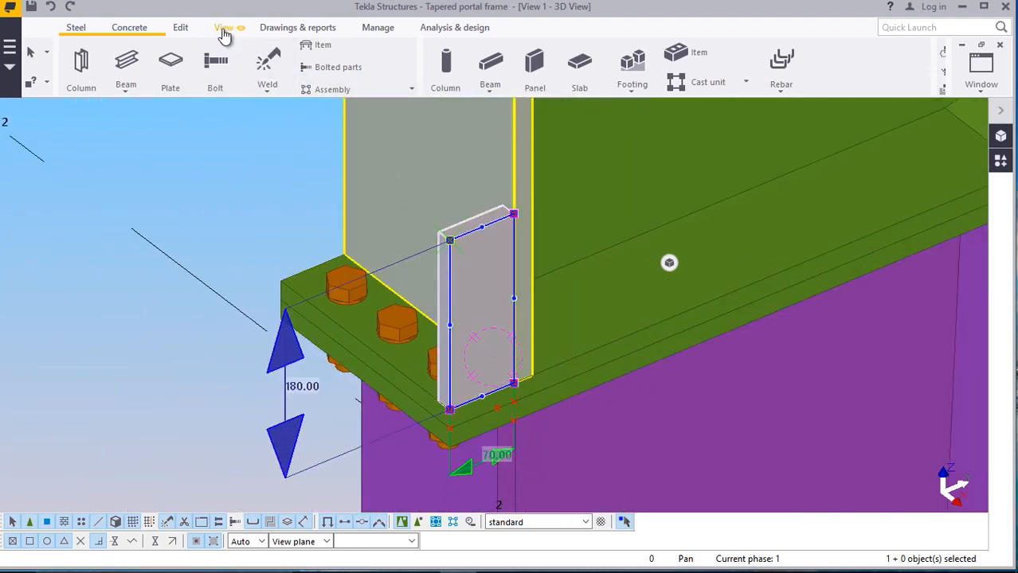
{"action": "left_click", "coordinate": [223, 27]}
{"action": "left_click", "coordinate": [567, 74]}
{"action": "left_click", "coordinate": [591, 96]}
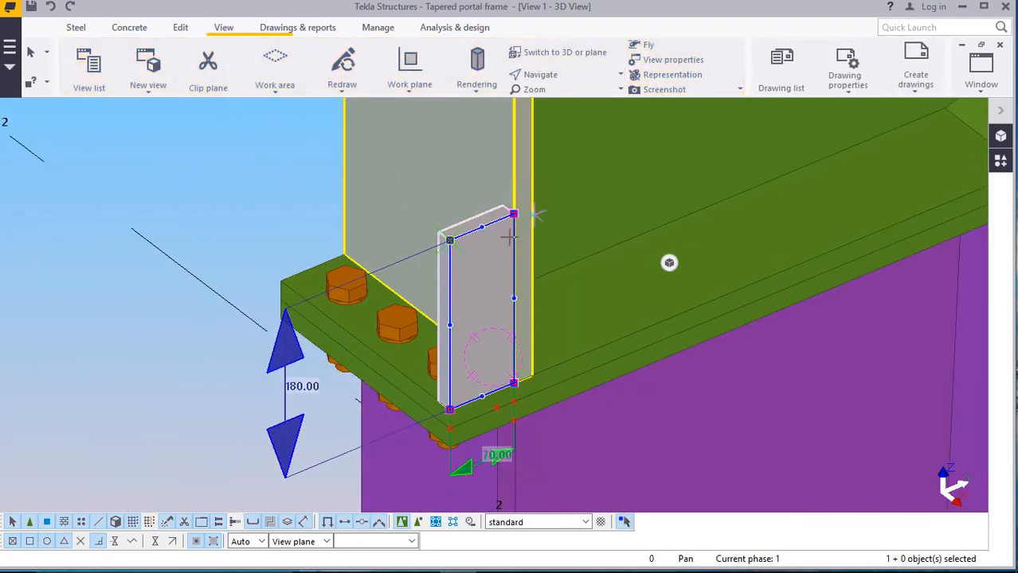
{"action": "middle_click_drag", "start_coordinate": [502, 260], "coordinate": [722, 229], "text": "ctrl"}
{"action": "right_click", "coordinate": [731, 168]}
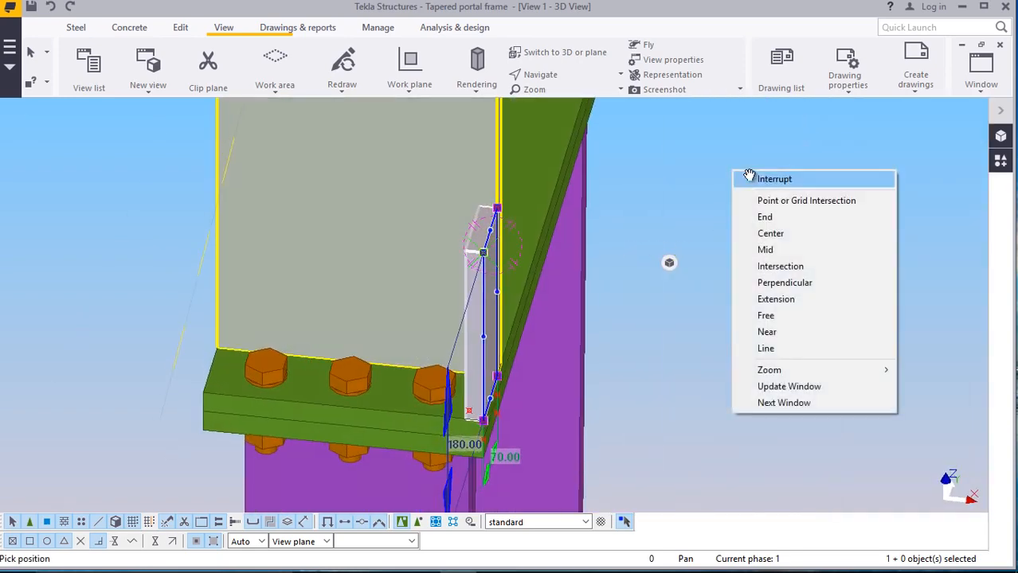
{"action": "left_click", "coordinate": [751, 178]}
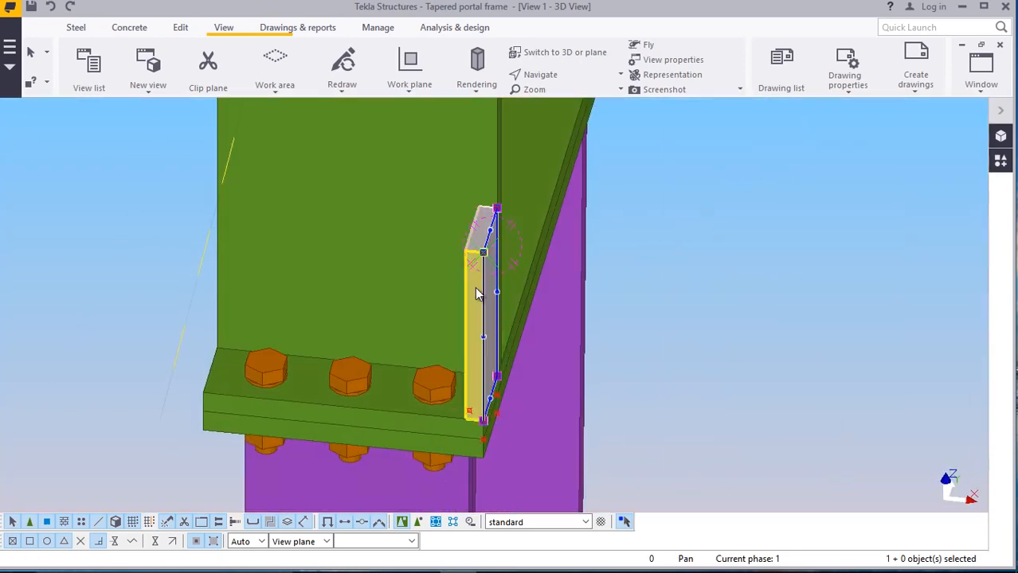
Change the vertical plate's class to Class 3
{"action": "left_click", "coordinate": [487, 294]}
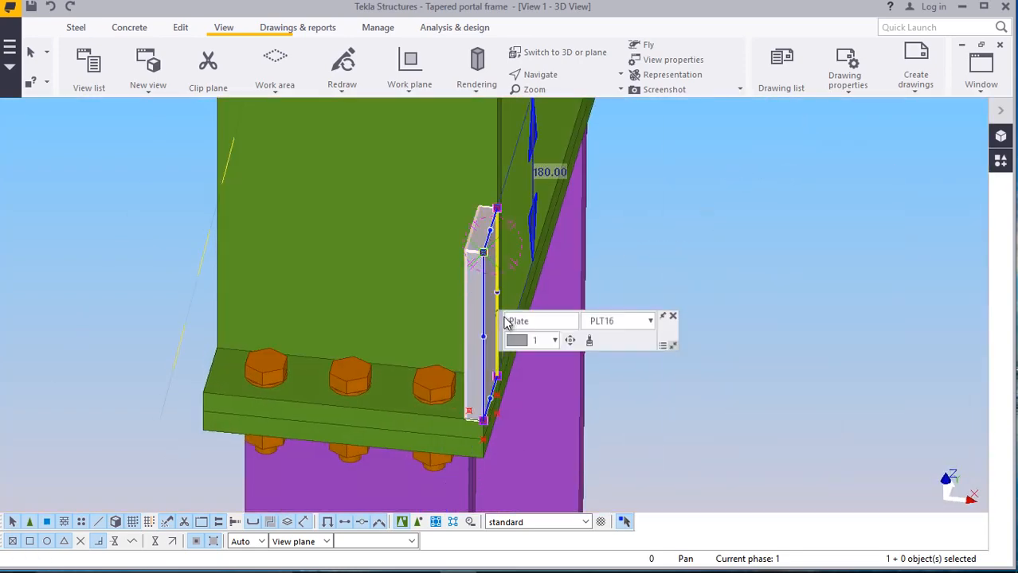
{"action": "left_click", "coordinate": [556, 344]}
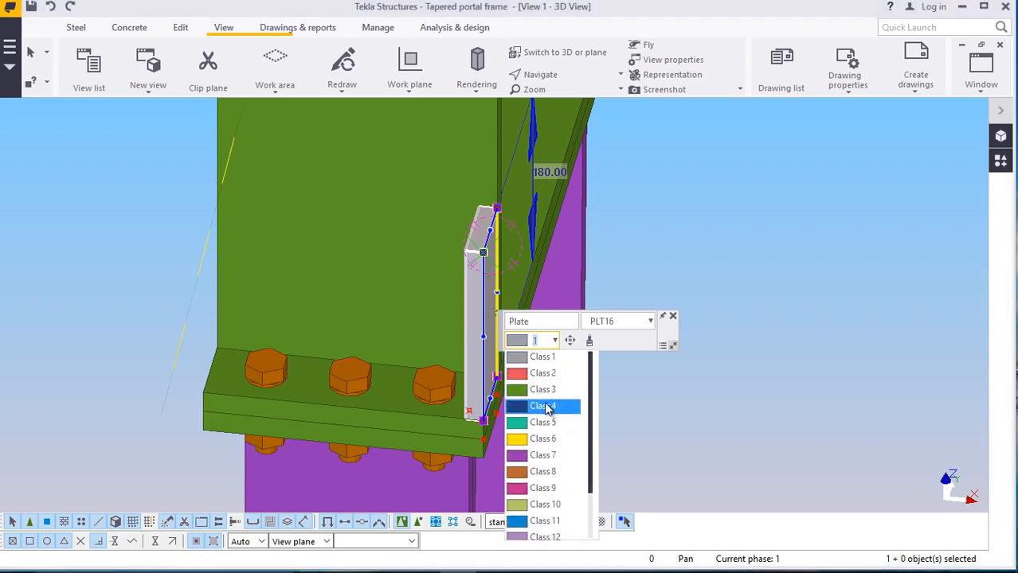
{"action": "left_click", "coordinate": [545, 389]}
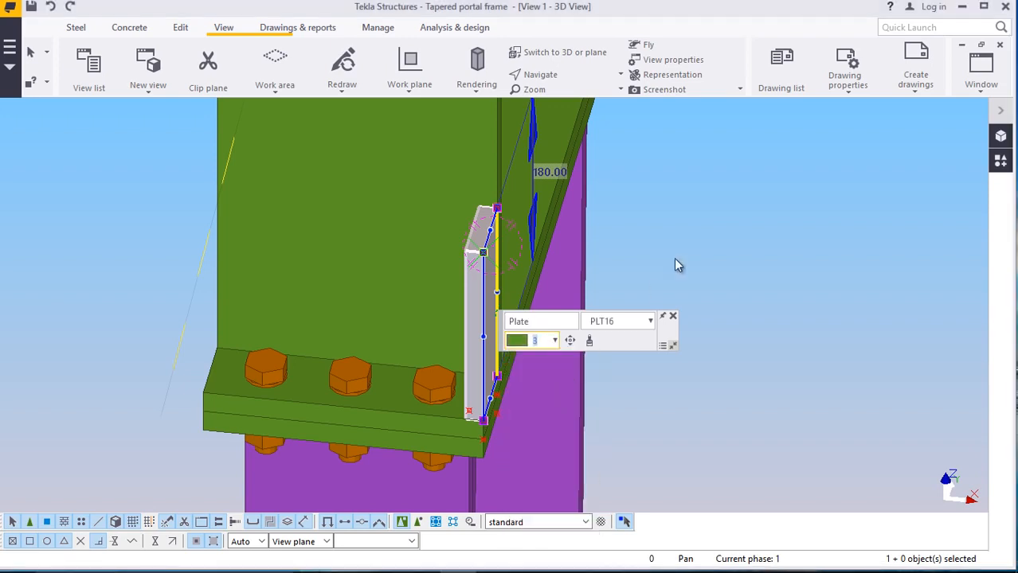
{"action": "left_click", "coordinate": [720, 199]}
{"action": "scroll", "coordinate": [581, 235], "scroll_direction": "up", "scroll_amount": 2}
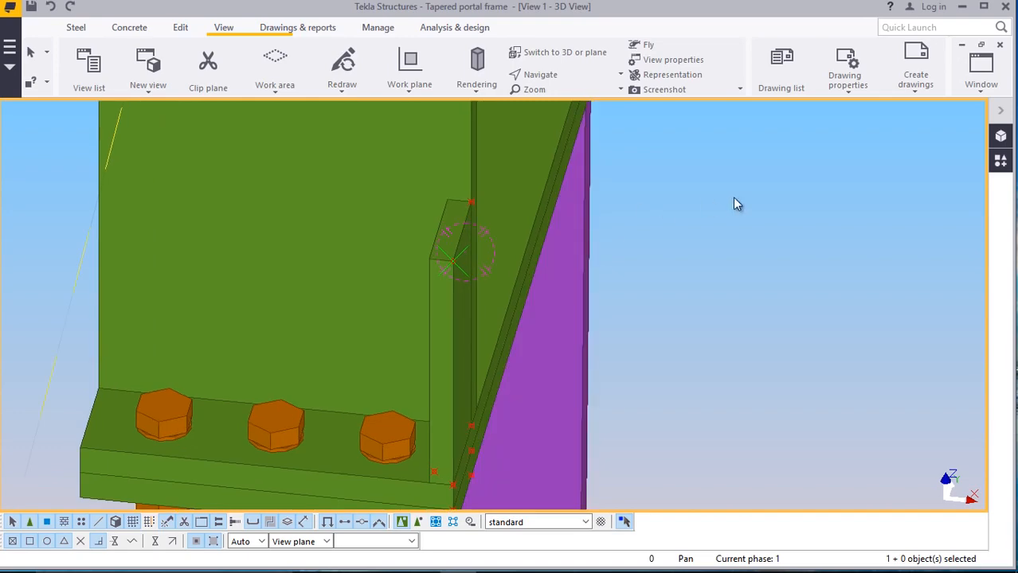
Chamfer the upper outer corner of the vertical plate with a straight chamfer, x 50 and y 50
{"action": "left_click", "coordinate": [548, 74]}
{"action": "left_click", "coordinate": [560, 97]}
{"action": "left_click_drag", "start_coordinate": [472, 266], "coordinate": [391, 307]}
{"action": "right_click", "coordinate": [83, 152]}
{"action": "left_click", "coordinate": [112, 163]}
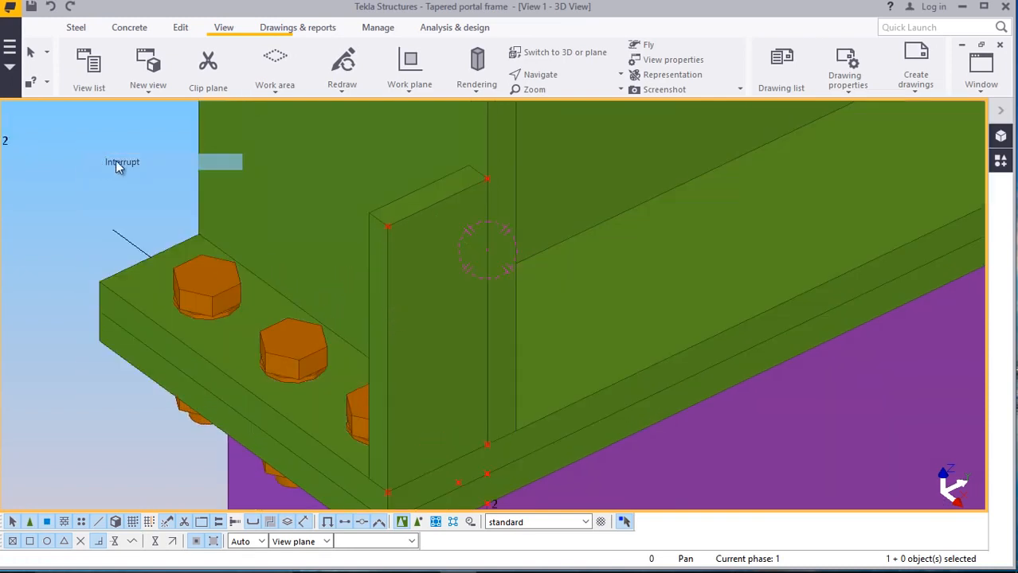
{"action": "left_click", "coordinate": [416, 247]}
{"action": "left_click", "coordinate": [387, 226]}
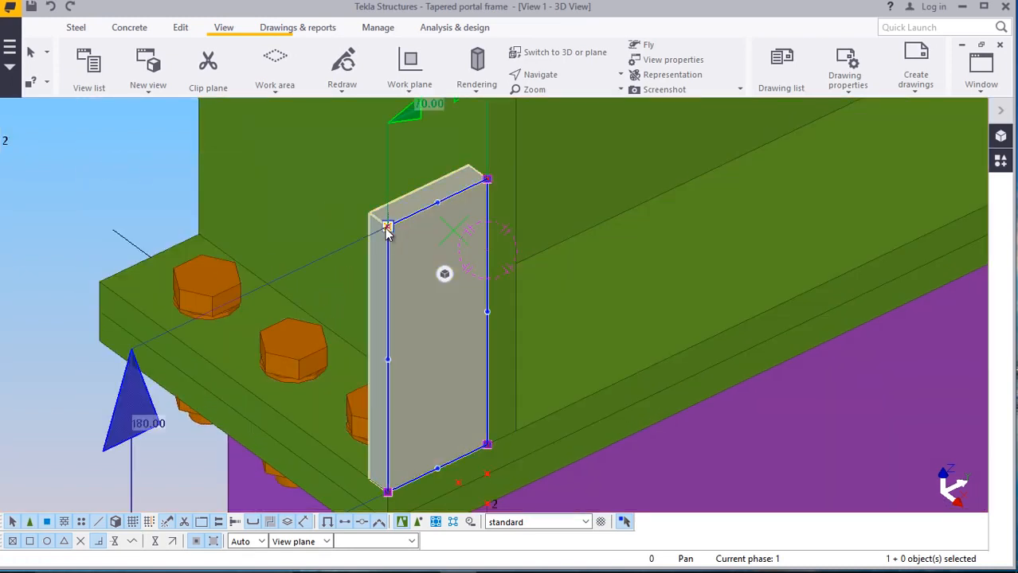
{"action": "double_click", "coordinate": [387, 227]}
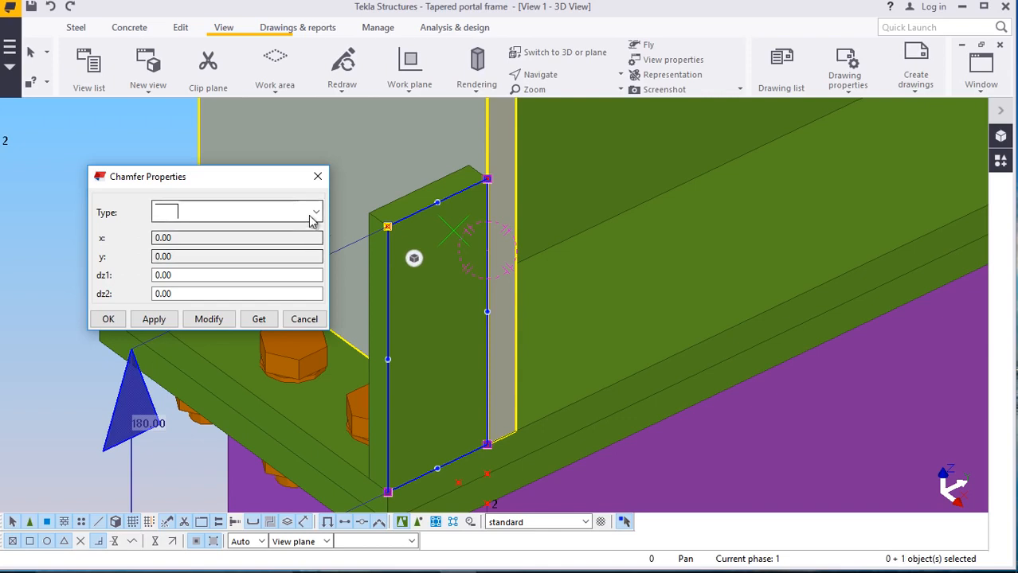
{"action": "left_click", "coordinate": [311, 219]}
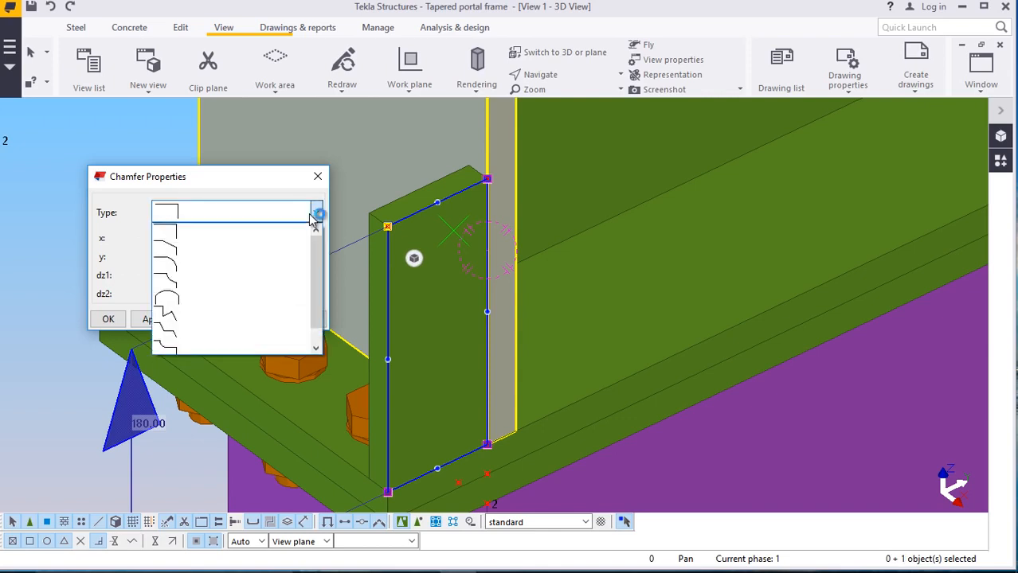
{"action": "left_click", "coordinate": [198, 247]}
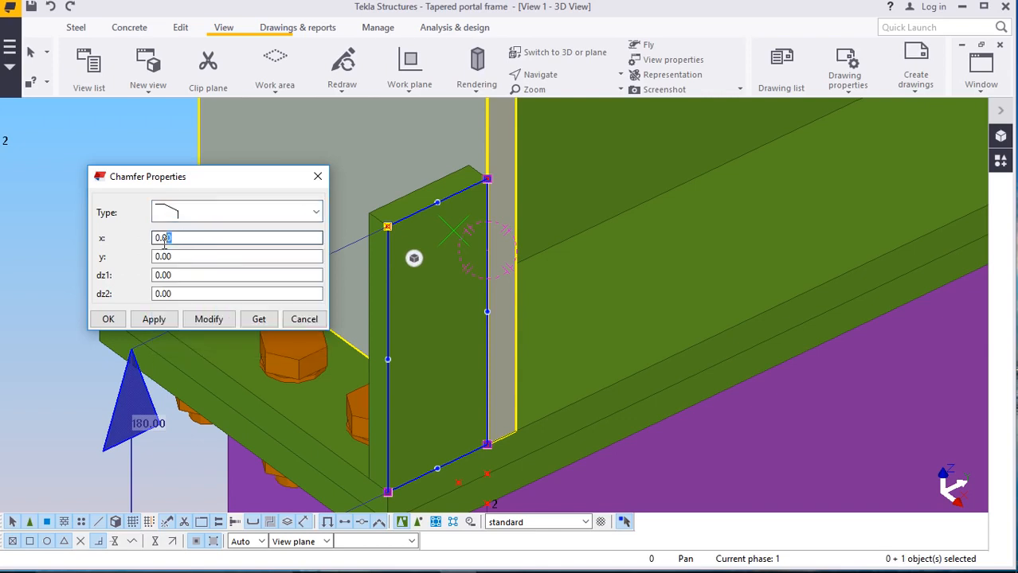
{"action": "double_click", "coordinate": [165, 244]}
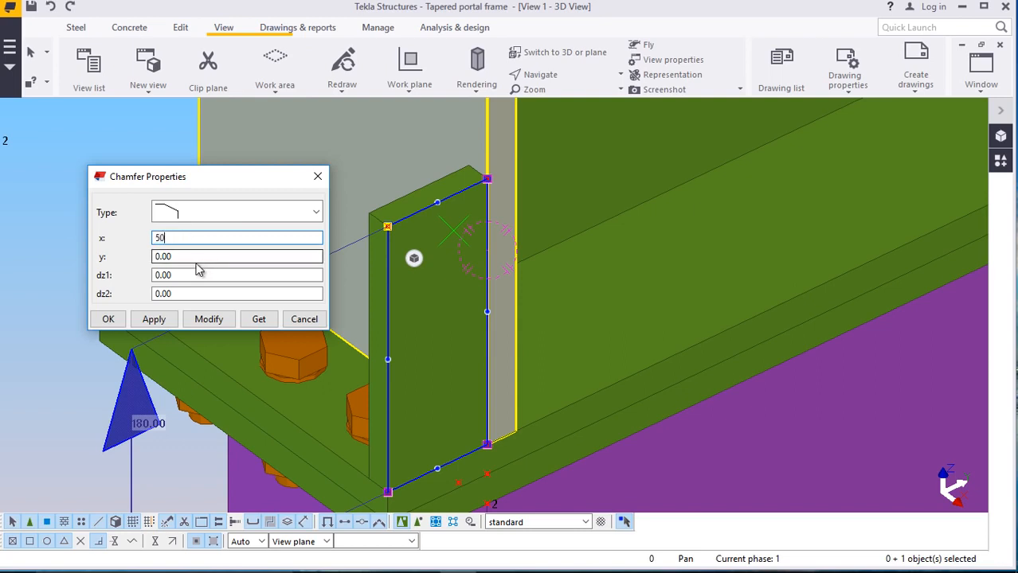
{"action": "type", "text": "50"}
{"action": "double_click", "coordinate": [159, 257]}
{"action": "type", "text": "50"}
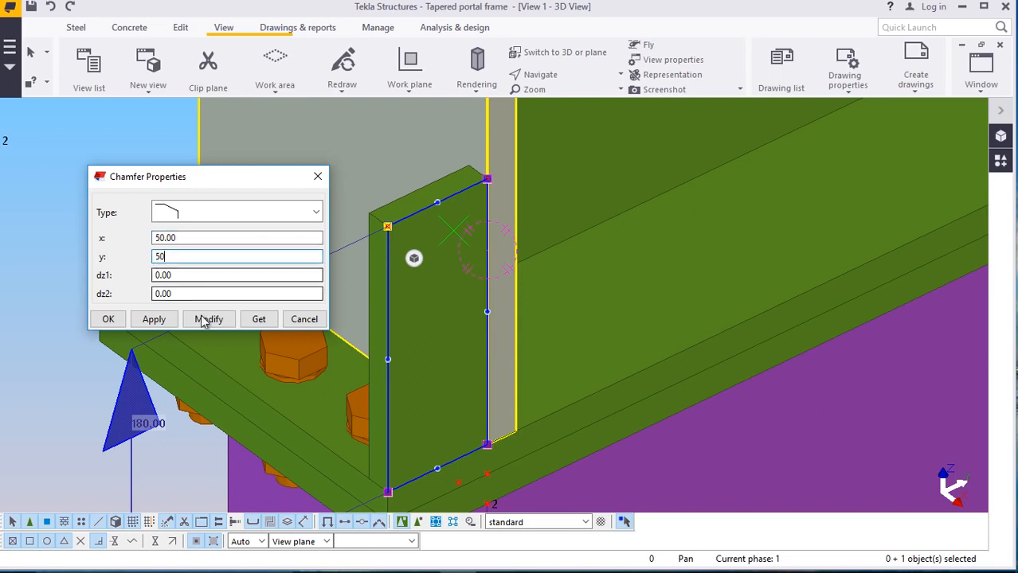
{"action": "left_click", "coordinate": [209, 319]}
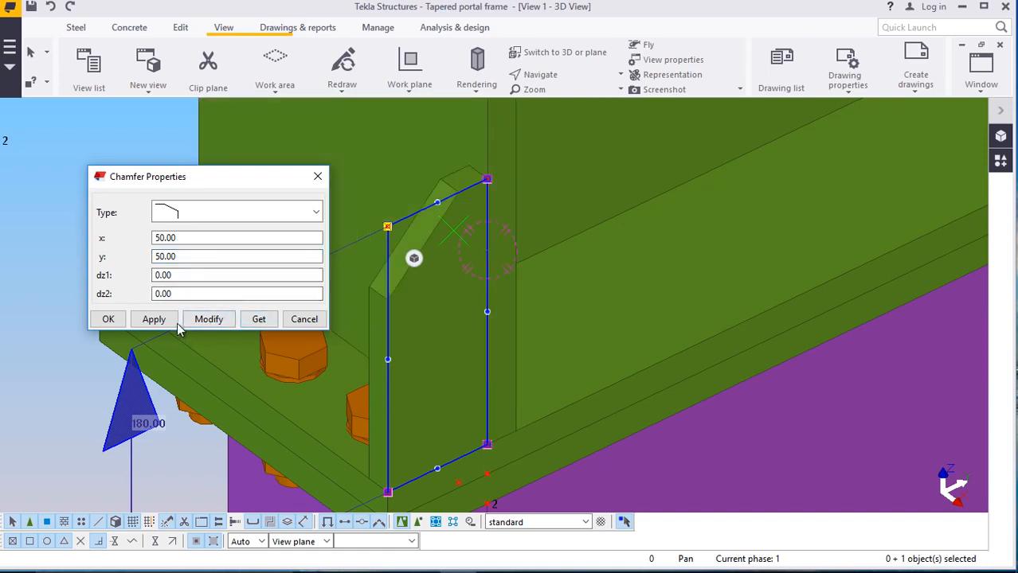
{"action": "left_click", "coordinate": [208, 319]}
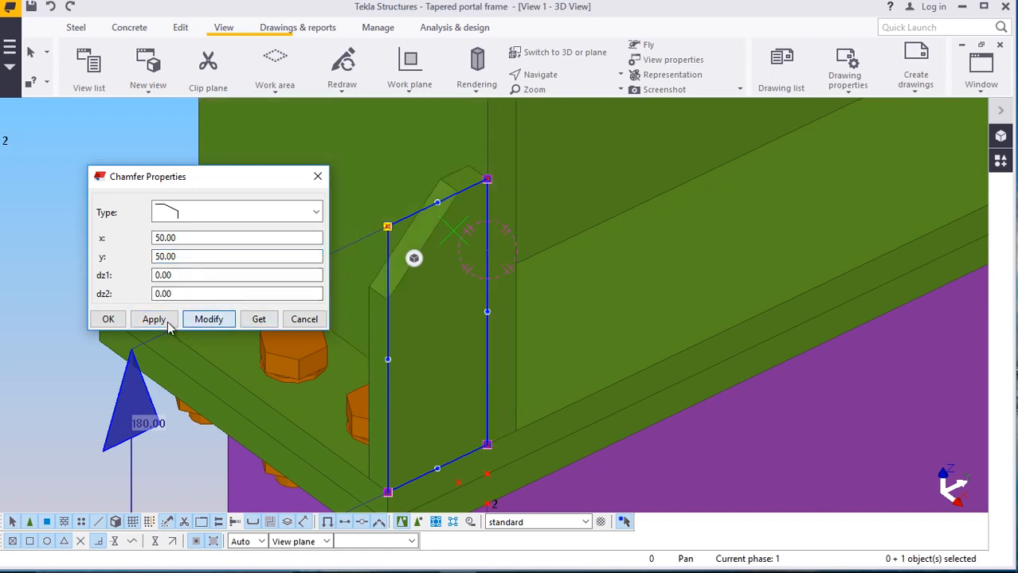
{"action": "left_click", "coordinate": [108, 319]}
Copy the chamfered vertical plate 234 mm across to the opposite corner of the end plate
{"action": "scroll", "coordinate": [141, 163], "scroll_direction": "up", "scroll_amount": 3}
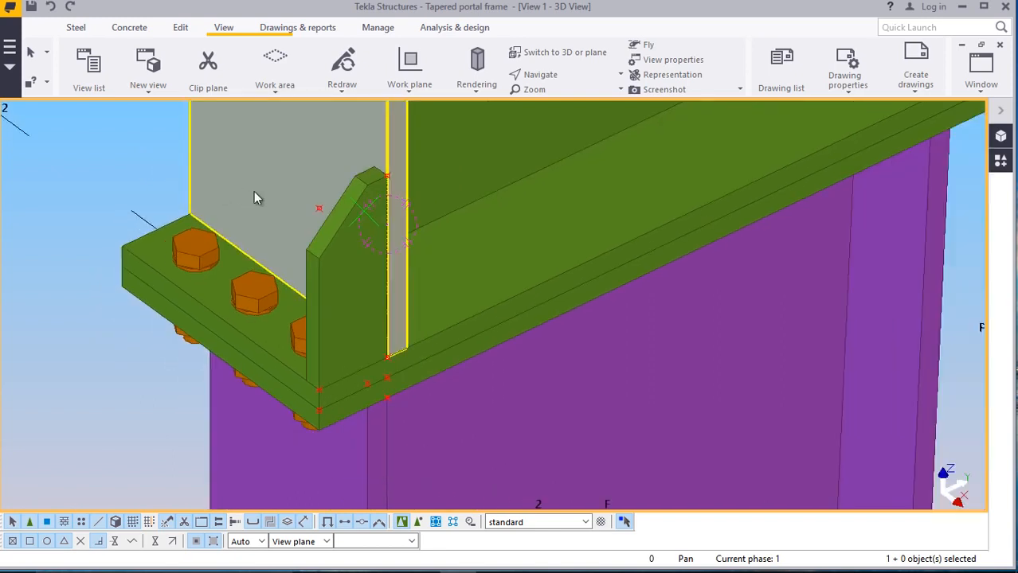
{"action": "scroll", "coordinate": [341, 319], "scroll_direction": "up", "scroll_amount": 2}
{"action": "left_click", "coordinate": [347, 317]}
{"action": "right_click", "coordinate": [347, 317]}
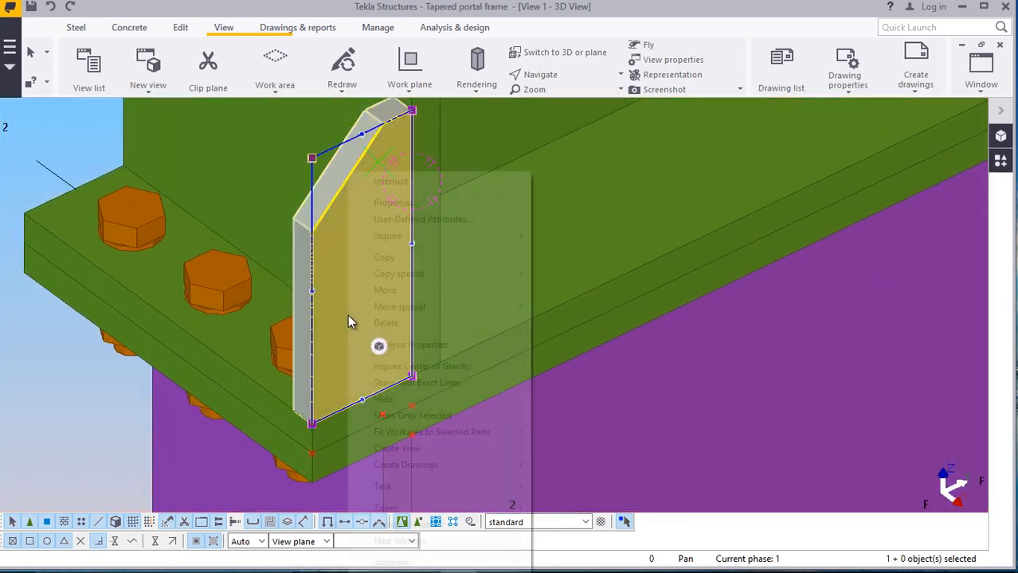
{"action": "left_click", "coordinate": [380, 257]}
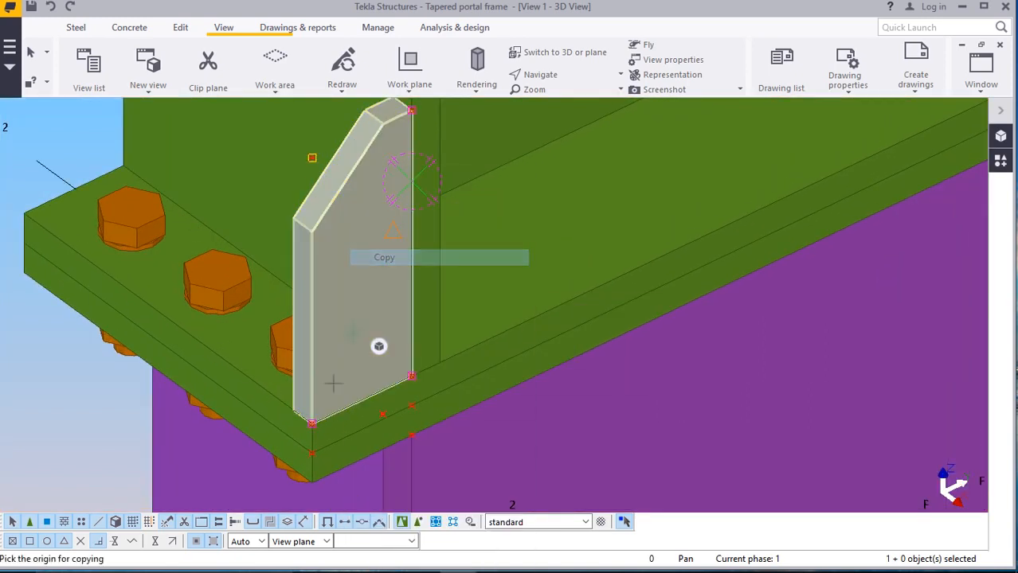
{"action": "left_click", "coordinate": [292, 411]}
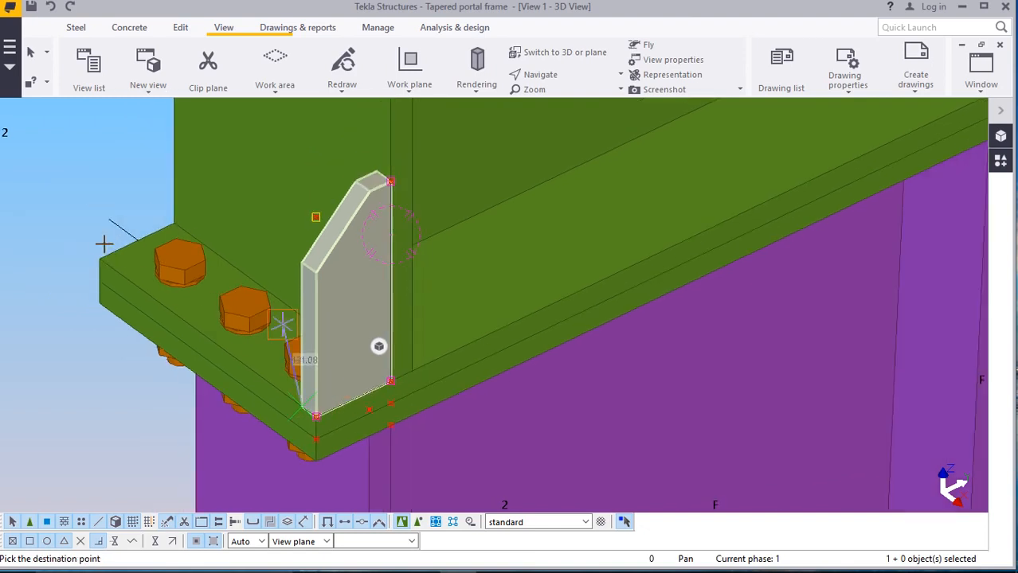
{"action": "scroll", "coordinate": [94, 260], "scroll_direction": "up", "scroll_amount": 2}
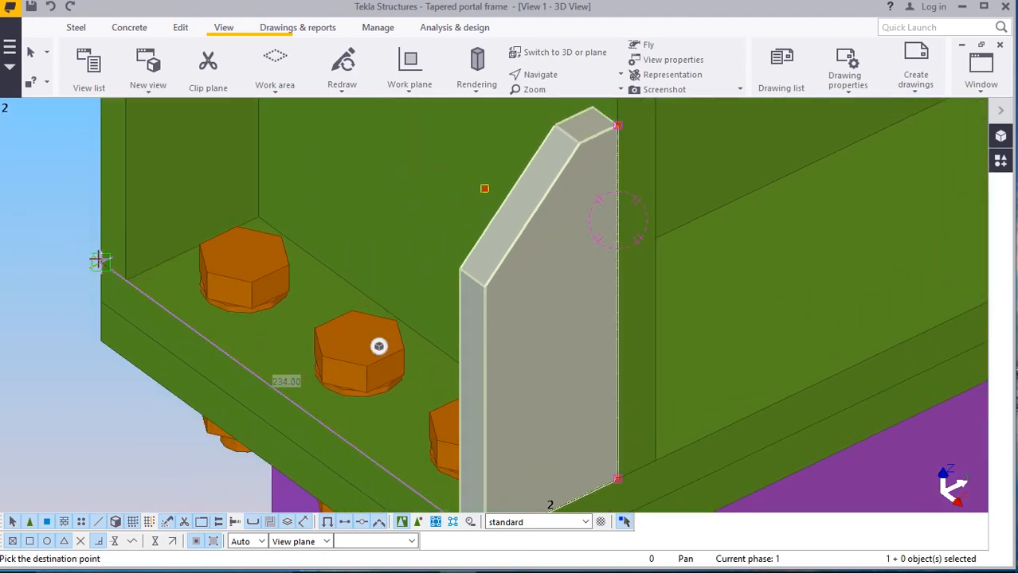
{"action": "right_click", "coordinate": [58, 202]}
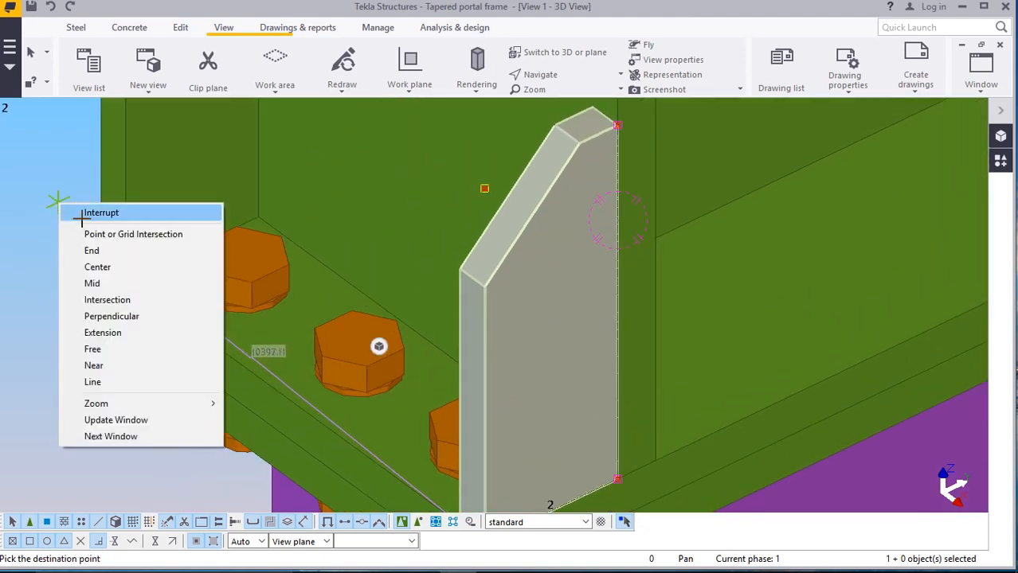
{"action": "left_click", "coordinate": [76, 209]}
Examine from several sides how the two vertical plates sit at the ends of the bolt row
{"action": "left_click", "coordinate": [541, 74]}
{"action": "left_click", "coordinate": [555, 96]}
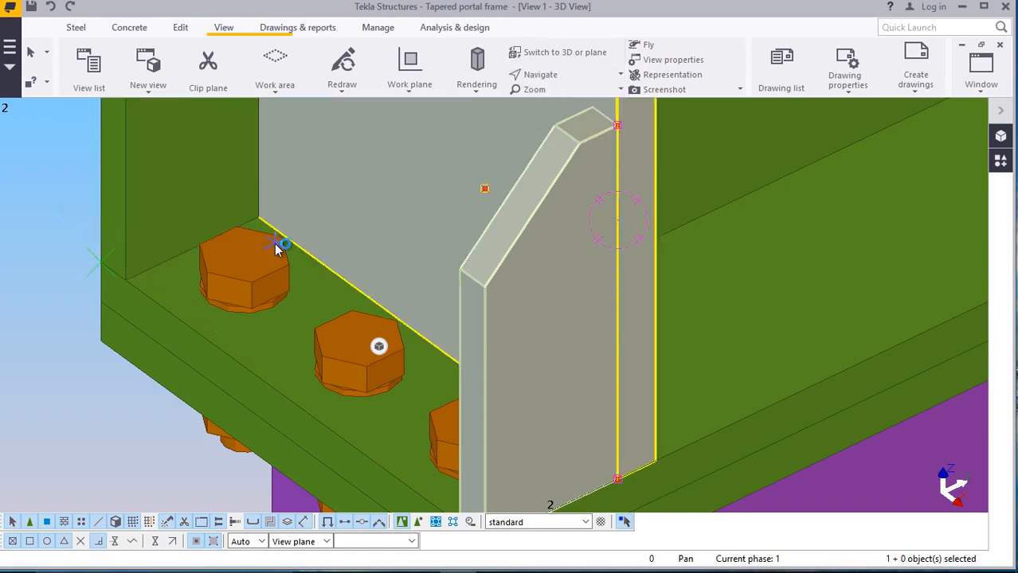
{"action": "left_click_drag", "start_coordinate": [280, 243], "coordinate": [437, 220]}
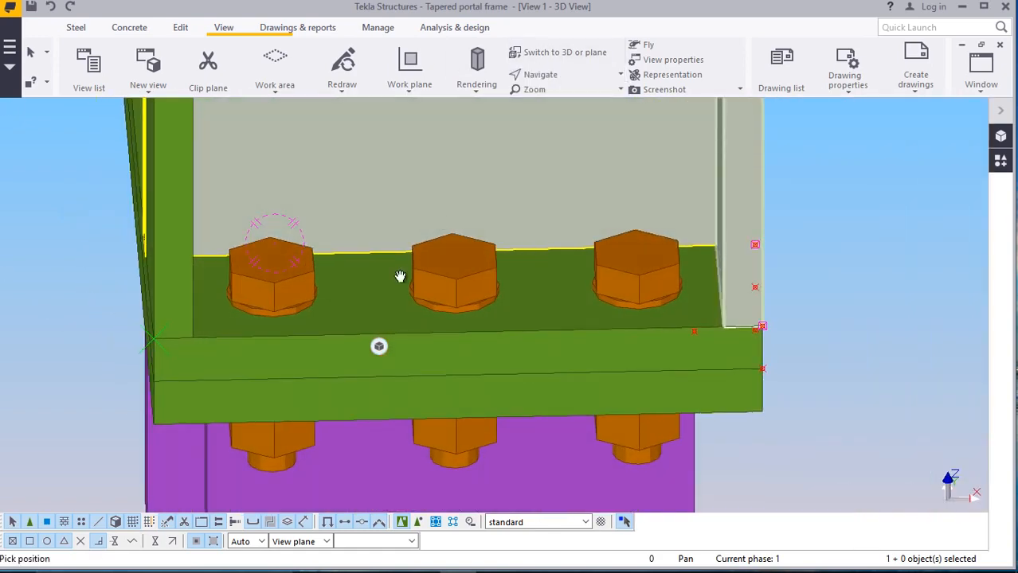
{"action": "mouse_move", "coordinate": [345, 310]}
{"action": "left_mouse_down"}
{"action": "mouse_move", "coordinate": [414, 239]}
{"action": "mouse_move", "coordinate": [366, 221]}
{"action": "mouse_move", "coordinate": [370, 275]}
{"action": "mouse_move", "coordinate": [389, 284]}
{"action": "mouse_move", "coordinate": [400, 250]}
{"action": "mouse_move", "coordinate": [164, 210]}
{"action": "left_mouse_up"}
{"action": "right_click", "coordinate": [159, 199]}
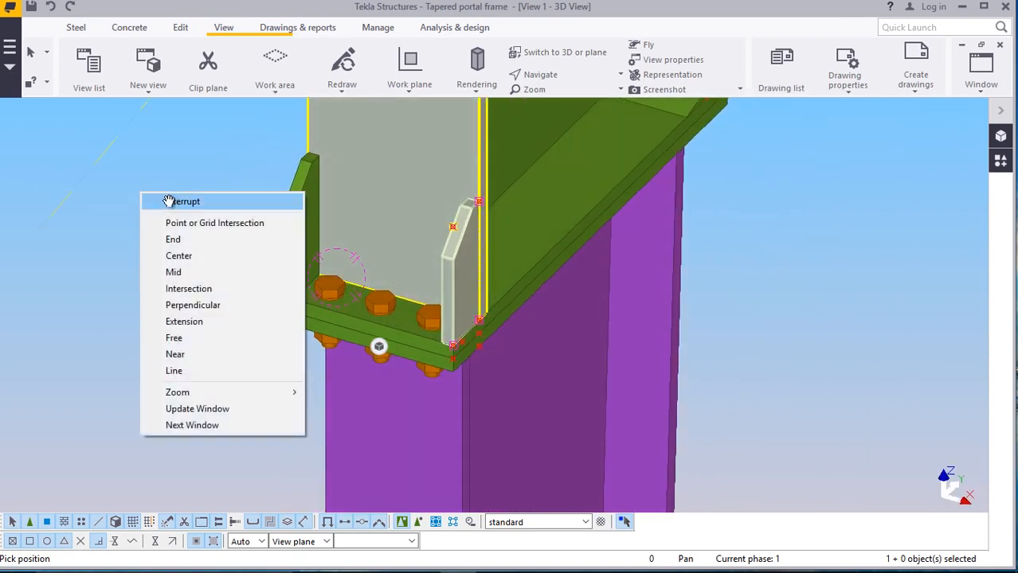
{"action": "left_click", "coordinate": [167, 201]}
{"action": "left_click", "coordinate": [161, 158]}
{"action": "scroll", "coordinate": [215, 267], "scroll_direction": "down", "scroll_amount": 2}
Copy the original chamfered plate 75 mm inward, from the nearest bolt to the middle bolt, as a stiffener between them
{"action": "left_click", "coordinate": [575, 75]}
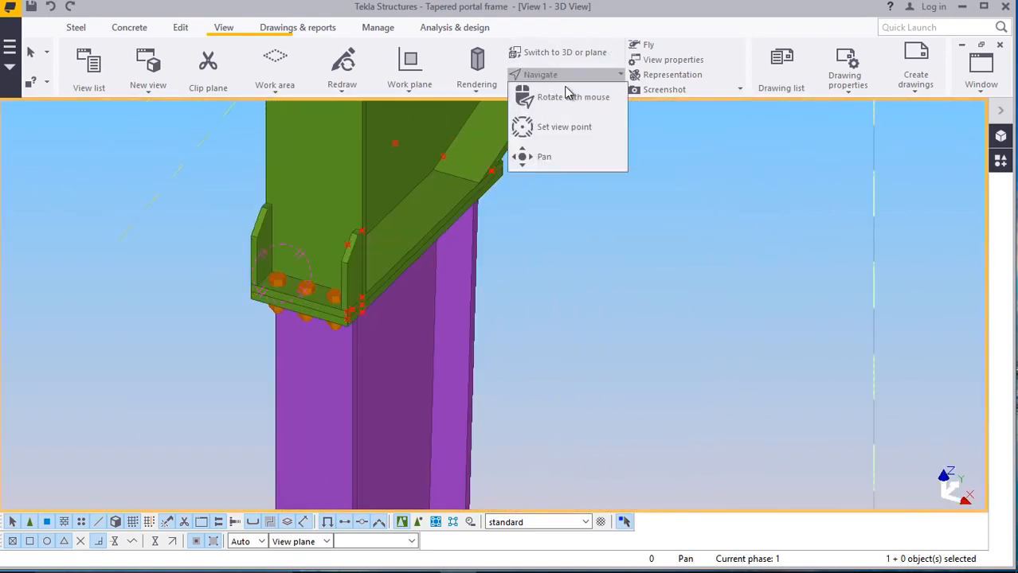
{"action": "left_click", "coordinate": [558, 124]}
{"action": "mouse_move", "coordinate": [396, 246]}
{"action": "left_mouse_down"}
{"action": "mouse_move", "coordinate": [293, 223]}
{"action": "mouse_move", "coordinate": [257, 202]}
{"action": "mouse_move", "coordinate": [250, 250]}
{"action": "mouse_move", "coordinate": [272, 265]}
{"action": "mouse_move", "coordinate": [261, 266]}
{"action": "mouse_move", "coordinate": [602, 191]}
{"action": "mouse_move", "coordinate": [450, 185]}
{"action": "mouse_move", "coordinate": [518, 200]}
{"action": "mouse_move", "coordinate": [559, 194]}
{"action": "left_mouse_up"}
{"action": "middle_click_drag", "start_coordinate": [542, 229], "coordinate": [541, 234], "text": "ctrl"}
{"action": "scroll", "coordinate": [542, 285], "scroll_direction": "up", "scroll_amount": 2}
{"action": "right_click", "coordinate": [637, 254]}
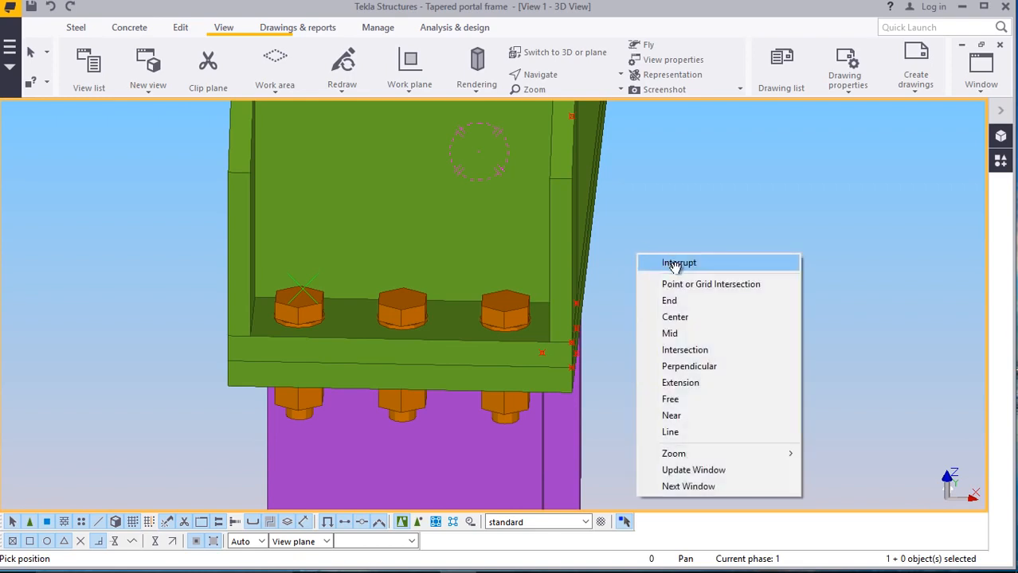
{"action": "left_click", "coordinate": [647, 259]}
{"action": "right_click", "coordinate": [698, 177]}
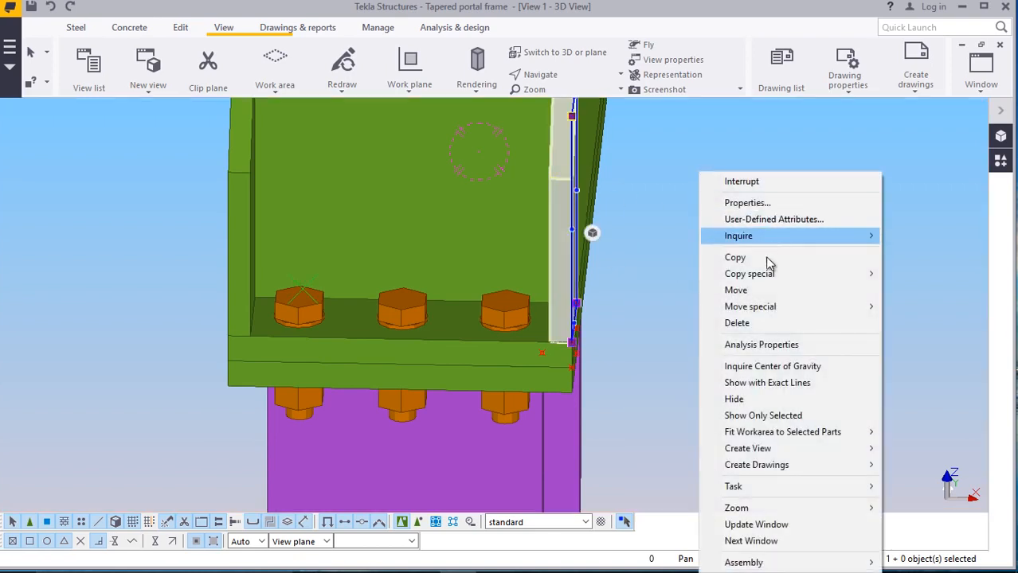
{"action": "left_click", "coordinate": [738, 257]}
{"action": "scroll", "coordinate": [512, 326], "scroll_direction": "up", "scroll_amount": 2}
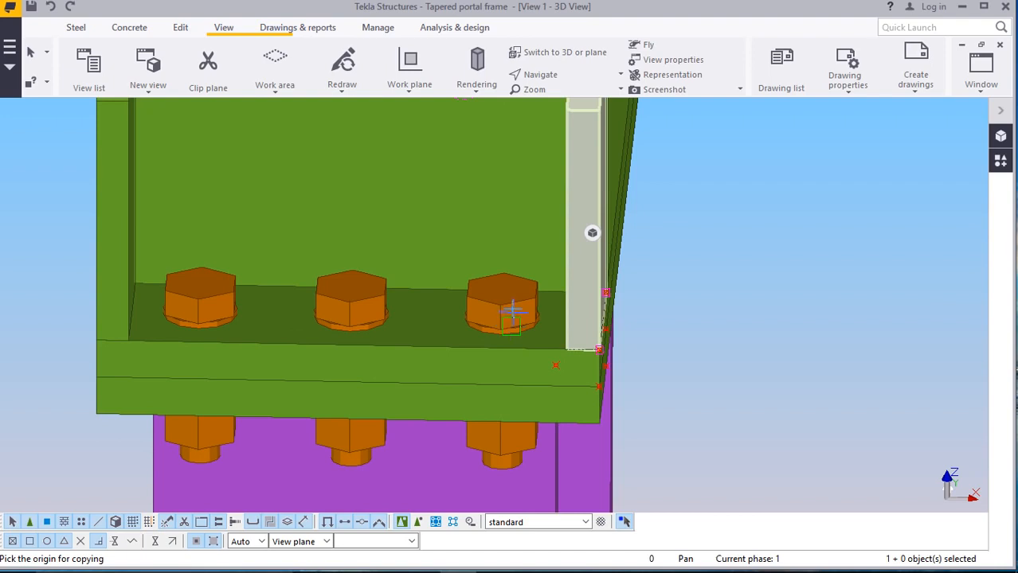
{"action": "scroll", "coordinate": [512, 310], "scroll_direction": "up", "scroll_amount": 3}
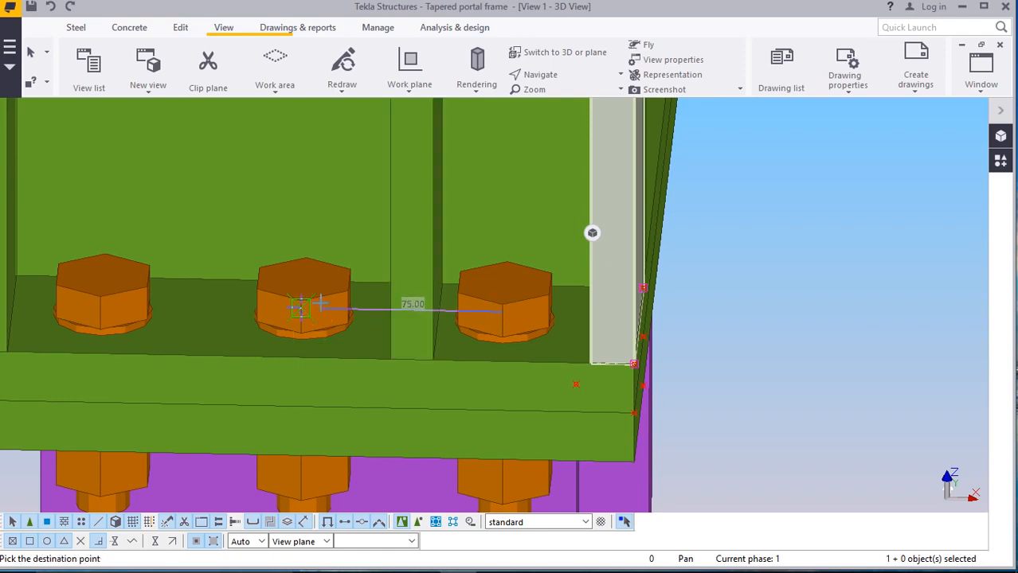
Copy the same plate 150 mm, from the nearest bolt to the farthest bolt, and end the copying
{"action": "scroll", "coordinate": [511, 350], "scroll_direction": "down", "scroll_amount": 3}
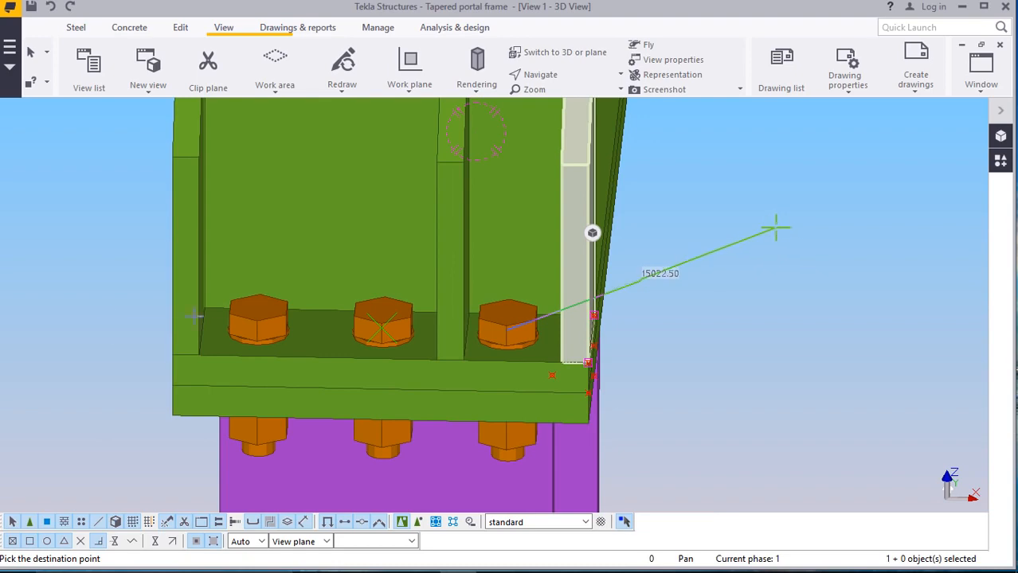
{"action": "scroll", "coordinate": [243, 341], "scroll_direction": "up", "scroll_amount": 5}
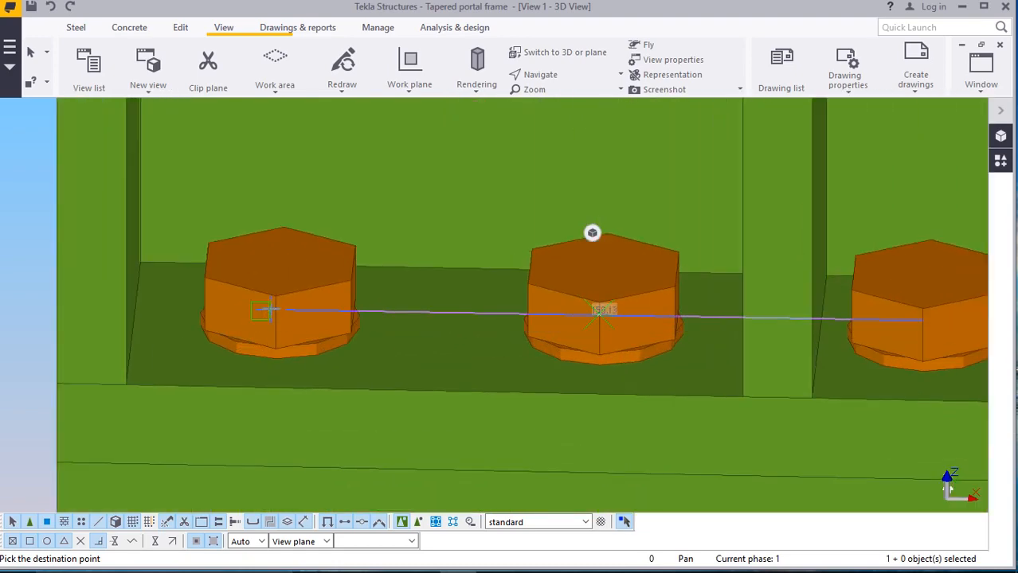
{"action": "scroll", "coordinate": [275, 308], "scroll_direction": "down", "scroll_amount": 4}
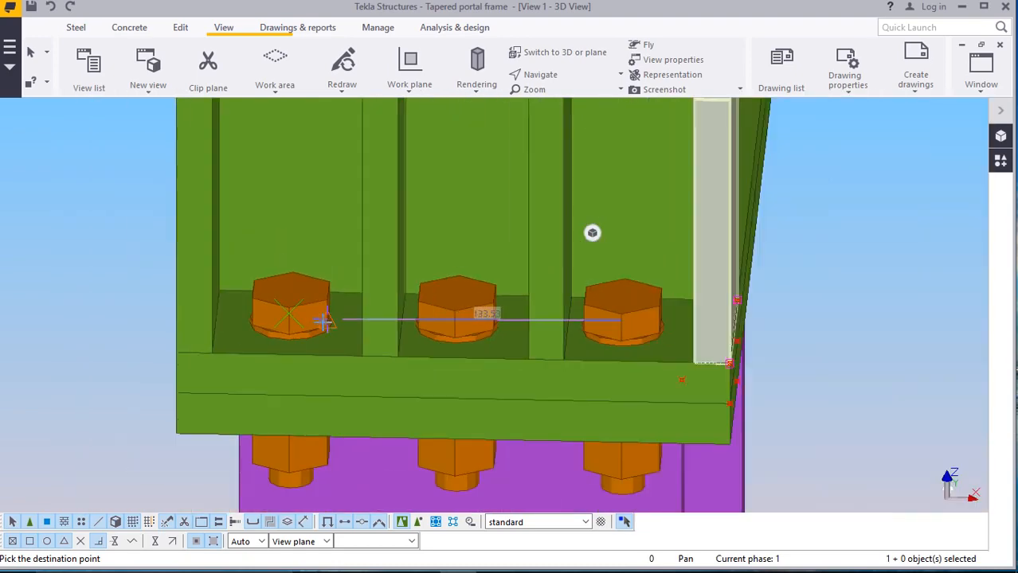
{"action": "right_click", "coordinate": [712, 243]}
{"action": "left_click", "coordinate": [744, 251]}
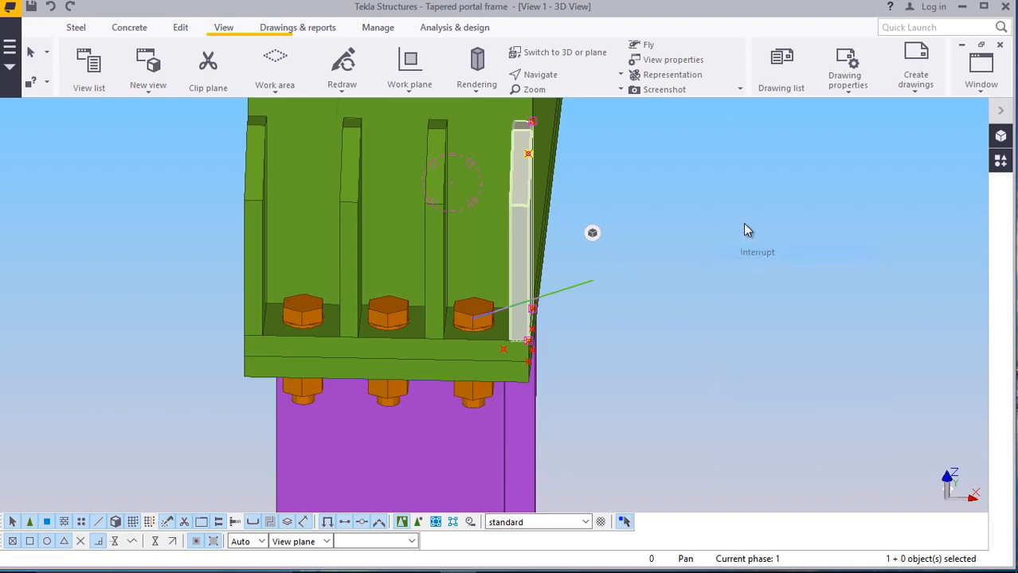
Examine the four stiffener plates and the rafter's haunch end at the column from several sides
{"action": "left_click", "coordinate": [555, 82]}
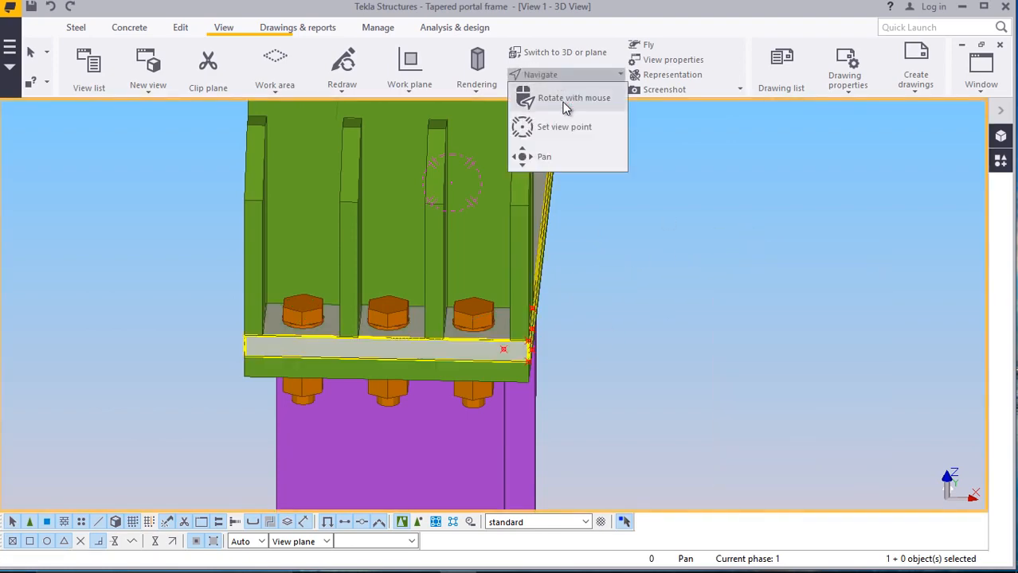
{"action": "left_click", "coordinate": [557, 123]}
{"action": "middle_click_drag", "start_coordinate": [412, 255], "coordinate": [349, 269], "text": "ctrl"}
{"action": "right_click", "coordinate": [164, 207]}
{"action": "left_click", "coordinate": [193, 220]}
{"action": "scroll", "coordinate": [349, 269], "scroll_direction": "up", "scroll_amount": 1}
{"action": "left_click", "coordinate": [576, 74]}
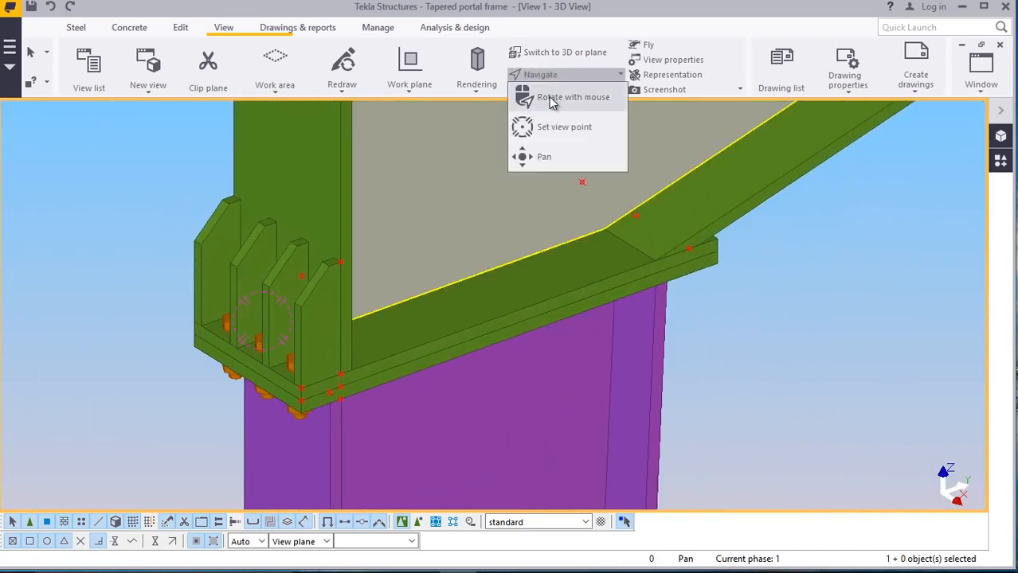
{"action": "left_click", "coordinate": [550, 103]}
{"action": "left_click_drag", "start_coordinate": [295, 283], "coordinate": [602, 234]}
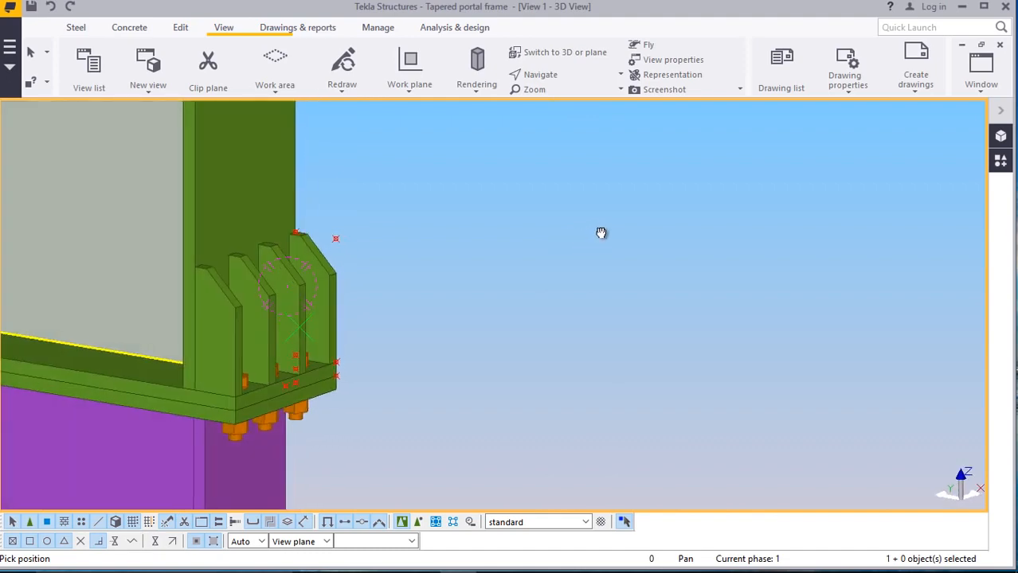
{"action": "left_click_drag", "start_coordinate": [542, 247], "coordinate": [375, 309]}
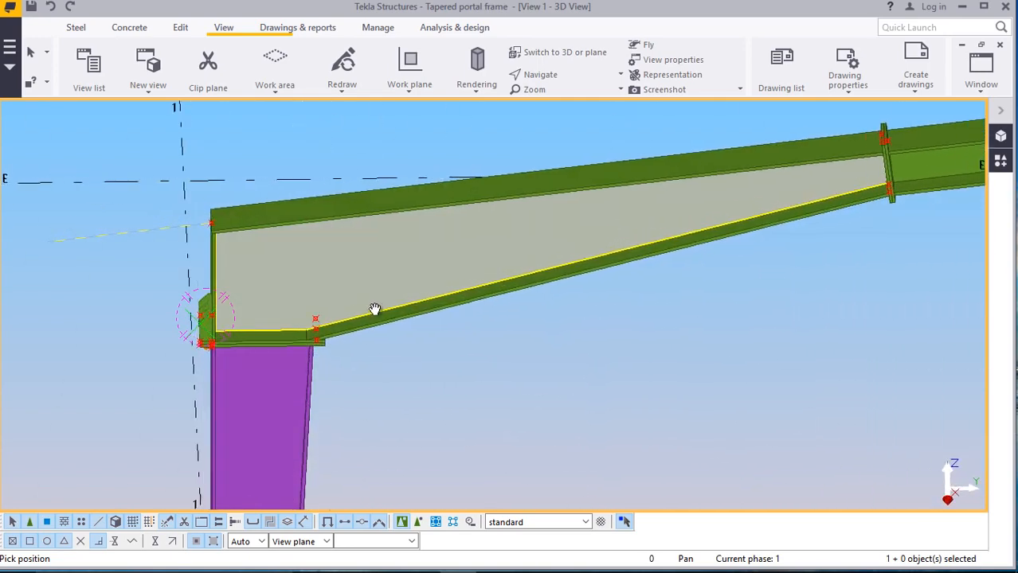
{"action": "scroll", "coordinate": [309, 280], "scroll_direction": "up", "scroll_amount": 5}
{"action": "left_click_drag", "start_coordinate": [312, 254], "coordinate": [366, 209]}
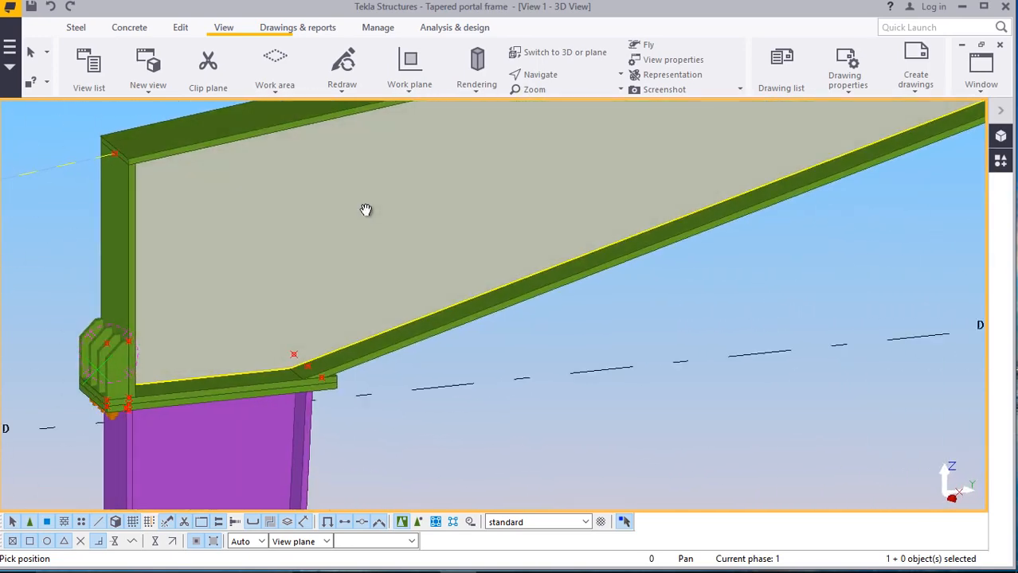
Add a construction point where the rafter's web meets the bend in its haunched lower flange
{"action": "left_click", "coordinate": [182, 31]}
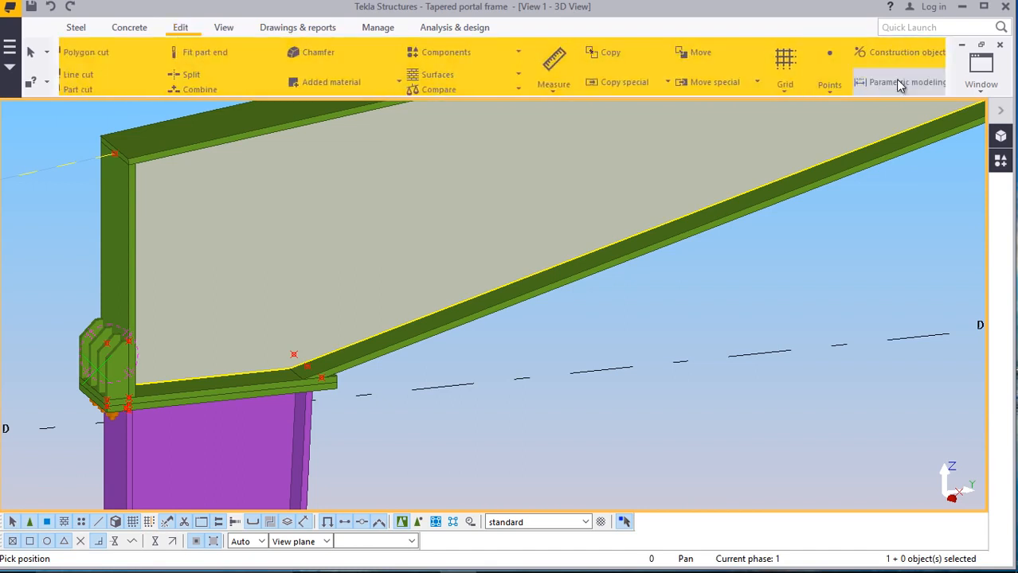
{"action": "left_click", "coordinate": [842, 90]}
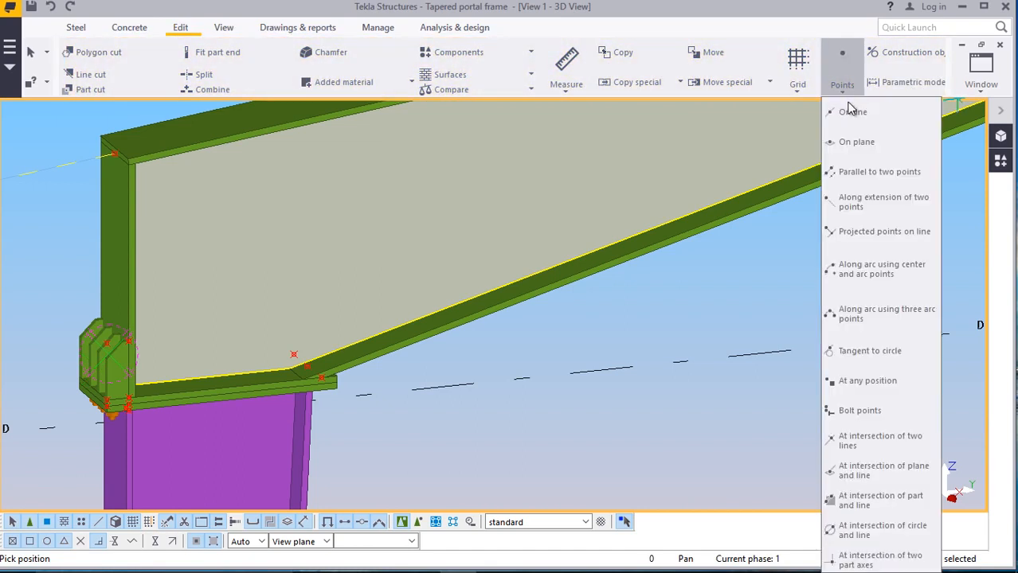
{"action": "left_click", "coordinate": [867, 381]}
{"action": "scroll", "coordinate": [263, 360], "scroll_direction": "up", "scroll_amount": 3}
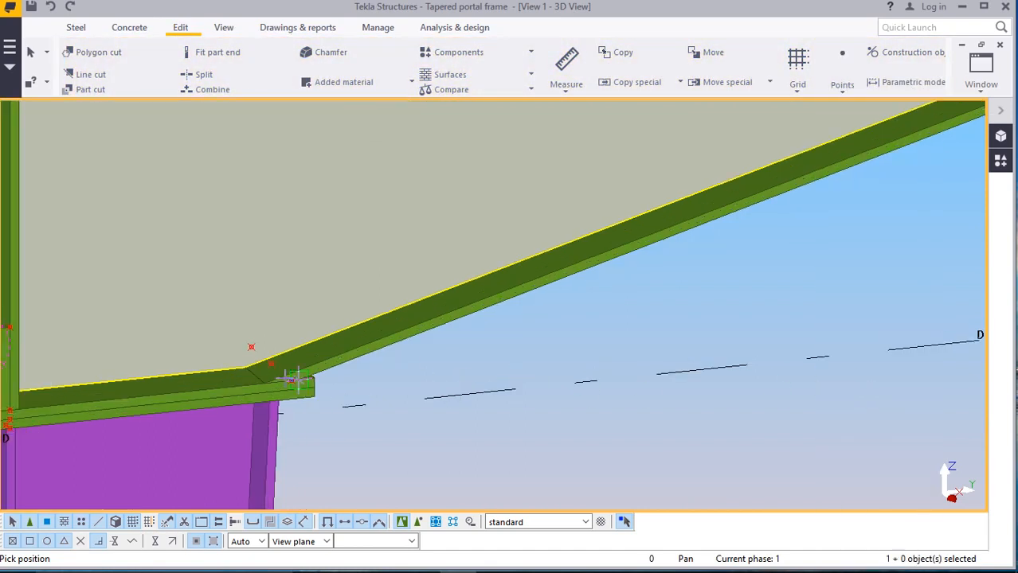
{"action": "scroll", "coordinate": [267, 363], "scroll_direction": "up", "scroll_amount": 1}
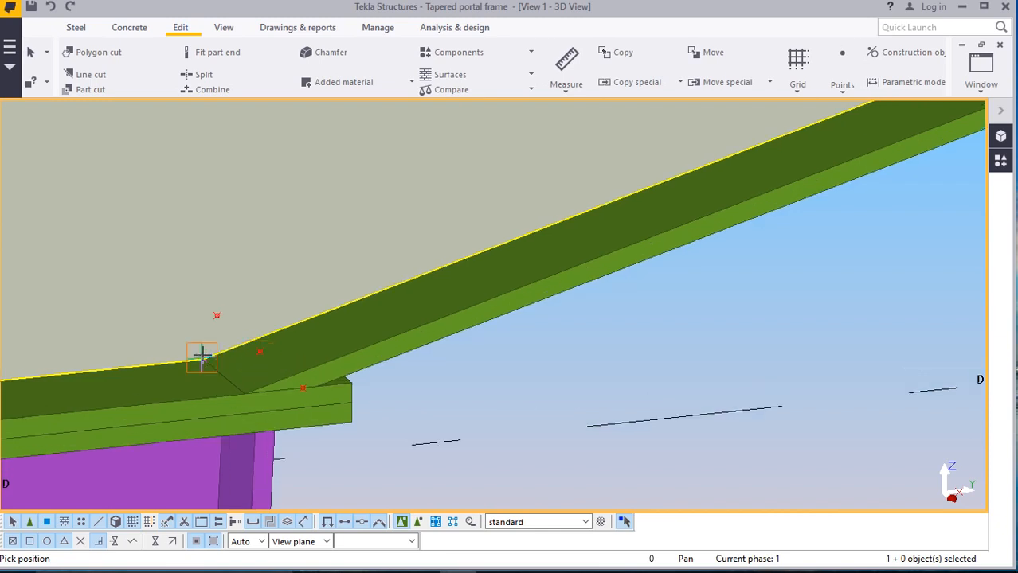
{"action": "left_click", "coordinate": [208, 351]}
{"action": "scroll", "coordinate": [271, 392], "scroll_direction": "down", "scroll_amount": 4}
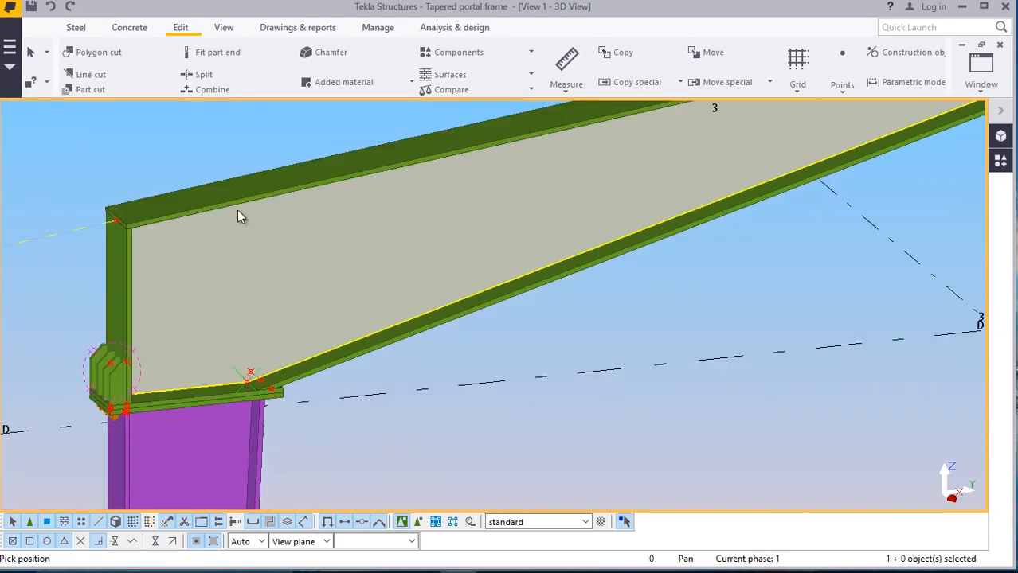
Add points at the outer corner of the lower flange's bend and opposite it on the upper flange's lower edge
{"action": "scroll", "coordinate": [277, 379], "scroll_direction": "up", "scroll_amount": 3}
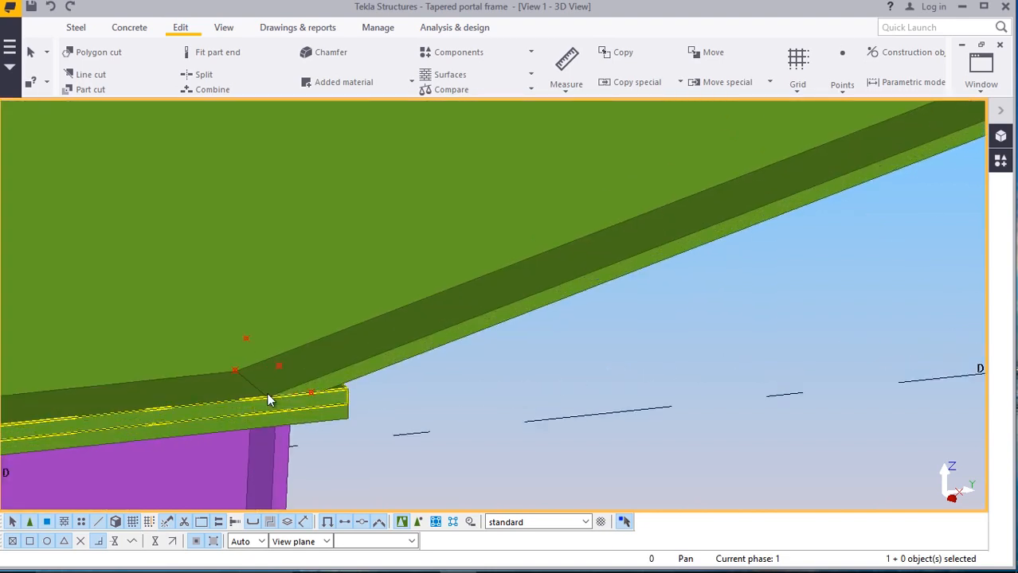
{"action": "left_click", "coordinate": [844, 94]}
{"action": "left_click", "coordinate": [868, 379]}
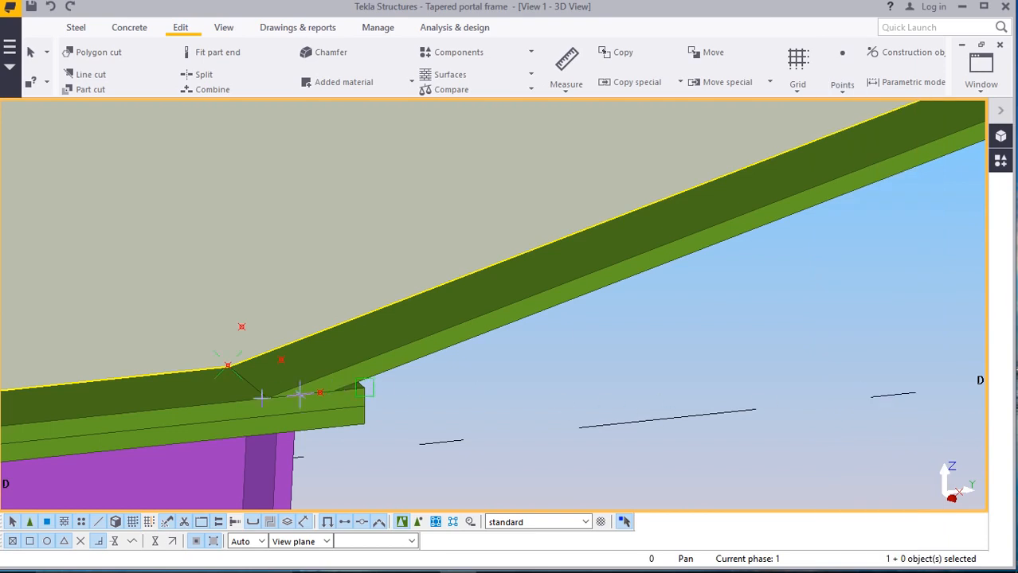
{"action": "scroll", "coordinate": [299, 392], "scroll_direction": "up", "scroll_amount": 3}
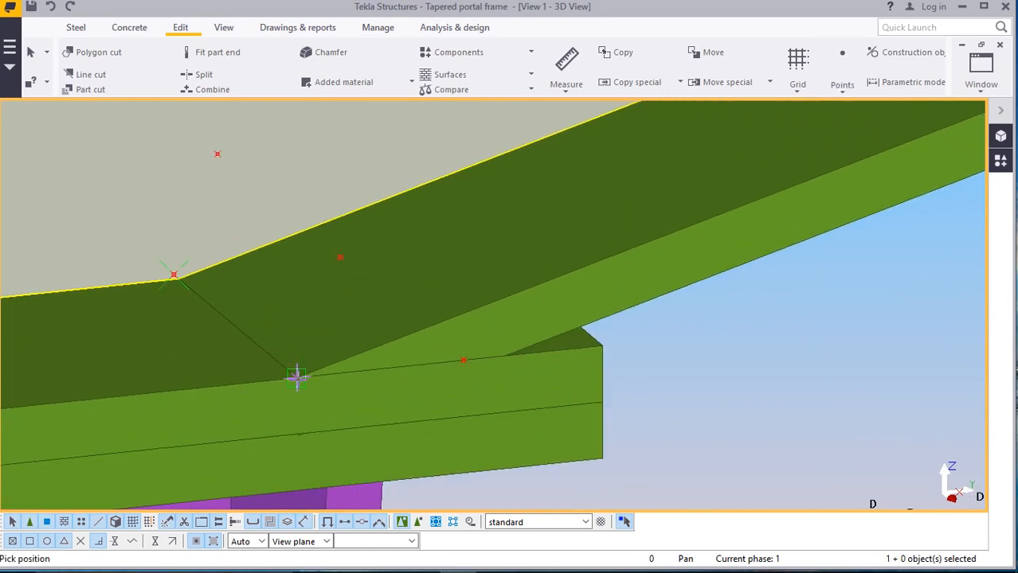
{"action": "scroll", "coordinate": [284, 318], "scroll_direction": "down", "scroll_amount": 5}
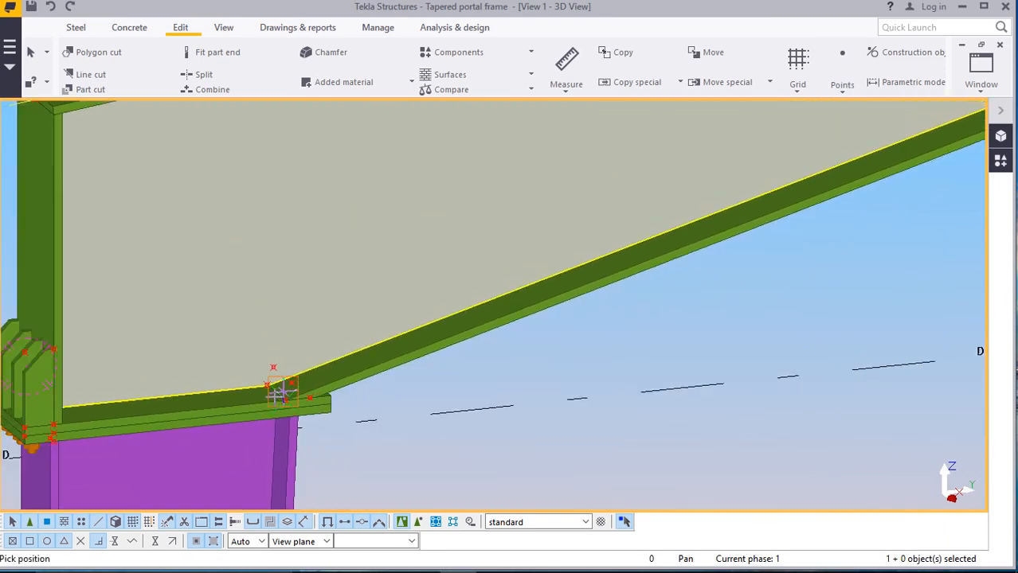
{"action": "left_click", "coordinate": [278, 368]}
{"action": "scroll", "coordinate": [258, 227], "scroll_direction": "up", "scroll_amount": 8}
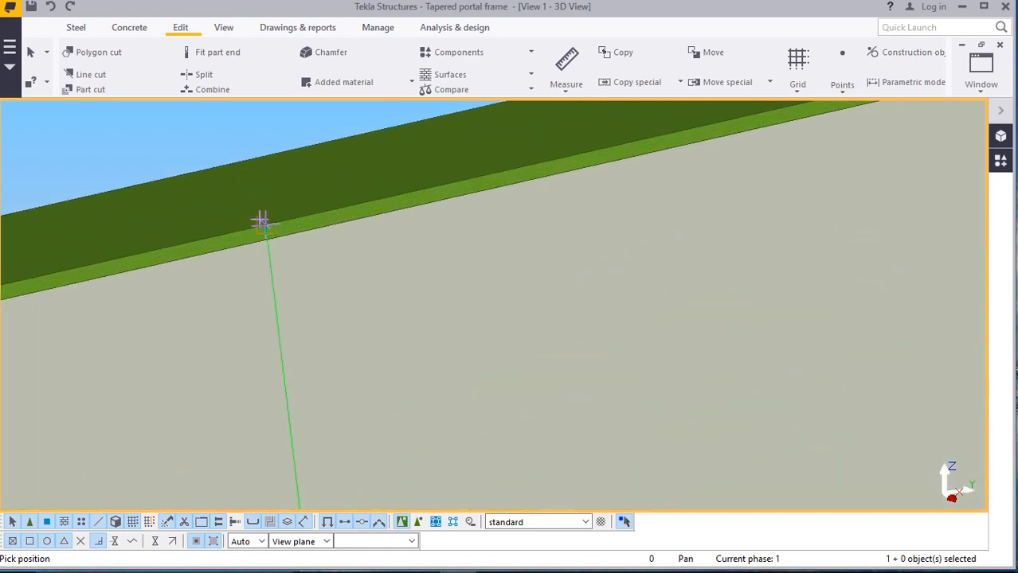
{"action": "scroll", "coordinate": [268, 245], "scroll_direction": "up", "scroll_amount": 1}
{"action": "scroll", "coordinate": [264, 246], "scroll_direction": "up", "scroll_amount": 2}
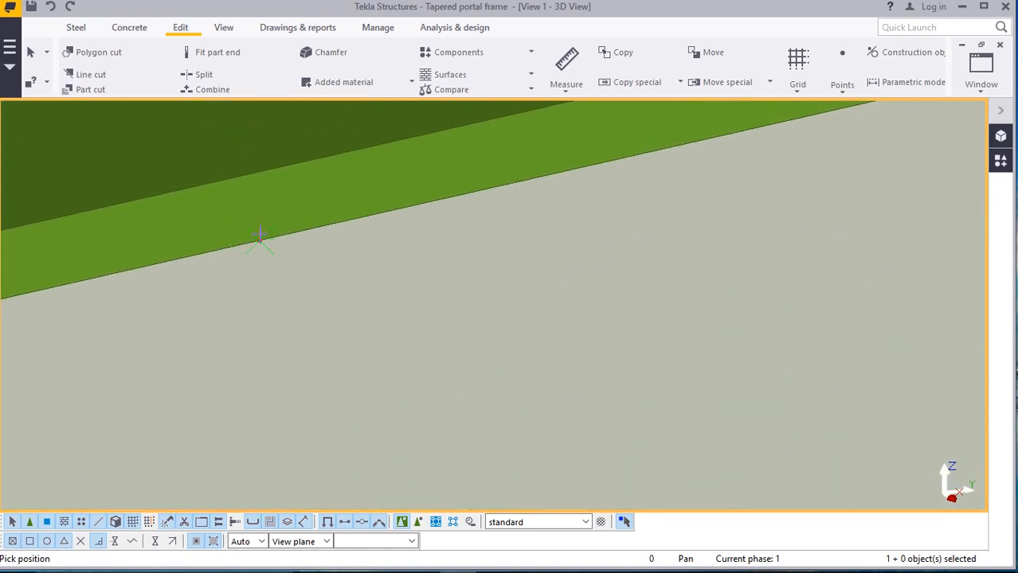
{"action": "right_click", "coordinate": [274, 202]}
{"action": "left_click", "coordinate": [281, 208]}
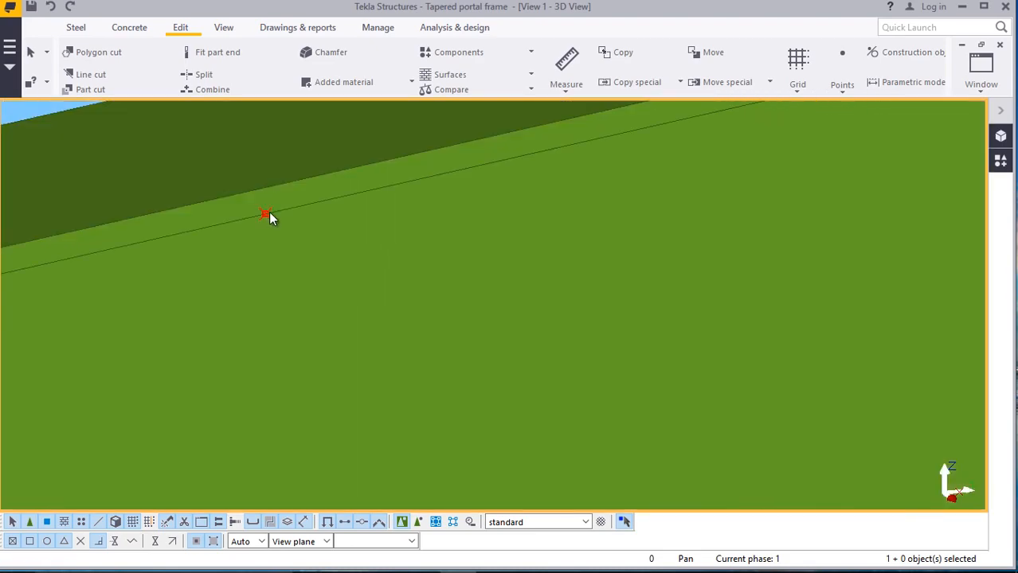
Copy the upper and lower flange-edge points 125 mm inward, from the bend's outer corner to its web corner, and end the copying
{"action": "scroll", "coordinate": [271, 215], "scroll_direction": "down", "scroll_amount": 5}
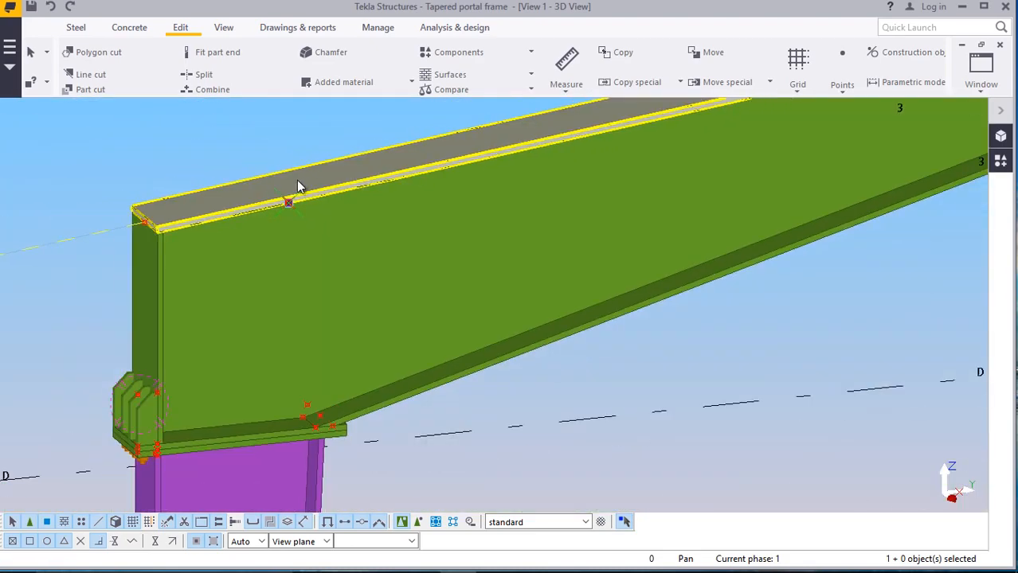
{"action": "scroll", "coordinate": [343, 443], "scroll_direction": "up", "scroll_amount": 7}
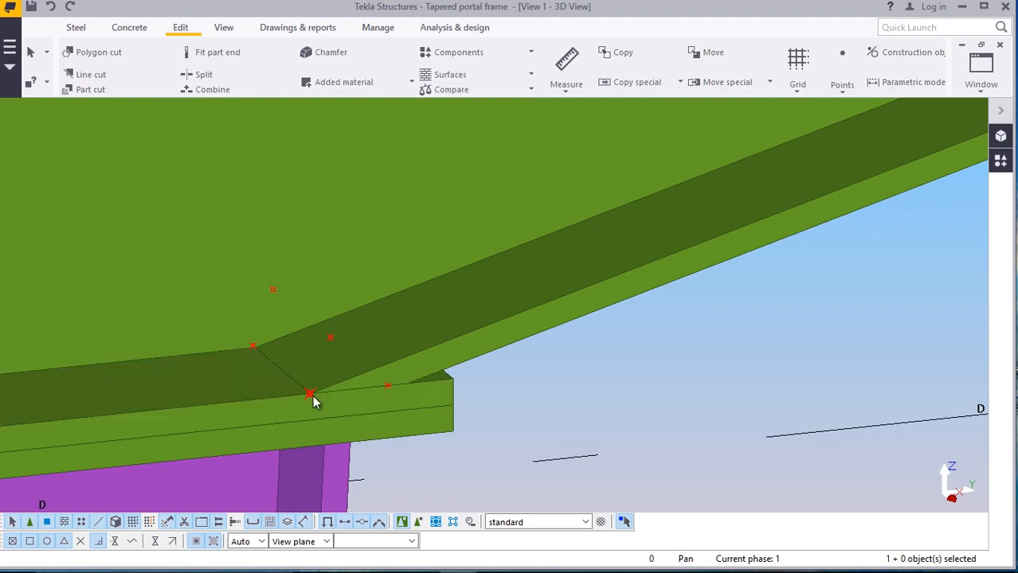
{"action": "right_click", "coordinate": [692, 379]}
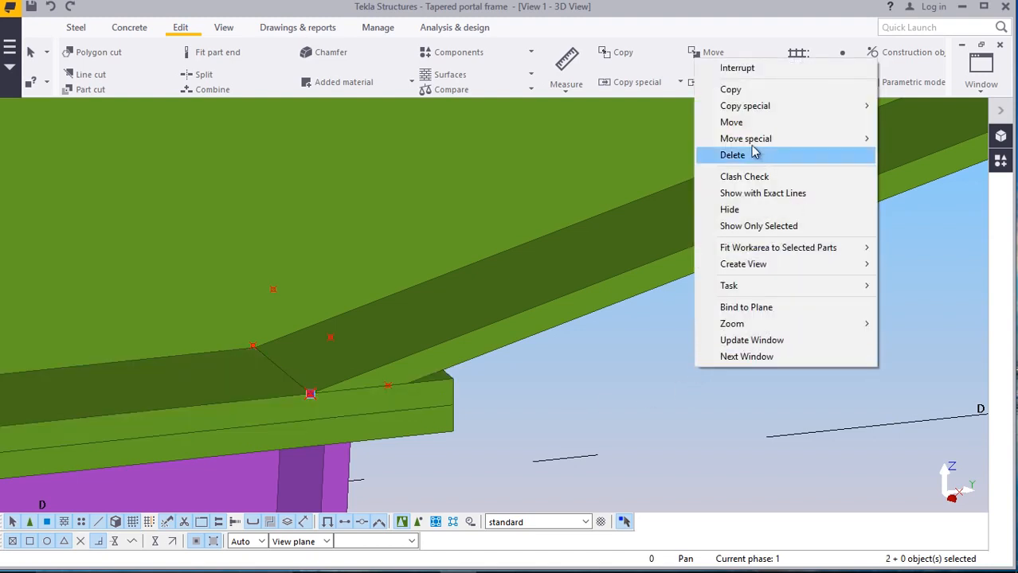
{"action": "left_click", "coordinate": [730, 90]}
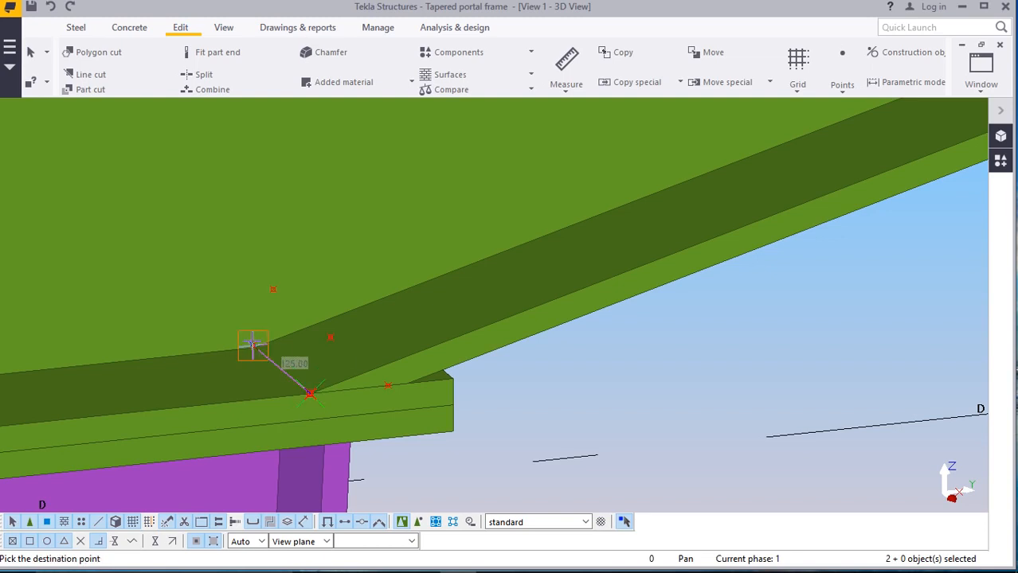
{"action": "right_click", "coordinate": [767, 398]}
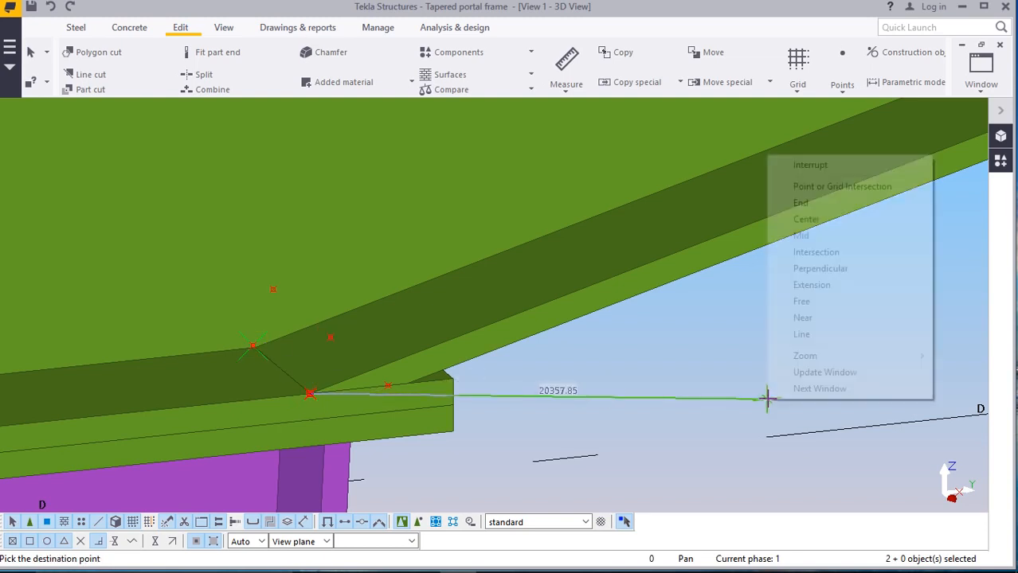
{"action": "left_click", "coordinate": [804, 165]}
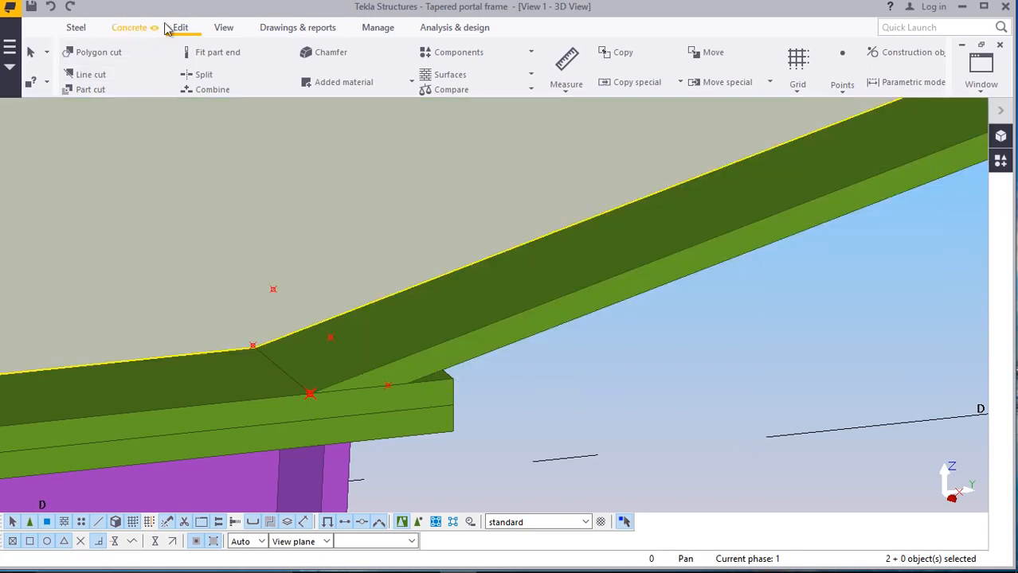
Begin a plate with corners at the bend's web corner, its outer corner and the point on the upper flange's edge
{"action": "left_click", "coordinate": [78, 31]}
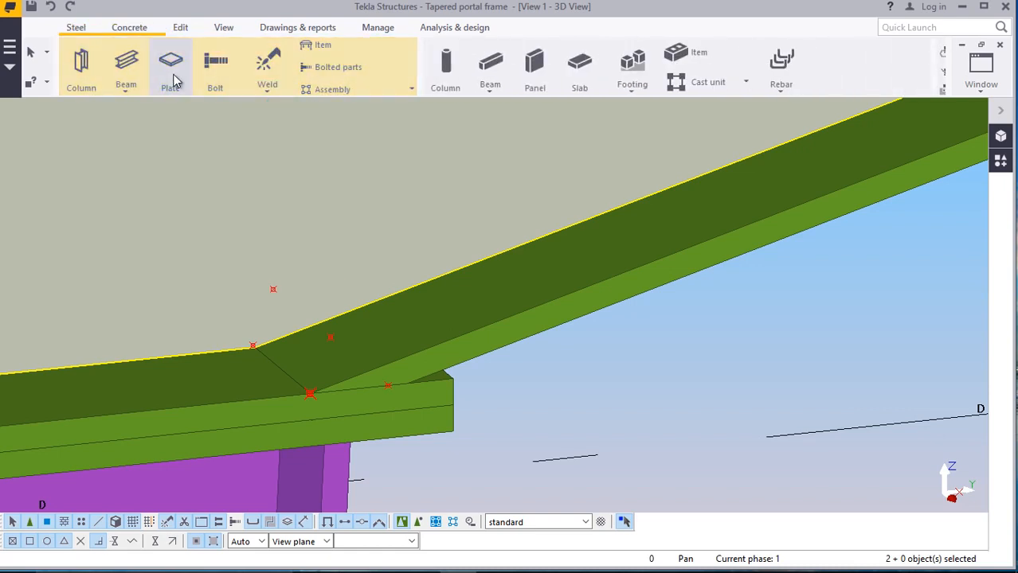
{"action": "left_click", "coordinate": [171, 76]}
{"action": "scroll", "coordinate": [249, 374], "scroll_direction": "up", "scroll_amount": 2}
{"action": "scroll", "coordinate": [248, 375], "scroll_direction": "up", "scroll_amount": 2}
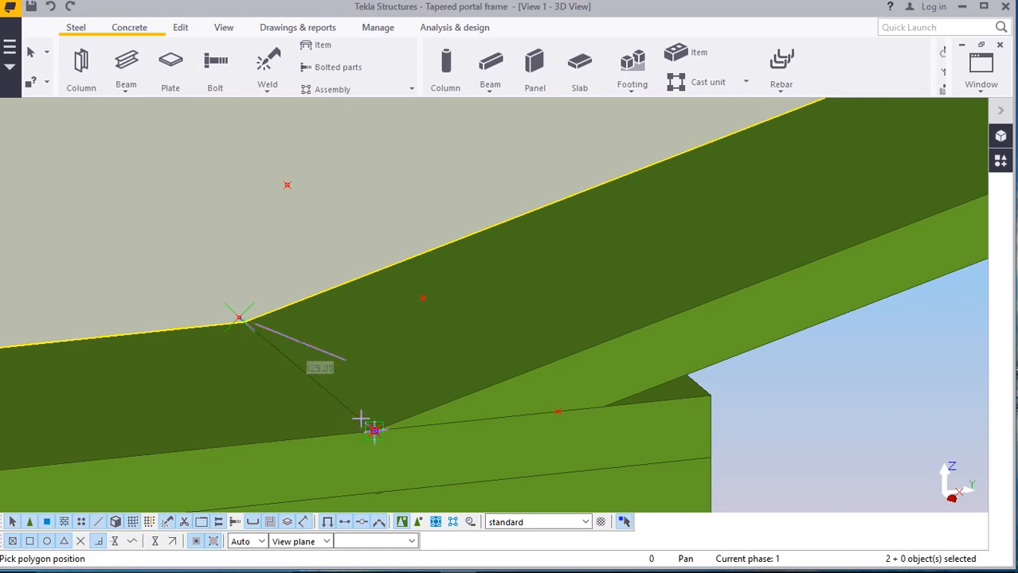
{"action": "scroll", "coordinate": [362, 366], "scroll_direction": "down", "scroll_amount": 5}
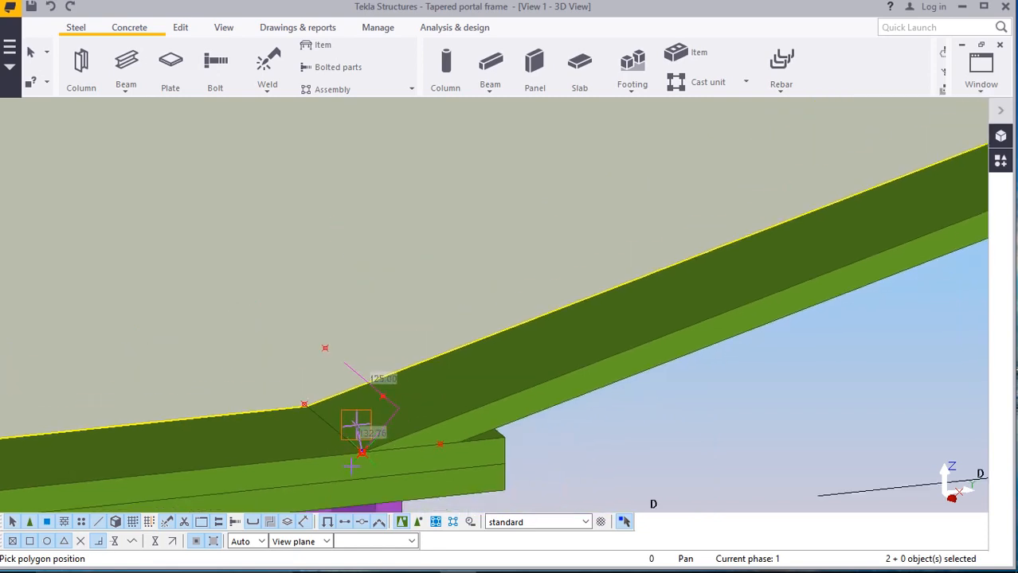
{"action": "scroll", "coordinate": [366, 314], "scroll_direction": "up", "scroll_amount": 5}
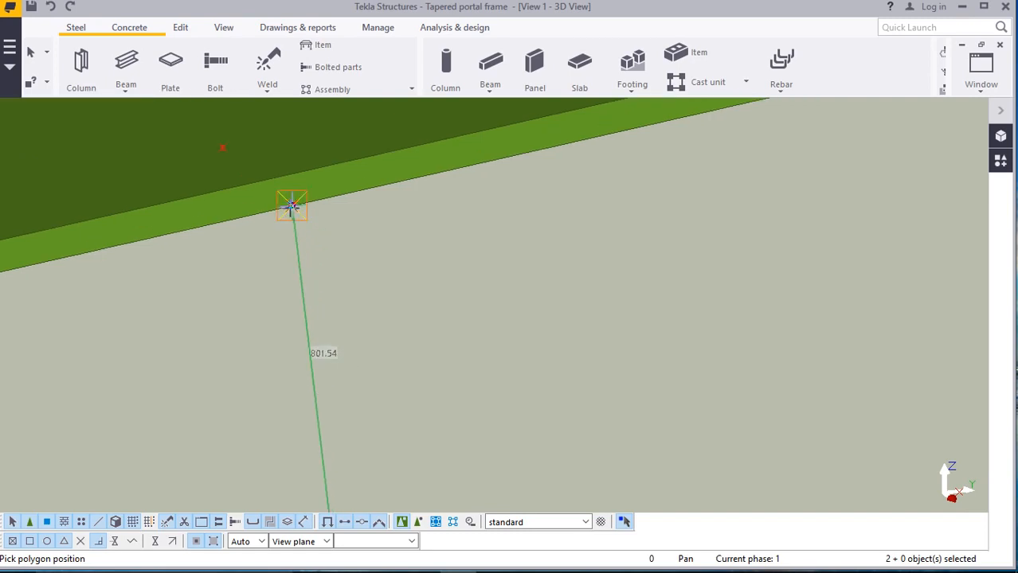
{"action": "scroll", "coordinate": [338, 314], "scroll_direction": "down", "scroll_amount": 2}
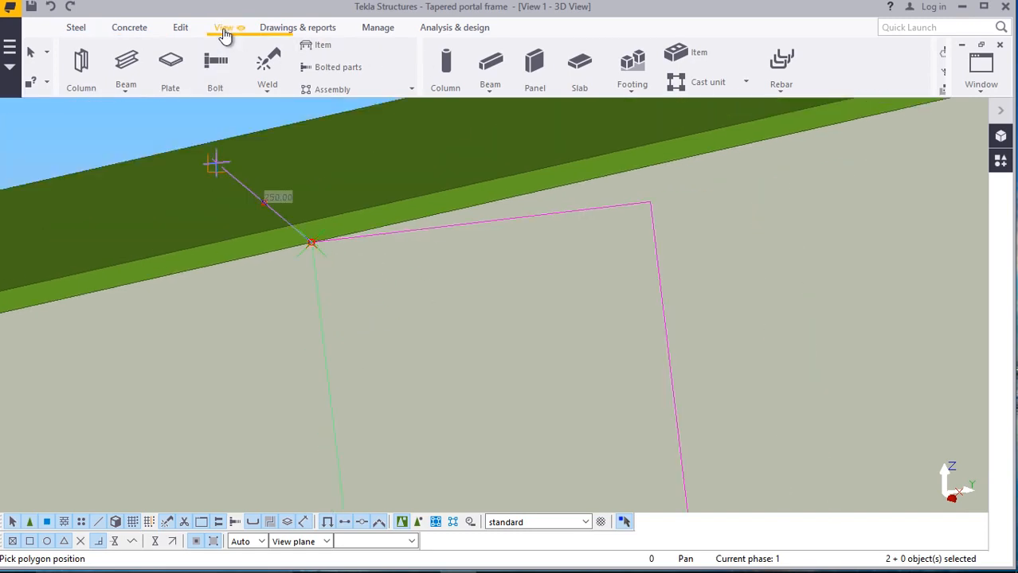
Set the plate's fourth corner 125 mm inward, where the underside of the upper flange meets the web
{"action": "left_click", "coordinate": [223, 30]}
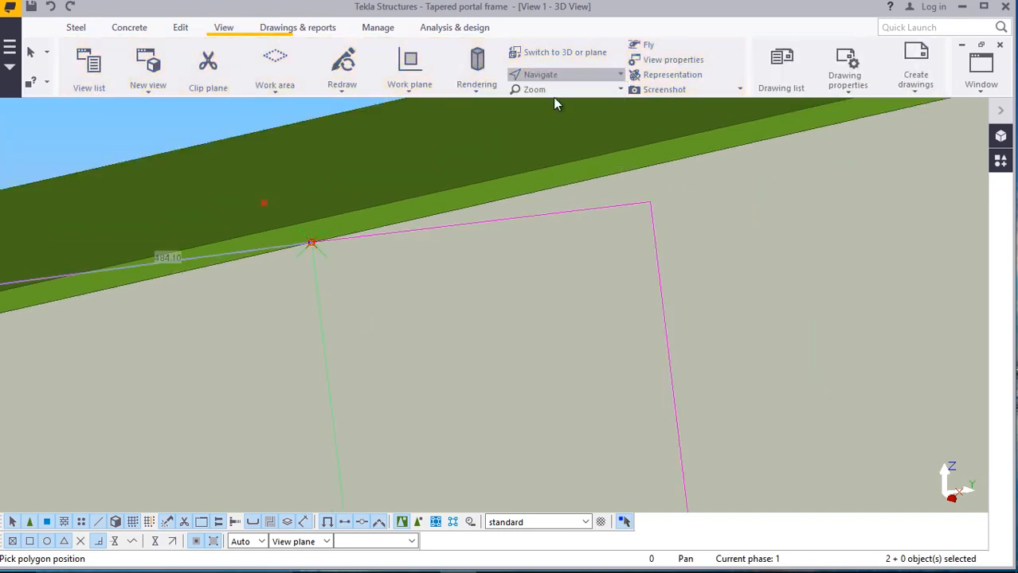
{"action": "middle_click_drag", "start_coordinate": [293, 244], "coordinate": [281, 146]}
{"action": "right_click", "coordinate": [280, 146]}
{"action": "left_click", "coordinate": [317, 174]}
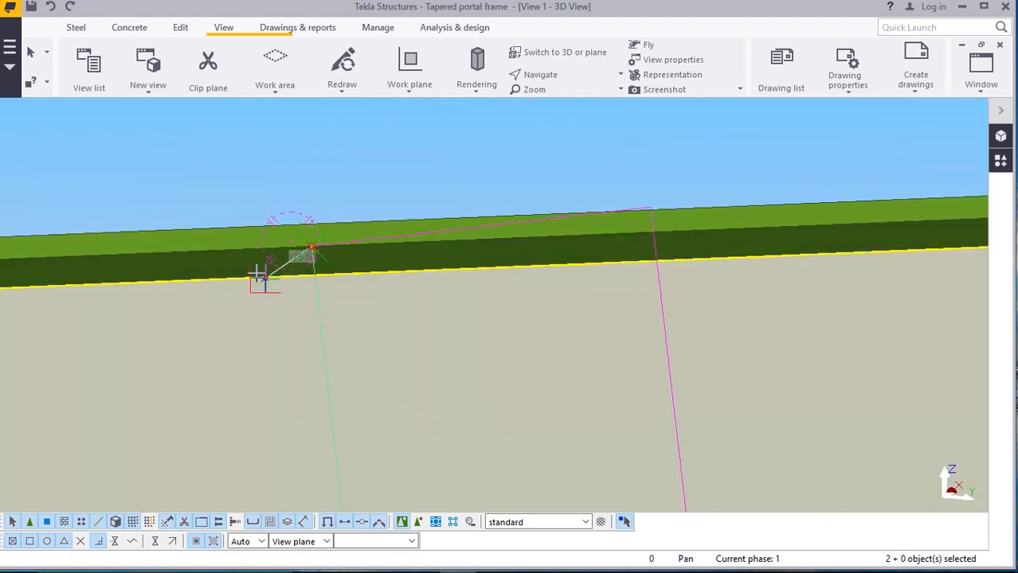
{"action": "scroll", "coordinate": [260, 284], "scroll_direction": "up", "scroll_amount": 4}
{"action": "scroll", "coordinate": [287, 283], "scroll_direction": "up", "scroll_amount": 2}
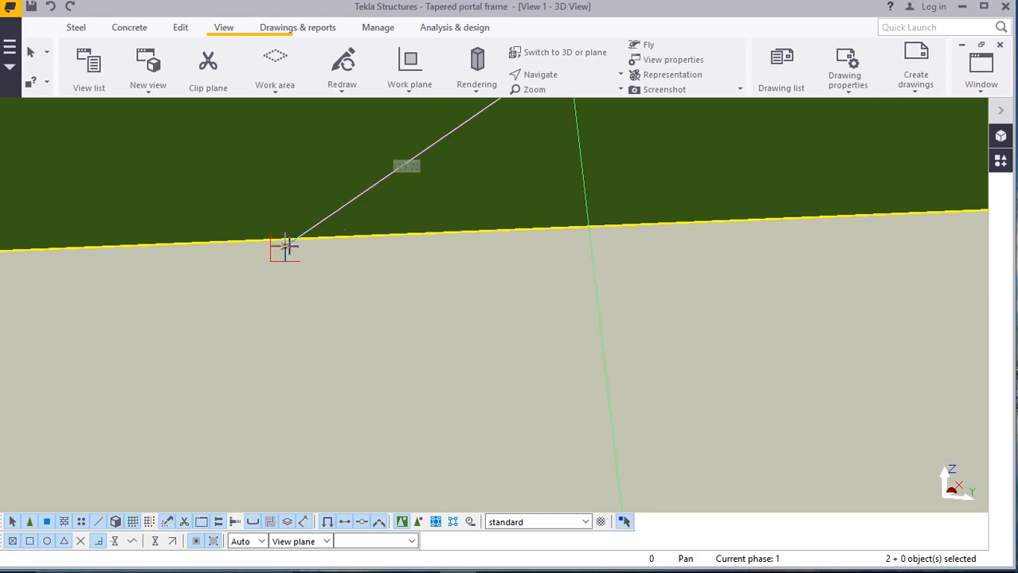
{"action": "scroll", "coordinate": [286, 263], "scroll_direction": "down", "scroll_amount": 6}
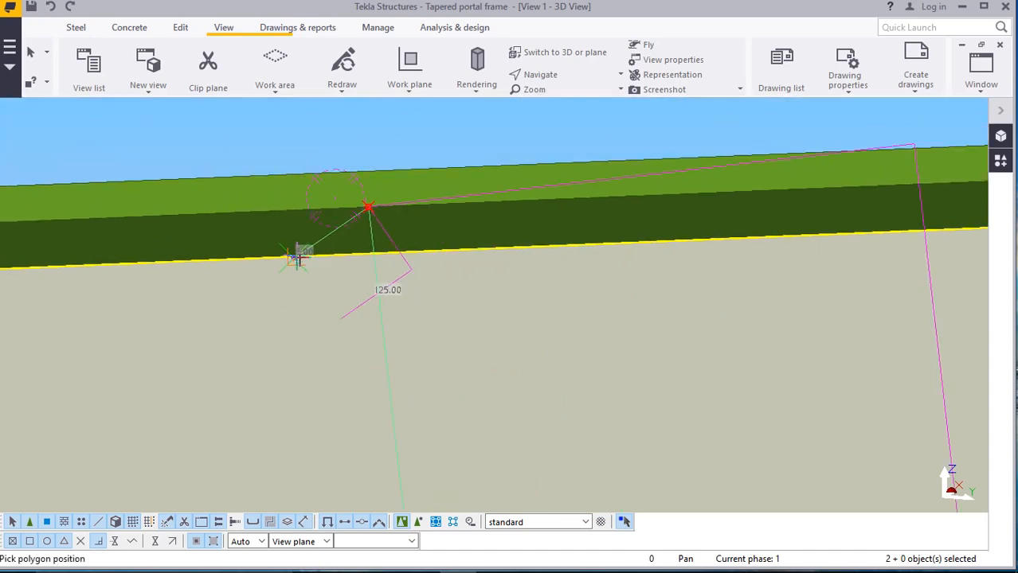
{"action": "scroll", "coordinate": [315, 243], "scroll_direction": "down", "scroll_amount": 2}
{"action": "scroll", "coordinate": [331, 430], "scroll_direction": "up", "scroll_amount": 4}
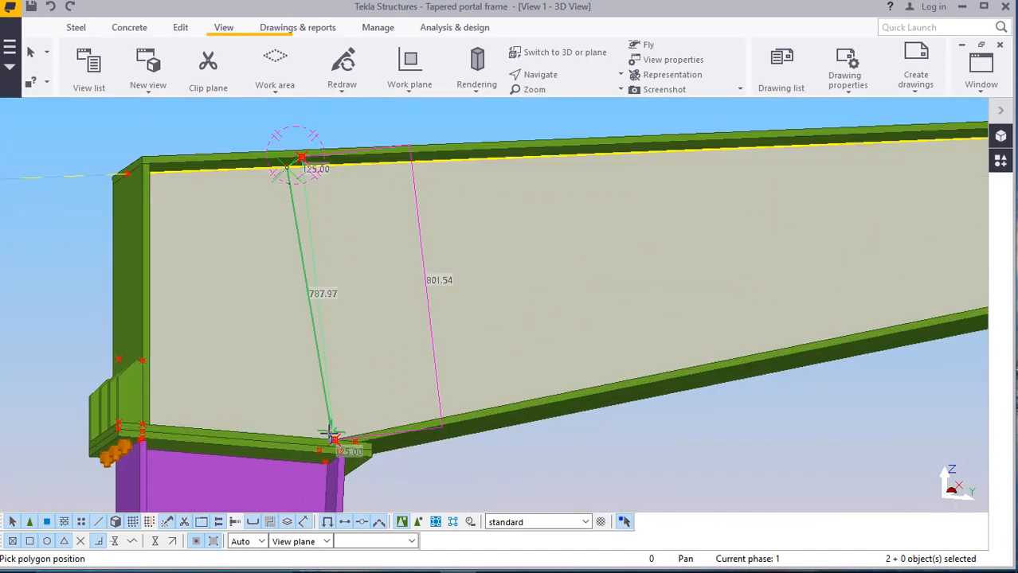
Close the plate outline at its starting corner on the lower flange's bend, create the plate and end the command
{"action": "left_click", "coordinate": [542, 77]}
{"action": "left_click", "coordinate": [557, 98]}
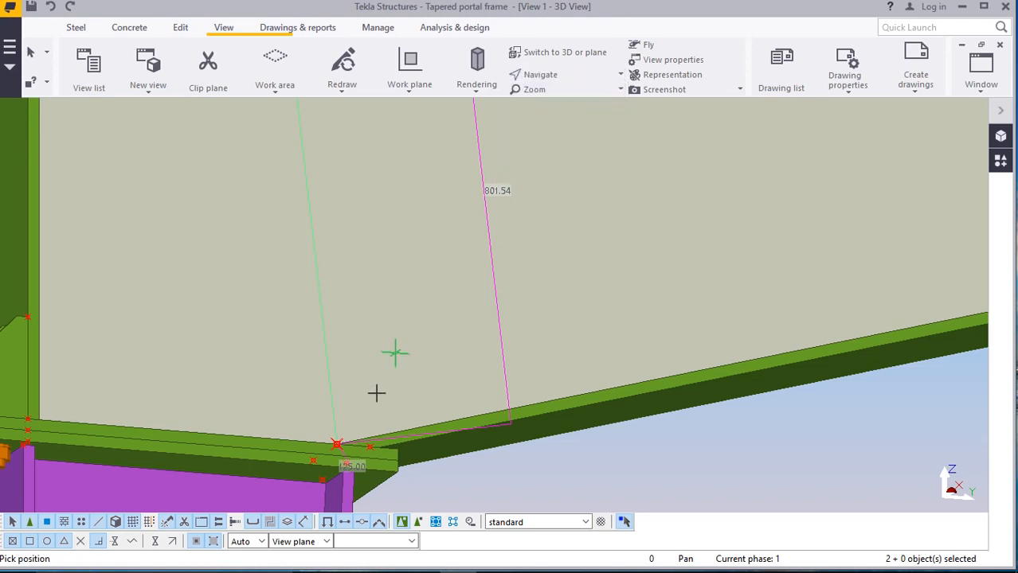
{"action": "mouse_move", "coordinate": [325, 391]}
{"action": "middle_mouse_down", "text": "ctrl"}
{"action": "mouse_move", "coordinate": [322, 505]}
{"action": "mouse_move", "coordinate": [318, 425]}
{"action": "middle_mouse_up", "text": "ctrl"}
{"action": "right_click", "coordinate": [301, 315]}
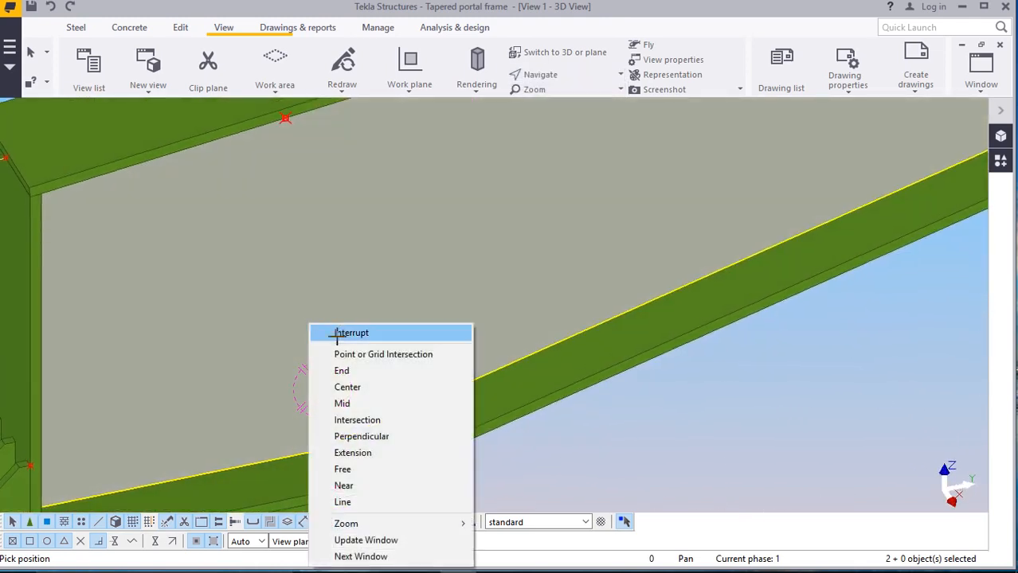
{"action": "left_click", "coordinate": [337, 332]}
{"action": "scroll", "coordinate": [318, 466], "scroll_direction": "up", "scroll_amount": 5}
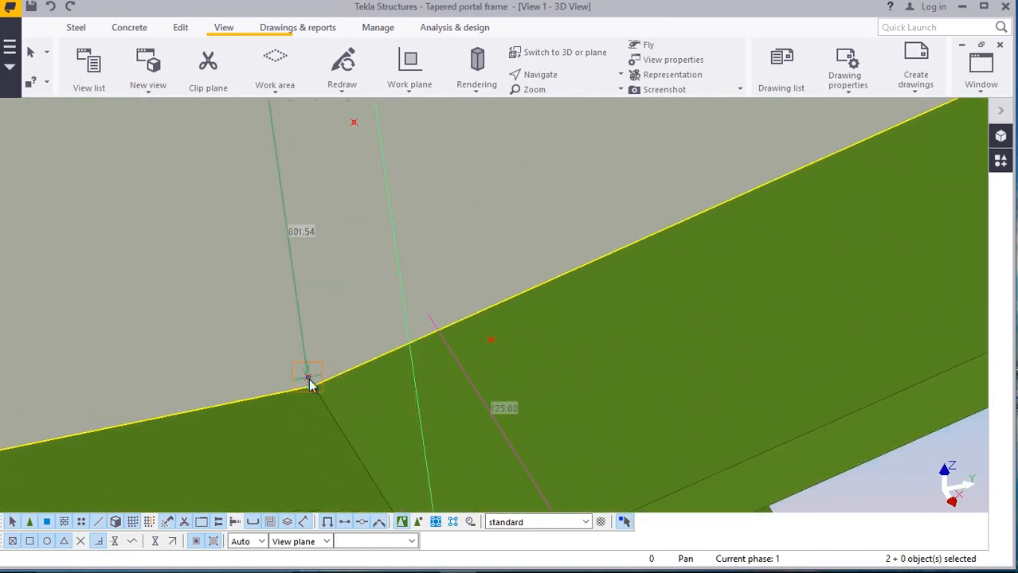
{"action": "left_click", "coordinate": [309, 378]}
{"action": "middle_click", "coordinate": [308, 377]}
{"action": "scroll", "coordinate": [284, 336], "scroll_direction": "down", "scroll_amount": 4}
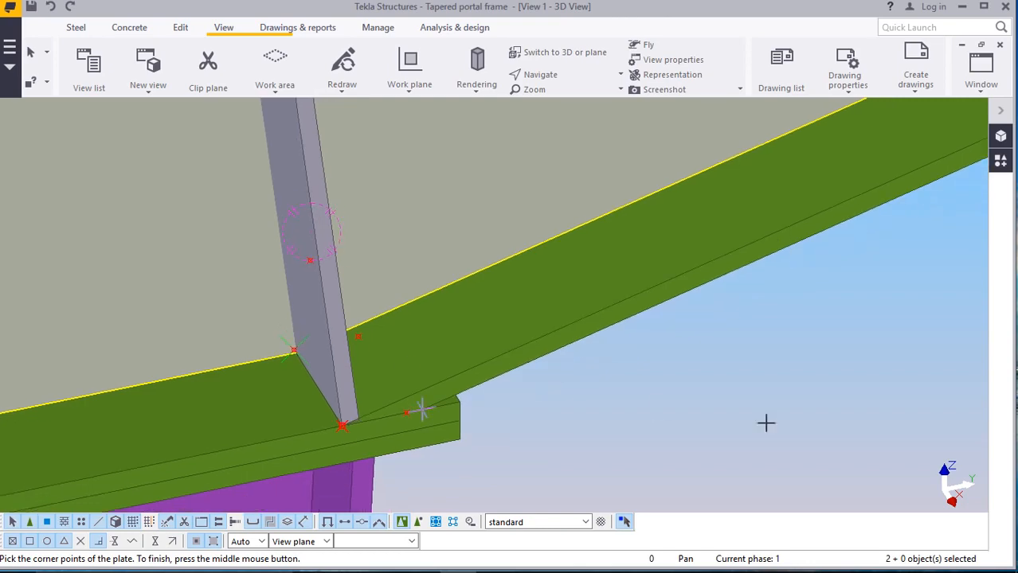
{"action": "right_click", "coordinate": [792, 436]}
{"action": "left_click", "coordinate": [822, 192]}
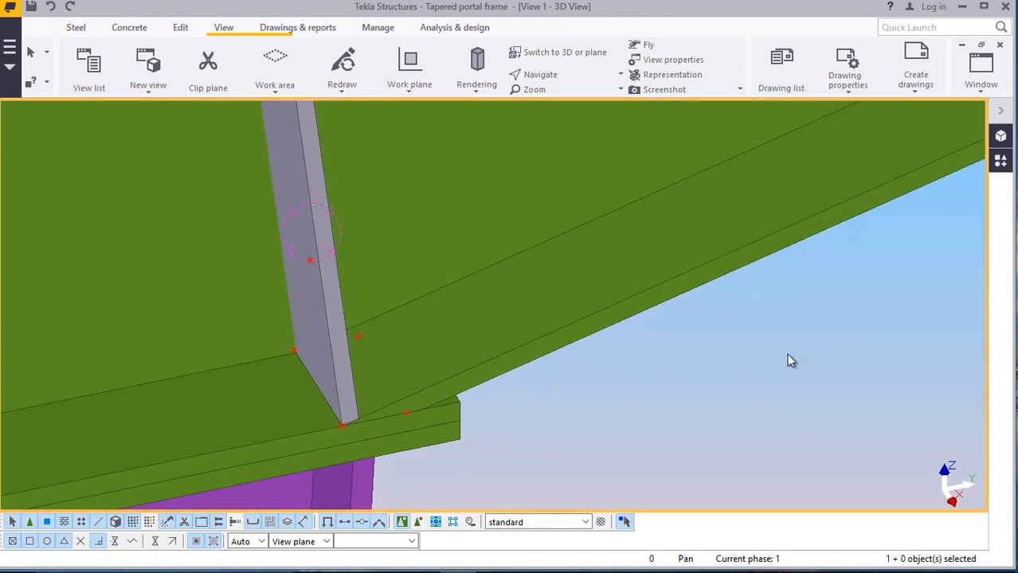
{"action": "scroll", "coordinate": [491, 359], "scroll_direction": "down", "scroll_amount": 5}
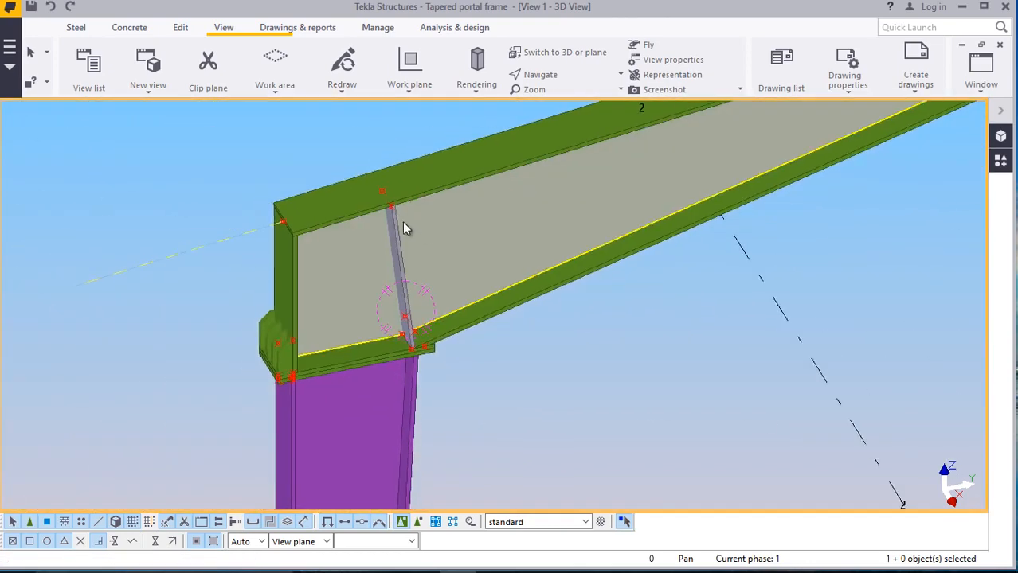
{"action": "scroll", "coordinate": [403, 225], "scroll_direction": "up", "scroll_amount": 6}
{"action": "scroll", "coordinate": [402, 226], "scroll_direction": "down", "scroll_amount": 5}
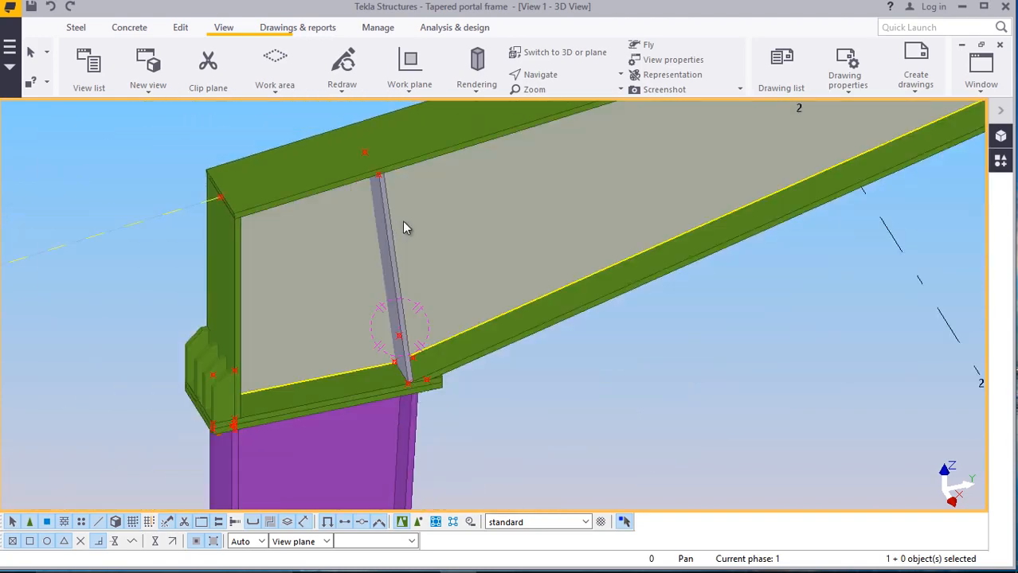
Set the class of the new PLT16 stiffener plate across the rafter web to 3
{"action": "scroll", "coordinate": [378, 243], "scroll_direction": "up", "scroll_amount": 2}
{"action": "left_click", "coordinate": [396, 234]}
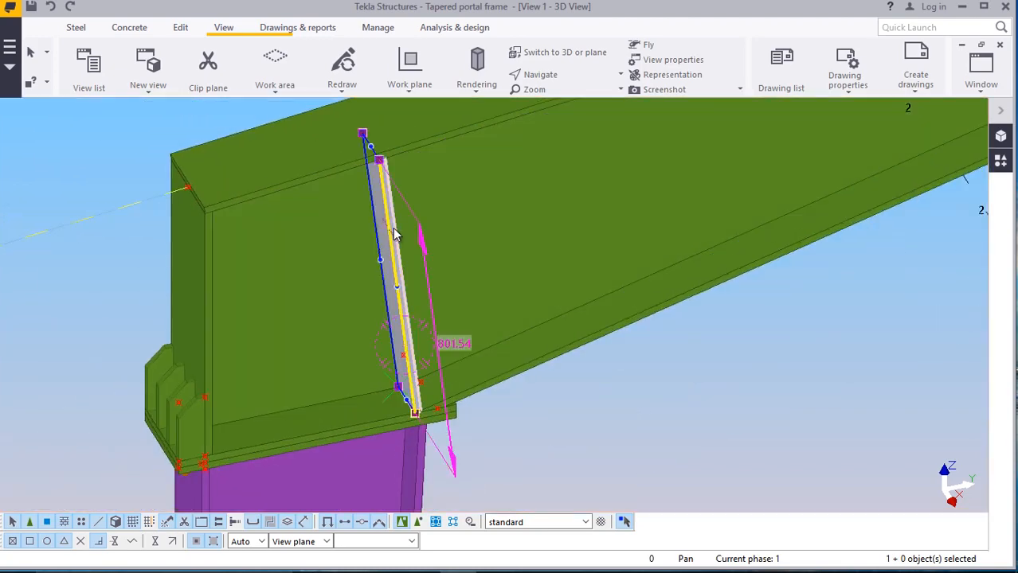
{"action": "scroll", "coordinate": [451, 414], "scroll_direction": "up", "scroll_amount": 1}
{"action": "scroll", "coordinate": [350, 215], "scroll_direction": "down", "scroll_amount": 1}
{"action": "left_click", "coordinate": [426, 259]}
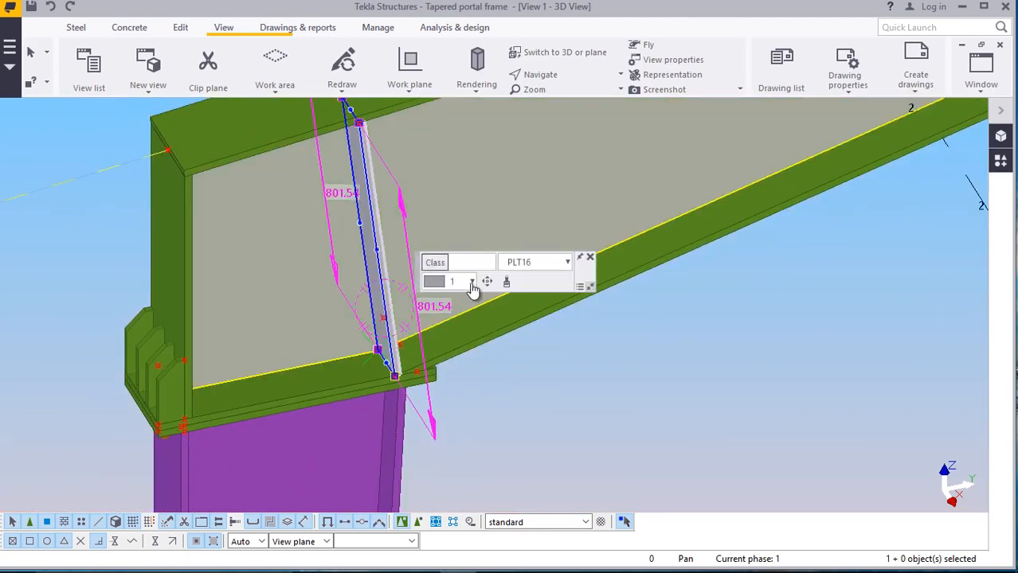
{"action": "left_click", "coordinate": [471, 283]}
{"action": "left_click", "coordinate": [459, 333]}
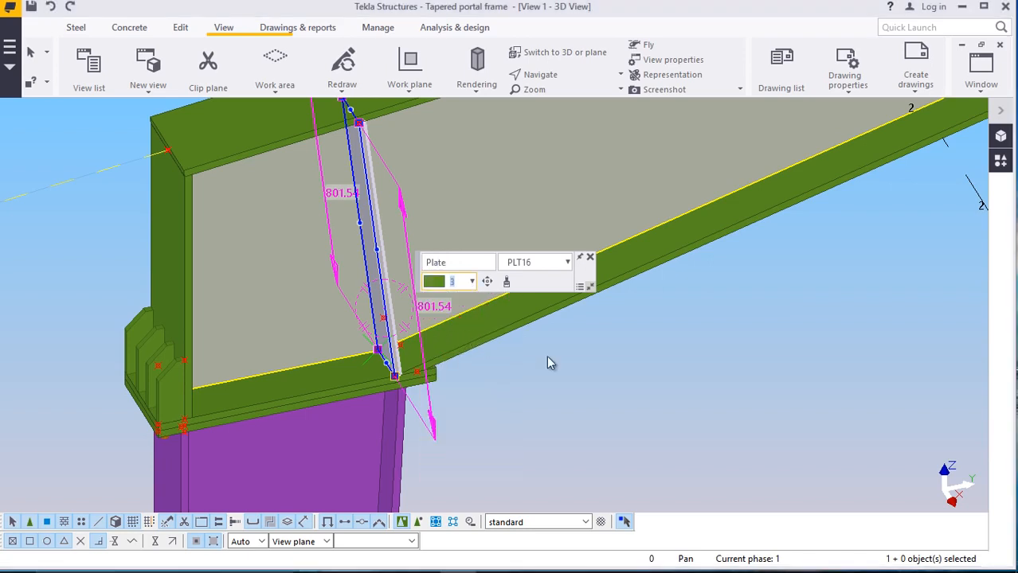
{"action": "scroll", "coordinate": [646, 386], "scroll_direction": "down", "scroll_amount": 2}
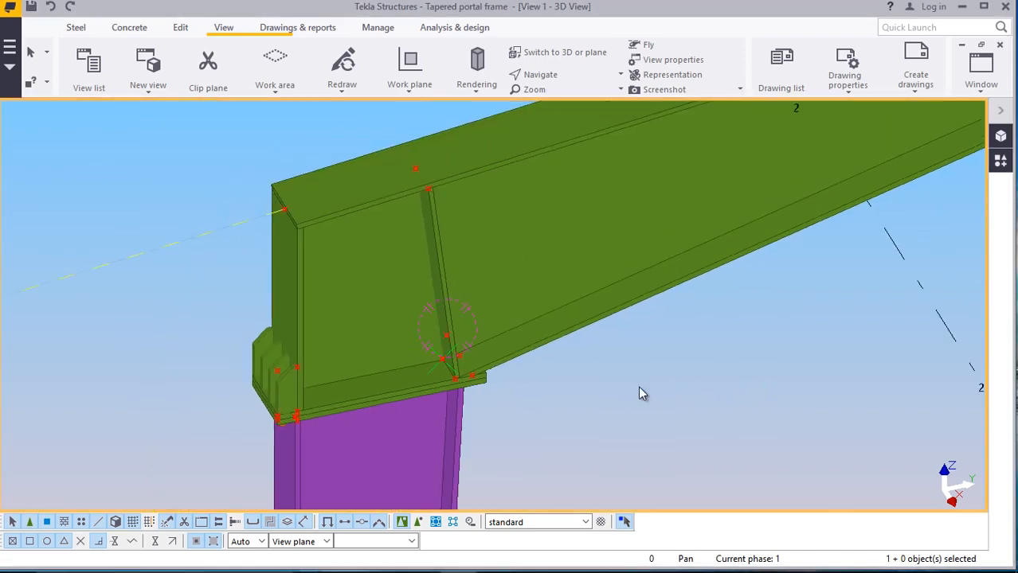
{"action": "scroll", "coordinate": [470, 247], "scroll_direction": "down", "scroll_amount": 1}
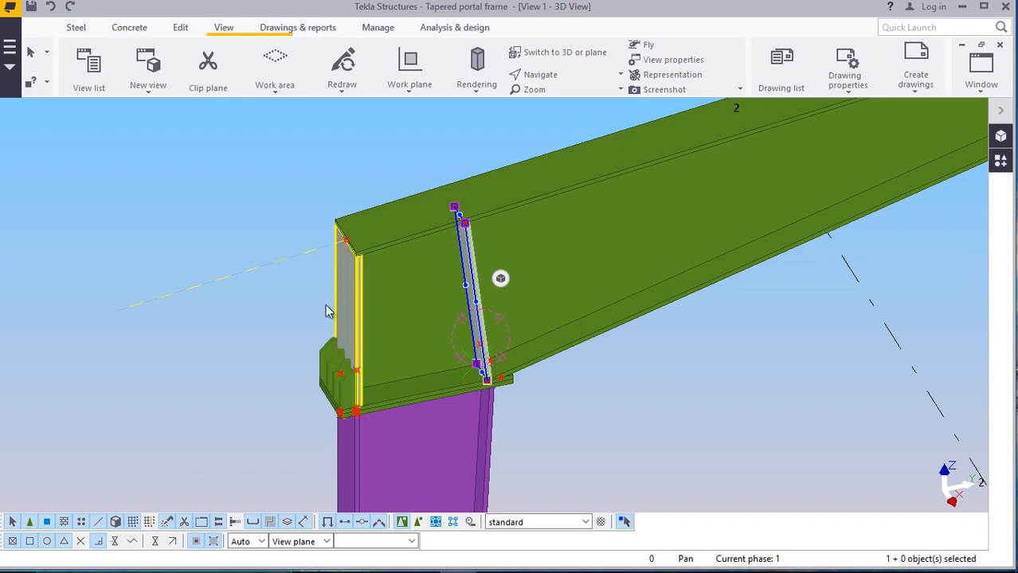
Set the work plane onto the outer face of the vertical plate closing the rafter's end, and end the command
{"action": "scroll", "coordinate": [374, 223], "scroll_direction": "up", "scroll_amount": 4}
{"action": "scroll", "coordinate": [379, 221], "scroll_direction": "up", "scroll_amount": 2}
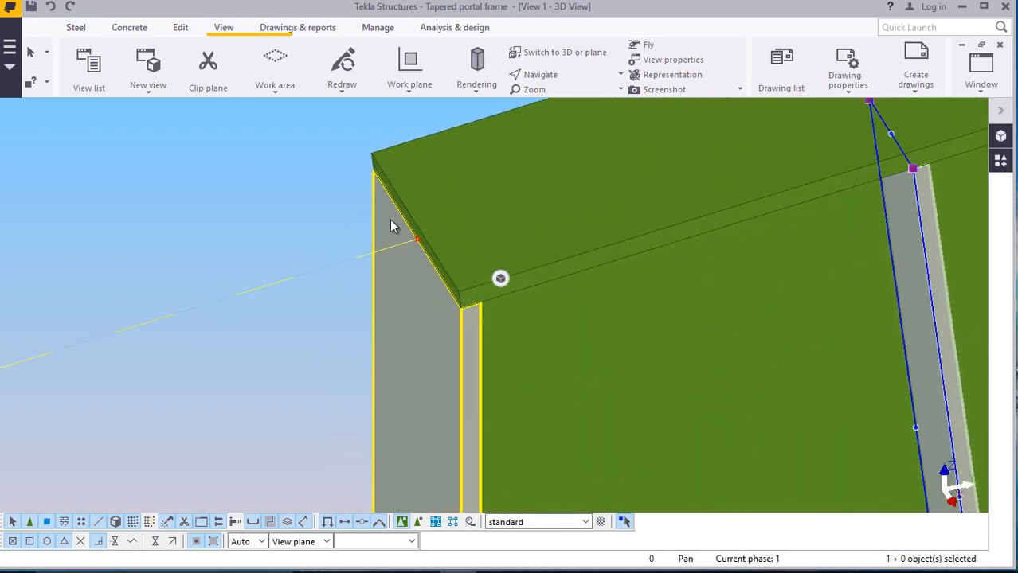
{"action": "scroll", "coordinate": [398, 239], "scroll_direction": "down", "scroll_amount": 4}
{"action": "left_click", "coordinate": [164, 168]}
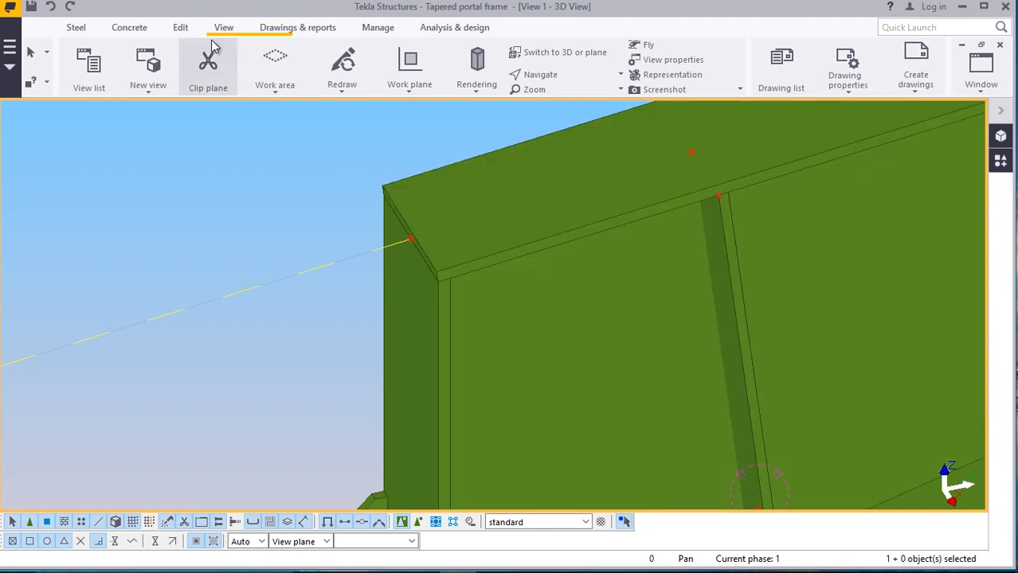
{"action": "left_click", "coordinate": [220, 31]}
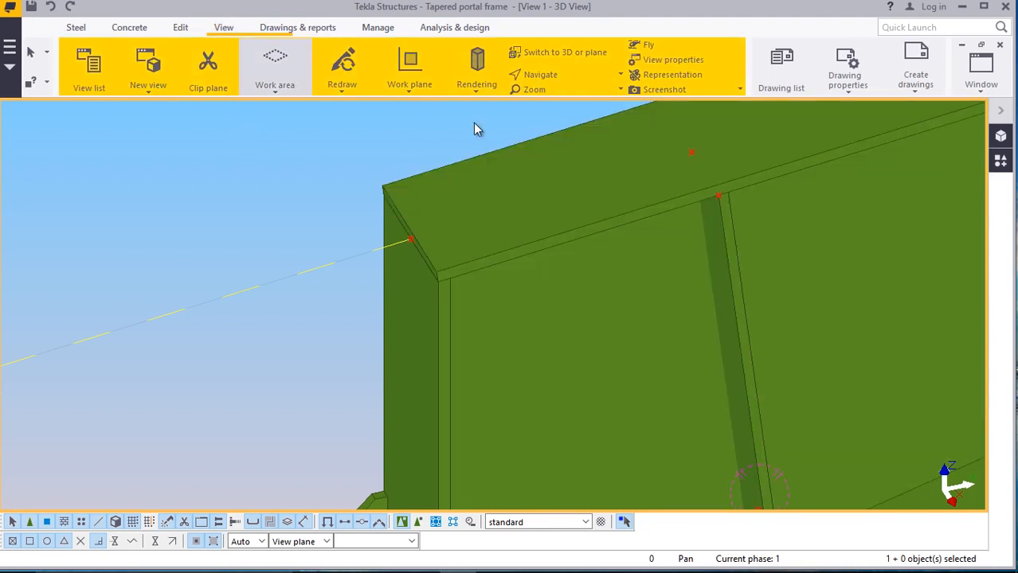
{"action": "left_click", "coordinate": [411, 86]}
{"action": "left_click", "coordinate": [421, 118]}
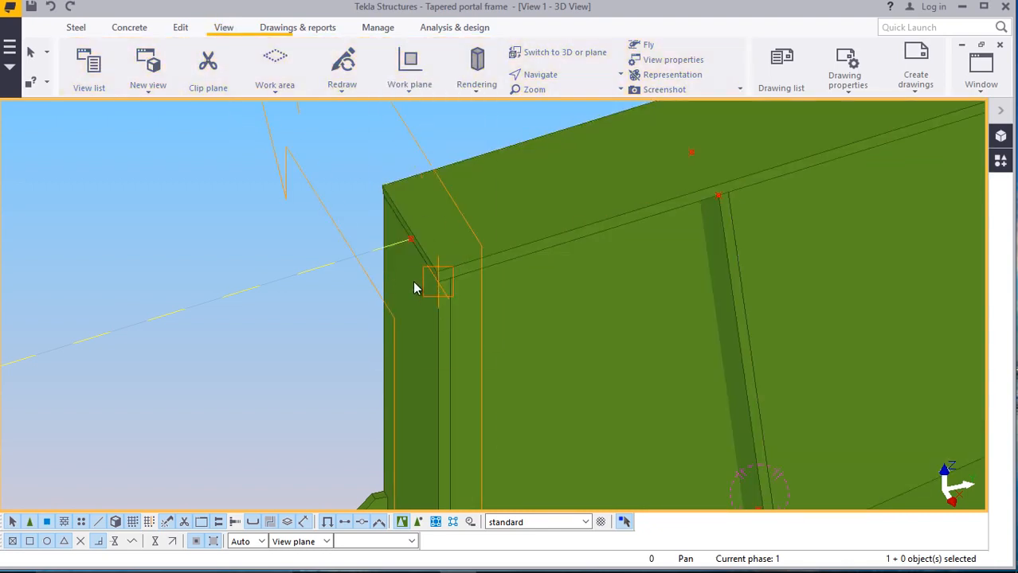
{"action": "scroll", "coordinate": [383, 246], "scroll_direction": "down", "scroll_amount": 5}
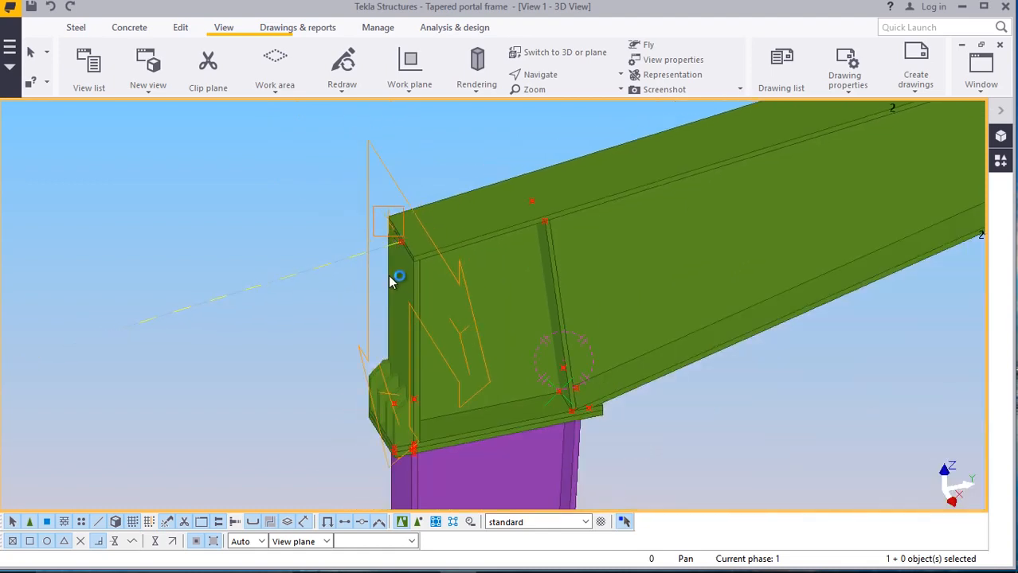
{"action": "right_click", "coordinate": [272, 181]}
{"action": "left_click", "coordinate": [280, 165]}
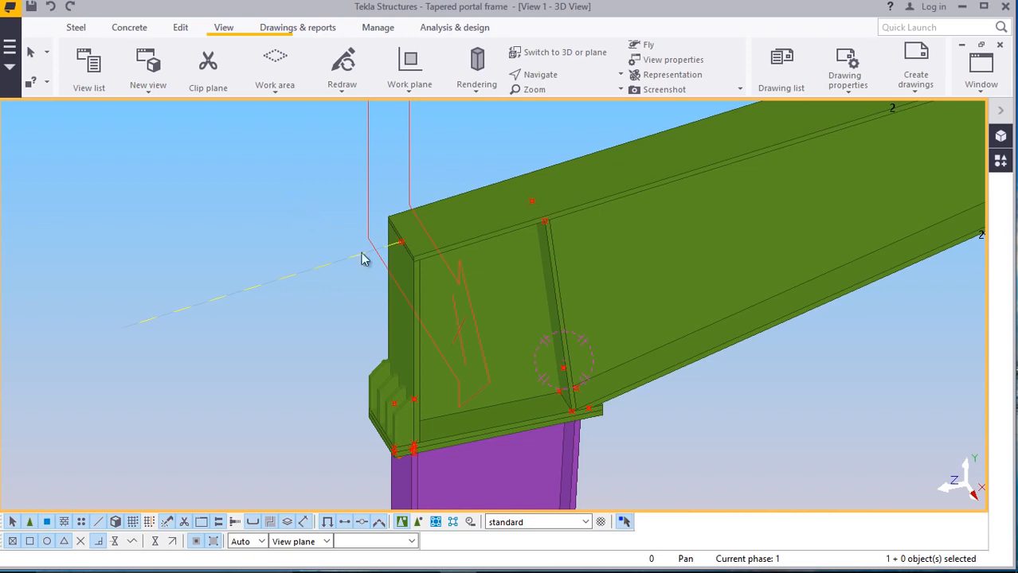
{"action": "left_click", "coordinate": [557, 299]}
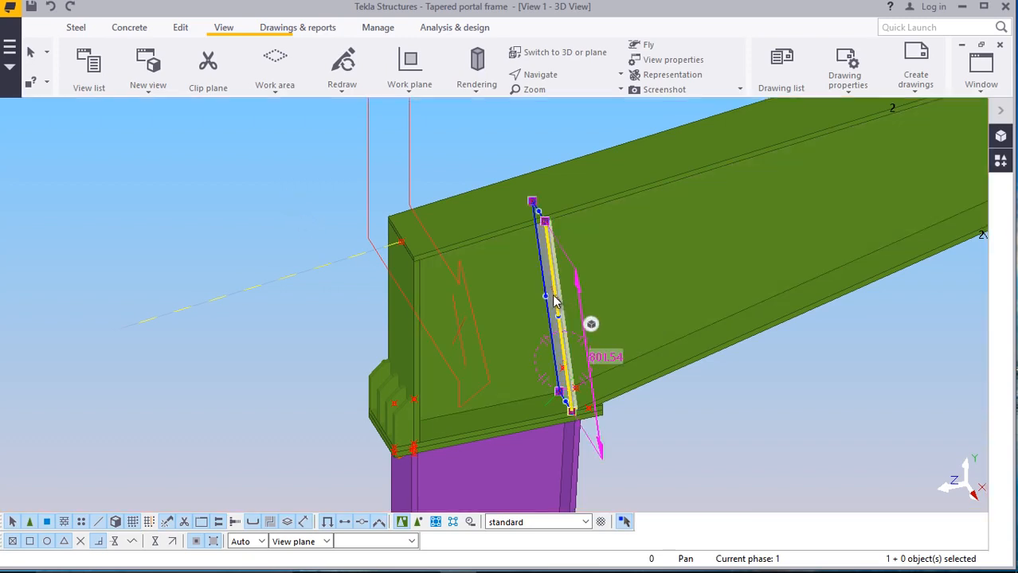
{"action": "right_click", "coordinate": [201, 172]}
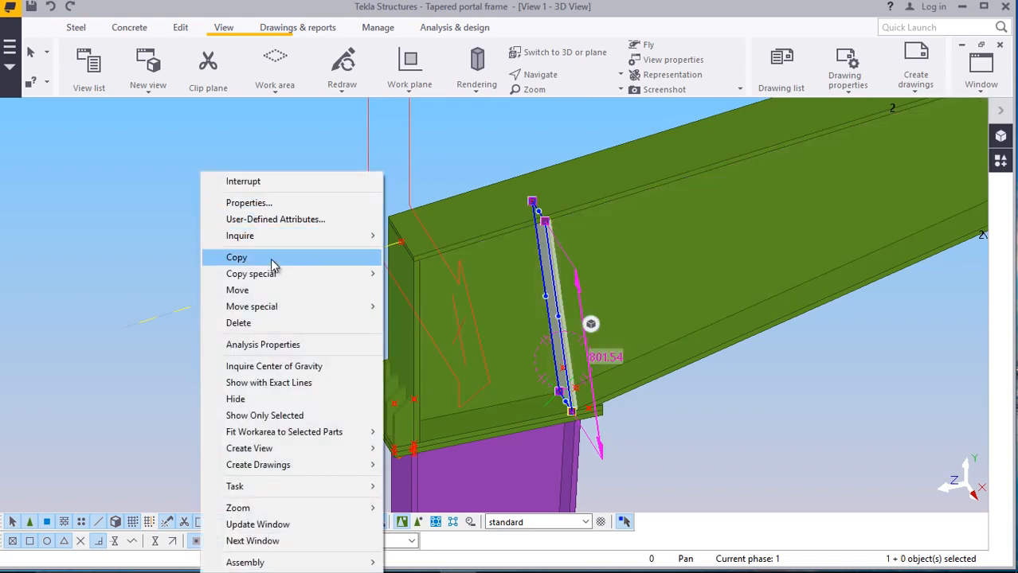
{"action": "mouse_move", "coordinate": [271, 279]}
{"action": "left_click", "coordinate": [418, 274]}
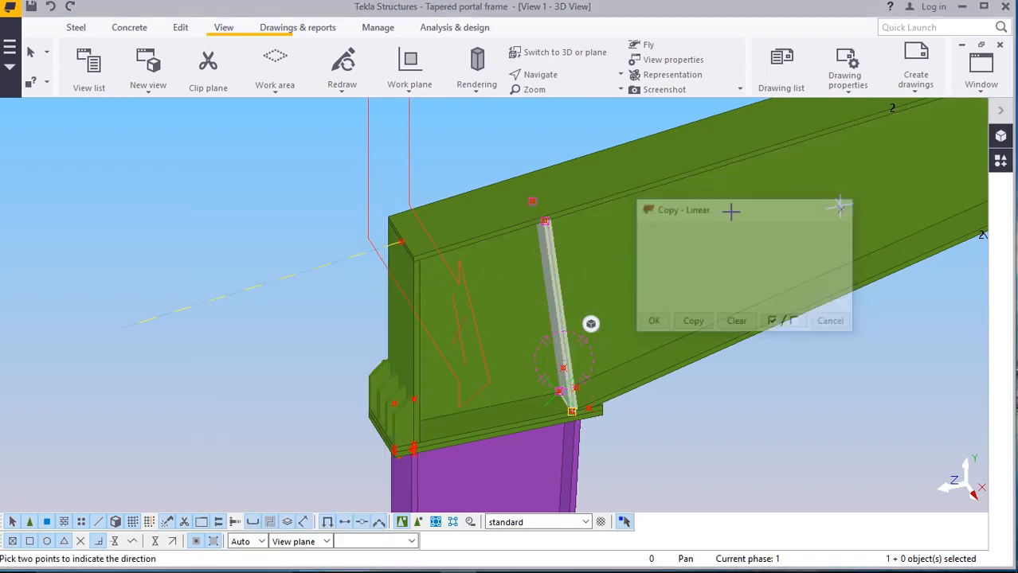
{"action": "right_click", "coordinate": [215, 173]}
{"action": "left_click", "coordinate": [259, 186]}
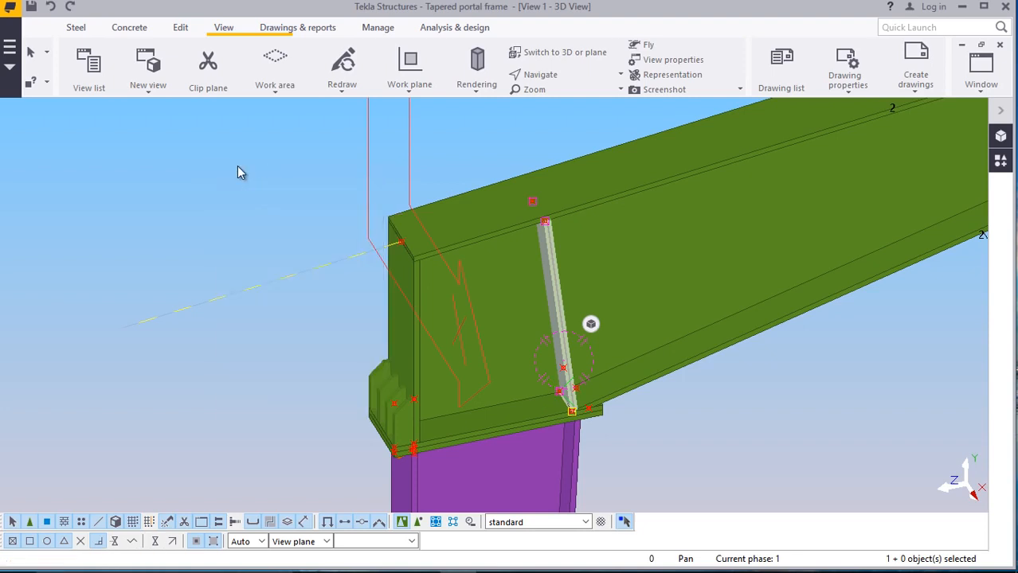
{"action": "right_click", "coordinate": [237, 166]}
{"action": "mouse_move", "coordinate": [311, 269]}
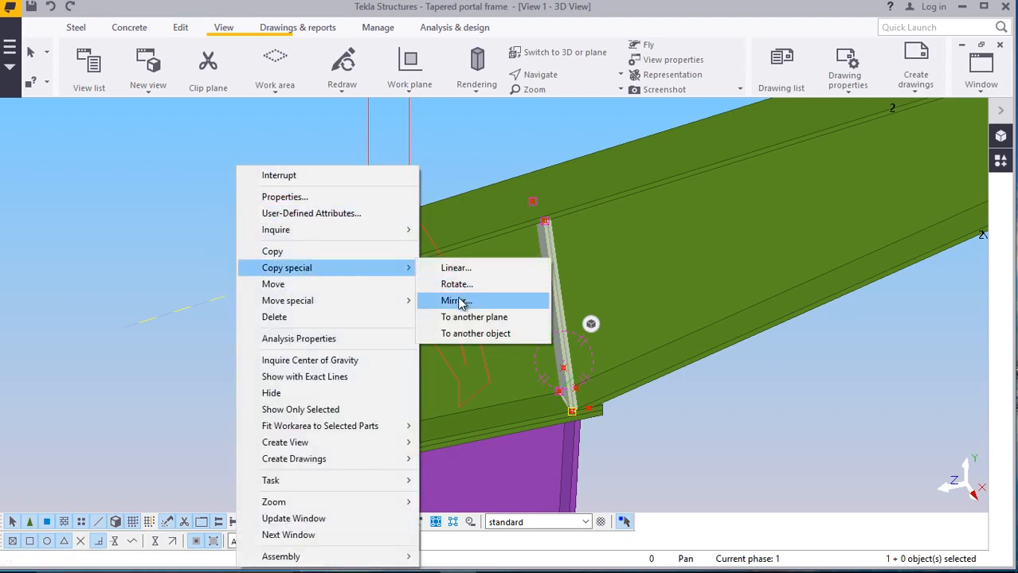
{"action": "left_click", "coordinate": [456, 300]}
{"action": "scroll", "coordinate": [414, 229], "scroll_direction": "up", "scroll_amount": 5}
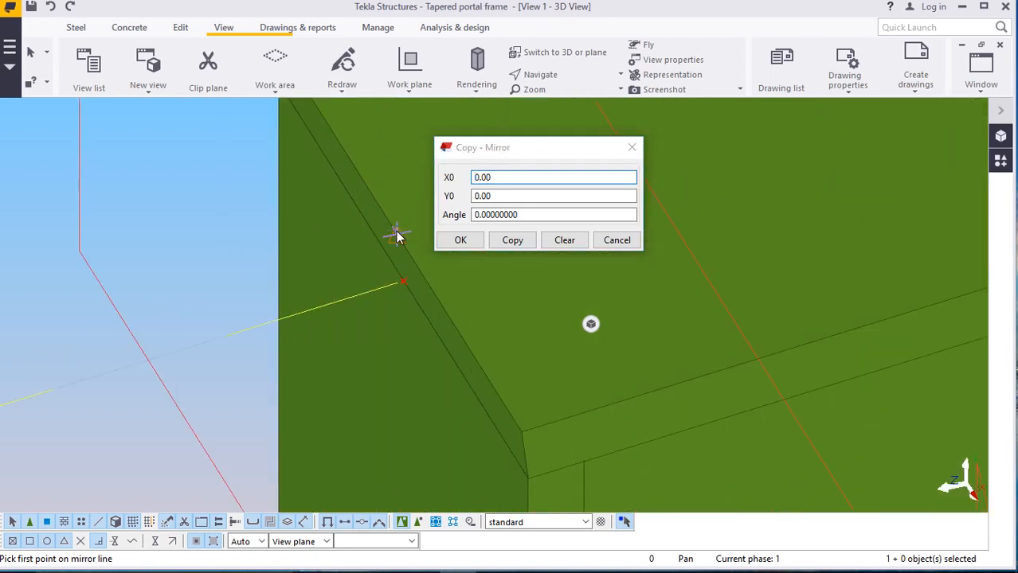
{"action": "left_click", "coordinate": [398, 236]}
{"action": "scroll", "coordinate": [403, 279], "scroll_direction": "up", "scroll_amount": 3}
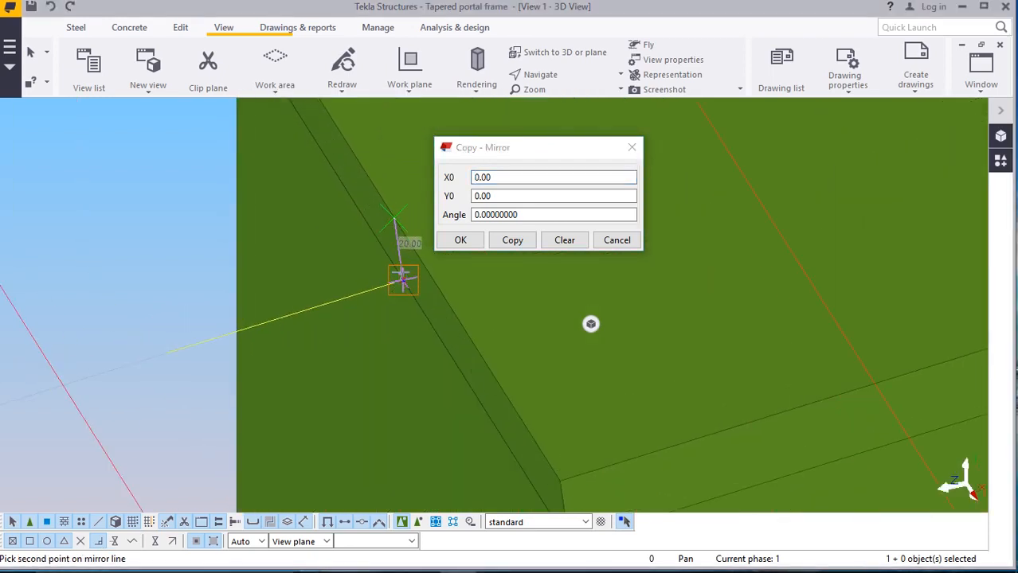
{"action": "scroll", "coordinate": [402, 279], "scroll_direction": "up", "scroll_amount": 2}
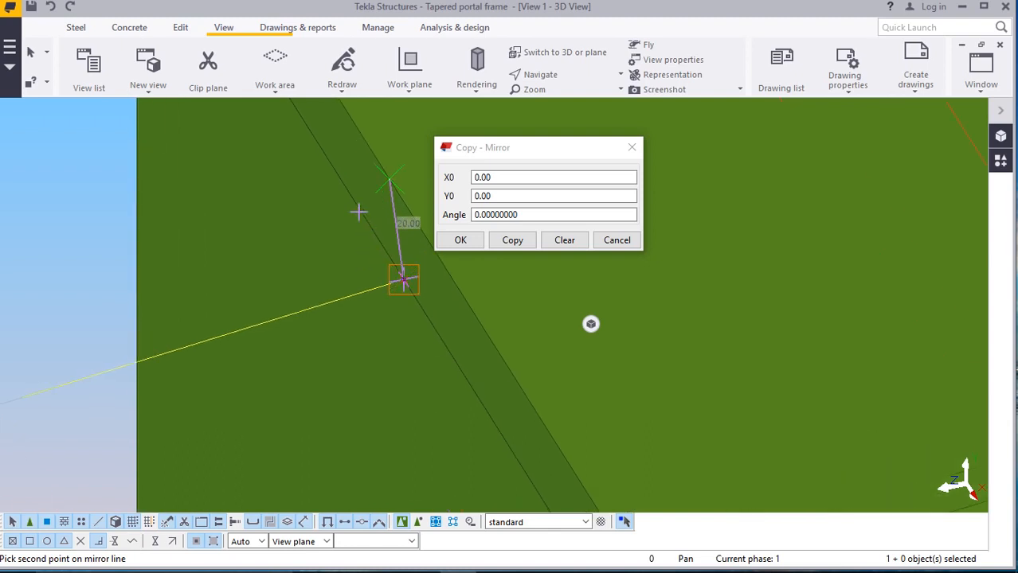
{"action": "scroll", "coordinate": [346, 216], "scroll_direction": "down", "scroll_amount": 5}
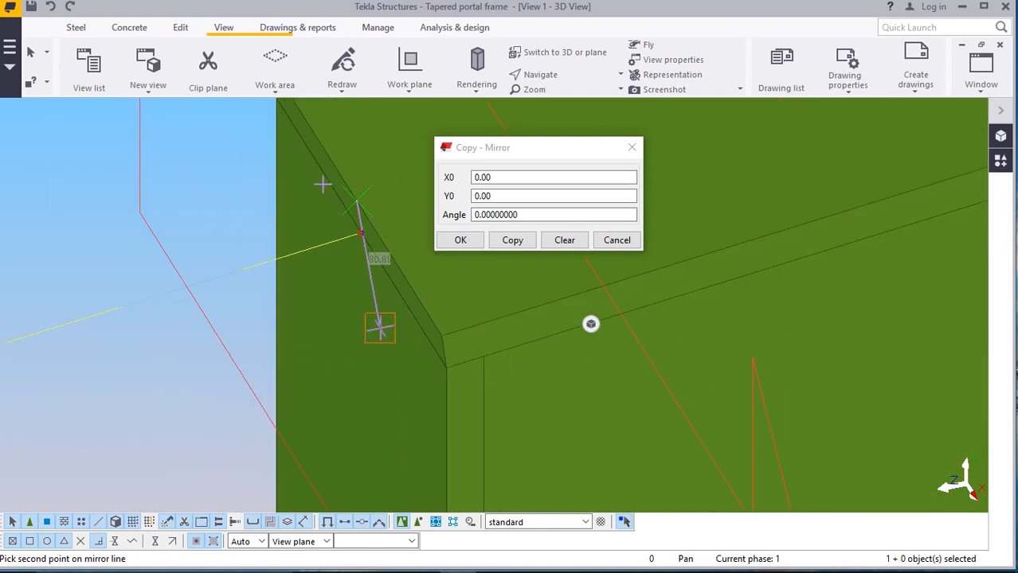
{"action": "scroll", "coordinate": [342, 203], "scroll_direction": "down", "scroll_amount": 4}
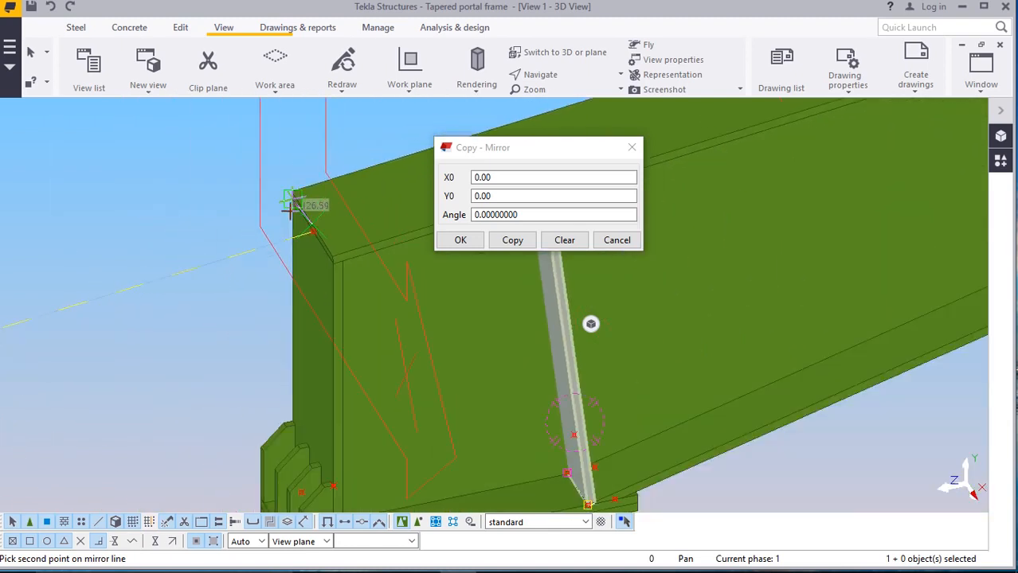
{"action": "right_click", "coordinate": [208, 140]}
{"action": "left_click", "coordinate": [224, 143]}
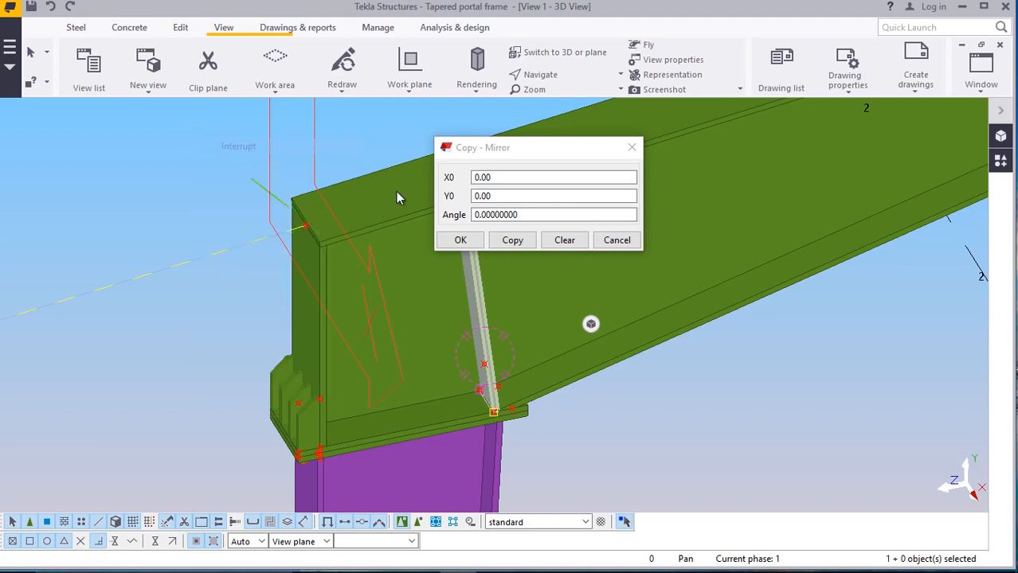
{"action": "left_click", "coordinate": [617, 240]}
Start a mirror copy of the web stiffener plate, with the mirror line's first point at the midpoint of the rafter end's top edge
{"action": "scroll", "coordinate": [319, 220], "scroll_direction": "up", "scroll_amount": 4}
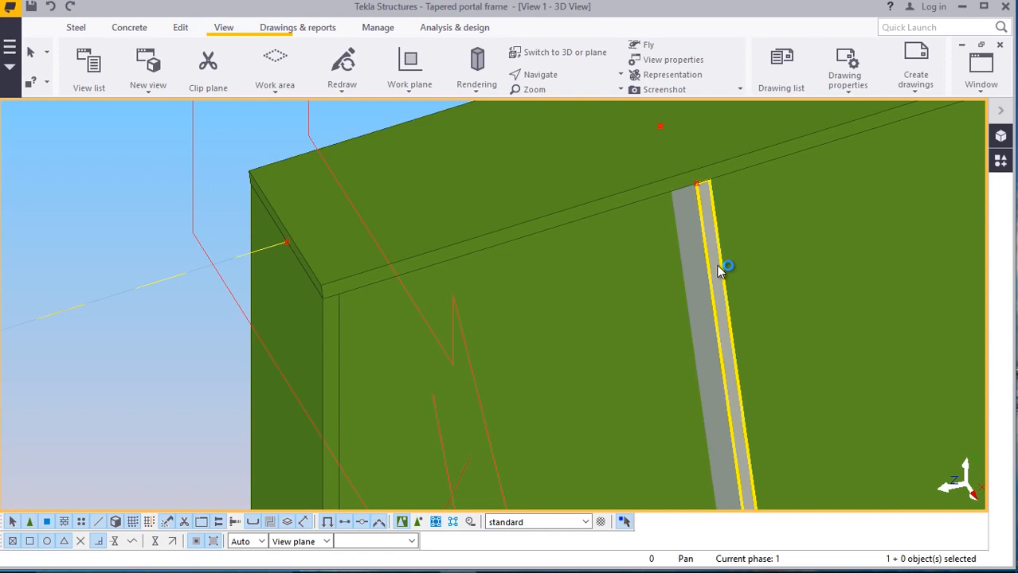
{"action": "left_click", "coordinate": [723, 266]}
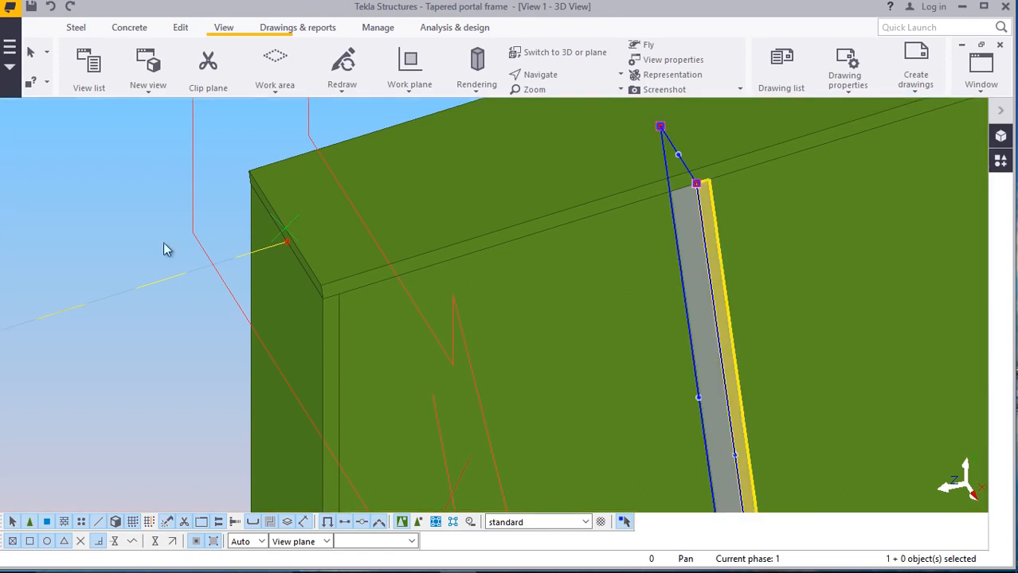
{"action": "right_click", "coordinate": [61, 175]}
{"action": "left_click", "coordinate": [131, 276]}
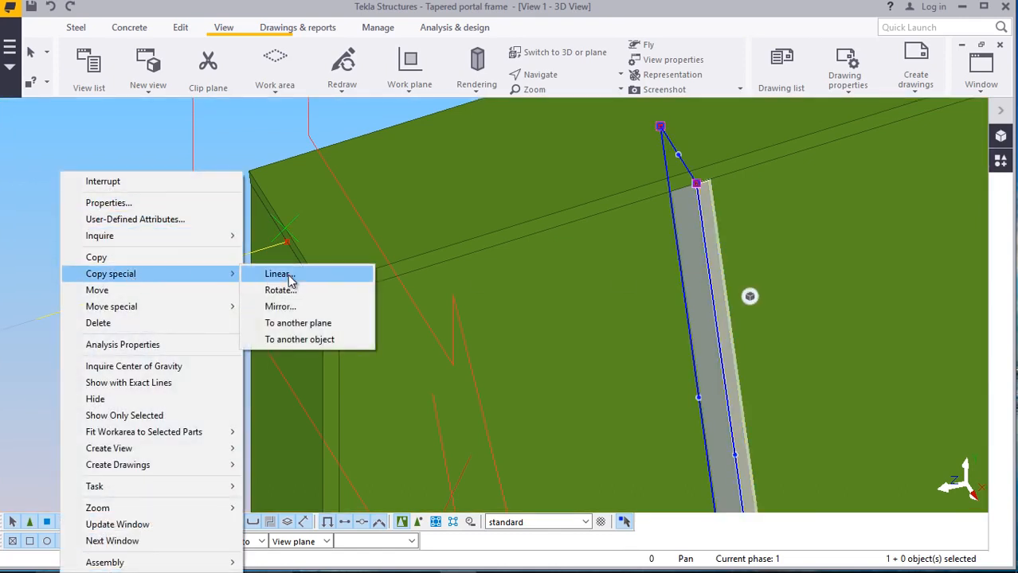
{"action": "left_click", "coordinate": [275, 306]}
{"action": "scroll", "coordinate": [263, 195], "scroll_direction": "up", "scroll_amount": 2}
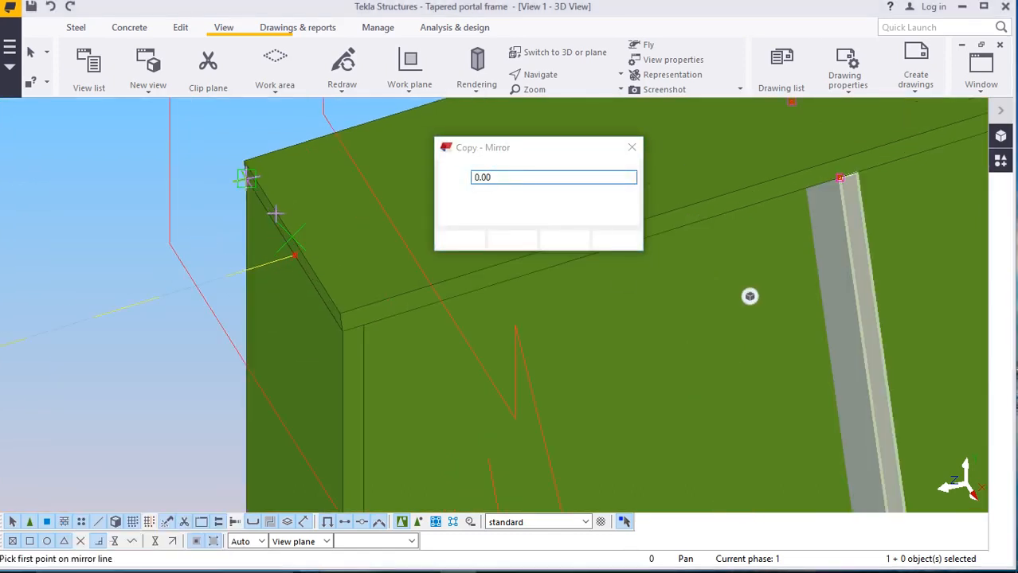
{"action": "scroll", "coordinate": [274, 214], "scroll_direction": "up", "scroll_amount": 5}
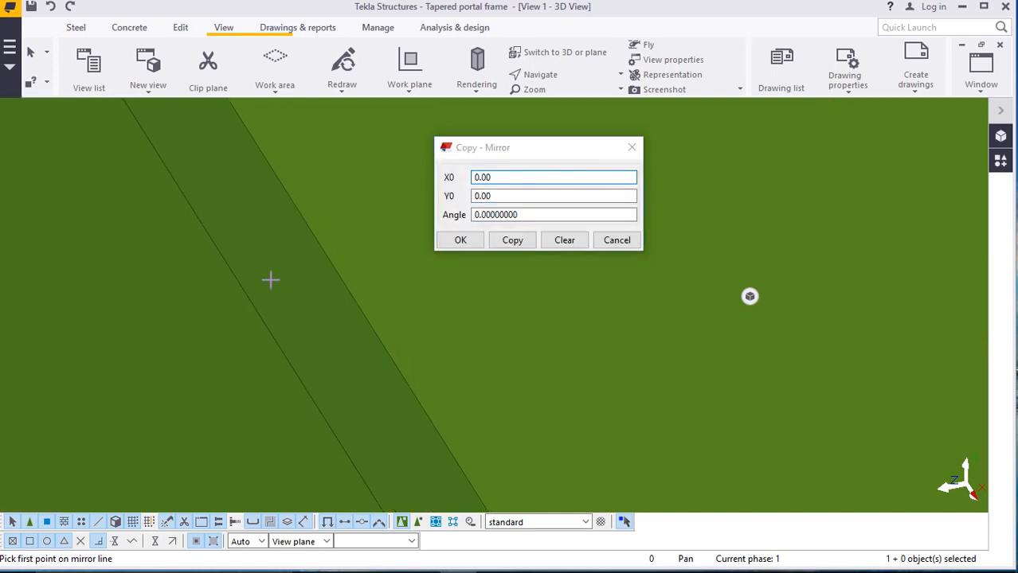
{"action": "scroll", "coordinate": [271, 280], "scroll_direction": "down", "scroll_amount": 4}
{"action": "scroll", "coordinate": [300, 319], "scroll_direction": "up", "scroll_amount": 4}
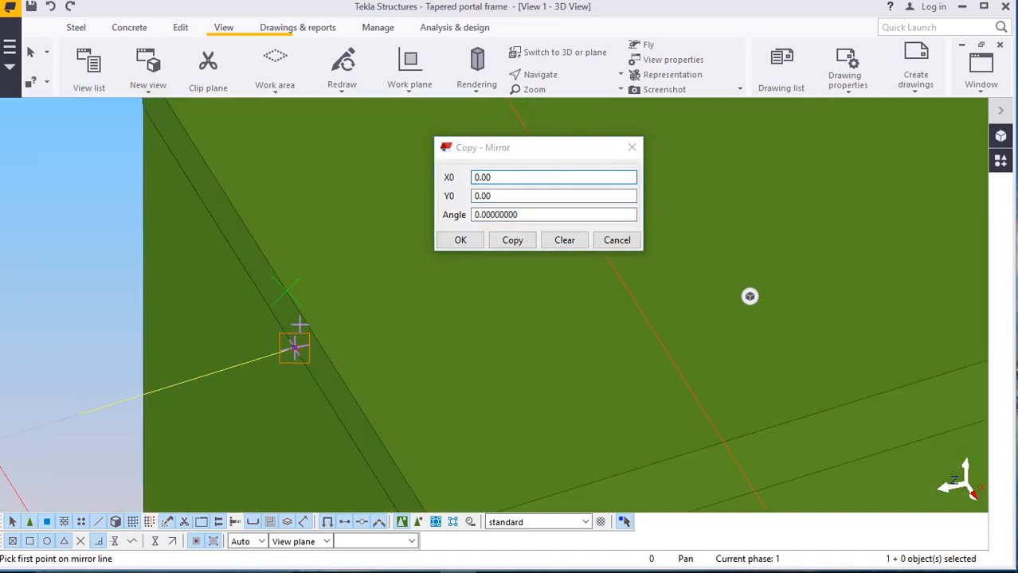
{"action": "left_click", "coordinate": [249, 211]}
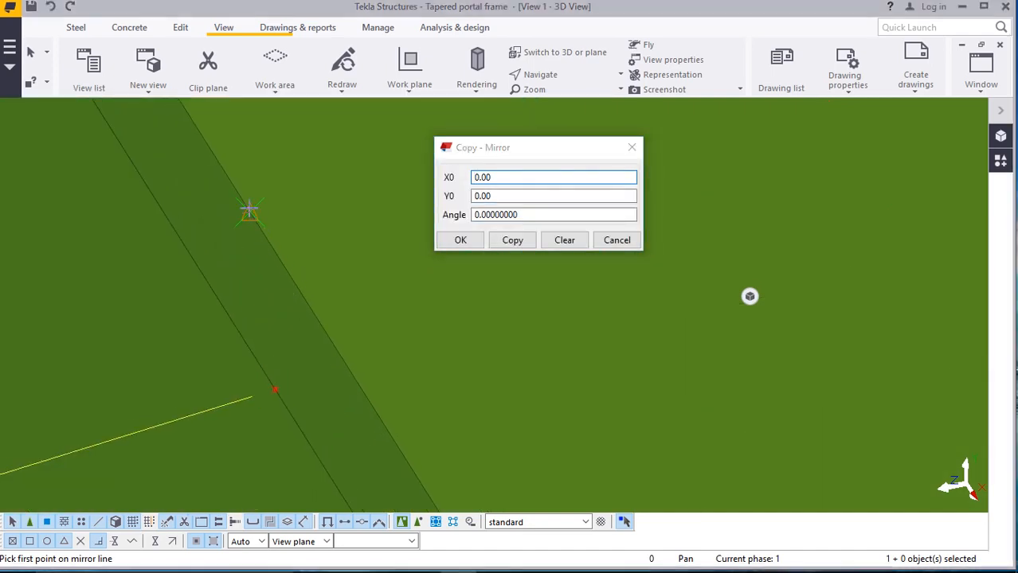
Set the mirror line's second point directly below the first for a -90° angle, apply the mirror copy and end the command
{"action": "scroll", "coordinate": [262, 332], "scroll_direction": "down", "scroll_amount": 3}
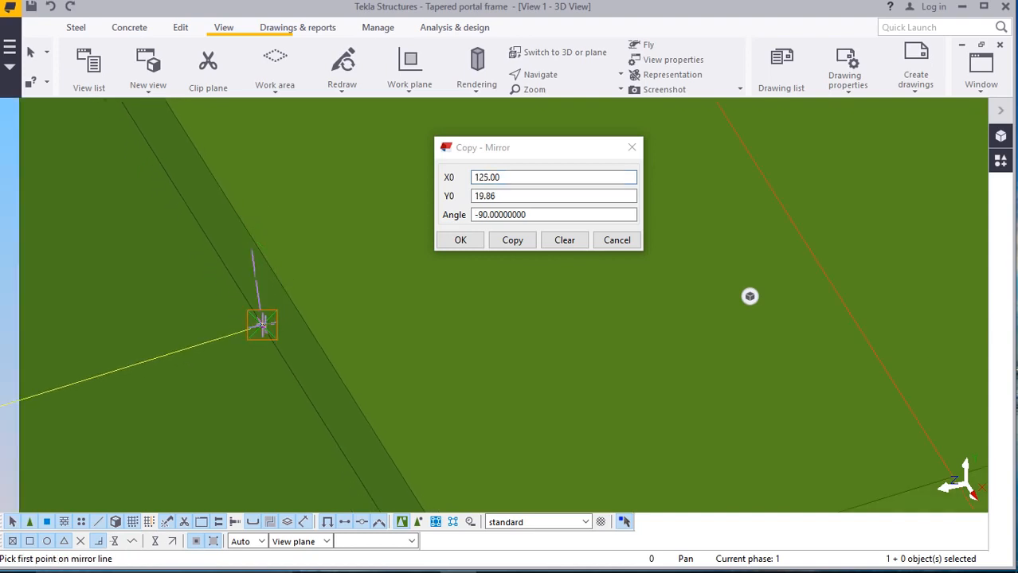
{"action": "left_click", "coordinate": [473, 244]}
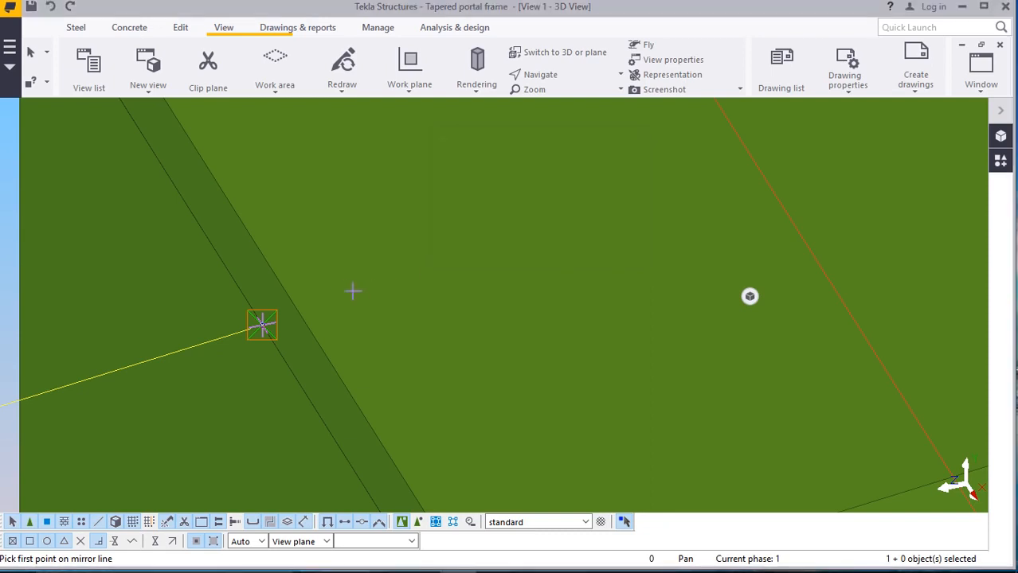
{"action": "scroll", "coordinate": [312, 291], "scroll_direction": "down", "scroll_amount": 8}
{"action": "right_click", "coordinate": [242, 150]}
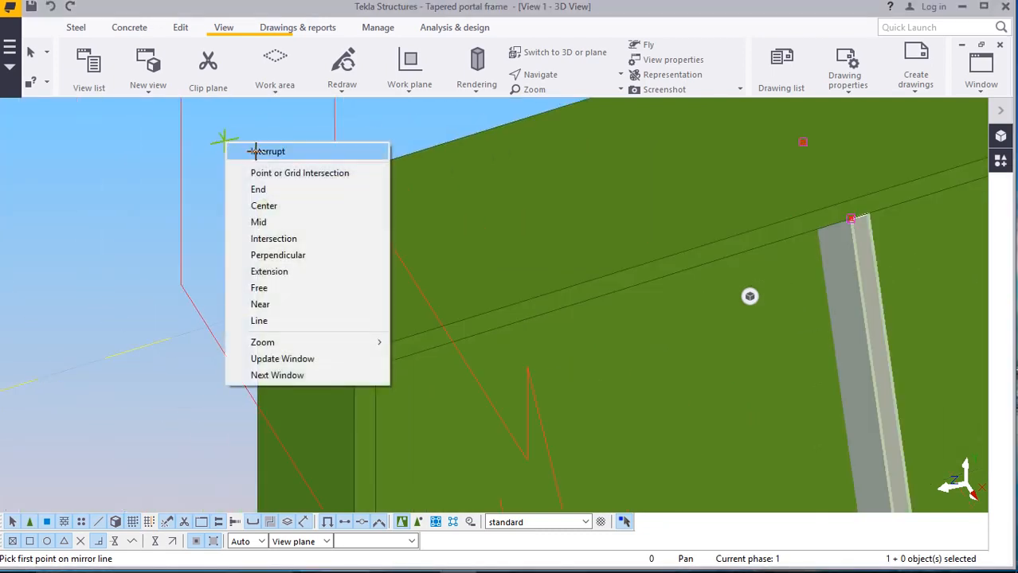
{"action": "key", "text": "Escape"}
{"action": "left_click", "coordinate": [564, 74]}
{"action": "left_click", "coordinate": [564, 97]}
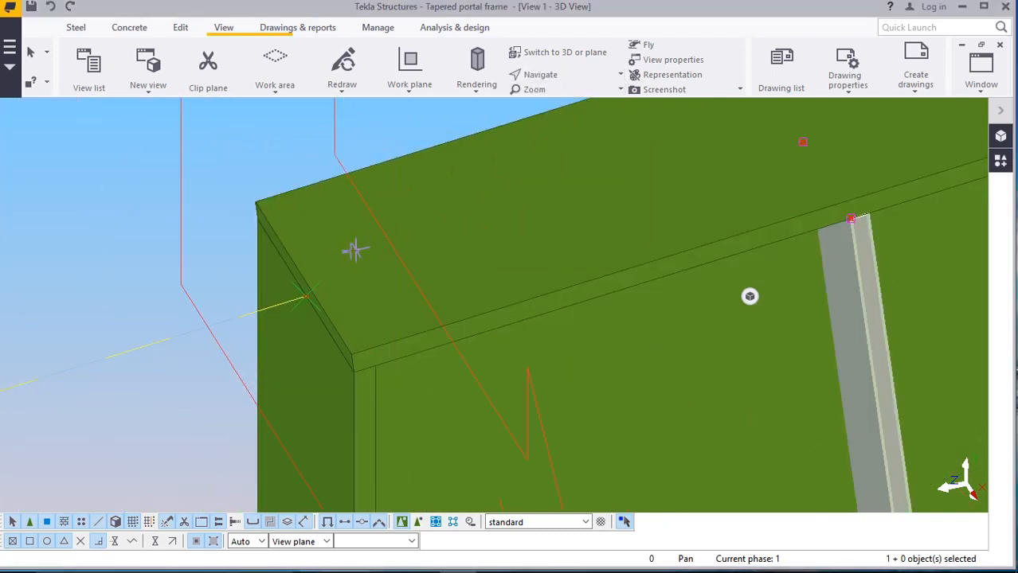
{"action": "left_click_drag", "start_coordinate": [344, 248], "coordinate": [30, 290]}
{"action": "right_click", "coordinate": [266, 233]}
{"action": "left_click", "coordinate": [290, 240]}
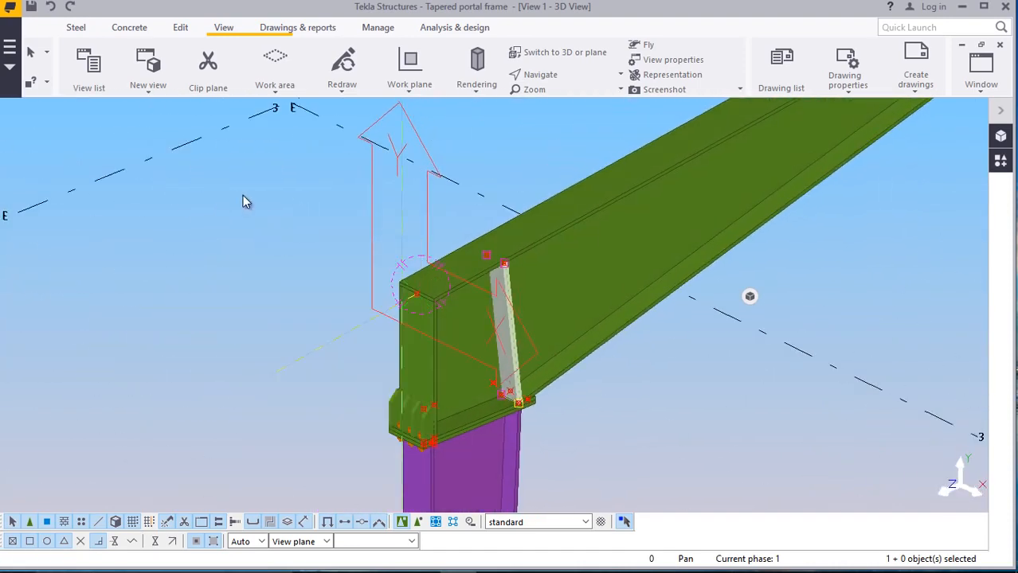
{"action": "left_click_drag", "start_coordinate": [278, 212], "coordinate": [402, 231]}
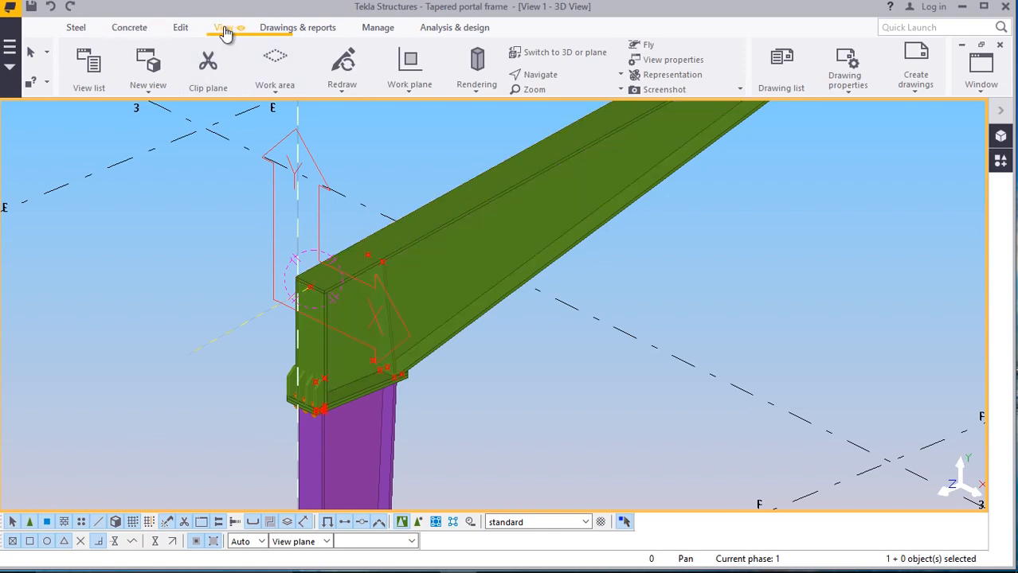
Set a horizontal work plane at the intersection of grid lines 3 and G, and end the command
{"action": "left_click", "coordinate": [408, 90]}
{"action": "left_click", "coordinate": [410, 119]}
{"action": "scroll", "coordinate": [318, 192], "scroll_direction": "down", "scroll_amount": 5}
{"action": "scroll", "coordinate": [642, 421], "scroll_direction": "up", "scroll_amount": 4}
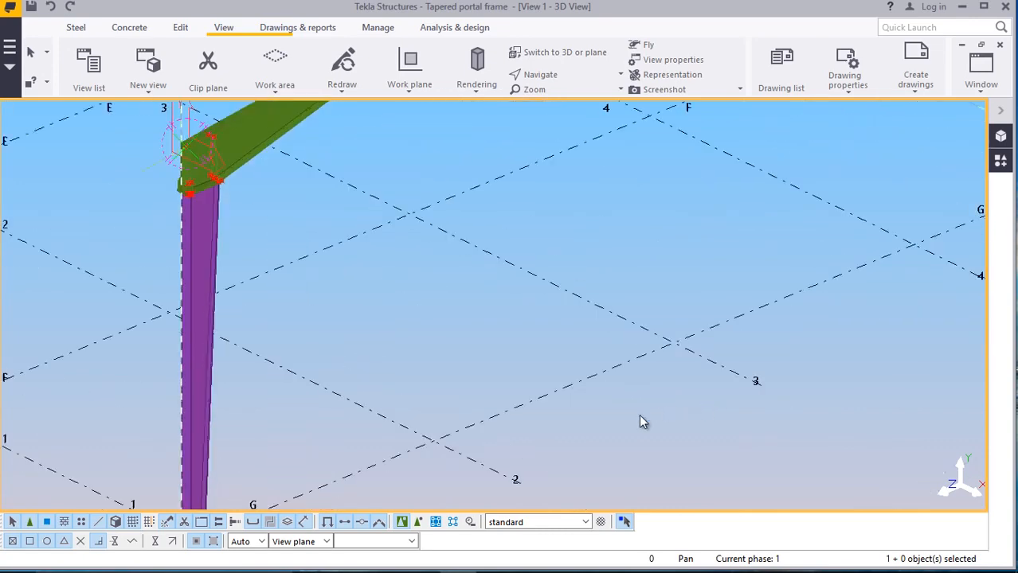
{"action": "left_click", "coordinate": [680, 330]}
{"action": "right_click", "coordinate": [668, 235]}
{"action": "left_click", "coordinate": [682, 236]}
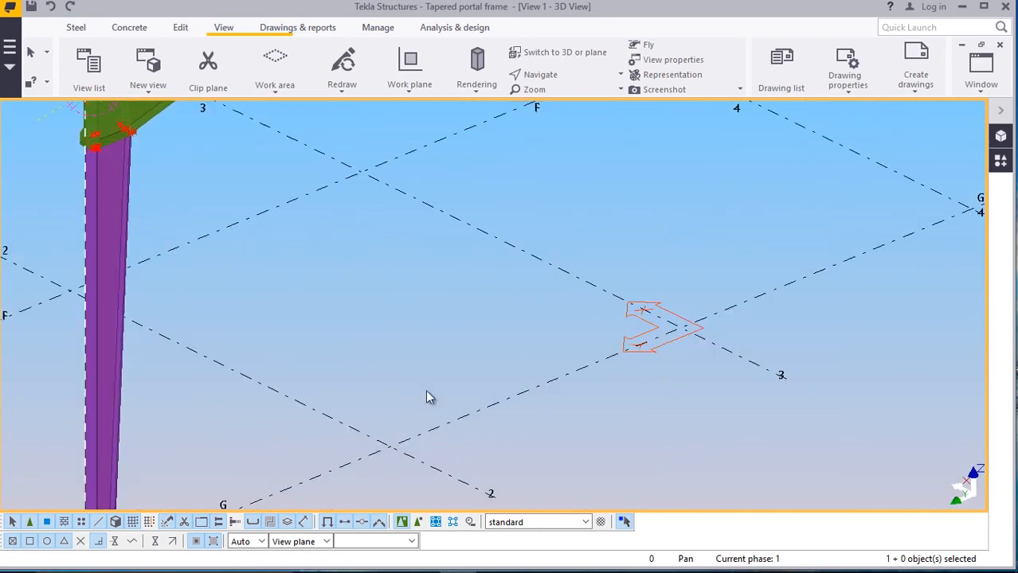
Start a bolt group joining the two stacked horizontal end plates between the rafter haunch and the column top
{"action": "scroll", "coordinate": [347, 384], "scroll_direction": "down", "scroll_amount": 3}
{"action": "scroll", "coordinate": [343, 176], "scroll_direction": "up", "scroll_amount": 1}
{"action": "scroll", "coordinate": [128, 291], "scroll_direction": "up", "scroll_amount": 8}
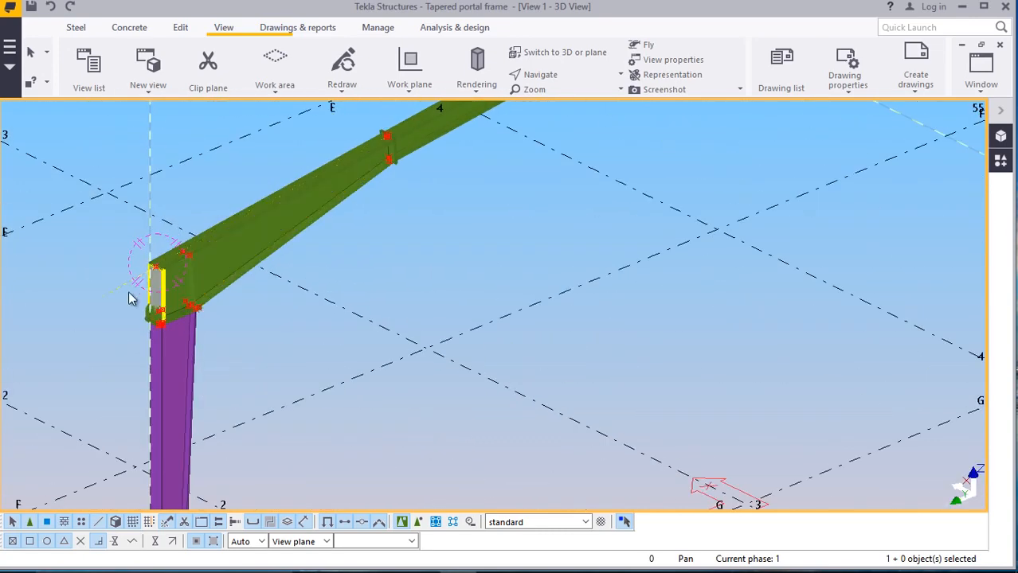
{"action": "scroll", "coordinate": [179, 348], "scroll_direction": "up", "scroll_amount": 6}
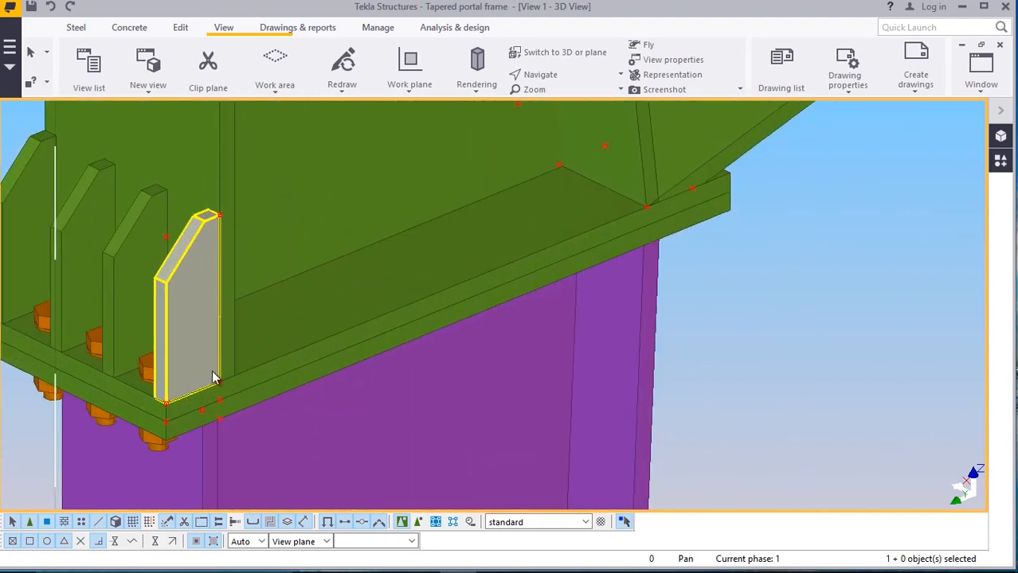
{"action": "scroll", "coordinate": [500, 336], "scroll_direction": "up", "scroll_amount": 2}
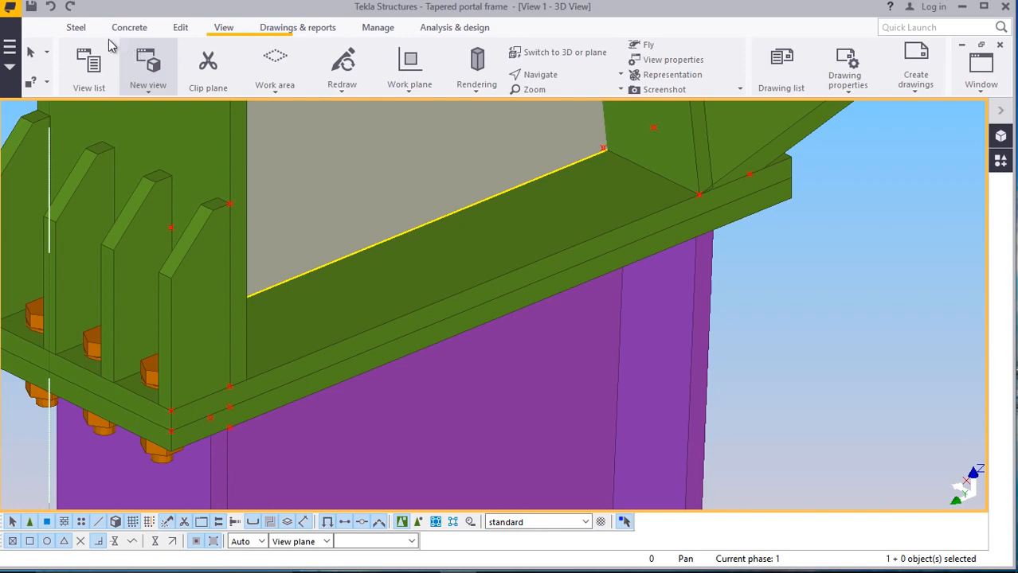
{"action": "left_click", "coordinate": [76, 28]}
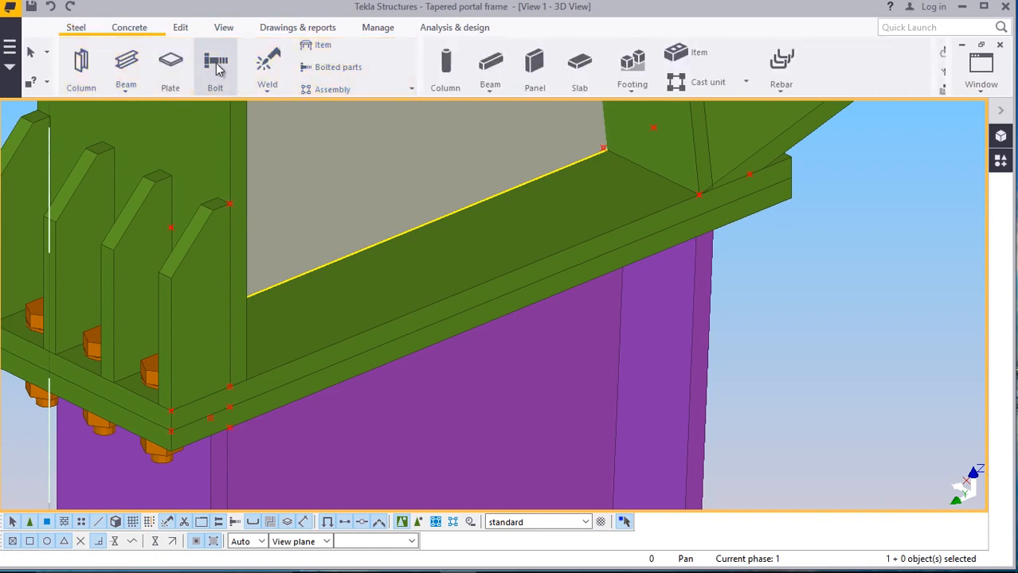
{"action": "left_click", "coordinate": [219, 70]}
{"action": "scroll", "coordinate": [375, 277], "scroll_direction": "up", "scroll_amount": 2}
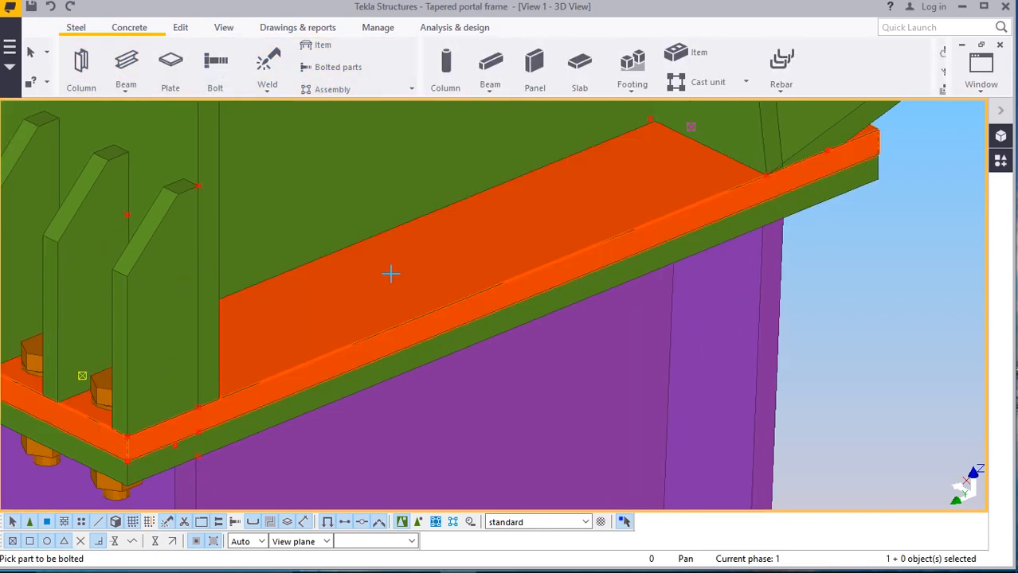
{"action": "left_click", "coordinate": [458, 339]}
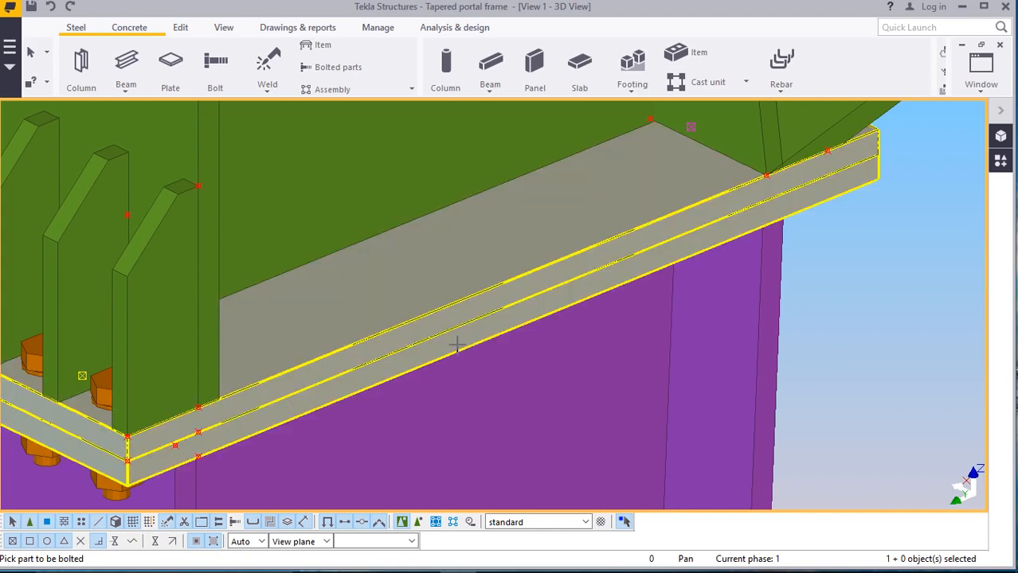
{"action": "scroll", "coordinate": [176, 421], "scroll_direction": "up", "scroll_amount": 4}
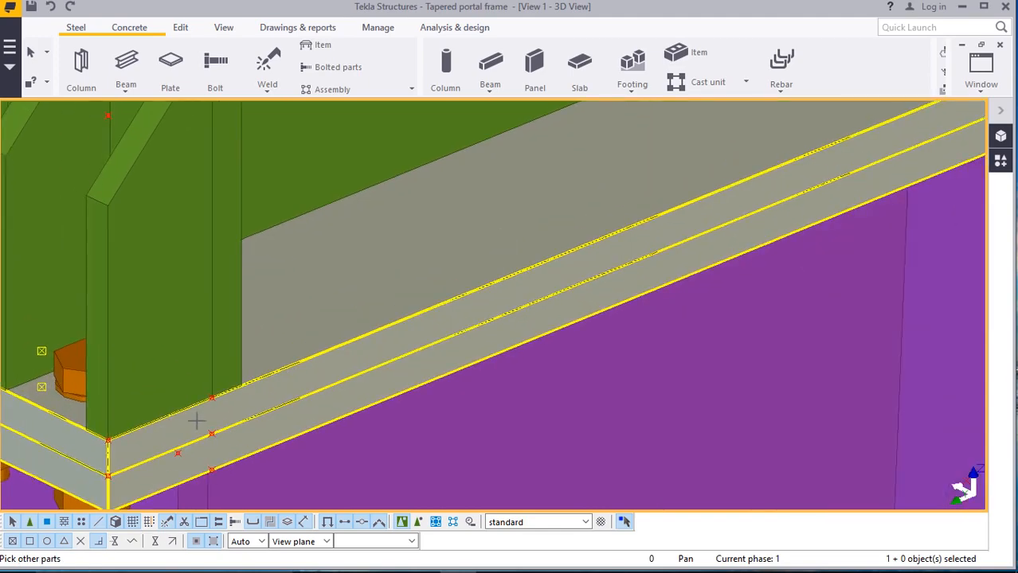
Place the bolt group from the vertical end plate's inner bottom corner to the haunch's far bottom corner, and end the command
{"action": "scroll", "coordinate": [166, 415], "scroll_direction": "down", "scroll_amount": 3}
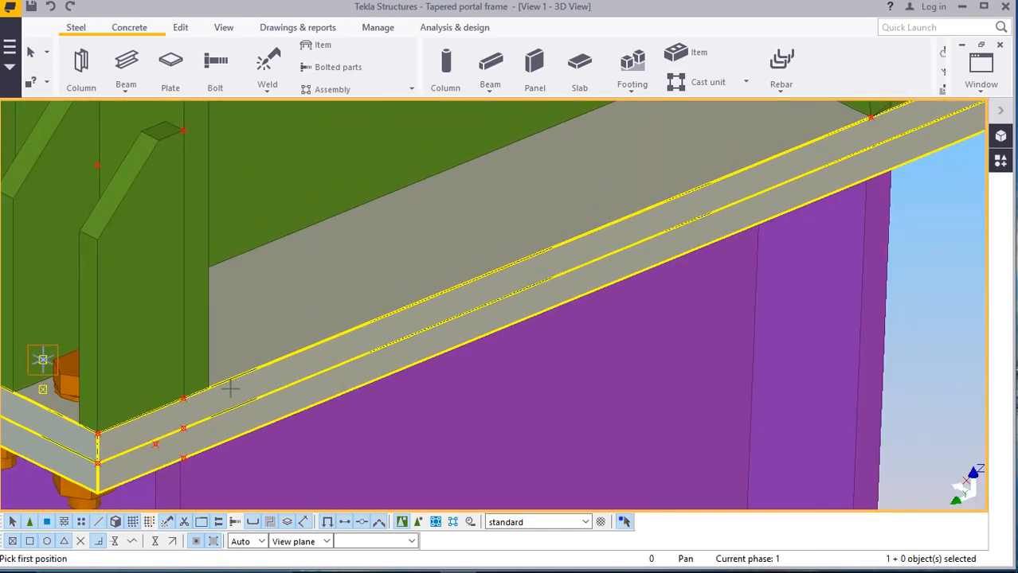
{"action": "scroll", "coordinate": [713, 236], "scroll_direction": "down", "scroll_amount": 3}
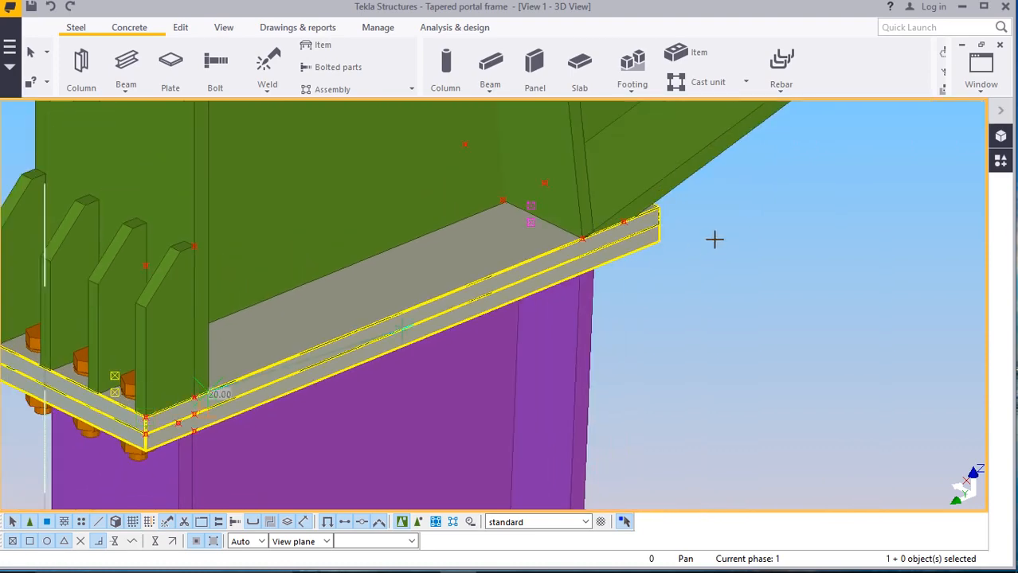
{"action": "scroll", "coordinate": [545, 251], "scroll_direction": "up", "scroll_amount": 6}
{"action": "scroll", "coordinate": [544, 251], "scroll_direction": "up", "scroll_amount": 3}
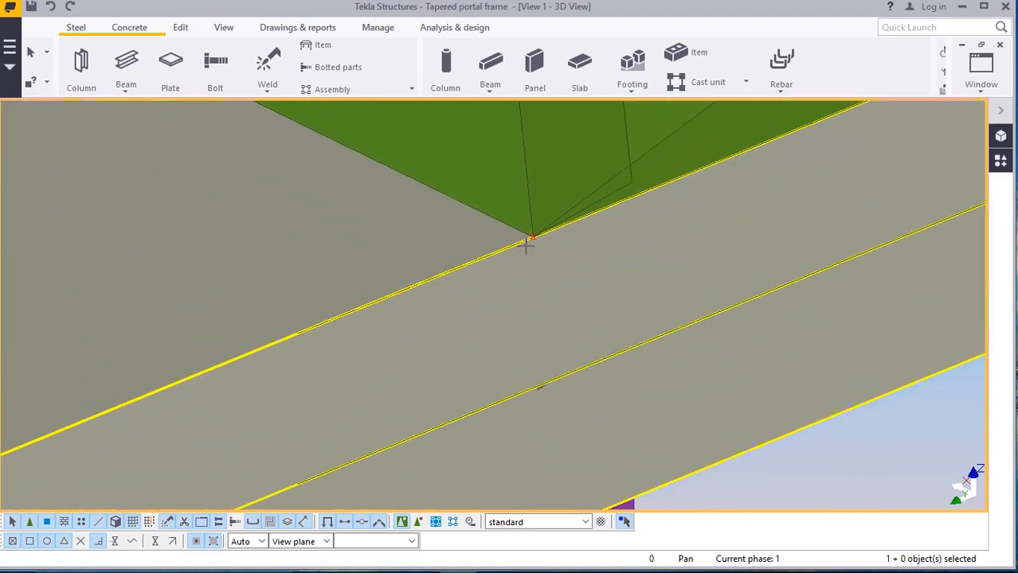
{"action": "scroll", "coordinate": [536, 239], "scroll_direction": "down", "scroll_amount": 5}
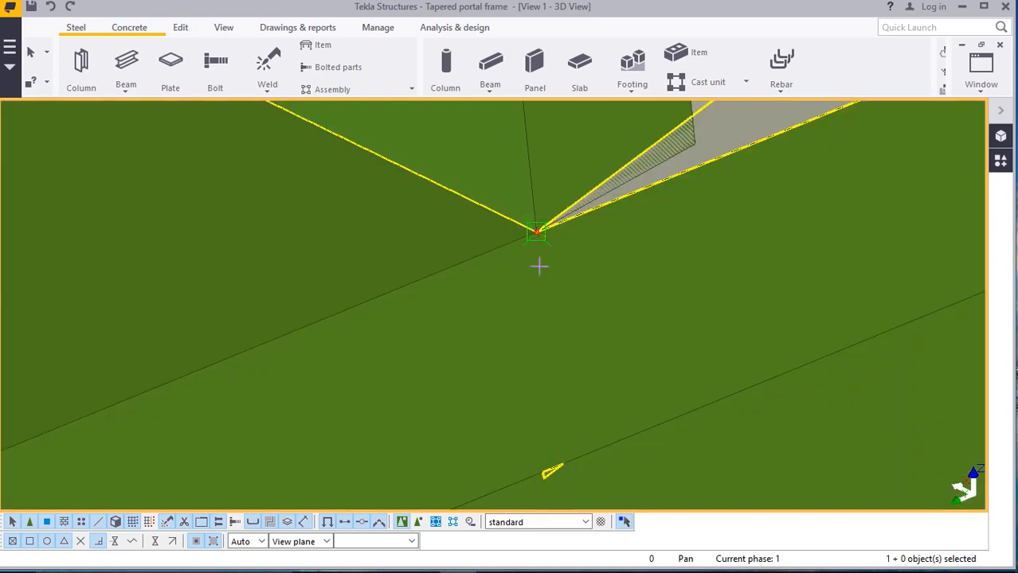
{"action": "scroll", "coordinate": [530, 257], "scroll_direction": "down", "scroll_amount": 4}
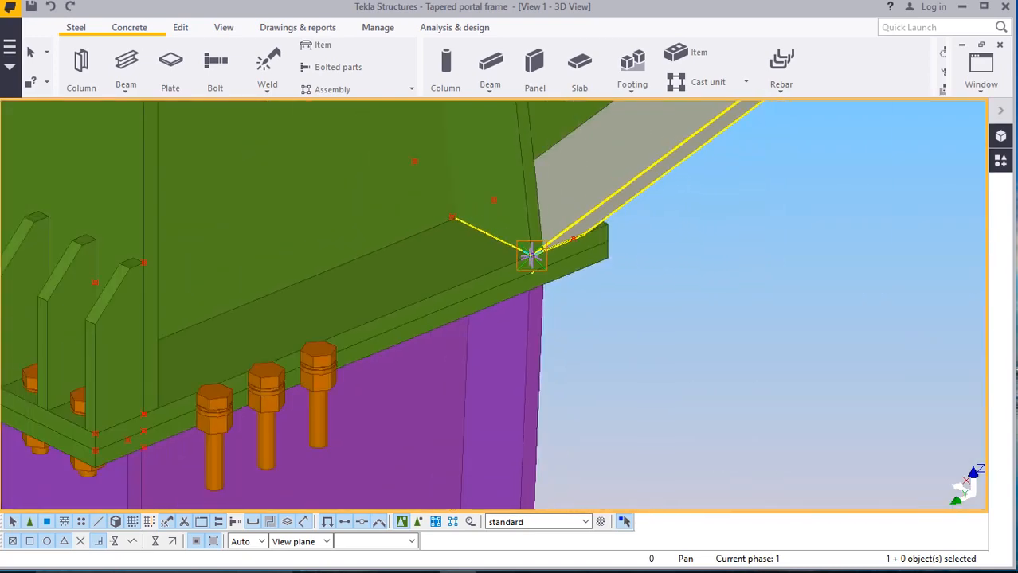
{"action": "right_click", "coordinate": [703, 200]}
{"action": "left_click", "coordinate": [733, 212]}
Set the new bolt group's on-plane offset and start point Dx offset to 0, and apply the changes
{"action": "scroll", "coordinate": [318, 374], "scroll_direction": "up", "scroll_amount": 1}
{"action": "scroll", "coordinate": [326, 379], "scroll_direction": "up", "scroll_amount": 3}
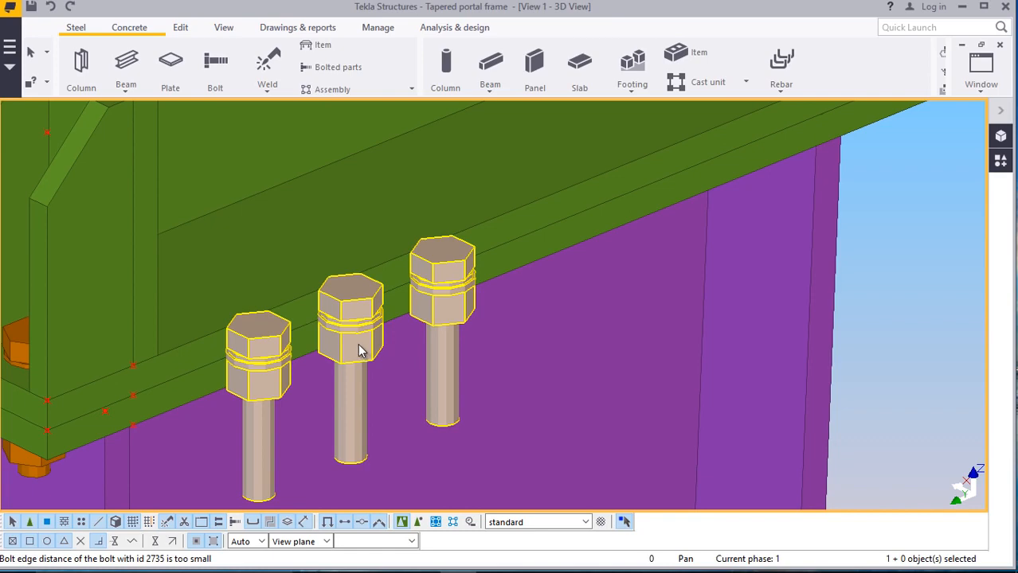
{"action": "double_click", "coordinate": [358, 347]}
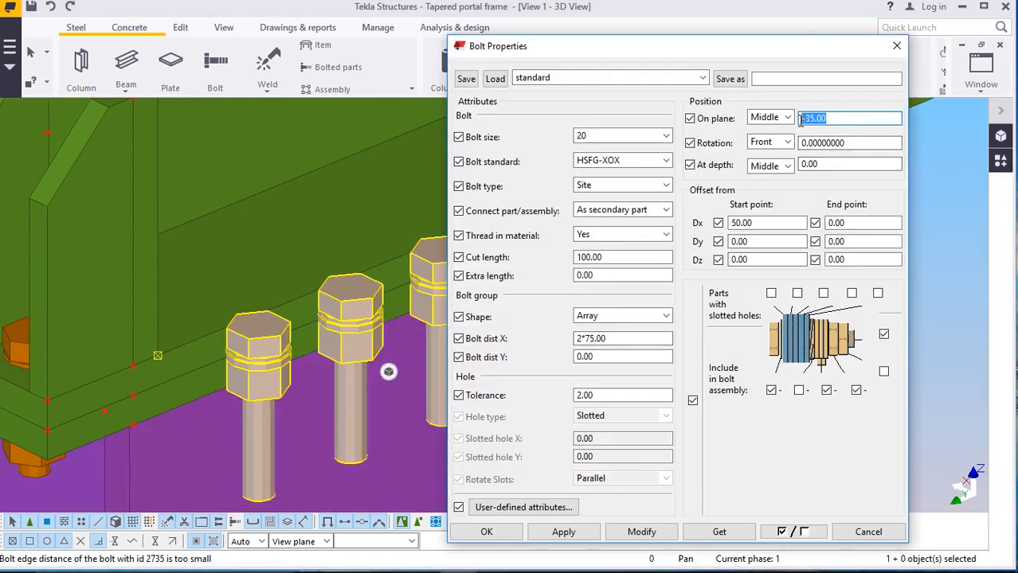
{"action": "type", "text": "0"}
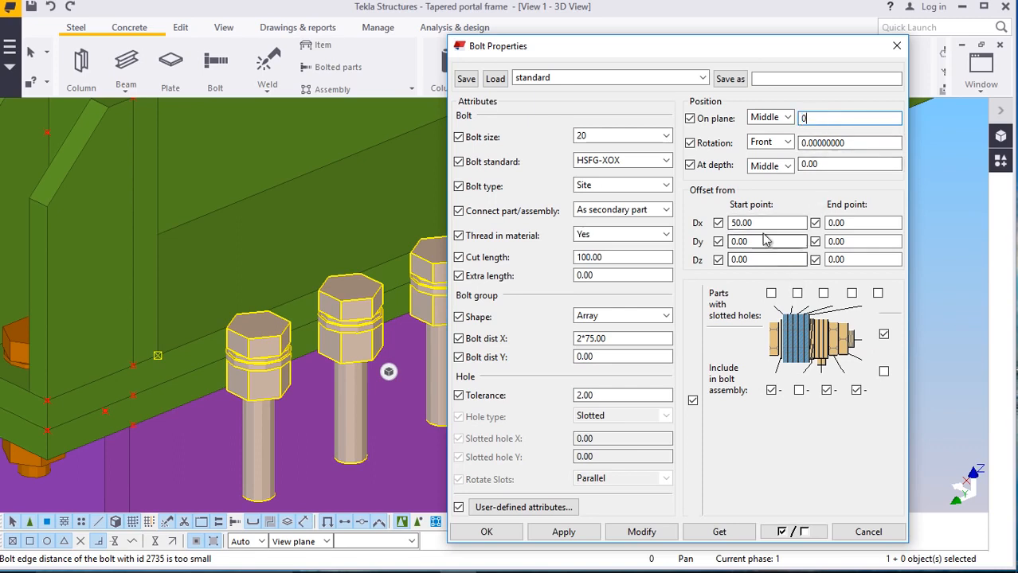
{"action": "left_click_drag", "start_coordinate": [753, 225], "coordinate": [728, 229]}
{"action": "type", "text": "0"}
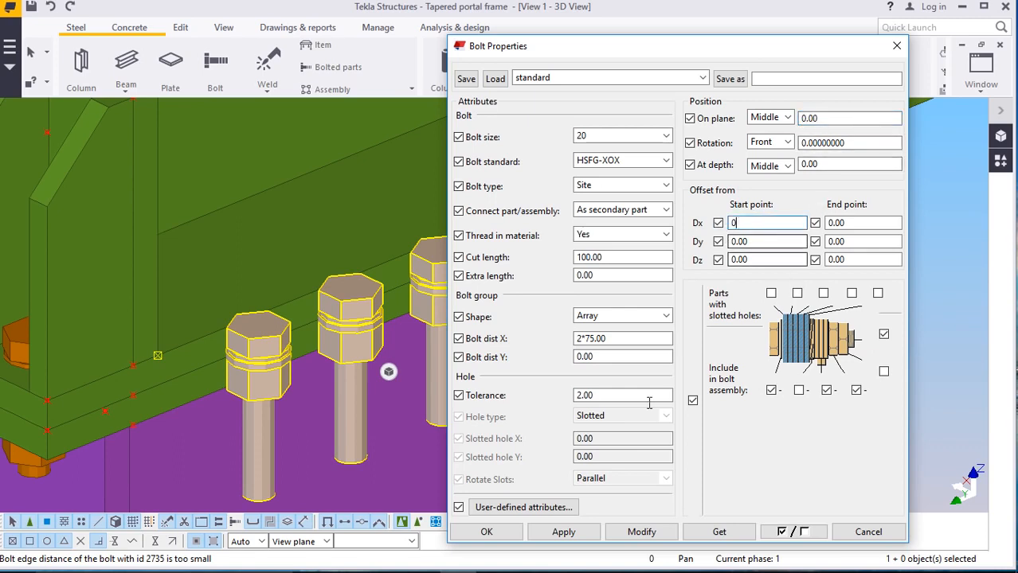
{"action": "left_click", "coordinate": [634, 535]}
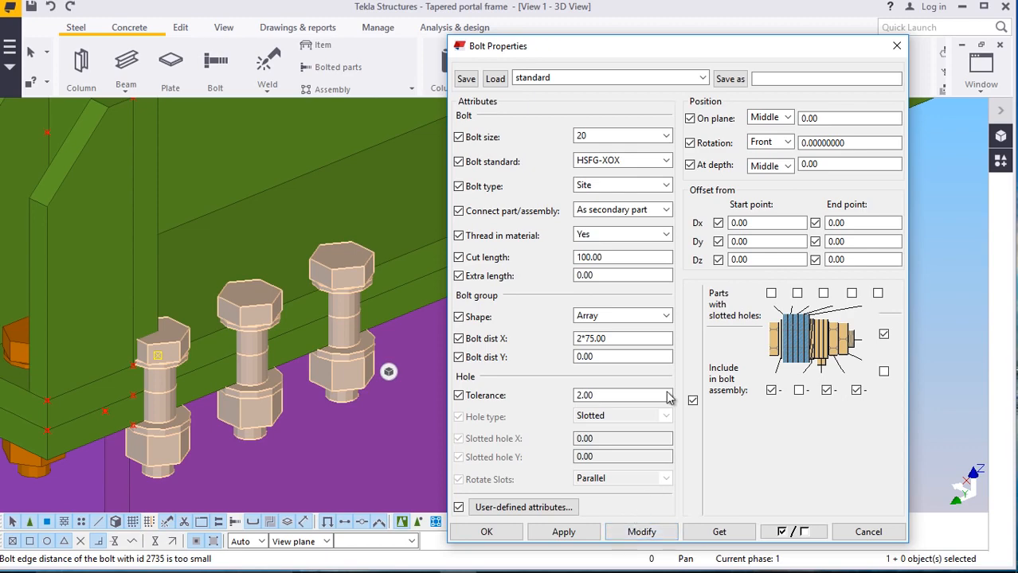
Try start point Dx offsets of 30, 40 and 50 on the new bolt group
{"action": "left_click_drag", "start_coordinate": [562, 48], "coordinate": [602, 46]}
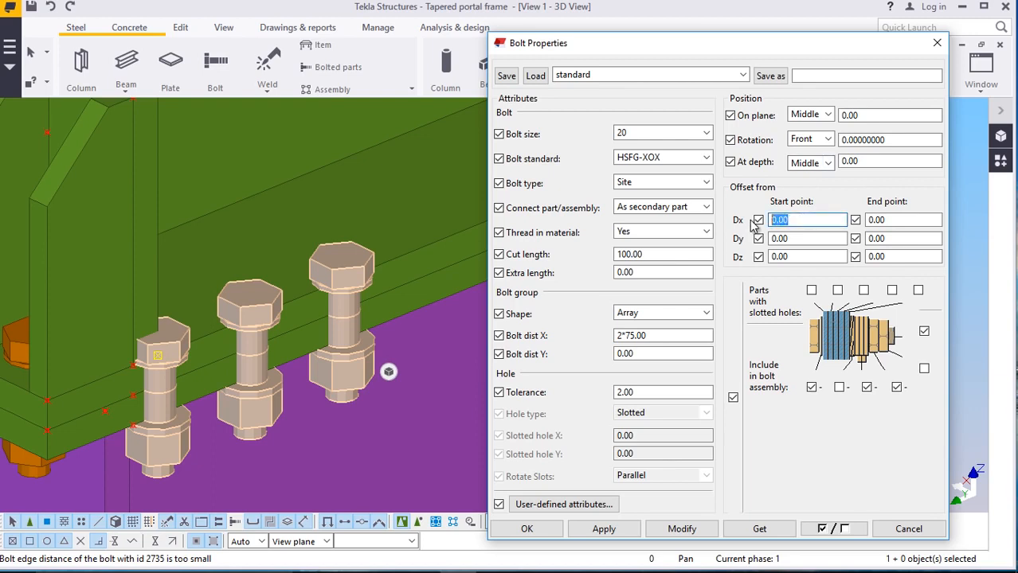
{"action": "left_click", "coordinate": [674, 531]}
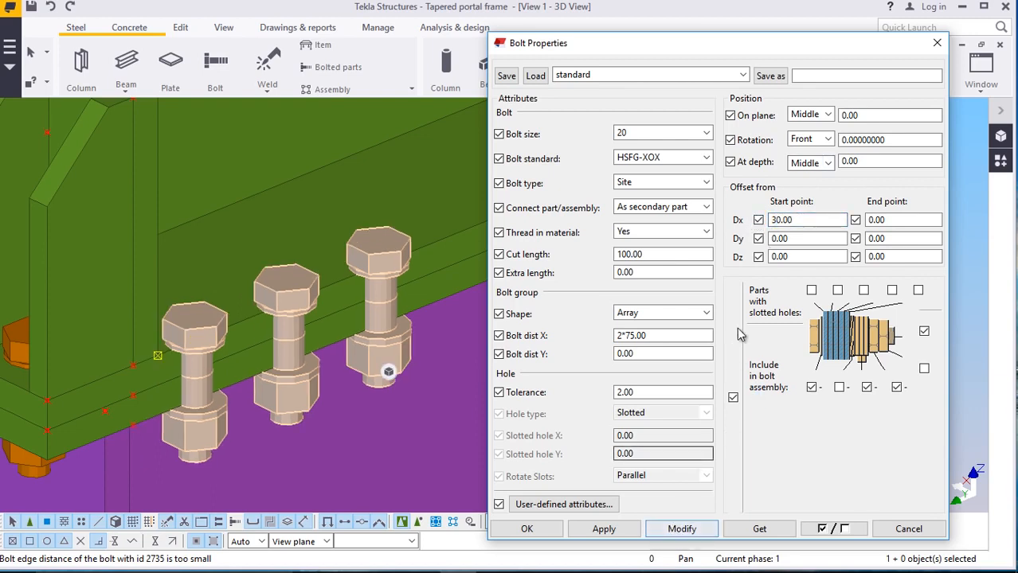
{"action": "double_click", "coordinate": [766, 221]}
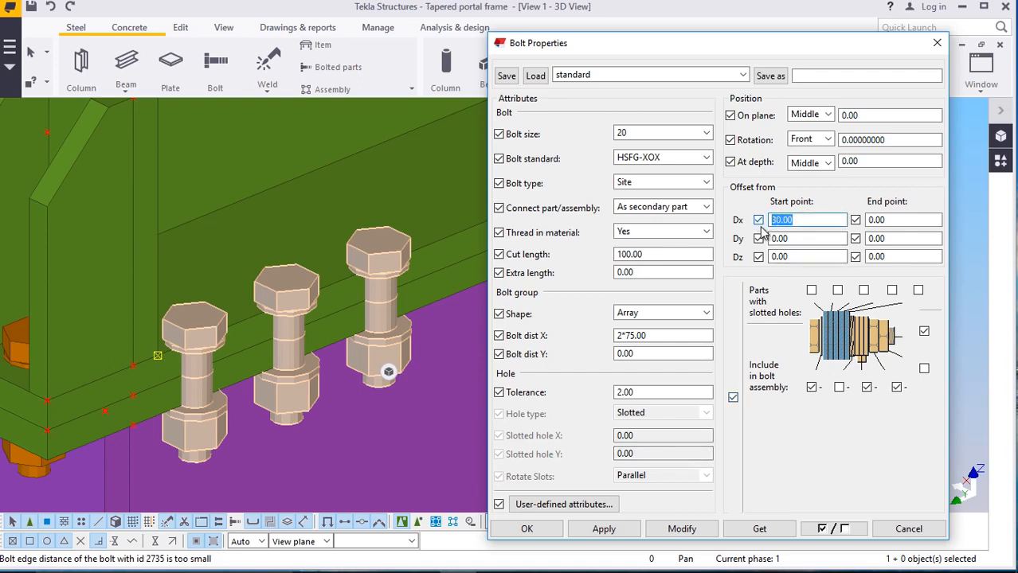
{"action": "type", "text": "40"}
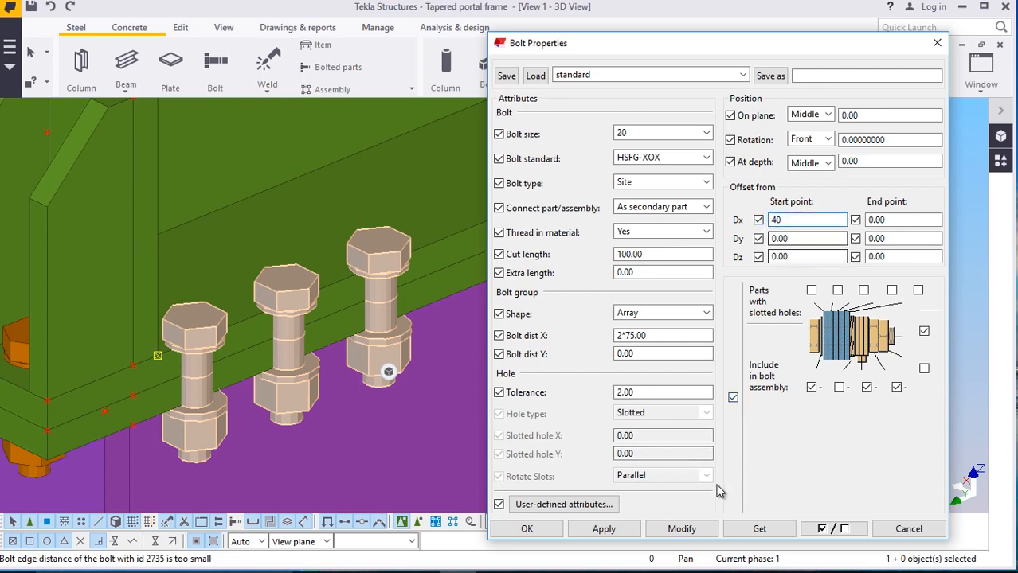
{"action": "left_click", "coordinate": [681, 530]}
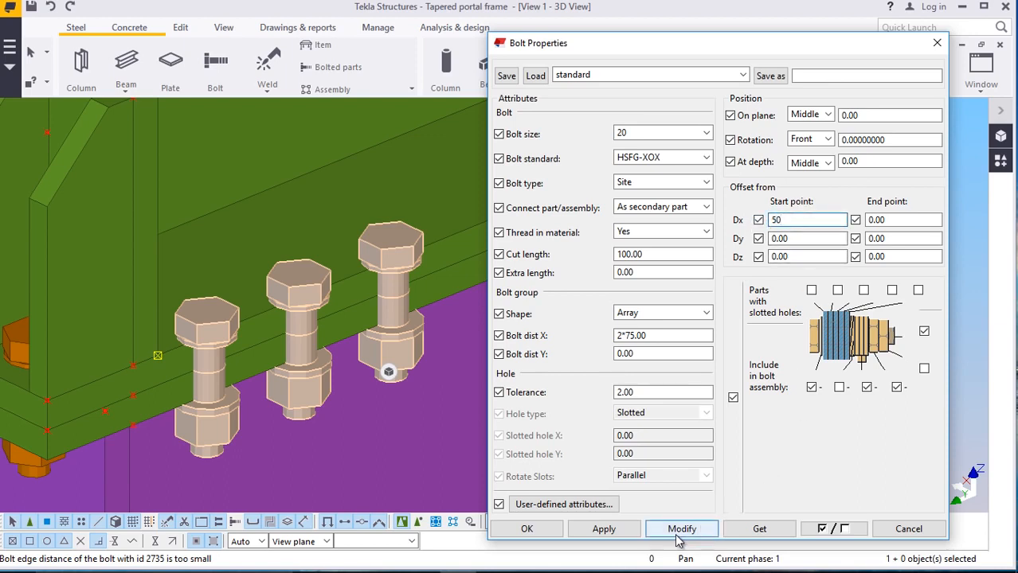
Apply a bolt distance X of 3*75 to the group, and change it to 3*120
{"action": "scroll", "coordinate": [315, 335], "scroll_direction": "down", "scroll_amount": 3}
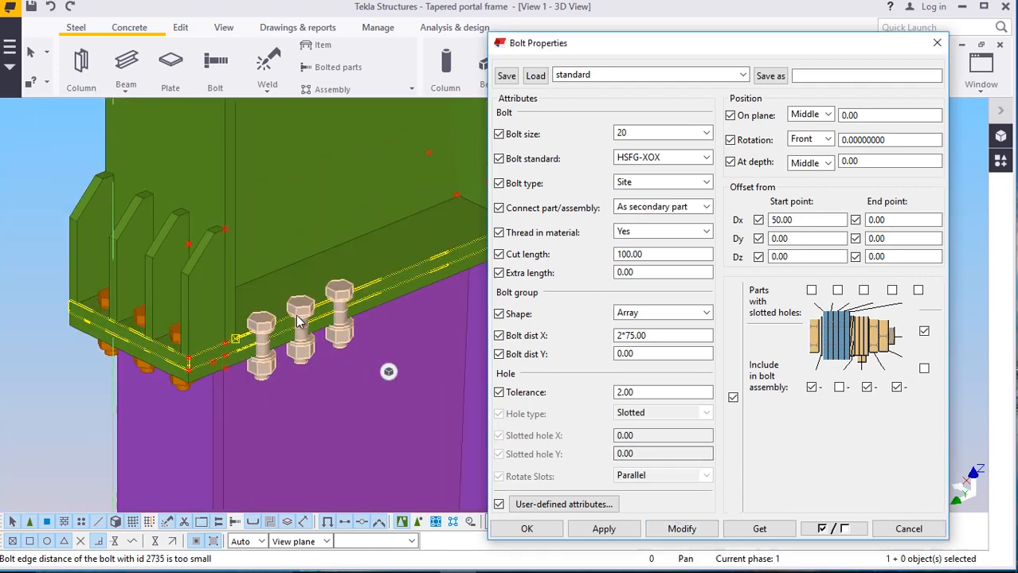
{"action": "scroll", "coordinate": [317, 317], "scroll_direction": "up", "scroll_amount": 3}
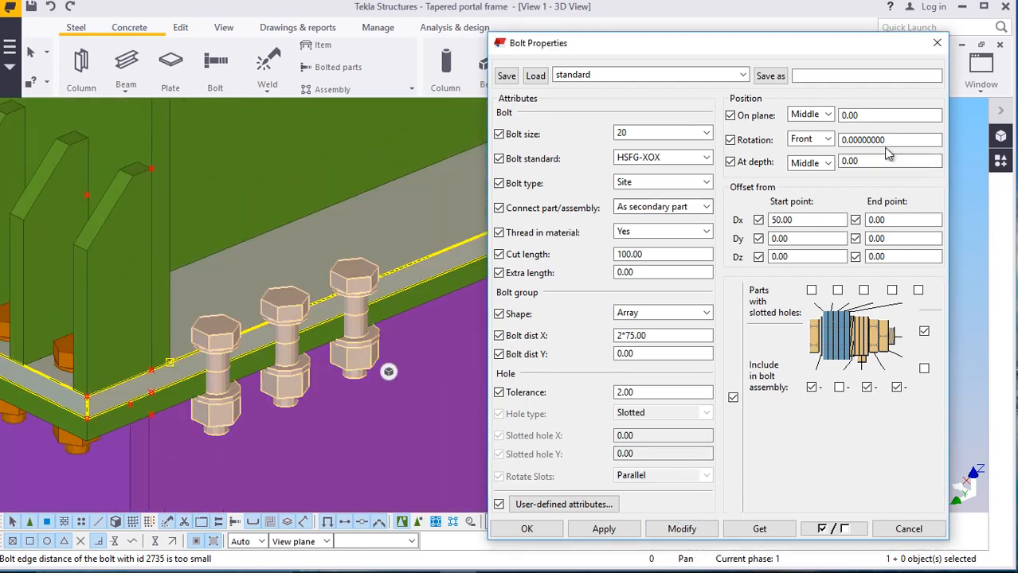
{"action": "left_click", "coordinate": [625, 338]}
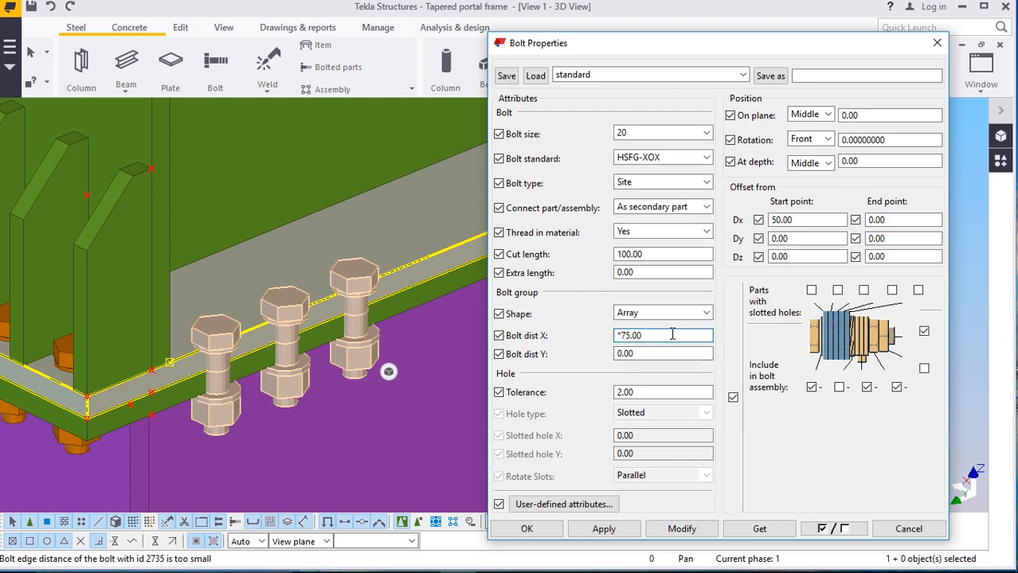
{"action": "left_click", "coordinate": [682, 529]}
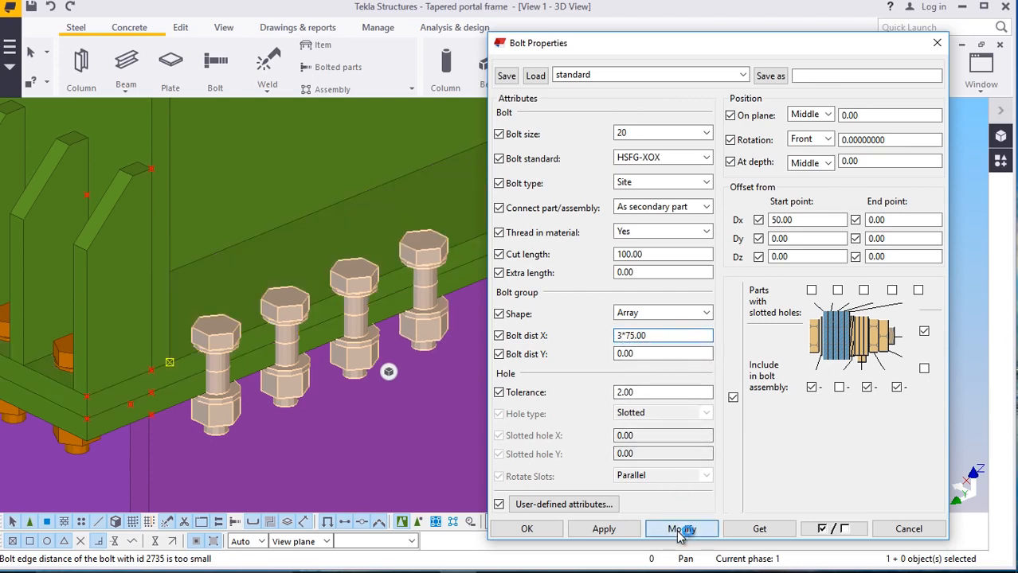
{"action": "left_click", "coordinate": [667, 335]}
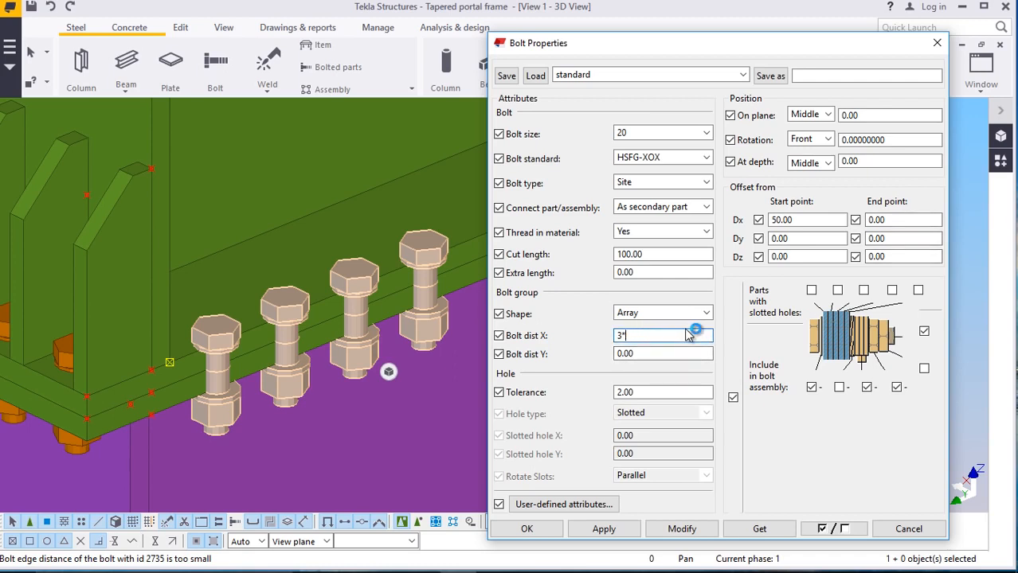
{"action": "type", "text": "3*120"}
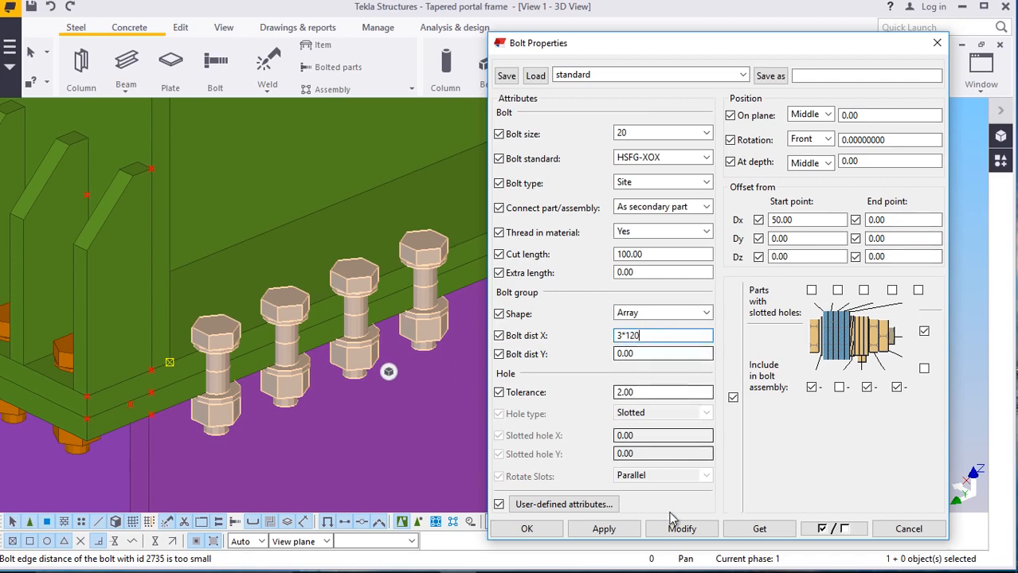
{"action": "left_click", "coordinate": [682, 529]}
Apply a start point Dx offset of 70 to the four-bolt row, and change it to 75
{"action": "scroll", "coordinate": [210, 329], "scroll_direction": "down", "scroll_amount": 4}
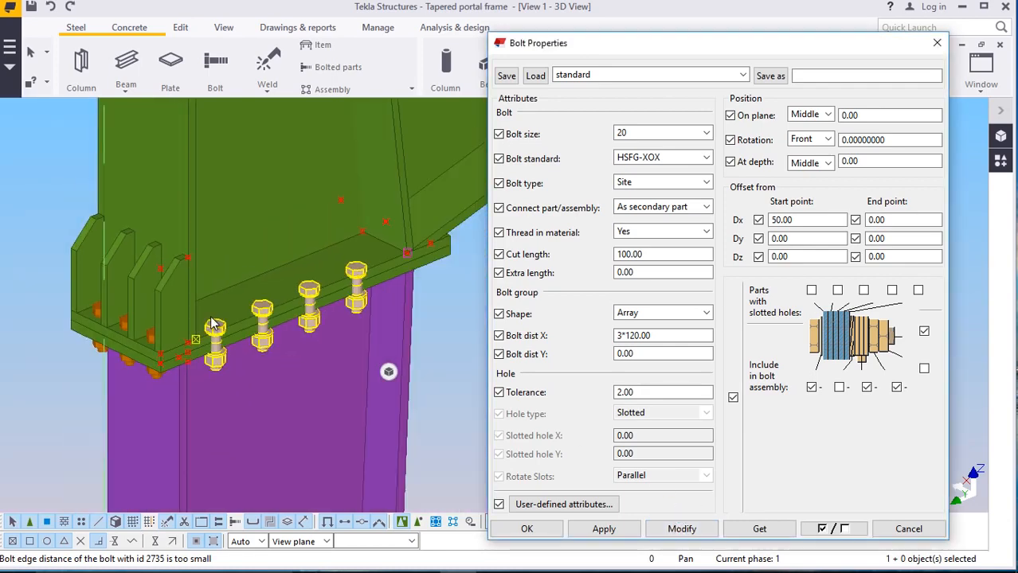
{"action": "scroll", "coordinate": [298, 302], "scroll_direction": "up", "scroll_amount": 1}
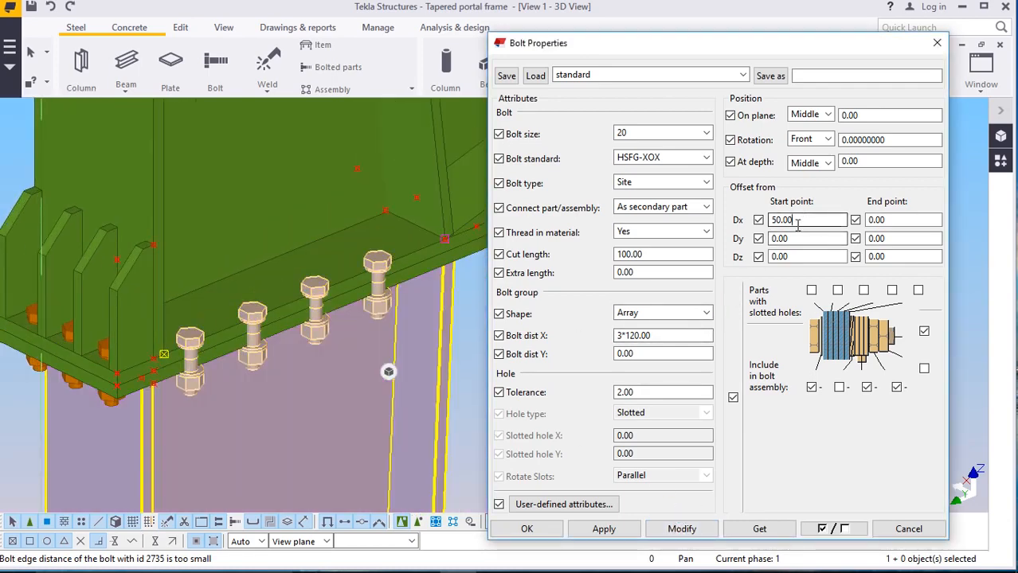
{"action": "left_click_drag", "start_coordinate": [797, 226], "coordinate": [757, 237]}
{"action": "type", "text": "70"}
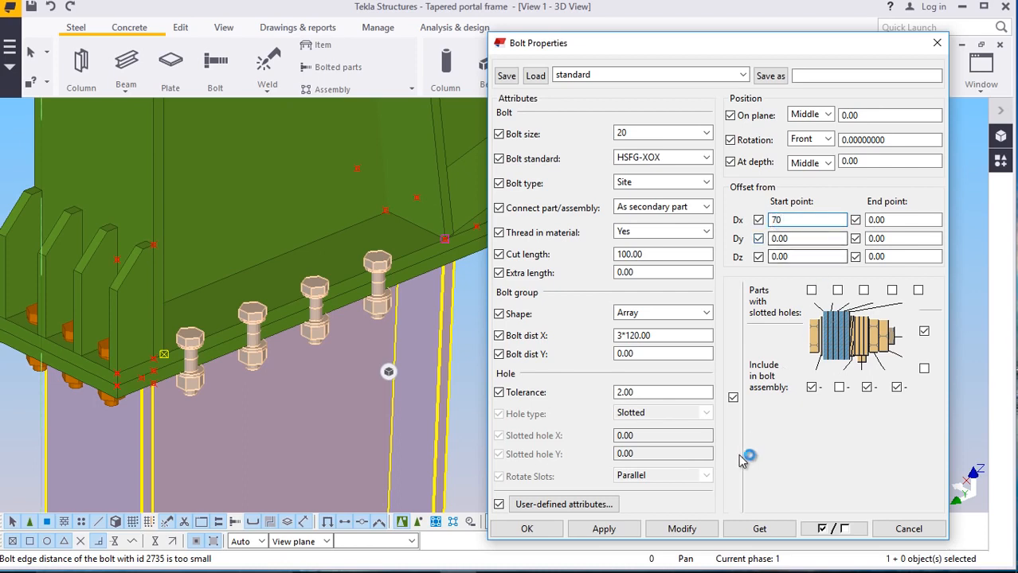
{"action": "left_click", "coordinate": [682, 529]}
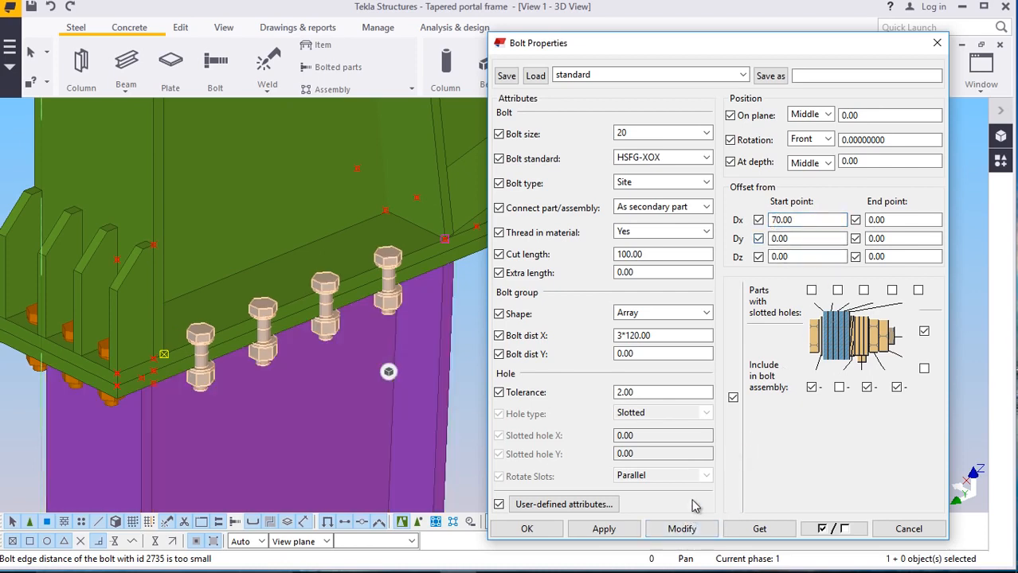
{"action": "left_click_drag", "start_coordinate": [796, 221], "coordinate": [777, 224]}
{"action": "type", "text": "5"}
{"action": "left_click", "coordinate": [682, 529]}
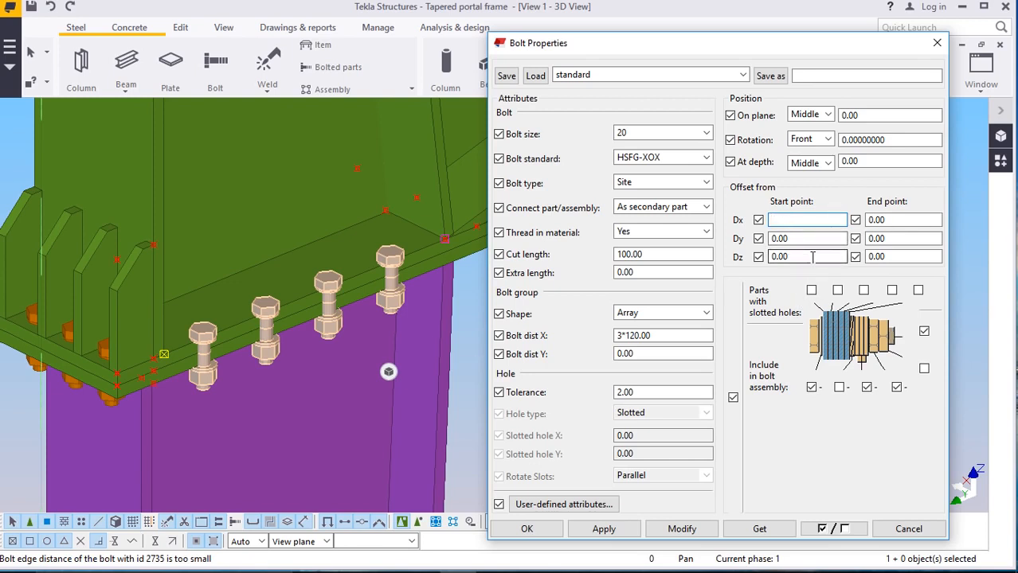
Set the four-bolt row's start point Dx offset to 85 and apply it
{"action": "left_click", "coordinate": [680, 530]}
{"action": "scroll", "coordinate": [204, 290], "scroll_direction": "up", "scroll_amount": 3}
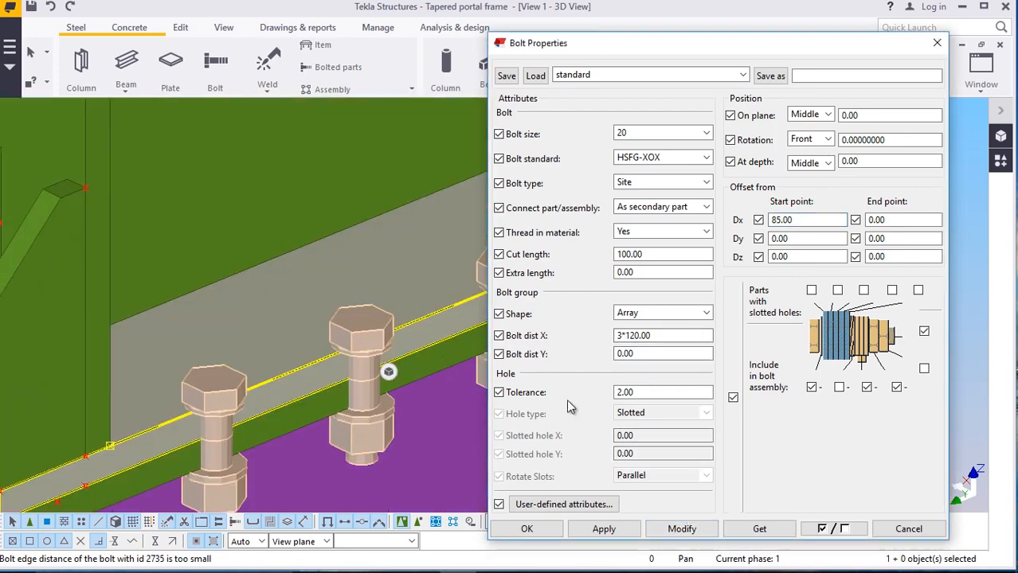
{"action": "left_click", "coordinate": [682, 528]}
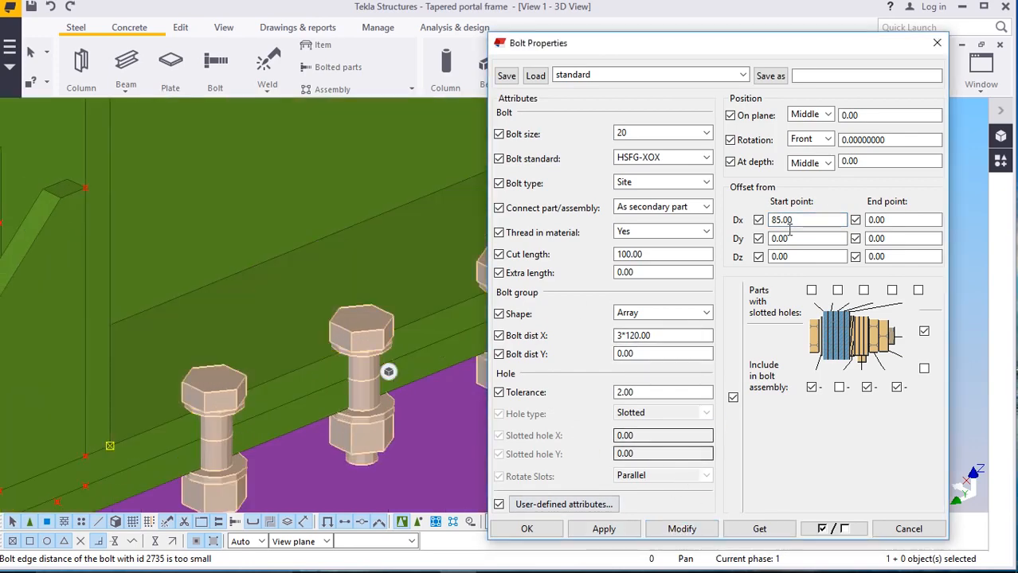
Try on-plane offsets of 20 and 40 on the four-bolt row
{"action": "left_click", "coordinate": [857, 114]}
{"action": "scroll", "coordinate": [271, 365], "scroll_direction": "down", "scroll_amount": 5}
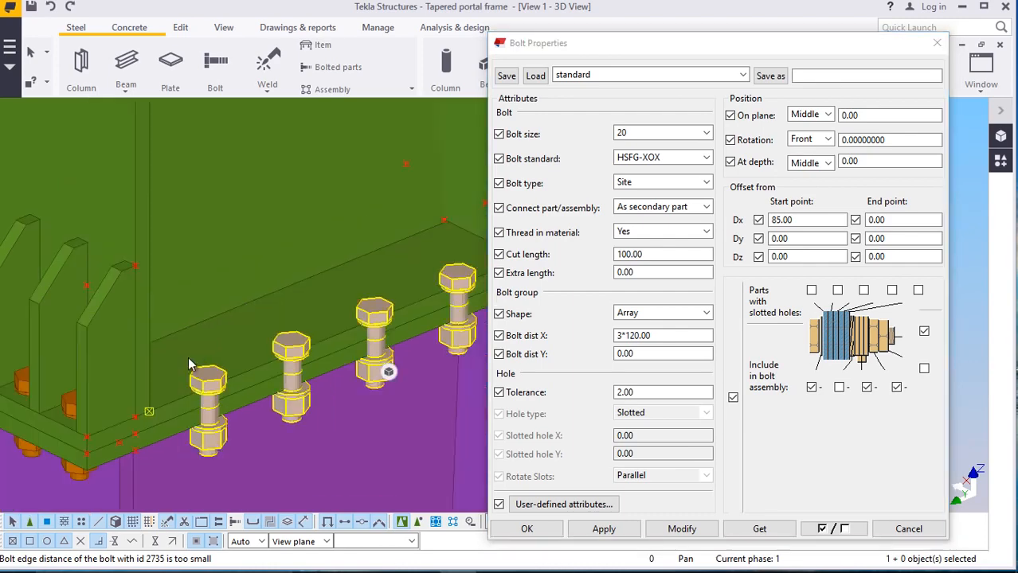
{"action": "scroll", "coordinate": [270, 364], "scroll_direction": "up", "scroll_amount": 4}
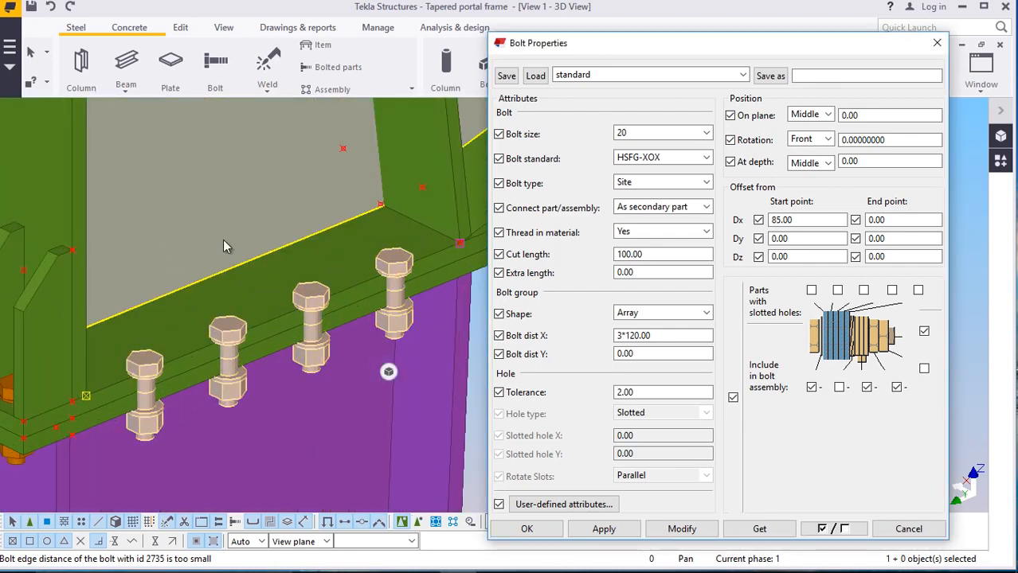
{"action": "left_click_drag", "start_coordinate": [863, 117], "coordinate": [829, 128]}
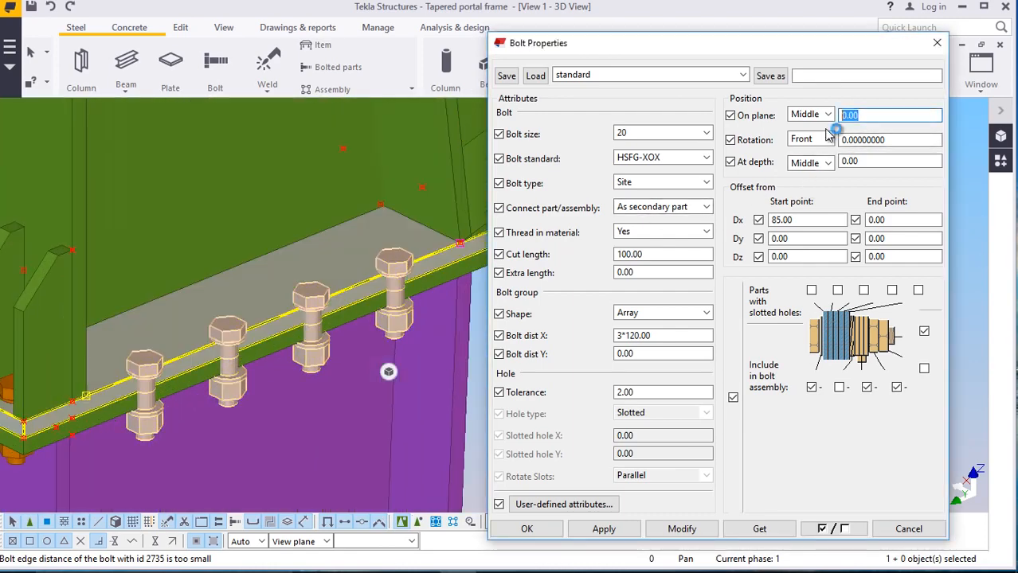
{"action": "type", "text": "20"}
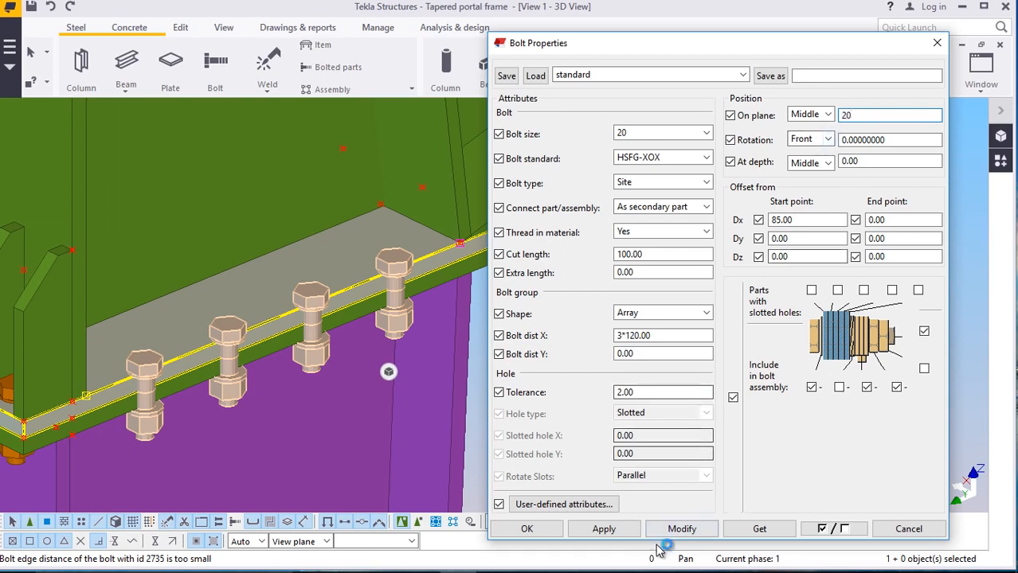
{"action": "left_click", "coordinate": [673, 529]}
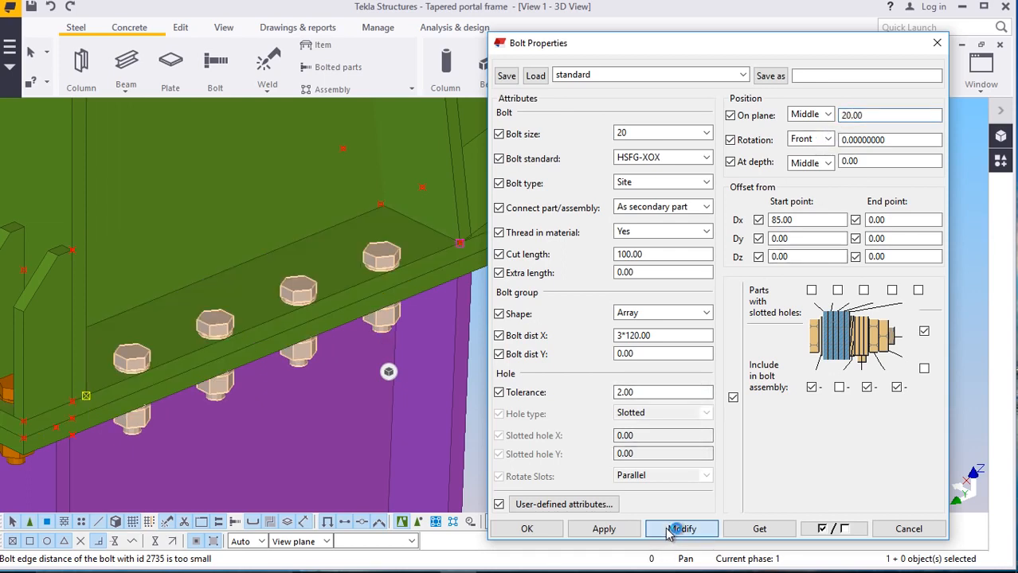
{"action": "left_click", "coordinate": [853, 115]}
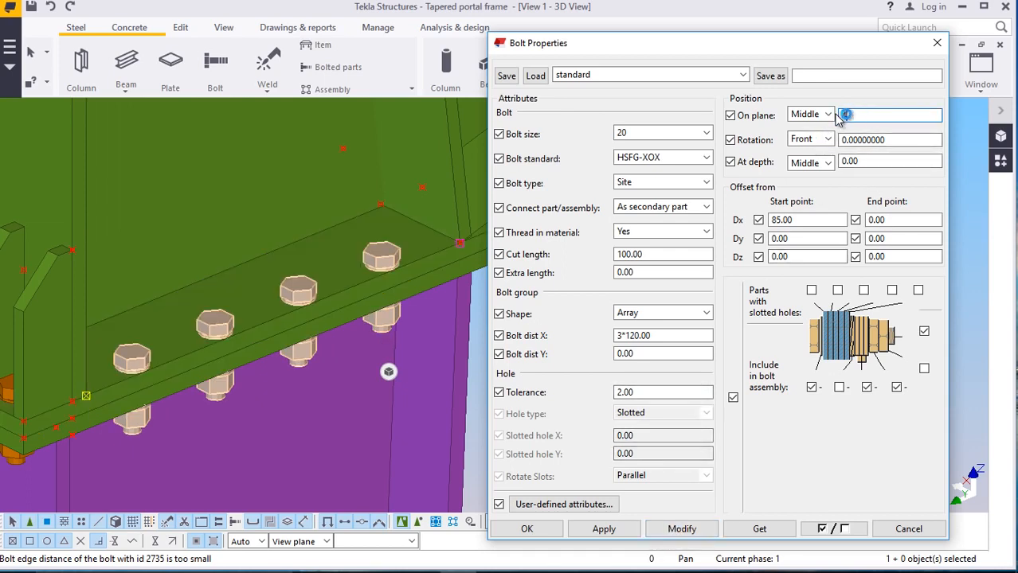
{"action": "left_click", "coordinate": [680, 530]}
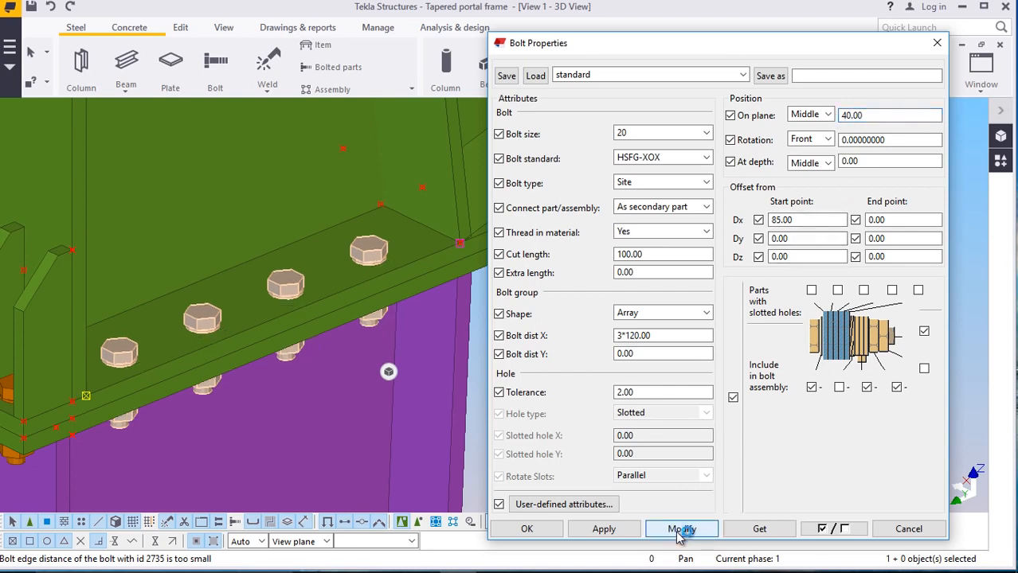
Set the four-bolt row's on-plane offset to 60, apply it and close the bolt properties
{"action": "double_click", "coordinate": [844, 116]}
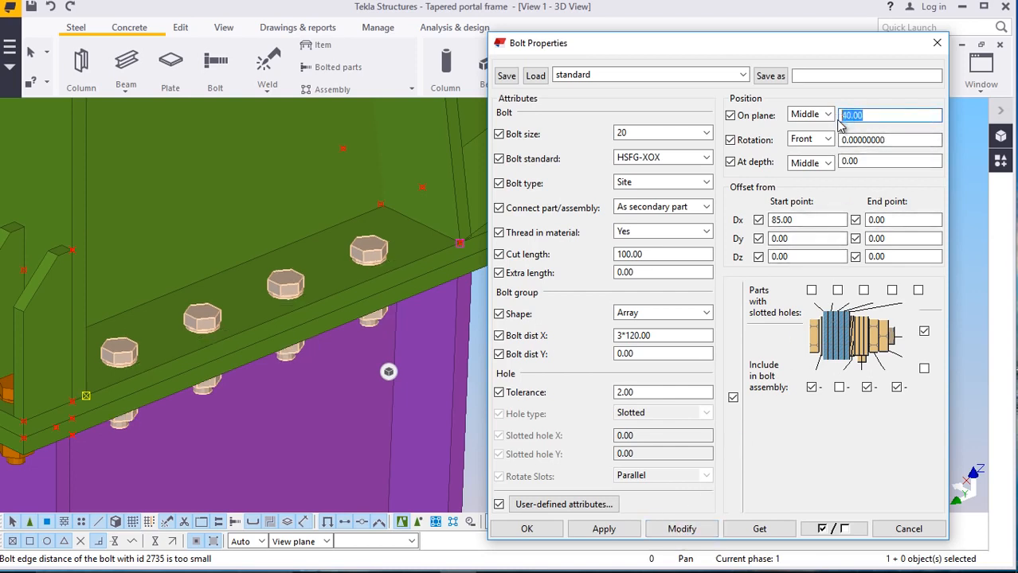
{"action": "type", "text": "60"}
{"action": "left_click", "coordinate": [681, 530]}
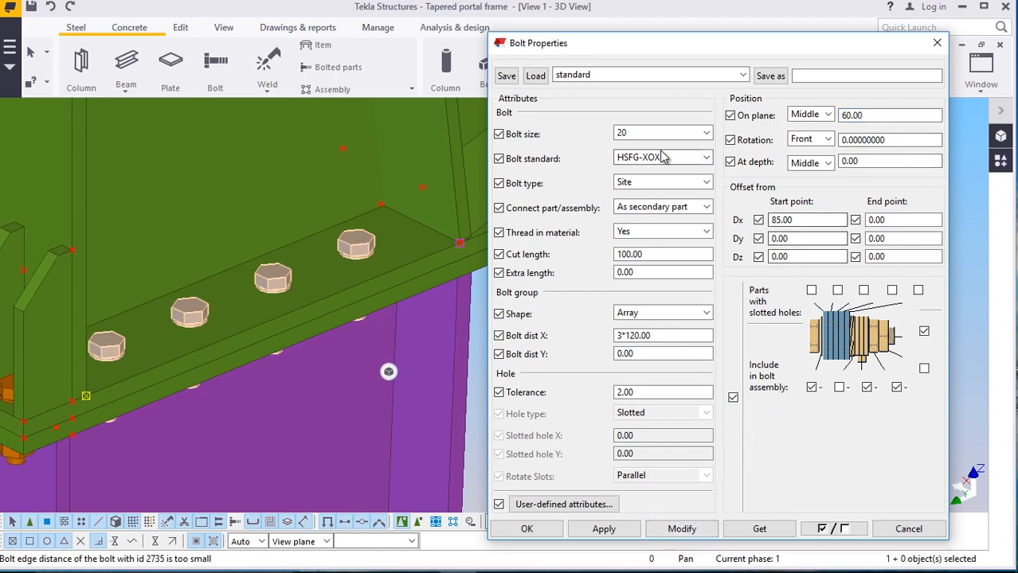
{"action": "scroll", "coordinate": [177, 322], "scroll_direction": "up", "scroll_amount": 3}
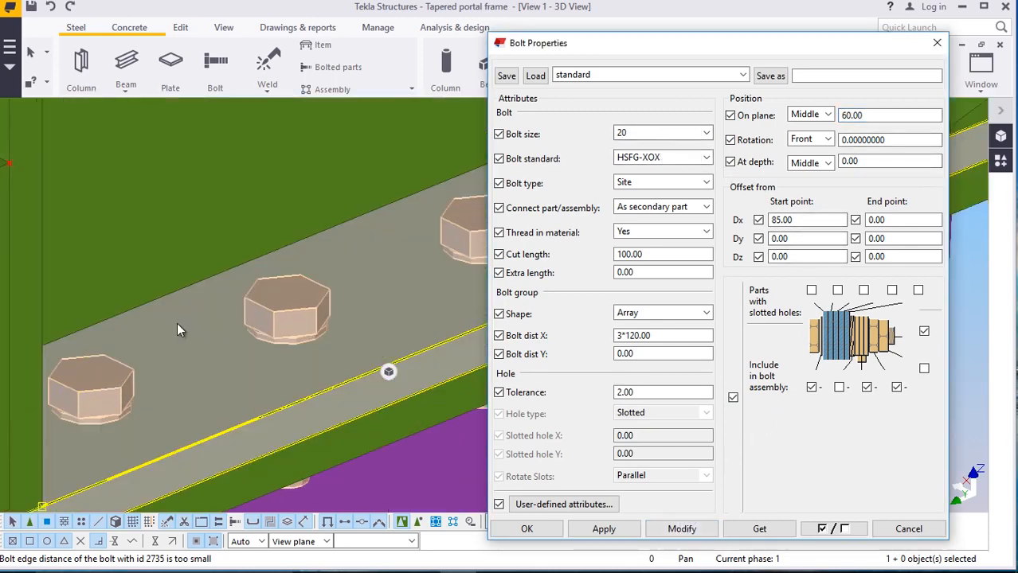
{"action": "scroll", "coordinate": [187, 299], "scroll_direction": "down", "scroll_amount": 3}
{"action": "scroll", "coordinate": [270, 284], "scroll_direction": "up", "scroll_amount": 2}
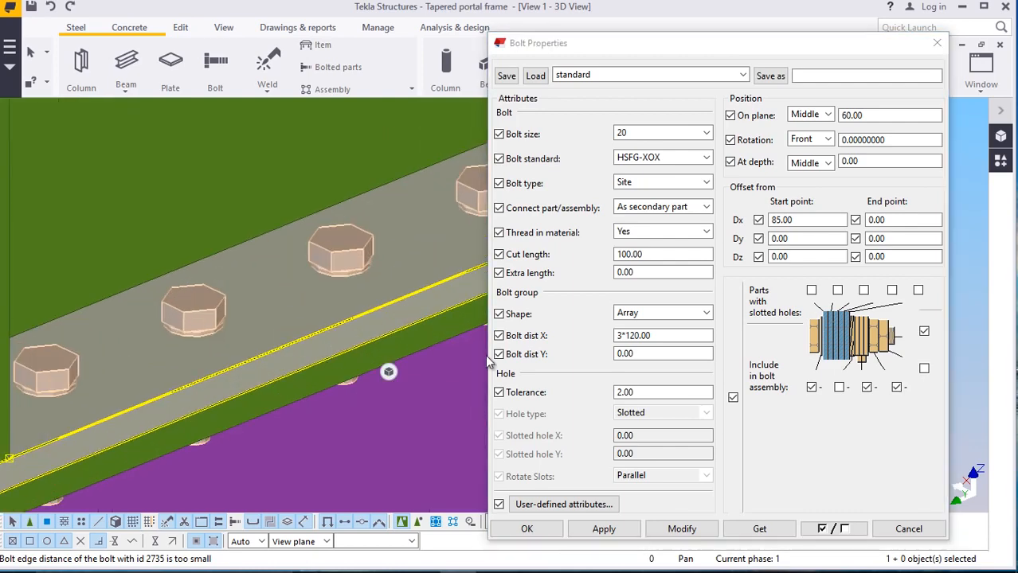
{"action": "scroll", "coordinate": [281, 284], "scroll_direction": "down", "scroll_amount": 3}
{"action": "left_click", "coordinate": [681, 528]}
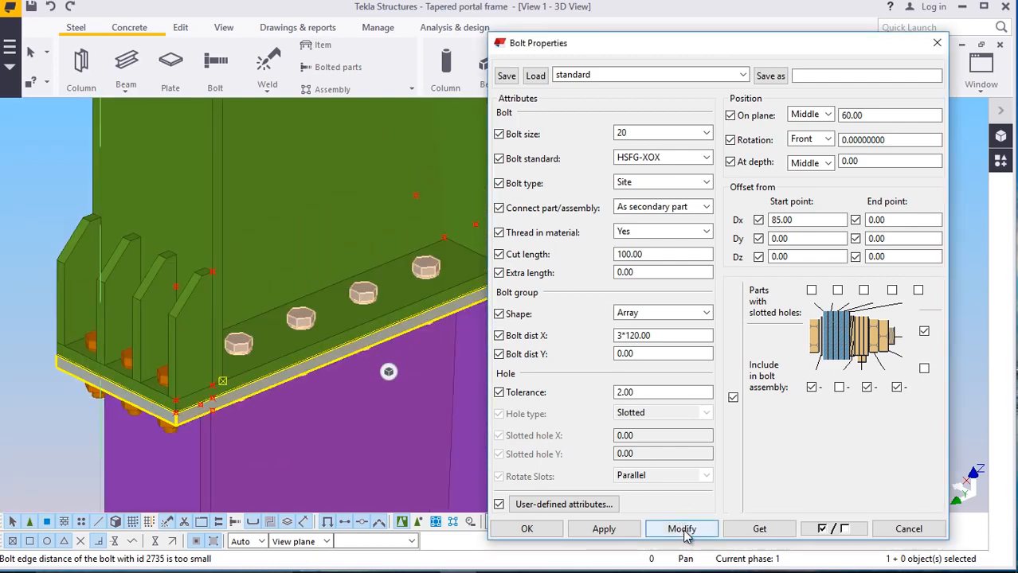
{"action": "left_click", "coordinate": [526, 528]}
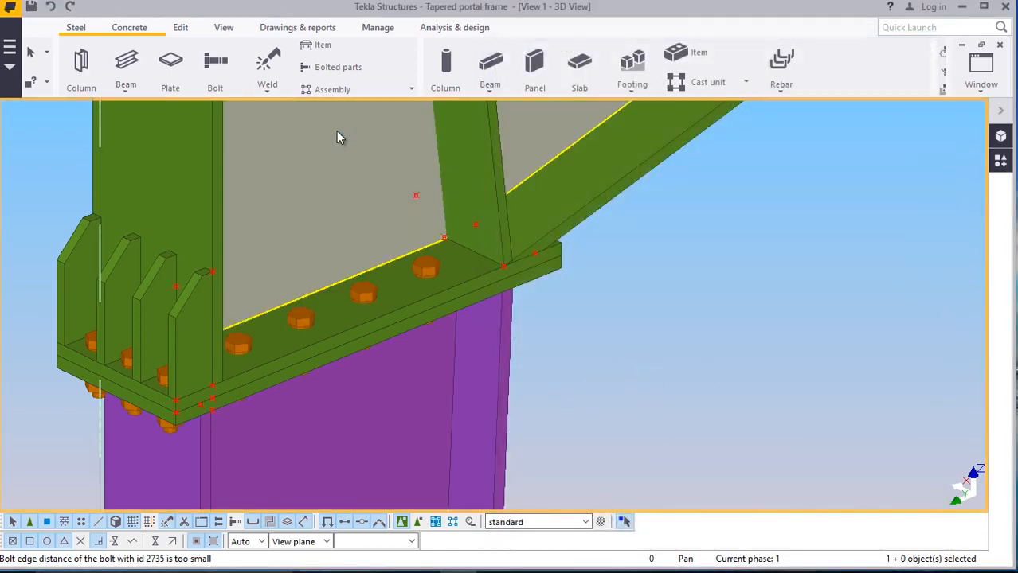
Align the work plane with the outer end flange of the rafter knee using the Work plane tool
{"action": "scroll", "coordinate": [368, 349], "scroll_direction": "down", "scroll_amount": 7}
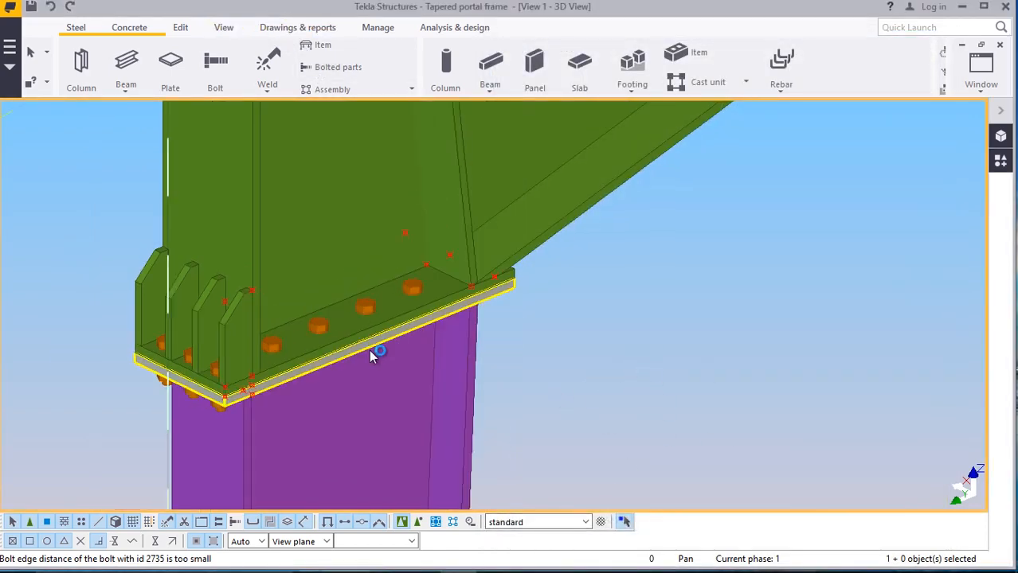
{"action": "scroll", "coordinate": [274, 154], "scroll_direction": "up", "scroll_amount": 3}
{"action": "scroll", "coordinate": [390, 373], "scroll_direction": "down", "scroll_amount": 2}
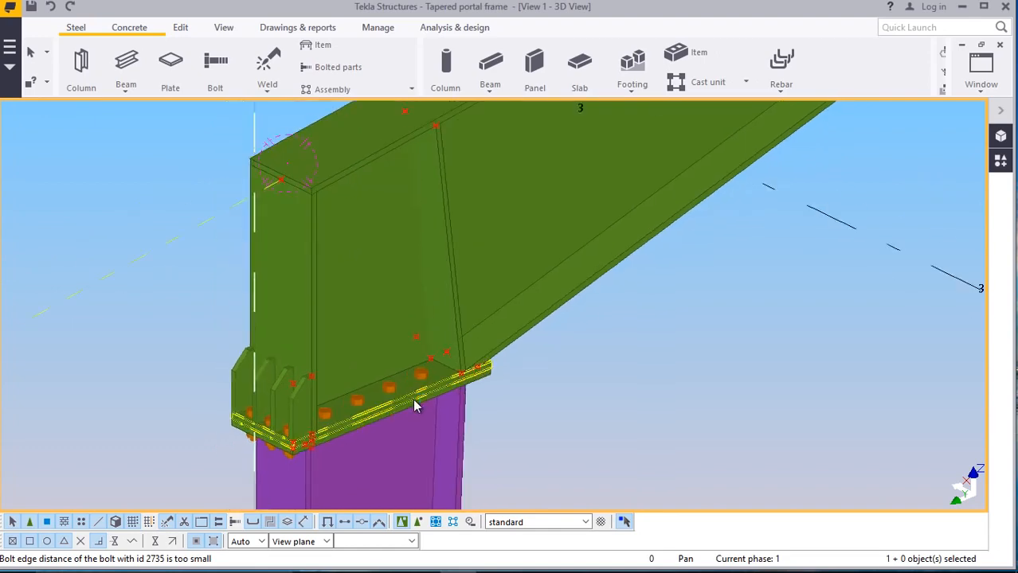
{"action": "scroll", "coordinate": [415, 394], "scroll_direction": "up", "scroll_amount": 5}
{"action": "scroll", "coordinate": [363, 378], "scroll_direction": "down", "scroll_amount": 3}
{"action": "scroll", "coordinate": [219, 164], "scroll_direction": "up", "scroll_amount": 2}
{"action": "scroll", "coordinate": [252, 293], "scroll_direction": "down", "scroll_amount": 2}
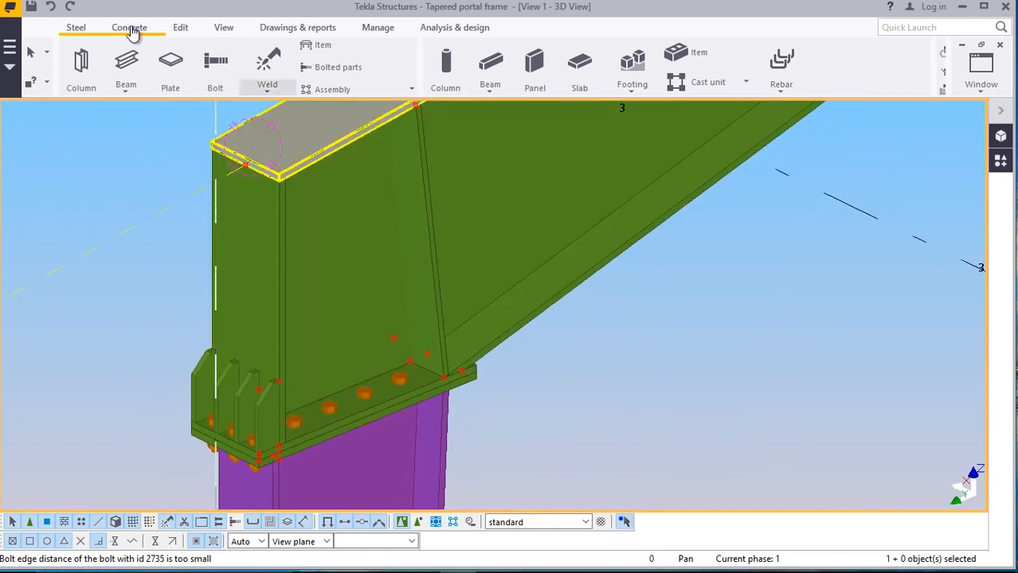
{"action": "left_click", "coordinate": [170, 60]}
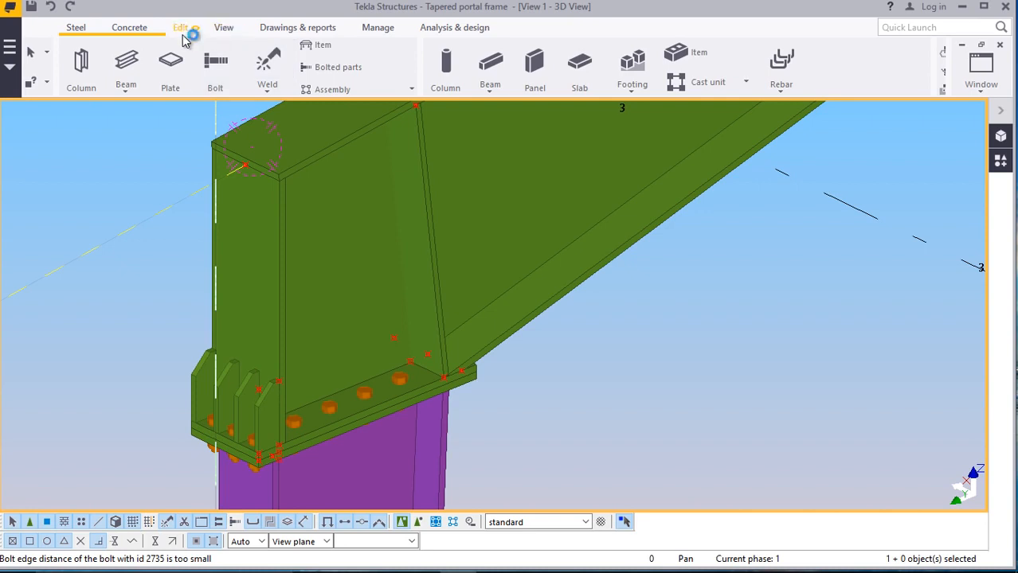
{"action": "left_click", "coordinate": [224, 30]}
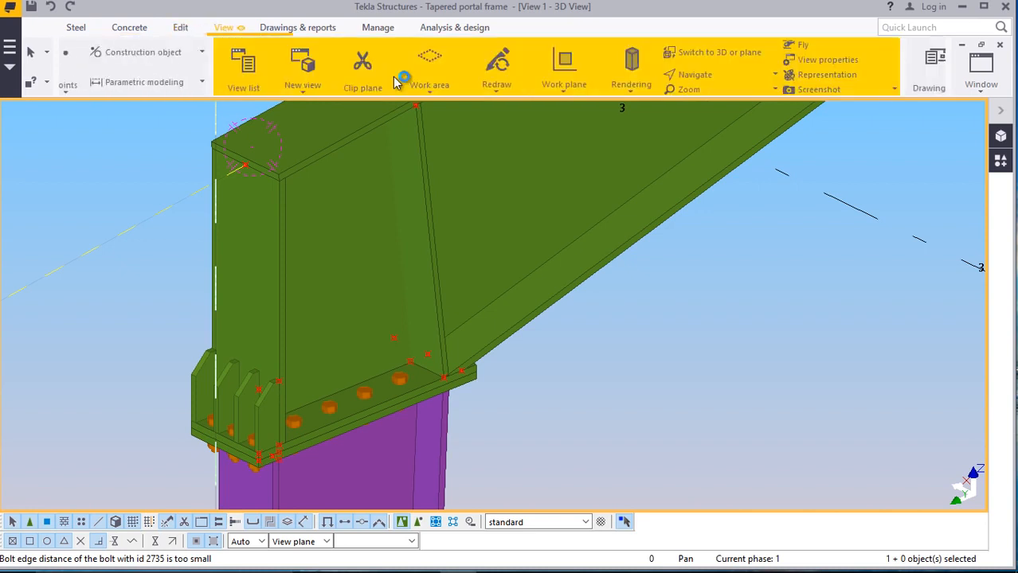
{"action": "left_click", "coordinate": [408, 86]}
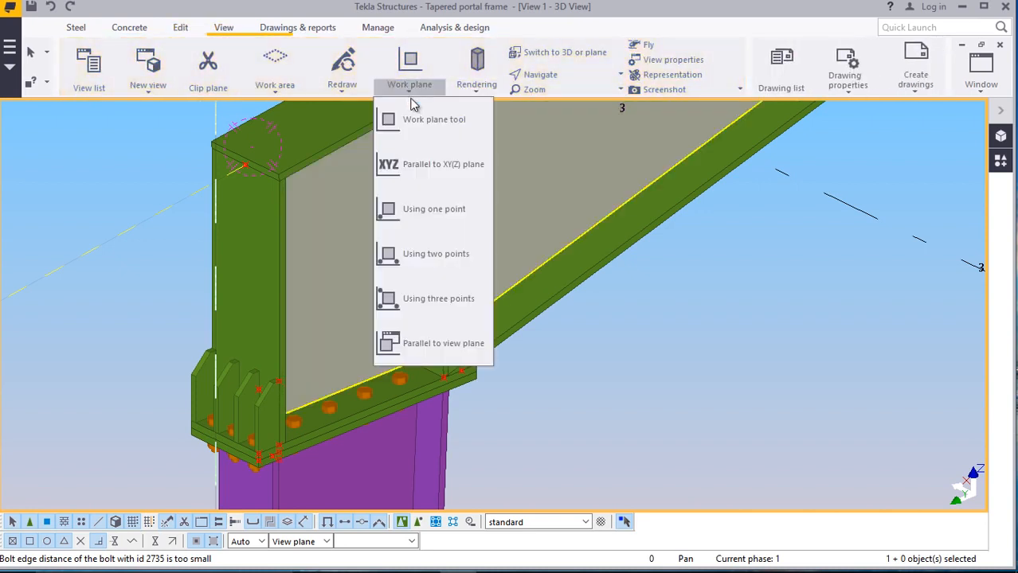
{"action": "left_click", "coordinate": [424, 127]}
{"action": "scroll", "coordinate": [239, 167], "scroll_direction": "up", "scroll_amount": 5}
{"action": "scroll", "coordinate": [245, 182], "scroll_direction": "down", "scroll_amount": 4}
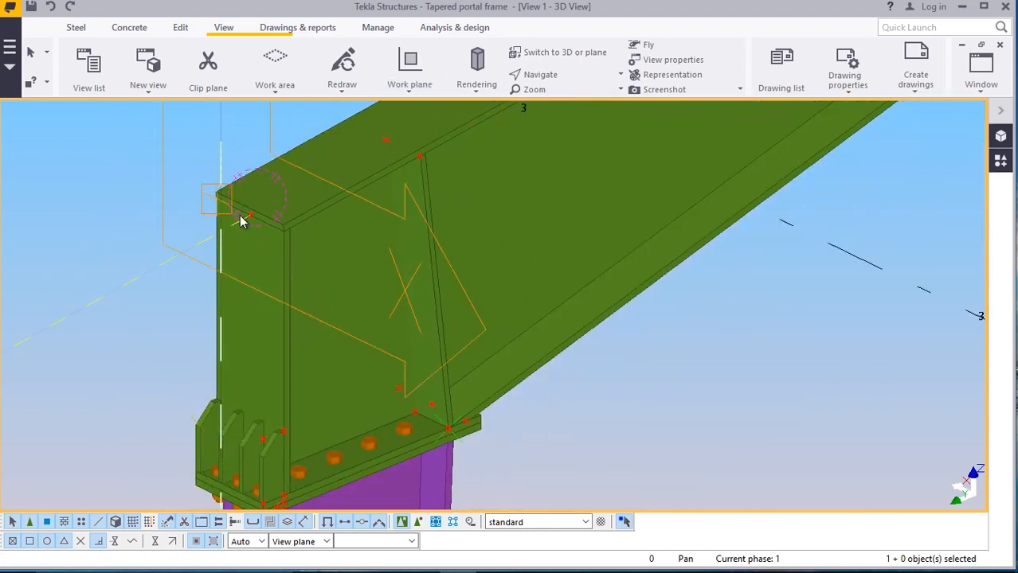
{"action": "right_click", "coordinate": [77, 153]}
{"action": "left_click", "coordinate": [110, 163]}
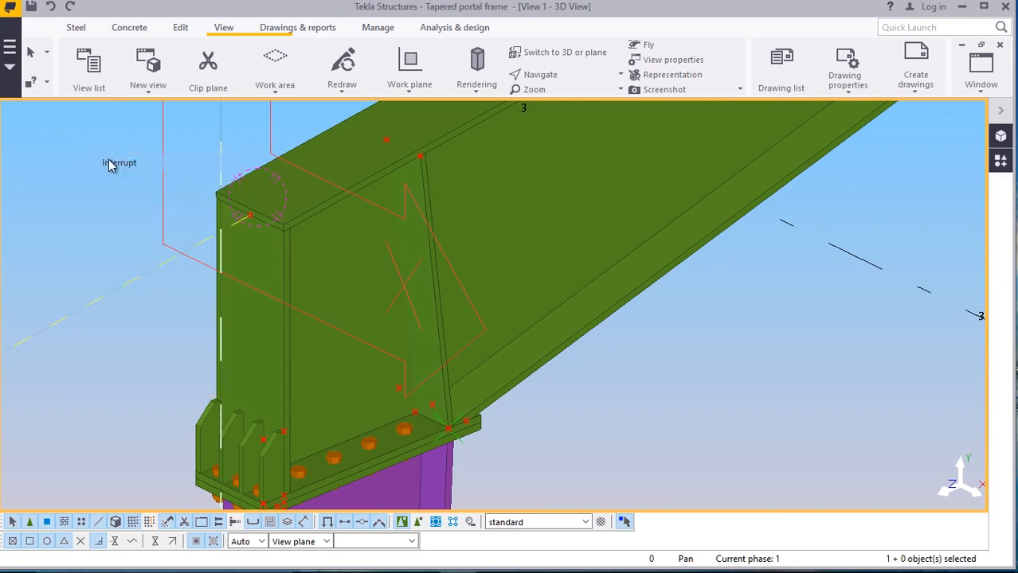
{"action": "left_click", "coordinate": [167, 207]}
Mirror-copy the four-bolt row to the web's other side about the end flange's vertical centre line, with X0 125, Y0 19.86 and angle -90
{"action": "scroll", "coordinate": [234, 303], "scroll_direction": "down", "scroll_amount": 5}
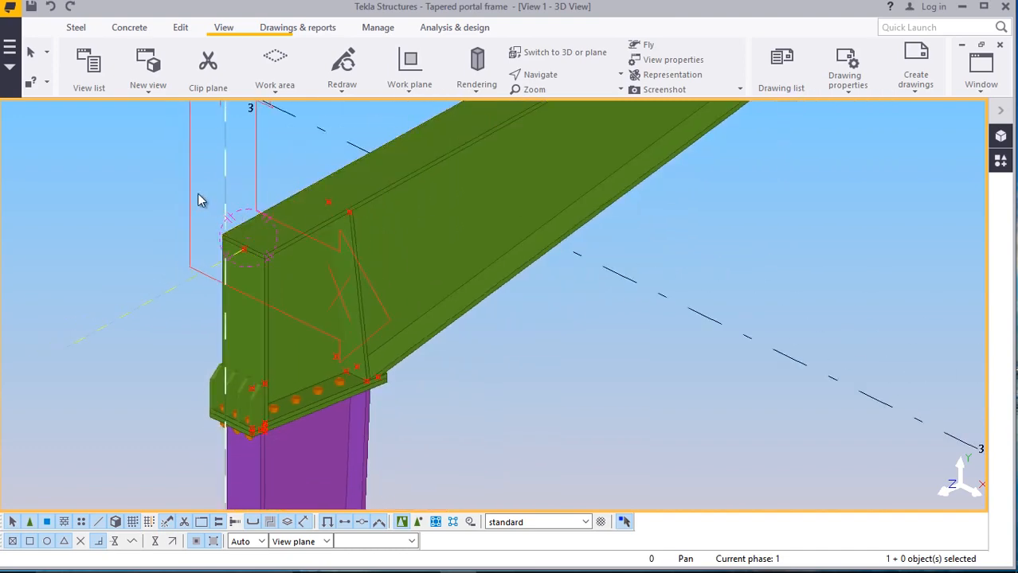
{"action": "scroll", "coordinate": [163, 195], "scroll_direction": "up", "scroll_amount": 2}
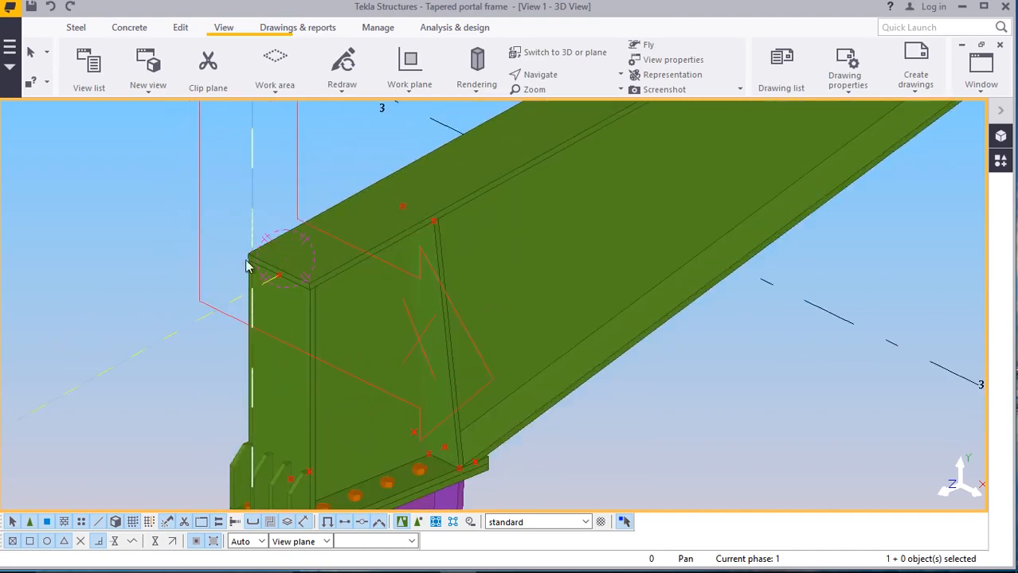
{"action": "scroll", "coordinate": [355, 296], "scroll_direction": "down", "scroll_amount": 1}
{"action": "scroll", "coordinate": [406, 450], "scroll_direction": "up", "scroll_amount": 4}
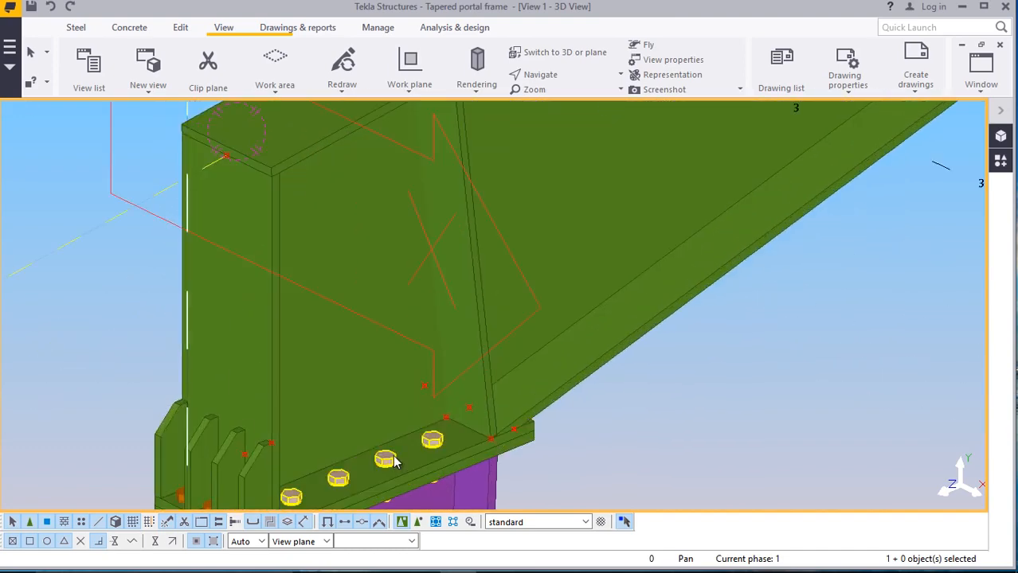
{"action": "right_click", "coordinate": [72, 240]}
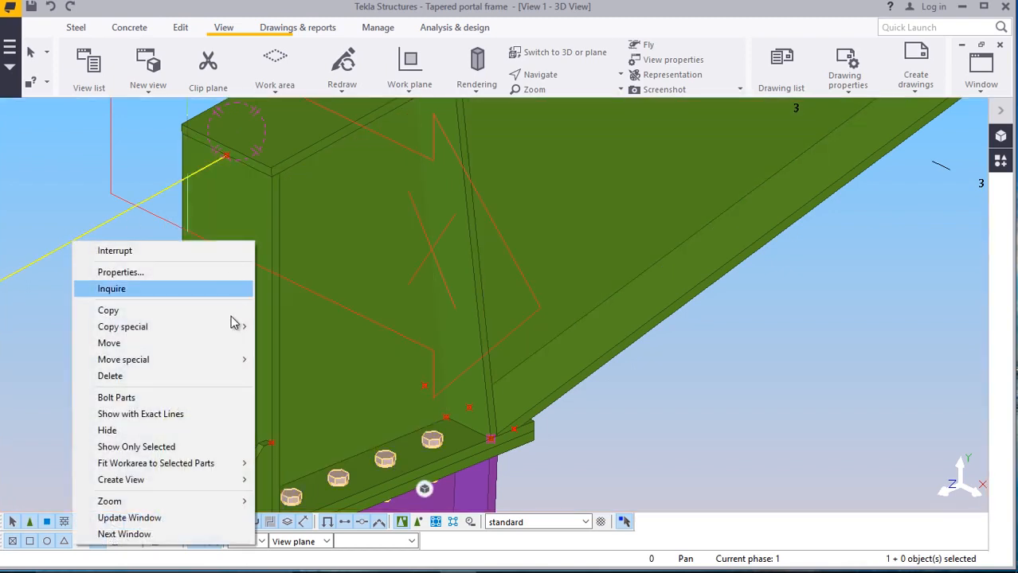
{"action": "left_click", "coordinate": [136, 326]}
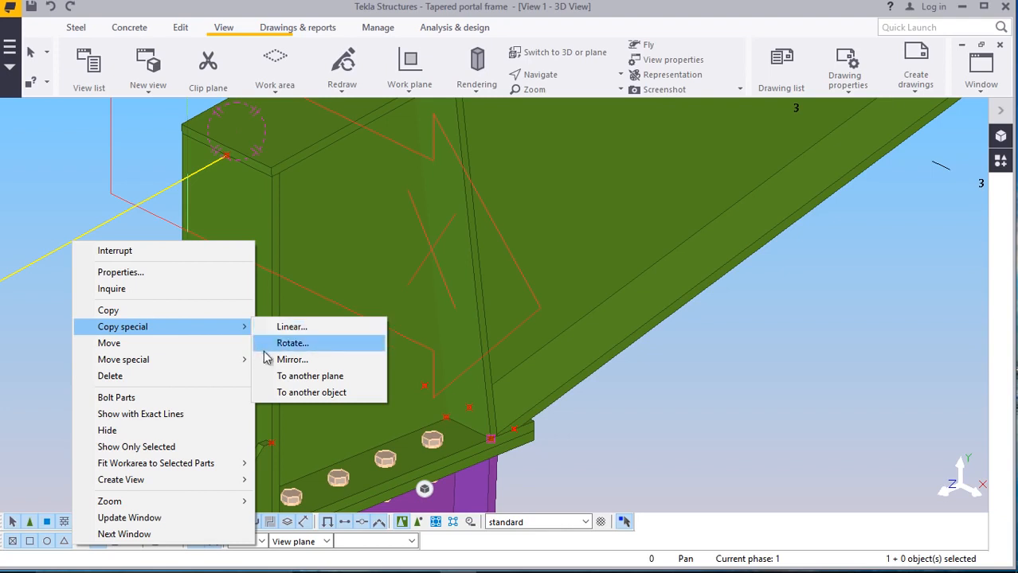
{"action": "left_click", "coordinate": [288, 358]}
{"action": "scroll", "coordinate": [227, 136], "scroll_direction": "up", "scroll_amount": 5}
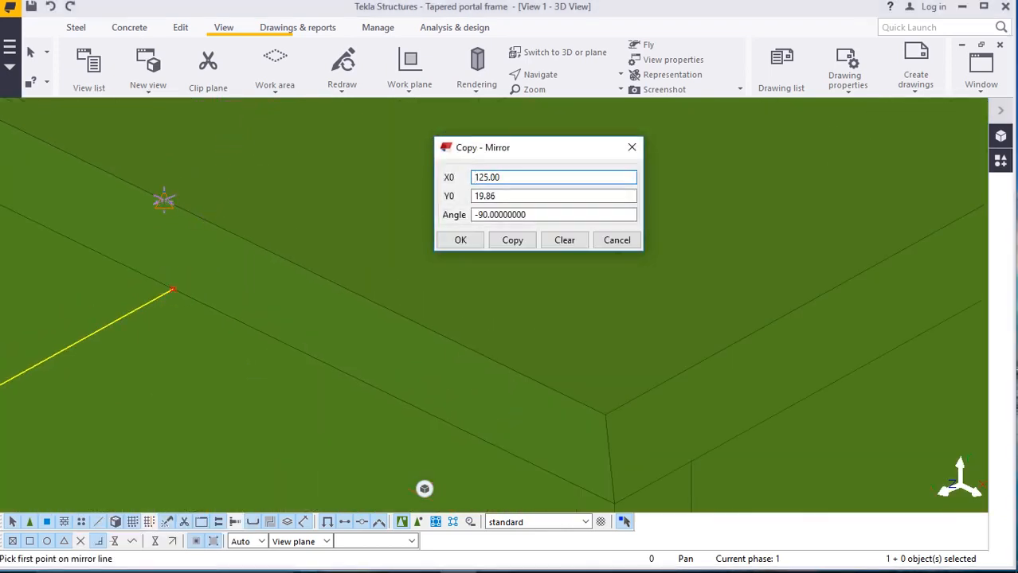
{"action": "left_click", "coordinate": [163, 202]}
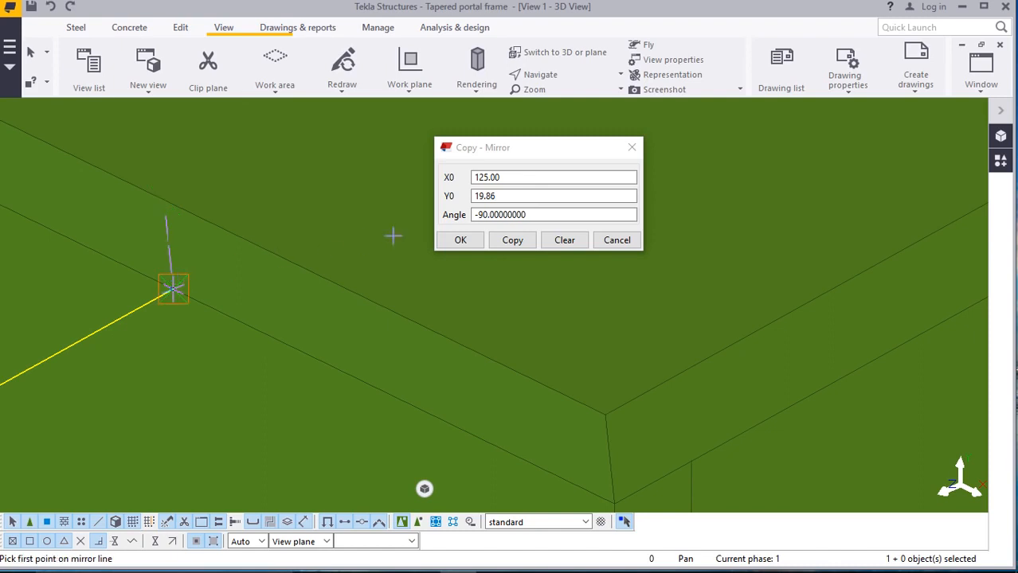
{"action": "left_click", "coordinate": [511, 242]}
{"action": "left_click", "coordinate": [460, 241]}
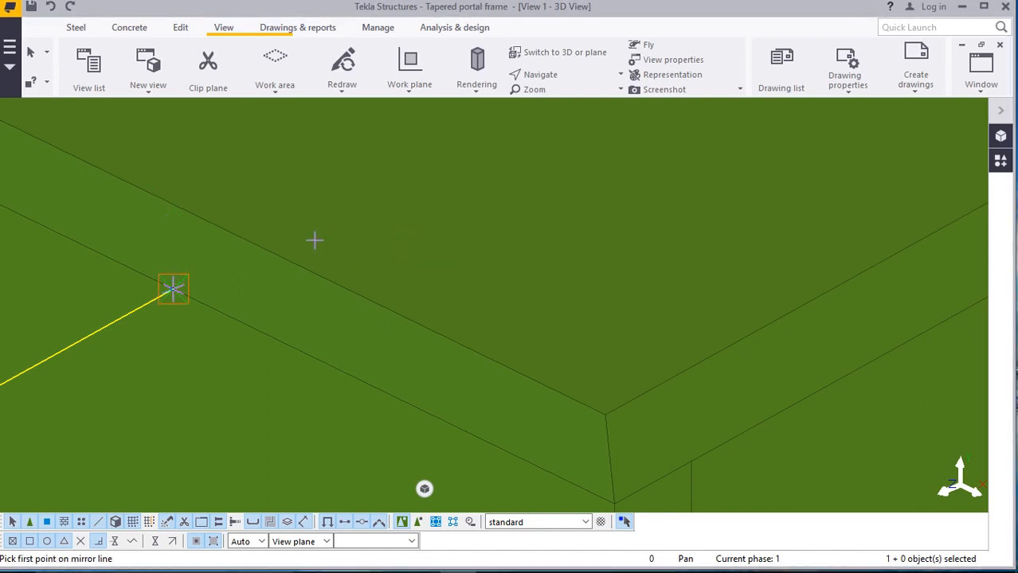
{"action": "scroll", "coordinate": [283, 231], "scroll_direction": "down", "scroll_amount": 5}
{"action": "scroll", "coordinate": [293, 216], "scroll_direction": "down", "scroll_amount": 4}
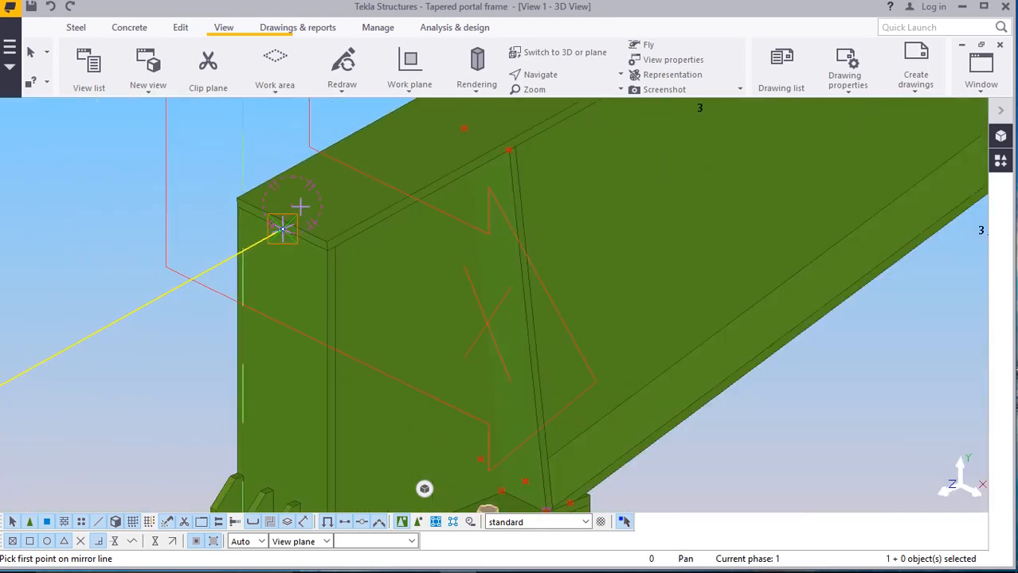
{"action": "right_click", "coordinate": [129, 191]}
{"action": "left_click", "coordinate": [137, 204]}
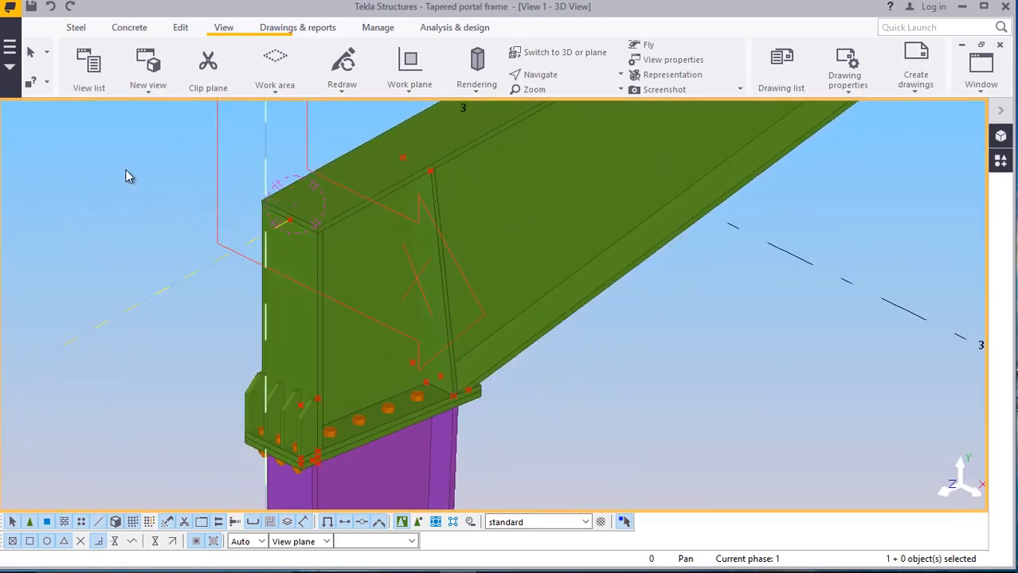
Examine the bolt rows on both sides of the rafter web and the stiffened outer end of the end plates
{"action": "left_click", "coordinate": [550, 75]}
{"action": "left_click", "coordinate": [559, 97]}
{"action": "left_click_drag", "start_coordinate": [293, 294], "coordinate": [229, 371]}
{"action": "scroll", "coordinate": [179, 329], "scroll_direction": "up", "scroll_amount": 4}
{"action": "scroll", "coordinate": [161, 330], "scroll_direction": "up", "scroll_amount": 2}
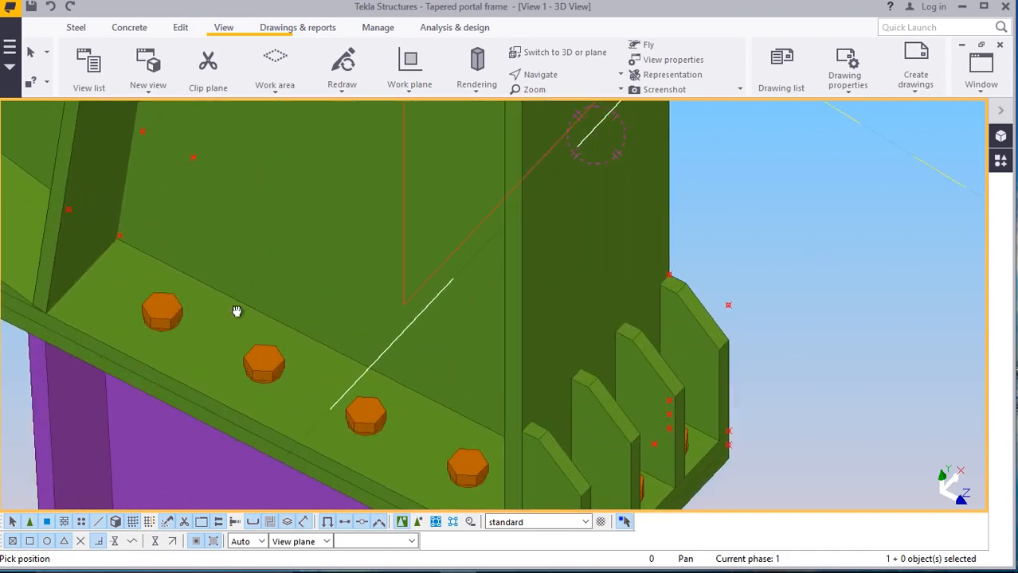
{"action": "left_click_drag", "start_coordinate": [236, 311], "coordinate": [255, 219]}
{"action": "scroll", "coordinate": [256, 218], "scroll_direction": "down", "scroll_amount": 4}
{"action": "middle_click_drag", "start_coordinate": [271, 194], "coordinate": [181, 304], "text": "ctrl"}
{"action": "scroll", "coordinate": [303, 323], "scroll_direction": "up", "scroll_amount": 3}
{"action": "scroll", "coordinate": [181, 304], "scroll_direction": "down", "scroll_amount": 4}
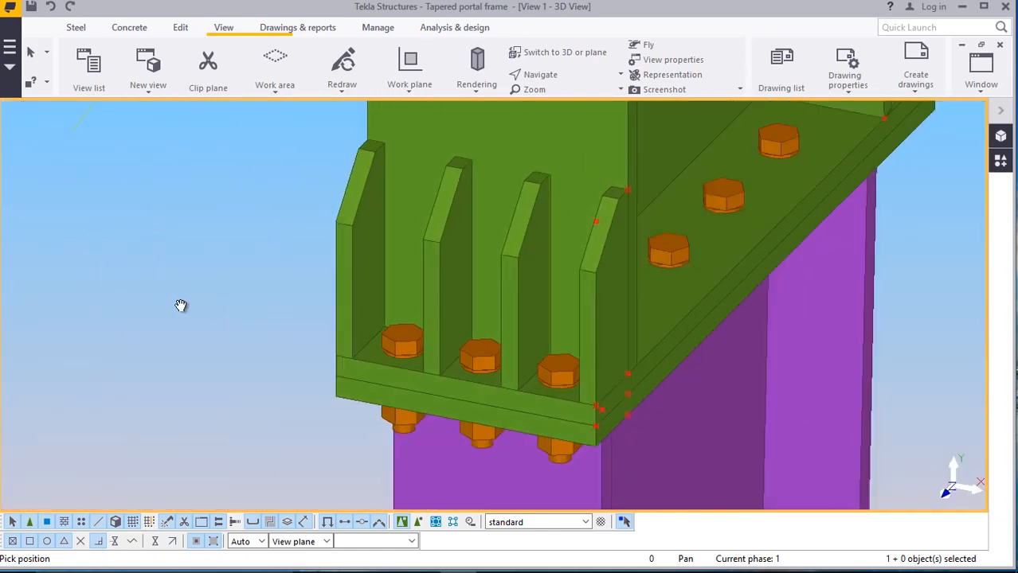
Try placing a point where the rafter knee's outer flange meets the web above the end plate, and delete it
{"action": "middle_click_drag", "start_coordinate": [370, 247], "coordinate": [208, 227], "text": "ctrl"}
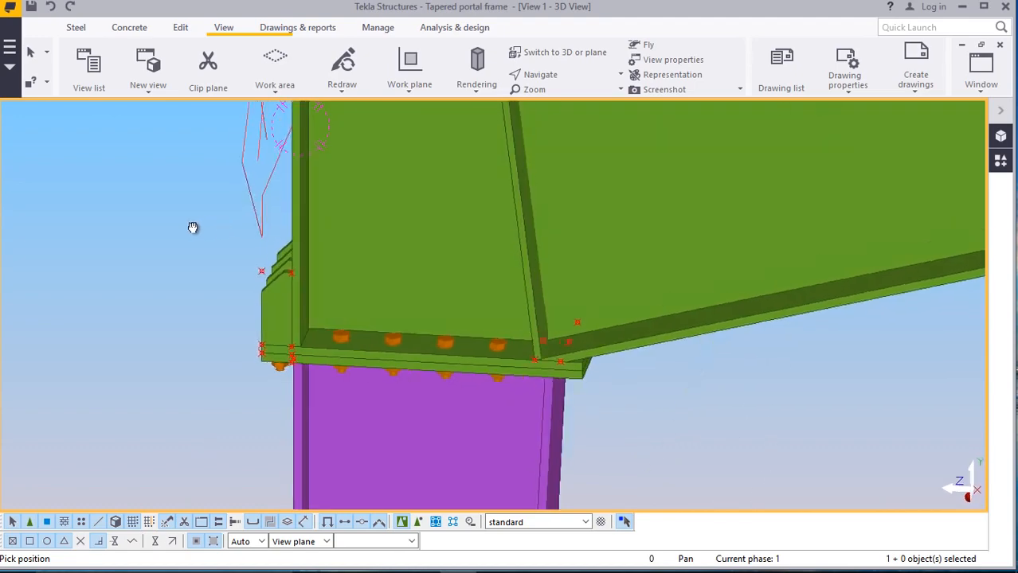
{"action": "scroll", "coordinate": [330, 346], "scroll_direction": "up", "scroll_amount": 4}
{"action": "middle_click_drag", "start_coordinate": [348, 360], "coordinate": [327, 329], "text": "ctrl"}
{"action": "scroll", "coordinate": [284, 294], "scroll_direction": "up", "scroll_amount": 4}
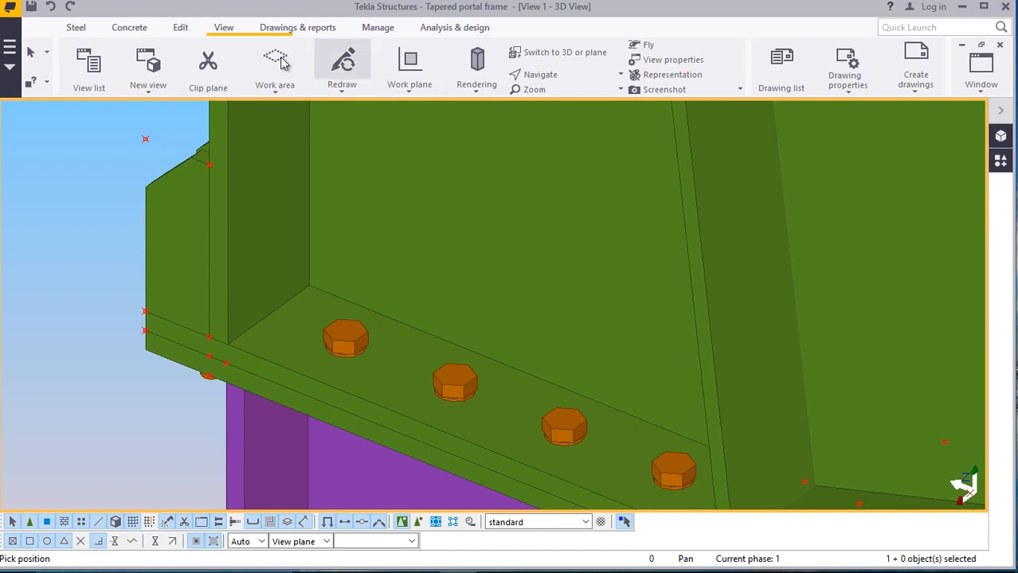
{"action": "left_click", "coordinate": [180, 27]}
{"action": "left_click", "coordinate": [842, 94]}
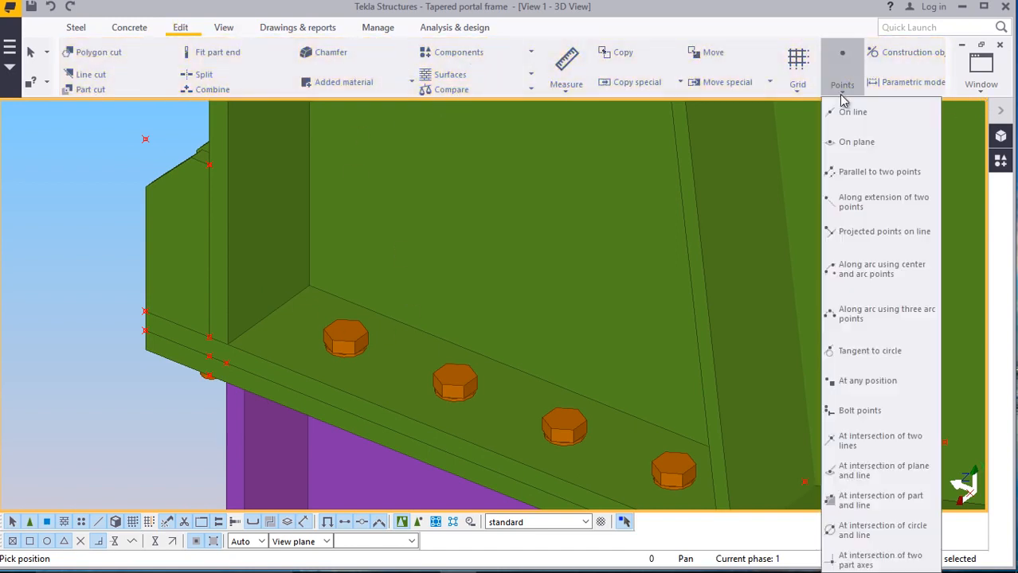
{"action": "left_click", "coordinate": [868, 382]}
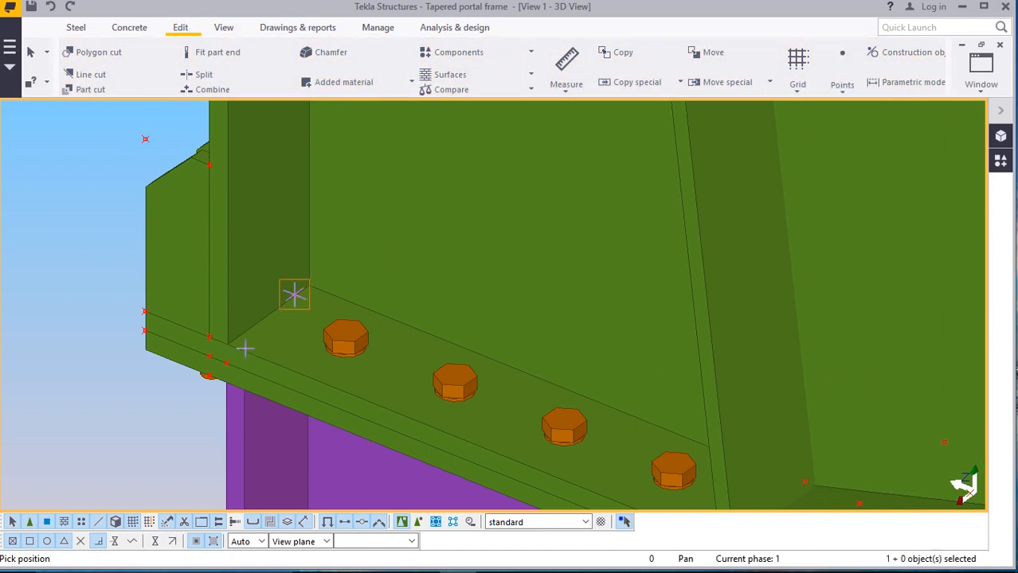
{"action": "scroll", "coordinate": [239, 342], "scroll_direction": "up", "scroll_amount": 3}
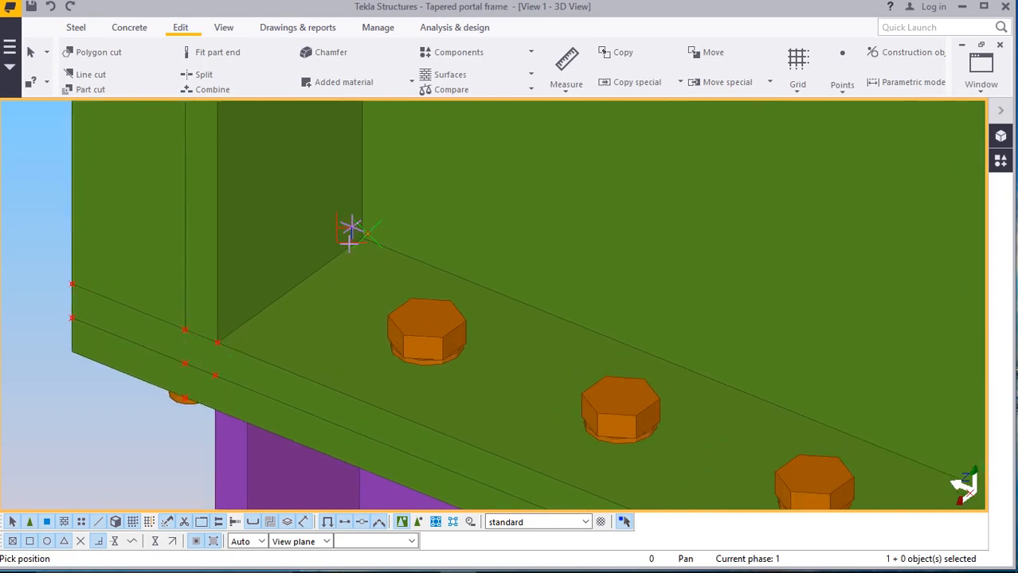
{"action": "scroll", "coordinate": [351, 230], "scroll_direction": "up", "scroll_amount": 1}
{"action": "right_click", "coordinate": [351, 231]}
{"action": "left_click", "coordinate": [368, 235]}
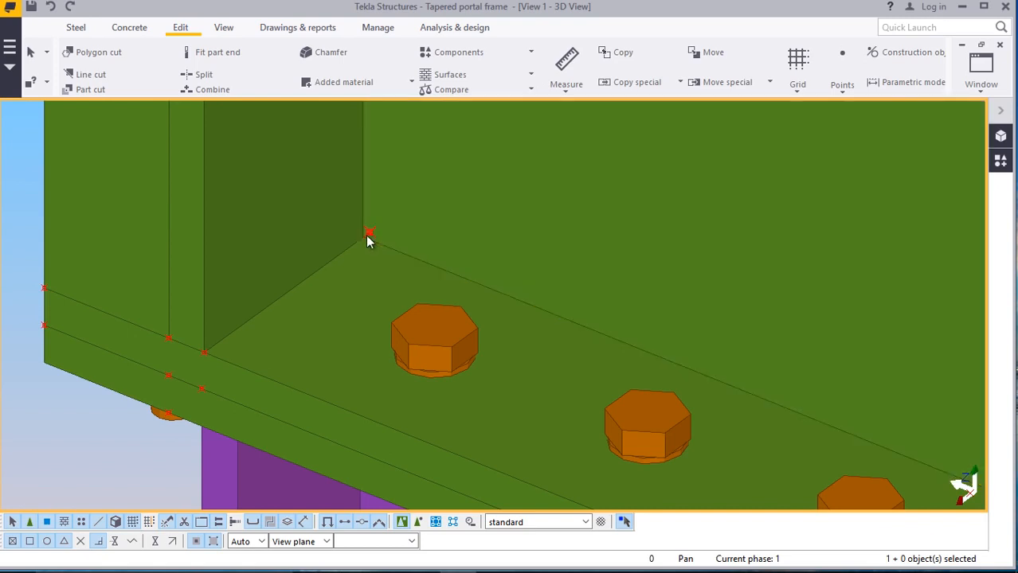
{"action": "right_click", "coordinate": [368, 235]}
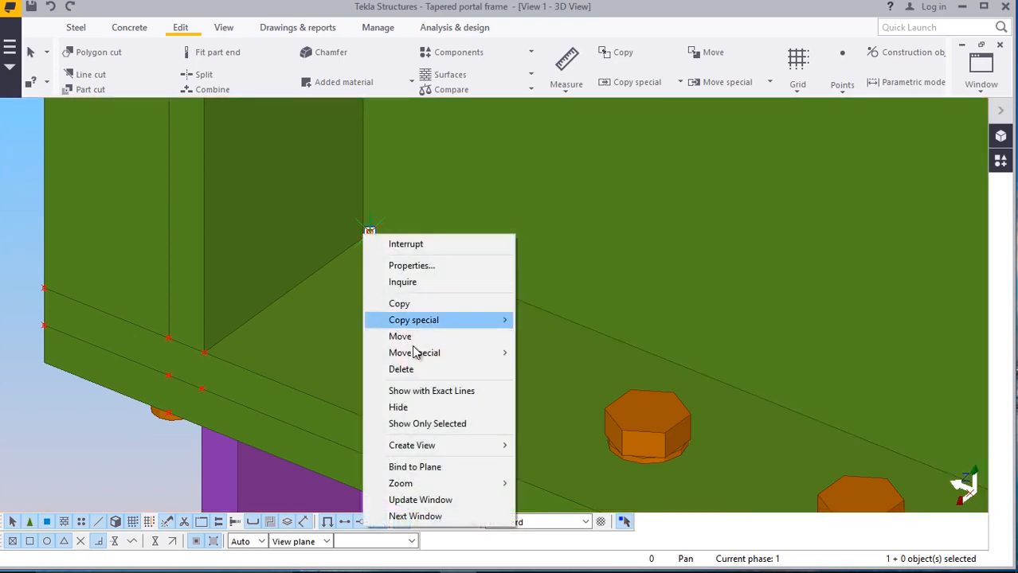
{"action": "left_click", "coordinate": [406, 373]}
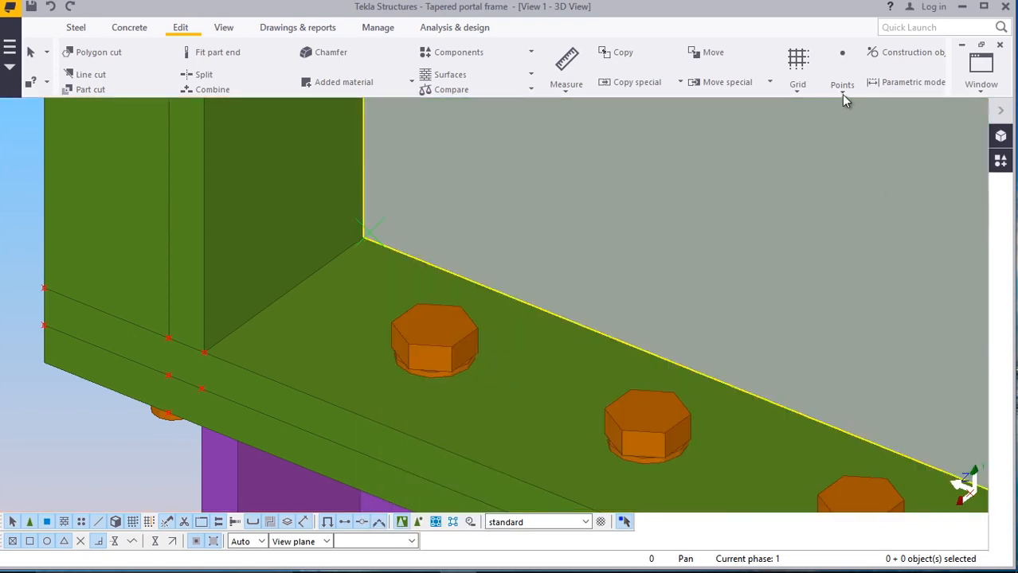
Place a point on the outer flange's lower inner edge at the web, on the end plate's upper face
{"action": "left_click", "coordinate": [842, 93]}
{"action": "left_click", "coordinate": [860, 383]}
{"action": "scroll", "coordinate": [363, 235], "scroll_direction": "up", "scroll_amount": 5}
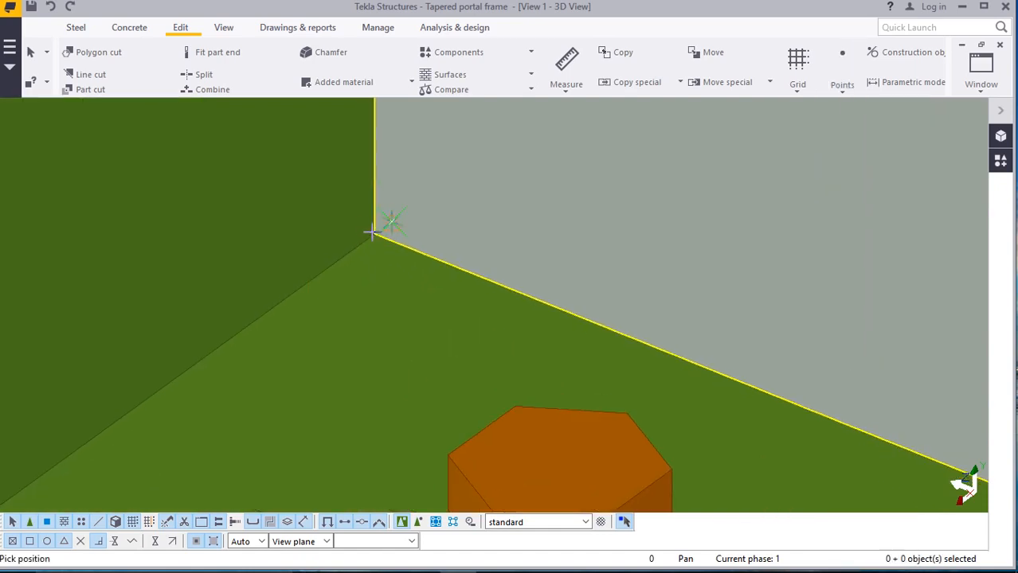
{"action": "scroll", "coordinate": [371, 237], "scroll_direction": "down", "scroll_amount": 3}
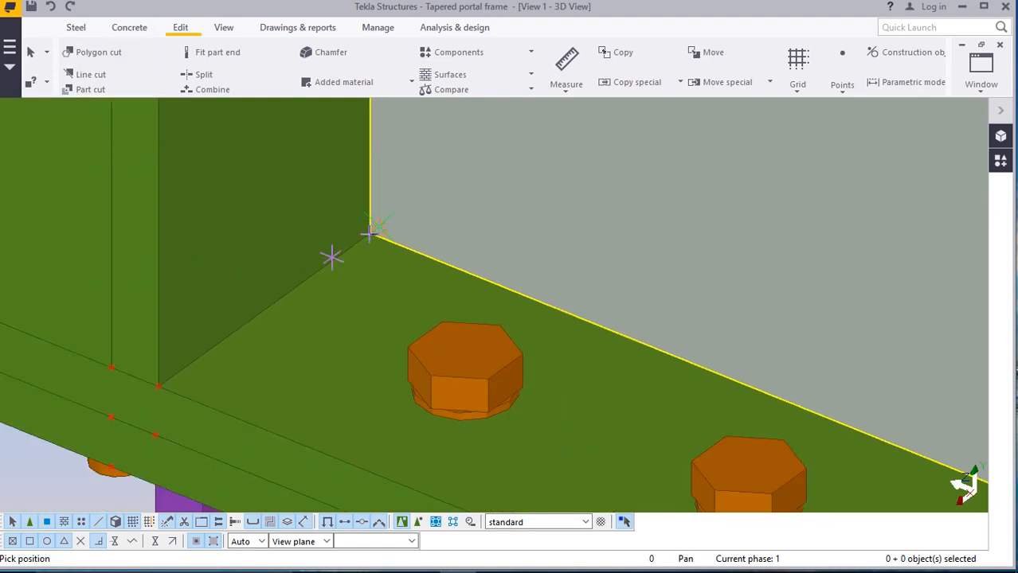
{"action": "scroll", "coordinate": [332, 259], "scroll_direction": "down", "scroll_amount": 4}
{"action": "scroll", "coordinate": [270, 319], "scroll_direction": "down", "scroll_amount": 1}
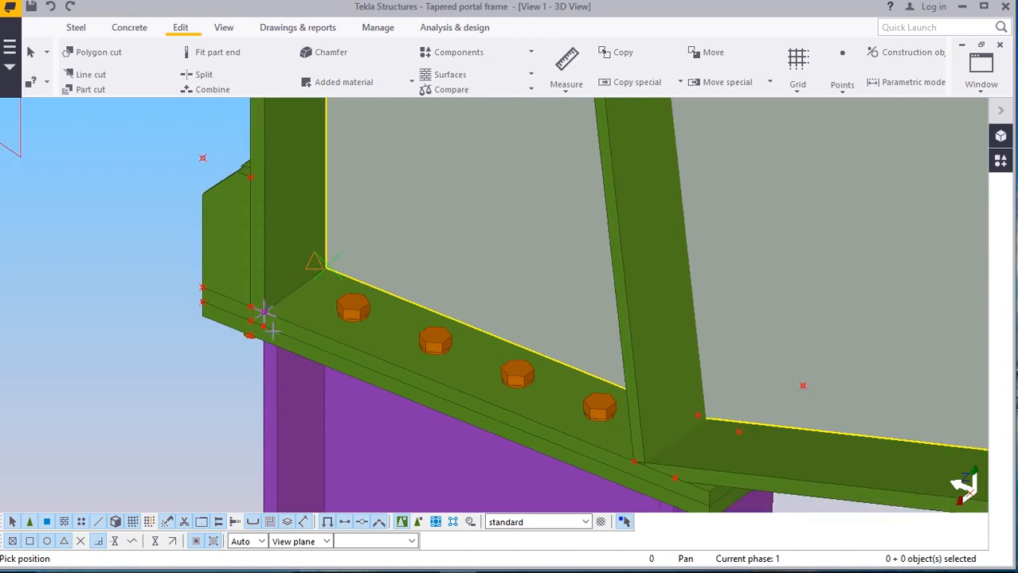
{"action": "scroll", "coordinate": [266, 341], "scroll_direction": "up", "scroll_amount": 1}
{"action": "scroll", "coordinate": [263, 335], "scroll_direction": "down", "scroll_amount": 1}
{"action": "scroll", "coordinate": [628, 391], "scroll_direction": "up", "scroll_amount": 2}
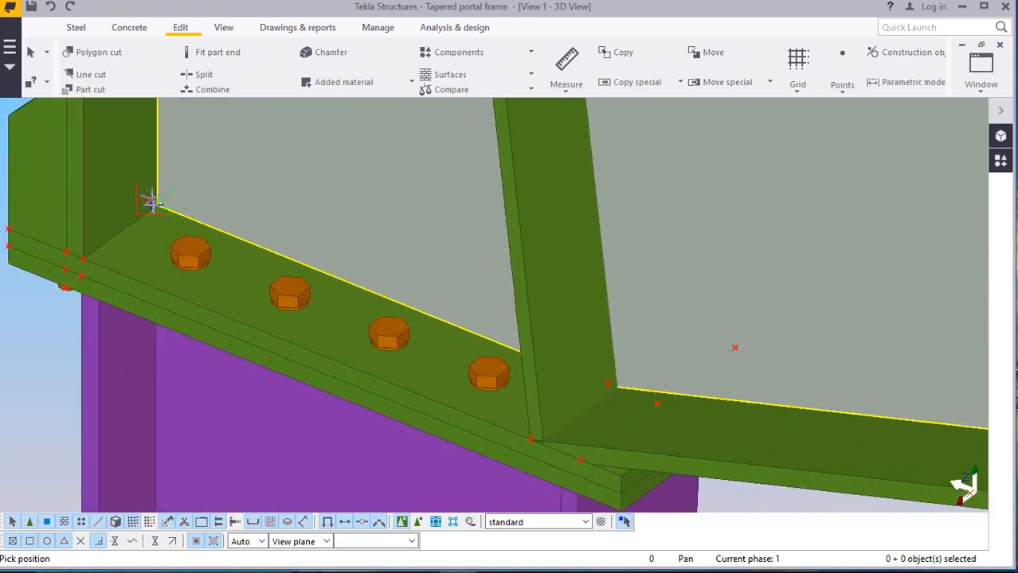
{"action": "scroll", "coordinate": [151, 201], "scroll_direction": "up", "scroll_amount": 4}
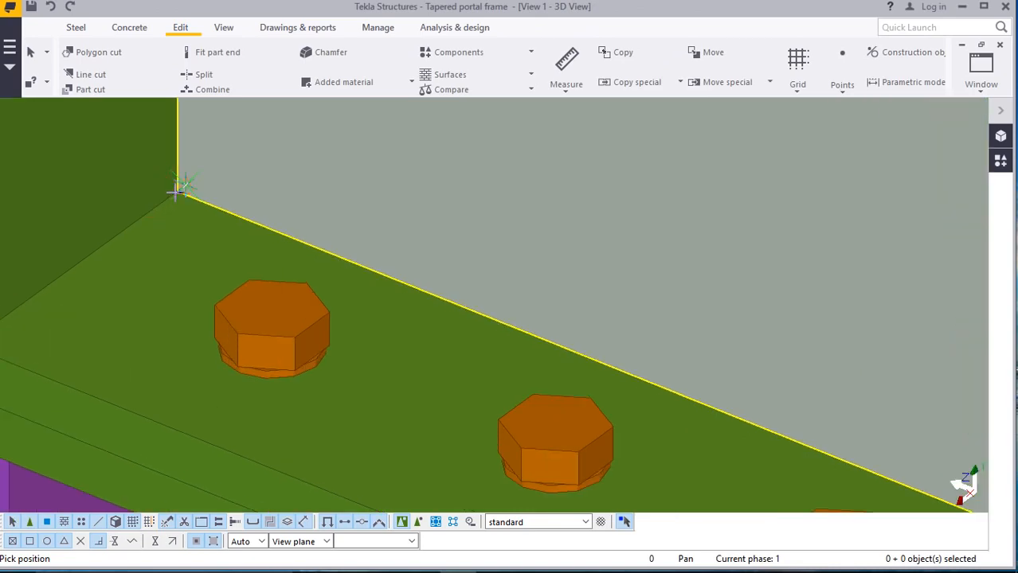
{"action": "right_click", "coordinate": [187, 199]}
{"action": "left_click", "coordinate": [212, 209]}
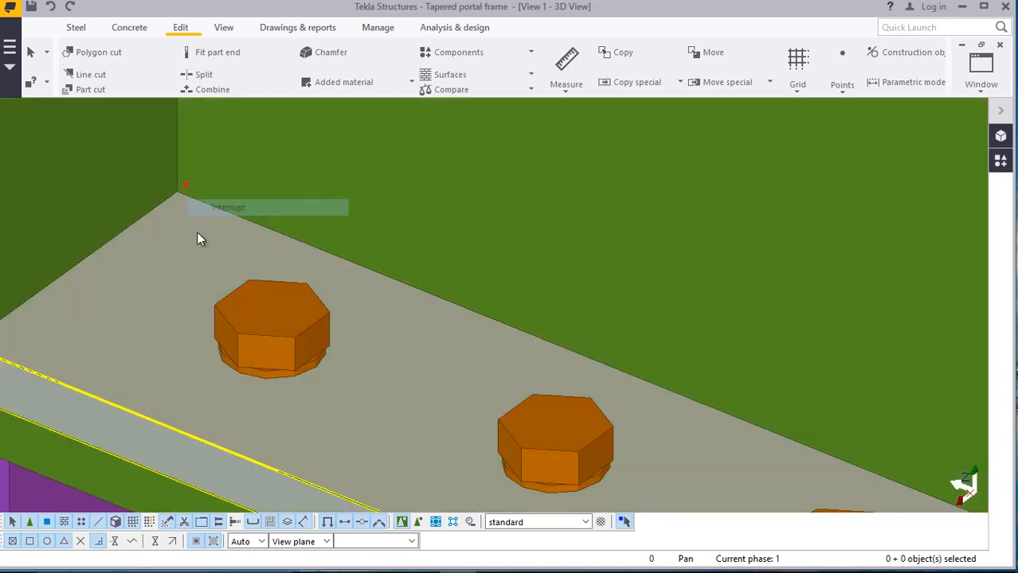
Copy the two points on the flange's lower inner edge, at its outer corner and at the web, 180 upward
{"action": "scroll", "coordinate": [199, 241], "scroll_direction": "down", "scroll_amount": 4}
{"action": "scroll", "coordinate": [196, 258], "scroll_direction": "down", "scroll_amount": 1}
{"action": "scroll", "coordinate": [95, 283], "scroll_direction": "up", "scroll_amount": 5}
{"action": "scroll", "coordinate": [232, 333], "scroll_direction": "down", "scroll_amount": 6}
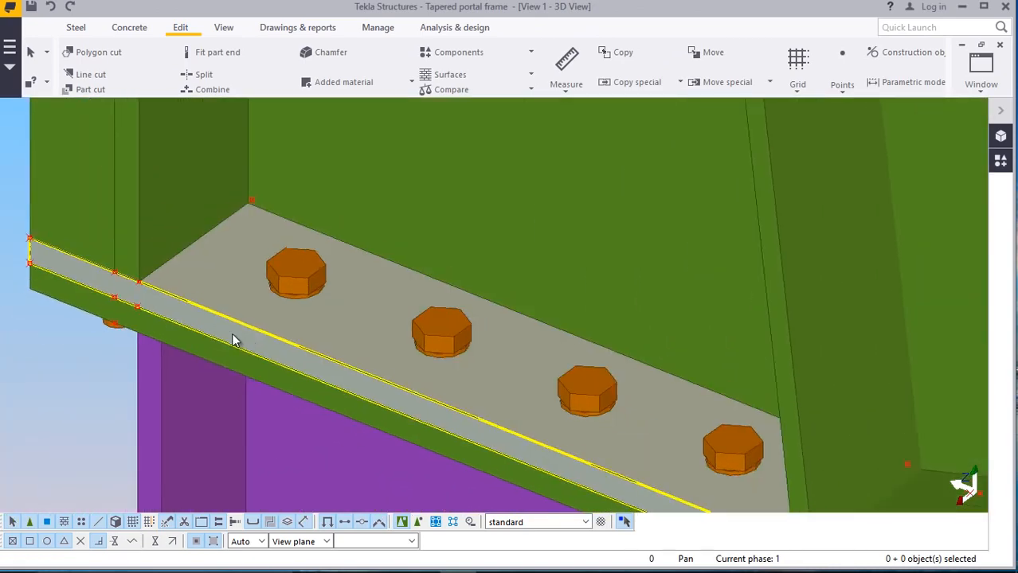
{"action": "scroll", "coordinate": [196, 307], "scroll_direction": "up", "scroll_amount": 3}
{"action": "scroll", "coordinate": [177, 308], "scroll_direction": "up", "scroll_amount": 3}
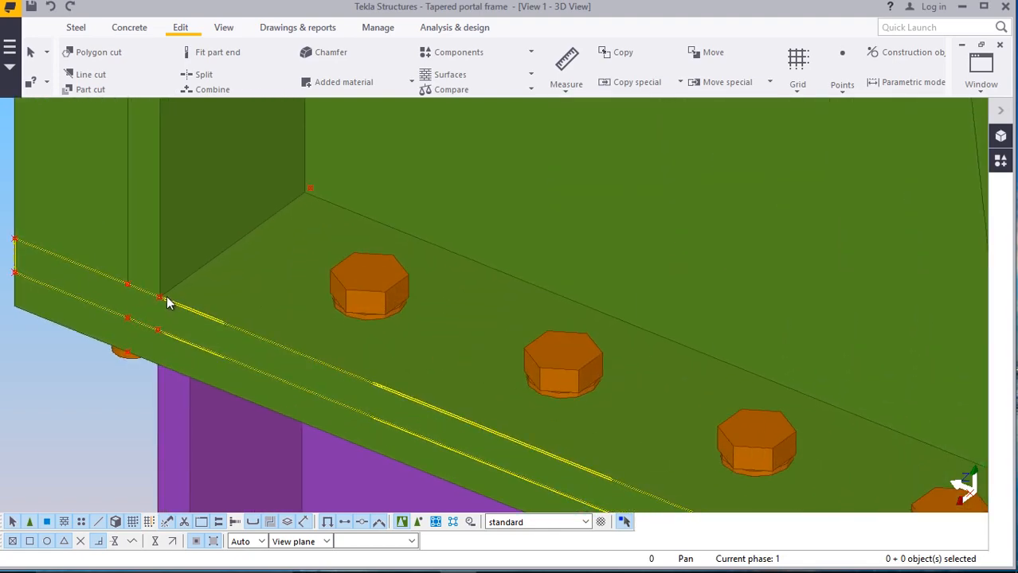
{"action": "left_click", "coordinate": [159, 297]}
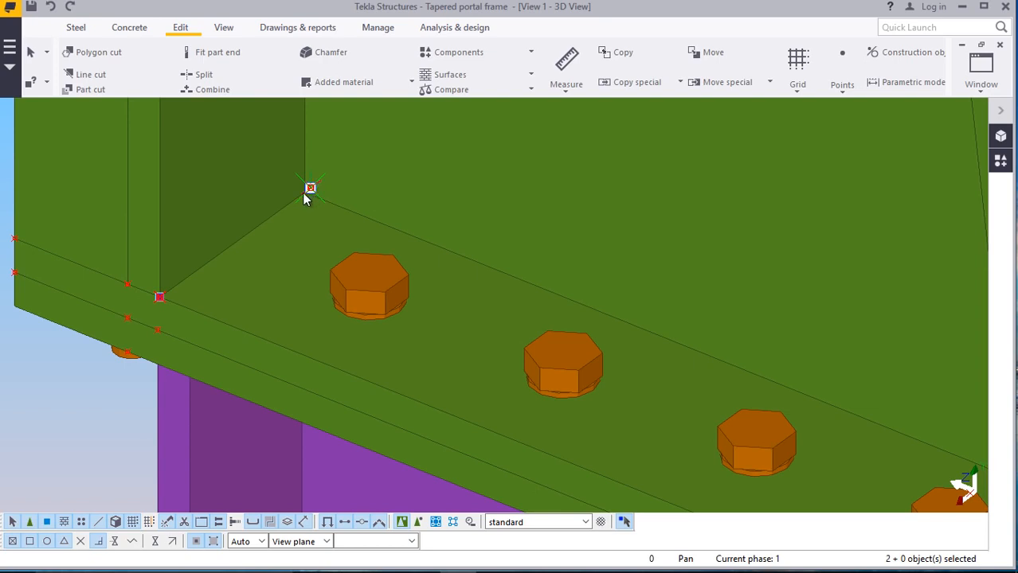
{"action": "scroll", "coordinate": [155, 296], "scroll_direction": "down", "scroll_amount": 2}
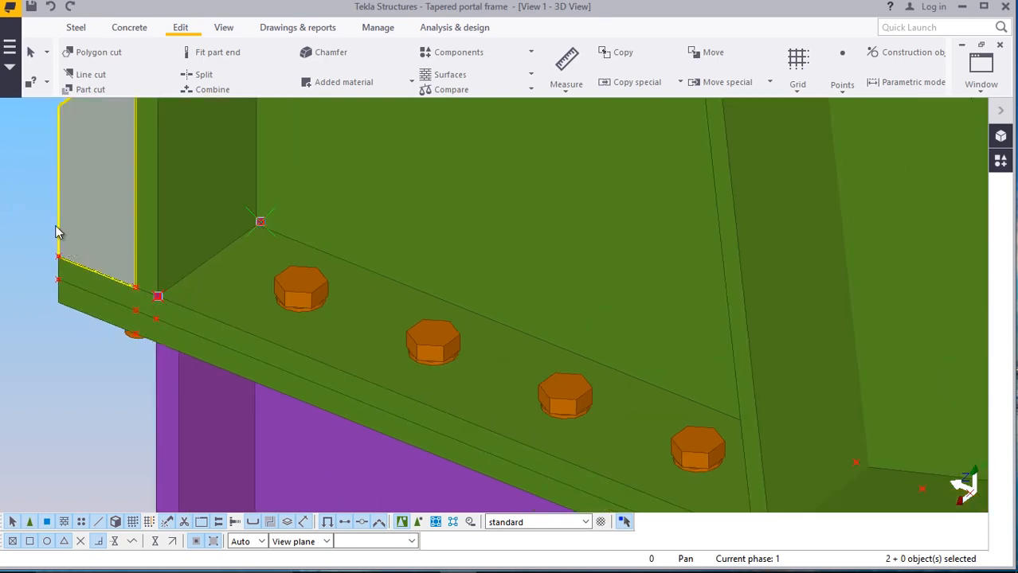
{"action": "right_click", "coordinate": [33, 198]}
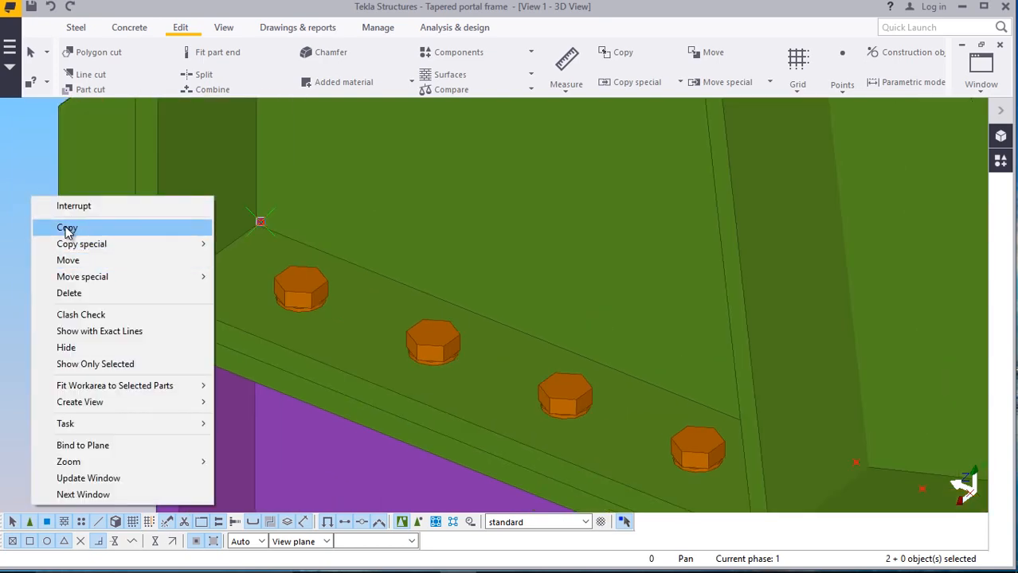
{"action": "left_click", "coordinate": [67, 229]}
{"action": "scroll", "coordinate": [157, 289], "scroll_direction": "up", "scroll_amount": 3}
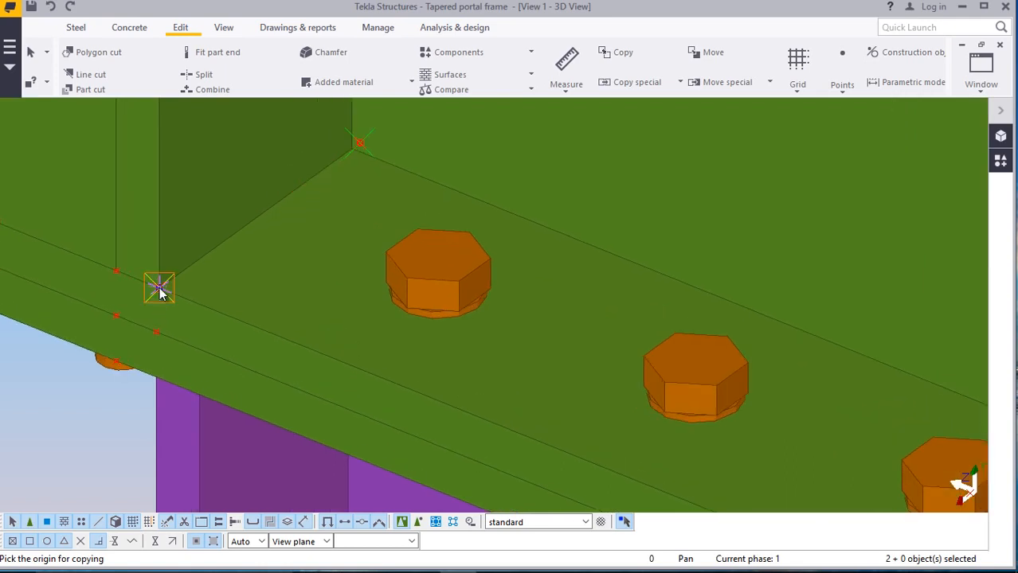
{"action": "left_click", "coordinate": [159, 291]}
{"action": "scroll", "coordinate": [162, 341], "scroll_direction": "down", "scroll_amount": 5}
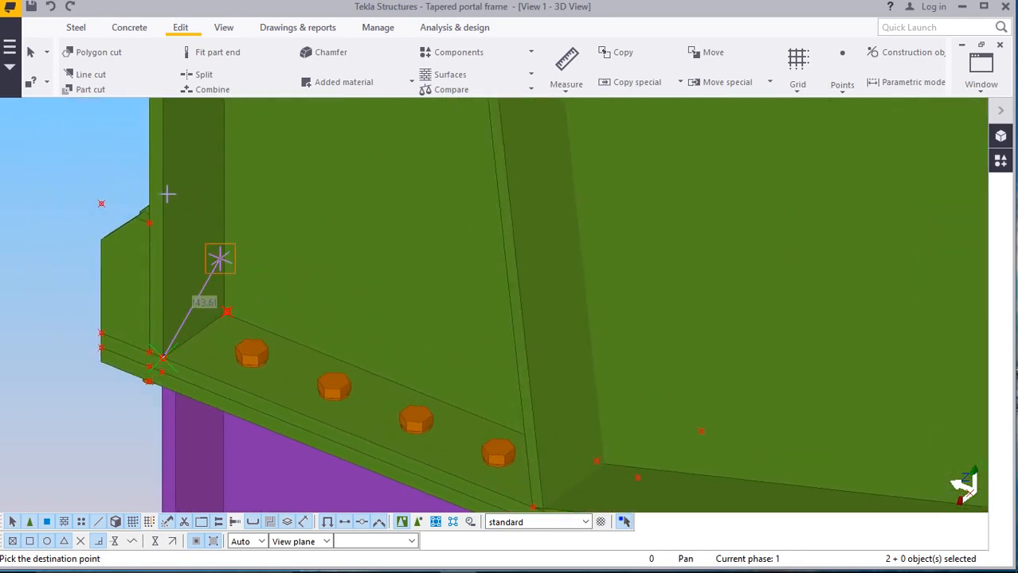
{"action": "scroll", "coordinate": [159, 191], "scroll_direction": "up", "scroll_amount": 2}
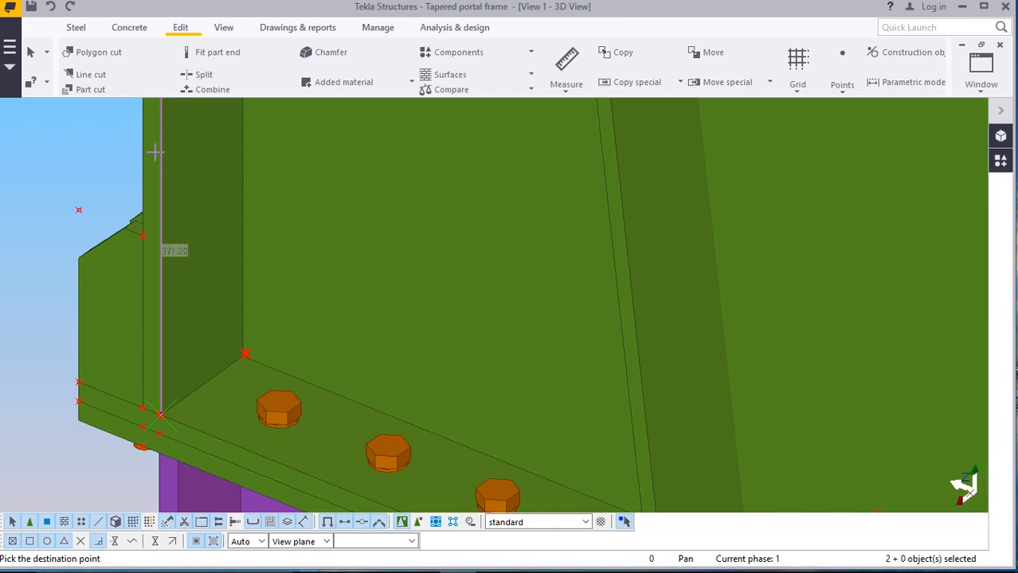
{"action": "type", "text": "180"}
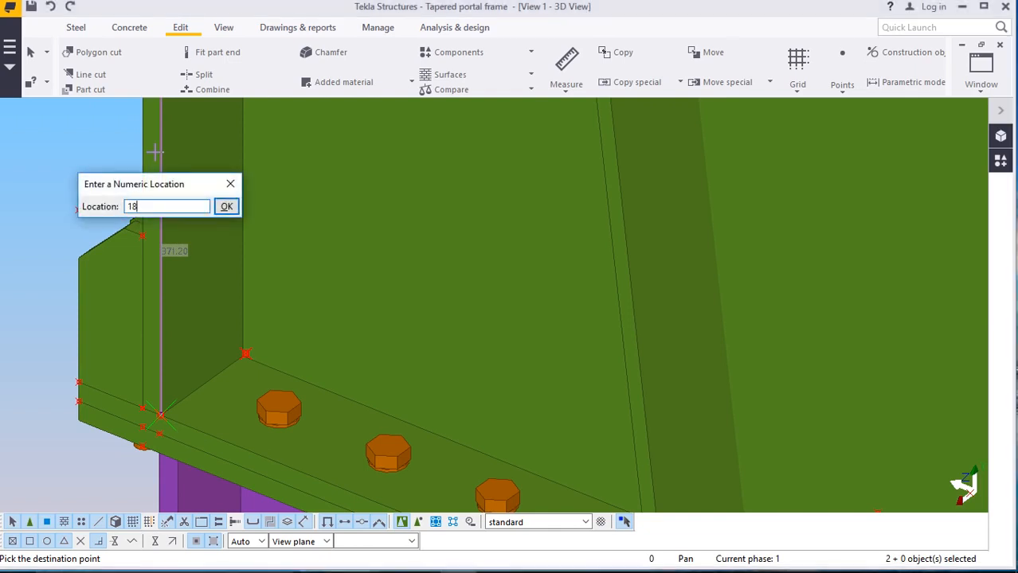
{"action": "left_click", "coordinate": [225, 207]}
{"action": "scroll", "coordinate": [147, 251], "scroll_direction": "up", "scroll_amount": 3}
{"action": "right_click", "coordinate": [95, 167]}
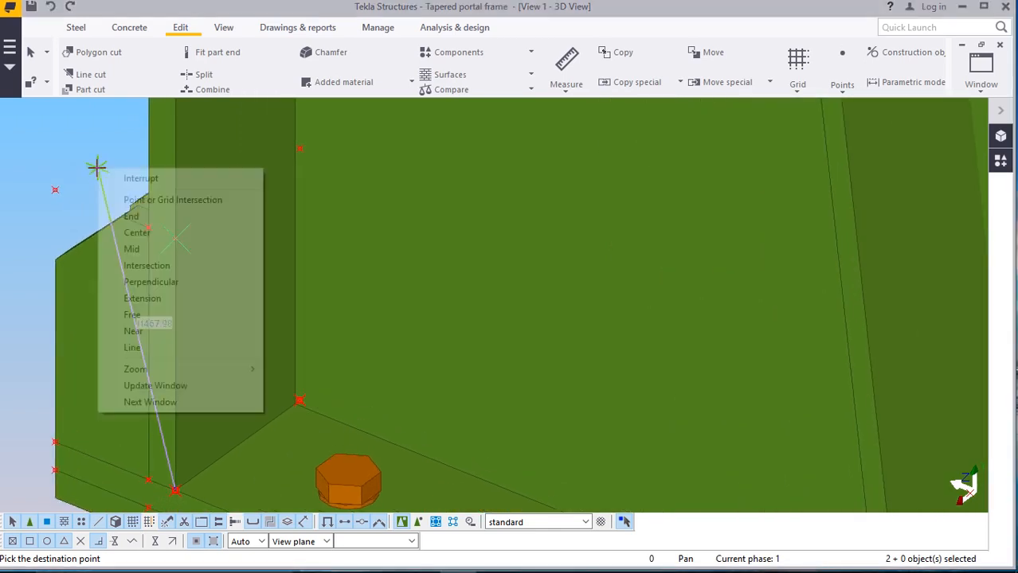
{"action": "left_click", "coordinate": [137, 178]}
{"action": "scroll", "coordinate": [183, 223], "scroll_direction": "down", "scroll_amount": 3}
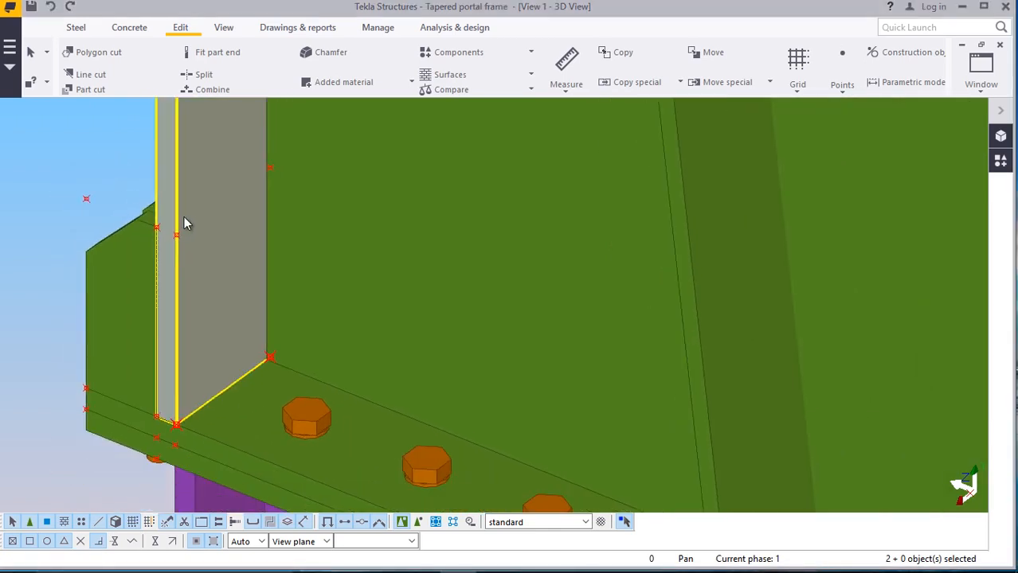
Create a 125 by 180 rectangular plate through the four points on the outer flange's inner face, with the parts shown transparent
{"action": "scroll", "coordinate": [183, 447], "scroll_direction": "up", "scroll_amount": 4}
{"action": "scroll", "coordinate": [175, 421], "scroll_direction": "down", "scroll_amount": 2}
{"action": "scroll", "coordinate": [175, 427], "scroll_direction": "down", "scroll_amount": 2}
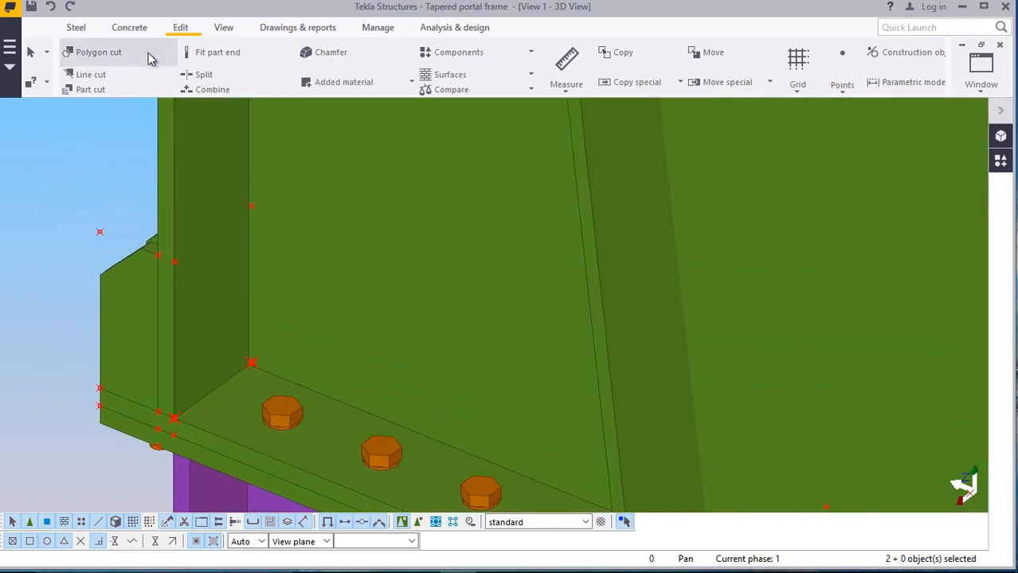
{"action": "left_click", "coordinate": [75, 27]}
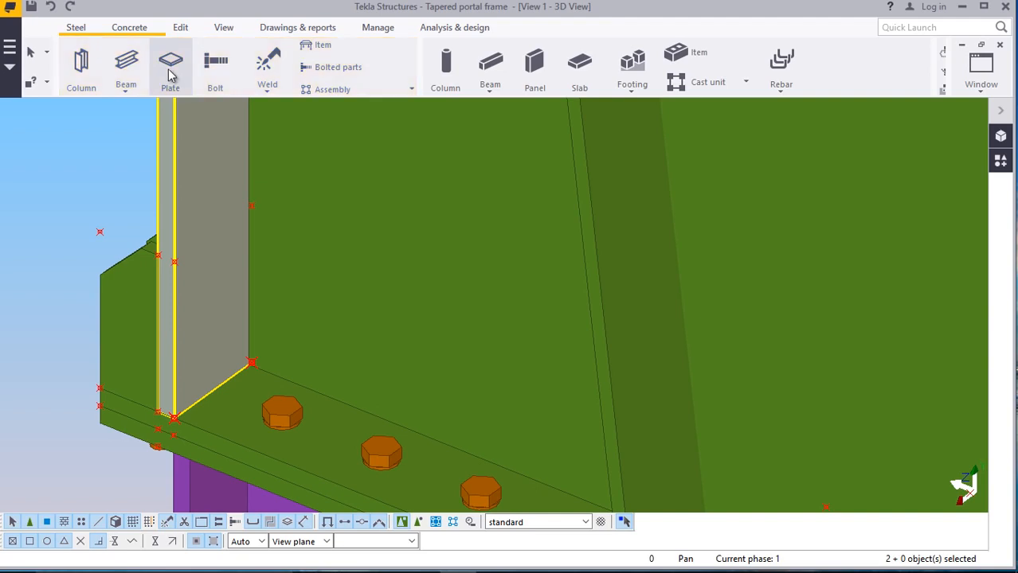
{"action": "left_click", "coordinate": [170, 63]}
{"action": "scroll", "coordinate": [175, 418], "scroll_direction": "up", "scroll_amount": 2}
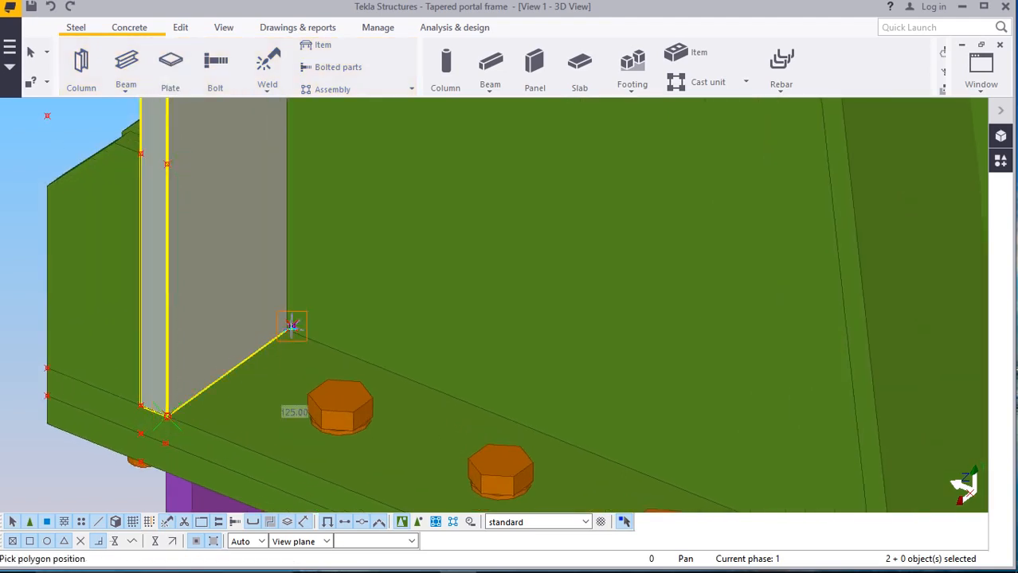
{"action": "left_click", "coordinate": [291, 326]}
{"action": "scroll", "coordinate": [240, 412], "scroll_direction": "down", "scroll_amount": 3}
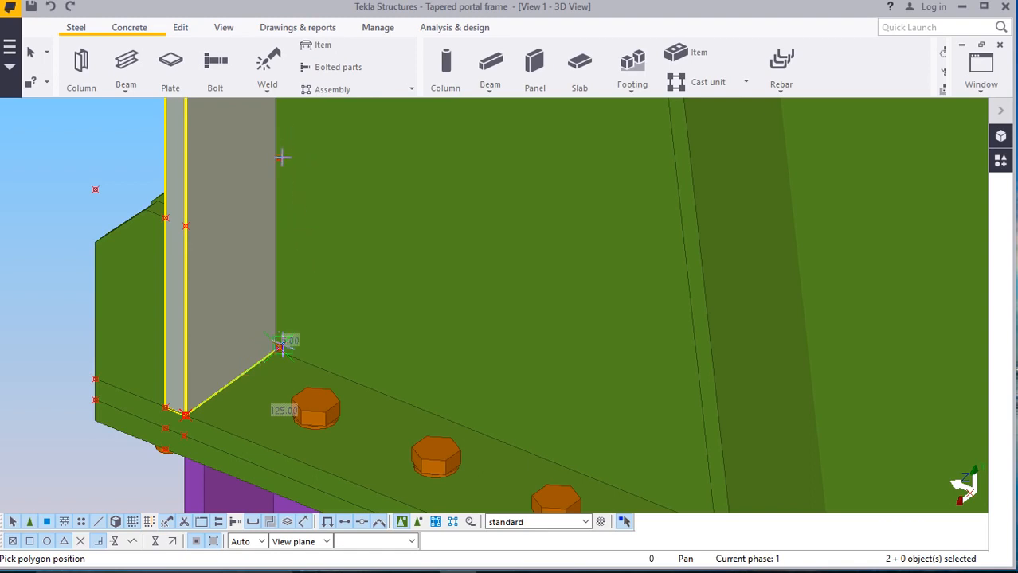
{"action": "scroll", "coordinate": [281, 159], "scroll_direction": "up", "scroll_amount": 2}
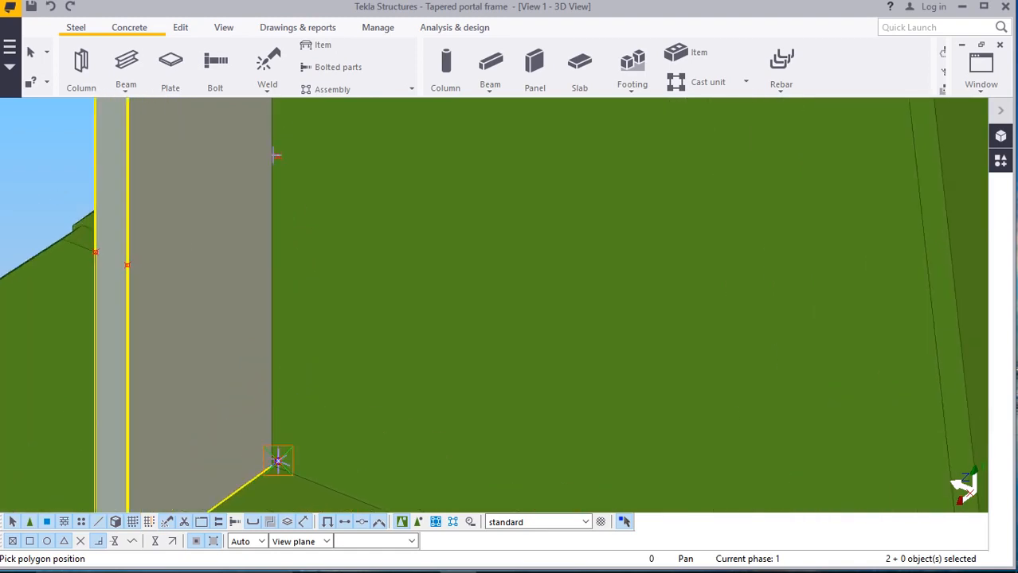
{"action": "scroll", "coordinate": [282, 170], "scroll_direction": "down", "scroll_amount": 1}
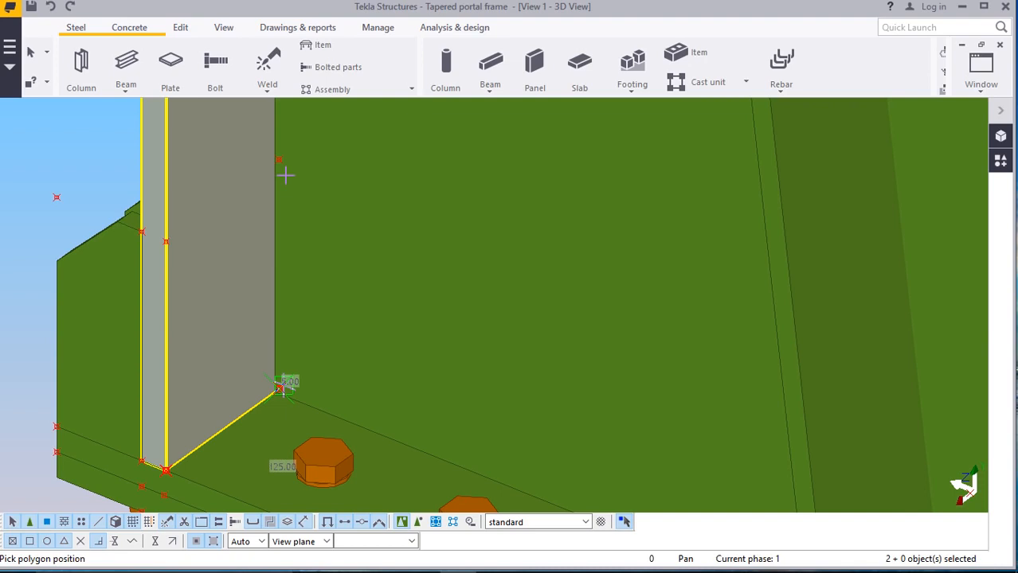
{"action": "key", "text": "ctrl+2"}
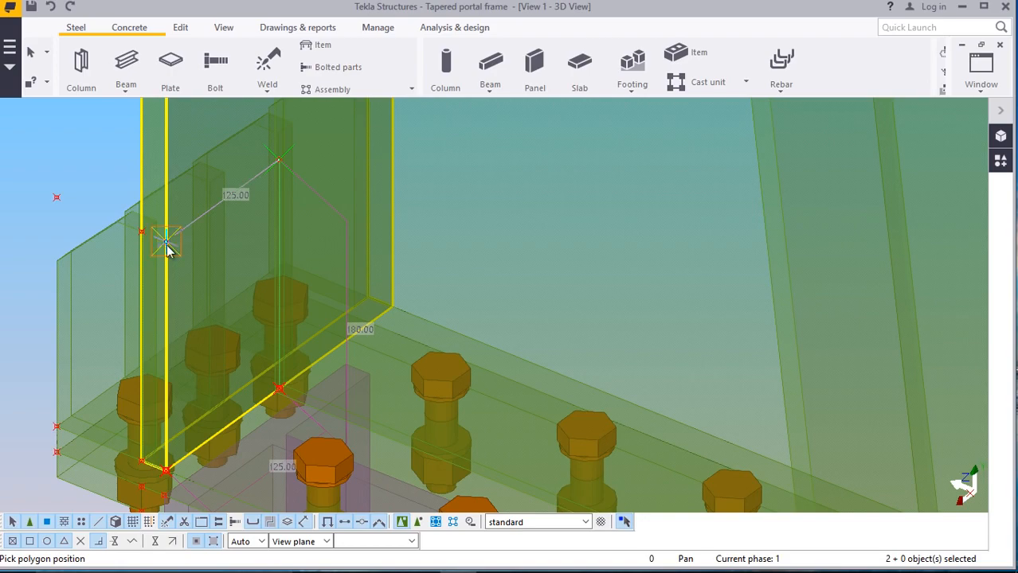
{"action": "scroll", "coordinate": [193, 247], "scroll_direction": "up", "scroll_amount": 5}
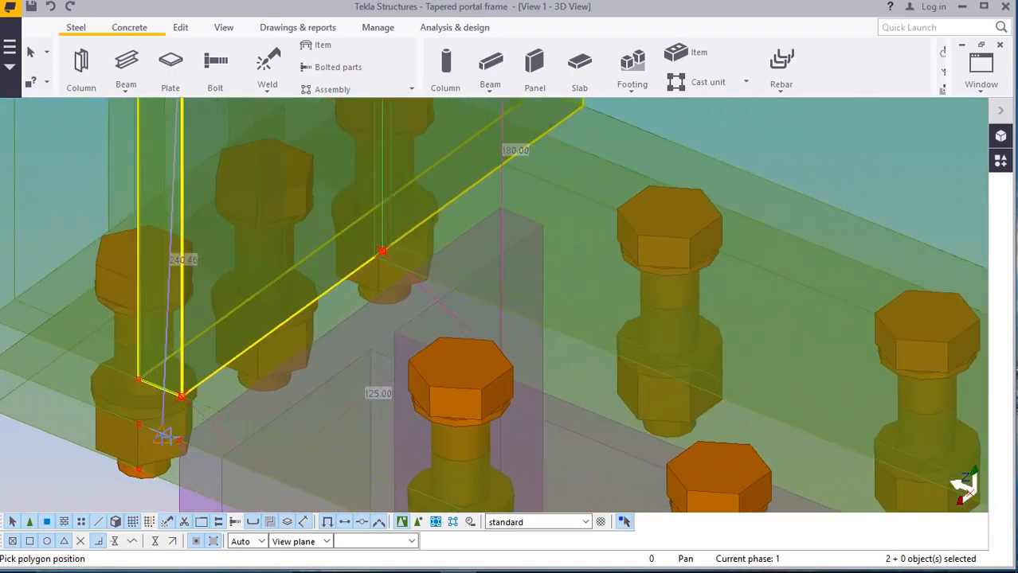
{"action": "scroll", "coordinate": [185, 374], "scroll_direction": "up", "scroll_amount": 2}
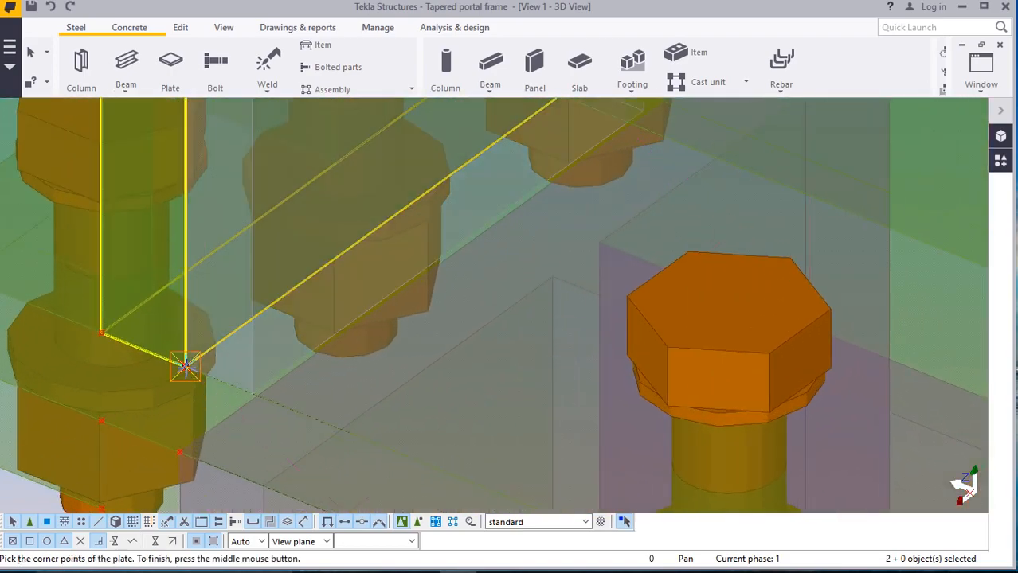
{"action": "scroll", "coordinate": [219, 343], "scroll_direction": "down", "scroll_amount": 3}
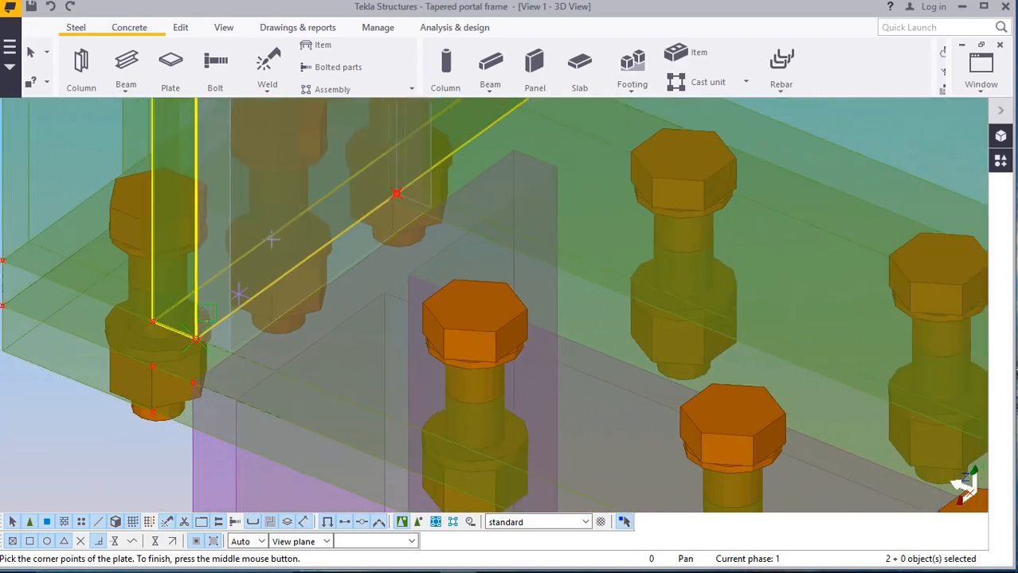
End the plate command and examine how the new plate meets the flange and web, with the parts shown solid
{"action": "right_click", "coordinate": [290, 240]}
{"action": "left_click", "coordinate": [291, 247]}
{"action": "scroll", "coordinate": [168, 351], "scroll_direction": "down", "scroll_amount": 1}
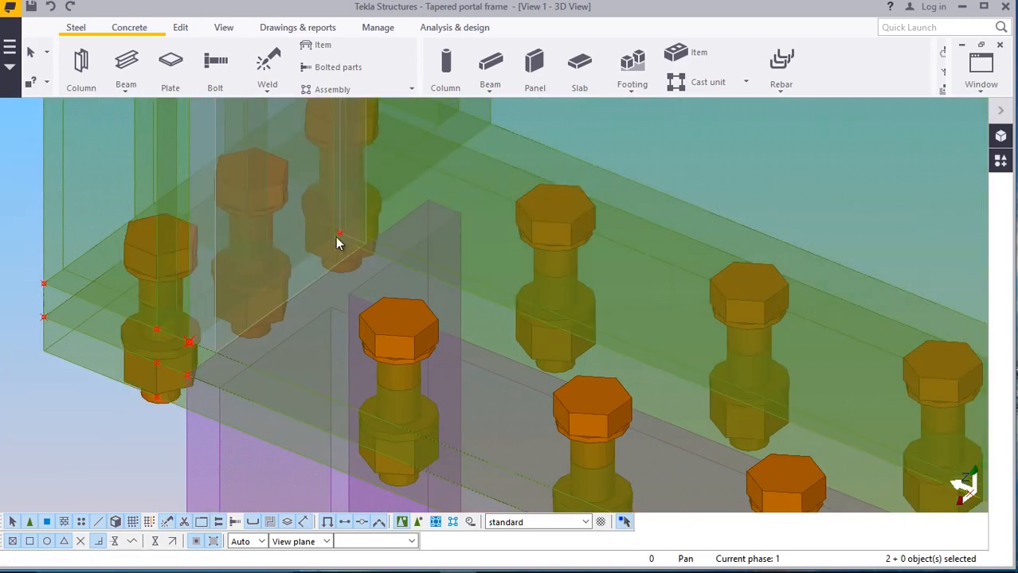
{"action": "scroll", "coordinate": [338, 241], "scroll_direction": "down", "scroll_amount": 2}
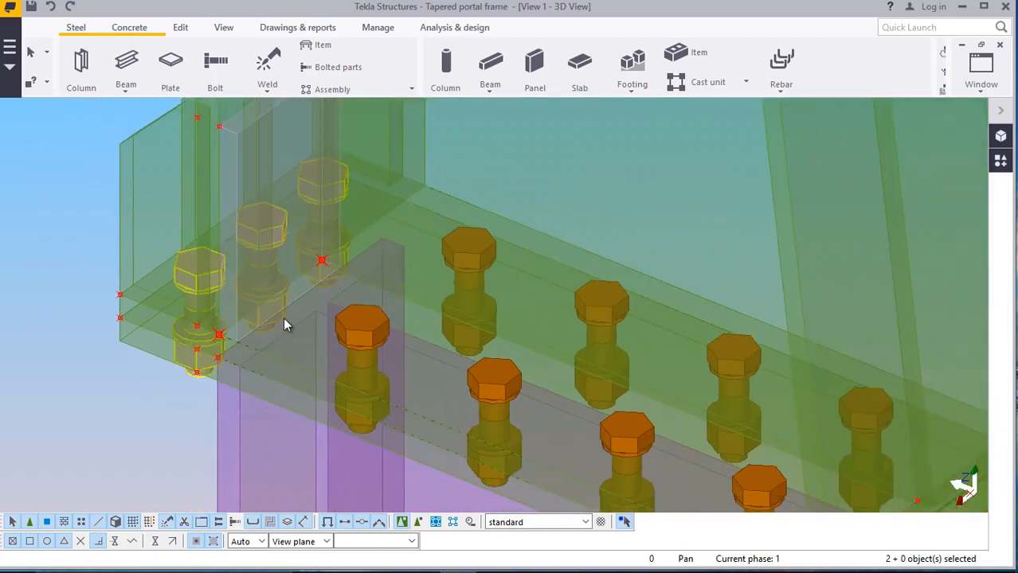
{"action": "scroll", "coordinate": [284, 318], "scroll_direction": "down", "scroll_amount": 2}
{"action": "scroll", "coordinate": [303, 256], "scroll_direction": "up", "scroll_amount": 1}
{"action": "scroll", "coordinate": [250, 322], "scroll_direction": "down", "scroll_amount": 4}
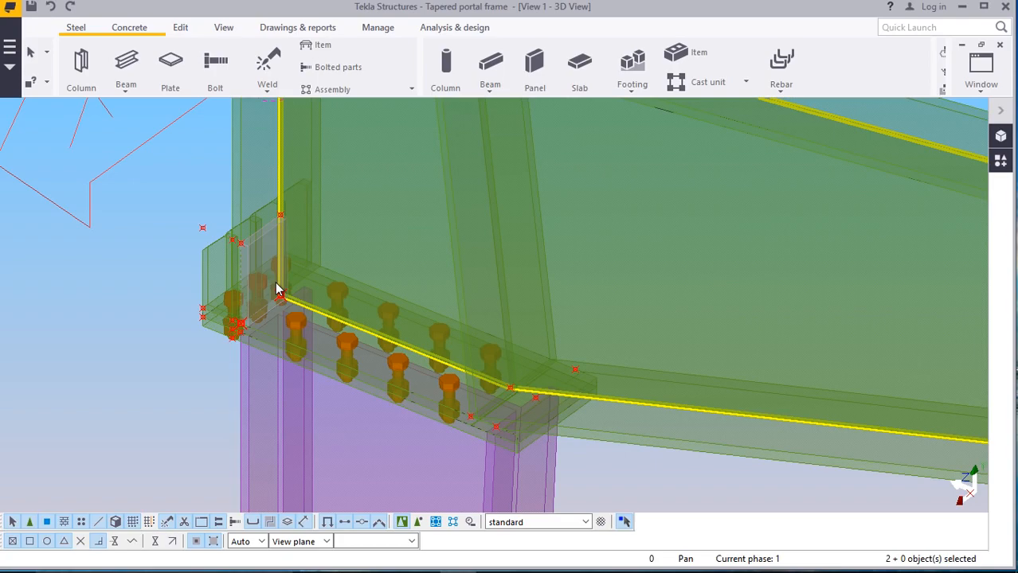
{"action": "key", "text": "ctrl+4"}
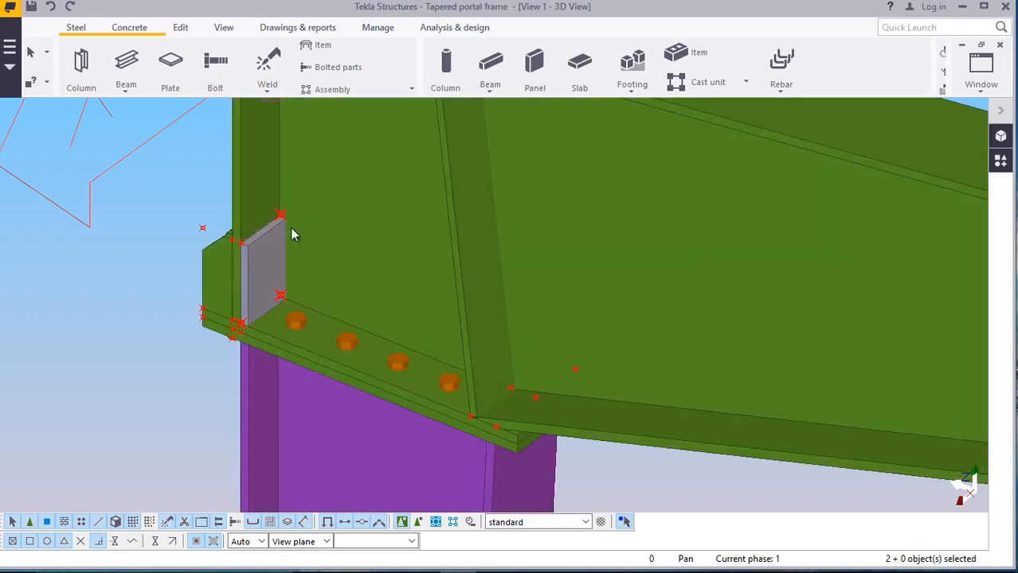
{"action": "scroll", "coordinate": [282, 229], "scroll_direction": "down", "scroll_amount": 1}
{"action": "scroll", "coordinate": [309, 241], "scroll_direction": "up", "scroll_amount": 3}
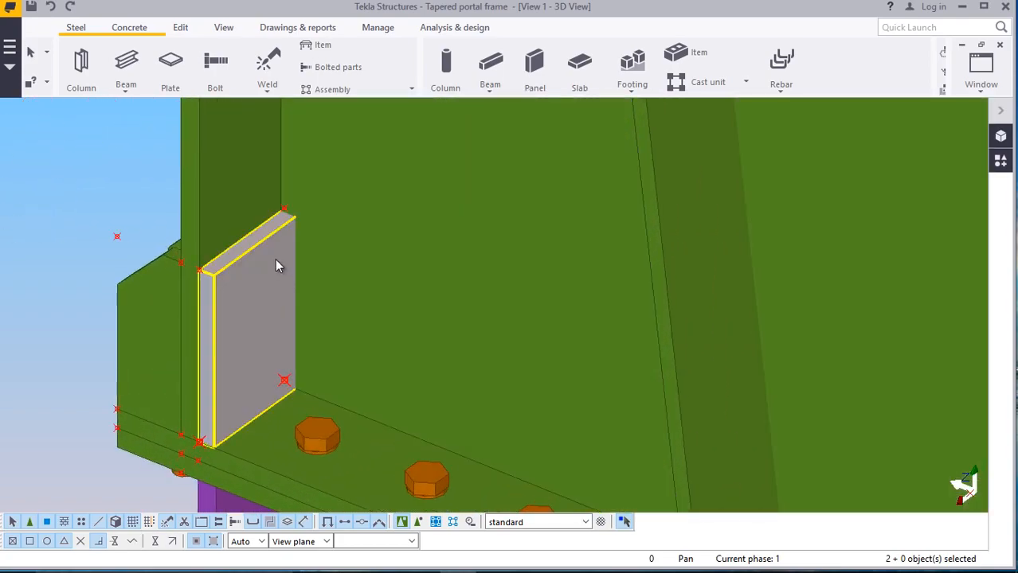
{"action": "scroll", "coordinate": [279, 232], "scroll_direction": "up", "scroll_amount": 1}
{"action": "scroll", "coordinate": [285, 214], "scroll_direction": "down", "scroll_amount": 3}
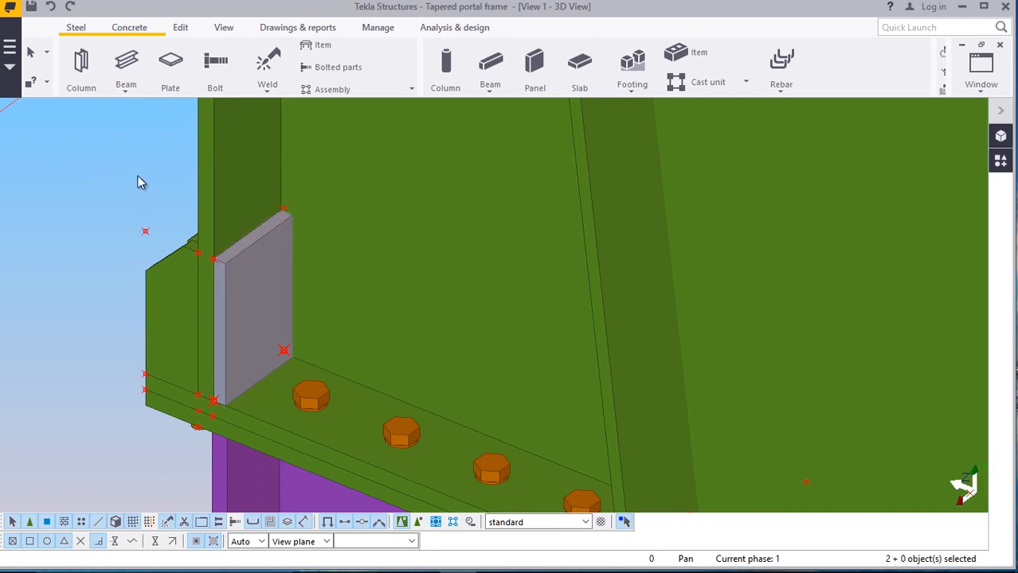
{"action": "scroll", "coordinate": [303, 253], "scroll_direction": "up", "scroll_amount": 3}
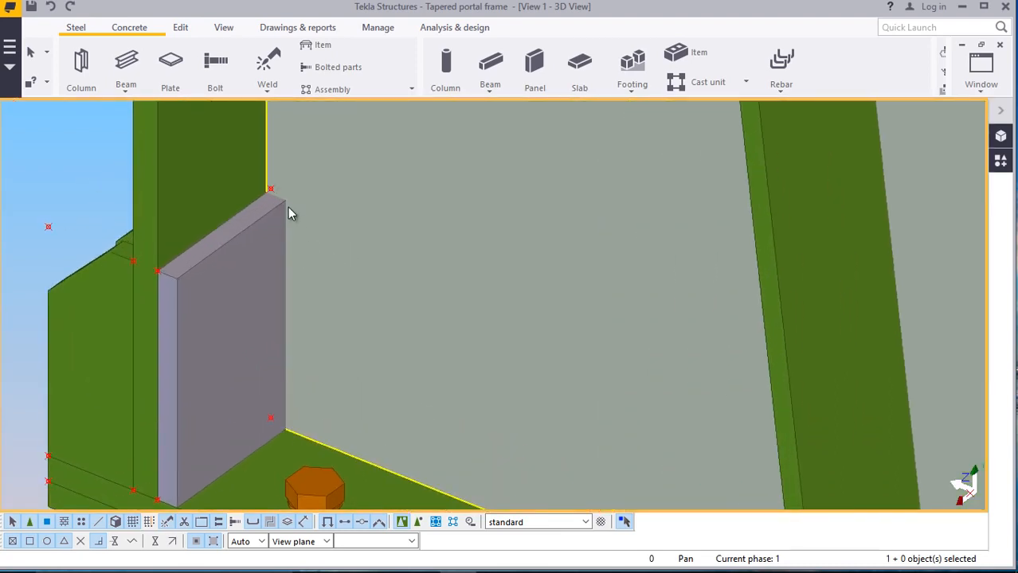
{"action": "scroll", "coordinate": [281, 200], "scroll_direction": "up", "scroll_amount": 1}
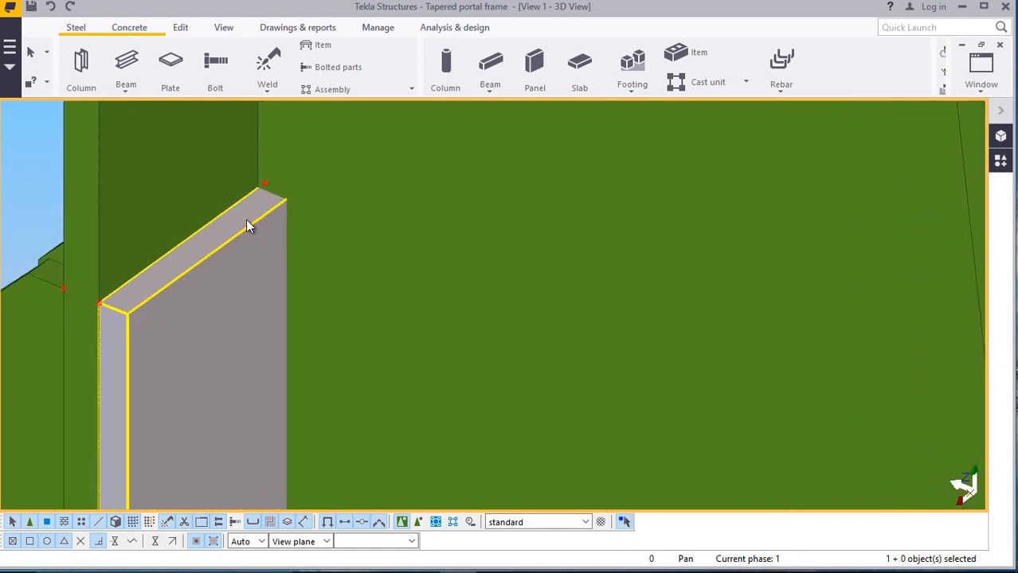
Show the parts transparent and move the plate from its lower corner at the web onto the web's lower edge on the end plate
{"action": "key", "text": "ctrl+2"}
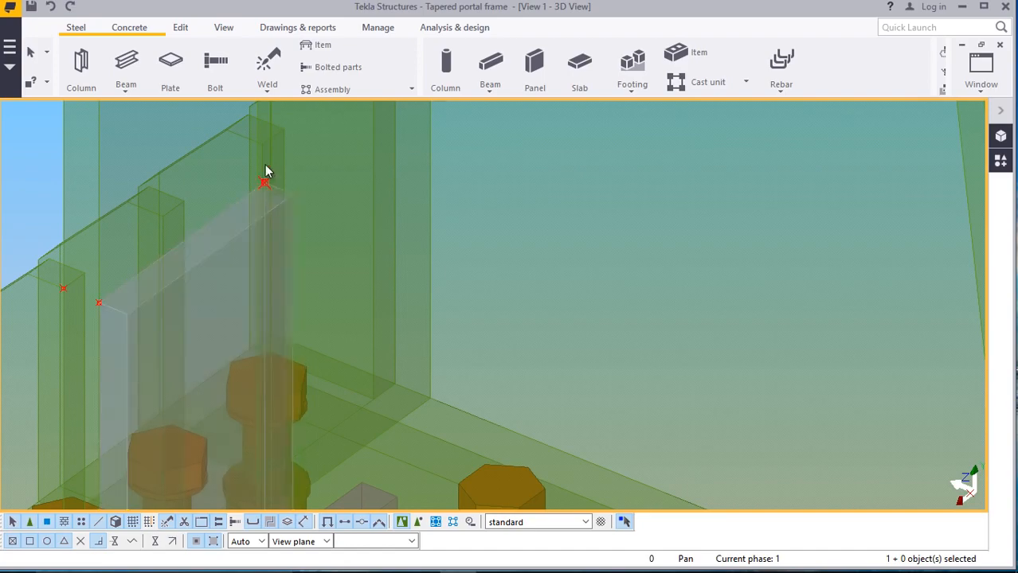
{"action": "scroll", "coordinate": [297, 148], "scroll_direction": "up", "scroll_amount": 4}
{"action": "scroll", "coordinate": [276, 237], "scroll_direction": "up", "scroll_amount": 1}
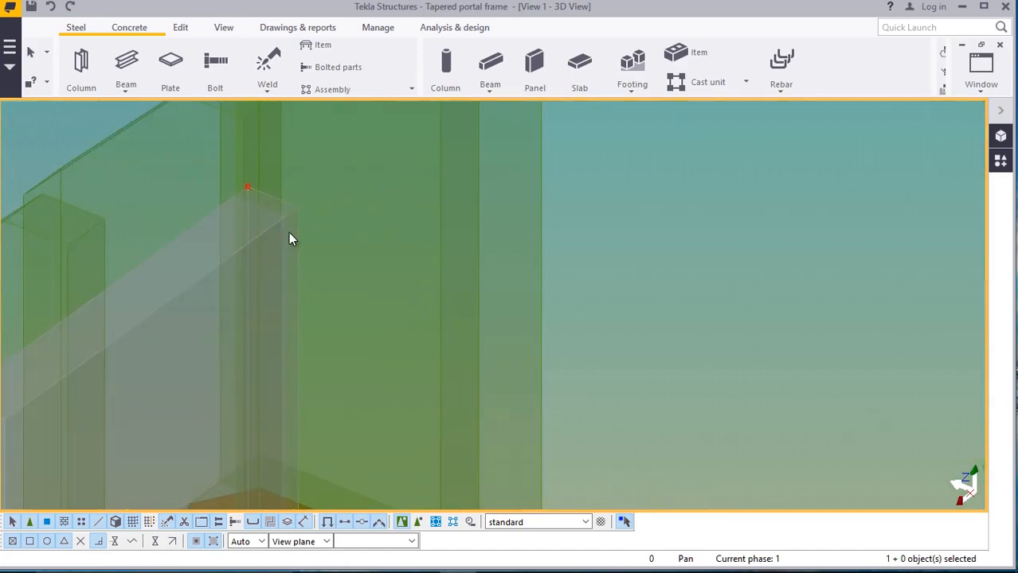
{"action": "scroll", "coordinate": [317, 219], "scroll_direction": "down", "scroll_amount": 6}
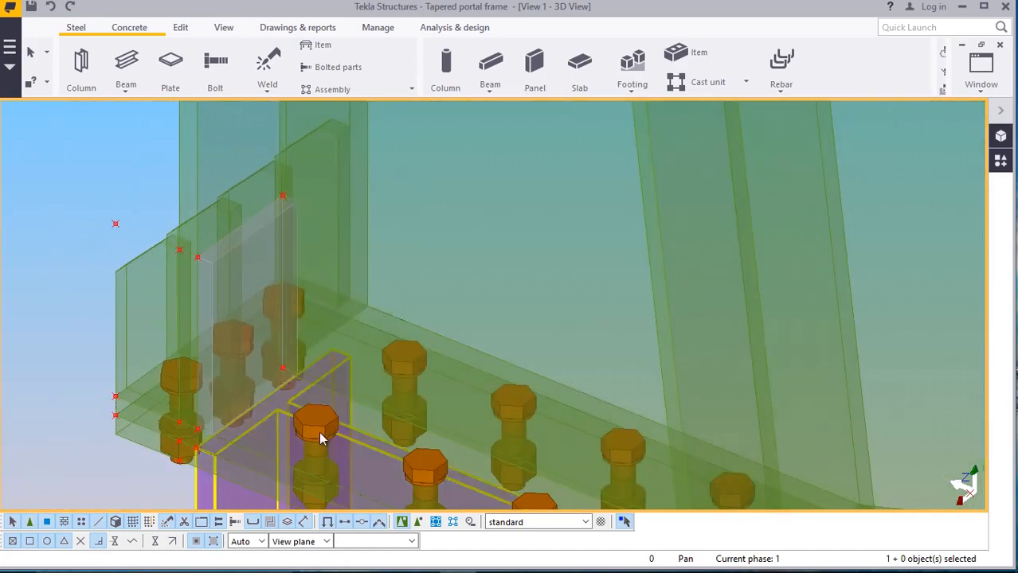
{"action": "scroll", "coordinate": [319, 431], "scroll_direction": "up", "scroll_amount": 7}
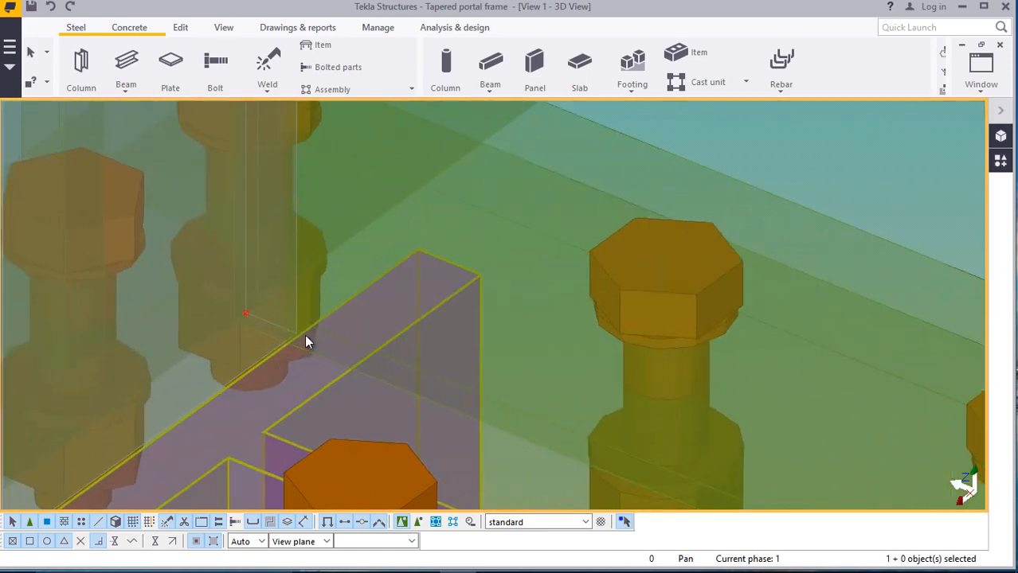
{"action": "scroll", "coordinate": [305, 335], "scroll_direction": "up", "scroll_amount": 1}
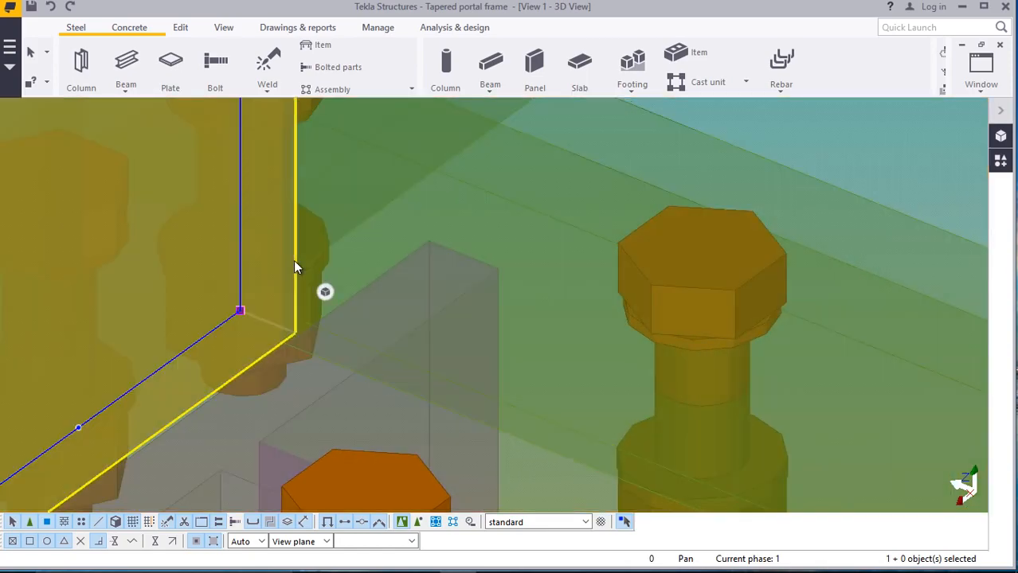
{"action": "right_click", "coordinate": [293, 260]}
{"action": "left_click", "coordinate": [365, 293]}
{"action": "scroll", "coordinate": [294, 340], "scroll_direction": "up", "scroll_amount": 1}
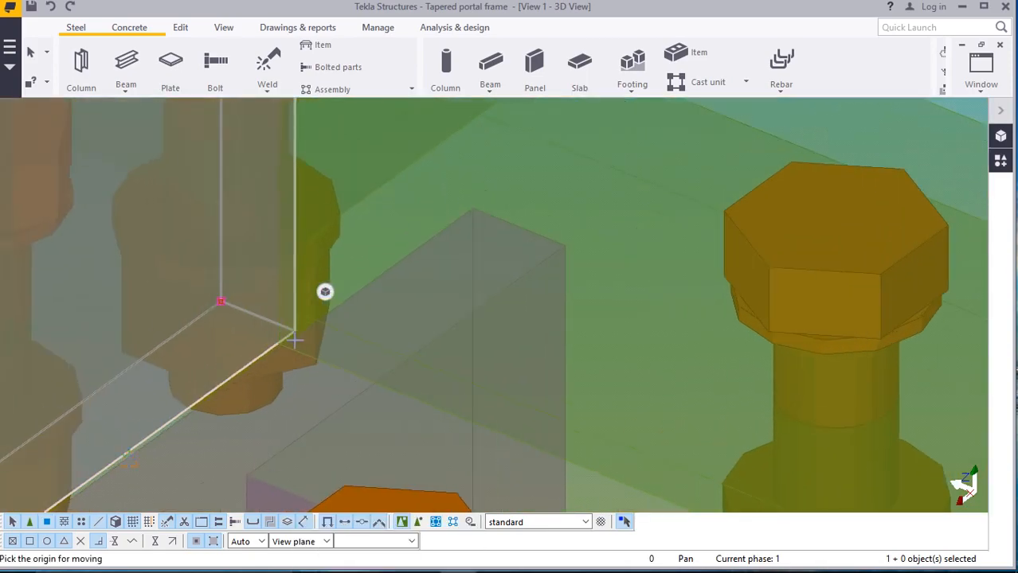
{"action": "scroll", "coordinate": [295, 340], "scroll_direction": "up", "scroll_amount": 3}
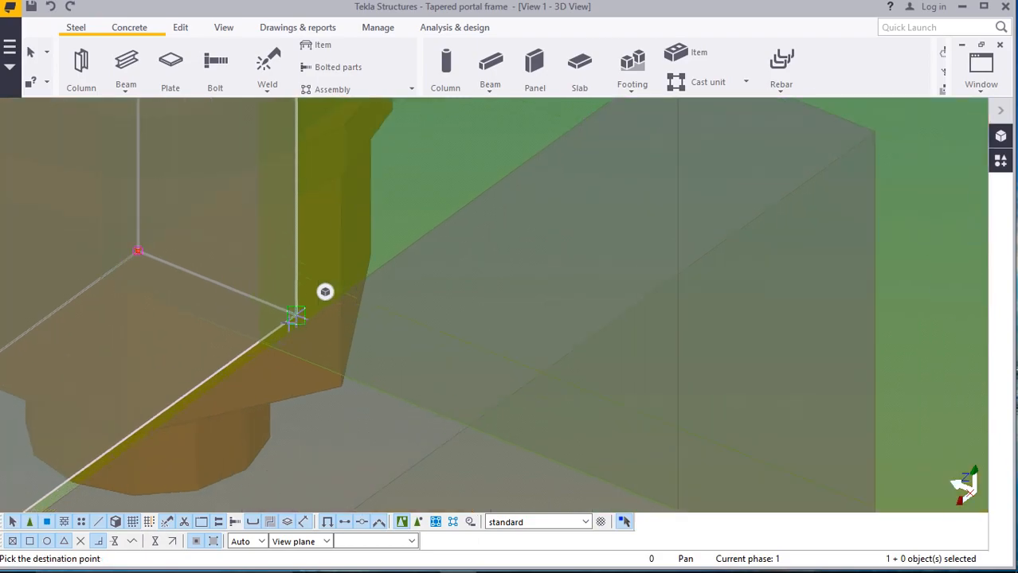
{"action": "left_click", "coordinate": [259, 341]}
Show the parts solid again and examine the moved plate's fit against the end plate and web
{"action": "scroll", "coordinate": [302, 339], "scroll_direction": "down", "scroll_amount": 5}
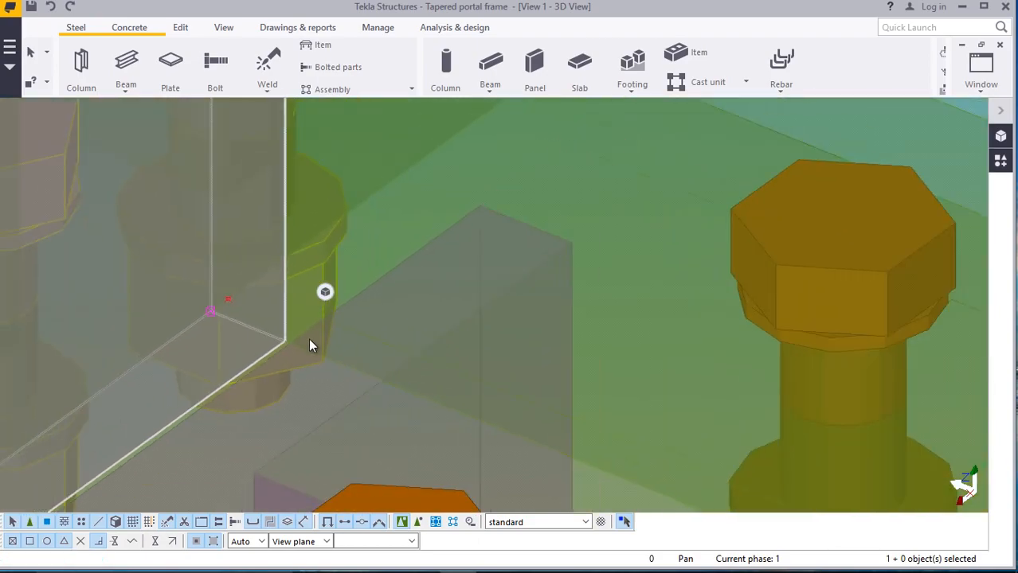
{"action": "scroll", "coordinate": [255, 360], "scroll_direction": "down", "scroll_amount": 2}
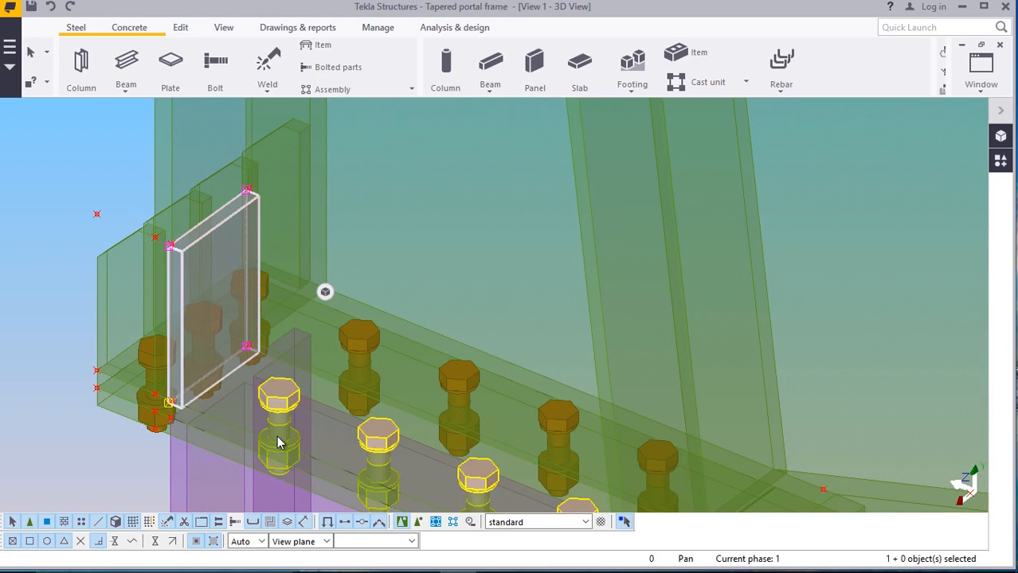
{"action": "left_click", "coordinate": [162, 86]}
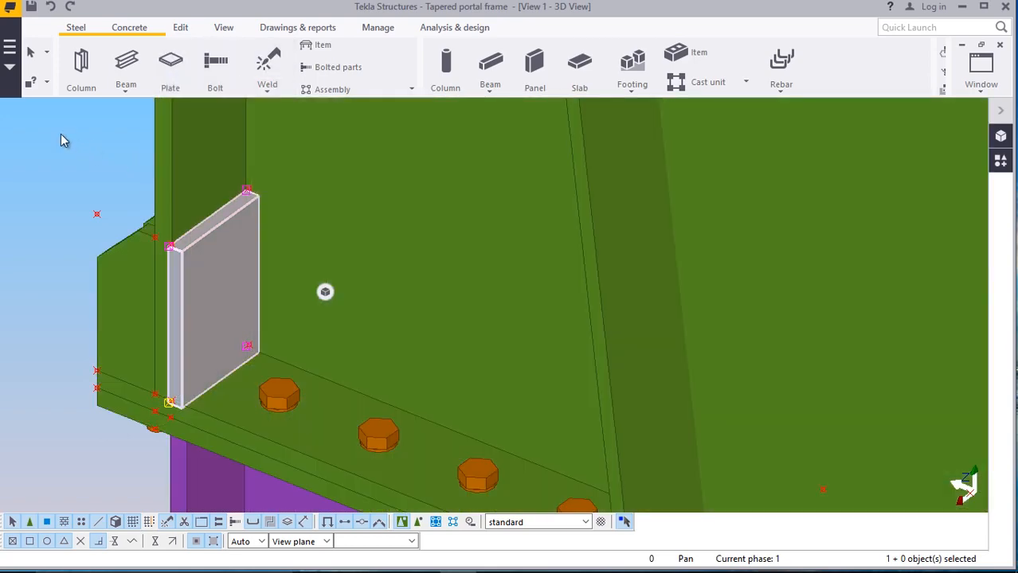
{"action": "scroll", "coordinate": [174, 440], "scroll_direction": "up", "scroll_amount": 2}
{"action": "scroll", "coordinate": [173, 441], "scroll_direction": "up", "scroll_amount": 5}
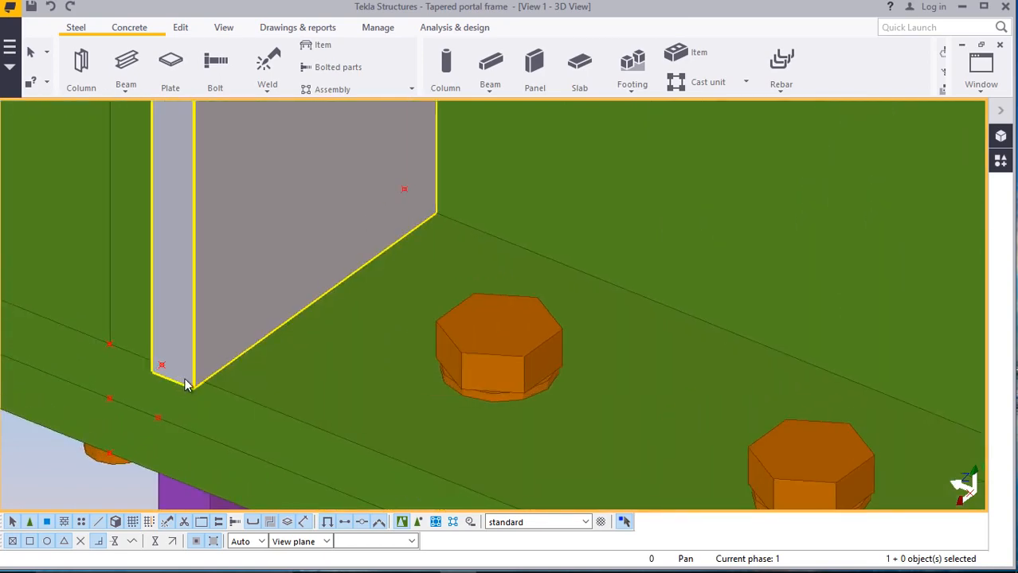
{"action": "scroll", "coordinate": [177, 408], "scroll_direction": "down", "scroll_amount": 4}
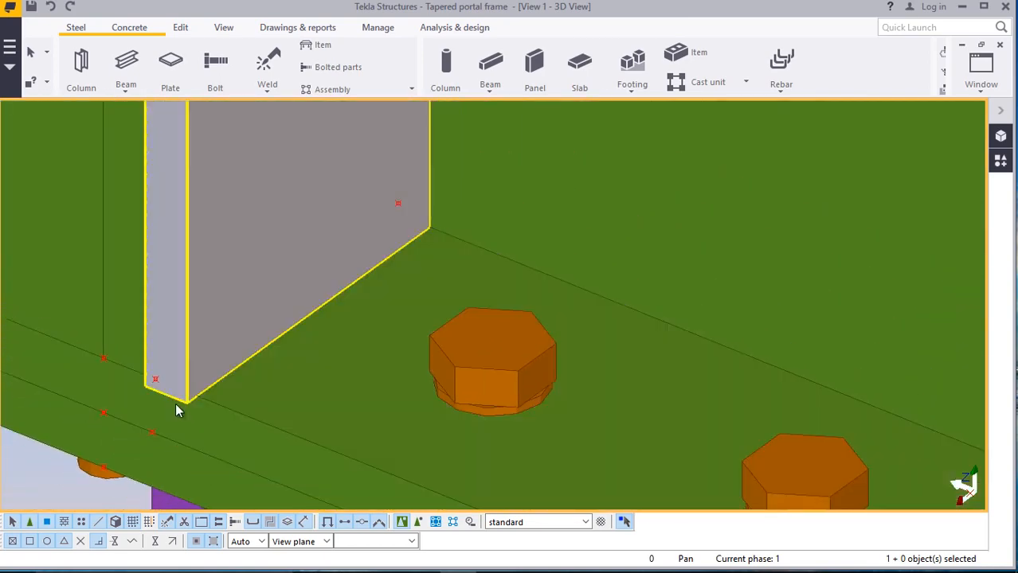
{"action": "scroll", "coordinate": [199, 401], "scroll_direction": "up", "scroll_amount": 3}
{"action": "scroll", "coordinate": [215, 395], "scroll_direction": "down", "scroll_amount": 8}
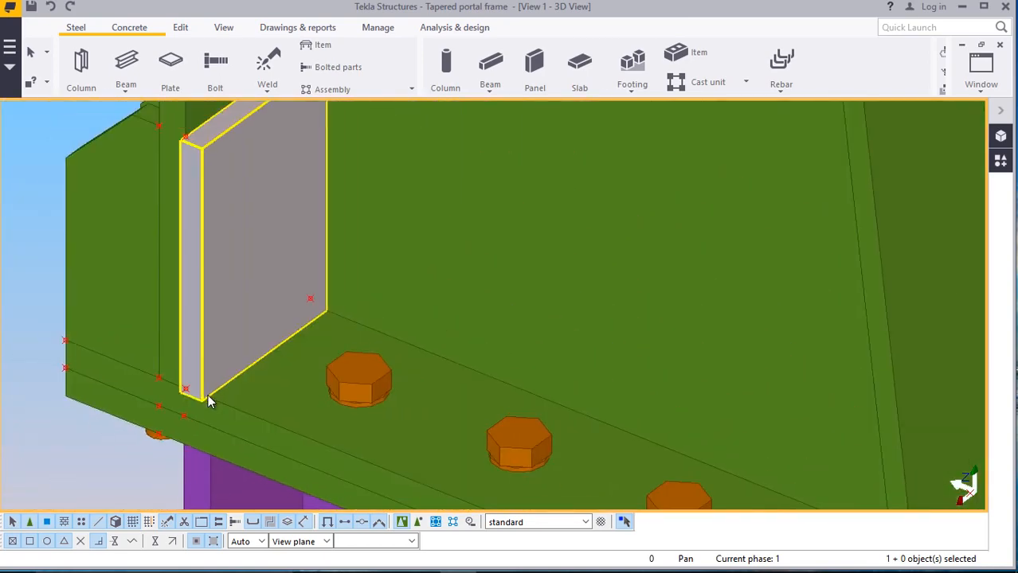
{"action": "scroll", "coordinate": [206, 200], "scroll_direction": "up", "scroll_amount": 2}
{"action": "scroll", "coordinate": [223, 288], "scroll_direction": "down", "scroll_amount": 3}
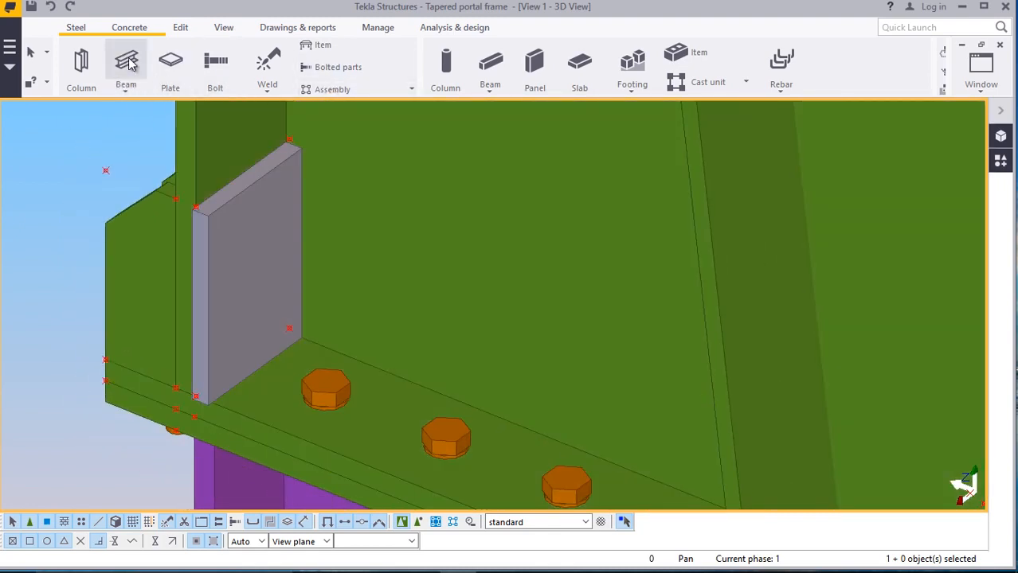
Place points at the four corners of the plate's exposed face, at the web and at the outer edge
{"action": "left_click", "coordinate": [176, 32]}
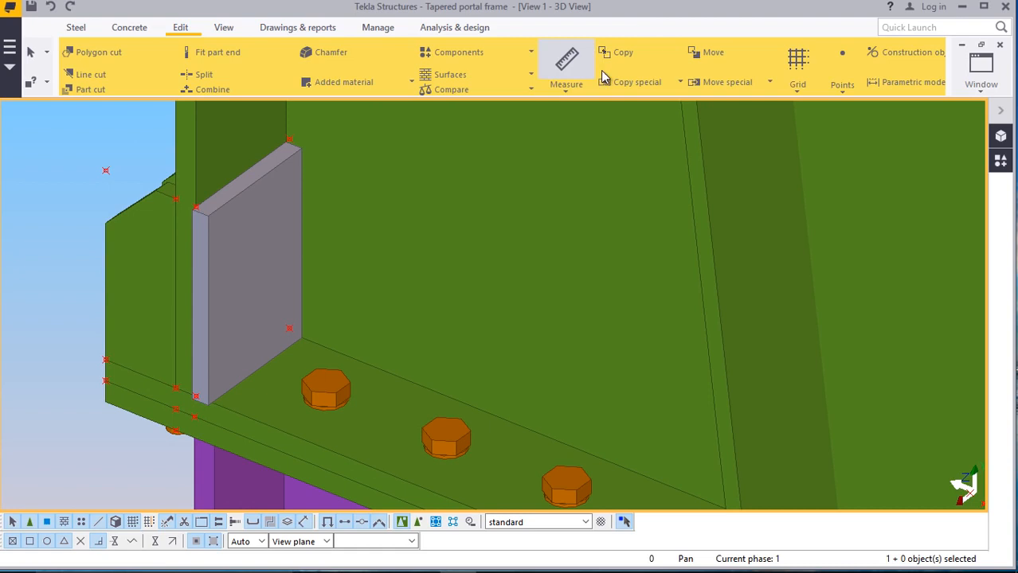
{"action": "left_click", "coordinate": [846, 94]}
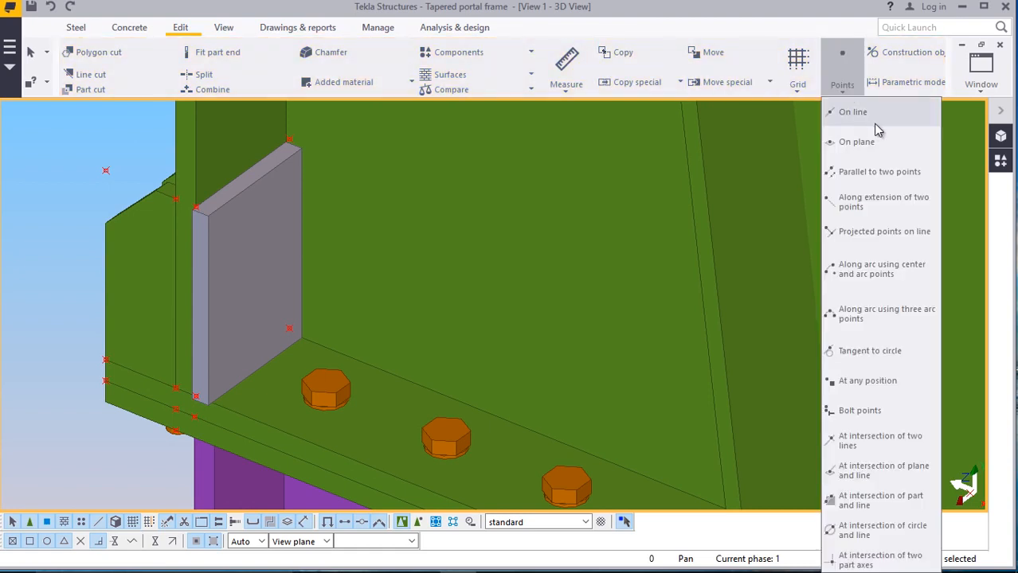
{"action": "left_click", "coordinate": [860, 382]}
{"action": "scroll", "coordinate": [227, 400], "scroll_direction": "up", "scroll_amount": 3}
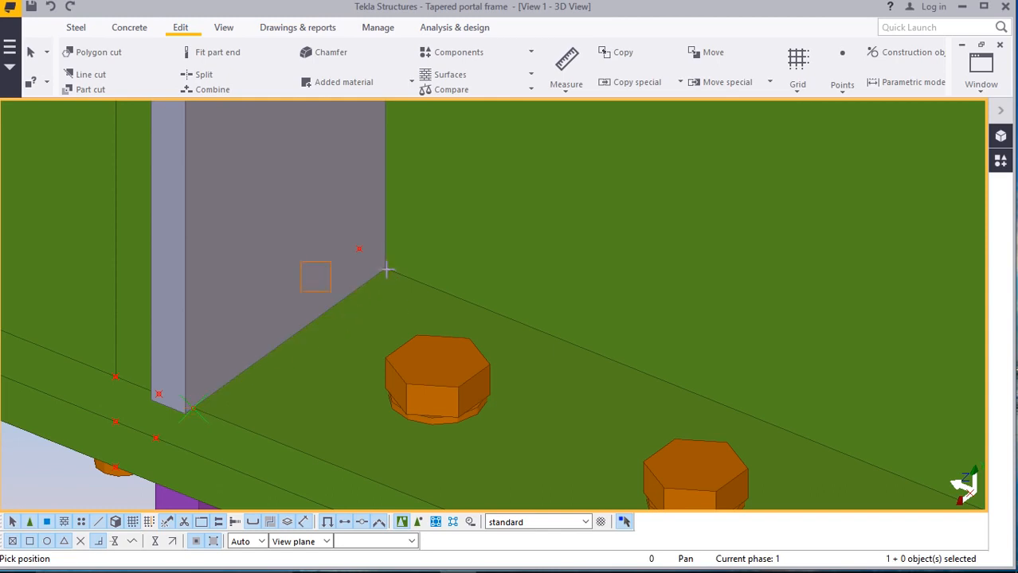
{"action": "scroll", "coordinate": [290, 376], "scroll_direction": "down", "scroll_amount": 4}
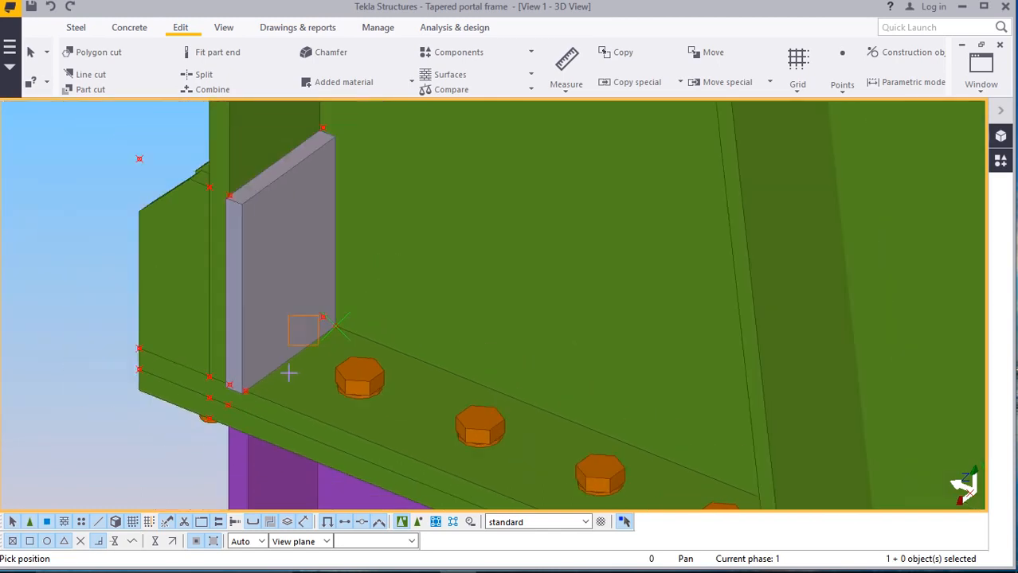
{"action": "scroll", "coordinate": [339, 139], "scroll_direction": "up", "scroll_amount": 1}
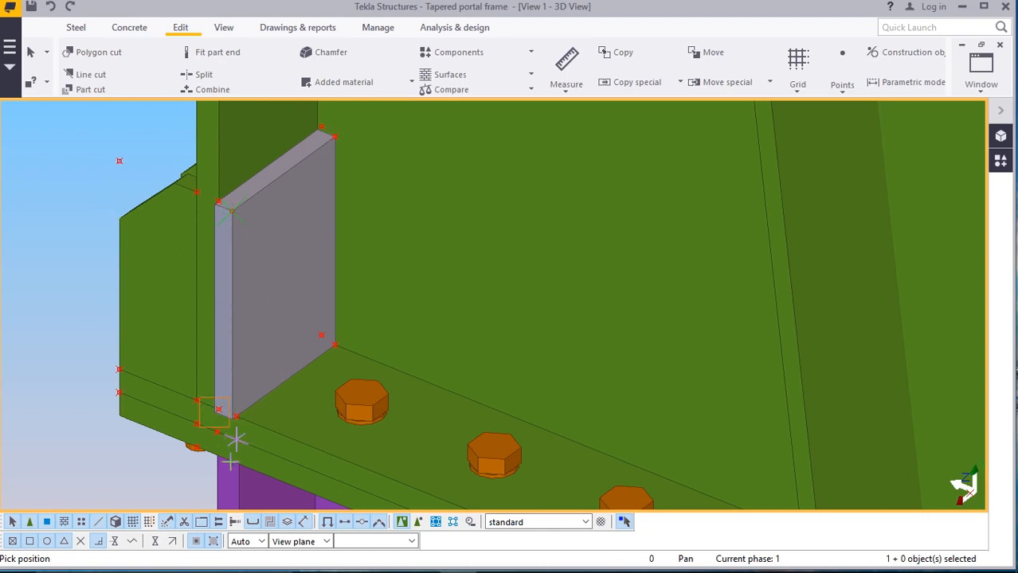
{"action": "scroll", "coordinate": [236, 439], "scroll_direction": "up", "scroll_amount": 4}
{"action": "left_click", "coordinate": [114, 206]}
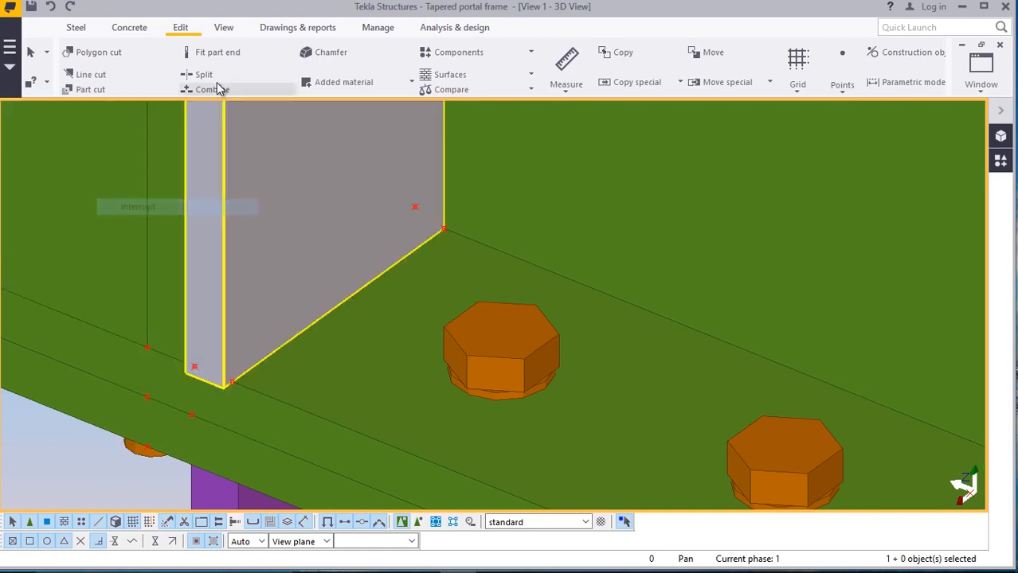
Delete the plate beside the outer flange, keeping the points placed at its corners
{"action": "right_click", "coordinate": [278, 200]}
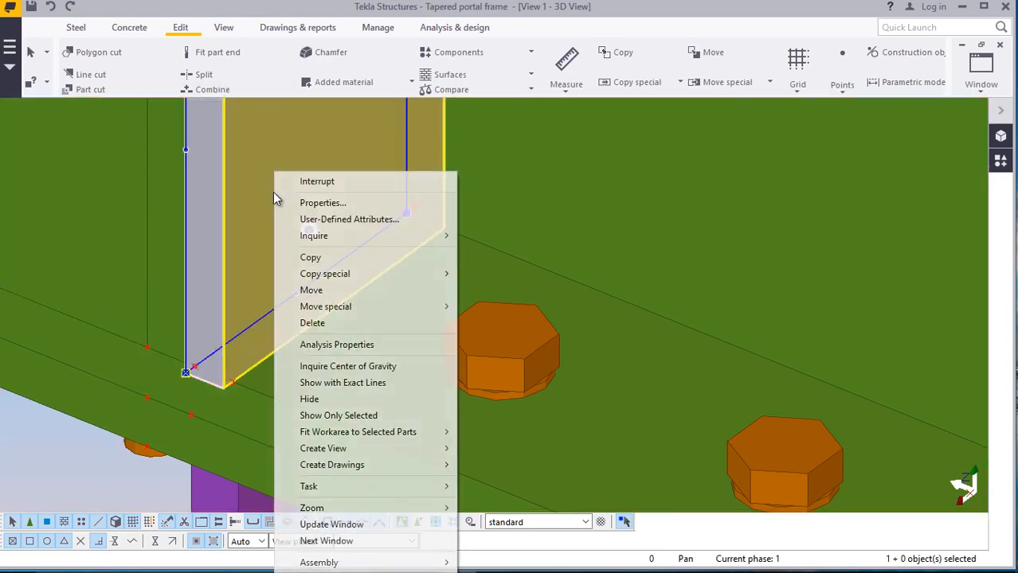
{"action": "left_click", "coordinate": [327, 323]}
{"action": "scroll", "coordinate": [264, 353], "scroll_direction": "down", "scroll_amount": 9}
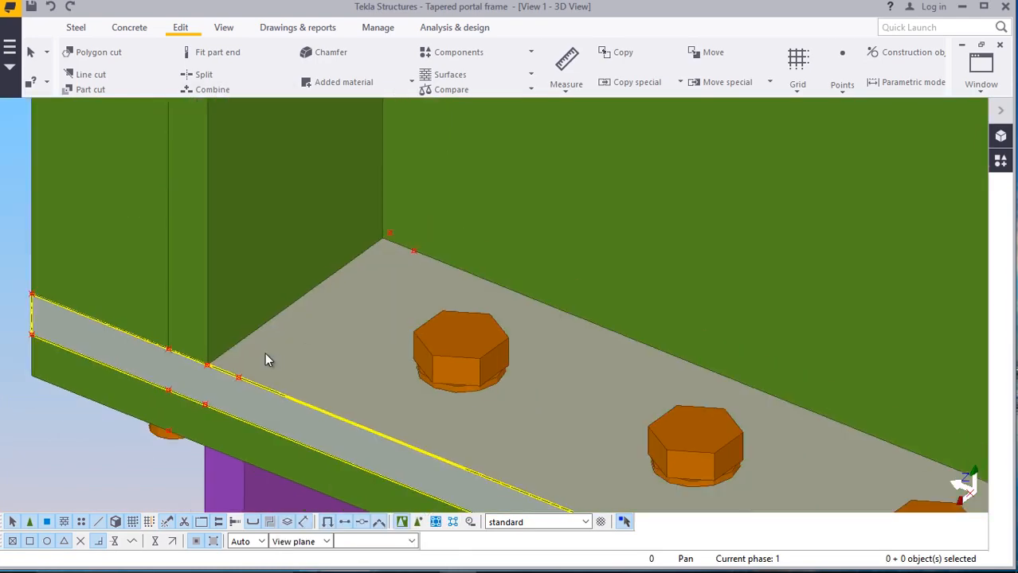
{"action": "scroll", "coordinate": [251, 150], "scroll_direction": "up", "scroll_amount": 3}
{"action": "scroll", "coordinate": [233, 259], "scroll_direction": "down", "scroll_amount": 3}
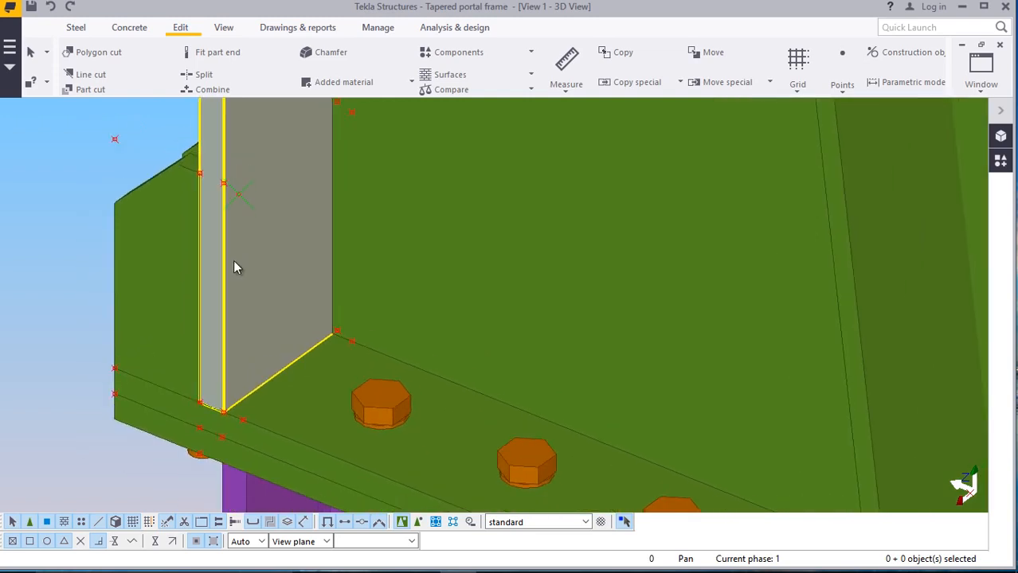
Draw a plate through the four corner points beside the outer flange, starting and closing at the lower outer point on the end plate
{"action": "left_click", "coordinate": [76, 29]}
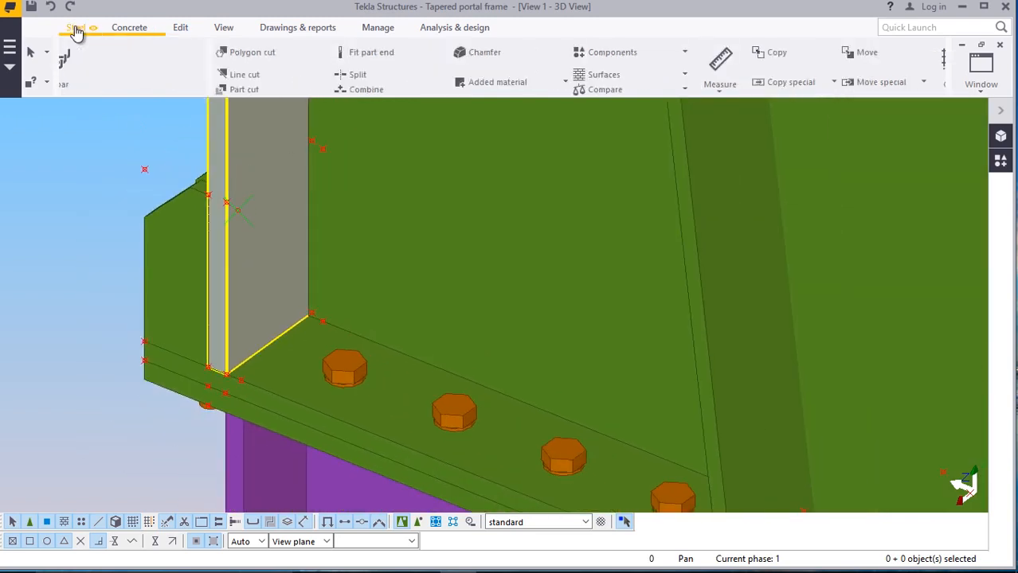
{"action": "left_click", "coordinate": [170, 63]}
{"action": "scroll", "coordinate": [215, 369], "scroll_direction": "up", "scroll_amount": 4}
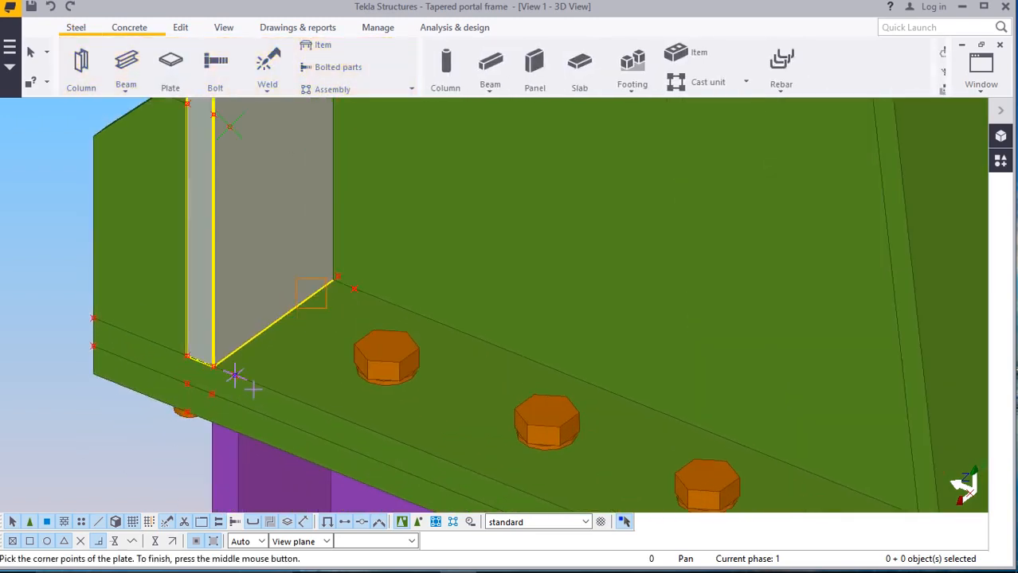
{"action": "left_click", "coordinate": [228, 371]}
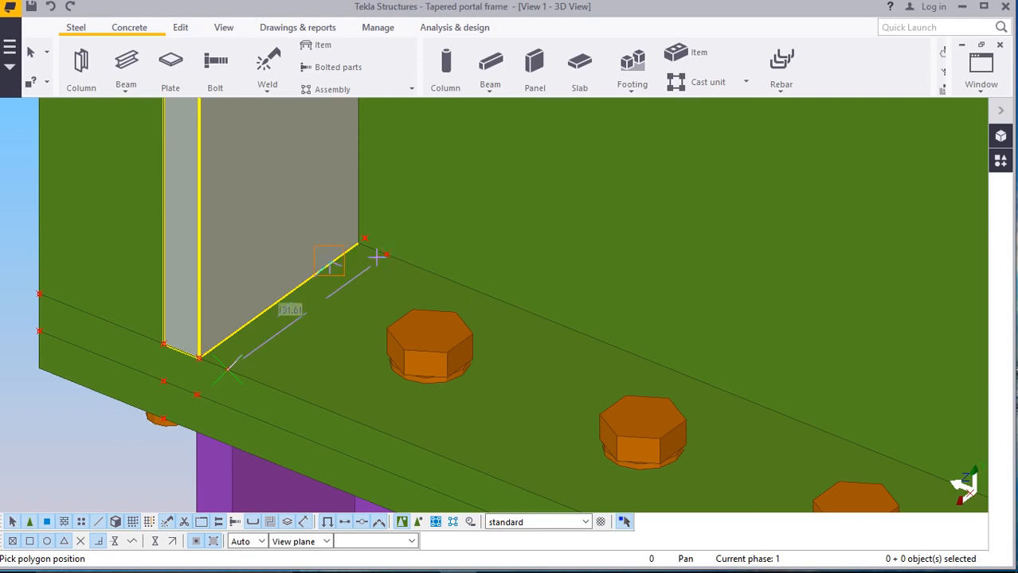
{"action": "scroll", "coordinate": [381, 259], "scroll_direction": "up", "scroll_amount": 5}
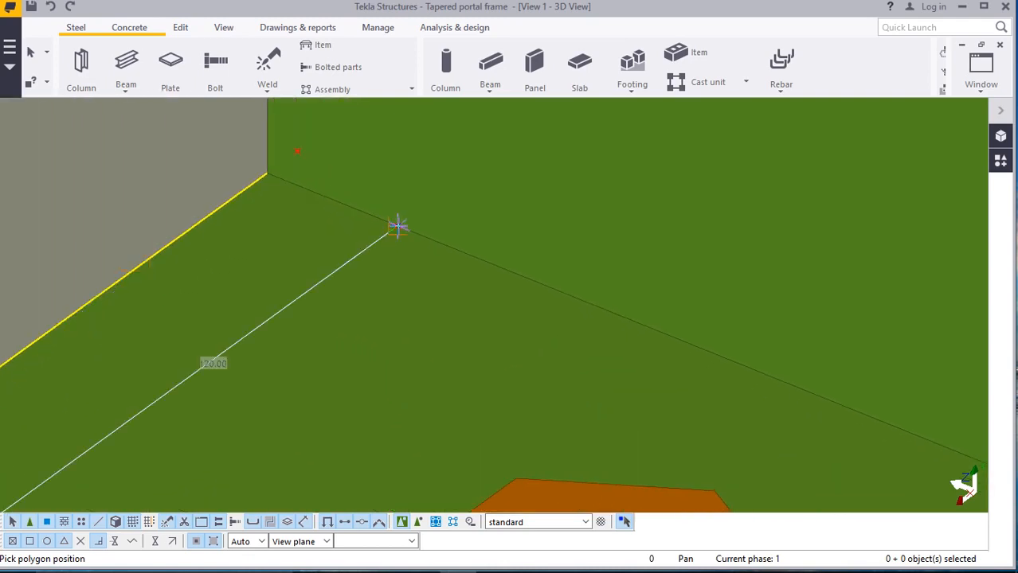
{"action": "scroll", "coordinate": [395, 286], "scroll_direction": "down", "scroll_amount": 6}
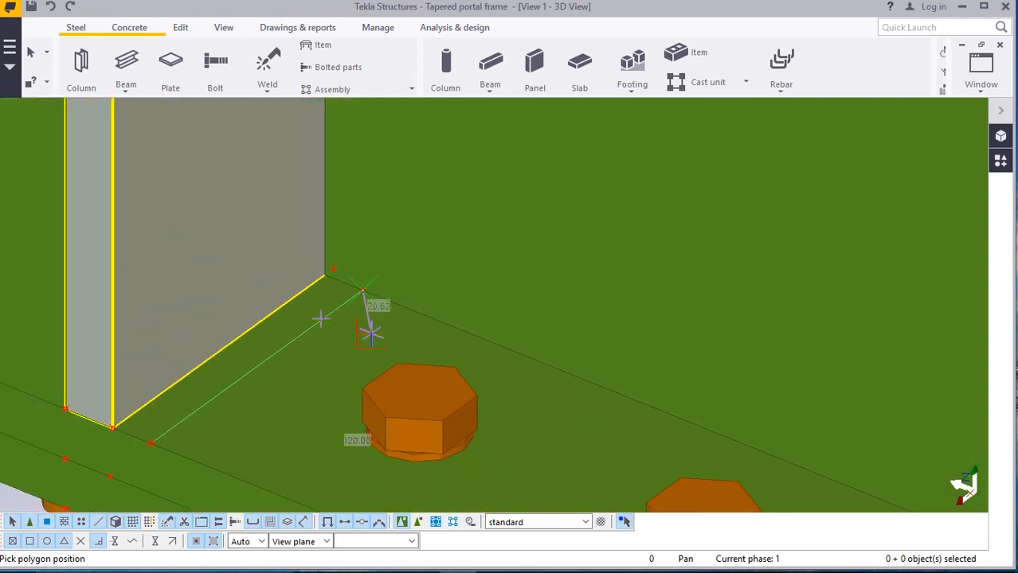
{"action": "scroll", "coordinate": [315, 317], "scroll_direction": "down", "scroll_amount": 3}
{"action": "scroll", "coordinate": [354, 180], "scroll_direction": "up", "scroll_amount": 4}
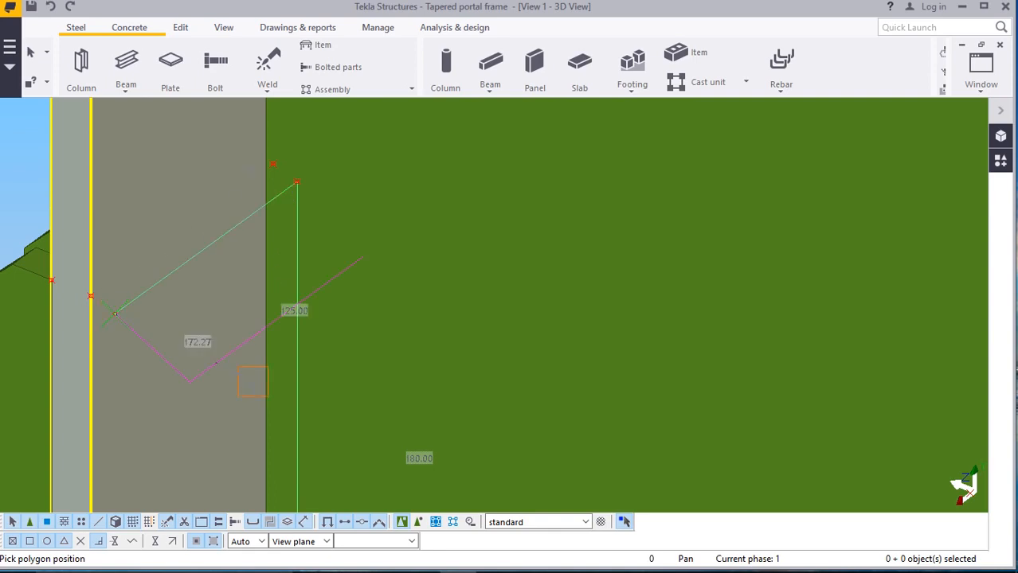
{"action": "scroll", "coordinate": [115, 314], "scroll_direction": "down", "scroll_amount": 4}
{"action": "scroll", "coordinate": [182, 374], "scroll_direction": "up", "scroll_amount": 4}
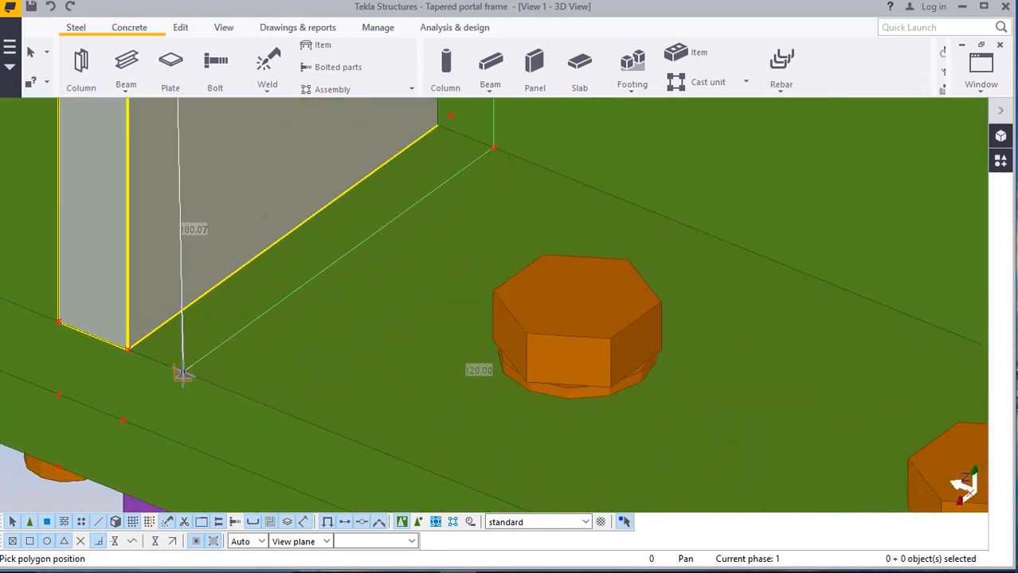
{"action": "scroll", "coordinate": [183, 375], "scroll_direction": "up", "scroll_amount": 1}
{"action": "left_click", "coordinate": [183, 372]}
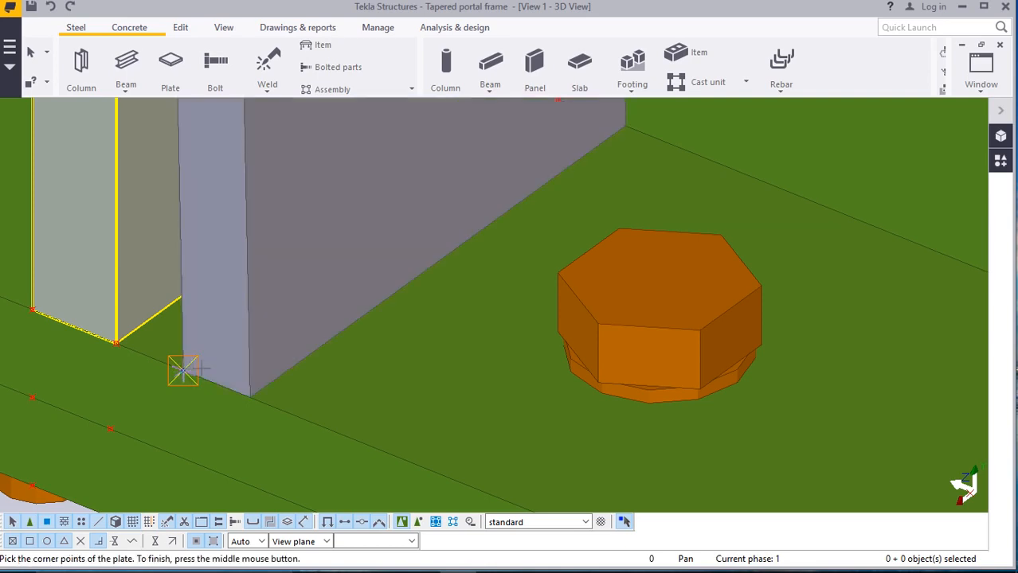
Check how the new plate sits beside the outer flange, end the Plate command and undo the plate
{"action": "scroll", "coordinate": [221, 373], "scroll_direction": "down", "scroll_amount": 4}
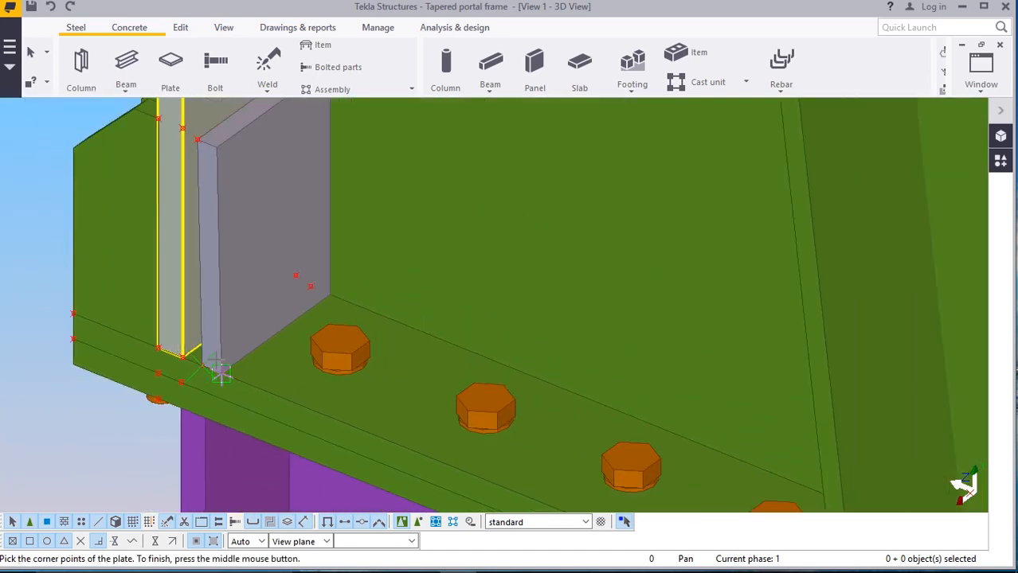
{"action": "scroll", "coordinate": [220, 373], "scroll_direction": "down", "scroll_amount": 1}
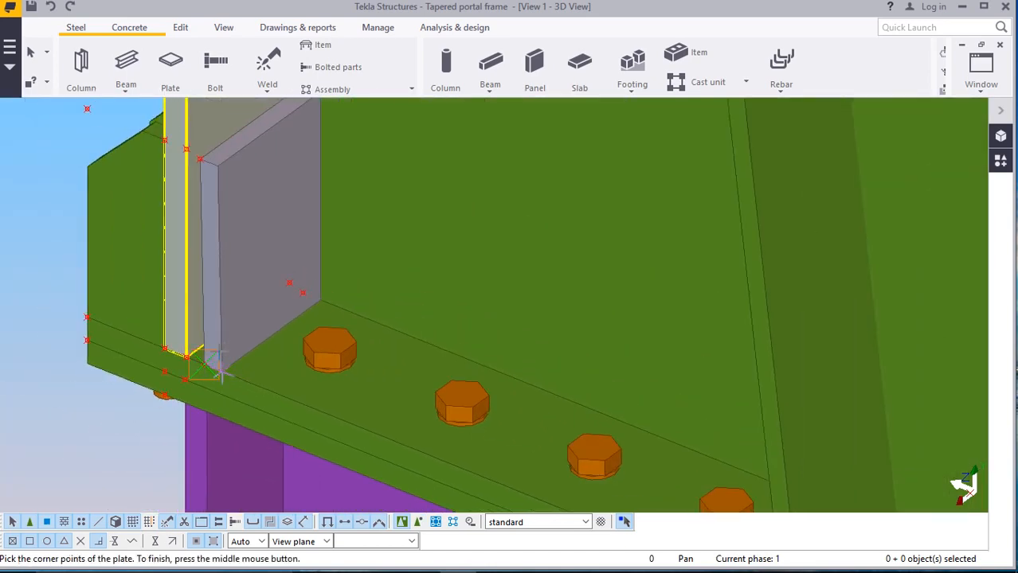
{"action": "scroll", "coordinate": [215, 367], "scroll_direction": "down", "scroll_amount": 1}
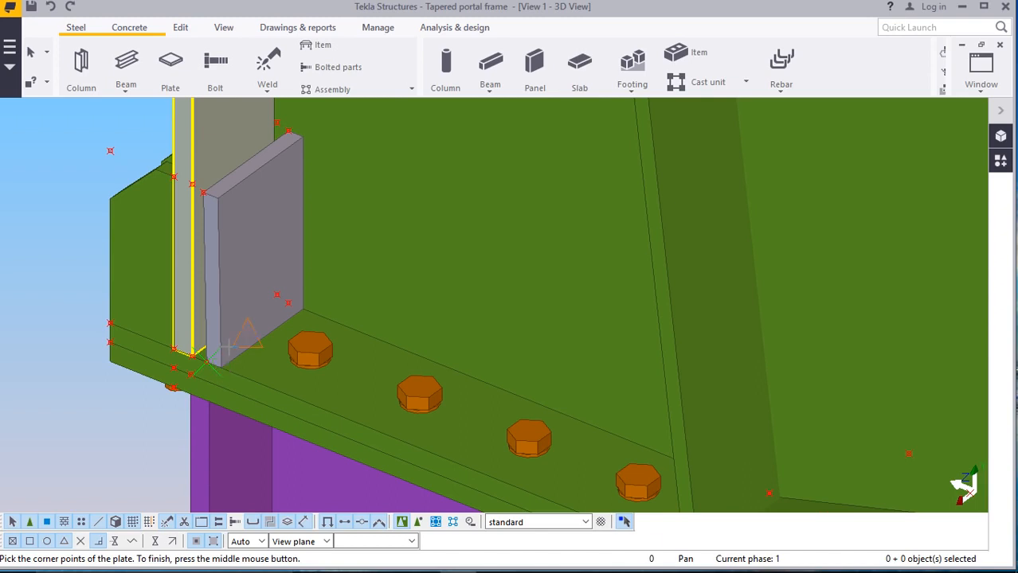
{"action": "scroll", "coordinate": [199, 235], "scroll_direction": "up", "scroll_amount": 1}
{"action": "right_click", "coordinate": [261, 227]}
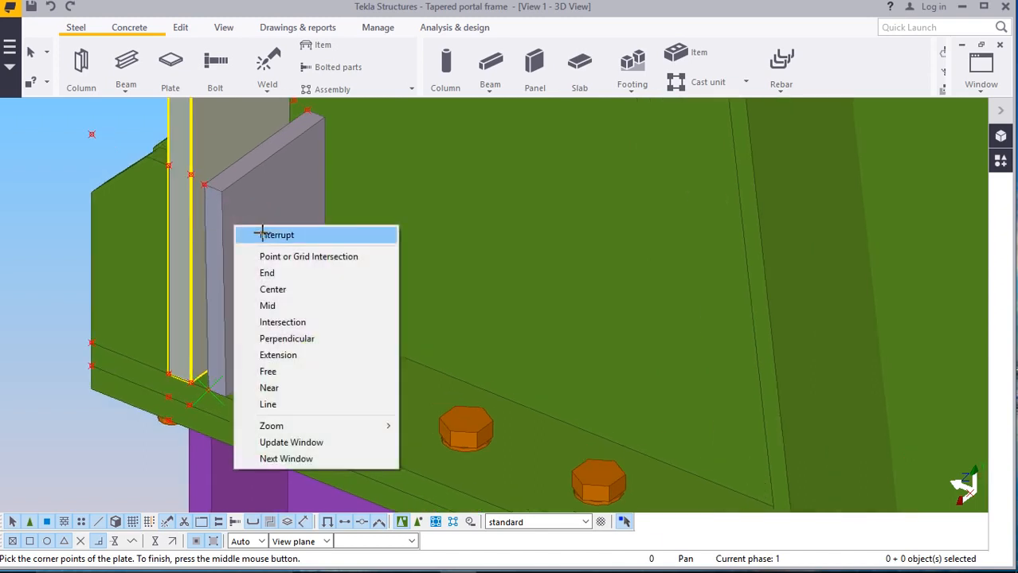
{"action": "left_click", "coordinate": [279, 233]}
{"action": "left_click", "coordinate": [50, 8]}
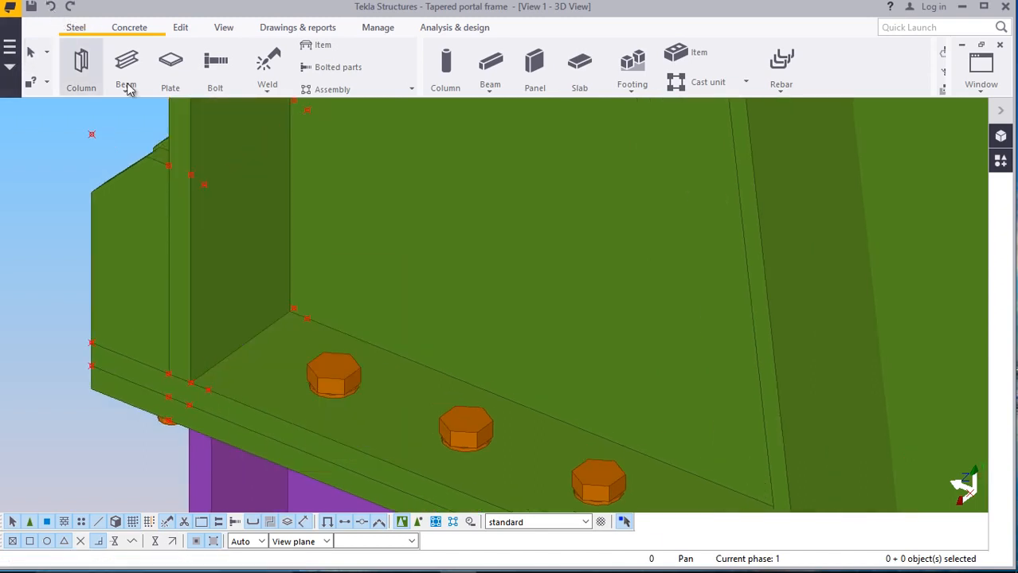
Redraw the plate through the four corner points with its thickness towards the outer flange, and end the Plate command
{"action": "middle_click_drag", "start_coordinate": [243, 394], "coordinate": [333, 136], "text": "ctrl"}
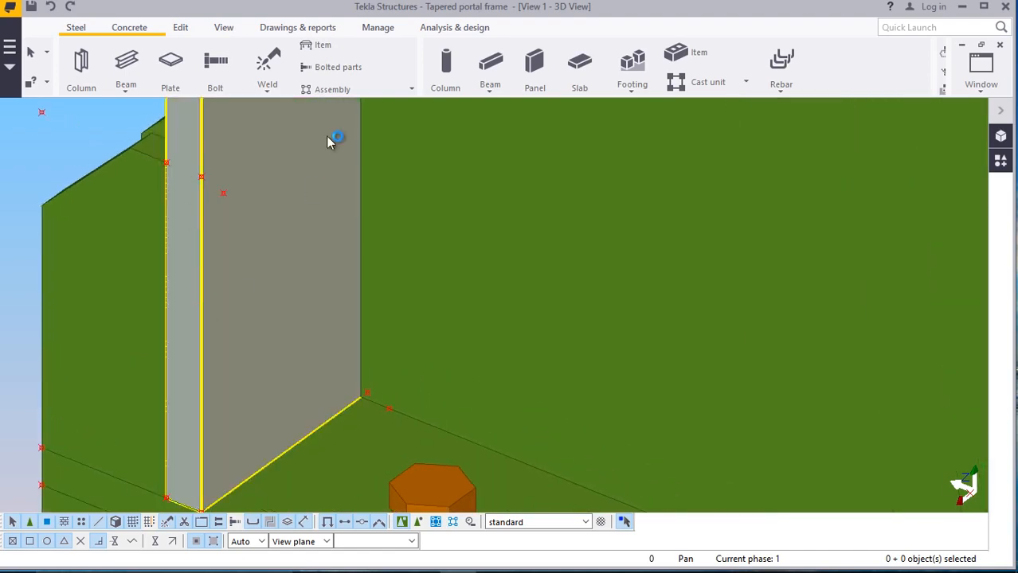
{"action": "left_click", "coordinate": [171, 62]}
{"action": "scroll", "coordinate": [349, 255], "scroll_direction": "down", "scroll_amount": 3}
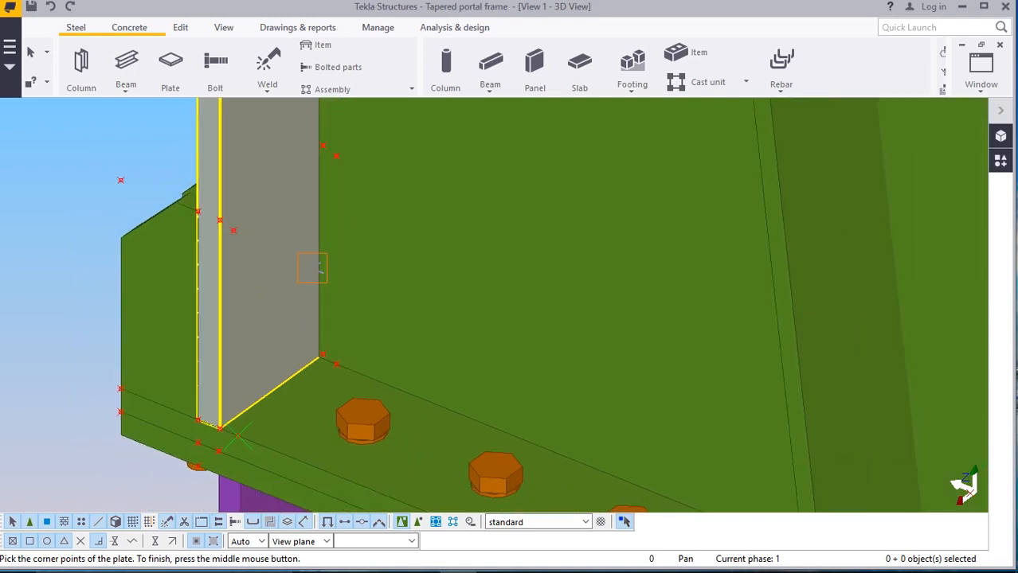
{"action": "left_click", "coordinate": [49, 8]}
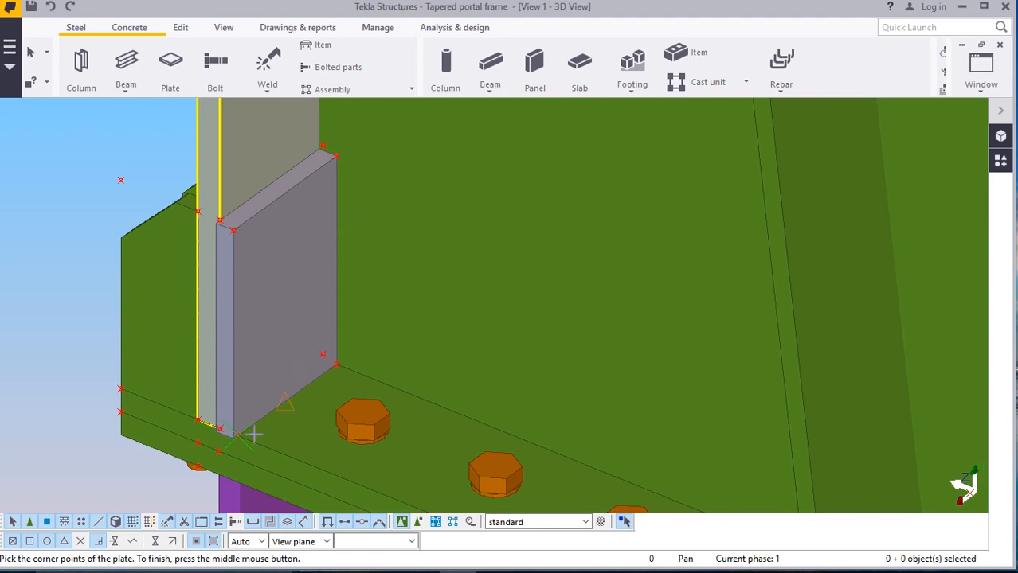
{"action": "scroll", "coordinate": [246, 427], "scroll_direction": "up", "scroll_amount": 2}
{"action": "right_click", "coordinate": [21, 134]}
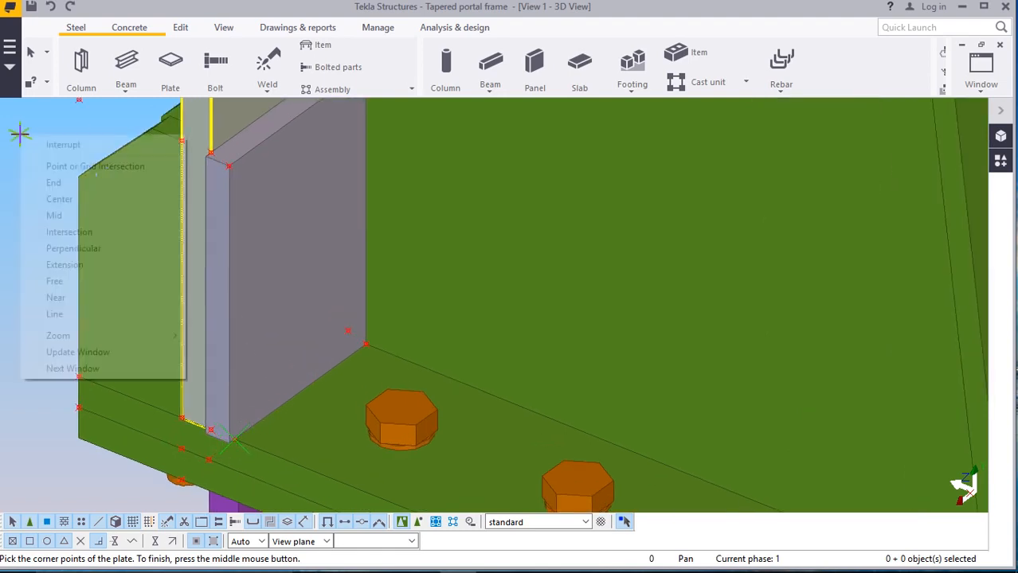
{"action": "left_click", "coordinate": [51, 148]}
{"action": "scroll", "coordinate": [265, 442], "scroll_direction": "up", "scroll_amount": 1}
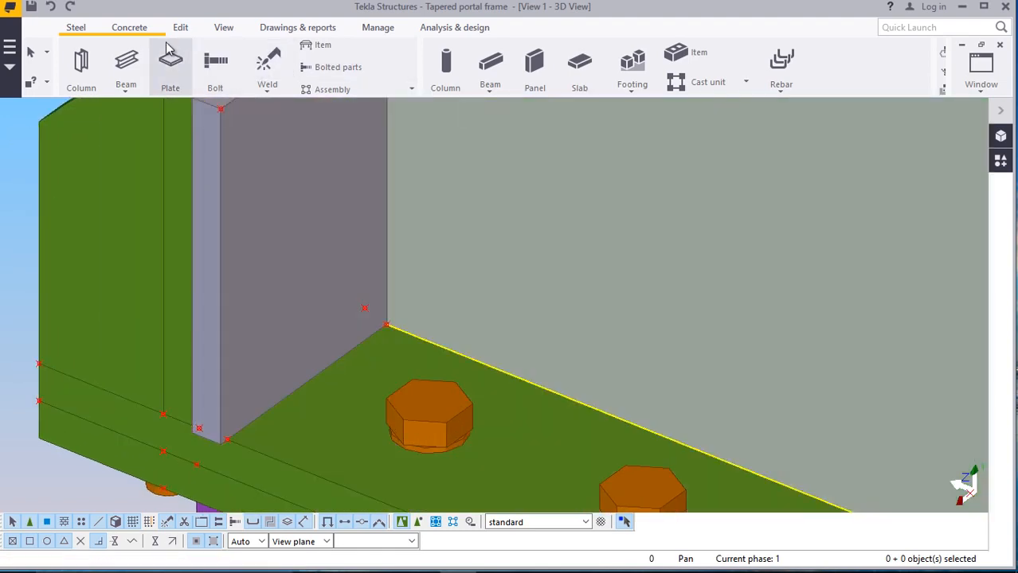
Place a point at the lower outer corner of the plate's exposed face, just beyond the end plate's edge
{"action": "left_click", "coordinate": [179, 29]}
{"action": "left_click", "coordinate": [843, 80]}
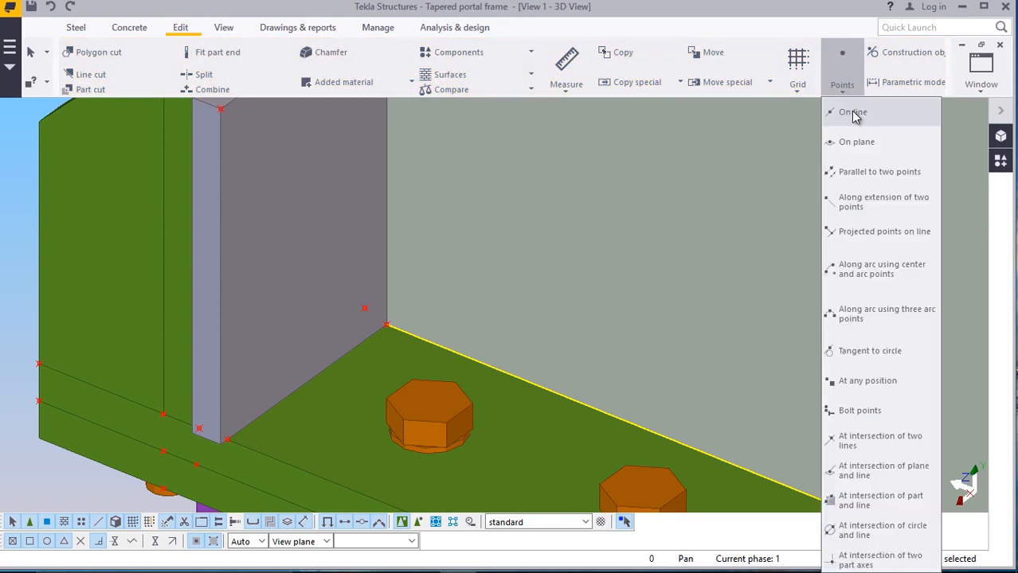
{"action": "left_click", "coordinate": [864, 382]}
{"action": "scroll", "coordinate": [230, 438], "scroll_direction": "up", "scroll_amount": 2}
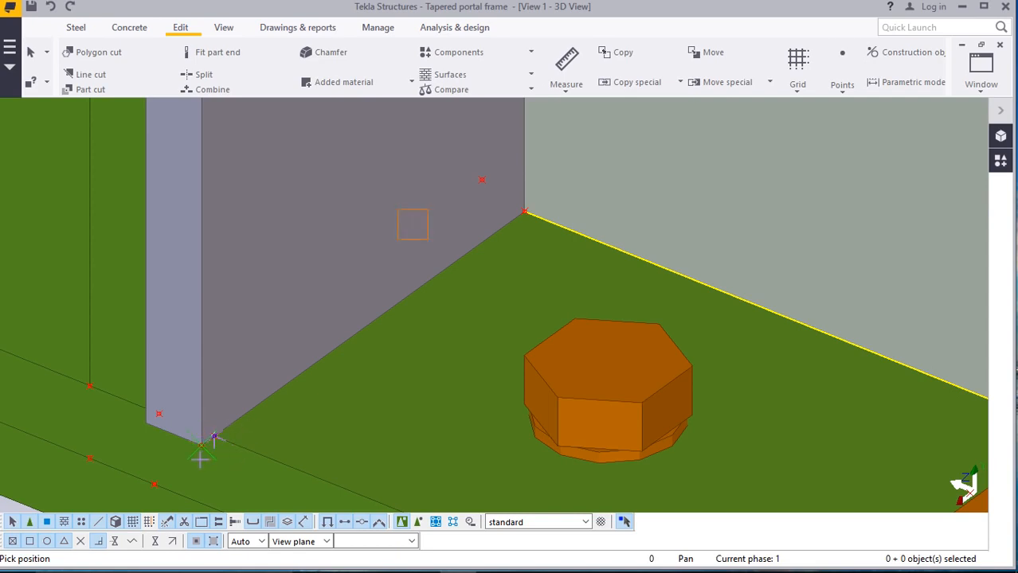
{"action": "scroll", "coordinate": [201, 458], "scroll_direction": "down", "scroll_amount": 4}
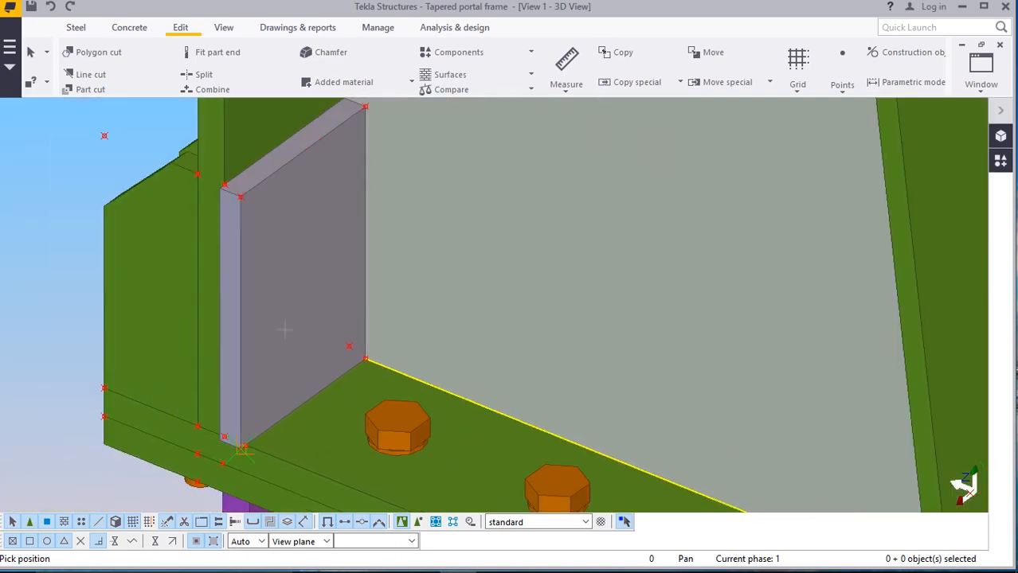
{"action": "scroll", "coordinate": [240, 197], "scroll_direction": "up", "scroll_amount": 2}
{"action": "right_click", "coordinate": [250, 162]}
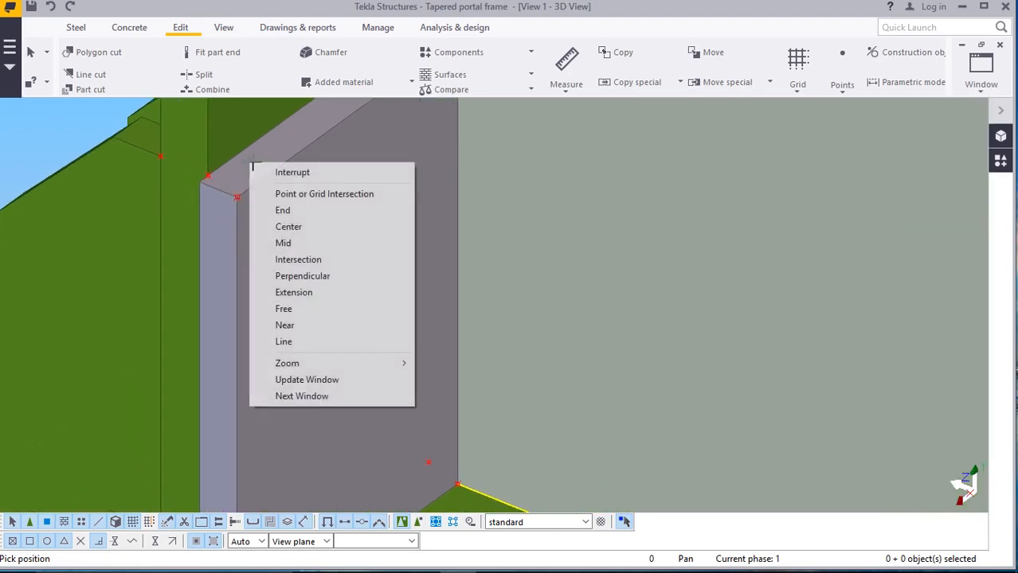
{"action": "left_click", "coordinate": [282, 170]}
Place a point on the plate's top edge, directly above the existing point on the end plate's edge
{"action": "scroll", "coordinate": [334, 189], "scroll_direction": "down", "scroll_amount": 2}
{"action": "scroll", "coordinate": [336, 183], "scroll_direction": "down", "scroll_amount": 1}
{"action": "scroll", "coordinate": [312, 402], "scroll_direction": "up", "scroll_amount": 8}
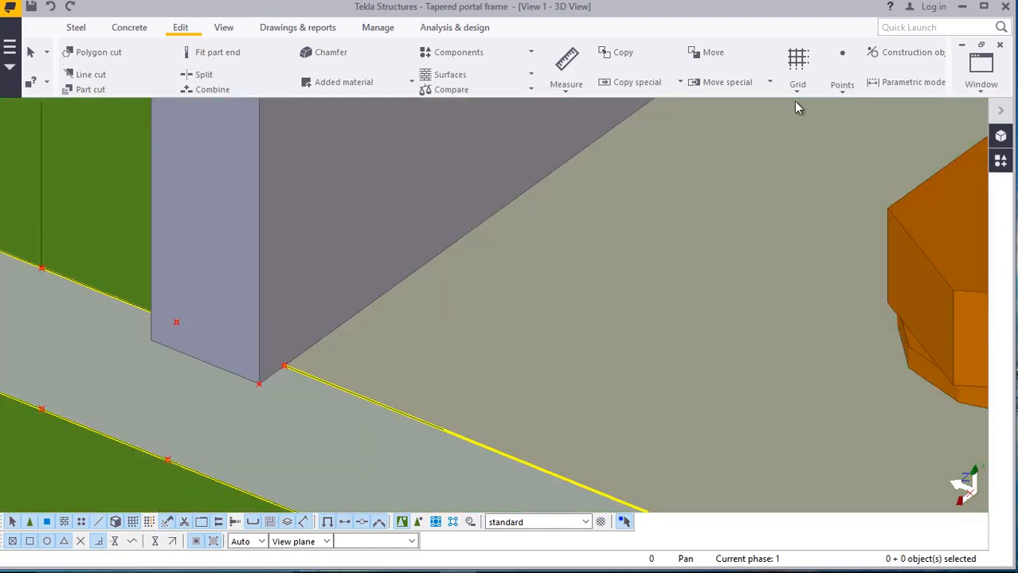
{"action": "left_click", "coordinate": [843, 90]}
{"action": "left_click", "coordinate": [850, 381]}
{"action": "scroll", "coordinate": [271, 377], "scroll_direction": "up", "scroll_amount": 3}
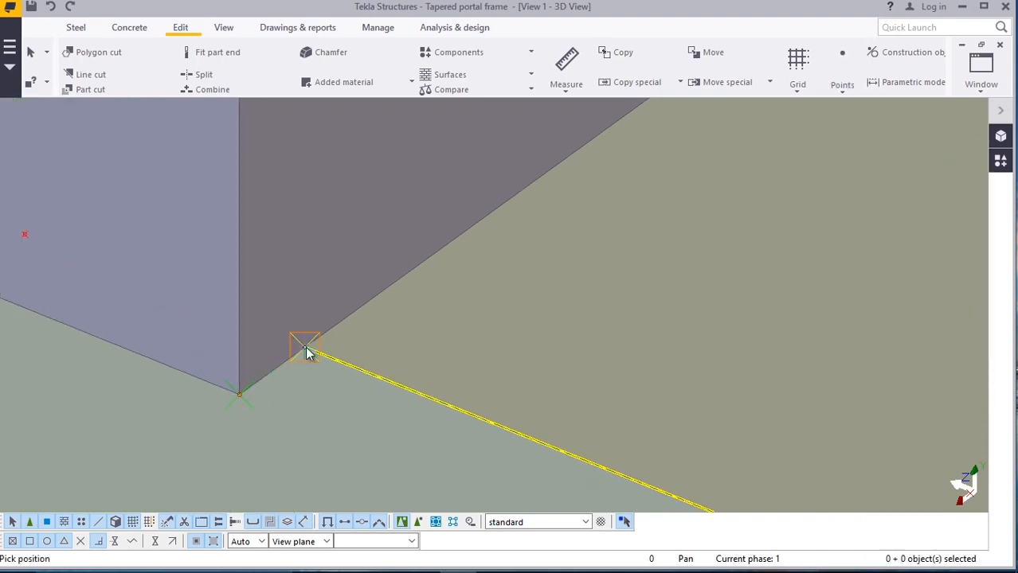
{"action": "scroll", "coordinate": [304, 416], "scroll_direction": "down", "scroll_amount": 5}
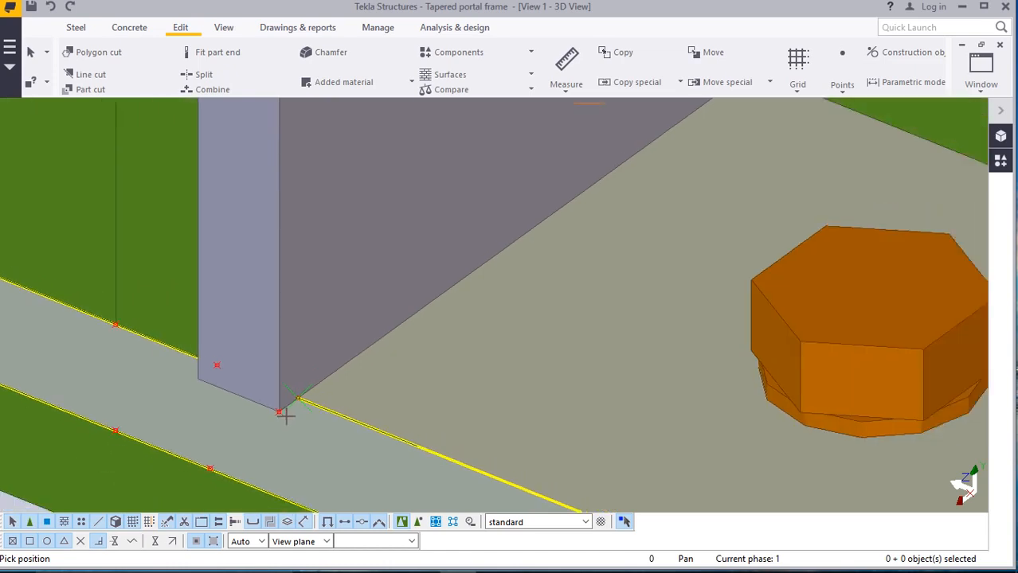
{"action": "scroll", "coordinate": [283, 412], "scroll_direction": "down", "scroll_amount": 3}
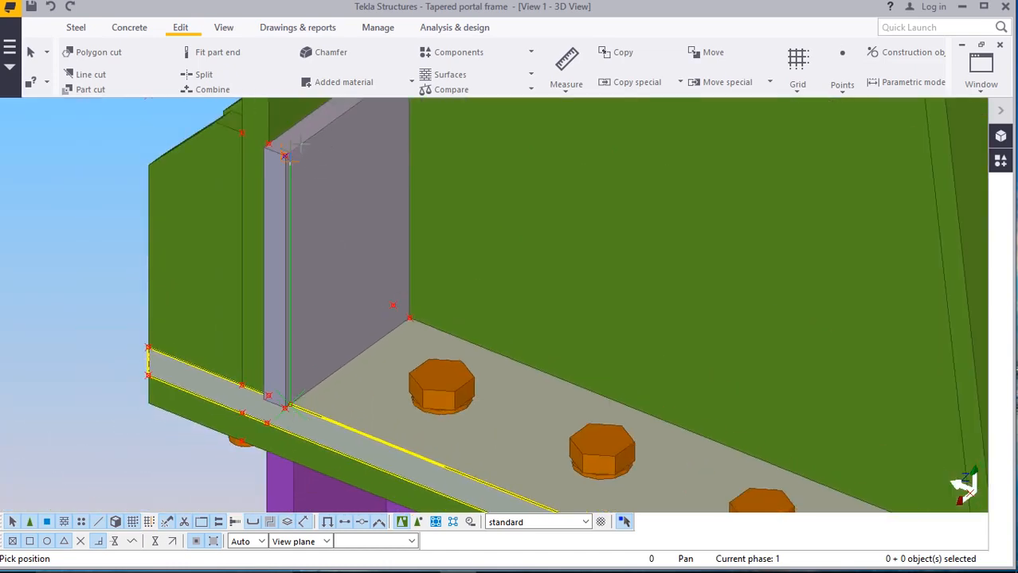
{"action": "scroll", "coordinate": [287, 156], "scroll_direction": "up", "scroll_amount": 4}
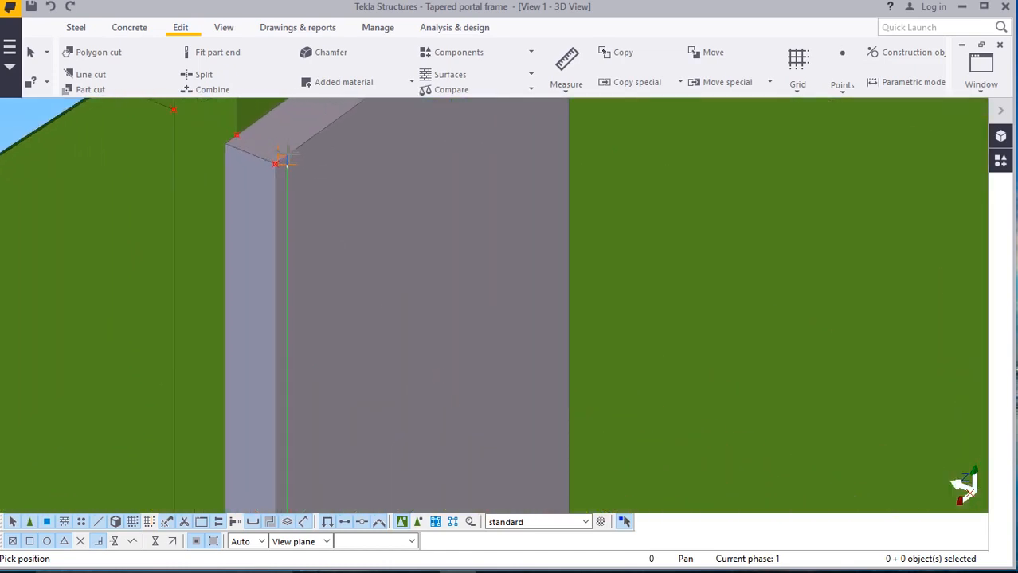
Delete the point at the plate's upper outer corner, and the plate itself
{"action": "left_click", "coordinate": [275, 165]}
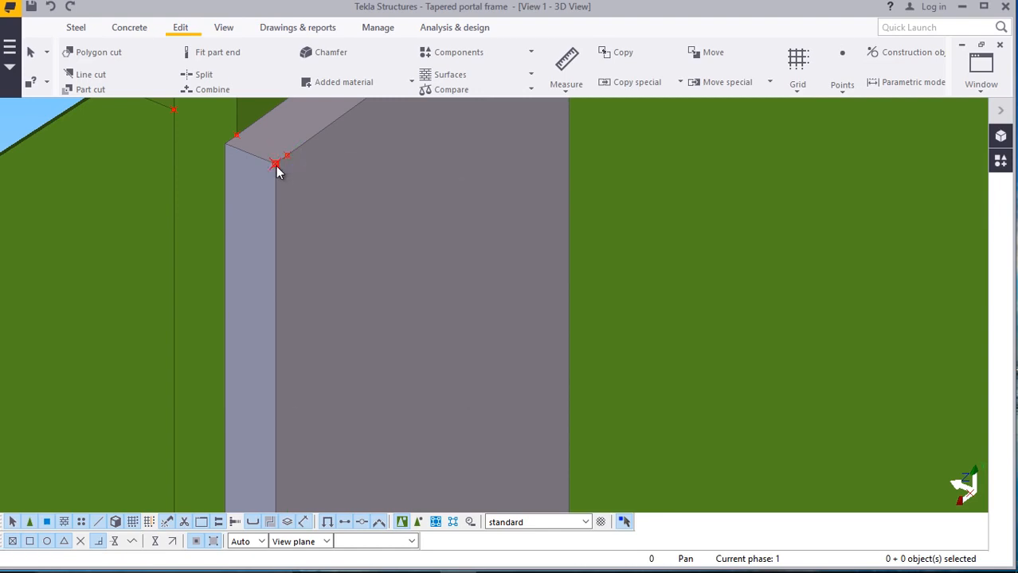
{"action": "right_click", "coordinate": [275, 165]}
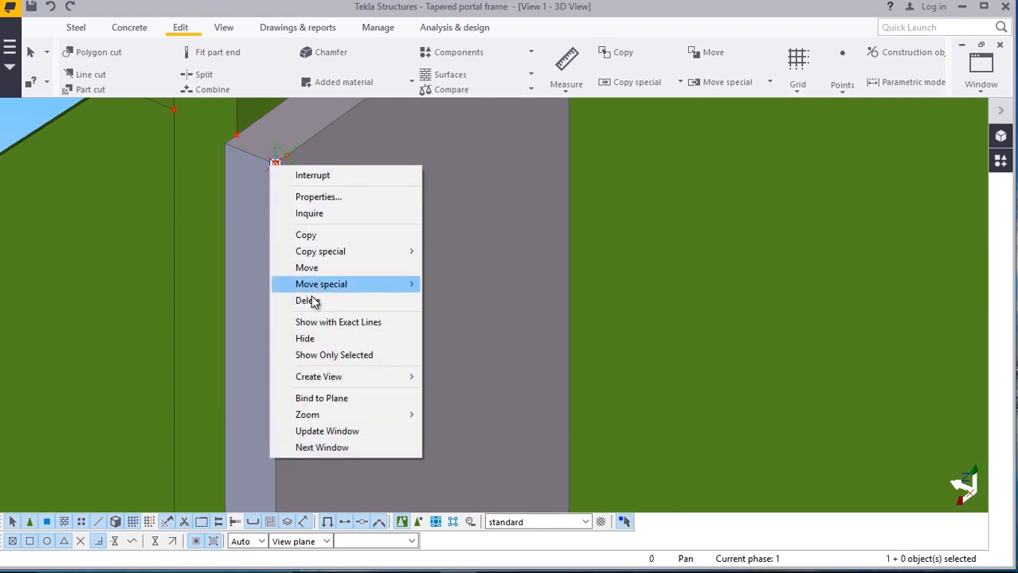
{"action": "left_click", "coordinate": [311, 300]}
{"action": "scroll", "coordinate": [266, 222], "scroll_direction": "down", "scroll_amount": 2}
{"action": "right_click", "coordinate": [336, 214]}
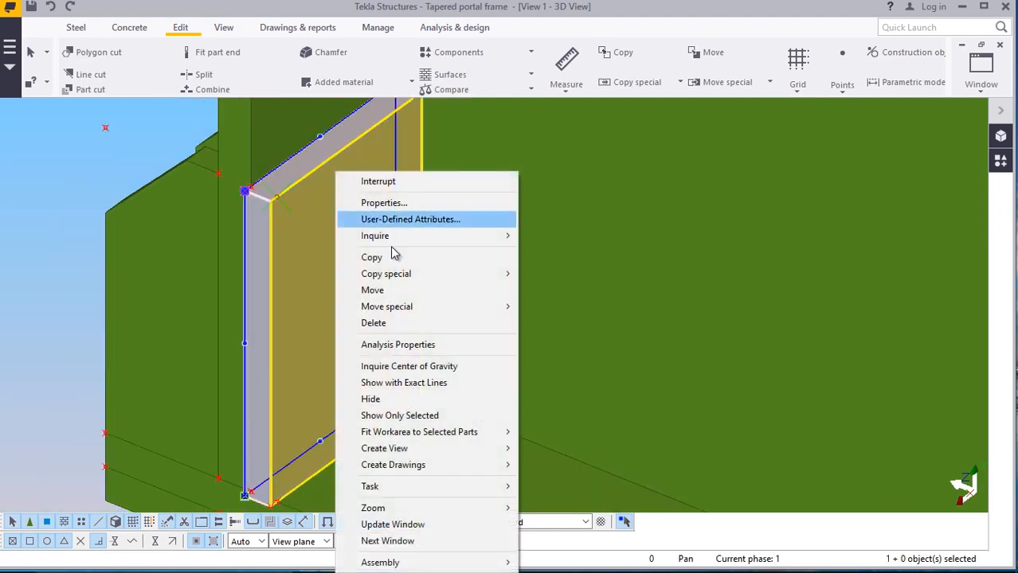
{"action": "left_click", "coordinate": [385, 321]}
{"action": "scroll", "coordinate": [371, 293], "scroll_direction": "down", "scroll_amount": 3}
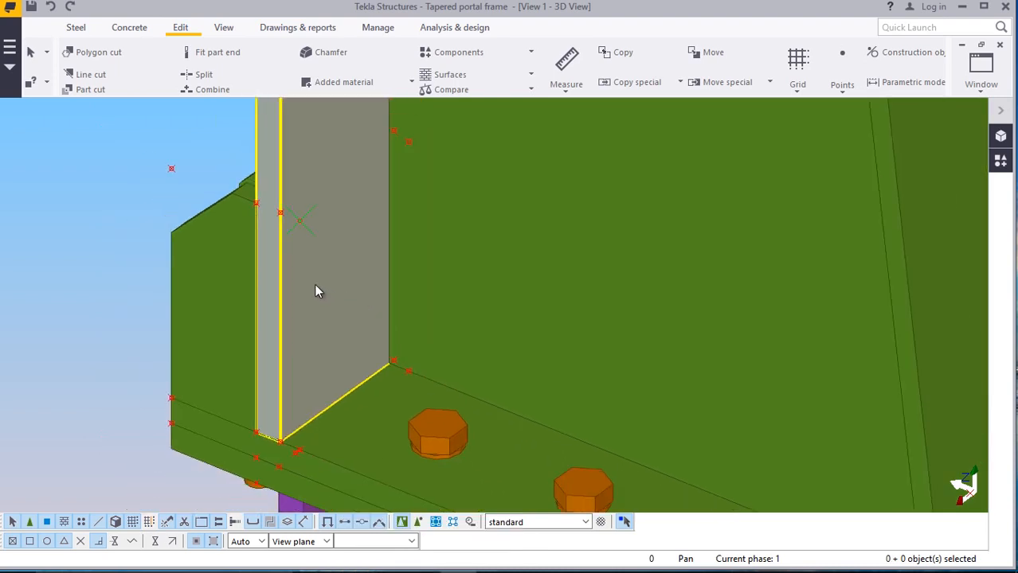
Start a new stiffener plate with a 120 mm top edge from the upper outer point to the second upper point at the rafter web
{"action": "scroll", "coordinate": [445, 341], "scroll_direction": "up", "scroll_amount": 2}
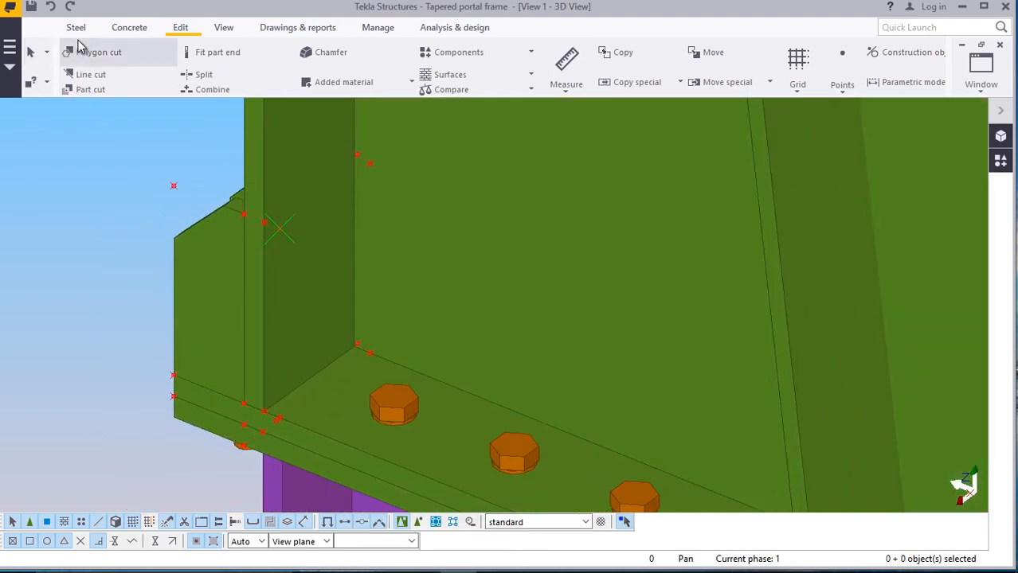
{"action": "left_click", "coordinate": [76, 27]}
{"action": "left_click", "coordinate": [170, 63]}
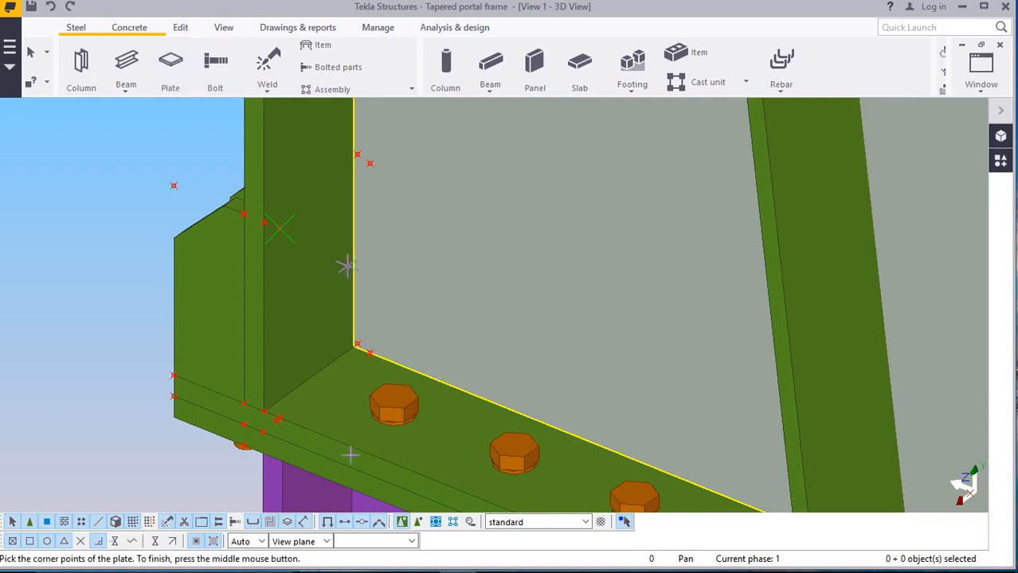
{"action": "scroll", "coordinate": [275, 438], "scroll_direction": "up", "scroll_amount": 2}
{"action": "scroll", "coordinate": [251, 393], "scroll_direction": "down", "scroll_amount": 1}
{"action": "scroll", "coordinate": [268, 156], "scroll_direction": "up", "scroll_amount": 1}
{"action": "scroll", "coordinate": [247, 279], "scroll_direction": "down", "scroll_amount": 1}
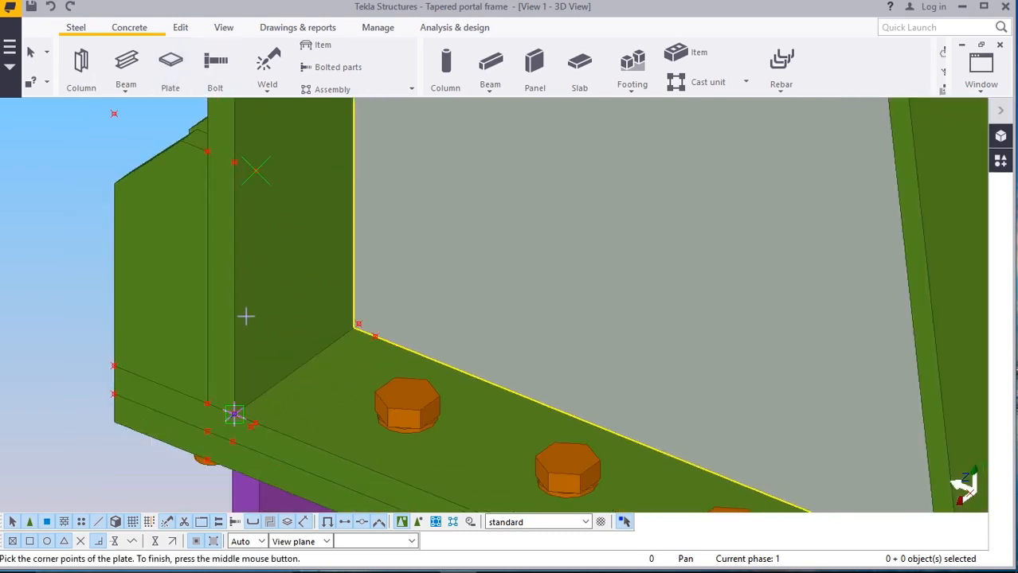
{"action": "left_click", "coordinate": [255, 174]}
{"action": "scroll", "coordinate": [284, 207], "scroll_direction": "down", "scroll_amount": 2}
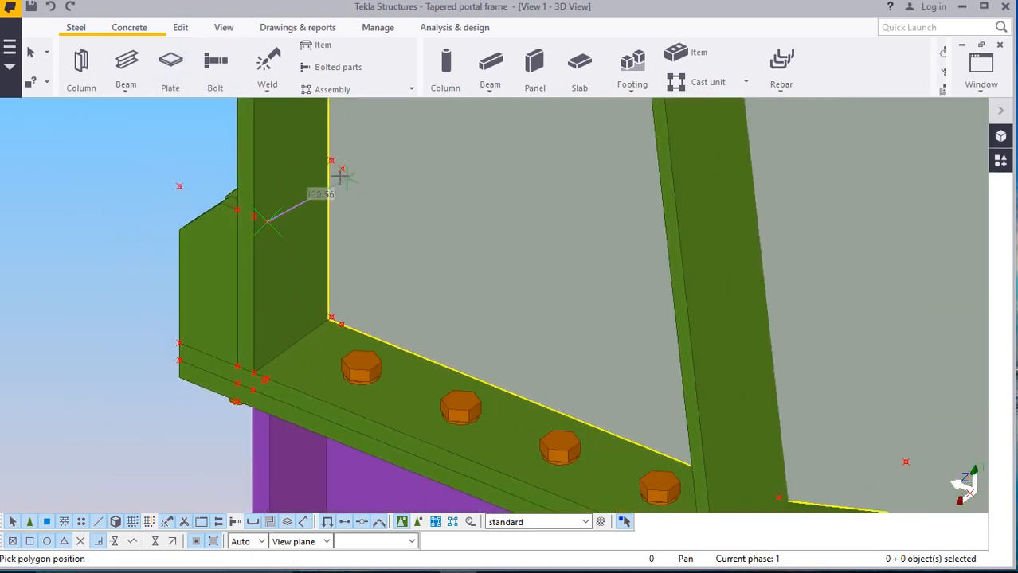
{"action": "scroll", "coordinate": [341, 163], "scroll_direction": "up", "scroll_amount": 3}
{"action": "left_click", "coordinate": [341, 167]}
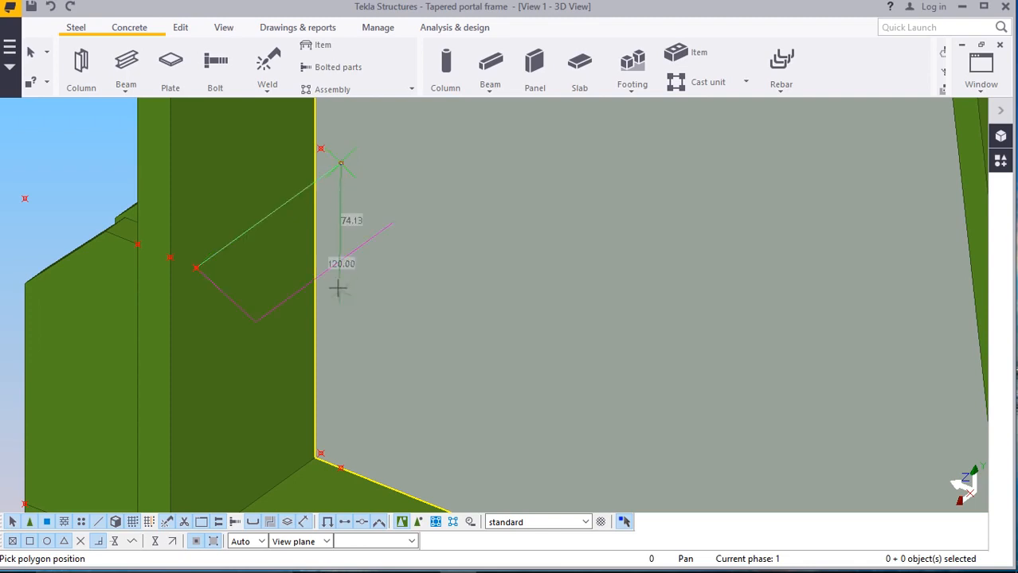
Complete the 180 mm high plate outline through the two lower points on the end plate back to the first corner, and end the Plate command
{"action": "scroll", "coordinate": [340, 277], "scroll_direction": "down", "scroll_amount": 2}
{"action": "scroll", "coordinate": [342, 410], "scroll_direction": "up", "scroll_amount": 3}
{"action": "left_click", "coordinate": [334, 392]}
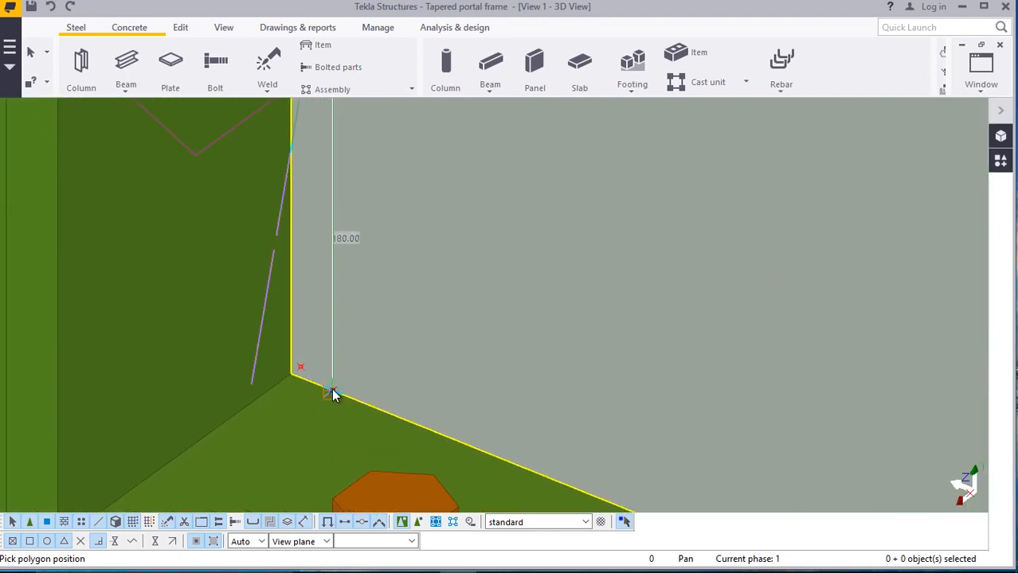
{"action": "scroll", "coordinate": [263, 382], "scroll_direction": "down", "scroll_amount": 3}
{"action": "scroll", "coordinate": [215, 438], "scroll_direction": "up", "scroll_amount": 2}
{"action": "scroll", "coordinate": [193, 460], "scroll_direction": "up", "scroll_amount": 2}
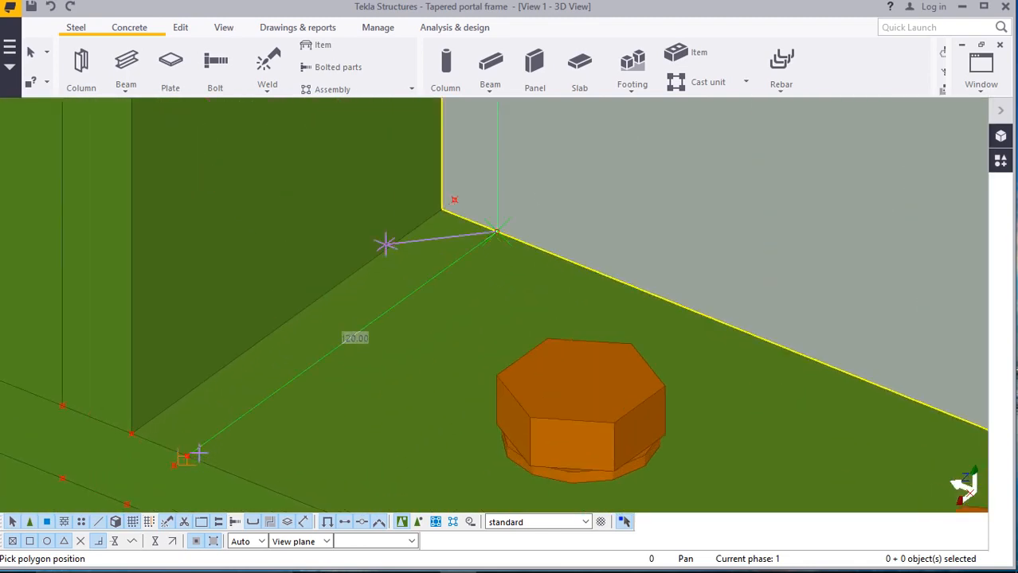
{"action": "left_click", "coordinate": [187, 456]}
{"action": "scroll", "coordinate": [231, 435], "scroll_direction": "down", "scroll_amount": 5}
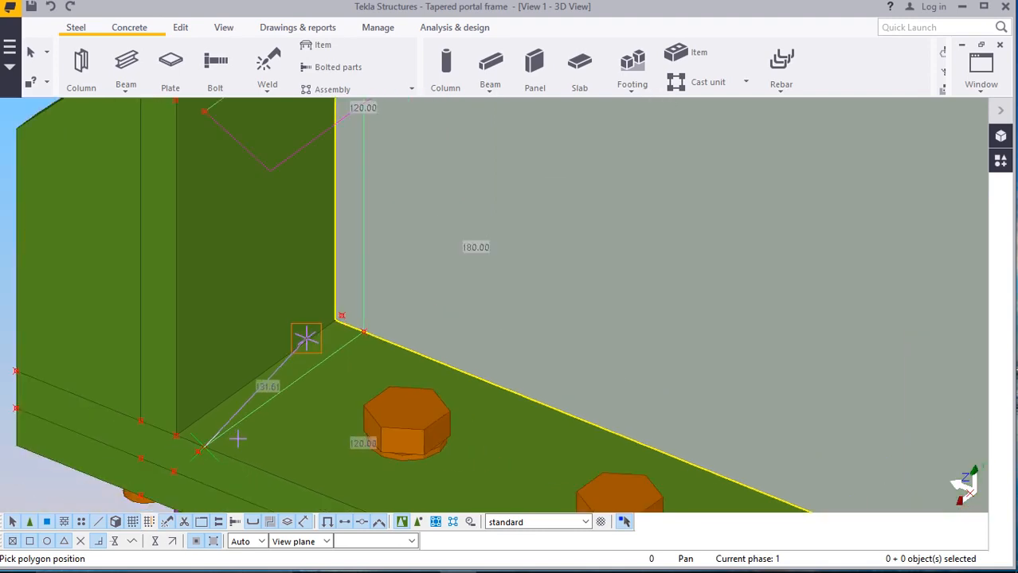
{"action": "scroll", "coordinate": [242, 232], "scroll_direction": "up", "scroll_amount": 3}
{"action": "scroll", "coordinate": [214, 267], "scroll_direction": "up", "scroll_amount": 2}
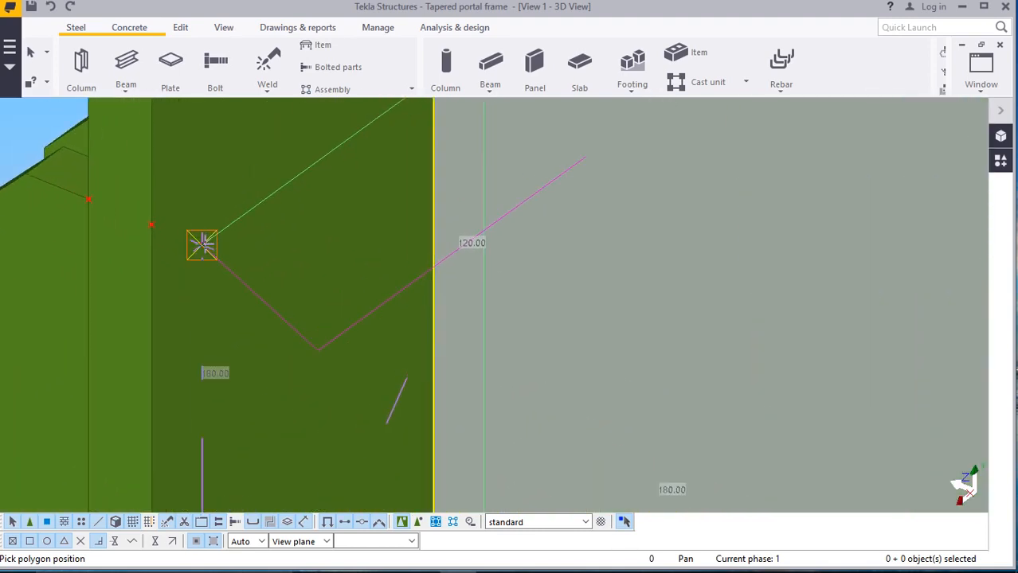
{"action": "left_click", "coordinate": [200, 243]}
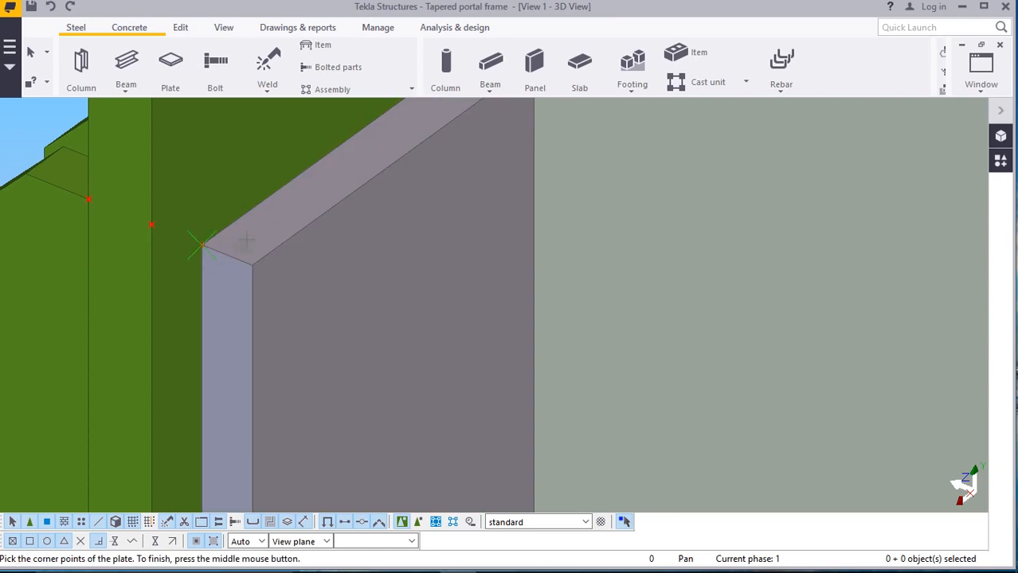
{"action": "right_click", "coordinate": [239, 216]}
{"action": "left_click", "coordinate": [288, 225]}
{"action": "scroll", "coordinate": [288, 239], "scroll_direction": "down", "scroll_amount": 2}
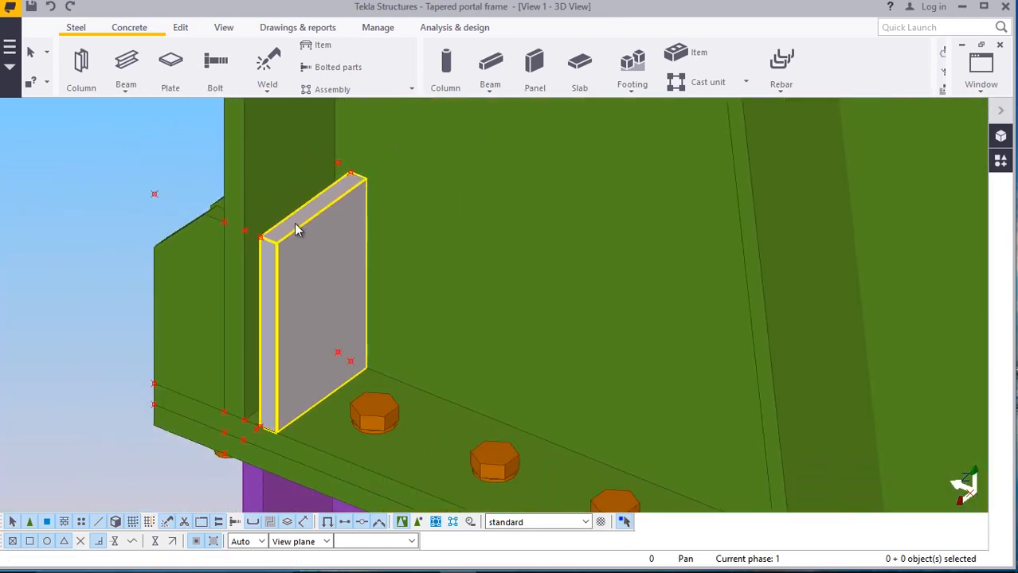
{"action": "scroll", "coordinate": [296, 227], "scroll_direction": "up", "scroll_amount": 2}
{"action": "scroll", "coordinate": [321, 266], "scroll_direction": "down", "scroll_amount": 2}
{"action": "scroll", "coordinate": [285, 259], "scroll_direction": "up", "scroll_amount": 2}
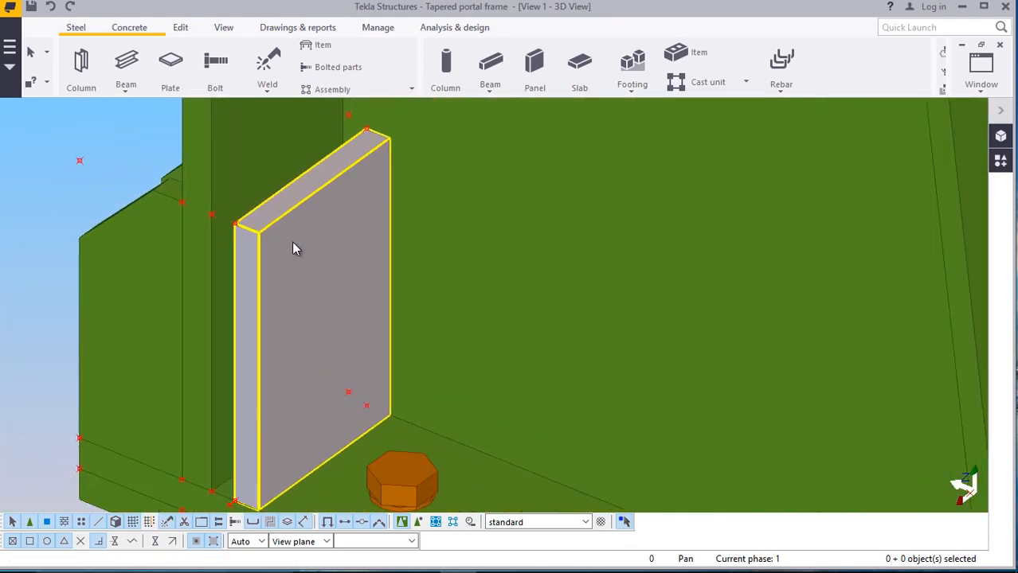
{"action": "scroll", "coordinate": [291, 242], "scroll_direction": "down", "scroll_amount": 2}
{"action": "scroll", "coordinate": [327, 299], "scroll_direction": "up", "scroll_amount": 1}
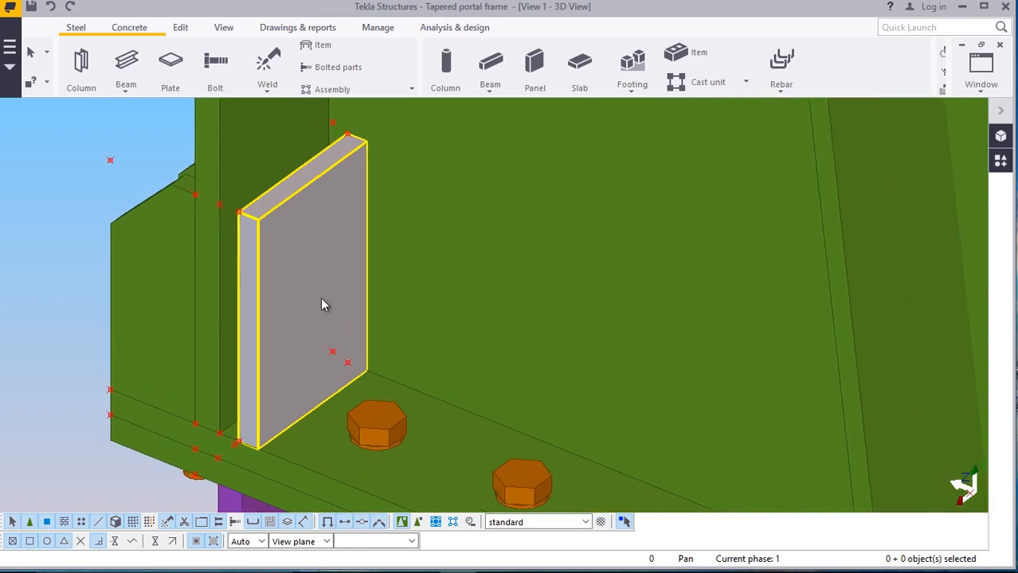
{"action": "scroll", "coordinate": [316, 283], "scroll_direction": "down", "scroll_amount": 2}
{"action": "scroll", "coordinate": [314, 294], "scroll_direction": "up", "scroll_amount": 3}
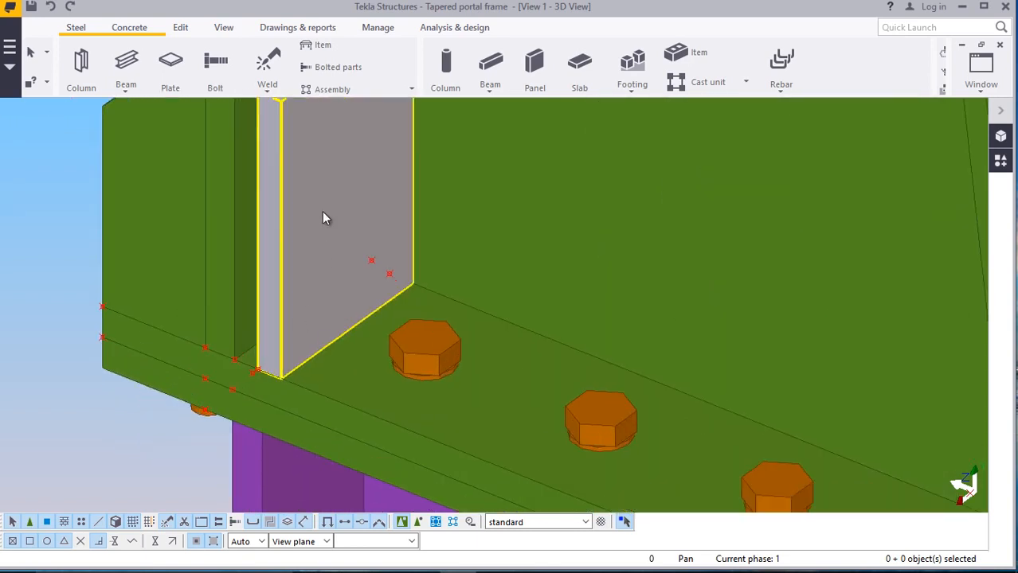
Give the stiffener plate's upper outer corner a straight line chamfer type with an x distance of 50 mm
{"action": "left_click", "coordinate": [322, 194]}
{"action": "scroll", "coordinate": [275, 156], "scroll_direction": "down", "scroll_amount": 1}
{"action": "scroll", "coordinate": [272, 154], "scroll_direction": "up", "scroll_amount": 3}
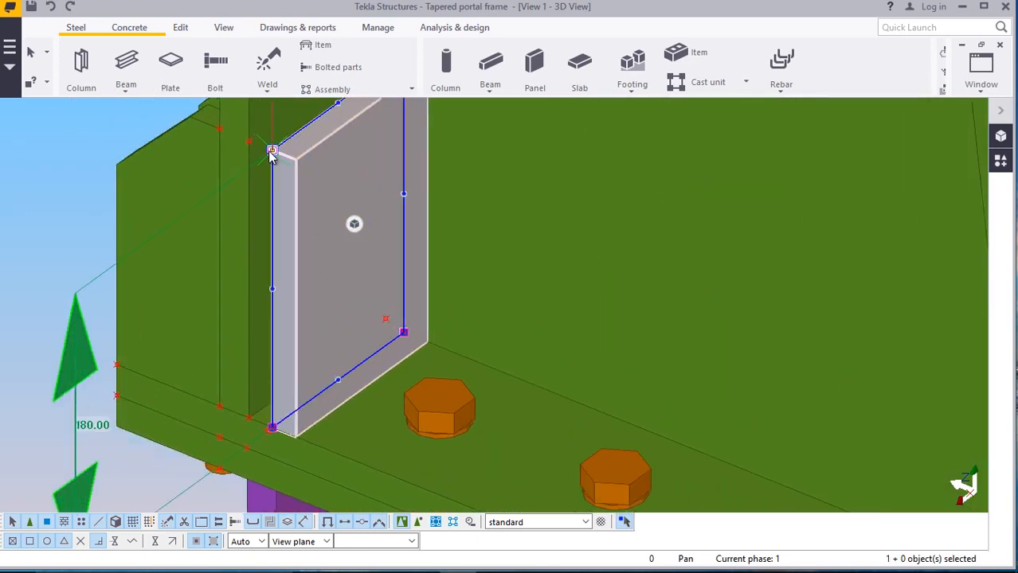
{"action": "double_click", "coordinate": [273, 151]}
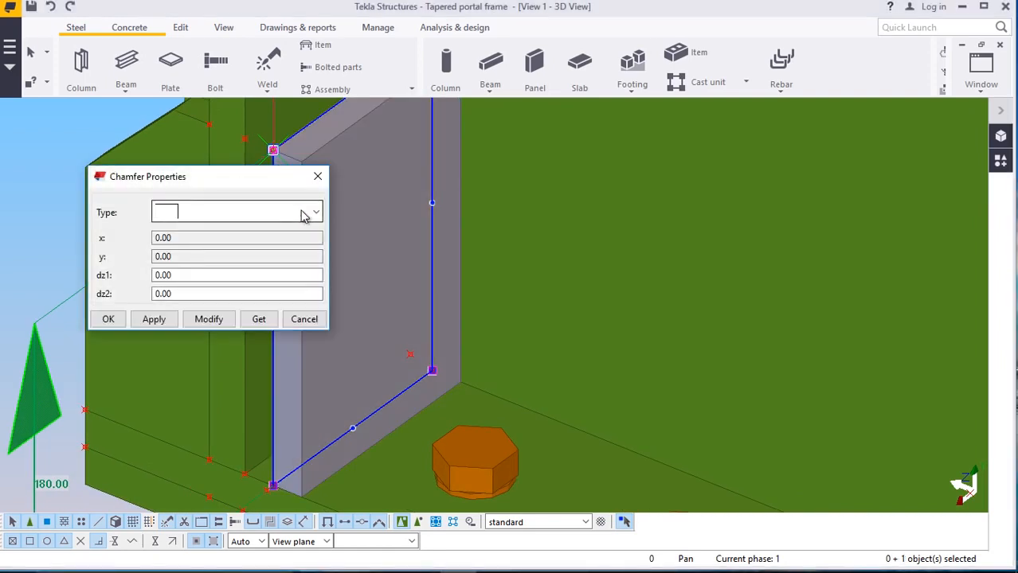
{"action": "left_click", "coordinate": [303, 213]}
{"action": "left_click", "coordinate": [195, 250]}
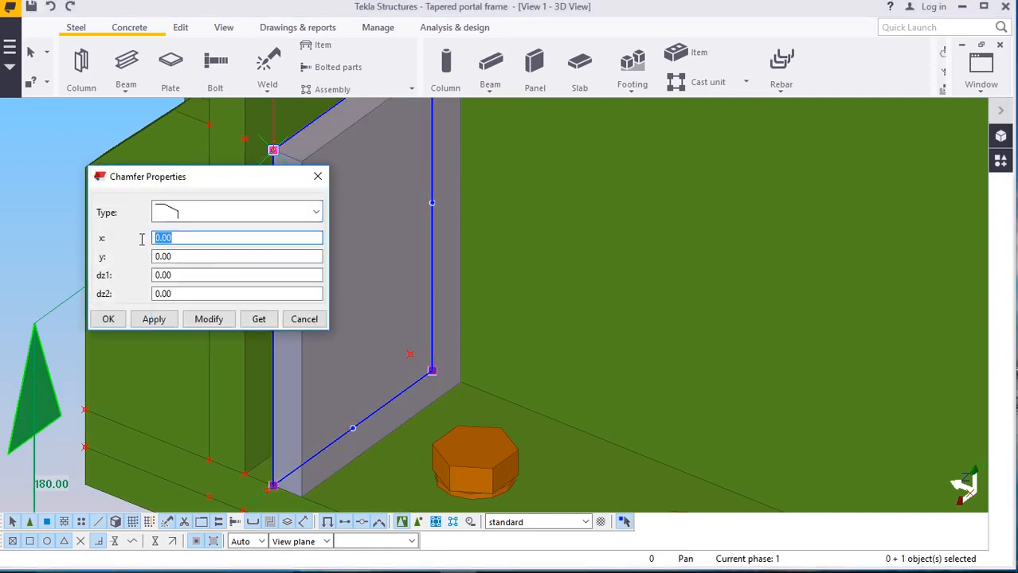
{"action": "type", "text": "50"}
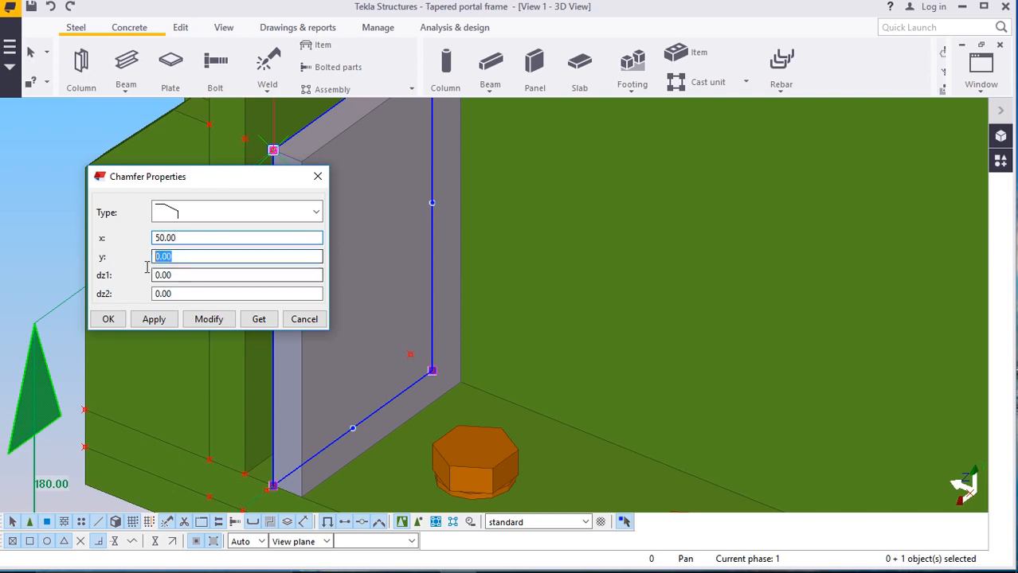
Set the chamfer's y distance to 50 mm and apply it to the stiffener plate's outer upper corner
{"action": "type", "text": "50"}
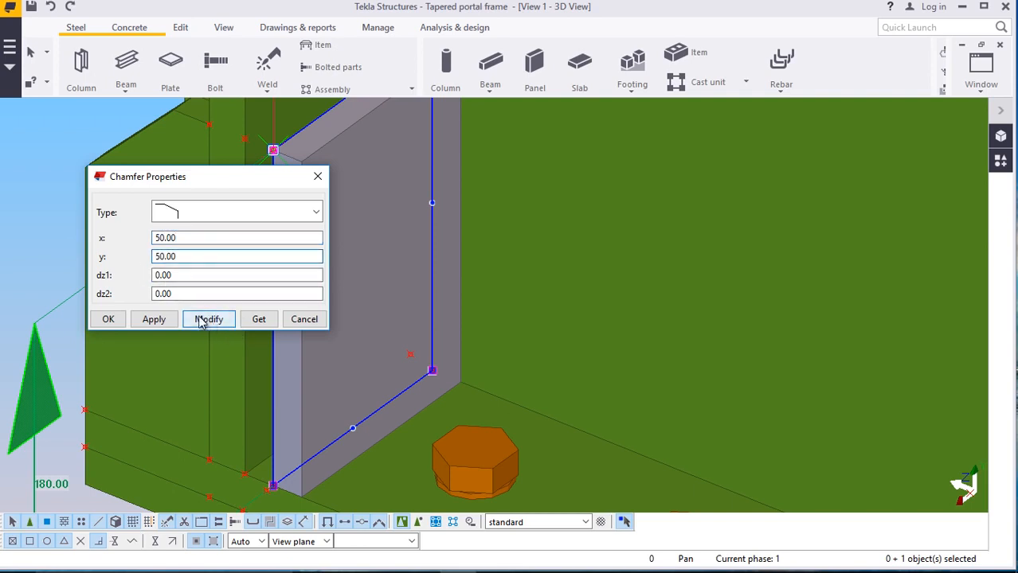
{"action": "left_click", "coordinate": [201, 321]}
{"action": "left_click", "coordinate": [109, 321]}
{"action": "left_click", "coordinate": [164, 250]}
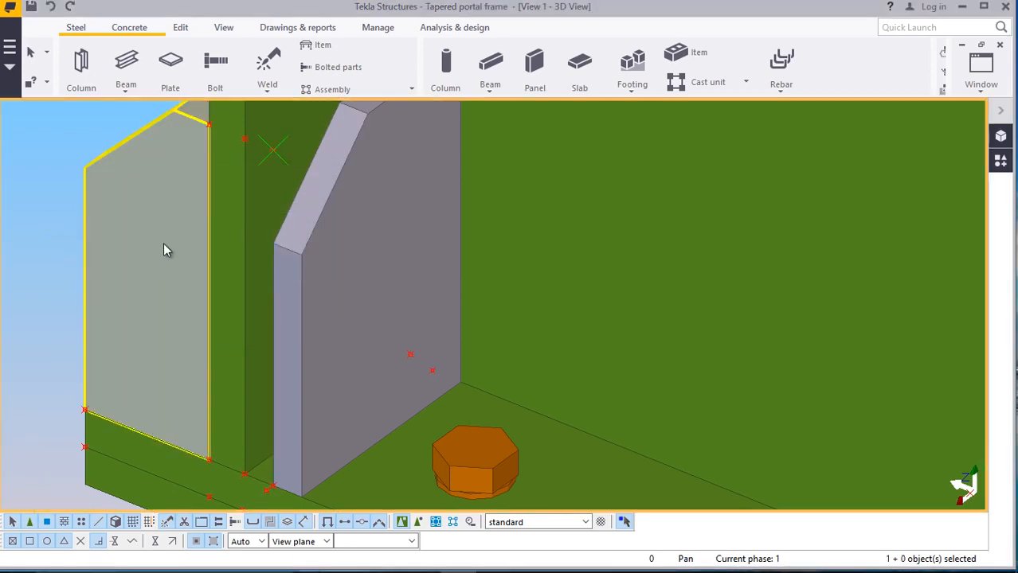
Move the chamfered stiffener plate along the bolted end plate by its own thickness, picking its two lower front corners
{"action": "scroll", "coordinate": [288, 230], "scroll_direction": "up", "scroll_amount": 5}
{"action": "scroll", "coordinate": [302, 276], "scroll_direction": "up", "scroll_amount": 2}
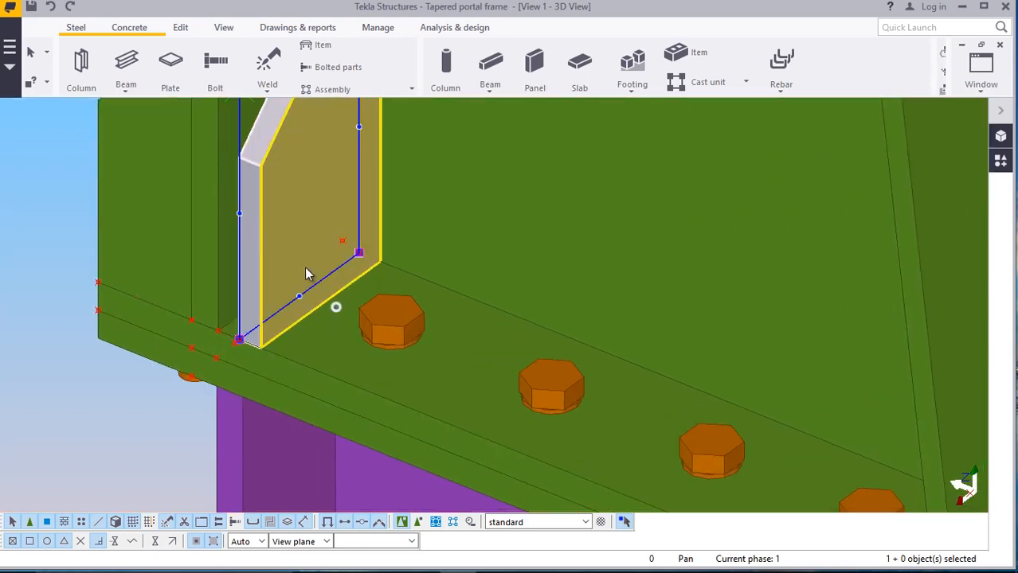
{"action": "right_click", "coordinate": [305, 266]}
{"action": "left_click", "coordinate": [350, 289]}
{"action": "scroll", "coordinate": [335, 305], "scroll_direction": "up", "scroll_amount": 5}
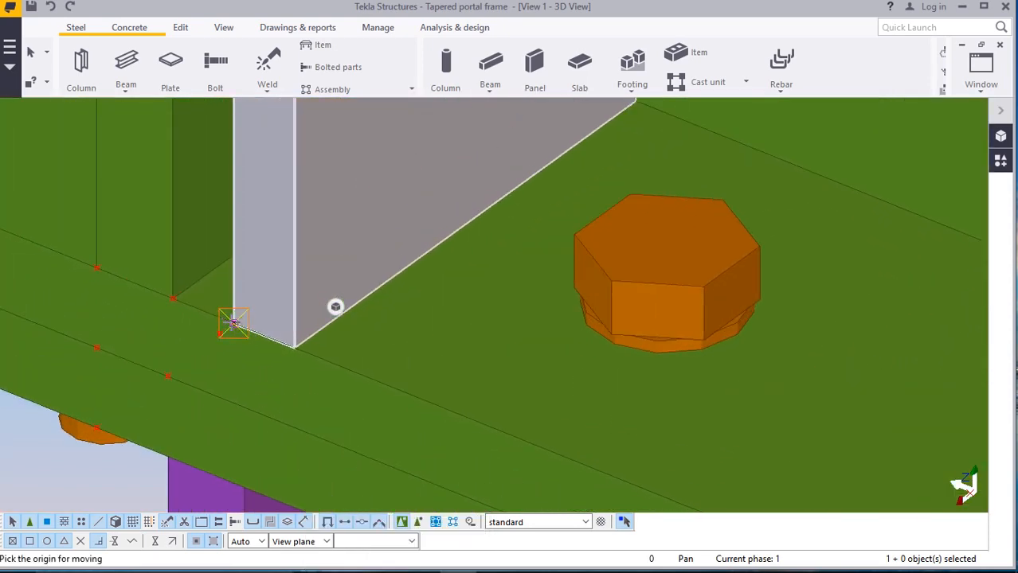
{"action": "left_click", "coordinate": [295, 353]}
{"action": "scroll", "coordinate": [268, 335], "scroll_direction": "down", "scroll_amount": 6}
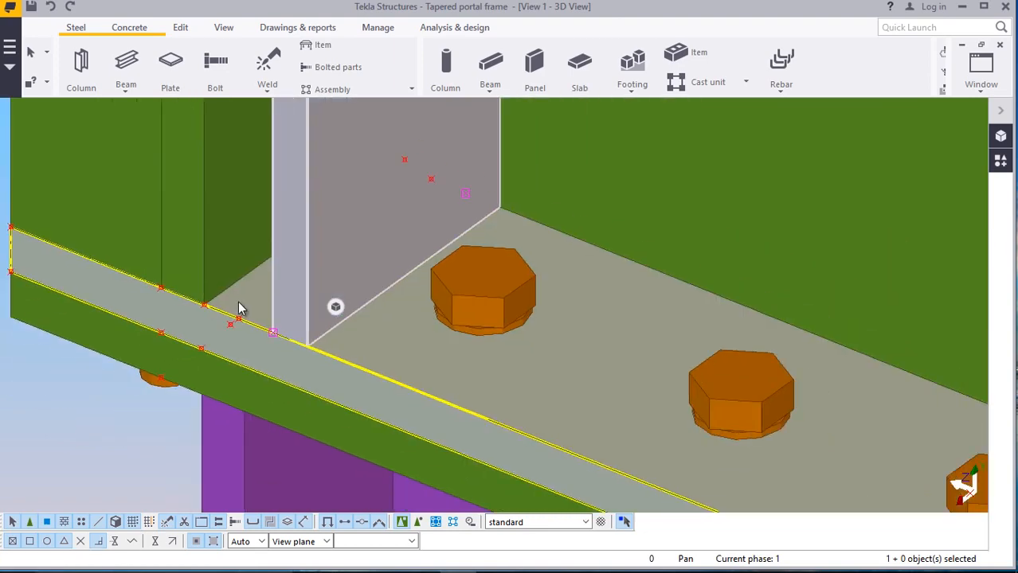
{"action": "scroll", "coordinate": [340, 270], "scroll_direction": "down", "scroll_amount": 2}
Copy the chamfered stiffener plate 100 mm along the bolted end plate, towards the row of bolts
{"action": "left_click", "coordinate": [344, 209]}
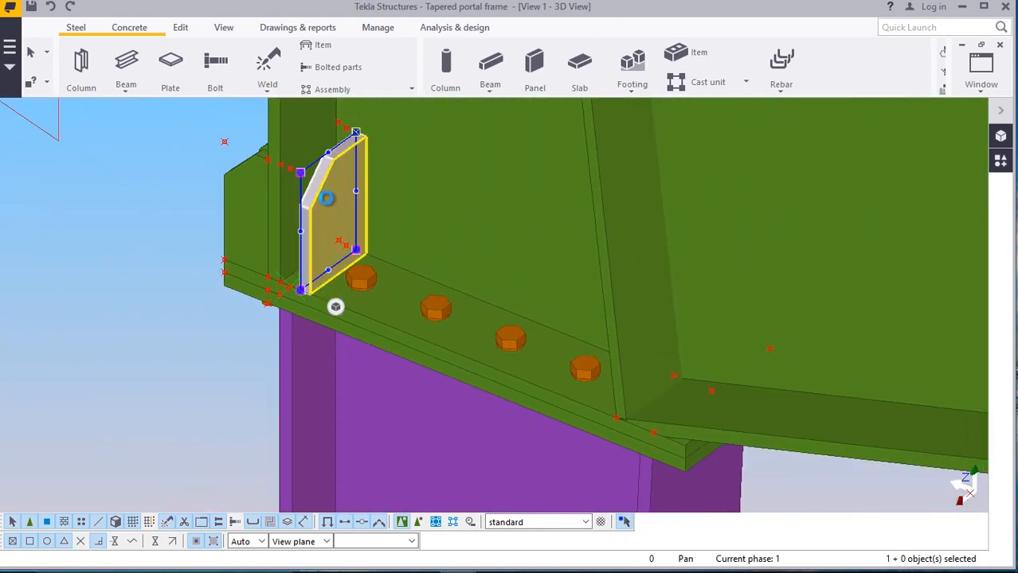
{"action": "right_click", "coordinate": [150, 168]}
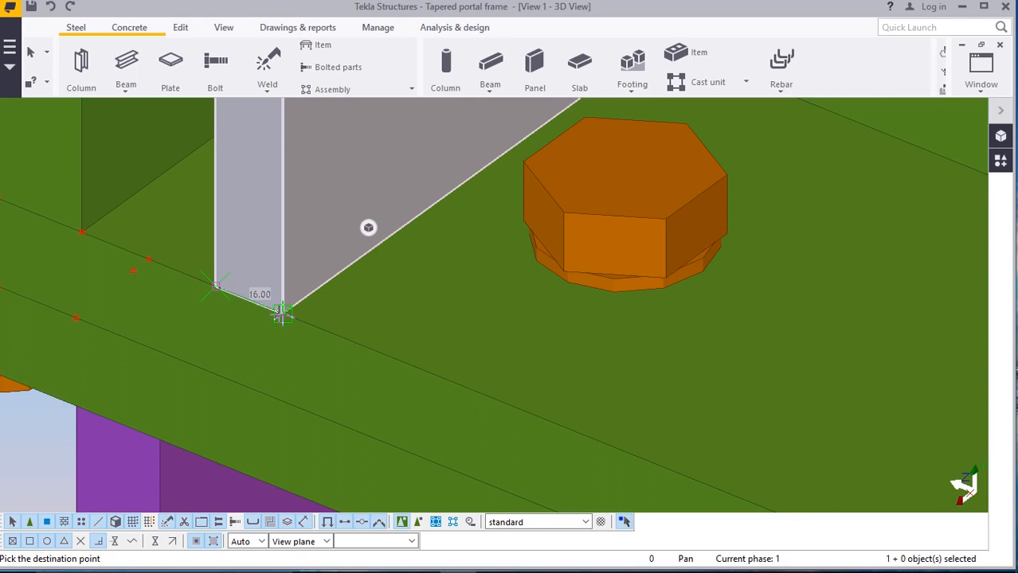
{"action": "type", "text": "100"}
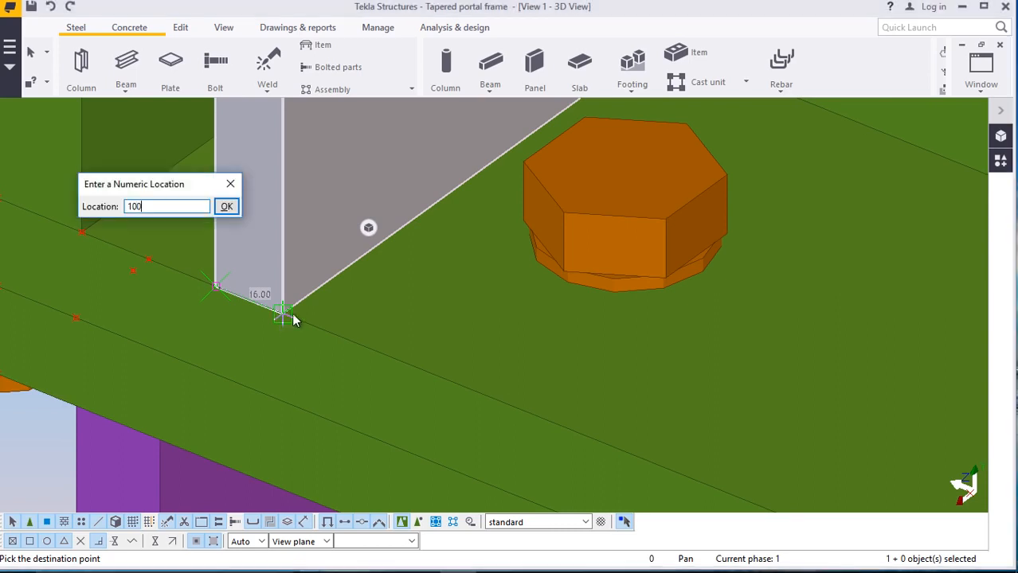
{"action": "left_click", "coordinate": [230, 212]}
{"action": "scroll", "coordinate": [229, 205], "scroll_direction": "down", "scroll_amount": 6}
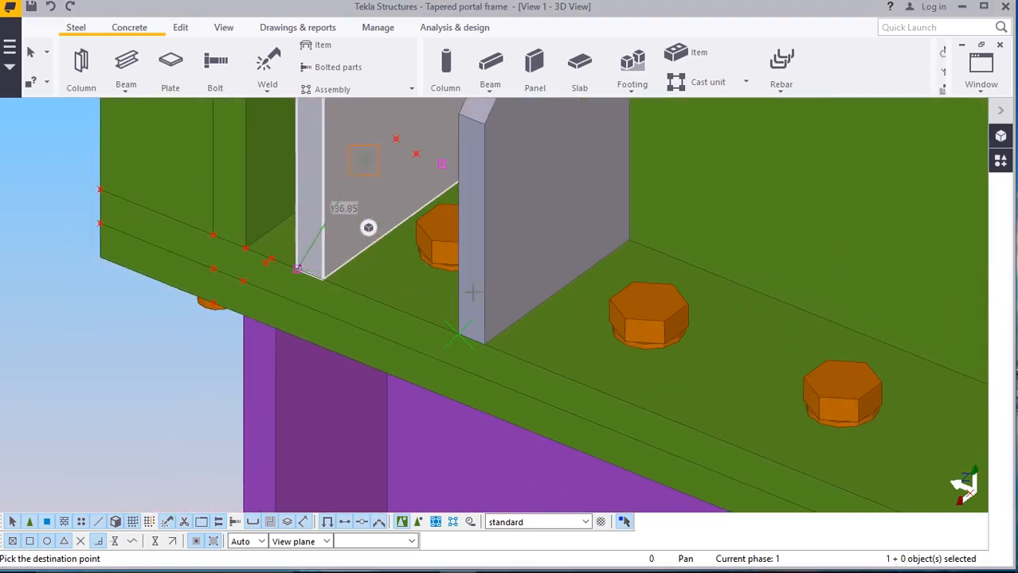
{"action": "right_click", "coordinate": [51, 172]}
{"action": "left_click", "coordinate": [88, 183]}
{"action": "scroll", "coordinate": [200, 332], "scroll_direction": "down", "scroll_amount": 5}
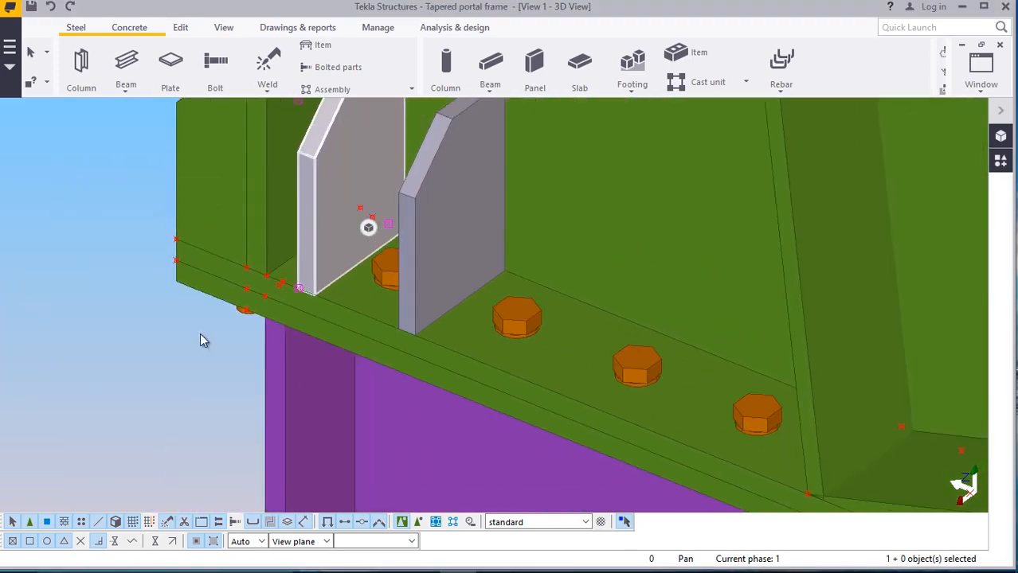
Set the view rotation centre on the copied plate and orbit to see the plates and bolts from the side
{"action": "left_click", "coordinate": [224, 29]}
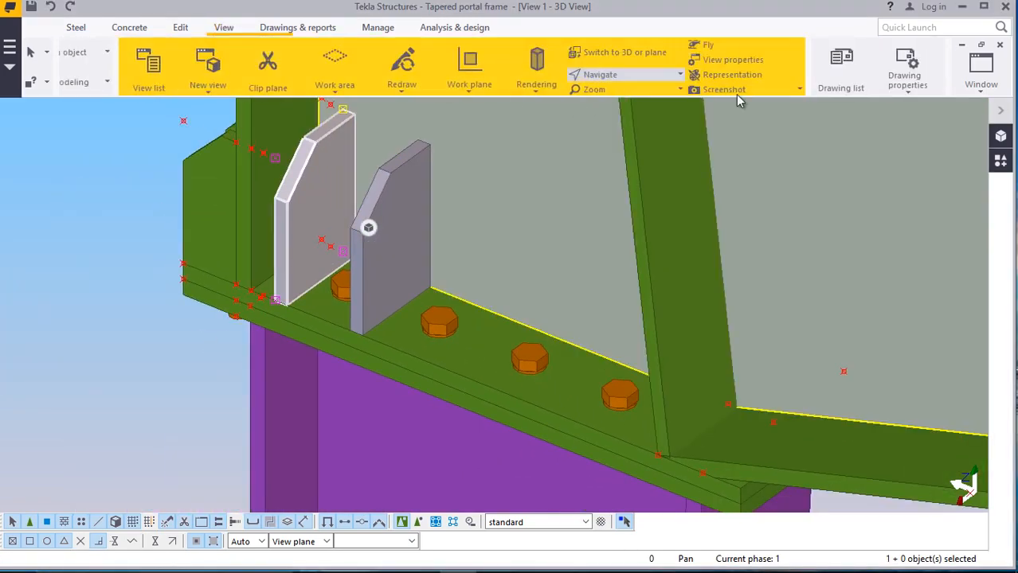
{"action": "left_click", "coordinate": [538, 74]}
{"action": "left_click", "coordinate": [547, 101]}
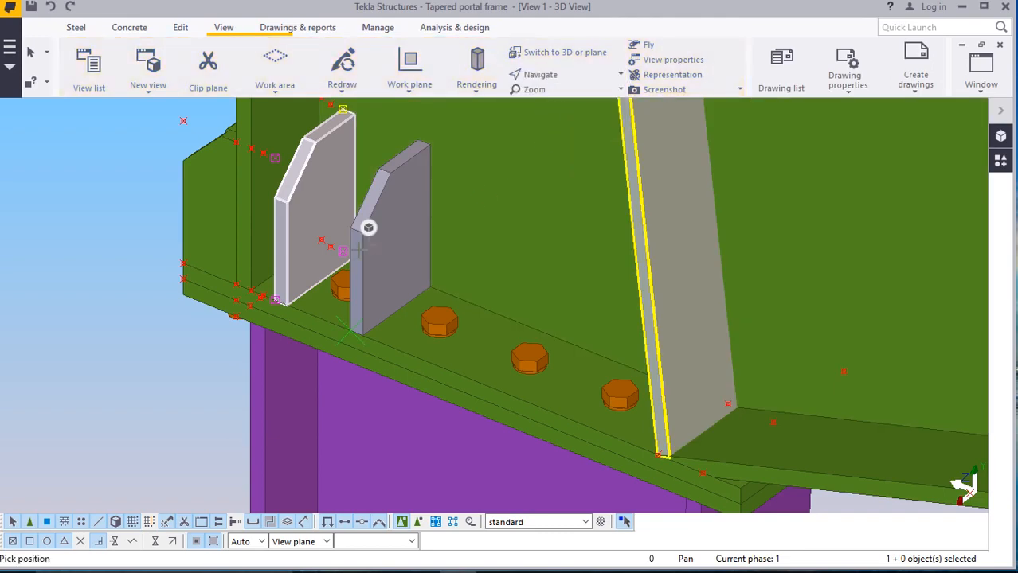
{"action": "mouse_move", "coordinate": [359, 269]}
{"action": "left_mouse_down"}
{"action": "mouse_move", "coordinate": [504, 234]}
{"action": "mouse_move", "coordinate": [449, 228]}
{"action": "mouse_move", "coordinate": [488, 218]}
{"action": "mouse_move", "coordinate": [495, 205]}
{"action": "left_mouse_up"}
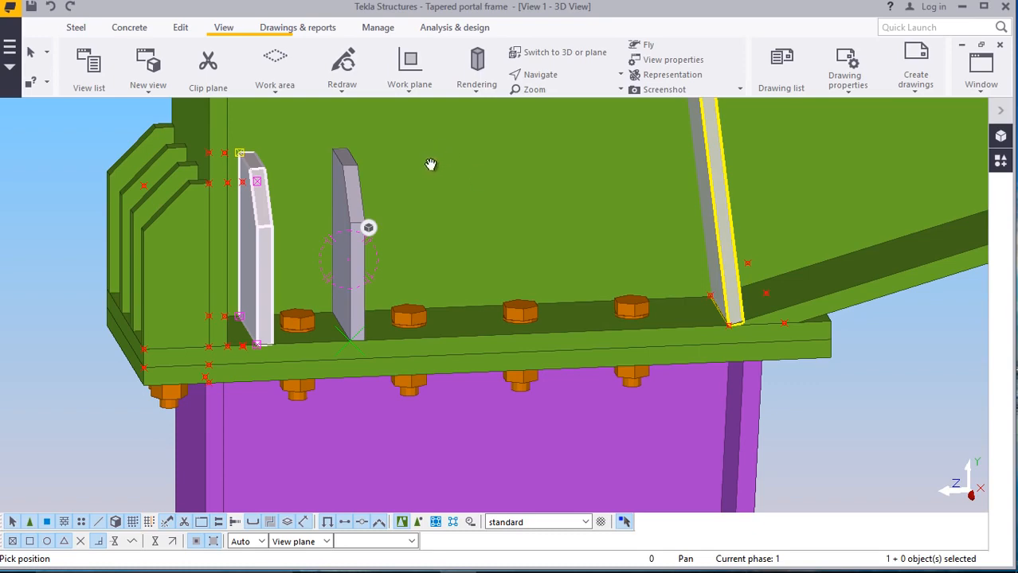
{"action": "scroll", "coordinate": [346, 193], "scroll_direction": "up", "scroll_amount": 3}
{"action": "right_click", "coordinate": [395, 176]}
{"action": "left_click", "coordinate": [430, 187]}
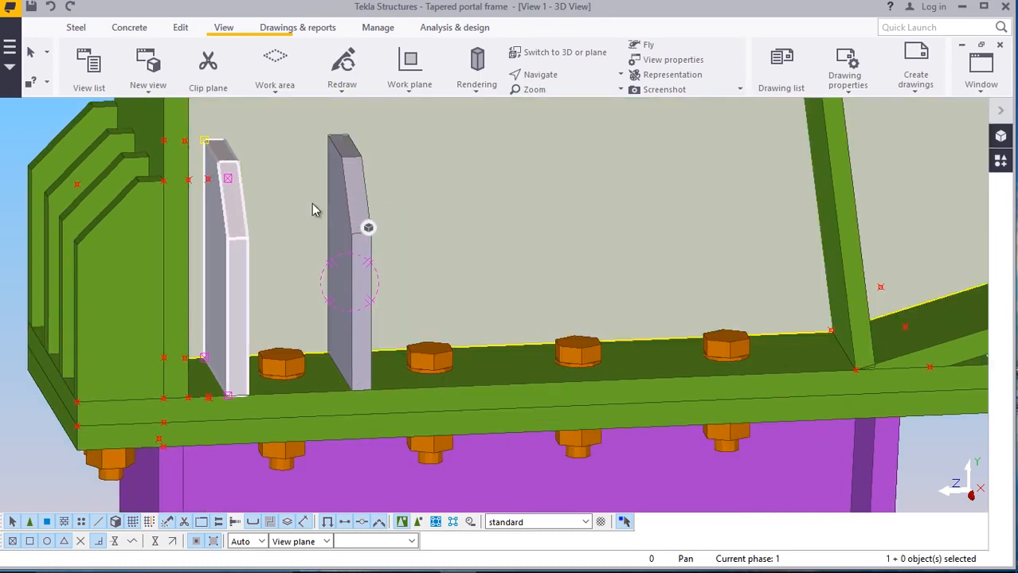
Try copying the original stiffener plate by one bolt spacing of 120 mm, and undo that copy
{"action": "scroll", "coordinate": [359, 193], "scroll_direction": "up", "scroll_amount": 1}
{"action": "right_click", "coordinate": [220, 196]}
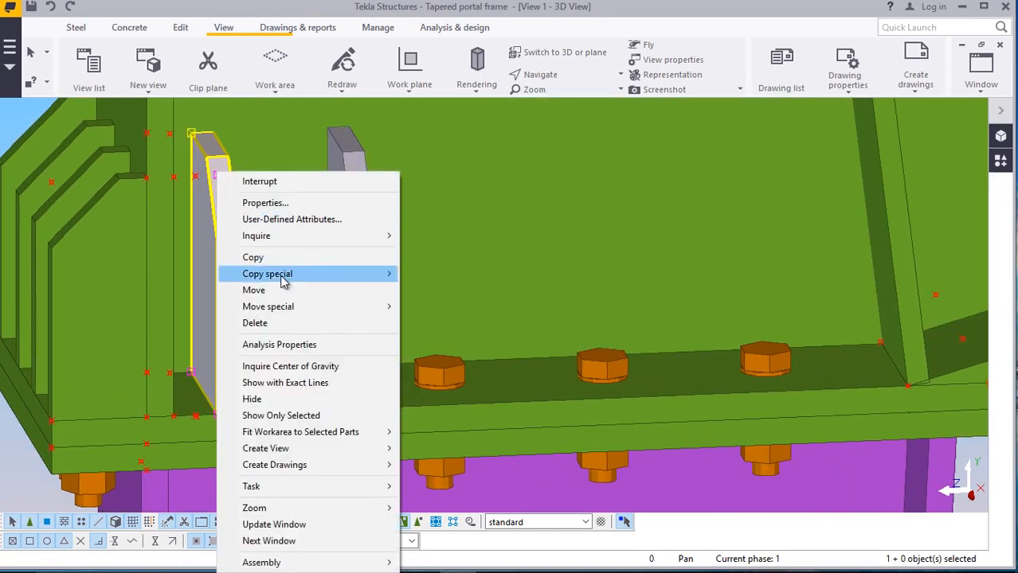
{"action": "left_click", "coordinate": [265, 293]}
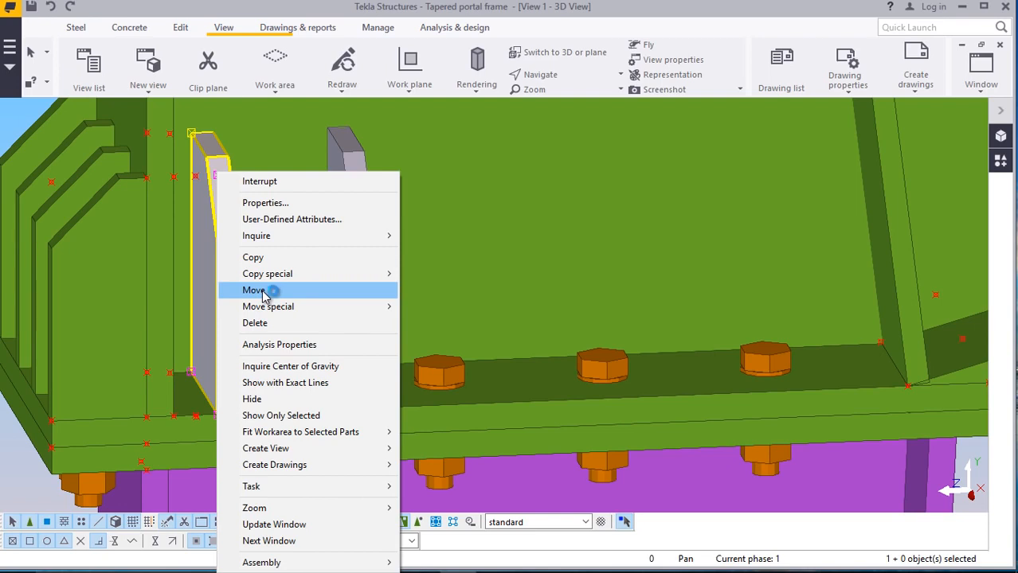
{"action": "left_click", "coordinate": [252, 257]}
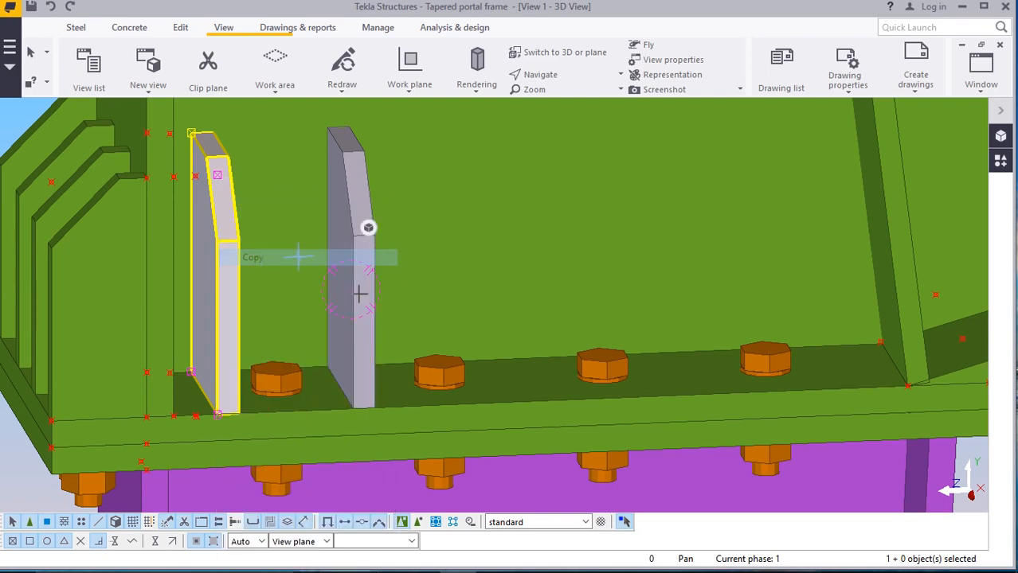
{"action": "scroll", "coordinate": [494, 394], "scroll_direction": "up", "scroll_amount": 1}
{"action": "scroll", "coordinate": [437, 383], "scroll_direction": "up", "scroll_amount": 1}
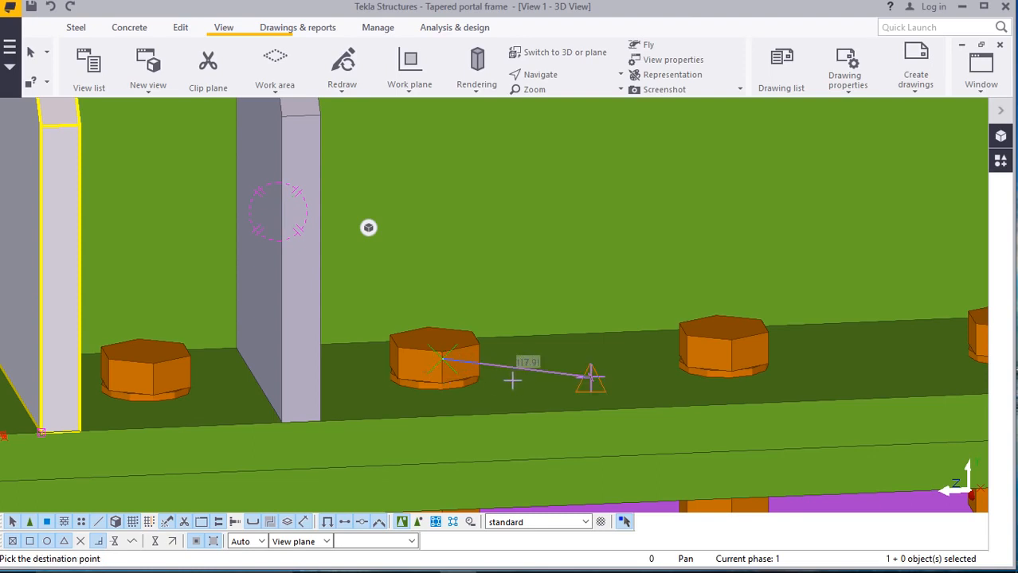
{"action": "scroll", "coordinate": [339, 341], "scroll_direction": "down", "scroll_amount": 2}
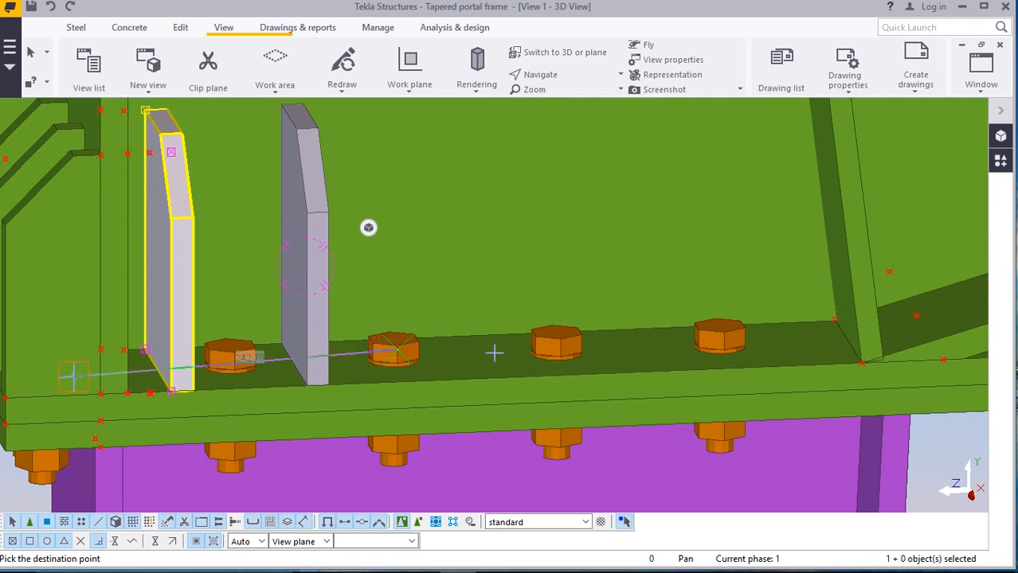
{"action": "scroll", "coordinate": [555, 355], "scroll_direction": "up", "scroll_amount": 2}
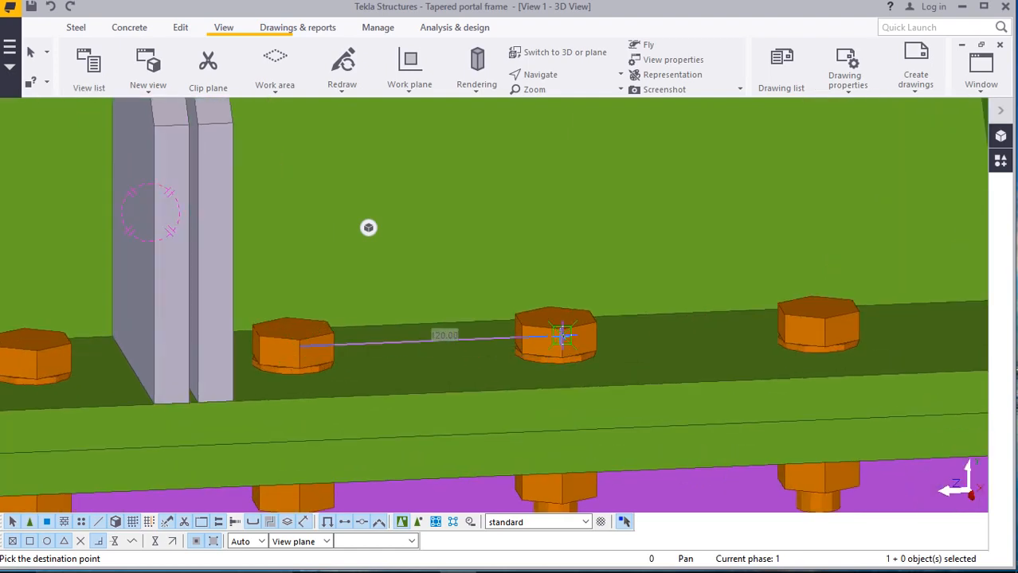
{"action": "right_click", "coordinate": [562, 335]}
{"action": "left_click", "coordinate": [603, 102]}
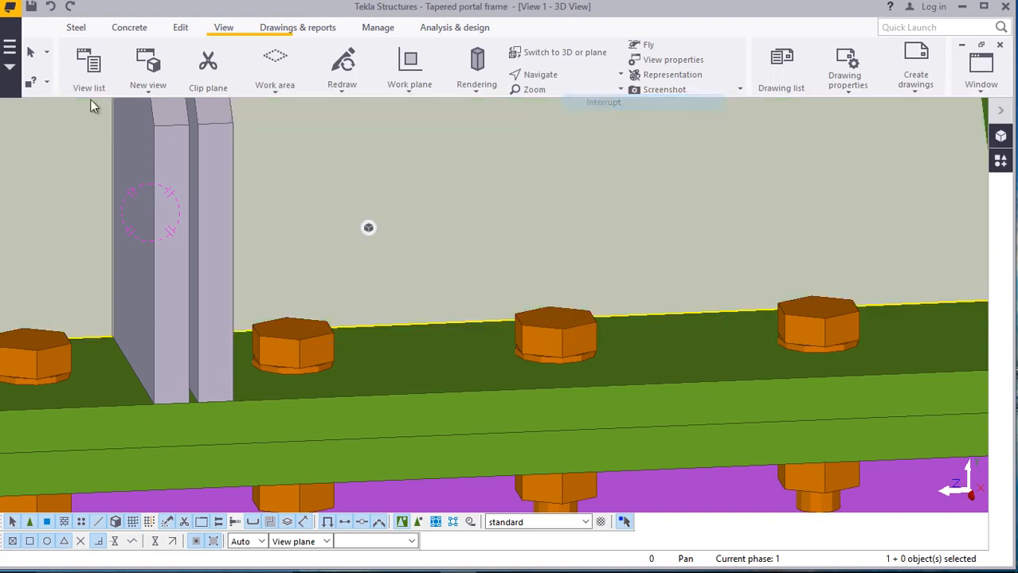
{"action": "left_click", "coordinate": [50, 6]}
Copy the second stiffener plate by one bolt spacing of 120 mm, using adjacent bolts as origin and destination
{"action": "left_click", "coordinate": [176, 177]}
{"action": "right_click", "coordinate": [176, 177]}
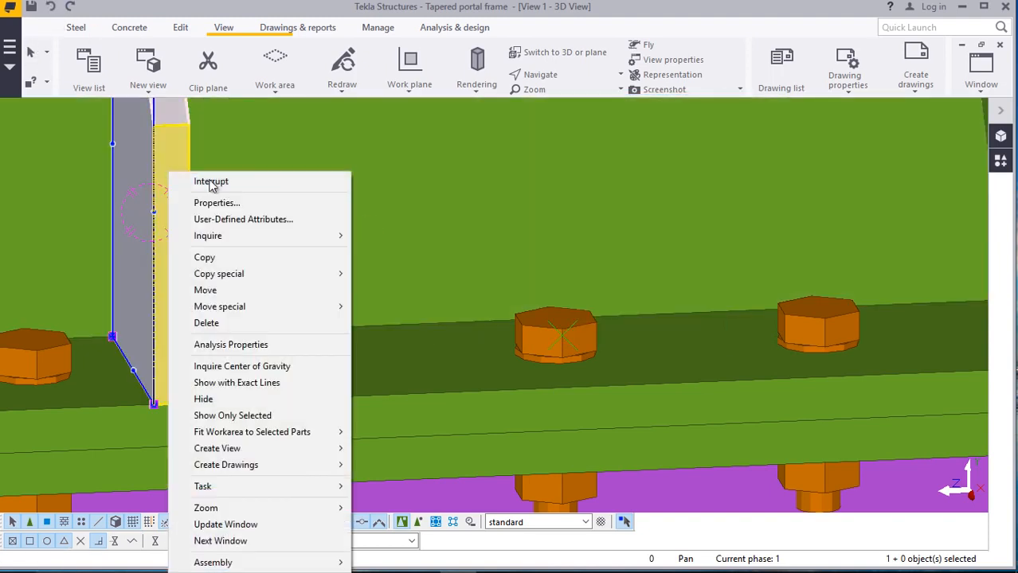
{"action": "left_click", "coordinate": [221, 257]}
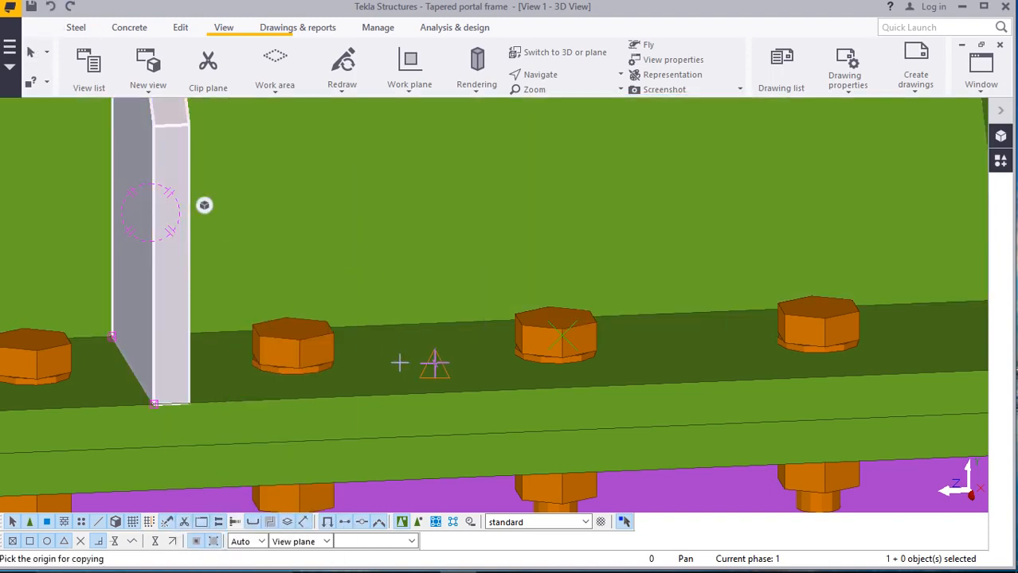
{"action": "scroll", "coordinate": [301, 368], "scroll_direction": "up", "scroll_amount": 1}
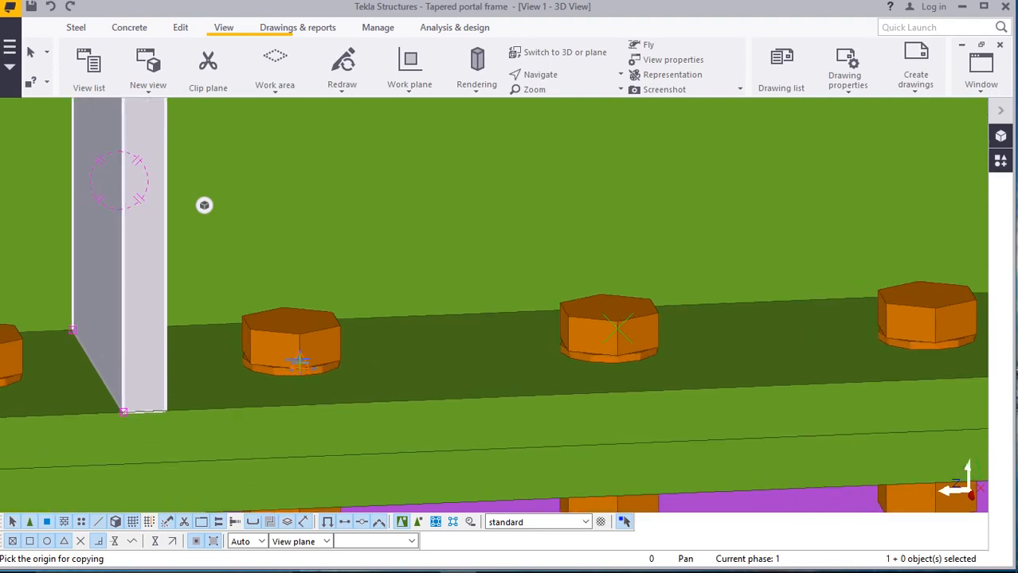
{"action": "scroll", "coordinate": [299, 360], "scroll_direction": "up", "scroll_amount": 1}
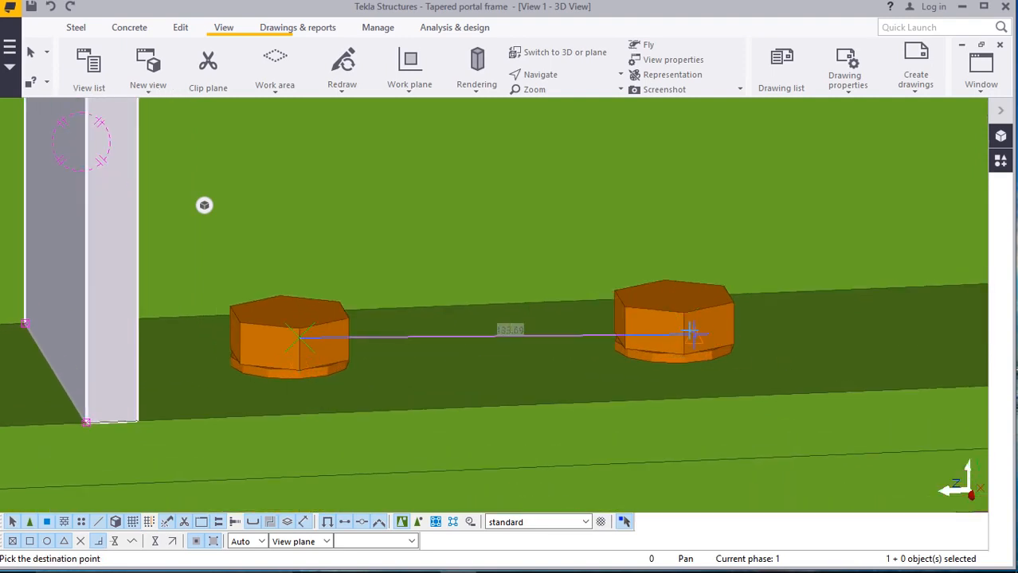
{"action": "scroll", "coordinate": [191, 309], "scroll_direction": "down", "scroll_amount": 2}
{"action": "scroll", "coordinate": [191, 309], "scroll_direction": "down", "scroll_amount": 3}
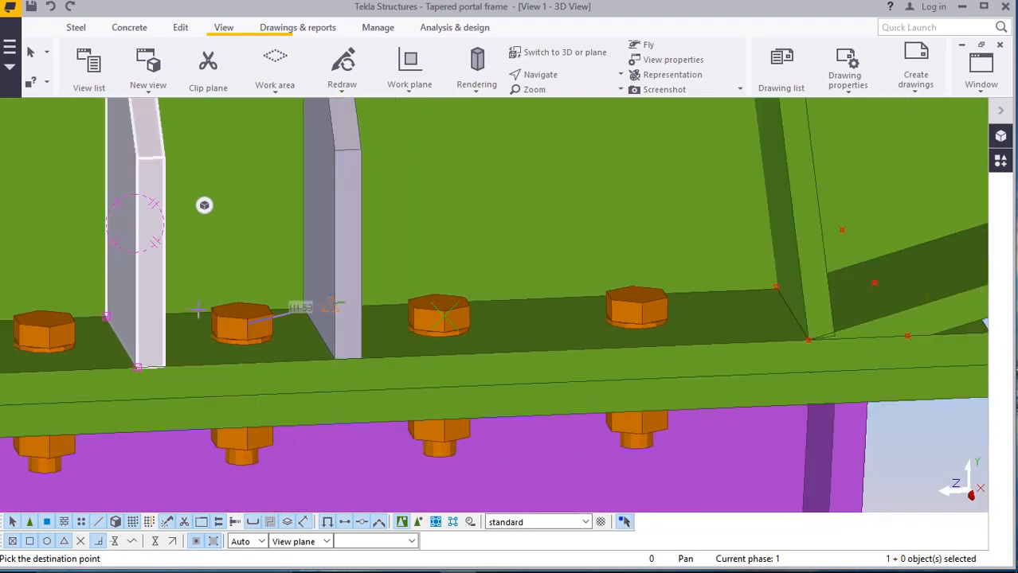
{"action": "scroll", "coordinate": [500, 330], "scroll_direction": "up", "scroll_amount": 2}
{"action": "right_click", "coordinate": [262, 200]}
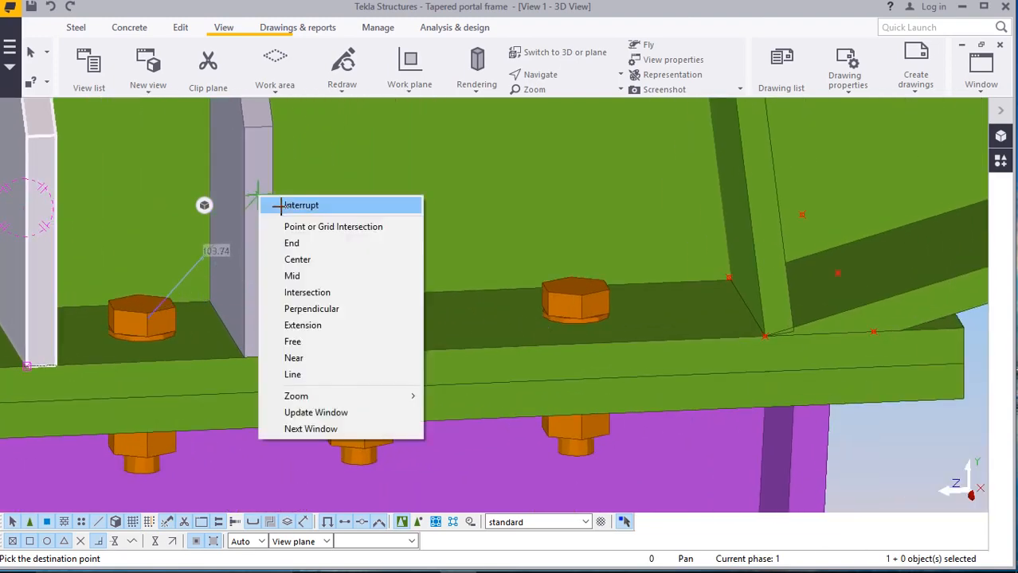
{"action": "left_click", "coordinate": [275, 205]}
Copy the third stiffener plate 120 mm further along the end plate, picking the next two bolts as reference points
{"action": "left_click", "coordinate": [261, 181]}
{"action": "right_click", "coordinate": [261, 182]}
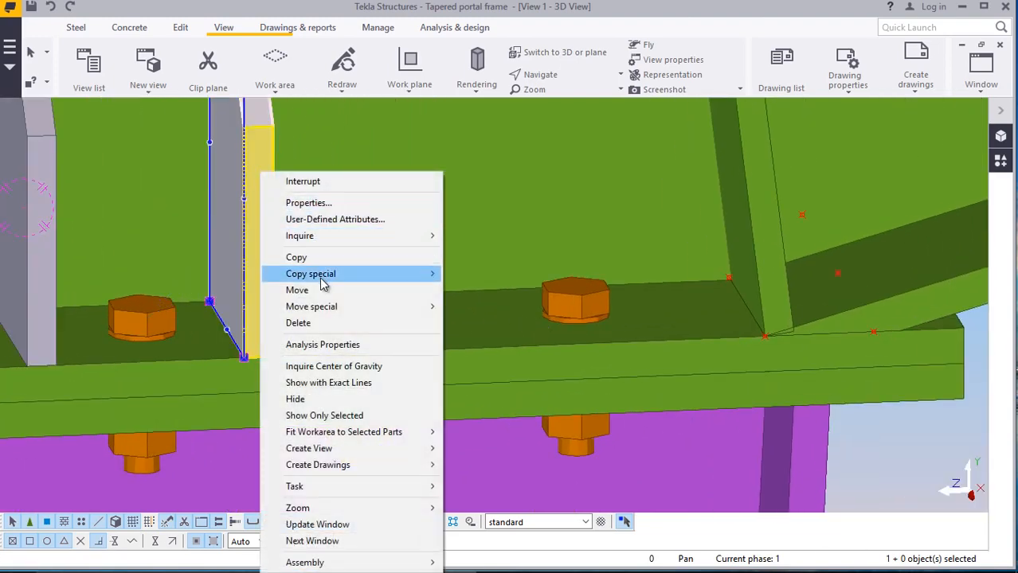
{"action": "left_click", "coordinate": [296, 258]}
{"action": "scroll", "coordinate": [354, 315], "scroll_direction": "up", "scroll_amount": 3}
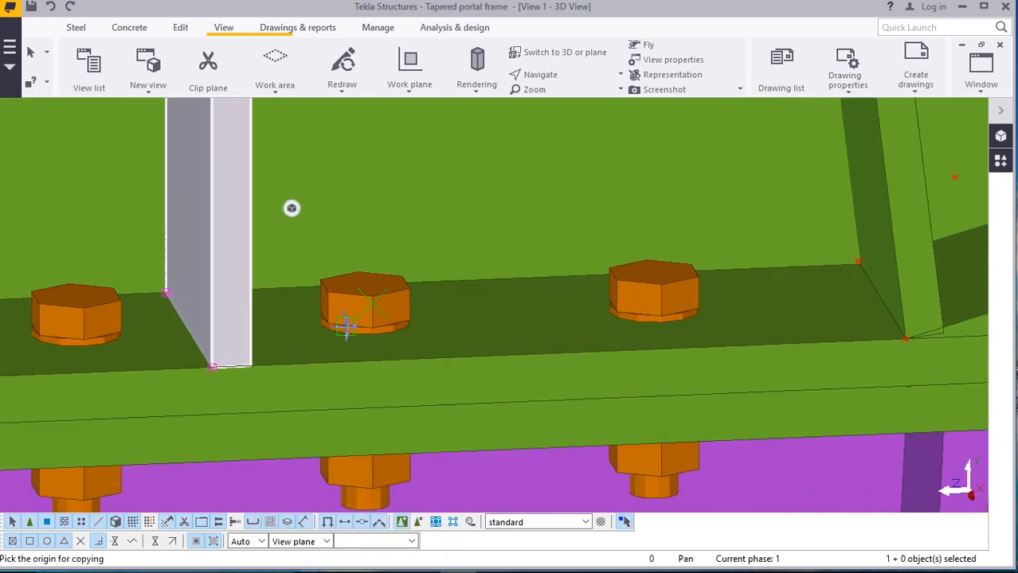
{"action": "left_click", "coordinate": [383, 291]}
{"action": "scroll", "coordinate": [292, 337], "scroll_direction": "down", "scroll_amount": 2}
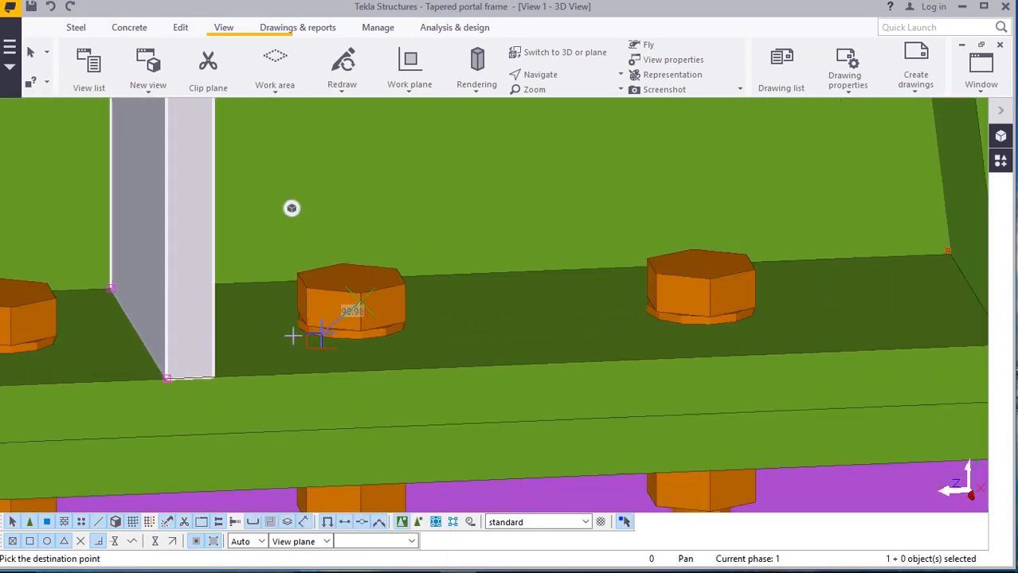
{"action": "scroll", "coordinate": [766, 309], "scroll_direction": "up", "scroll_amount": 2}
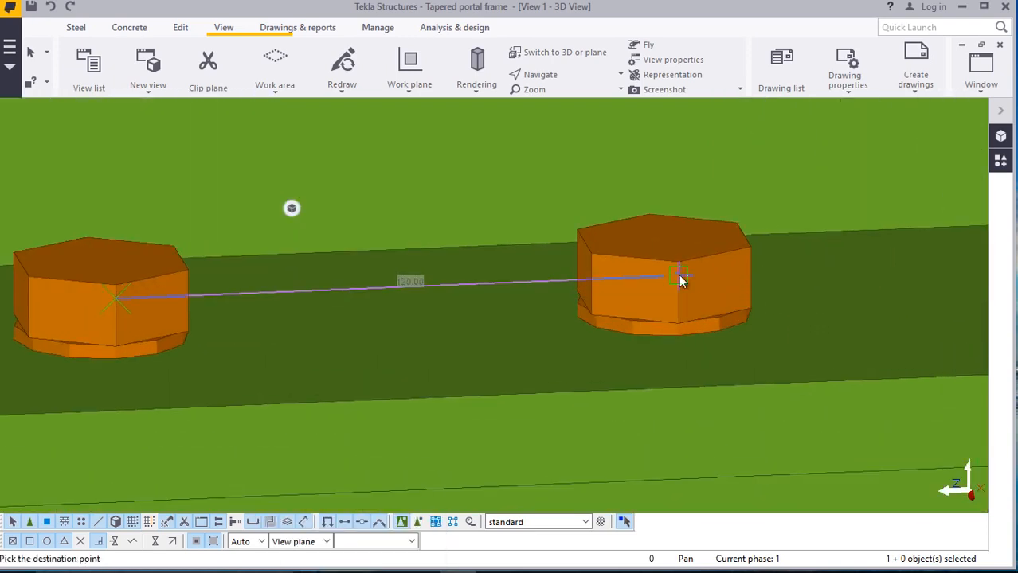
{"action": "scroll", "coordinate": [530, 315], "scroll_direction": "down", "scroll_amount": 4}
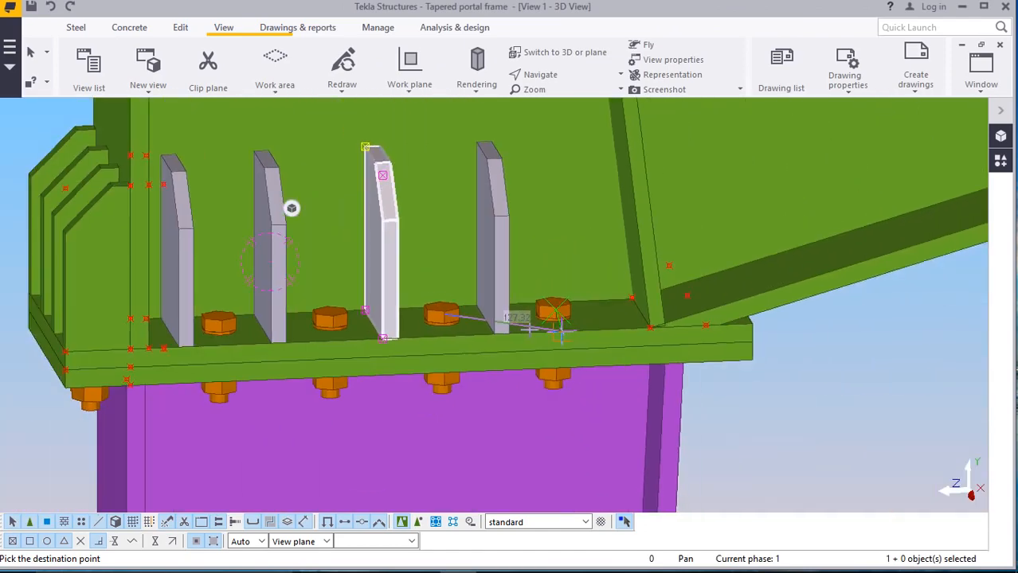
{"action": "scroll", "coordinate": [530, 329], "scroll_direction": "down", "scroll_amount": 3}
{"action": "scroll", "coordinate": [557, 327], "scroll_direction": "up", "scroll_amount": 5}
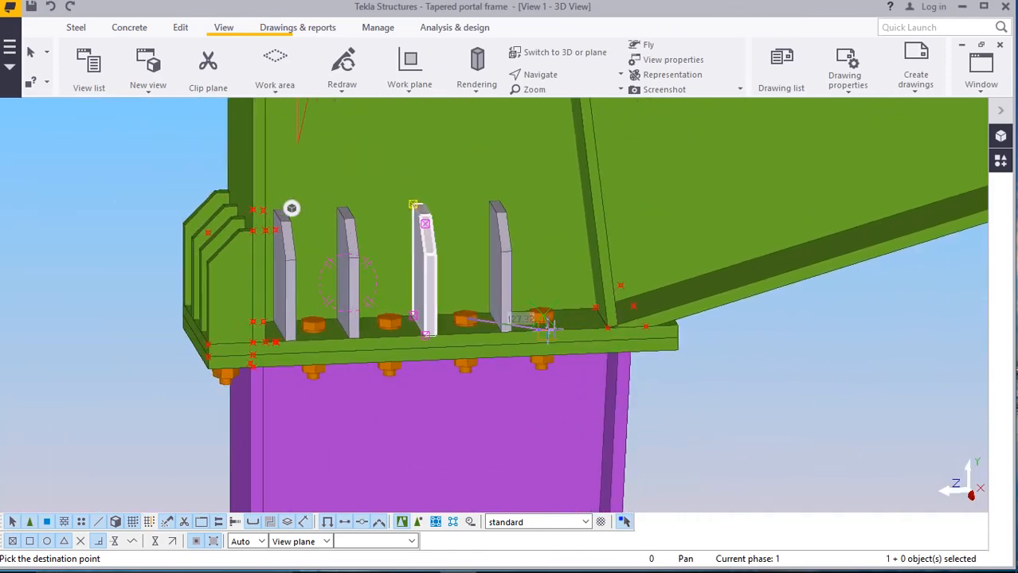
{"action": "right_click", "coordinate": [464, 273]}
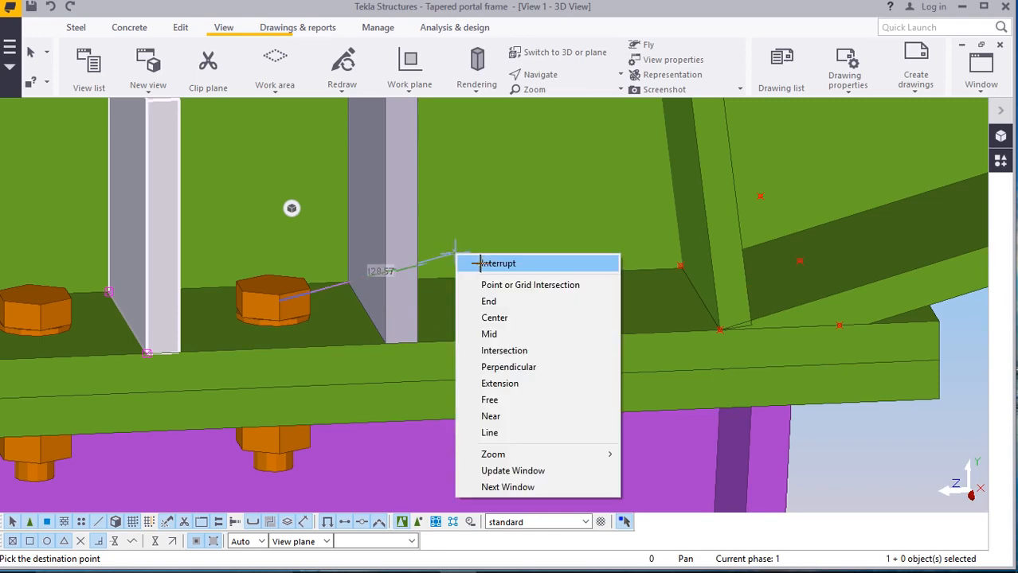
{"action": "left_click", "coordinate": [494, 262]}
Copy the fourth stiffener plate 100 mm further along the end plate, using the plate's bottom corner as origin
{"action": "left_click", "coordinate": [398, 263]}
{"action": "scroll", "coordinate": [397, 259], "scroll_direction": "down", "scroll_amount": 2}
{"action": "right_click", "coordinate": [397, 256]}
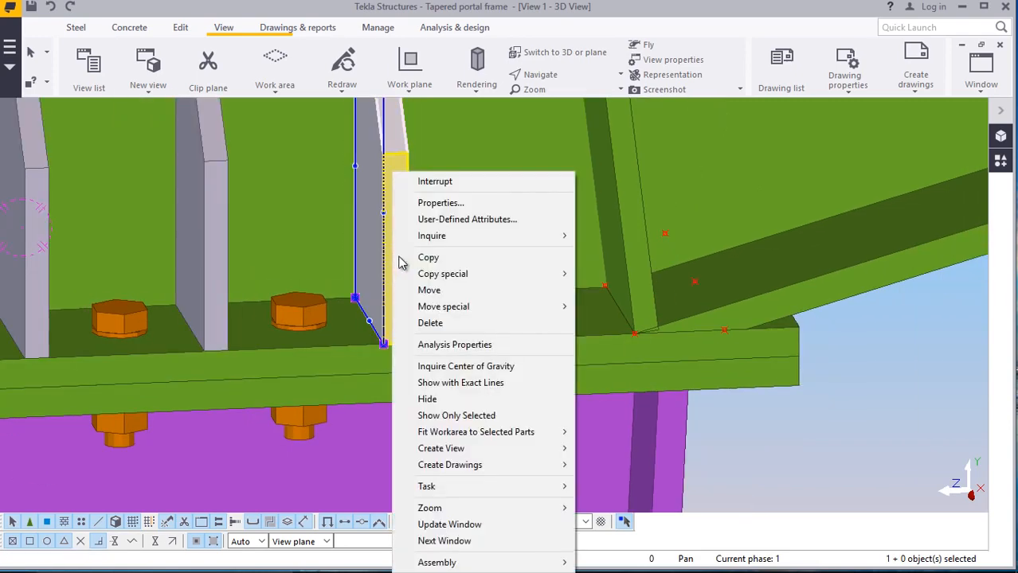
{"action": "left_click", "coordinate": [422, 255]}
{"action": "scroll", "coordinate": [396, 334], "scroll_direction": "up", "scroll_amount": 2}
{"action": "scroll", "coordinate": [395, 335], "scroll_direction": "up", "scroll_amount": 3}
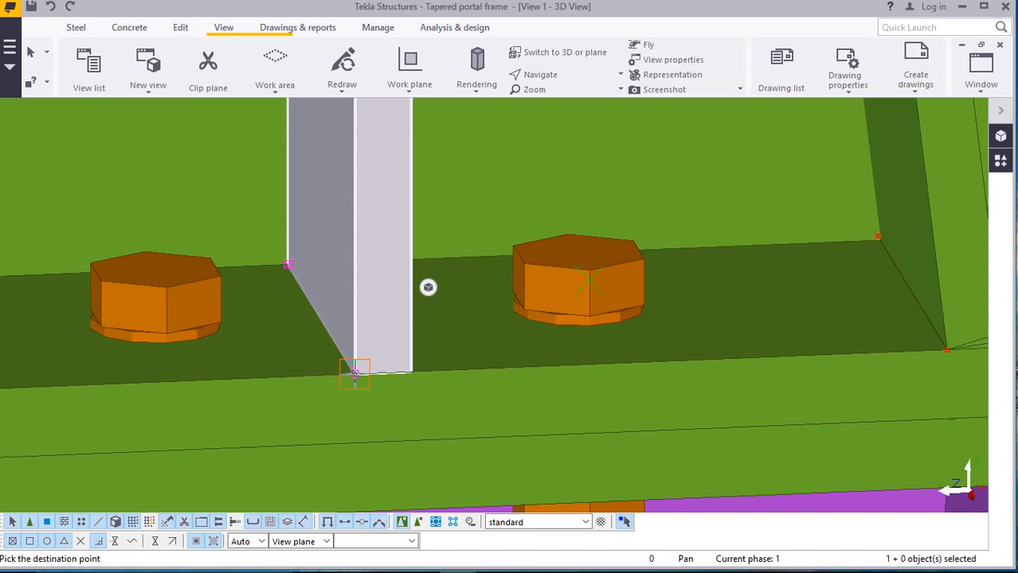
{"action": "type", "text": "100"}
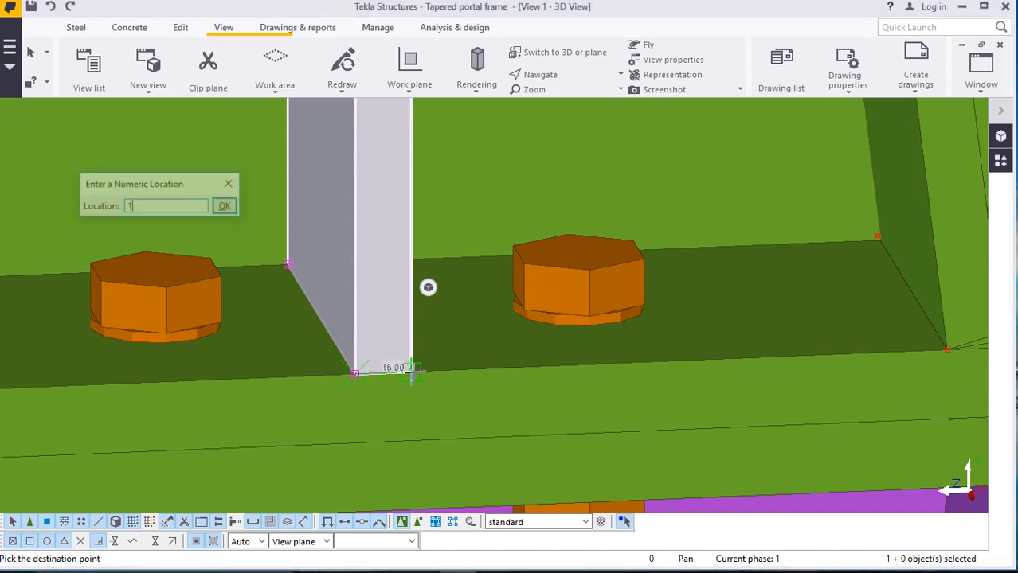
{"action": "left_click", "coordinate": [227, 207]}
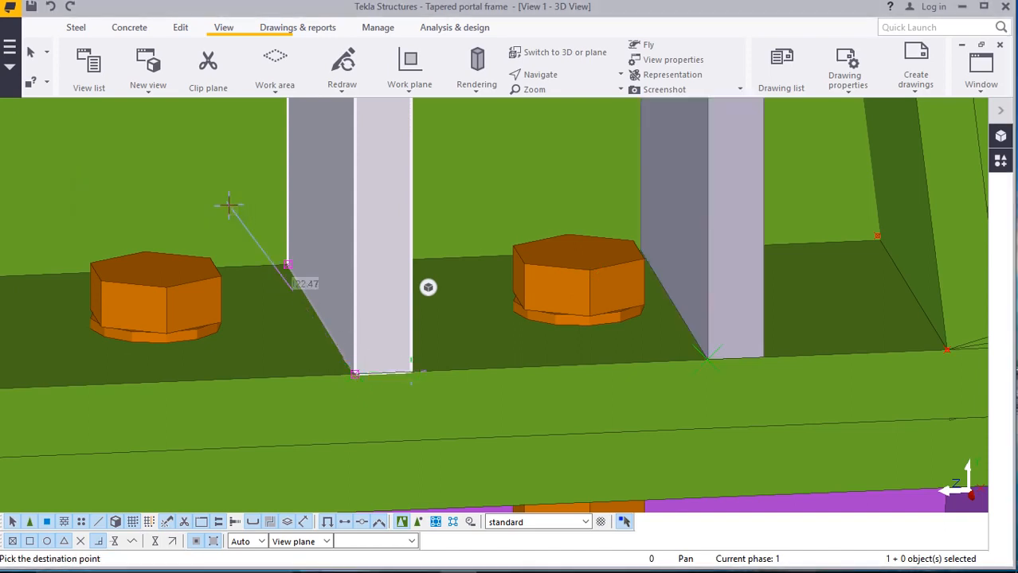
{"action": "scroll", "coordinate": [293, 299], "scroll_direction": "down", "scroll_amount": 5}
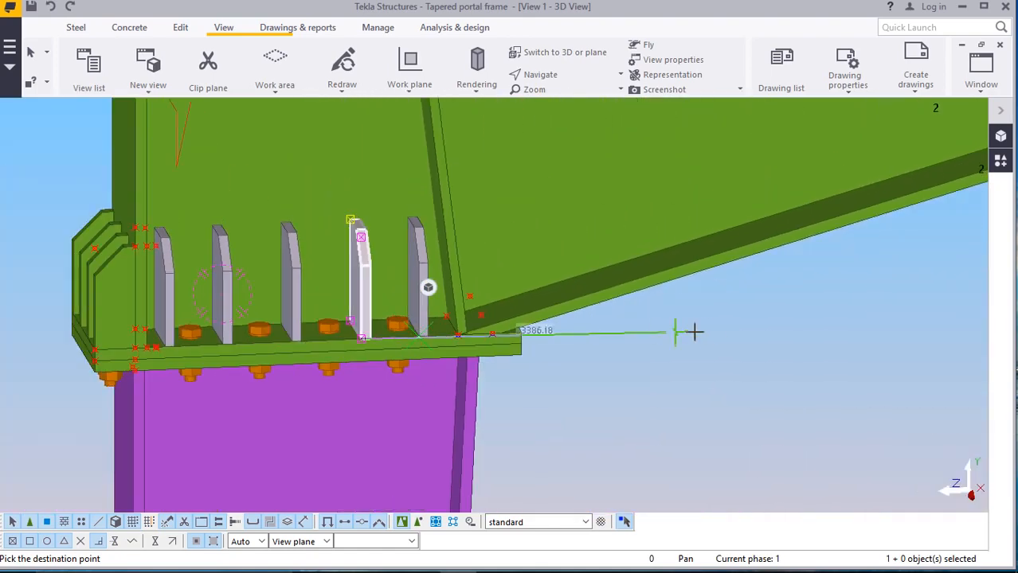
{"action": "right_click", "coordinate": [713, 333]}
{"action": "left_click", "coordinate": [749, 98]}
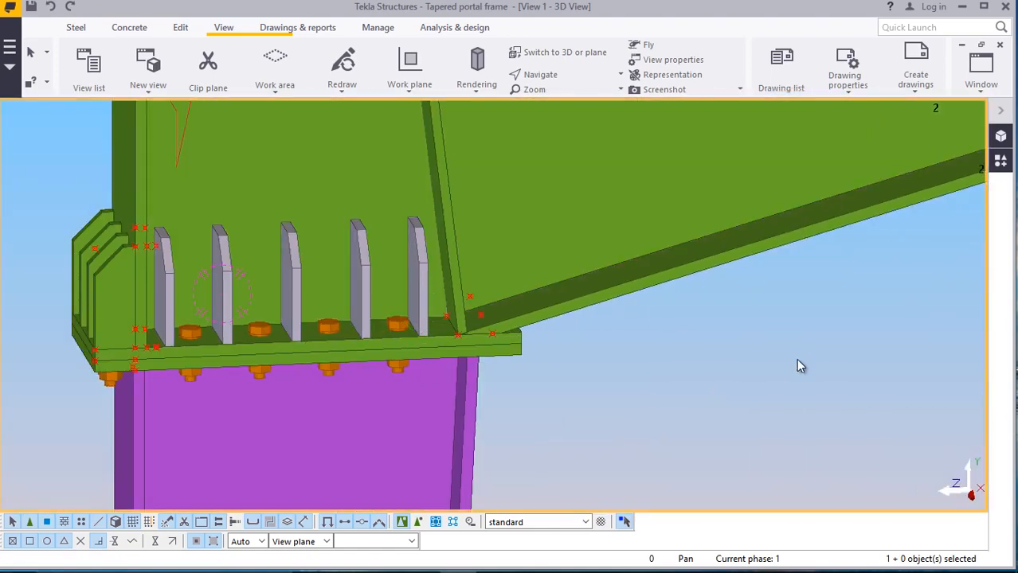
Orbit around the column end plate and examine the row of stiffener plates between the bolts from several sides
{"action": "scroll", "coordinate": [757, 390], "scroll_direction": "down", "scroll_amount": 2}
{"action": "scroll", "coordinate": [755, 384], "scroll_direction": "down", "scroll_amount": 1}
{"action": "left_click", "coordinate": [559, 79]}
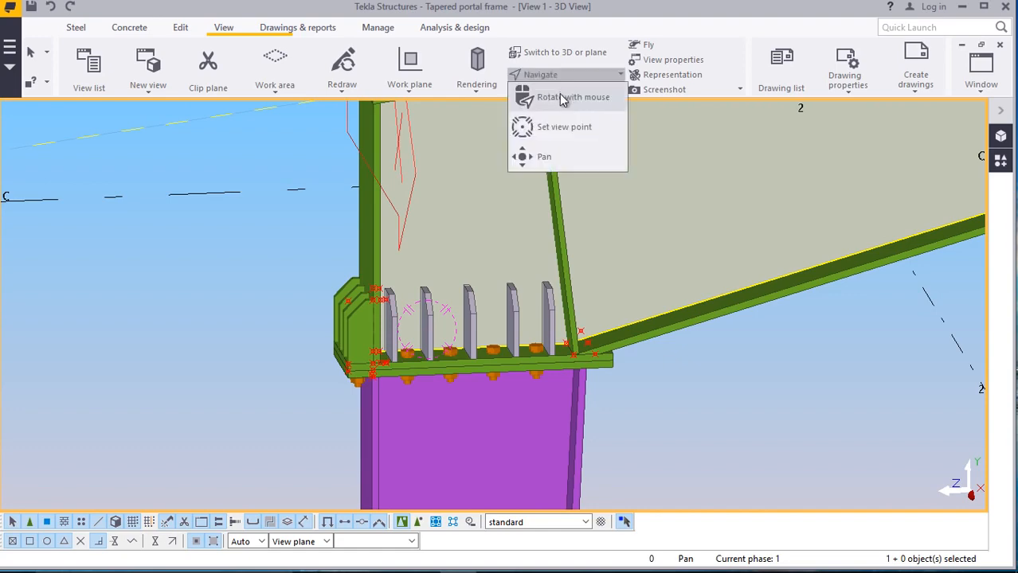
{"action": "left_click", "coordinate": [533, 98]}
{"action": "middle_click_drag", "start_coordinate": [509, 313], "coordinate": [408, 361], "text": "ctrl"}
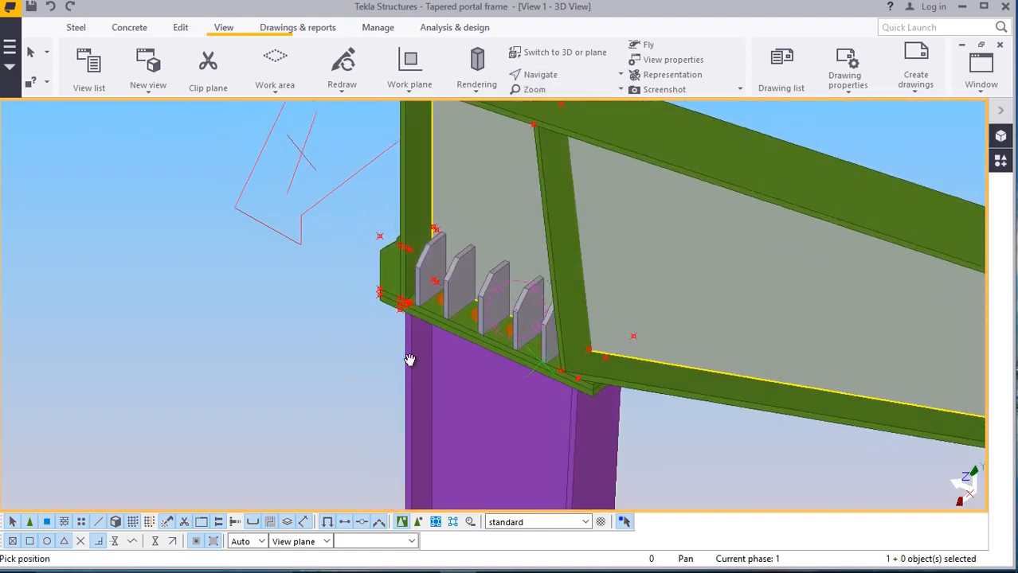
{"action": "scroll", "coordinate": [379, 257], "scroll_direction": "down", "scroll_amount": 2}
{"action": "middle_click_drag", "start_coordinate": [509, 296], "coordinate": [709, 263], "text": "ctrl"}
{"action": "scroll", "coordinate": [430, 299], "scroll_direction": "up", "scroll_amount": 2}
{"action": "middle_click_drag", "start_coordinate": [430, 299], "coordinate": [340, 313], "text": "ctrl"}
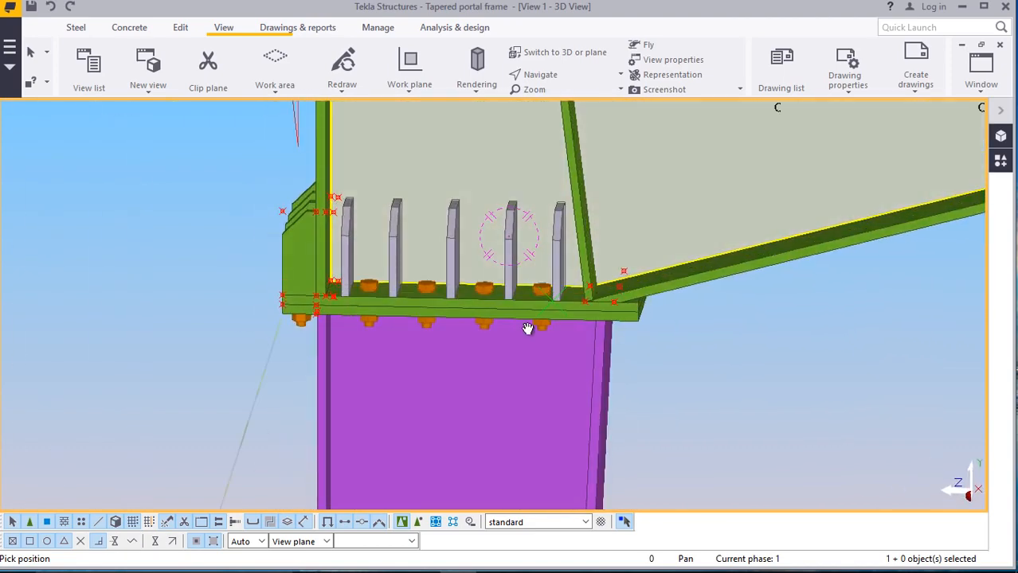
{"action": "scroll", "coordinate": [527, 325], "scroll_direction": "up", "scroll_amount": 3}
{"action": "right_click", "coordinate": [805, 346]}
{"action": "left_click", "coordinate": [824, 111]}
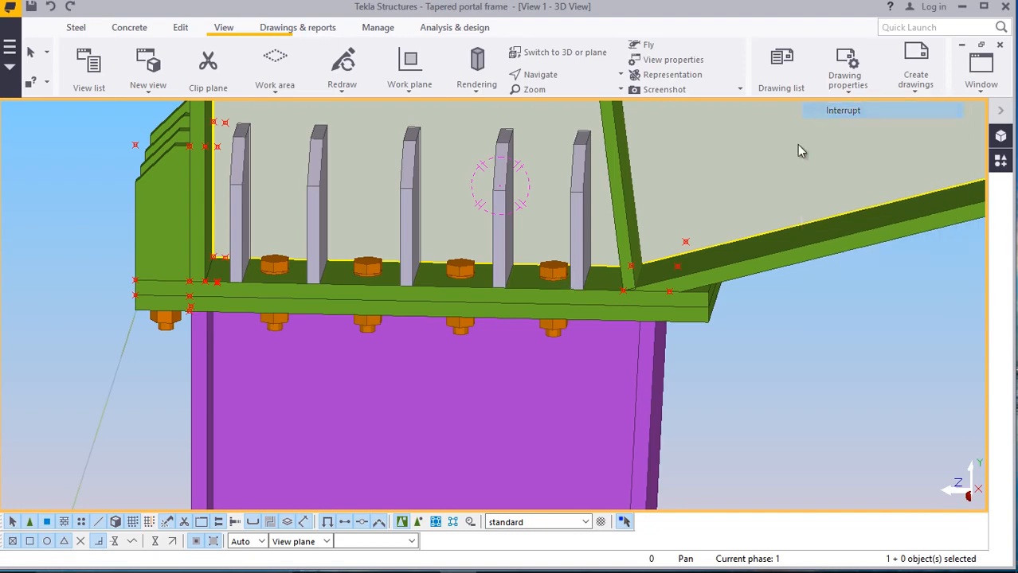
Select all five grey stiffener plates along the web and set their class to 3
{"action": "scroll", "coordinate": [342, 254], "scroll_direction": "up", "scroll_amount": 1}
{"action": "scroll", "coordinate": [355, 356], "scroll_direction": "down", "scroll_amount": 2}
{"action": "middle_click_drag", "start_coordinate": [349, 384], "coordinate": [239, 302], "text": "ctrl"}
{"action": "left_click", "coordinate": [247, 301]}
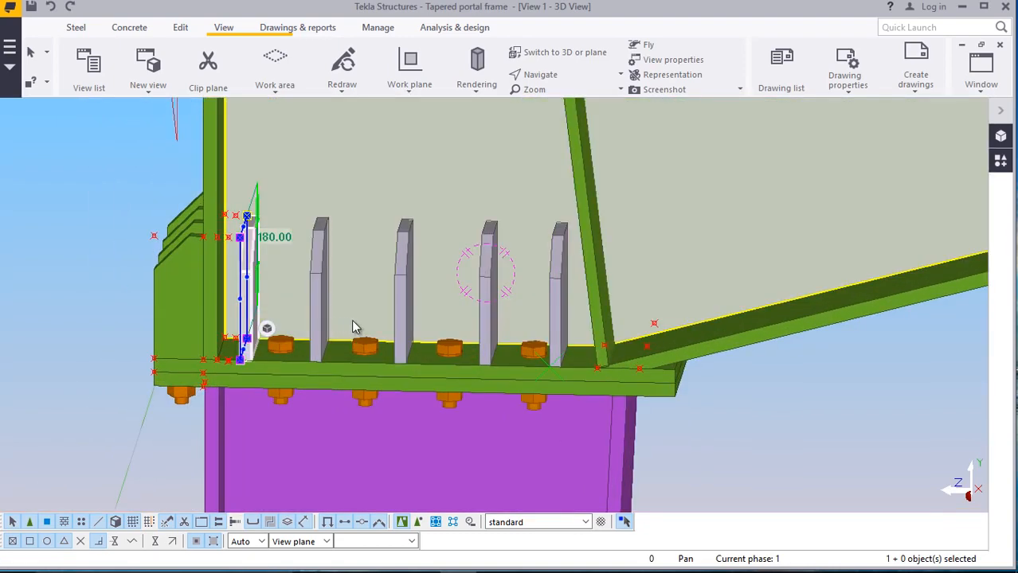
{"action": "left_click", "coordinate": [317, 298], "text": "ctrl"}
{"action": "left_click", "coordinate": [405, 301], "text": "ctrl"}
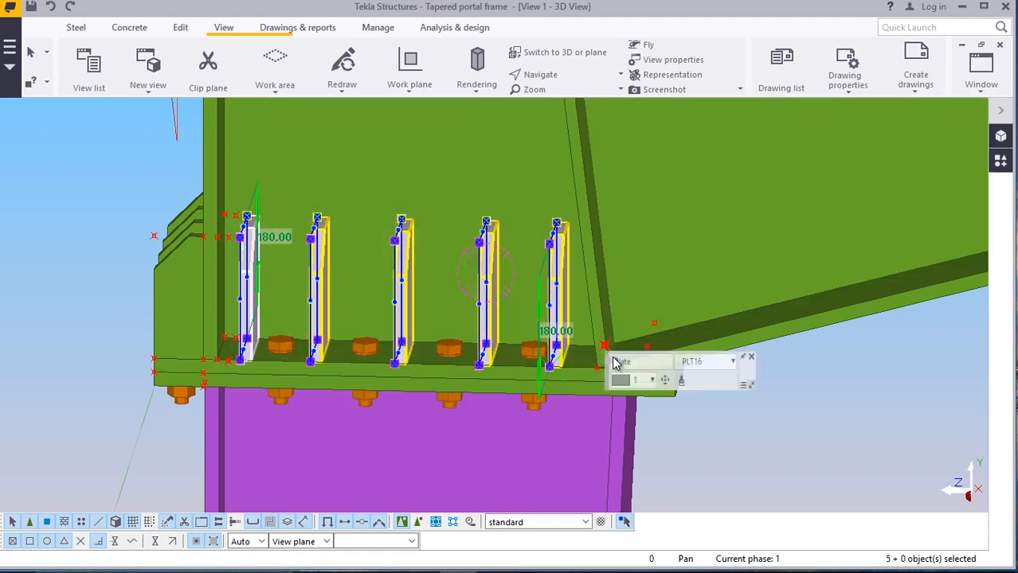
{"action": "left_click", "coordinate": [661, 382]}
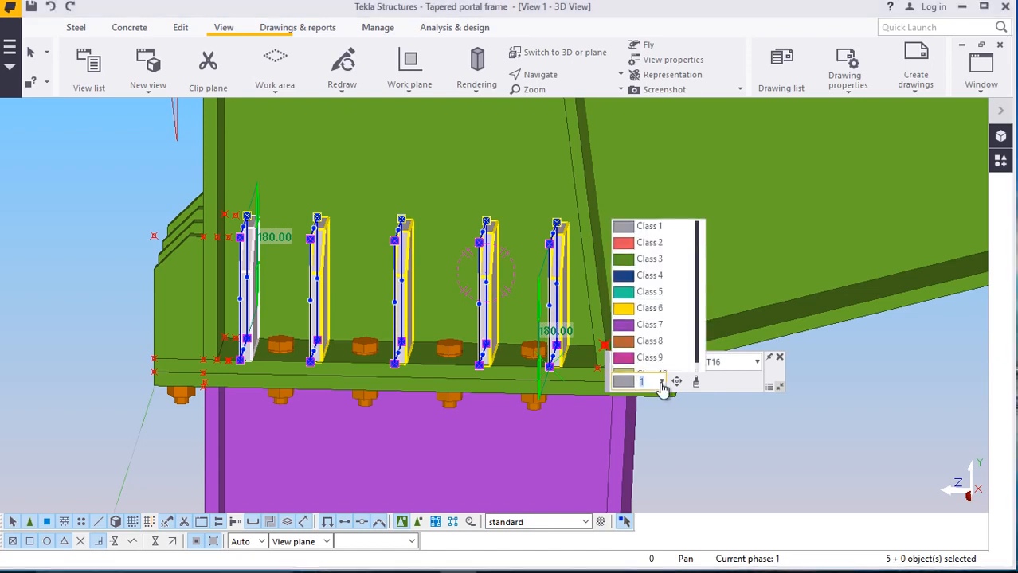
{"action": "left_click", "coordinate": [642, 224]}
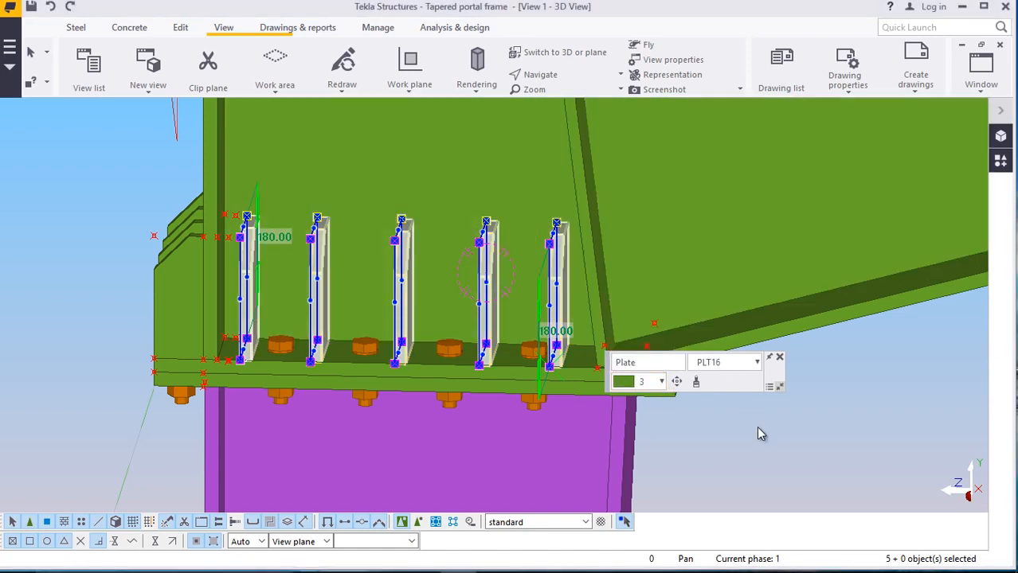
{"action": "left_click", "coordinate": [799, 405]}
Select the five stiffener plates standing between the bolts along the web side of the end plate
{"action": "scroll", "coordinate": [552, 368], "scroll_direction": "down", "scroll_amount": 2}
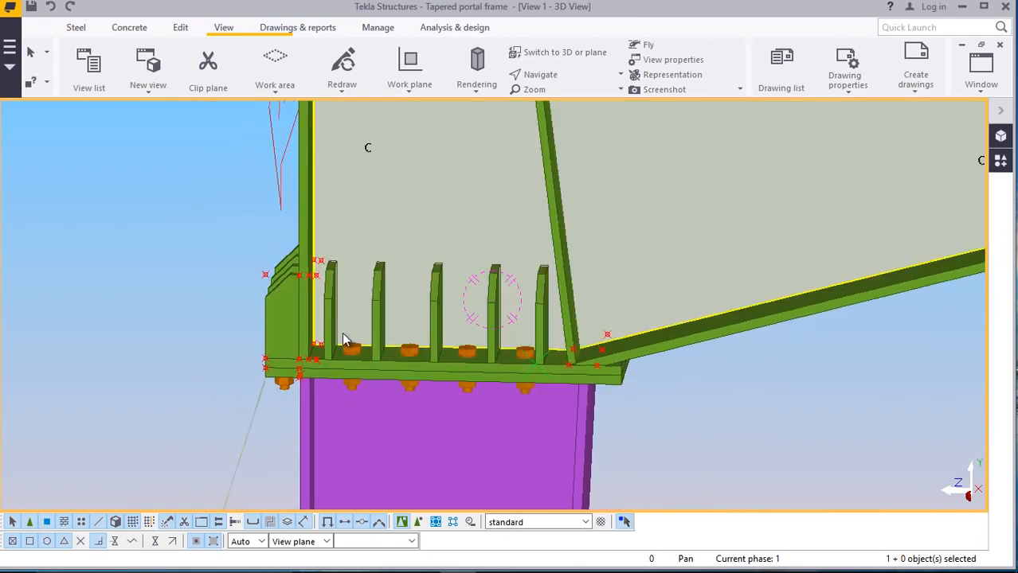
{"action": "scroll", "coordinate": [343, 336], "scroll_direction": "up", "scroll_amount": 2}
{"action": "scroll", "coordinate": [341, 334], "scroll_direction": "up", "scroll_amount": 1}
{"action": "scroll", "coordinate": [283, 336], "scroll_direction": "down", "scroll_amount": 3}
{"action": "scroll", "coordinate": [259, 310], "scroll_direction": "up", "scroll_amount": 1}
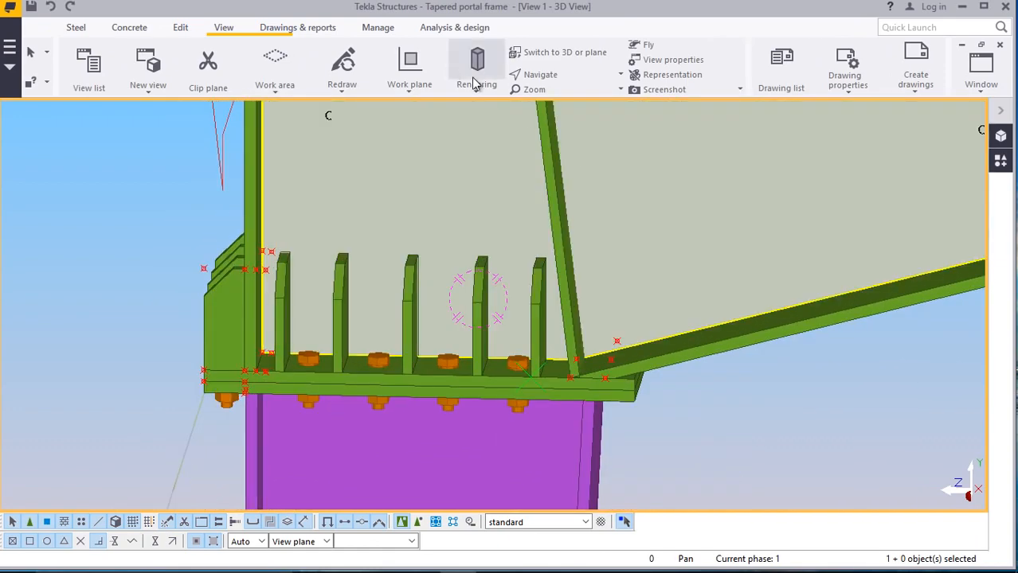
{"action": "left_click", "coordinate": [560, 76]}
{"action": "left_click", "coordinate": [567, 97]}
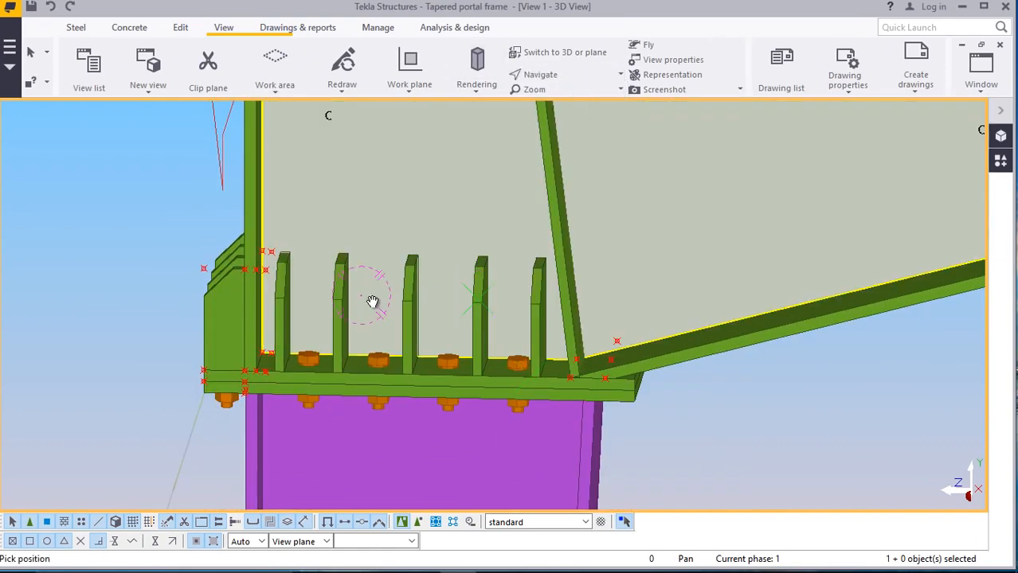
{"action": "left_click_drag", "start_coordinate": [372, 301], "coordinate": [309, 278]}
{"action": "scroll", "coordinate": [338, 348], "scroll_direction": "up", "scroll_amount": 3}
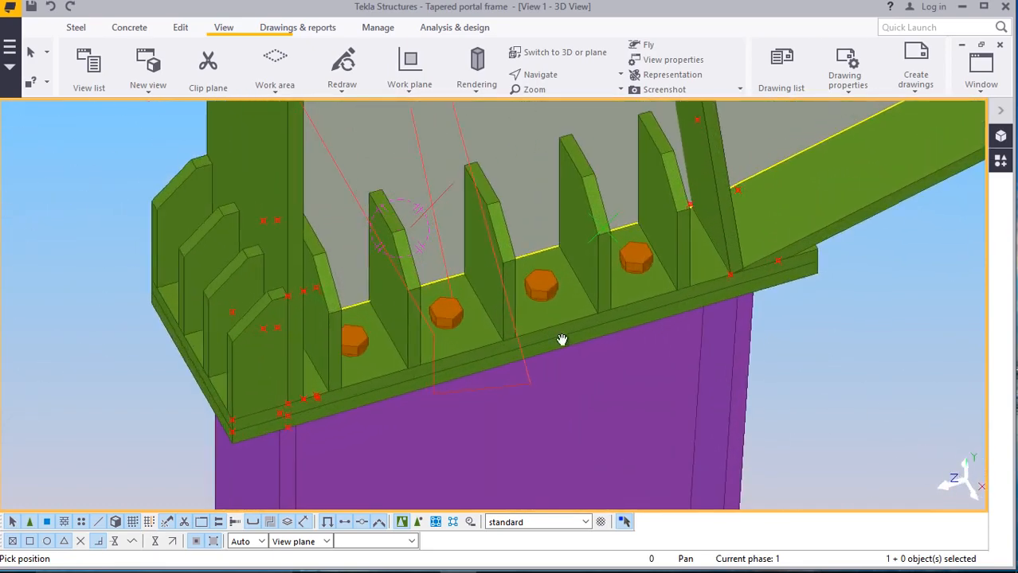
{"action": "left_click_drag", "start_coordinate": [607, 287], "coordinate": [582, 245]}
{"action": "right_click", "coordinate": [581, 245]}
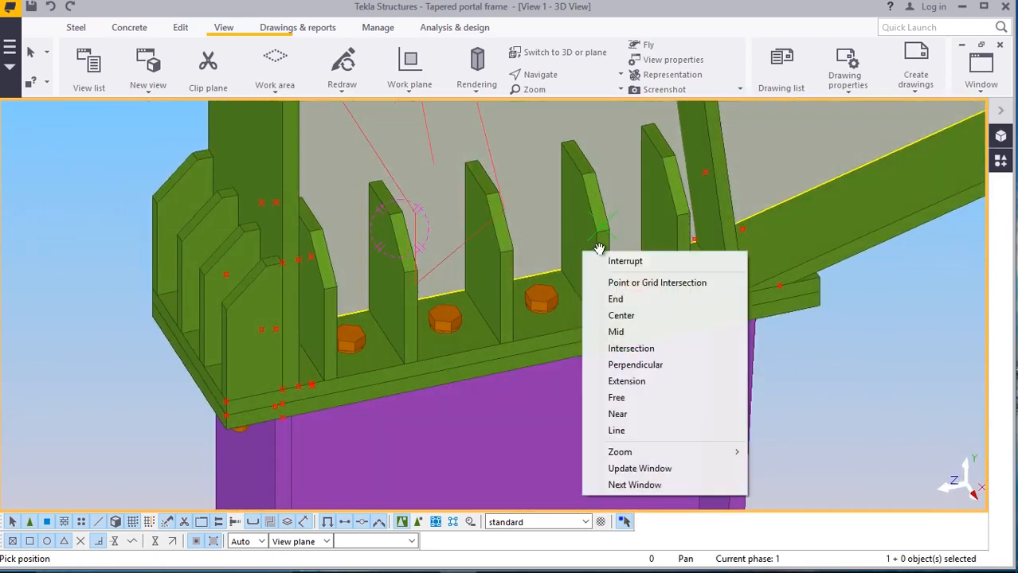
{"action": "left_click", "coordinate": [626, 263]}
{"action": "left_click", "coordinate": [665, 215]}
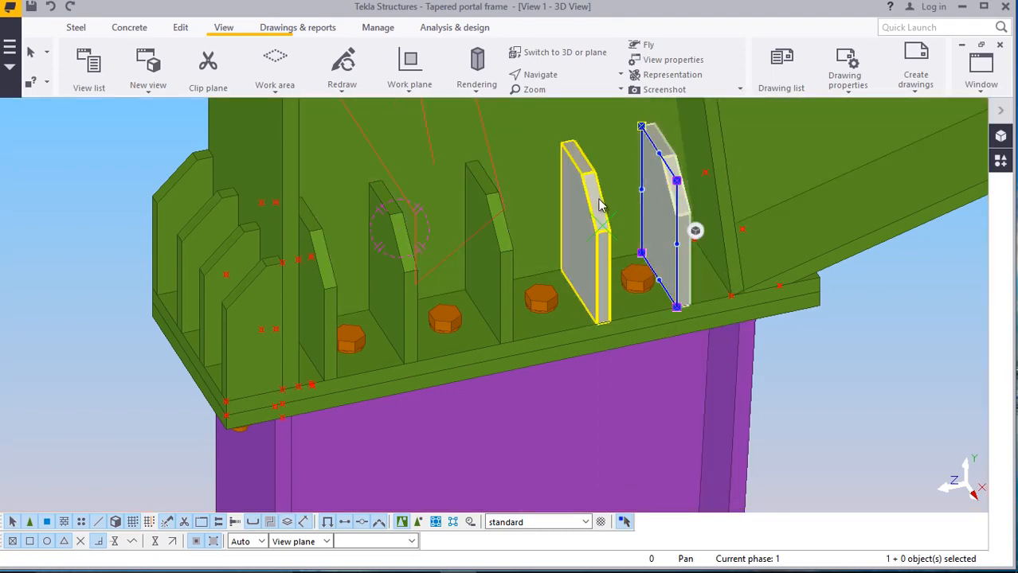
{"action": "left_click", "coordinate": [400, 238], "text": "ctrl"}
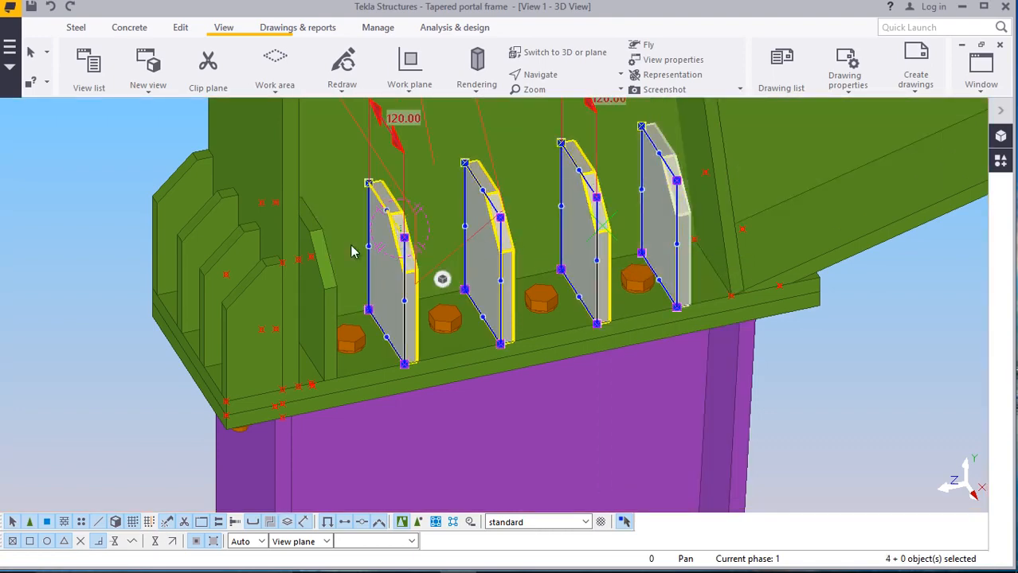
{"action": "scroll", "coordinate": [370, 346], "scroll_direction": "down", "scroll_amount": 10}
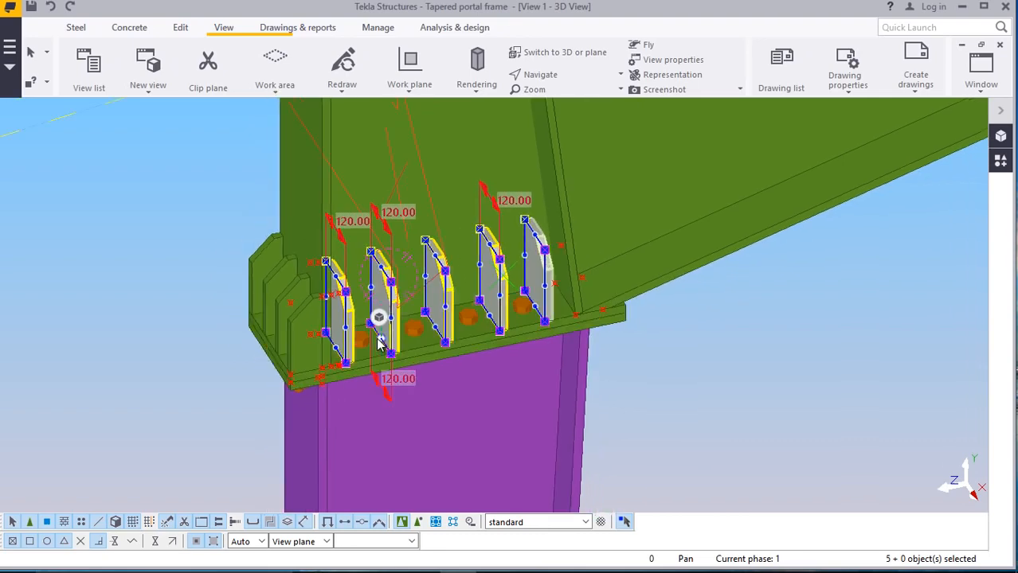
Mirror-copy the selected plates to the opposite side of the web about the top plate's centre line, at X0 125.00, Y0 19.86, angle -90
{"action": "scroll", "coordinate": [332, 203], "scroll_direction": "up", "scroll_amount": 10}
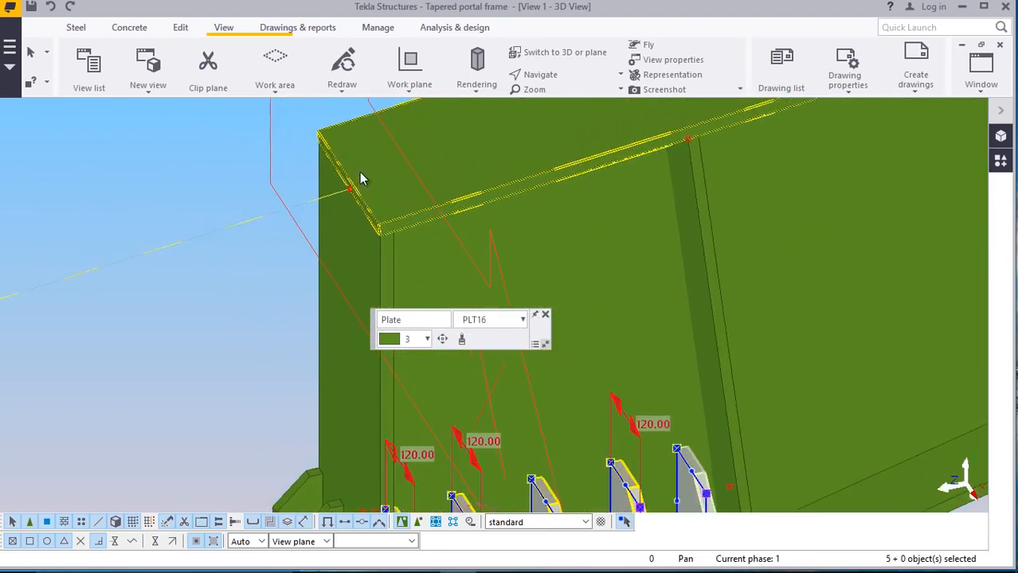
{"action": "right_click", "coordinate": [137, 167]}
{"action": "mouse_move", "coordinate": [193, 220]}
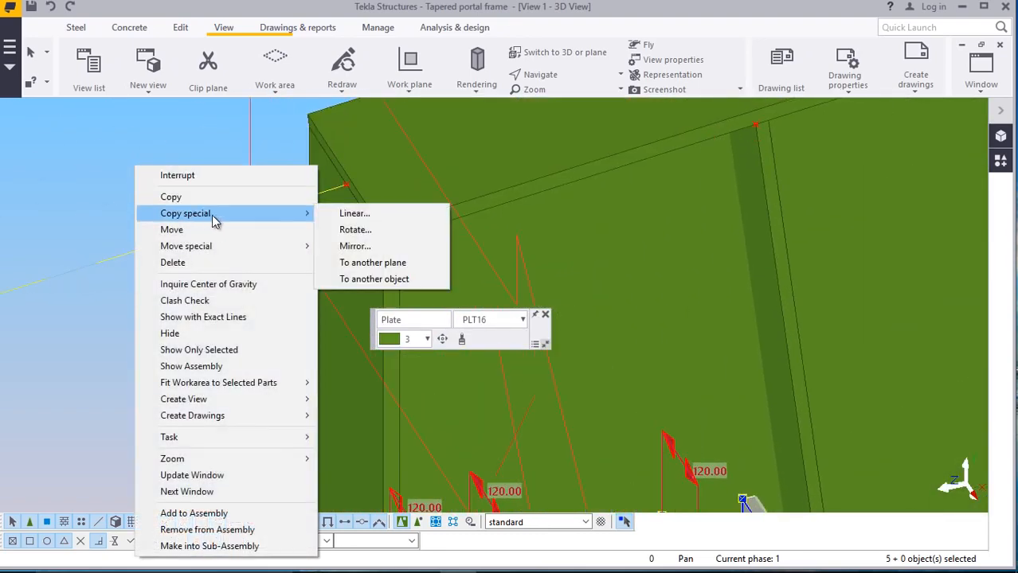
{"action": "left_click", "coordinate": [355, 247]}
{"action": "scroll", "coordinate": [350, 180], "scroll_direction": "up", "scroll_amount": 6}
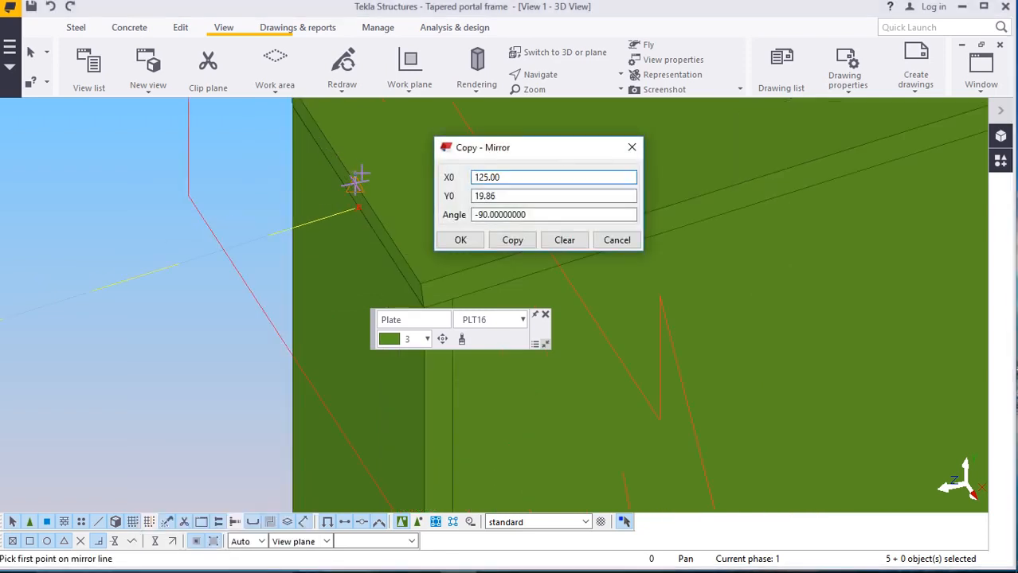
{"action": "scroll", "coordinate": [273, 177], "scroll_direction": "down", "scroll_amount": 3}
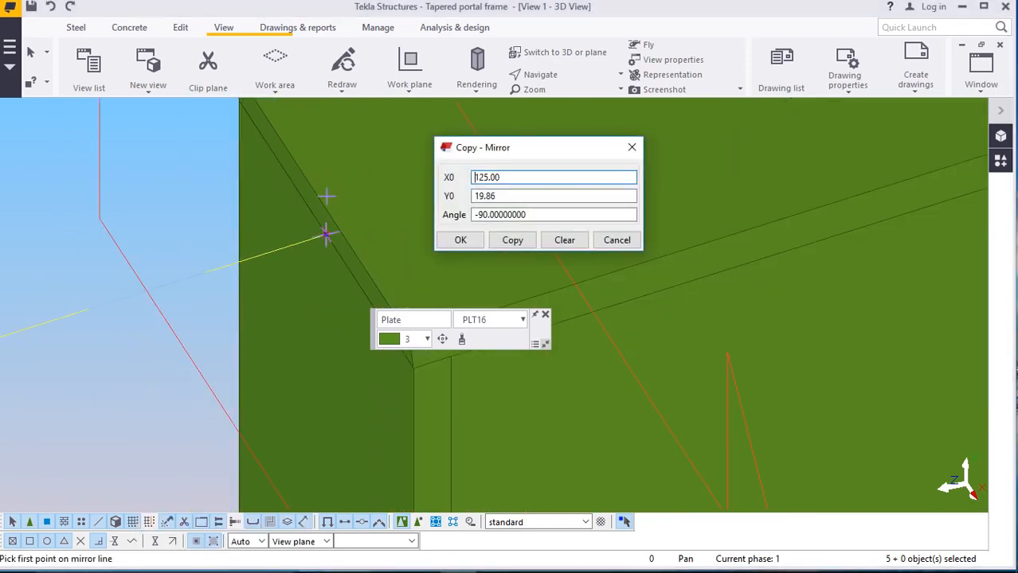
{"action": "scroll", "coordinate": [326, 230], "scroll_direction": "up", "scroll_amount": 3}
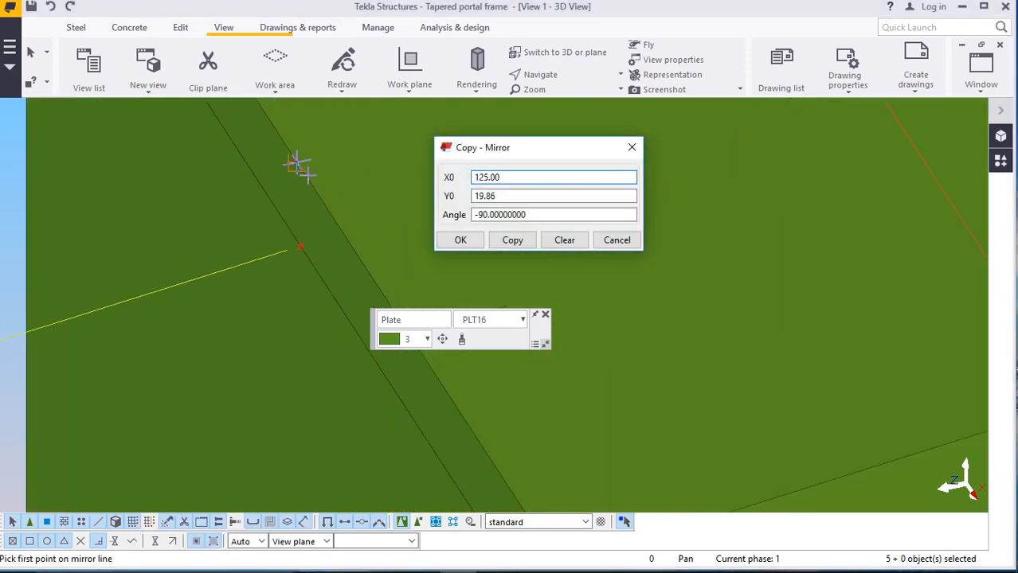
{"action": "scroll", "coordinate": [307, 180], "scroll_direction": "down", "scroll_amount": 3}
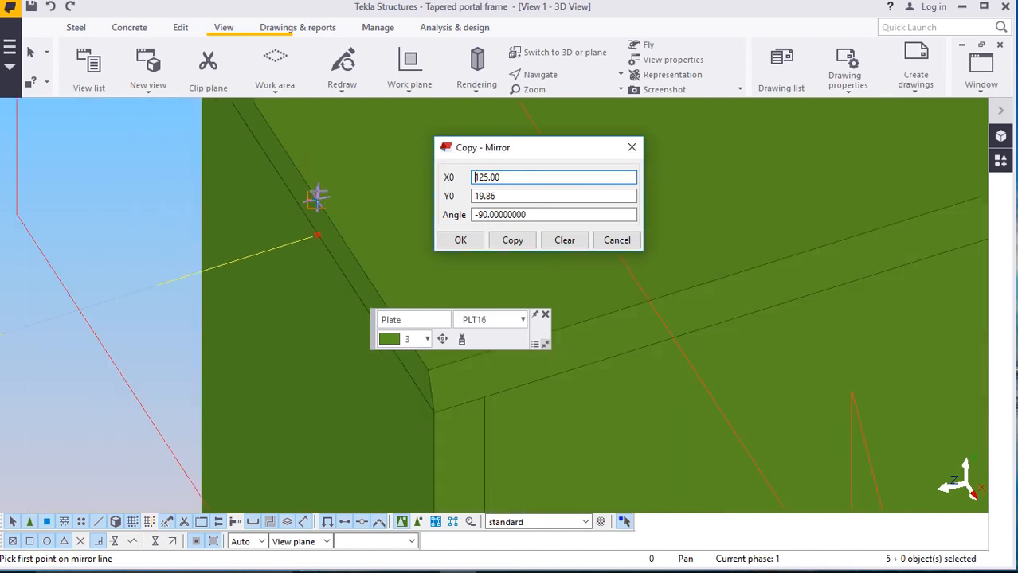
{"action": "left_click", "coordinate": [311, 193]}
{"action": "scroll", "coordinate": [313, 229], "scroll_direction": "up", "scroll_amount": 3}
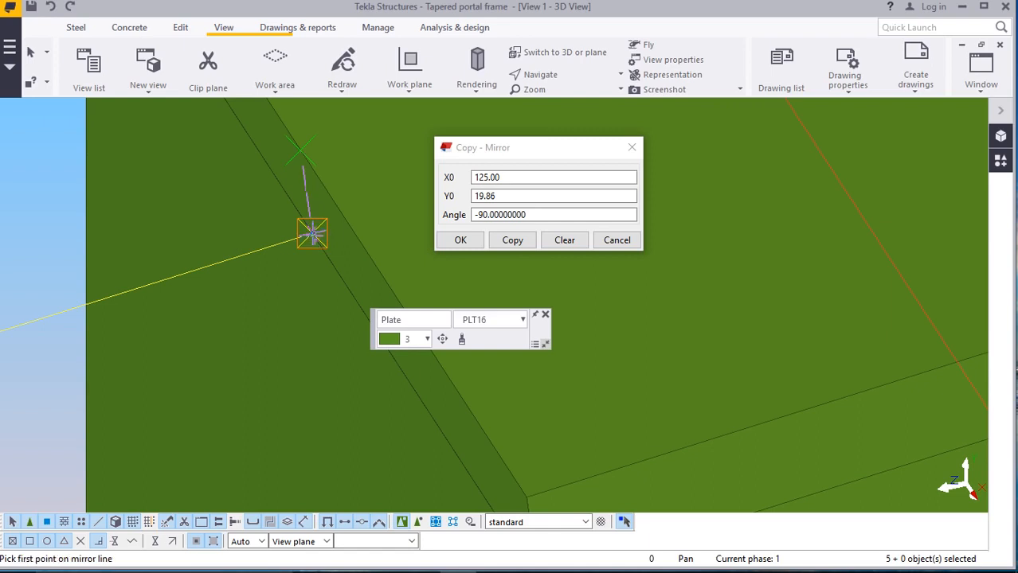
{"action": "left_click", "coordinate": [510, 240]}
{"action": "left_click", "coordinate": [470, 241]}
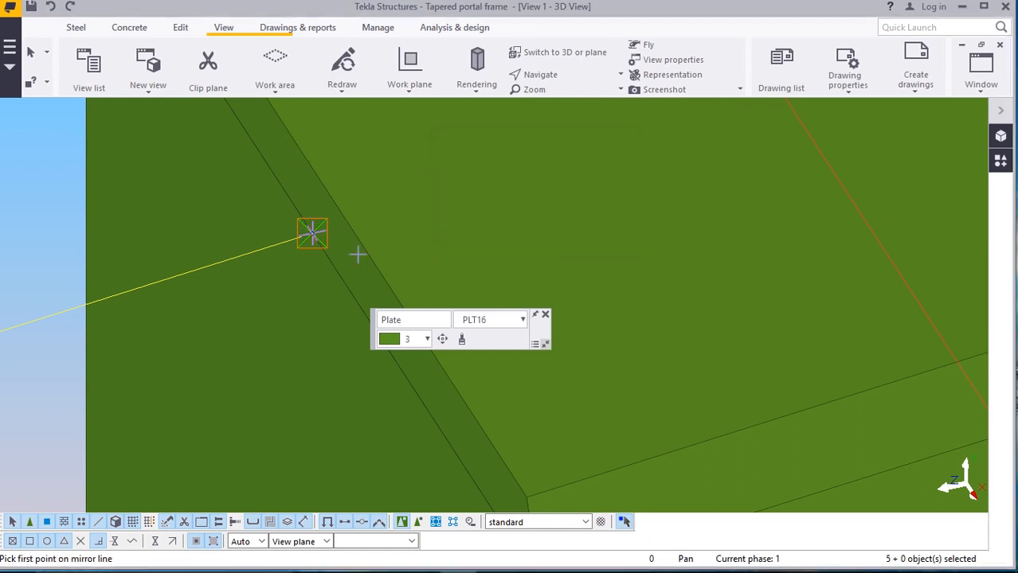
{"action": "scroll", "coordinate": [255, 239], "scroll_direction": "down", "scroll_amount": 3}
{"action": "right_click", "coordinate": [148, 173]}
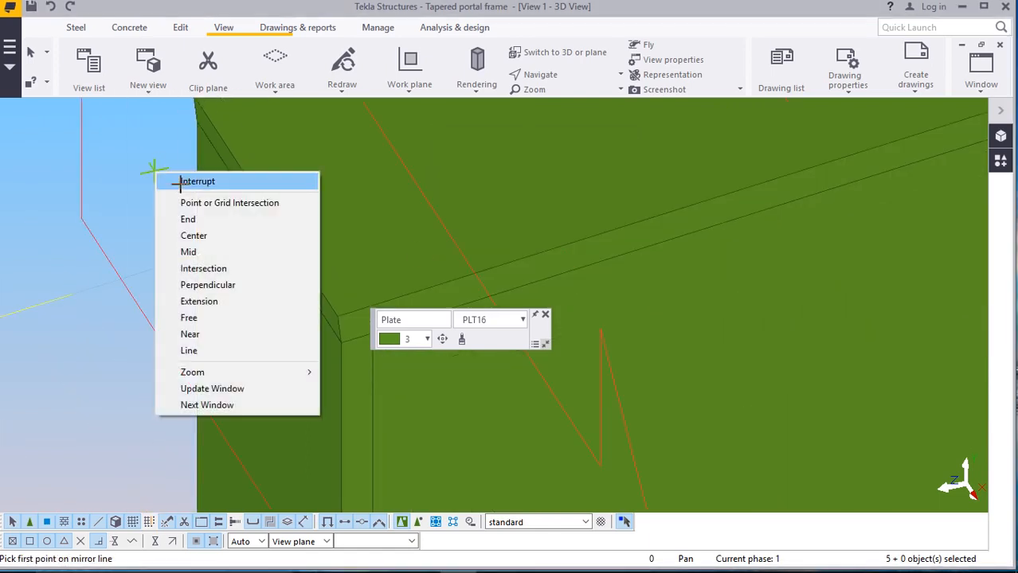
{"action": "left_click", "coordinate": [168, 177]}
Orbit to the opposite side of the column and examine the mirrored stiffener plates and bolts, leaving nothing selected
{"action": "left_click", "coordinate": [550, 79]}
{"action": "left_click", "coordinate": [546, 97]}
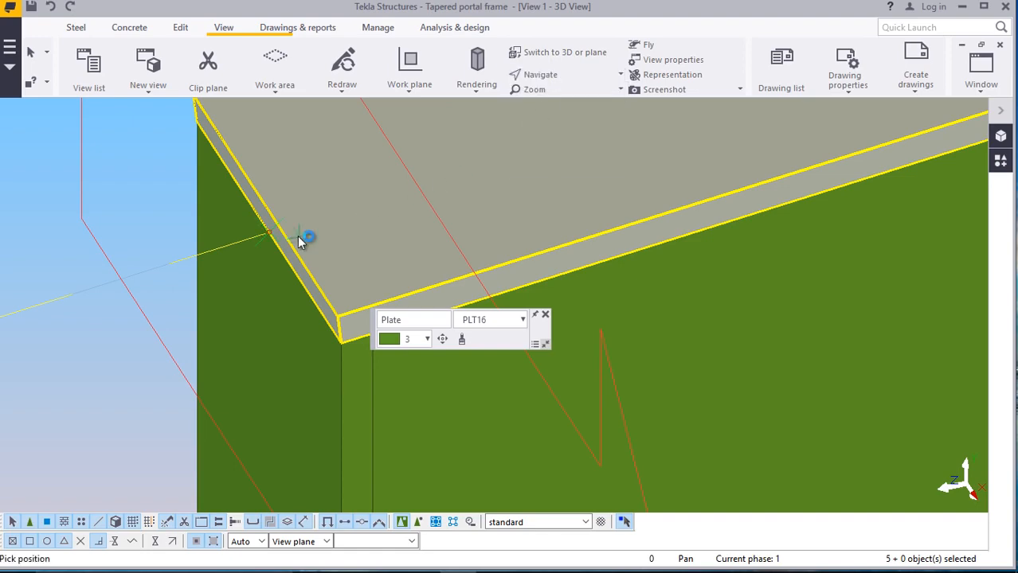
{"action": "middle_click_drag", "start_coordinate": [302, 233], "coordinate": [756, 239], "text": "ctrl"}
{"action": "scroll", "coordinate": [591, 223], "scroll_direction": "down", "scroll_amount": 4}
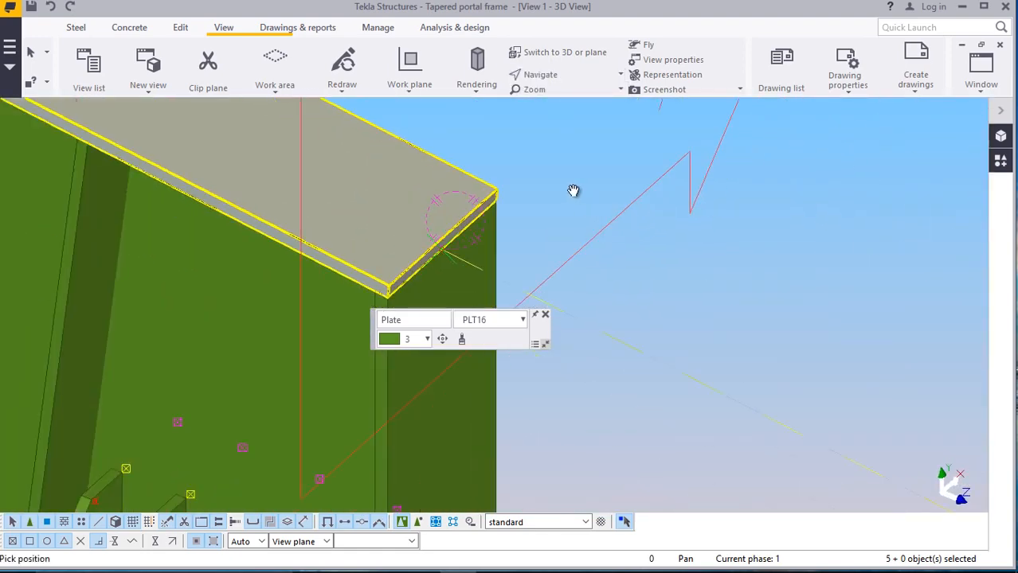
{"action": "scroll", "coordinate": [263, 175], "scroll_direction": "down", "scroll_amount": 2}
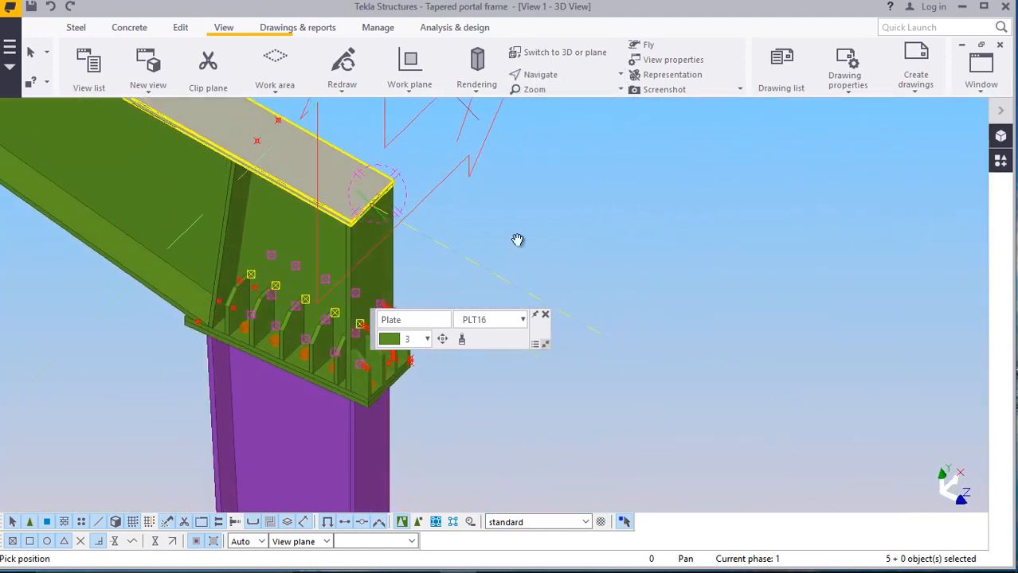
{"action": "right_click", "coordinate": [619, 181]}
{"action": "left_click", "coordinate": [653, 191]}
{"action": "scroll", "coordinate": [245, 329], "scroll_direction": "up", "scroll_amount": 2}
{"action": "left_click", "coordinate": [643, 205]}
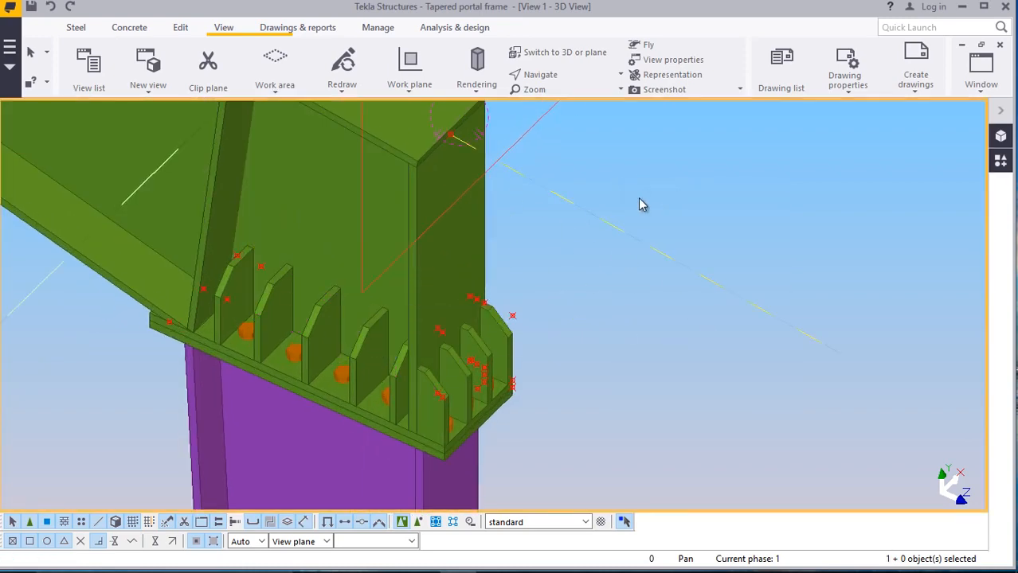
{"action": "scroll", "coordinate": [280, 346], "scroll_direction": "up", "scroll_amount": 4}
{"action": "scroll", "coordinate": [273, 319], "scroll_direction": "down", "scroll_amount": 4}
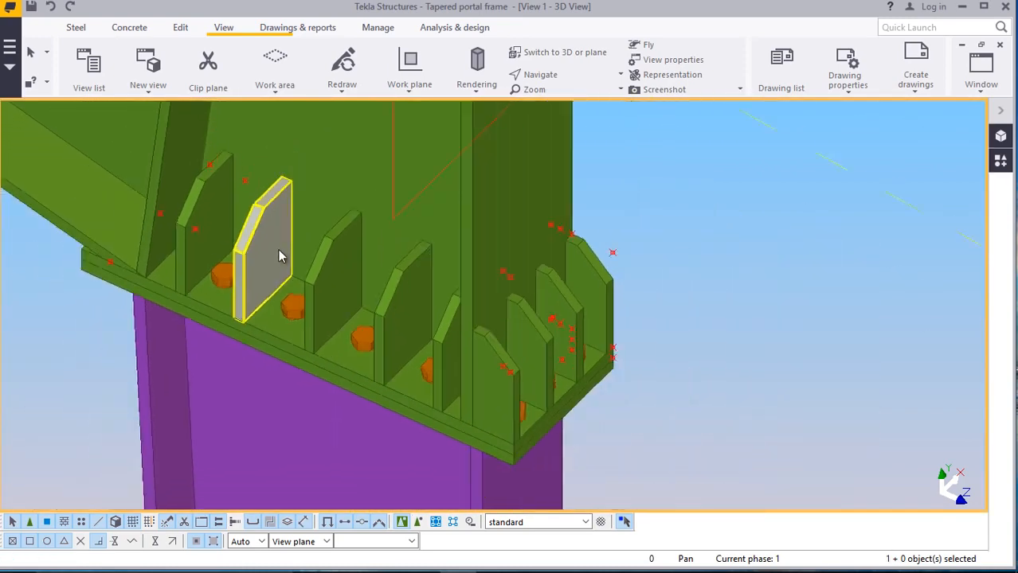
{"action": "scroll", "coordinate": [318, 261], "scroll_direction": "down", "scroll_amount": 5}
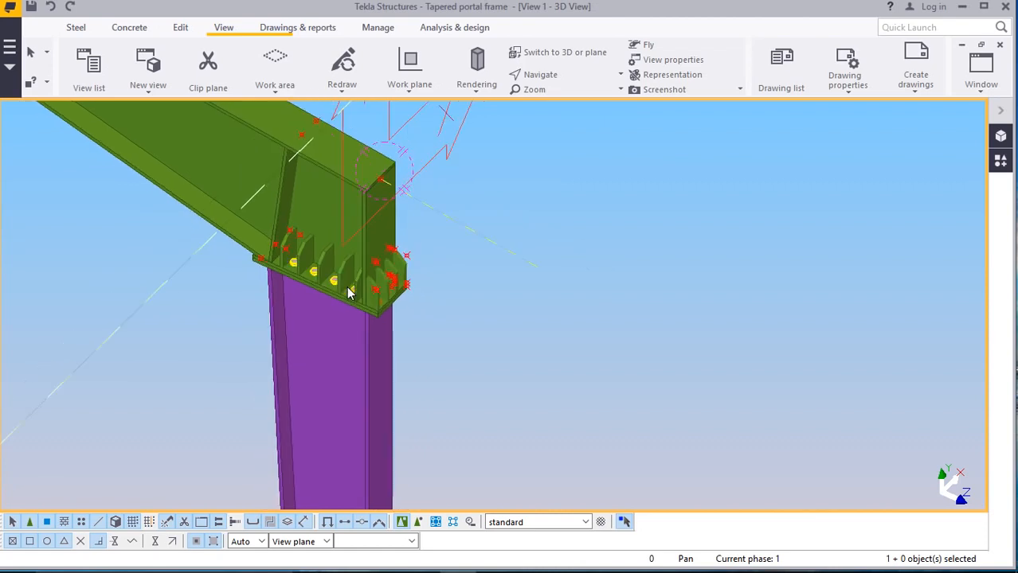
{"action": "scroll", "coordinate": [310, 291], "scroll_direction": "up", "scroll_amount": 5}
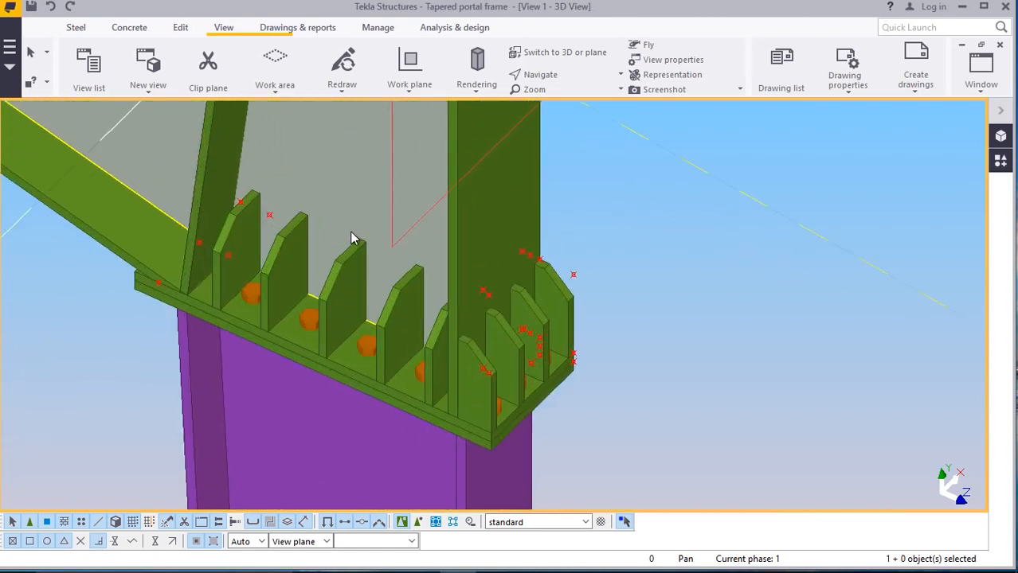
{"action": "scroll", "coordinate": [322, 283], "scroll_direction": "down", "scroll_amount": 1}
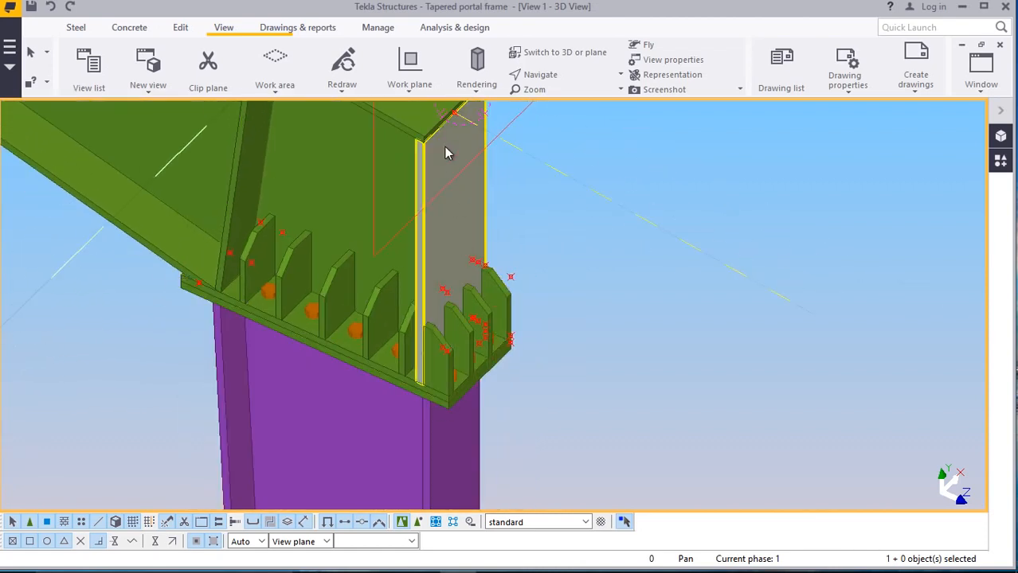
{"action": "scroll", "coordinate": [446, 152], "scroll_direction": "up", "scroll_amount": 2}
{"action": "scroll", "coordinate": [363, 303], "scroll_direction": "down", "scroll_amount": 2}
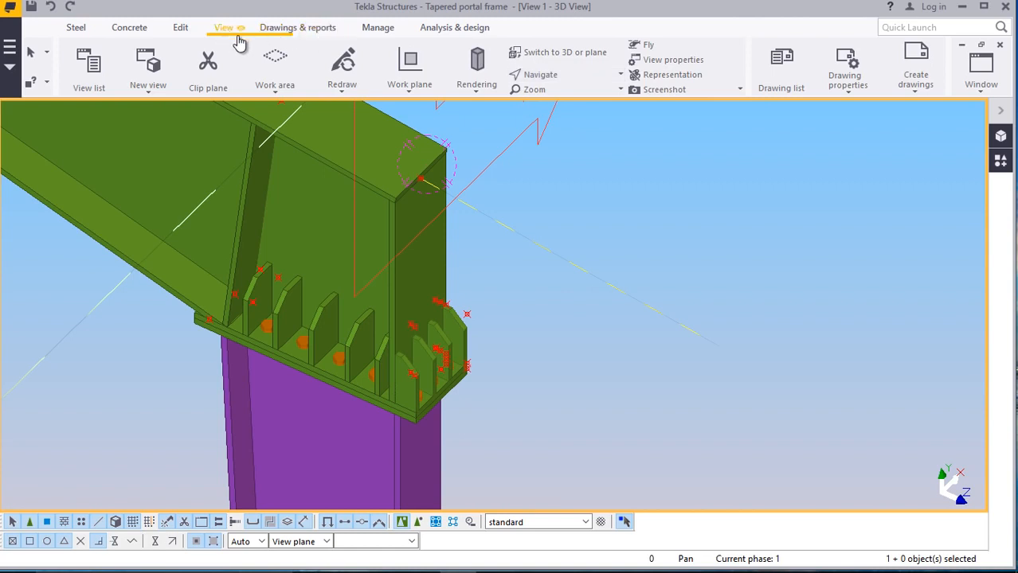
Set the work plane parallel to the end plate with the Work plane tool at the middle stiffener plate, and end the command
{"action": "left_click", "coordinate": [409, 93]}
{"action": "left_click", "coordinate": [408, 120]}
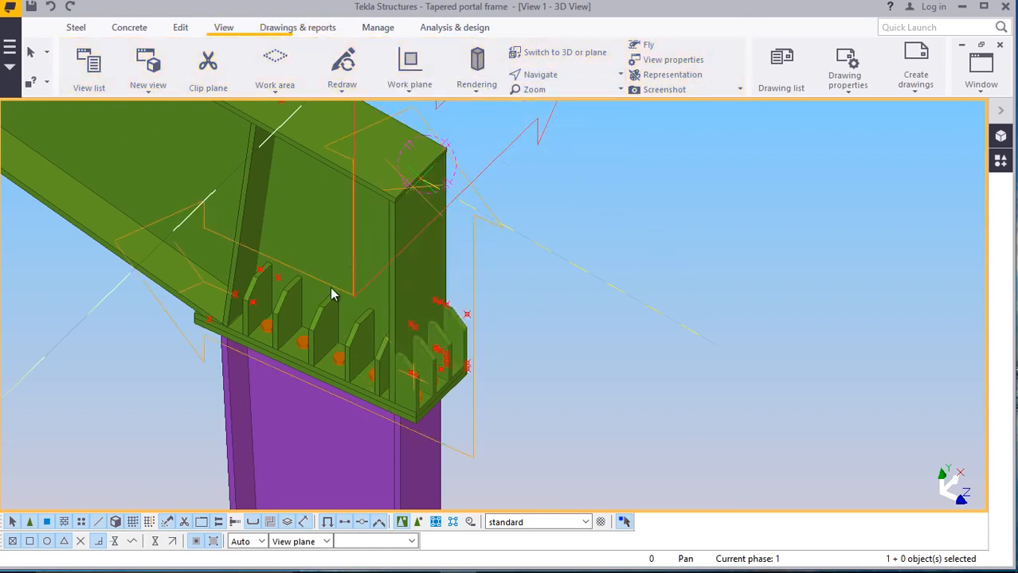
{"action": "scroll", "coordinate": [333, 294], "scroll_direction": "up", "scroll_amount": 5}
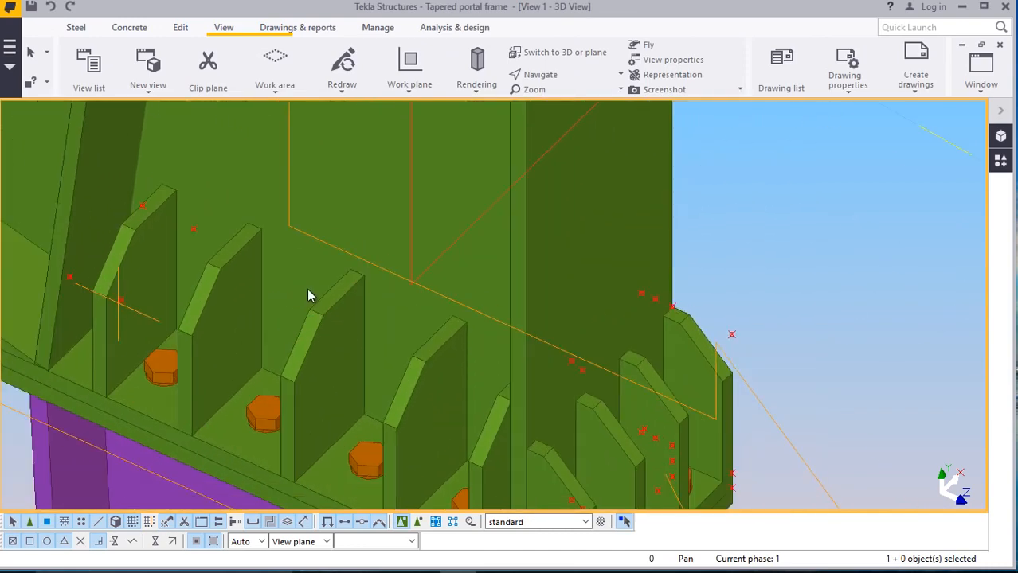
{"action": "scroll", "coordinate": [319, 292], "scroll_direction": "down", "scroll_amount": 4}
{"action": "scroll", "coordinate": [333, 291], "scroll_direction": "up", "scroll_amount": 5}
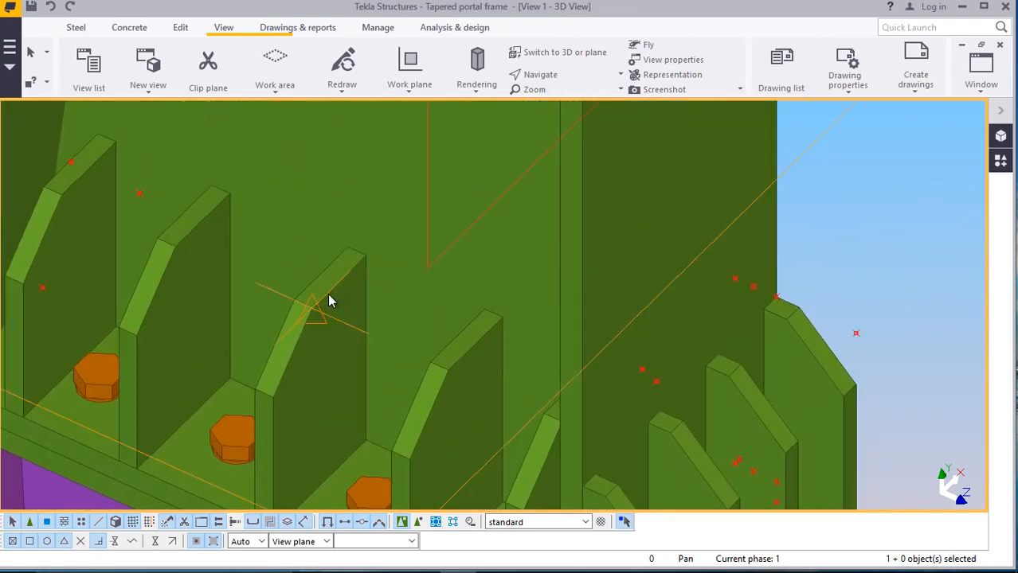
{"action": "scroll", "coordinate": [327, 304], "scroll_direction": "up", "scroll_amount": 1}
{"action": "scroll", "coordinate": [311, 314], "scroll_direction": "down", "scroll_amount": 4}
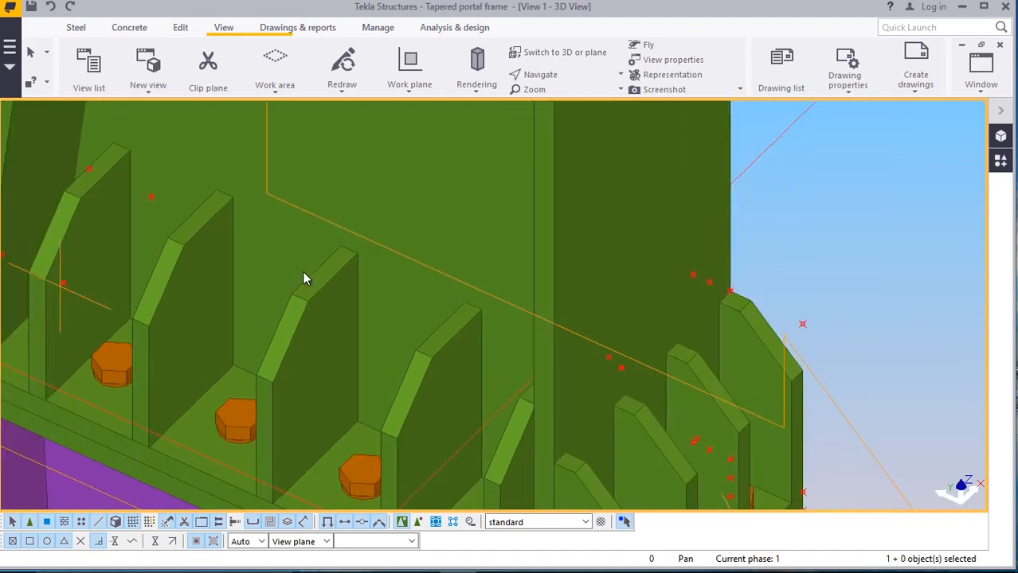
{"action": "right_click", "coordinate": [834, 205]}
{"action": "left_click", "coordinate": [879, 213]}
{"action": "scroll", "coordinate": [467, 319], "scroll_direction": "down", "scroll_amount": 4}
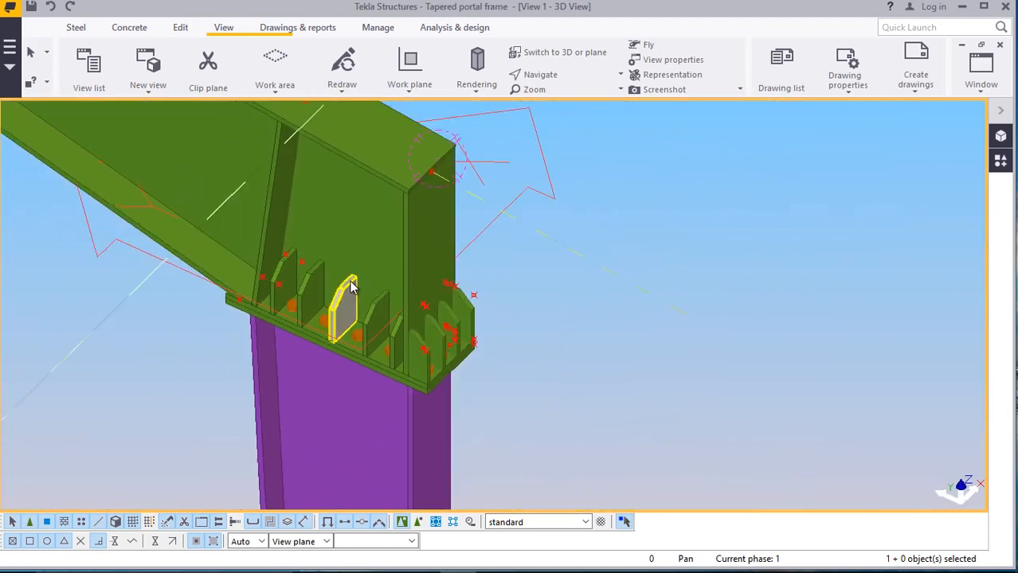
Select the five stiffener plates standing between the bolts on this side of the column web
{"action": "scroll", "coordinate": [374, 327], "scroll_direction": "up", "scroll_amount": 3}
{"action": "scroll", "coordinate": [370, 317], "scroll_direction": "up", "scroll_amount": 1}
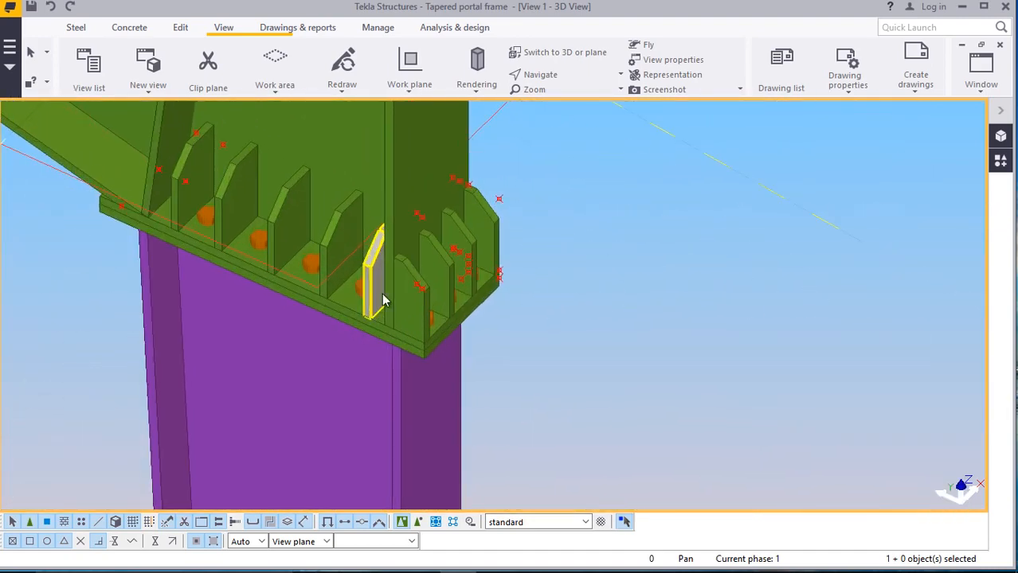
{"action": "left_click", "coordinate": [341, 229], "text": "ctrl"}
{"action": "left_click", "coordinate": [239, 176], "text": "ctrl"}
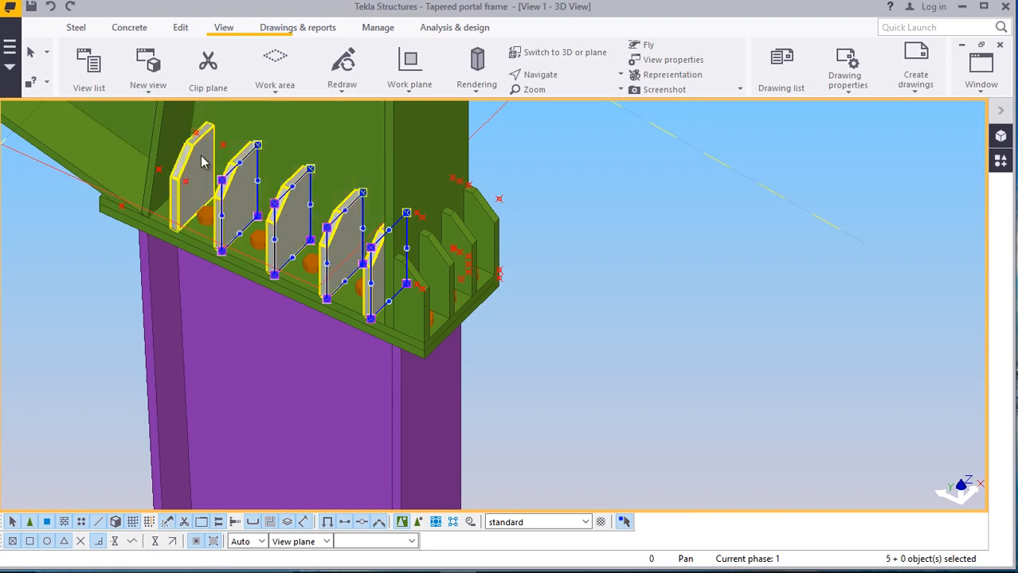
{"action": "scroll", "coordinate": [289, 274], "scroll_direction": "down", "scroll_amount": 2}
Add the five stiffener plates on the opposite side of the web to the selection
{"action": "left_click", "coordinate": [549, 77]}
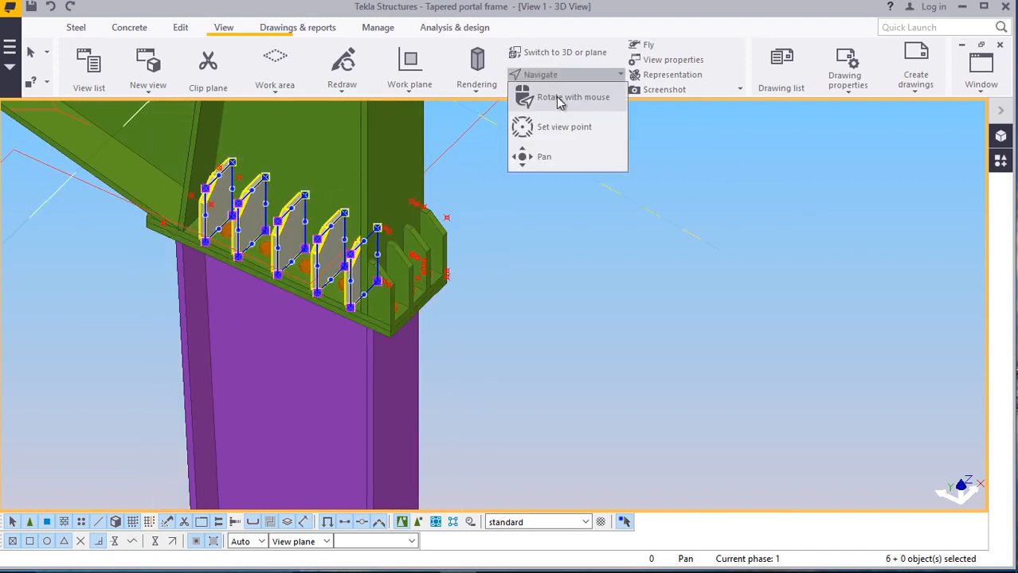
{"action": "left_click", "coordinate": [560, 103]}
{"action": "middle_click_drag", "start_coordinate": [404, 228], "coordinate": [67, 207], "text": "ctrl"}
{"action": "scroll", "coordinate": [443, 276], "scroll_direction": "up", "scroll_amount": 2}
{"action": "scroll", "coordinate": [443, 276], "scroll_direction": "up", "scroll_amount": 4}
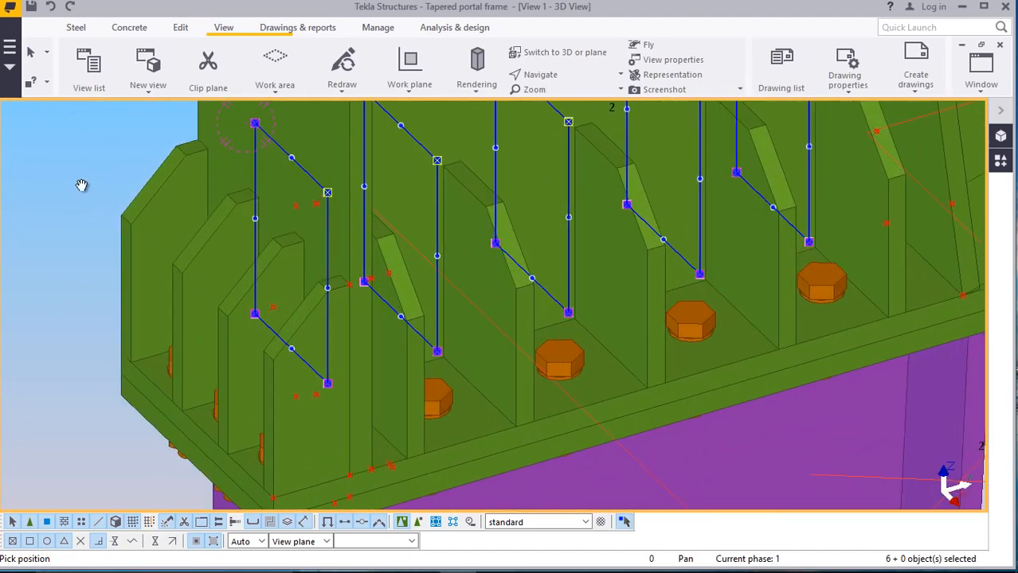
{"action": "right_click", "coordinate": [82, 184]}
{"action": "left_click", "coordinate": [89, 190]}
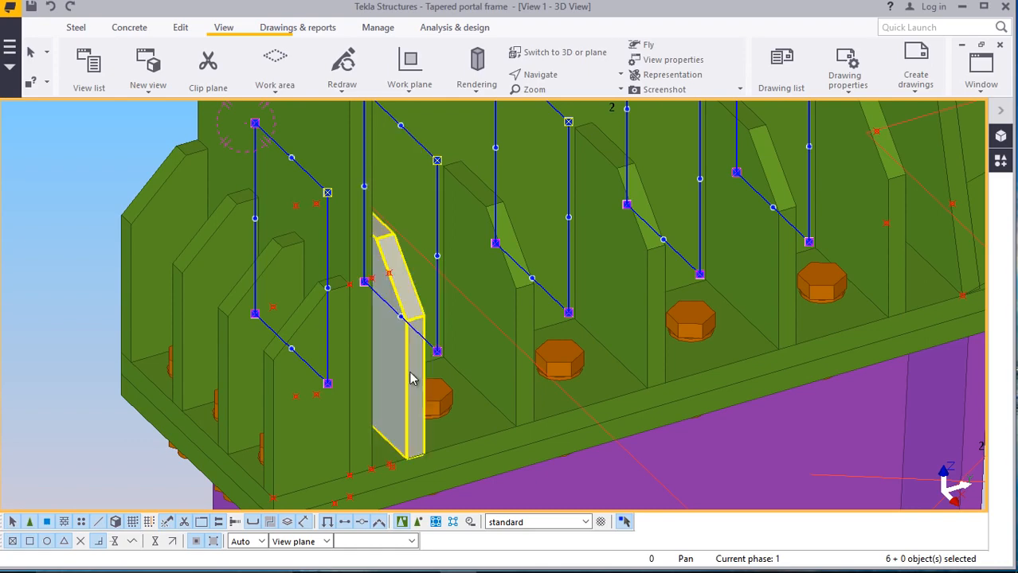
{"action": "left_click", "coordinate": [504, 368], "text": "ctrl"}
{"action": "left_click", "coordinate": [601, 336], "text": "ctrl"}
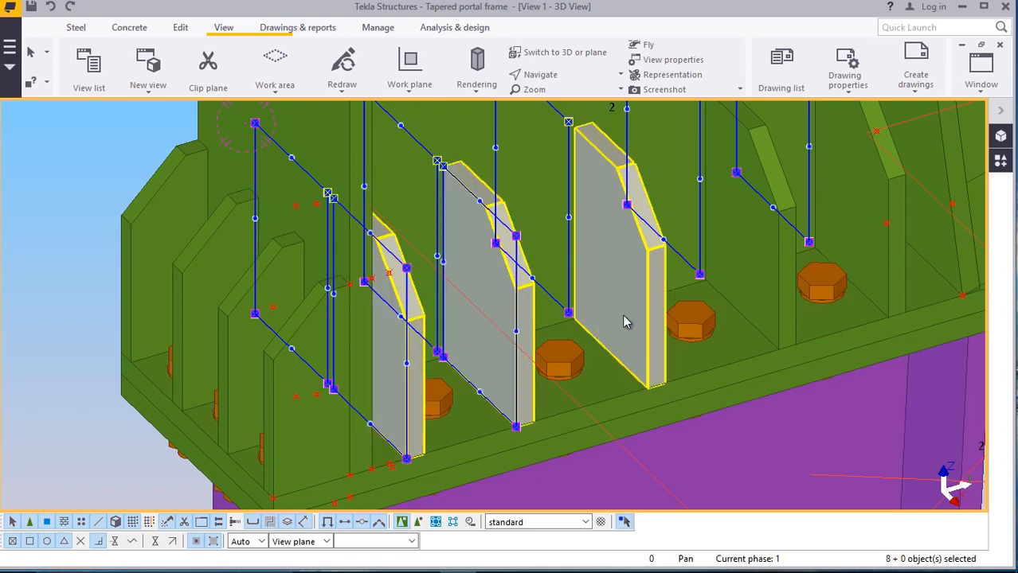
{"action": "left_click", "coordinate": [624, 322], "text": "ctrl"}
{"action": "left_click", "coordinate": [769, 293], "text": "ctrl"}
{"action": "left_click", "coordinate": [841, 272], "text": "ctrl"}
{"action": "scroll", "coordinate": [331, 333], "scroll_direction": "down", "scroll_amount": 1}
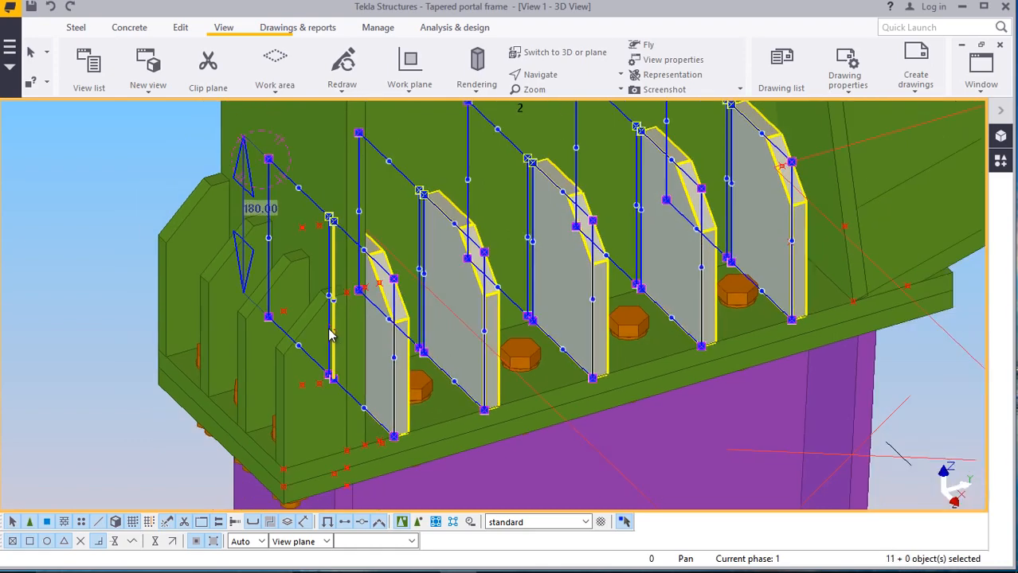
Examine the selected stiffener plates and the end plate corner beside them
{"action": "scroll", "coordinate": [331, 333], "scroll_direction": "down", "scroll_amount": 1}
{"action": "scroll", "coordinate": [818, 254], "scroll_direction": "up", "scroll_amount": 3}
{"action": "scroll", "coordinate": [266, 336], "scroll_direction": "down", "scroll_amount": 3}
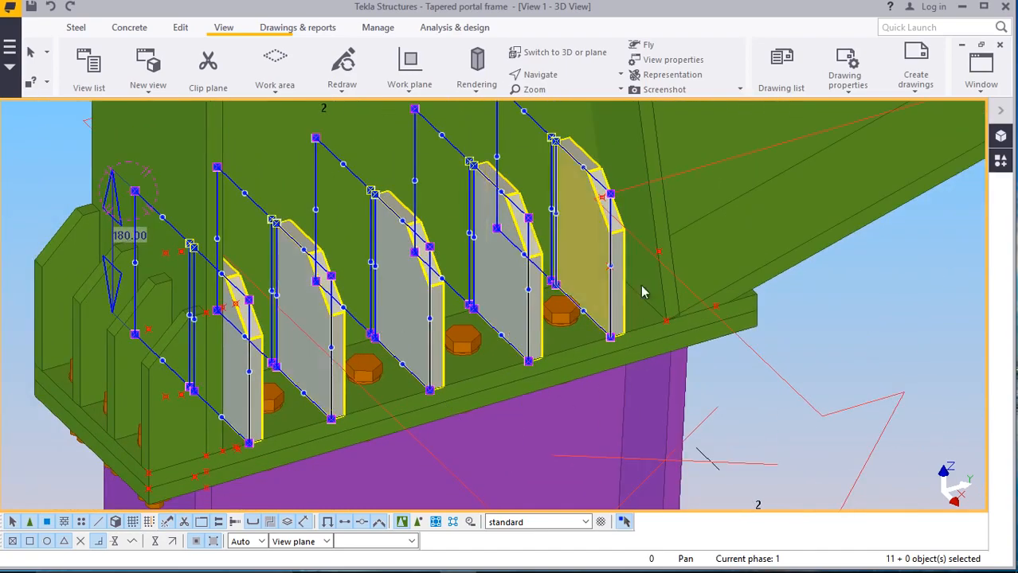
{"action": "scroll", "coordinate": [398, 286], "scroll_direction": "down", "scroll_amount": 4}
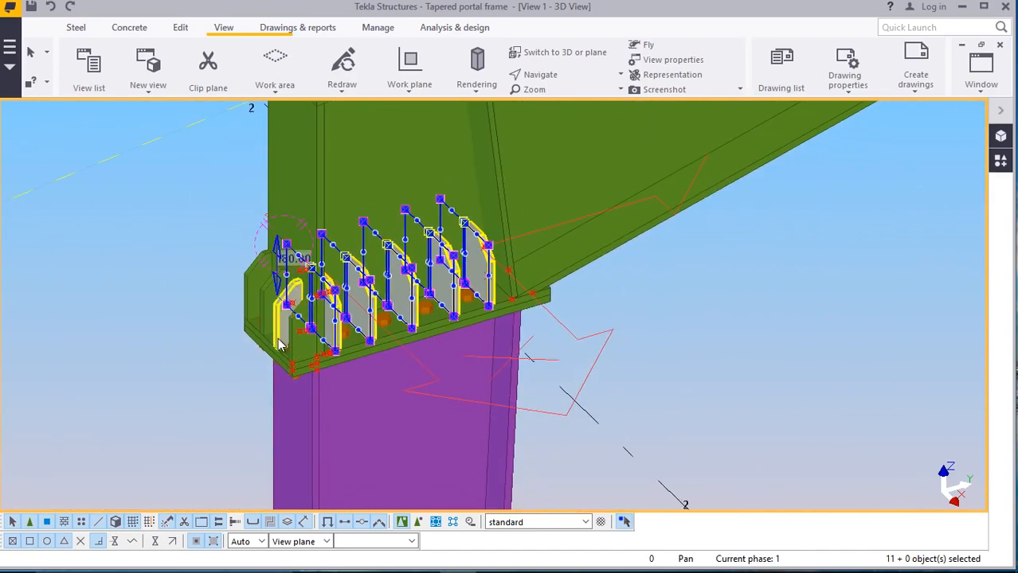
{"action": "scroll", "coordinate": [288, 352], "scroll_direction": "up", "scroll_amount": 4}
{"action": "scroll", "coordinate": [322, 358], "scroll_direction": "down", "scroll_amount": 3}
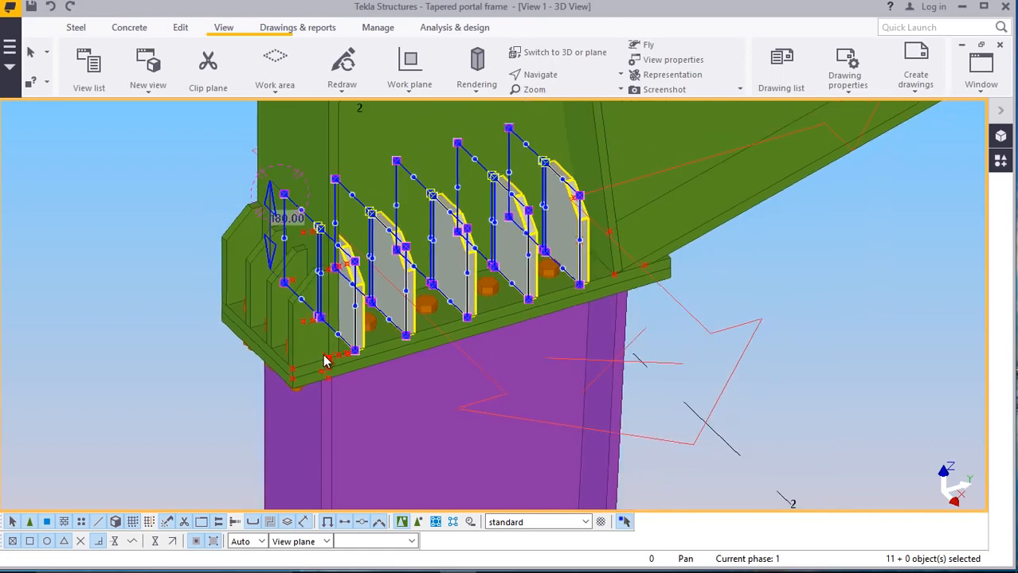
{"action": "scroll", "coordinate": [334, 359], "scroll_direction": "down", "scroll_amount": 2}
{"action": "scroll", "coordinate": [341, 359], "scroll_direction": "up", "scroll_amount": 3}
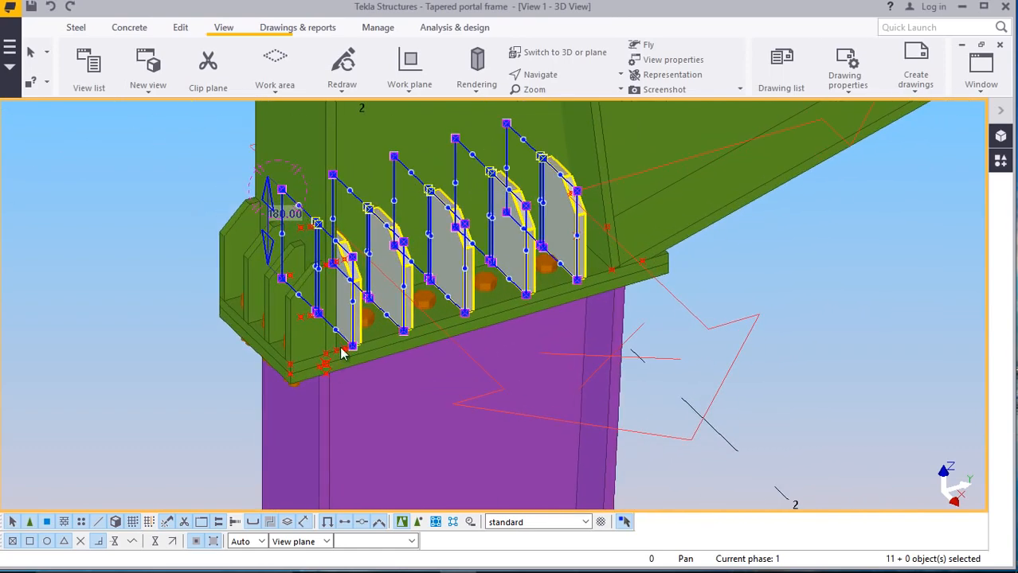
Try to mirror-copy the selected stiffener plates from the end plate's short edge, at X0 75.00, Y0 -342.00, angle 122.74520303
{"action": "right_click", "coordinate": [74, 228]}
{"action": "mouse_move", "coordinate": [140, 229]}
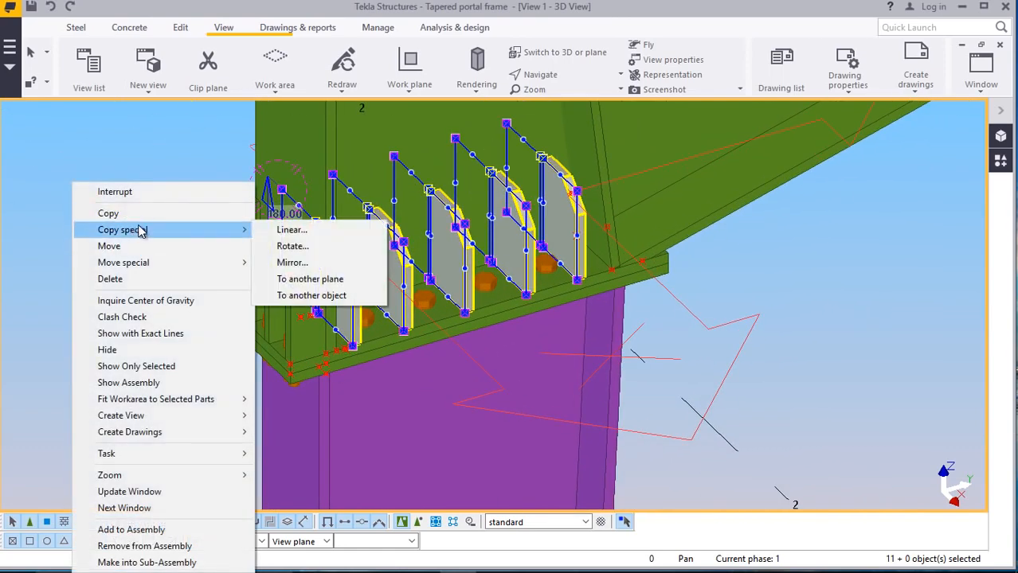
{"action": "left_click", "coordinate": [293, 263]}
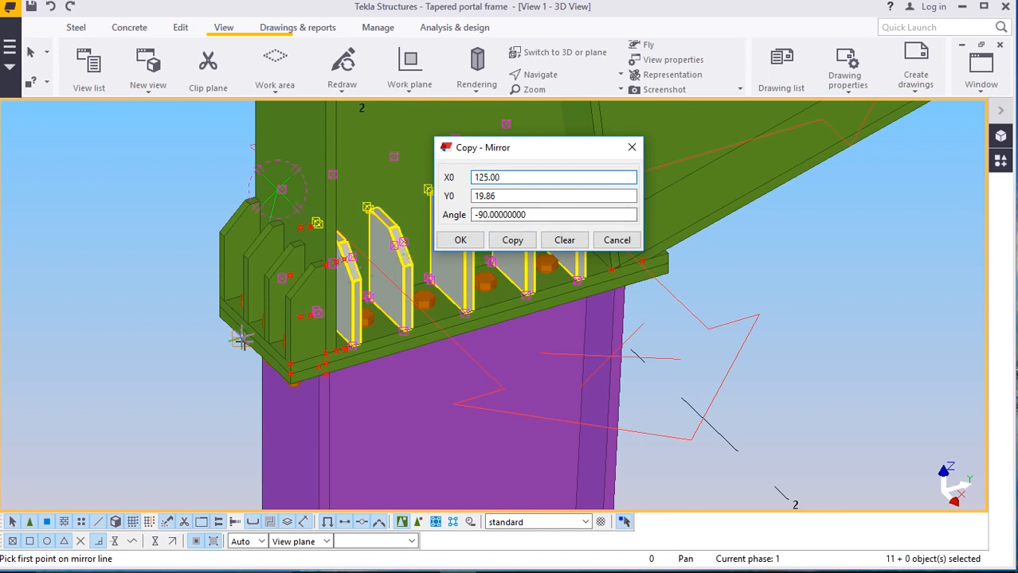
{"action": "scroll", "coordinate": [242, 338], "scroll_direction": "up", "scroll_amount": 4}
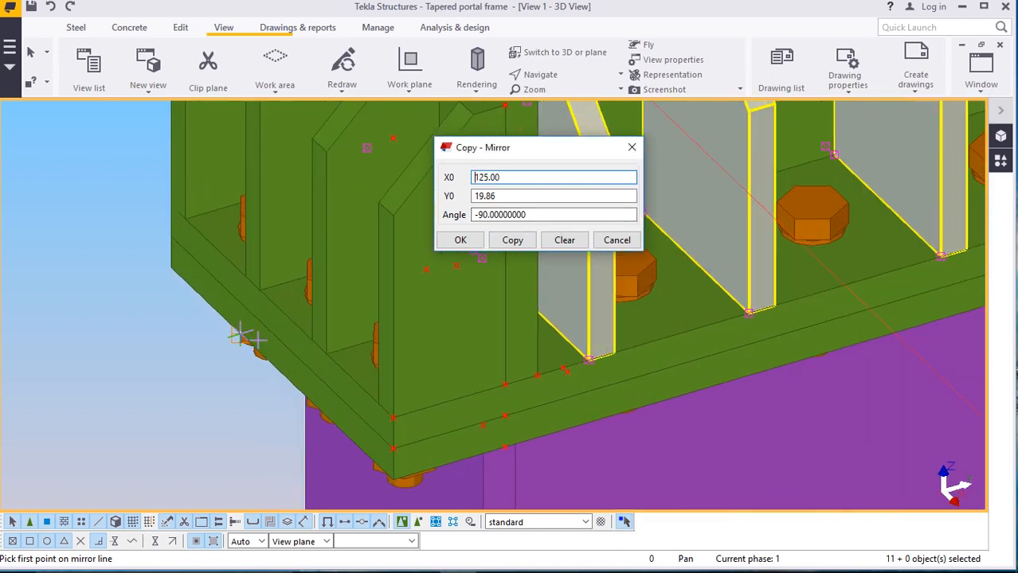
{"action": "left_click", "coordinate": [281, 314]}
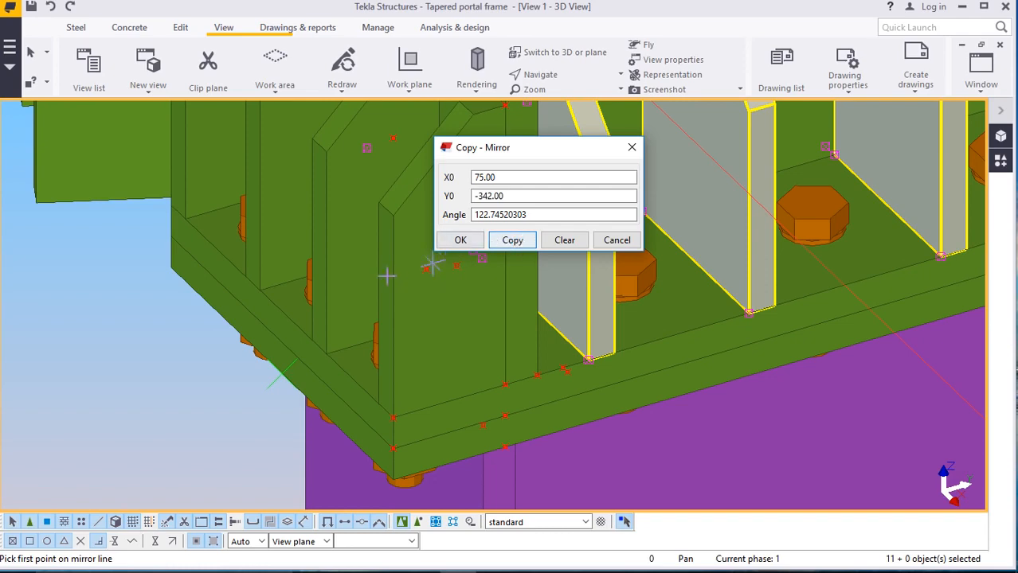
{"action": "left_click", "coordinate": [462, 241]}
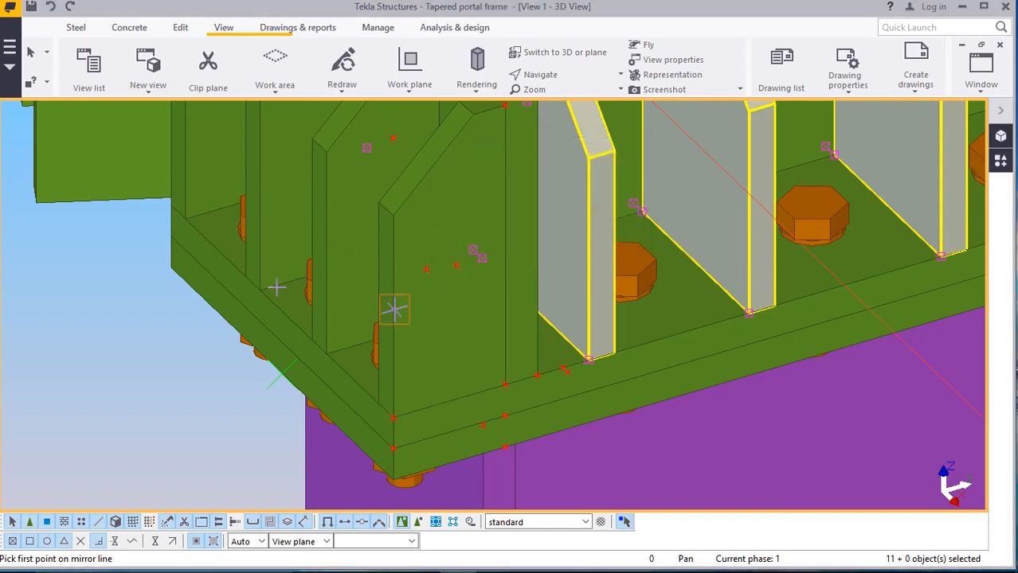
{"action": "scroll", "coordinate": [277, 287], "scroll_direction": "down", "scroll_amount": 6}
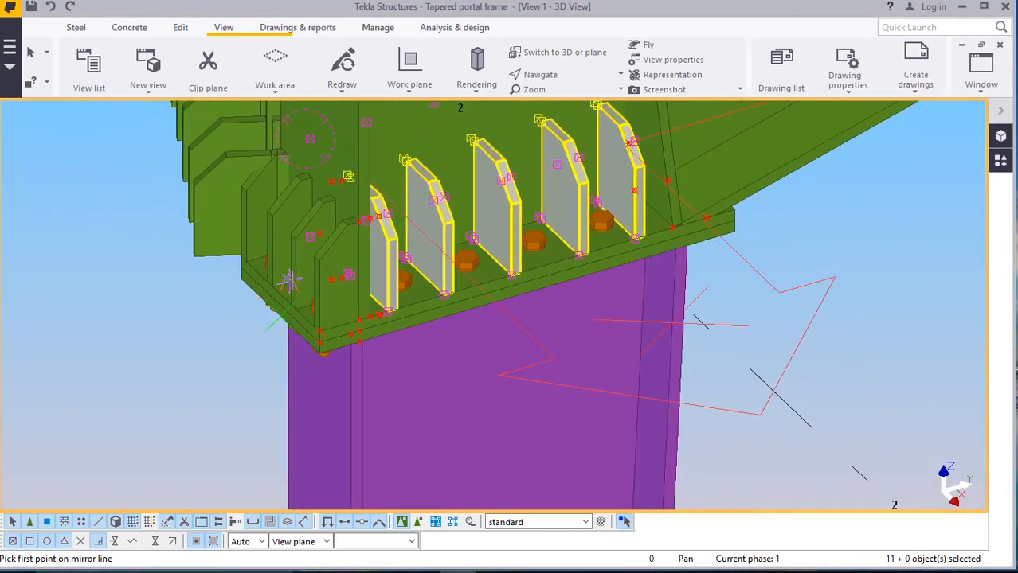
{"action": "scroll", "coordinate": [288, 281], "scroll_direction": "down", "scroll_amount": 5}
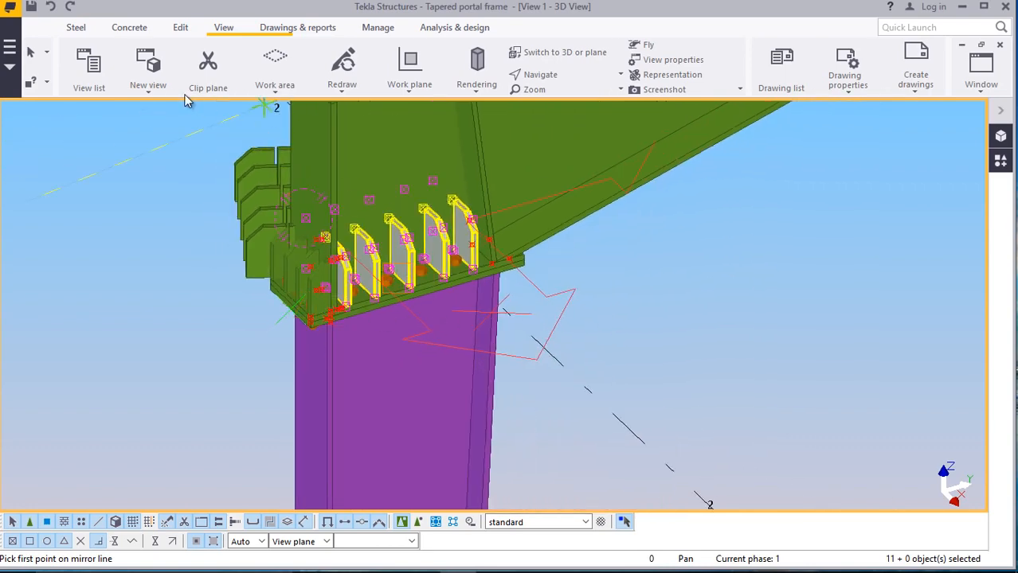
Undo the mirrored copy of the stiffener plates and end the Mirror command
{"action": "left_click", "coordinate": [48, 8]}
{"action": "scroll", "coordinate": [517, 279], "scroll_direction": "up", "scroll_amount": 2}
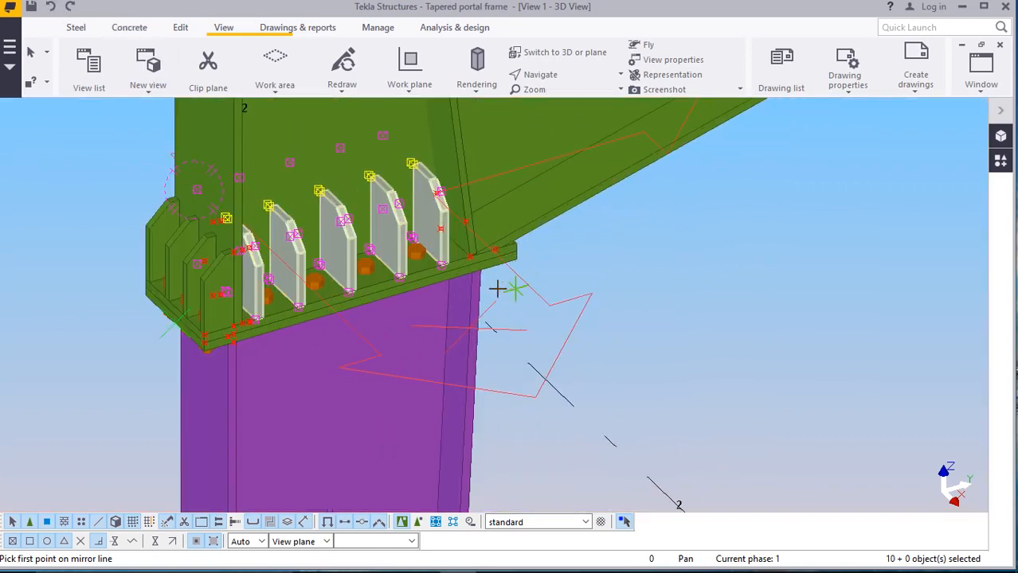
{"action": "scroll", "coordinate": [181, 352], "scroll_direction": "up", "scroll_amount": 1}
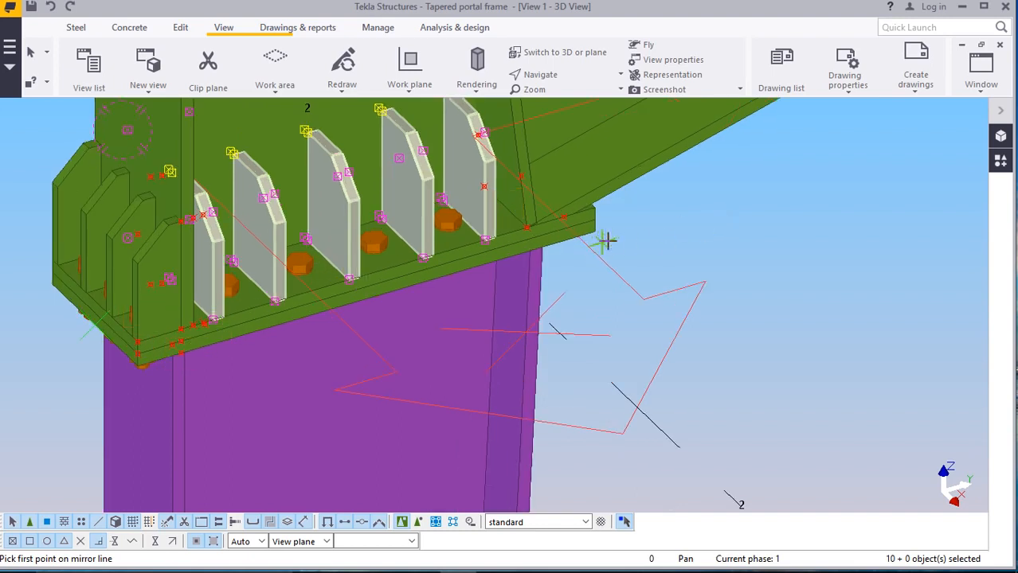
{"action": "right_click", "coordinate": [674, 218]}
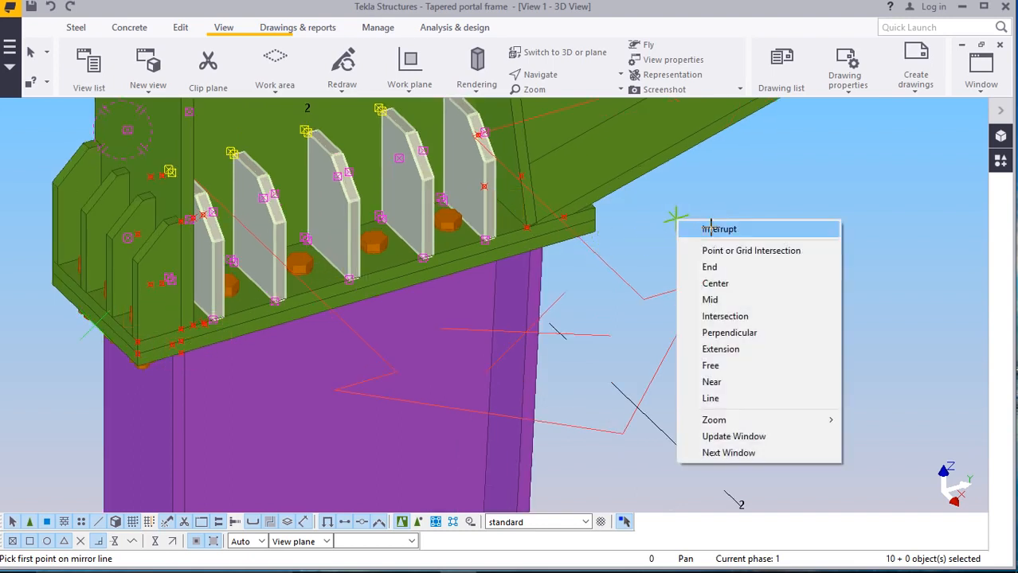
{"action": "left_click", "coordinate": [693, 228]}
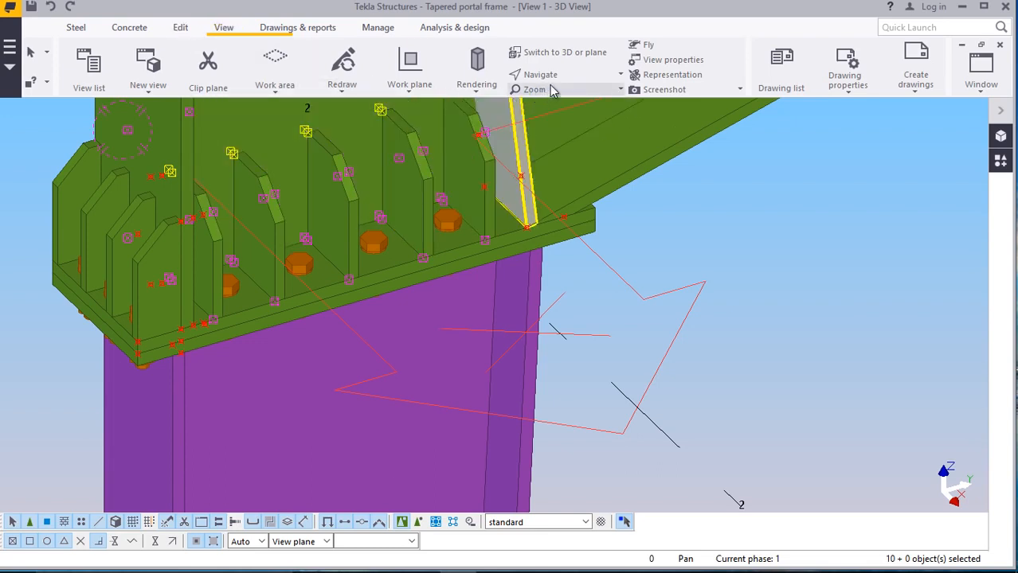
Set the work plane on the long side face of the end plate near its outer corner
{"action": "left_click", "coordinate": [409, 82]}
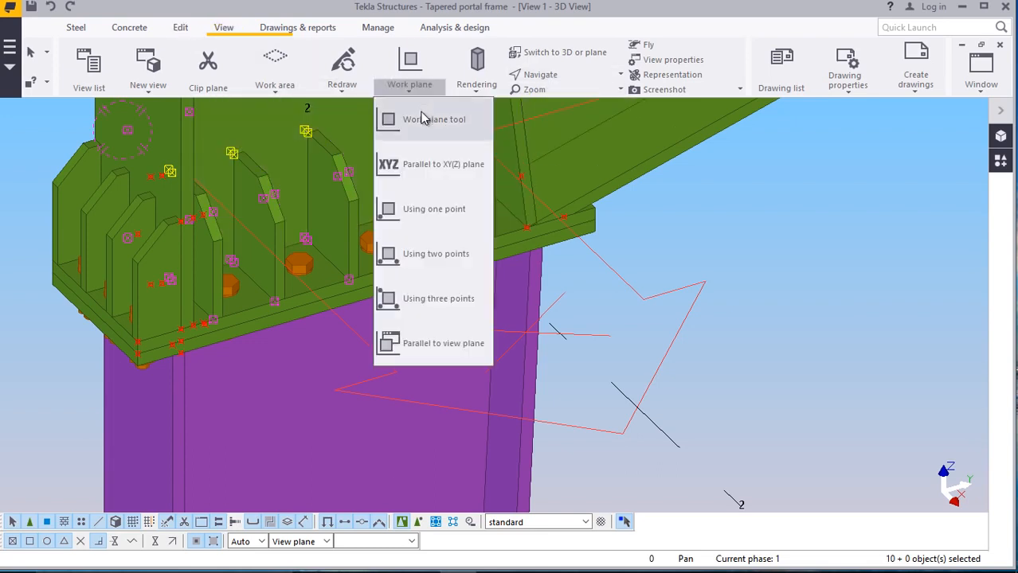
{"action": "left_click", "coordinate": [420, 118]}
{"action": "scroll", "coordinate": [140, 379], "scroll_direction": "up", "scroll_amount": 6}
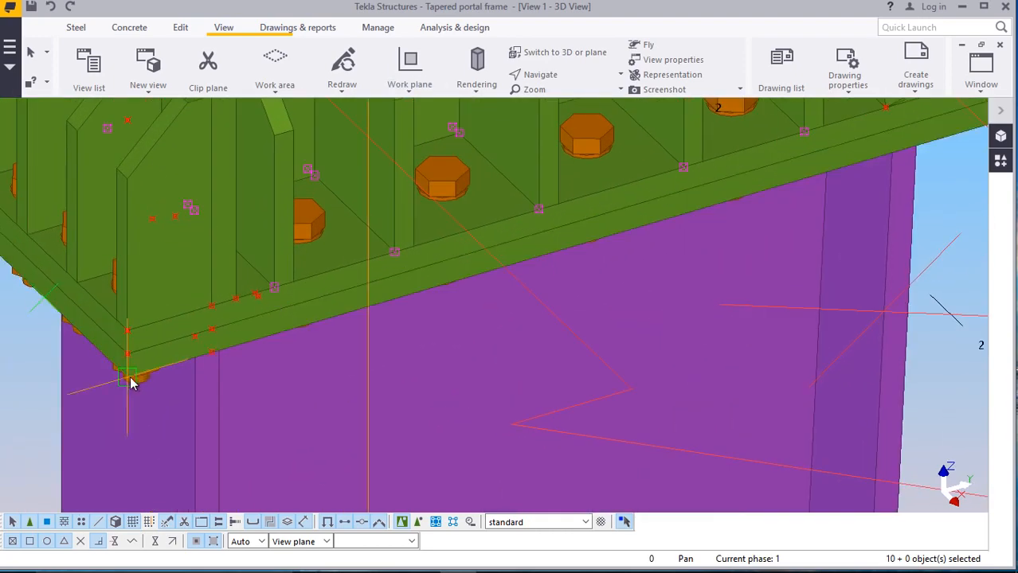
{"action": "left_click", "coordinate": [167, 333]}
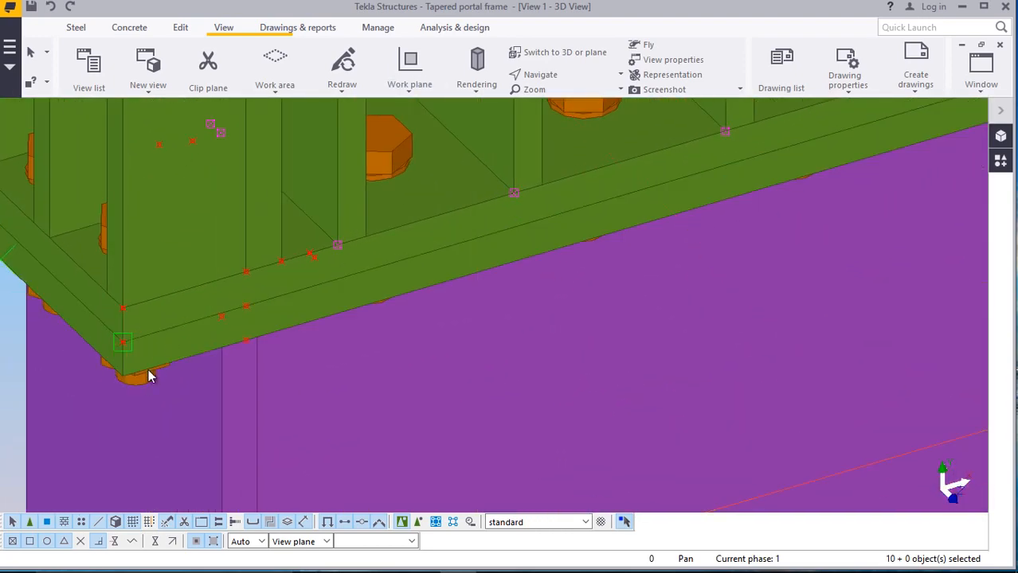
Select the five stiffener plates along the long side of the upper end plate and start a mirror copy of them
{"action": "scroll", "coordinate": [173, 315], "scroll_direction": "down", "scroll_amount": 5}
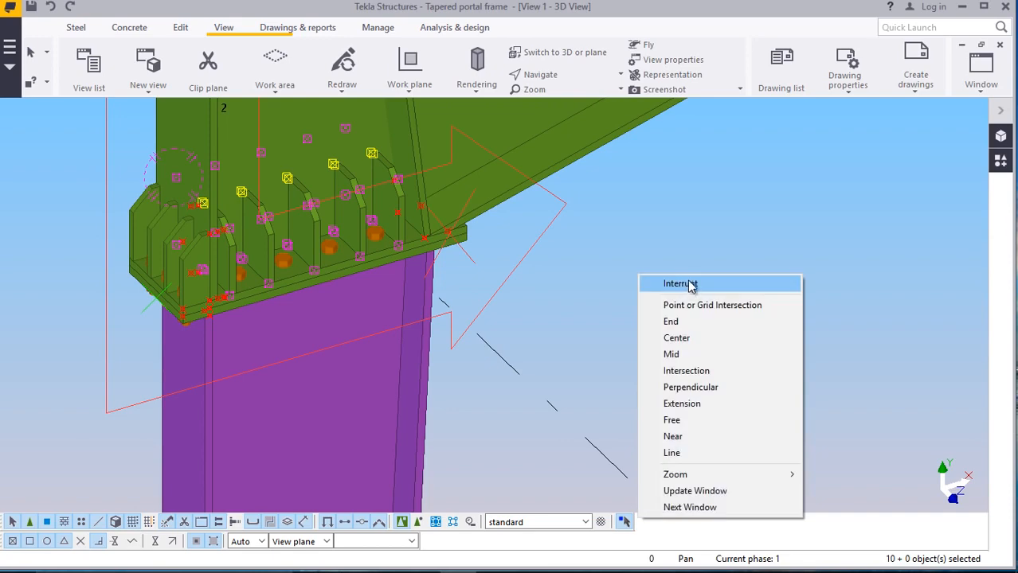
{"action": "left_click", "coordinate": [693, 284]}
{"action": "scroll", "coordinate": [348, 233], "scroll_direction": "up", "scroll_amount": 2}
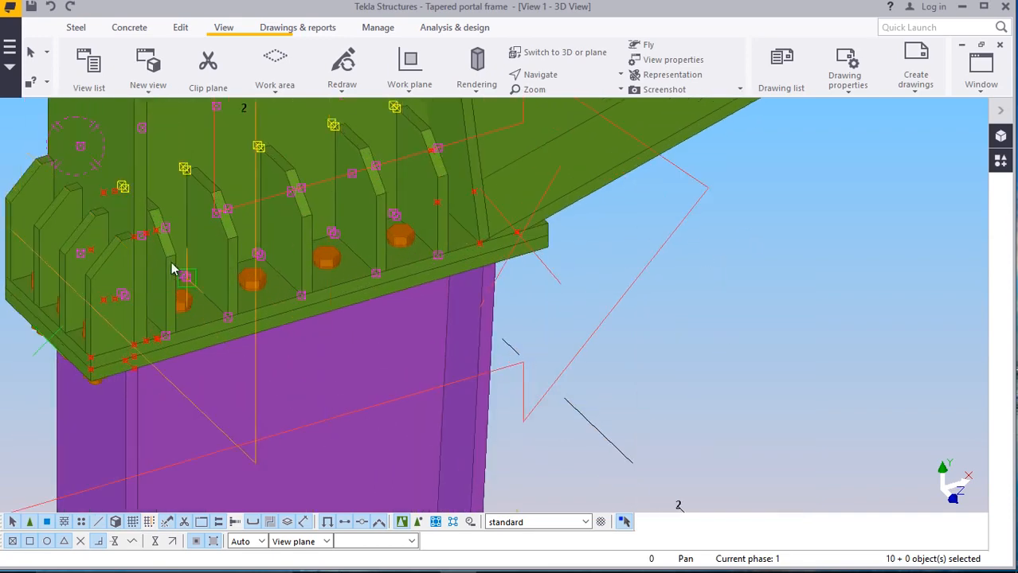
{"action": "right_click", "coordinate": [701, 205]}
{"action": "left_click", "coordinate": [709, 209]}
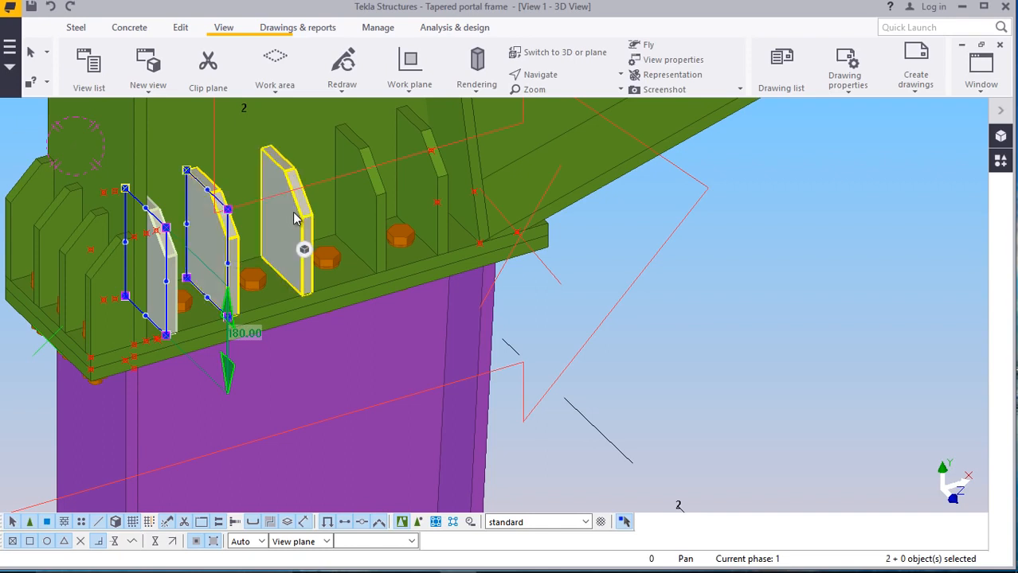
{"action": "right_click", "coordinate": [762, 185]}
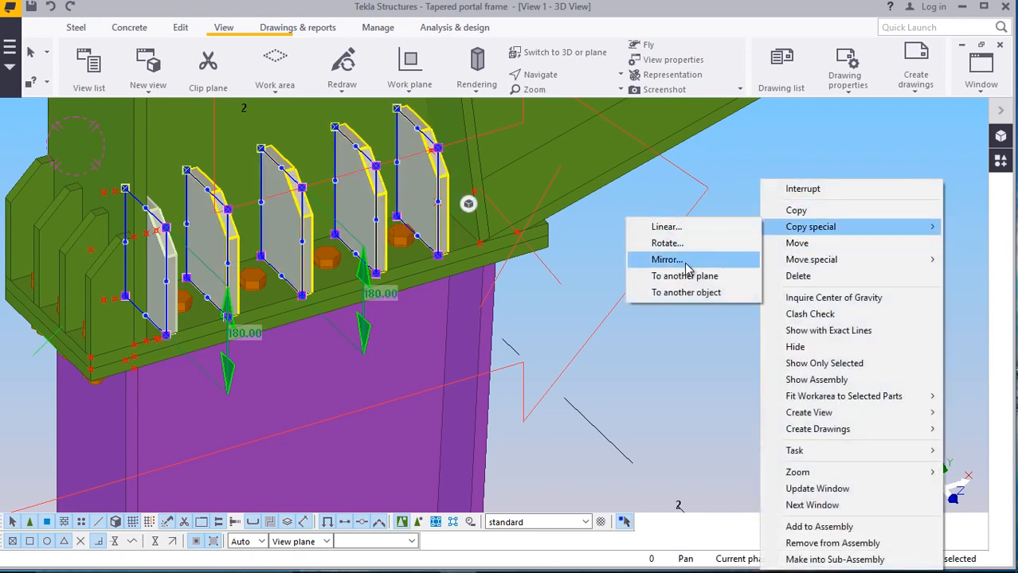
{"action": "left_click", "coordinate": [686, 263]}
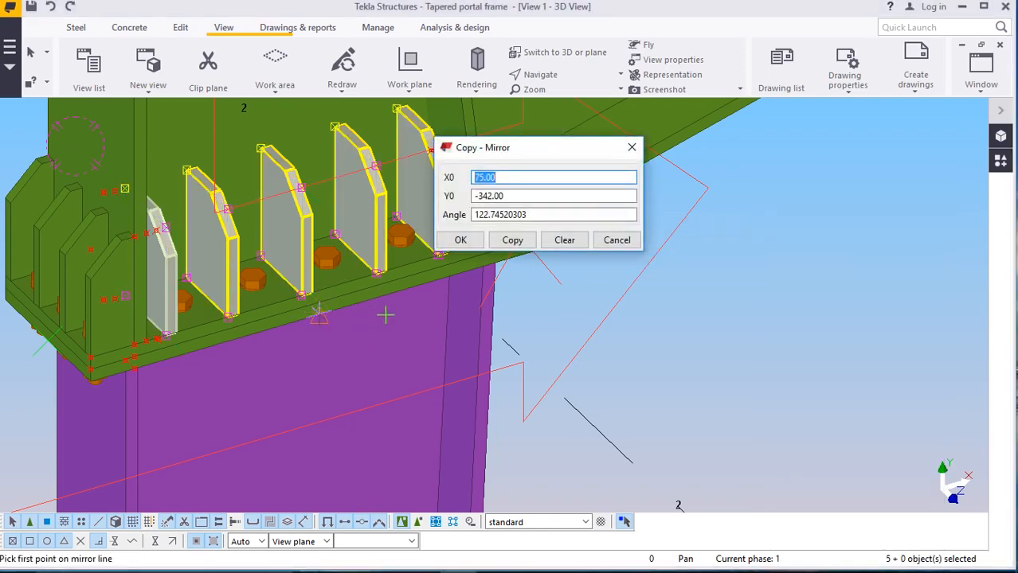
Mirror-copy the selected plates onto the column side about the end plate joint line, at X0 0.00, Y0 -0.00, angle -0.00000000, and end the command
{"action": "scroll", "coordinate": [90, 368], "scroll_direction": "up", "scroll_amount": 3}
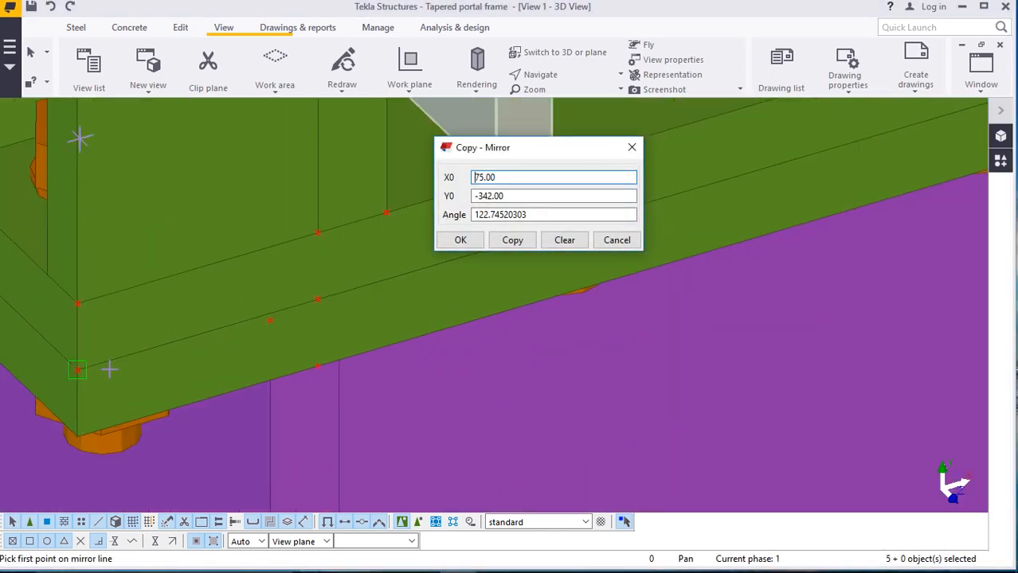
{"action": "scroll", "coordinate": [114, 367], "scroll_direction": "down", "scroll_amount": 3}
{"action": "scroll", "coordinate": [103, 371], "scroll_direction": "up", "scroll_amount": 3}
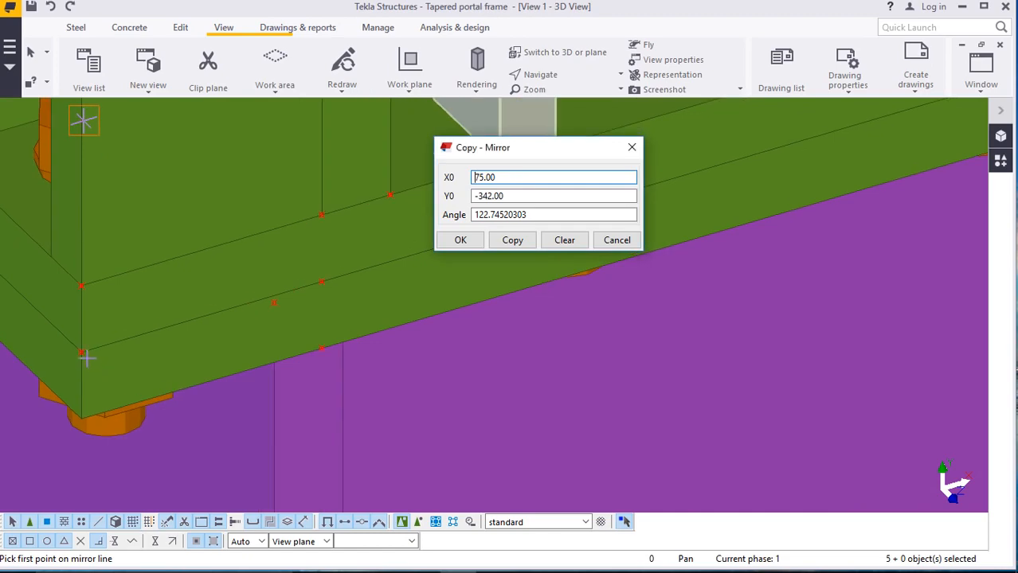
{"action": "left_click", "coordinate": [82, 359]}
{"action": "scroll", "coordinate": [107, 386], "scroll_direction": "down", "scroll_amount": 5}
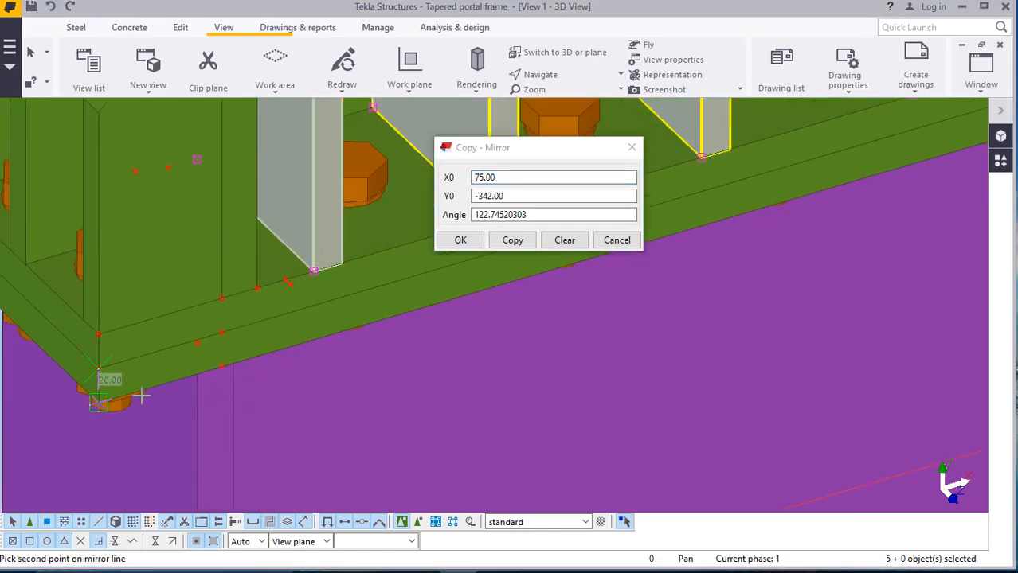
{"action": "scroll", "coordinate": [148, 398], "scroll_direction": "down", "scroll_amount": 2}
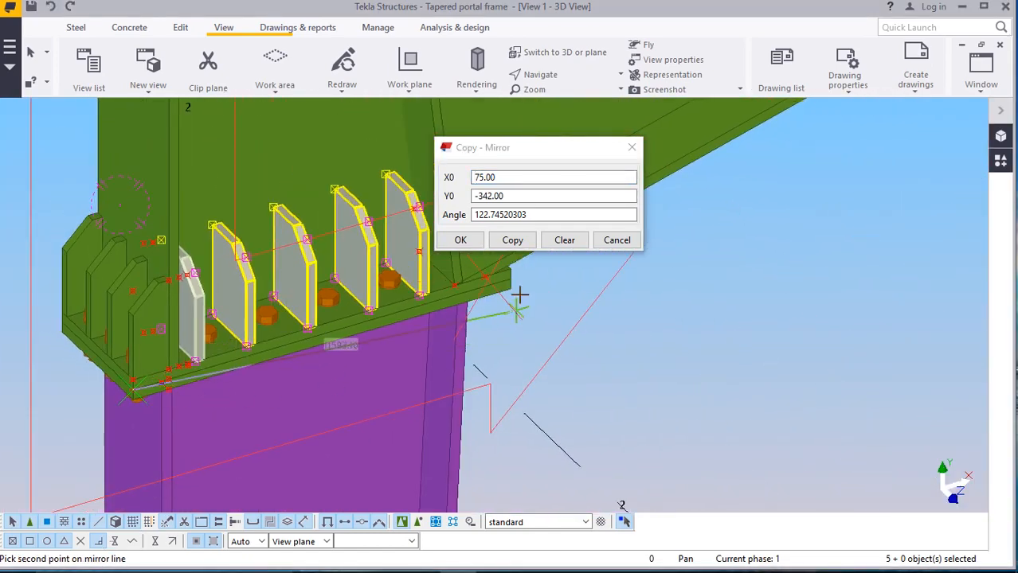
{"action": "scroll", "coordinate": [518, 296], "scroll_direction": "up", "scroll_amount": 3}
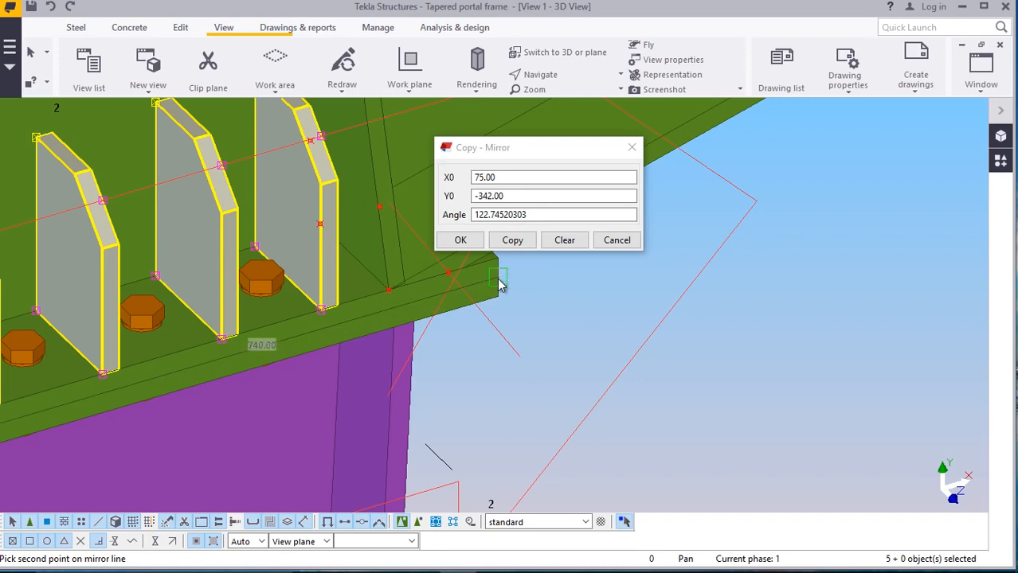
{"action": "scroll", "coordinate": [509, 282], "scroll_direction": "down", "scroll_amount": 3}
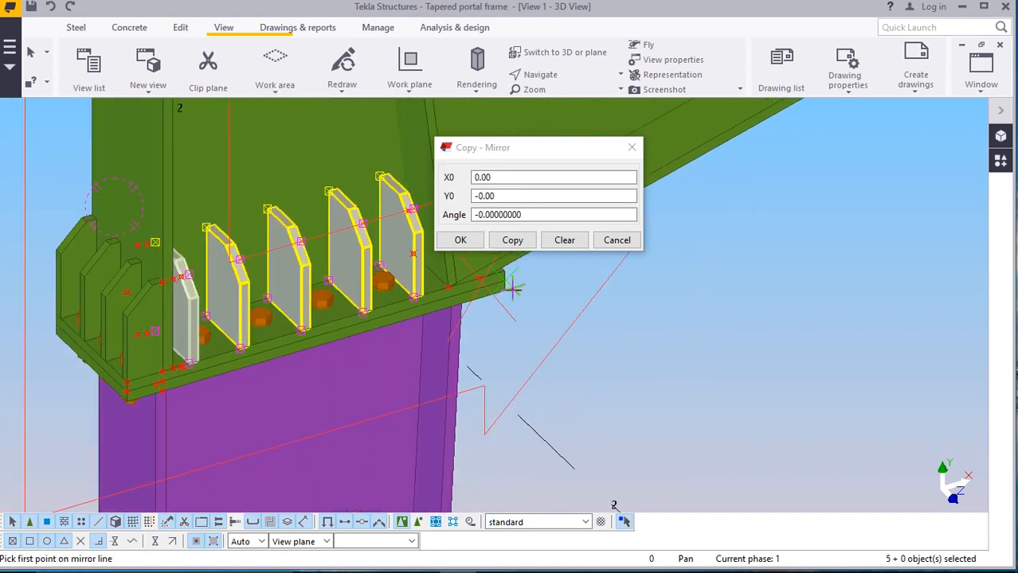
{"action": "left_click", "coordinate": [514, 240]}
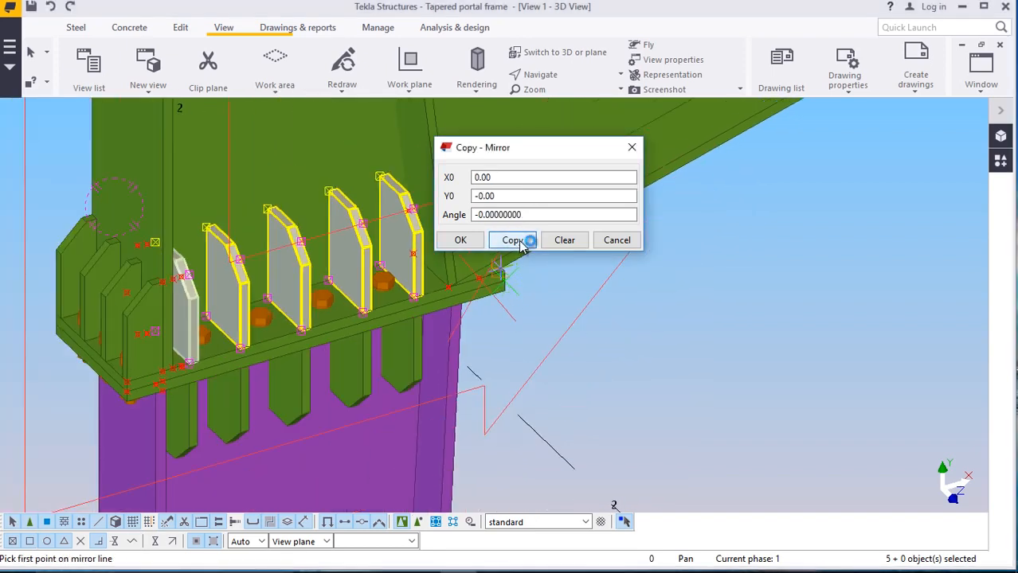
{"action": "left_click", "coordinate": [460, 241]}
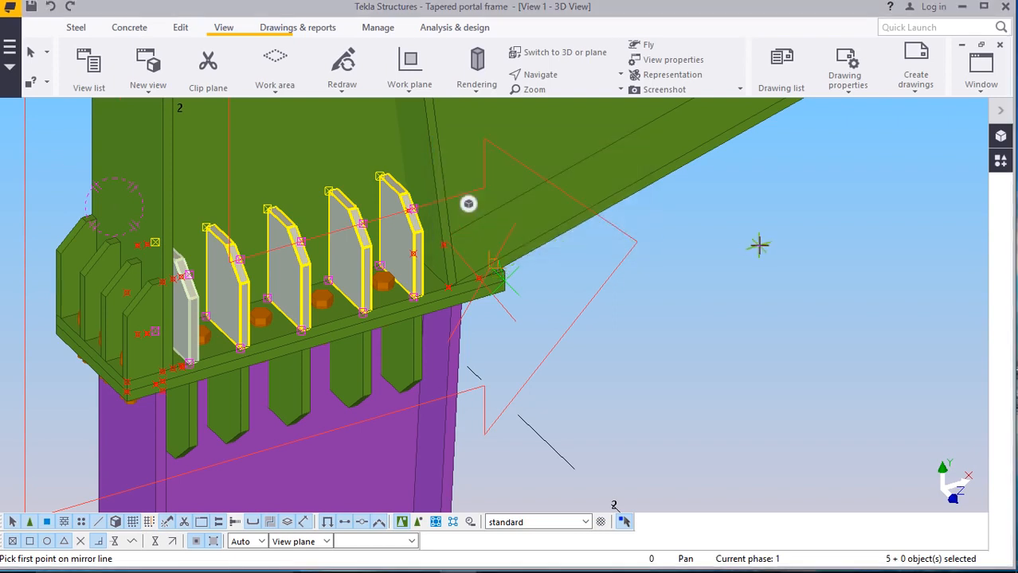
{"action": "right_click", "coordinate": [756, 244]}
{"action": "left_click", "coordinate": [799, 255]}
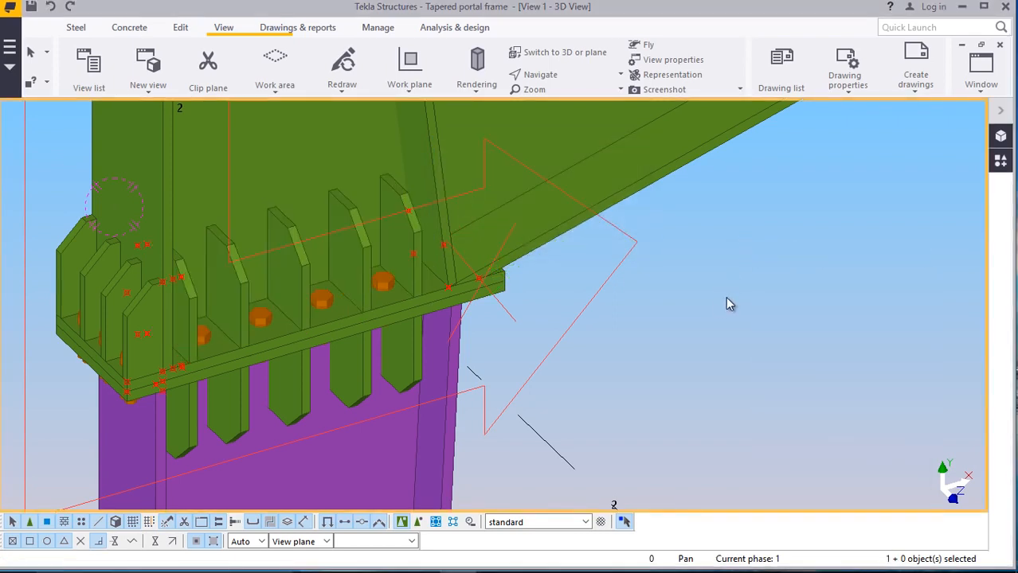
Examine the mirrored stiffener plates below the end plate joint and the unmirrored plates on the opposite long side
{"action": "left_click", "coordinate": [540, 93]}
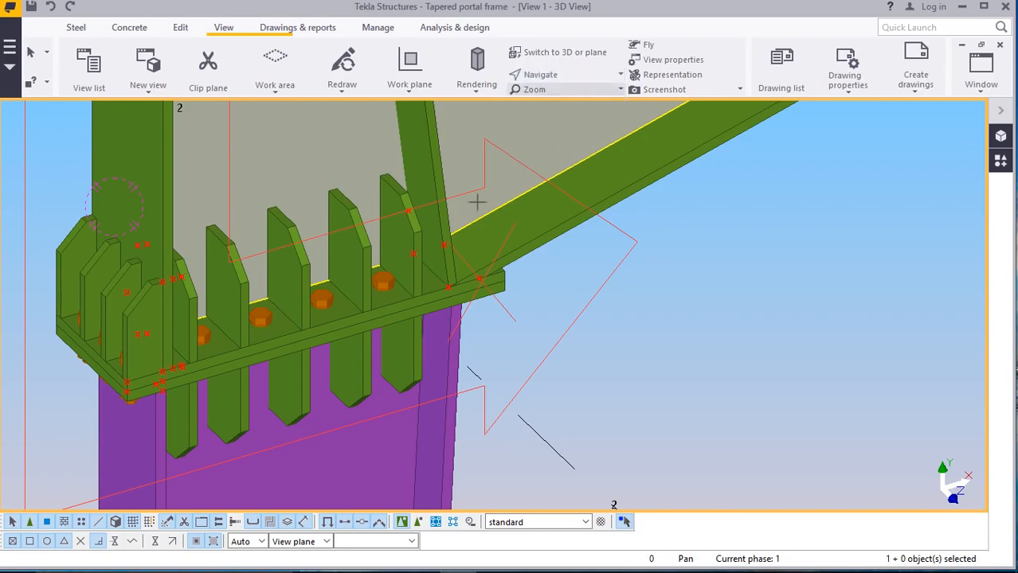
{"action": "left_click_drag", "start_coordinate": [329, 315], "coordinate": [304, 316]}
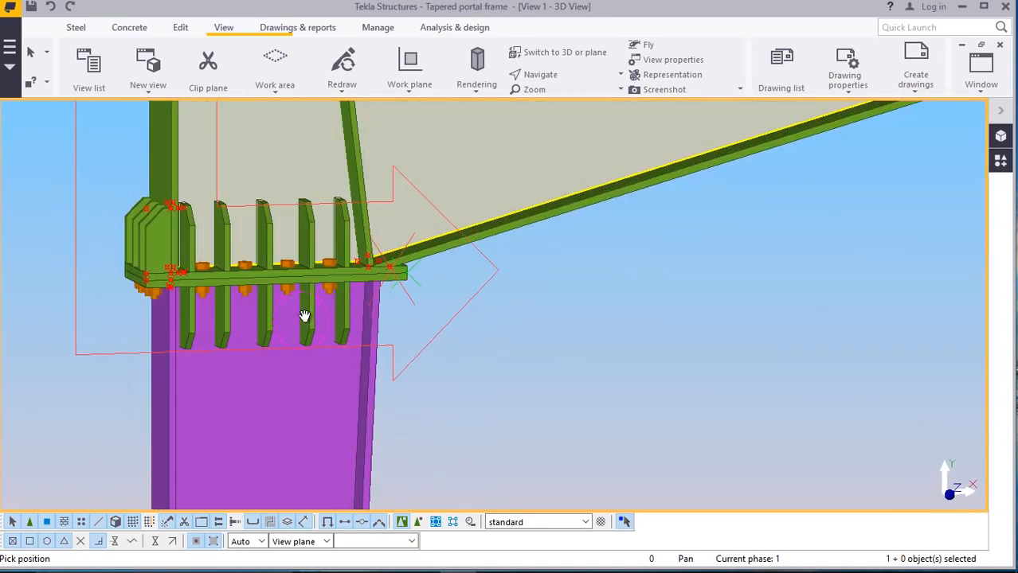
{"action": "left_click_drag", "start_coordinate": [231, 279], "coordinate": [127, 180]}
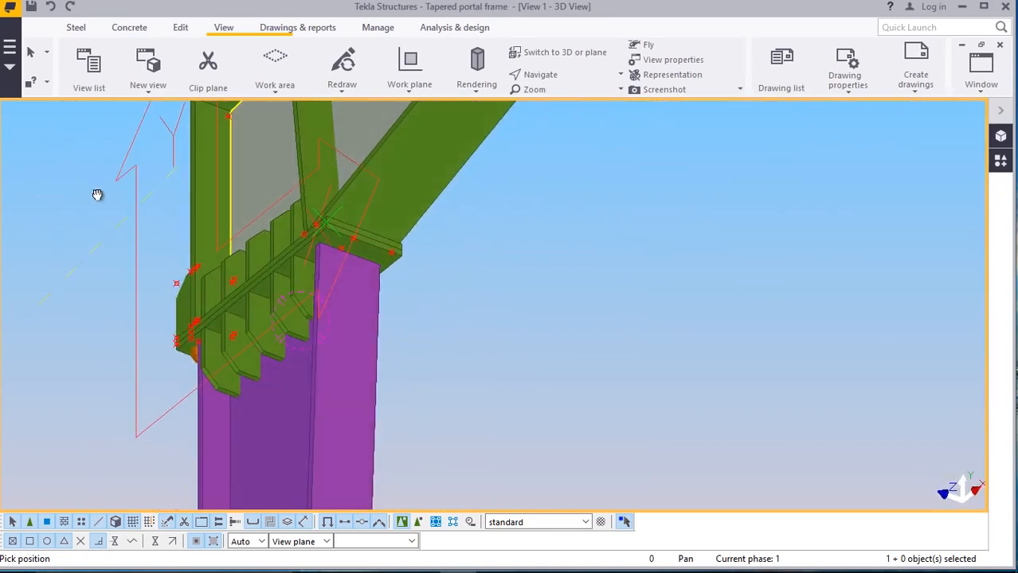
{"action": "left_click_drag", "start_coordinate": [76, 290], "coordinate": [391, 311]}
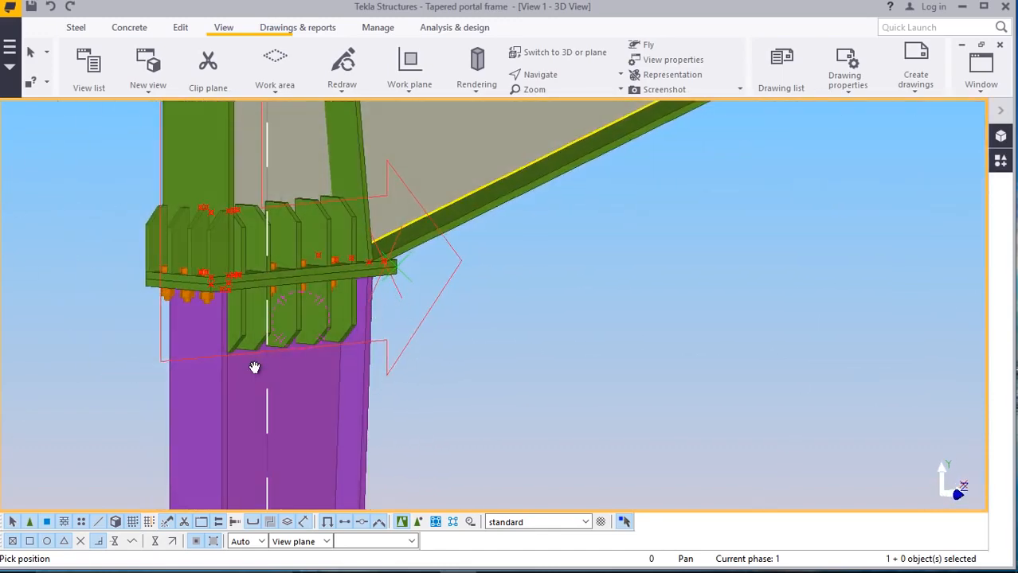
{"action": "left_click_drag", "start_coordinate": [254, 367], "coordinate": [484, 211]}
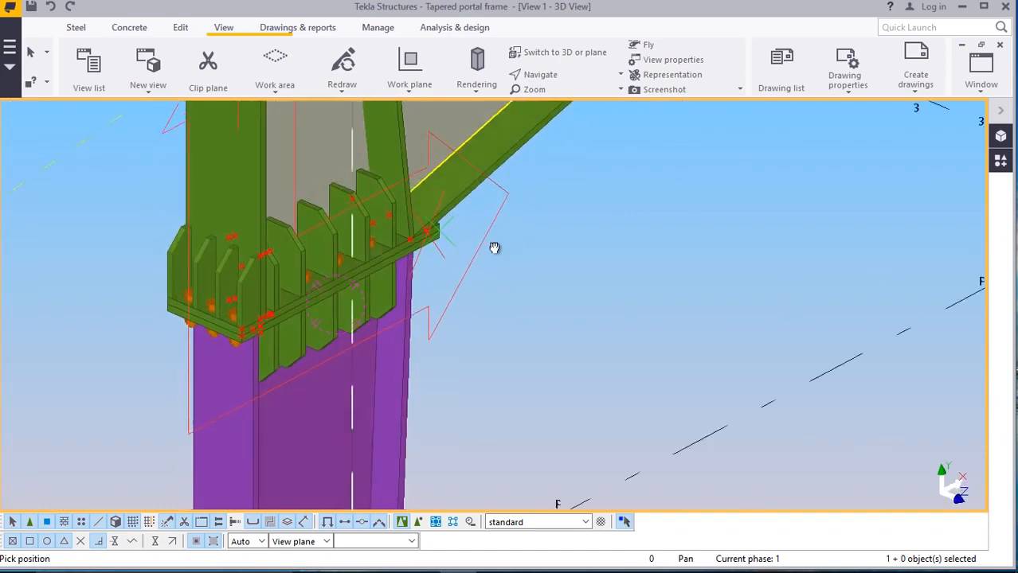
{"action": "left_click_drag", "start_coordinate": [494, 248], "coordinate": [467, 353]}
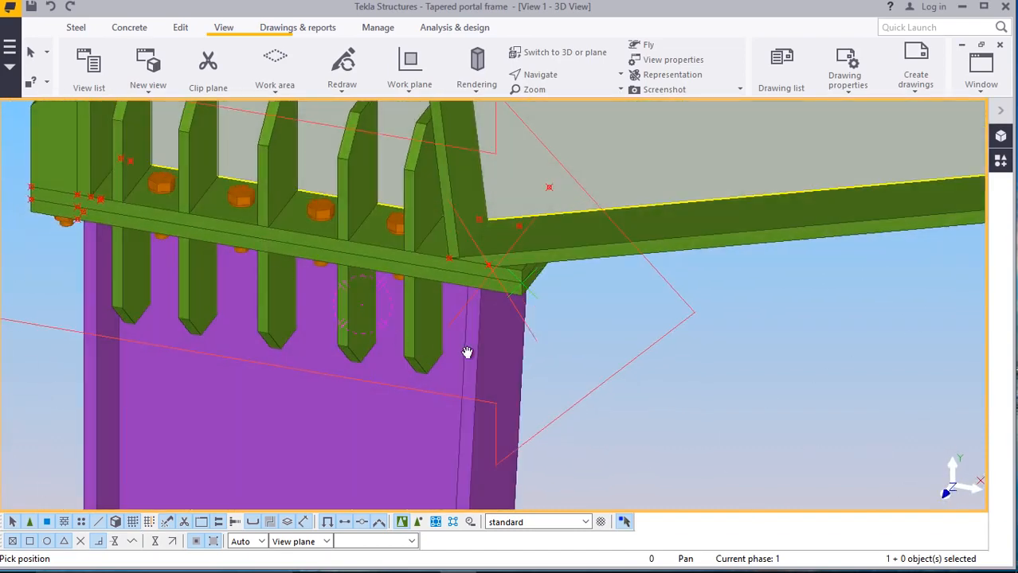
{"action": "scroll", "coordinate": [468, 353], "scroll_direction": "down", "scroll_amount": 3}
{"action": "middle_click_drag", "start_coordinate": [467, 353], "coordinate": [770, 311], "text": "ctrl"}
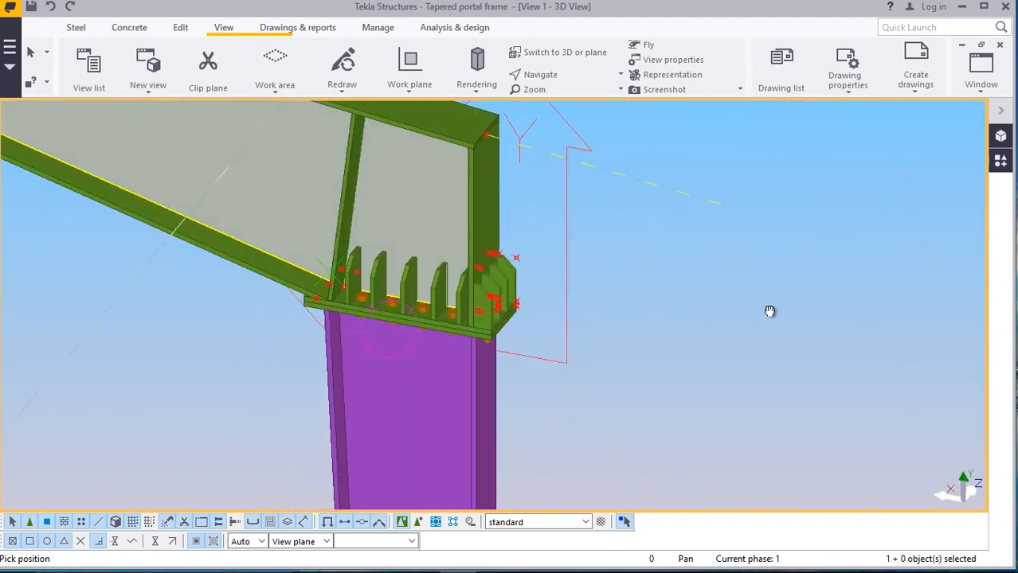
{"action": "scroll", "coordinate": [395, 322], "scroll_direction": "up", "scroll_amount": 5}
{"action": "right_click", "coordinate": [755, 175]}
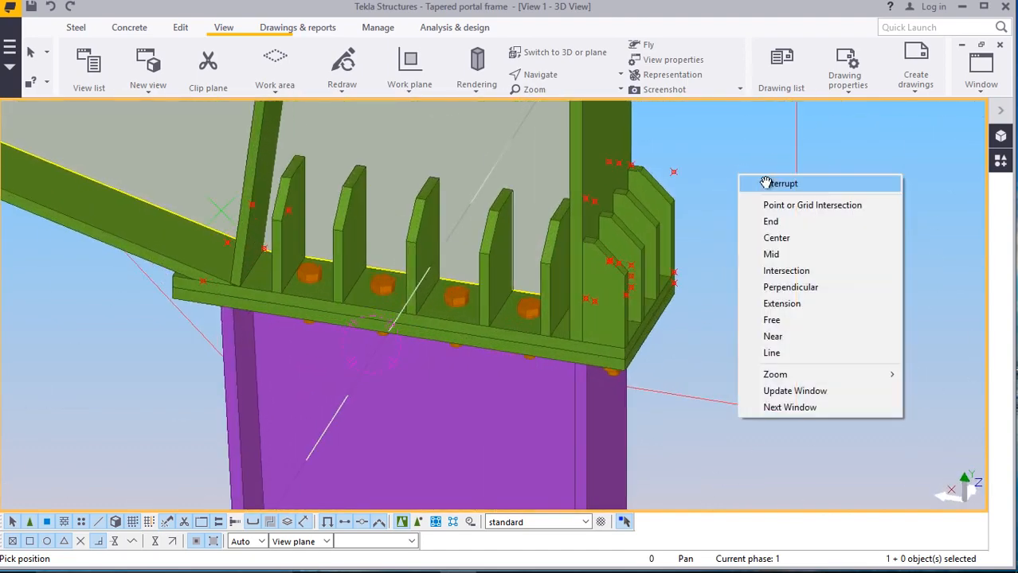
{"action": "left_click", "coordinate": [771, 186]}
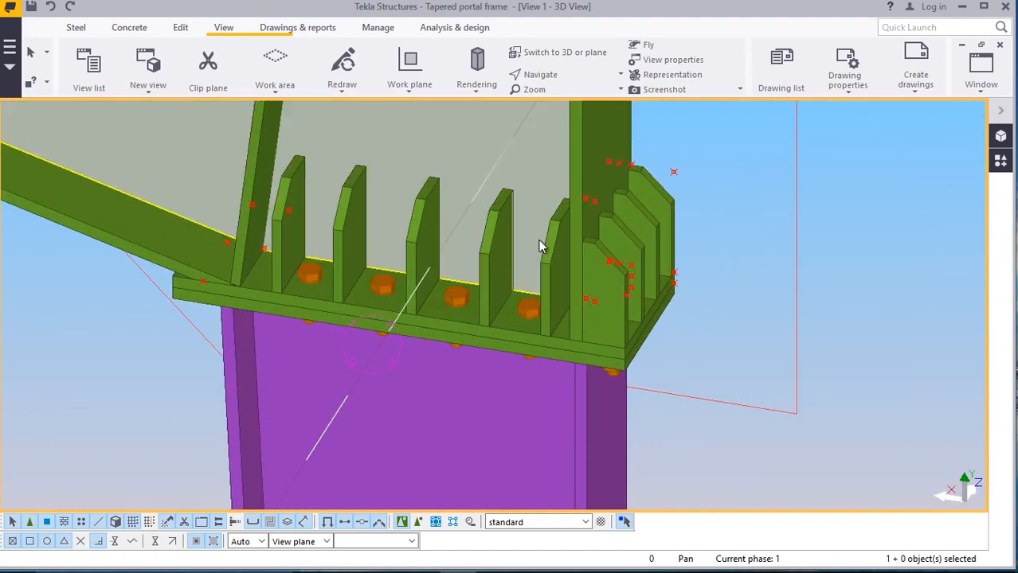
Select the five stiffener plates on the opposite long side of the column and open the mirror-copy settings
{"action": "left_click", "coordinate": [549, 245]}
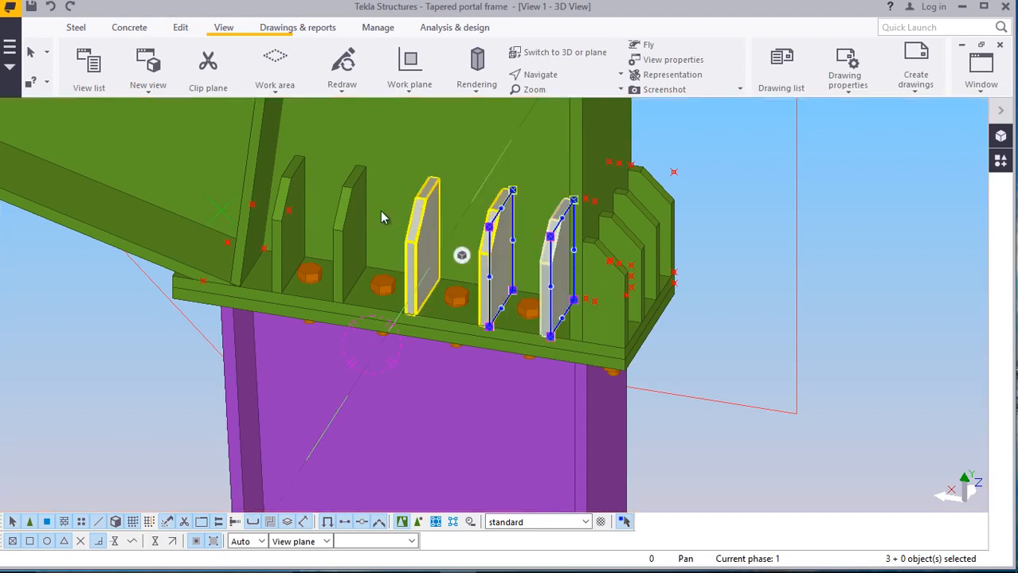
{"action": "left_click", "coordinate": [340, 209], "text": "shift"}
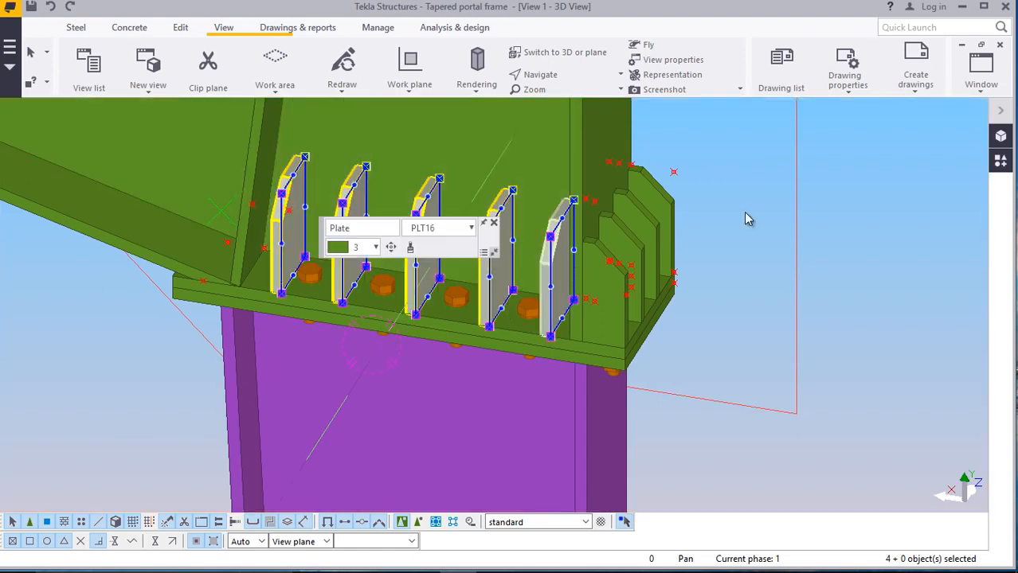
{"action": "right_click", "coordinate": [719, 203]}
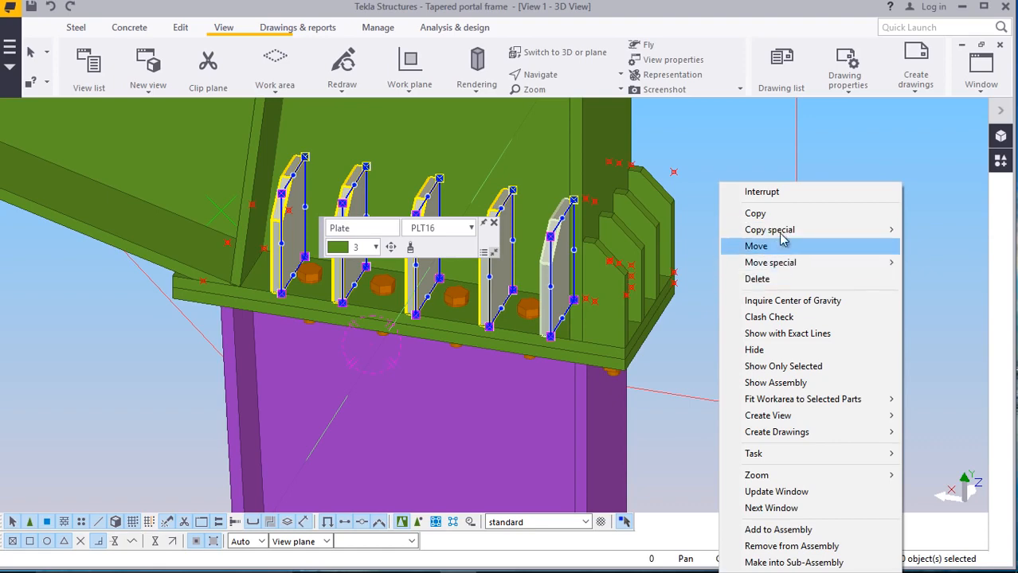
{"action": "left_click", "coordinate": [625, 263]}
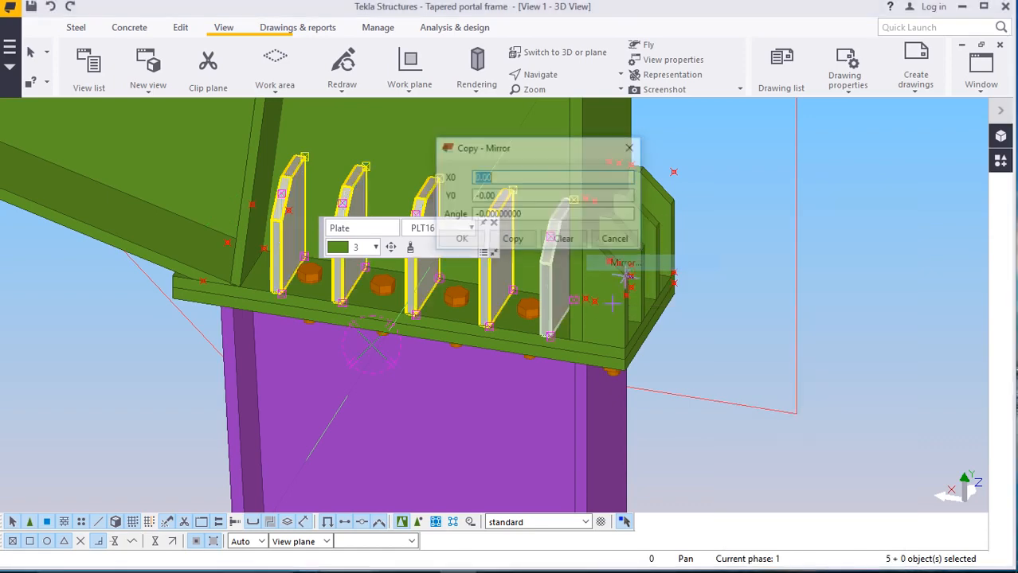
Mirror-copy the opposite side's five plates below the joint, using a mirror line between the two end plate joint corners, and end the command
{"action": "scroll", "coordinate": [166, 295], "scroll_direction": "up", "scroll_amount": 4}
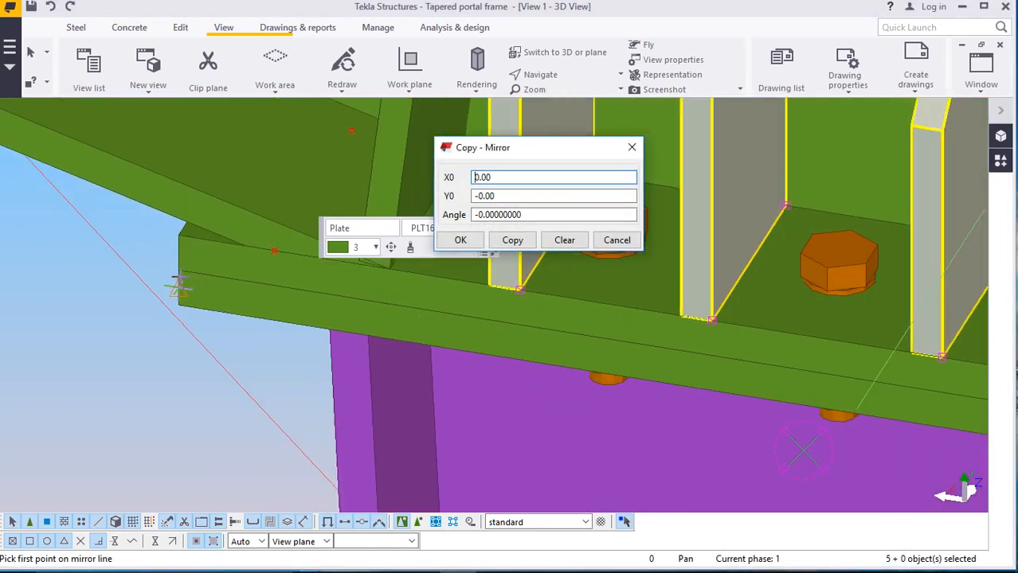
{"action": "left_click", "coordinate": [181, 274]}
{"action": "scroll", "coordinate": [151, 274], "scroll_direction": "down", "scroll_amount": 4}
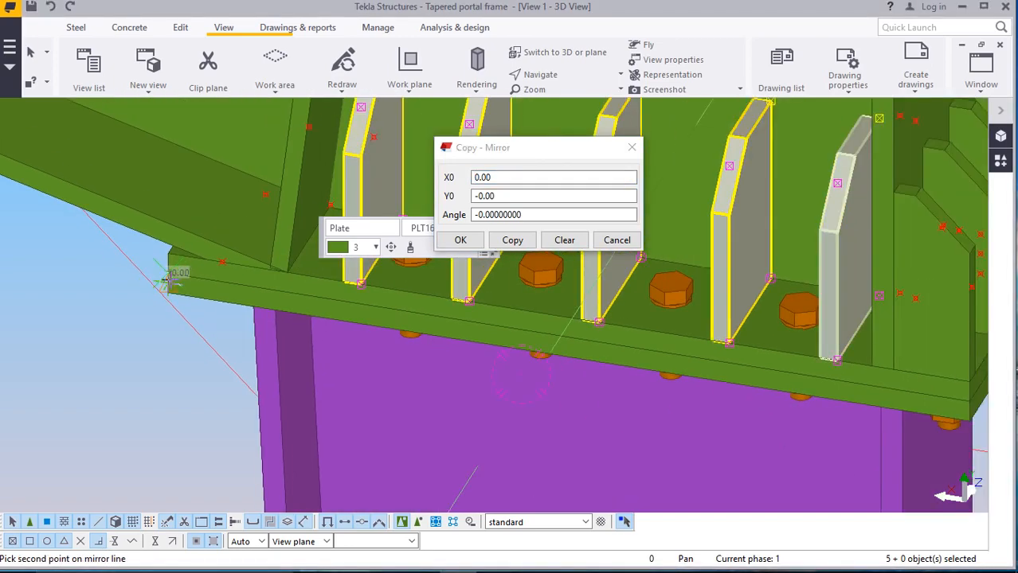
{"action": "scroll", "coordinate": [844, 390], "scroll_direction": "up", "scroll_amount": 2}
{"action": "scroll", "coordinate": [819, 403], "scroll_direction": "up", "scroll_amount": 1}
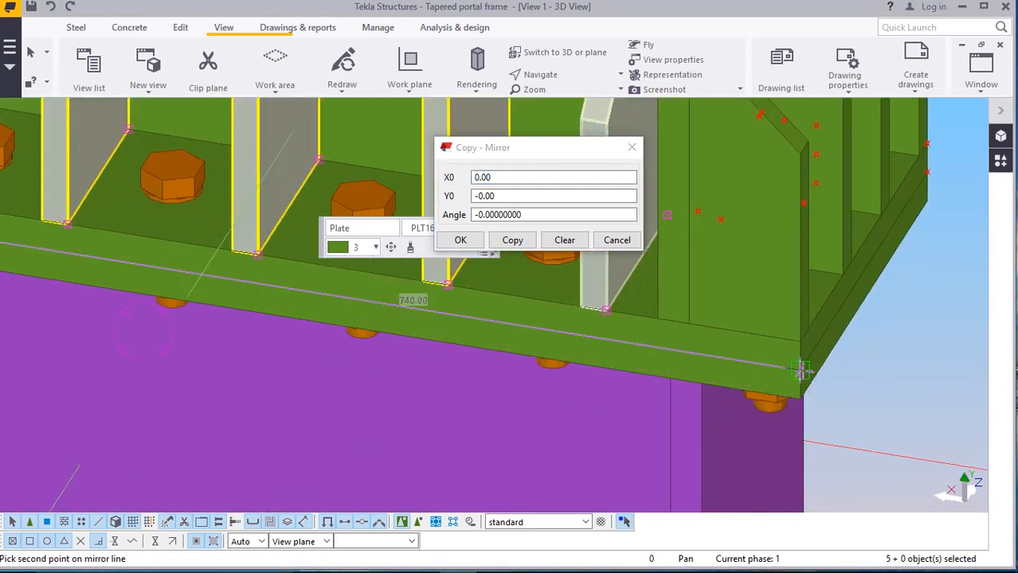
{"action": "left_click", "coordinate": [514, 240]}
{"action": "left_click", "coordinate": [470, 247]}
{"action": "scroll", "coordinate": [462, 294], "scroll_direction": "down", "scroll_amount": 5}
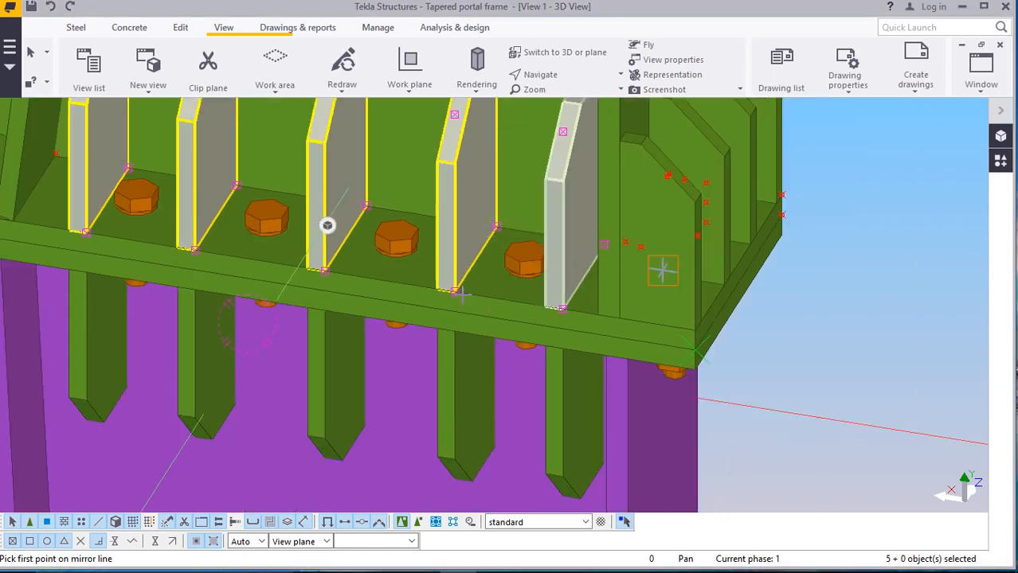
{"action": "right_click", "coordinate": [787, 229]}
{"action": "left_click", "coordinate": [828, 232]}
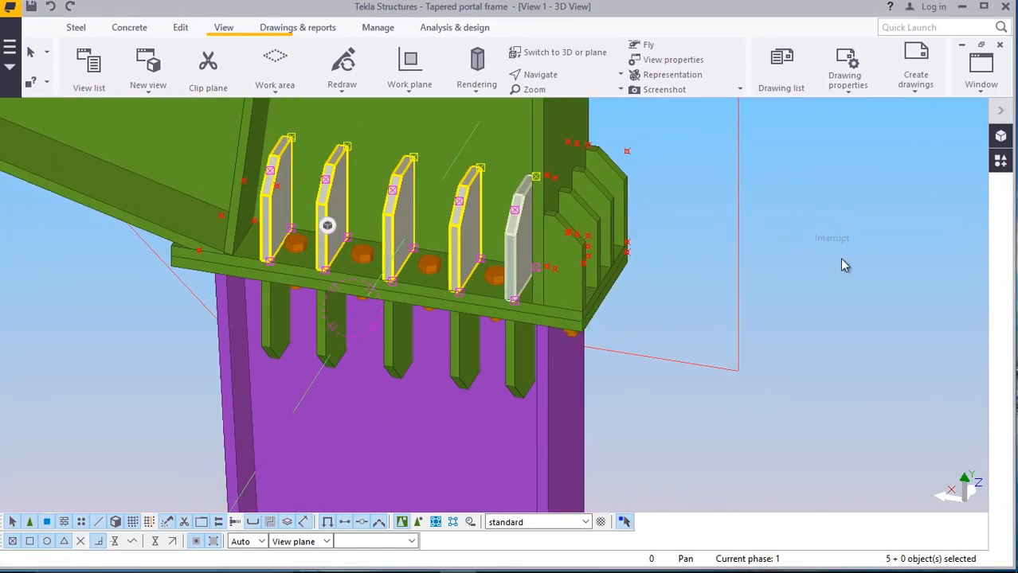
{"action": "left_click", "coordinate": [840, 257]}
Examine the stiffener plates above and below the joint and the plates on the short side of the end plate
{"action": "left_click", "coordinate": [425, 116]}
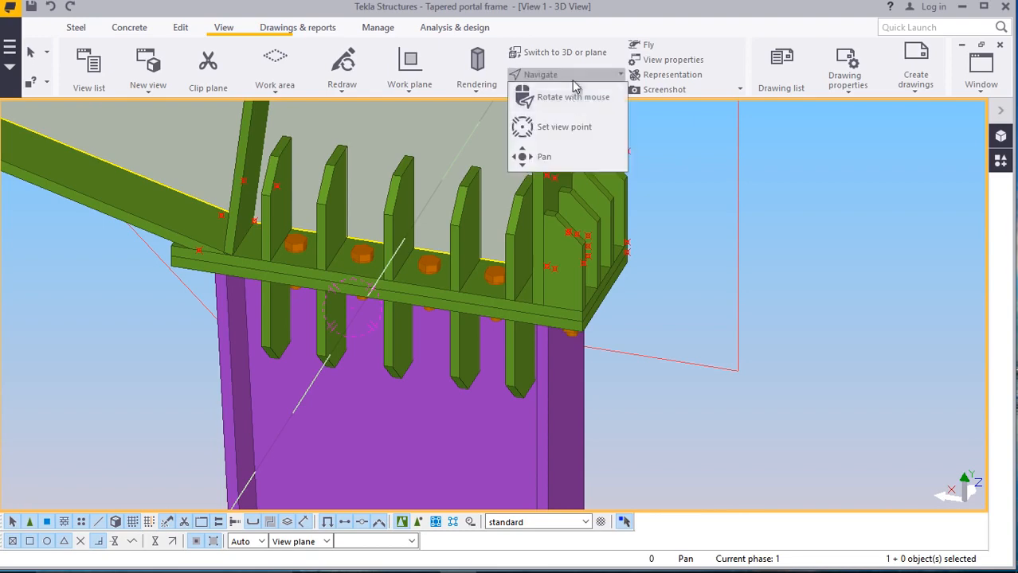
{"action": "middle_click_drag", "start_coordinate": [515, 293], "coordinate": [437, 289], "text": "ctrl"}
{"action": "scroll", "coordinate": [437, 289], "scroll_direction": "down", "scroll_amount": 2}
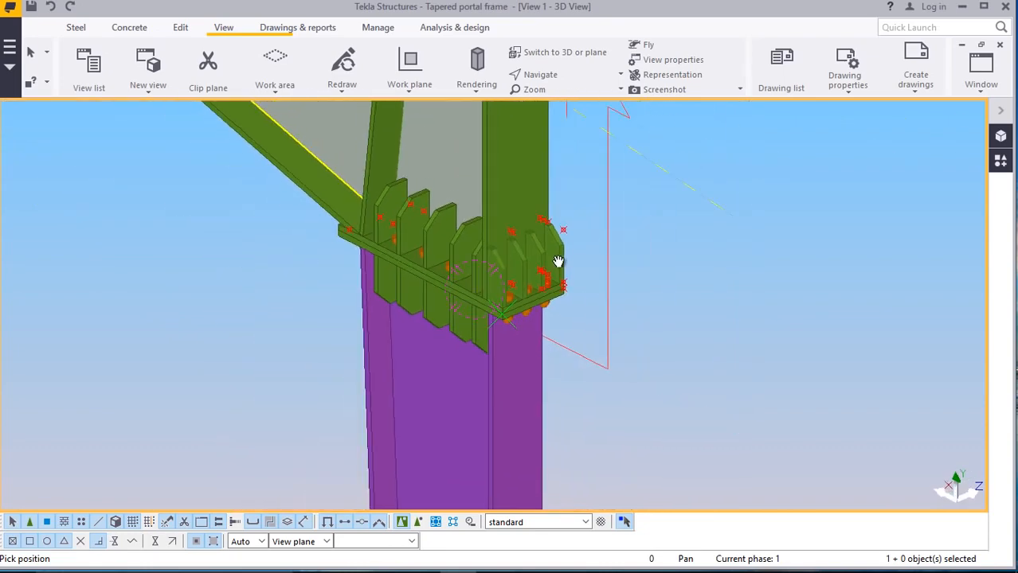
{"action": "middle_click_drag", "start_coordinate": [639, 265], "coordinate": [536, 92], "text": "ctrl"}
{"action": "scroll", "coordinate": [459, 301], "scroll_direction": "up", "scroll_amount": 3}
{"action": "right_click", "coordinate": [677, 183]}
{"action": "left_click", "coordinate": [683, 188]}
{"action": "scroll", "coordinate": [450, 255], "scroll_direction": "up", "scroll_amount": 2}
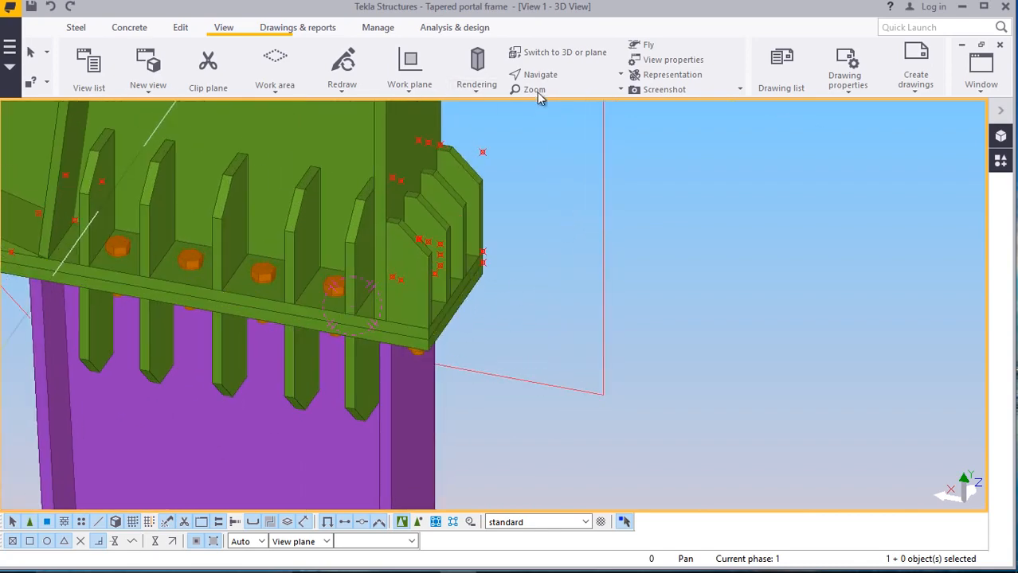
Set the work plane on the short side face of the end plates at the column joint
{"action": "middle_click_drag", "start_coordinate": [463, 271], "coordinate": [504, 267], "text": "ctrl"}
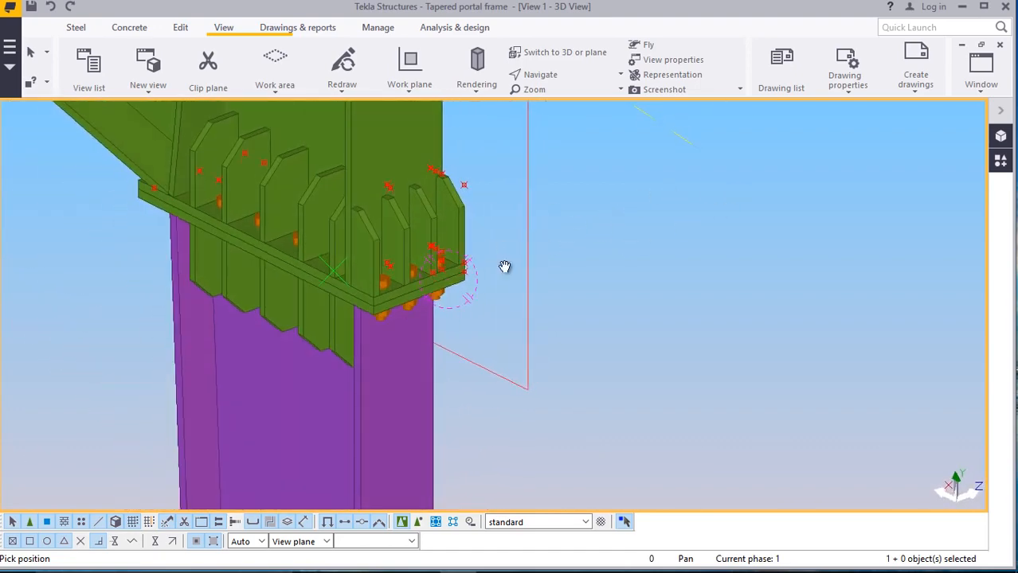
{"action": "right_click", "coordinate": [655, 209]}
{"action": "left_click", "coordinate": [698, 217]}
{"action": "scroll", "coordinate": [459, 211], "scroll_direction": "up", "scroll_amount": 2}
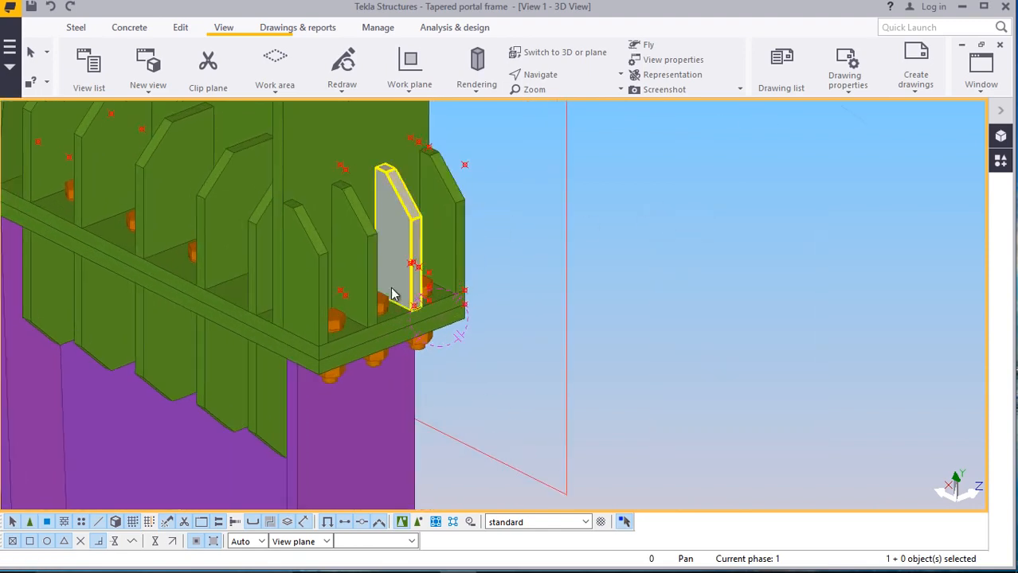
{"action": "scroll", "coordinate": [386, 290], "scroll_direction": "down", "scroll_amount": 1}
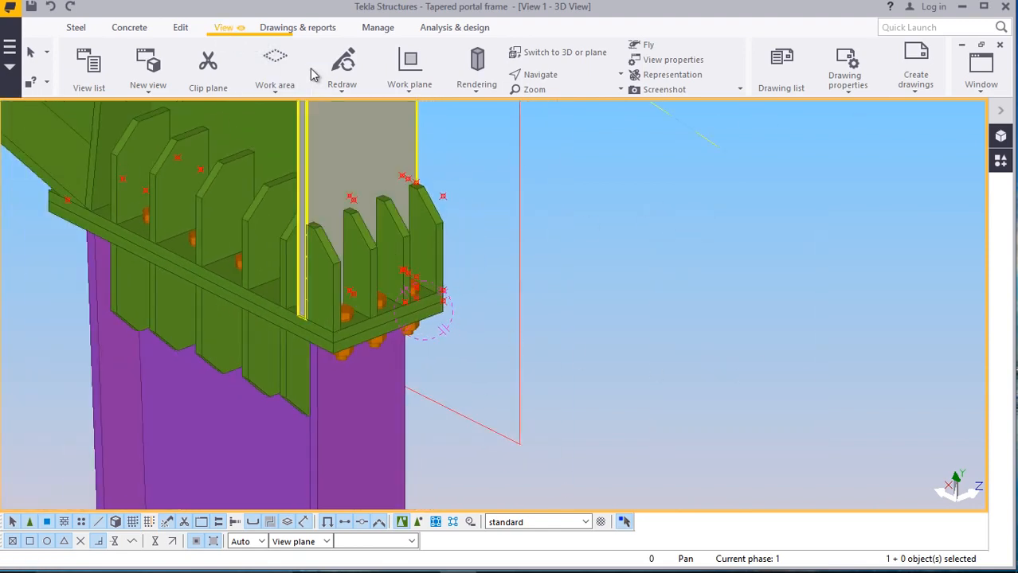
{"action": "left_click", "coordinate": [409, 90]}
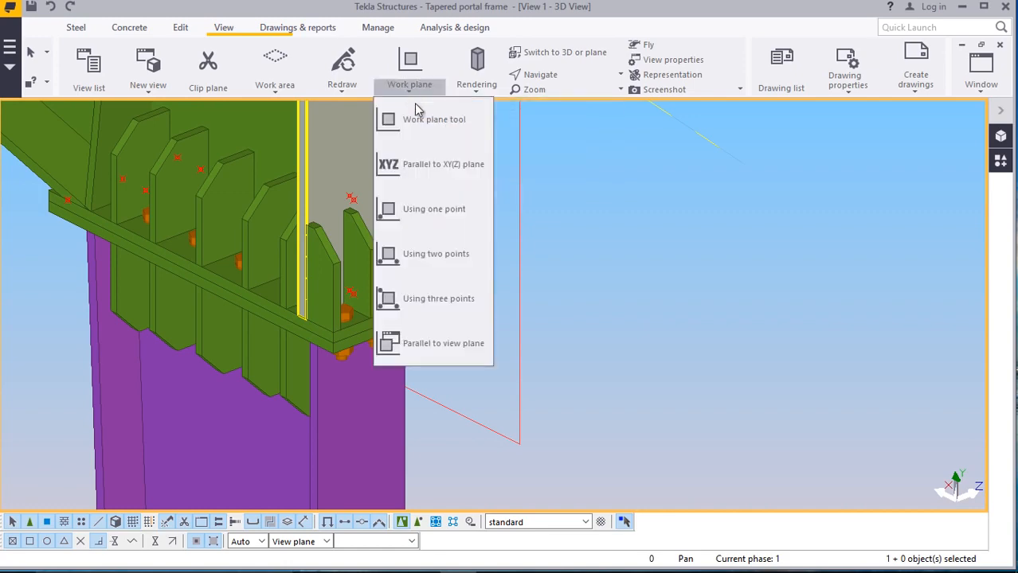
{"action": "left_click", "coordinate": [422, 121]}
{"action": "scroll", "coordinate": [397, 336], "scroll_direction": "up", "scroll_amount": 3}
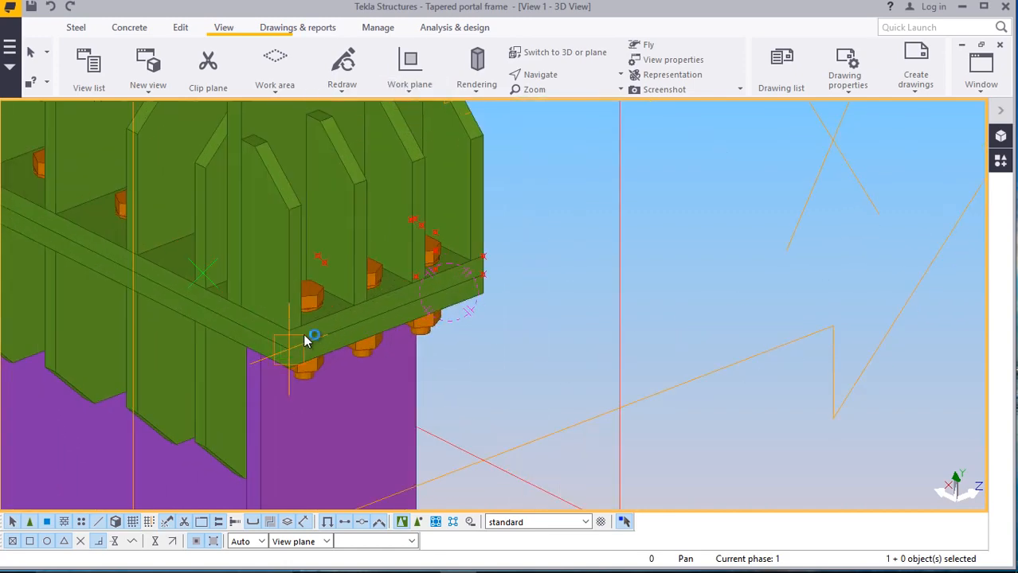
{"action": "right_click", "coordinate": [557, 202]}
{"action": "left_click", "coordinate": [592, 211]}
{"action": "scroll", "coordinate": [419, 309], "scroll_direction": "down", "scroll_amount": 2}
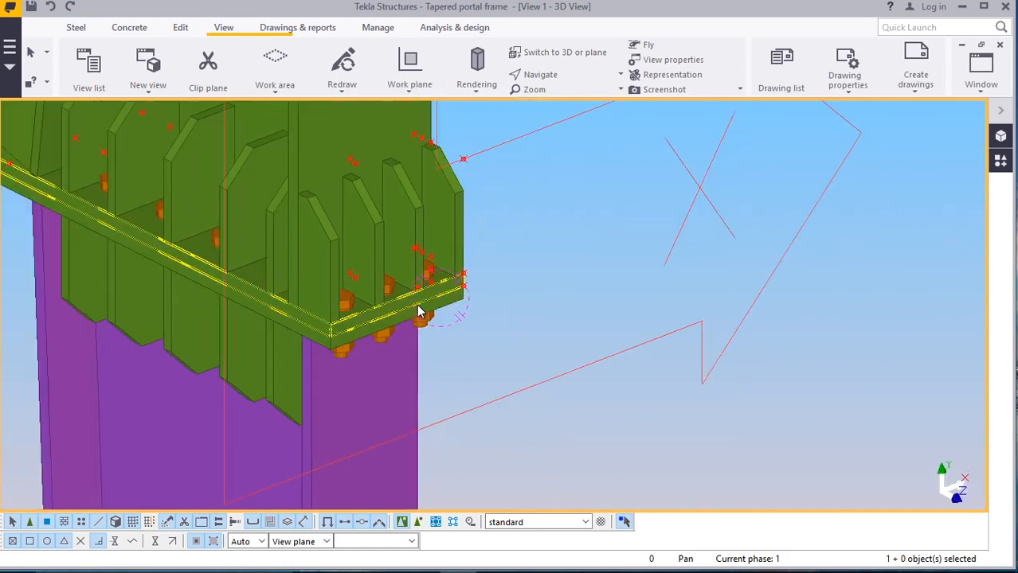
Select the four stiffener plates above the joint on the short side and open the mirror-copy settings
{"action": "scroll", "coordinate": [476, 292], "scroll_direction": "up", "scroll_amount": 1}
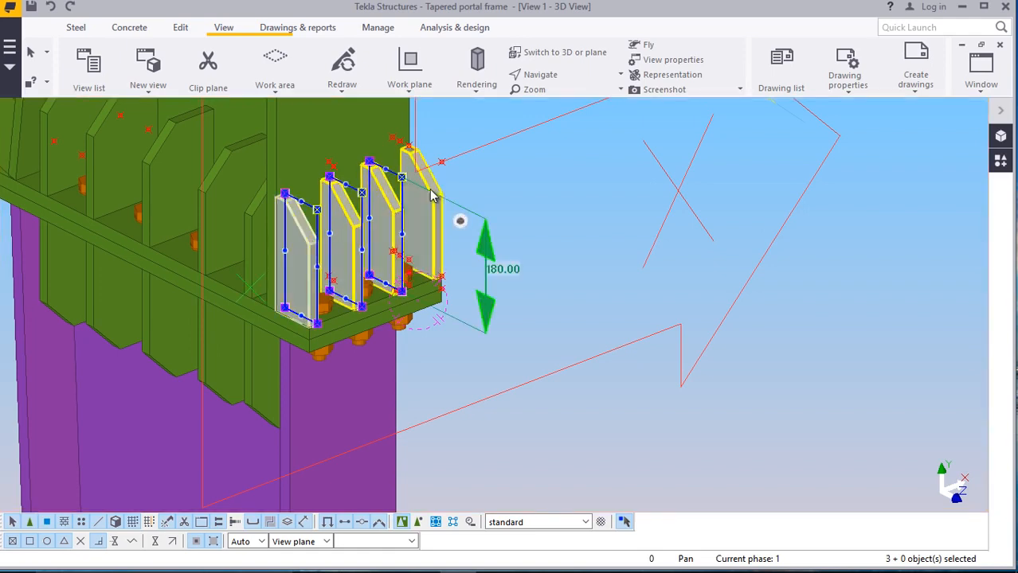
{"action": "right_click", "coordinate": [529, 171]}
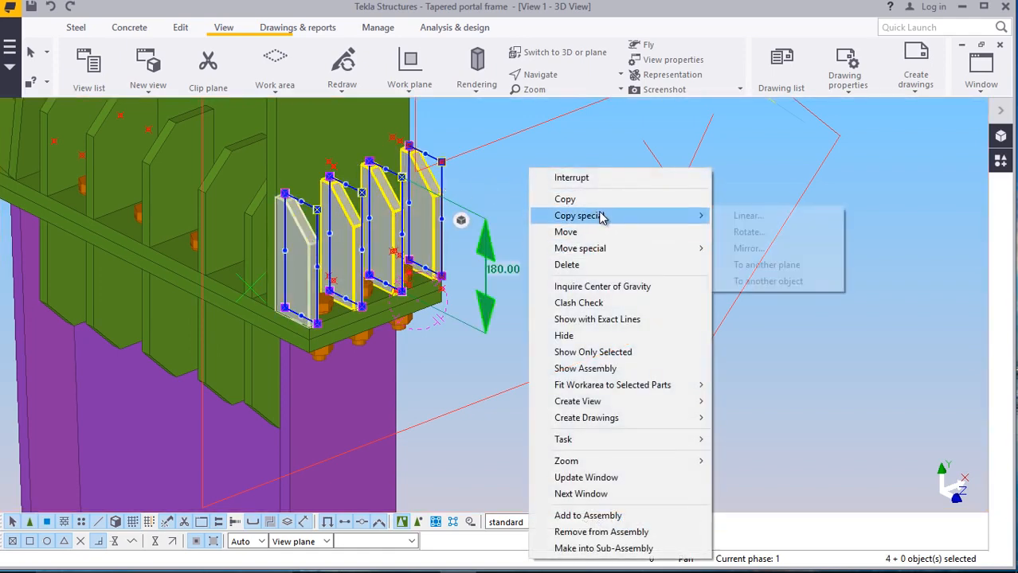
{"action": "left_click", "coordinate": [747, 249]}
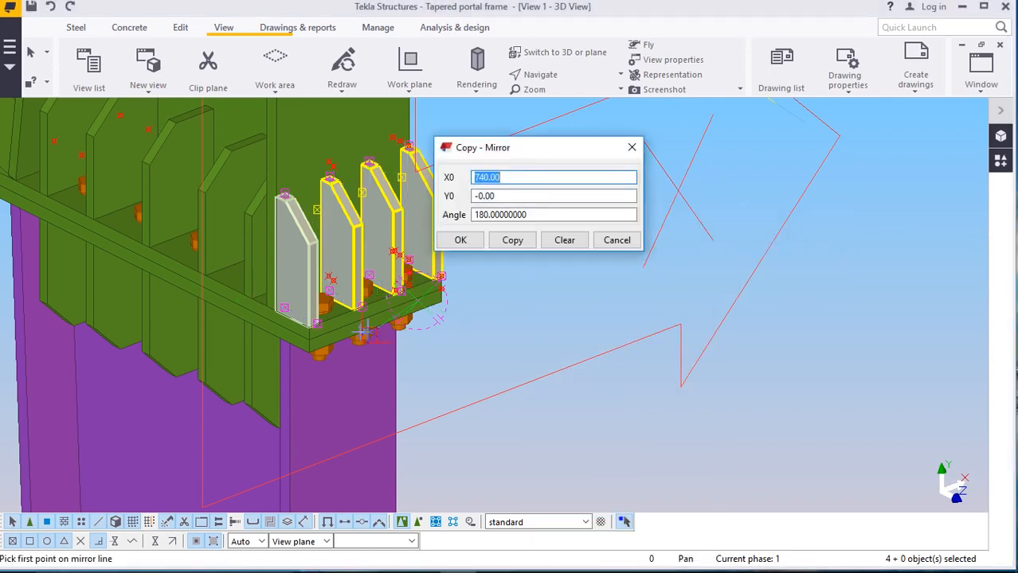
Mirror-copy the four short-side plates below the joint, using a mirror line between the two end plate joint corners, and end the command
{"action": "scroll", "coordinate": [332, 330], "scroll_direction": "up", "scroll_amount": 4}
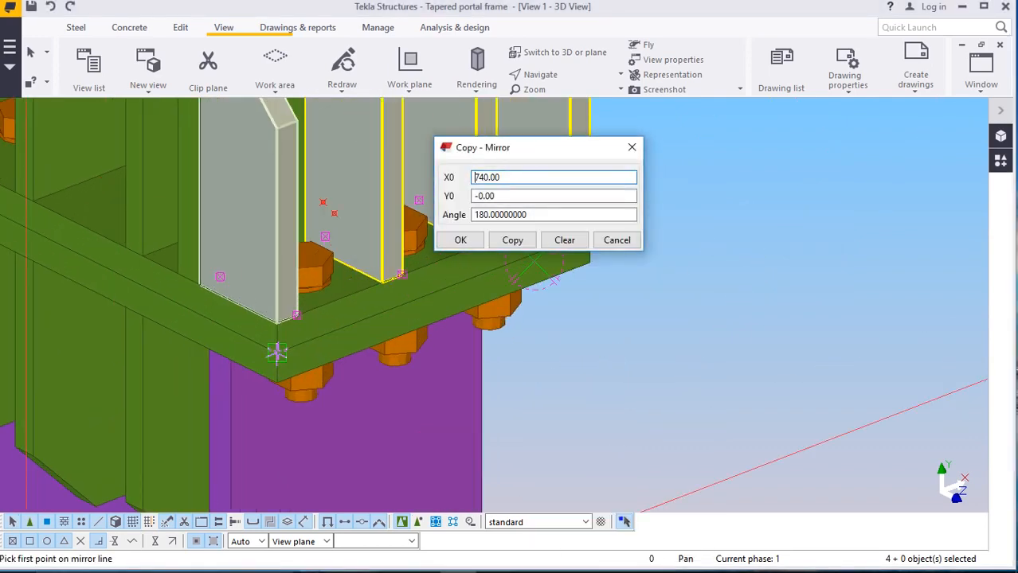
{"action": "left_click", "coordinate": [277, 354]}
{"action": "scroll", "coordinate": [277, 398], "scroll_direction": "down", "scroll_amount": 2}
{"action": "scroll", "coordinate": [486, 307], "scroll_direction": "up", "scroll_amount": 2}
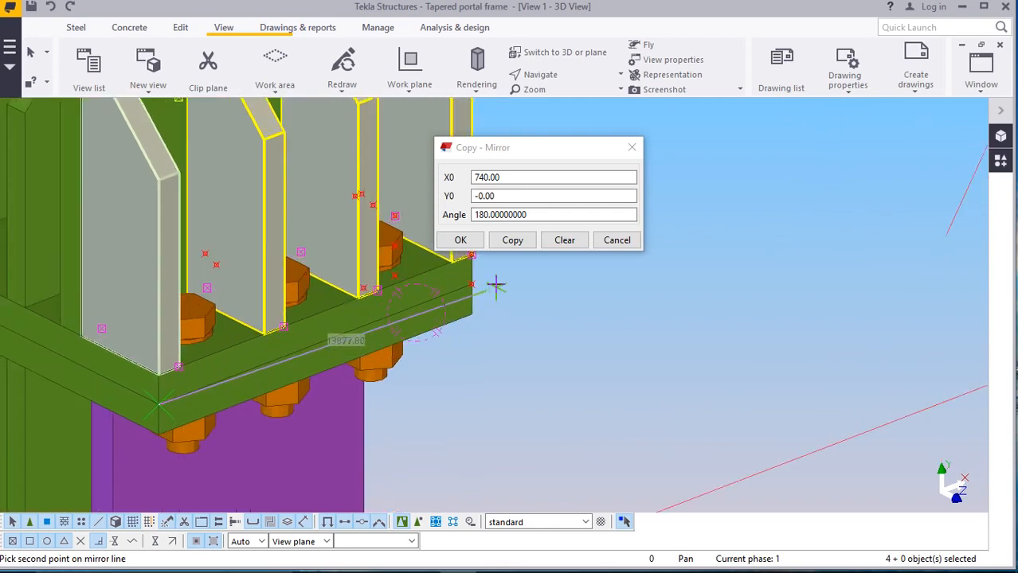
{"action": "scroll", "coordinate": [485, 289], "scroll_direction": "up", "scroll_amount": 1}
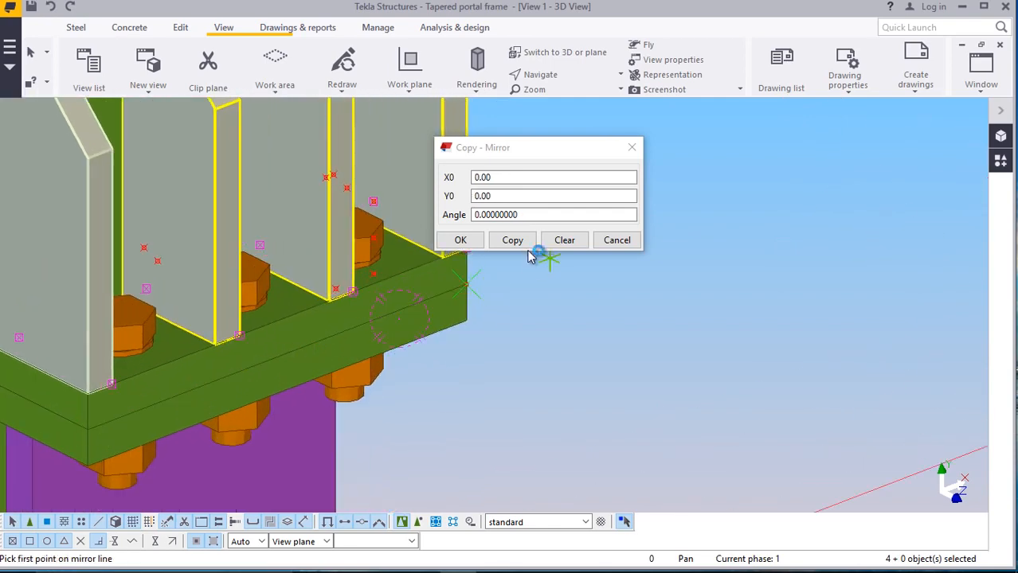
{"action": "left_click", "coordinate": [475, 240]}
{"action": "right_click", "coordinate": [571, 188]}
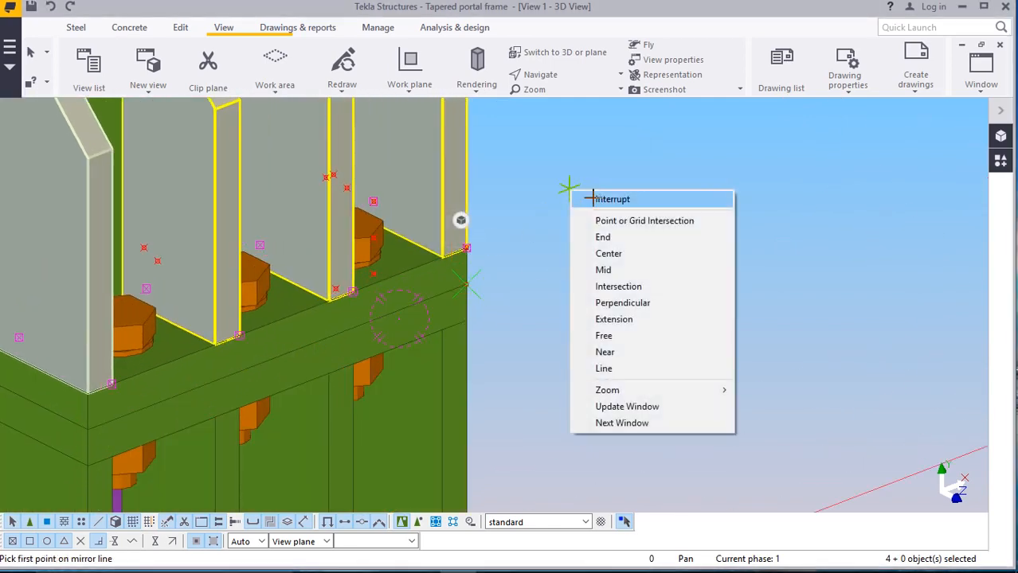
{"action": "left_click", "coordinate": [592, 198]}
{"action": "scroll", "coordinate": [500, 236], "scroll_direction": "down", "scroll_amount": 3}
{"action": "left_click", "coordinate": [610, 224]}
{"action": "scroll", "coordinate": [536, 227], "scroll_direction": "down", "scroll_amount": 2}
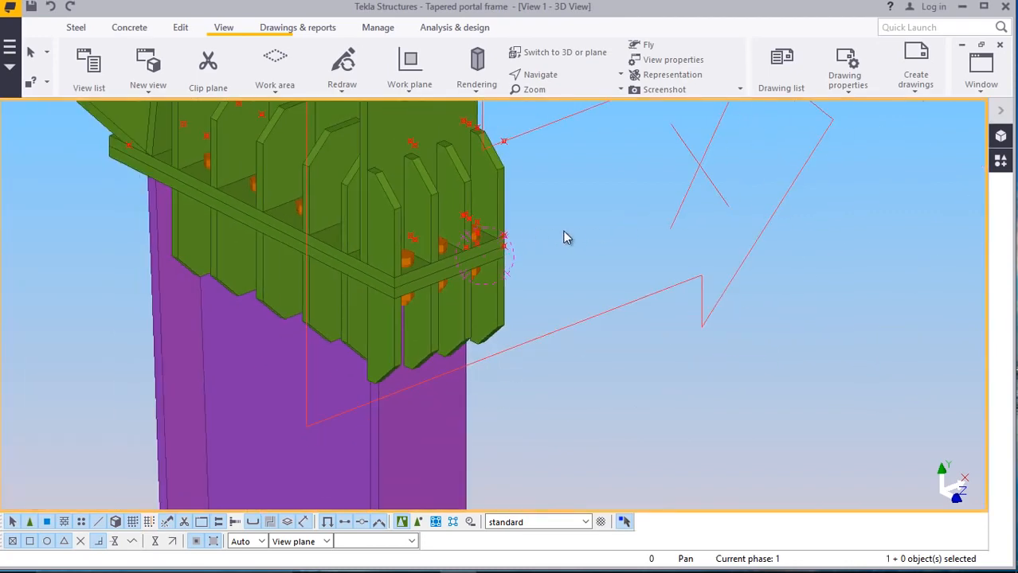
Delete the two outermost mirrored stiffener plates below the joint on the short side
{"action": "left_click", "coordinate": [549, 127]}
{"action": "middle_click_drag", "start_coordinate": [475, 310], "coordinate": [399, 275], "text": "ctrl"}
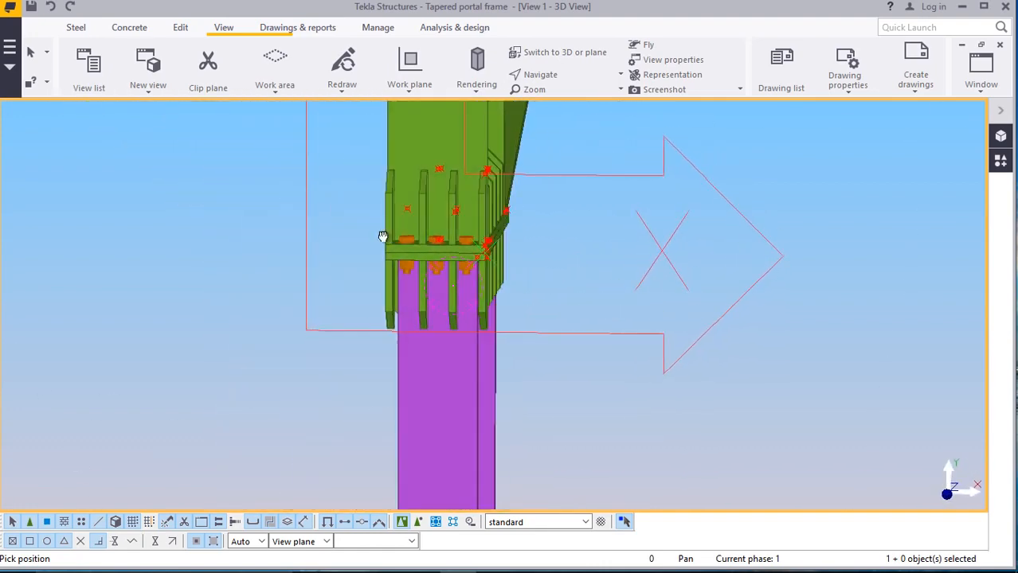
{"action": "middle_click_drag", "start_coordinate": [402, 212], "coordinate": [575, 317], "text": "ctrl"}
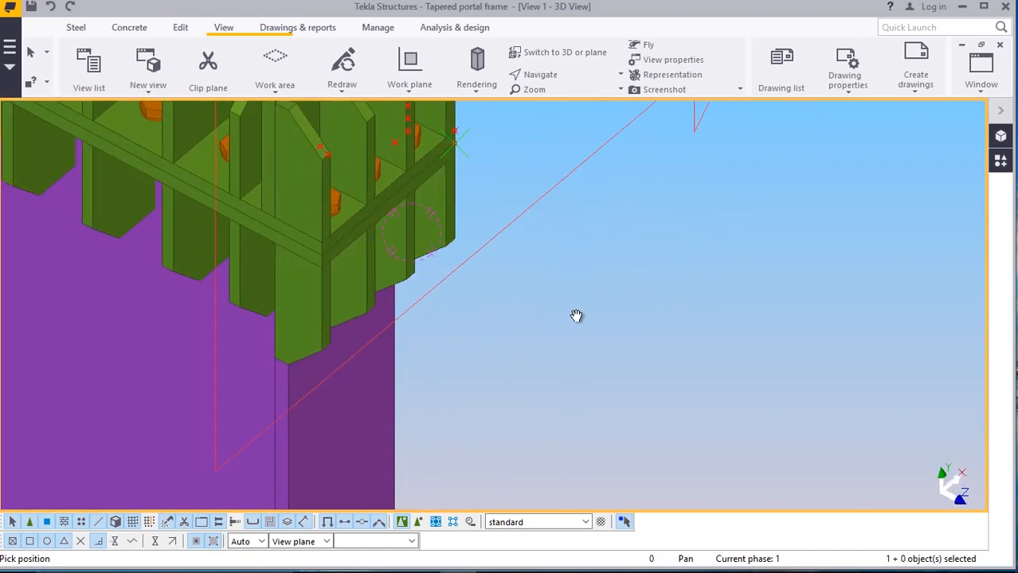
{"action": "right_click", "coordinate": [579, 300]}
{"action": "left_click", "coordinate": [625, 314]}
{"action": "left_click", "coordinate": [326, 317]}
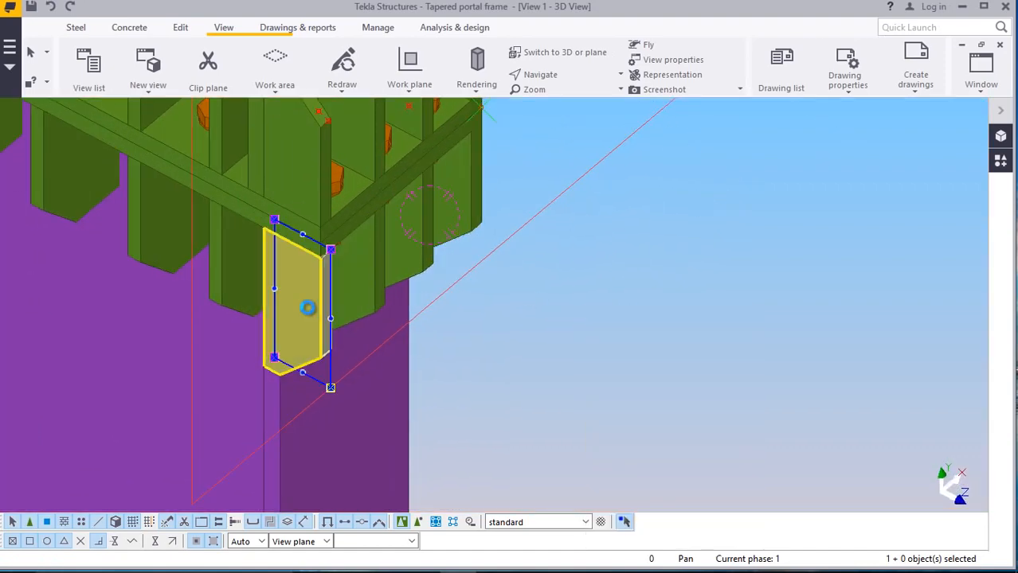
{"action": "right_click", "coordinate": [670, 221]}
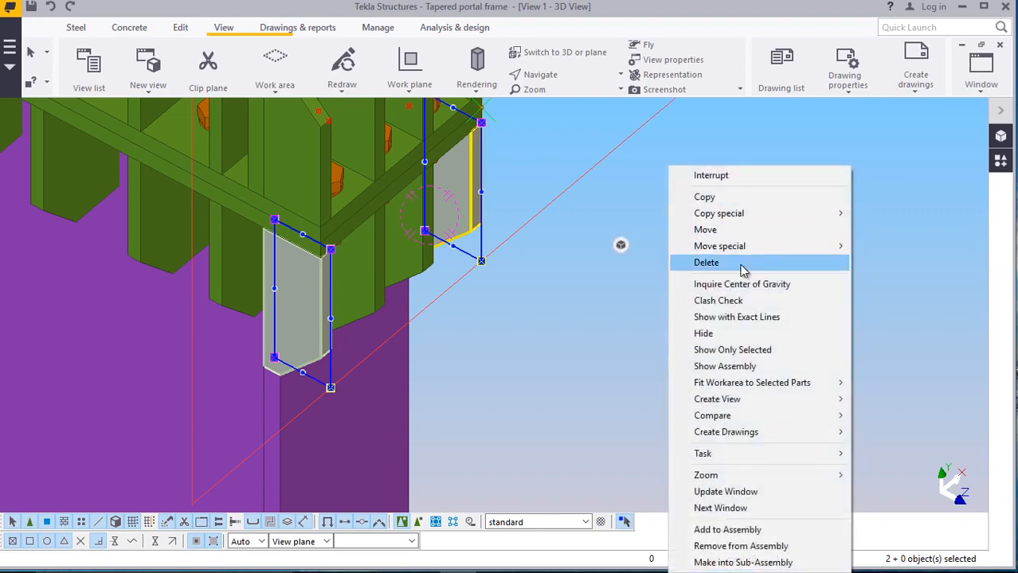
{"action": "left_click", "coordinate": [717, 264]}
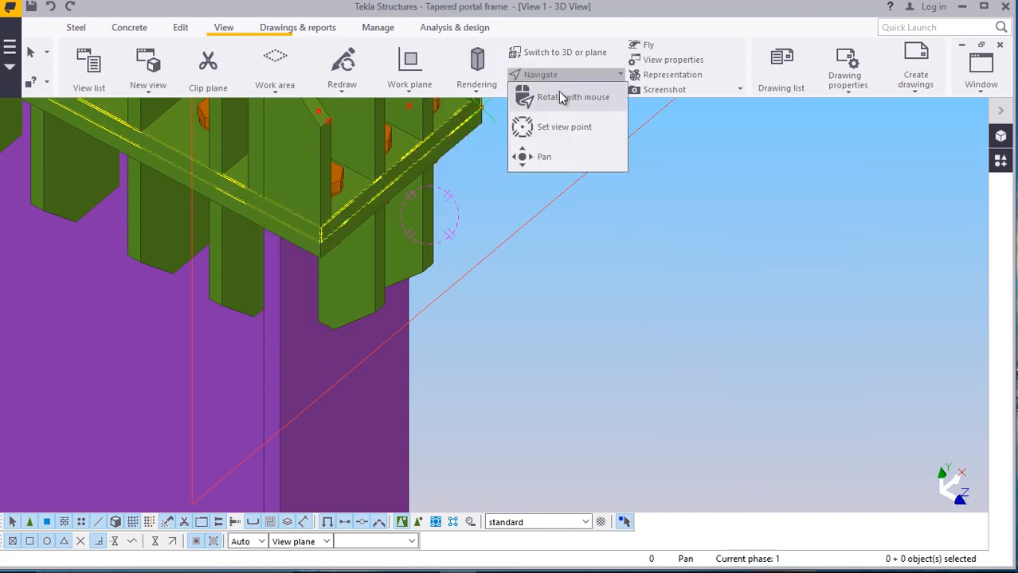
Rotate the model to show the whole stiffened joint and redraw the view
{"action": "middle_click_drag", "start_coordinate": [412, 233], "coordinate": [584, 218], "text": "ctrl"}
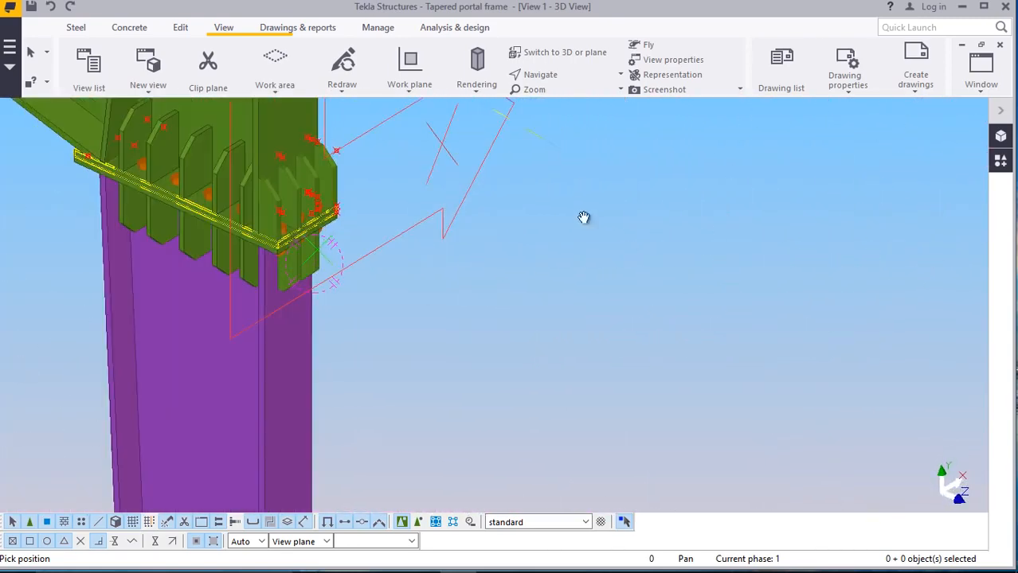
{"action": "right_click", "coordinate": [526, 185]}
{"action": "left_click", "coordinate": [529, 188]}
{"action": "right_click", "coordinate": [526, 188]}
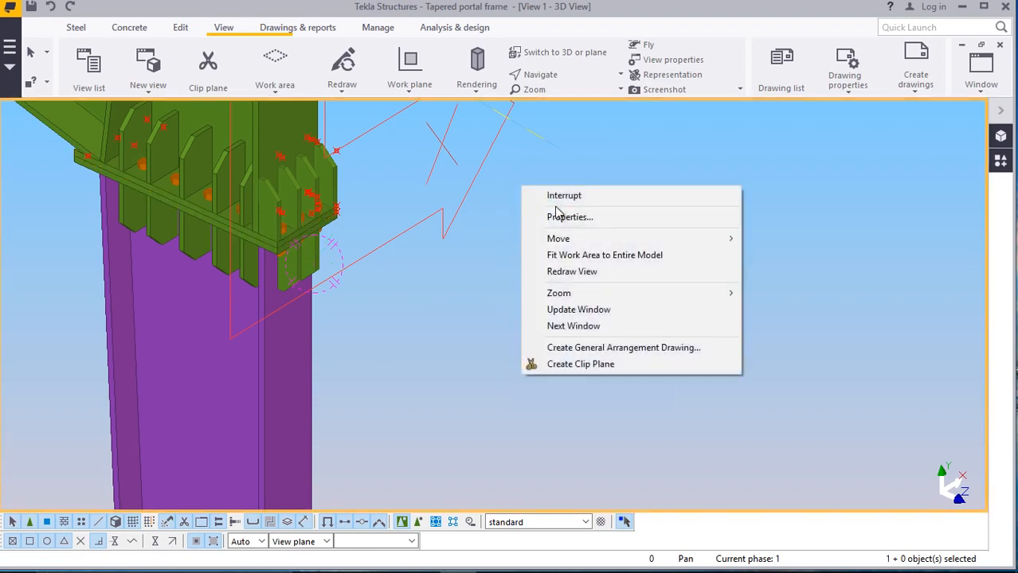
{"action": "left_click", "coordinate": [577, 269]}
{"action": "scroll", "coordinate": [335, 236], "scroll_direction": "down", "scroll_amount": 2}
{"action": "scroll", "coordinate": [478, 163], "scroll_direction": "up", "scroll_amount": 3}
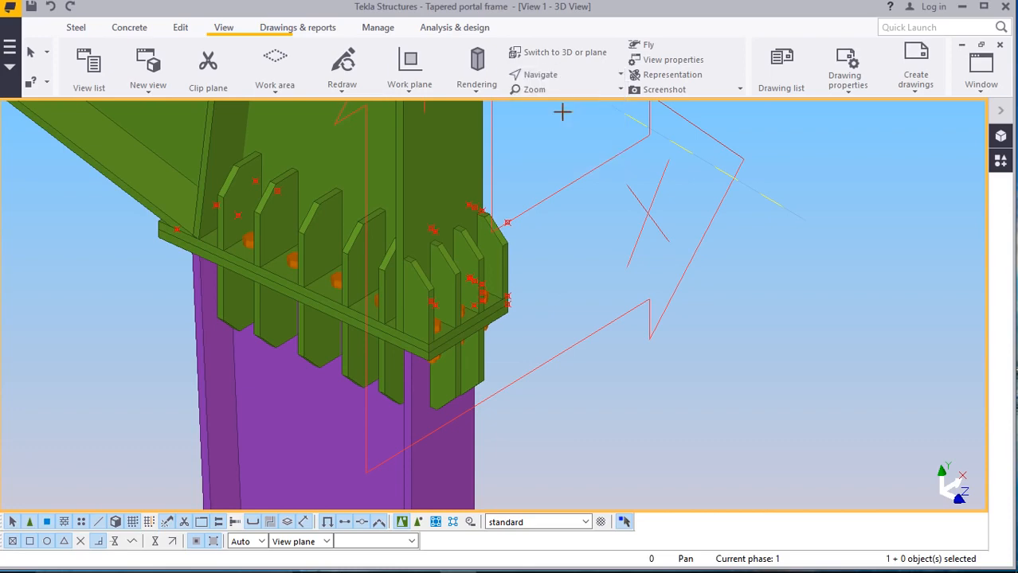
Examine the stiffened column joint from several sides and the end plates at the rafter splice
{"action": "middle_click_drag", "start_coordinate": [400, 251], "coordinate": [413, 308], "text": "ctrl"}
{"action": "scroll", "coordinate": [413, 308], "scroll_direction": "up", "scroll_amount": 5}
{"action": "middle_click_drag", "start_coordinate": [408, 268], "coordinate": [332, 306], "text": "ctrl"}
{"action": "scroll", "coordinate": [331, 305], "scroll_direction": "down", "scroll_amount": 5}
{"action": "middle_click_drag", "start_coordinate": [300, 353], "coordinate": [293, 296], "text": "ctrl"}
{"action": "scroll", "coordinate": [294, 295], "scroll_direction": "down", "scroll_amount": 5}
{"action": "scroll", "coordinate": [708, 263], "scroll_direction": "up", "scroll_amount": 5}
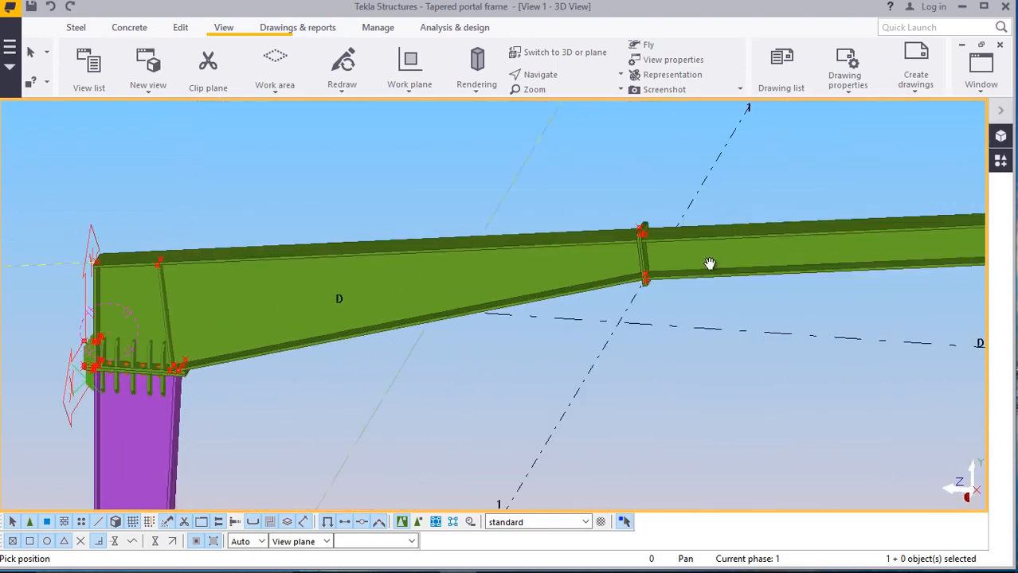
{"action": "middle_click_drag", "start_coordinate": [642, 241], "coordinate": [737, 264], "text": "ctrl"}
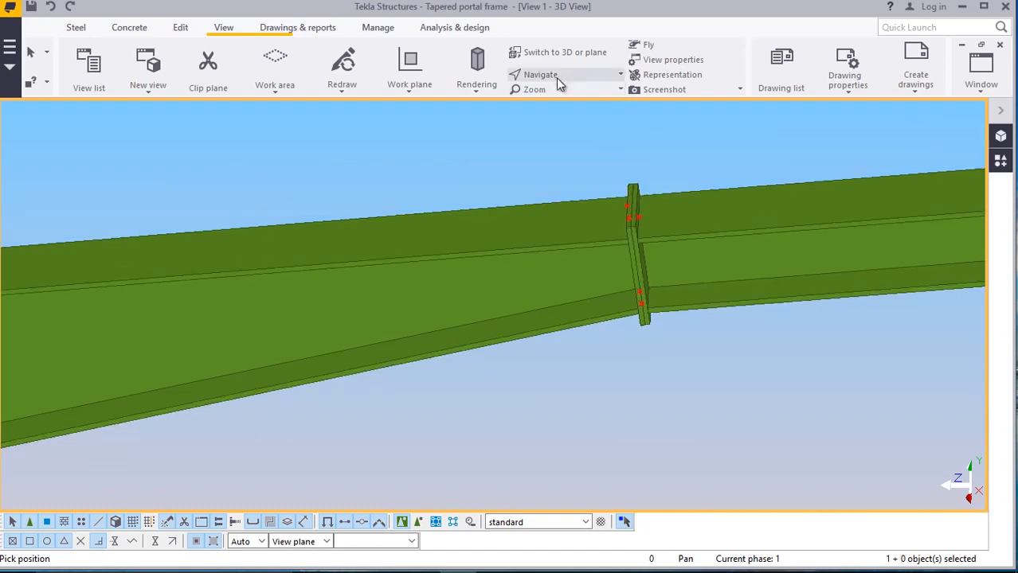
{"action": "middle_click_drag", "start_coordinate": [621, 281], "coordinate": [444, 299], "text": "ctrl"}
{"action": "middle_click_drag", "start_coordinate": [624, 265], "coordinate": [298, 243], "text": "ctrl"}
{"action": "right_click", "coordinate": [271, 236]}
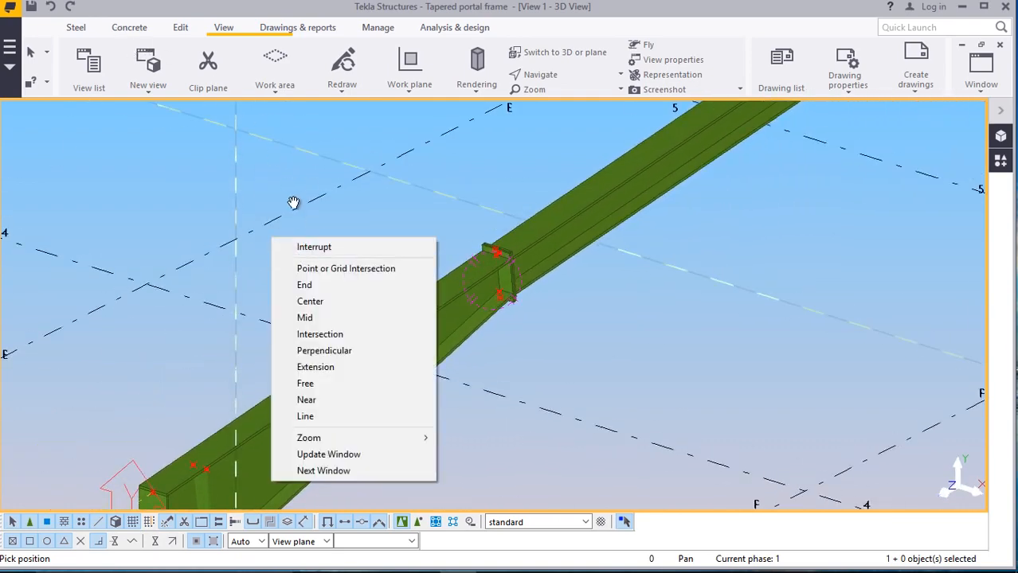
{"action": "left_click", "coordinate": [304, 247]}
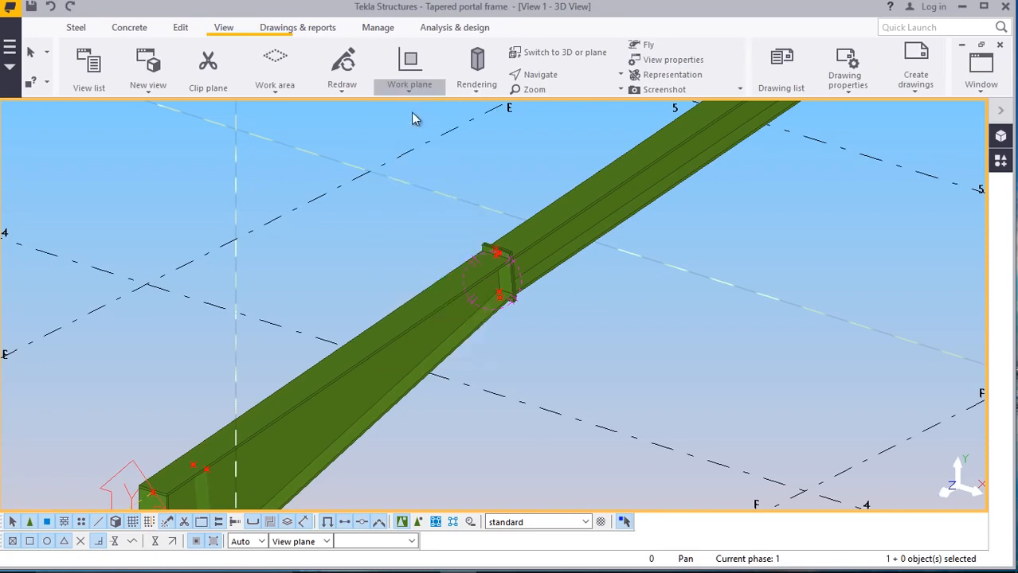
Set the work plane to the horizontal grid plane and end the command
{"action": "scroll", "coordinate": [386, 235], "scroll_direction": "down", "scroll_amount": 5}
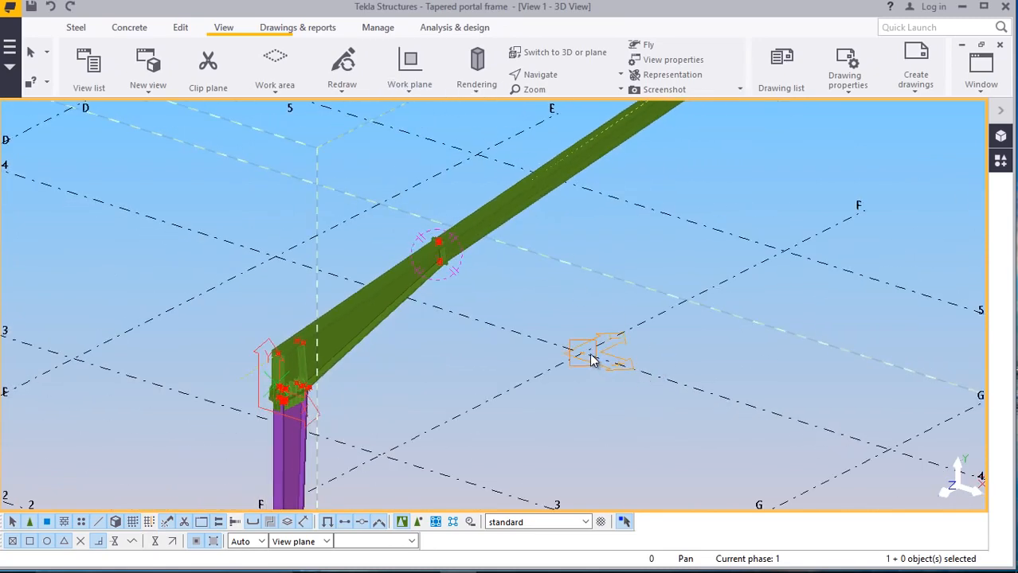
{"action": "left_click", "coordinate": [593, 360]}
{"action": "right_click", "coordinate": [568, 269]}
{"action": "left_click", "coordinate": [573, 275]}
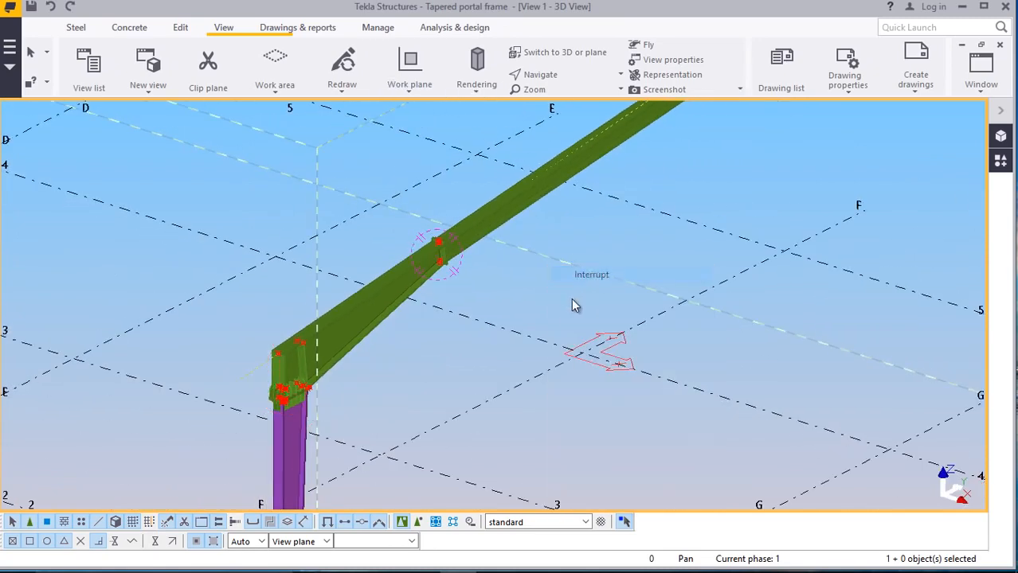
Start a bolt group at the rafter splice and pick the two adjoining end plates as the parts to bolt together
{"action": "scroll", "coordinate": [447, 263], "scroll_direction": "up", "scroll_amount": 10}
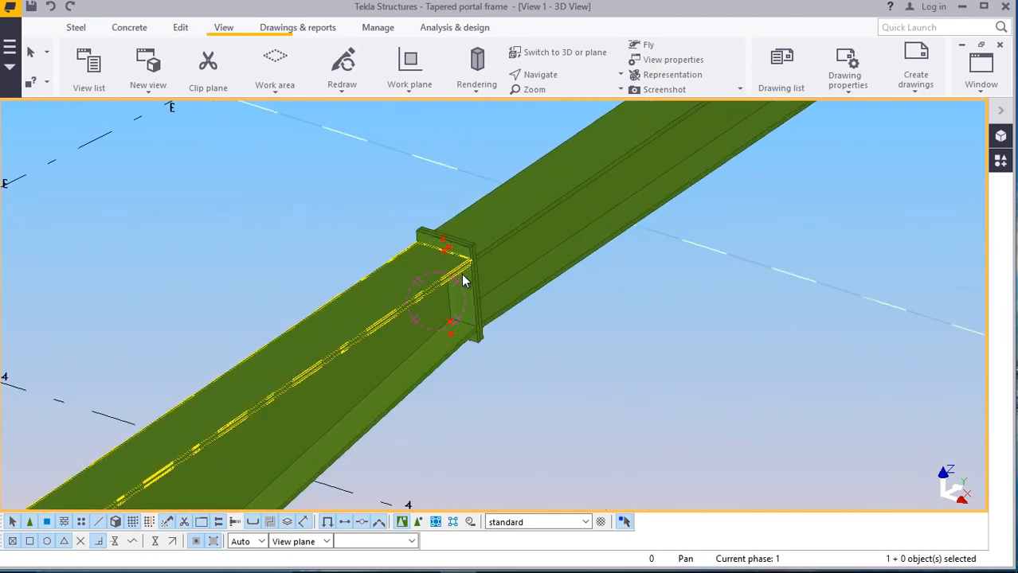
{"action": "scroll", "coordinate": [481, 298], "scroll_direction": "up", "scroll_amount": 1}
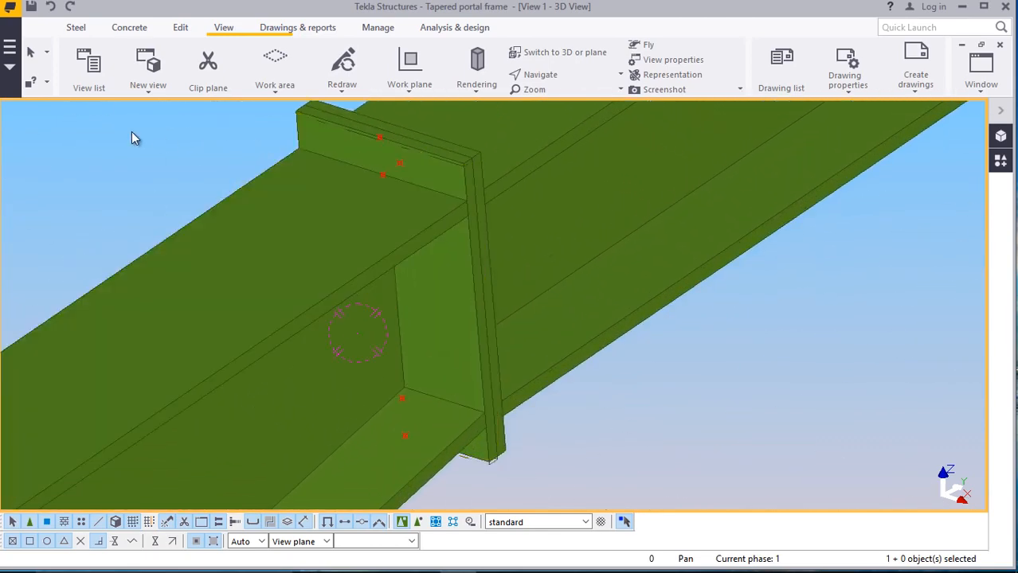
{"action": "left_click", "coordinate": [76, 27]}
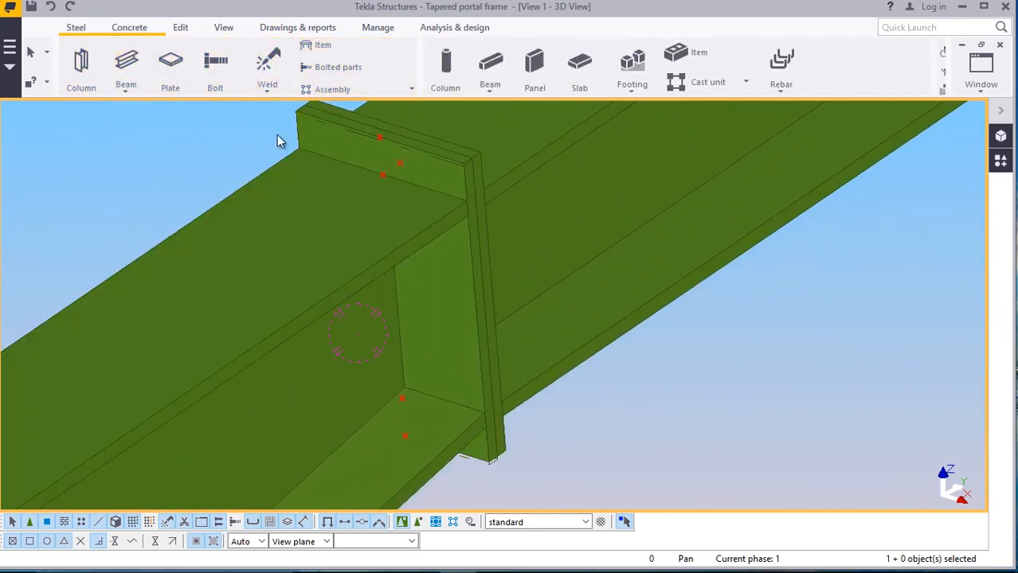
{"action": "left_click", "coordinate": [215, 64]}
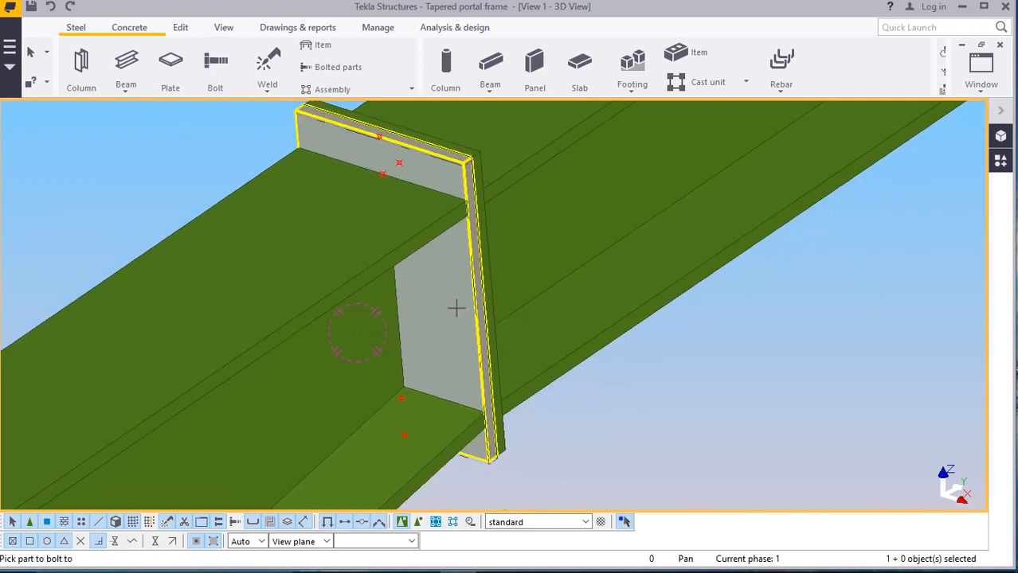
{"action": "left_click", "coordinate": [457, 308]}
{"action": "scroll", "coordinate": [482, 300], "scroll_direction": "up", "scroll_amount": 3}
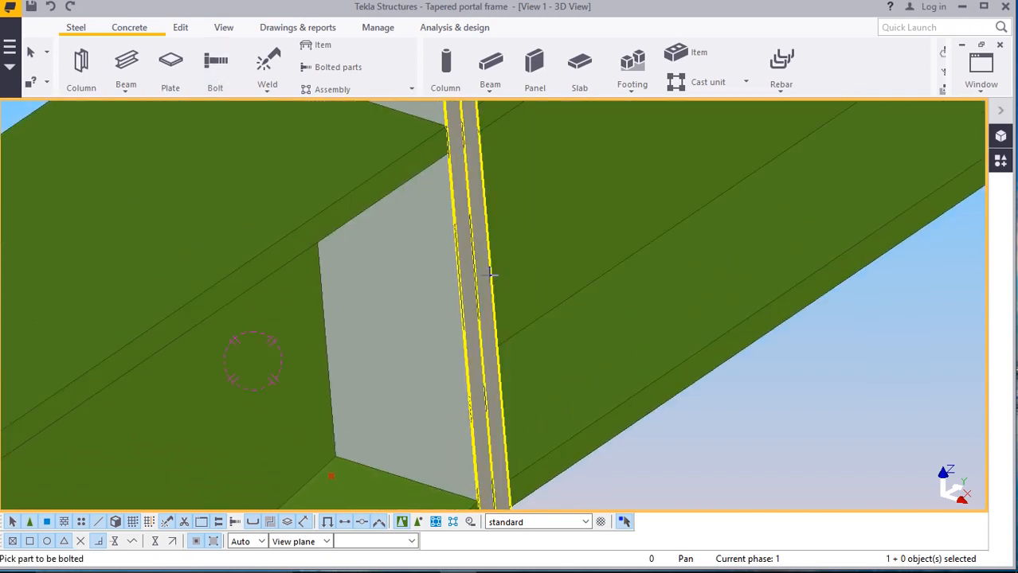
{"action": "left_click", "coordinate": [490, 275]}
{"action": "scroll", "coordinate": [407, 295], "scroll_direction": "down", "scroll_amount": 2}
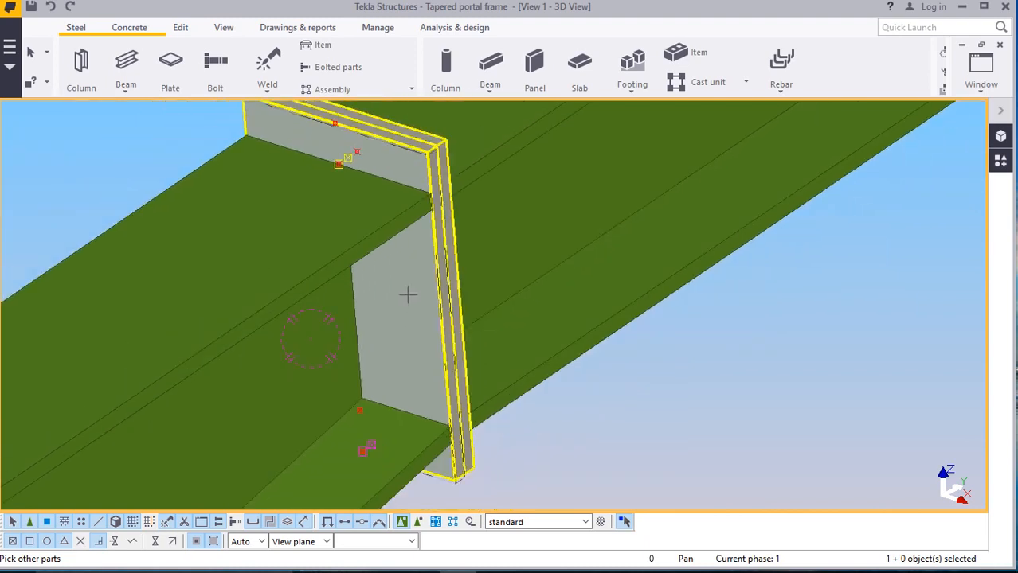
{"action": "scroll", "coordinate": [408, 296], "scroll_direction": "down", "scroll_amount": 2}
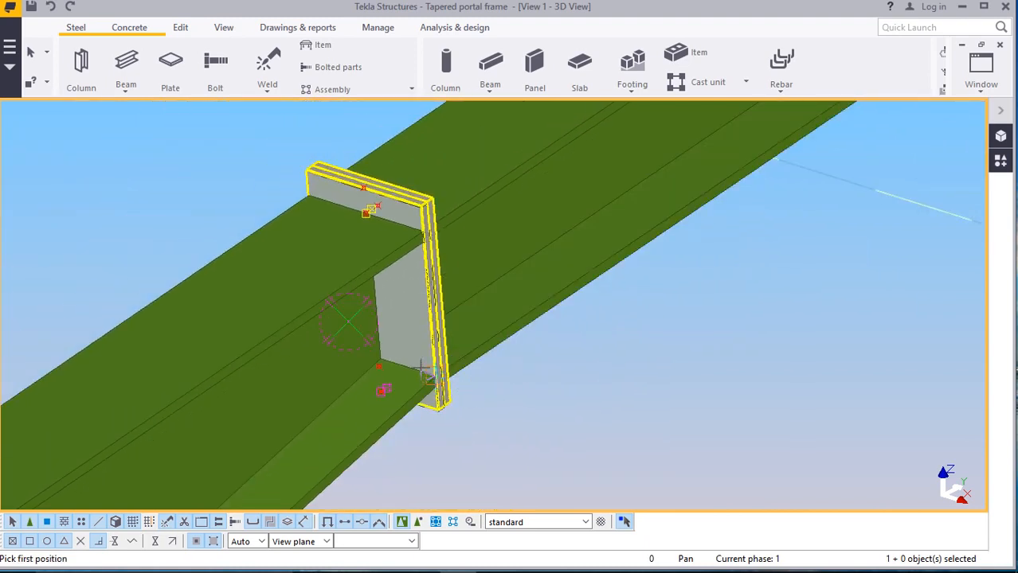
Place the bolt group from the lower outer corner to the upper outer corner of the splice end plate and end the command
{"action": "scroll", "coordinate": [423, 368], "scroll_direction": "up", "scroll_amount": 5}
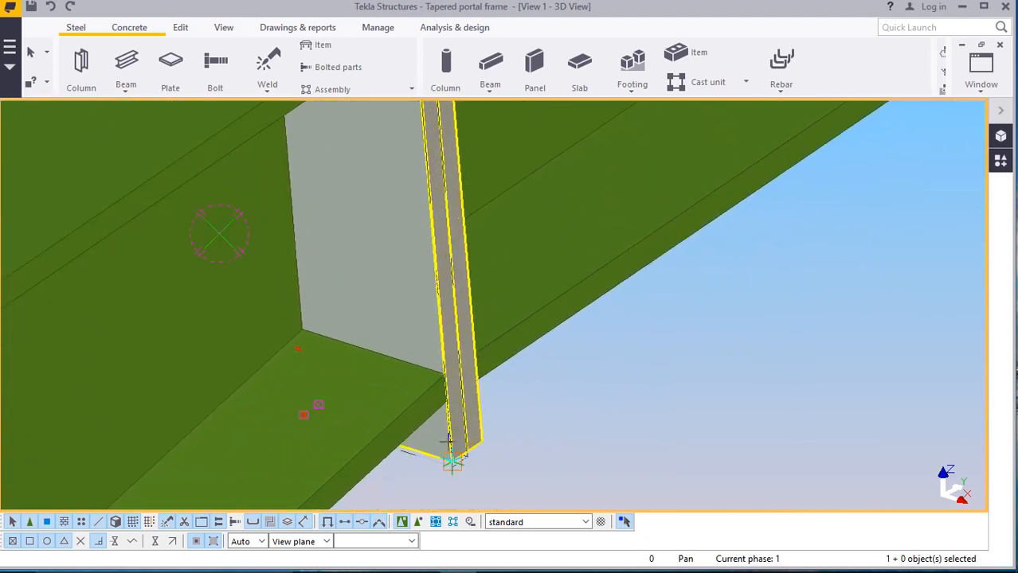
{"action": "scroll", "coordinate": [450, 455], "scroll_direction": "up", "scroll_amount": 1}
{"action": "scroll", "coordinate": [452, 469], "scroll_direction": "up", "scroll_amount": 2}
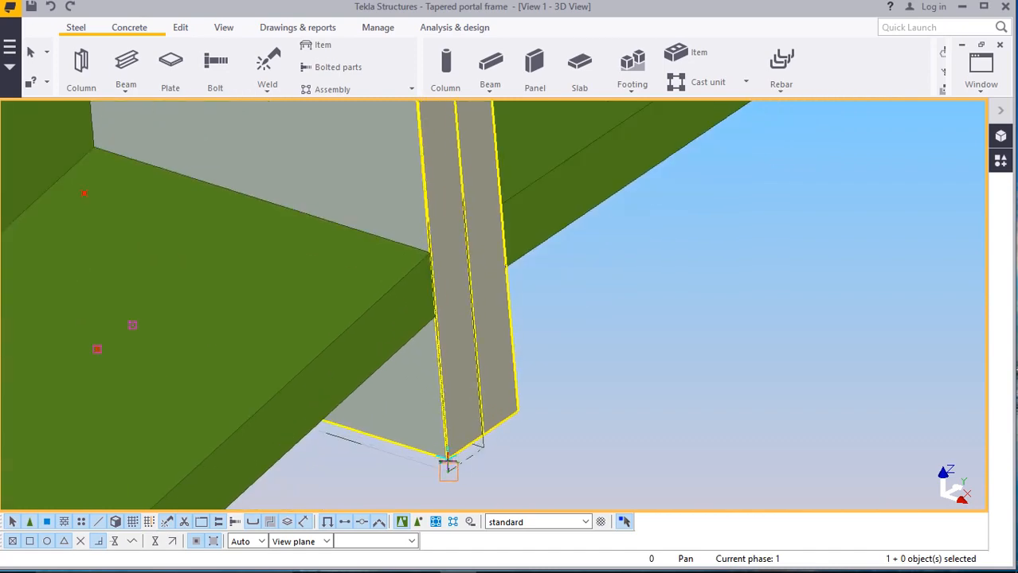
{"action": "scroll", "coordinate": [419, 435], "scroll_direction": "down", "scroll_amount": 6}
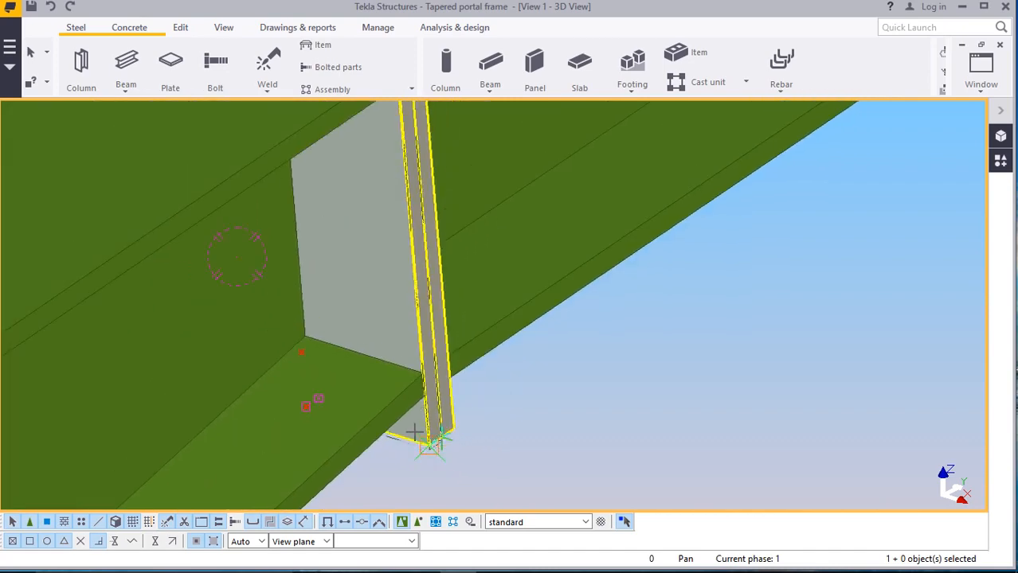
{"action": "scroll", "coordinate": [416, 207], "scroll_direction": "up", "scroll_amount": 1}
{"action": "scroll", "coordinate": [416, 206], "scroll_direction": "up", "scroll_amount": 5}
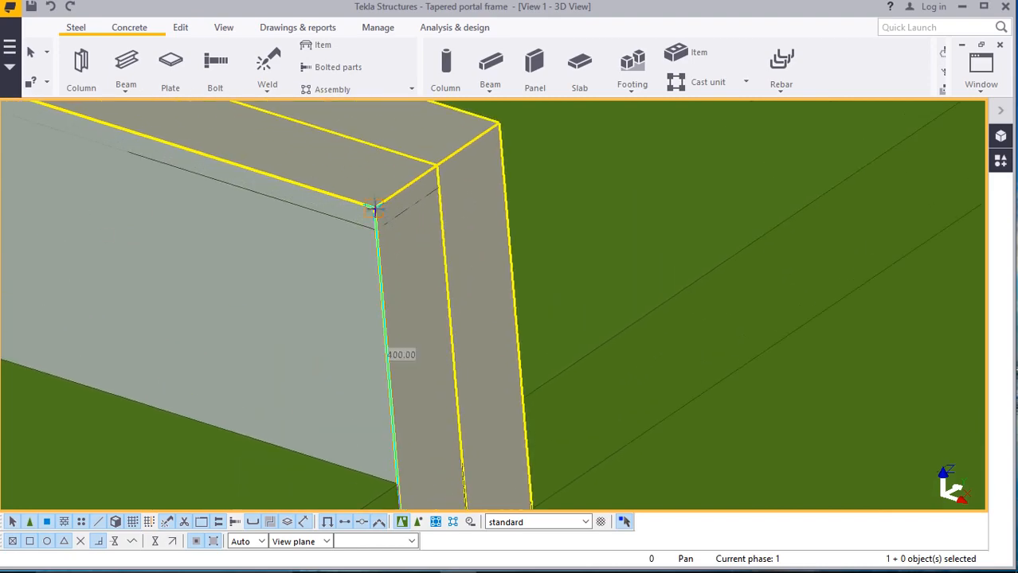
{"action": "left_click", "coordinate": [373, 209]}
{"action": "scroll", "coordinate": [363, 213], "scroll_direction": "down", "scroll_amount": 5}
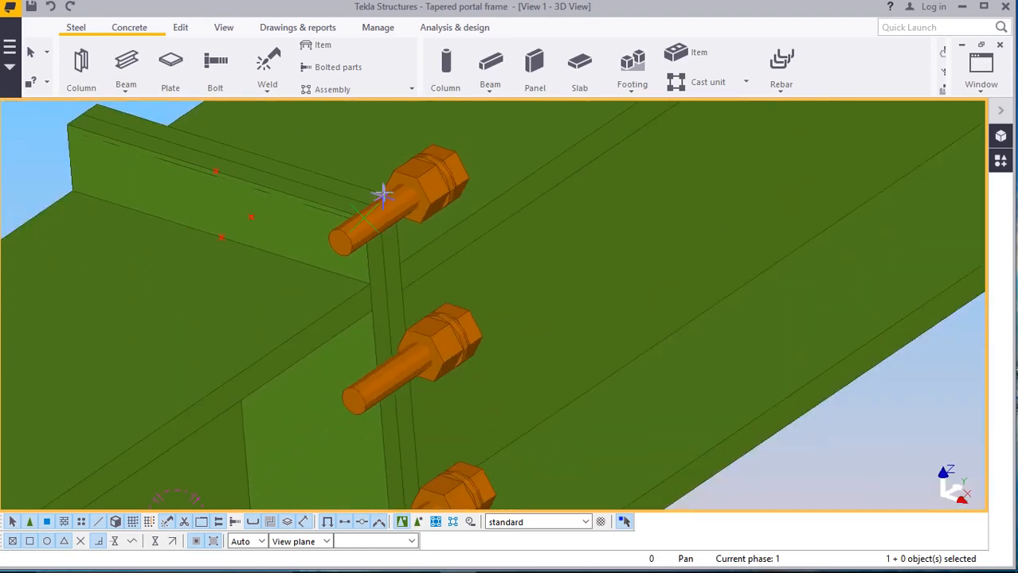
{"action": "scroll", "coordinate": [382, 195], "scroll_direction": "down", "scroll_amount": 3}
{"action": "right_click", "coordinate": [606, 286]}
{"action": "left_click", "coordinate": [645, 300]}
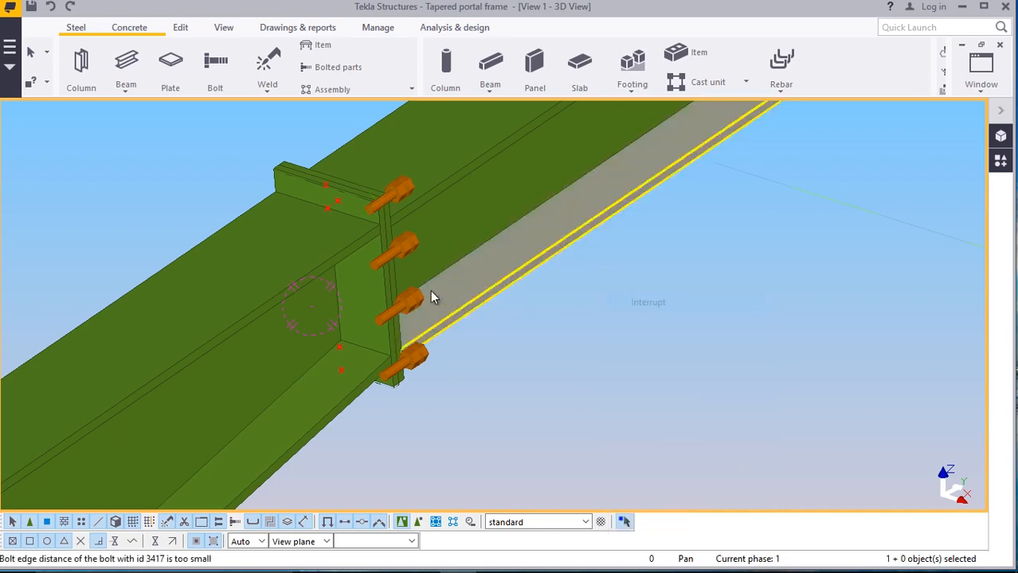
Set the splice bolt group's start point Dx offset and on-plane position to 0
{"action": "scroll", "coordinate": [431, 295], "scroll_direction": "up", "scroll_amount": 2}
{"action": "double_click", "coordinate": [405, 307]}
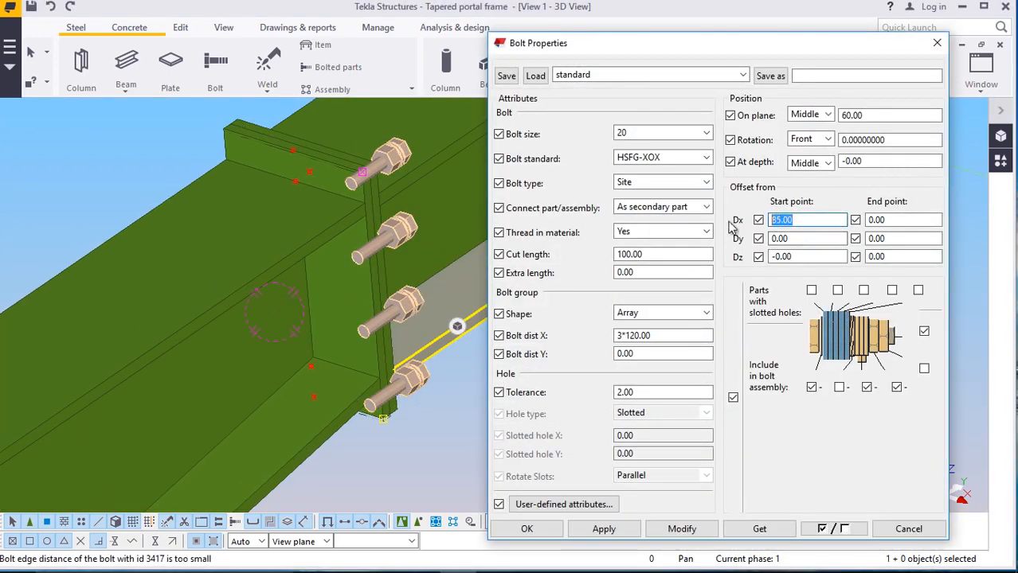
{"action": "type", "text": "0"}
{"action": "double_click", "coordinate": [884, 115]}
{"action": "type", "text": "0"}
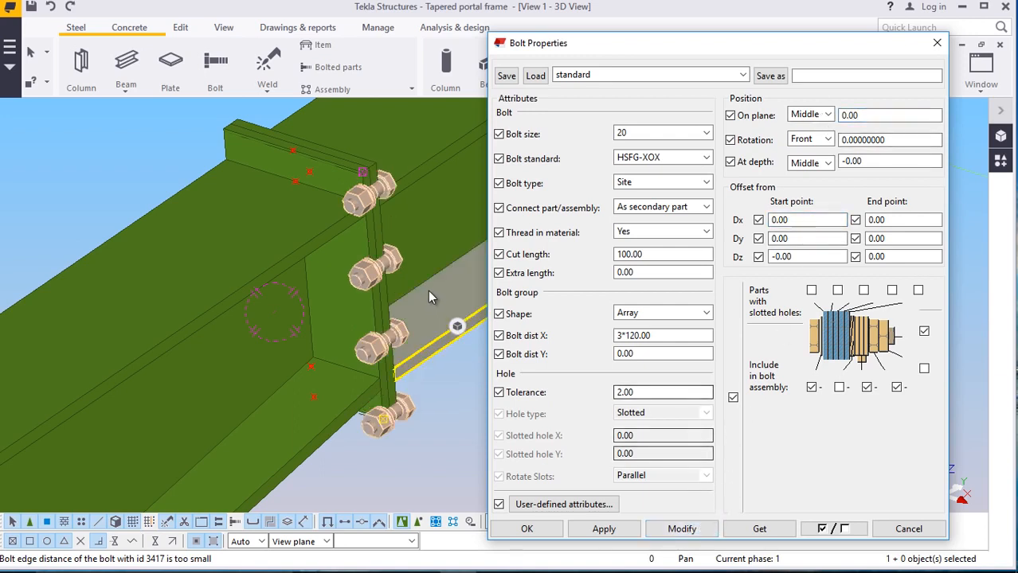
{"action": "scroll", "coordinate": [398, 273], "scroll_direction": "up", "scroll_amount": 2}
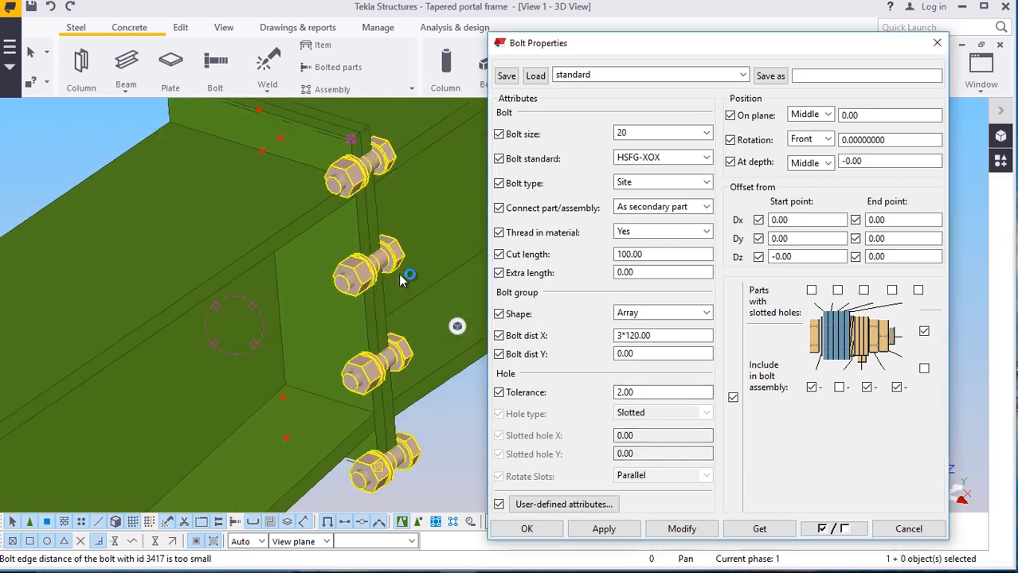
Try a start point Dx offset of 20 on the splice bolt group
{"action": "left_click", "coordinate": [865, 115]}
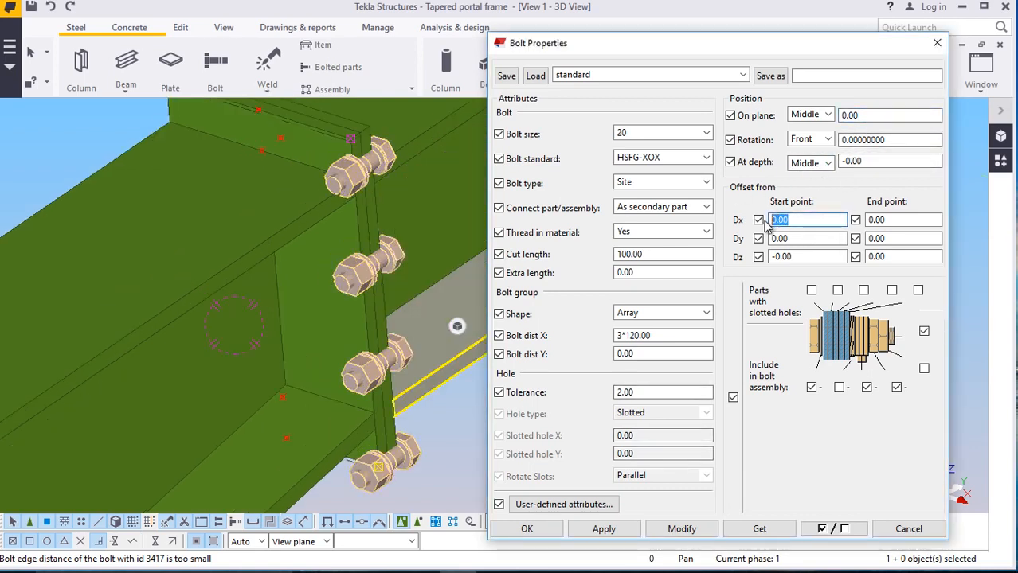
{"action": "left_click", "coordinate": [813, 221]}
{"action": "type", "text": "20"}
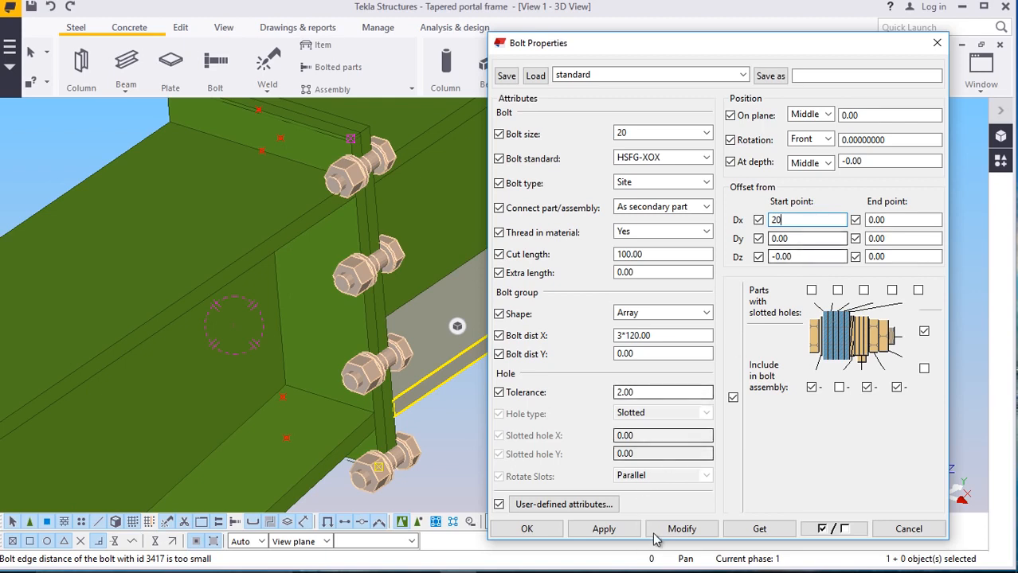
{"action": "left_click", "coordinate": [669, 534]}
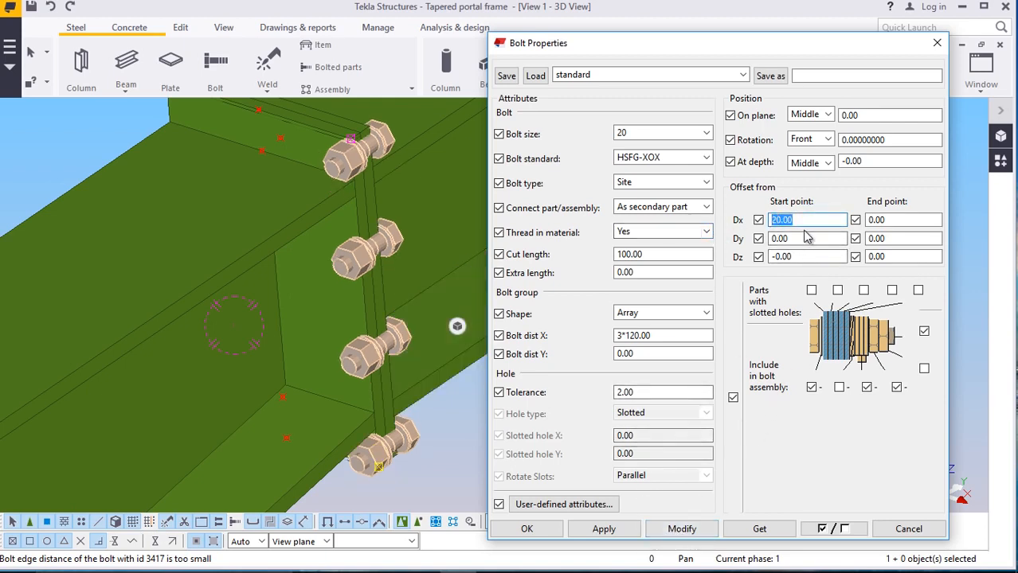
Reset the start point Dx to 0, and try an on-plane position of 20 before restoring it to 0
{"action": "double_click", "coordinate": [849, 115]}
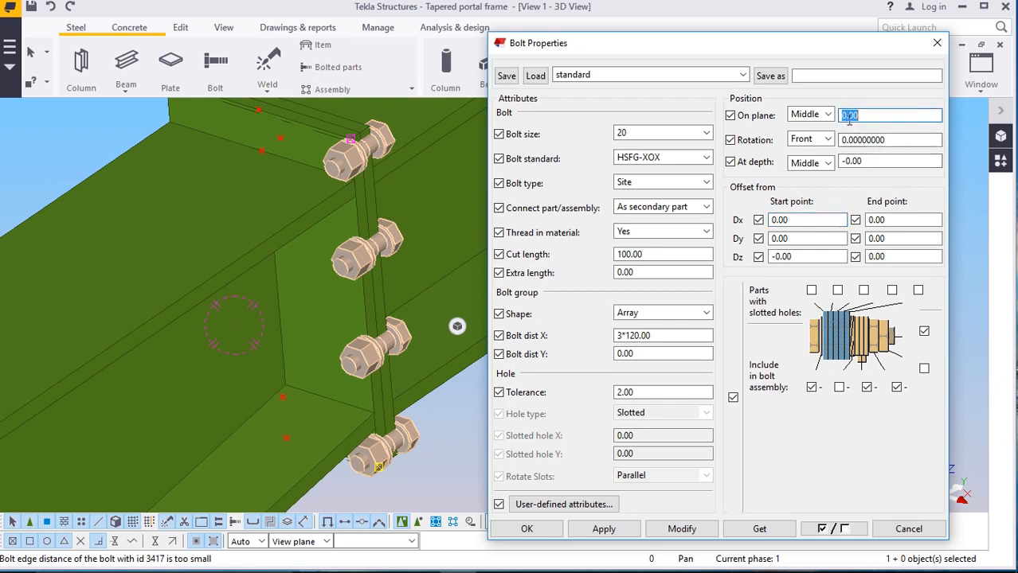
{"action": "type", "text": "20"}
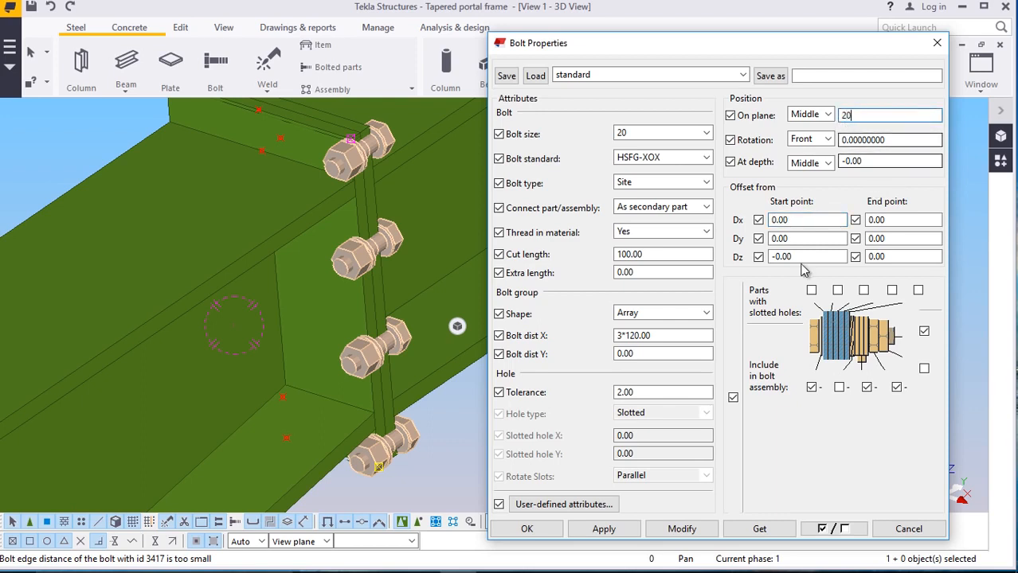
{"action": "left_click", "coordinate": [680, 528]}
{"action": "double_click", "coordinate": [850, 115]}
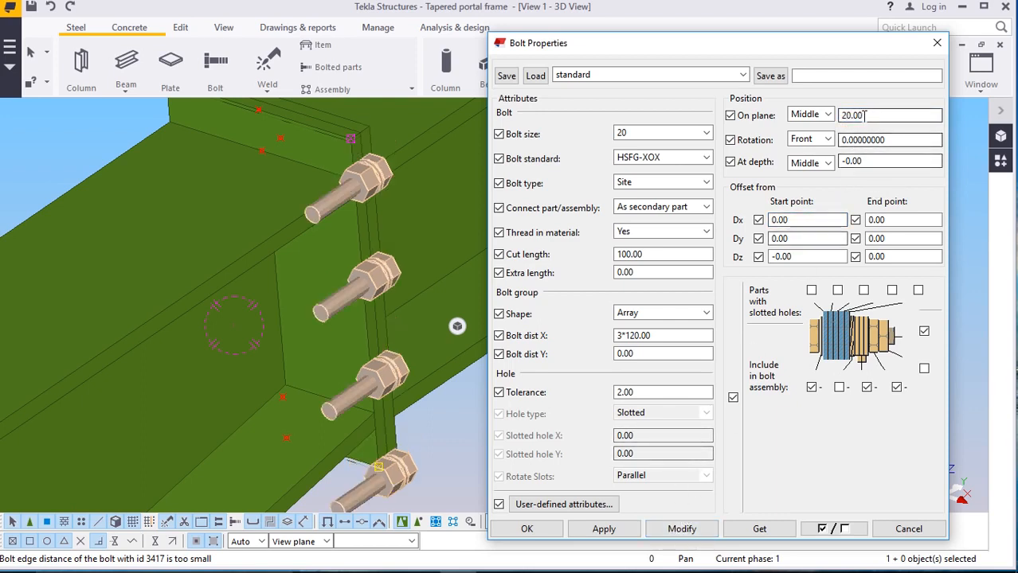
{"action": "type", "text": "0"}
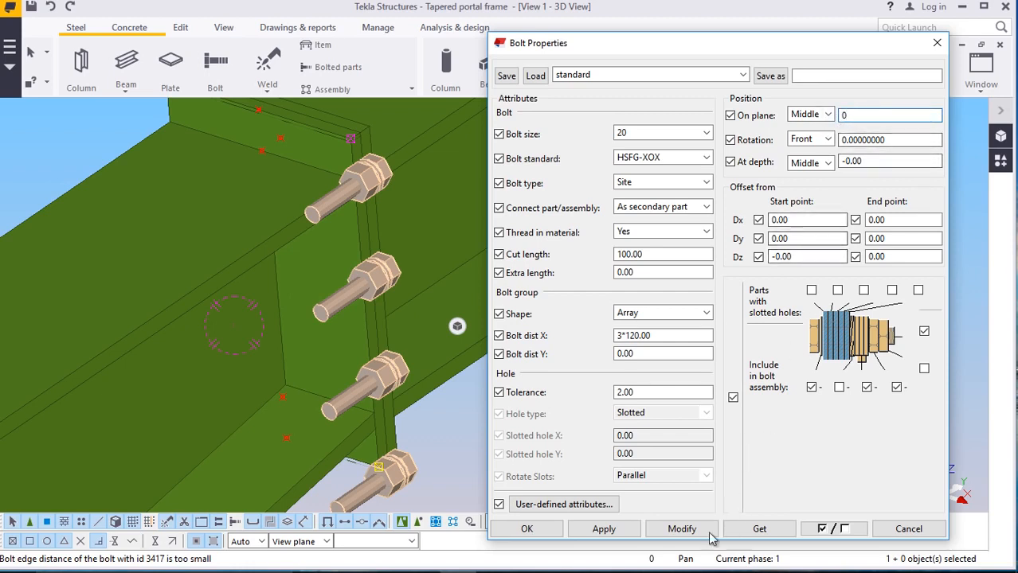
{"action": "left_click", "coordinate": [682, 524]}
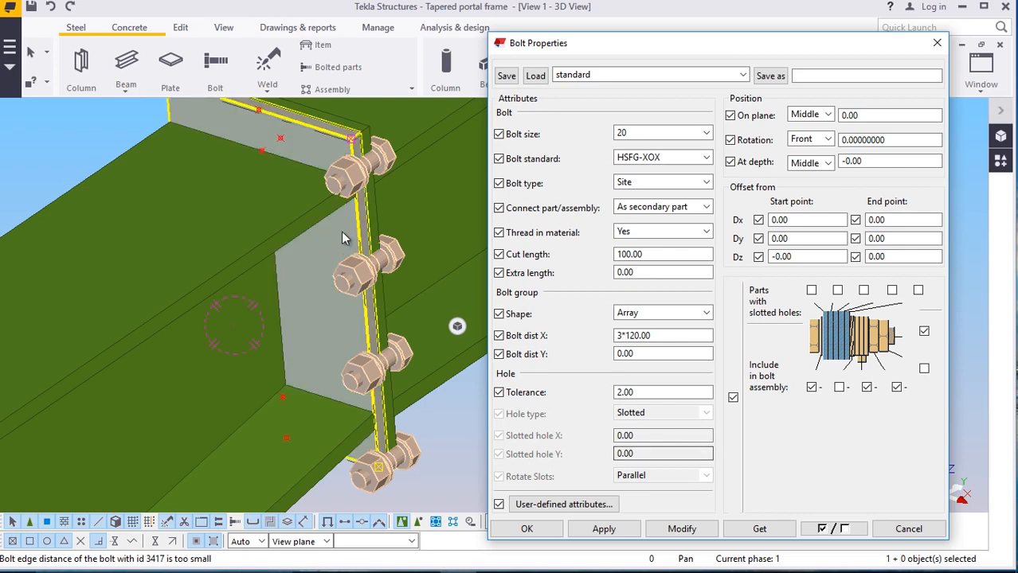
Examine the bolt group at the rafter splice and the work plane's axis arrows on the grid
{"action": "scroll", "coordinate": [341, 231], "scroll_direction": "down", "scroll_amount": 2}
{"action": "scroll", "coordinate": [380, 351], "scroll_direction": "up", "scroll_amount": 1}
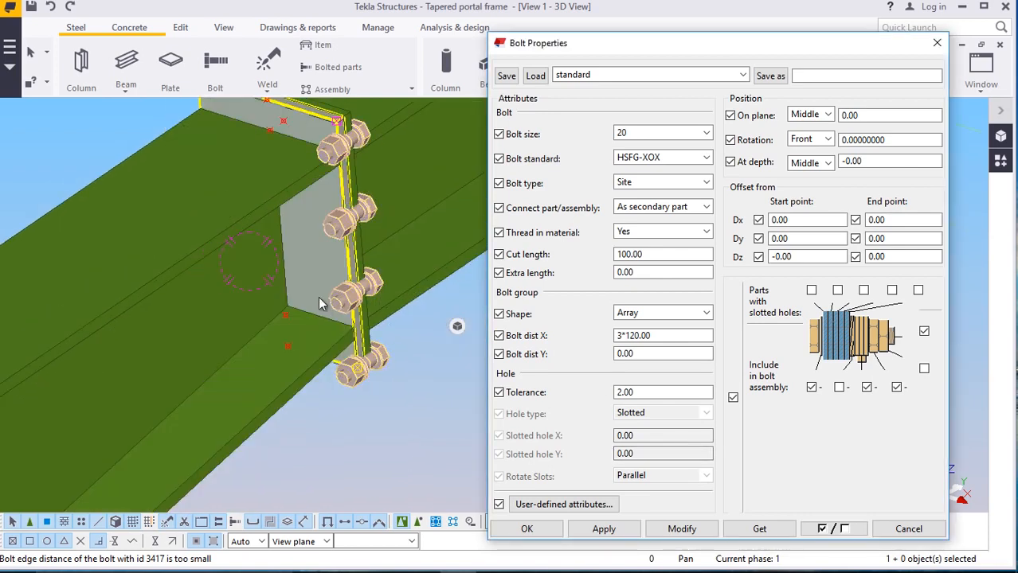
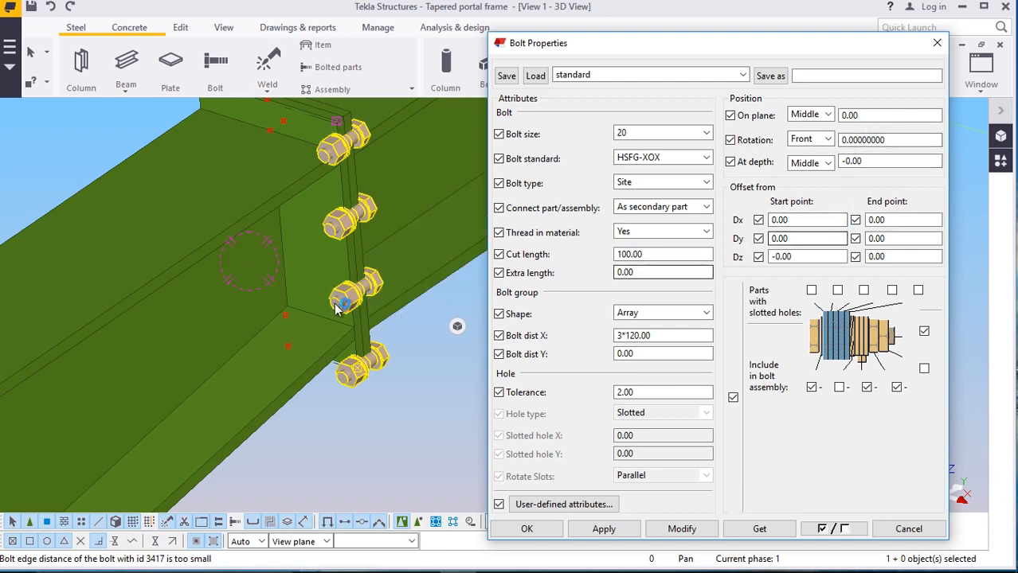
{"action": "scroll", "coordinate": [282, 261], "scroll_direction": "down", "scroll_amount": 6}
{"action": "scroll", "coordinate": [283, 261], "scroll_direction": "down", "scroll_amount": 3}
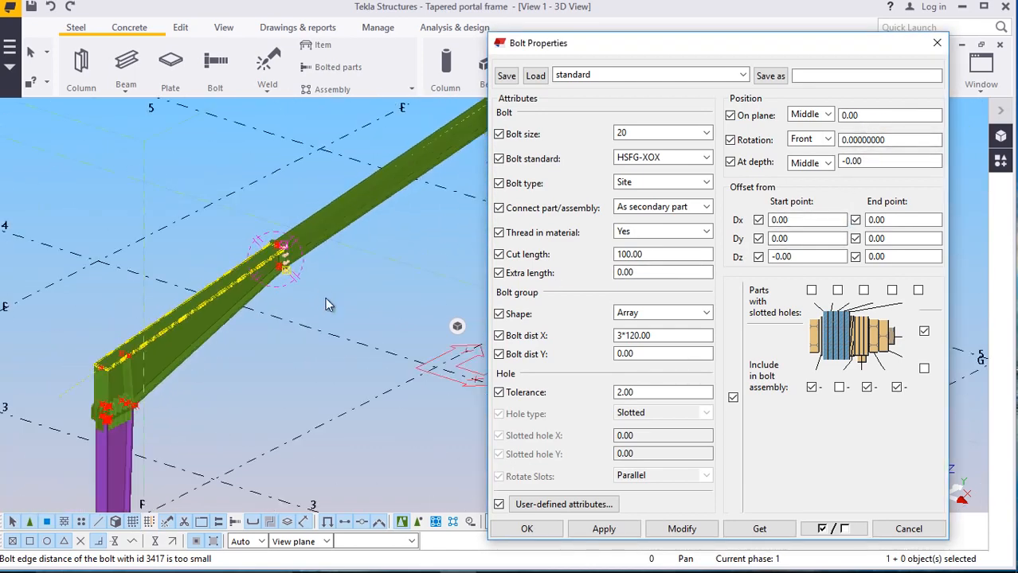
{"action": "scroll", "coordinate": [433, 366], "scroll_direction": "up", "scroll_amount": 8}
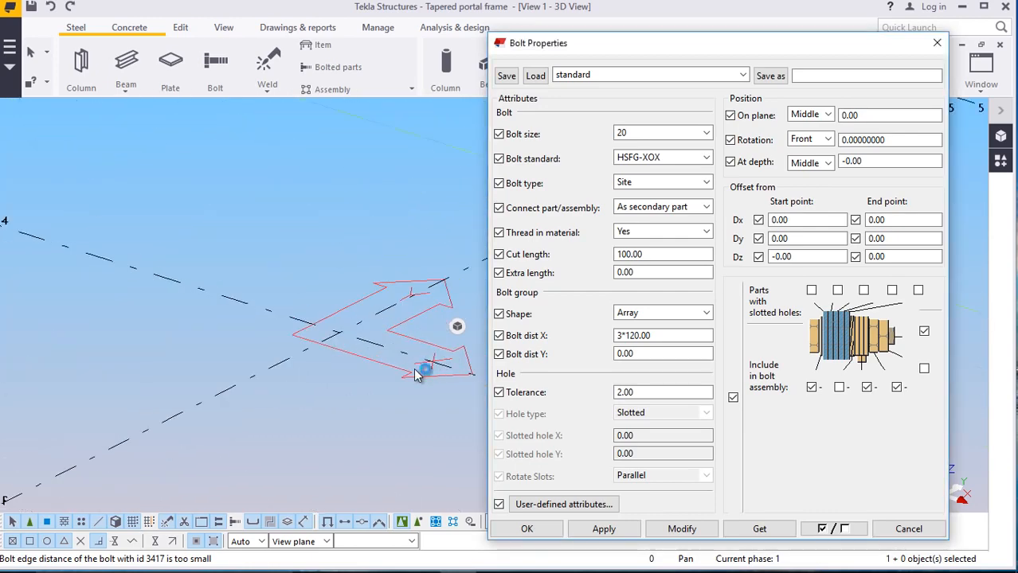
{"action": "scroll", "coordinate": [431, 368], "scroll_direction": "down", "scroll_amount": 1}
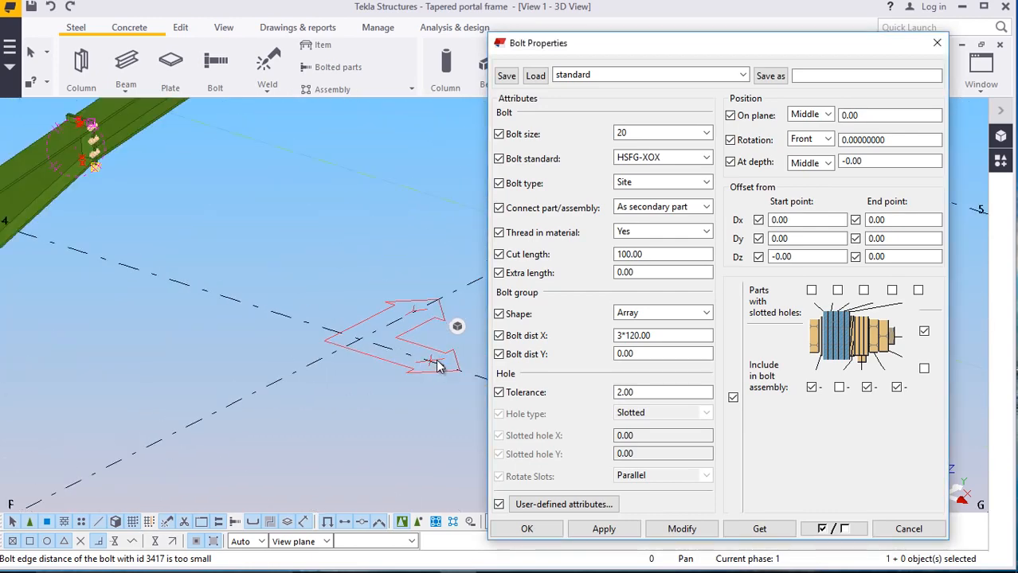
{"action": "scroll", "coordinate": [415, 394], "scroll_direction": "down", "scroll_amount": 3}
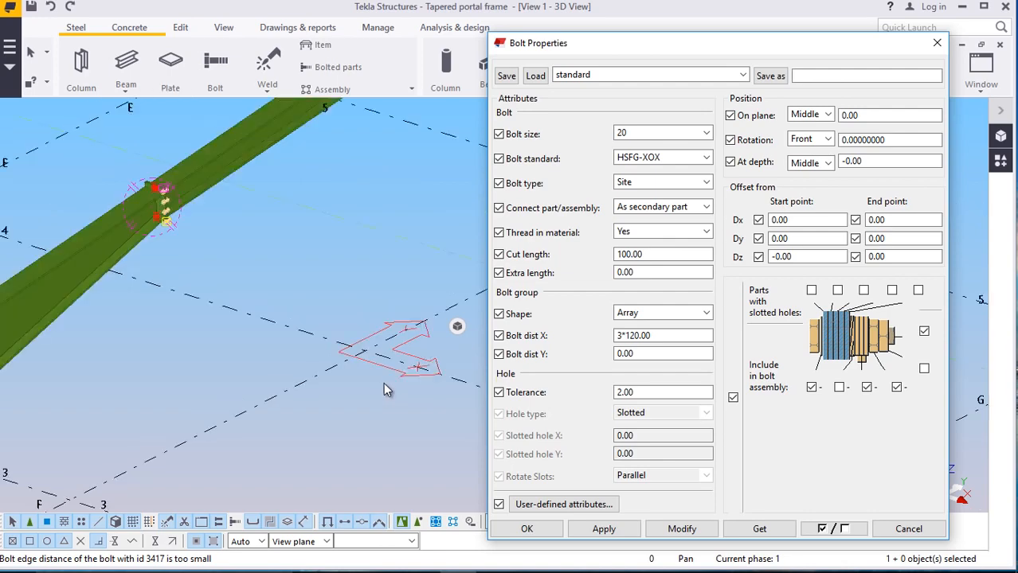
{"action": "scroll", "coordinate": [188, 258], "scroll_direction": "up", "scroll_amount": 10}
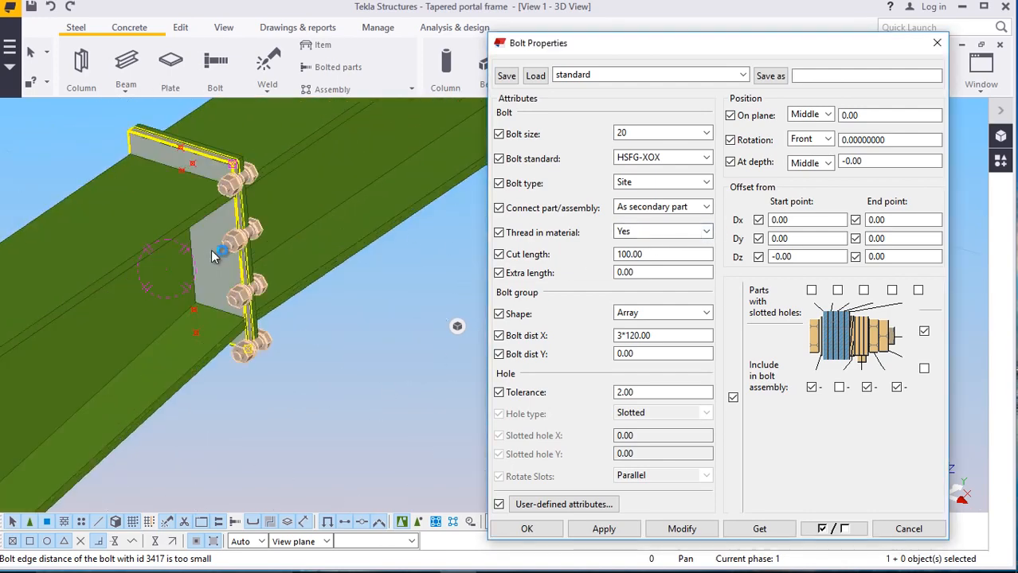
Try a start point Dx offset of -20 on the splice bolts and restore it to 0
{"action": "left_click", "coordinate": [882, 219]}
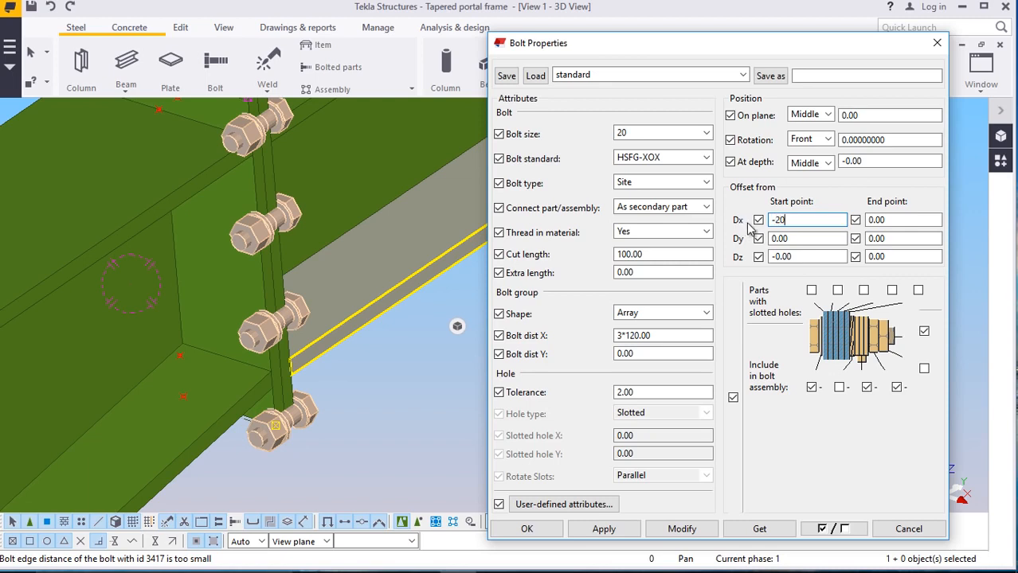
{"action": "left_click", "coordinate": [681, 528]}
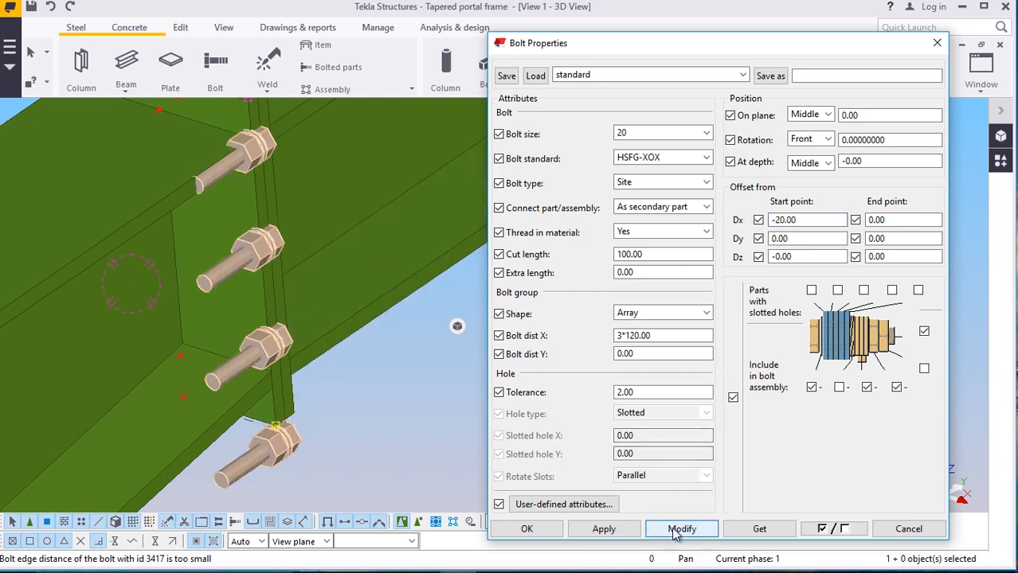
{"action": "left_click", "coordinate": [797, 221]}
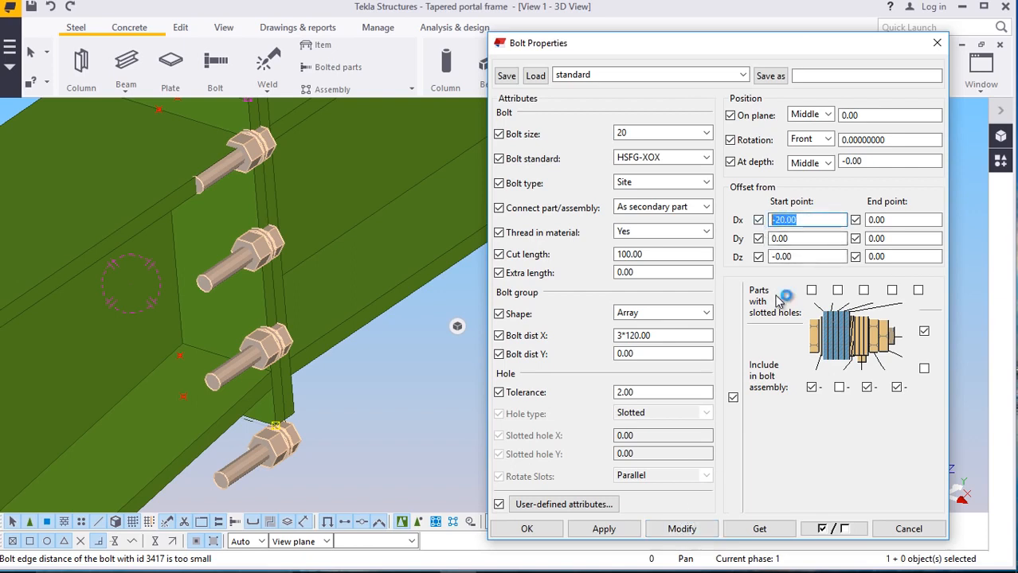
{"action": "left_click", "coordinate": [681, 529]}
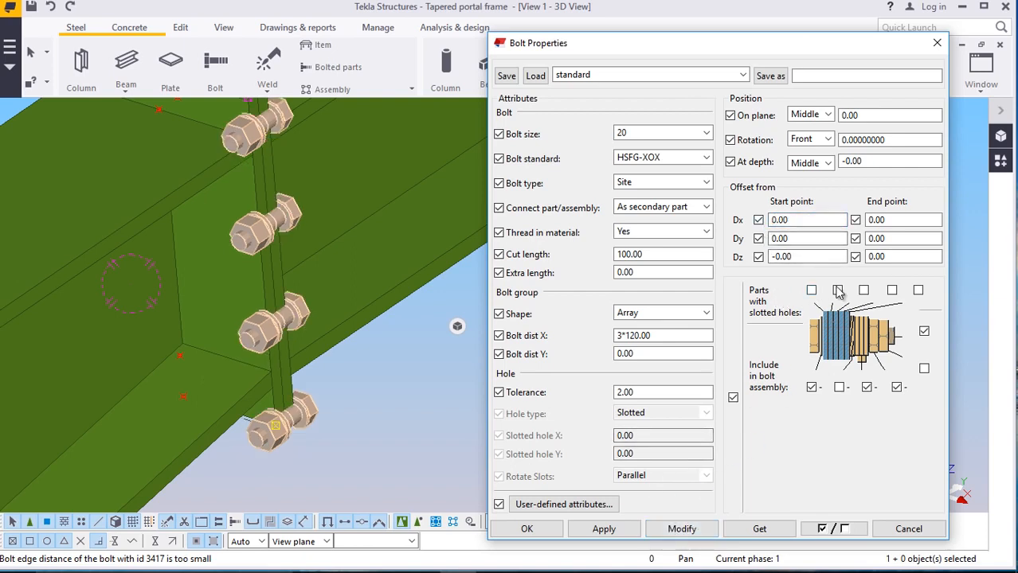
Try a start point Dx offset of 20 on the front-rotated splice bolts, restore it to 0 and close the bolt properties
{"action": "left_click", "coordinate": [870, 161]}
{"action": "left_click", "coordinate": [799, 221]}
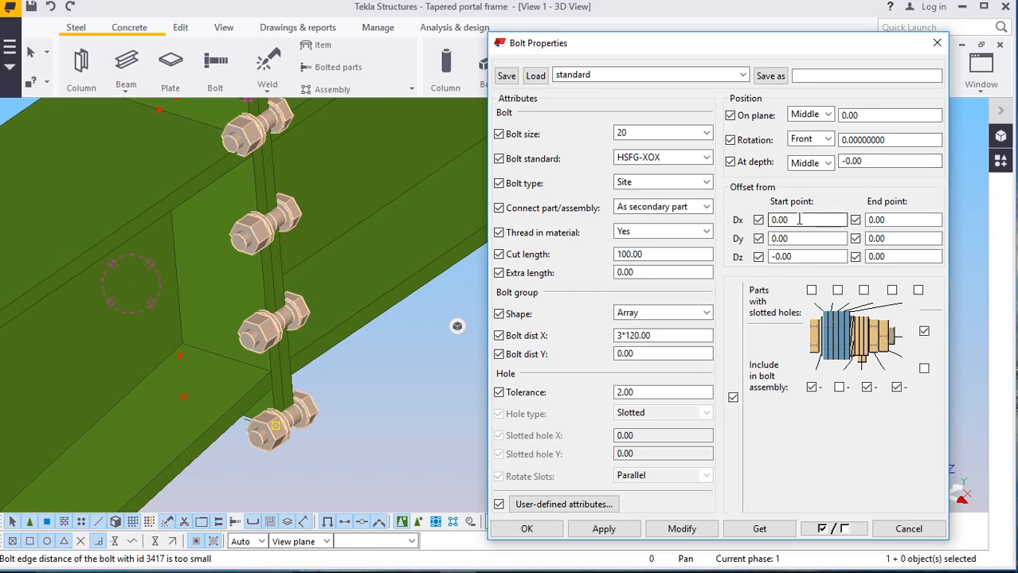
{"action": "type", "text": "20"}
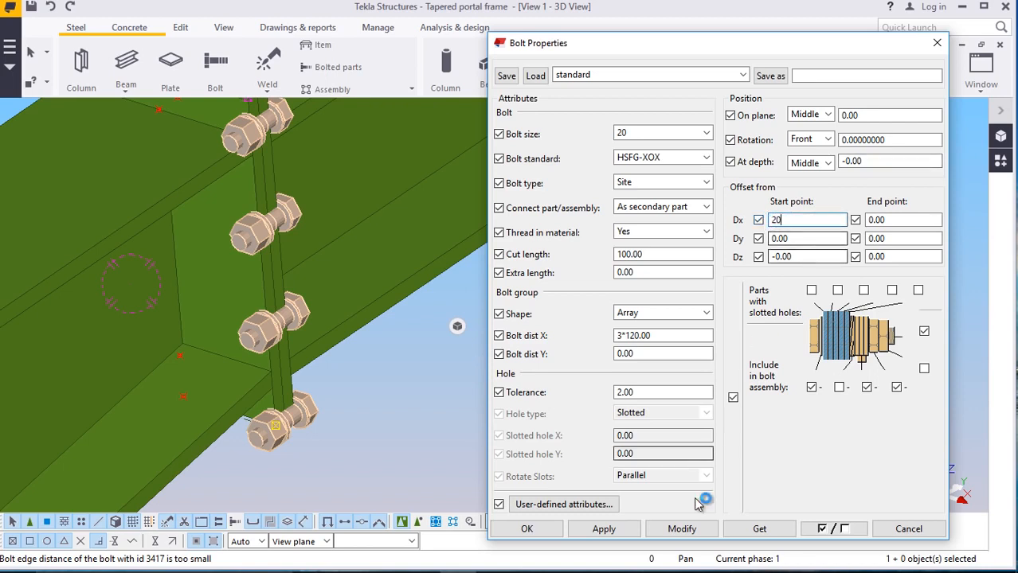
{"action": "left_click", "coordinate": [681, 529]}
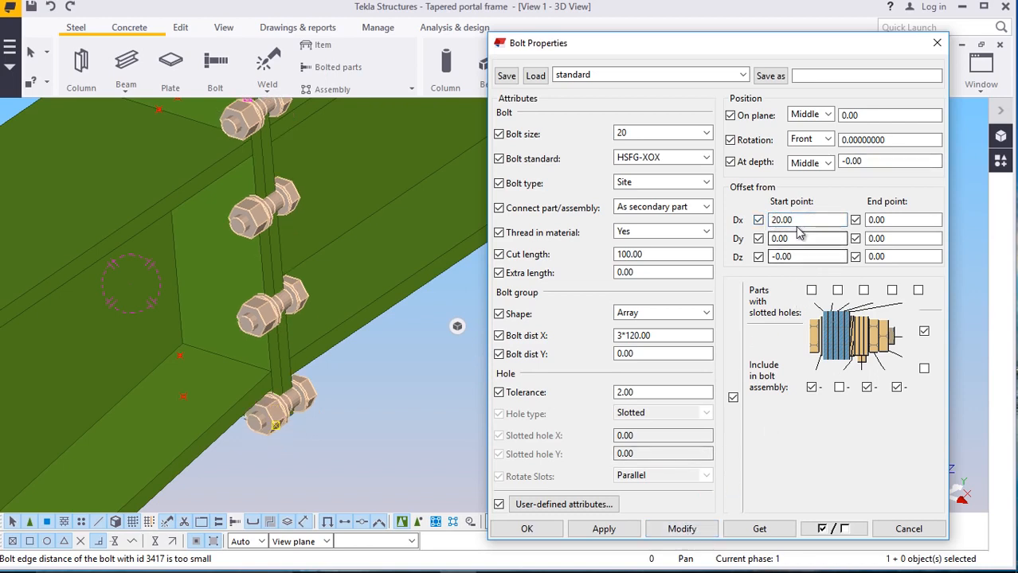
{"action": "left_click_drag", "start_coordinate": [803, 221], "coordinate": [741, 225]}
{"action": "type", "text": "0"}
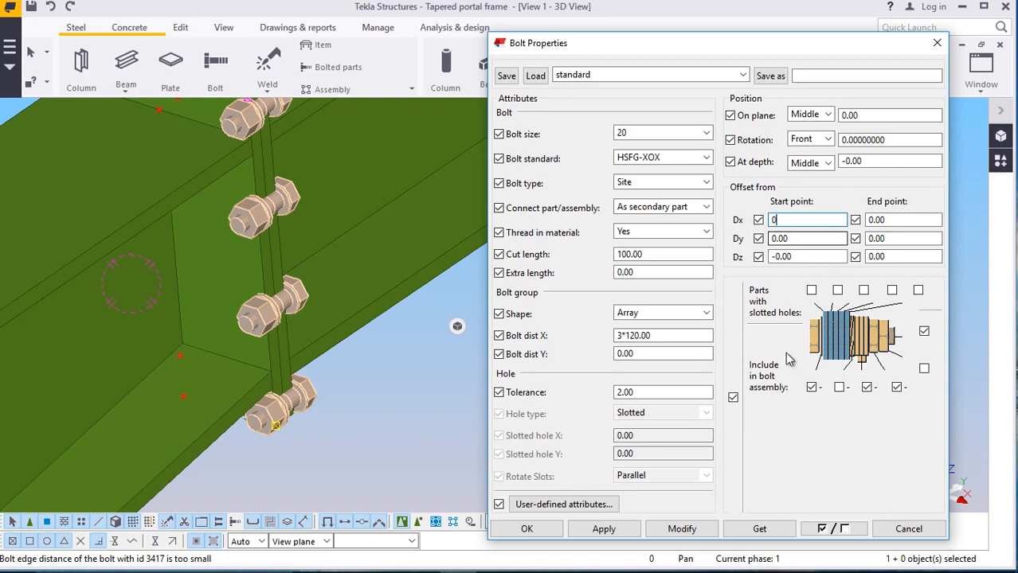
{"action": "left_click", "coordinate": [685, 527]}
{"action": "scroll", "coordinate": [430, 360], "scroll_direction": "down", "scroll_amount": 4}
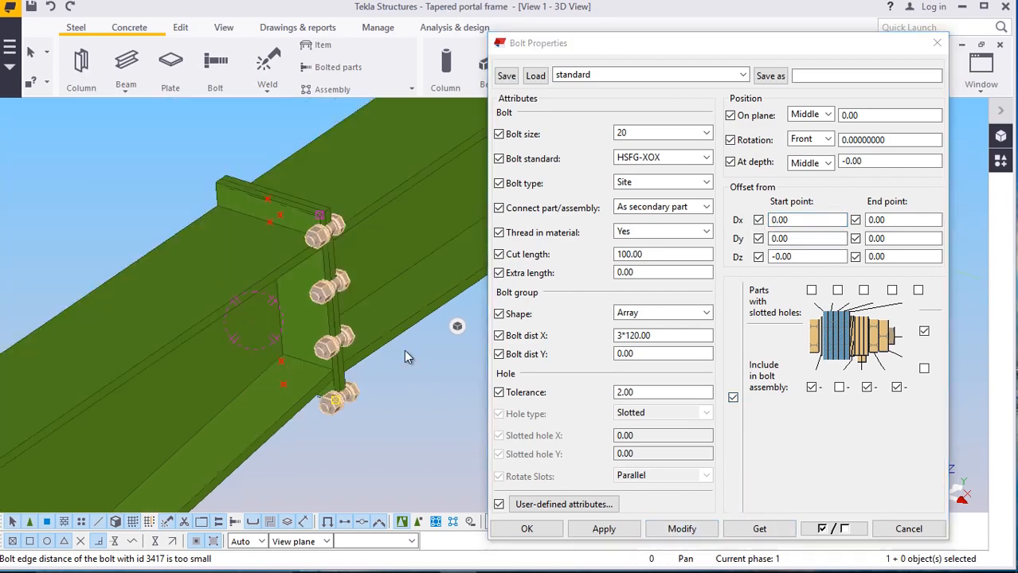
{"action": "scroll", "coordinate": [389, 341], "scroll_direction": "up", "scroll_amount": 4}
{"action": "scroll", "coordinate": [344, 253], "scroll_direction": "up", "scroll_amount": 3}
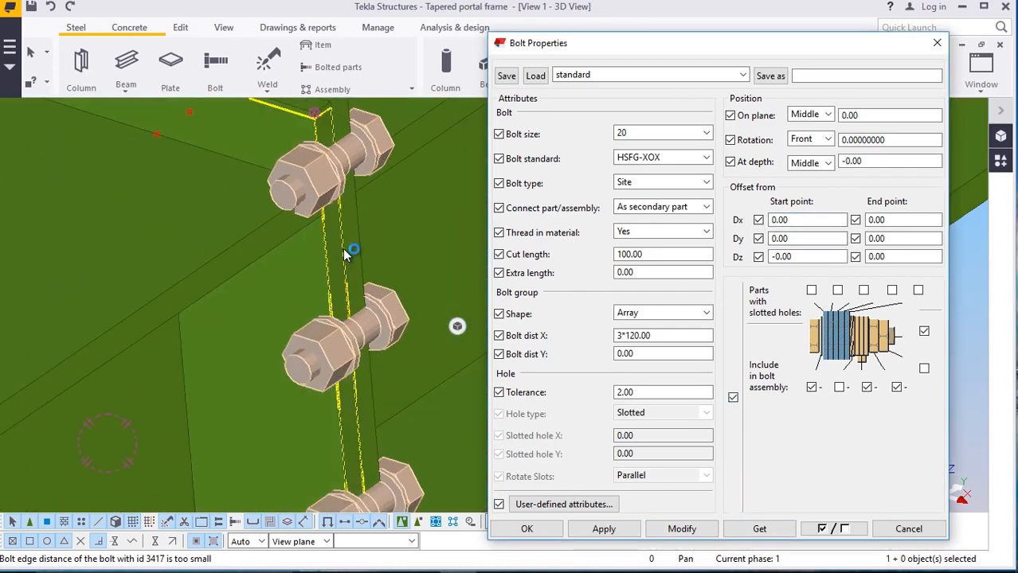
{"action": "left_click", "coordinate": [599, 530]}
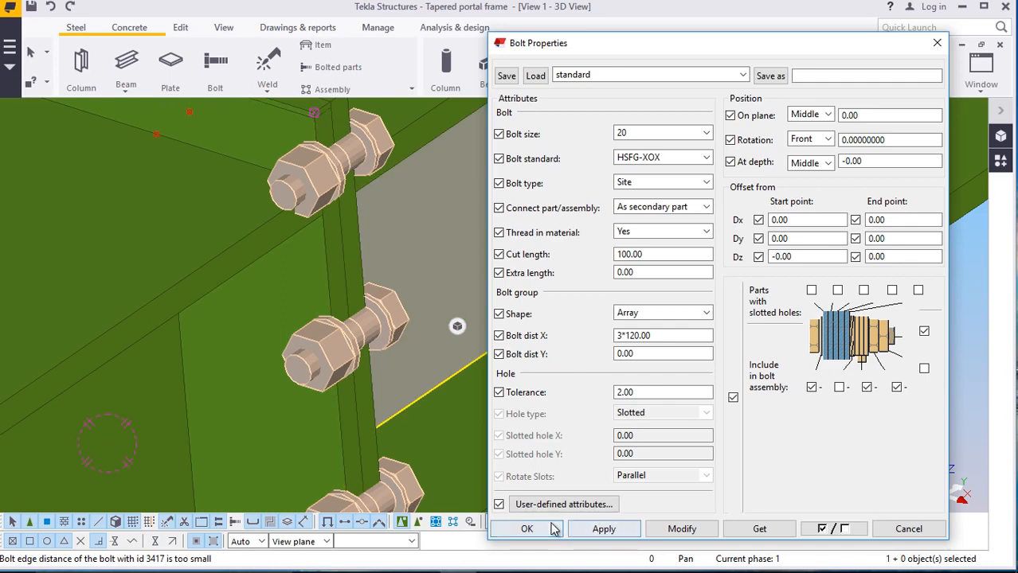
{"action": "left_click", "coordinate": [526, 529]}
{"action": "scroll", "coordinate": [446, 279], "scroll_direction": "down", "scroll_amount": 2}
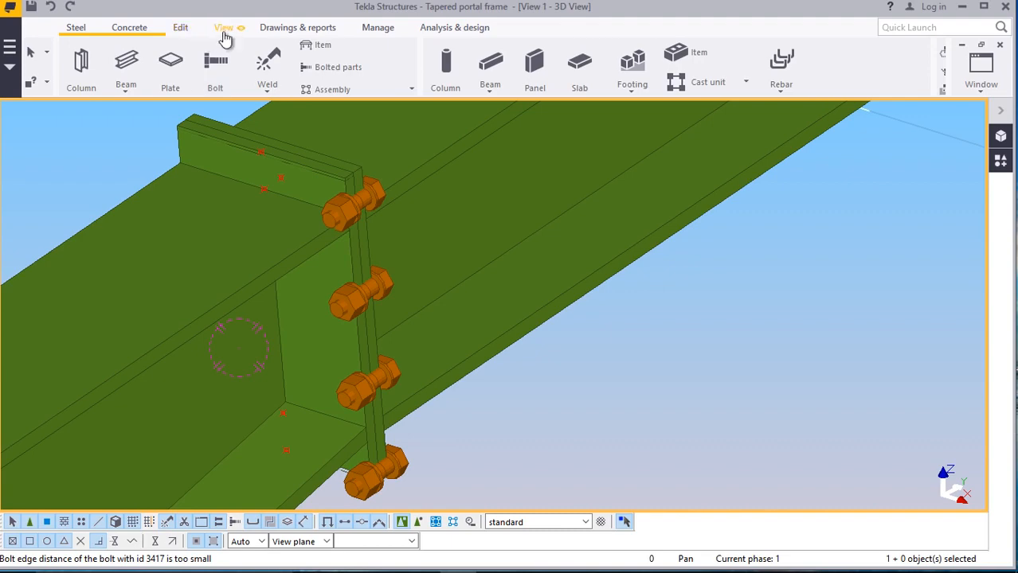
Set the work plane to the face of the end plate at the rafter splice and end the command
{"action": "left_click", "coordinate": [223, 28]}
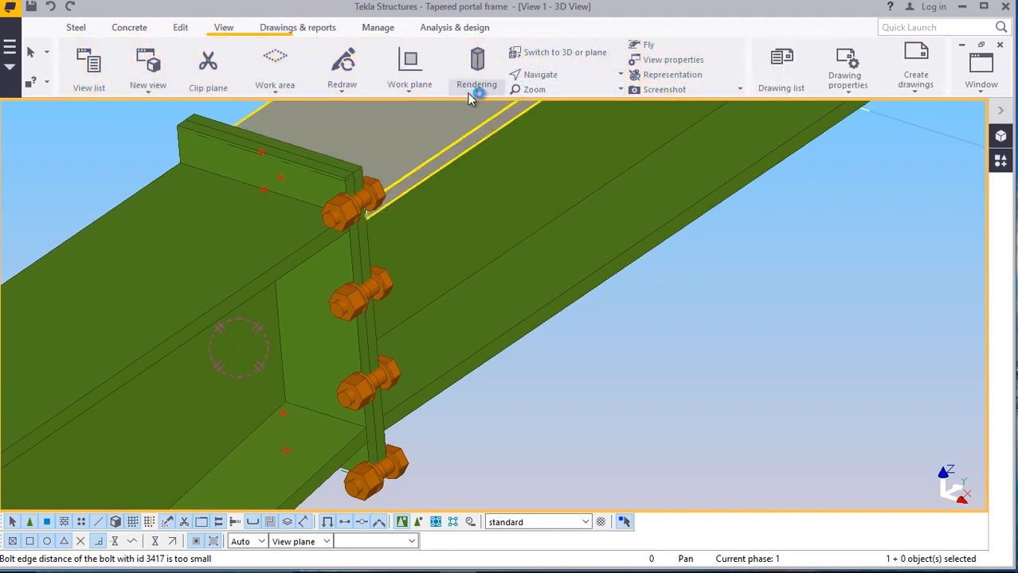
{"action": "left_click", "coordinate": [402, 89]}
{"action": "left_click", "coordinate": [425, 118]}
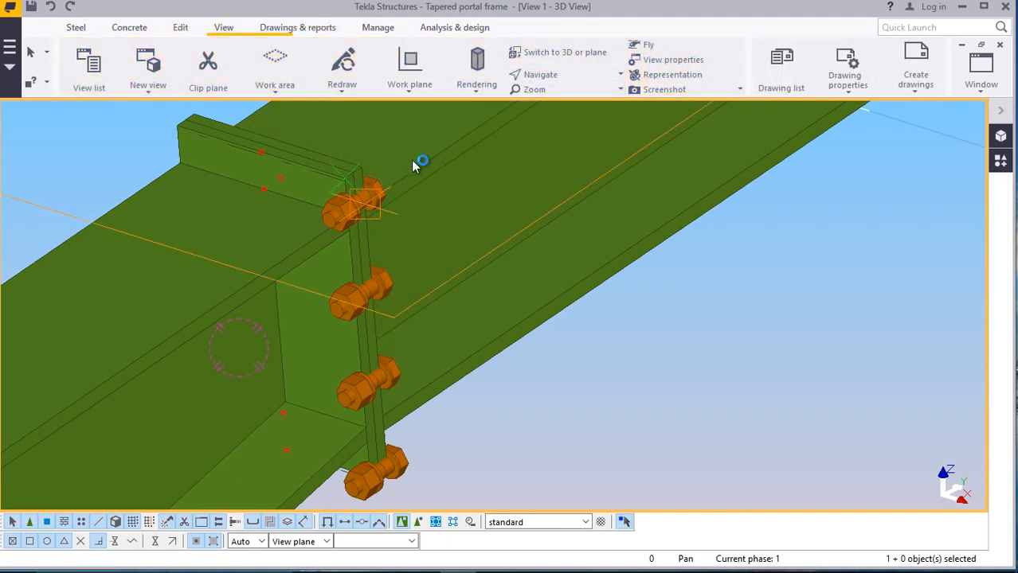
{"action": "mouse_move", "coordinate": [340, 300]}
{"action": "middle_mouse_down", "text": "ctrl"}
{"action": "mouse_move", "coordinate": [282, 269]}
{"action": "mouse_move", "coordinate": [302, 234]}
{"action": "mouse_move", "coordinate": [285, 209]}
{"action": "middle_mouse_up", "text": "ctrl"}
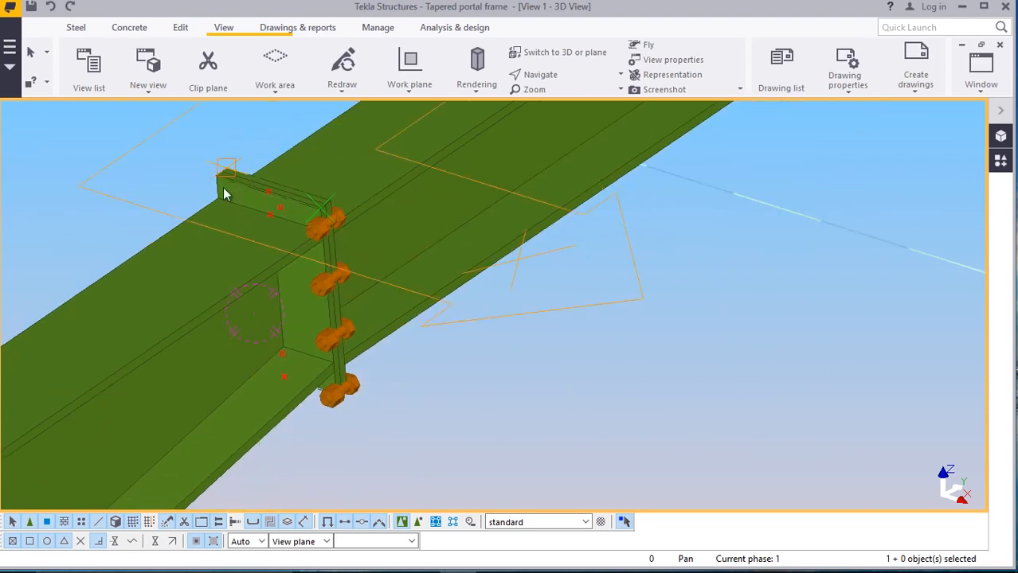
{"action": "left_click", "coordinate": [301, 336]}
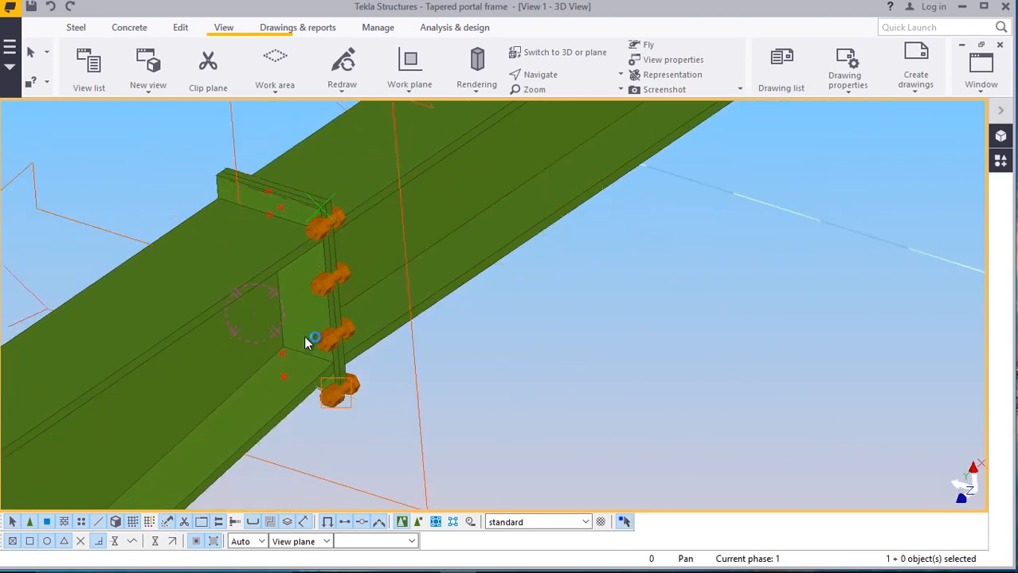
{"action": "right_click", "coordinate": [621, 275]}
{"action": "left_click", "coordinate": [640, 284]}
With the work plane on the end plate, try a start point Dx offset of 20 on the bolt group and reset it to 0
{"action": "scroll", "coordinate": [325, 351], "scroll_direction": "up", "scroll_amount": 3}
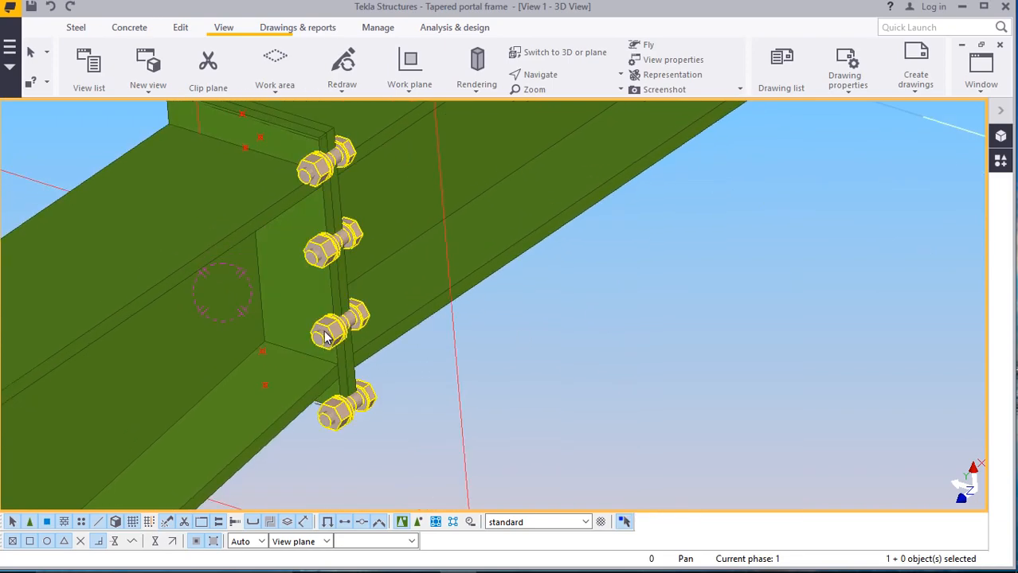
{"action": "double_click", "coordinate": [329, 333]}
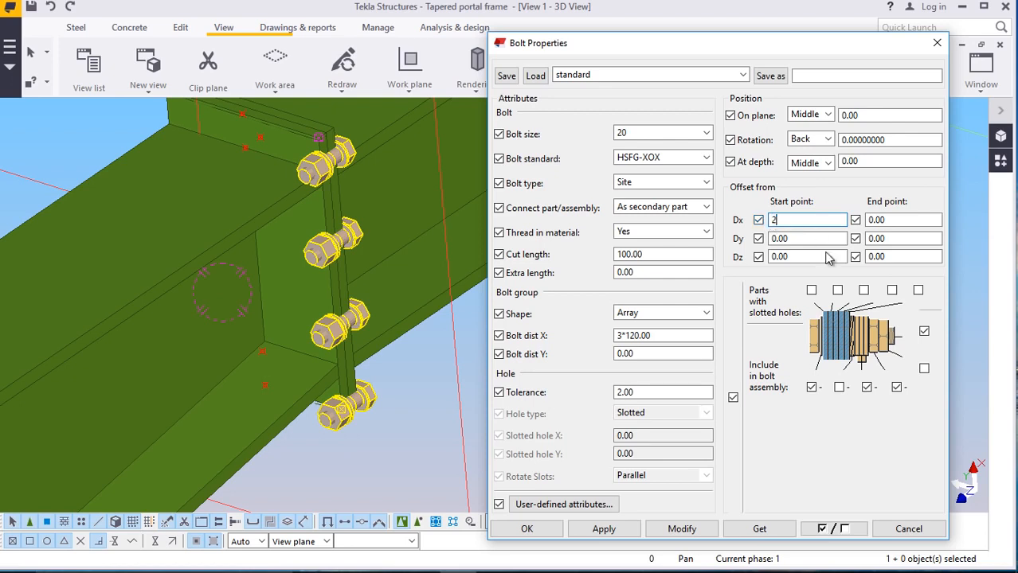
{"action": "type", "text": "0"}
{"action": "left_click", "coordinate": [686, 532]}
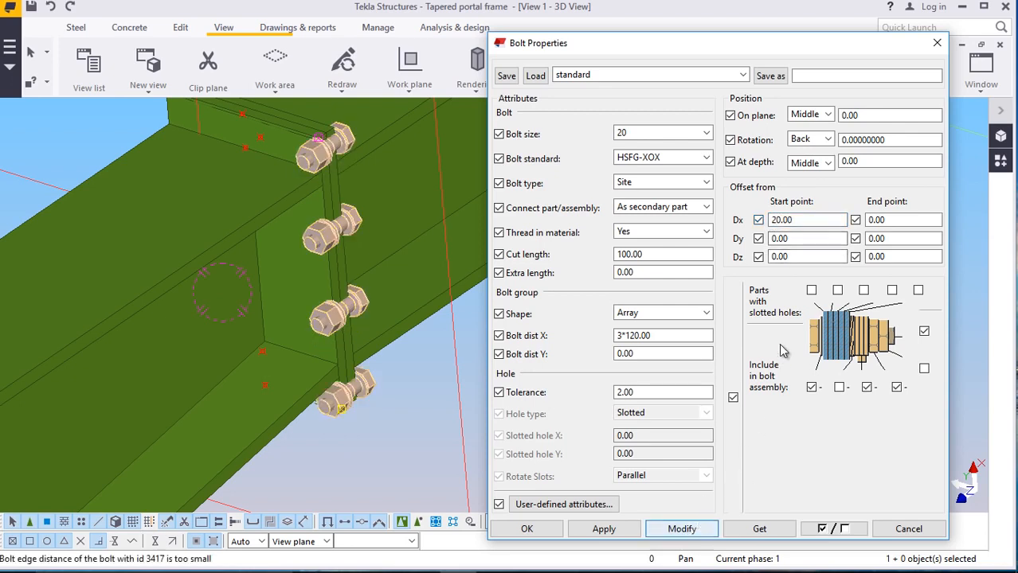
{"action": "left_click_drag", "start_coordinate": [803, 222], "coordinate": [729, 227]}
{"action": "type", "text": "0"}
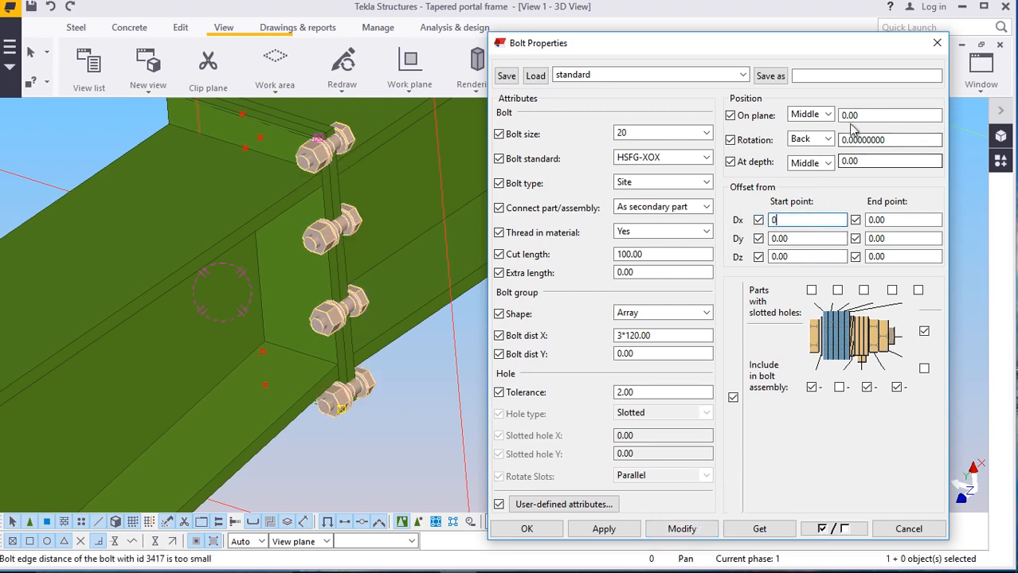
Try on-plane positions of 20 and 40 on the splice bolt group
{"action": "left_click_drag", "start_coordinate": [860, 116], "coordinate": [828, 114]}
{"action": "type", "text": "200"}
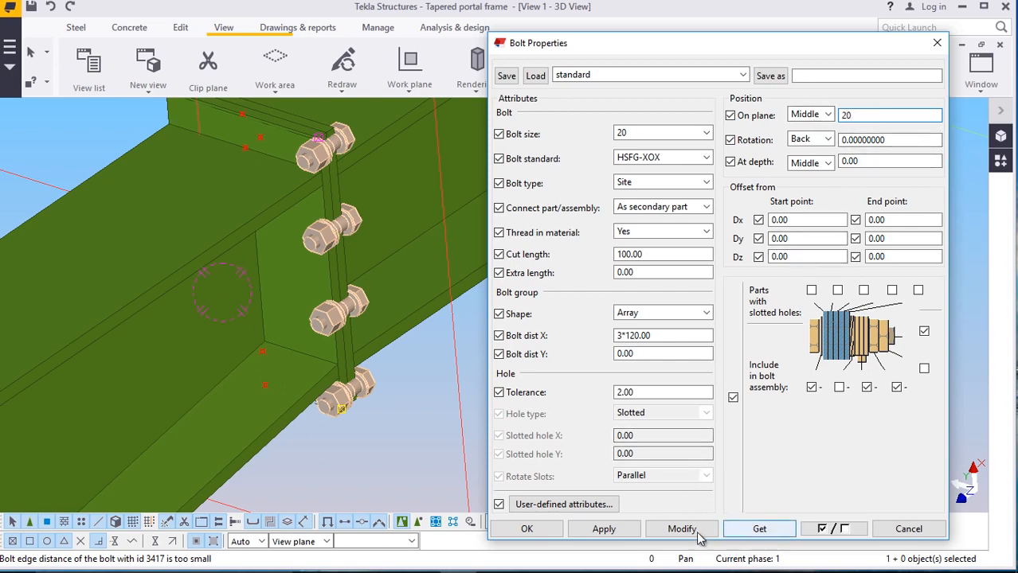
{"action": "left_click", "coordinate": [683, 530]}
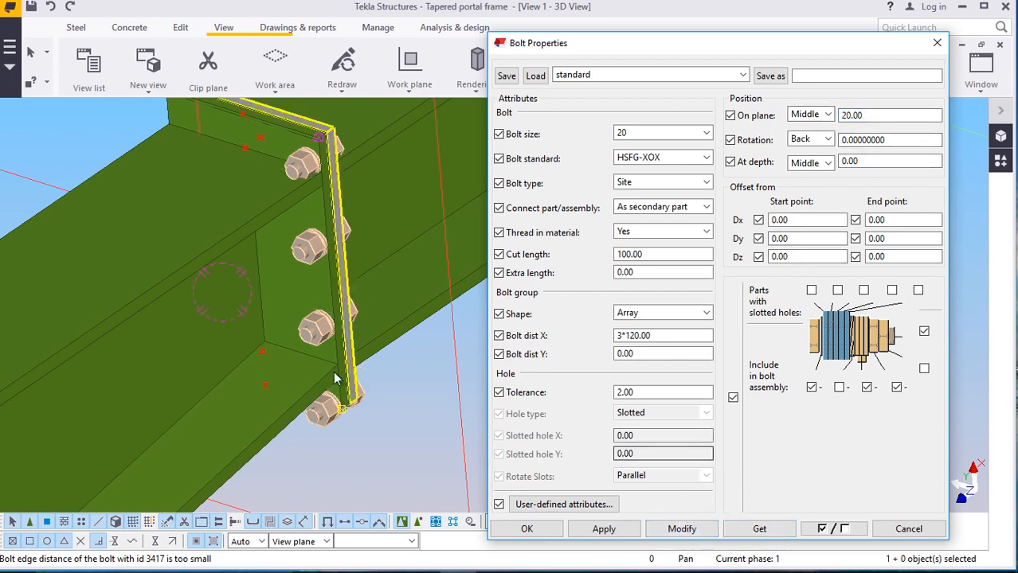
{"action": "scroll", "coordinate": [327, 306], "scroll_direction": "up", "scroll_amount": 4}
{"action": "scroll", "coordinate": [334, 305], "scroll_direction": "down", "scroll_amount": 4}
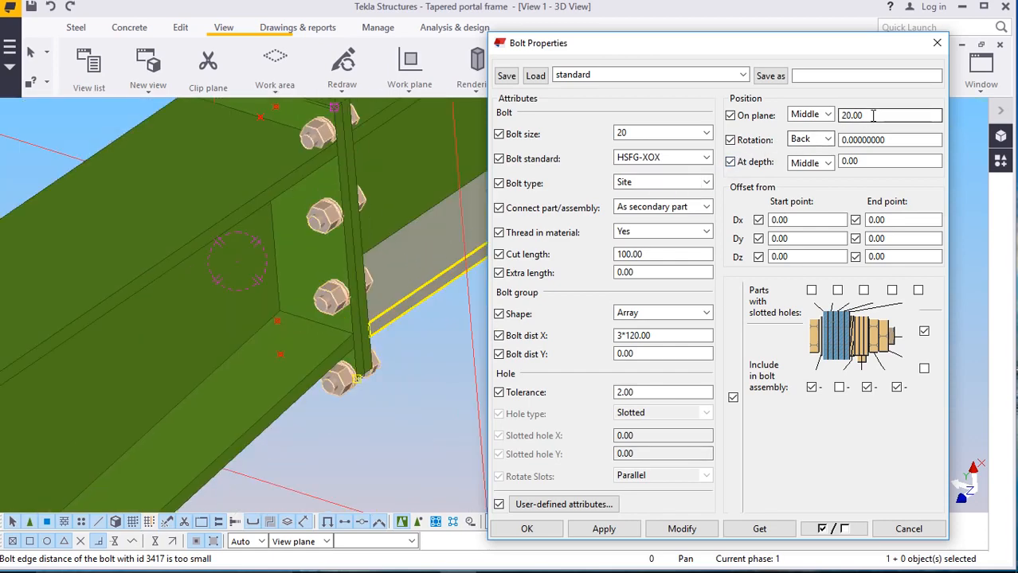
{"action": "type", "text": "40"}
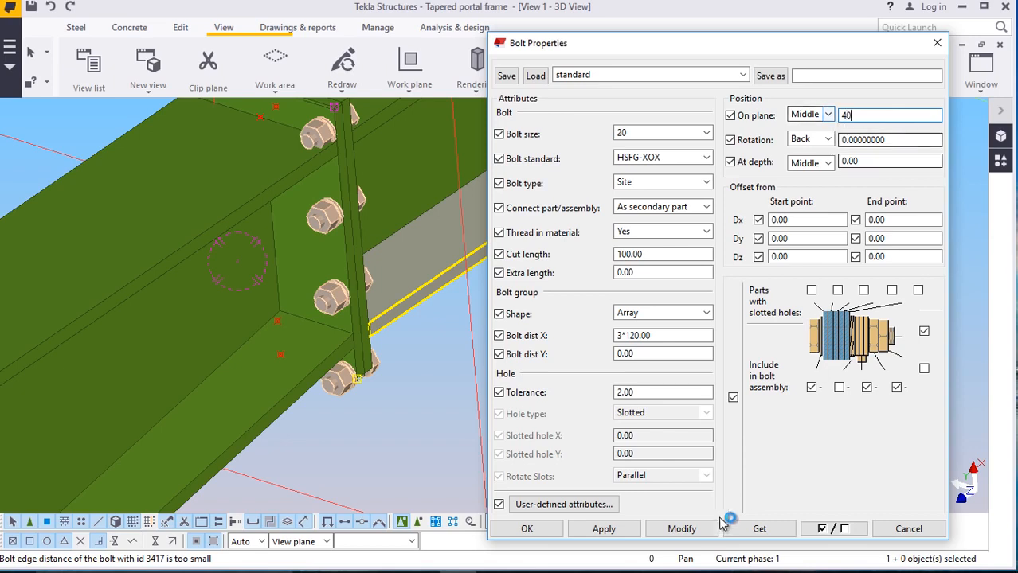
{"action": "left_click", "coordinate": [682, 528]}
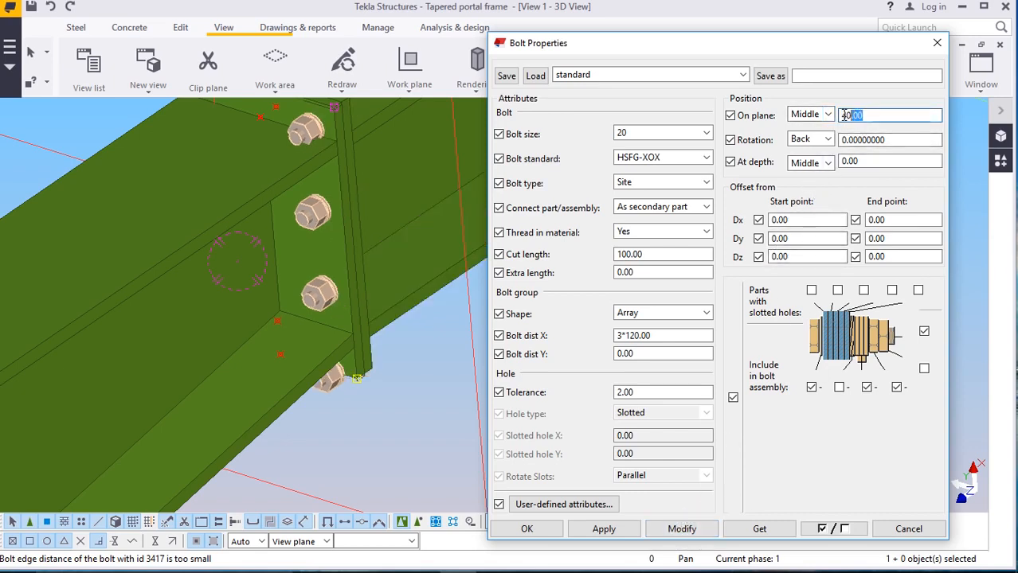
Set the splice bolt group's on-plane position to 60 and check the bolts against the plate edge
{"action": "type", "text": "60"}
{"action": "left_click", "coordinate": [686, 530]}
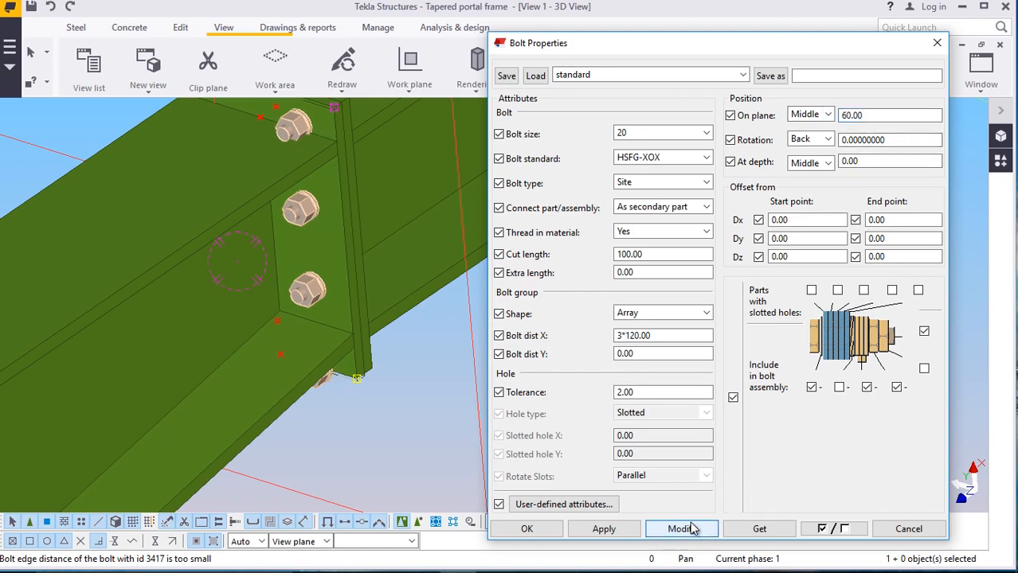
{"action": "scroll", "coordinate": [190, 293], "scroll_direction": "up", "scroll_amount": 5}
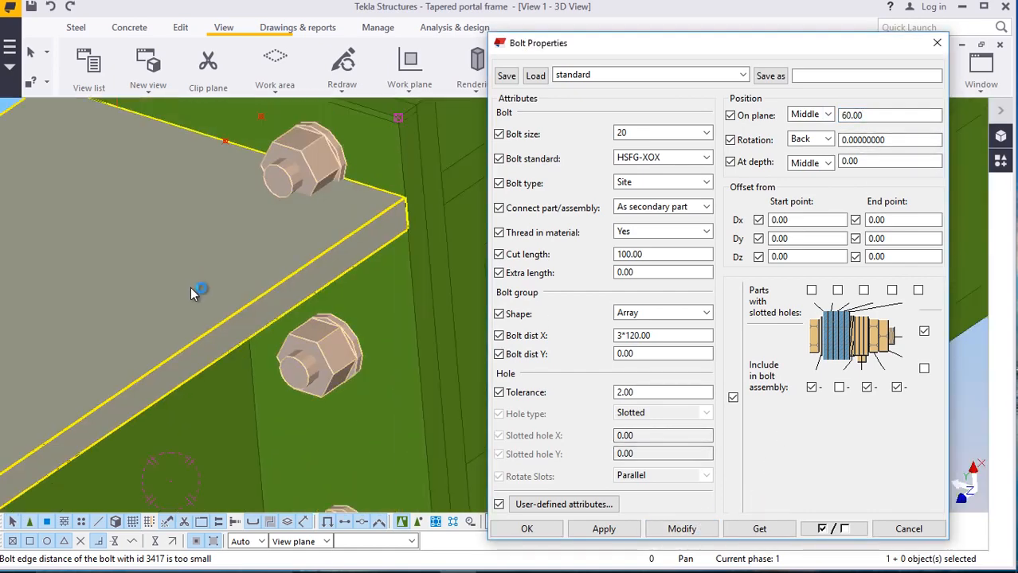
{"action": "scroll", "coordinate": [213, 249], "scroll_direction": "down", "scroll_amount": 2}
{"action": "scroll", "coordinate": [294, 177], "scroll_direction": "up", "scroll_amount": 4}
{"action": "scroll", "coordinate": [279, 178], "scroll_direction": "down", "scroll_amount": 4}
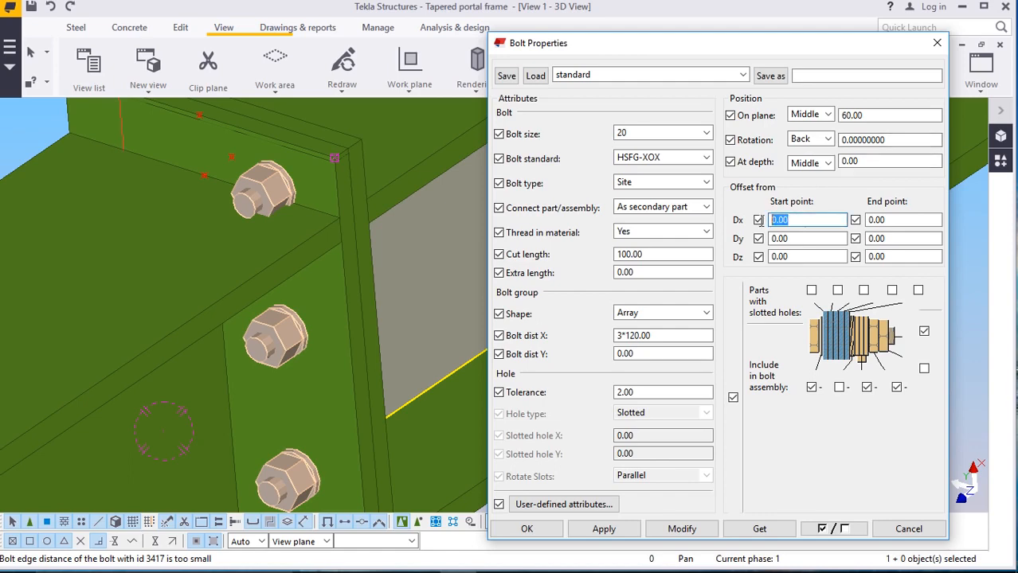
Try a start point Dx offset of 10 on the splice bolts, inspect their position and close the bolt properties
{"action": "left_click", "coordinate": [679, 529]}
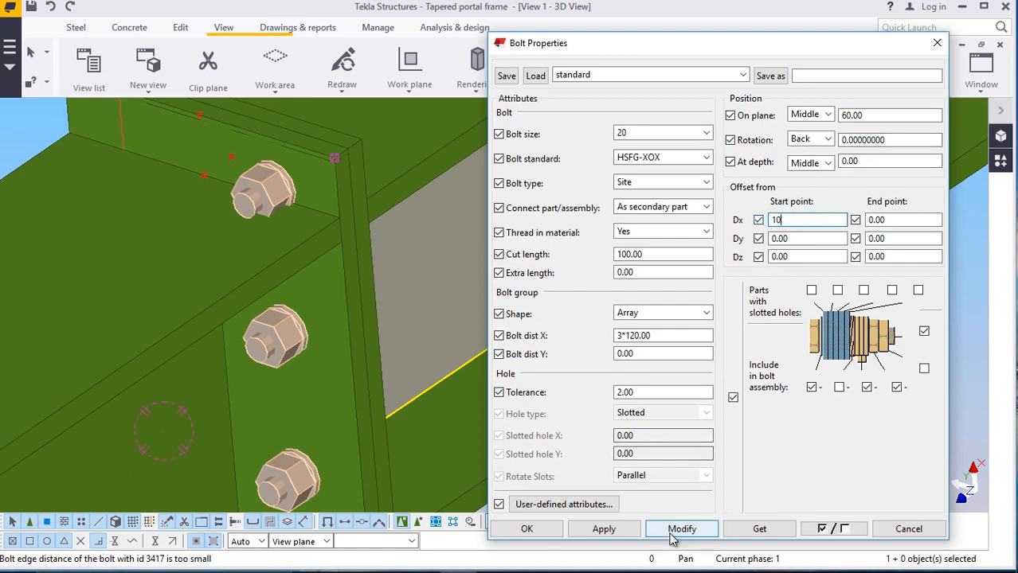
{"action": "scroll", "coordinate": [233, 270], "scroll_direction": "down", "scroll_amount": 4}
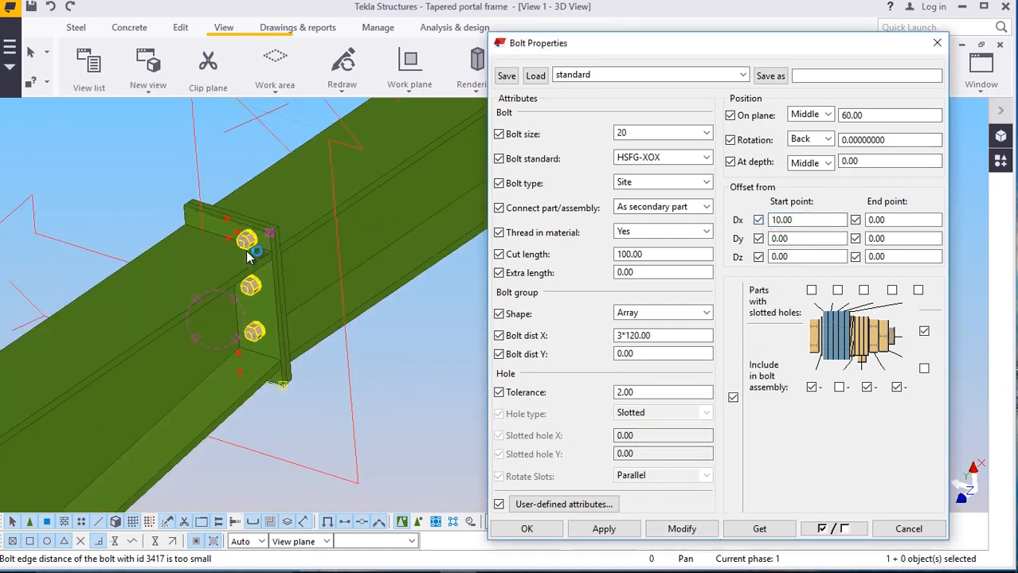
{"action": "middle_click_drag", "start_coordinate": [256, 258], "coordinate": [248, 135]}
{"action": "scroll", "coordinate": [248, 135], "scroll_direction": "up", "scroll_amount": 3}
{"action": "scroll", "coordinate": [259, 291], "scroll_direction": "down", "scroll_amount": 2}
{"action": "scroll", "coordinate": [233, 171], "scroll_direction": "up", "scroll_amount": 4}
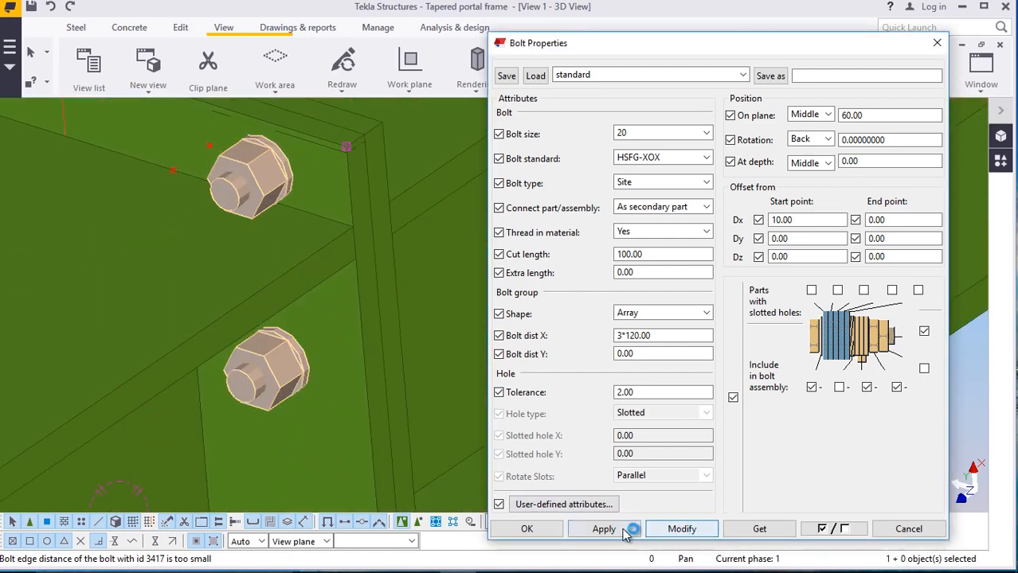
{"action": "left_click", "coordinate": [522, 529]}
{"action": "scroll", "coordinate": [418, 223], "scroll_direction": "down", "scroll_amount": 3}
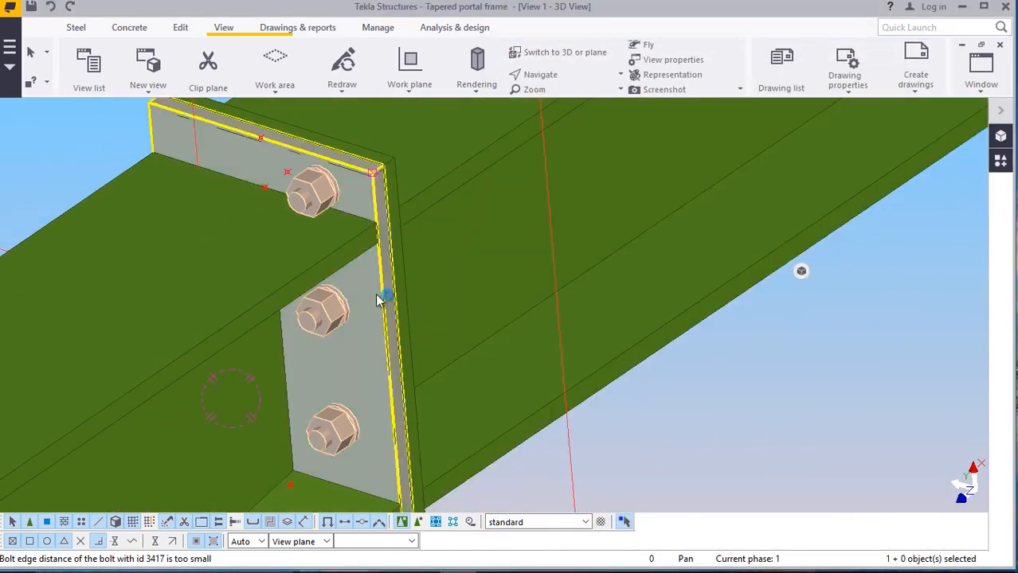
Set the start point Dx offset of the splice bolt group to 20, checking the lowest bolt against the bottom edge of the end plates
{"action": "scroll", "coordinate": [398, 279], "scroll_direction": "down", "scroll_amount": 2}
{"action": "left_click", "coordinate": [541, 75]}
{"action": "left_click", "coordinate": [529, 98]}
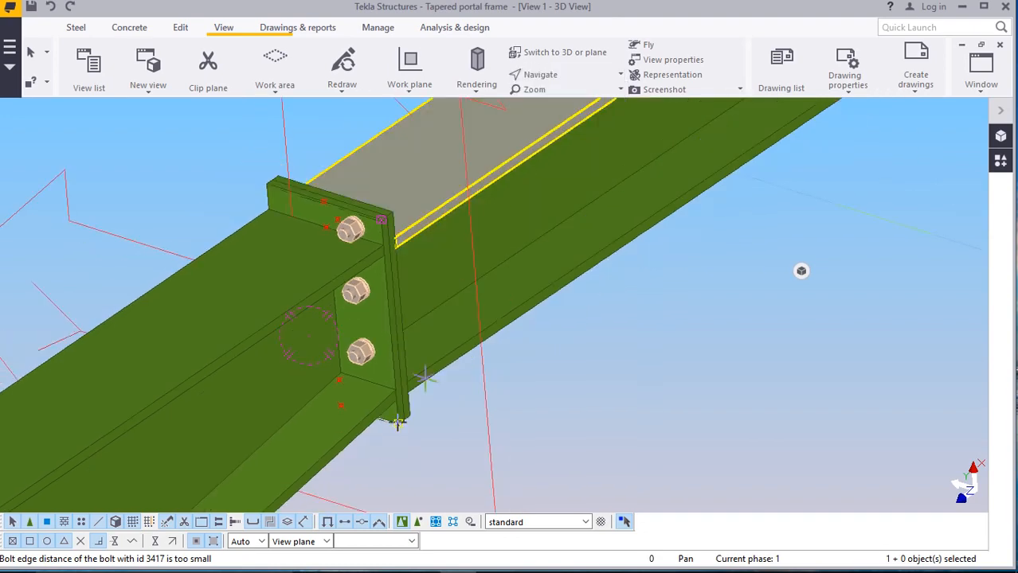
{"action": "left_click_drag", "start_coordinate": [382, 393], "coordinate": [383, 446]}
{"action": "right_click", "coordinate": [658, 425]}
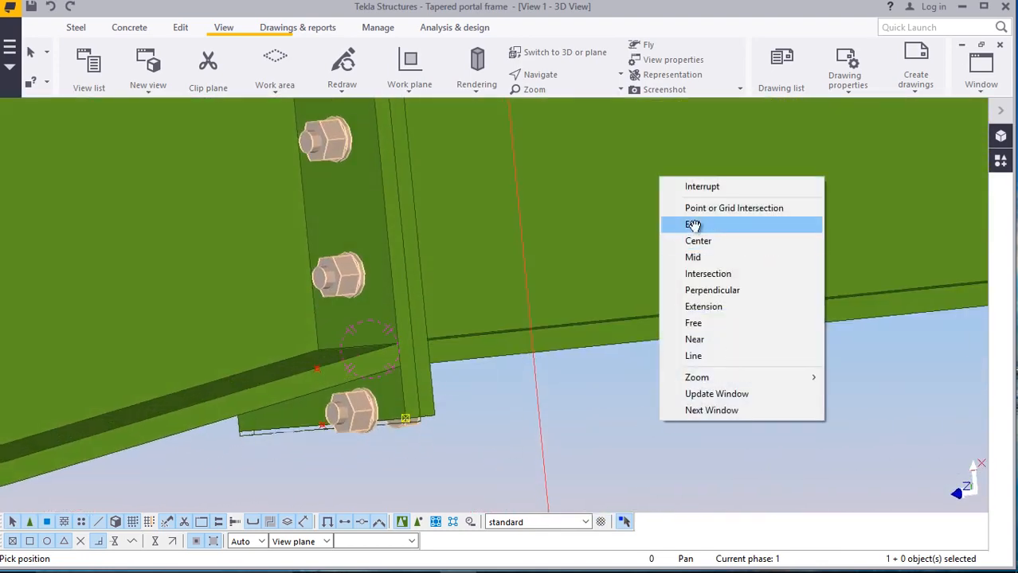
{"action": "left_click", "coordinate": [691, 186]}
{"action": "double_click", "coordinate": [351, 413]}
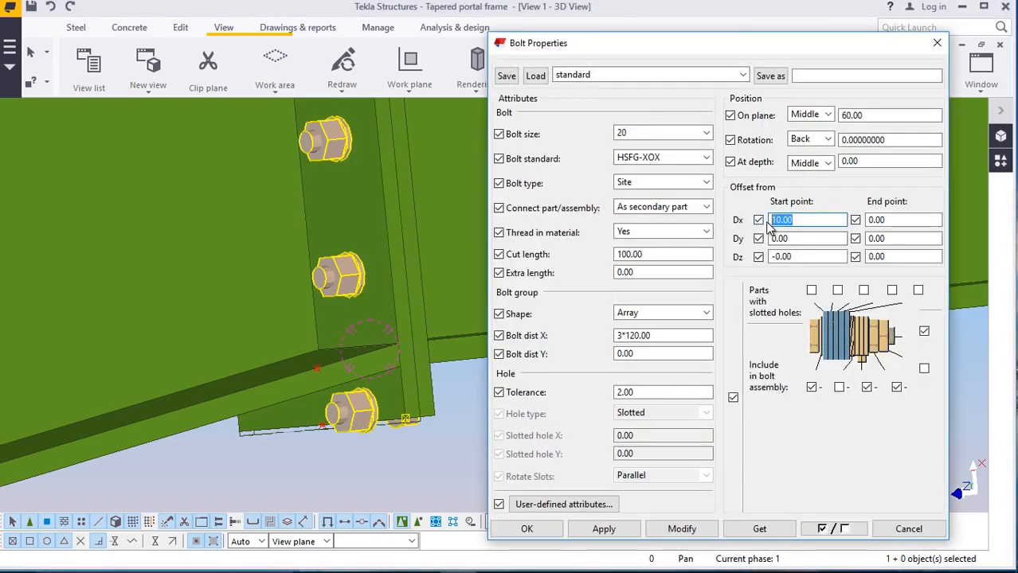
{"action": "left_click", "coordinate": [802, 225]}
{"action": "type", "text": "20"}
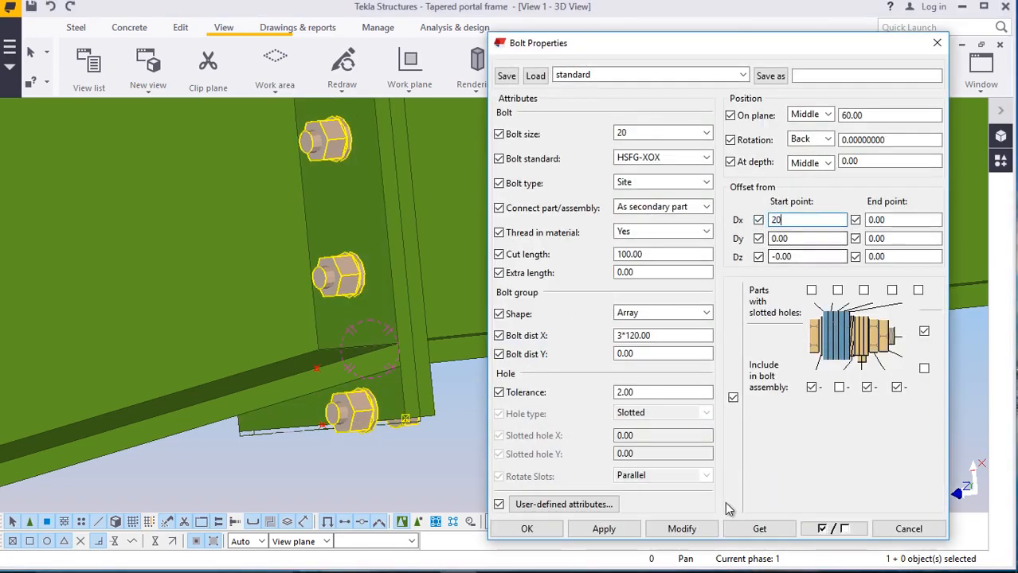
{"action": "left_click", "coordinate": [675, 531]}
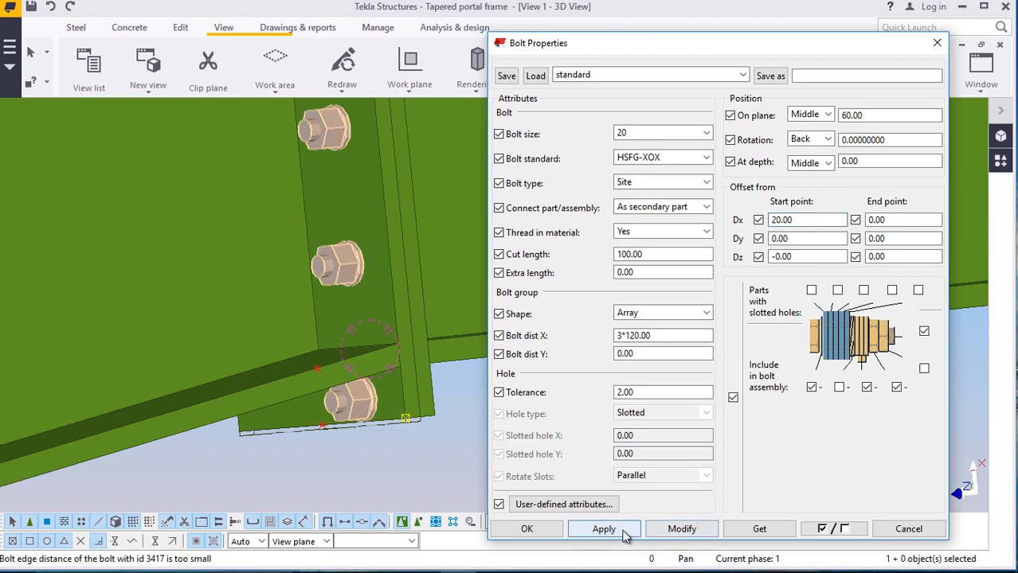
{"action": "left_click", "coordinate": [527, 529]}
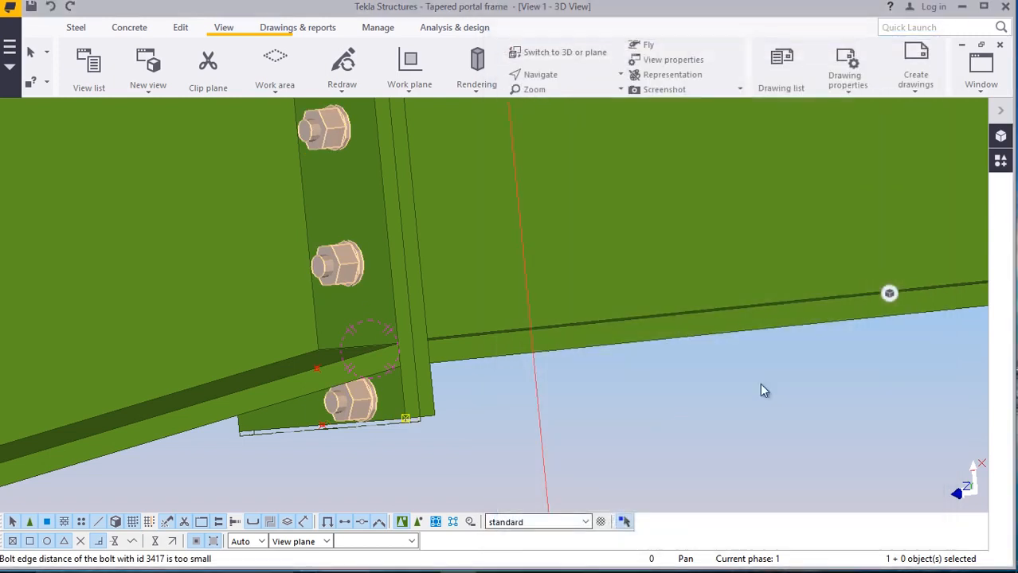
Examine the bolts at the upper end of the rafter splice end plates against the plate edges and rafter flange
{"action": "left_click", "coordinate": [562, 76]}
{"action": "left_click", "coordinate": [557, 96]}
{"action": "middle_click_drag", "start_coordinate": [376, 411], "coordinate": [344, 191], "text": "ctrl"}
{"action": "scroll", "coordinate": [344, 191], "scroll_direction": "up", "scroll_amount": 8}
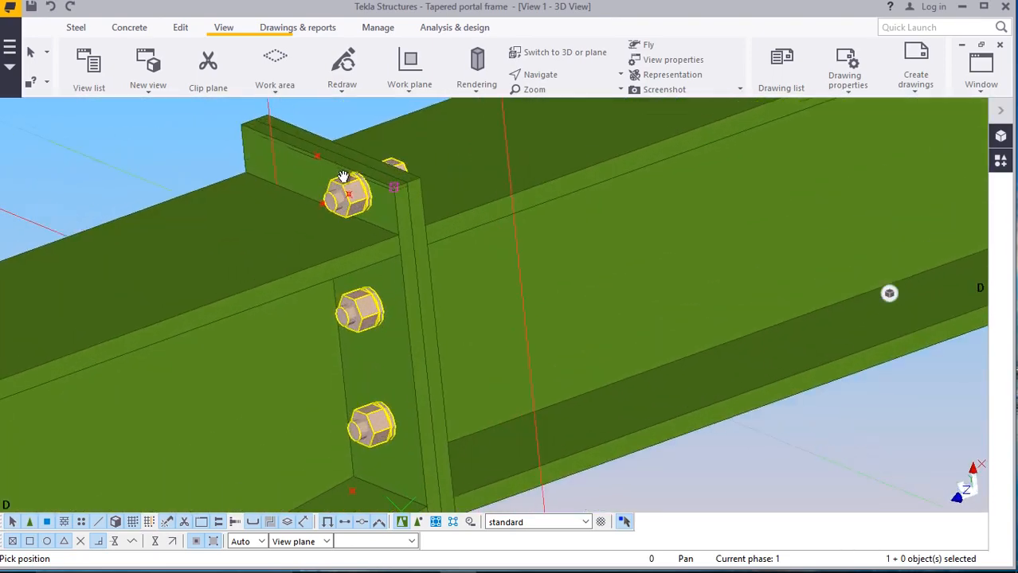
{"action": "right_click", "coordinate": [374, 210]}
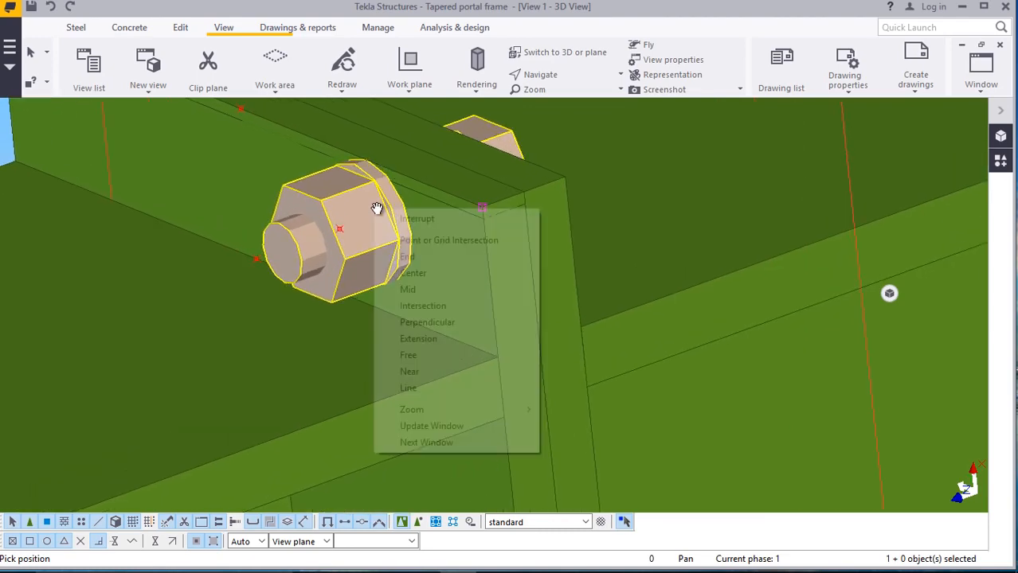
{"action": "left_click", "coordinate": [395, 216]}
{"action": "scroll", "coordinate": [422, 292], "scroll_direction": "down", "scroll_amount": 3}
{"action": "scroll", "coordinate": [420, 291], "scroll_direction": "down", "scroll_amount": 2}
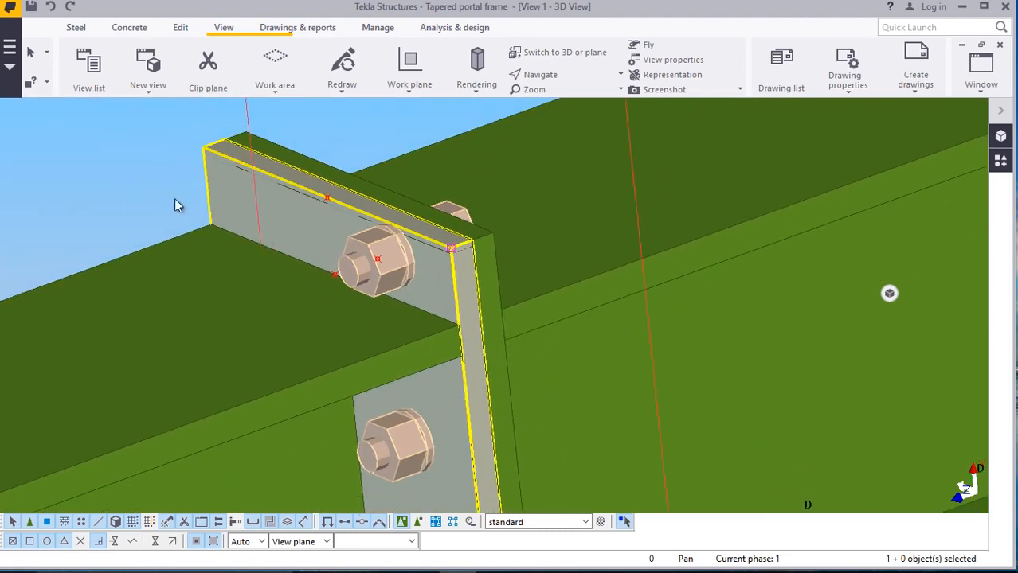
{"action": "right_click", "coordinate": [66, 158]}
{"action": "left_click", "coordinate": [127, 244]}
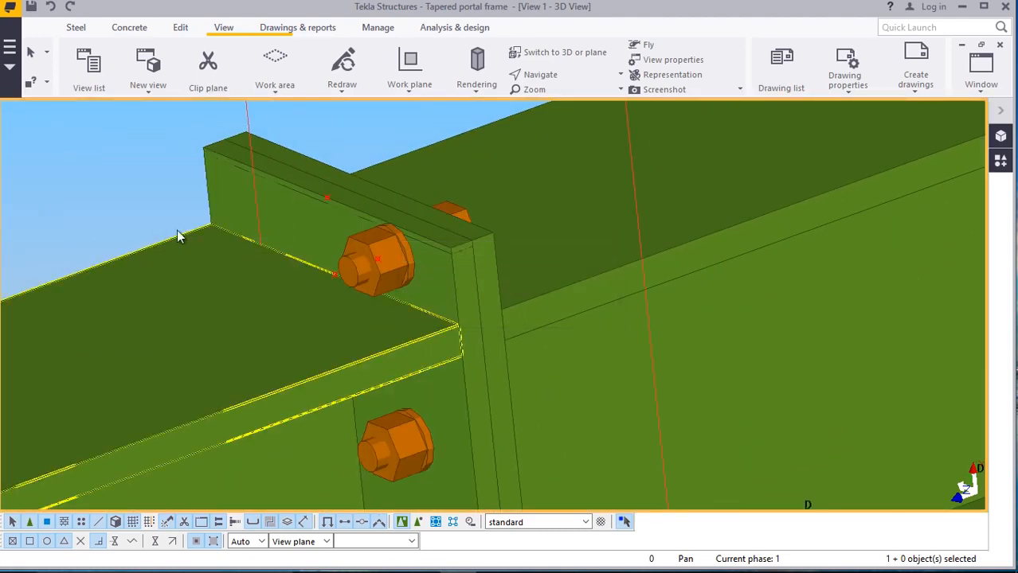
{"action": "scroll", "coordinate": [473, 251], "scroll_direction": "up", "scroll_amount": 2}
{"action": "scroll", "coordinate": [399, 255], "scroll_direction": "down", "scroll_amount": 5}
{"action": "scroll", "coordinate": [382, 212], "scroll_direction": "down", "scroll_amount": 5}
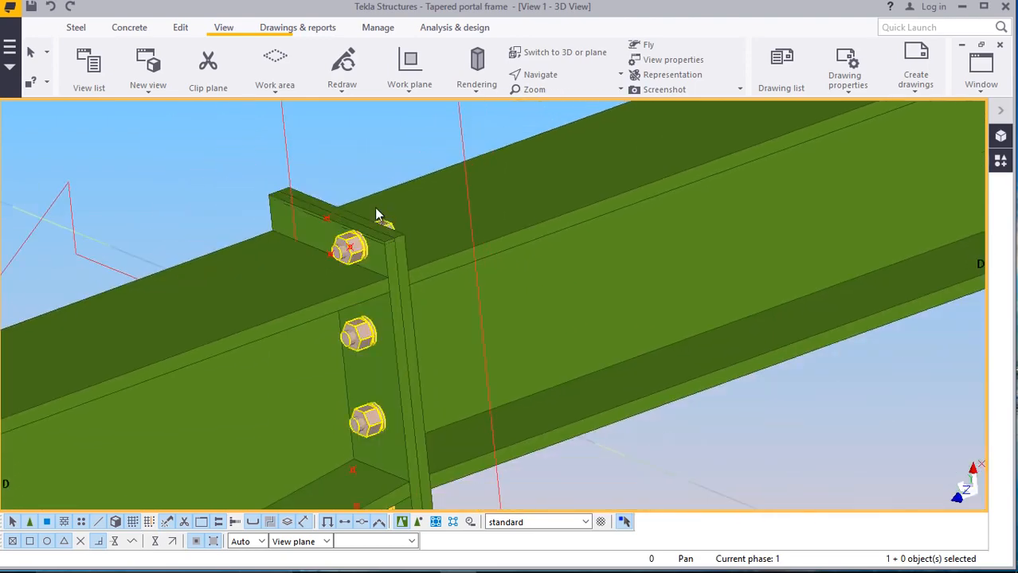
{"action": "left_click", "coordinate": [555, 75]}
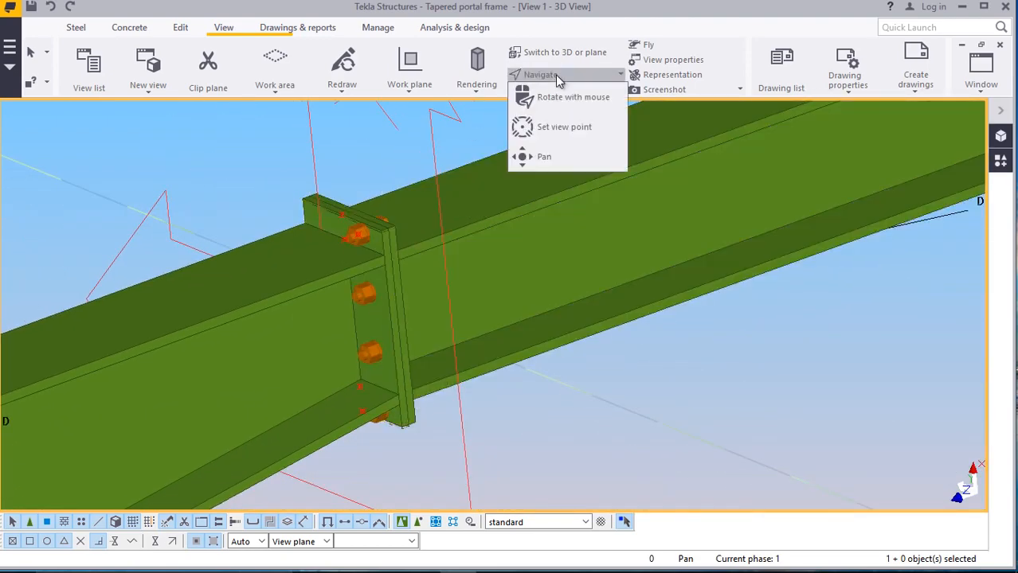
{"action": "left_click", "coordinate": [548, 99]}
{"action": "mouse_move", "coordinate": [380, 304]}
{"action": "middle_mouse_down", "text": "ctrl"}
{"action": "mouse_move", "coordinate": [543, 270]}
{"action": "mouse_move", "coordinate": [541, 223]}
{"action": "mouse_move", "coordinate": [513, 222]}
{"action": "mouse_move", "coordinate": [527, 234]}
{"action": "mouse_move", "coordinate": [466, 284]}
{"action": "mouse_move", "coordinate": [409, 307]}
{"action": "mouse_move", "coordinate": [399, 342]}
{"action": "mouse_move", "coordinate": [450, 352]}
{"action": "mouse_move", "coordinate": [331, 221]}
{"action": "middle_mouse_up", "text": "ctrl"}
{"action": "scroll", "coordinate": [331, 222], "scroll_direction": "up", "scroll_amount": 5}
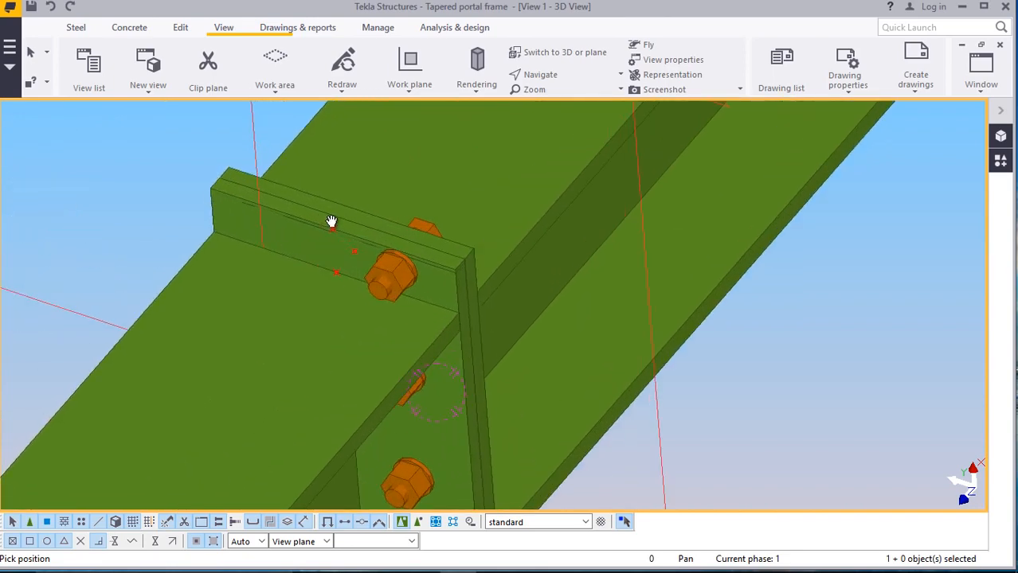
{"action": "right_click", "coordinate": [333, 208]}
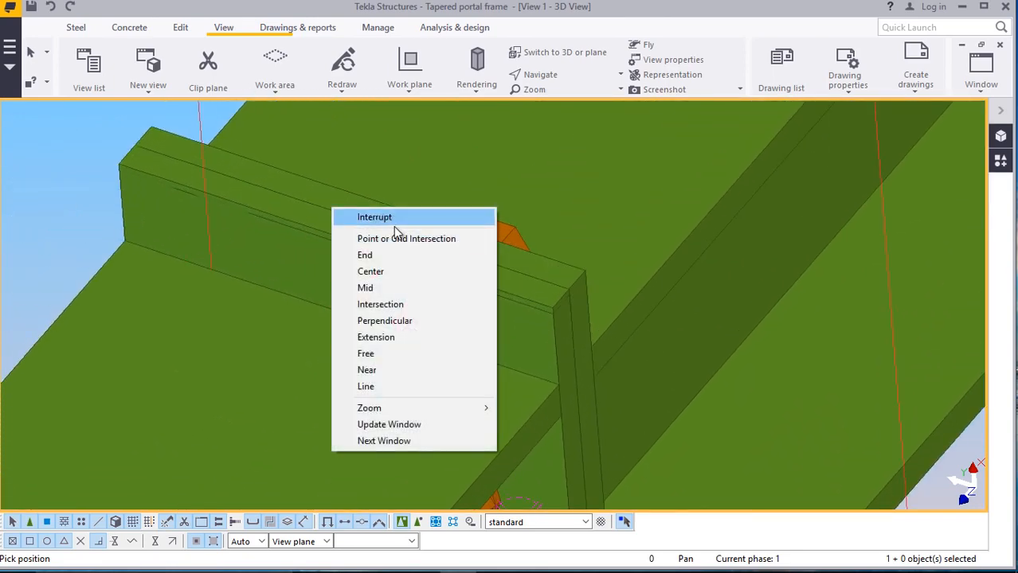
{"action": "left_click", "coordinate": [393, 224]}
Mirror-copy the splice bolt group across the end plate's centreline, with X0 400, Y0 125 and an angle of 180
{"action": "right_click", "coordinate": [434, 321]}
{"action": "mouse_move", "coordinate": [503, 137]}
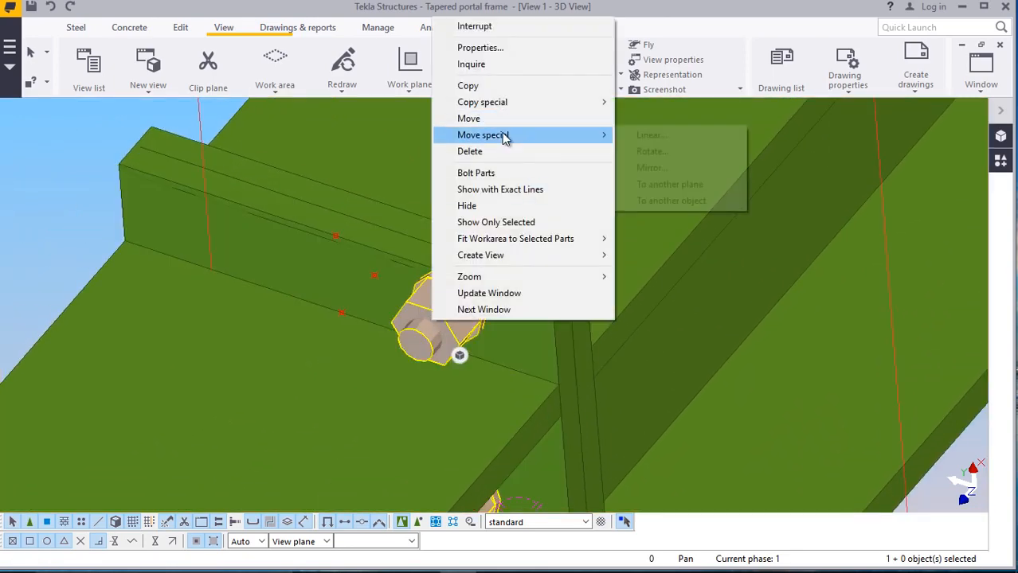
{"action": "mouse_move", "coordinate": [506, 103]}
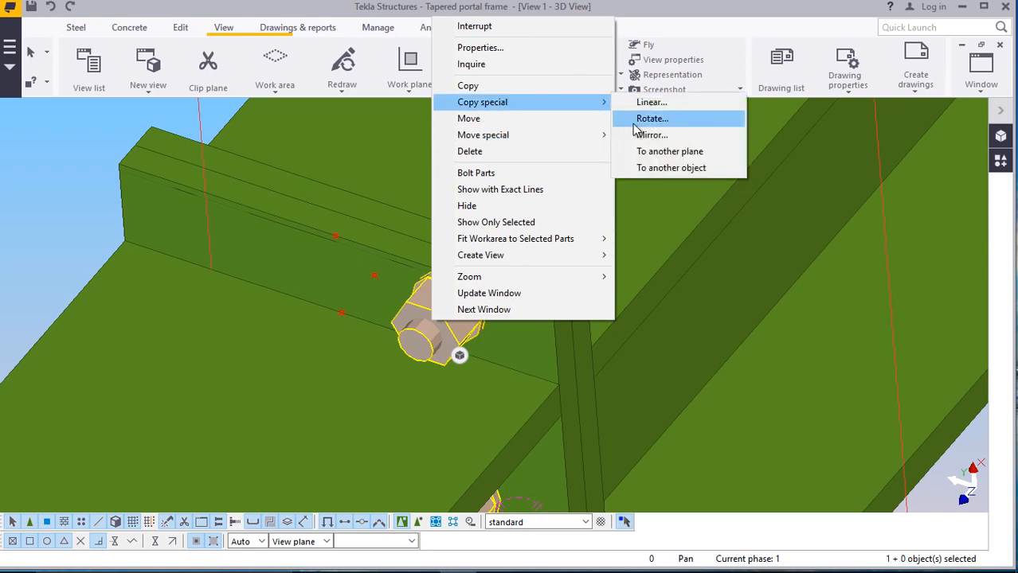
{"action": "left_click", "coordinate": [650, 134]}
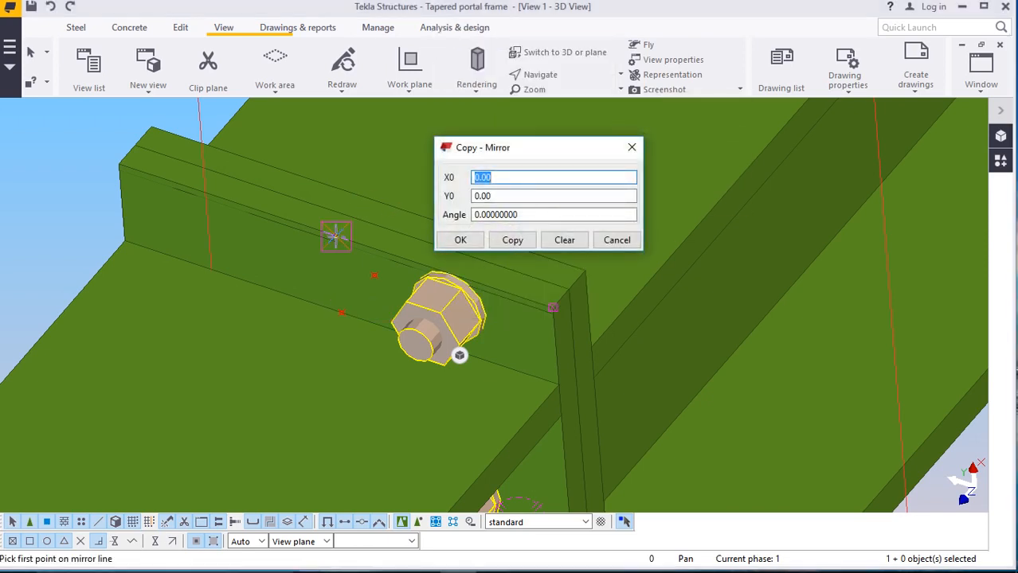
{"action": "scroll", "coordinate": [335, 237], "scroll_direction": "up", "scroll_amount": 4}
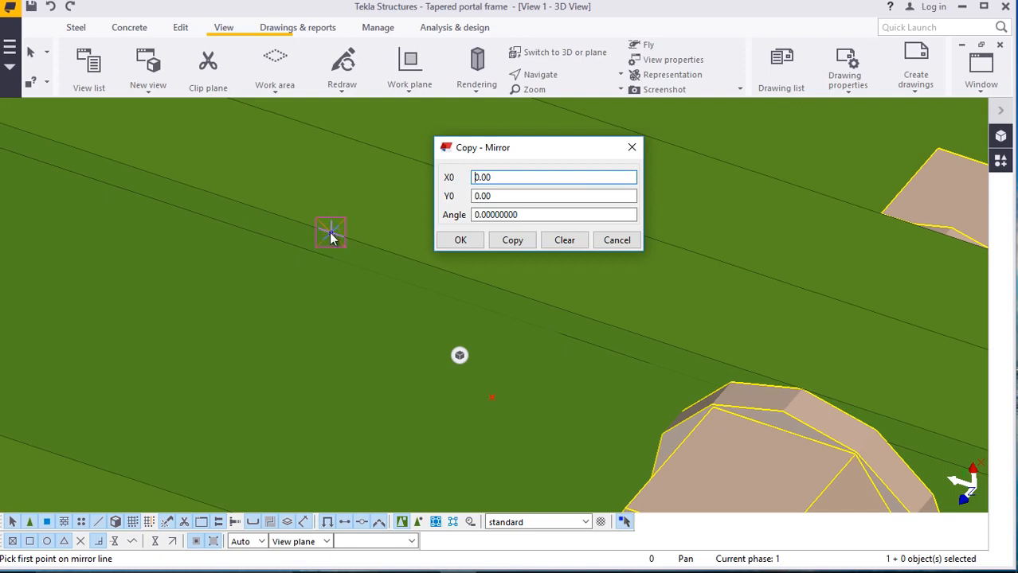
{"action": "left_click", "coordinate": [330, 233]}
{"action": "scroll", "coordinate": [323, 218], "scroll_direction": "down", "scroll_amount": 2}
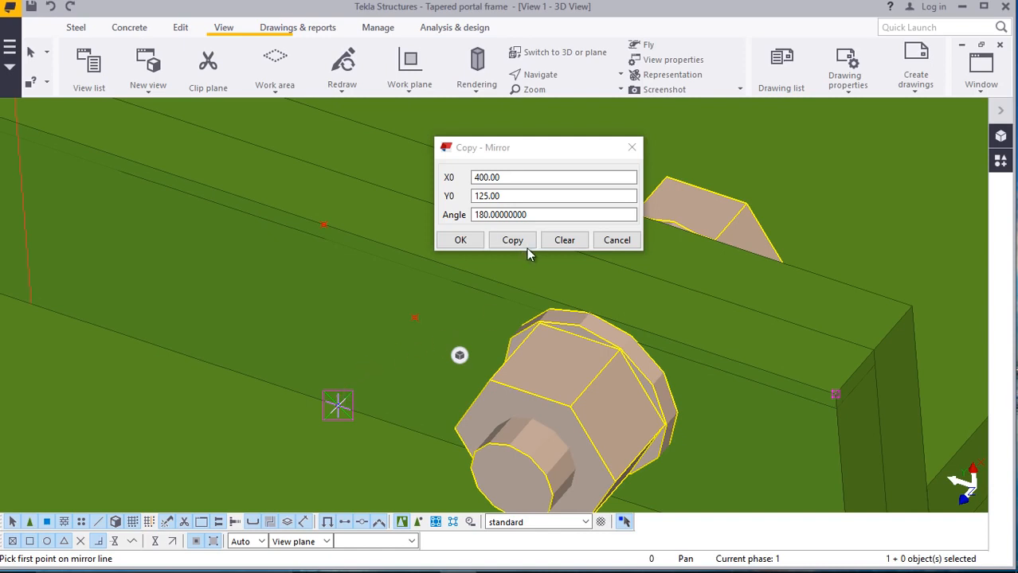
{"action": "left_click", "coordinate": [474, 241]}
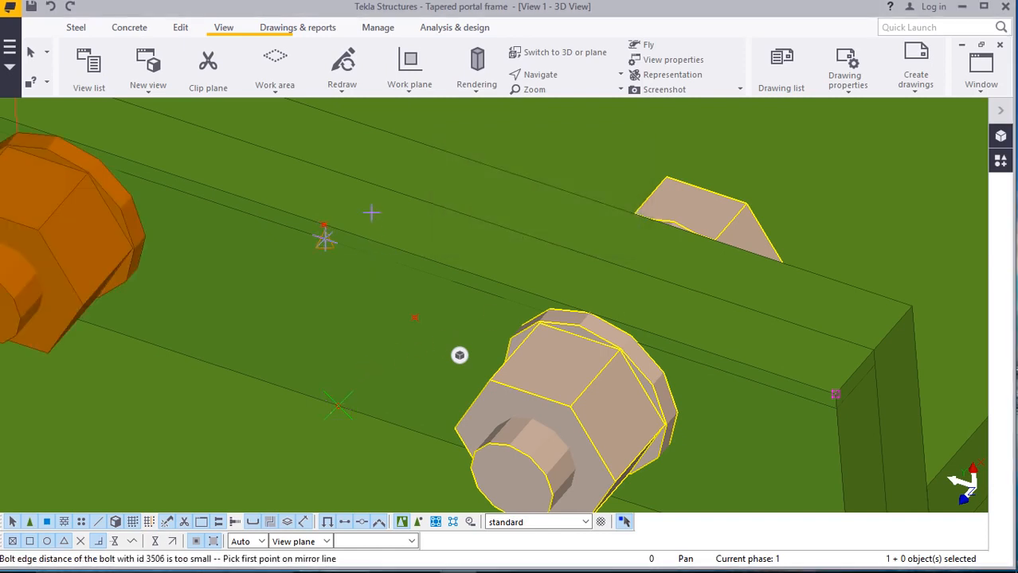
{"action": "scroll", "coordinate": [368, 206], "scroll_direction": "down", "scroll_amount": 2}
{"action": "scroll", "coordinate": [362, 209], "scroll_direction": "down", "scroll_amount": 2}
{"action": "right_click", "coordinate": [118, 162]}
{"action": "left_click", "coordinate": [144, 165]}
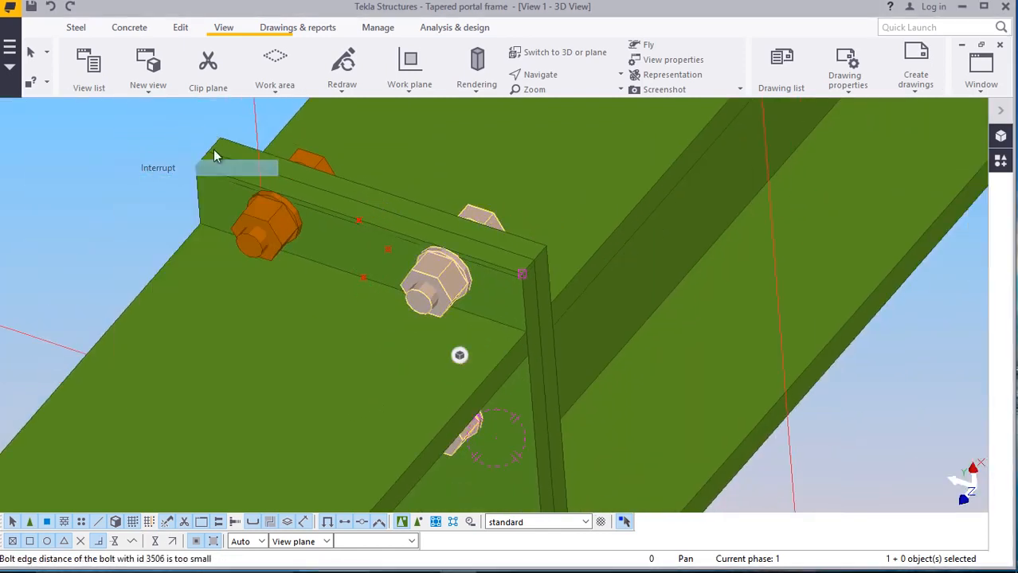
Check the mirrored bolt group from the opposite side of the rafter splice
{"action": "left_click", "coordinate": [549, 80]}
{"action": "left_click", "coordinate": [548, 99]}
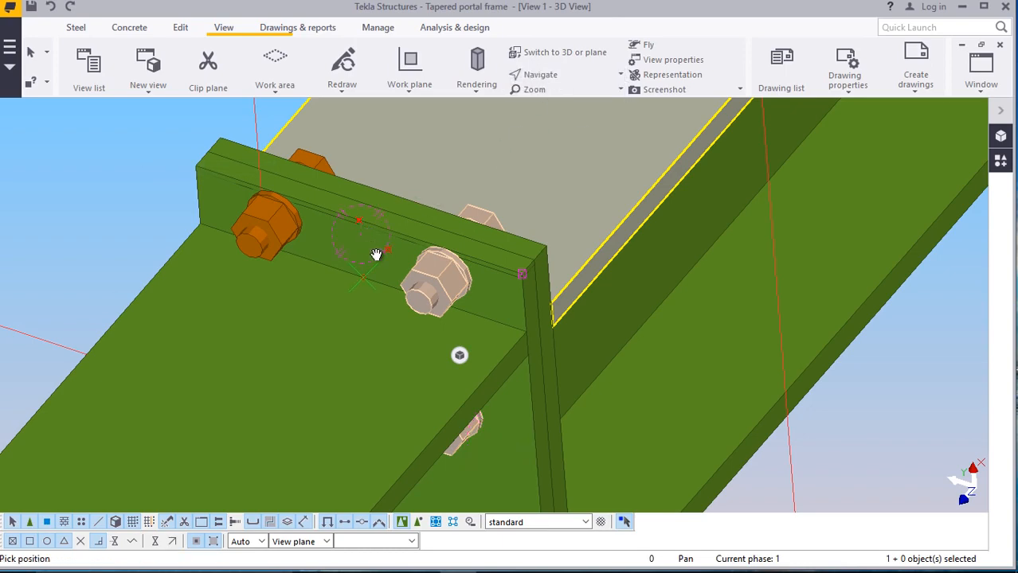
{"action": "middle_click_drag", "start_coordinate": [376, 255], "coordinate": [492, 296], "text": "ctrl"}
{"action": "scroll", "coordinate": [429, 229], "scroll_direction": "down", "scroll_amount": 2}
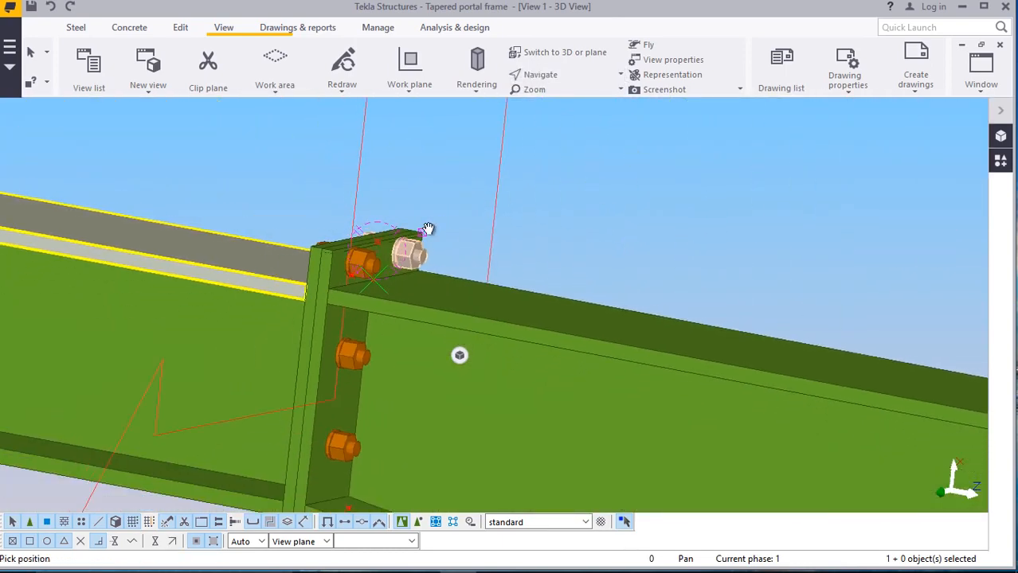
{"action": "middle_click_drag", "start_coordinate": [429, 228], "coordinate": [498, 136], "text": "ctrl"}
{"action": "right_click", "coordinate": [491, 137]}
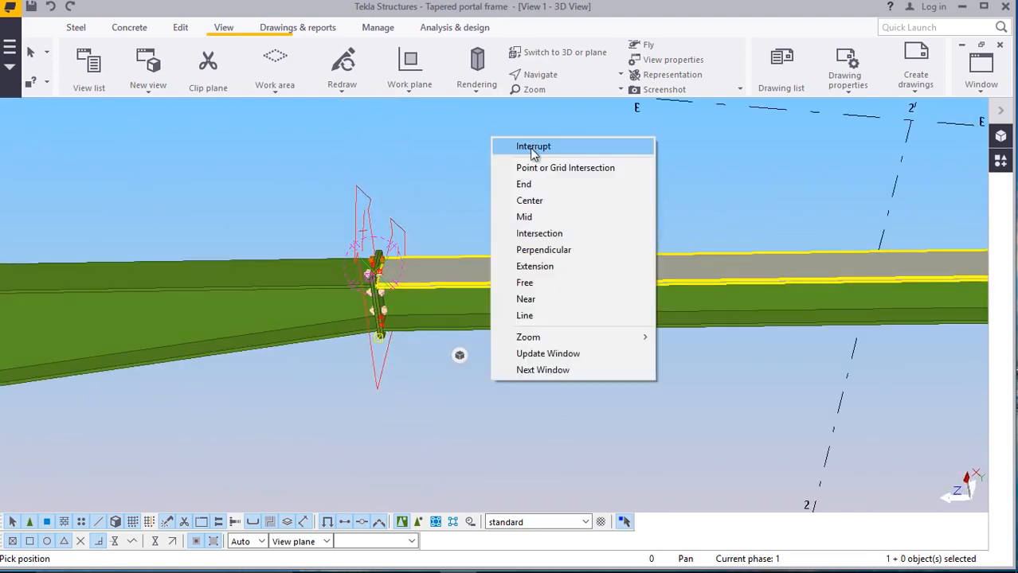
{"action": "left_click", "coordinate": [532, 146]}
{"action": "scroll", "coordinate": [484, 199], "scroll_direction": "up", "scroll_amount": 6}
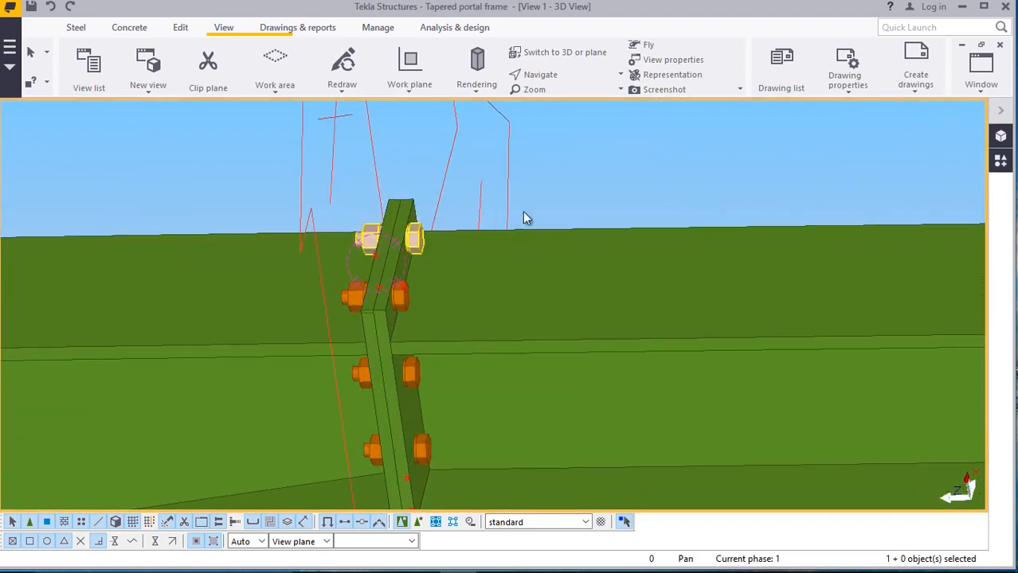
Inspect both bolt columns on the end plates, closing in on the corner where the rafter's top flange meets the plate
{"action": "left_click", "coordinate": [542, 75]}
{"action": "left_click", "coordinate": [536, 98]}
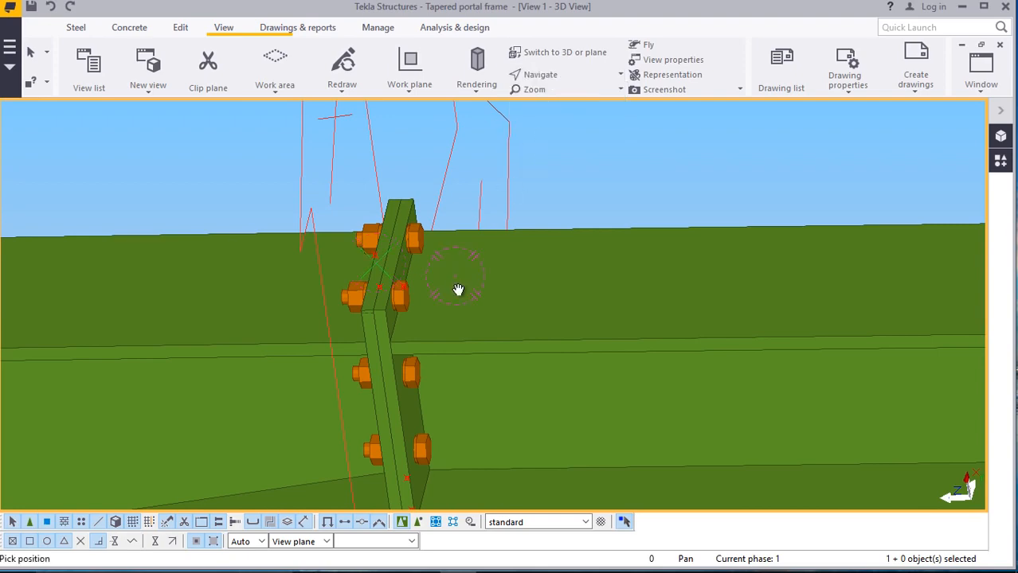
{"action": "mouse_move", "coordinate": [458, 289]}
{"action": "middle_mouse_down", "text": "ctrl"}
{"action": "mouse_move", "coordinate": [677, 234]}
{"action": "mouse_move", "coordinate": [652, 236]}
{"action": "mouse_move", "coordinate": [636, 271]}
{"action": "middle_mouse_up", "text": "ctrl"}
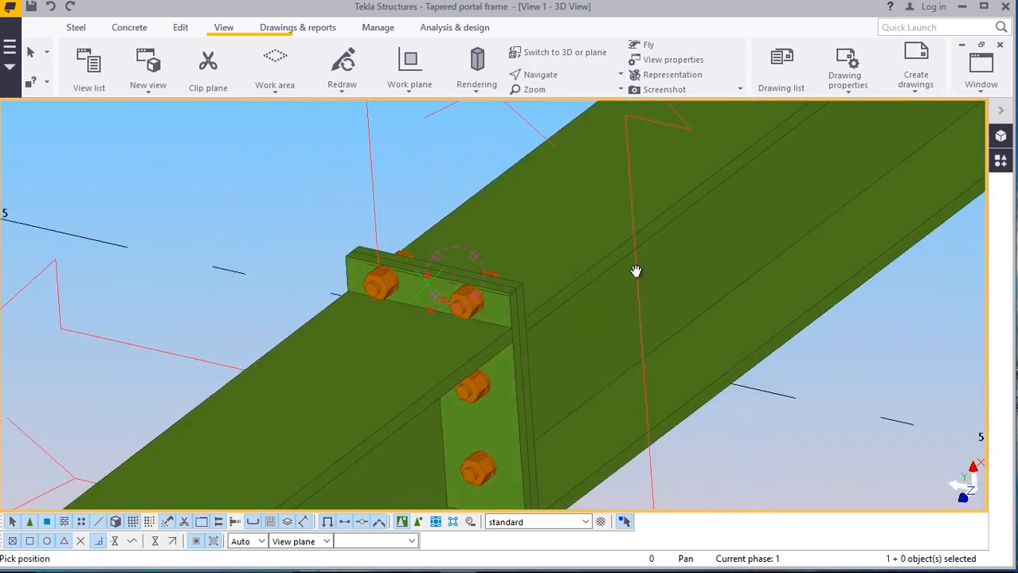
{"action": "scroll", "coordinate": [488, 338], "scroll_direction": "up", "scroll_amount": 3}
{"action": "right_click", "coordinate": [334, 127]}
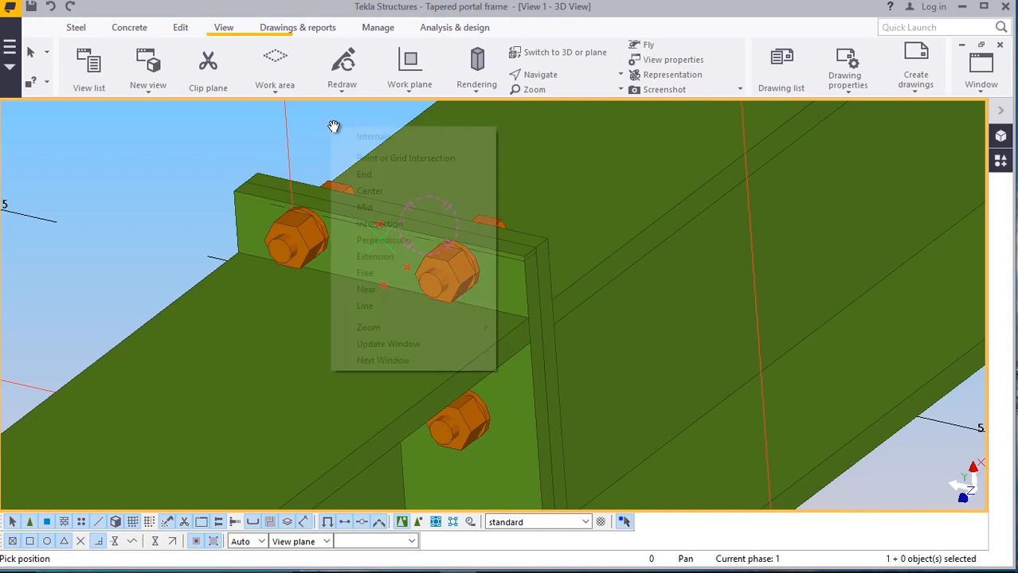
{"action": "left_click", "coordinate": [353, 137]}
{"action": "scroll", "coordinate": [359, 225], "scroll_direction": "down", "scroll_amount": 3}
{"action": "left_click", "coordinate": [566, 79]}
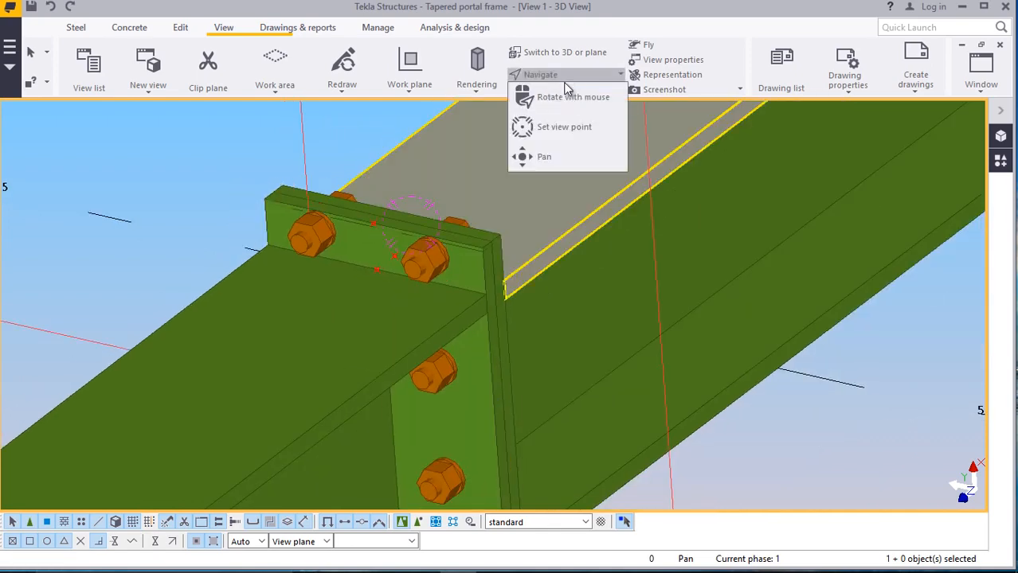
{"action": "left_click", "coordinate": [565, 97]}
{"action": "left_click_drag", "start_coordinate": [497, 265], "coordinate": [445, 277]}
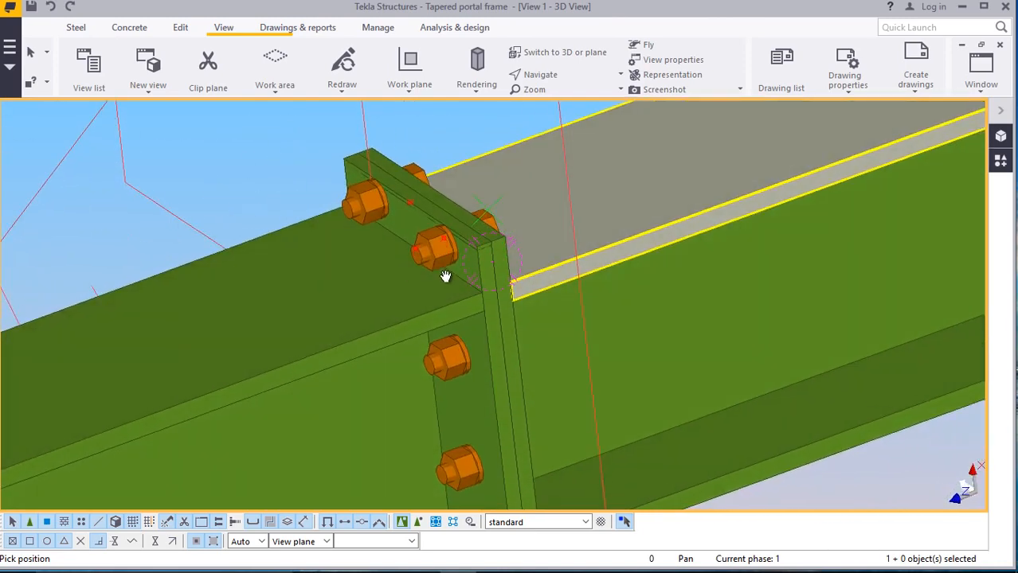
{"action": "scroll", "coordinate": [469, 266], "scroll_direction": "up", "scroll_amount": 3}
{"action": "right_click", "coordinate": [76, 139]}
{"action": "left_click", "coordinate": [116, 149]}
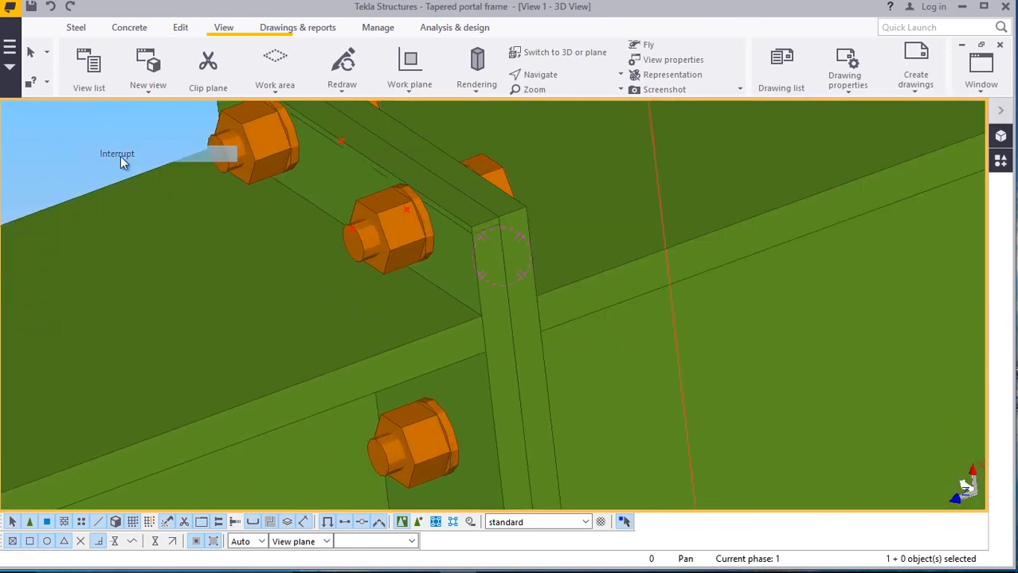
{"action": "scroll", "coordinate": [506, 241], "scroll_direction": "down", "scroll_amount": 2}
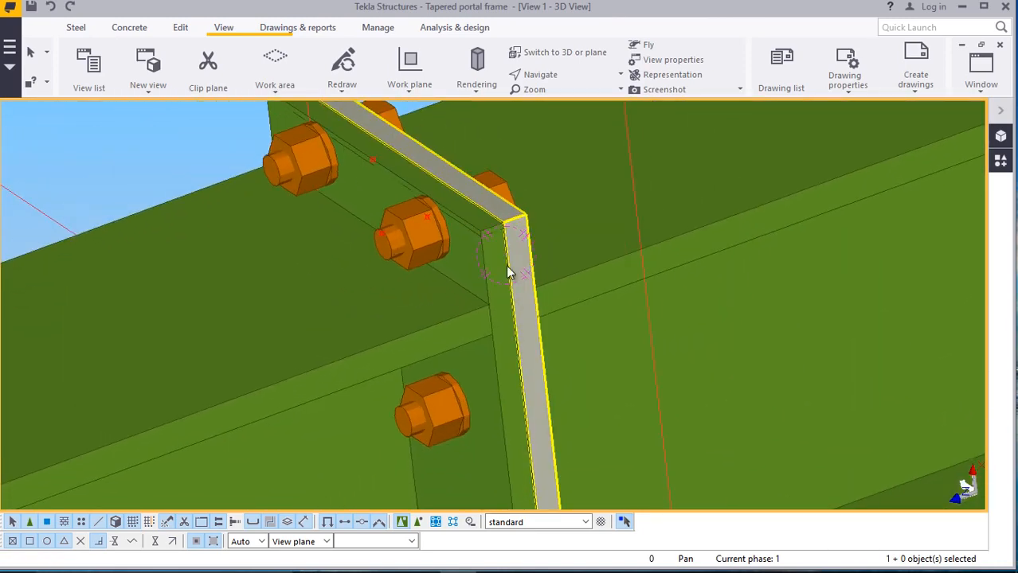
{"action": "scroll", "coordinate": [116, 180], "scroll_direction": "up", "scroll_amount": 2}
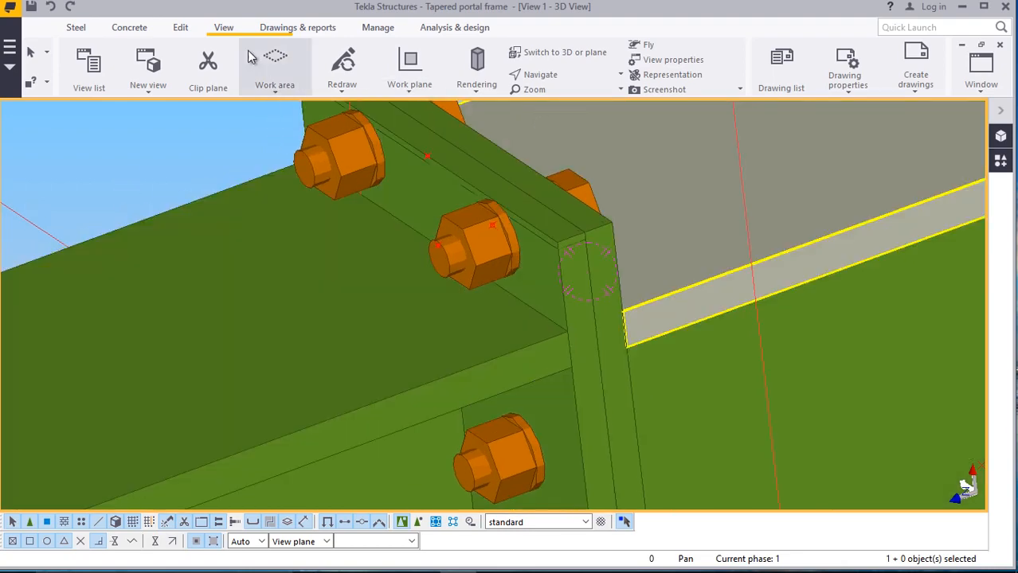
Place a reference point at the corner where the rafter's top flange edge meets the splice end plate
{"action": "left_click", "coordinate": [180, 27]}
{"action": "left_click", "coordinate": [843, 94]}
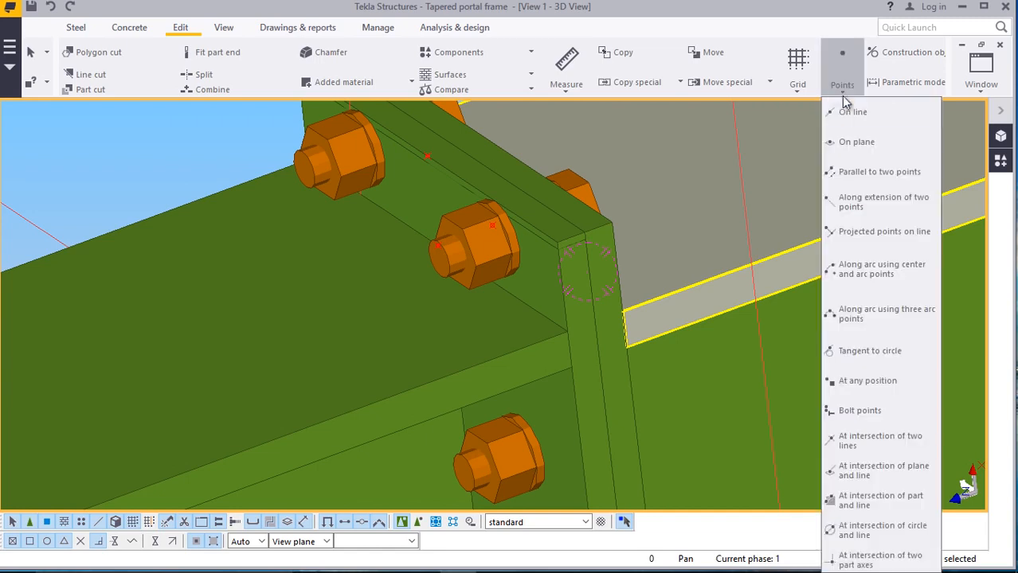
{"action": "left_click", "coordinate": [884, 381]}
{"action": "scroll", "coordinate": [569, 353], "scroll_direction": "up", "scroll_amount": 2}
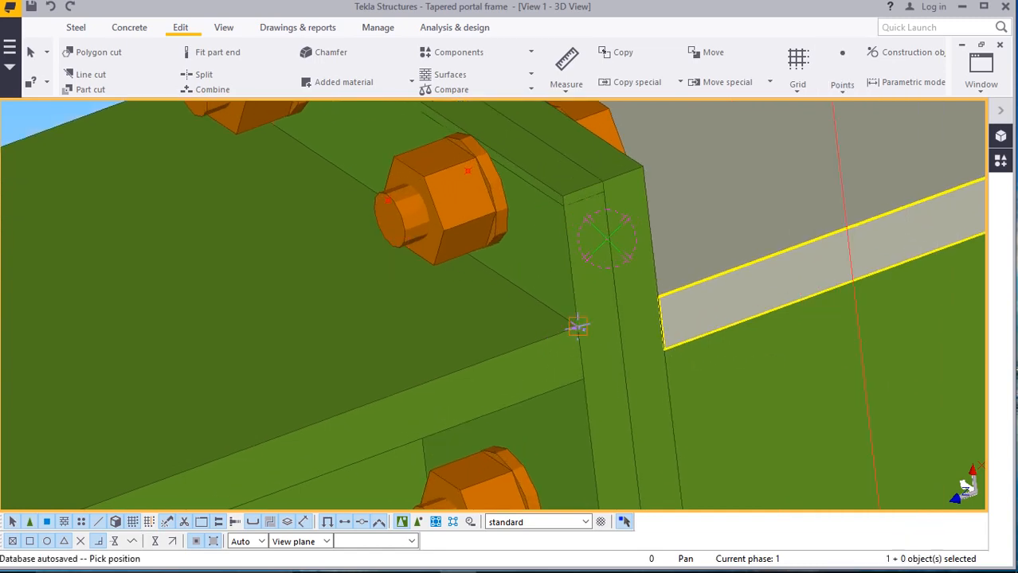
Place a second point 200 mm from the end plate along the rafter's top flange edge, and end point creation
{"action": "scroll", "coordinate": [586, 307], "scroll_direction": "down", "scroll_amount": 6}
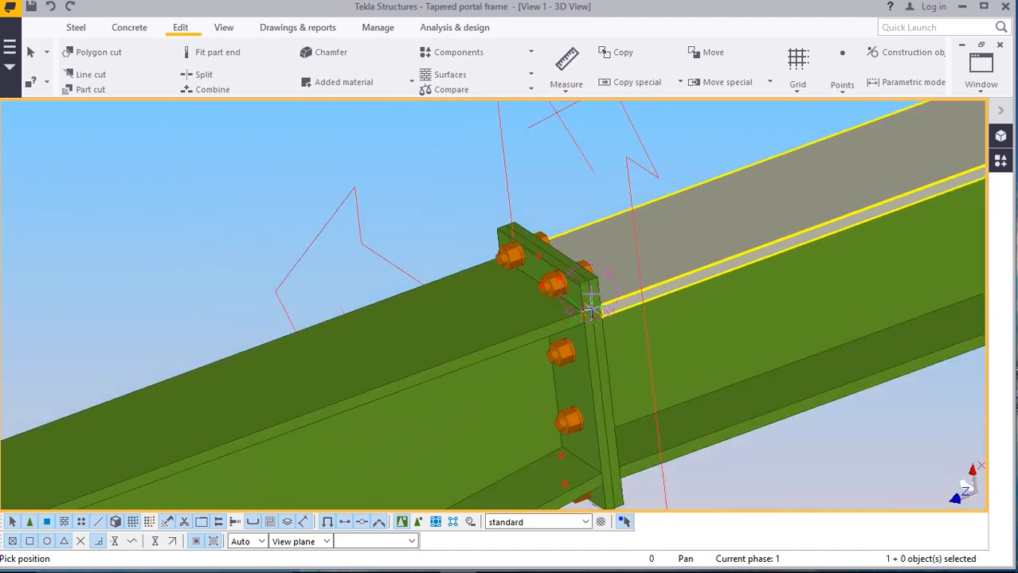
{"action": "scroll", "coordinate": [417, 372], "scroll_direction": "down", "scroll_amount": 5}
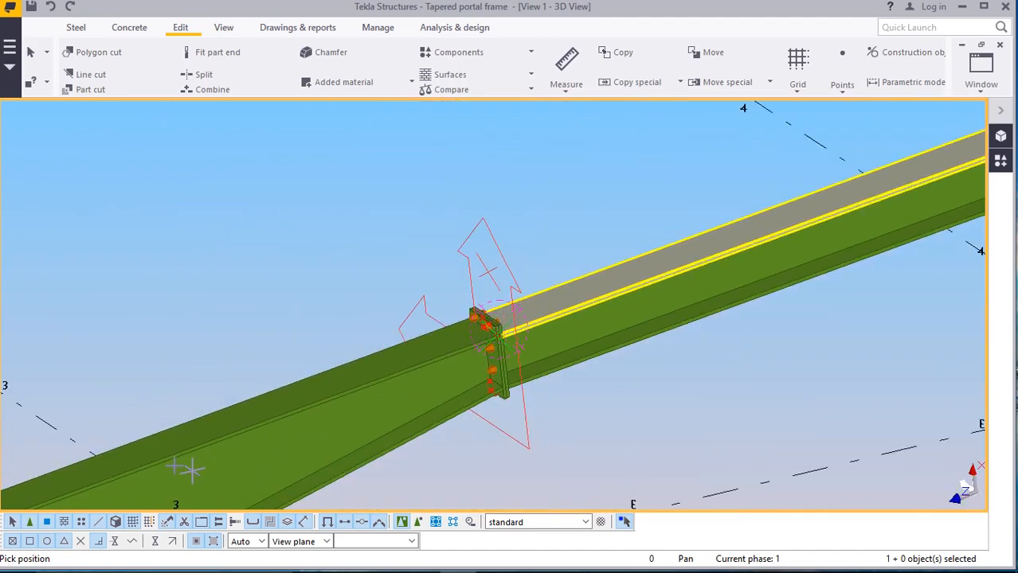
{"action": "scroll", "coordinate": [209, 442], "scroll_direction": "up", "scroll_amount": 3}
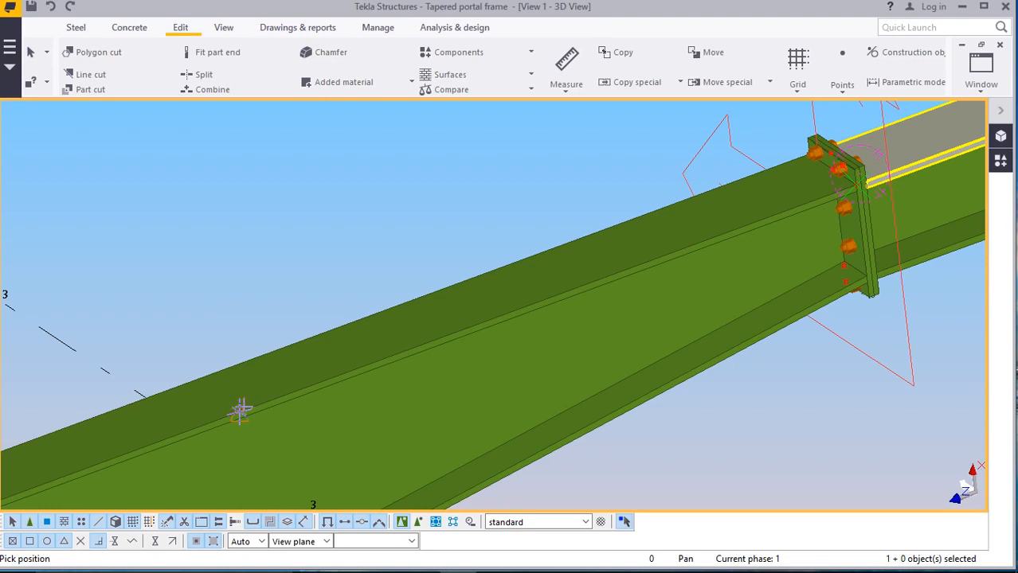
{"action": "type", "text": "200"}
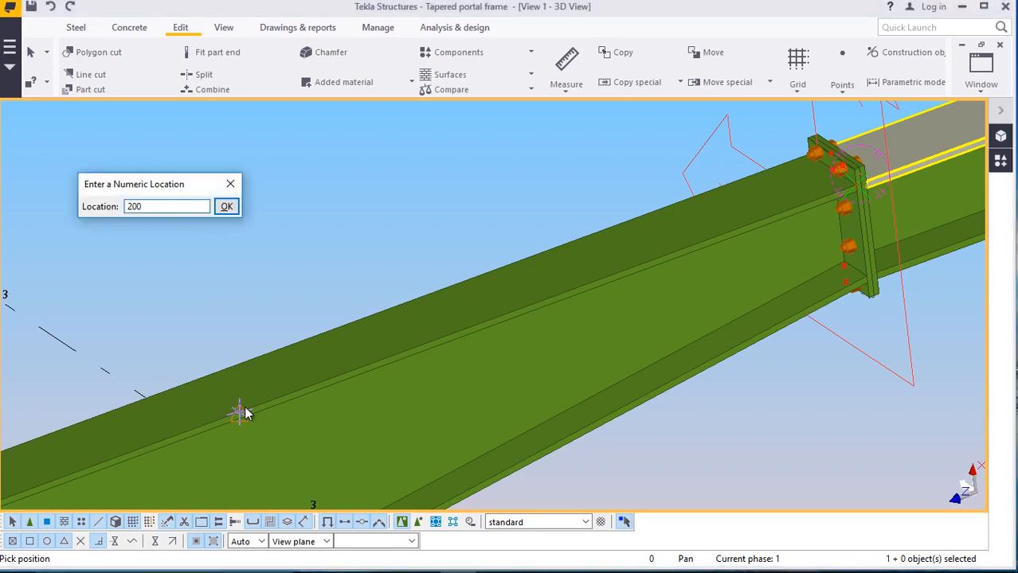
{"action": "left_click", "coordinate": [226, 207]}
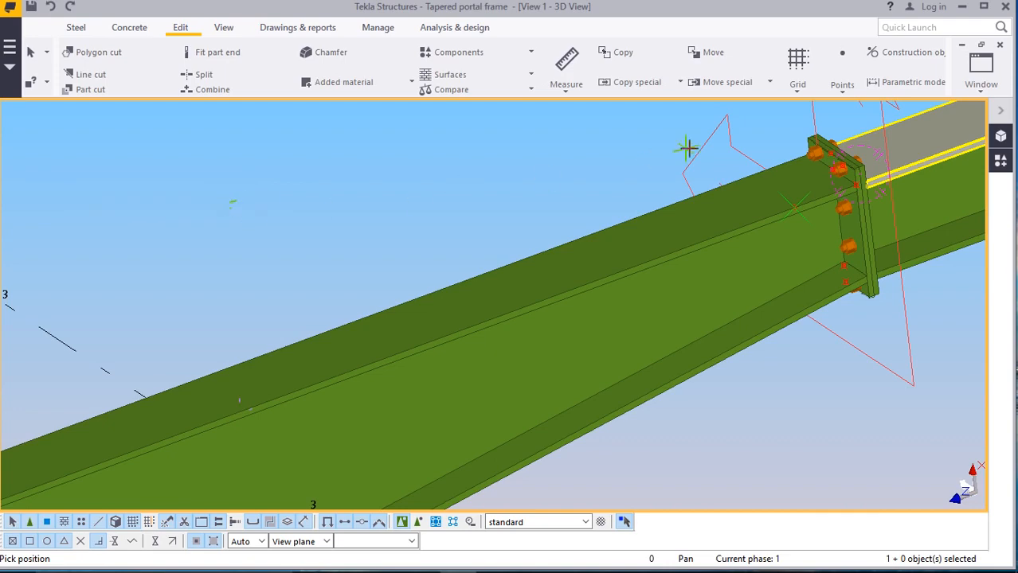
{"action": "scroll", "coordinate": [834, 169], "scroll_direction": "up", "scroll_amount": 3}
{"action": "scroll", "coordinate": [836, 174], "scroll_direction": "up", "scroll_amount": 5}
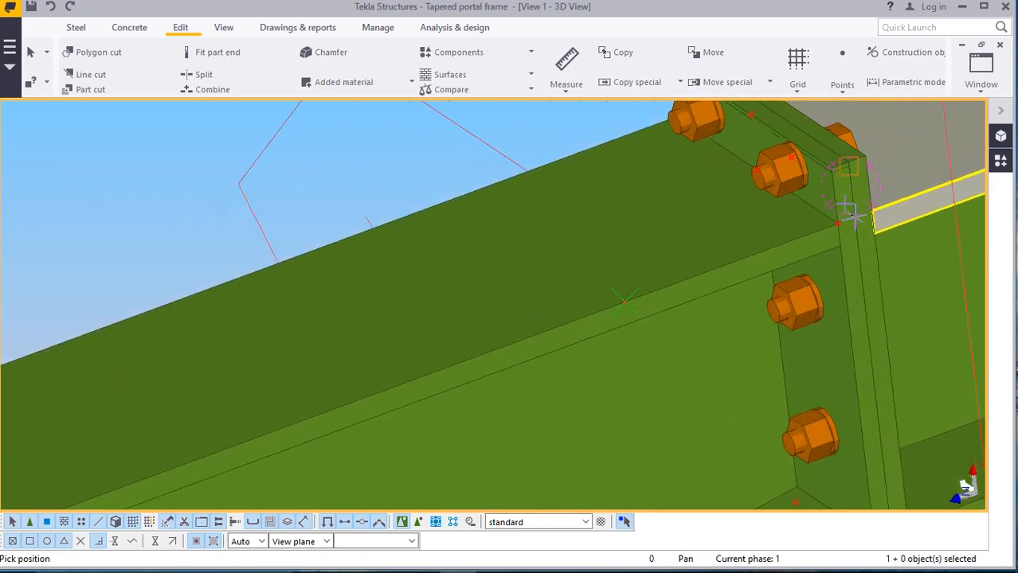
{"action": "right_click", "coordinate": [233, 183]}
{"action": "left_click", "coordinate": [243, 190]}
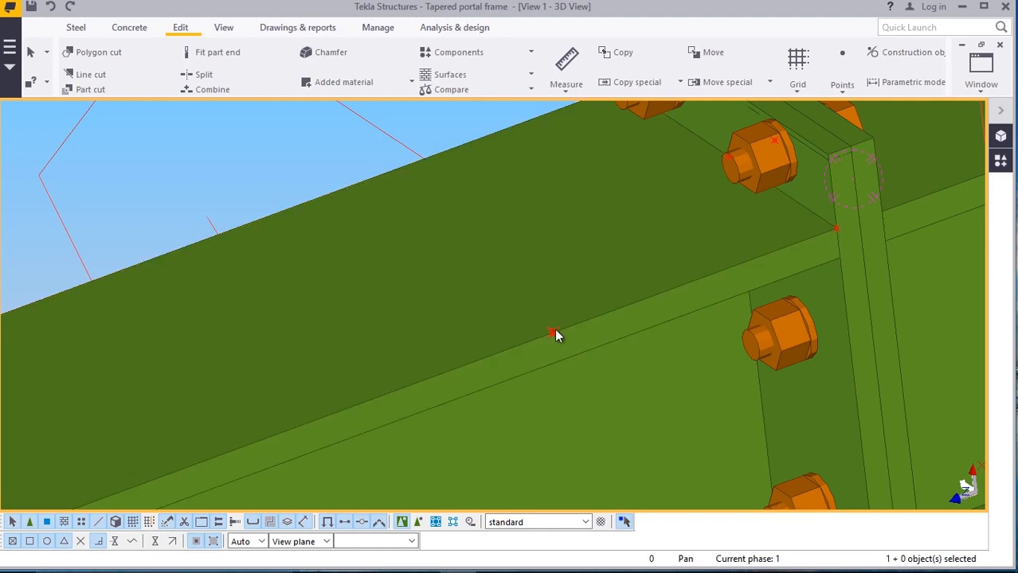
Copy both flange-edge points upward, from the flange corner to the end plate's top corner
{"action": "left_click", "coordinate": [553, 331]}
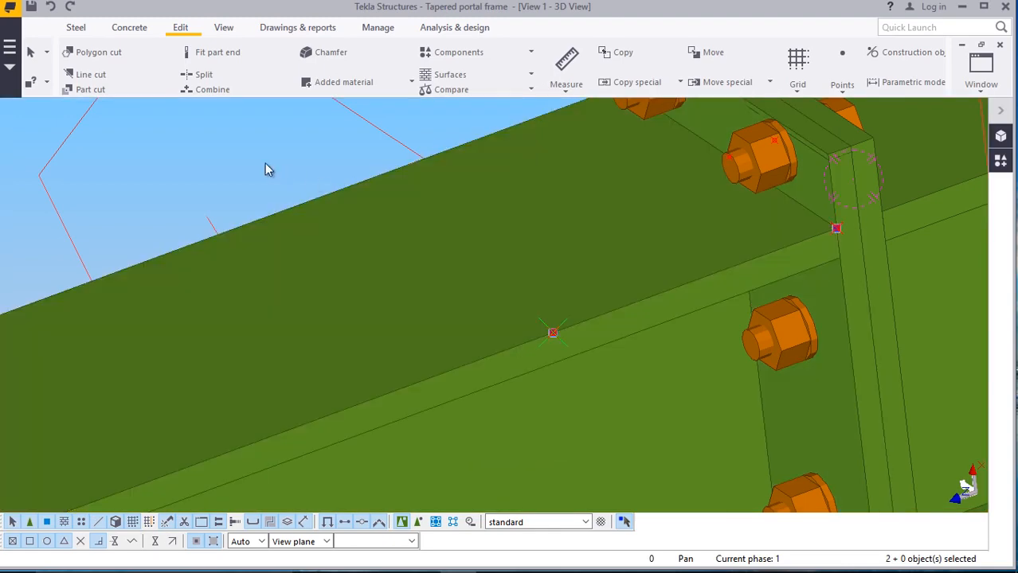
{"action": "right_click", "coordinate": [223, 149]}
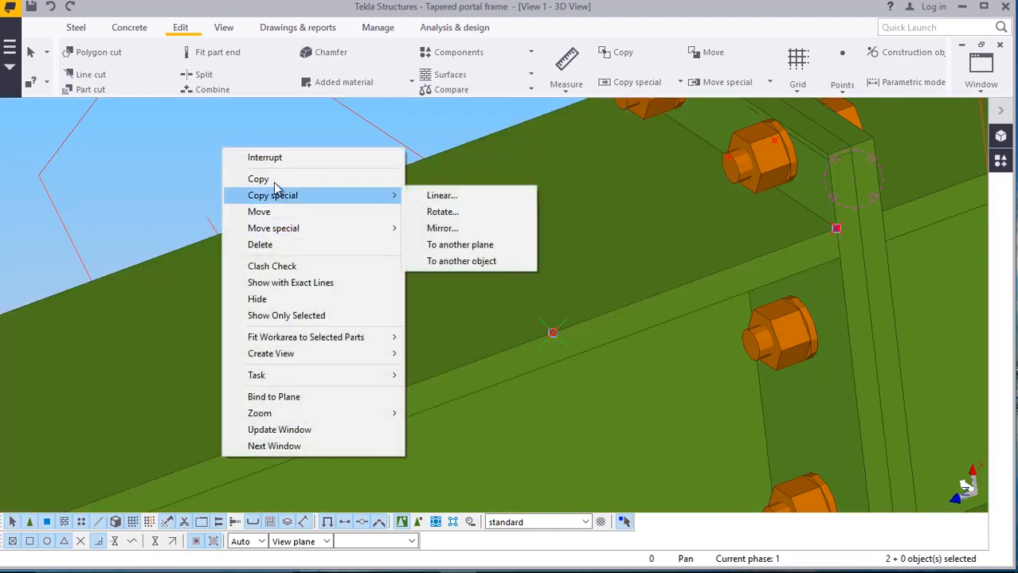
{"action": "left_click", "coordinate": [258, 179]}
{"action": "scroll", "coordinate": [861, 213], "scroll_direction": "up", "scroll_amount": 2}
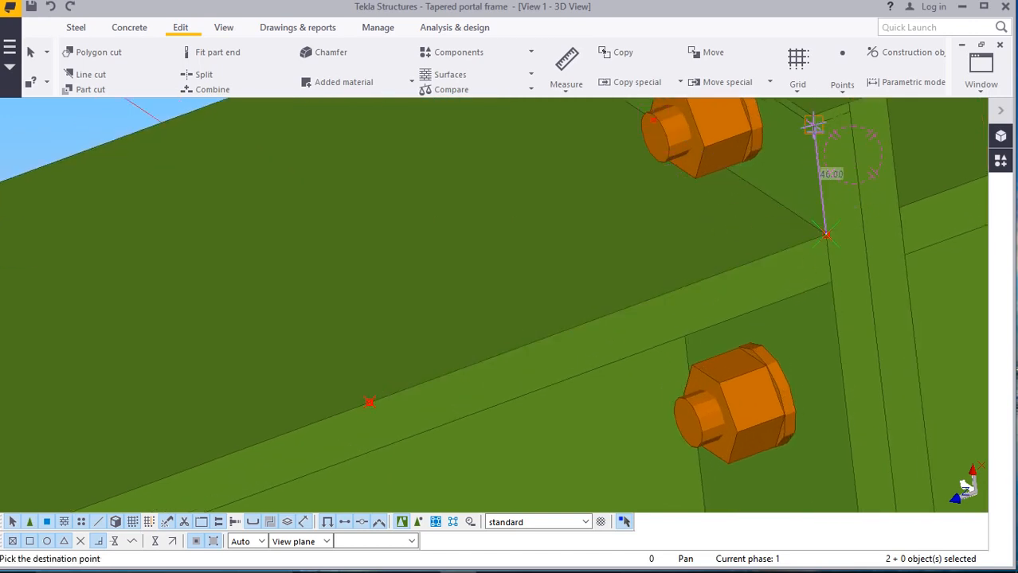
{"action": "scroll", "coordinate": [594, 298], "scroll_direction": "down", "scroll_amount": 3}
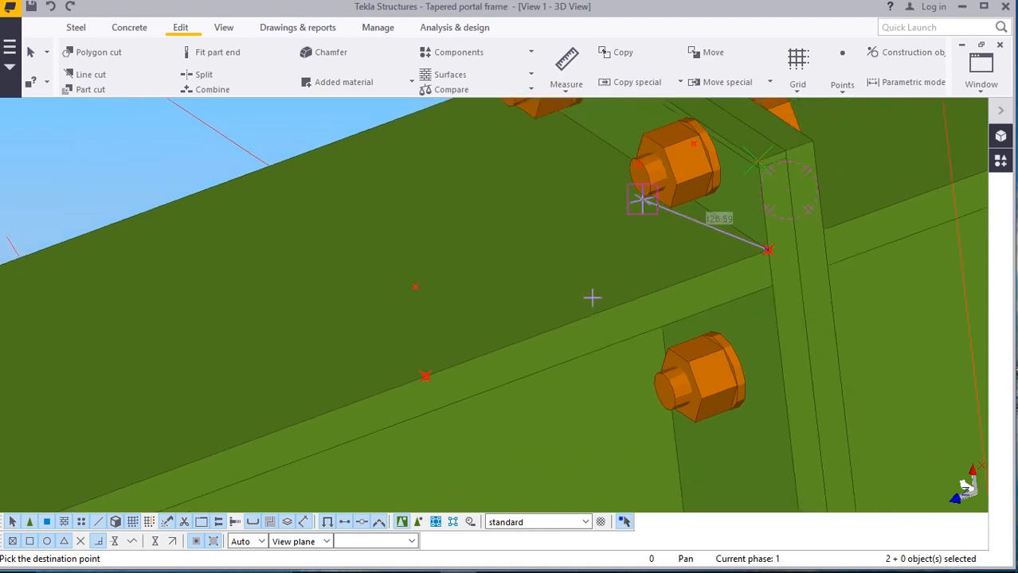
{"action": "right_click", "coordinate": [241, 167]}
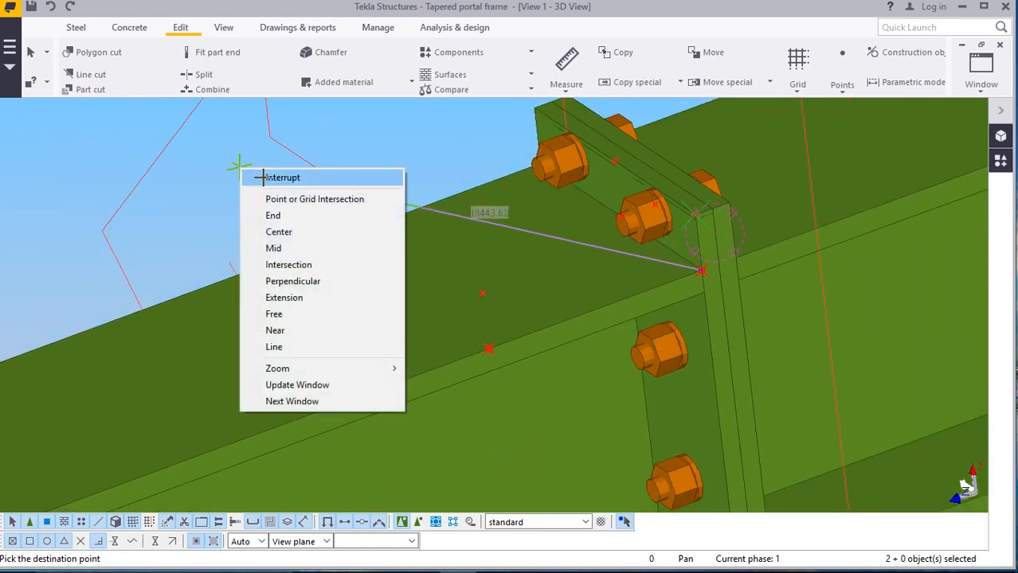
{"action": "left_click", "coordinate": [271, 172]}
Create a 200 x 50 mm contour plate on the rafter's top flange through the four reference points
{"action": "left_click", "coordinate": [77, 30]}
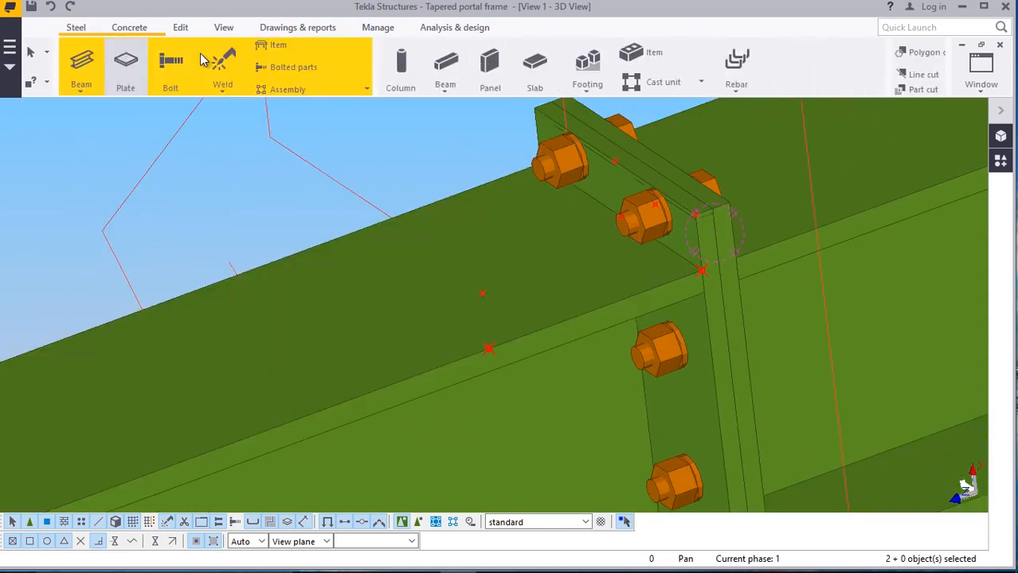
{"action": "scroll", "coordinate": [573, 279], "scroll_direction": "up", "scroll_amount": 4}
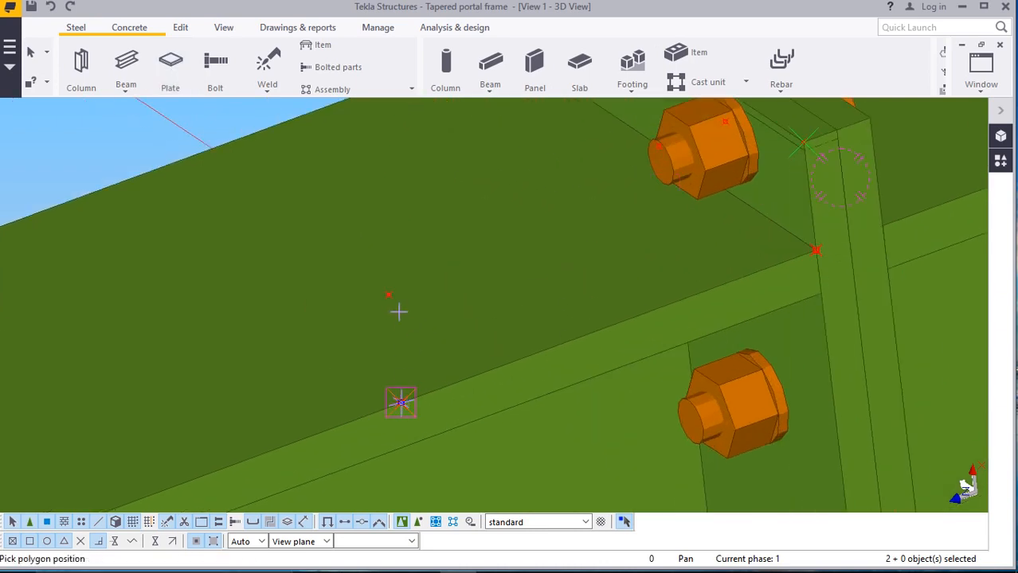
{"action": "scroll", "coordinate": [407, 395], "scroll_direction": "down", "scroll_amount": 1}
{"action": "scroll", "coordinate": [751, 201], "scroll_direction": "up", "scroll_amount": 3}
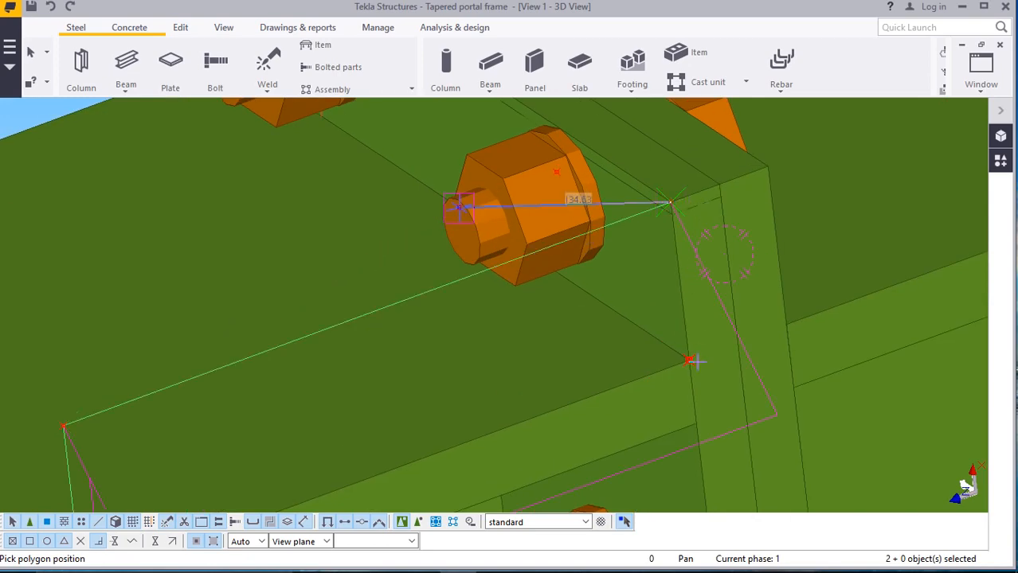
{"action": "left_click", "coordinate": [688, 360]}
{"action": "scroll", "coordinate": [655, 266], "scroll_direction": "down", "scroll_amount": 3}
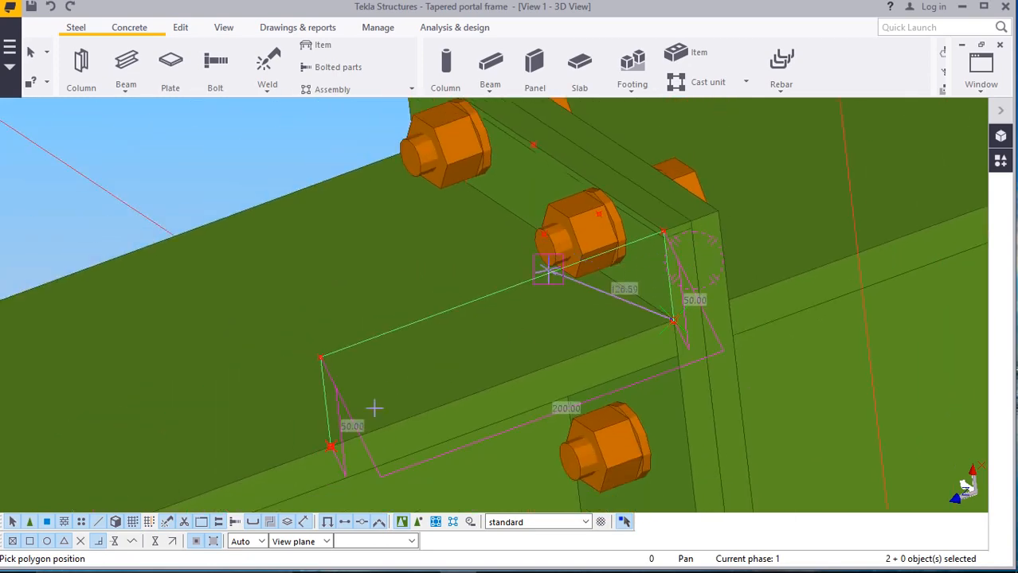
{"action": "scroll", "coordinate": [343, 418], "scroll_direction": "up", "scroll_amount": 3}
{"action": "left_click", "coordinate": [323, 436]}
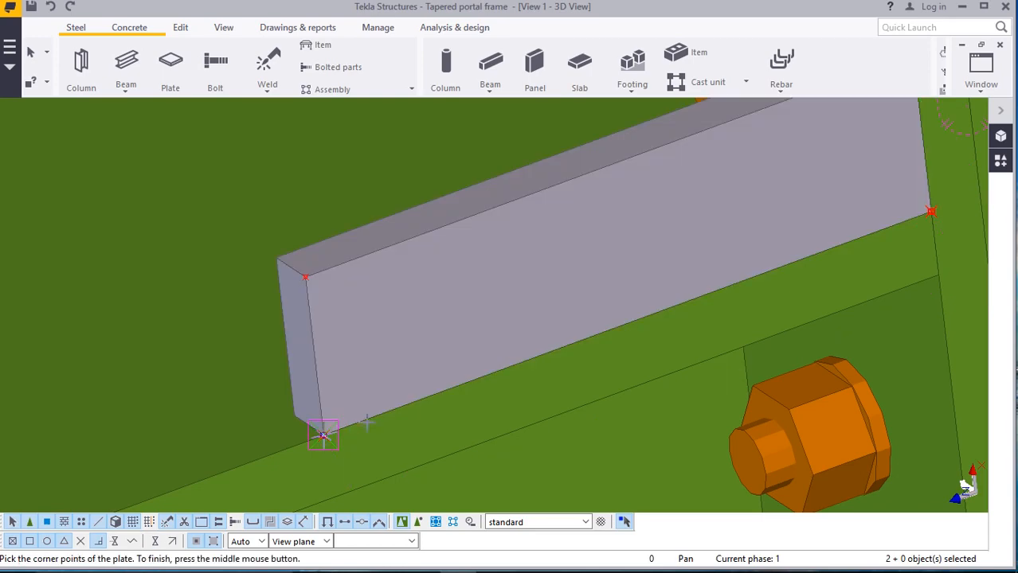
{"action": "scroll", "coordinate": [360, 381], "scroll_direction": "down", "scroll_amount": 4}
{"action": "right_click", "coordinate": [198, 174]}
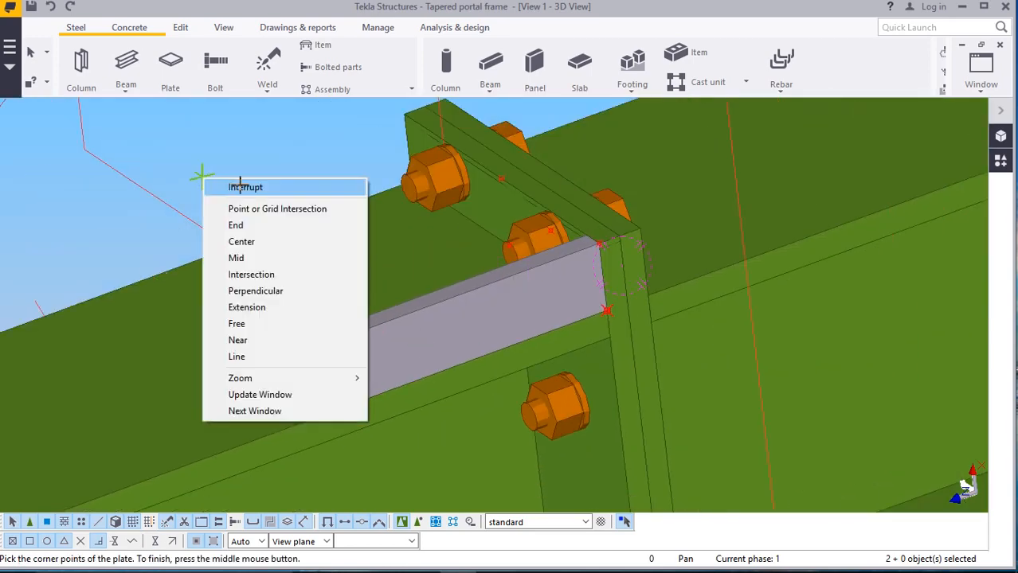
{"action": "left_click", "coordinate": [359, 189]}
Delete the reference point that overlaps the new plate's upper free corner
{"action": "scroll", "coordinate": [350, 342], "scroll_direction": "up", "scroll_amount": 3}
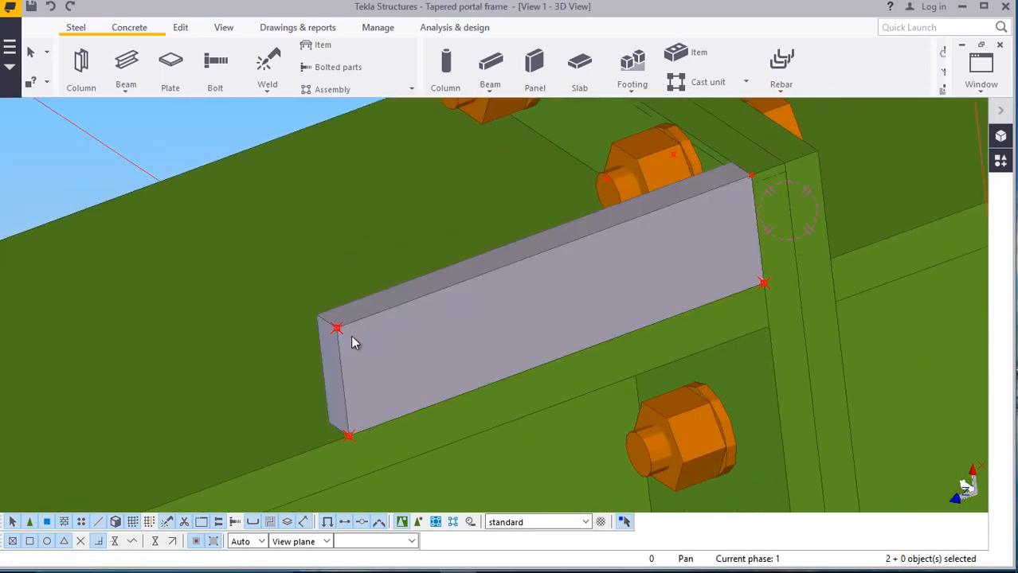
{"action": "scroll", "coordinate": [366, 327], "scroll_direction": "down", "scroll_amount": 1}
{"action": "scroll", "coordinate": [343, 339], "scroll_direction": "up", "scroll_amount": 3}
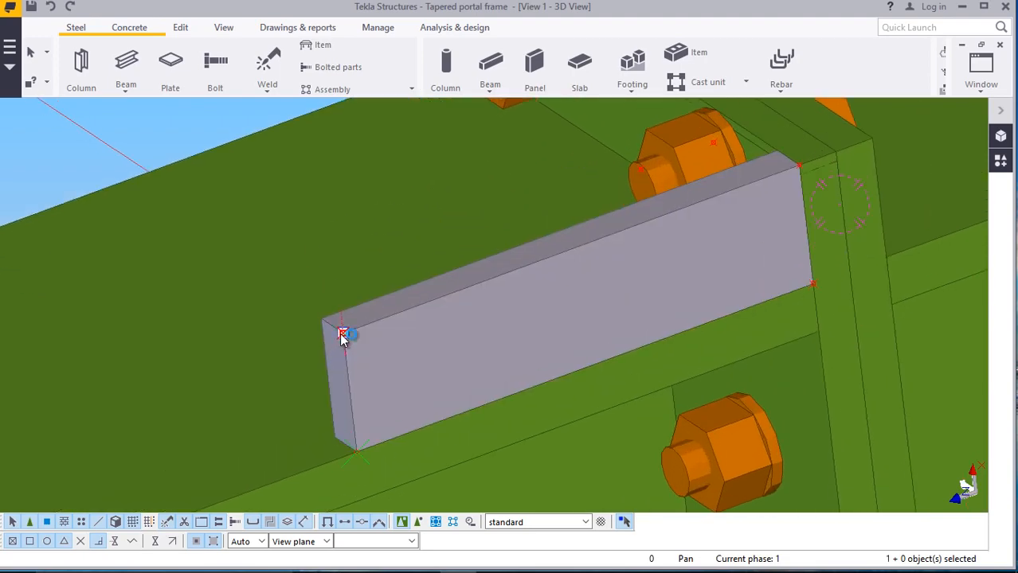
{"action": "left_click", "coordinate": [343, 334]}
{"action": "left_click", "coordinate": [452, 177]}
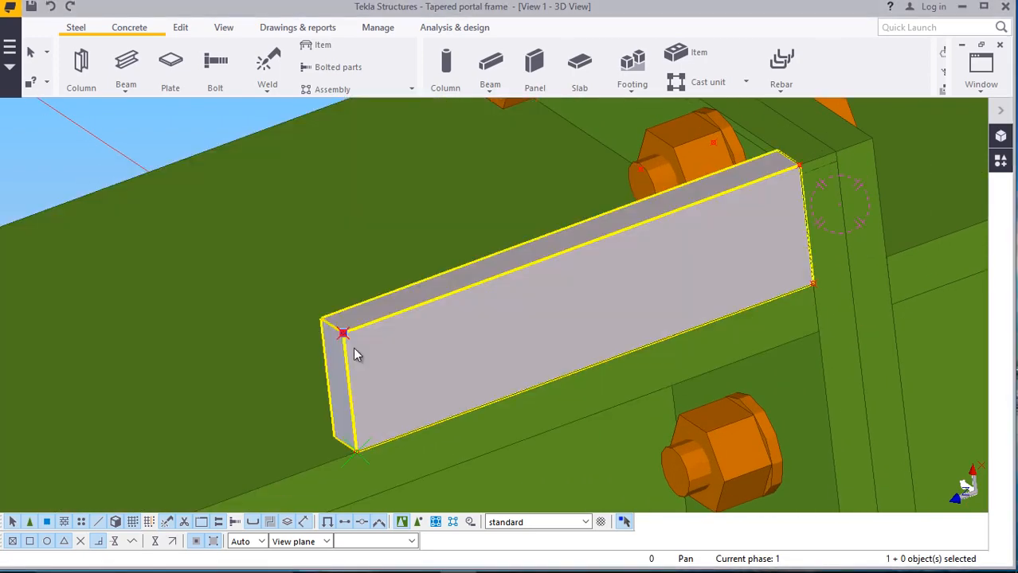
{"action": "right_click", "coordinate": [342, 335]}
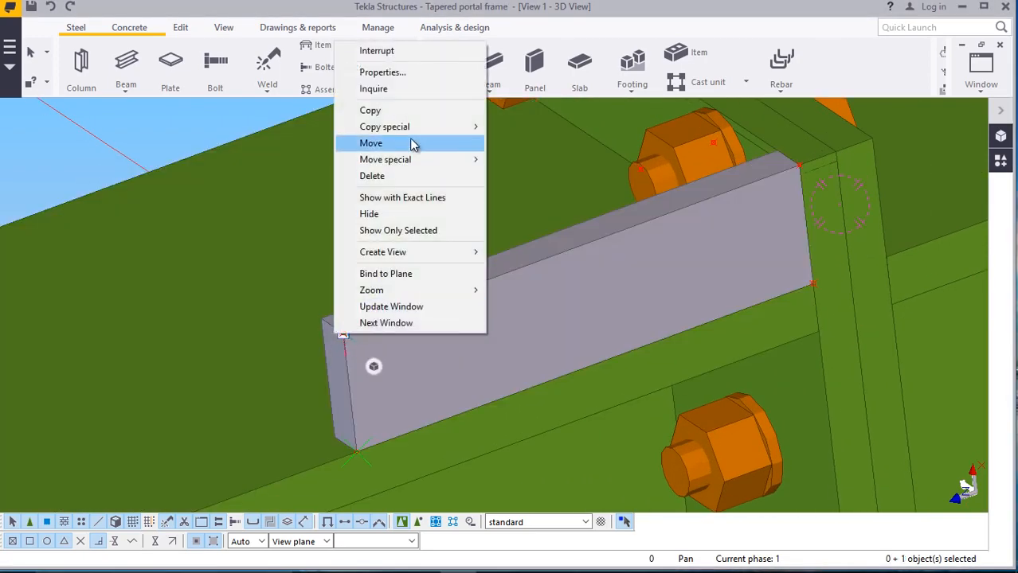
{"action": "left_click", "coordinate": [384, 180]}
{"action": "double_click", "coordinate": [344, 333]}
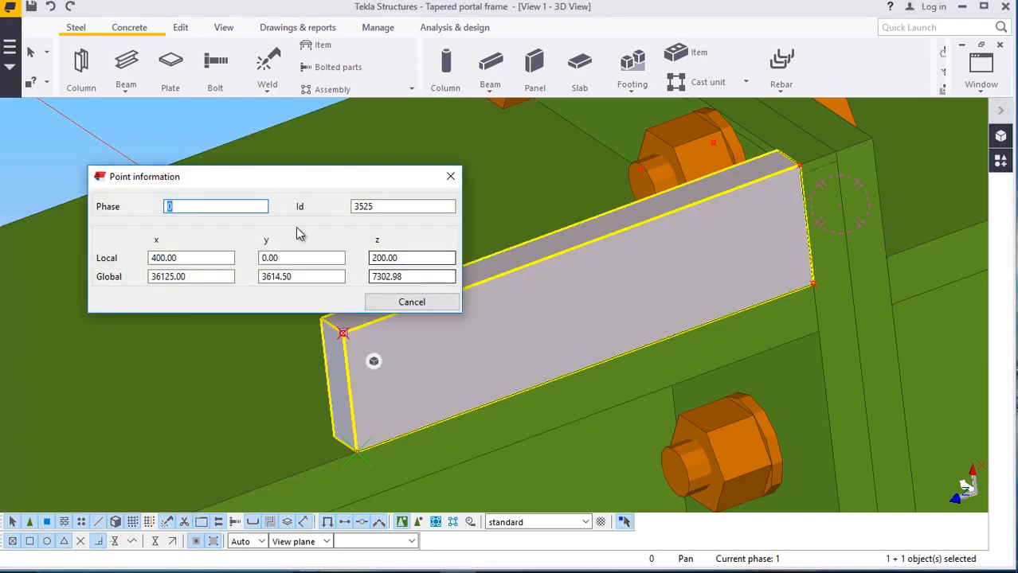
{"action": "left_click", "coordinate": [450, 177]}
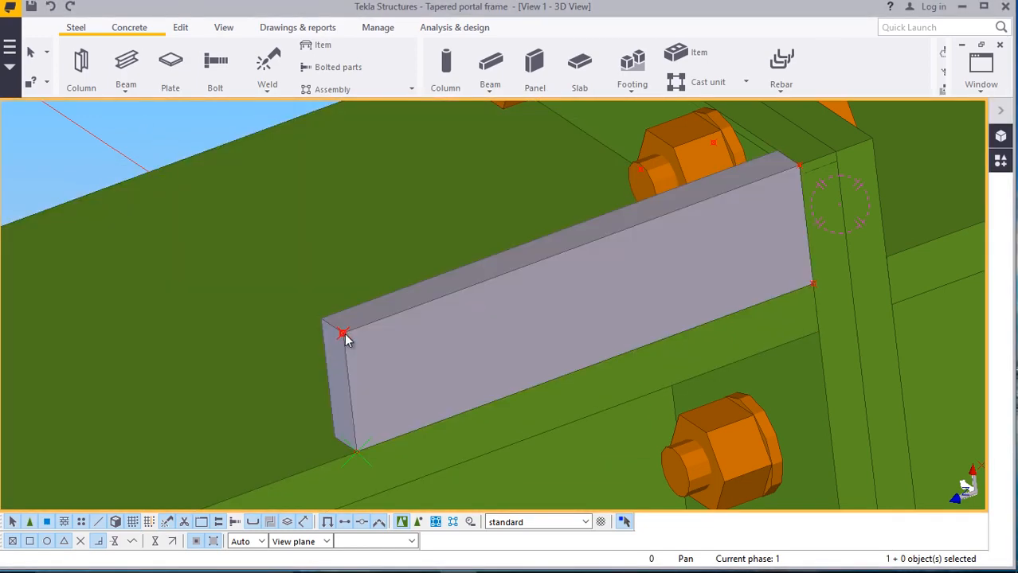
{"action": "right_click", "coordinate": [334, 333]}
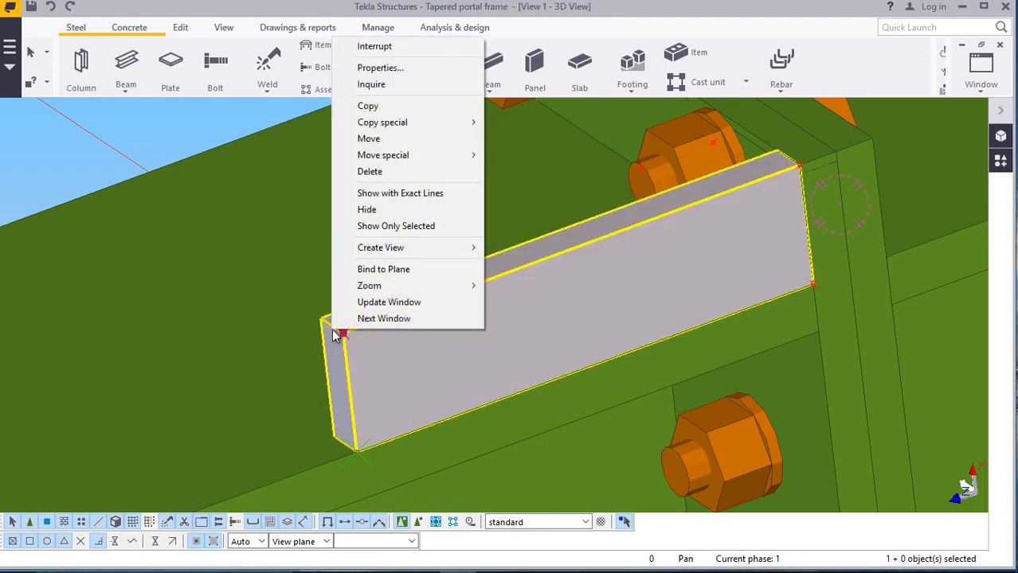
{"action": "left_click", "coordinate": [375, 172]}
{"action": "key", "text": "ctrl+z"}
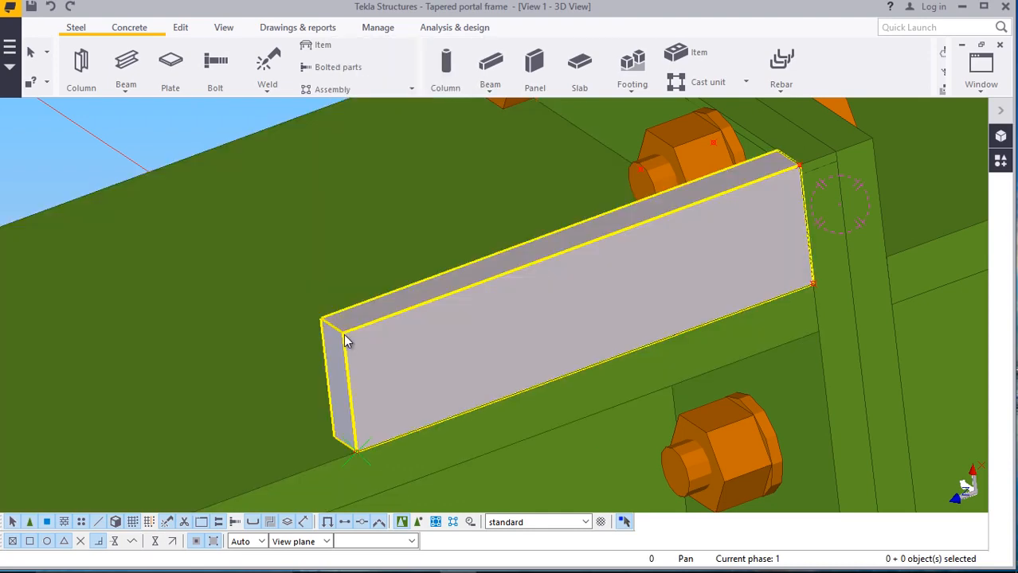
Apply a straight-line chamfer of x 50 and y 50 to the contour plate's upper free corner
{"action": "double_click", "coordinate": [344, 334]}
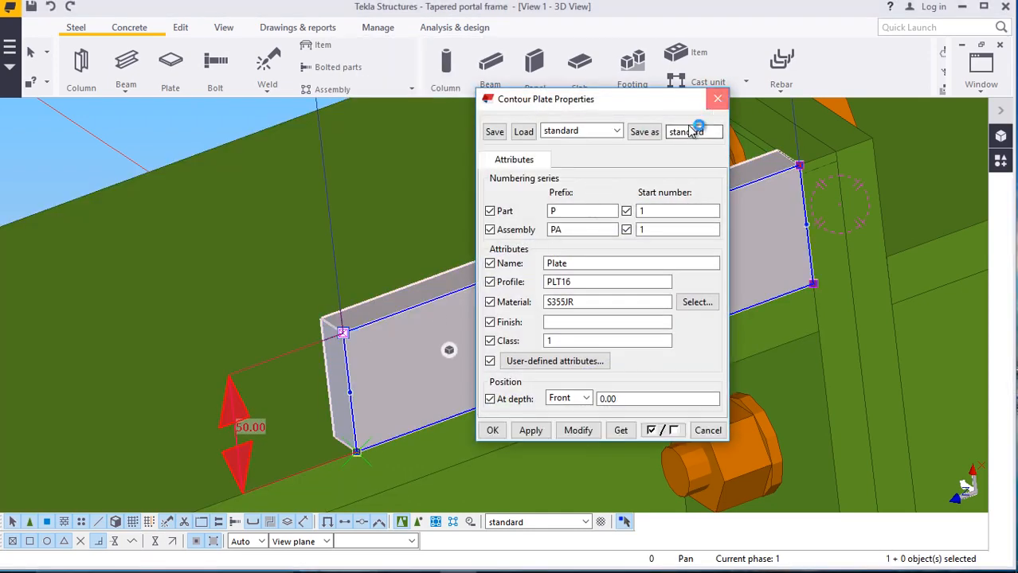
{"action": "double_click", "coordinate": [342, 333]}
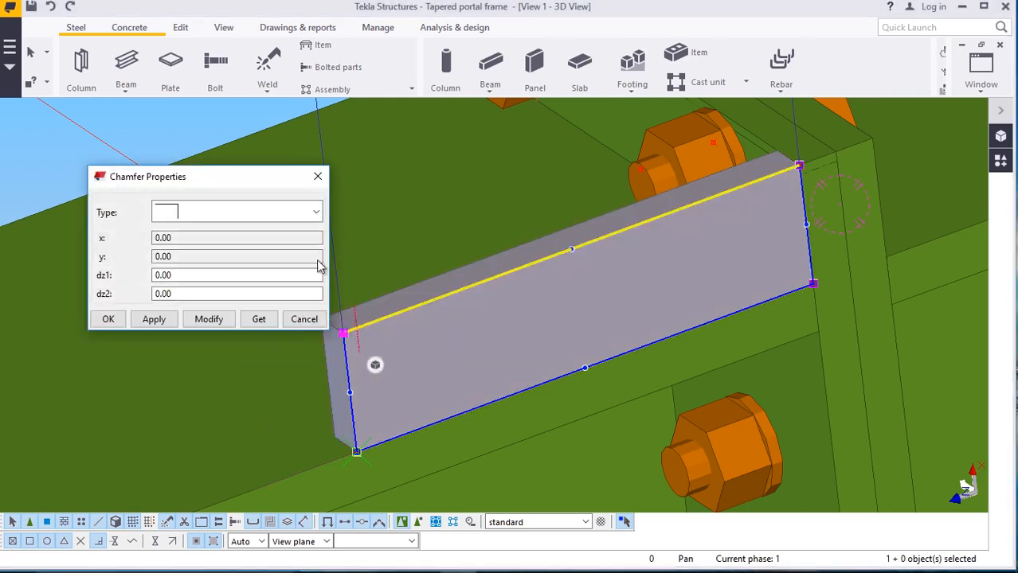
{"action": "left_click", "coordinate": [315, 212]}
{"action": "left_click", "coordinate": [178, 246]}
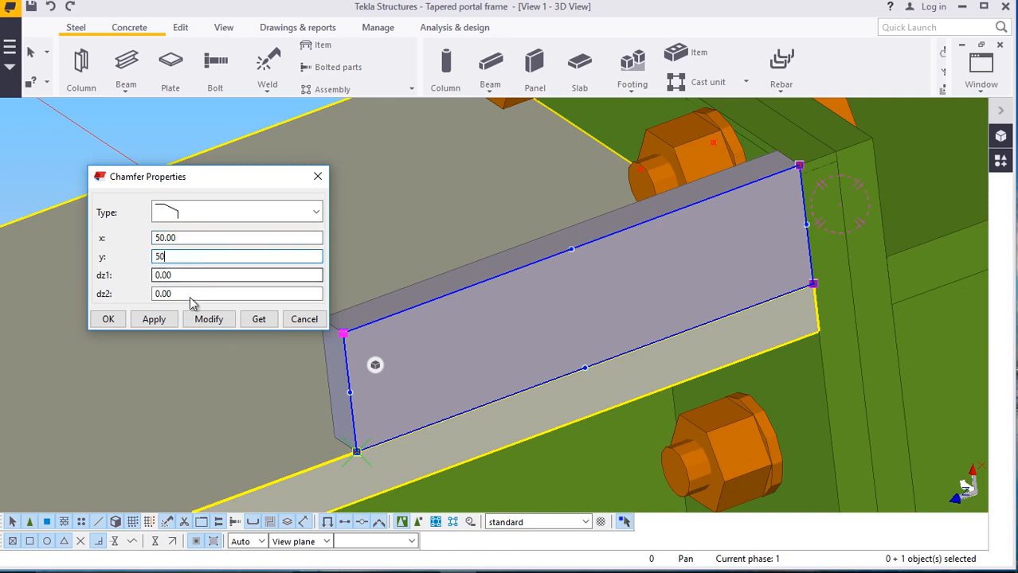
{"action": "left_click", "coordinate": [211, 322]}
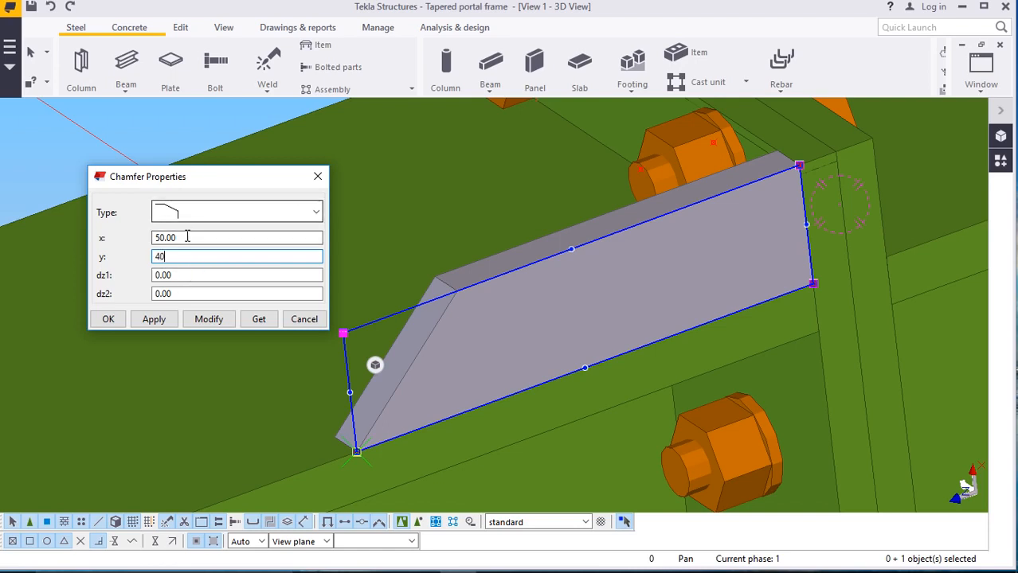
Change the plate corner's chamfer to 40 by 40 and close its properties
{"action": "type", "text": "40"}
{"action": "left_click", "coordinate": [210, 321]}
{"action": "left_click", "coordinate": [111, 319]}
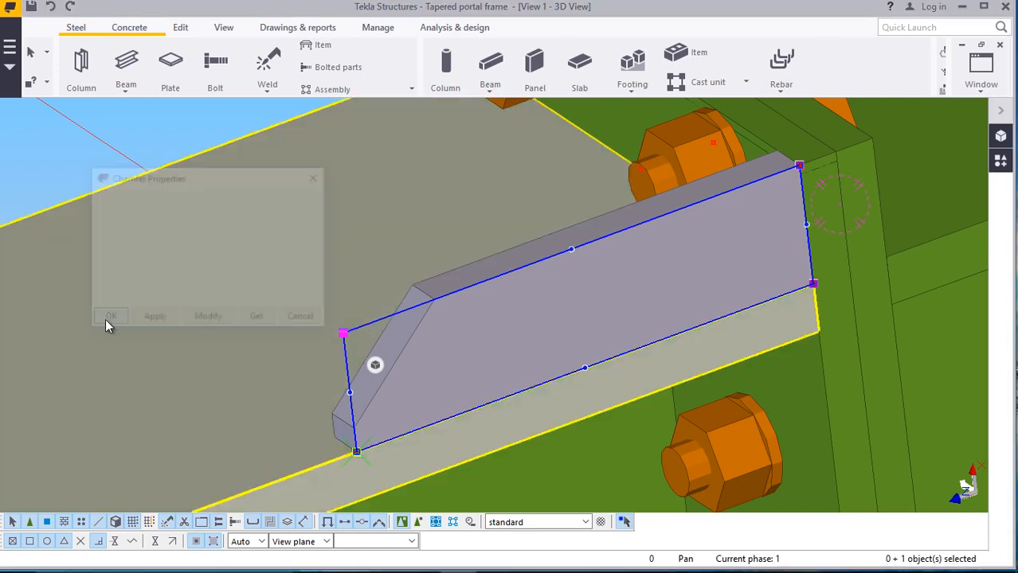
{"action": "scroll", "coordinate": [174, 293], "scroll_direction": "down", "scroll_amount": 3}
{"action": "left_click", "coordinate": [204, 160]}
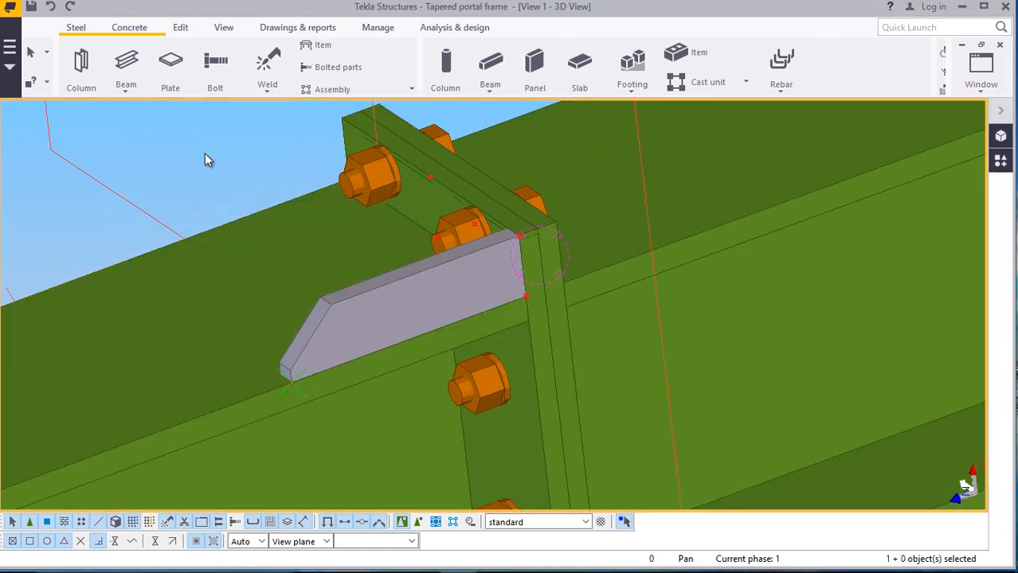
{"action": "left_click", "coordinate": [224, 27]}
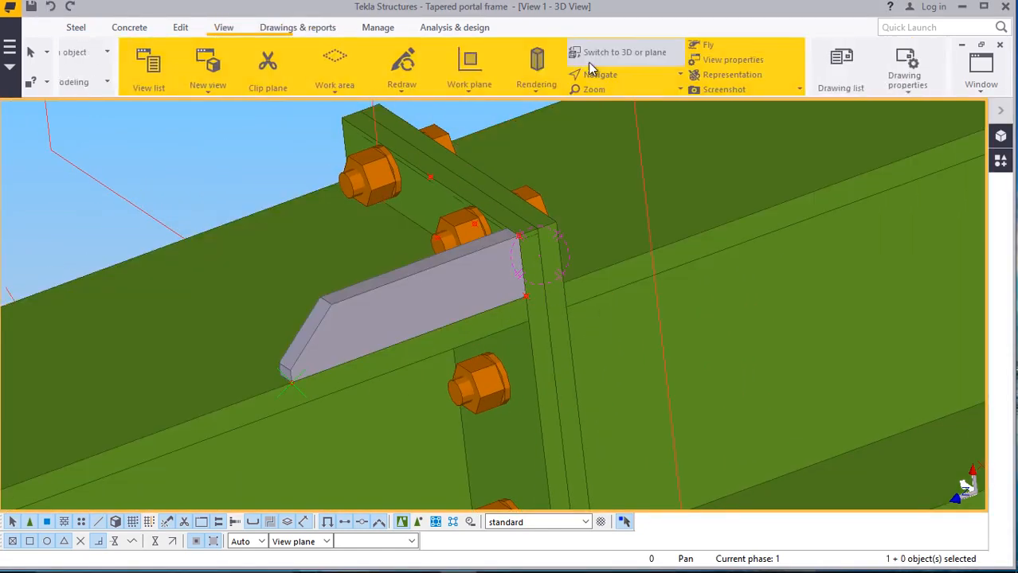
{"action": "left_click", "coordinate": [532, 74]}
{"action": "left_click", "coordinate": [544, 156]}
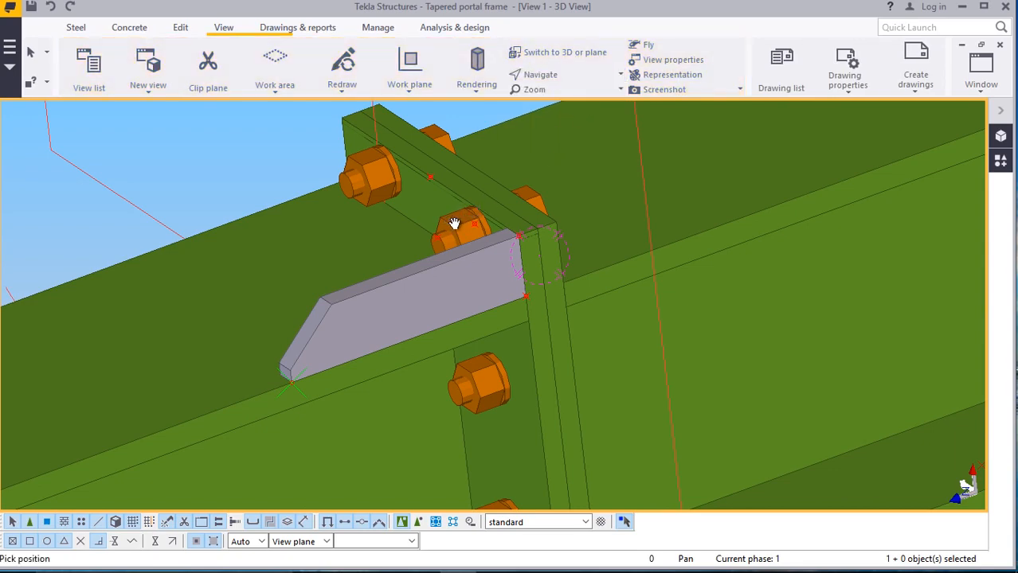
{"action": "middle_click_drag", "start_coordinate": [454, 223], "coordinate": [470, 271], "text": "ctrl"}
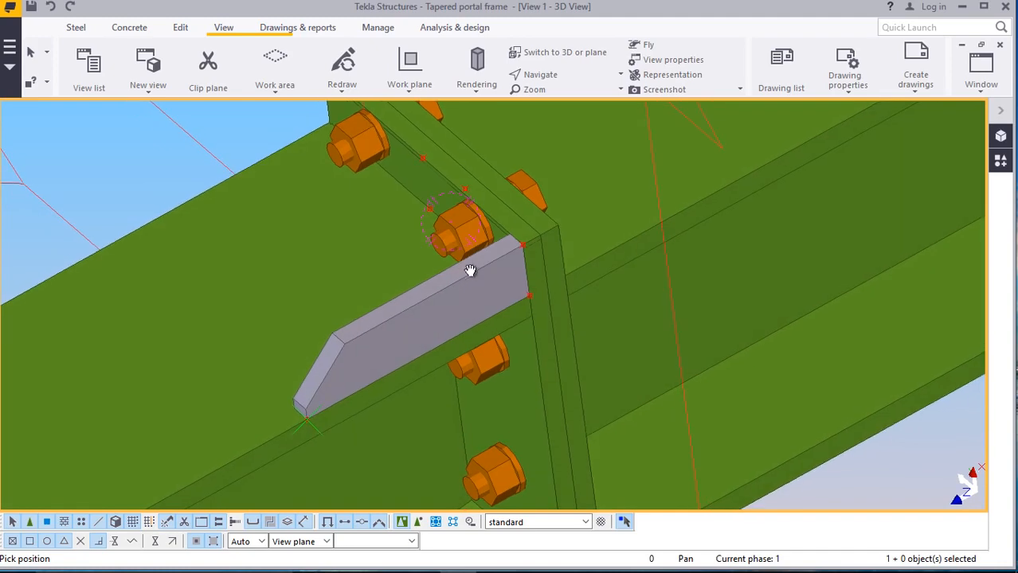
{"action": "scroll", "coordinate": [470, 271], "scroll_direction": "up", "scroll_amount": 2}
{"action": "right_click", "coordinate": [478, 280]}
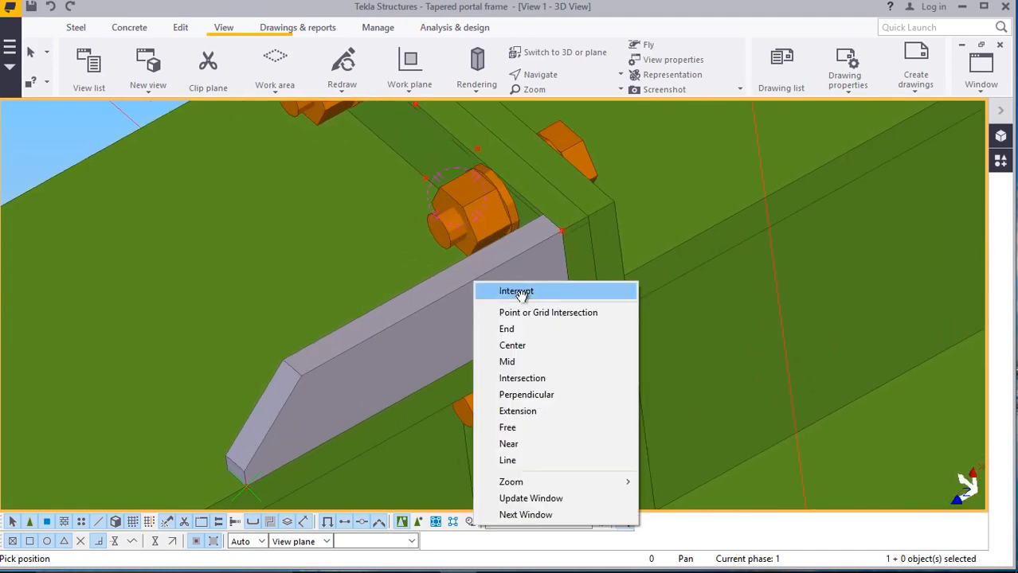
{"action": "left_click", "coordinate": [517, 292]}
Copy the stiffener plate from its inner upper corner to the far upper corner of the end plate
{"action": "left_click", "coordinate": [523, 285]}
{"action": "right_click", "coordinate": [527, 286]}
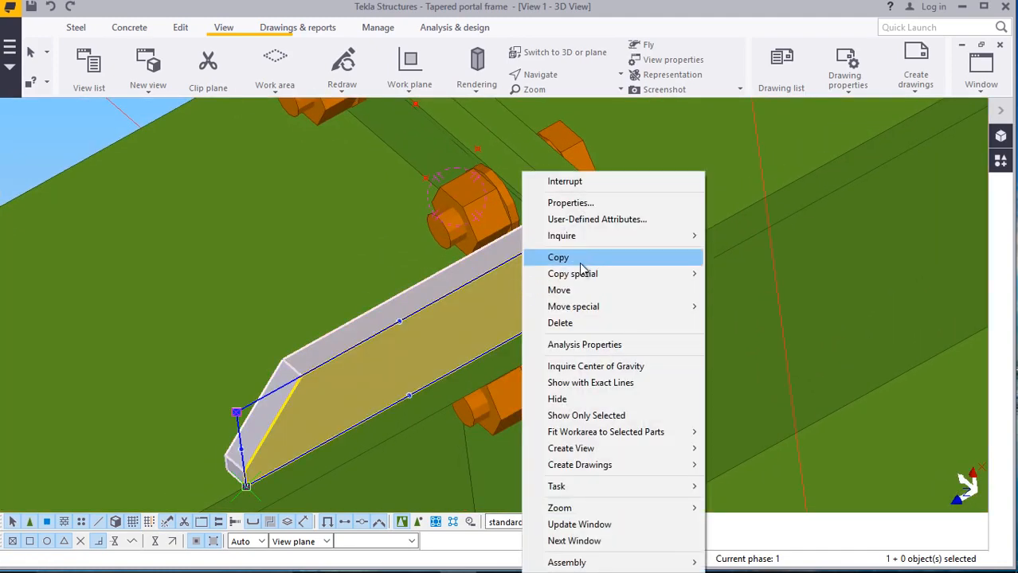
{"action": "left_click", "coordinate": [558, 257]}
{"action": "scroll", "coordinate": [550, 318], "scroll_direction": "up", "scroll_amount": 4}
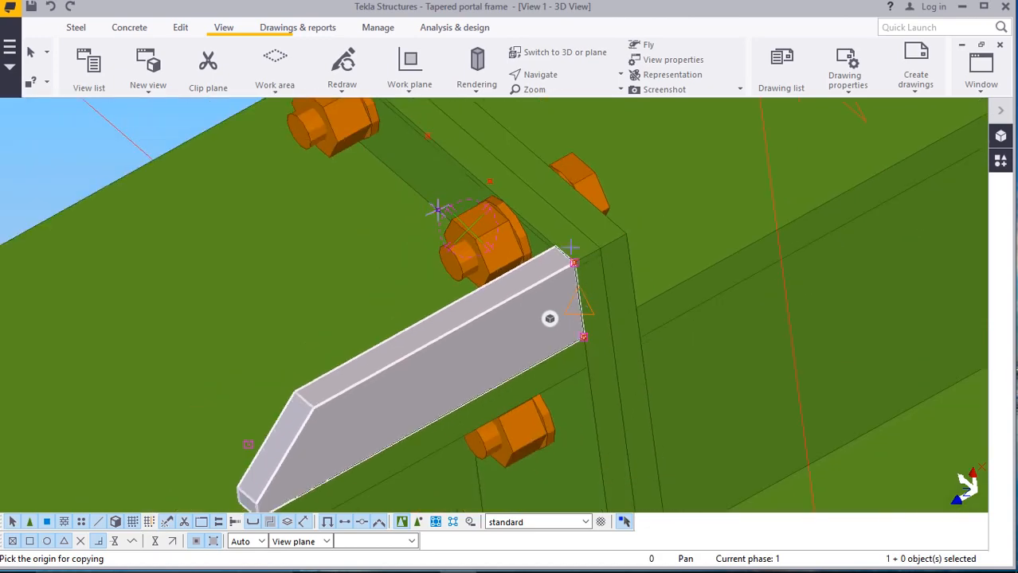
{"action": "scroll", "coordinate": [549, 318], "scroll_direction": "up", "scroll_amount": 4}
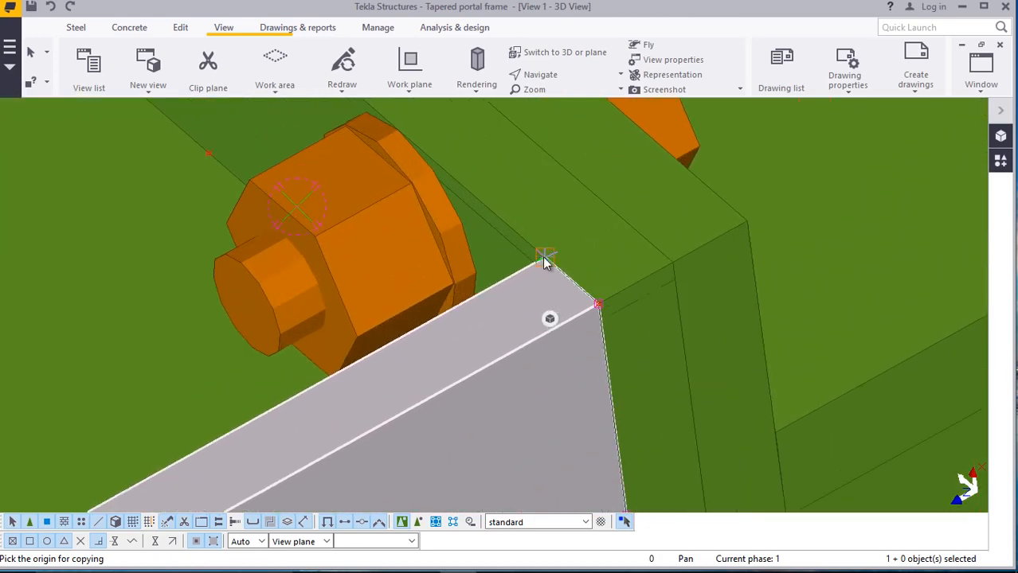
{"action": "left_click", "coordinate": [545, 260]}
{"action": "scroll", "coordinate": [638, 397], "scroll_direction": "down", "scroll_amount": 6}
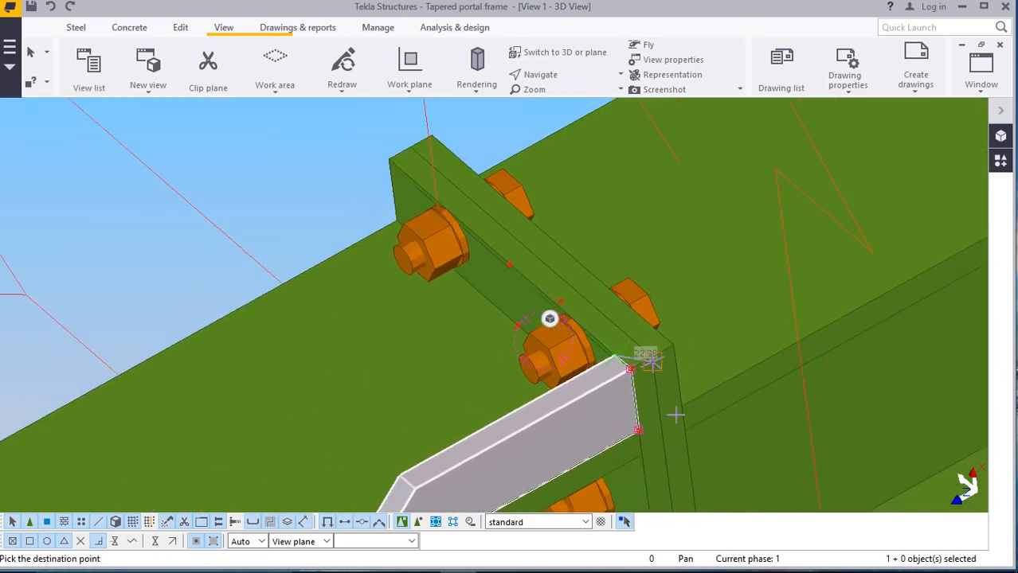
{"action": "scroll", "coordinate": [549, 319], "scroll_direction": "up", "scroll_amount": 6}
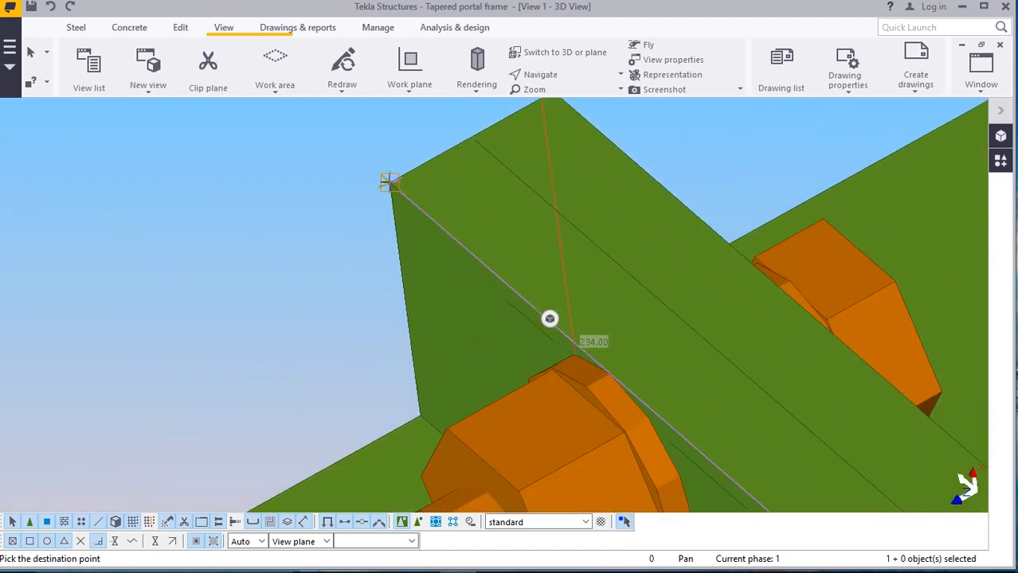
{"action": "scroll", "coordinate": [392, 184], "scroll_direction": "down", "scroll_amount": 5}
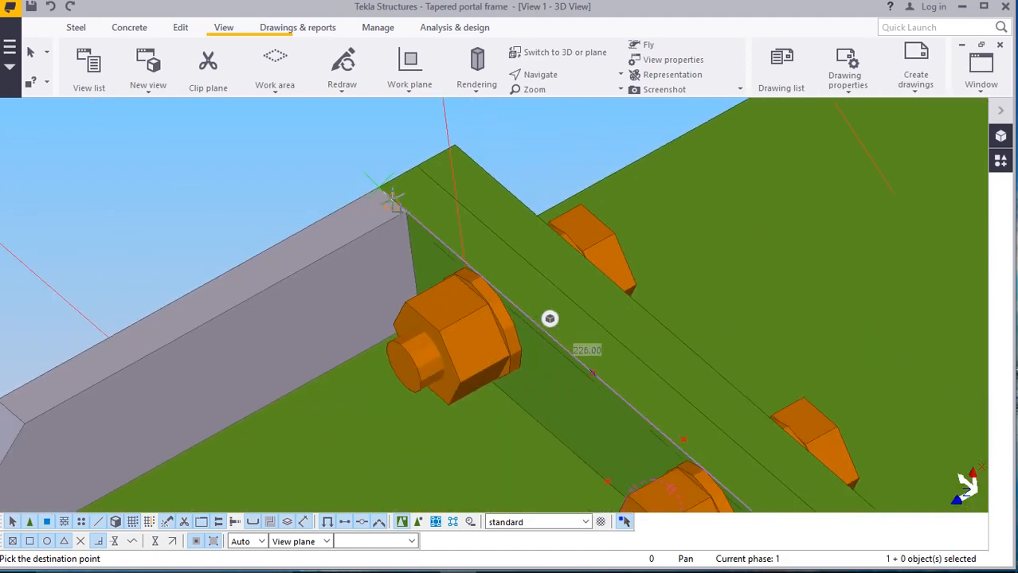
{"action": "scroll", "coordinate": [394, 199], "scroll_direction": "down", "scroll_amount": 2}
{"action": "right_click", "coordinate": [279, 180]}
{"action": "left_click", "coordinate": [309, 188]}
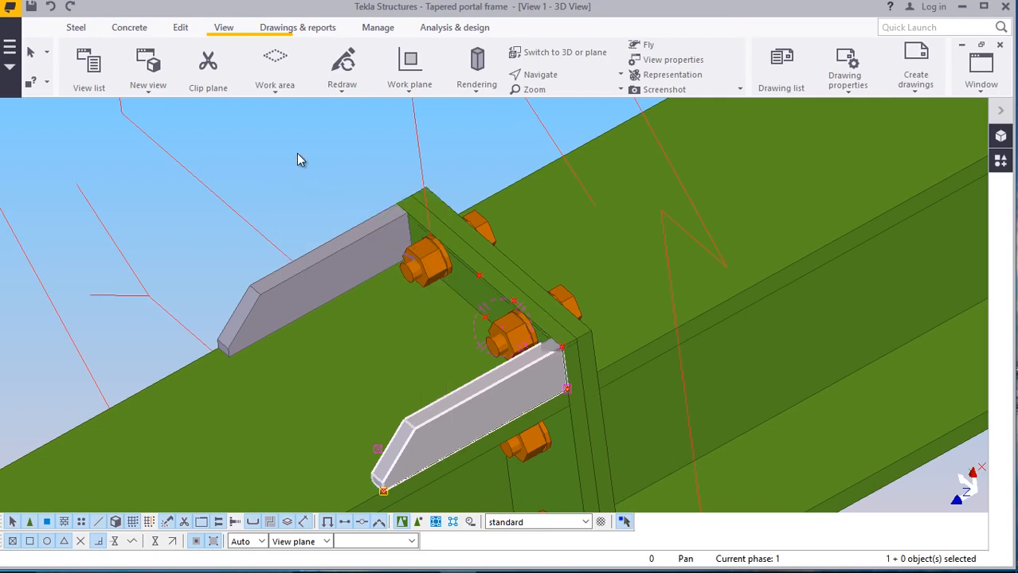
Copy the near stiffener plate from the middle of its upper end edge to the reference point midway along the end plate's top edge
{"action": "scroll", "coordinate": [316, 171], "scroll_direction": "down", "scroll_amount": 2}
{"action": "scroll", "coordinate": [460, 320], "scroll_direction": "up", "scroll_amount": 4}
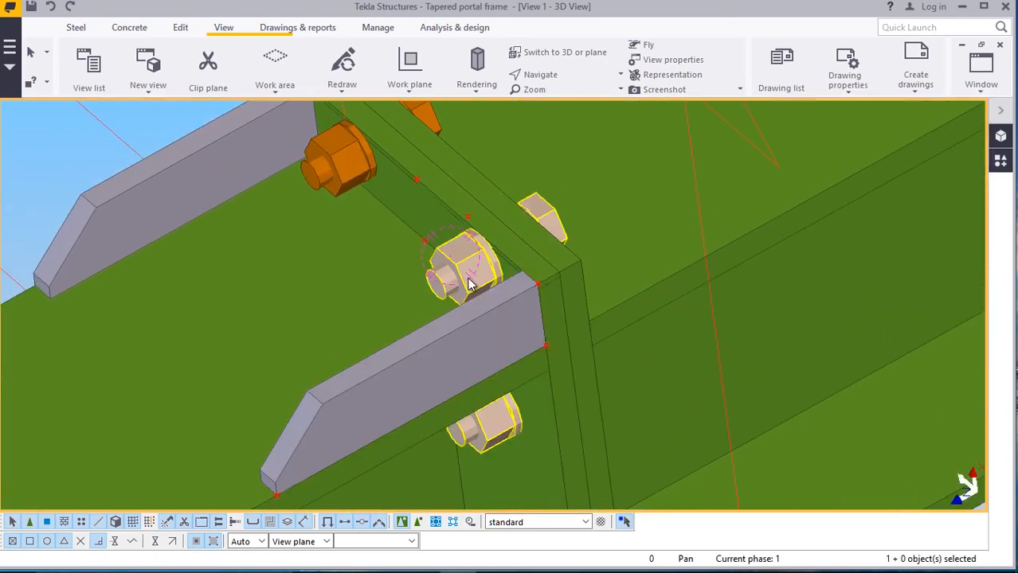
{"action": "scroll", "coordinate": [470, 309], "scroll_direction": "down", "scroll_amount": 2}
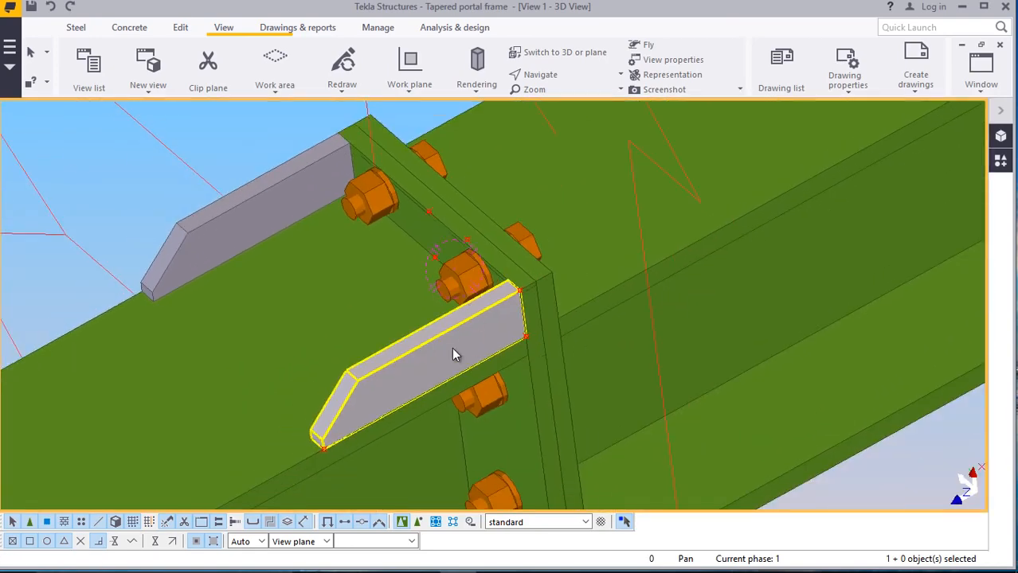
{"action": "scroll", "coordinate": [400, 177], "scroll_direction": "up", "scroll_amount": 4}
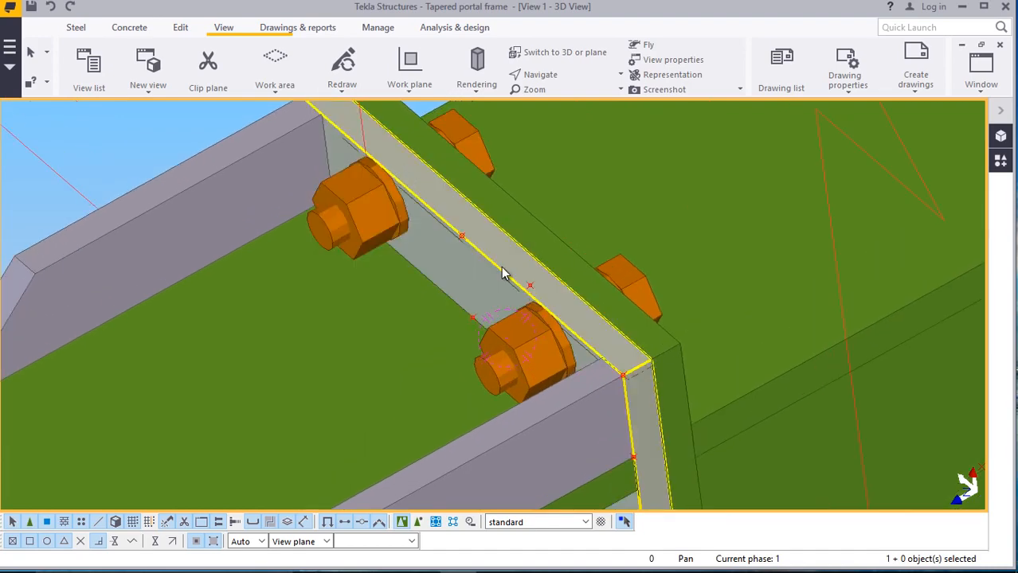
{"action": "left_click", "coordinate": [576, 440]}
{"action": "right_click", "coordinate": [587, 422]}
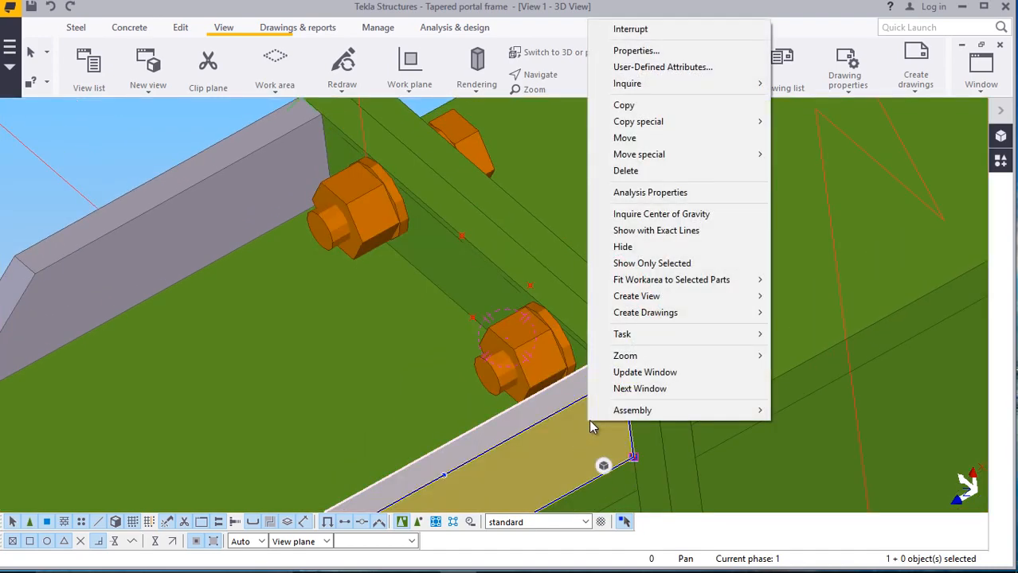
{"action": "left_click", "coordinate": [624, 107]}
{"action": "scroll", "coordinate": [626, 375], "scroll_direction": "up", "scroll_amount": 5}
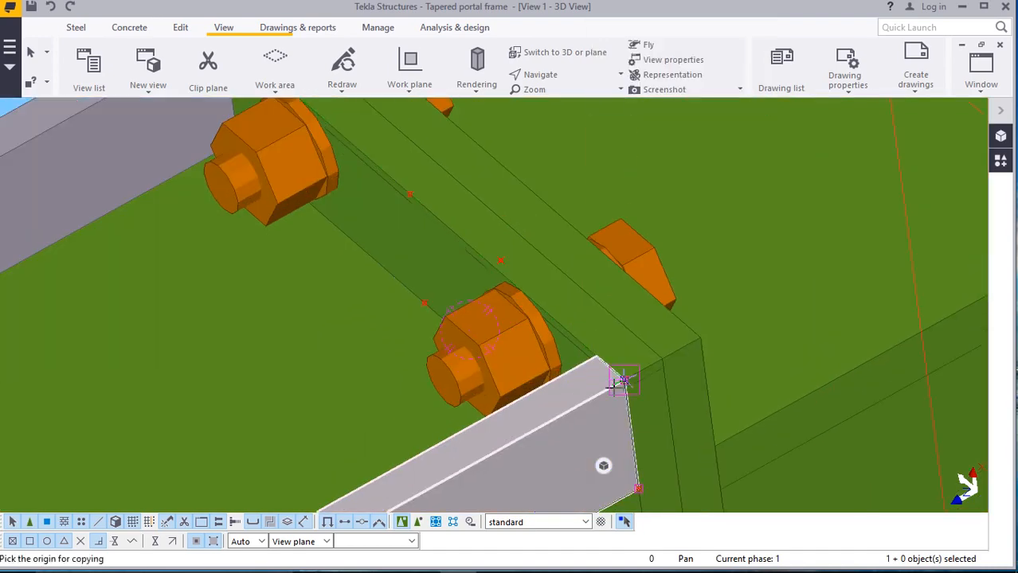
{"action": "scroll", "coordinate": [552, 383], "scroll_direction": "down", "scroll_amount": 4}
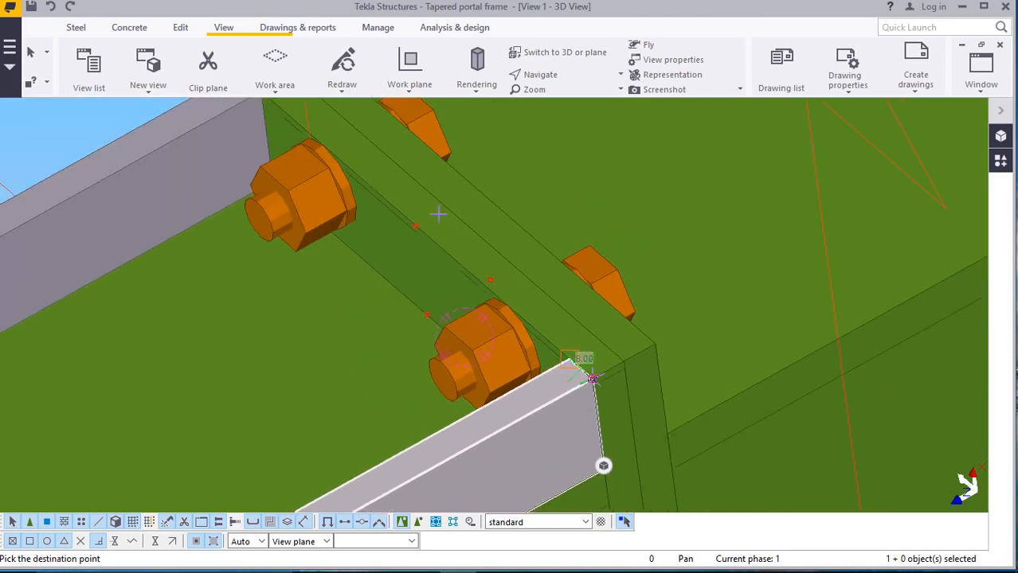
{"action": "scroll", "coordinate": [407, 210], "scroll_direction": "up", "scroll_amount": 2}
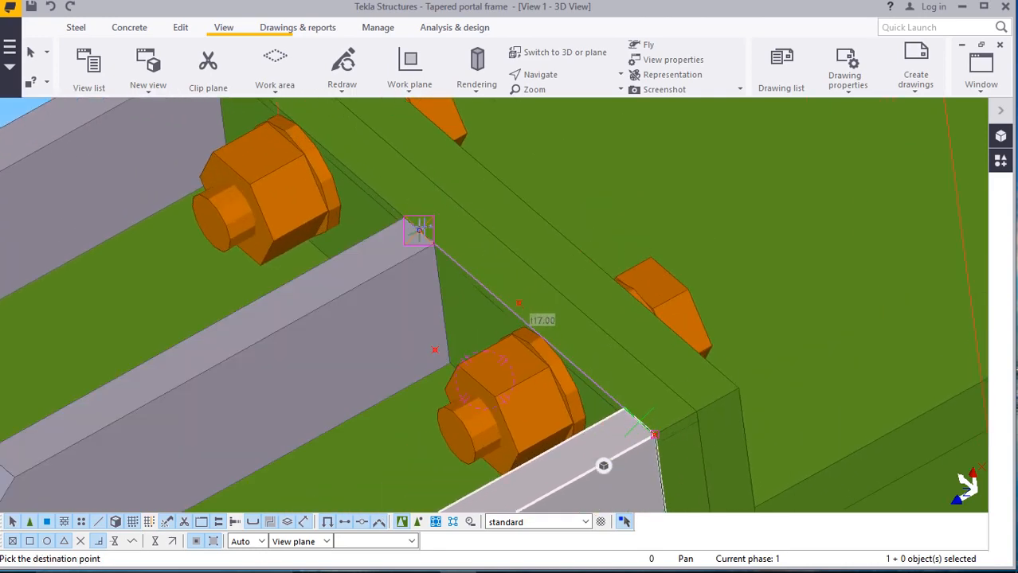
{"action": "scroll", "coordinate": [423, 232], "scroll_direction": "down", "scroll_amount": 5}
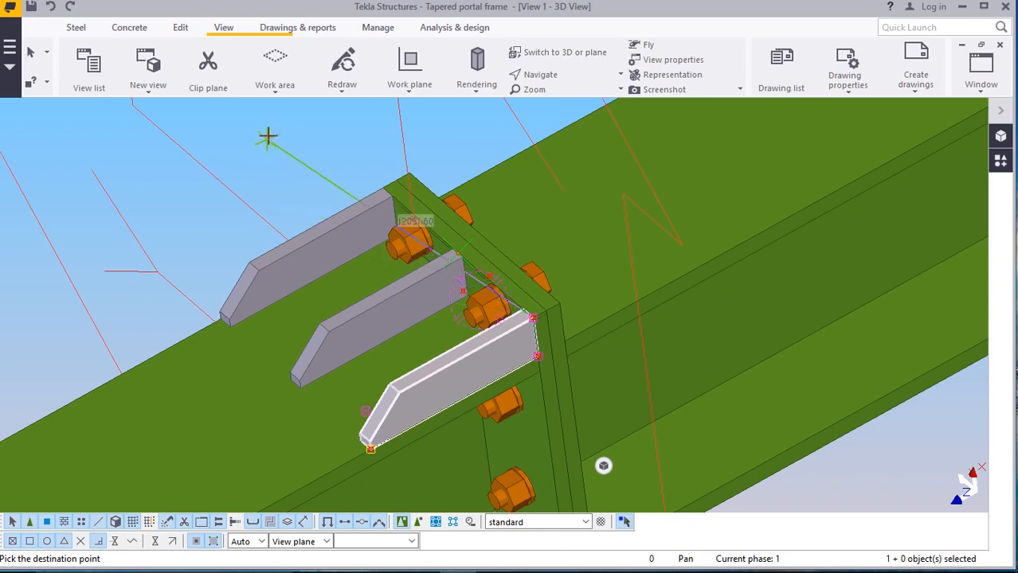
{"action": "right_click", "coordinate": [267, 137]}
{"action": "left_click", "coordinate": [307, 147]}
Set the work plane to the top face of the end plate with the Work plane tool
{"action": "scroll", "coordinate": [334, 201], "scroll_direction": "down", "scroll_amount": 5}
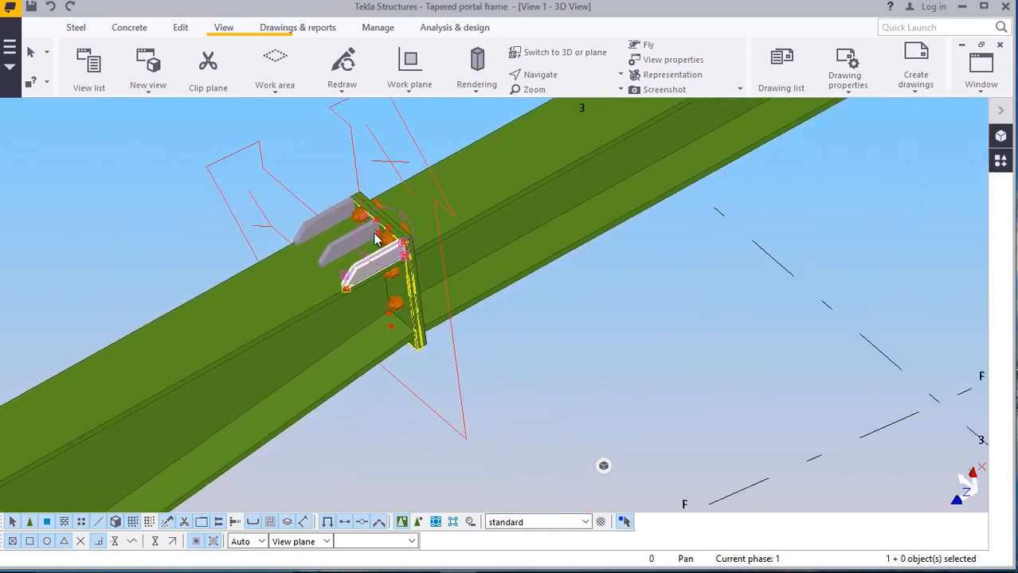
{"action": "scroll", "coordinate": [361, 219], "scroll_direction": "up", "scroll_amount": 4}
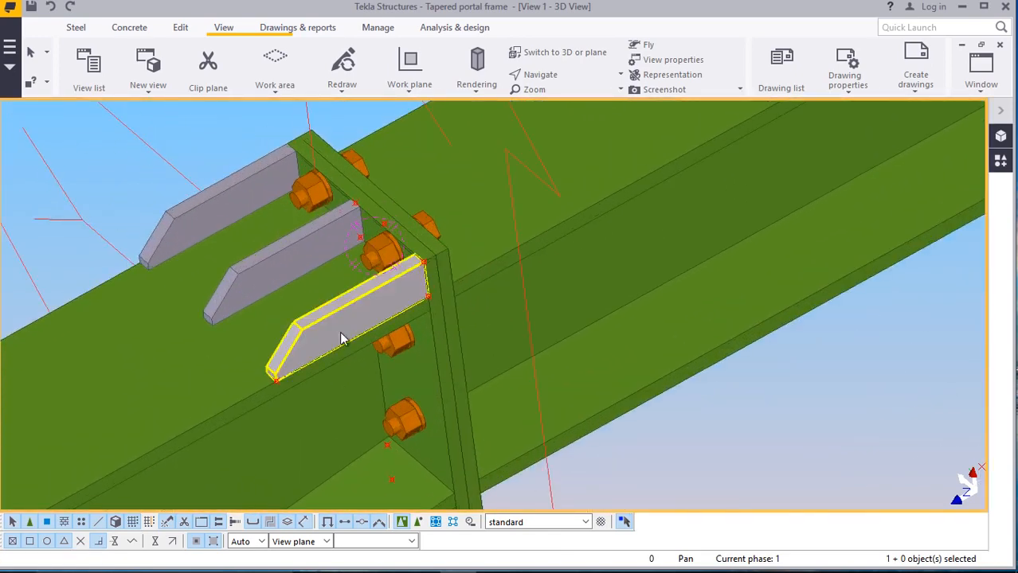
{"action": "scroll", "coordinate": [341, 337], "scroll_direction": "down", "scroll_amount": 3}
{"action": "scroll", "coordinate": [371, 277], "scroll_direction": "up", "scroll_amount": 4}
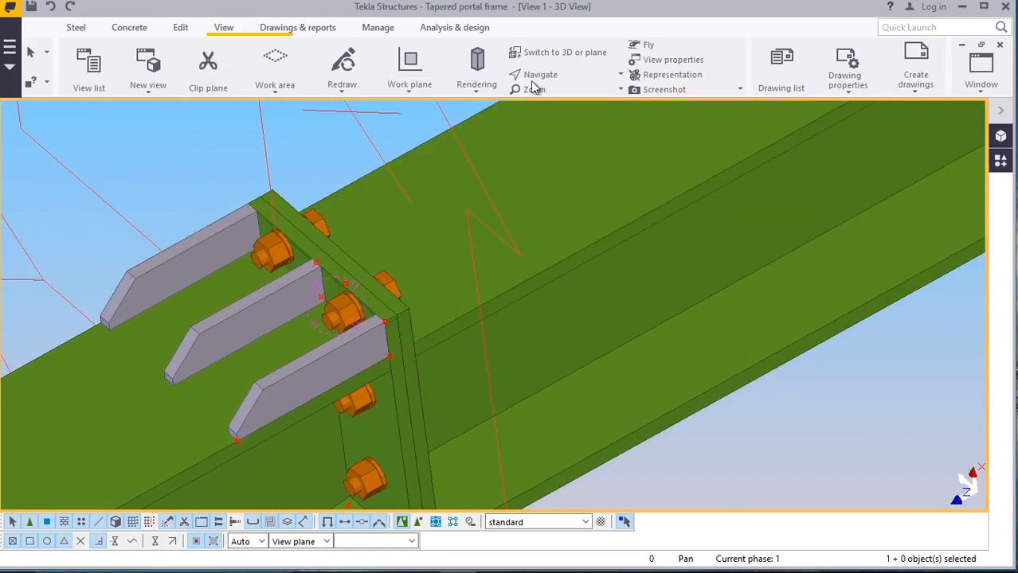
{"action": "left_click", "coordinate": [408, 95]}
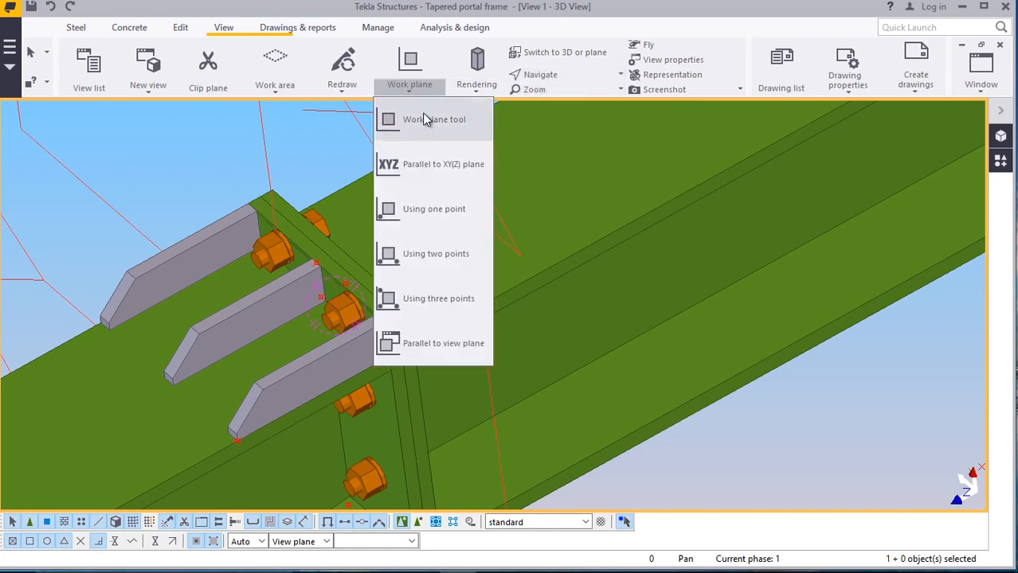
{"action": "left_click", "coordinate": [423, 116]}
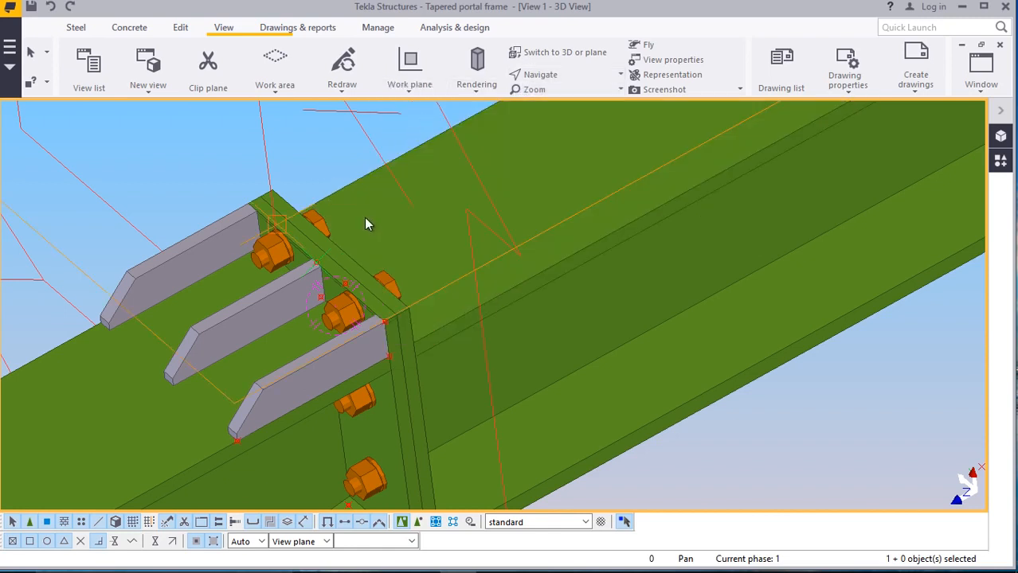
{"action": "left_click", "coordinate": [332, 251]}
{"action": "right_click", "coordinate": [201, 126]}
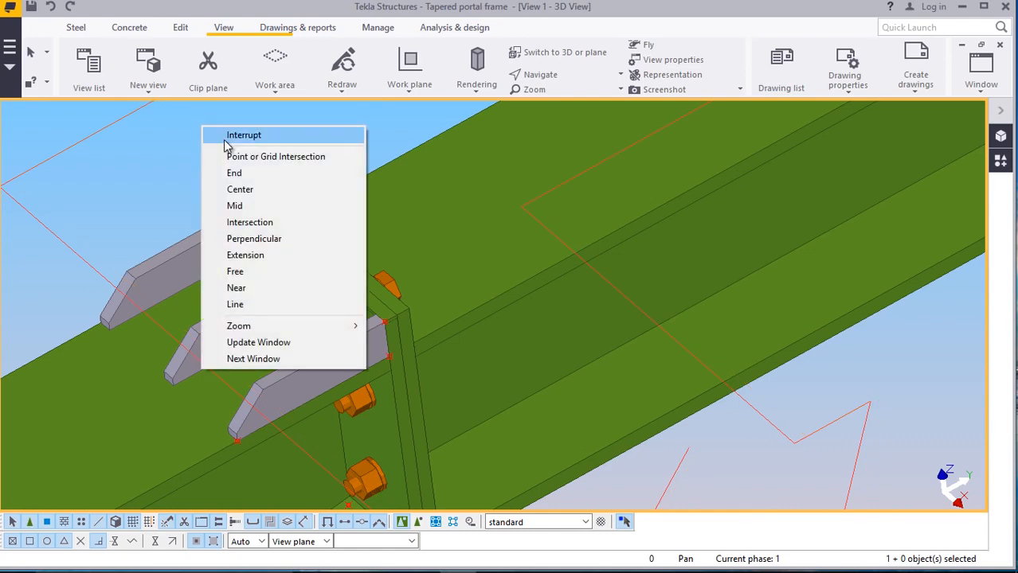
{"action": "left_click", "coordinate": [240, 136]}
Mirror-copy the three stiffener plates onto the other rafter, using the joint line between the two end plates as the mirror line
{"action": "scroll", "coordinate": [333, 228], "scroll_direction": "down", "scroll_amount": 4}
{"action": "scroll", "coordinate": [294, 310], "scroll_direction": "up", "scroll_amount": 2}
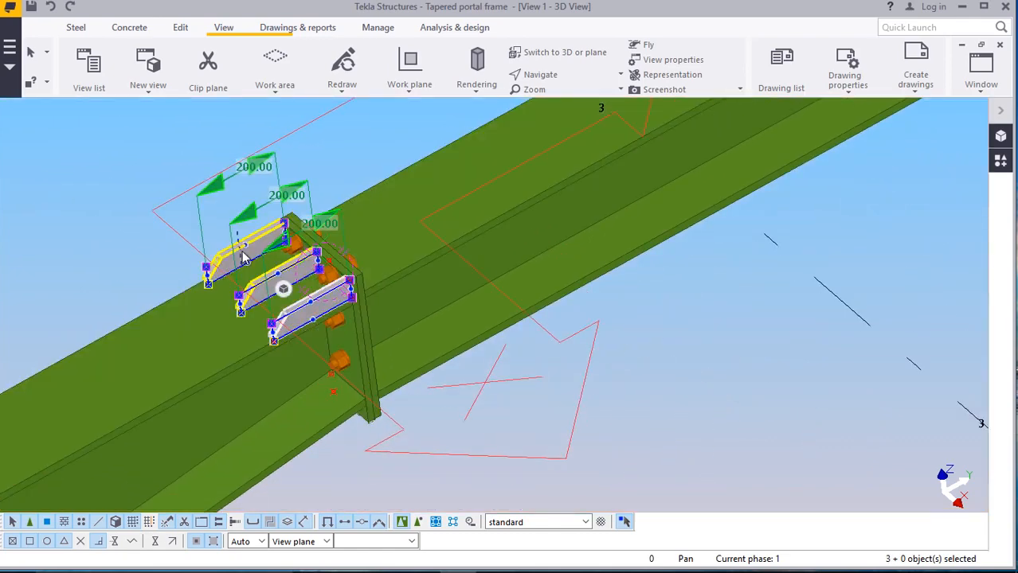
{"action": "right_click", "coordinate": [93, 191]}
{"action": "mouse_move", "coordinate": [158, 238]}
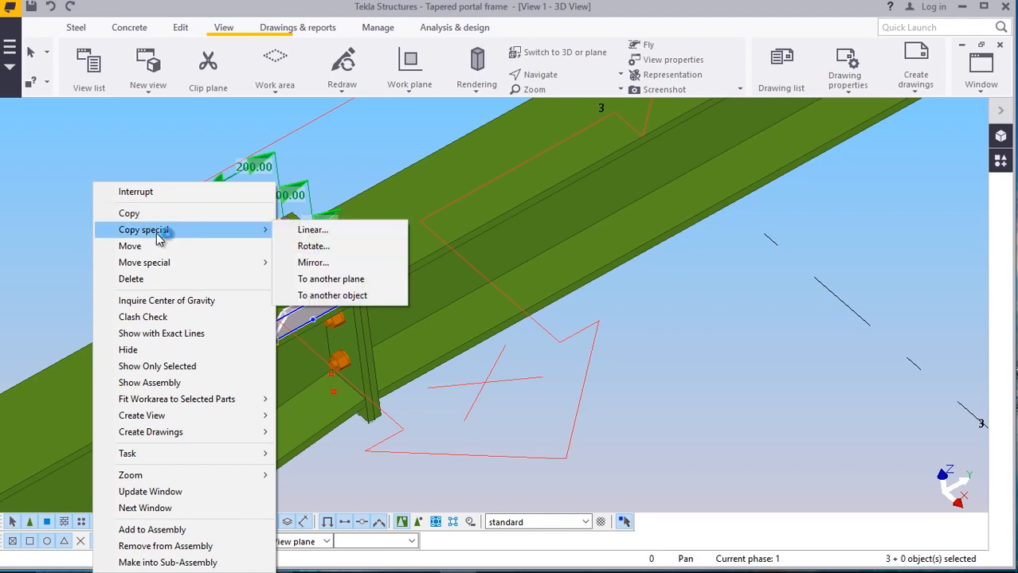
{"action": "left_click", "coordinate": [313, 263]}
{"action": "scroll", "coordinate": [310, 274], "scroll_direction": "up", "scroll_amount": 5}
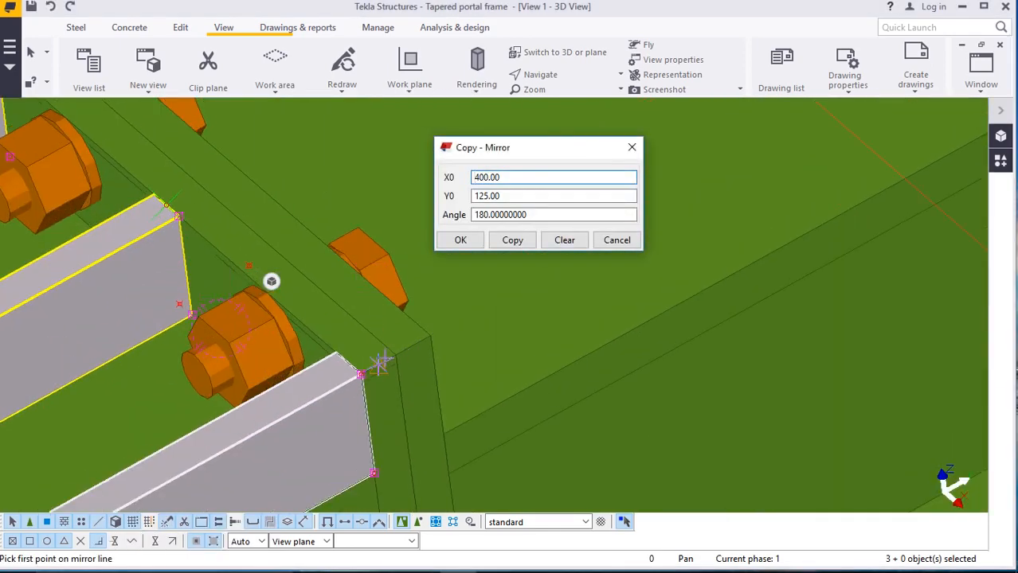
{"action": "left_click", "coordinate": [396, 354]}
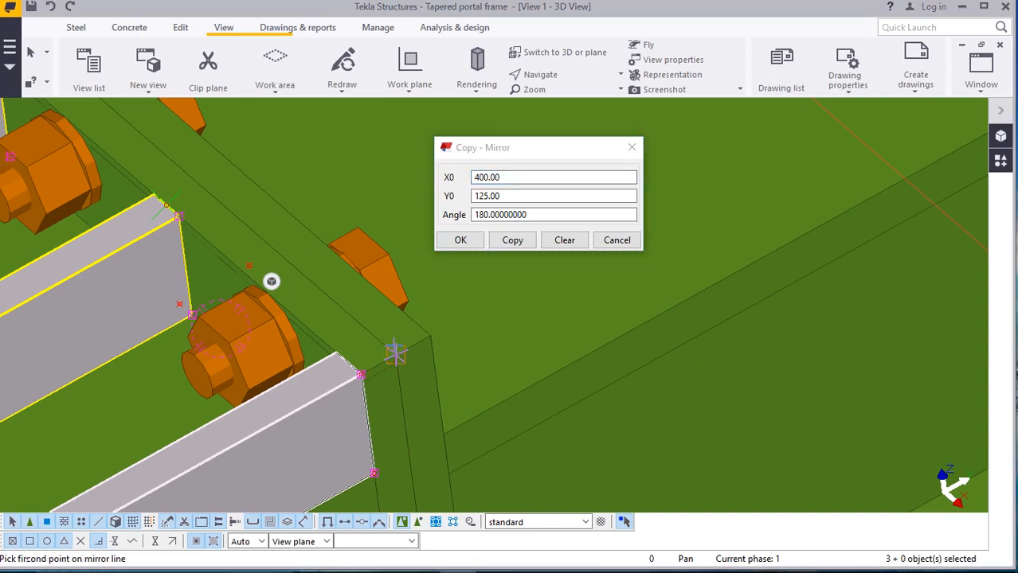
{"action": "scroll", "coordinate": [377, 325], "scroll_direction": "down", "scroll_amount": 3}
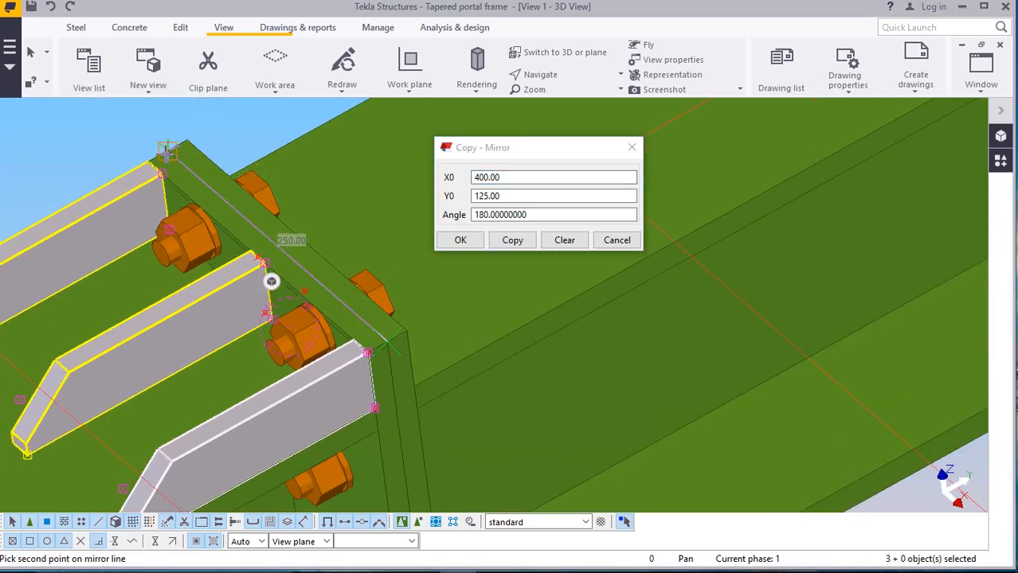
{"action": "left_click", "coordinate": [514, 241]}
{"action": "left_click", "coordinate": [461, 240]}
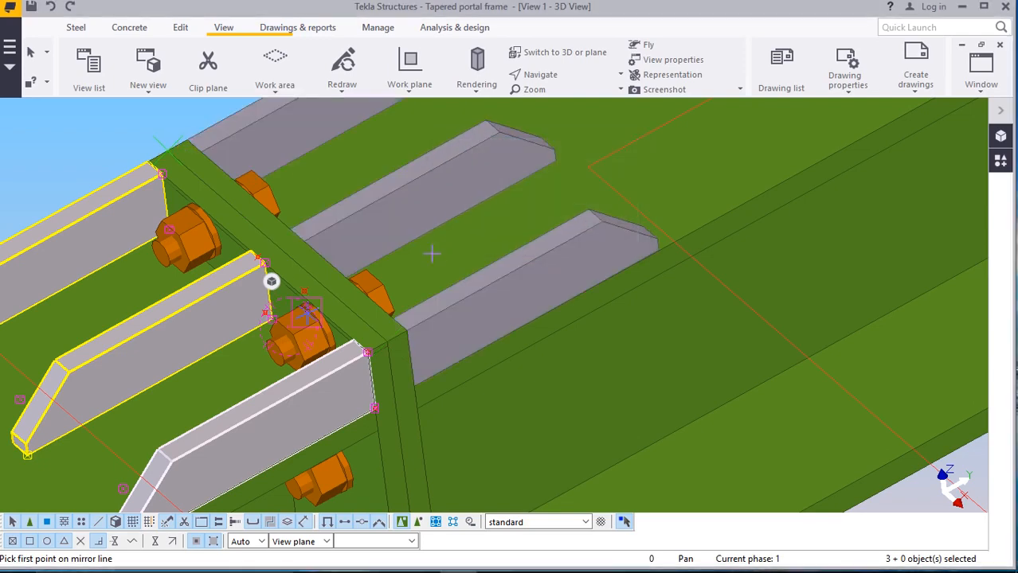
{"action": "scroll", "coordinate": [432, 252], "scroll_direction": "down", "scroll_amount": 4}
{"action": "right_click", "coordinate": [181, 126]}
{"action": "left_click", "coordinate": [204, 138]}
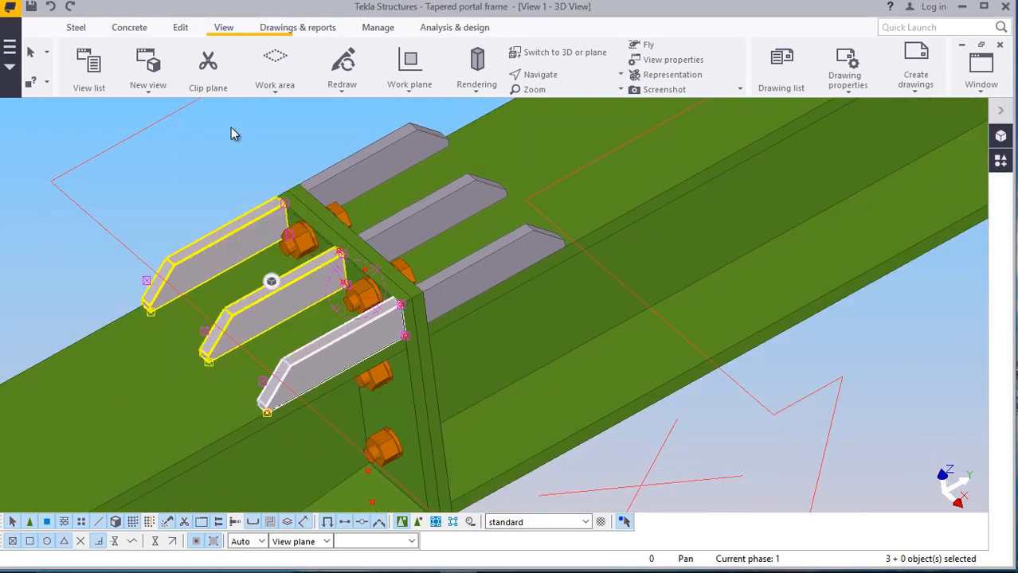
{"action": "left_click", "coordinate": [231, 132]}
Change the class of all six top-flange stiffener plates so their colour matches the green rafters
{"action": "scroll", "coordinate": [290, 187], "scroll_direction": "down", "scroll_amount": 5}
{"action": "scroll", "coordinate": [381, 190], "scroll_direction": "up", "scroll_amount": 5}
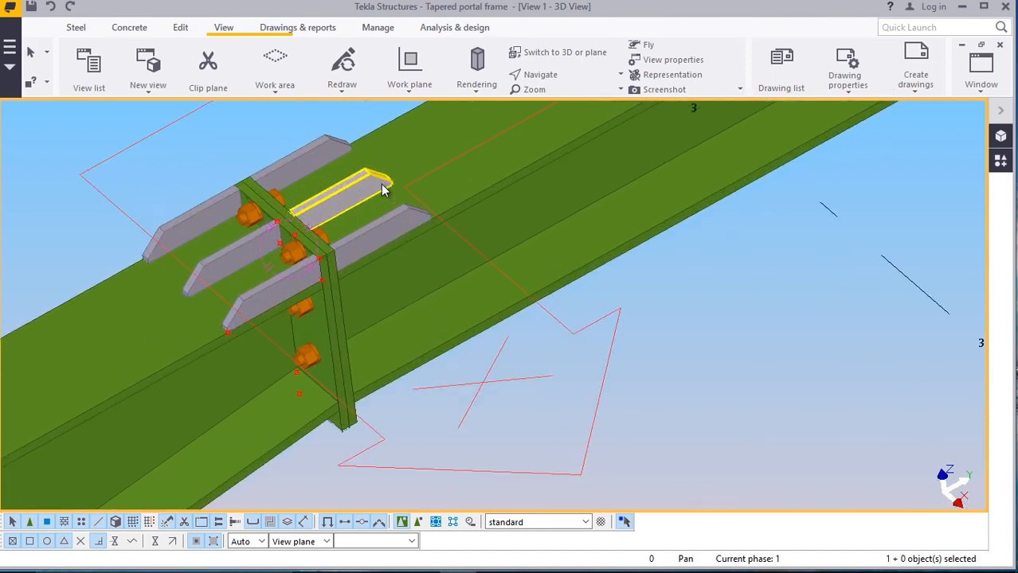
{"action": "left_click", "coordinate": [409, 230]}
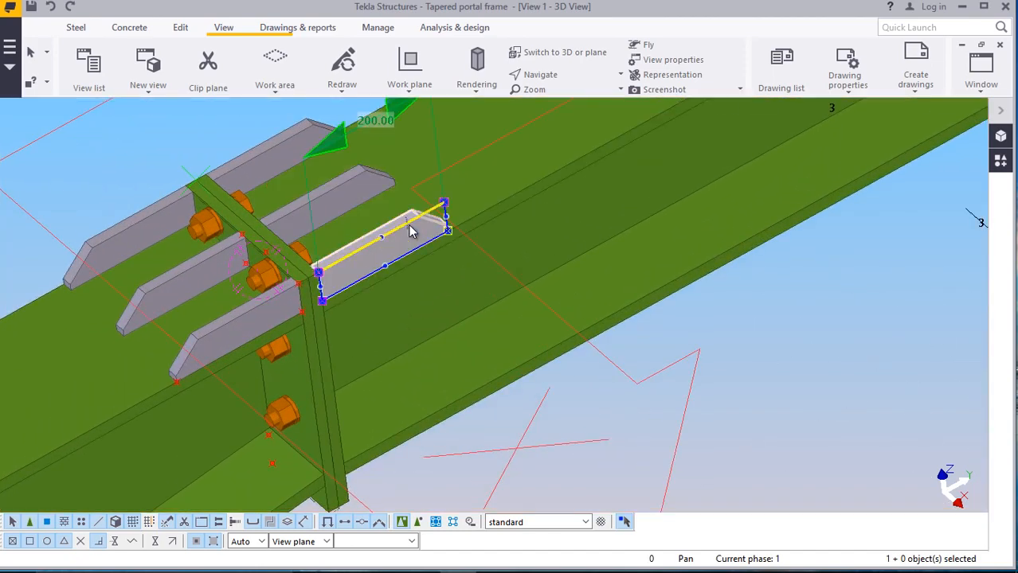
{"action": "left_click", "coordinate": [216, 317], "text": "ctrl"}
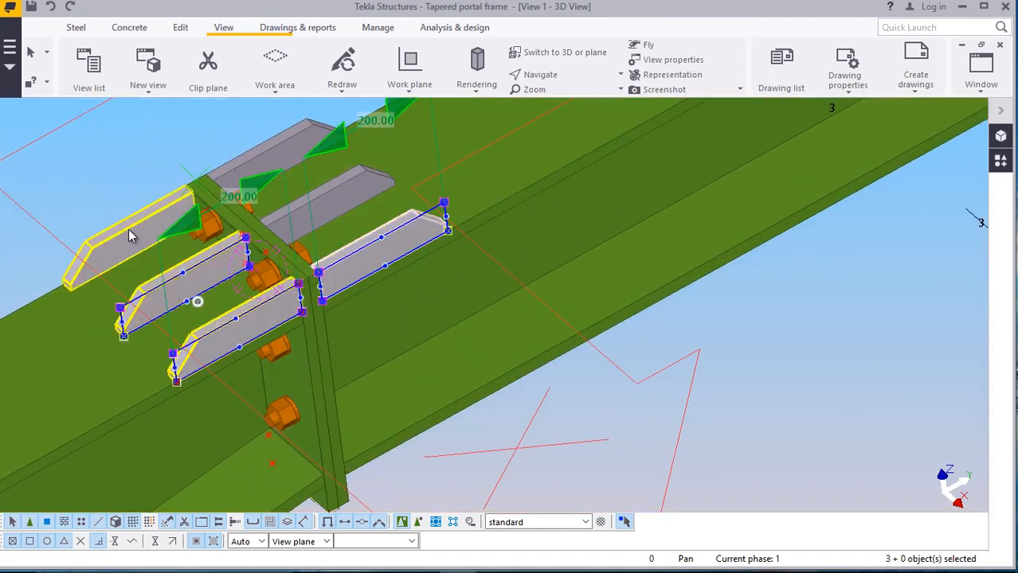
{"action": "left_click", "coordinate": [272, 154], "text": "ctrl"}
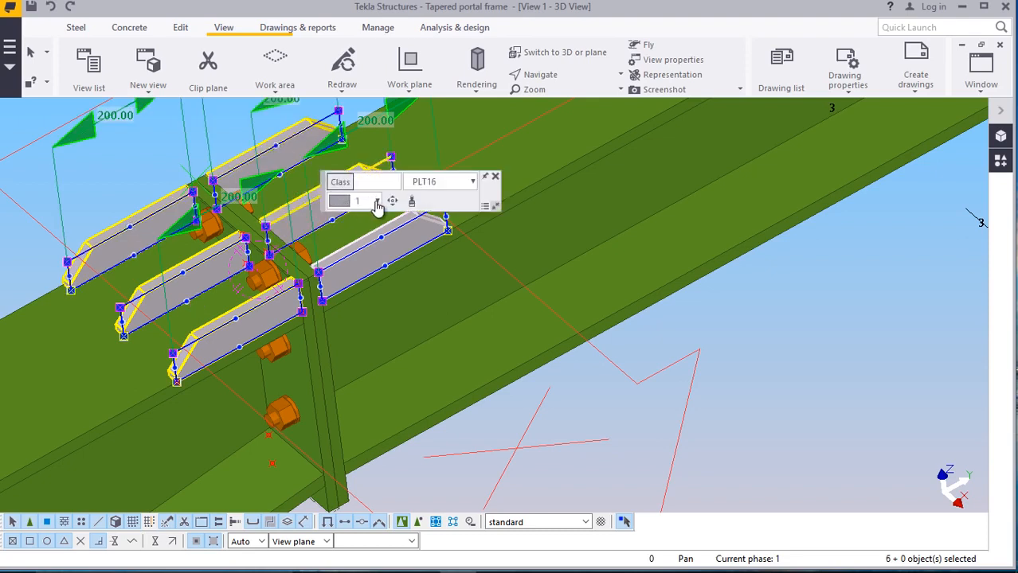
{"action": "left_click", "coordinate": [377, 201]}
{"action": "left_click", "coordinate": [371, 252]}
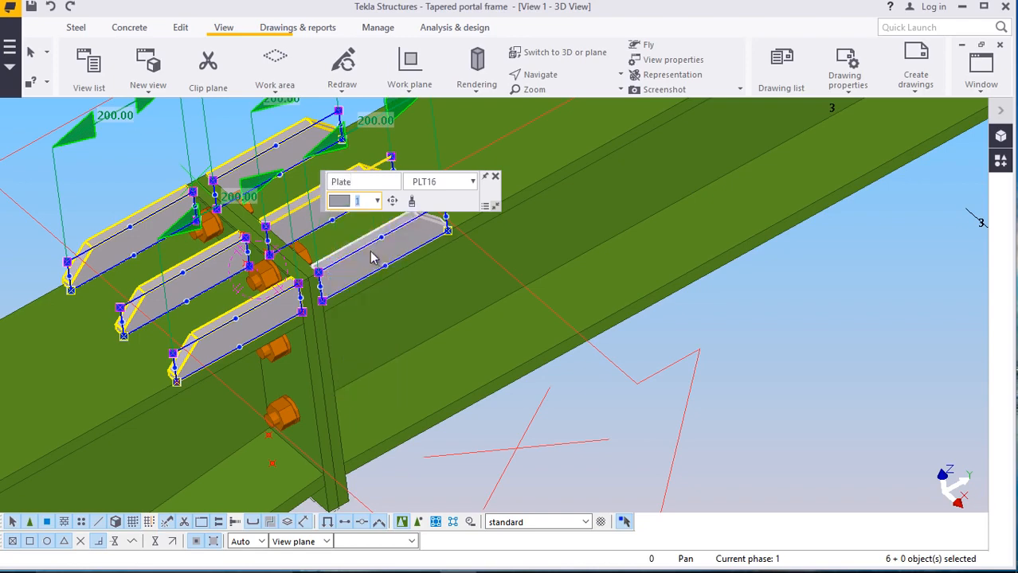
{"action": "left_click", "coordinate": [802, 347]}
{"action": "scroll", "coordinate": [430, 317], "scroll_direction": "down", "scroll_amount": 2}
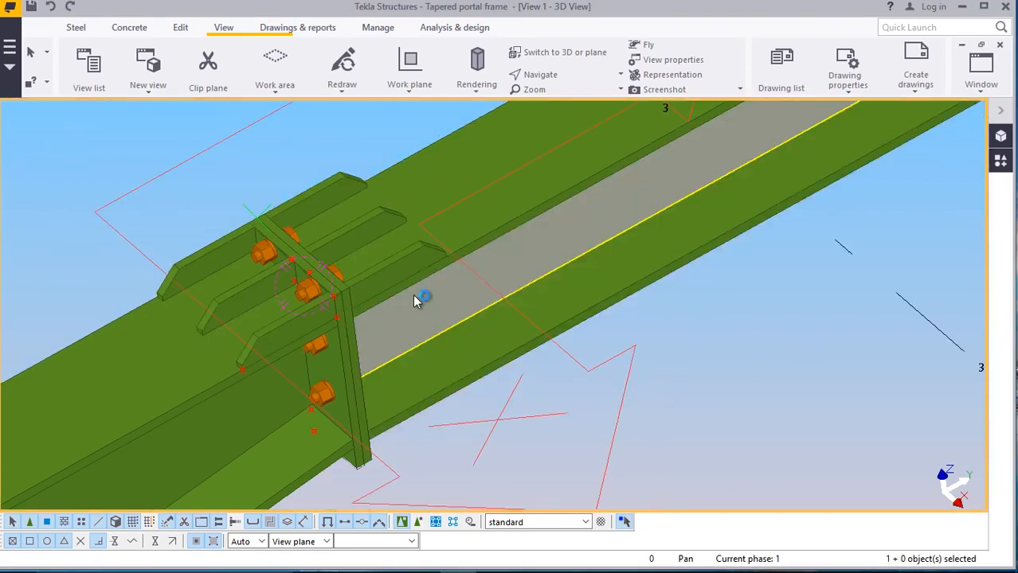
Examine the stiffened rafter splice from the opposite side and at the underside of its bottom flange
{"action": "scroll", "coordinate": [315, 271], "scroll_direction": "down", "scroll_amount": 5}
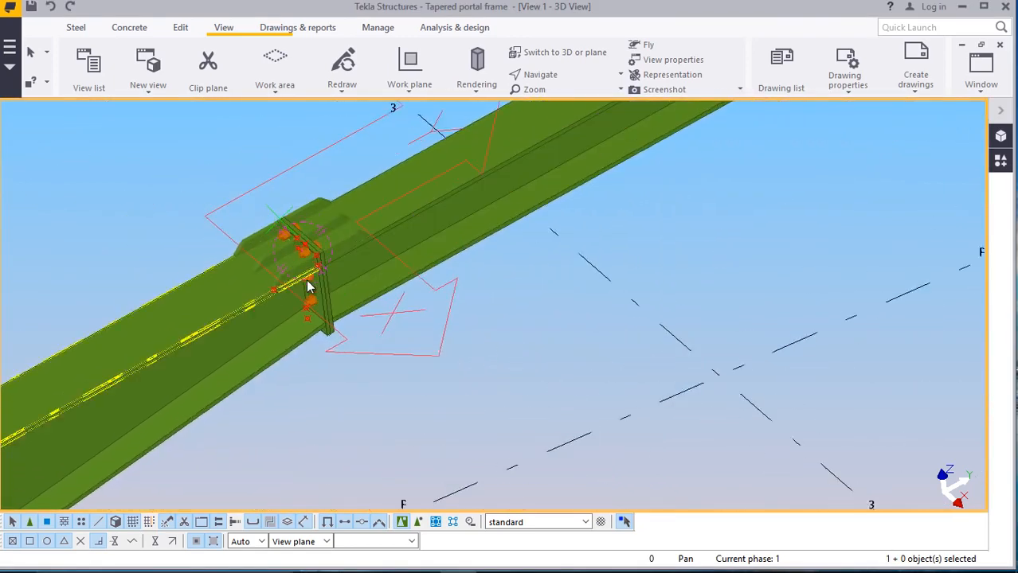
{"action": "left_click", "coordinate": [546, 77]}
{"action": "left_click", "coordinate": [536, 98]}
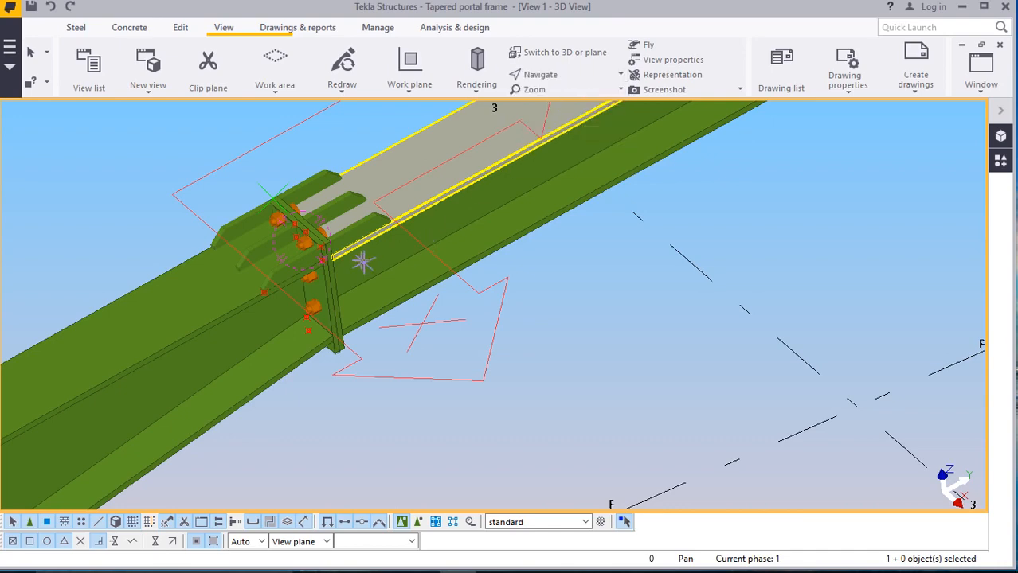
{"action": "left_click_drag", "start_coordinate": [359, 250], "coordinate": [679, 207]}
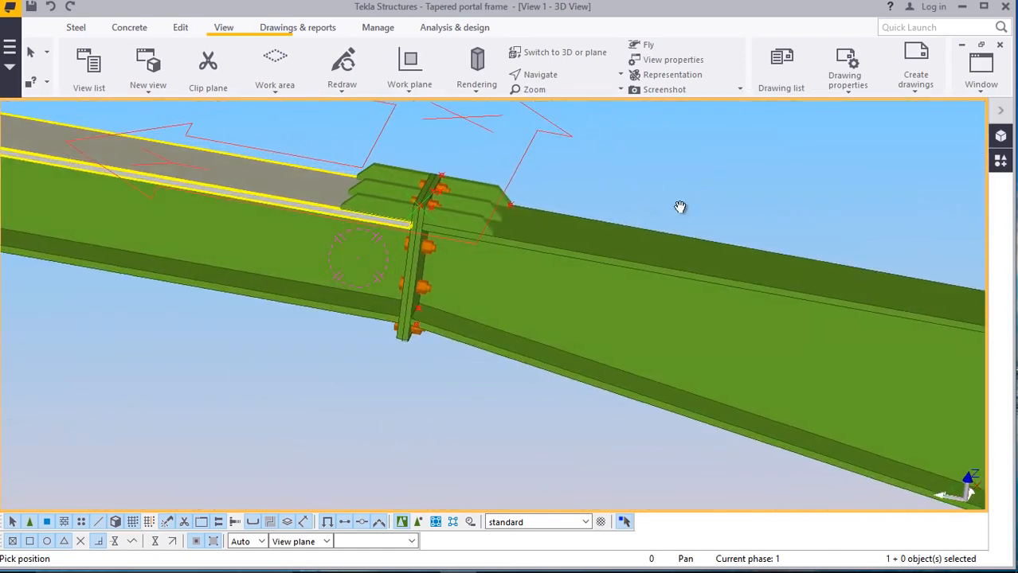
{"action": "scroll", "coordinate": [455, 227], "scroll_direction": "up", "scroll_amount": 3}
{"action": "scroll", "coordinate": [274, 231], "scroll_direction": "up", "scroll_amount": 2}
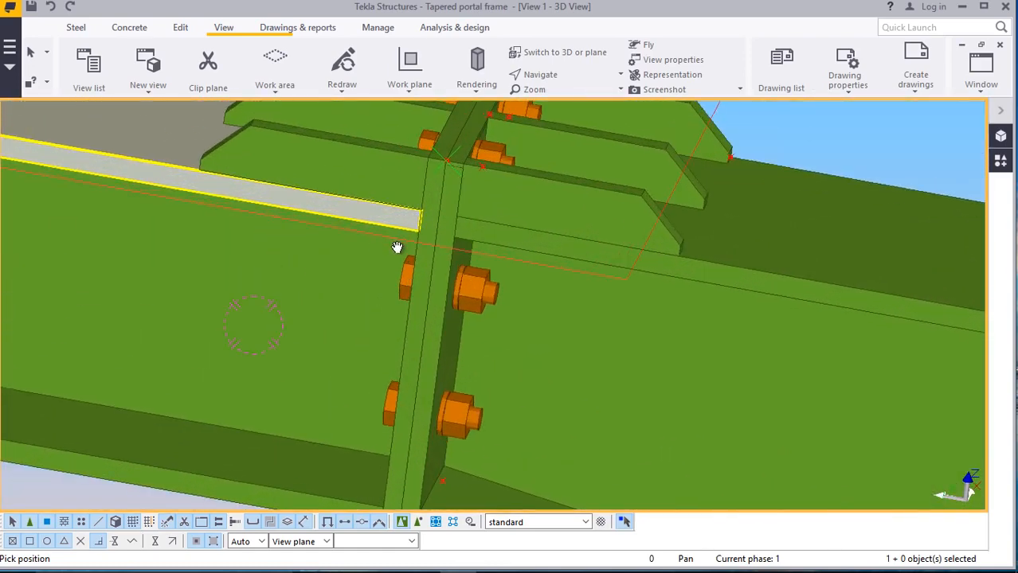
{"action": "scroll", "coordinate": [399, 250], "scroll_direction": "down", "scroll_amount": 3}
{"action": "right_click", "coordinate": [658, 175]}
{"action": "left_click", "coordinate": [684, 183]}
{"action": "scroll", "coordinate": [458, 227], "scroll_direction": "up", "scroll_amount": 1}
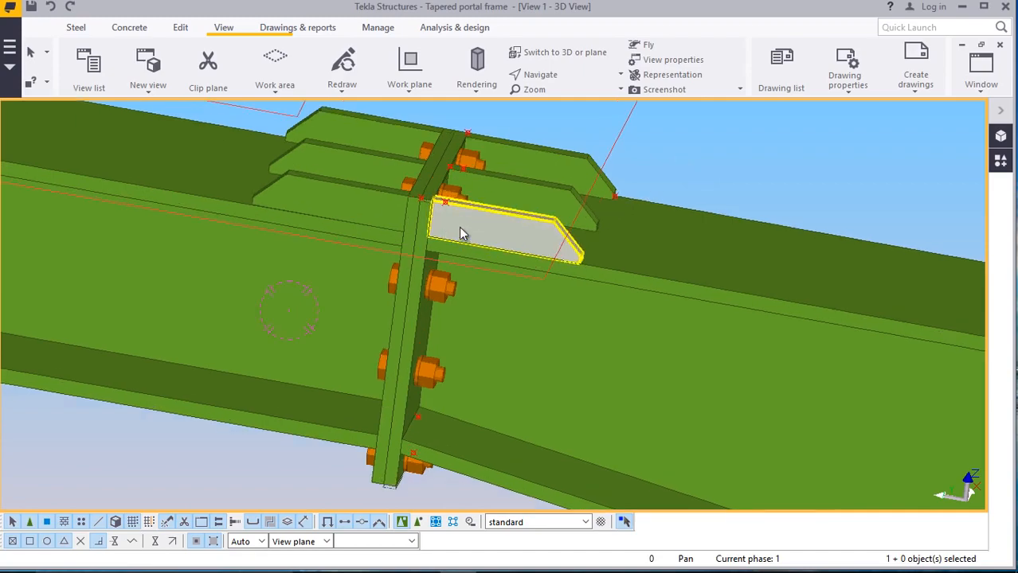
{"action": "left_click", "coordinate": [538, 74]}
{"action": "left_click", "coordinate": [536, 96]}
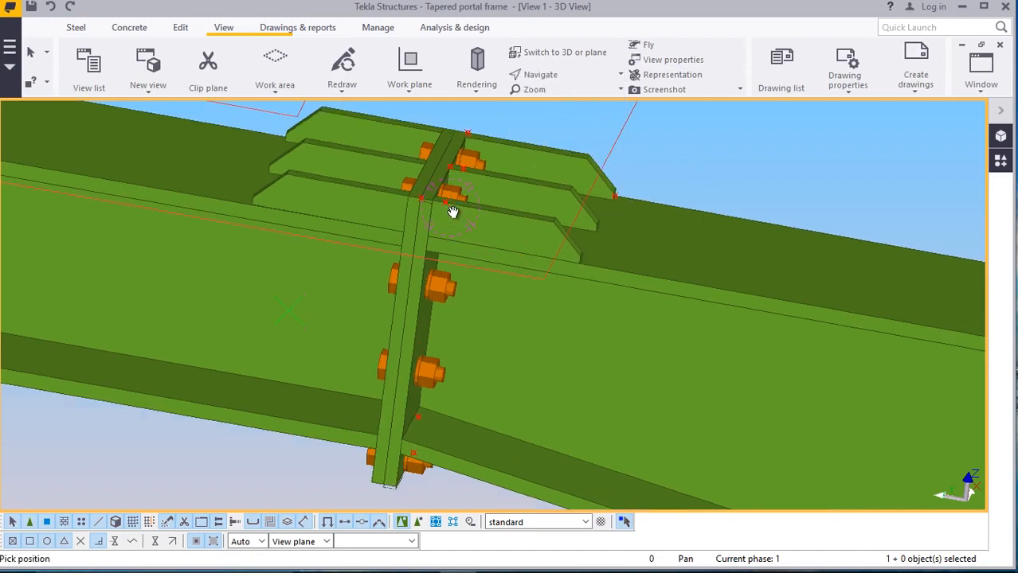
{"action": "middle_click_drag", "start_coordinate": [591, 146], "coordinate": [381, 227], "text": "ctrl"}
{"action": "scroll", "coordinate": [330, 222], "scroll_direction": "up", "scroll_amount": 3}
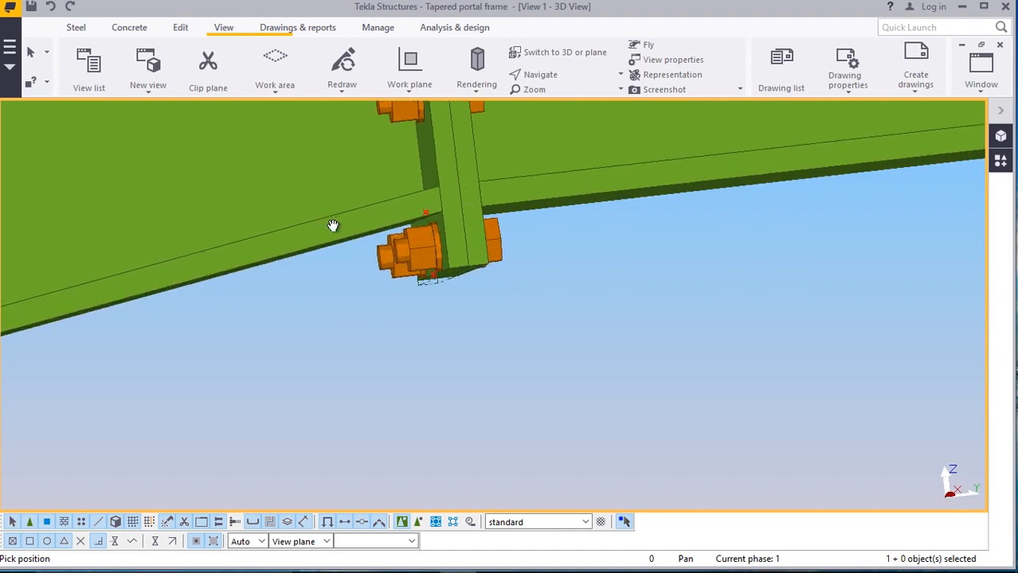
Place reference points at the corner of the tapered rafter's bottom flange and end plate, and 200 mm along the flange's lower edge
{"action": "left_click", "coordinate": [178, 29]}
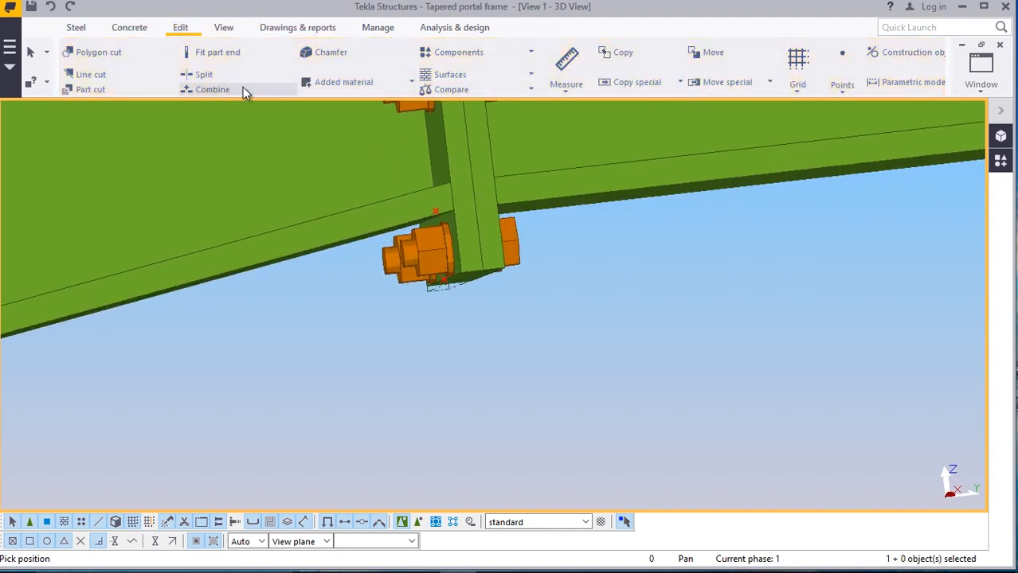
{"action": "left_click", "coordinate": [843, 92]}
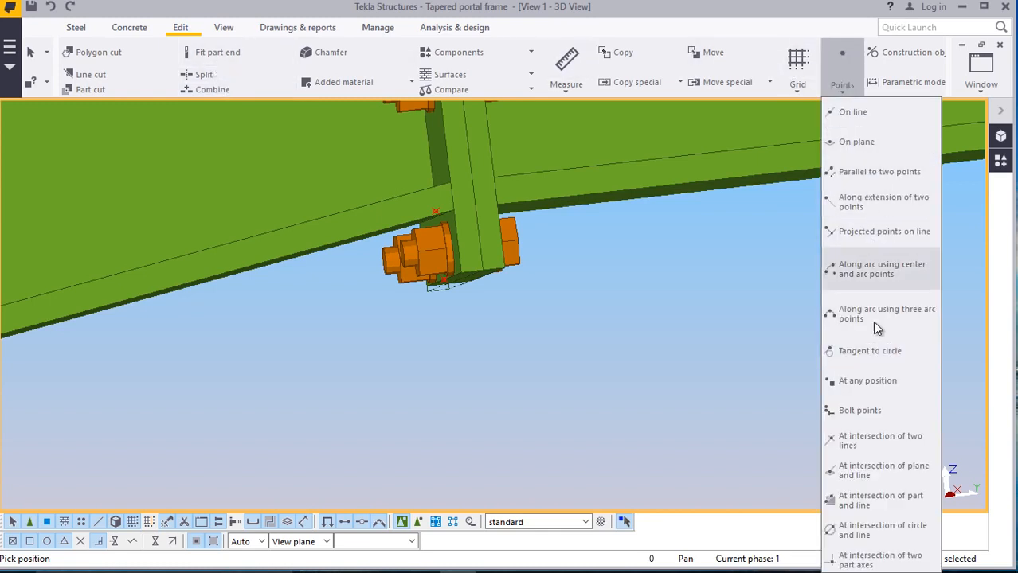
{"action": "left_click", "coordinate": [862, 387]}
{"action": "scroll", "coordinate": [458, 225], "scroll_direction": "up", "scroll_amount": 5}
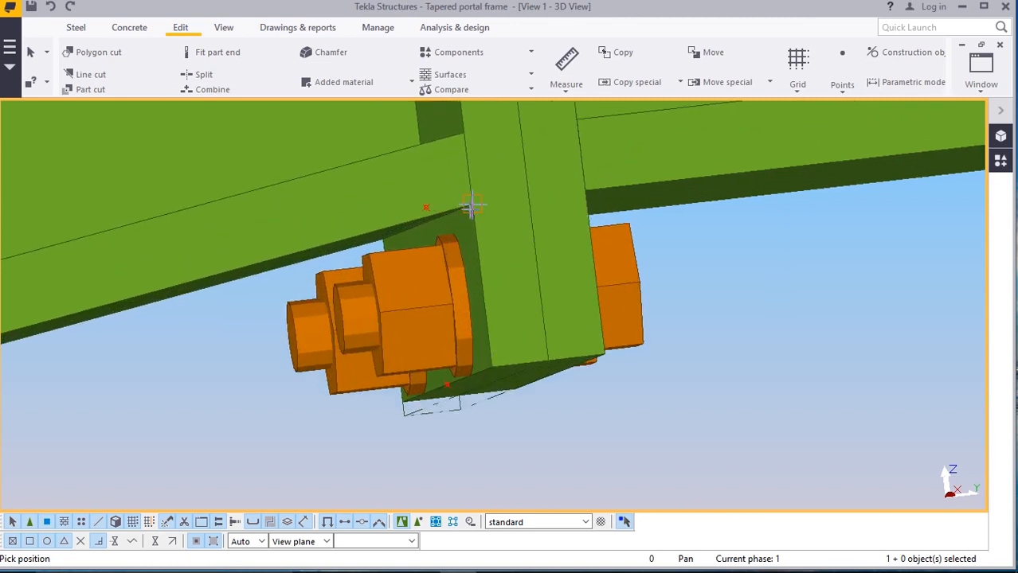
{"action": "scroll", "coordinate": [471, 206], "scroll_direction": "down", "scroll_amount": 8}
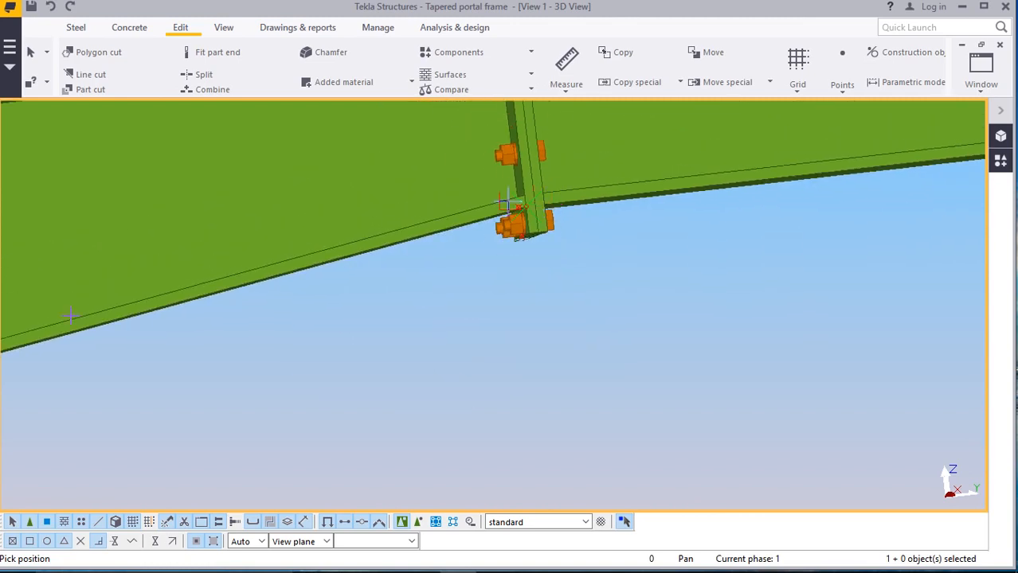
{"action": "scroll", "coordinate": [159, 306], "scroll_direction": "down", "scroll_amount": 5}
{"action": "scroll", "coordinate": [46, 347], "scroll_direction": "up", "scroll_amount": 4}
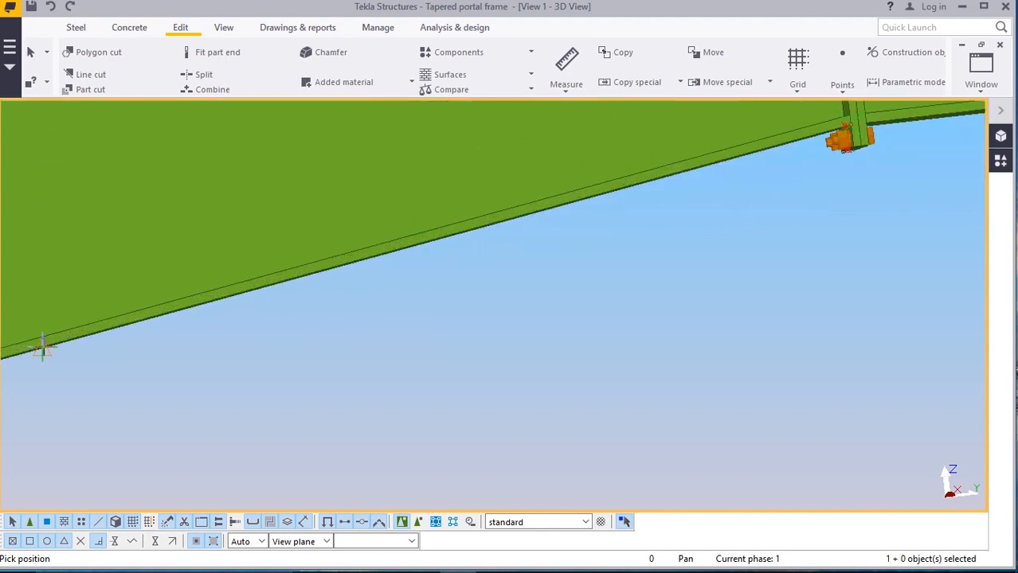
{"action": "scroll", "coordinate": [42, 348], "scroll_direction": "up", "scroll_amount": 2}
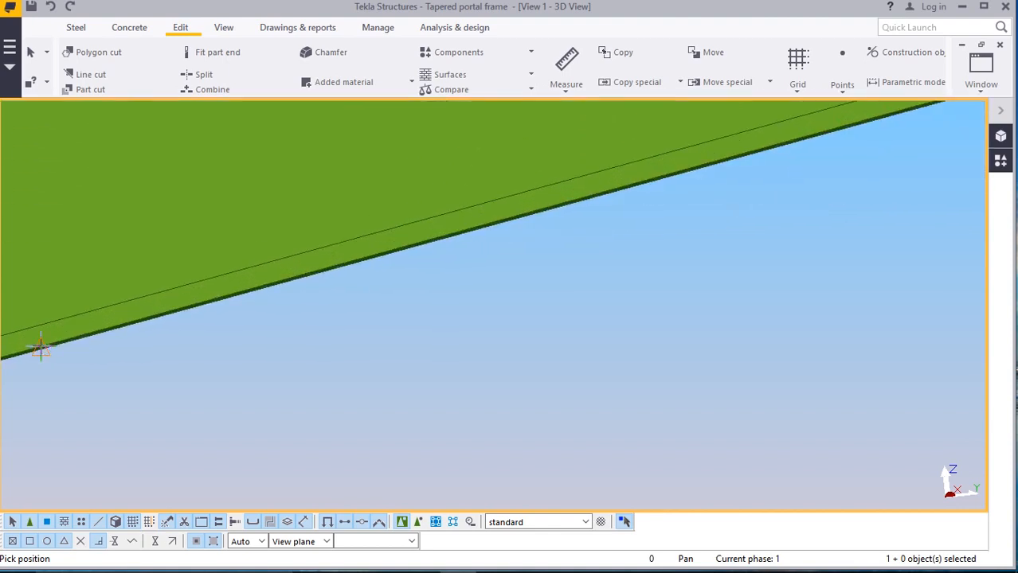
{"action": "type", "text": "200"}
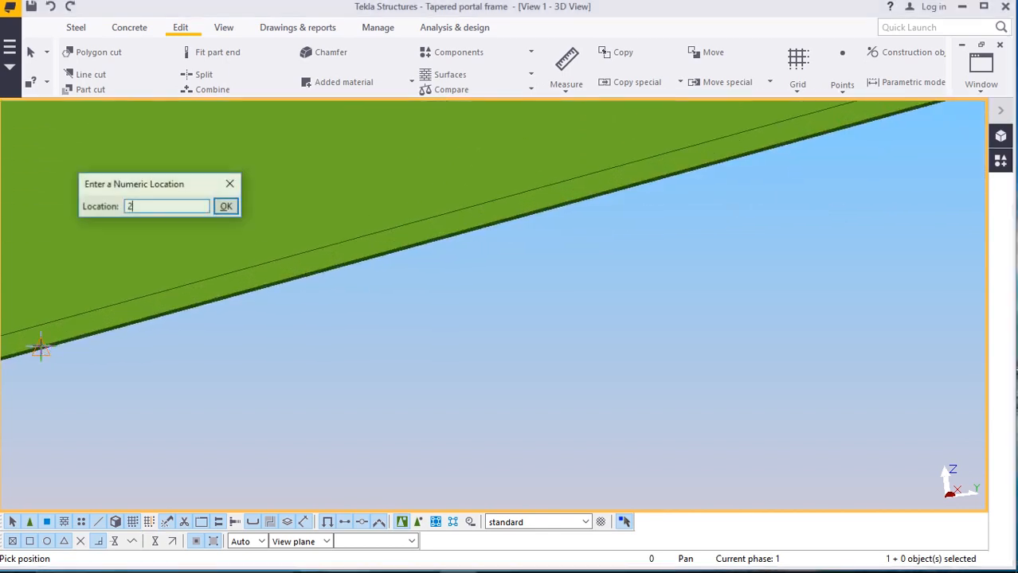
{"action": "left_click", "coordinate": [225, 209]}
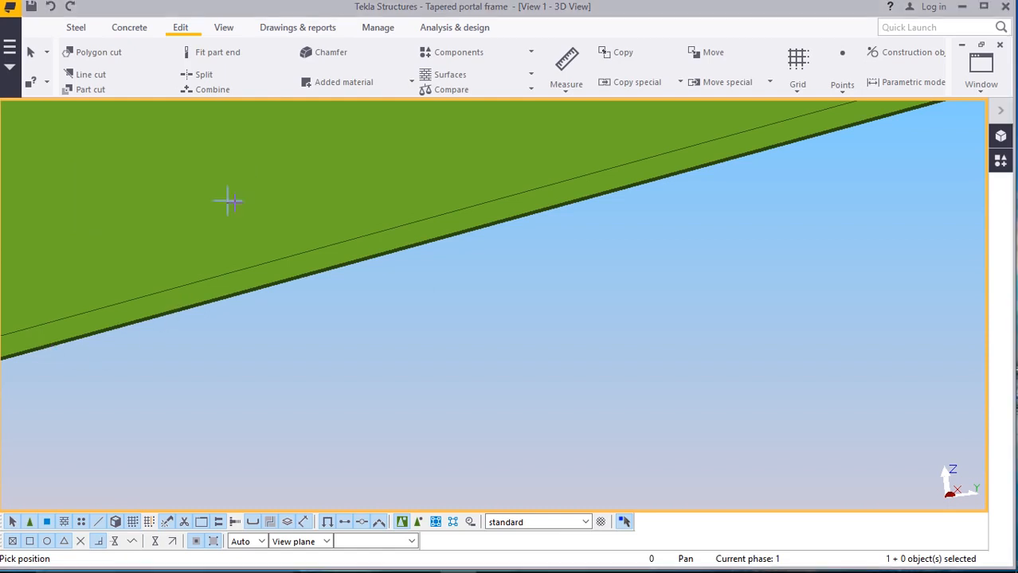
{"action": "right_click", "coordinate": [470, 325]}
{"action": "left_click", "coordinate": [522, 336]}
Copy the two flange-edge reference points from the flange corner at the end plate down to the end plate's bottom corner
{"action": "scroll", "coordinate": [276, 376], "scroll_direction": "down", "scroll_amount": 2}
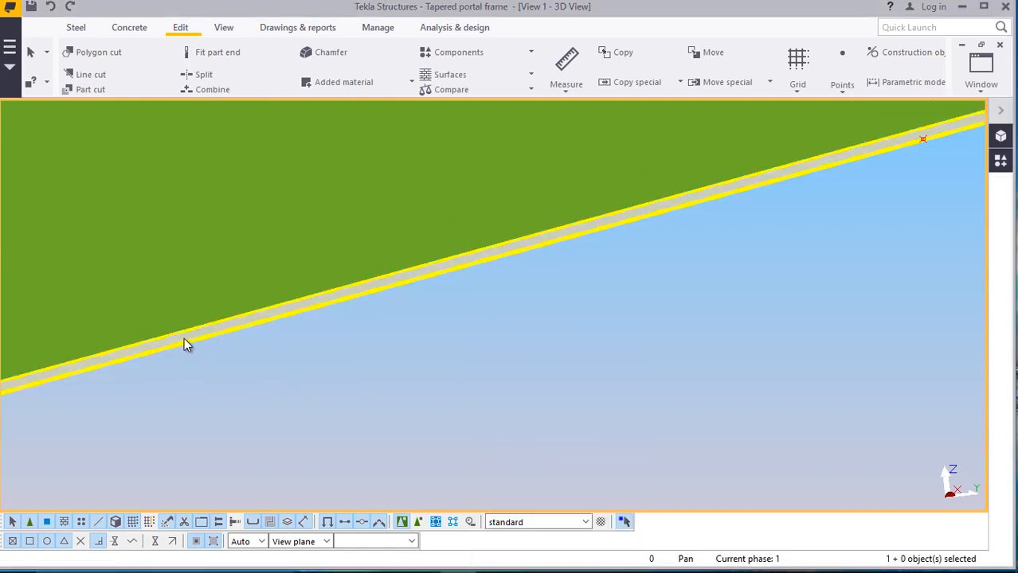
{"action": "scroll", "coordinate": [171, 325], "scroll_direction": "down", "scroll_amount": 3}
{"action": "scroll", "coordinate": [605, 168], "scroll_direction": "up", "scroll_amount": 1}
{"action": "scroll", "coordinate": [610, 199], "scroll_direction": "up", "scroll_amount": 6}
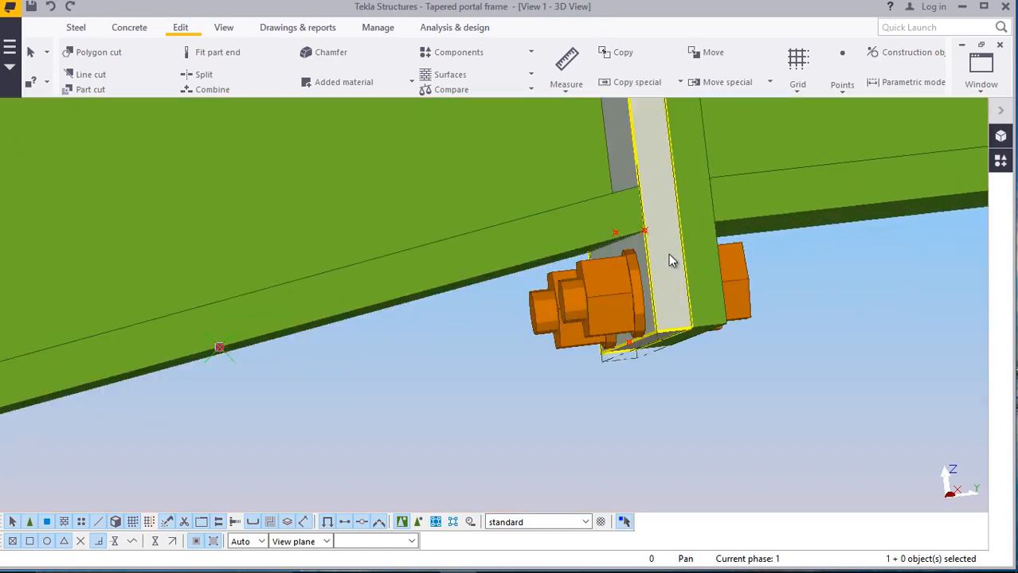
{"action": "left_click", "coordinate": [645, 231]}
{"action": "right_click", "coordinate": [821, 270]}
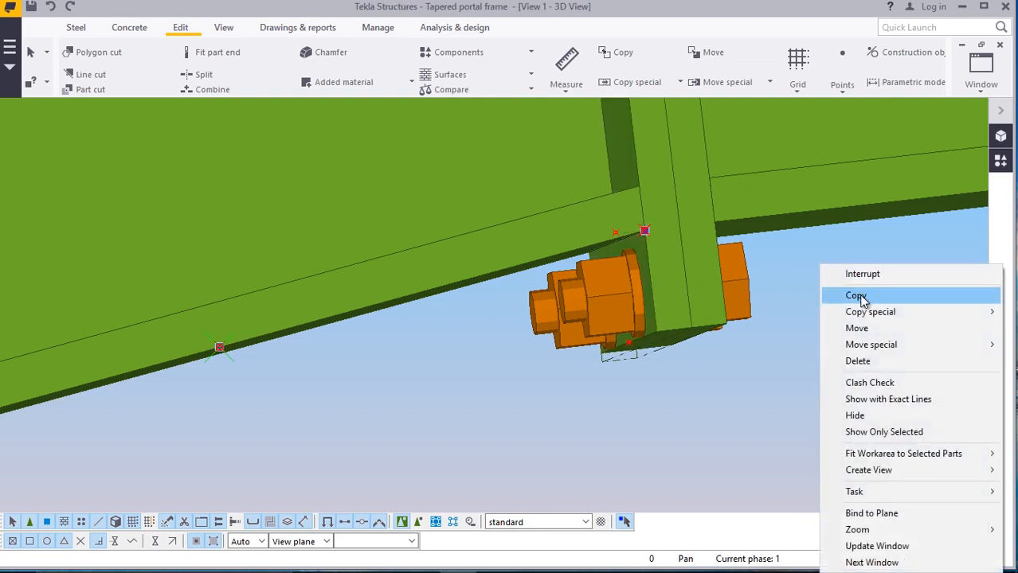
{"action": "left_click", "coordinate": [857, 295]}
{"action": "scroll", "coordinate": [645, 231], "scroll_direction": "up", "scroll_amount": 4}
{"action": "scroll", "coordinate": [645, 231], "scroll_direction": "up", "scroll_amount": 2}
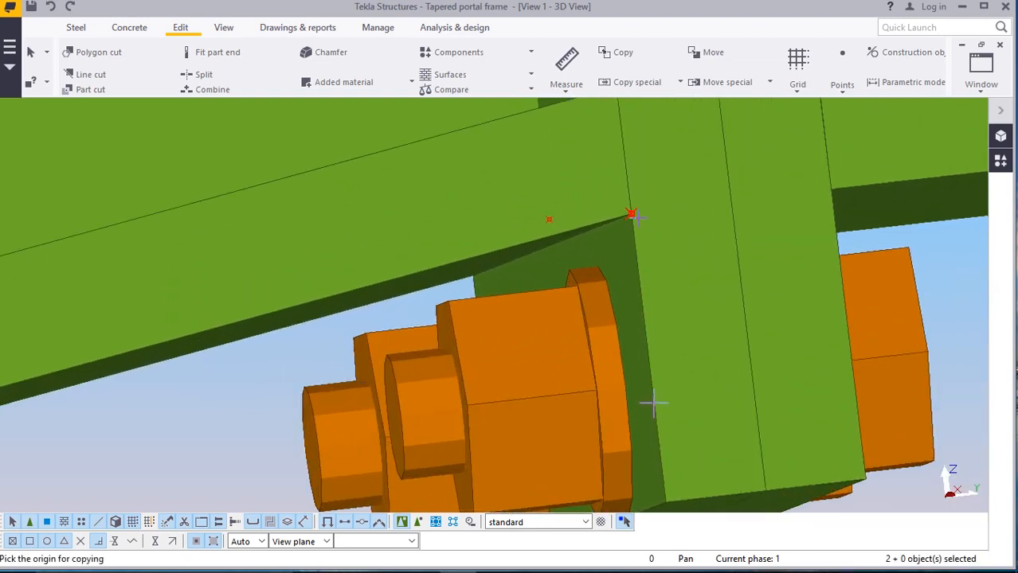
{"action": "scroll", "coordinate": [581, 215], "scroll_direction": "down", "scroll_amount": 3}
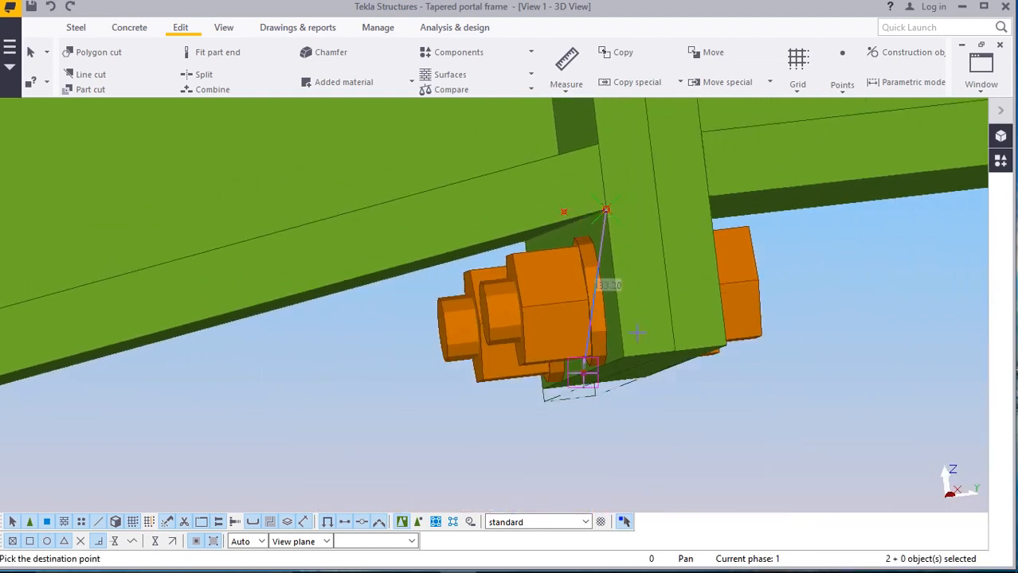
{"action": "scroll", "coordinate": [613, 358], "scroll_direction": "up", "scroll_amount": 6}
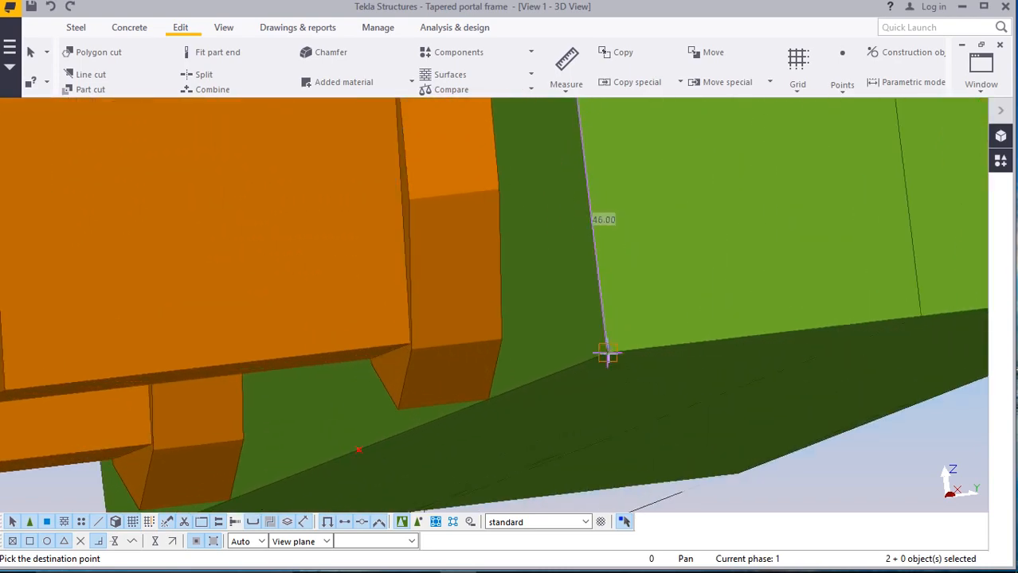
{"action": "scroll", "coordinate": [603, 303], "scroll_direction": "down", "scroll_amount": 6}
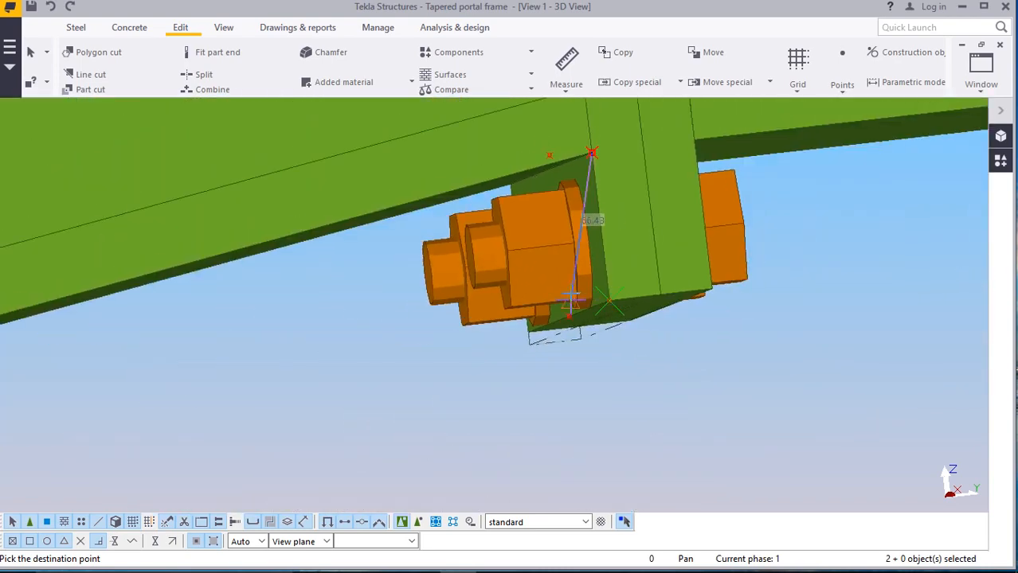
{"action": "right_click", "coordinate": [828, 272]}
{"action": "left_click", "coordinate": [852, 285]}
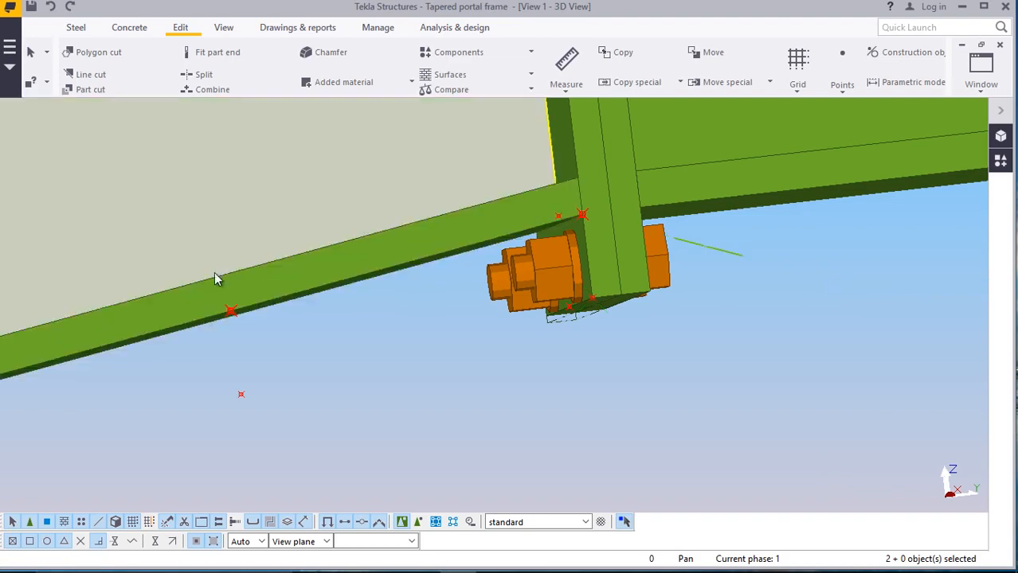
Create a four-cornered contour plate below the bottom flange through the two flange-edge reference points and their two lower copies
{"action": "scroll", "coordinate": [211, 322], "scroll_direction": "up", "scroll_amount": 3}
{"action": "scroll", "coordinate": [230, 319], "scroll_direction": "down", "scroll_amount": 2}
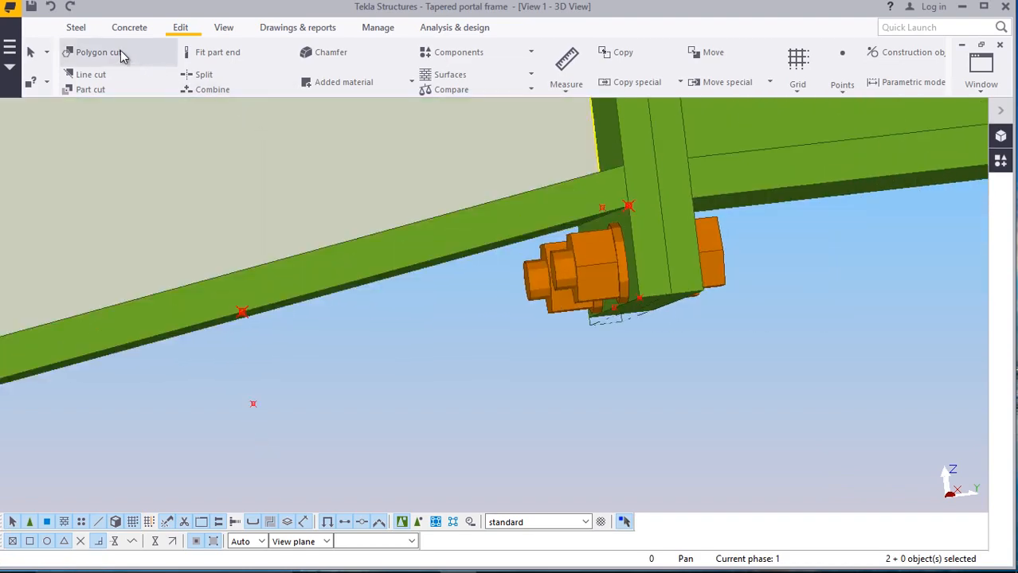
{"action": "left_click", "coordinate": [77, 30]}
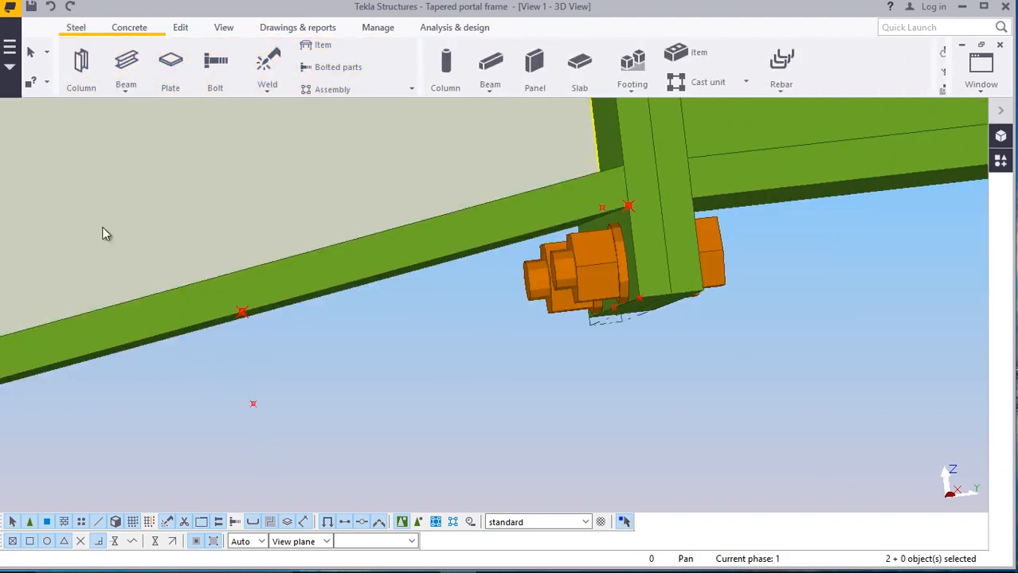
{"action": "scroll", "coordinate": [316, 396], "scroll_direction": "up", "scroll_amount": 3}
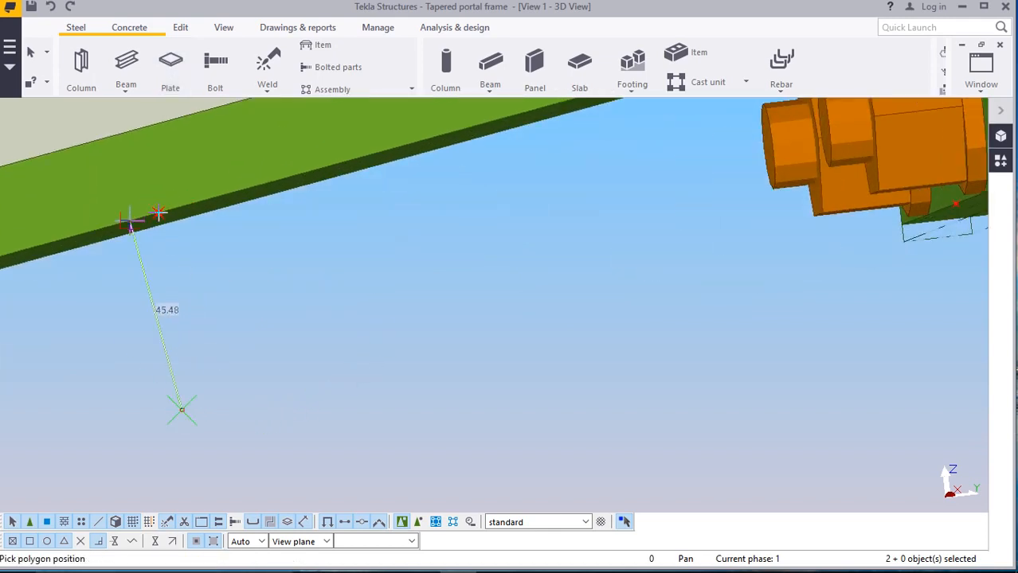
{"action": "scroll", "coordinate": [226, 428], "scroll_direction": "down", "scroll_amount": 6}
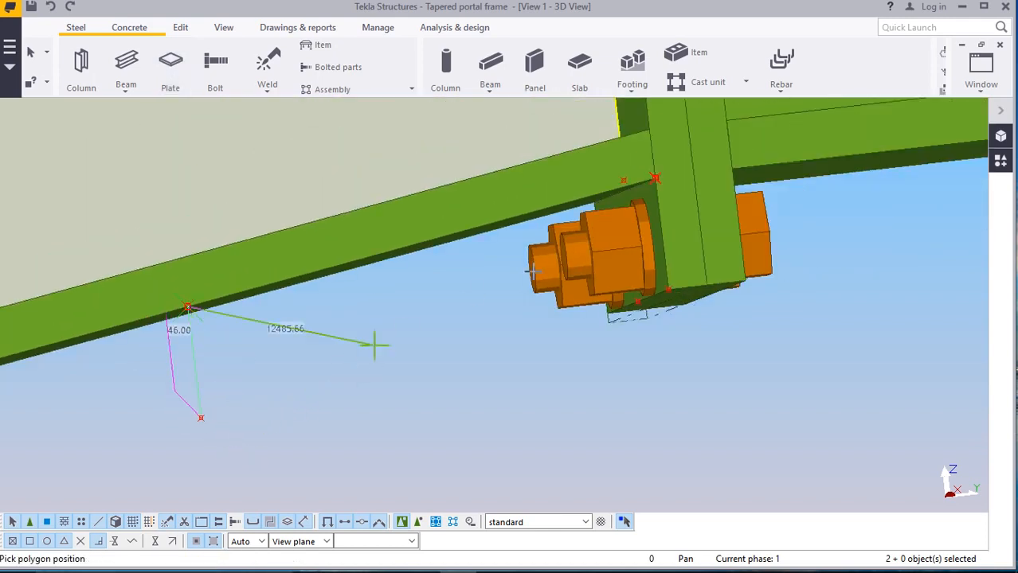
{"action": "scroll", "coordinate": [654, 179], "scroll_direction": "up", "scroll_amount": 7}
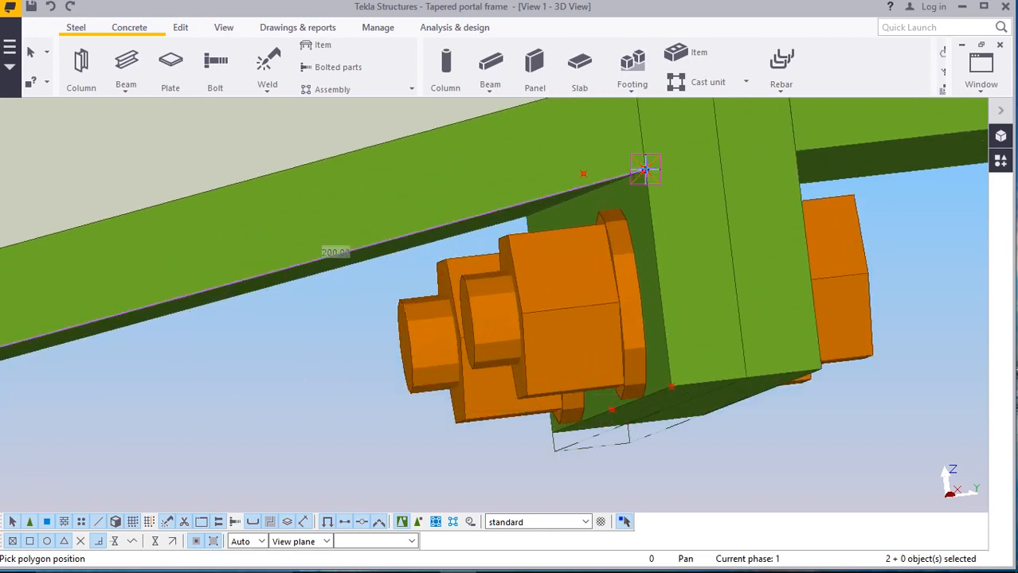
{"action": "left_click", "coordinate": [670, 388]}
{"action": "scroll", "coordinate": [699, 285], "scroll_direction": "down", "scroll_amount": 5}
{"action": "scroll", "coordinate": [355, 417], "scroll_direction": "up", "scroll_amount": 3}
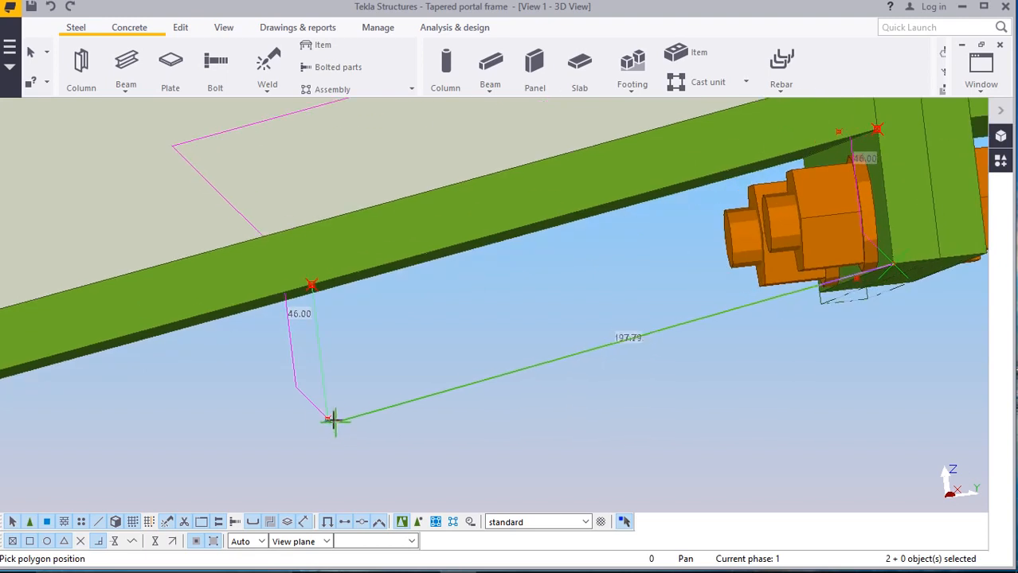
{"action": "left_click", "coordinate": [328, 422]}
{"action": "scroll", "coordinate": [354, 418], "scroll_direction": "down", "scroll_amount": 4}
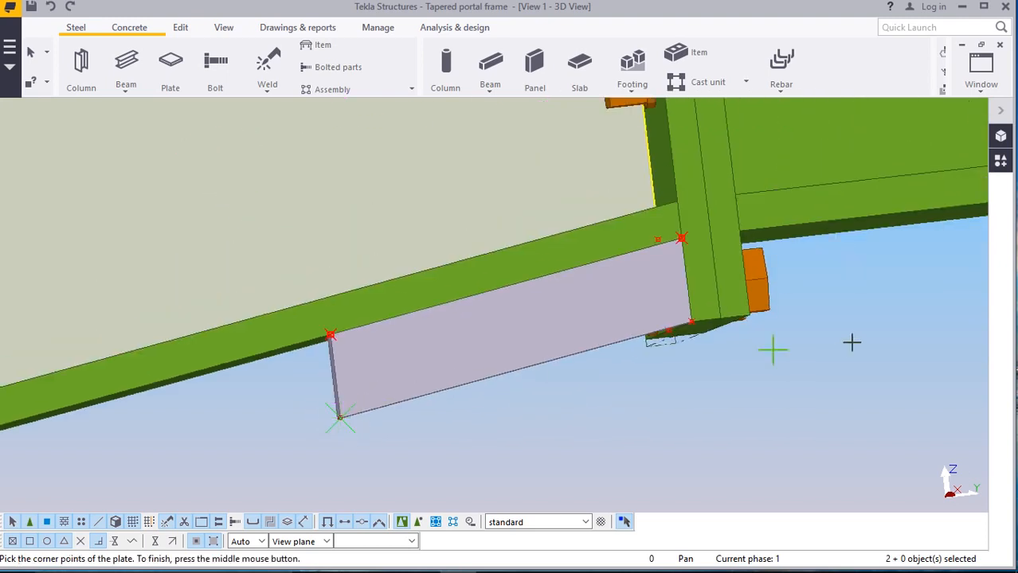
{"action": "right_click", "coordinate": [878, 338]}
{"action": "left_click", "coordinate": [887, 101]}
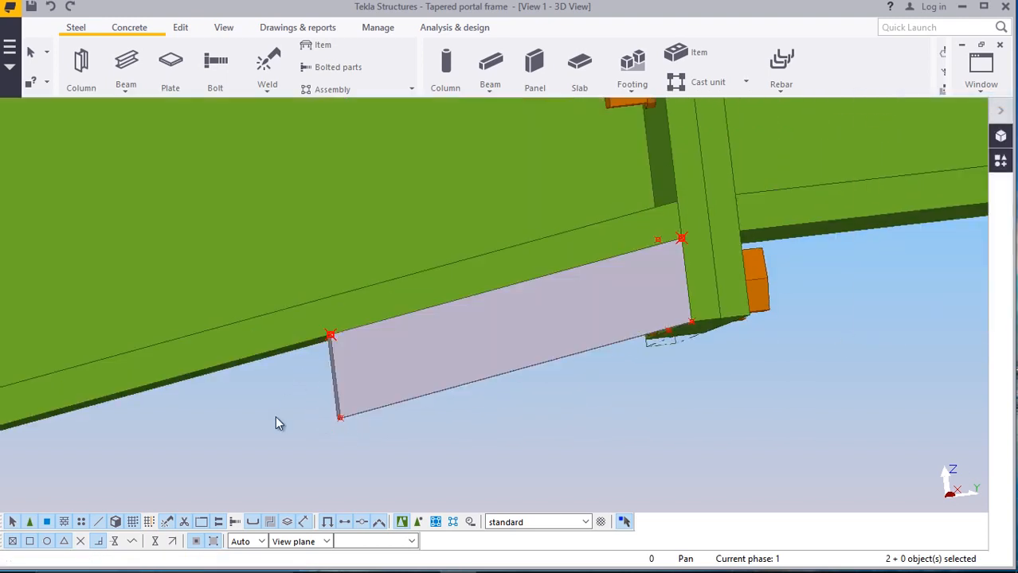
Delete the reference point at the new plate's lower corner farthest from the end plate
{"action": "scroll", "coordinate": [351, 427], "scroll_direction": "up", "scroll_amount": 3}
{"action": "right_click", "coordinate": [410, 421]}
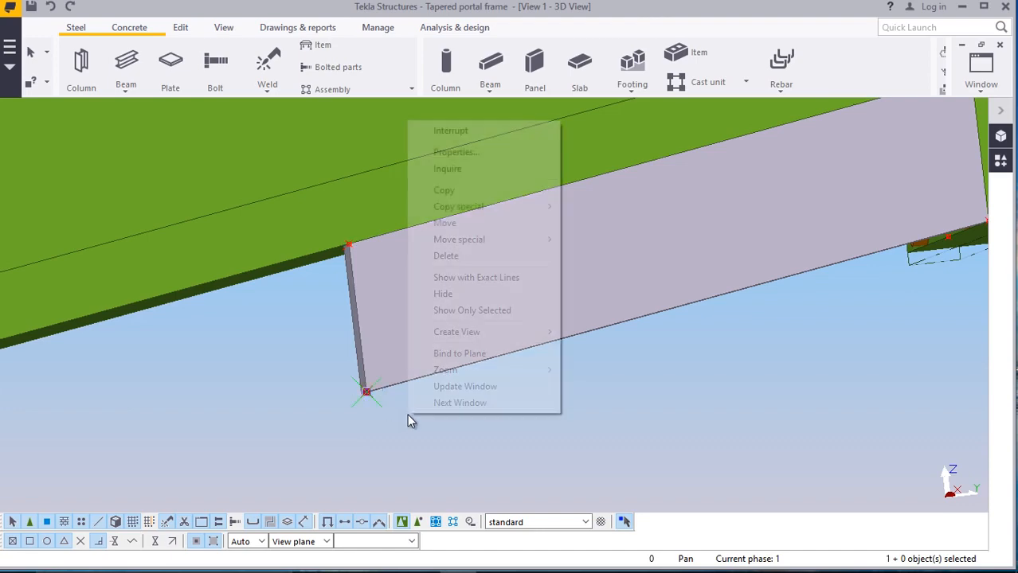
{"action": "left_click", "coordinate": [462, 258]}
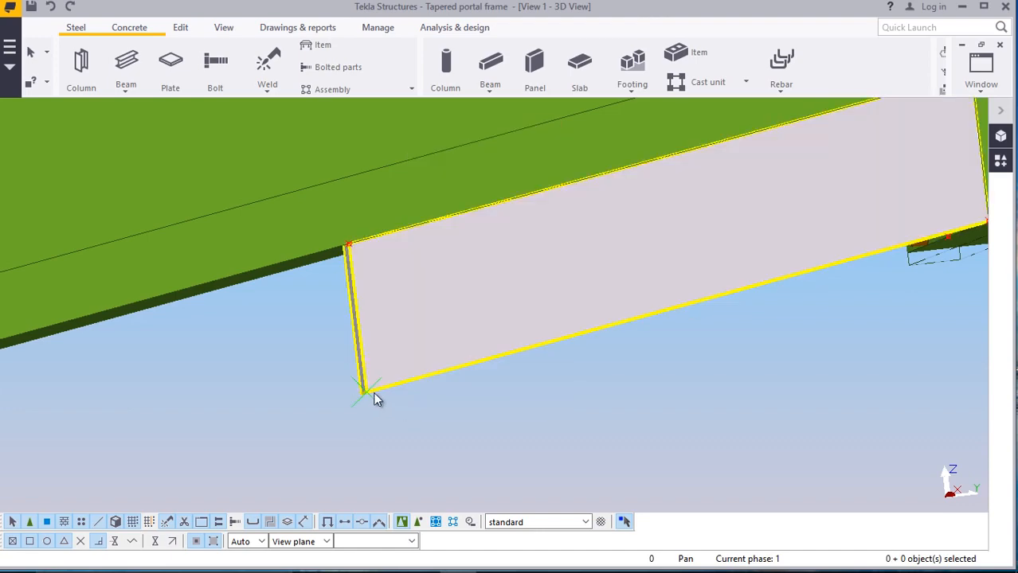
Chamfer the plate's lower corner farthest from the end plate with a straight line chamfer, x 40 and y 40
{"action": "double_click", "coordinate": [366, 393]}
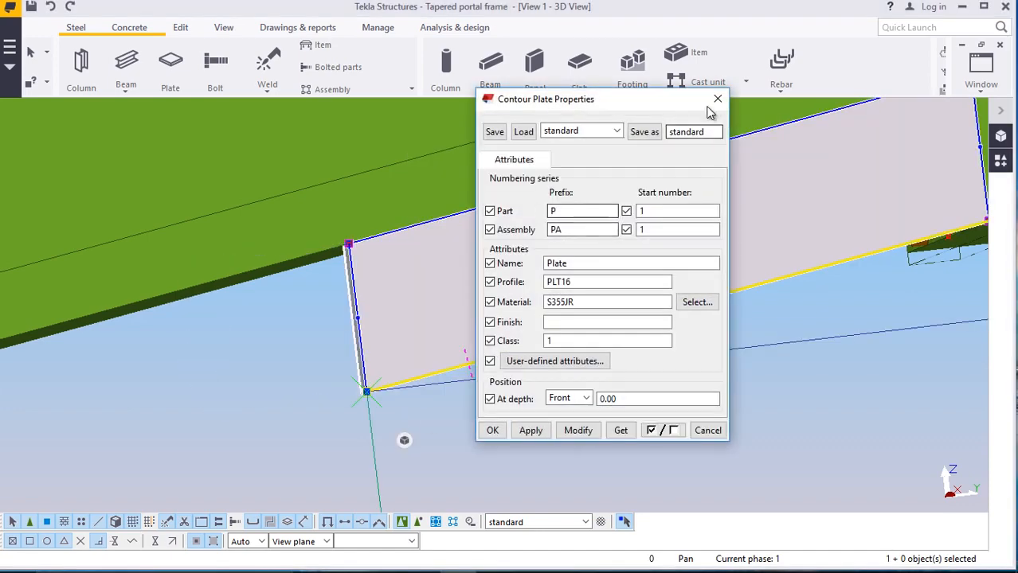
{"action": "left_click", "coordinate": [717, 100]}
{"action": "left_click", "coordinate": [366, 393]}
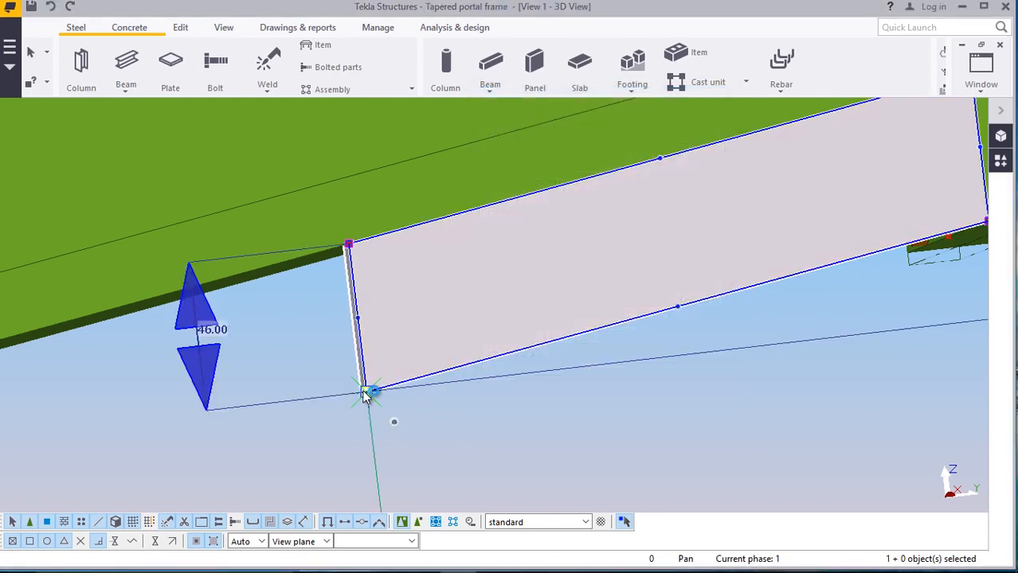
{"action": "double_click", "coordinate": [365, 394]}
{"action": "left_click", "coordinate": [231, 212]}
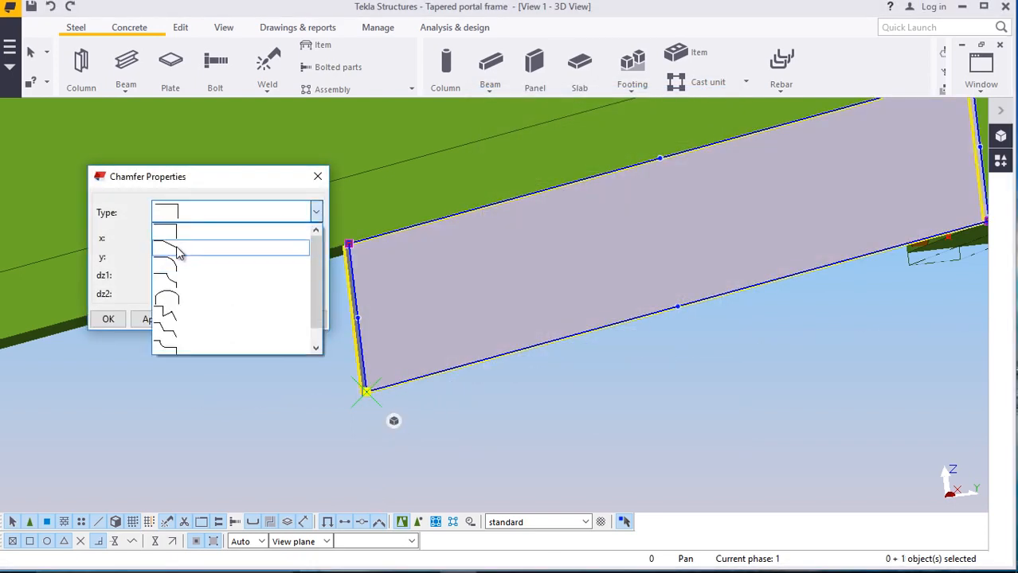
{"action": "left_click", "coordinate": [180, 250]}
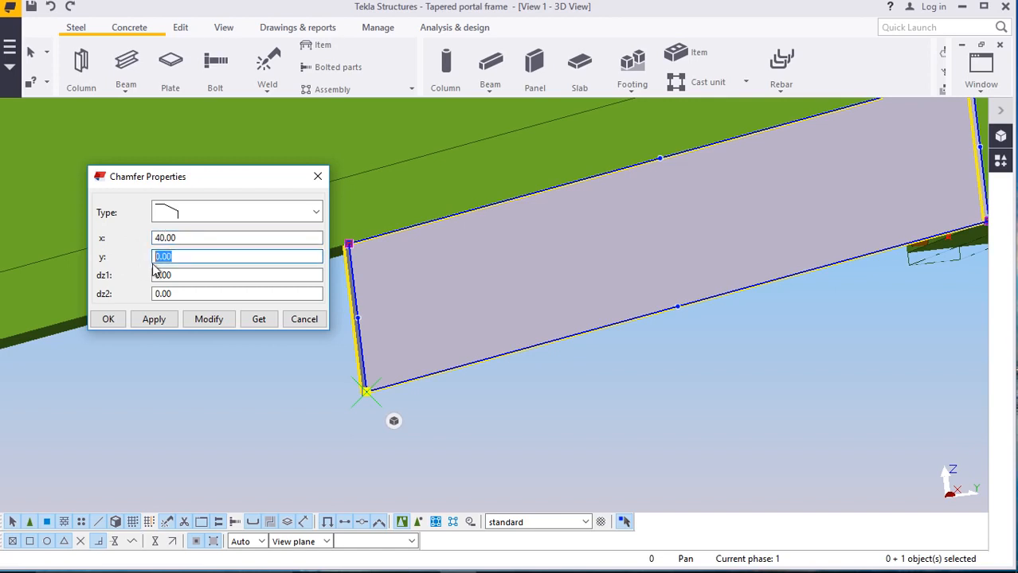
{"action": "left_click", "coordinate": [205, 321]}
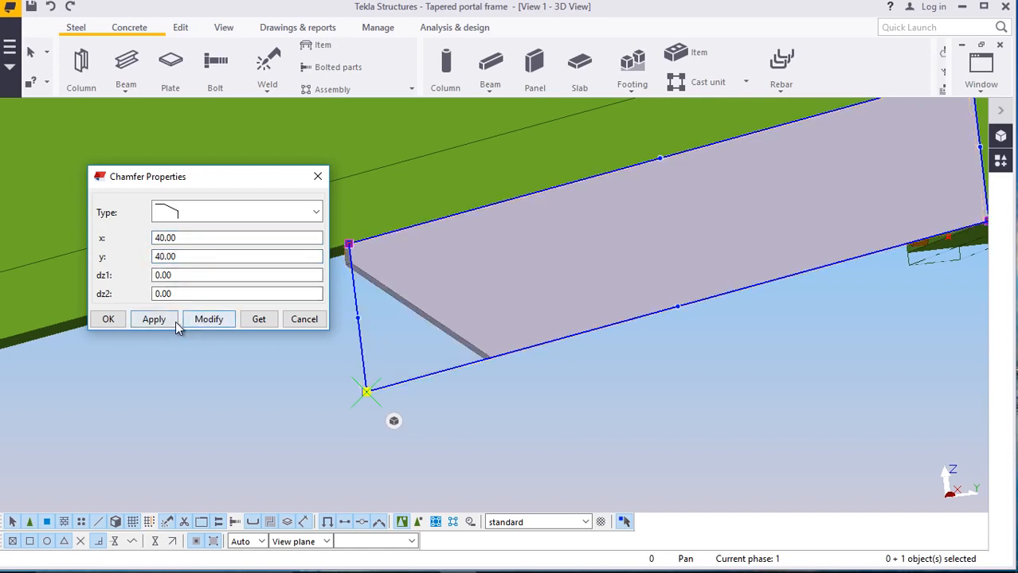
{"action": "left_click", "coordinate": [109, 319]}
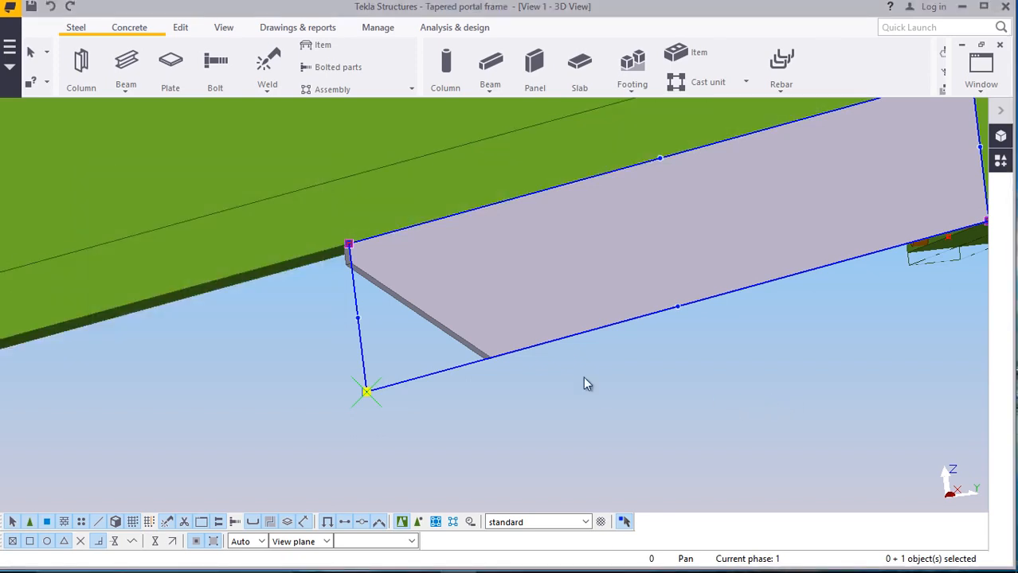
{"action": "left_click", "coordinate": [584, 377]}
Set the view's rotation centre at the bolted end plates and turn the model to examine the splice from below
{"action": "scroll", "coordinate": [332, 363], "scroll_direction": "down", "scroll_amount": 4}
{"action": "scroll", "coordinate": [552, 271], "scroll_direction": "up", "scroll_amount": 1}
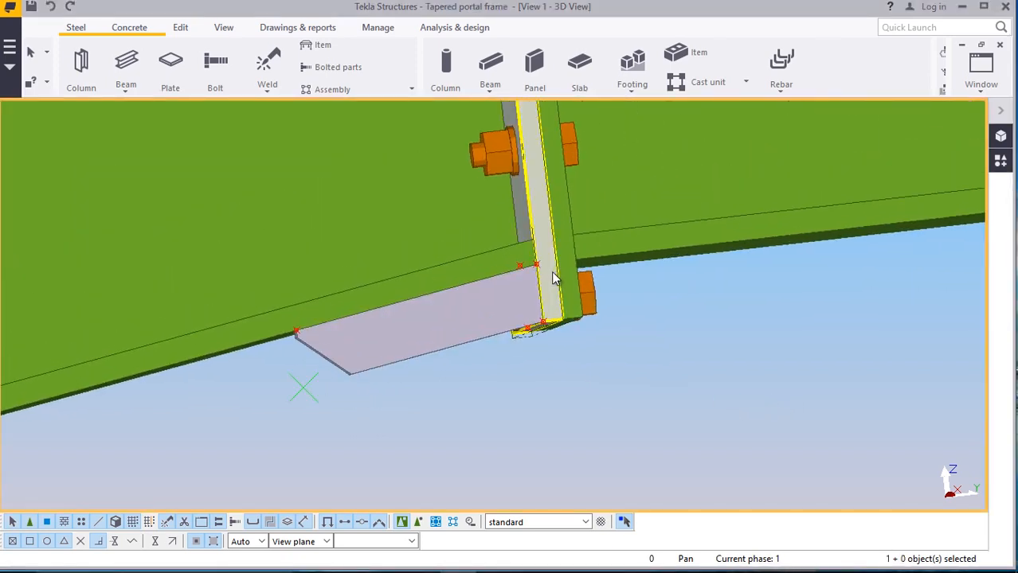
{"action": "scroll", "coordinate": [555, 275], "scroll_direction": "up", "scroll_amount": 1}
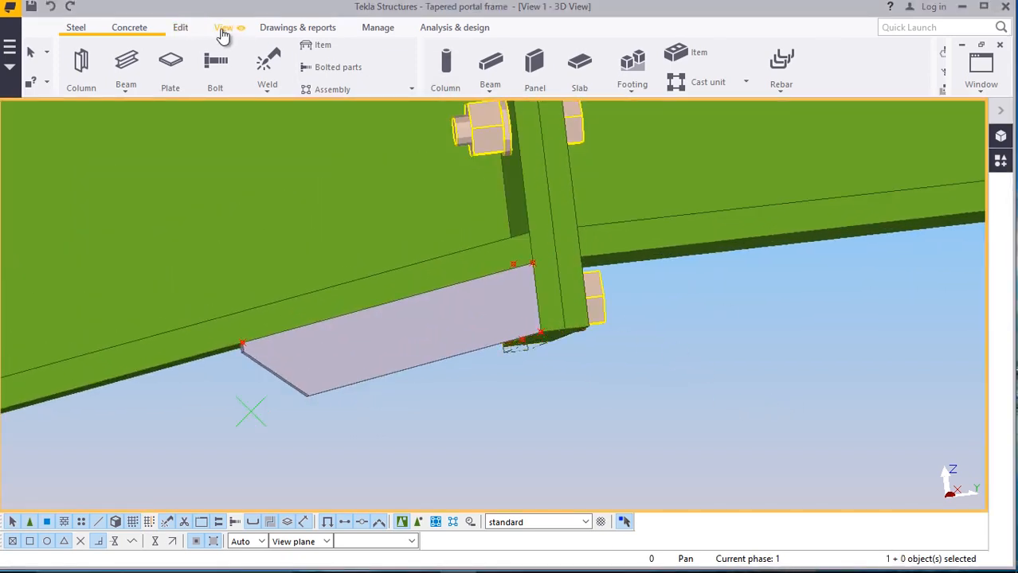
{"action": "left_click", "coordinate": [224, 27]}
{"action": "left_click", "coordinate": [534, 74]}
{"action": "left_click", "coordinate": [558, 128]}
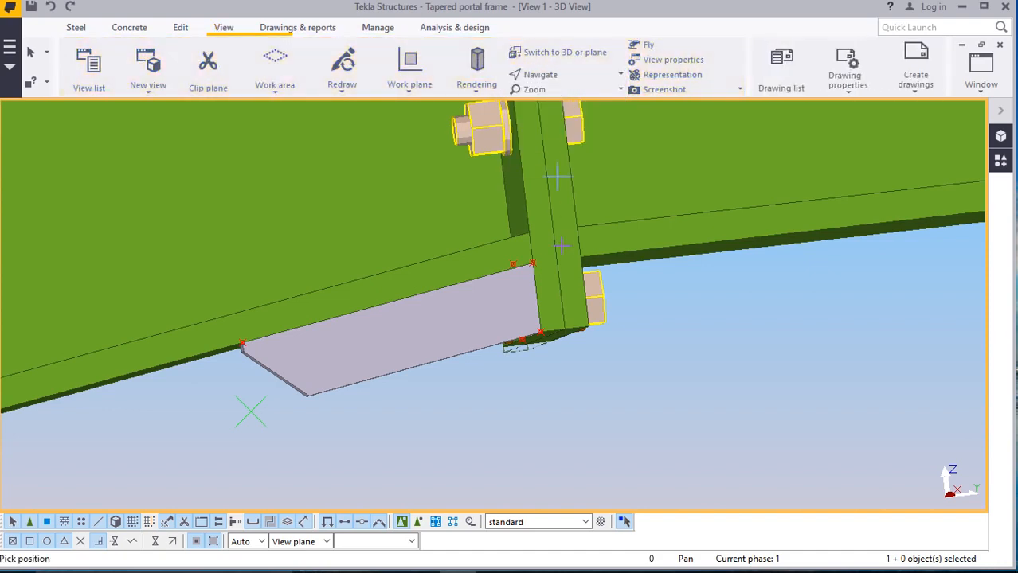
{"action": "middle_click_drag", "start_coordinate": [569, 294], "coordinate": [541, 168], "text": "ctrl"}
{"action": "scroll", "coordinate": [536, 248], "scroll_direction": "down", "scroll_amount": 4}
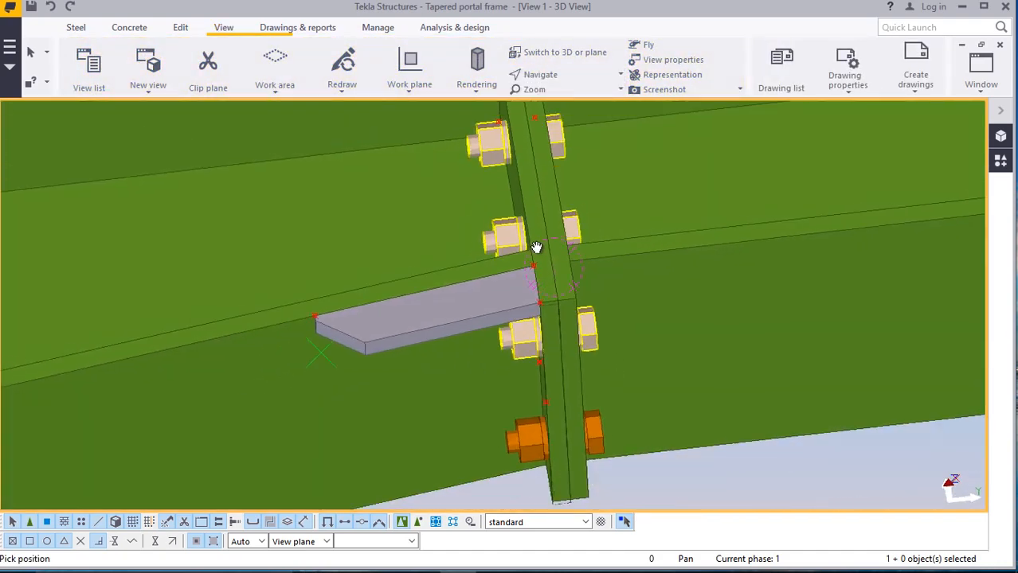
{"action": "scroll", "coordinate": [559, 433], "scroll_direction": "up", "scroll_amount": 2}
{"action": "right_click", "coordinate": [688, 411]}
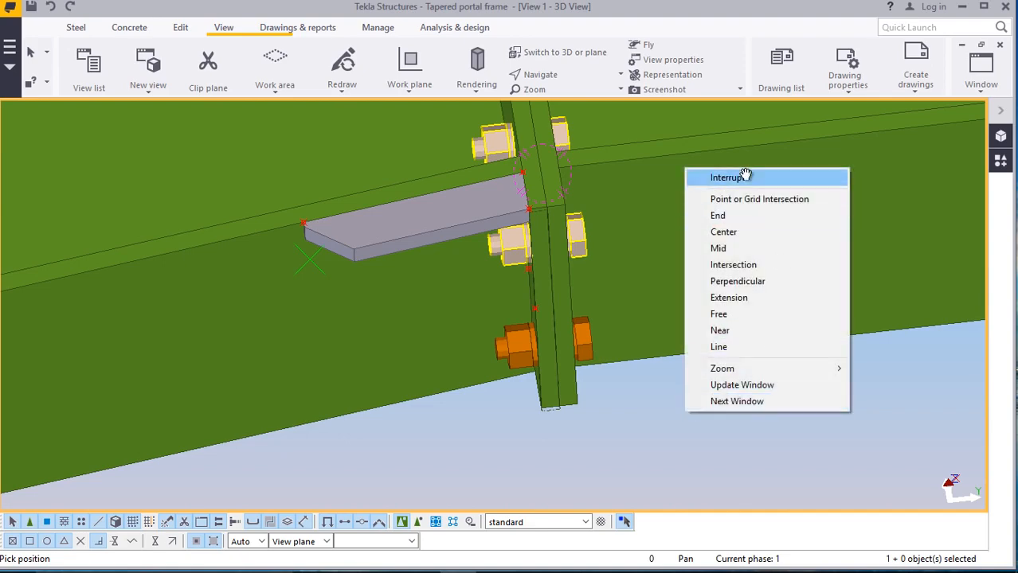
{"action": "left_click", "coordinate": [743, 177]}
Copy the chamfered plate from its outer corner at the end plate to the end plate's opposite bottom corner
{"action": "left_click", "coordinate": [478, 210]}
{"action": "right_click", "coordinate": [479, 209]}
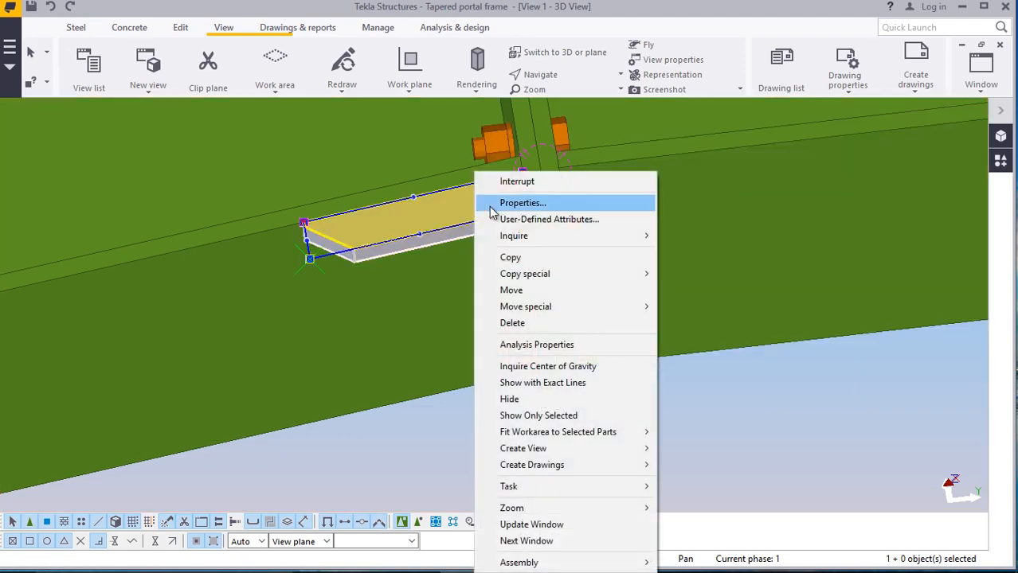
{"action": "left_click", "coordinate": [510, 257]}
{"action": "scroll", "coordinate": [542, 255], "scroll_direction": "up", "scroll_amount": 5}
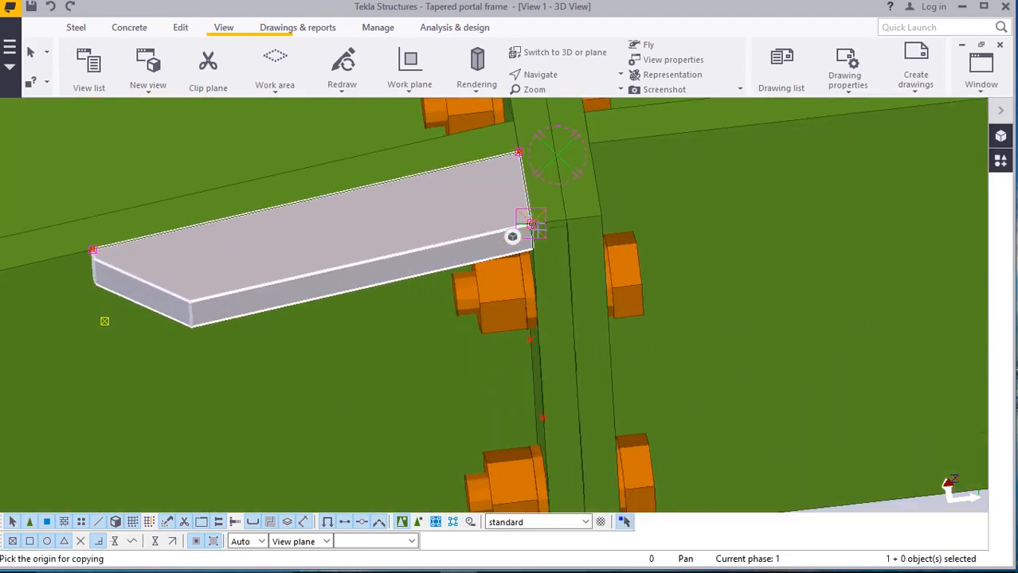
{"action": "scroll", "coordinate": [545, 259], "scroll_direction": "up", "scroll_amount": 5}
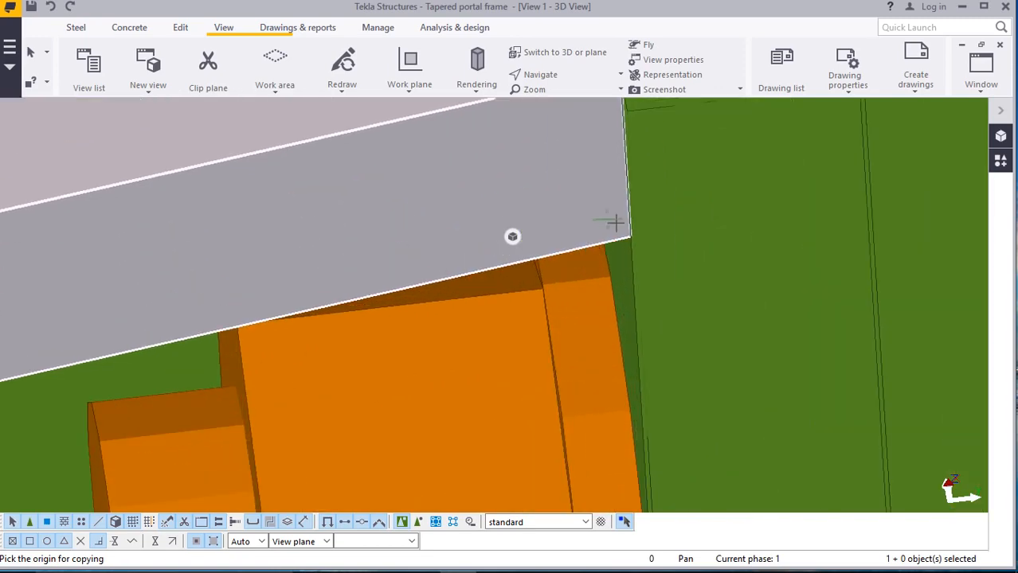
{"action": "scroll", "coordinate": [354, 158], "scroll_direction": "down", "scroll_amount": 10}
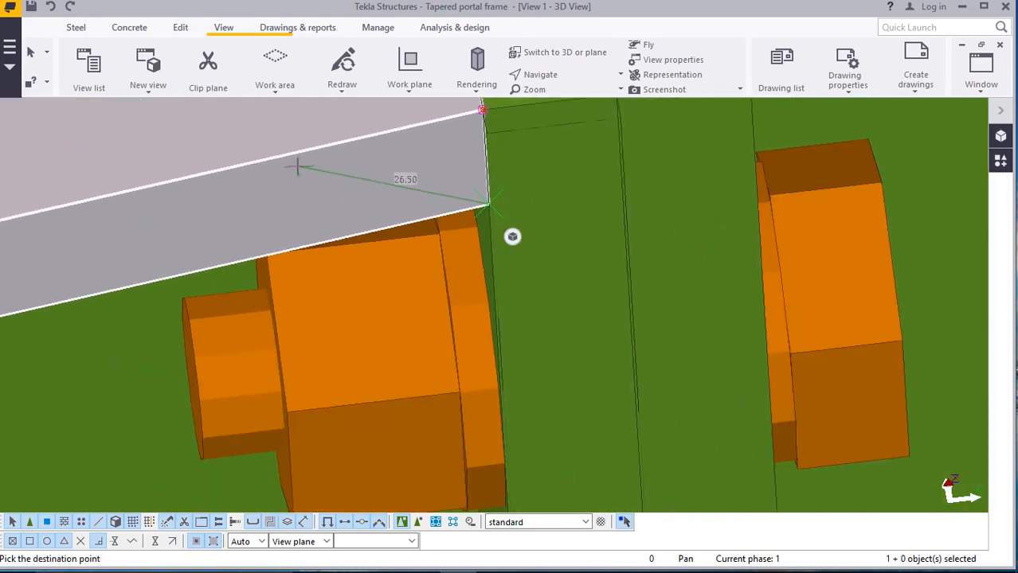
{"action": "scroll", "coordinate": [360, 383], "scroll_direction": "up", "scroll_amount": 10}
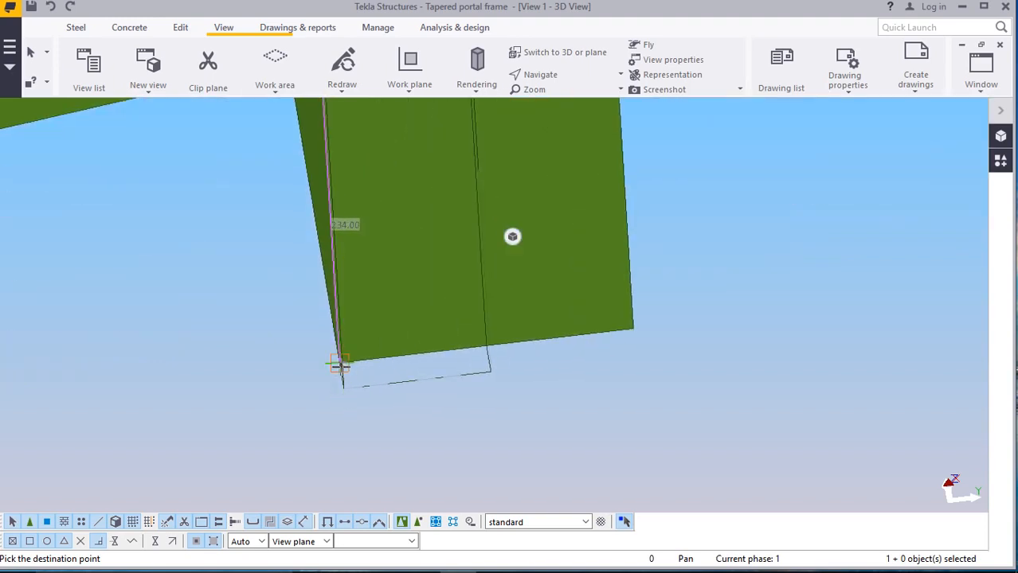
{"action": "scroll", "coordinate": [342, 372], "scroll_direction": "up", "scroll_amount": 2}
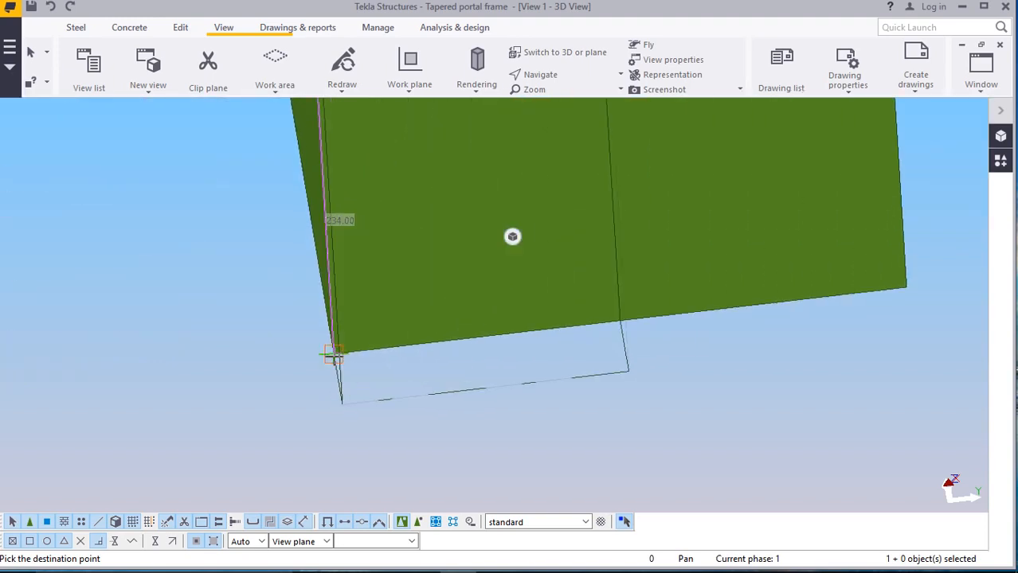
{"action": "scroll", "coordinate": [386, 371], "scroll_direction": "down", "scroll_amount": 3}
{"action": "scroll", "coordinate": [402, 365], "scroll_direction": "down", "scroll_amount": 5}
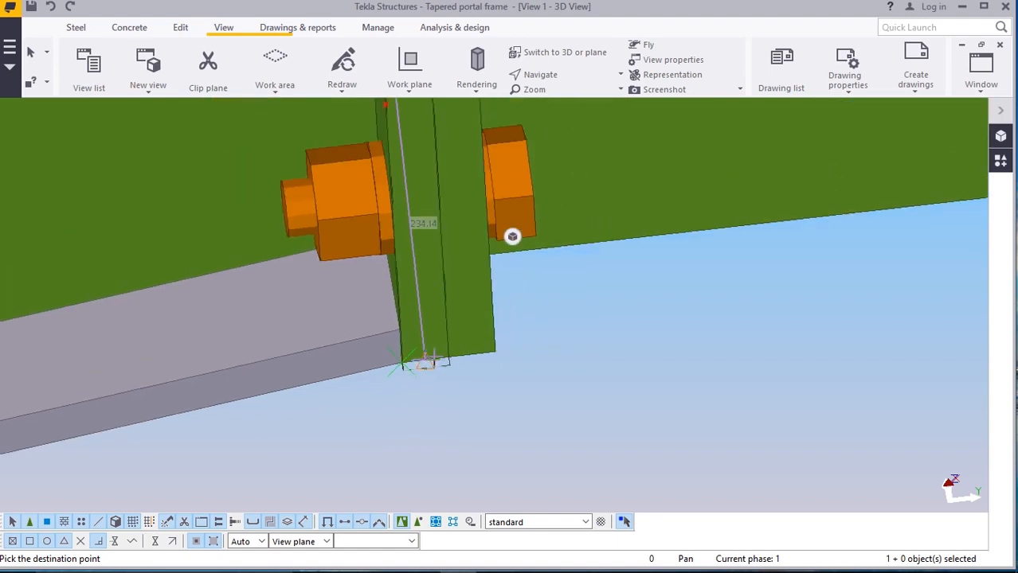
{"action": "right_click", "coordinate": [625, 351]}
{"action": "left_click", "coordinate": [669, 119]}
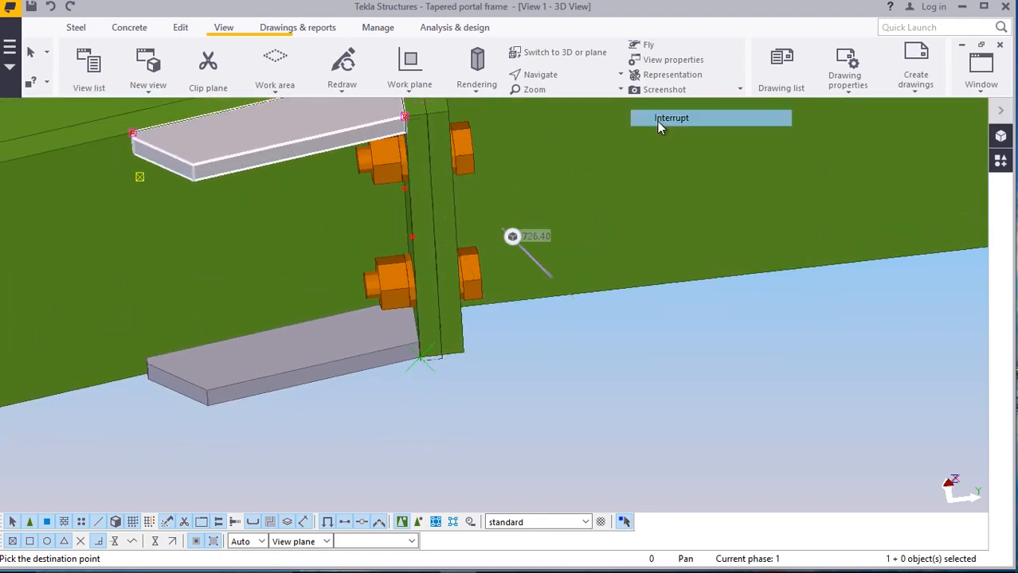
Copy the far-side chamfered plate from its mid-thickness at the end plate to the middle of the end plate's bottom edge
{"action": "left_click", "coordinate": [320, 379]}
{"action": "right_click", "coordinate": [693, 318]}
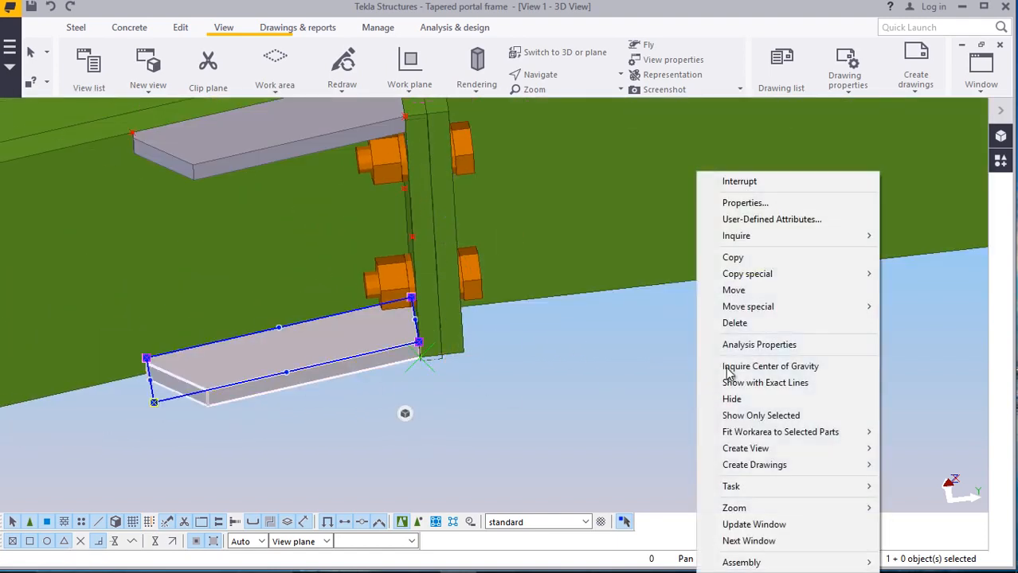
{"action": "left_click", "coordinate": [736, 259]}
{"action": "scroll", "coordinate": [401, 356], "scroll_direction": "up", "scroll_amount": 2}
{"action": "scroll", "coordinate": [400, 356], "scroll_direction": "up", "scroll_amount": 5}
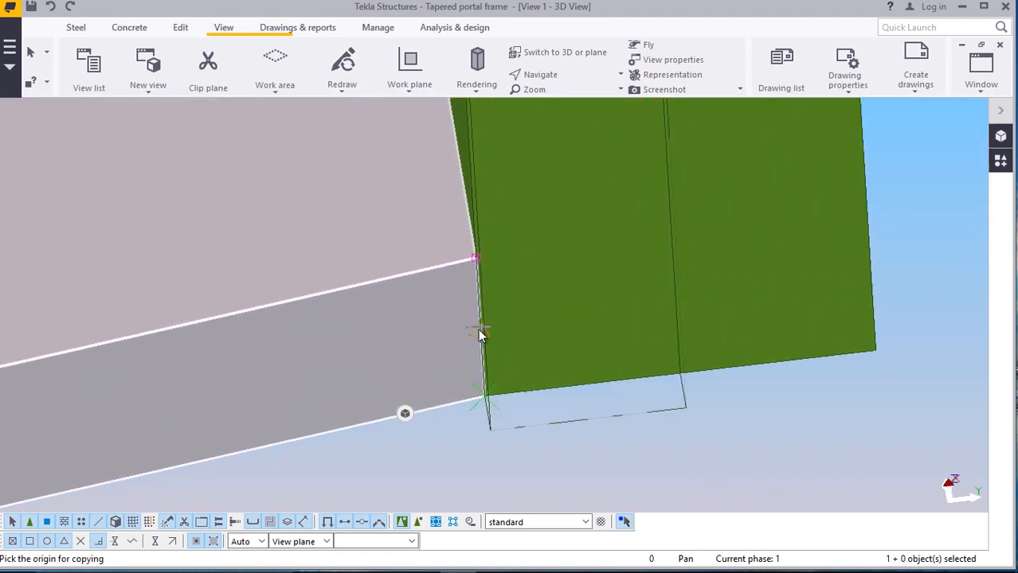
{"action": "left_click", "coordinate": [478, 335]}
{"action": "scroll", "coordinate": [453, 406], "scroll_direction": "down", "scroll_amount": 6}
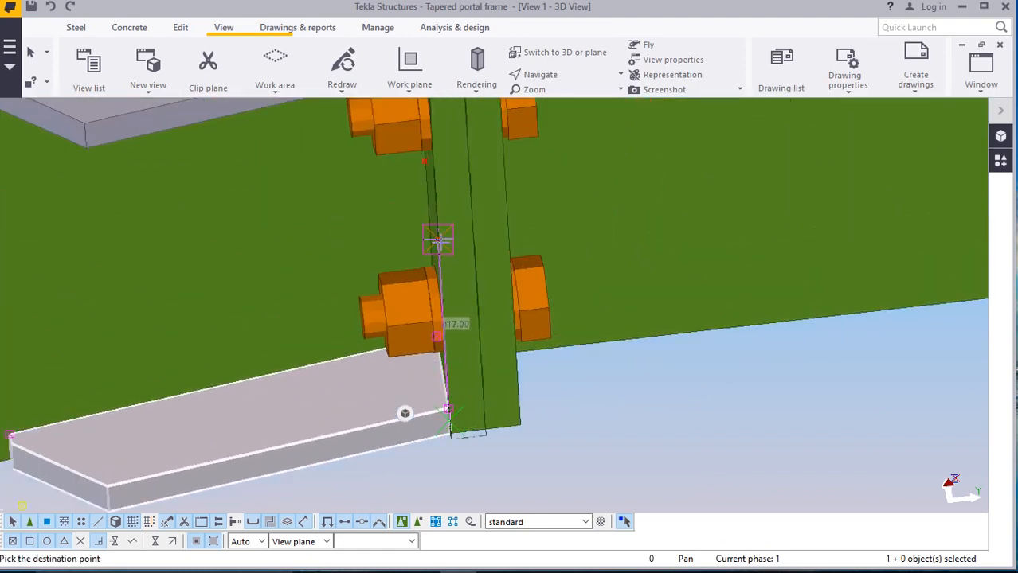
{"action": "scroll", "coordinate": [438, 240], "scroll_direction": "up", "scroll_amount": 2}
{"action": "scroll", "coordinate": [445, 275], "scroll_direction": "down", "scroll_amount": 2}
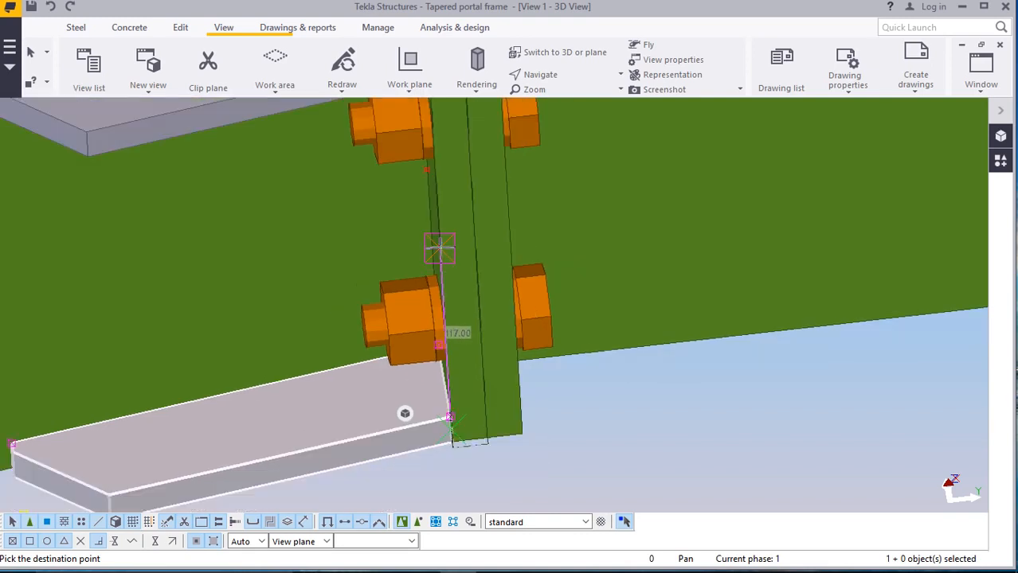
Copy the bottom stiffener plate up to midway between the two existing plates at the end-plate joint, and end the copy command
{"action": "scroll", "coordinate": [423, 274], "scroll_direction": "down", "scroll_amount": 6}
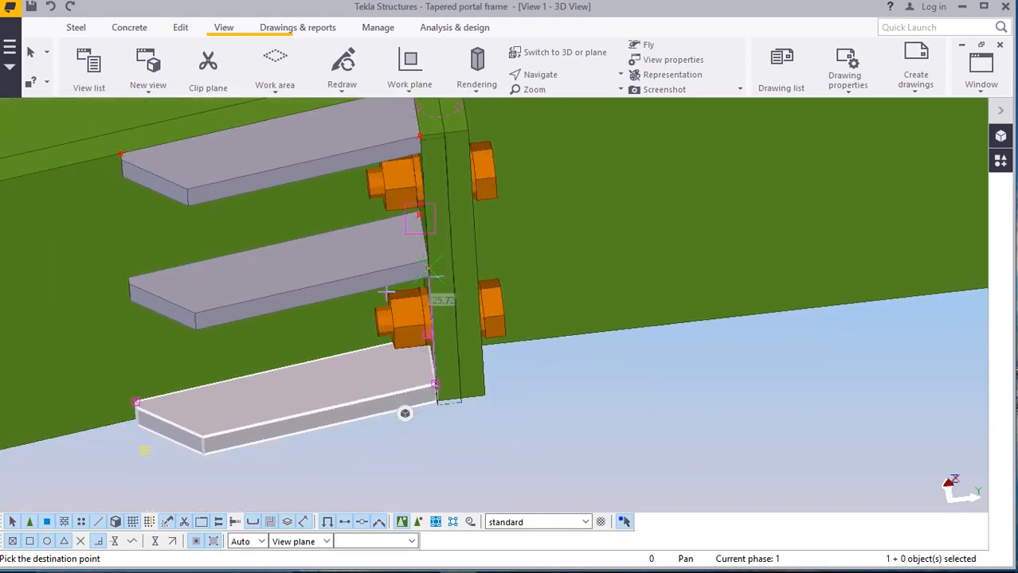
{"action": "right_click", "coordinate": [619, 368]}
{"action": "left_click", "coordinate": [663, 133]}
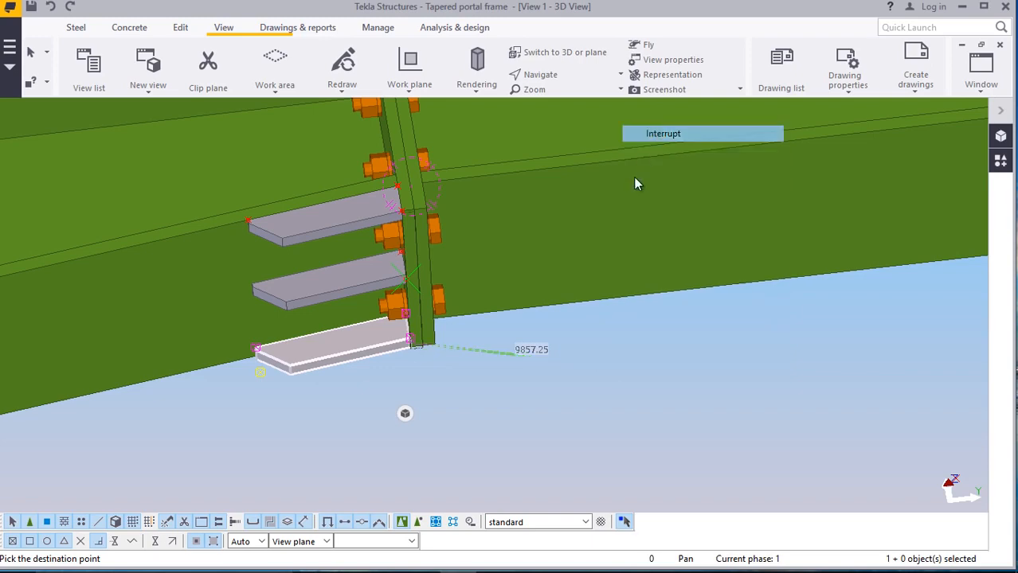
{"action": "scroll", "coordinate": [502, 422], "scroll_direction": "down", "scroll_amount": 3}
{"action": "scroll", "coordinate": [478, 402], "scroll_direction": "up", "scroll_amount": 5}
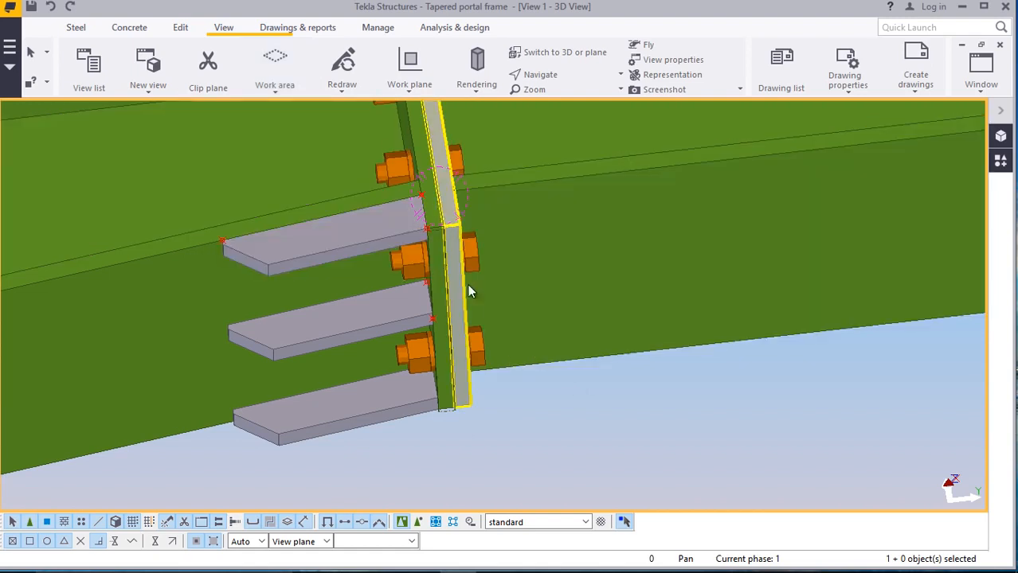
Set the work plane in line with the beam web, with its origin at the bottom outer corner of the left end plate
{"action": "left_click", "coordinate": [469, 288]}
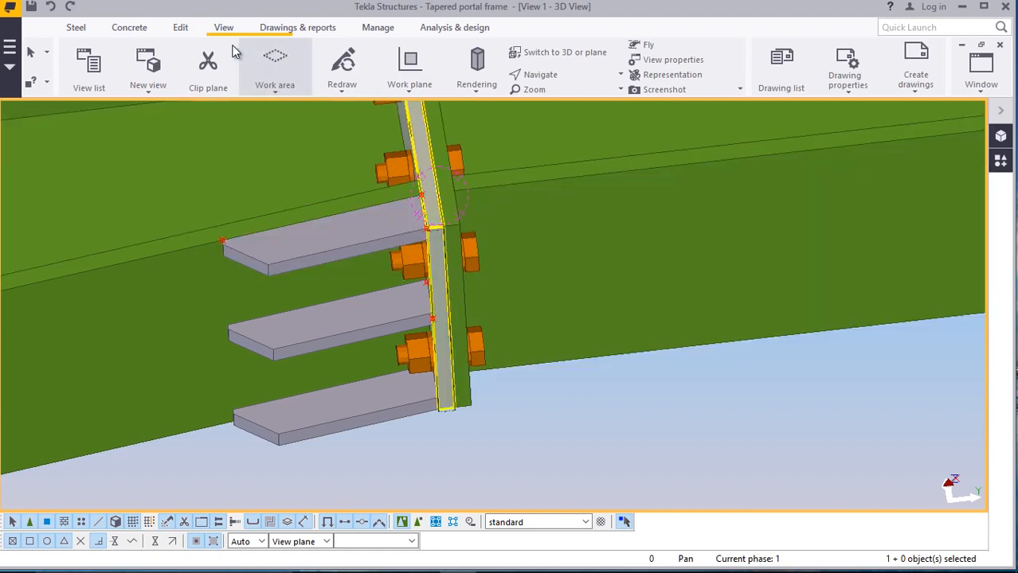
{"action": "left_click", "coordinate": [404, 89]}
{"action": "left_click", "coordinate": [430, 123]}
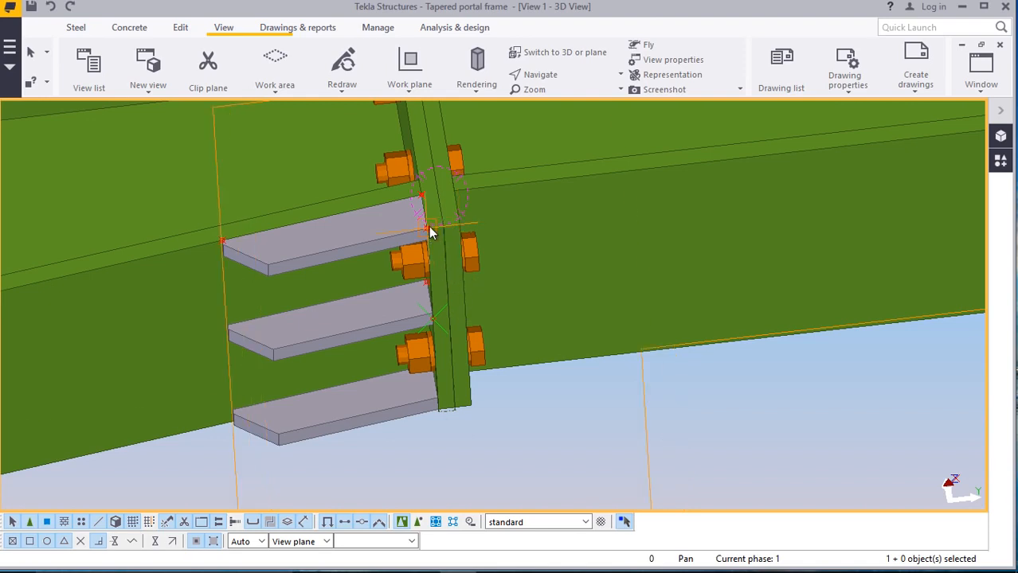
{"action": "scroll", "coordinate": [427, 224], "scroll_direction": "up", "scroll_amount": 3}
{"action": "scroll", "coordinate": [458, 459], "scroll_direction": "up", "scroll_amount": 1}
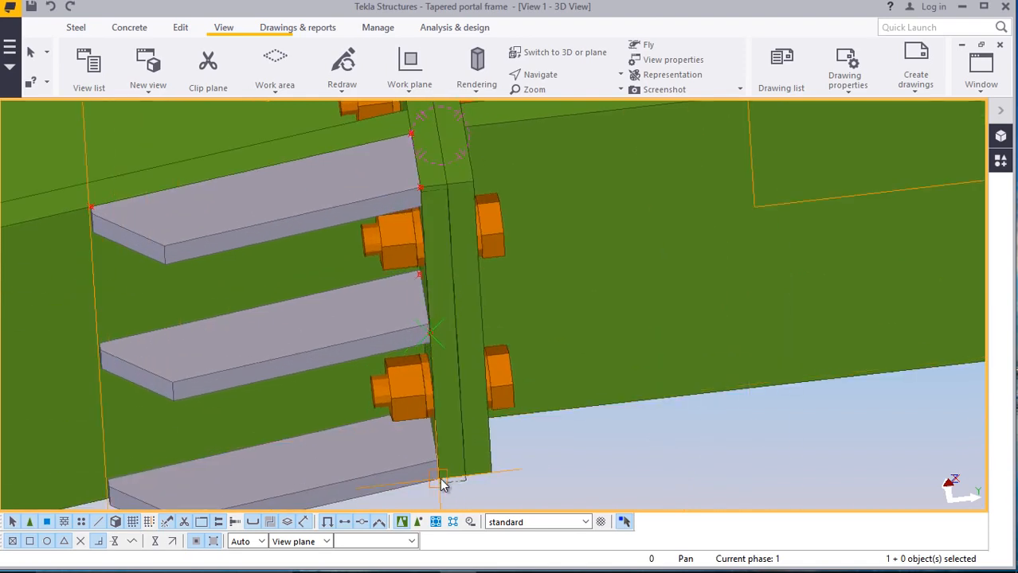
{"action": "right_click", "coordinate": [445, 283]}
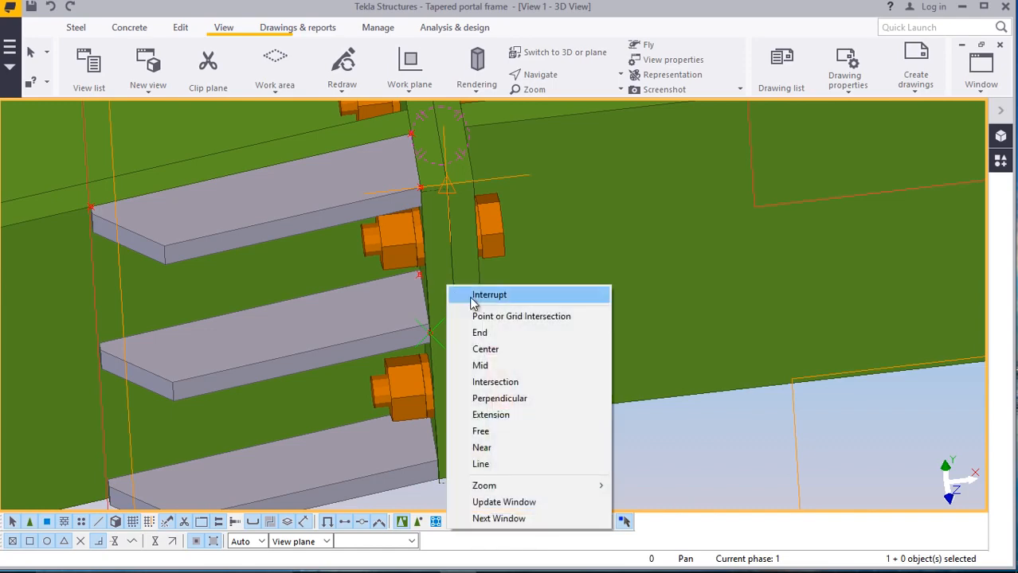
{"action": "scroll", "coordinate": [387, 312], "scroll_direction": "down", "scroll_amount": 6}
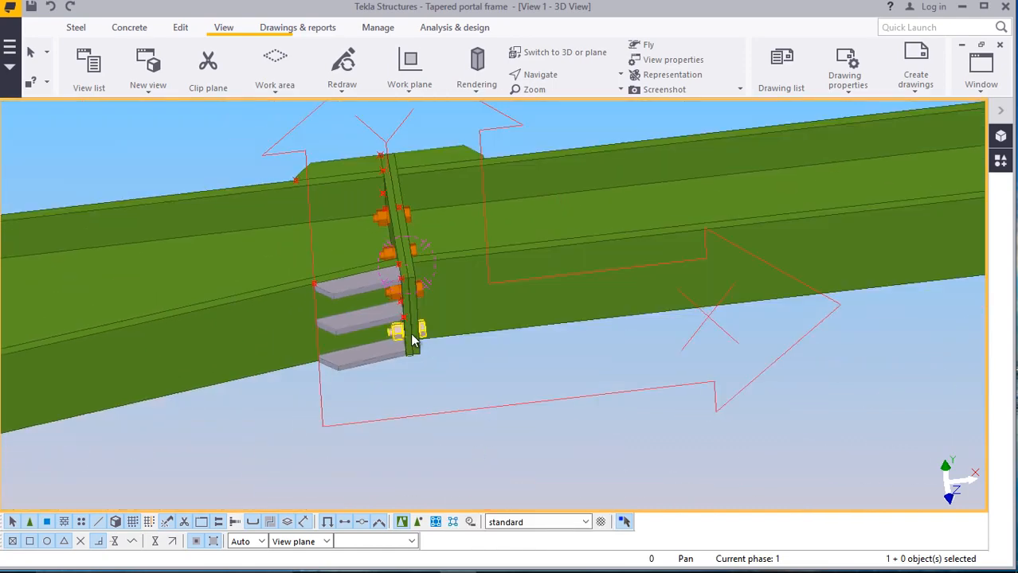
Select the three stiffener plates beside the end plate and change their class to 3
{"action": "scroll", "coordinate": [412, 341], "scroll_direction": "up", "scroll_amount": 5}
{"action": "left_click", "coordinate": [323, 324]}
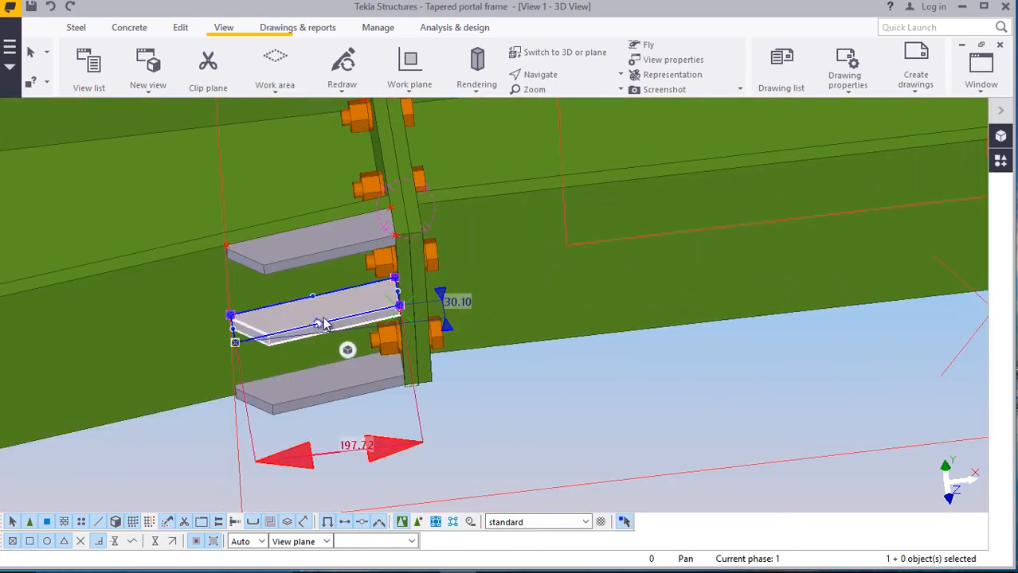
{"action": "left_click", "coordinate": [321, 250], "text": "ctrl"}
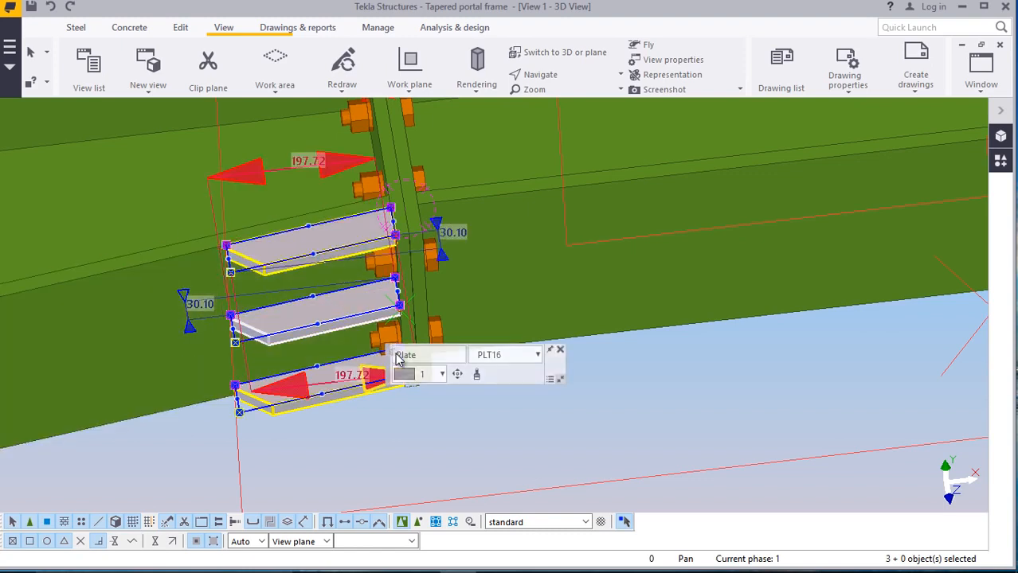
{"action": "left_click", "coordinate": [442, 374]}
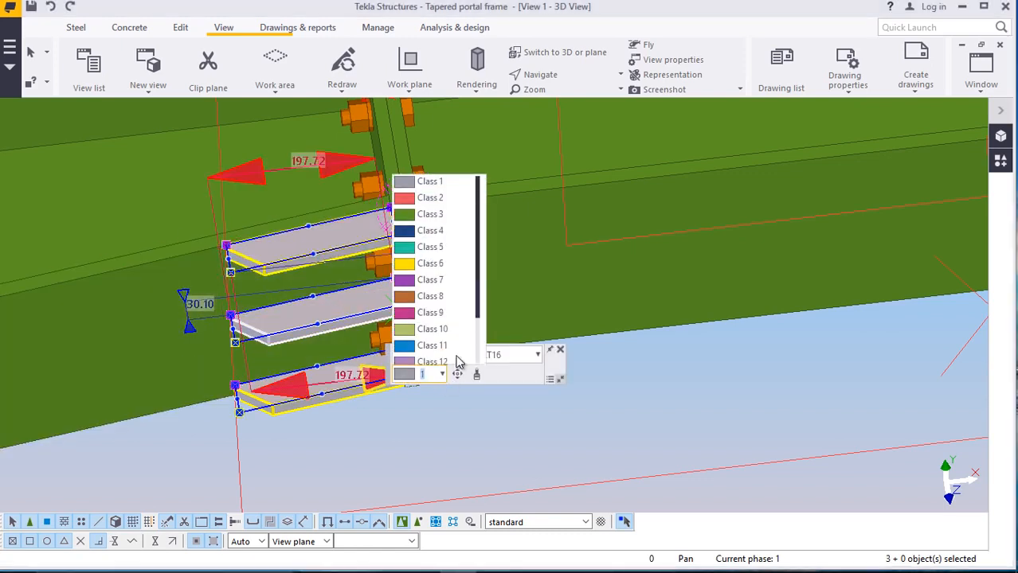
{"action": "left_click", "coordinate": [435, 215]}
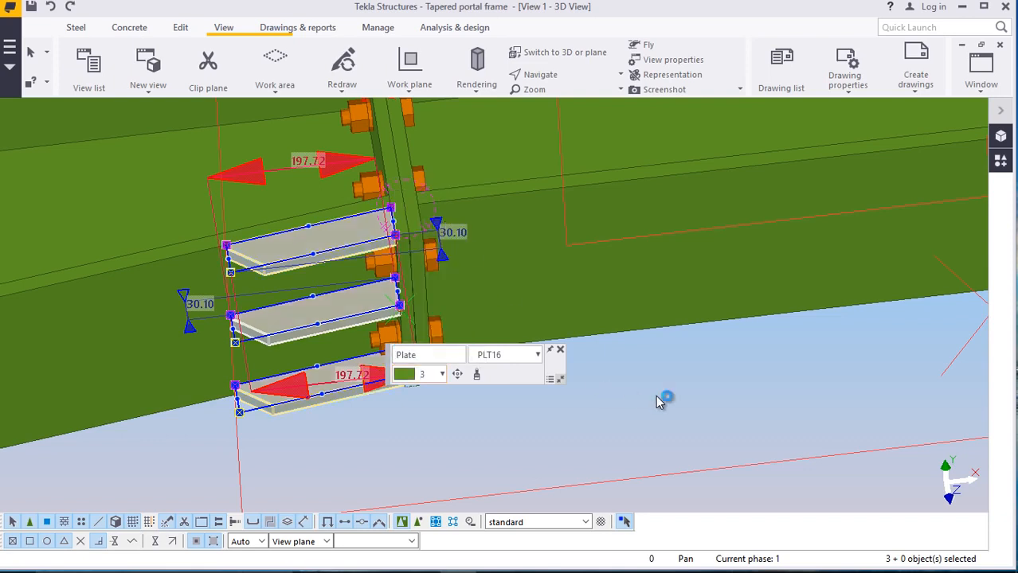
{"action": "left_click", "coordinate": [653, 394]}
Try to mirror-copy the three stiffener plates about the line between the two end plates, with X0 16, Y0 250 and angle -90
{"action": "left_click", "coordinate": [348, 386]}
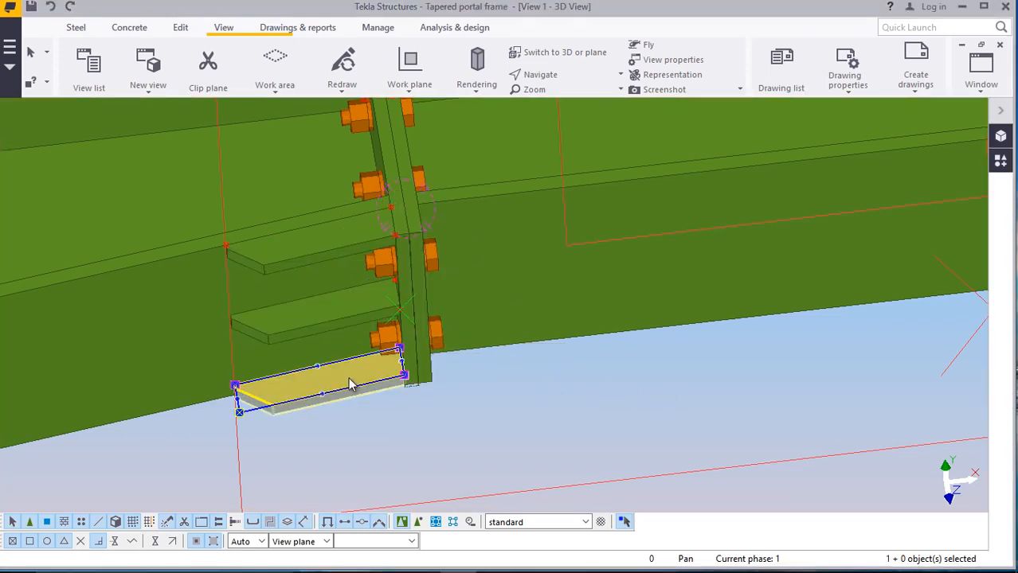
{"action": "left_click", "coordinate": [316, 261], "text": "ctrl"}
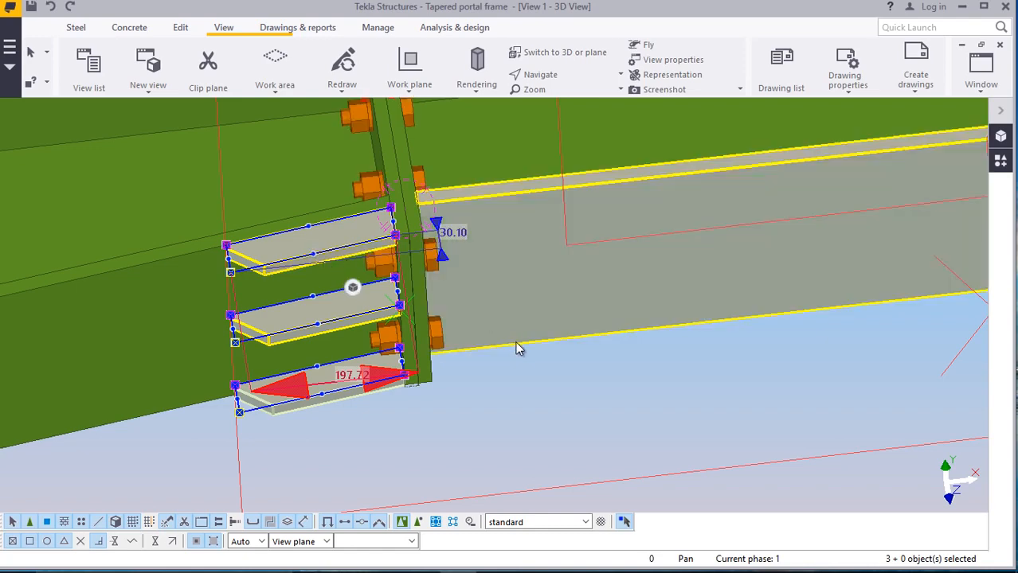
{"action": "right_click", "coordinate": [558, 375]}
{"action": "mouse_move", "coordinate": [677, 230]}
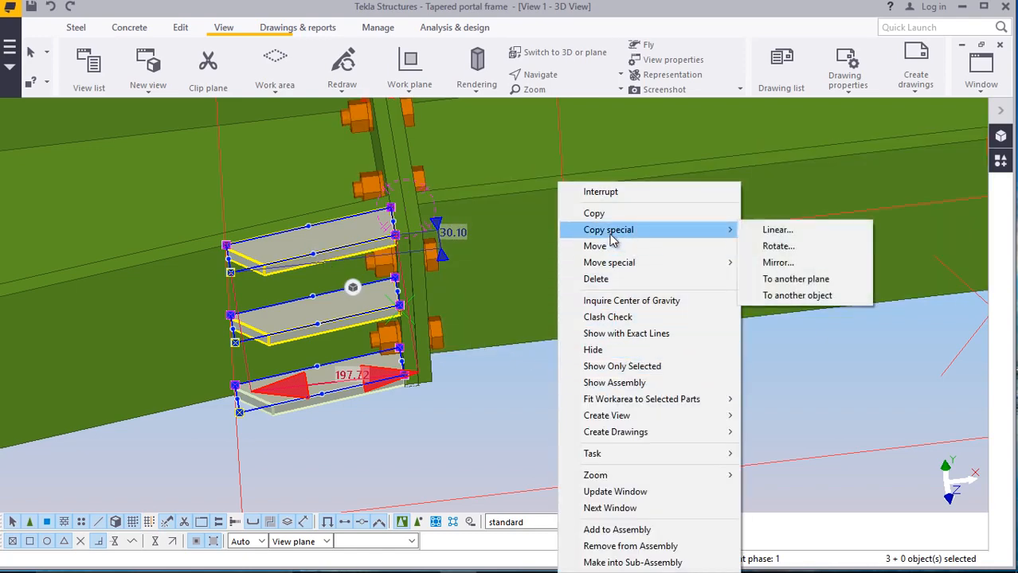
{"action": "left_click", "coordinate": [765, 263]}
{"action": "scroll", "coordinate": [354, 299], "scroll_direction": "up", "scroll_amount": 3}
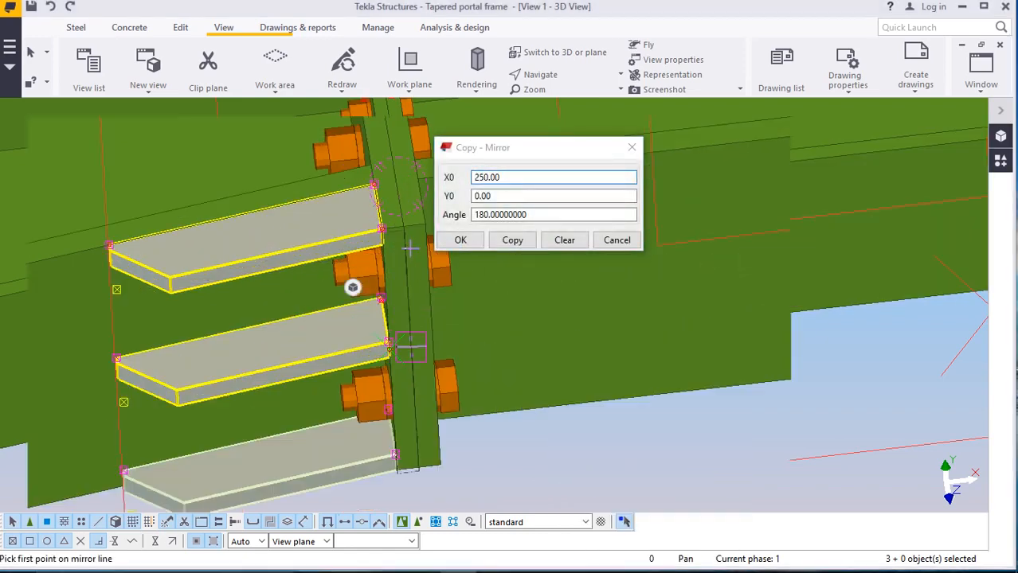
{"action": "scroll", "coordinate": [294, 327], "scroll_direction": "up", "scroll_amount": 4}
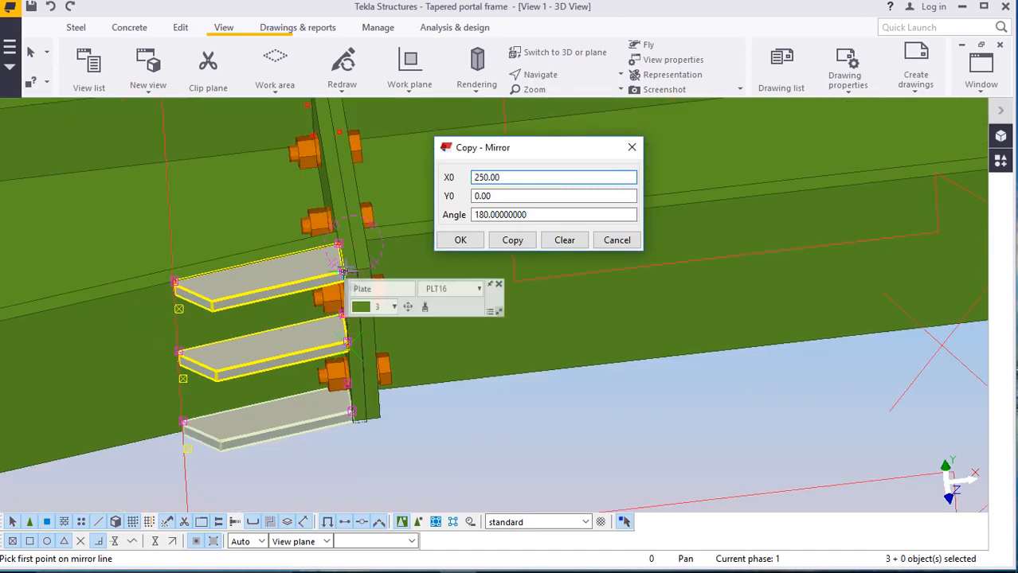
{"action": "scroll", "coordinate": [311, 295], "scroll_direction": "up", "scroll_amount": 3}
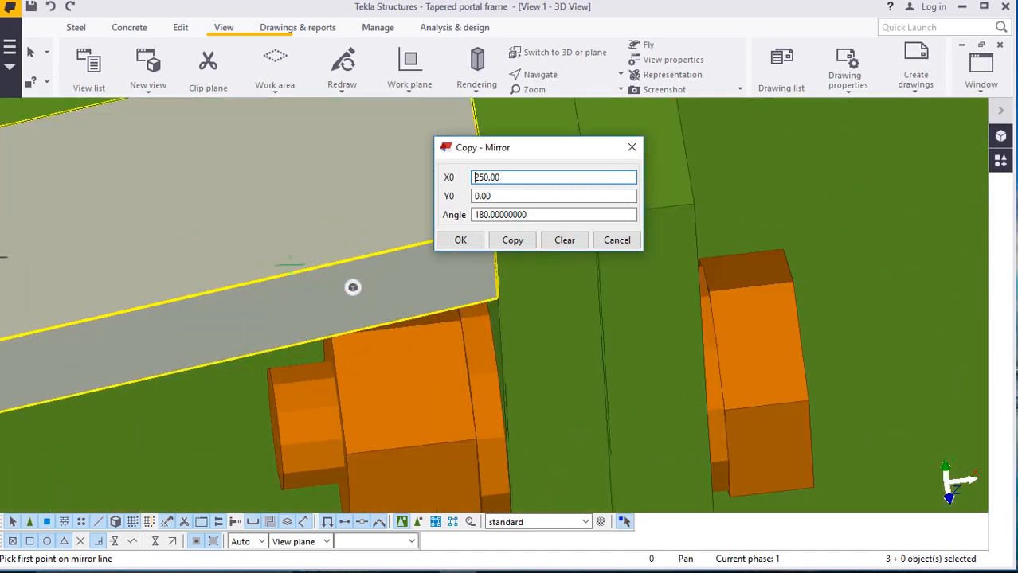
{"action": "scroll", "coordinate": [88, 277], "scroll_direction": "down", "scroll_amount": 4}
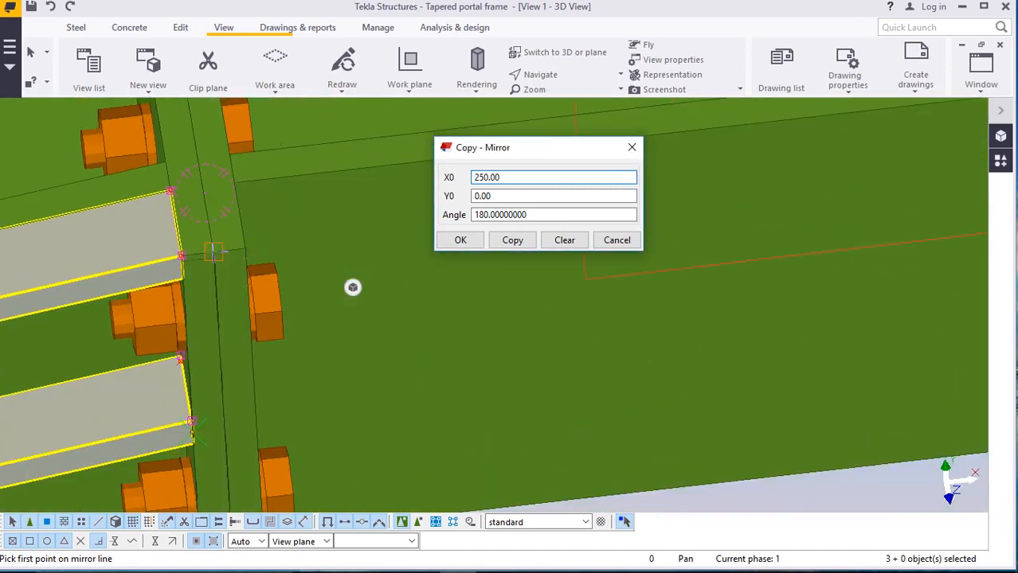
{"action": "left_click", "coordinate": [213, 251]}
{"action": "scroll", "coordinate": [206, 267], "scroll_direction": "down", "scroll_amount": 2}
{"action": "scroll", "coordinate": [214, 434], "scroll_direction": "up", "scroll_amount": 3}
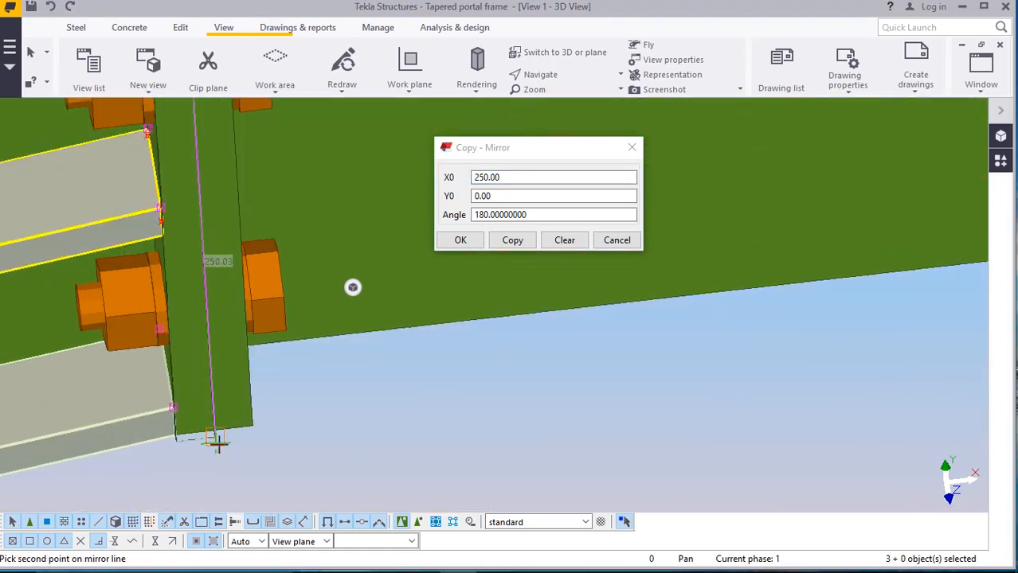
{"action": "scroll", "coordinate": [217, 440], "scroll_direction": "up", "scroll_amount": 2}
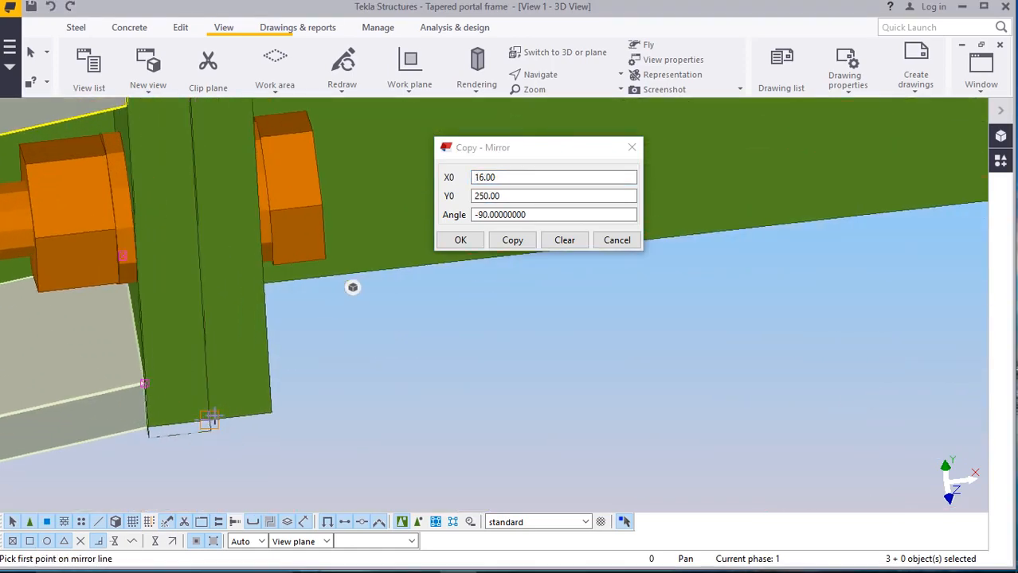
{"action": "left_click", "coordinate": [518, 242]}
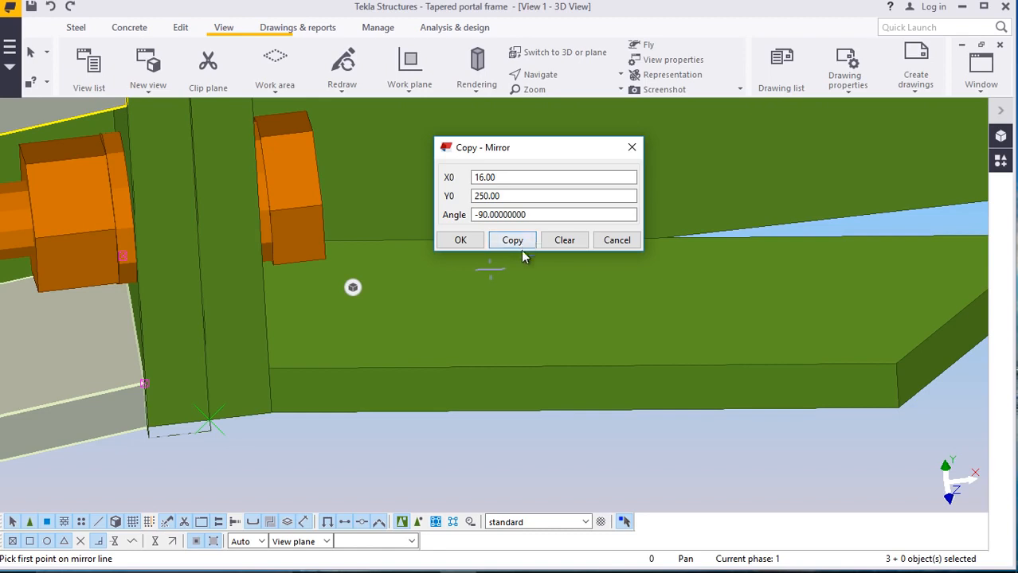
{"action": "left_click", "coordinate": [460, 240]}
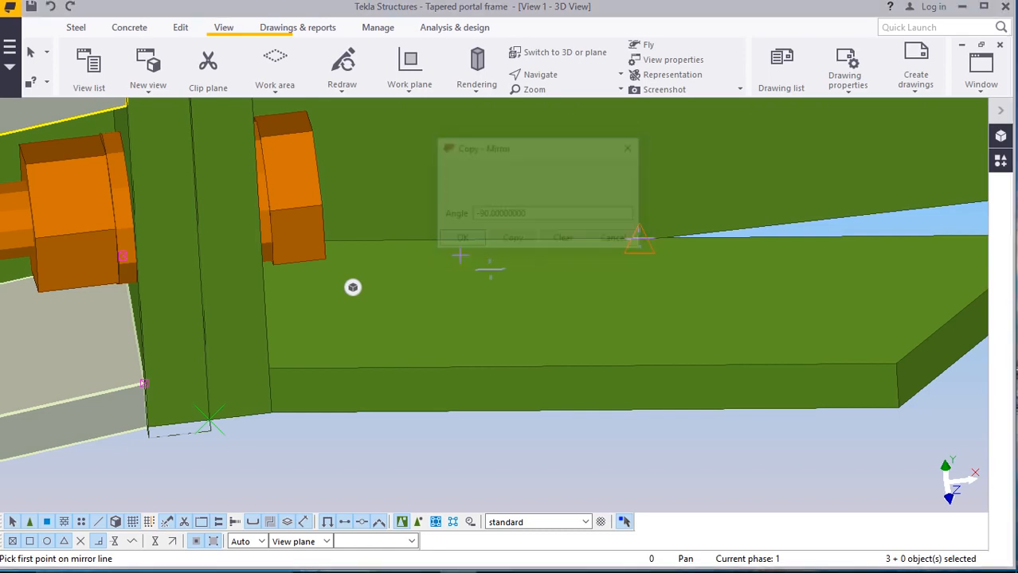
{"action": "scroll", "coordinate": [384, 368], "scroll_direction": "down", "scroll_amount": 3}
{"action": "scroll", "coordinate": [384, 368], "scroll_direction": "down", "scroll_amount": 4}
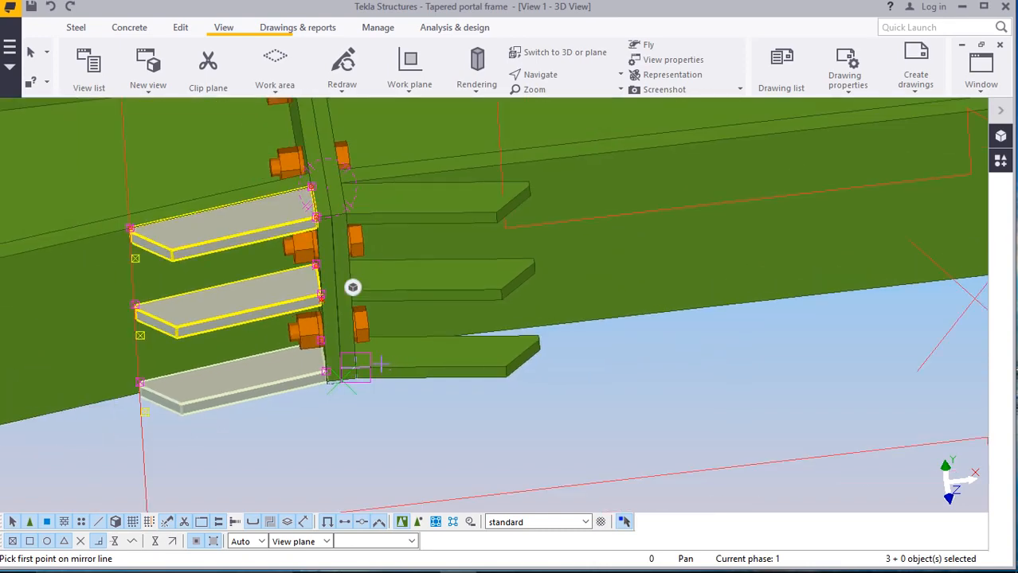
{"action": "right_click", "coordinate": [679, 366]}
{"action": "left_click", "coordinate": [720, 129]}
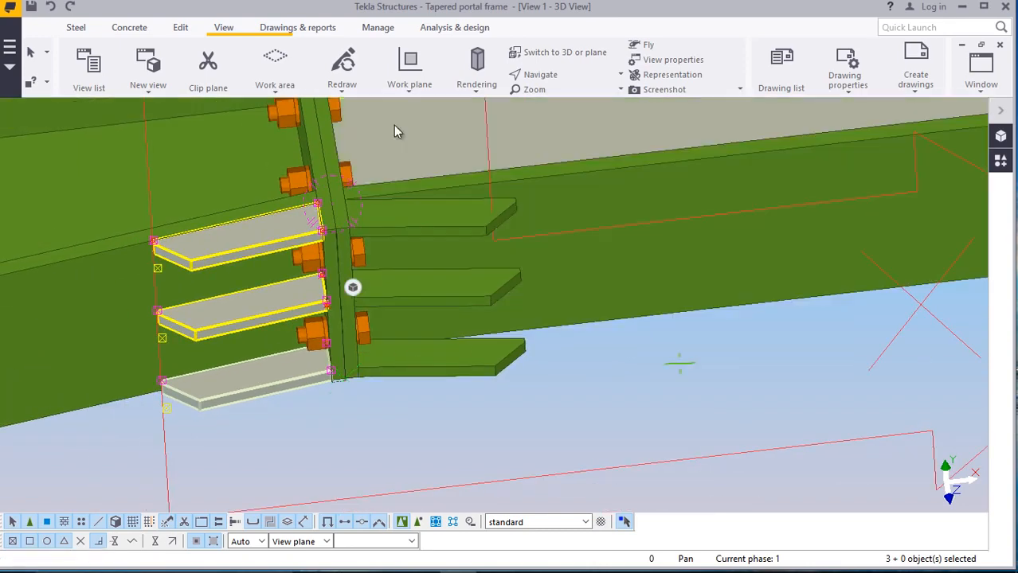
Examine from below how the mirrored plates sit against the rafter's bottom flange and the end plate
{"action": "left_click", "coordinate": [538, 77]}
{"action": "left_click", "coordinate": [539, 127]}
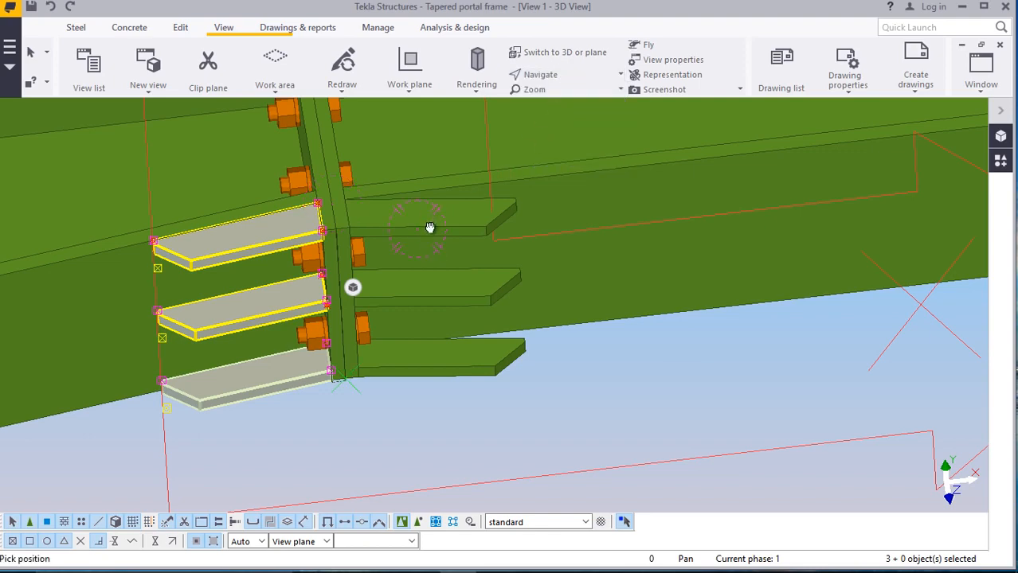
{"action": "mouse_move", "coordinate": [430, 228]}
{"action": "middle_mouse_down", "text": "ctrl"}
{"action": "mouse_move", "coordinate": [453, 341]}
{"action": "mouse_move", "coordinate": [445, 379]}
{"action": "mouse_move", "coordinate": [427, 384]}
{"action": "mouse_move", "coordinate": [434, 347]}
{"action": "mouse_move", "coordinate": [391, 164]}
{"action": "mouse_move", "coordinate": [486, 209]}
{"action": "mouse_move", "coordinate": [529, 210]}
{"action": "mouse_move", "coordinate": [536, 187]}
{"action": "mouse_move", "coordinate": [525, 209]}
{"action": "mouse_move", "coordinate": [464, 212]}
{"action": "middle_mouse_up", "text": "ctrl"}
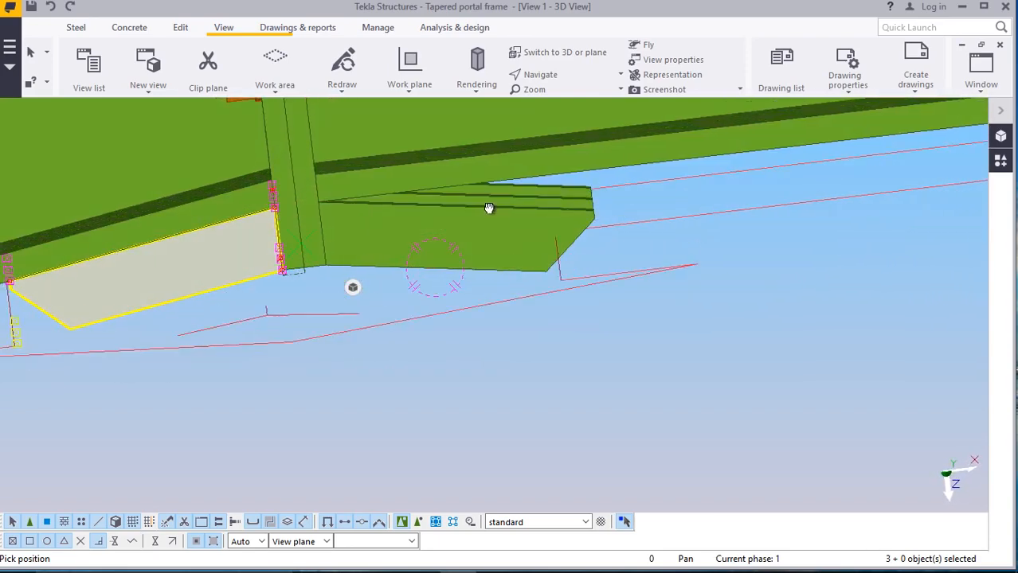
{"action": "middle_click_drag", "start_coordinate": [454, 204], "coordinate": [330, 168], "text": "ctrl"}
{"action": "scroll", "coordinate": [384, 200], "scroll_direction": "up", "scroll_amount": 5}
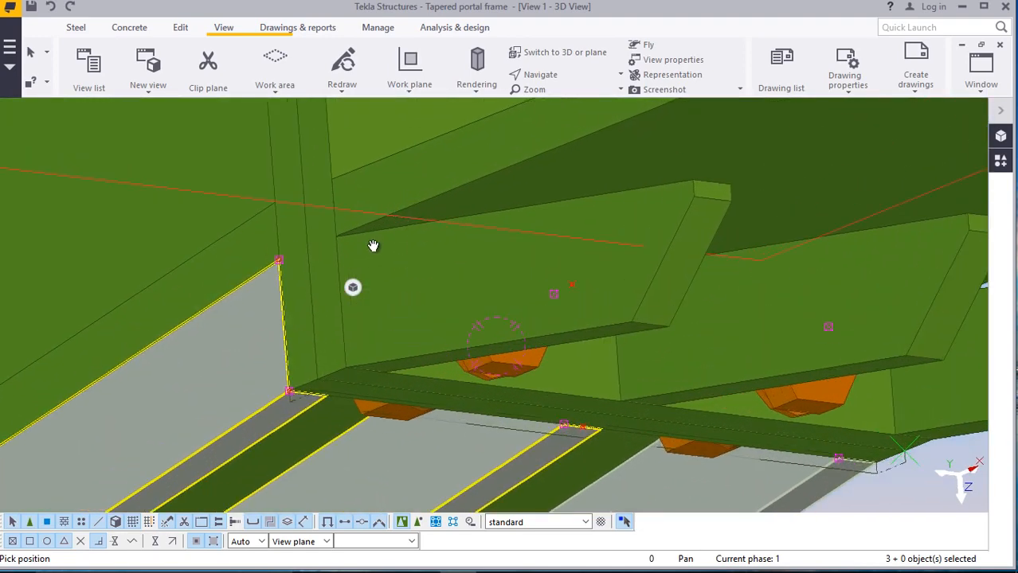
{"action": "right_click", "coordinate": [327, 222]}
{"action": "left_click", "coordinate": [343, 229]}
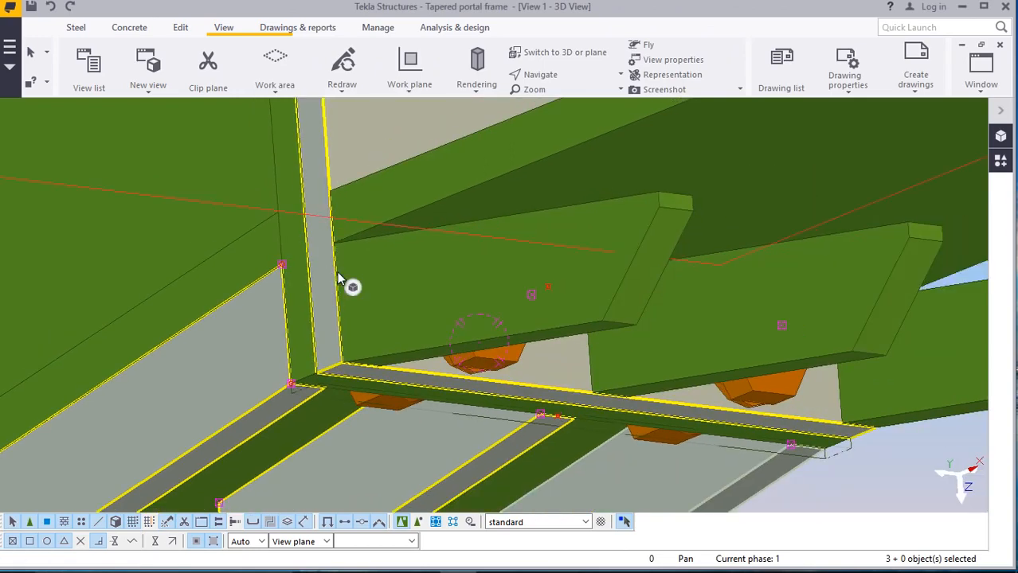
{"action": "left_click", "coordinate": [548, 255]}
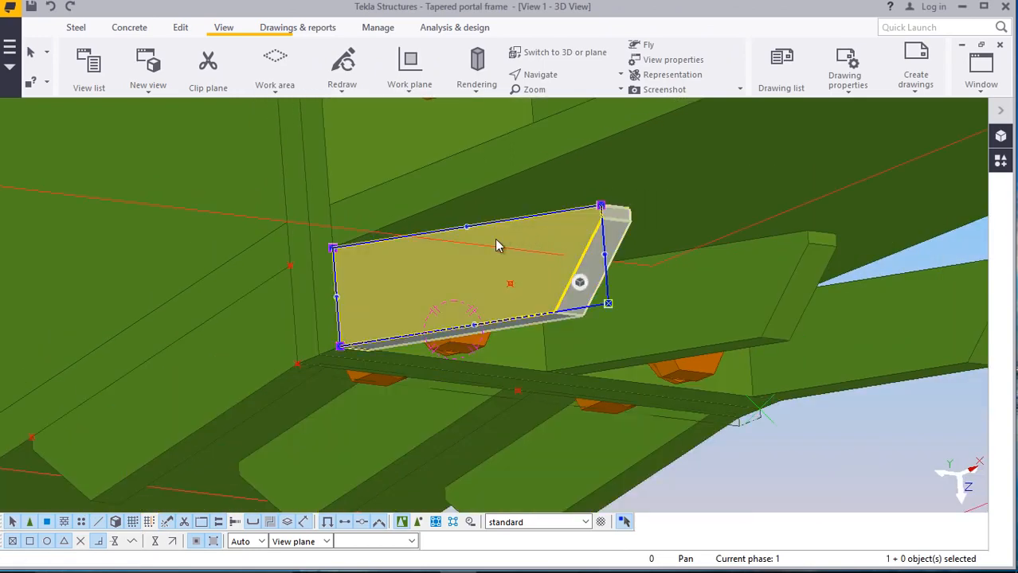
{"action": "scroll", "coordinate": [407, 255], "scroll_direction": "down", "scroll_amount": 2}
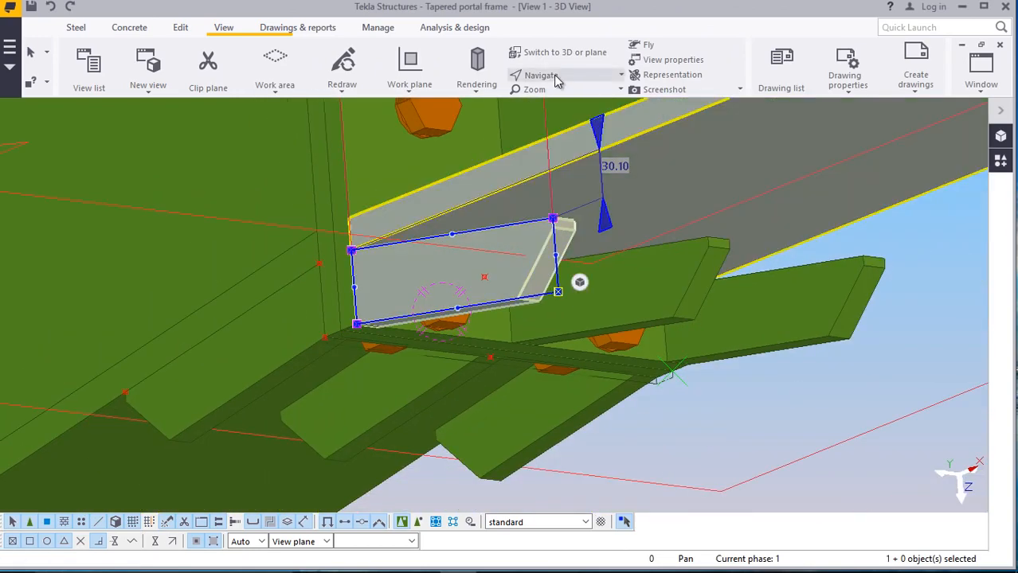
{"action": "mouse_move", "coordinate": [493, 266]}
{"action": "middle_mouse_down", "text": "ctrl"}
{"action": "mouse_move", "coordinate": [639, 282]}
{"action": "mouse_move", "coordinate": [643, 312]}
{"action": "mouse_move", "coordinate": [493, 257]}
{"action": "mouse_move", "coordinate": [501, 255]}
{"action": "middle_mouse_up", "text": "ctrl"}
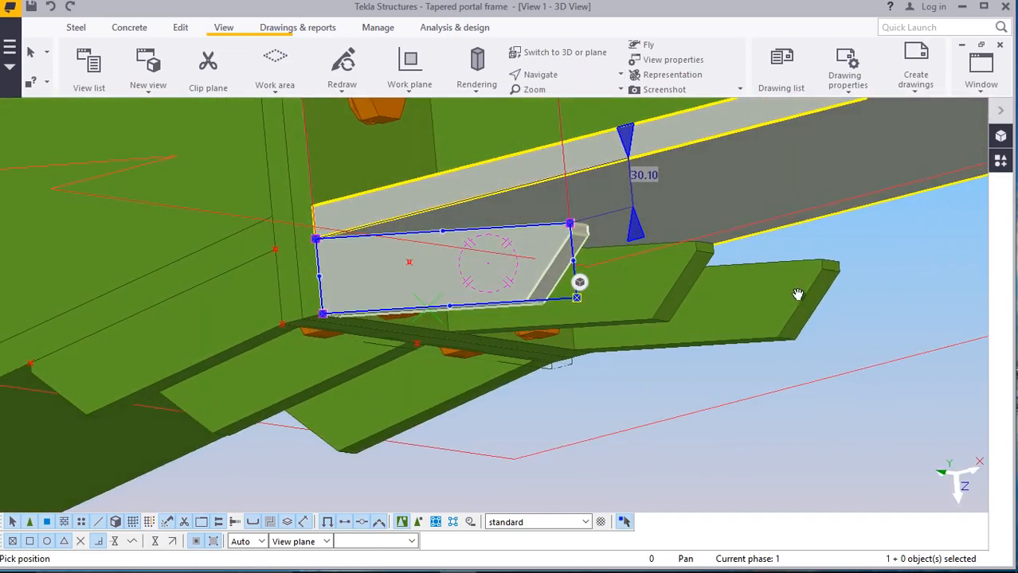
{"action": "right_click", "coordinate": [796, 294]}
{"action": "left_click", "coordinate": [821, 301]}
Delete the three mirrored stiffener plates beneath the rafter on the right of the end plates
{"action": "left_click", "coordinate": [790, 326]}
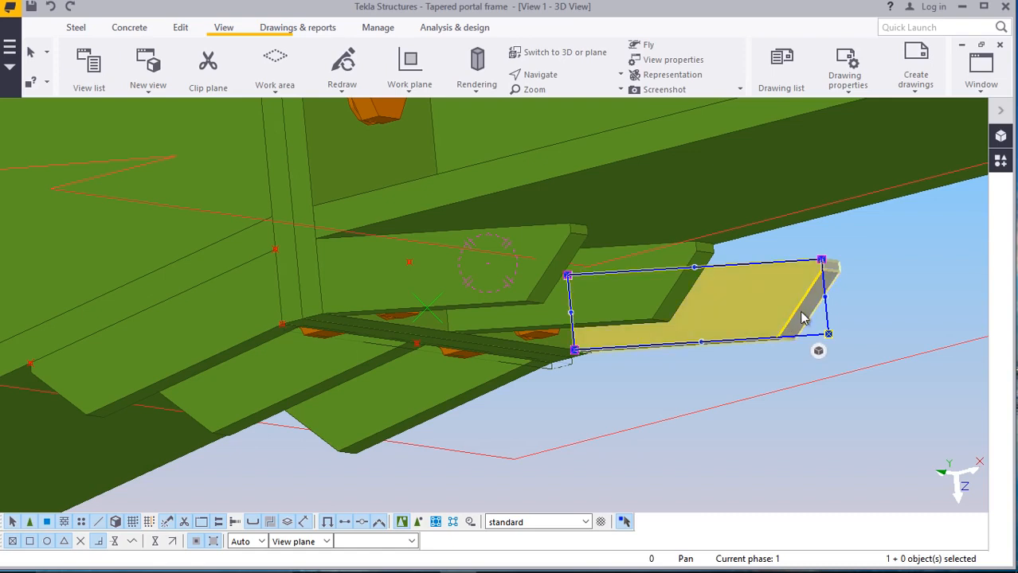
{"action": "left_click", "coordinate": [565, 269], "text": "ctrl"}
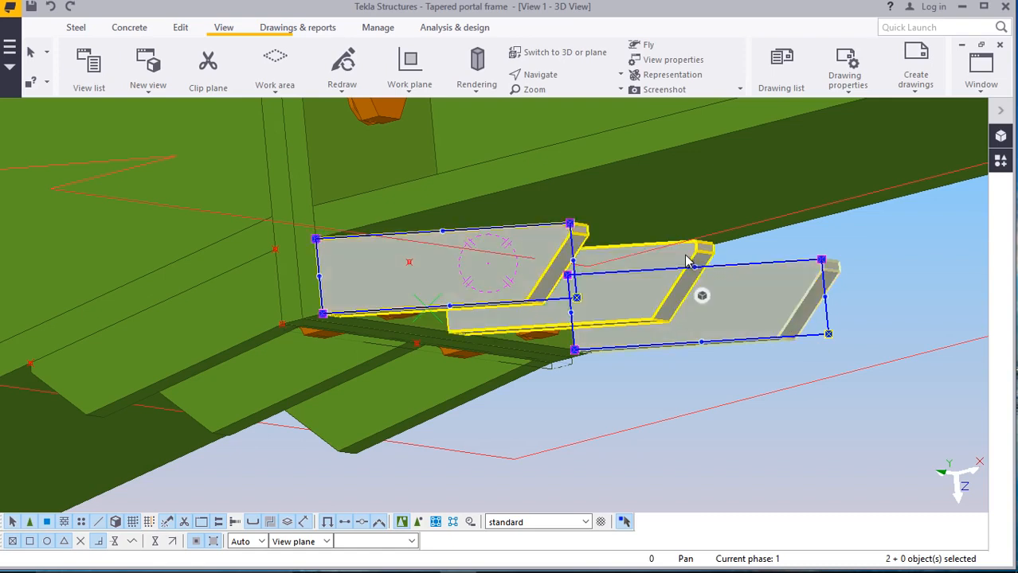
{"action": "left_click", "coordinate": [703, 293], "text": "ctrl"}
{"action": "right_click", "coordinate": [792, 371]}
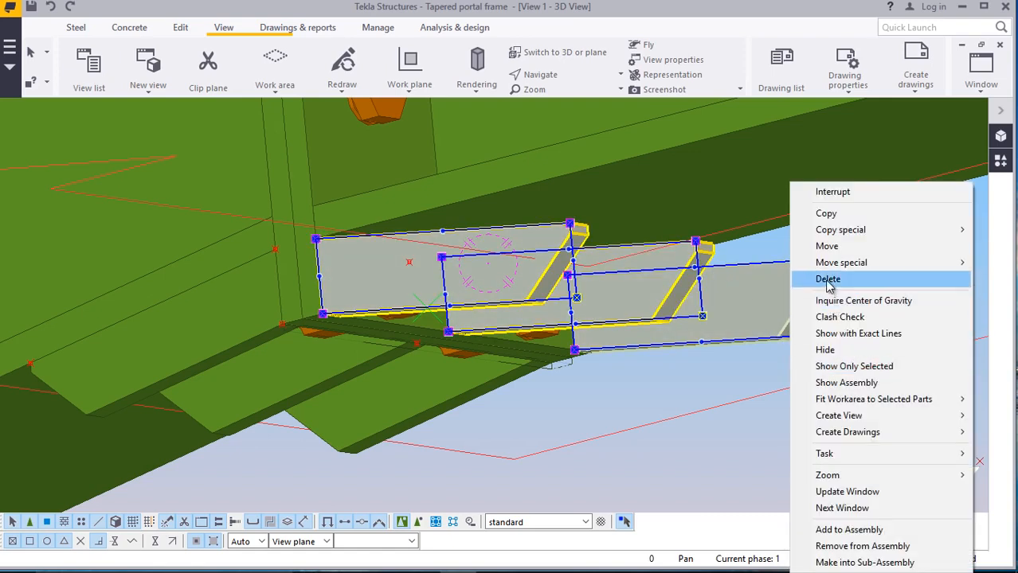
{"action": "left_click", "coordinate": [821, 276]}
Add a construction point where the right rafter's bottom flange corner meets the end plate
{"action": "scroll", "coordinate": [326, 216], "scroll_direction": "up", "scroll_amount": 2}
{"action": "scroll", "coordinate": [327, 217], "scroll_direction": "up", "scroll_amount": 1}
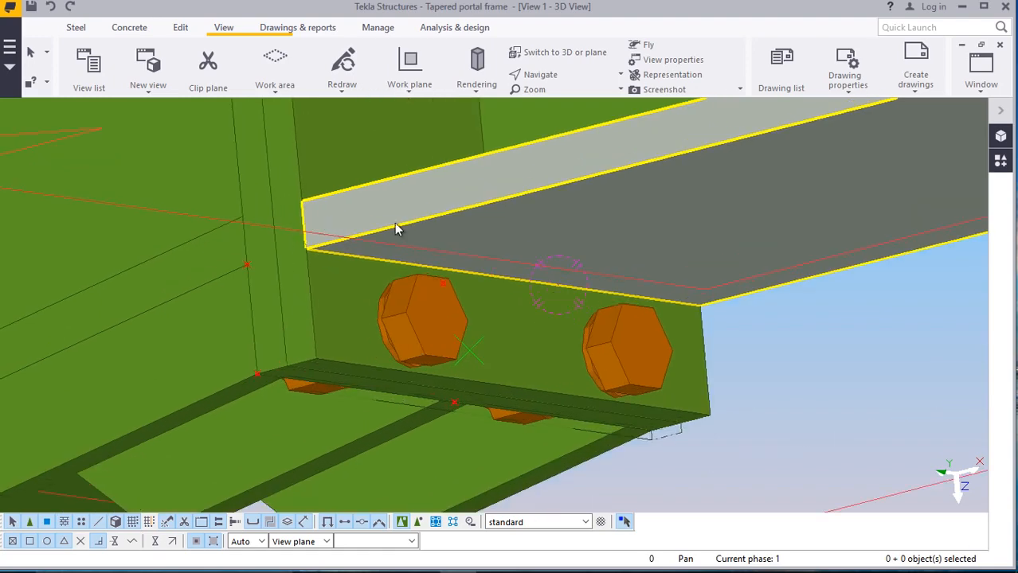
{"action": "left_click", "coordinate": [179, 29]}
{"action": "left_click", "coordinate": [840, 93]}
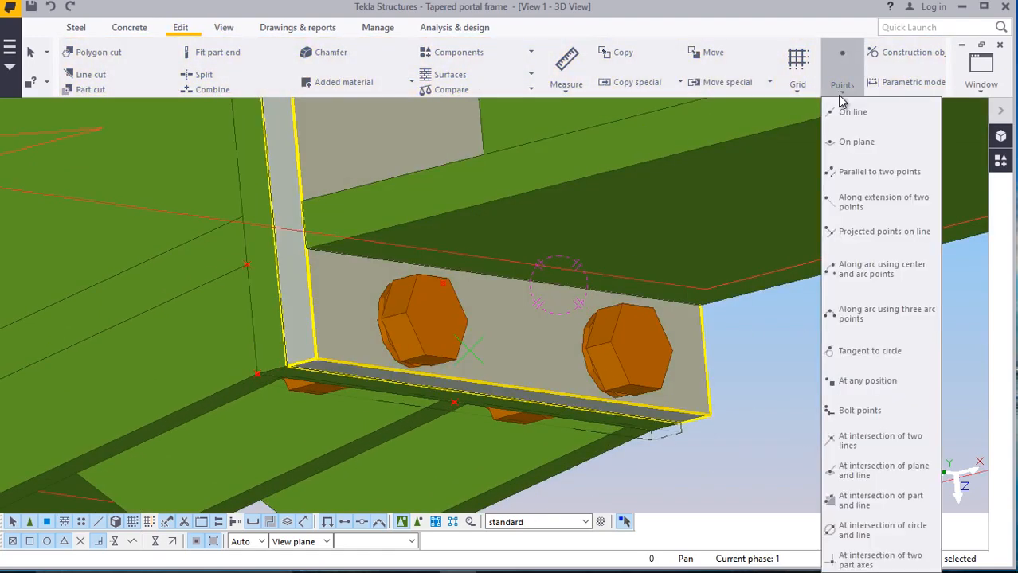
{"action": "left_click", "coordinate": [868, 380]}
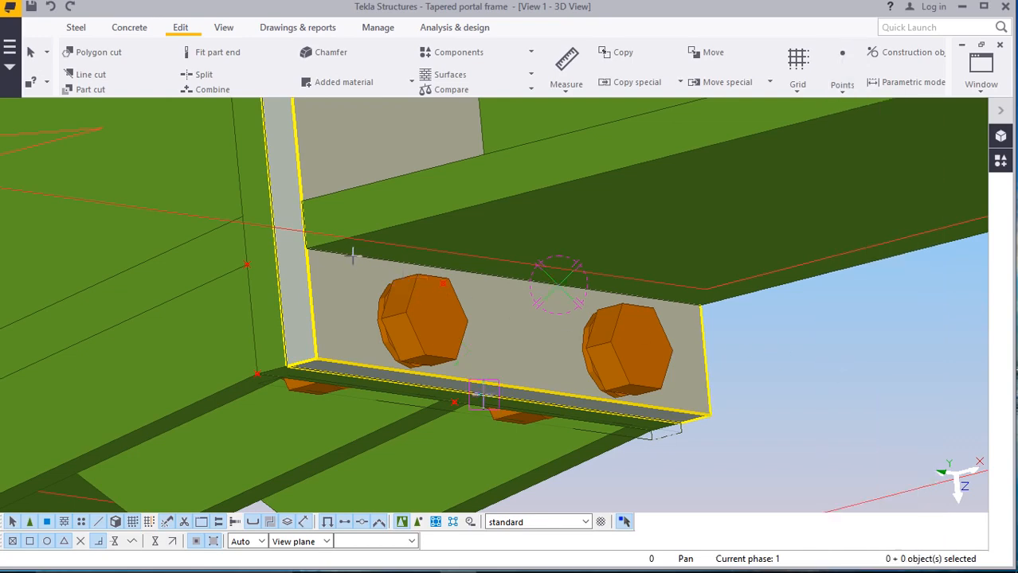
{"action": "scroll", "coordinate": [352, 255], "scroll_direction": "up", "scroll_amount": 3}
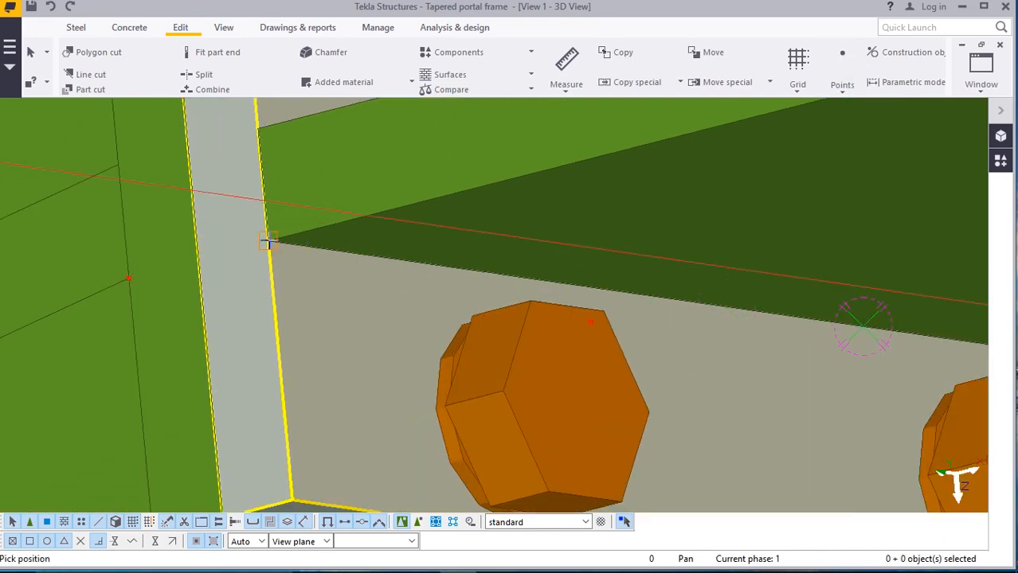
Add a second point 200 mm from the corner point along the rafter's bottom flange edge and end point placement
{"action": "scroll", "coordinate": [268, 243], "scroll_direction": "down", "scroll_amount": 5}
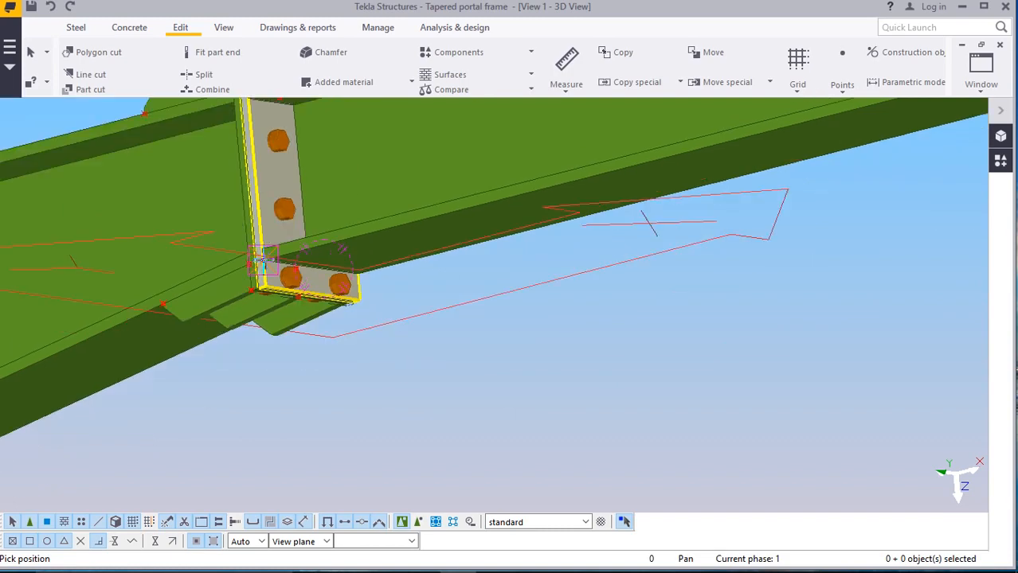
{"action": "scroll", "coordinate": [264, 260], "scroll_direction": "down", "scroll_amount": 2}
{"action": "scroll", "coordinate": [729, 141], "scroll_direction": "up", "scroll_amount": 1}
{"action": "scroll", "coordinate": [393, 275], "scroll_direction": "down", "scroll_amount": 3}
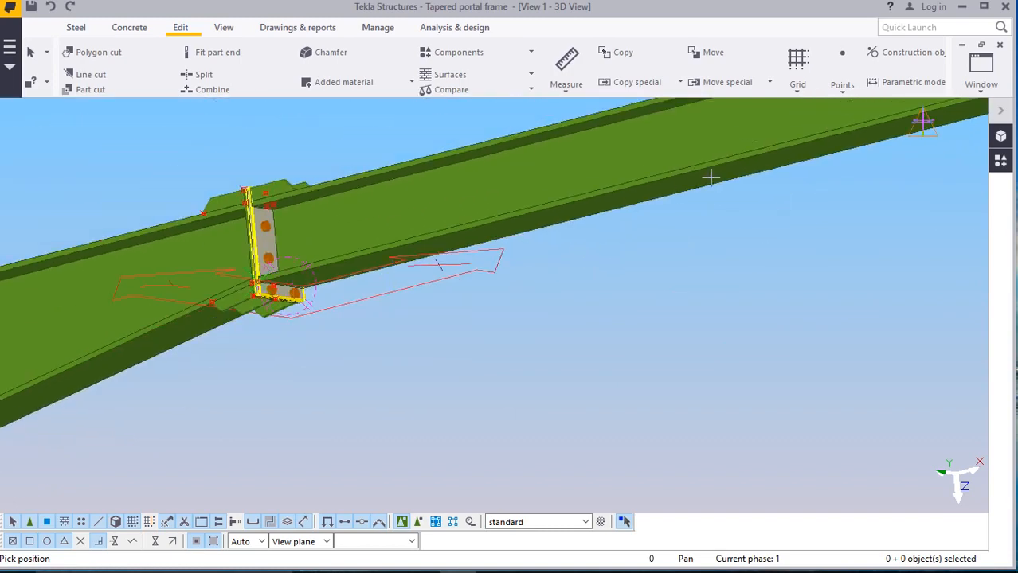
{"action": "scroll", "coordinate": [710, 178], "scroll_direction": "up", "scroll_amount": 1}
{"action": "scroll", "coordinate": [738, 198], "scroll_direction": "down", "scroll_amount": 2}
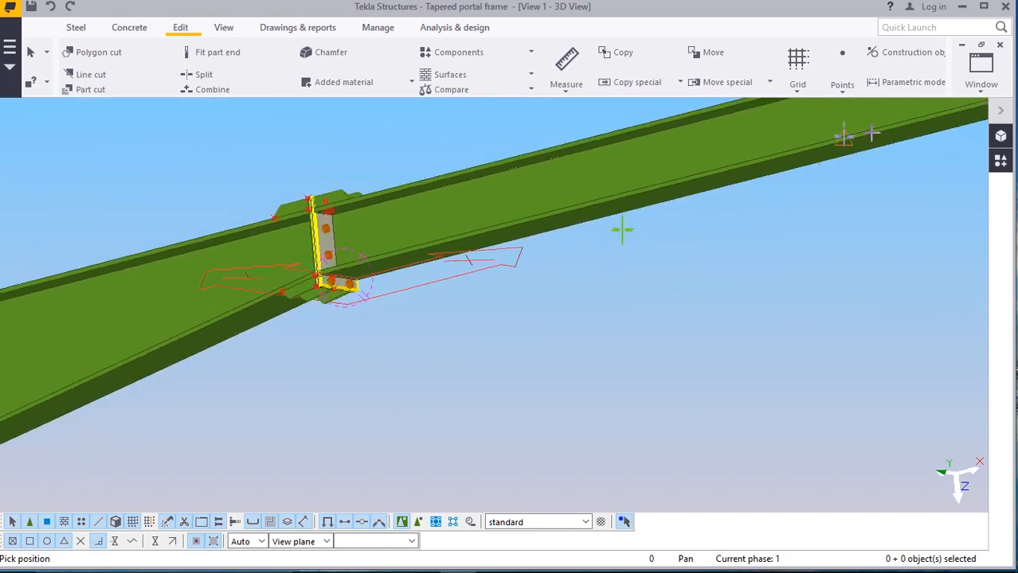
{"action": "scroll", "coordinate": [841, 140], "scroll_direction": "up", "scroll_amount": 5}
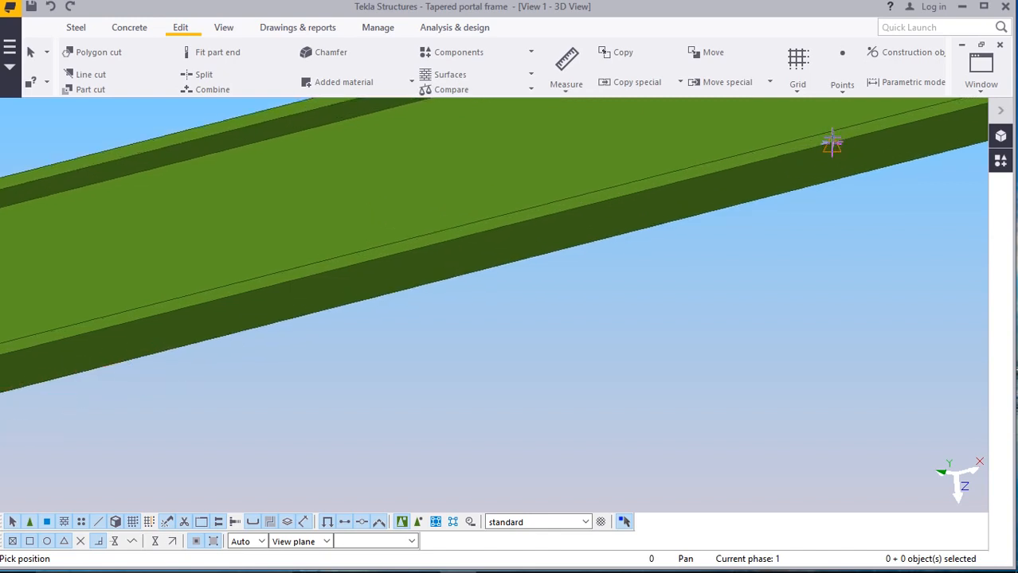
{"action": "type", "text": "200"}
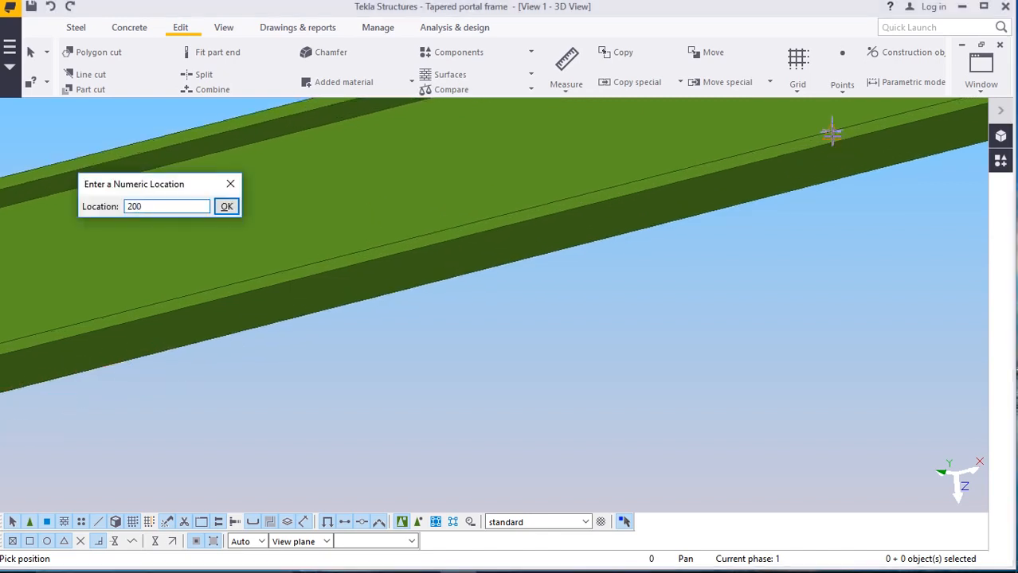
{"action": "key", "text": "Return"}
{"action": "scroll", "coordinate": [676, 213], "scroll_direction": "down", "scroll_amount": 5}
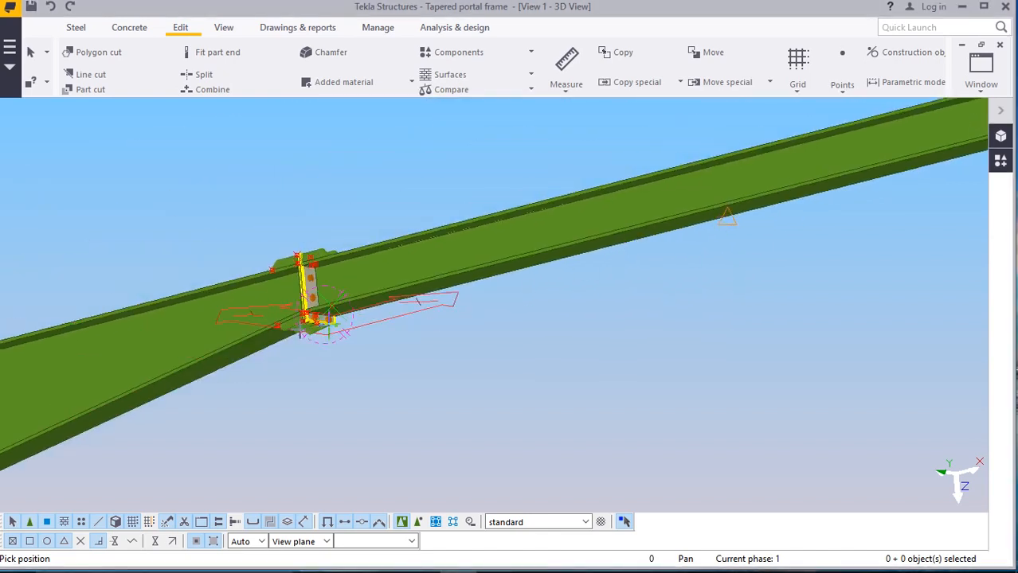
{"action": "scroll", "coordinate": [333, 323], "scroll_direction": "up", "scroll_amount": 4}
{"action": "scroll", "coordinate": [312, 323], "scroll_direction": "up", "scroll_amount": 4}
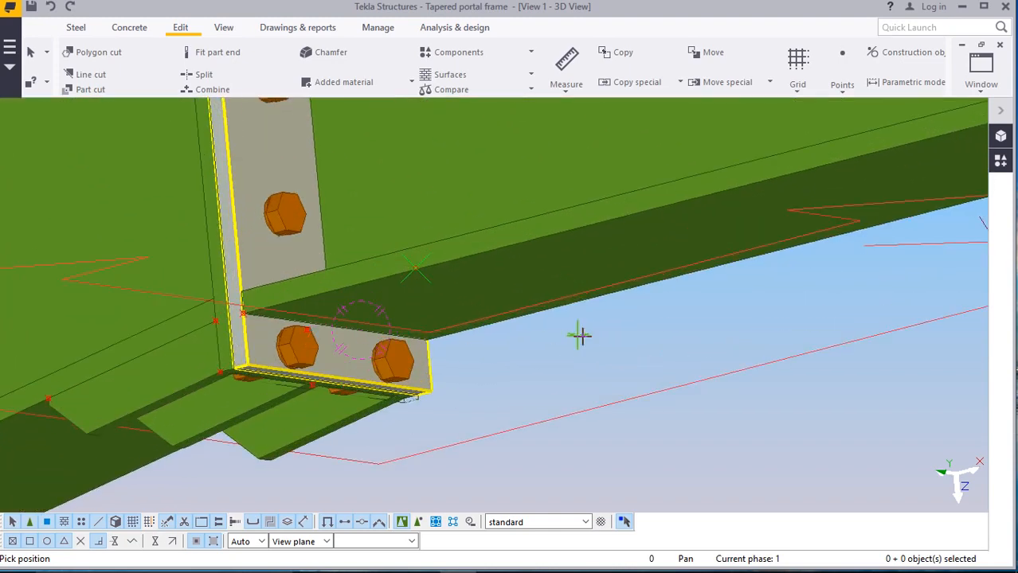
{"action": "right_click", "coordinate": [593, 342]}
{"action": "left_click", "coordinate": [621, 108]}
Copy both flange-edge points from the flange corner down to the bottom corner of the right end plate
{"action": "scroll", "coordinate": [234, 341], "scroll_direction": "up", "scroll_amount": 5}
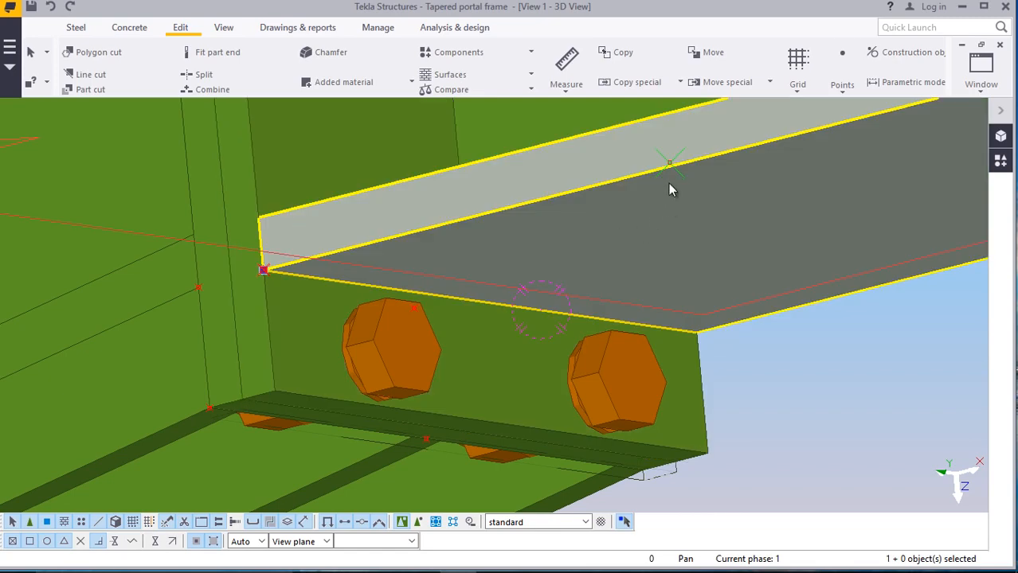
{"action": "right_click", "coordinate": [801, 362]}
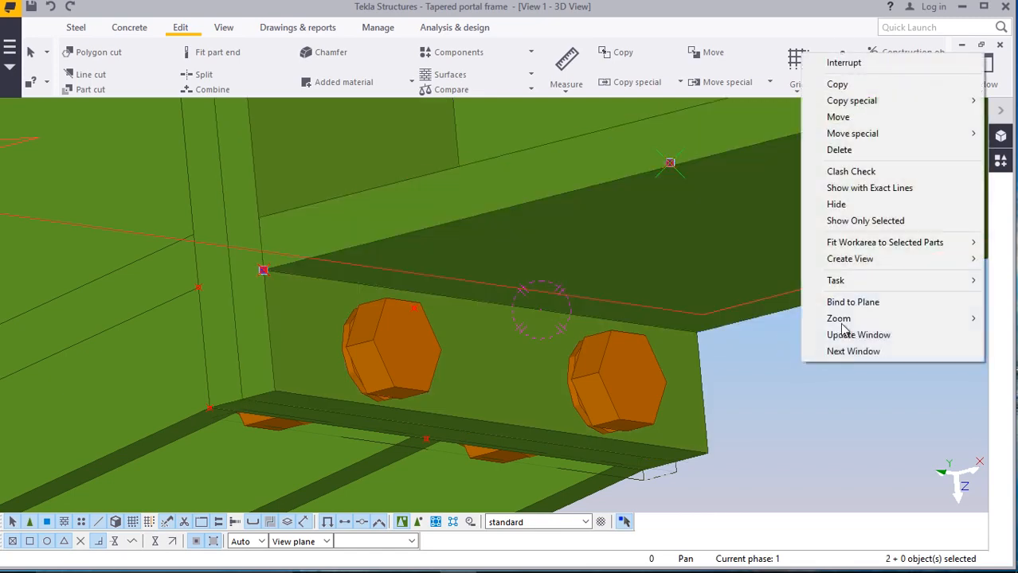
{"action": "left_click", "coordinate": [836, 84]}
{"action": "scroll", "coordinate": [255, 322], "scroll_direction": "up", "scroll_amount": 3}
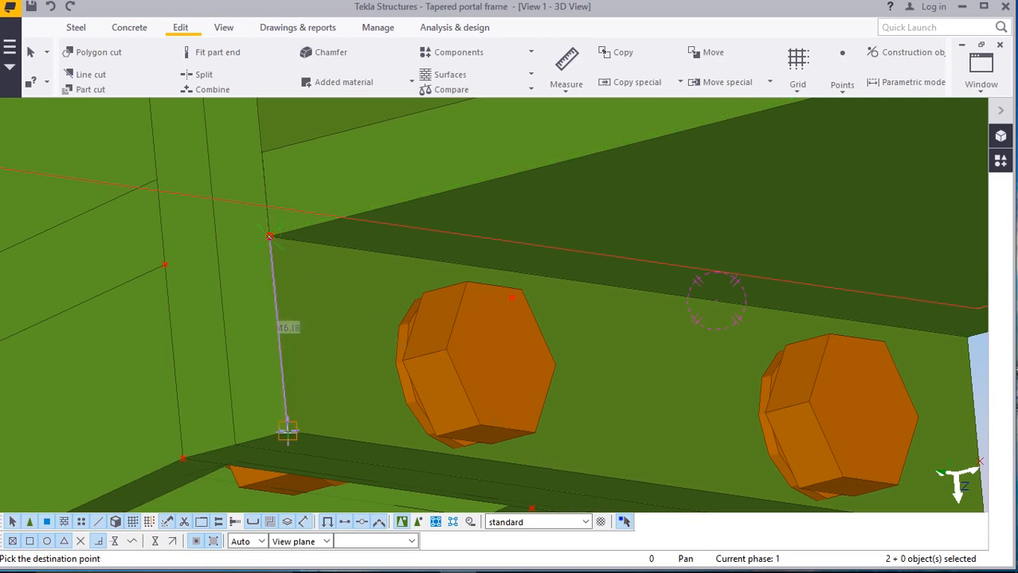
{"action": "scroll", "coordinate": [285, 430], "scroll_direction": "down", "scroll_amount": 4}
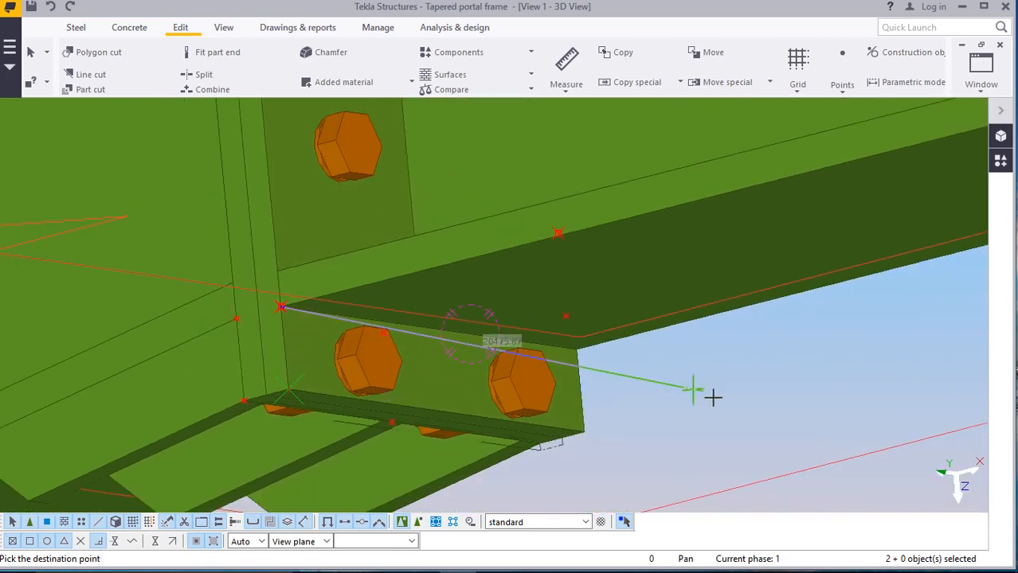
{"action": "right_click", "coordinate": [712, 398]}
{"action": "left_click", "coordinate": [751, 163]}
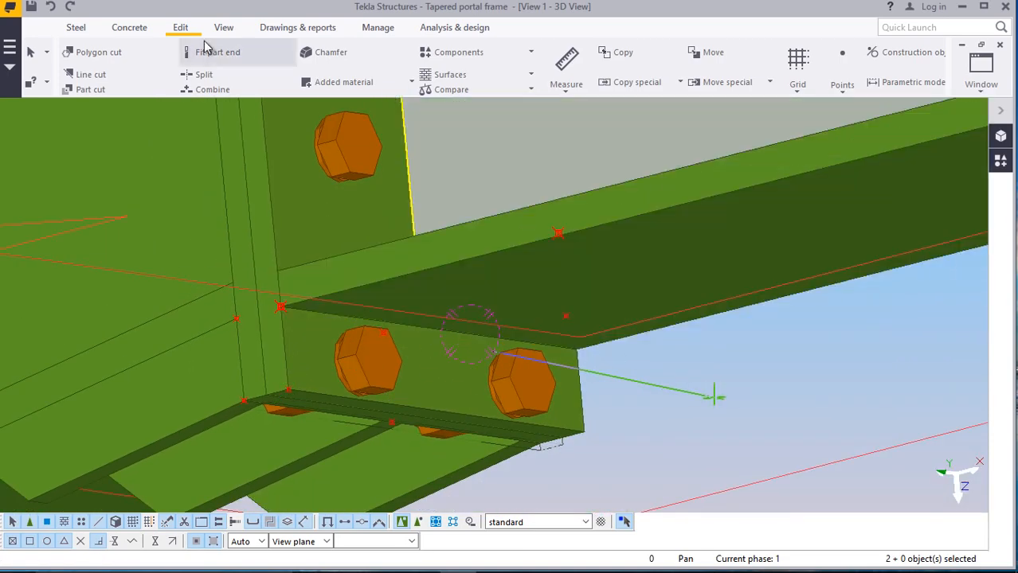
Try to create a plate through the four points between the rafter's bottom flange and the end plate's lower edge
{"action": "left_click", "coordinate": [75, 29]}
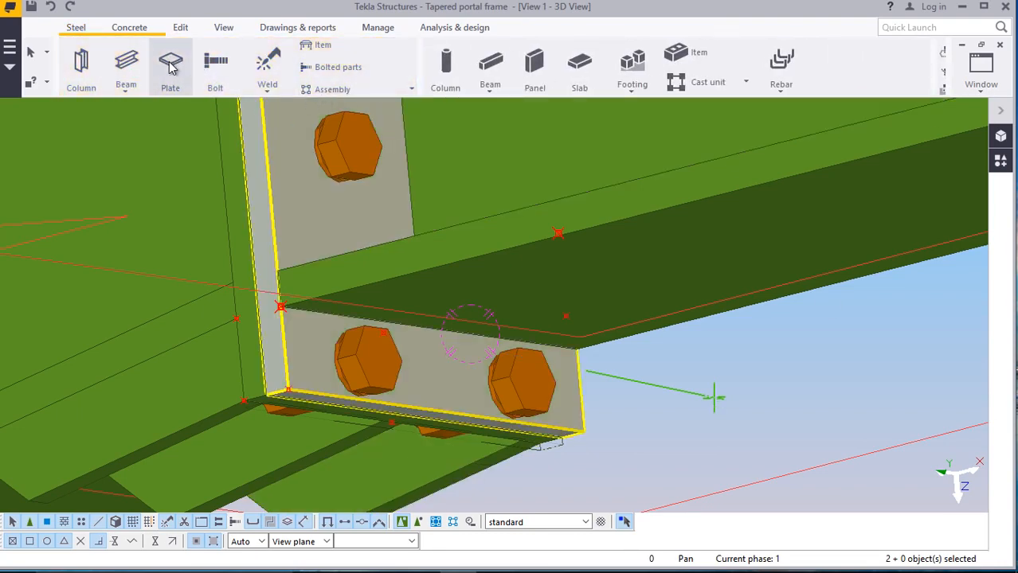
{"action": "left_click", "coordinate": [170, 62]}
{"action": "scroll", "coordinate": [303, 374], "scroll_direction": "up", "scroll_amount": 2}
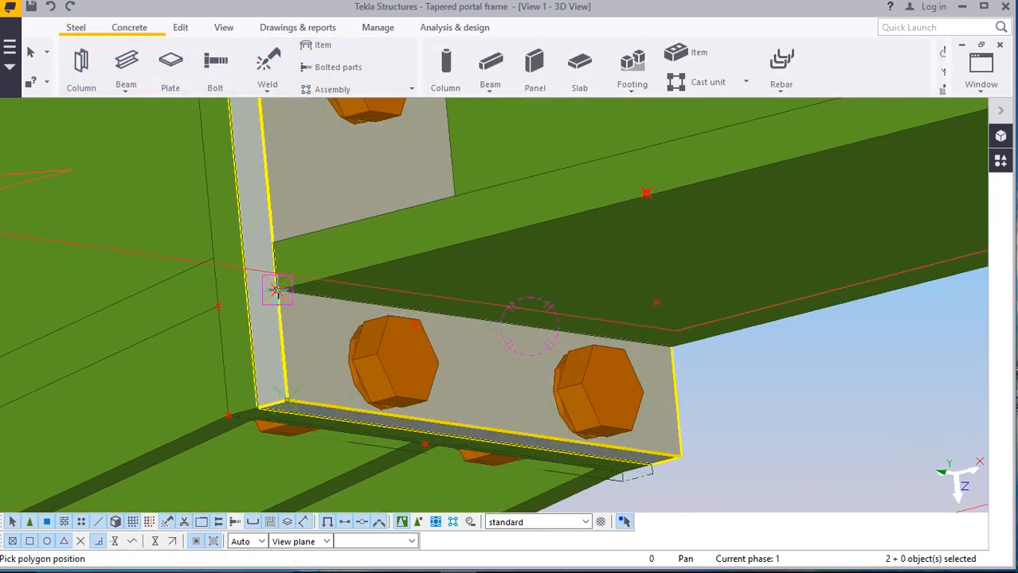
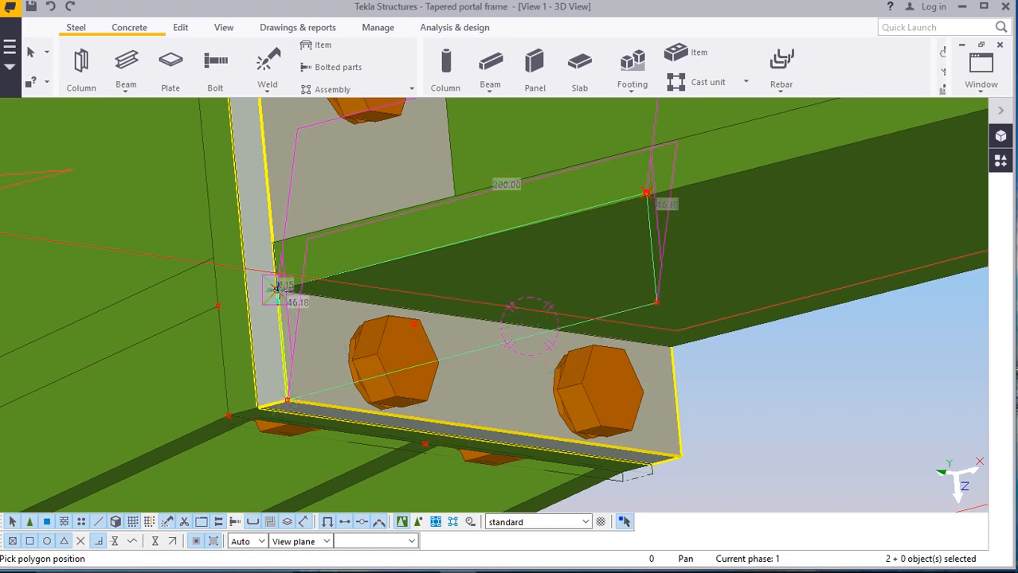
{"action": "left_click", "coordinate": [275, 288]}
{"action": "scroll", "coordinate": [779, 330], "scroll_direction": "up", "scroll_amount": 1}
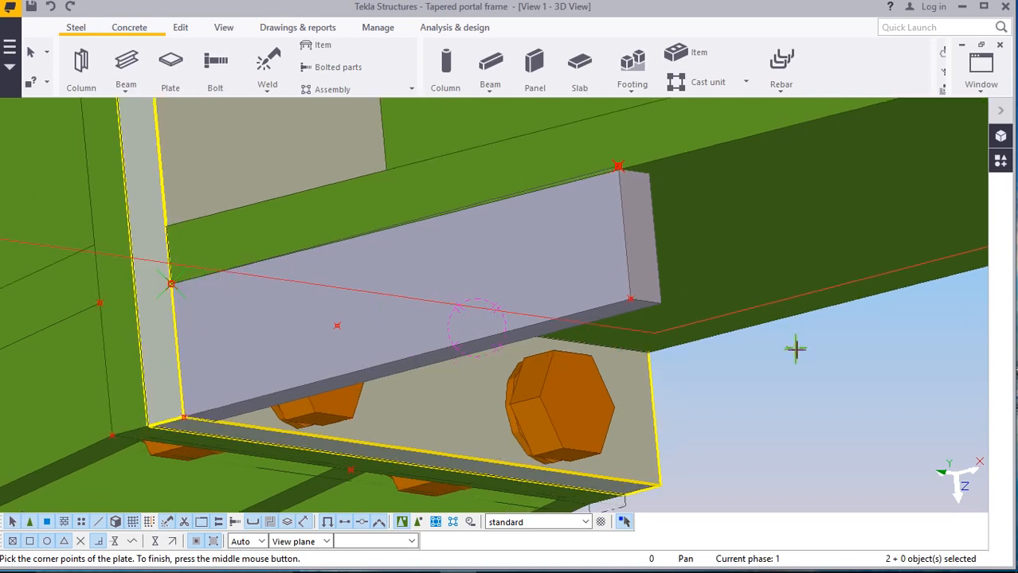
{"action": "scroll", "coordinate": [795, 349], "scroll_direction": "up", "scroll_amount": 1}
{"action": "right_click", "coordinate": [794, 349]}
{"action": "left_click", "coordinate": [813, 108]}
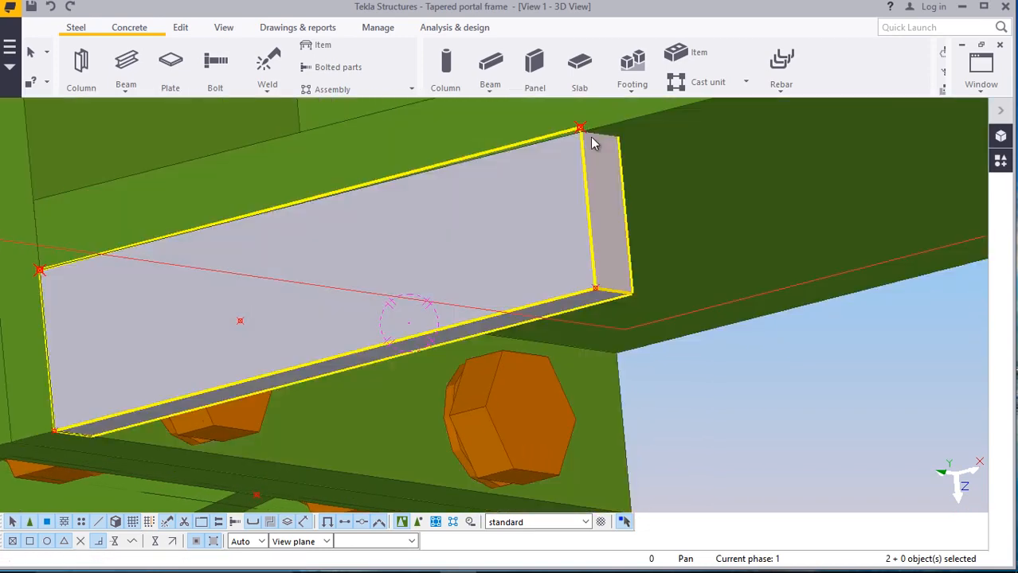
Delete the plate drawn through the four points below the rafter flange
{"action": "scroll", "coordinate": [590, 136], "scroll_direction": "up", "scroll_amount": 2}
{"action": "left_click", "coordinate": [622, 161]}
{"action": "right_click", "coordinate": [620, 177]}
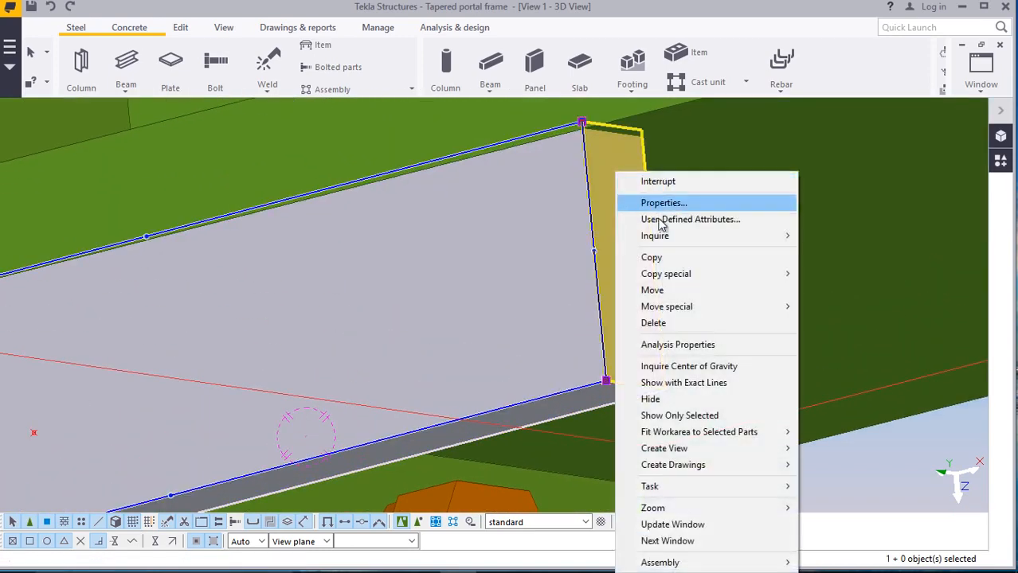
{"action": "left_click", "coordinate": [667, 323]}
Reposition the upper point farthest from the end plate so it lies on the bottom flange's lower edge
{"action": "scroll", "coordinate": [574, 122], "scroll_direction": "up", "scroll_amount": 1}
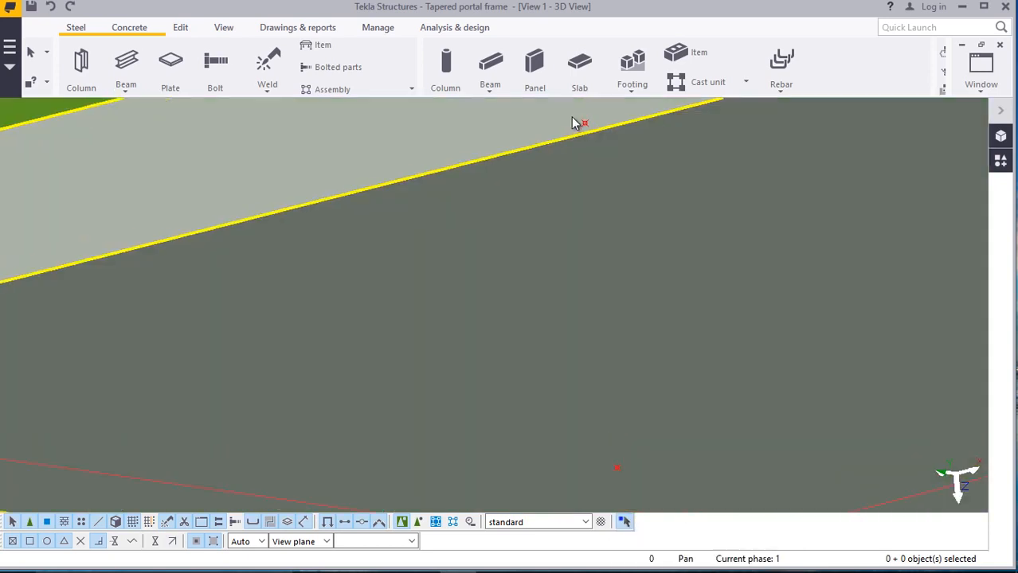
{"action": "left_click", "coordinate": [591, 133]}
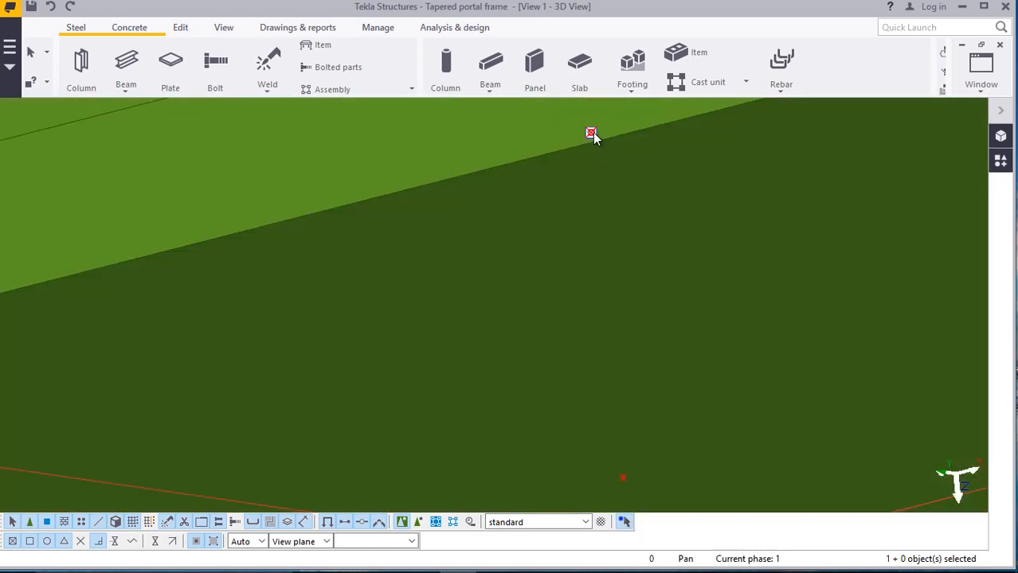
{"action": "right_click", "coordinate": [593, 132]}
{"action": "left_click", "coordinate": [619, 230]}
{"action": "left_click", "coordinate": [590, 147]}
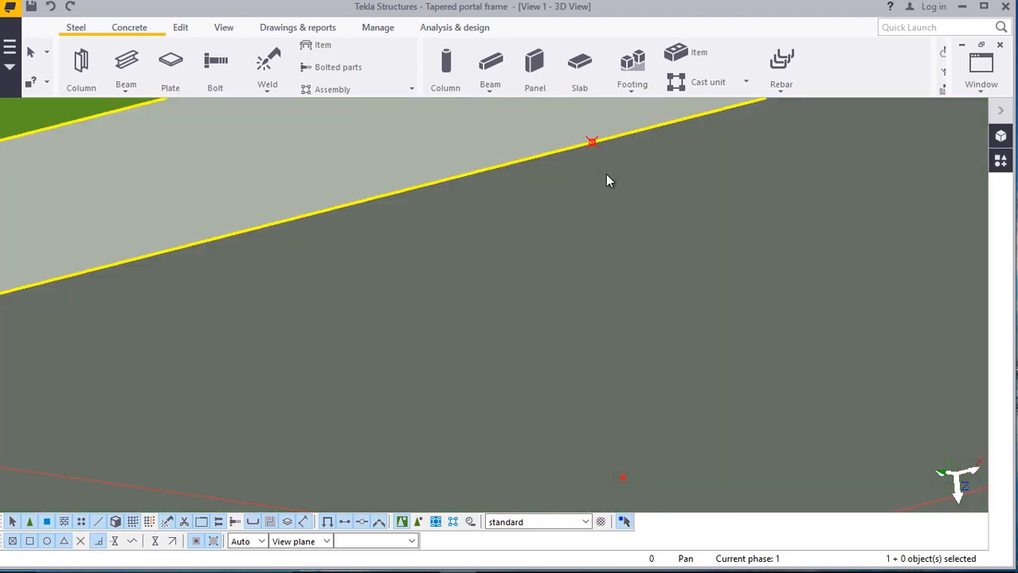
Create a plate through the four construction points between the rafter's bottom flange and the end plate's lower edge
{"action": "scroll", "coordinate": [587, 159], "scroll_direction": "down", "scroll_amount": 4}
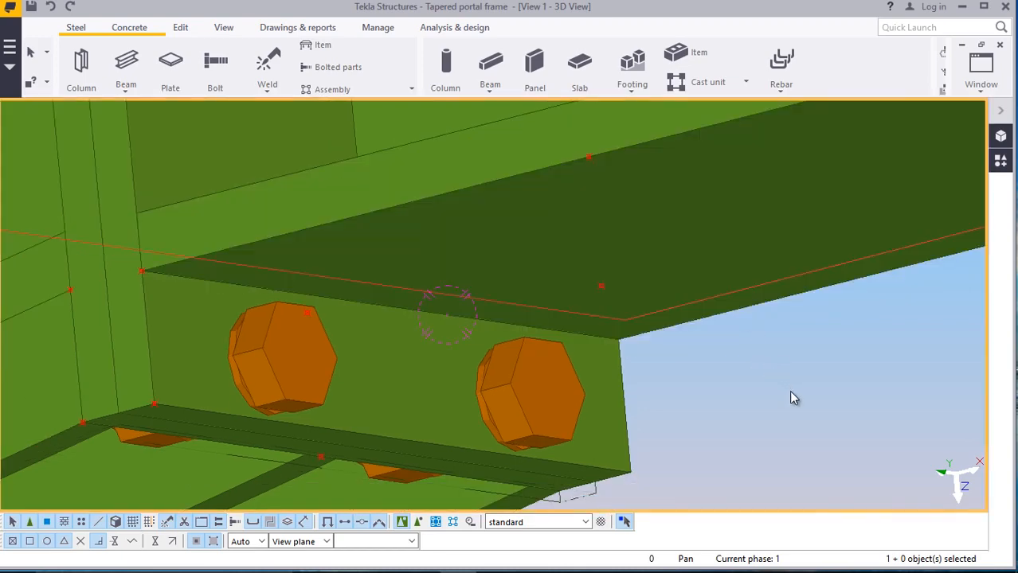
{"action": "middle_click_drag", "start_coordinate": [788, 391], "coordinate": [759, 314], "text": "ctrl"}
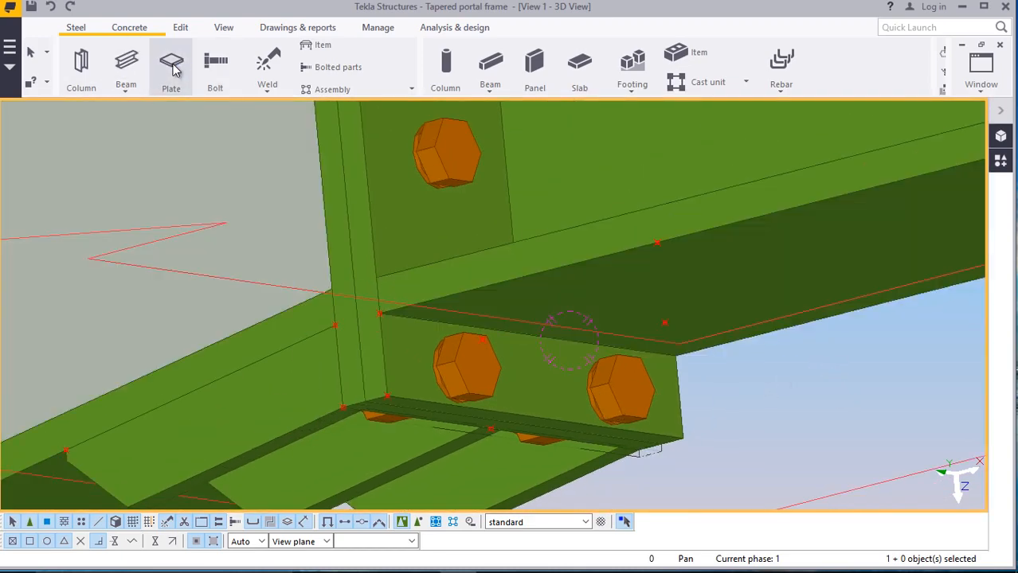
{"action": "left_click", "coordinate": [170, 70]}
{"action": "scroll", "coordinate": [424, 327], "scroll_direction": "up", "scroll_amount": 5}
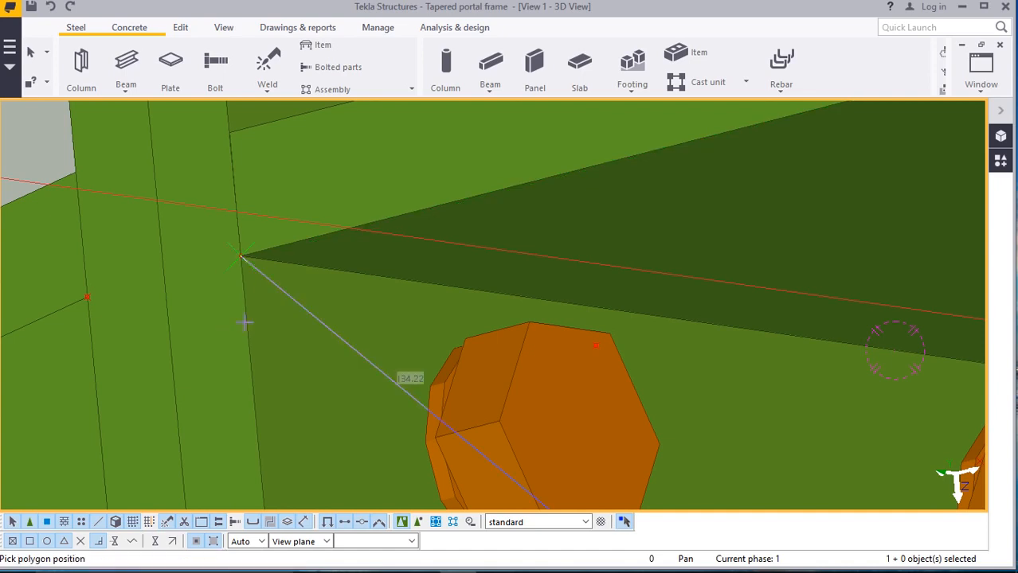
{"action": "scroll", "coordinate": [239, 259], "scroll_direction": "down", "scroll_amount": 5}
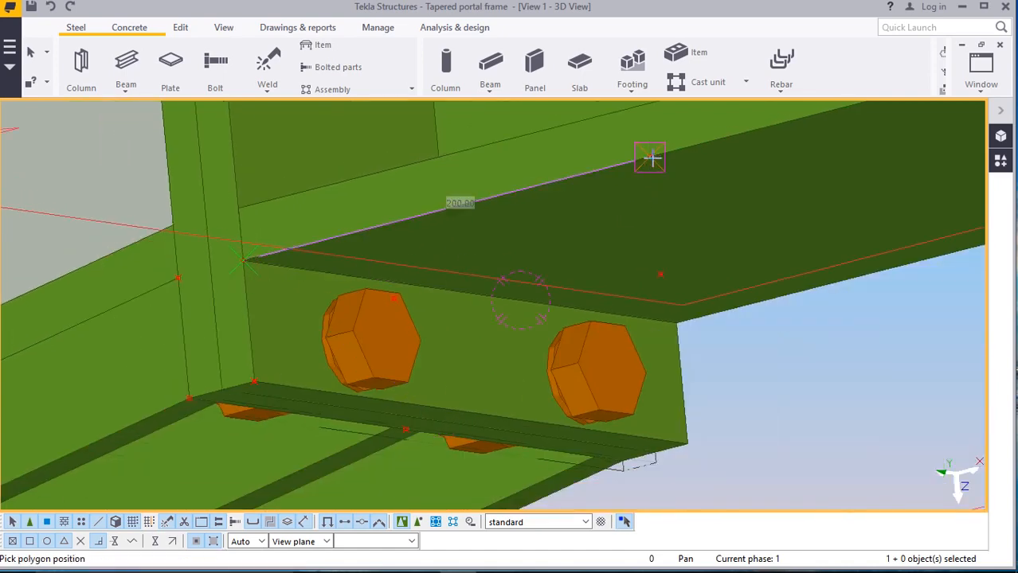
{"action": "scroll", "coordinate": [650, 200], "scroll_direction": "down", "scroll_amount": 2}
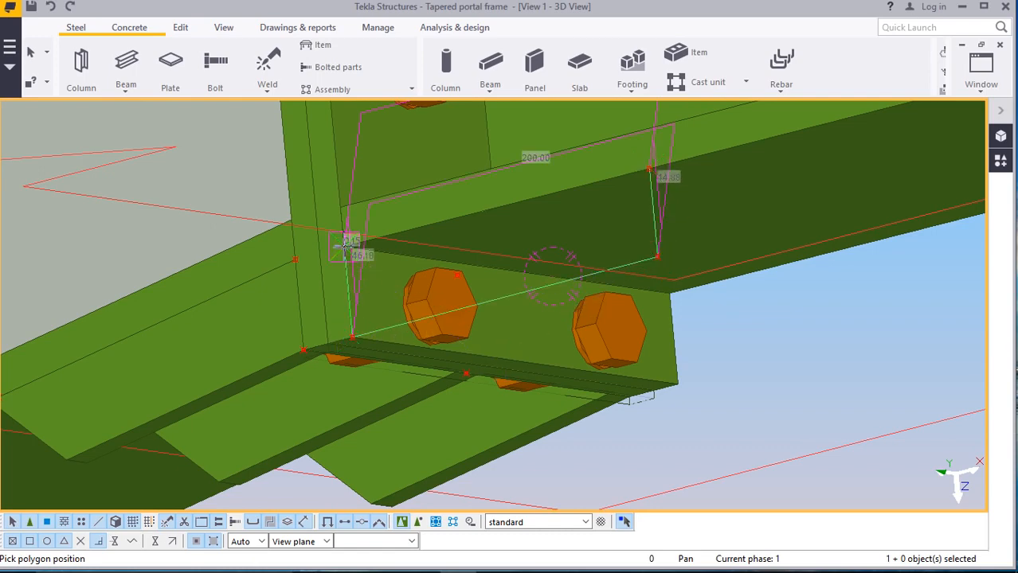
{"action": "scroll", "coordinate": [346, 246], "scroll_direction": "up", "scroll_amount": 8}
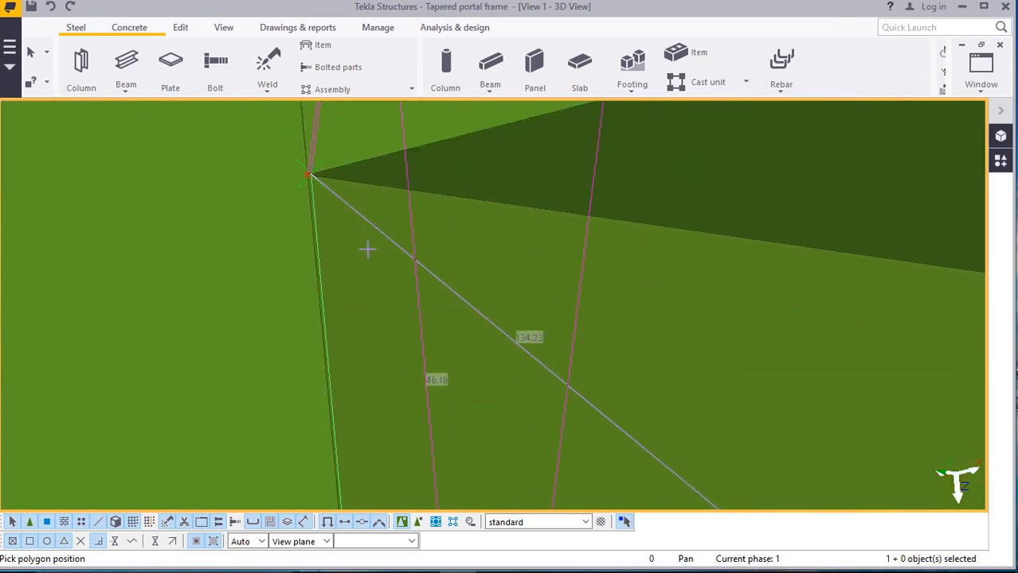
{"action": "scroll", "coordinate": [308, 174], "scroll_direction": "up", "scroll_amount": 7}
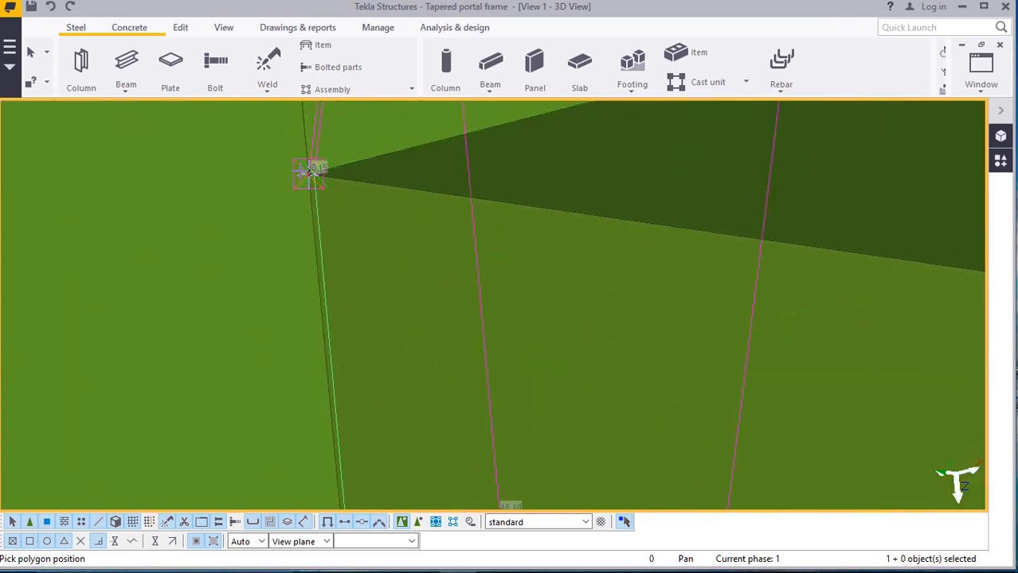
{"action": "left_click", "coordinate": [353, 182]}
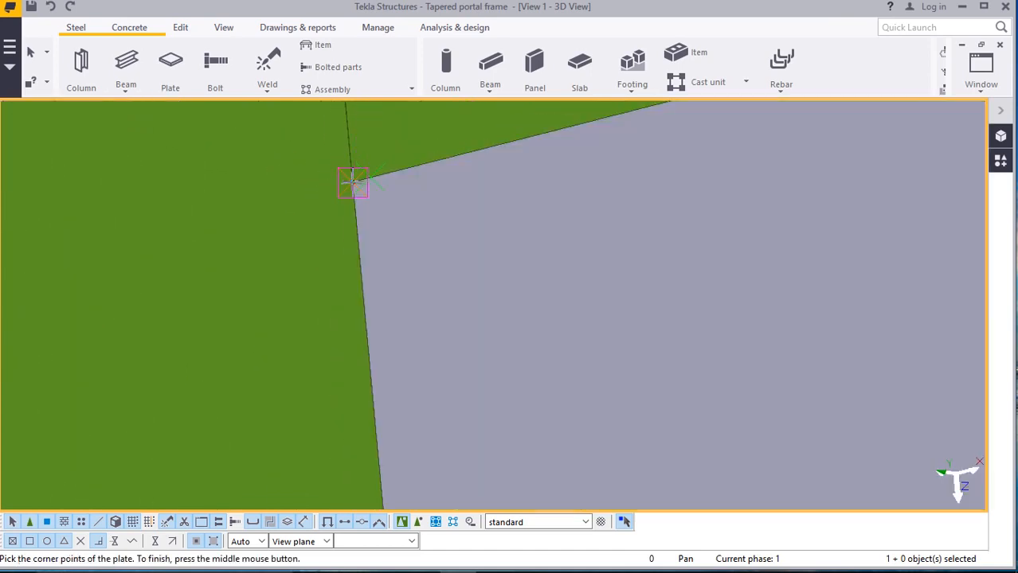
{"action": "scroll", "coordinate": [308, 255], "scroll_direction": "down", "scroll_amount": 5}
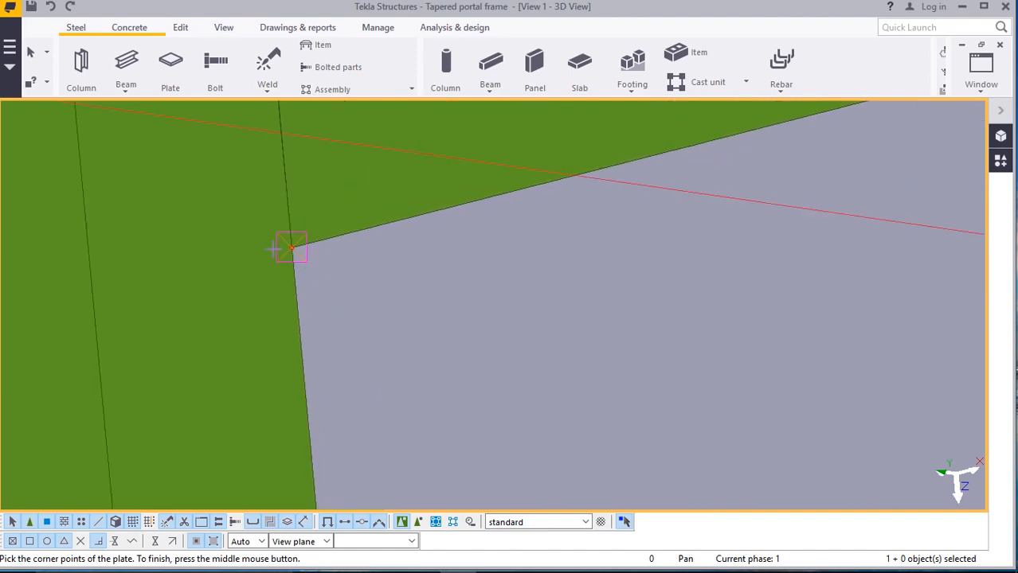
{"action": "scroll", "coordinate": [263, 237], "scroll_direction": "down", "scroll_amount": 4}
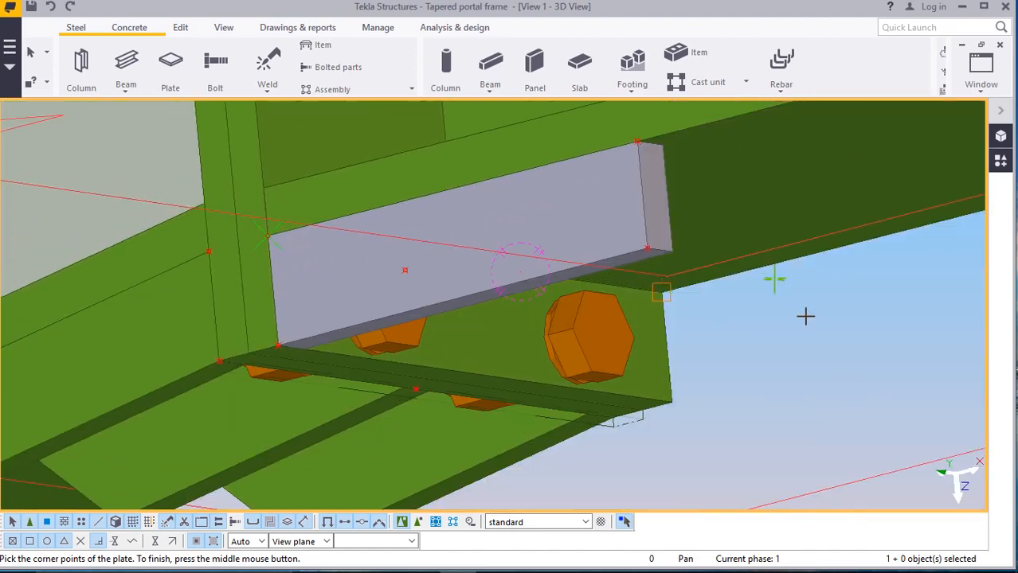
{"action": "right_click", "coordinate": [805, 317]}
{"action": "left_click", "coordinate": [845, 325]}
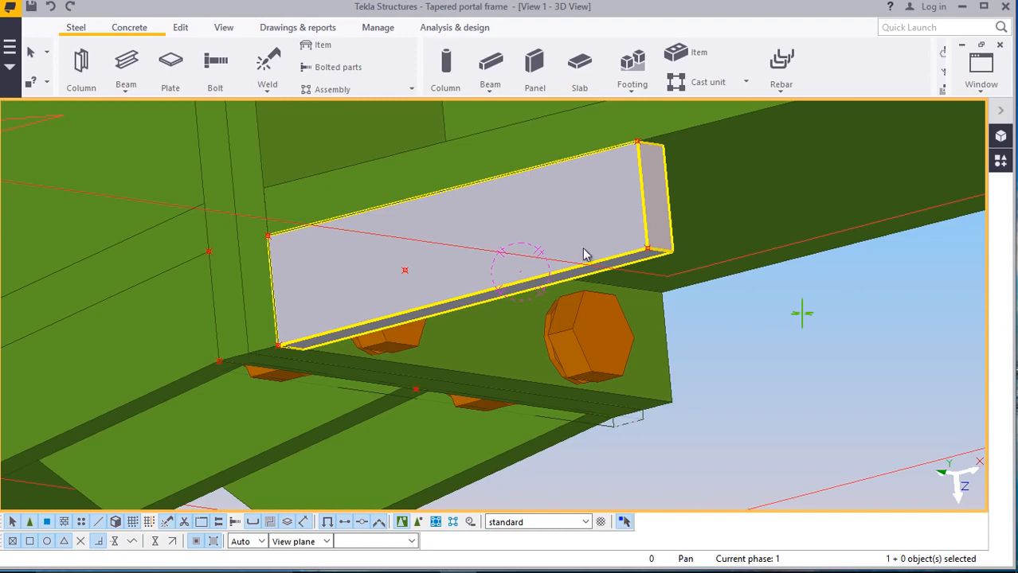
{"action": "scroll", "coordinate": [399, 297], "scroll_direction": "down", "scroll_amount": 5}
{"action": "scroll", "coordinate": [454, 259], "scroll_direction": "up", "scroll_amount": 4}
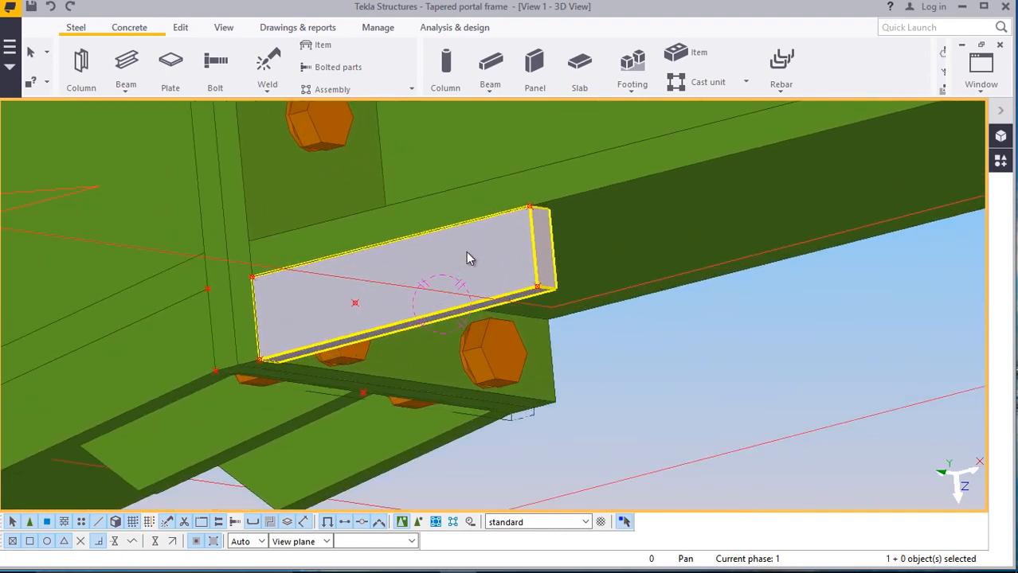
{"action": "scroll", "coordinate": [468, 256], "scroll_direction": "up", "scroll_amount": 1}
{"action": "double_click", "coordinate": [483, 255]}
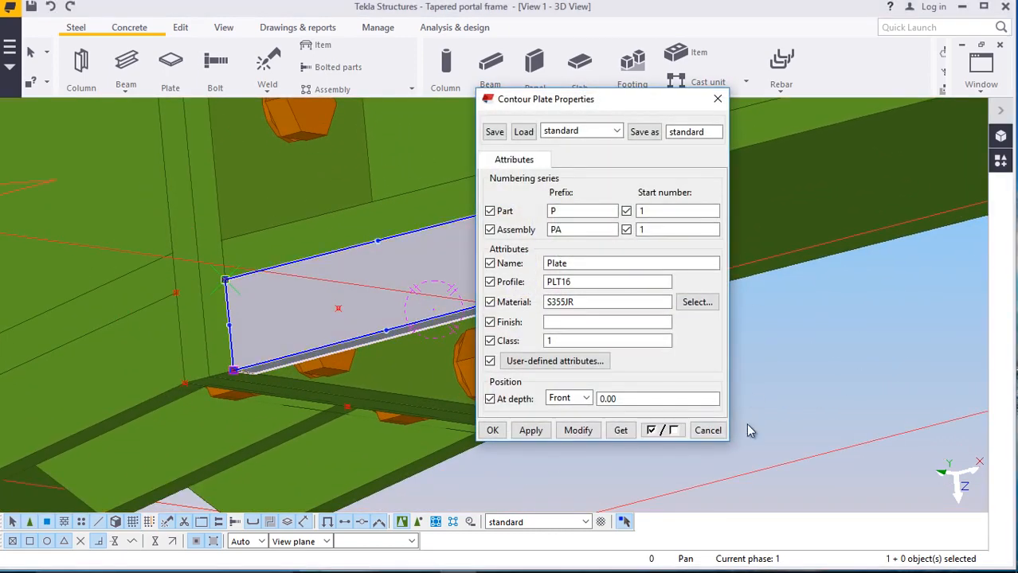
{"action": "left_click", "coordinate": [711, 436]}
{"action": "scroll", "coordinate": [542, 293], "scroll_direction": "up", "scroll_amount": 5}
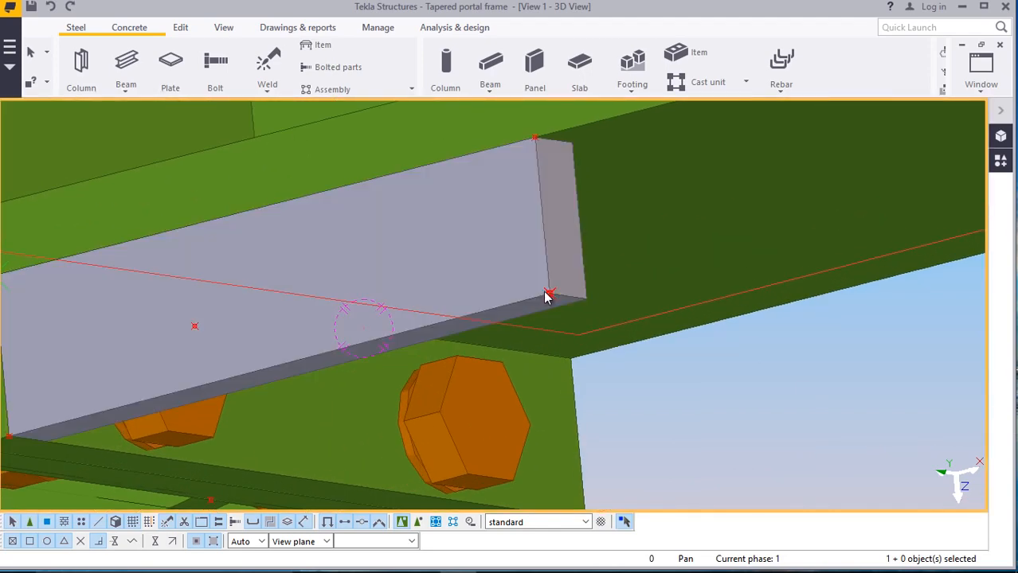
{"action": "right_click", "coordinate": [549, 295]}
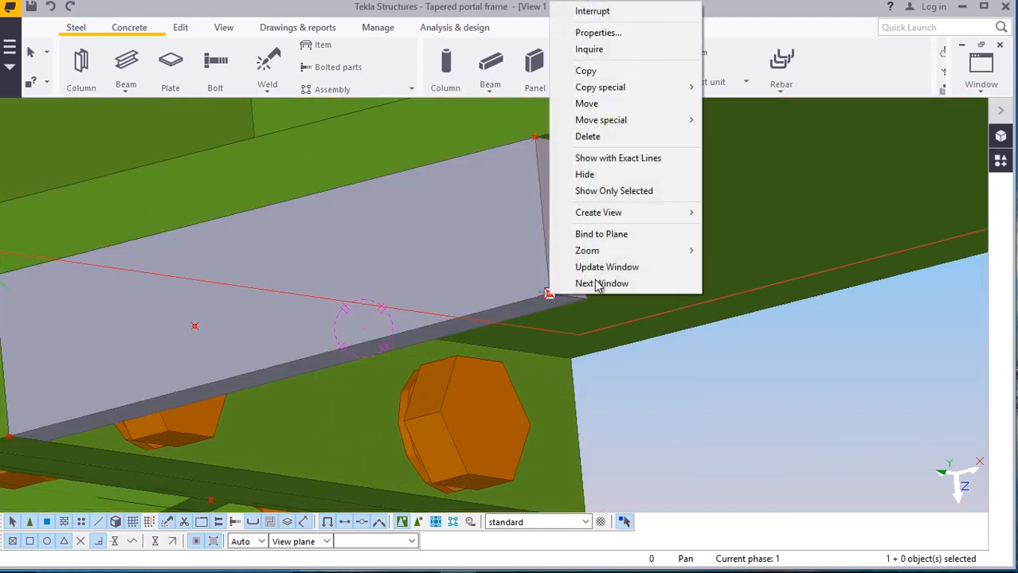
{"action": "left_click", "coordinate": [598, 153]}
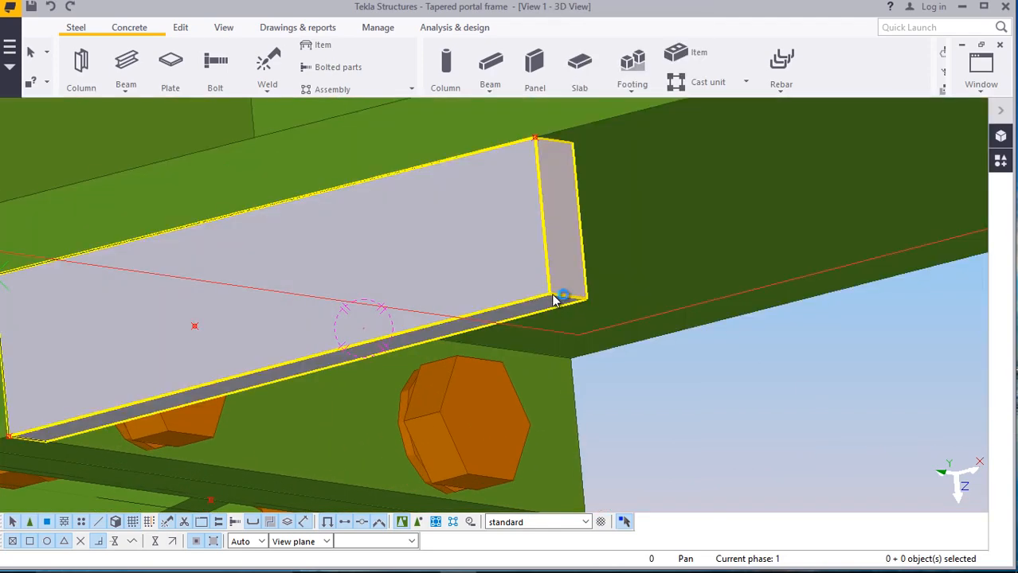
{"action": "double_click", "coordinate": [549, 295]}
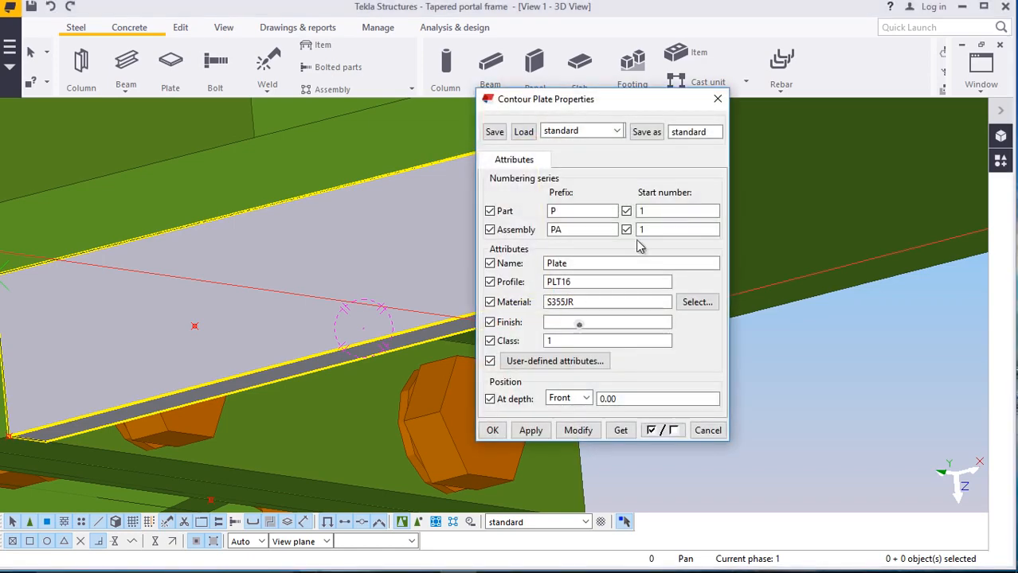
{"action": "key", "text": "Escape"}
Apply a straight chamfer with x and y of 40 mm to the new plate's lower corner farthest from the end plate
{"action": "double_click", "coordinate": [550, 294]}
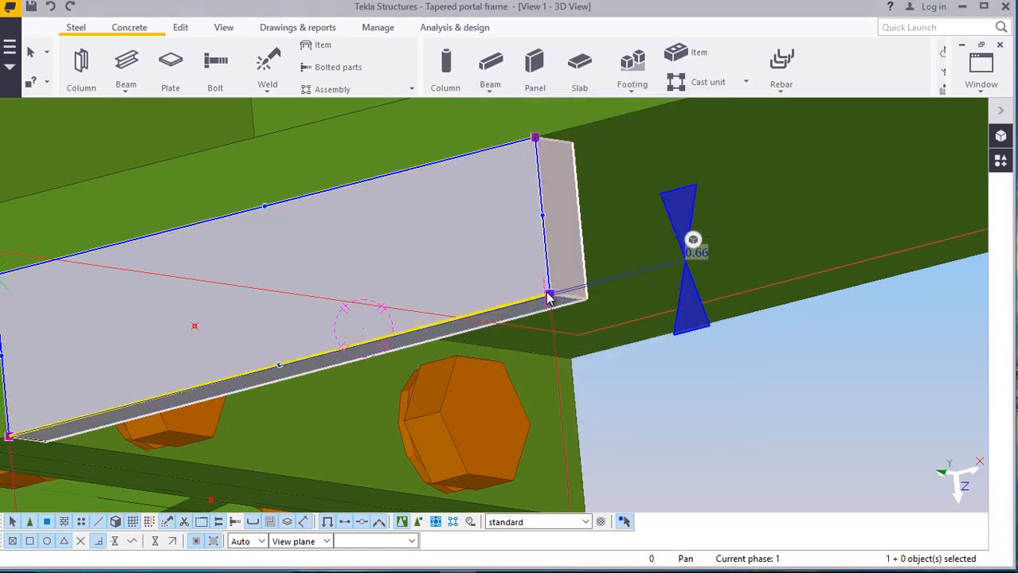
{"action": "left_click", "coordinate": [296, 214]}
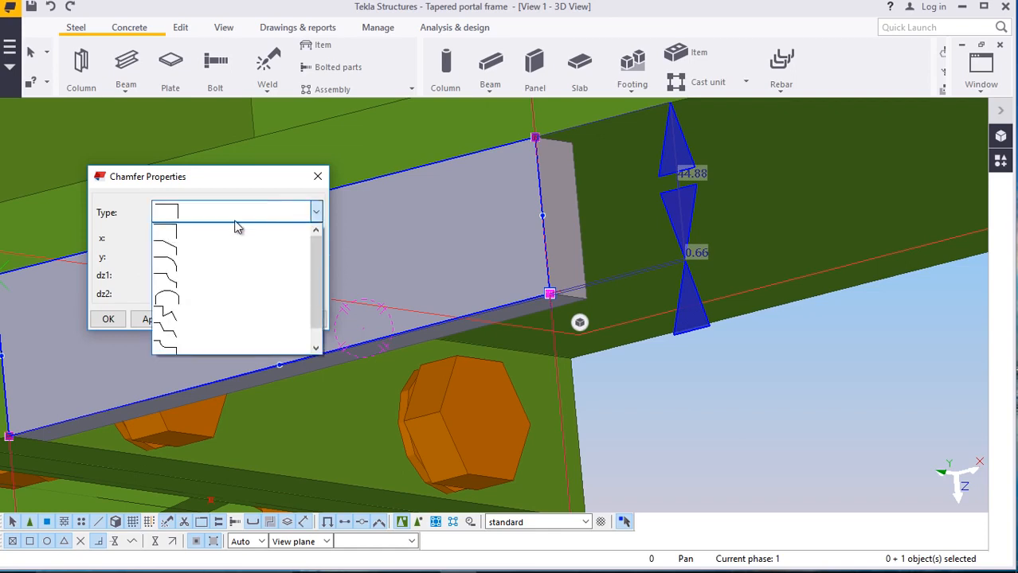
{"action": "left_click", "coordinate": [191, 254]}
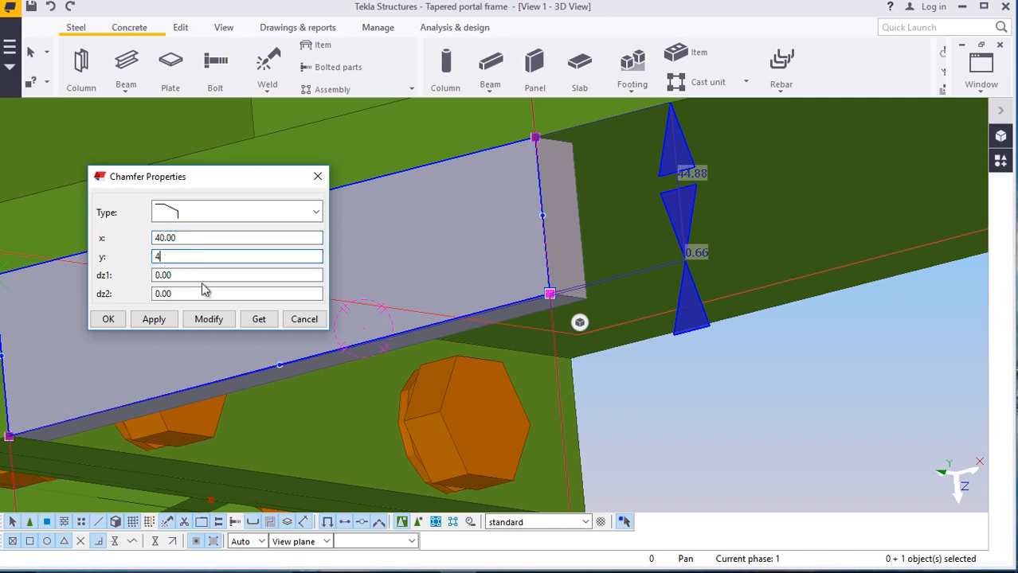
{"action": "left_click", "coordinate": [209, 320]}
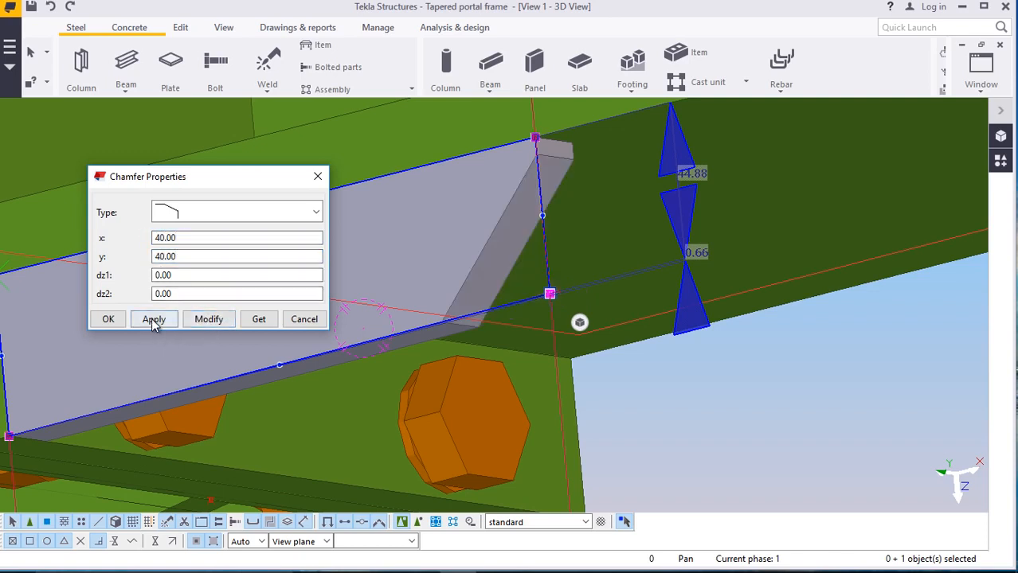
{"action": "left_click", "coordinate": [109, 320]}
Copy the chamfered plate 234 mm across the end plate, from its inner lower corner to the end plate's opposite lower corner
{"action": "left_click", "coordinate": [277, 227]}
{"action": "scroll", "coordinate": [275, 239], "scroll_direction": "down", "scroll_amount": 3}
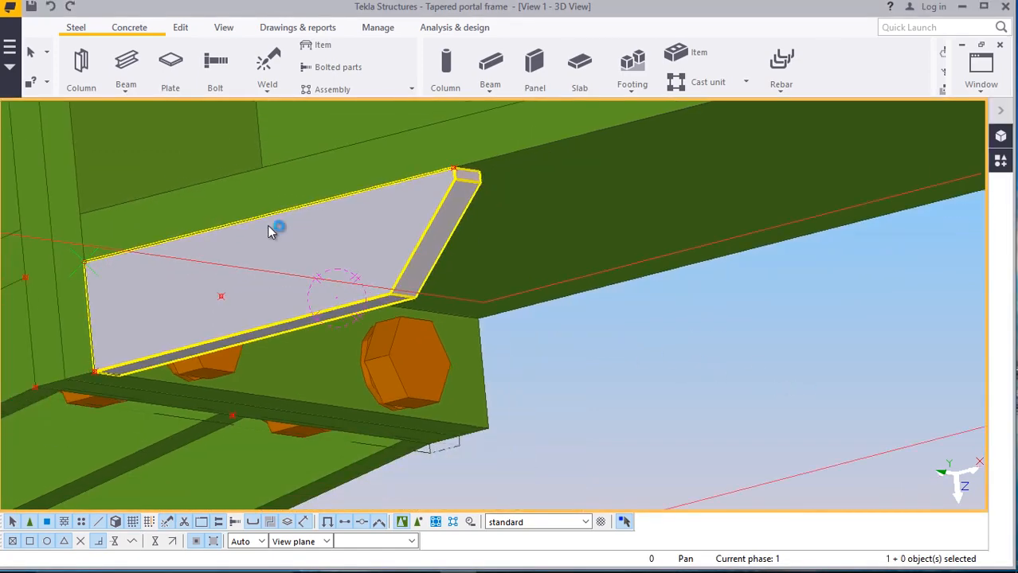
{"action": "right_click", "coordinate": [301, 235]}
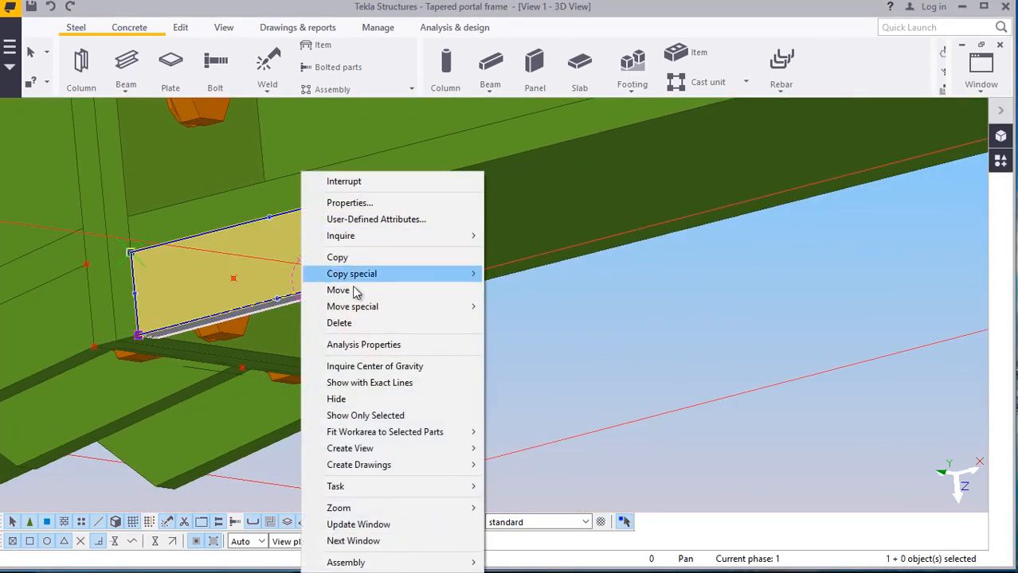
{"action": "left_click", "coordinate": [328, 257]}
{"action": "scroll", "coordinate": [165, 330], "scroll_direction": "up", "scroll_amount": 5}
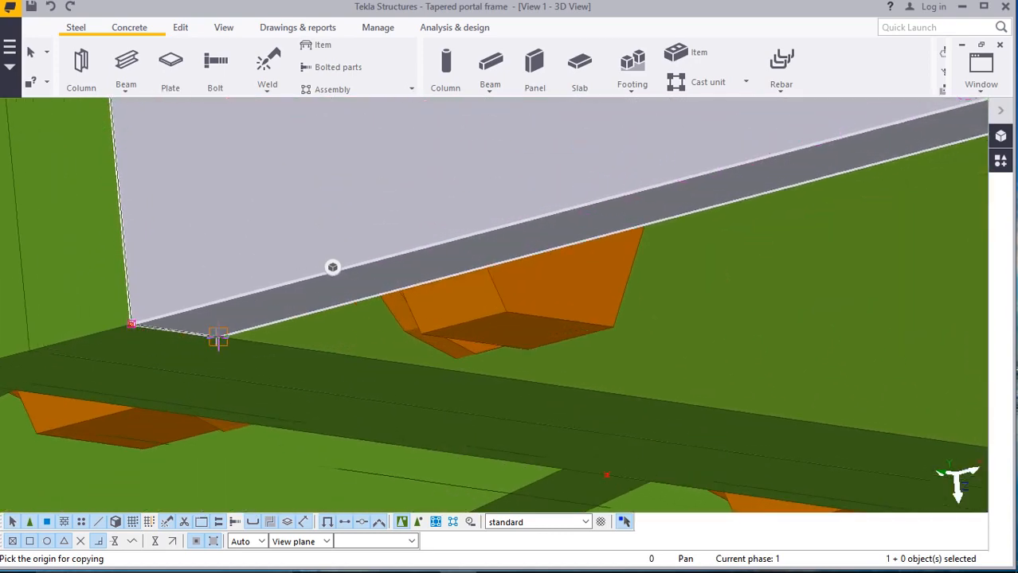
{"action": "scroll", "coordinate": [100, 253], "scroll_direction": "down", "scroll_amount": 4}
{"action": "scroll", "coordinate": [689, 370], "scroll_direction": "up", "scroll_amount": 5}
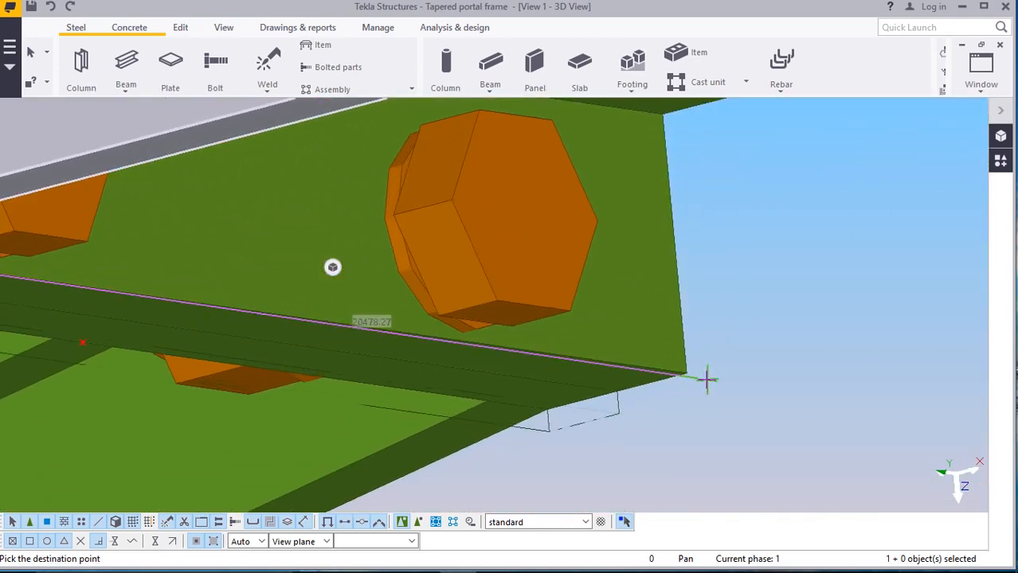
{"action": "left_click", "coordinate": [677, 369]}
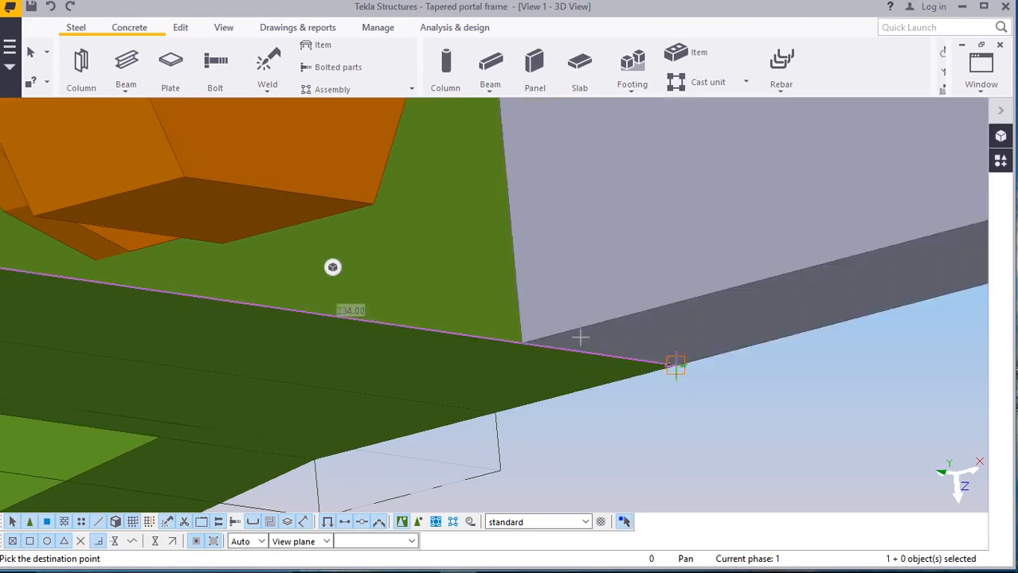
{"action": "scroll", "coordinate": [557, 331], "scroll_direction": "down", "scroll_amount": 2}
{"action": "right_click", "coordinate": [651, 349]}
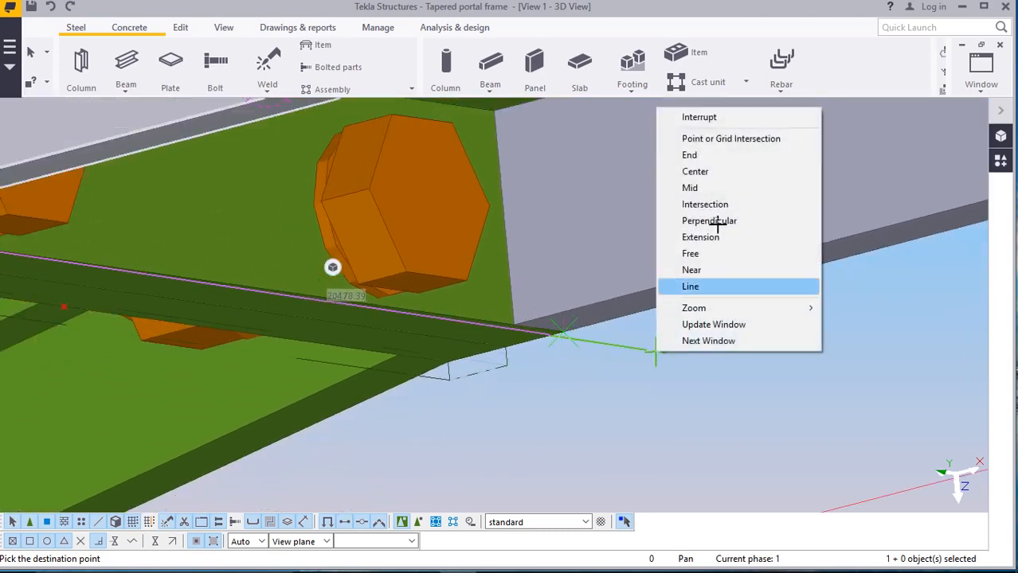
{"action": "left_click", "coordinate": [699, 114]}
Copy the original chamfered plate 117 mm from its thickness midpoint to the midpoint of the end plate's lower edge
{"action": "scroll", "coordinate": [671, 363], "scroll_direction": "down", "scroll_amount": 2}
{"action": "right_click", "coordinate": [264, 210]}
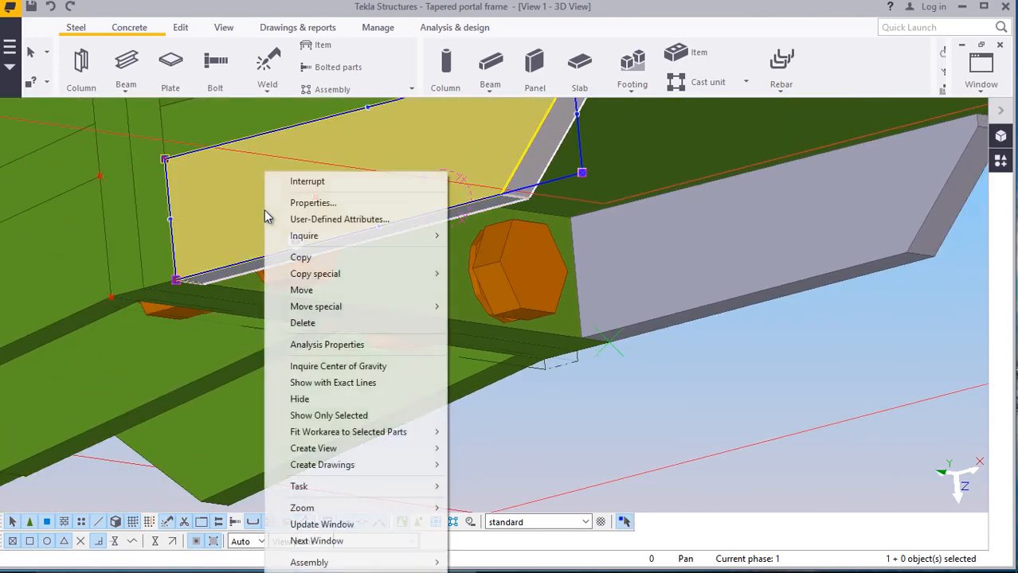
{"action": "left_click", "coordinate": [301, 257]}
{"action": "scroll", "coordinate": [206, 283], "scroll_direction": "up", "scroll_amount": 4}
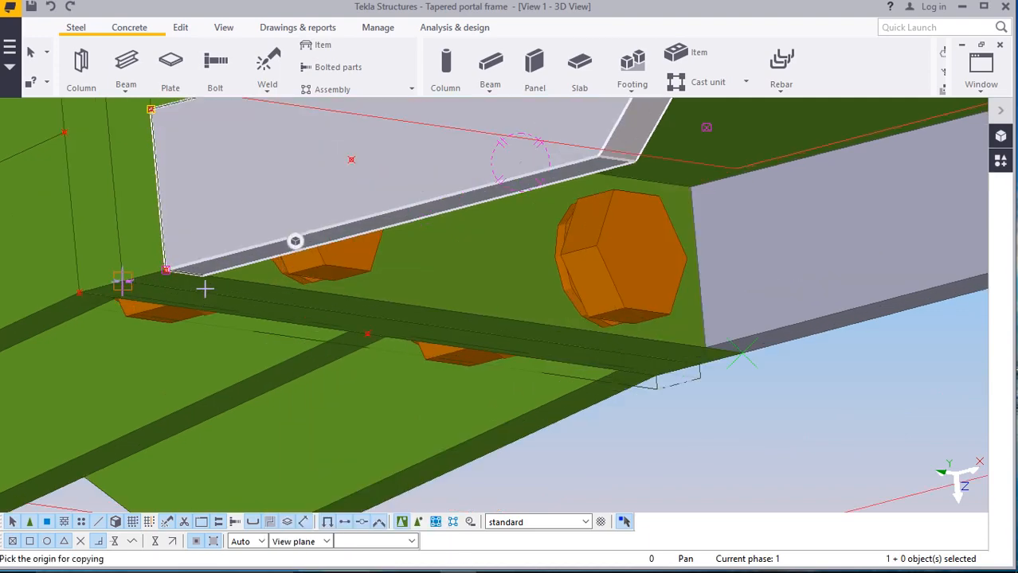
{"action": "scroll", "coordinate": [206, 279], "scroll_direction": "up", "scroll_amount": 3}
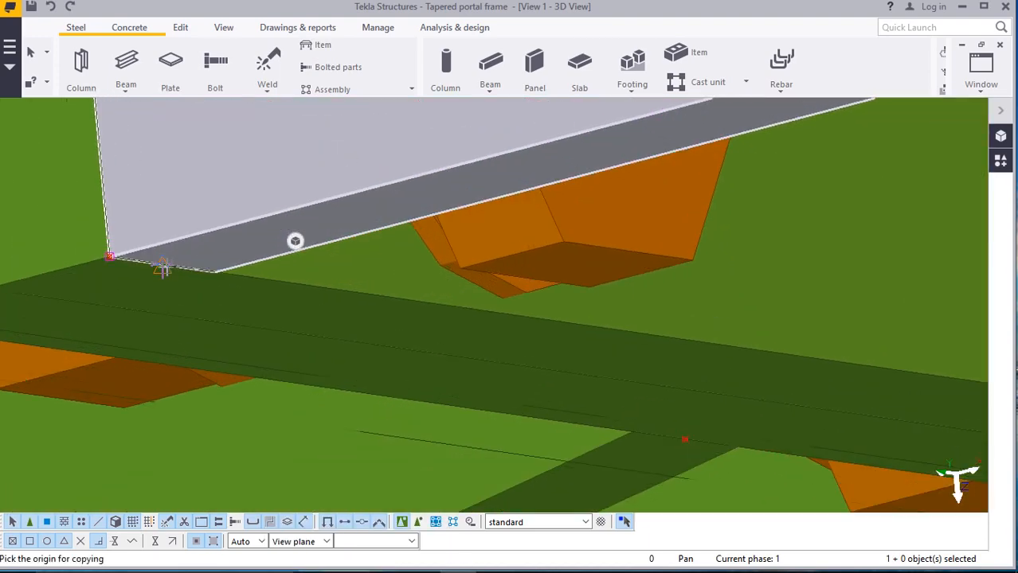
{"action": "left_click", "coordinate": [162, 268]}
{"action": "scroll", "coordinate": [209, 268], "scroll_direction": "down", "scroll_amount": 4}
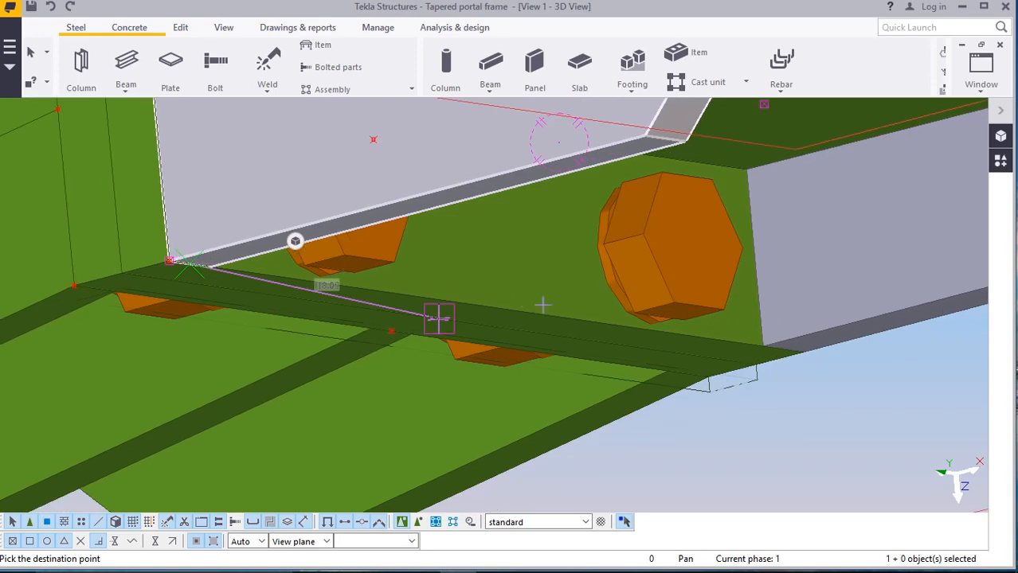
{"action": "left_click", "coordinate": [485, 307]}
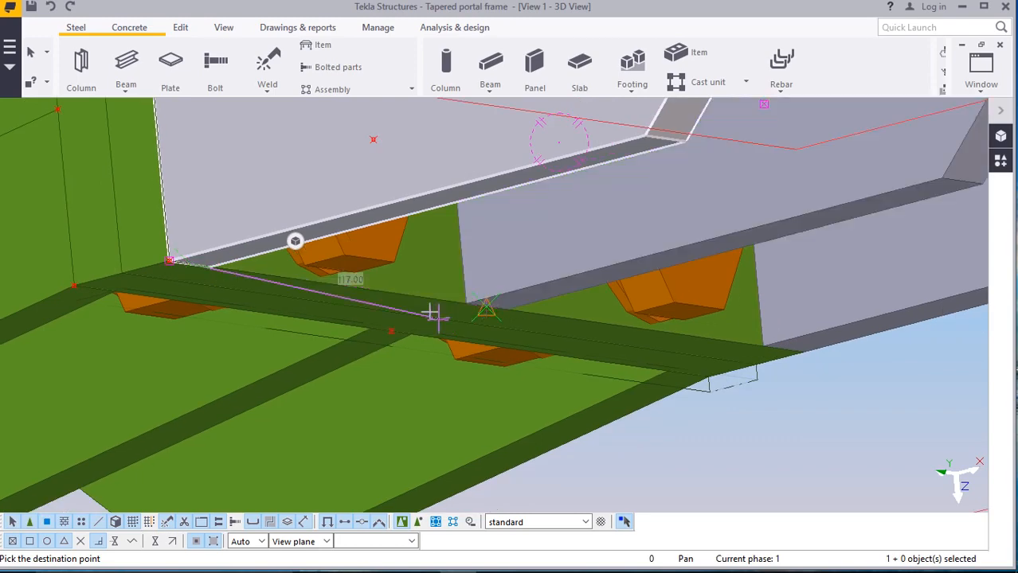
{"action": "scroll", "coordinate": [430, 307], "scroll_direction": "down", "scroll_amount": 4}
{"action": "right_click", "coordinate": [811, 255]}
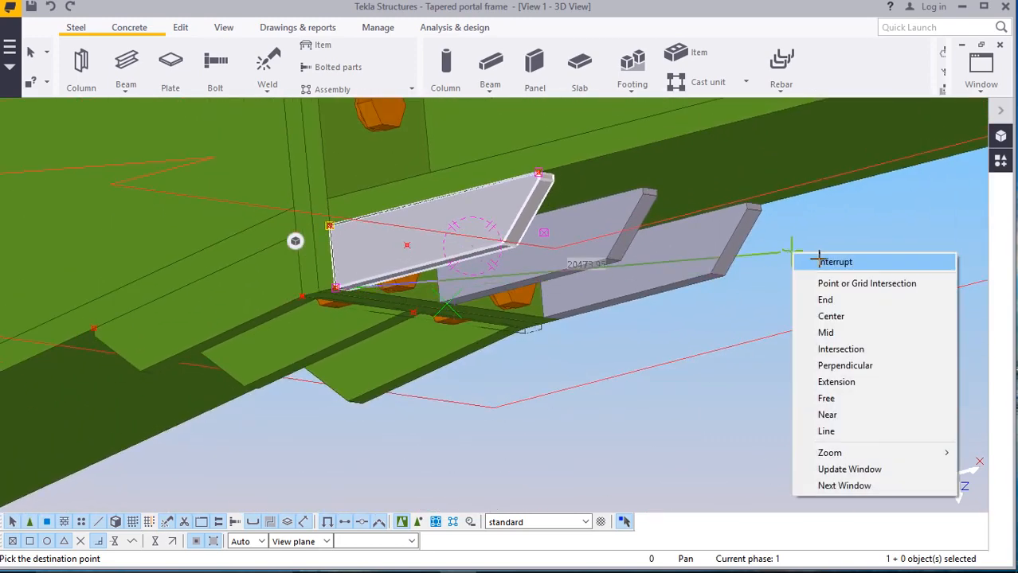
{"action": "left_click", "coordinate": [832, 258]}
Set the class of the three new chamfered plates under the rafter's bottom flange to Class 3
{"action": "left_click", "coordinate": [711, 235]}
{"action": "left_click", "coordinate": [599, 221], "text": "ctrl"}
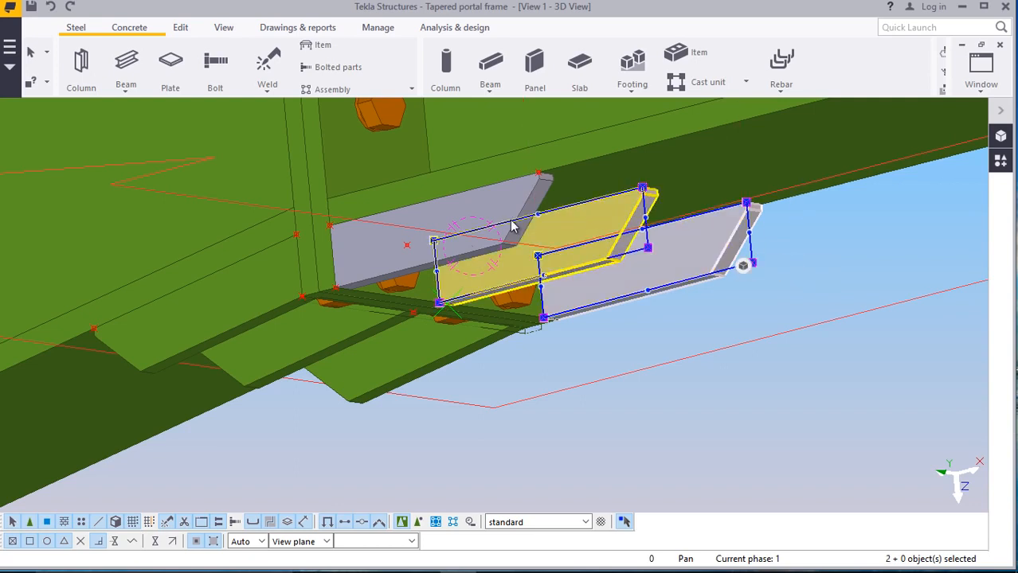
{"action": "left_click", "coordinate": [492, 201], "text": "ctrl"}
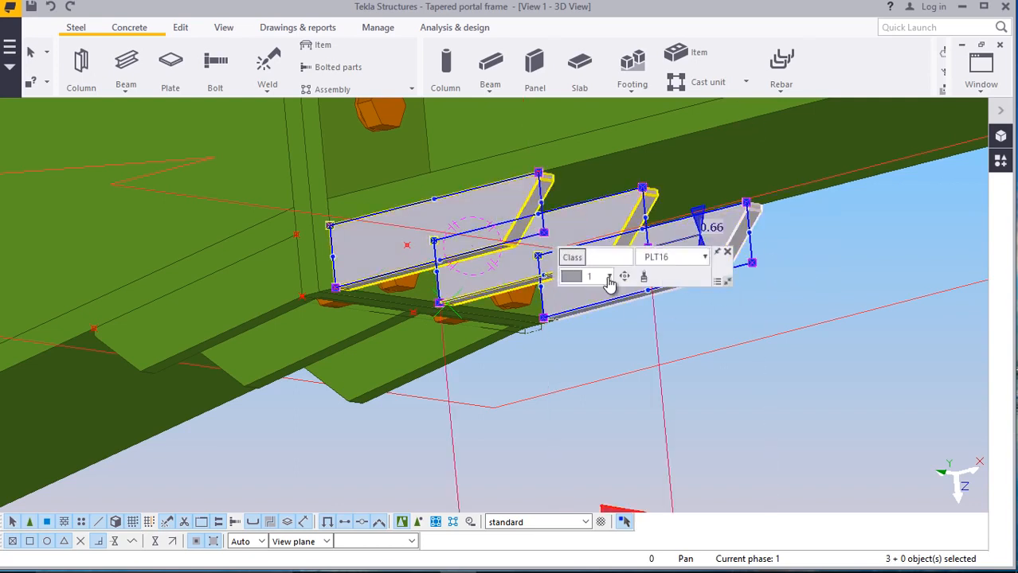
{"action": "left_click", "coordinate": [608, 276]}
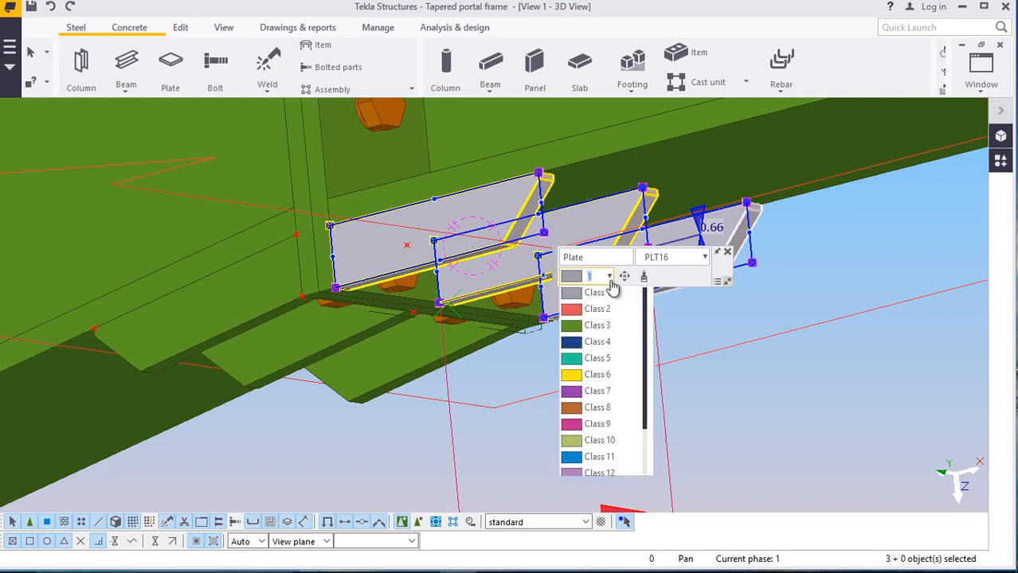
{"action": "left_click", "coordinate": [599, 328]}
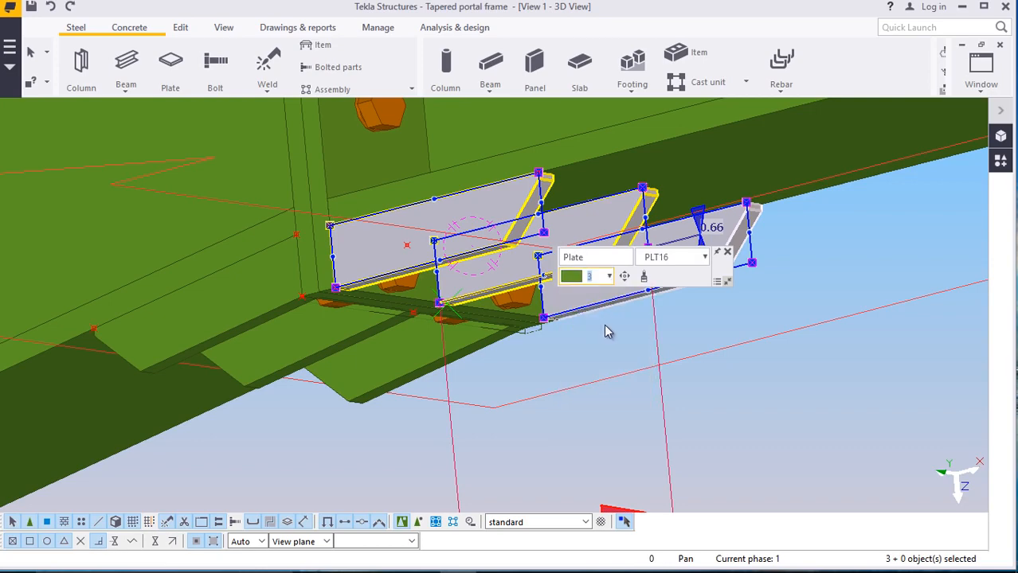
{"action": "left_click", "coordinate": [731, 319]}
Examine the finished stiffener plates around the rafter splice and those at the column-to-rafter connection from several angles
{"action": "scroll", "coordinate": [392, 358], "scroll_direction": "down", "scroll_amount": 5}
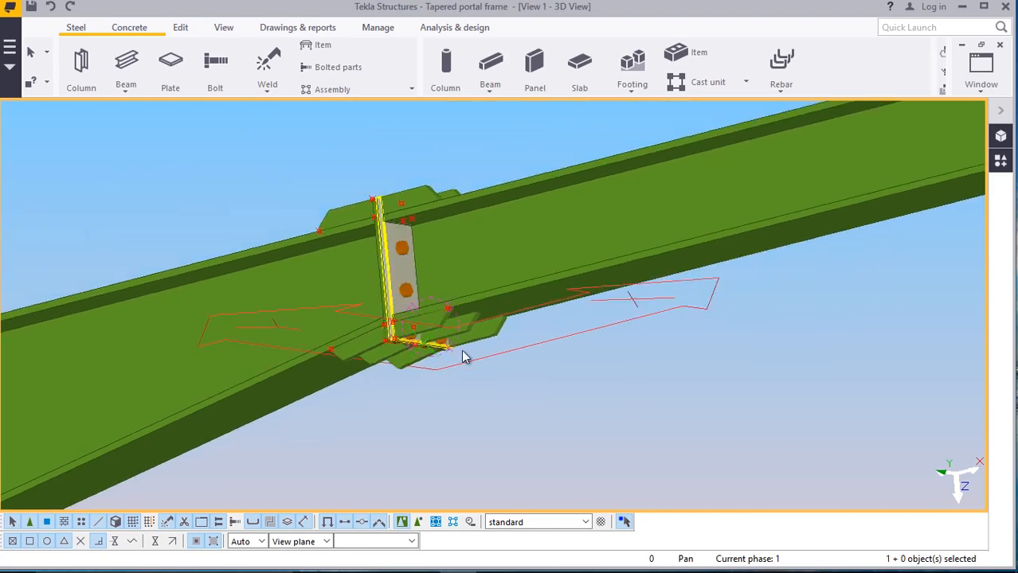
{"action": "left_click", "coordinate": [224, 28]}
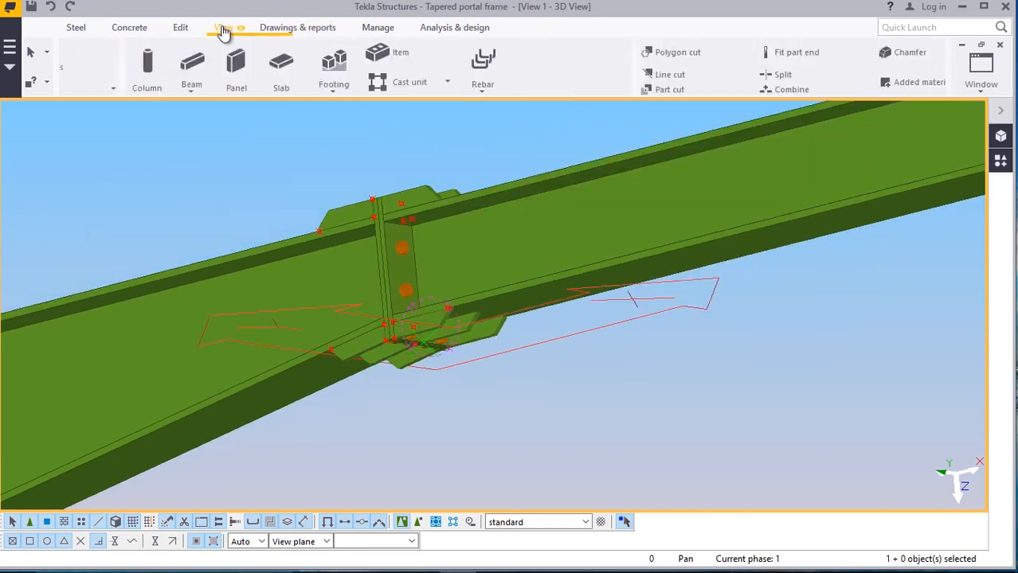
{"action": "left_click", "coordinate": [549, 74]}
{"action": "left_click", "coordinate": [567, 98]}
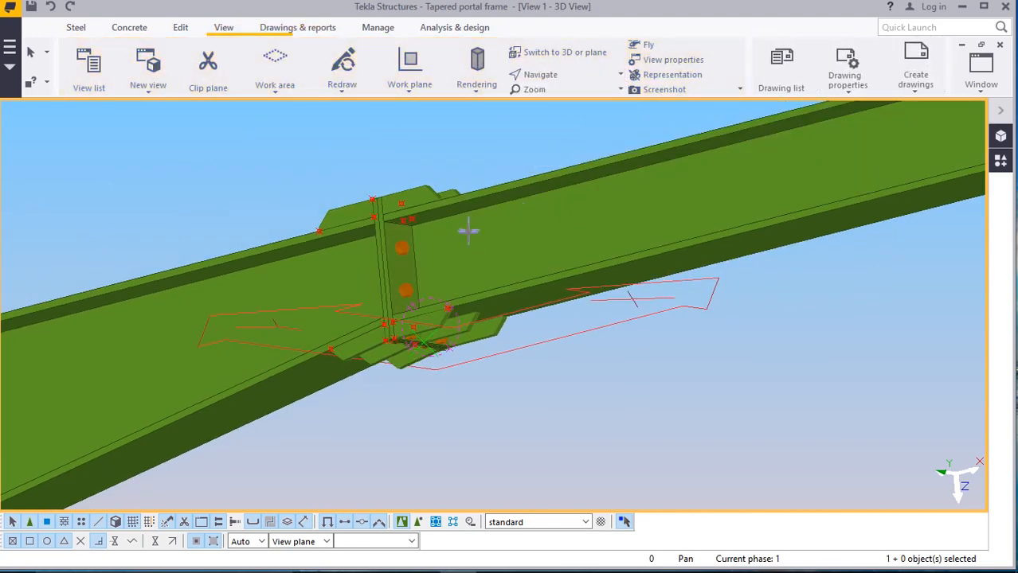
{"action": "left_click_drag", "start_coordinate": [470, 236], "coordinate": [212, 341]}
{"action": "scroll", "coordinate": [470, 239], "scroll_direction": "up", "scroll_amount": 4}
{"action": "scroll", "coordinate": [432, 228], "scroll_direction": "down", "scroll_amount": 3}
{"action": "scroll", "coordinate": [342, 204], "scroll_direction": "up", "scroll_amount": 4}
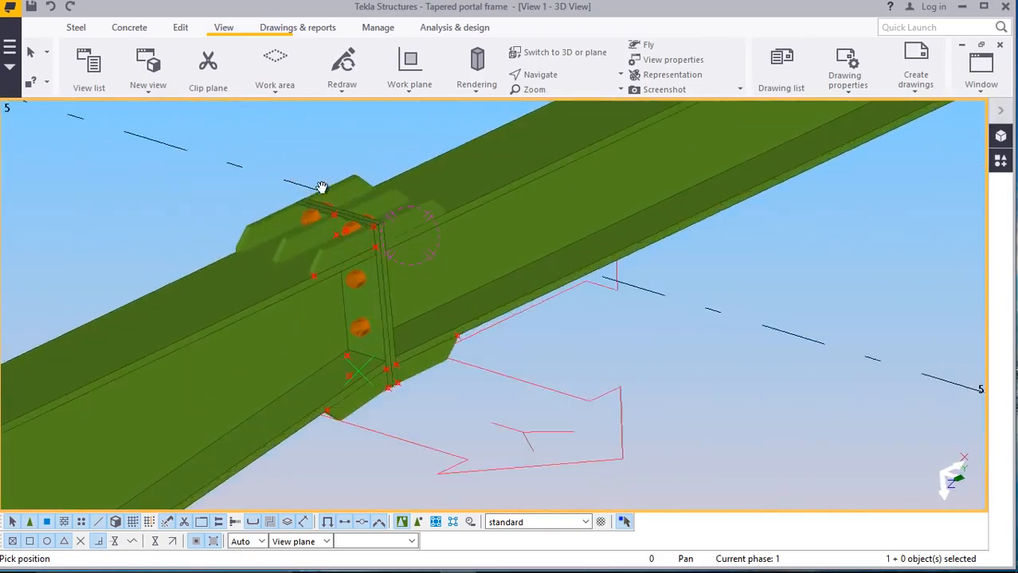
{"action": "mouse_move", "coordinate": [389, 234]}
{"action": "left_mouse_down"}
{"action": "mouse_move", "coordinate": [411, 339]}
{"action": "mouse_move", "coordinate": [675, 325]}
{"action": "mouse_move", "coordinate": [711, 290]}
{"action": "mouse_move", "coordinate": [532, 235]}
{"action": "left_mouse_up"}
{"action": "scroll", "coordinate": [533, 234], "scroll_direction": "down", "scroll_amount": 1}
{"action": "middle_click_drag", "start_coordinate": [602, 271], "coordinate": [305, 227], "text": "ctrl"}
{"action": "scroll", "coordinate": [422, 184], "scroll_direction": "down", "scroll_amount": 4}
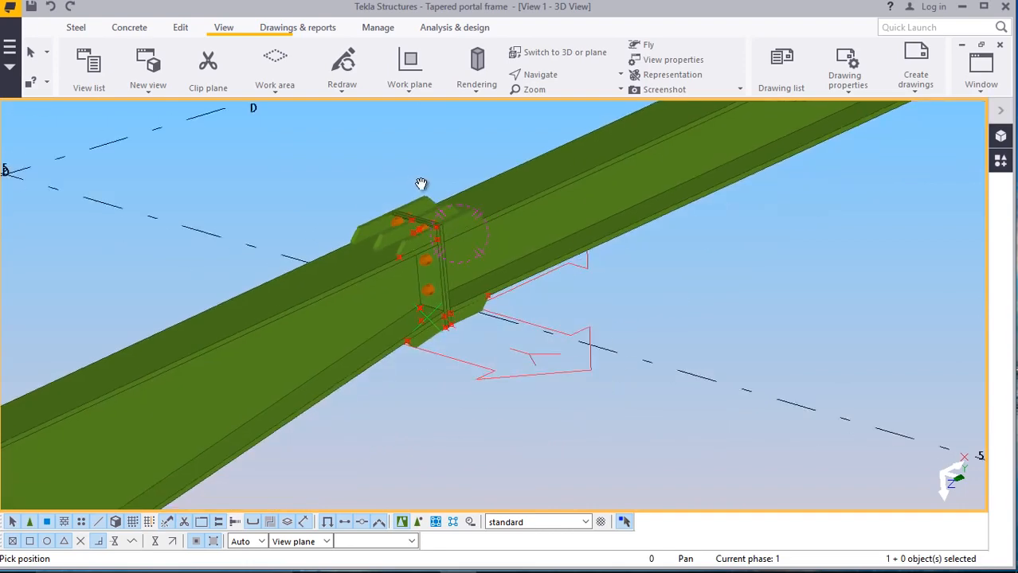
{"action": "scroll", "coordinate": [468, 160], "scroll_direction": "down", "scroll_amount": 2}
{"action": "scroll", "coordinate": [262, 322], "scroll_direction": "up", "scroll_amount": 6}
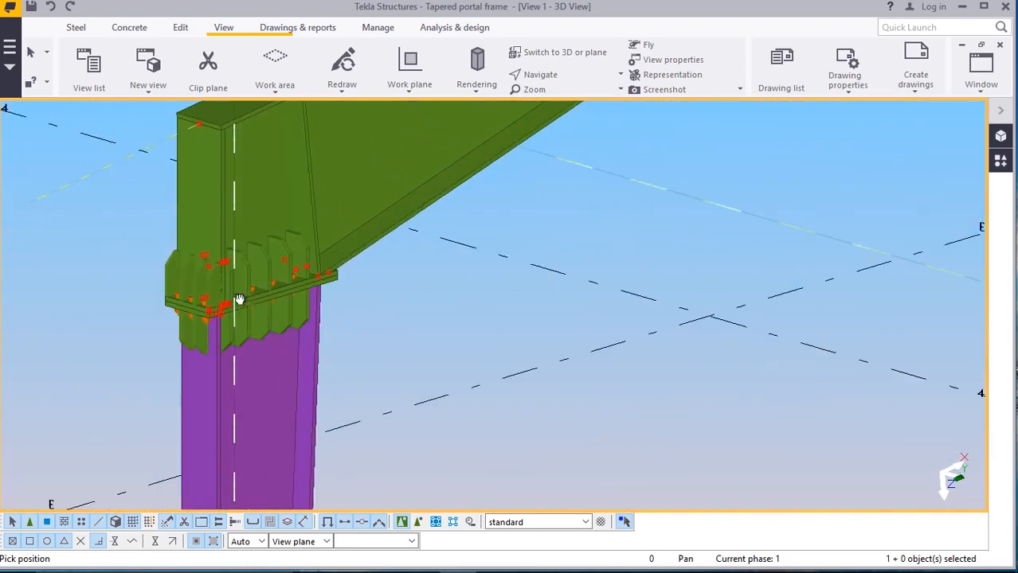
{"action": "scroll", "coordinate": [219, 266], "scroll_direction": "down", "scroll_amount": 2}
{"action": "scroll", "coordinate": [199, 243], "scroll_direction": "up", "scroll_amount": 5}
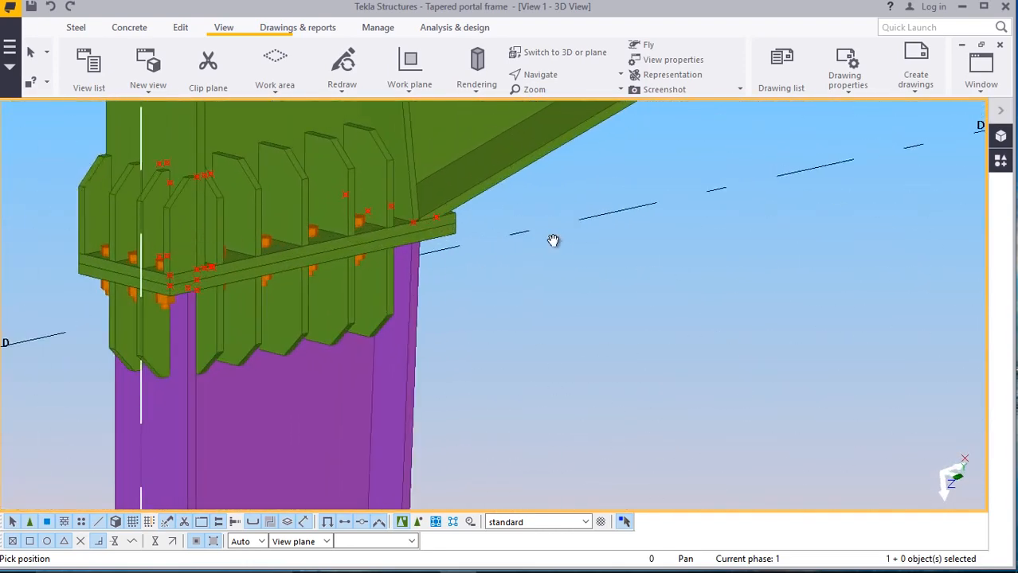
{"action": "right_click", "coordinate": [556, 245]}
{"action": "left_click", "coordinate": [588, 252]}
Set the eight web-side stiffener plates above and below the column-to-rafter end plates to Class 9
{"action": "left_click", "coordinate": [342, 180]}
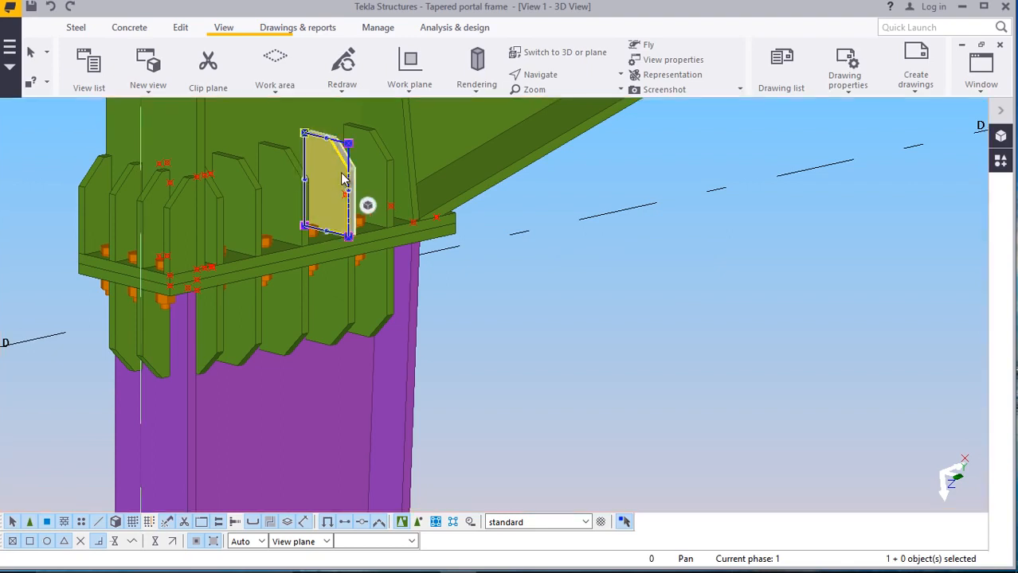
{"action": "left_click", "coordinate": [264, 177], "text": "ctrl"}
{"action": "left_click", "coordinate": [285, 159], "text": "ctrl"}
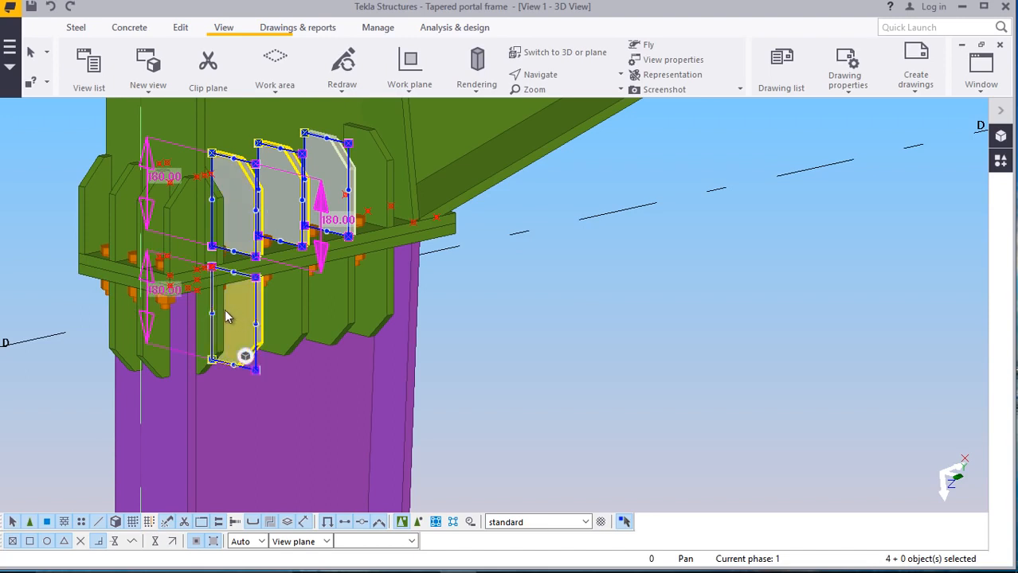
{"action": "left_click", "coordinate": [288, 305], "text": "ctrl"}
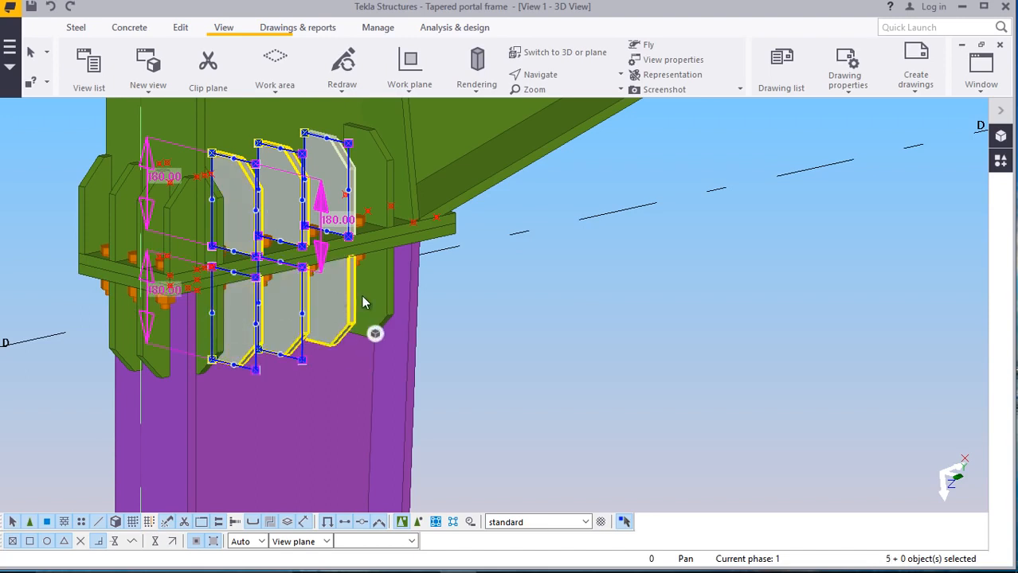
{"action": "left_click", "coordinate": [362, 303], "text": "ctrl"}
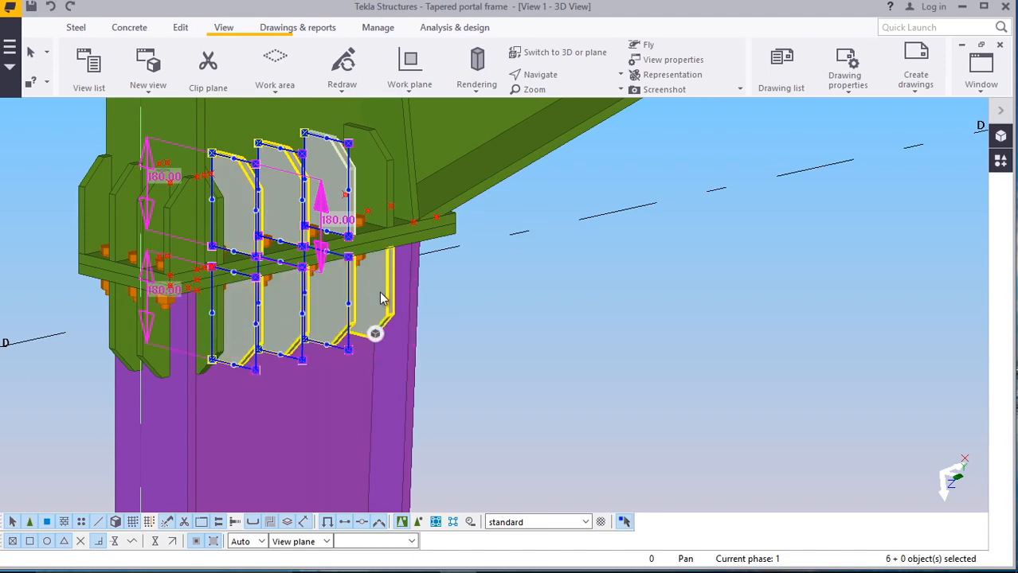
{"action": "left_click", "coordinate": [451, 243]}
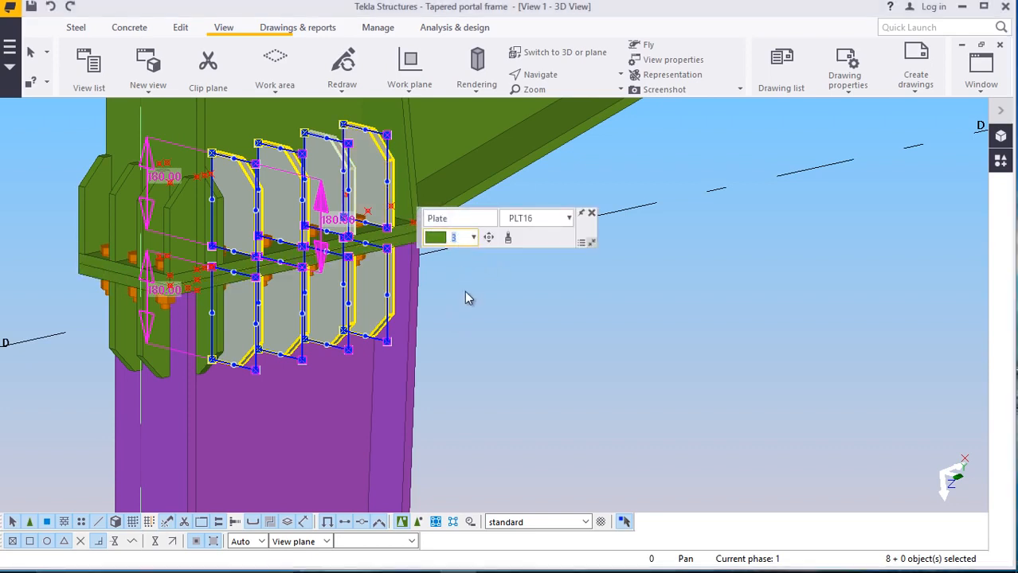
{"action": "left_click", "coordinate": [472, 241]}
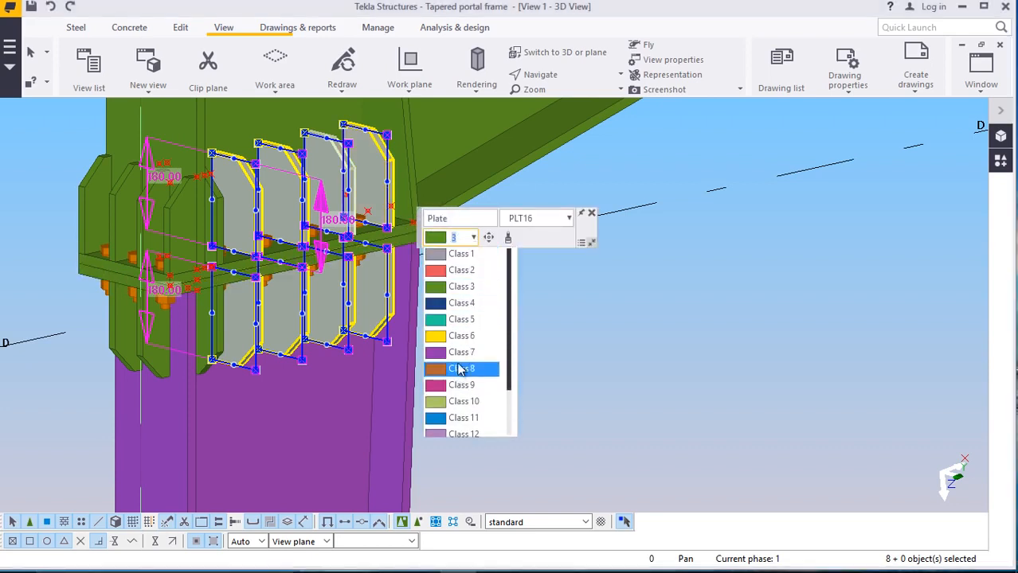
{"action": "left_click", "coordinate": [467, 386]}
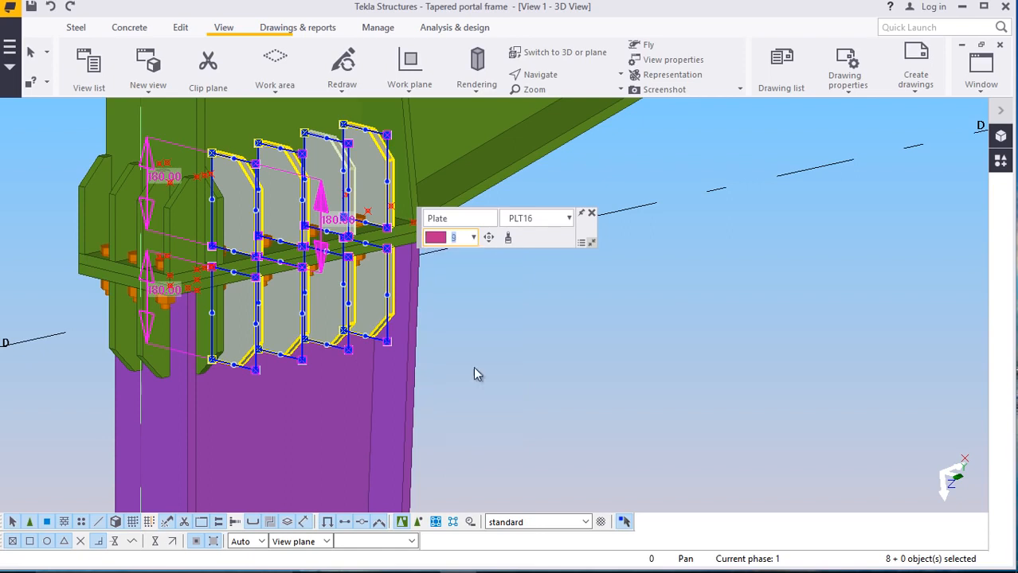
{"action": "left_click", "coordinate": [569, 320]}
Undo the class change on the eight stiffener plates at the column-to-rafter connection
{"action": "scroll", "coordinate": [556, 322], "scroll_direction": "down", "scroll_amount": 1}
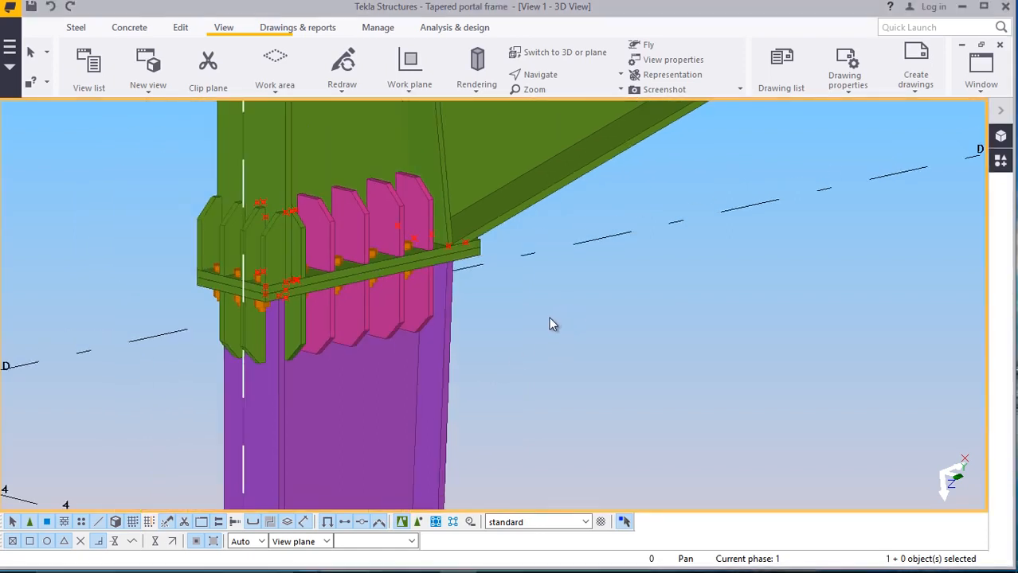
{"action": "scroll", "coordinate": [446, 231], "scroll_direction": "up", "scroll_amount": 1}
{"action": "left_click", "coordinate": [50, 7]}
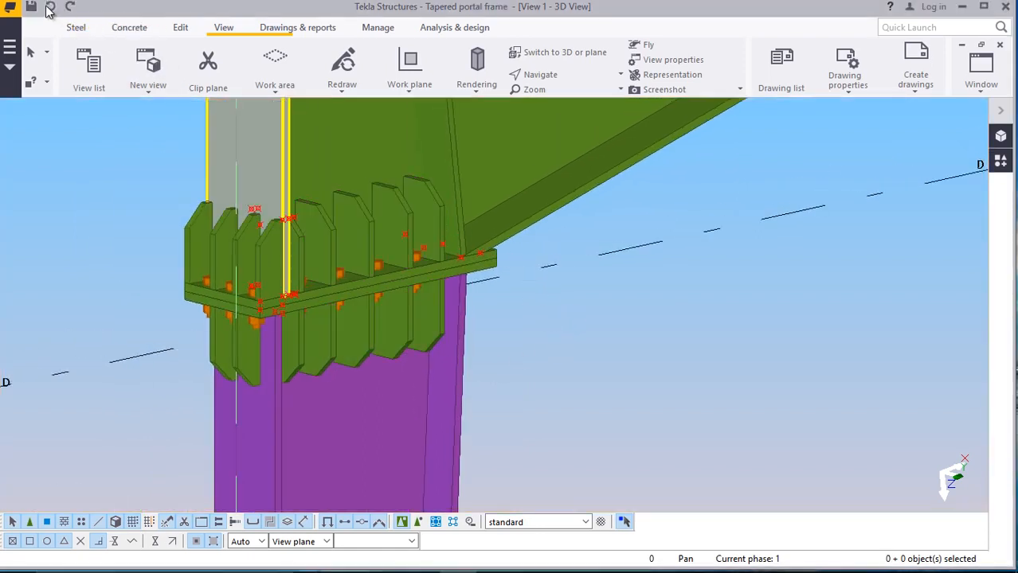
{"action": "left_click", "coordinate": [643, 266]}
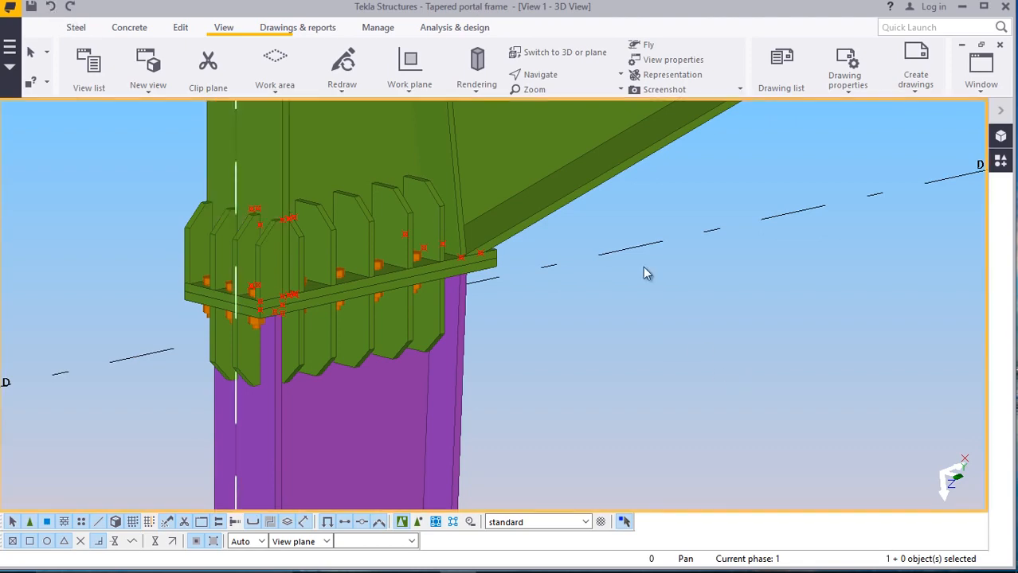
Examine the stiffener plates on the opposite side of the column-to-rafter connection
{"action": "left_click", "coordinate": [556, 80]}
{"action": "left_click", "coordinate": [560, 98]}
{"action": "left_click_drag", "start_coordinate": [333, 266], "coordinate": [627, 306]}
{"action": "scroll", "coordinate": [245, 266], "scroll_direction": "up", "scroll_amount": 2}
{"action": "left_click_drag", "start_coordinate": [284, 282], "coordinate": [525, 237]}
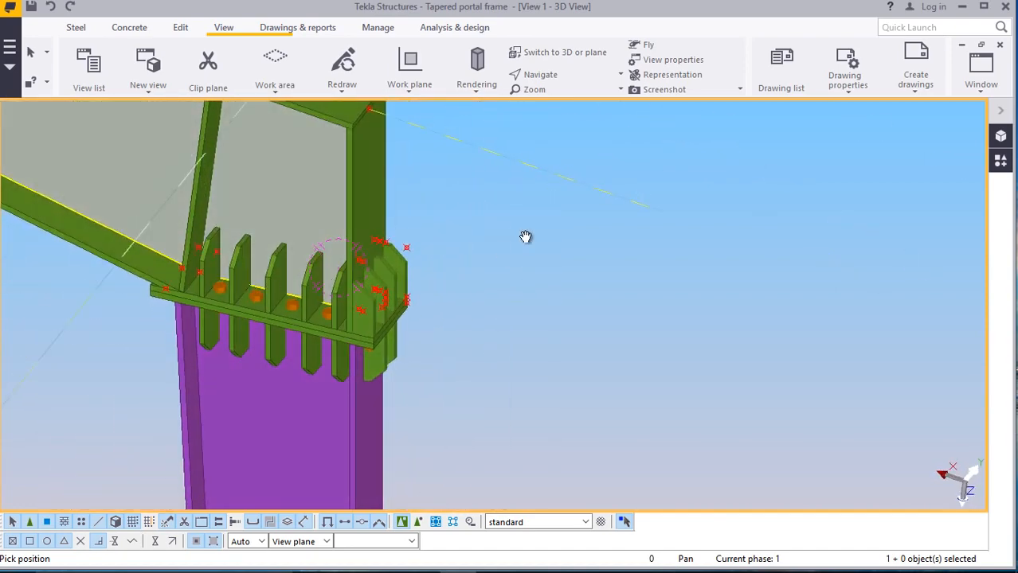
{"action": "right_click", "coordinate": [526, 236]}
{"action": "left_click", "coordinate": [562, 245]}
{"action": "scroll", "coordinate": [522, 339], "scroll_direction": "down", "scroll_amount": 5}
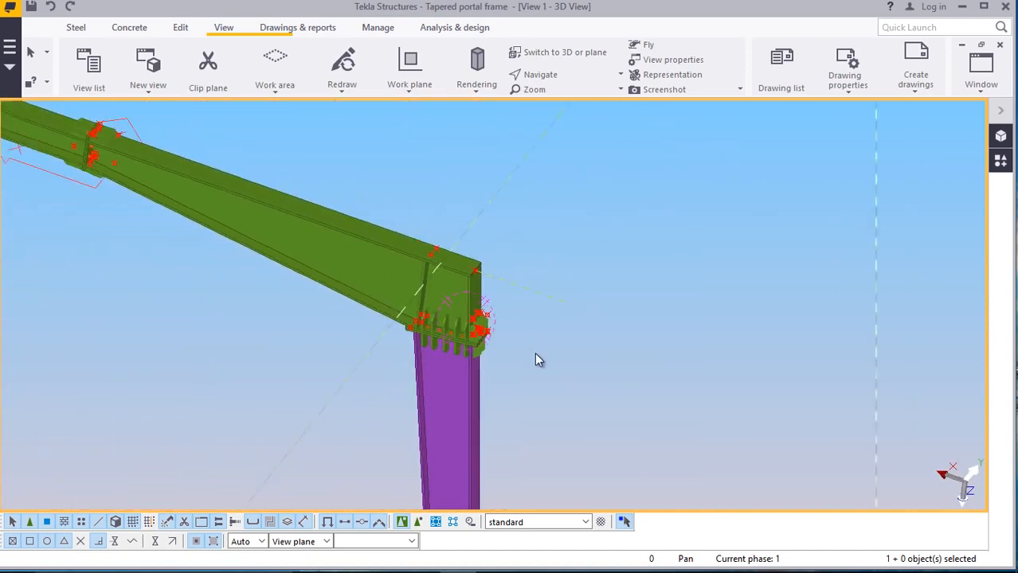
{"action": "scroll", "coordinate": [488, 341], "scroll_direction": "down", "scroll_amount": 2}
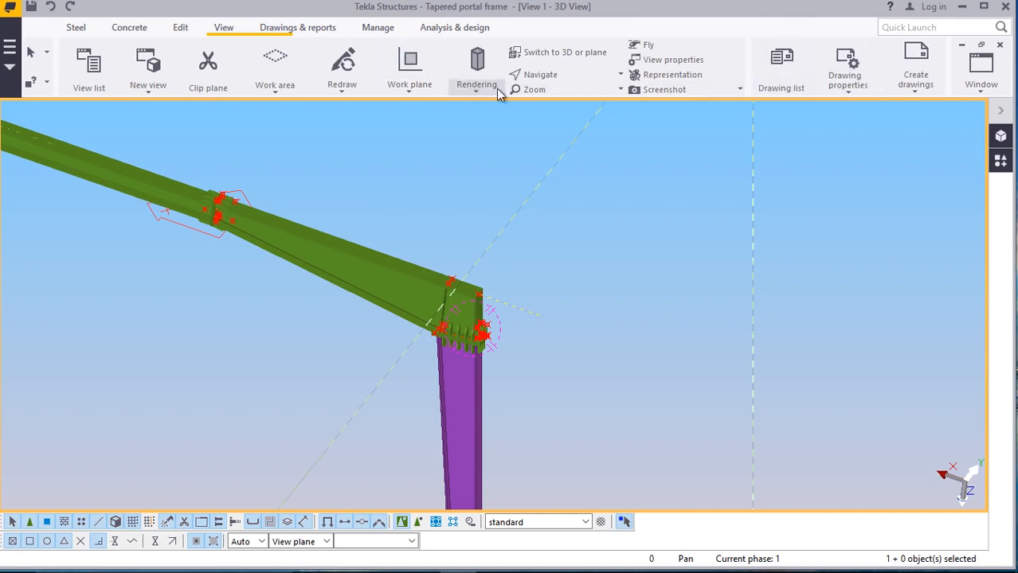
Examine the whole half frame in 3D, including the end plate at the rafter's free end
{"action": "left_click", "coordinate": [558, 77]}
{"action": "left_click", "coordinate": [566, 96]}
{"action": "left_click_drag", "start_coordinate": [492, 291], "coordinate": [397, 291]}
{"action": "scroll", "coordinate": [552, 360], "scroll_direction": "down", "scroll_amount": 6}
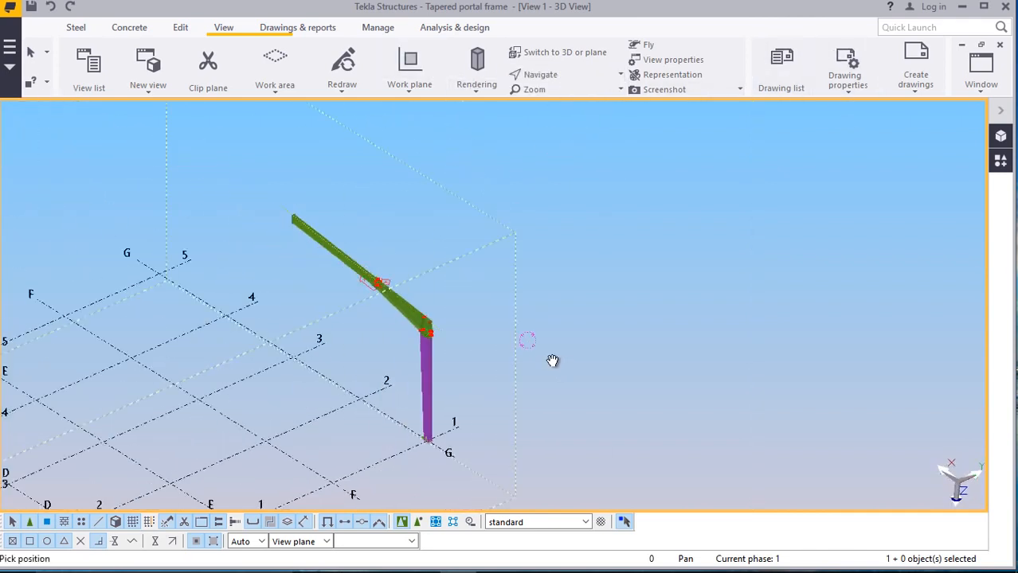
{"action": "scroll", "coordinate": [348, 245], "scroll_direction": "up", "scroll_amount": 1}
{"action": "scroll", "coordinate": [348, 246], "scroll_direction": "up", "scroll_amount": 10}
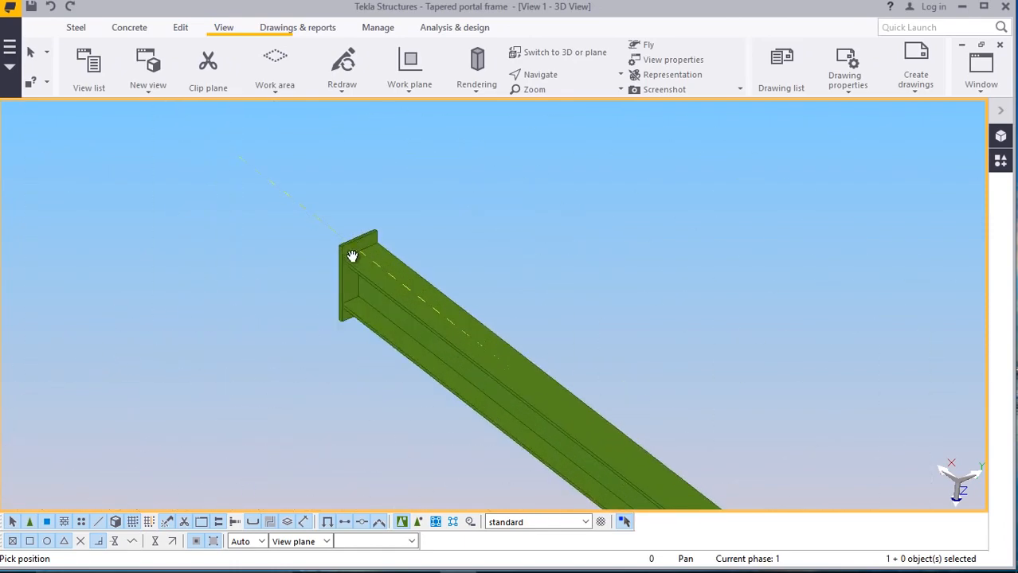
{"action": "scroll", "coordinate": [346, 250], "scroll_direction": "down", "scroll_amount": 8}
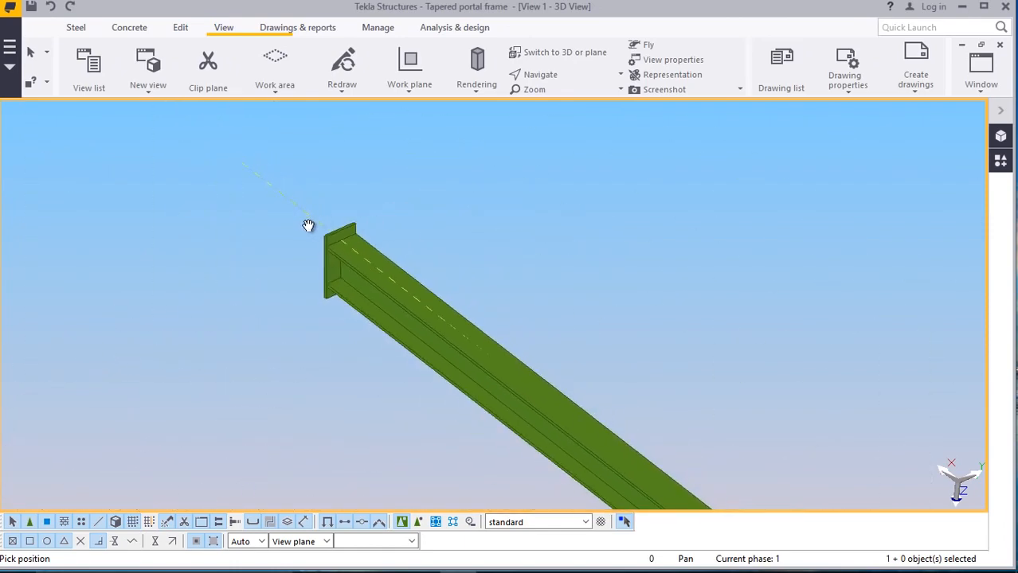
{"action": "scroll", "coordinate": [314, 198], "scroll_direction": "down", "scroll_amount": 3}
{"action": "scroll", "coordinate": [482, 341], "scroll_direction": "up", "scroll_amount": 6}
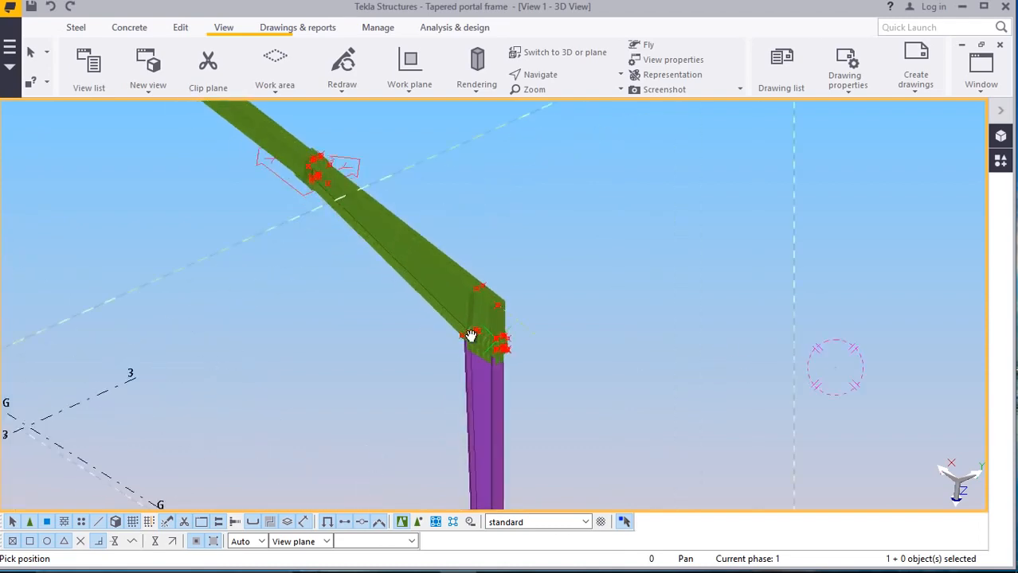
Inspect the column-to-rafter connection close up and follow the rafter past the splice to its free-end plate
{"action": "left_click", "coordinate": [566, 74]}
{"action": "left_click", "coordinate": [570, 95]}
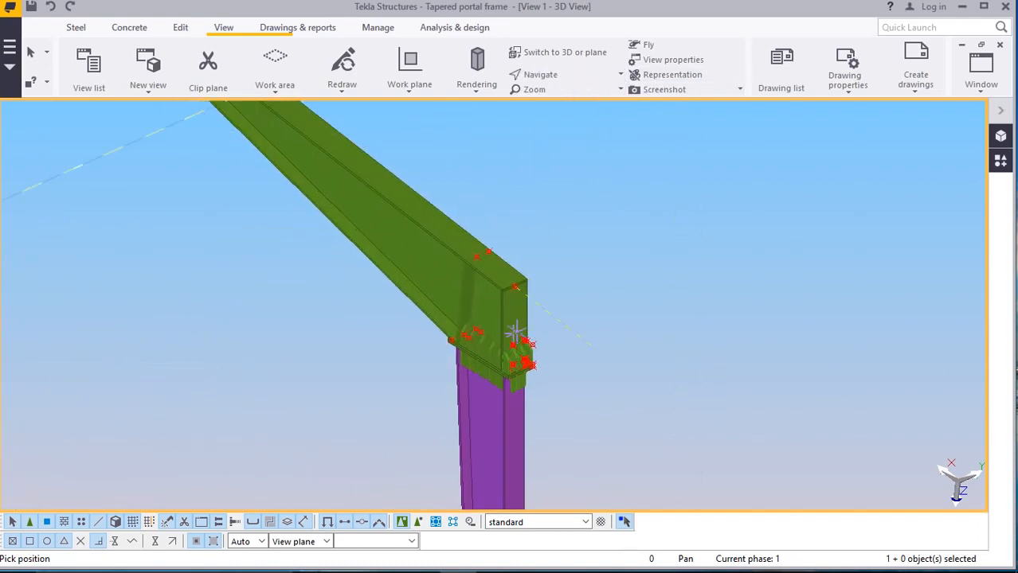
{"action": "left_click_drag", "start_coordinate": [517, 348], "coordinate": [250, 341]}
{"action": "scroll", "coordinate": [343, 330], "scroll_direction": "up", "scroll_amount": 8}
{"action": "scroll", "coordinate": [216, 309], "scroll_direction": "down", "scroll_amount": 1}
{"action": "scroll", "coordinate": [247, 306], "scroll_direction": "down", "scroll_amount": 3}
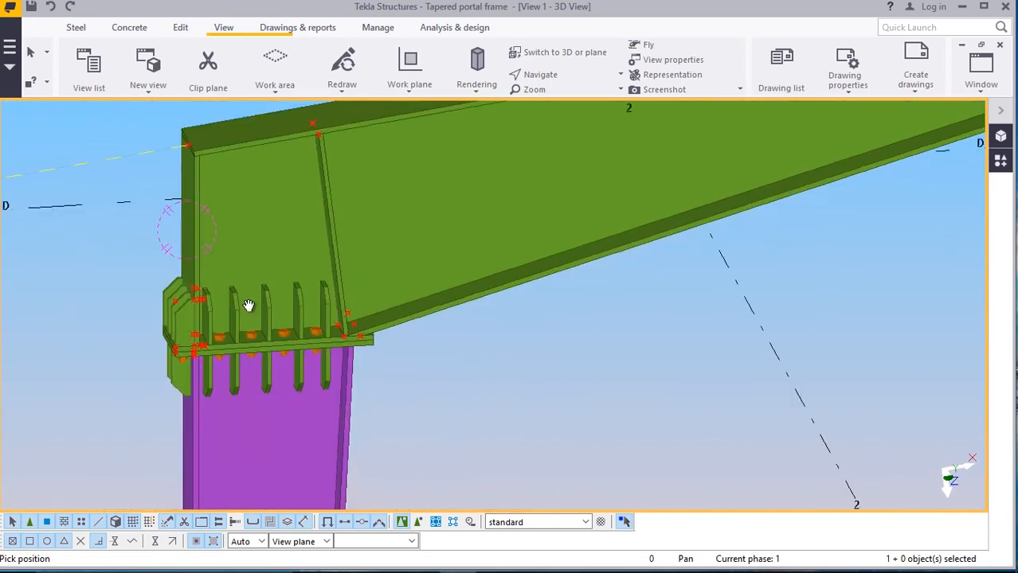
{"action": "scroll", "coordinate": [287, 348], "scroll_direction": "down", "scroll_amount": 6}
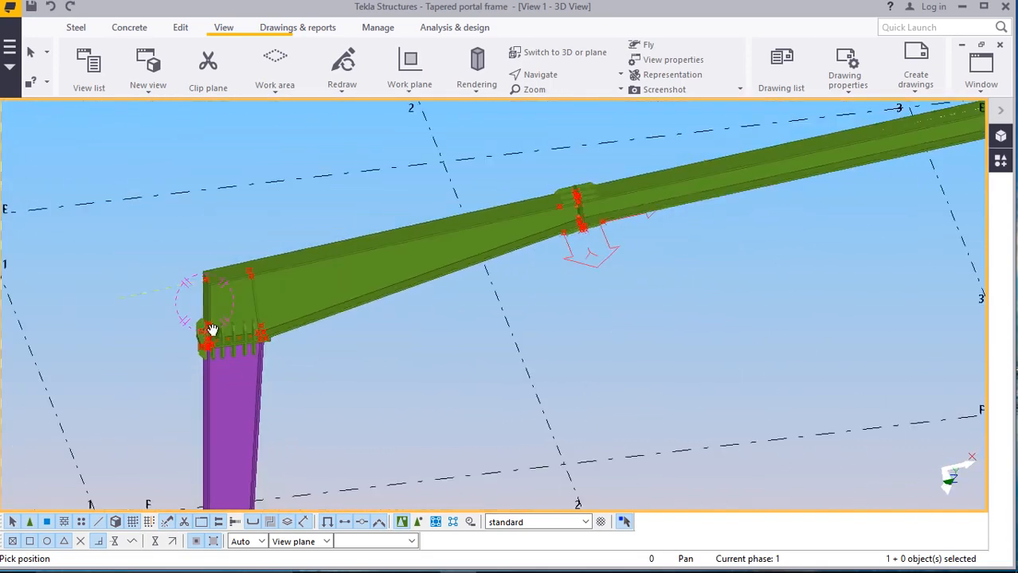
{"action": "scroll", "coordinate": [258, 300], "scroll_direction": "down", "scroll_amount": 2}
{"action": "scroll", "coordinate": [829, 207], "scroll_direction": "up", "scroll_amount": 2}
{"action": "scroll", "coordinate": [671, 193], "scroll_direction": "up", "scroll_amount": 4}
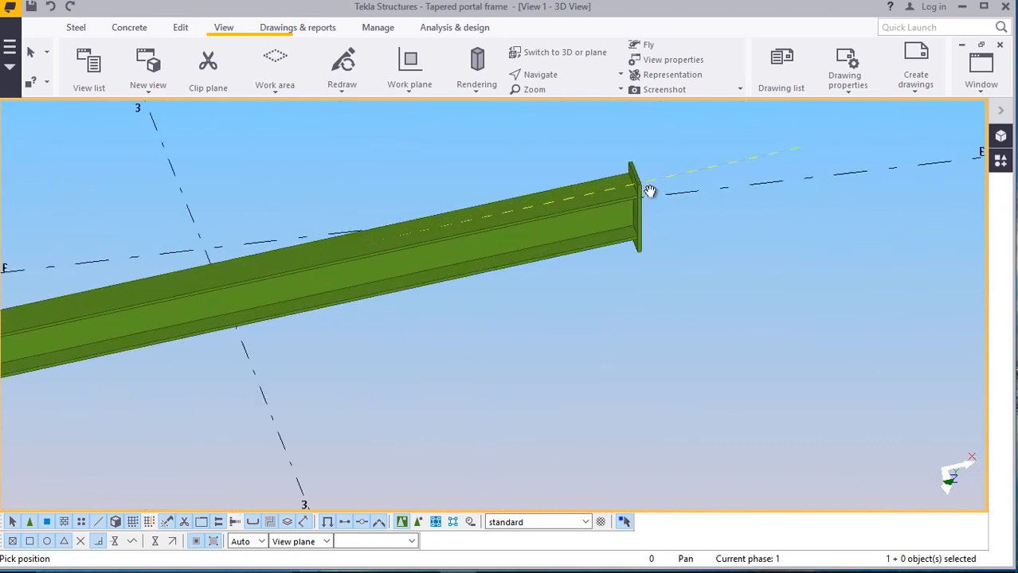
{"action": "right_click", "coordinate": [719, 227]}
{"action": "left_click", "coordinate": [722, 229]}
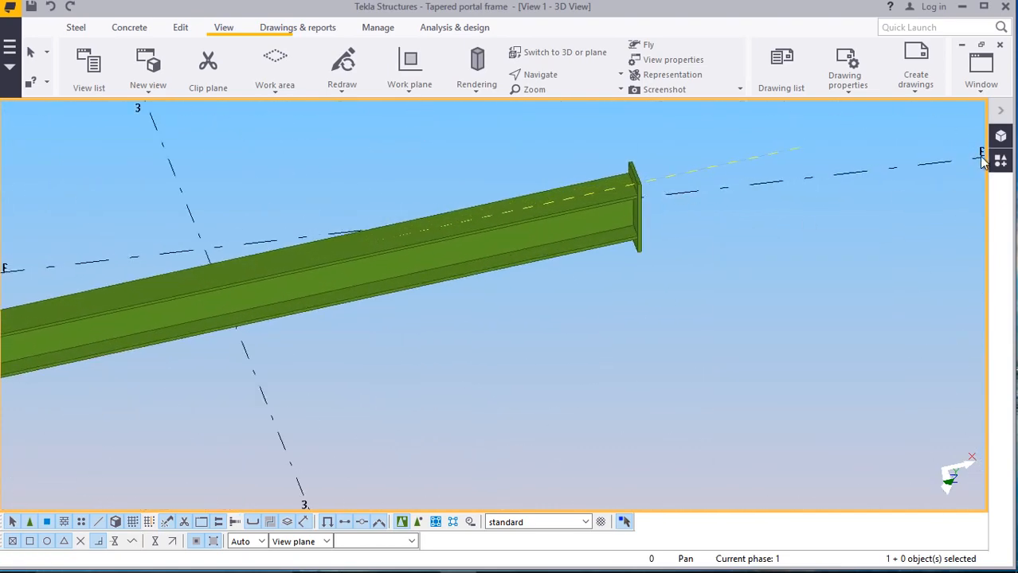
Switch to the Grid G elevation view and show the half frame from the column base to the rafter's free end
{"action": "left_click", "coordinate": [981, 72]}
{"action": "left_click", "coordinate": [949, 198]}
{"action": "scroll", "coordinate": [333, 263], "scroll_direction": "down", "scroll_amount": 5}
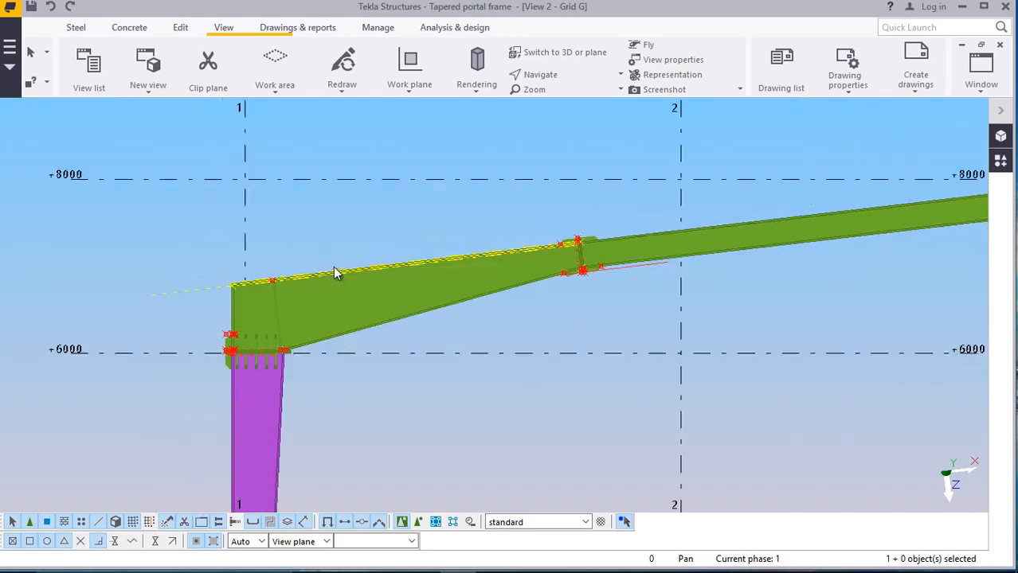
{"action": "scroll", "coordinate": [354, 287], "scroll_direction": "up", "scroll_amount": 3}
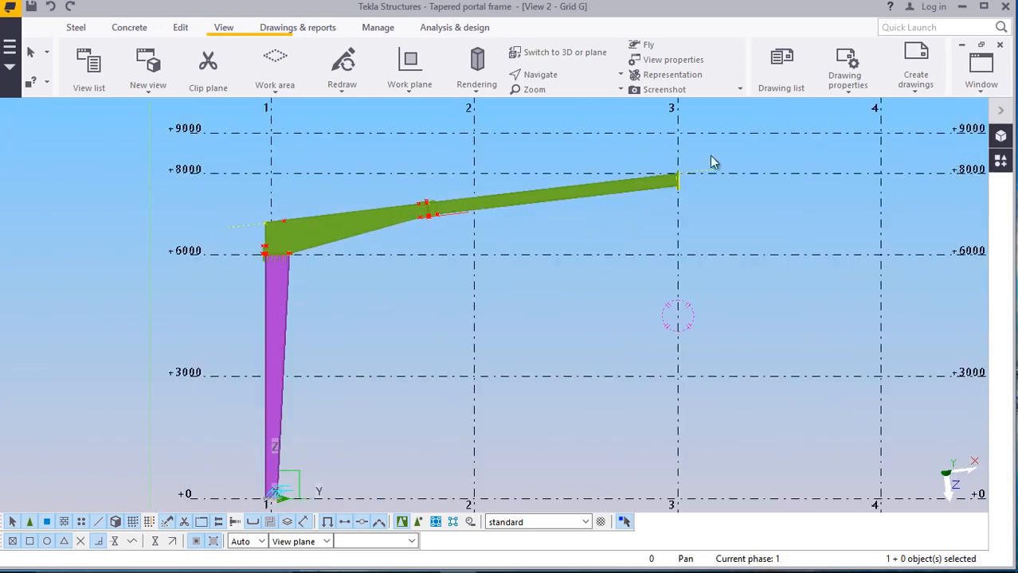
{"action": "left_click_drag", "start_coordinate": [744, 144], "coordinate": [199, 461]}
{"action": "scroll", "coordinate": [387, 325], "scroll_direction": "down", "scroll_amount": 3}
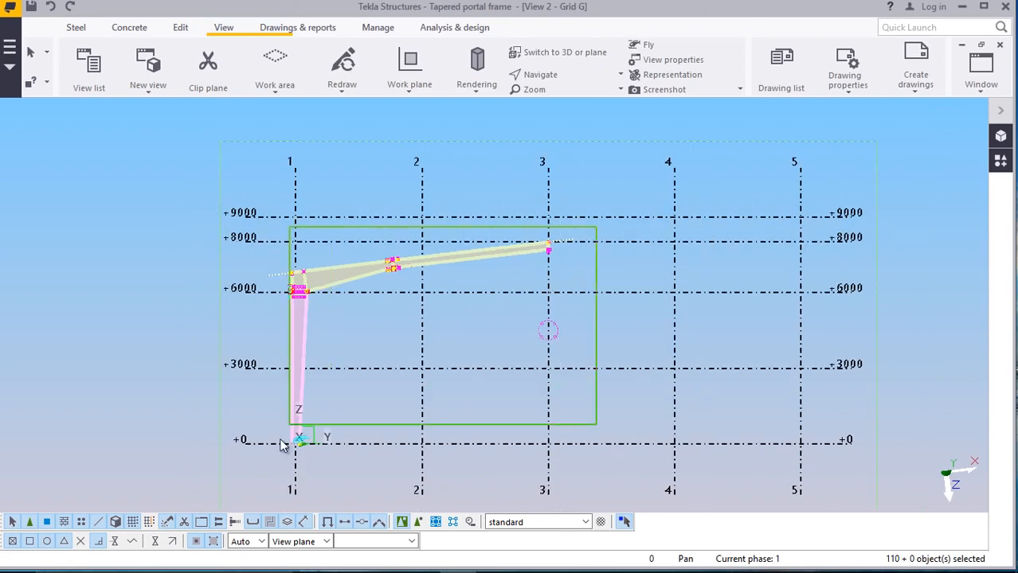
{"action": "scroll", "coordinate": [434, 341], "scroll_direction": "up", "scroll_amount": 5}
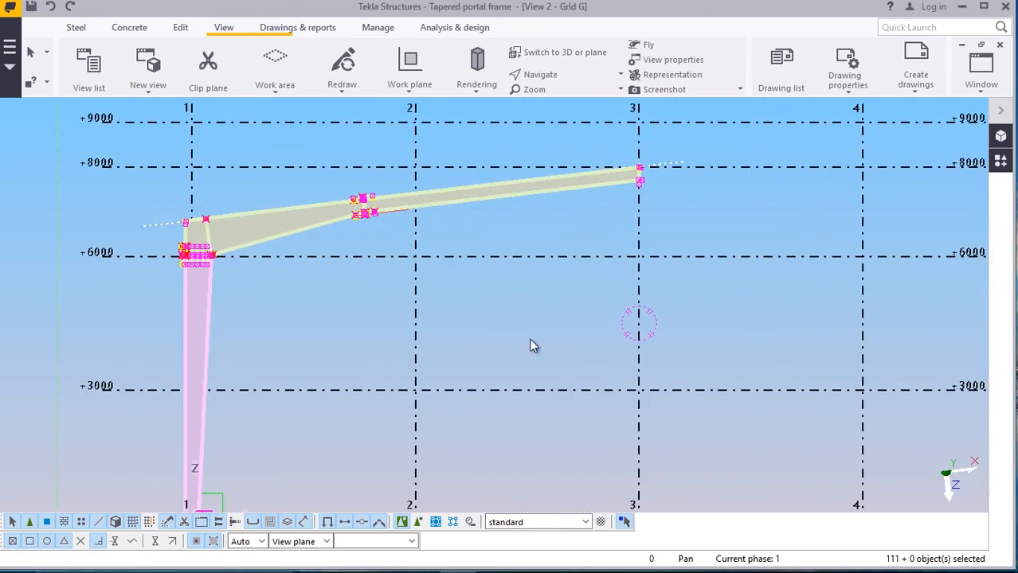
{"action": "left_click", "coordinate": [484, 357]}
{"action": "scroll", "coordinate": [466, 354], "scroll_direction": "down", "scroll_amount": 3}
{"action": "scroll", "coordinate": [510, 358], "scroll_direction": "up", "scroll_amount": 2}
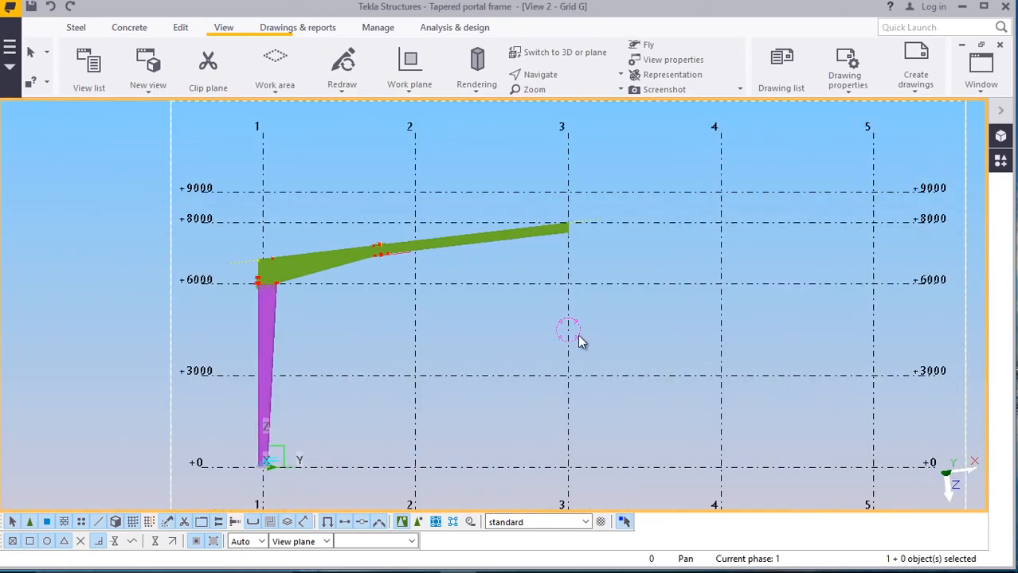
Set the work plane in the Grid G elevation with its origin at grid 3, level +0, X toward grid 5 and Y upward, and redraw
{"action": "scroll", "coordinate": [579, 341], "scroll_direction": "down", "scroll_amount": 1}
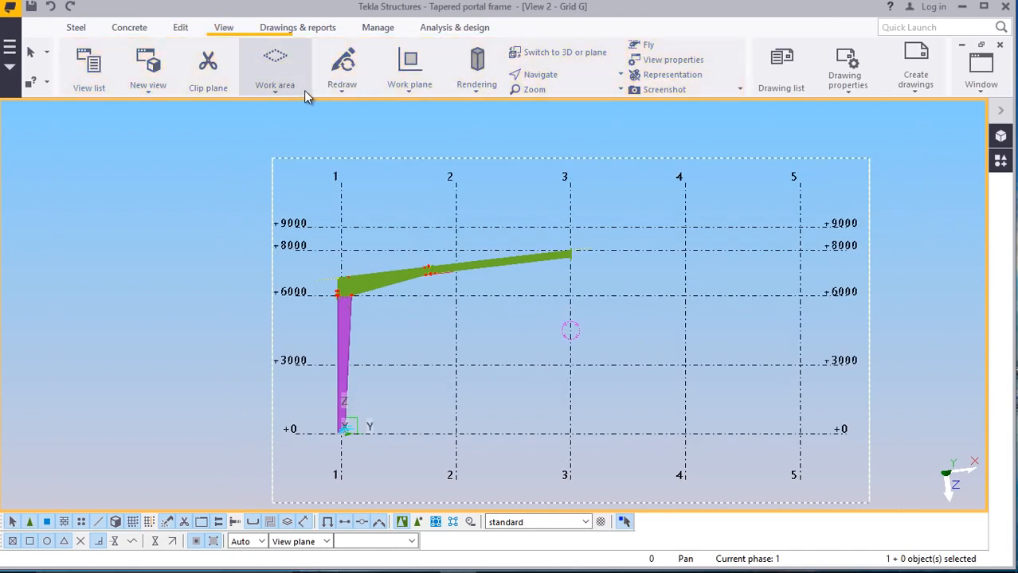
{"action": "left_click", "coordinate": [408, 93]}
{"action": "left_click", "coordinate": [661, 304]}
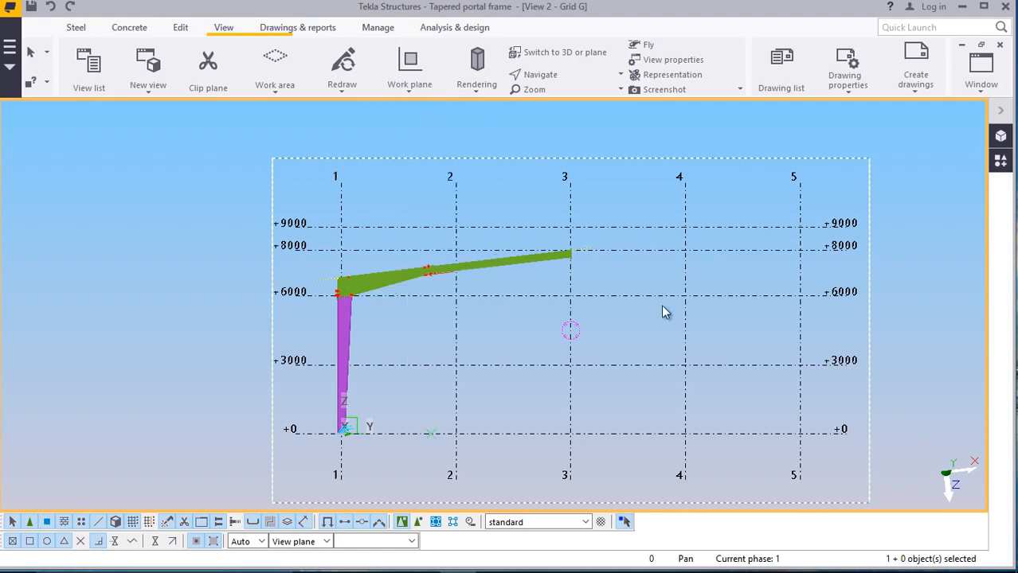
{"action": "scroll", "coordinate": [584, 451], "scroll_direction": "up", "scroll_amount": 1}
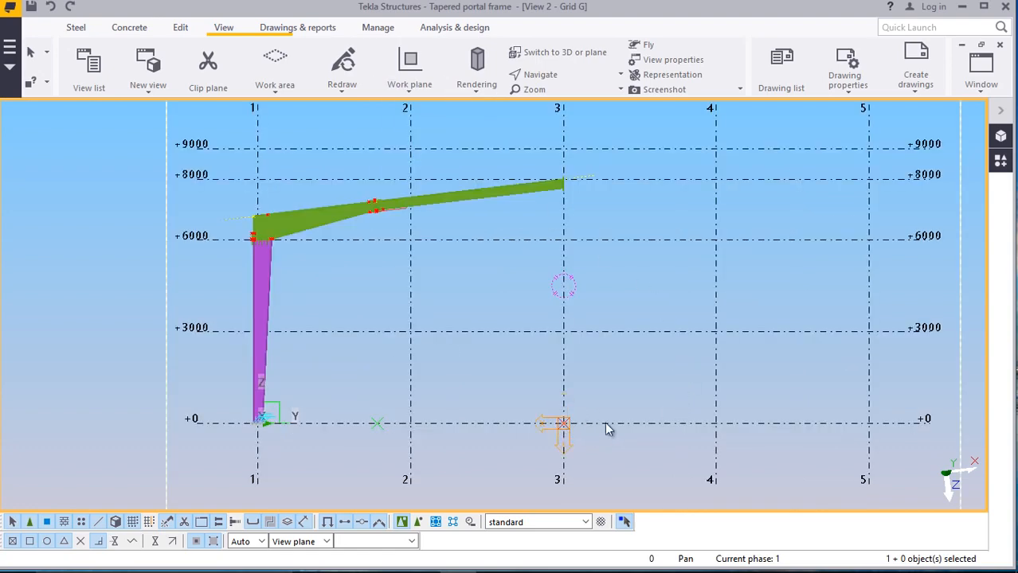
{"action": "scroll", "coordinate": [569, 407], "scroll_direction": "down", "scroll_amount": 1}
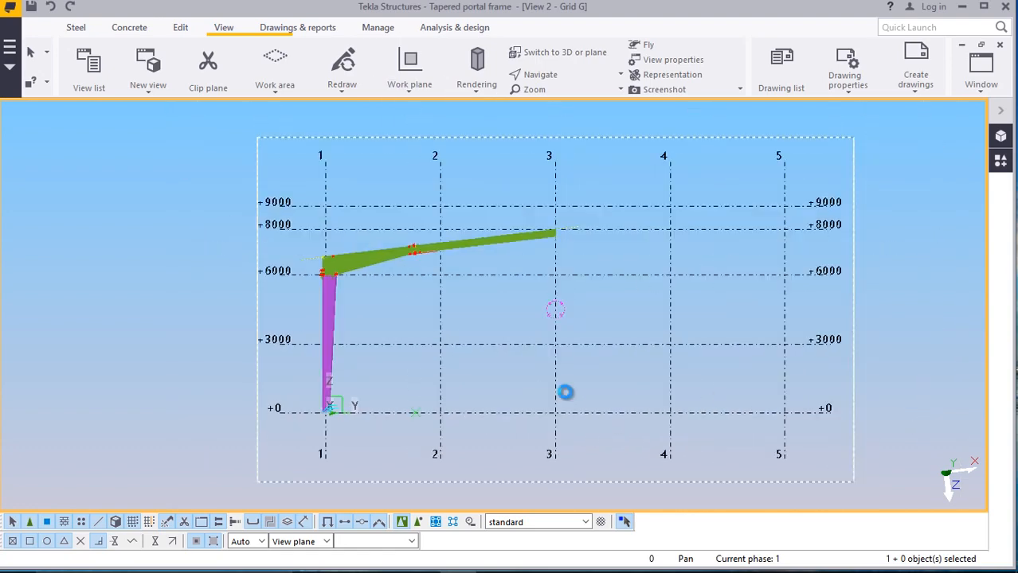
{"action": "scroll", "coordinate": [557, 418], "scroll_direction": "up", "scroll_amount": 2}
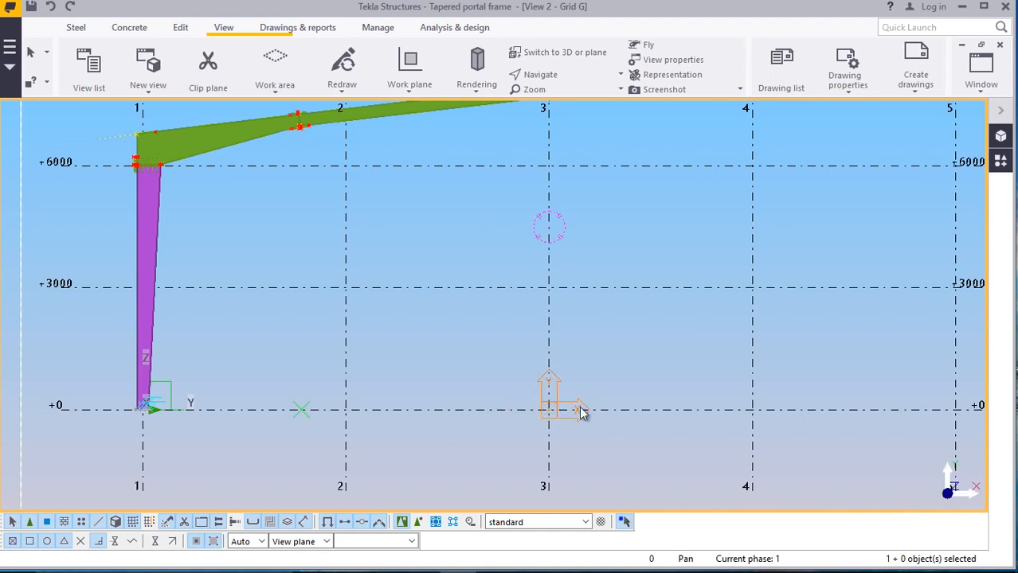
{"action": "right_click", "coordinate": [625, 333]}
{"action": "left_click", "coordinate": [661, 97]}
{"action": "scroll", "coordinate": [470, 402], "scroll_direction": "down", "scroll_amount": 2}
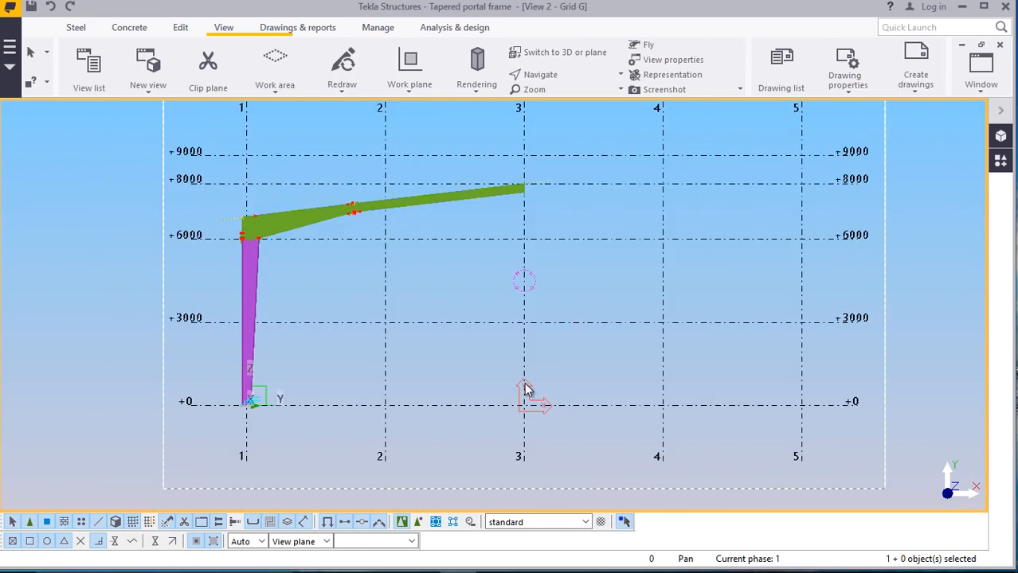
{"action": "scroll", "coordinate": [398, 239], "scroll_direction": "up", "scroll_amount": 1}
{"action": "scroll", "coordinate": [454, 243], "scroll_direction": "down", "scroll_amount": 3}
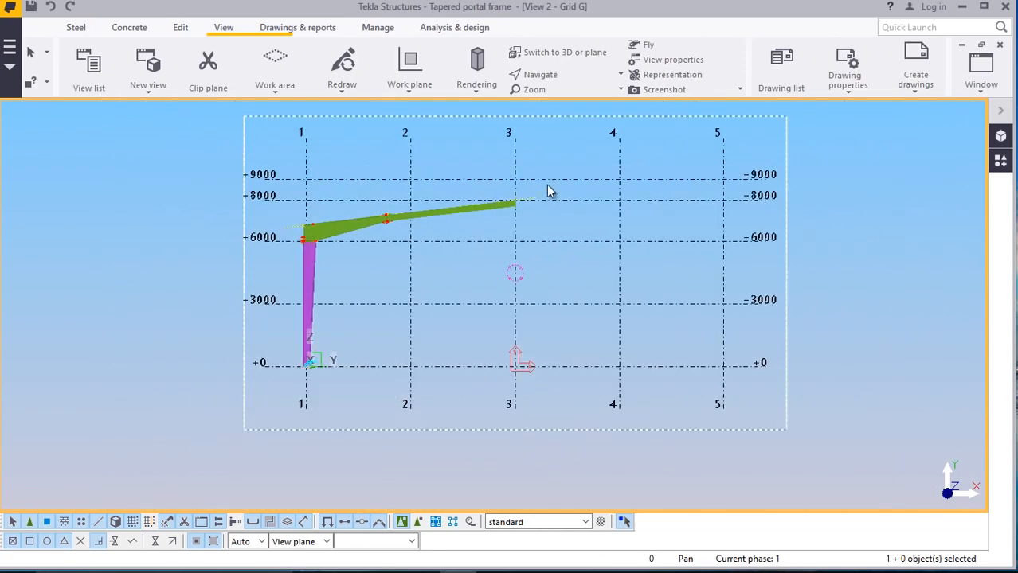
Begin a mirrored copy of the whole half frame, starting the mirror line at the upper outer corner of the rafter's end plate at grid 3
{"action": "left_click_drag", "start_coordinate": [290, 381], "coordinate": [296, 392]}
{"action": "right_click", "coordinate": [138, 269]}
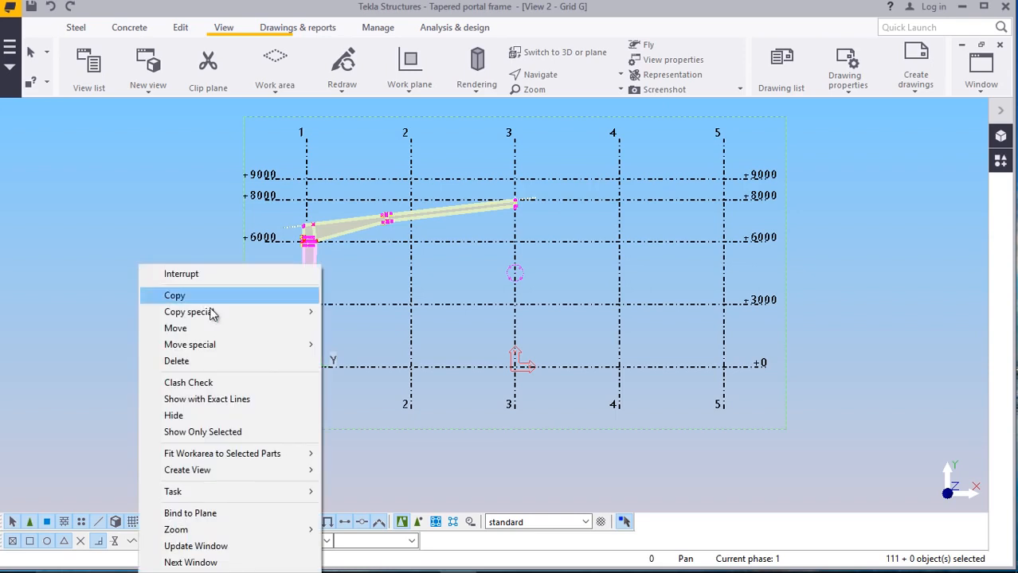
{"action": "mouse_move", "coordinate": [216, 316]}
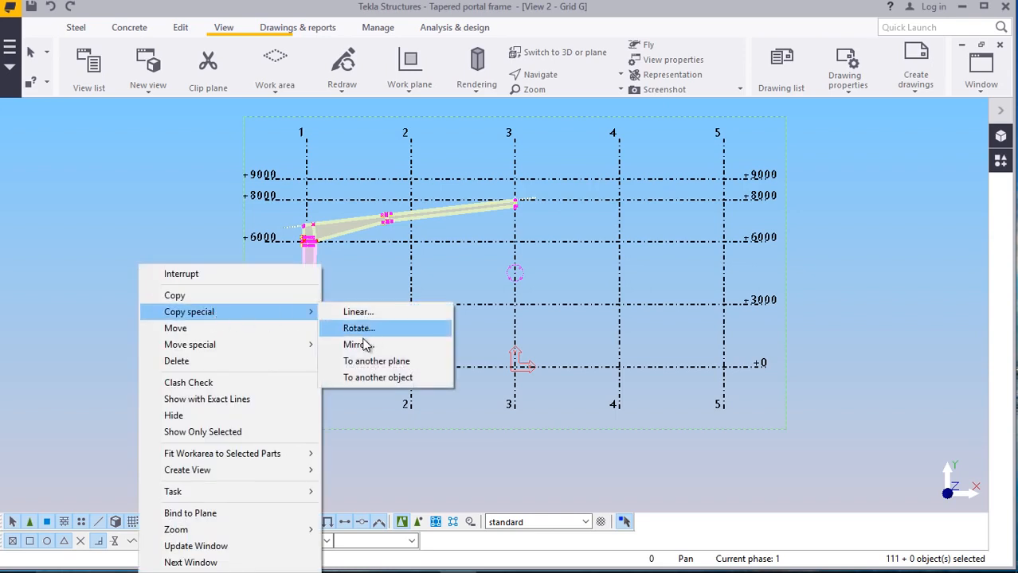
{"action": "left_click", "coordinate": [362, 344]}
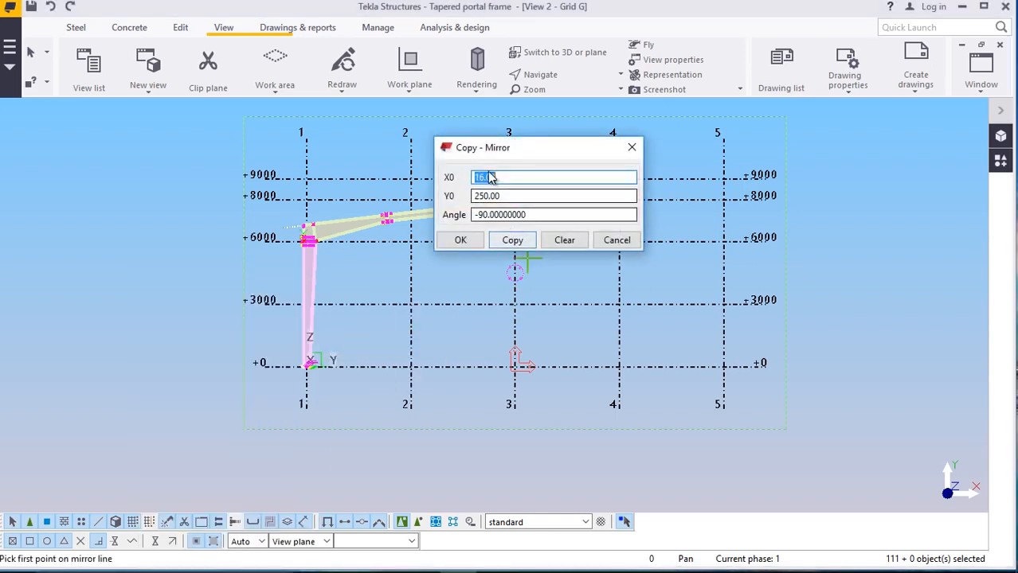
{"action": "left_click_drag", "start_coordinate": [530, 154], "coordinate": [787, 175]}
{"action": "scroll", "coordinate": [527, 196], "scroll_direction": "up", "scroll_amount": 5}
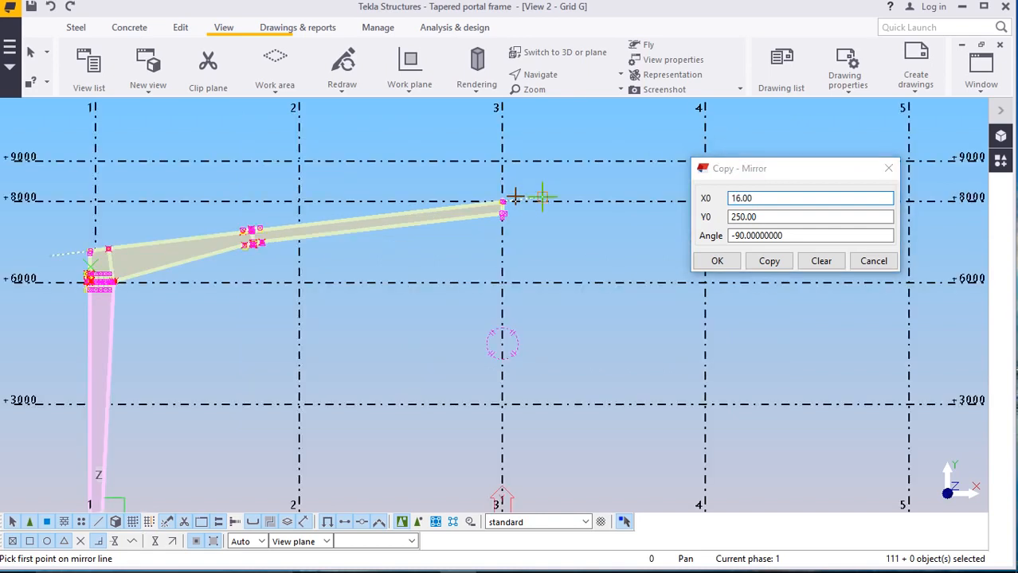
{"action": "scroll", "coordinate": [514, 197], "scroll_direction": "up", "scroll_amount": 9}
{"action": "scroll", "coordinate": [546, 224], "scroll_direction": "down", "scroll_amount": 4}
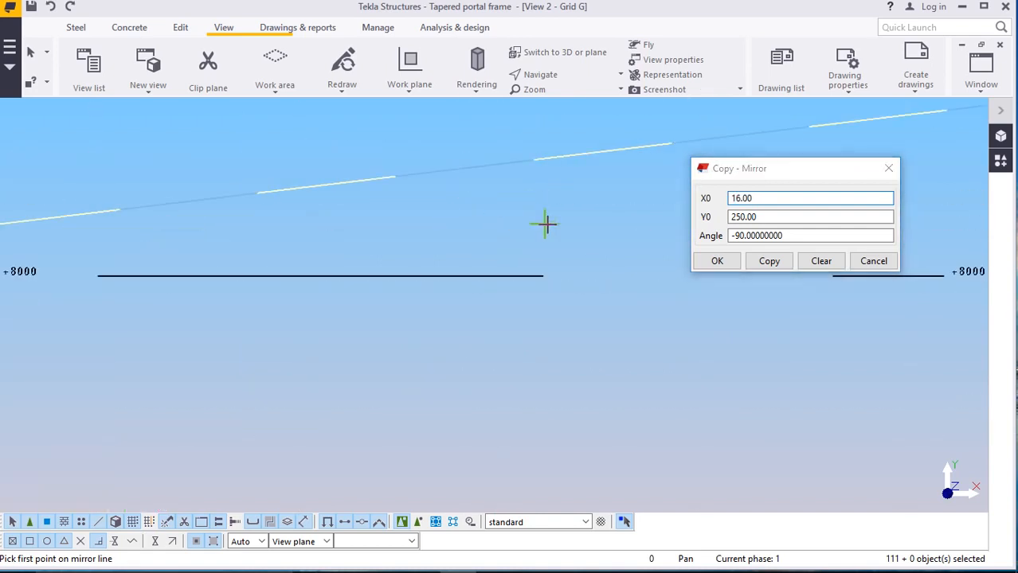
{"action": "scroll", "coordinate": [29, 188], "scroll_direction": "up", "scroll_amount": 5}
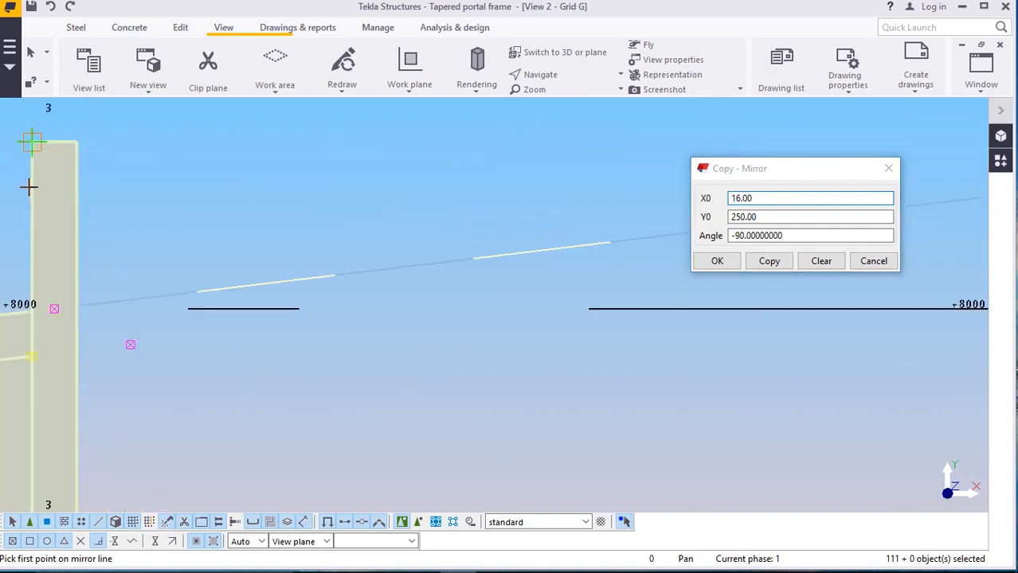
{"action": "scroll", "coordinate": [151, 216], "scroll_direction": "down", "scroll_amount": 2}
{"action": "scroll", "coordinate": [141, 157], "scroll_direction": "up", "scroll_amount": 4}
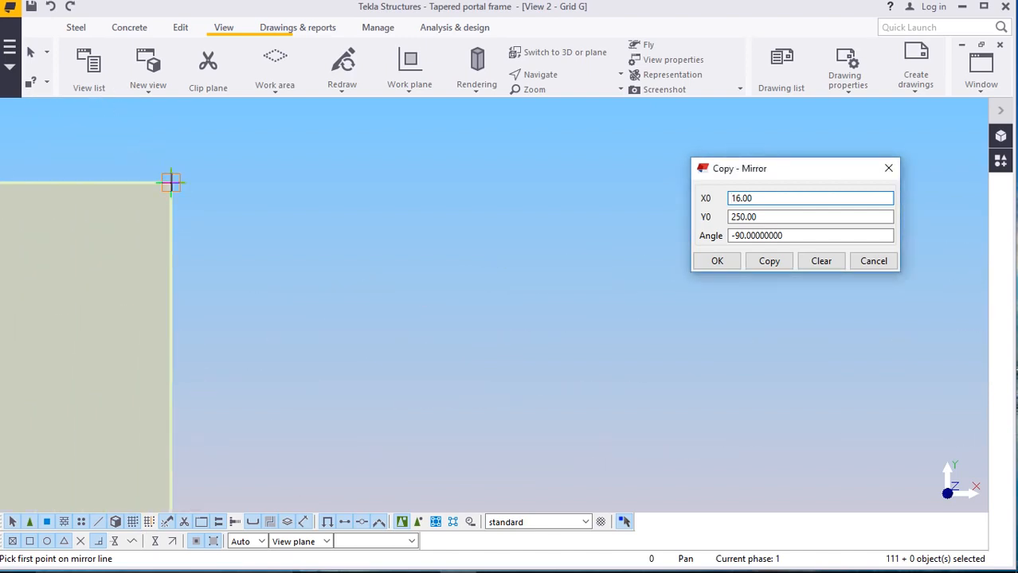
{"action": "left_click", "coordinate": [171, 182]}
End the mirror line at the end plate's lower outer corner, giving X0 10, Y0 8075 and angle -90, and create the mirrored copy
{"action": "scroll", "coordinate": [238, 232], "scroll_direction": "down", "scroll_amount": 7}
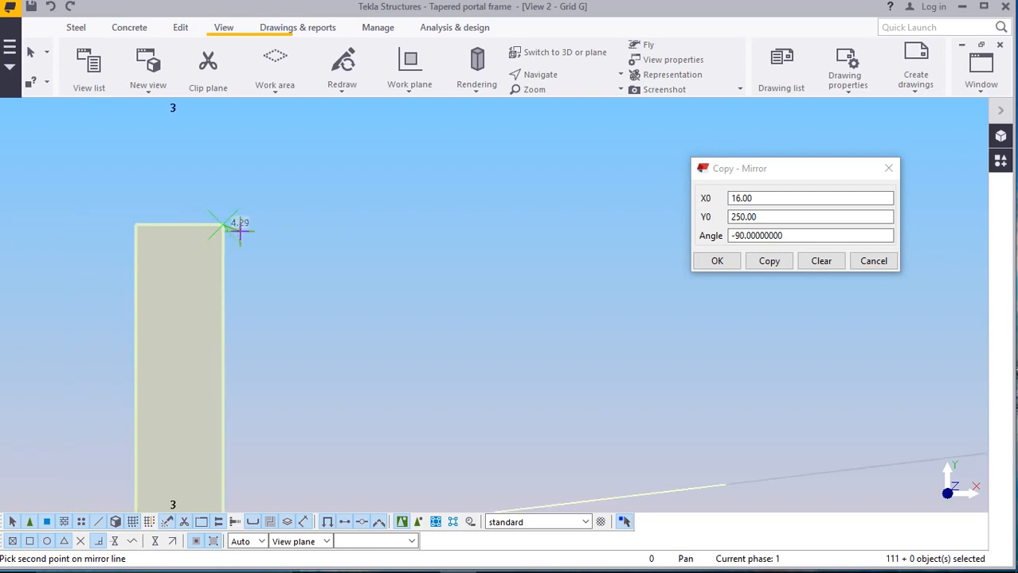
{"action": "scroll", "coordinate": [240, 230], "scroll_direction": "down", "scroll_amount": 4}
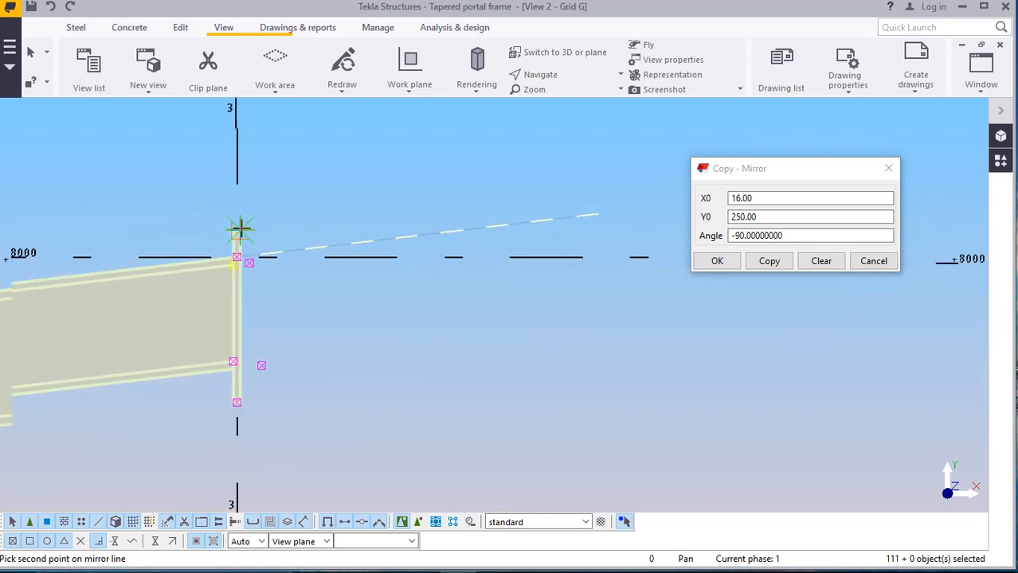
{"action": "scroll", "coordinate": [242, 343], "scroll_direction": "up", "scroll_amount": 6}
{"action": "scroll", "coordinate": [237, 381], "scroll_direction": "up", "scroll_amount": 5}
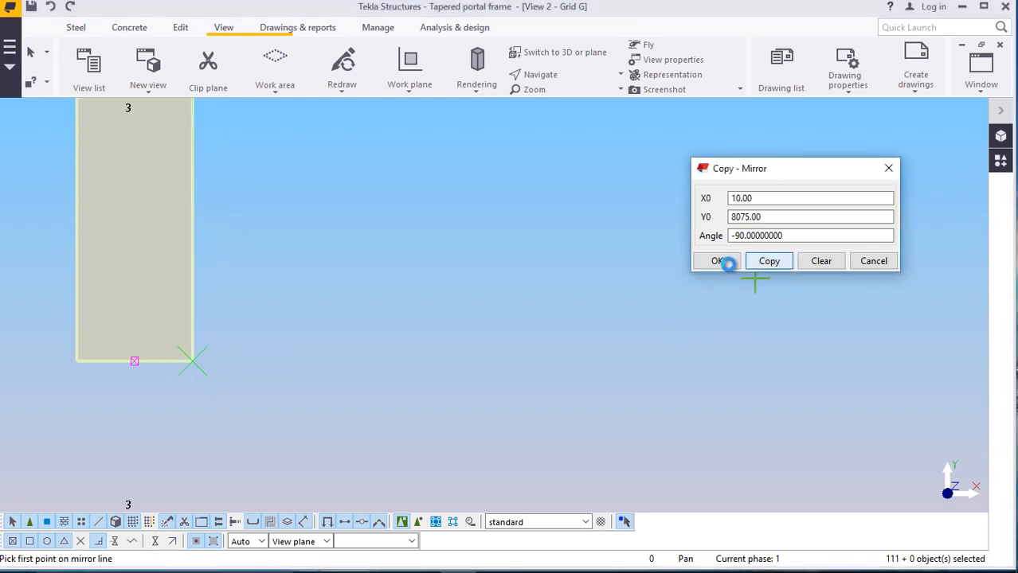
{"action": "left_click", "coordinate": [718, 261]}
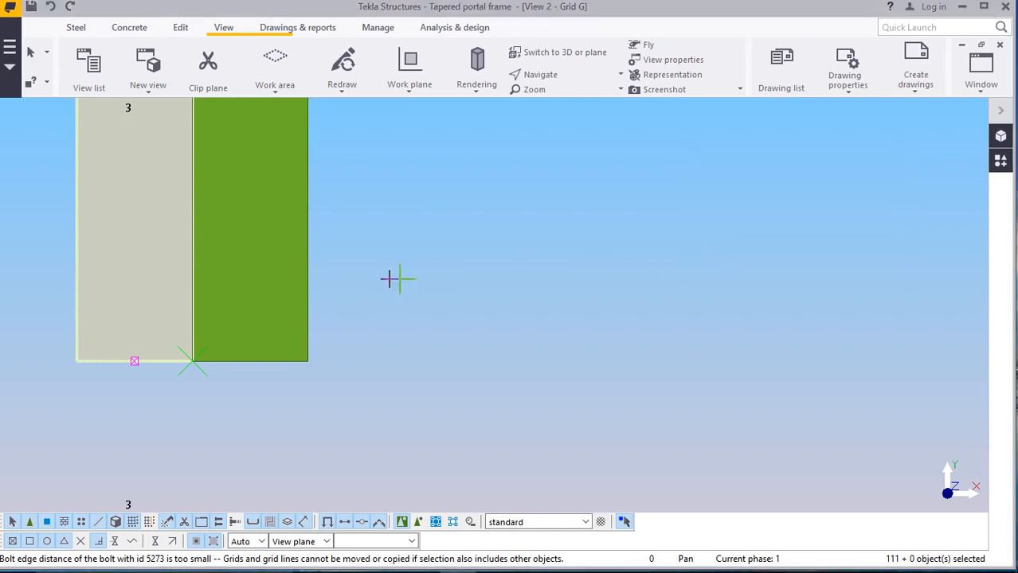
{"action": "right_click", "coordinate": [385, 281]}
{"action": "left_click", "coordinate": [415, 290]}
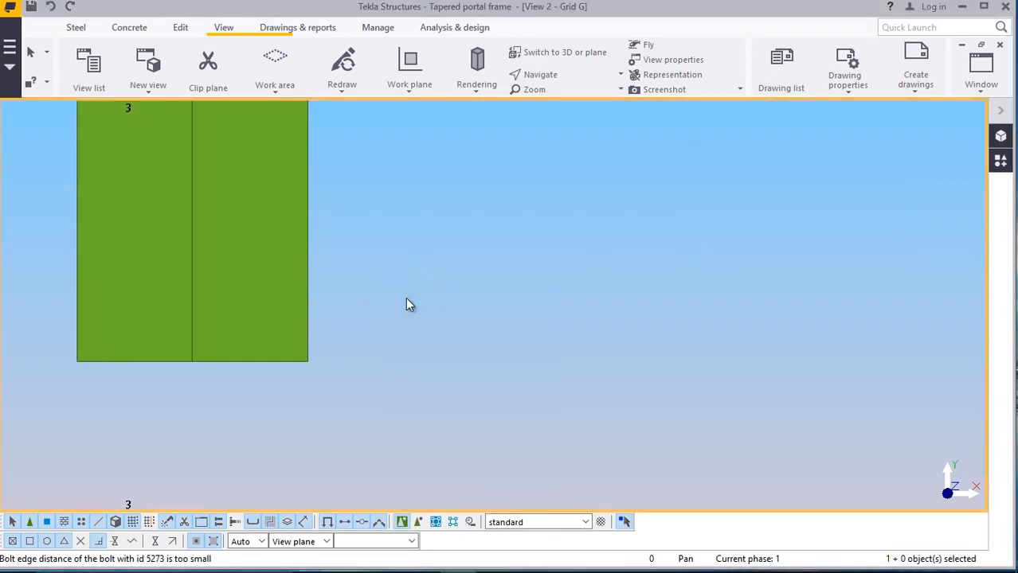
Examine the mirrored half frame and the bolts and stiffeners of its column-to-rafter connection at grid 5
{"action": "scroll", "coordinate": [398, 351], "scroll_direction": "down", "scroll_amount": 2}
{"action": "scroll", "coordinate": [392, 353], "scroll_direction": "down", "scroll_amount": 4}
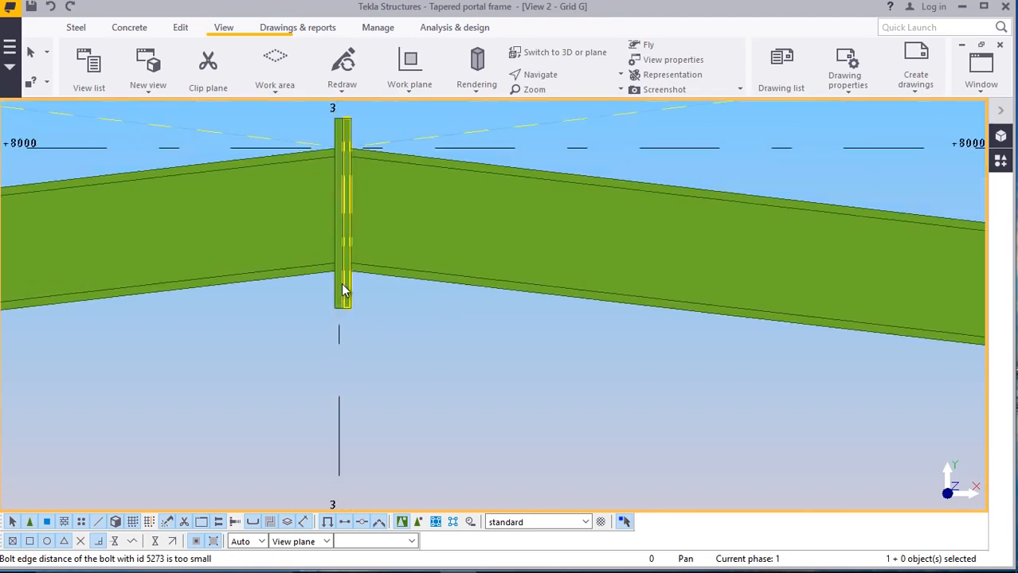
{"action": "scroll", "coordinate": [430, 231], "scroll_direction": "down", "scroll_amount": 6}
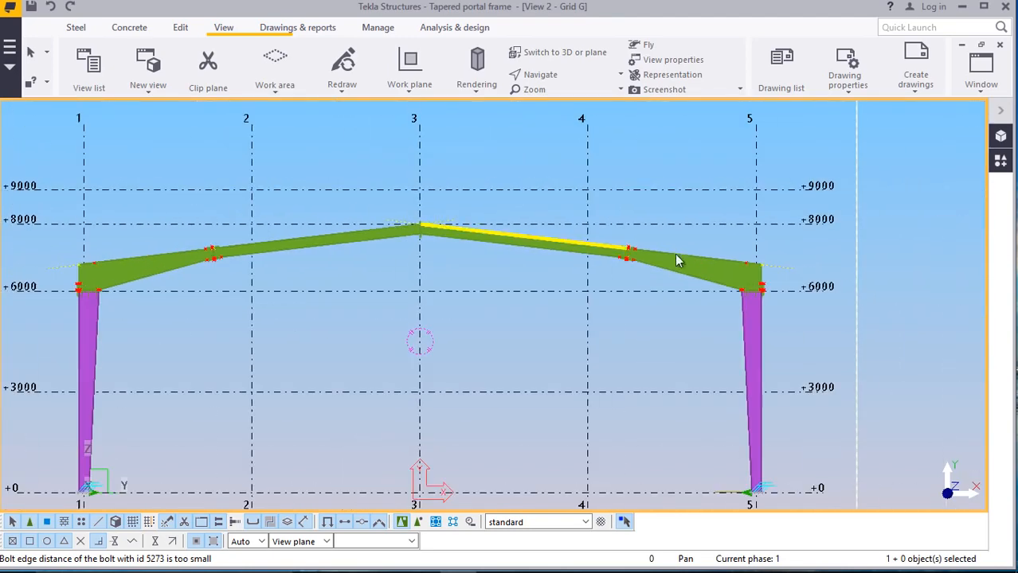
{"action": "scroll", "coordinate": [717, 279], "scroll_direction": "up", "scroll_amount": 2}
{"action": "scroll", "coordinate": [744, 303], "scroll_direction": "up", "scroll_amount": 6}
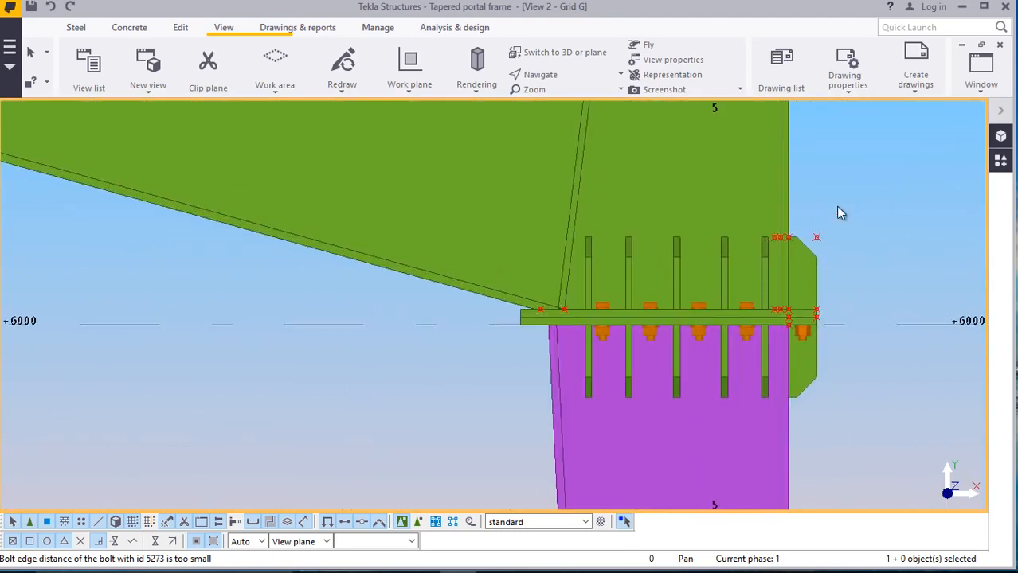
{"action": "scroll", "coordinate": [764, 294], "scroll_direction": "up", "scroll_amount": 5}
{"action": "scroll", "coordinate": [470, 303], "scroll_direction": "down", "scroll_amount": 3}
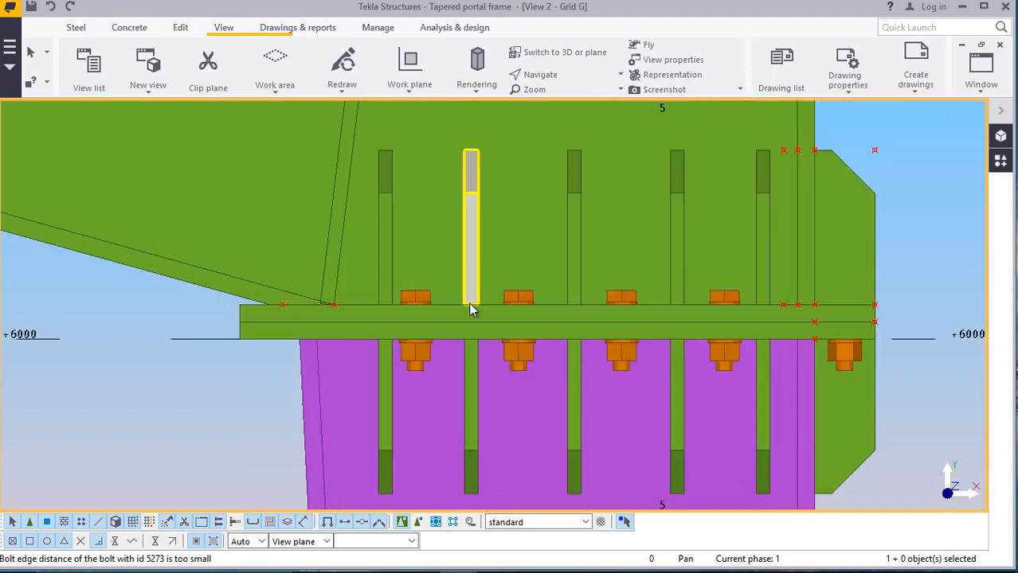
{"action": "scroll", "coordinate": [469, 301], "scroll_direction": "up", "scroll_amount": 3}
{"action": "scroll", "coordinate": [469, 299], "scroll_direction": "down", "scroll_amount": 3}
{"action": "scroll", "coordinate": [505, 316], "scroll_direction": "up", "scroll_amount": 3}
{"action": "scroll", "coordinate": [493, 316], "scroll_direction": "down", "scroll_amount": 7}
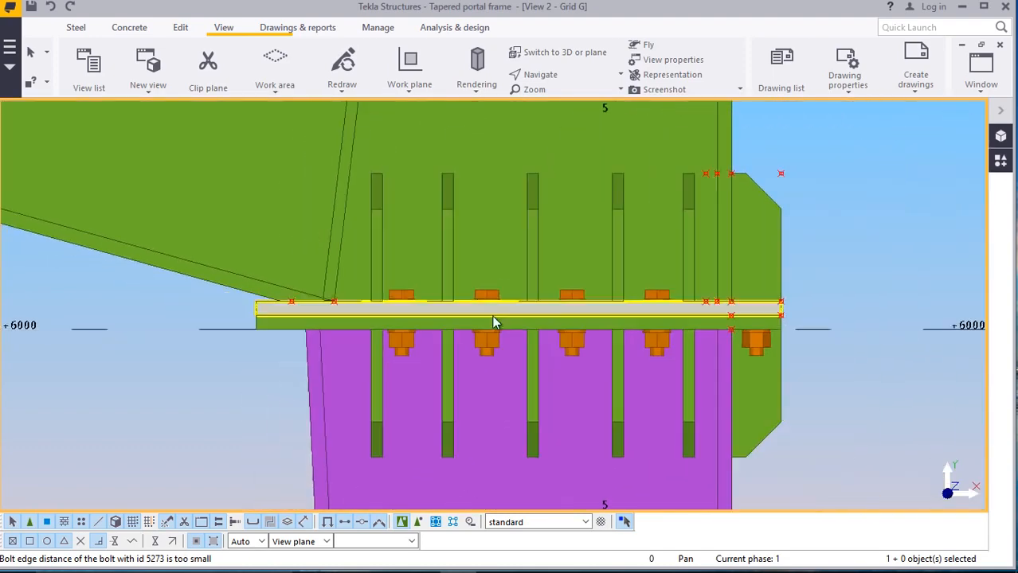
Redraw the view and inspect the mirrored rafter from the grid 5 column connection to the paired end plates at the ridge
{"action": "right_click", "coordinate": [828, 235]}
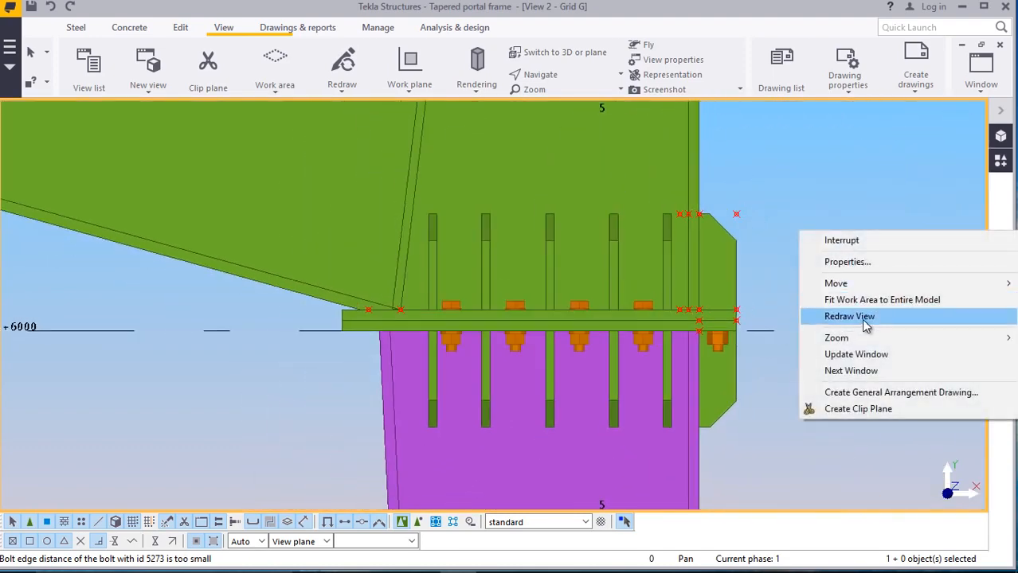
{"action": "left_click", "coordinate": [800, 317]}
{"action": "scroll", "coordinate": [714, 296], "scroll_direction": "down", "scroll_amount": 2}
{"action": "scroll", "coordinate": [715, 297], "scroll_direction": "down", "scroll_amount": 2}
{"action": "scroll", "coordinate": [519, 171], "scroll_direction": "up", "scroll_amount": 5}
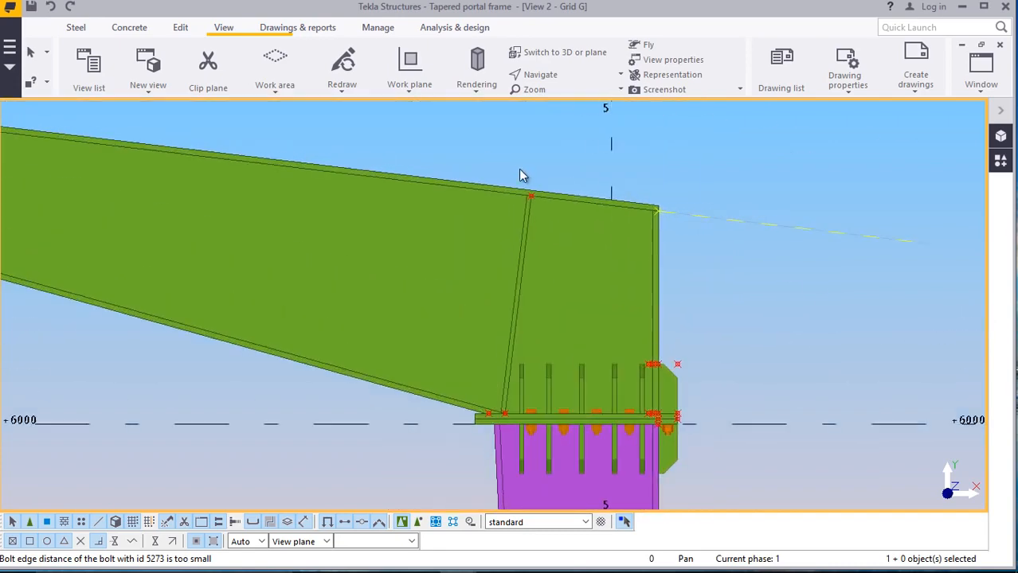
{"action": "scroll", "coordinate": [637, 255], "scroll_direction": "down", "scroll_amount": 2}
{"action": "scroll", "coordinate": [696, 251], "scroll_direction": "down", "scroll_amount": 7}
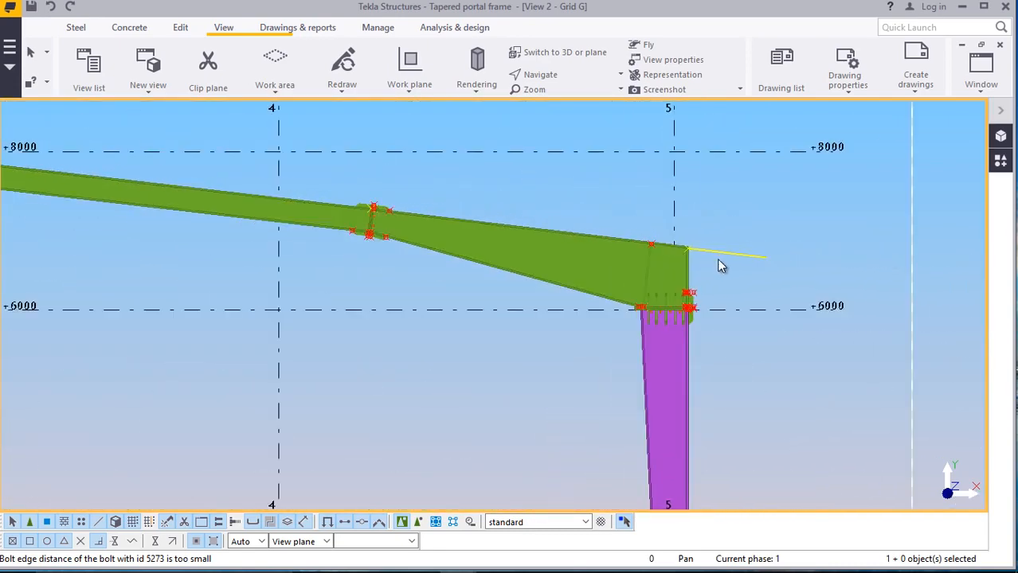
{"action": "scroll", "coordinate": [83, 205], "scroll_direction": "up", "scroll_amount": 2}
{"action": "scroll", "coordinate": [570, 273], "scroll_direction": "down", "scroll_amount": 3}
{"action": "scroll", "coordinate": [245, 225], "scroll_direction": "down", "scroll_amount": 2}
{"action": "scroll", "coordinate": [425, 232], "scroll_direction": "up", "scroll_amount": 6}
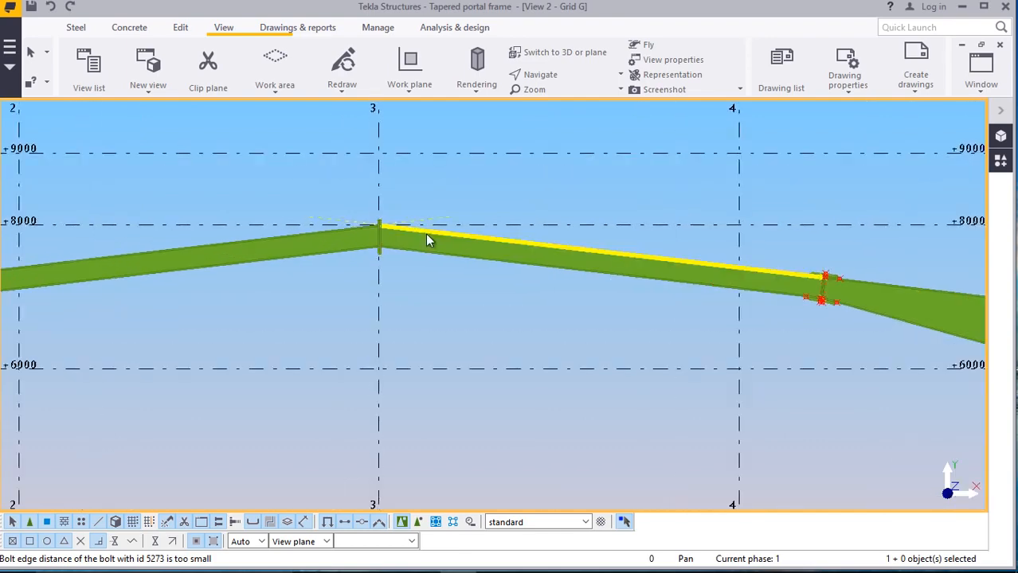
{"action": "scroll", "coordinate": [362, 239], "scroll_direction": "up", "scroll_amount": 3}
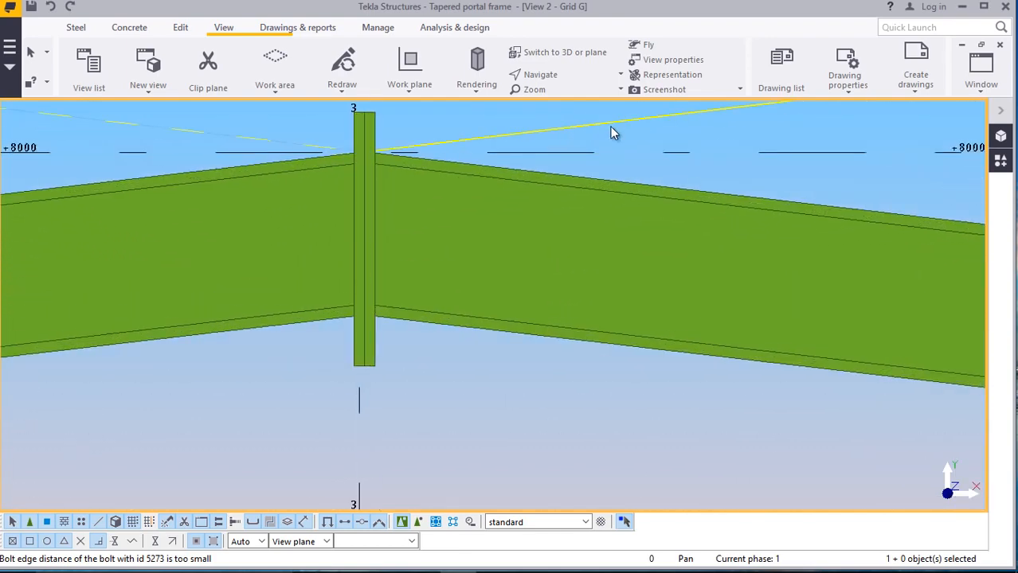
Switch to View 1 - 3D View and rotate it about the ridge joint to show the paired end plates at an angle
{"action": "left_click", "coordinate": [979, 74]}
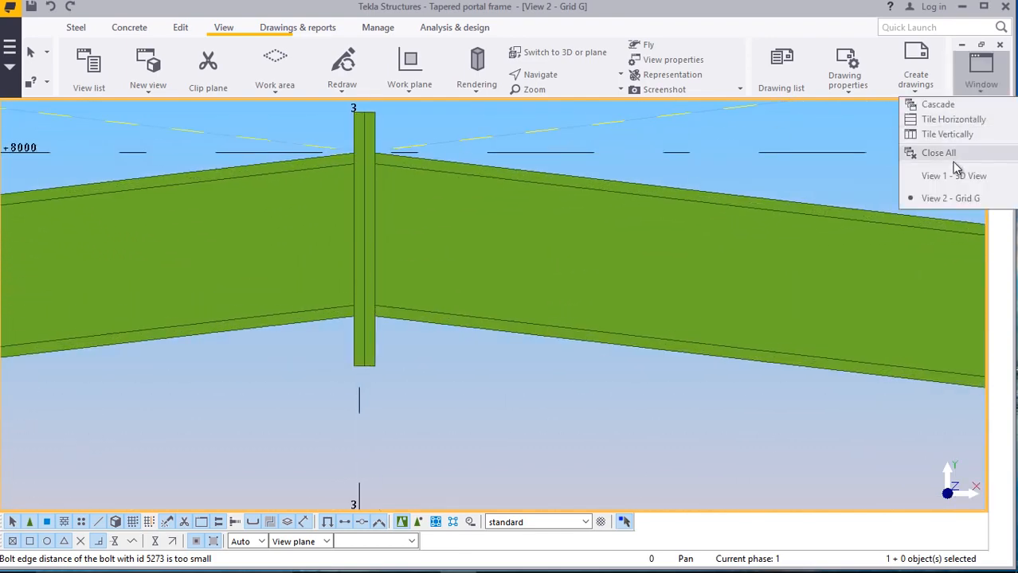
{"action": "left_click", "coordinate": [982, 173]}
{"action": "scroll", "coordinate": [582, 253], "scroll_direction": "up", "scroll_amount": 2}
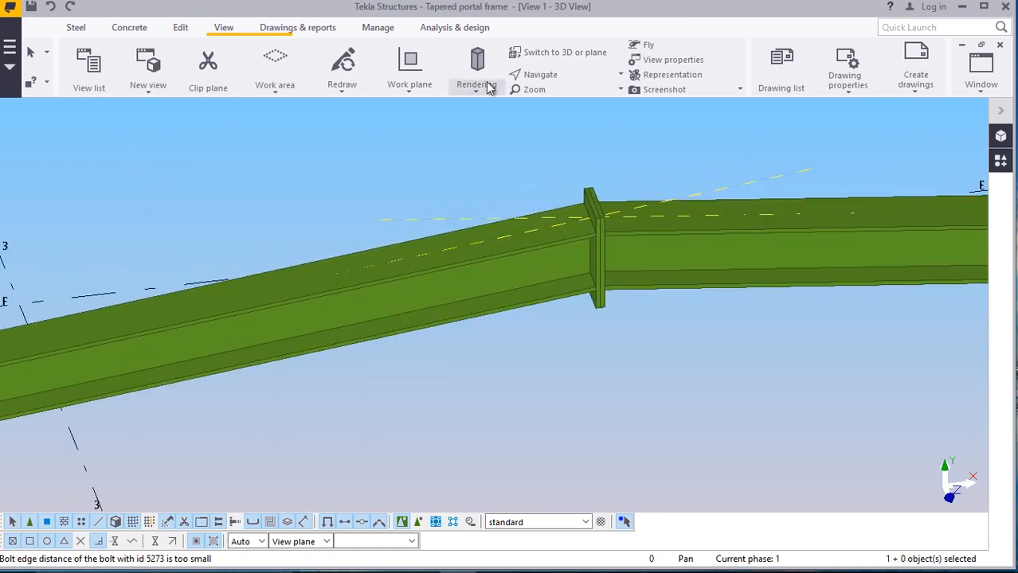
{"action": "left_click", "coordinate": [544, 75]}
{"action": "left_click", "coordinate": [566, 98]}
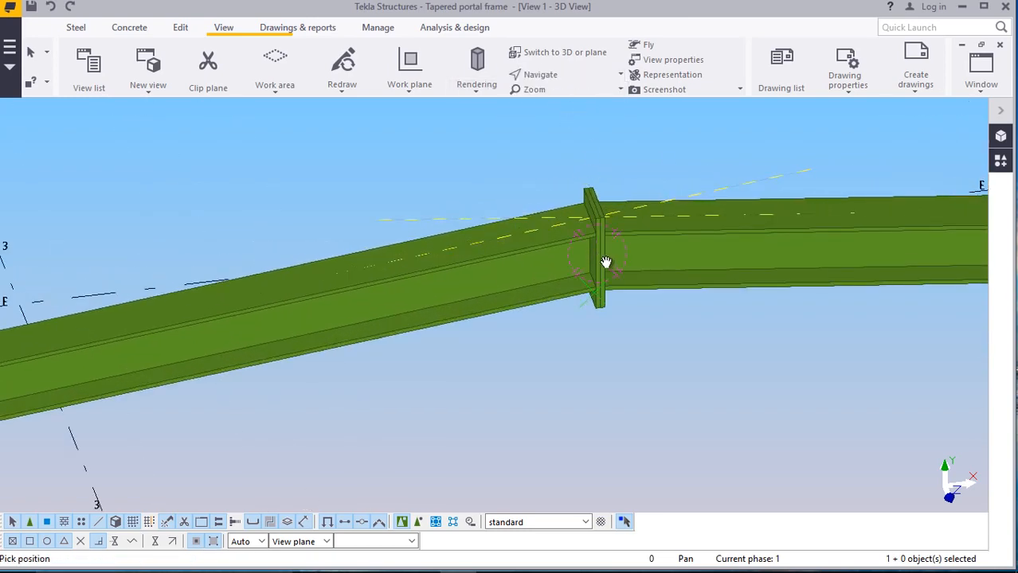
{"action": "left_click_drag", "start_coordinate": [605, 262], "coordinate": [533, 254]}
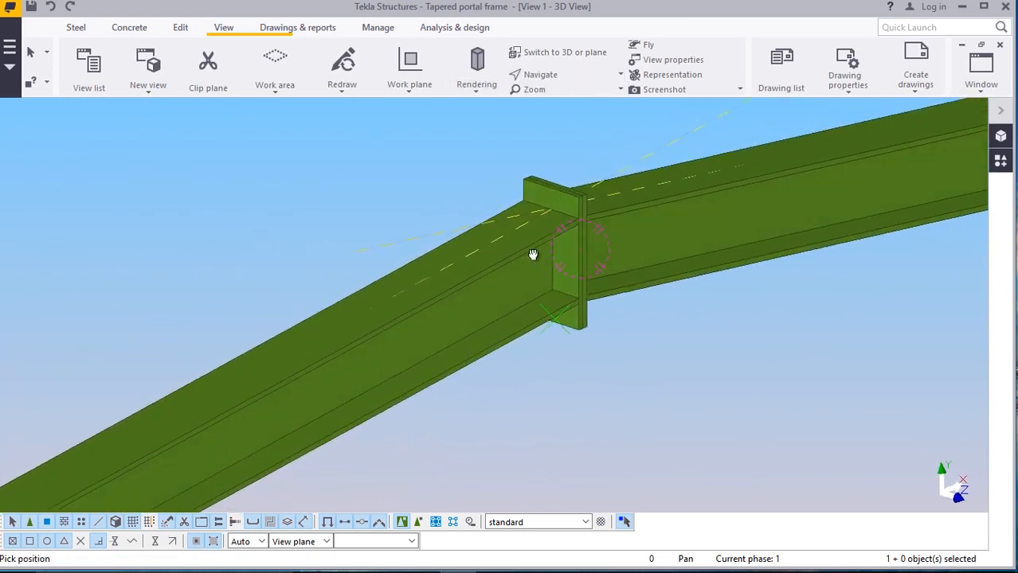
{"action": "scroll", "coordinate": [557, 239], "scroll_direction": "up", "scroll_amount": 5}
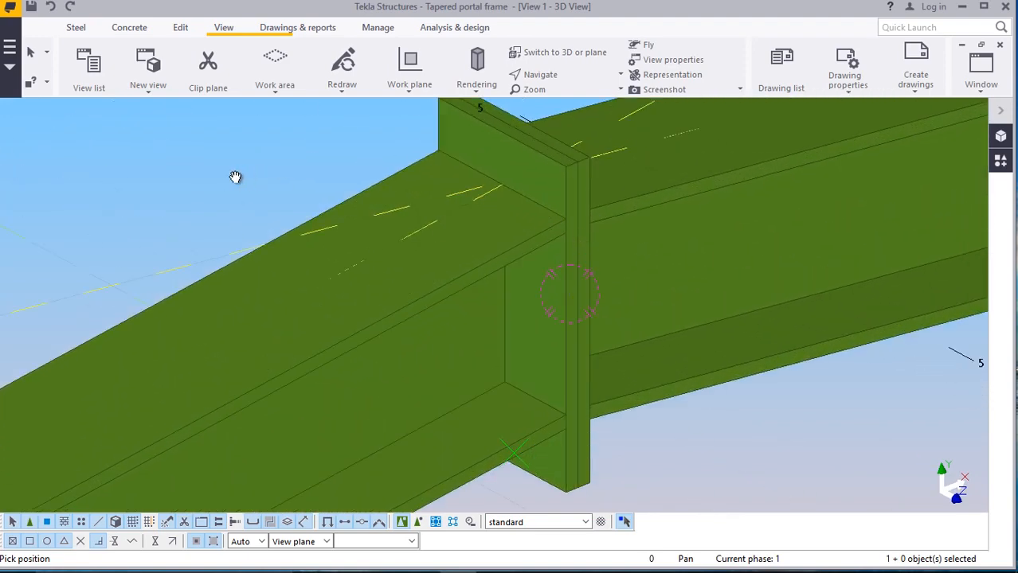
{"action": "right_click", "coordinate": [235, 177]}
{"action": "left_click", "coordinate": [262, 190]}
{"action": "scroll", "coordinate": [570, 163], "scroll_direction": "up", "scroll_amount": 2}
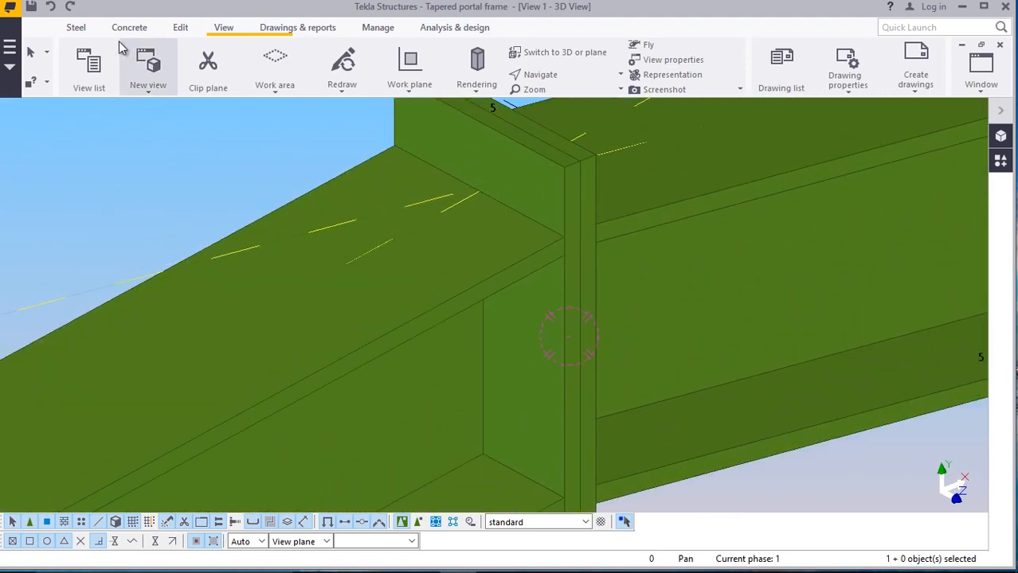
Start a bolt group that connects the two paired end plates at the ridge
{"action": "left_click", "coordinate": [75, 27]}
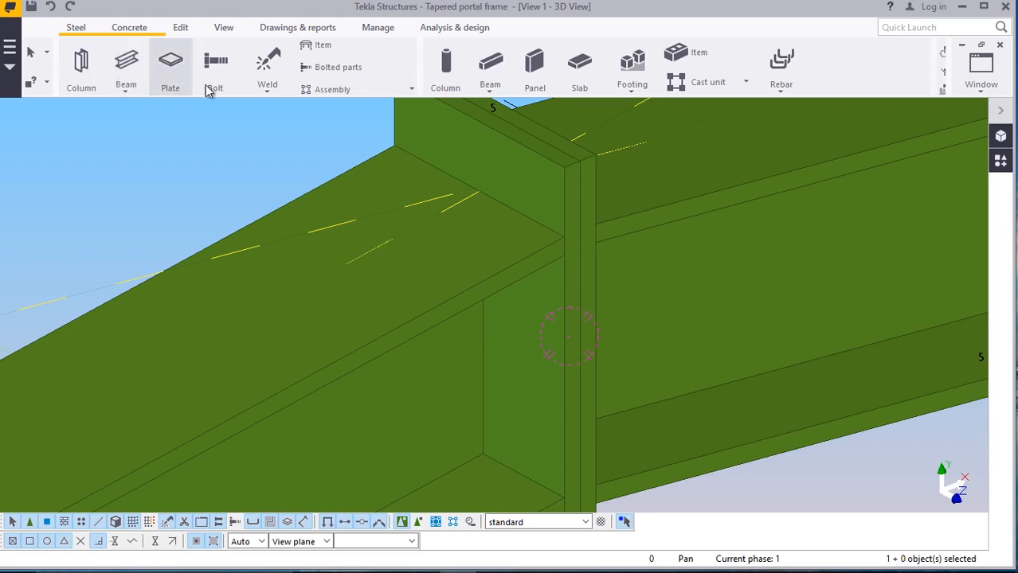
{"action": "left_click", "coordinate": [220, 67]}
{"action": "scroll", "coordinate": [574, 183], "scroll_direction": "up", "scroll_amount": 2}
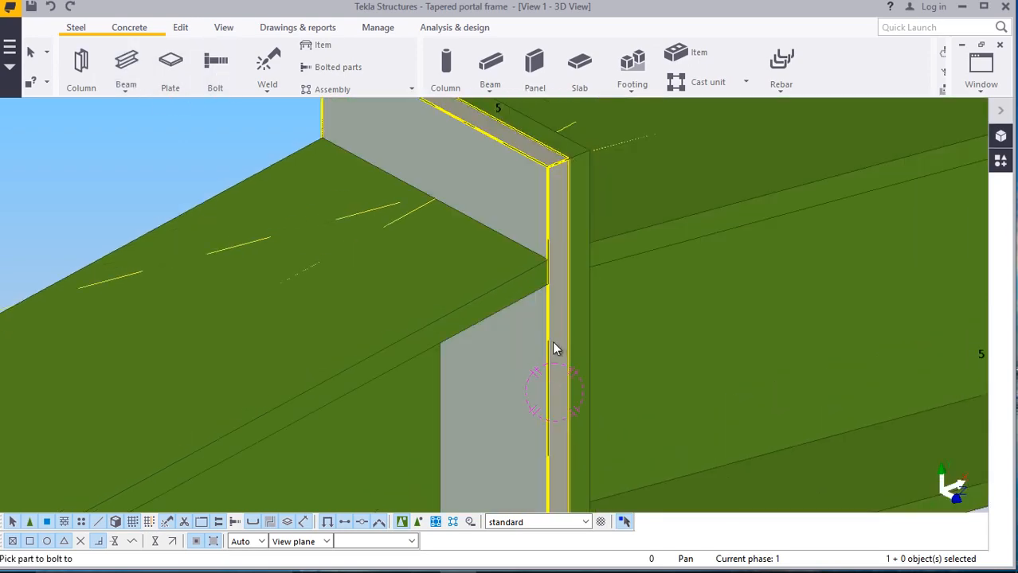
{"action": "left_click", "coordinate": [555, 349]}
{"action": "left_click", "coordinate": [581, 328]}
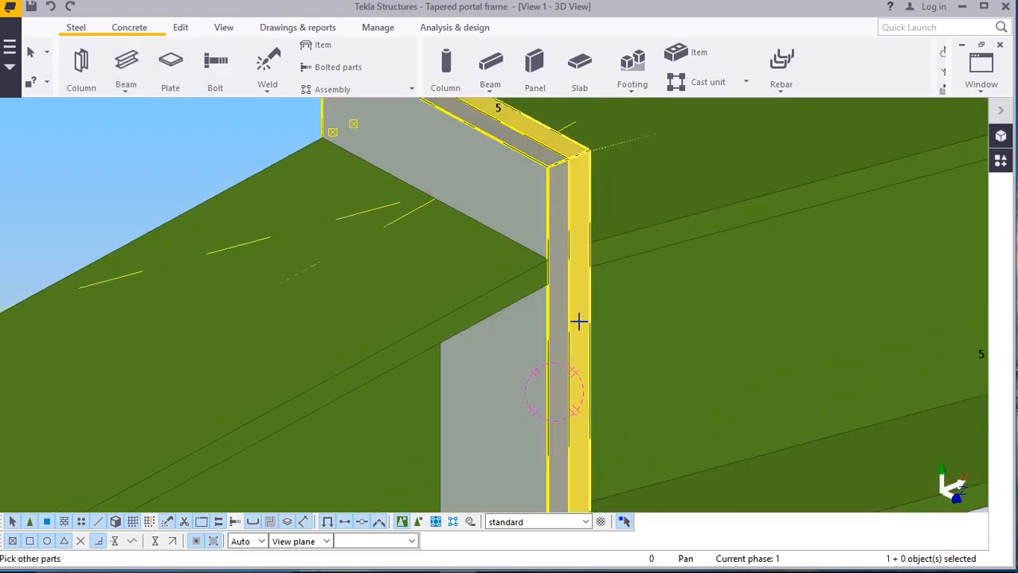
{"action": "scroll", "coordinate": [558, 319], "scroll_direction": "down", "scroll_amount": 4}
{"action": "scroll", "coordinate": [527, 480], "scroll_direction": "up", "scroll_amount": 1}
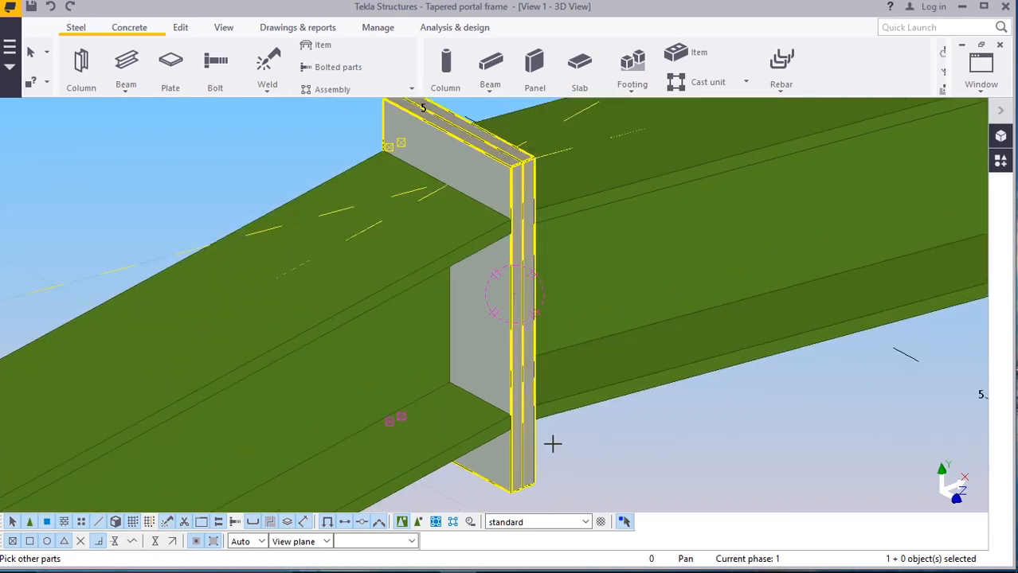
{"action": "scroll", "coordinate": [501, 482], "scroll_direction": "down", "scroll_amount": 2}
{"action": "scroll", "coordinate": [513, 461], "scroll_direction": "up", "scroll_amount": 3}
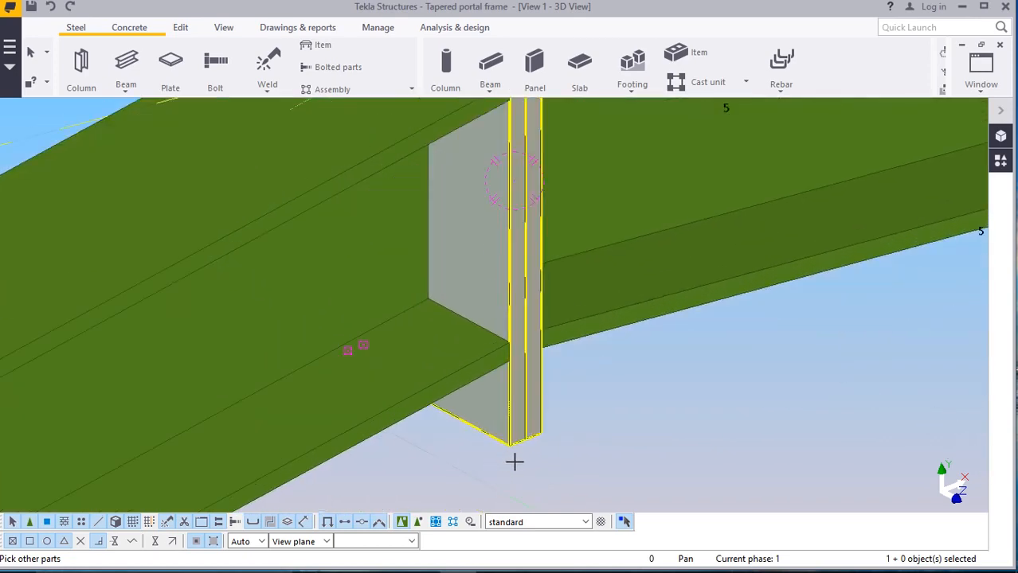
{"action": "middle_click", "coordinate": [522, 460]}
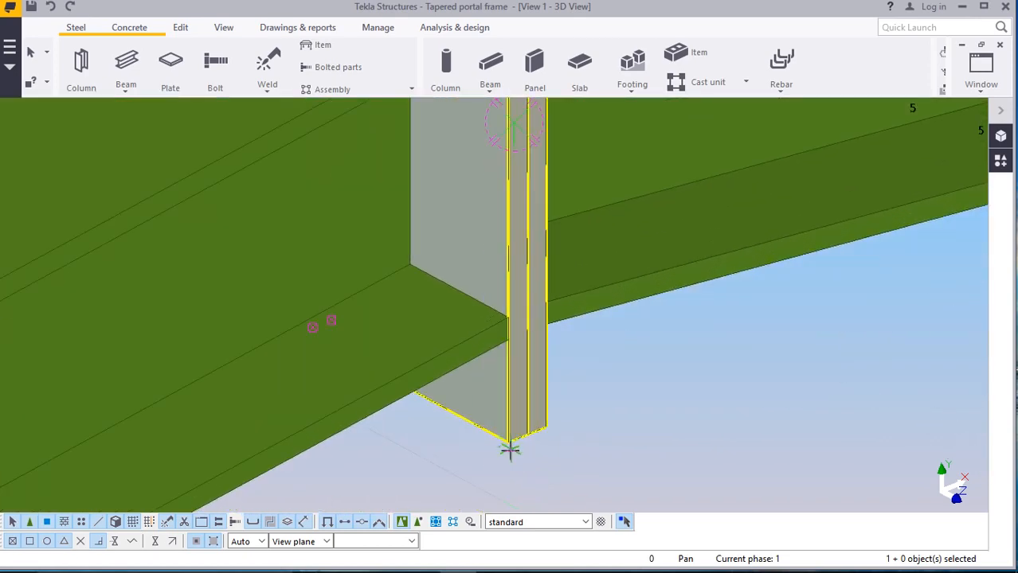
Place the bolt group along the end plate's near vertical edge, from its lower corner to its upper corner, and end the command
{"action": "scroll", "coordinate": [510, 448], "scroll_direction": "up", "scroll_amount": 3}
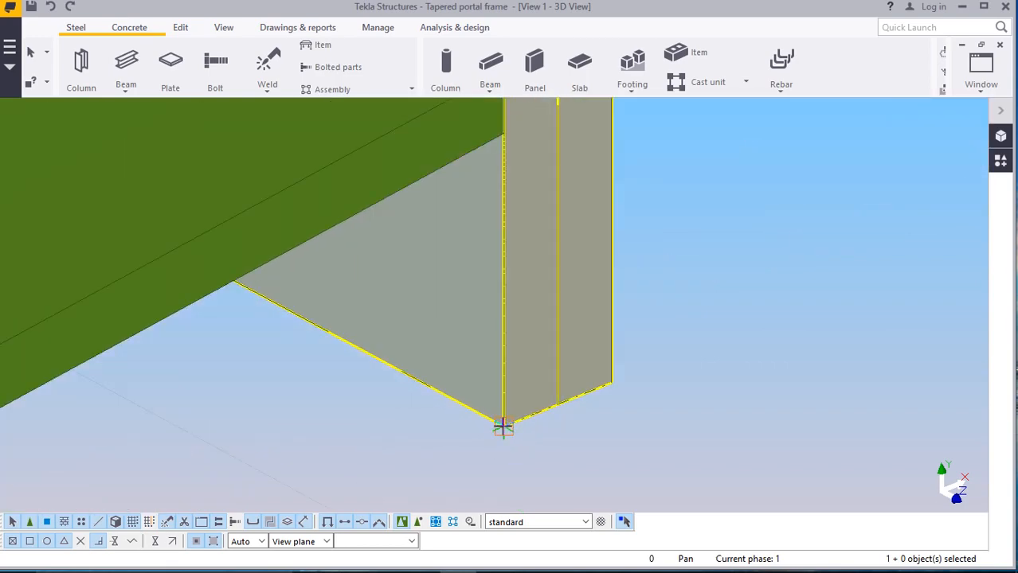
{"action": "scroll", "coordinate": [486, 454], "scroll_direction": "down", "scroll_amount": 5}
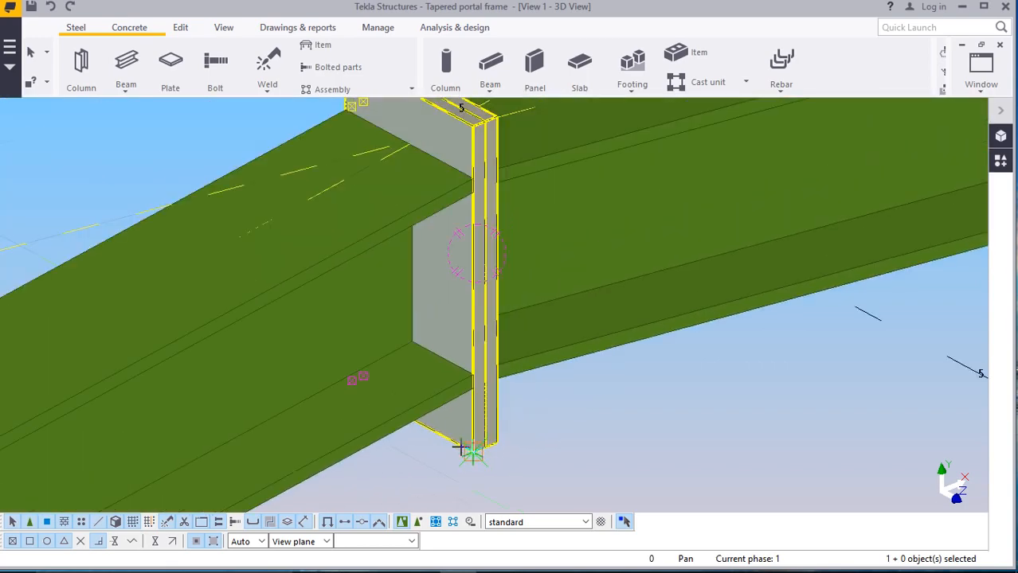
{"action": "scroll", "coordinate": [461, 271], "scroll_direction": "up", "scroll_amount": 6}
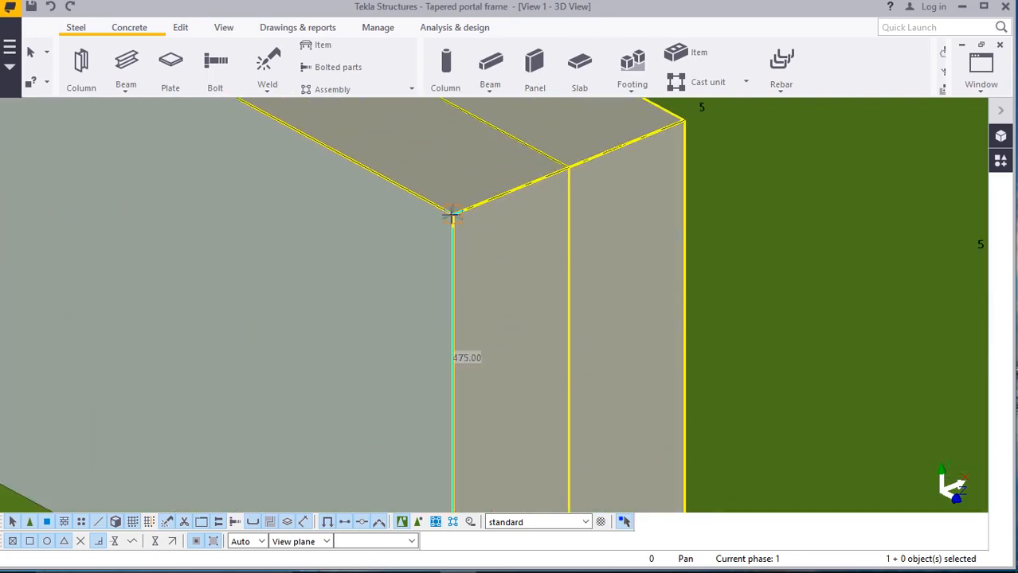
{"action": "scroll", "coordinate": [439, 246], "scroll_direction": "down", "scroll_amount": 6}
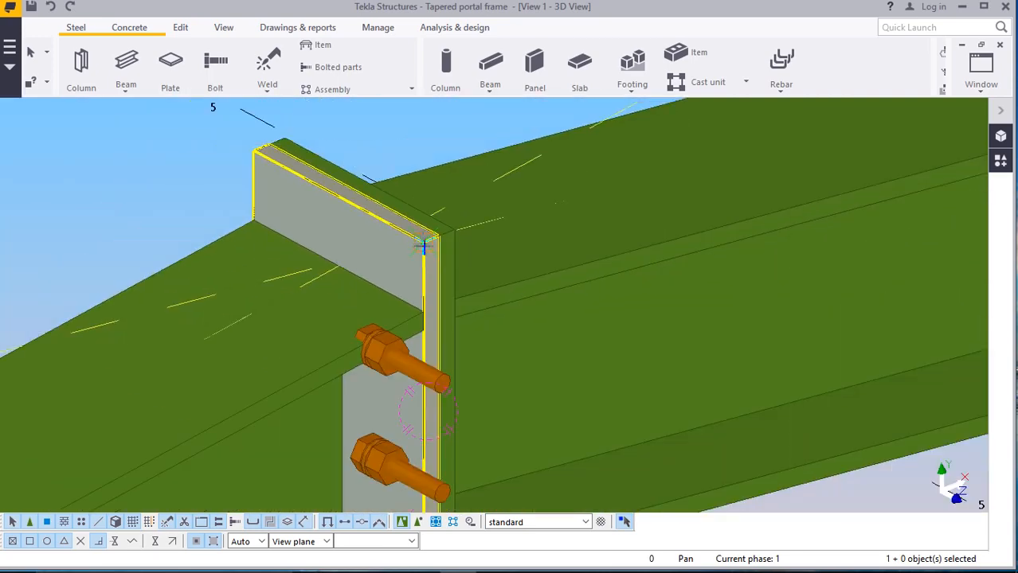
{"action": "scroll", "coordinate": [424, 245], "scroll_direction": "down", "scroll_amount": 1}
{"action": "right_click", "coordinate": [178, 192]}
{"action": "left_click", "coordinate": [204, 203]}
{"action": "scroll", "coordinate": [358, 217], "scroll_direction": "down", "scroll_amount": 2}
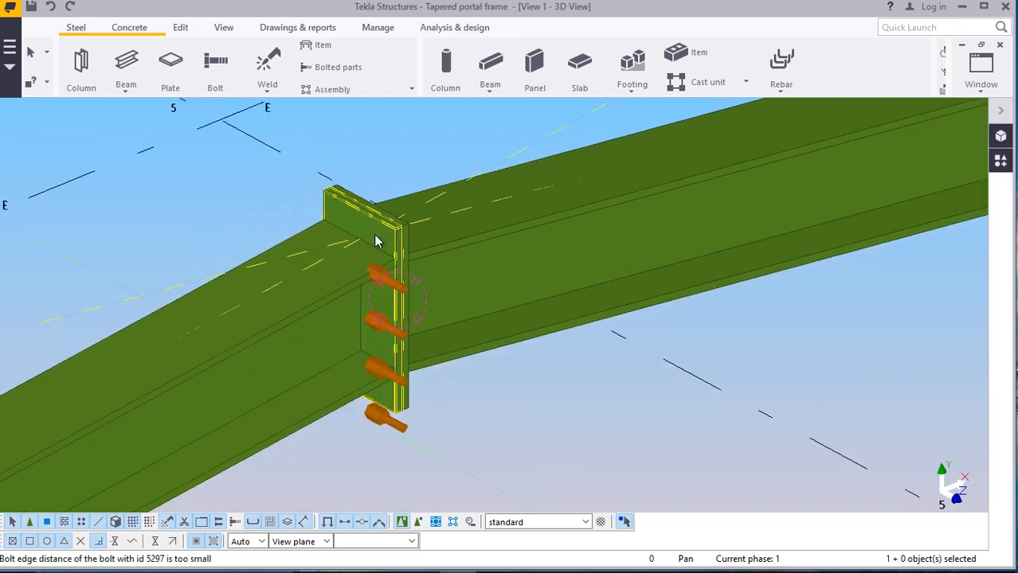
Set the new bolt group's start-point Dx offset to 0 and its rotation to Top
{"action": "scroll", "coordinate": [390, 298], "scroll_direction": "up", "scroll_amount": 3}
{"action": "scroll", "coordinate": [384, 273], "scroll_direction": "down", "scroll_amount": 3}
{"action": "scroll", "coordinate": [387, 335], "scroll_direction": "up", "scroll_amount": 3}
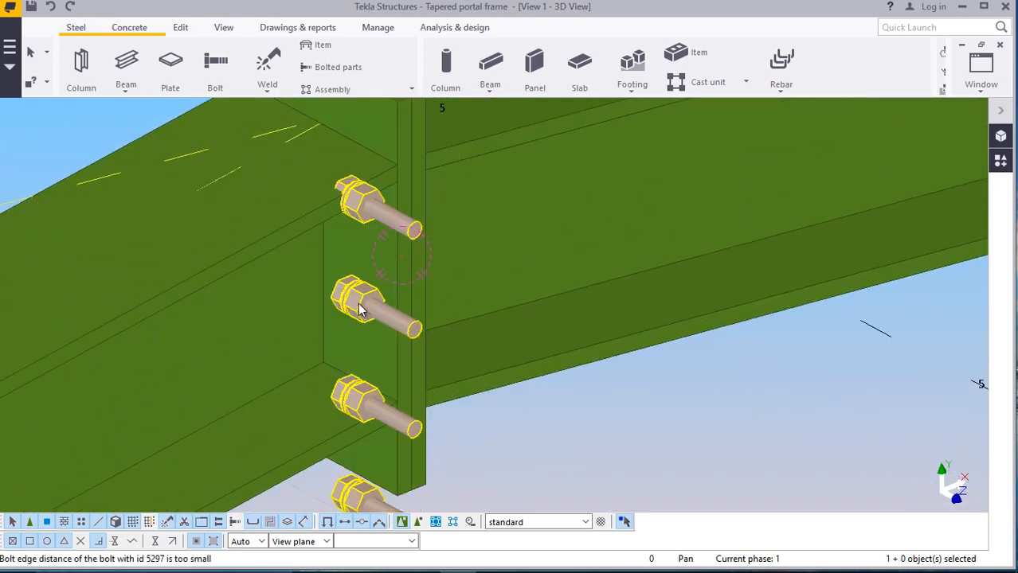
{"action": "double_click", "coordinate": [380, 305]}
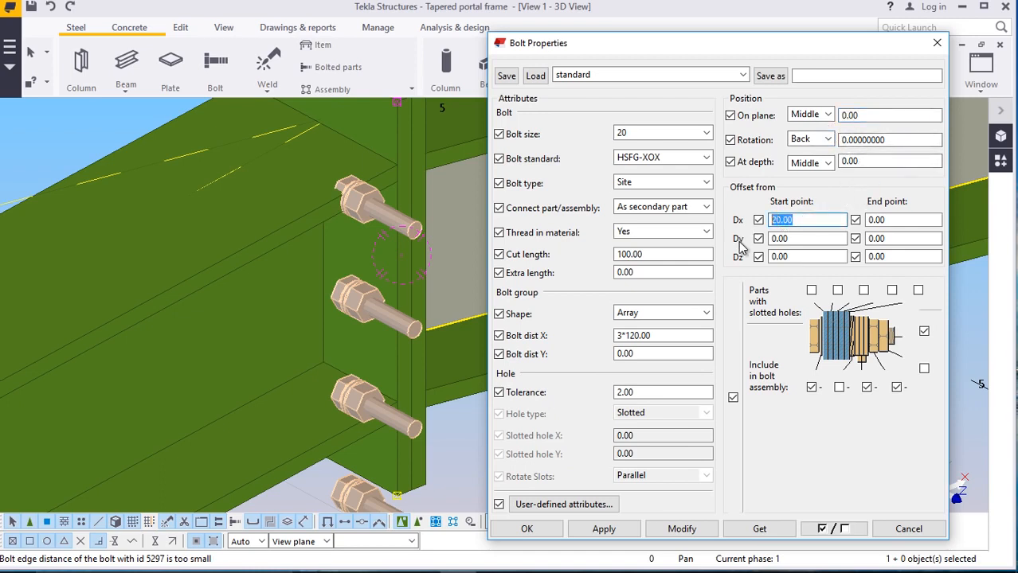
{"action": "type", "text": "0"}
{"action": "left_click", "coordinate": [669, 529]}
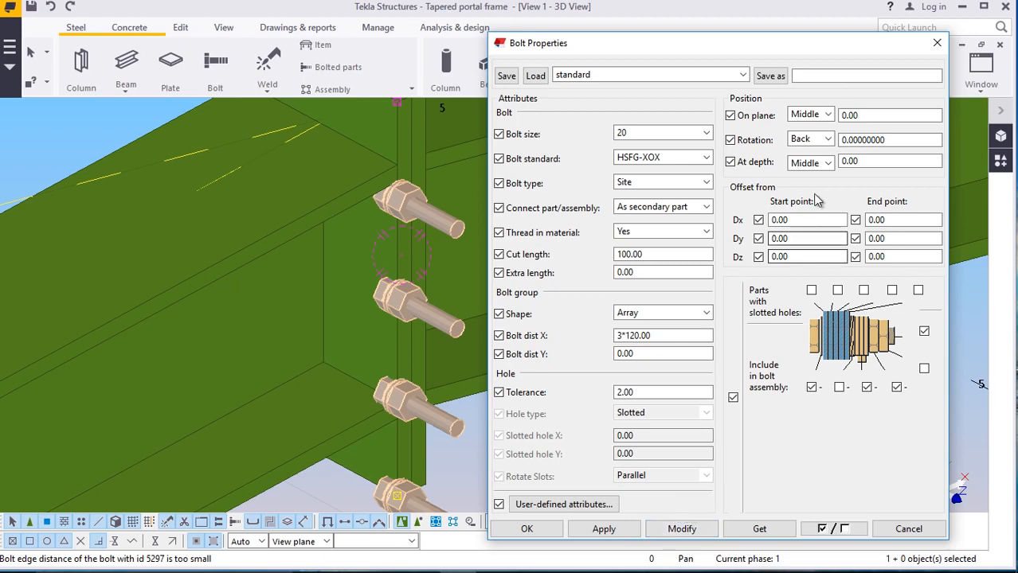
{"action": "left_click", "coordinate": [829, 141]}
{"action": "left_click", "coordinate": [820, 172]}
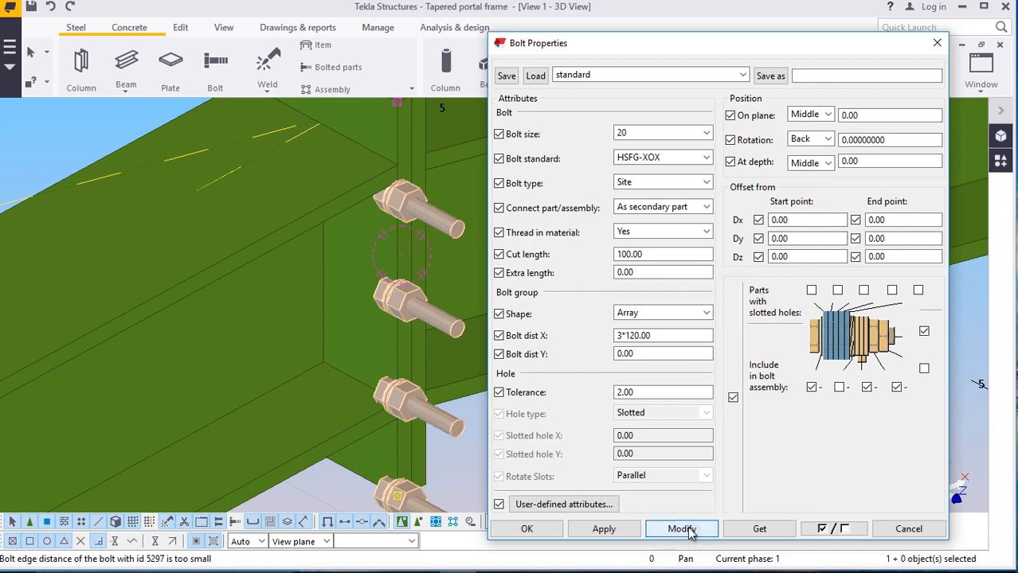
{"action": "left_click", "coordinate": [828, 139]}
{"action": "left_click", "coordinate": [805, 169]}
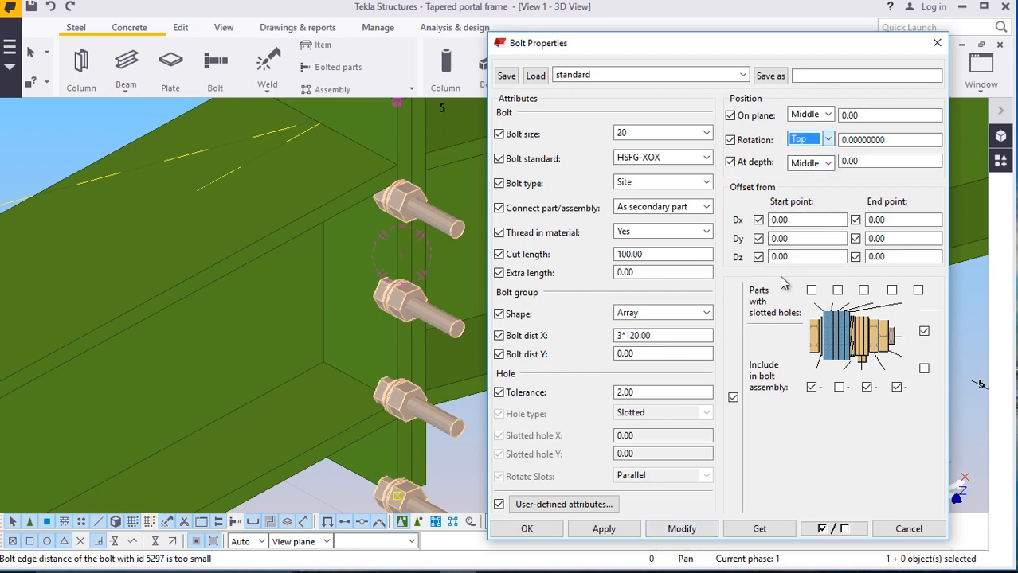
{"action": "left_click", "coordinate": [682, 531]}
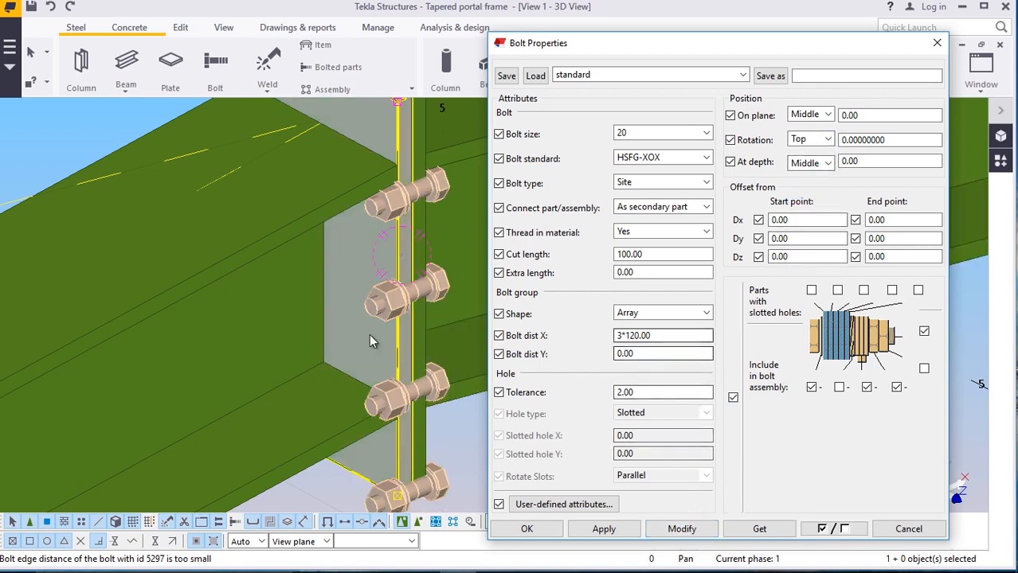
Shift the bolt group up the end plates by setting its start-point Dx offset to 60
{"action": "middle_click_drag", "start_coordinate": [368, 334], "coordinate": [370, 188], "text": "ctrl"}
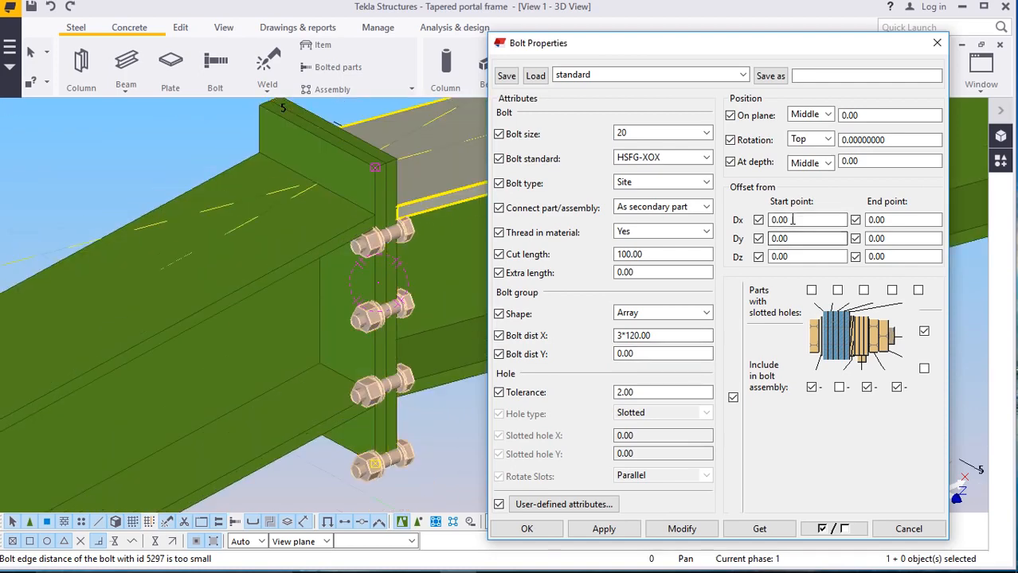
{"action": "left_click", "coordinate": [679, 530]}
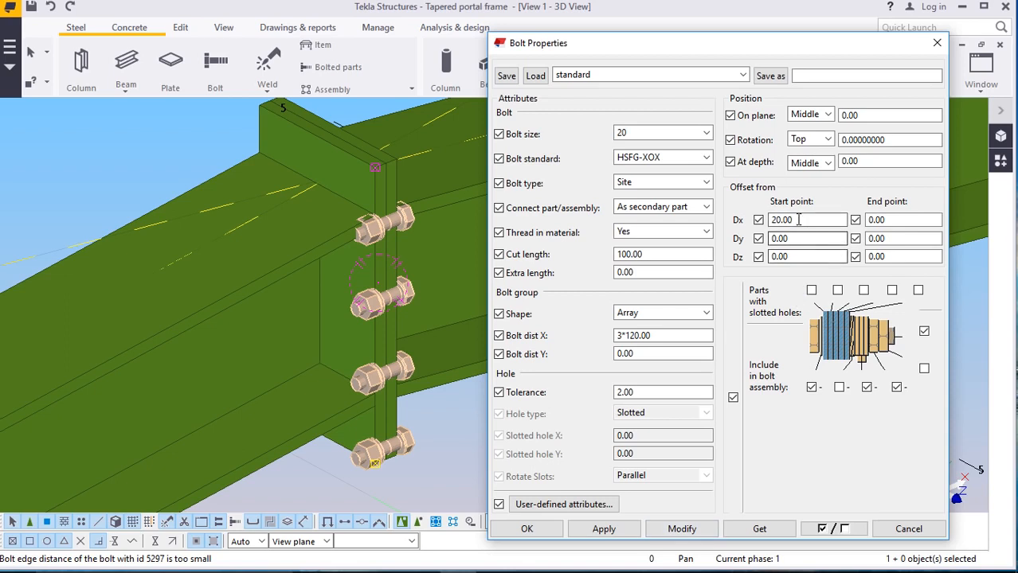
{"action": "left_click", "coordinate": [689, 531]}
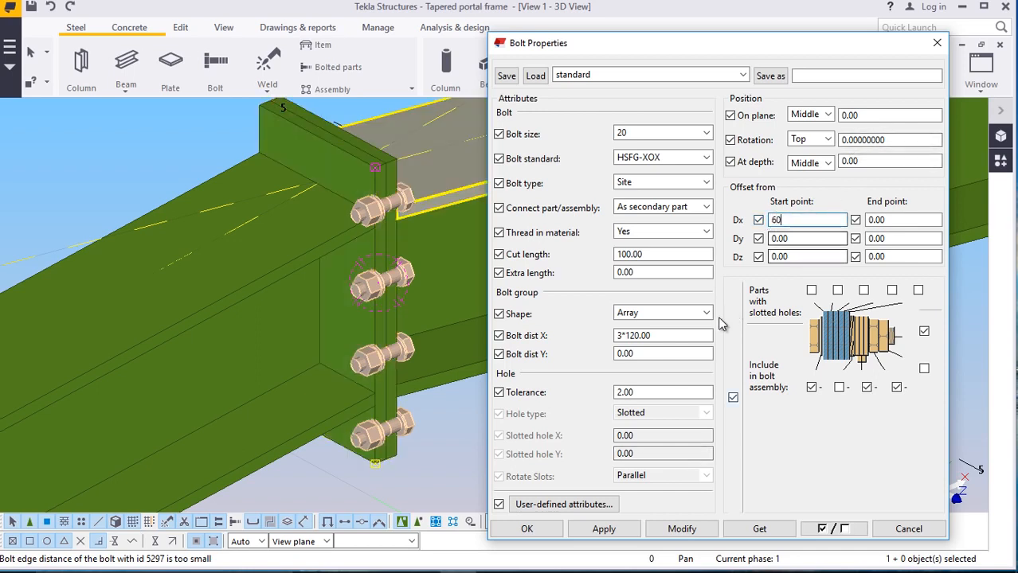
{"action": "type", "text": "60"}
{"action": "left_click", "coordinate": [682, 530]}
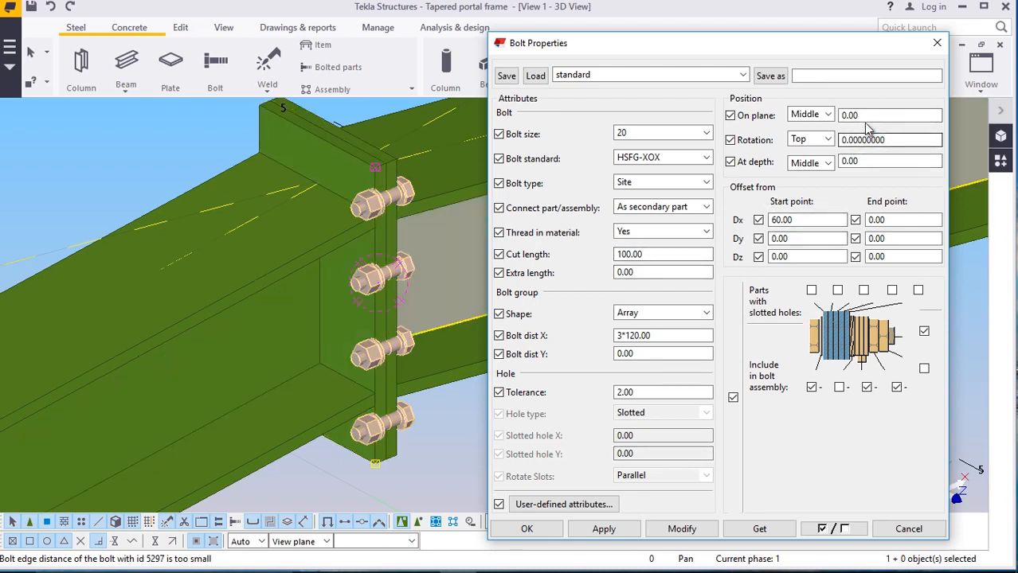
Try an on-plane offset of 40 for the bolt group, close its properties and undo the change
{"action": "type", "text": "40"}
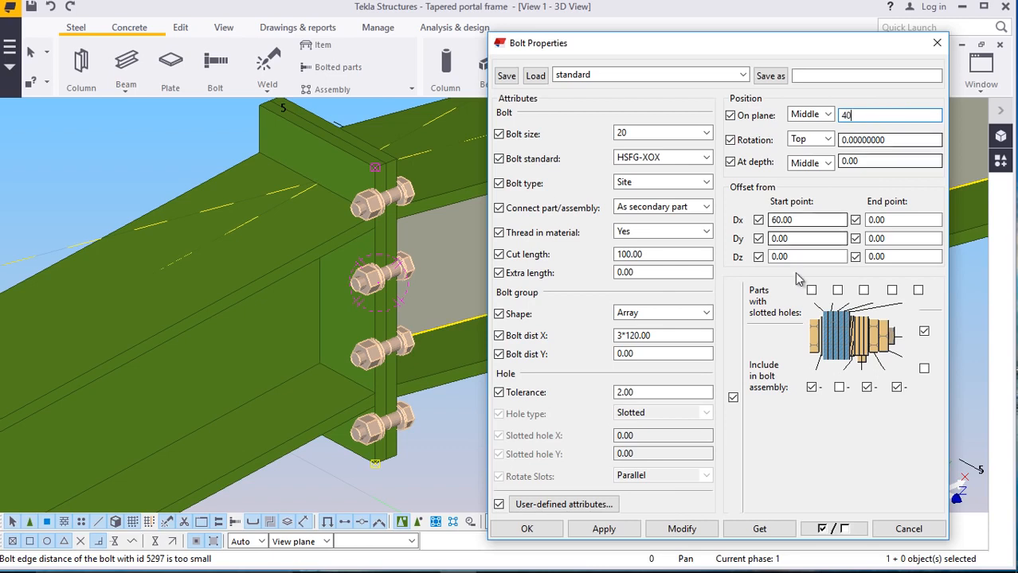
{"action": "left_click", "coordinate": [685, 530]}
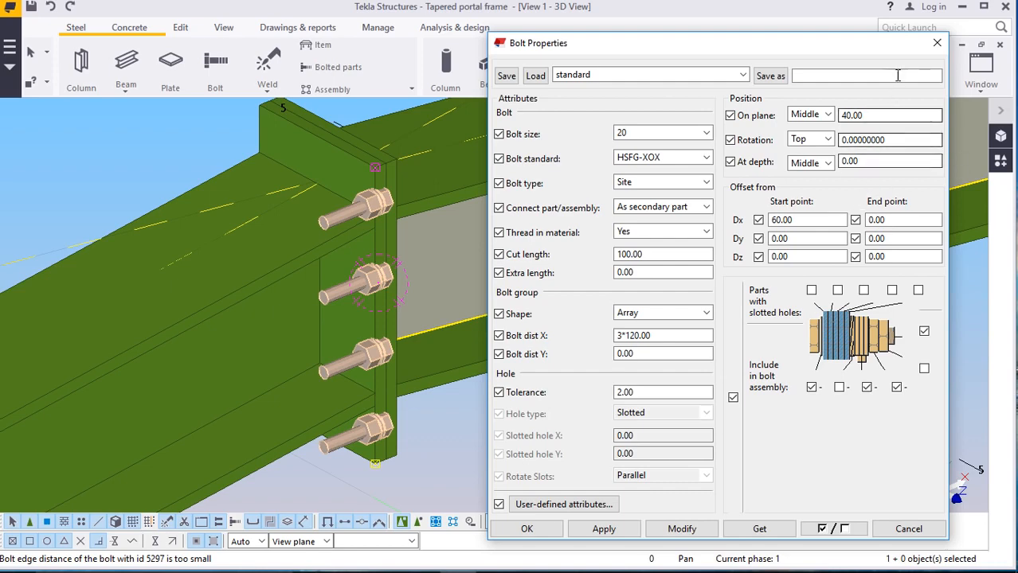
{"action": "left_click", "coordinate": [936, 42]}
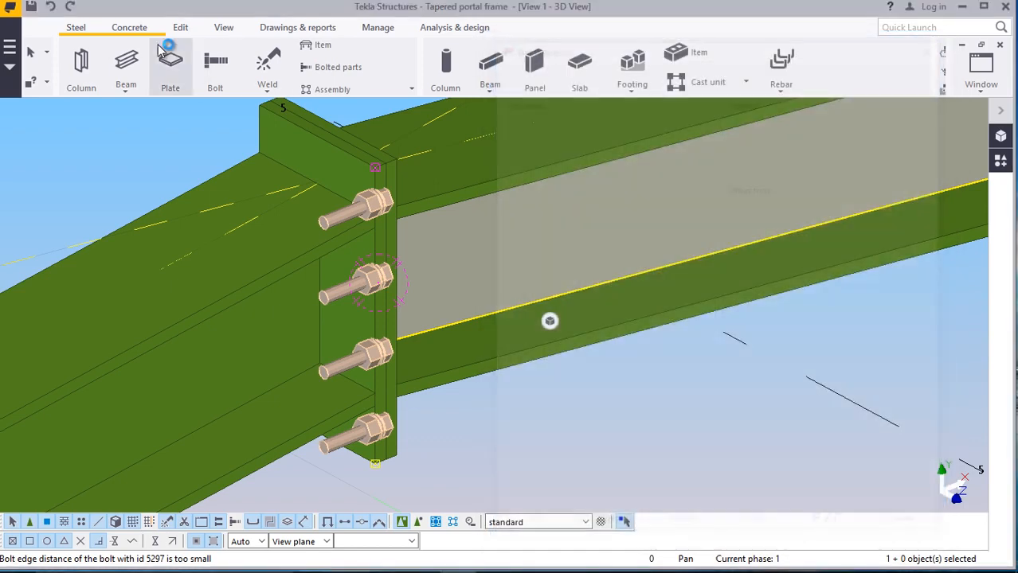
{"action": "left_click", "coordinate": [52, 8]}
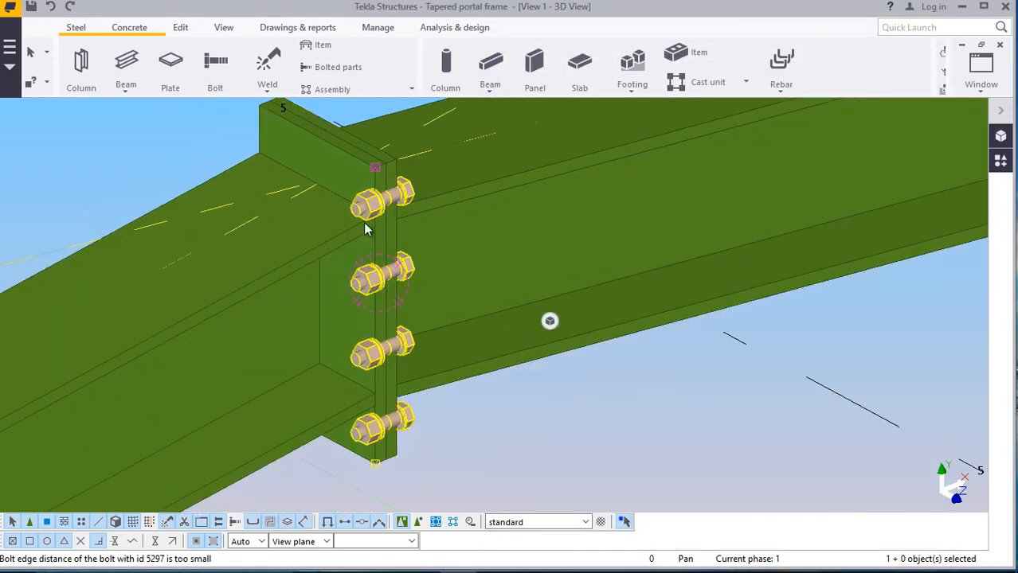
Set the work plane to the top face of the ridge end plate with the Work plane tool and end the command
{"action": "scroll", "coordinate": [365, 230], "scroll_direction": "down", "scroll_amount": 3}
{"action": "scroll", "coordinate": [359, 229], "scroll_direction": "up", "scroll_amount": 3}
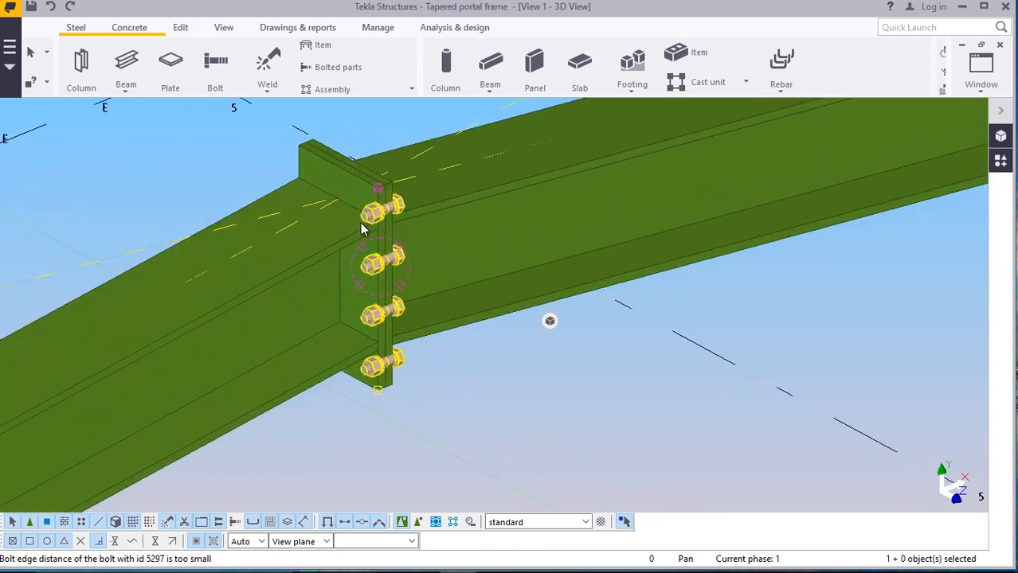
{"action": "scroll", "coordinate": [361, 224], "scroll_direction": "down", "scroll_amount": 4}
{"action": "scroll", "coordinate": [374, 204], "scroll_direction": "up", "scroll_amount": 3}
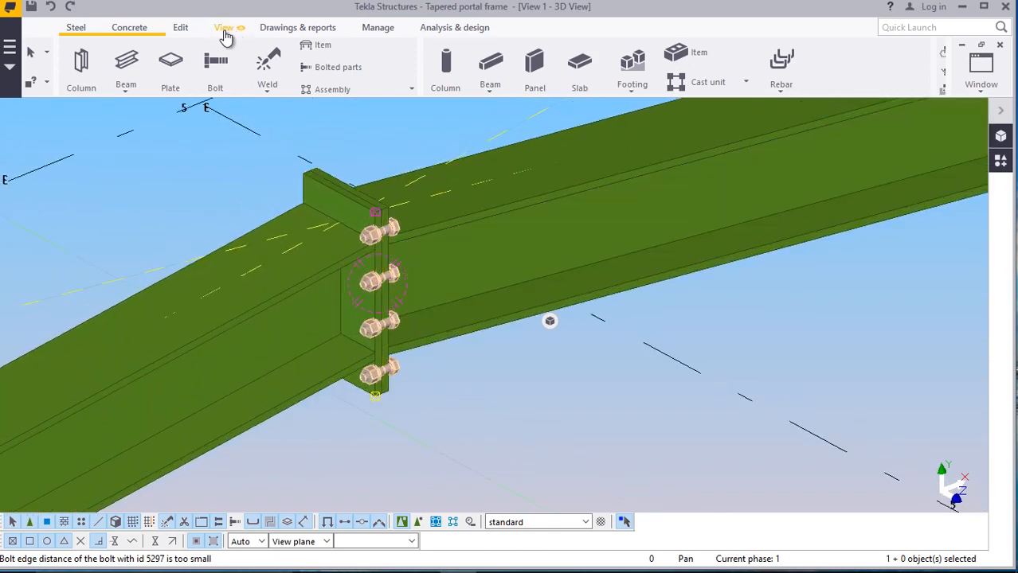
{"action": "left_click", "coordinate": [226, 32]}
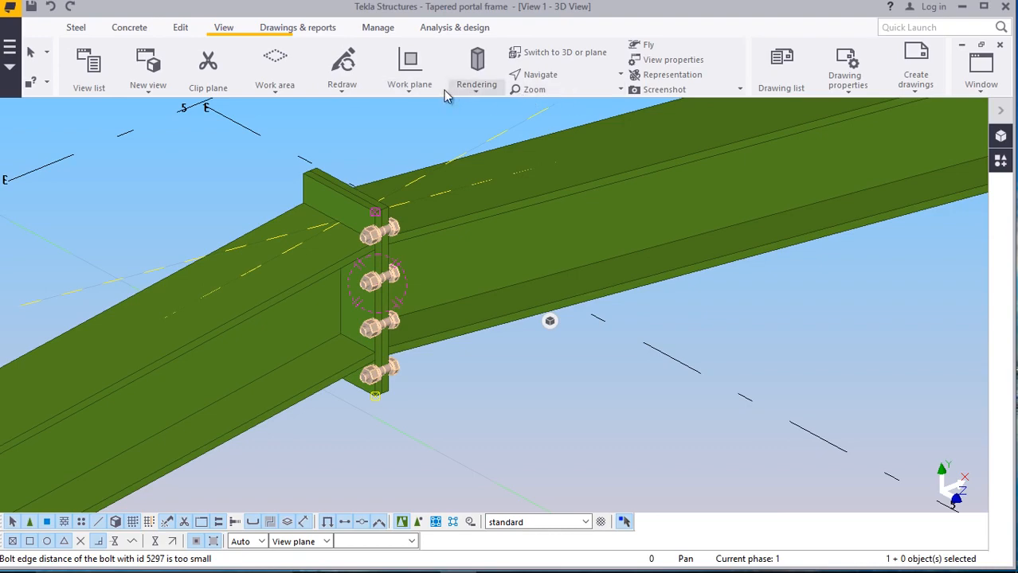
{"action": "left_click", "coordinate": [410, 91]}
{"action": "left_click", "coordinate": [420, 118]}
{"action": "scroll", "coordinate": [315, 171], "scroll_direction": "up", "scroll_amount": 3}
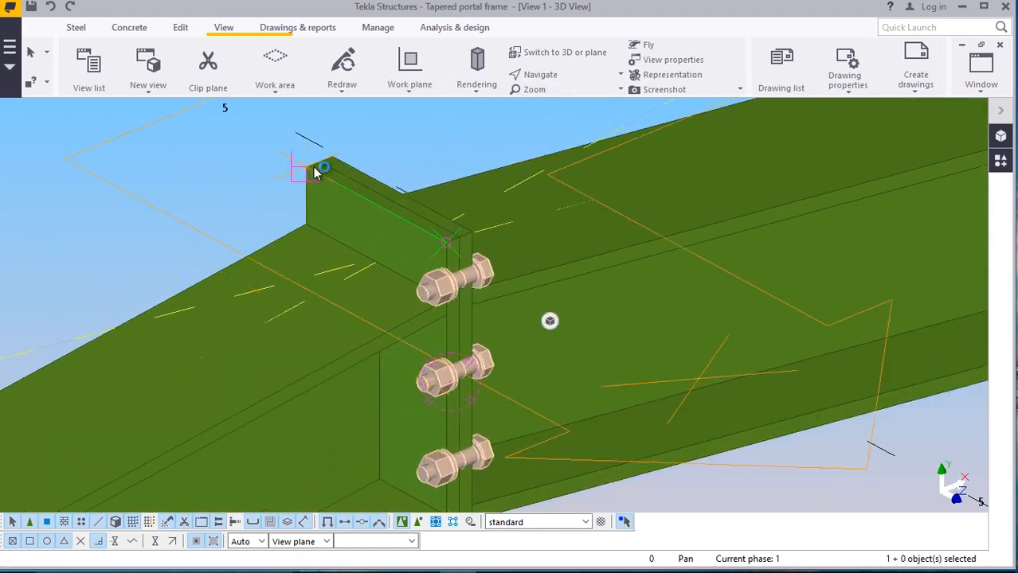
{"action": "scroll", "coordinate": [315, 171], "scroll_direction": "up", "scroll_amount": 1}
{"action": "left_click", "coordinate": [307, 169]}
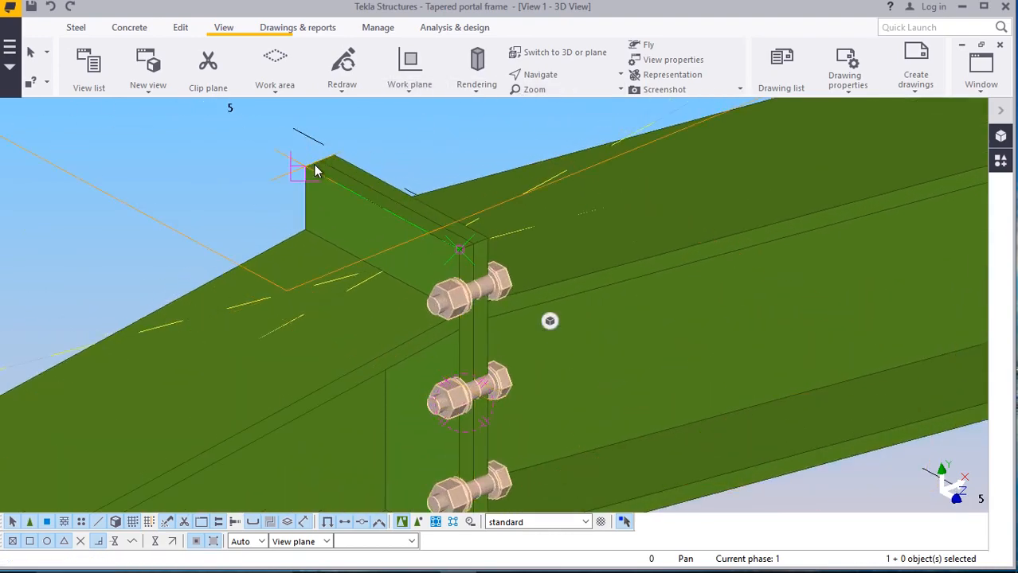
{"action": "right_click", "coordinate": [205, 174]}
{"action": "left_click", "coordinate": [239, 183]}
{"action": "scroll", "coordinate": [239, 181], "scroll_direction": "down", "scroll_amount": 5}
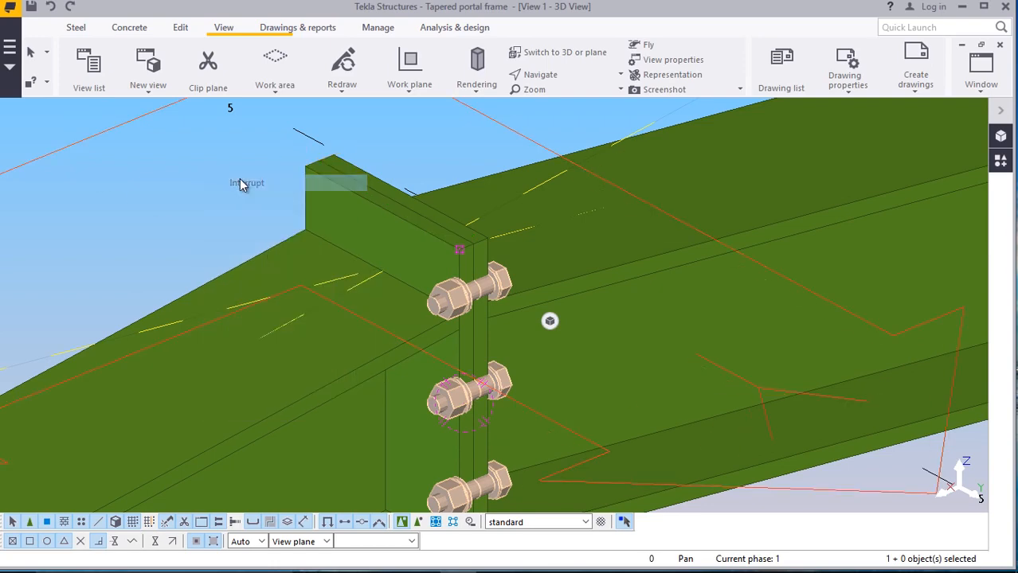
{"action": "scroll", "coordinate": [355, 251], "scroll_direction": "up", "scroll_amount": 3}
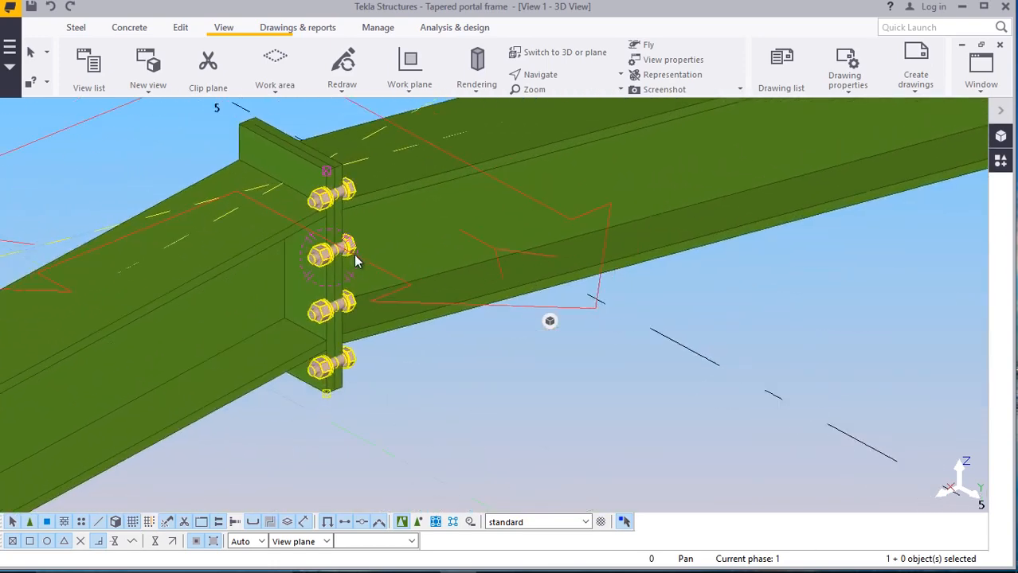
Set the ridge bolt group's on-plane offset to -40 so it moves inward onto the end plates, and close its properties
{"action": "double_click", "coordinate": [322, 262]}
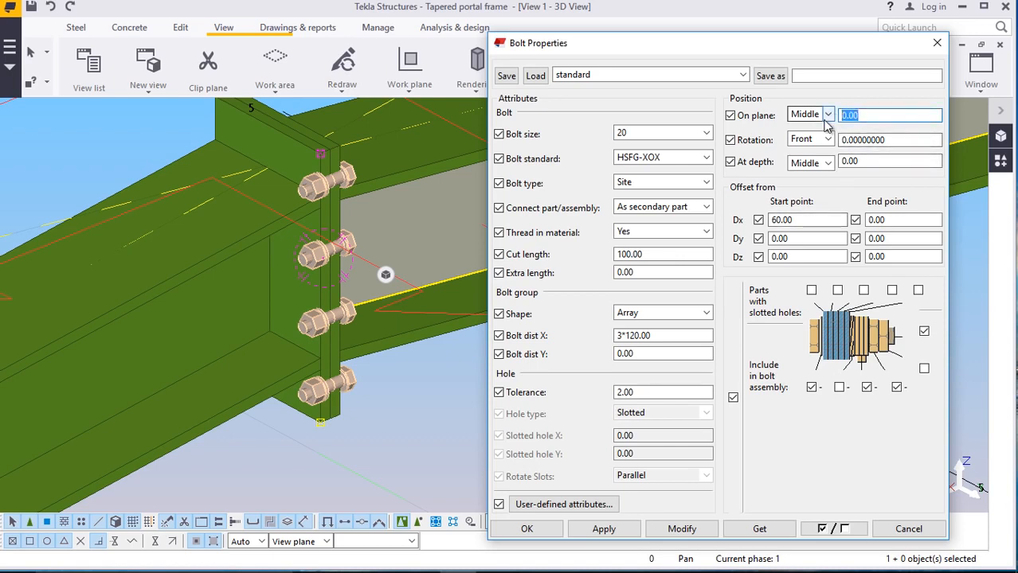
{"action": "left_click", "coordinate": [682, 530]}
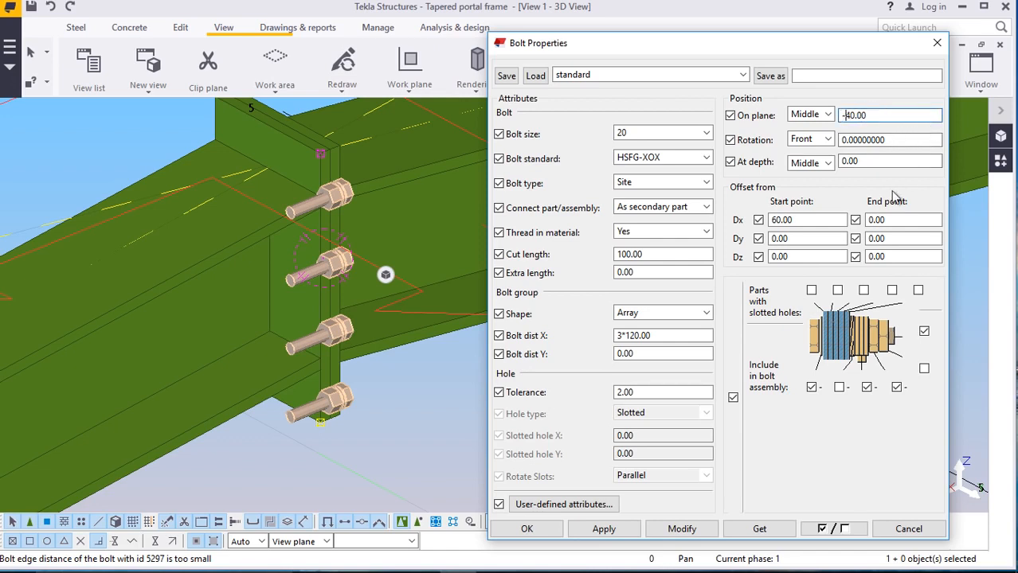
{"action": "left_click", "coordinate": [690, 531]}
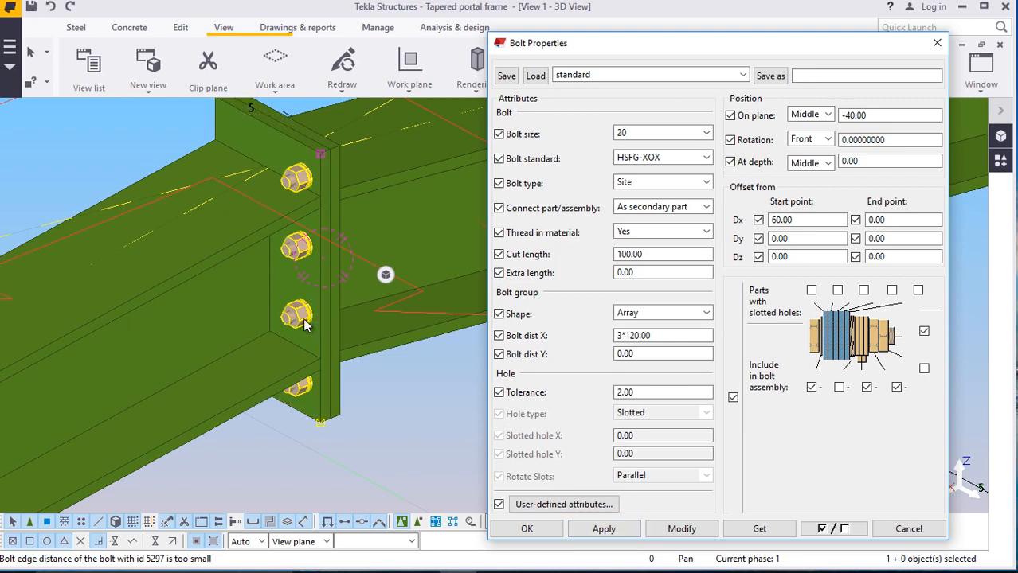
{"action": "scroll", "coordinate": [304, 315], "scroll_direction": "up", "scroll_amount": 5}
{"action": "scroll", "coordinate": [305, 316], "scroll_direction": "down", "scroll_amount": 5}
{"action": "scroll", "coordinate": [322, 231], "scroll_direction": "up", "scroll_amount": 3}
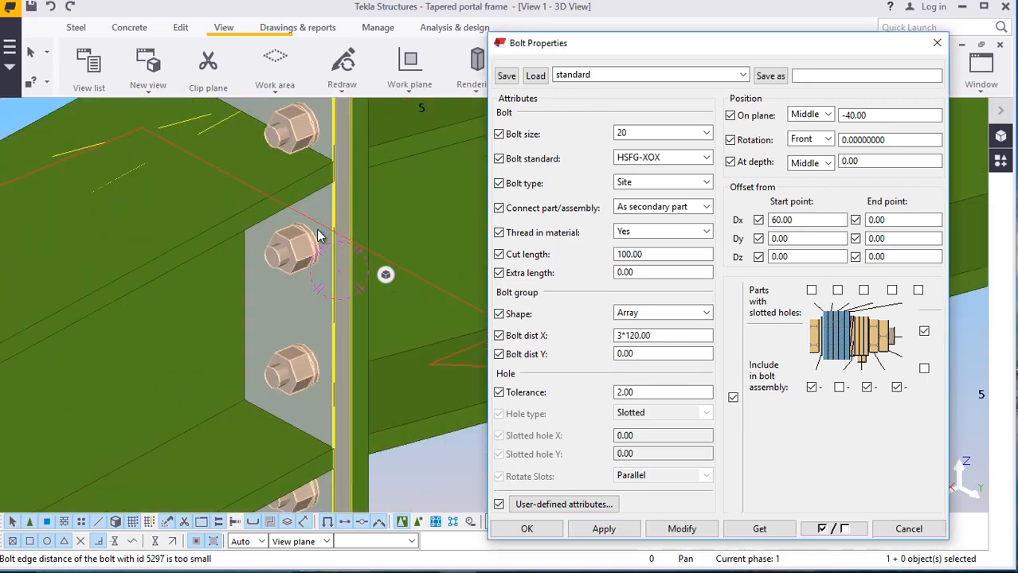
{"action": "scroll", "coordinate": [320, 231], "scroll_direction": "down", "scroll_amount": 3}
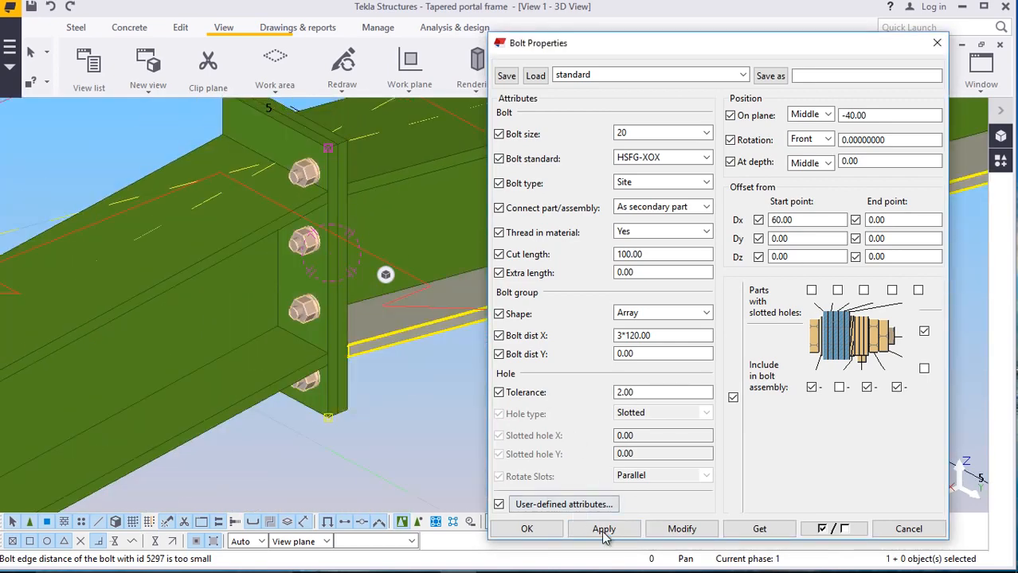
{"action": "left_click", "coordinate": [668, 531]}
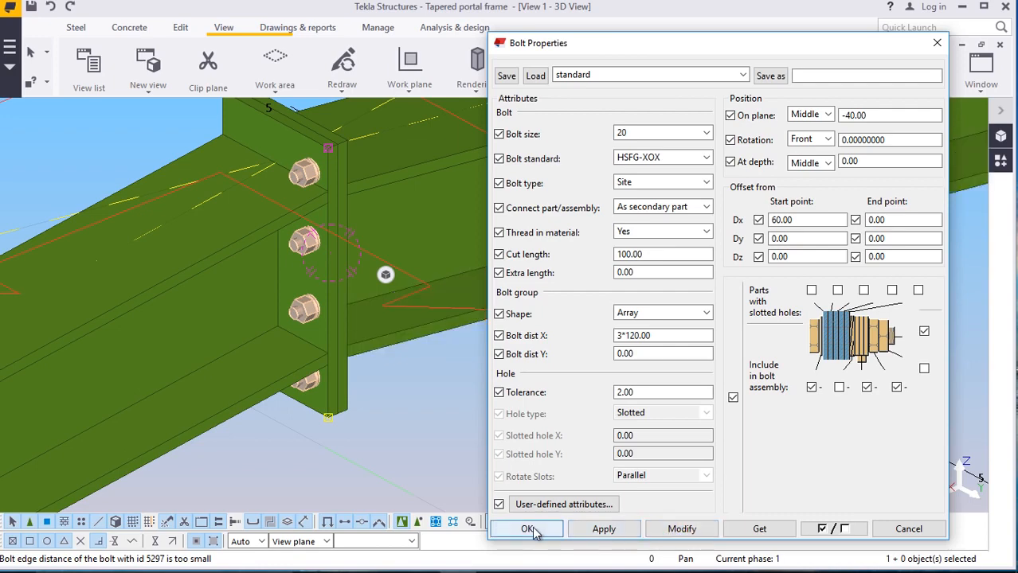
{"action": "left_click", "coordinate": [534, 529]}
{"action": "scroll", "coordinate": [470, 374], "scroll_direction": "down", "scroll_amount": 2}
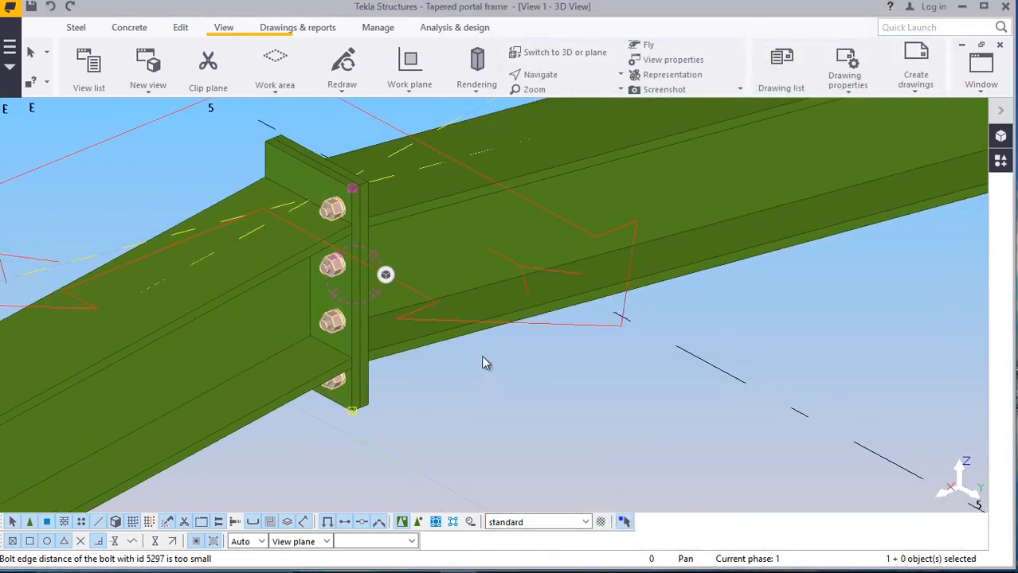
Set the work plane to the vertical front face of the ridge end plate with the Work plane tool and end the command
{"action": "right_click", "coordinate": [110, 173]}
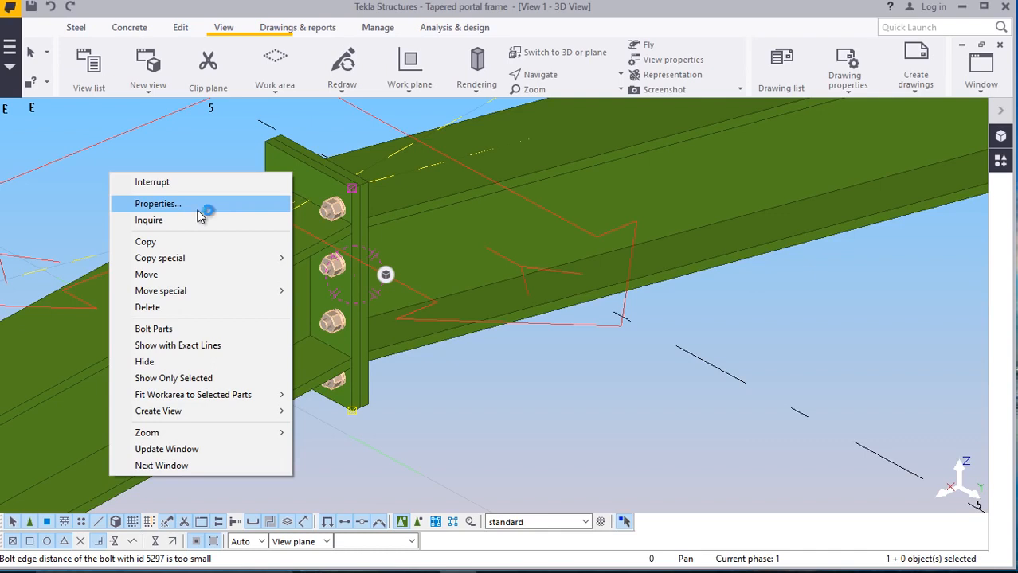
{"action": "left_click", "coordinate": [198, 145]}
{"action": "scroll", "coordinate": [334, 386], "scroll_direction": "down", "scroll_amount": 2}
{"action": "scroll", "coordinate": [311, 222], "scroll_direction": "up", "scroll_amount": 3}
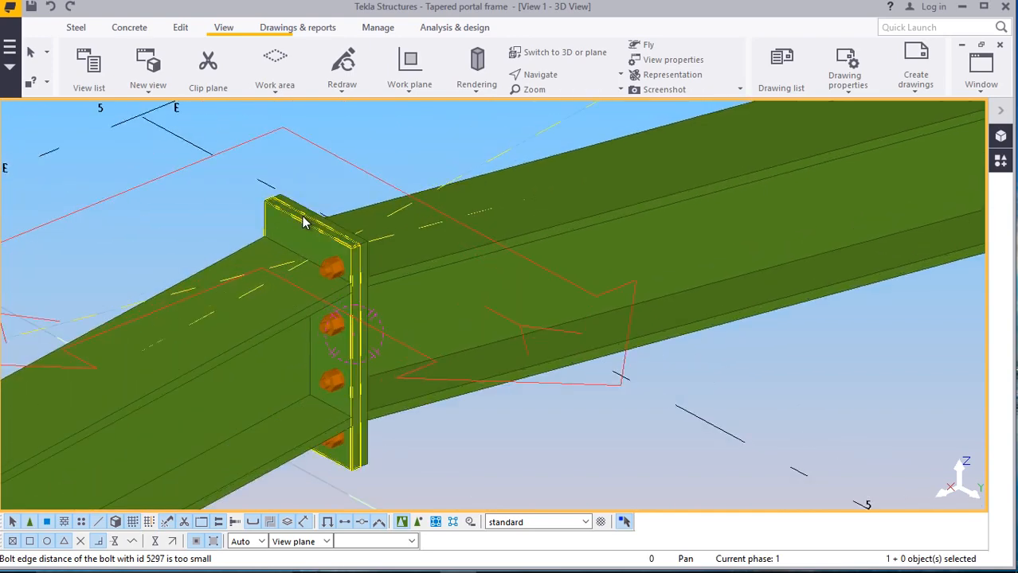
{"action": "left_click", "coordinate": [409, 76]}
{"action": "left_click", "coordinate": [400, 124]}
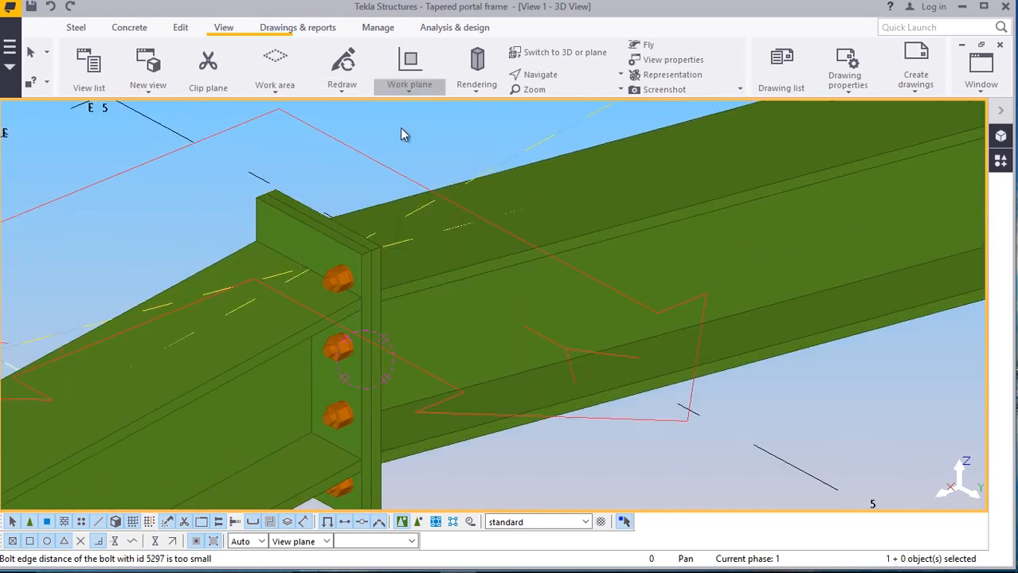
{"action": "left_click", "coordinate": [267, 210]}
{"action": "right_click", "coordinate": [290, 142]}
{"action": "left_click", "coordinate": [326, 155]}
{"action": "scroll", "coordinate": [299, 309], "scroll_direction": "down", "scroll_amount": 1}
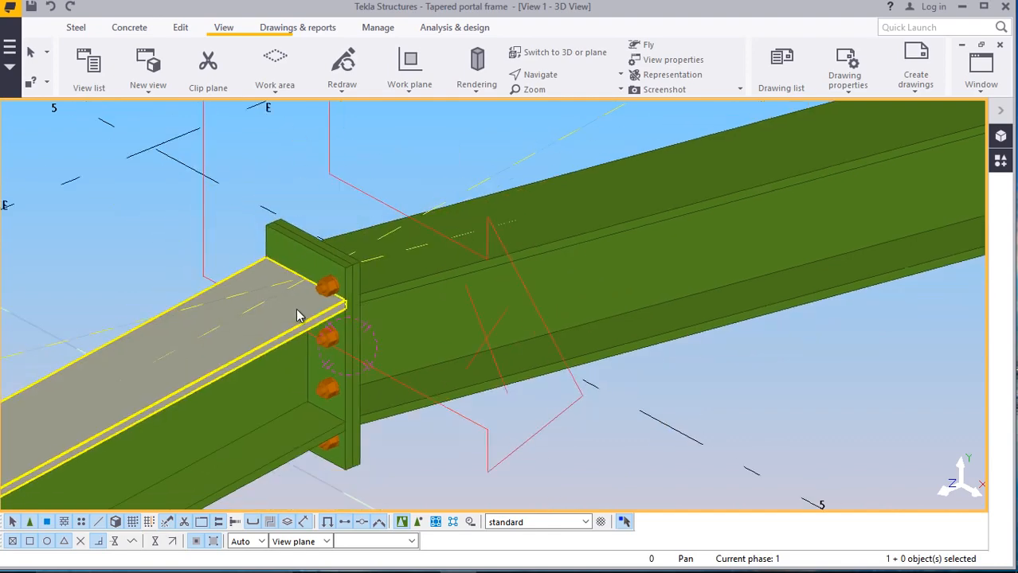
Mirror-copy the ridge bolt group about the end plate's vertical centre line, using X0 125, Y0 0 and angle -90
{"action": "scroll", "coordinate": [326, 247], "scroll_direction": "up", "scroll_amount": 2}
{"action": "right_click", "coordinate": [280, 173]}
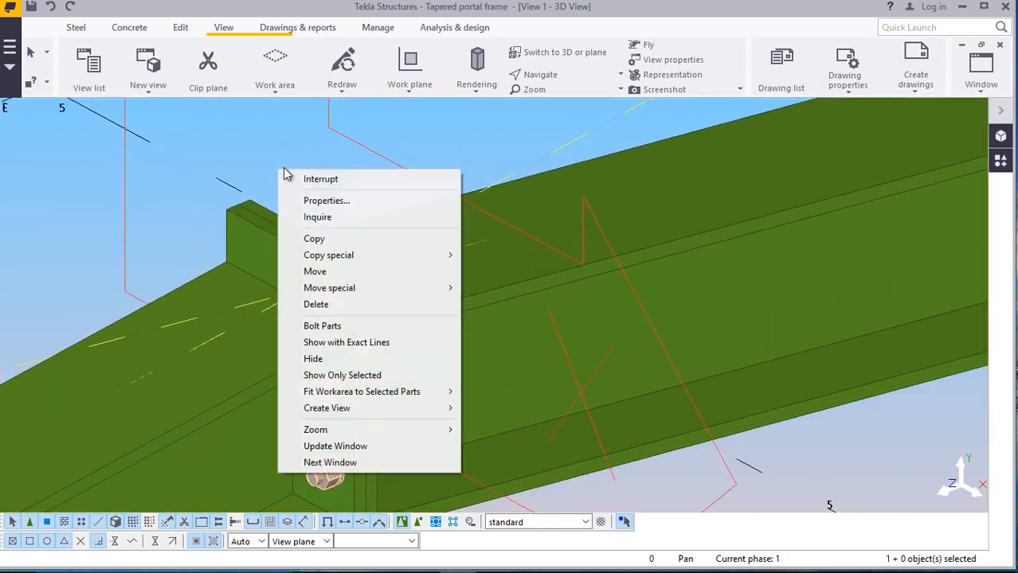
{"action": "mouse_move", "coordinate": [331, 256]}
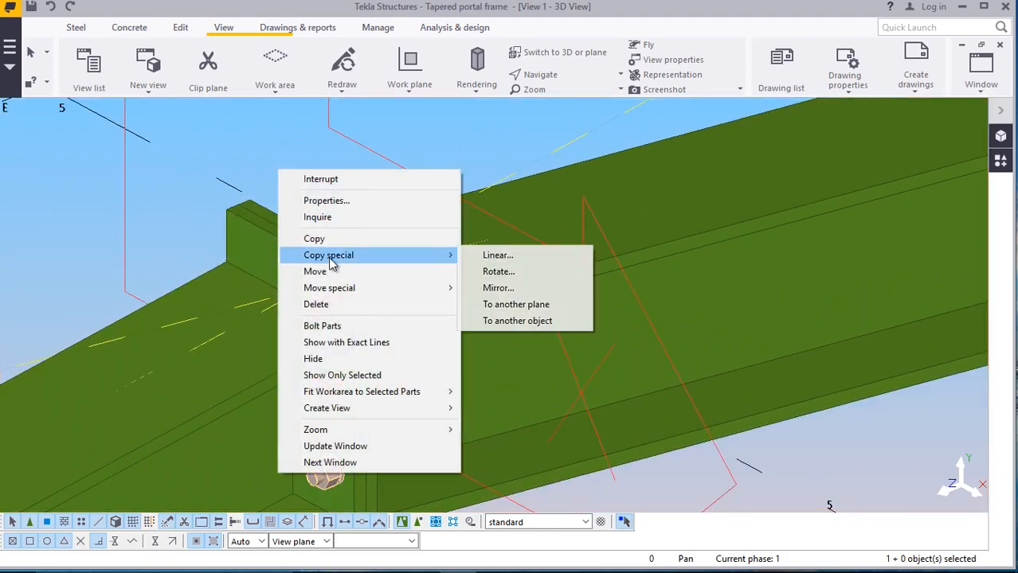
{"action": "left_click", "coordinate": [487, 287]}
{"action": "scroll", "coordinate": [362, 343], "scroll_direction": "up", "scroll_amount": 2}
{"action": "scroll", "coordinate": [283, 255], "scroll_direction": "up", "scroll_amount": 3}
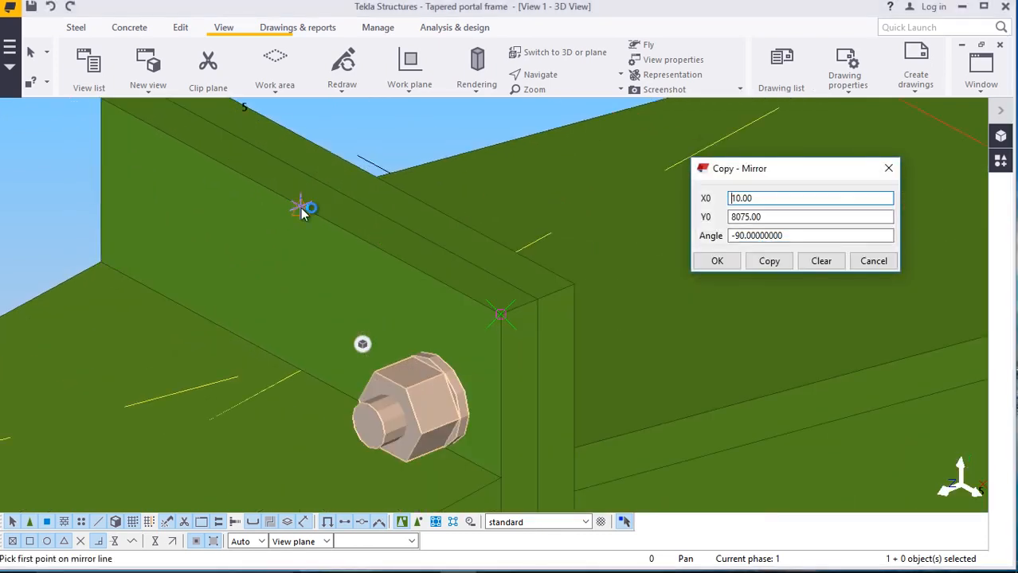
{"action": "left_click", "coordinate": [301, 209]}
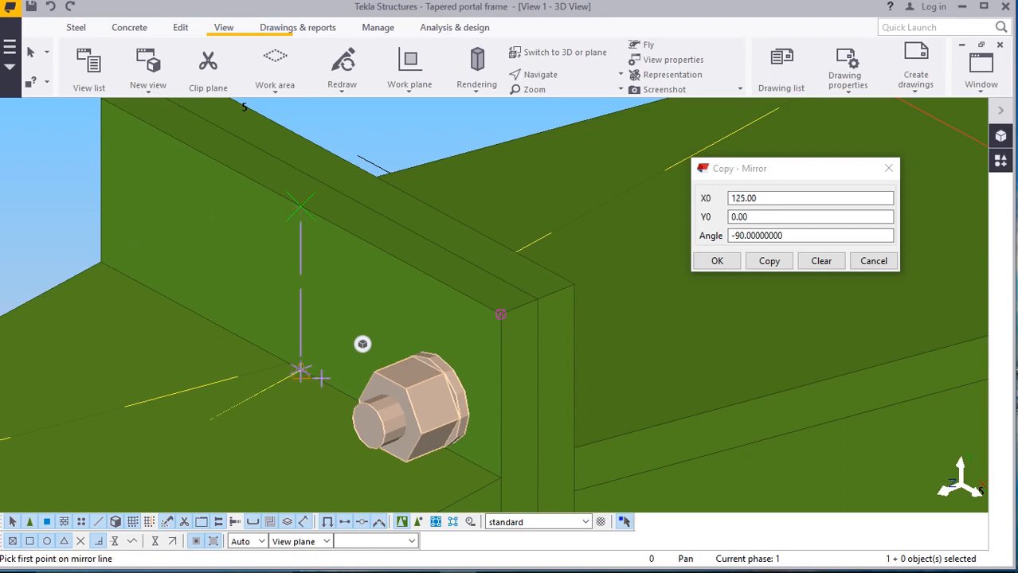
{"action": "left_click", "coordinate": [765, 265]}
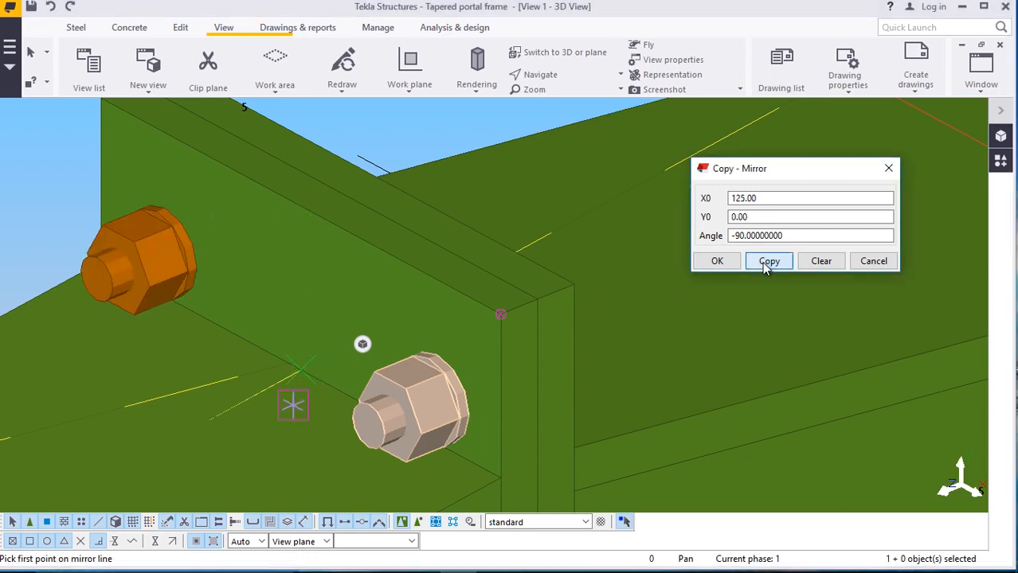
{"action": "left_click", "coordinate": [716, 263]}
{"action": "scroll", "coordinate": [417, 198], "scroll_direction": "down", "scroll_amount": 2}
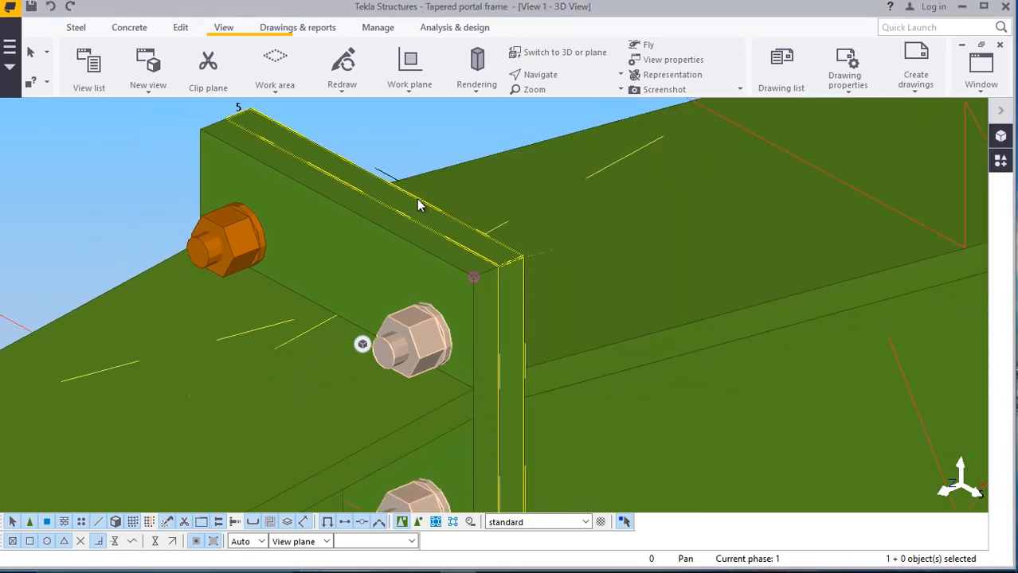
{"action": "scroll", "coordinate": [417, 199], "scroll_direction": "down", "scroll_amount": 4}
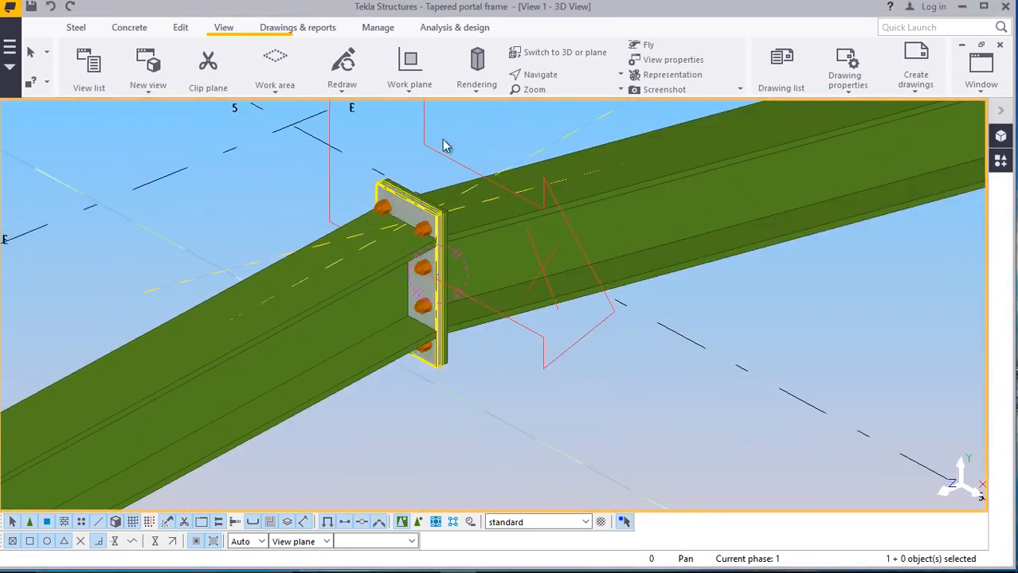
Examine the bolted ridge connection from both sides and the neighbouring rafter splice
{"action": "left_click", "coordinate": [540, 74]}
{"action": "left_click", "coordinate": [558, 128]}
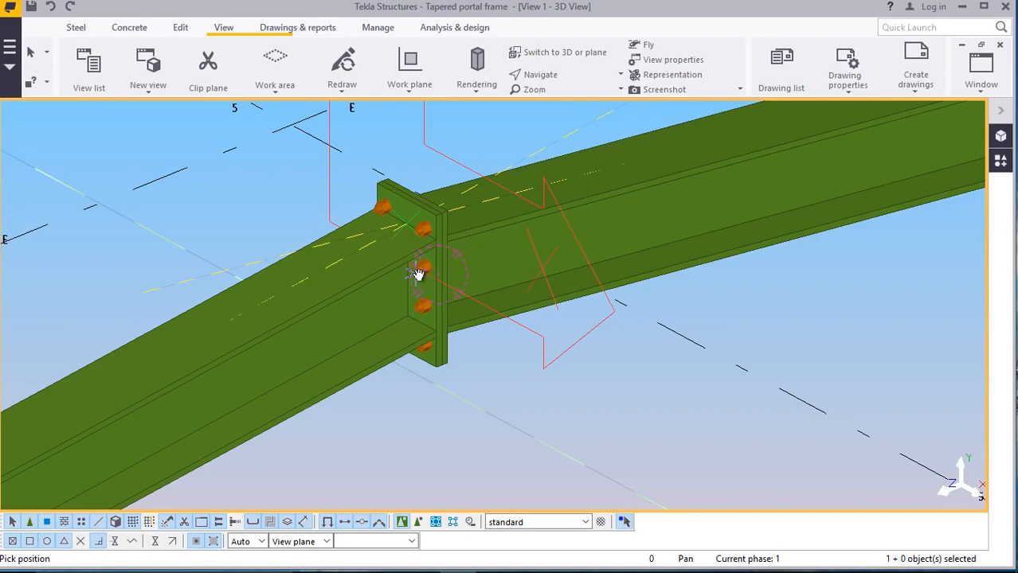
{"action": "middle_click_drag", "start_coordinate": [418, 274], "coordinate": [778, 240], "text": "ctrl"}
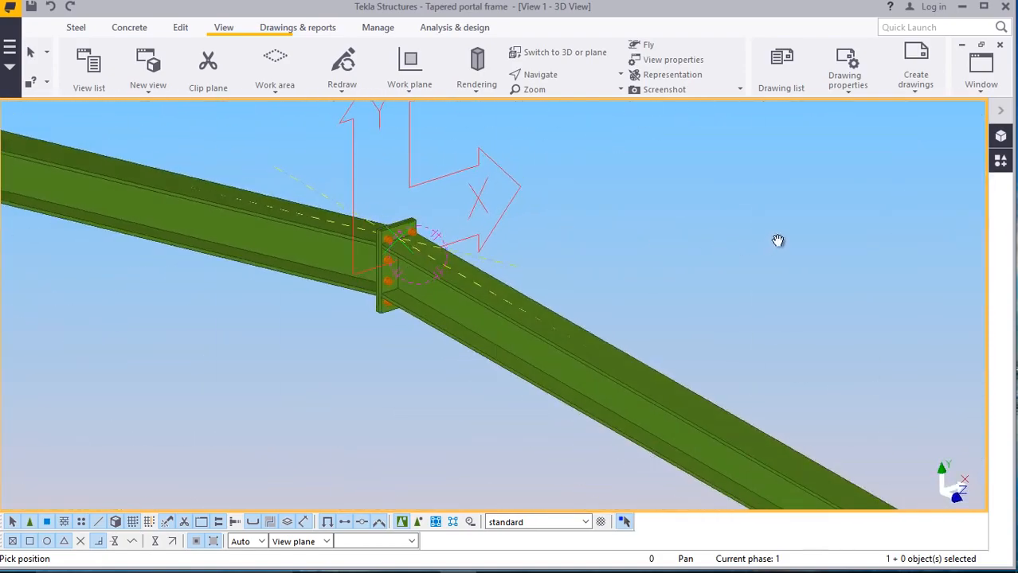
{"action": "scroll", "coordinate": [411, 237], "scroll_direction": "up", "scroll_amount": 7}
{"action": "middle_click_drag", "start_coordinate": [360, 237], "coordinate": [592, 206], "text": "ctrl"}
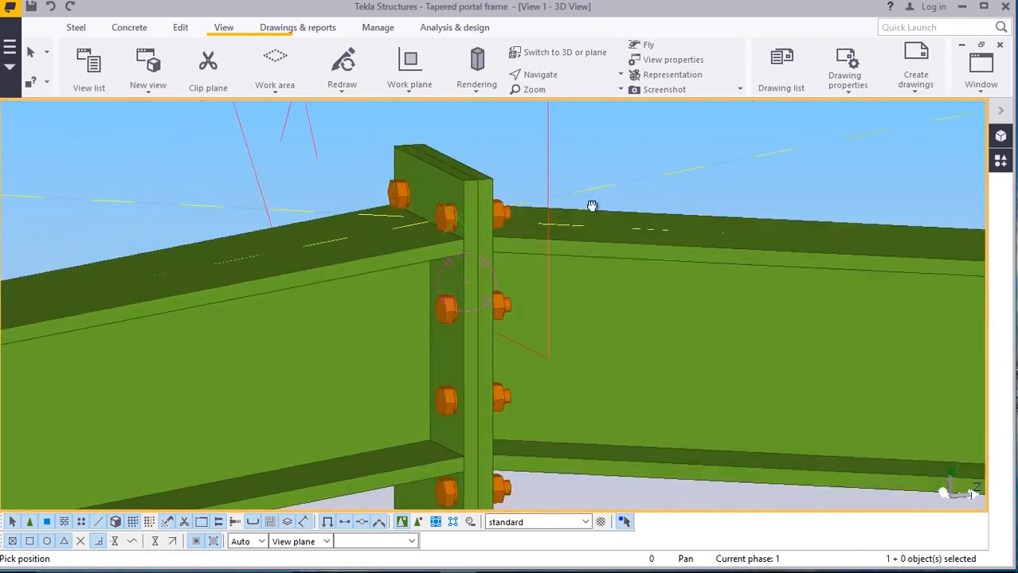
{"action": "scroll", "coordinate": [592, 206], "scroll_direction": "down", "scroll_amount": 5}
{"action": "middle_click_drag", "start_coordinate": [466, 180], "coordinate": [575, 323], "text": "ctrl"}
{"action": "scroll", "coordinate": [462, 236], "scroll_direction": "up", "scroll_amount": 2}
{"action": "middle_click_drag", "start_coordinate": [521, 264], "coordinate": [368, 232], "text": "ctrl"}
{"action": "scroll", "coordinate": [432, 222], "scroll_direction": "up", "scroll_amount": 2}
{"action": "middle_click_drag", "start_coordinate": [430, 223], "coordinate": [450, 243], "text": "ctrl"}
{"action": "scroll", "coordinate": [450, 239], "scroll_direction": "down", "scroll_amount": 4}
{"action": "scroll", "coordinate": [450, 237], "scroll_direction": "down", "scroll_amount": 5}
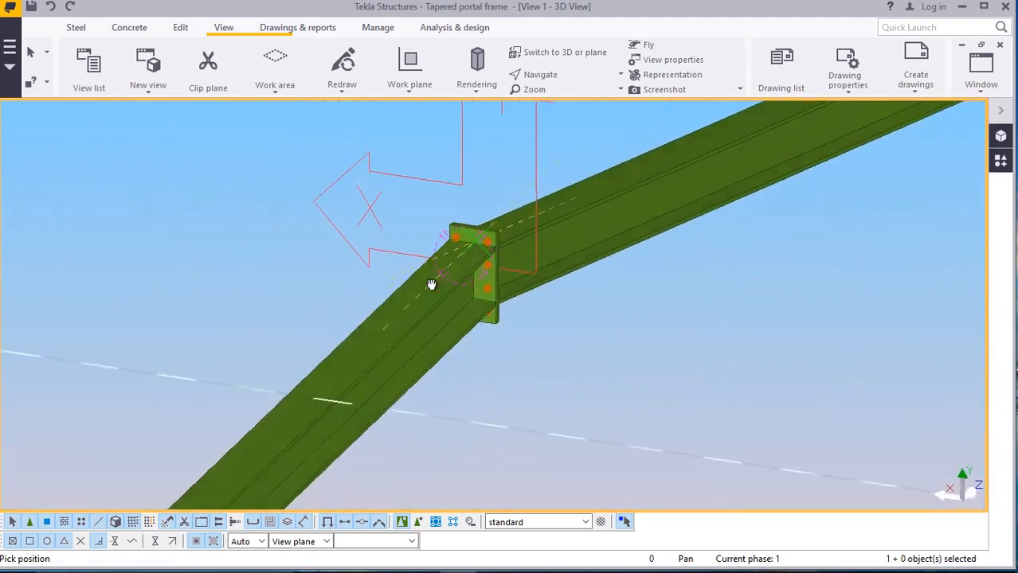
{"action": "scroll", "coordinate": [421, 330], "scroll_direction": "up", "scroll_amount": 10}
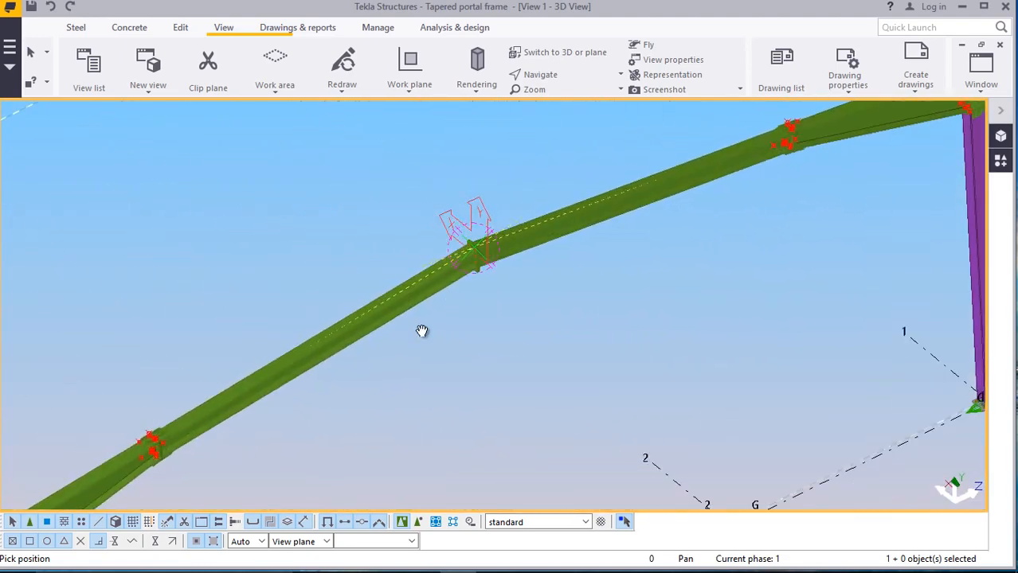
{"action": "scroll", "coordinate": [418, 157], "scroll_direction": "up", "scroll_amount": 5}
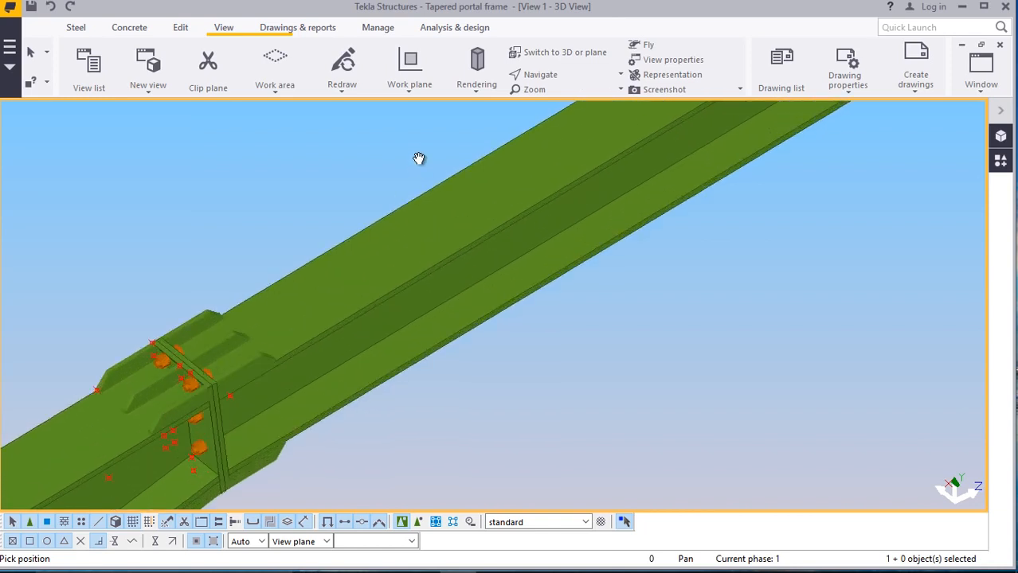
Rotate the model with the mouse to examine the rafters between the splices and the ridge, and end the command
{"action": "left_click", "coordinate": [547, 78]}
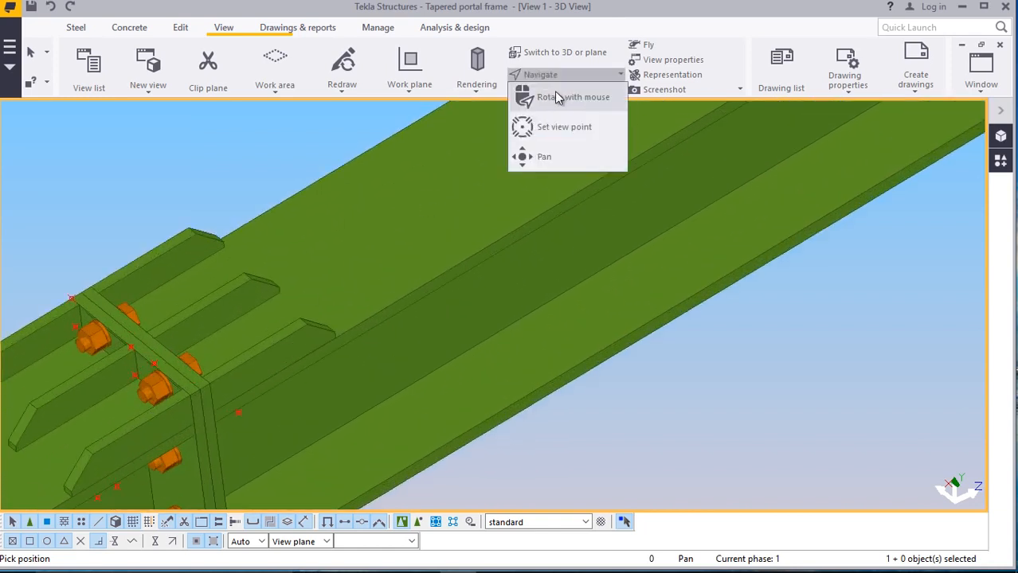
{"action": "left_click", "coordinate": [557, 96]}
{"action": "scroll", "coordinate": [488, 243], "scroll_direction": "down", "scroll_amount": 2}
{"action": "left_click_drag", "start_coordinate": [364, 322], "coordinate": [342, 304]}
{"action": "scroll", "coordinate": [333, 309], "scroll_direction": "up", "scroll_amount": 3}
{"action": "scroll", "coordinate": [343, 303], "scroll_direction": "down", "scroll_amount": 2}
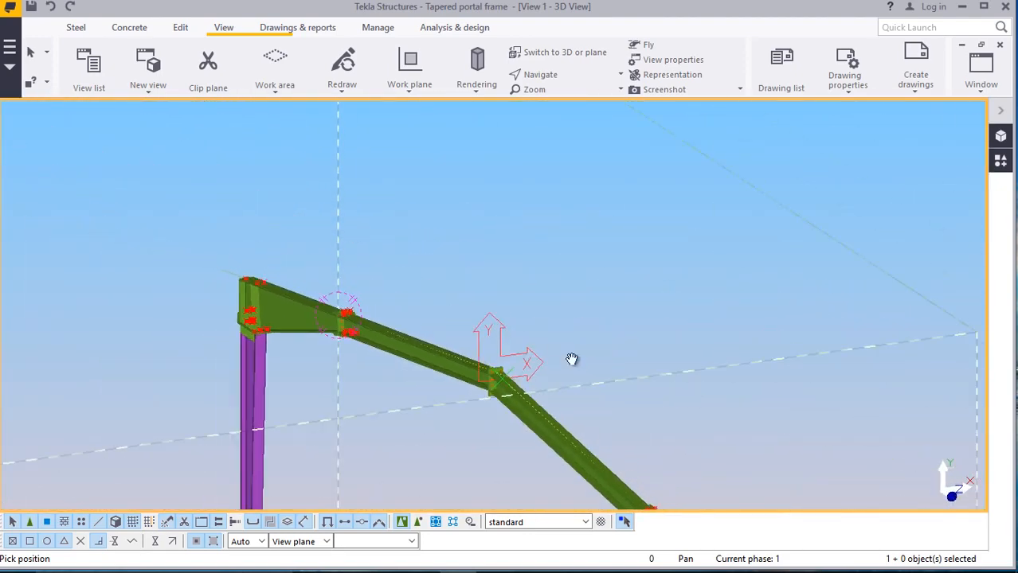
{"action": "left_click_drag", "start_coordinate": [594, 419], "coordinate": [451, 199]}
{"action": "right_click", "coordinate": [451, 199]}
{"action": "left_click", "coordinate": [476, 205]}
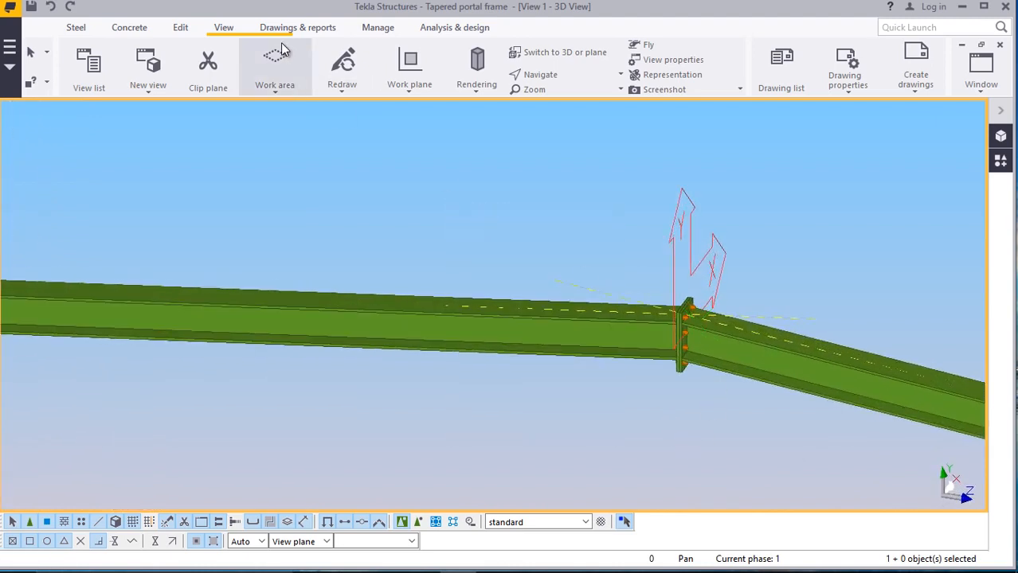
Set the work plane flat on the ground grid at the intersection of grid lines G and 4, and end the command
{"action": "left_click", "coordinate": [407, 89]}
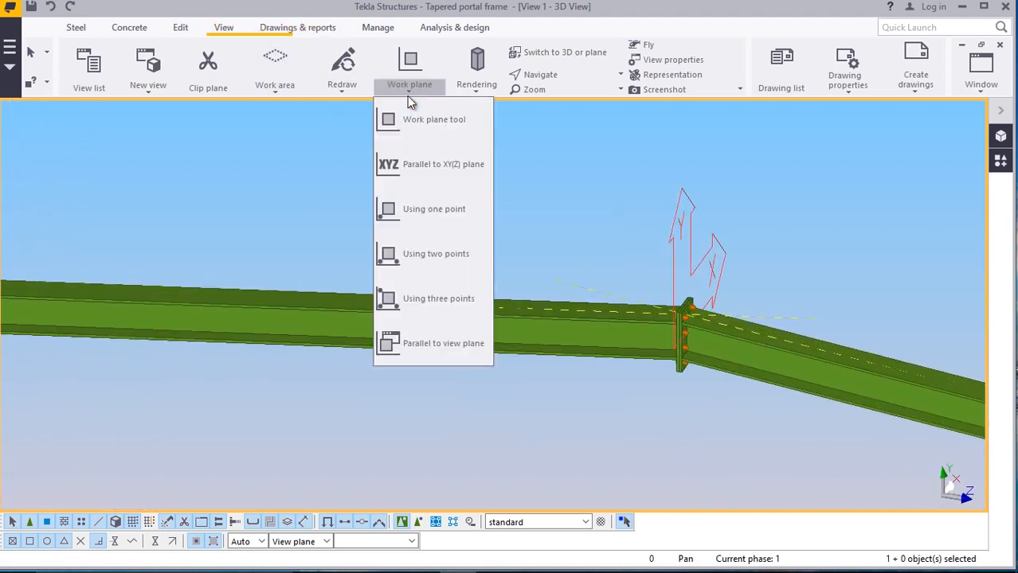
{"action": "left_click", "coordinate": [407, 96]}
{"action": "scroll", "coordinate": [437, 156], "scroll_direction": "down", "scroll_amount": 2}
{"action": "scroll", "coordinate": [448, 158], "scroll_direction": "down", "scroll_amount": 4}
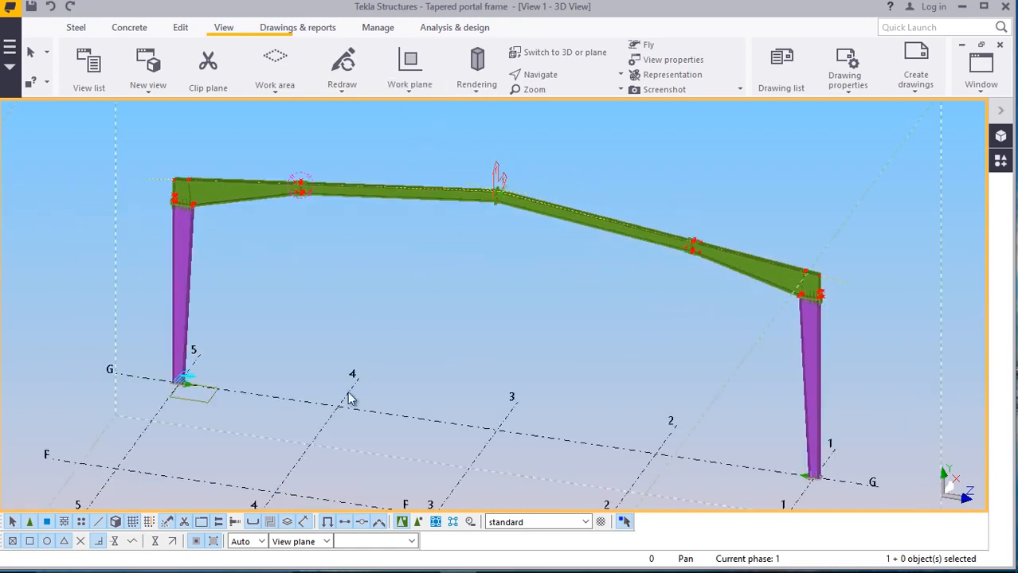
{"action": "scroll", "coordinate": [334, 426], "scroll_direction": "up", "scroll_amount": 4}
{"action": "right_click", "coordinate": [481, 237]}
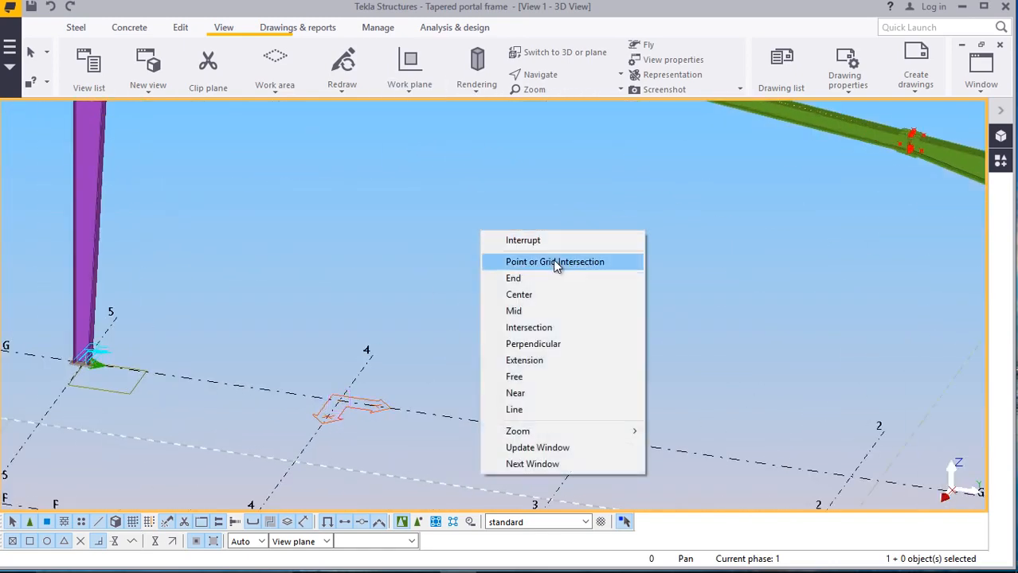
{"action": "left_click", "coordinate": [538, 237]}
{"action": "right_click", "coordinate": [509, 193]}
{"action": "left_click", "coordinate": [591, 279]}
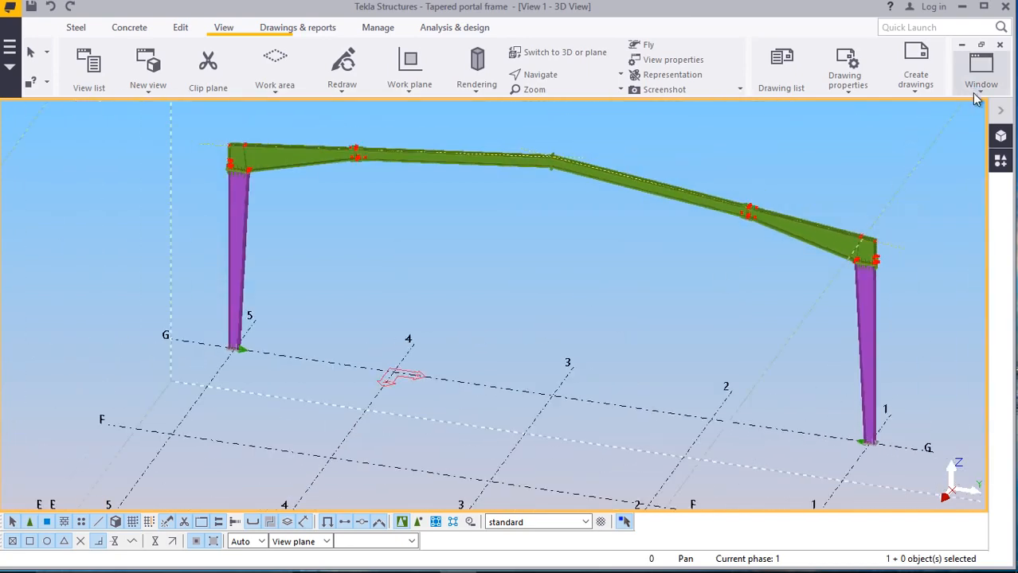
Rotate the view to the frame's other side and examine the rafter splice, the ridge and the eaves connection at grid line 1
{"action": "left_click", "coordinate": [534, 74]}
{"action": "left_click", "coordinate": [563, 121]}
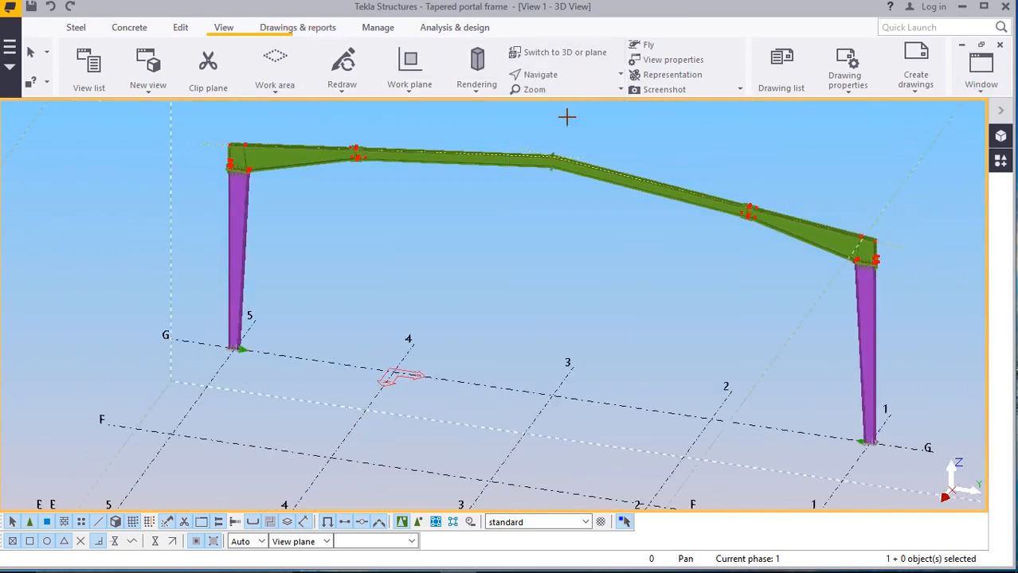
{"action": "mouse_move", "coordinate": [572, 171]}
{"action": "left_mouse_down"}
{"action": "mouse_move", "coordinate": [409, 207]}
{"action": "mouse_move", "coordinate": [264, 165]}
{"action": "mouse_move", "coordinate": [310, 263]}
{"action": "mouse_move", "coordinate": [409, 243]}
{"action": "mouse_move", "coordinate": [375, 243]}
{"action": "mouse_move", "coordinate": [456, 225]}
{"action": "mouse_move", "coordinate": [582, 161]}
{"action": "left_mouse_up"}
{"action": "scroll", "coordinate": [597, 162], "scroll_direction": "up", "scroll_amount": 6}
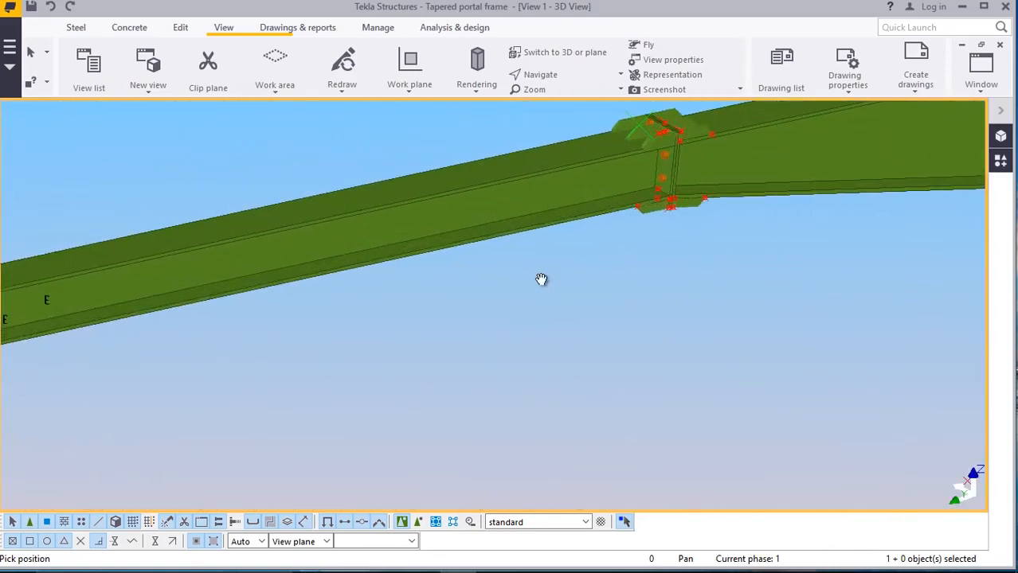
{"action": "scroll", "coordinate": [541, 270], "scroll_direction": "down", "scroll_amount": 3}
{"action": "scroll", "coordinate": [558, 210], "scroll_direction": "down", "scroll_amount": 1}
{"action": "scroll", "coordinate": [242, 291], "scroll_direction": "up", "scroll_amount": 4}
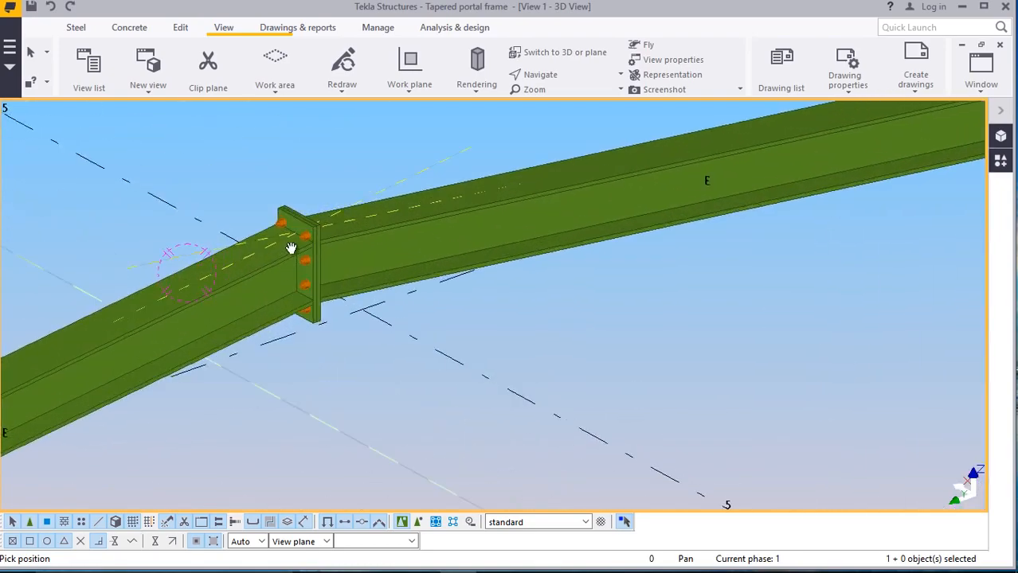
{"action": "scroll", "coordinate": [437, 220], "scroll_direction": "down", "scroll_amount": 2}
{"action": "scroll", "coordinate": [494, 213], "scroll_direction": "down", "scroll_amount": 3}
{"action": "scroll", "coordinate": [232, 346], "scroll_direction": "up", "scroll_amount": 4}
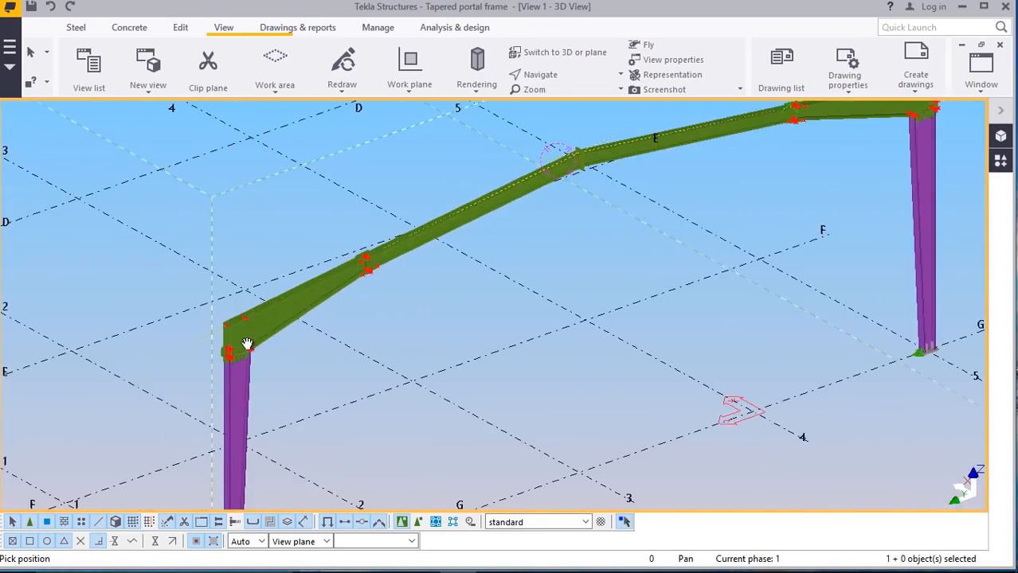
{"action": "scroll", "coordinate": [231, 351], "scroll_direction": "up", "scroll_amount": 3}
{"action": "scroll", "coordinate": [277, 322], "scroll_direction": "down", "scroll_amount": 2}
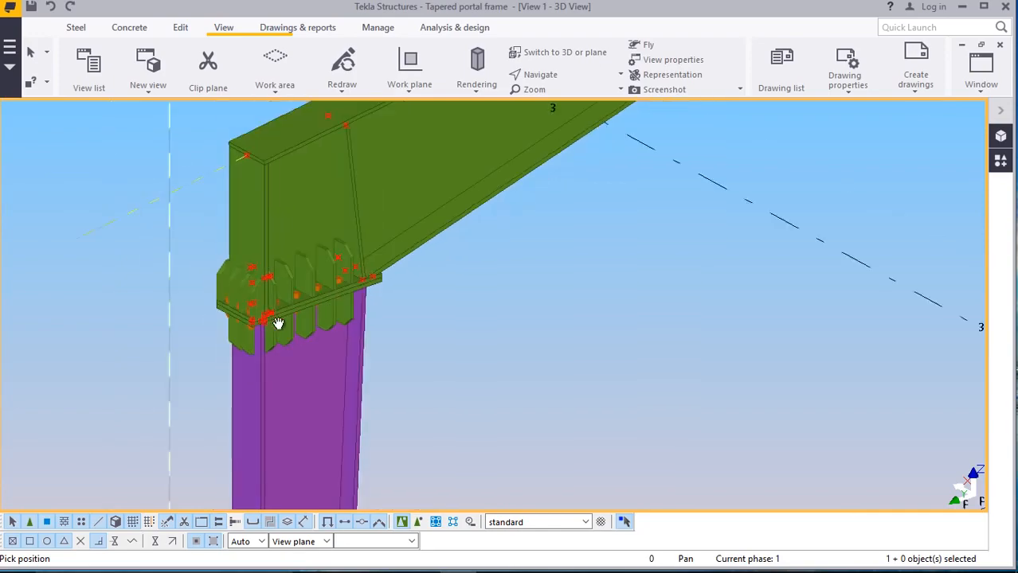
{"action": "scroll", "coordinate": [339, 307], "scroll_direction": "down", "scroll_amount": 4}
{"action": "scroll", "coordinate": [670, 311], "scroll_direction": "up", "scroll_amount": 5}
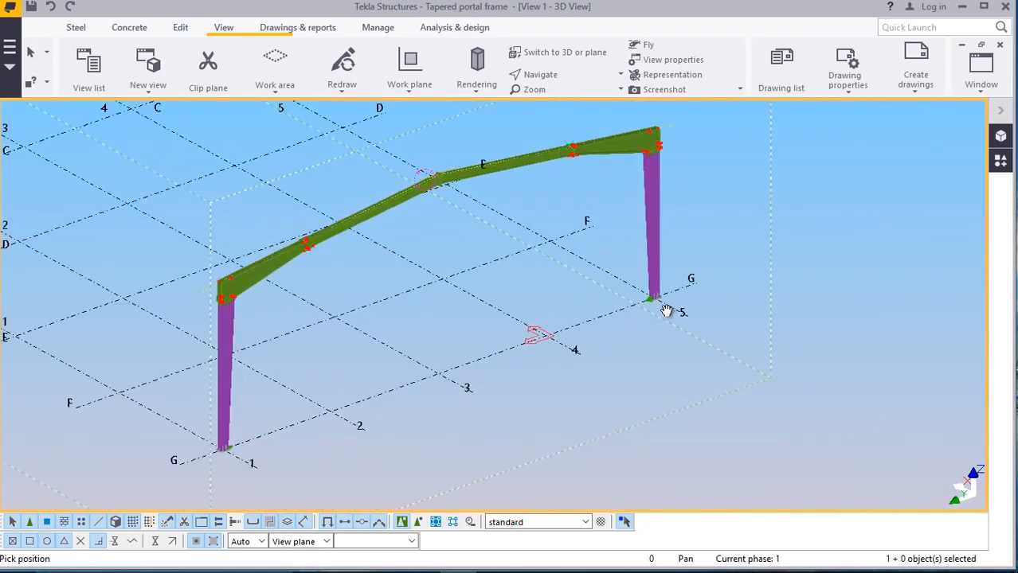
Examine the base plate, stiffeners and anchor bolts of the column at grid line 5 from several directions
{"action": "scroll", "coordinate": [660, 293], "scroll_direction": "up", "scroll_amount": 6}
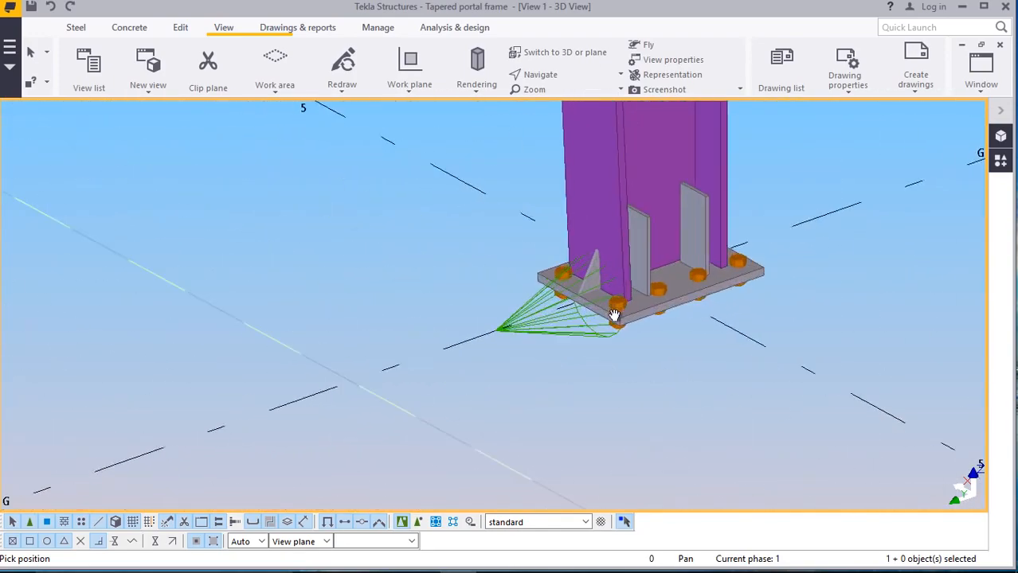
{"action": "scroll", "coordinate": [597, 299], "scroll_direction": "up", "scroll_amount": 2}
{"action": "scroll", "coordinate": [412, 295], "scroll_direction": "down", "scroll_amount": 3}
{"action": "scroll", "coordinate": [478, 231], "scroll_direction": "up", "scroll_amount": 4}
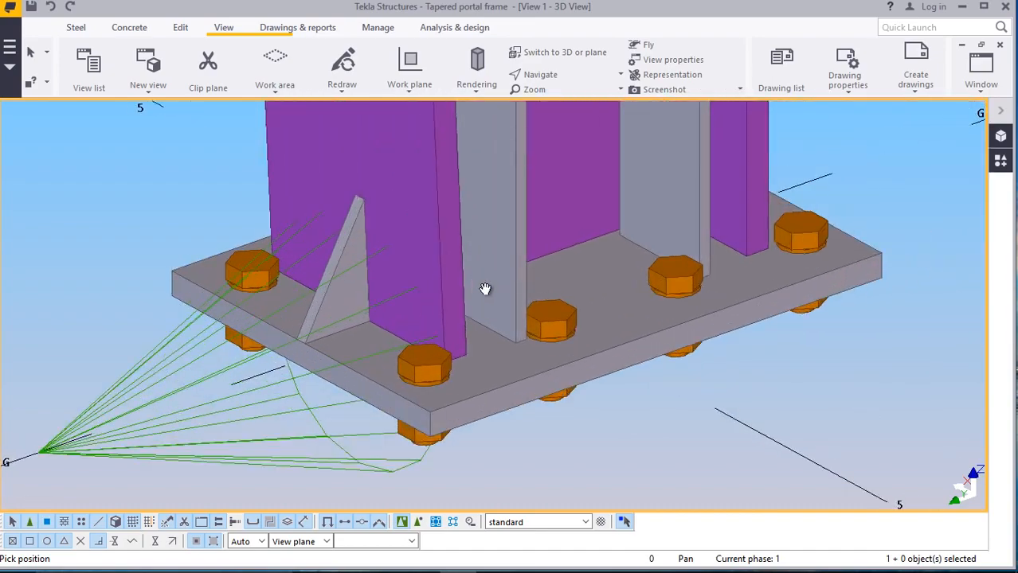
{"action": "left_click", "coordinate": [544, 79]}
{"action": "left_click", "coordinate": [562, 150]}
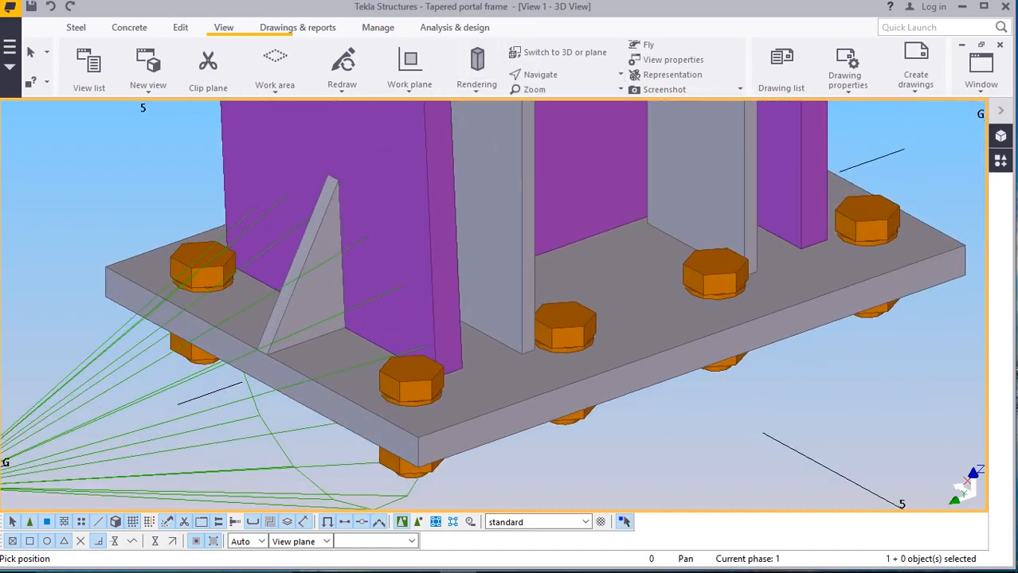
{"action": "left_click_drag", "start_coordinate": [566, 302], "coordinate": [362, 302]}
{"action": "scroll", "coordinate": [362, 303], "scroll_direction": "down", "scroll_amount": 6}
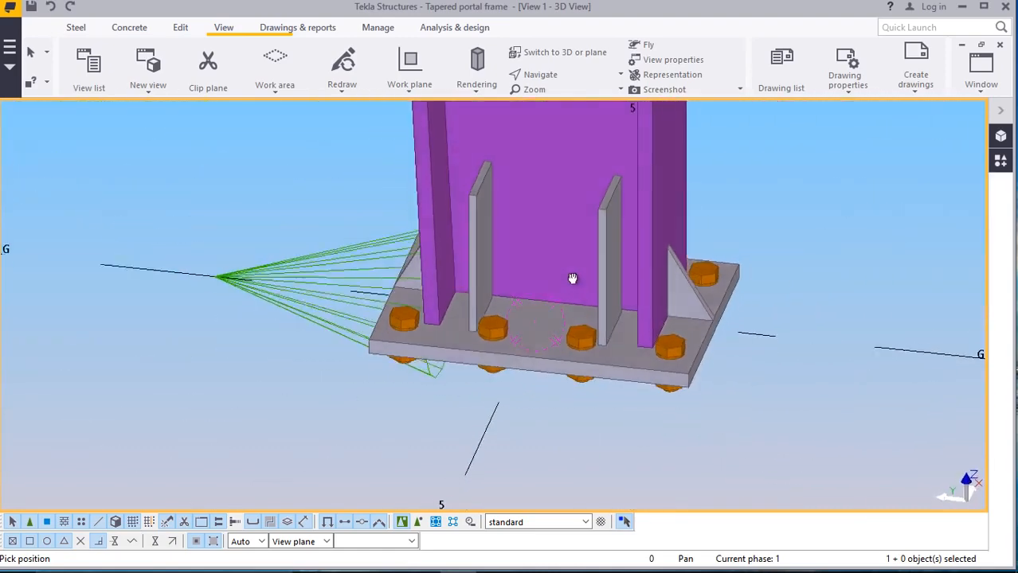
{"action": "scroll", "coordinate": [660, 333], "scroll_direction": "down", "scroll_amount": 8}
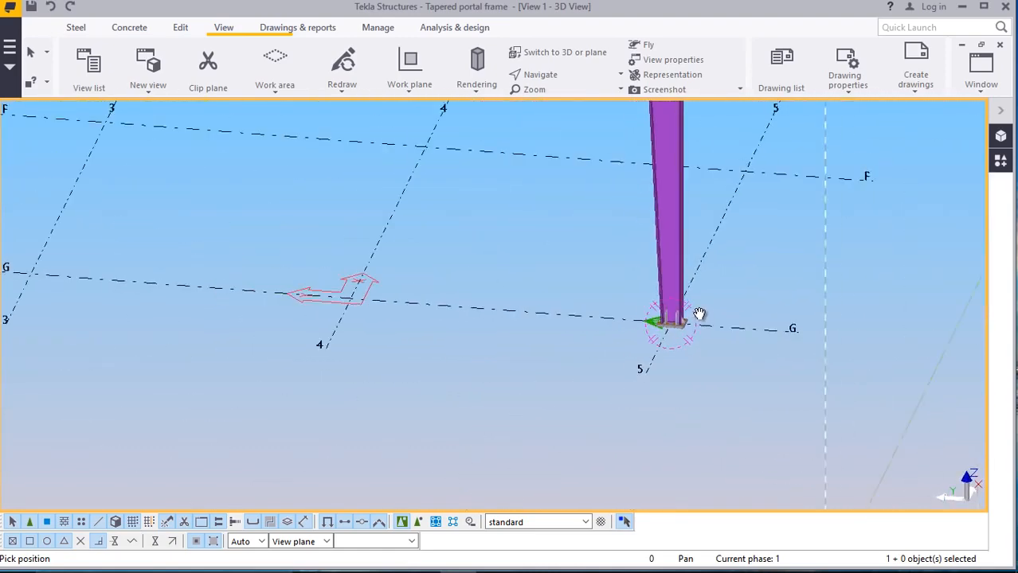
Examine the base plate of the column at grid line 1 from several directions and end the view rotation
{"action": "scroll", "coordinate": [709, 313], "scroll_direction": "down", "scroll_amount": 3}
{"action": "scroll", "coordinate": [284, 275], "scroll_direction": "up", "scroll_amount": 8}
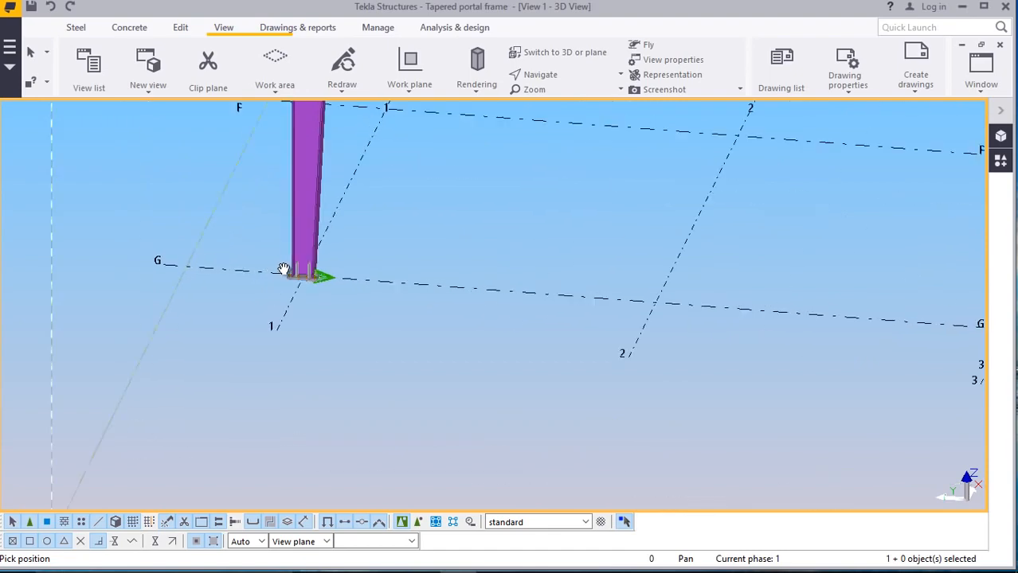
{"action": "scroll", "coordinate": [303, 280], "scroll_direction": "up", "scroll_amount": 6}
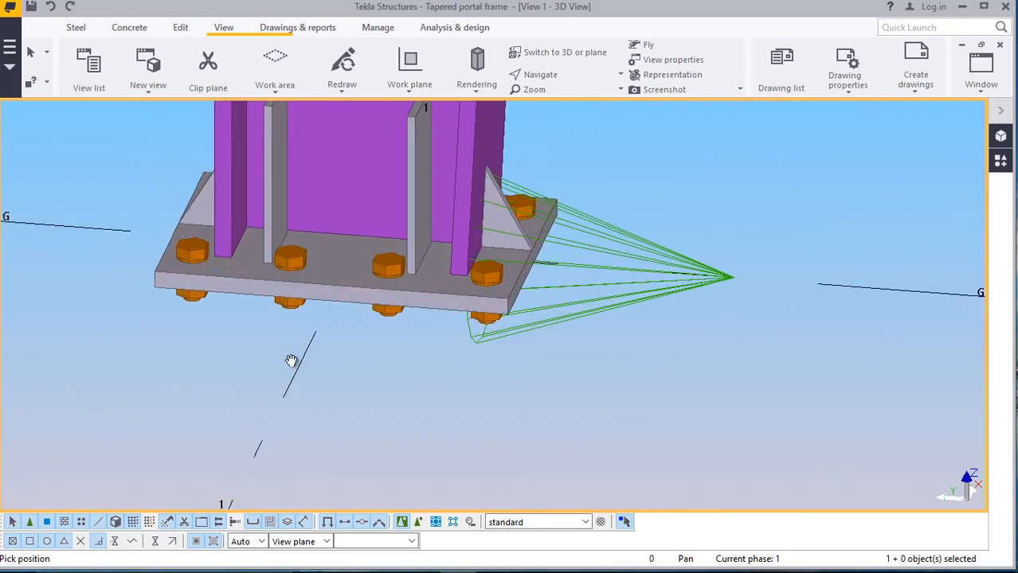
{"action": "middle_click_drag", "start_coordinate": [323, 263], "coordinate": [245, 487]}
{"action": "left_click", "coordinate": [569, 78]}
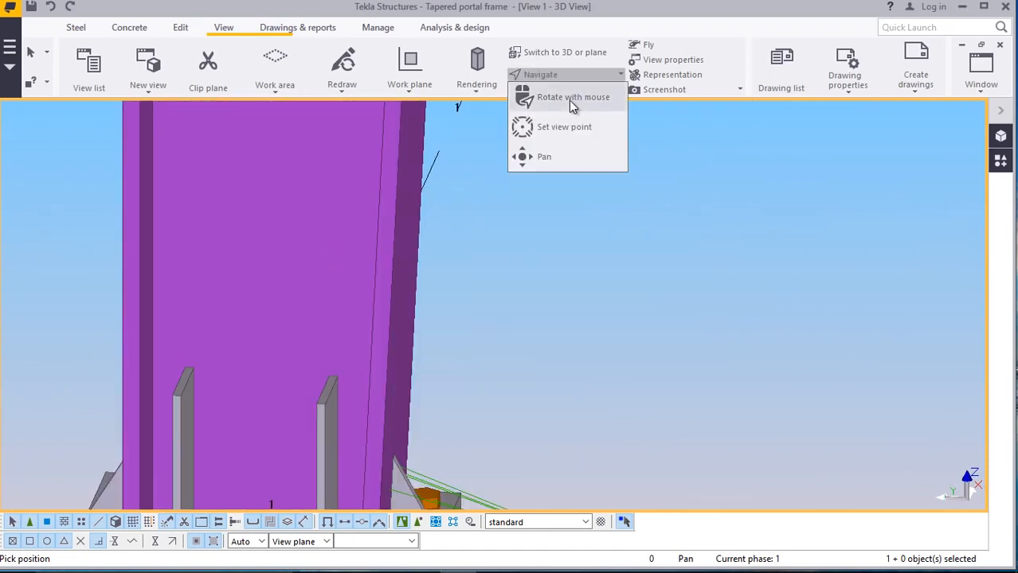
{"action": "left_click", "coordinate": [570, 102]}
{"action": "scroll", "coordinate": [366, 249], "scroll_direction": "down", "scroll_amount": 4}
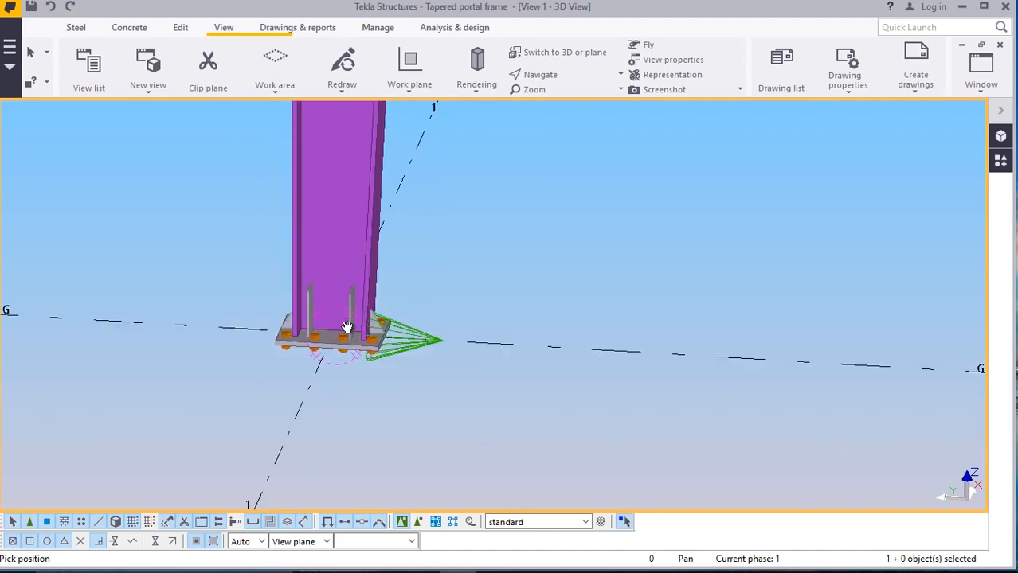
{"action": "left_click_drag", "start_coordinate": [346, 327], "coordinate": [232, 413]}
{"action": "scroll", "coordinate": [271, 364], "scroll_direction": "up", "scroll_amount": 3}
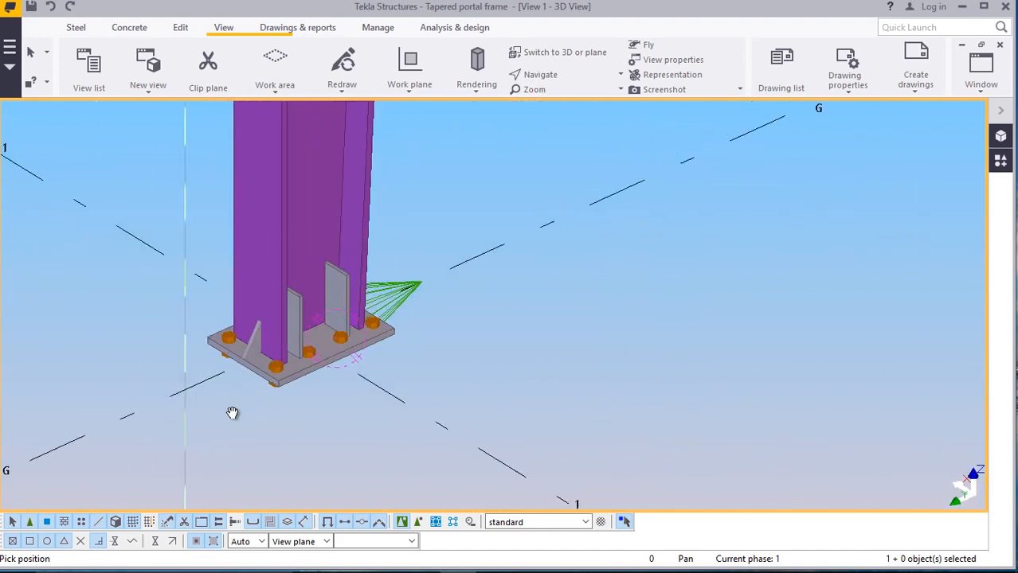
{"action": "scroll", "coordinate": [231, 413], "scroll_direction": "down", "scroll_amount": 10}
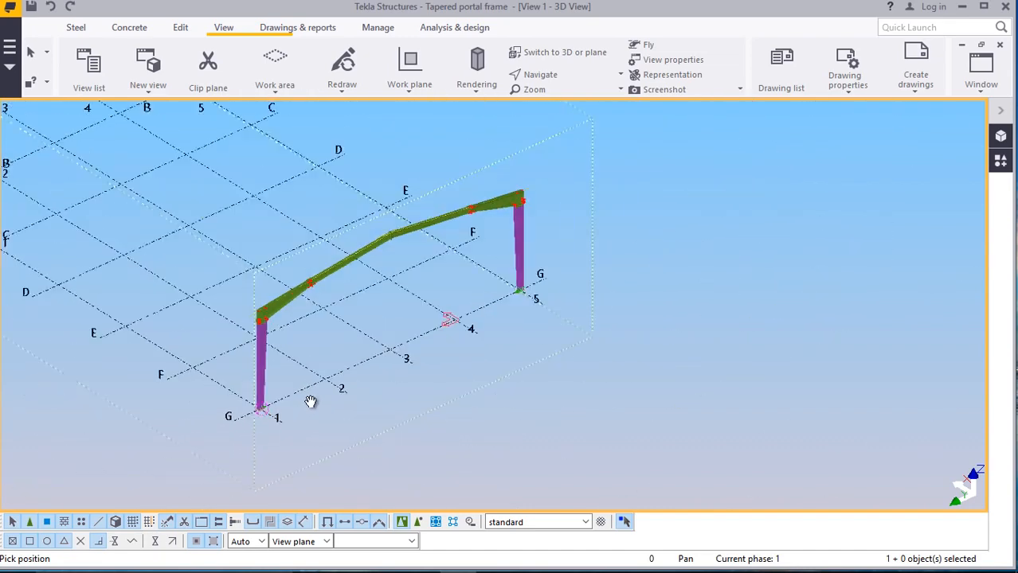
{"action": "scroll", "coordinate": [310, 402], "scroll_direction": "down", "scroll_amount": 1}
{"action": "right_click", "coordinate": [594, 209]}
{"action": "left_click", "coordinate": [633, 216]}
Copy the entire portal frame linearly with dX 6000, dY 0 and dZ 0 in 9 copies, and end the command
{"action": "left_click_drag", "start_coordinate": [557, 178], "coordinate": [255, 408]}
{"action": "right_click", "coordinate": [610, 230]}
{"action": "mouse_move", "coordinate": [701, 287]}
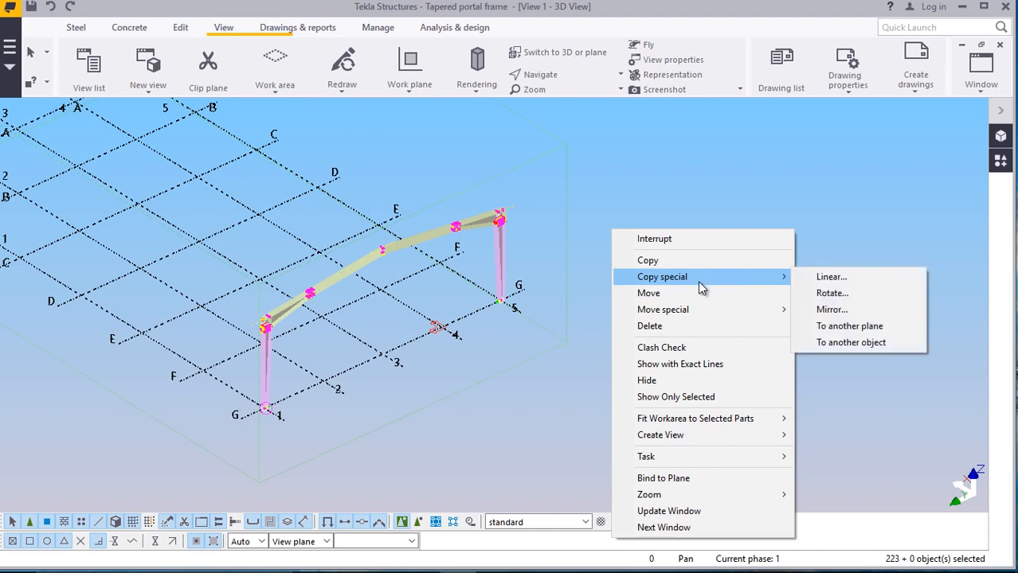
{"action": "left_click", "coordinate": [826, 279]}
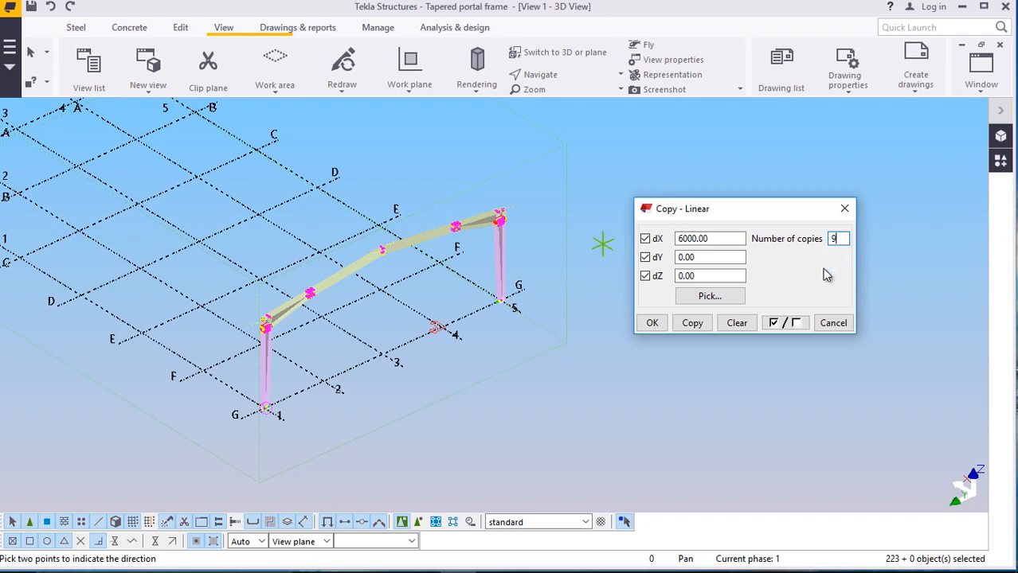
{"action": "left_click", "coordinate": [692, 324]}
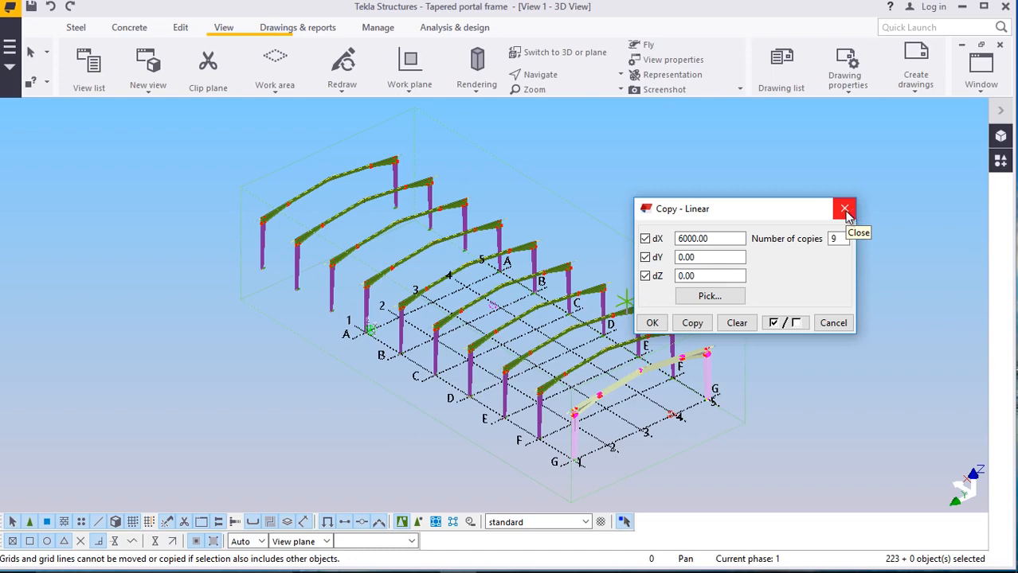
{"action": "left_click", "coordinate": [845, 209]}
{"action": "scroll", "coordinate": [448, 353], "scroll_direction": "up", "scroll_amount": 2}
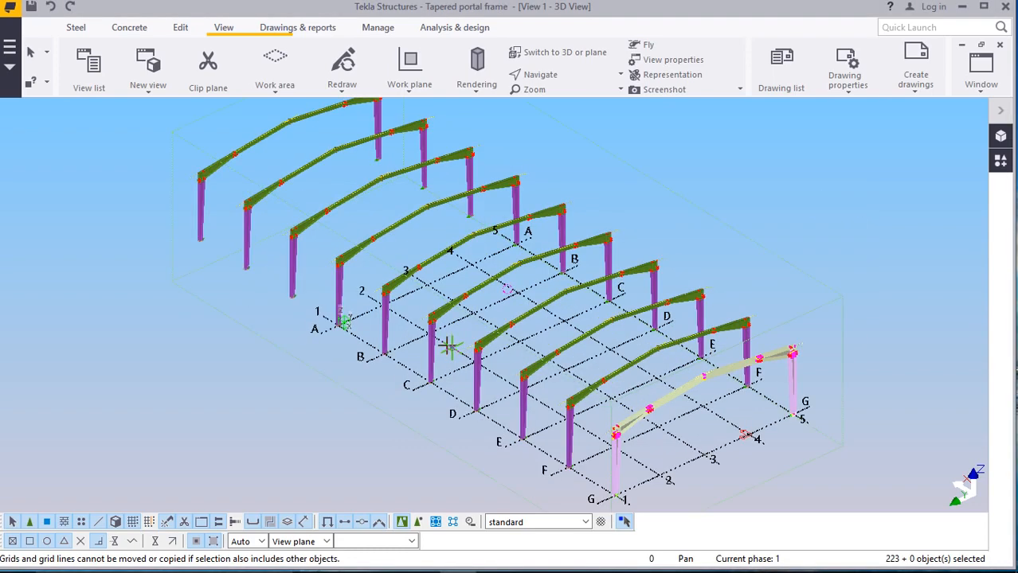
{"action": "right_click", "coordinate": [784, 171]}
{"action": "left_click", "coordinate": [813, 183]}
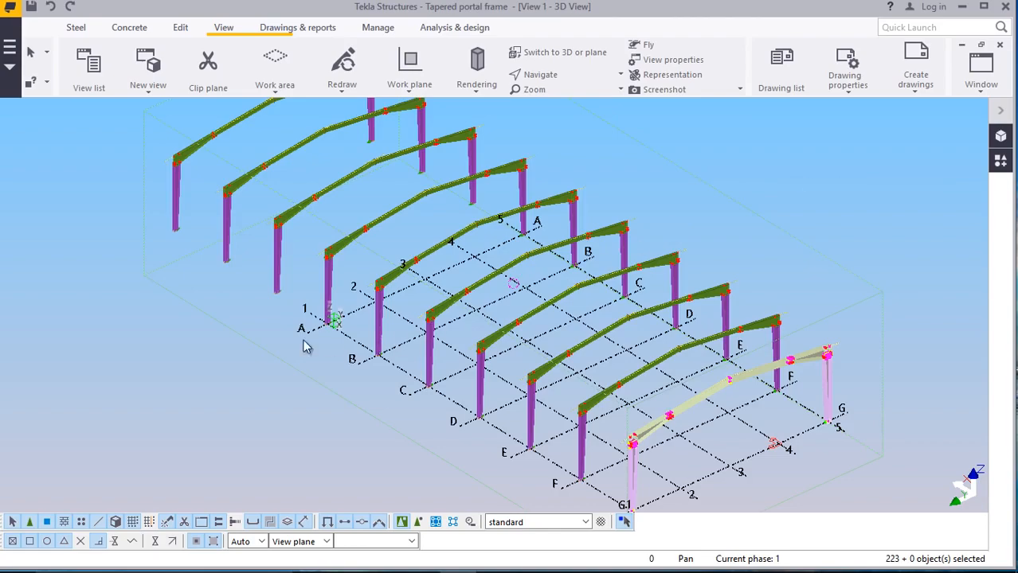
Clear the frame selection and examine the row of copied frames against the grid
{"action": "scroll", "coordinate": [306, 346], "scroll_direction": "up", "scroll_amount": 2}
{"action": "left_click", "coordinate": [765, 172]}
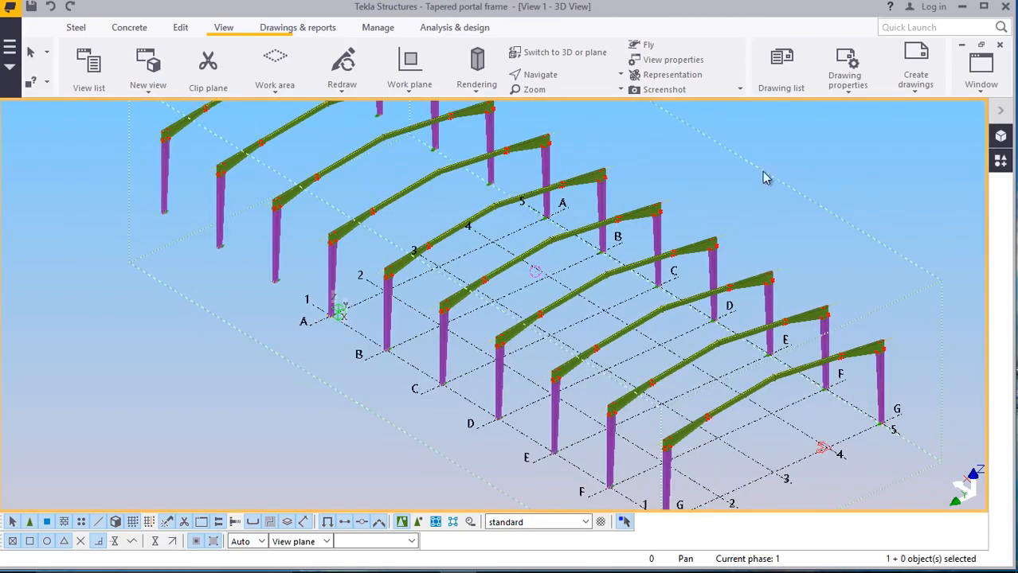
{"action": "scroll", "coordinate": [460, 271], "scroll_direction": "down", "scroll_amount": 2}
{"action": "scroll", "coordinate": [457, 362], "scroll_direction": "up", "scroll_amount": 2}
{"action": "scroll", "coordinate": [387, 364], "scroll_direction": "down", "scroll_amount": 3}
{"action": "scroll", "coordinate": [446, 366], "scroll_direction": "up", "scroll_amount": 5}
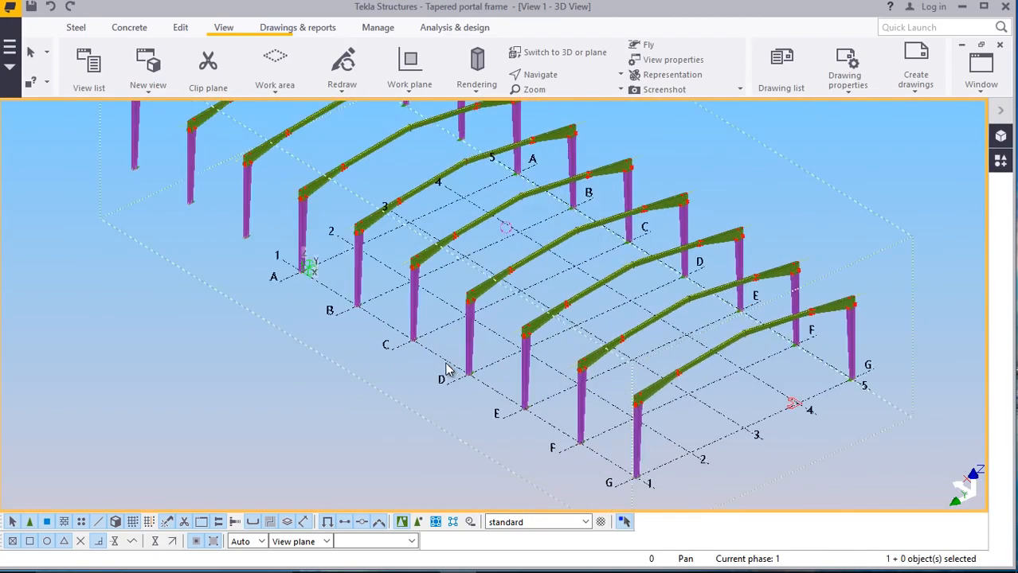
{"action": "scroll", "coordinate": [128, 145], "scroll_direction": "down", "scroll_amount": 9}
{"action": "scroll", "coordinate": [156, 140], "scroll_direction": "up", "scroll_amount": 2}
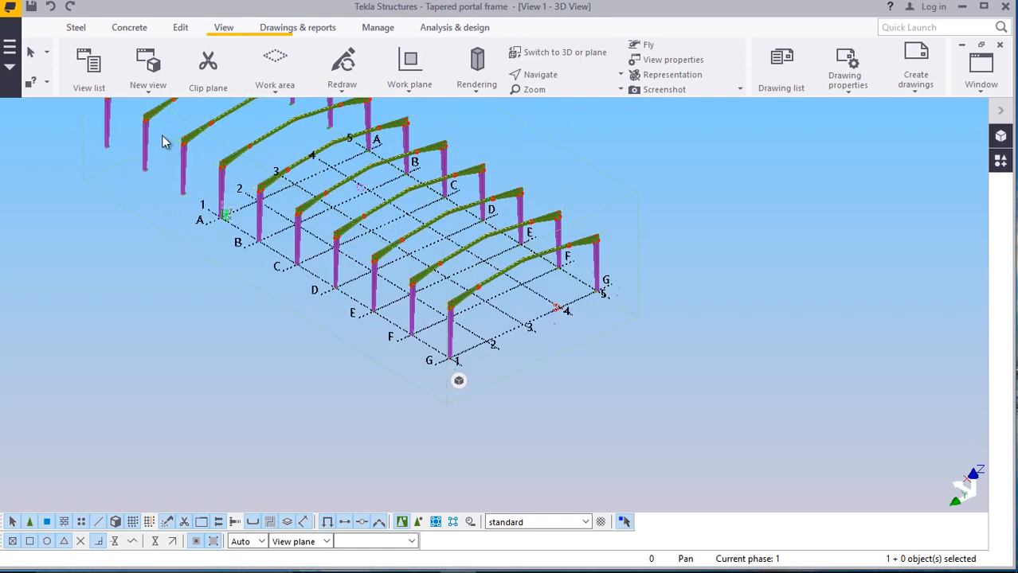
Change the grid's X coordinates to 0.00 9*6000.00 and accept replacing the existing grid lines
{"action": "double_click", "coordinate": [279, 237]}
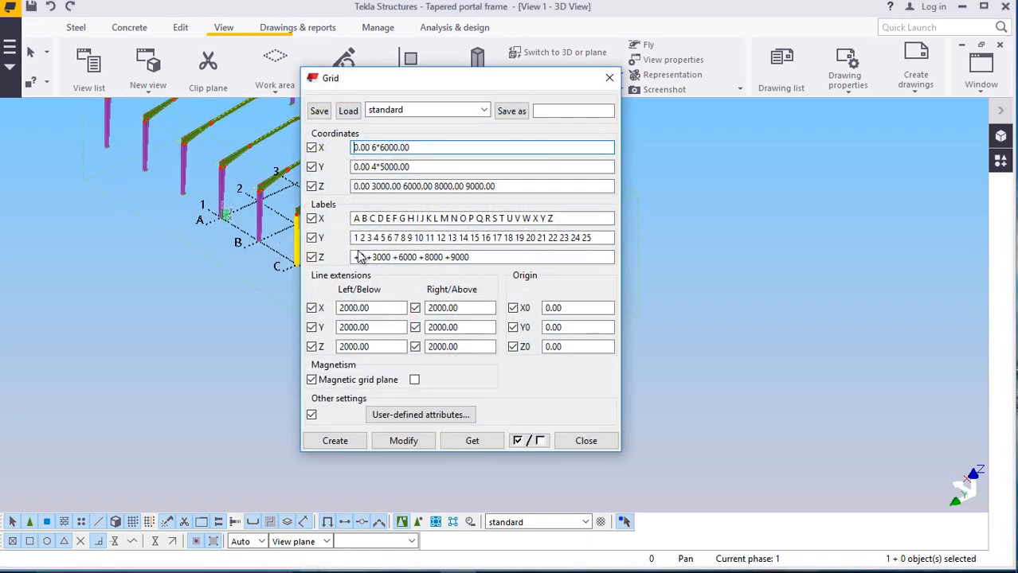
{"action": "left_click_drag", "start_coordinate": [463, 82], "coordinate": [624, 89]}
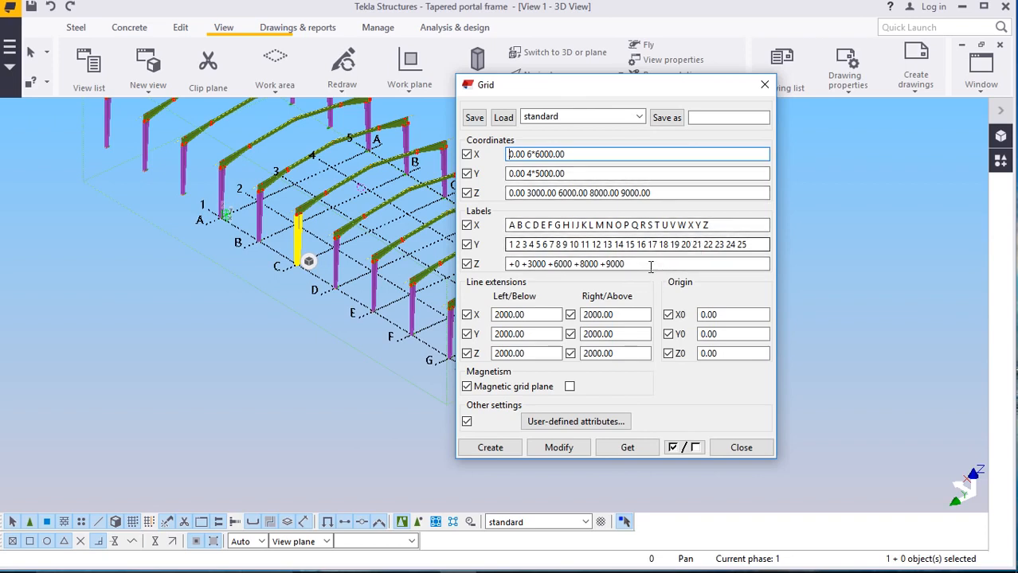
{"action": "left_click_drag", "start_coordinate": [571, 89], "coordinate": [674, 104]}
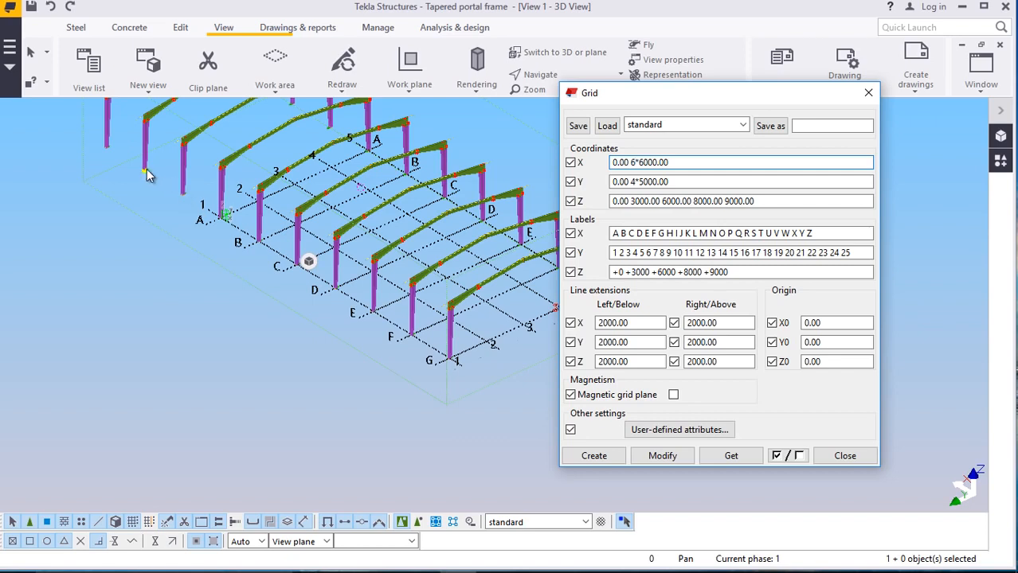
{"action": "left_click", "coordinate": [632, 163]}
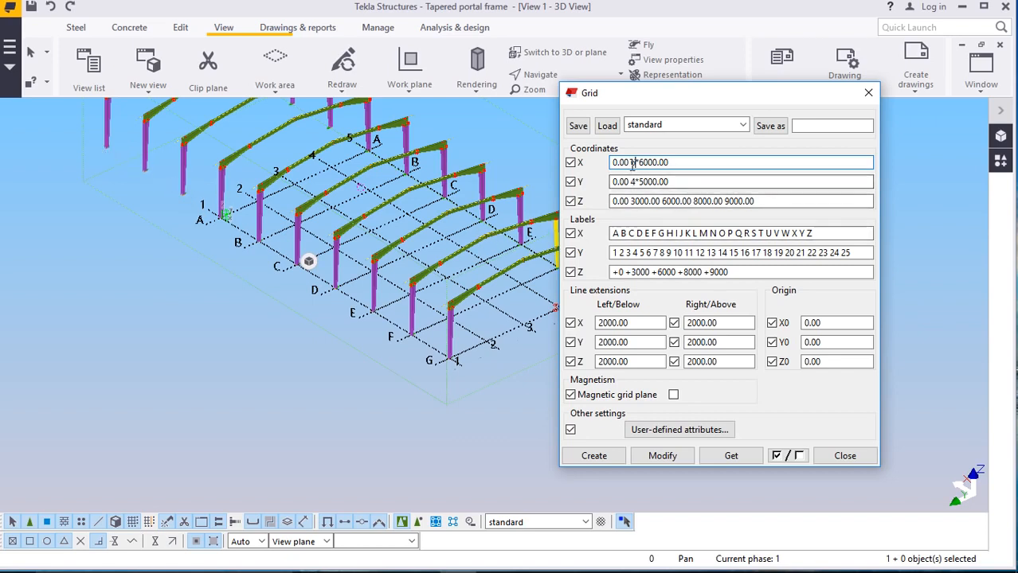
{"action": "left_click", "coordinate": [667, 457]}
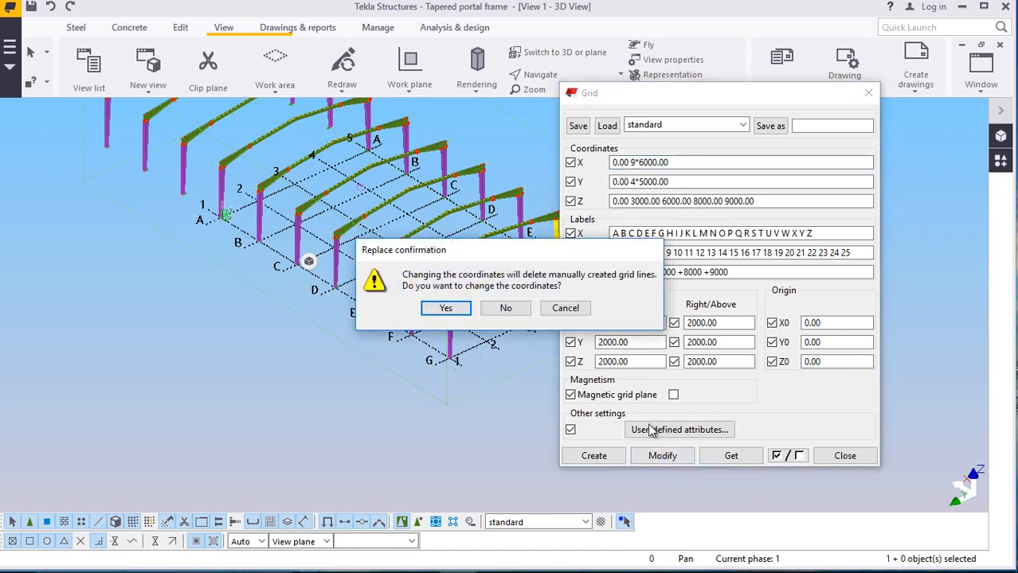
{"action": "left_click", "coordinate": [453, 309]}
{"action": "scroll", "coordinate": [524, 331], "scroll_direction": "down", "scroll_amount": 5}
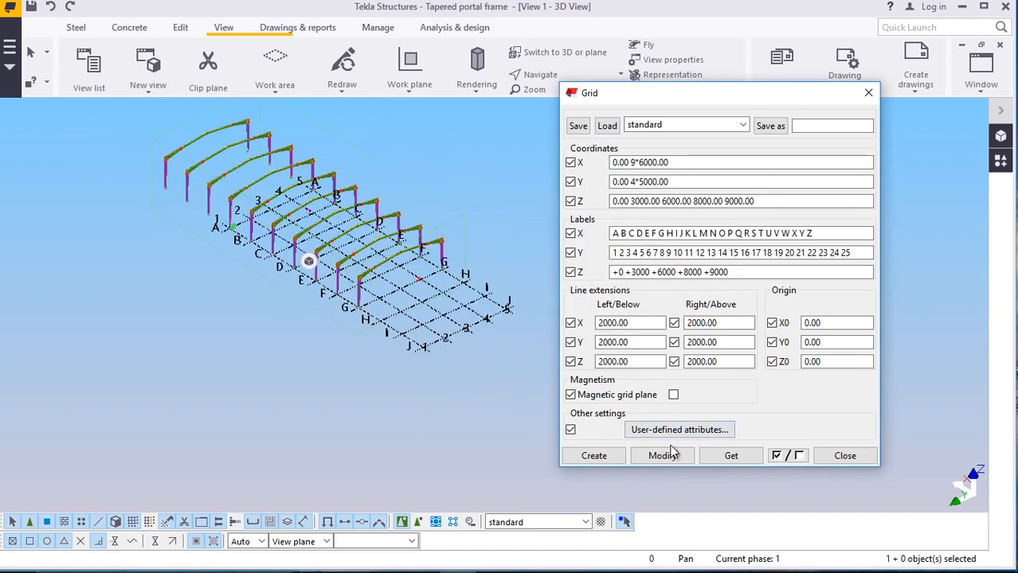
Close the grid settings and delete most parts of the frames from the far end beyond grid line A up to grid line E
{"action": "left_click", "coordinate": [840, 454]}
{"action": "scroll", "coordinate": [223, 201], "scroll_direction": "up", "scroll_amount": 2}
{"action": "scroll", "coordinate": [223, 199], "scroll_direction": "up", "scroll_amount": 2}
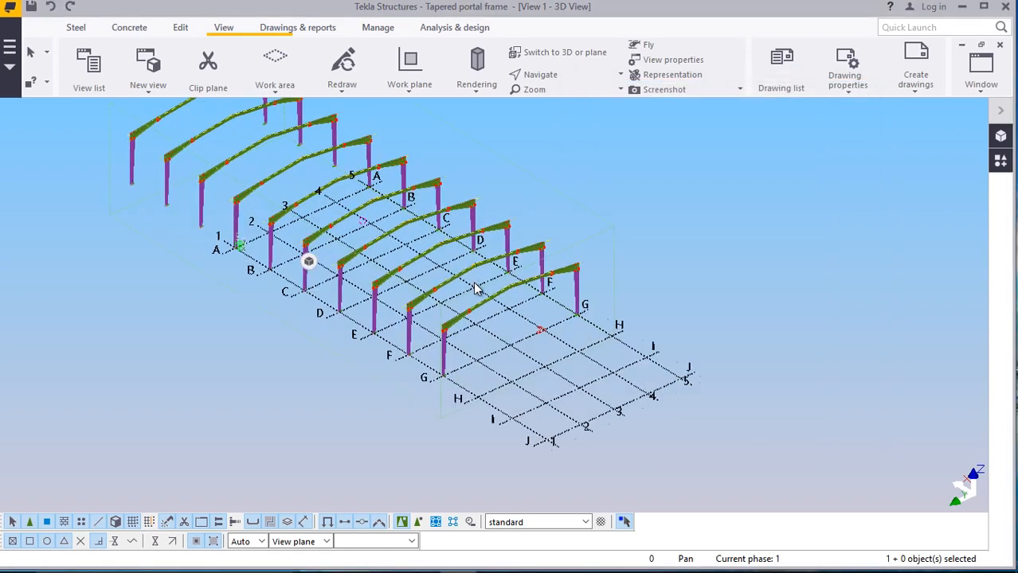
{"action": "scroll", "coordinate": [483, 289], "scroll_direction": "down", "scroll_amount": 2}
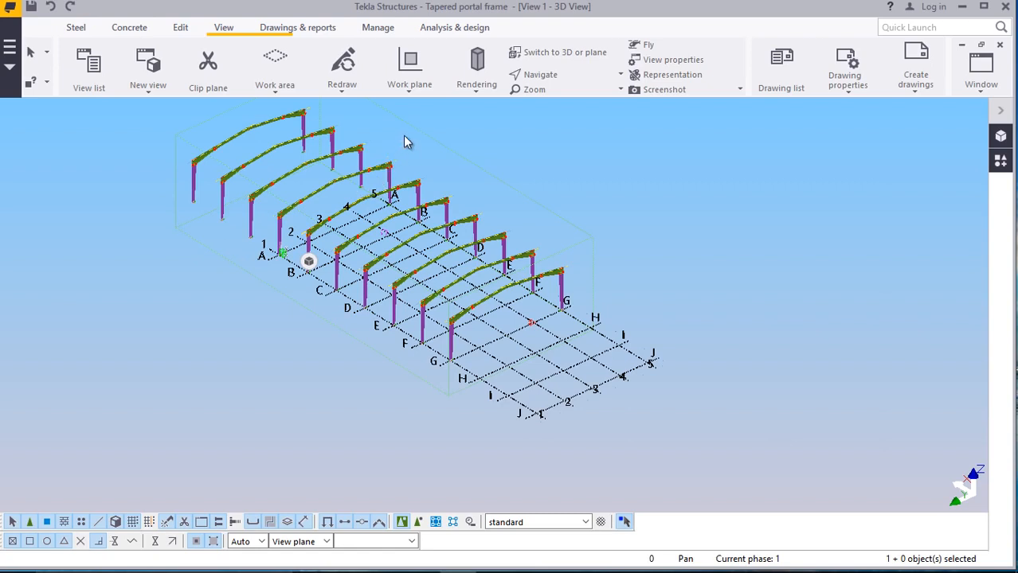
{"action": "left_click_drag", "start_coordinate": [223, 200], "coordinate": [140, 263]}
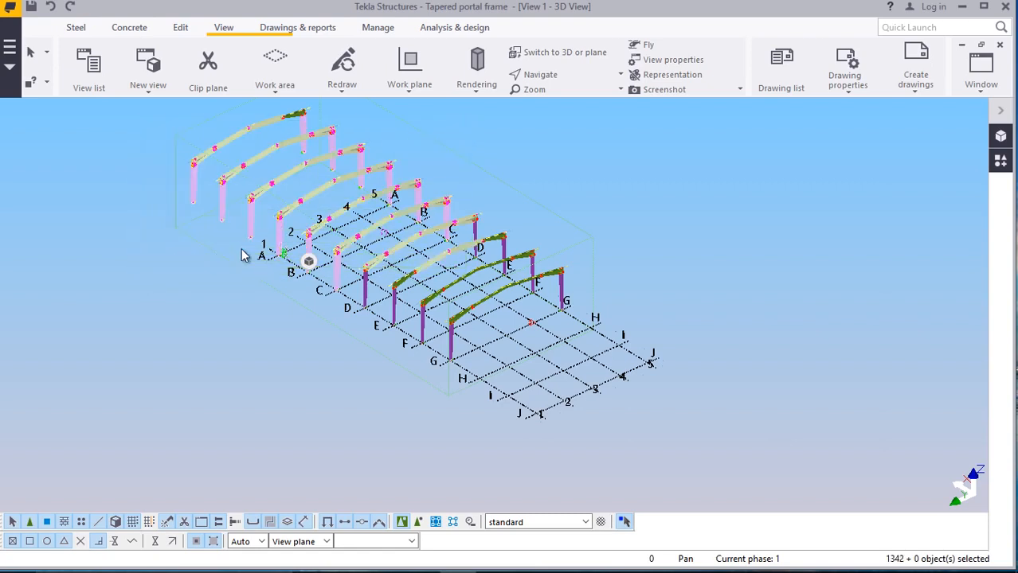
{"action": "right_click", "coordinate": [587, 180]}
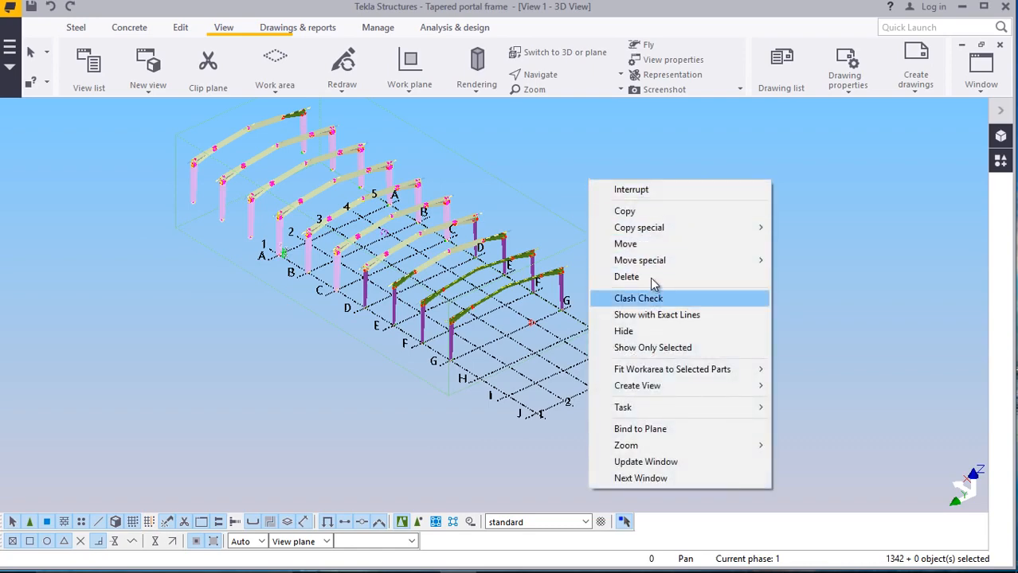
{"action": "left_click", "coordinate": [627, 277]}
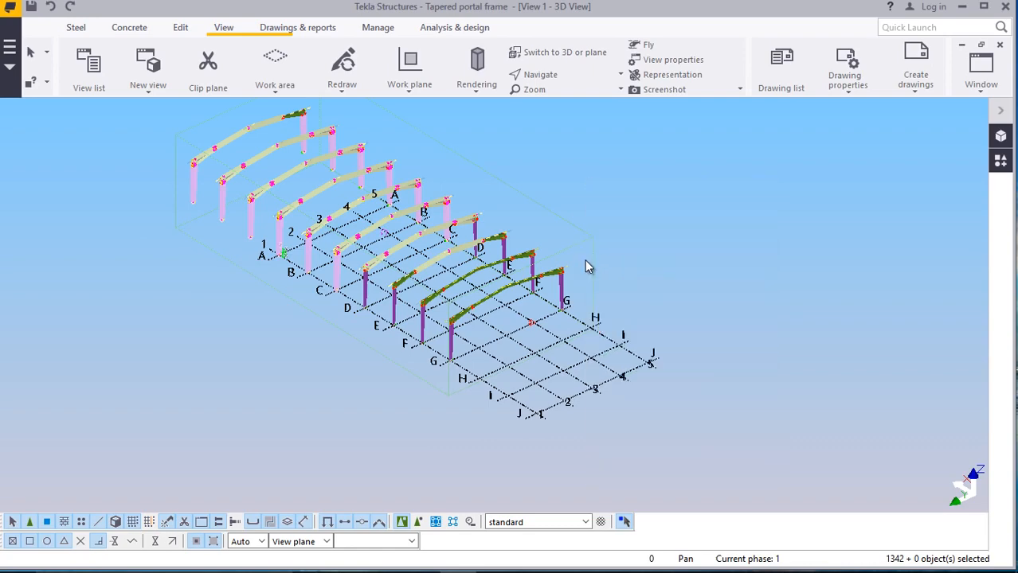
{"action": "scroll", "coordinate": [418, 294], "scroll_direction": "down", "scroll_amount": 1}
{"action": "scroll", "coordinate": [338, 156], "scroll_direction": "up", "scroll_amount": 2}
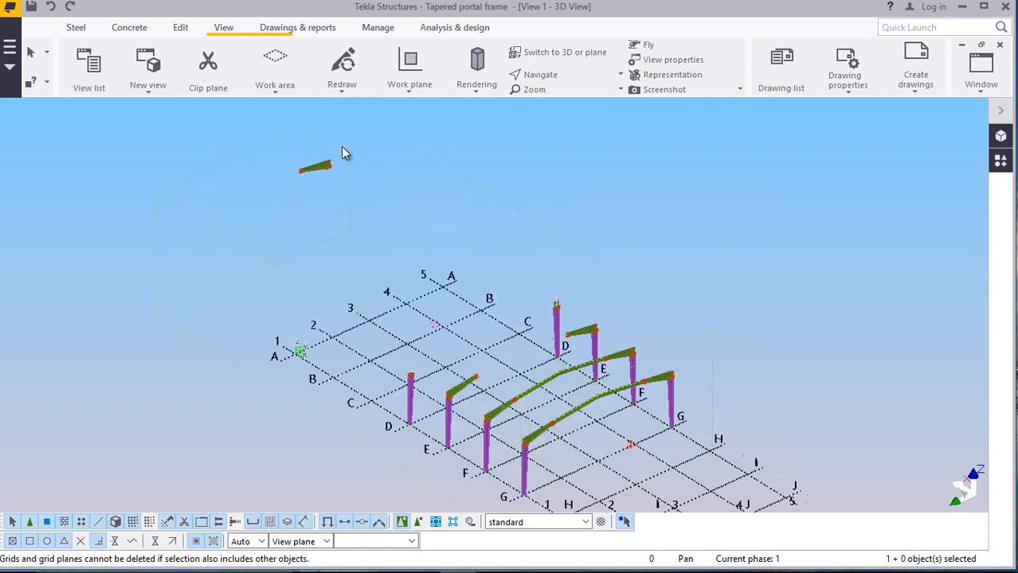
Delete the stray rafter piece beyond grid line A and the leftover column and rafter parts at D and E along grid line 5
{"action": "right_click", "coordinate": [460, 183]}
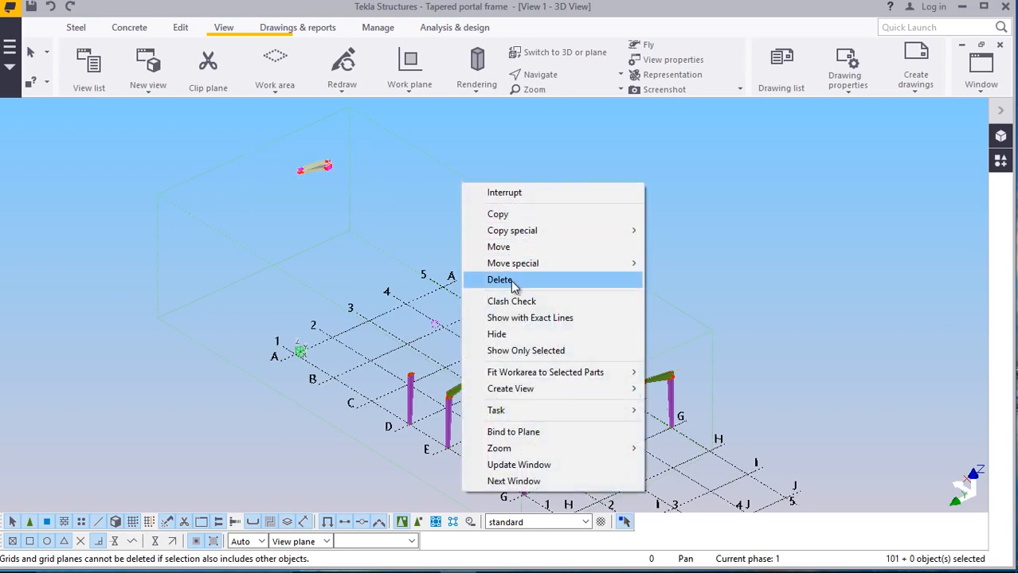
{"action": "left_click", "coordinate": [511, 282]}
{"action": "scroll", "coordinate": [535, 319], "scroll_direction": "up", "scroll_amount": 3}
{"action": "left_click_drag", "start_coordinate": [659, 220], "coordinate": [461, 344]}
{"action": "right_click", "coordinate": [562, 208]}
{"action": "left_click", "coordinate": [583, 302]}
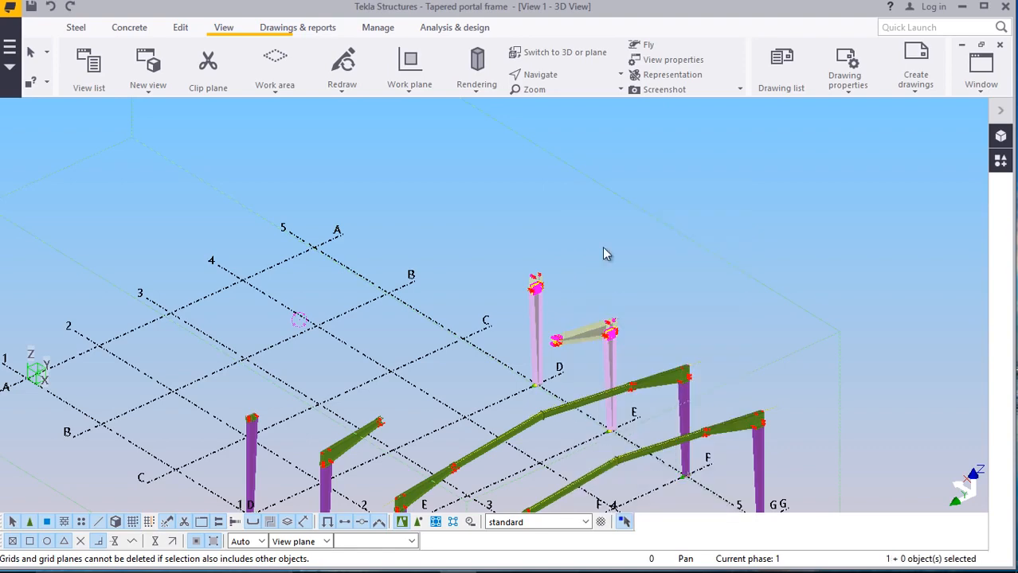
Delete the leftover column and rafter parts at grid lines D and E along grid line 1
{"action": "scroll", "coordinate": [604, 238], "scroll_direction": "down", "scroll_amount": 2}
{"action": "scroll", "coordinate": [451, 386], "scroll_direction": "up", "scroll_amount": 3}
{"action": "left_click_drag", "start_coordinate": [506, 273], "coordinate": [309, 354]}
{"action": "right_click", "coordinate": [666, 175]}
{"action": "left_click", "coordinate": [701, 267]}
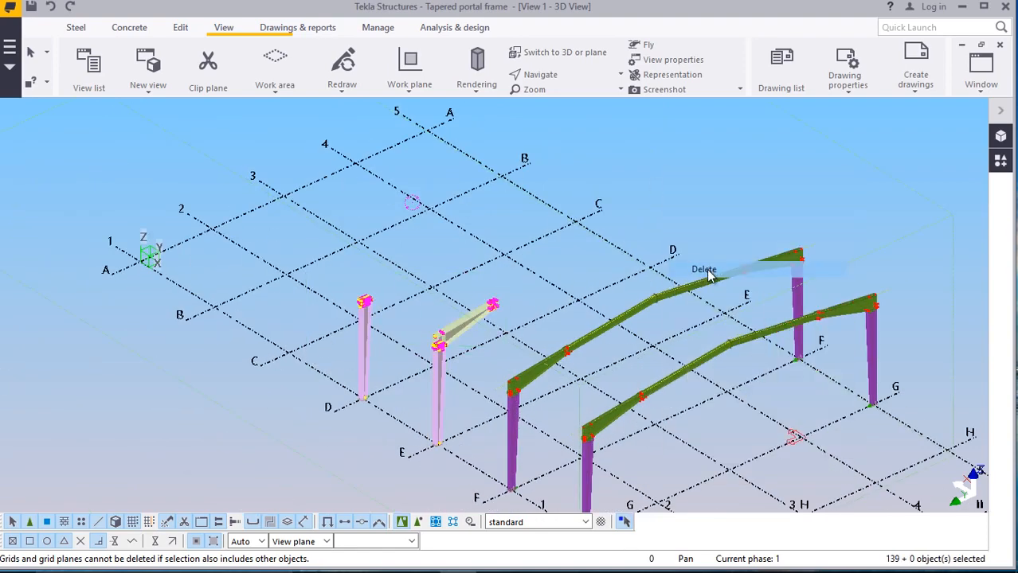
Move the two remaining complete frames together from grid line G to grid line J and clear the selection
{"action": "scroll", "coordinate": [410, 214], "scroll_direction": "down", "scroll_amount": 5}
{"action": "scroll", "coordinate": [517, 348], "scroll_direction": "up", "scroll_amount": 5}
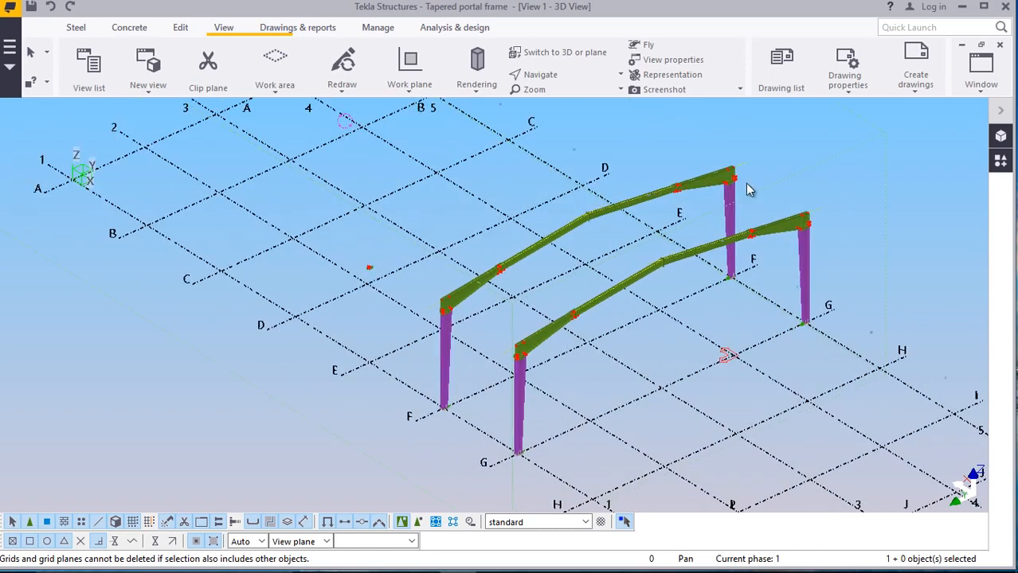
{"action": "left_click_drag", "start_coordinate": [760, 144], "coordinate": [738, 152]}
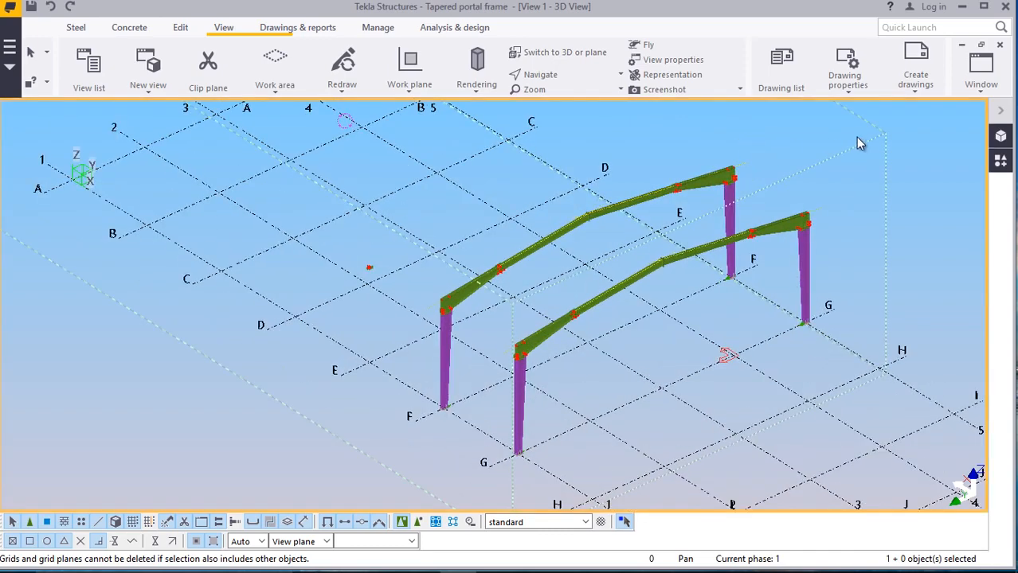
{"action": "left_click_drag", "start_coordinate": [862, 151], "coordinate": [383, 452]}
{"action": "right_click", "coordinate": [223, 382]}
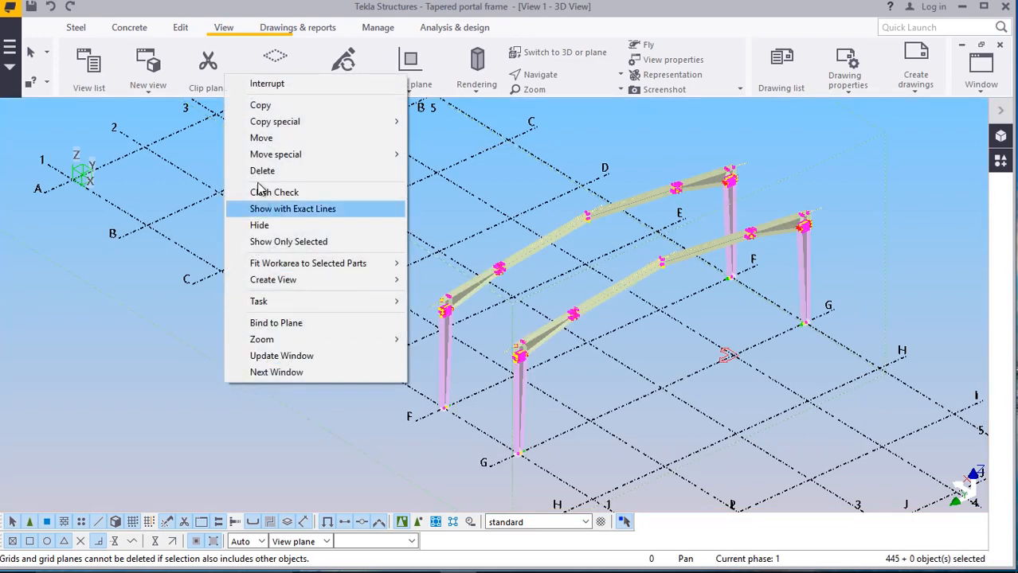
{"action": "left_click", "coordinate": [253, 133]}
{"action": "scroll", "coordinate": [325, 221], "scroll_direction": "down", "scroll_amount": 2}
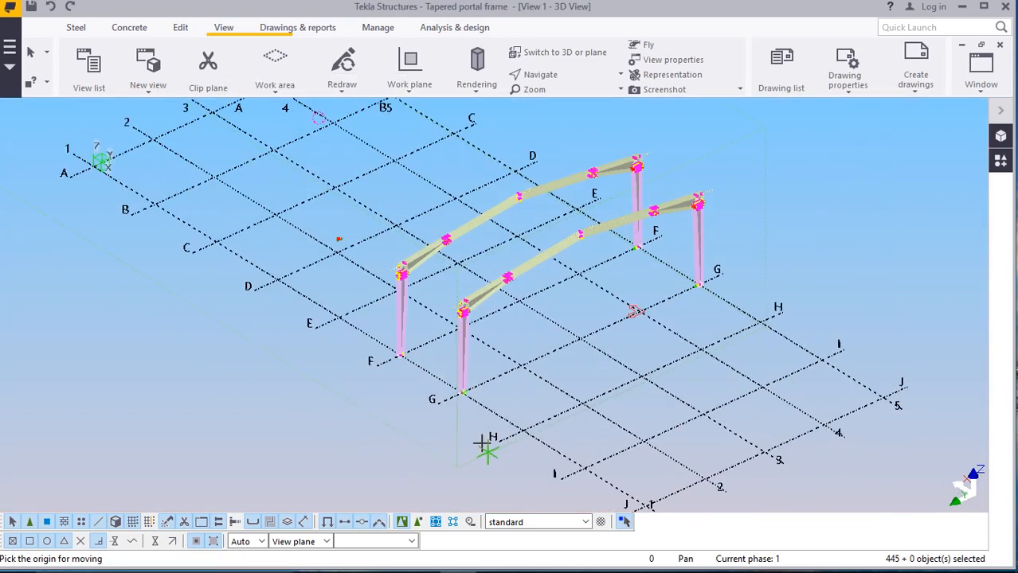
{"action": "left_click", "coordinate": [437, 405]}
{"action": "scroll", "coordinate": [375, 322], "scroll_direction": "down", "scroll_amount": 4}
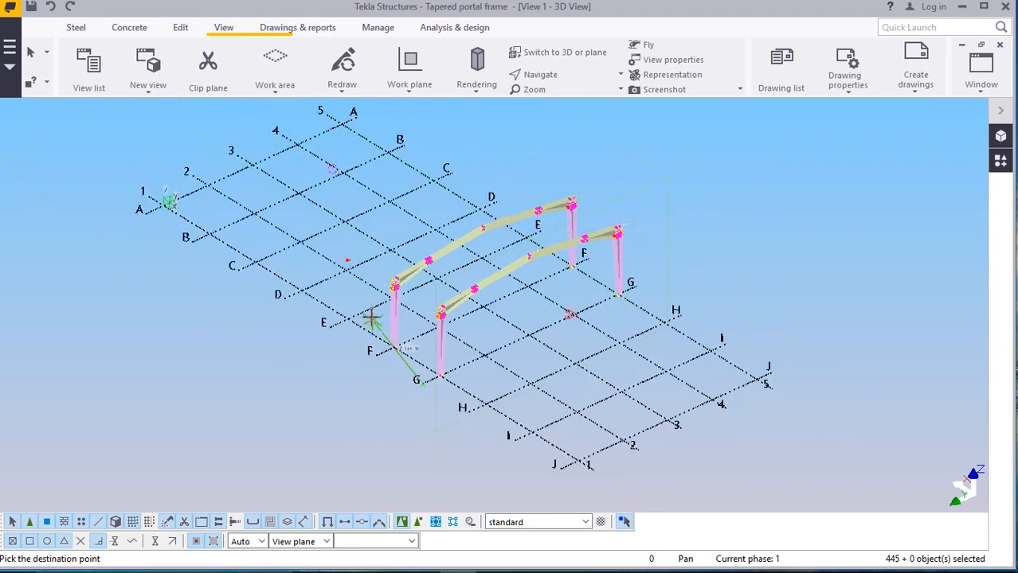
{"action": "scroll", "coordinate": [545, 475], "scroll_direction": "up", "scroll_amount": 5}
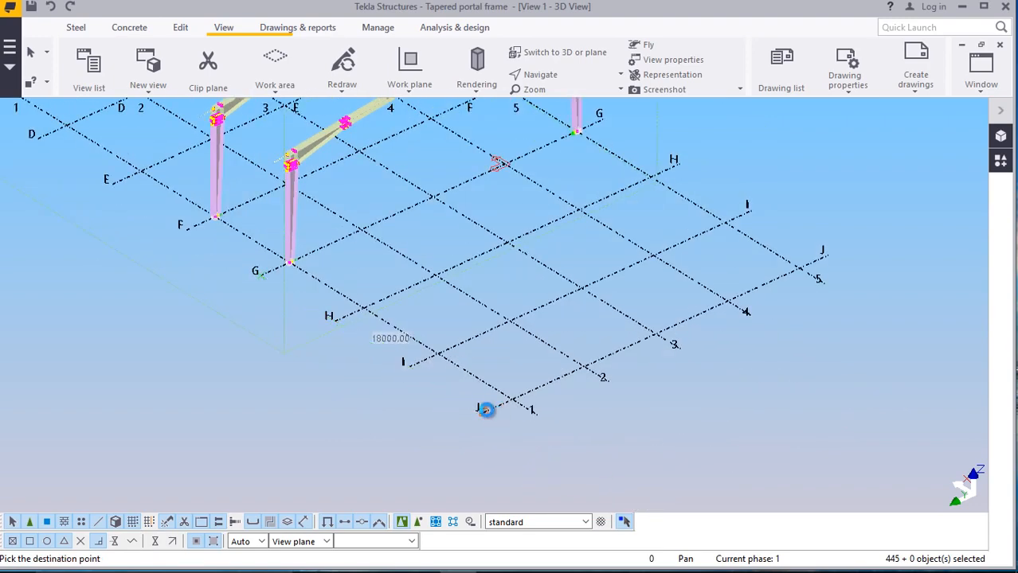
{"action": "left_click", "coordinate": [485, 410]}
{"action": "left_click", "coordinate": [466, 315]}
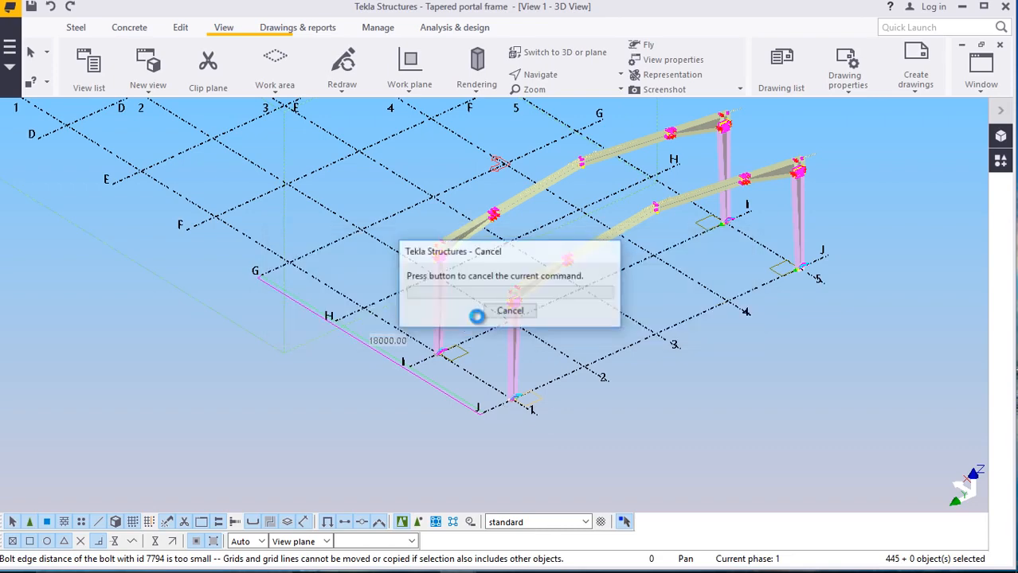
{"action": "scroll", "coordinate": [733, 430], "scroll_direction": "up", "scroll_amount": 2}
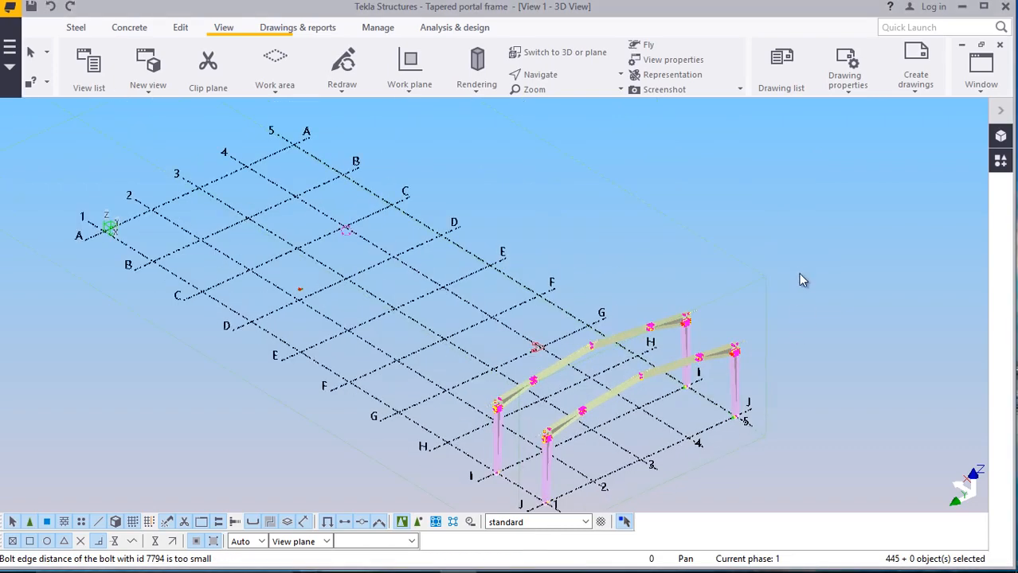
{"action": "left_click", "coordinate": [798, 272]}
Examine the moved frames at grid lines I and J, checking which columns, rafters and joint parts get selected in the end frame
{"action": "scroll", "coordinate": [676, 266], "scroll_direction": "up", "scroll_amount": 1}
{"action": "scroll", "coordinate": [676, 266], "scroll_direction": "down", "scroll_amount": 2}
{"action": "scroll", "coordinate": [579, 447], "scroll_direction": "up", "scroll_amount": 3}
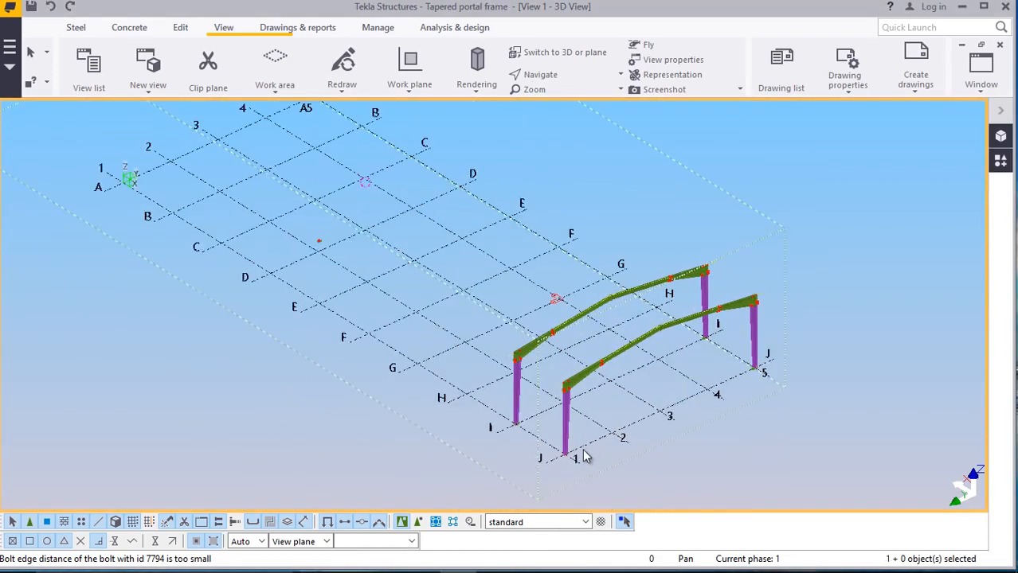
{"action": "scroll", "coordinate": [574, 398], "scroll_direction": "down", "scroll_amount": 2}
{"action": "scroll", "coordinate": [587, 383], "scroll_direction": "down", "scroll_amount": 1}
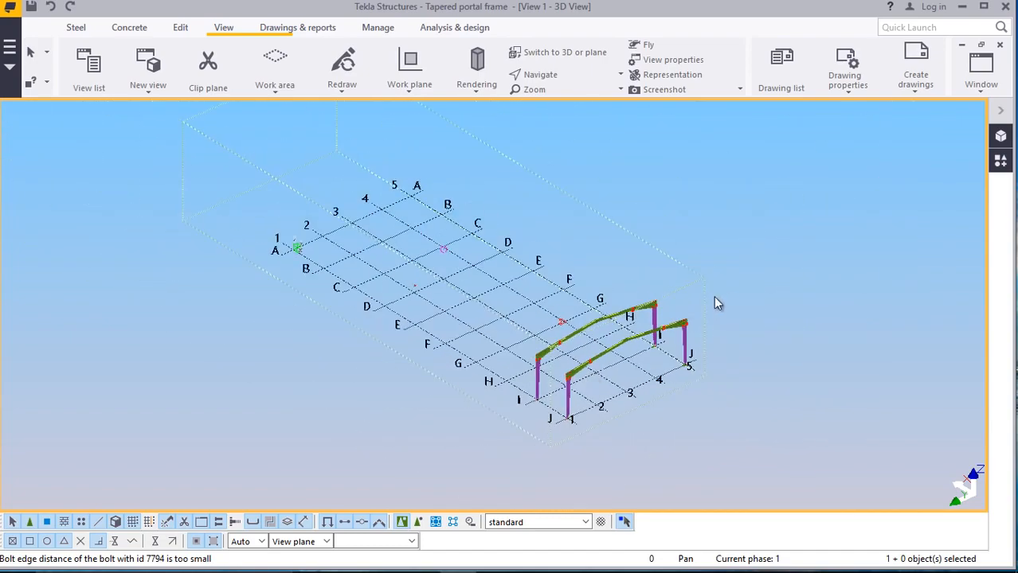
{"action": "scroll", "coordinate": [559, 419], "scroll_direction": "up", "scroll_amount": 3}
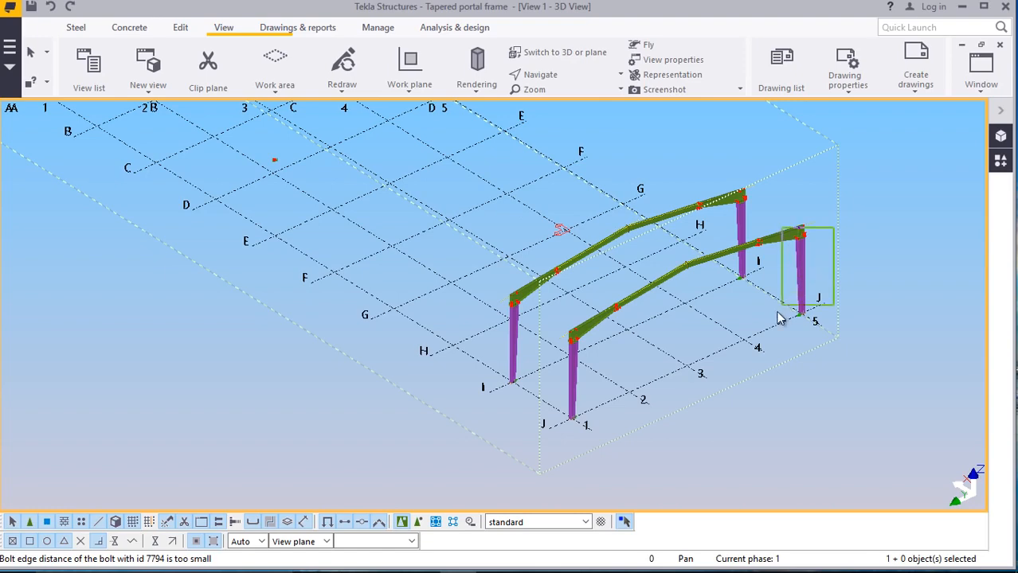
{"action": "left_click_drag", "start_coordinate": [779, 318], "coordinate": [770, 332]}
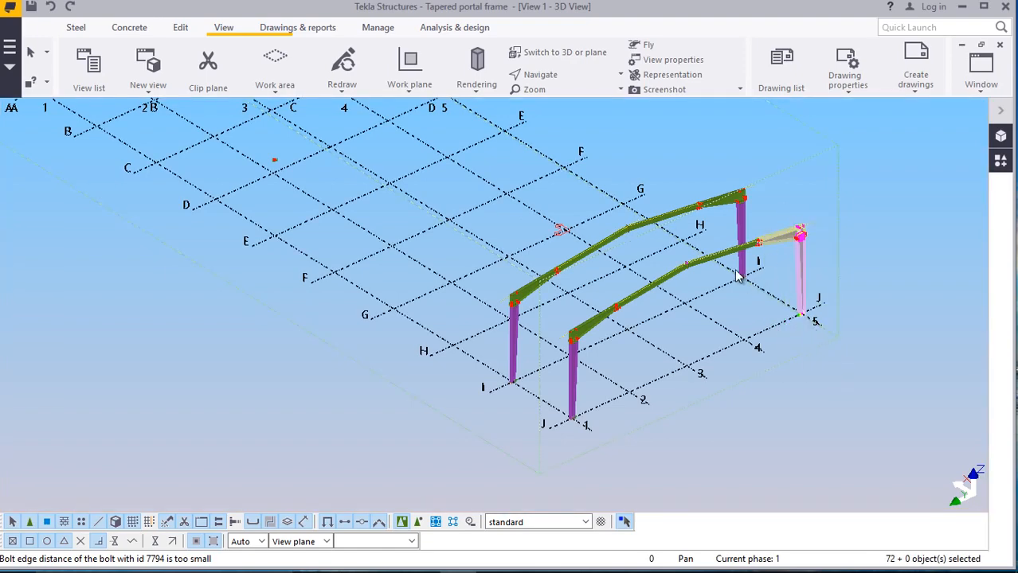
{"action": "scroll", "coordinate": [715, 245], "scroll_direction": "up", "scroll_amount": 4}
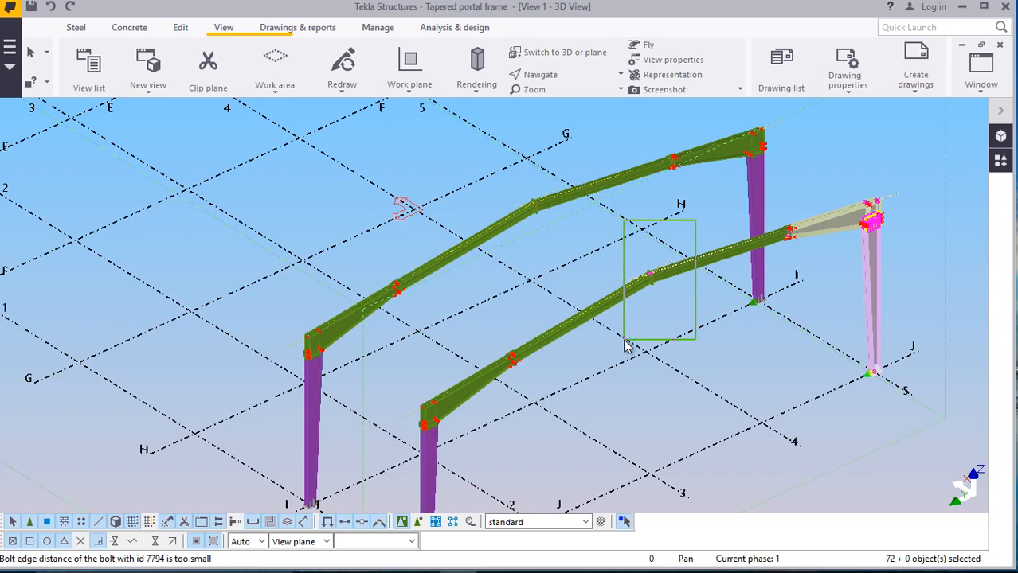
{"action": "left_click_drag", "start_coordinate": [625, 344], "coordinate": [627, 345]}
{"action": "scroll", "coordinate": [816, 192], "scroll_direction": "up", "scroll_amount": 2}
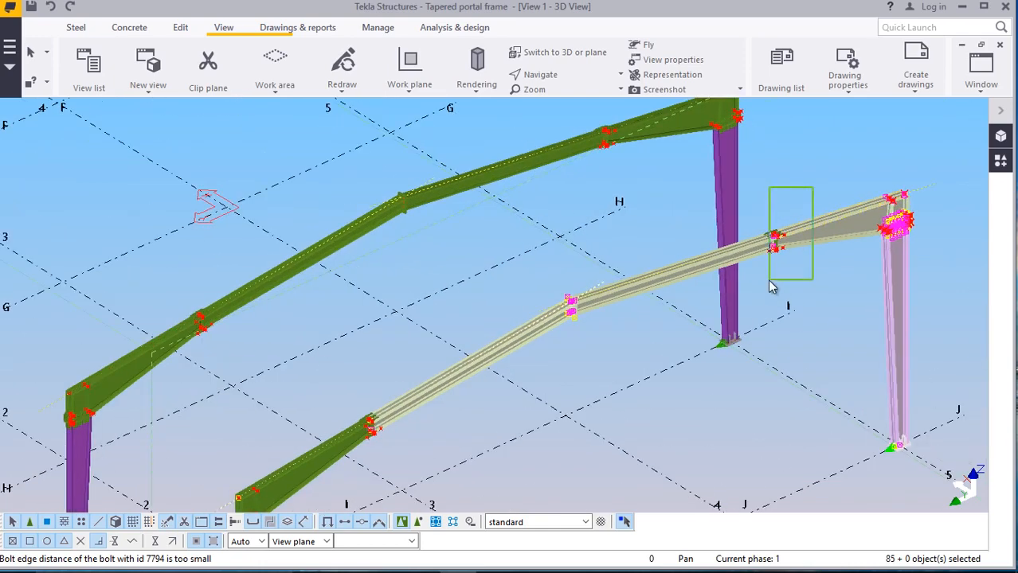
{"action": "left_click_drag", "start_coordinate": [770, 286], "coordinate": [814, 292]}
{"action": "scroll", "coordinate": [768, 271], "scroll_direction": "down", "scroll_amount": 1}
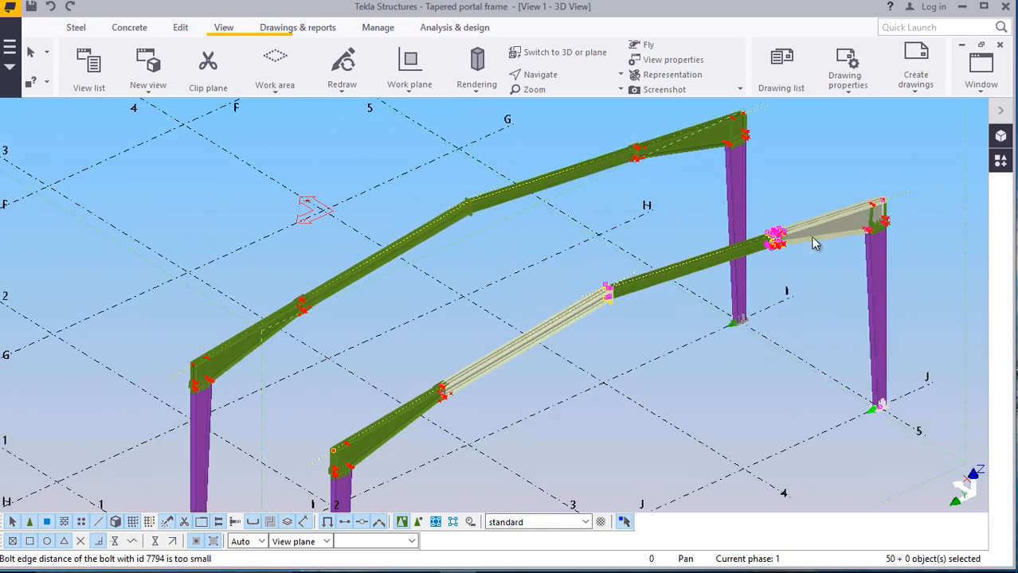
{"action": "scroll", "coordinate": [889, 186], "scroll_direction": "down", "scroll_amount": 5}
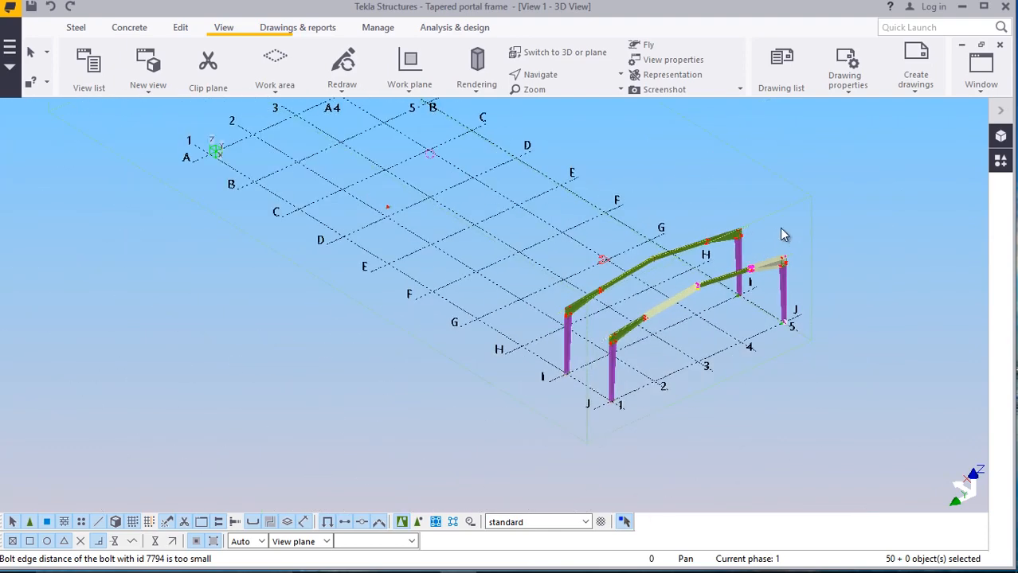
Copy both frames from grid line J to grid lines H, F, D and B, end the command and clear the selection
{"action": "left_click_drag", "start_coordinate": [791, 181], "coordinate": [511, 421]}
{"action": "right_click", "coordinate": [816, 182]}
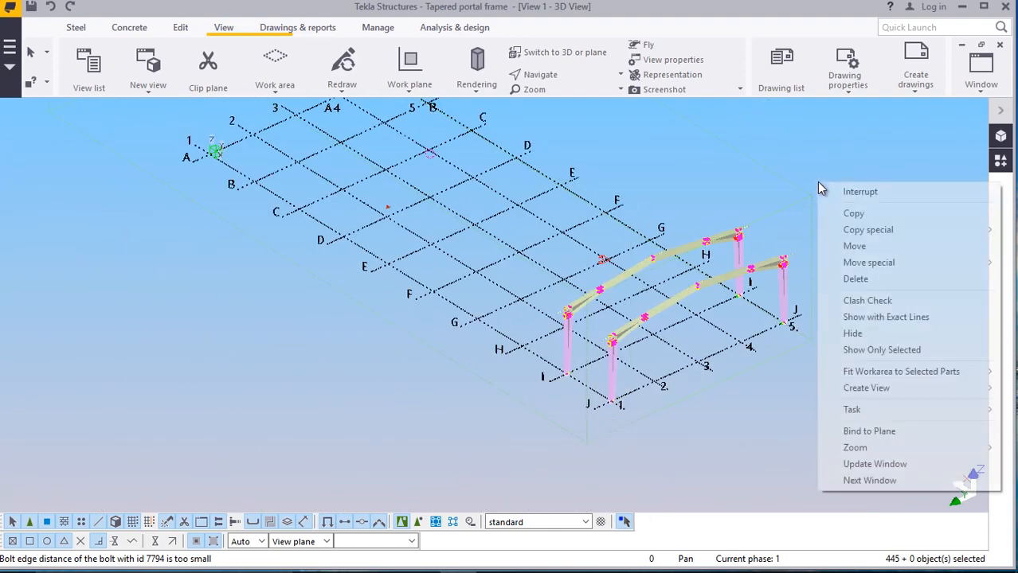
{"action": "left_click", "coordinate": [856, 213]}
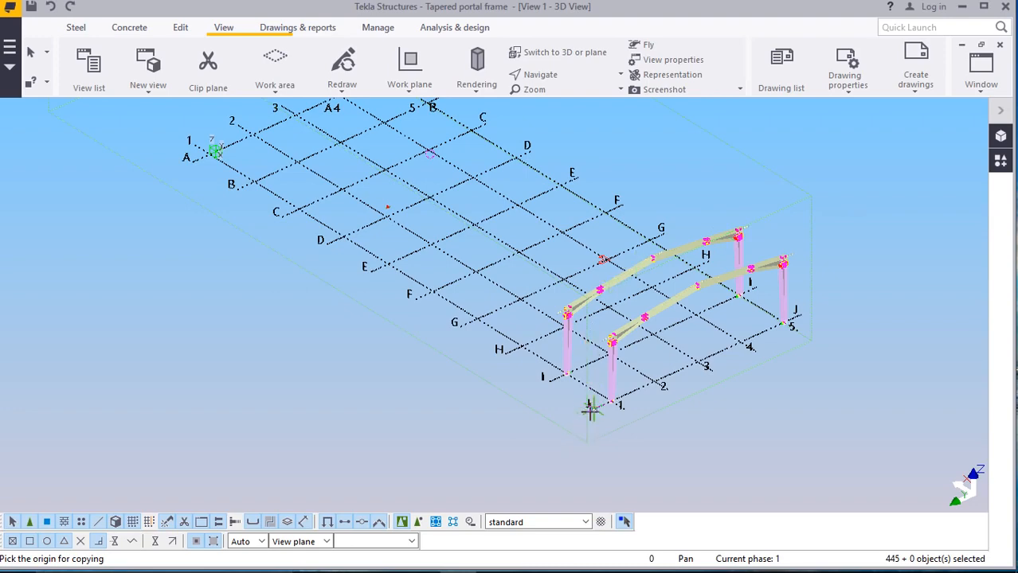
{"action": "scroll", "coordinate": [590, 408], "scroll_direction": "up", "scroll_amount": 5}
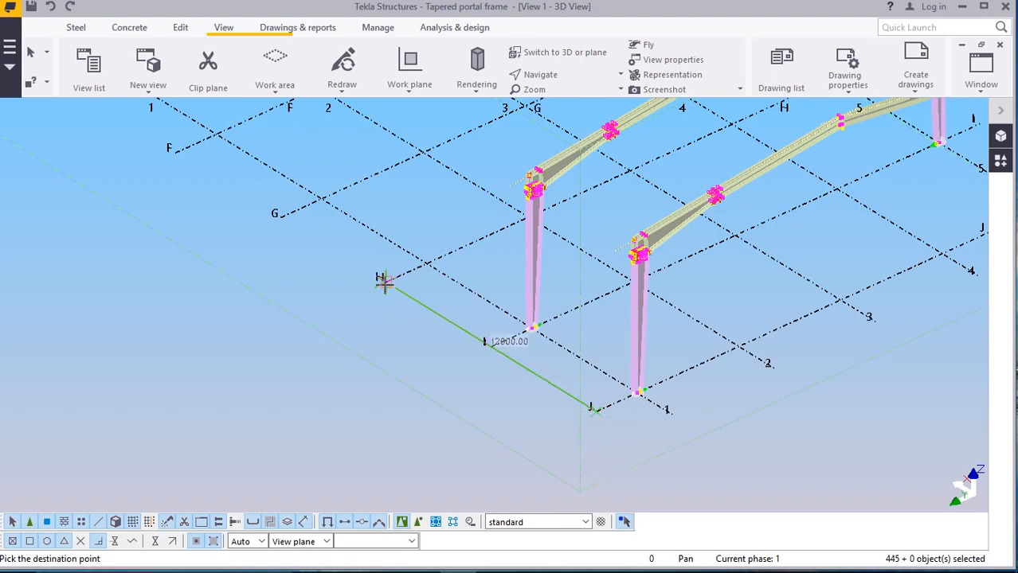
{"action": "left_click", "coordinate": [410, 320]}
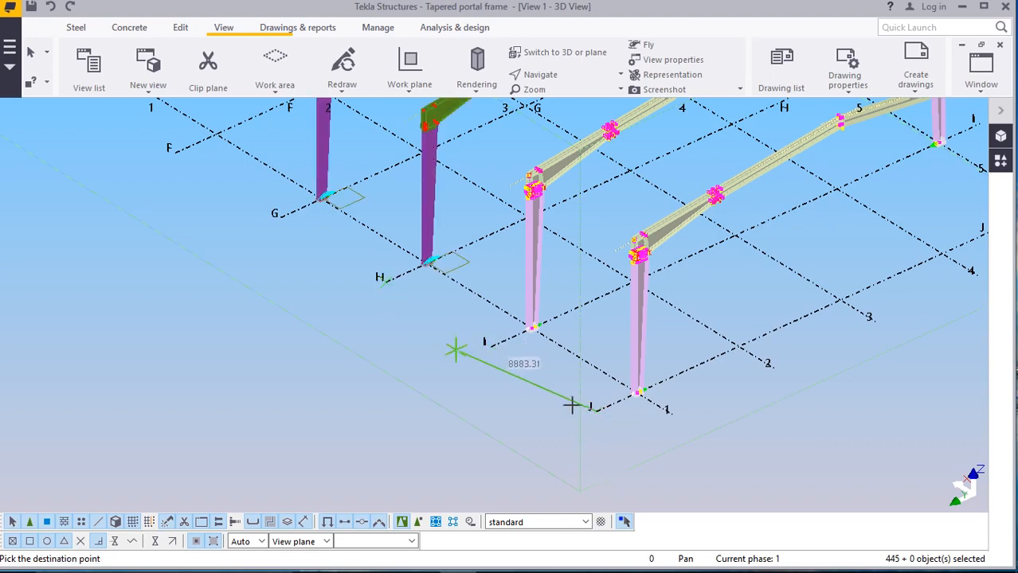
{"action": "scroll", "coordinate": [438, 305], "scroll_direction": "down", "scroll_amount": 5}
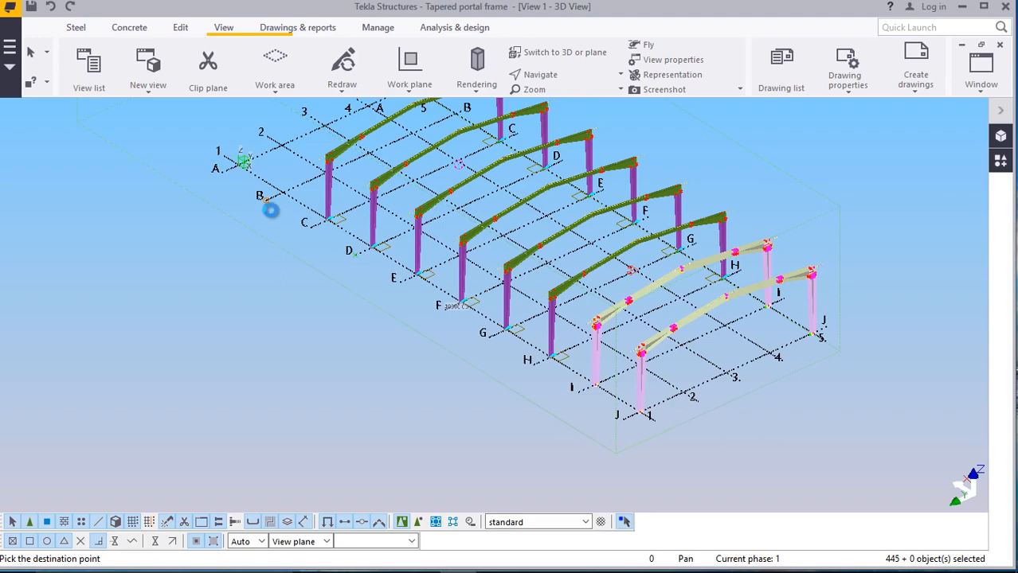
{"action": "right_click", "coordinate": [832, 174]}
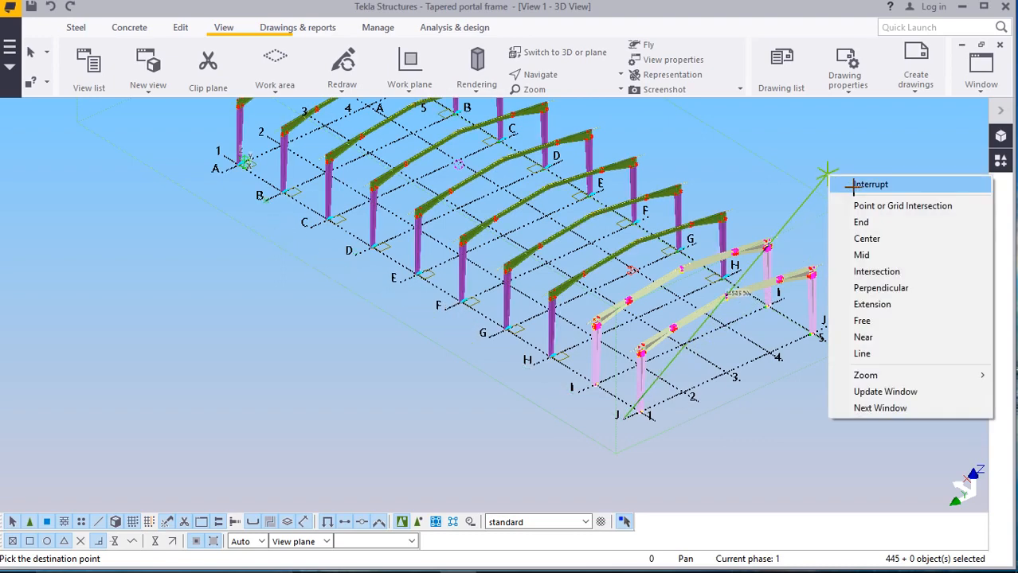
{"action": "left_click", "coordinate": [851, 187]}
{"action": "left_click", "coordinate": [358, 367]}
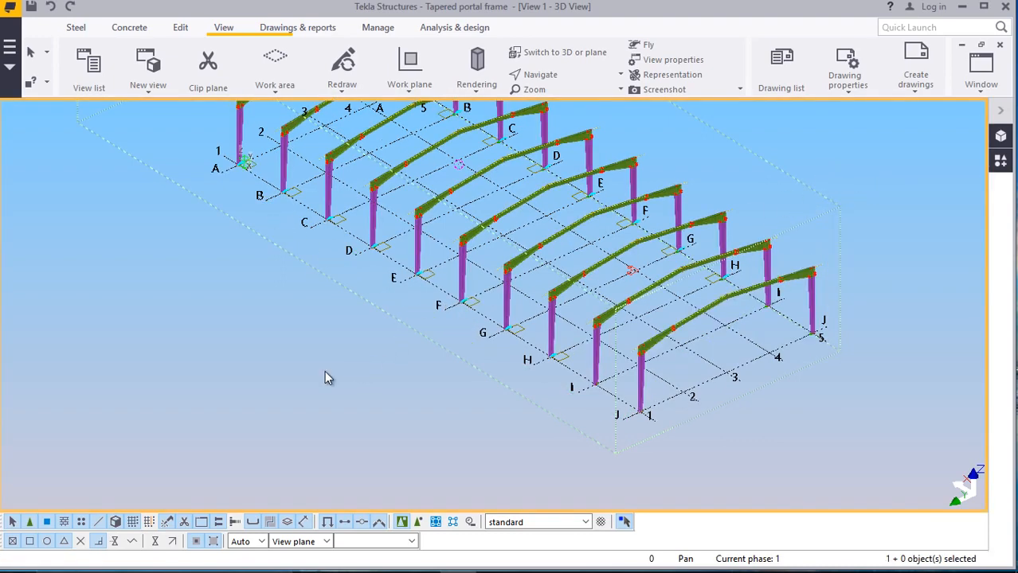
Redraw the view and examine a frame's bolted rafter splice up close
{"action": "scroll", "coordinate": [324, 370], "scroll_direction": "down", "scroll_amount": 2}
{"action": "right_click", "coordinate": [767, 146]}
{"action": "left_click", "coordinate": [829, 232]}
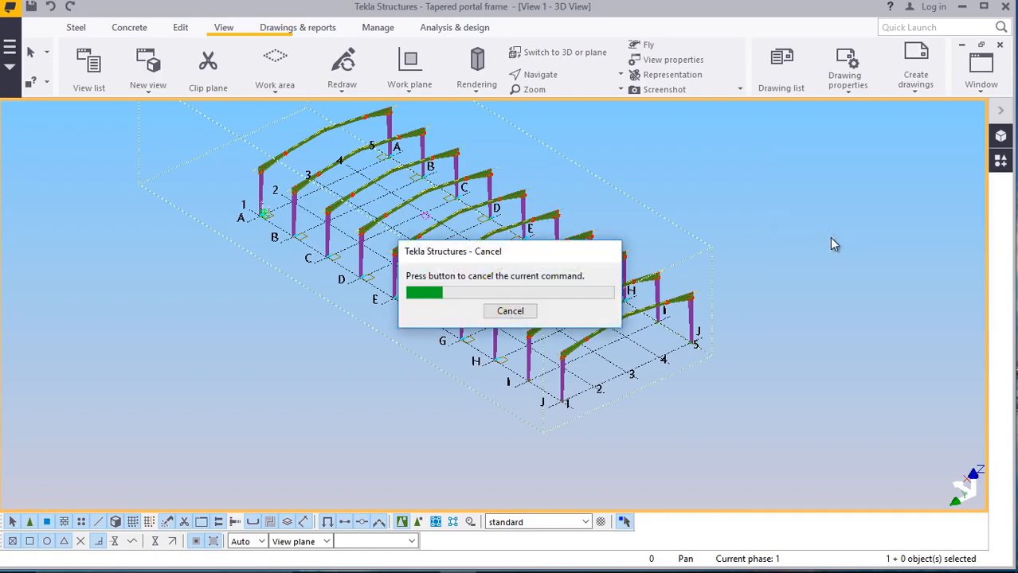
{"action": "scroll", "coordinate": [507, 235], "scroll_direction": "up", "scroll_amount": 3}
{"action": "scroll", "coordinate": [585, 375], "scroll_direction": "up", "scroll_amount": 5}
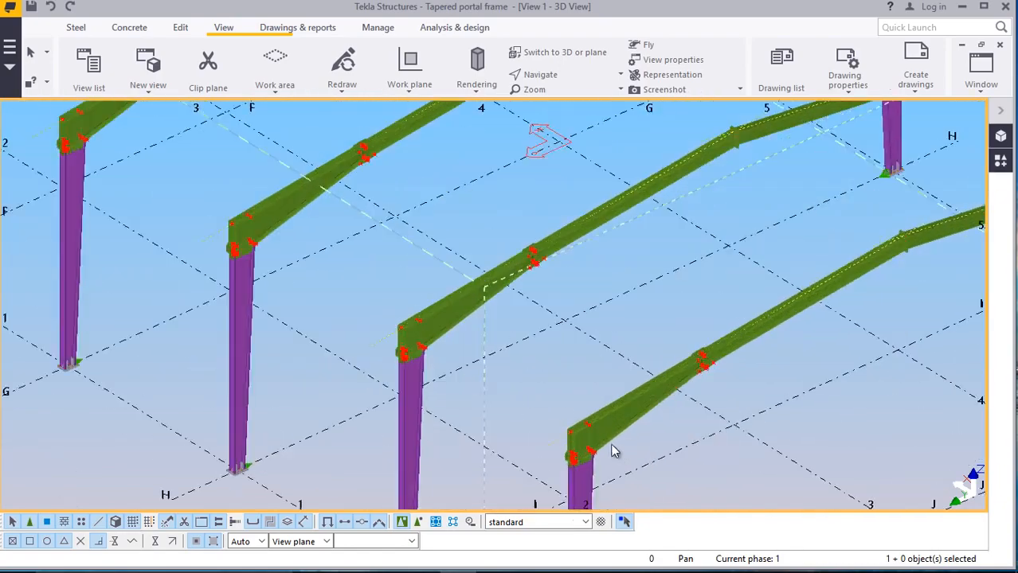
{"action": "scroll", "coordinate": [792, 289], "scroll_direction": "up", "scroll_amount": 3}
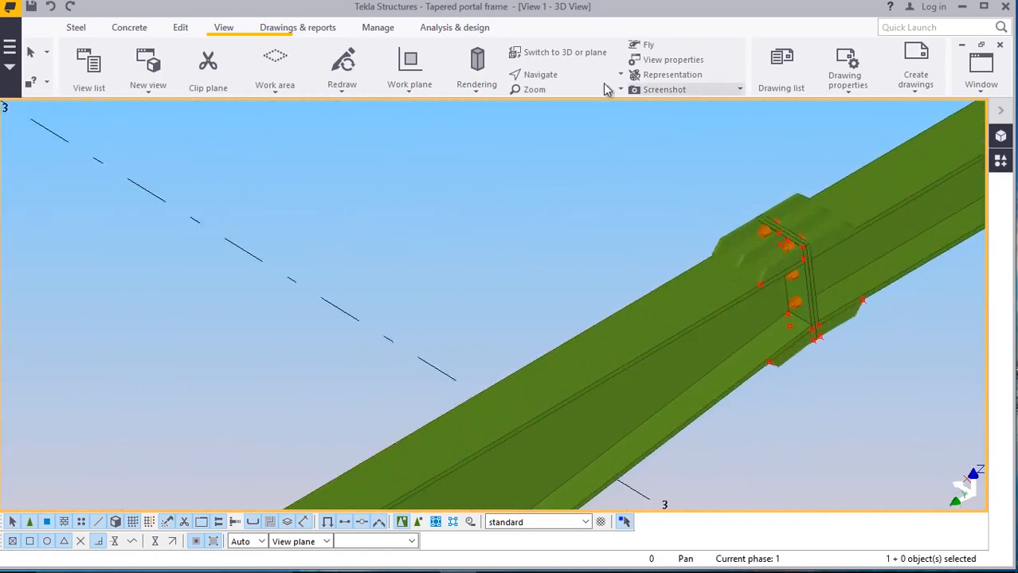
Examine the copied frames' tapered rafters, bolted splices and eaves joints from several angles, ending the view command
{"action": "left_click", "coordinate": [564, 75]}
{"action": "left_click", "coordinate": [575, 141]}
{"action": "scroll", "coordinate": [742, 337], "scroll_direction": "down", "scroll_amount": 10}
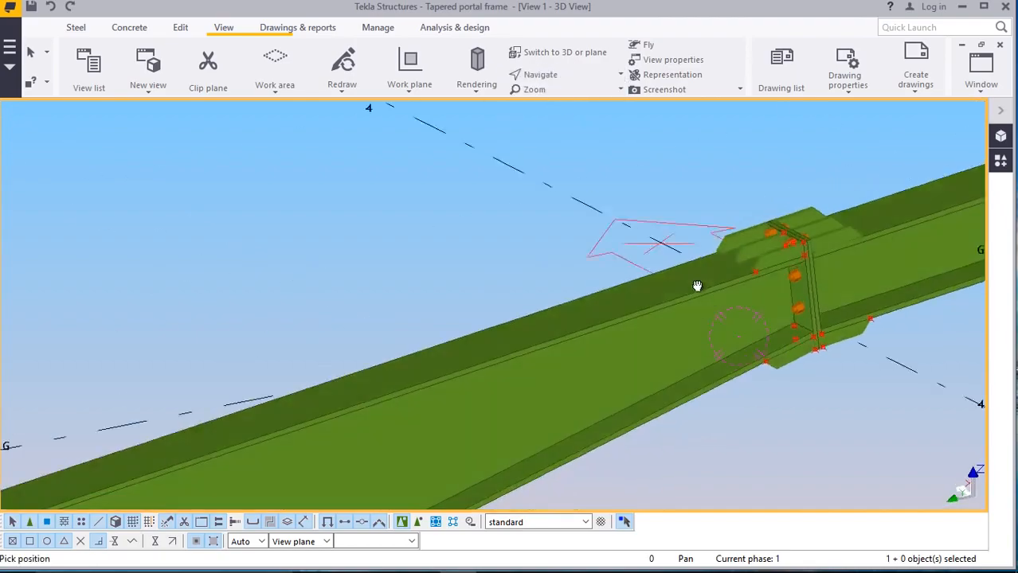
{"action": "scroll", "coordinate": [570, 328], "scroll_direction": "up", "scroll_amount": 10}
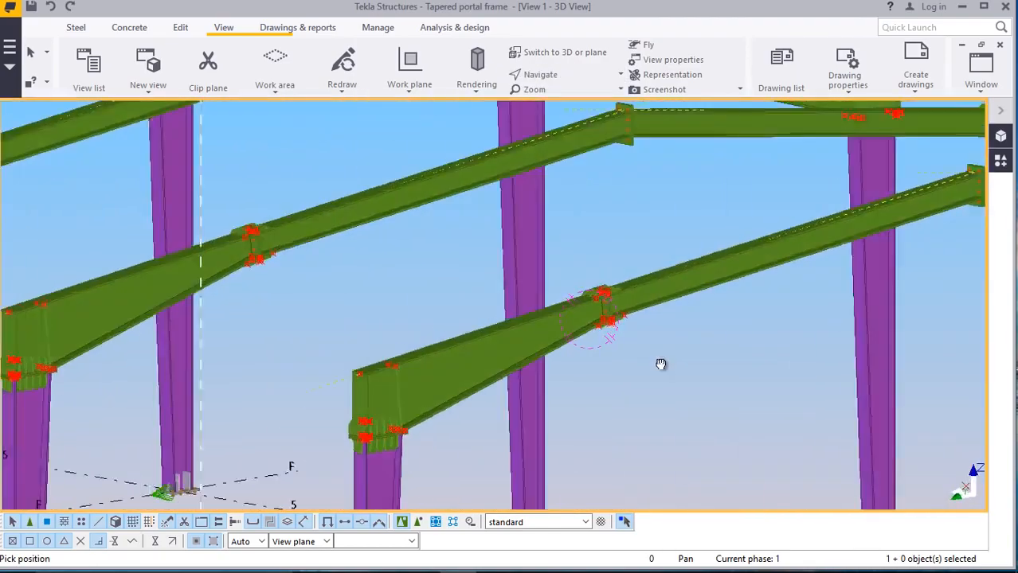
{"action": "middle_click_drag", "start_coordinate": [435, 458], "coordinate": [492, 343], "text": "ctrl"}
{"action": "scroll", "coordinate": [506, 320], "scroll_direction": "down", "scroll_amount": 5}
{"action": "scroll", "coordinate": [491, 342], "scroll_direction": "down", "scroll_amount": 4}
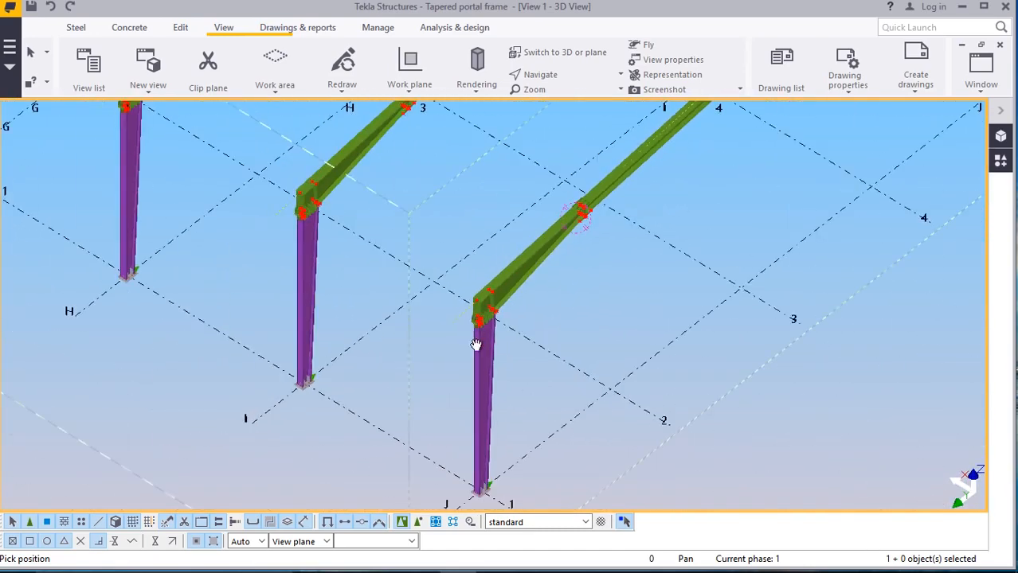
{"action": "scroll", "coordinate": [397, 284], "scroll_direction": "up", "scroll_amount": 5}
{"action": "scroll", "coordinate": [399, 280], "scroll_direction": "up", "scroll_amount": 4}
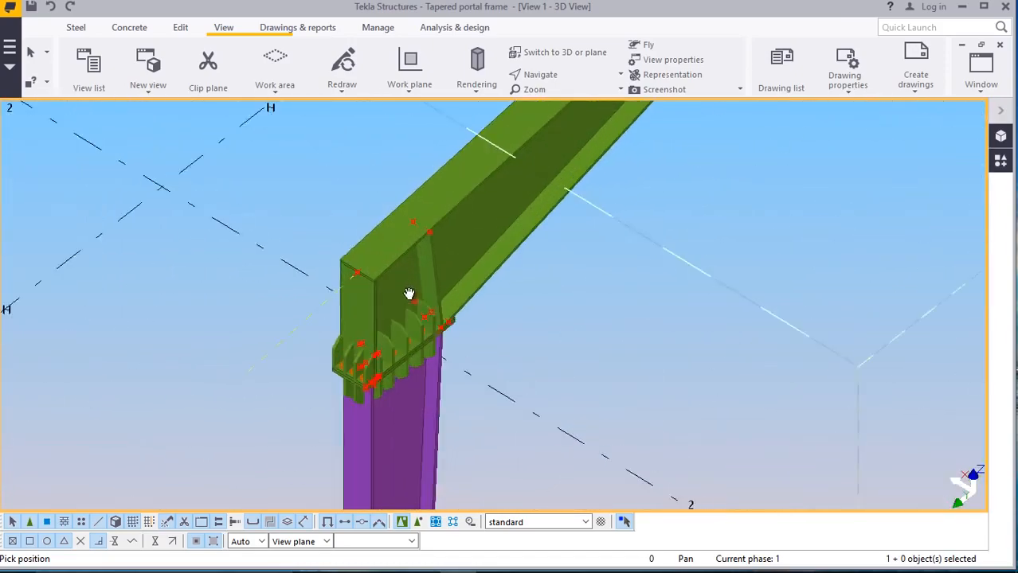
{"action": "mouse_move", "coordinate": [410, 291]}
{"action": "middle_mouse_down", "text": "ctrl"}
{"action": "mouse_move", "coordinate": [424, 302]}
{"action": "mouse_move", "coordinate": [418, 281]}
{"action": "mouse_move", "coordinate": [401, 303]}
{"action": "middle_mouse_up", "text": "ctrl"}
{"action": "scroll", "coordinate": [401, 303], "scroll_direction": "down", "scroll_amount": 8}
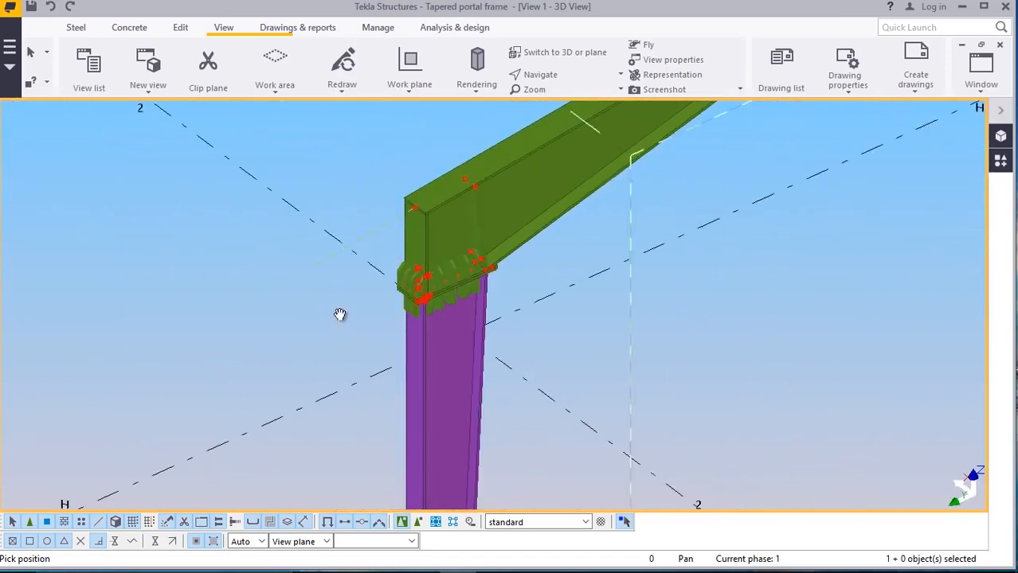
{"action": "scroll", "coordinate": [355, 279], "scroll_direction": "up", "scroll_amount": 5}
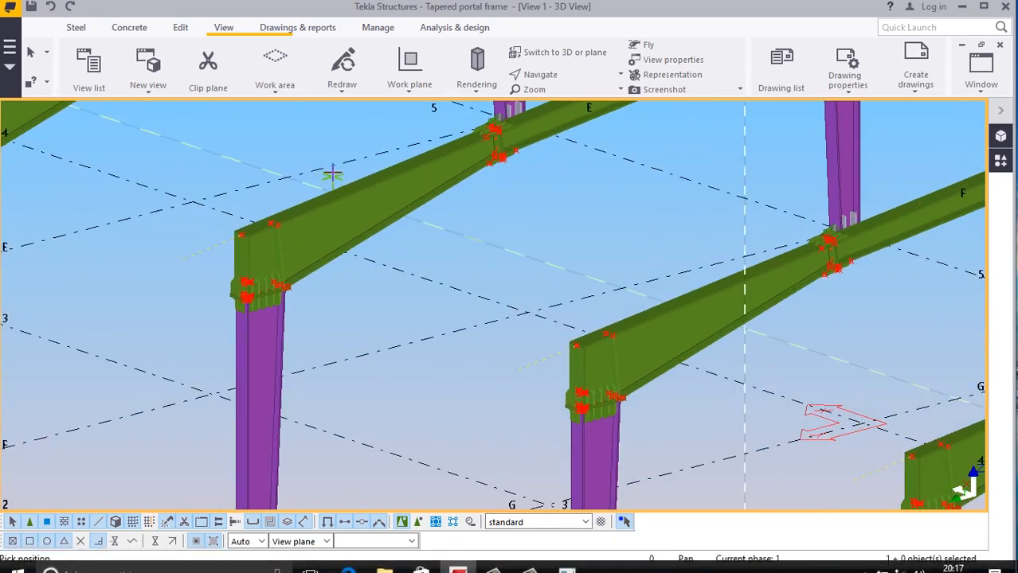
{"action": "right_click", "coordinate": [279, 111]}
{"action": "left_click", "coordinate": [323, 133]}
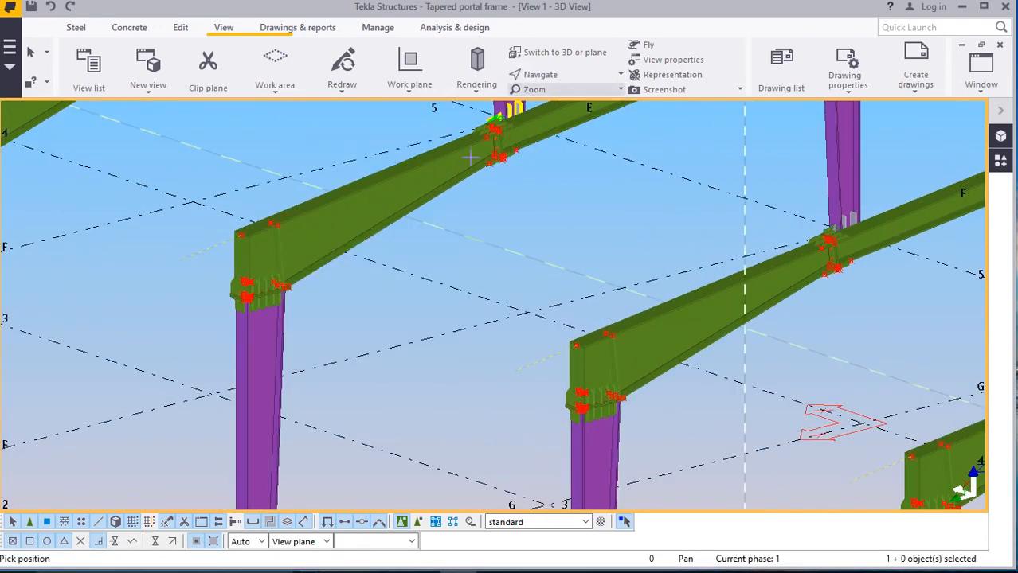
Examine the row of frames up to grid line J and the end frame's eaves joint up close, ending the view command
{"action": "middle_click_drag", "start_coordinate": [264, 274], "coordinate": [158, 299], "text": "ctrl"}
{"action": "scroll", "coordinate": [286, 299], "scroll_direction": "up", "scroll_amount": 4}
{"action": "middle_click_drag", "start_coordinate": [239, 251], "coordinate": [247, 294], "text": "ctrl"}
{"action": "scroll", "coordinate": [239, 221], "scroll_direction": "down", "scroll_amount": 6}
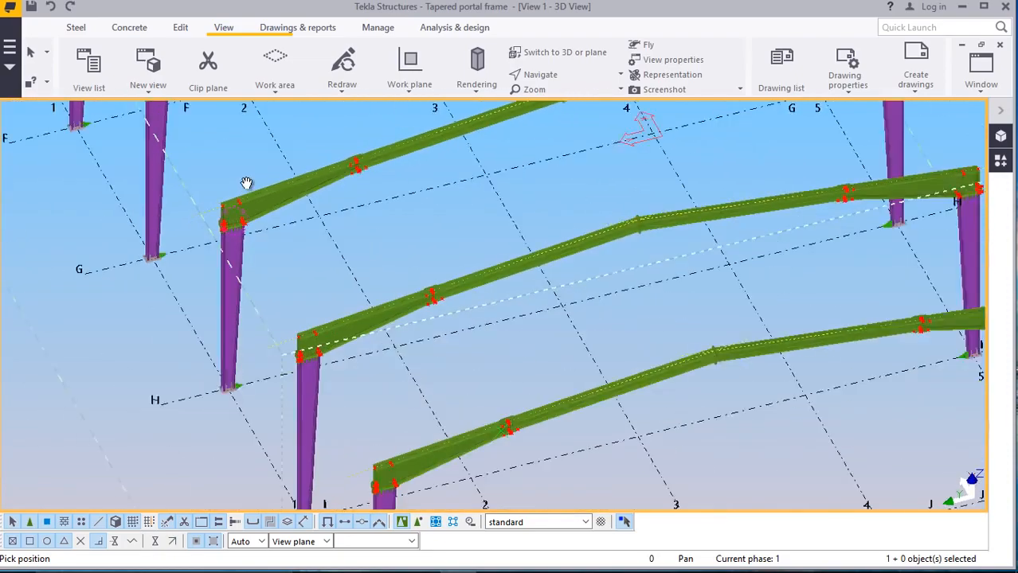
{"action": "middle_click_drag", "start_coordinate": [389, 348], "coordinate": [426, 337], "text": "ctrl"}
{"action": "scroll", "coordinate": [426, 337], "scroll_direction": "up", "scroll_amount": 10}
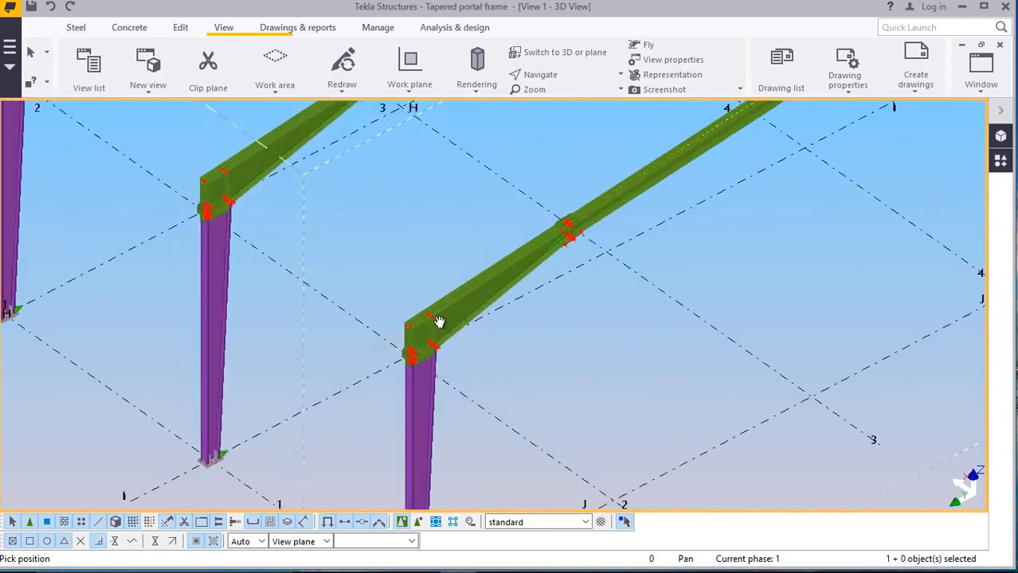
{"action": "scroll", "coordinate": [422, 320], "scroll_direction": "up", "scroll_amount": 1}
{"action": "right_click", "coordinate": [251, 202]}
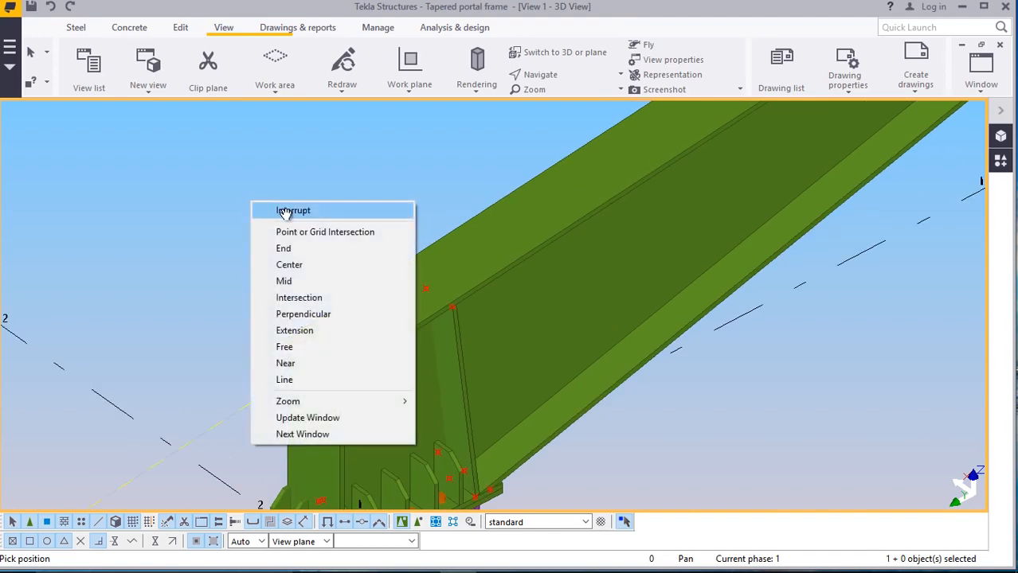
{"action": "left_click", "coordinate": [286, 212]}
Set the work plane onto the sloping top flange of the grid line J rafter at its eaves end, using the Work plane tool
{"action": "scroll", "coordinate": [309, 288], "scroll_direction": "down", "scroll_amount": 2}
{"action": "scroll", "coordinate": [347, 350], "scroll_direction": "down", "scroll_amount": 3}
{"action": "scroll", "coordinate": [369, 287], "scroll_direction": "up", "scroll_amount": 2}
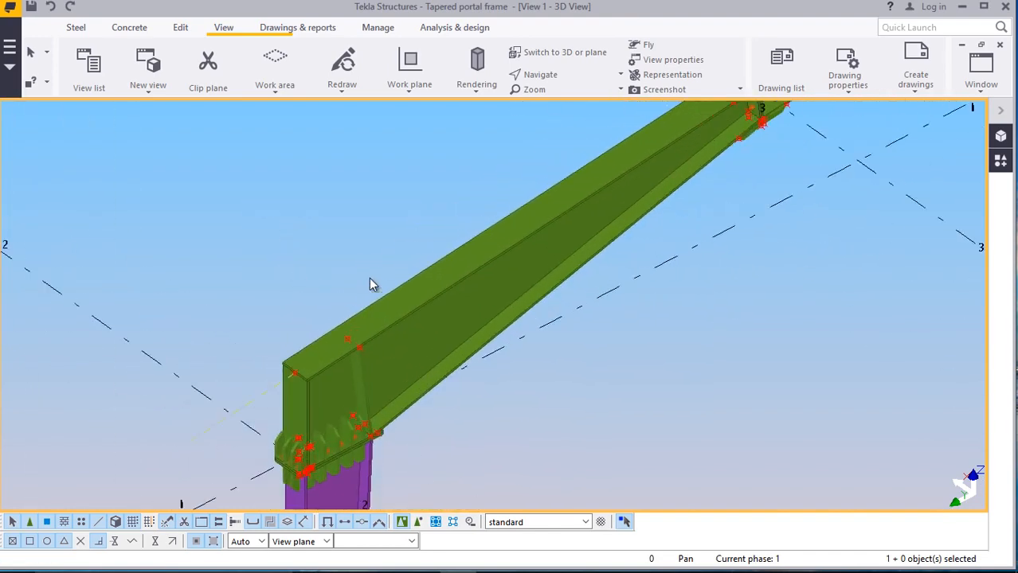
{"action": "scroll", "coordinate": [345, 355], "scroll_direction": "down", "scroll_amount": 2}
{"action": "scroll", "coordinate": [346, 356], "scroll_direction": "up", "scroll_amount": 3}
{"action": "scroll", "coordinate": [333, 338], "scroll_direction": "up", "scroll_amount": 1}
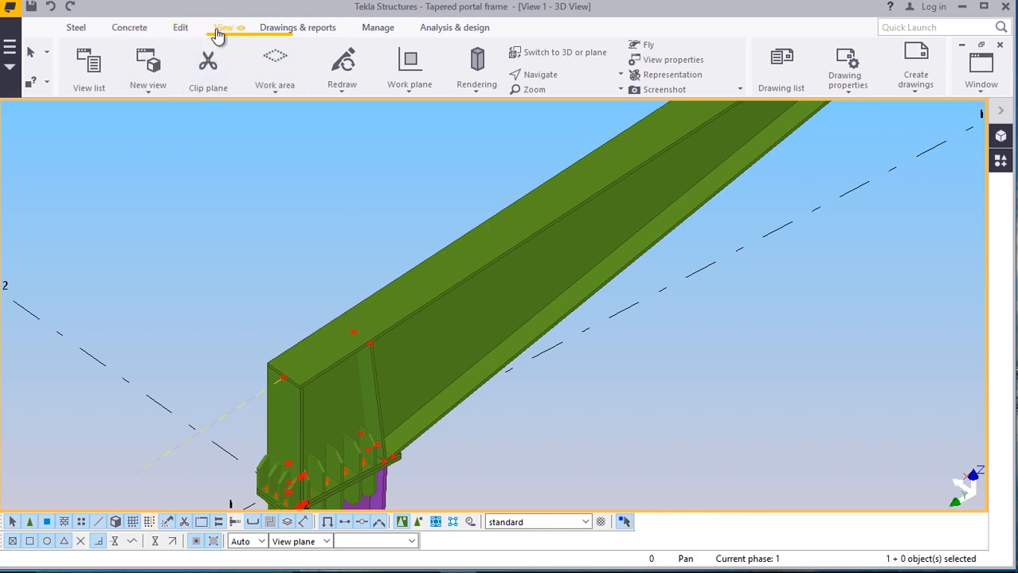
{"action": "left_click", "coordinate": [412, 90]}
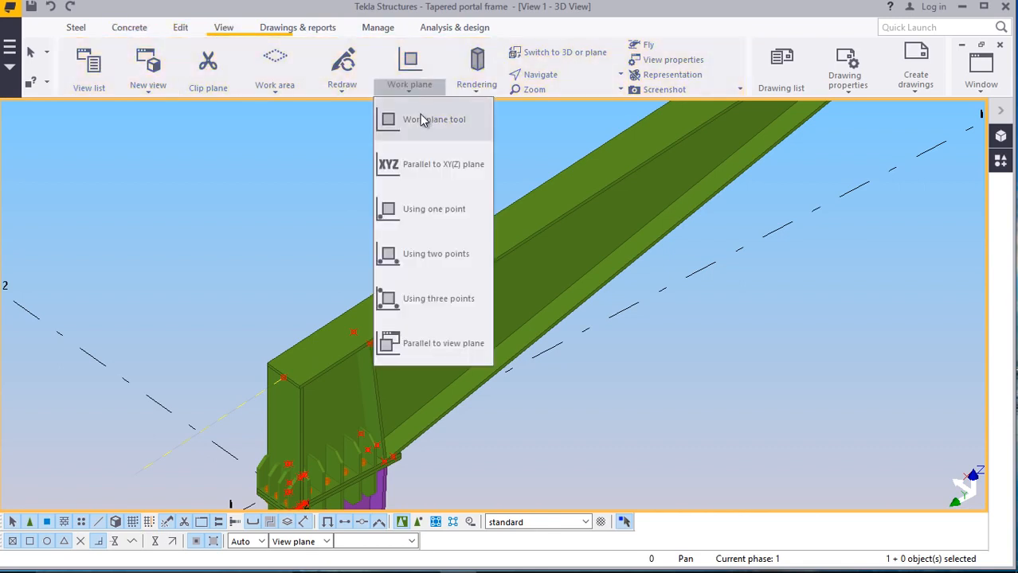
{"action": "left_click", "coordinate": [421, 118]}
{"action": "left_click", "coordinate": [404, 290]}
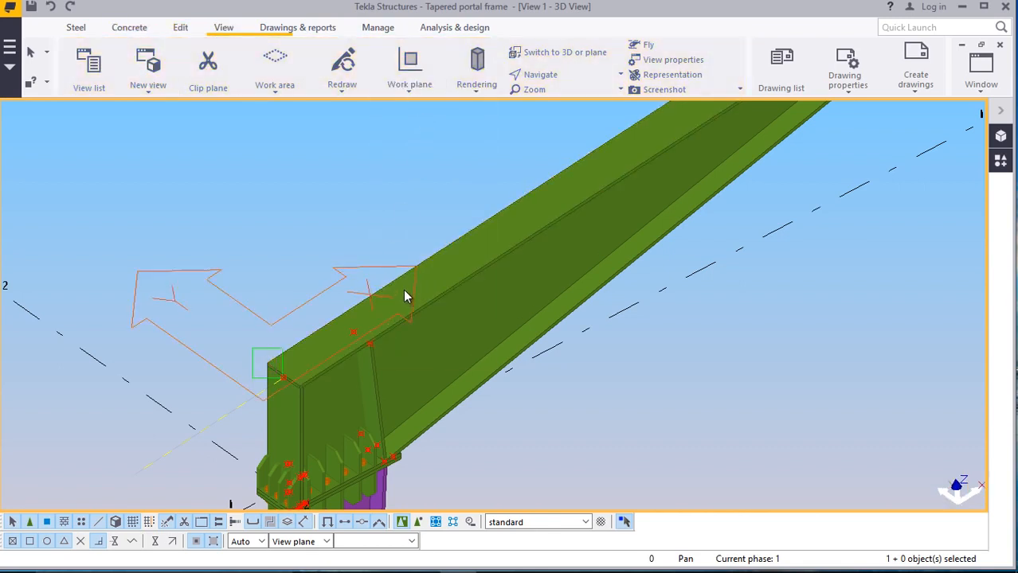
{"action": "right_click", "coordinate": [319, 193]}
{"action": "left_click", "coordinate": [356, 206]}
Model a steel beam about 6125 mm long along the eaves from the frame on grid line I to the outer flange corner on J
{"action": "scroll", "coordinate": [463, 371], "scroll_direction": "down", "scroll_amount": 1}
{"action": "scroll", "coordinate": [457, 357], "scroll_direction": "down", "scroll_amount": 2}
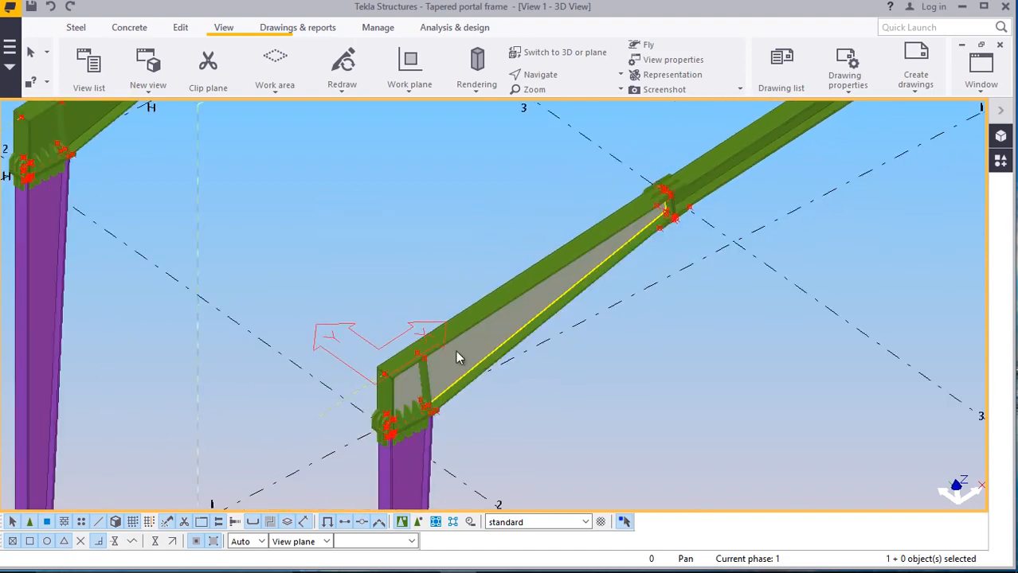
{"action": "scroll", "coordinate": [288, 239], "scroll_direction": "down", "scroll_amount": 1}
{"action": "scroll", "coordinate": [195, 221], "scroll_direction": "up", "scroll_amount": 4}
{"action": "scroll", "coordinate": [228, 233], "scroll_direction": "up", "scroll_amount": 5}
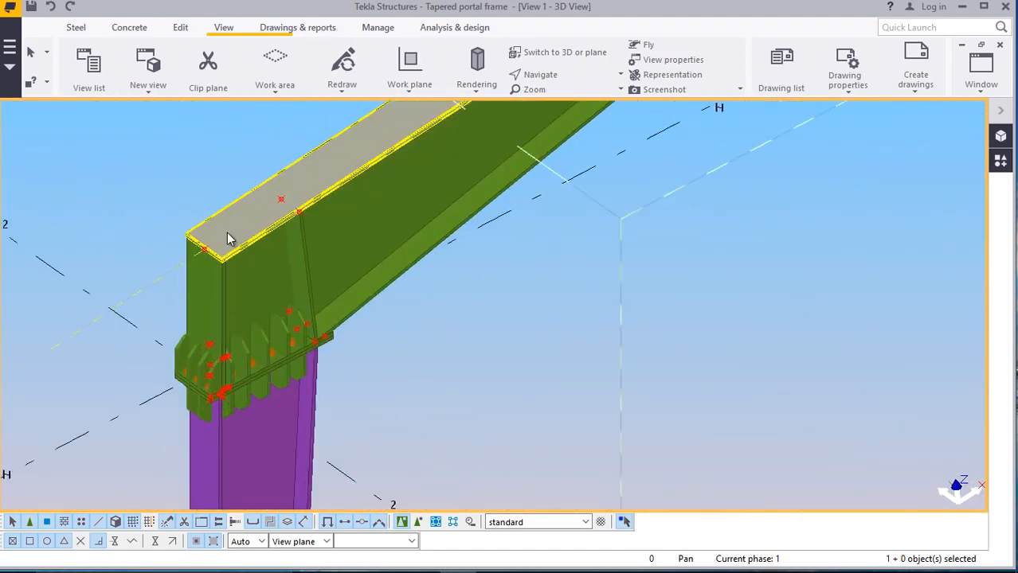
{"action": "left_click", "coordinate": [78, 28]}
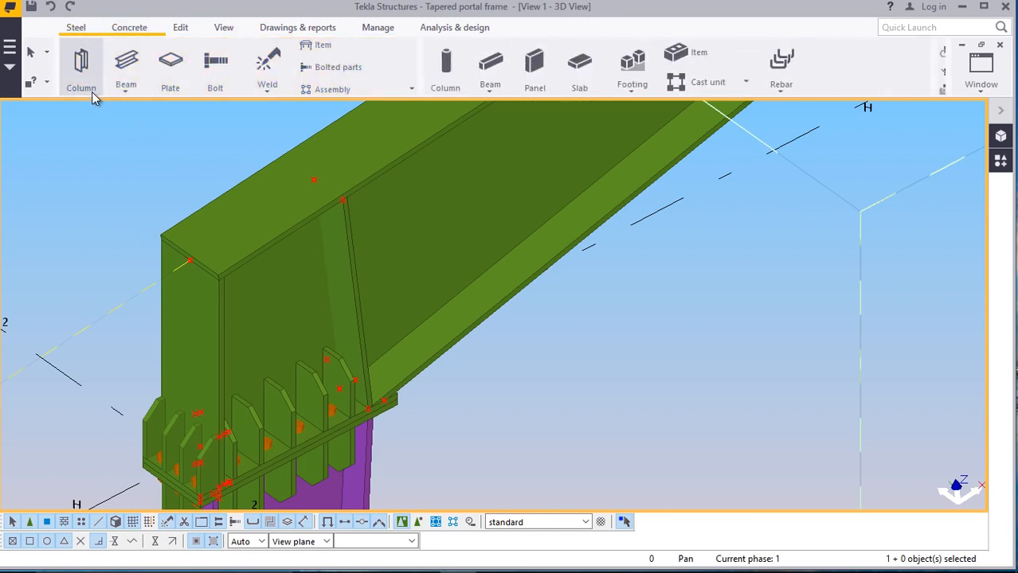
{"action": "left_click", "coordinate": [126, 93]}
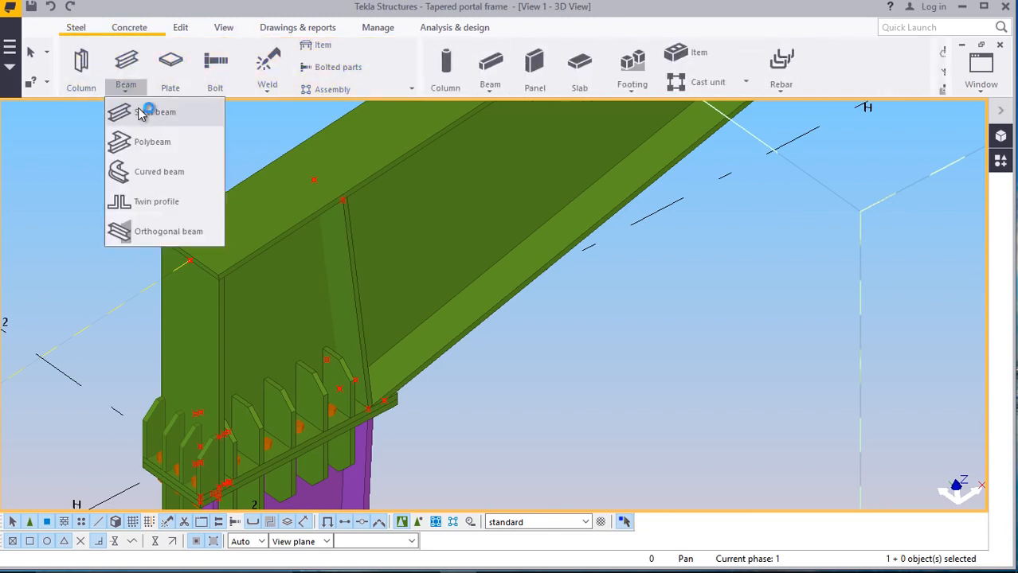
{"action": "left_click", "coordinate": [143, 107]}
{"action": "scroll", "coordinate": [171, 266], "scroll_direction": "up", "scroll_amount": 3}
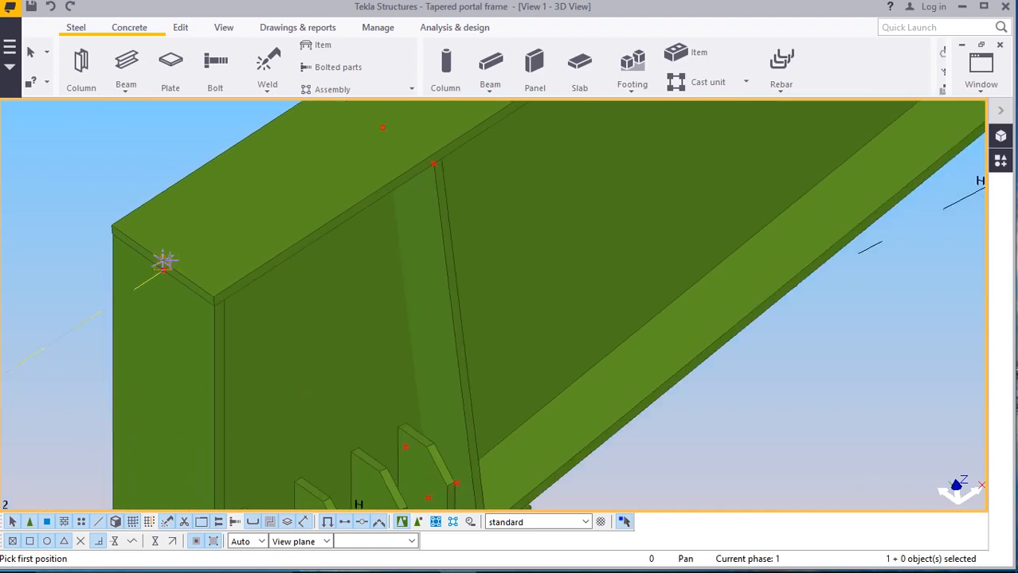
{"action": "scroll", "coordinate": [143, 211], "scroll_direction": "down", "scroll_amount": 6}
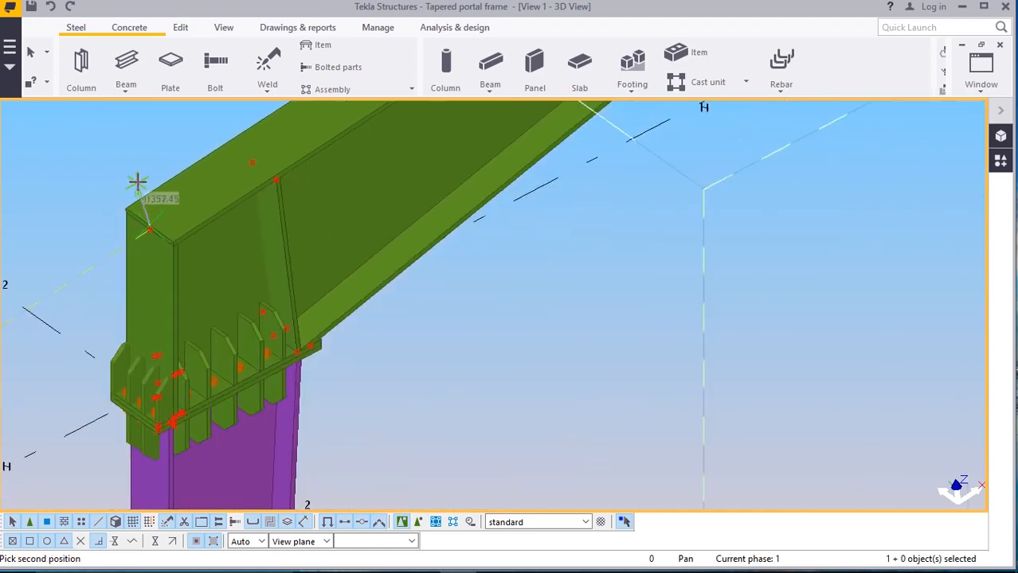
{"action": "scroll", "coordinate": [239, 236], "scroll_direction": "down", "scroll_amount": 2}
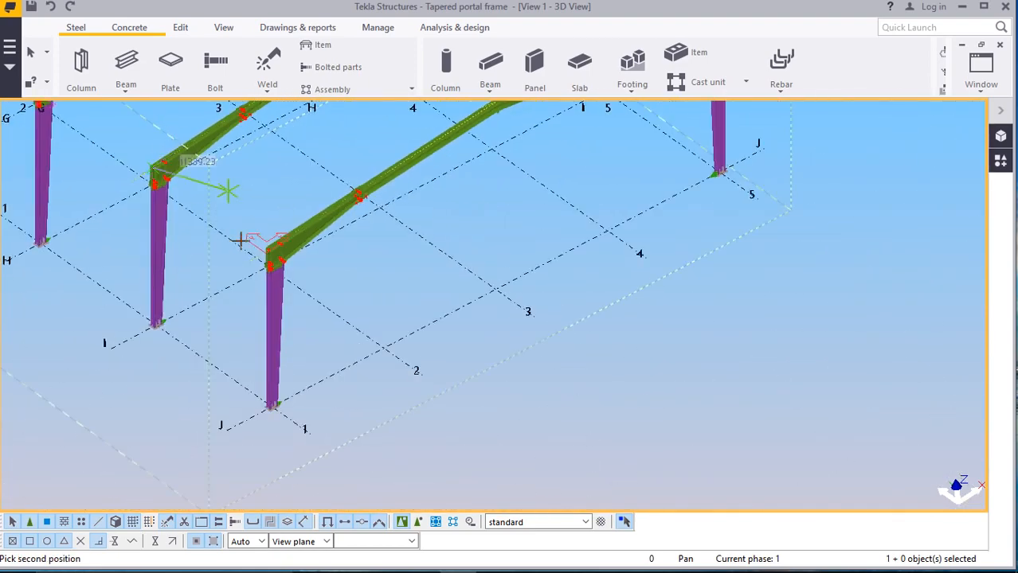
{"action": "scroll", "coordinate": [256, 229], "scroll_direction": "up", "scroll_amount": 8}
{"action": "scroll", "coordinate": [302, 281], "scroll_direction": "up", "scroll_amount": 8}
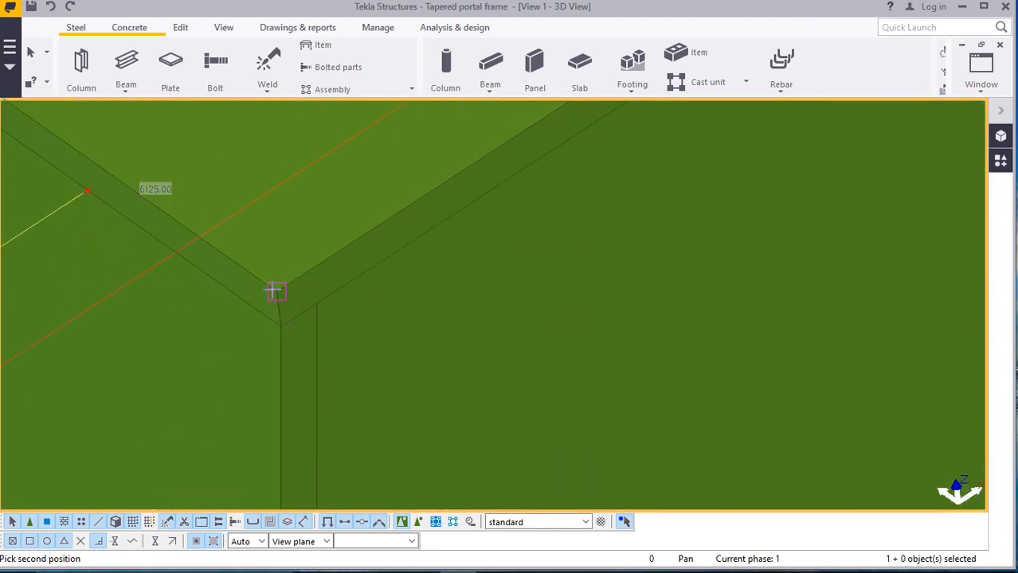
{"action": "left_click", "coordinate": [273, 292]}
{"action": "right_click", "coordinate": [312, 200]}
{"action": "left_click", "coordinate": [325, 212]}
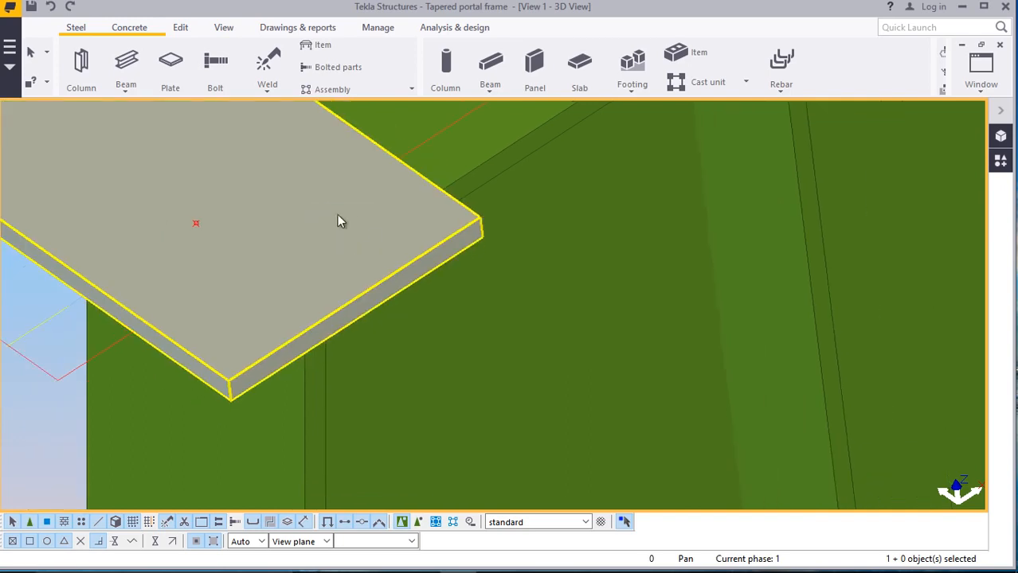
Change the new eaves beam's profile to the cold-formed channel CFLA150*75*25*4.5 and check how it sits on the rafter
{"action": "double_click", "coordinate": [324, 205]}
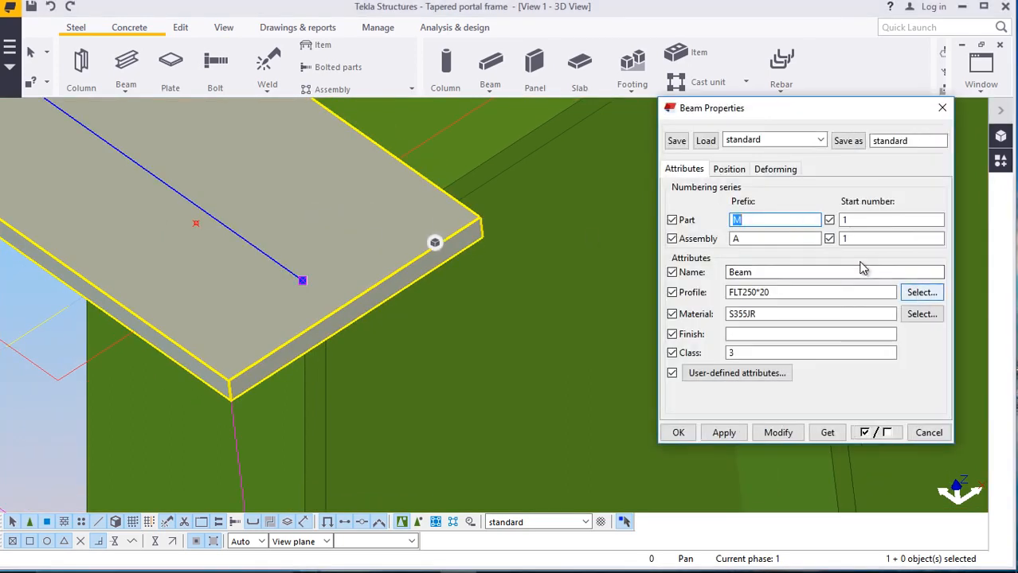
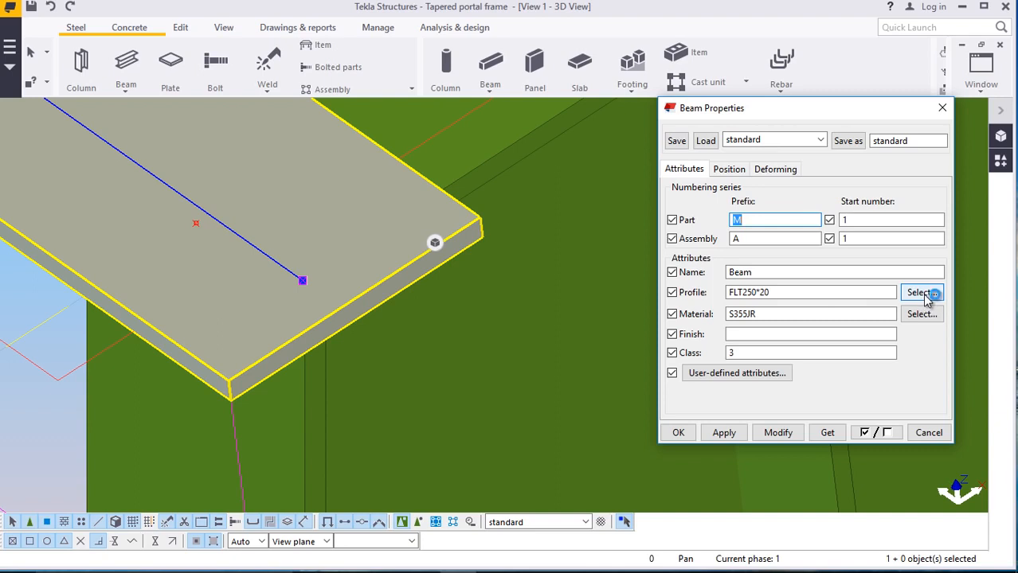
{"action": "left_click", "coordinate": [921, 293]}
{"action": "scroll", "coordinate": [143, 231], "scroll_direction": "down", "scroll_amount": 6}
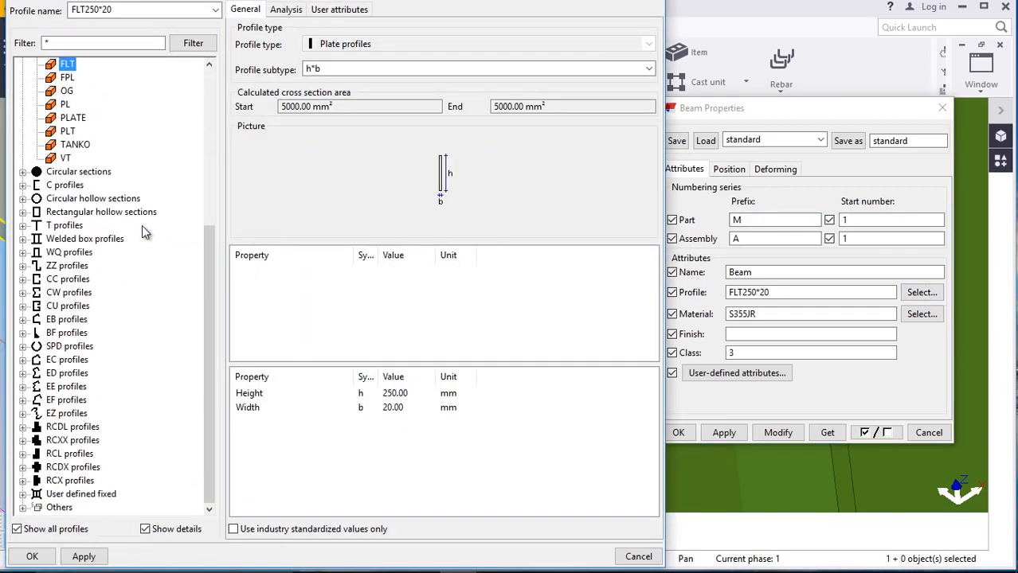
{"action": "left_click", "coordinate": [23, 280]}
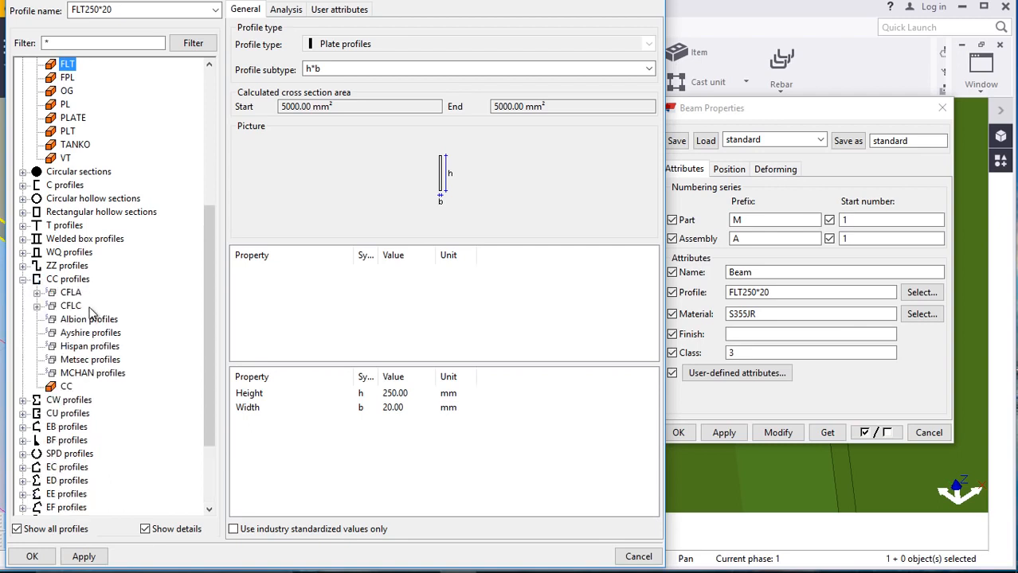
{"action": "left_click", "coordinate": [37, 293]}
{"action": "scroll", "coordinate": [103, 271], "scroll_direction": "down", "scroll_amount": 4}
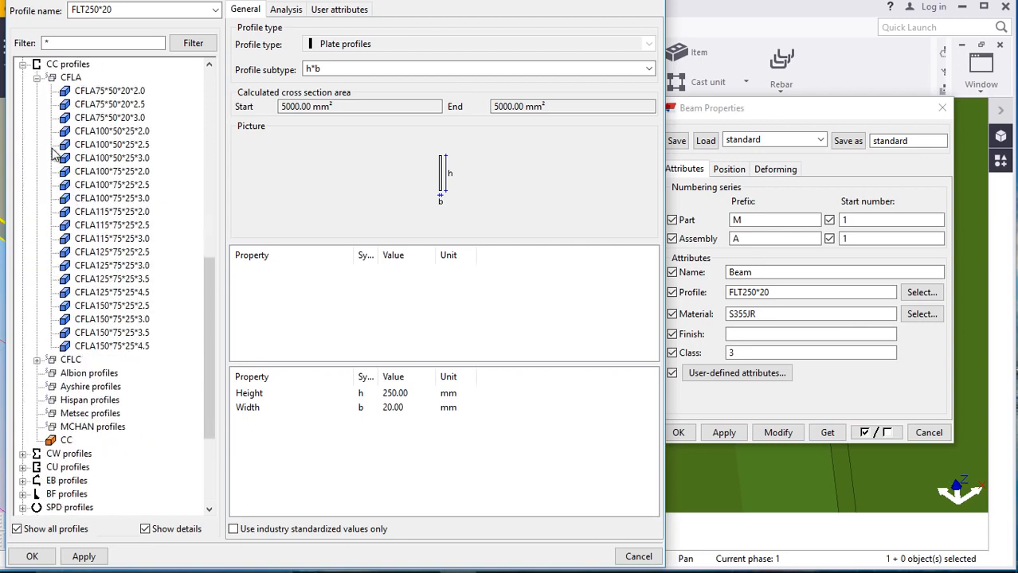
{"action": "left_click", "coordinate": [111, 307]}
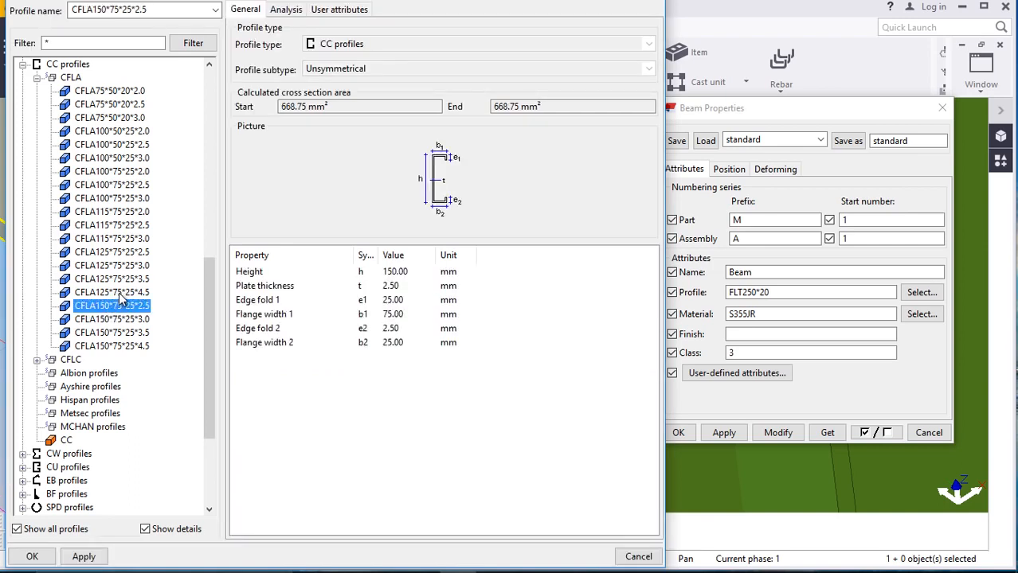
{"action": "left_click", "coordinate": [110, 348]}
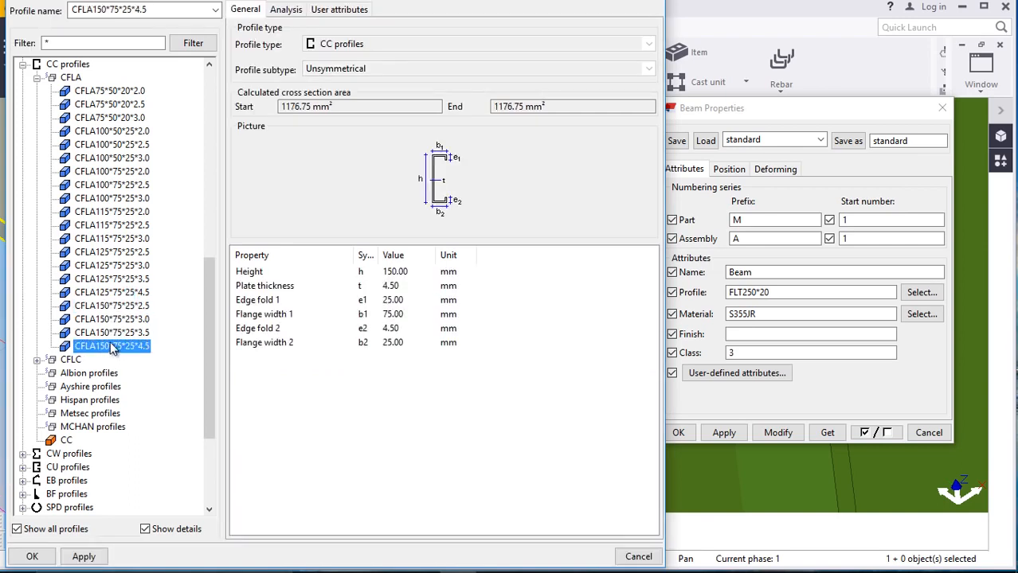
{"action": "left_click", "coordinate": [84, 556]}
{"action": "left_click", "coordinate": [32, 556]}
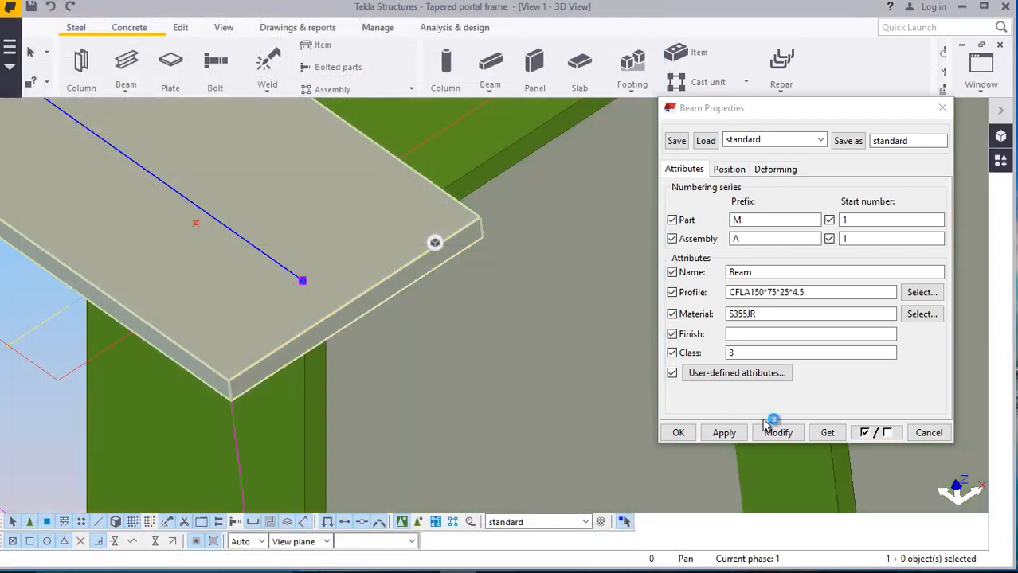
{"action": "left_click", "coordinate": [778, 435]}
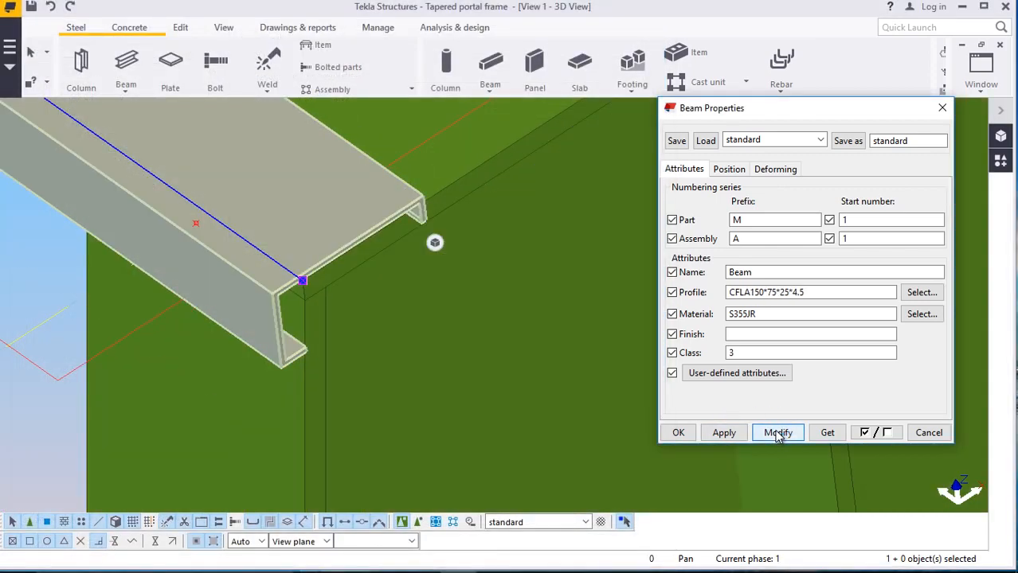
{"action": "left_click", "coordinate": [682, 432]}
{"action": "scroll", "coordinate": [666, 382], "scroll_direction": "up", "scroll_amount": 2}
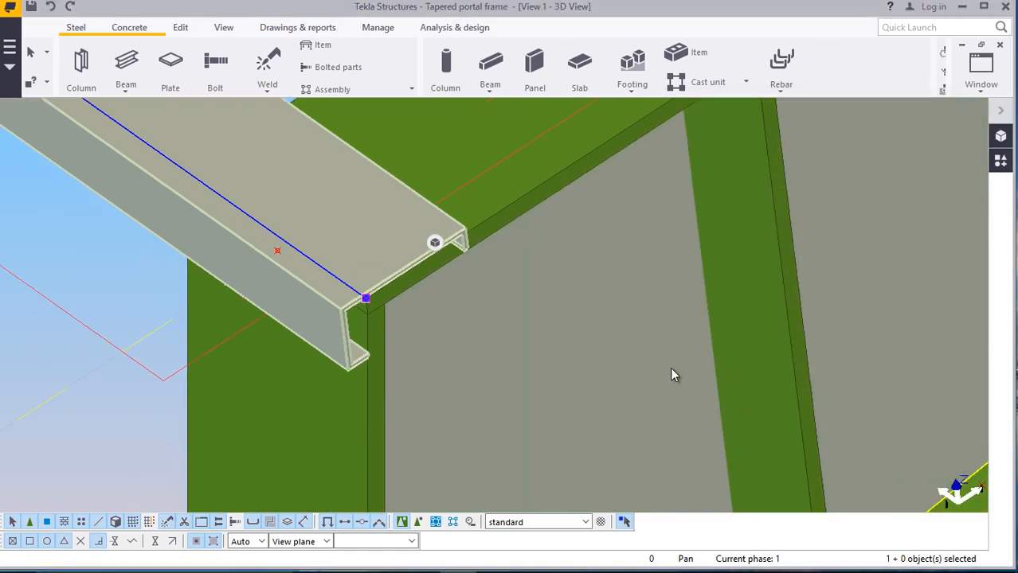
{"action": "scroll", "coordinate": [504, 312], "scroll_direction": "down", "scroll_amount": 4}
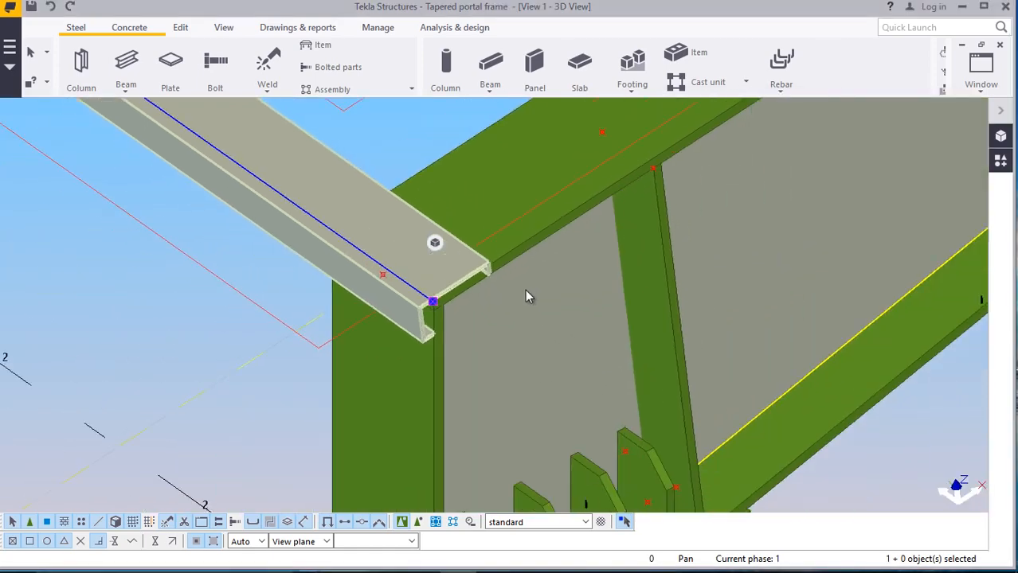
{"action": "scroll", "coordinate": [526, 290], "scroll_direction": "down", "scroll_amount": 1}
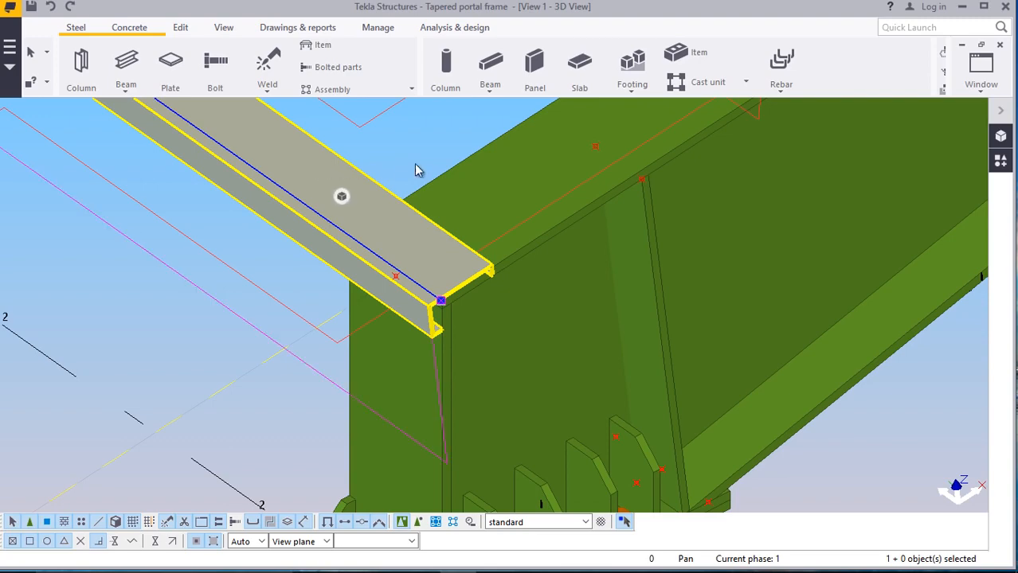
Try the Front, Top and Back rotations on the eaves channel between grid lines I and J
{"action": "double_click", "coordinate": [311, 132]}
{"action": "left_click", "coordinate": [729, 170]}
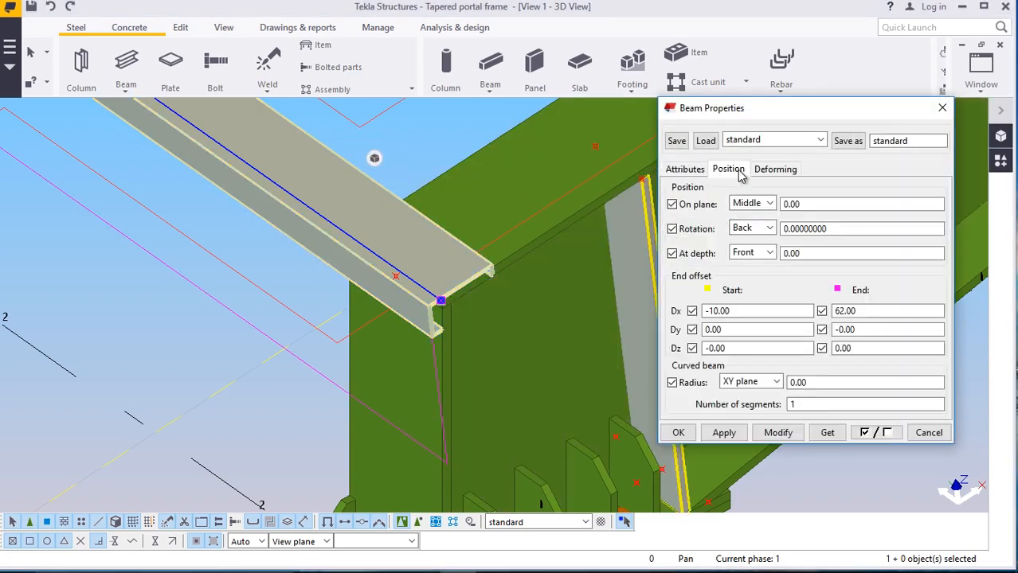
{"action": "left_click", "coordinate": [770, 228]}
{"action": "left_click", "coordinate": [742, 243]}
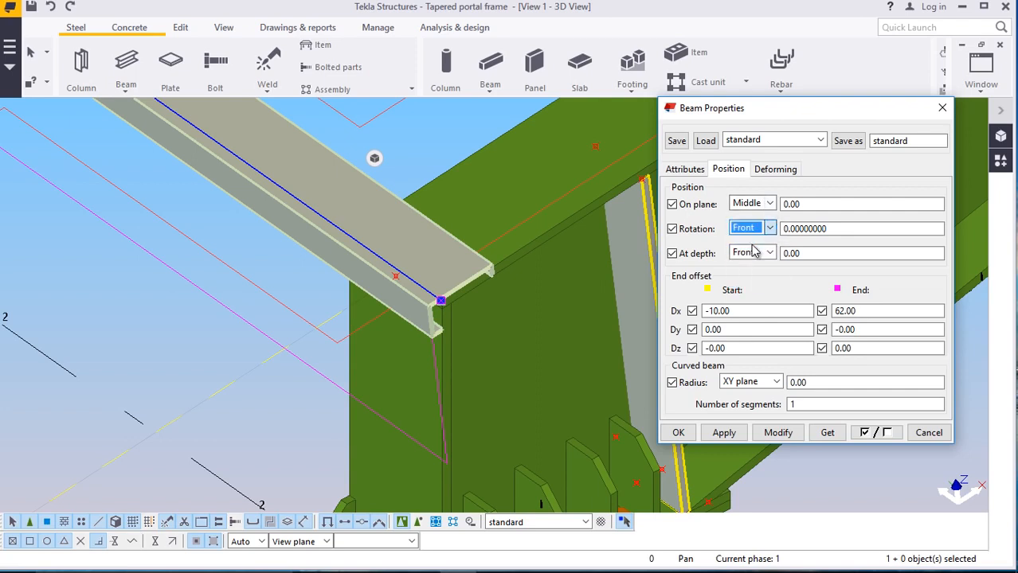
{"action": "left_click", "coordinate": [777, 432]}
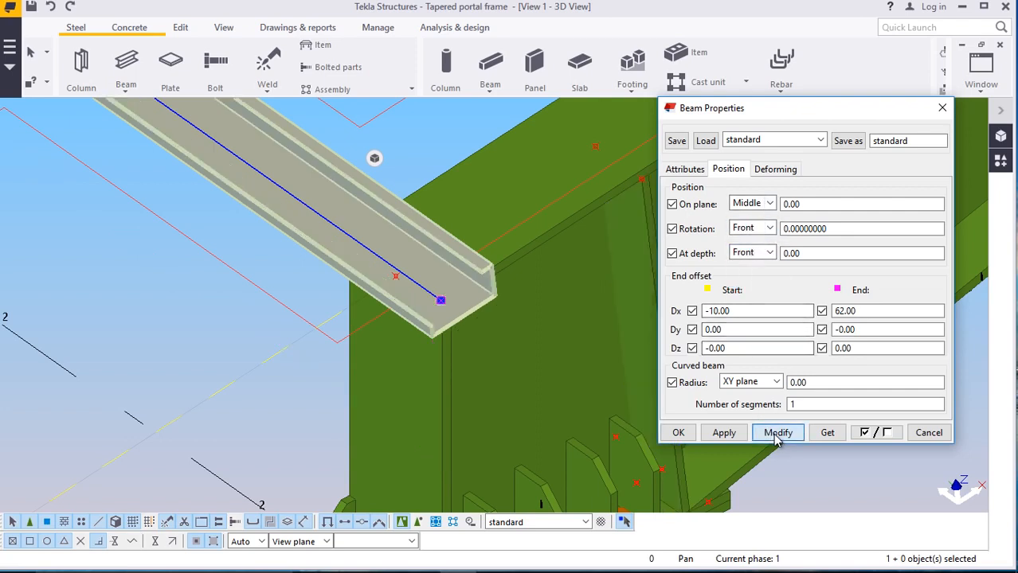
{"action": "left_click", "coordinate": [770, 228]}
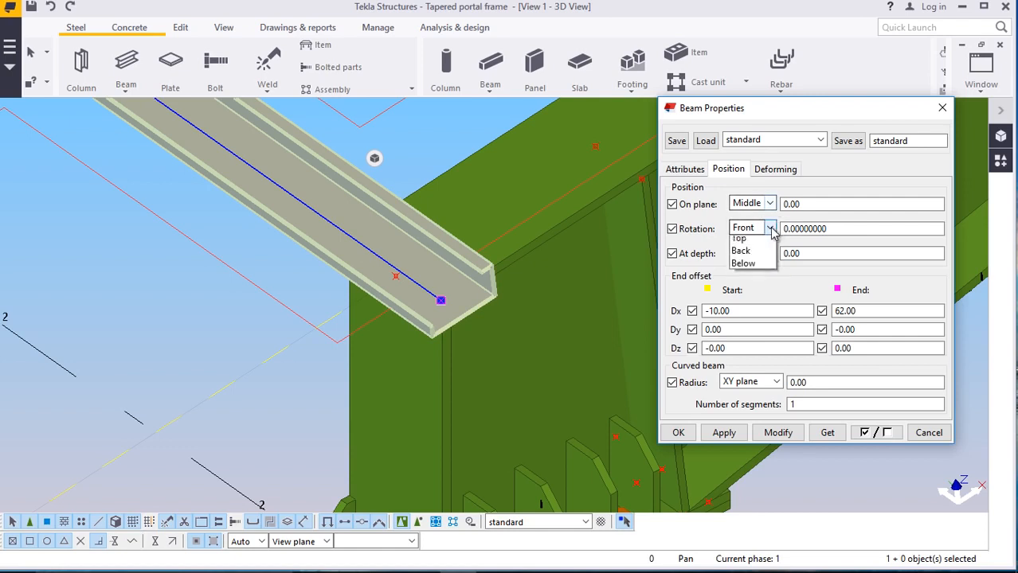
{"action": "left_click", "coordinate": [745, 250]}
{"action": "left_click", "coordinate": [778, 434]}
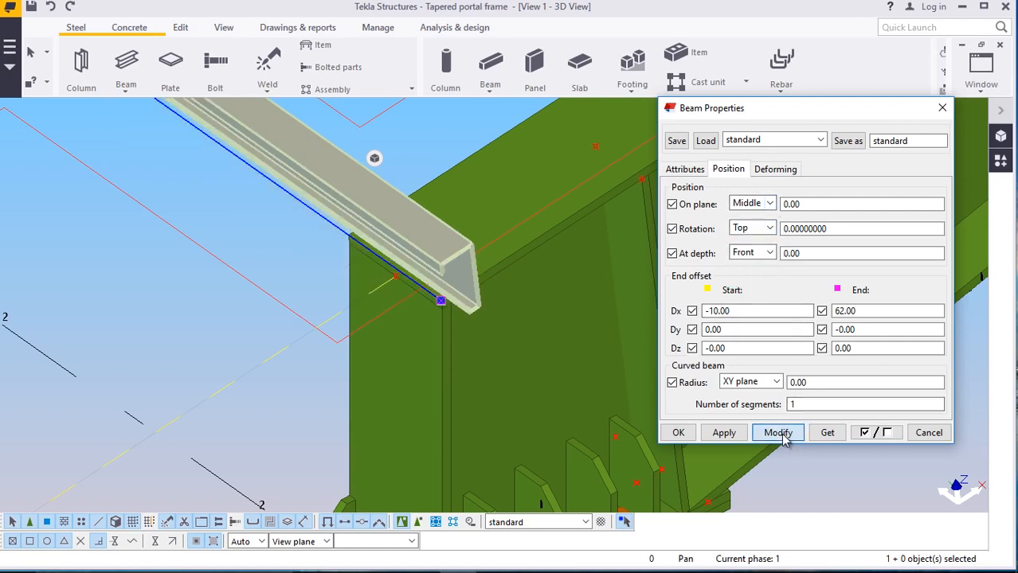
{"action": "left_click", "coordinate": [770, 229]}
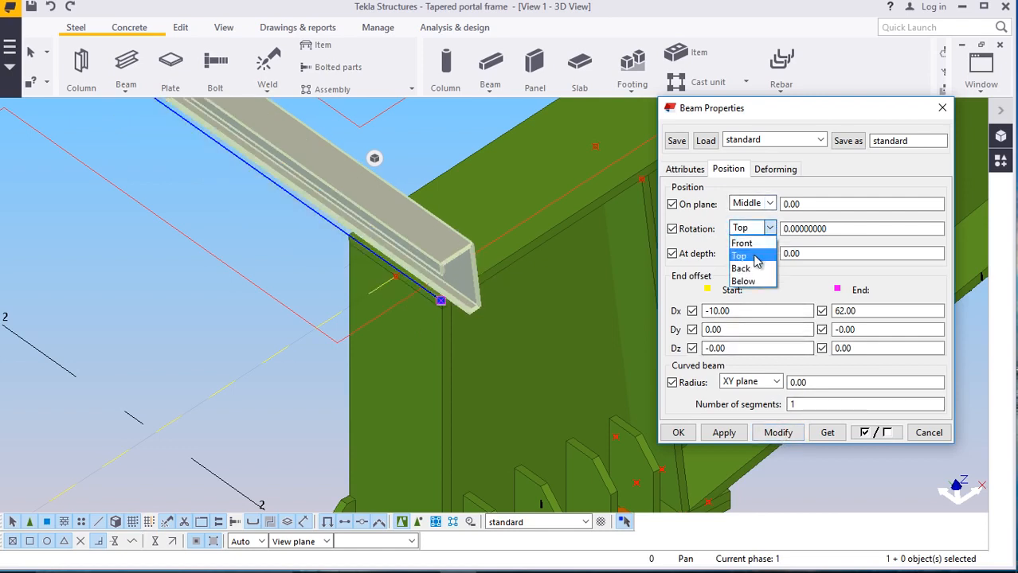
{"action": "left_click", "coordinate": [757, 271]}
{"action": "left_click", "coordinate": [778, 434]}
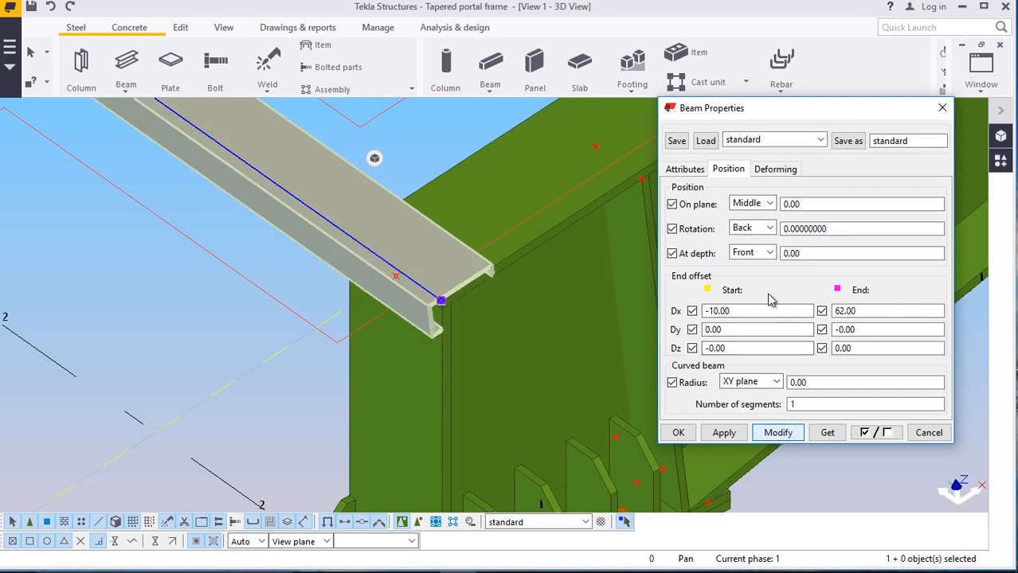
Set the eaves channel's rotation to Below and check how its end sits on the rafter flange
{"action": "left_click", "coordinate": [769, 228]}
{"action": "left_click", "coordinate": [753, 284]}
{"action": "left_click", "coordinate": [783, 434]}
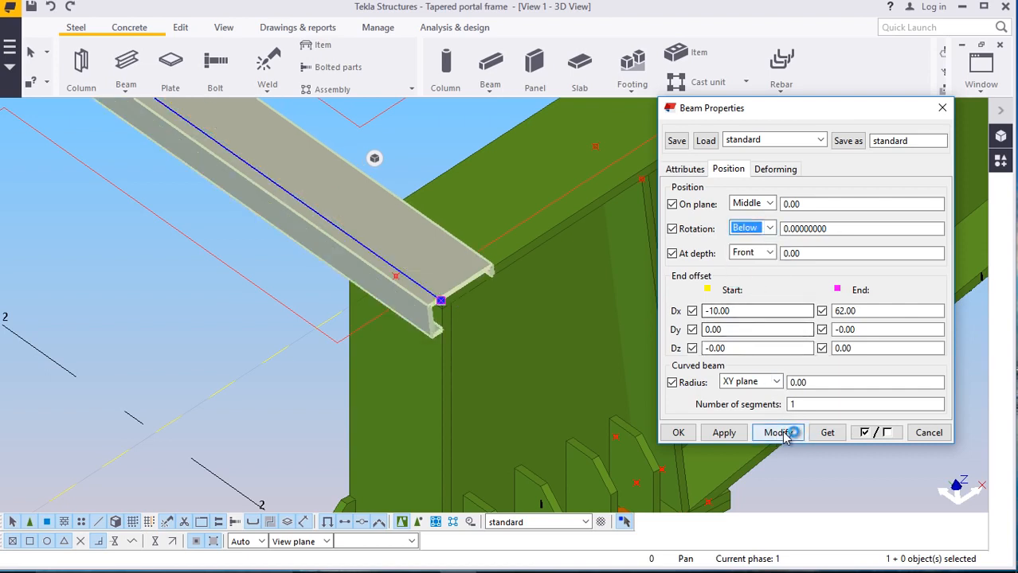
{"action": "scroll", "coordinate": [446, 325], "scroll_direction": "up", "scroll_amount": 5}
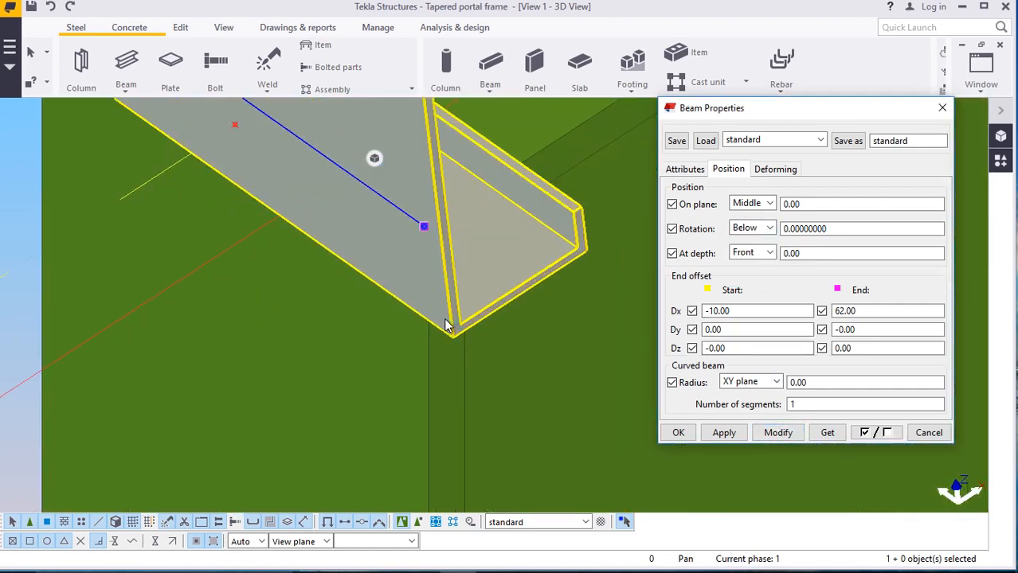
{"action": "scroll", "coordinate": [450, 326], "scroll_direction": "down", "scroll_amount": 5}
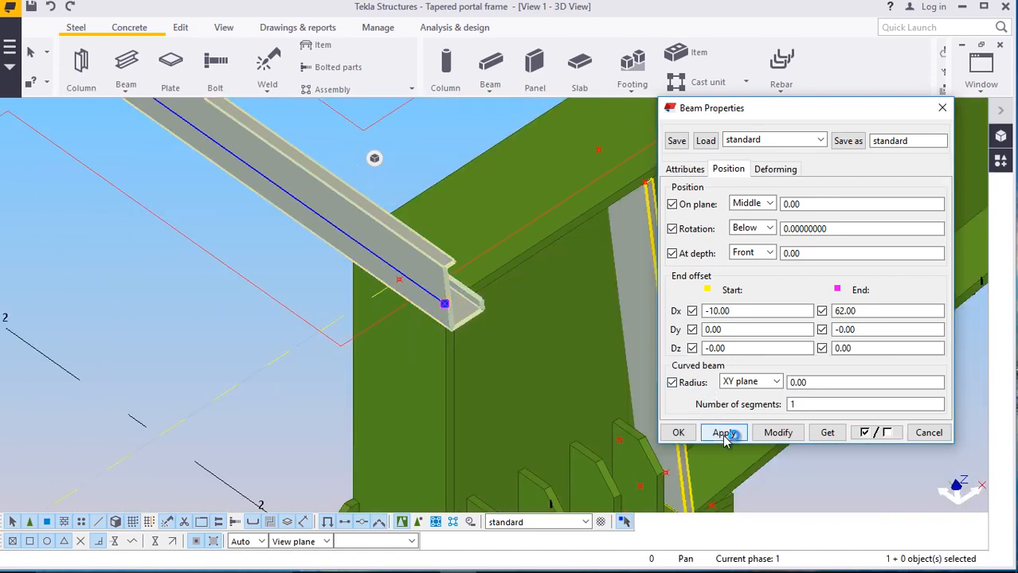
Set the channel's start and end Dx offsets to 0.00 in its position properties
{"action": "left_click", "coordinate": [685, 170]}
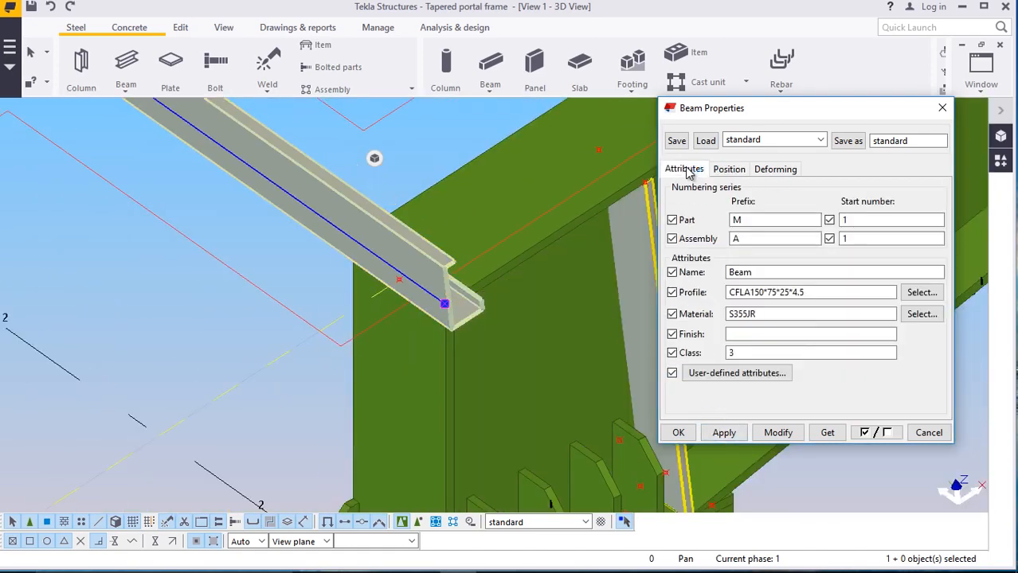
{"action": "left_click", "coordinate": [729, 170]}
{"action": "left_click_drag", "start_coordinate": [741, 311], "coordinate": [697, 311]}
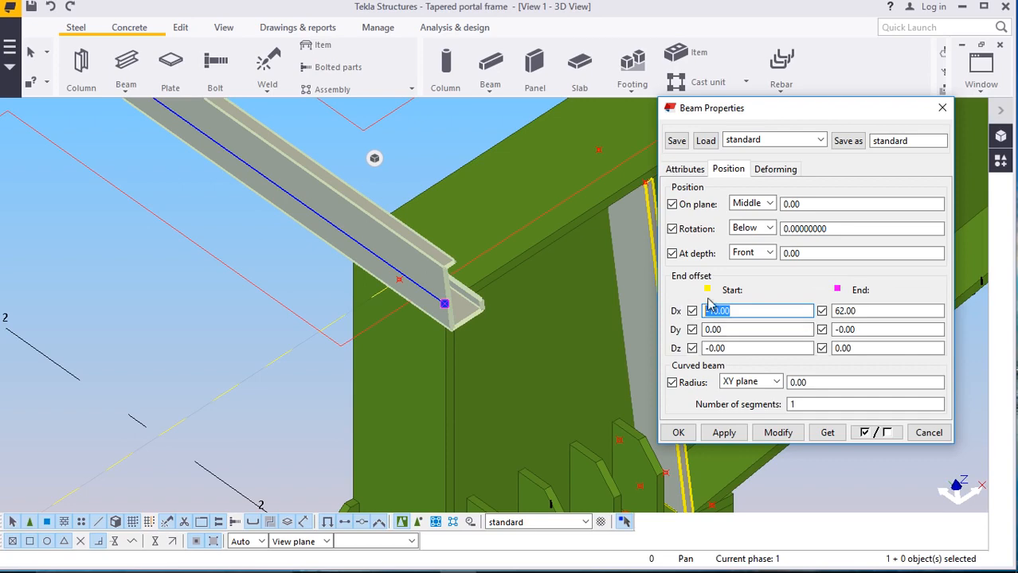
{"action": "left_click", "coordinate": [775, 436]}
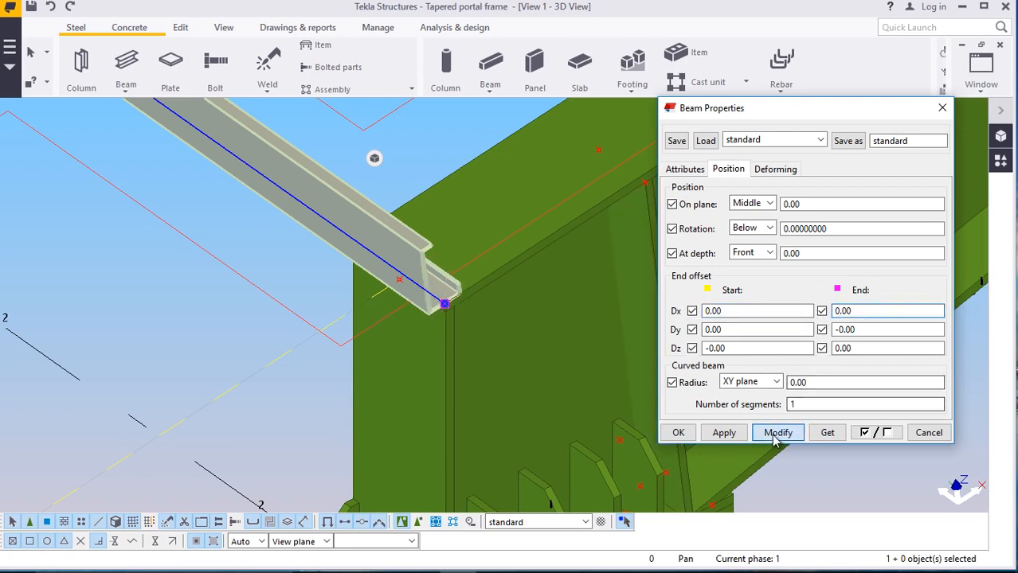
{"action": "left_click", "coordinate": [679, 433]}
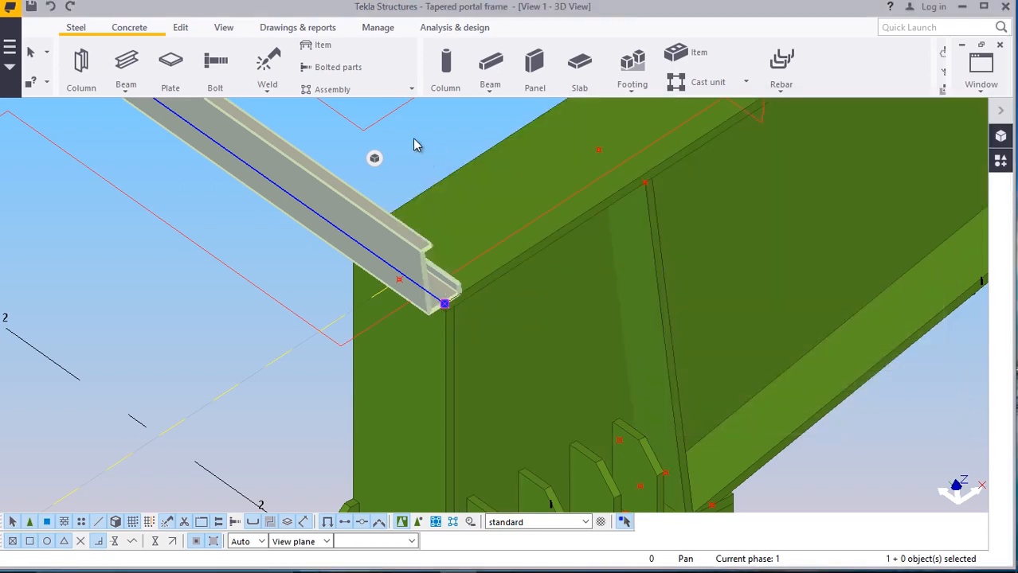
Move the channel up the rafter slope, away from the outer flange corner at the eaves
{"action": "scroll", "coordinate": [447, 301], "scroll_direction": "up", "scroll_amount": 5}
{"action": "right_click", "coordinate": [446, 301]}
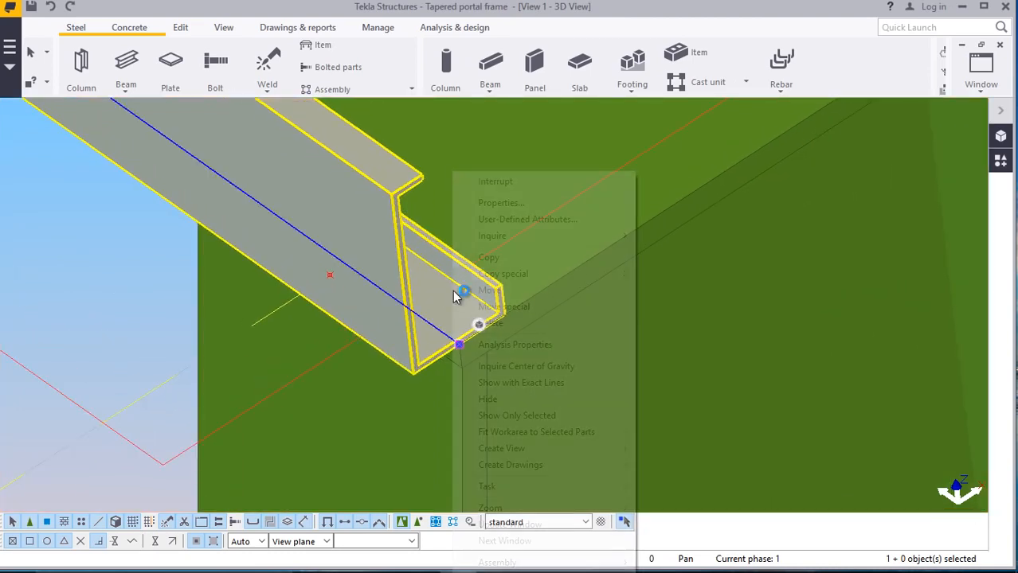
{"action": "left_click", "coordinate": [493, 290]}
{"action": "middle_click_drag", "start_coordinate": [462, 367], "coordinate": [408, 388], "text": "ctrl"}
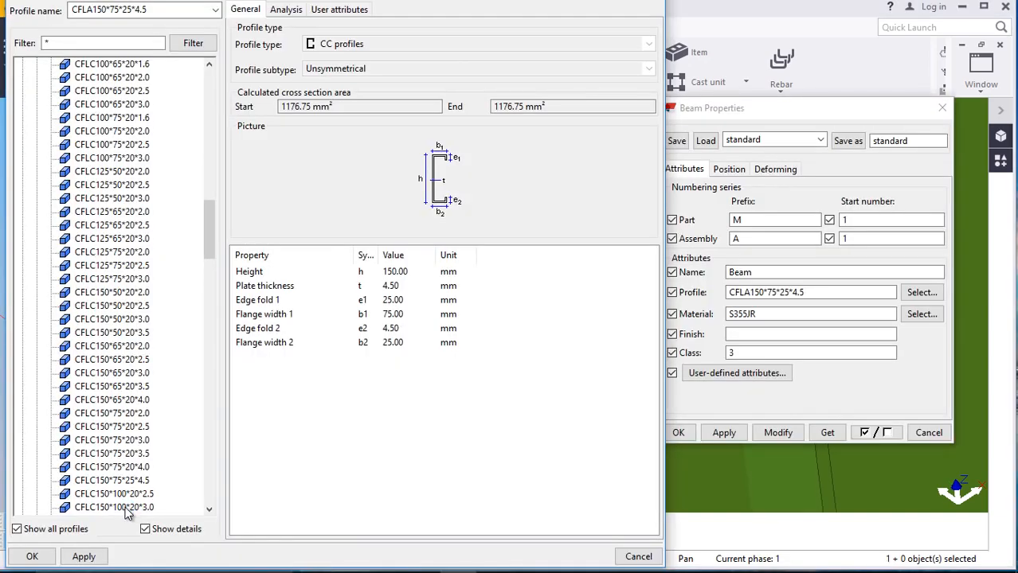
Change the channel's profile to CFLC150*100*20*3.0 from the CC profiles
{"action": "left_click", "coordinate": [125, 508]}
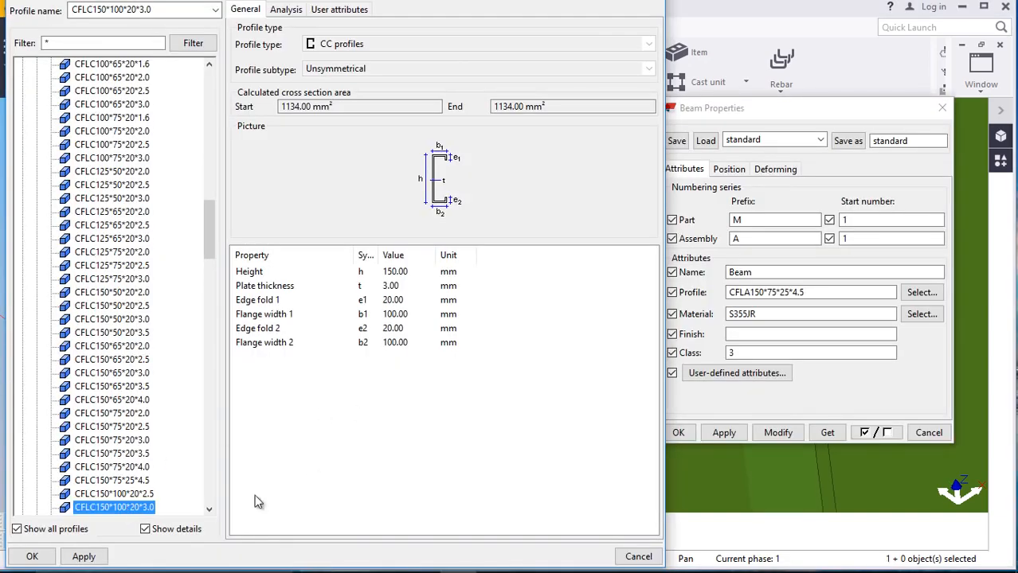
{"action": "left_click", "coordinate": [31, 557]}
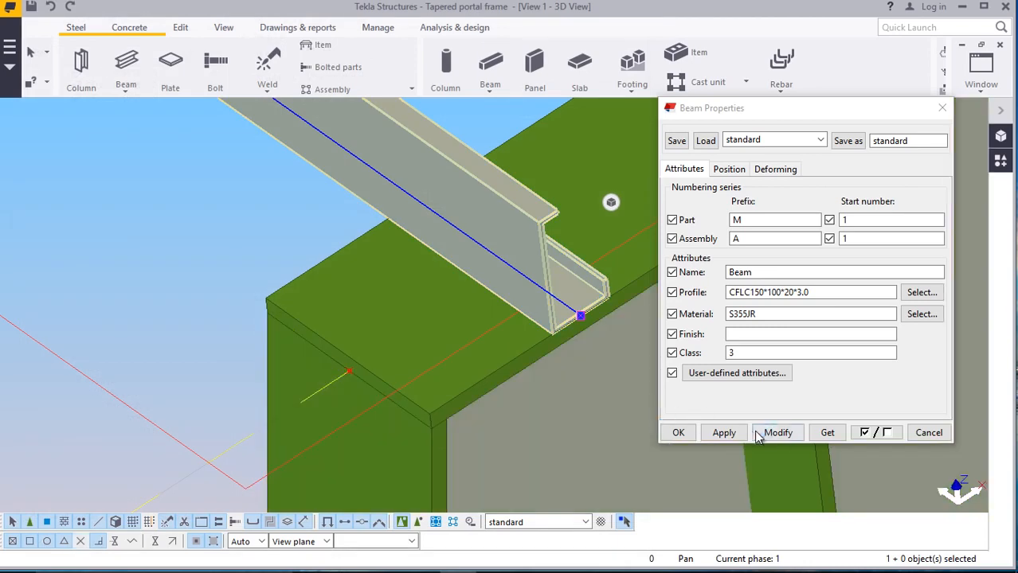
{"action": "left_click", "coordinate": [785, 438]}
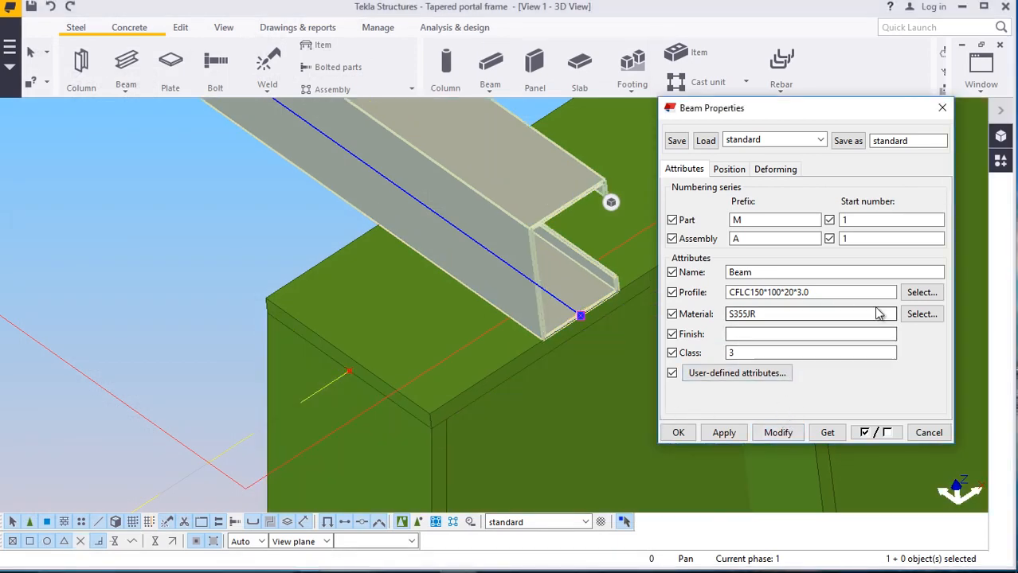
Change the channel's profile to CFLC150*50*20*2.5 from the CFLC group of the CC profiles
{"action": "left_click", "coordinate": [920, 292]}
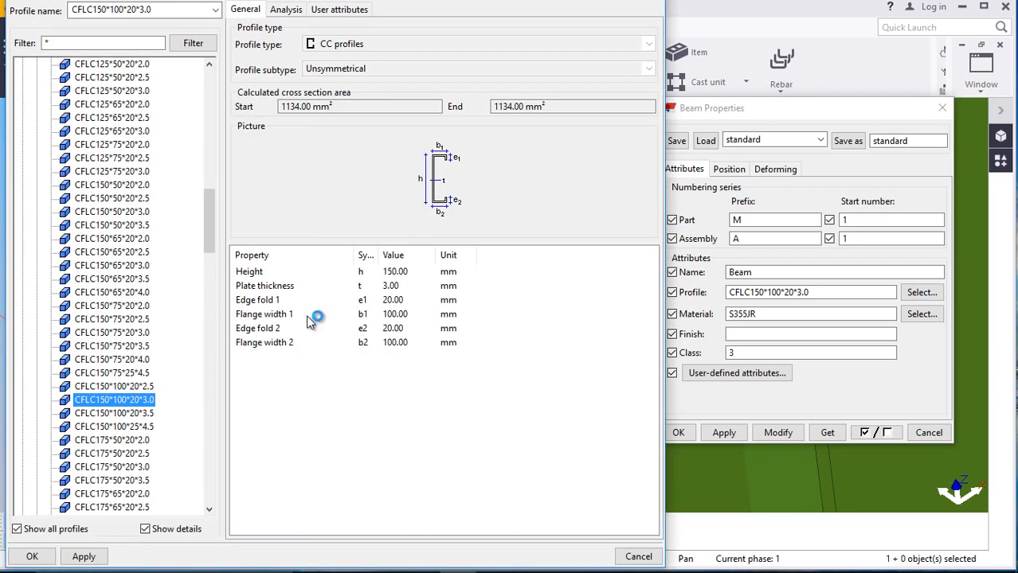
{"action": "scroll", "coordinate": [82, 208], "scroll_direction": "up", "scroll_amount": 20}
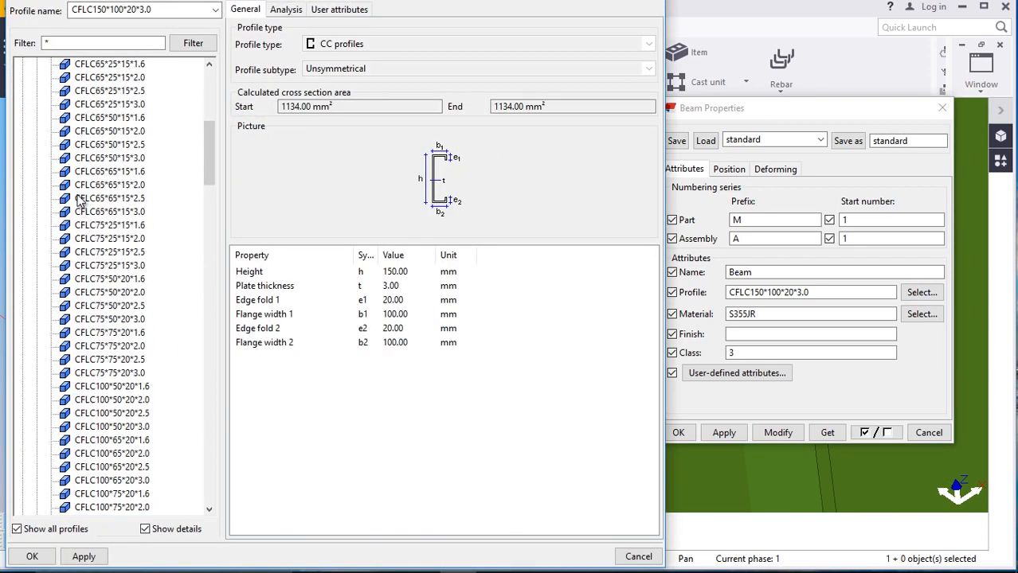
{"action": "scroll", "coordinate": [82, 173], "scroll_direction": "up", "scroll_amount": 3}
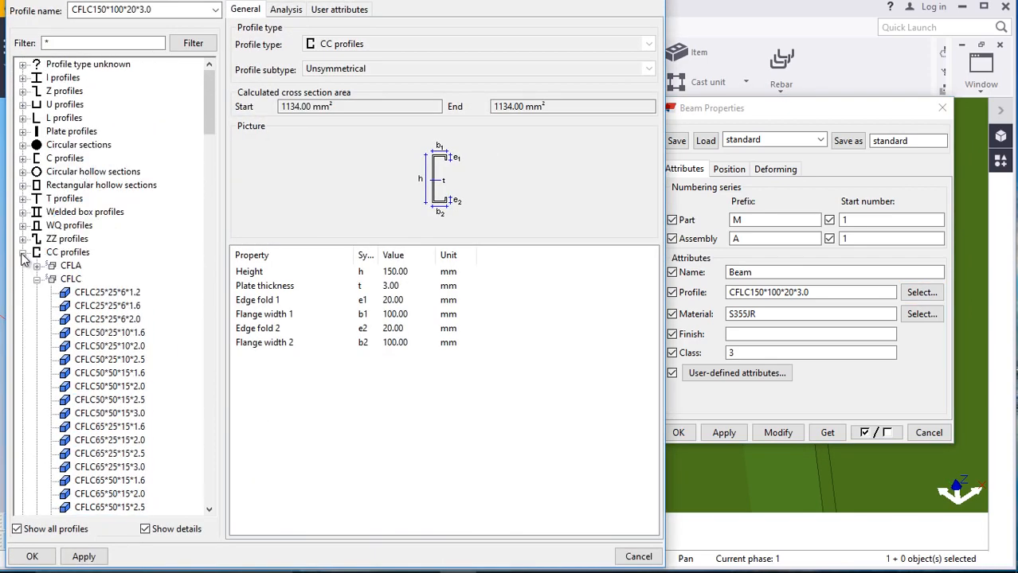
{"action": "left_click", "coordinate": [22, 253]}
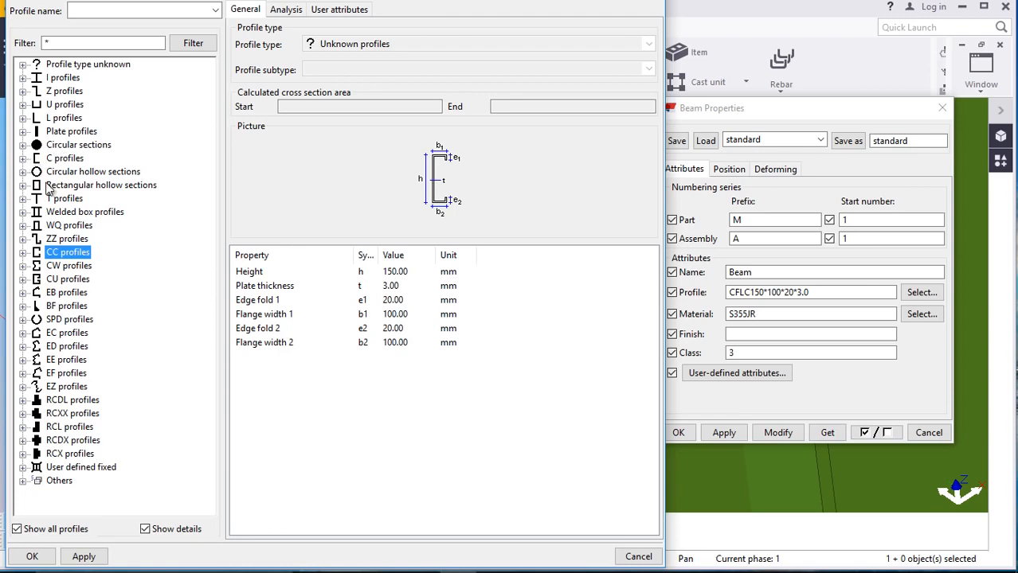
{"action": "left_click", "coordinate": [22, 280]}
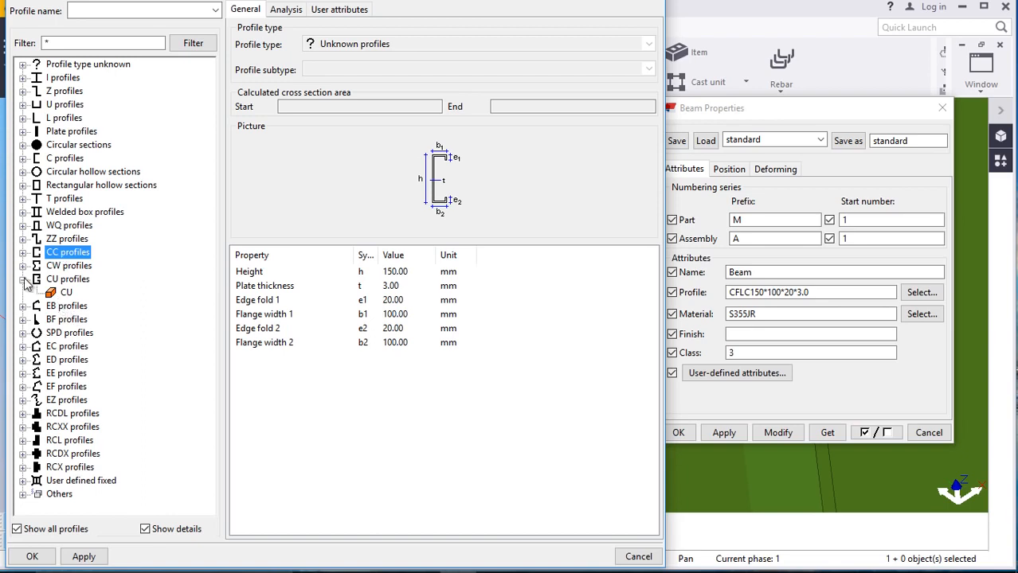
{"action": "left_click", "coordinate": [23, 279]}
{"action": "left_click", "coordinate": [23, 253]}
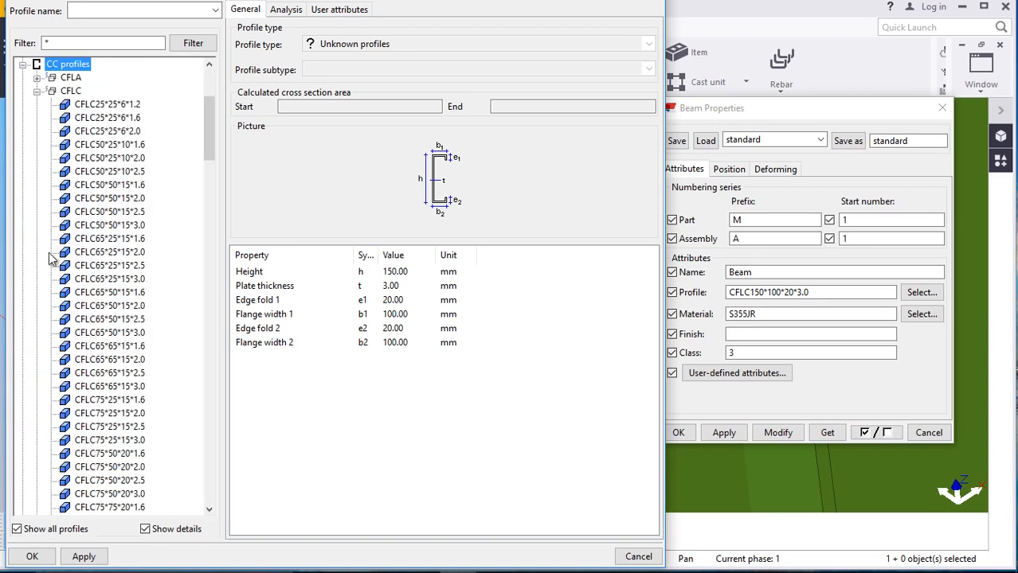
{"action": "scroll", "coordinate": [111, 277], "scroll_direction": "down", "scroll_amount": 7}
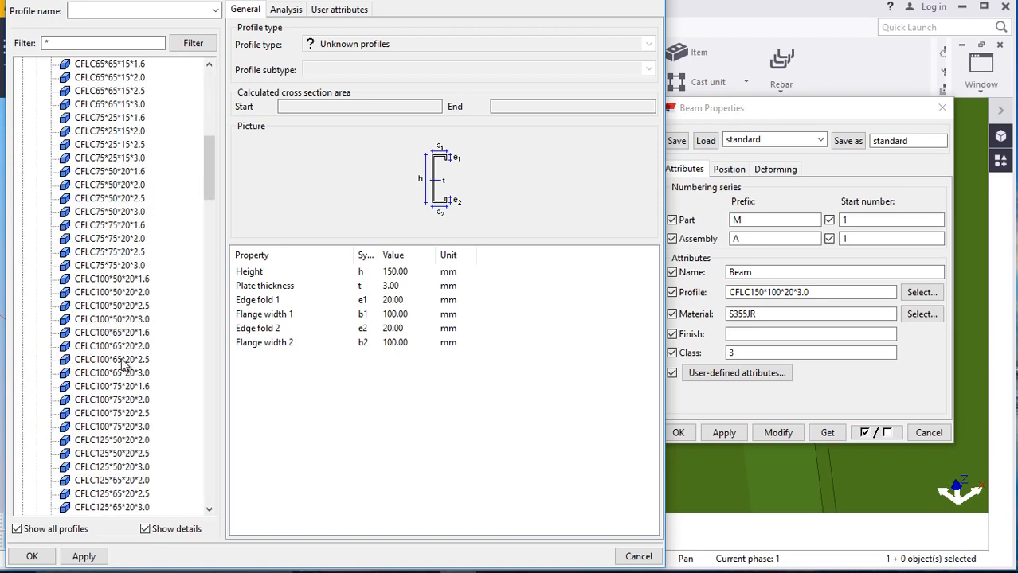
{"action": "scroll", "coordinate": [115, 413], "scroll_direction": "down", "scroll_amount": 7}
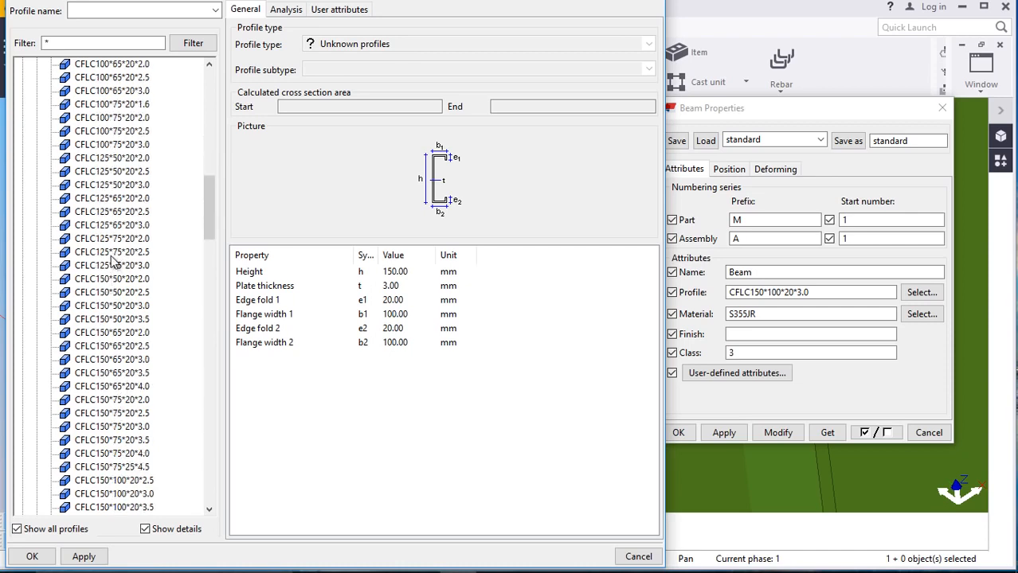
{"action": "left_click", "coordinate": [112, 254]}
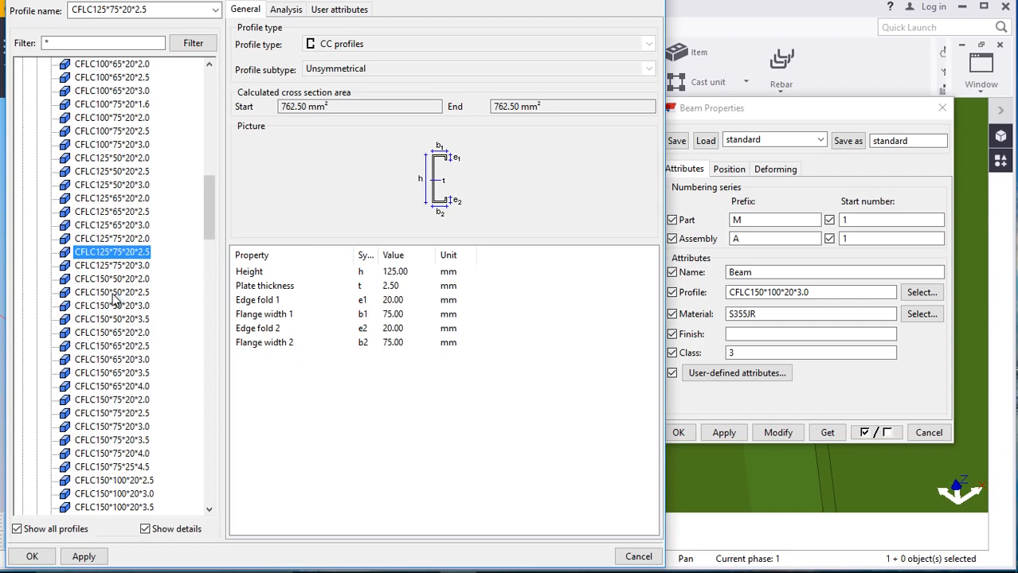
{"action": "left_click", "coordinate": [119, 292]}
{"action": "left_click", "coordinate": [84, 557]}
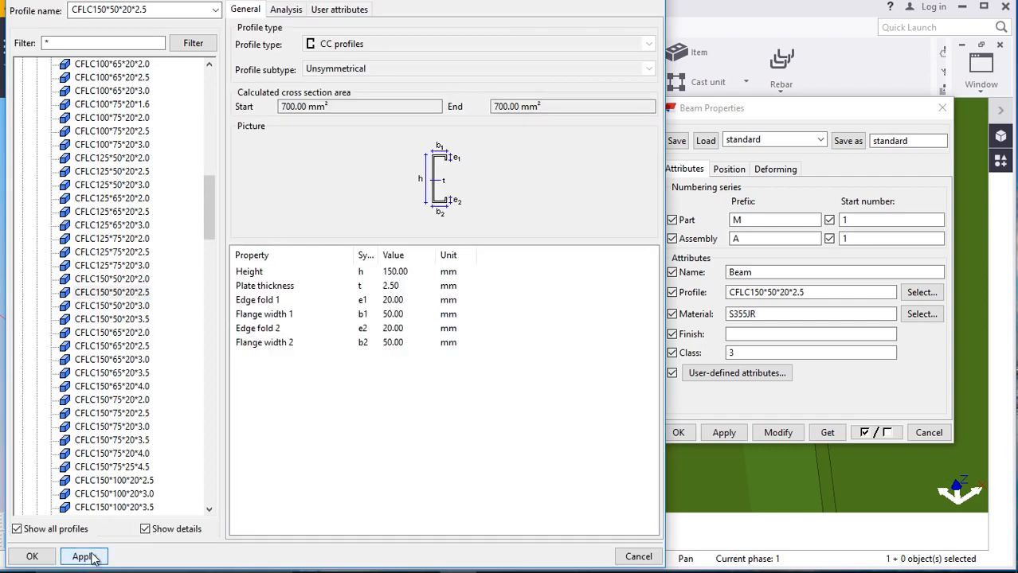
{"action": "left_click", "coordinate": [48, 560]}
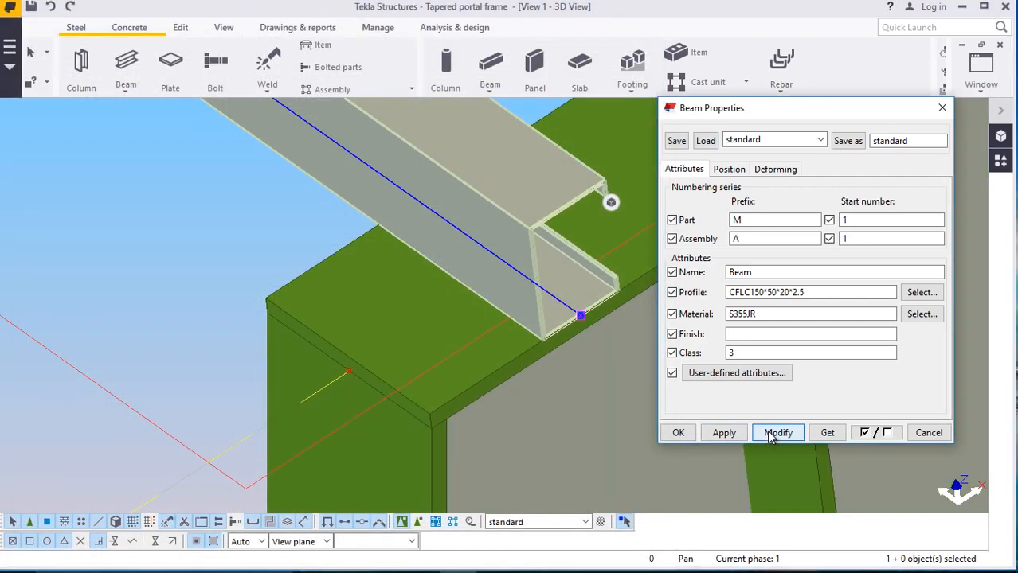
{"action": "left_click", "coordinate": [774, 434]}
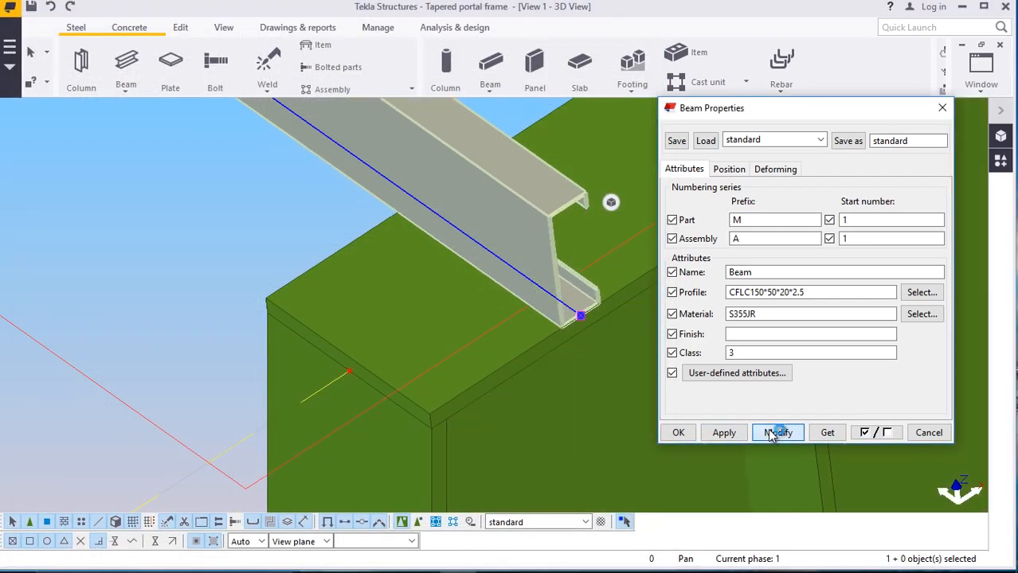
{"action": "left_click", "coordinate": [675, 434]}
Examine how the channel sits on the grid line J rafter and where it meets the frame on grid line I
{"action": "scroll", "coordinate": [472, 234], "scroll_direction": "up", "scroll_amount": 5}
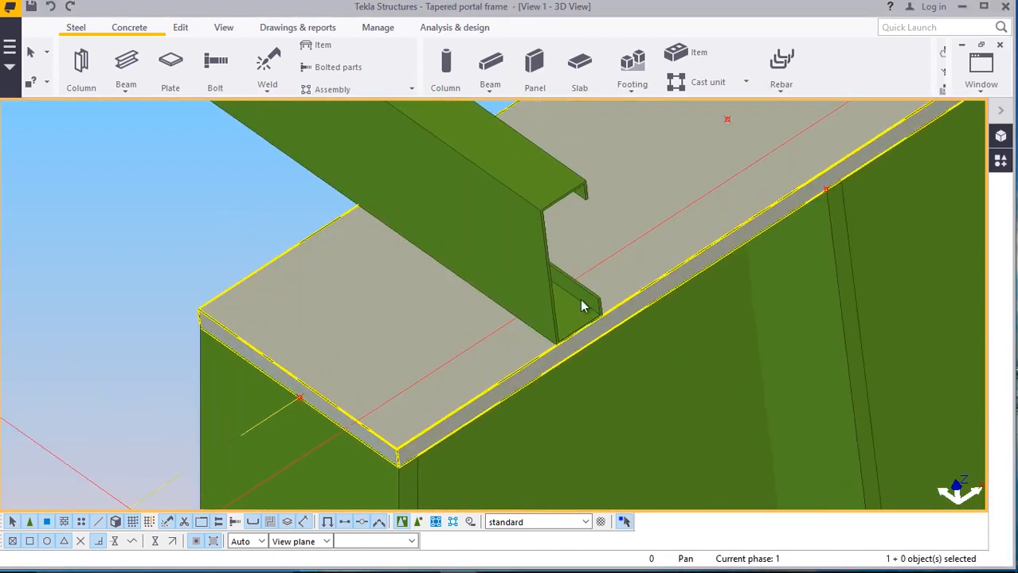
{"action": "scroll", "coordinate": [581, 307], "scroll_direction": "down", "scroll_amount": 5}
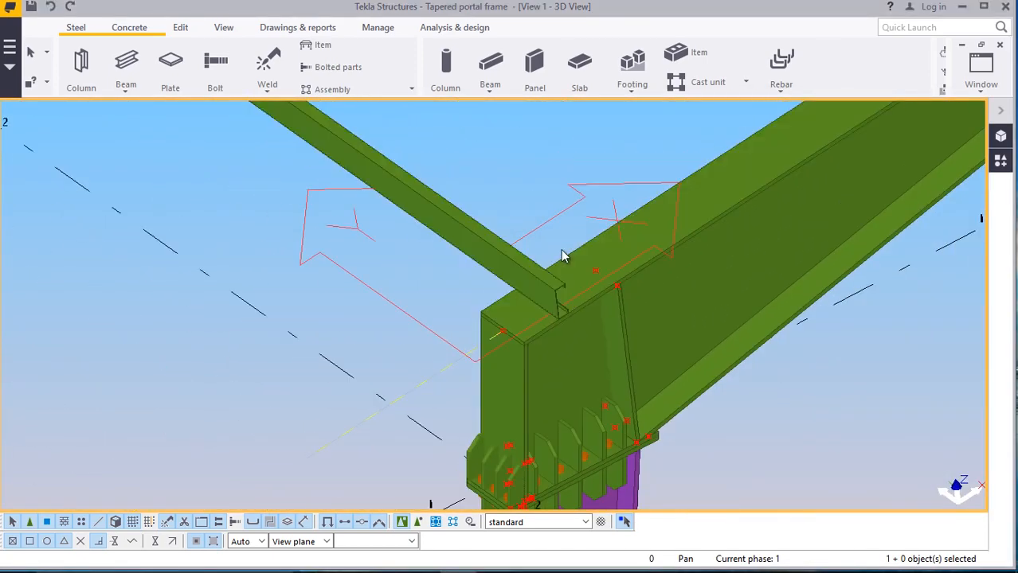
{"action": "scroll", "coordinate": [566, 279], "scroll_direction": "down", "scroll_amount": 6}
{"action": "scroll", "coordinate": [403, 183], "scroll_direction": "up", "scroll_amount": 2}
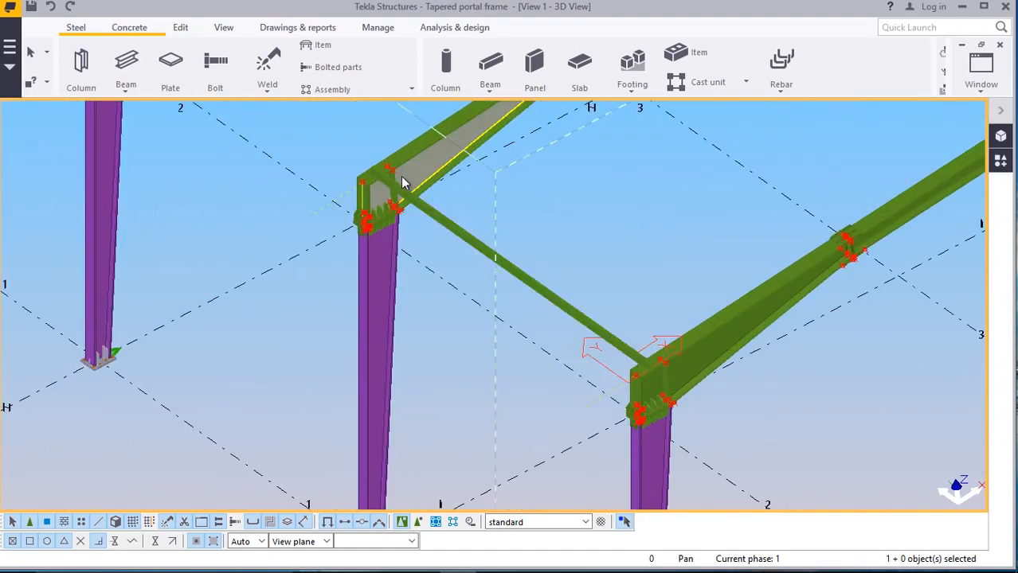
{"action": "scroll", "coordinate": [403, 183], "scroll_direction": "up", "scroll_amount": 5}
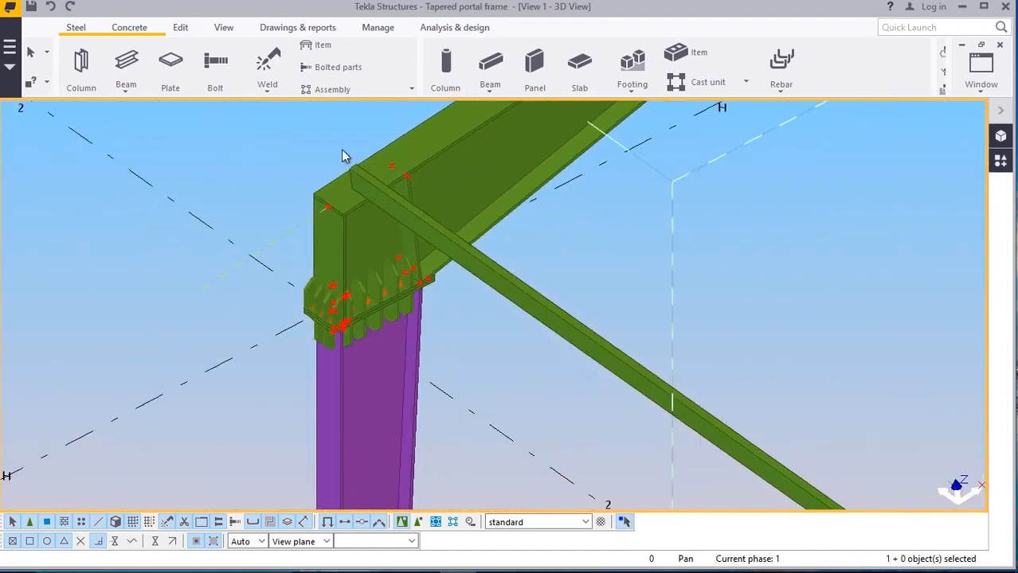
Try to copy the channel between grid lines I and J into the adjacent bay, from its upper web corner at J to that at I
{"action": "scroll", "coordinate": [342, 156], "scroll_direction": "down", "scroll_amount": 4}
{"action": "scroll", "coordinate": [593, 338], "scroll_direction": "up", "scroll_amount": 5}
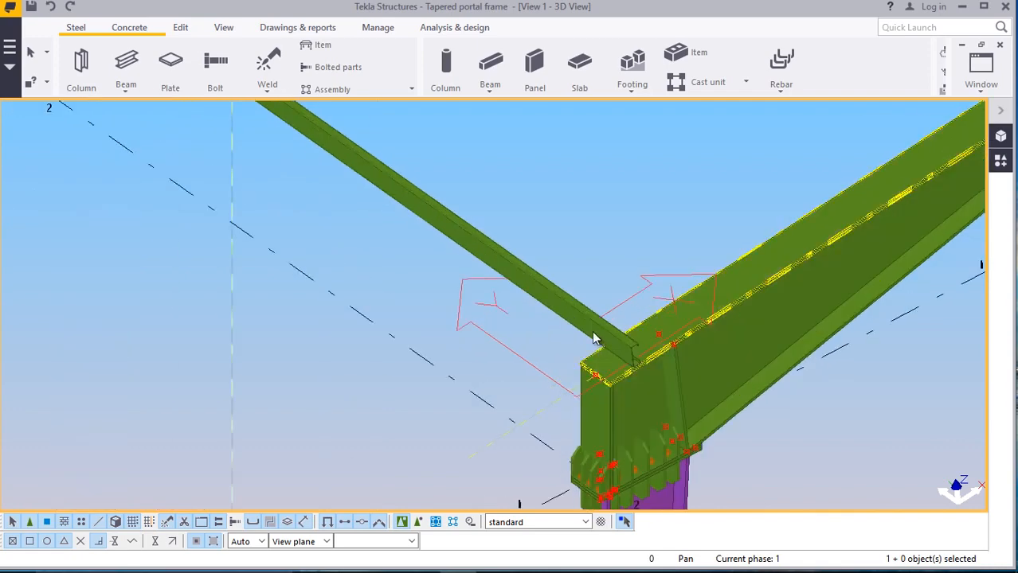
{"action": "left_click", "coordinate": [593, 339]}
{"action": "scroll", "coordinate": [593, 339], "scroll_direction": "up", "scroll_amount": 5}
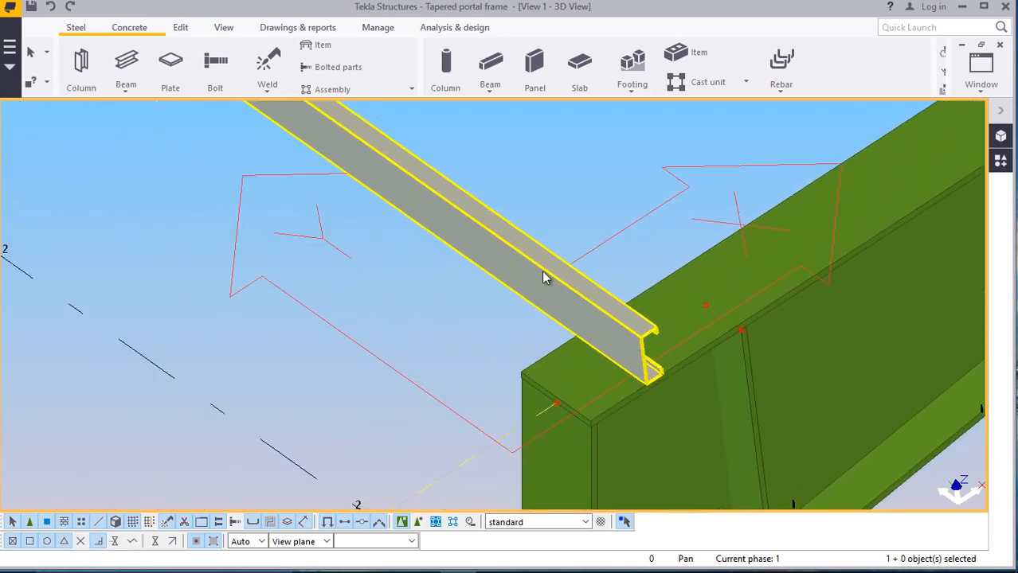
{"action": "right_click", "coordinate": [523, 259]}
{"action": "left_click", "coordinate": [590, 257]}
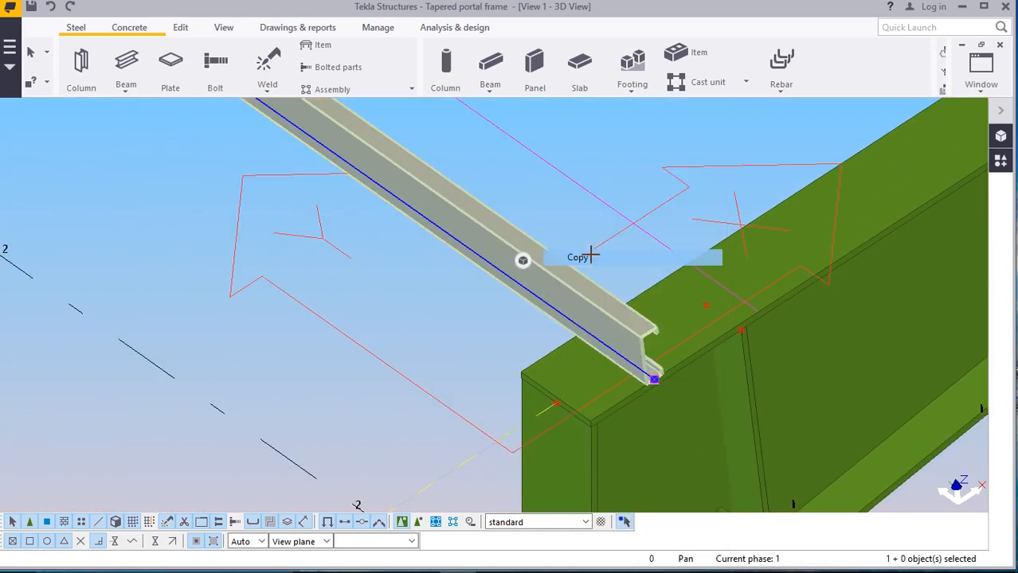
{"action": "scroll", "coordinate": [639, 298], "scroll_direction": "up", "scroll_amount": 6}
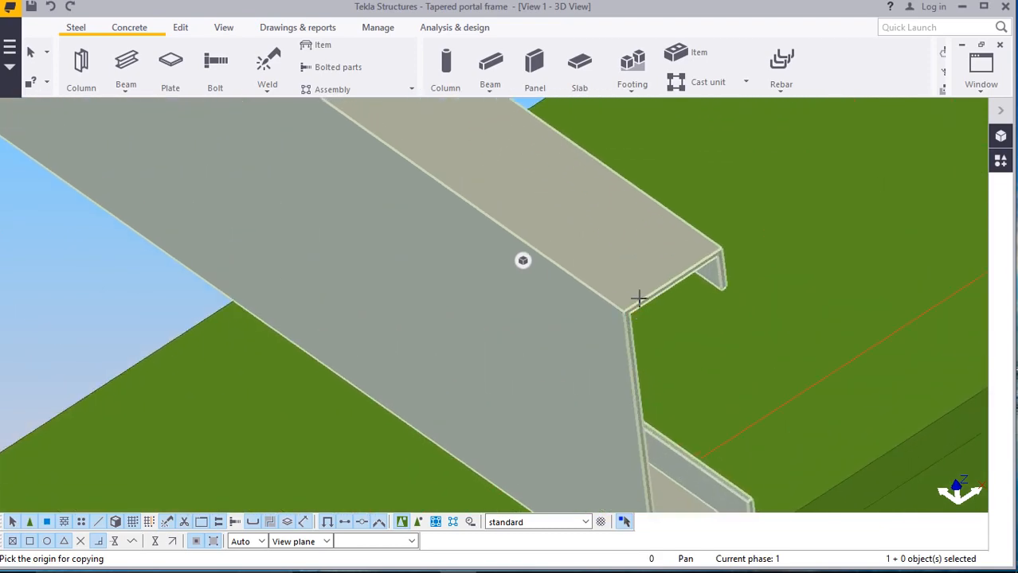
{"action": "scroll", "coordinate": [629, 307], "scroll_direction": "up", "scroll_amount": 3}
{"action": "scroll", "coordinate": [613, 341], "scroll_direction": "down", "scroll_amount": 10}
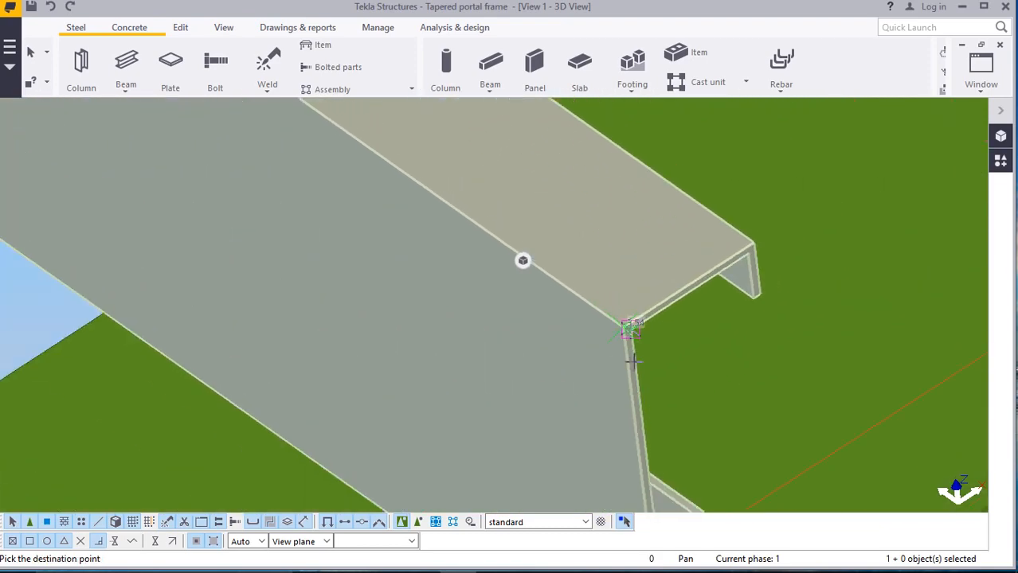
{"action": "scroll", "coordinate": [673, 422], "scroll_direction": "down", "scroll_amount": 5}
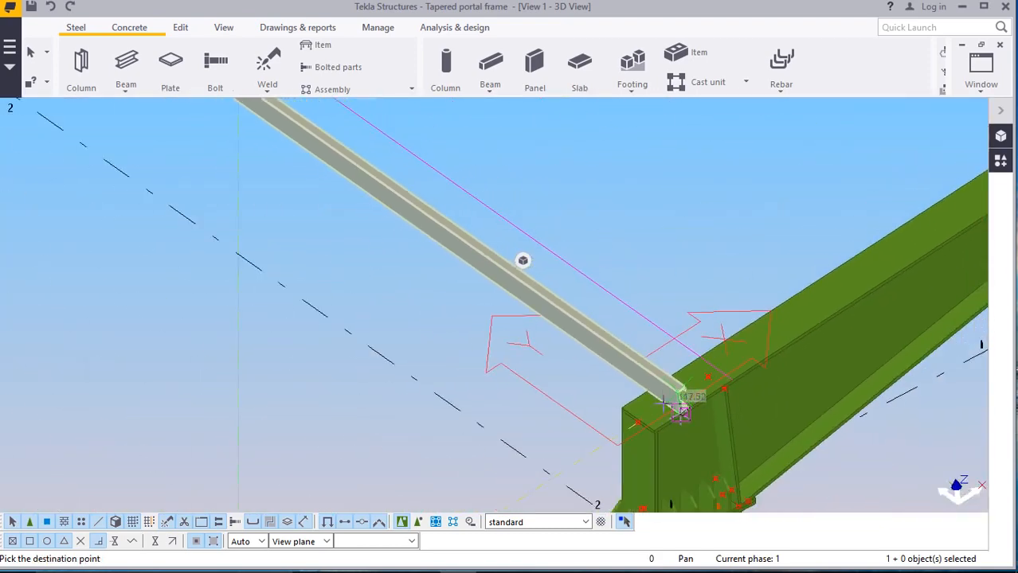
{"action": "scroll", "coordinate": [350, 172], "scroll_direction": "up", "scroll_amount": 5}
{"action": "scroll", "coordinate": [350, 171], "scroll_direction": "up", "scroll_amount": 8}
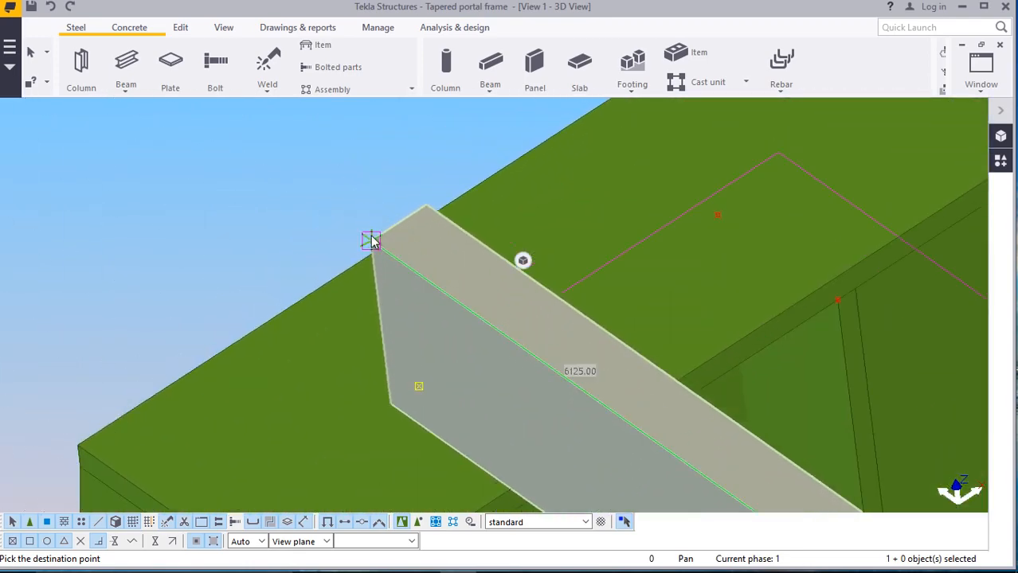
{"action": "scroll", "coordinate": [372, 241], "scroll_direction": "down", "scroll_amount": 6}
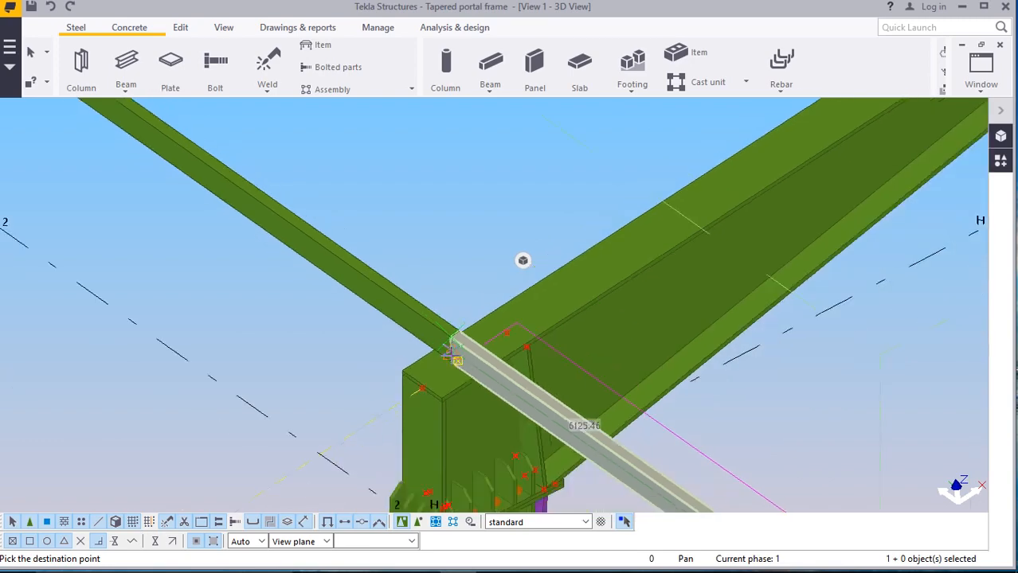
End the copying and undo the channel copy placed between the frames on grid lines H and I
{"action": "scroll", "coordinate": [450, 355], "scroll_direction": "down", "scroll_amount": 5}
{"action": "scroll", "coordinate": [126, 121], "scroll_direction": "up", "scroll_amount": 4}
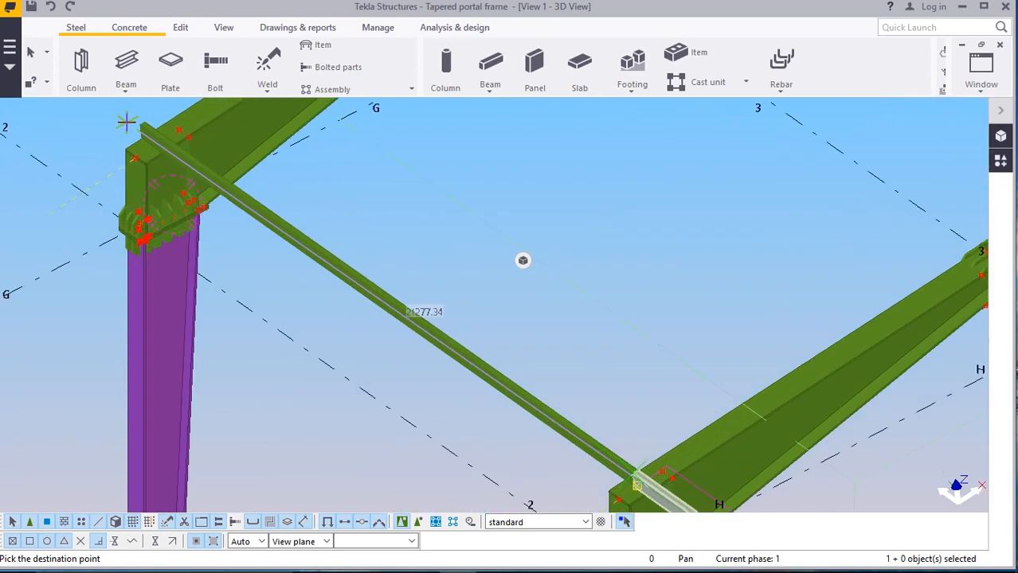
{"action": "scroll", "coordinate": [125, 121], "scroll_direction": "up", "scroll_amount": 5}
{"action": "right_click", "coordinate": [85, 115]}
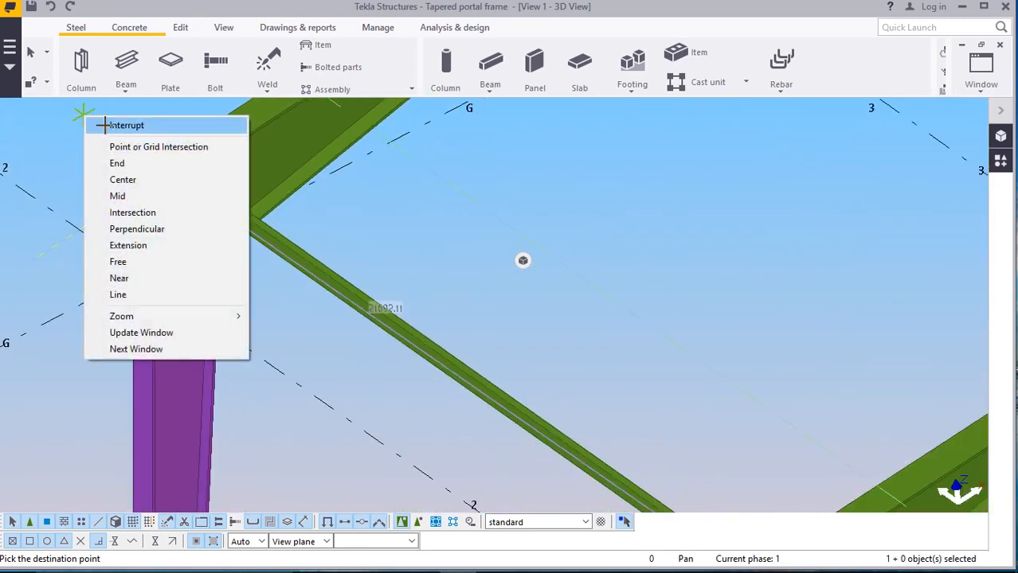
{"action": "left_click", "coordinate": [125, 125]}
{"action": "left_click", "coordinate": [51, 7]}
Create a channel beam about 6000 mm long between the rafter end midpoints at the eaves on grid lines H and I
{"action": "scroll", "coordinate": [179, 223], "scroll_direction": "down", "scroll_amount": 4}
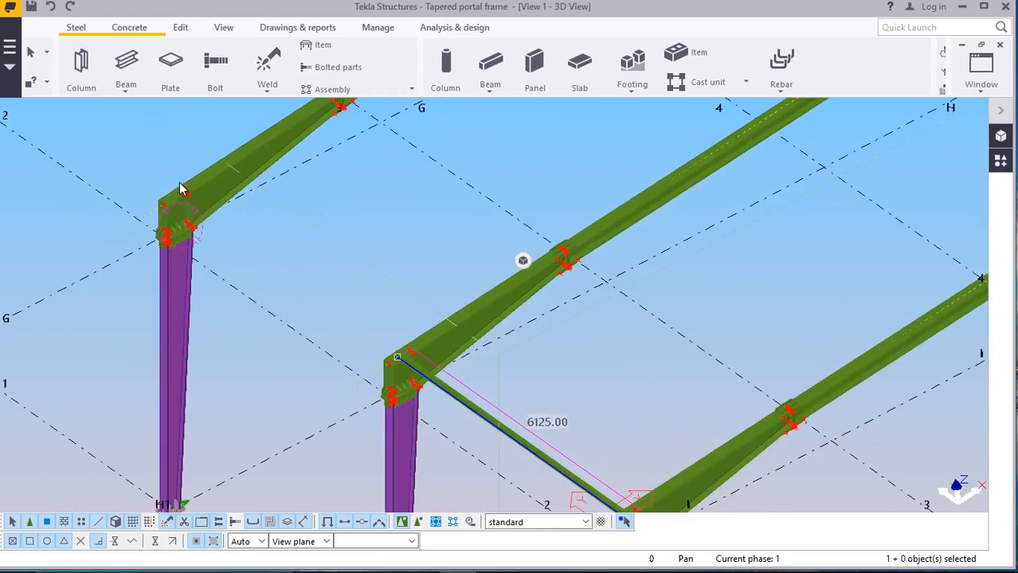
{"action": "scroll", "coordinate": [392, 358], "scroll_direction": "up", "scroll_amount": 3}
{"action": "scroll", "coordinate": [310, 270], "scroll_direction": "up", "scroll_amount": 4}
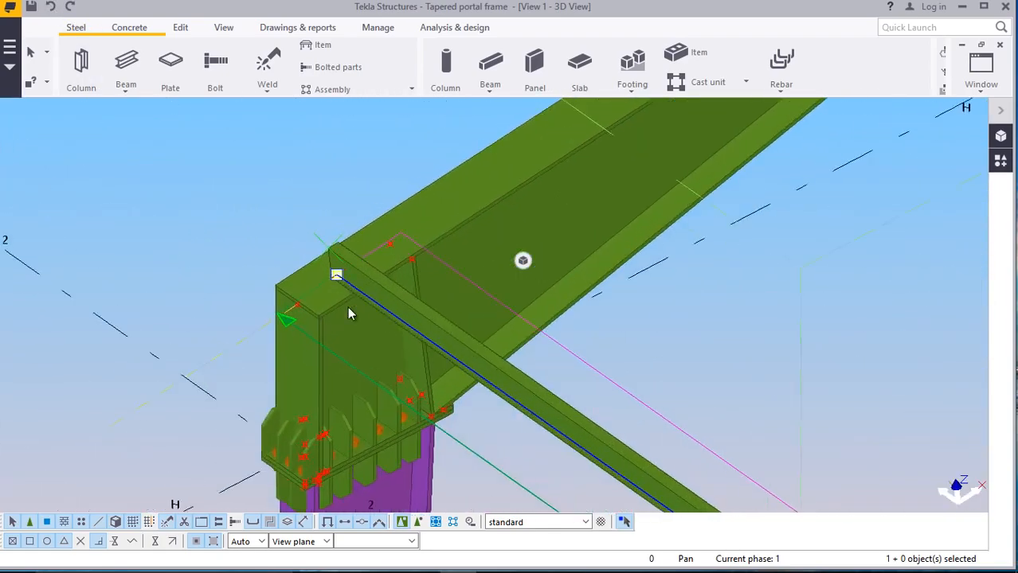
{"action": "scroll", "coordinate": [402, 375], "scroll_direction": "down", "scroll_amount": 5}
{"action": "scroll", "coordinate": [450, 412], "scroll_direction": "down", "scroll_amount": 5}
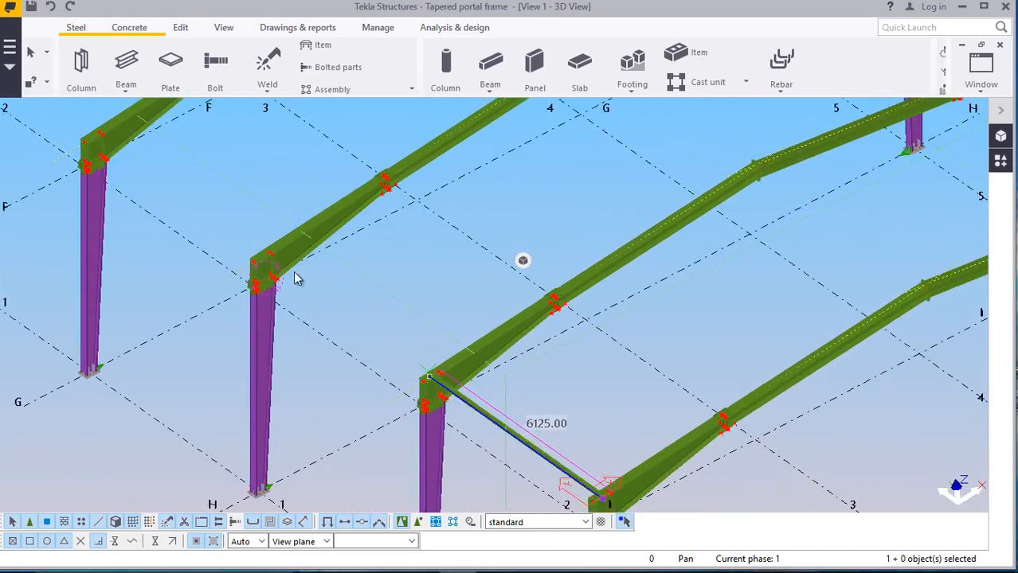
{"action": "scroll", "coordinate": [263, 247], "scroll_direction": "up", "scroll_amount": 5}
{"action": "scroll", "coordinate": [279, 235], "scroll_direction": "down", "scroll_amount": 3}
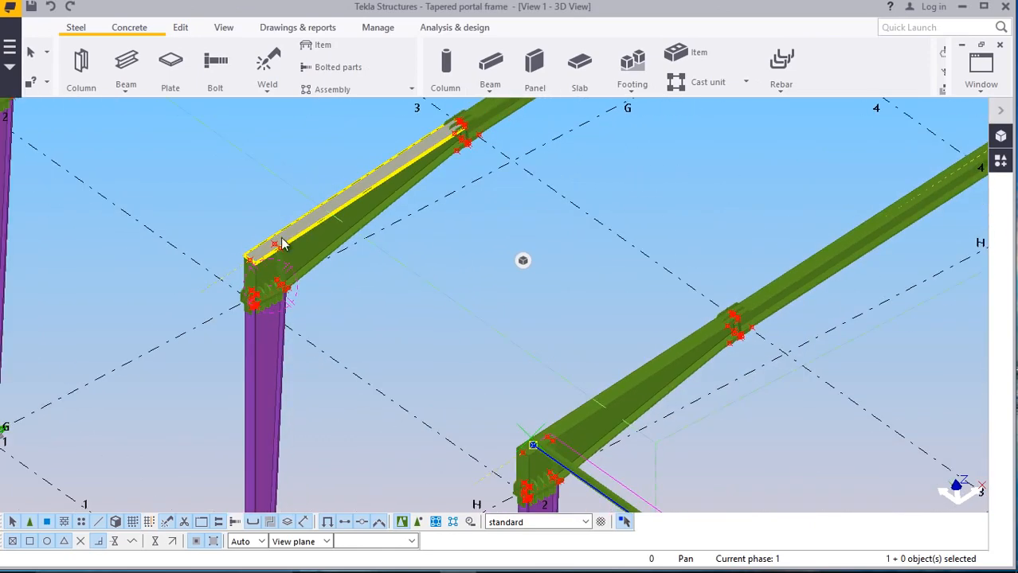
{"action": "scroll", "coordinate": [255, 248], "scroll_direction": "up", "scroll_amount": 4}
{"action": "scroll", "coordinate": [233, 248], "scroll_direction": "up", "scroll_amount": 1}
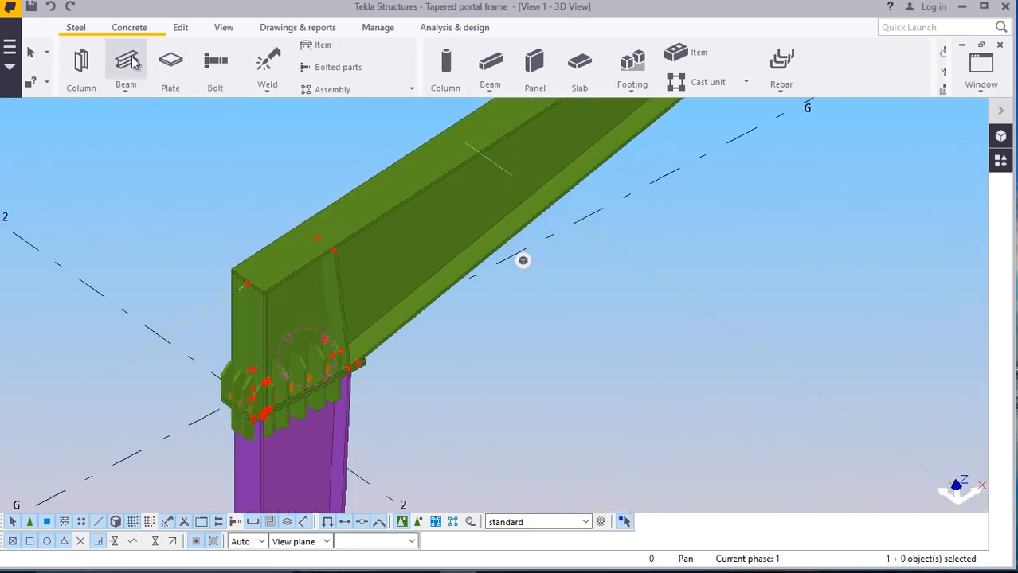
{"action": "left_click", "coordinate": [121, 89]}
{"action": "left_click", "coordinate": [151, 109]}
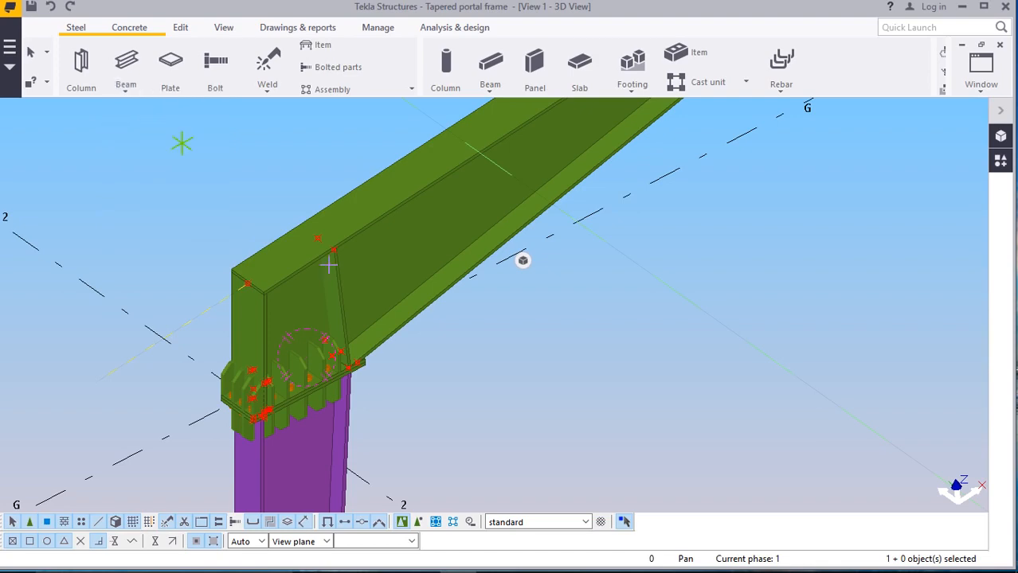
{"action": "scroll", "coordinate": [280, 272], "scroll_direction": "up", "scroll_amount": 3}
{"action": "scroll", "coordinate": [199, 277], "scroll_direction": "up", "scroll_amount": 3}
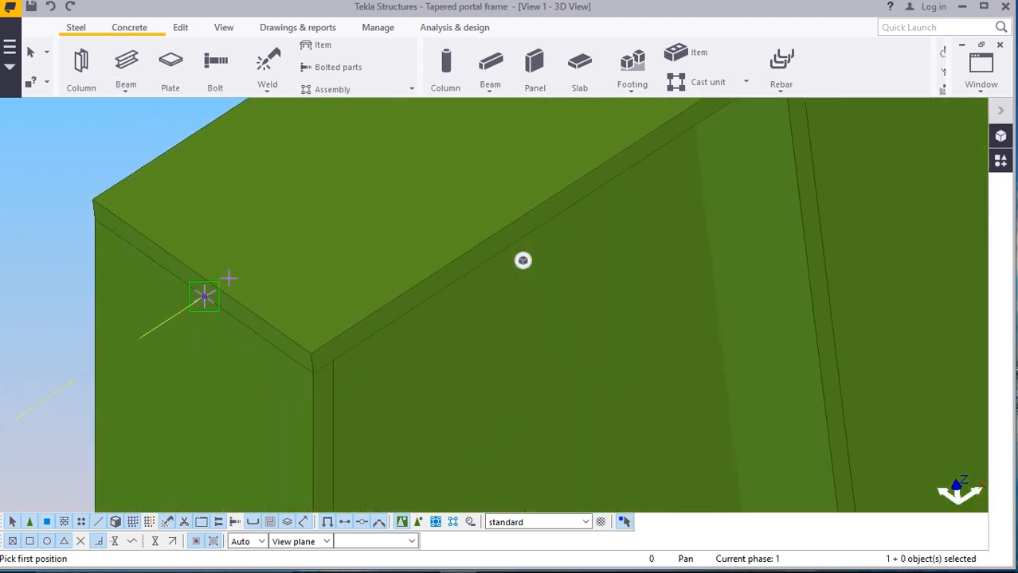
{"action": "left_click", "coordinate": [200, 275]}
{"action": "scroll", "coordinate": [206, 209], "scroll_direction": "down", "scroll_amount": 8}
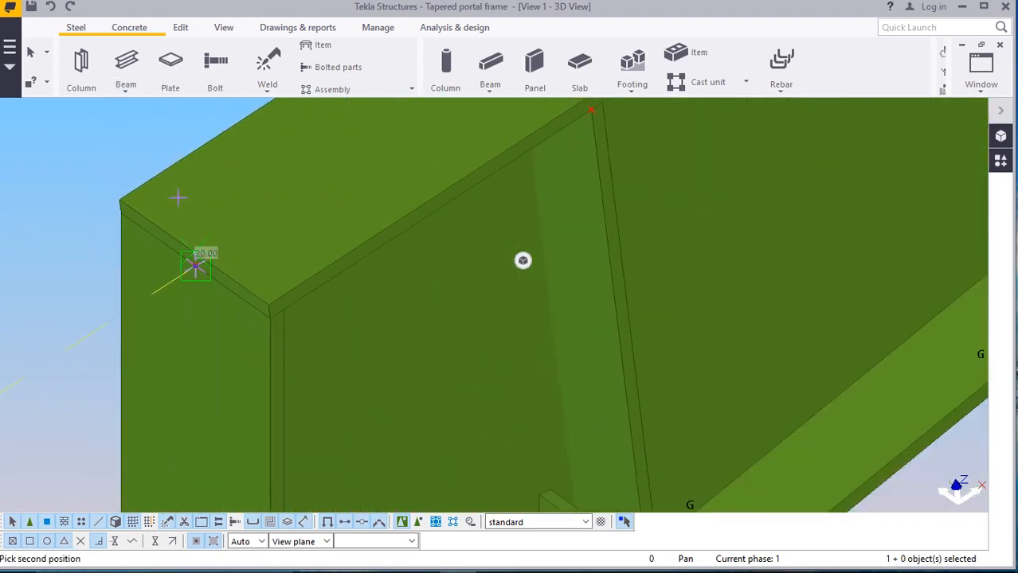
{"action": "scroll", "coordinate": [207, 204], "scroll_direction": "down", "scroll_amount": 3}
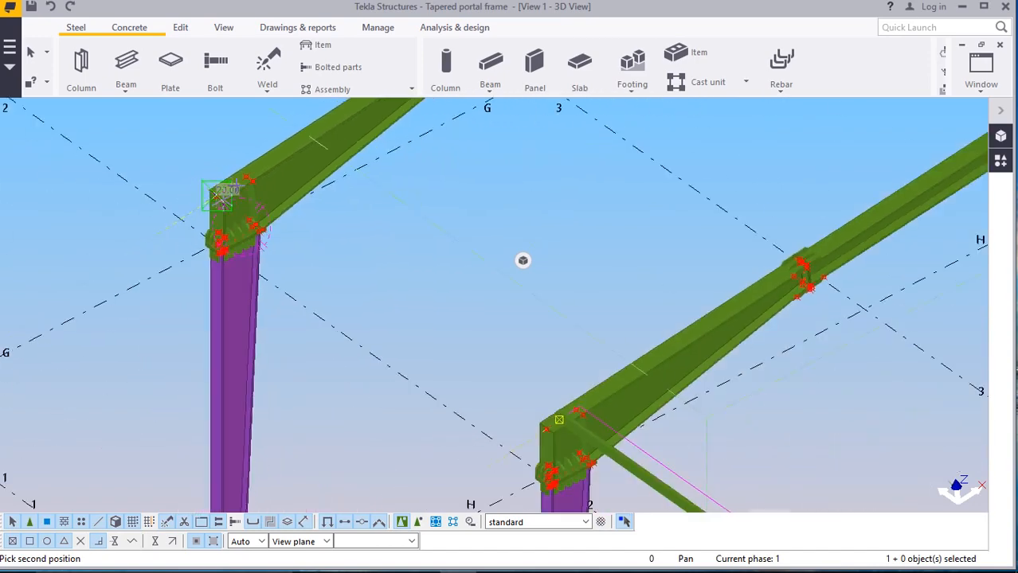
{"action": "scroll", "coordinate": [477, 359], "scroll_direction": "up", "scroll_amount": 6}
{"action": "scroll", "coordinate": [434, 348], "scroll_direction": "up", "scroll_amount": 5}
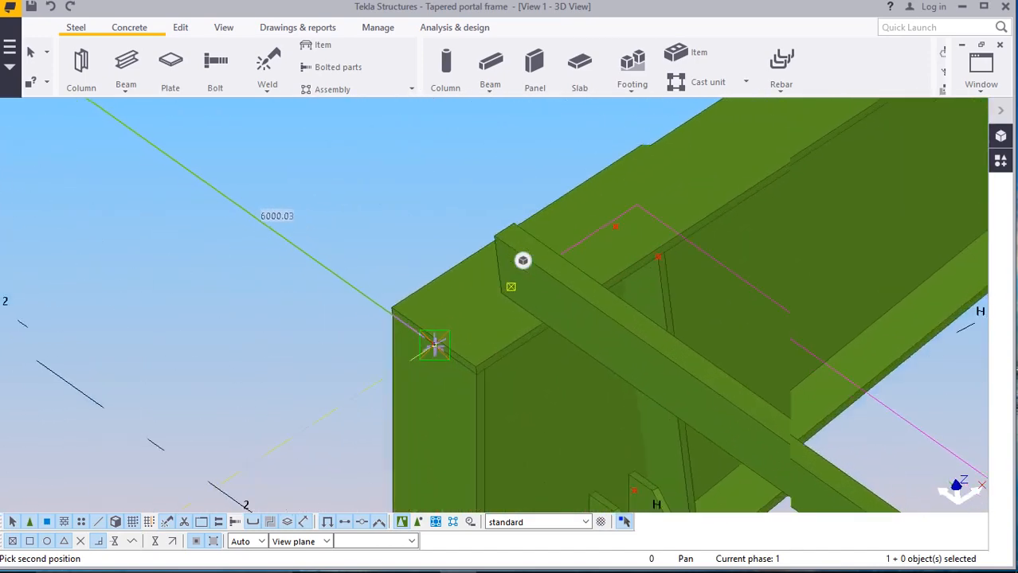
{"action": "left_click", "coordinate": [428, 333]}
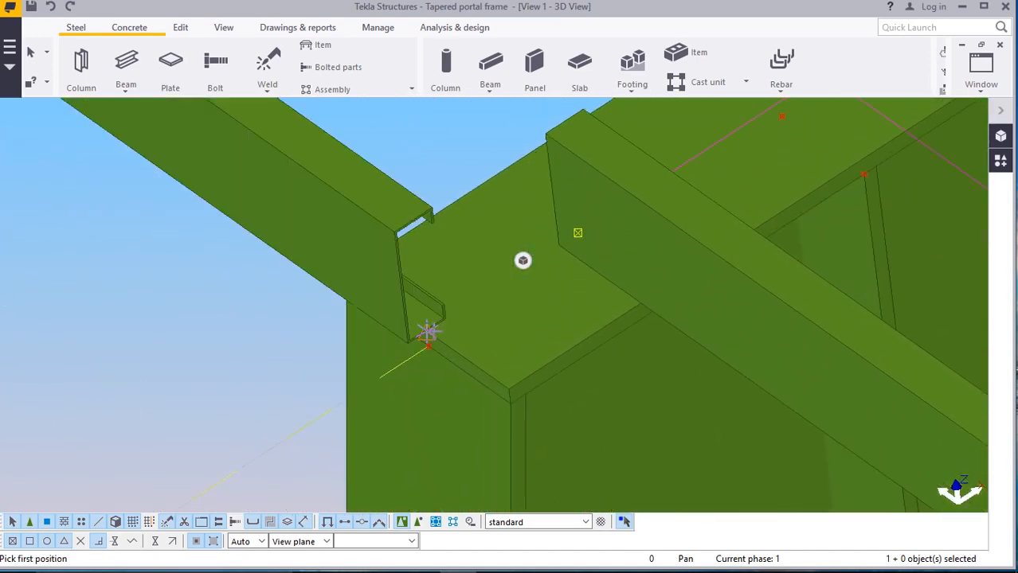
{"action": "right_click", "coordinate": [211, 292]}
{"action": "left_click", "coordinate": [241, 302]}
Move the new channel up the rafter slope, from its upper web corner to the matching corner of the neighbouring channel
{"action": "right_click", "coordinate": [313, 201]}
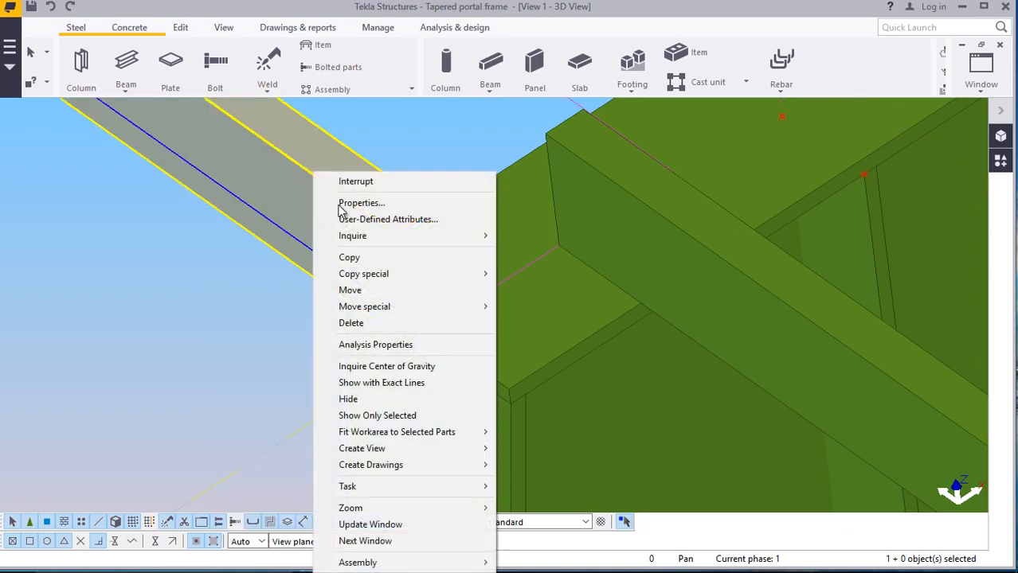
{"action": "left_click", "coordinate": [382, 290]}
{"action": "scroll", "coordinate": [374, 244], "scroll_direction": "up", "scroll_amount": 5}
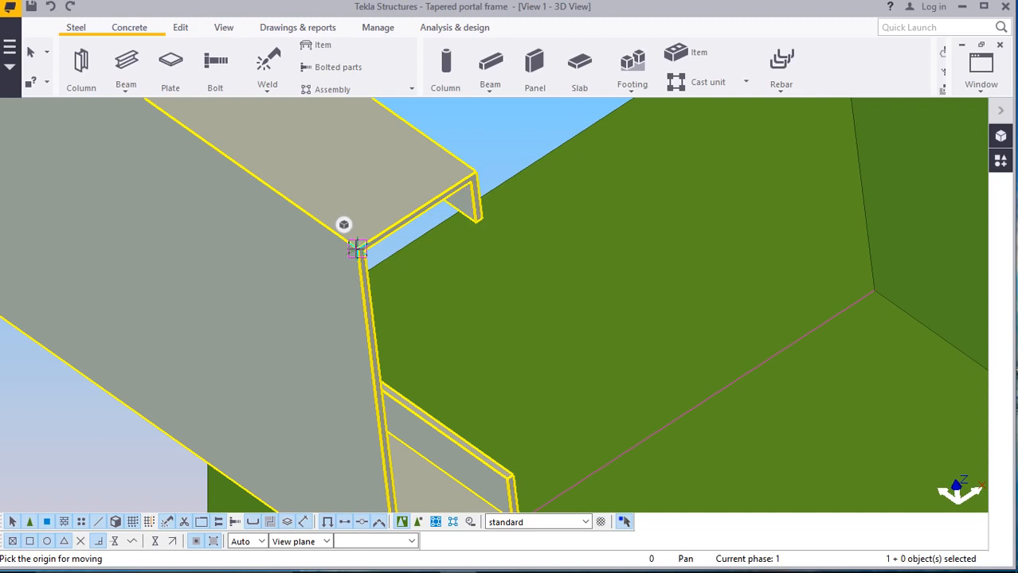
{"action": "scroll", "coordinate": [356, 247], "scroll_direction": "up", "scroll_amount": 3}
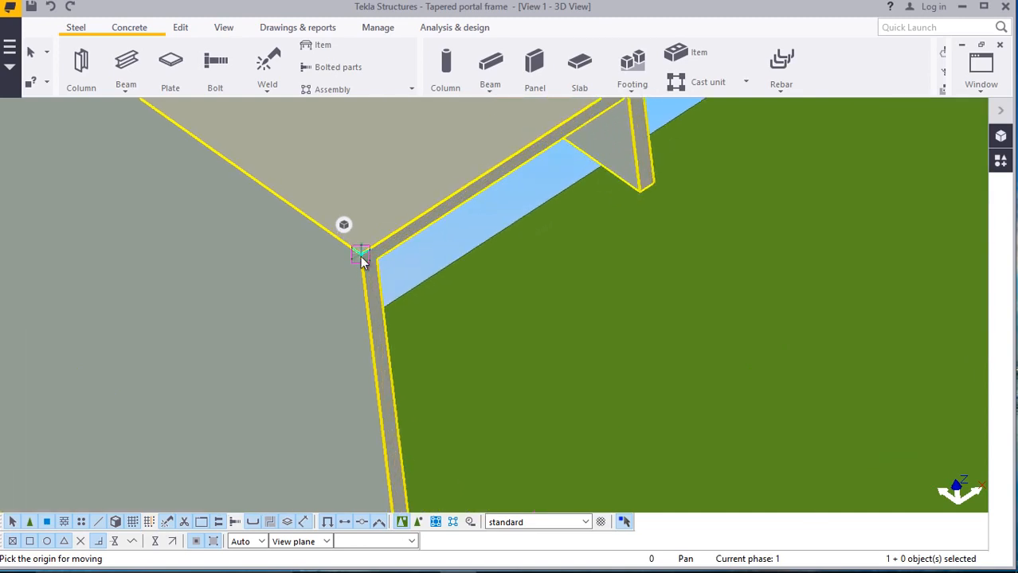
{"action": "scroll", "coordinate": [373, 364], "scroll_direction": "down", "scroll_amount": 10}
{"action": "scroll", "coordinate": [675, 149], "scroll_direction": "up", "scroll_amount": 1}
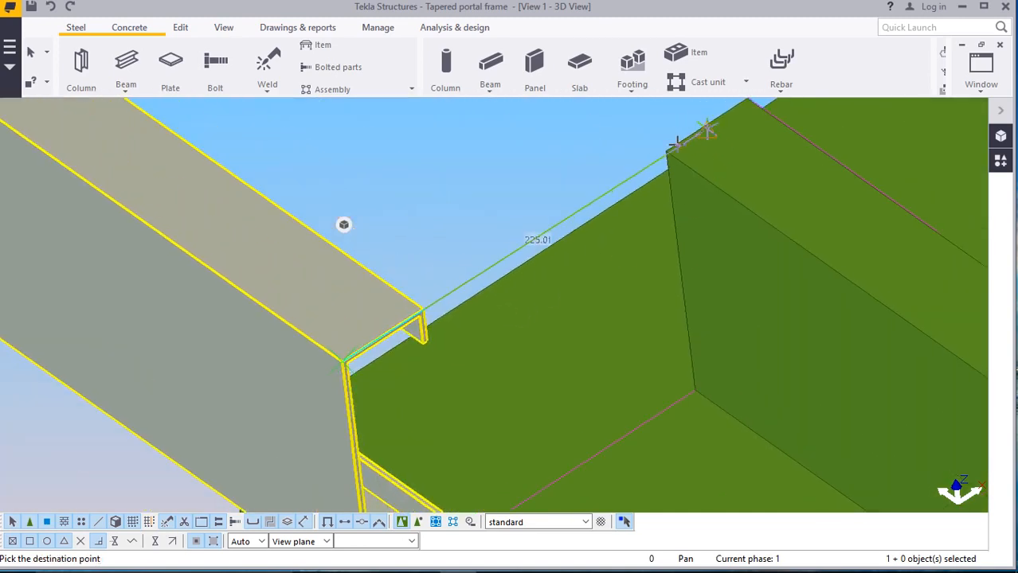
Place the selected purlin so its end corner meets the adjoining purlin's end corner over the frame on grid I
{"action": "left_click", "coordinate": [666, 151]}
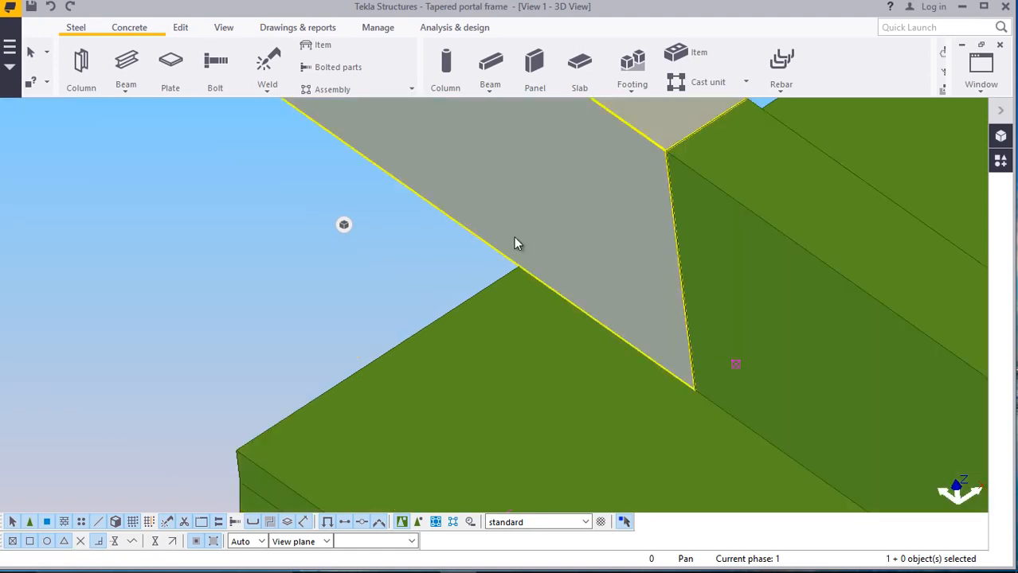
{"action": "scroll", "coordinate": [530, 338], "scroll_direction": "down", "scroll_amount": 10}
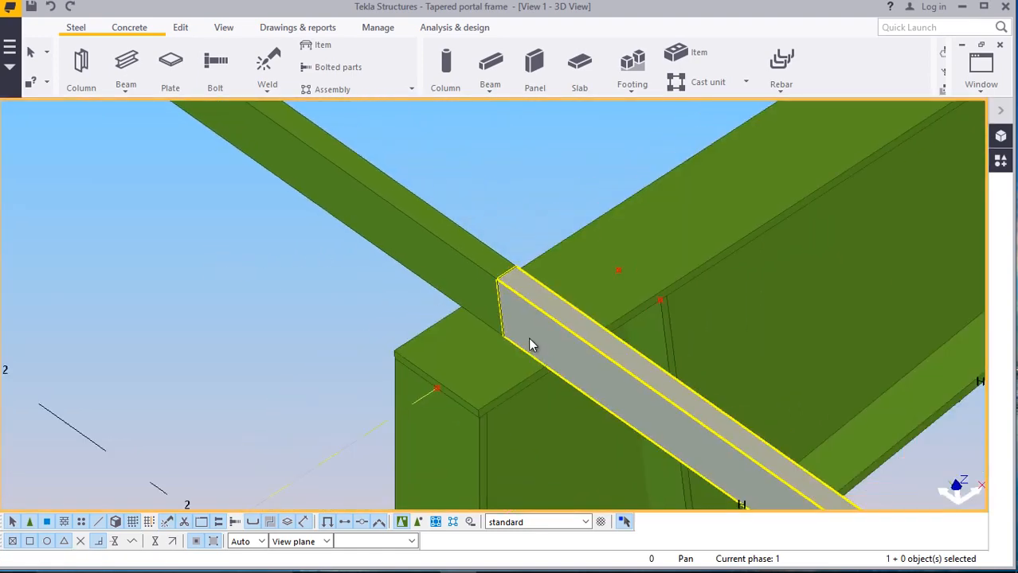
{"action": "scroll", "coordinate": [521, 261], "scroll_direction": "down", "scroll_amount": 8}
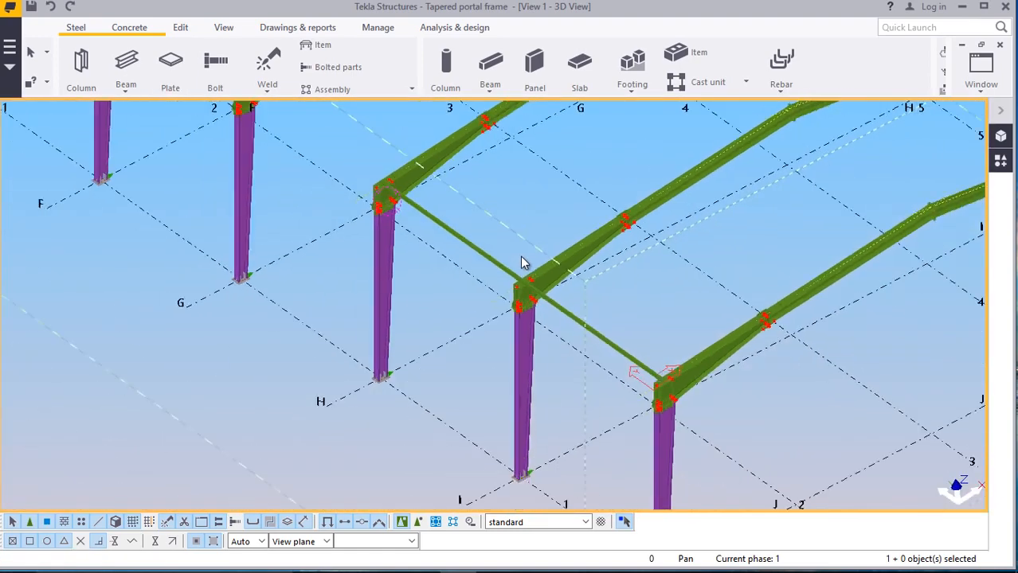
Copy the purlin spanning frames H to I along the eave into each bay back to frame E
{"action": "right_click", "coordinate": [193, 329]}
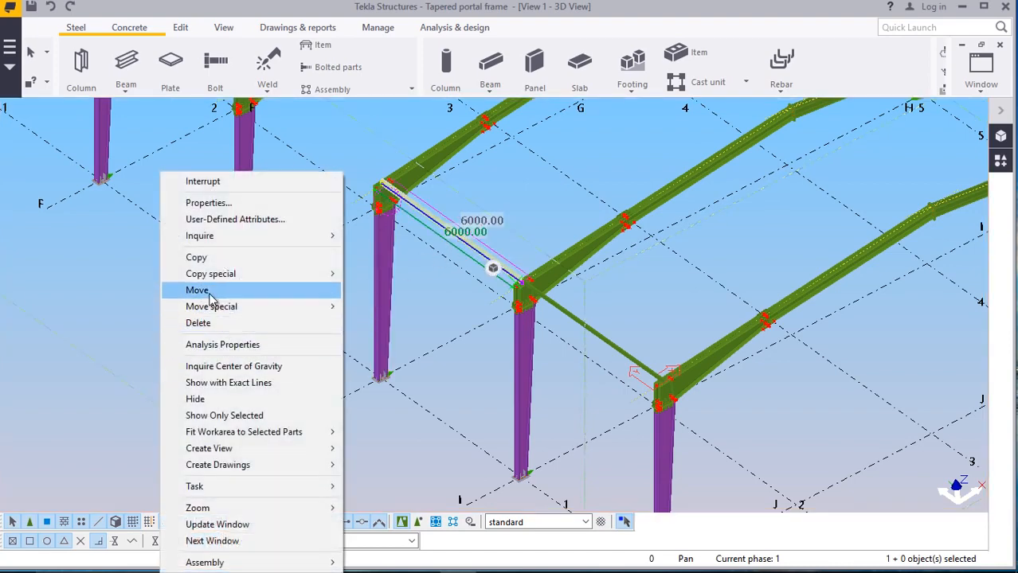
{"action": "left_click", "coordinate": [196, 257]}
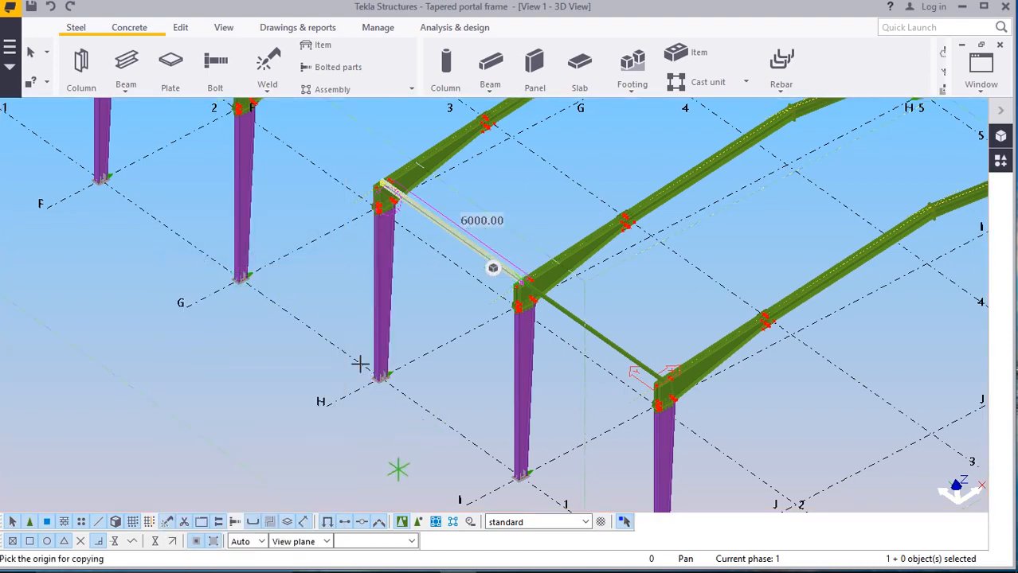
{"action": "scroll", "coordinate": [360, 364], "scroll_direction": "down", "scroll_amount": 2}
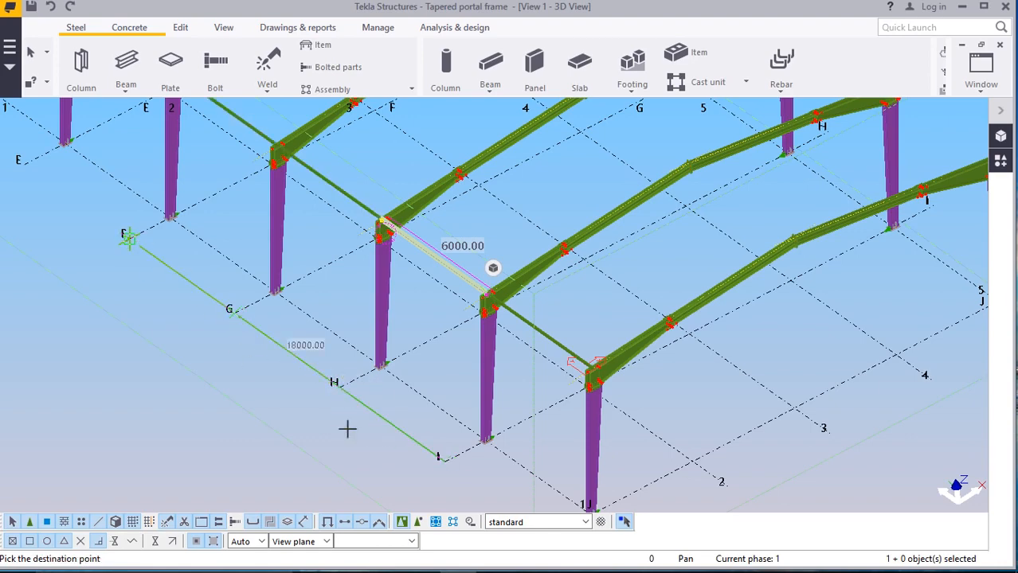
{"action": "scroll", "coordinate": [347, 430], "scroll_direction": "down", "scroll_amount": 4}
{"action": "scroll", "coordinate": [181, 265], "scroll_direction": "up", "scroll_amount": 5}
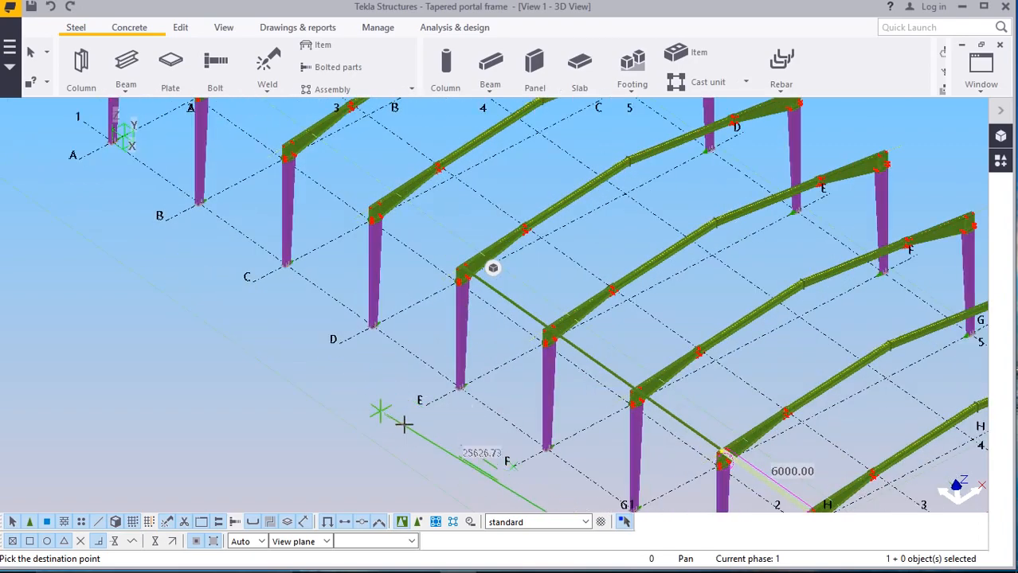
Copy the purlin into the remaining bays from frame E to frame A and end the copying
{"action": "left_click", "coordinate": [419, 404]}
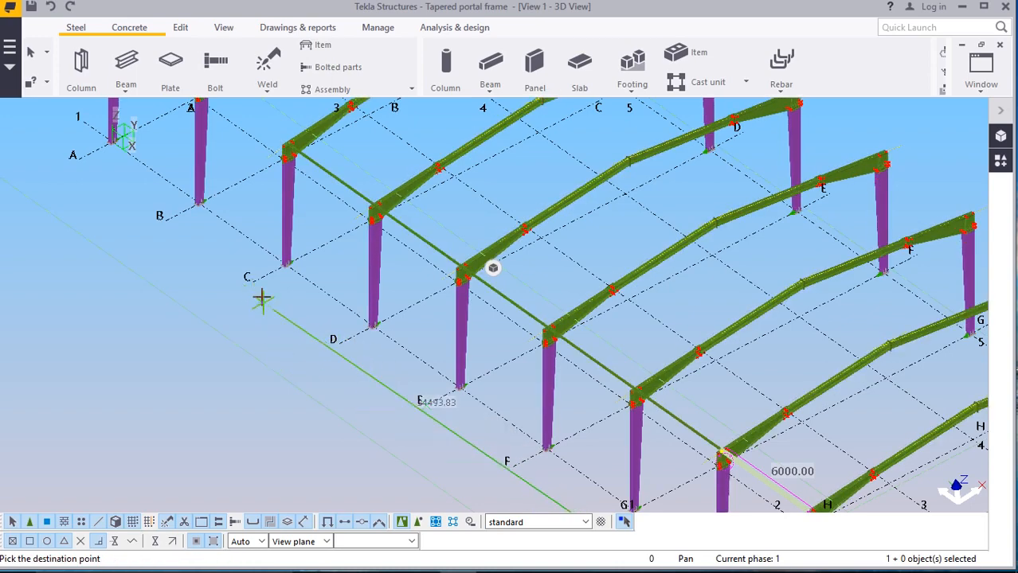
{"action": "scroll", "coordinate": [253, 282], "scroll_direction": "down", "scroll_amount": 3}
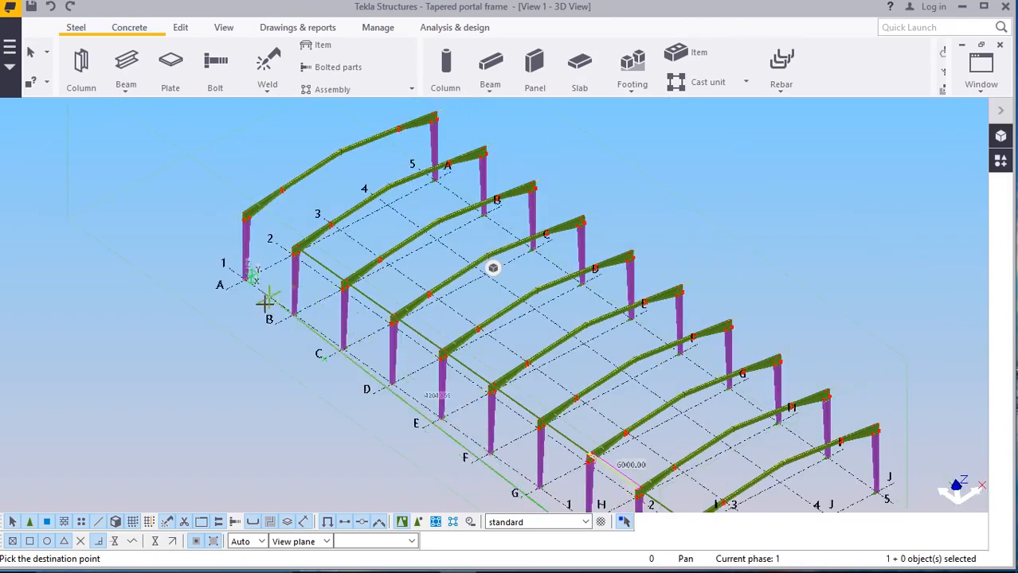
{"action": "scroll", "coordinate": [266, 296], "scroll_direction": "up", "scroll_amount": 3}
{"action": "scroll", "coordinate": [272, 329], "scroll_direction": "up", "scroll_amount": 2}
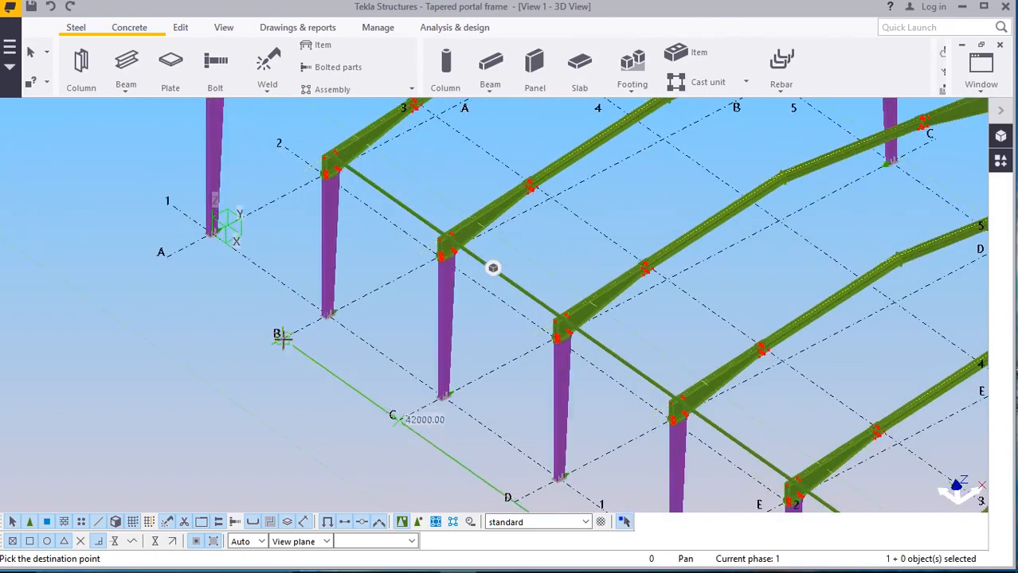
{"action": "scroll", "coordinate": [336, 411], "scroll_direction": "down", "scroll_amount": 4}
{"action": "scroll", "coordinate": [263, 207], "scroll_direction": "up", "scroll_amount": 5}
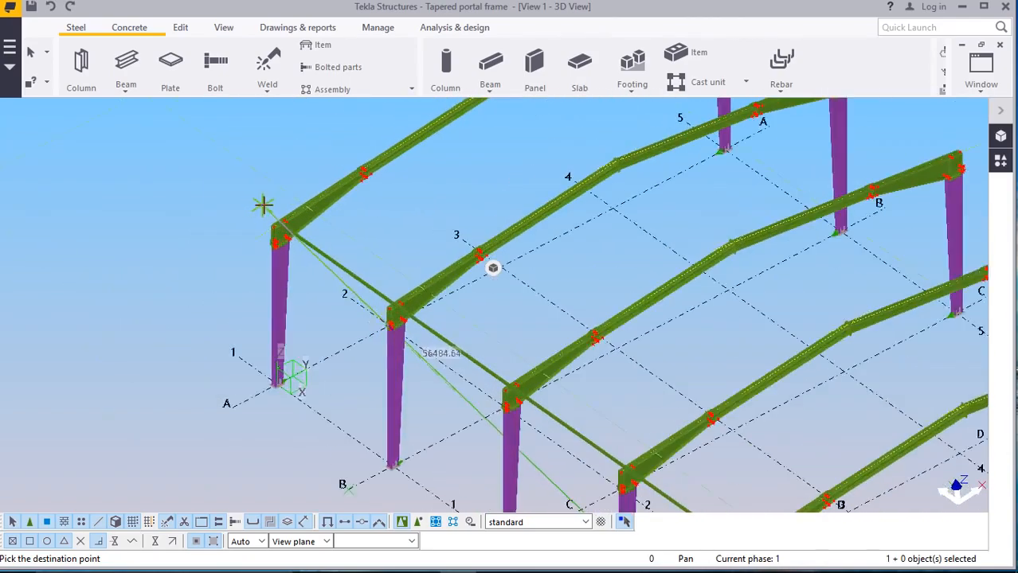
{"action": "scroll", "coordinate": [278, 222], "scroll_direction": "up", "scroll_amount": 4}
{"action": "right_click", "coordinate": [239, 166]}
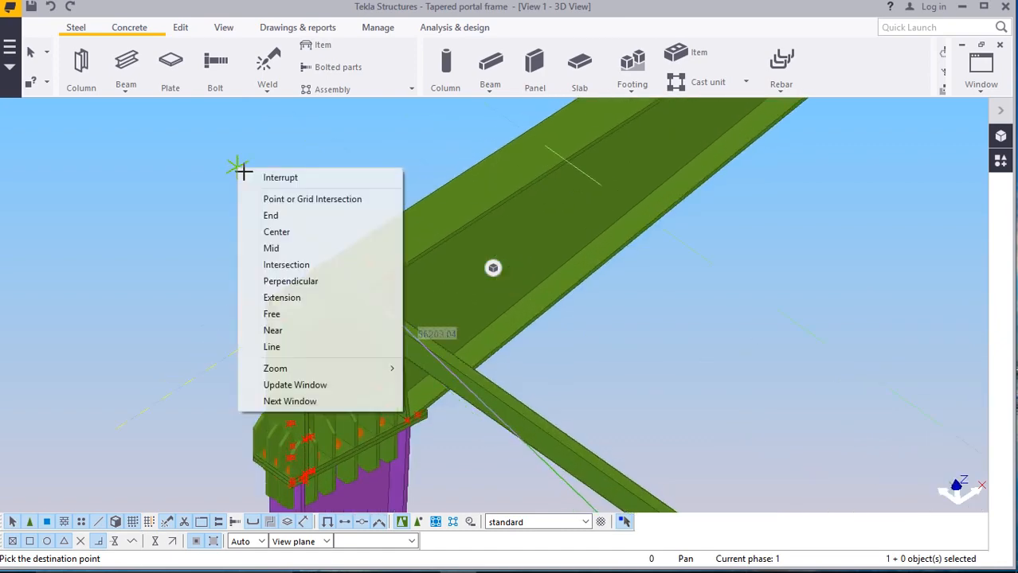
{"action": "left_click", "coordinate": [280, 177]}
Open the position properties of the purlin in the end bay at frame A
{"action": "scroll", "coordinate": [334, 287], "scroll_direction": "up", "scroll_amount": 3}
{"action": "left_click", "coordinate": [336, 300]}
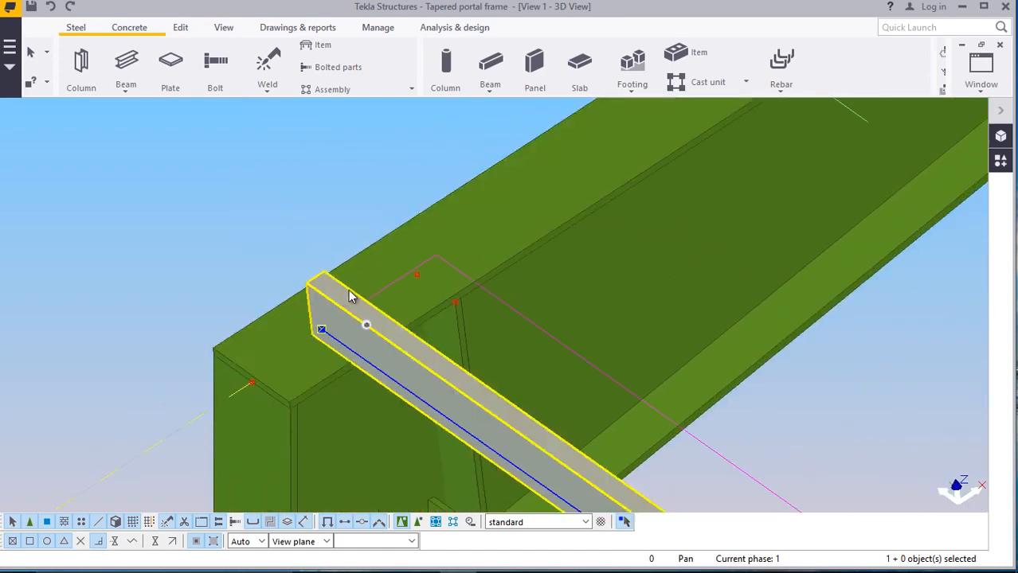
{"action": "double_click", "coordinate": [350, 296]}
{"action": "left_click", "coordinate": [727, 169]}
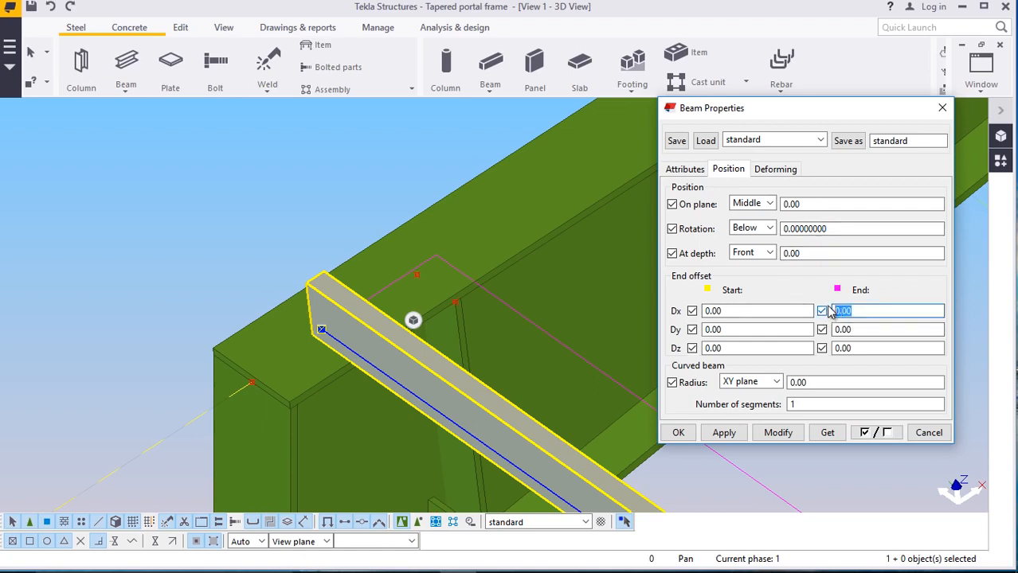
{"action": "type", "text": "300"}
{"action": "left_click", "coordinate": [777, 432]}
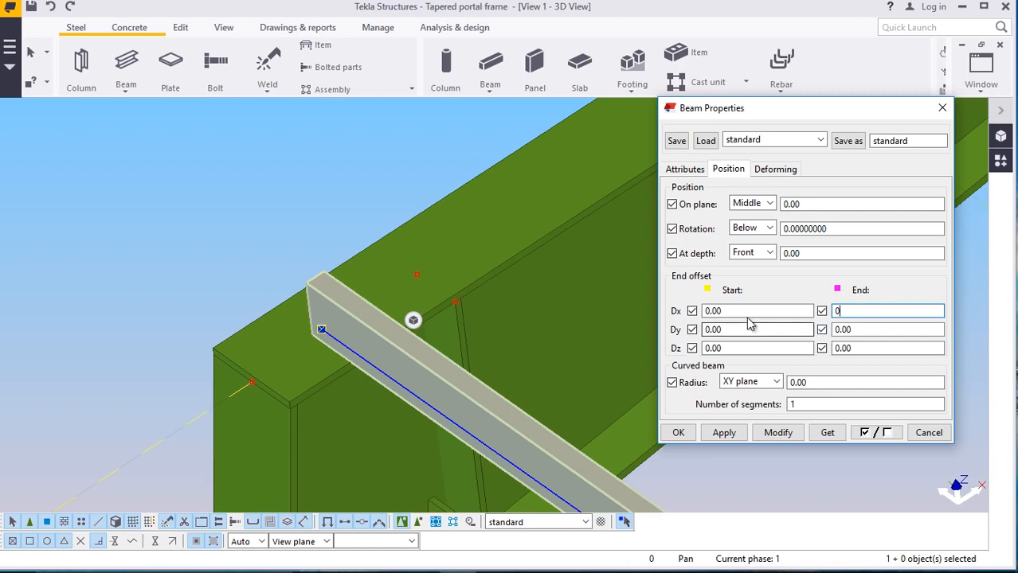
{"action": "left_click", "coordinate": [779, 432]}
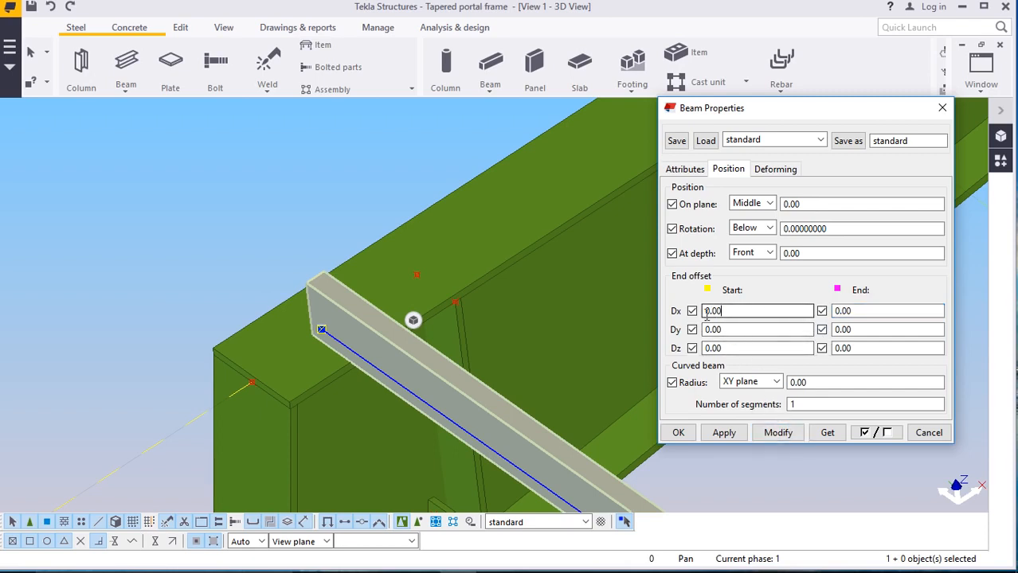
Set the start offset Dx of the purlin at frame A to -300 so it overhangs the frame
{"action": "left_click", "coordinate": [776, 432]}
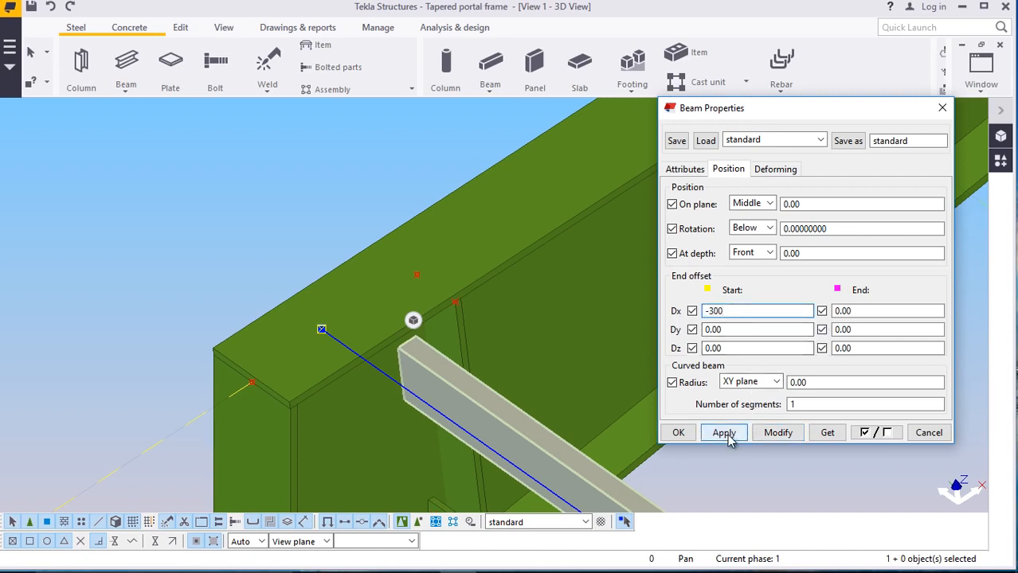
{"action": "left_click", "coordinate": [777, 433]}
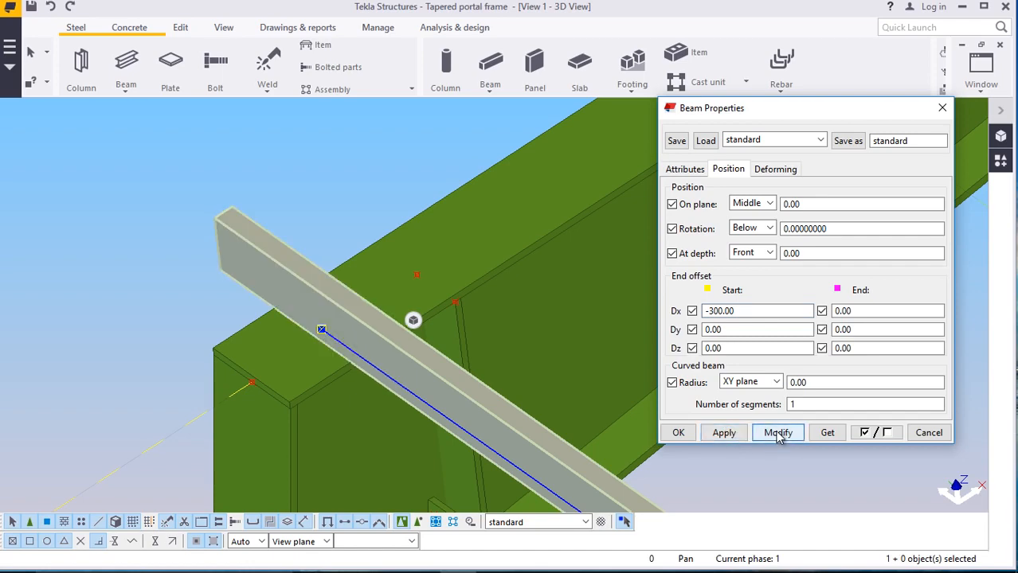
{"action": "left_click", "coordinate": [675, 433]}
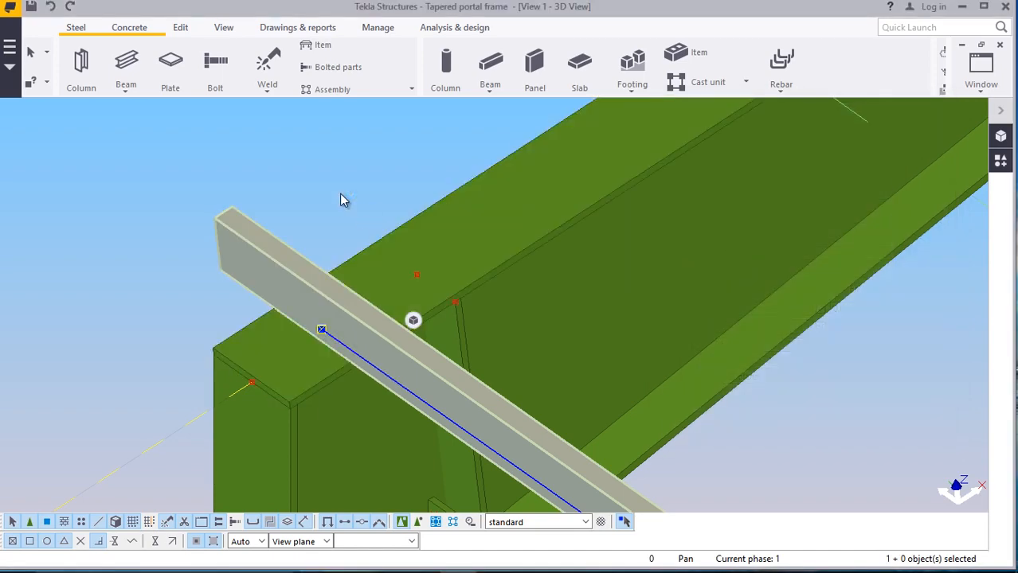
Set the end offset Dx of the purlin at frame J to 300 so it overhangs the frame
{"action": "scroll", "coordinate": [187, 209], "scroll_direction": "down", "scroll_amount": 5}
{"action": "scroll", "coordinate": [160, 197], "scroll_direction": "down", "scroll_amount": 12}
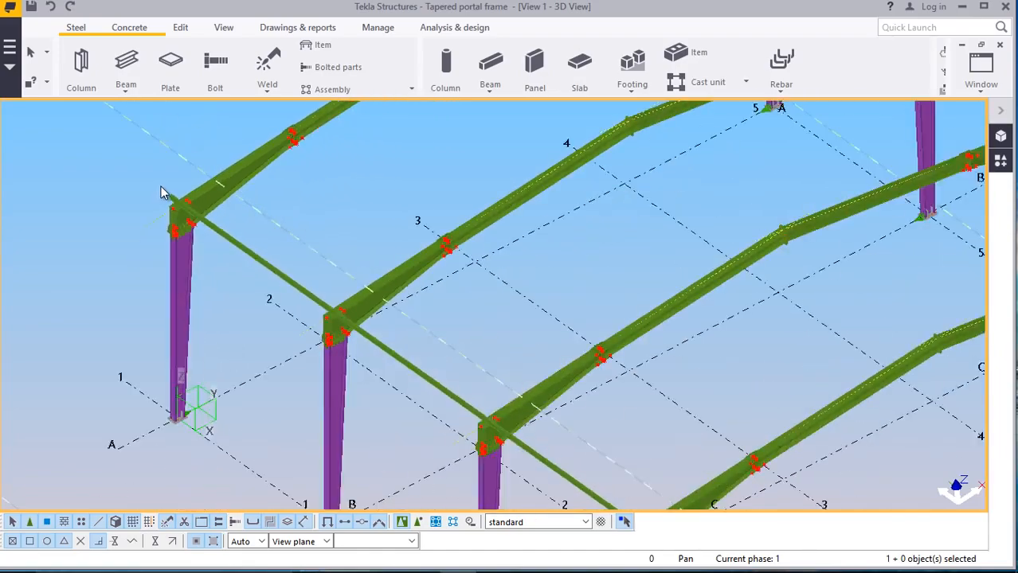
{"action": "scroll", "coordinate": [478, 383], "scroll_direction": "up", "scroll_amount": 10}
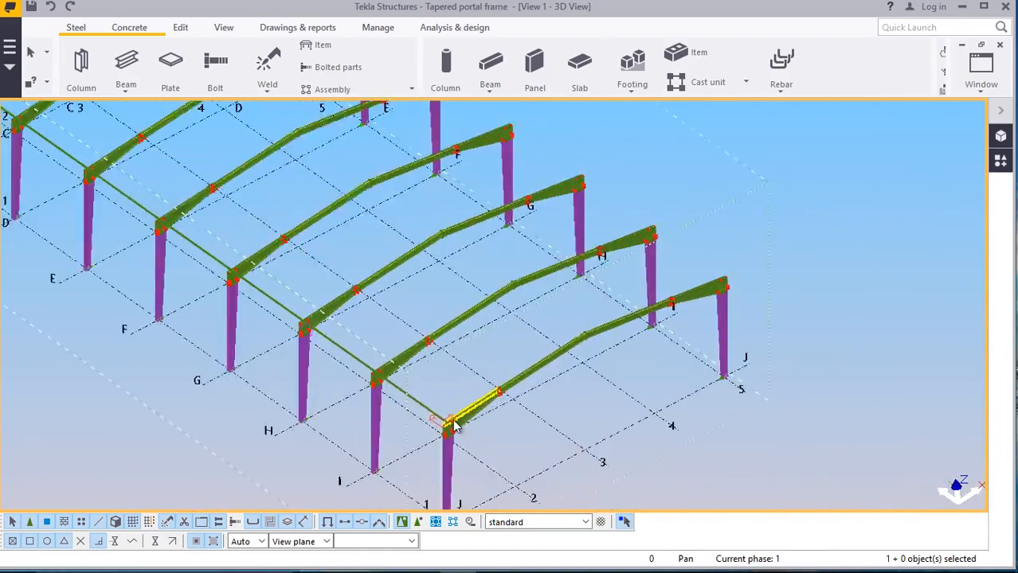
{"action": "scroll", "coordinate": [426, 411], "scroll_direction": "up", "scroll_amount": 5}
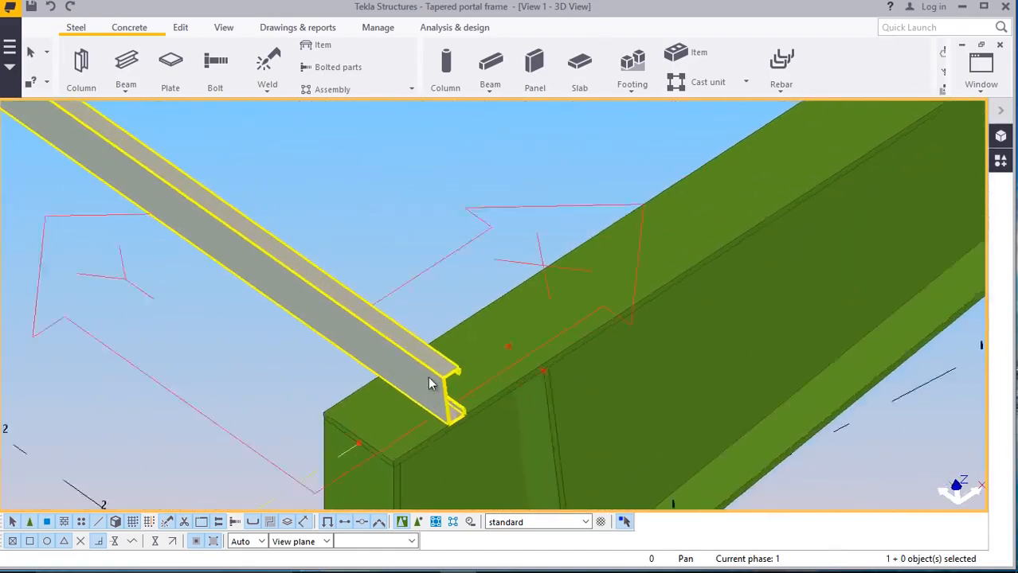
{"action": "double_click", "coordinate": [364, 340]}
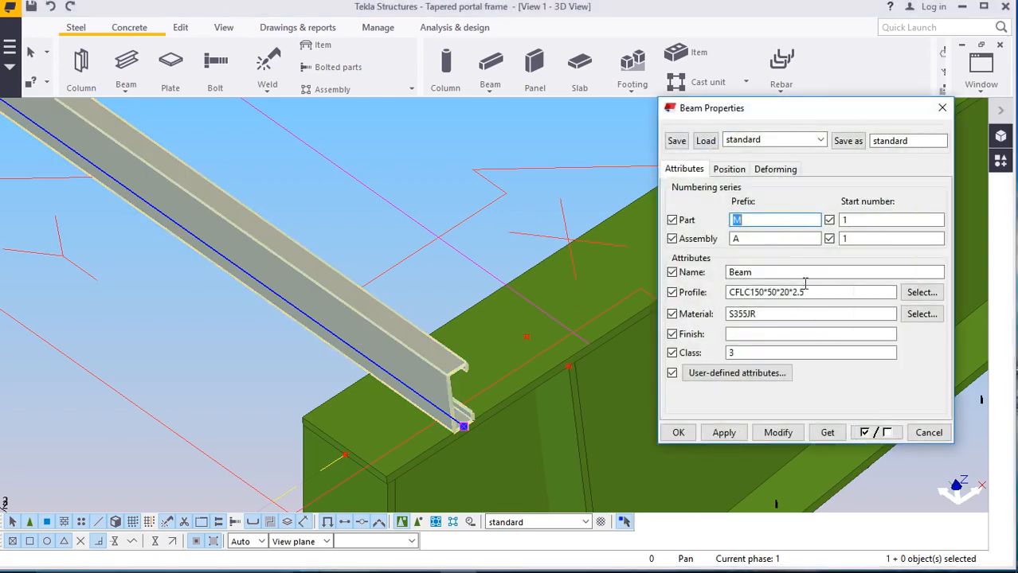
{"action": "left_click", "coordinate": [726, 168]}
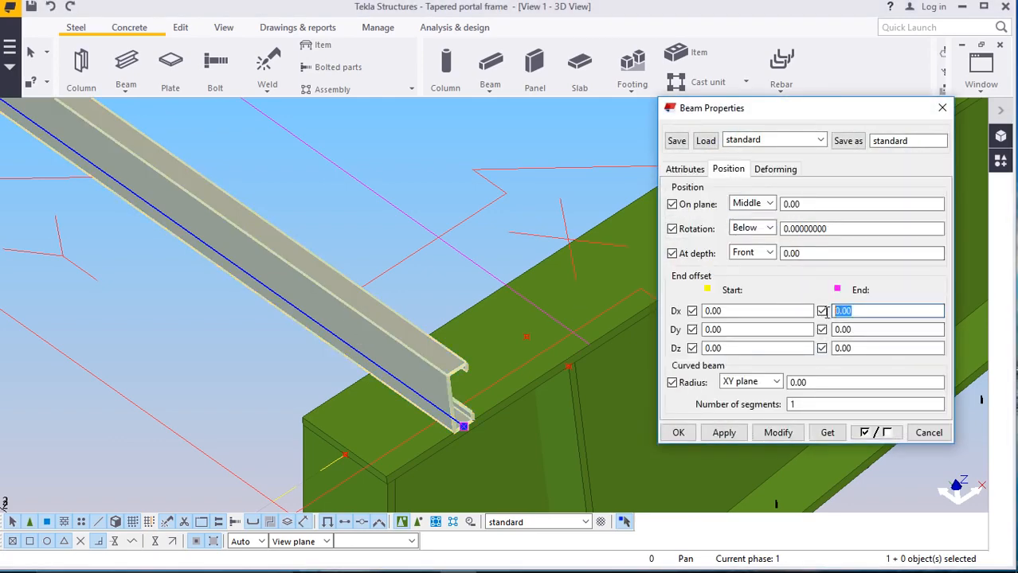
{"action": "type", "text": "300"}
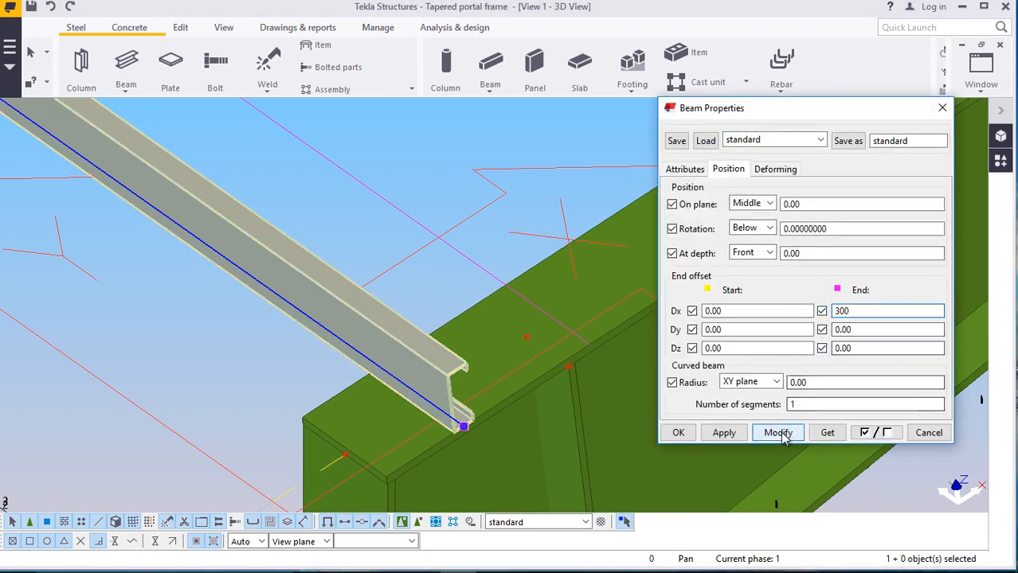
{"action": "left_click", "coordinate": [778, 433]}
{"action": "left_click", "coordinate": [686, 437]}
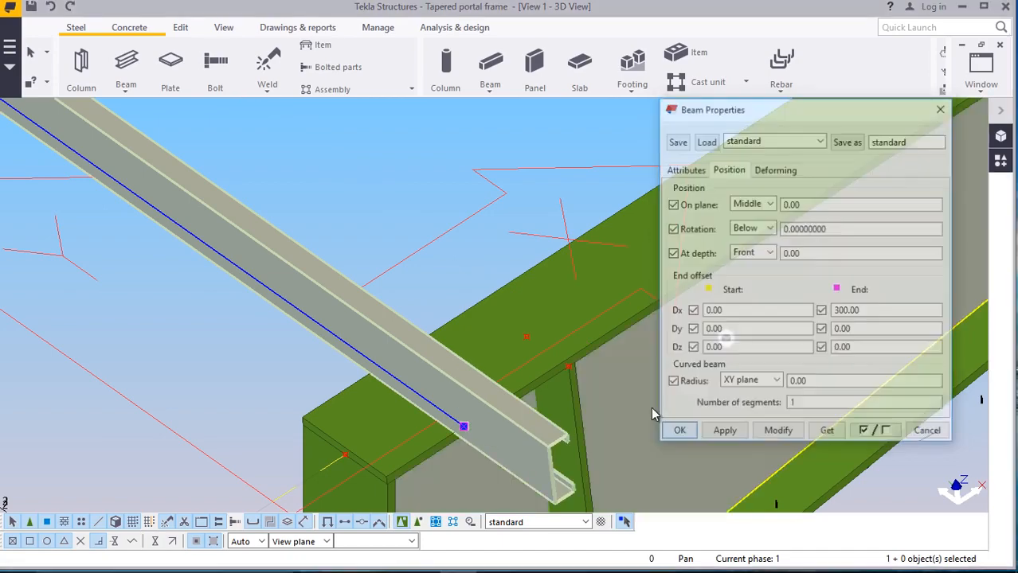
Select the five eave purlins in the bays from frame J to frame E
{"action": "left_click", "coordinate": [367, 186]}
{"action": "scroll", "coordinate": [525, 357], "scroll_direction": "down", "scroll_amount": 4}
{"action": "scroll", "coordinate": [608, 378], "scroll_direction": "down", "scroll_amount": 6}
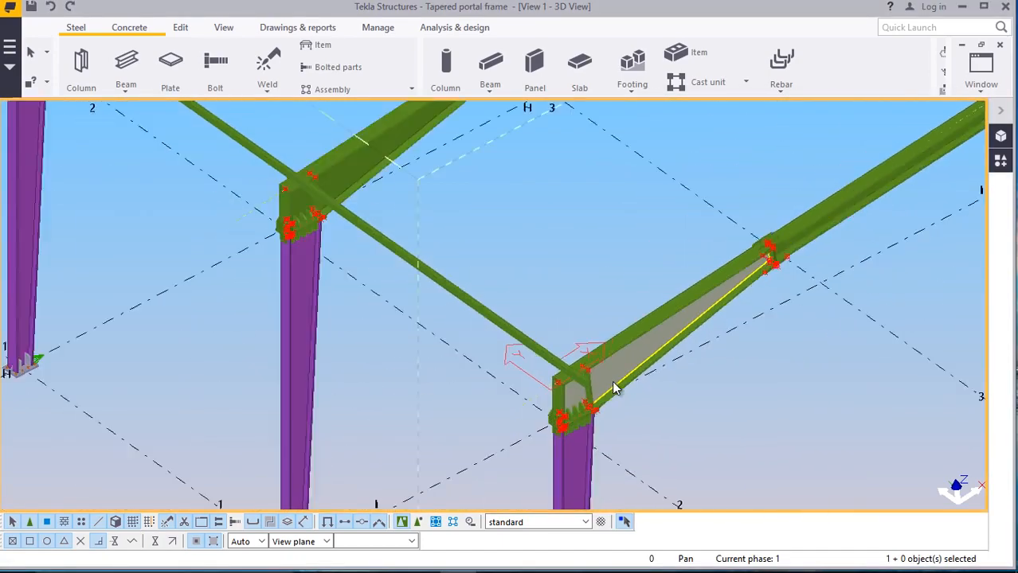
{"action": "scroll", "coordinate": [519, 325], "scroll_direction": "up", "scroll_amount": 4}
{"action": "left_click", "coordinate": [524, 333]}
{"action": "scroll", "coordinate": [524, 333], "scroll_direction": "down", "scroll_amount": 5}
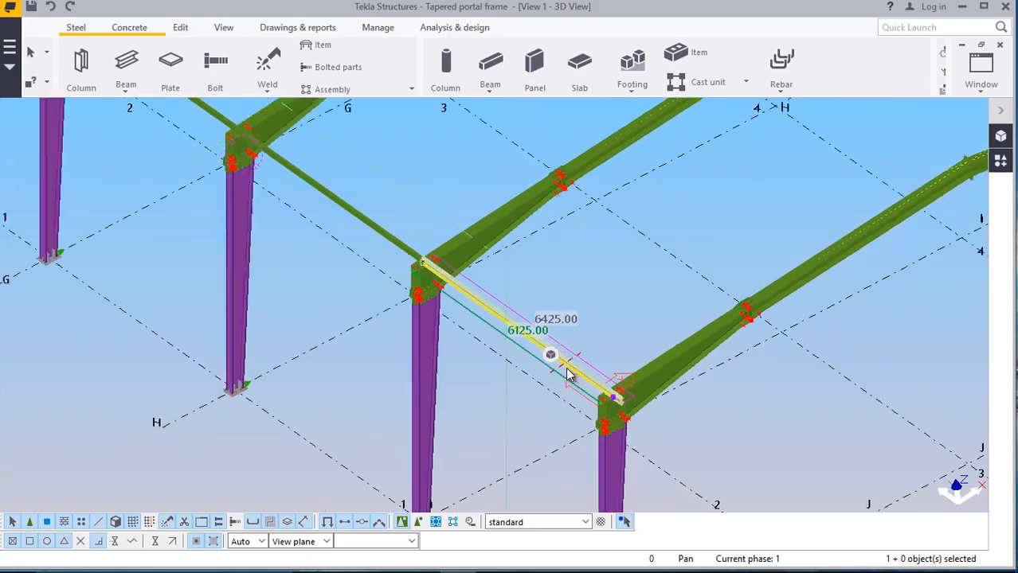
{"action": "left_click", "coordinate": [398, 247], "text": "ctrl"}
{"action": "left_click", "coordinate": [318, 189], "text": "ctrl"}
{"action": "scroll", "coordinate": [318, 189], "scroll_direction": "down", "scroll_amount": 3}
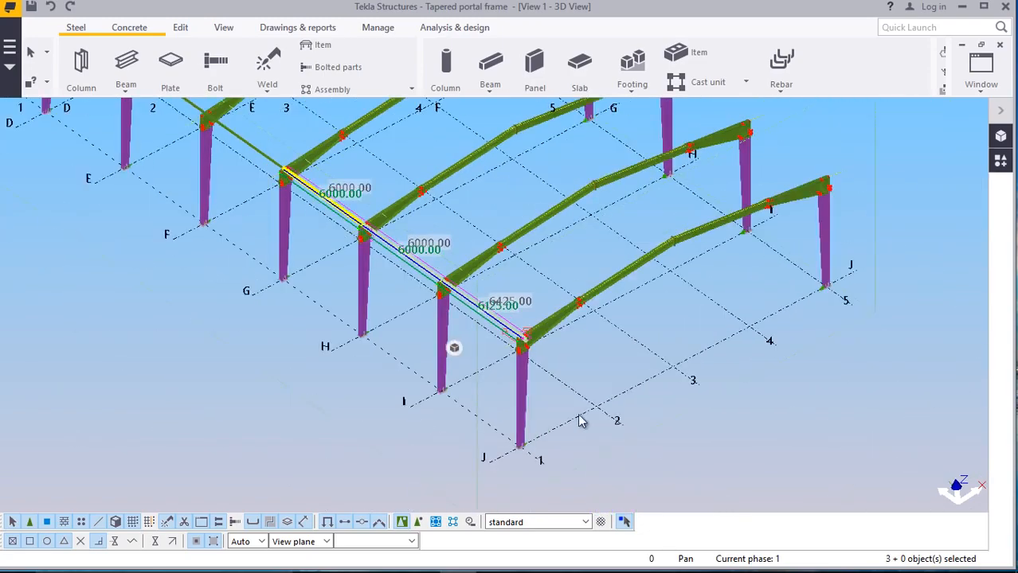
{"action": "scroll", "coordinate": [351, 227], "scroll_direction": "up", "scroll_amount": 5}
{"action": "left_click", "coordinate": [257, 158], "text": "ctrl"}
{"action": "left_click", "coordinate": [288, 189], "text": "ctrl"}
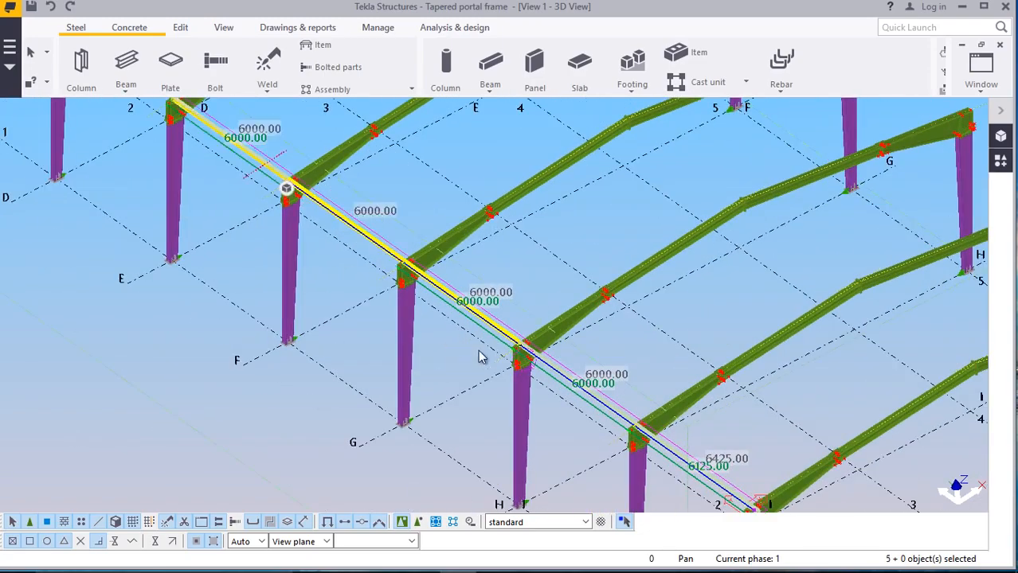
Add the four purlins between frames E and A to the selection, completing the whole eave line
{"action": "scroll", "coordinate": [288, 189], "scroll_direction": "down", "scroll_amount": 3}
{"action": "scroll", "coordinate": [215, 141], "scroll_direction": "up", "scroll_amount": 3}
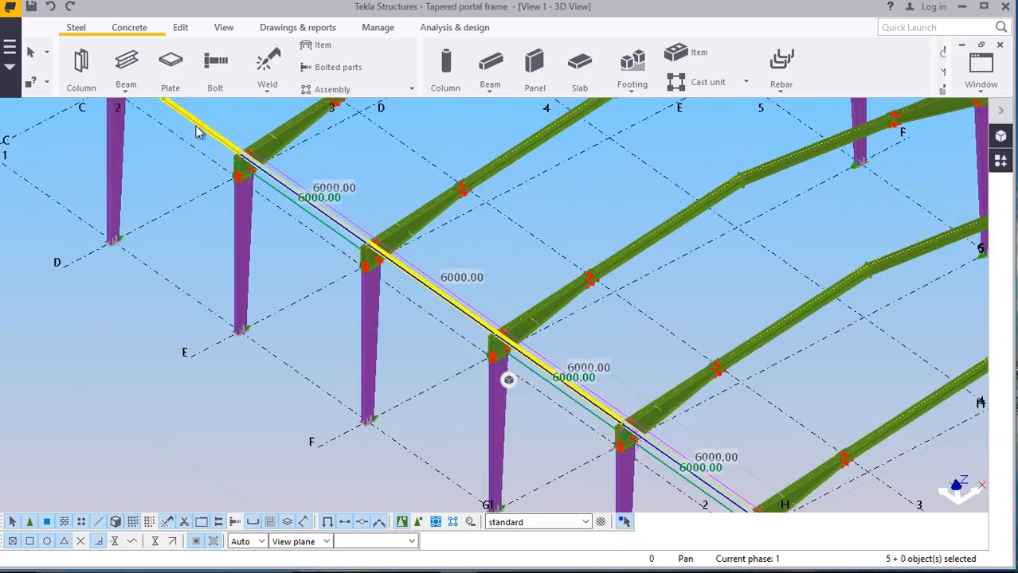
{"action": "left_click", "coordinate": [196, 128], "text": "ctrl"}
{"action": "scroll", "coordinate": [525, 403], "scroll_direction": "down", "scroll_amount": 6}
{"action": "scroll", "coordinate": [303, 213], "scroll_direction": "up", "scroll_amount": 2}
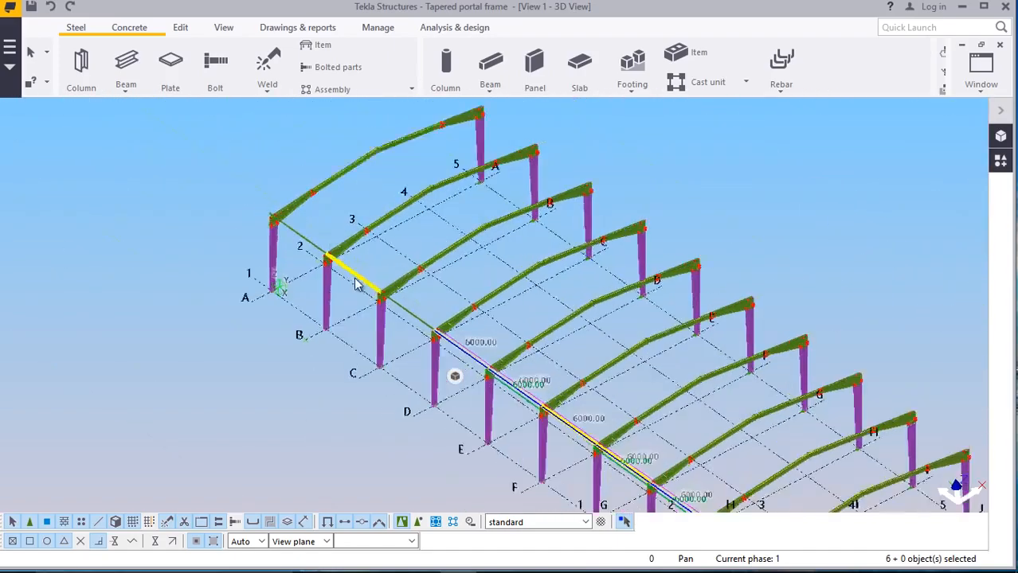
{"action": "scroll", "coordinate": [356, 285], "scroll_direction": "up", "scroll_amount": 4}
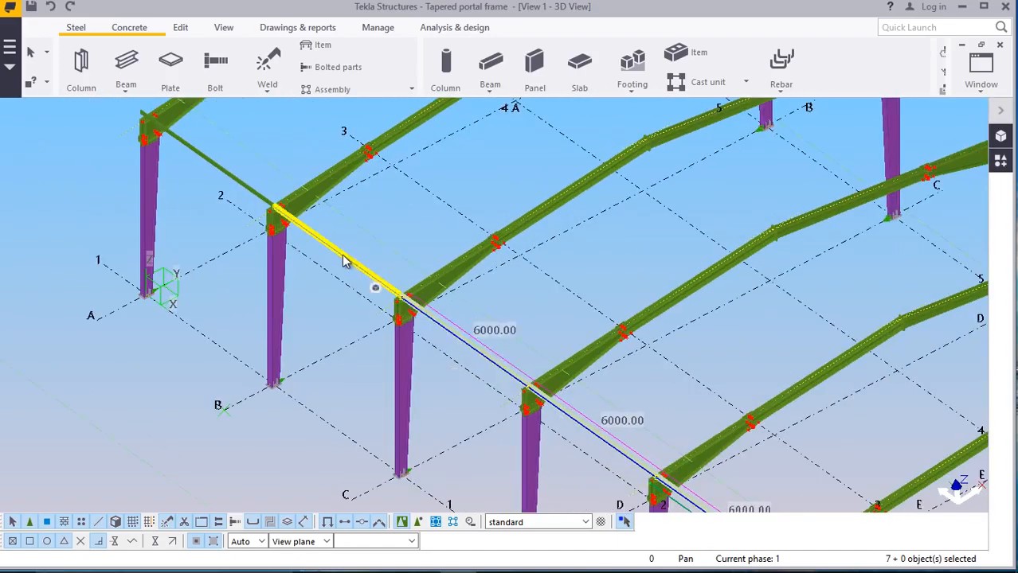
{"action": "left_click", "coordinate": [228, 178], "text": "ctrl"}
{"action": "scroll", "coordinate": [139, 227], "scroll_direction": "down", "scroll_amount": 6}
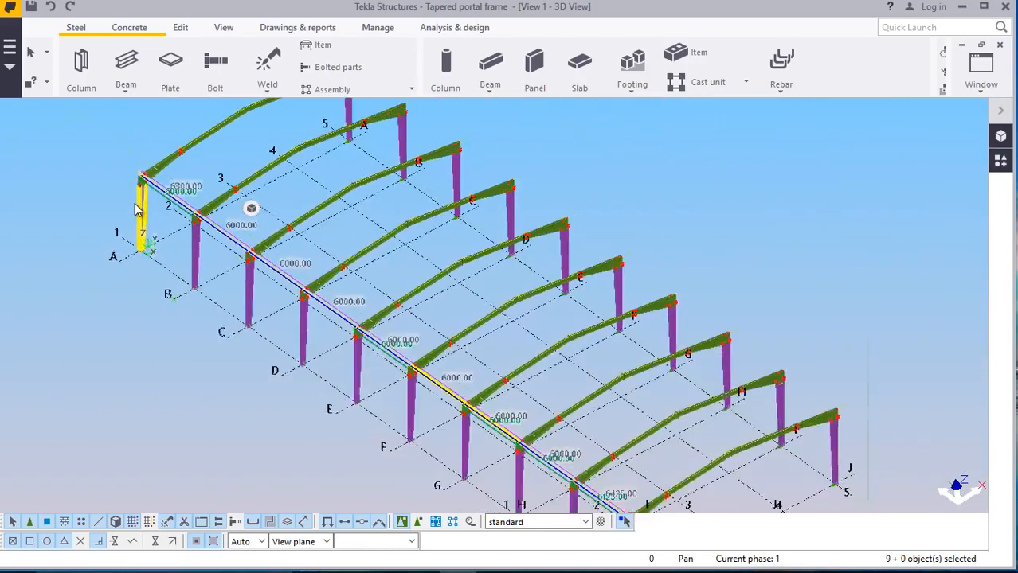
{"action": "scroll", "coordinate": [430, 391], "scroll_direction": "up", "scroll_amount": 8}
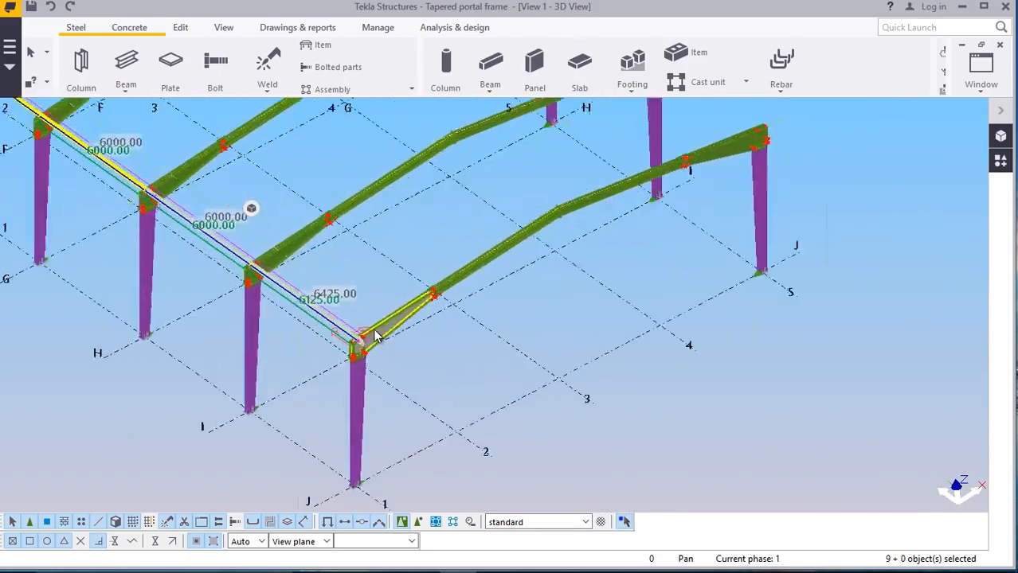
Copy the selected eave purlin line linearly up the rafter slope, with dX 1100, dY 0, dZ 0 and 9 copies
{"action": "scroll", "coordinate": [355, 360], "scroll_direction": "up", "scroll_amount": 5}
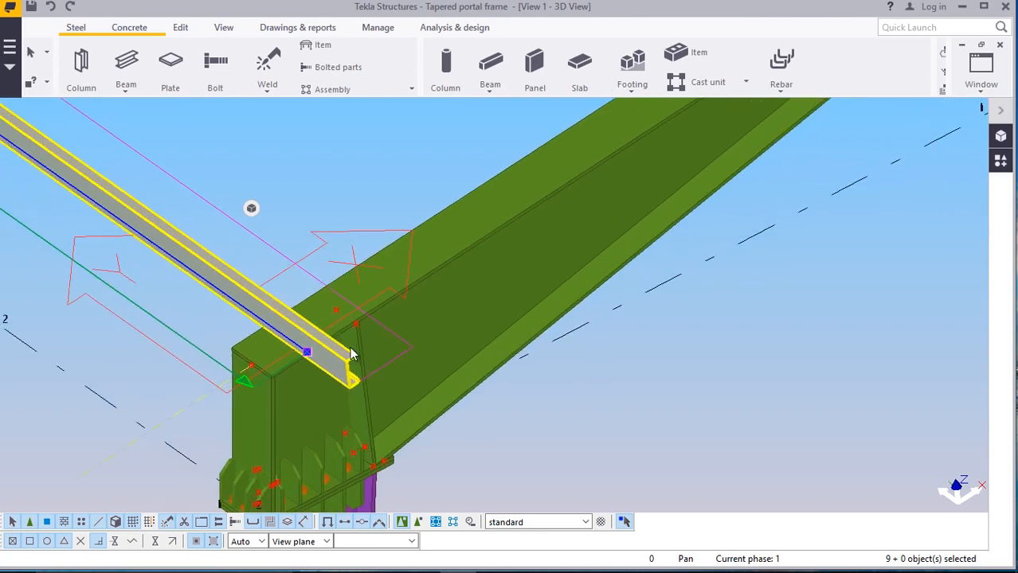
{"action": "scroll", "coordinate": [350, 347], "scroll_direction": "down", "scroll_amount": 5}
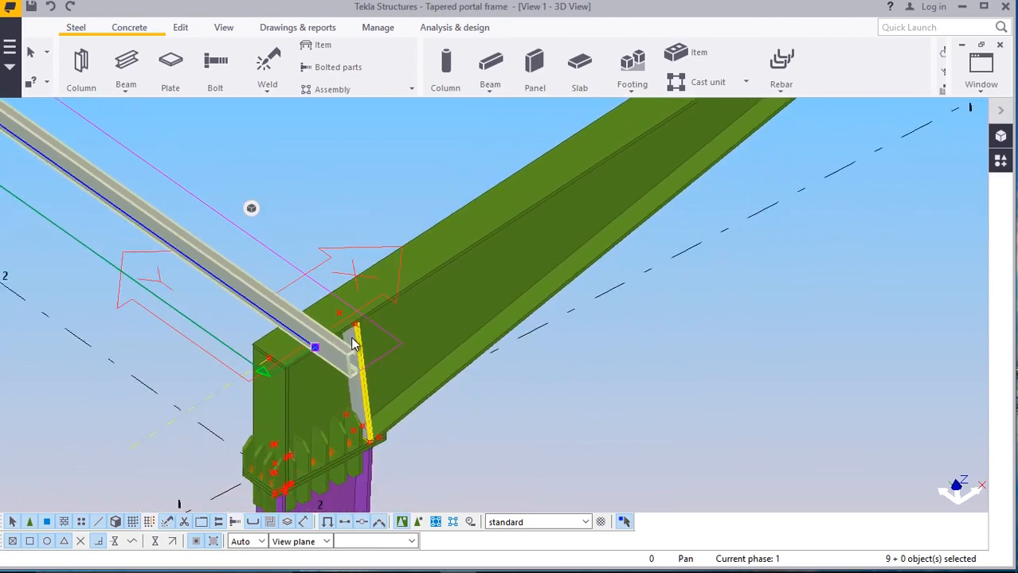
{"action": "right_click", "coordinate": [321, 171]}
{"action": "mouse_move", "coordinate": [385, 219]}
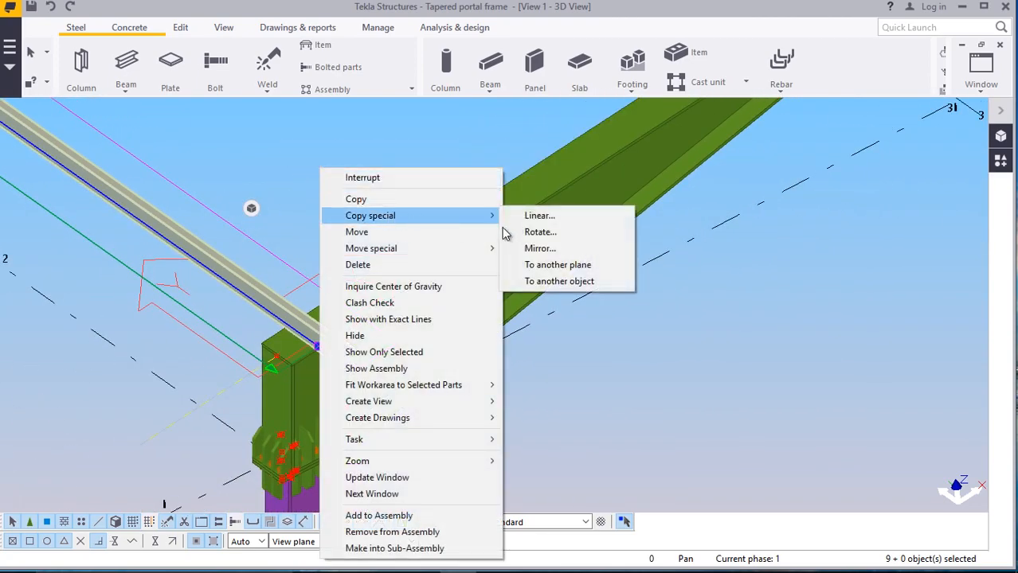
{"action": "left_click", "coordinate": [544, 216]}
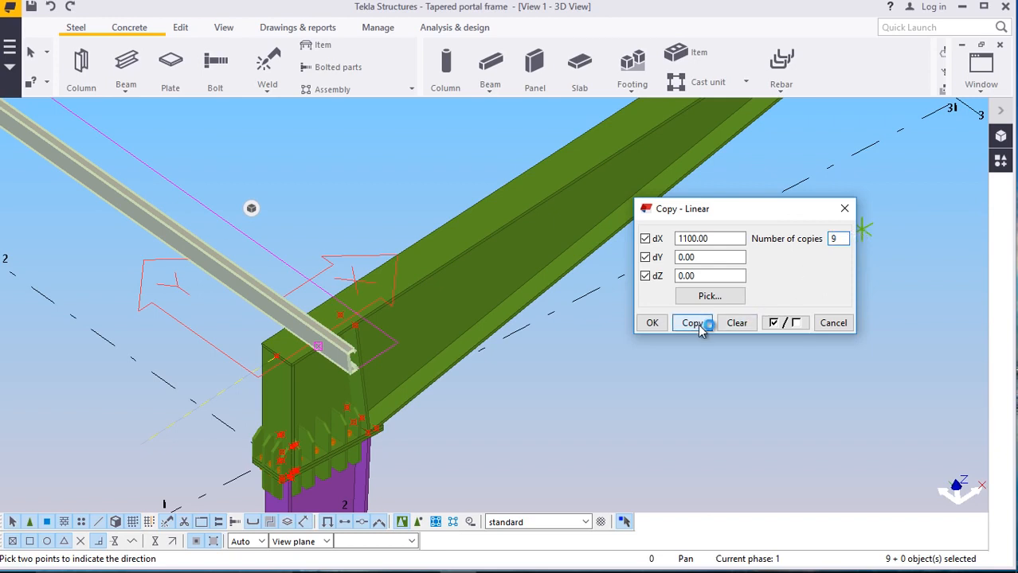
{"action": "left_click", "coordinate": [466, 315]}
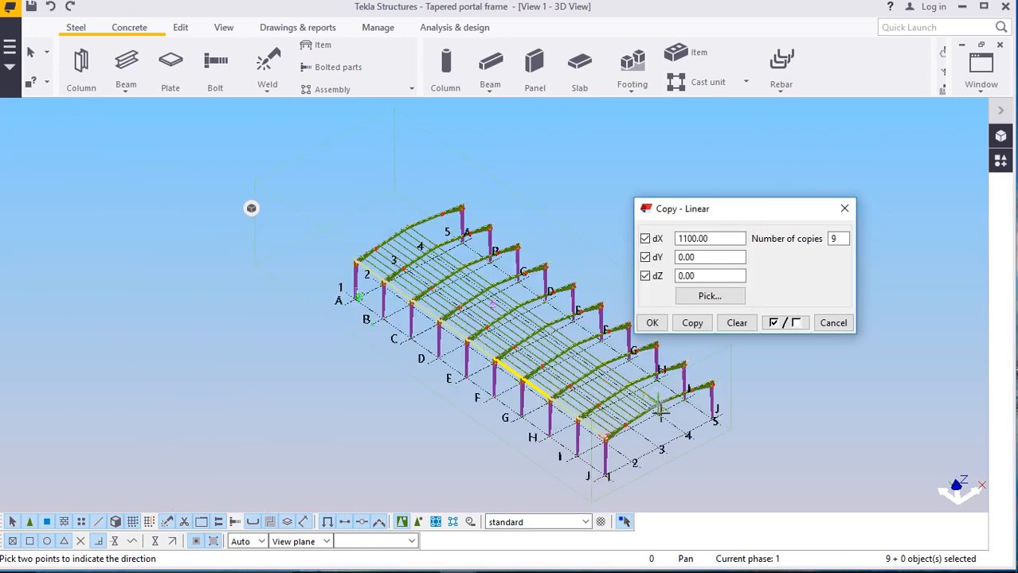
{"action": "scroll", "coordinate": [641, 374], "scroll_direction": "up", "scroll_amount": 5}
{"action": "left_click", "coordinate": [651, 323]}
{"action": "scroll", "coordinate": [652, 356], "scroll_direction": "up", "scroll_amount": 8}
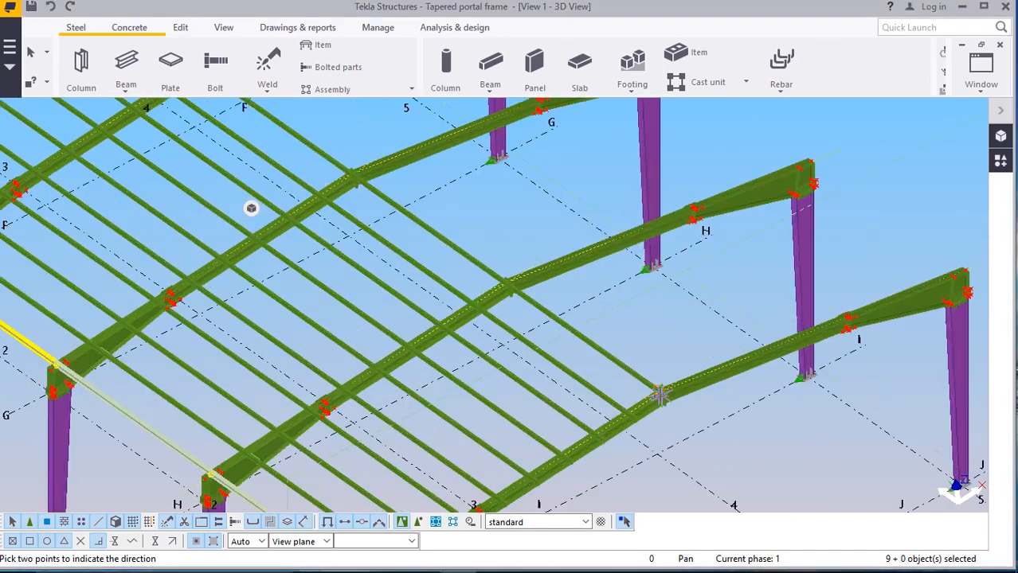
{"action": "scroll", "coordinate": [673, 388], "scroll_direction": "up", "scroll_amount": 6}
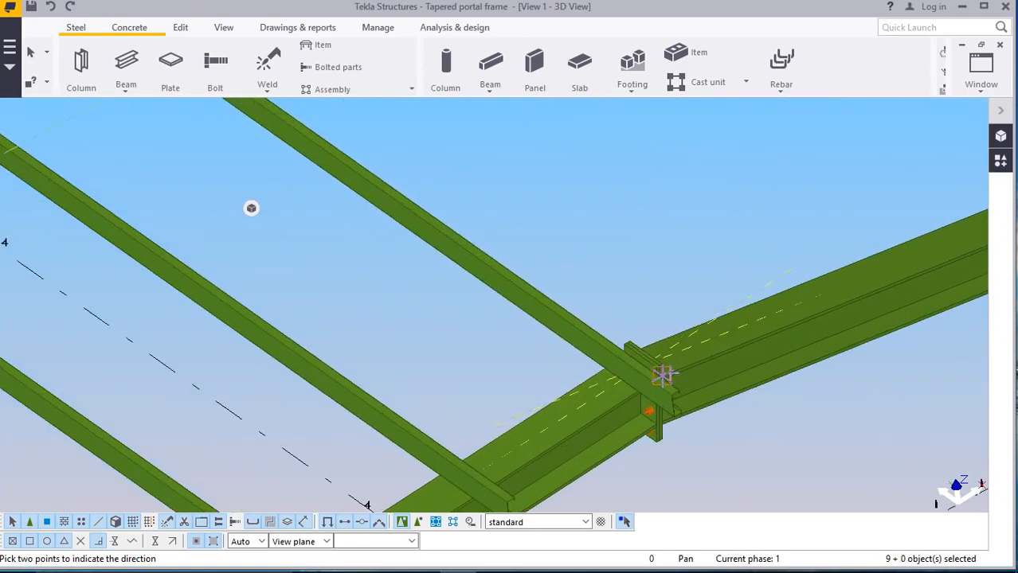
{"action": "right_click", "coordinate": [652, 211]}
{"action": "left_click", "coordinate": [679, 223]}
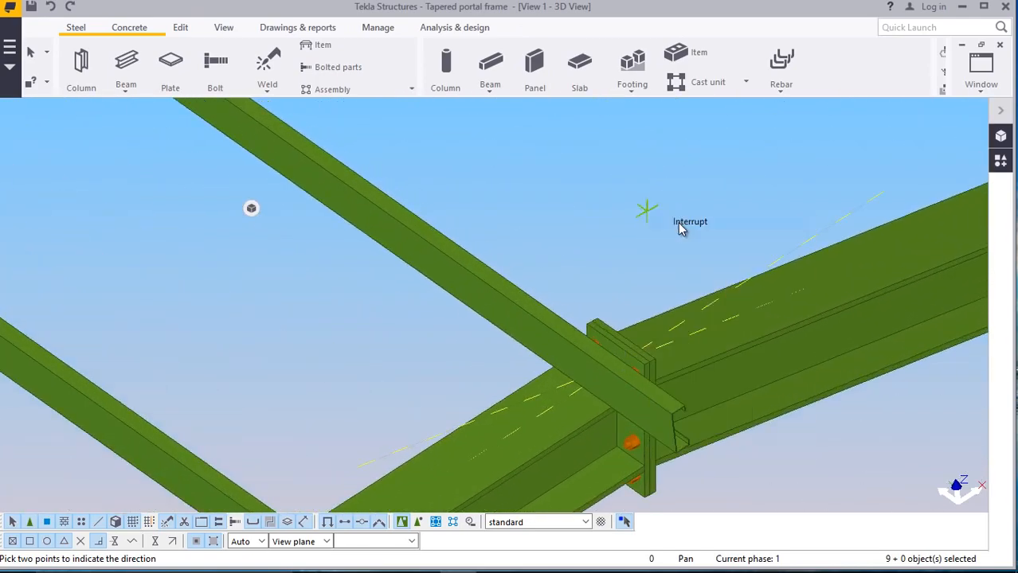
Orbit the model to look at the copied purlins on the portal frames from the frame J gable side
{"action": "scroll", "coordinate": [637, 382], "scroll_direction": "up", "scroll_amount": 2}
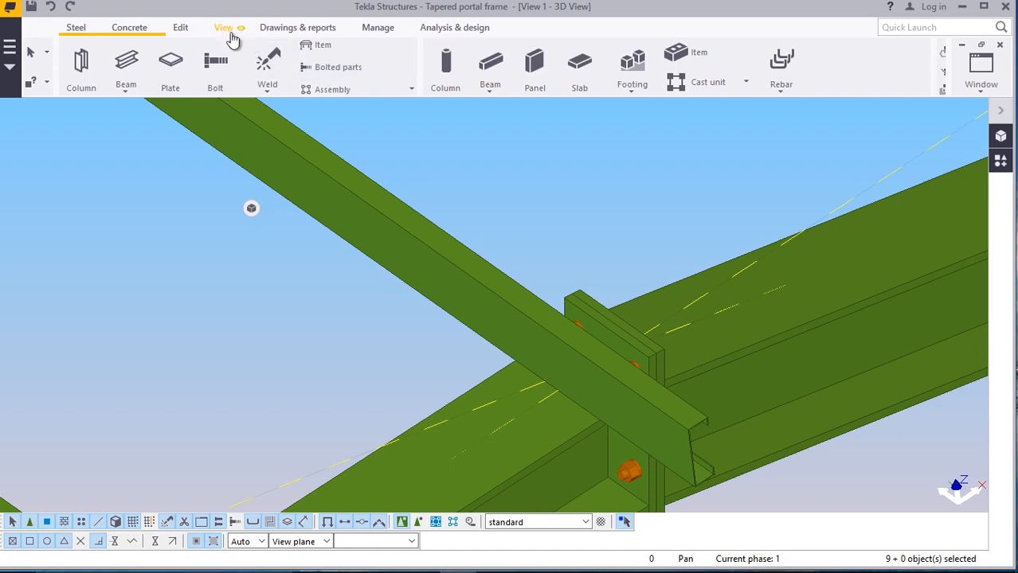
{"action": "left_click", "coordinate": [225, 31]}
{"action": "left_click", "coordinate": [541, 77]}
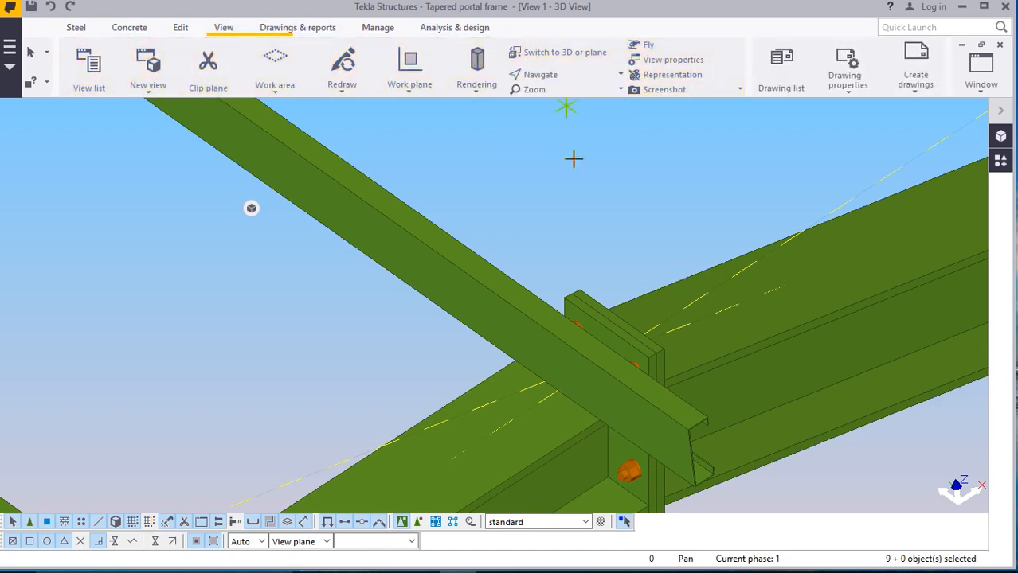
{"action": "left_click_drag", "start_coordinate": [611, 370], "coordinate": [566, 383]}
{"action": "scroll", "coordinate": [572, 368], "scroll_direction": "down", "scroll_amount": 5}
{"action": "scroll", "coordinate": [390, 379], "scroll_direction": "up", "scroll_amount": 2}
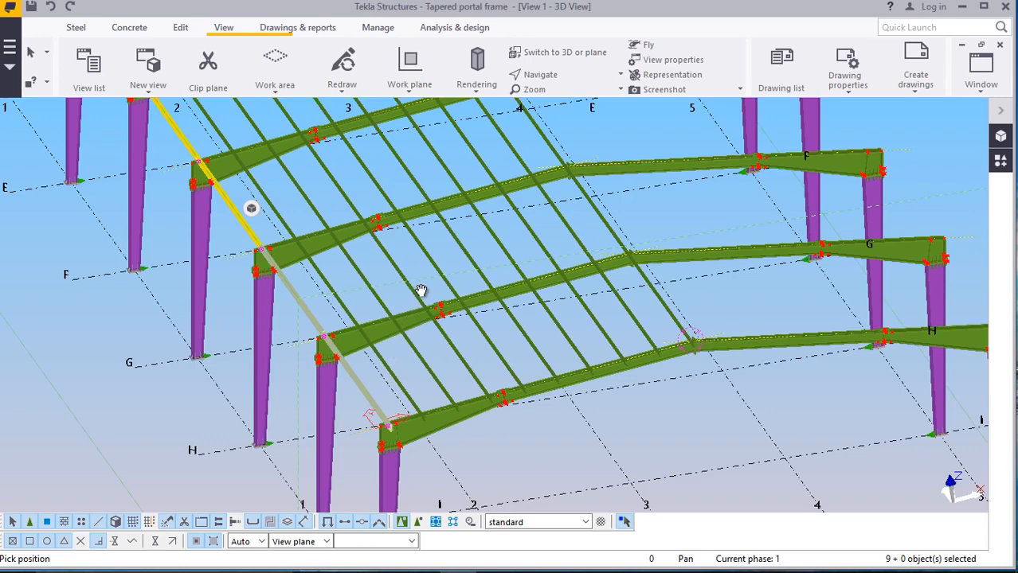
{"action": "scroll", "coordinate": [696, 417], "scroll_direction": "up", "scroll_amount": 2}
{"action": "right_click", "coordinate": [693, 421]}
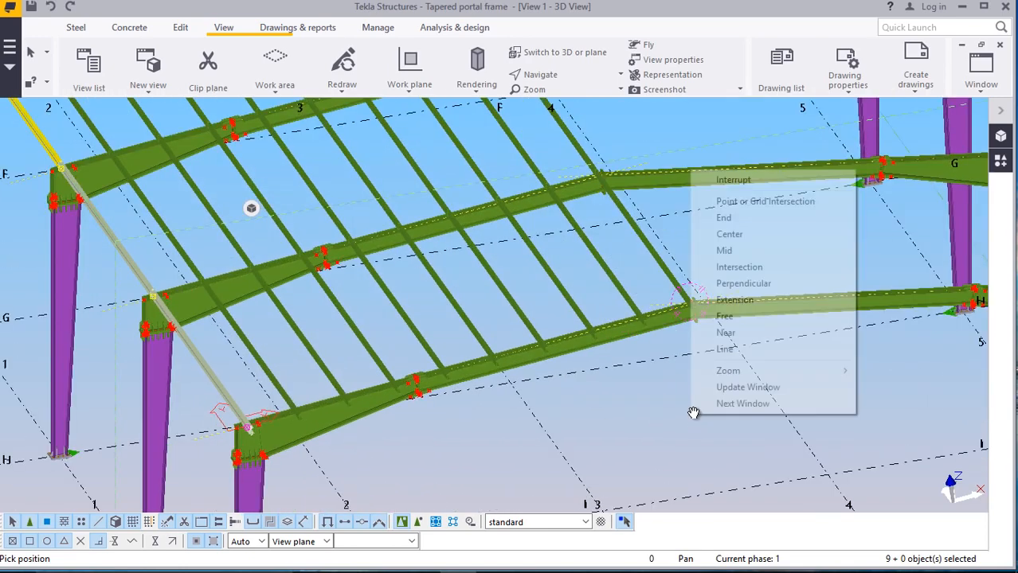
{"action": "left_click", "coordinate": [712, 182]}
{"action": "scroll", "coordinate": [218, 412], "scroll_direction": "up", "scroll_amount": 3}
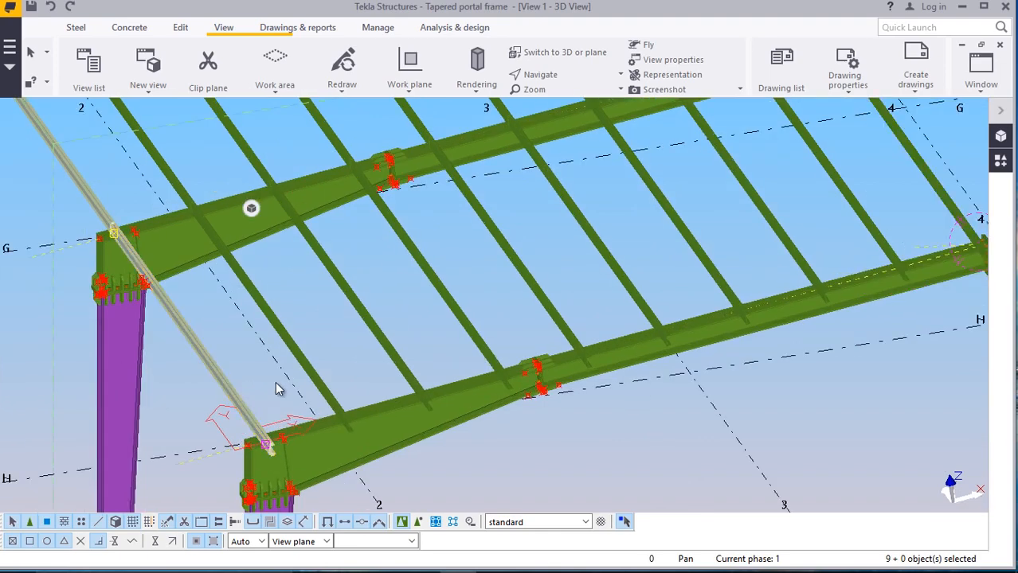
Clear the purlin line selection and examine the copied purlin rows along the building between frames J and A
{"action": "left_click", "coordinate": [404, 293]}
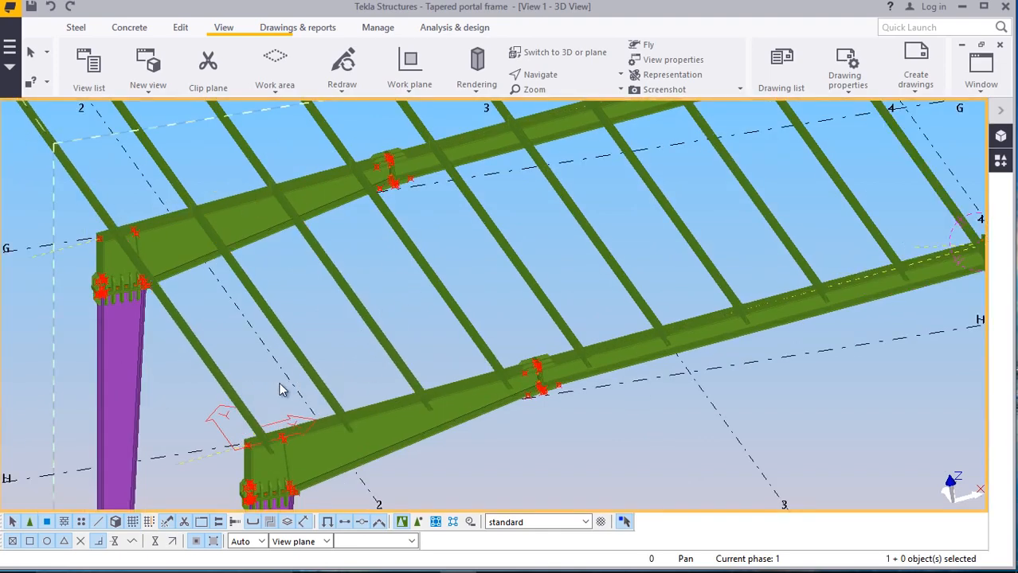
{"action": "scroll", "coordinate": [155, 273], "scroll_direction": "up", "scroll_amount": 1}
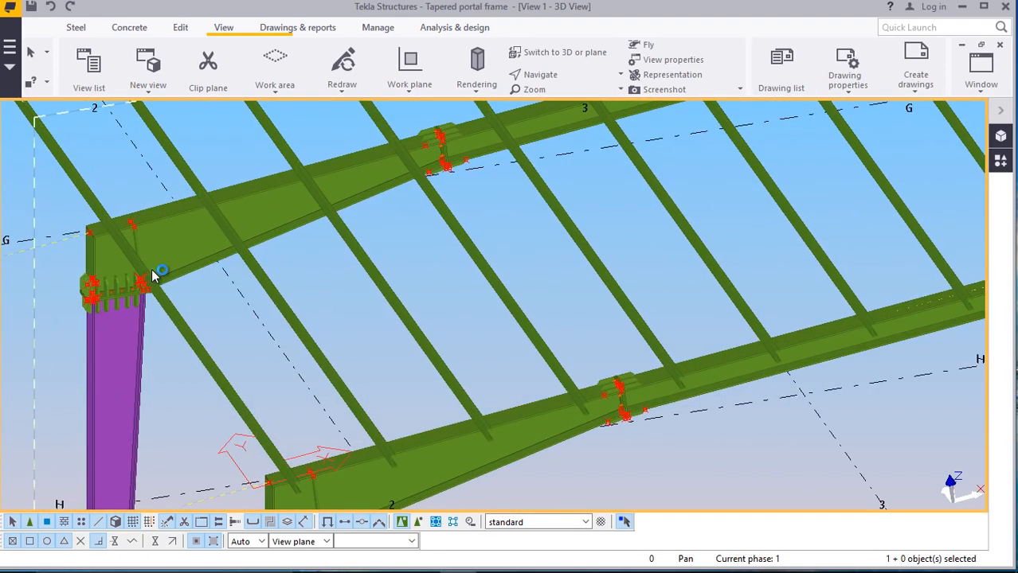
{"action": "scroll", "coordinate": [258, 385], "scroll_direction": "down", "scroll_amount": 4}
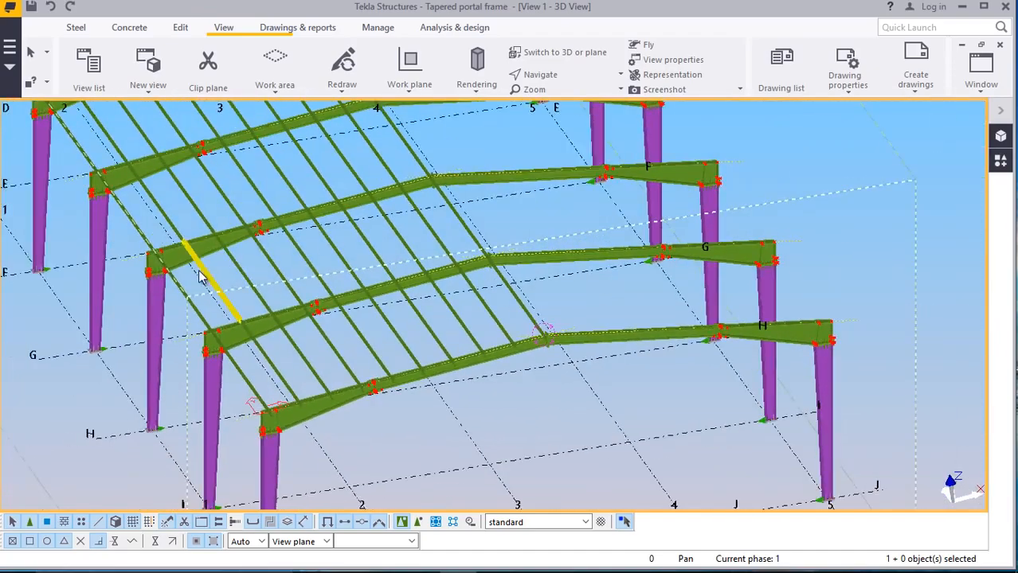
{"action": "scroll", "coordinate": [199, 272], "scroll_direction": "up", "scroll_amount": 2}
{"action": "scroll", "coordinate": [289, 336], "scroll_direction": "down", "scroll_amount": 4}
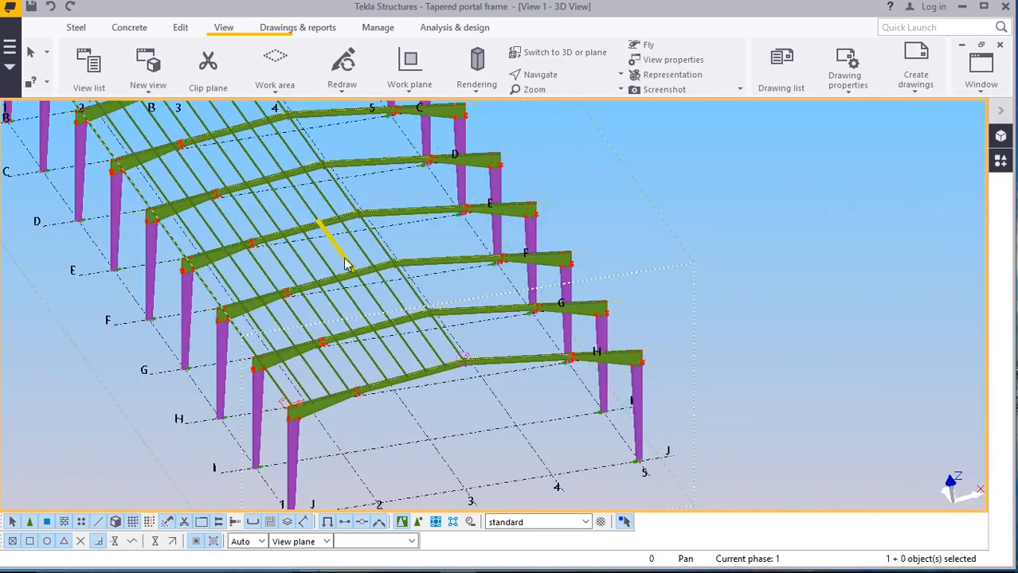
{"action": "scroll", "coordinate": [318, 239], "scroll_direction": "down", "scroll_amount": 5}
{"action": "scroll", "coordinate": [212, 142], "scroll_direction": "up", "scroll_amount": 3}
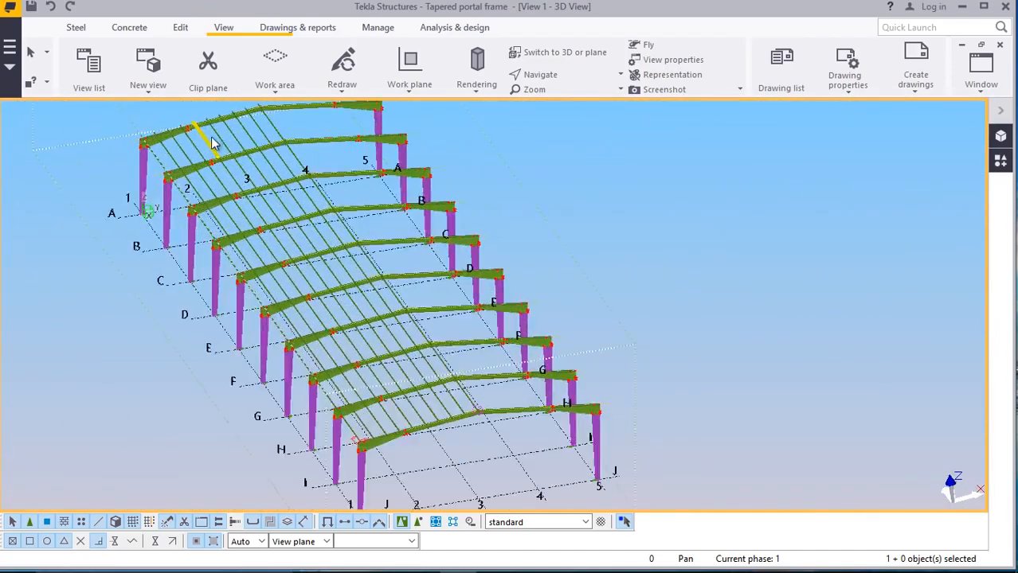
{"action": "scroll", "coordinate": [211, 142], "scroll_direction": "up", "scroll_amount": 3}
{"action": "scroll", "coordinate": [199, 173], "scroll_direction": "down", "scroll_amount": 3}
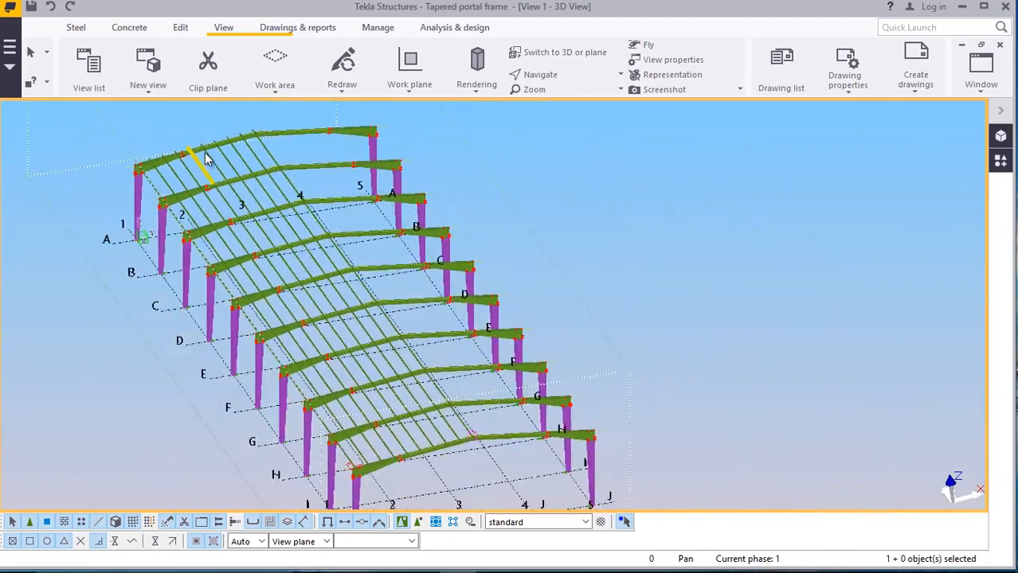
{"action": "scroll", "coordinate": [205, 160], "scroll_direction": "down", "scroll_amount": 2}
{"action": "scroll", "coordinate": [279, 311], "scroll_direction": "up", "scroll_amount": 5}
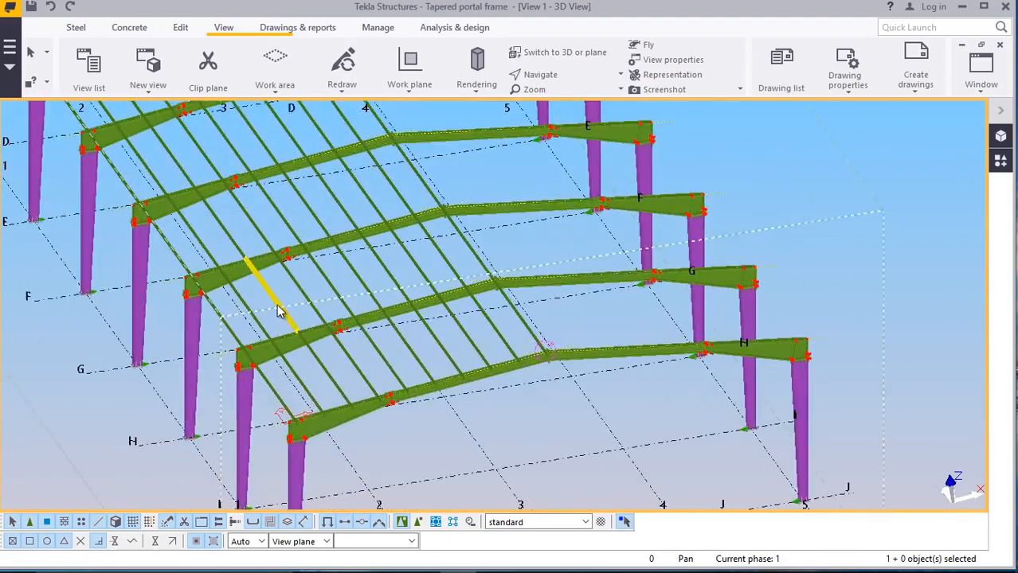
{"action": "scroll", "coordinate": [279, 311], "scroll_direction": "up", "scroll_amount": 2}
Select the ten purlins in the bay between frames H and I, from the eave up to the ridge
{"action": "left_click_drag", "start_coordinate": [199, 333], "coordinate": [246, 325]}
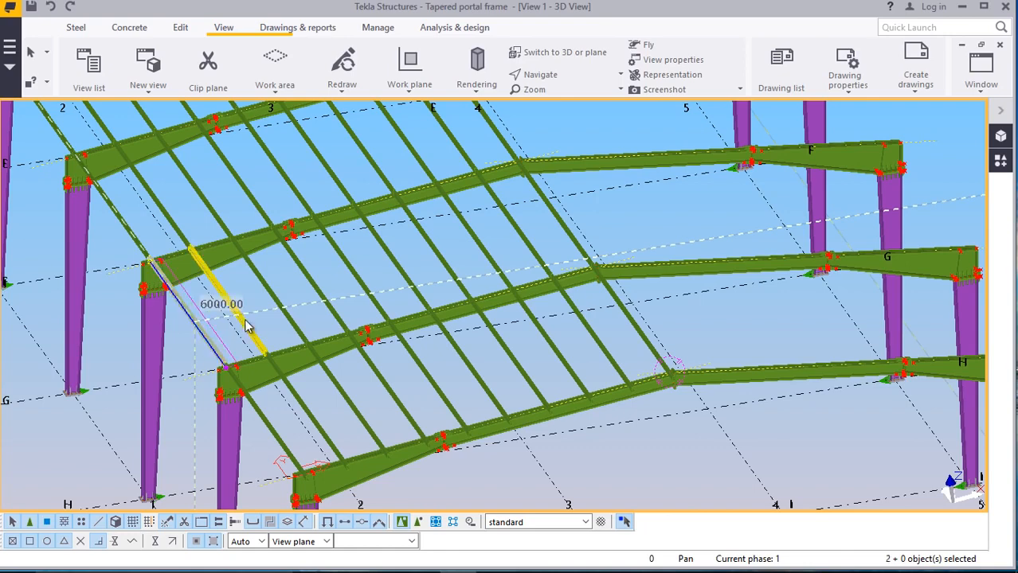
{"action": "left_click", "coordinate": [333, 310], "text": "ctrl"}
{"action": "left_click", "coordinate": [380, 307], "text": "ctrl"}
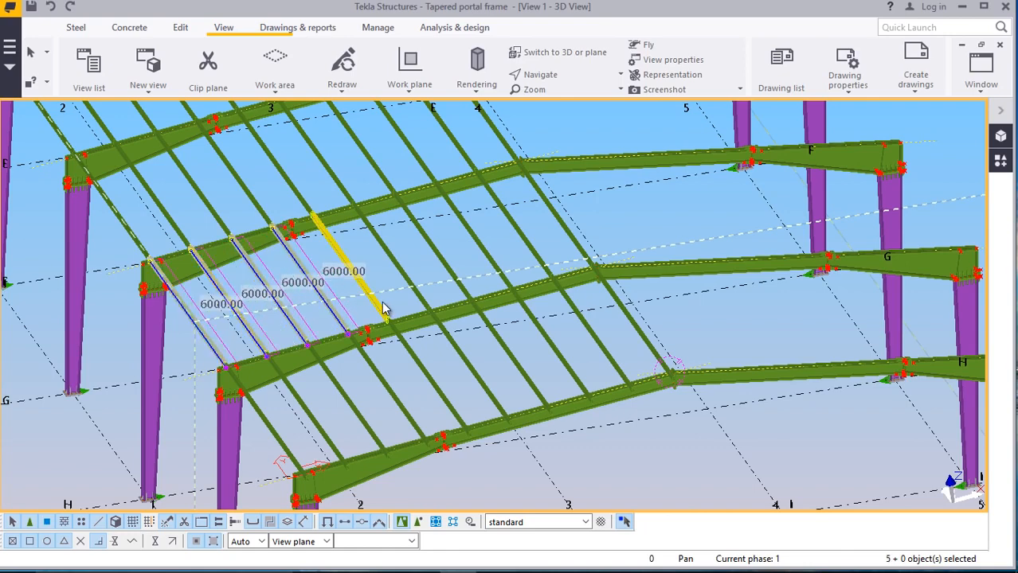
{"action": "left_click", "coordinate": [413, 299], "text": "ctrl"}
{"action": "left_click", "coordinate": [414, 298], "text": "ctrl"}
{"action": "left_click", "coordinate": [451, 284], "text": "ctrl"}
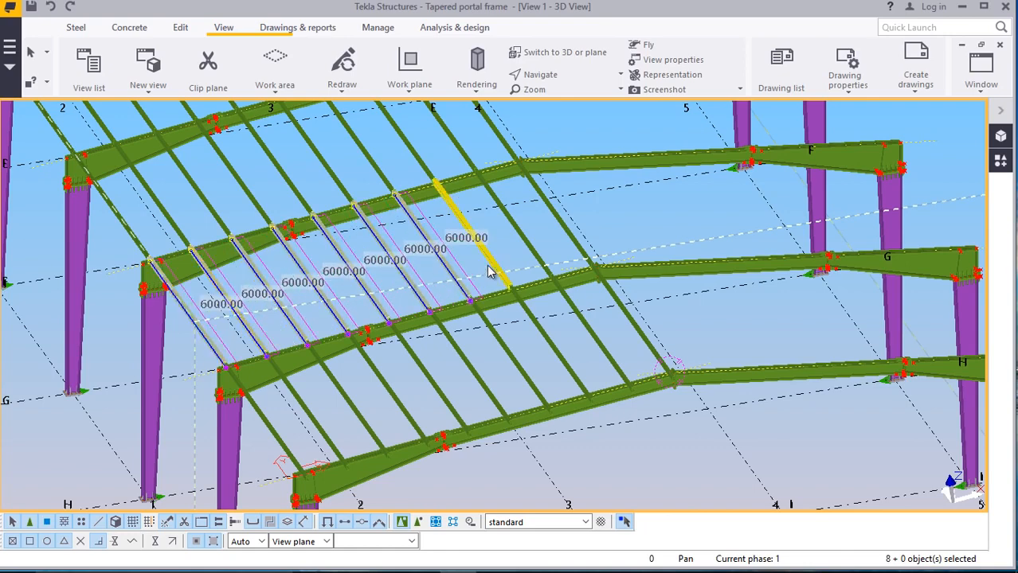
{"action": "left_click", "coordinate": [534, 259], "text": "ctrl"}
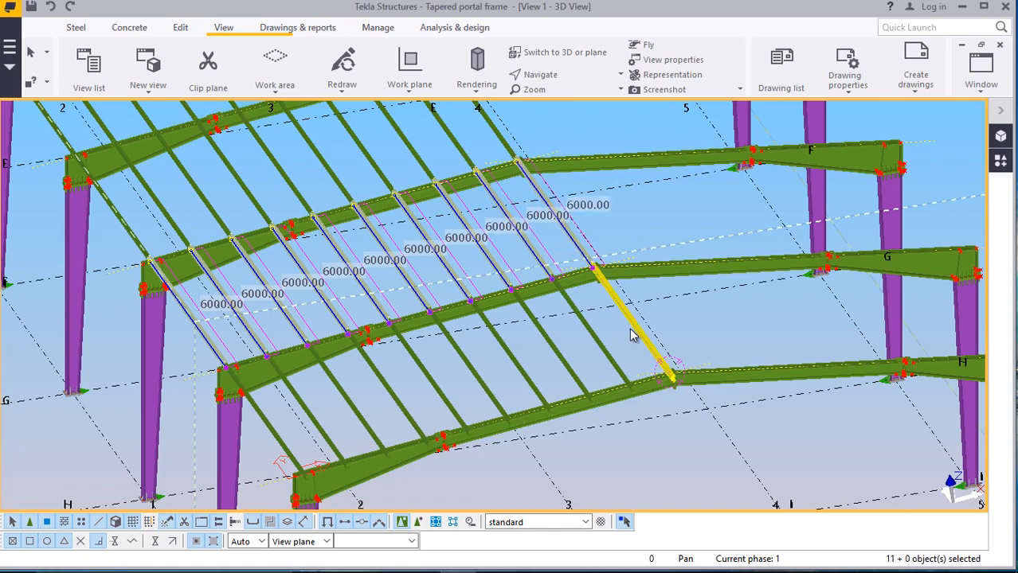
Add the ten overhanging end purlins in the bay between frames I and J to the selection
{"action": "left_click", "coordinate": [629, 330], "text": "ctrl"}
{"action": "left_click", "coordinate": [537, 357], "text": "ctrl"}
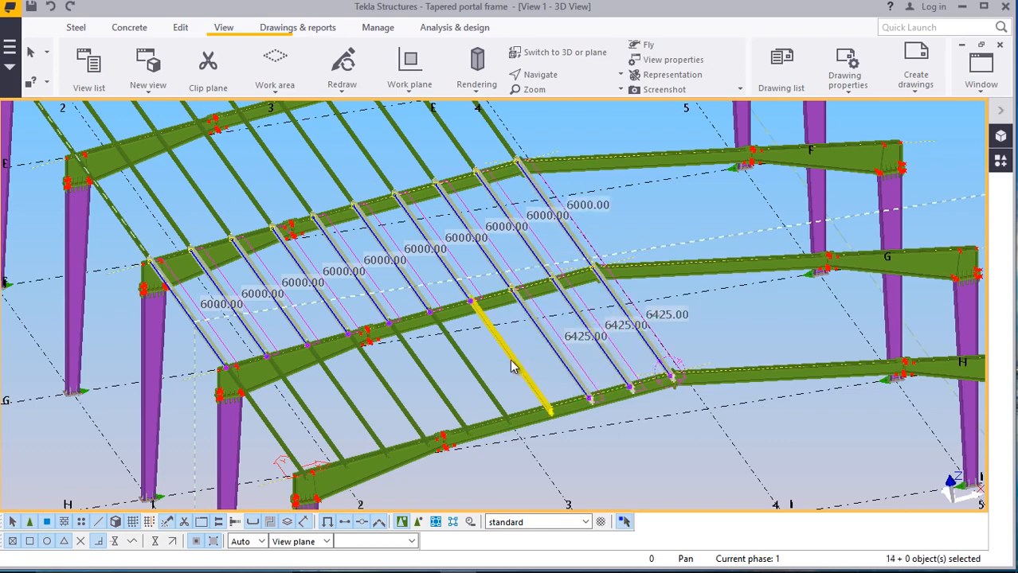
{"action": "left_click", "coordinate": [510, 365], "text": "ctrl"}
{"action": "left_click", "coordinate": [468, 374], "text": "ctrl"}
{"action": "left_click", "coordinate": [428, 381], "text": "ctrl"}
{"action": "left_click", "coordinate": [386, 383], "text": "ctrl"}
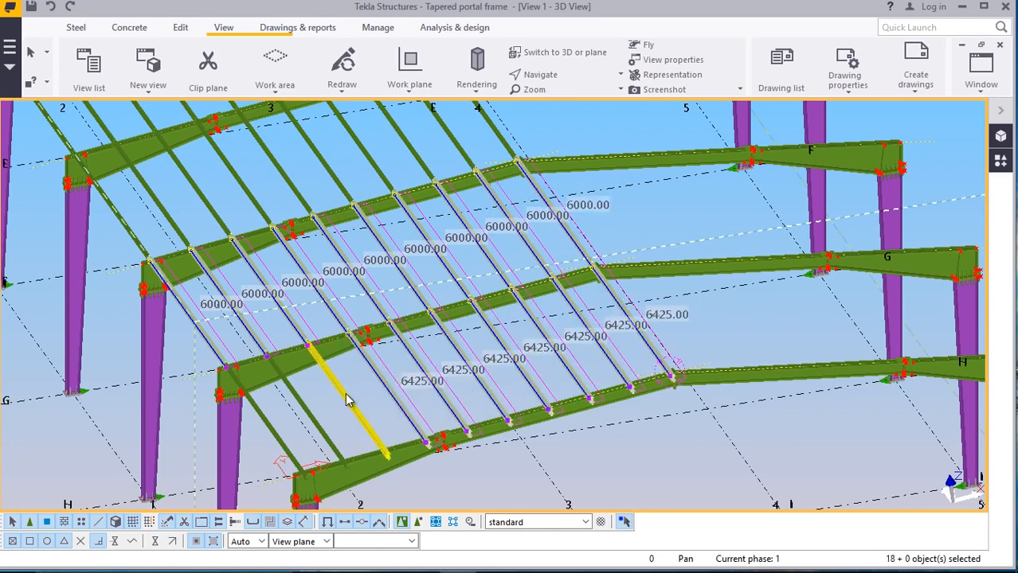
{"action": "left_click", "coordinate": [348, 401], "text": "ctrl"}
{"action": "left_click", "coordinate": [308, 409], "text": "ctrl"}
{"action": "left_click", "coordinate": [278, 365], "text": "ctrl"}
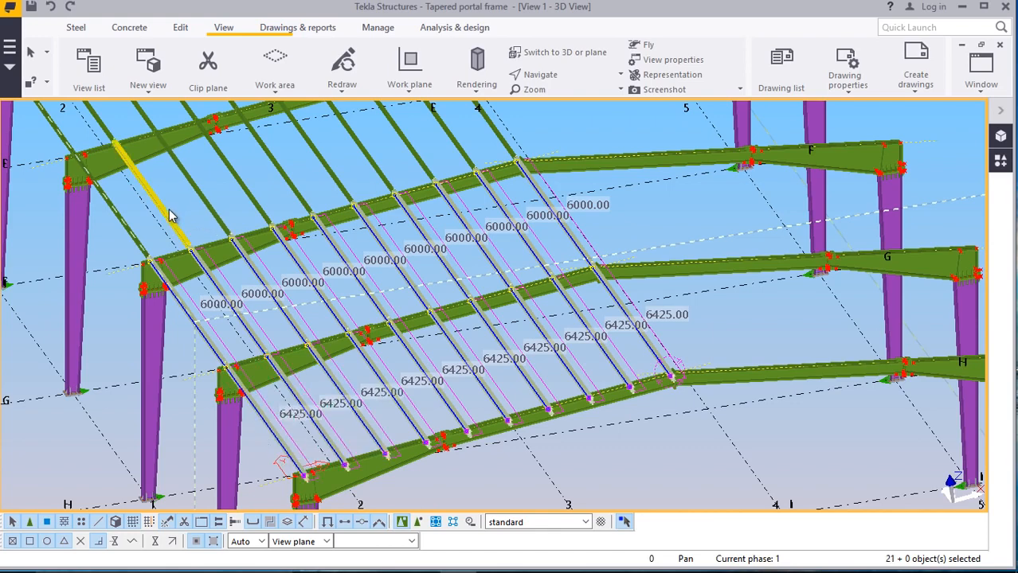
Add the ten purlins in the bay between frames G and H to the selection
{"action": "left_click", "coordinate": [159, 211], "text": "ctrl"}
{"action": "left_click", "coordinate": [255, 205], "text": "ctrl"}
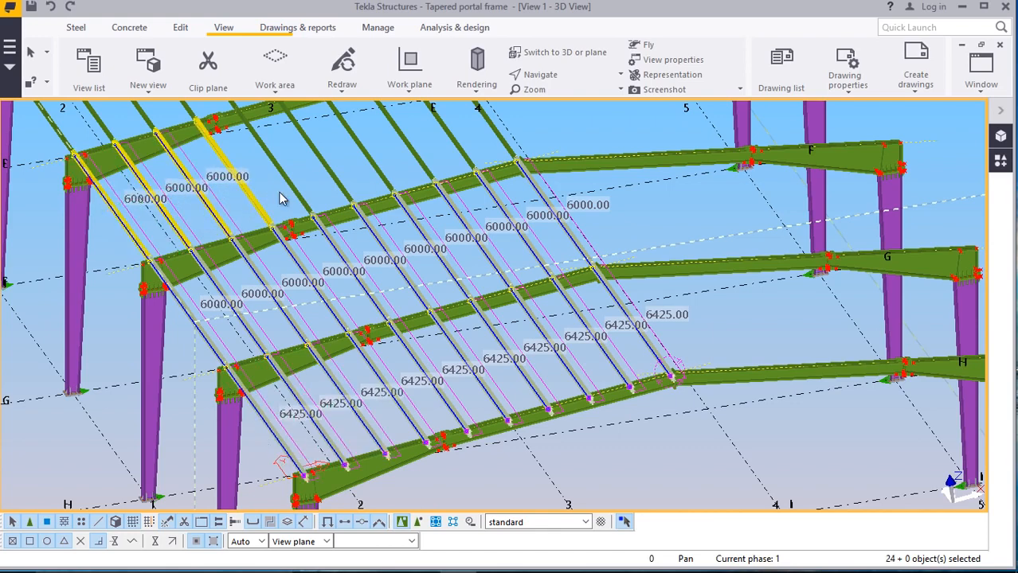
{"action": "left_click", "coordinate": [296, 195], "text": "ctrl"}
{"action": "left_click", "coordinate": [336, 188], "text": "ctrl"}
{"action": "left_click", "coordinate": [377, 178], "text": "ctrl"}
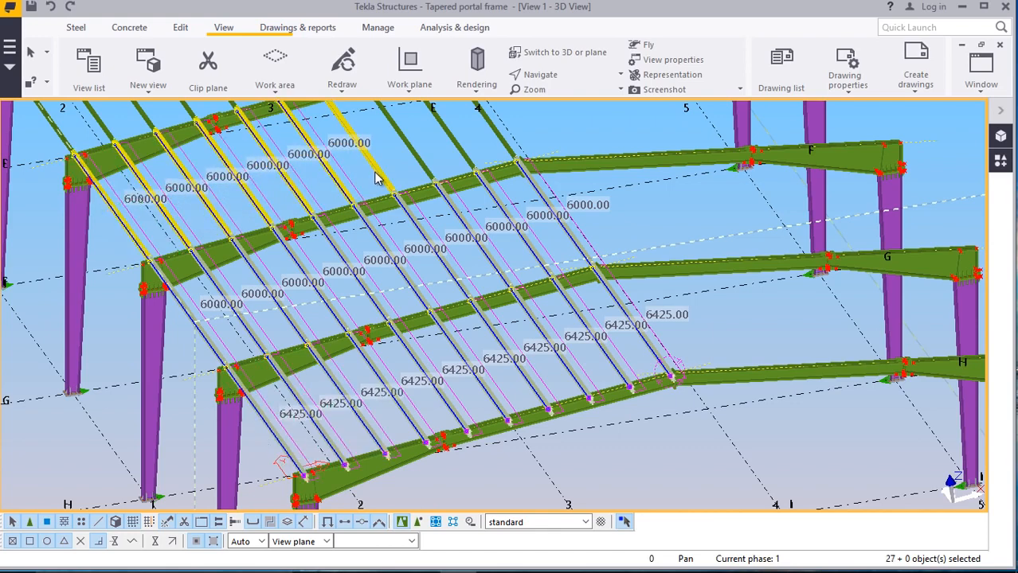
{"action": "left_click", "coordinate": [415, 159], "text": "ctrl"}
{"action": "left_click", "coordinate": [472, 147], "text": "ctrl"}
Set the work plane to the outer face of the ridge splice end plate on frame J with the Workplane tool
{"action": "scroll", "coordinate": [382, 243], "scroll_direction": "down", "scroll_amount": 3}
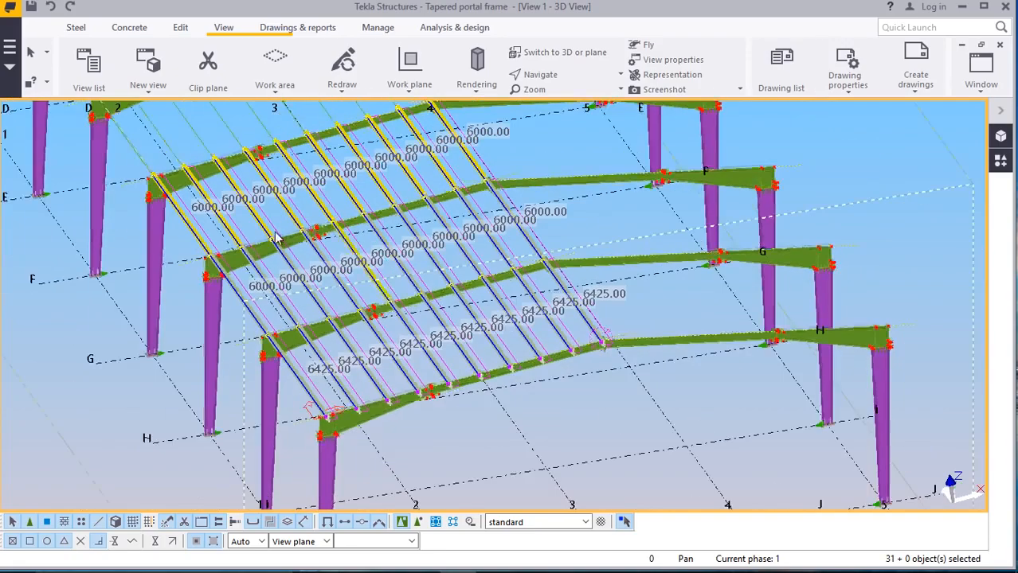
{"action": "scroll", "coordinate": [494, 307], "scroll_direction": "up", "scroll_amount": 3}
{"action": "scroll", "coordinate": [452, 296], "scroll_direction": "up", "scroll_amount": 6}
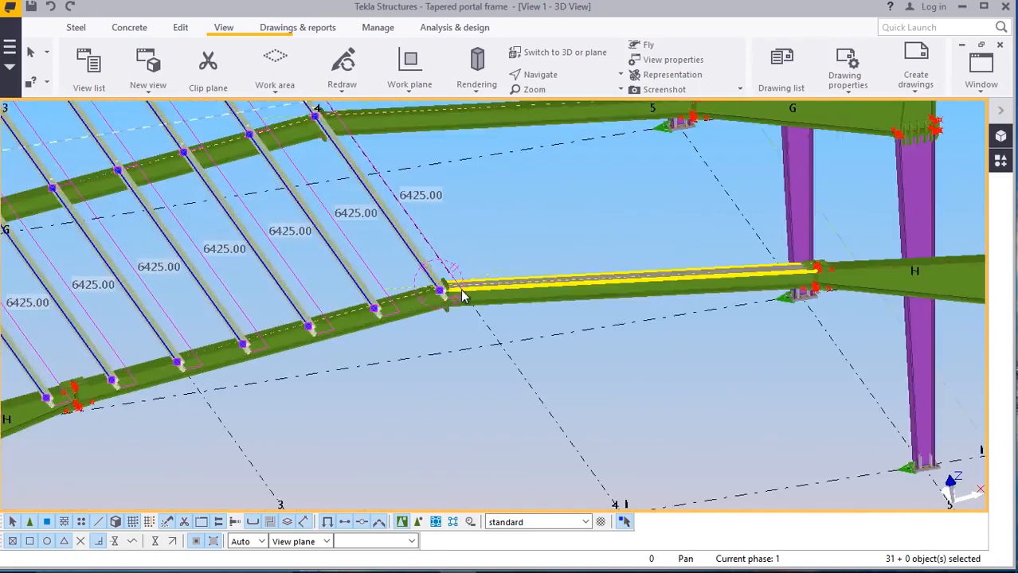
{"action": "scroll", "coordinate": [424, 340], "scroll_direction": "up", "scroll_amount": 2}
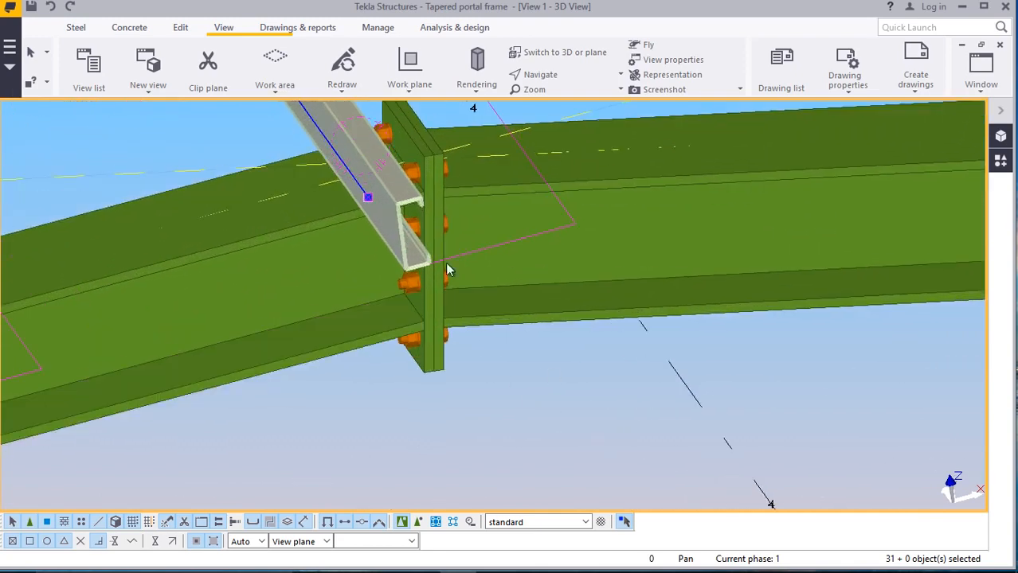
{"action": "left_click", "coordinate": [410, 89]}
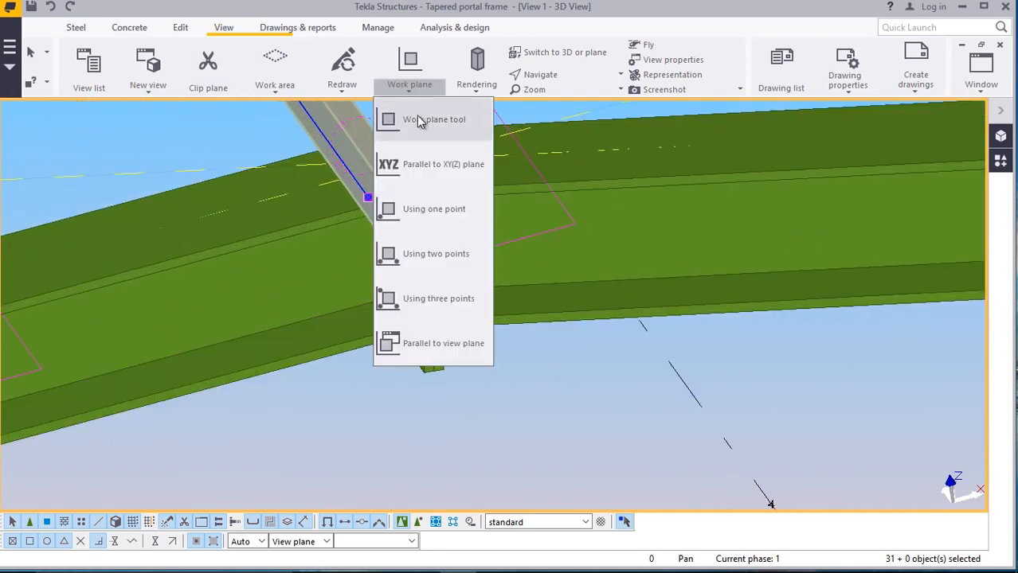
{"action": "left_click", "coordinate": [394, 120]}
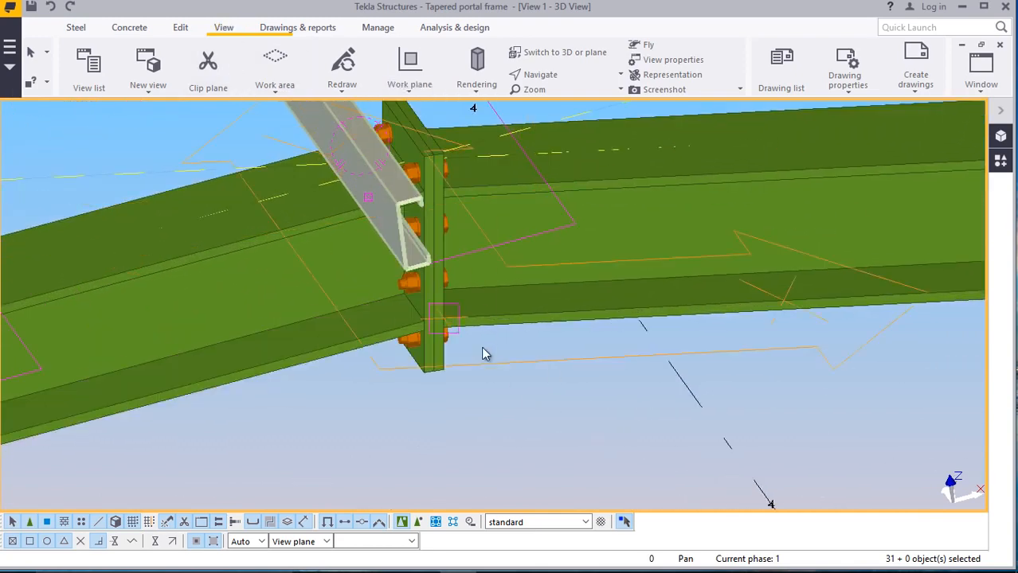
{"action": "left_click", "coordinate": [437, 374]}
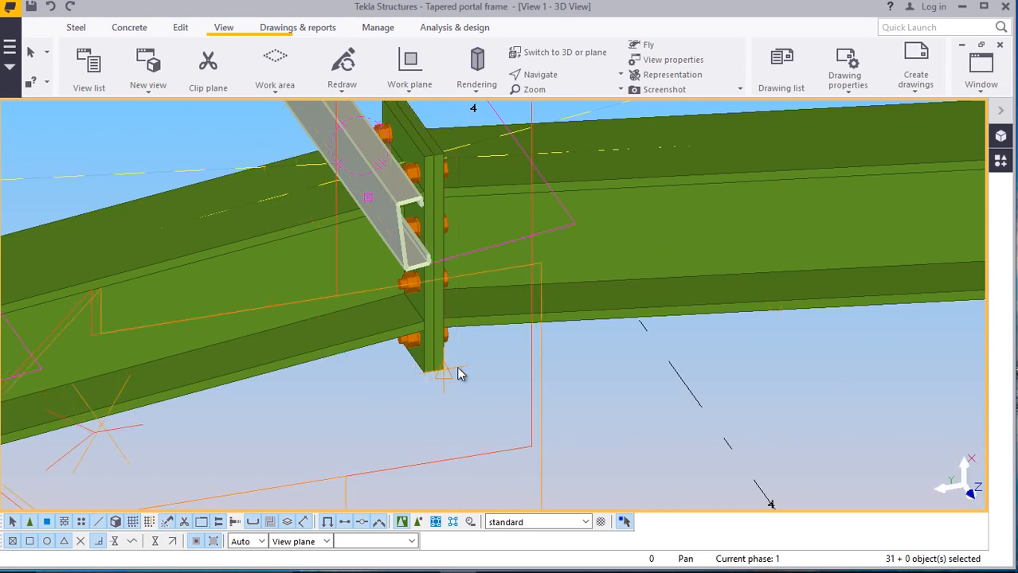
Start a mirror copy of the selected purlins and pick the mirror line down the joint between the ridge splice end plates
{"action": "right_click", "coordinate": [615, 366]}
{"action": "left_click", "coordinate": [644, 135]}
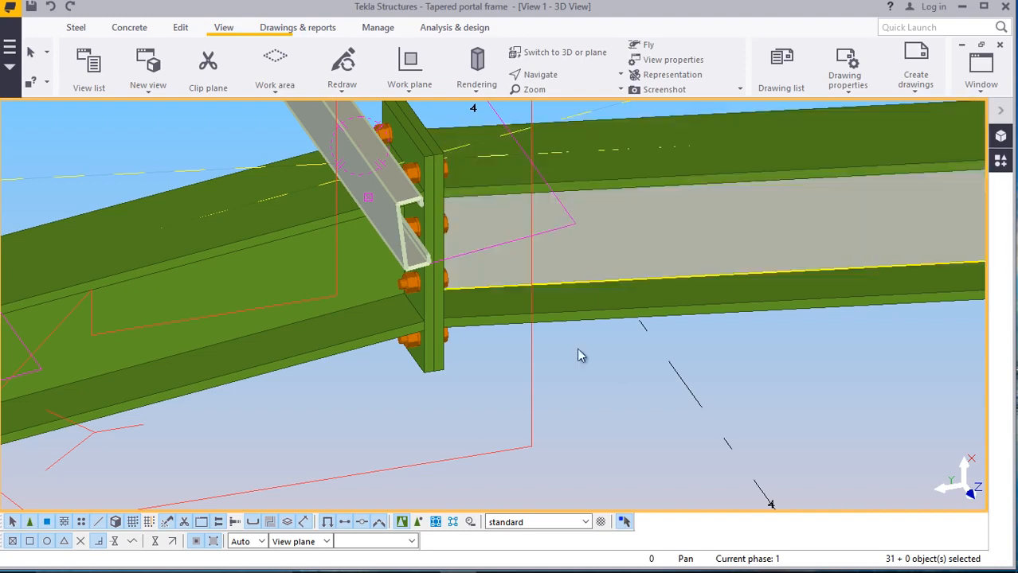
{"action": "scroll", "coordinate": [471, 364], "scroll_direction": "down", "scroll_amount": 2}
{"action": "scroll", "coordinate": [466, 345], "scroll_direction": "down", "scroll_amount": 1}
{"action": "right_click", "coordinate": [584, 177]}
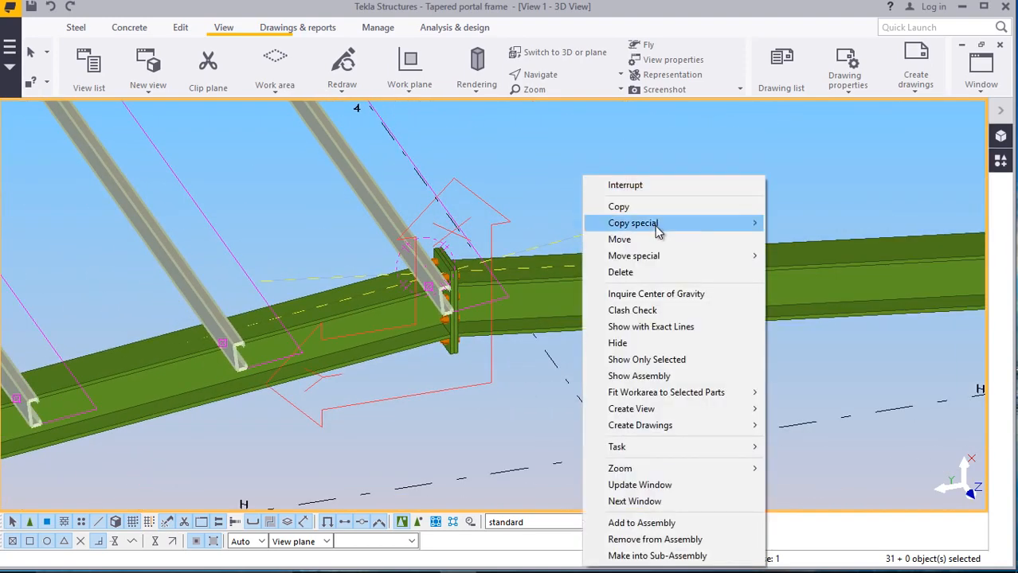
{"action": "mouse_move", "coordinate": [660, 230]}
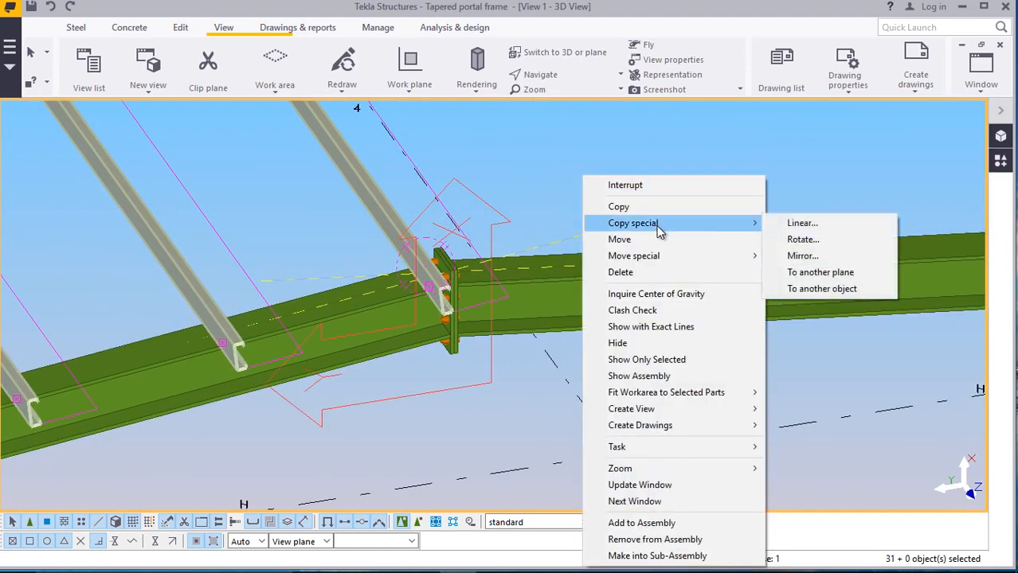
{"action": "left_click", "coordinate": [804, 256]}
{"action": "scroll", "coordinate": [492, 294], "scroll_direction": "up", "scroll_amount": 5}
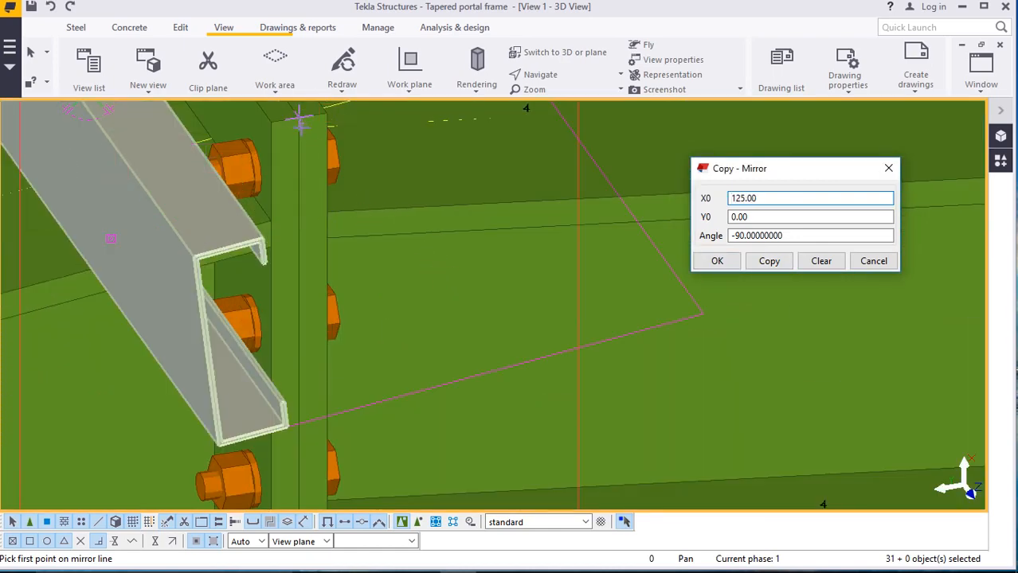
{"action": "left_click", "coordinate": [303, 124]}
{"action": "scroll", "coordinate": [304, 221], "scroll_direction": "down", "scroll_amount": 3}
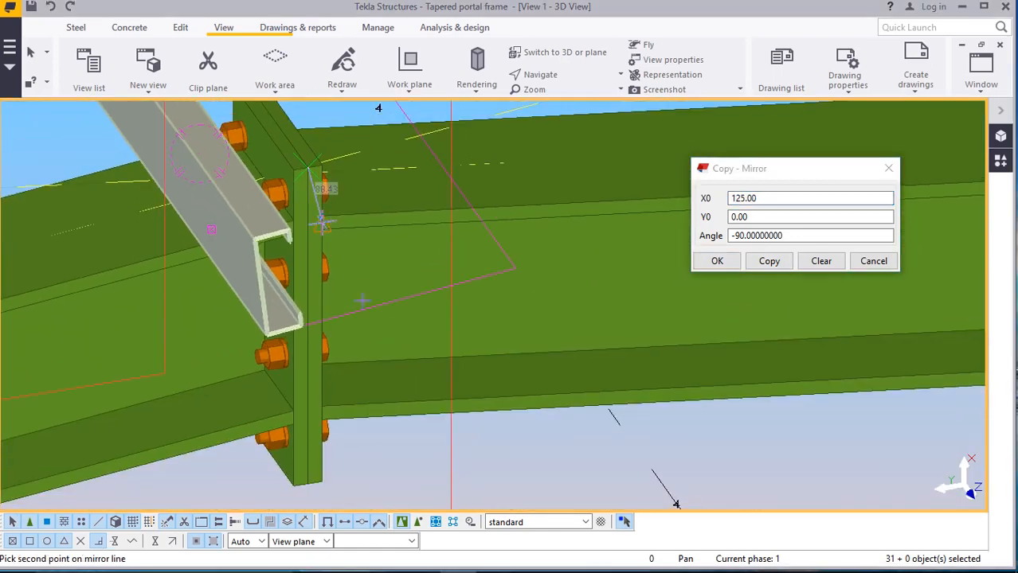
{"action": "left_click", "coordinate": [314, 486]}
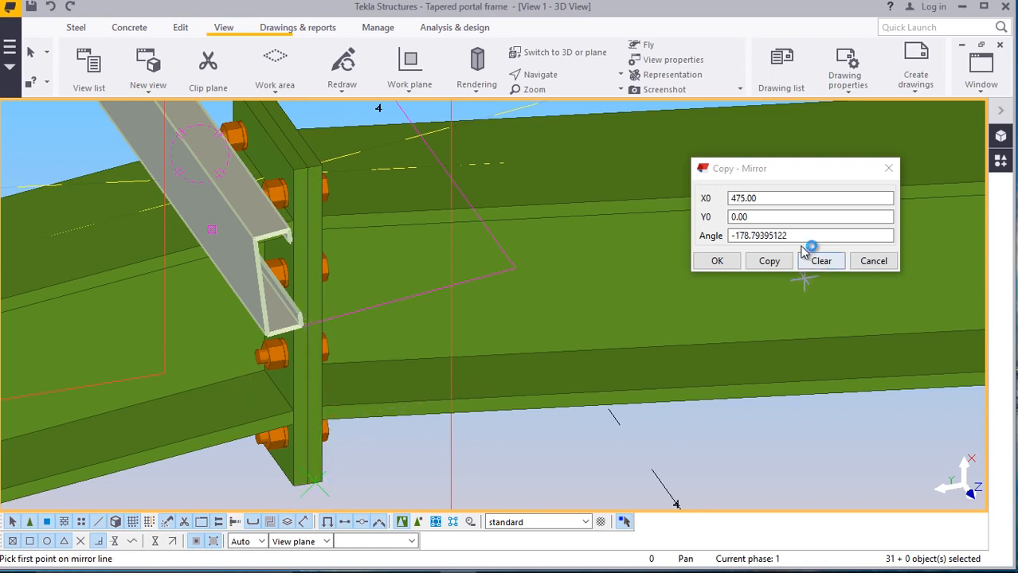
Set the mirror angle to -180 and copy the purlins onto the opposite roof slope
{"action": "left_click_drag", "start_coordinate": [793, 236], "coordinate": [750, 242]}
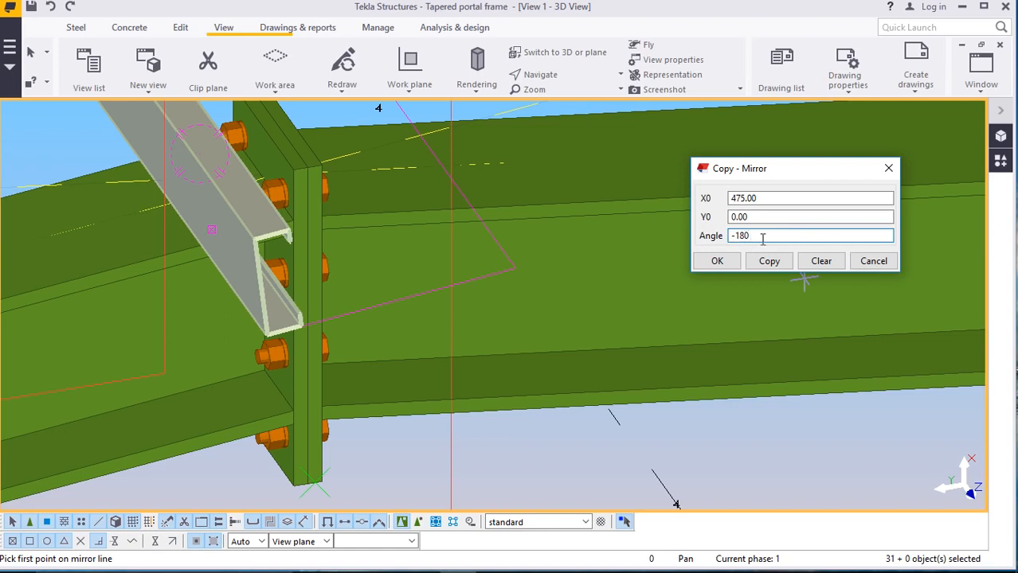
{"action": "left_click", "coordinate": [777, 266]}
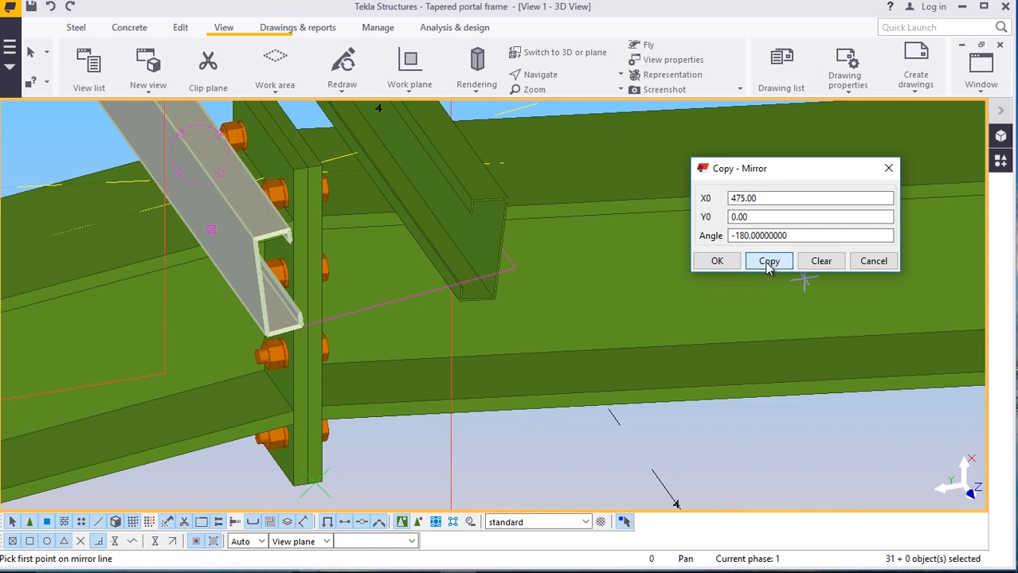
{"action": "left_click", "coordinate": [720, 266]}
{"action": "scroll", "coordinate": [413, 332], "scroll_direction": "down", "scroll_amount": 2}
{"action": "right_click", "coordinate": [516, 185]}
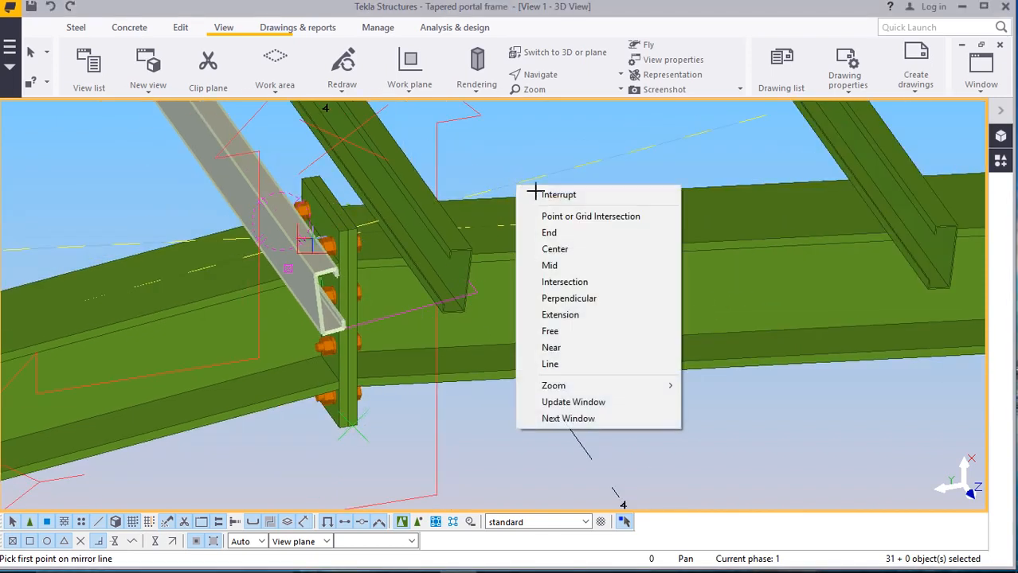
{"action": "left_click", "coordinate": [558, 195]}
Examine the mirrored purlins across the opposite roof slope from another viewing angle, and clear the selection
{"action": "left_click", "coordinate": [551, 75]}
{"action": "left_click", "coordinate": [573, 98]}
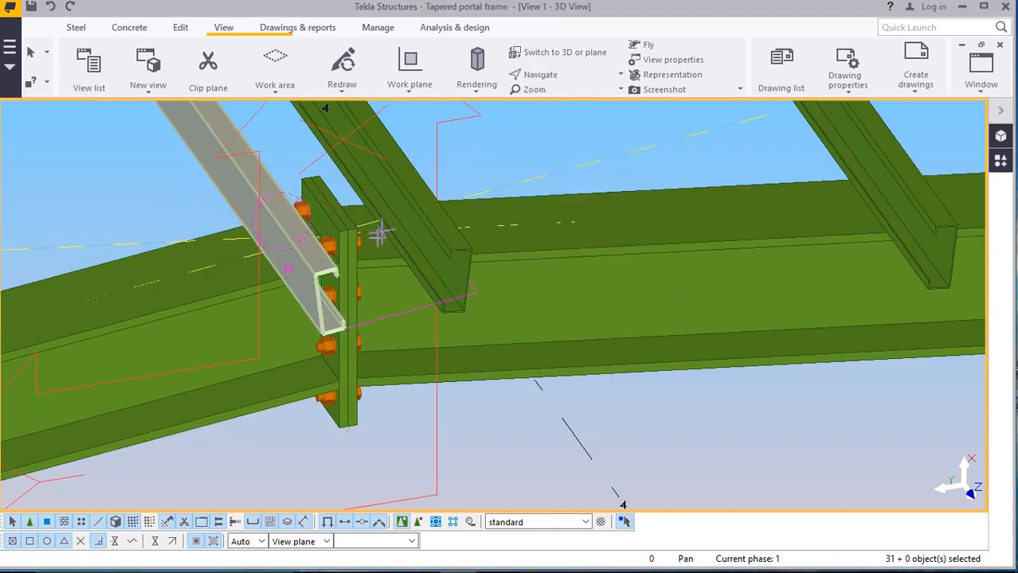
{"action": "middle_click_drag", "start_coordinate": [388, 258], "coordinate": [350, 252], "text": "ctrl"}
{"action": "scroll", "coordinate": [350, 251], "scroll_direction": "down", "scroll_amount": 2}
{"action": "middle_click_drag", "start_coordinate": [429, 271], "coordinate": [370, 282], "text": "ctrl"}
{"action": "scroll", "coordinate": [406, 279], "scroll_direction": "down", "scroll_amount": 4}
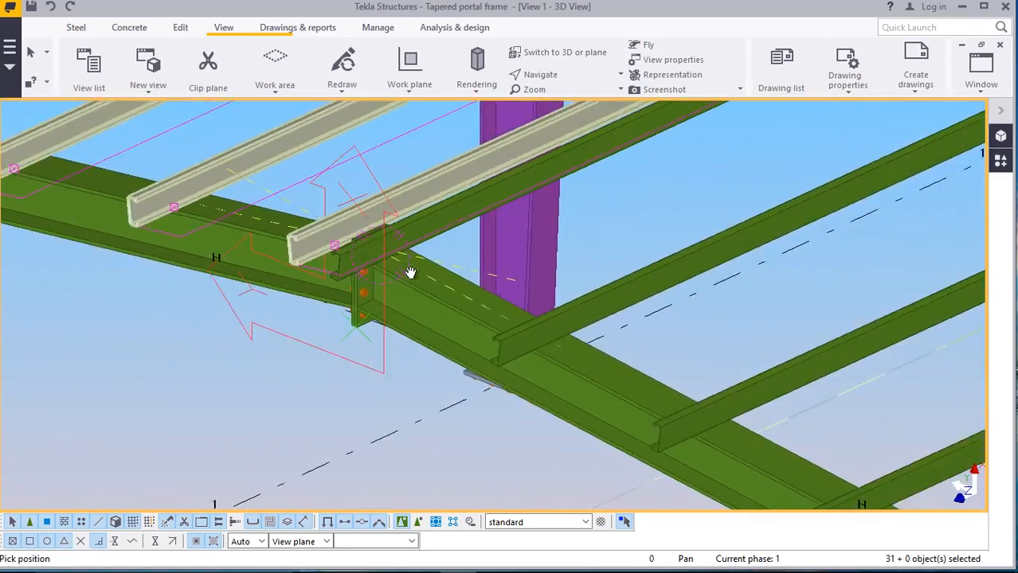
{"action": "scroll", "coordinate": [418, 265], "scroll_direction": "down", "scroll_amount": 3}
{"action": "middle_click_drag", "start_coordinate": [525, 315], "coordinate": [541, 343], "text": "ctrl"}
{"action": "scroll", "coordinate": [443, 334], "scroll_direction": "down", "scroll_amount": 3}
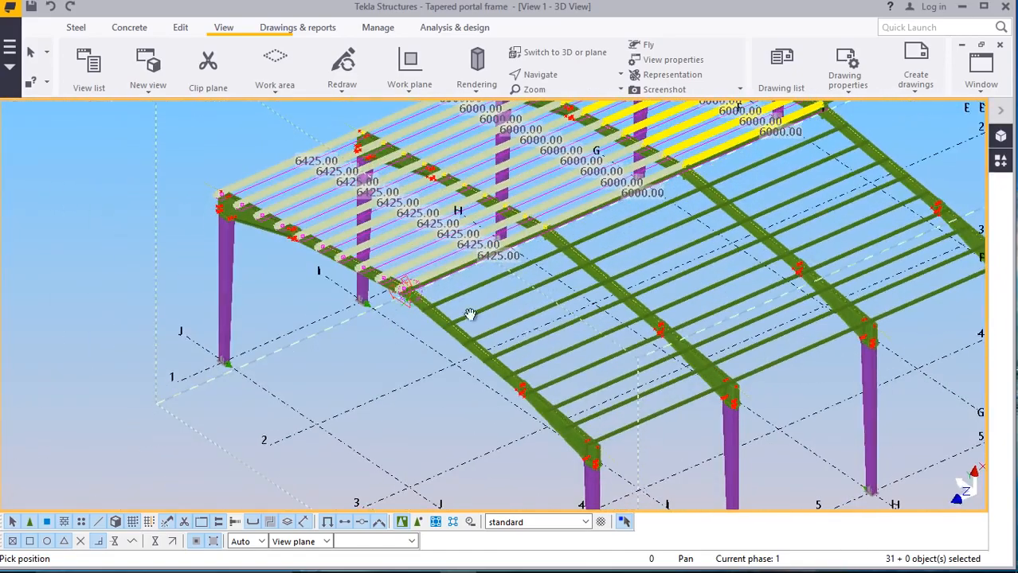
{"action": "scroll", "coordinate": [470, 312], "scroll_direction": "down", "scroll_amount": 2}
{"action": "scroll", "coordinate": [657, 322], "scroll_direction": "up", "scroll_amount": 3}
{"action": "right_click", "coordinate": [735, 323]}
{"action": "left_click", "coordinate": [771, 332]}
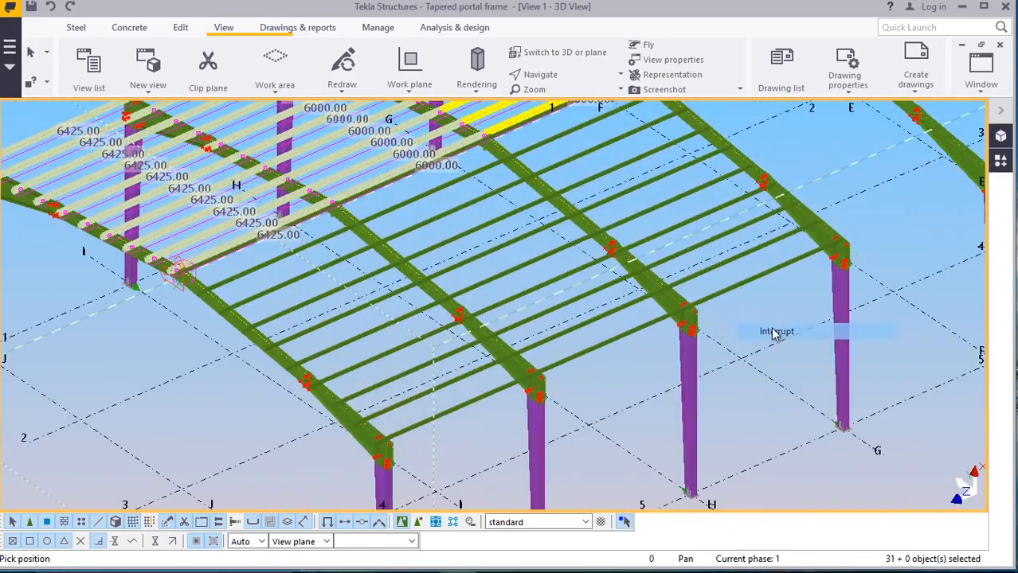
{"action": "left_click", "coordinate": [773, 301]}
Select the mirrored eave purlin in the bay between frames G and H
{"action": "scroll", "coordinate": [275, 306], "scroll_direction": "down", "scroll_amount": 2}
{"action": "scroll", "coordinate": [575, 236], "scroll_direction": "up", "scroll_amount": 3}
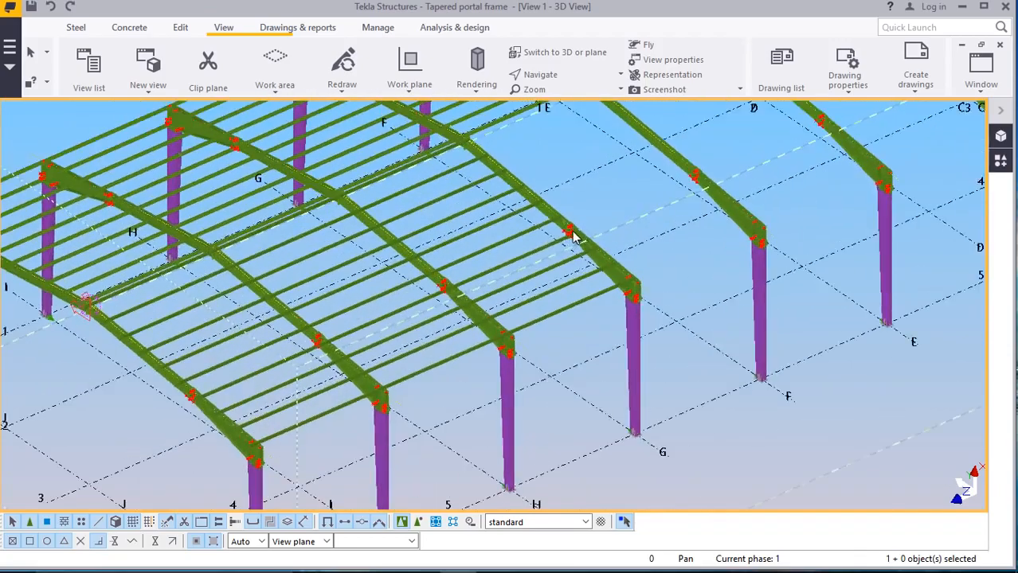
{"action": "scroll", "coordinate": [594, 292], "scroll_direction": "up", "scroll_amount": 2}
{"action": "scroll", "coordinate": [581, 338], "scroll_direction": "down", "scroll_amount": 2}
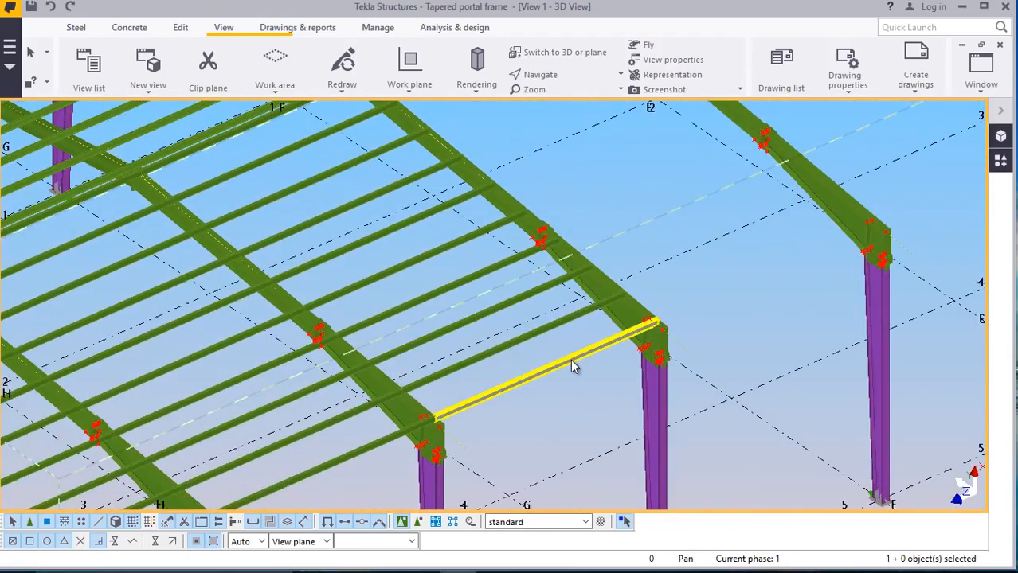
{"action": "left_click", "coordinate": [573, 358]}
{"action": "scroll", "coordinate": [478, 342], "scroll_direction": "down", "scroll_amount": 3}
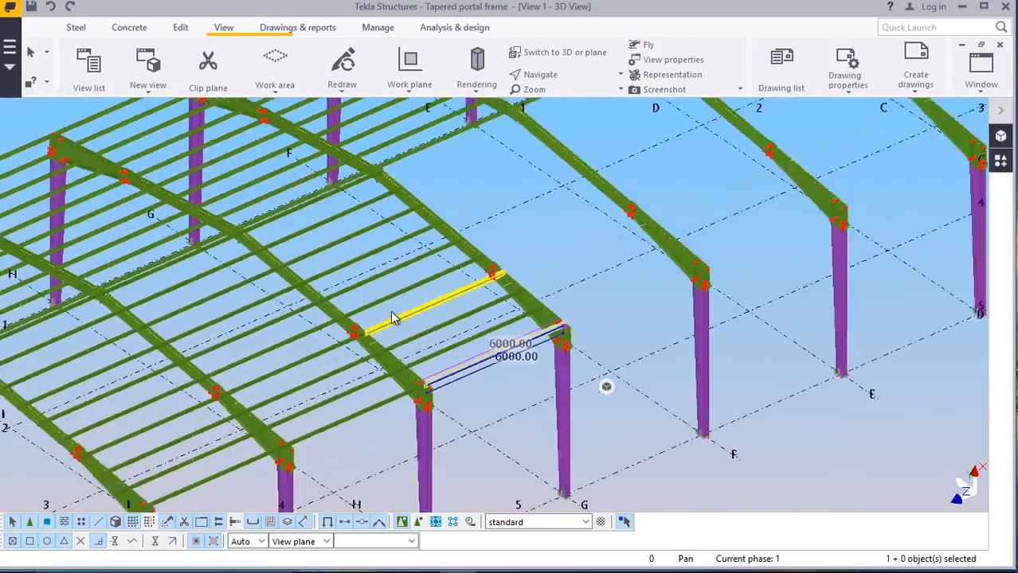
{"action": "scroll", "coordinate": [394, 315], "scroll_direction": "up", "scroll_amount": 4}
{"action": "scroll", "coordinate": [419, 328], "scroll_direction": "up", "scroll_amount": 1}
{"action": "scroll", "coordinate": [402, 306], "scroll_direction": "down", "scroll_amount": 3}
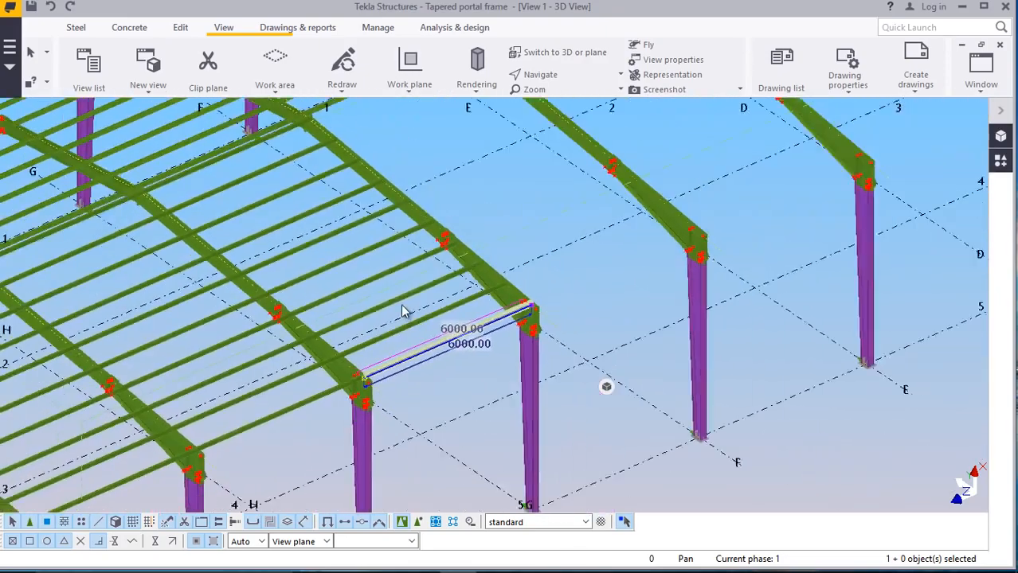
{"action": "scroll", "coordinate": [518, 342], "scroll_direction": "up", "scroll_amount": 3}
{"action": "right_click", "coordinate": [590, 255]}
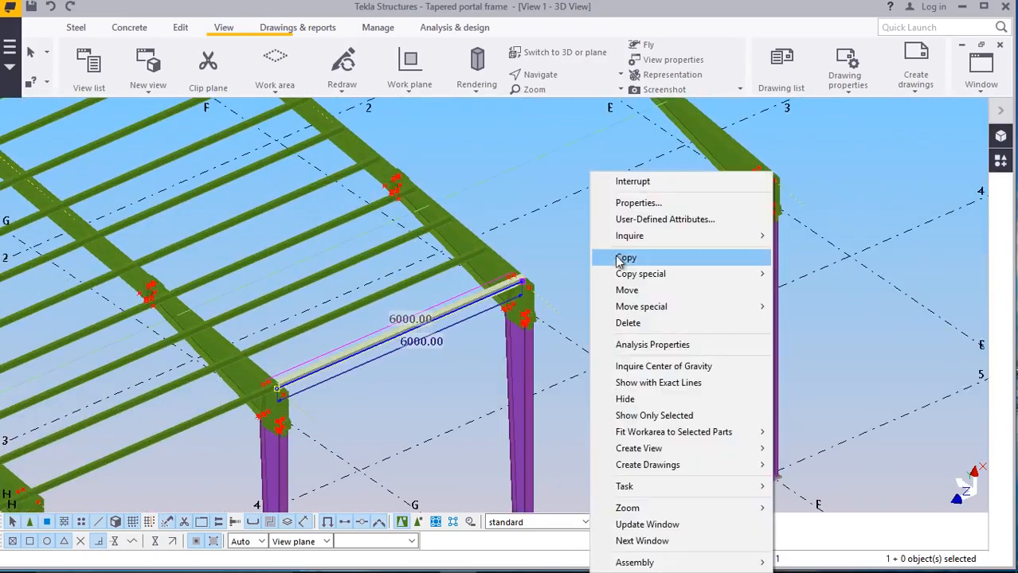
{"action": "left_click", "coordinate": [614, 182]}
{"action": "scroll", "coordinate": [533, 253], "scroll_direction": "down", "scroll_amount": 3}
{"action": "right_click", "coordinate": [533, 253]}
{"action": "left_click", "coordinate": [544, 255]}
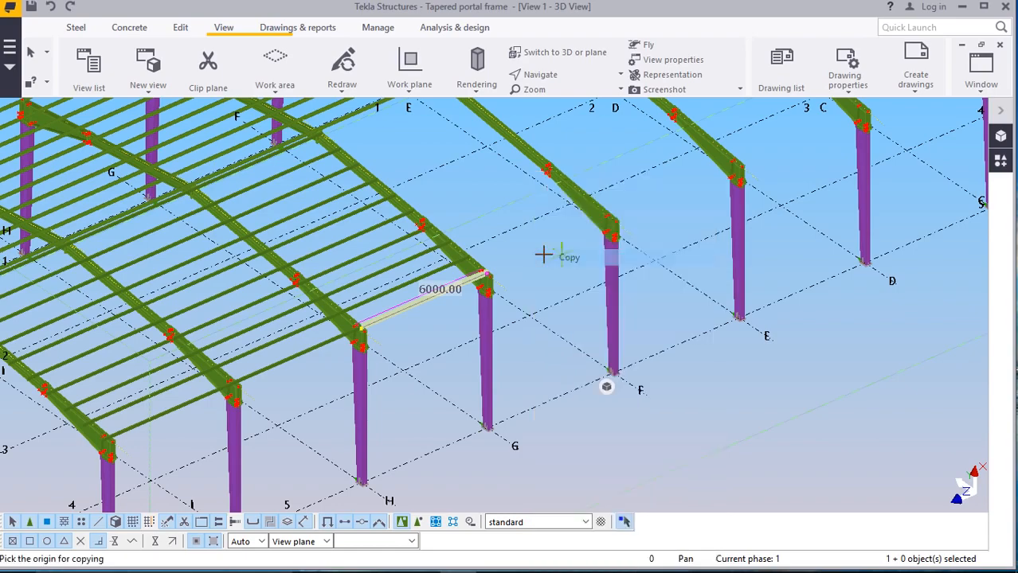
{"action": "scroll", "coordinate": [525, 267], "scroll_direction": "down", "scroll_amount": 3}
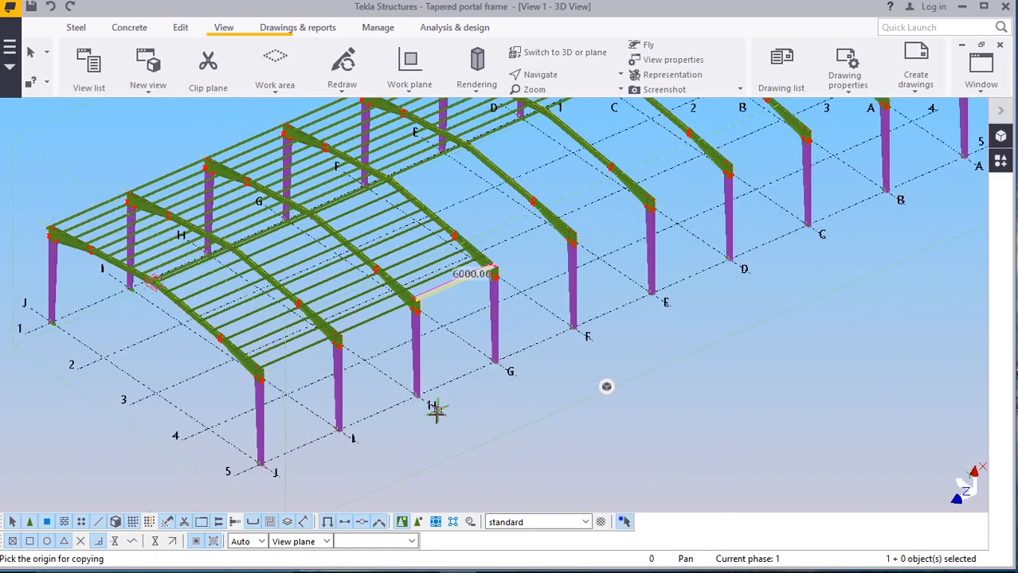
{"action": "scroll", "coordinate": [505, 394], "scroll_direction": "up", "scroll_amount": 3}
{"action": "right_click", "coordinate": [527, 284]}
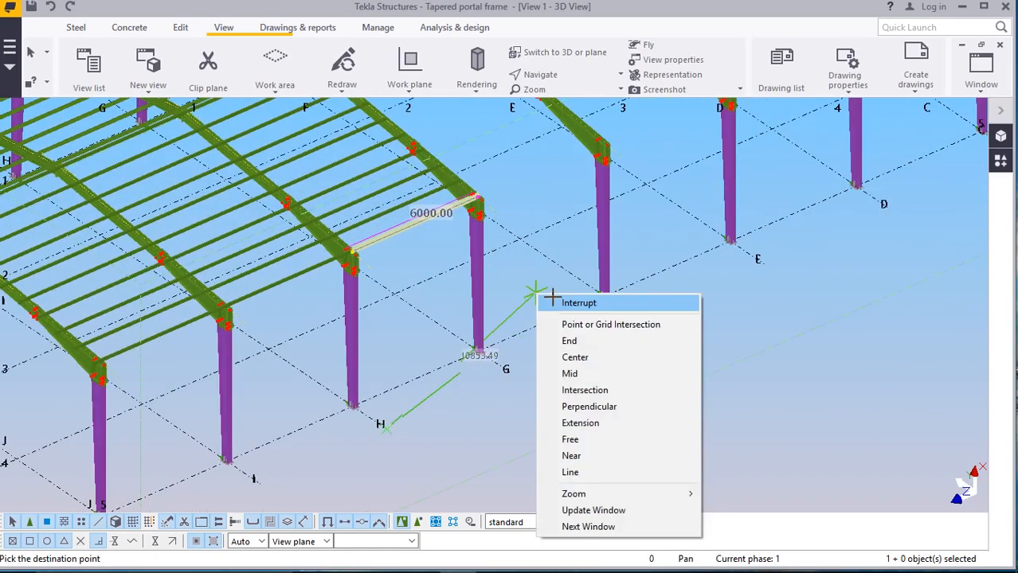
{"action": "left_click", "coordinate": [549, 290]}
Copy the eave purlin from the end of grid line H to the ends of grid lines G through B, filling the bays up to frame A
{"action": "right_click", "coordinate": [444, 261]}
{"action": "left_click", "coordinate": [446, 258]}
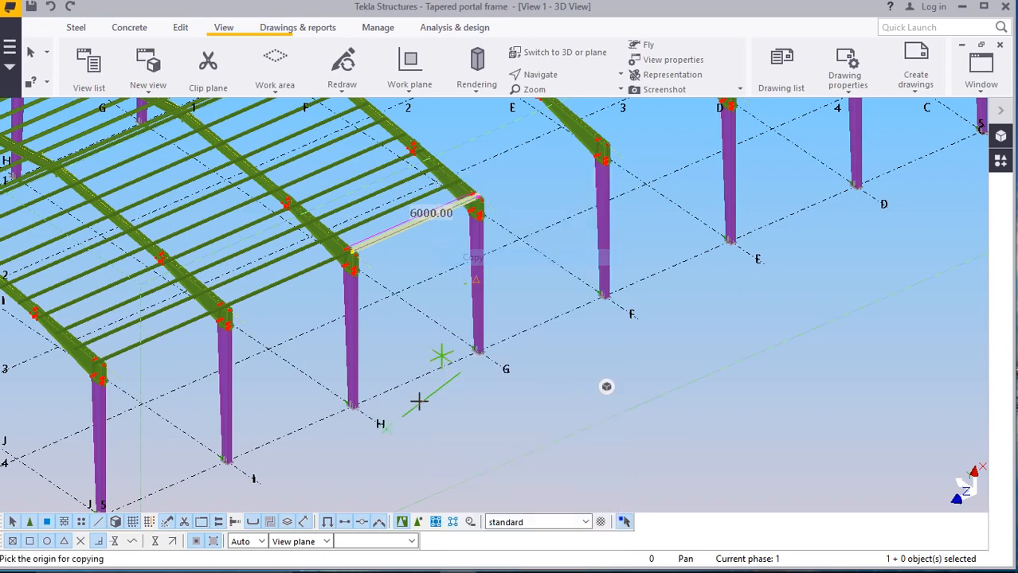
{"action": "scroll", "coordinate": [390, 441], "scroll_direction": "up", "scroll_amount": 3}
{"action": "scroll", "coordinate": [387, 440], "scroll_direction": "up", "scroll_amount": 2}
{"action": "left_click", "coordinate": [357, 438]}
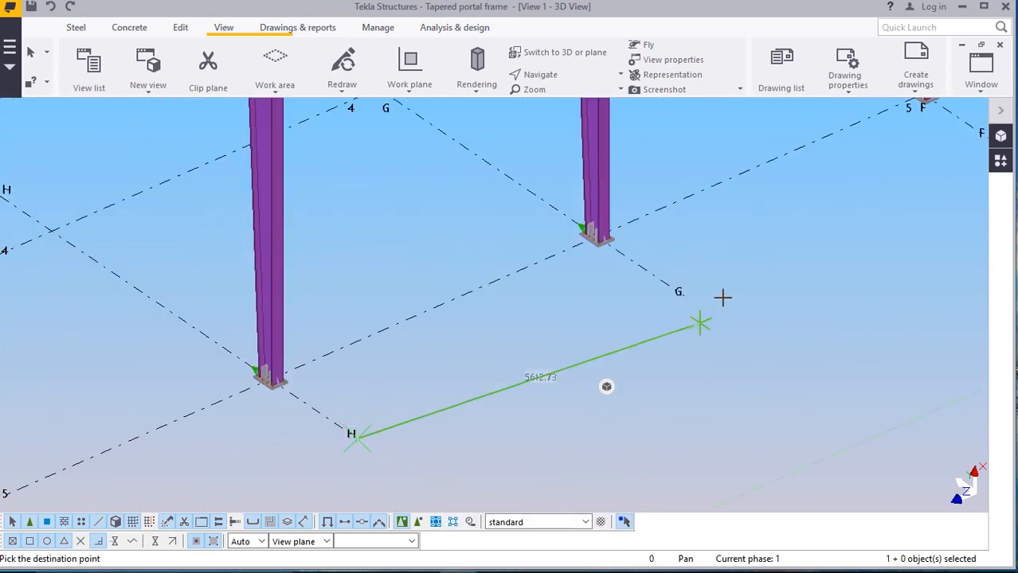
{"action": "scroll", "coordinate": [340, 395], "scroll_direction": "down", "scroll_amount": 5}
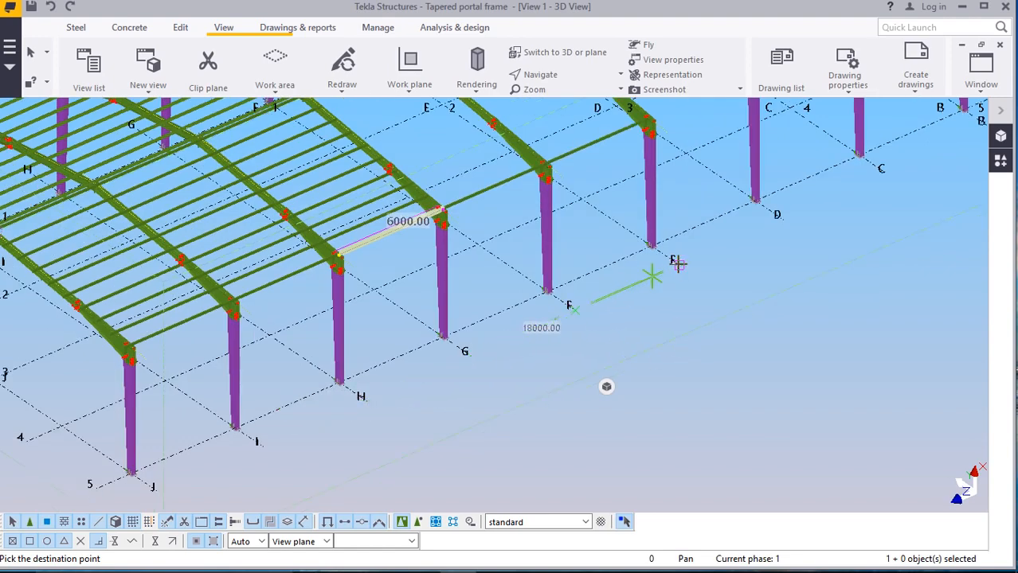
{"action": "scroll", "coordinate": [399, 391], "scroll_direction": "down", "scroll_amount": 3}
{"action": "scroll", "coordinate": [706, 237], "scroll_direction": "up", "scroll_amount": 3}
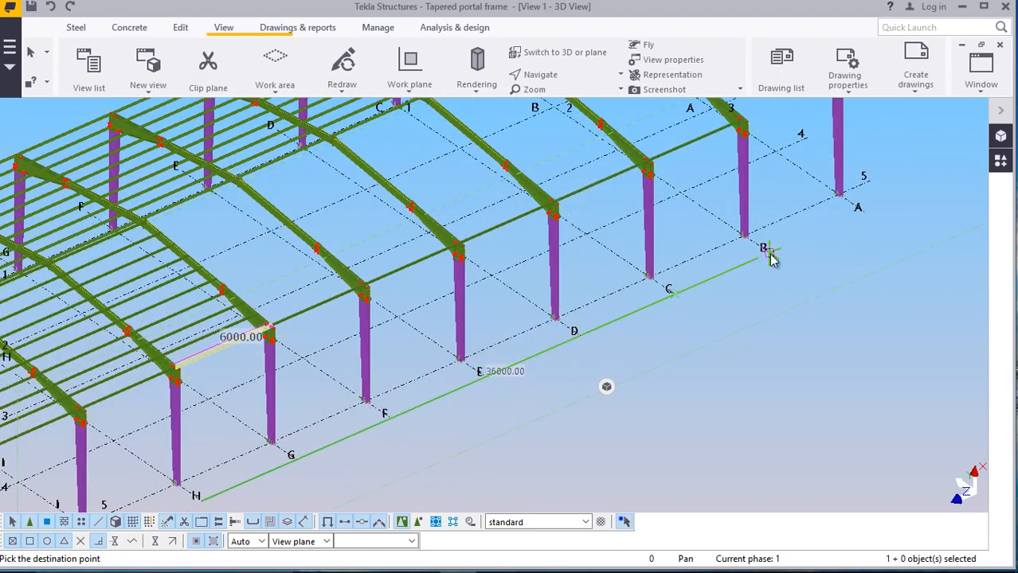
{"action": "scroll", "coordinate": [496, 391], "scroll_direction": "down", "scroll_amount": 4}
{"action": "scroll", "coordinate": [716, 170], "scroll_direction": "up", "scroll_amount": 6}
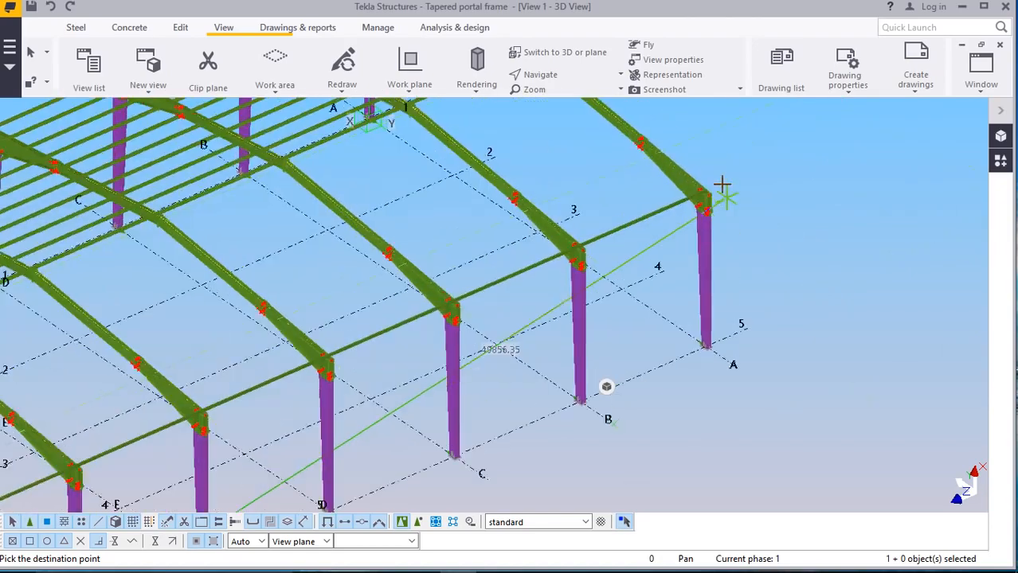
{"action": "scroll", "coordinate": [717, 170], "scroll_direction": "up", "scroll_amount": 2}
{"action": "right_click", "coordinate": [720, 161]}
{"action": "left_click", "coordinate": [745, 165]}
Give the eave purlin between frames A and B a start Dx offset of 300 in its position properties
{"action": "scroll", "coordinate": [706, 189], "scroll_direction": "up", "scroll_amount": 4}
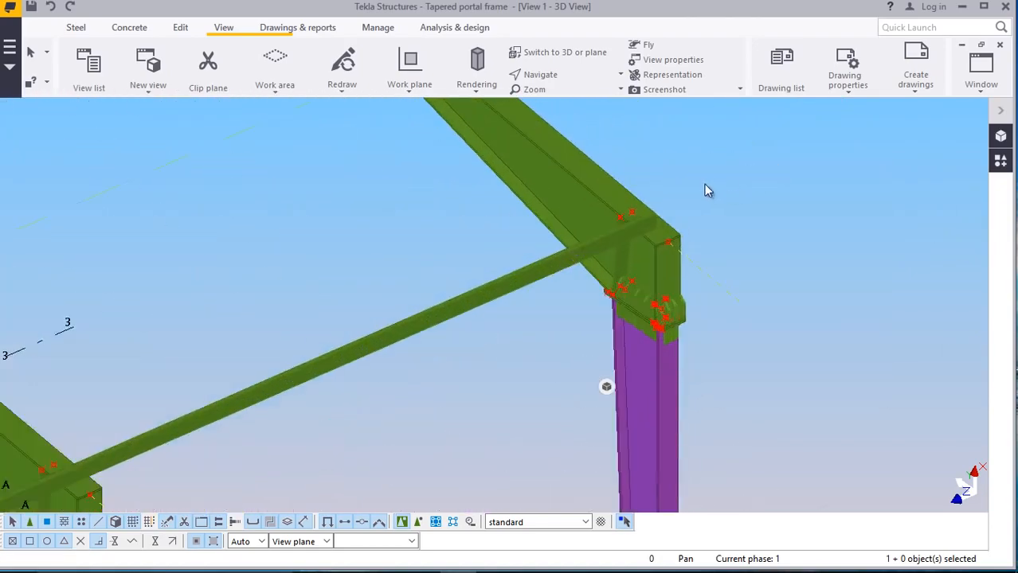
{"action": "double_click", "coordinate": [546, 283]}
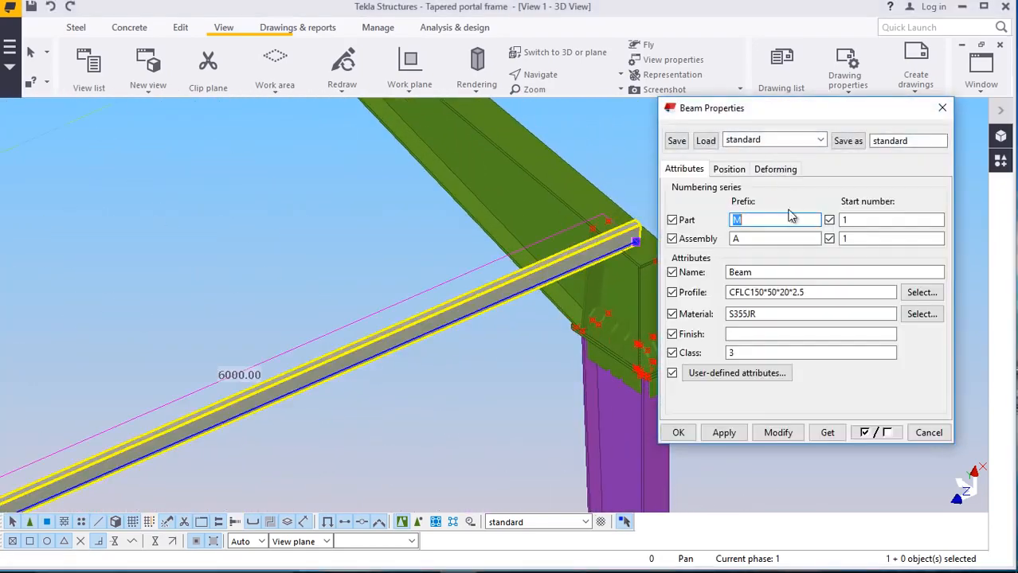
{"action": "left_click", "coordinate": [729, 169]}
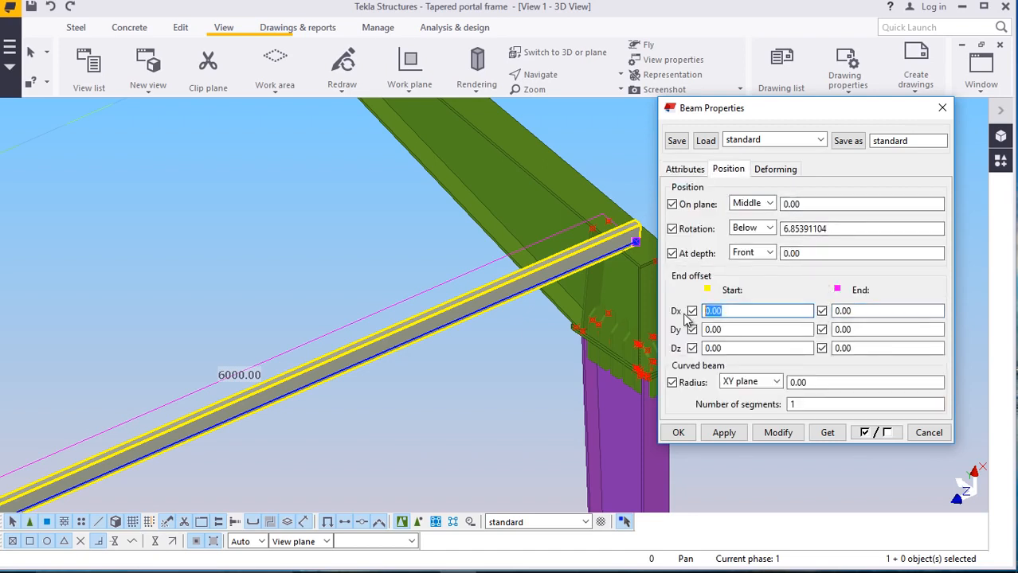
{"action": "type", "text": "300"}
{"action": "left_click", "coordinate": [778, 432]}
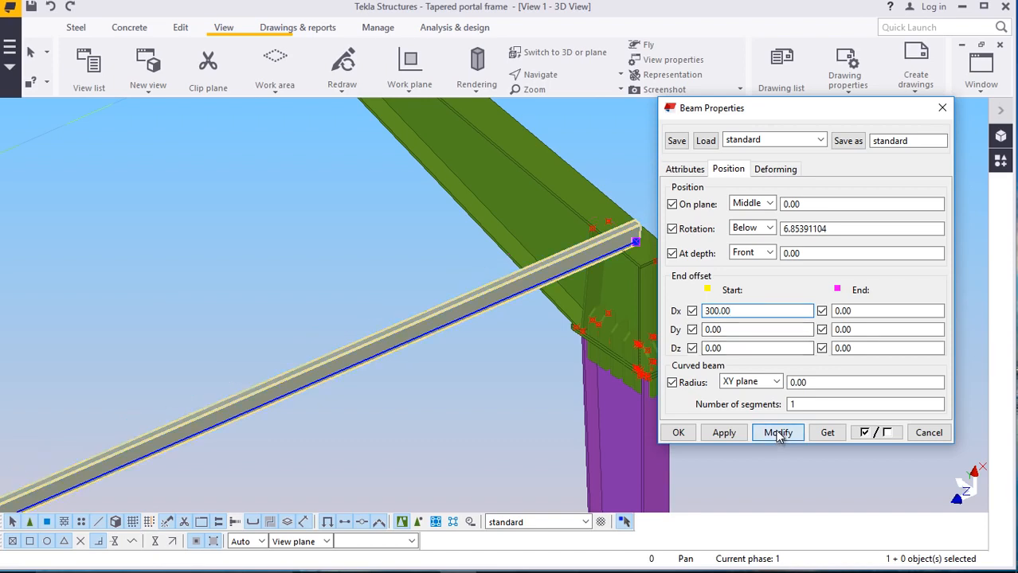
Reset the purlin's start Dx offset to 0 and set its end Dx offset to 300 so it overhangs frame A
{"action": "double_click", "coordinate": [718, 311]}
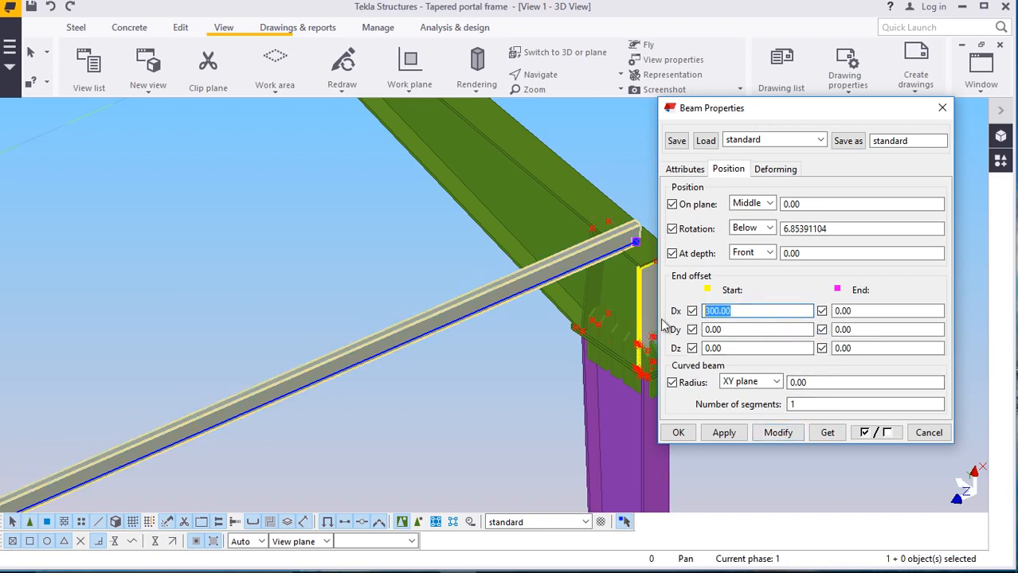
{"action": "type", "text": "30"}
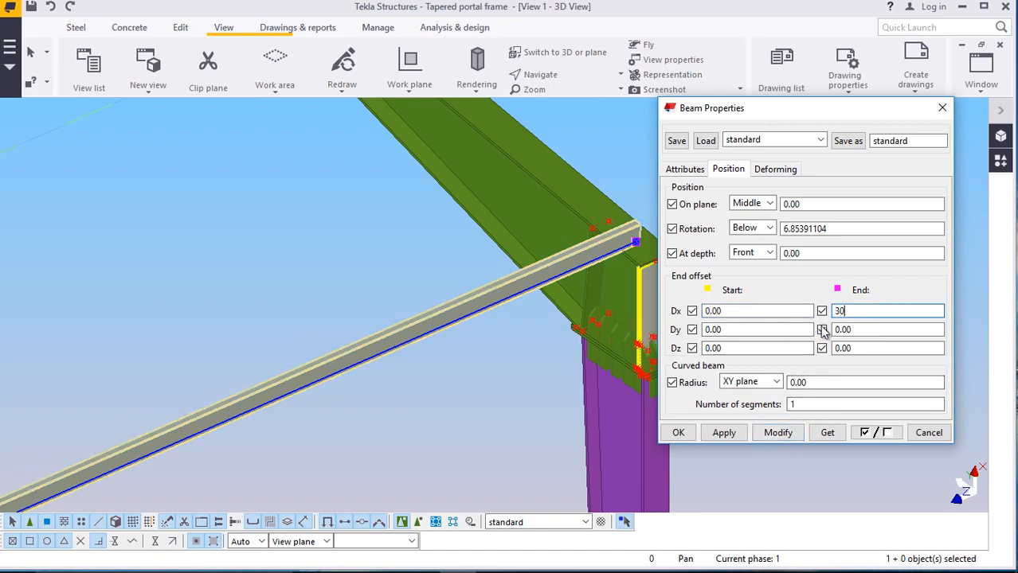
{"action": "type", "text": "0"}
{"action": "left_click", "coordinate": [778, 432]}
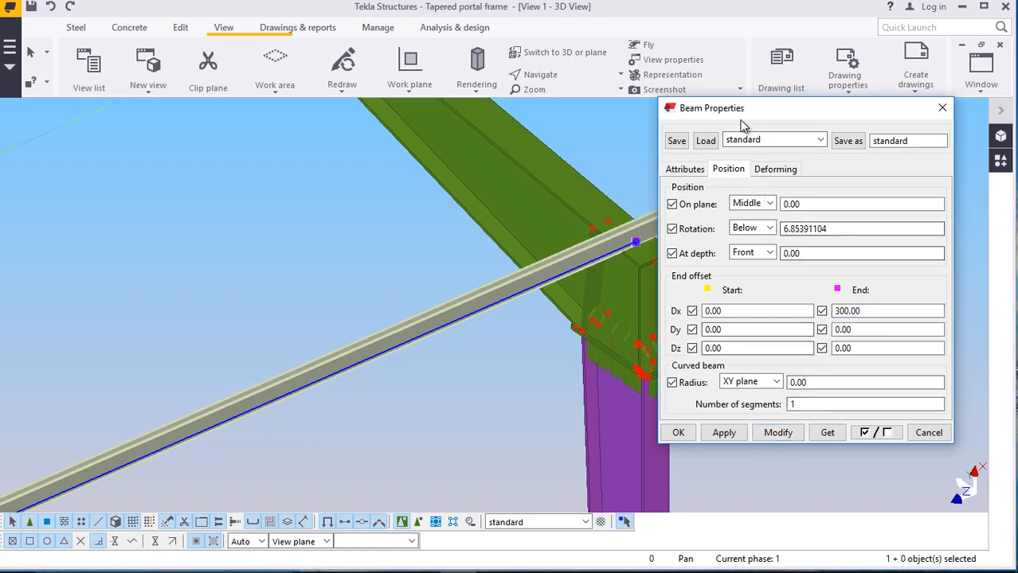
{"action": "left_click", "coordinate": [777, 431]}
{"action": "left_click", "coordinate": [679, 432]}
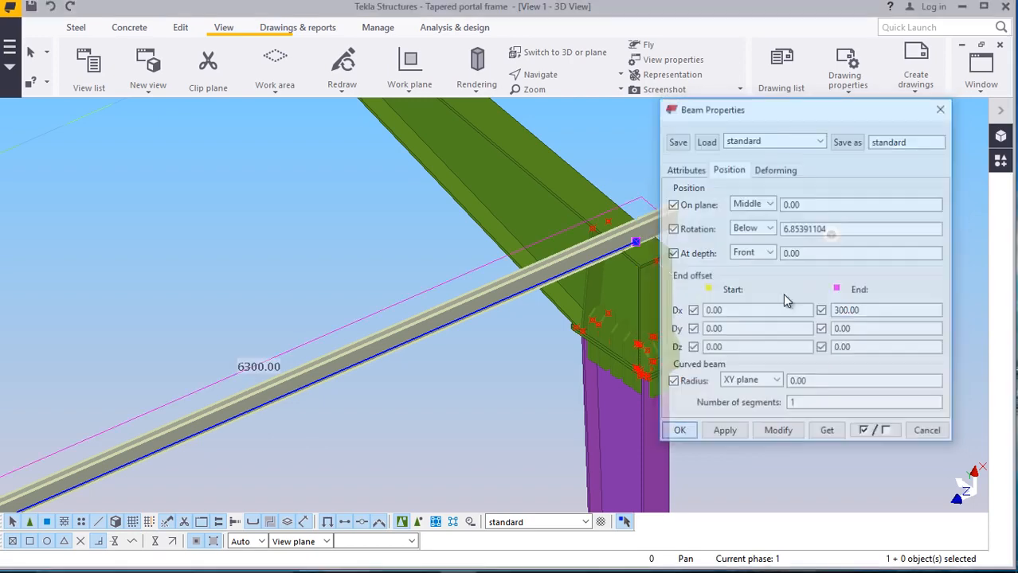
{"action": "scroll", "coordinate": [761, 215], "scroll_direction": "down", "scroll_amount": 8}
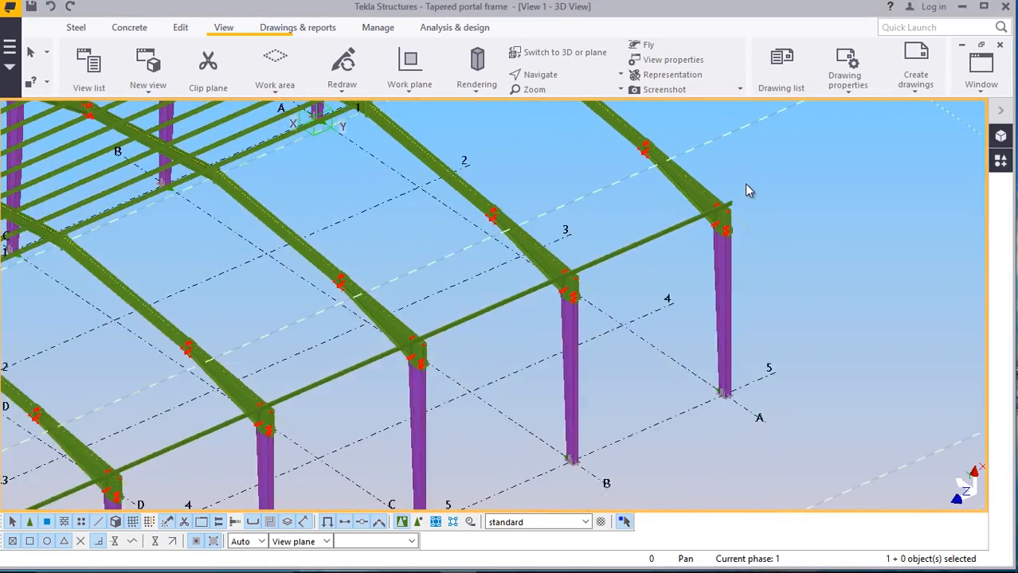
Add the eave purlins in the bays between frames B and G to the selection with the A–B one
{"action": "scroll", "coordinate": [746, 190], "scroll_direction": "down", "scroll_amount": 2}
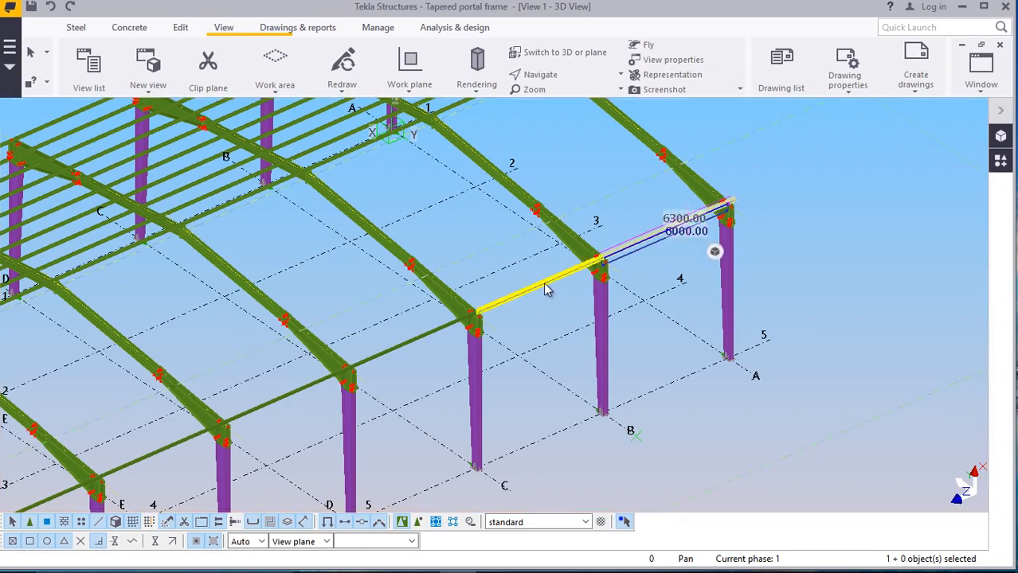
{"action": "left_click", "coordinate": [446, 332], "text": "shift"}
{"action": "left_click", "coordinate": [392, 357], "text": "shift"}
{"action": "left_click", "coordinate": [317, 383], "text": "shift"}
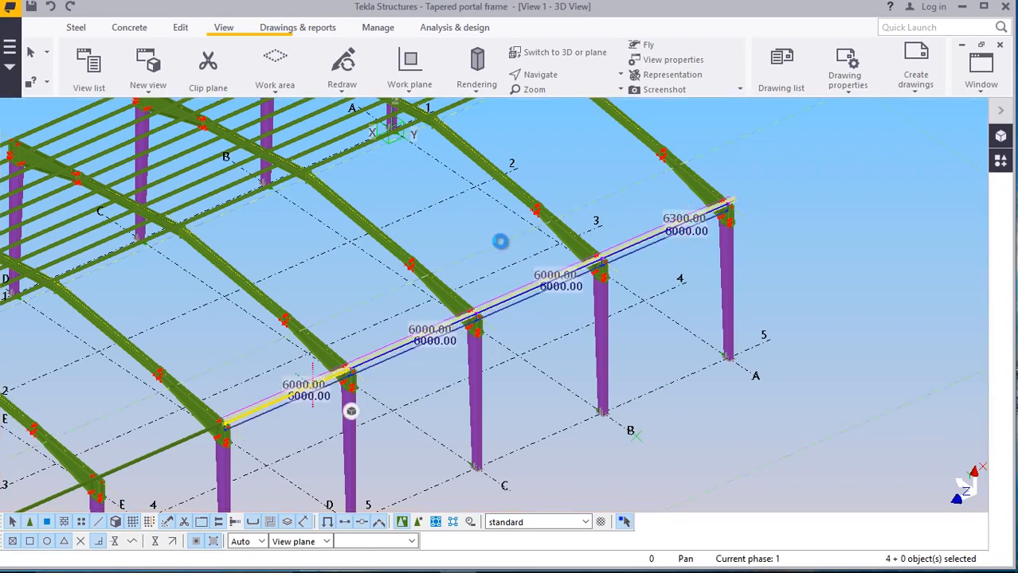
{"action": "scroll", "coordinate": [332, 348], "scroll_direction": "down", "scroll_amount": 3}
{"action": "scroll", "coordinate": [332, 348], "scroll_direction": "up", "scroll_amount": 3}
{"action": "left_click", "coordinate": [261, 387], "text": "shift"}
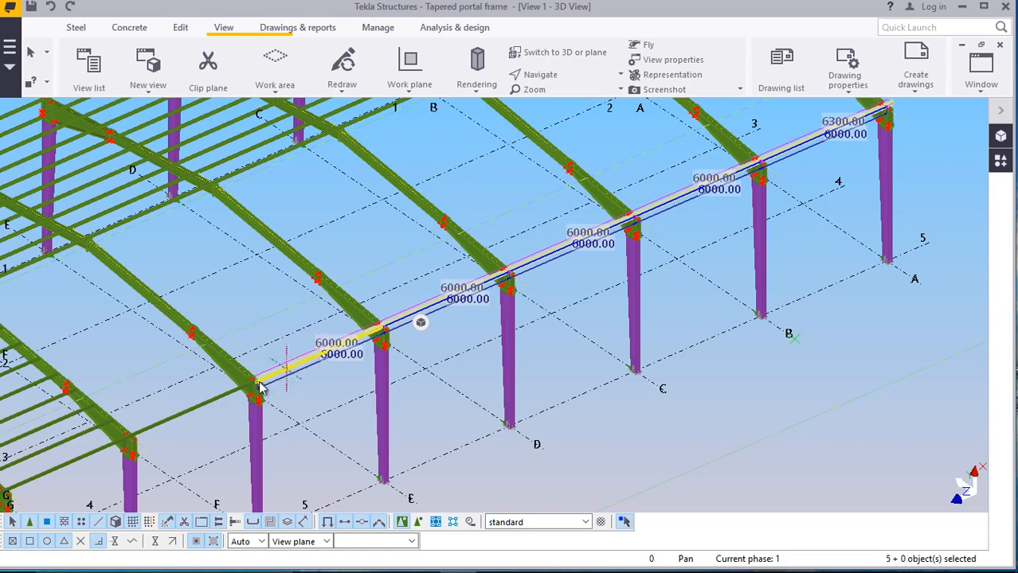
{"action": "left_click", "coordinate": [219, 403], "text": "shift"}
Try to copy the six selected eave purlins linearly at dX 1100 with 9 copies, without expanding the work area
{"action": "right_click", "coordinate": [693, 309]}
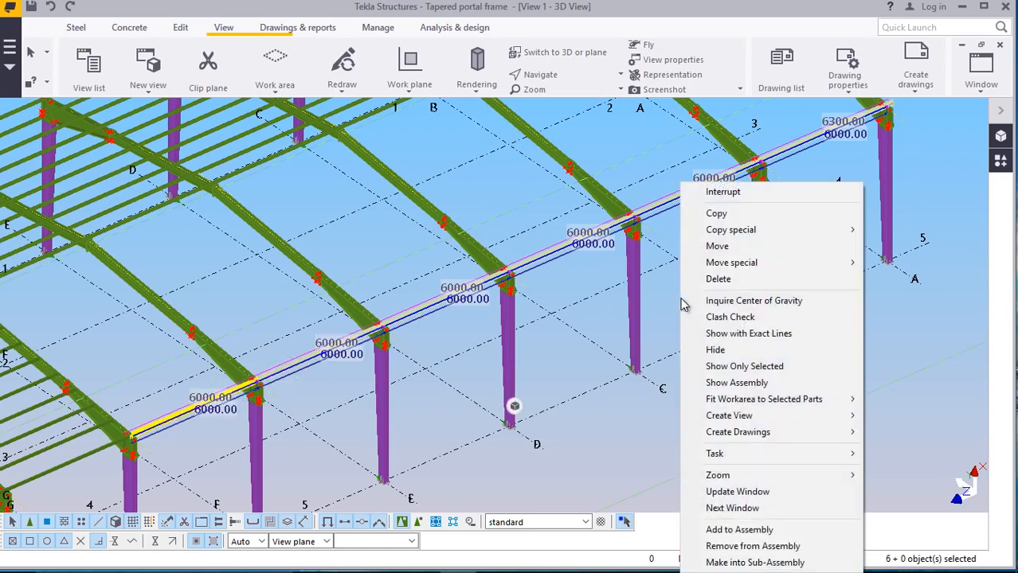
{"action": "mouse_move", "coordinate": [731, 238]}
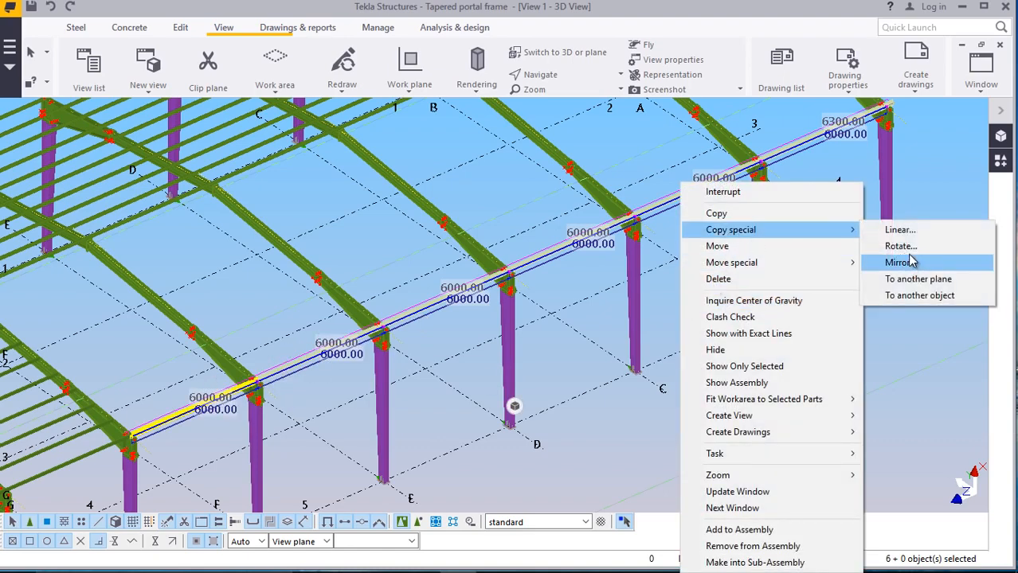
{"action": "left_click", "coordinate": [897, 230]}
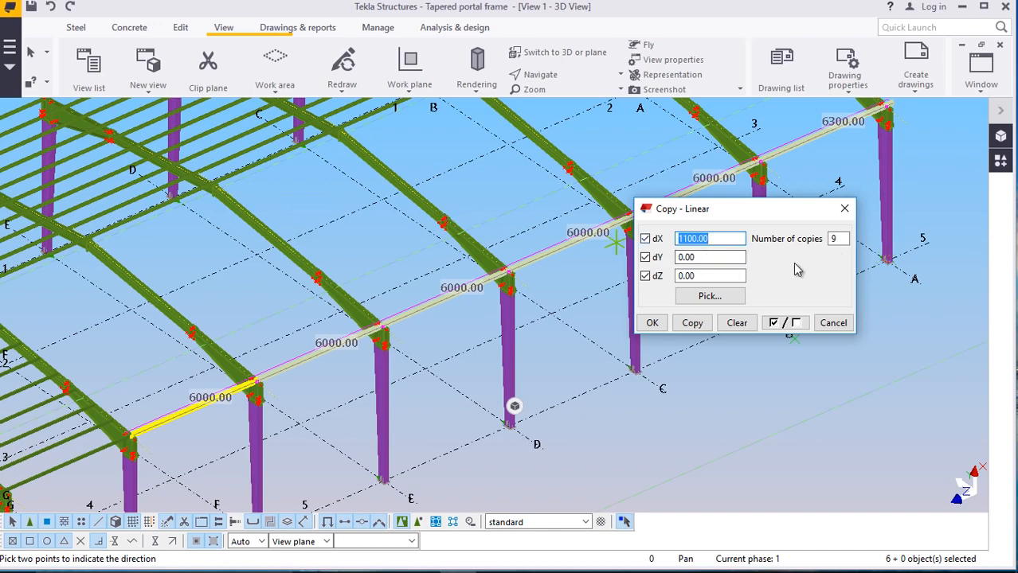
{"action": "left_click", "coordinate": [693, 323]}
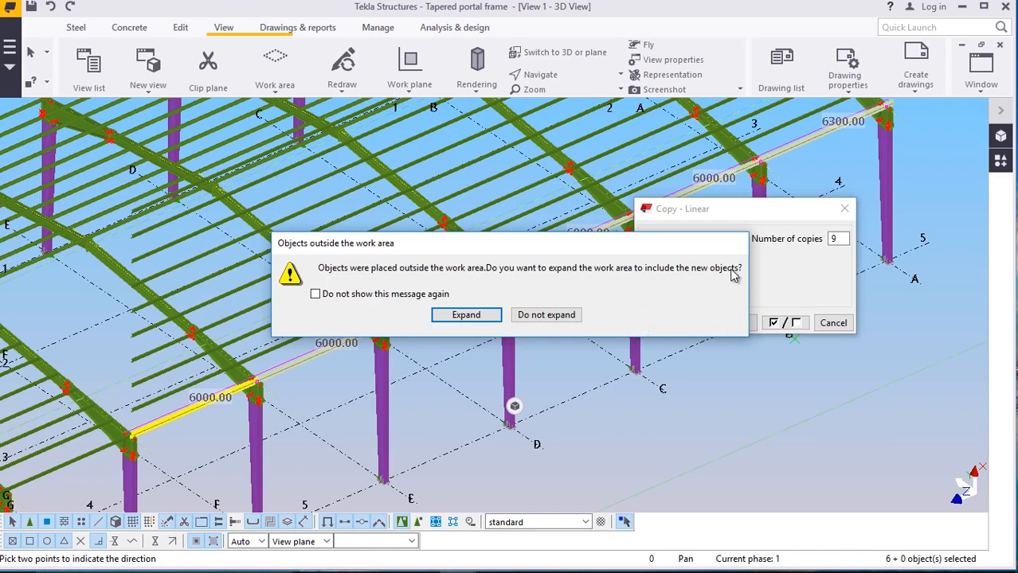
{"action": "left_click", "coordinate": [533, 316]}
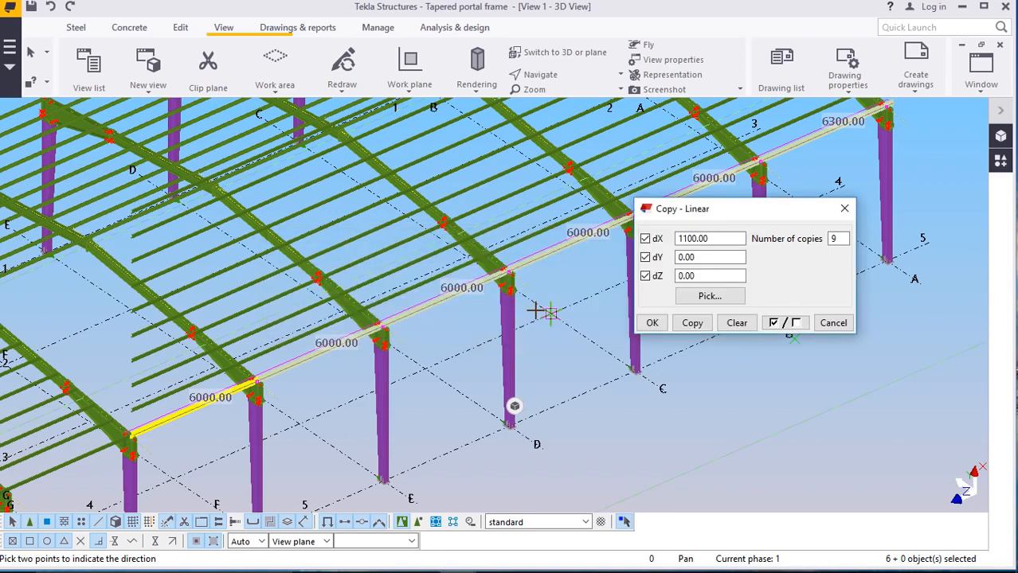
{"action": "right_click", "coordinate": [594, 343]}
{"action": "left_click", "coordinate": [642, 158]}
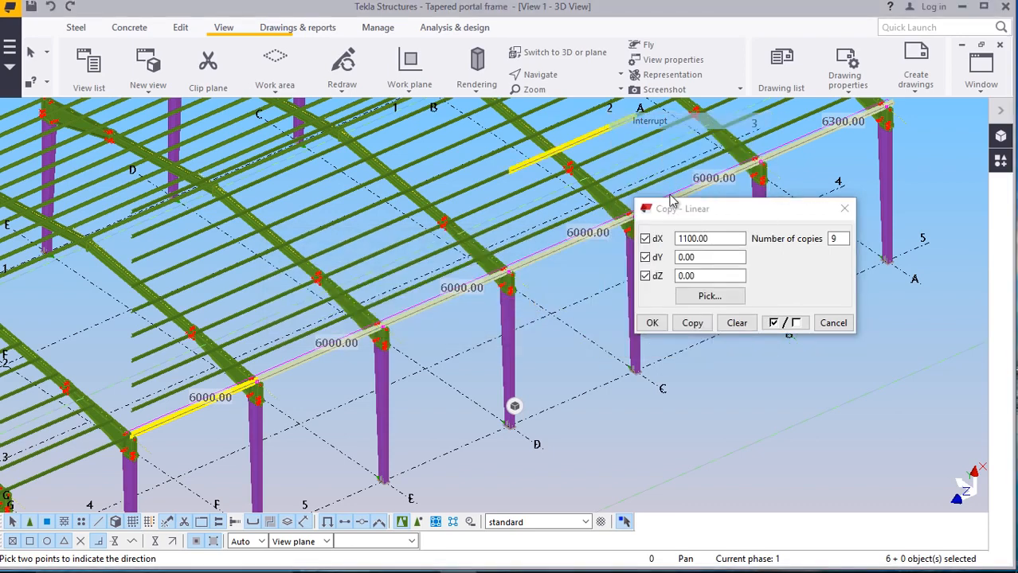
{"action": "left_click", "coordinate": [828, 324]}
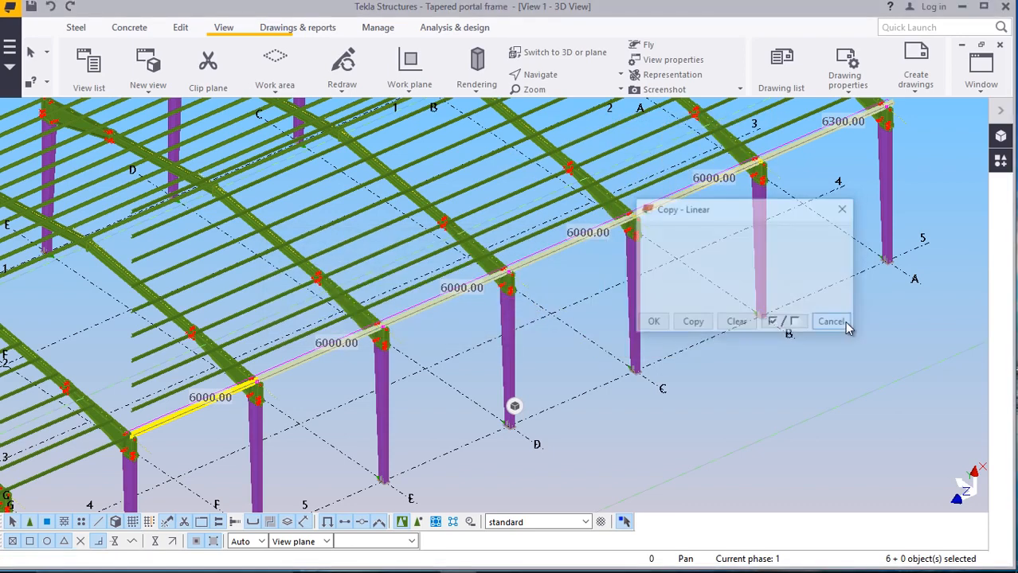
{"action": "left_click", "coordinate": [51, 7]}
{"action": "scroll", "coordinate": [647, 367], "scroll_direction": "down", "scroll_amount": 5}
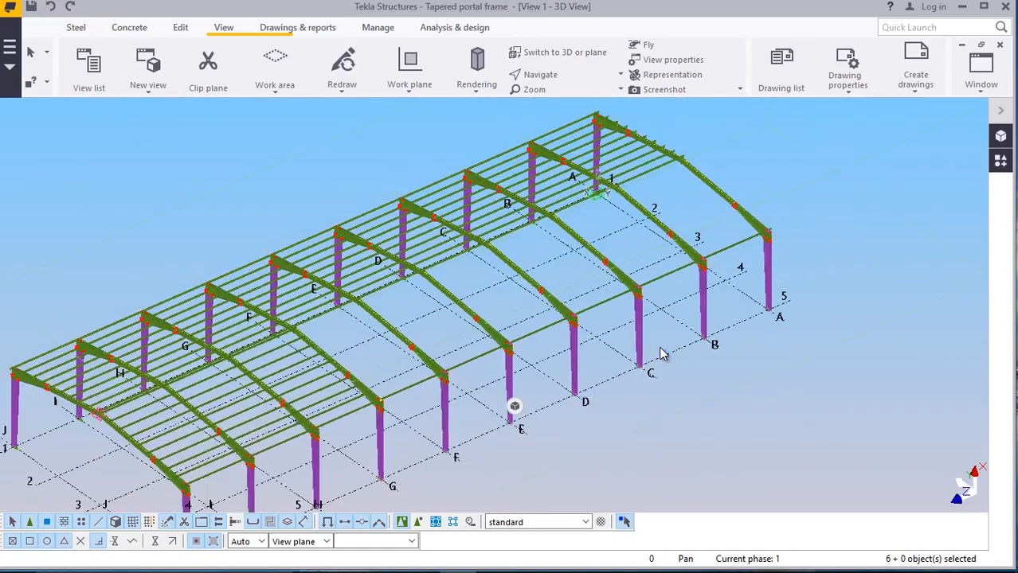
Set the work plane to the top flange of frame F's tapered rafter at the grid line 5 eave
{"action": "scroll", "coordinate": [446, 358], "scroll_direction": "up", "scroll_amount": 8}
{"action": "scroll", "coordinate": [492, 313], "scroll_direction": "up", "scroll_amount": 4}
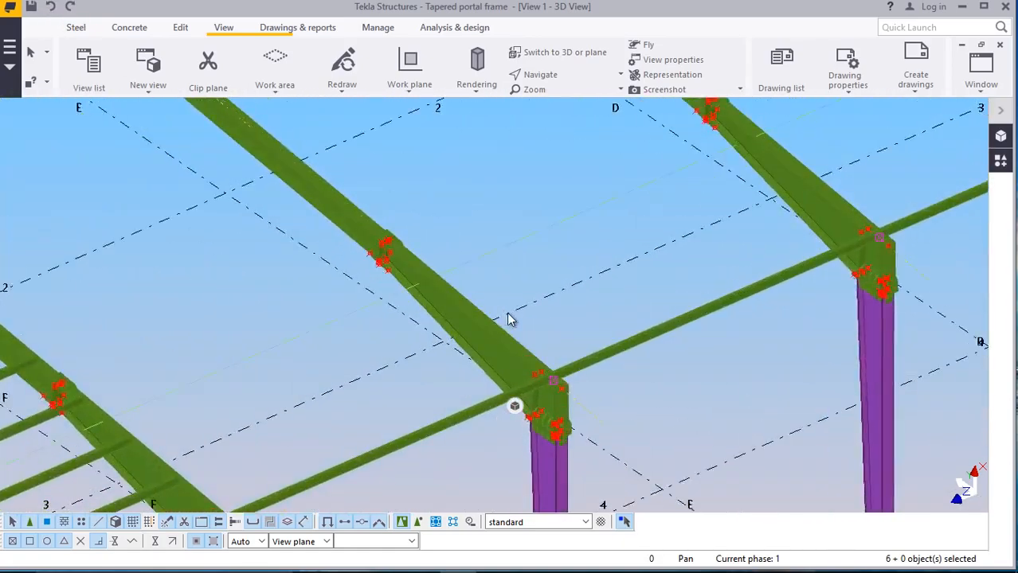
{"action": "left_click", "coordinate": [409, 92]}
{"action": "left_click", "coordinate": [431, 120]}
{"action": "scroll", "coordinate": [513, 346], "scroll_direction": "up", "scroll_amount": 3}
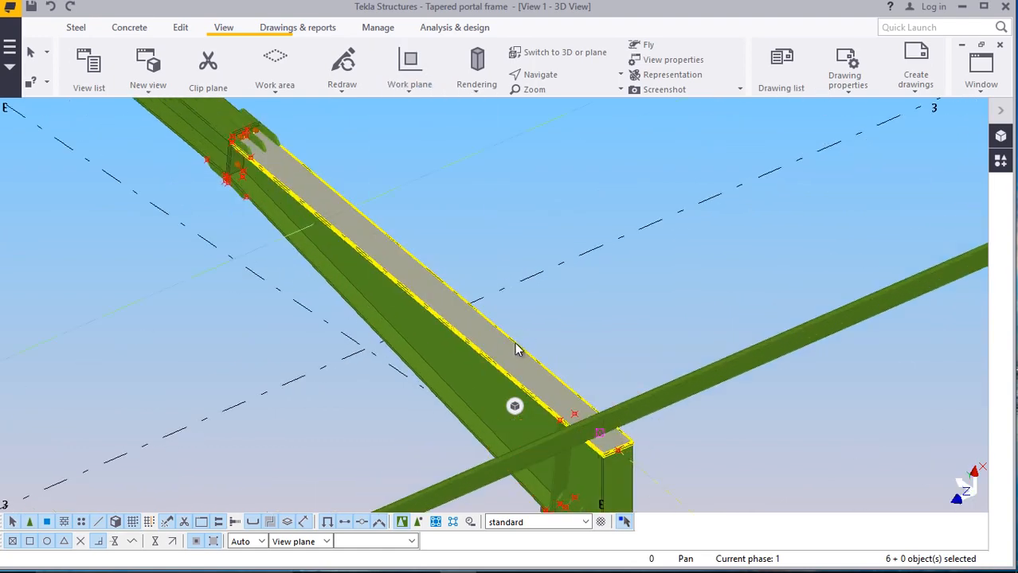
{"action": "left_click", "coordinate": [515, 349]}
{"action": "right_click", "coordinate": [555, 219]}
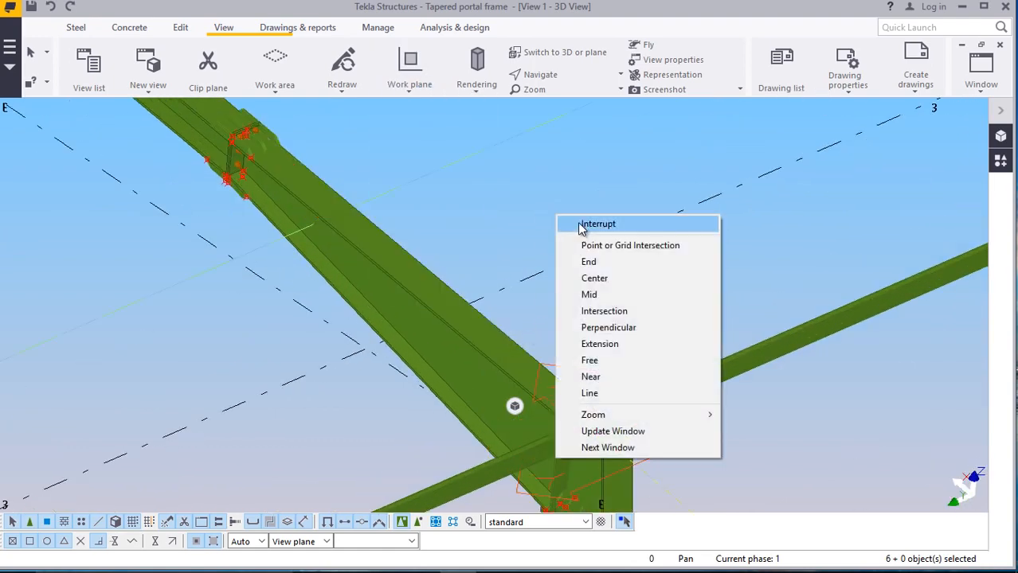
{"action": "left_click", "coordinate": [562, 224]}
{"action": "scroll", "coordinate": [485, 263], "scroll_direction": "down", "scroll_amount": 5}
{"action": "scroll", "coordinate": [478, 322], "scroll_direction": "down", "scroll_amount": 3}
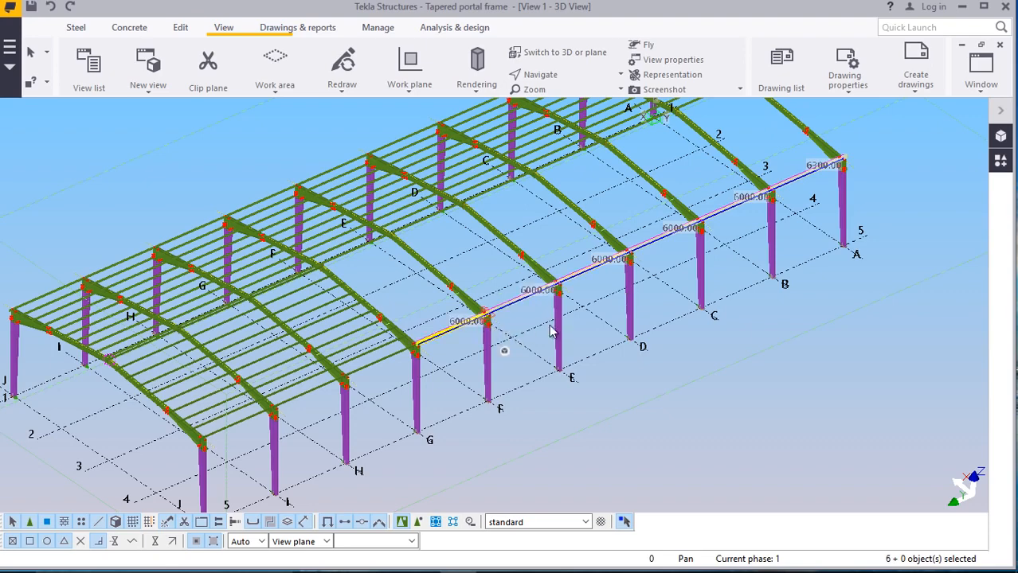
Copy the six selected eave purlins linearly up the roof slope at dX 1100 with 9 copies
{"action": "right_click", "coordinate": [738, 420]}
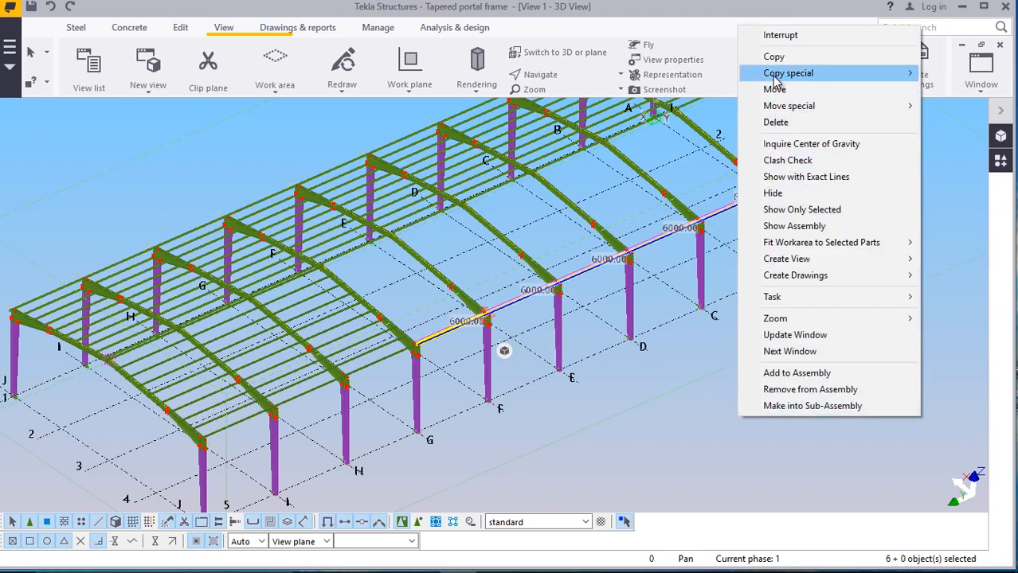
{"action": "mouse_move", "coordinate": [776, 82]}
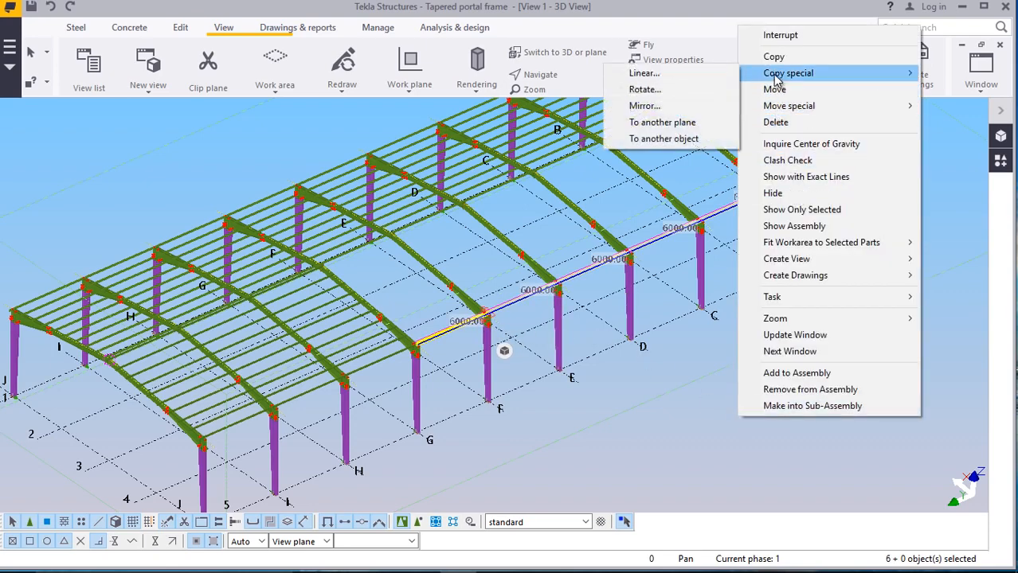
{"action": "left_click", "coordinate": [644, 73]}
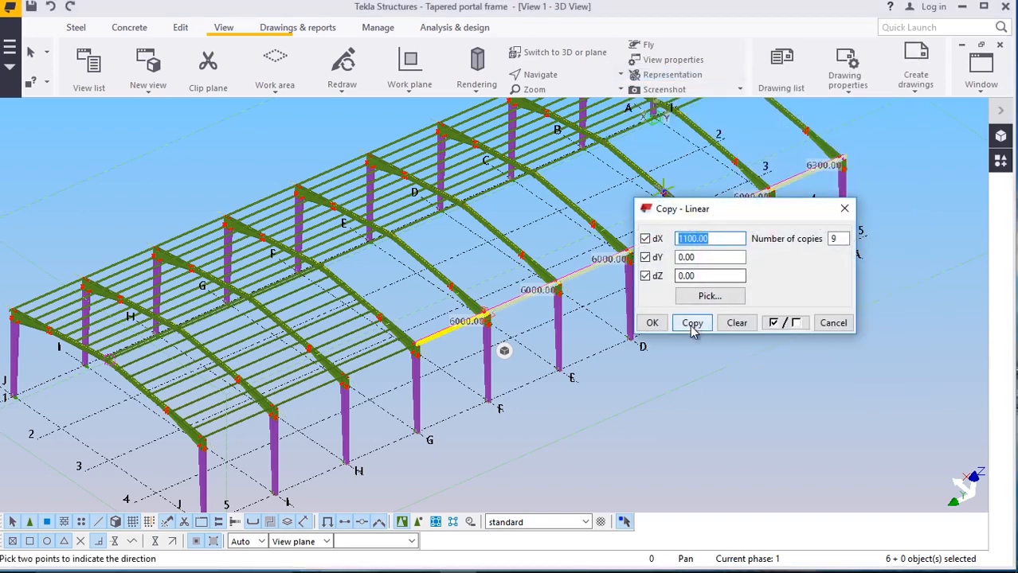
{"action": "left_click", "coordinate": [692, 324]}
{"action": "left_click", "coordinate": [651, 322]}
{"action": "right_click", "coordinate": [743, 358]}
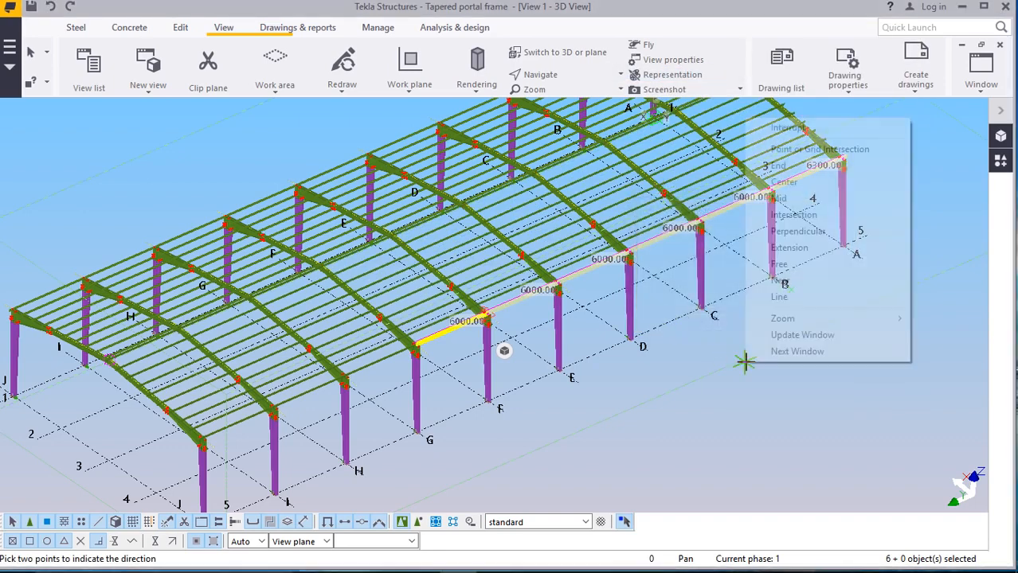
{"action": "left_click", "coordinate": [781, 132]}
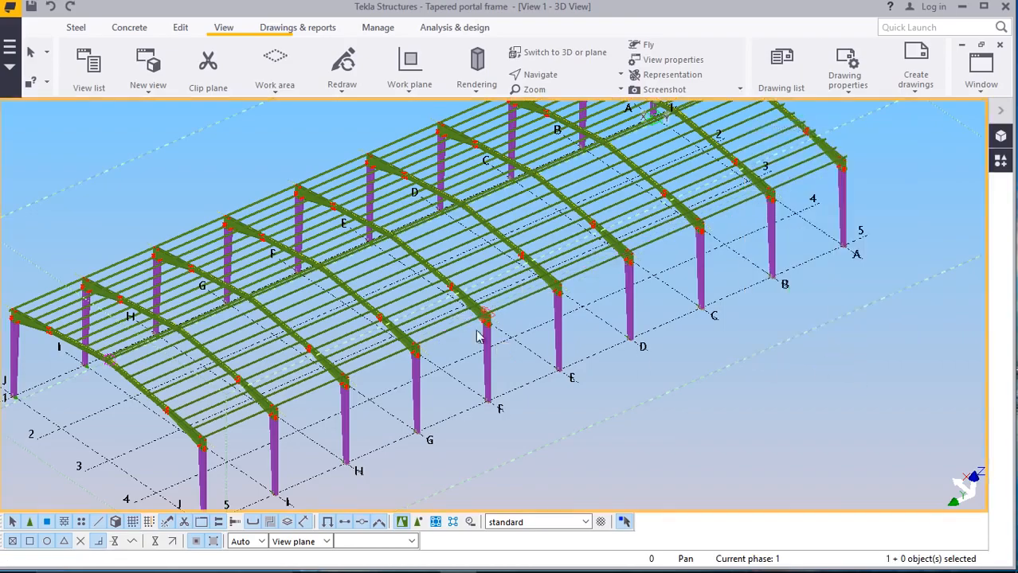
Examine the purlins on the grid line 5 roof slope and the column base at grid J-5
{"action": "scroll", "coordinate": [383, 300], "scroll_direction": "up", "scroll_amount": 5}
{"action": "scroll", "coordinate": [177, 373], "scroll_direction": "up", "scroll_amount": 5}
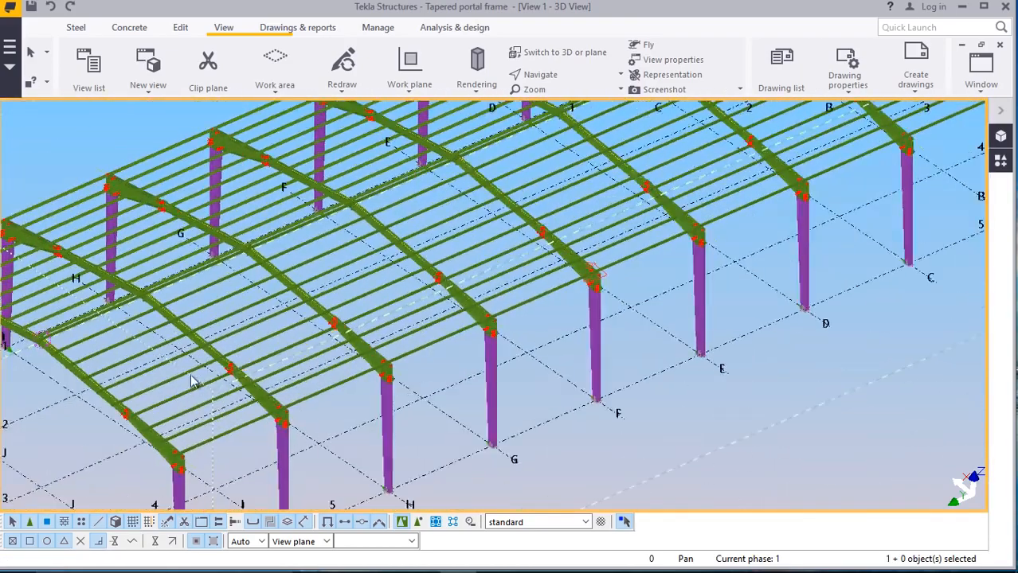
{"action": "scroll", "coordinate": [439, 219], "scroll_direction": "down", "scroll_amount": 7}
{"action": "scroll", "coordinate": [349, 332], "scroll_direction": "up", "scroll_amount": 4}
{"action": "scroll", "coordinate": [296, 390], "scroll_direction": "up", "scroll_amount": 3}
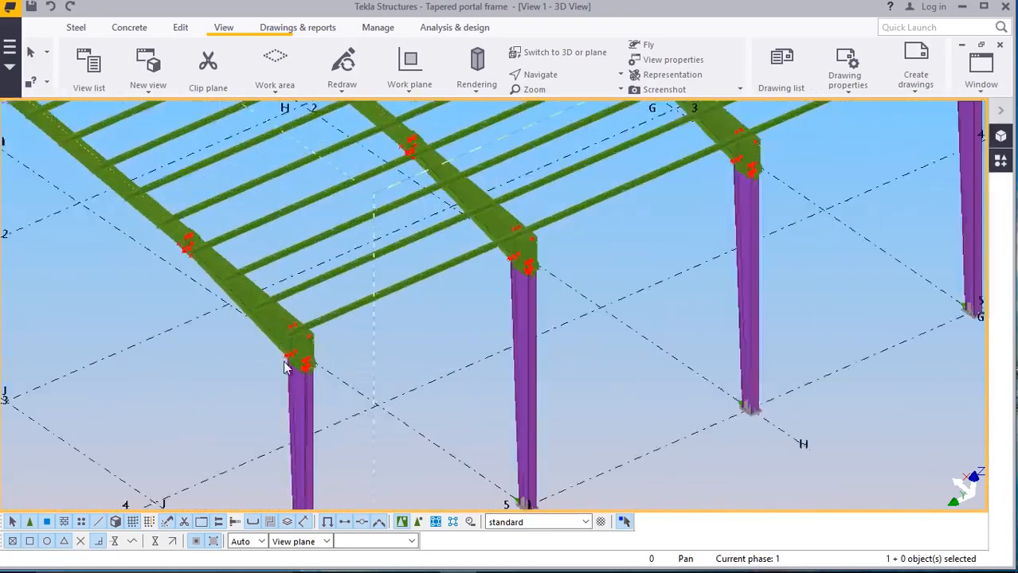
{"action": "scroll", "coordinate": [391, 246], "scroll_direction": "down", "scroll_amount": 4}
{"action": "scroll", "coordinate": [356, 453], "scroll_direction": "up", "scroll_amount": 5}
{"action": "scroll", "coordinate": [355, 453], "scroll_direction": "up", "scroll_amount": 4}
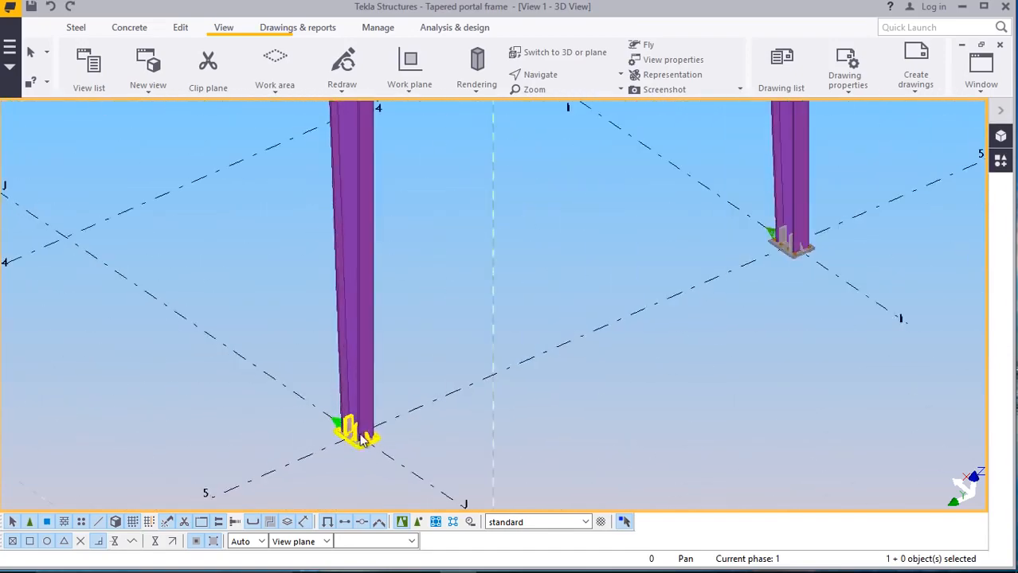
{"action": "scroll", "coordinate": [355, 451], "scroll_direction": "down", "scroll_amount": 5}
{"action": "scroll", "coordinate": [355, 450], "scroll_direction": "down", "scroll_amount": 8}
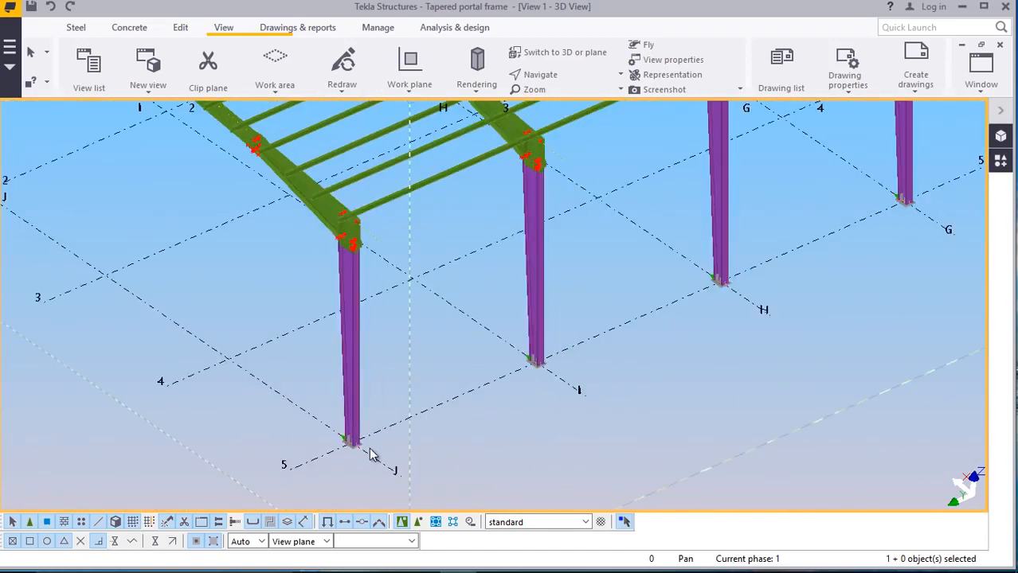
{"action": "scroll", "coordinate": [586, 152], "scroll_direction": "up", "scroll_amount": 3}
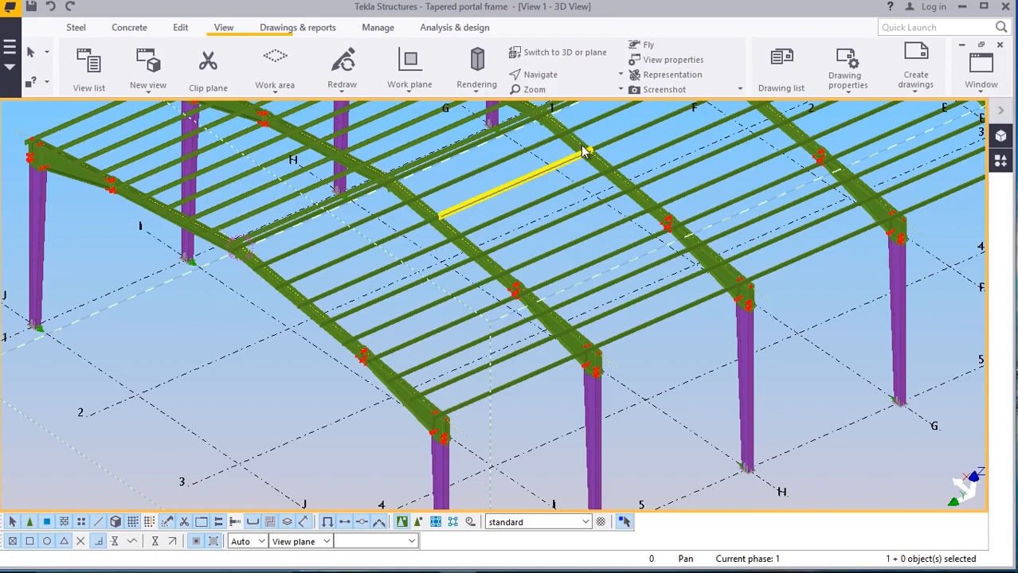
Rotate the view toward the grid line 1 side and examine the column base at grid J-1
{"action": "left_click", "coordinate": [558, 76]}
{"action": "left_click", "coordinate": [557, 100]}
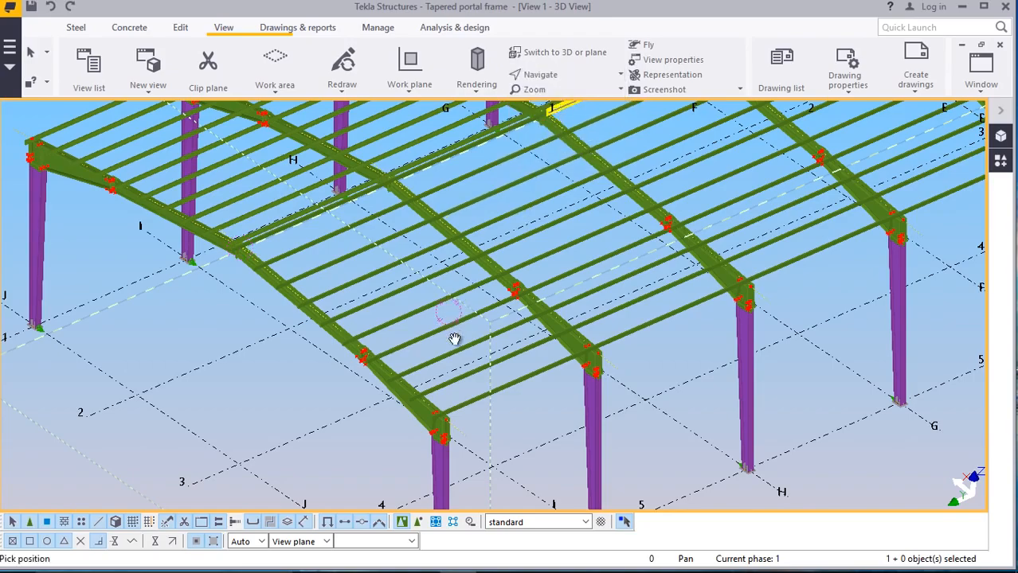
{"action": "middle_click_drag", "start_coordinate": [440, 328], "coordinate": [736, 343], "text": "ctrl"}
{"action": "scroll", "coordinate": [609, 388], "scroll_direction": "up", "scroll_amount": 2}
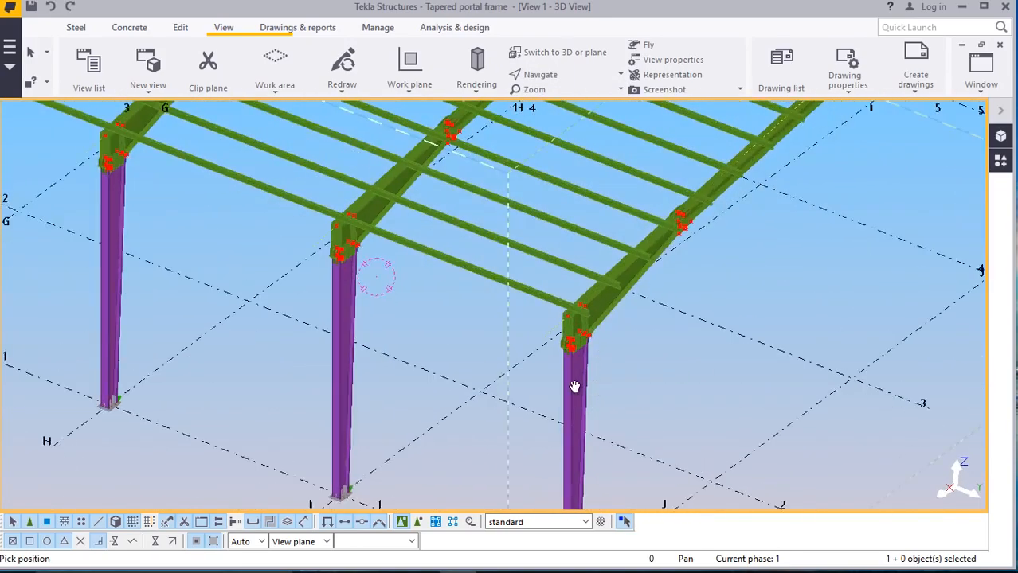
{"action": "scroll", "coordinate": [574, 390], "scroll_direction": "up", "scroll_amount": 2}
{"action": "scroll", "coordinate": [446, 268], "scroll_direction": "down", "scroll_amount": 3}
{"action": "scroll", "coordinate": [580, 385], "scroll_direction": "up", "scroll_amount": 3}
{"action": "scroll", "coordinate": [450, 263], "scroll_direction": "down", "scroll_amount": 3}
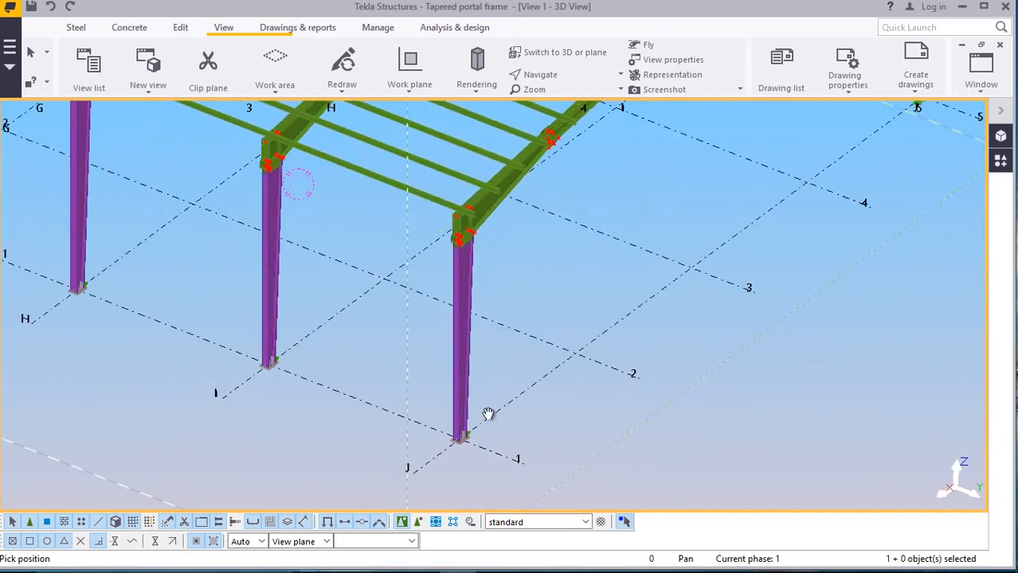
{"action": "scroll", "coordinate": [462, 437], "scroll_direction": "up", "scroll_amount": 6}
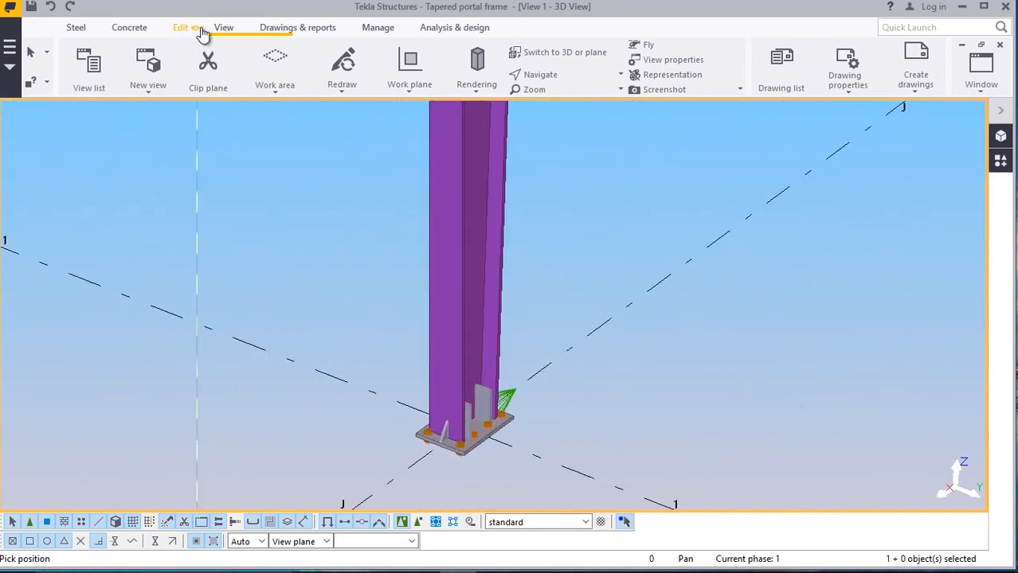
Set the work plane on the tapered column at grid J-1 and rotate the view around its base plate
{"action": "left_click", "coordinate": [225, 31]}
{"action": "left_click", "coordinate": [405, 91]}
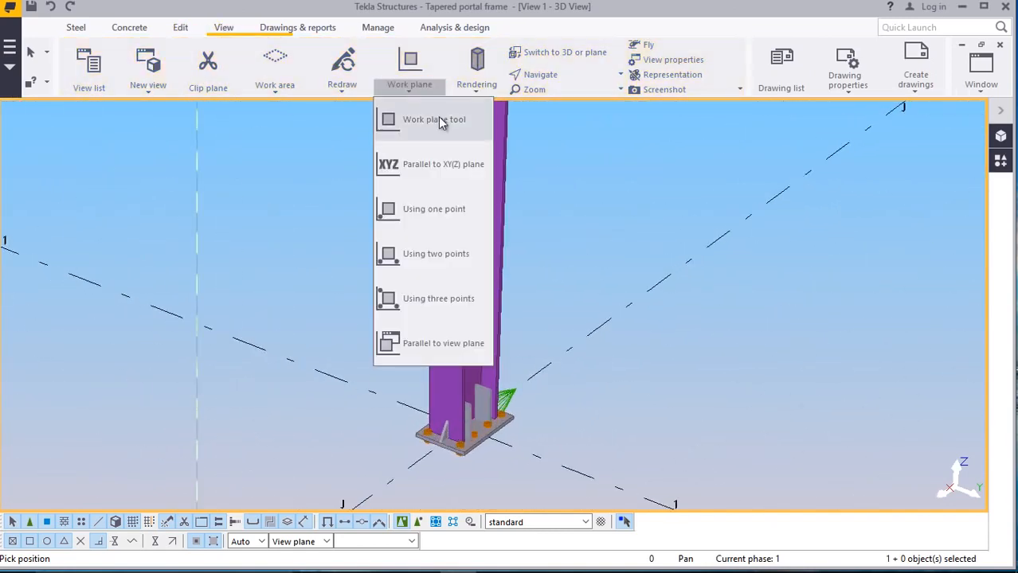
{"action": "left_click", "coordinate": [440, 119]}
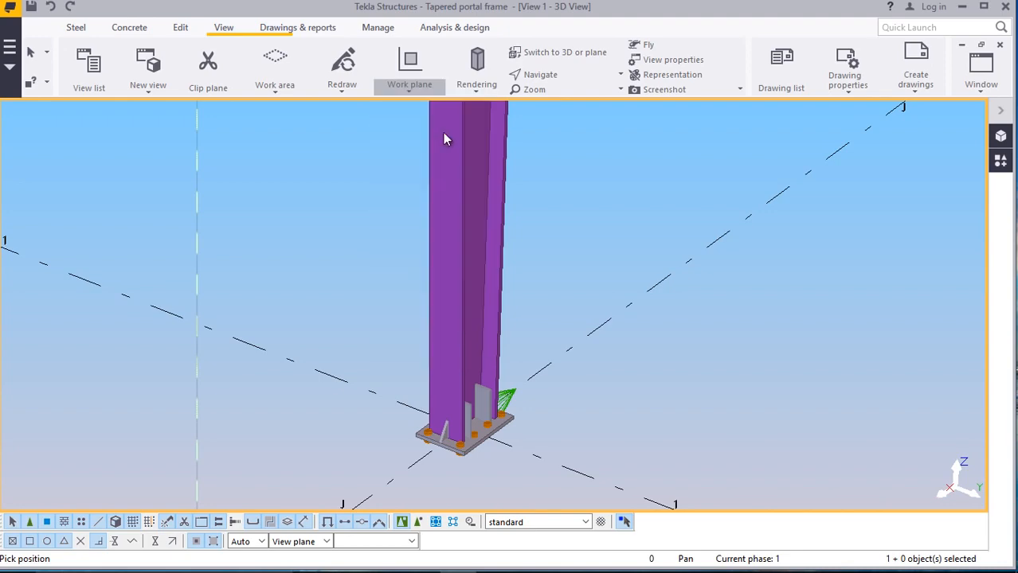
{"action": "right_click", "coordinate": [592, 193]}
{"action": "left_click", "coordinate": [609, 197]}
{"action": "scroll", "coordinate": [456, 460], "scroll_direction": "up", "scroll_amount": 4}
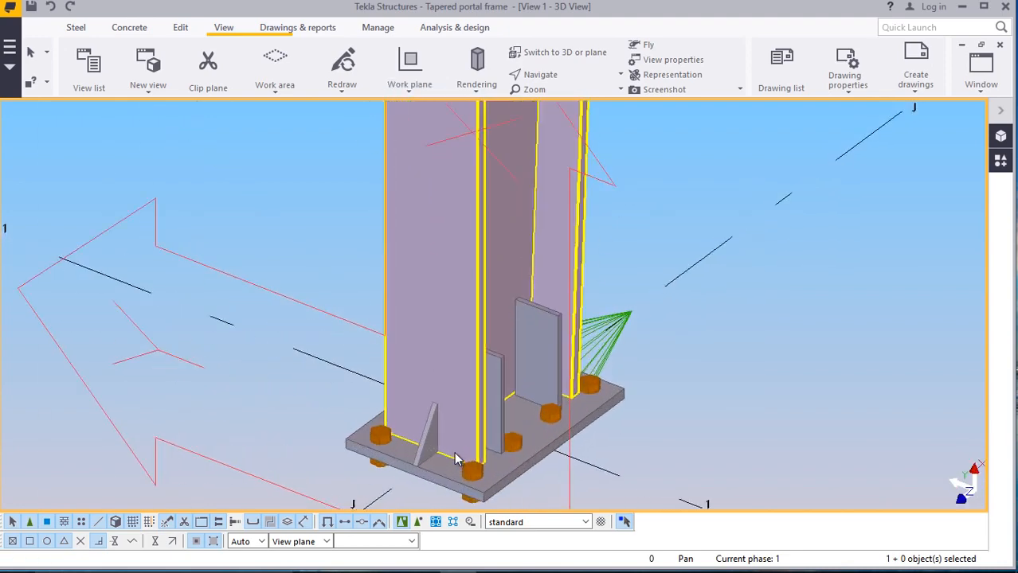
{"action": "scroll", "coordinate": [470, 470], "scroll_direction": "up", "scroll_amount": 2}
{"action": "left_click", "coordinate": [558, 135]}
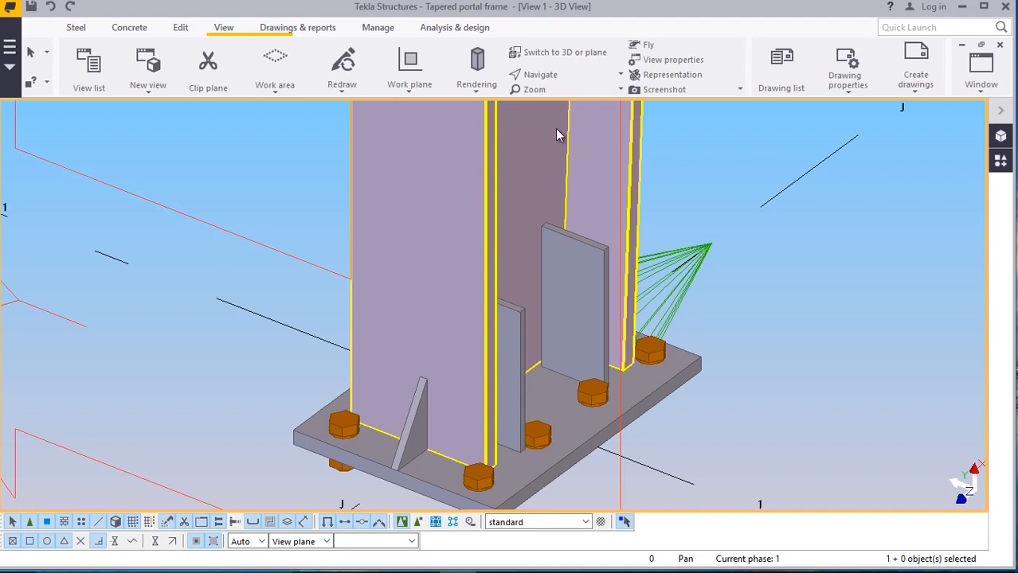
{"action": "left_click", "coordinate": [559, 76]}
{"action": "mouse_move", "coordinate": [482, 341]}
{"action": "left_mouse_down"}
{"action": "mouse_move", "coordinate": [471, 408]}
{"action": "mouse_move", "coordinate": [447, 423]}
{"action": "mouse_move", "coordinate": [397, 416]}
{"action": "left_mouse_up"}
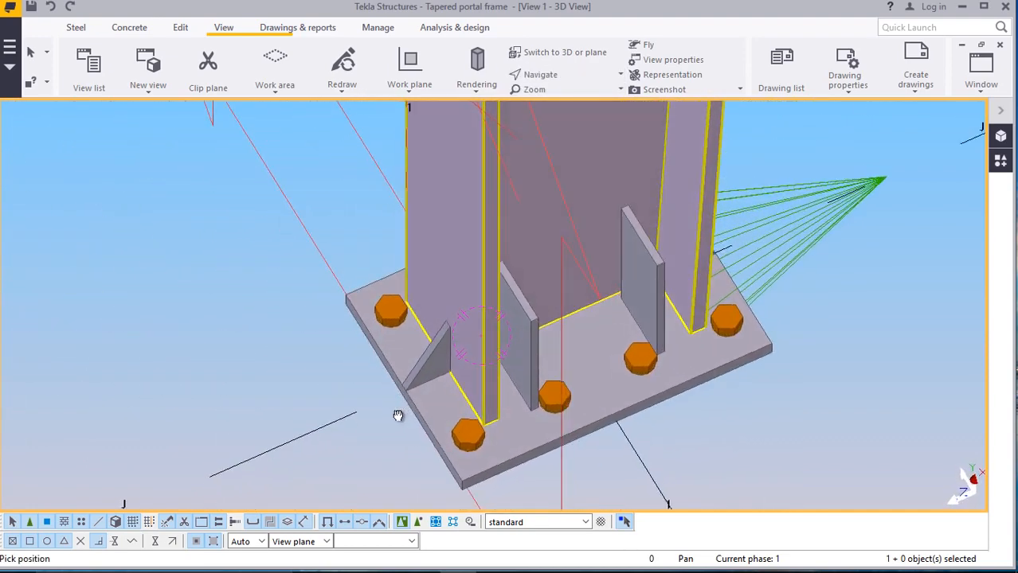
{"action": "right_click", "coordinate": [223, 210]}
{"action": "left_click", "coordinate": [253, 216]}
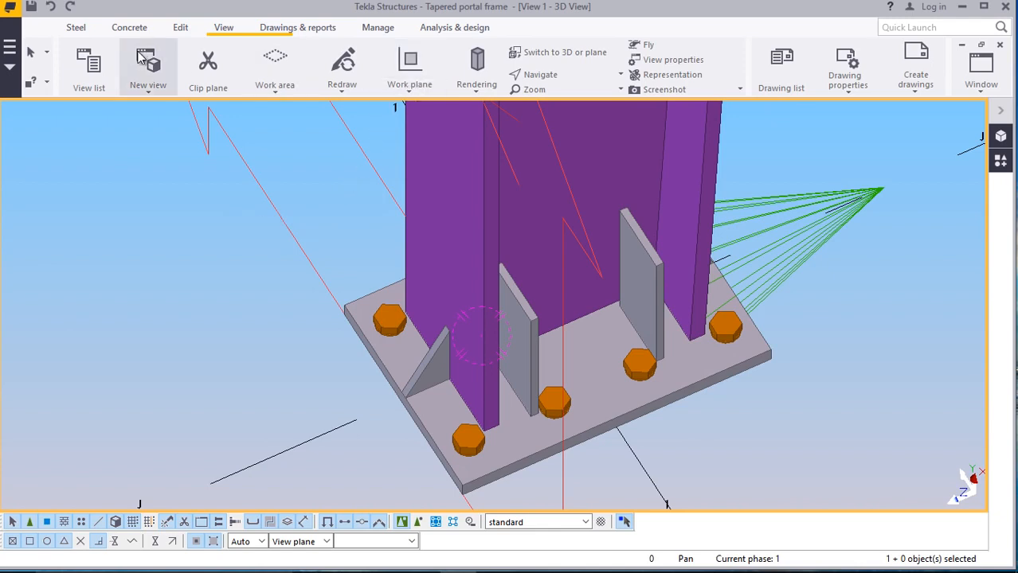
Place a steel beam along grid line 1 from the column base at grid J-1 to the stiffener at column I-1
{"action": "left_click", "coordinate": [82, 32]}
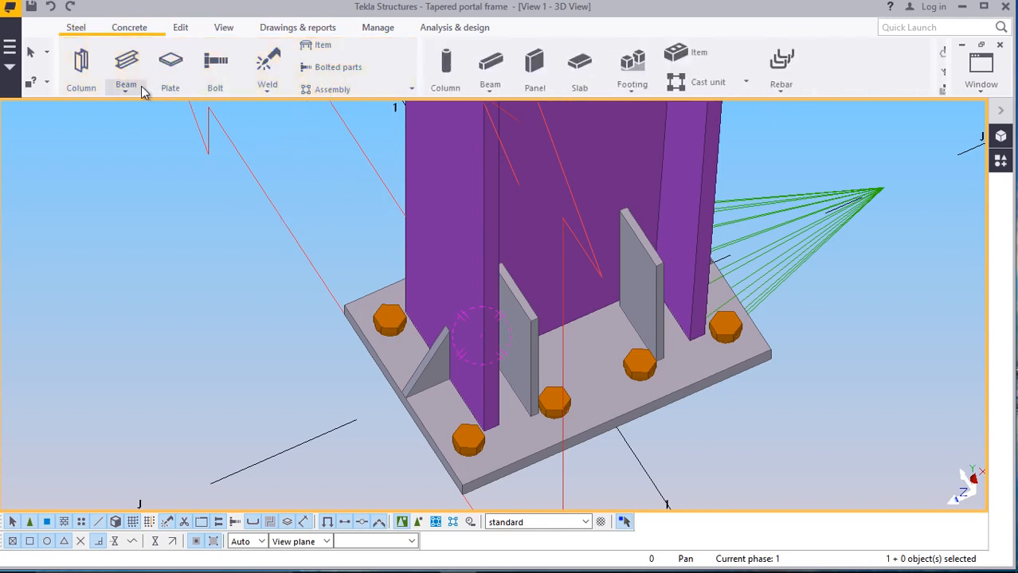
{"action": "left_click", "coordinate": [128, 92]}
{"action": "left_click", "coordinate": [144, 111]}
{"action": "scroll", "coordinate": [504, 437], "scroll_direction": "up", "scroll_amount": 5}
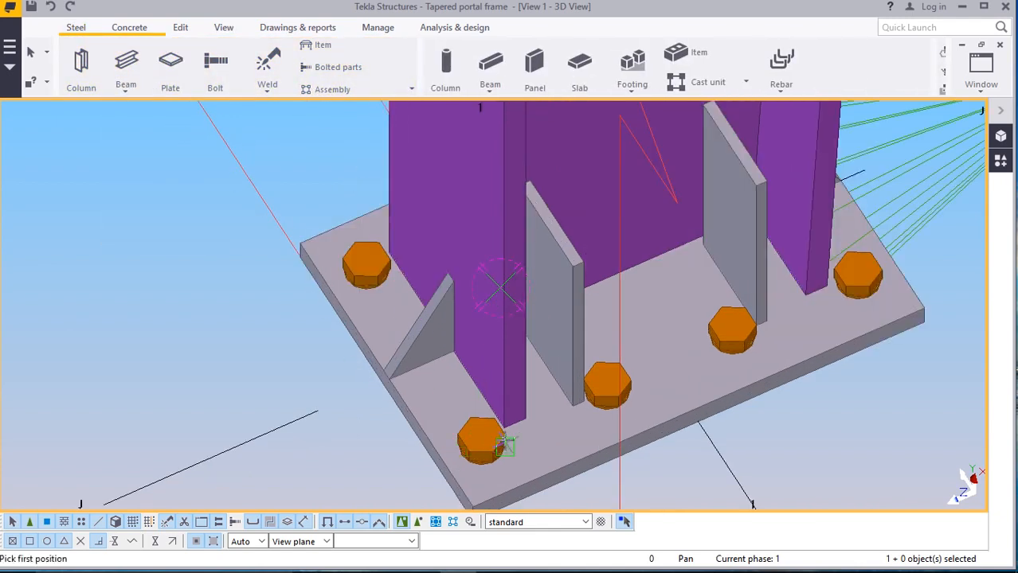
{"action": "scroll", "coordinate": [504, 437], "scroll_direction": "up", "scroll_amount": 2}
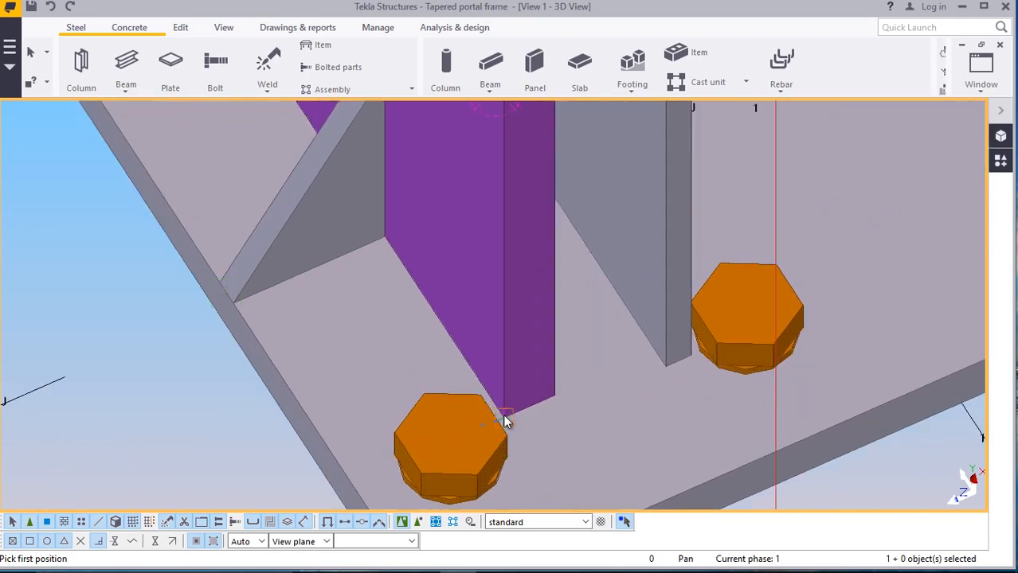
{"action": "scroll", "coordinate": [558, 418], "scroll_direction": "down", "scroll_amount": 8}
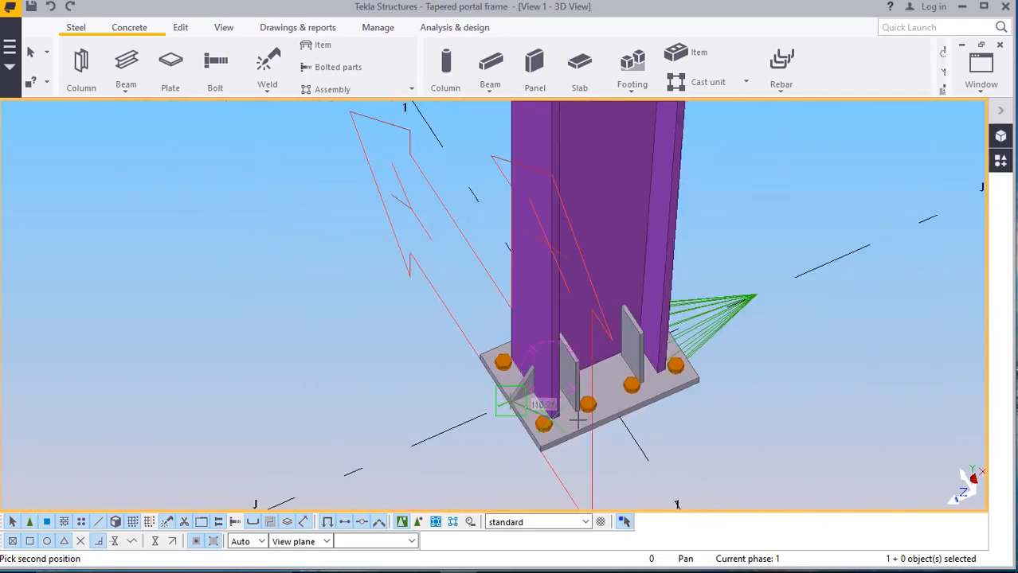
{"action": "scroll", "coordinate": [582, 410], "scroll_direction": "down", "scroll_amount": 6}
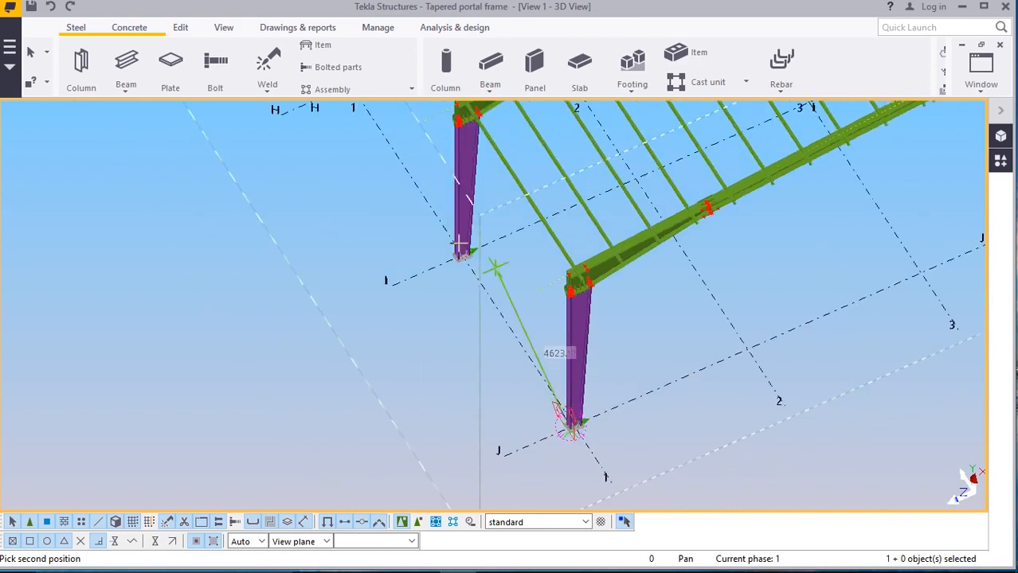
{"action": "scroll", "coordinate": [461, 269], "scroll_direction": "up", "scroll_amount": 3}
{"action": "scroll", "coordinate": [460, 269], "scroll_direction": "up", "scroll_amount": 6}
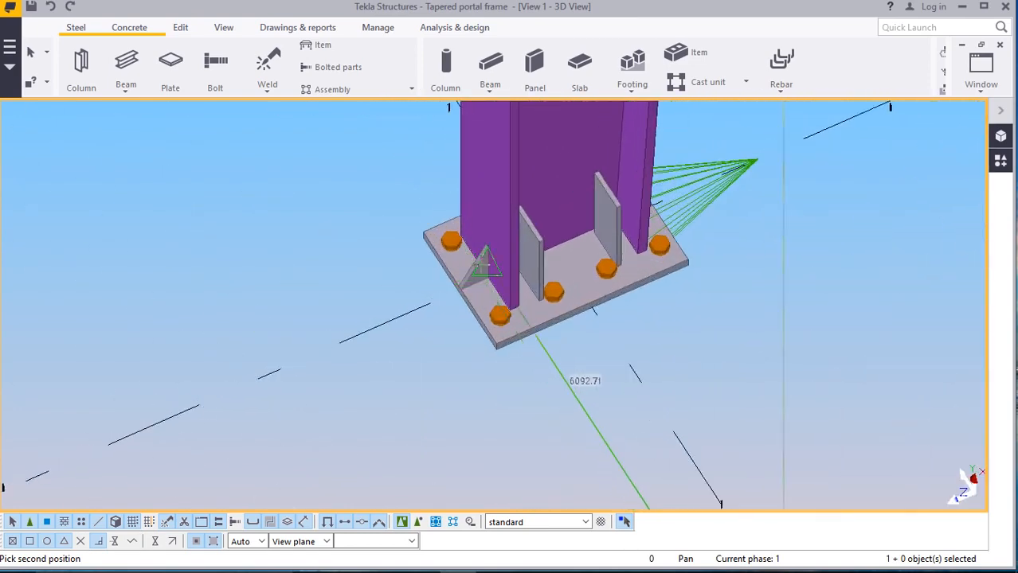
{"action": "scroll", "coordinate": [486, 280], "scroll_direction": "up", "scroll_amount": 4}
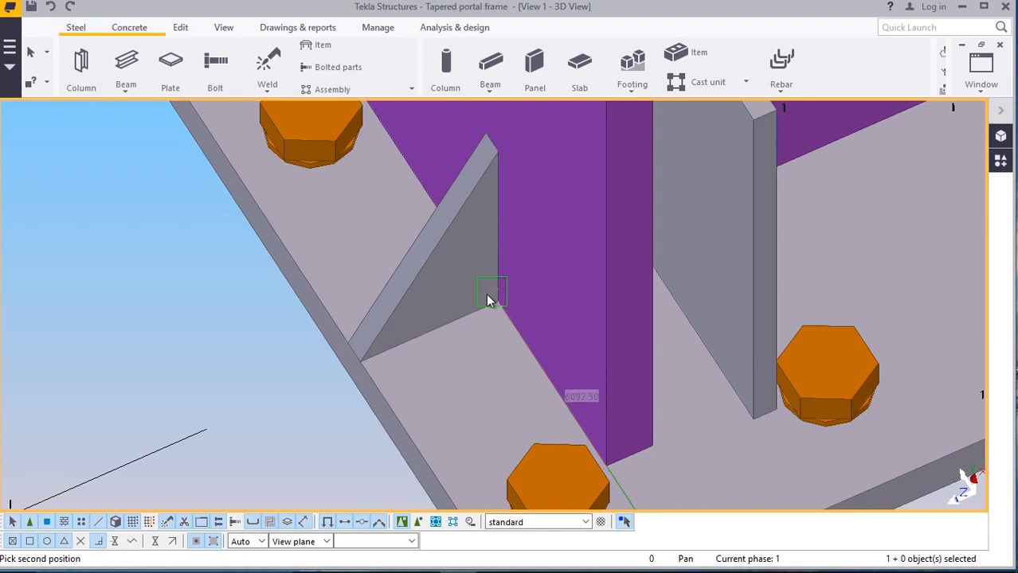
{"action": "left_click", "coordinate": [488, 296]}
Check the new beam's orientation and properties at the grid I-1 base plate, and undo its creation
{"action": "scroll", "coordinate": [450, 264], "scroll_direction": "down", "scroll_amount": 5}
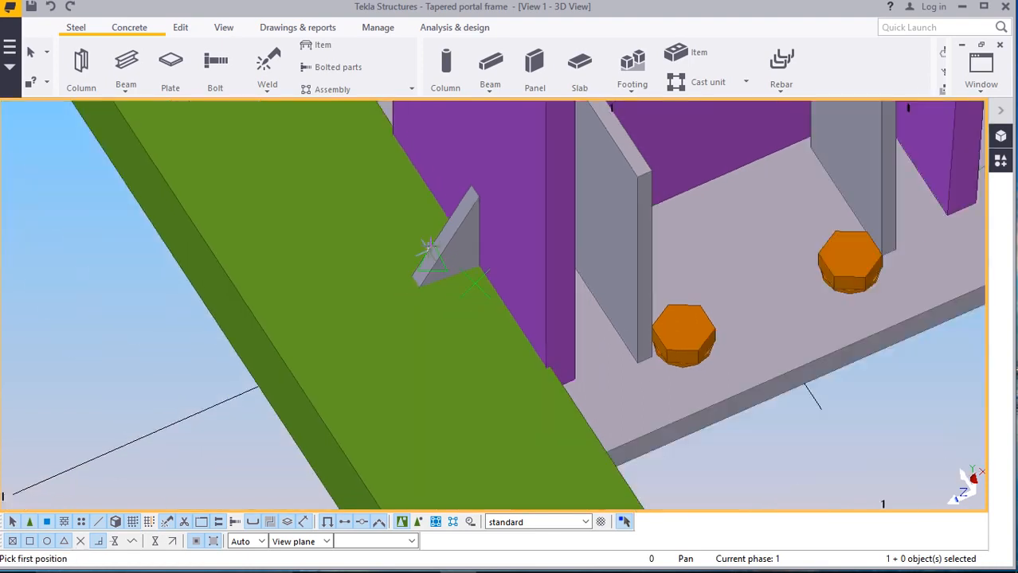
{"action": "scroll", "coordinate": [451, 264], "scroll_direction": "down", "scroll_amount": 5}
{"action": "right_click", "coordinate": [597, 244]}
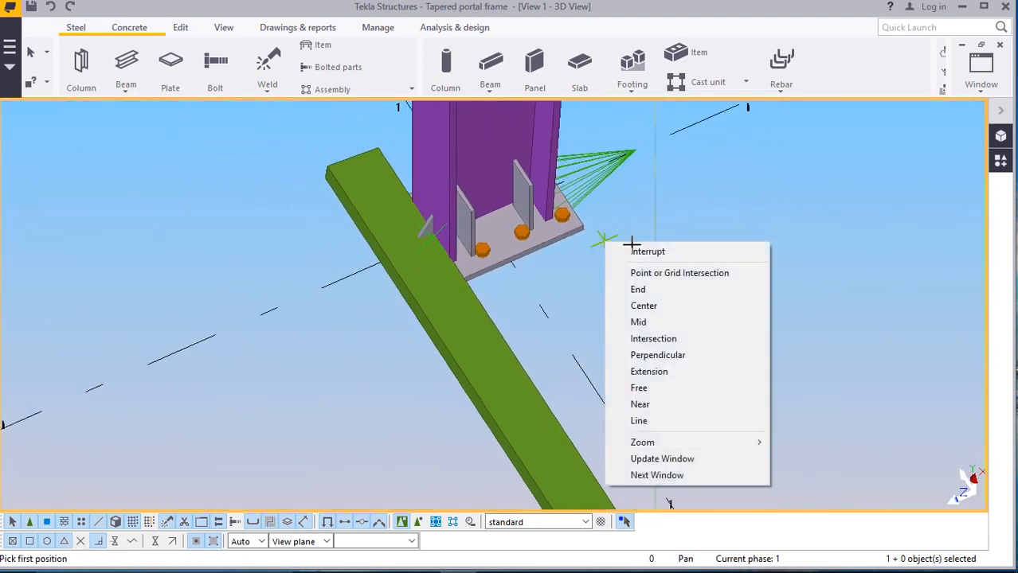
{"action": "left_click", "coordinate": [645, 250]}
{"action": "left_click", "coordinate": [431, 255]}
{"action": "scroll", "coordinate": [430, 255], "scroll_direction": "up", "scroll_amount": 5}
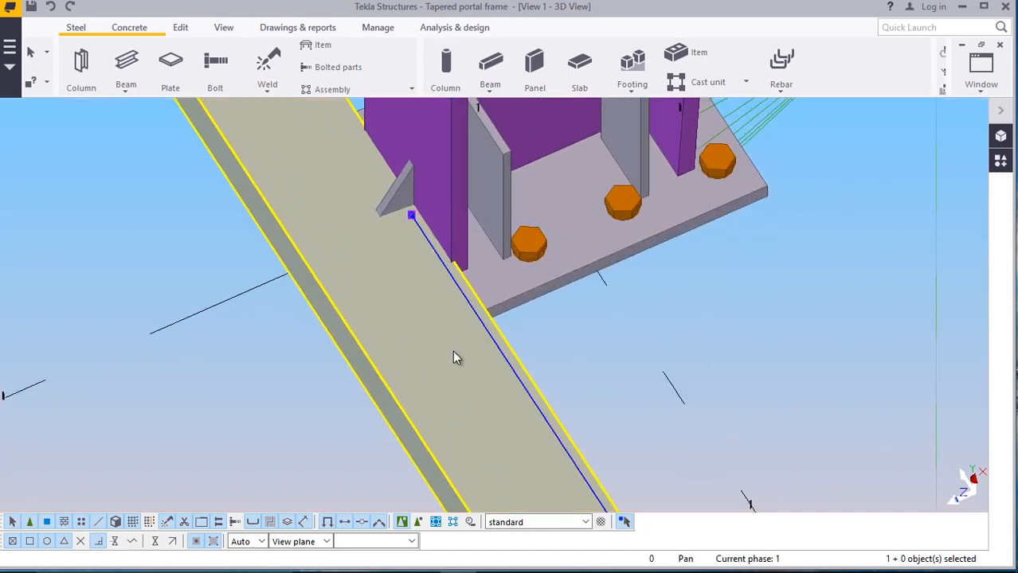
{"action": "double_click", "coordinate": [453, 350]}
{"action": "left_click", "coordinate": [927, 435]}
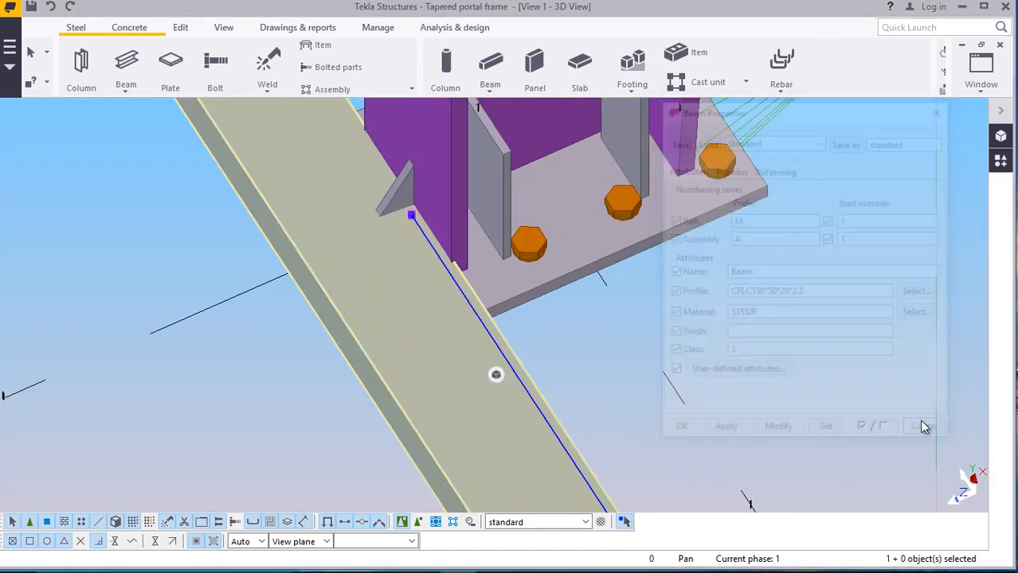
{"action": "left_click", "coordinate": [56, 8]}
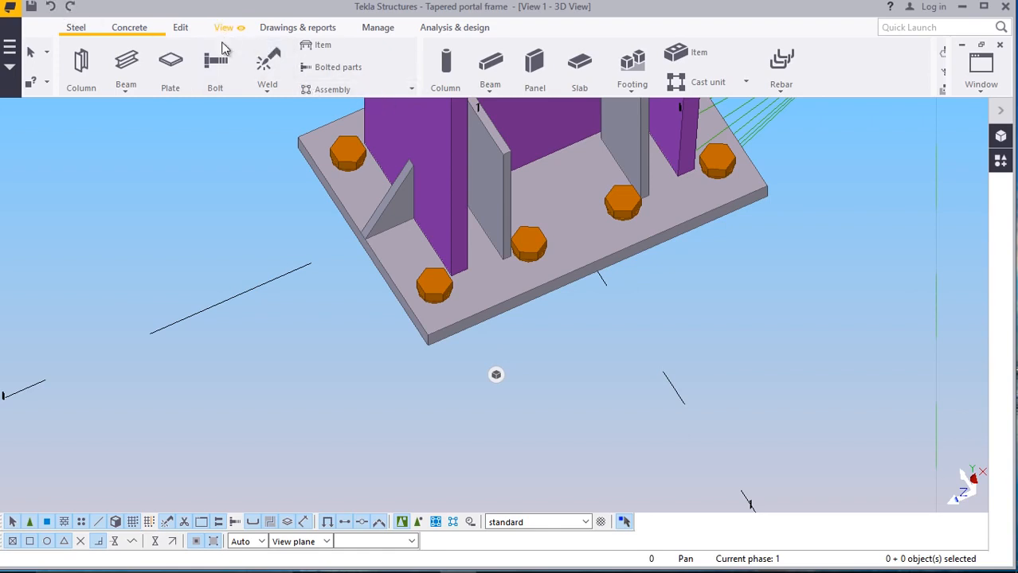
Place a steel beam in the opposite direction, from the stiffener corner at grid I-1 to the column flange corner at J-1
{"action": "left_click", "coordinate": [125, 94]}
{"action": "left_click", "coordinate": [163, 109]}
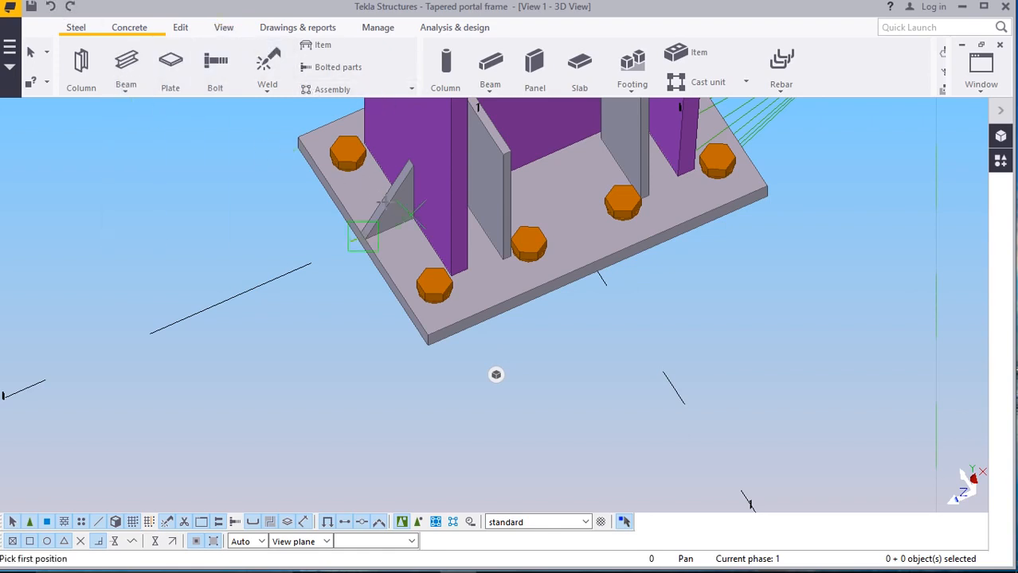
{"action": "scroll", "coordinate": [353, 256], "scroll_direction": "up", "scroll_amount": 3}
{"action": "scroll", "coordinate": [390, 227], "scroll_direction": "up", "scroll_amount": 3}
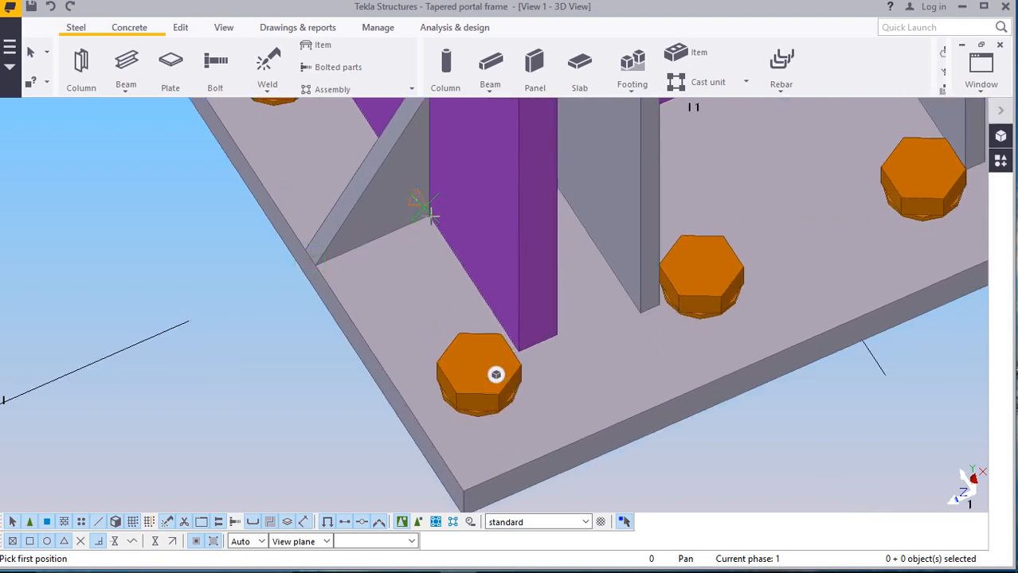
{"action": "scroll", "coordinate": [352, 171], "scroll_direction": "down", "scroll_amount": 10}
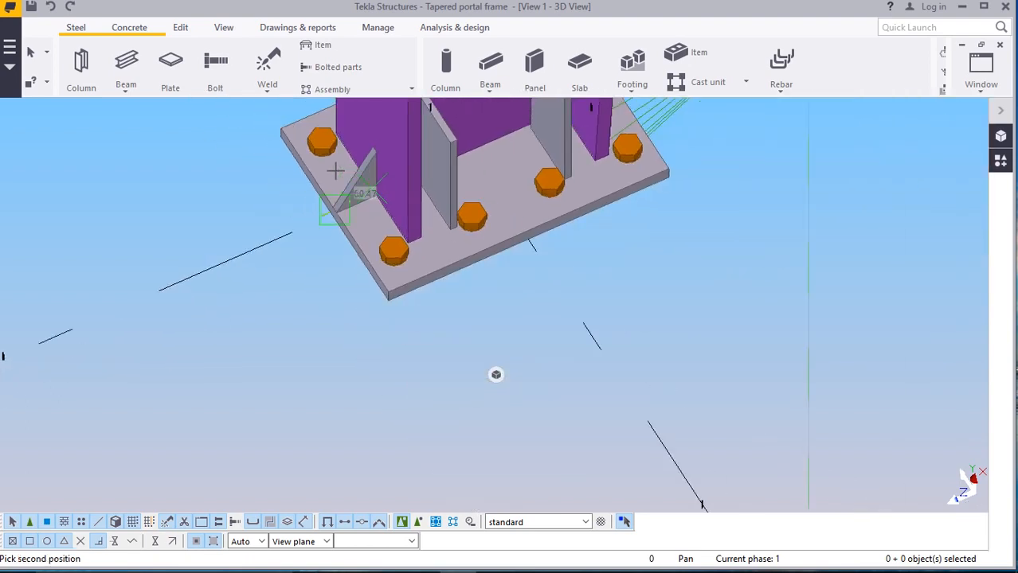
{"action": "scroll", "coordinate": [343, 144], "scroll_direction": "down", "scroll_amount": 6}
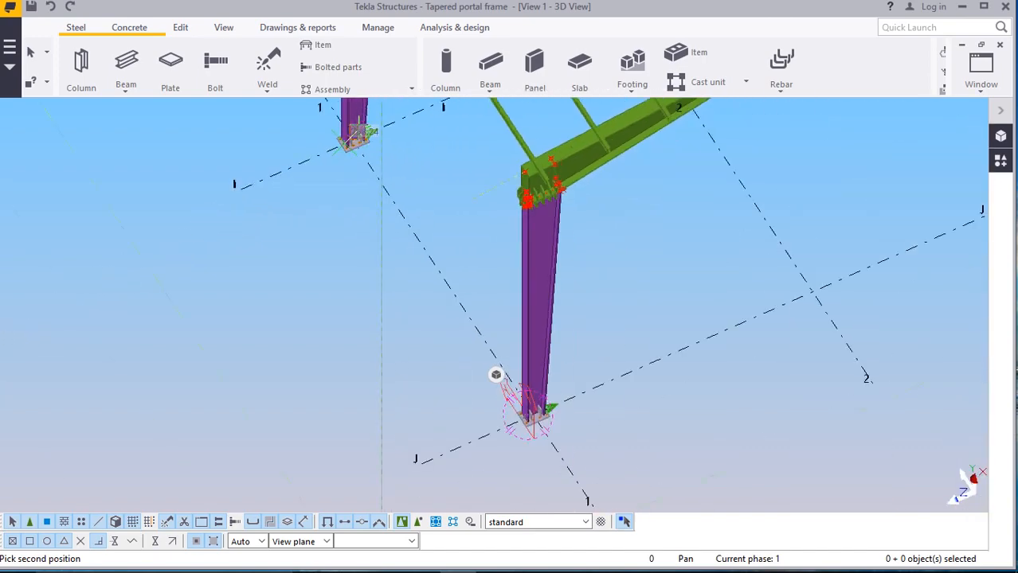
{"action": "scroll", "coordinate": [536, 430], "scroll_direction": "up", "scroll_amount": 10}
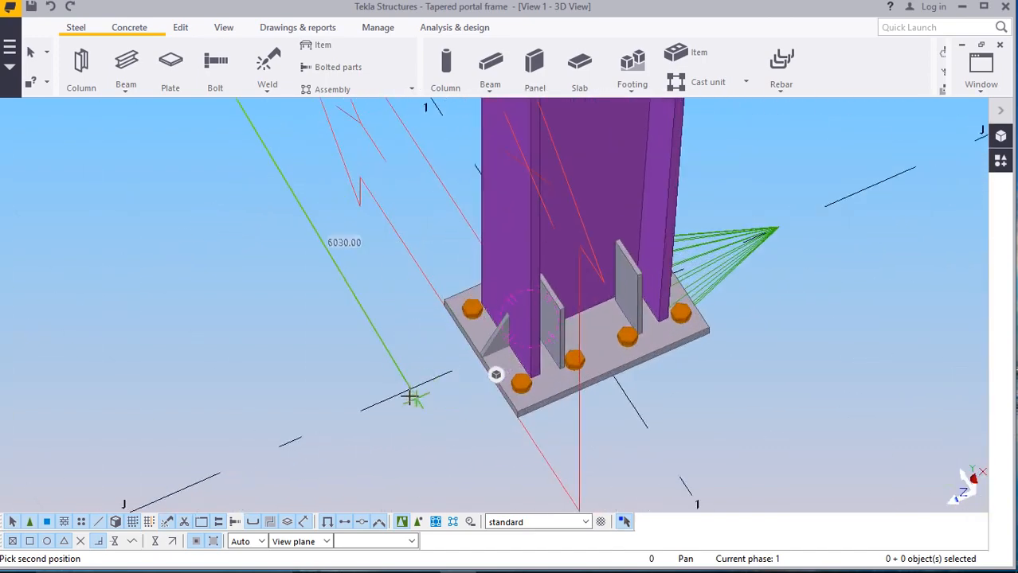
{"action": "scroll", "coordinate": [661, 374], "scroll_direction": "up", "scroll_amount": 3}
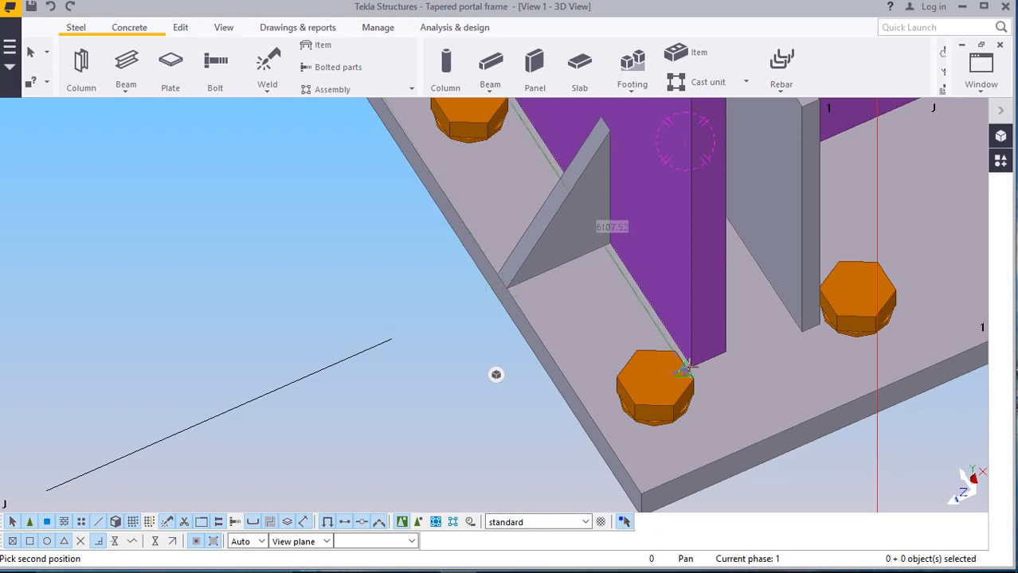
{"action": "scroll", "coordinate": [691, 367], "scroll_direction": "up", "scroll_amount": 4}
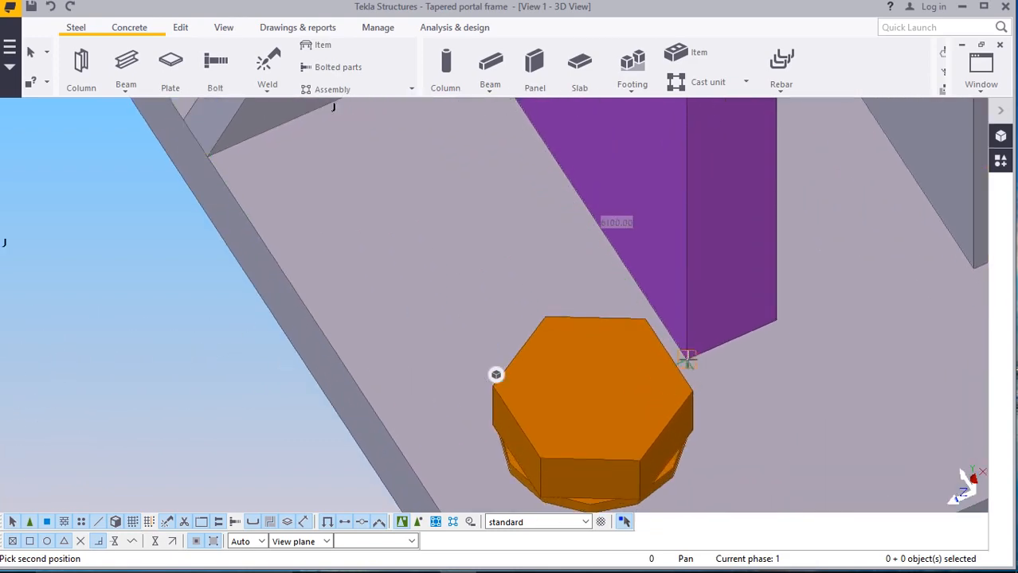
{"action": "left_click", "coordinate": [686, 360]}
Examine the new beam's orientation and position at the column bases on grids J-1 and I-1
{"action": "scroll", "coordinate": [677, 356], "scroll_direction": "down", "scroll_amount": 7}
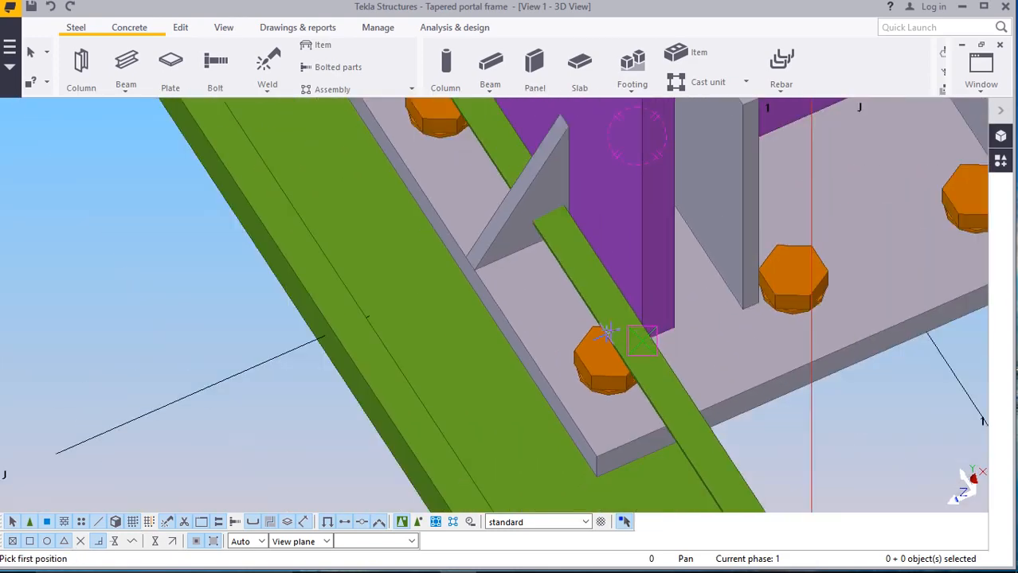
{"action": "scroll", "coordinate": [603, 333], "scroll_direction": "down", "scroll_amount": 6}
{"action": "scroll", "coordinate": [525, 393], "scroll_direction": "down", "scroll_amount": 4}
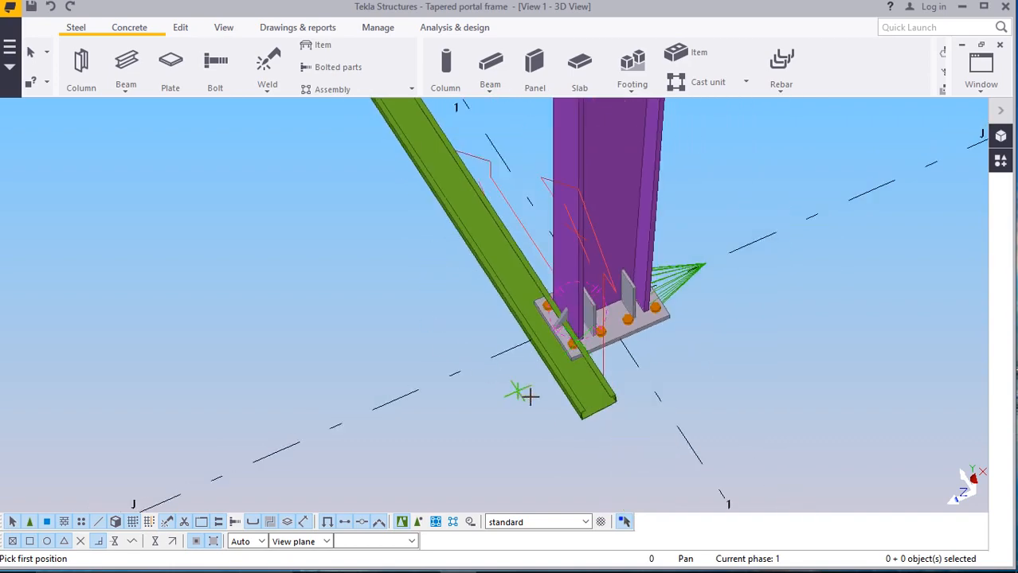
{"action": "scroll", "coordinate": [561, 398], "scroll_direction": "down", "scroll_amount": 6}
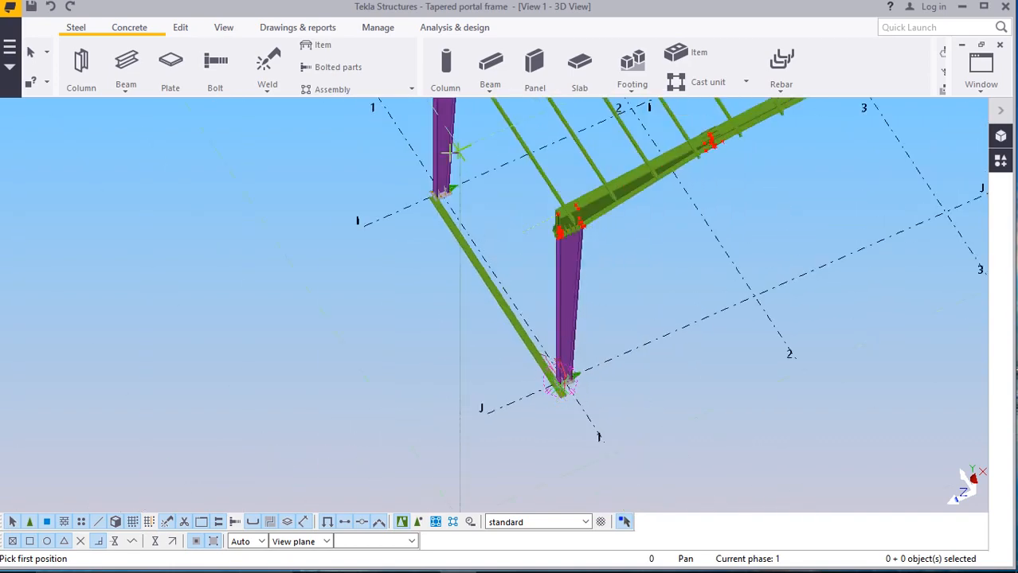
{"action": "scroll", "coordinate": [445, 175], "scroll_direction": "up", "scroll_amount": 3}
{"action": "scroll", "coordinate": [434, 207], "scroll_direction": "up", "scroll_amount": 7}
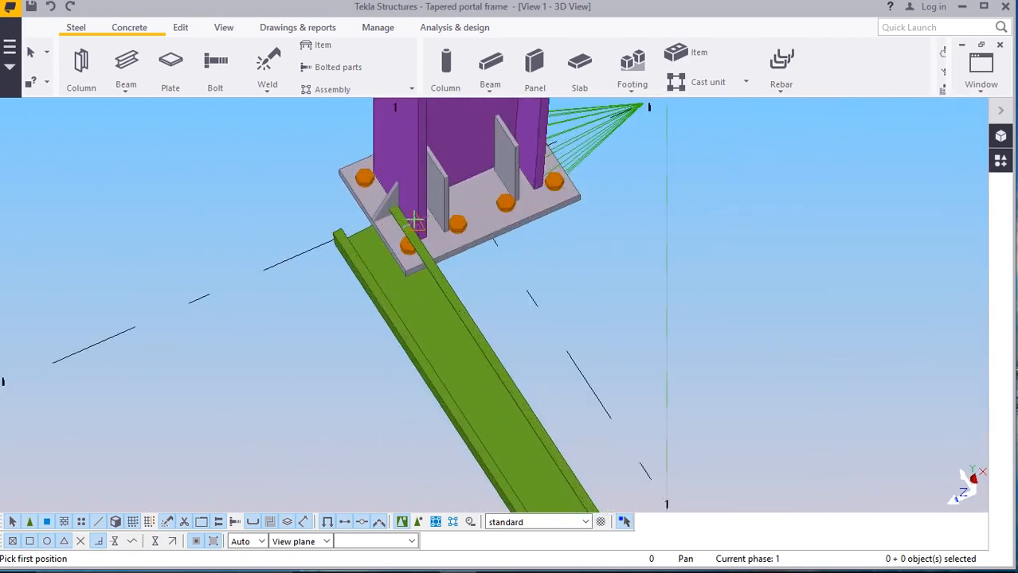
{"action": "scroll", "coordinate": [415, 224], "scroll_direction": "up", "scroll_amount": 2}
{"action": "scroll", "coordinate": [411, 221], "scroll_direction": "up", "scroll_amount": 2}
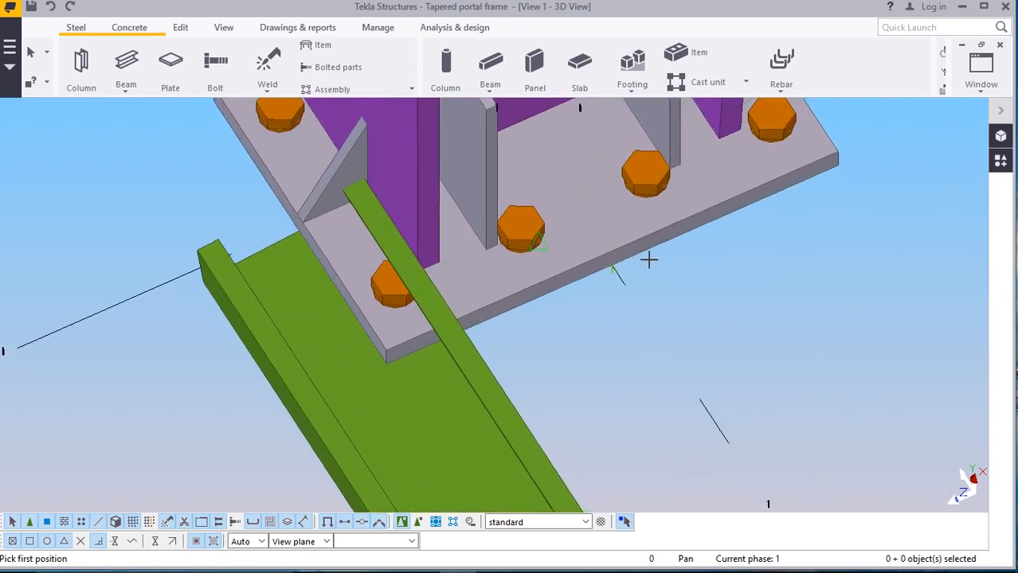
{"action": "right_click", "coordinate": [696, 269]}
{"action": "left_click", "coordinate": [749, 284]}
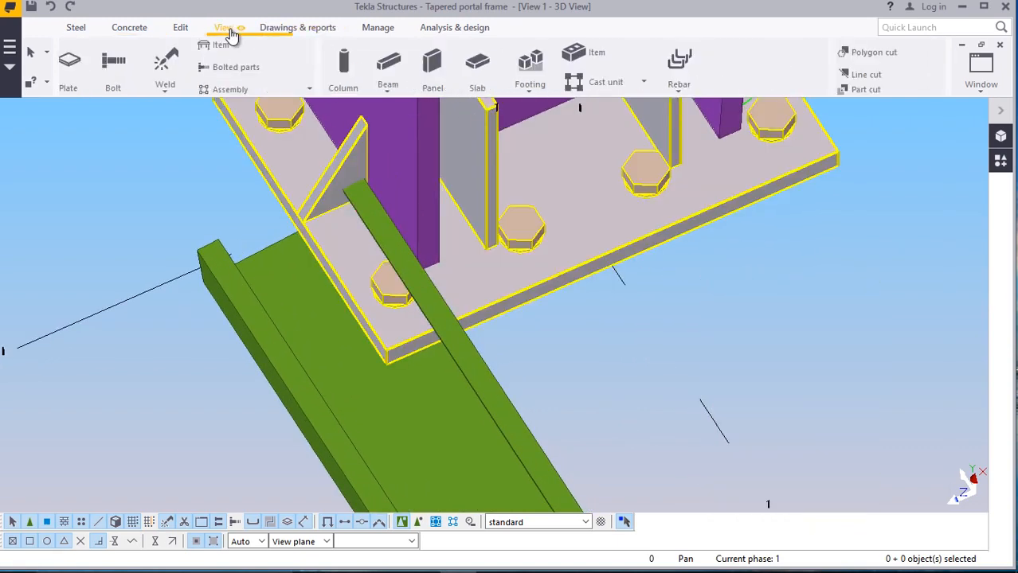
Inspect the beam's end around the stiffener at grid I-1, and delete the beam
{"action": "left_click", "coordinate": [224, 29]}
{"action": "left_click", "coordinate": [540, 74]}
{"action": "left_click", "coordinate": [547, 96]}
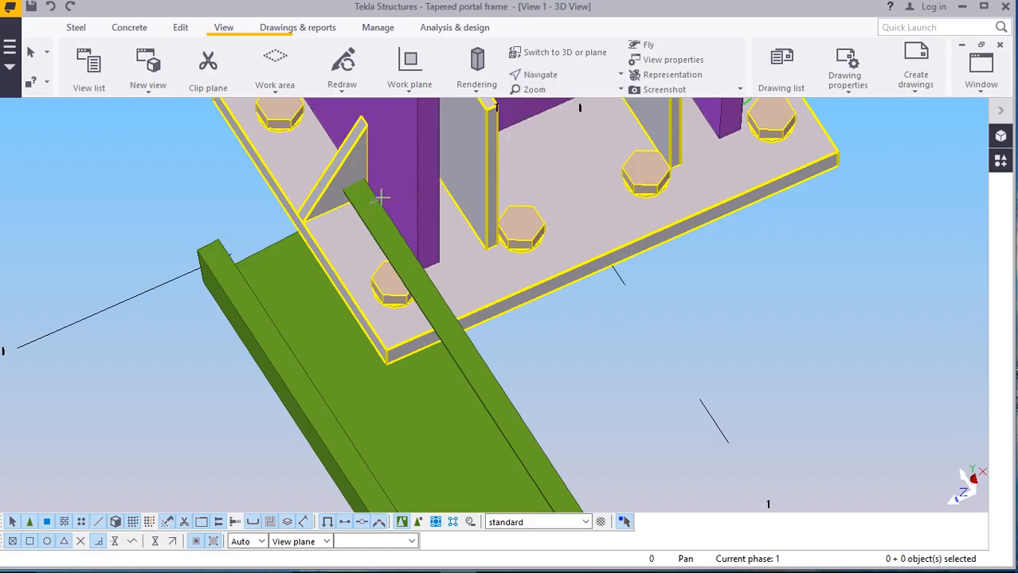
{"action": "left_click_drag", "start_coordinate": [358, 199], "coordinate": [325, 226]}
{"action": "middle_click_drag", "start_coordinate": [325, 225], "coordinate": [347, 280], "text": "ctrl"}
{"action": "right_click", "coordinate": [820, 264]}
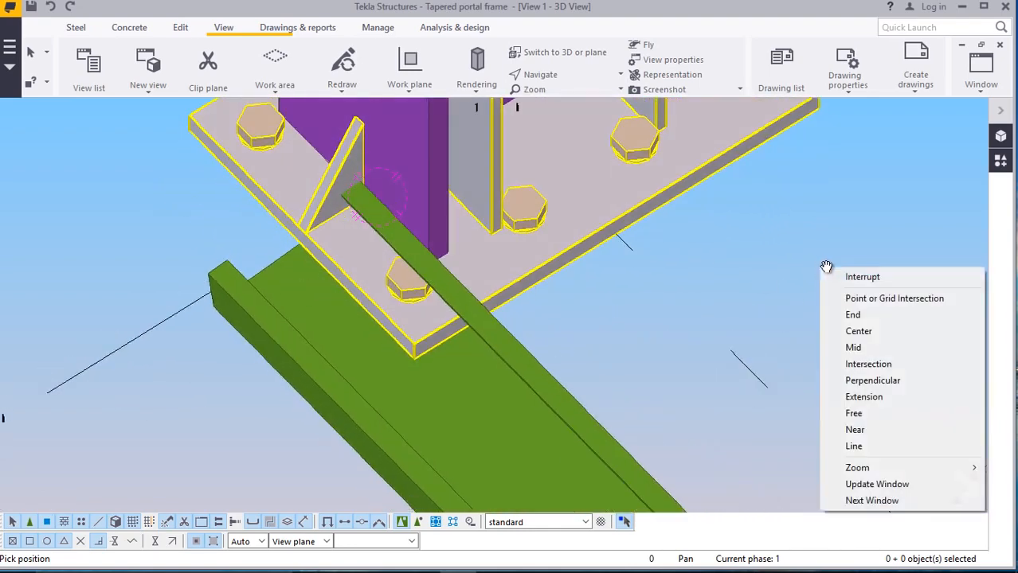
{"action": "left_click", "coordinate": [844, 276]}
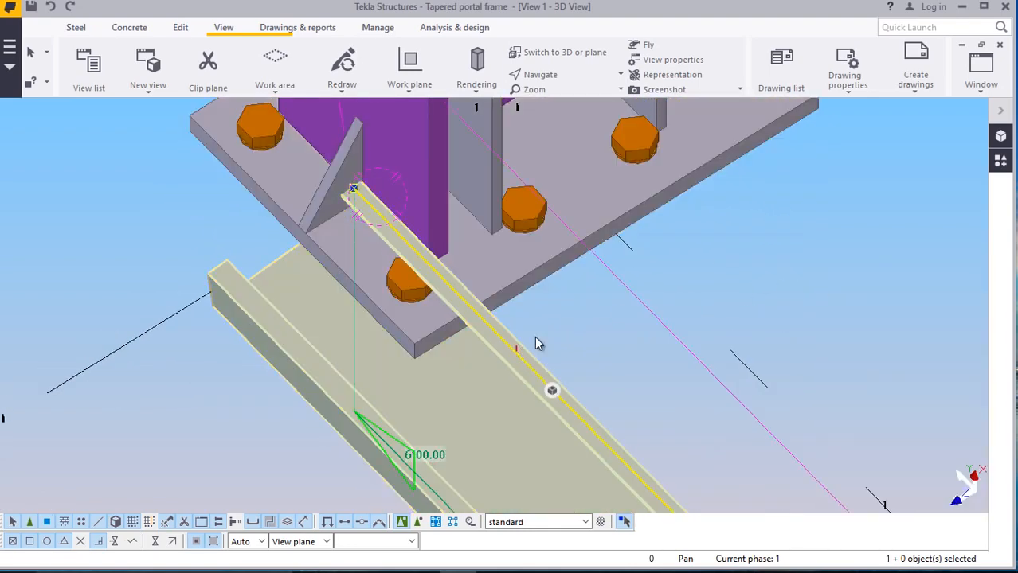
{"action": "right_click", "coordinate": [559, 313]}
{"action": "left_click", "coordinate": [601, 323]}
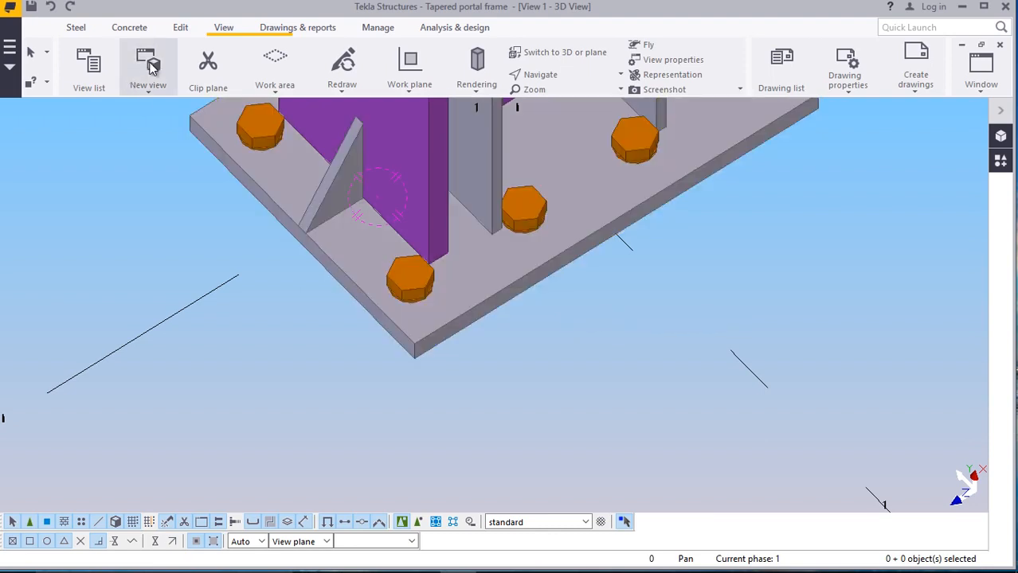
Set the work plane on the tapered column at grid I-1
{"action": "left_click", "coordinate": [410, 99]}
{"action": "left_click", "coordinate": [454, 262]}
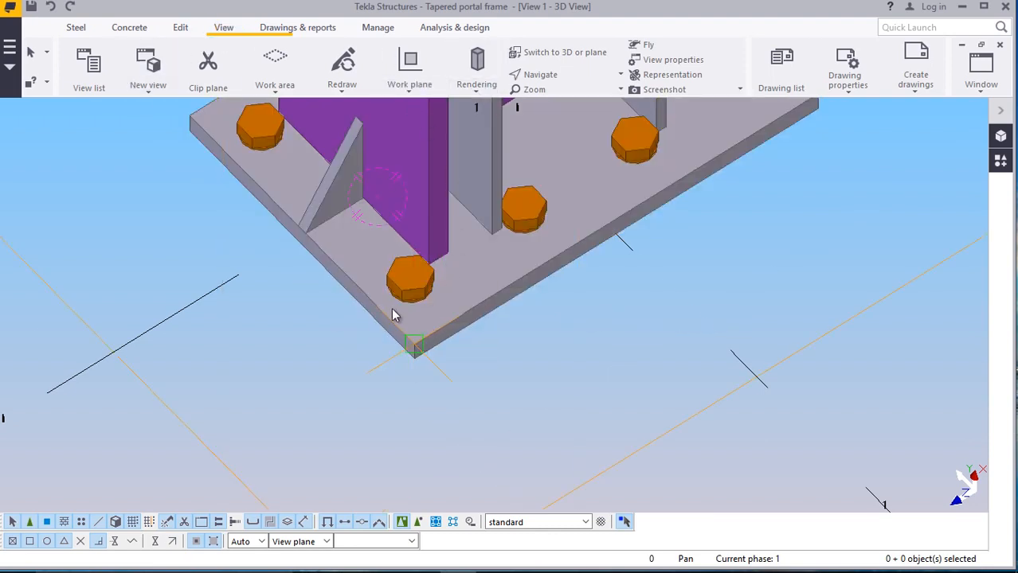
{"action": "scroll", "coordinate": [379, 297], "scroll_direction": "down", "scroll_amount": 5}
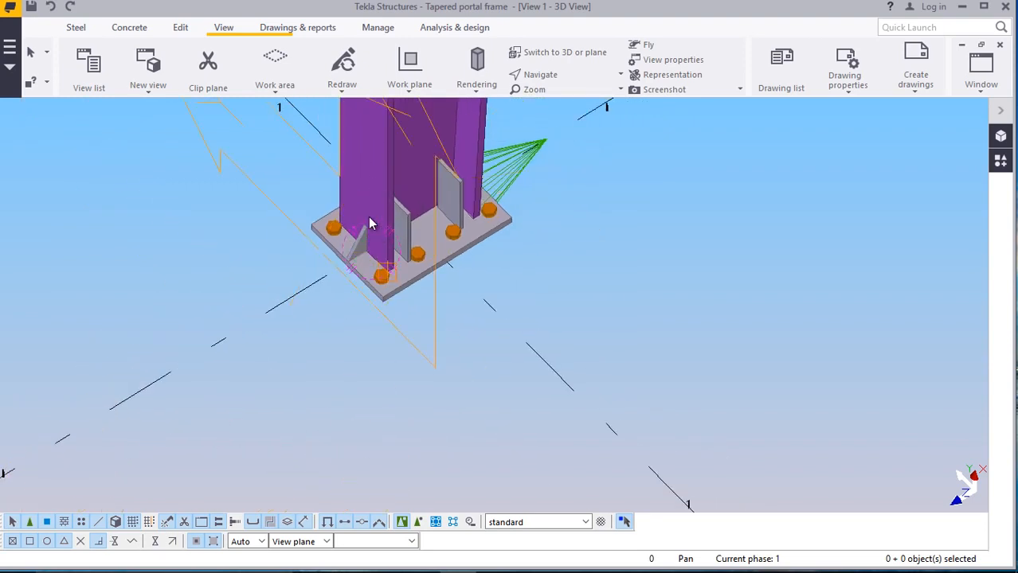
{"action": "right_click", "coordinate": [609, 211]}
{"action": "left_click", "coordinate": [655, 209]}
{"action": "scroll", "coordinate": [379, 237], "scroll_direction": "up", "scroll_amount": 3}
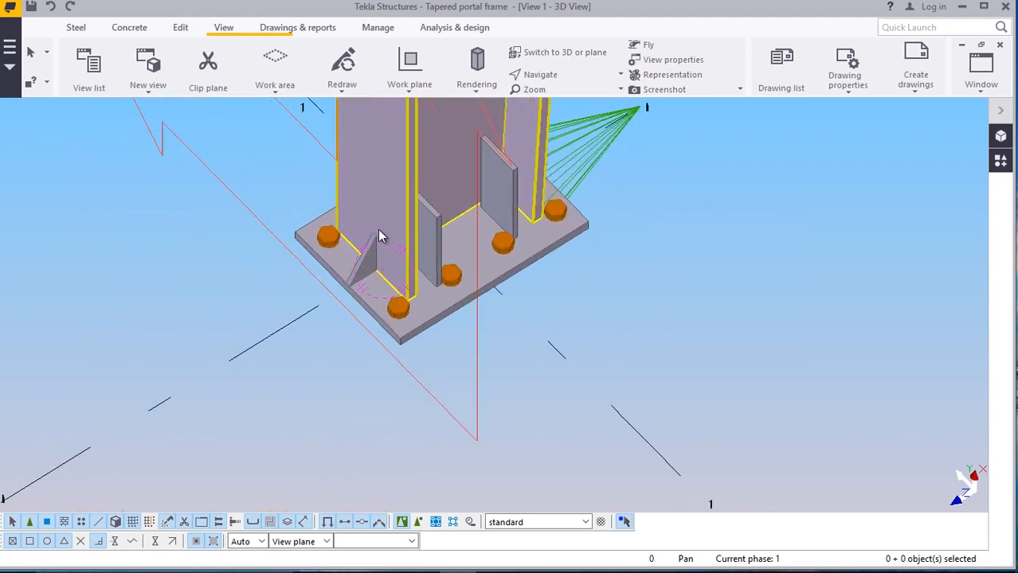
{"action": "scroll", "coordinate": [379, 236], "scroll_direction": "down", "scroll_amount": 2}
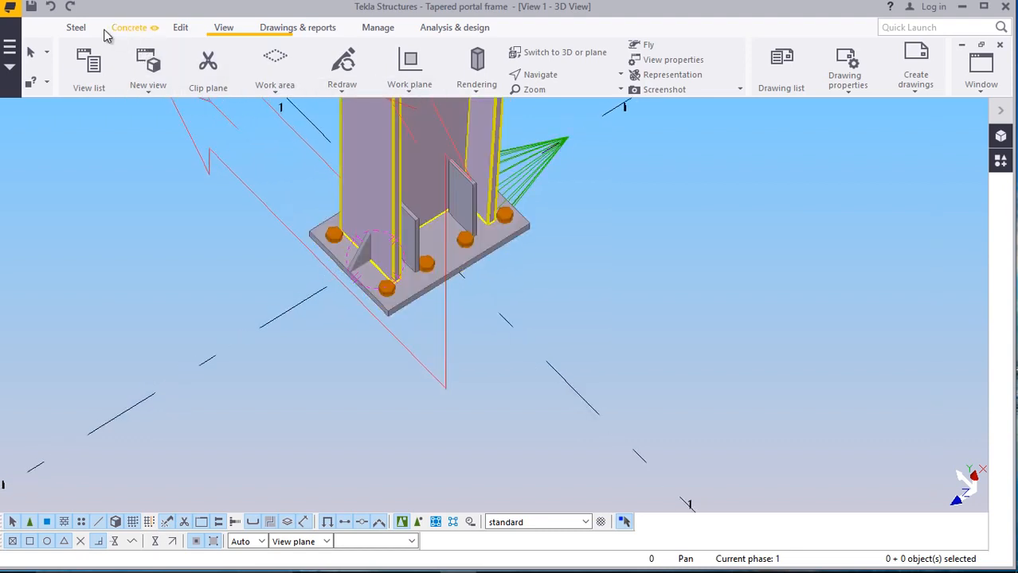
Place a steel beam from the stiffener corner at the grid I-1 column base to the column flange corner at J-1
{"action": "left_click", "coordinate": [76, 30]}
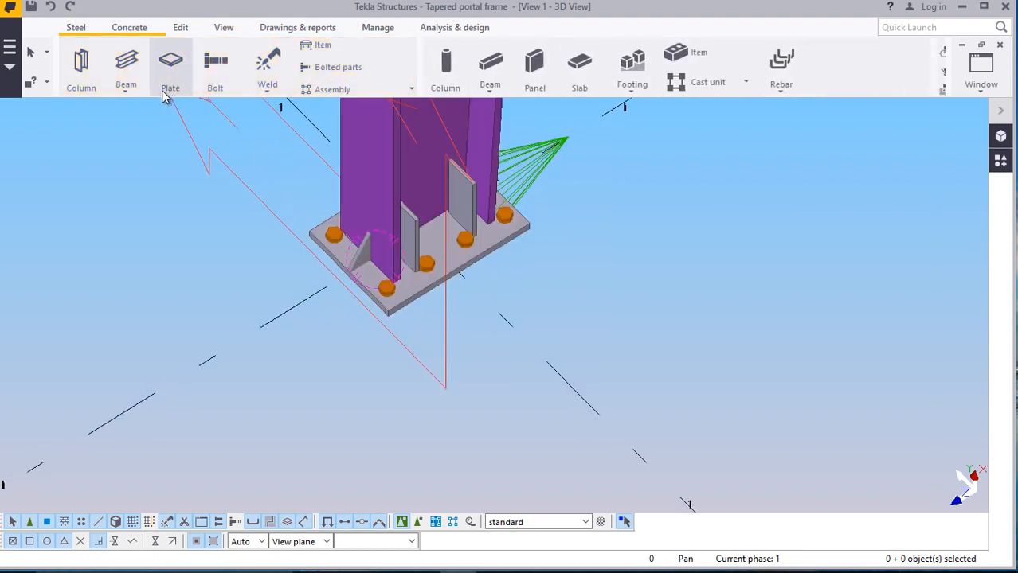
{"action": "left_click", "coordinate": [125, 96]}
{"action": "left_click", "coordinate": [145, 110]}
{"action": "scroll", "coordinate": [377, 251], "scroll_direction": "up", "scroll_amount": 4}
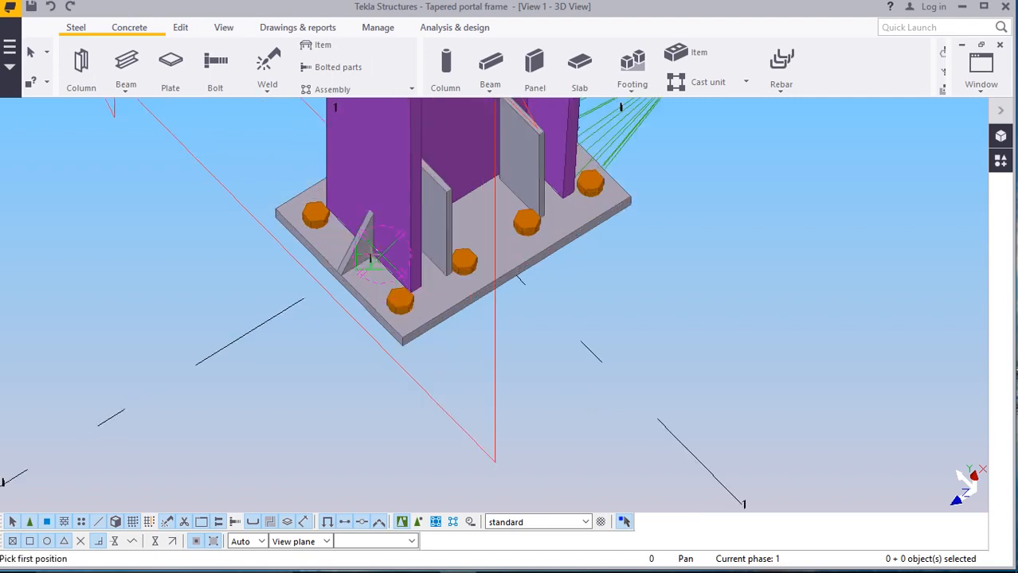
{"action": "scroll", "coordinate": [377, 252], "scroll_direction": "up", "scroll_amount": 2}
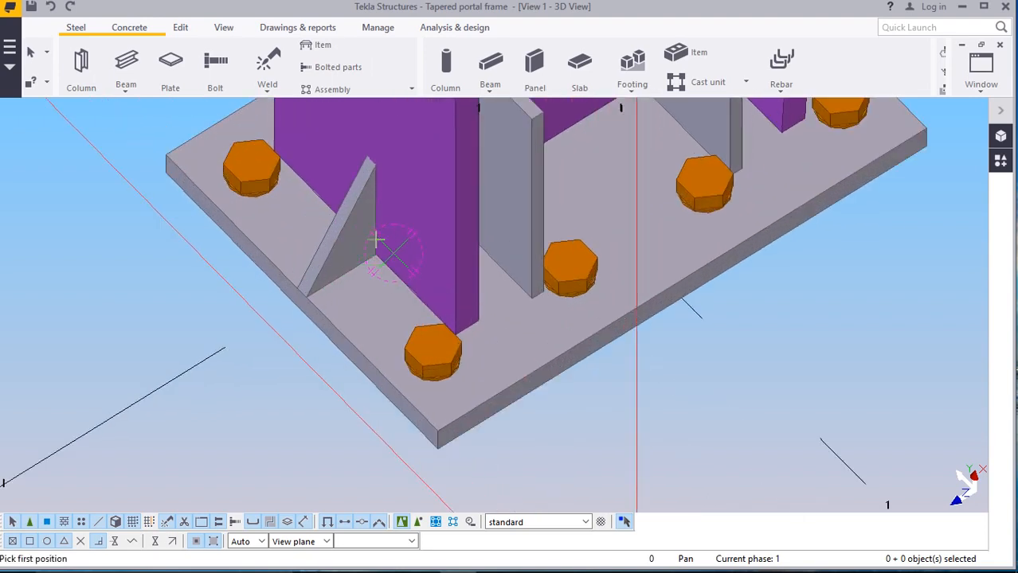
{"action": "scroll", "coordinate": [367, 253], "scroll_direction": "up", "scroll_amount": 1}
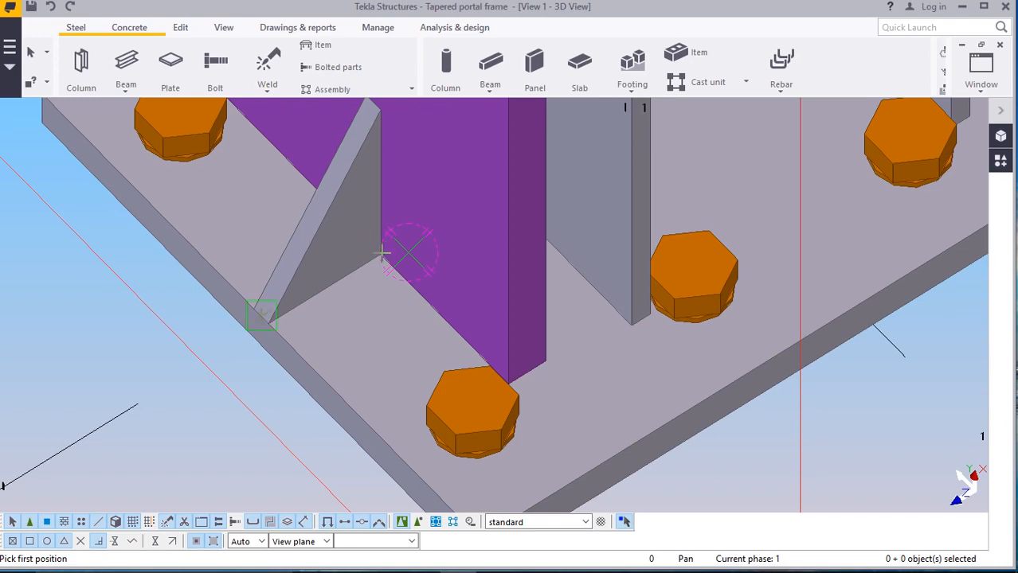
{"action": "scroll", "coordinate": [348, 243], "scroll_direction": "down", "scroll_amount": 8}
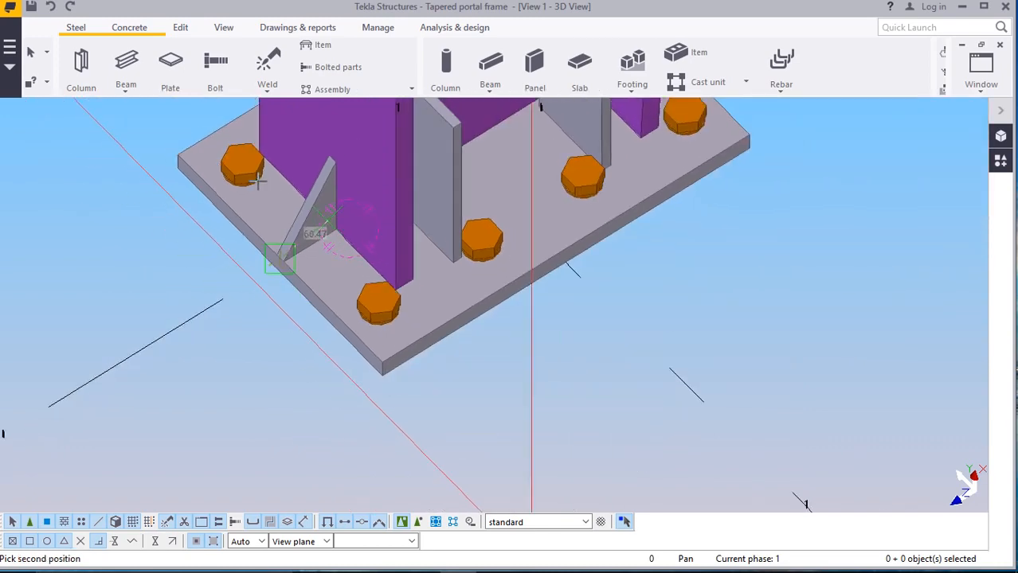
{"action": "scroll", "coordinate": [285, 158], "scroll_direction": "down", "scroll_amount": 2}
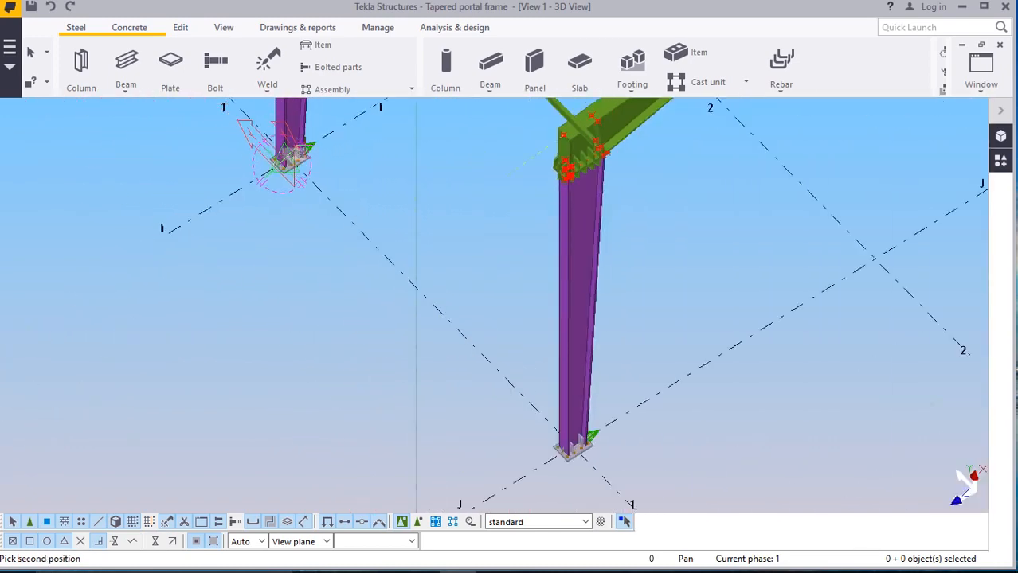
{"action": "scroll", "coordinate": [514, 370], "scroll_direction": "up", "scroll_amount": 8}
{"action": "scroll", "coordinate": [510, 369], "scroll_direction": "up", "scroll_amount": 10}
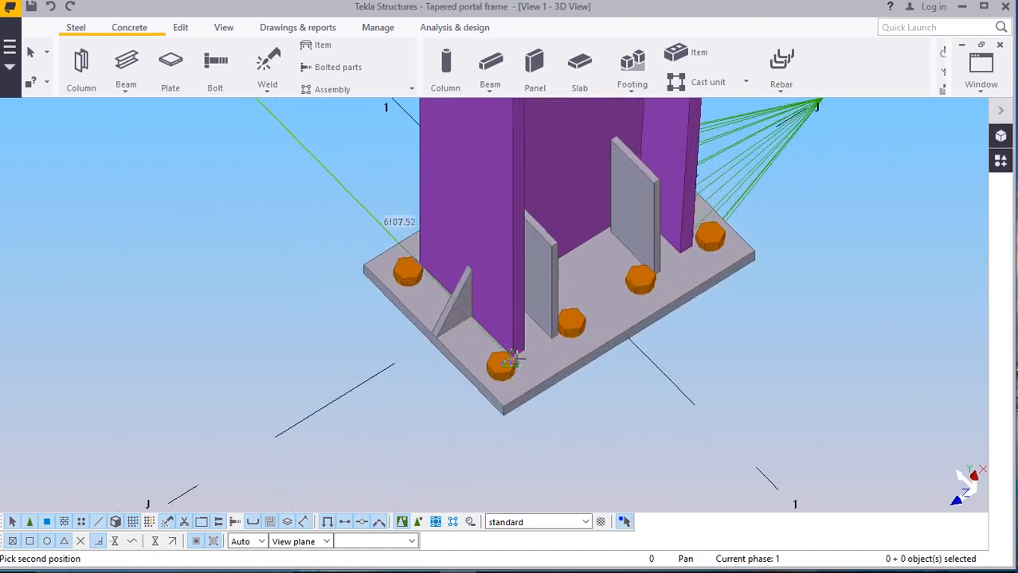
{"action": "scroll", "coordinate": [495, 361], "scroll_direction": "up", "scroll_amount": 2}
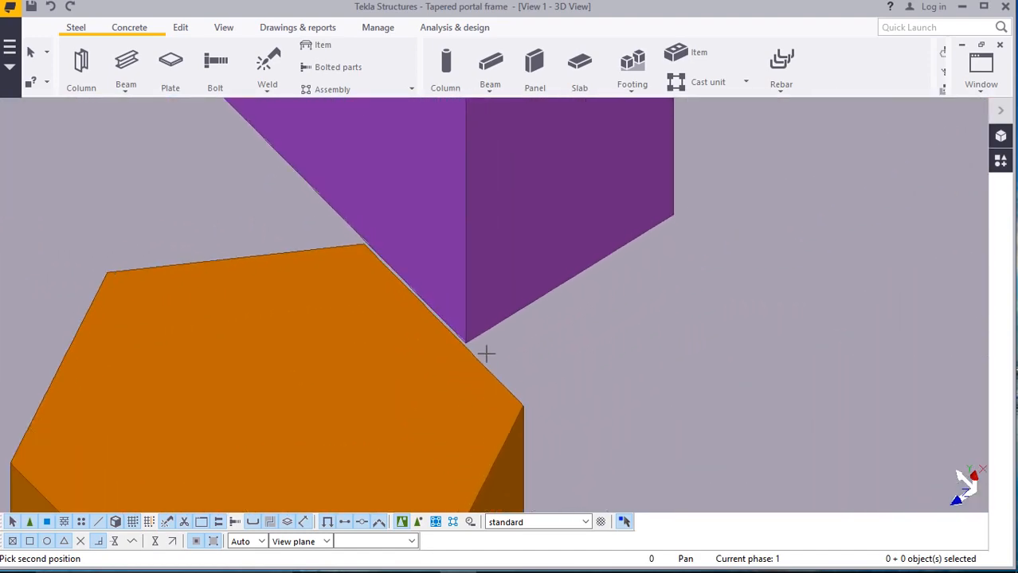
{"action": "left_click", "coordinate": [465, 342]}
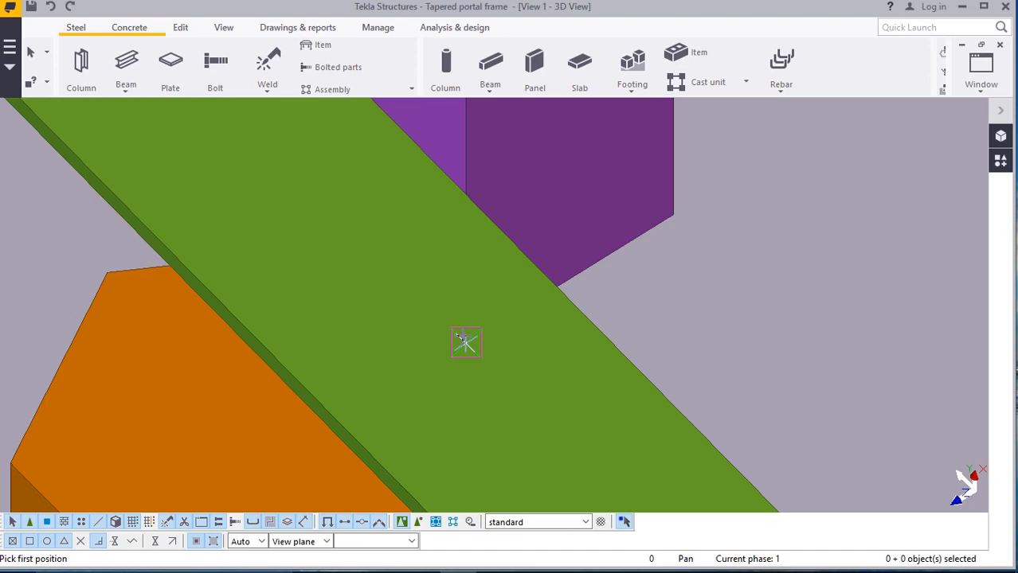
{"action": "right_click", "coordinate": [451, 247]}
{"action": "left_click", "coordinate": [470, 257]}
Set the new beam's rotation angle to 0 and its end Dx offset to 0
{"action": "scroll", "coordinate": [468, 318], "scroll_direction": "down", "scroll_amount": 5}
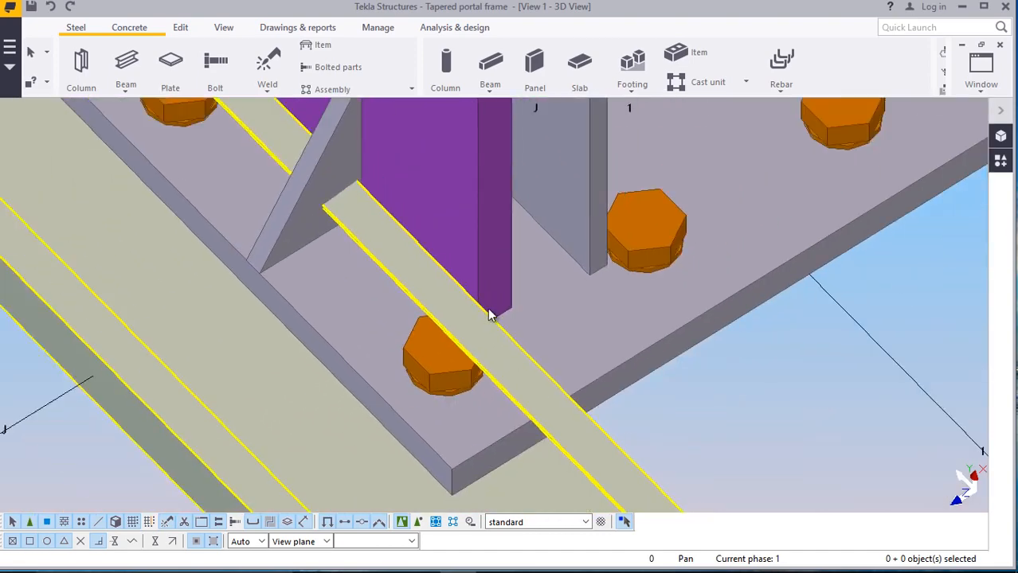
{"action": "scroll", "coordinate": [489, 315], "scroll_direction": "down", "scroll_amount": 6}
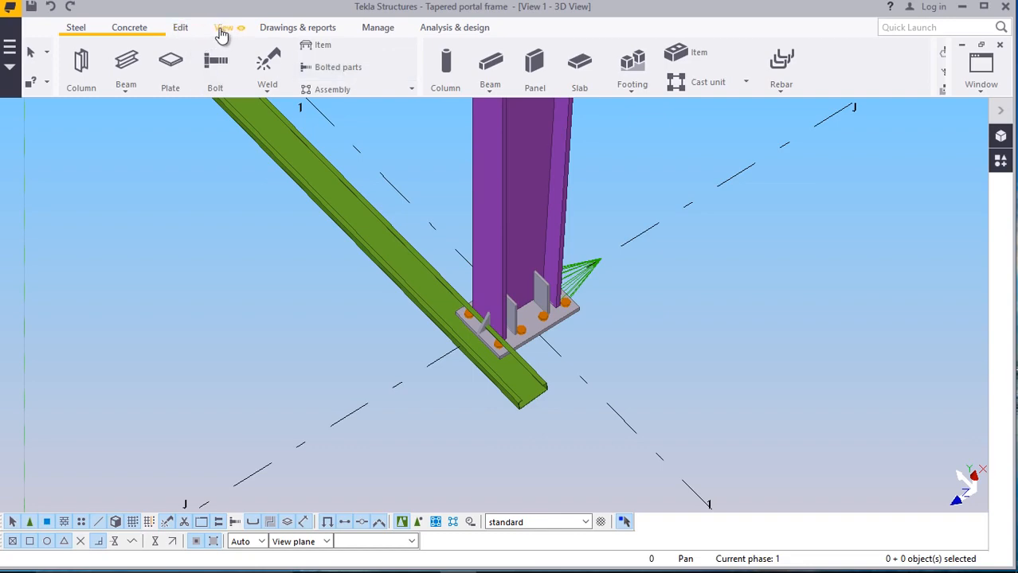
{"action": "left_click", "coordinate": [222, 29]}
{"action": "left_click", "coordinate": [532, 74]}
{"action": "left_click", "coordinate": [543, 96]}
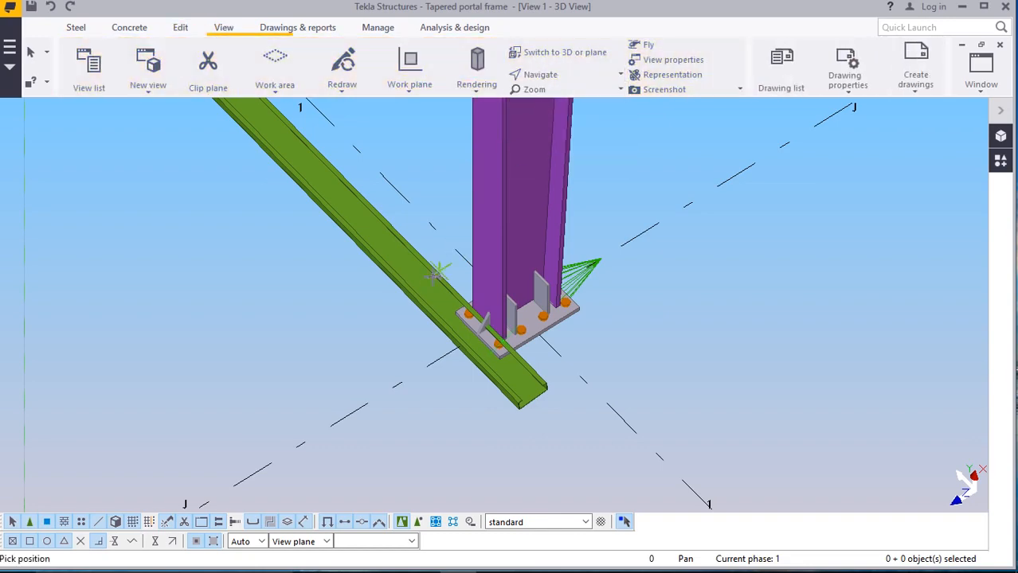
{"action": "left_click_drag", "start_coordinate": [442, 295], "coordinate": [398, 193]}
{"action": "right_click", "coordinate": [398, 194]}
{"action": "left_click", "coordinate": [434, 208]}
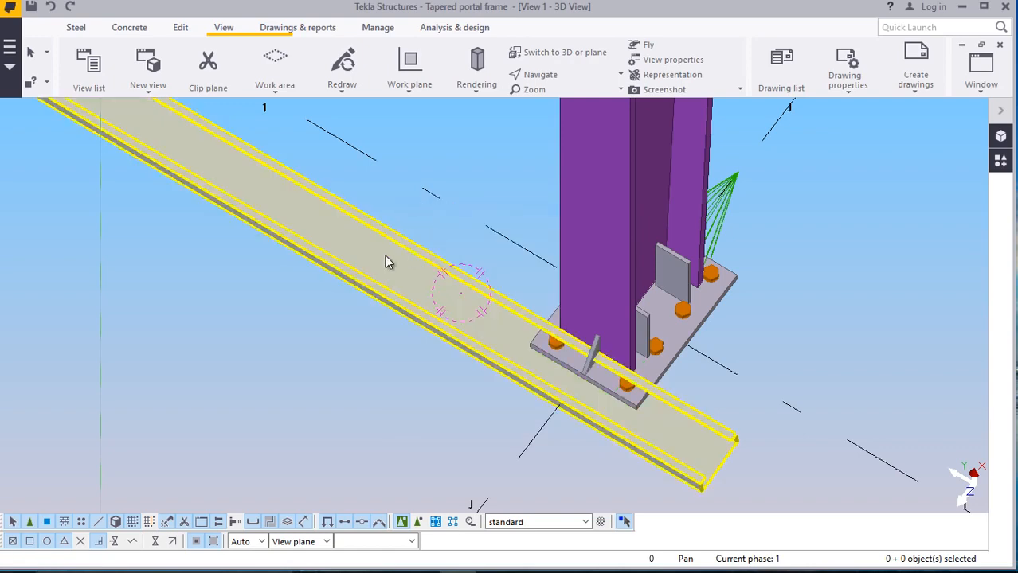
{"action": "double_click", "coordinate": [383, 255]}
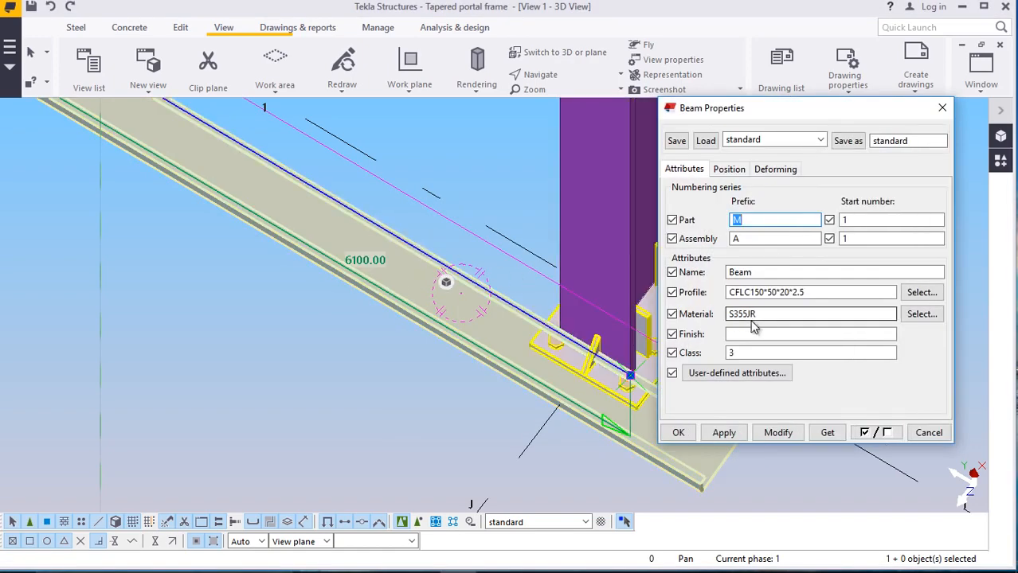
{"action": "left_click", "coordinate": [729, 169]}
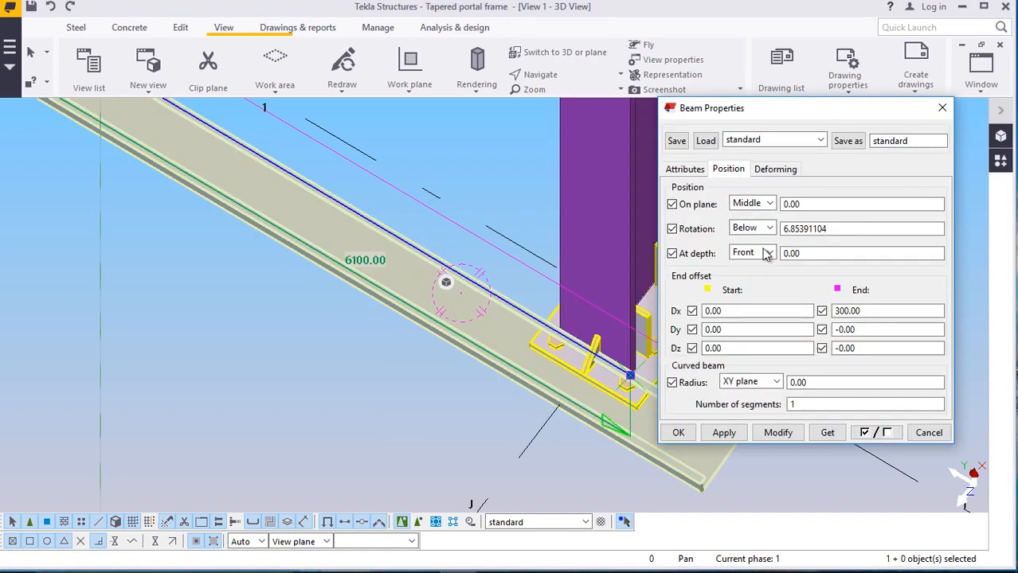
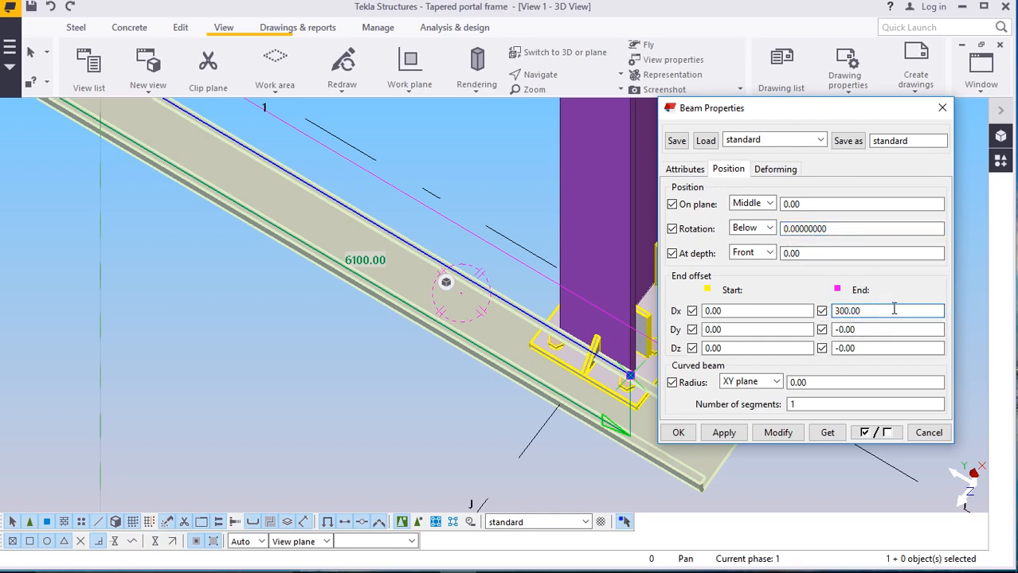
{"action": "left_click", "coordinate": [775, 440]}
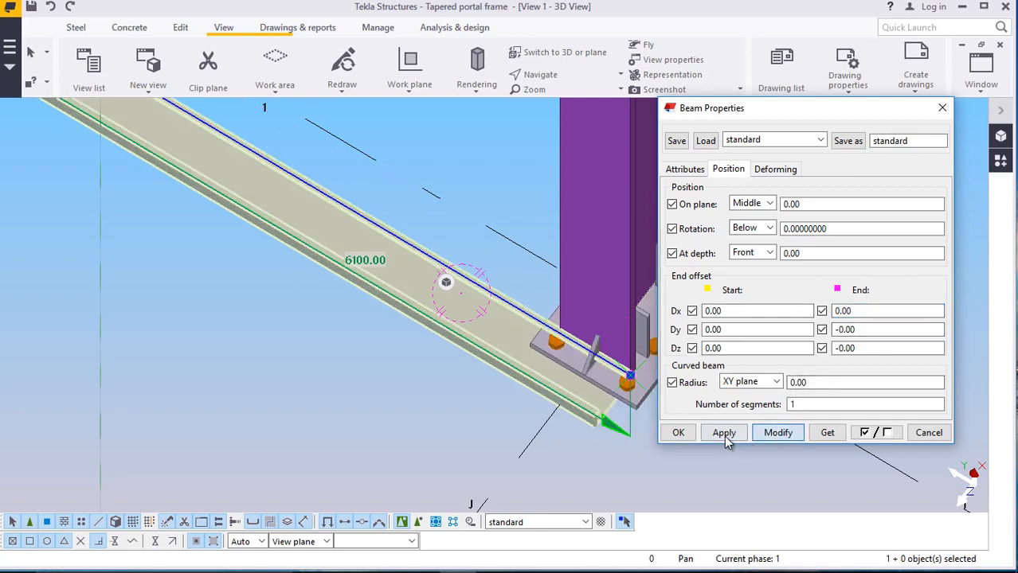
{"action": "left_click", "coordinate": [679, 434]}
View the beam's end at grid J-1 from a lower angle and open the beam's position settings
{"action": "scroll", "coordinate": [597, 398], "scroll_direction": "up", "scroll_amount": 5}
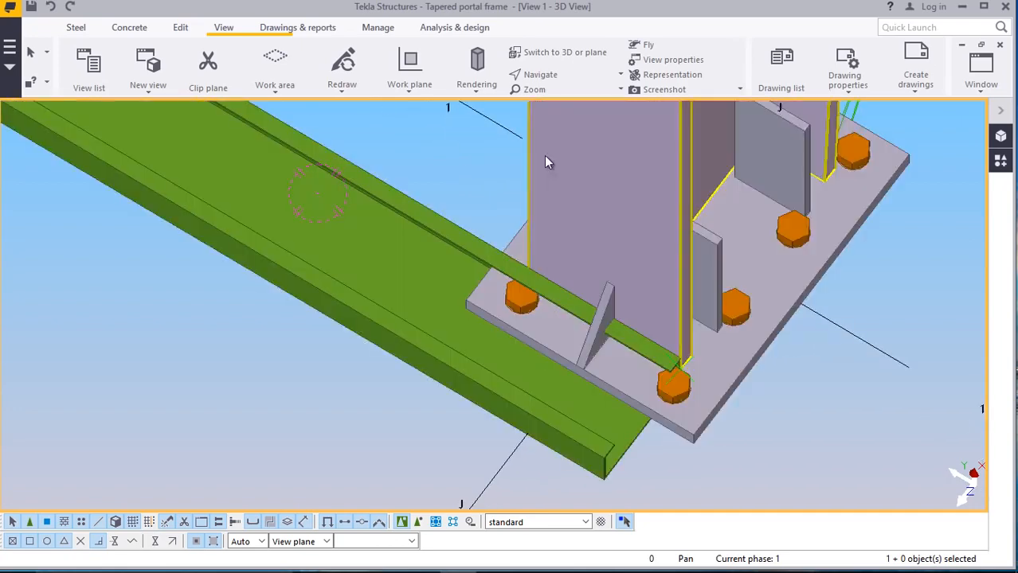
{"action": "left_click", "coordinate": [542, 74]}
{"action": "left_click", "coordinate": [558, 96]}
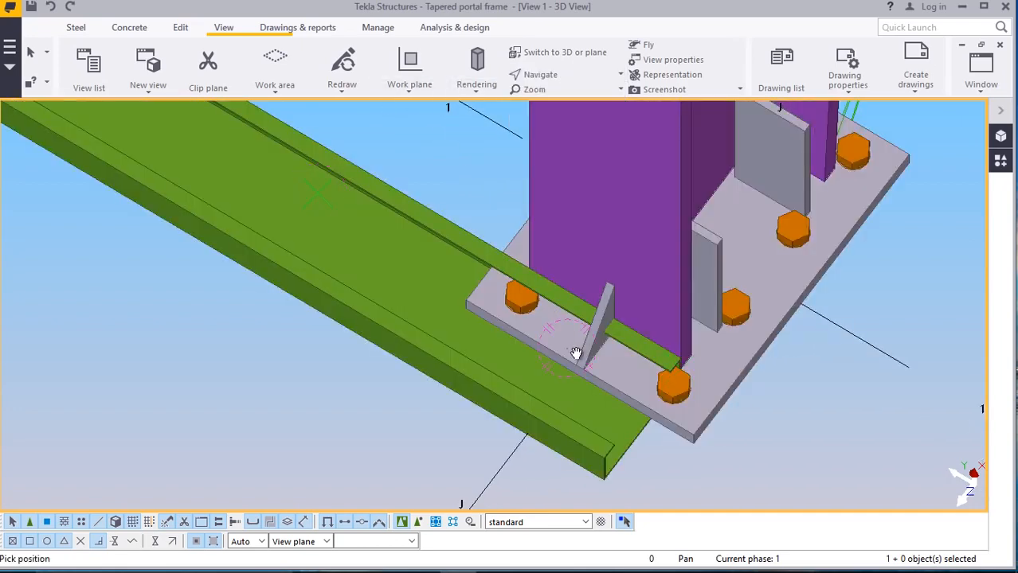
{"action": "left_click_drag", "start_coordinate": [575, 353], "coordinate": [443, 205]}
{"action": "right_click", "coordinate": [485, 188]}
{"action": "left_click", "coordinate": [520, 204]}
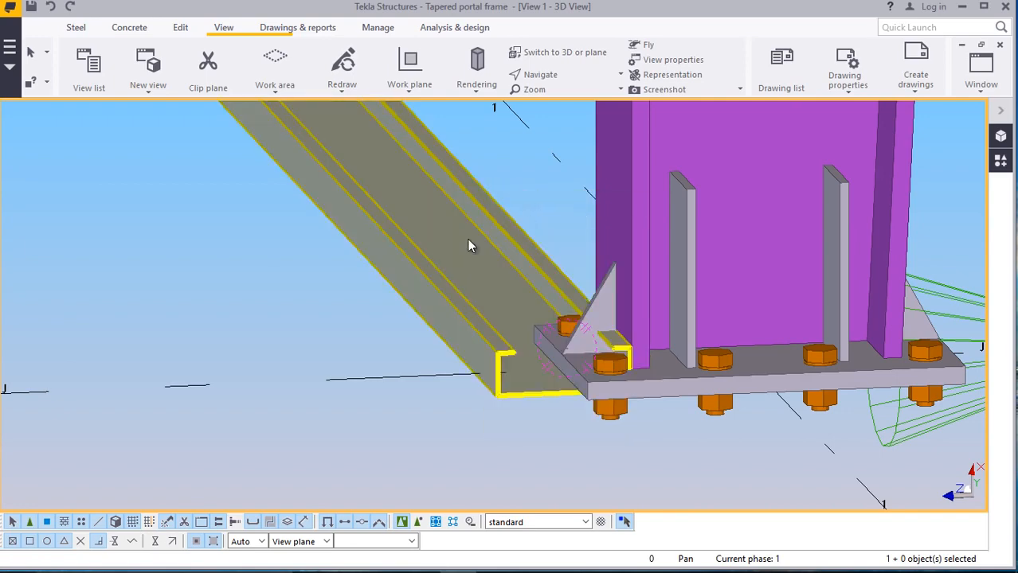
{"action": "double_click", "coordinate": [467, 239]}
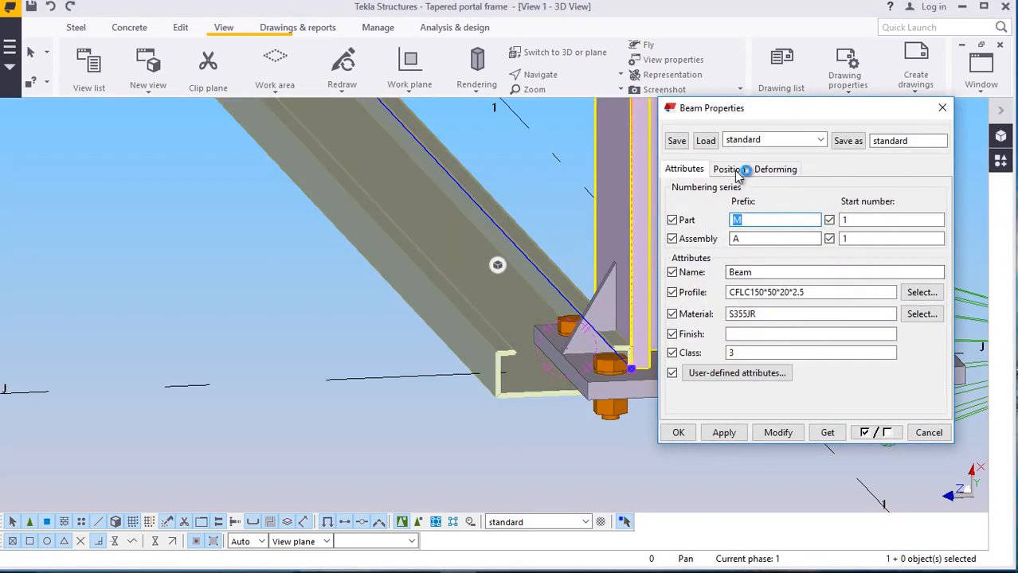
{"action": "left_click", "coordinate": [727, 169]}
Try the Back and Front rotation options on the beam
{"action": "left_click", "coordinate": [770, 228]}
{"action": "left_click", "coordinate": [755, 268]}
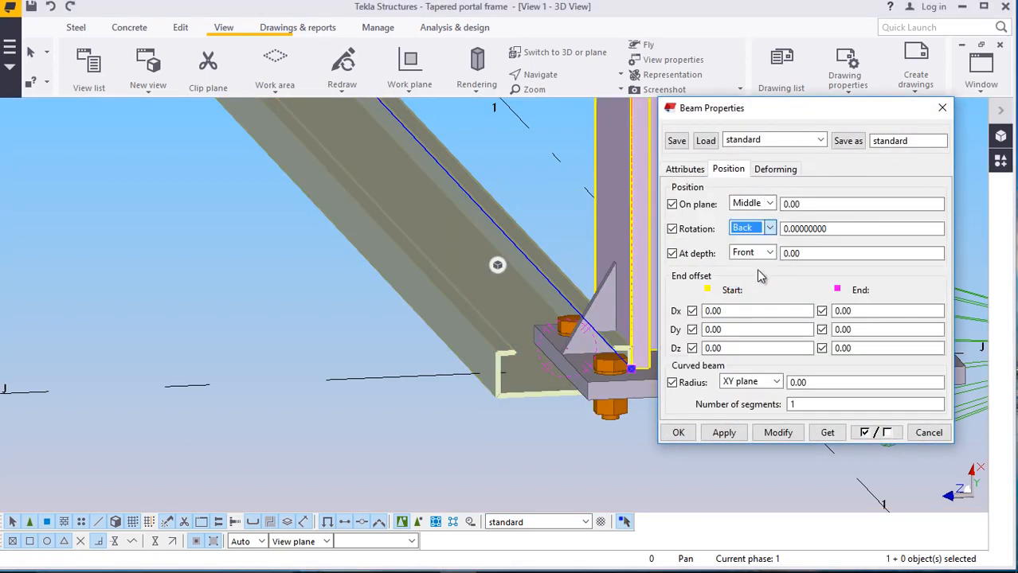
{"action": "left_click", "coordinate": [777, 434]}
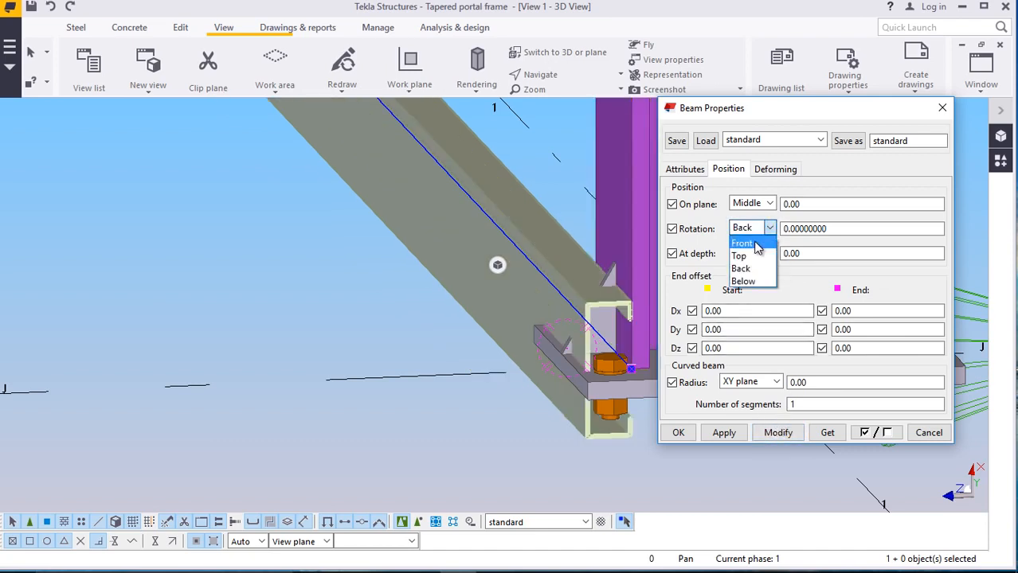
{"action": "left_click", "coordinate": [749, 241]}
{"action": "left_click", "coordinate": [780, 440]}
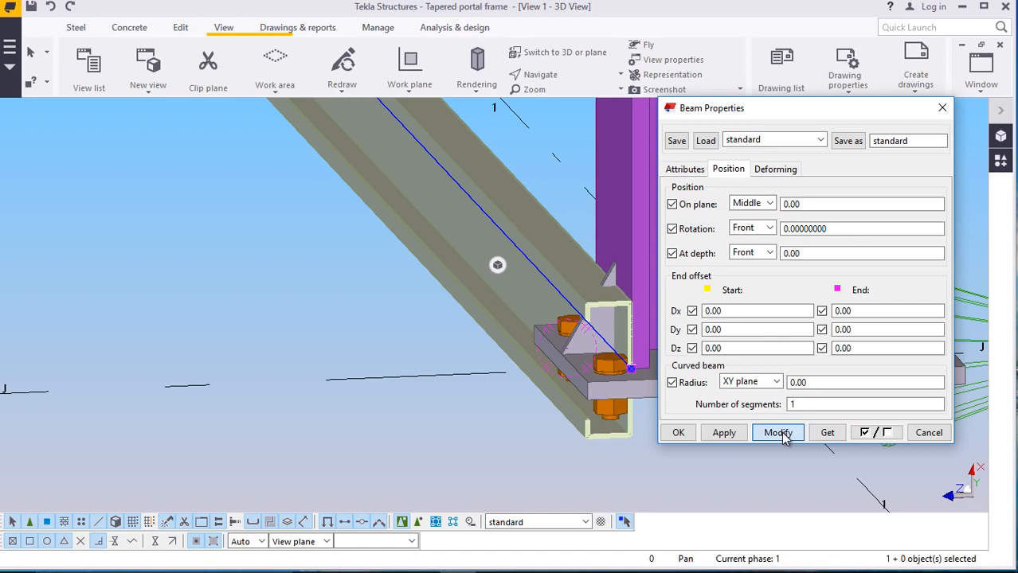
{"action": "left_click", "coordinate": [769, 229]}
{"action": "left_click", "coordinate": [755, 269]}
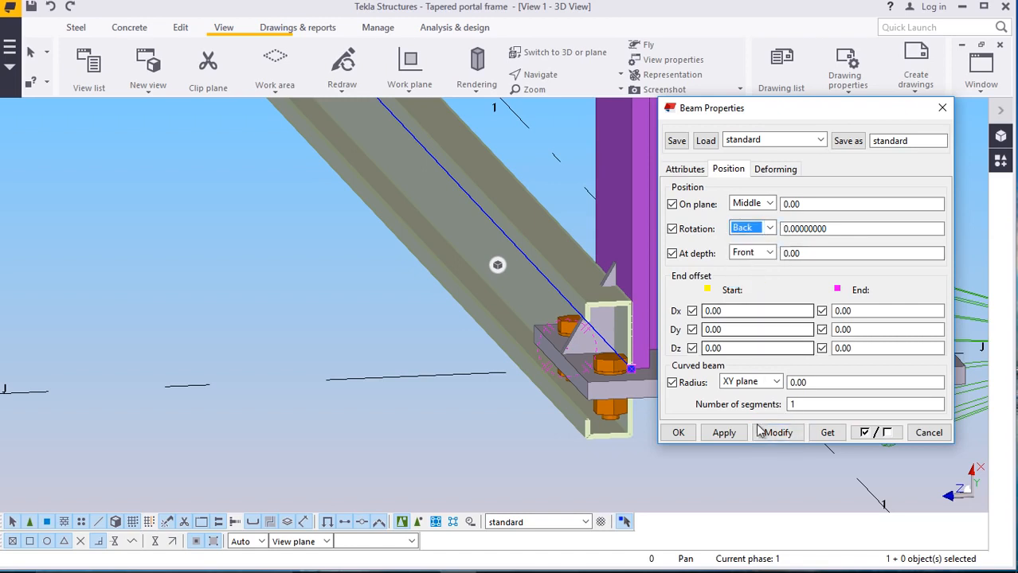
{"action": "left_click", "coordinate": [769, 434]}
Set the beam's rotation to Top and accept the properties
{"action": "left_click", "coordinate": [770, 228]}
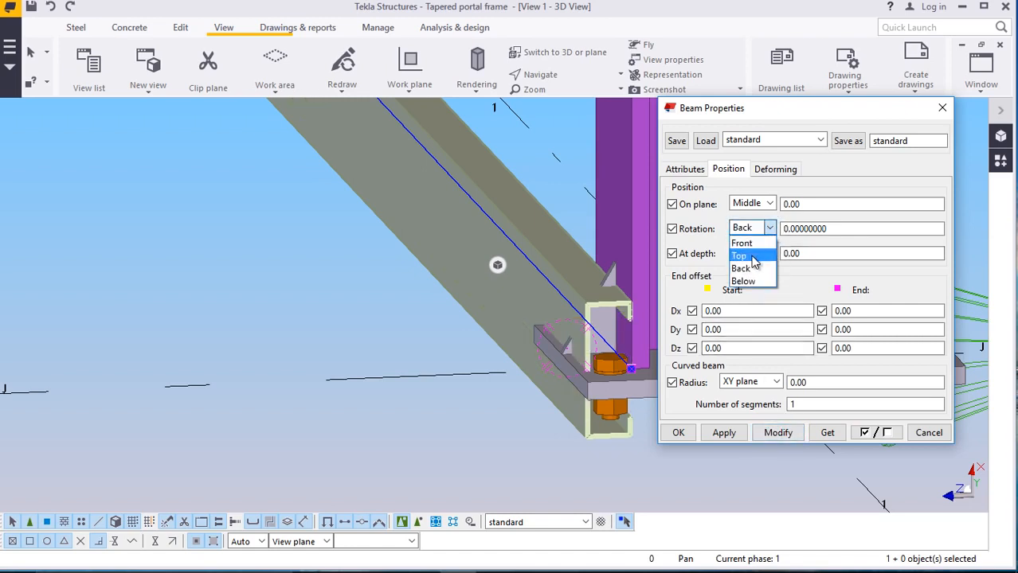
{"action": "left_click", "coordinate": [749, 256]}
{"action": "left_click", "coordinate": [773, 436]}
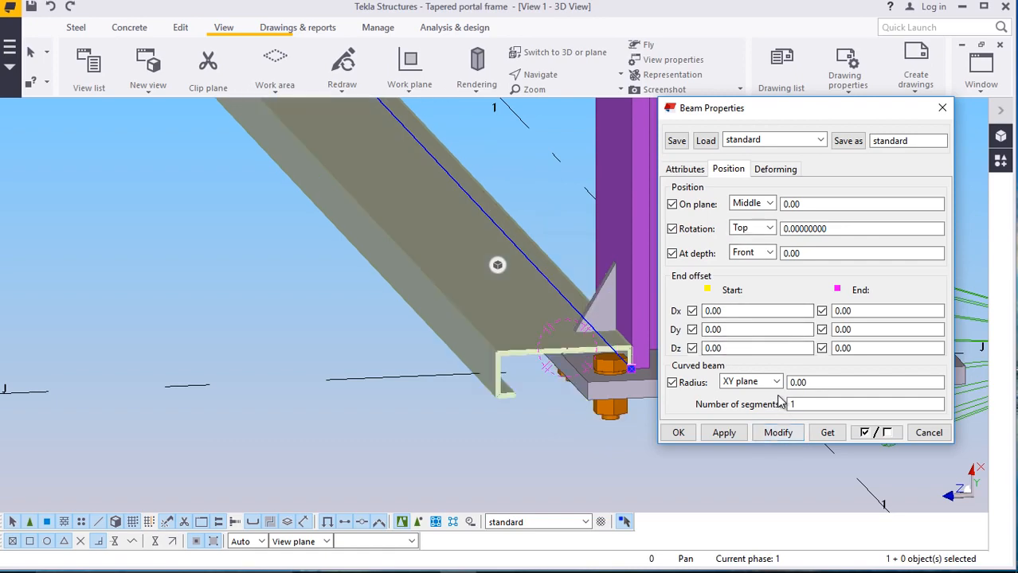
{"action": "left_click", "coordinate": [677, 430]}
Move the beam straight up along the column flange, clear of the base plate and bolts, by entering a numeric distance
{"action": "scroll", "coordinate": [514, 364], "scroll_direction": "up", "scroll_amount": 6}
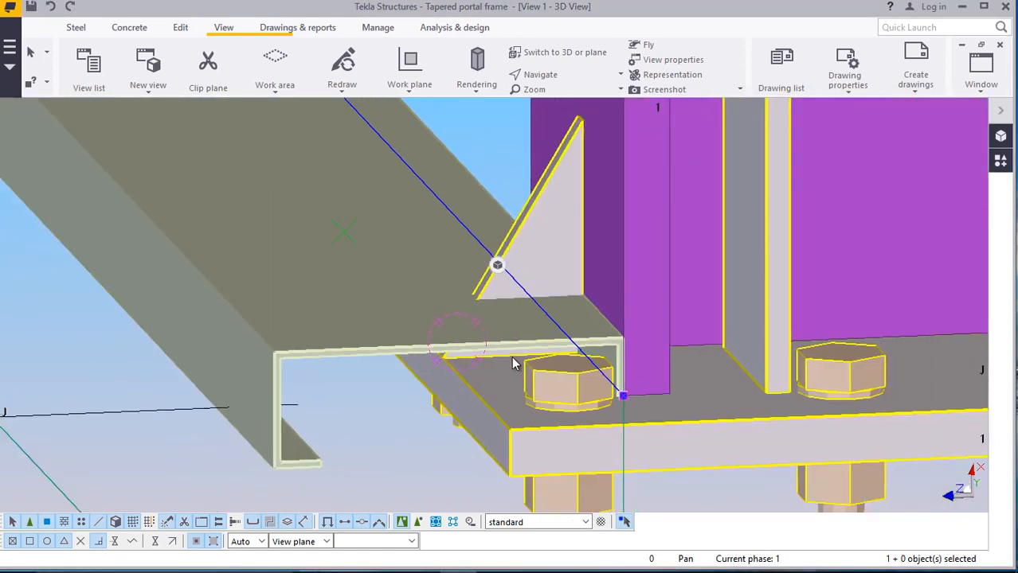
{"action": "scroll", "coordinate": [513, 364], "scroll_direction": "down", "scroll_amount": 3}
{"action": "scroll", "coordinate": [540, 359], "scroll_direction": "up", "scroll_amount": 4}
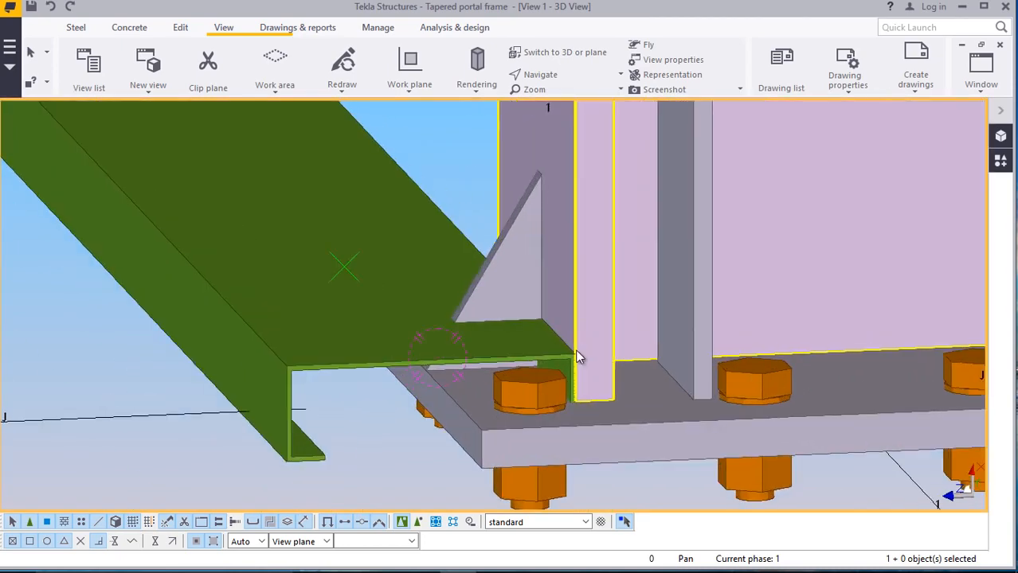
{"action": "scroll", "coordinate": [576, 352], "scroll_direction": "up", "scroll_amount": 4}
{"action": "scroll", "coordinate": [579, 340], "scroll_direction": "down", "scroll_amount": 3}
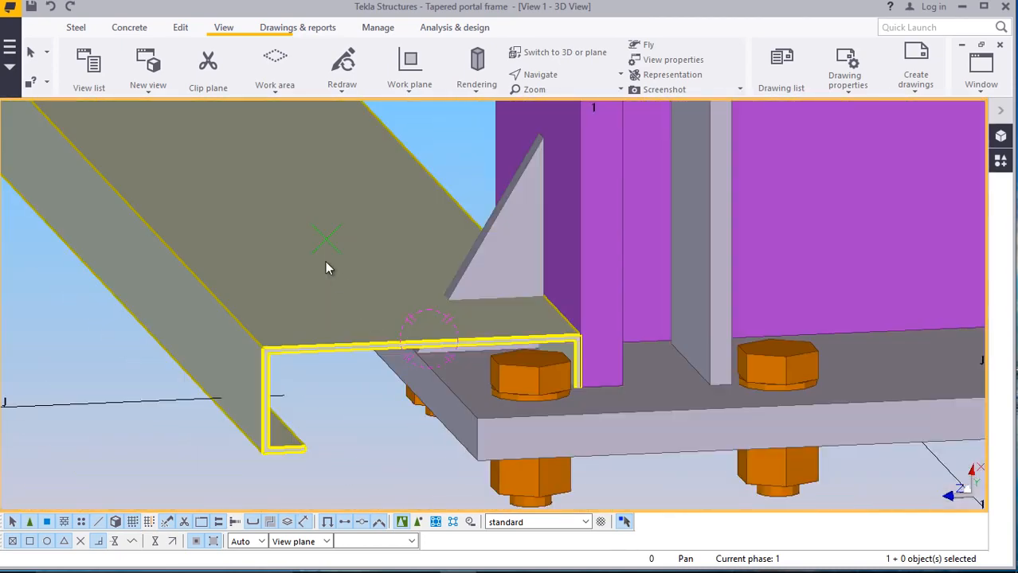
{"action": "right_click", "coordinate": [253, 168]}
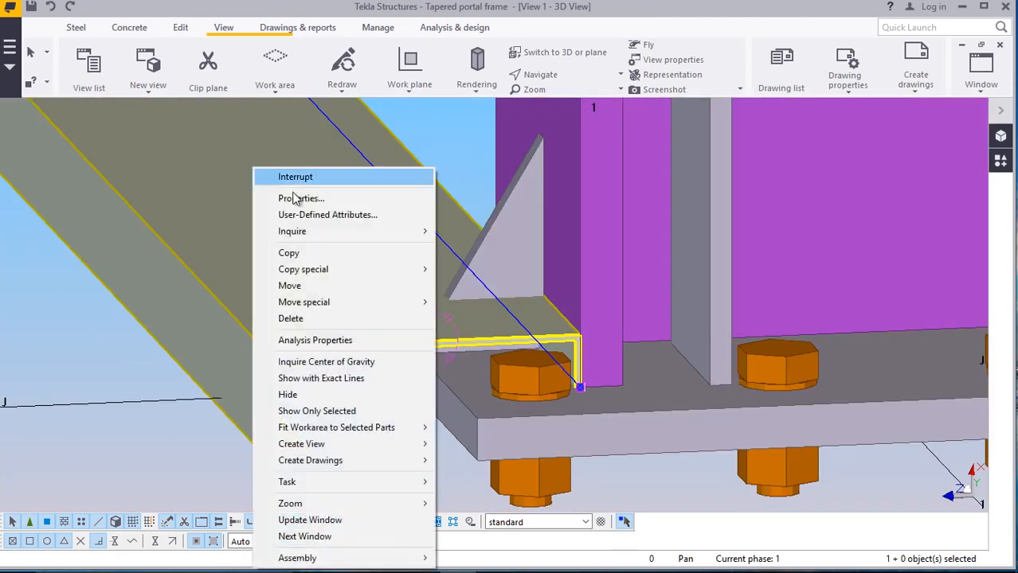
{"action": "left_click", "coordinate": [303, 285]}
{"action": "scroll", "coordinate": [340, 270], "scroll_direction": "up", "scroll_amount": 3}
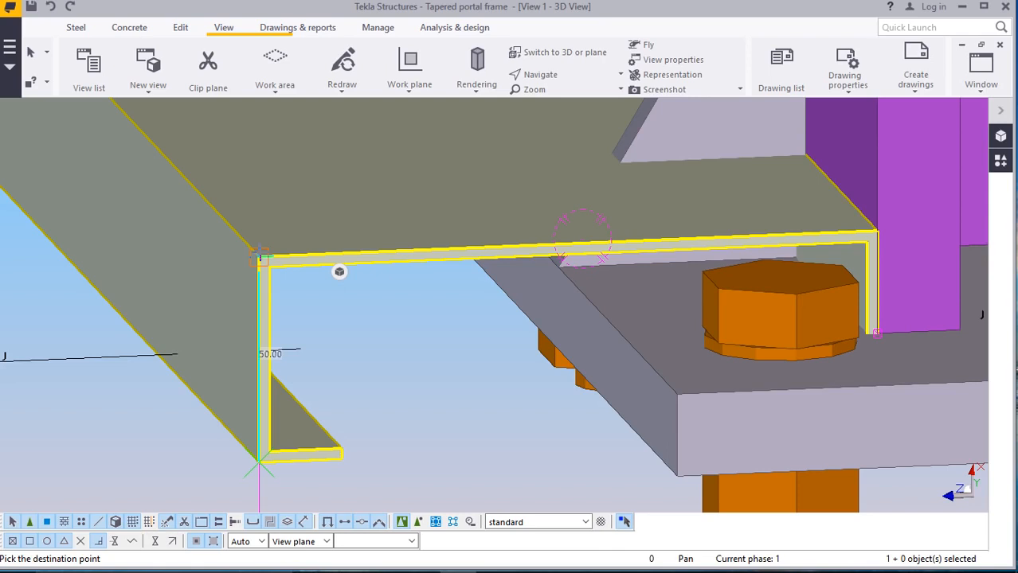
{"action": "type", "text": "25"}
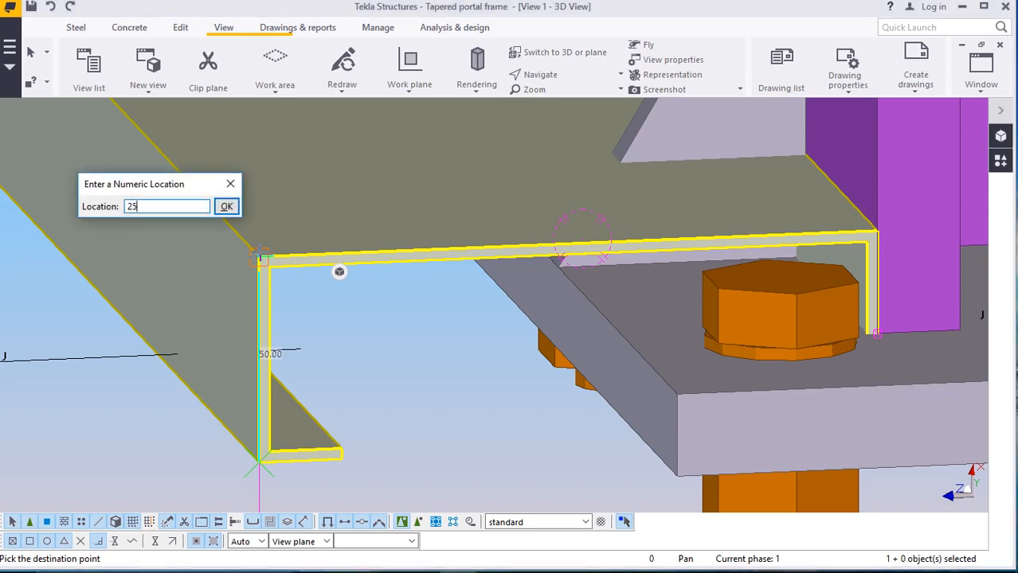
{"action": "key", "text": "Return"}
{"action": "scroll", "coordinate": [261, 250], "scroll_direction": "down", "scroll_amount": 6}
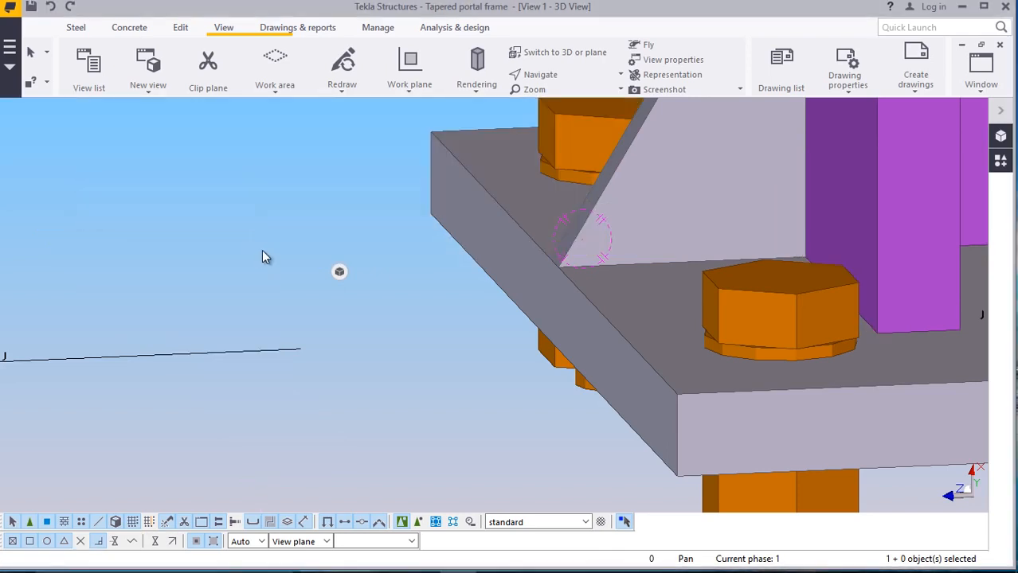
{"action": "scroll", "coordinate": [404, 399], "scroll_direction": "down", "scroll_amount": 7}
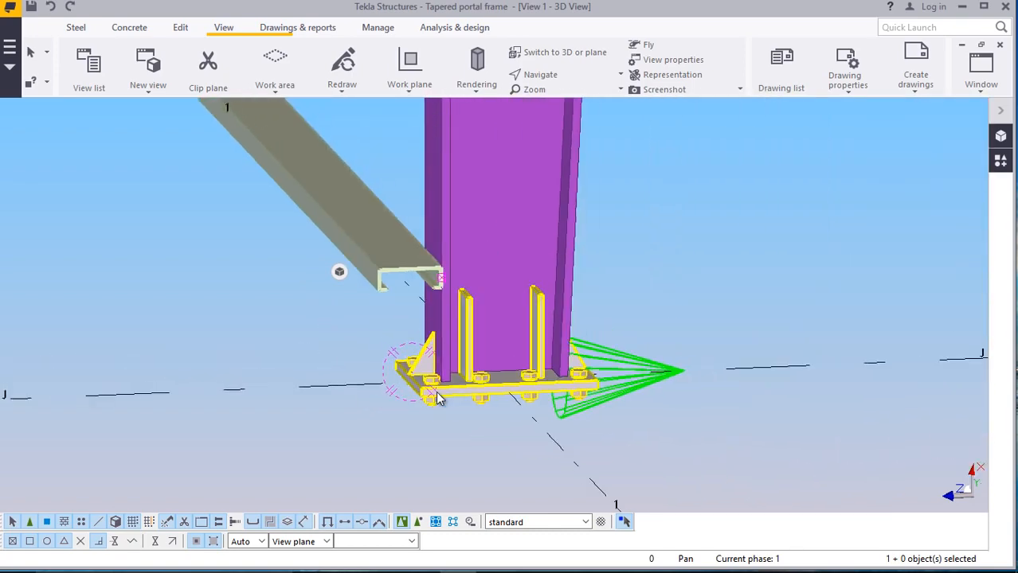
Examine both ends of the raised beam where it meets the columns at I-1 and J-1
{"action": "scroll", "coordinate": [582, 332], "scroll_direction": "down", "scroll_amount": 3}
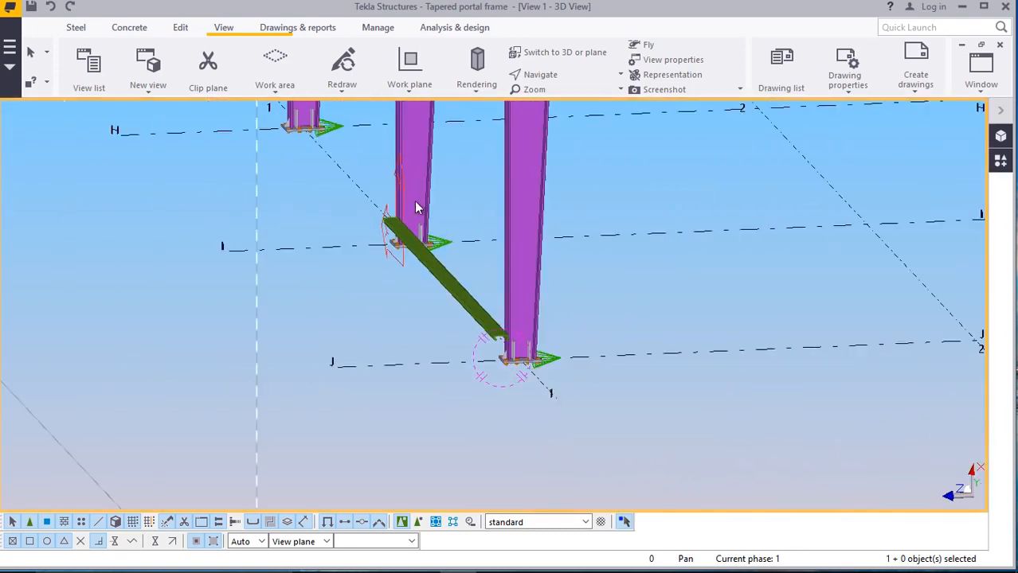
{"action": "scroll", "coordinate": [389, 202], "scroll_direction": "up", "scroll_amount": 5}
{"action": "scroll", "coordinate": [429, 258], "scroll_direction": "down", "scroll_amount": 6}
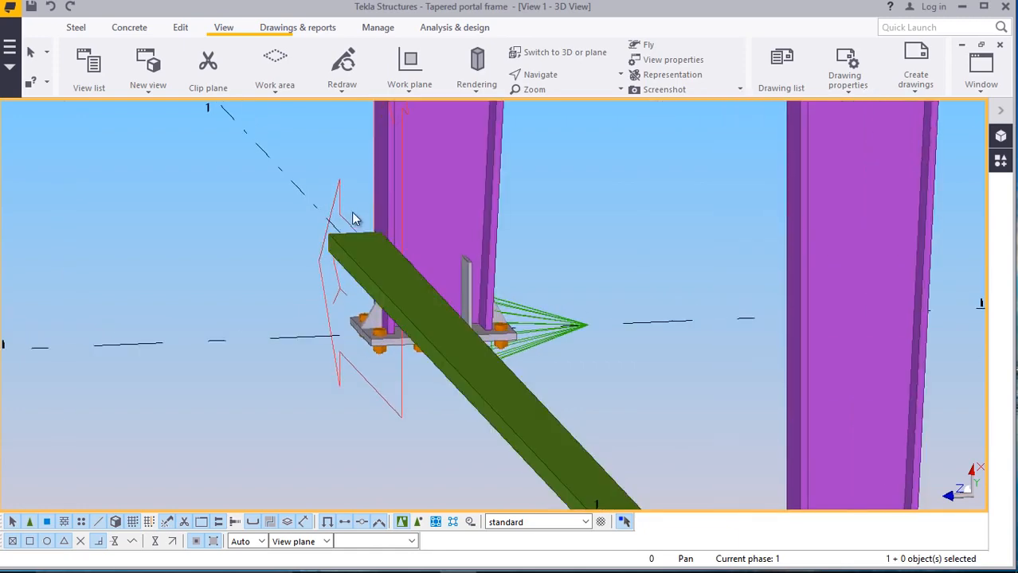
{"action": "scroll", "coordinate": [549, 383], "scroll_direction": "up", "scroll_amount": 6}
{"action": "scroll", "coordinate": [559, 448], "scroll_direction": "up", "scroll_amount": 2}
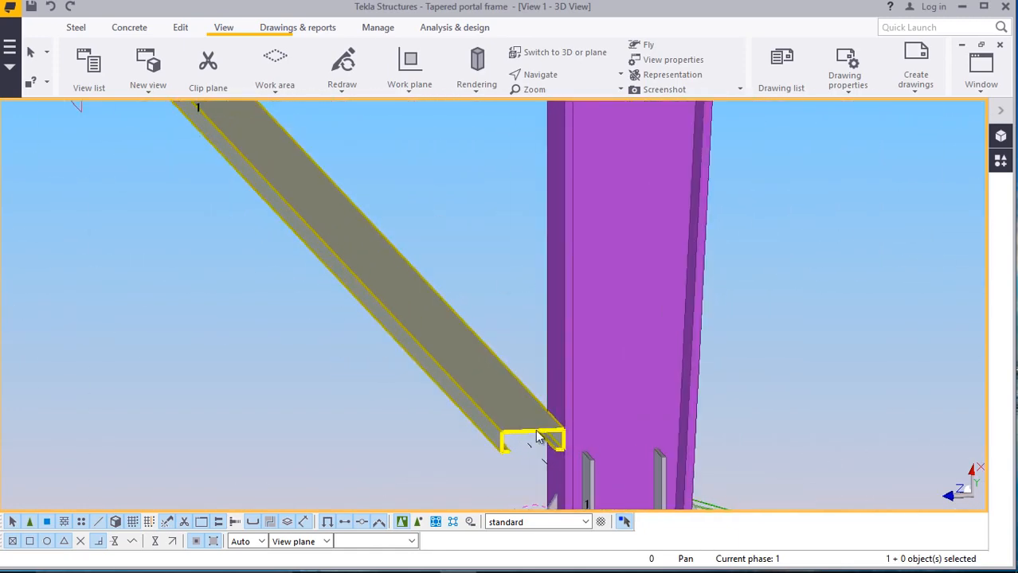
{"action": "scroll", "coordinate": [657, 303], "scroll_direction": "down", "scroll_amount": 3}
{"action": "scroll", "coordinate": [657, 303], "scroll_direction": "down", "scroll_amount": 2}
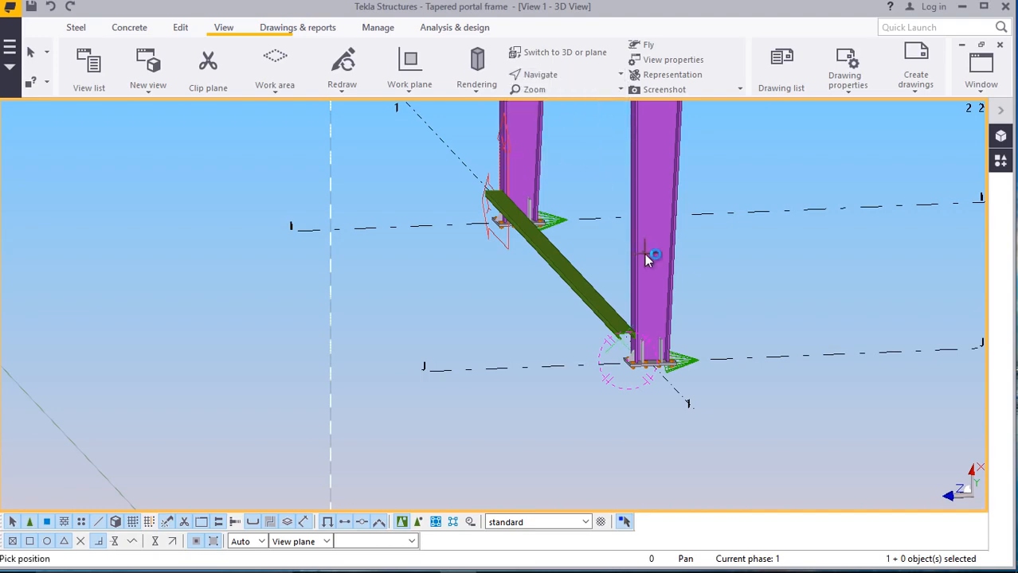
Examine the beam's end at column I-1 from the opposite side and the bare column base at H-1
{"action": "middle_click_drag", "start_coordinate": [652, 252], "coordinate": [407, 232], "text": "ctrl"}
{"action": "scroll", "coordinate": [407, 232], "scroll_direction": "up", "scroll_amount": 10}
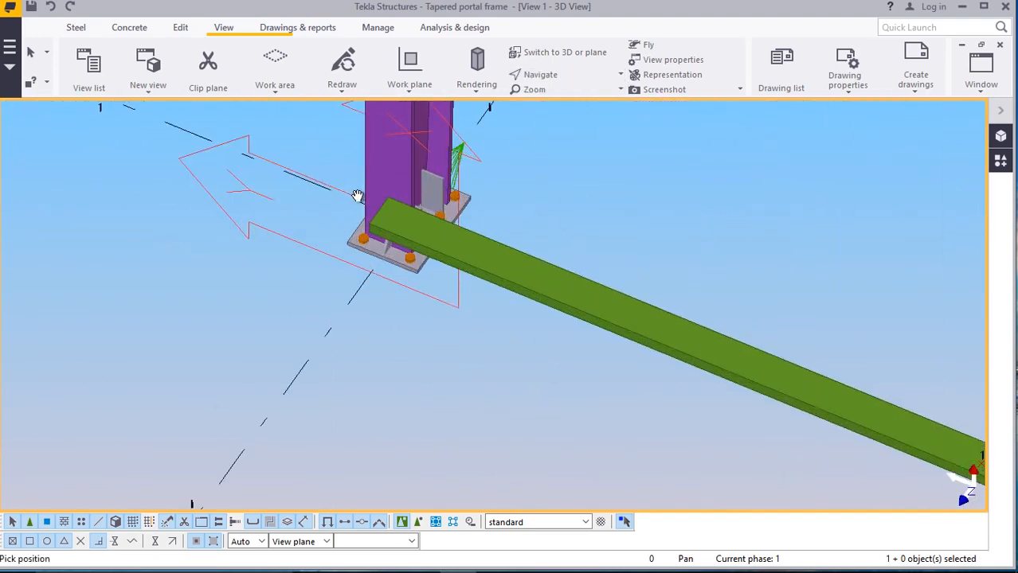
{"action": "right_click", "coordinate": [616, 192]}
{"action": "left_click", "coordinate": [641, 199]}
{"action": "scroll", "coordinate": [626, 289], "scroll_direction": "down", "scroll_amount": 5}
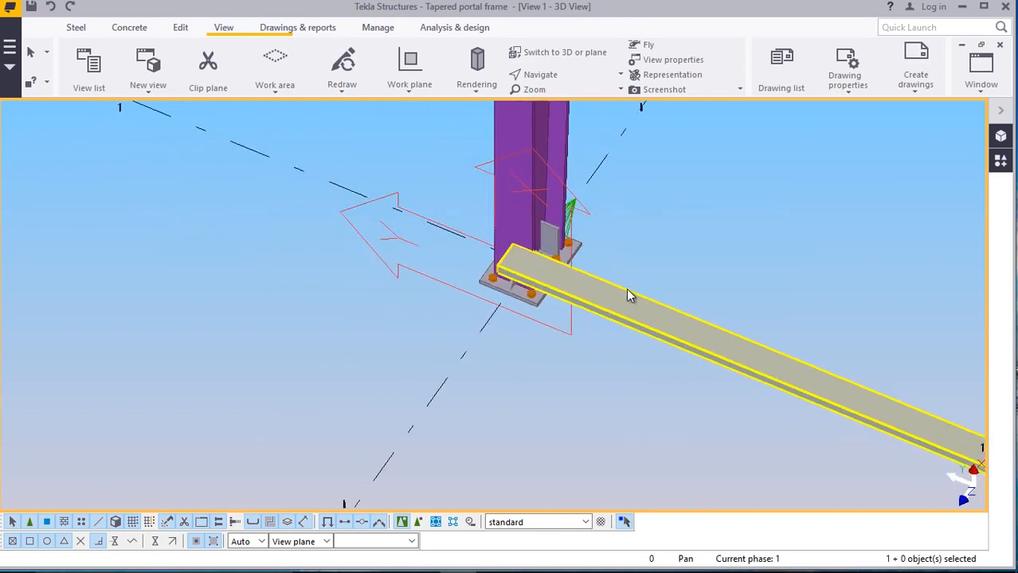
{"action": "scroll", "coordinate": [626, 279], "scroll_direction": "down", "scroll_amount": 5}
{"action": "scroll", "coordinate": [317, 141], "scroll_direction": "up", "scroll_amount": 6}
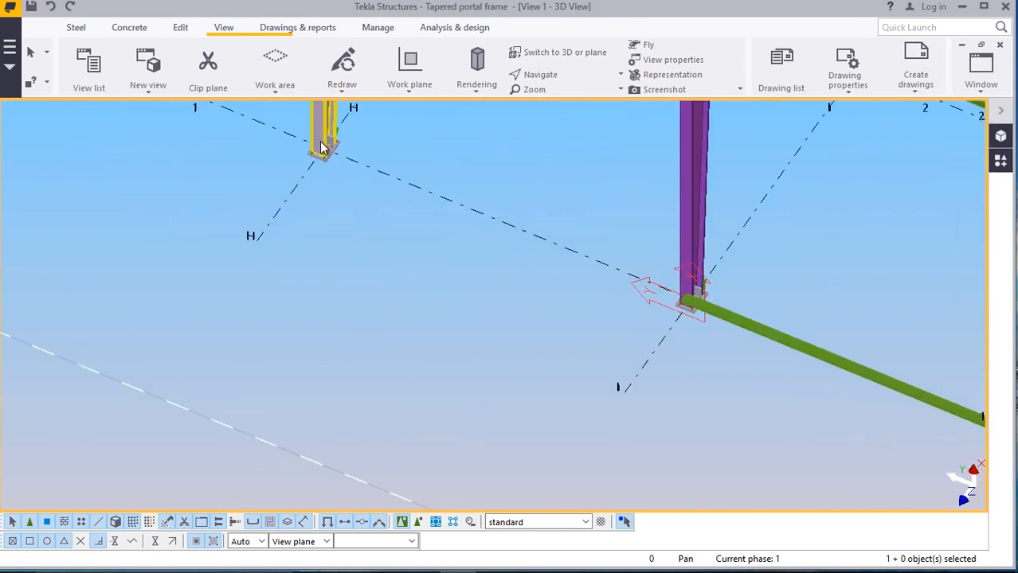
{"action": "scroll", "coordinate": [311, 151], "scroll_direction": "up", "scroll_amount": 6}
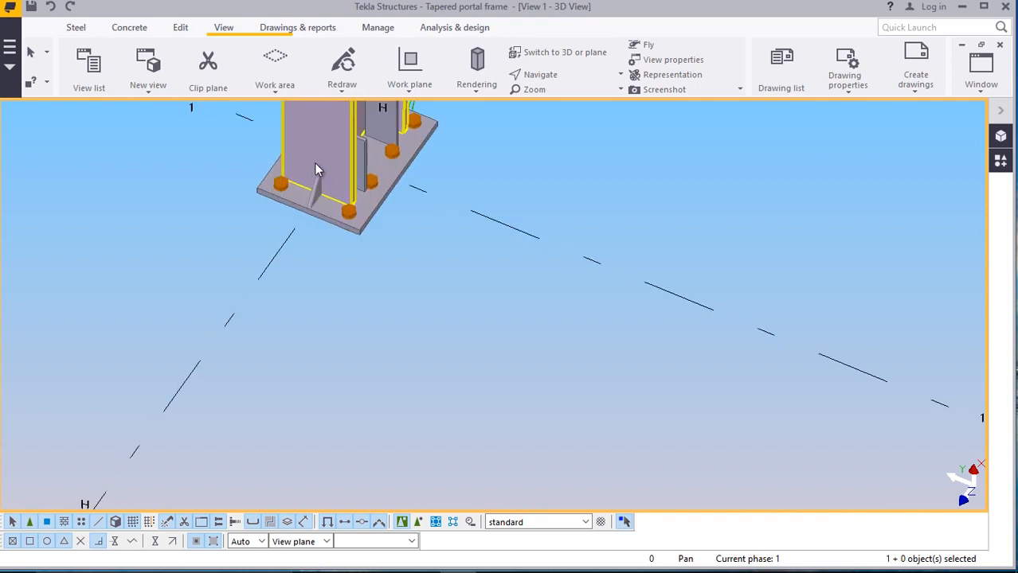
{"action": "scroll", "coordinate": [301, 164], "scroll_direction": "down", "scroll_amount": 5}
{"action": "scroll", "coordinate": [756, 329], "scroll_direction": "up", "scroll_amount": 6}
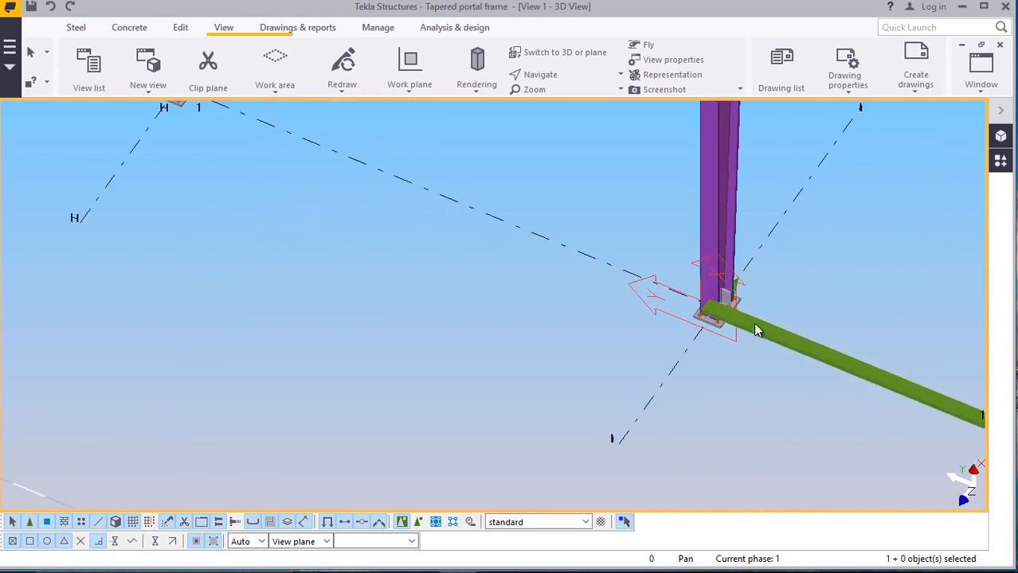
{"action": "scroll", "coordinate": [705, 304], "scroll_direction": "up", "scroll_amount": 4}
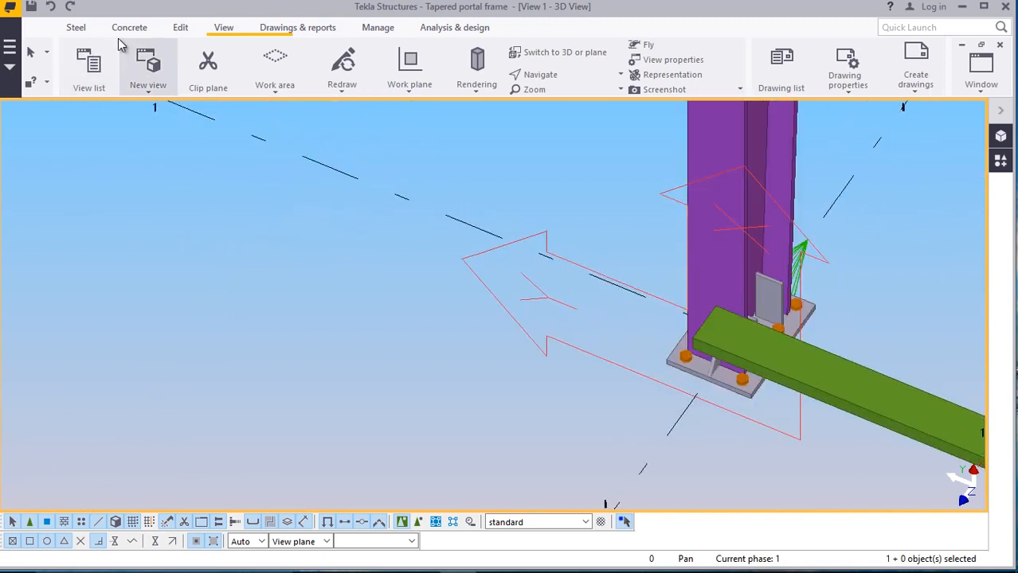
Try modelling a steel beam from the existing beam's end corner at I-1 to the flange of column H-1, and undo it
{"action": "left_click", "coordinate": [73, 29]}
{"action": "left_click", "coordinate": [126, 88]}
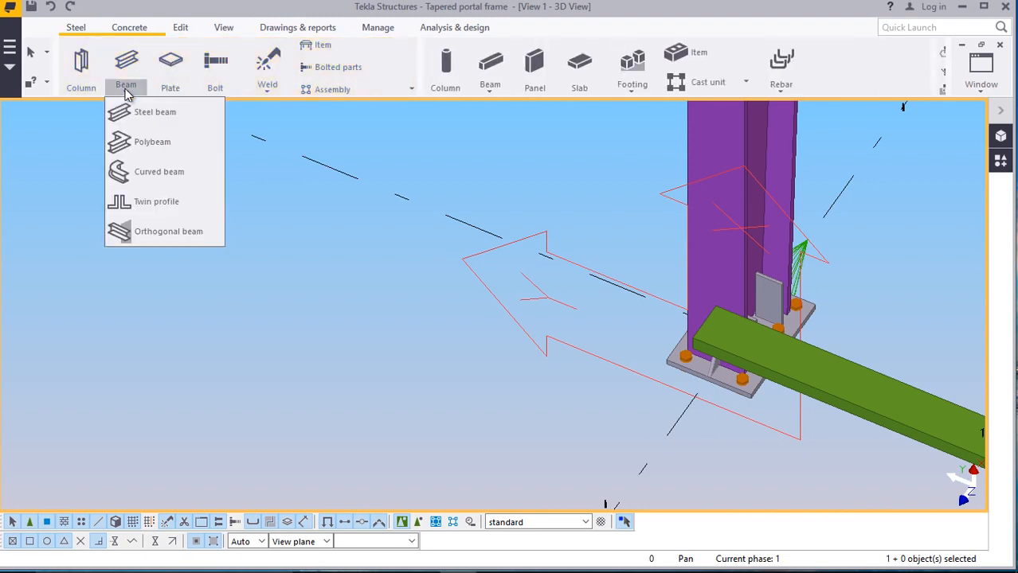
{"action": "left_click", "coordinate": [144, 106]}
{"action": "scroll", "coordinate": [717, 309], "scroll_direction": "up", "scroll_amount": 6}
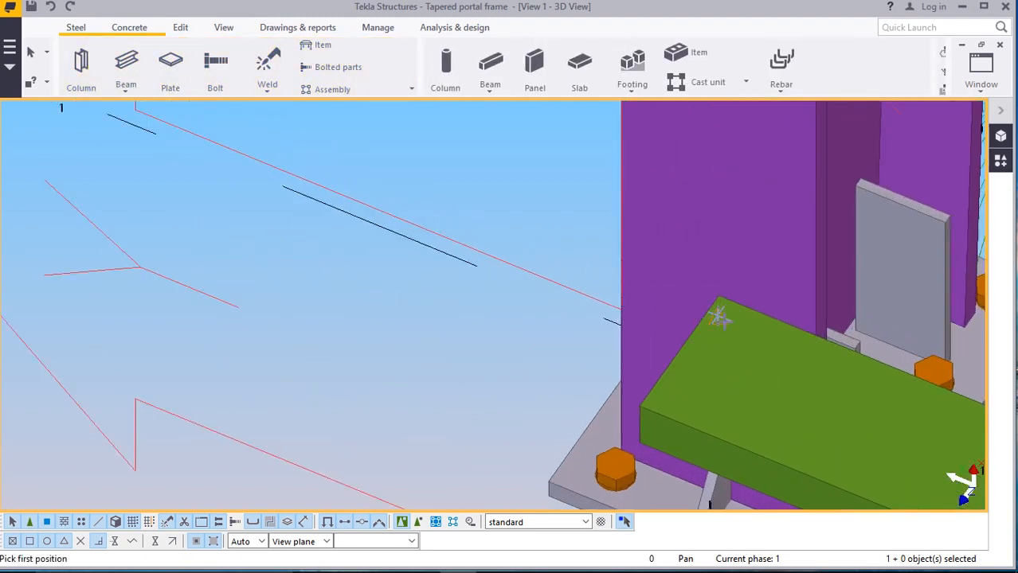
{"action": "scroll", "coordinate": [717, 293], "scroll_direction": "up", "scroll_amount": 4}
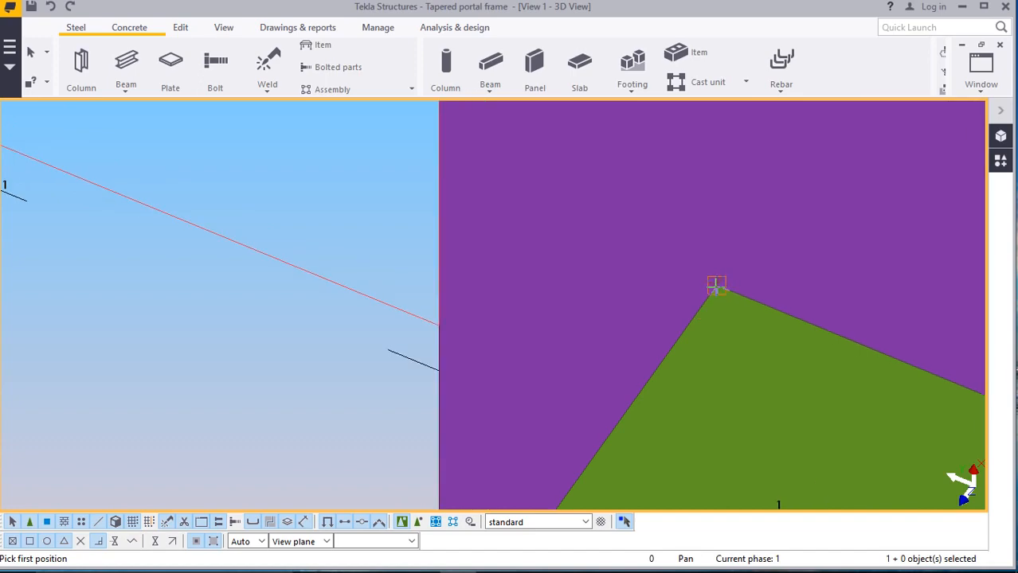
{"action": "scroll", "coordinate": [671, 347], "scroll_direction": "down", "scroll_amount": 10}
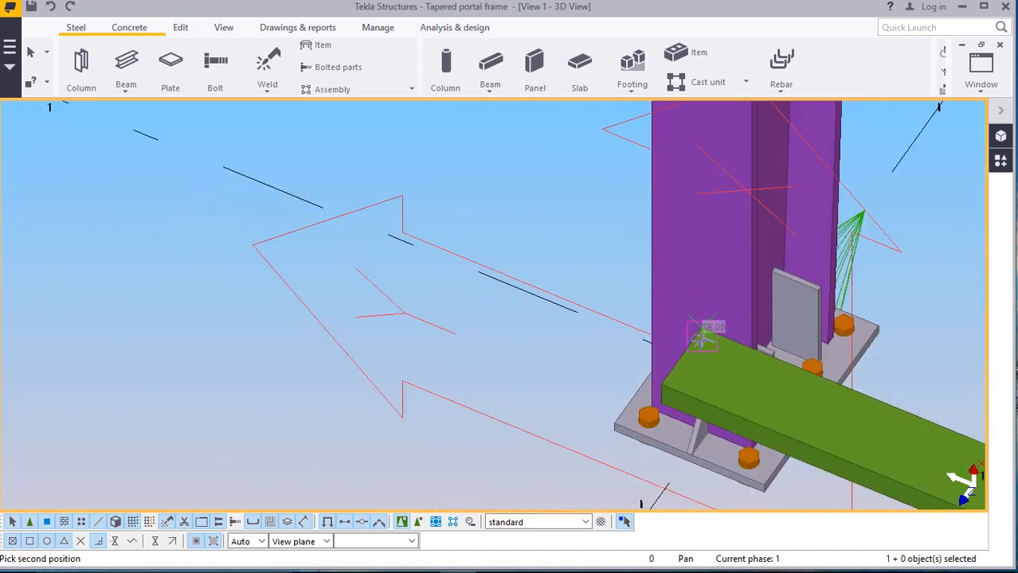
{"action": "scroll", "coordinate": [653, 313], "scroll_direction": "down", "scroll_amount": 6}
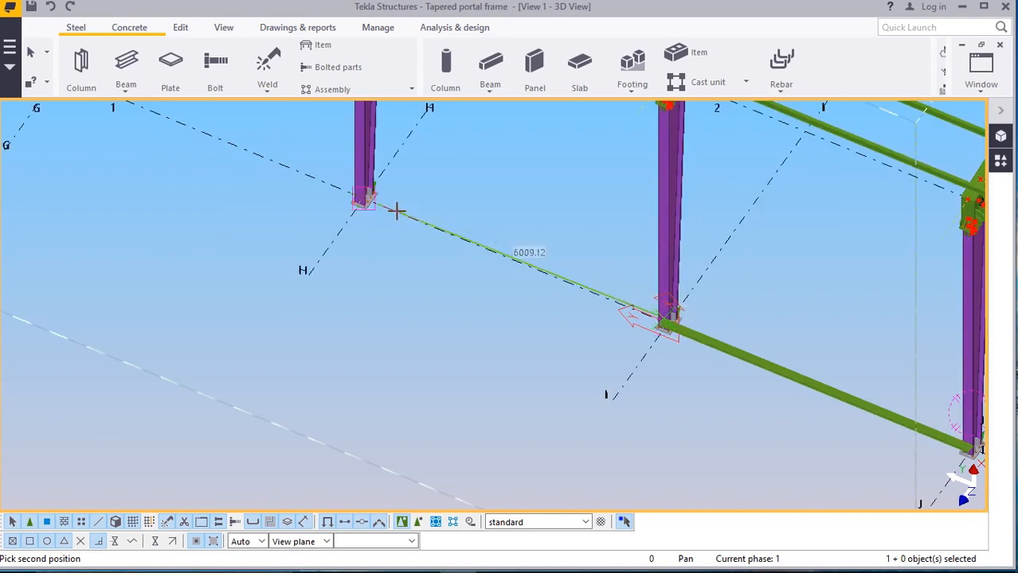
{"action": "scroll", "coordinate": [335, 199], "scroll_direction": "up", "scroll_amount": 5}
{"action": "scroll", "coordinate": [316, 172], "scroll_direction": "up", "scroll_amount": 2}
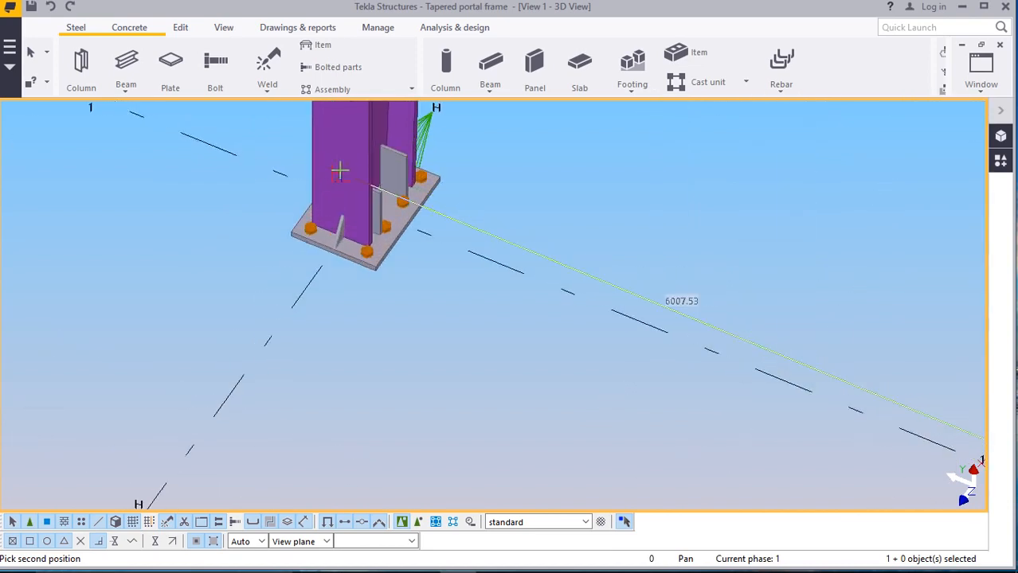
{"action": "left_click", "coordinate": [342, 174]}
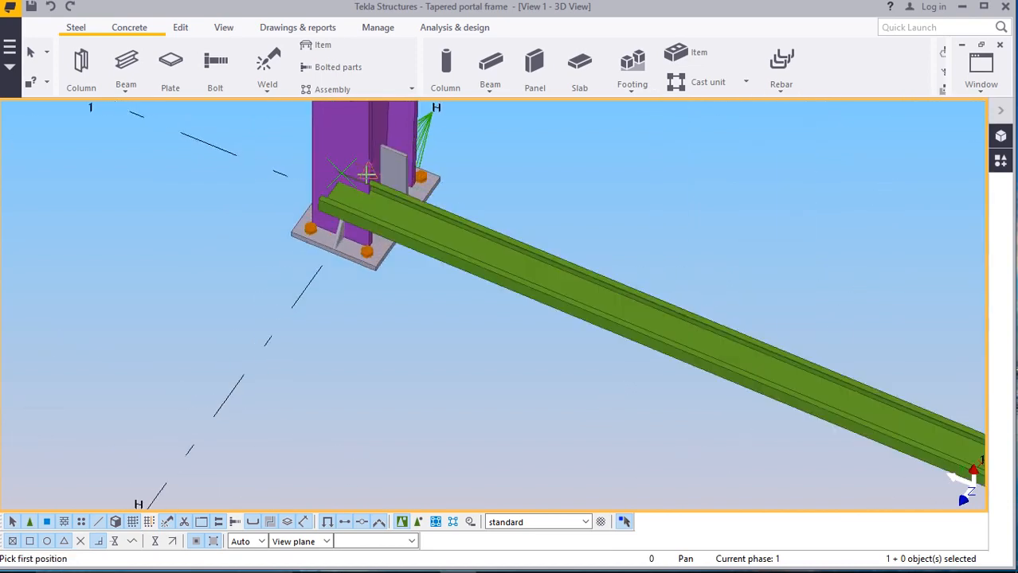
{"action": "right_click", "coordinate": [548, 157]}
{"action": "left_click", "coordinate": [561, 162]}
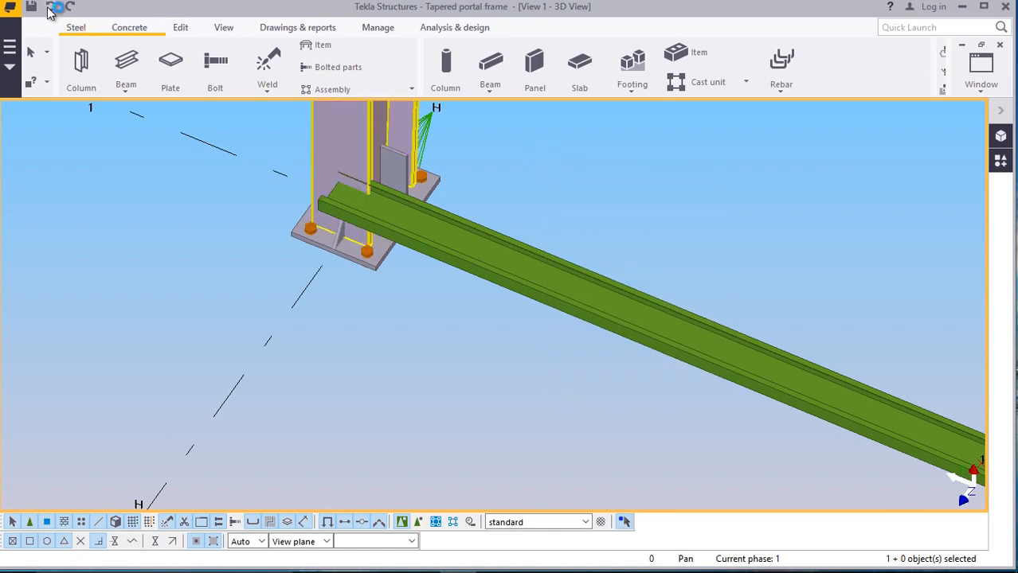
{"action": "left_click", "coordinate": [49, 8]}
Model a steel beam along grid line 1 from the base-plate stiffener's outer bottom edge at I-1 to the matching point at H-1
{"action": "scroll", "coordinate": [280, 209], "scroll_direction": "down", "scroll_amount": 3}
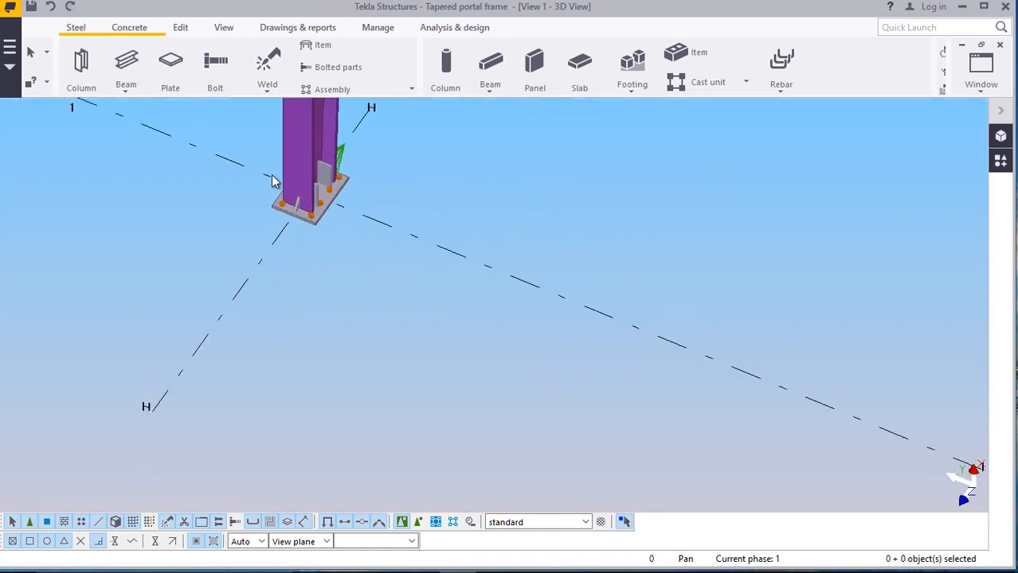
{"action": "scroll", "coordinate": [272, 175], "scroll_direction": "down", "scroll_amount": 3}
{"action": "scroll", "coordinate": [691, 351], "scroll_direction": "up", "scroll_amount": 5}
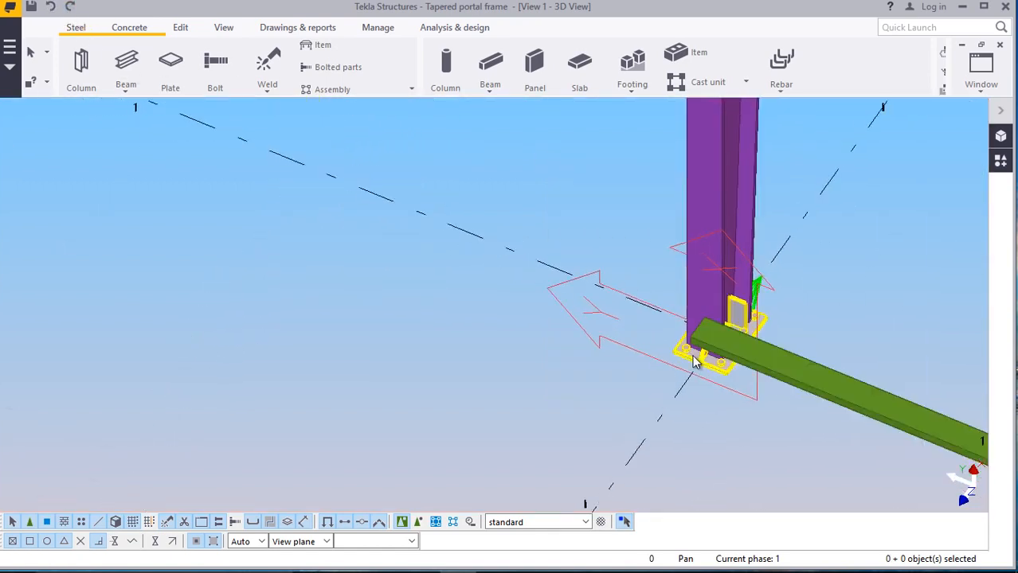
{"action": "scroll", "coordinate": [697, 360], "scroll_direction": "up", "scroll_amount": 4}
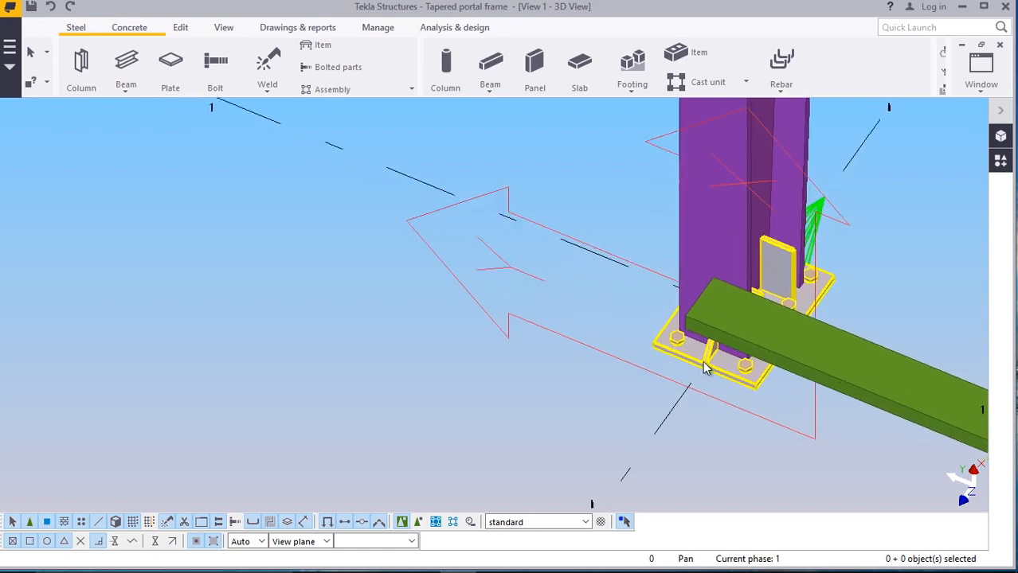
{"action": "left_click", "coordinate": [125, 93]}
{"action": "left_click", "coordinate": [147, 110]}
{"action": "scroll", "coordinate": [767, 381], "scroll_direction": "up", "scroll_amount": 5}
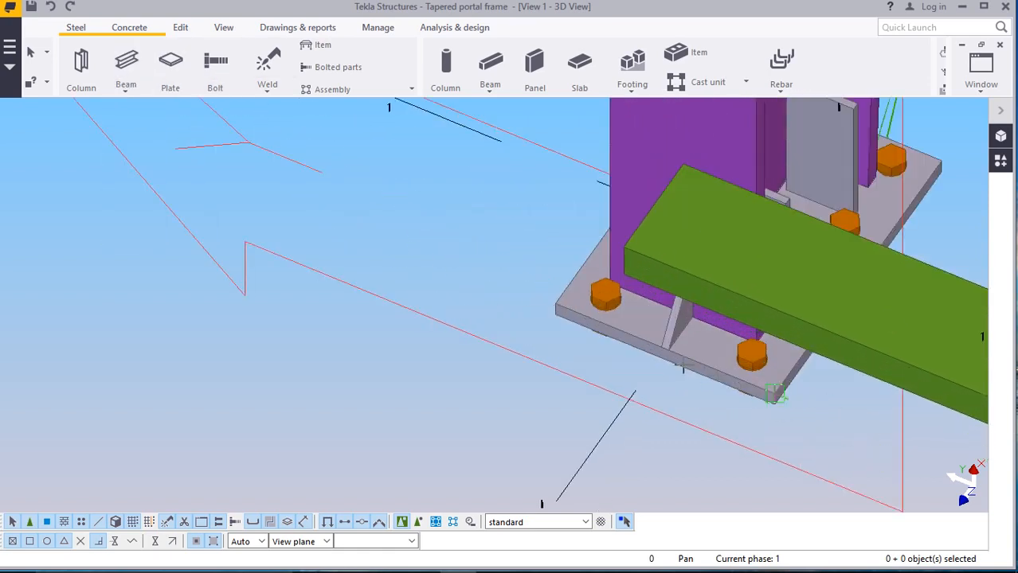
{"action": "scroll", "coordinate": [639, 345], "scroll_direction": "up", "scroll_amount": 4}
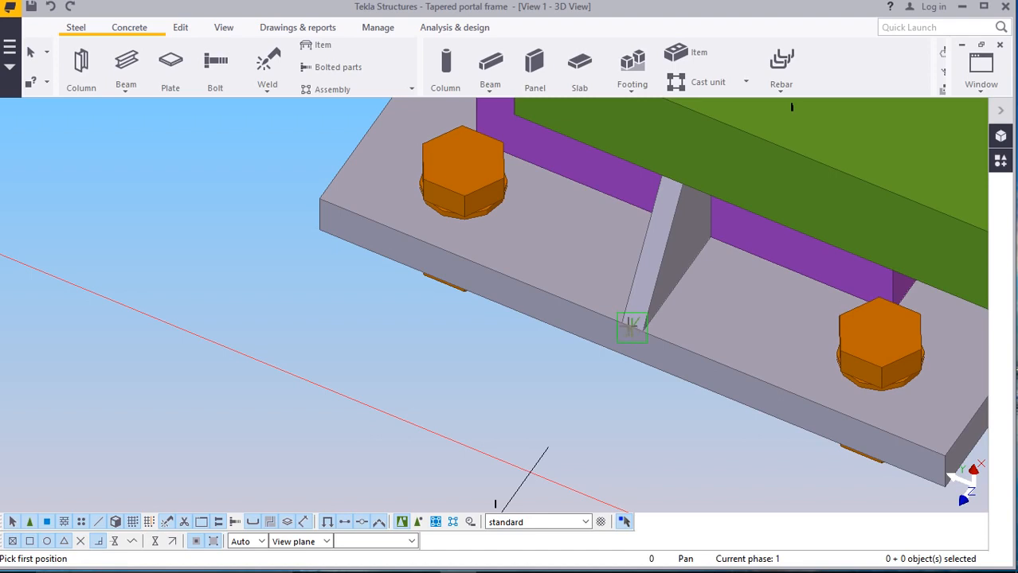
{"action": "scroll", "coordinate": [631, 326], "scroll_direction": "up", "scroll_amount": 5}
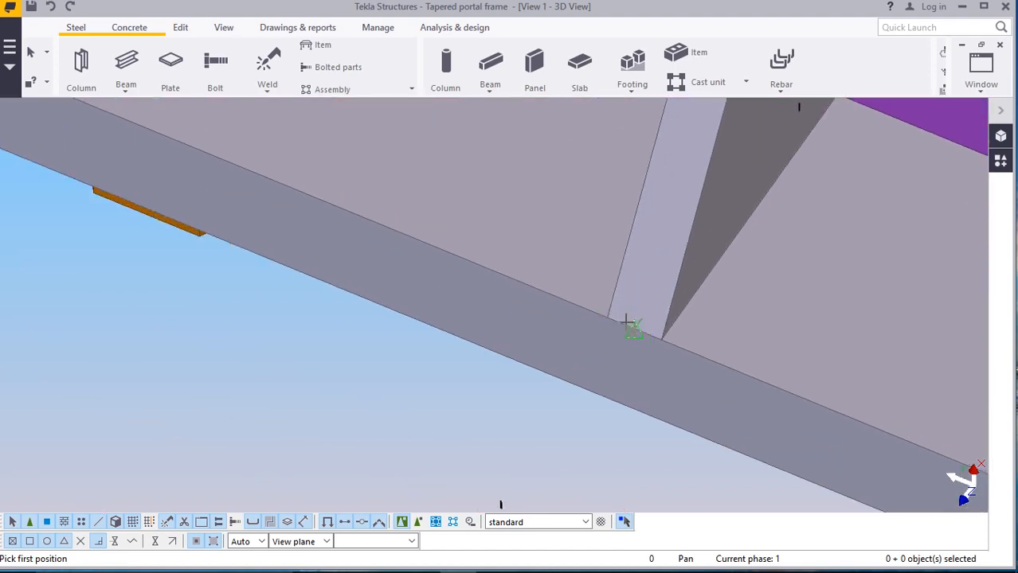
{"action": "scroll", "coordinate": [635, 328], "scroll_direction": "down", "scroll_amount": 8}
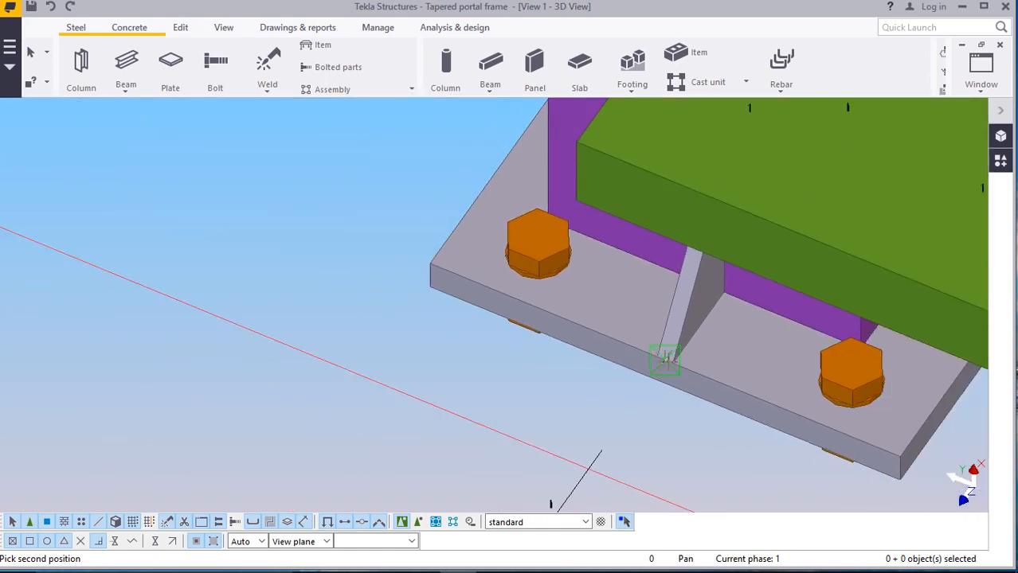
{"action": "scroll", "coordinate": [664, 354], "scroll_direction": "down", "scroll_amount": 8}
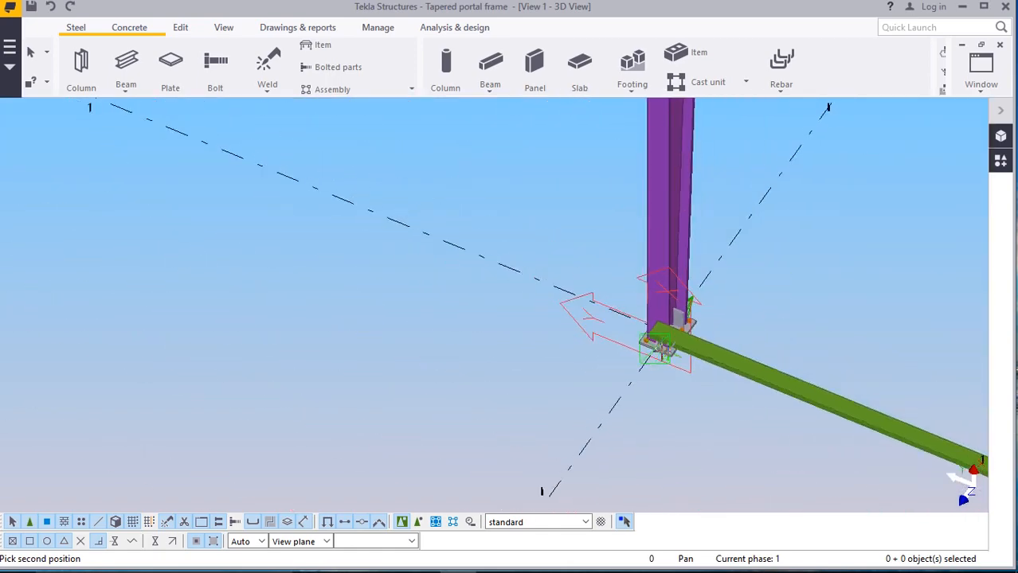
{"action": "scroll", "coordinate": [312, 206], "scroll_direction": "up", "scroll_amount": 8}
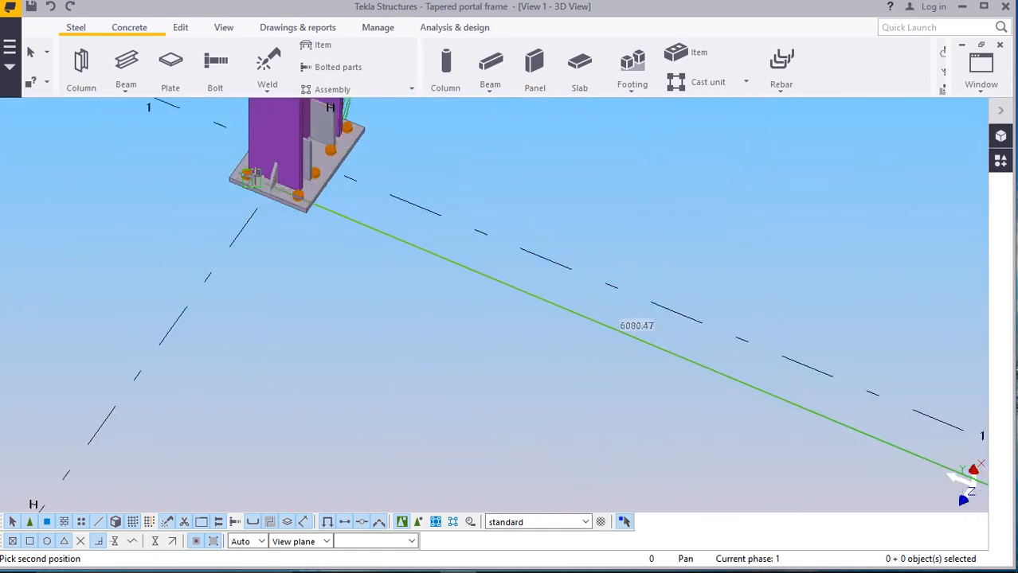
{"action": "scroll", "coordinate": [275, 209], "scroll_direction": "up", "scroll_amount": 6}
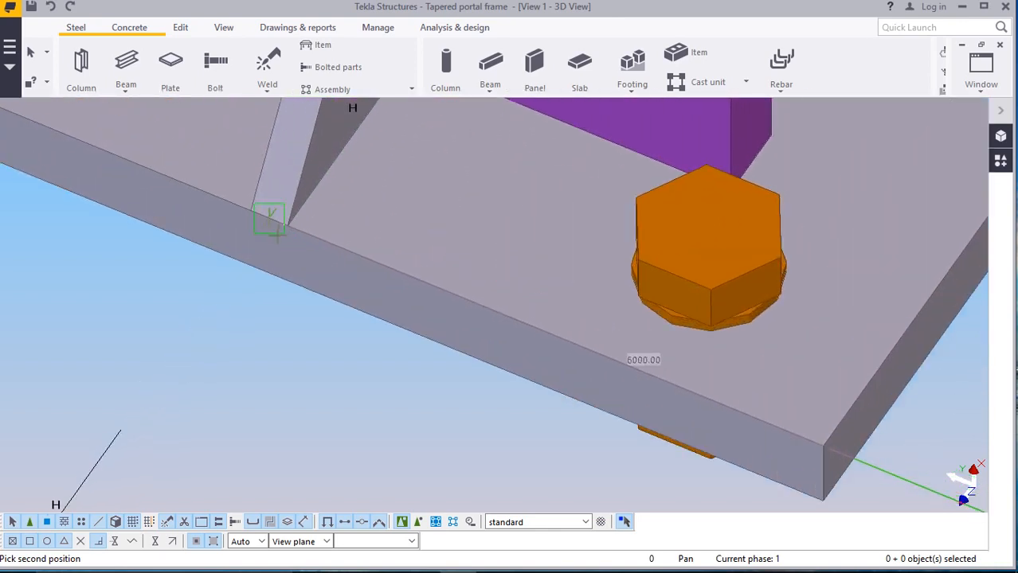
{"action": "left_click", "coordinate": [265, 209]}
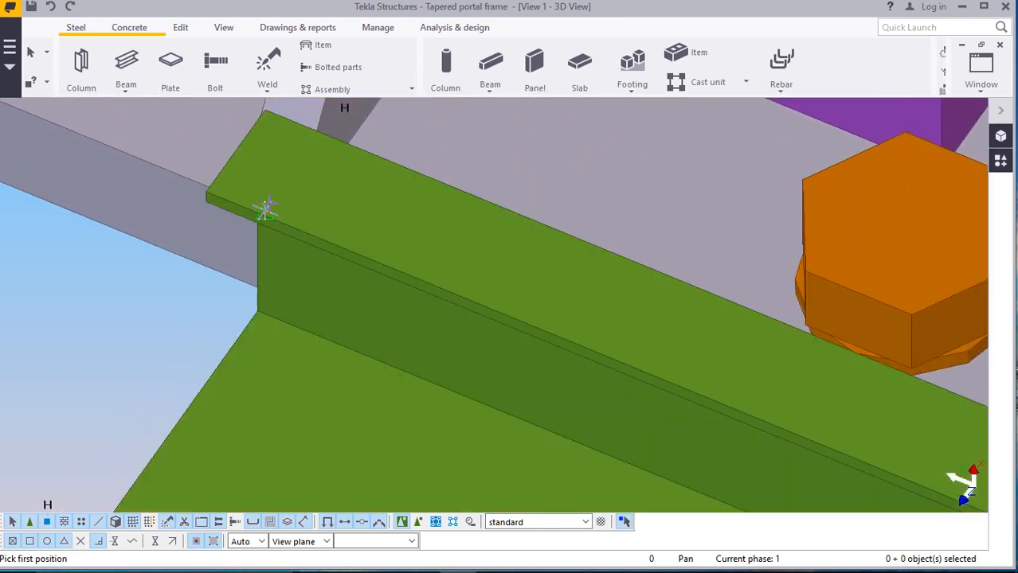
{"action": "right_click", "coordinate": [175, 211]}
{"action": "left_click", "coordinate": [196, 220]}
Apply the existing J–I beam's position settings, On plane Middle, Rotation Top and At depth Front, as the current beam properties and accept them
{"action": "scroll", "coordinate": [205, 202], "scroll_direction": "down", "scroll_amount": 7}
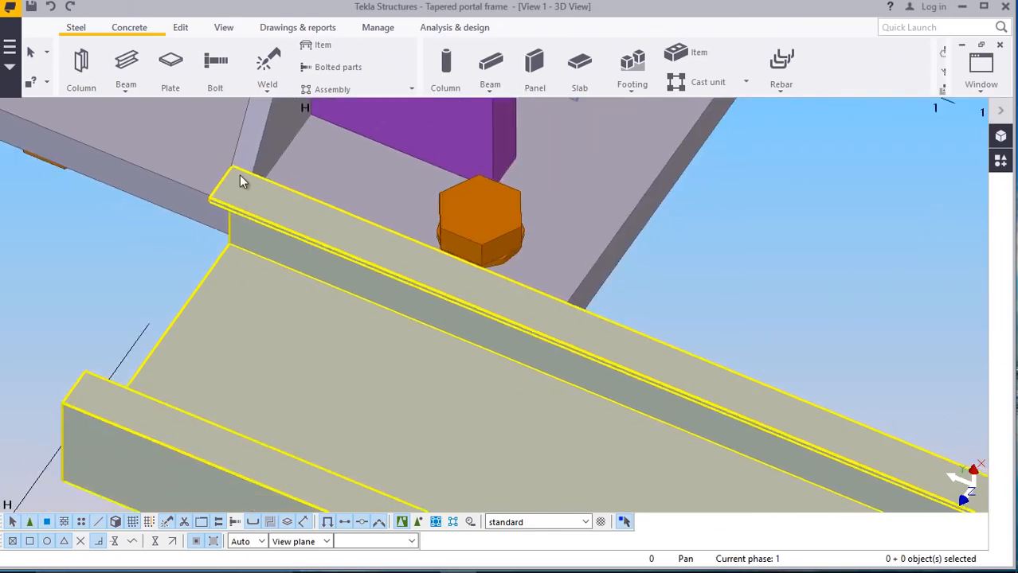
{"action": "scroll", "coordinate": [243, 163], "scroll_direction": "down", "scroll_amount": 8}
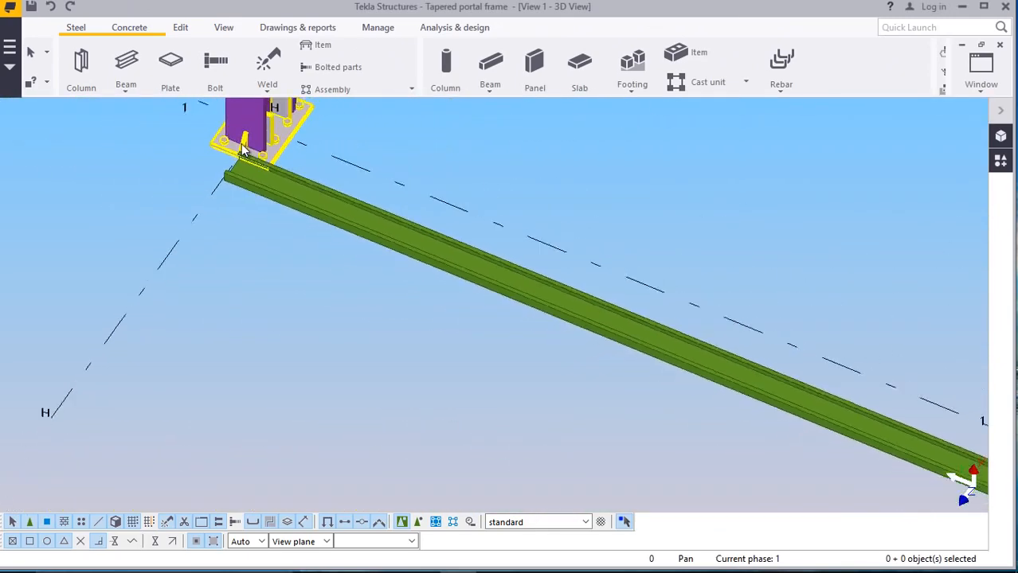
{"action": "scroll", "coordinate": [772, 342], "scroll_direction": "up", "scroll_amount": 8}
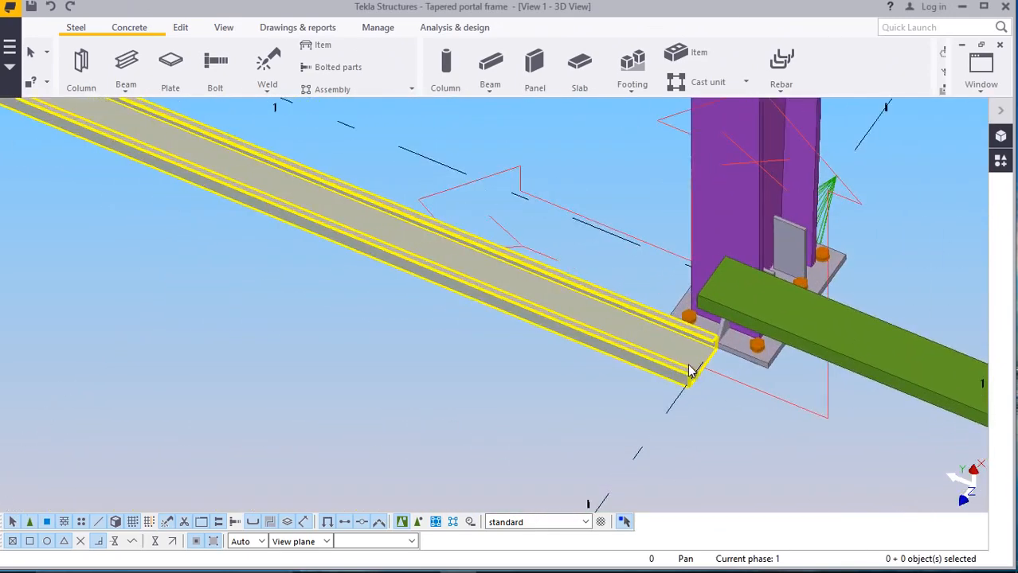
{"action": "scroll", "coordinate": [695, 360], "scroll_direction": "up", "scroll_amount": 1}
{"action": "double_click", "coordinate": [898, 306]}
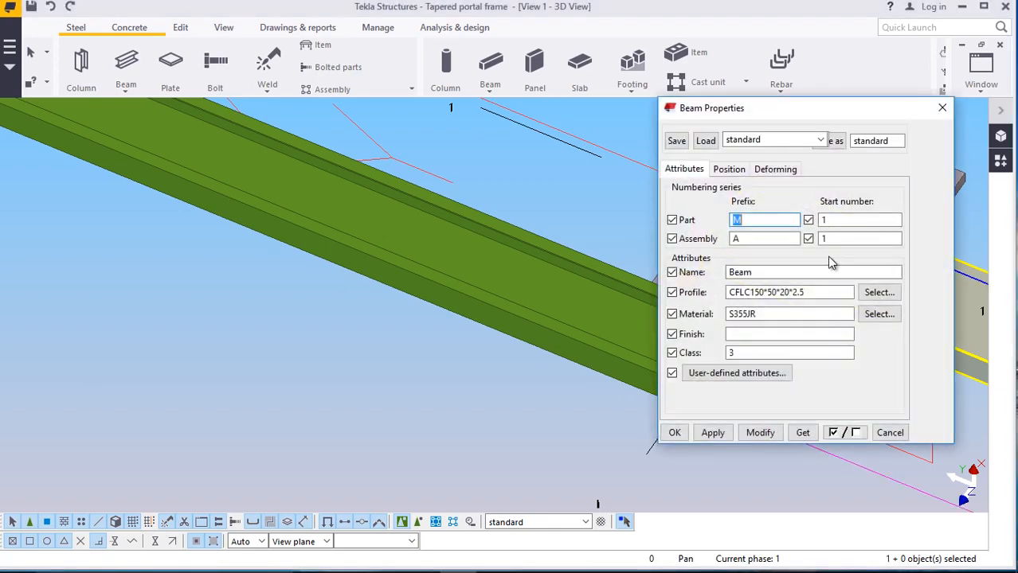
{"action": "left_click", "coordinate": [728, 169]}
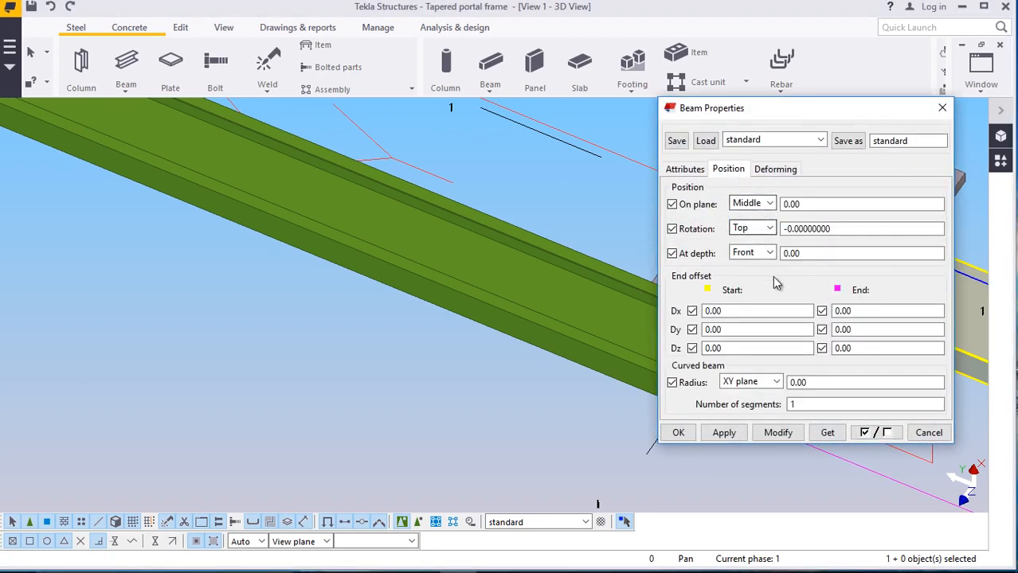
{"action": "left_click", "coordinate": [723, 432]}
{"action": "left_click", "coordinate": [683, 432]}
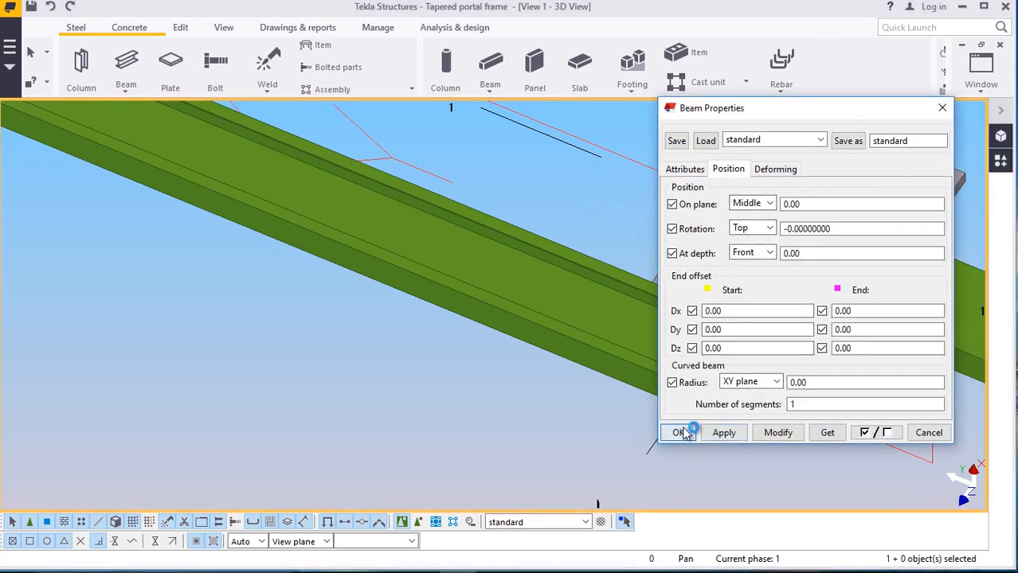
Open the new I–H beam's position settings and modify it with Rotation Front and a rotation angle of 0
{"action": "double_click", "coordinate": [640, 315]}
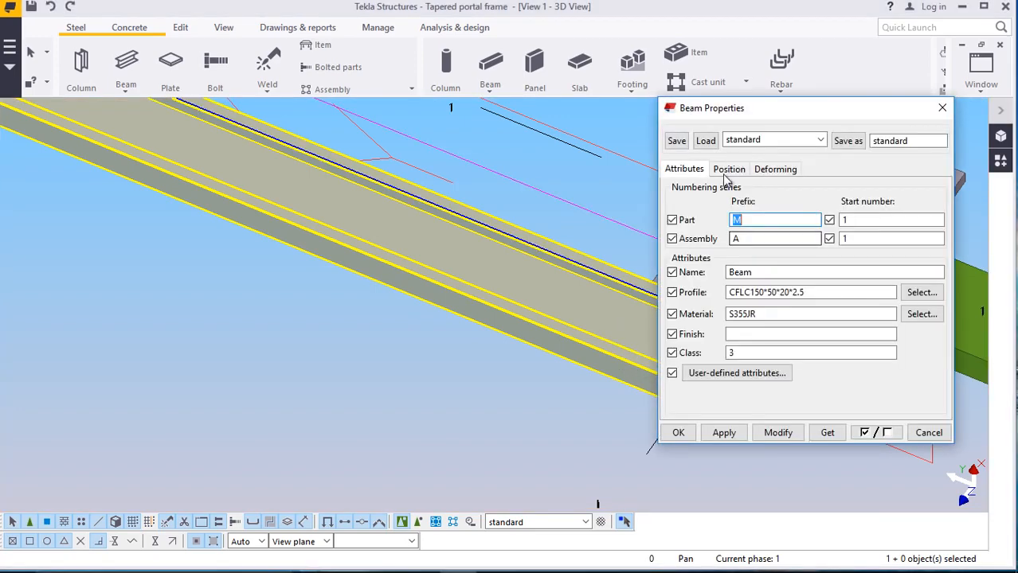
{"action": "left_click", "coordinate": [730, 170]}
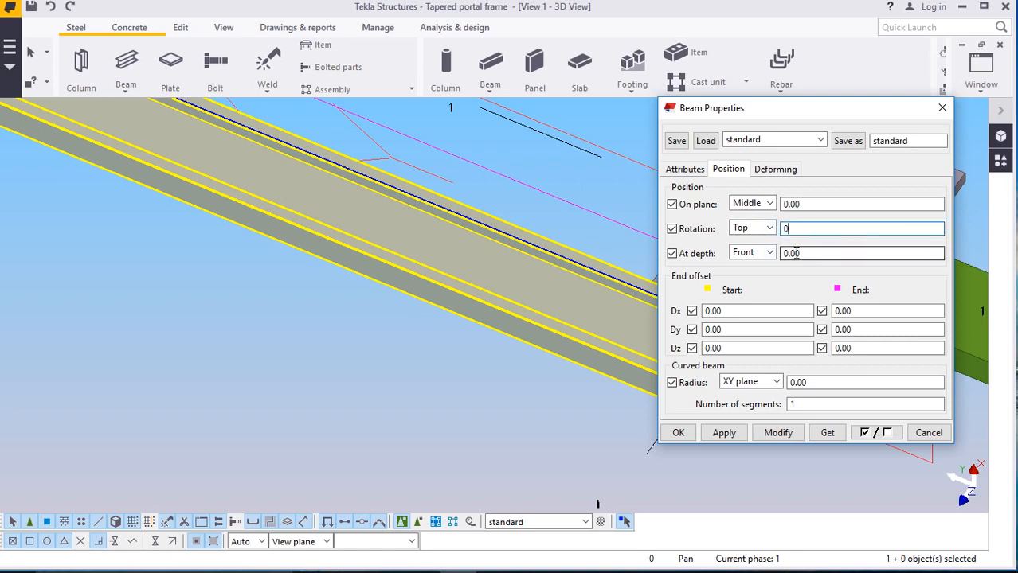
{"action": "left_click", "coordinate": [766, 230]}
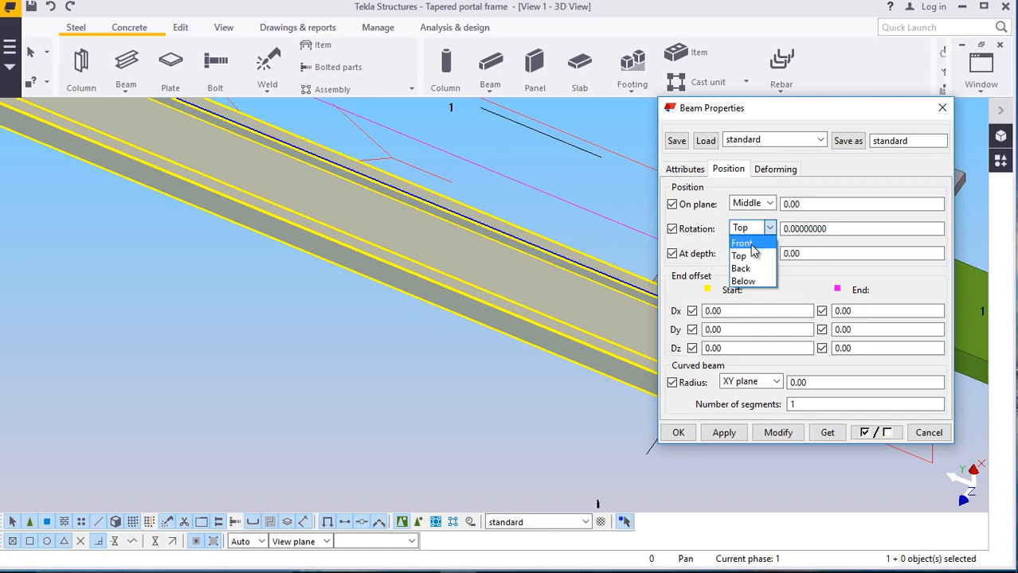
{"action": "left_click", "coordinate": [751, 244]}
{"action": "left_click", "coordinate": [771, 434]}
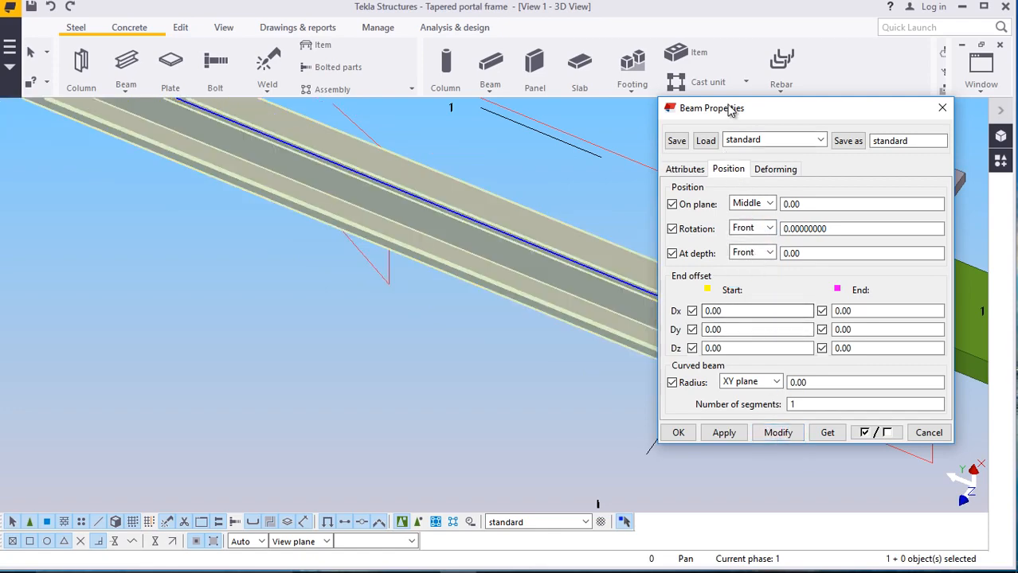
Change the I–H beam's Rotation back to Top and modify the beam
{"action": "left_click_drag", "start_coordinate": [729, 110], "coordinate": [707, 119]}
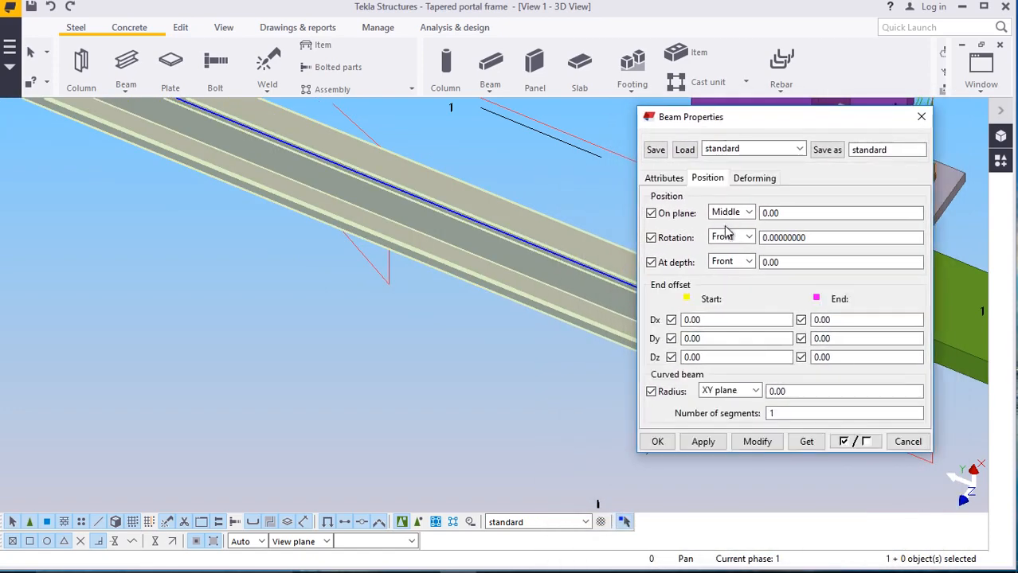
{"action": "left_click", "coordinate": [745, 243]}
{"action": "left_click", "coordinate": [729, 266]}
{"action": "left_click", "coordinate": [761, 442]}
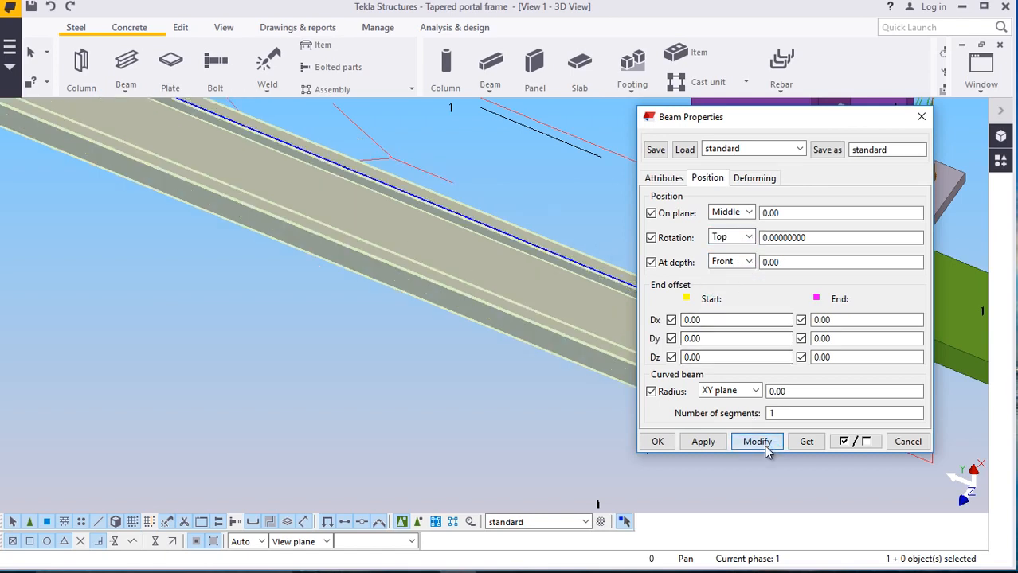
Change the I–H beam's At depth position to Behind and modify the beam
{"action": "left_click", "coordinate": [749, 262]}
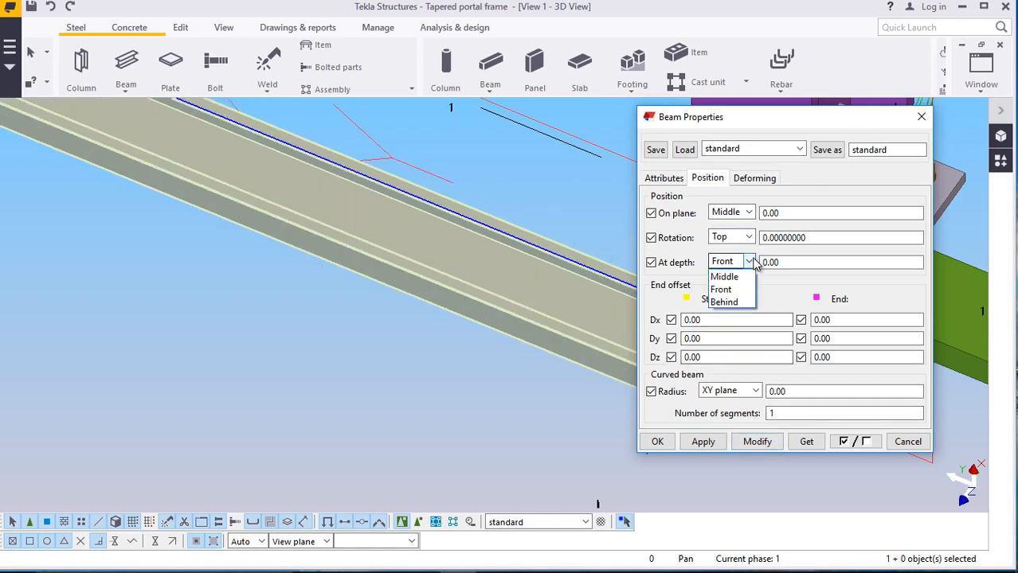
{"action": "left_click", "coordinate": [723, 289]}
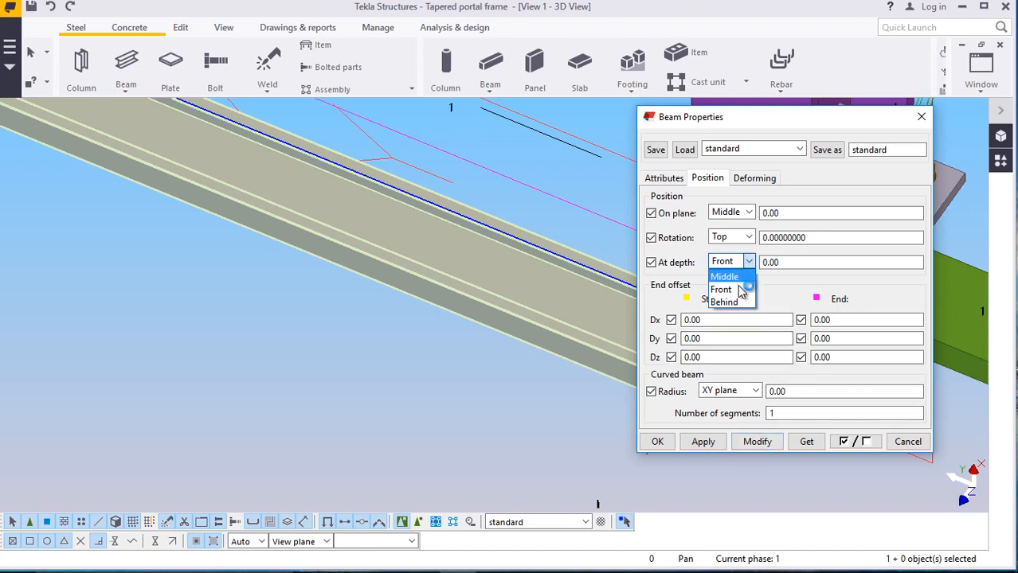
{"action": "left_click", "coordinate": [758, 444]}
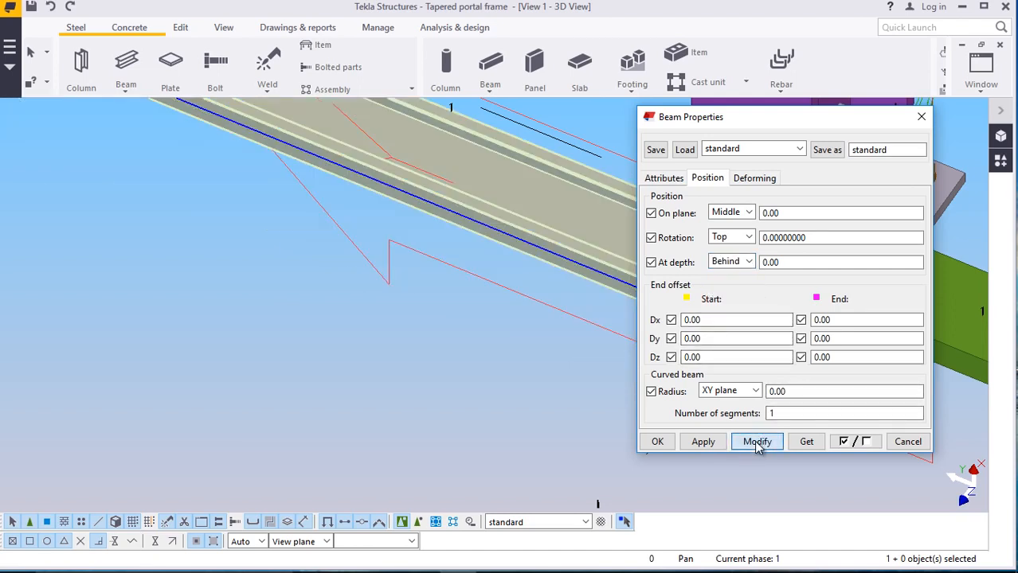
Try Rotation Back on the I–H beam
{"action": "left_click_drag", "start_coordinate": [735, 124], "coordinate": [620, 153]}
{"action": "left_click", "coordinate": [630, 267]}
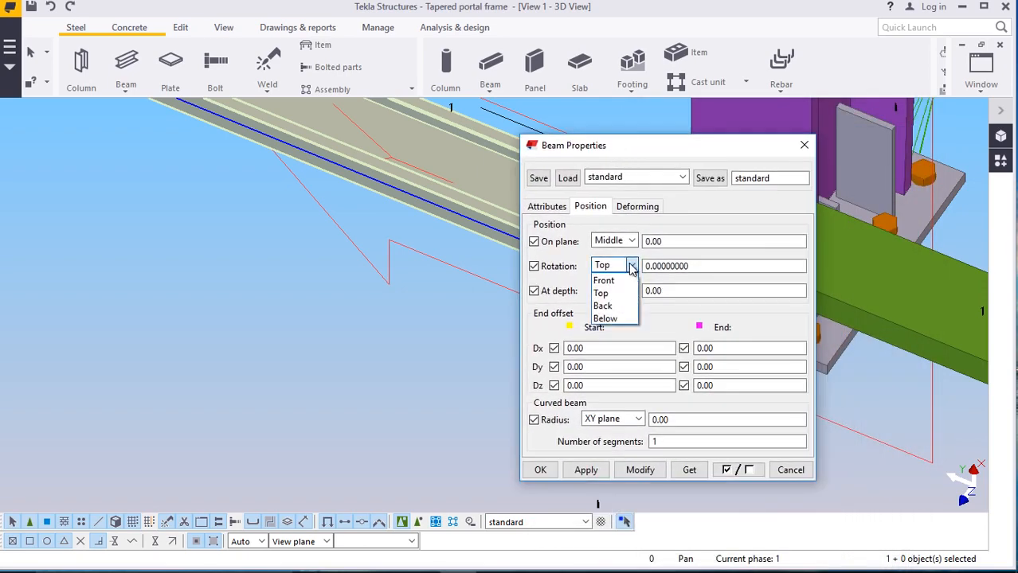
{"action": "left_click", "coordinate": [609, 305]}
{"action": "left_click", "coordinate": [640, 469]}
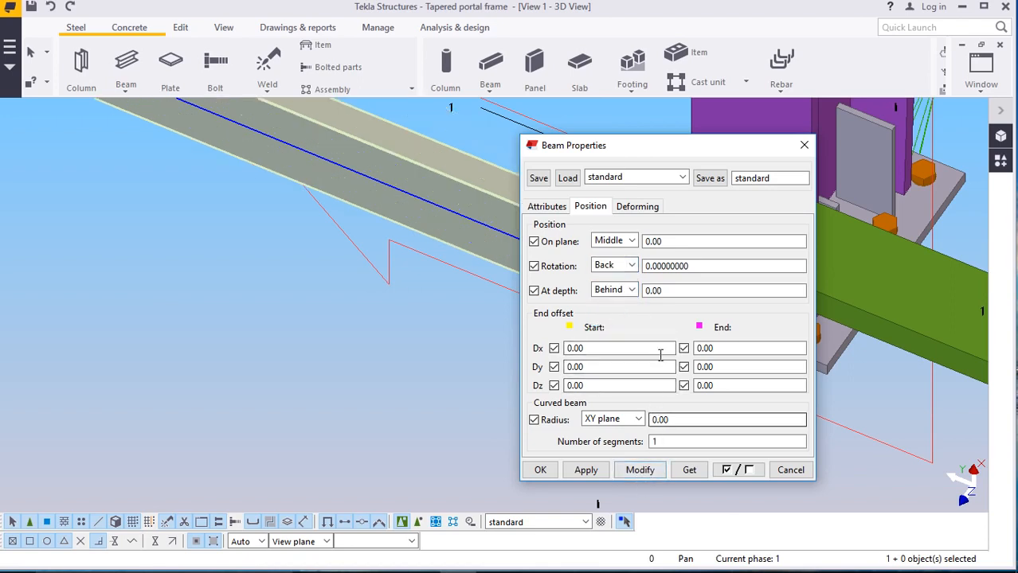
Set the I–H beam's Rotation to Below, modify the beam and accept the properties
{"action": "left_click", "coordinate": [631, 268]}
{"action": "left_click", "coordinate": [617, 314]}
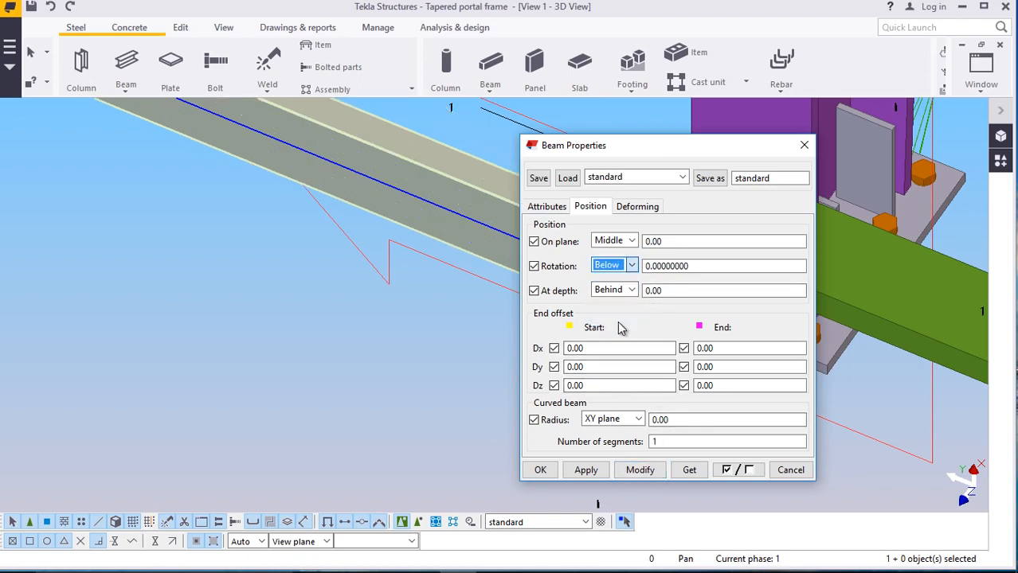
{"action": "left_click", "coordinate": [640, 470]}
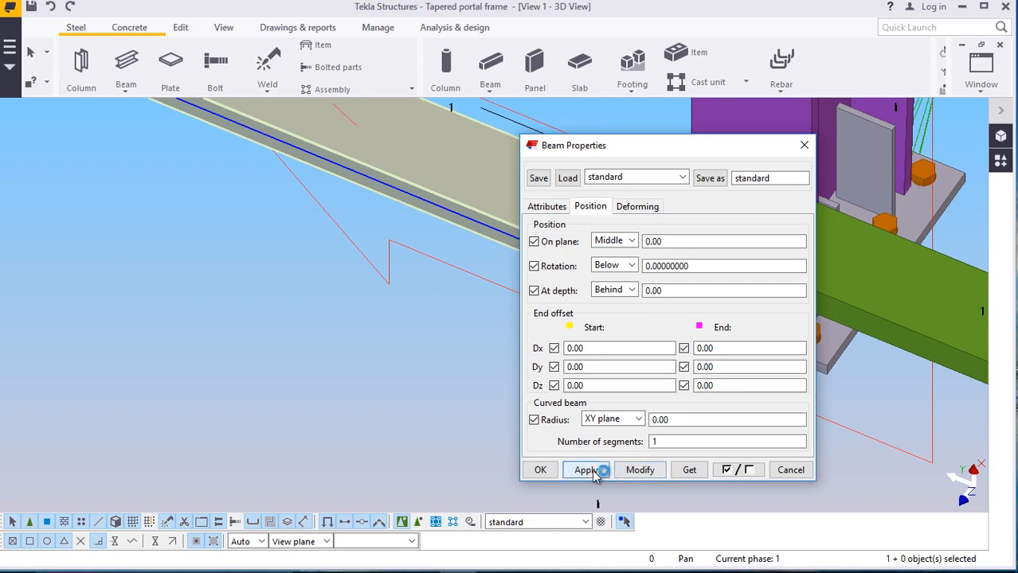
{"action": "left_click", "coordinate": [539, 470]}
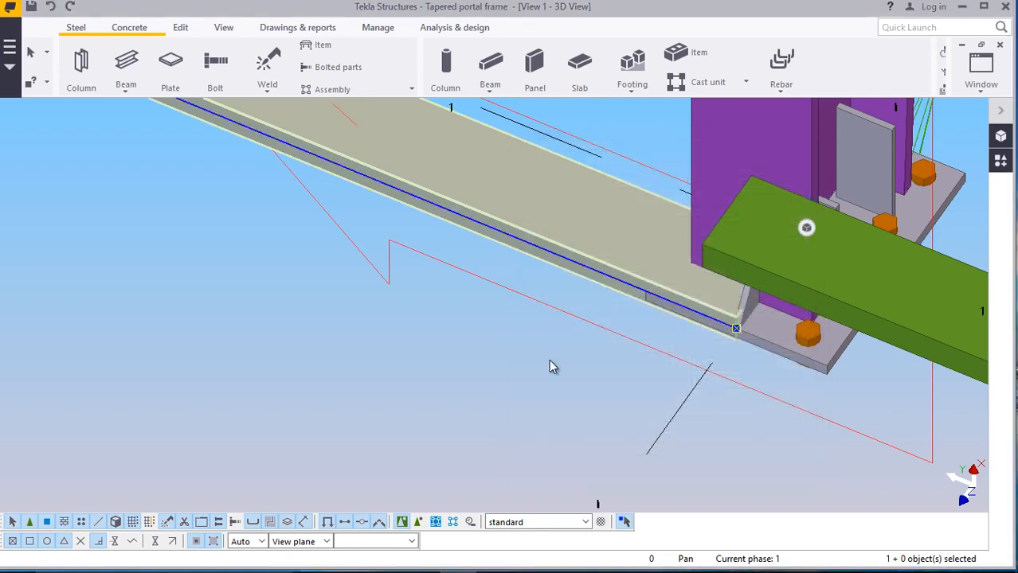
Move the I–H beam from its upper outer end corner at I-1 to the matching upper corner of the raised J–I beam's end
{"action": "left_click", "coordinate": [773, 339]}
{"action": "scroll", "coordinate": [762, 317], "scroll_direction": "up", "scroll_amount": 3}
{"action": "left_click", "coordinate": [501, 203]}
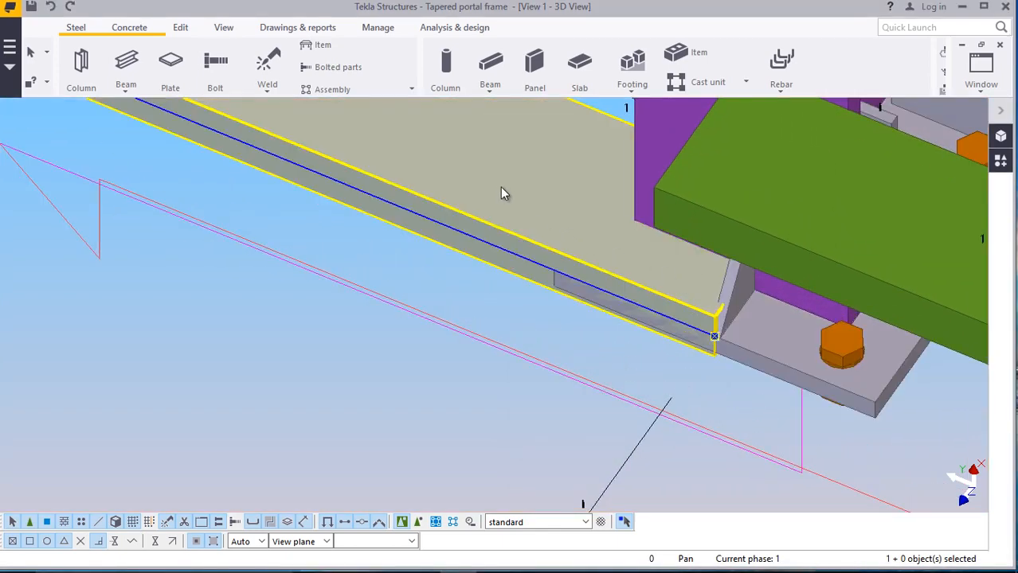
{"action": "right_click", "coordinate": [501, 189]}
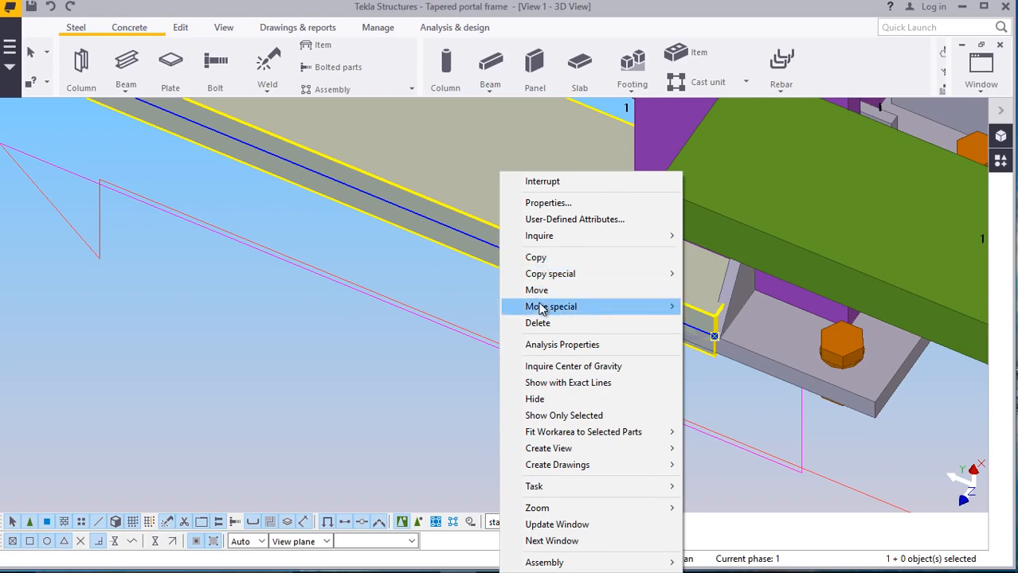
{"action": "left_click", "coordinate": [536, 290]}
{"action": "scroll", "coordinate": [725, 318], "scroll_direction": "up", "scroll_amount": 4}
{"action": "scroll", "coordinate": [732, 313], "scroll_direction": "up", "scroll_amount": 5}
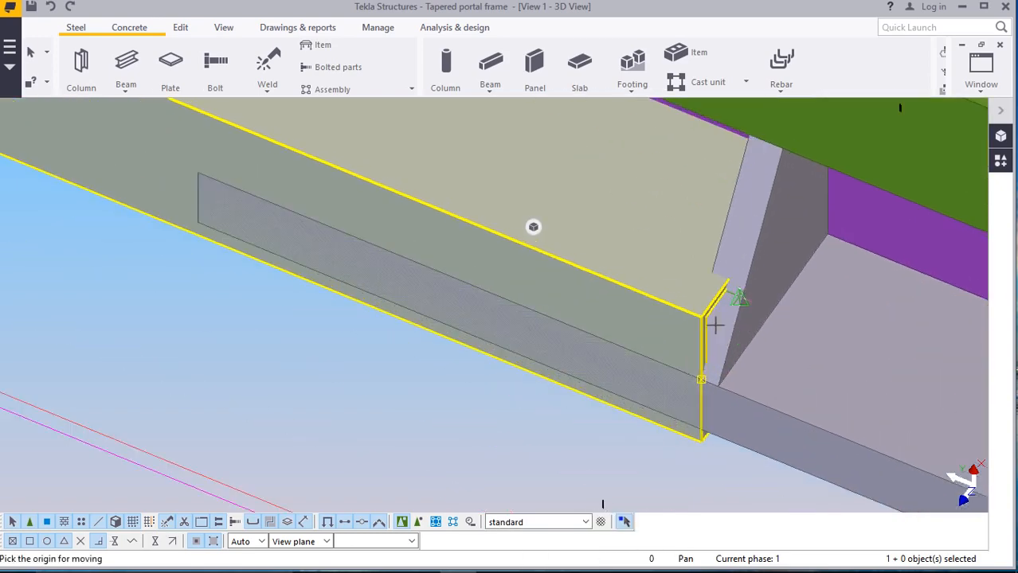
{"action": "scroll", "coordinate": [689, 300], "scroll_direction": "up", "scroll_amount": 2}
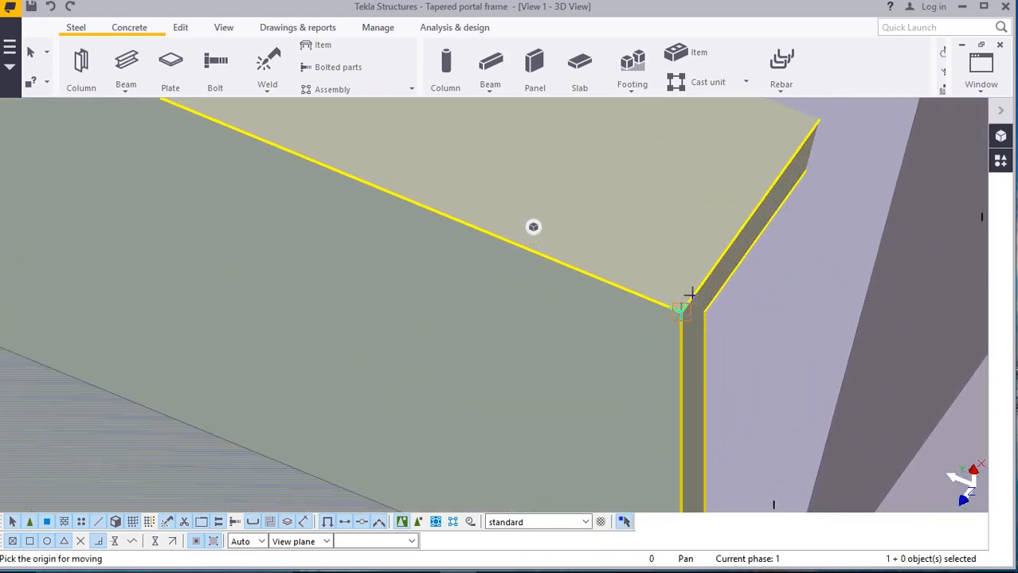
{"action": "left_click", "coordinate": [681, 316]}
{"action": "scroll", "coordinate": [643, 343], "scroll_direction": "down", "scroll_amount": 6}
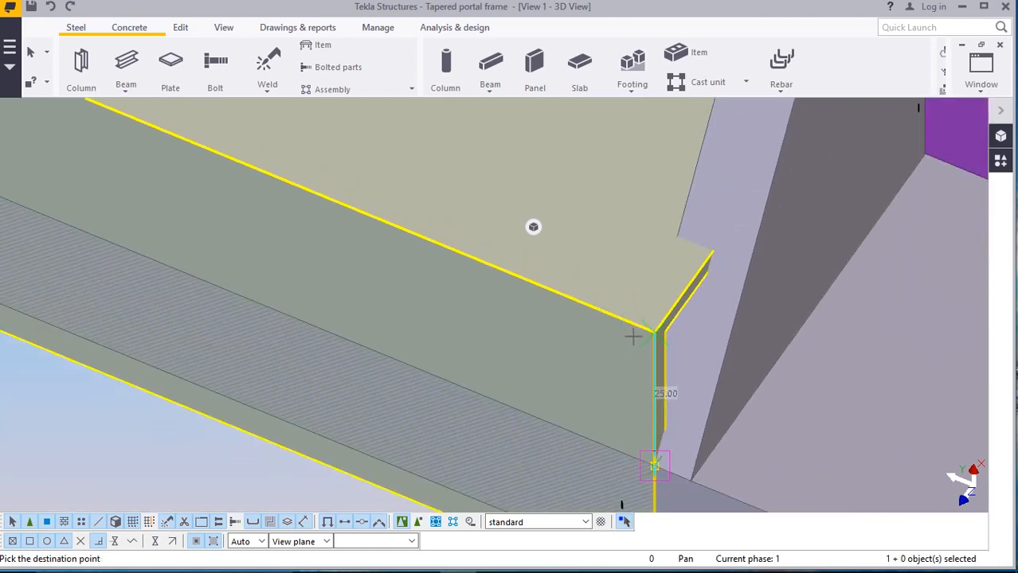
{"action": "scroll", "coordinate": [582, 179], "scroll_direction": "up", "scroll_amount": 6}
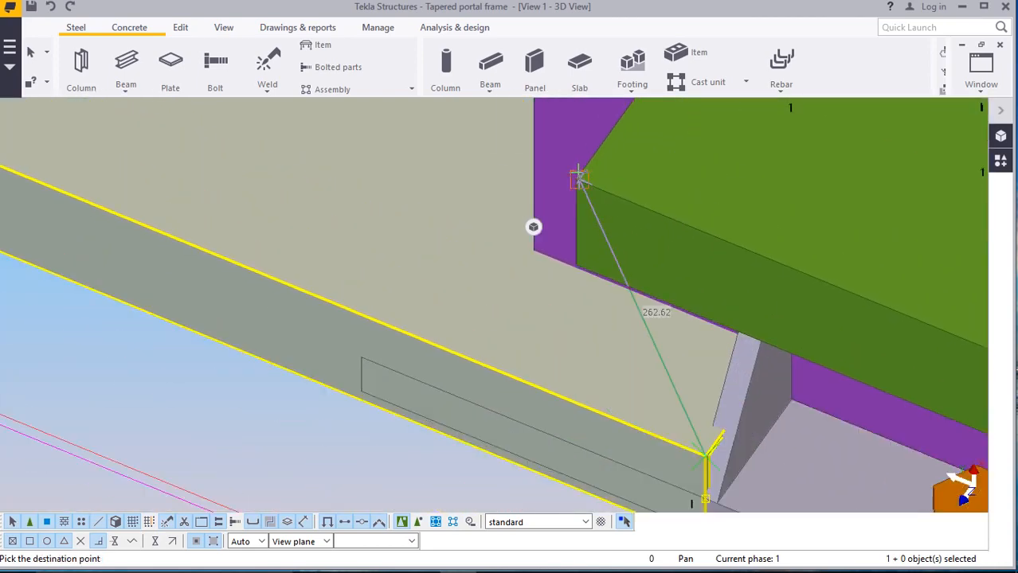
{"action": "scroll", "coordinate": [584, 186], "scroll_direction": "down", "scroll_amount": 5}
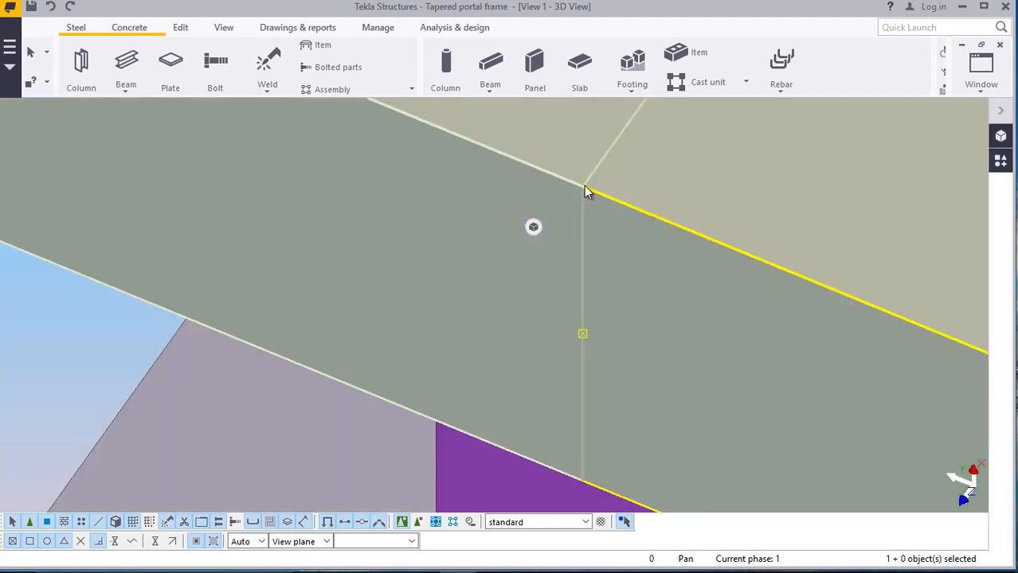
{"action": "scroll", "coordinate": [669, 267], "scroll_direction": "down", "scroll_amount": 5}
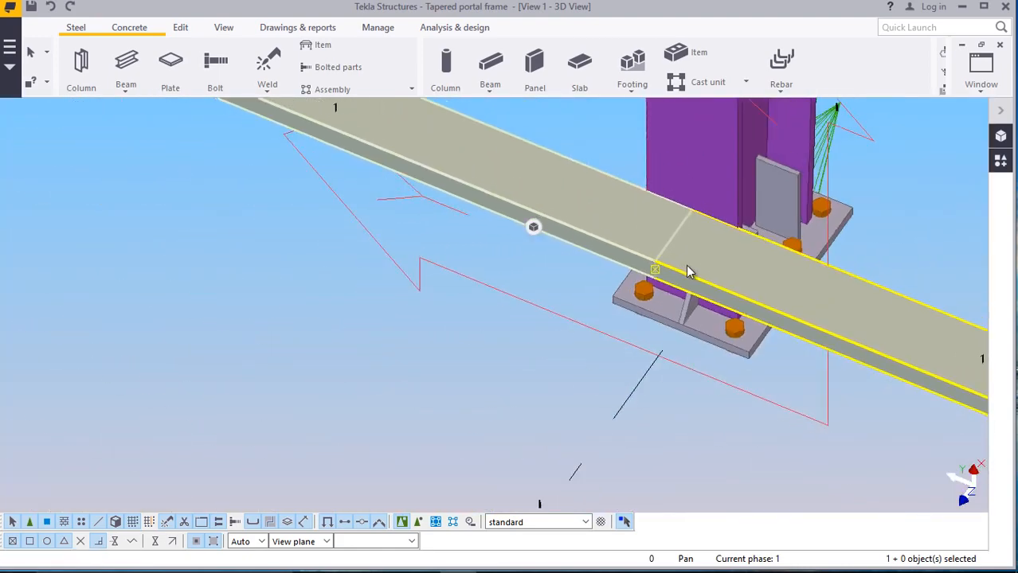
Copy the raised I–H beam from the end of grid line I to the end of grid line H to fill bay H–G
{"action": "left_click", "coordinate": [837, 227]}
{"action": "scroll", "coordinate": [795, 293], "scroll_direction": "down", "scroll_amount": 1}
{"action": "scroll", "coordinate": [684, 270], "scroll_direction": "down", "scroll_amount": 4}
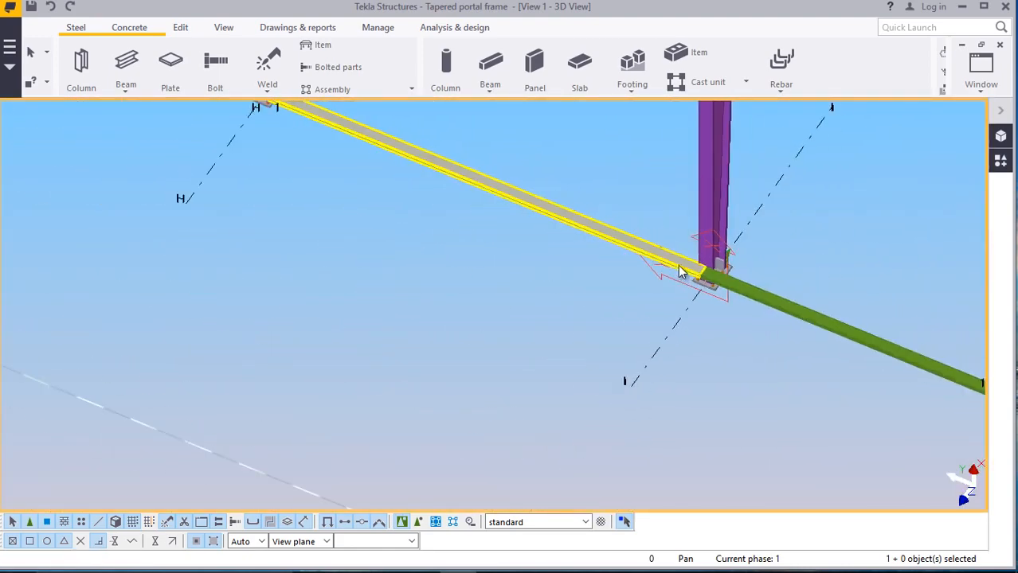
{"action": "scroll", "coordinate": [496, 175], "scroll_direction": "up", "scroll_amount": 3}
{"action": "left_click", "coordinate": [540, 208]}
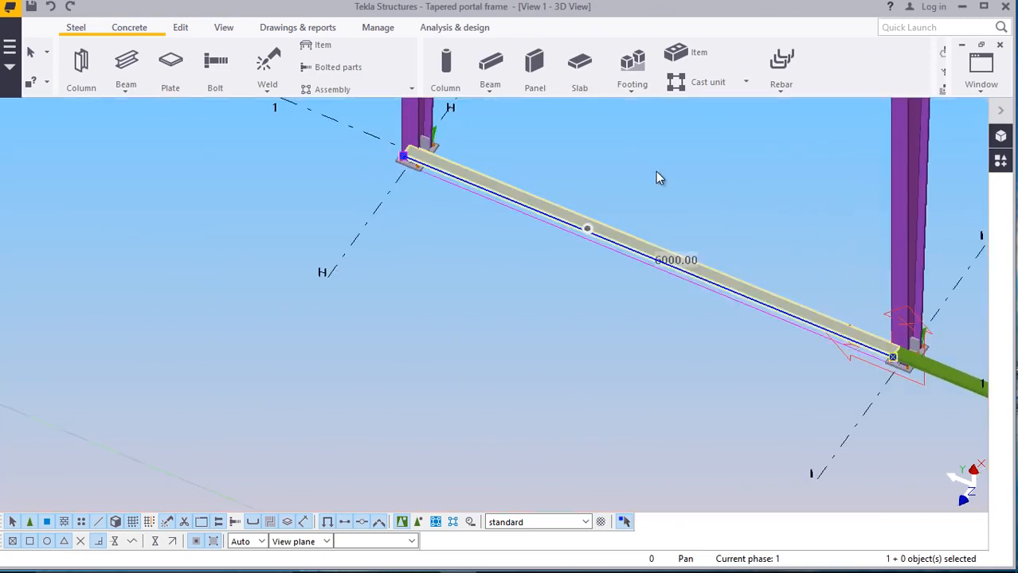
{"action": "right_click", "coordinate": [655, 171]}
{"action": "scroll", "coordinate": [647, 232], "scroll_direction": "down", "scroll_amount": 2}
{"action": "key", "text": "ctrl+c"}
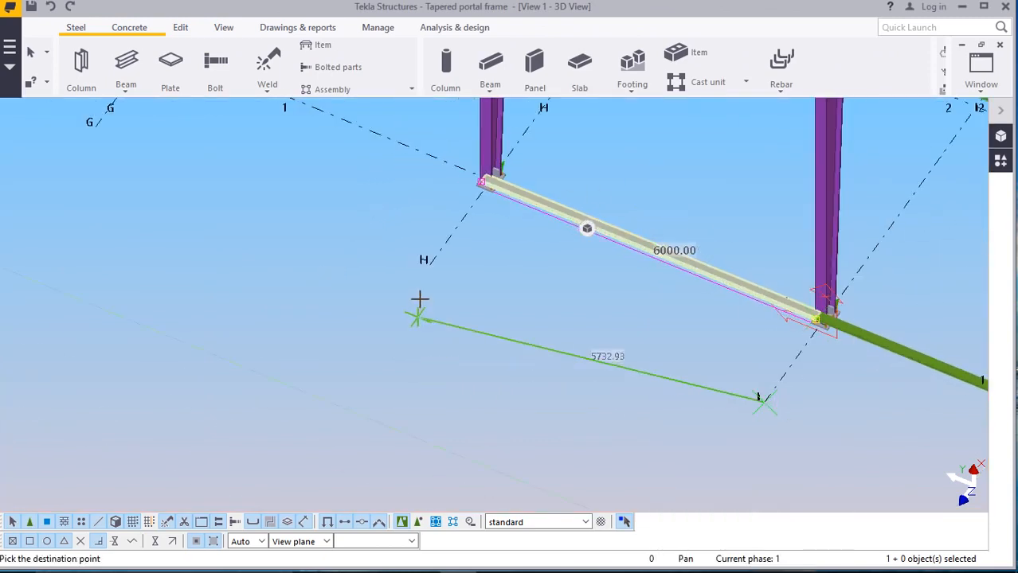
{"action": "left_click", "coordinate": [428, 266]}
{"action": "scroll", "coordinate": [591, 339], "scroll_direction": "down", "scroll_amount": 3}
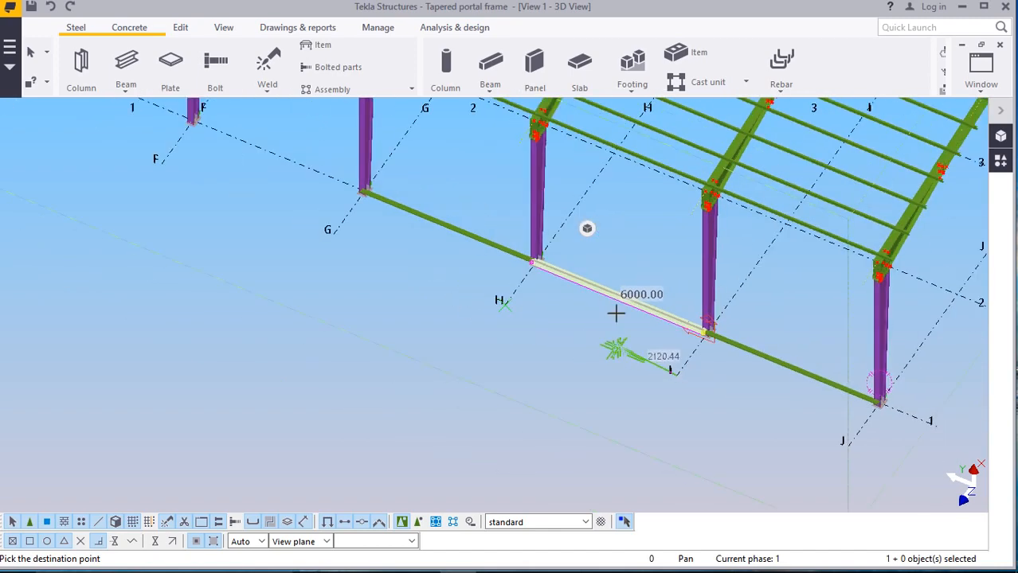
Place further copies of the beam at grid lines G, F, E and D to fill the bays from G to C
{"action": "scroll", "coordinate": [553, 255], "scroll_direction": "up", "scroll_amount": 5}
{"action": "scroll", "coordinate": [744, 284], "scroll_direction": "down", "scroll_amount": 5}
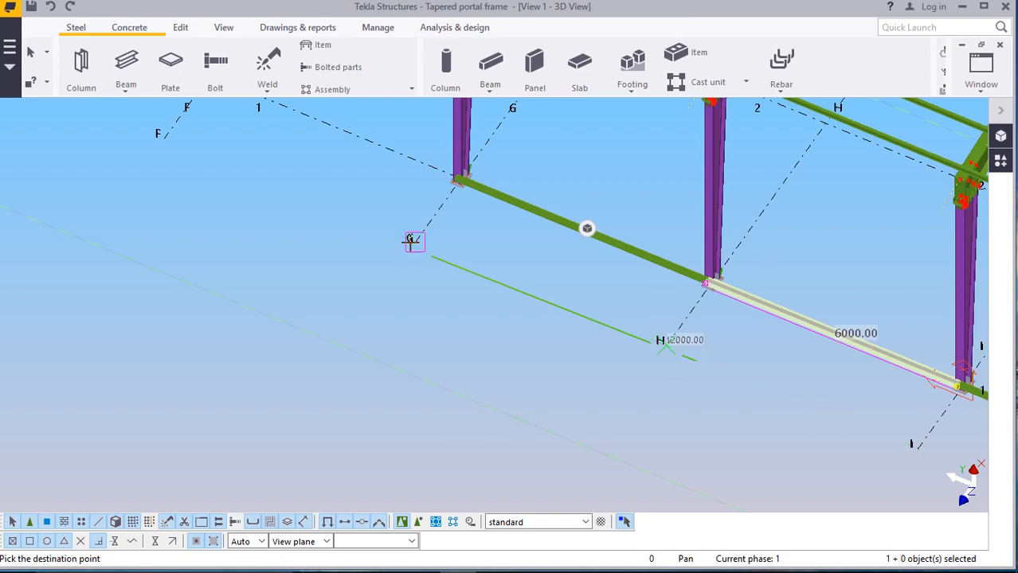
{"action": "scroll", "coordinate": [402, 255], "scroll_direction": "down", "scroll_amount": 3}
{"action": "scroll", "coordinate": [366, 233], "scroll_direction": "up", "scroll_amount": 1}
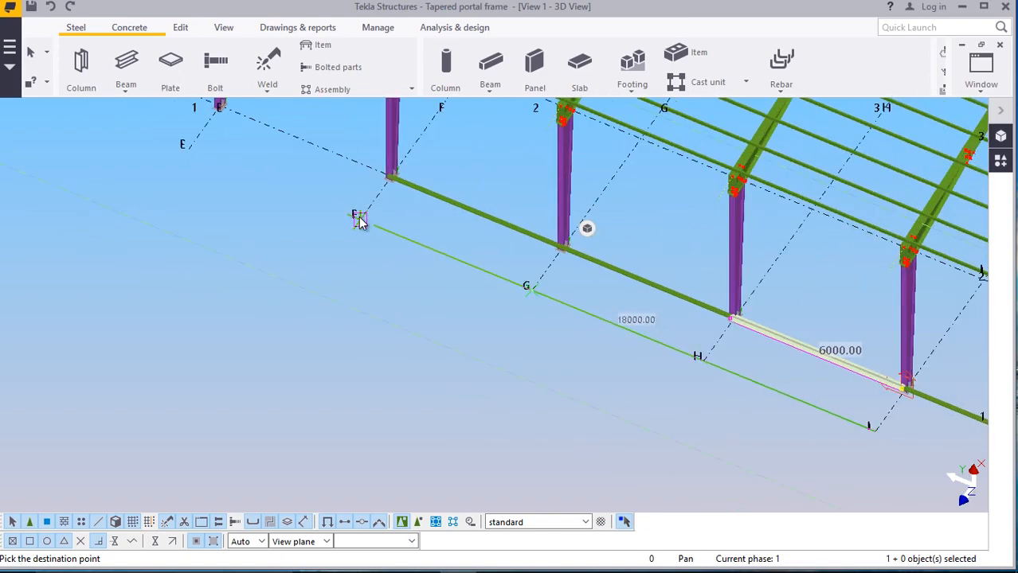
{"action": "scroll", "coordinate": [527, 277], "scroll_direction": "down", "scroll_amount": 2}
{"action": "scroll", "coordinate": [290, 197], "scroll_direction": "up", "scroll_amount": 4}
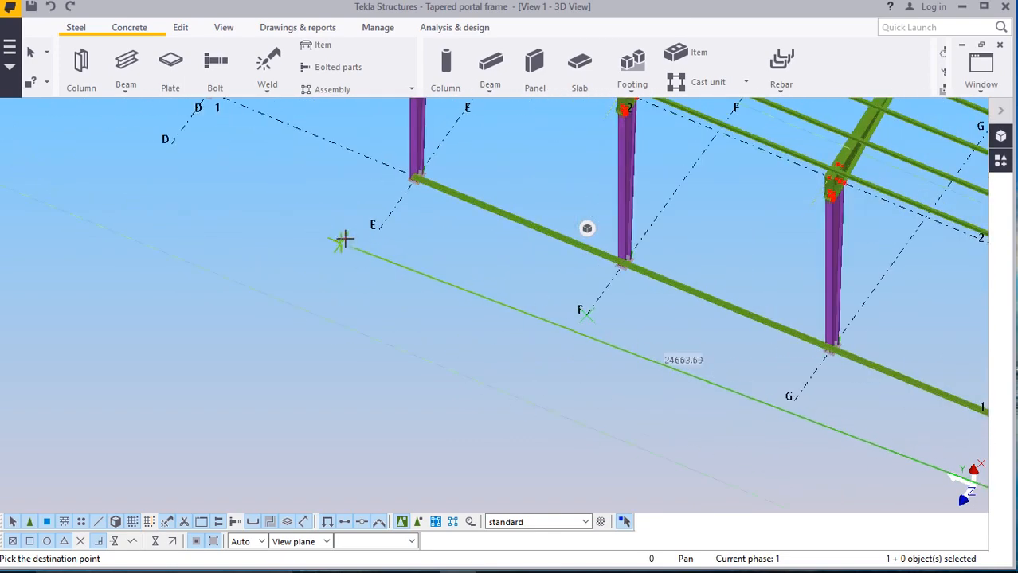
{"action": "scroll", "coordinate": [518, 311], "scroll_direction": "down", "scroll_amount": 3}
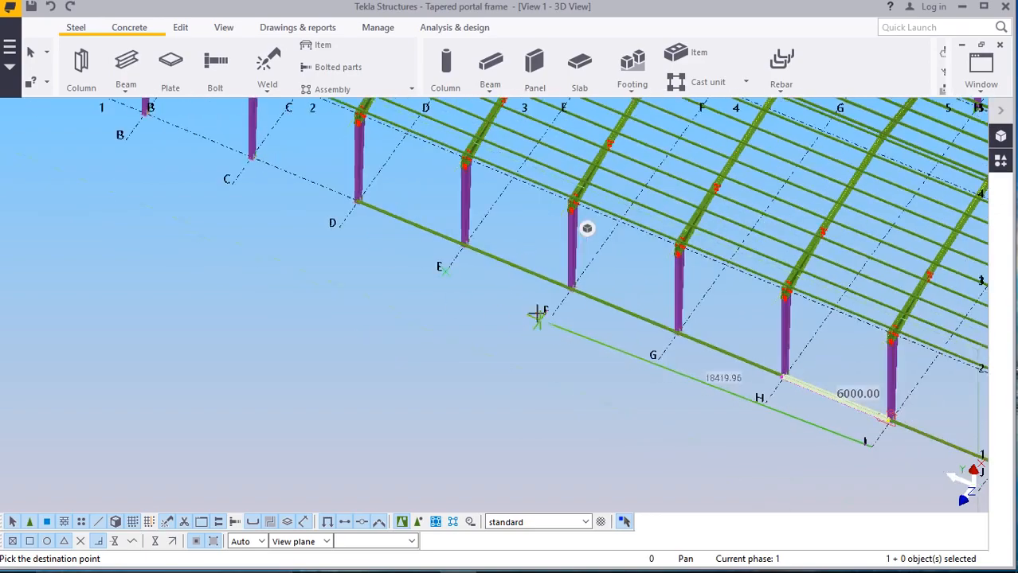
{"action": "scroll", "coordinate": [347, 237], "scroll_direction": "up", "scroll_amount": 3}
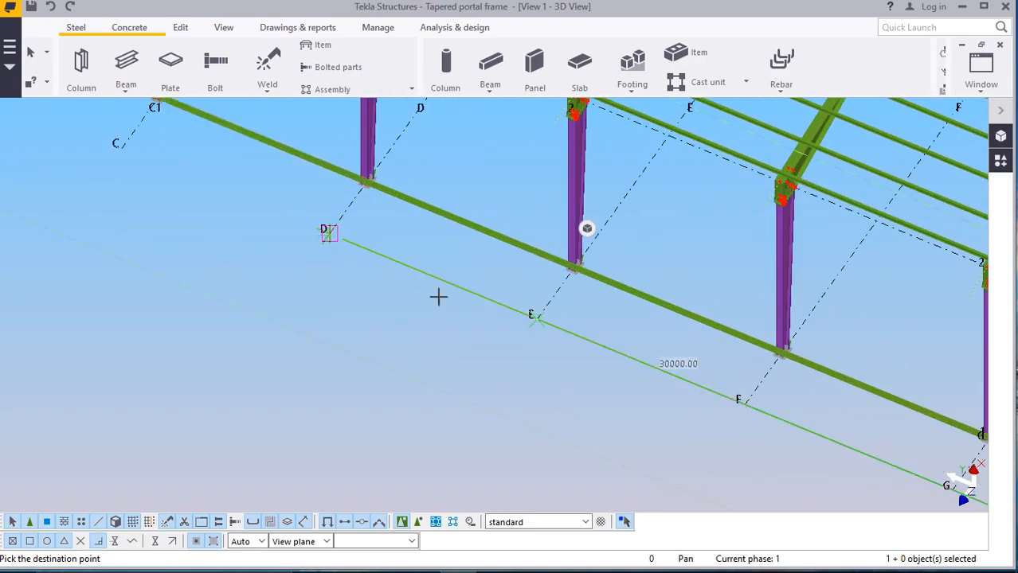
Place the last beam copies at grid lines C and B to fill the bays up to A, and end the copying
{"action": "scroll", "coordinate": [478, 293], "scroll_direction": "down", "scroll_amount": 3}
{"action": "scroll", "coordinate": [312, 217], "scroll_direction": "up", "scroll_amount": 4}
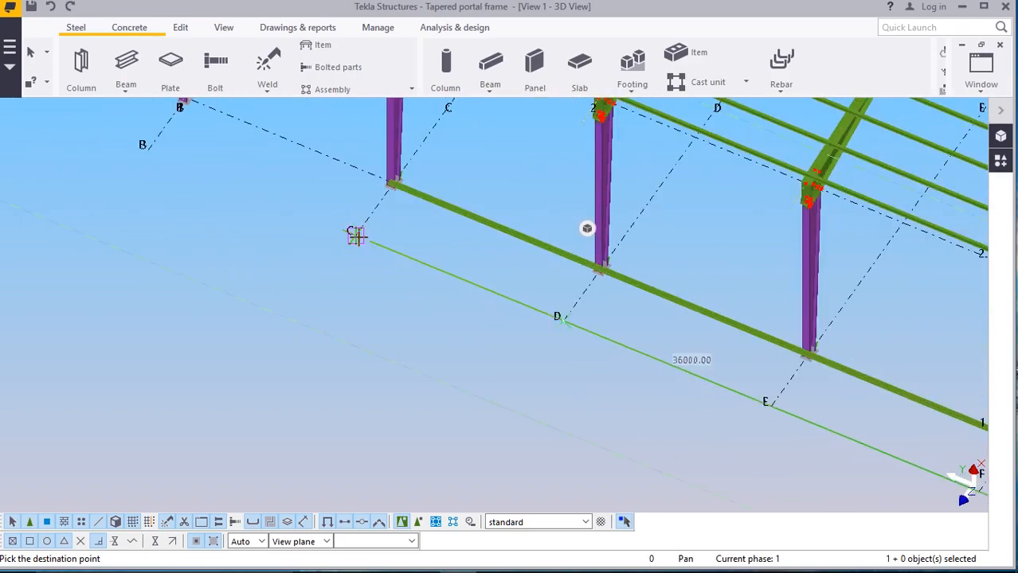
{"action": "scroll", "coordinate": [374, 263], "scroll_direction": "down", "scroll_amount": 3}
{"action": "scroll", "coordinate": [295, 233], "scroll_direction": "up", "scroll_amount": 3}
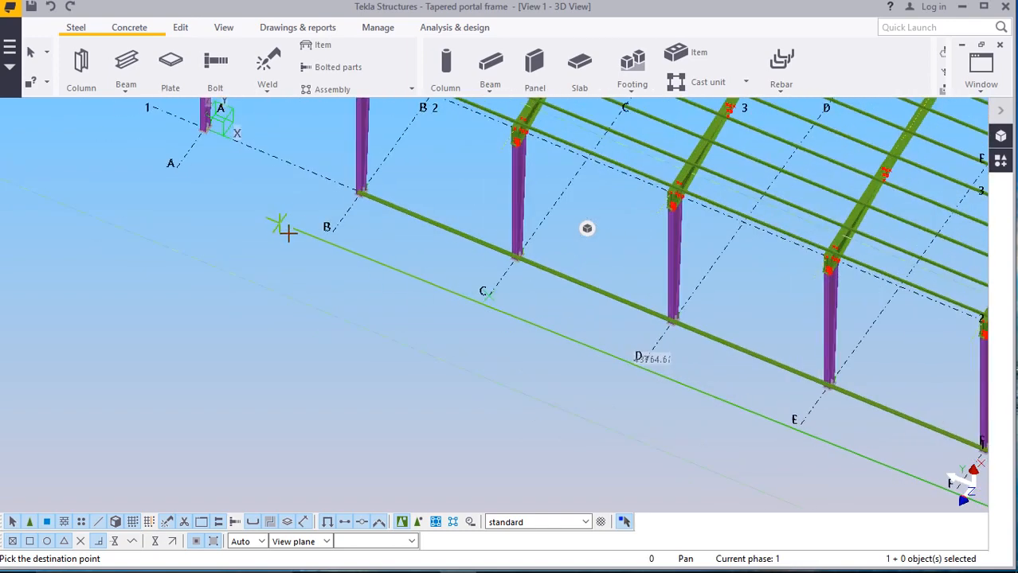
{"action": "right_click", "coordinate": [269, 205]}
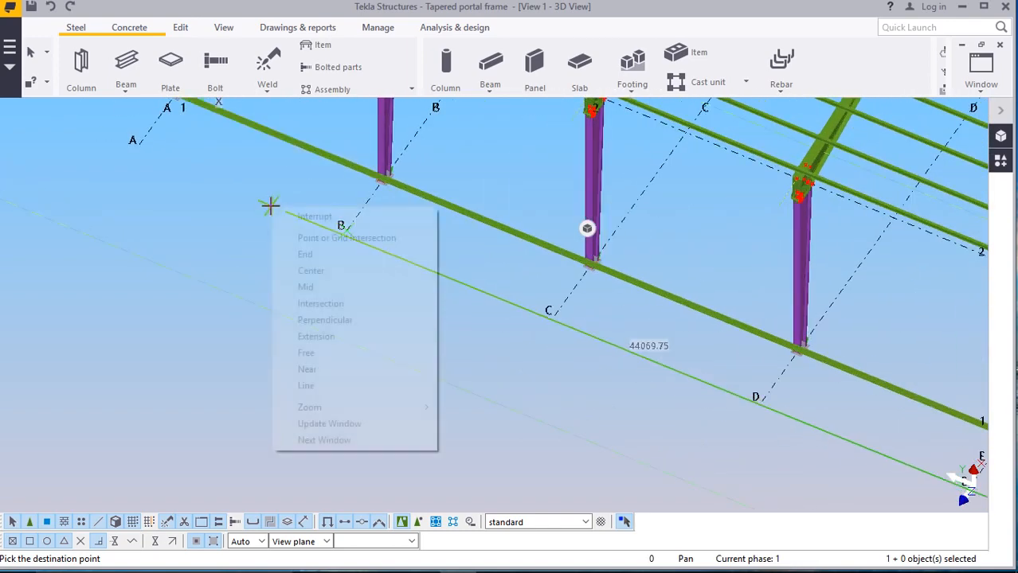
{"action": "left_click", "coordinate": [311, 216]}
{"action": "scroll", "coordinate": [254, 181], "scroll_direction": "down", "scroll_amount": 3}
{"action": "scroll", "coordinate": [182, 131], "scroll_direction": "up", "scroll_amount": 7}
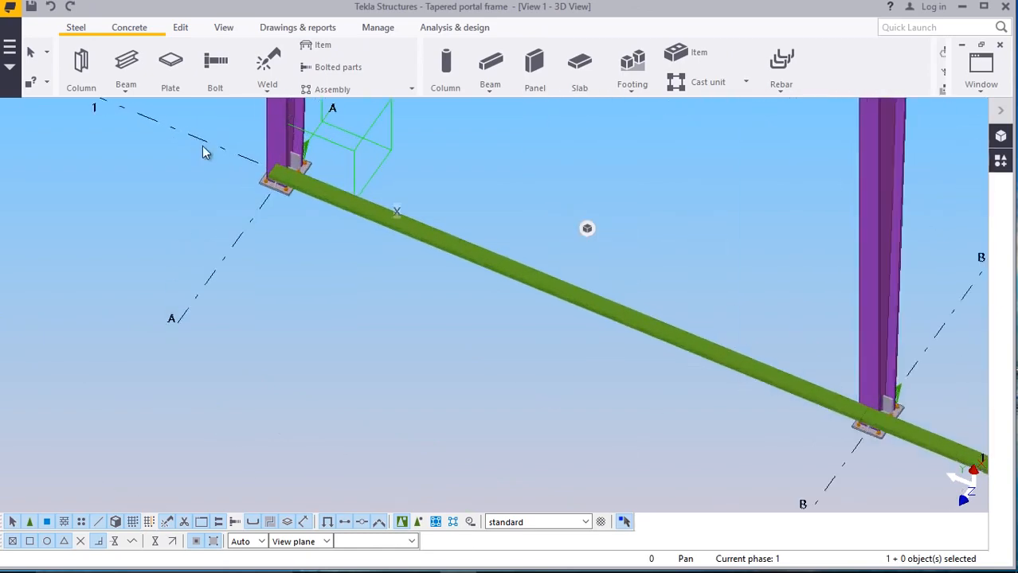
Try extending the A–B bottom beam past grid line A with a start Dx offset of -300
{"action": "double_click", "coordinate": [386, 215]}
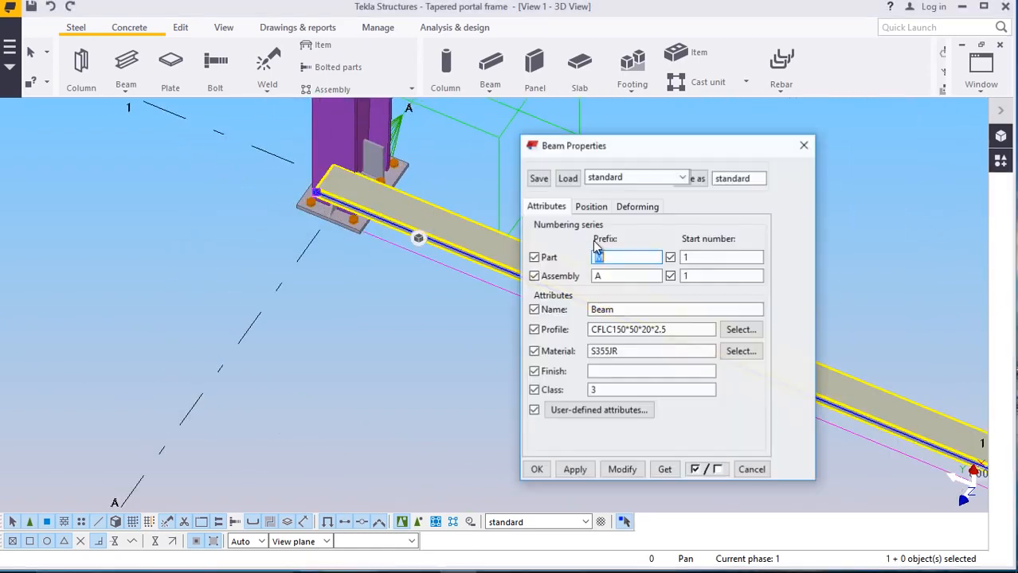
{"action": "left_click", "coordinate": [593, 207]}
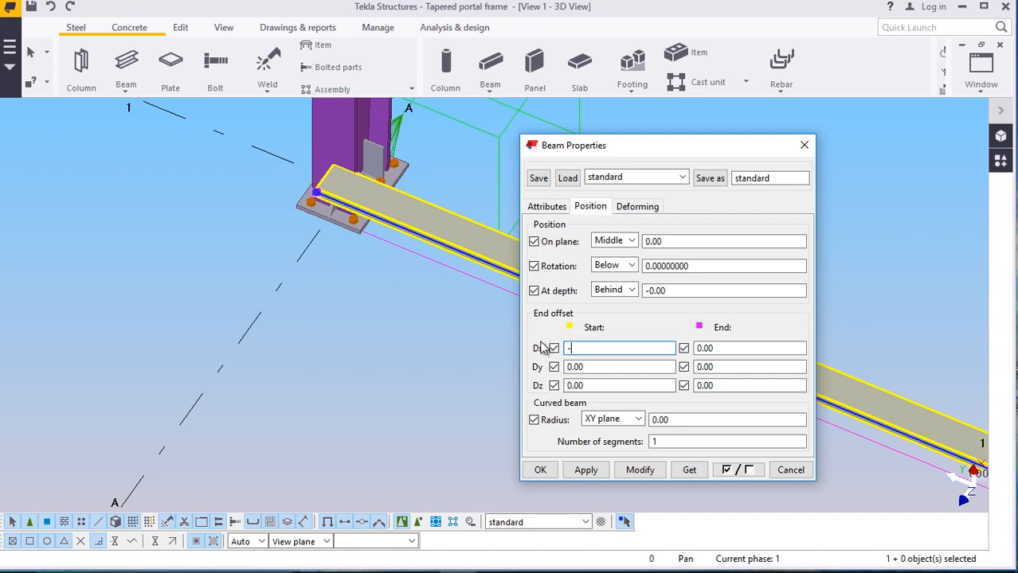
{"action": "type", "text": "-300"}
{"action": "left_click", "coordinate": [639, 470]}
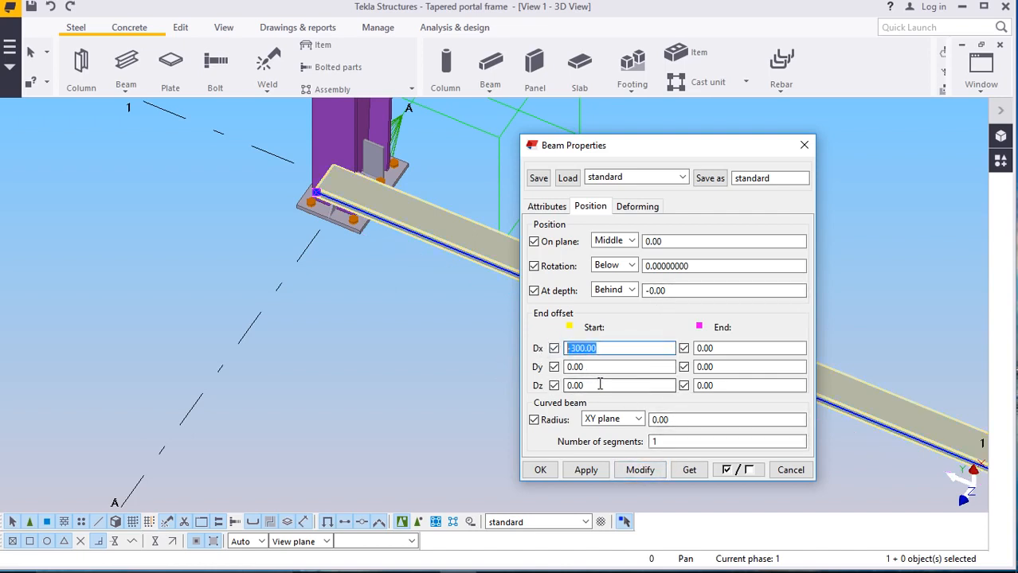
Reset the A–B beam's start Dx offset to 0 and set its end Dx offset to 300
{"action": "type", "text": "0"}
{"action": "left_click", "coordinate": [639, 470]}
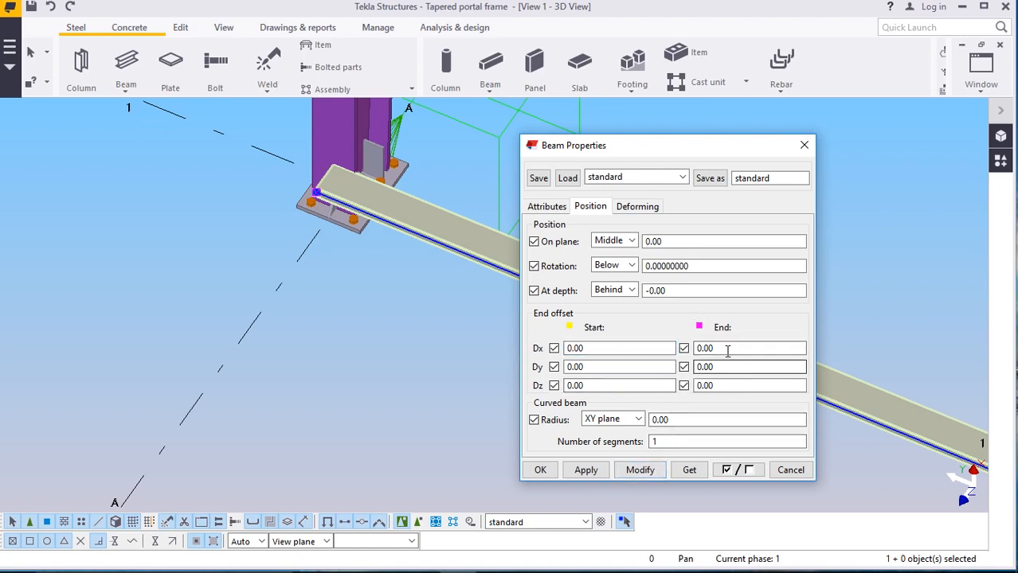
{"action": "type", "text": "300"}
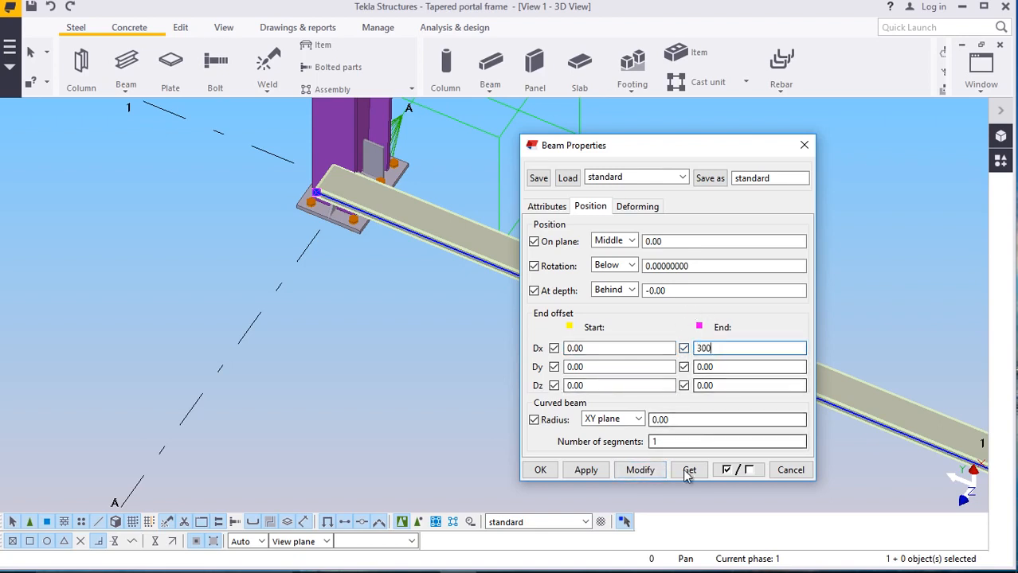
{"action": "left_click", "coordinate": [640, 469]}
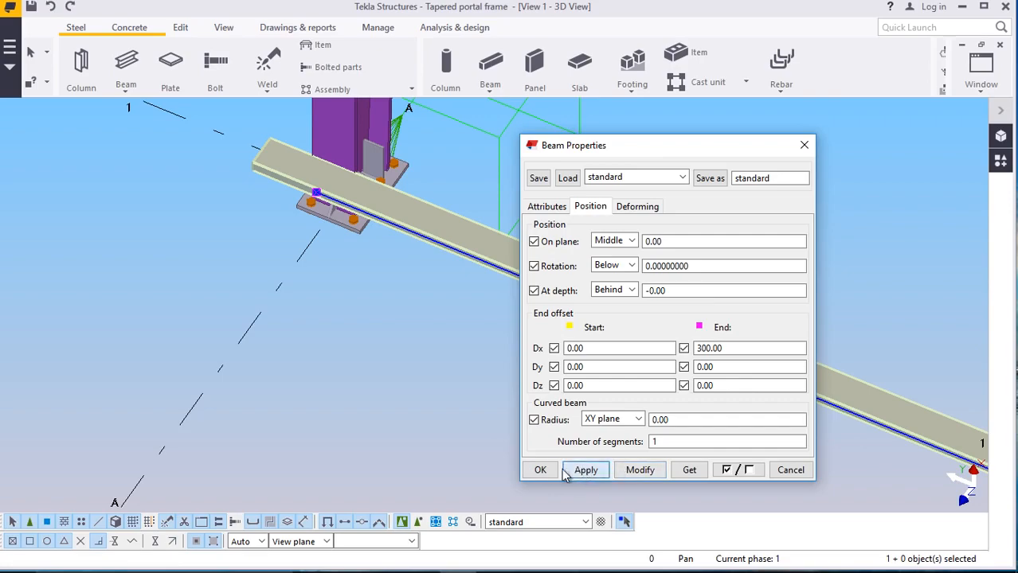
Try extending the I–J bottom beam past grid line J with a start Dx offset of 300
{"action": "scroll", "coordinate": [279, 243], "scroll_direction": "down", "scroll_amount": 7}
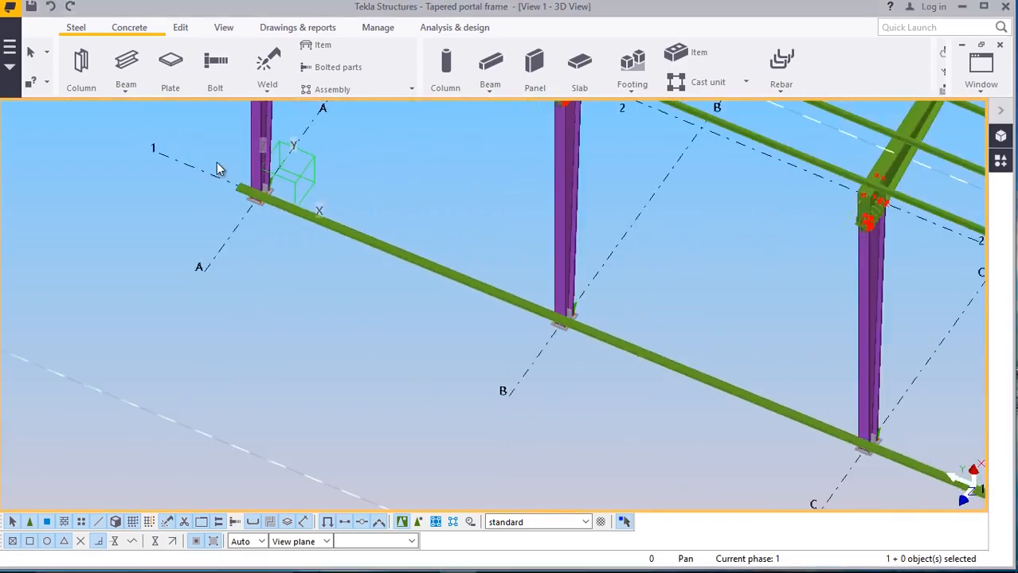
{"action": "scroll", "coordinate": [216, 149], "scroll_direction": "down", "scroll_amount": 5}
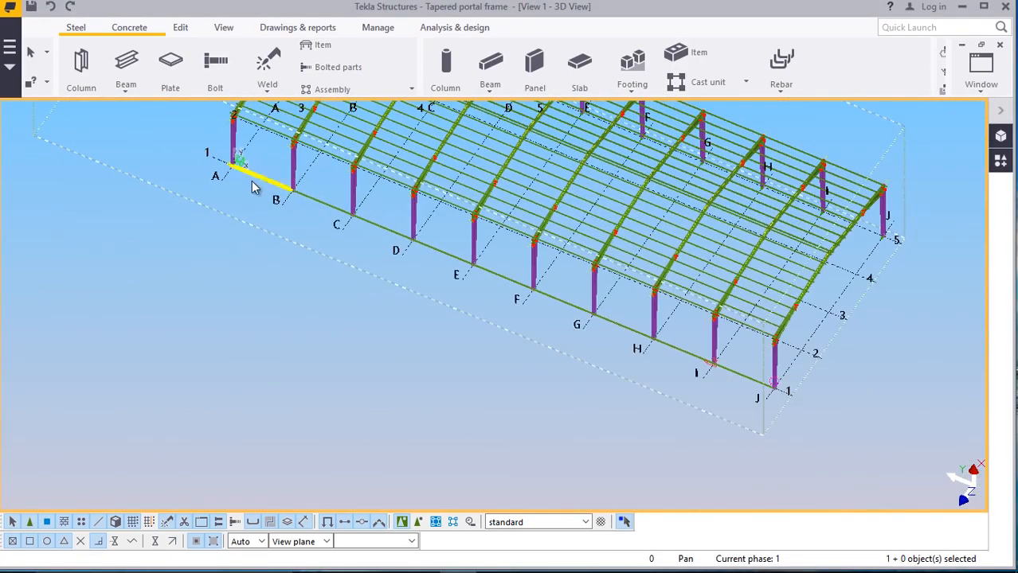
{"action": "scroll", "coordinate": [725, 379], "scroll_direction": "up", "scroll_amount": 10}
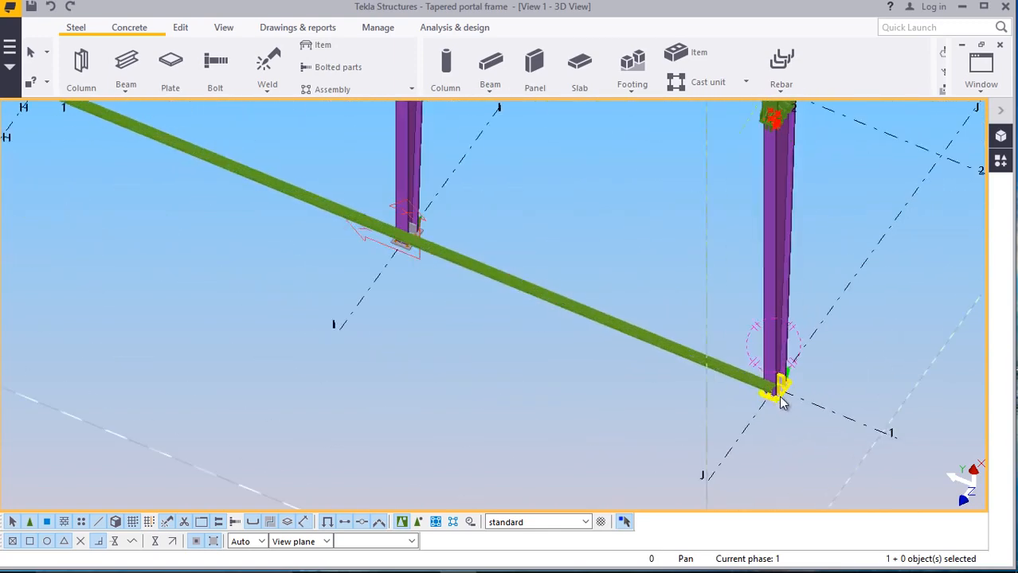
{"action": "scroll", "coordinate": [752, 387], "scroll_direction": "up", "scroll_amount": 3}
{"action": "double_click", "coordinate": [682, 352]}
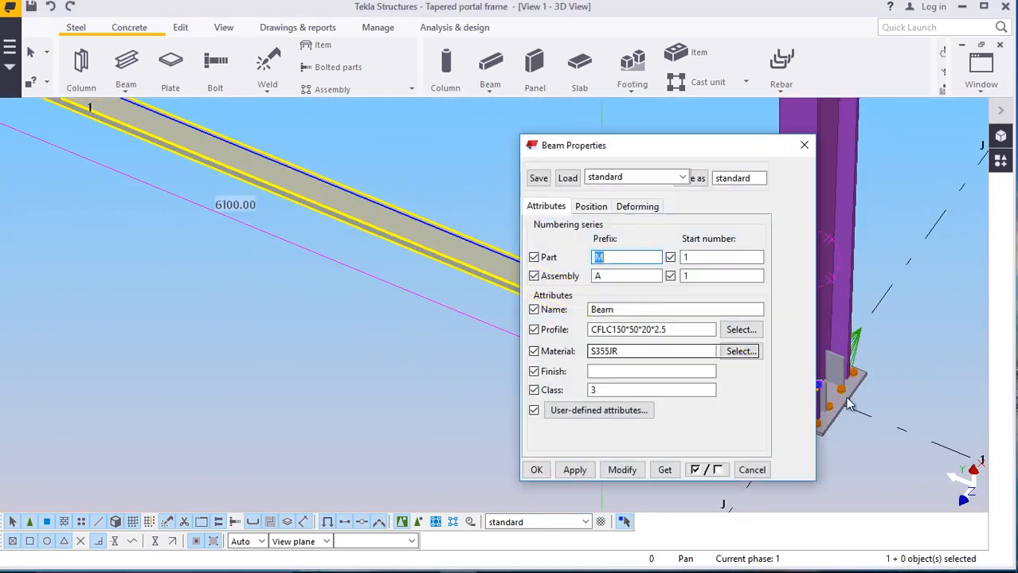
{"action": "left_click", "coordinate": [589, 206]}
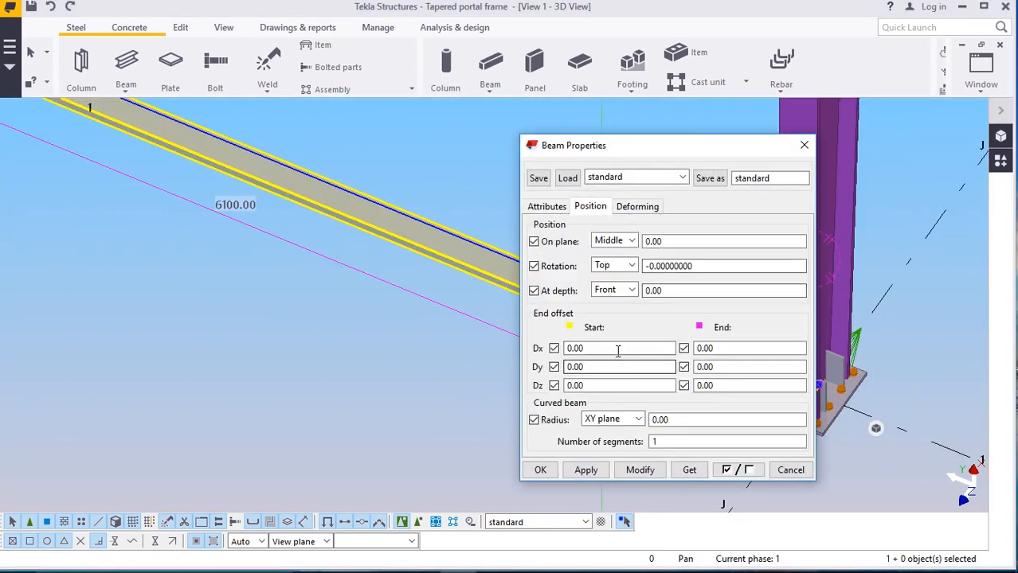
{"action": "left_click_drag", "start_coordinate": [618, 348], "coordinate": [569, 351]}
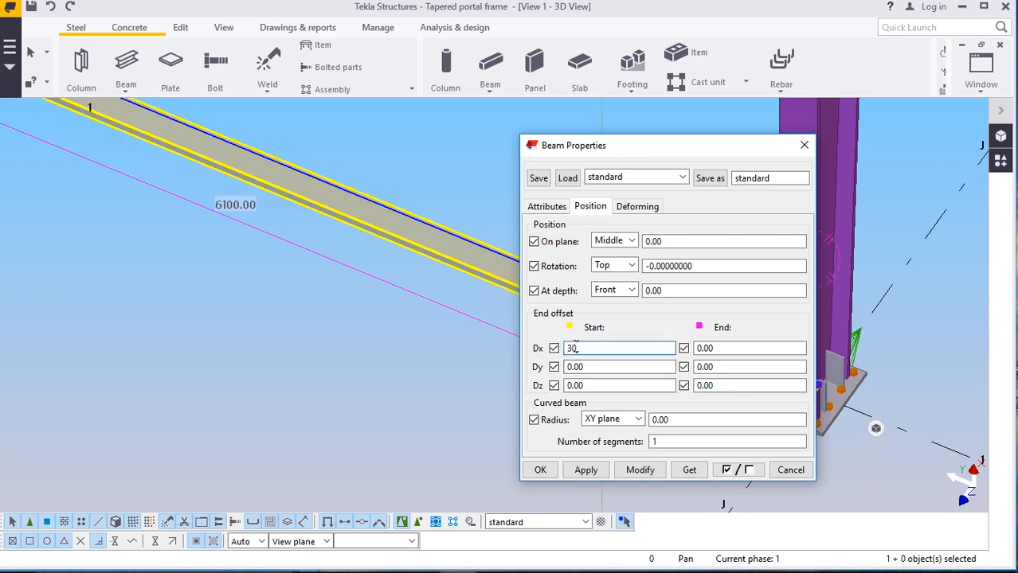
{"action": "left_click", "coordinate": [637, 470]}
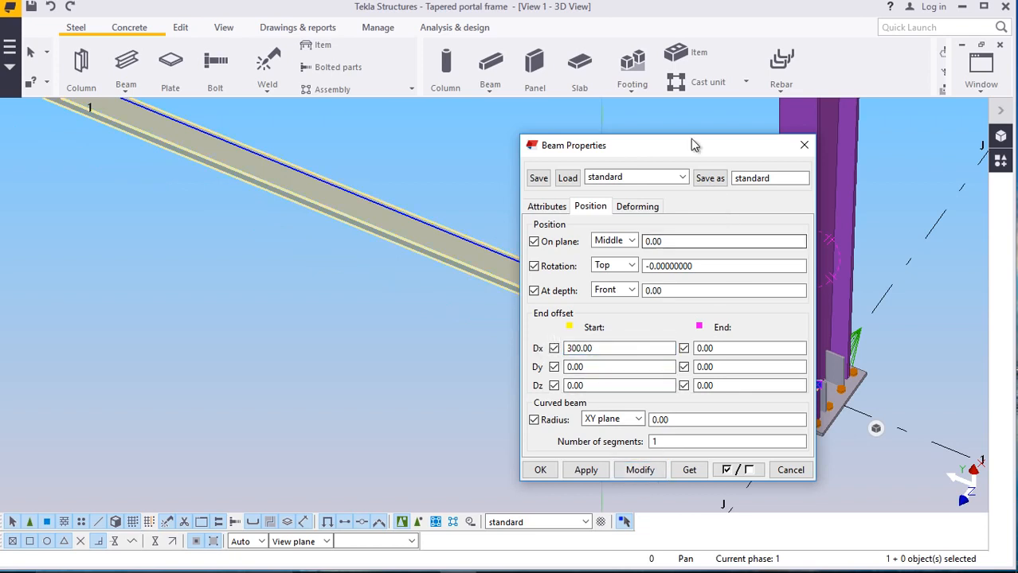
Reset the I–J beam's start Dx offset to 0, set its end Dx offset to 300, and close its properties
{"action": "left_click_drag", "start_coordinate": [604, 151], "coordinate": [352, 113]}
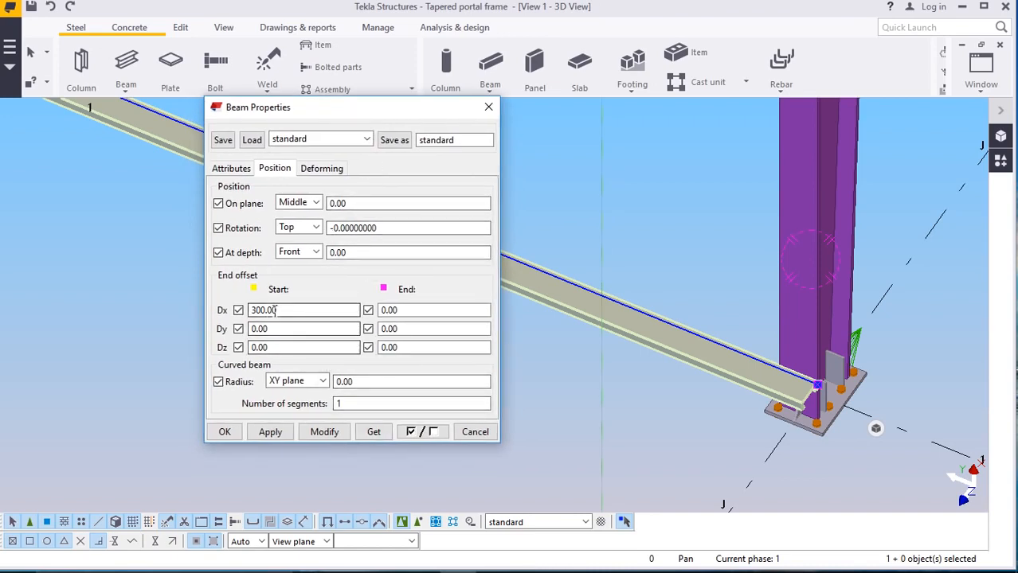
{"action": "left_click_drag", "start_coordinate": [277, 310], "coordinate": [225, 317]}
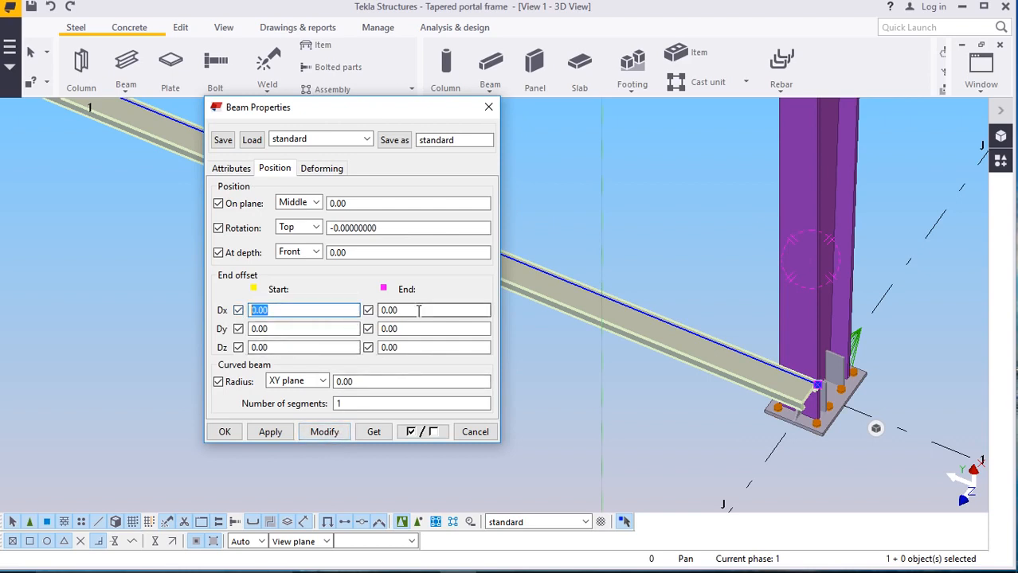
{"action": "type", "text": "300"}
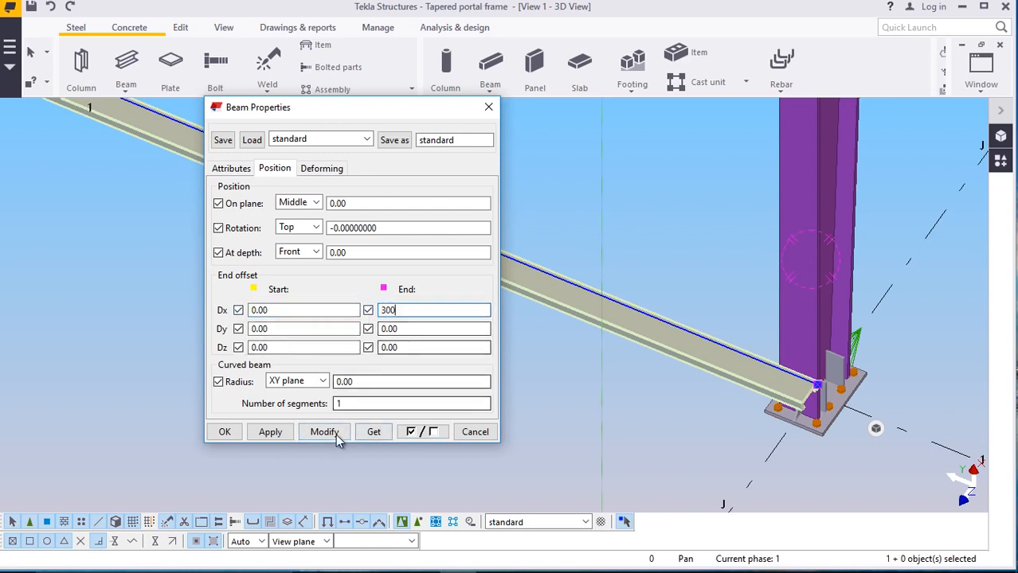
{"action": "left_click", "coordinate": [324, 432]}
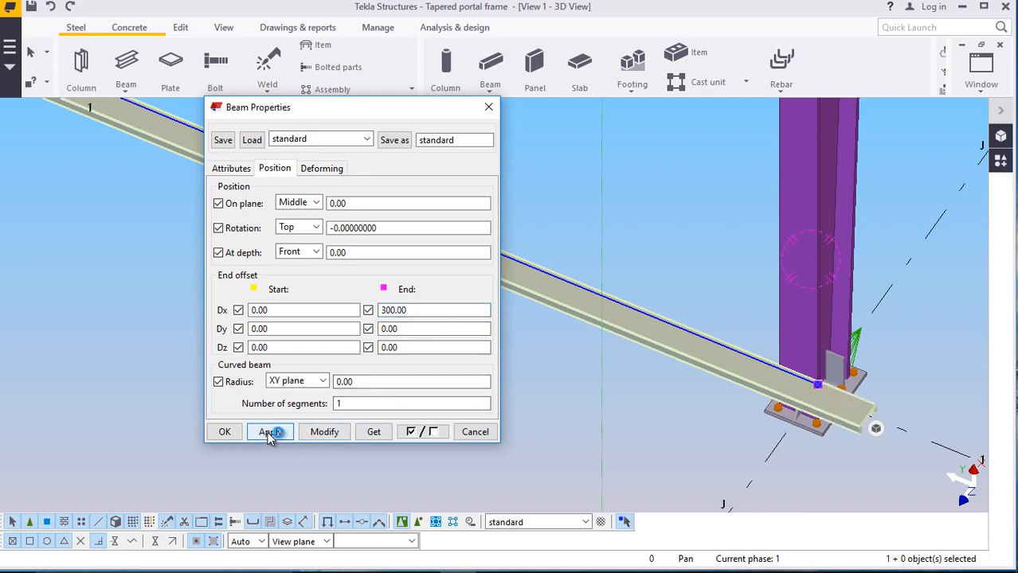
{"action": "left_click", "coordinate": [227, 431]}
{"action": "left_click", "coordinate": [578, 403]}
Select all nine bottom beams along grid line 1, from bay J–I through bay B–A
{"action": "scroll", "coordinate": [517, 373], "scroll_direction": "down", "scroll_amount": 5}
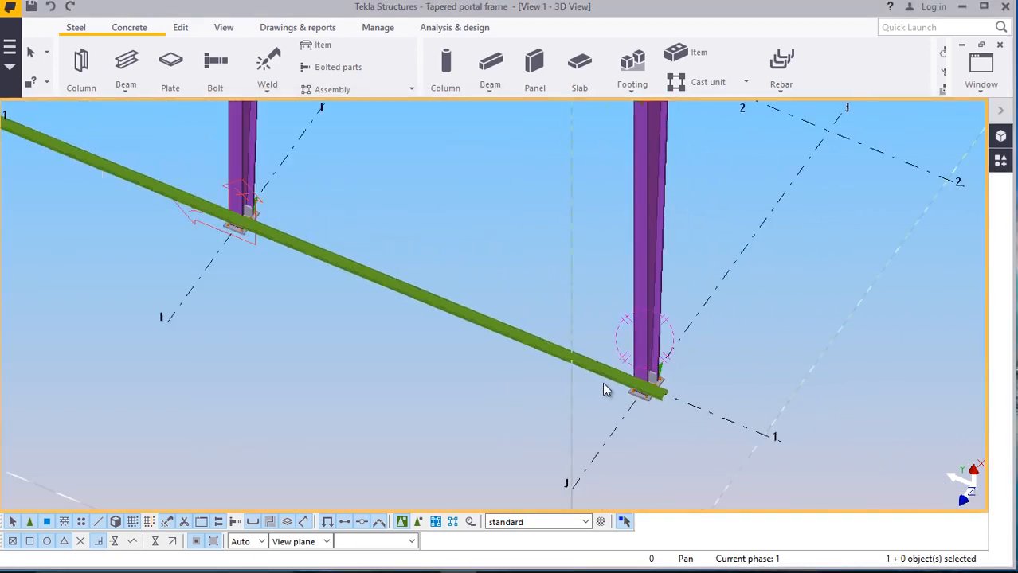
{"action": "scroll", "coordinate": [637, 354], "scroll_direction": "down", "scroll_amount": 5}
{"action": "scroll", "coordinate": [658, 340], "scroll_direction": "up", "scroll_amount": 5}
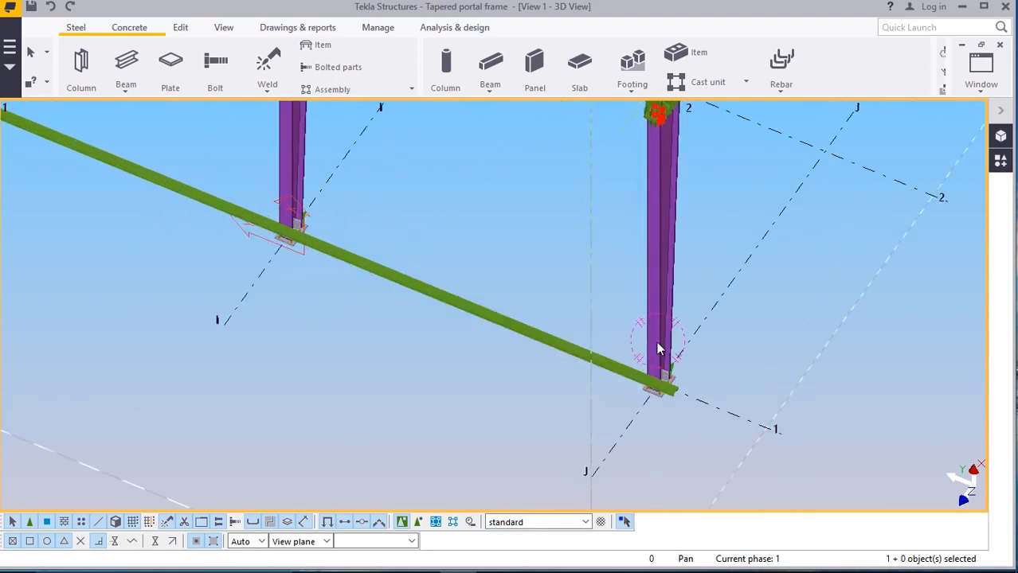
{"action": "scroll", "coordinate": [678, 330], "scroll_direction": "down", "scroll_amount": 2}
{"action": "left_click", "coordinate": [624, 333]}
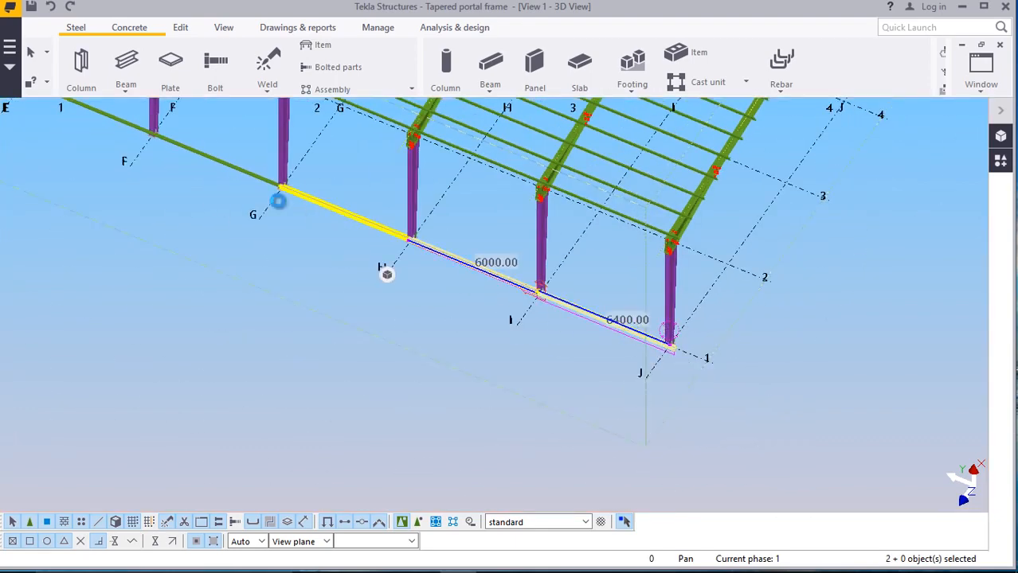
{"action": "left_click", "coordinate": [278, 199], "text": "shift"}
{"action": "scroll", "coordinate": [405, 319], "scroll_direction": "down", "scroll_amount": 4}
{"action": "scroll", "coordinate": [177, 199], "scroll_direction": "up", "scroll_amount": 3}
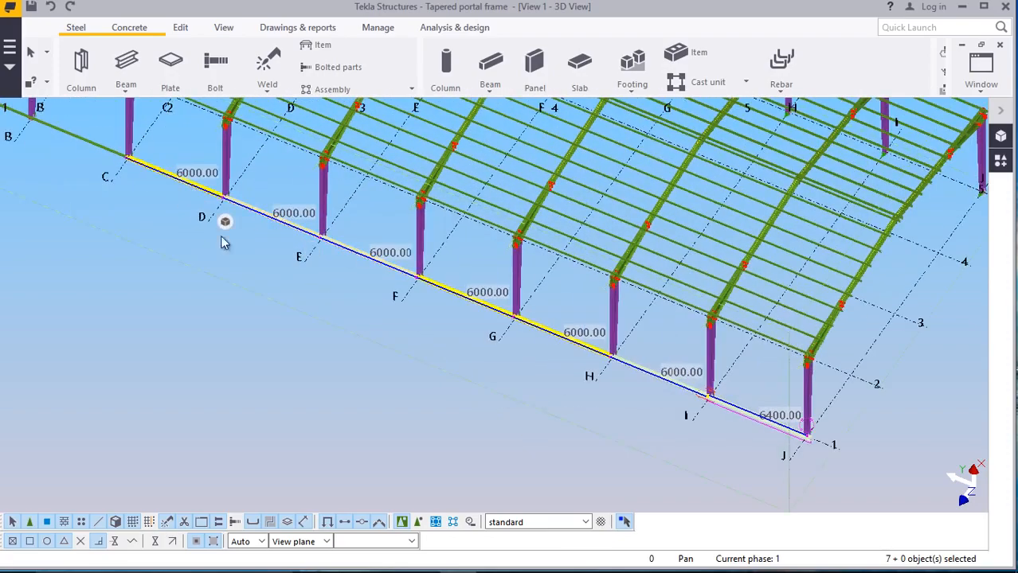
{"action": "scroll", "coordinate": [483, 389], "scroll_direction": "down", "scroll_amount": 4}
{"action": "scroll", "coordinate": [247, 277], "scroll_direction": "up", "scroll_amount": 4}
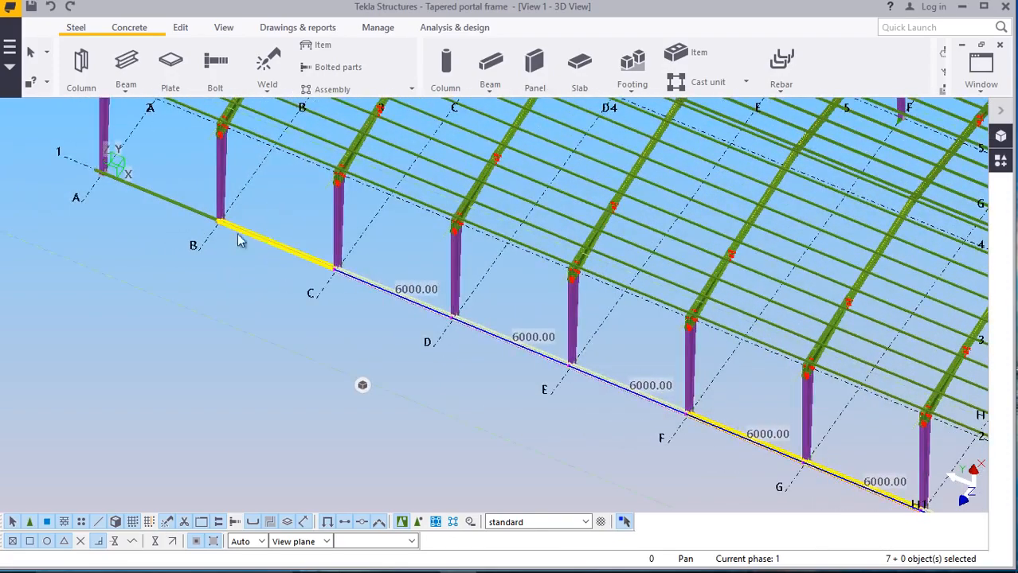
{"action": "left_click", "coordinate": [240, 242], "text": "shift"}
{"action": "left_click", "coordinate": [161, 199], "text": "shift"}
{"action": "scroll", "coordinate": [182, 226], "scroll_direction": "down", "scroll_amount": 4}
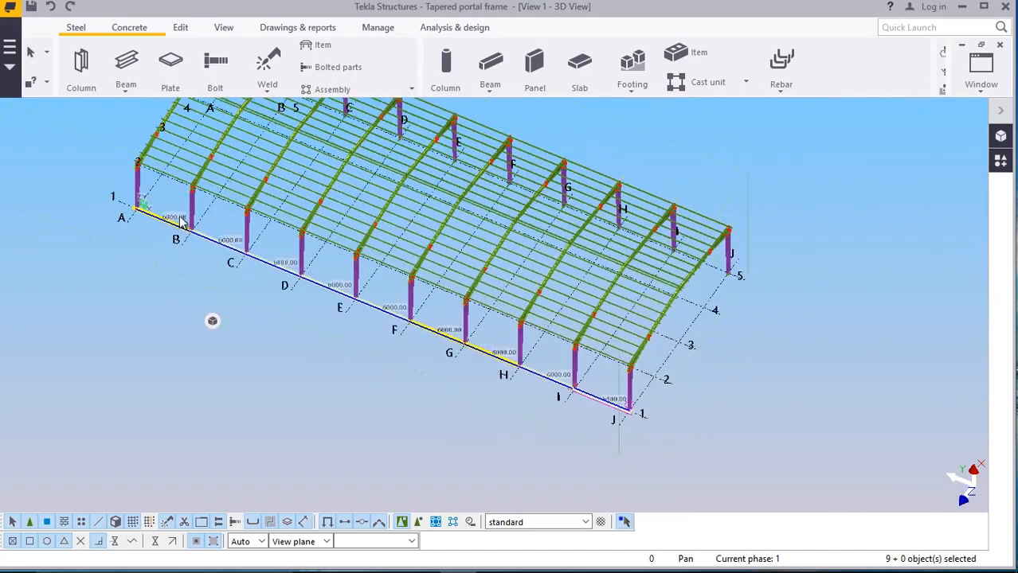
Copy the nine selected beams linearly up the columns to form five further rows of side rails, and end the copying
{"action": "scroll", "coordinate": [650, 413], "scroll_direction": "up", "scroll_amount": 6}
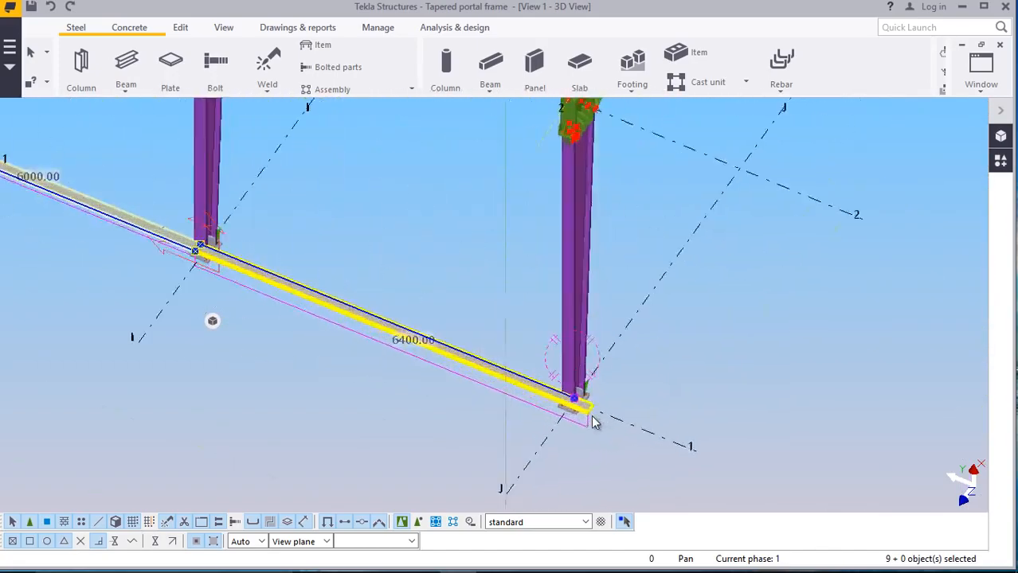
{"action": "scroll", "coordinate": [592, 419], "scroll_direction": "up", "scroll_amount": 2}
{"action": "scroll", "coordinate": [98, 181], "scroll_direction": "up", "scroll_amount": 5}
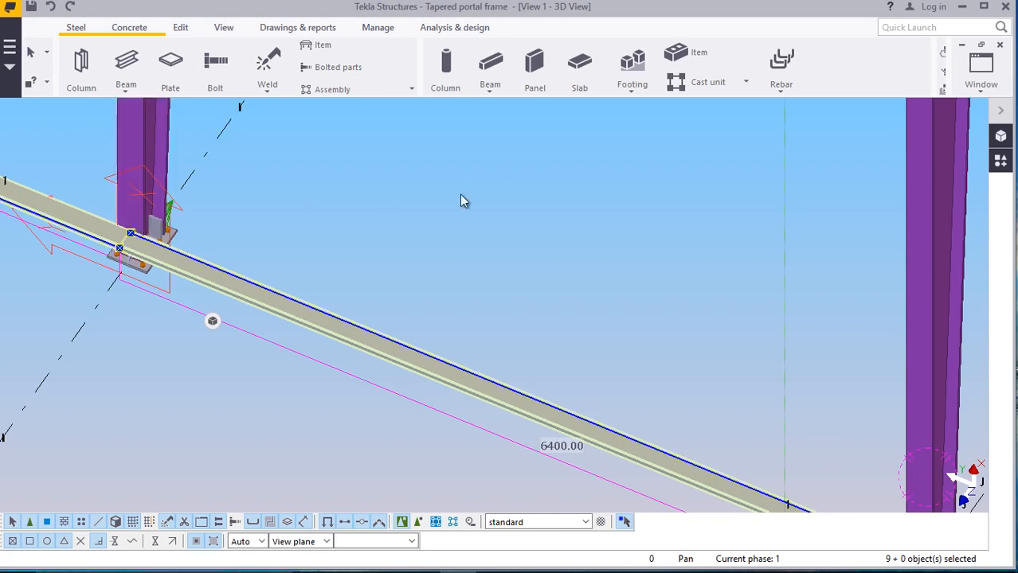
{"action": "right_click", "coordinate": [475, 184]}
{"action": "mouse_move", "coordinate": [566, 231]}
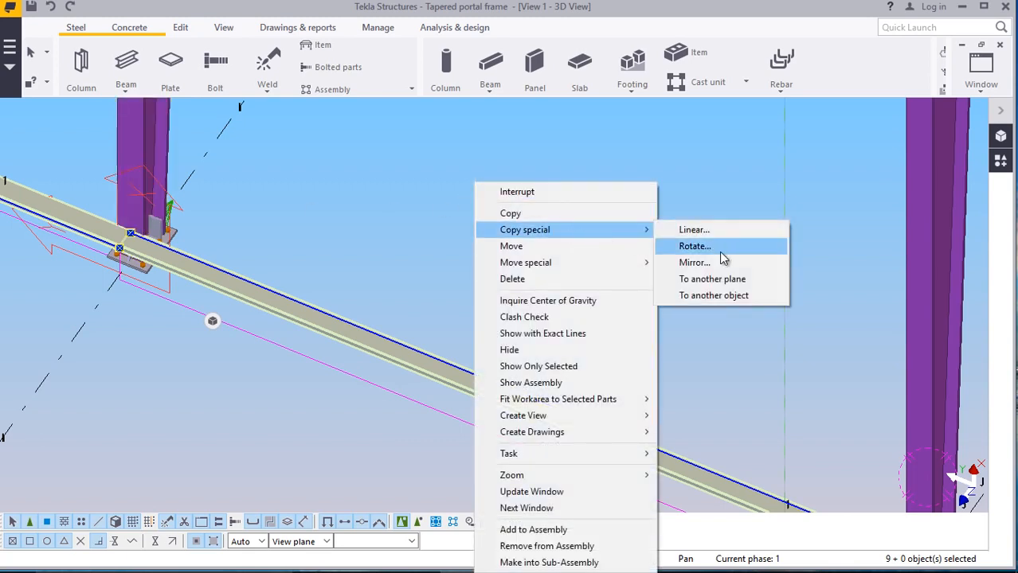
{"action": "left_click", "coordinate": [693, 230]}
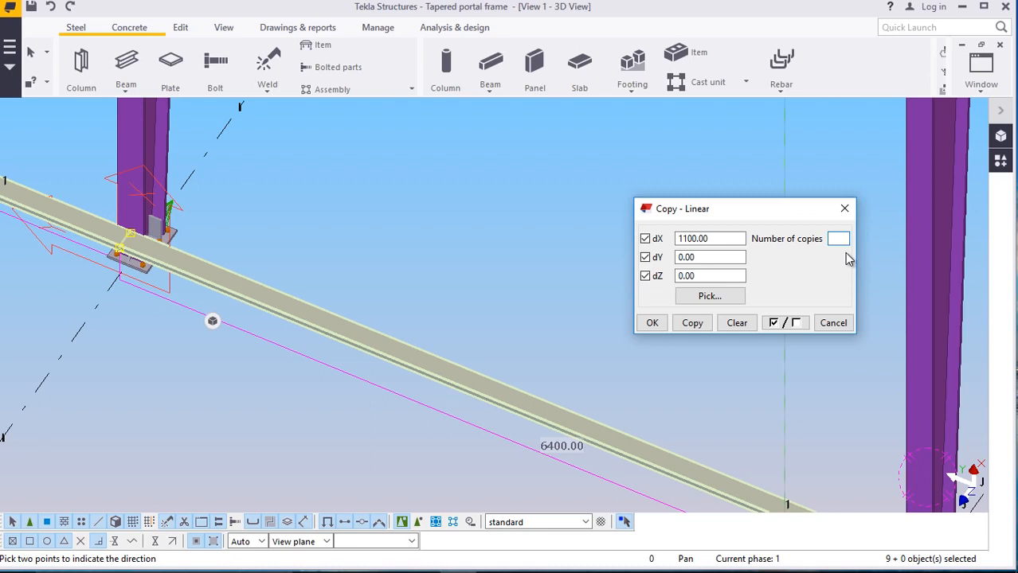
{"action": "left_click", "coordinate": [692, 324]}
{"action": "left_click", "coordinate": [652, 323]}
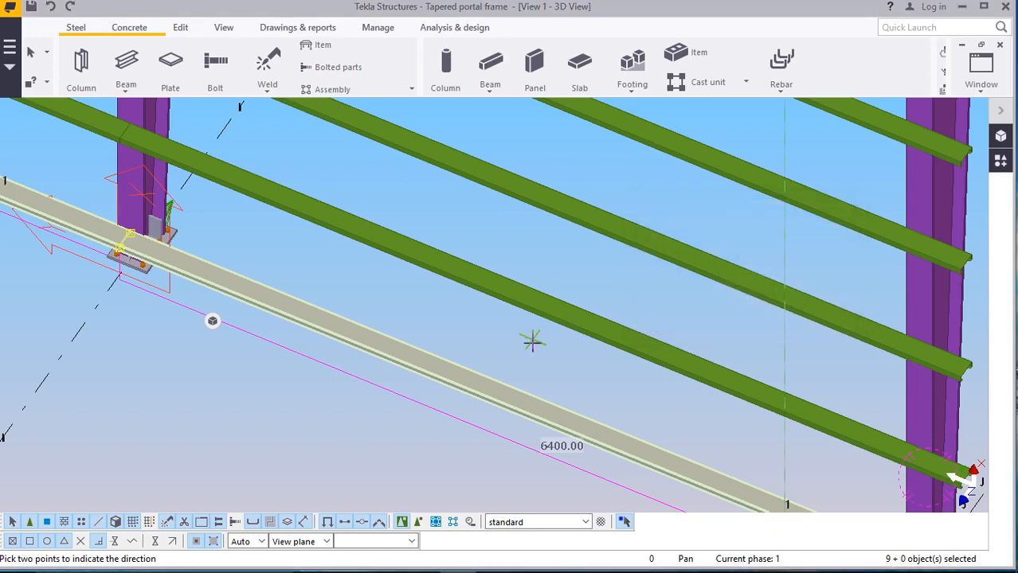
{"action": "scroll", "coordinate": [533, 342], "scroll_direction": "down", "scroll_amount": 3}
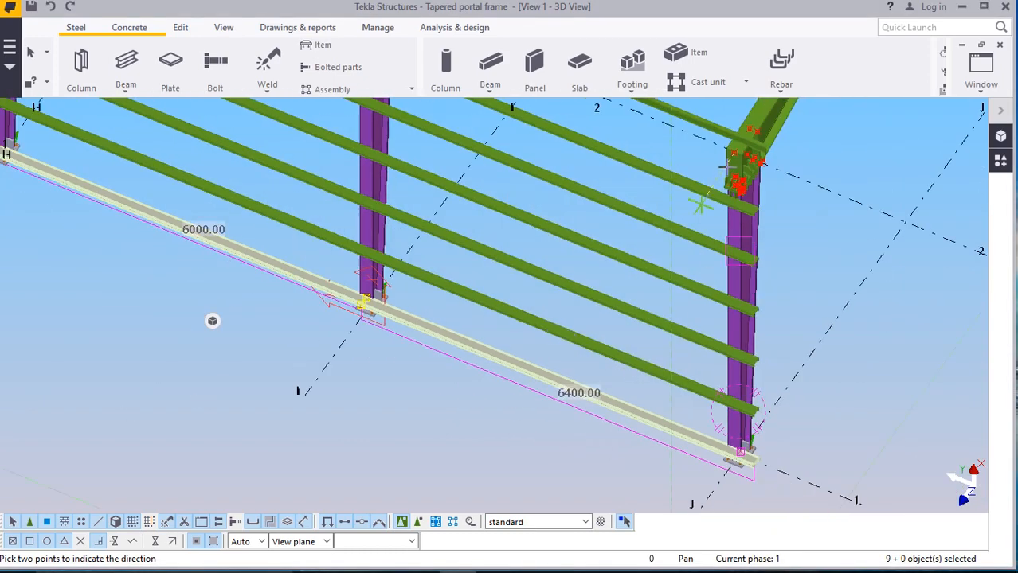
{"action": "scroll", "coordinate": [725, 166], "scroll_direction": "up", "scroll_amount": 5}
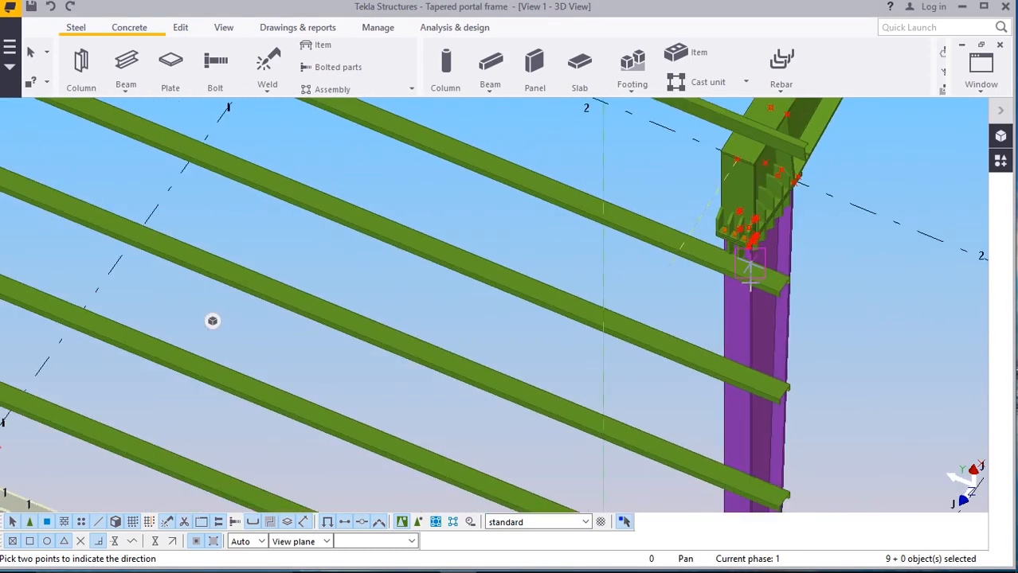
{"action": "scroll", "coordinate": [749, 271], "scroll_direction": "down", "scroll_amount": 1}
{"action": "right_click", "coordinate": [844, 267]}
{"action": "left_click", "coordinate": [876, 271]}
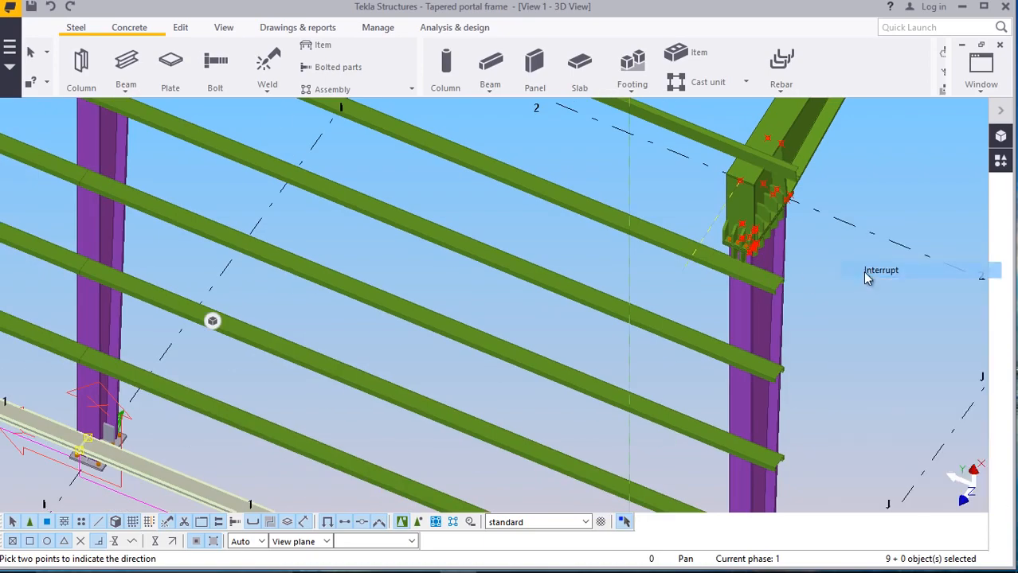
{"action": "left_click", "coordinate": [862, 272]}
{"action": "scroll", "coordinate": [728, 313], "scroll_direction": "down", "scroll_amount": 4}
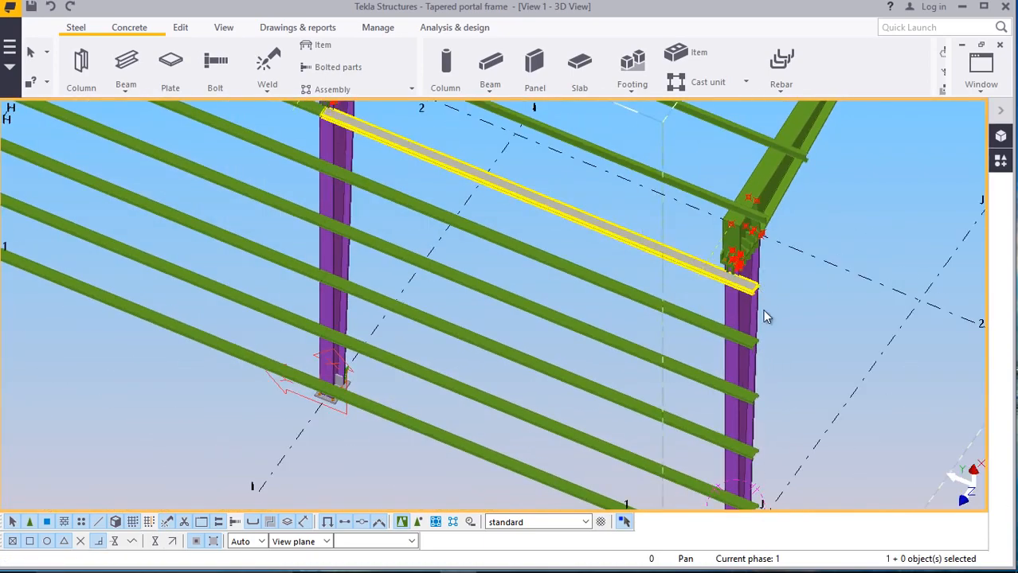
{"action": "scroll", "coordinate": [502, 358], "scroll_direction": "down", "scroll_amount": 10}
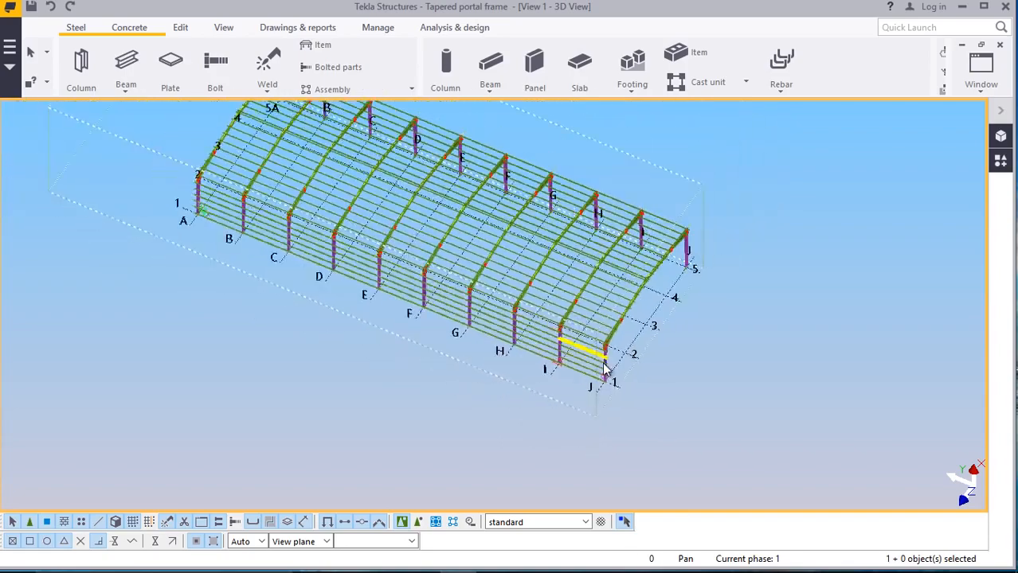
{"action": "scroll", "coordinate": [585, 313], "scroll_direction": "up", "scroll_amount": 10}
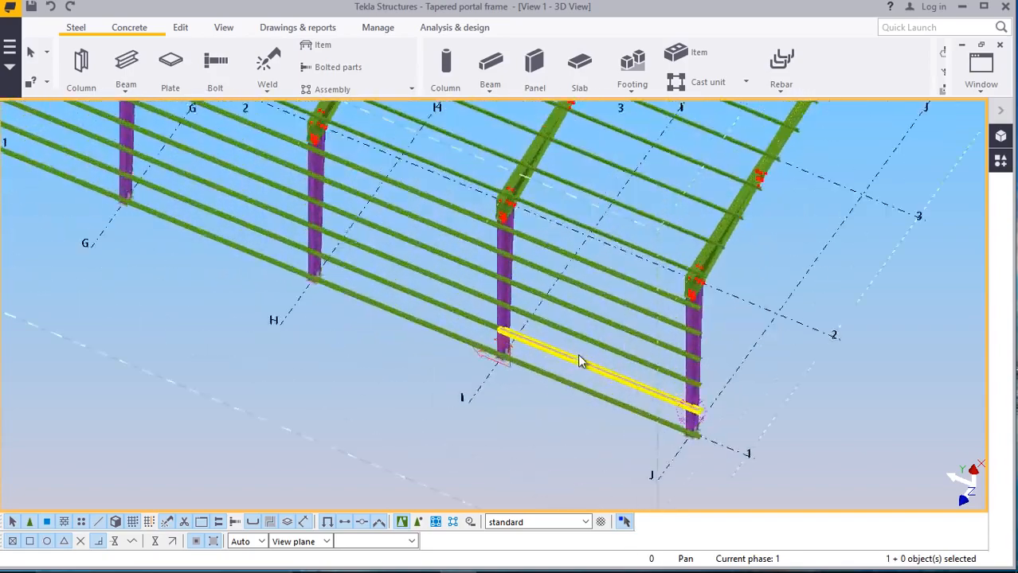
{"action": "scroll", "coordinate": [598, 374], "scroll_direction": "up", "scroll_amount": 2}
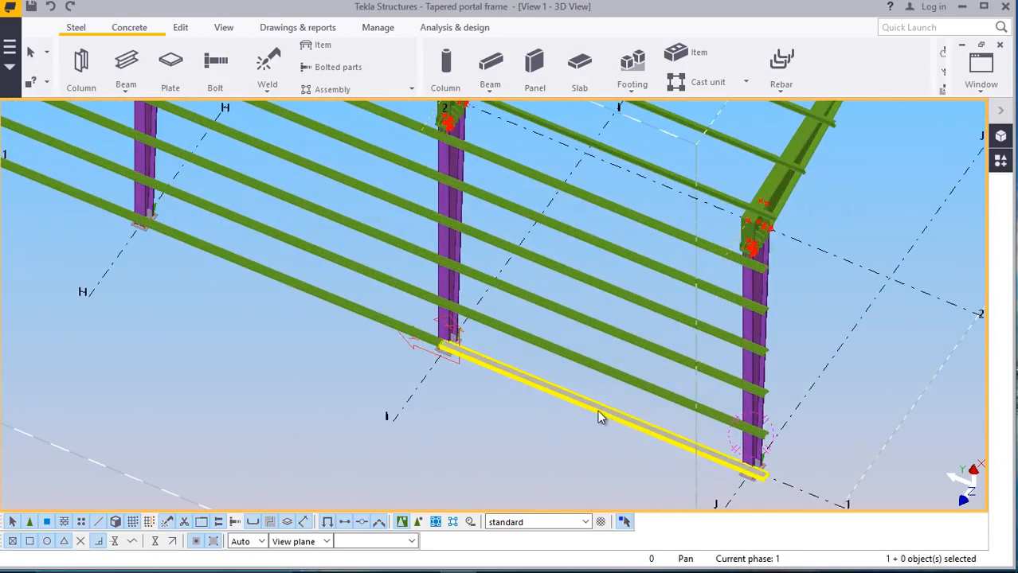
Select all the side rails in bay J–I along grid line 1, from the bottom rail to the top one
{"action": "left_click", "coordinate": [586, 366], "text": "shift"}
{"action": "left_click", "coordinate": [595, 325], "text": "shift"}
{"action": "left_click", "coordinate": [595, 287], "text": "shift"}
{"action": "left_click", "coordinate": [587, 240], "text": "shift"}
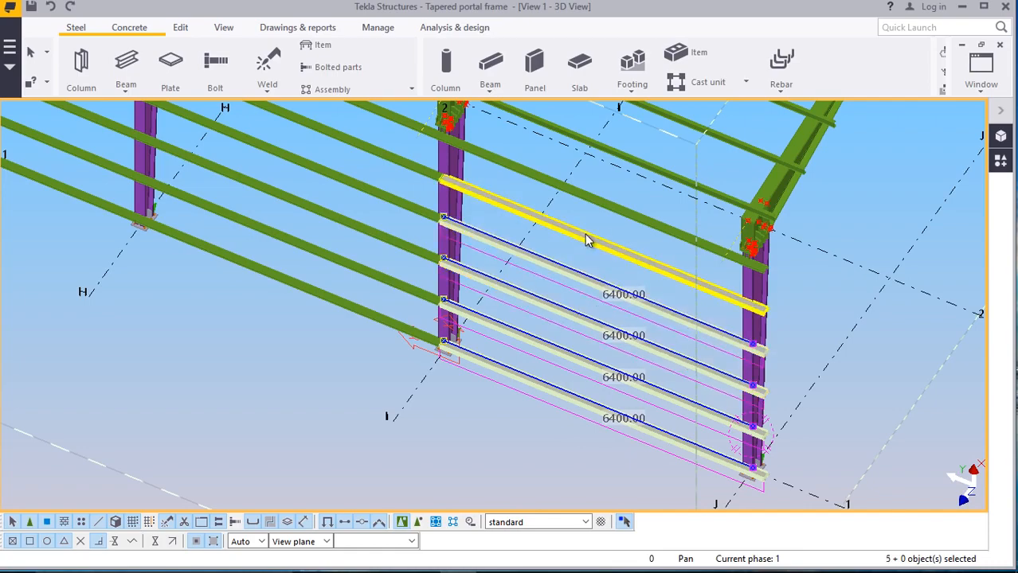
{"action": "left_click", "coordinate": [595, 209], "text": "shift"}
{"action": "left_click", "coordinate": [507, 336], "text": "shift"}
{"action": "scroll", "coordinate": [481, 337], "scroll_direction": "down", "scroll_amount": 5}
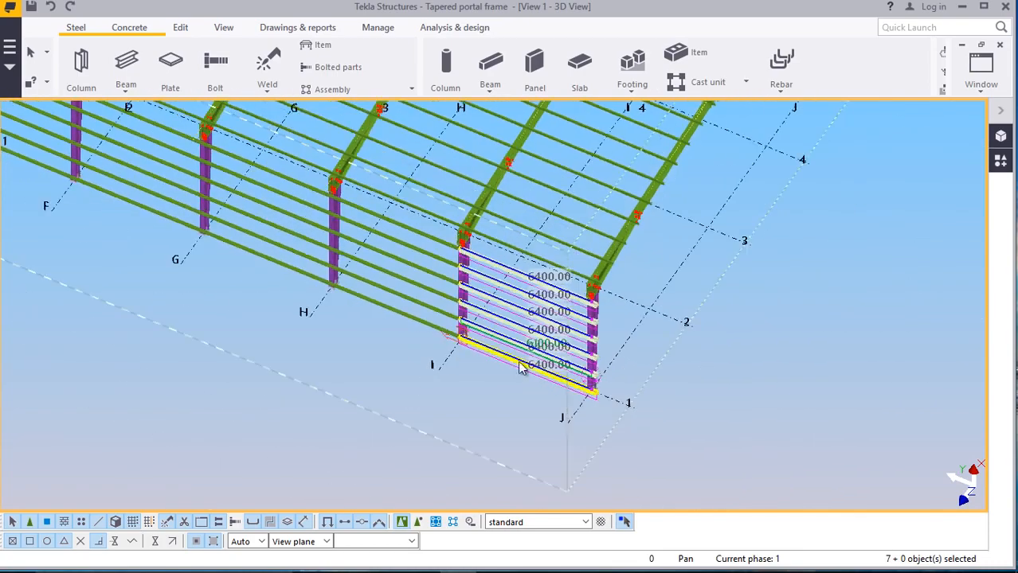
Add all six side rails in bay I–H along grid line 1 to the selection
{"action": "scroll", "coordinate": [518, 362], "scroll_direction": "down", "scroll_amount": 2}
{"action": "scroll", "coordinate": [418, 321], "scroll_direction": "up", "scroll_amount": 4}
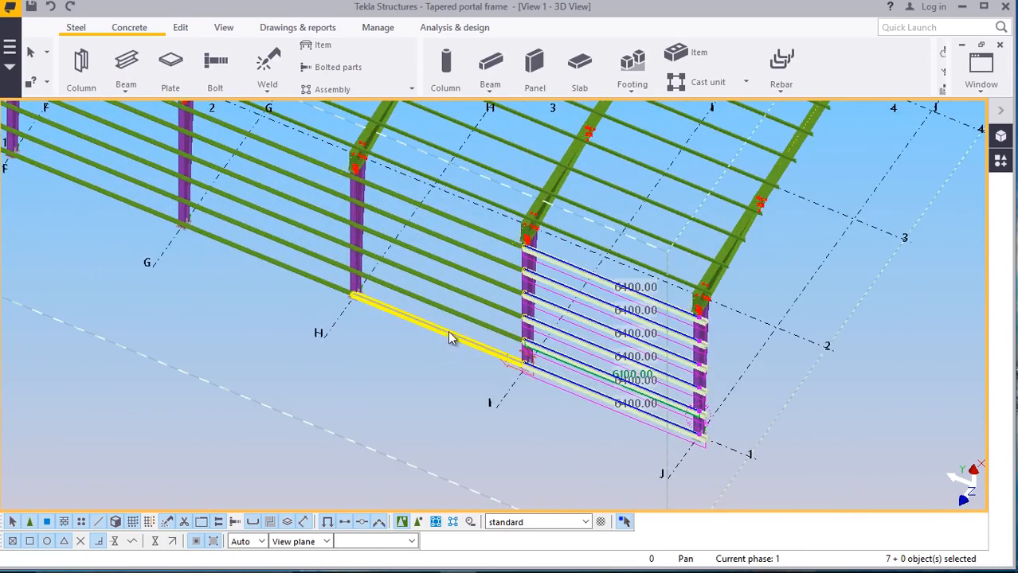
{"action": "left_click", "coordinate": [450, 319], "text": "shift"}
{"action": "left_click", "coordinate": [450, 296], "text": "shift"}
{"action": "left_click", "coordinate": [450, 273], "text": "shift"}
{"action": "left_click", "coordinate": [450, 249], "text": "shift"}
{"action": "left_click", "coordinate": [449, 225], "text": "shift"}
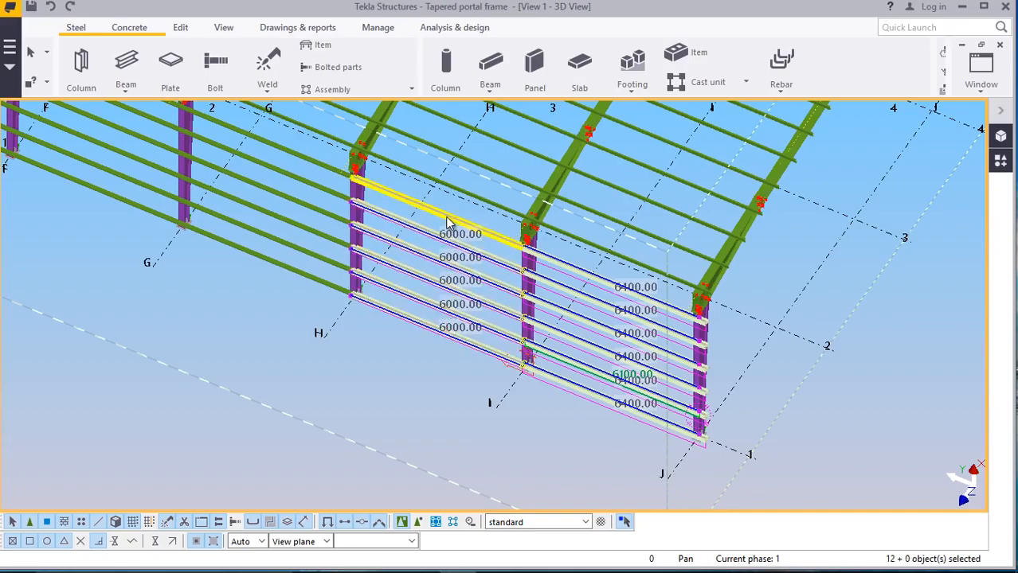
{"action": "left_click", "coordinate": [448, 224], "text": "shift"}
Set the work plane in the frame's plane at the bolted apex end plates, keeping the rails selected
{"action": "scroll", "coordinate": [377, 391], "scroll_direction": "down", "scroll_amount": 4}
{"action": "scroll", "coordinate": [597, 231], "scroll_direction": "up", "scroll_amount": 2}
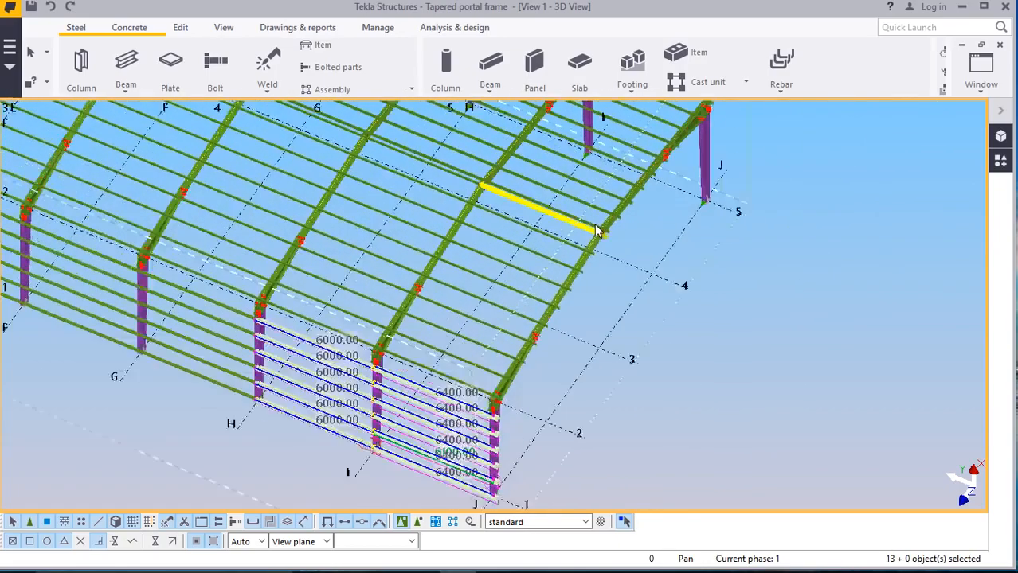
{"action": "scroll", "coordinate": [597, 231], "scroll_direction": "up", "scroll_amount": 10}
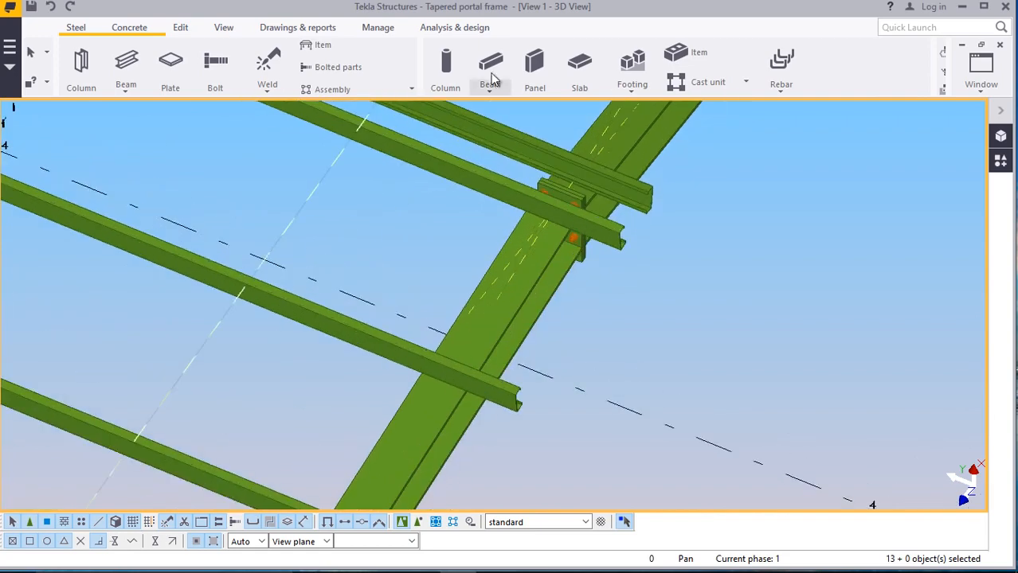
{"action": "left_click", "coordinate": [224, 27]}
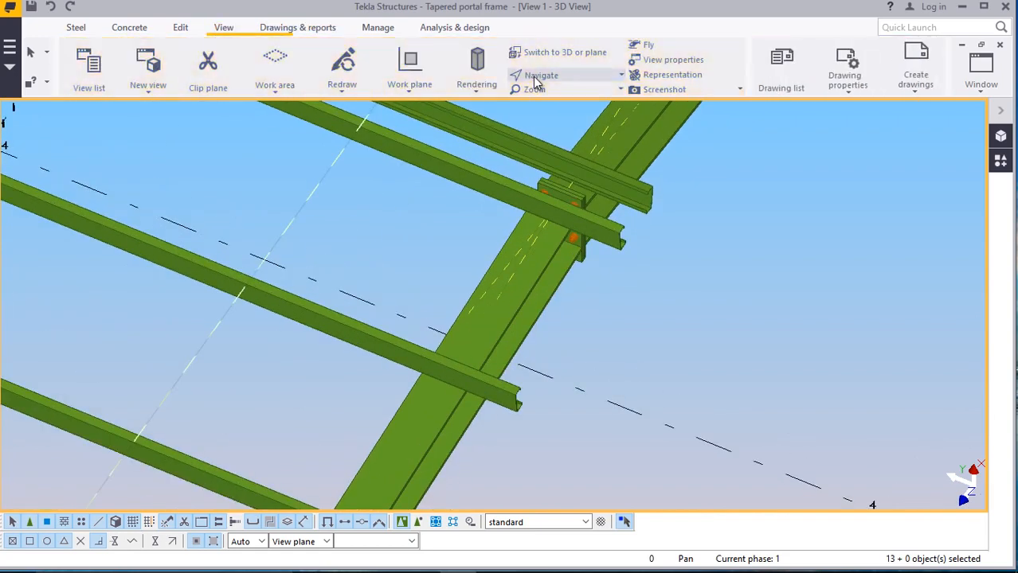
{"action": "left_click", "coordinate": [535, 75]}
{"action": "left_click", "coordinate": [547, 98]}
{"action": "left_click_drag", "start_coordinate": [573, 224], "coordinate": [630, 238]}
{"action": "scroll", "coordinate": [629, 238], "scroll_direction": "up", "scroll_amount": 2}
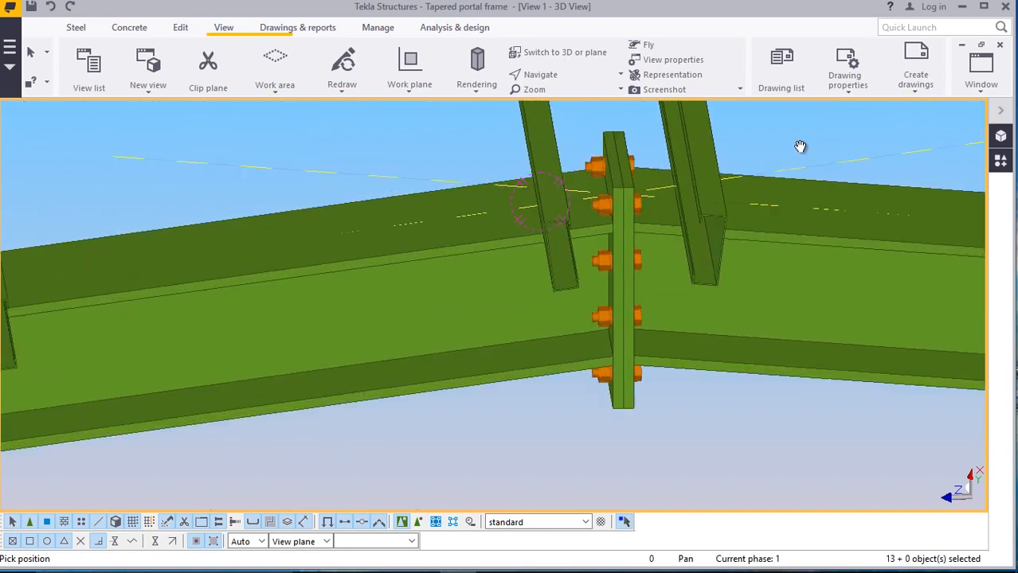
{"action": "right_click", "coordinate": [800, 147]}
{"action": "left_click", "coordinate": [801, 154]}
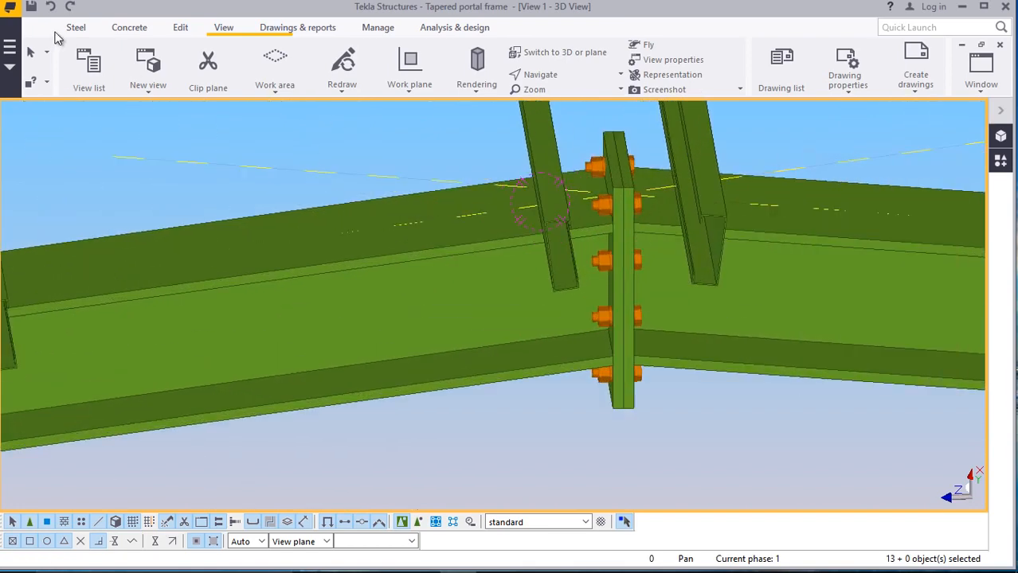
{"action": "left_click", "coordinate": [407, 94]}
{"action": "left_click", "coordinate": [416, 120]}
{"action": "scroll", "coordinate": [627, 372], "scroll_direction": "up", "scroll_amount": 2}
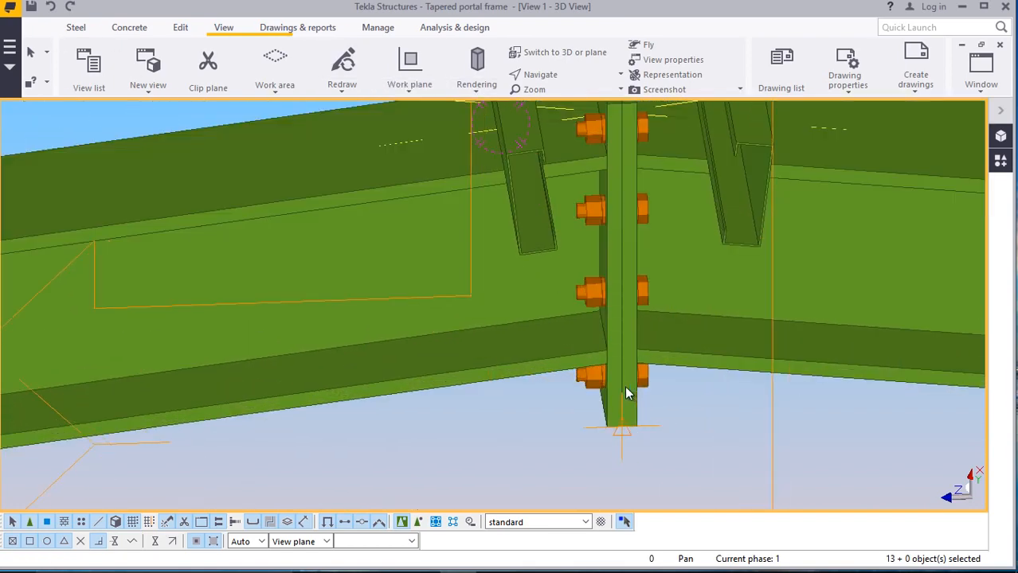
{"action": "scroll", "coordinate": [627, 390], "scroll_direction": "down", "scroll_amount": 5}
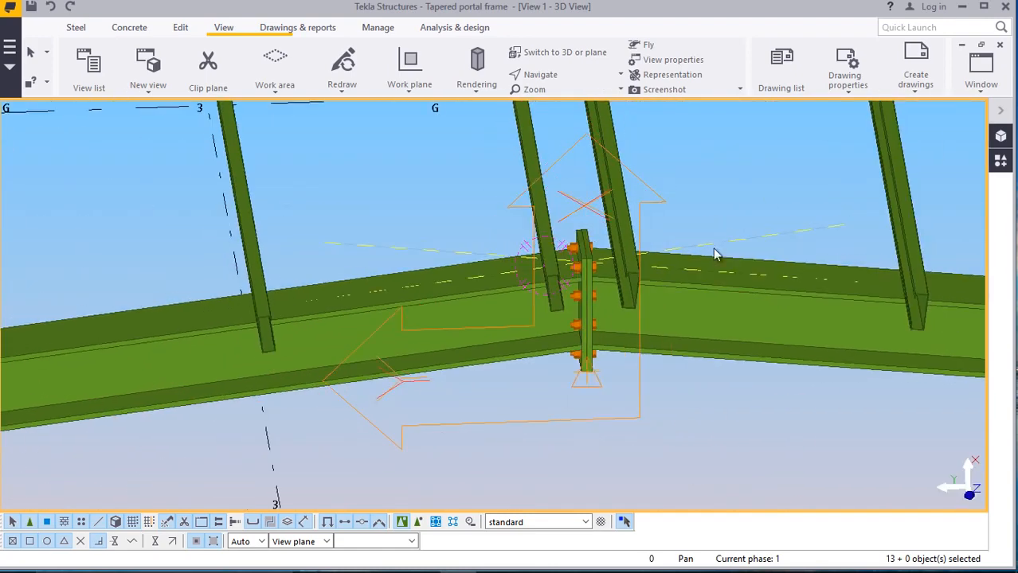
{"action": "right_click", "coordinate": [777, 192]}
{"action": "left_click", "coordinate": [783, 192]}
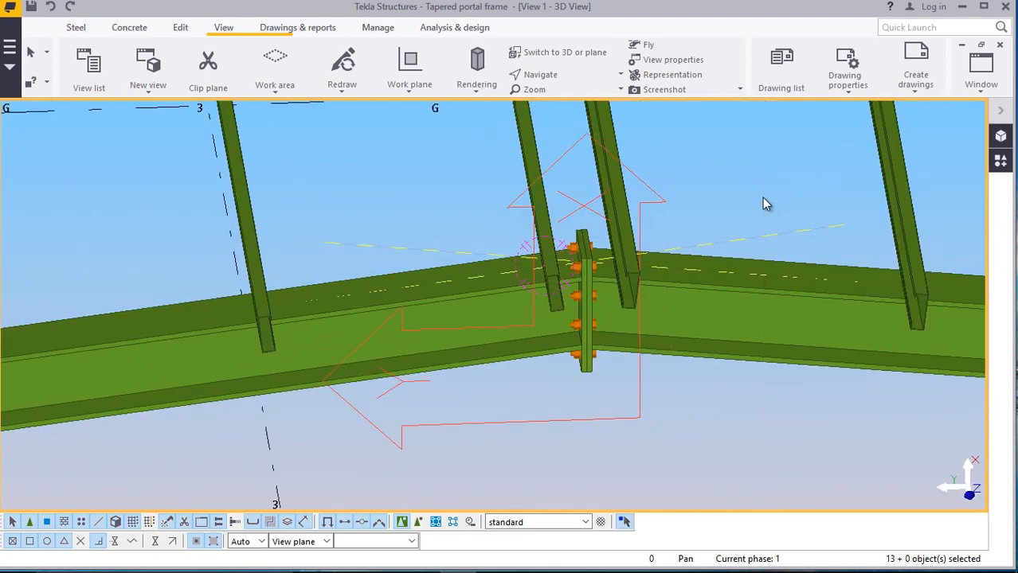
Mirror-copy the selected side rails to grid line 5 about the vertical line between the apex end plates, and end the mirroring
{"action": "right_click", "coordinate": [739, 178]}
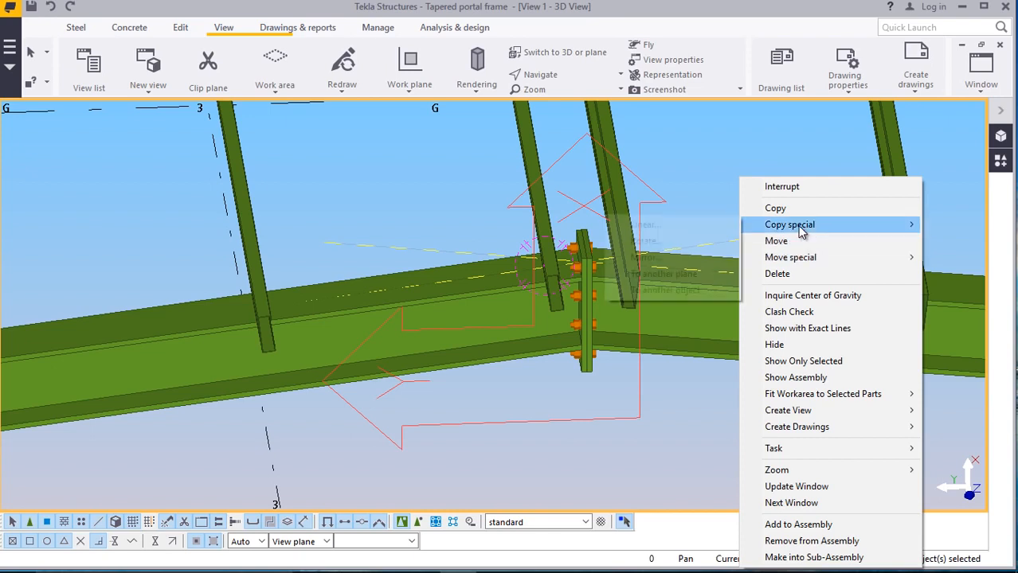
{"action": "mouse_move", "coordinate": [771, 229]}
{"action": "left_click", "coordinate": [646, 257]}
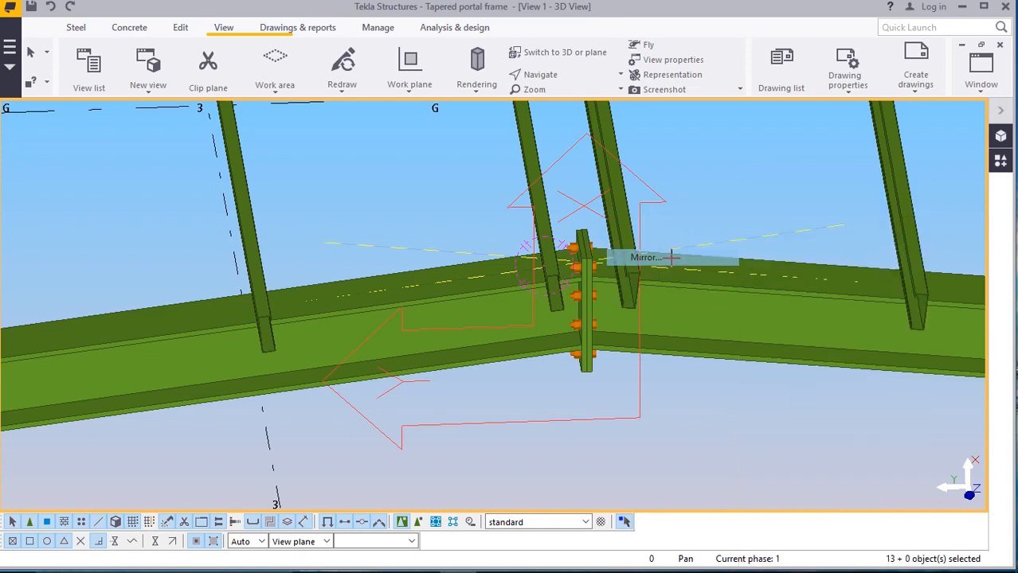
{"action": "scroll", "coordinate": [582, 274], "scroll_direction": "up", "scroll_amount": 4}
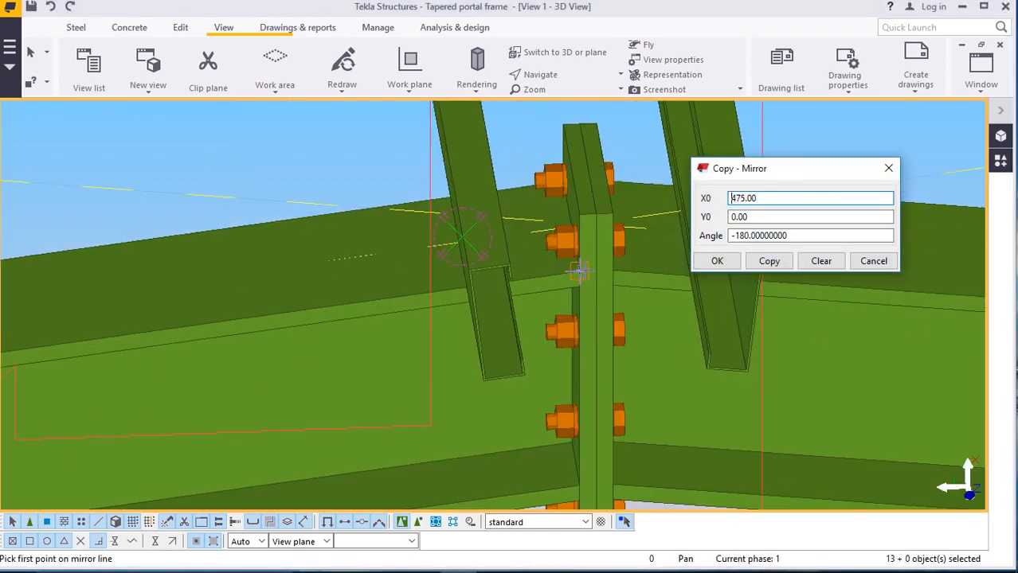
{"action": "left_click", "coordinate": [595, 215]}
{"action": "scroll", "coordinate": [596, 213], "scroll_direction": "down", "scroll_amount": 2}
{"action": "scroll", "coordinate": [601, 410], "scroll_direction": "up", "scroll_amount": 1}
{"action": "scroll", "coordinate": [591, 429], "scroll_direction": "up", "scroll_amount": 2}
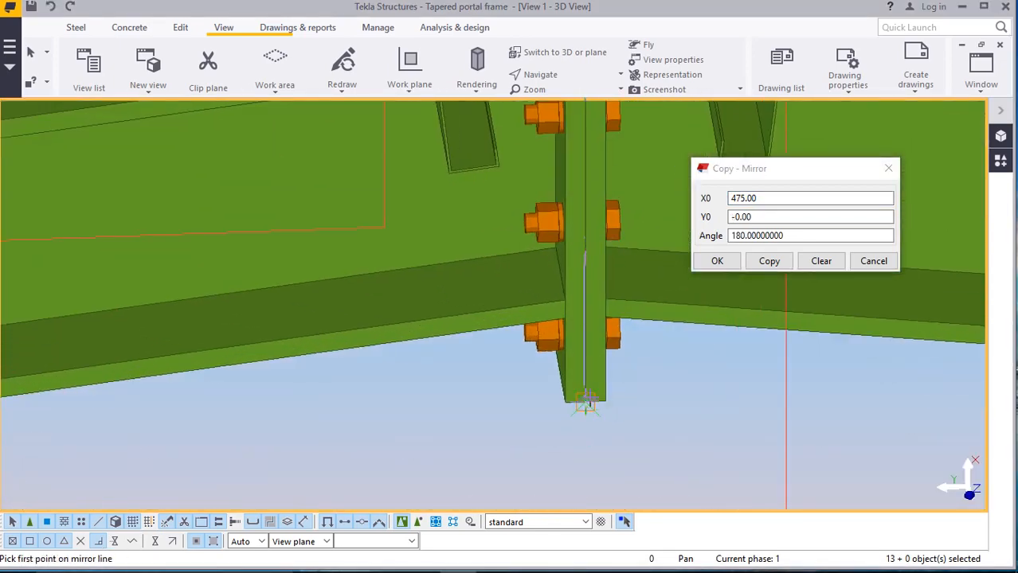
{"action": "left_click", "coordinate": [758, 269]}
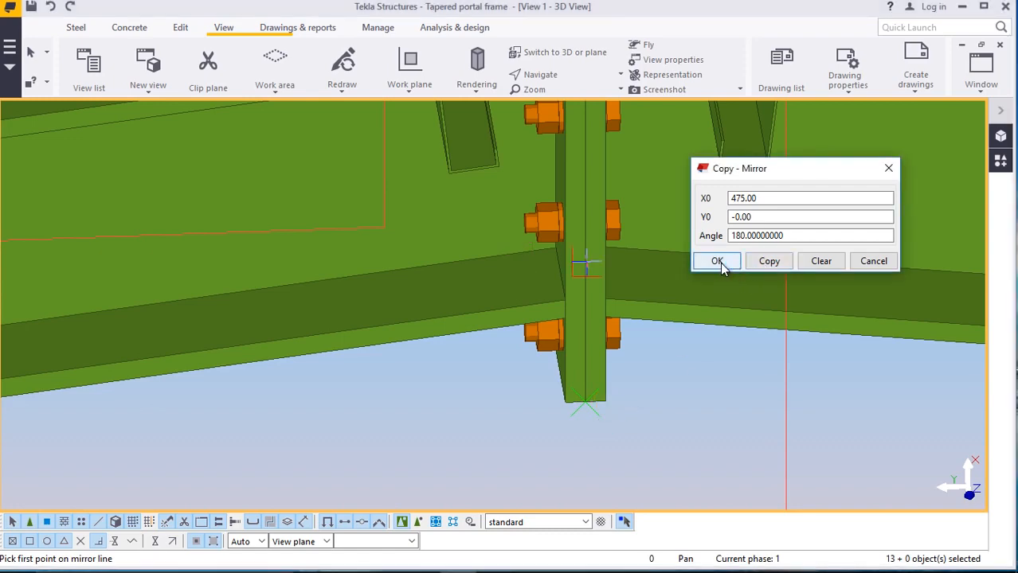
{"action": "left_click", "coordinate": [716, 263]}
{"action": "scroll", "coordinate": [518, 282], "scroll_direction": "down", "scroll_amount": 5}
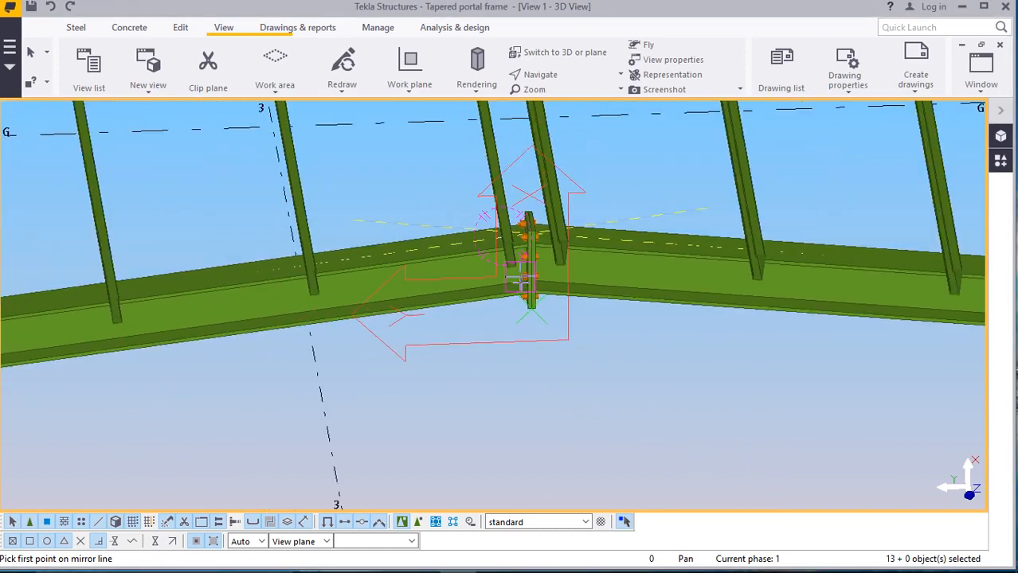
{"action": "scroll", "coordinate": [520, 282], "scroll_direction": "down", "scroll_amount": 6}
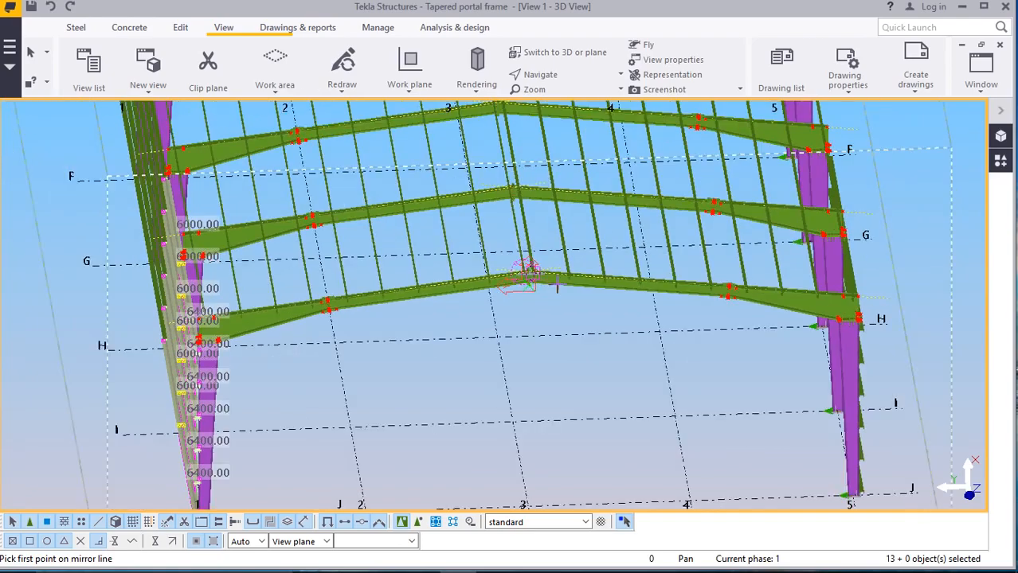
{"action": "scroll", "coordinate": [558, 286], "scroll_direction": "down", "scroll_amount": 4}
{"action": "right_click", "coordinate": [854, 215]}
{"action": "left_click", "coordinate": [872, 224]}
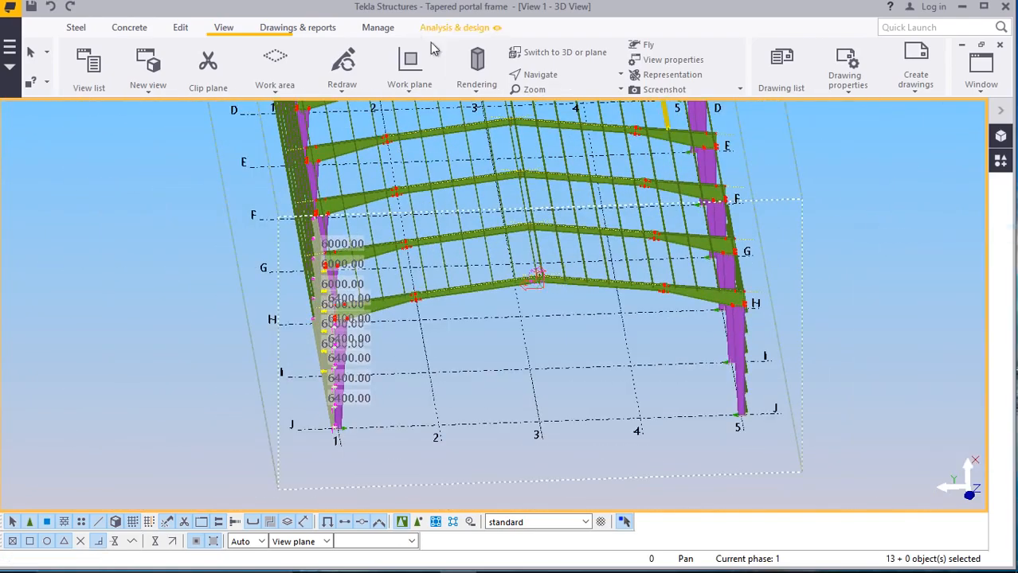
Select the six mirrored side rails in bay I–H along grid line 5
{"action": "left_click", "coordinate": [540, 74]}
{"action": "left_click", "coordinate": [549, 97]}
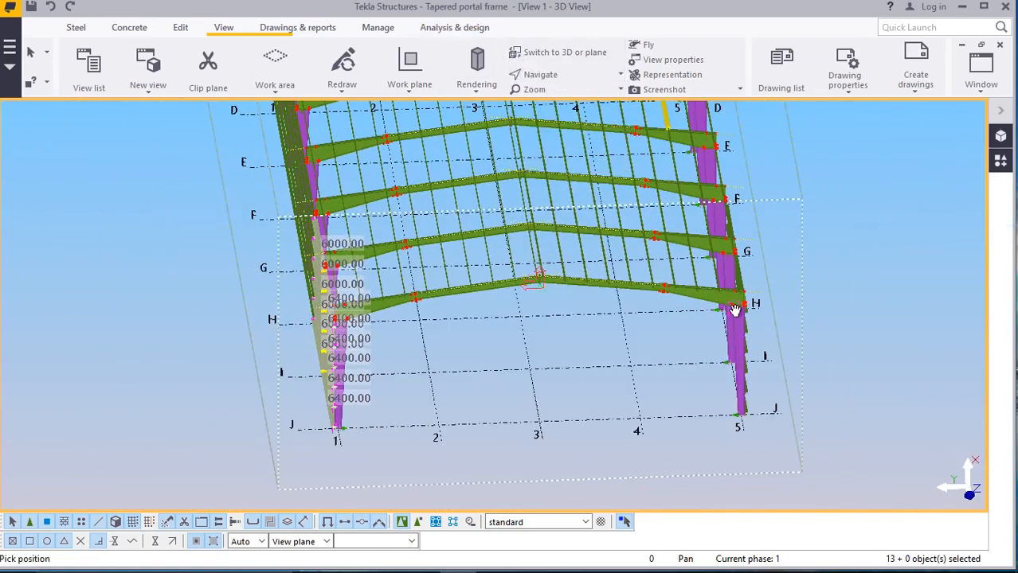
{"action": "middle_click_drag", "start_coordinate": [697, 305], "coordinate": [605, 293], "text": "ctrl"}
{"action": "scroll", "coordinate": [483, 307], "scroll_direction": "down", "scroll_amount": 2}
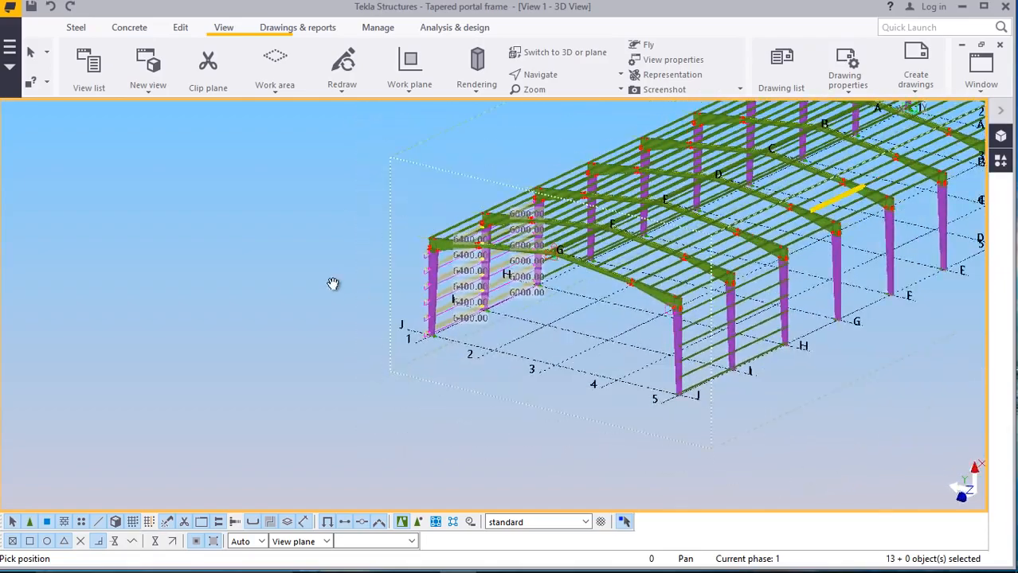
{"action": "scroll", "coordinate": [704, 325], "scroll_direction": "up", "scroll_amount": 8}
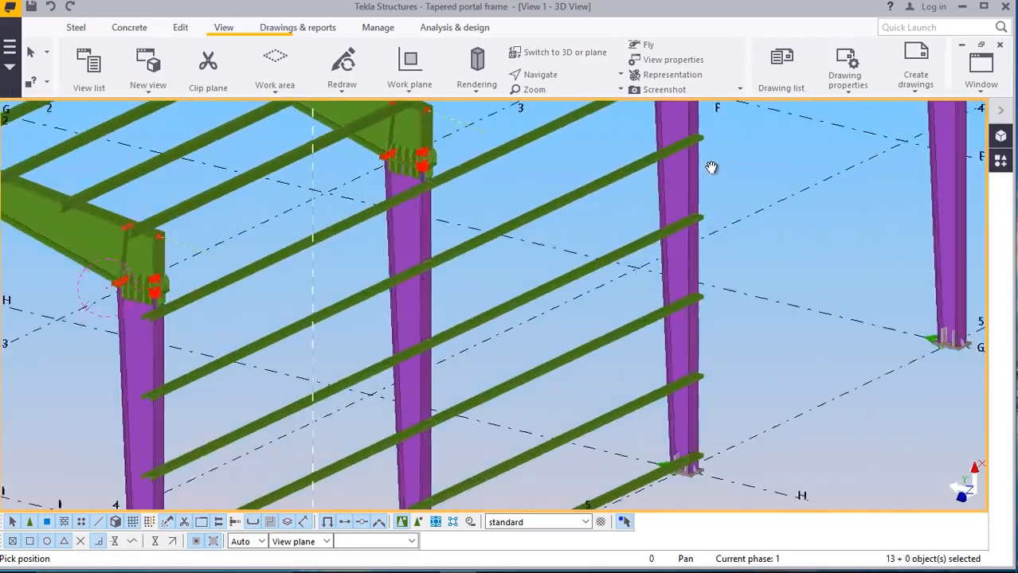
{"action": "right_click", "coordinate": [766, 173]}
{"action": "left_click", "coordinate": [804, 187]}
{"action": "scroll", "coordinate": [572, 243], "scroll_direction": "down", "scroll_amount": 3}
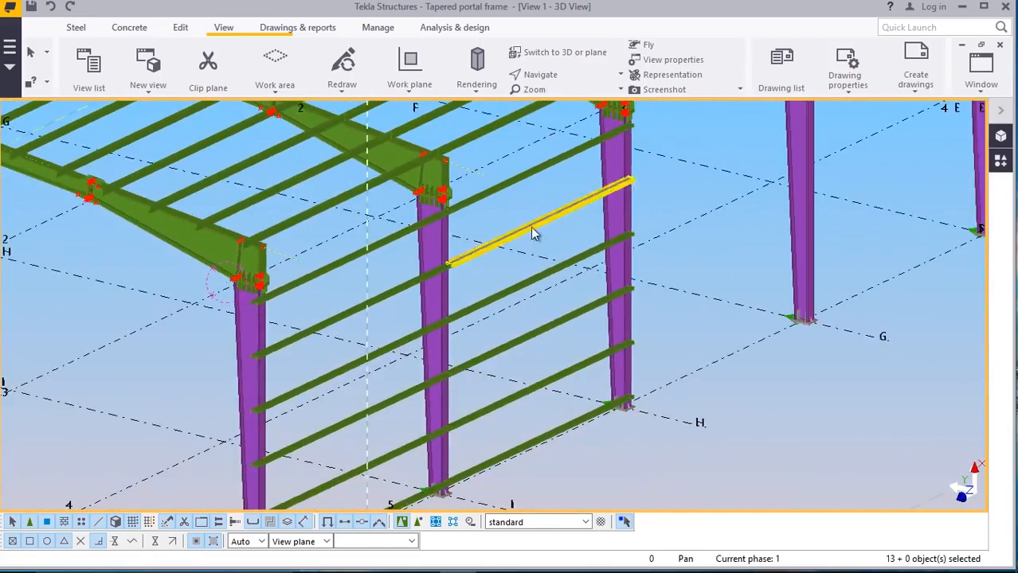
{"action": "scroll", "coordinate": [533, 233], "scroll_direction": "down", "scroll_amount": 3}
{"action": "left_click", "coordinate": [556, 175]}
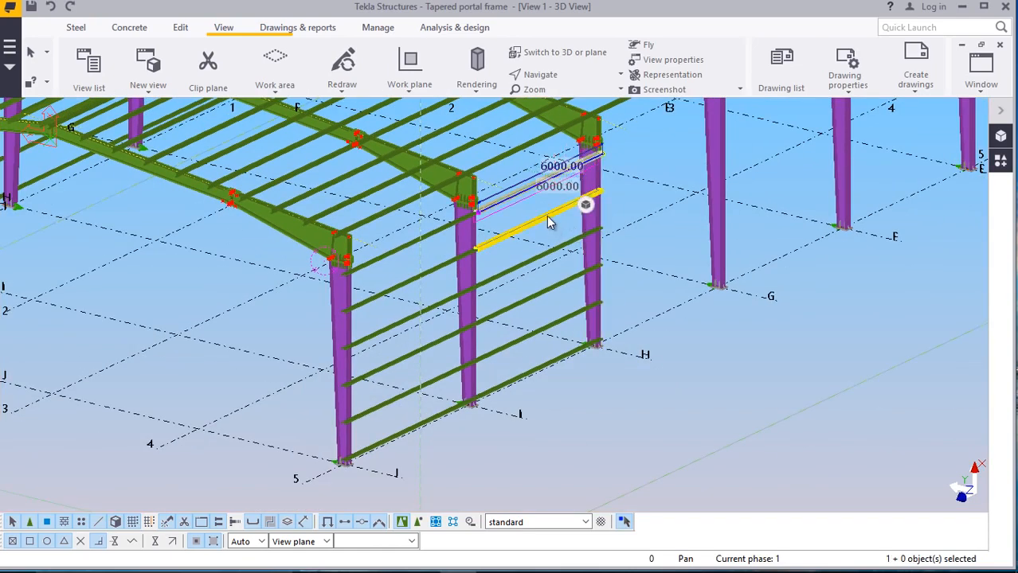
{"action": "left_click", "coordinate": [559, 253], "text": "ctrl"}
{"action": "left_click", "coordinate": [562, 287], "text": "ctrl"}
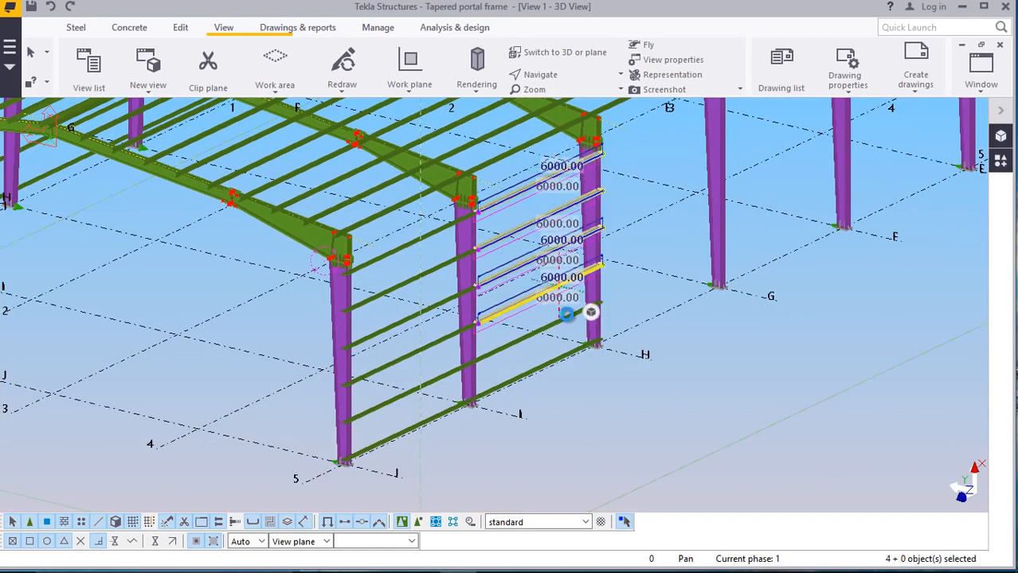
{"action": "left_click", "coordinate": [563, 325], "text": "ctrl"}
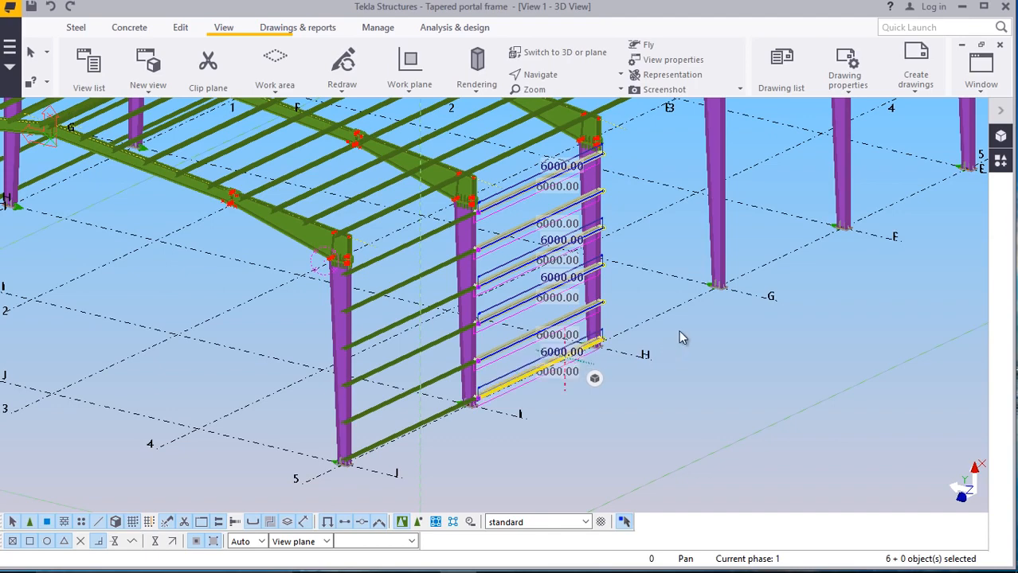
Copy the six selected rails along grid line 5 from origin I into bays H–G, G–F, F–E and E–D
{"action": "right_click", "coordinate": [681, 335]}
{"action": "left_click", "coordinate": [719, 213]}
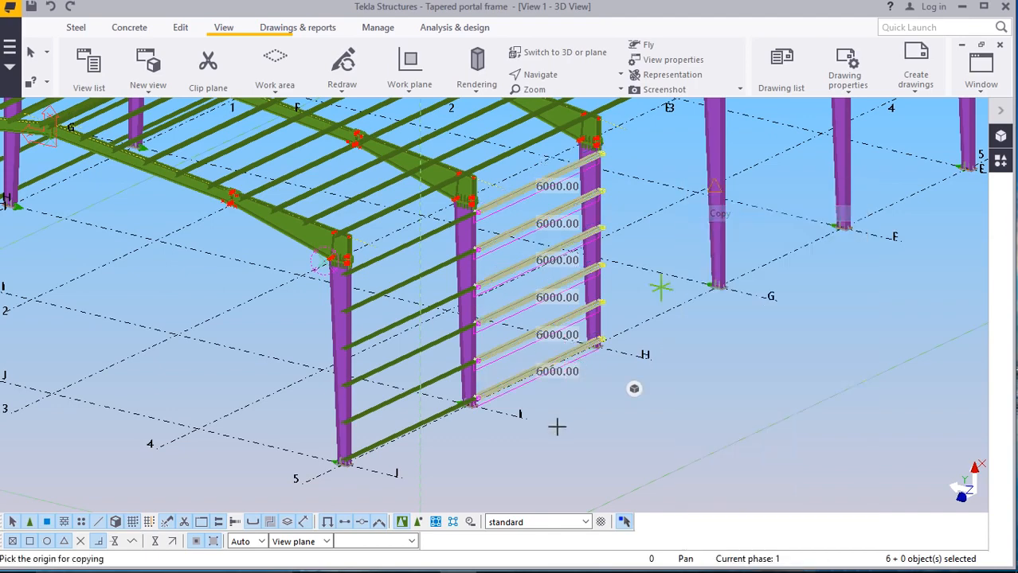
{"action": "left_click", "coordinate": [646, 356]}
{"action": "left_click", "coordinate": [776, 301]}
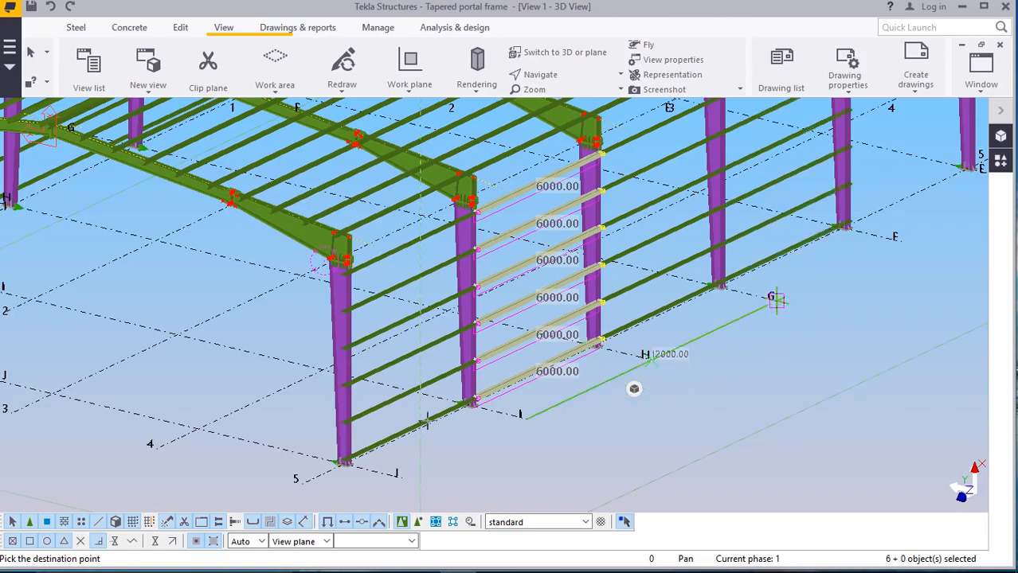
{"action": "scroll", "coordinate": [362, 395], "scroll_direction": "down", "scroll_amount": 6}
{"action": "scroll", "coordinate": [733, 238], "scroll_direction": "up", "scroll_amount": 5}
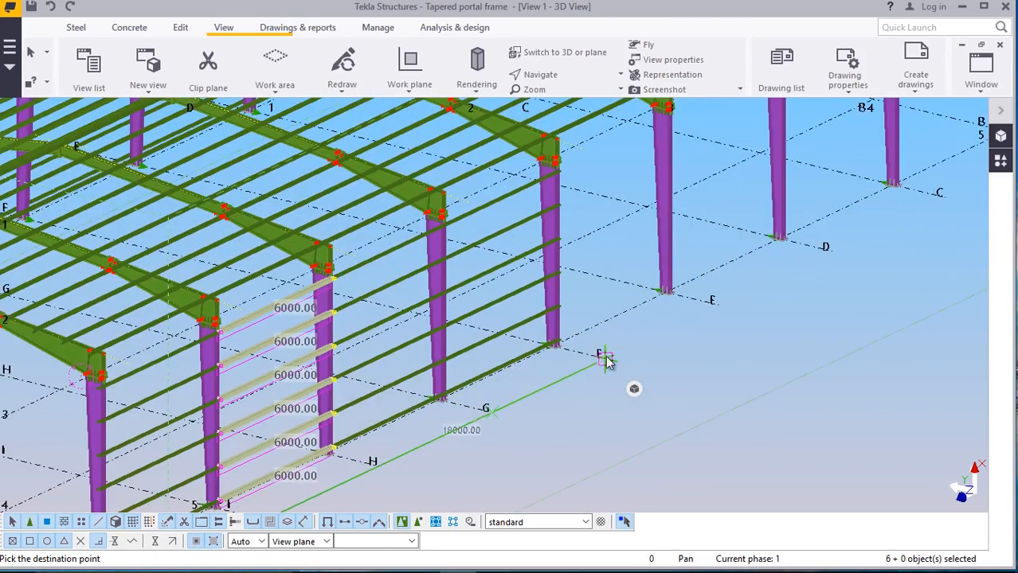
{"action": "left_click", "coordinate": [602, 354]}
{"action": "left_click", "coordinate": [714, 305]}
Copy the same six rails into the remaining bays D–C, C–B and B–A along grid line 5
{"action": "scroll", "coordinate": [290, 384], "scroll_direction": "down", "scroll_amount": 4}
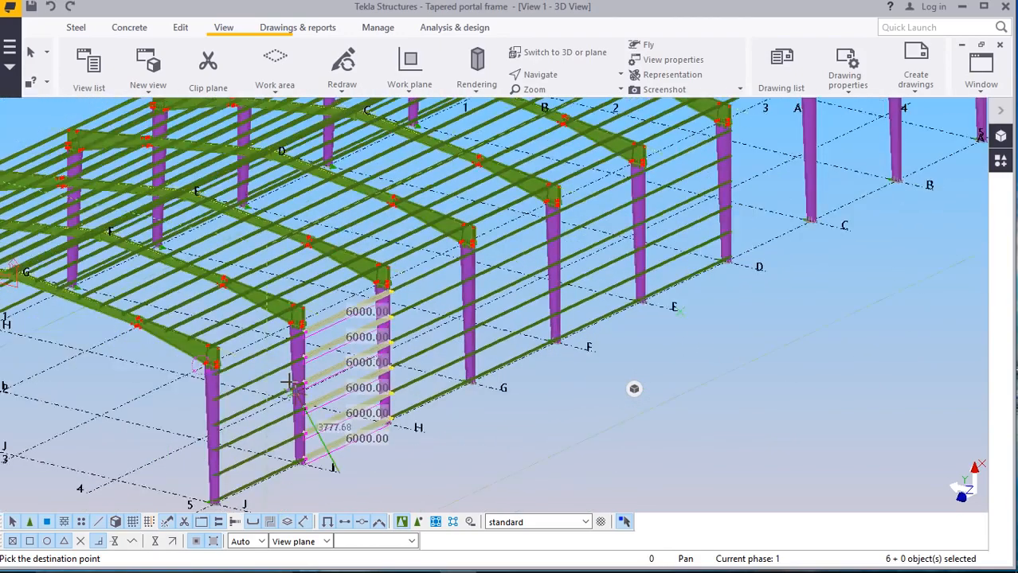
{"action": "scroll", "coordinate": [726, 226], "scroll_direction": "up", "scroll_amount": 4}
{"action": "left_click", "coordinate": [658, 326]}
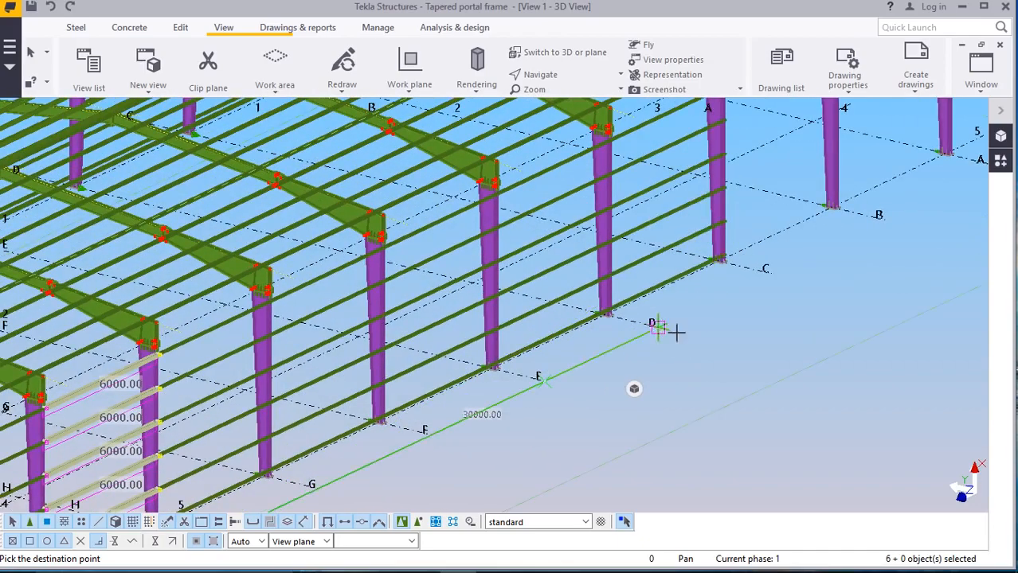
{"action": "left_click", "coordinate": [771, 274]}
{"action": "scroll", "coordinate": [796, 231], "scroll_direction": "down", "scroll_amount": 3}
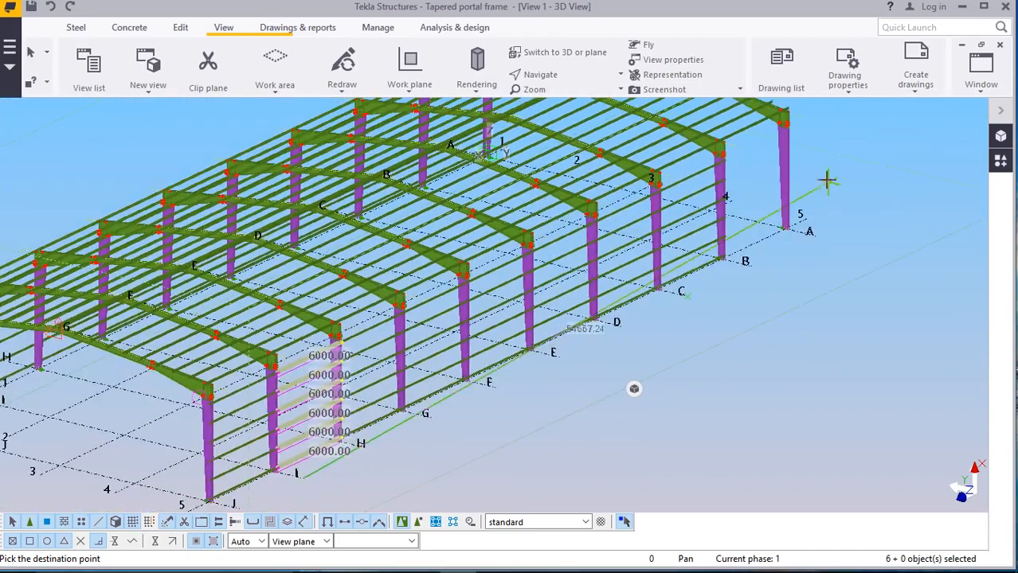
{"action": "scroll", "coordinate": [829, 179], "scroll_direction": "up", "scroll_amount": 4}
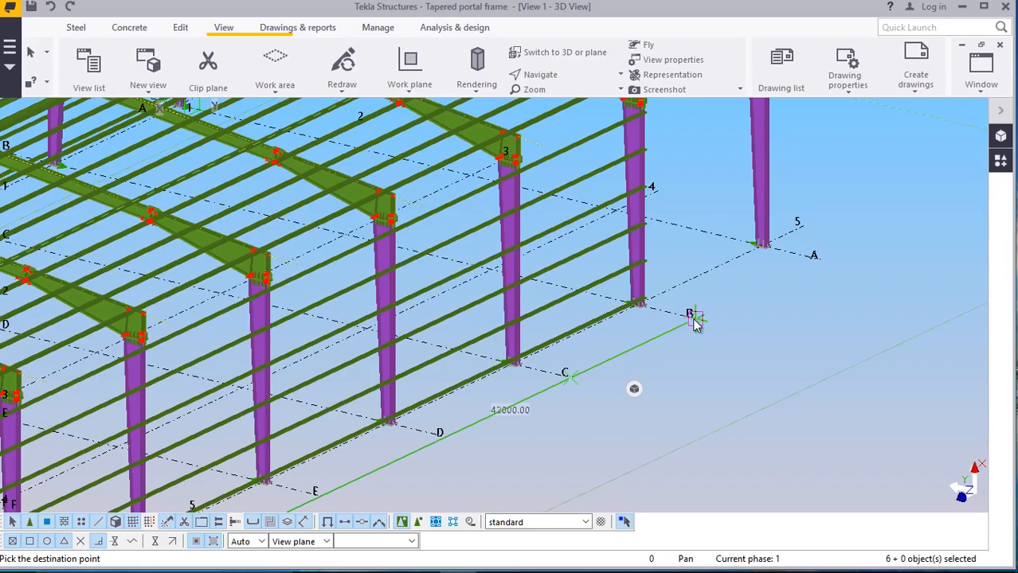
{"action": "scroll", "coordinate": [614, 364], "scroll_direction": "down", "scroll_amount": 3}
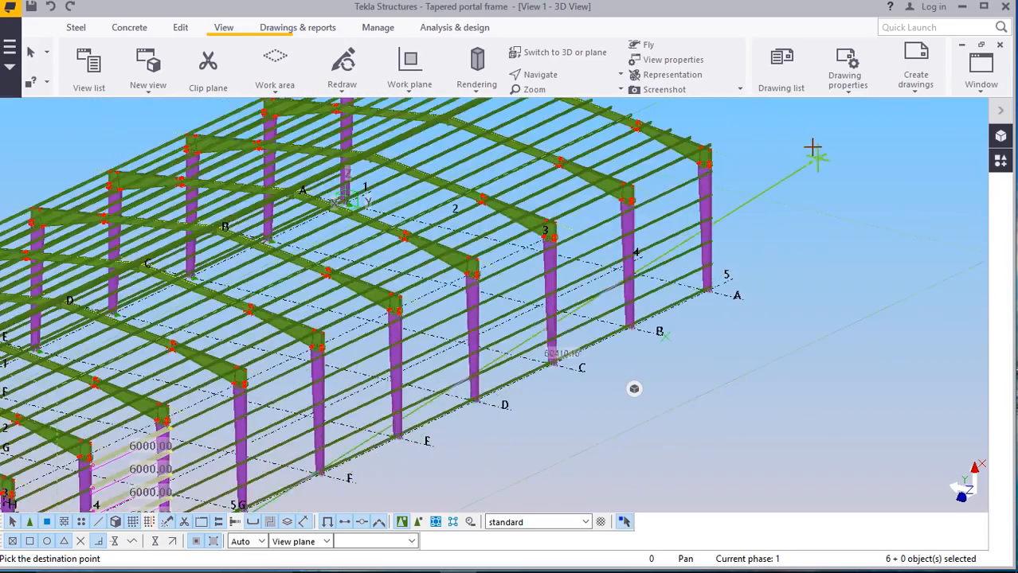
End the side rail copying at grid line A
{"action": "scroll", "coordinate": [813, 150], "scroll_direction": "up", "scroll_amount": 3}
{"action": "scroll", "coordinate": [701, 169], "scroll_direction": "up", "scroll_amount": 3}
{"action": "right_click", "coordinate": [679, 159]}
{"action": "left_click", "coordinate": [715, 171]}
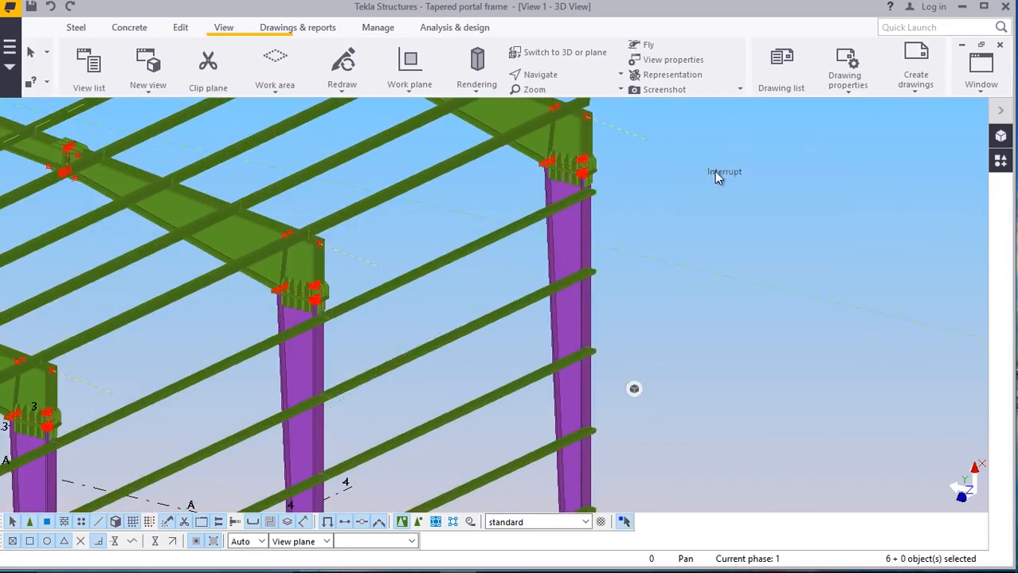
Select the six side rails in bay B–A along grid line 5, from the eaves down to the column base
{"action": "scroll", "coordinate": [586, 207], "scroll_direction": "up", "scroll_amount": 3}
{"action": "scroll", "coordinate": [585, 206], "scroll_direction": "up", "scroll_amount": 2}
{"action": "left_click", "coordinate": [584, 202]}
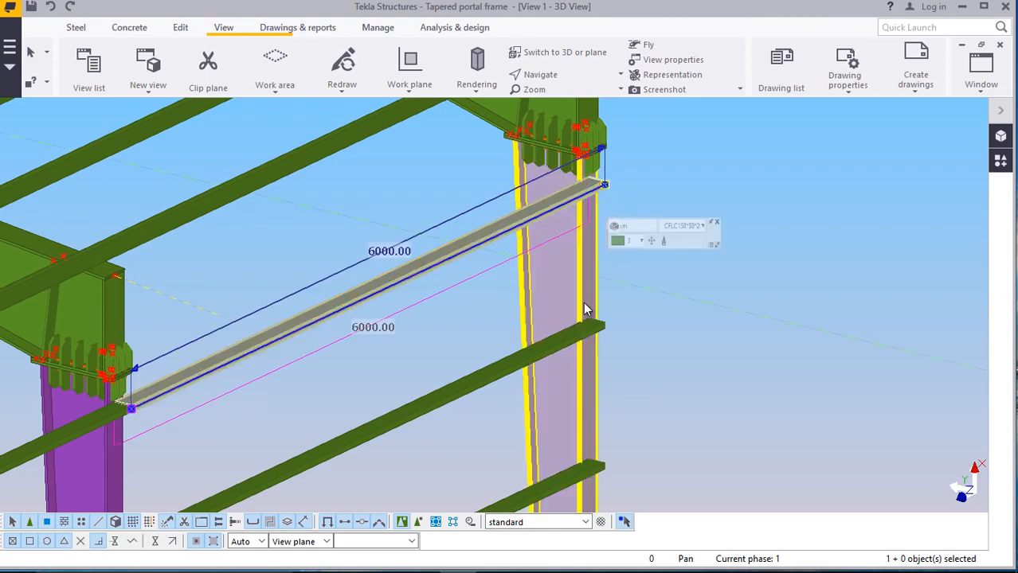
{"action": "scroll", "coordinate": [674, 210], "scroll_direction": "down", "scroll_amount": 2}
{"action": "scroll", "coordinate": [634, 416], "scroll_direction": "up", "scroll_amount": 2}
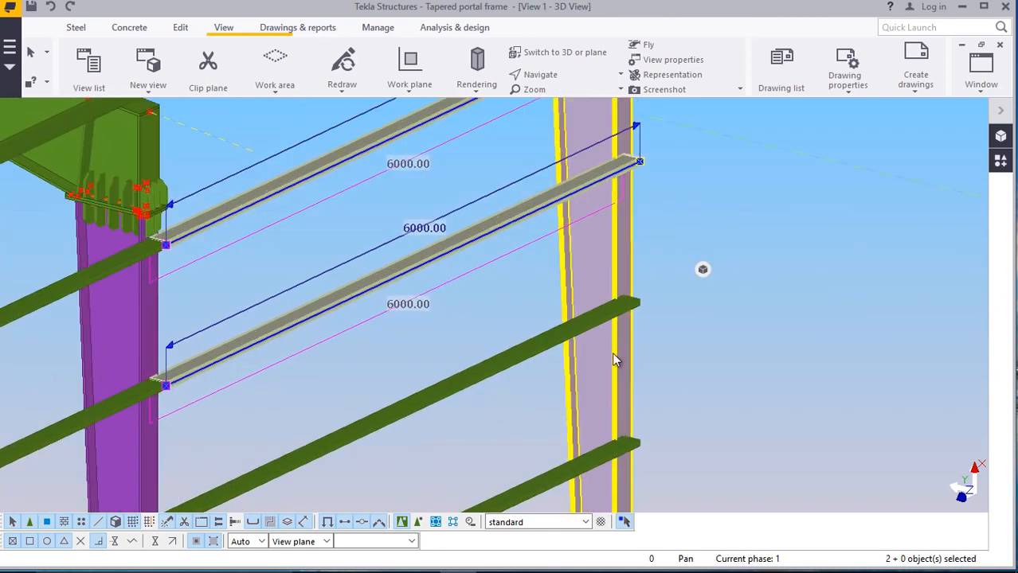
{"action": "left_click", "coordinate": [607, 317], "text": "ctrl"}
{"action": "scroll", "coordinate": [681, 342], "scroll_direction": "down", "scroll_amount": 1}
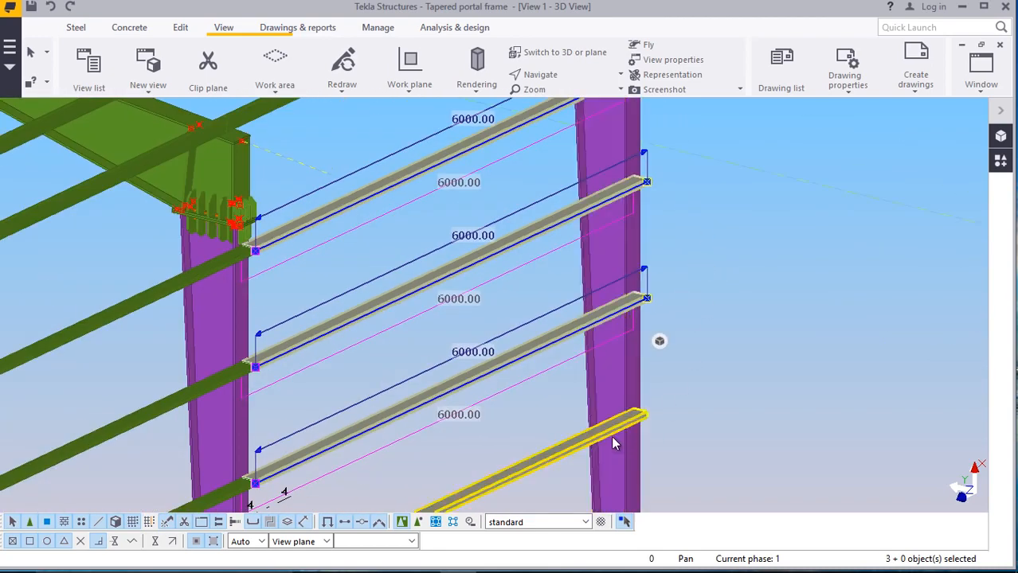
{"action": "scroll", "coordinate": [643, 218], "scroll_direction": "down", "scroll_amount": 3}
{"action": "scroll", "coordinate": [645, 460], "scroll_direction": "up", "scroll_amount": 4}
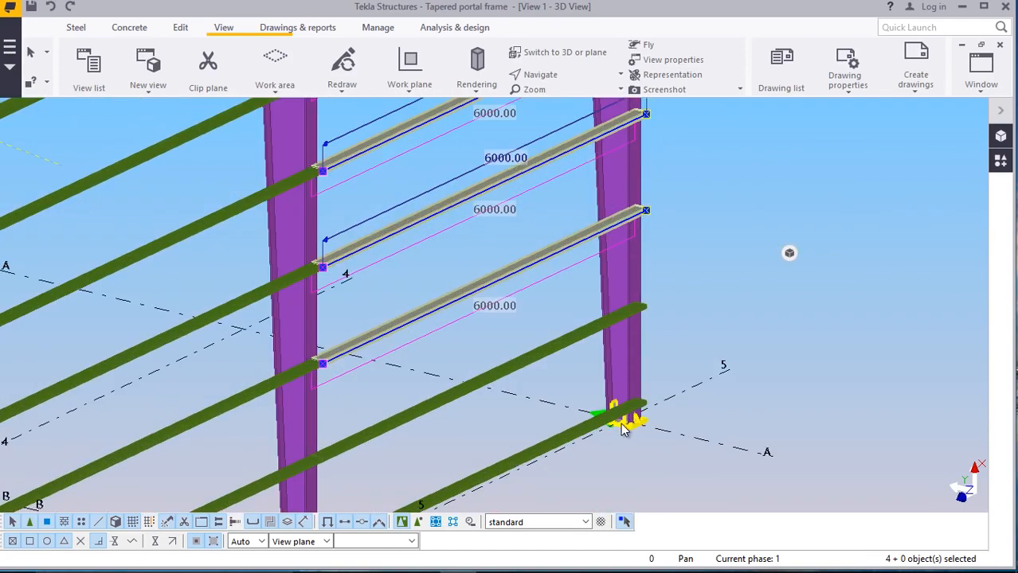
{"action": "left_click", "coordinate": [610, 298], "text": "ctrl"}
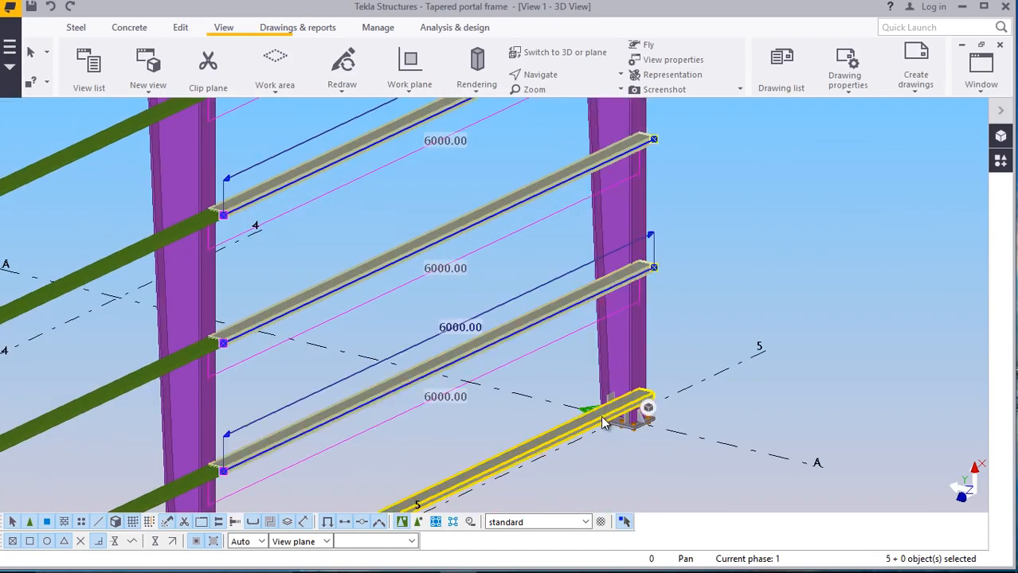
{"action": "left_click", "coordinate": [602, 424], "text": "ctrl"}
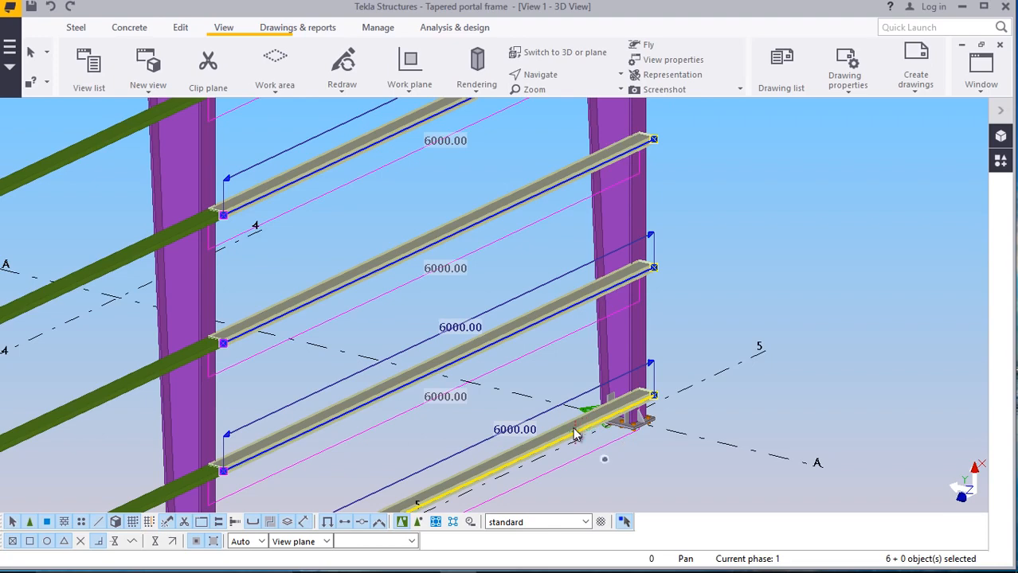
Reselect all six side rails of bay B–A along grid line 5 from the base up and open their beam properties
{"action": "left_click", "coordinate": [574, 434]}
{"action": "left_click", "coordinate": [565, 305], "text": "ctrl"}
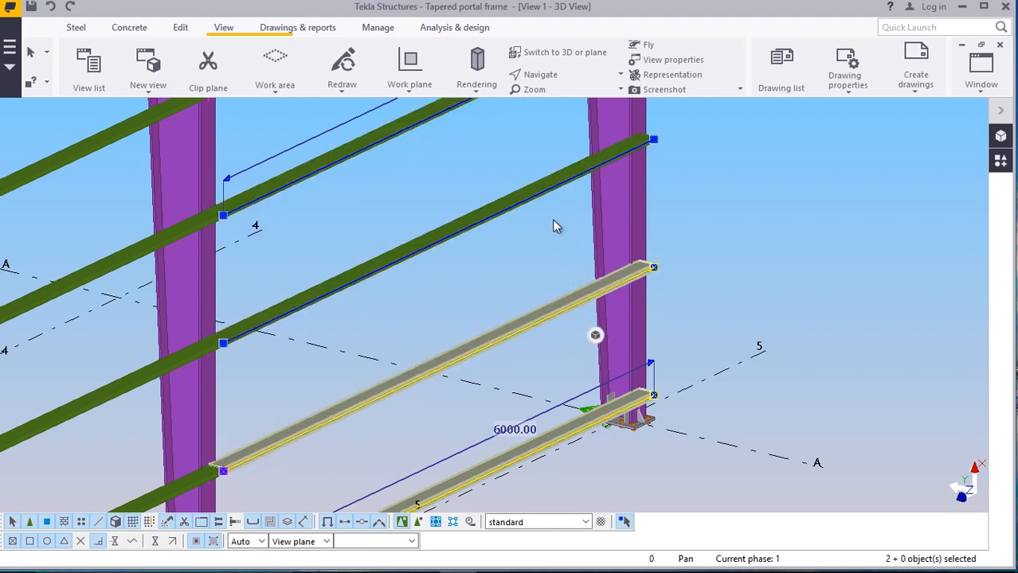
{"action": "left_click", "coordinate": [549, 168], "text": "ctrl"}
{"action": "scroll", "coordinate": [660, 411], "scroll_direction": "down", "scroll_amount": 2}
{"action": "scroll", "coordinate": [660, 410], "scroll_direction": "down", "scroll_amount": 2}
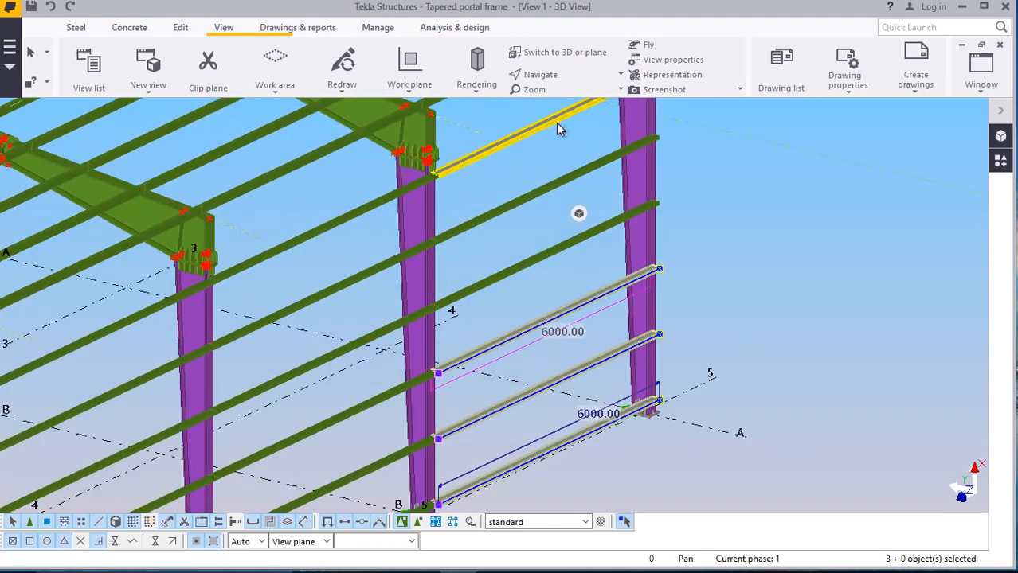
{"action": "scroll", "coordinate": [556, 123], "scroll_direction": "up", "scroll_amount": 2}
{"action": "left_click", "coordinate": [541, 200], "text": "ctrl"}
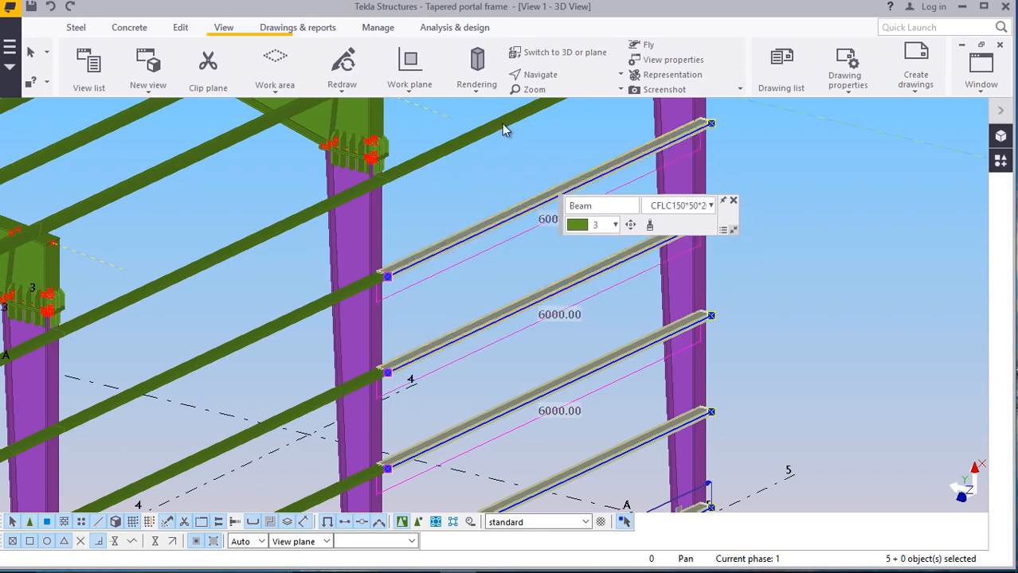
{"action": "scroll", "coordinate": [473, 305], "scroll_direction": "down", "scroll_amount": 6}
{"action": "scroll", "coordinate": [562, 159], "scroll_direction": "up", "scroll_amount": 3}
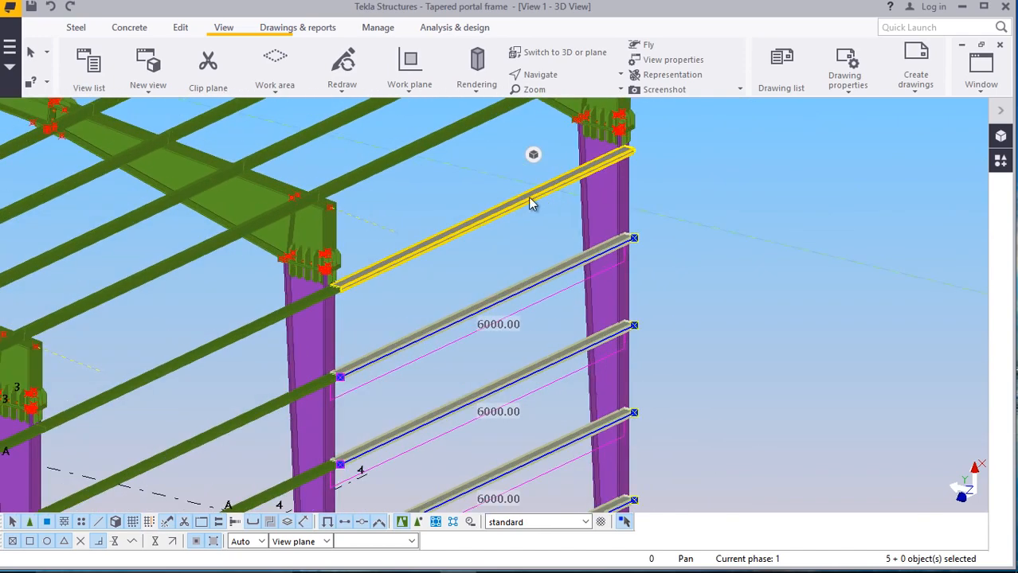
{"action": "double_click", "coordinate": [531, 203], "text": "ctrl"}
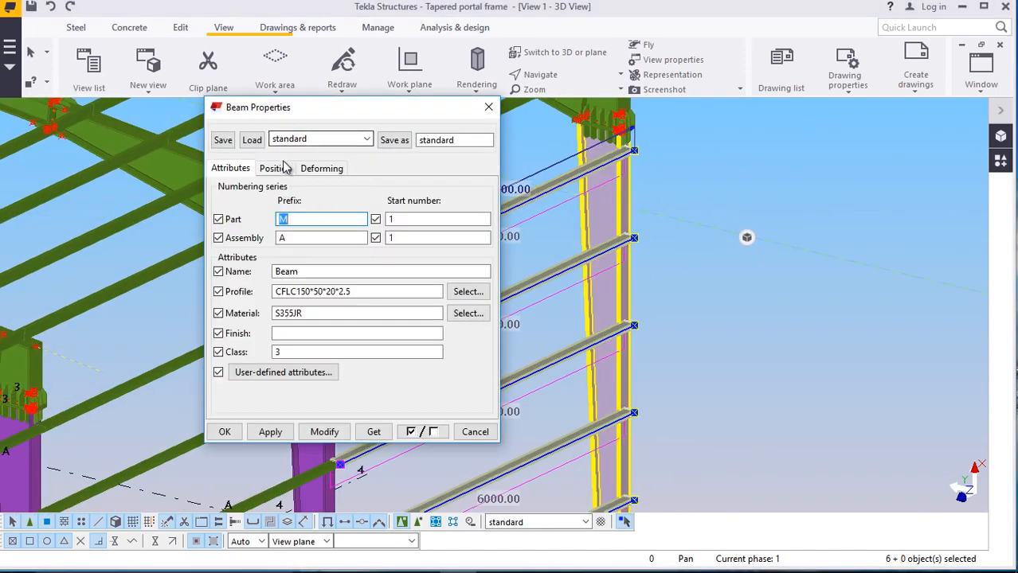
Try end Dx offsets of 300 and then -300 on the six selected side rails
{"action": "left_click", "coordinate": [275, 168]}
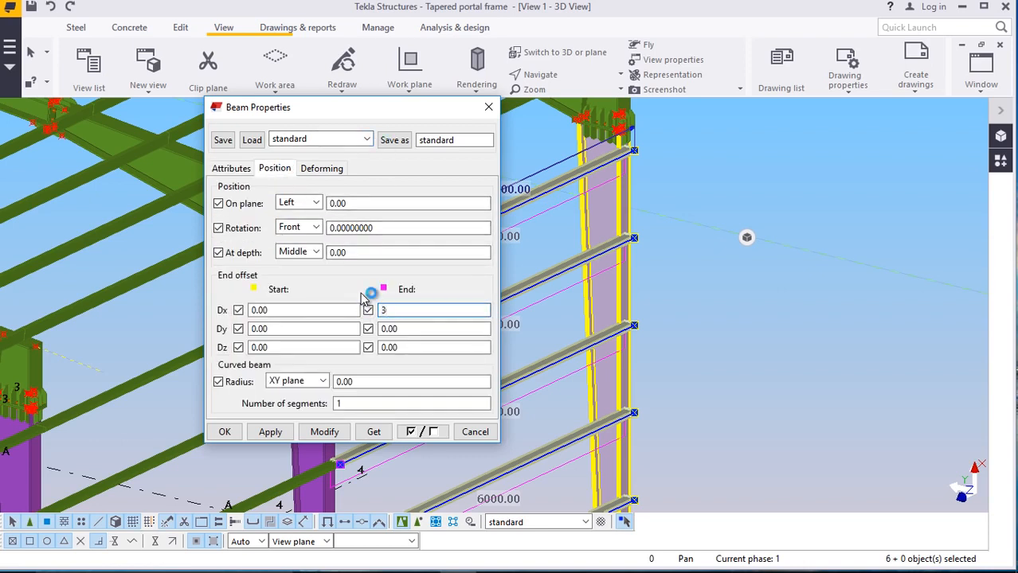
{"action": "left_click", "coordinate": [396, 309]}
{"action": "type", "text": "300"}
{"action": "left_click", "coordinate": [324, 432]}
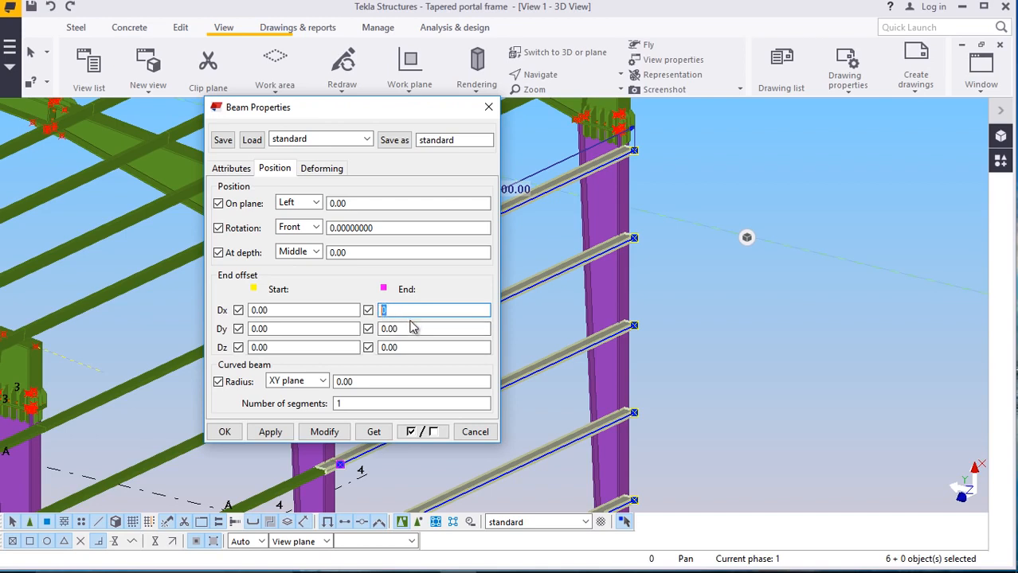
{"action": "type", "text": "-300"}
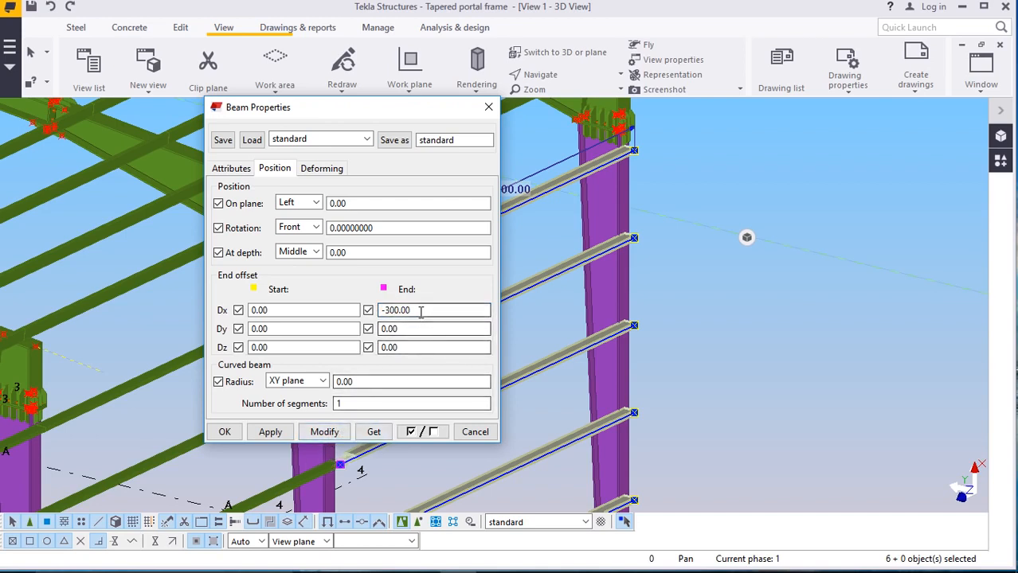
Reset the end Dx offset to 0 and apply a negative start Dx offset, extending the six rails past the column at grid line A
{"action": "type", "text": "0"}
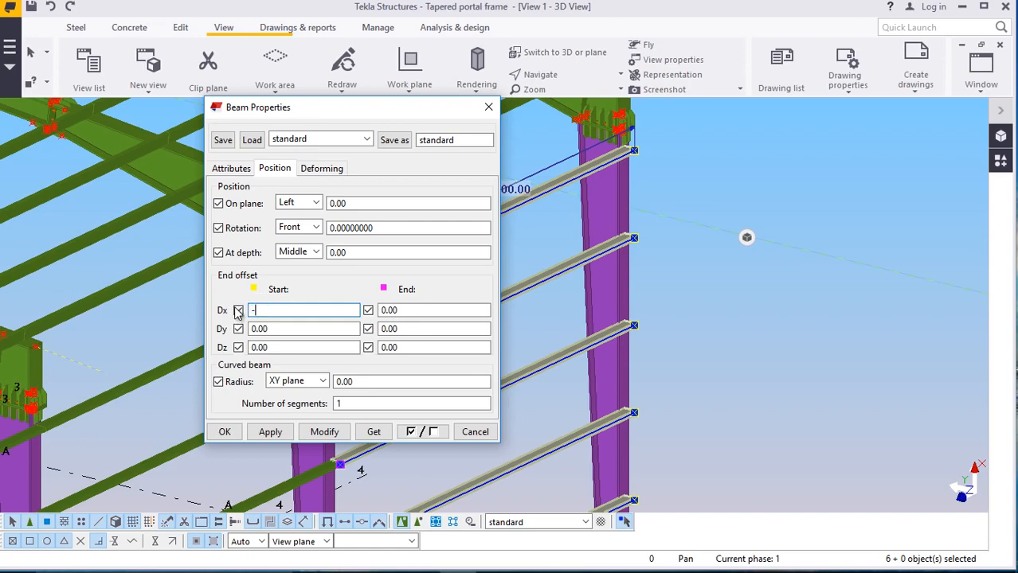
{"action": "left_click", "coordinate": [317, 430]}
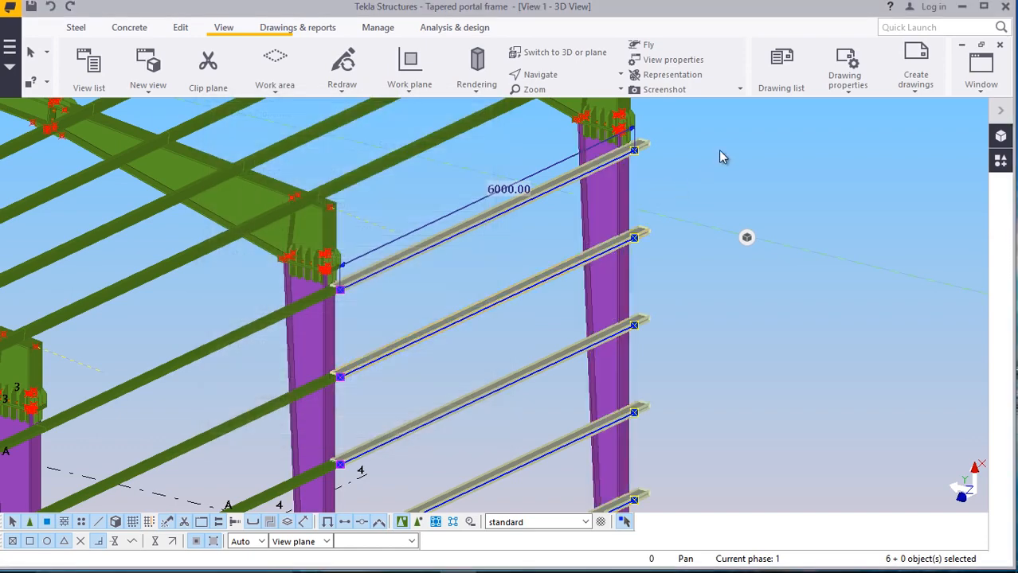
{"action": "left_click", "coordinate": [719, 151]}
Examine the extended side rails at grid line A and the rail ends at grid line J along grid line 5
{"action": "scroll", "coordinate": [655, 144], "scroll_direction": "up", "scroll_amount": 4}
{"action": "scroll", "coordinate": [590, 145], "scroll_direction": "down", "scroll_amount": 6}
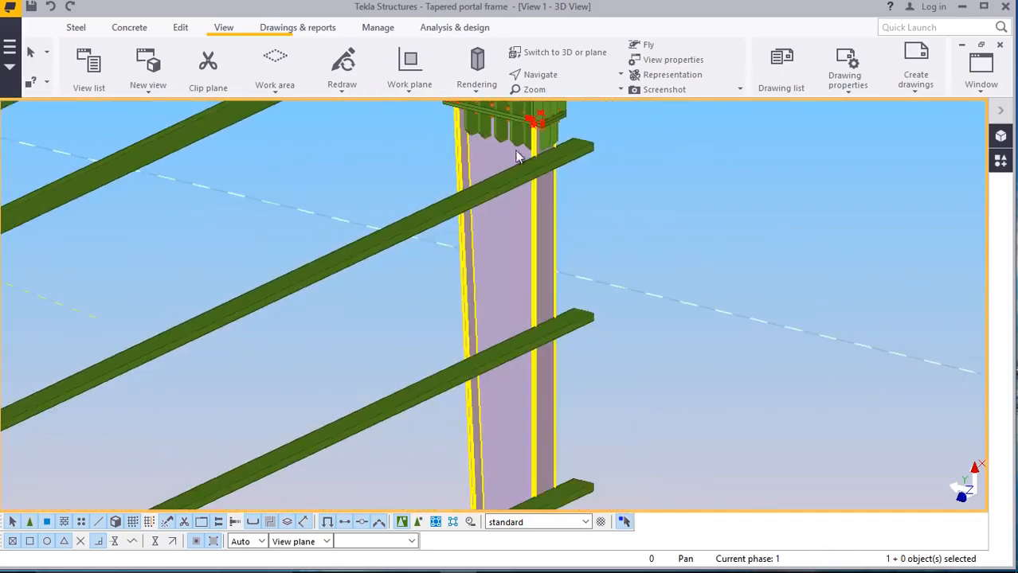
{"action": "scroll", "coordinate": [579, 350], "scroll_direction": "up", "scroll_amount": 1}
{"action": "scroll", "coordinate": [731, 253], "scroll_direction": "down", "scroll_amount": 4}
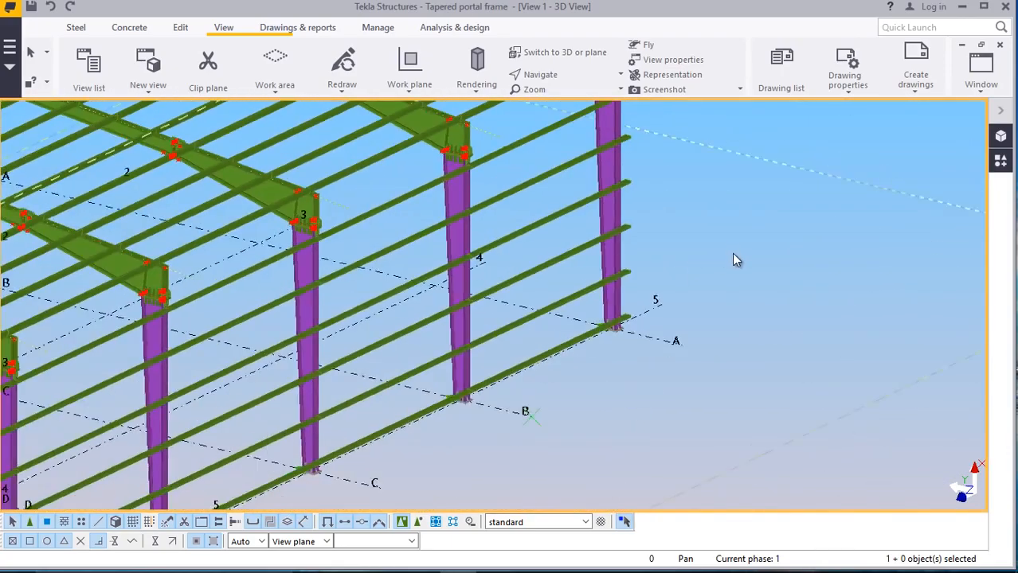
{"action": "left_click", "coordinate": [571, 76]}
{"action": "left_click", "coordinate": [575, 102]}
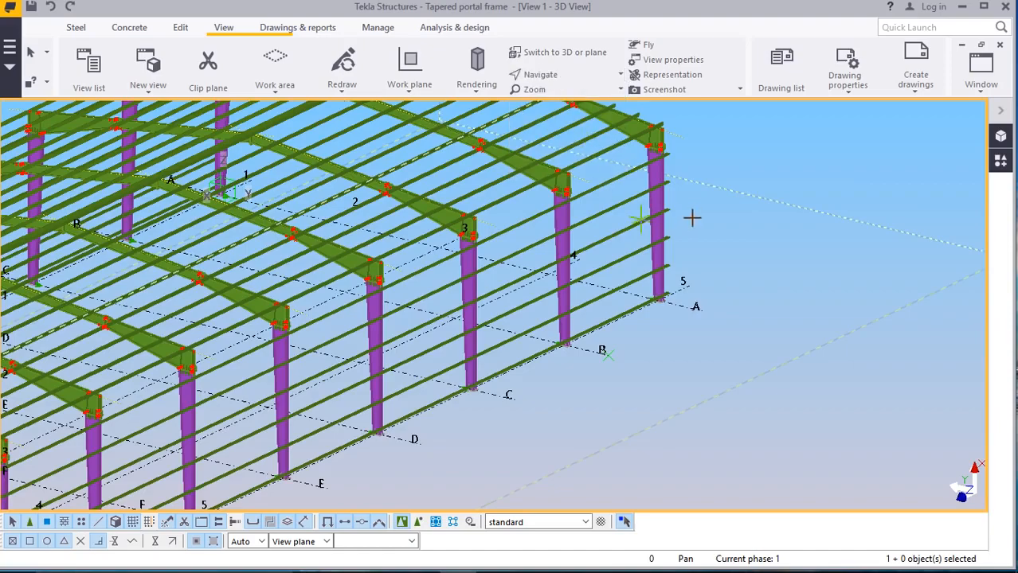
{"action": "scroll", "coordinate": [689, 217], "scroll_direction": "down", "scroll_amount": 3}
{"action": "scroll", "coordinate": [358, 360], "scroll_direction": "up", "scroll_amount": 10}
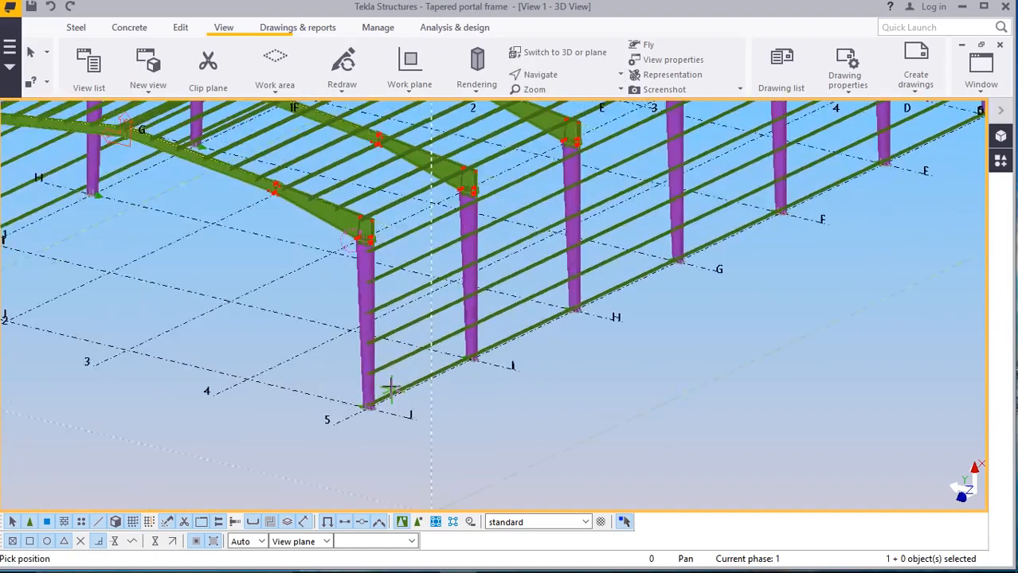
{"action": "scroll", "coordinate": [375, 351], "scroll_direction": "down", "scroll_amount": 8}
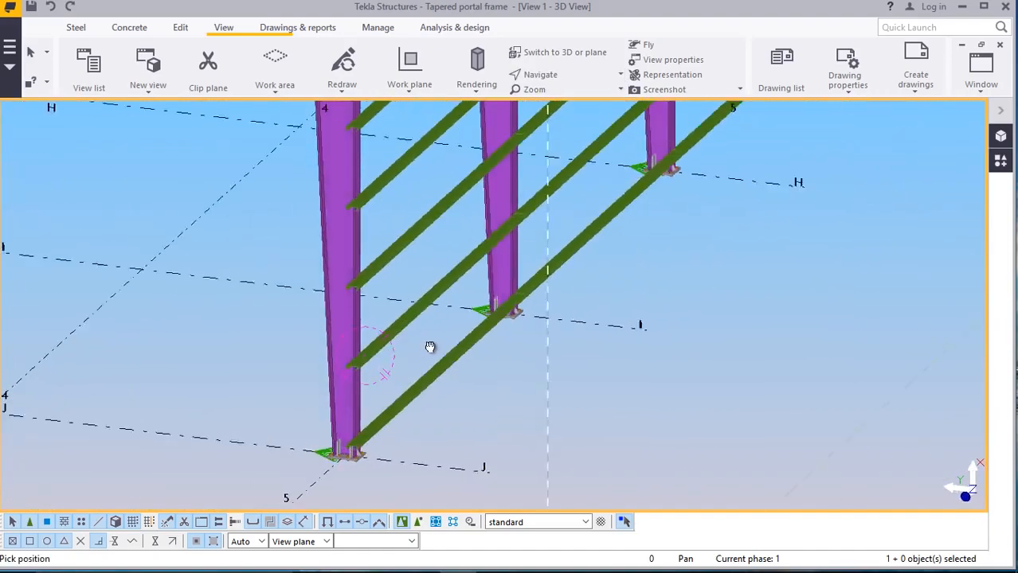
Examine the roof purlin ends along the rafter of the end frame at grid line J
{"action": "middle_click_drag", "start_coordinate": [456, 242], "coordinate": [395, 323], "text": "ctrl"}
{"action": "scroll", "coordinate": [509, 305], "scroll_direction": "down", "scroll_amount": 3}
{"action": "mouse_move", "coordinate": [427, 205]}
{"action": "middle_mouse_down", "text": "ctrl"}
{"action": "mouse_move", "coordinate": [416, 189]}
{"action": "mouse_move", "coordinate": [422, 201]}
{"action": "middle_mouse_up", "text": "ctrl"}
{"action": "scroll", "coordinate": [315, 149], "scroll_direction": "up", "scroll_amount": 6}
{"action": "scroll", "coordinate": [338, 140], "scroll_direction": "up", "scroll_amount": 4}
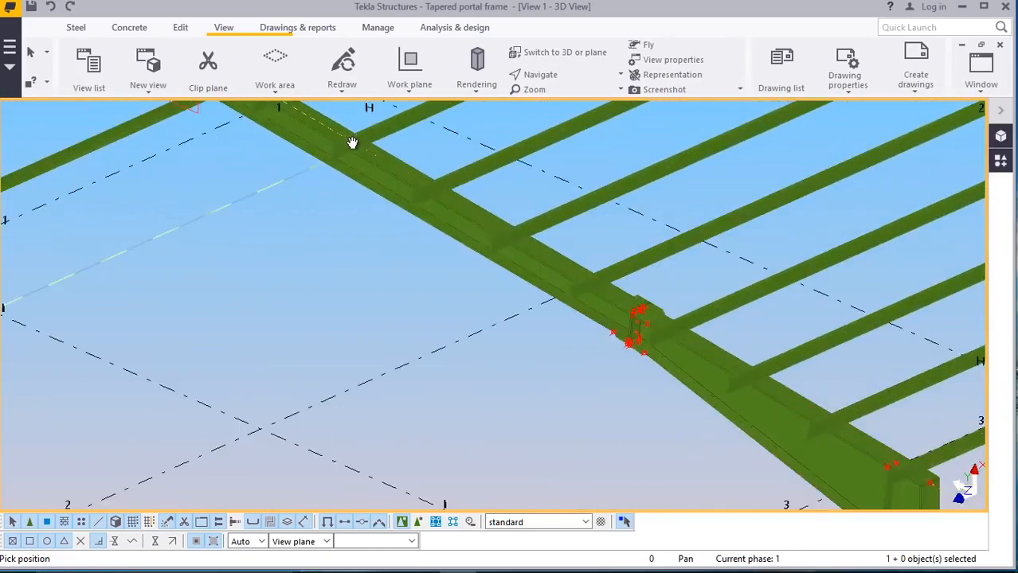
{"action": "scroll", "coordinate": [336, 156], "scroll_direction": "up", "scroll_amount": 2}
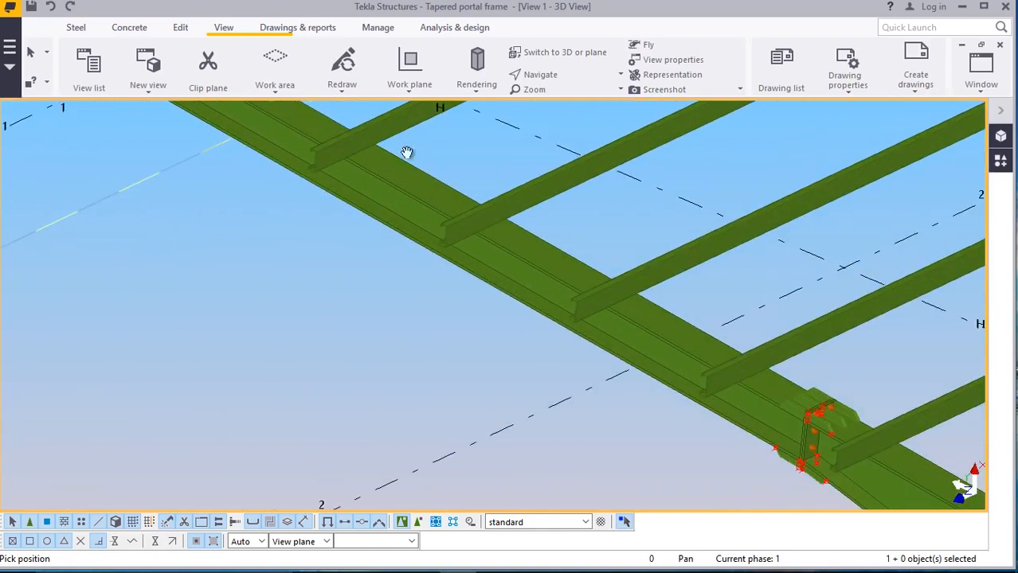
{"action": "right_click", "coordinate": [422, 155]}
{"action": "left_click", "coordinate": [459, 164]}
{"action": "scroll", "coordinate": [458, 224], "scroll_direction": "down", "scroll_amount": 1}
{"action": "scroll", "coordinate": [506, 246], "scroll_direction": "down", "scroll_amount": 6}
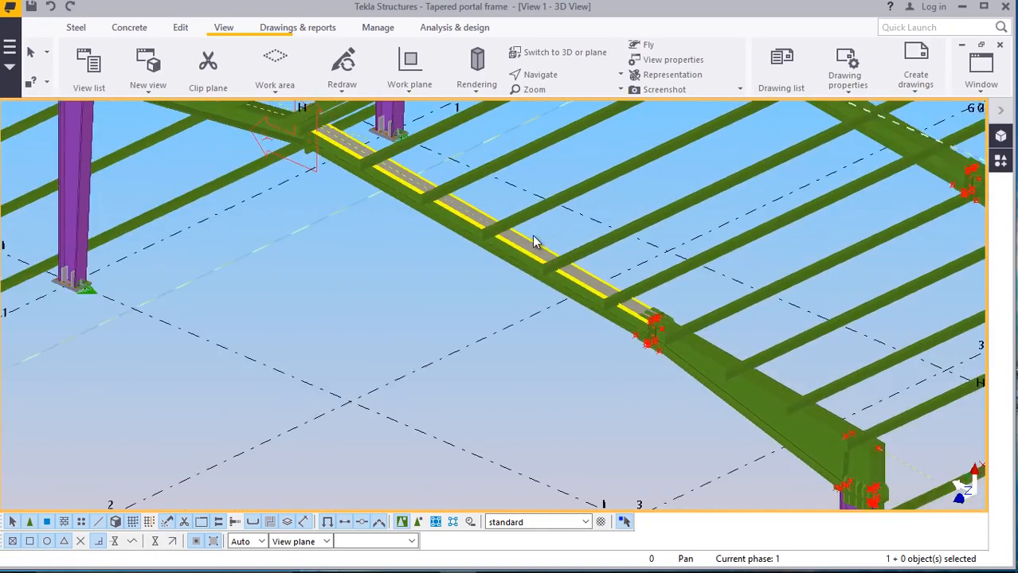
Rotate to the opposite side of the building and examine the side rail ends at the column on grid lines 1 and J
{"action": "left_click", "coordinate": [541, 74]}
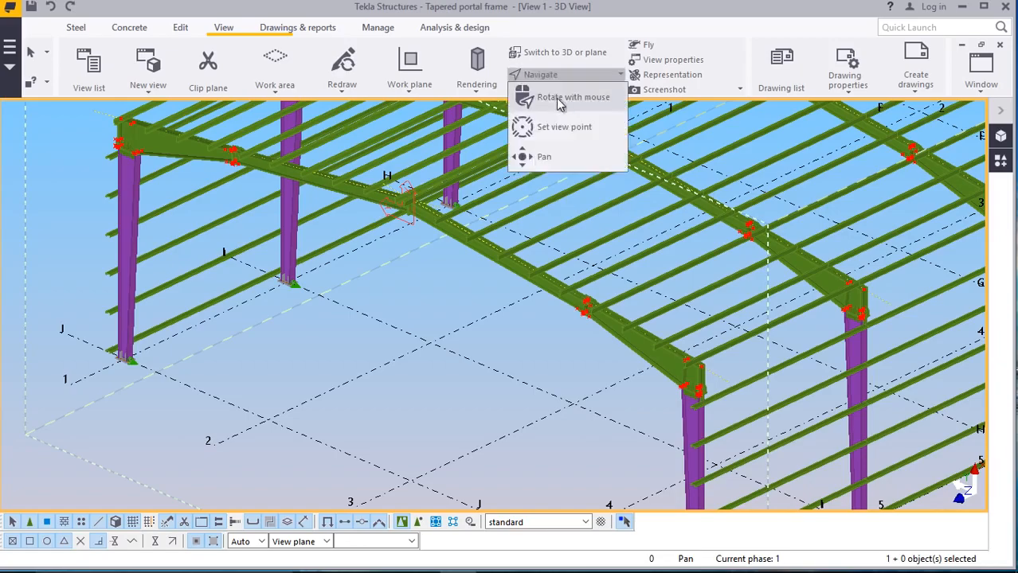
{"action": "left_click", "coordinate": [557, 128]}
{"action": "middle_click_drag", "start_coordinate": [458, 204], "coordinate": [768, 186], "text": "ctrl"}
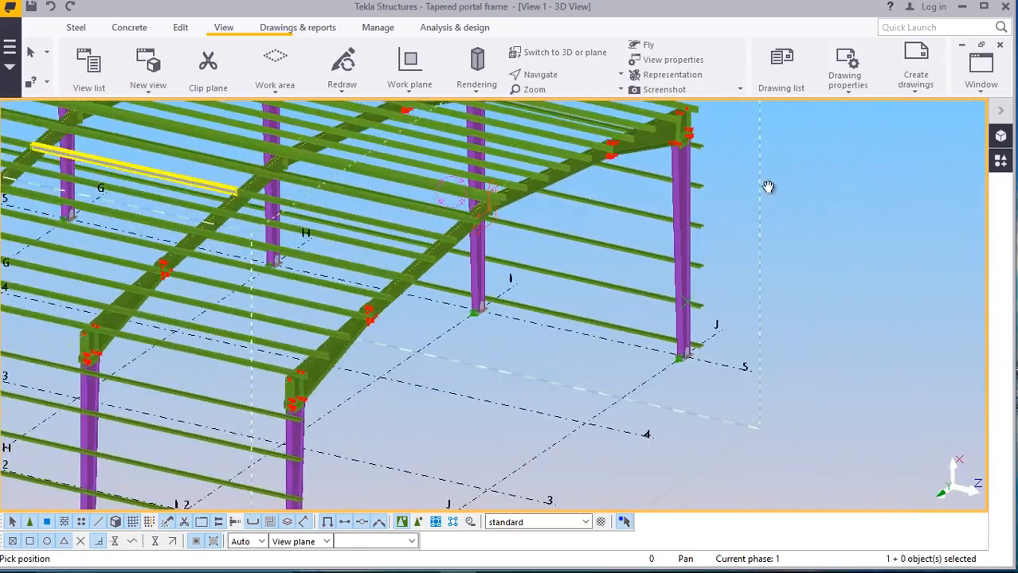
{"action": "scroll", "coordinate": [532, 199], "scroll_direction": "up", "scroll_amount": 2}
{"action": "scroll", "coordinate": [558, 243], "scroll_direction": "down", "scroll_amount": 8}
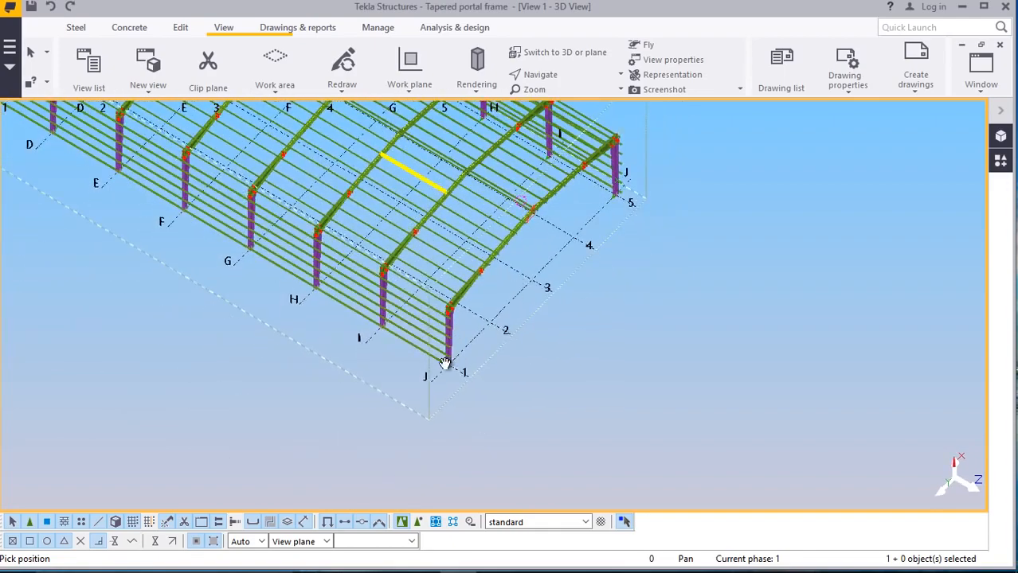
{"action": "scroll", "coordinate": [478, 334], "scroll_direction": "up", "scroll_amount": 5}
{"action": "middle_click_drag", "start_coordinate": [470, 348], "coordinate": [422, 209]}
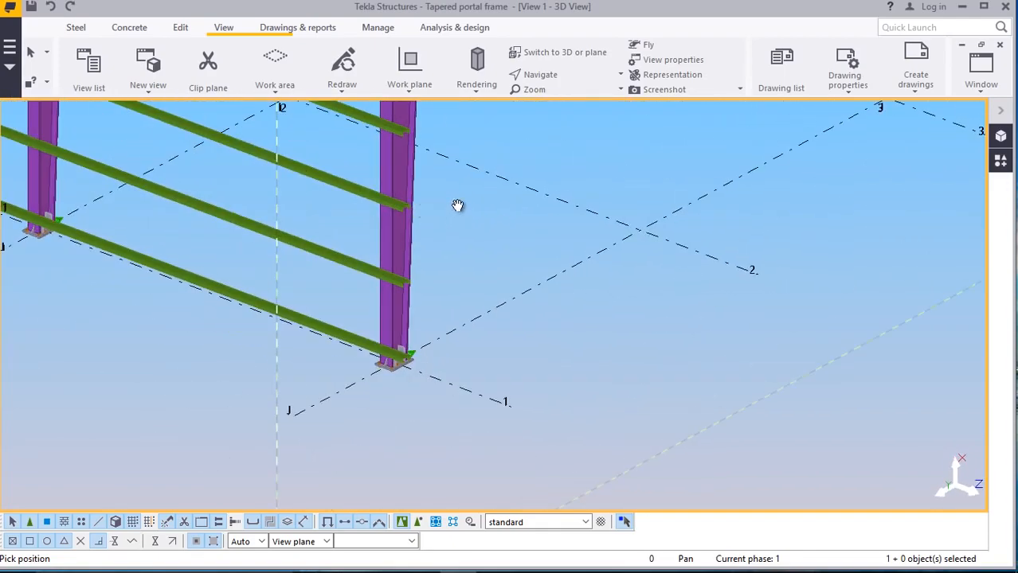
{"action": "left_click", "coordinate": [985, 96]}
{"action": "left_click", "coordinate": [820, 223]}
{"action": "scroll", "coordinate": [621, 386], "scroll_direction": "down", "scroll_amount": 4}
{"action": "right_click", "coordinate": [611, 194]}
{"action": "scroll", "coordinate": [544, 153], "scroll_direction": "up", "scroll_amount": 6}
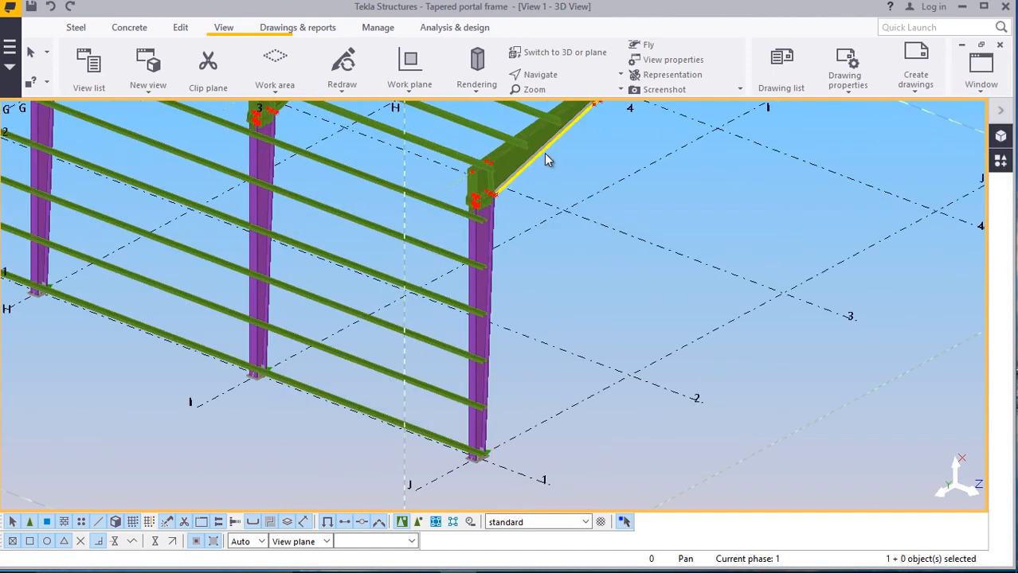
{"action": "scroll", "coordinate": [494, 183], "scroll_direction": "up", "scroll_amount": 2}
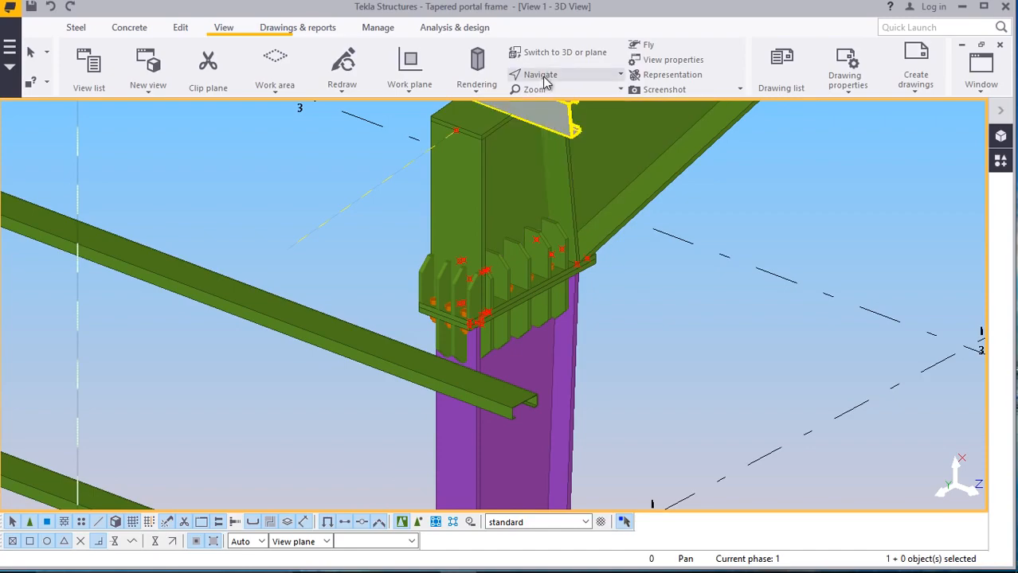
Examine the eaves connection and top side rail at the column on grid lines 1 and J, and the purlins at the ridge
{"action": "left_click", "coordinate": [540, 74]}
{"action": "left_click", "coordinate": [549, 98]}
{"action": "scroll", "coordinate": [477, 255], "scroll_direction": "up", "scroll_amount": 5}
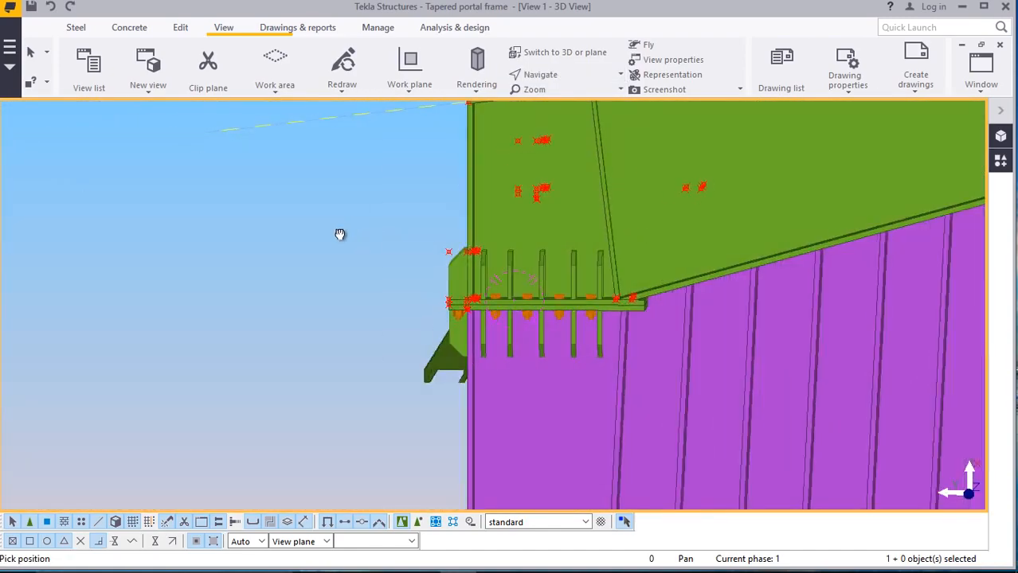
{"action": "middle_click_drag", "start_coordinate": [340, 235], "coordinate": [621, 254], "text": "ctrl"}
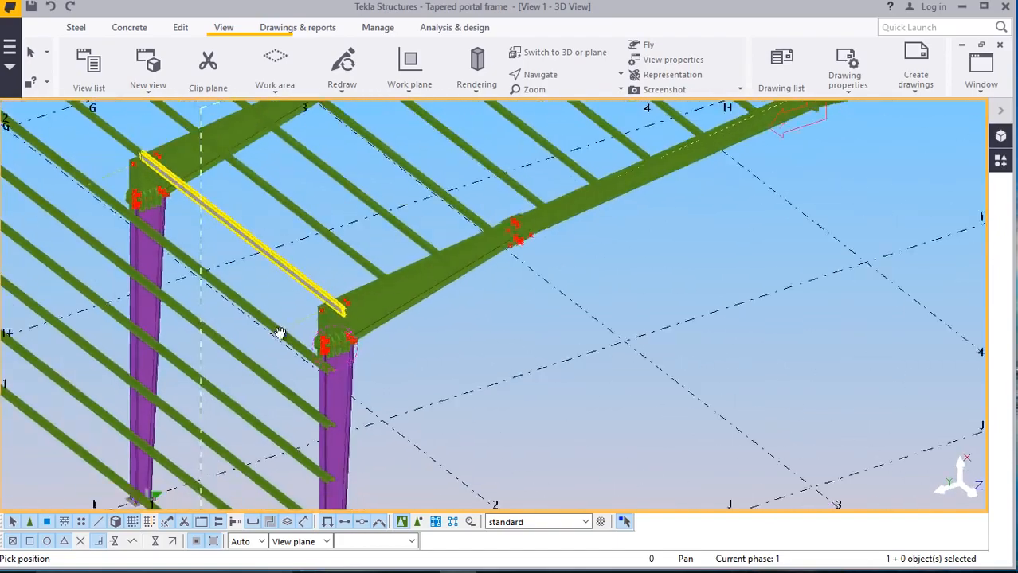
{"action": "scroll", "coordinate": [243, 260], "scroll_direction": "up", "scroll_amount": 8}
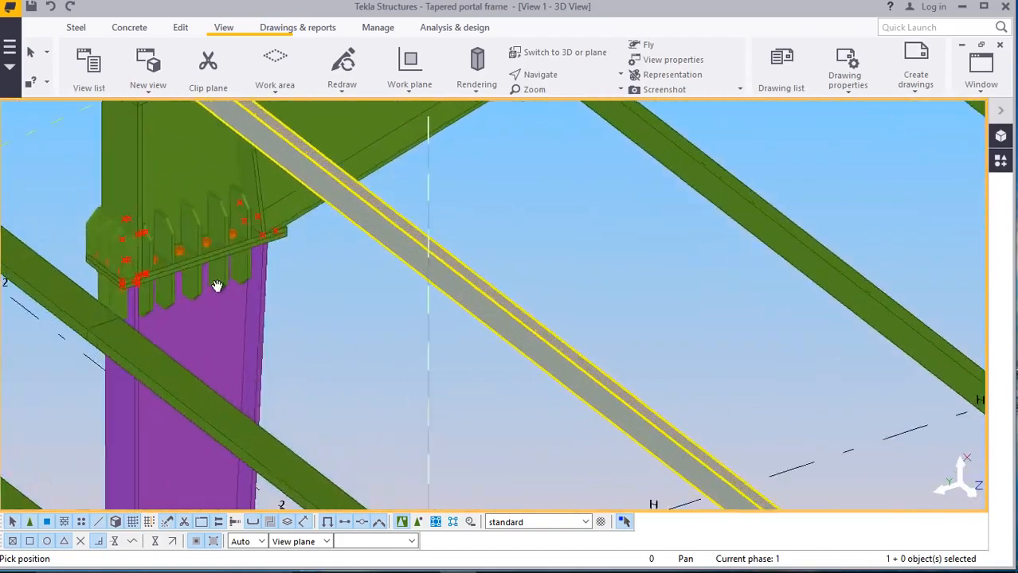
{"action": "scroll", "coordinate": [203, 352], "scroll_direction": "down", "scroll_amount": 8}
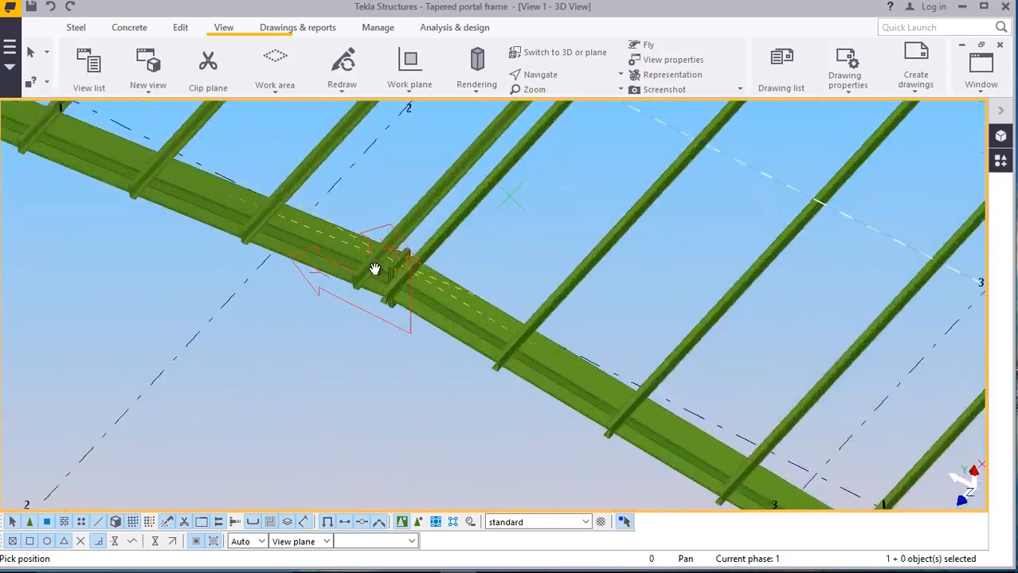
Examine the end frame's ridge joint from several angles and the purlins running over the rafter haunches along the eaves
{"action": "middle_click_drag", "start_coordinate": [374, 270], "coordinate": [445, 260]}
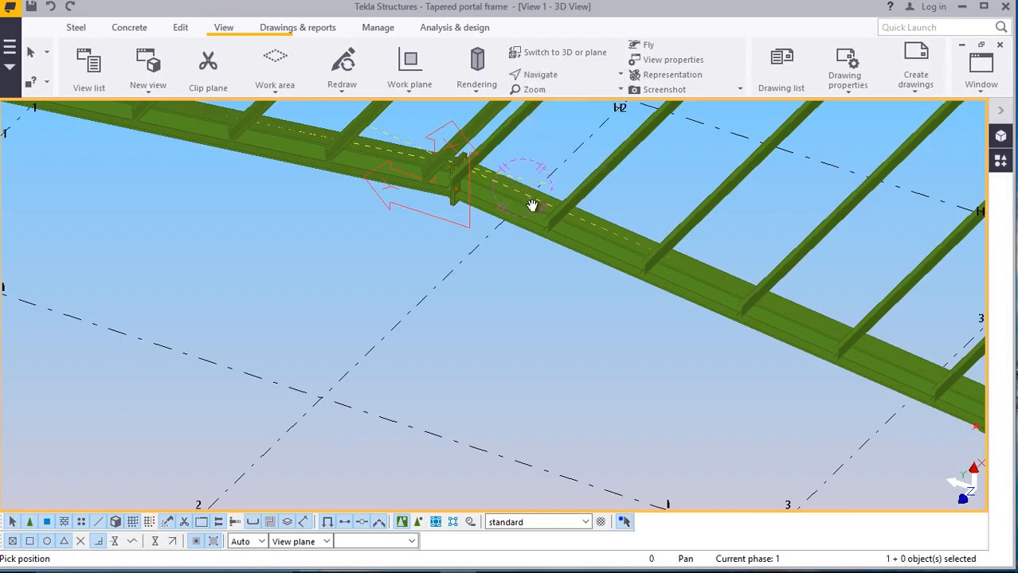
{"action": "middle_click_drag", "start_coordinate": [574, 133], "coordinate": [701, 215], "text": "ctrl"}
{"action": "scroll", "coordinate": [634, 325], "scroll_direction": "down", "scroll_amount": 4}
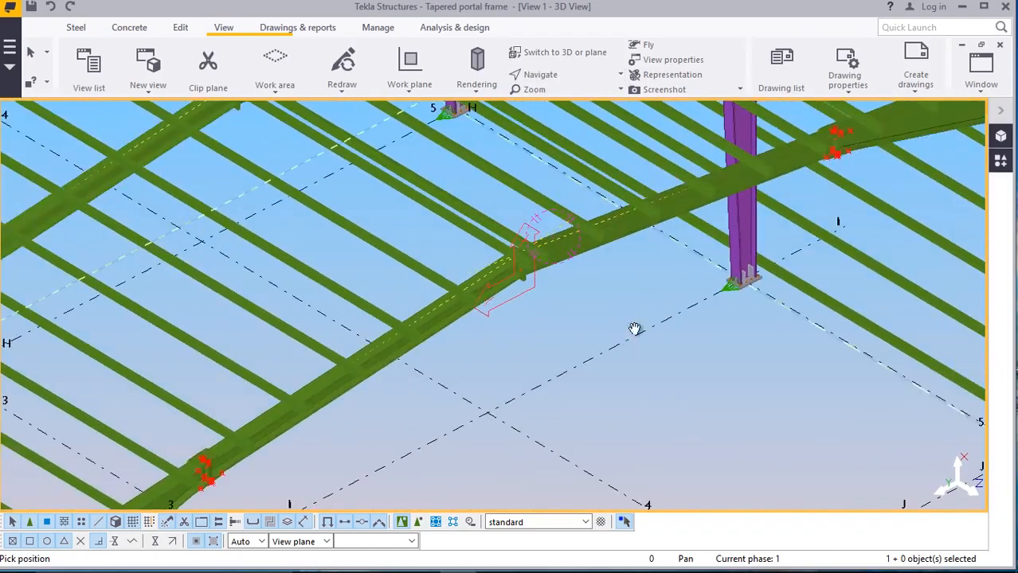
{"action": "middle_click_drag", "start_coordinate": [532, 391], "coordinate": [736, 417], "text": "ctrl"}
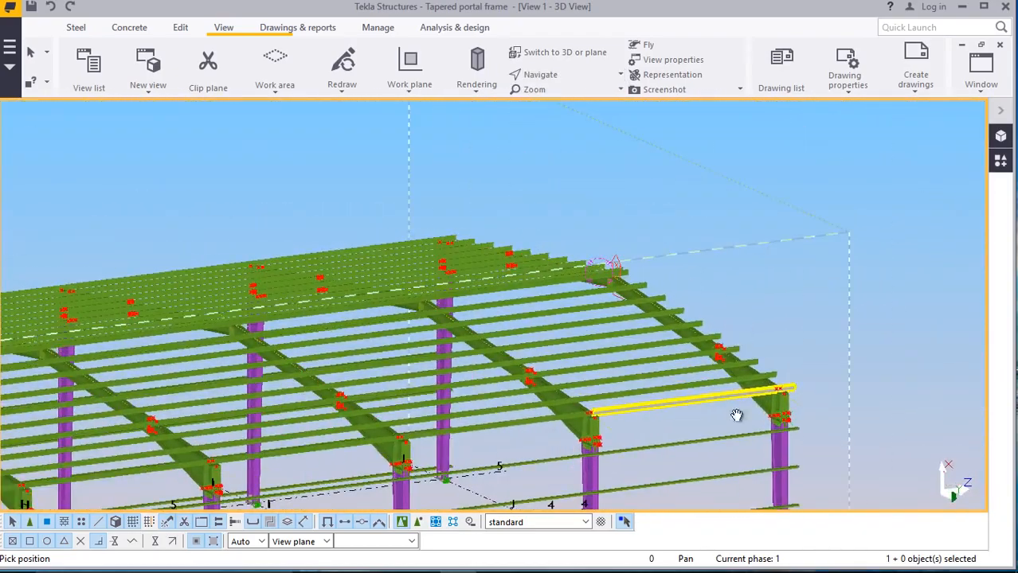
{"action": "scroll", "coordinate": [601, 442], "scroll_direction": "up", "scroll_amount": 2}
{"action": "scroll", "coordinate": [593, 430], "scroll_direction": "up", "scroll_amount": 4}
{"action": "middle_click_drag", "start_coordinate": [586, 407], "coordinate": [608, 396]}
{"action": "scroll", "coordinate": [505, 385], "scroll_direction": "down", "scroll_amount": 3}
{"action": "middle_click_drag", "start_coordinate": [549, 267], "coordinate": [666, 320]}
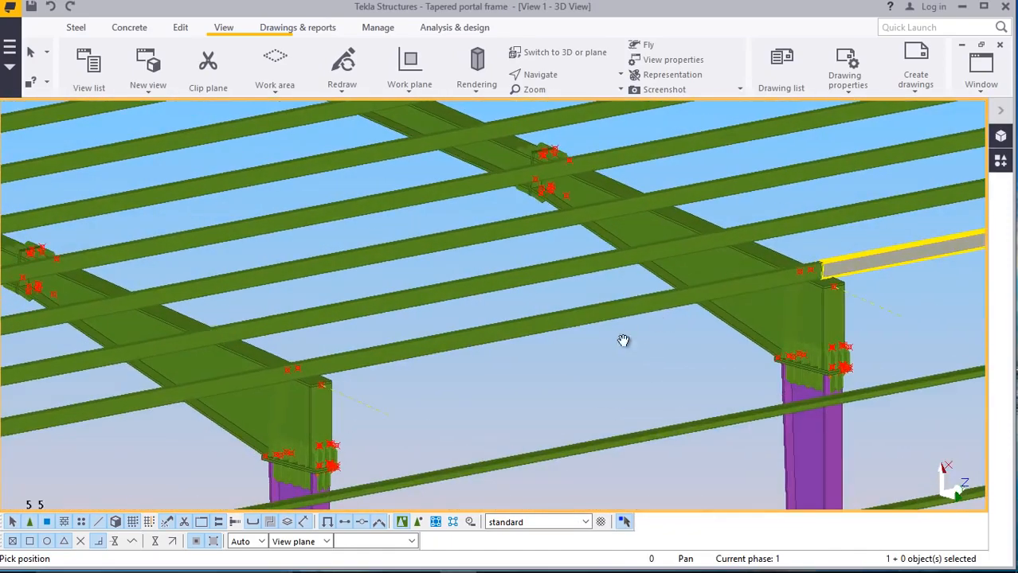
Examine the bolted end plates and stiffeners between a column top and the rafter haunch, rotating the model around the joint
{"action": "scroll", "coordinate": [305, 427], "scroll_direction": "down", "scroll_amount": 2}
{"action": "scroll", "coordinate": [305, 427], "scroll_direction": "up", "scroll_amount": 6}
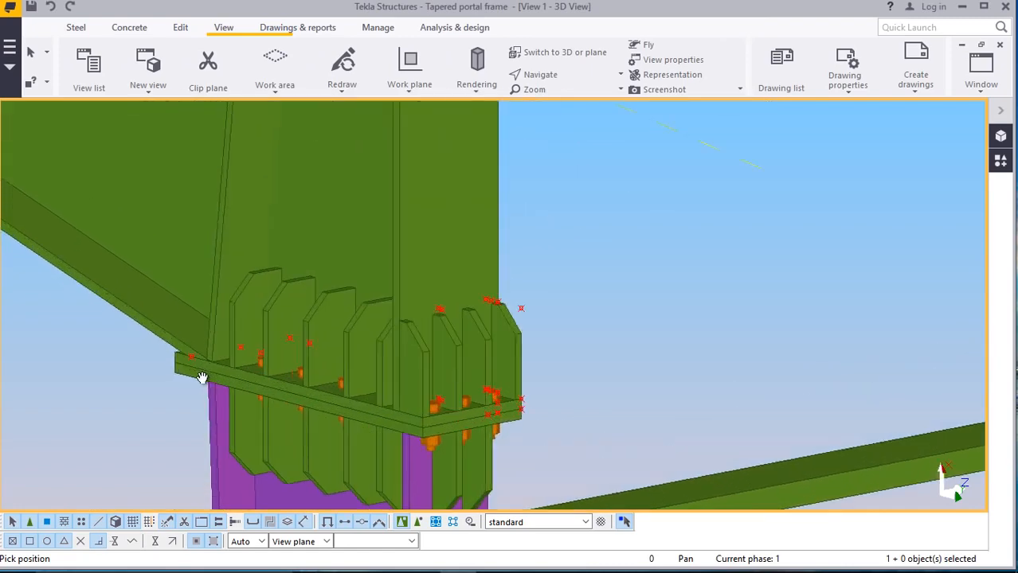
{"action": "left_click", "coordinate": [545, 78]}
{"action": "left_click", "coordinate": [554, 99]}
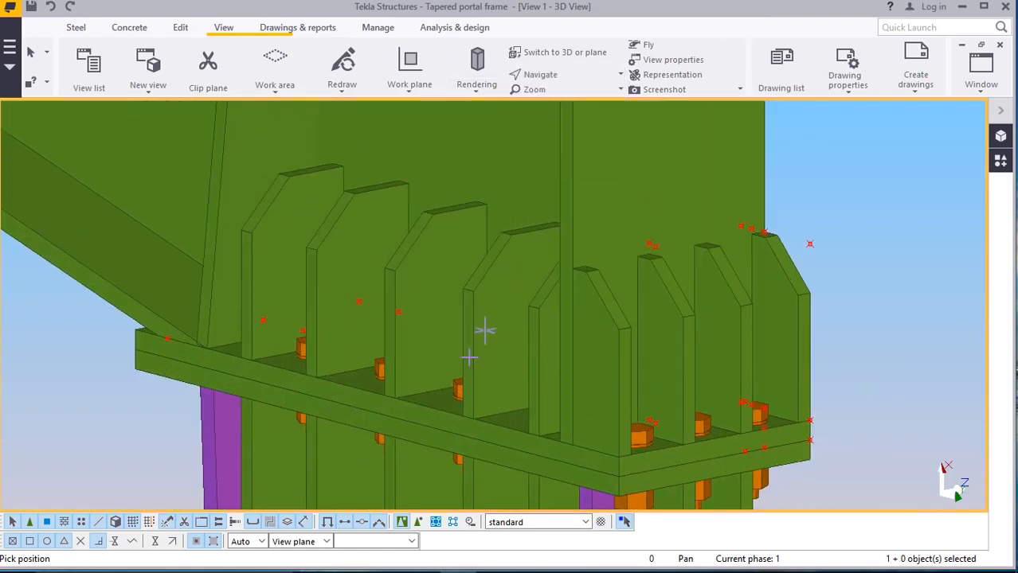
{"action": "mouse_move", "coordinate": [474, 366]}
{"action": "left_mouse_down"}
{"action": "mouse_move", "coordinate": [613, 386]}
{"action": "mouse_move", "coordinate": [584, 397]}
{"action": "mouse_move", "coordinate": [500, 391]}
{"action": "mouse_move", "coordinate": [466, 268]}
{"action": "mouse_move", "coordinate": [579, 349]}
{"action": "mouse_move", "coordinate": [711, 168]}
{"action": "left_mouse_up"}
{"action": "right_click", "coordinate": [706, 169]}
{"action": "left_click", "coordinate": [736, 180]}
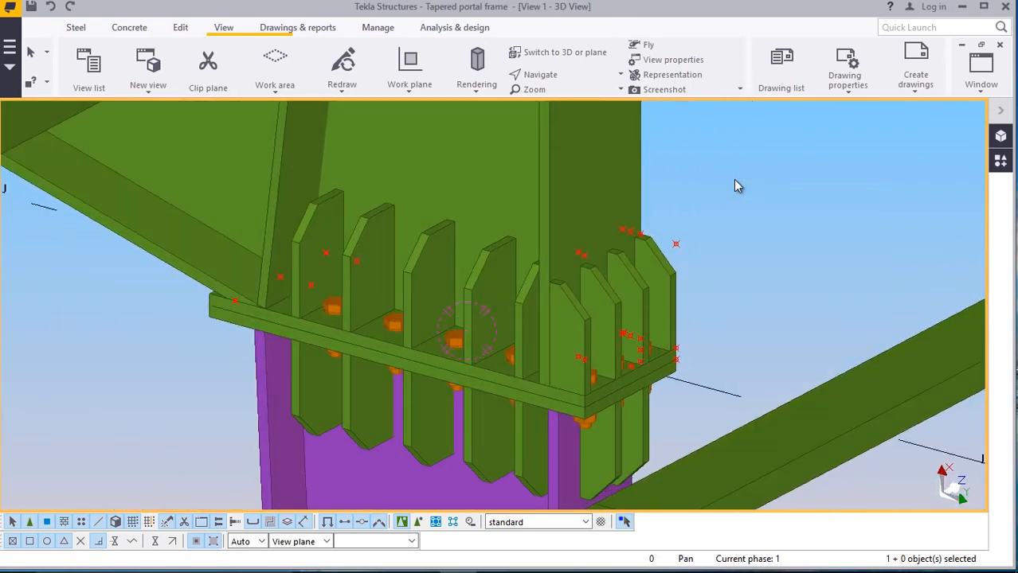